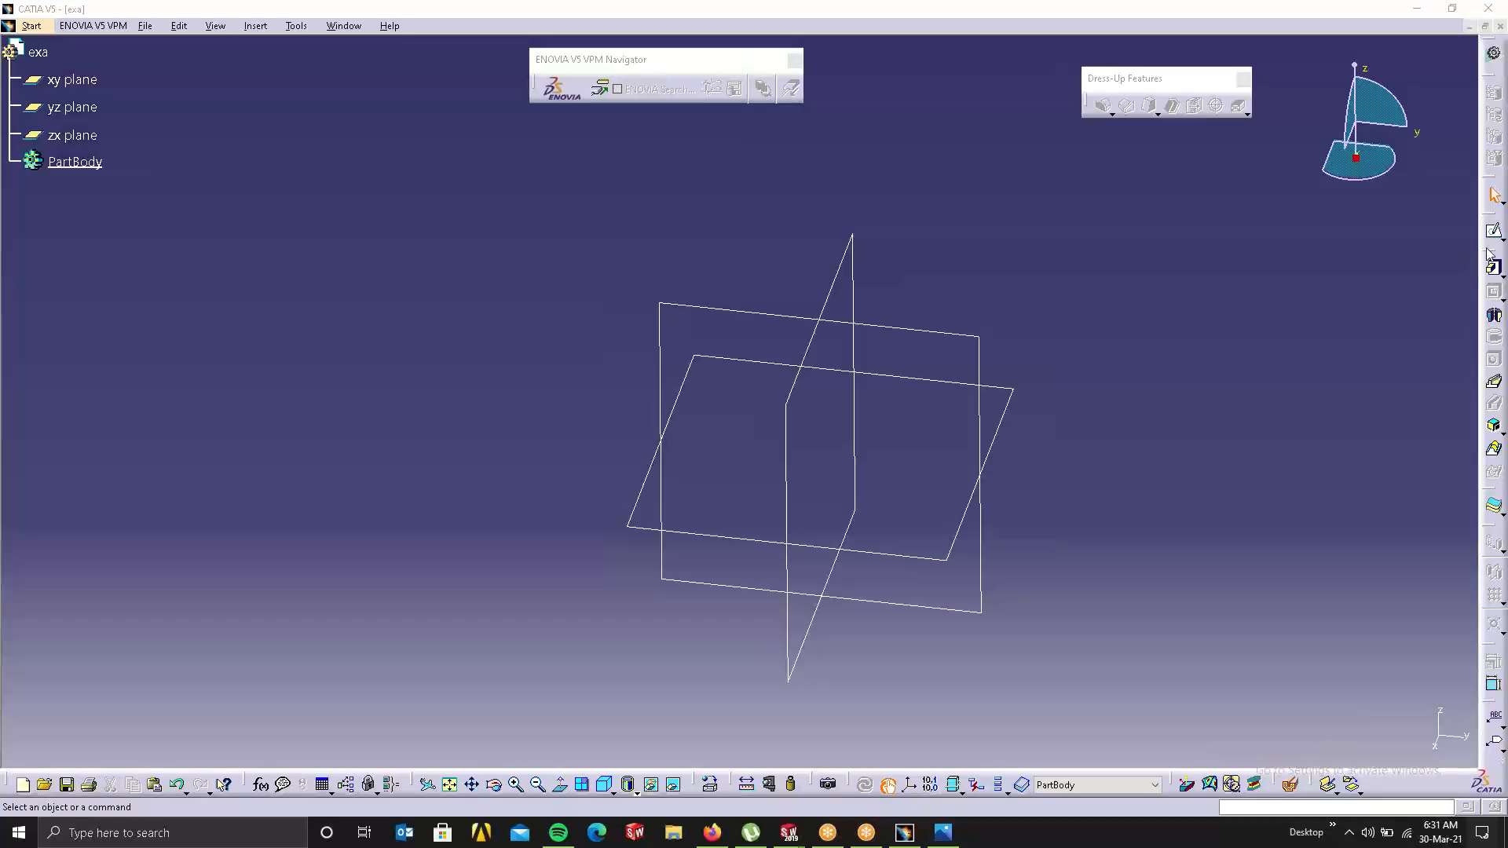
Step: Float the Sketch-Based Features toolbar in the workspace and select the xy plane
drag(1492, 256, 1191, 219)
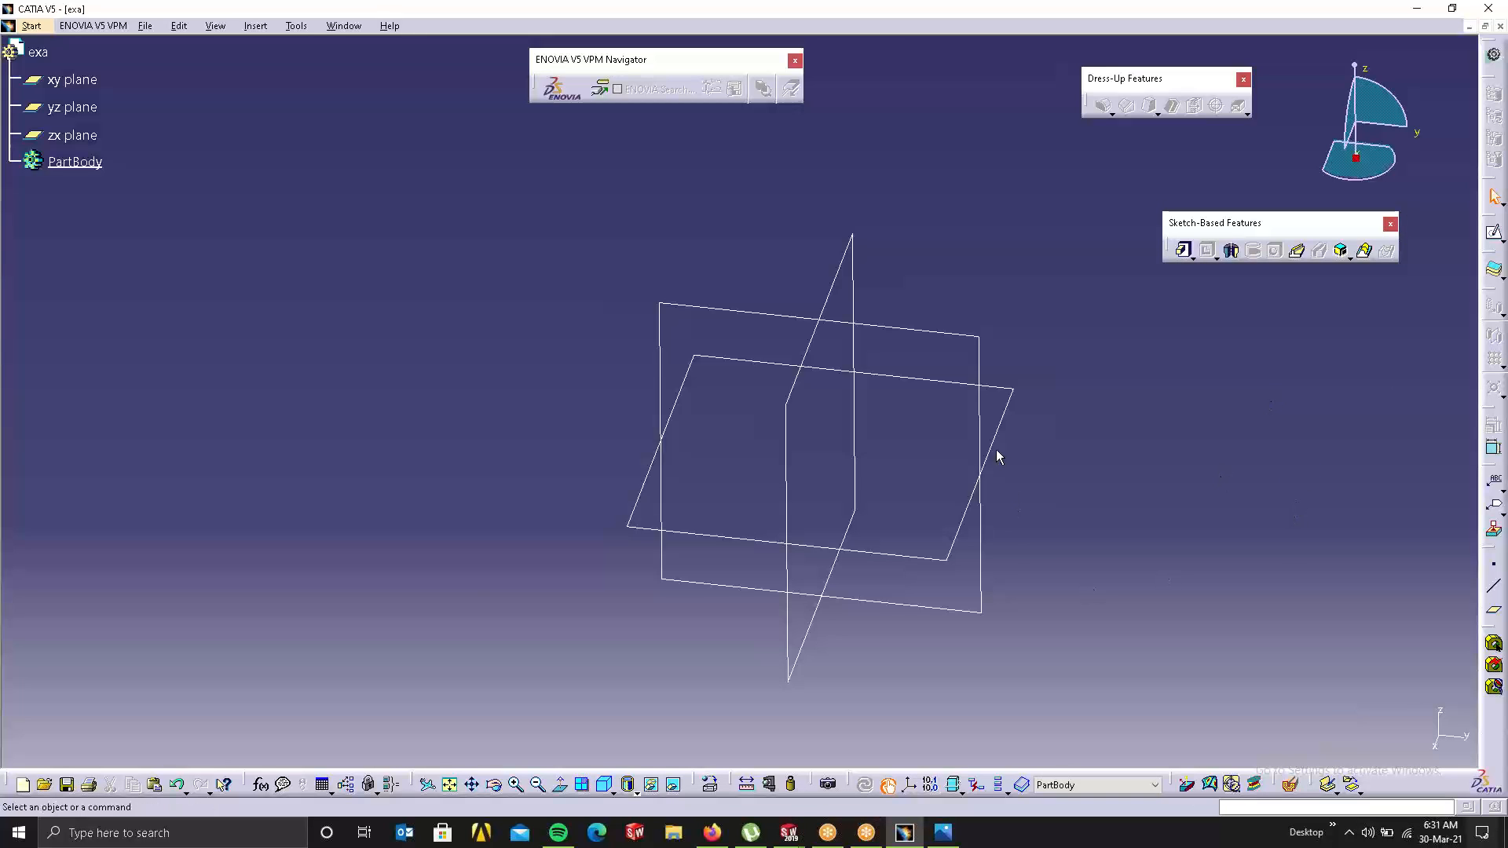
click(1013, 427)
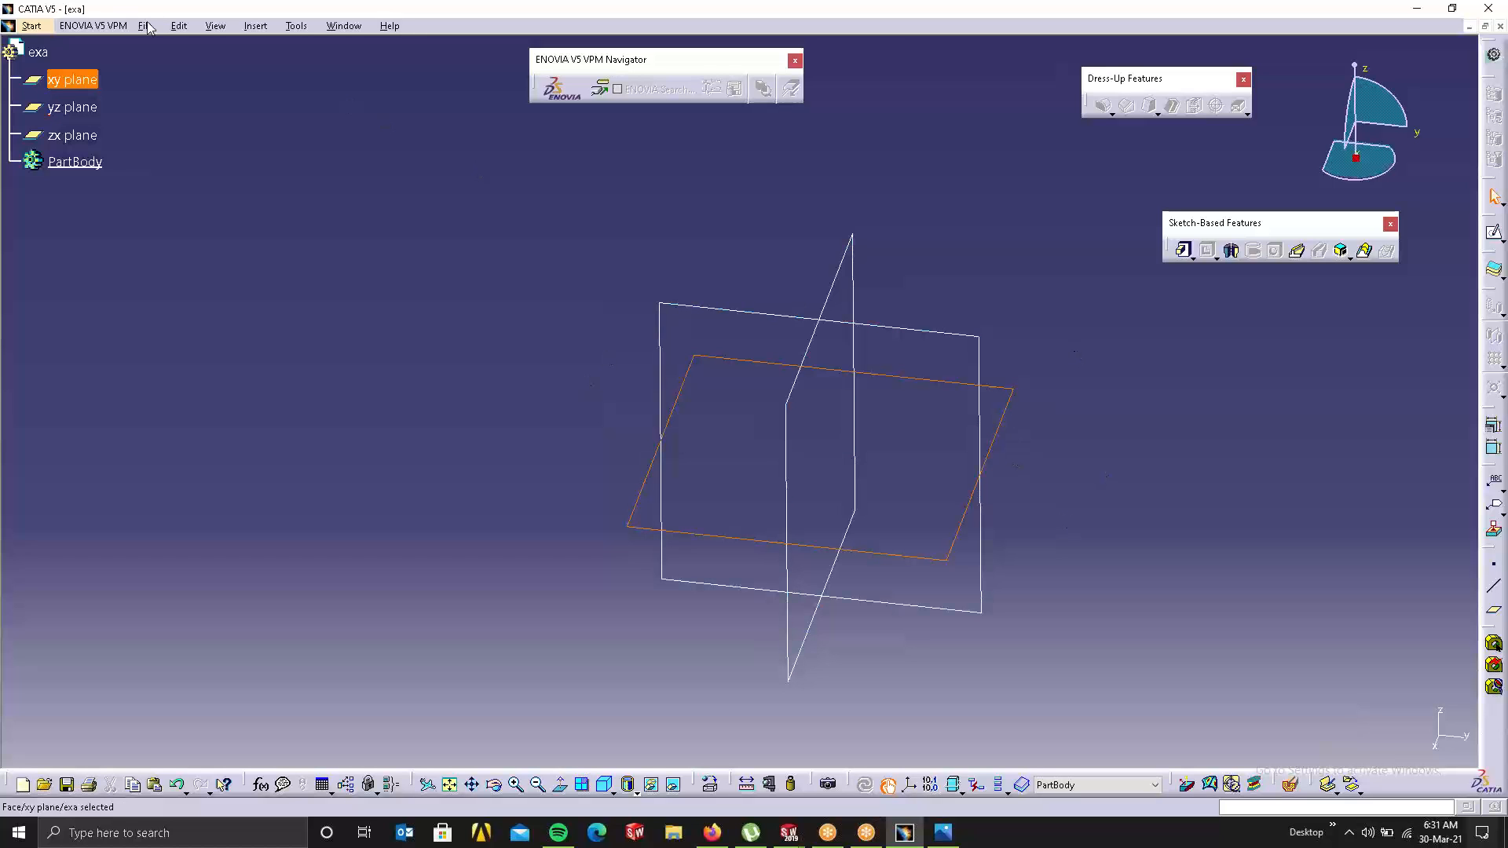
Step: On the xy plane, draw a Centered Rectangle from the origin to a corner, then exit the sketch
click(1495, 234)
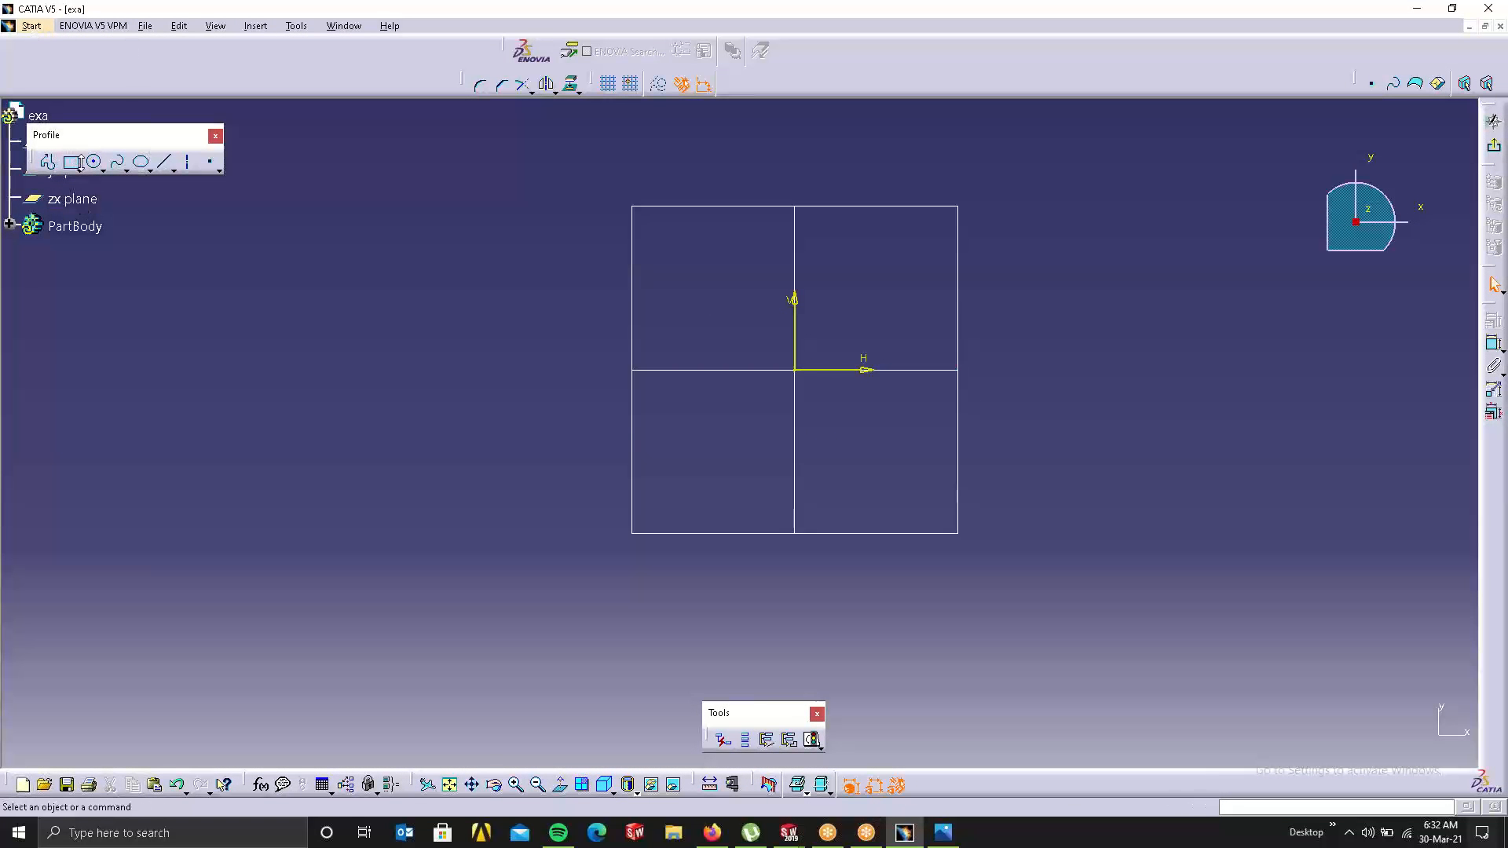
click(79, 167)
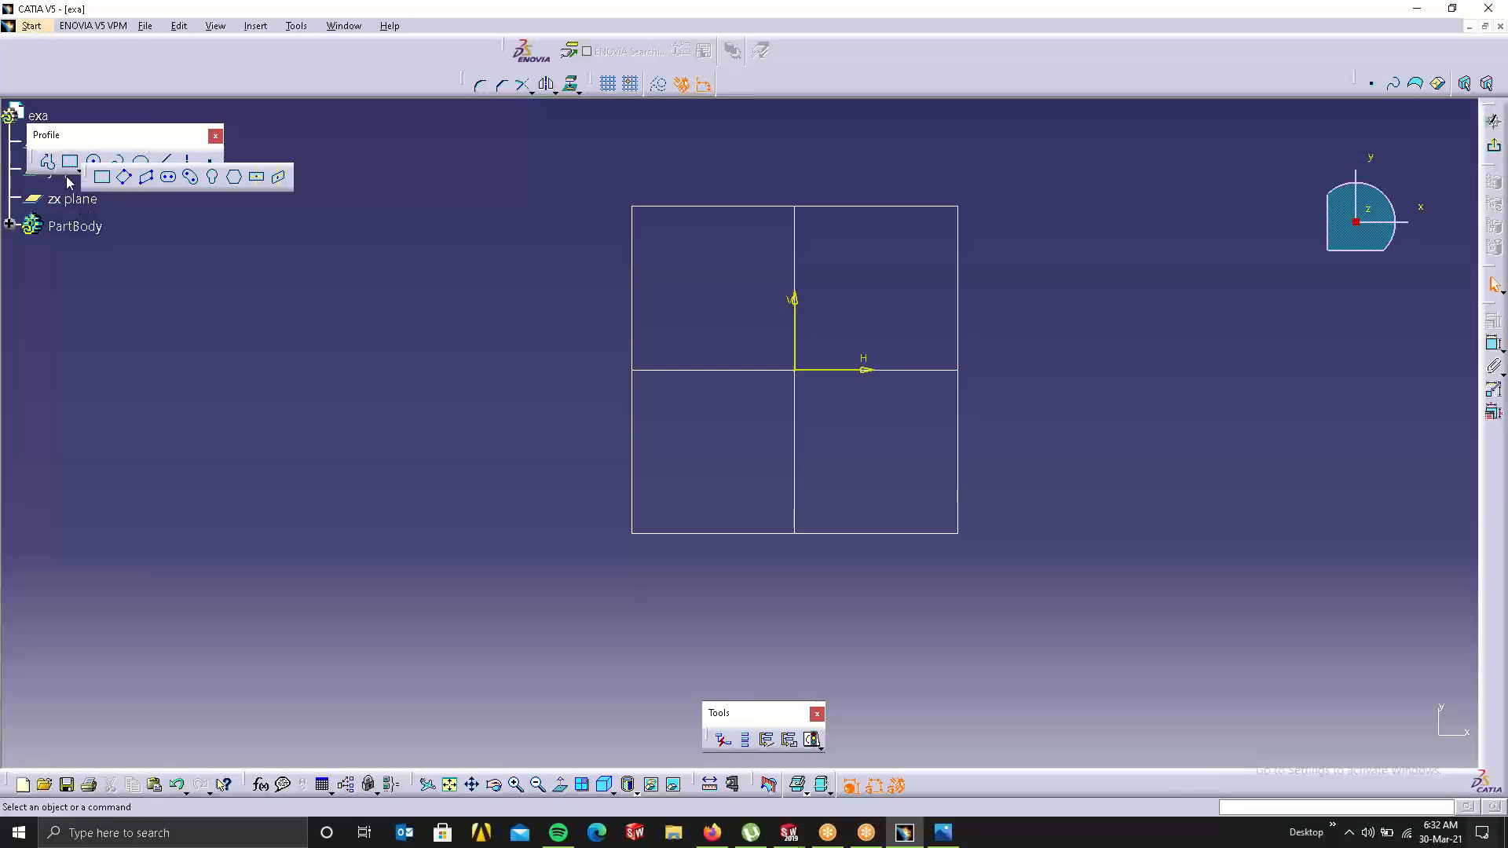
click(259, 179)
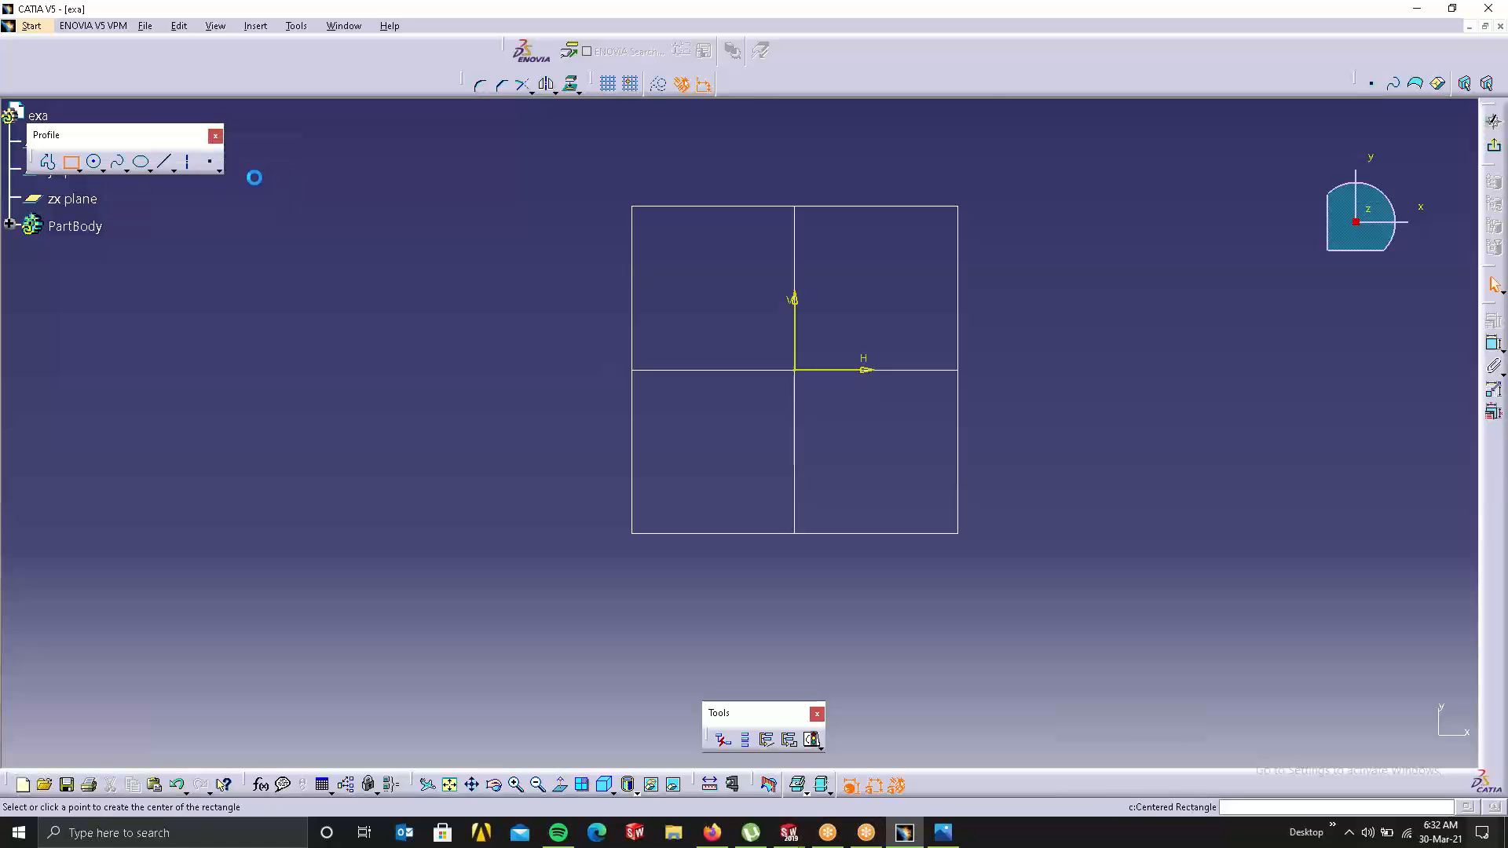
click(797, 371)
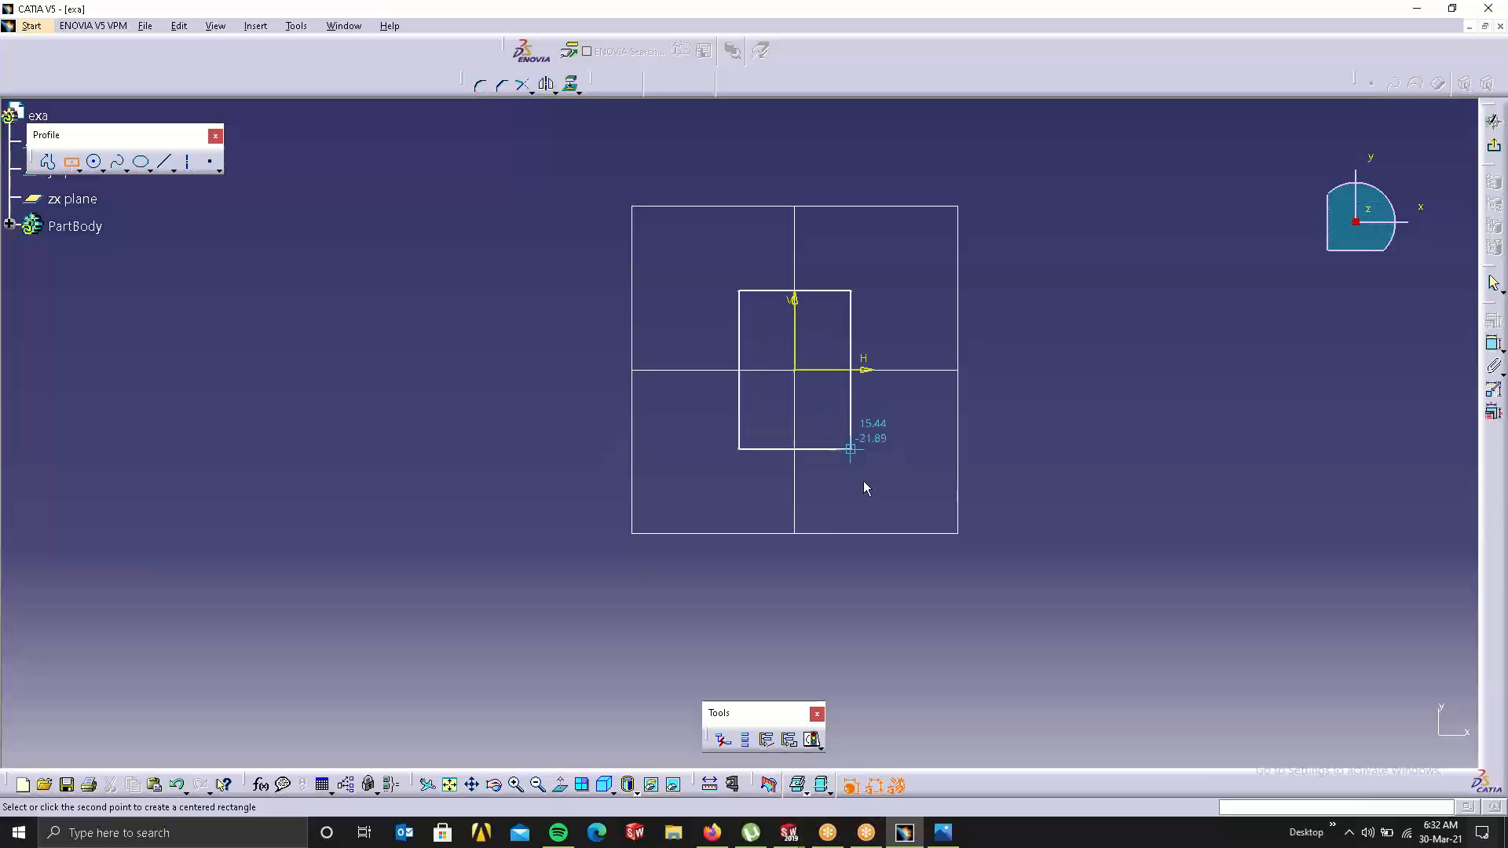
click(914, 471)
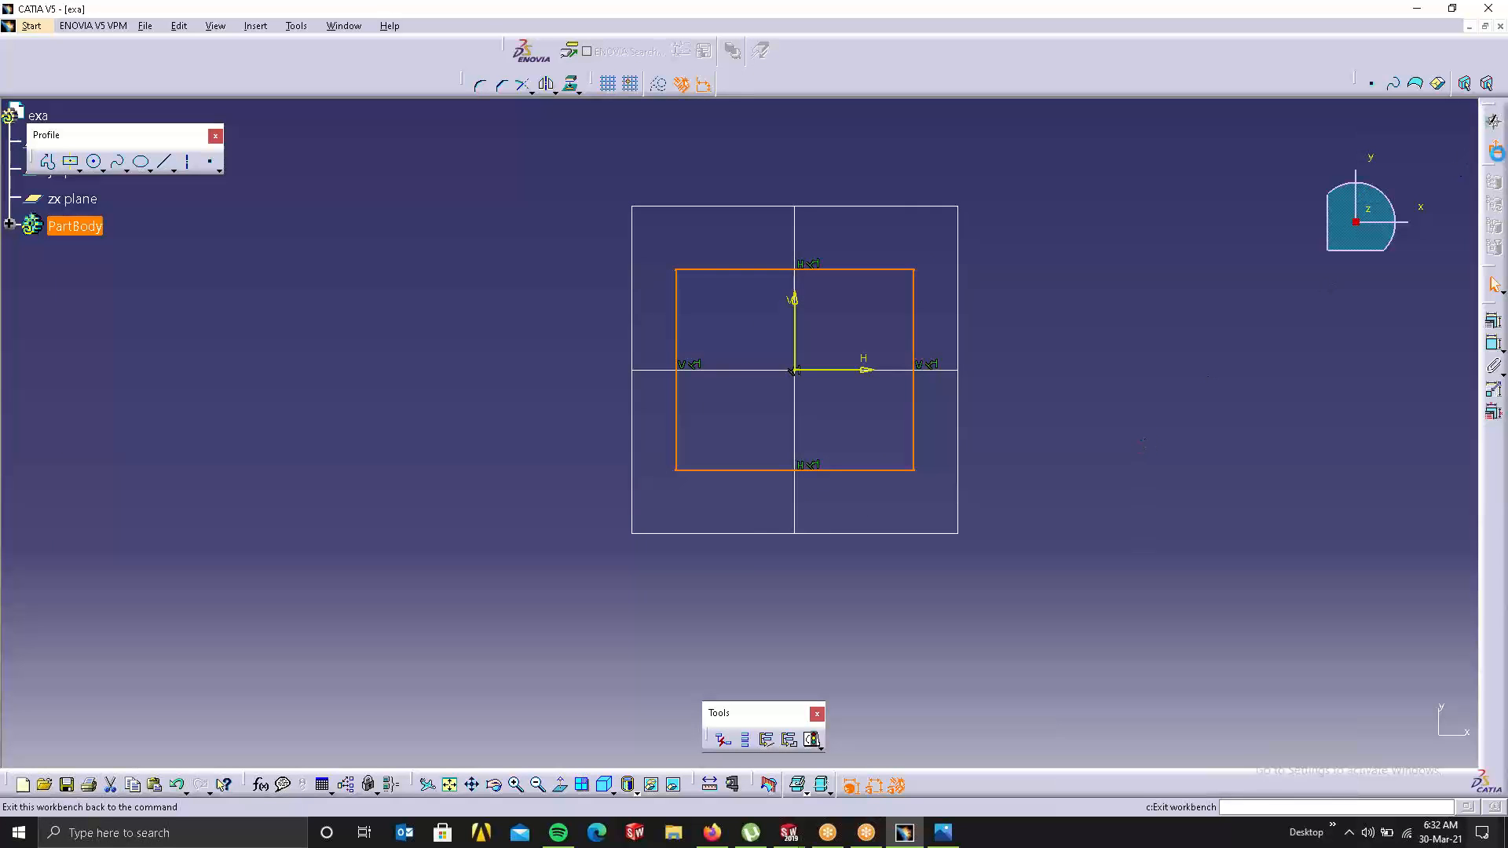
click(1494, 146)
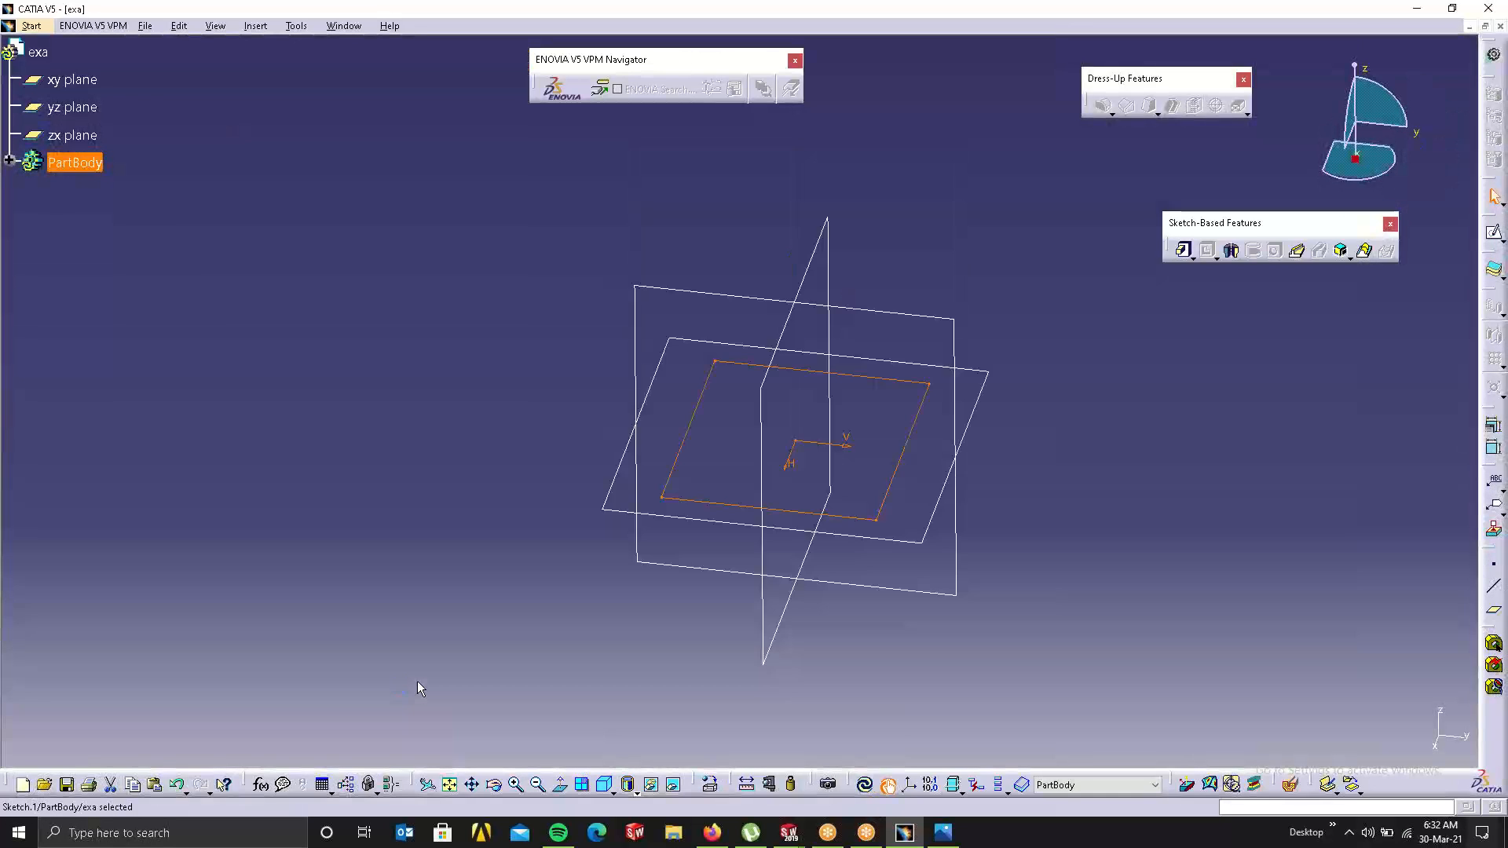
Step: Pad Sketch.1 at its default length into a solid box, then select its right vertical edge
click(1183, 251)
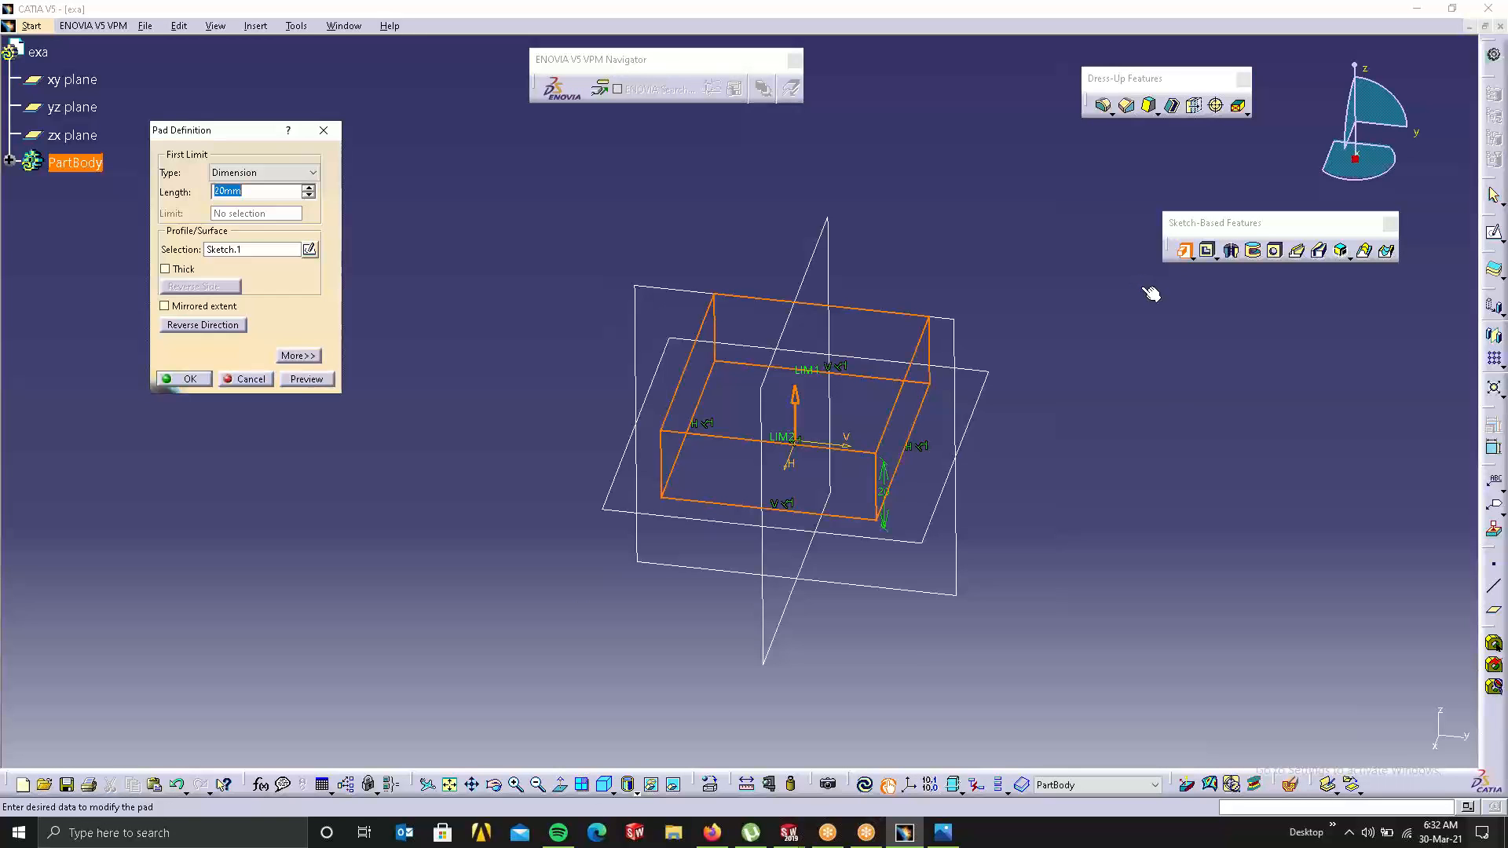
click(191, 380)
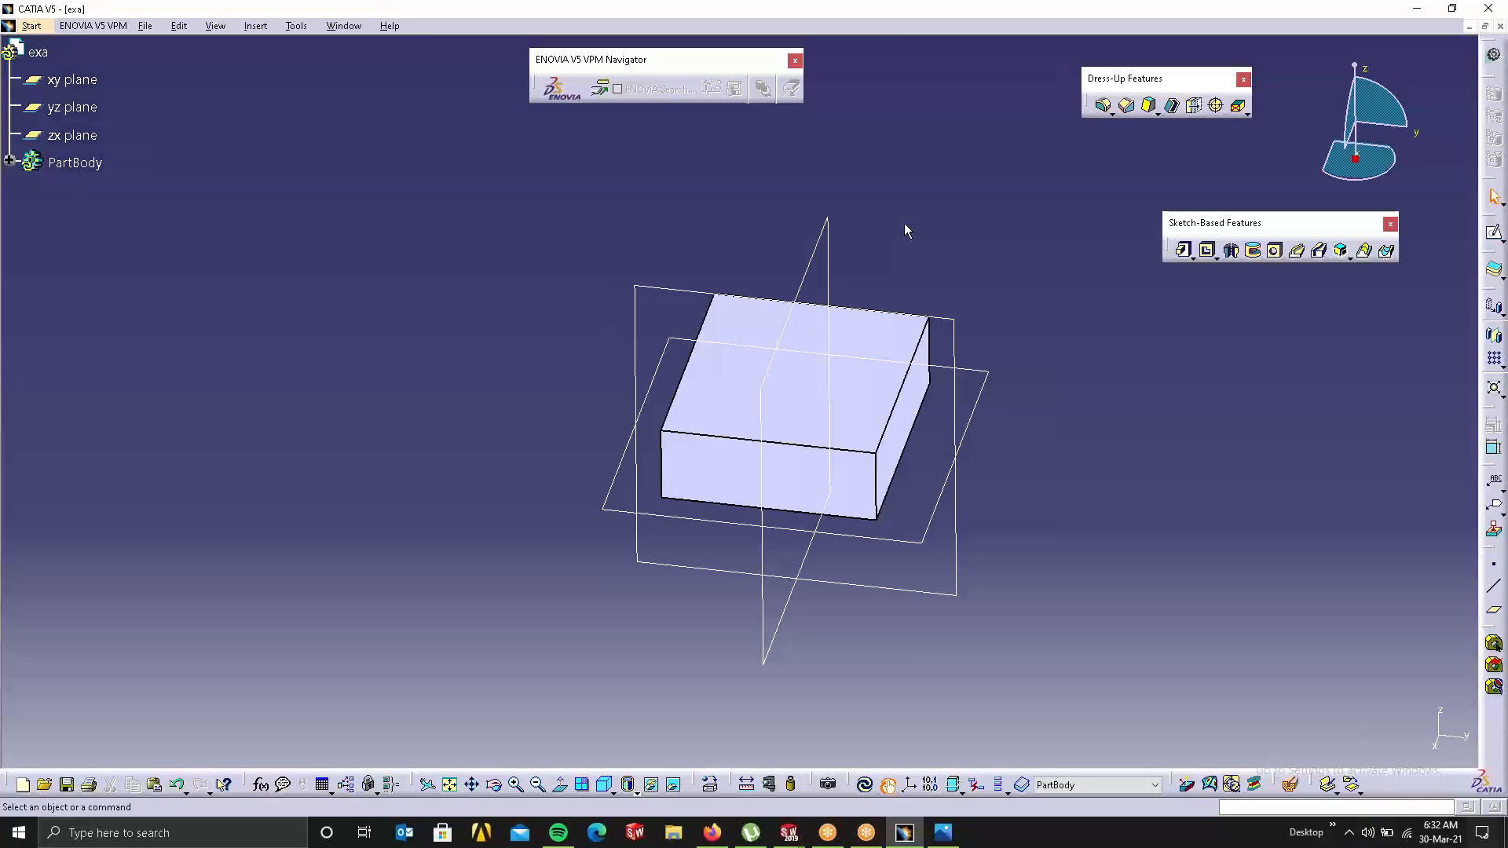
click(889, 432)
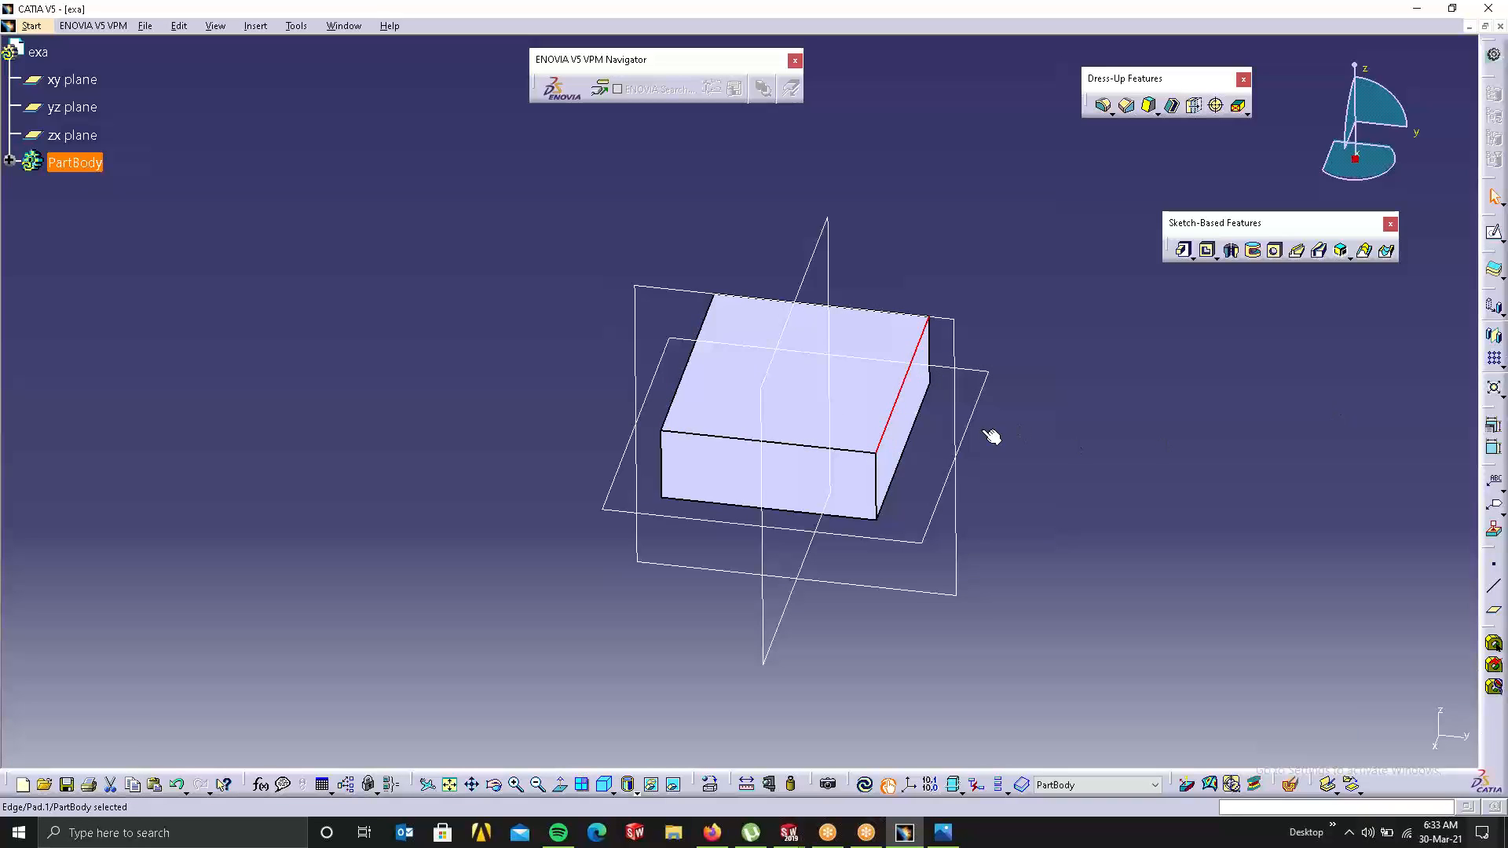
click(868, 445)
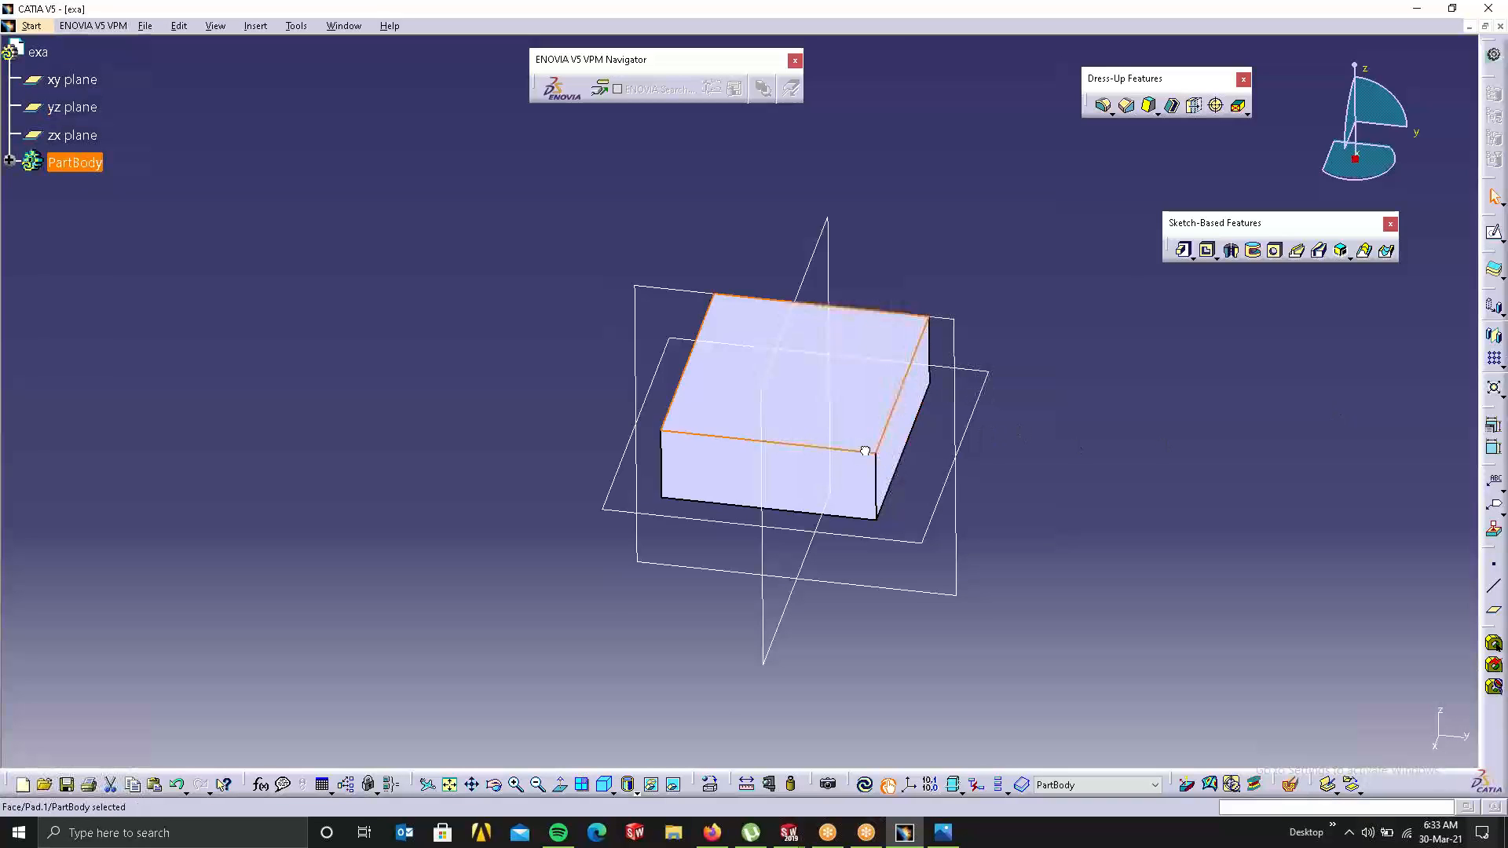
click(1037, 177)
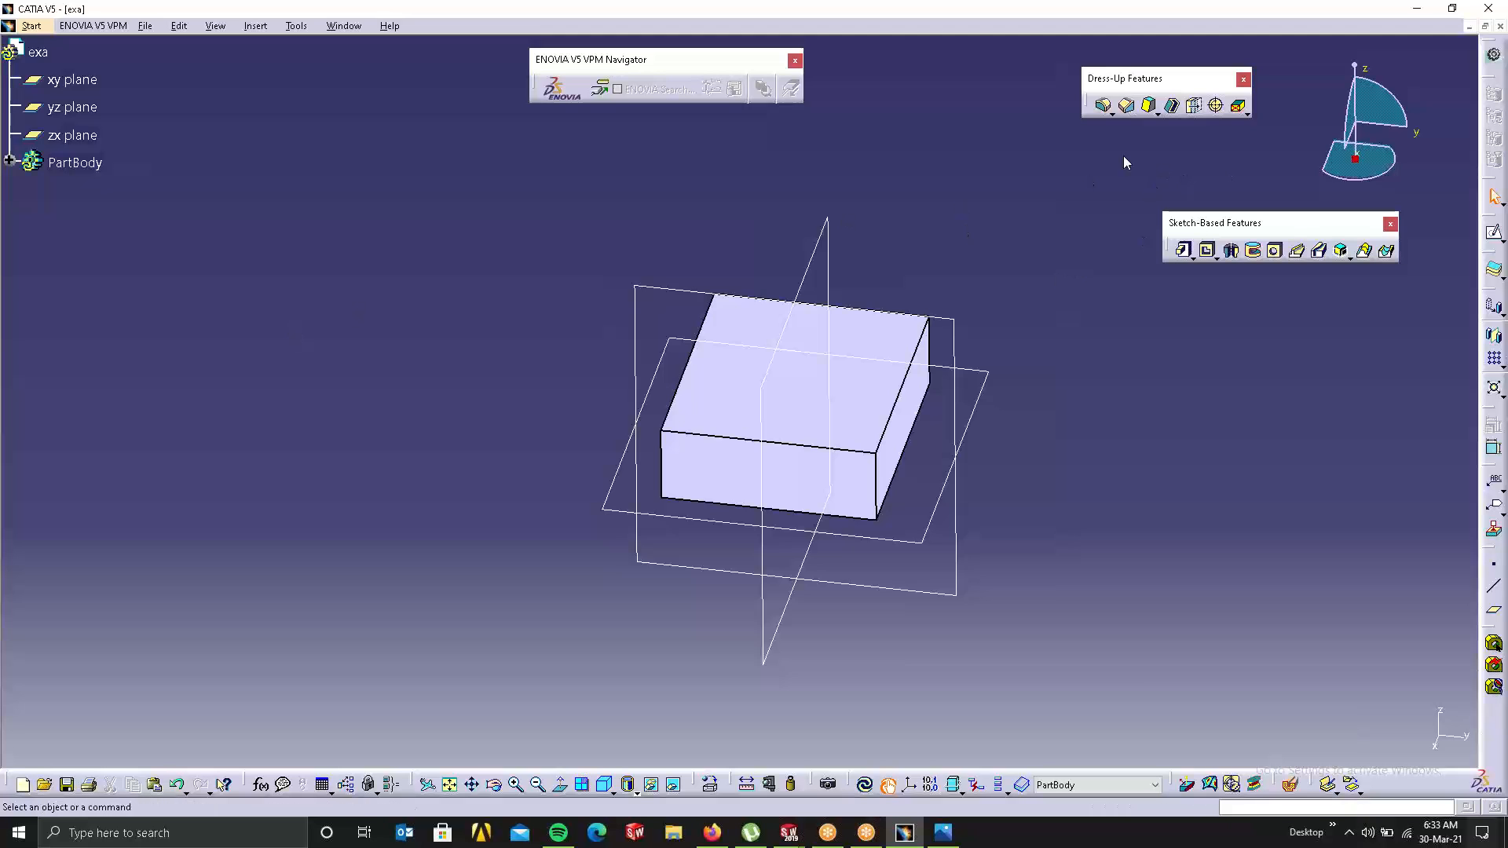
drag(1191, 217, 1110, 142)
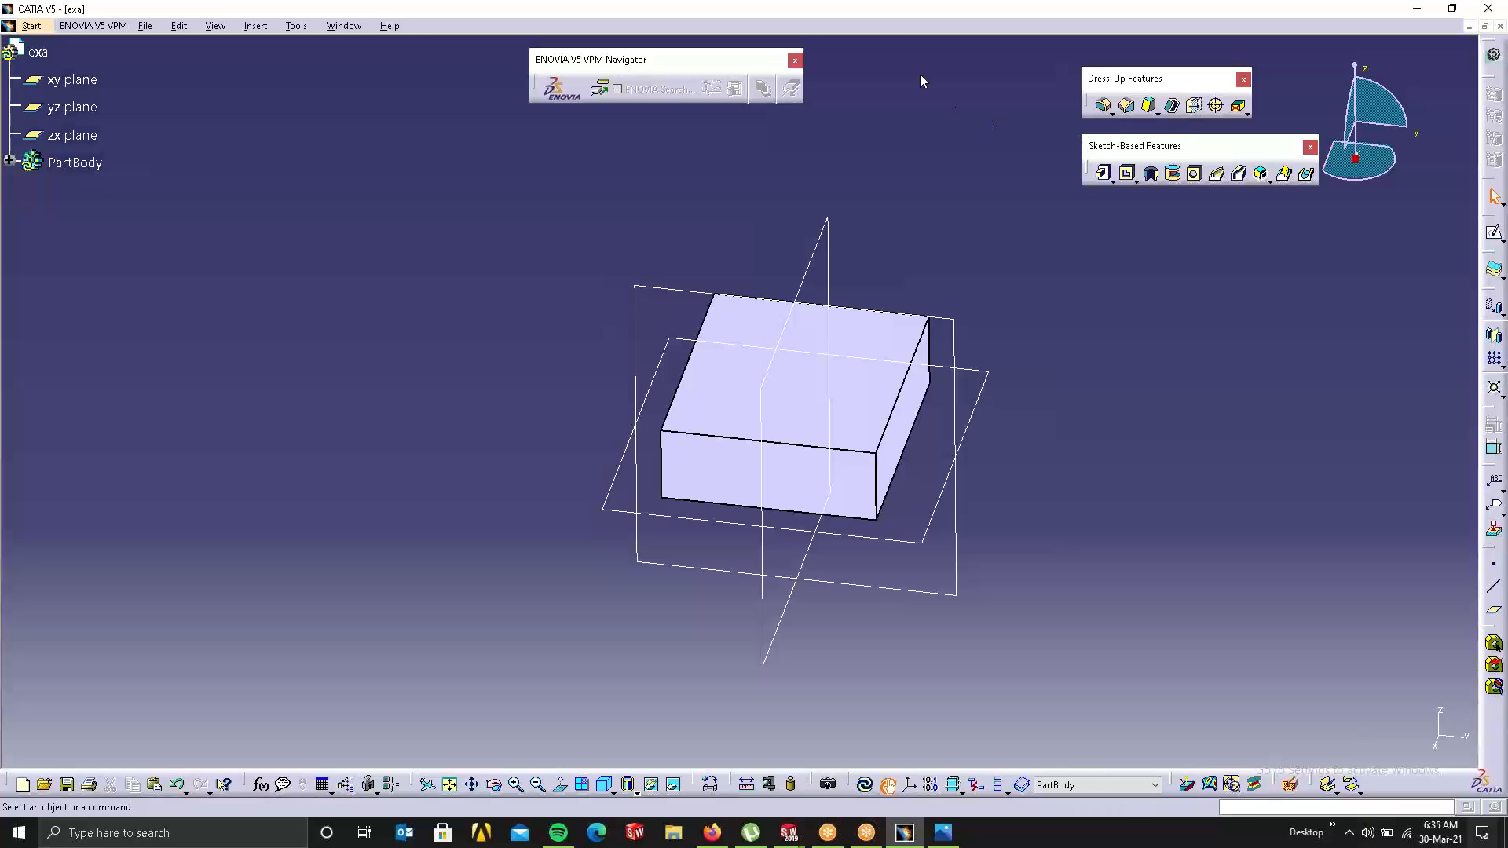
Step: Move the Sketch-Based Features toolbar beside the Dress-Up Features toolbar
drag(921, 73, 920, 73)
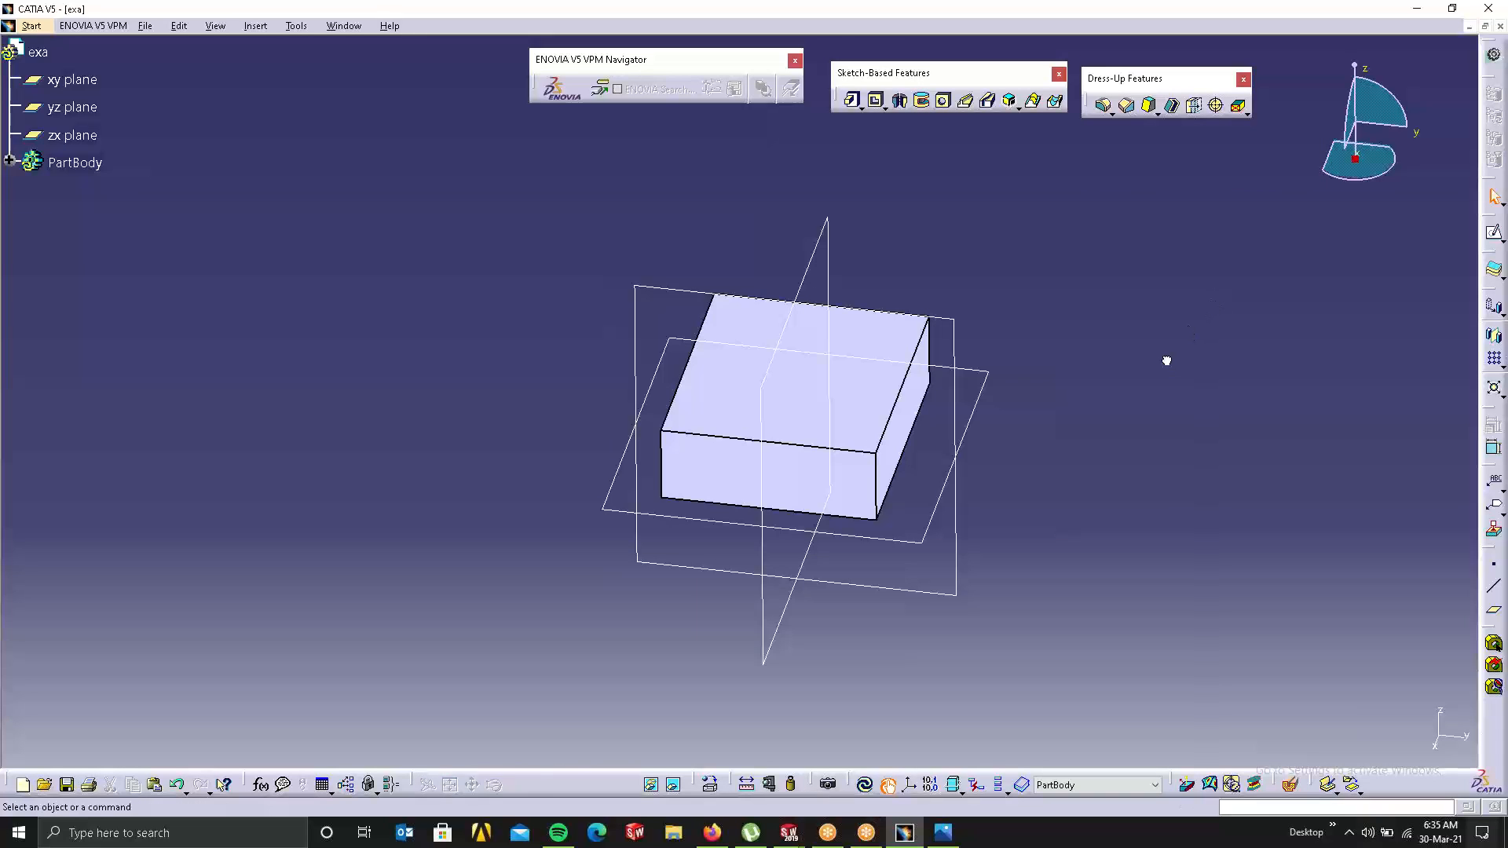
Step: Pan, recentre and tilt the view so the box sits left, then select the yz plane
middle_drag(856, 425, 961, 369)
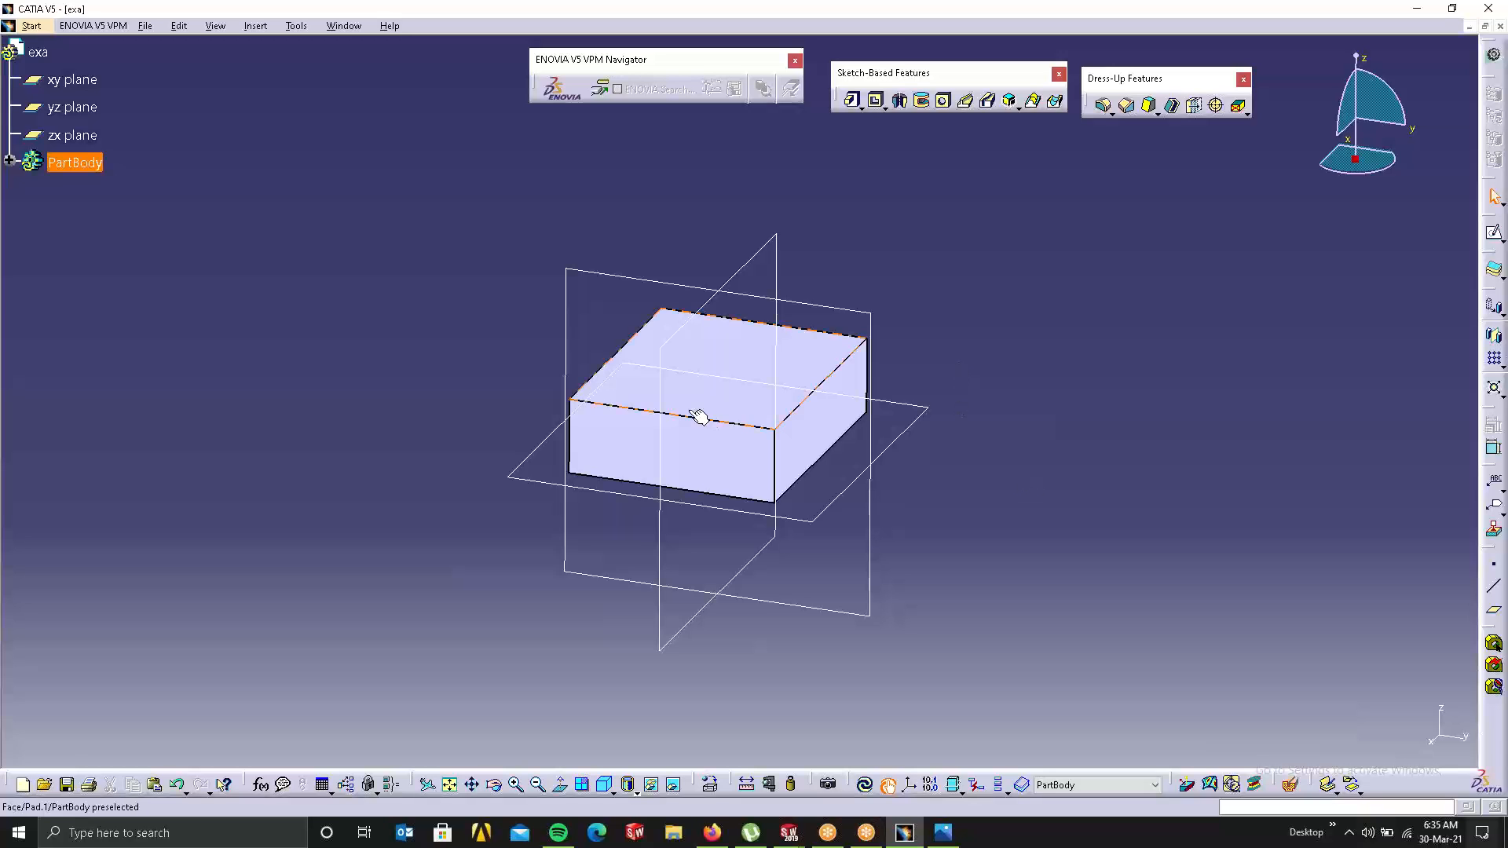
middle_drag(690, 414, 427, 505)
middle_click(395, 408)
middle_click(287, 367)
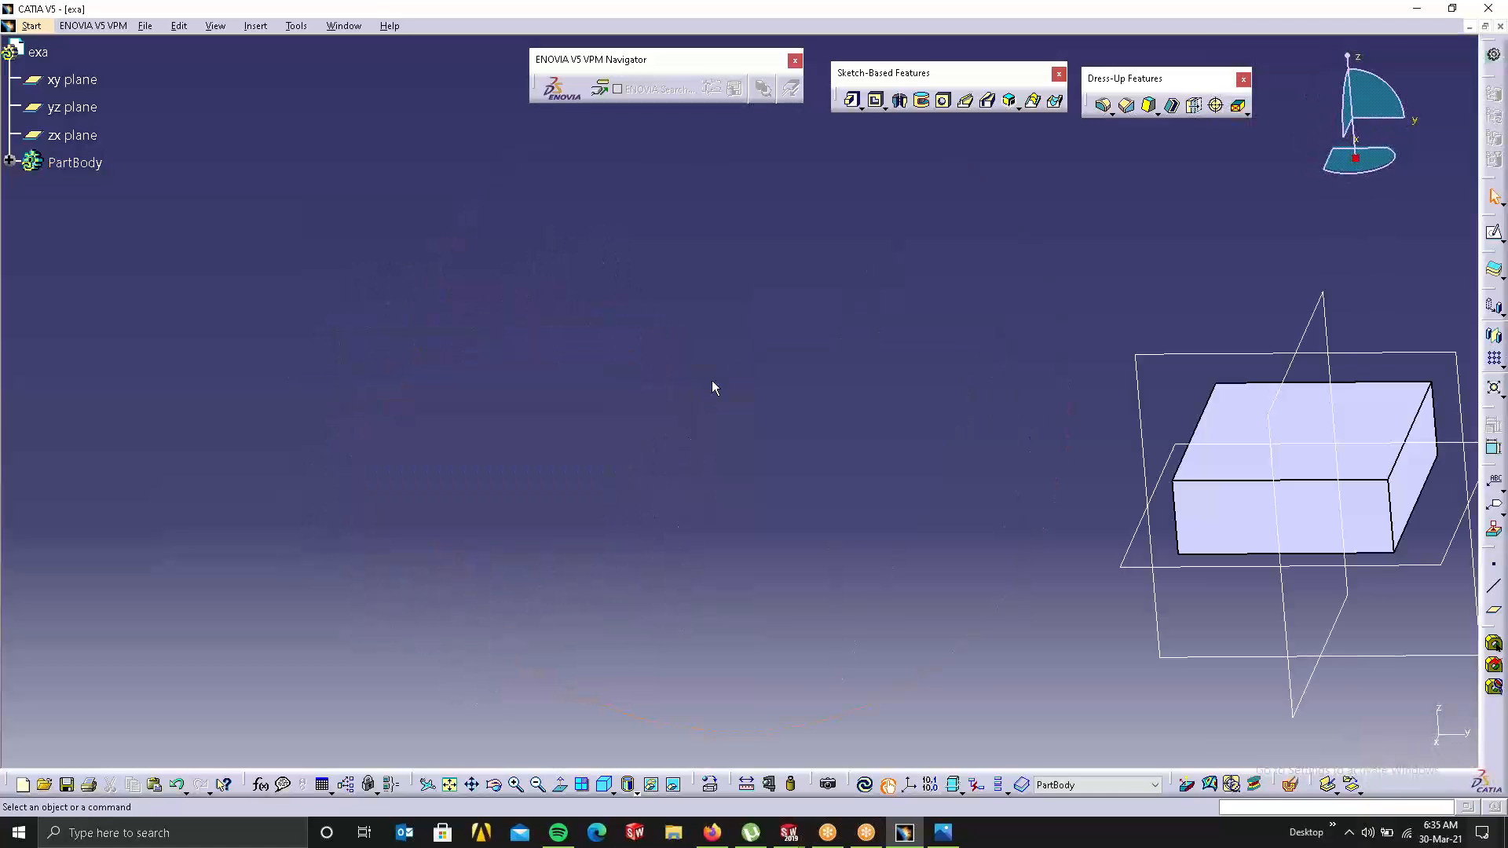
middle_drag(1000, 284, 555, 353)
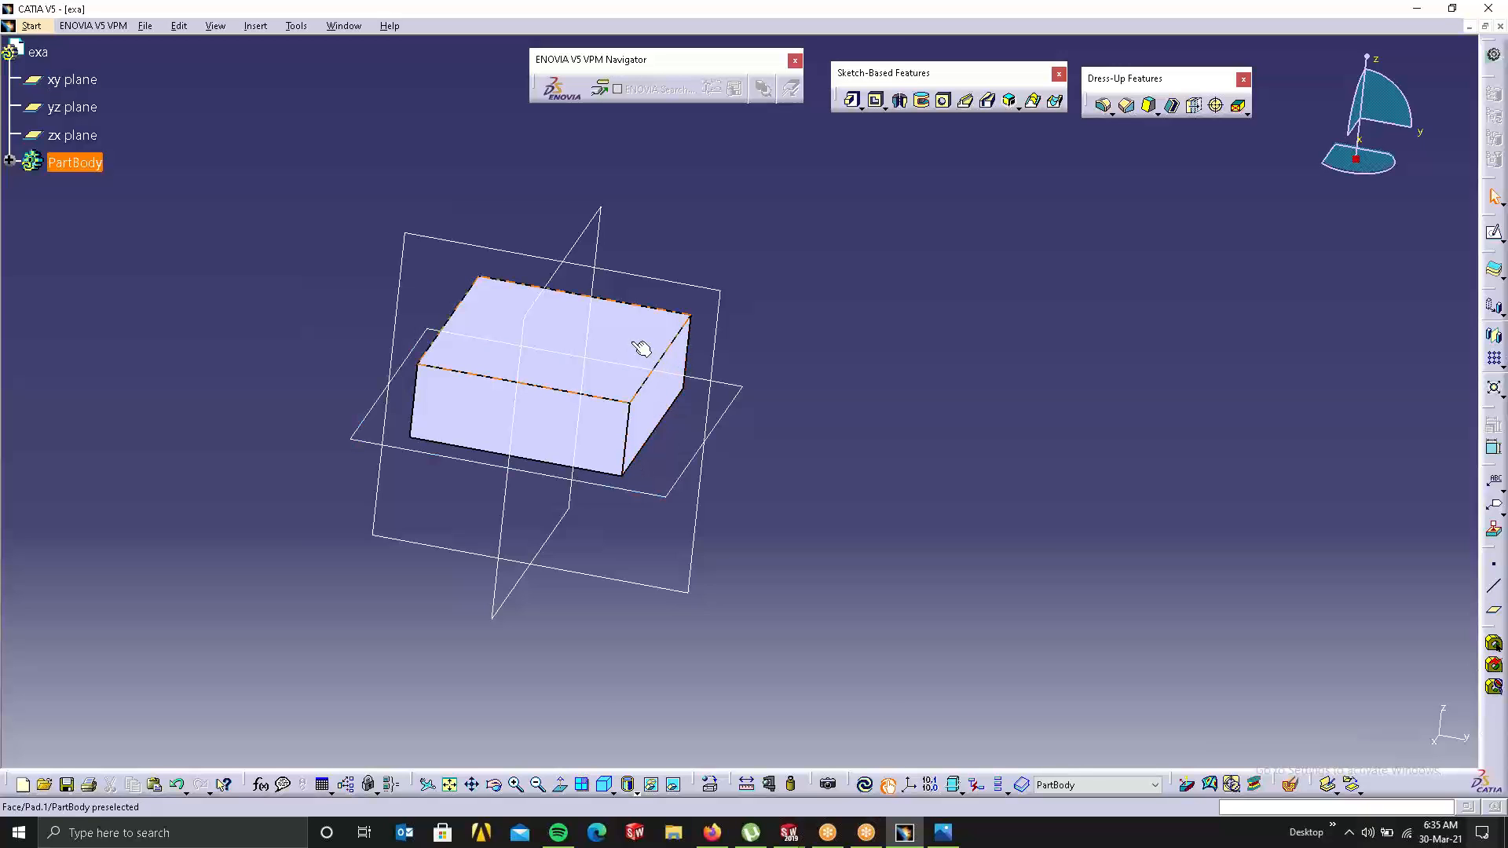
middle_drag(640, 343, 617, 421)
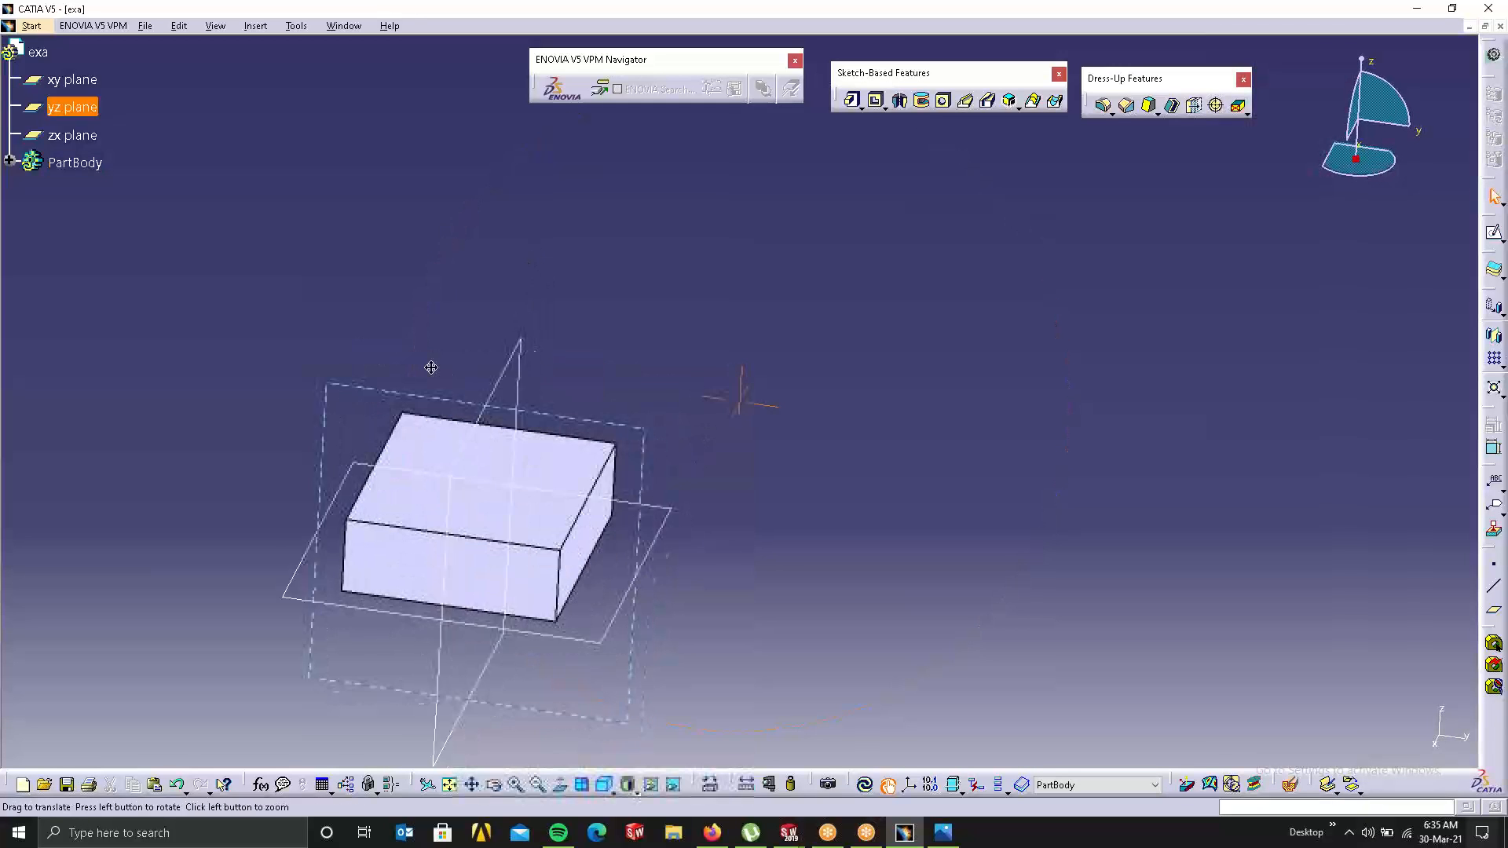
middle_drag(483, 422, 414, 296)
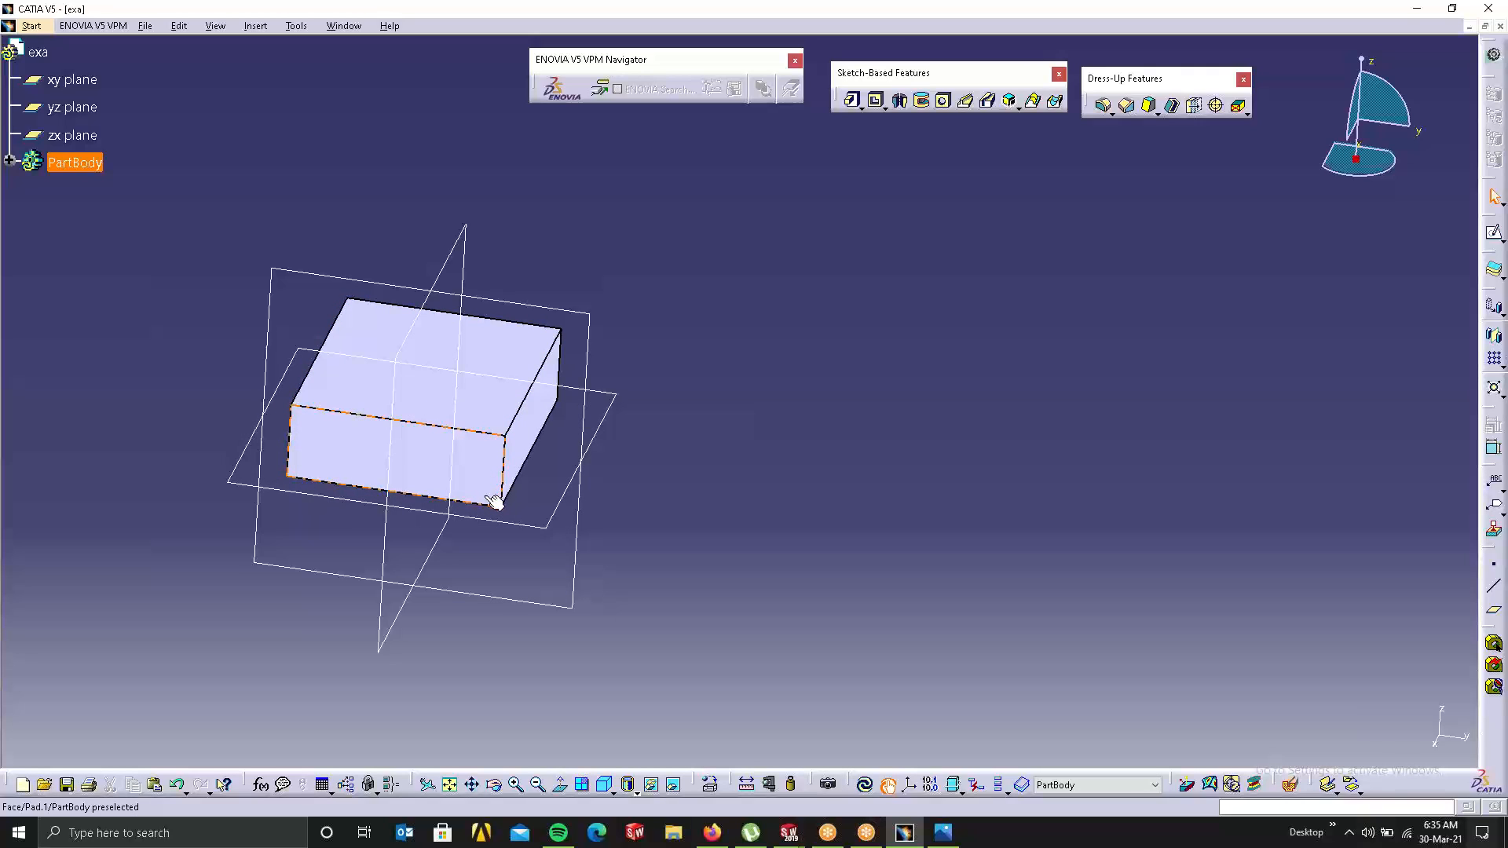
click(456, 515)
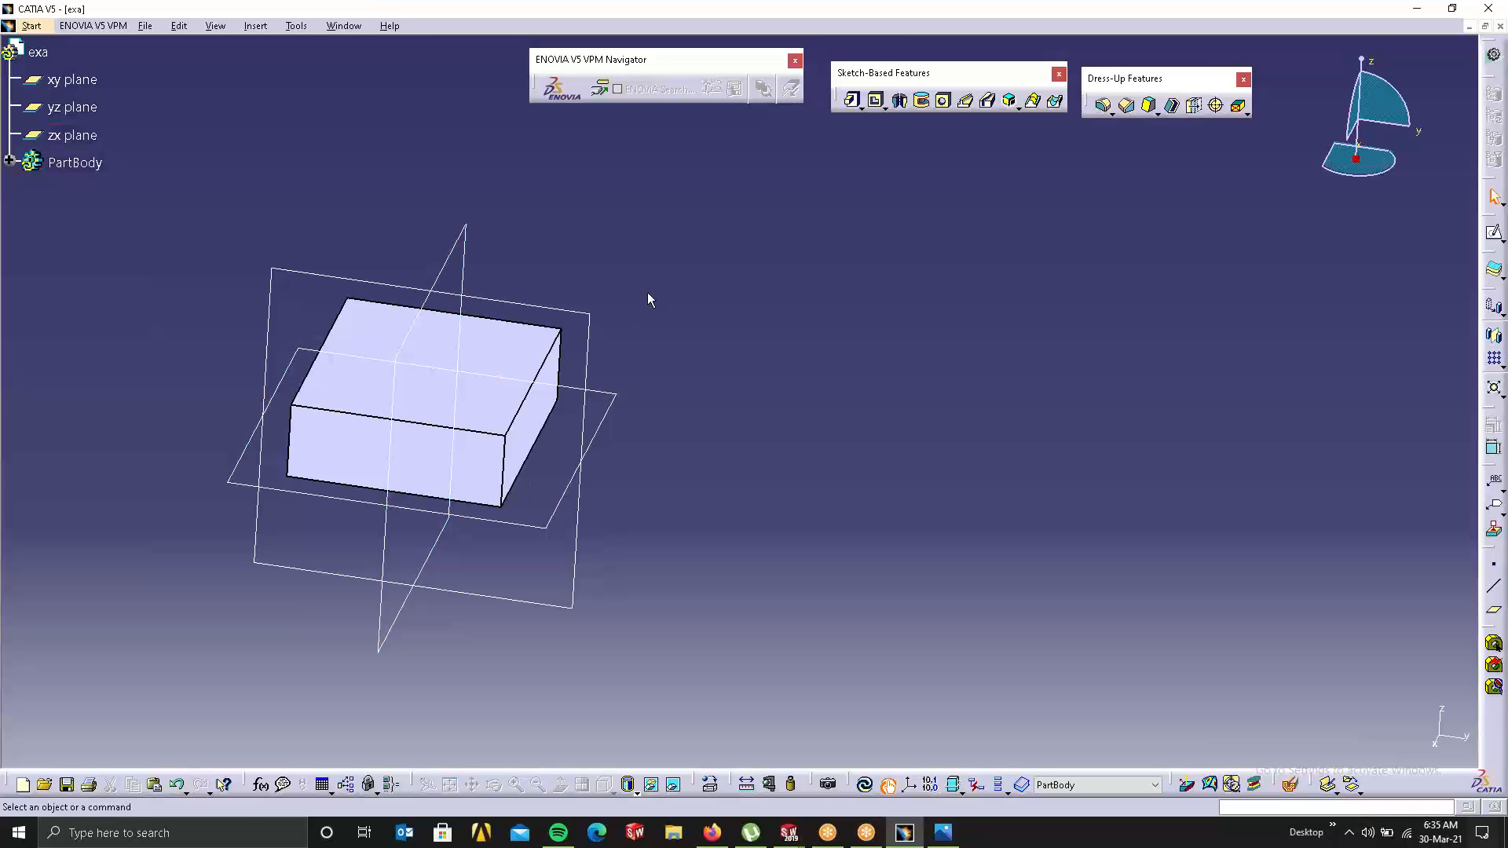
click(518, 462)
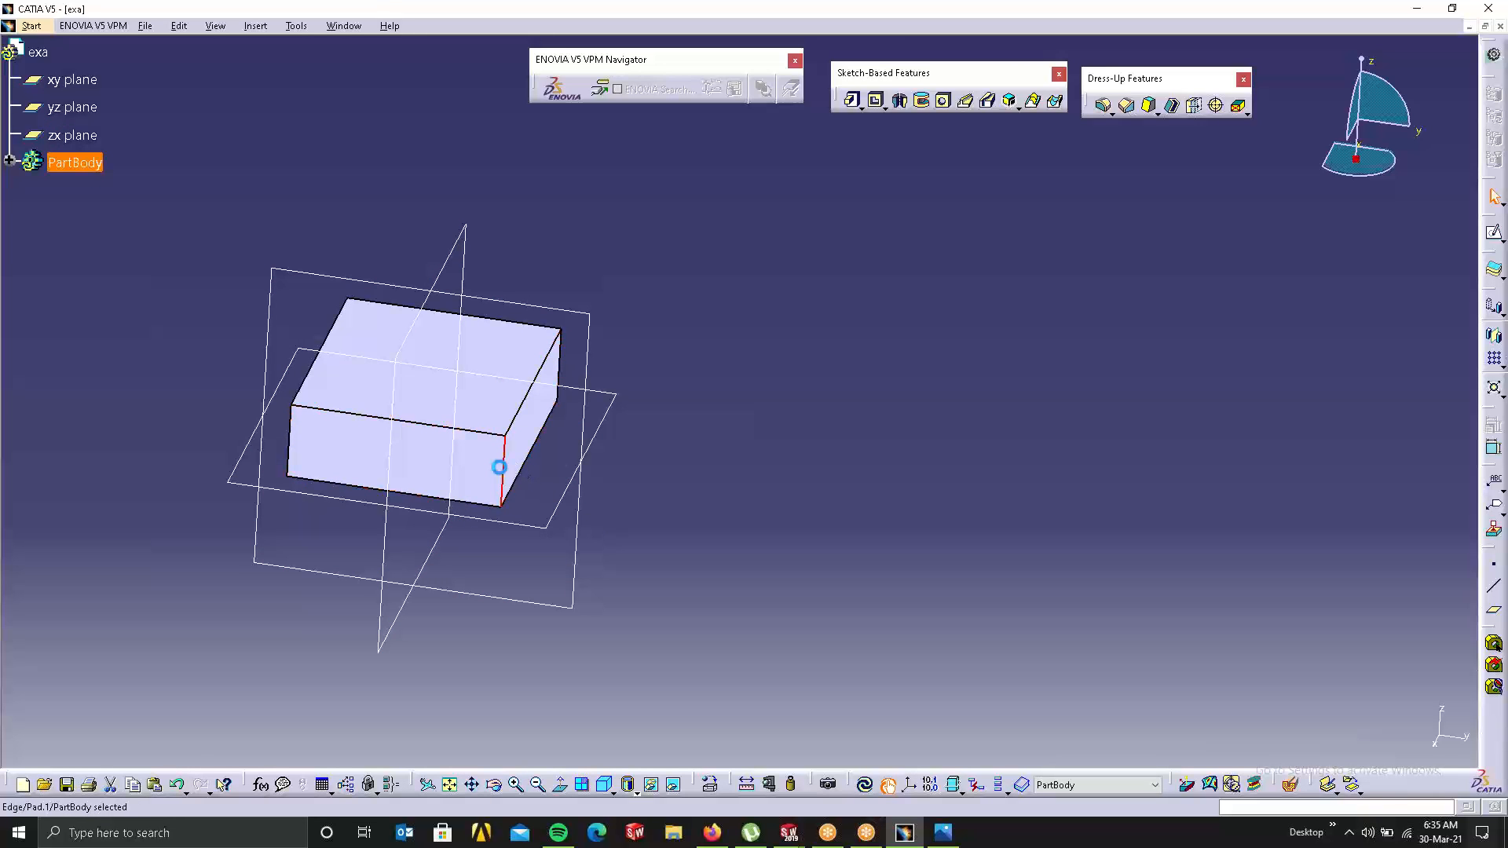
click(710, 390)
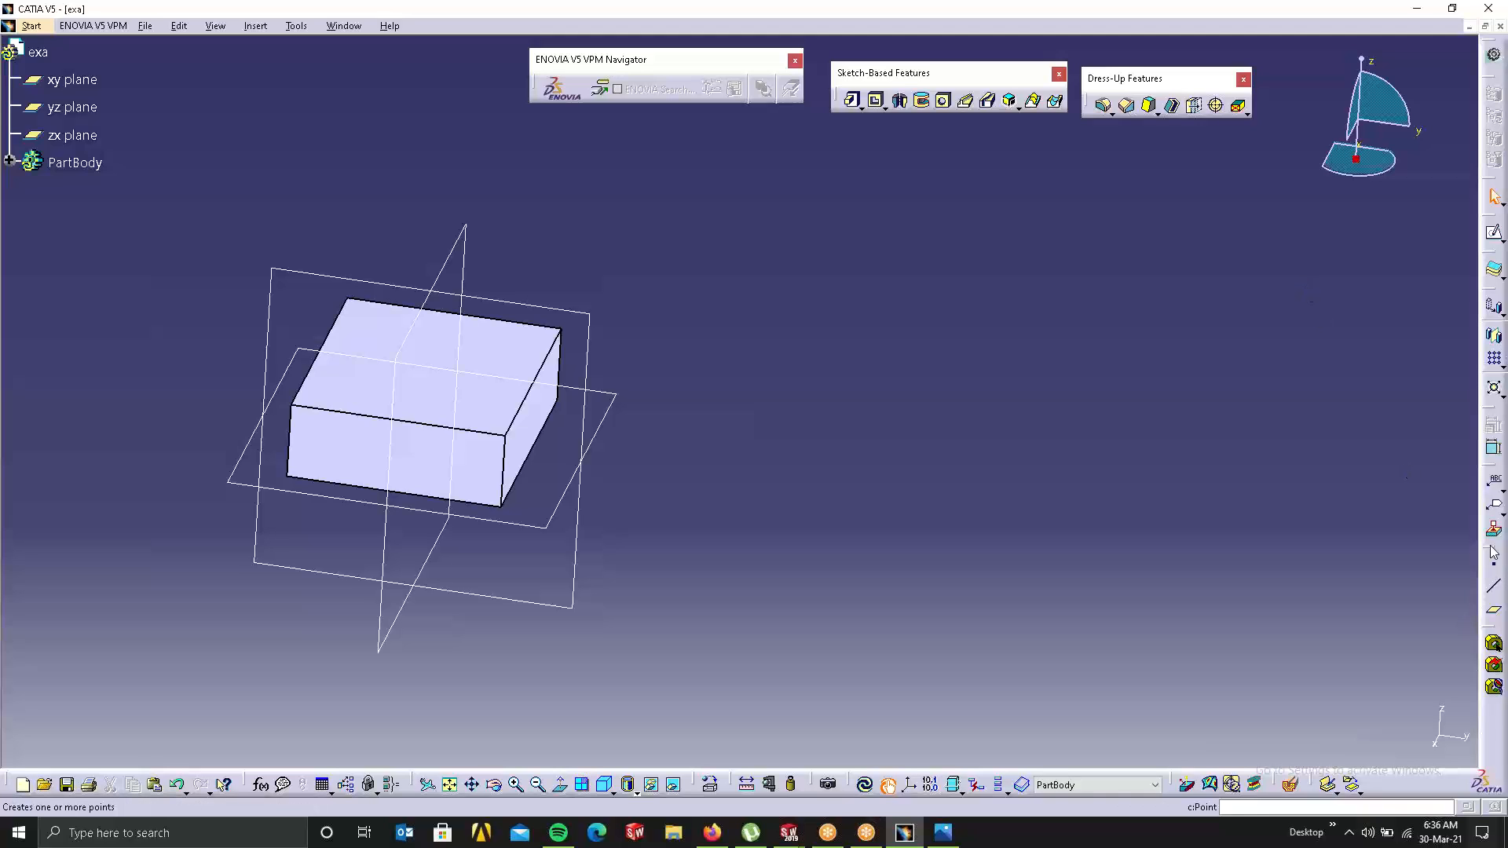
Step: Undock the Reference Elements and Transformation Features toolbars into the workspace
drag(1410, 520, 1263, 244)
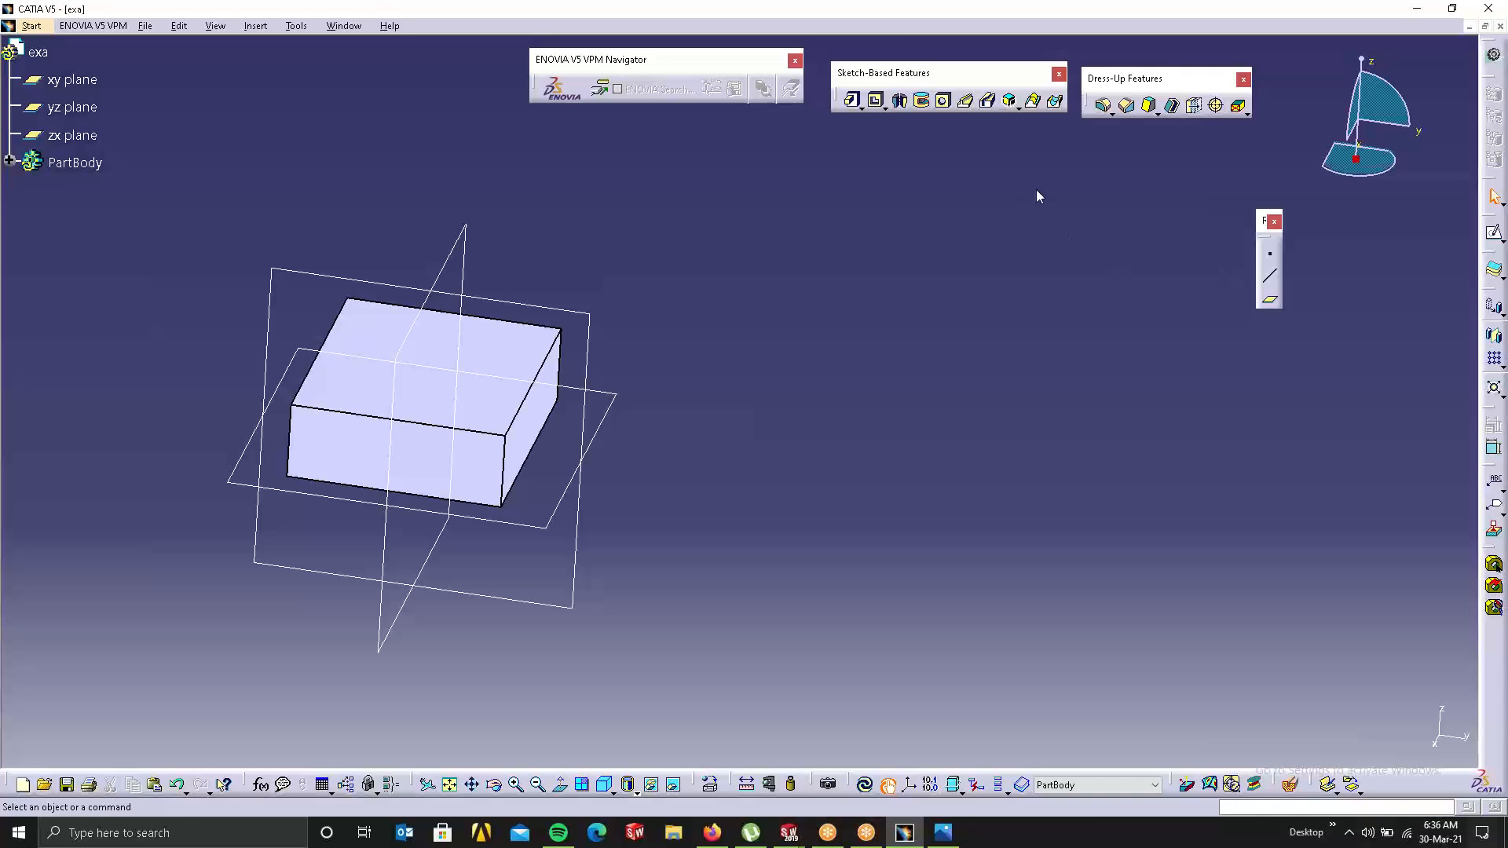
drag(1037, 196, 1038, 200)
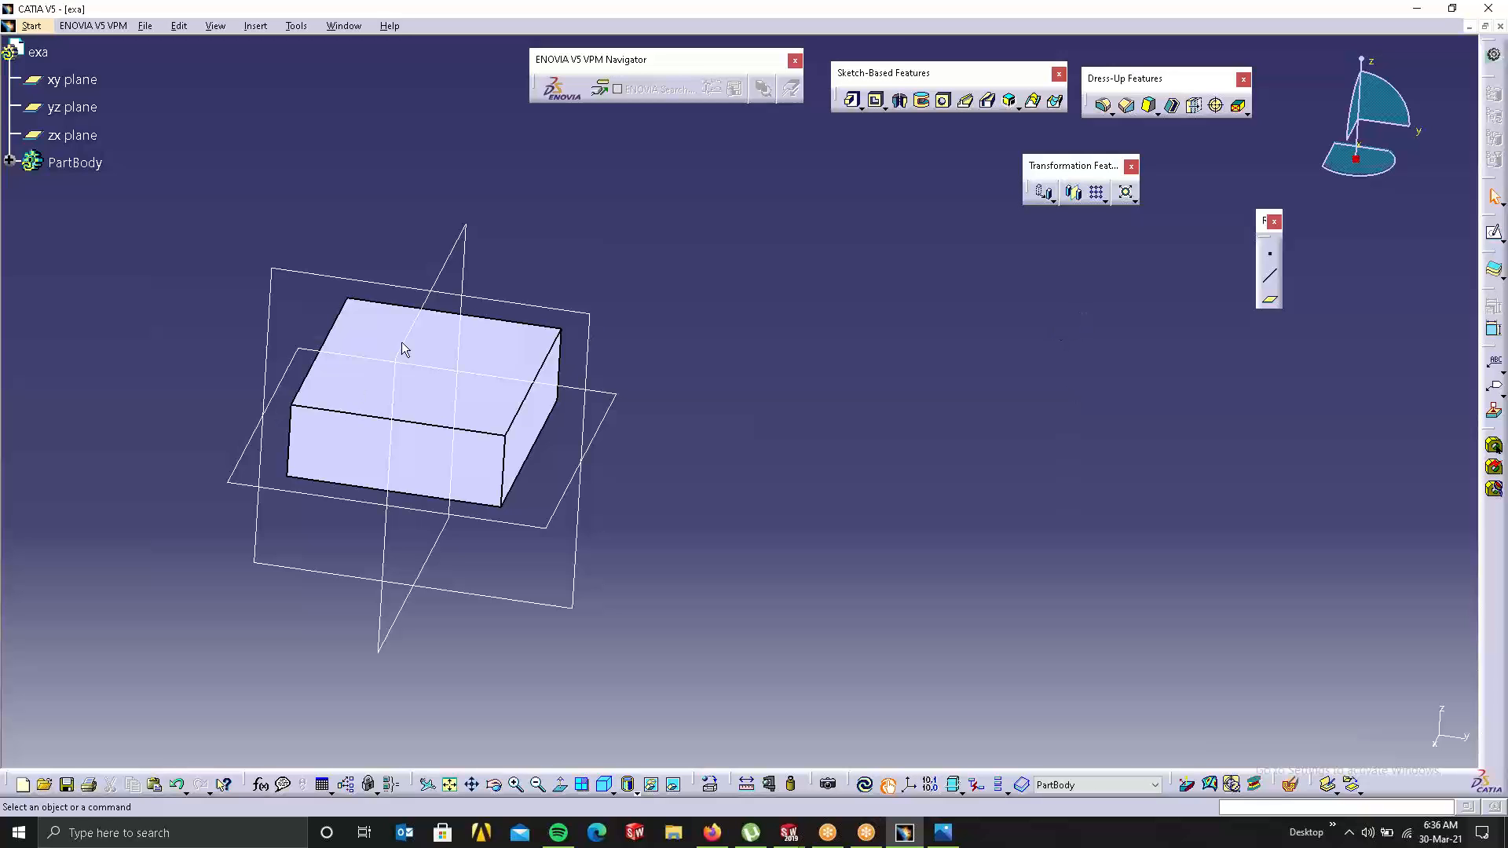
middle_drag(515, 352, 639, 340)
middle_drag(515, 269, 629, 416)
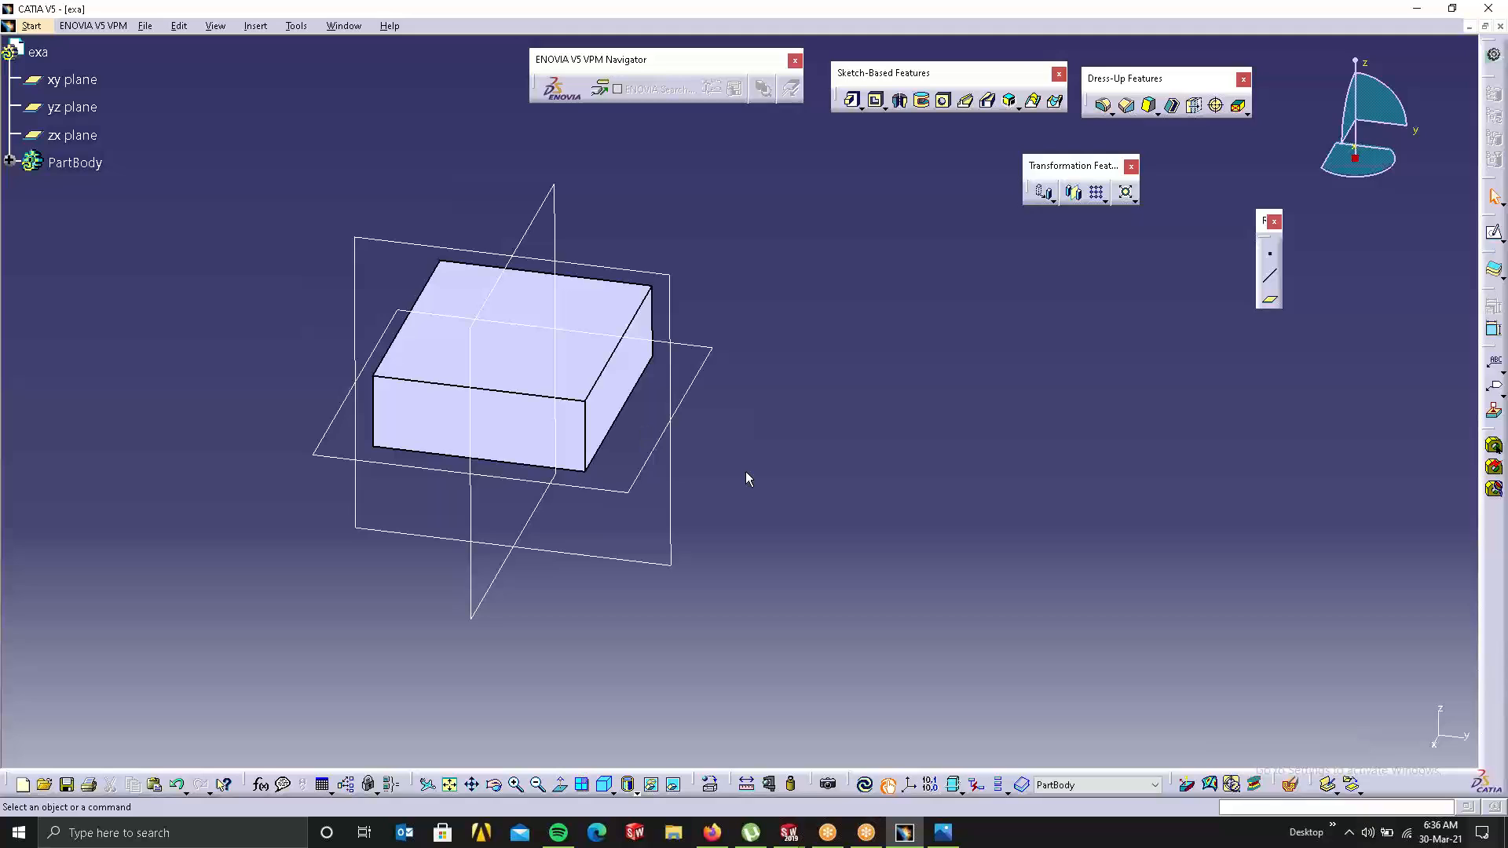
Step: Tear off the Transformations flyout as its own toolbar and launch Translation
click(1053, 200)
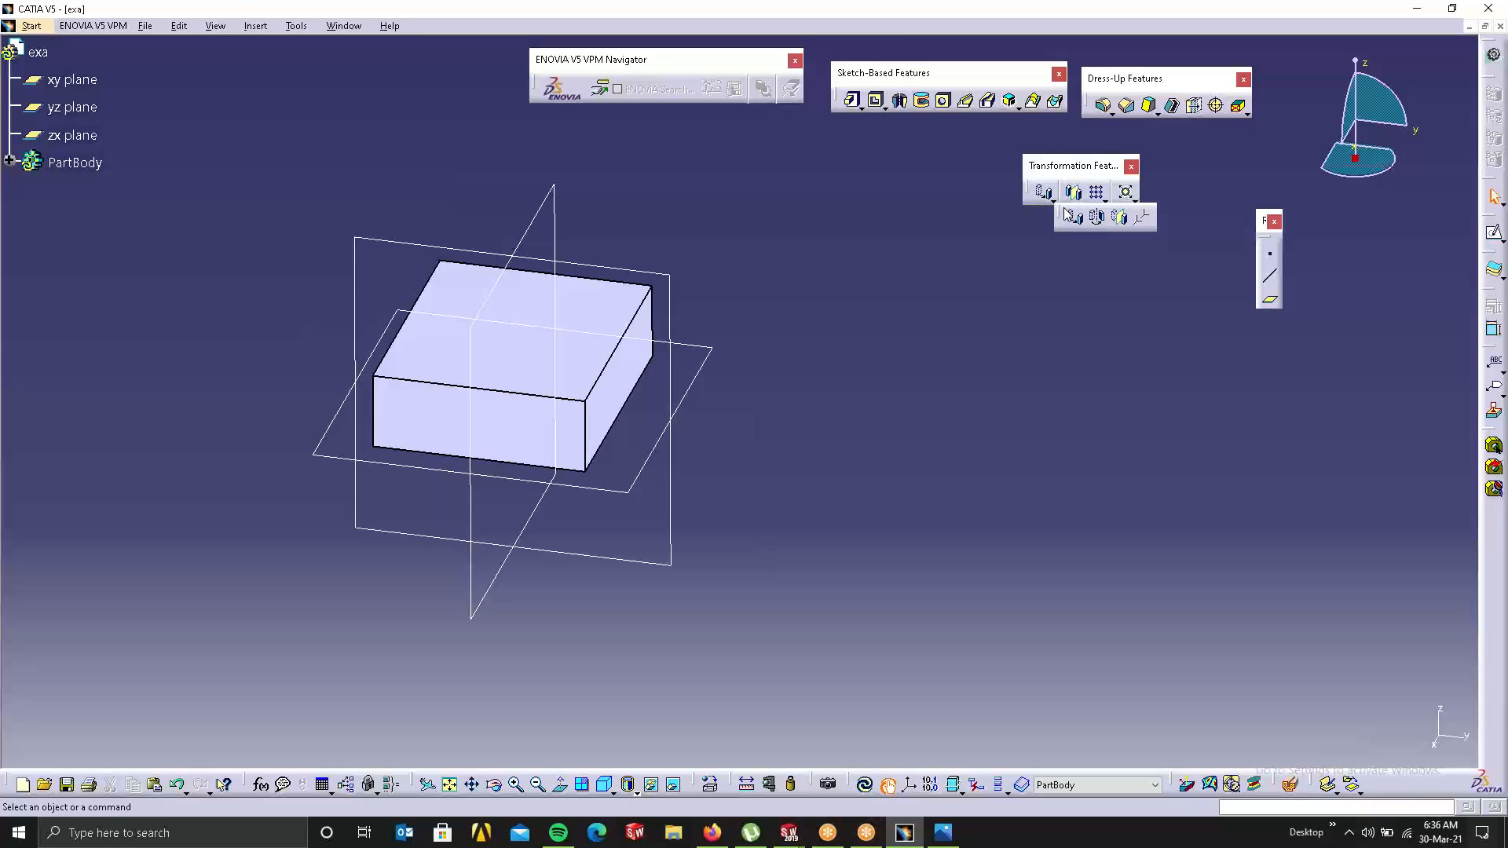
drag(911, 187, 905, 171)
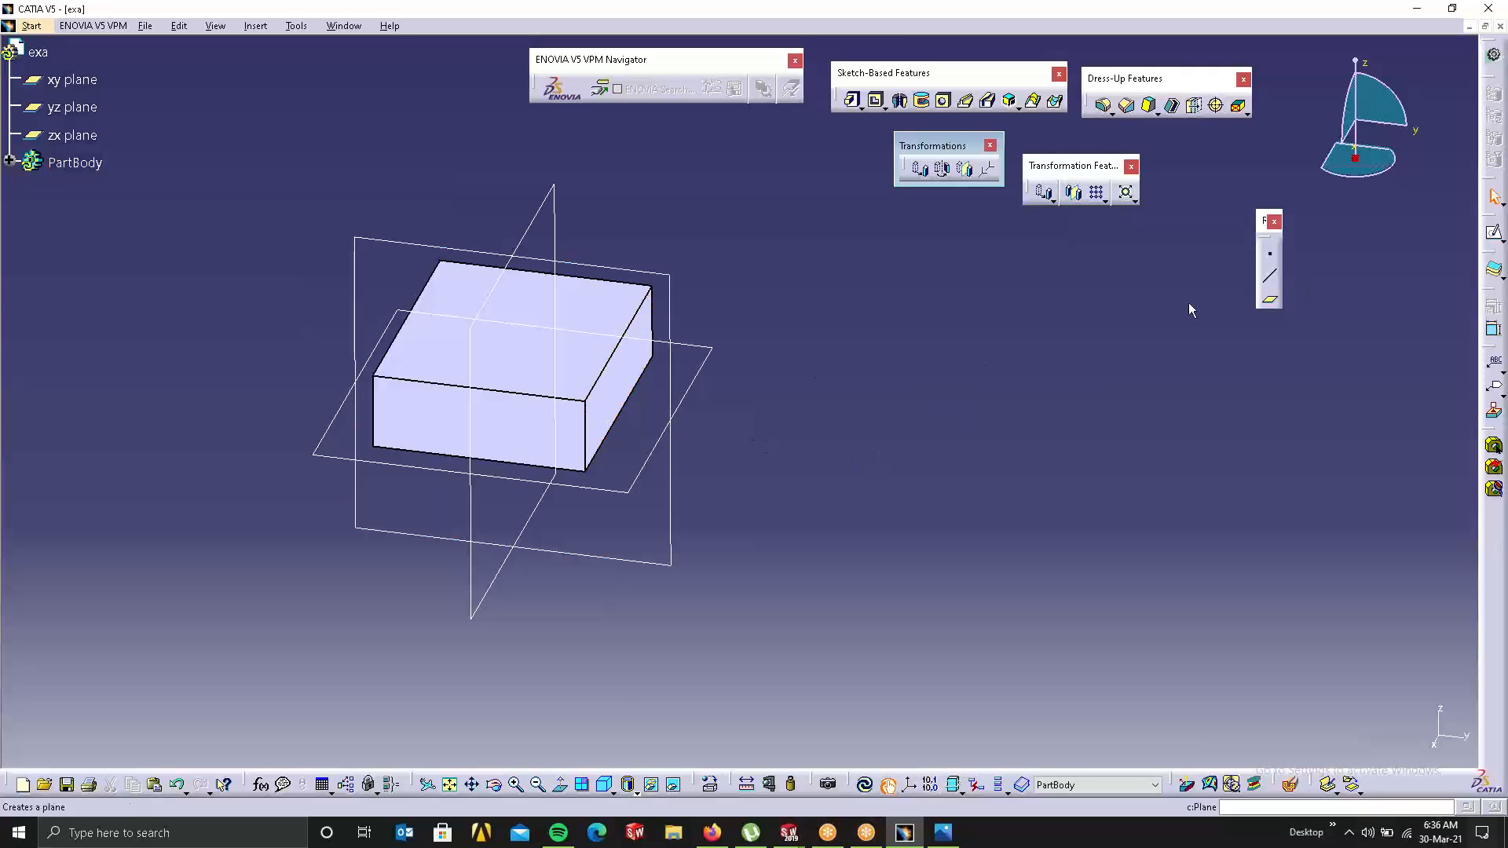
click(921, 167)
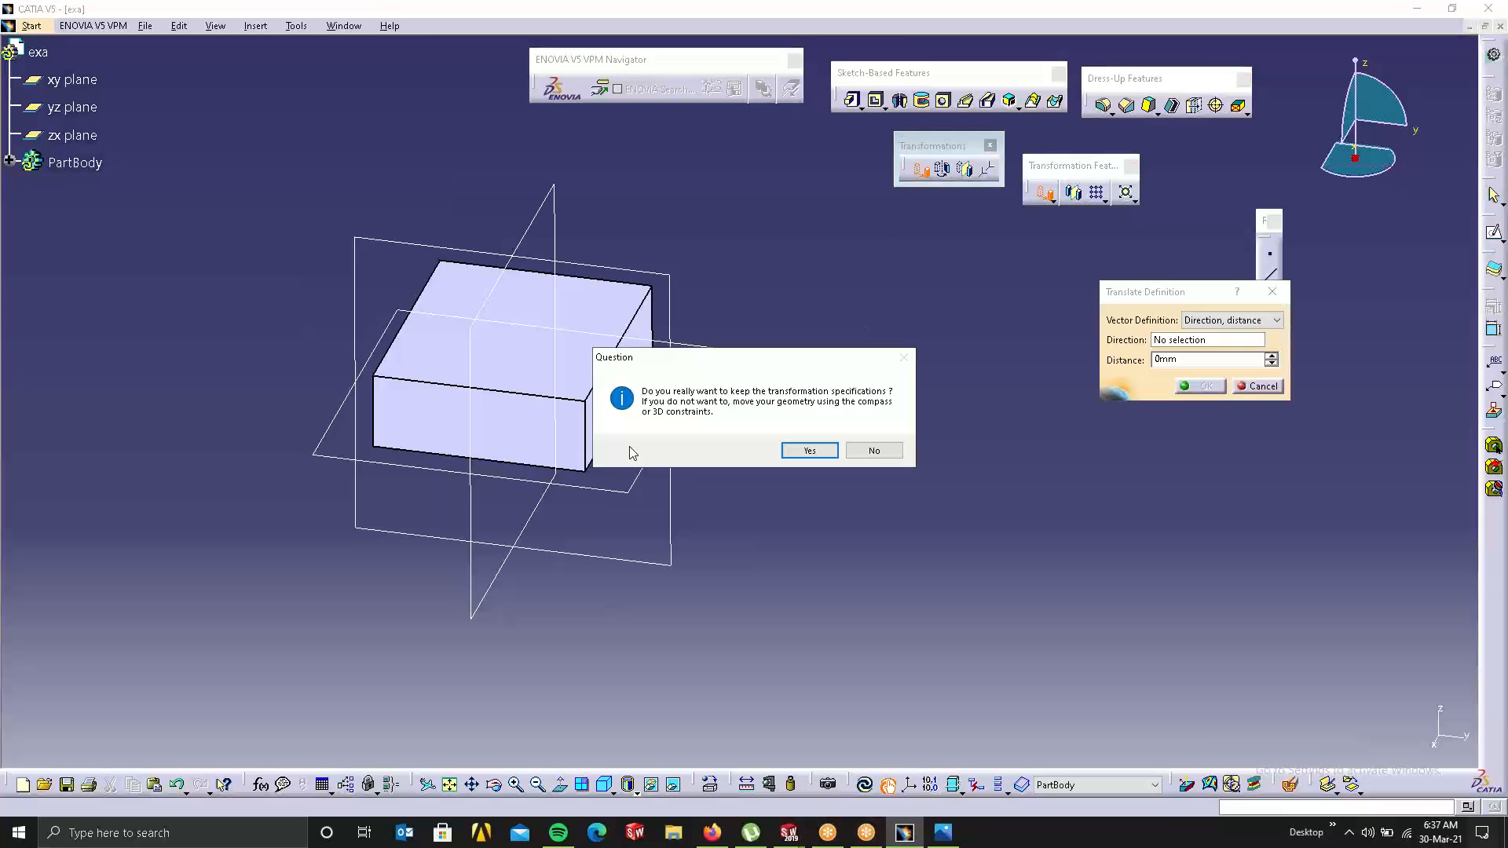
Step: Drag a translation along the box's front top edge, cancel it, and restart Translation
click(809, 450)
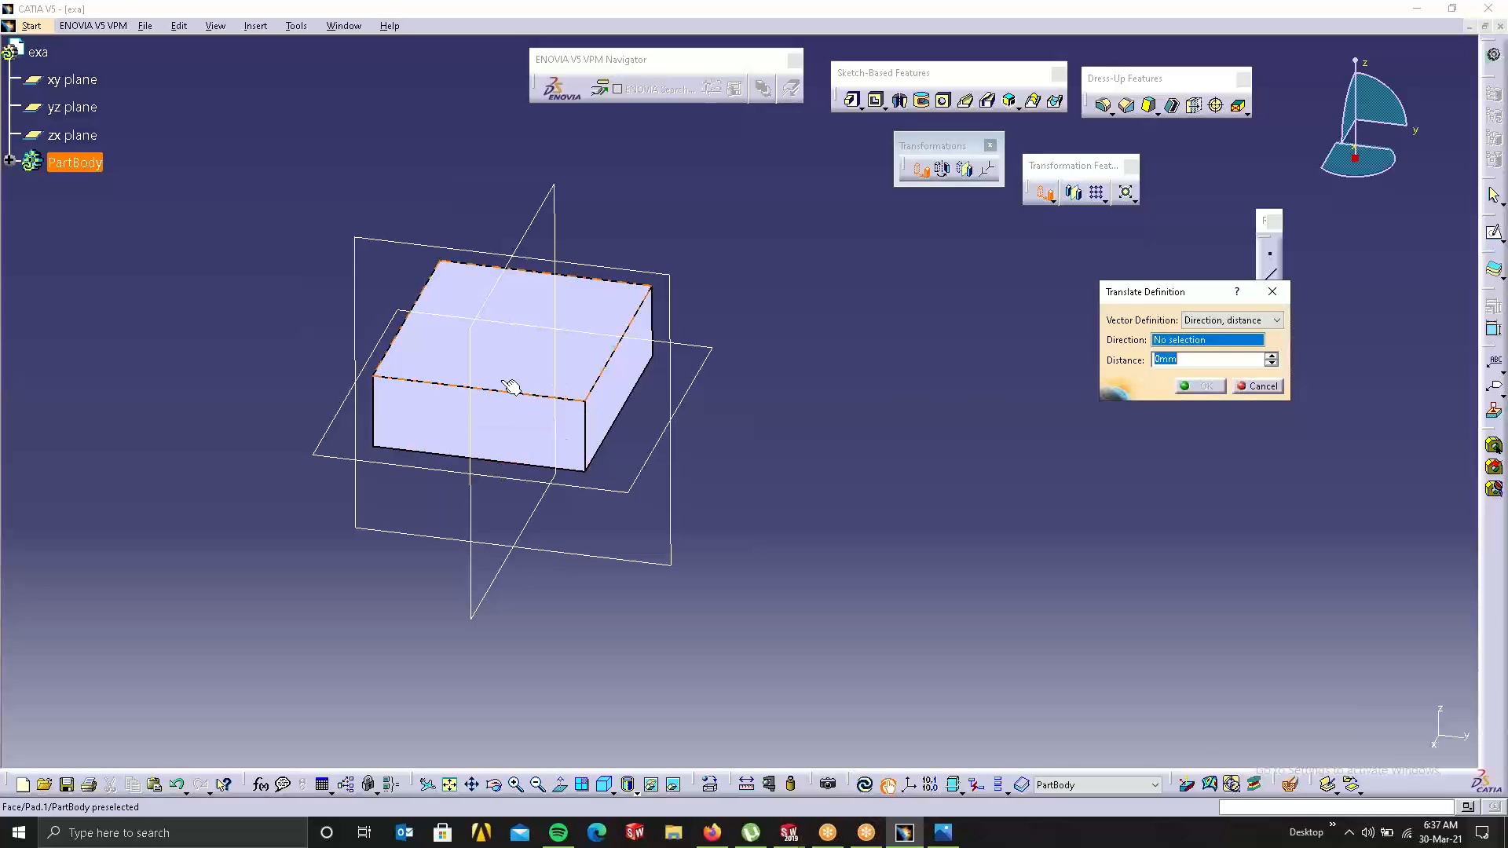
click(515, 393)
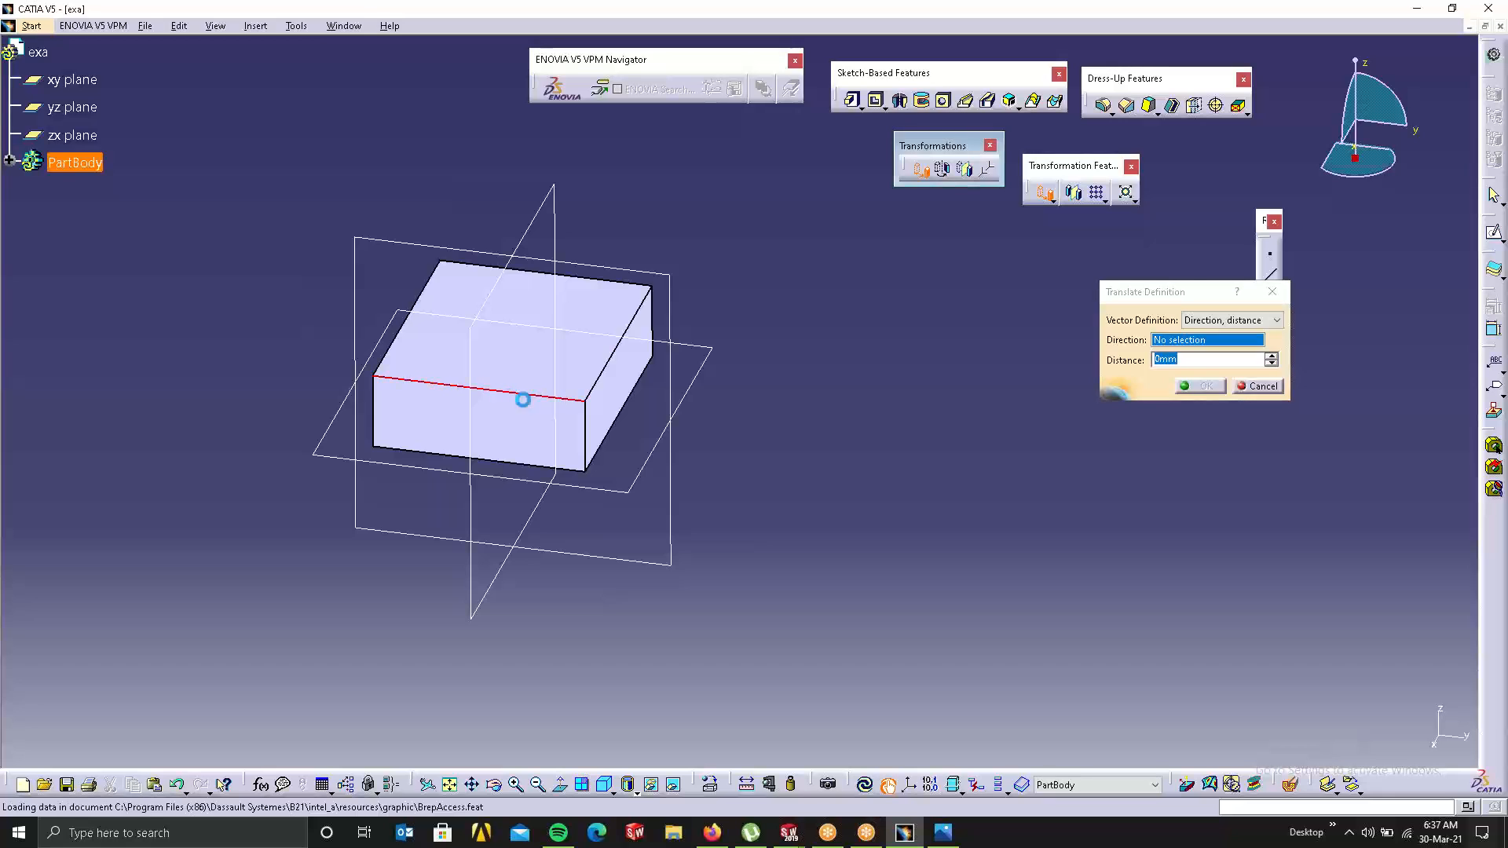
drag(537, 380, 420, 418)
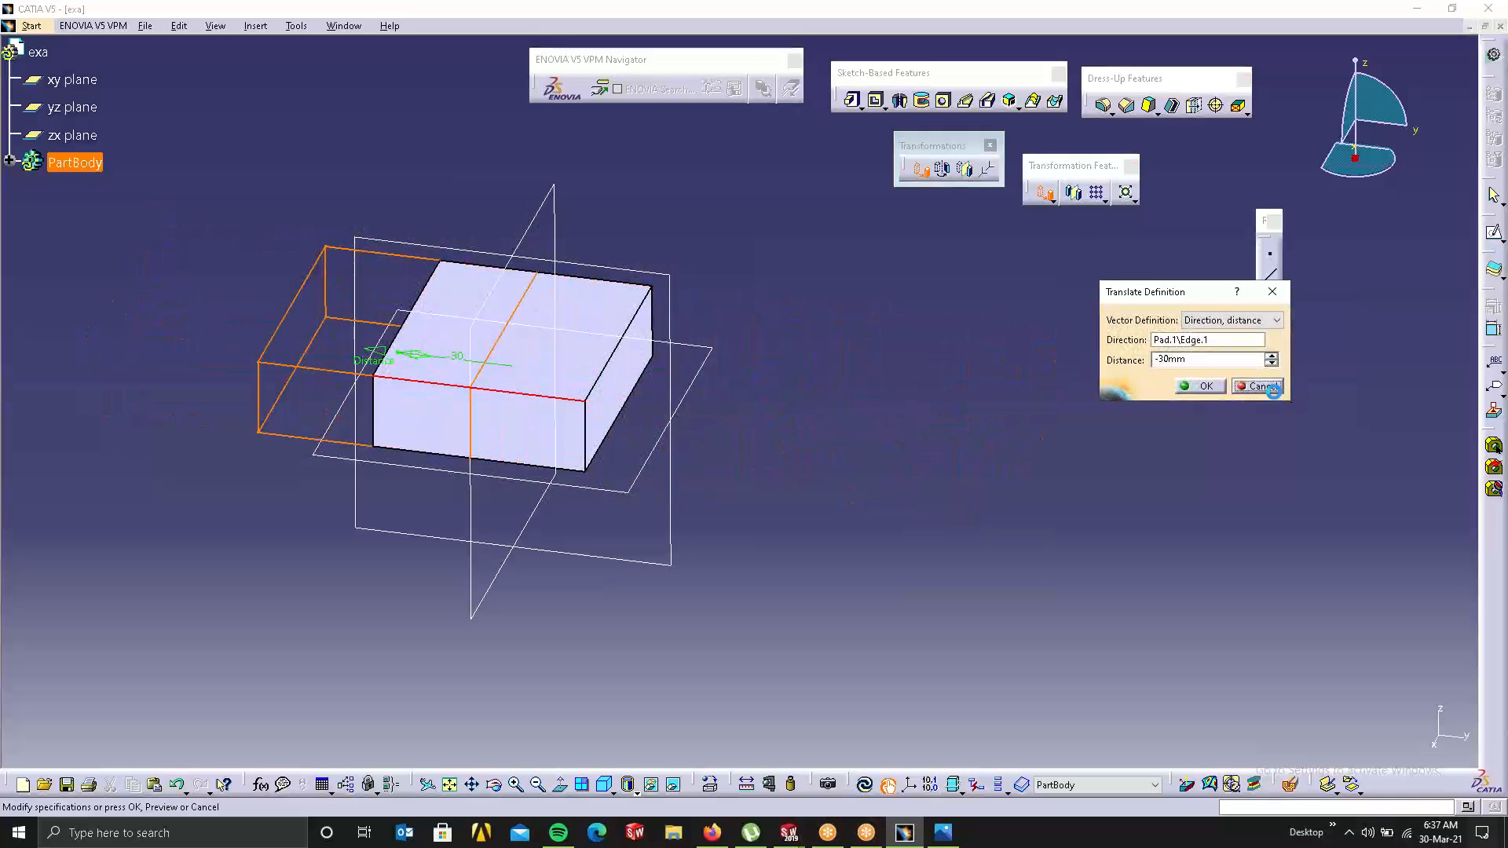
click(1257, 386)
click(925, 176)
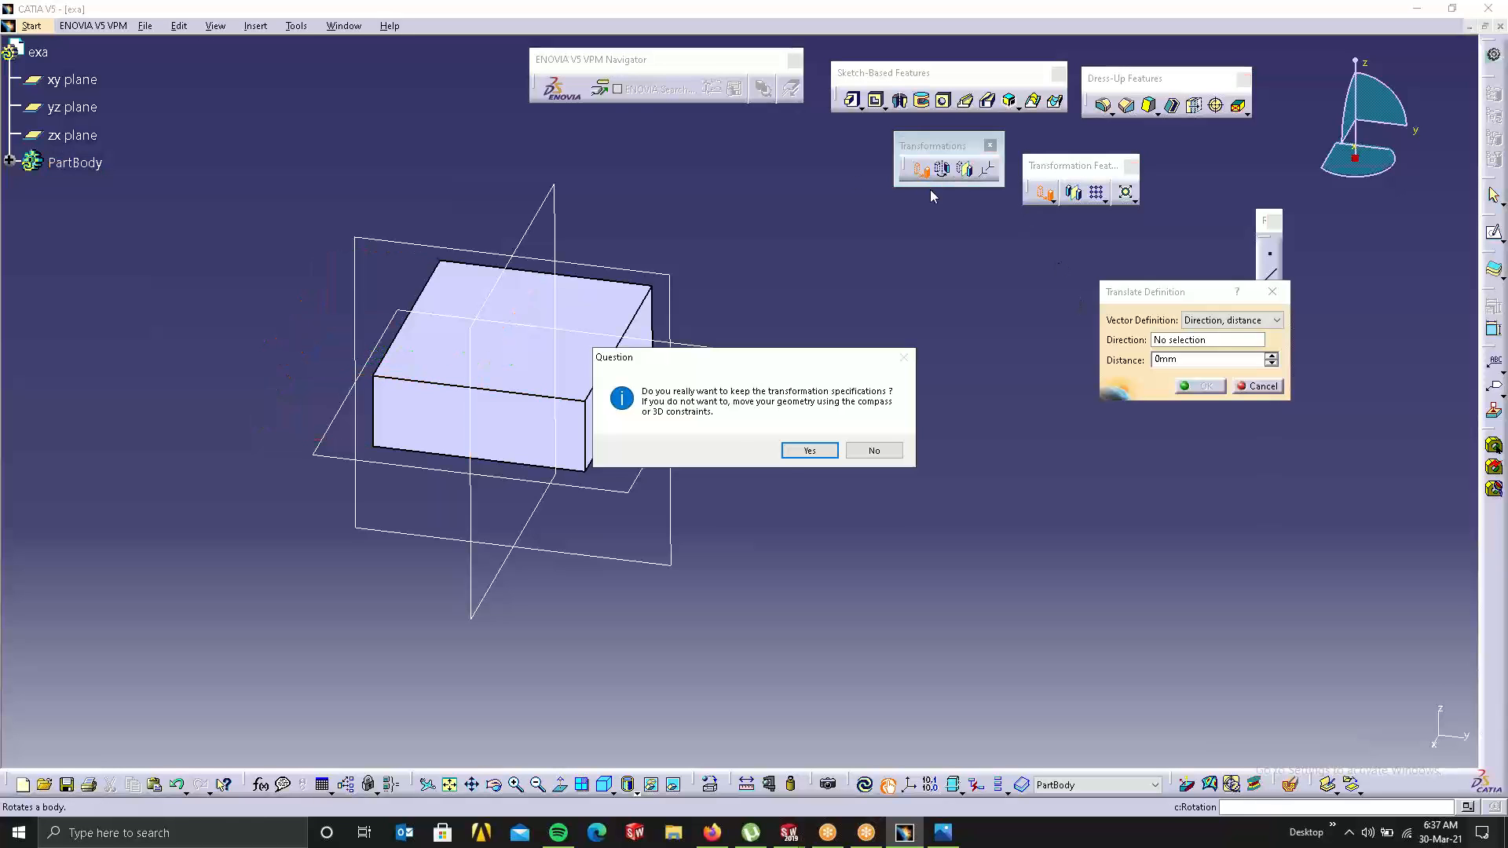
Step: Switch the translation to Point to point, starting from the block's front-right corner
click(789, 453)
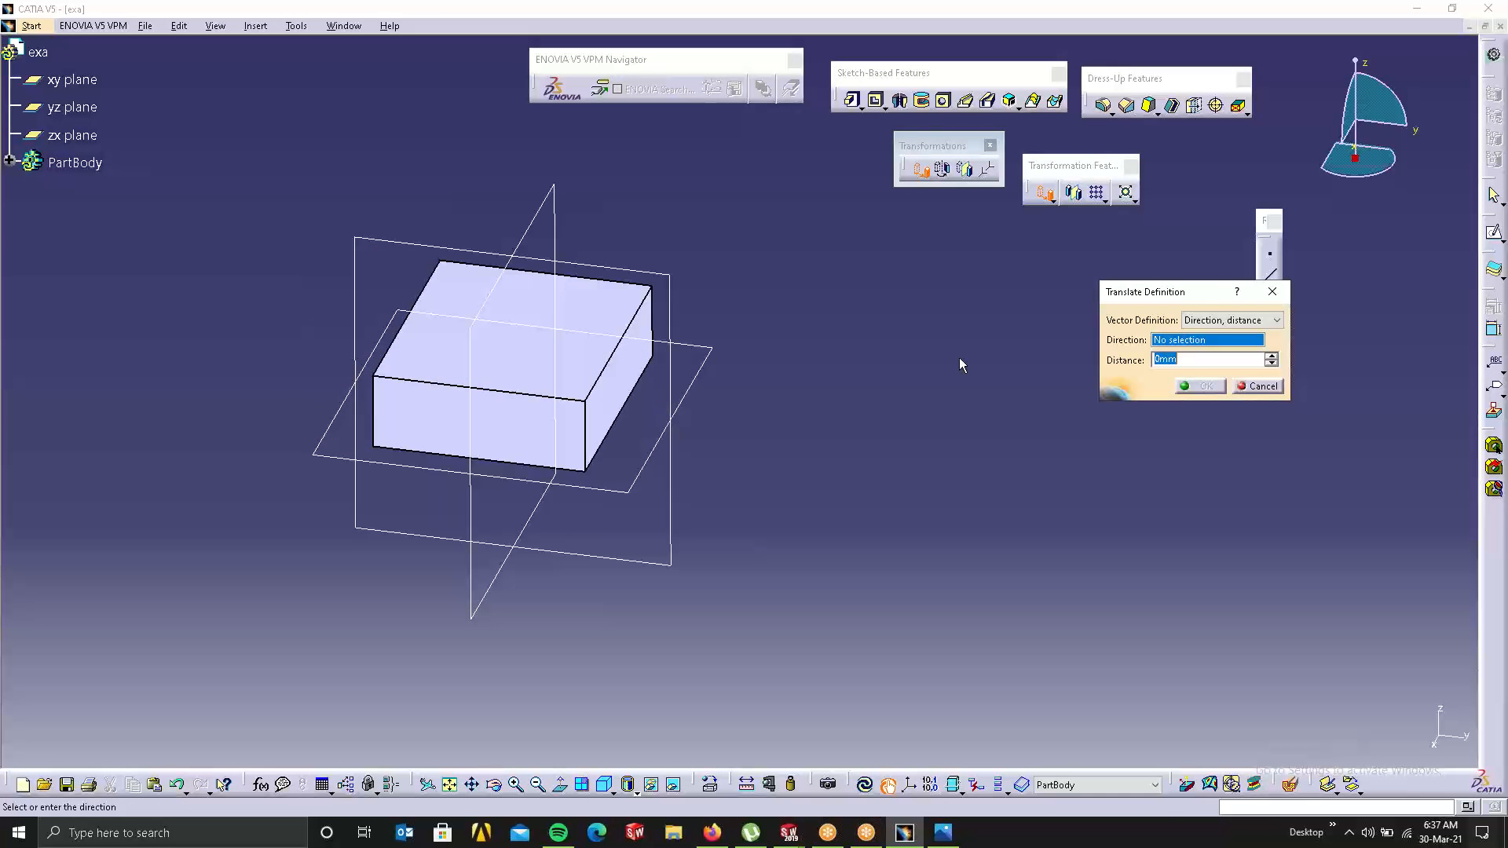
click(610, 385)
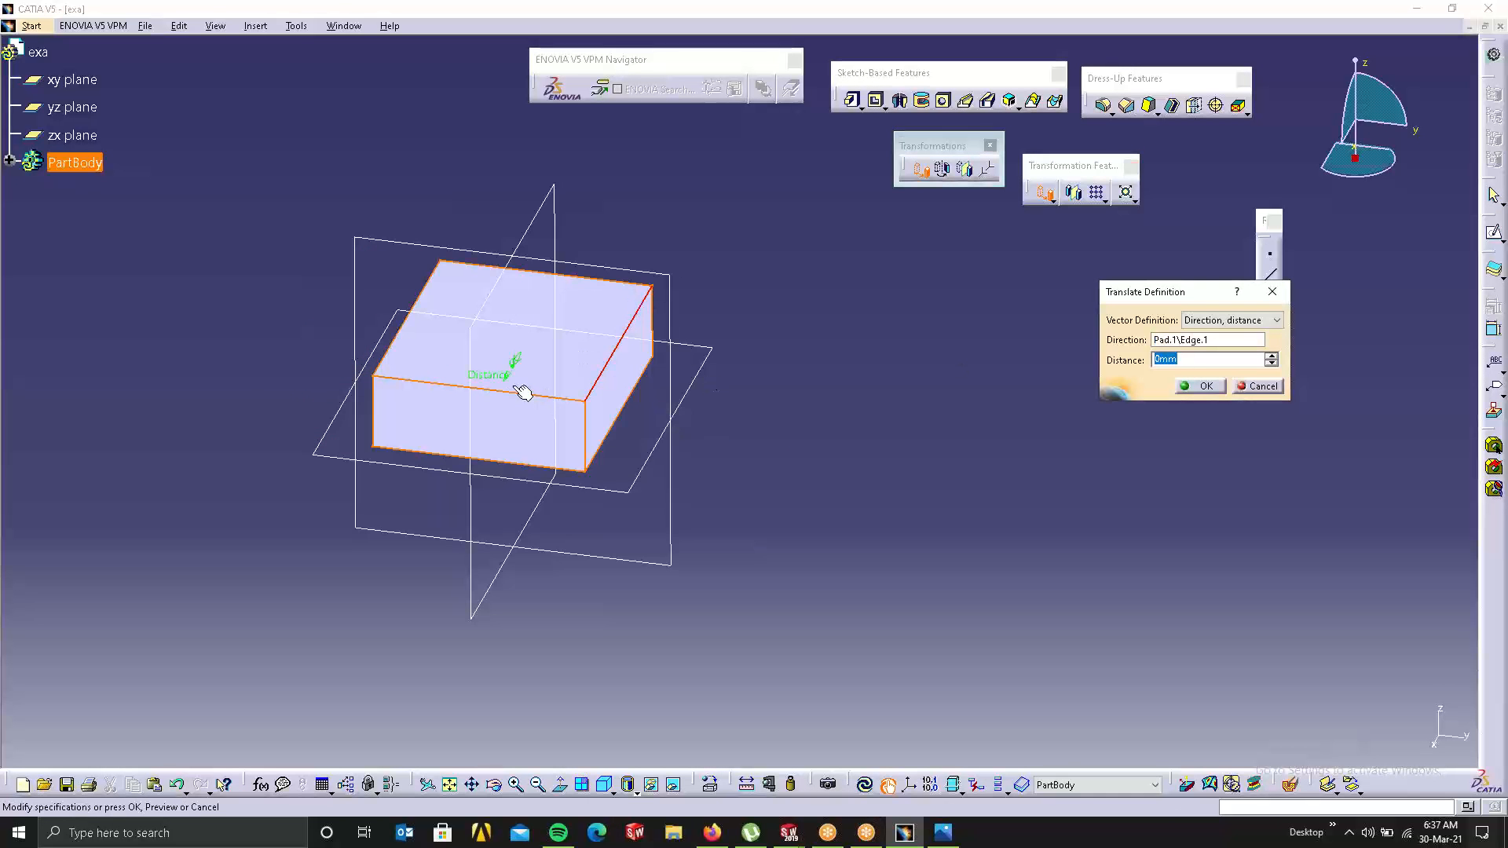
drag(506, 381, 609, 456)
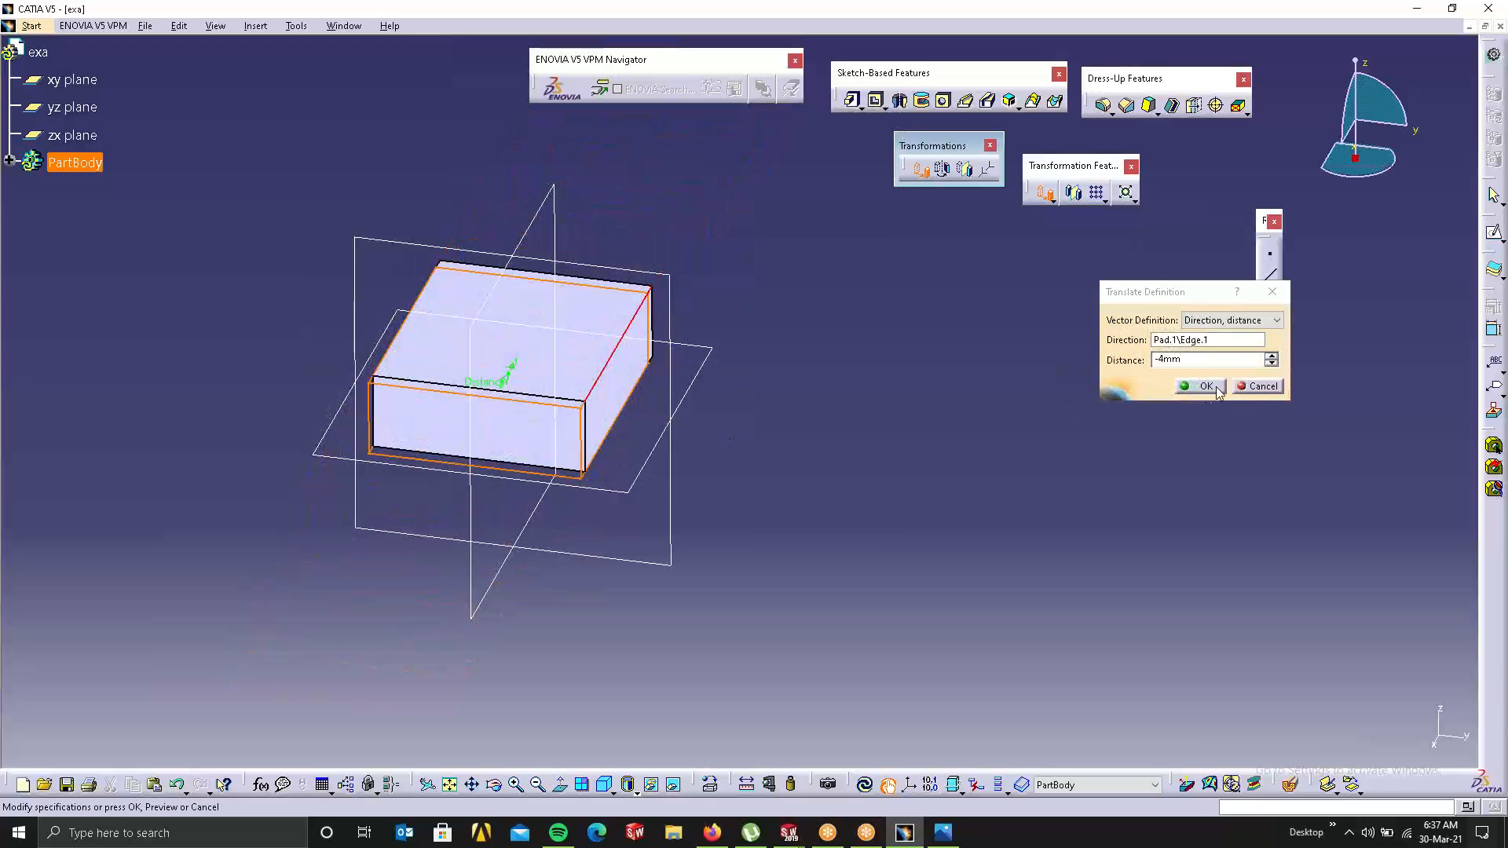
click(1241, 321)
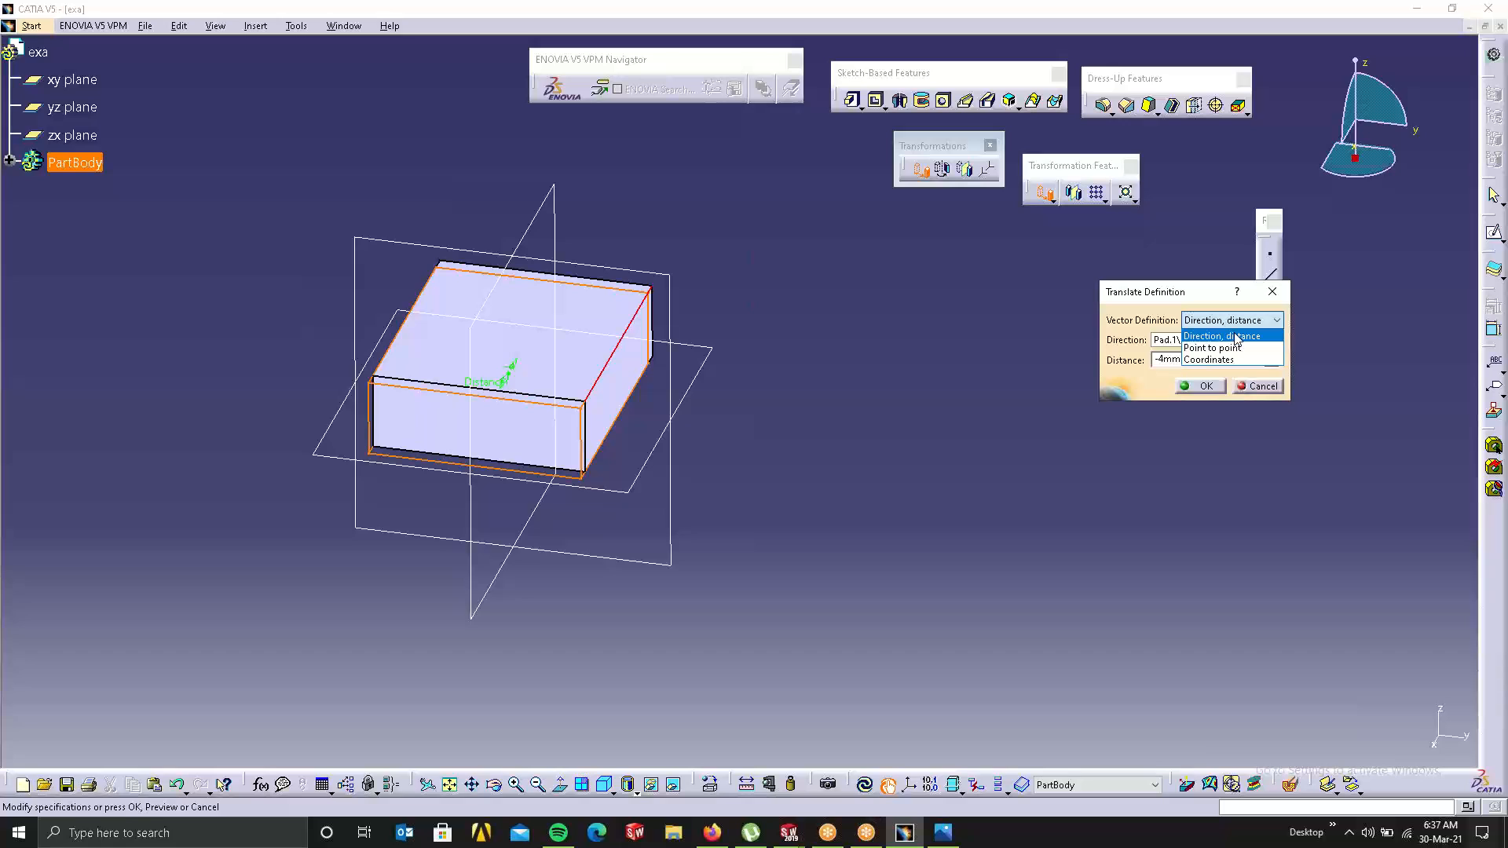
click(1233, 333)
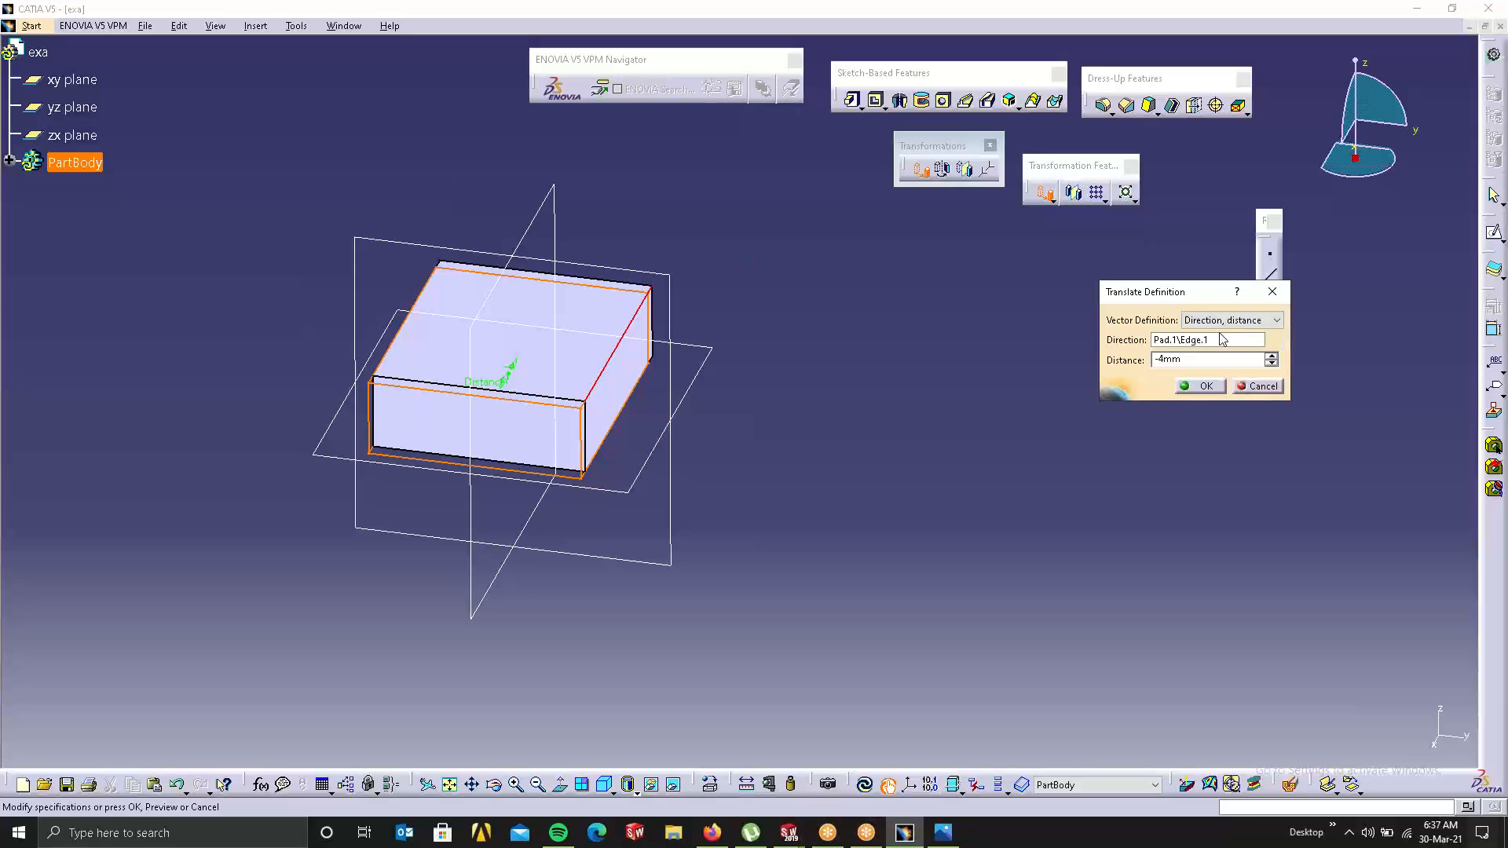
click(1223, 322)
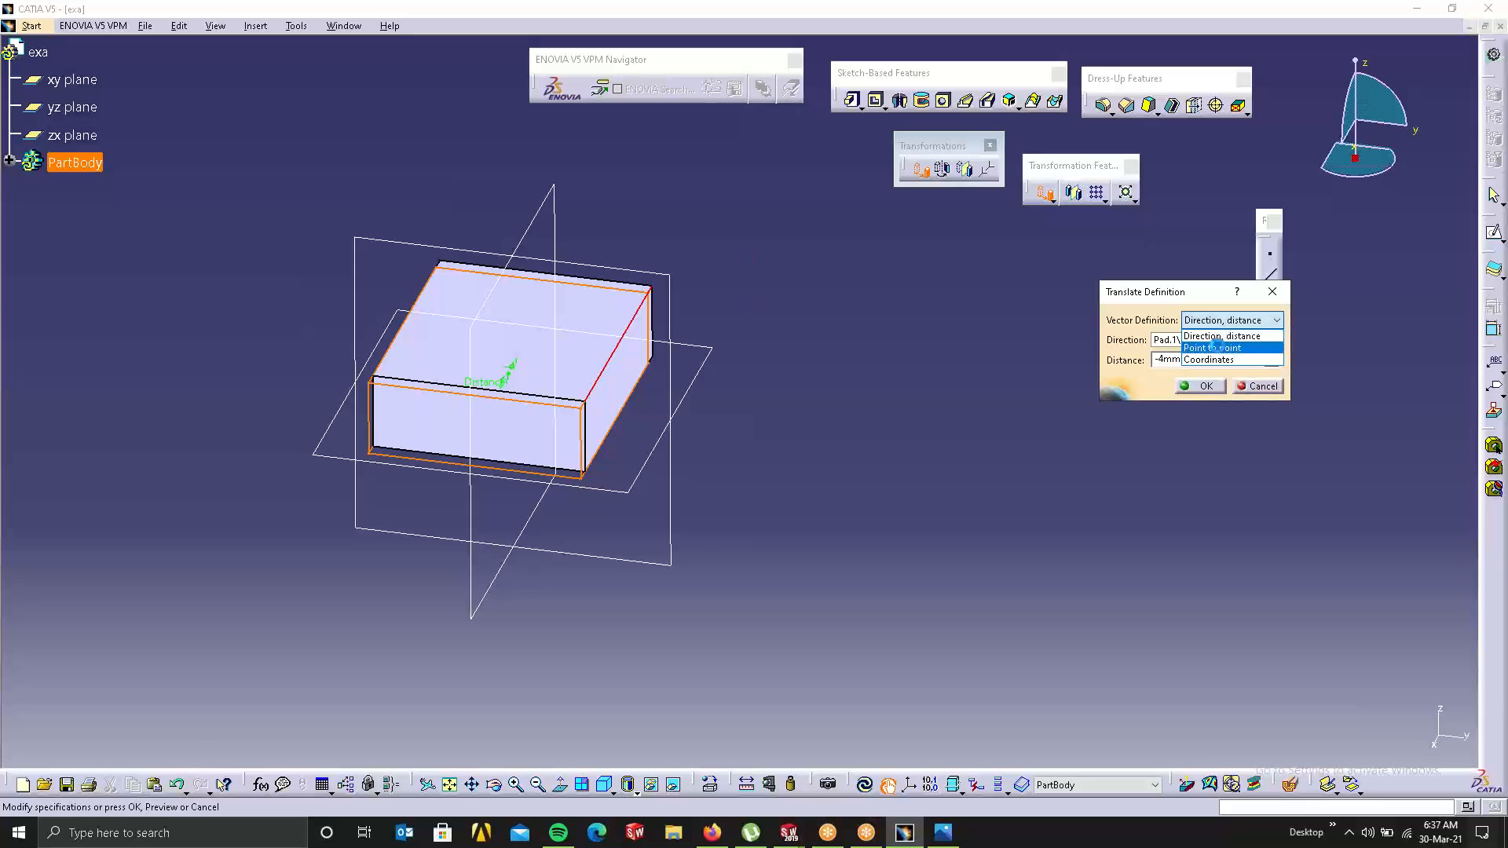
click(1222, 348)
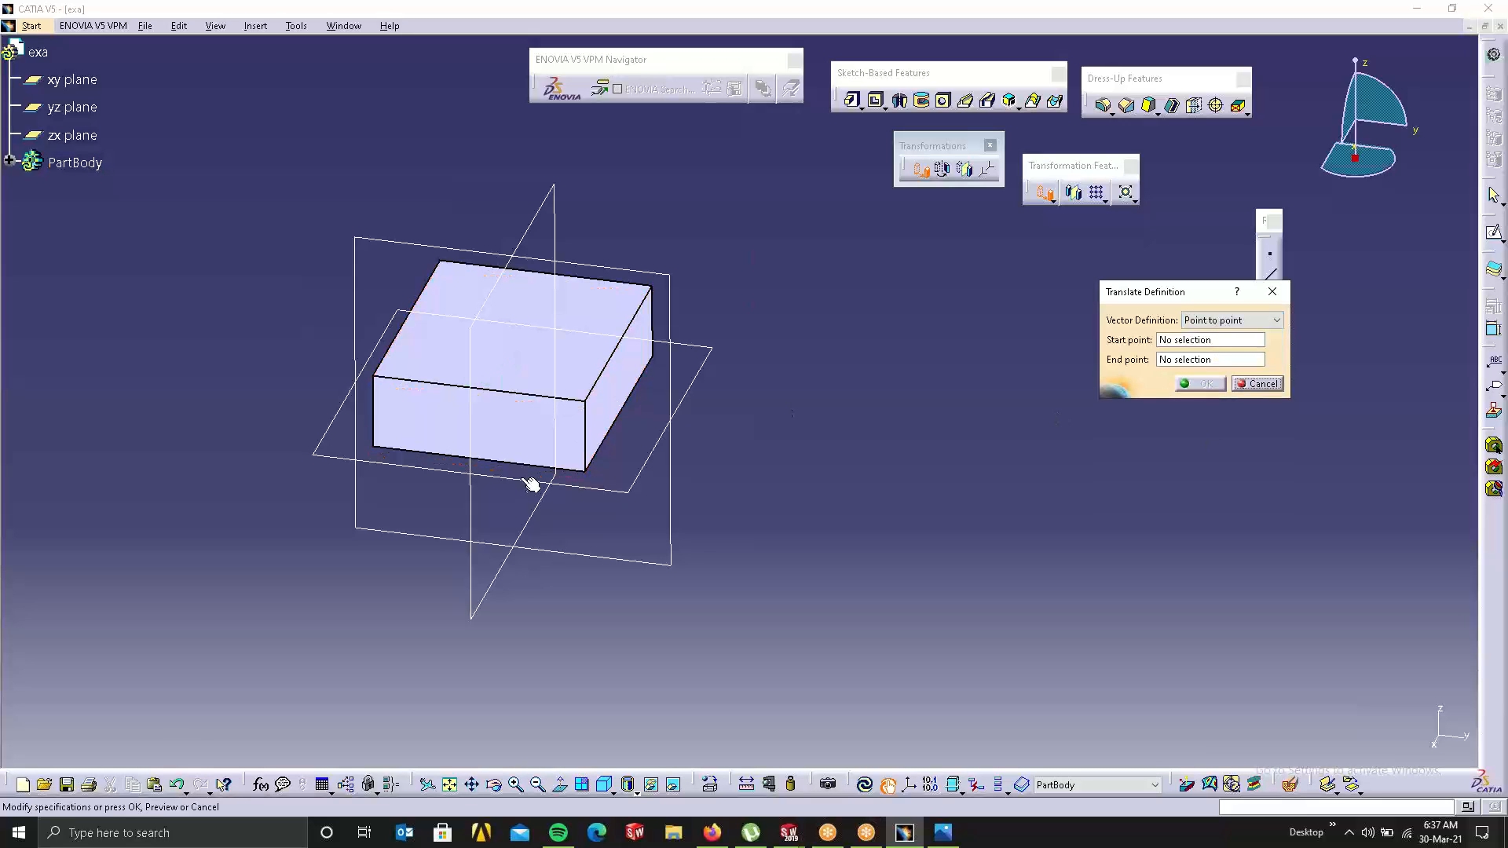
click(1234, 339)
click(593, 405)
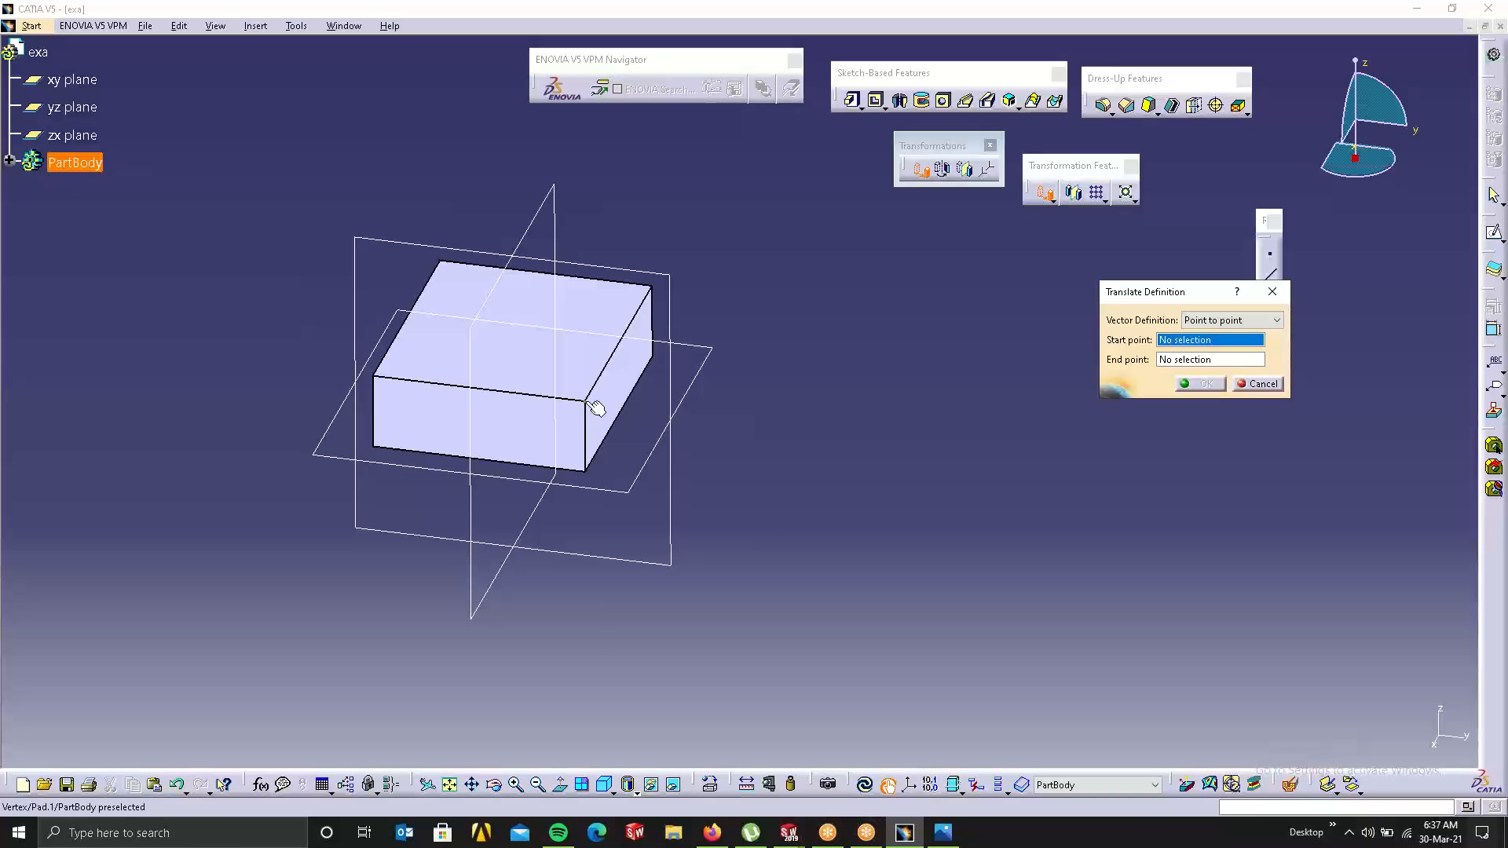
click(648, 286)
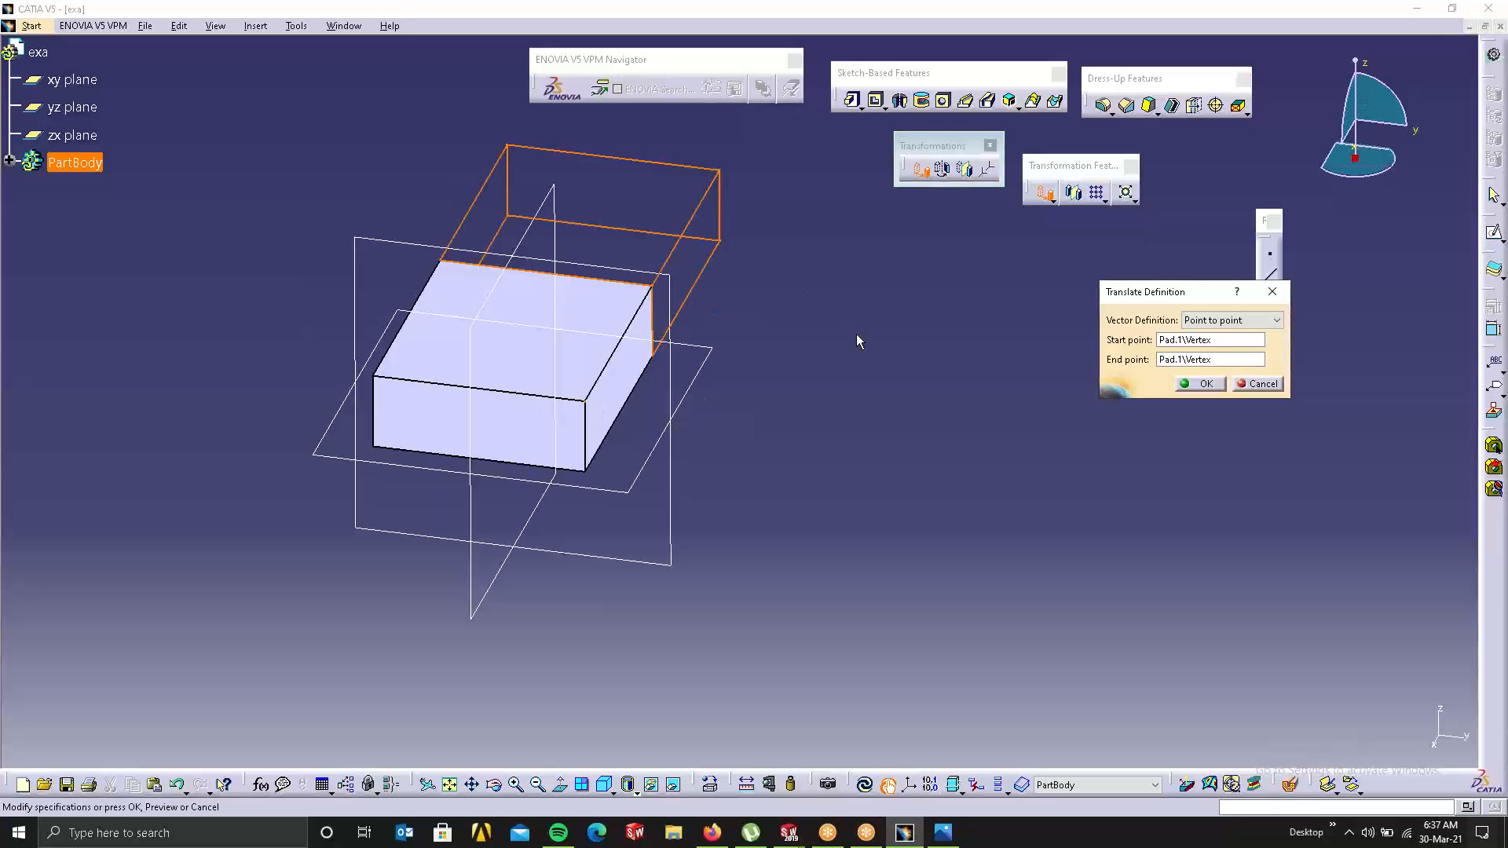
Step: Create a new end point on the yz plane, apply the translation, then undo it
click(1222, 361)
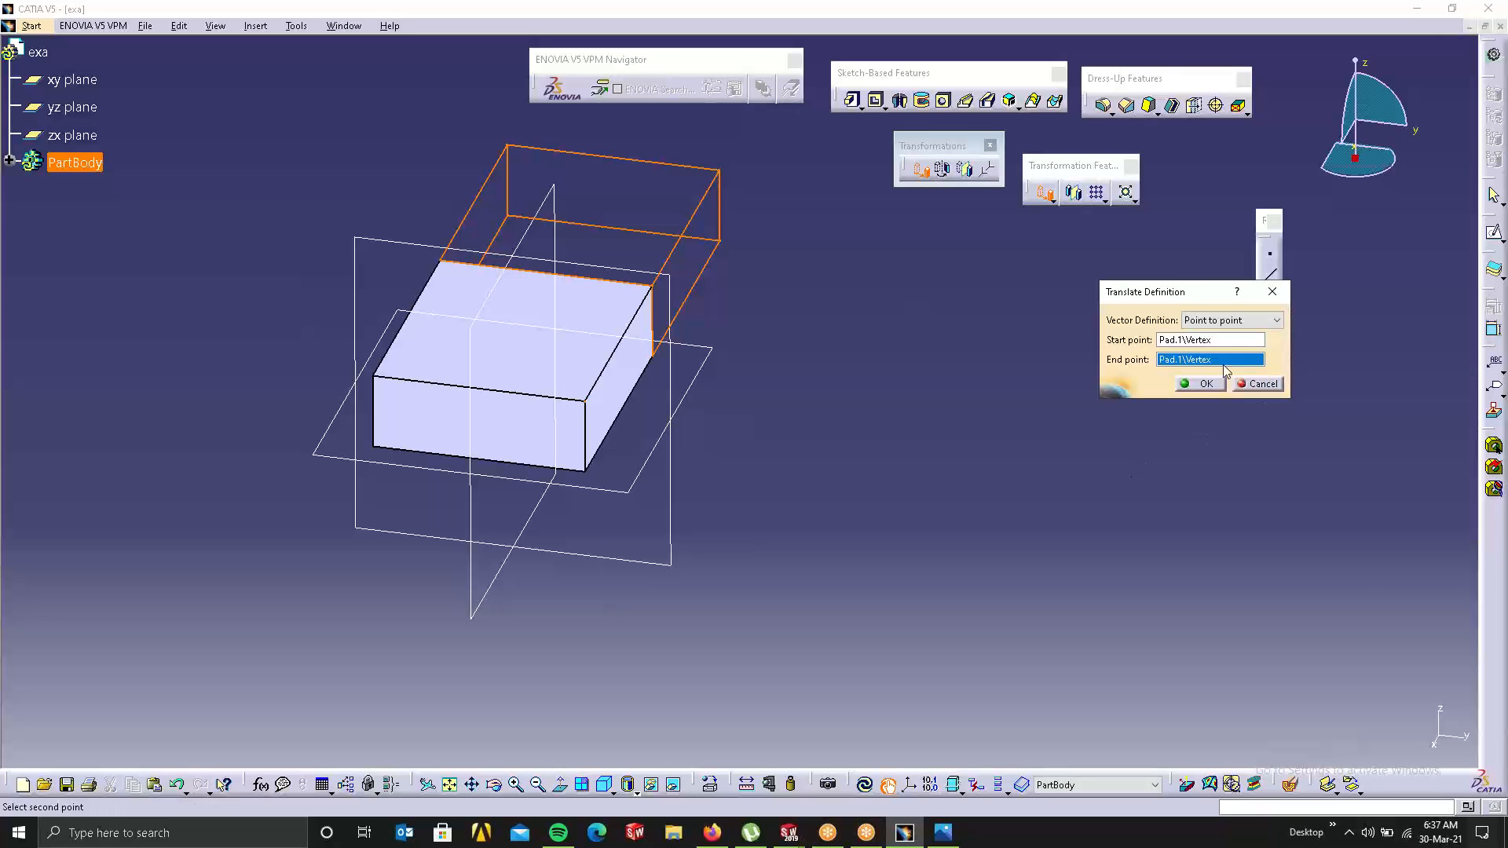
right_click(1223, 365)
click(1260, 478)
click(1151, 150)
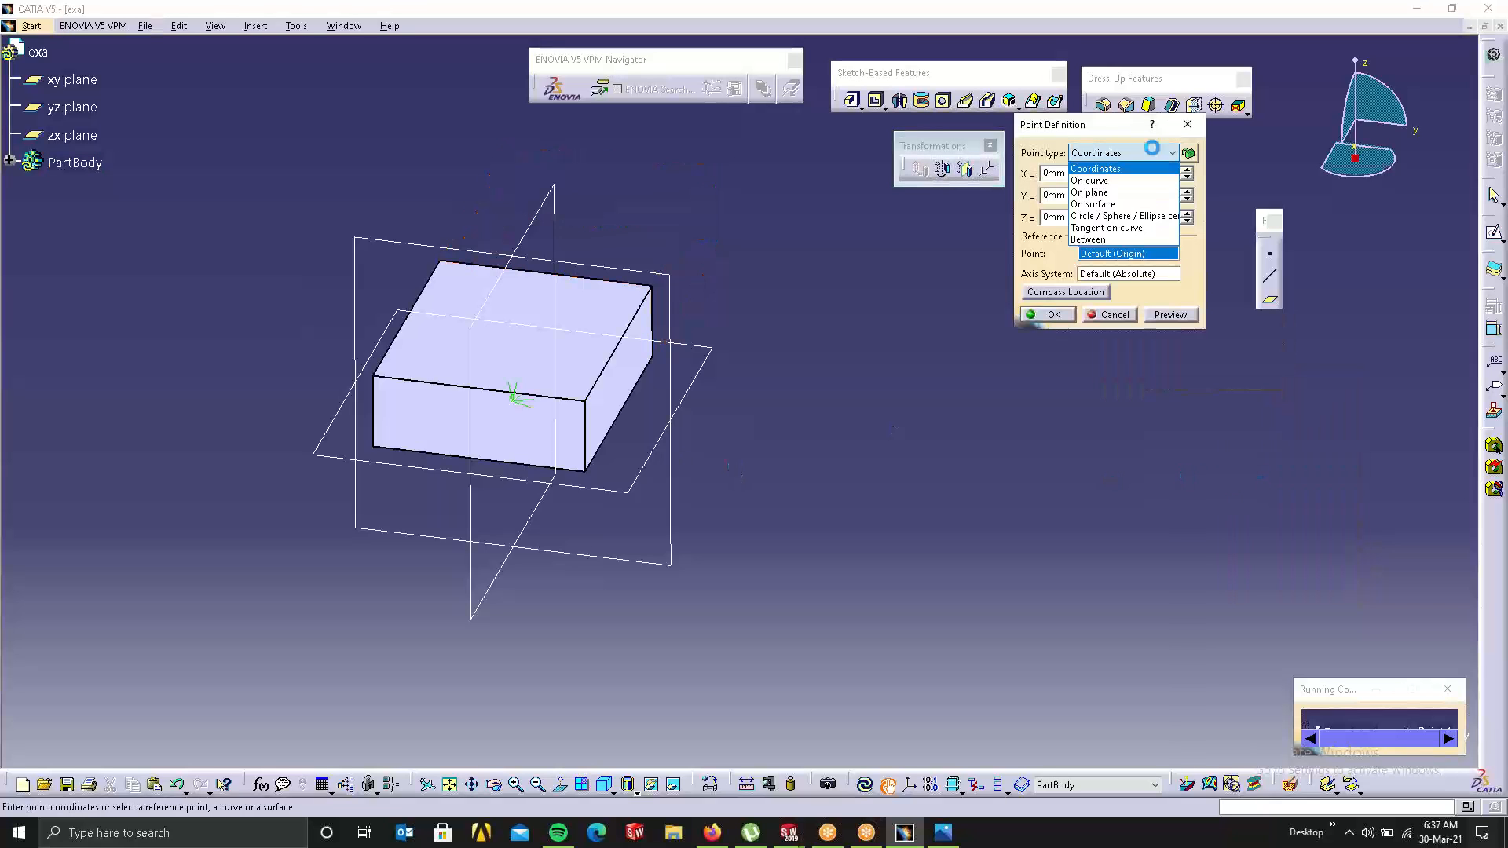
click(1103, 192)
click(674, 296)
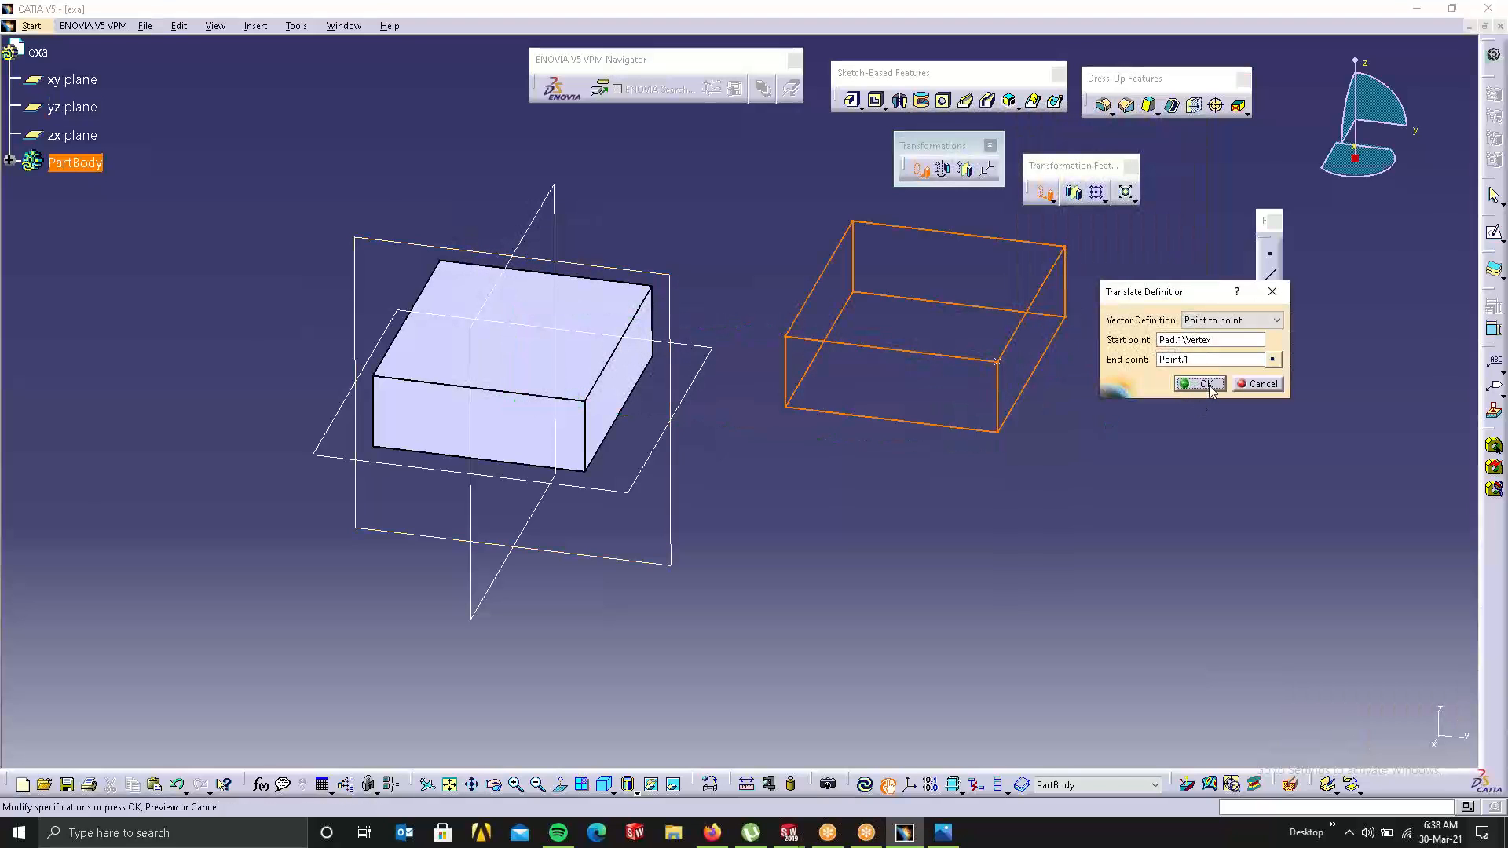
click(1203, 383)
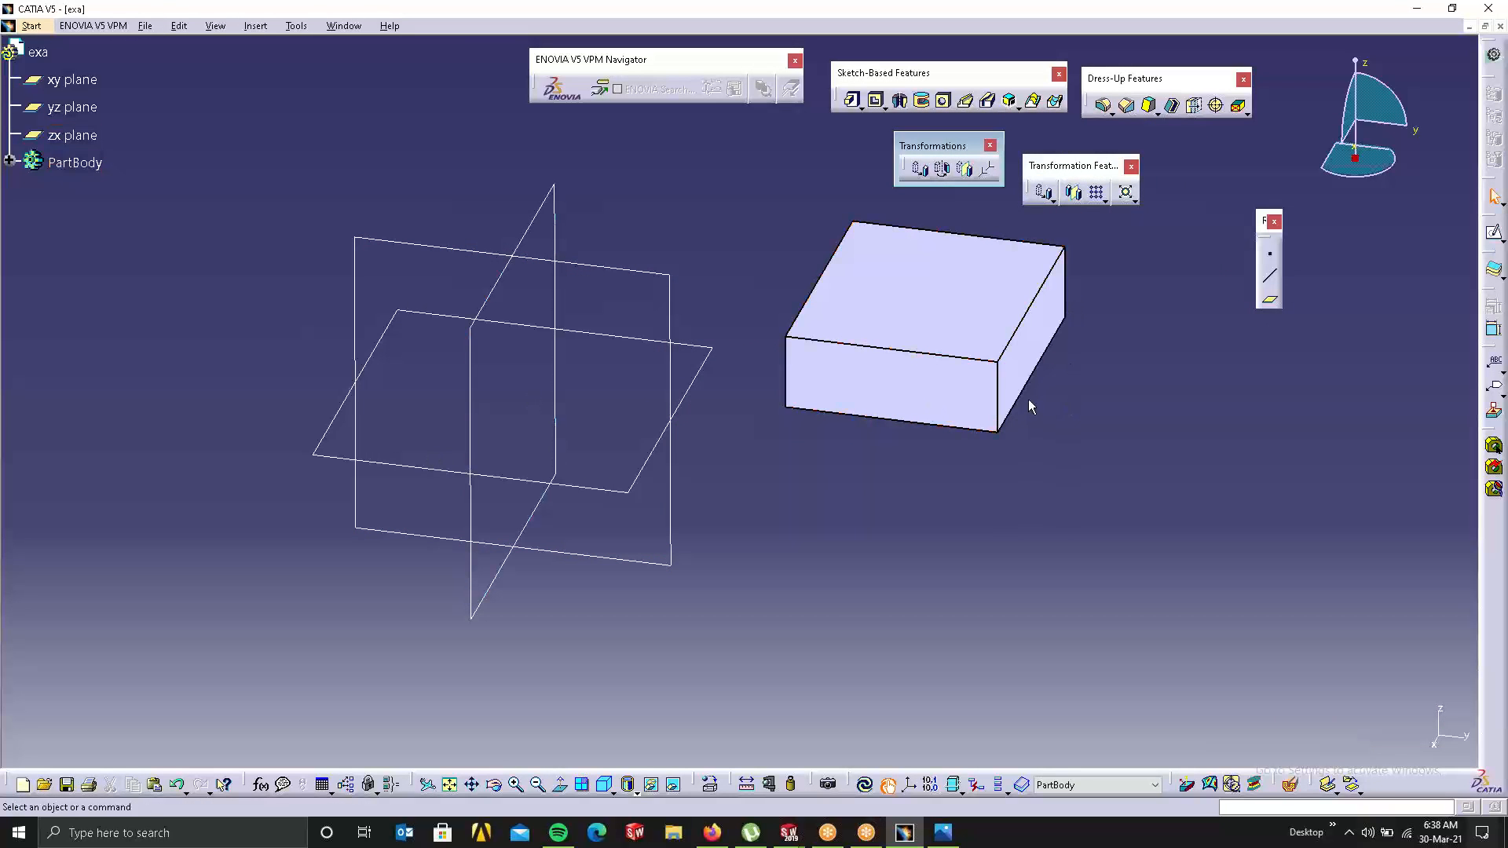
key(ctrl+z)
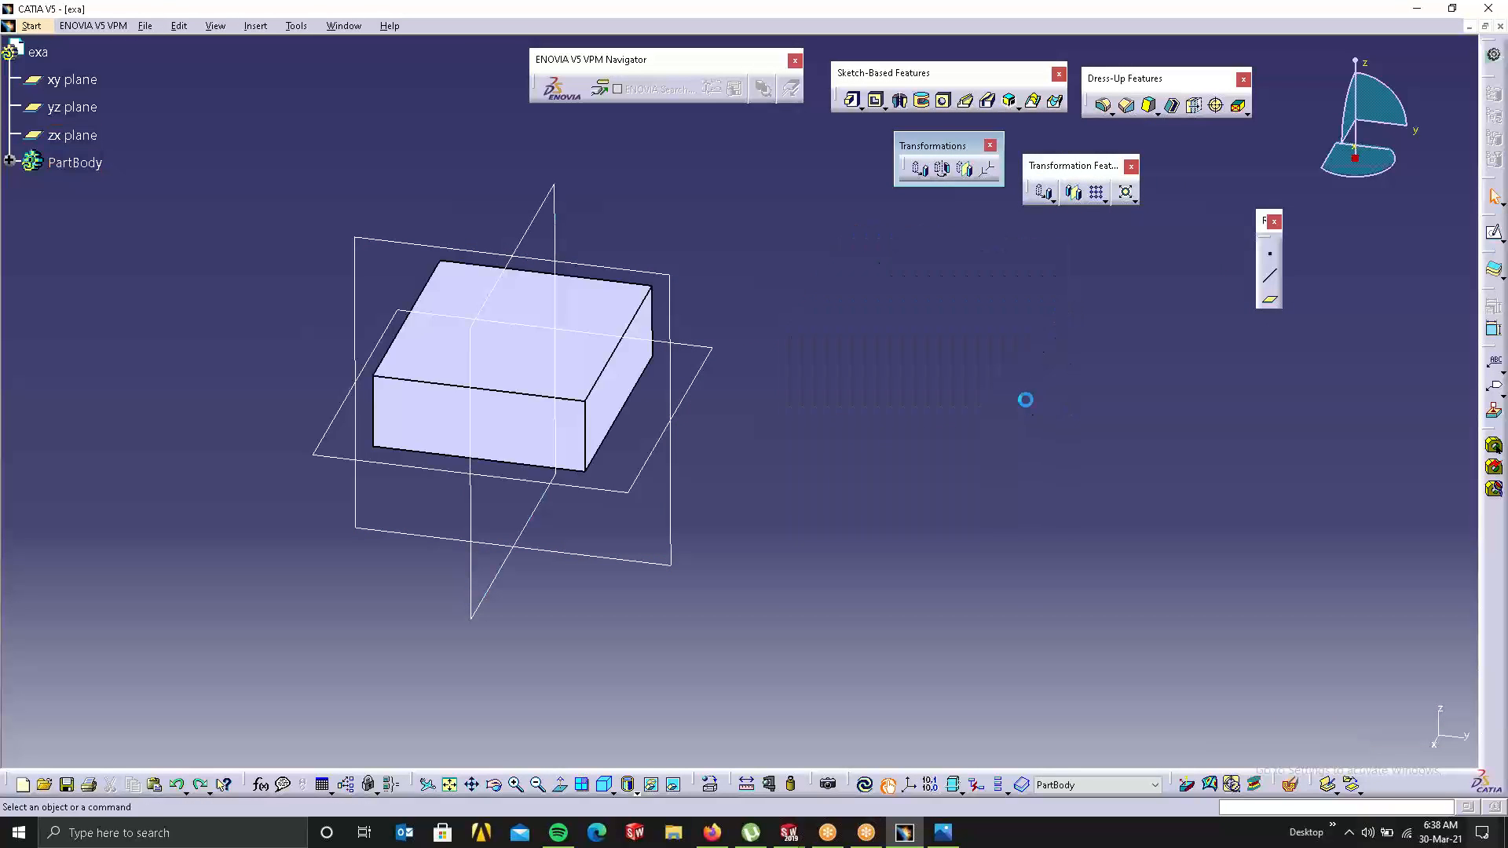
Step: Start a new translation defined by Coordinates with X set to 100mm
click(922, 180)
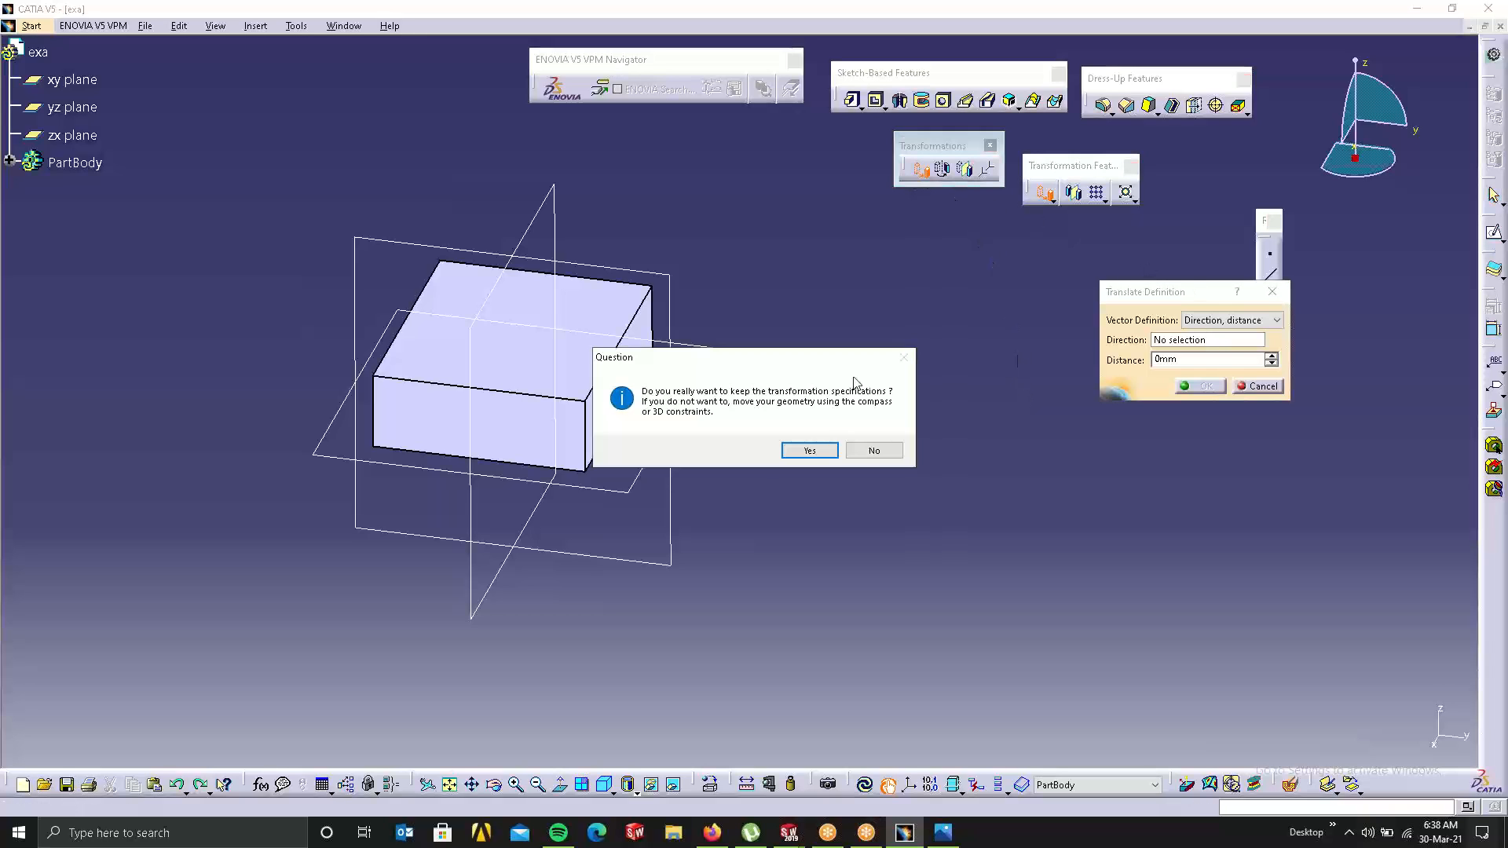
click(809, 450)
click(1213, 320)
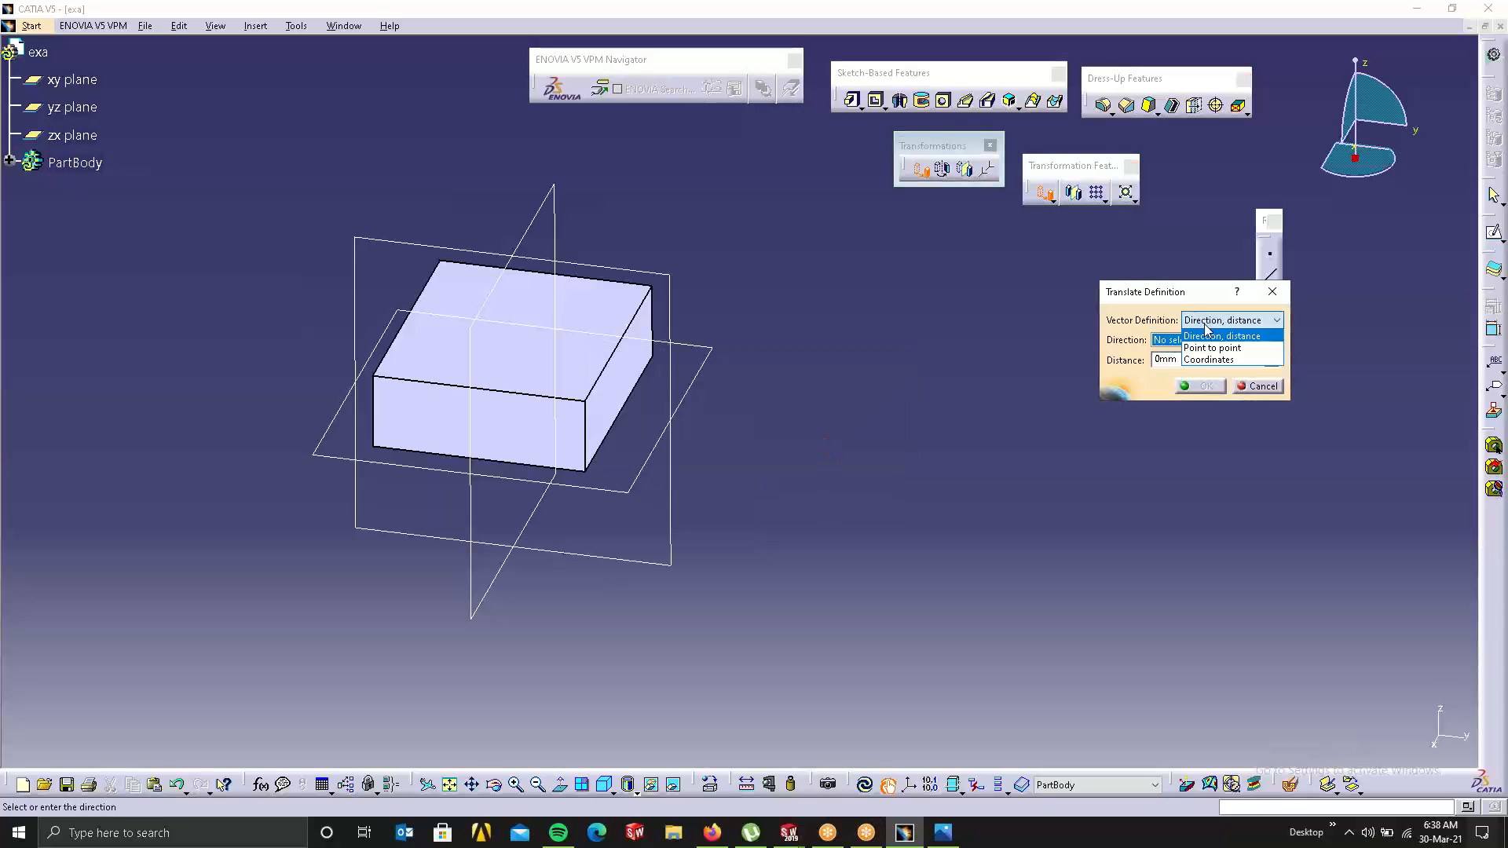
click(1205, 359)
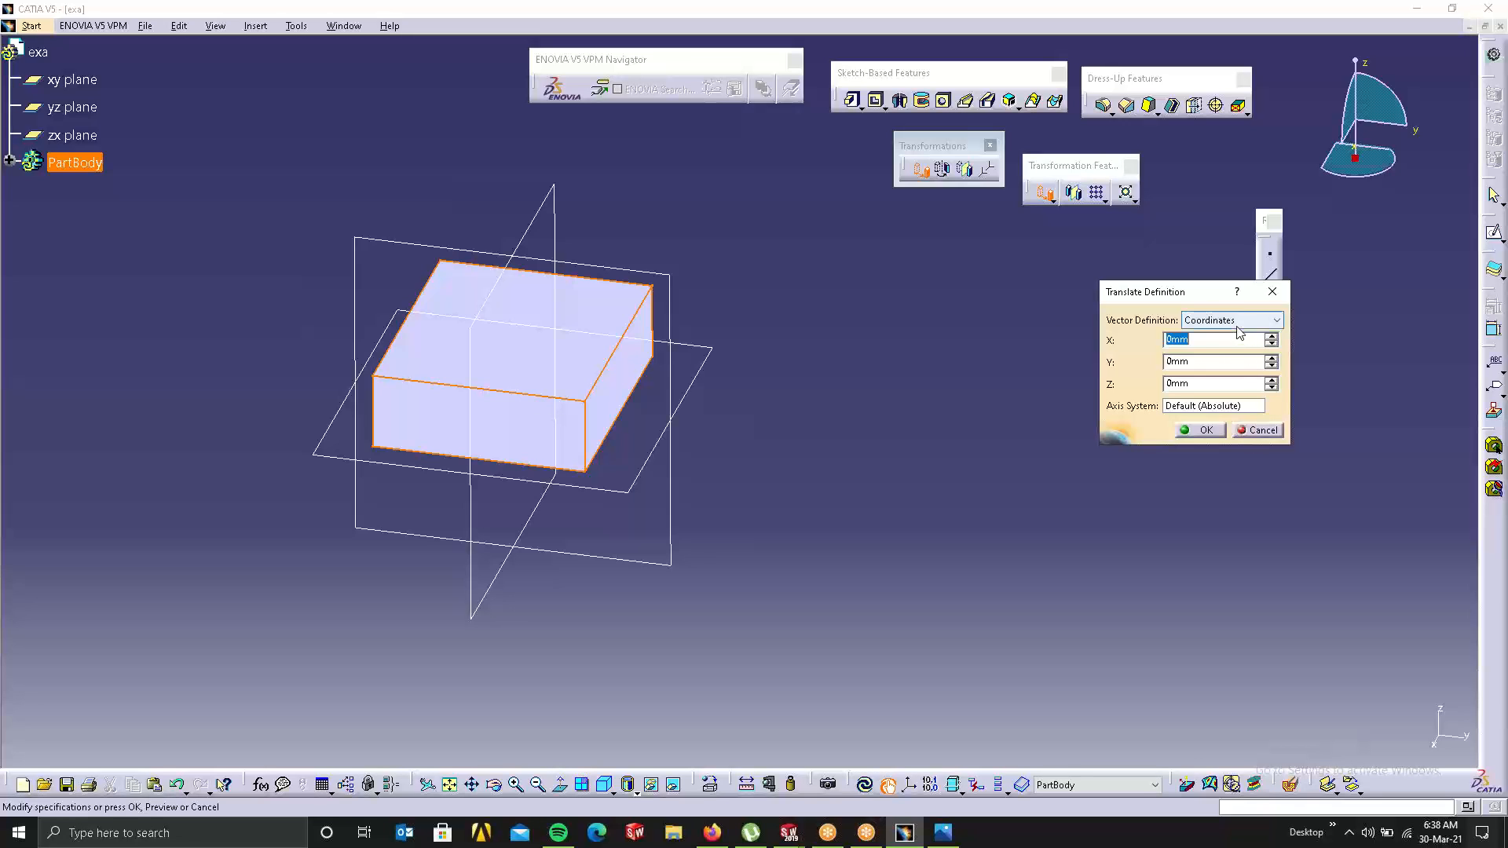
double_click(1192, 342)
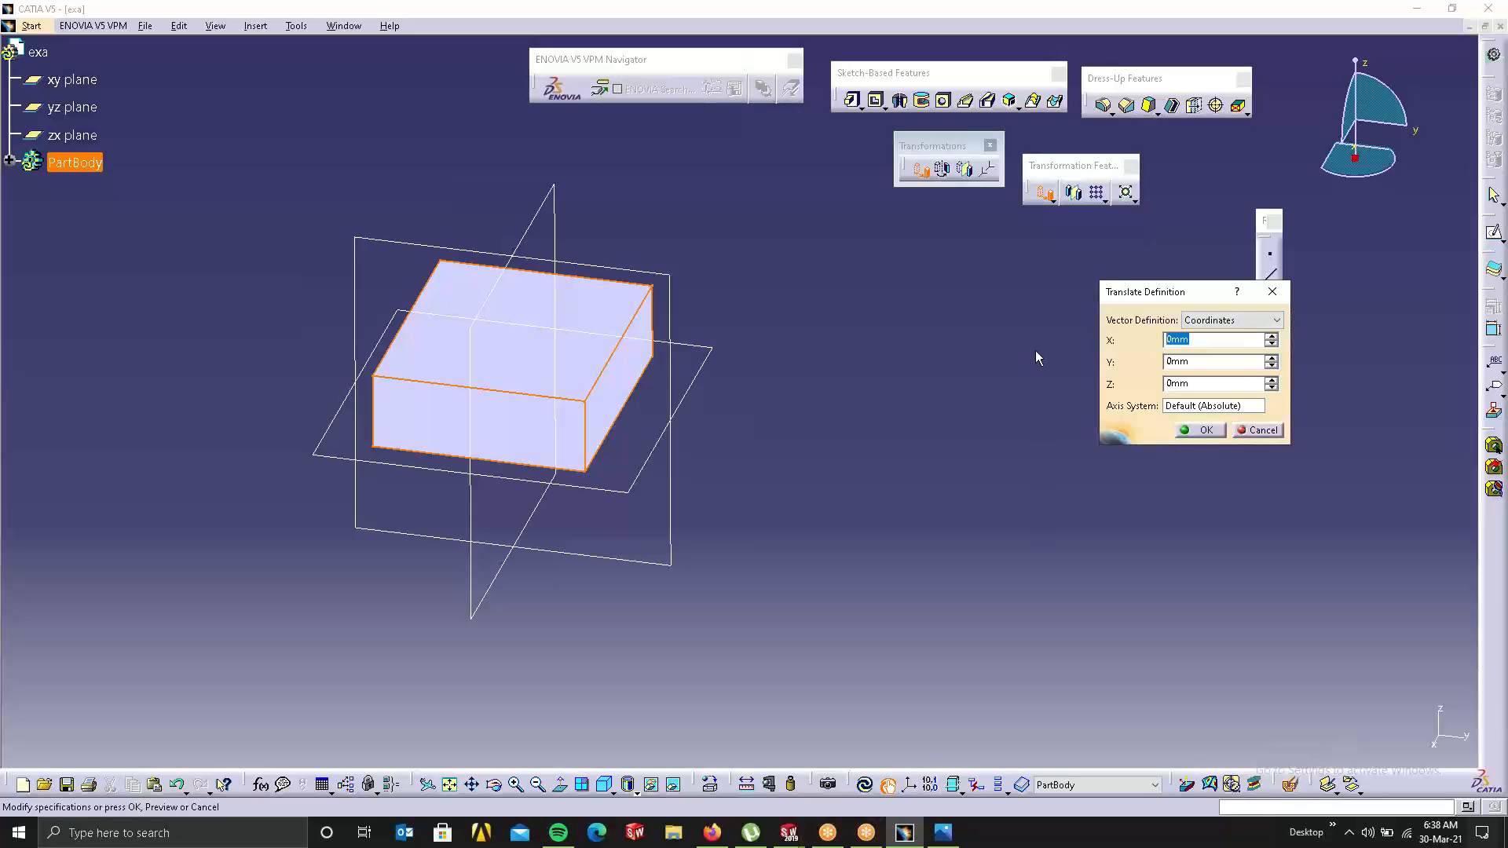
text(100)
click(1192, 405)
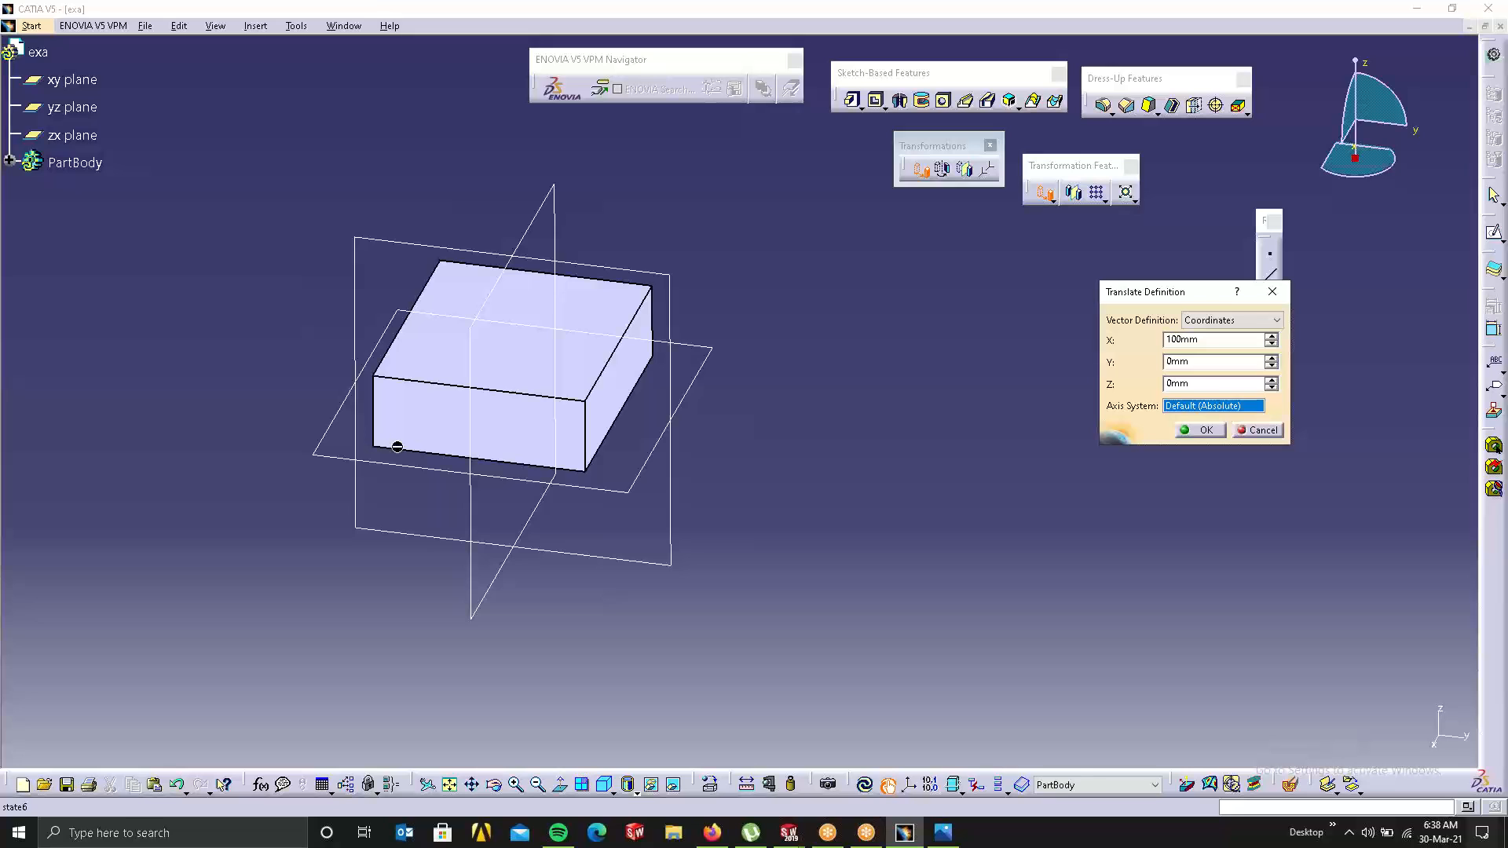
right_click(1215, 410)
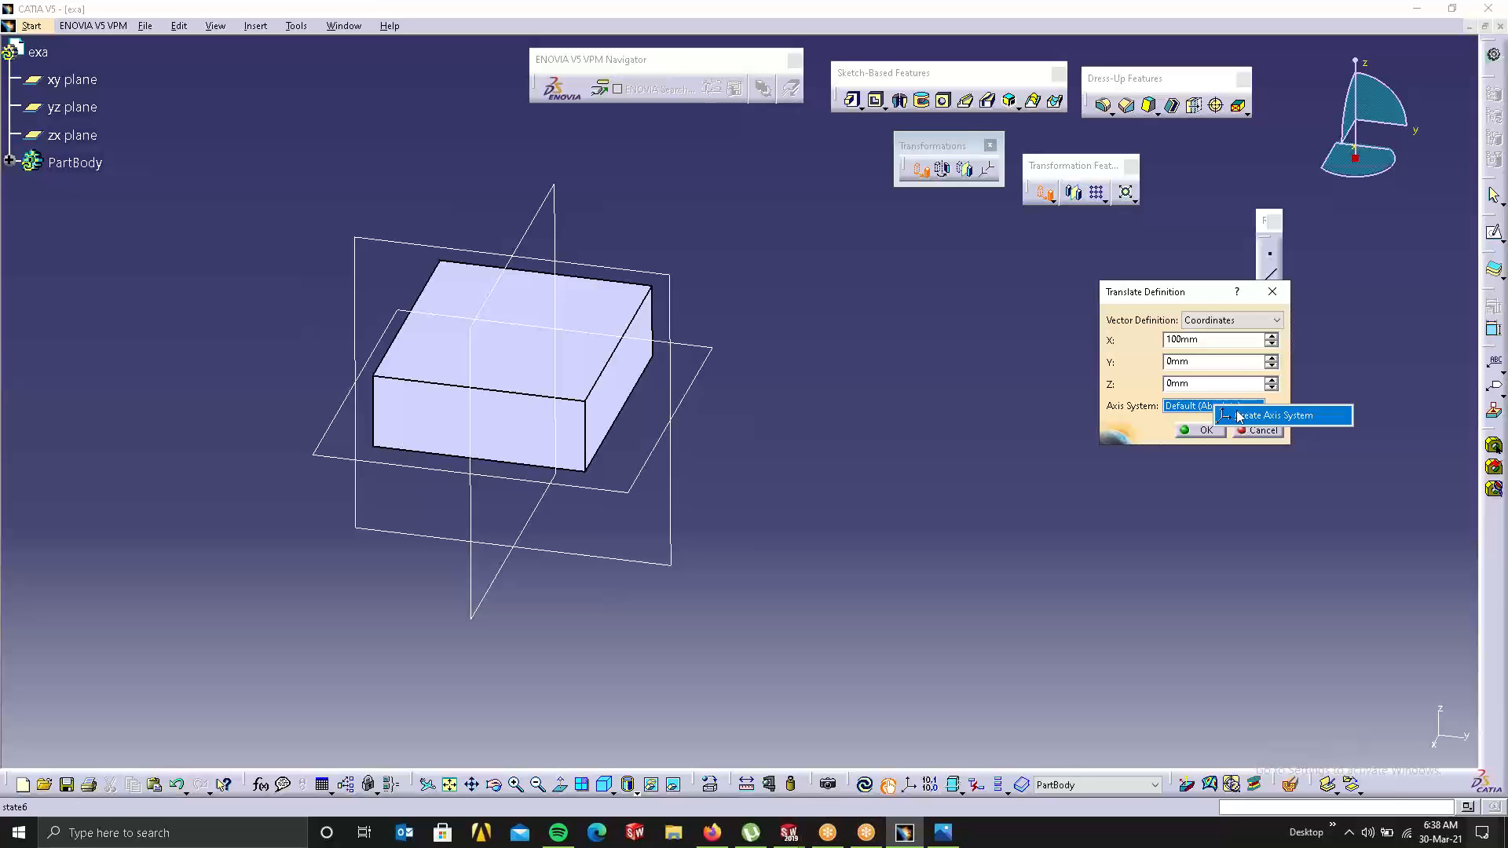
Step: Create an axis system with its origin at the block's lower-left corner
click(1237, 416)
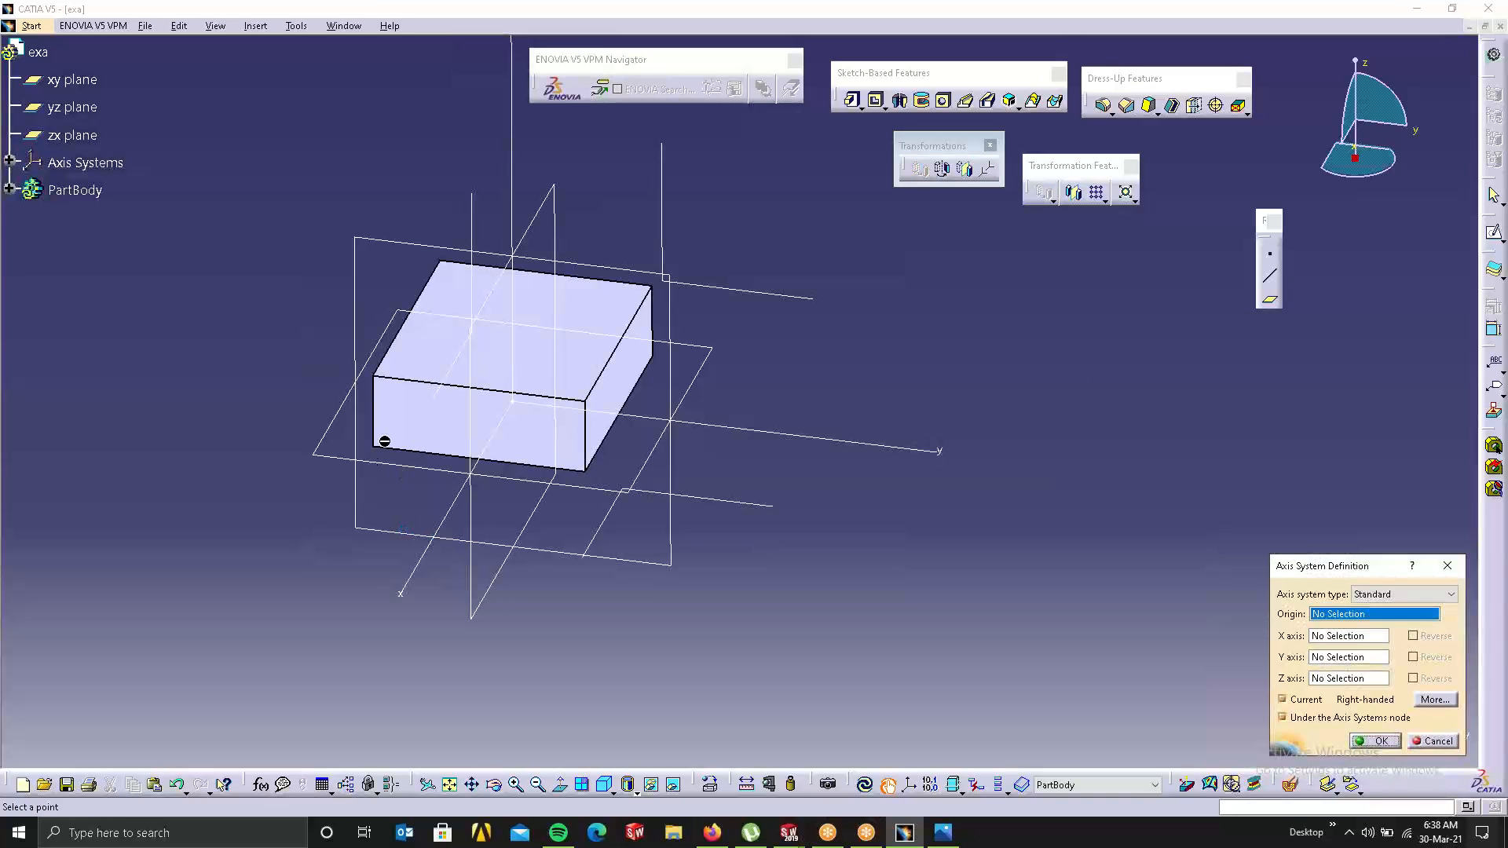
click(377, 445)
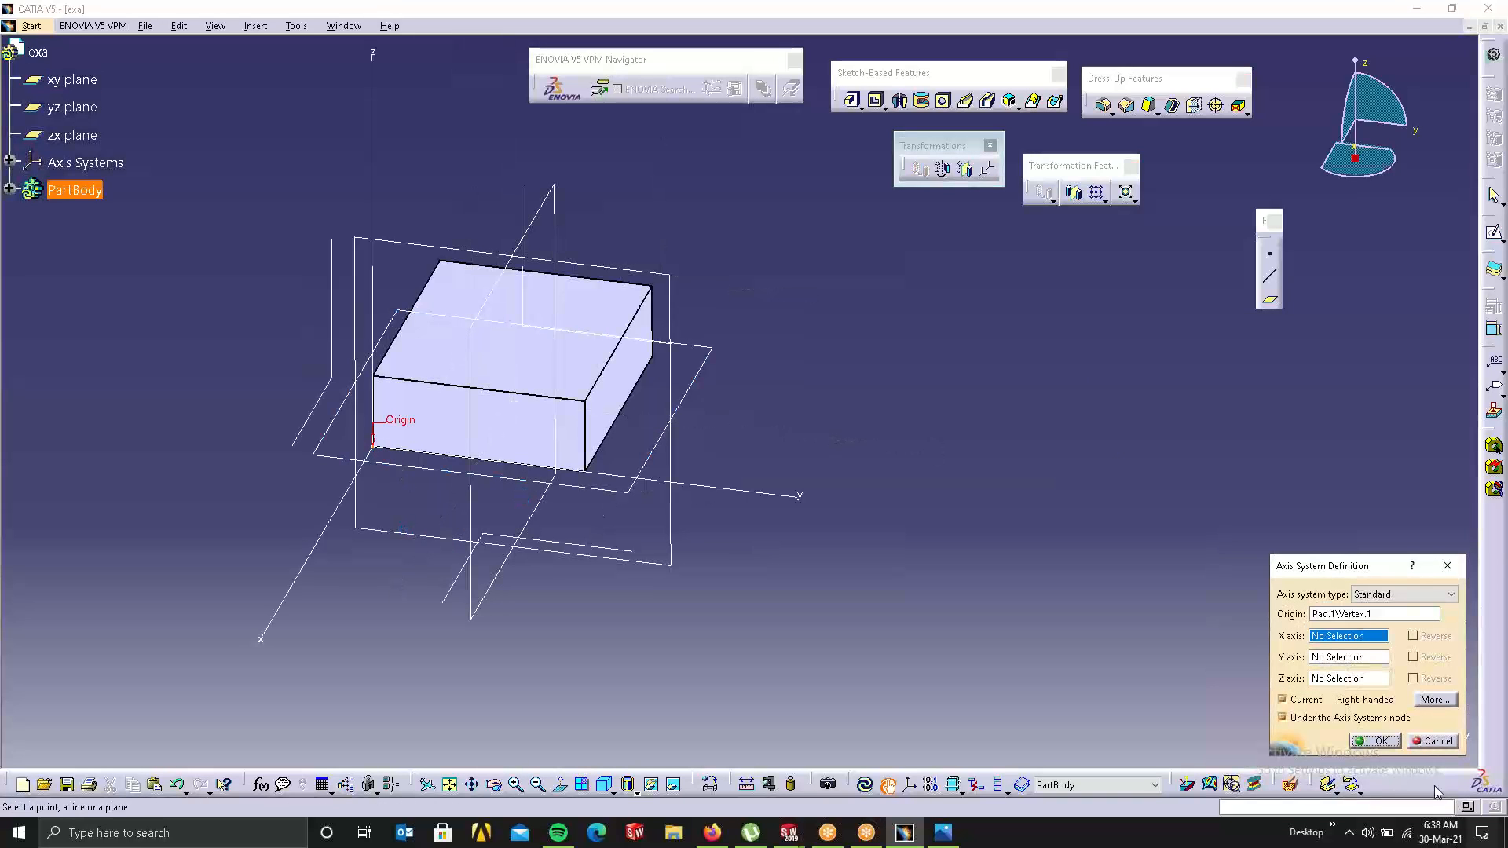
click(1375, 742)
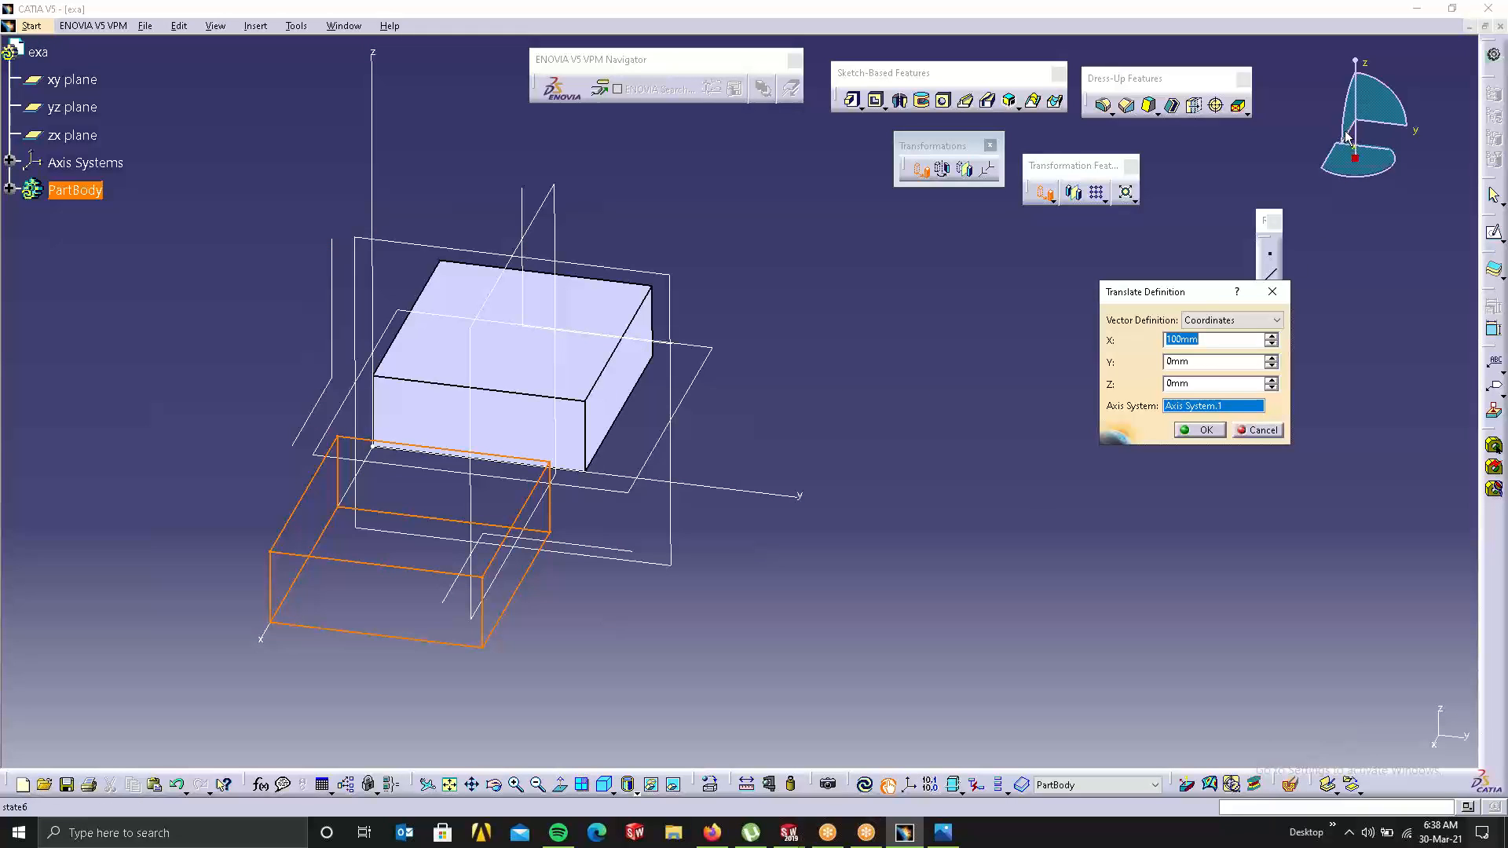
Step: Set X to 112mm and Y to 100mm, apply the translation, then undo it
click(1269, 335)
drag(1195, 362, 1110, 373)
text(100)
click(1214, 384)
click(1204, 432)
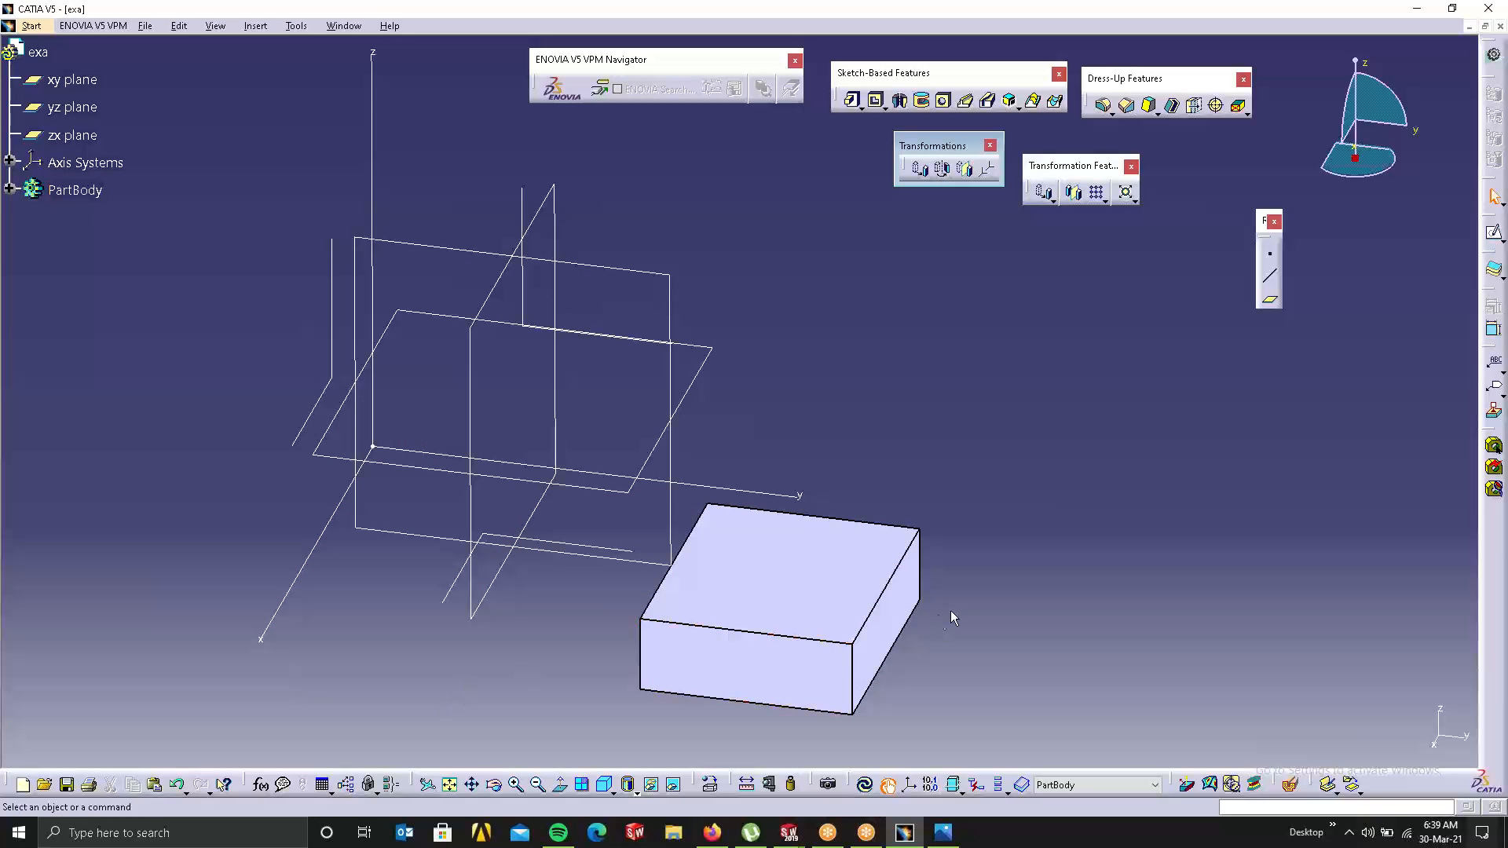
key(ctrl+z)
key(ctrl+z)
key(ctrl+z)
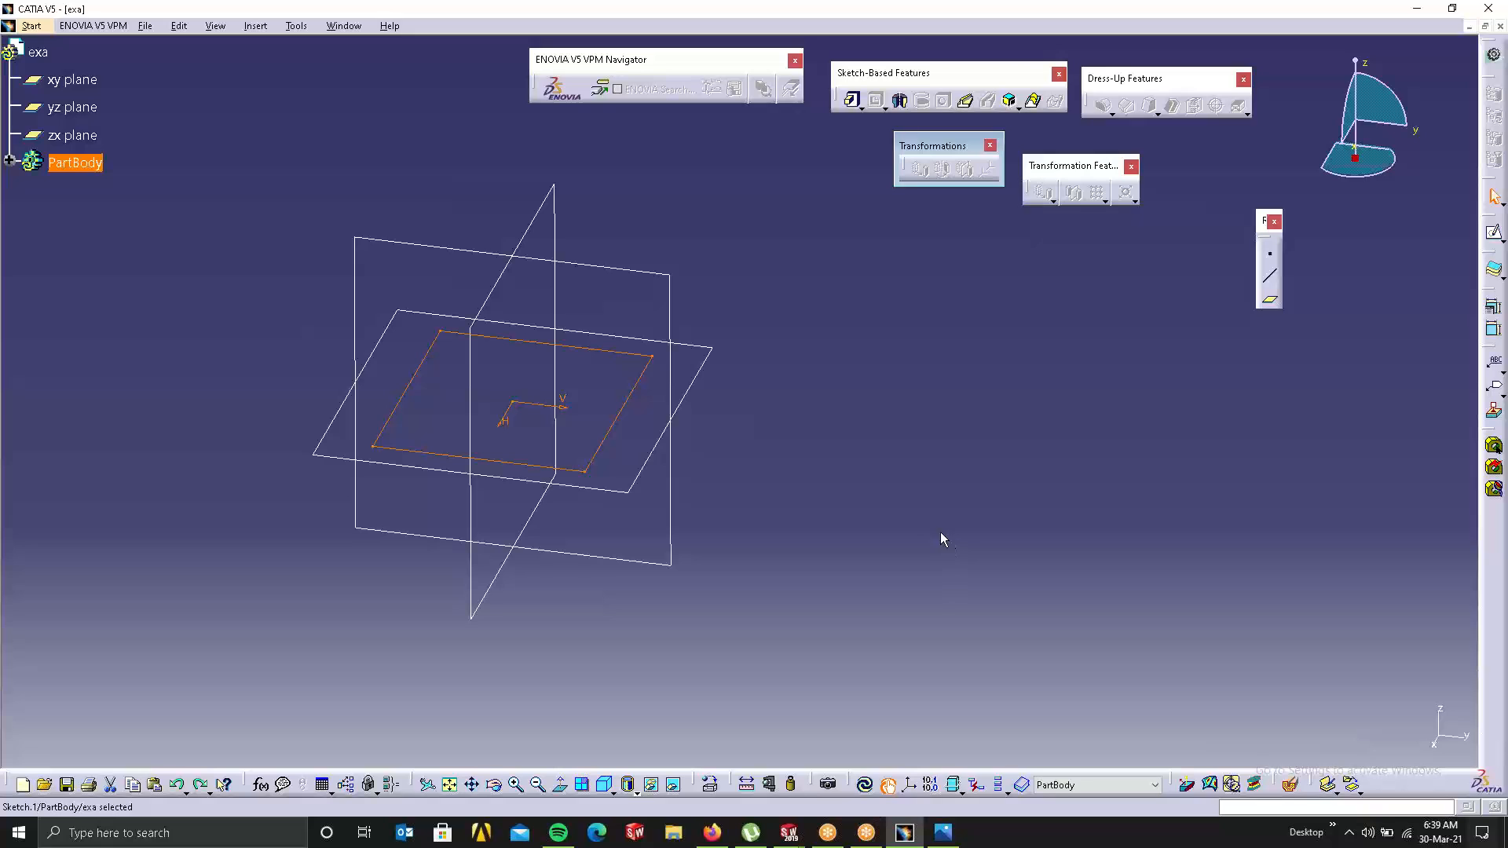
Step: Redo the pad, rotate the block 97° about a vertical edge, then undo that rotation
key(ctrl+y)
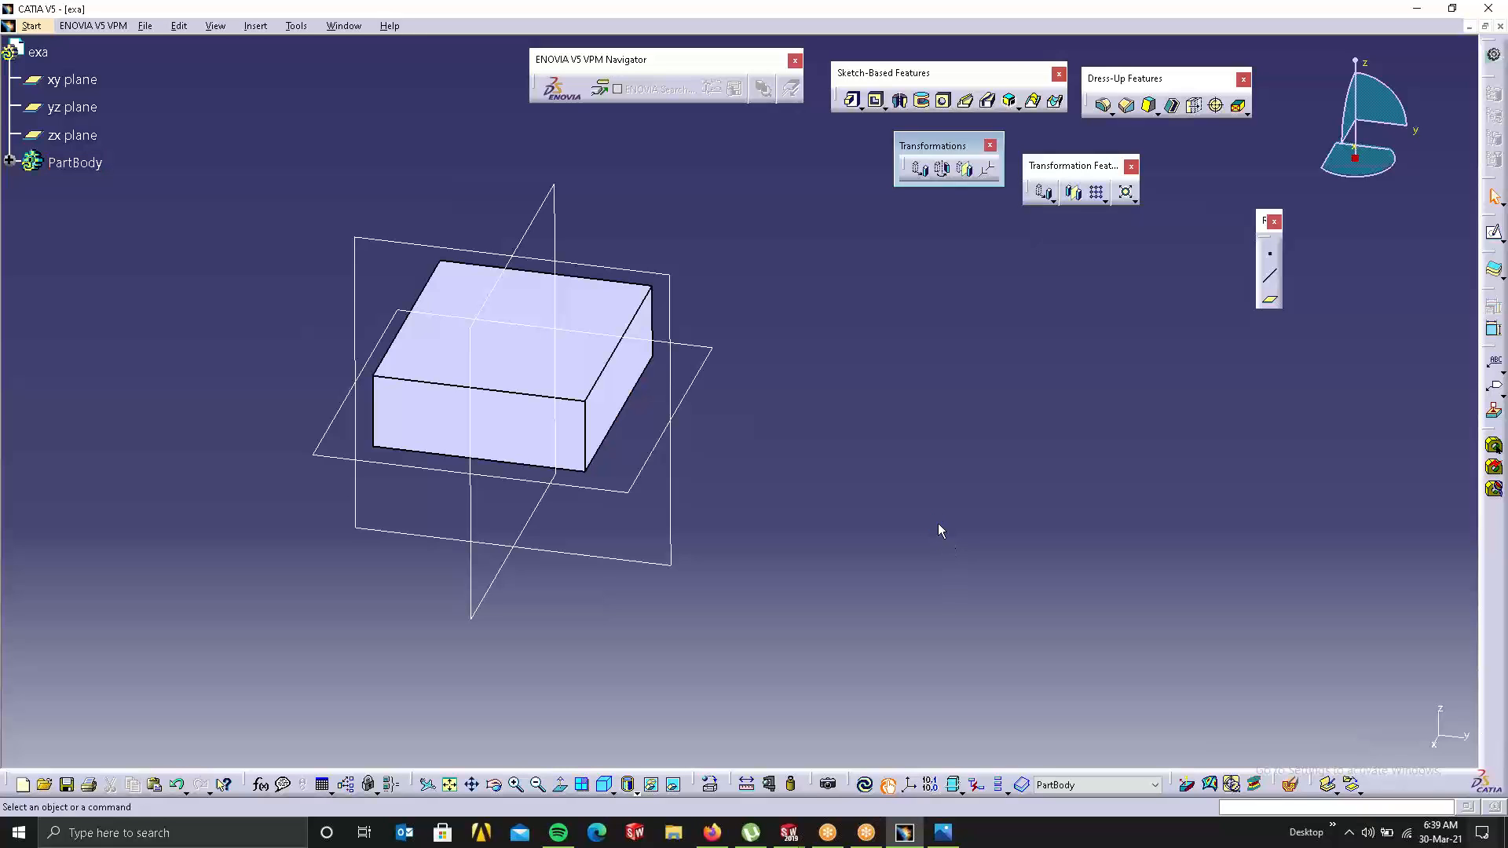
click(941, 169)
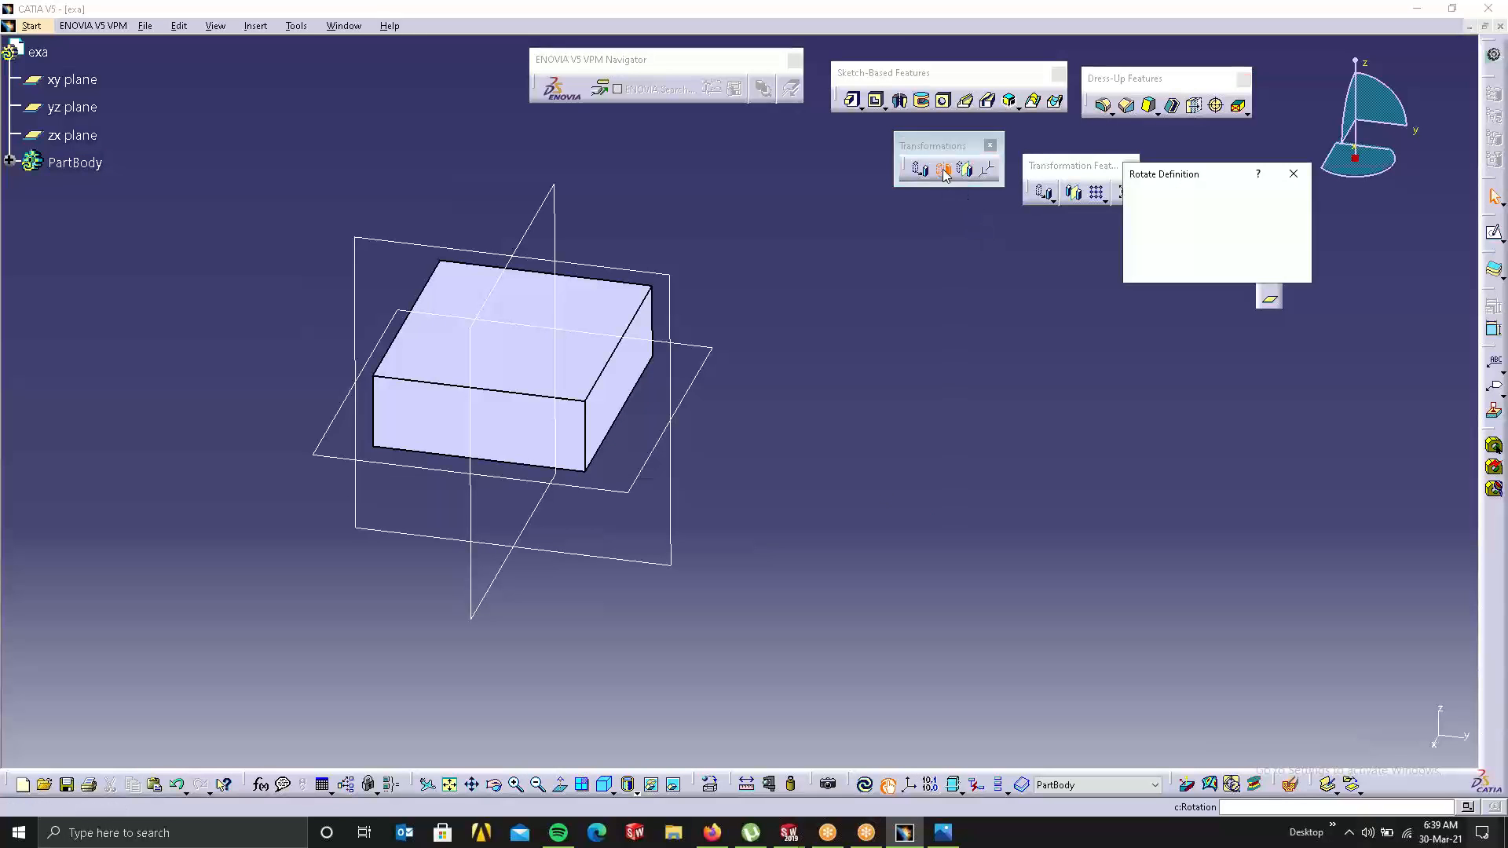
click(810, 450)
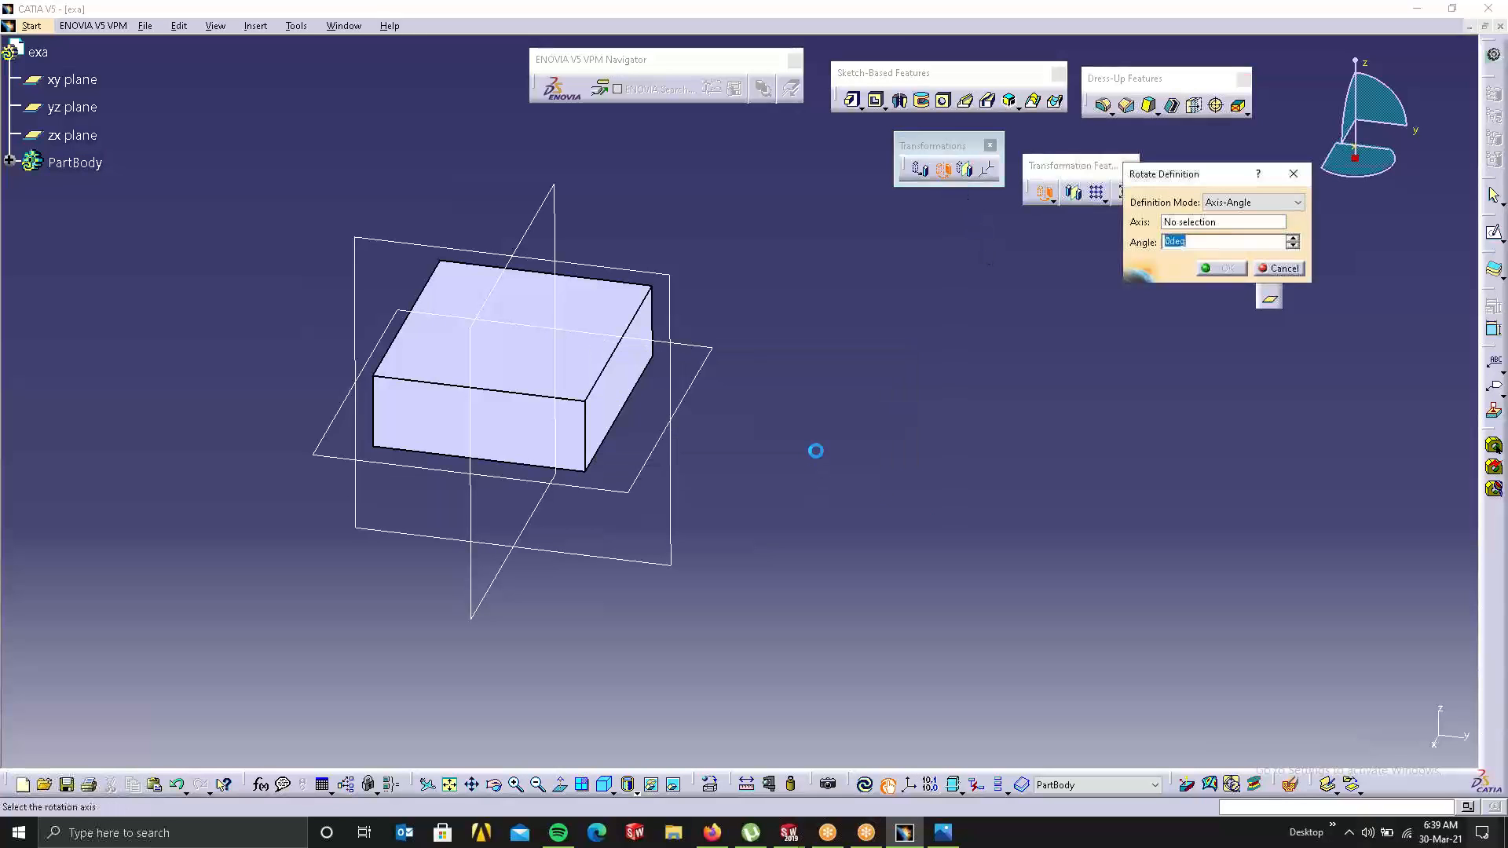
click(584, 424)
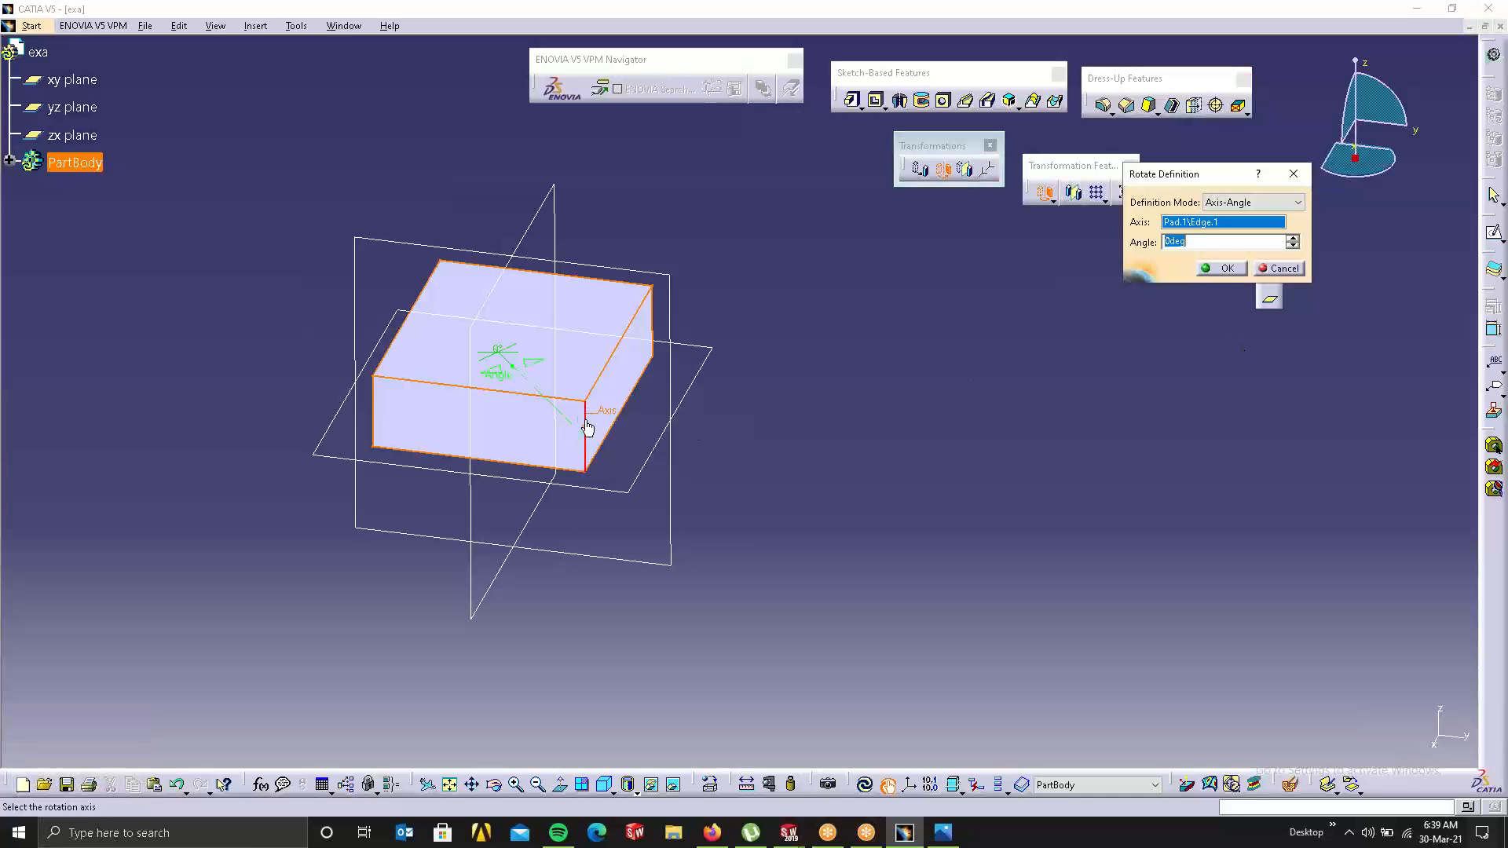
drag(497, 373, 1110, 436)
click(1247, 269)
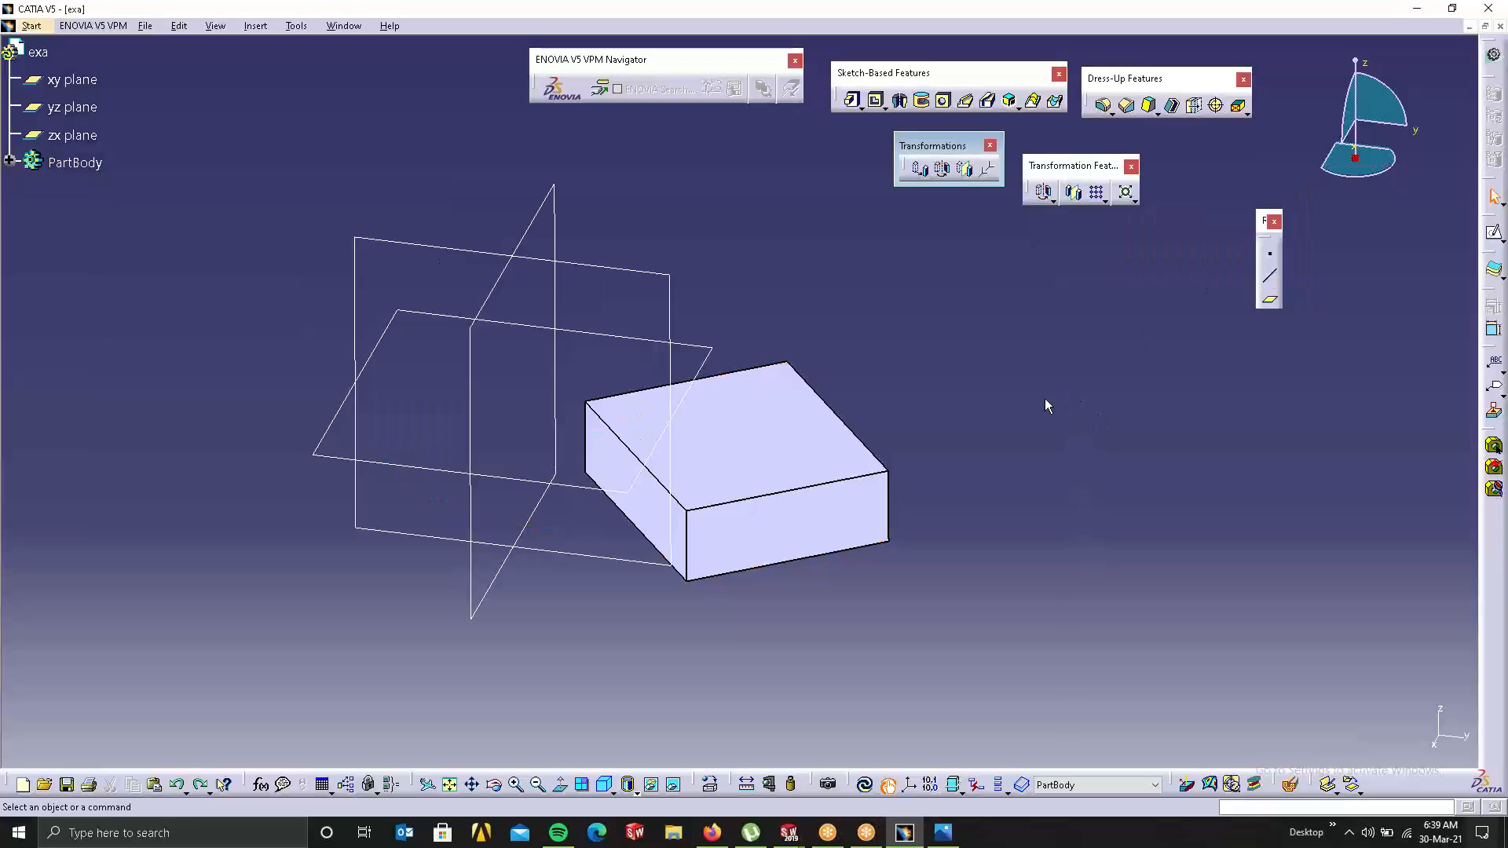
key(ctrl+z)
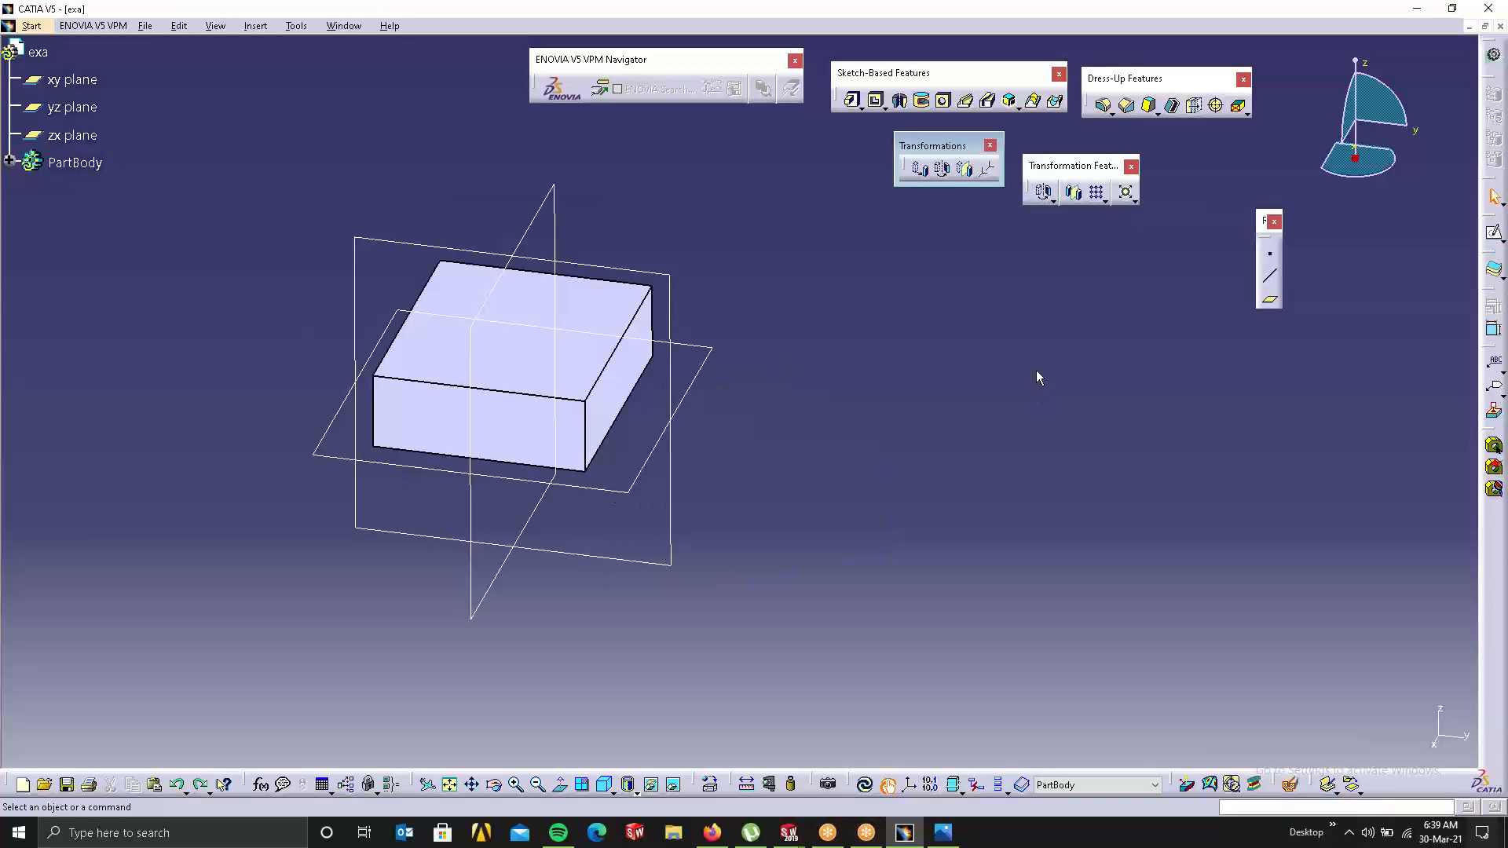
click(965, 171)
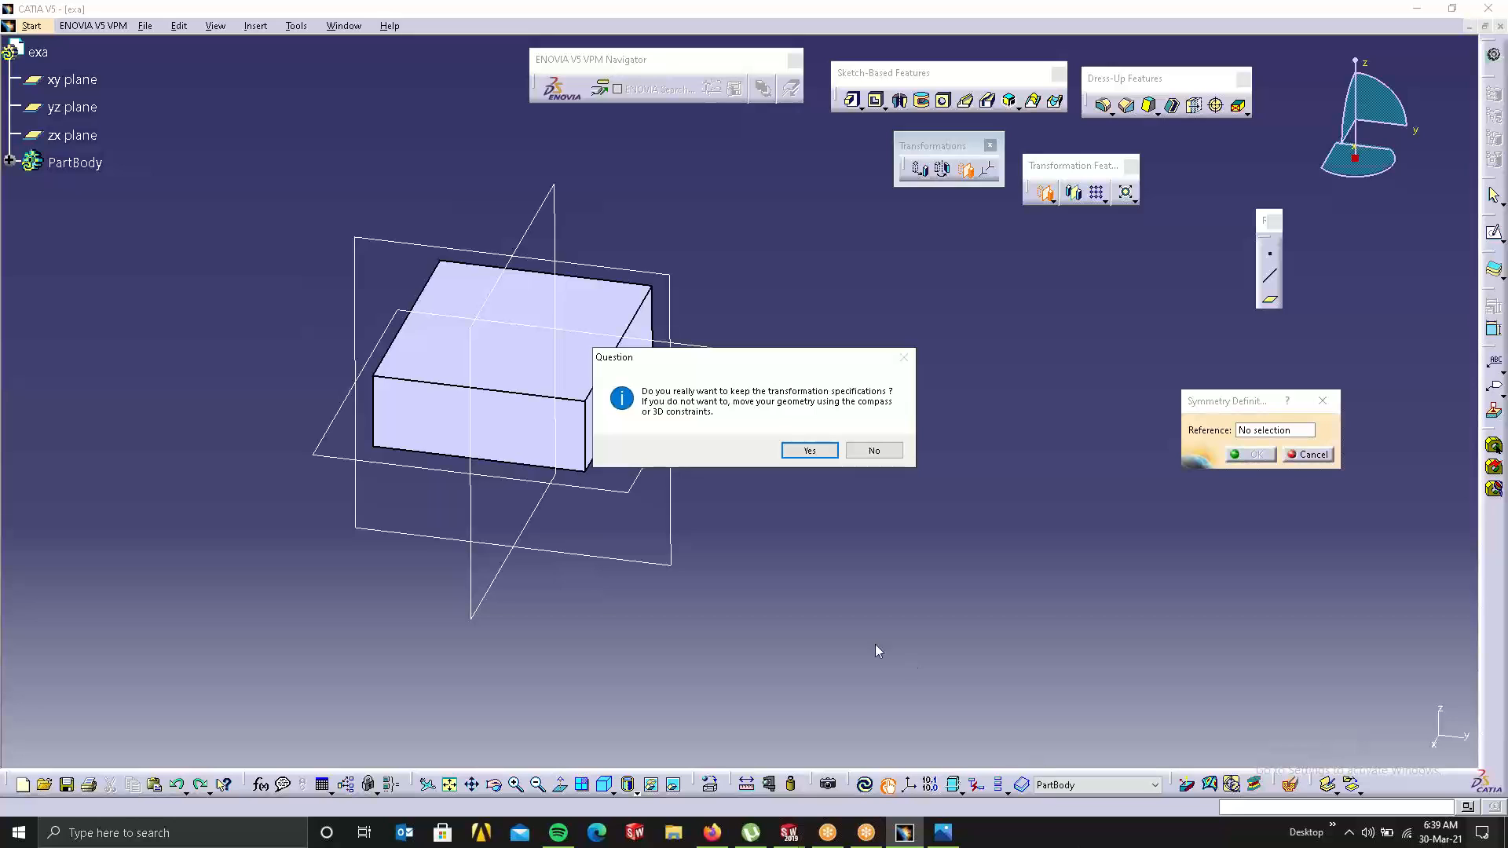
click(807, 449)
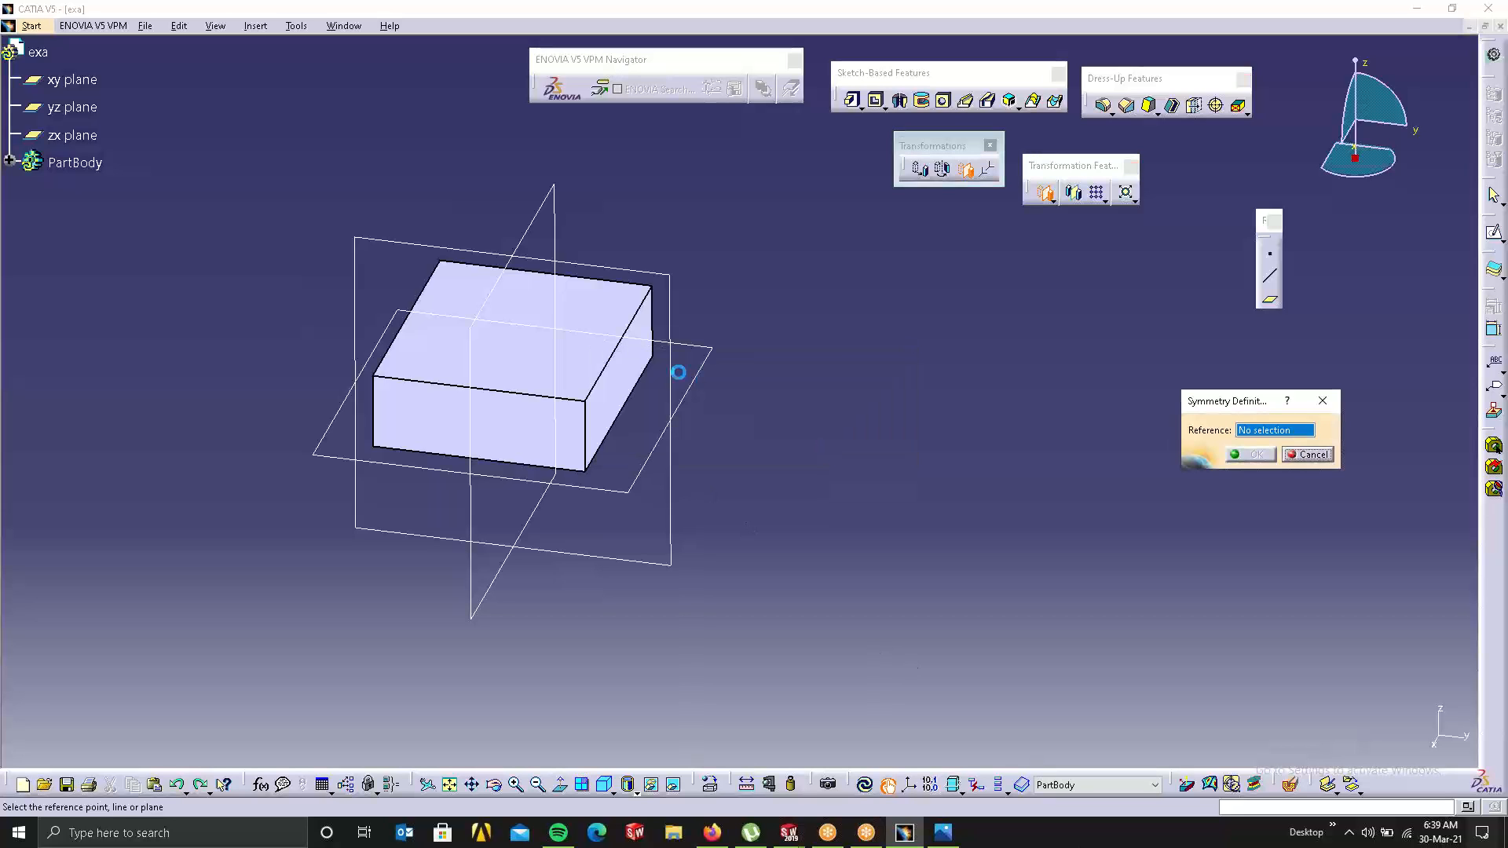
click(650, 369)
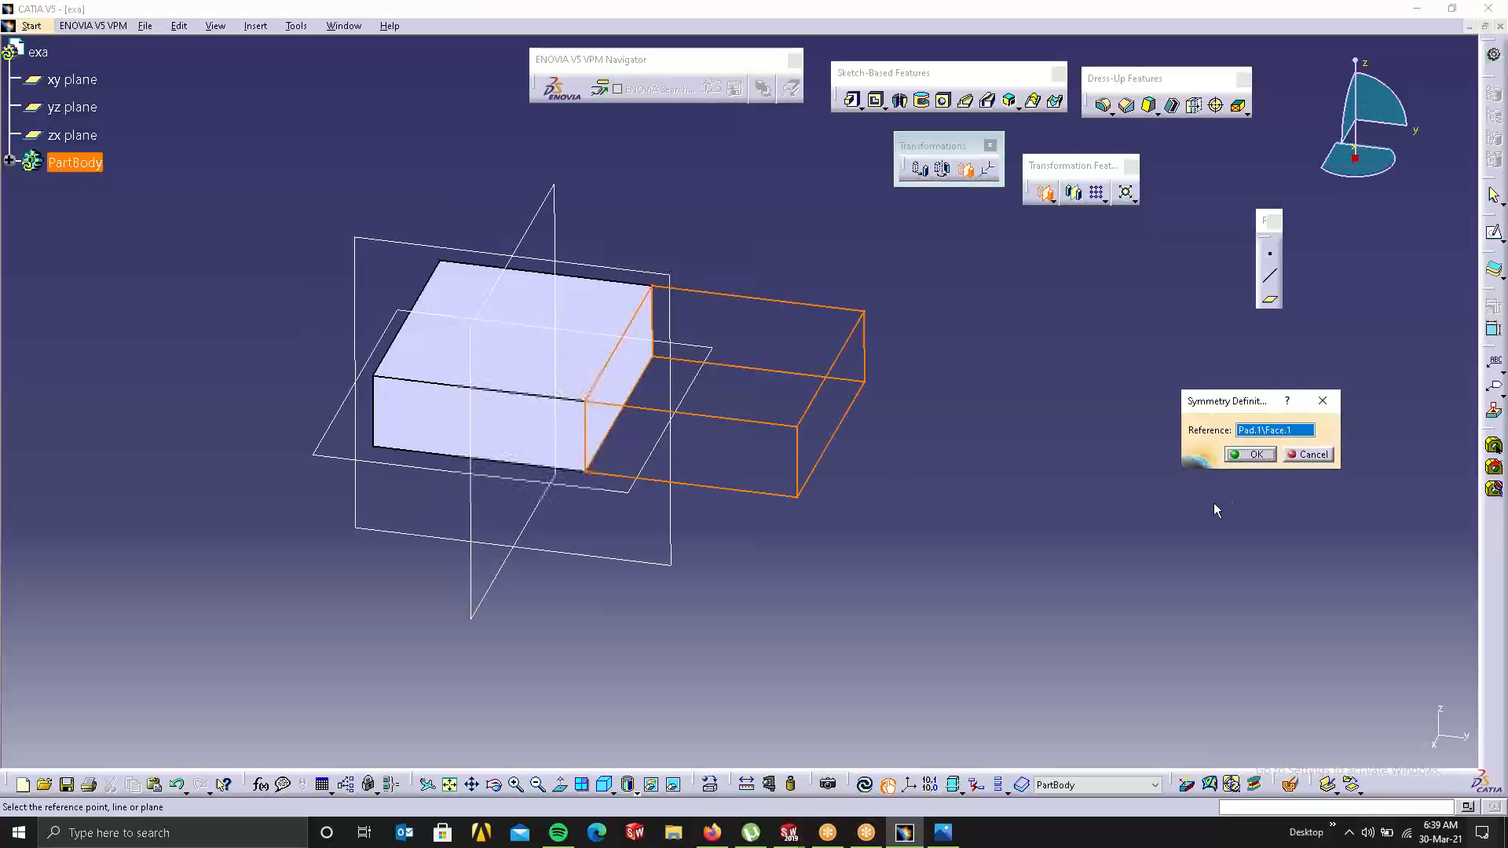
click(1256, 454)
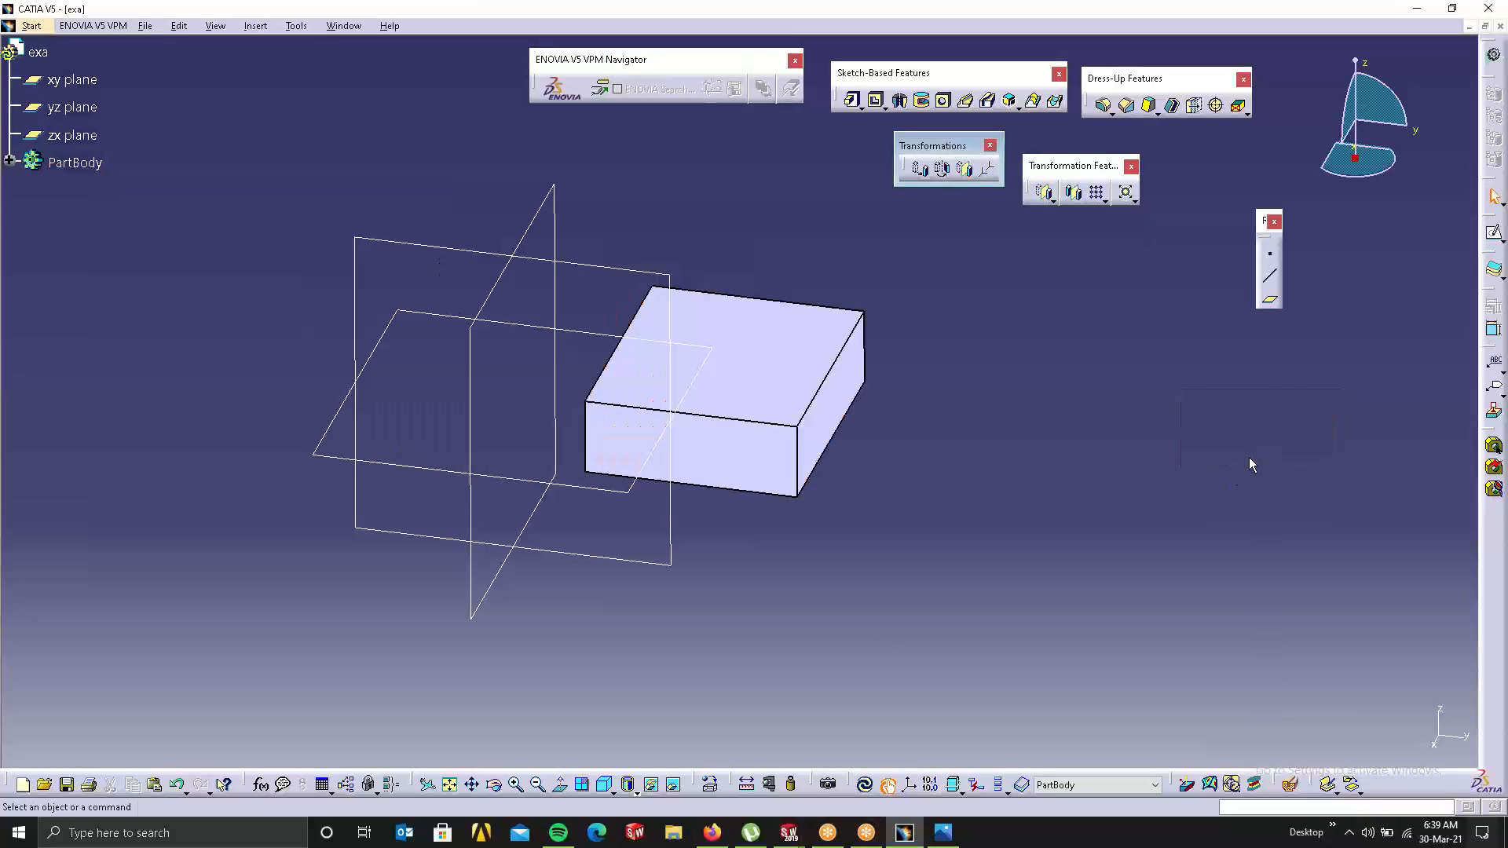
key(ctrl+z)
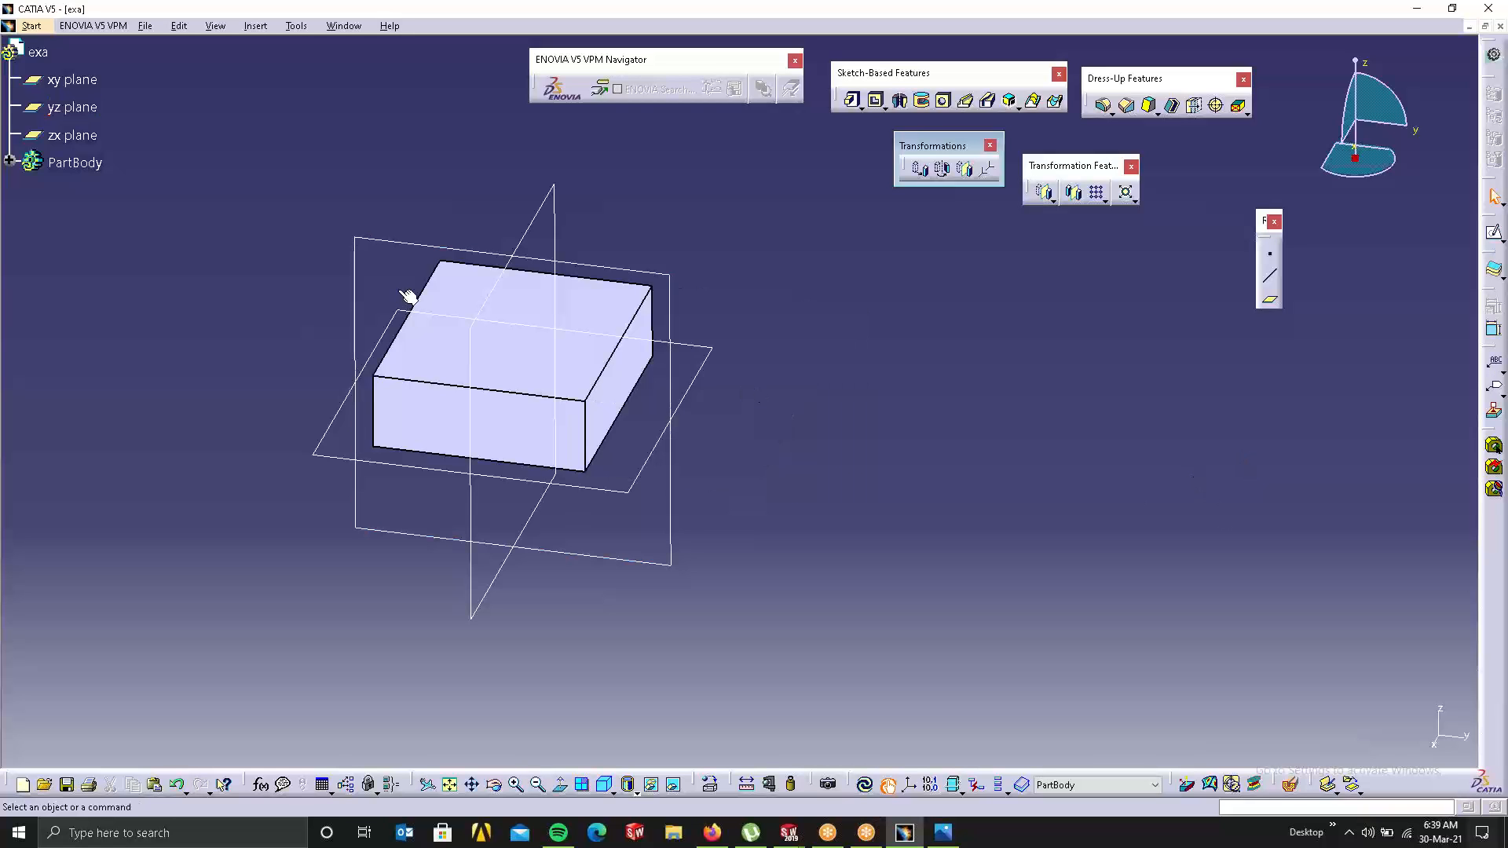
click(424, 349)
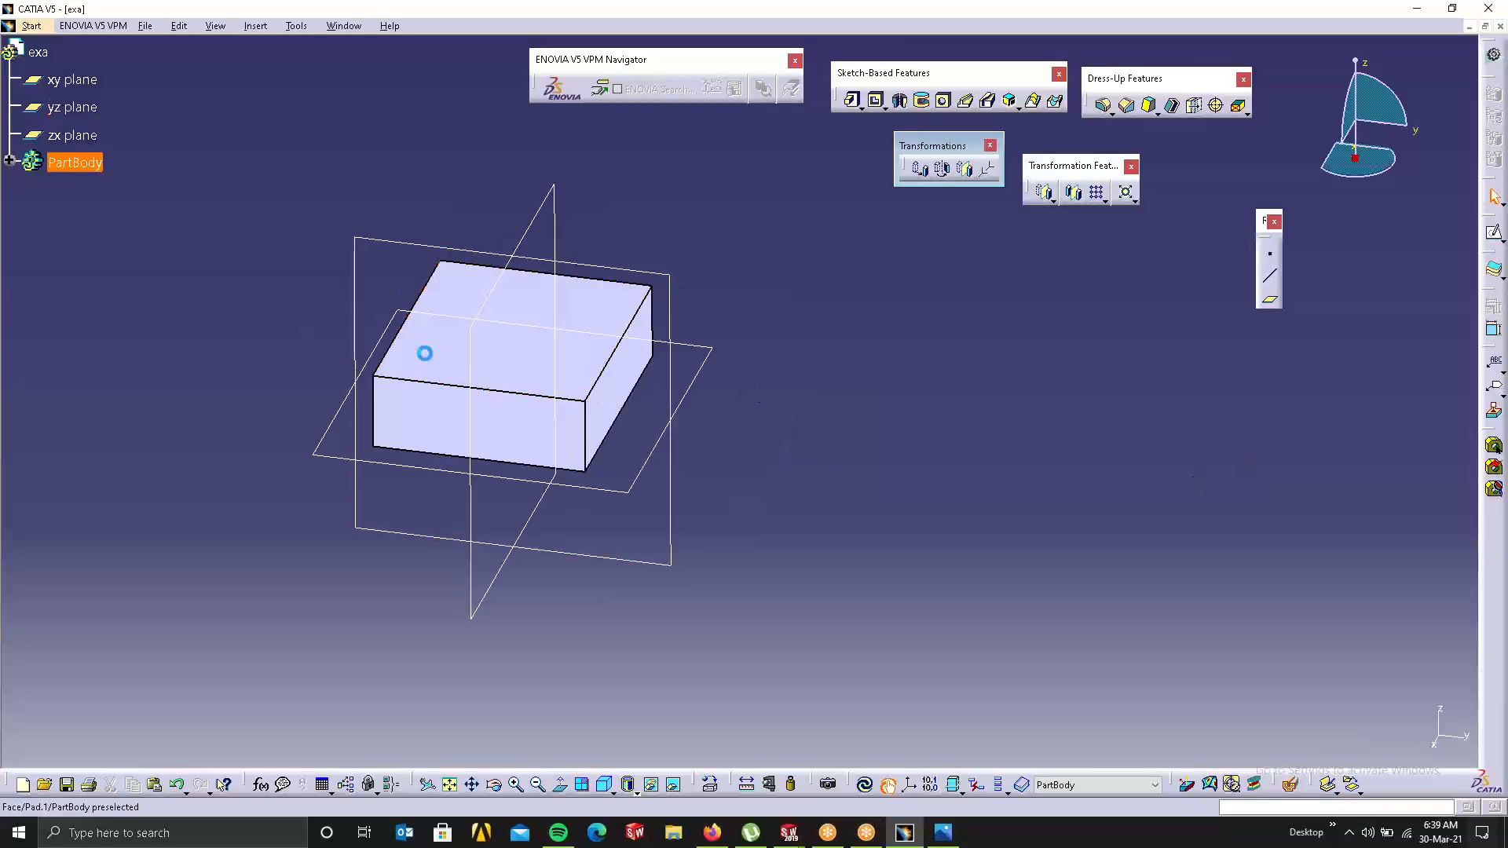
Step: Sketch a small centred rectangle on the box's top face
click(1492, 233)
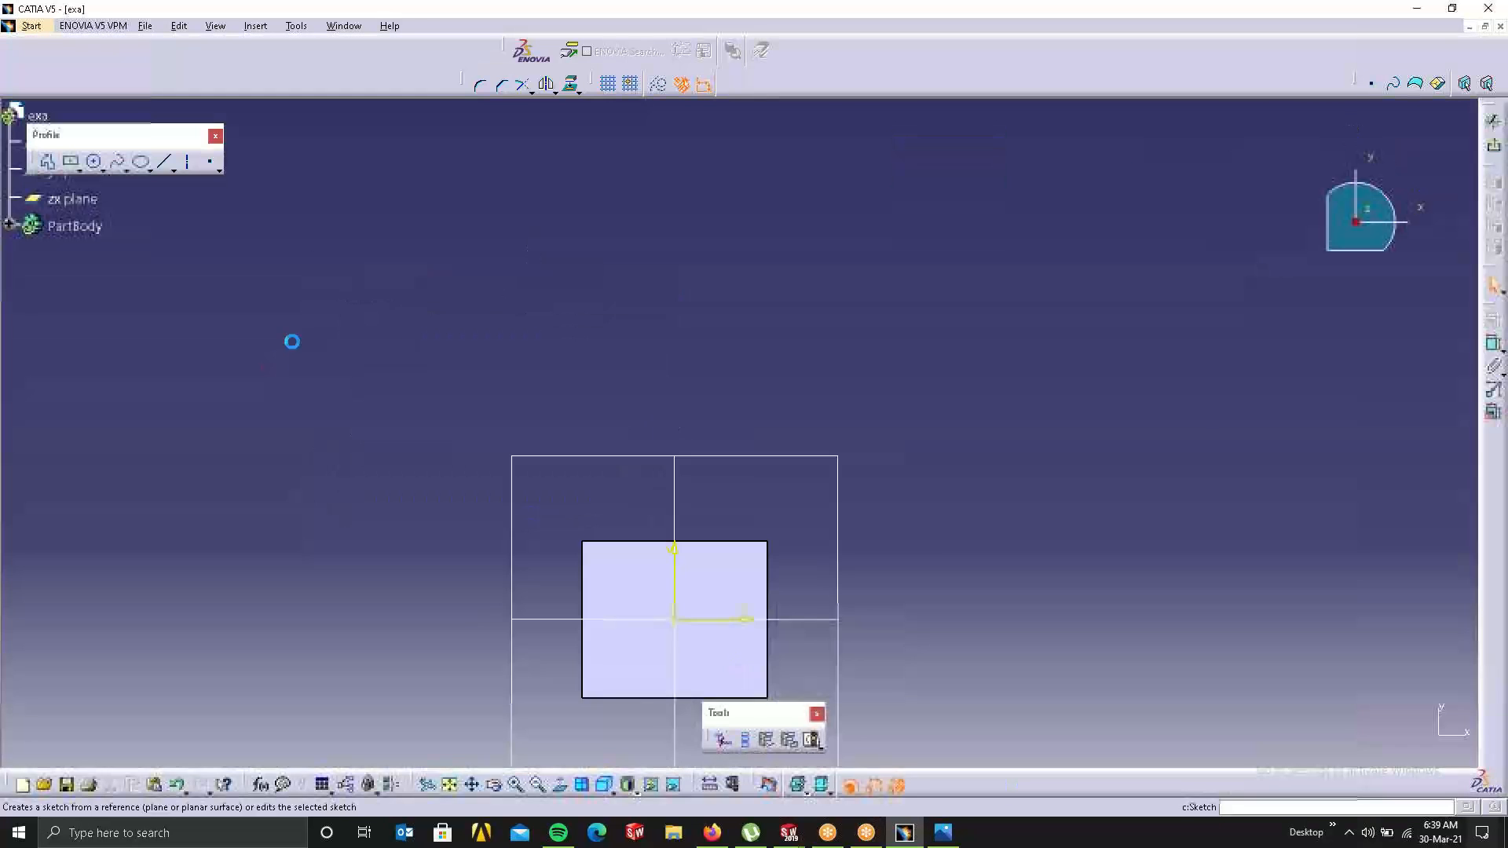
click(72, 162)
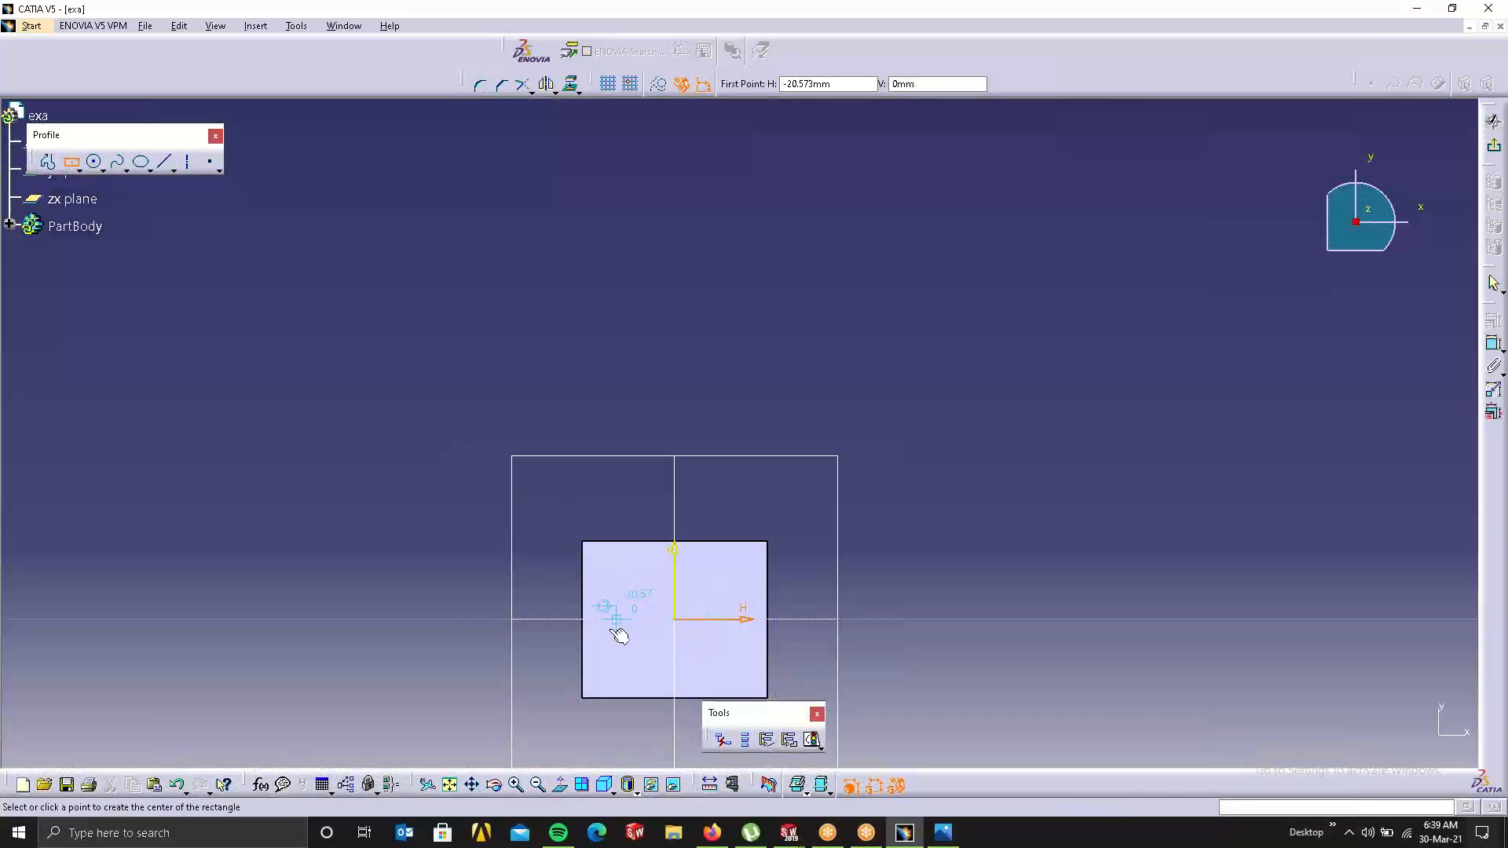
click(610, 662)
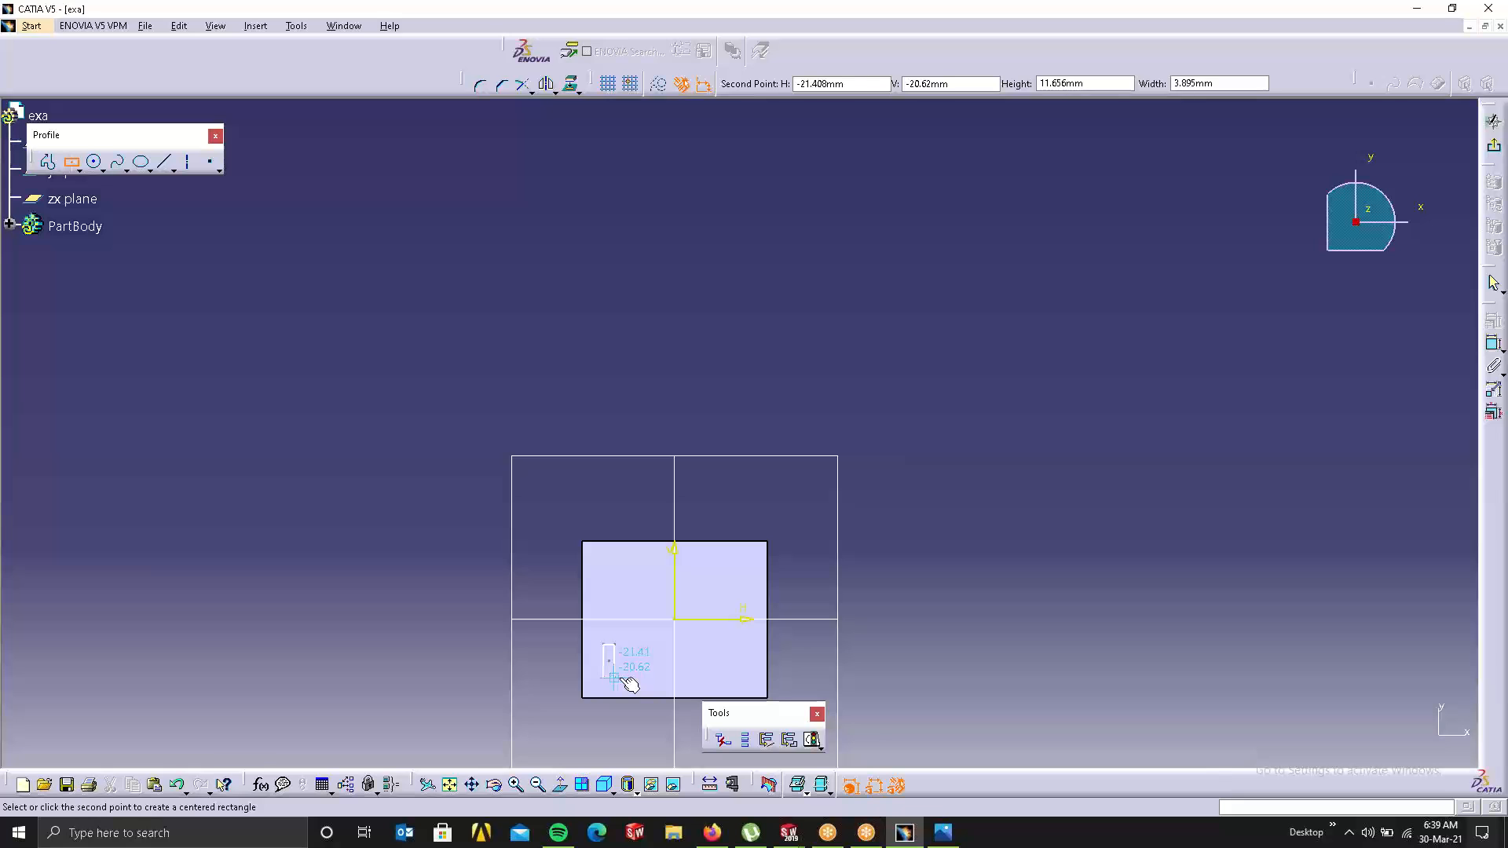
click(625, 678)
click(31, 226)
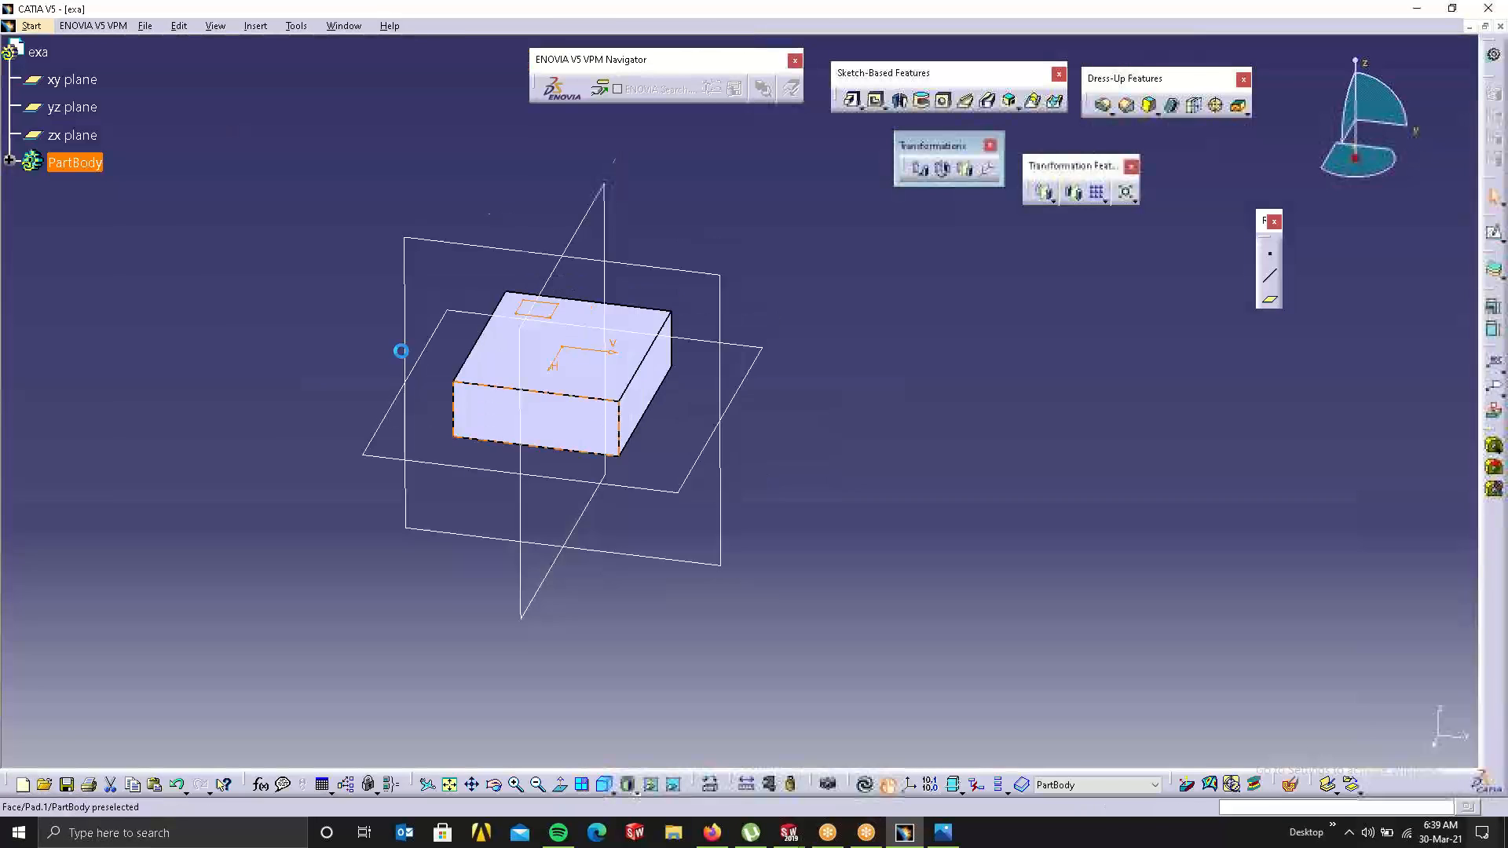
Step: Pad the rectangle 20 mm into an upright post
click(847, 108)
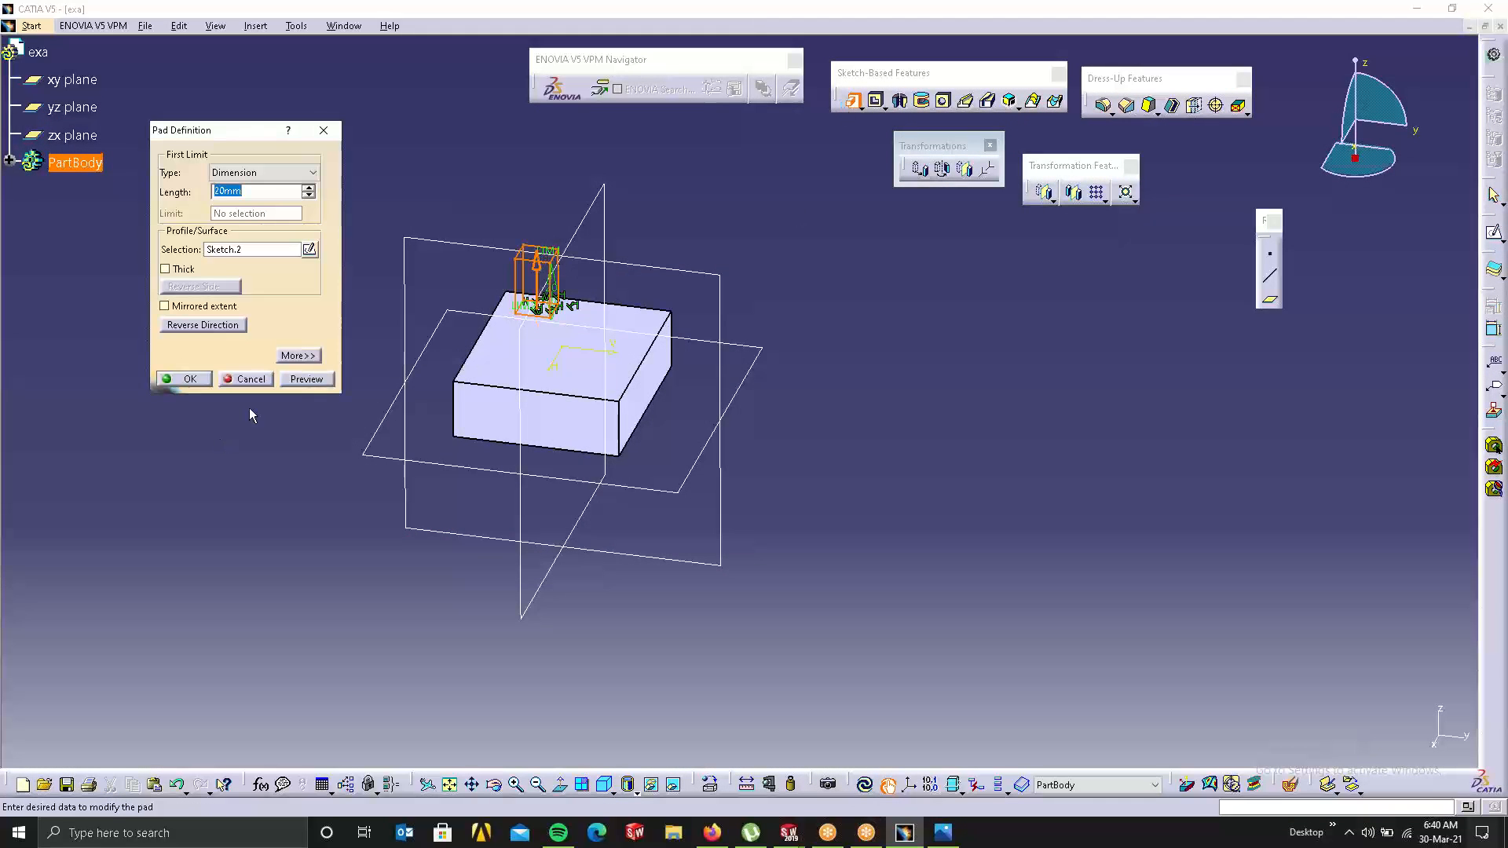
click(190, 379)
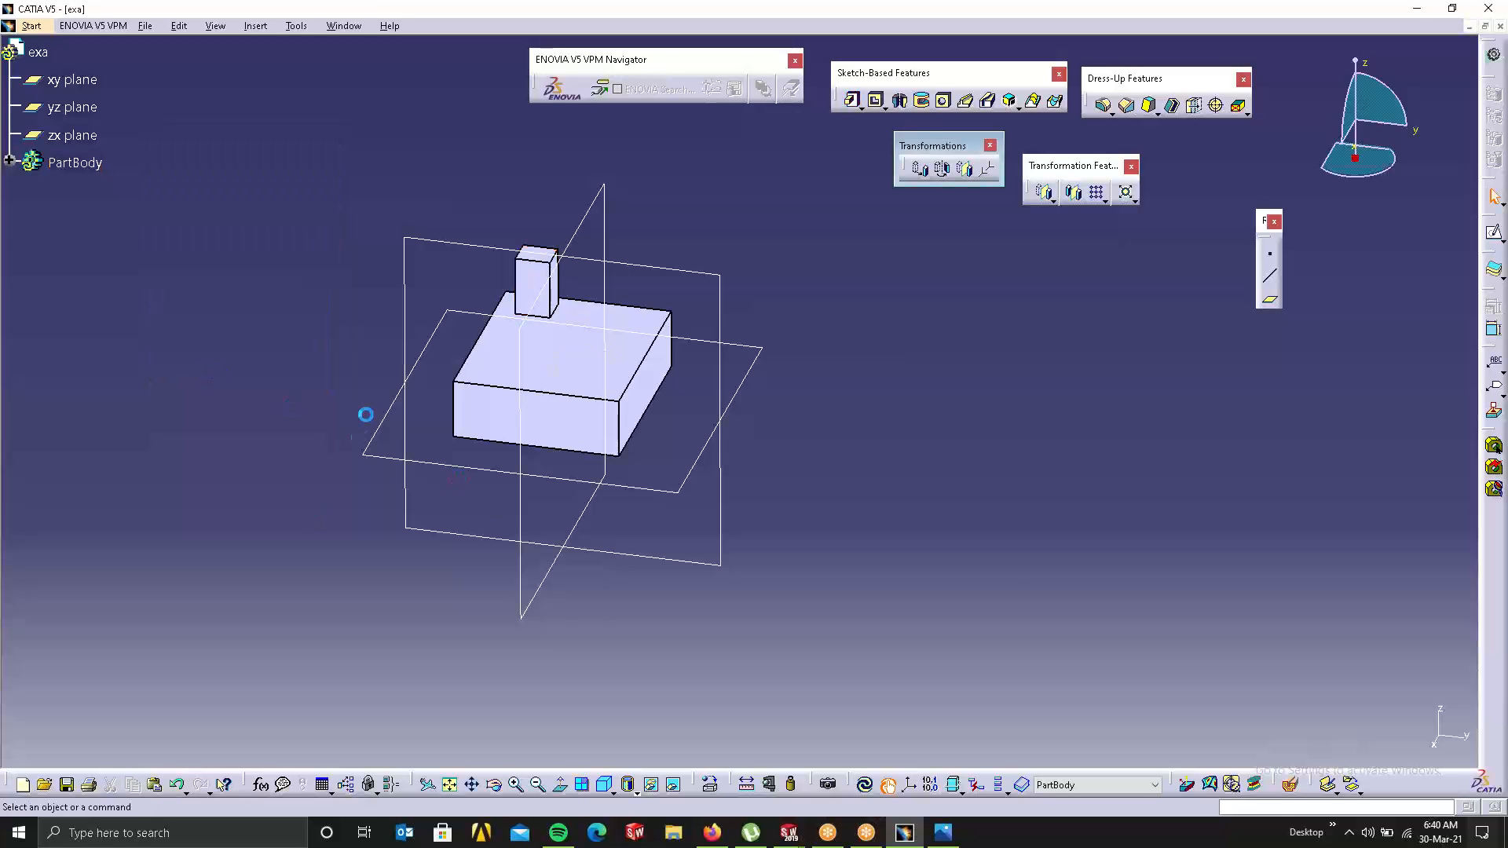
middle_drag(363, 414, 674, 530)
Step: Trial a 53 mm translation of the part along an edge, cancel it, and begin a rotation
middle_drag(578, 504, 607, 521)
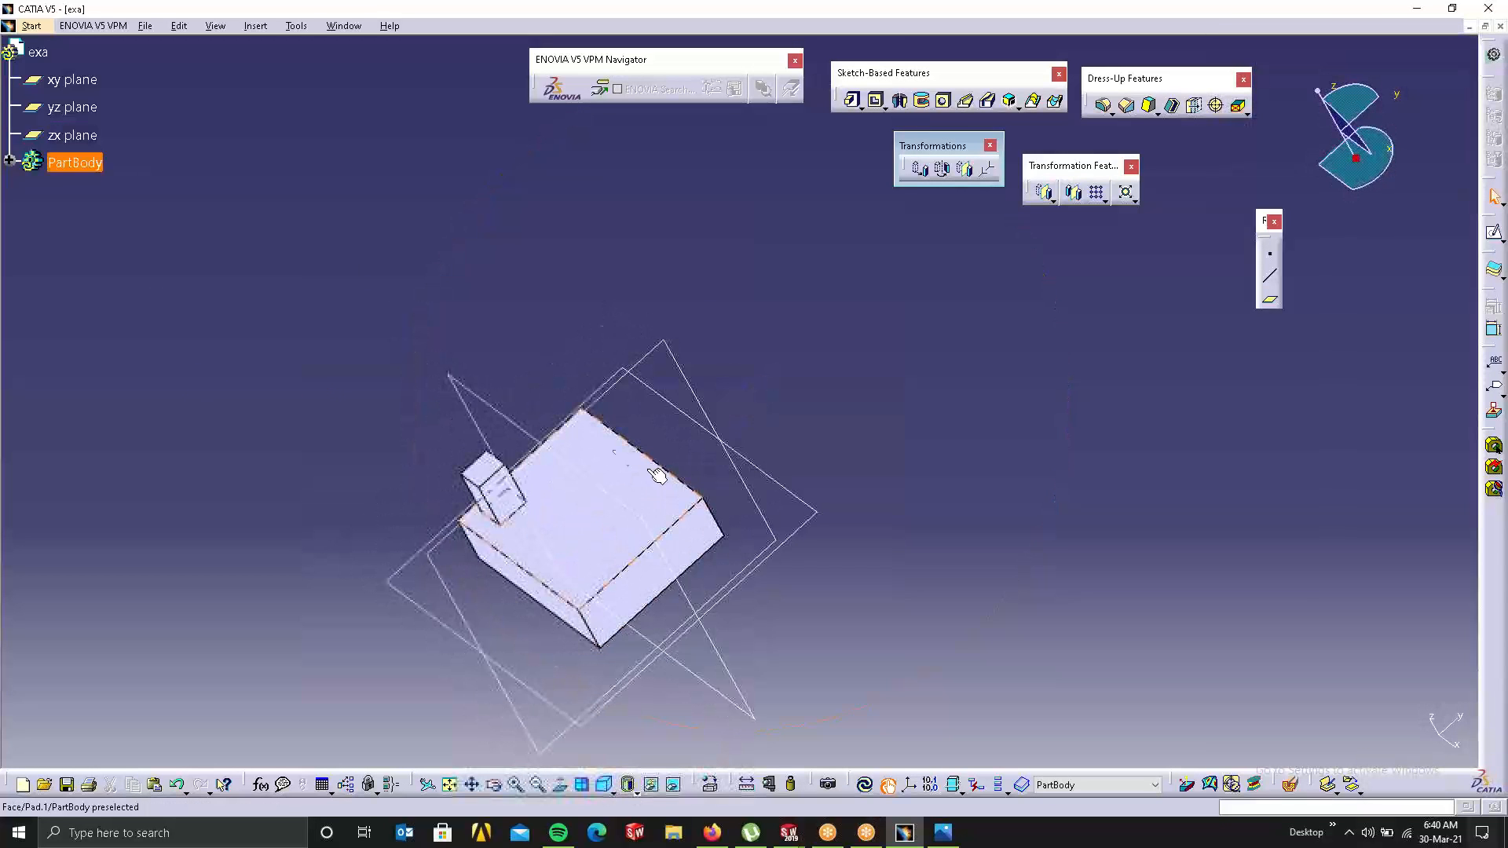
middle_drag(373, 390, 826, 343)
click(919, 169)
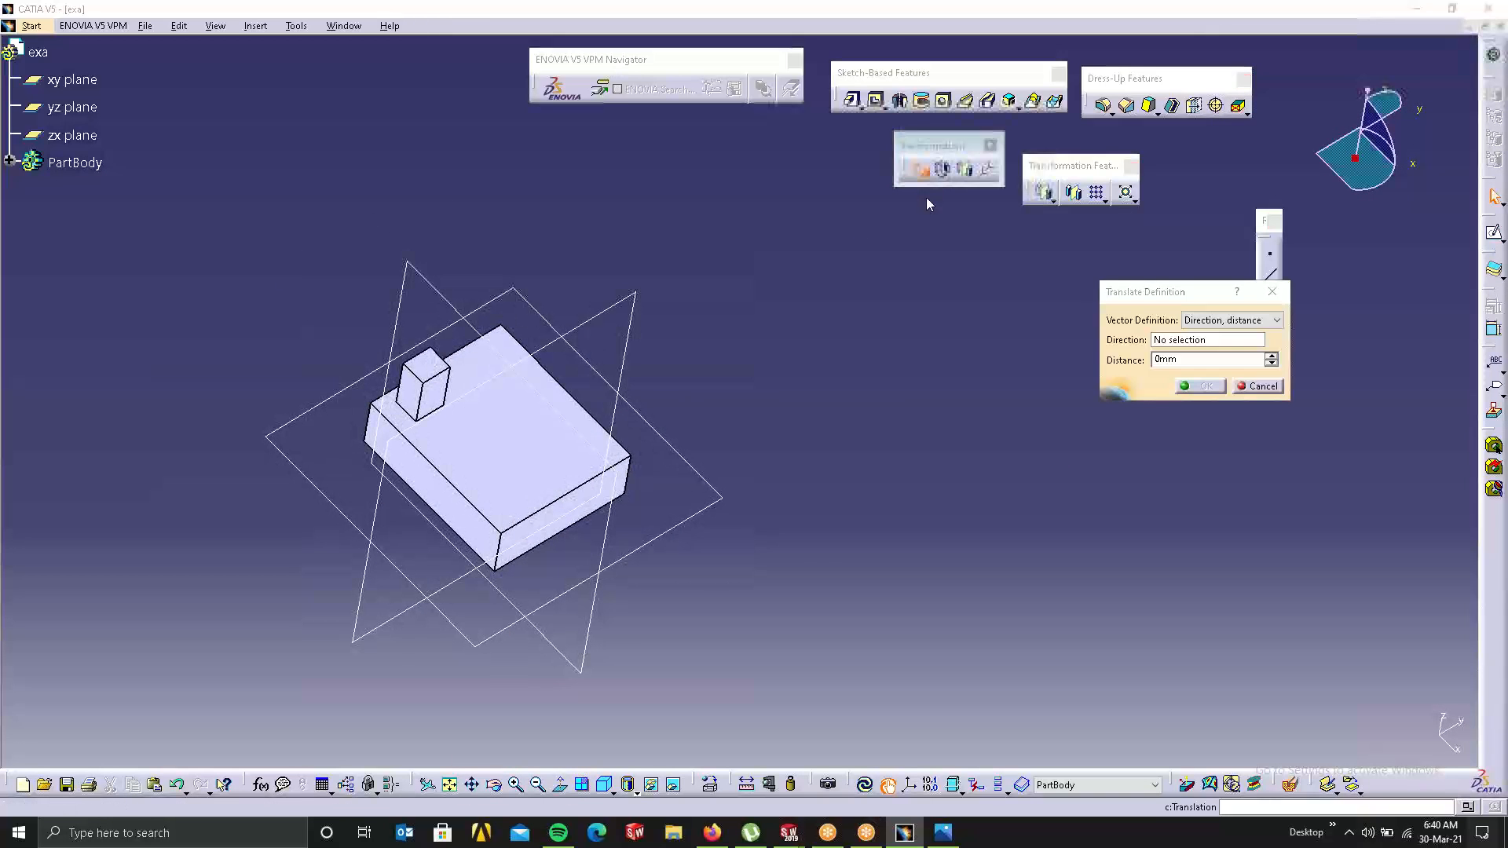
click(813, 449)
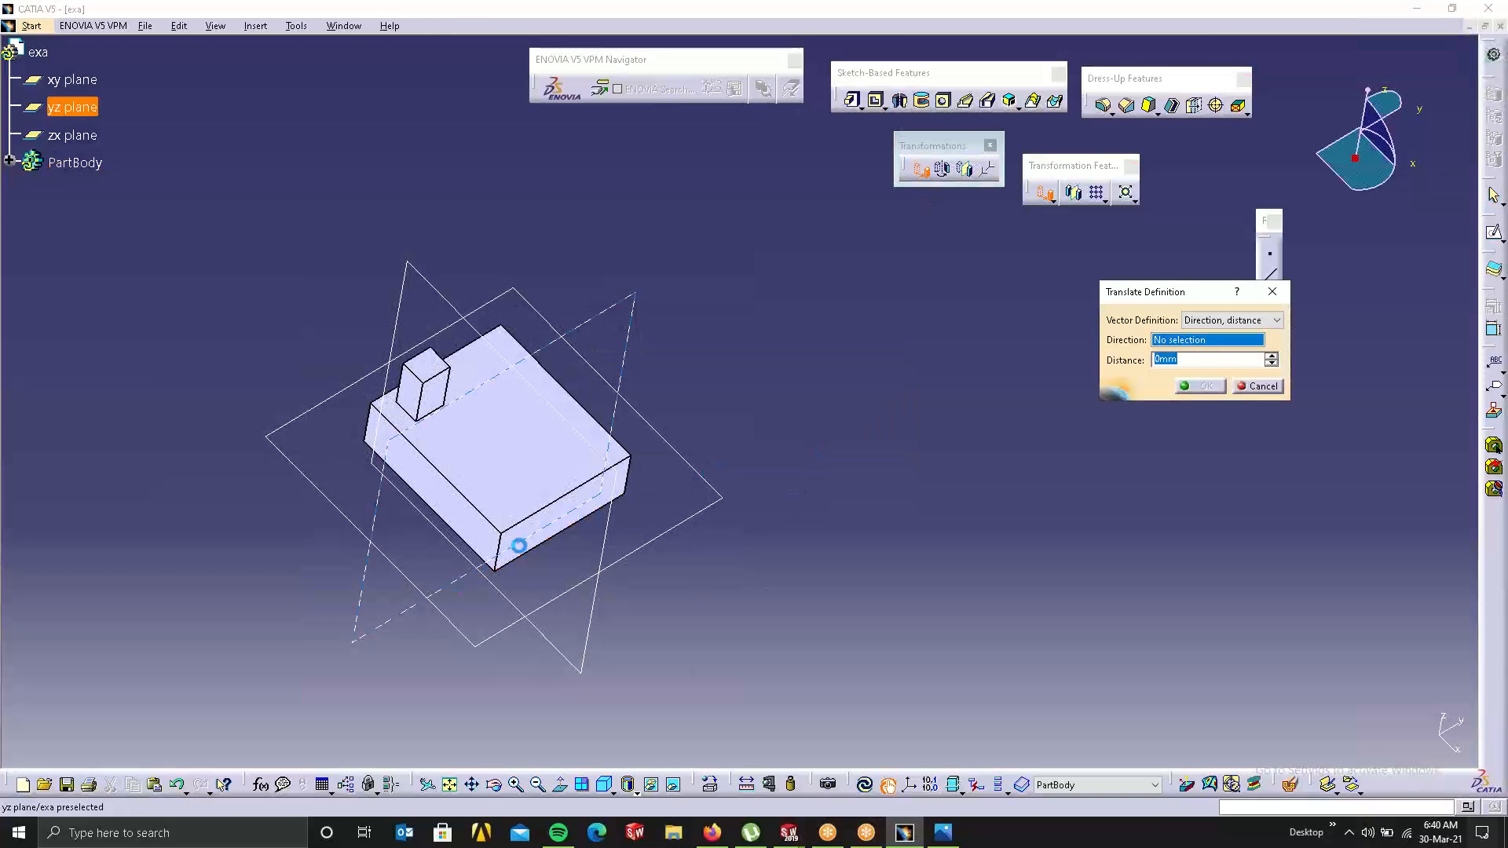
click(481, 515)
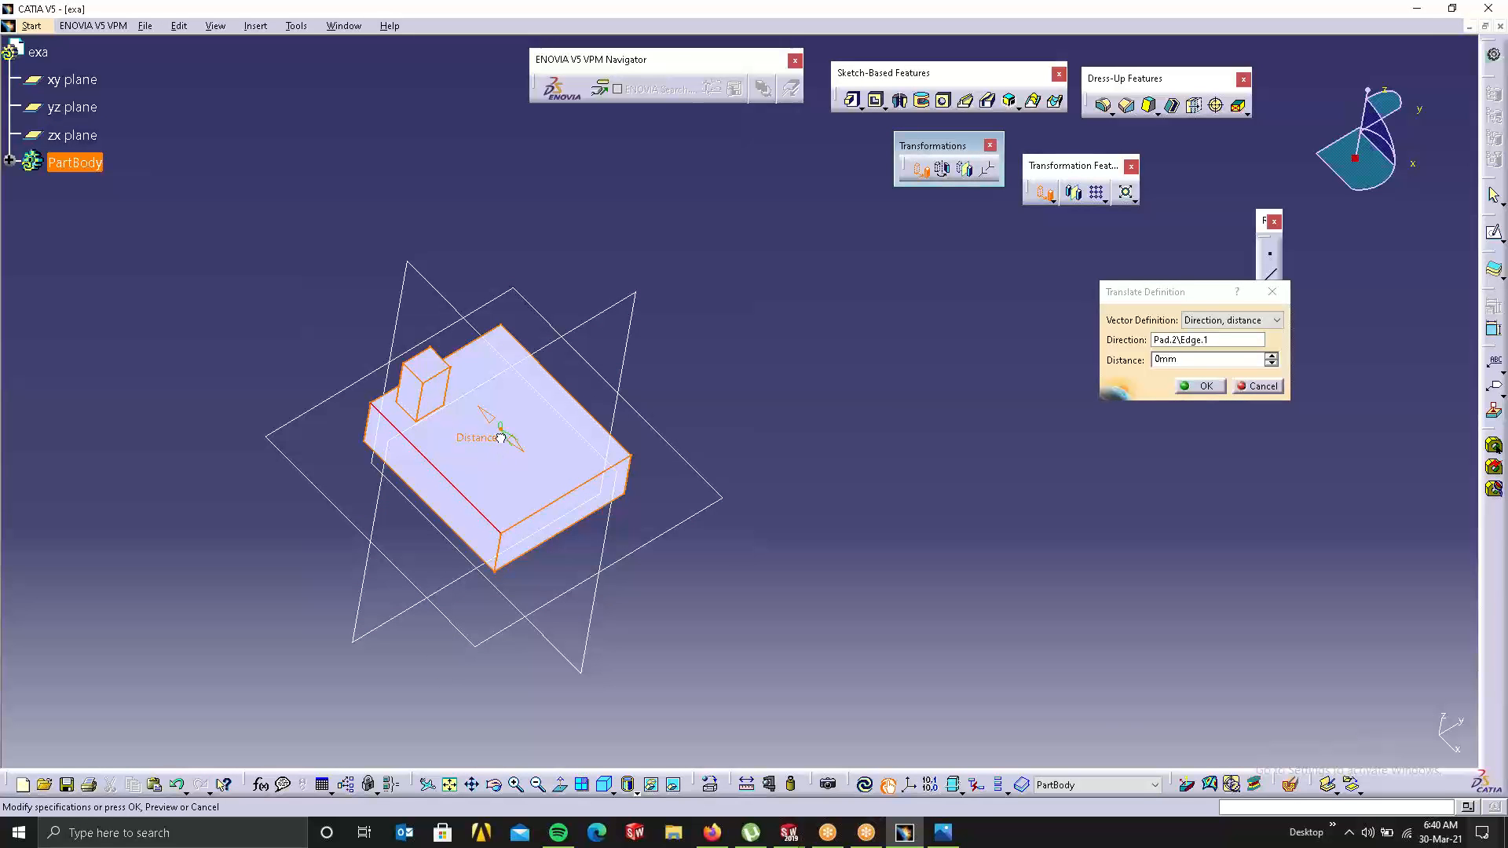
drag(499, 430, 606, 540)
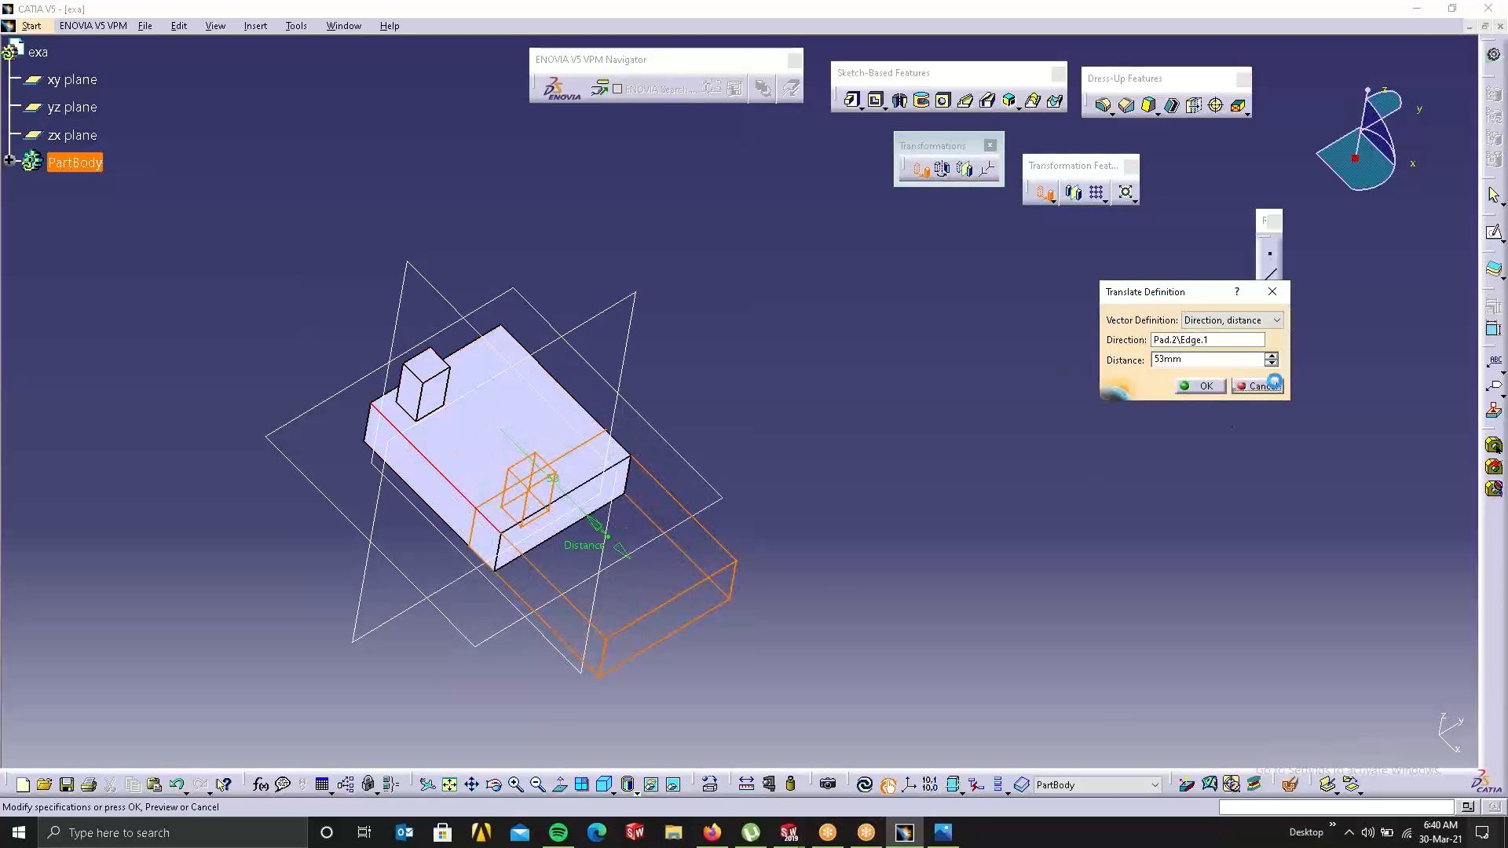
click(1257, 386)
click(945, 171)
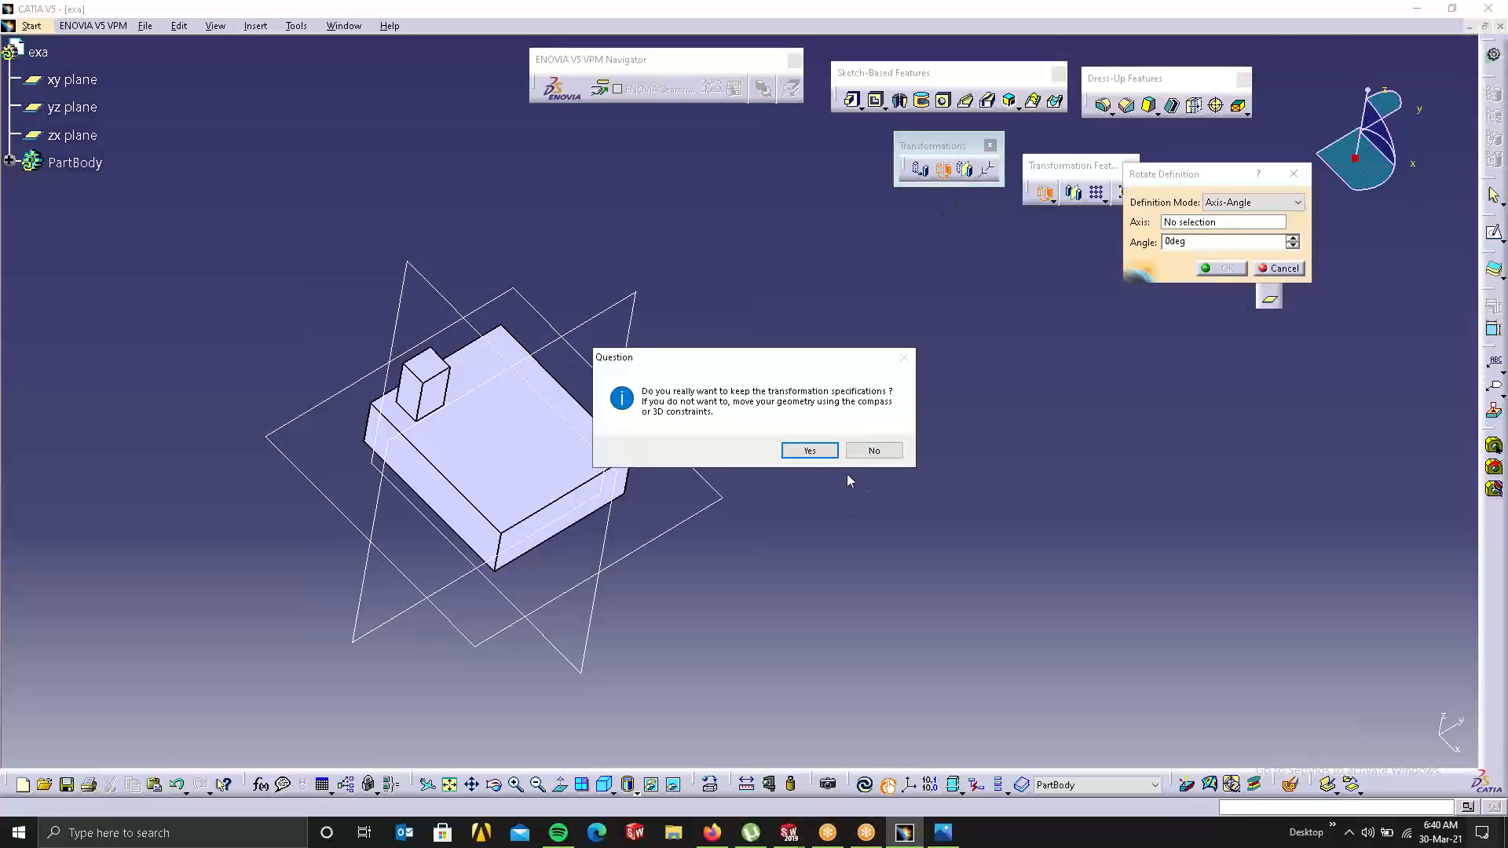
Step: Cancel a trial 71° edge rotation and expand PartBody to show Pad.1, Pad.2 and sketches
click(816, 450)
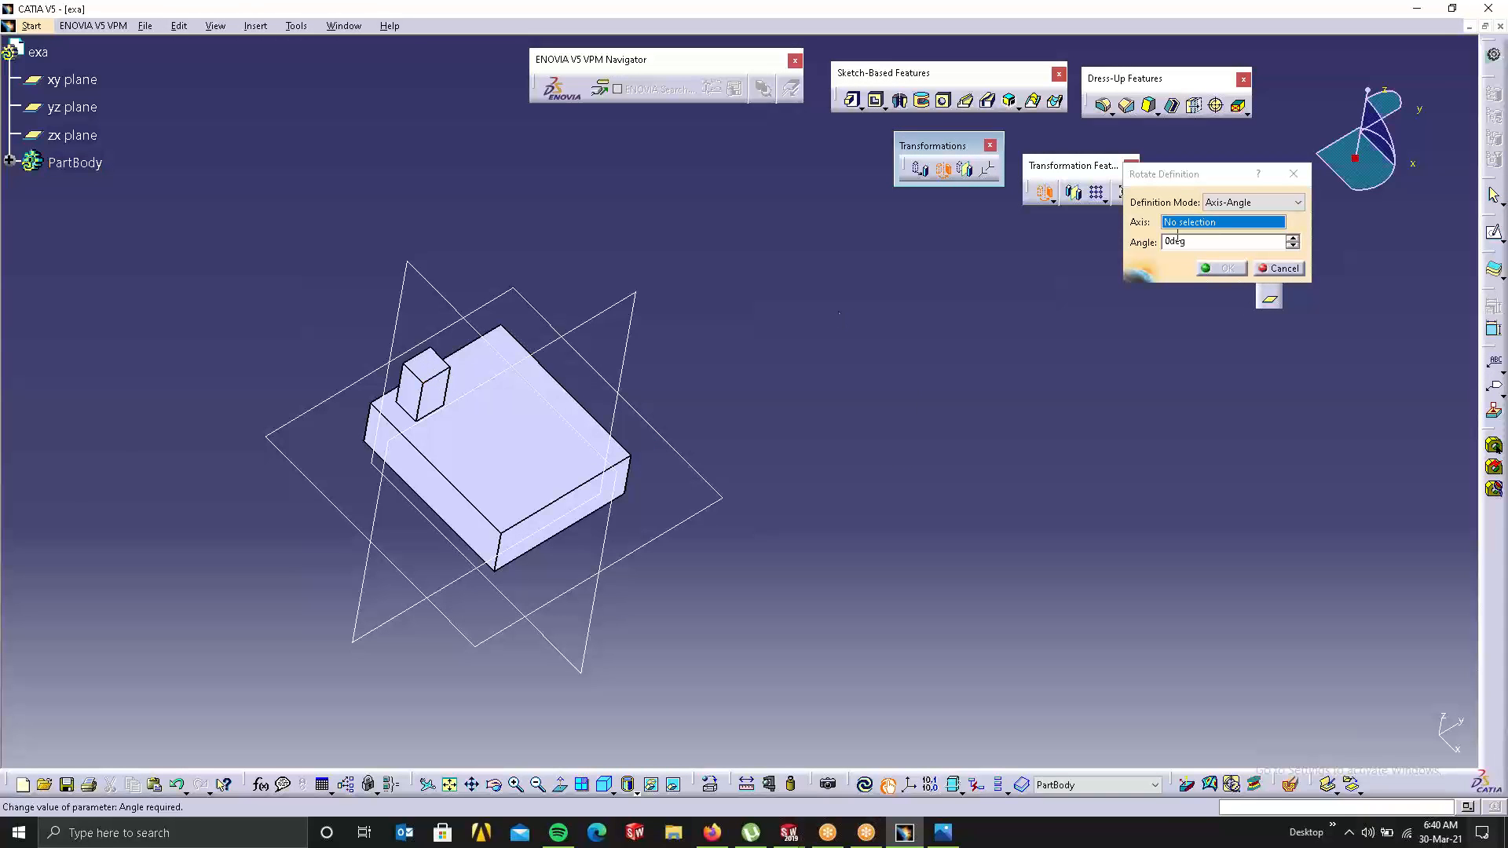
click(627, 489)
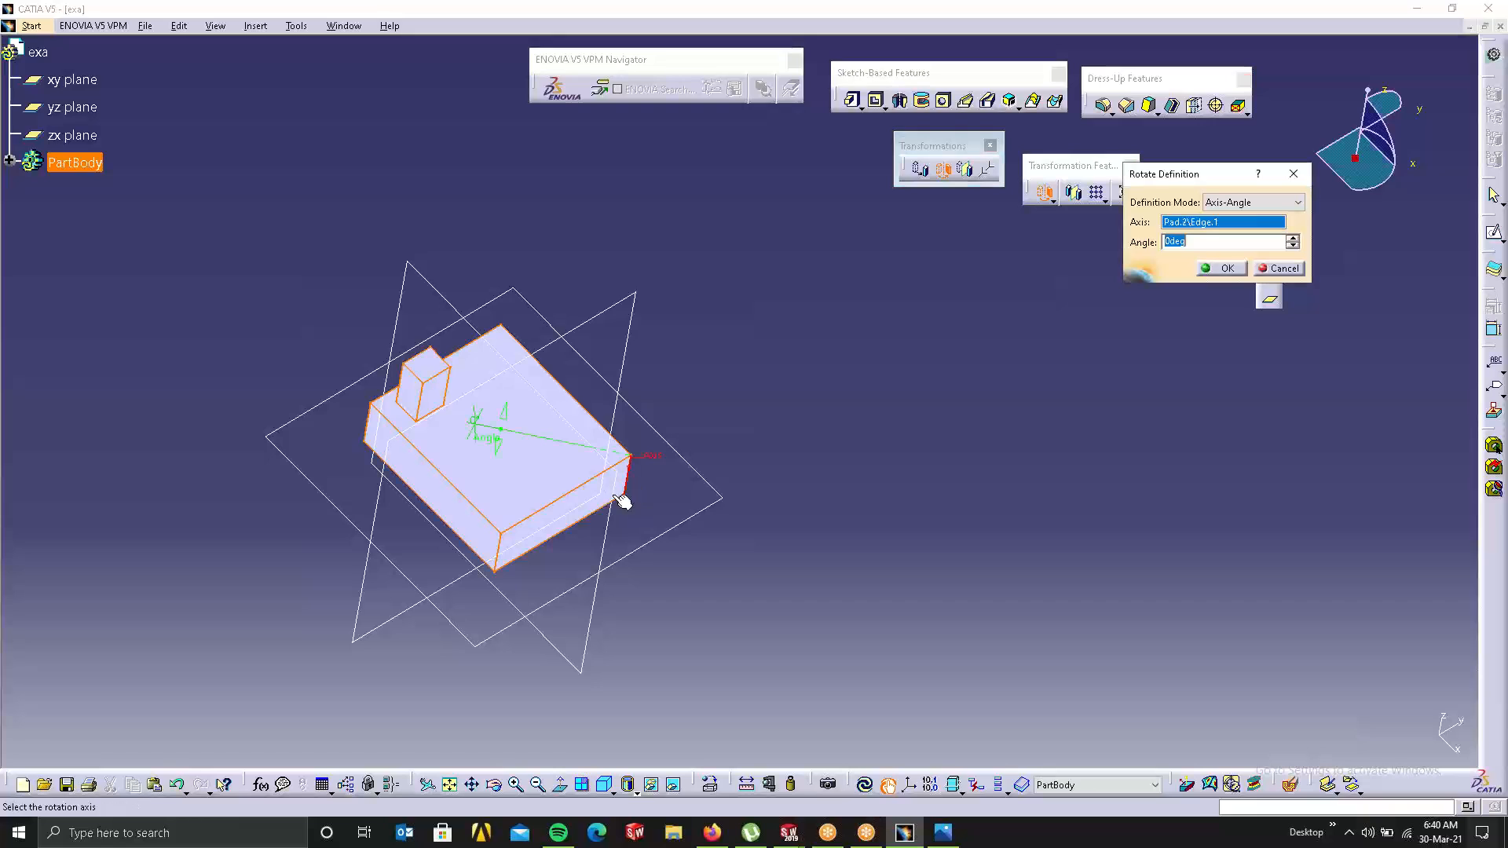
drag(511, 452, 581, 579)
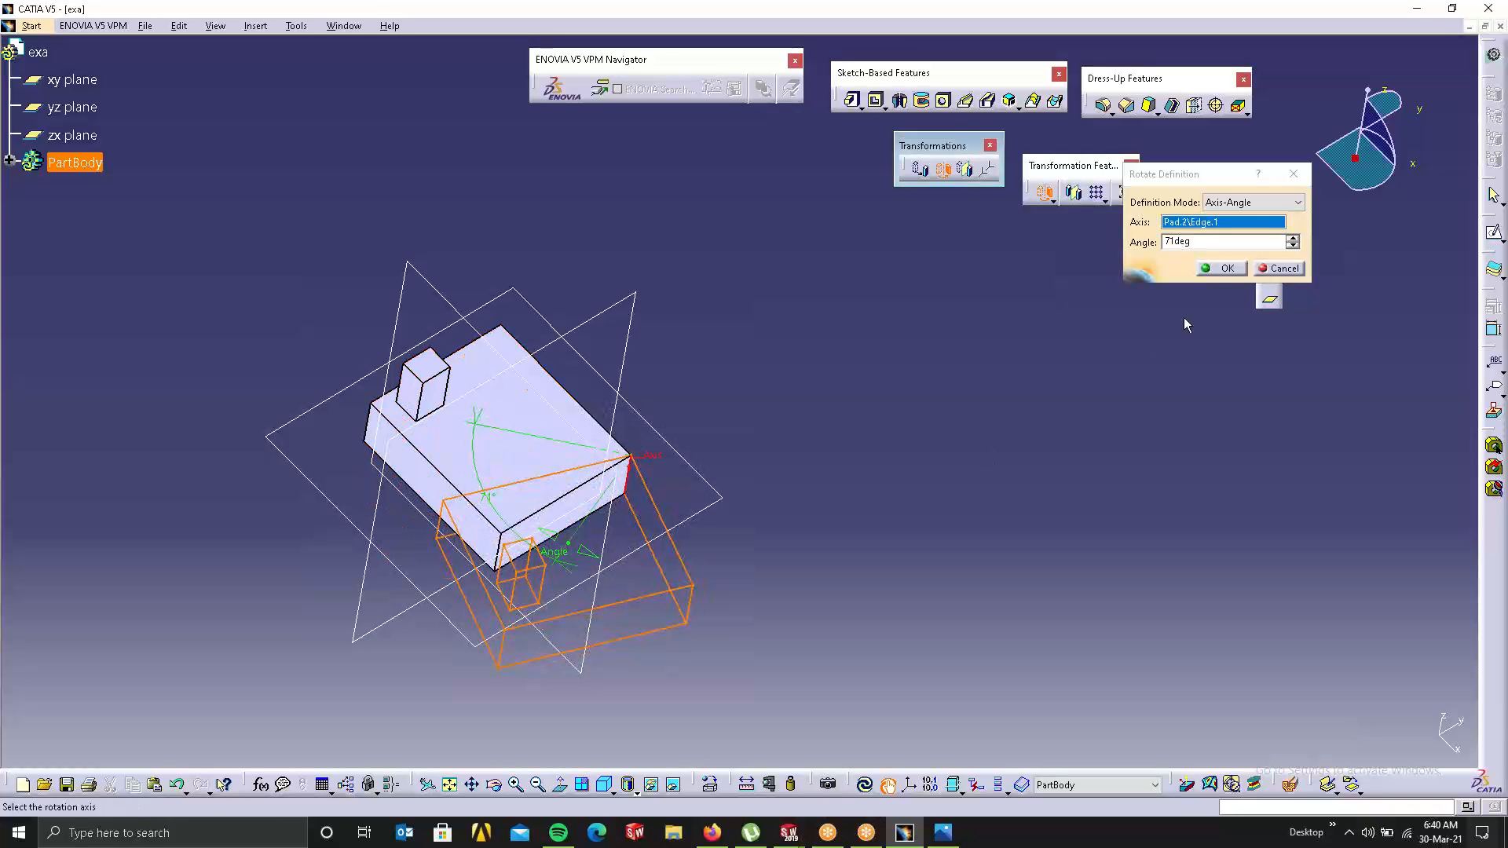
click(1278, 269)
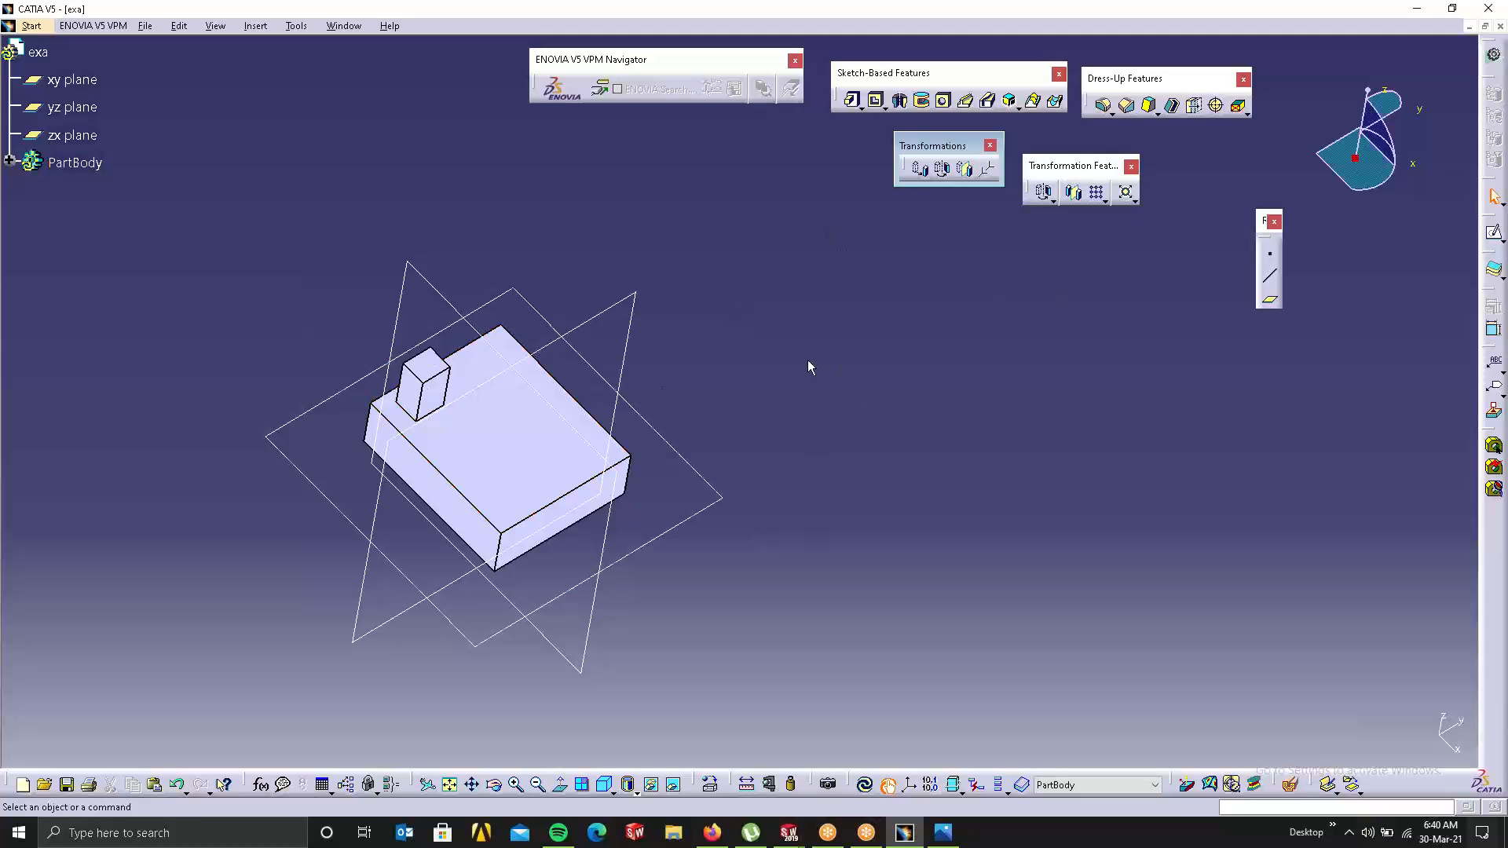
click(10, 161)
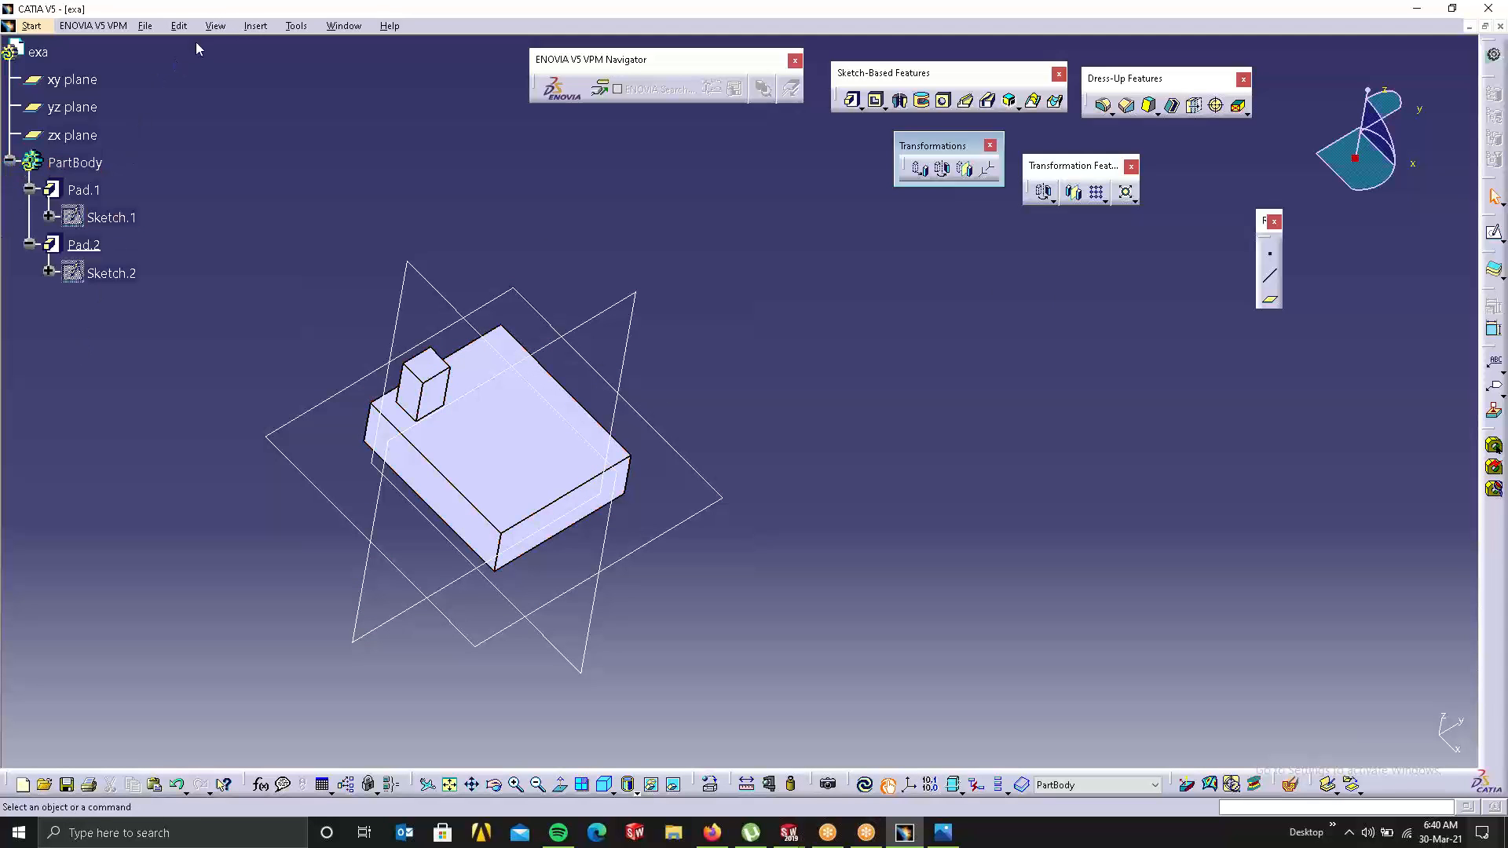
Step: Insert Body.2 as the work object and open a sketch on the box's top face
click(259, 25)
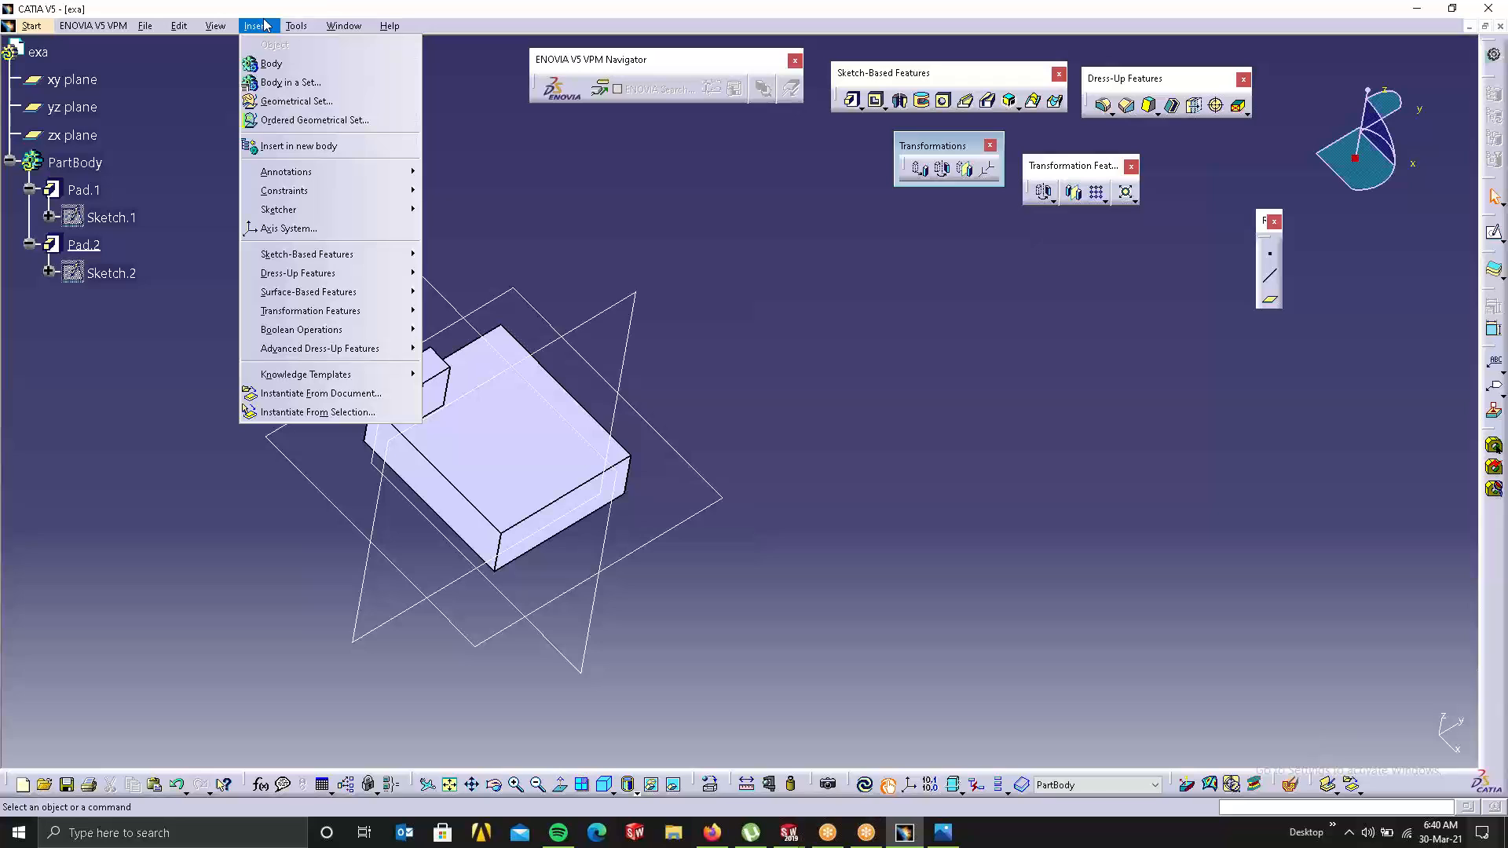
click(272, 64)
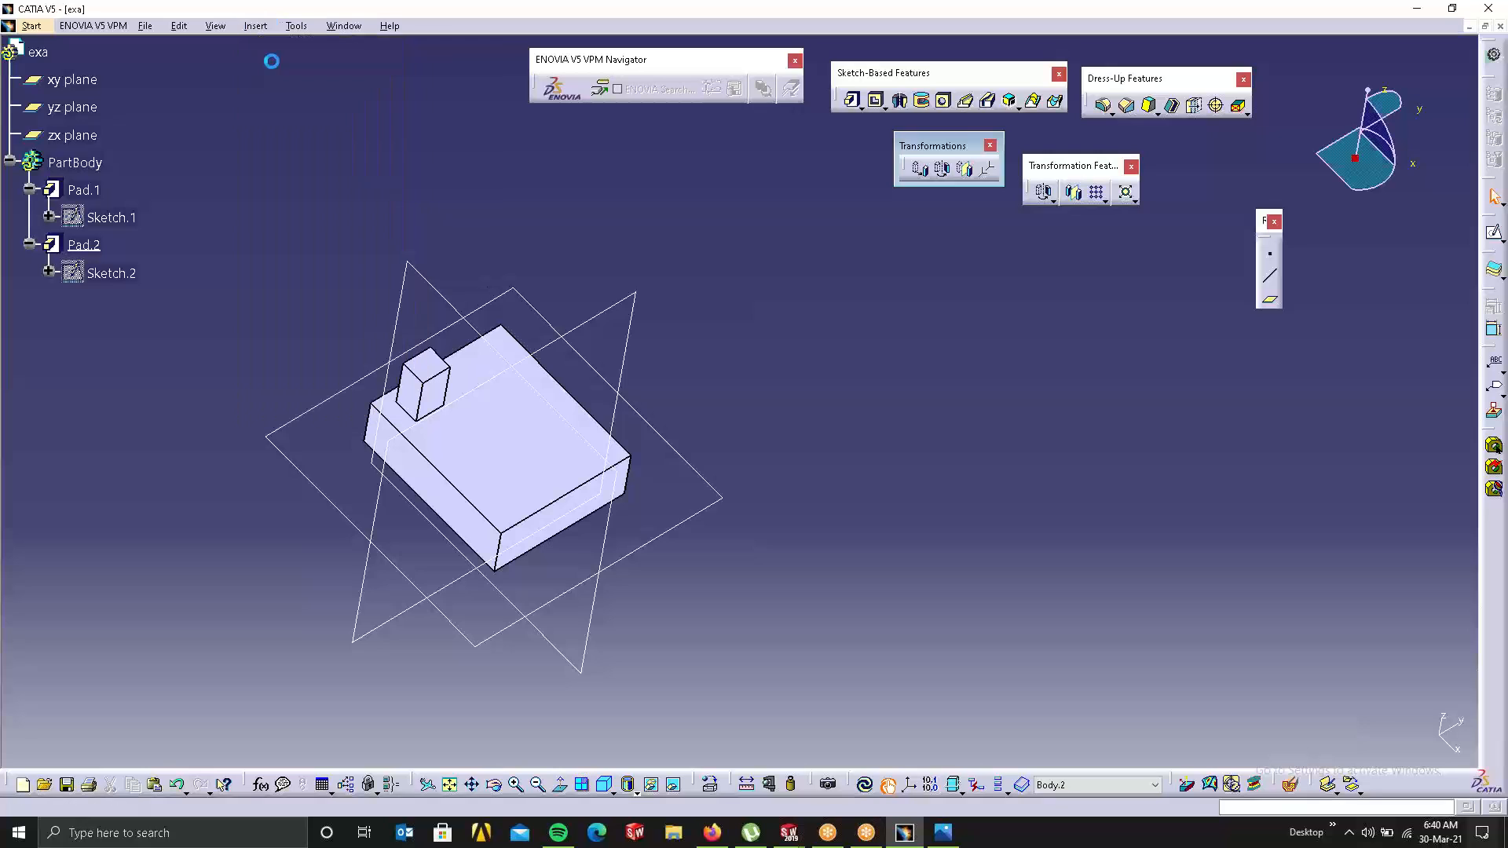
click(862, 449)
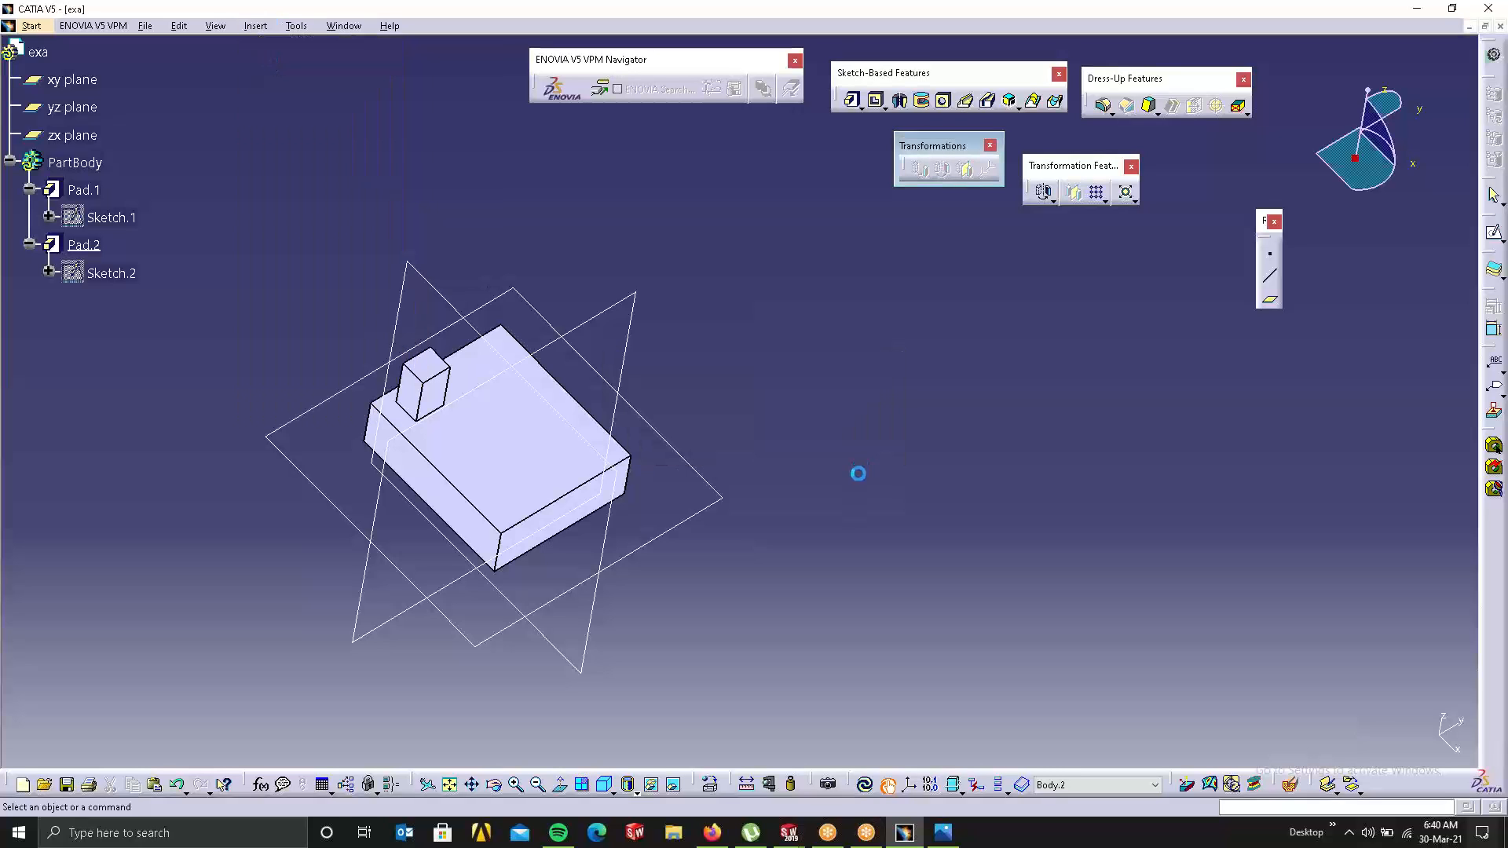
click(69, 299)
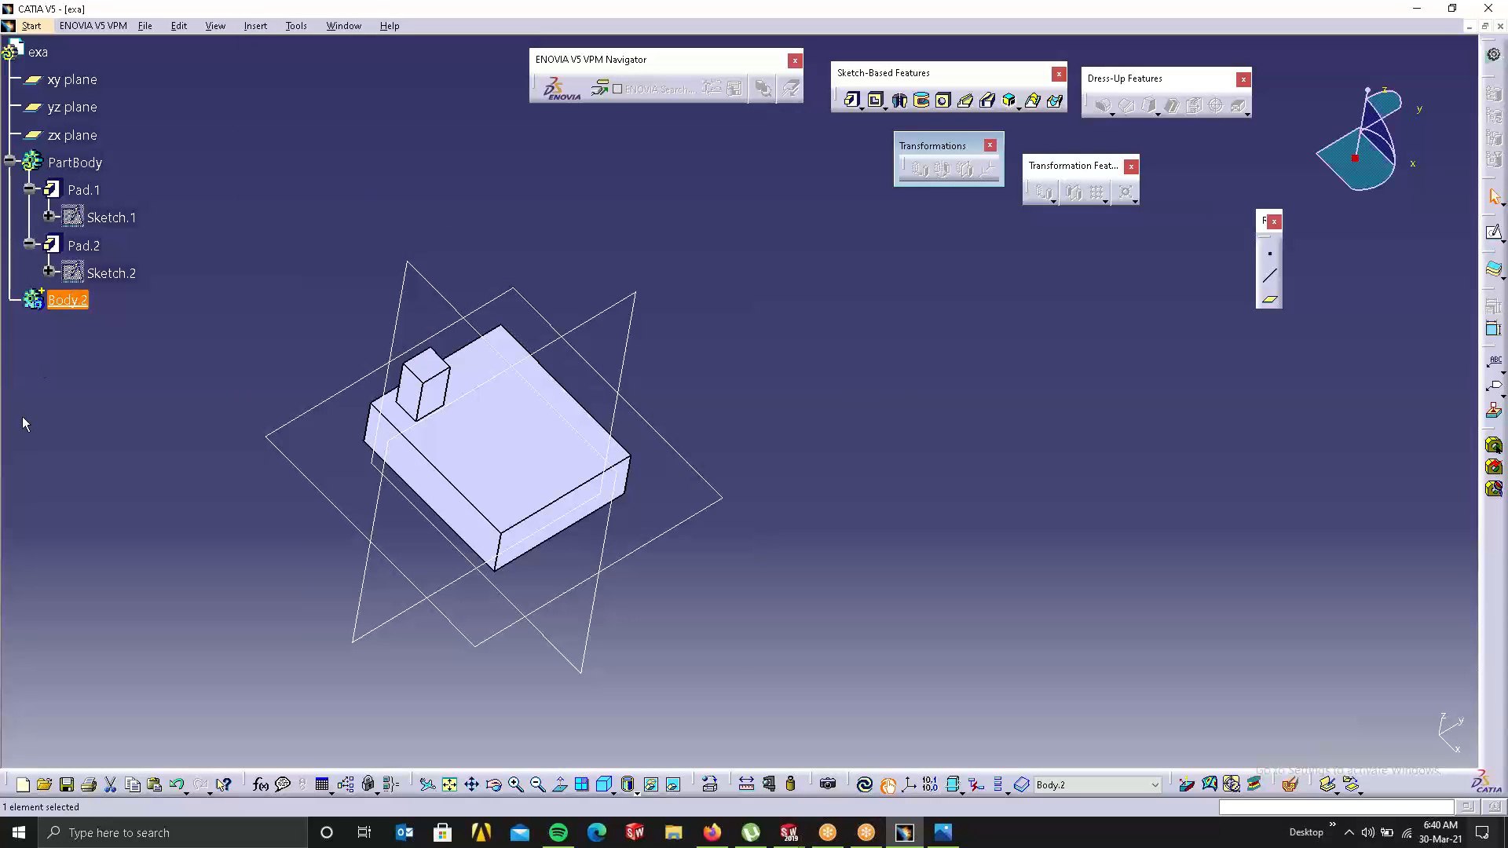
click(671, 347)
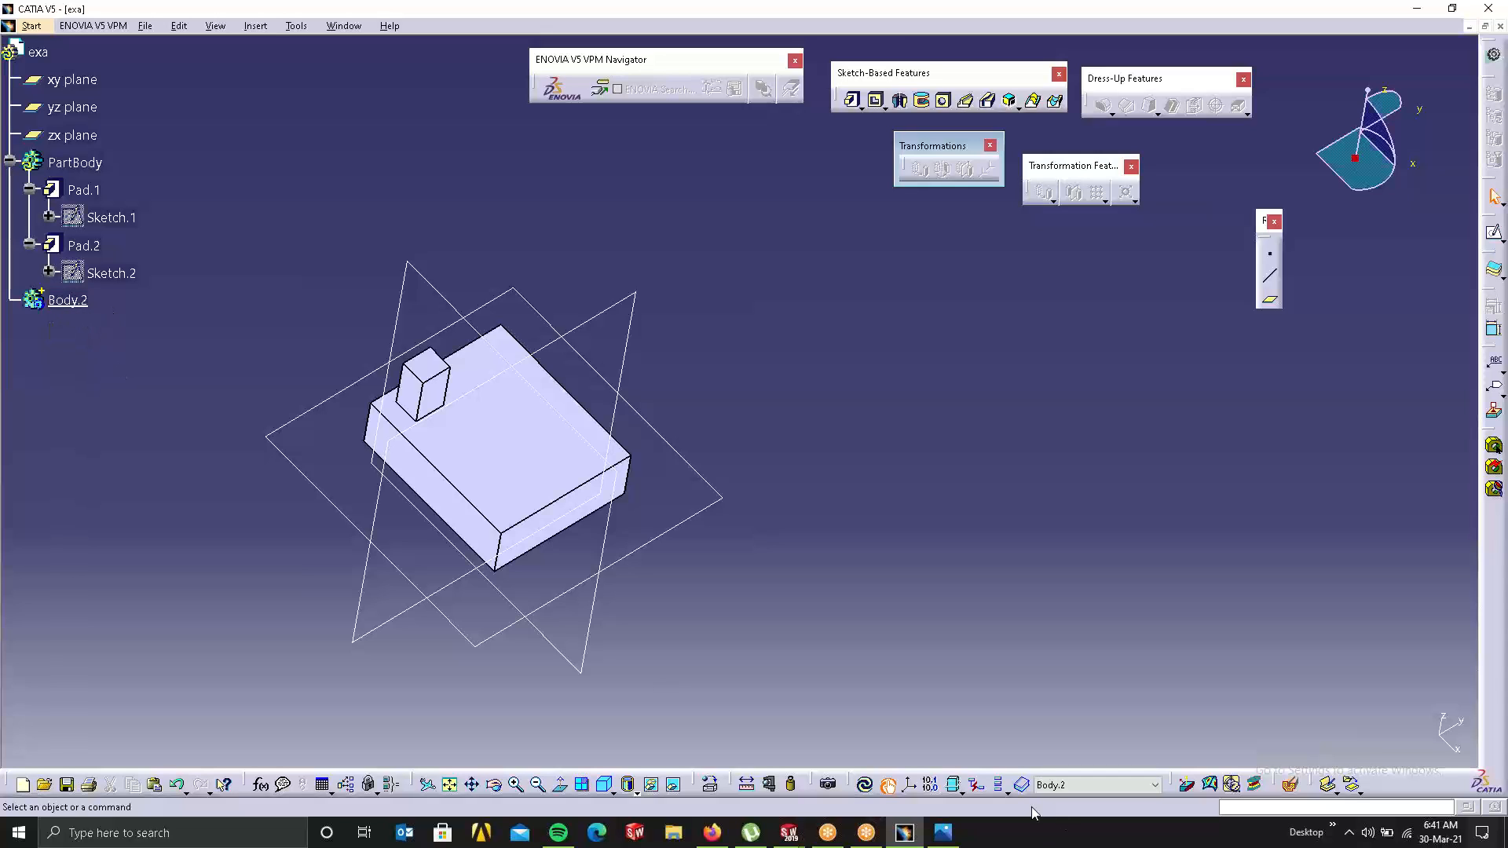
click(1057, 785)
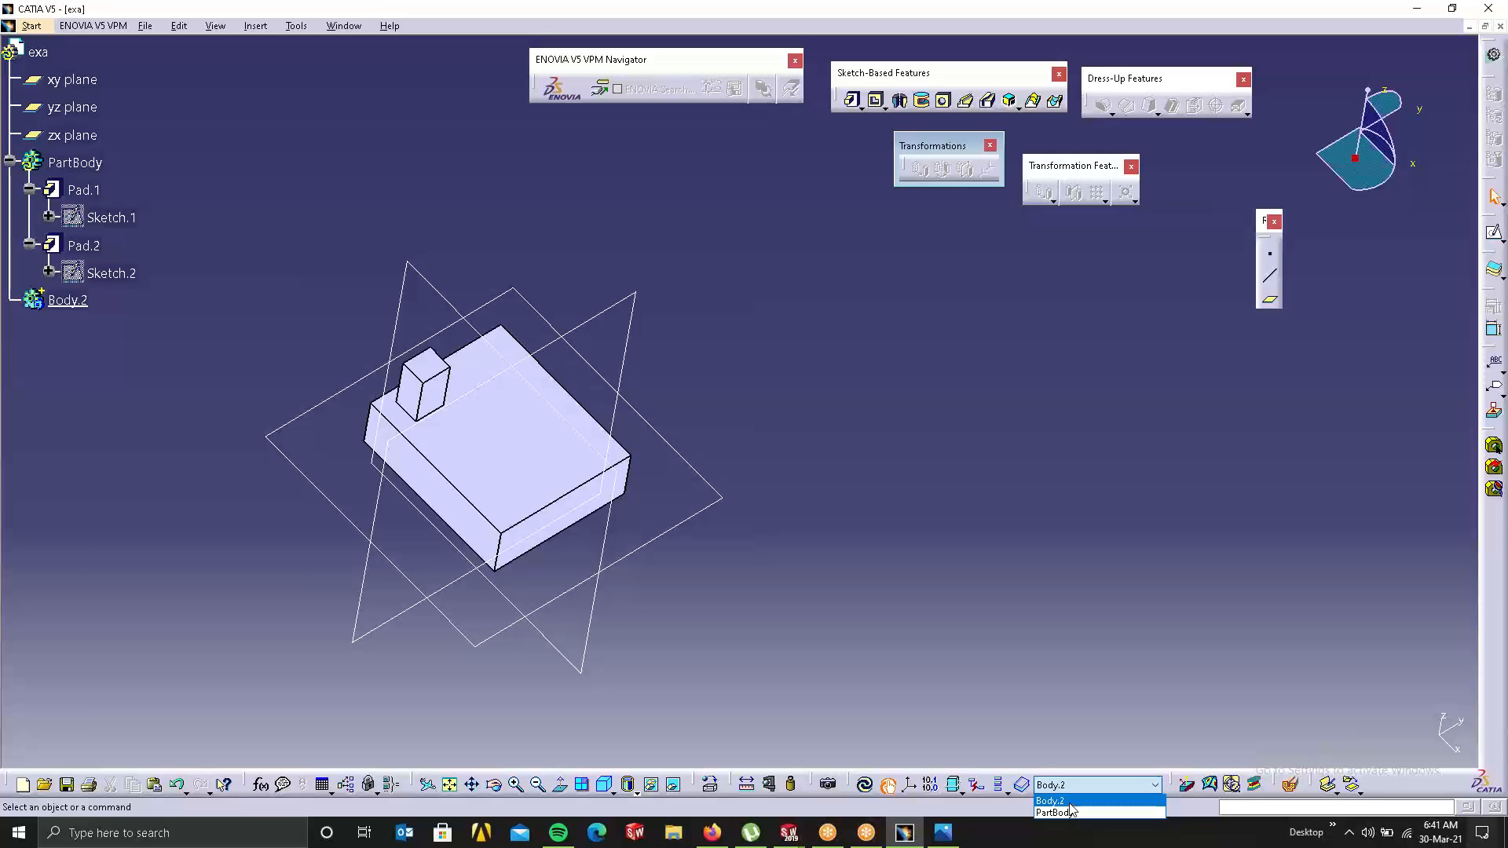
click(1070, 804)
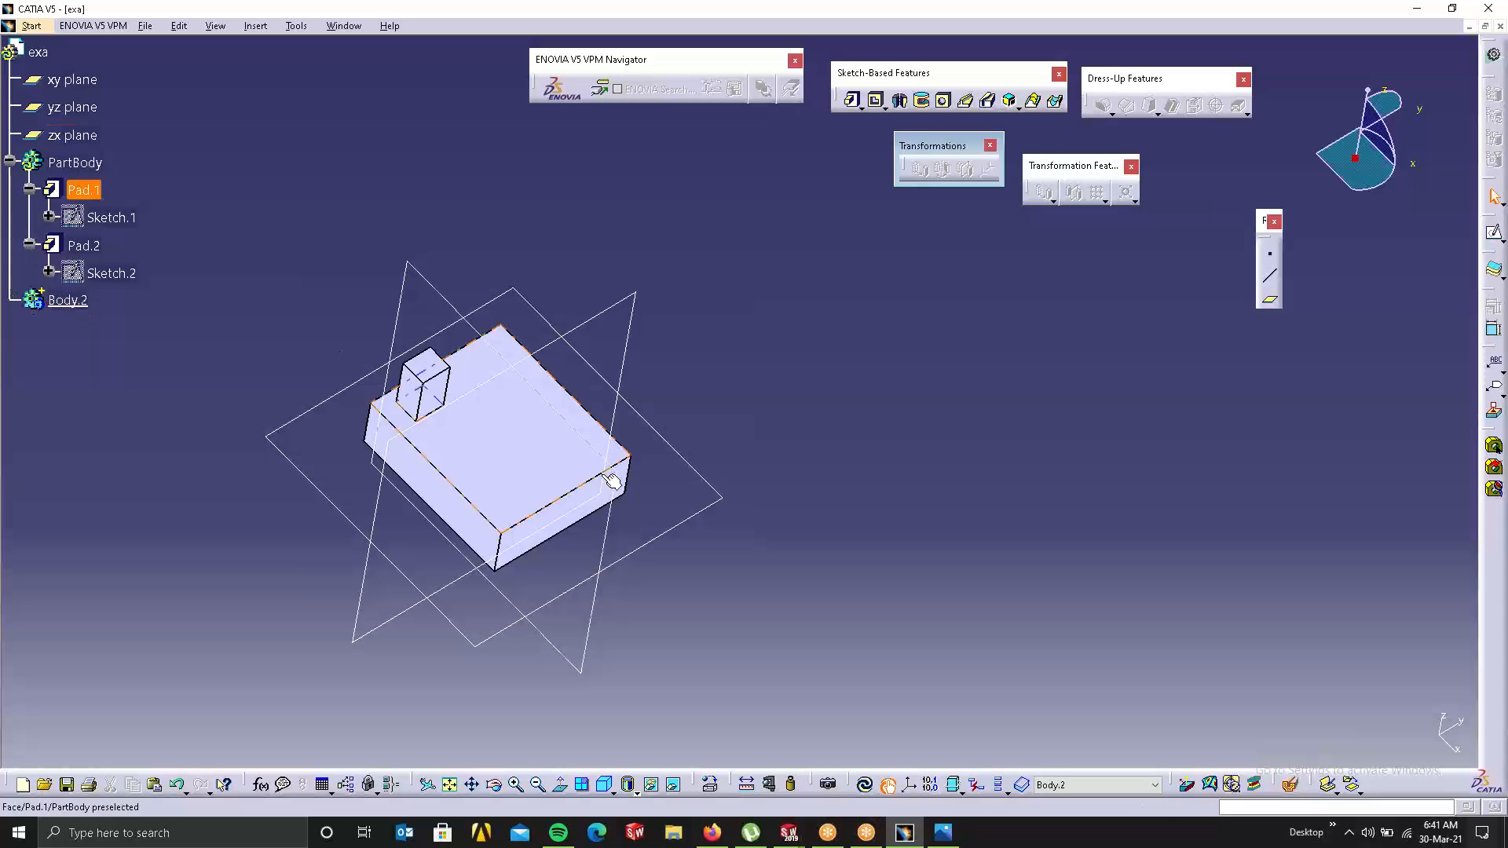
click(536, 462)
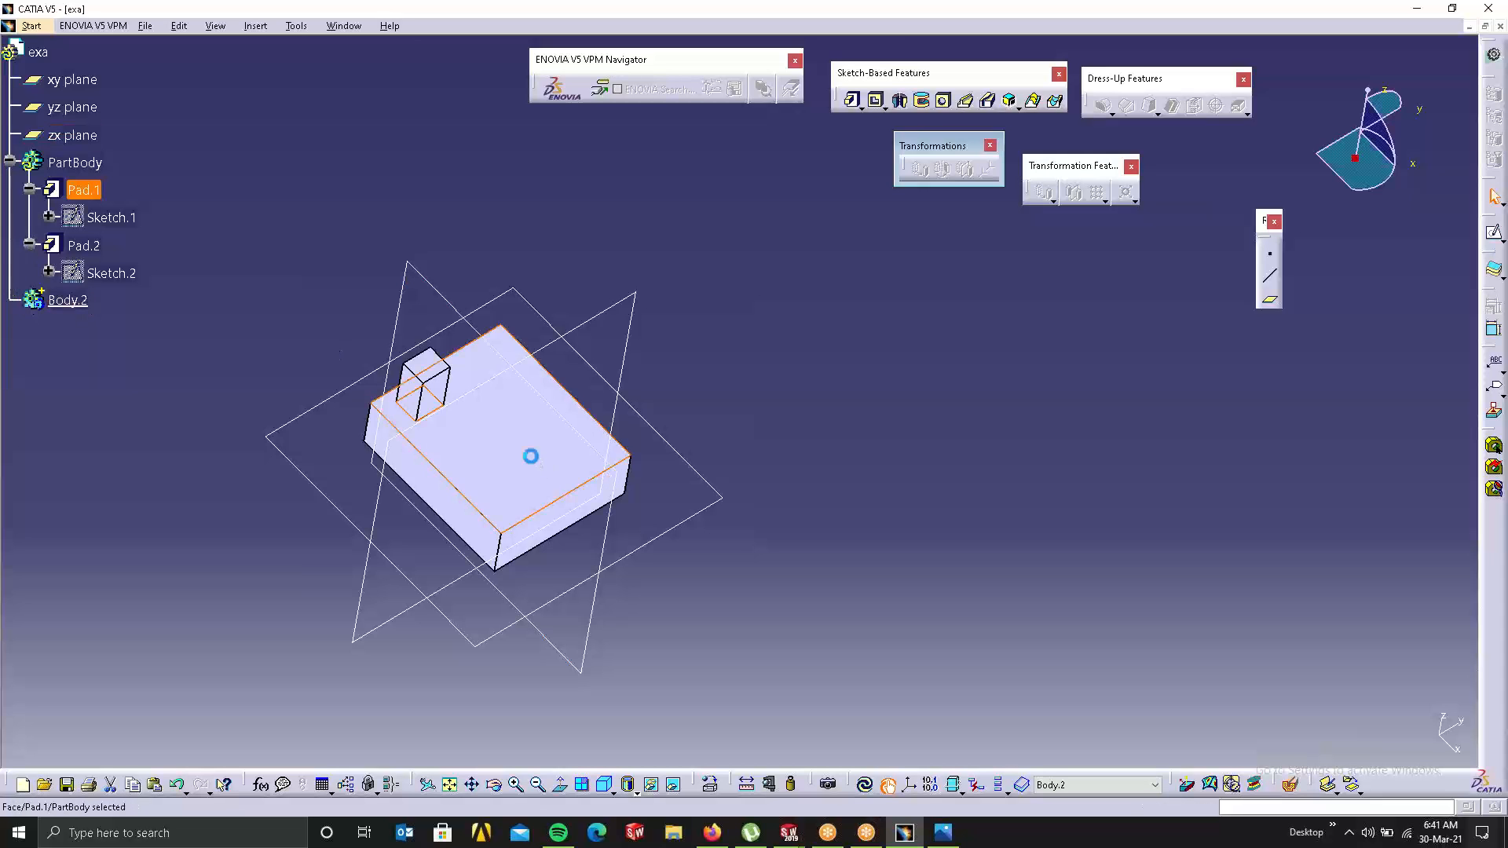
click(1492, 233)
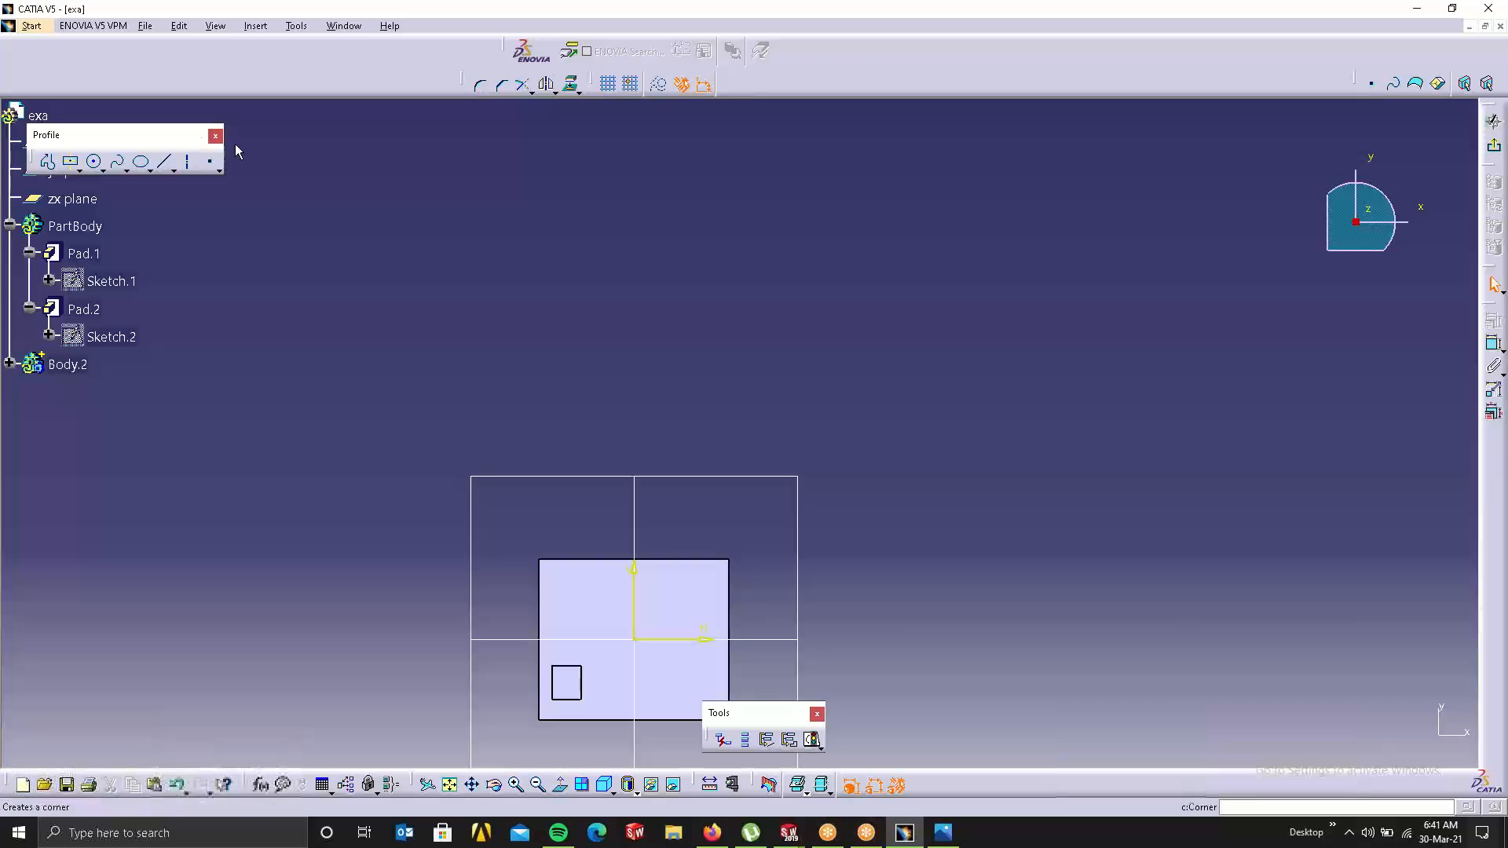
Step: Draw a small centred rectangle on the block top in Body.2's sketch and exit to 3D
click(71, 161)
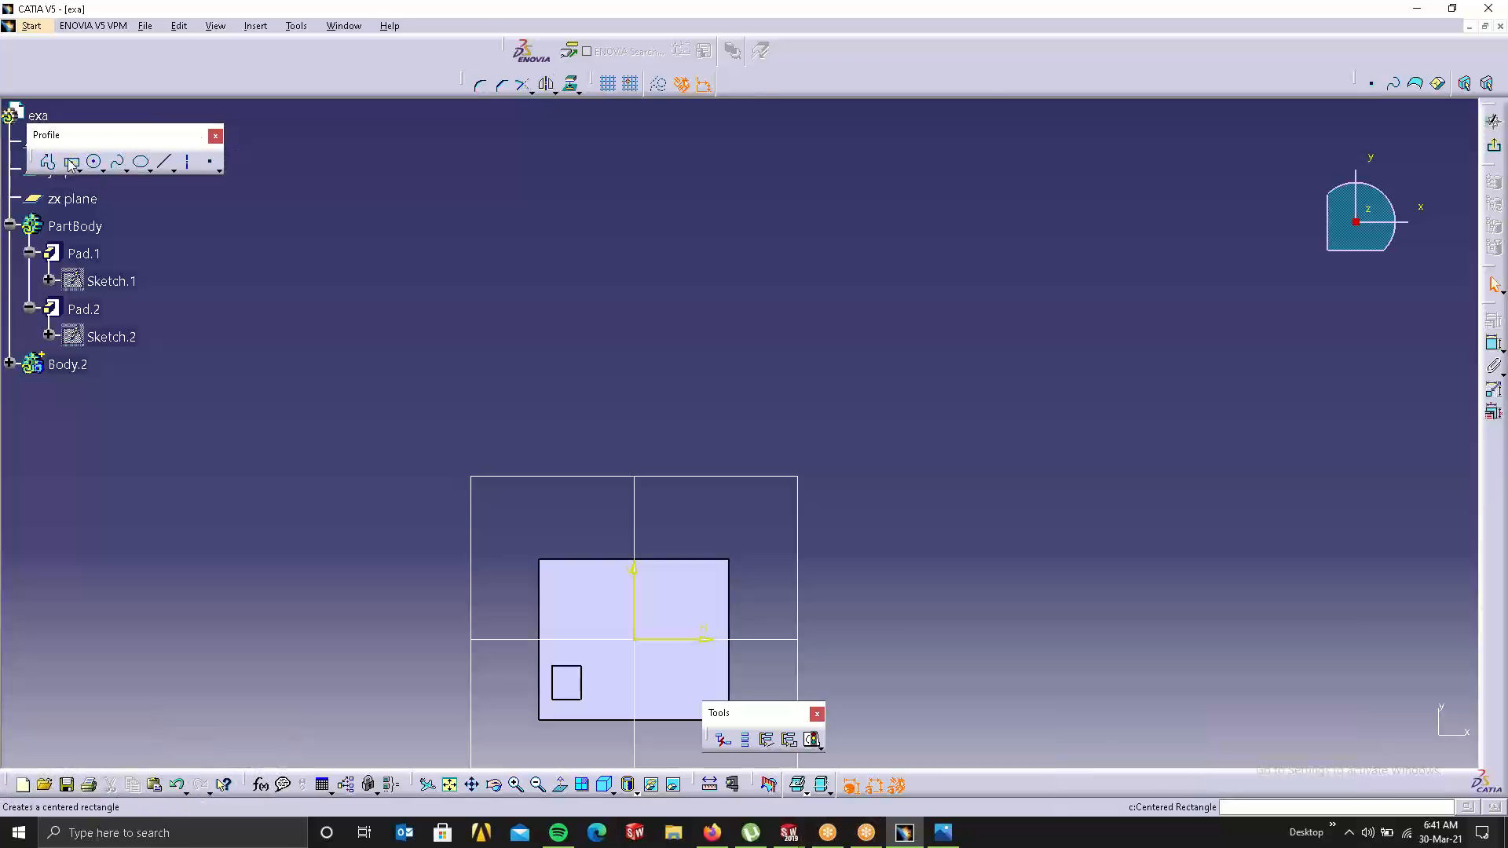
click(594, 603)
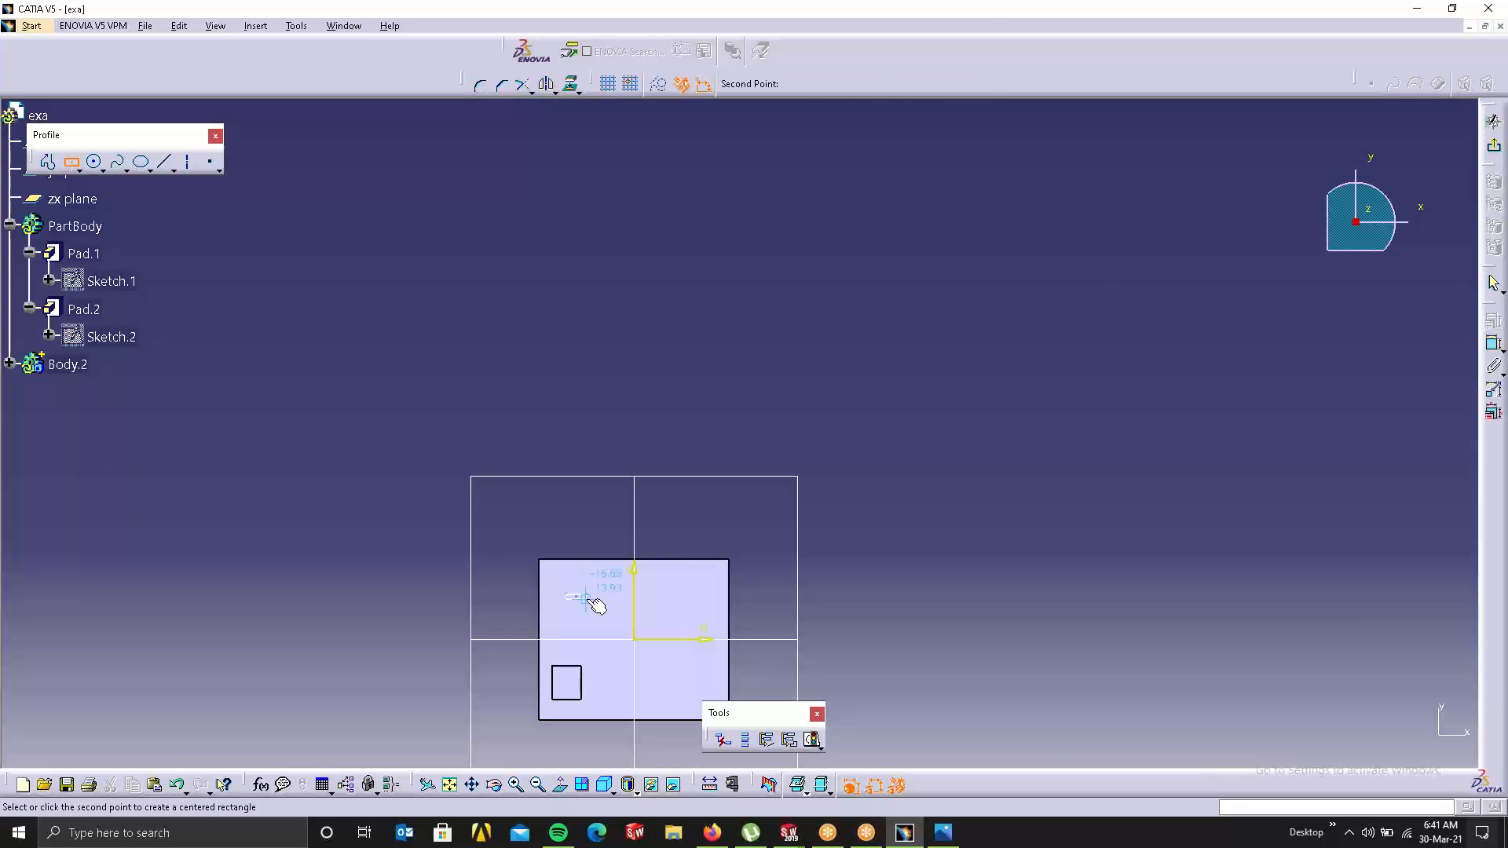
click(586, 618)
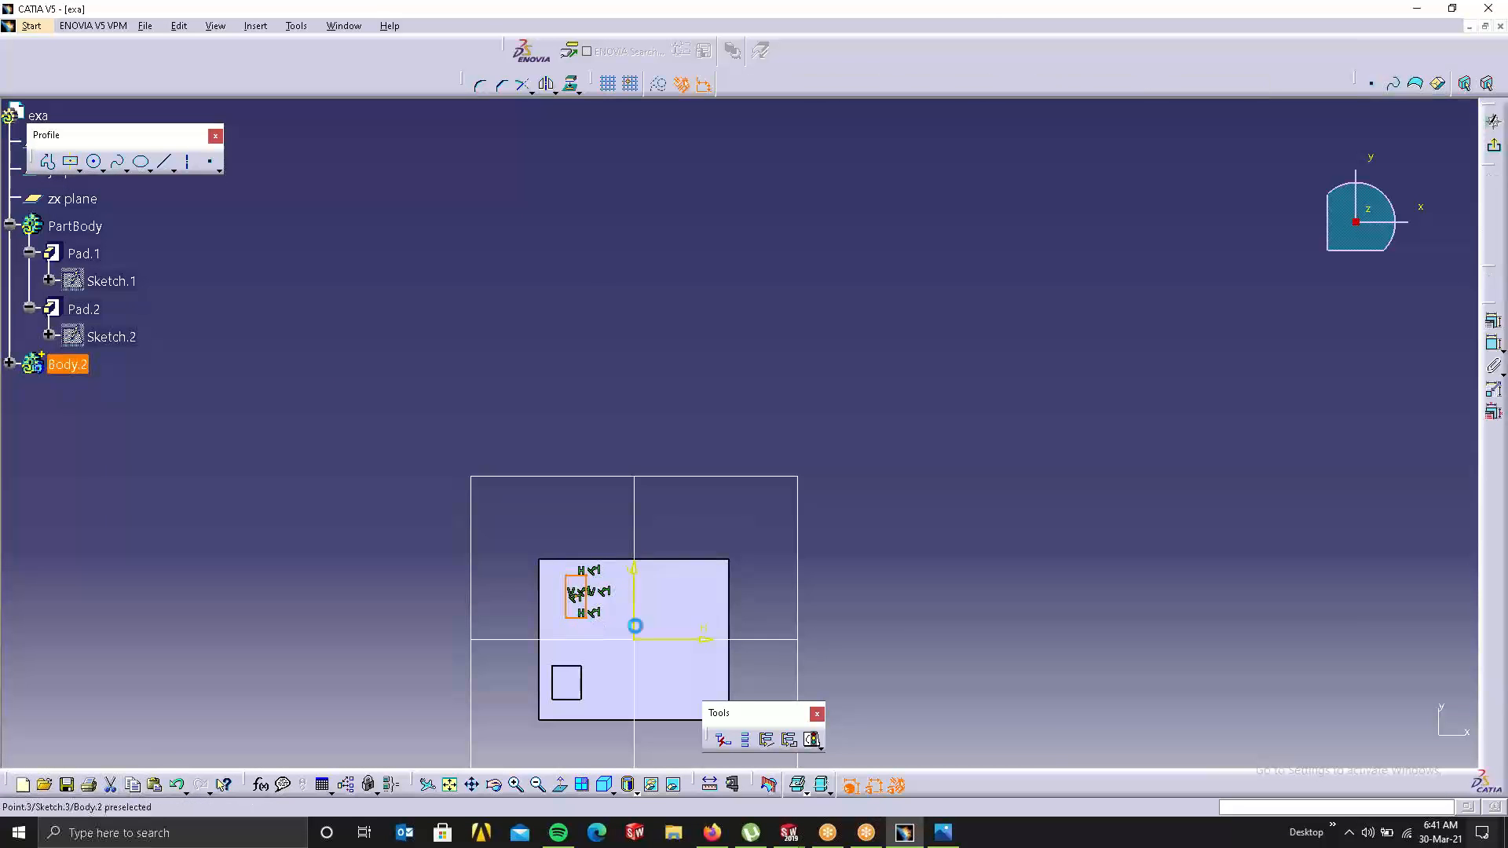
click(1493, 122)
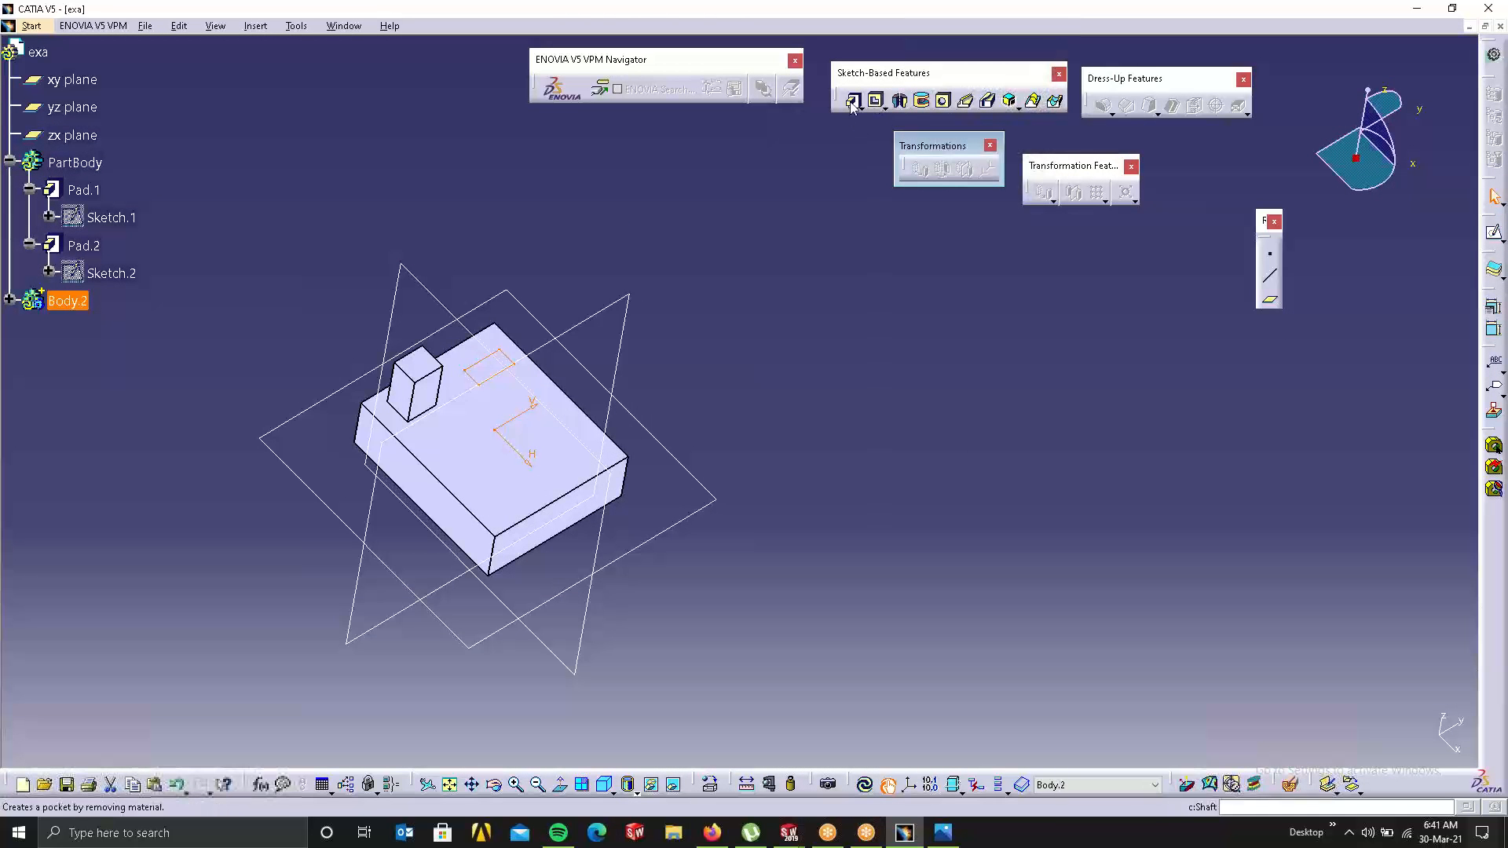
click(852, 103)
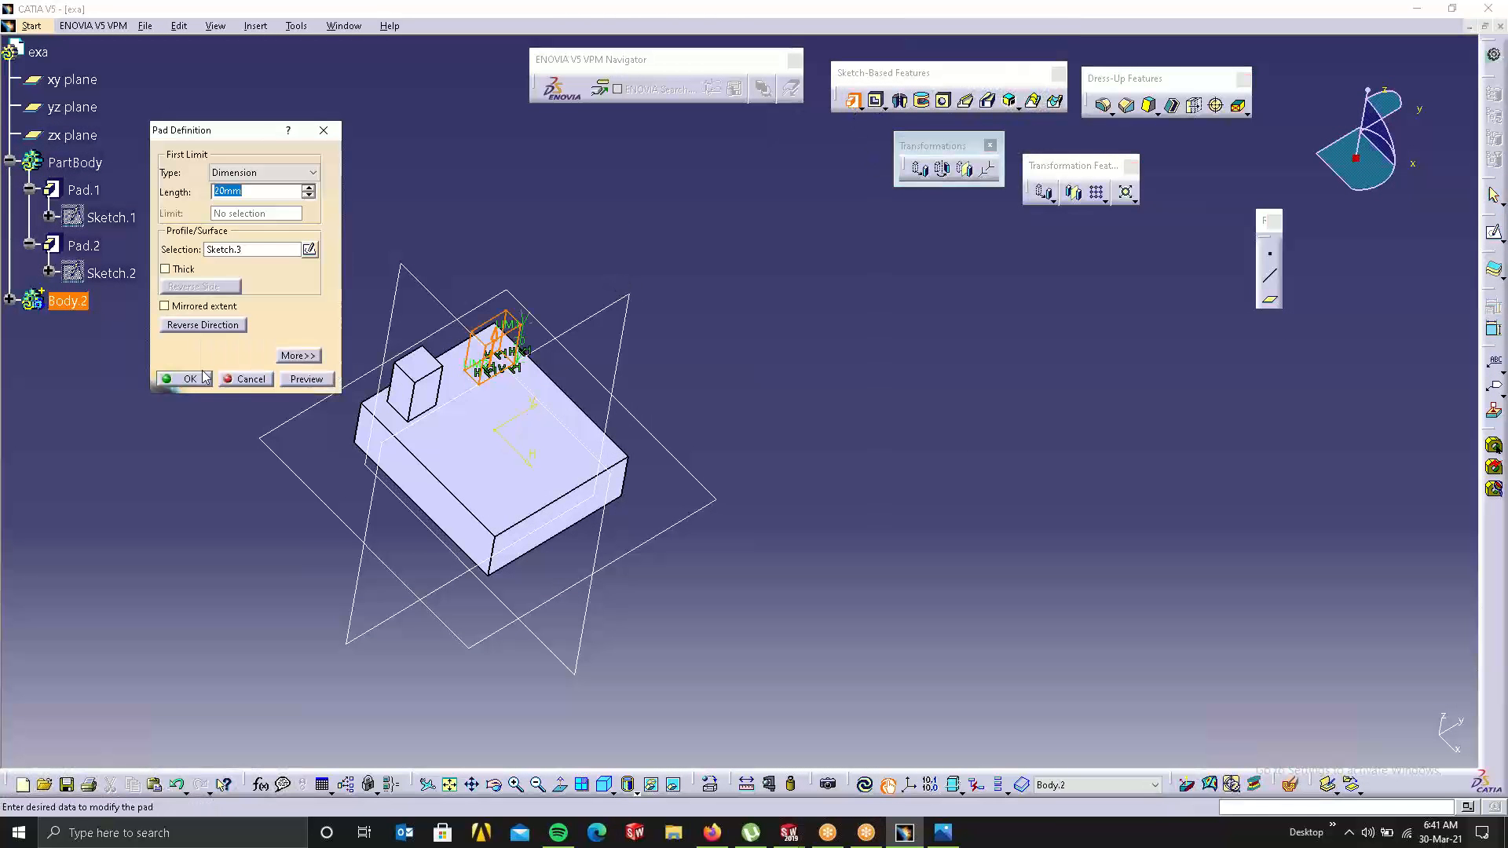
Step: Accept the Pad Definition for Sketch.3 with a 10 mm length, creating Pad.3
click(189, 378)
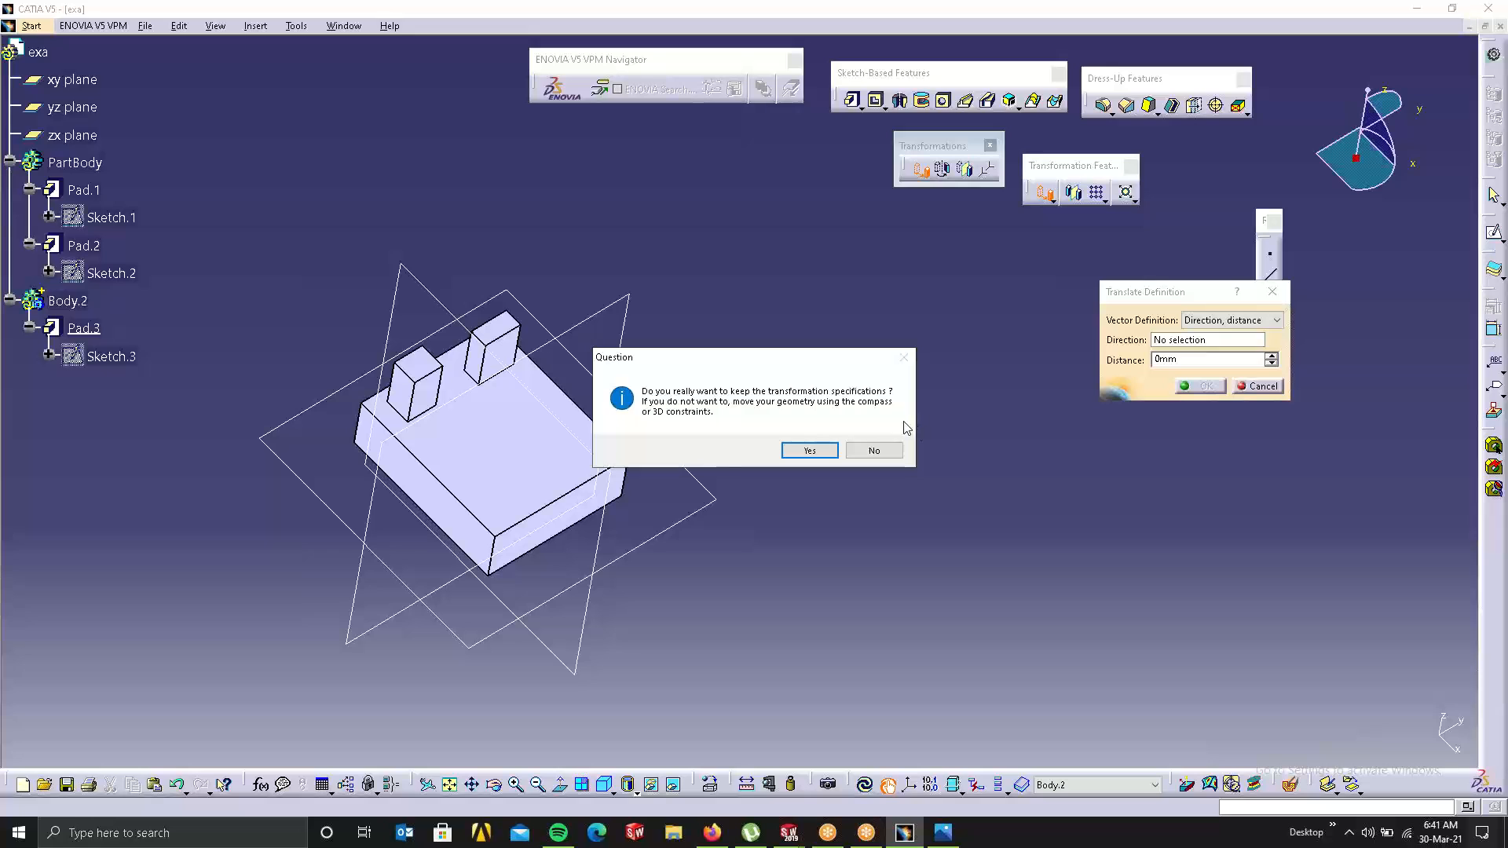
Step: Translate Pad.3 43 mm along the block edge, then define Body.2 as the work object
click(809, 451)
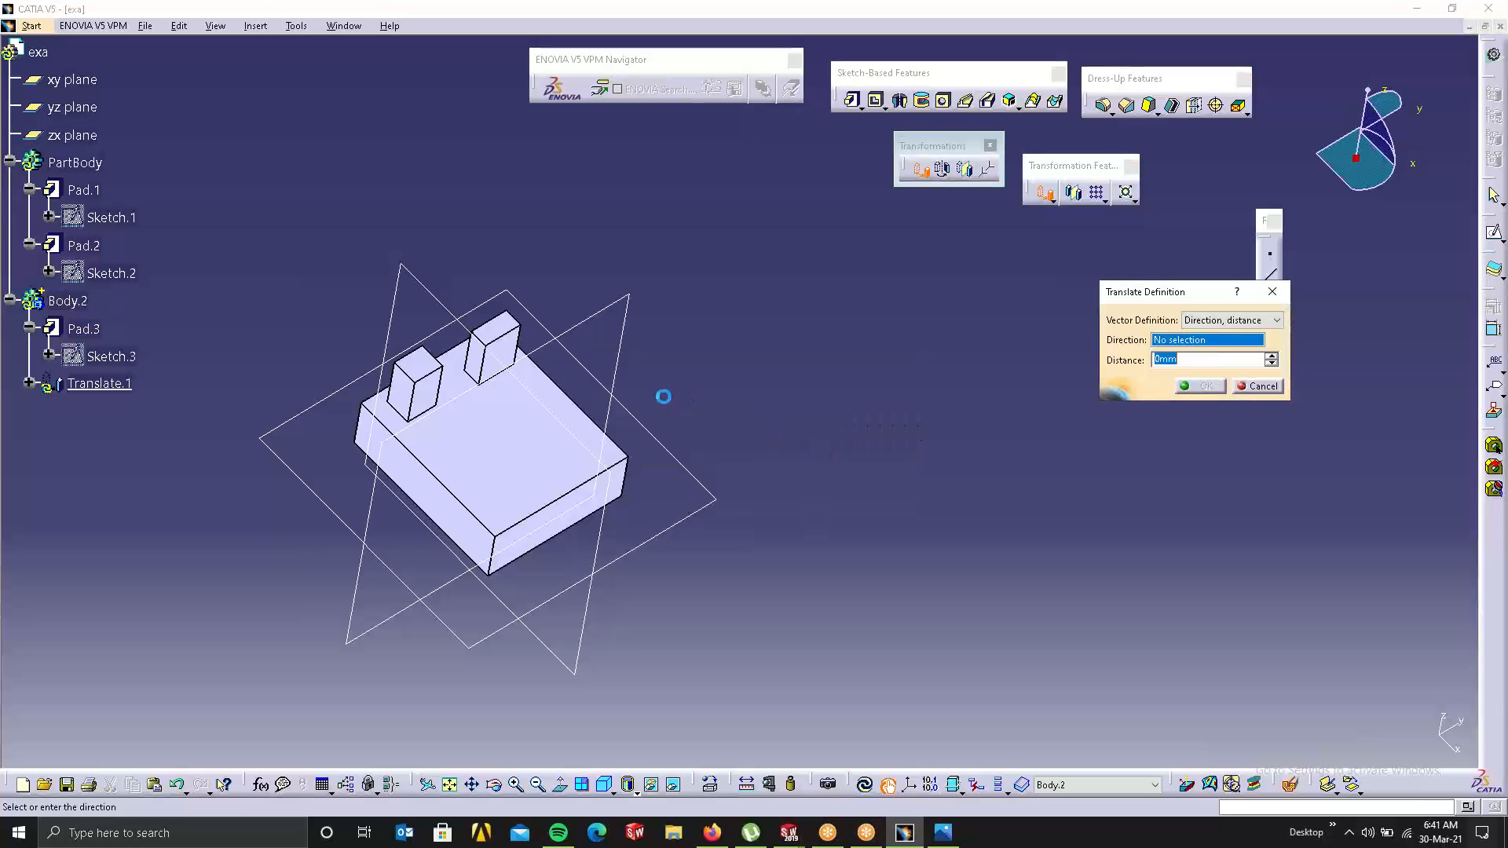
click(437, 474)
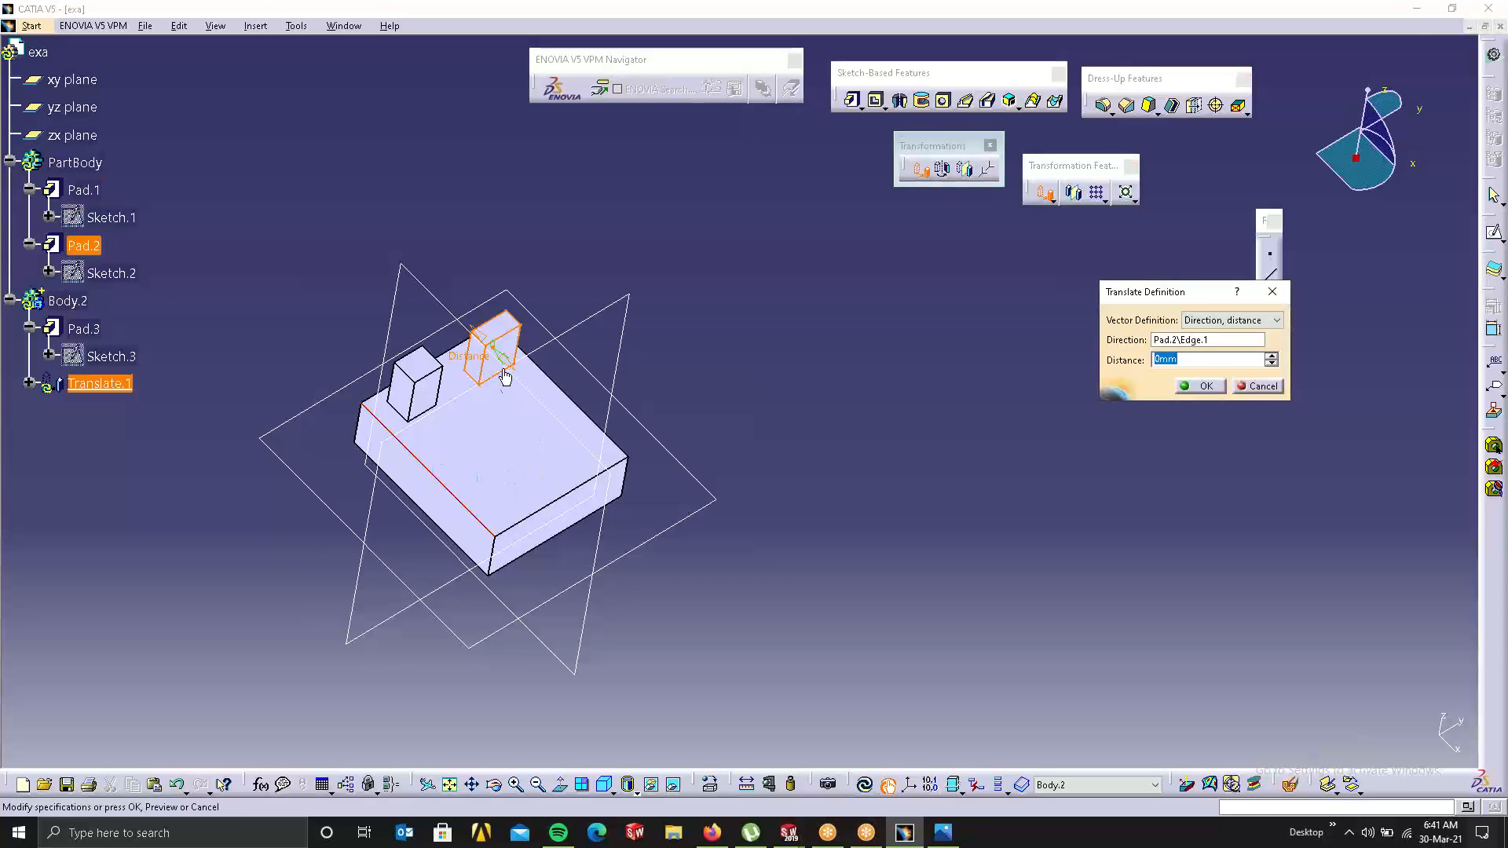
drag(504, 377, 610, 450)
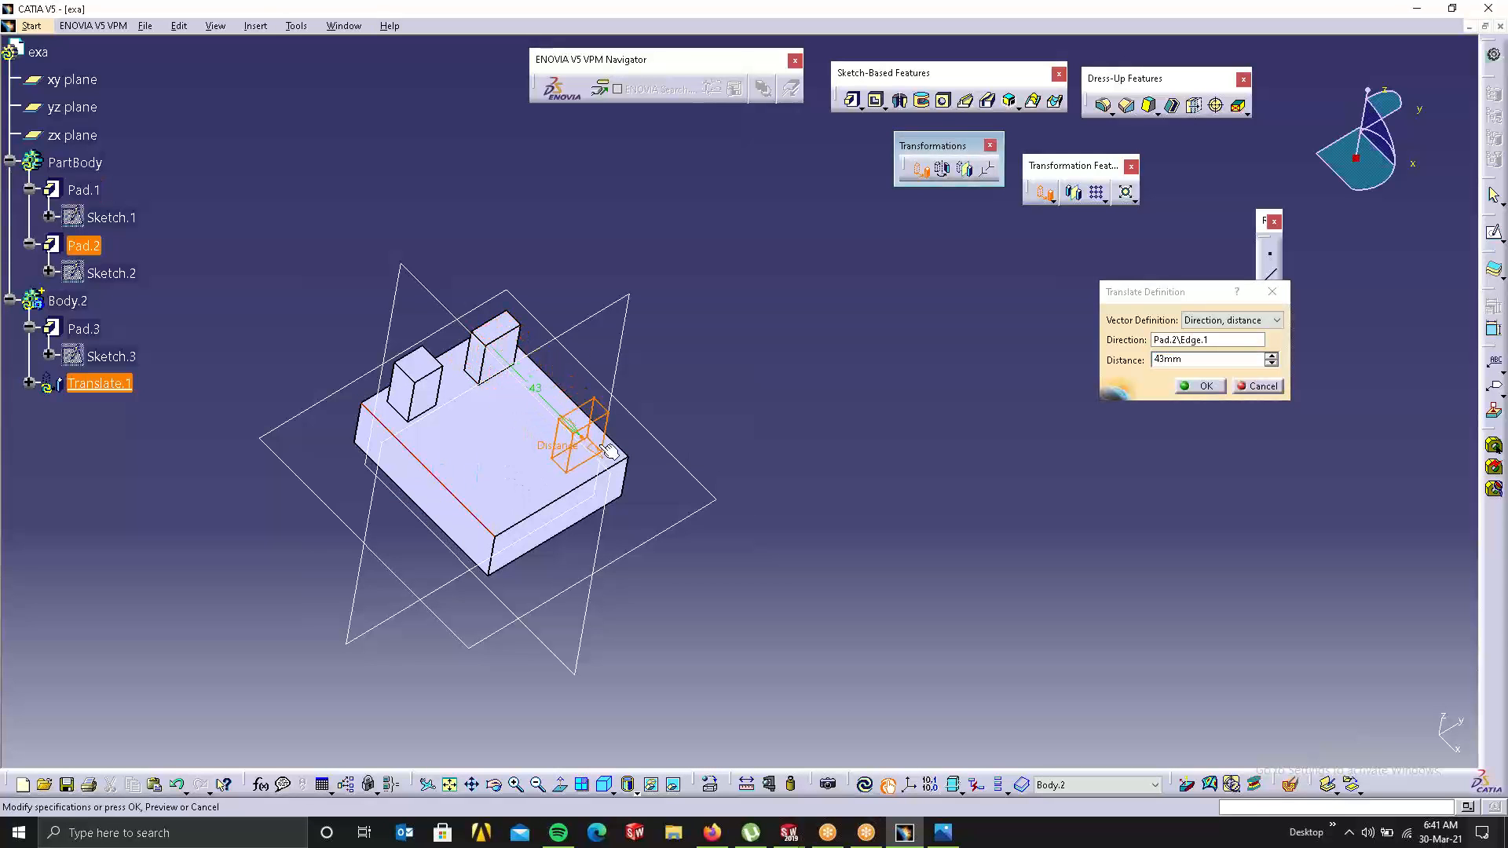
click(1214, 385)
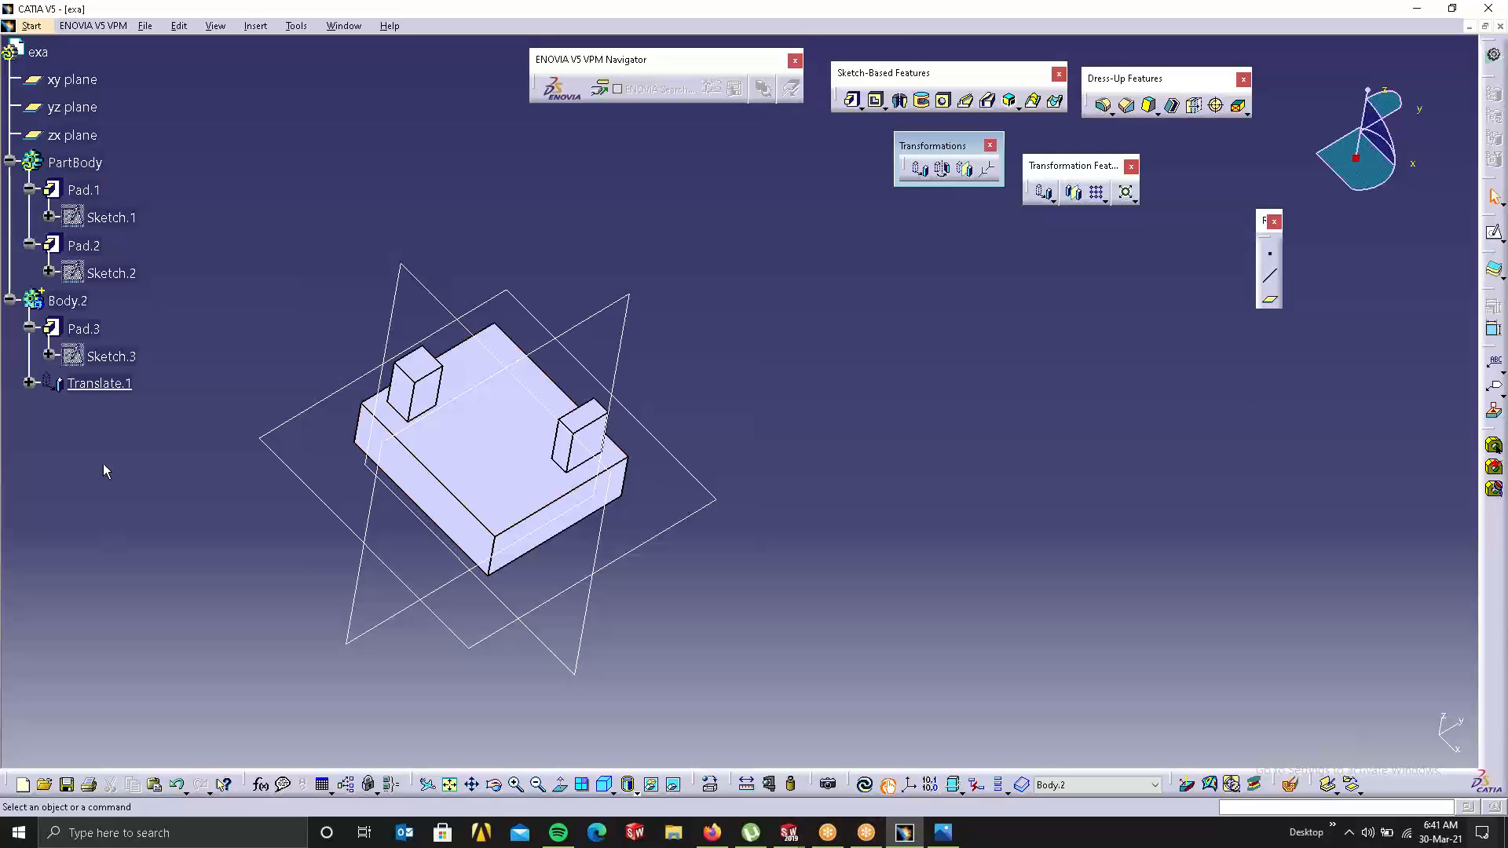
right_click(49, 305)
click(91, 425)
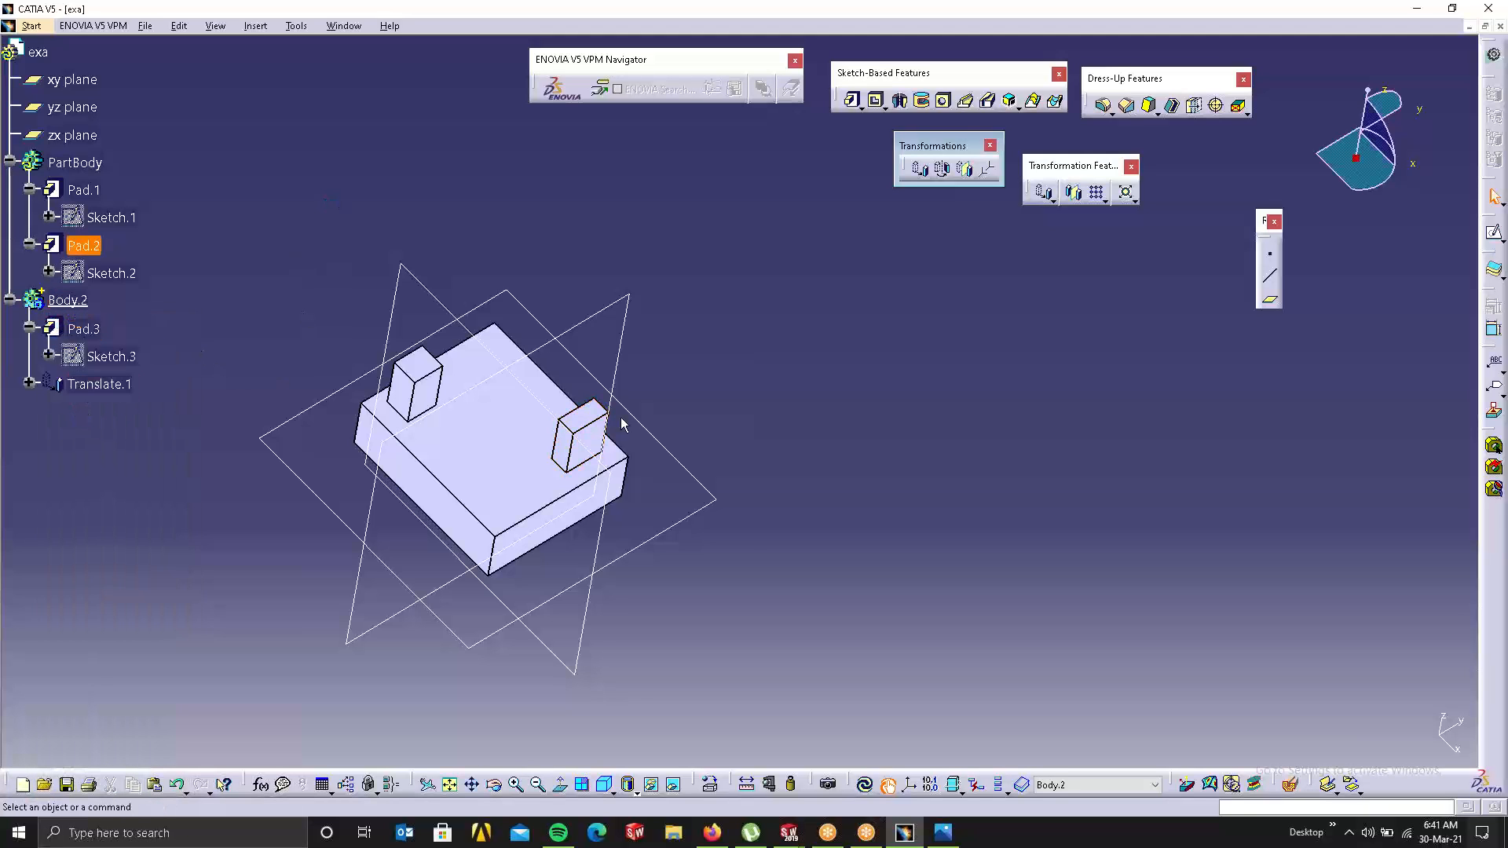
Step: Tilt Body.2's small box 61° about one of its own edges as Rotate.1
click(946, 179)
click(869, 449)
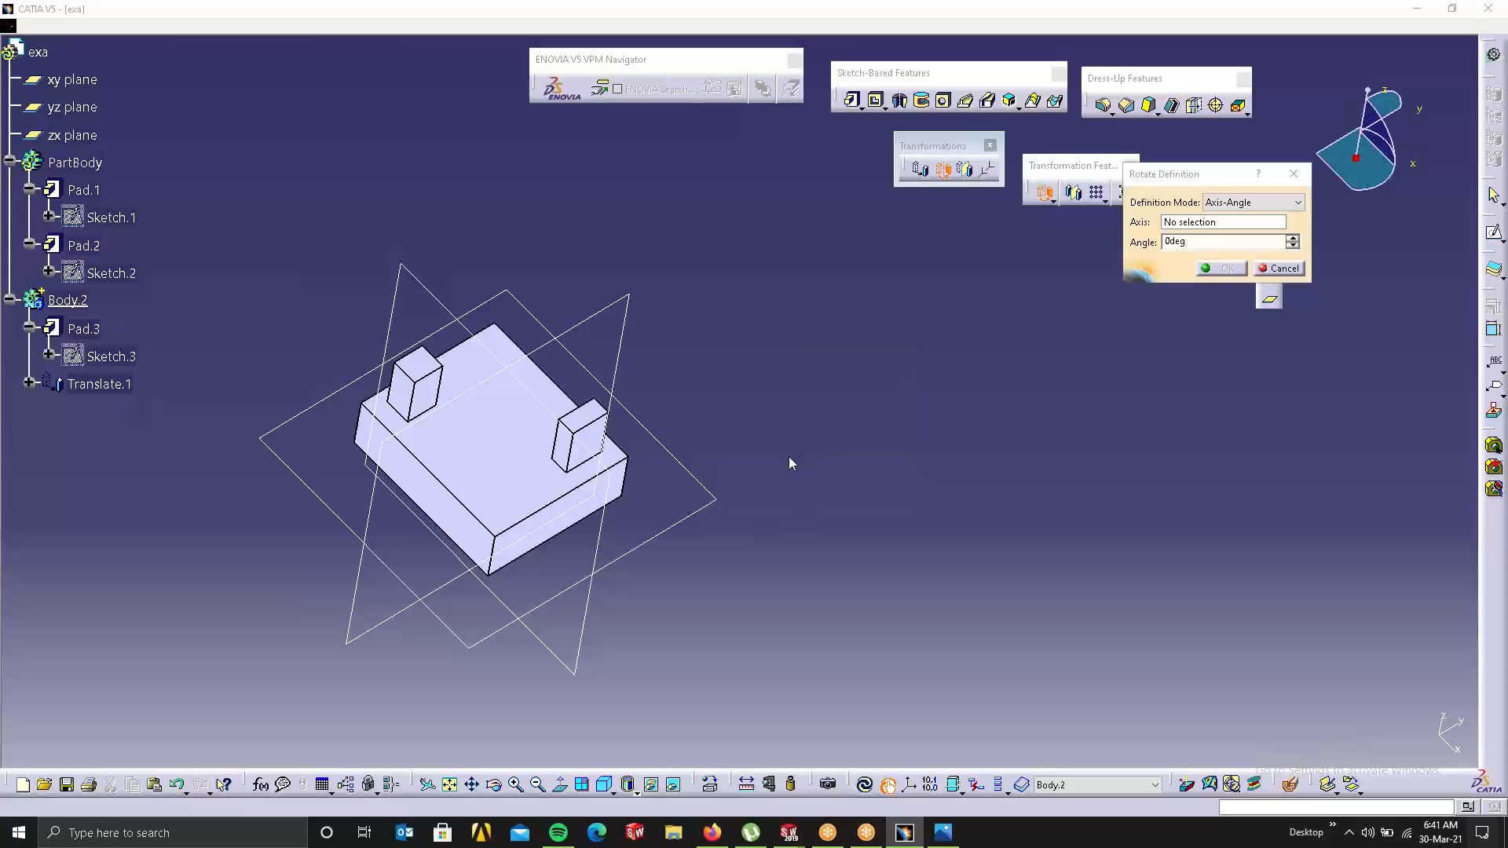
click(595, 468)
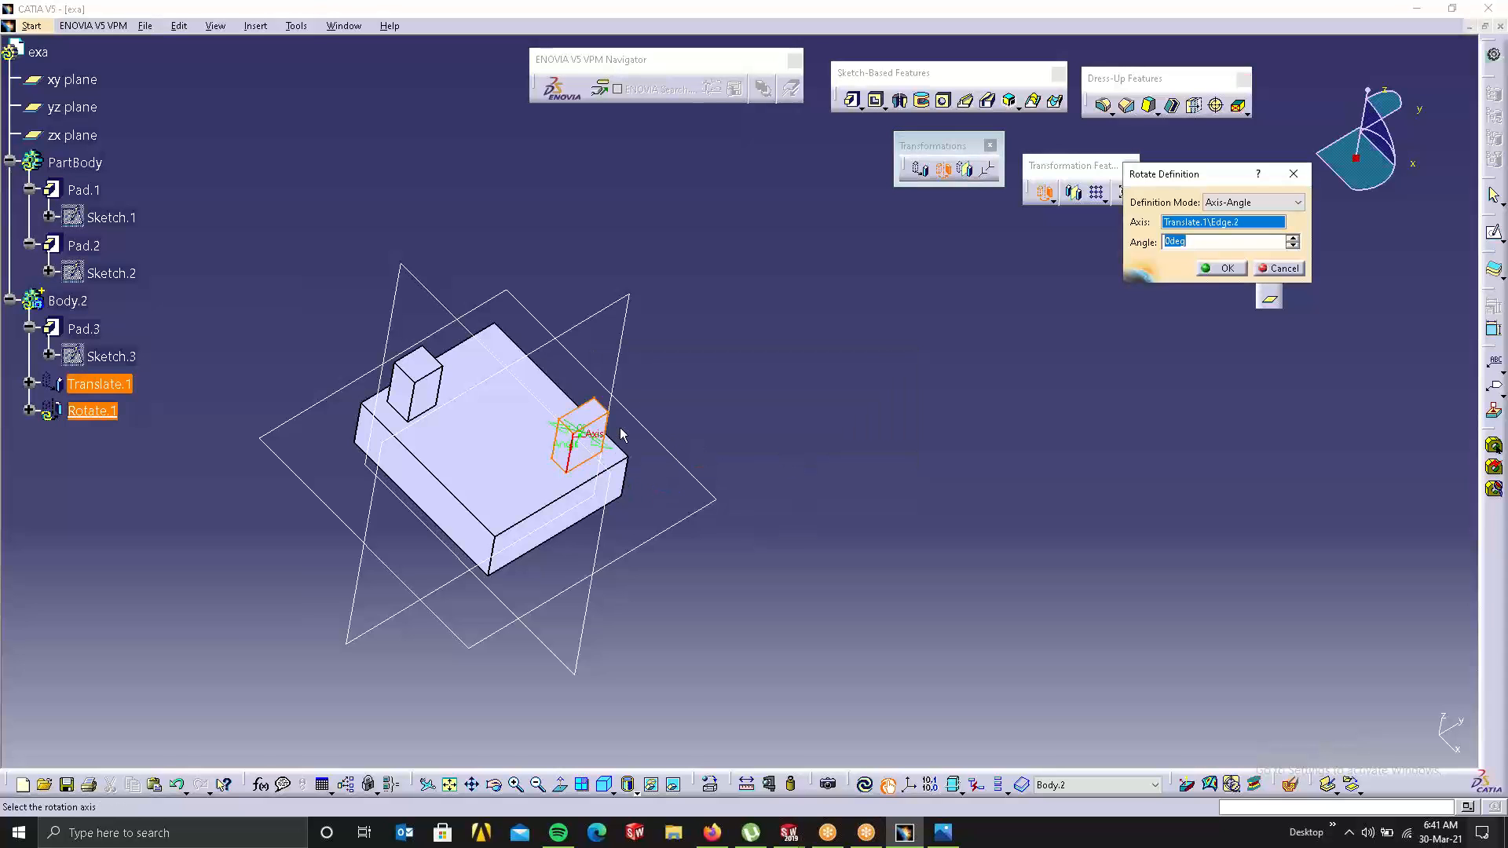
drag(582, 430, 500, 445)
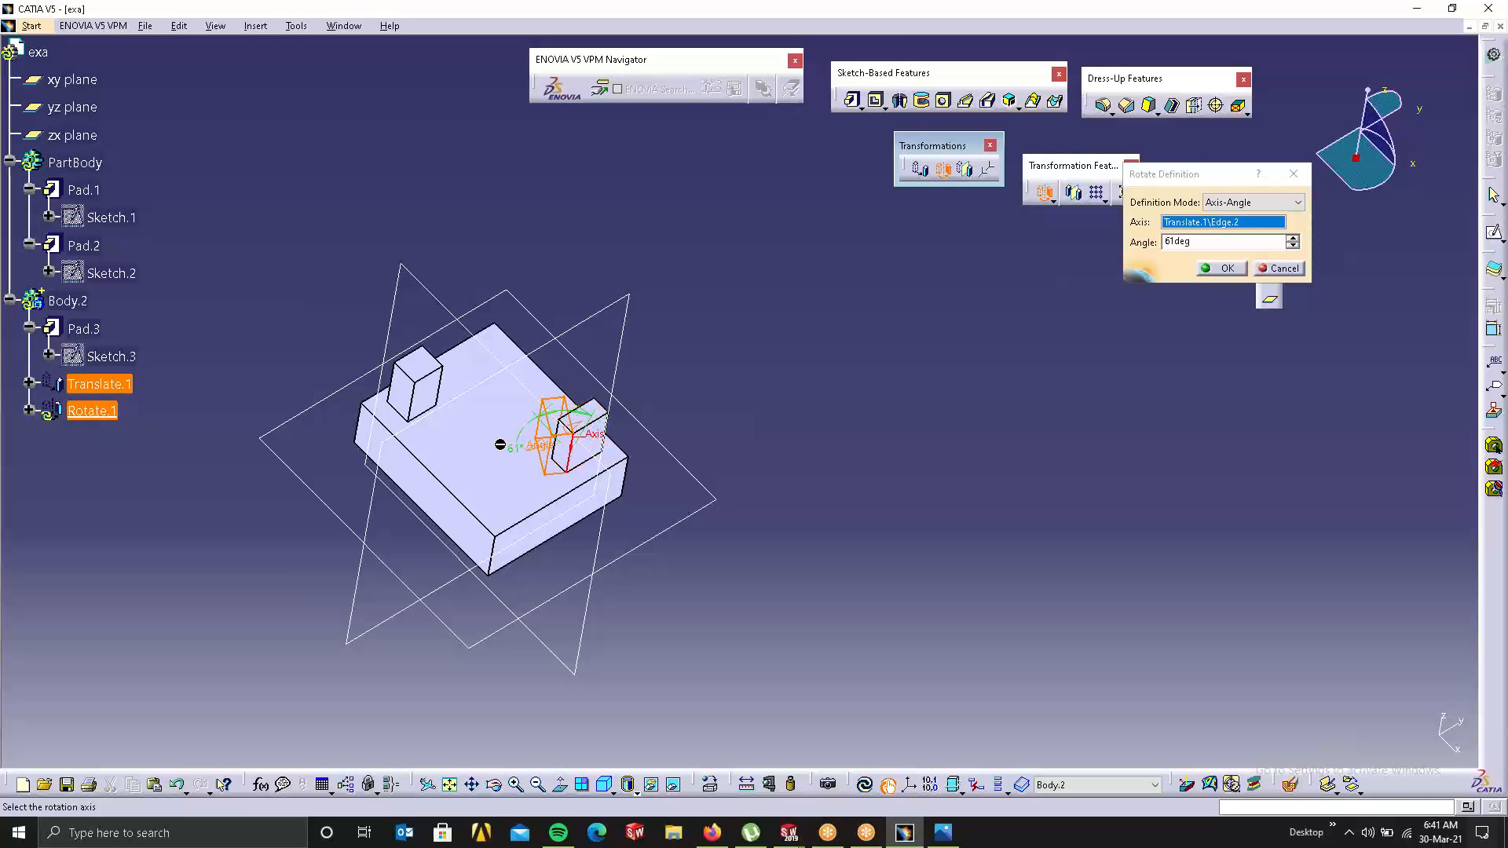
click(1214, 271)
middle_drag(537, 545, 680, 578)
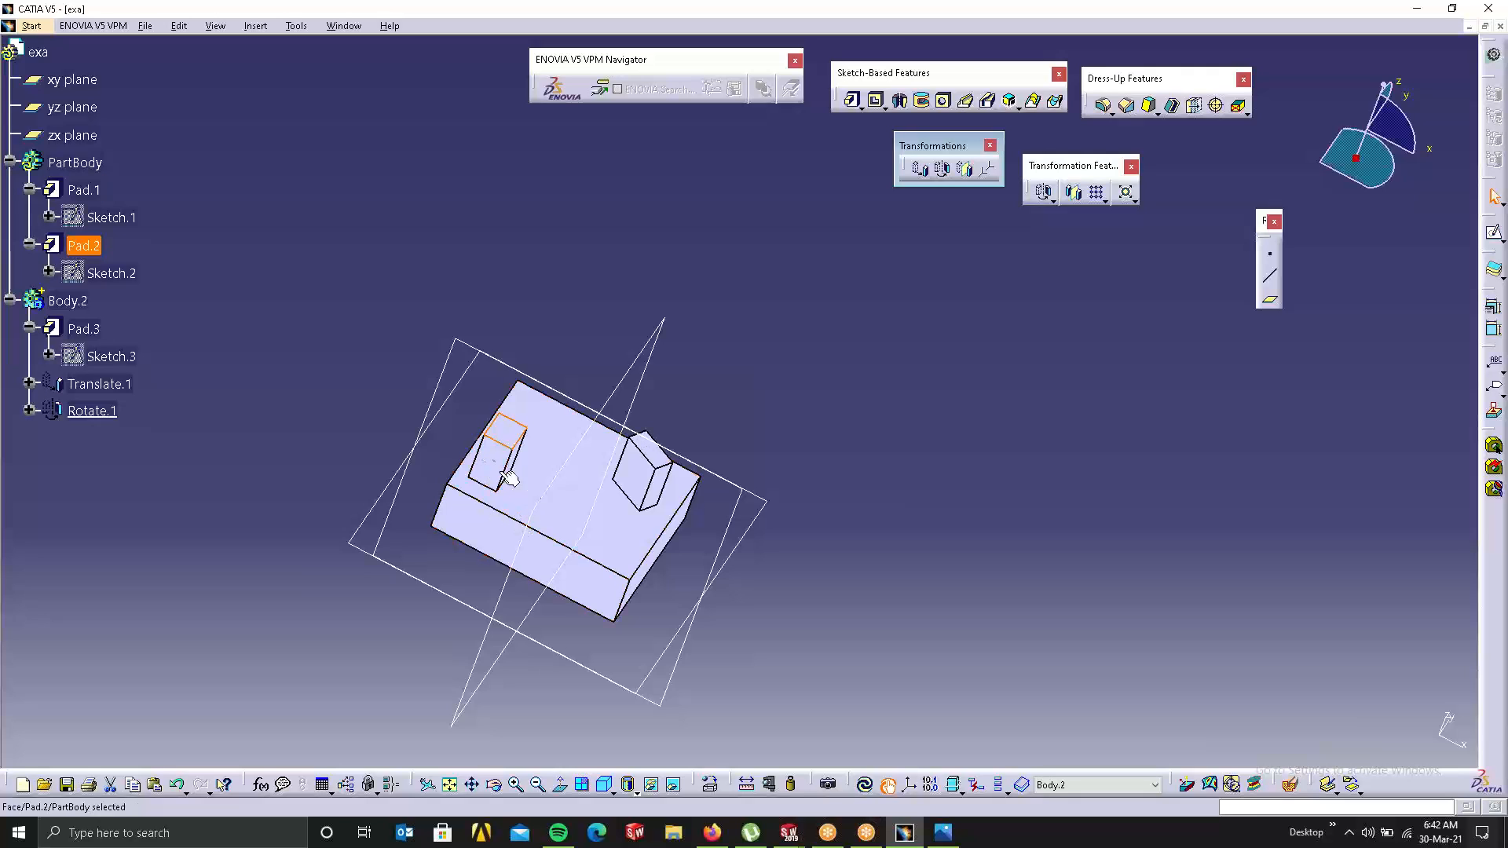
Step: Insert Pad.2 into a new body, Body.3, assembled into PartBody, and update all
click(496, 465)
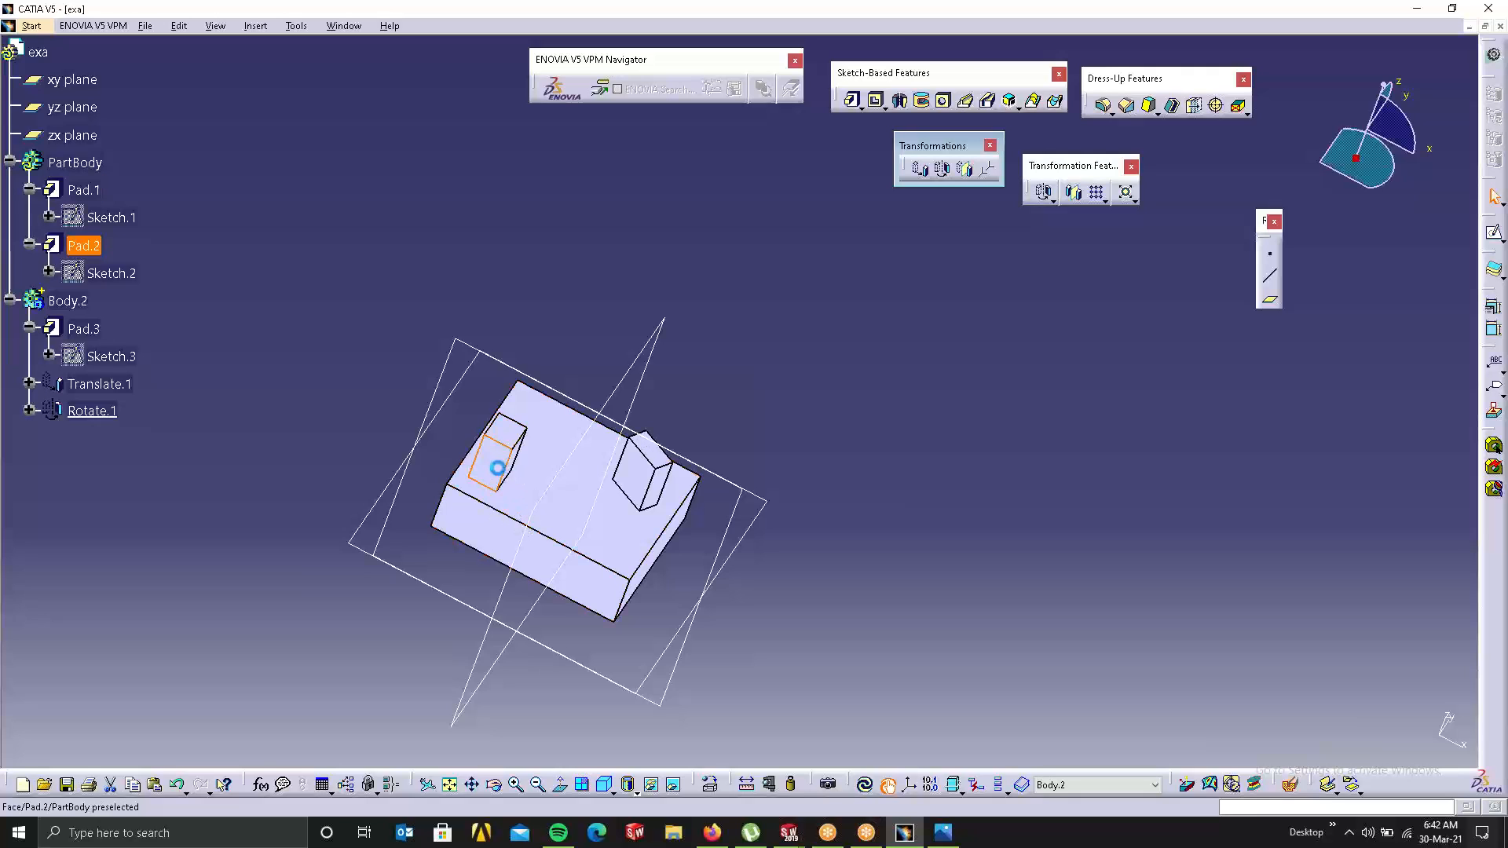
right_click(89, 248)
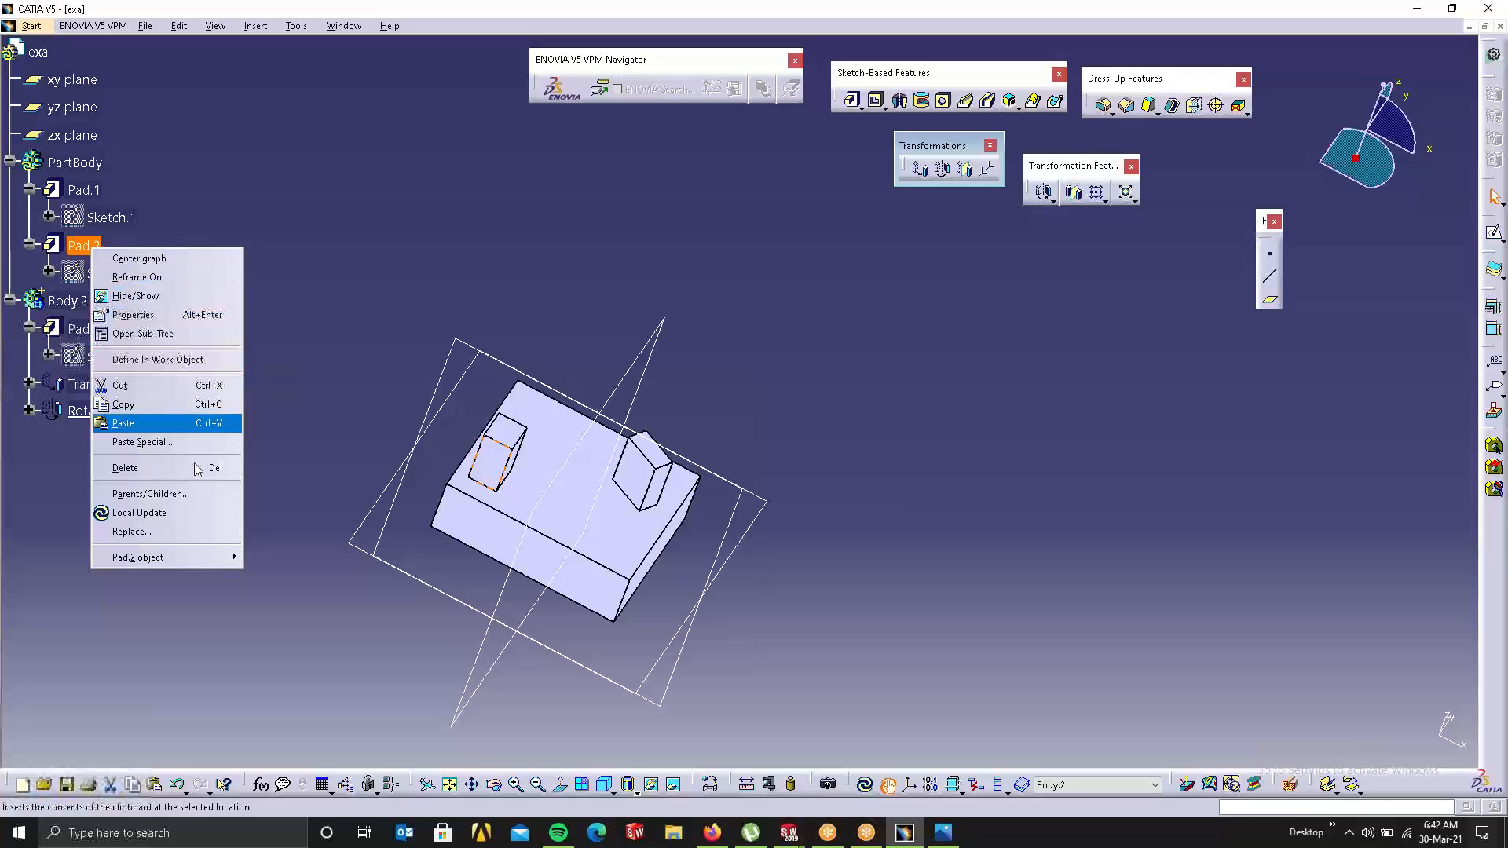
mouse_move(198, 563)
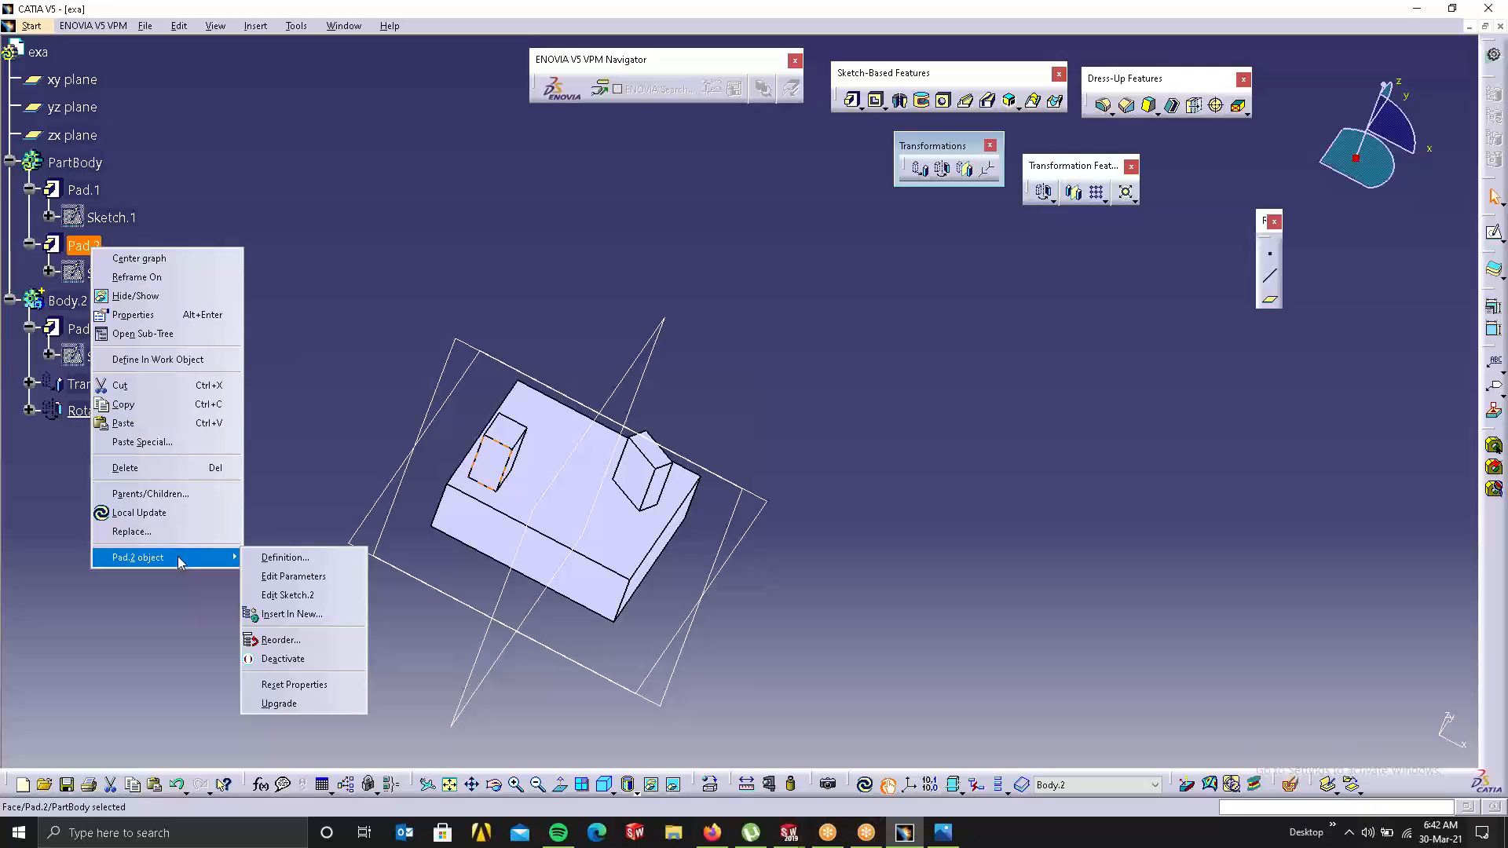
click(320, 614)
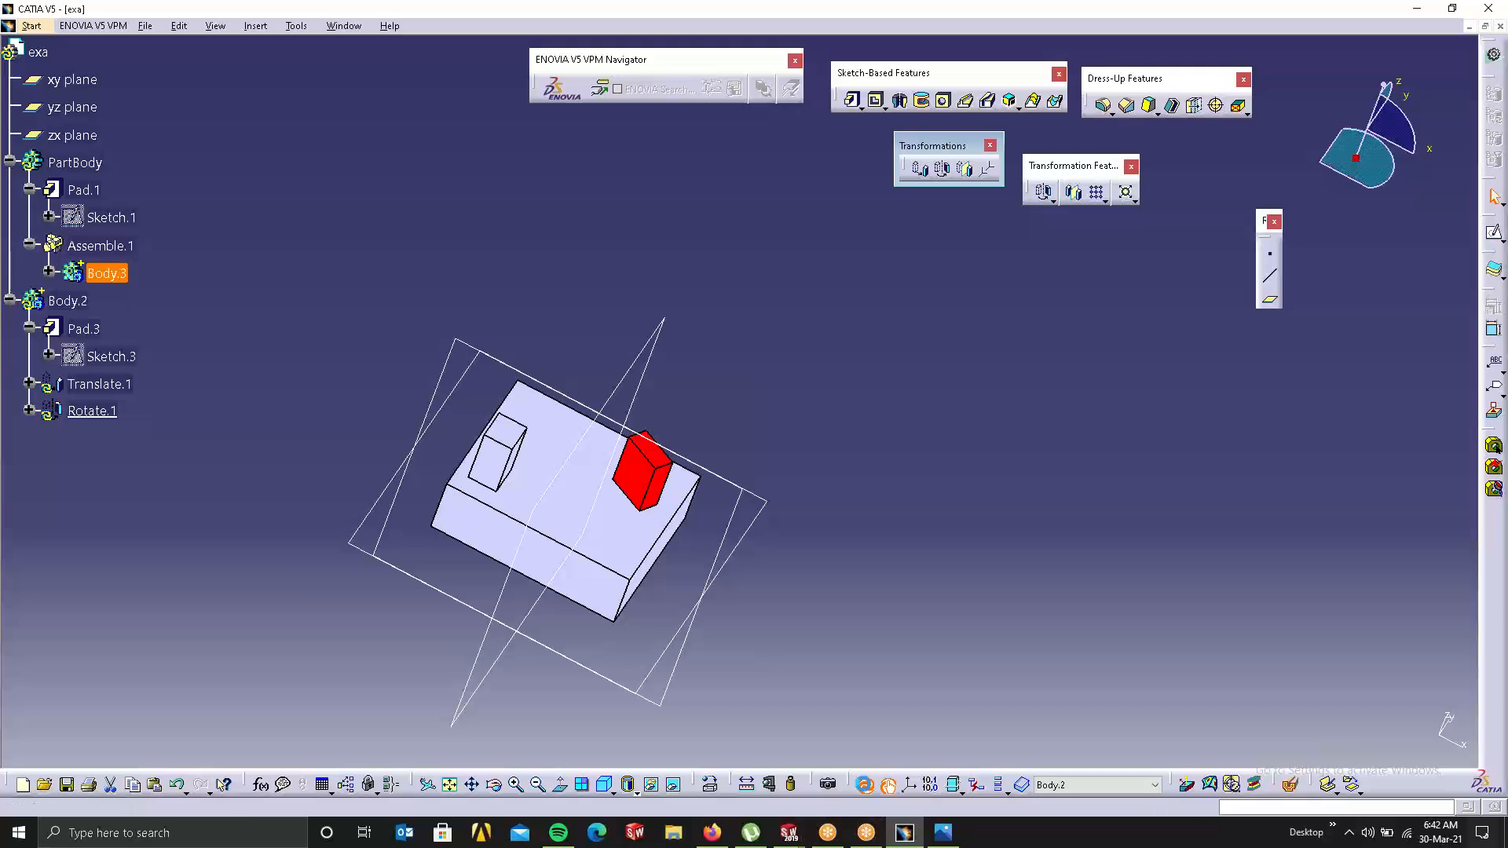
click(863, 784)
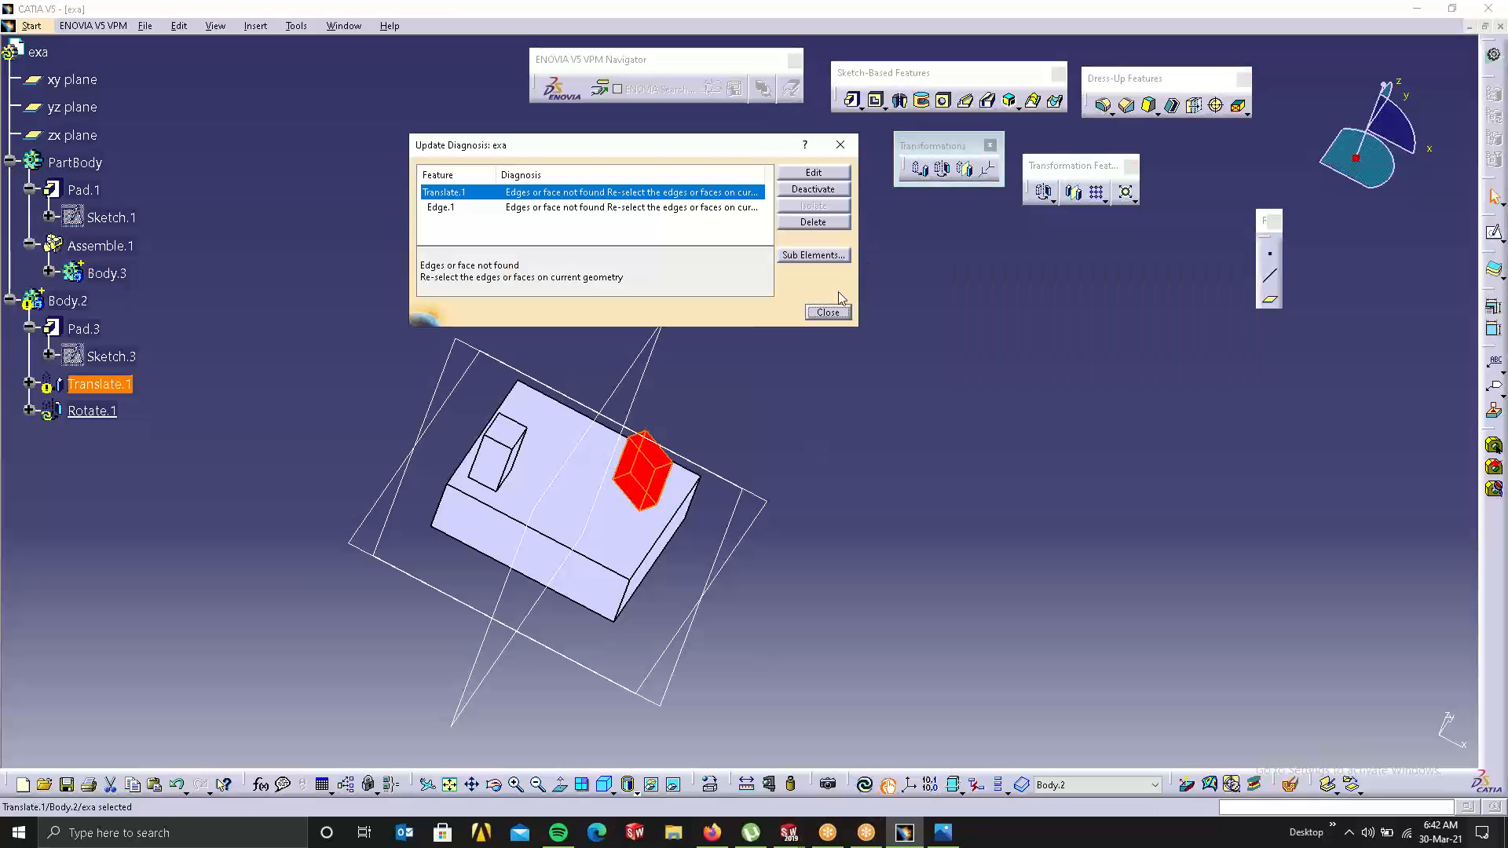
Step: Dismiss the update error and delete Translate.1 along with its child Rotate.1
click(827, 312)
click(101, 385)
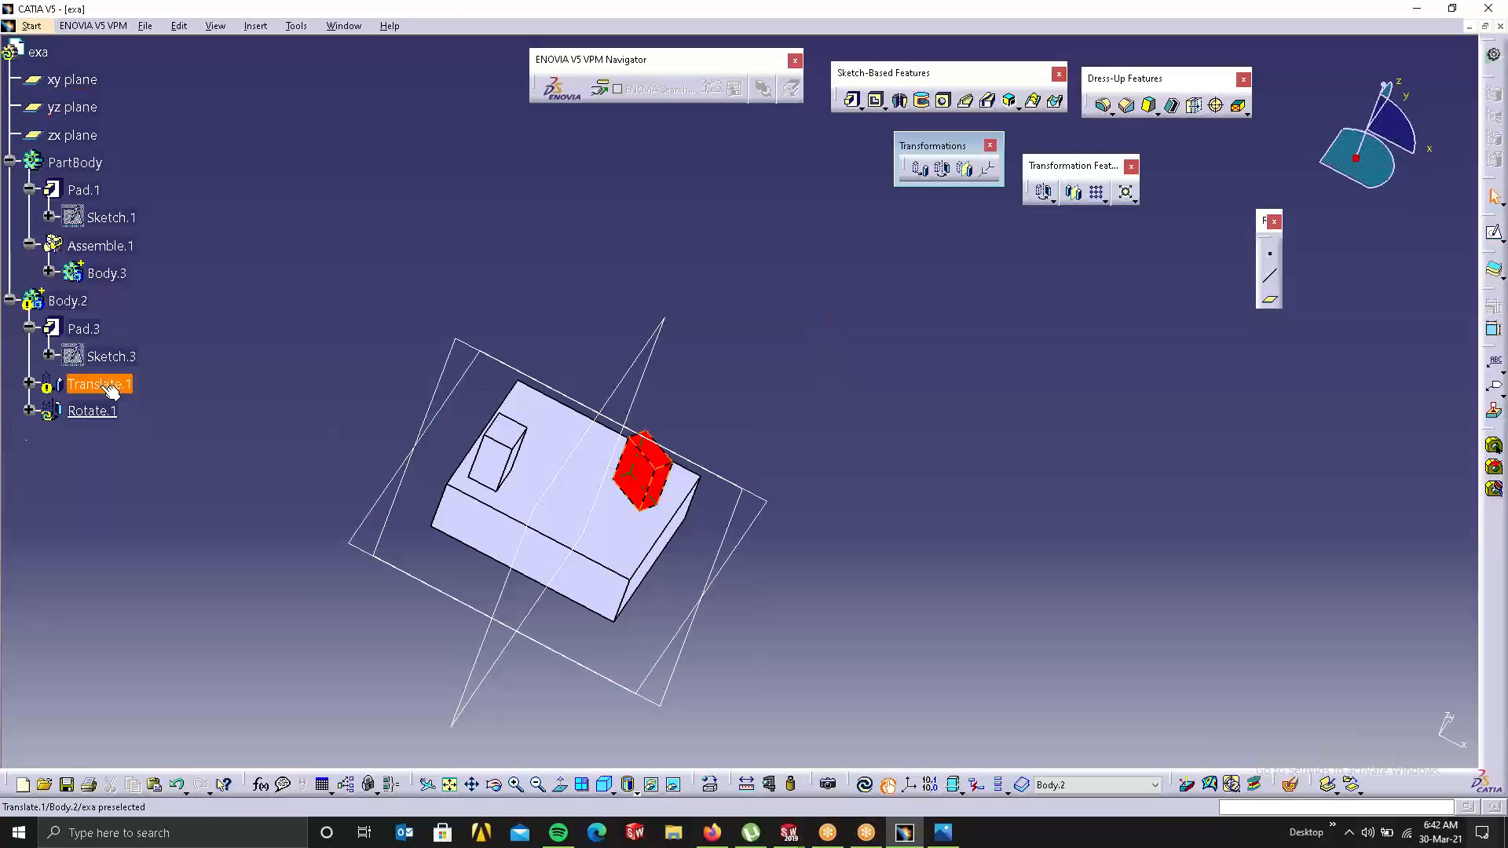
right_click(104, 395)
click(172, 608)
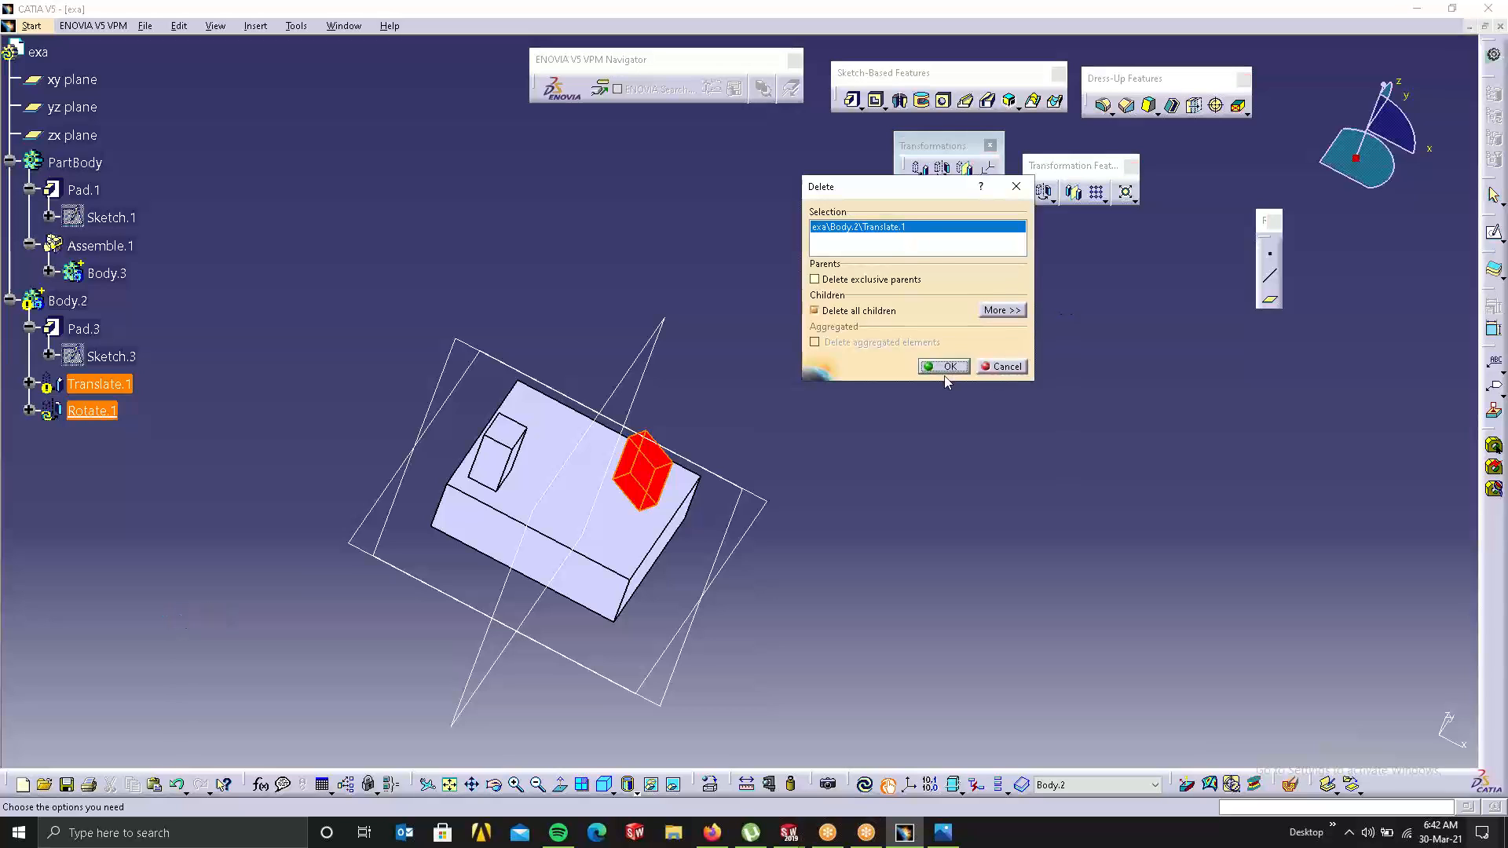
click(943, 372)
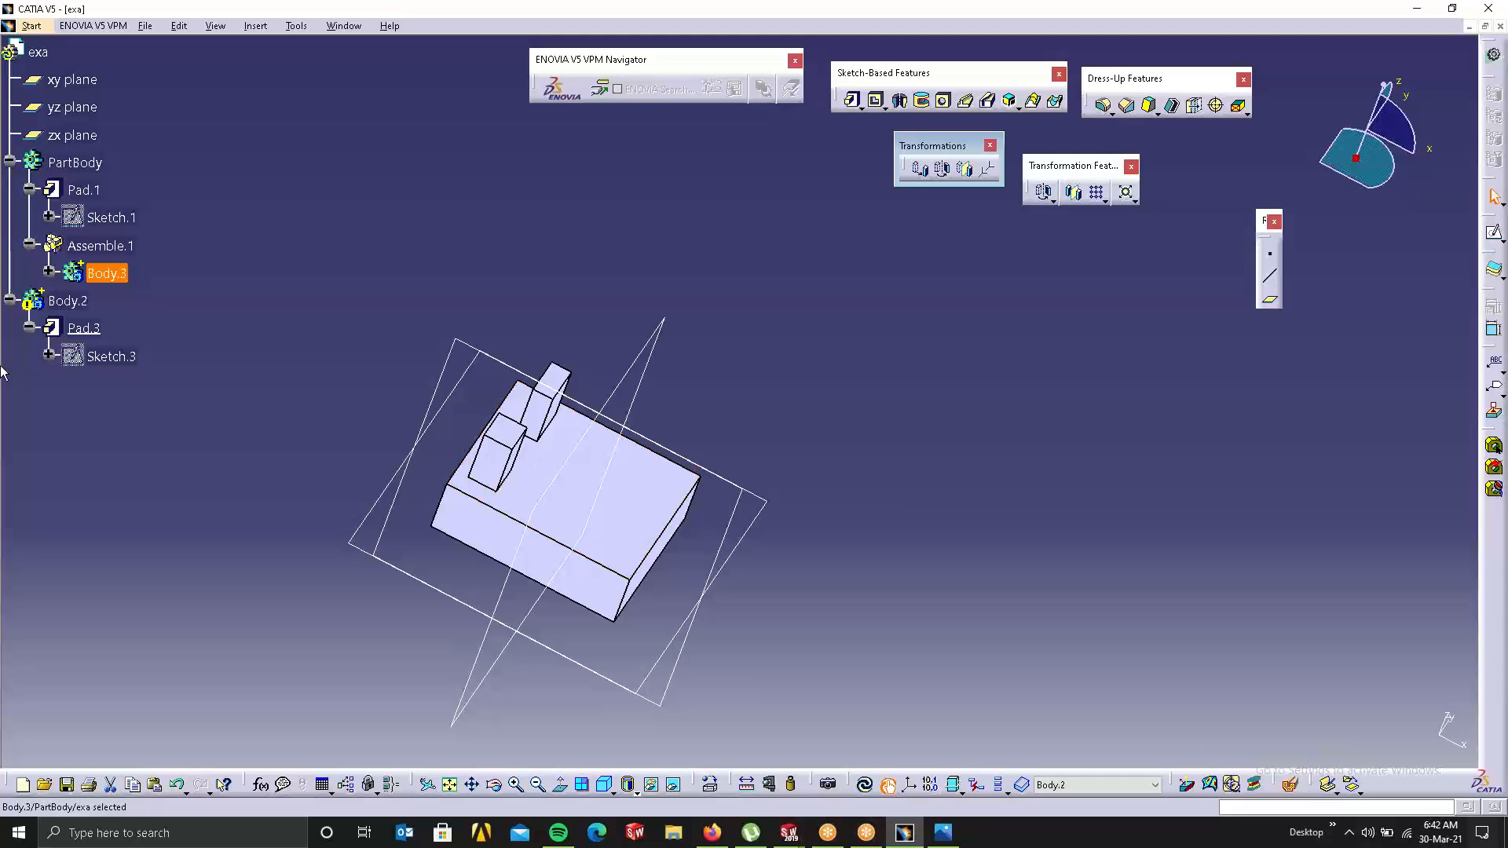
Step: Delete Assemble.1 while keeping Body.3 as a separate body
click(50, 273)
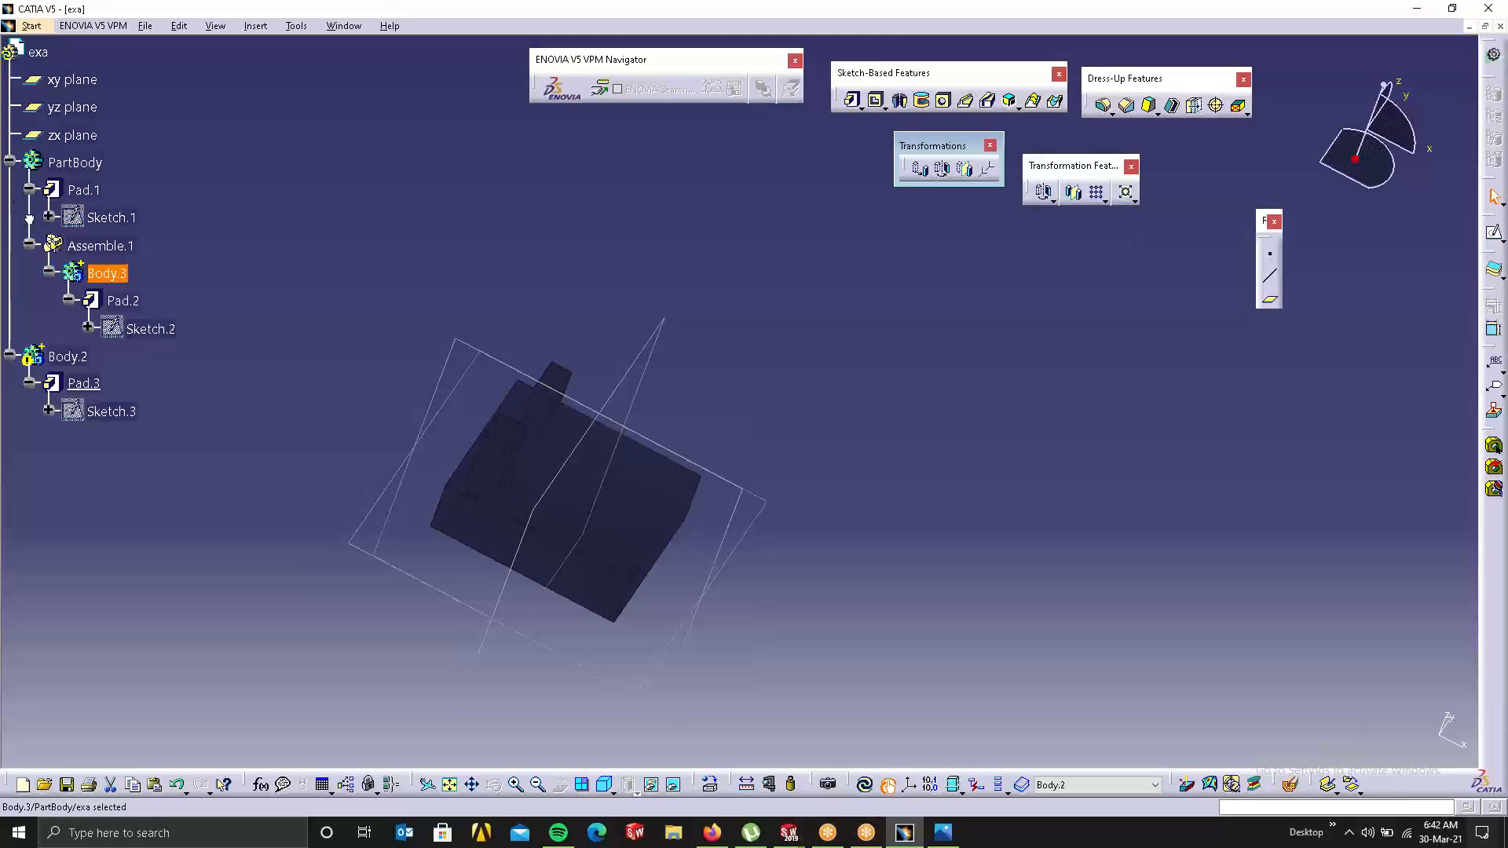
click(122, 301)
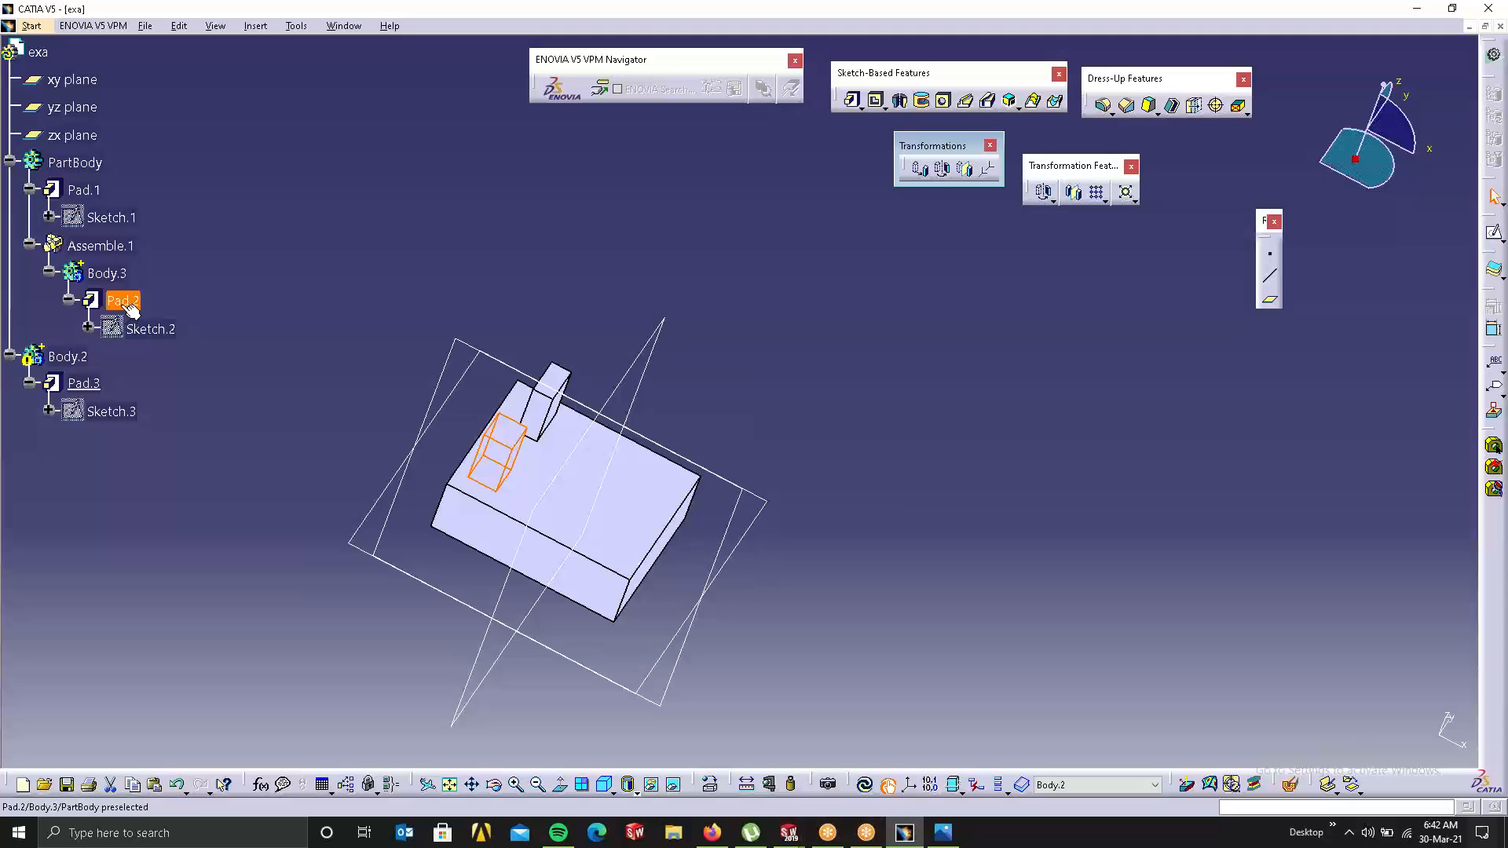
click(392, 186)
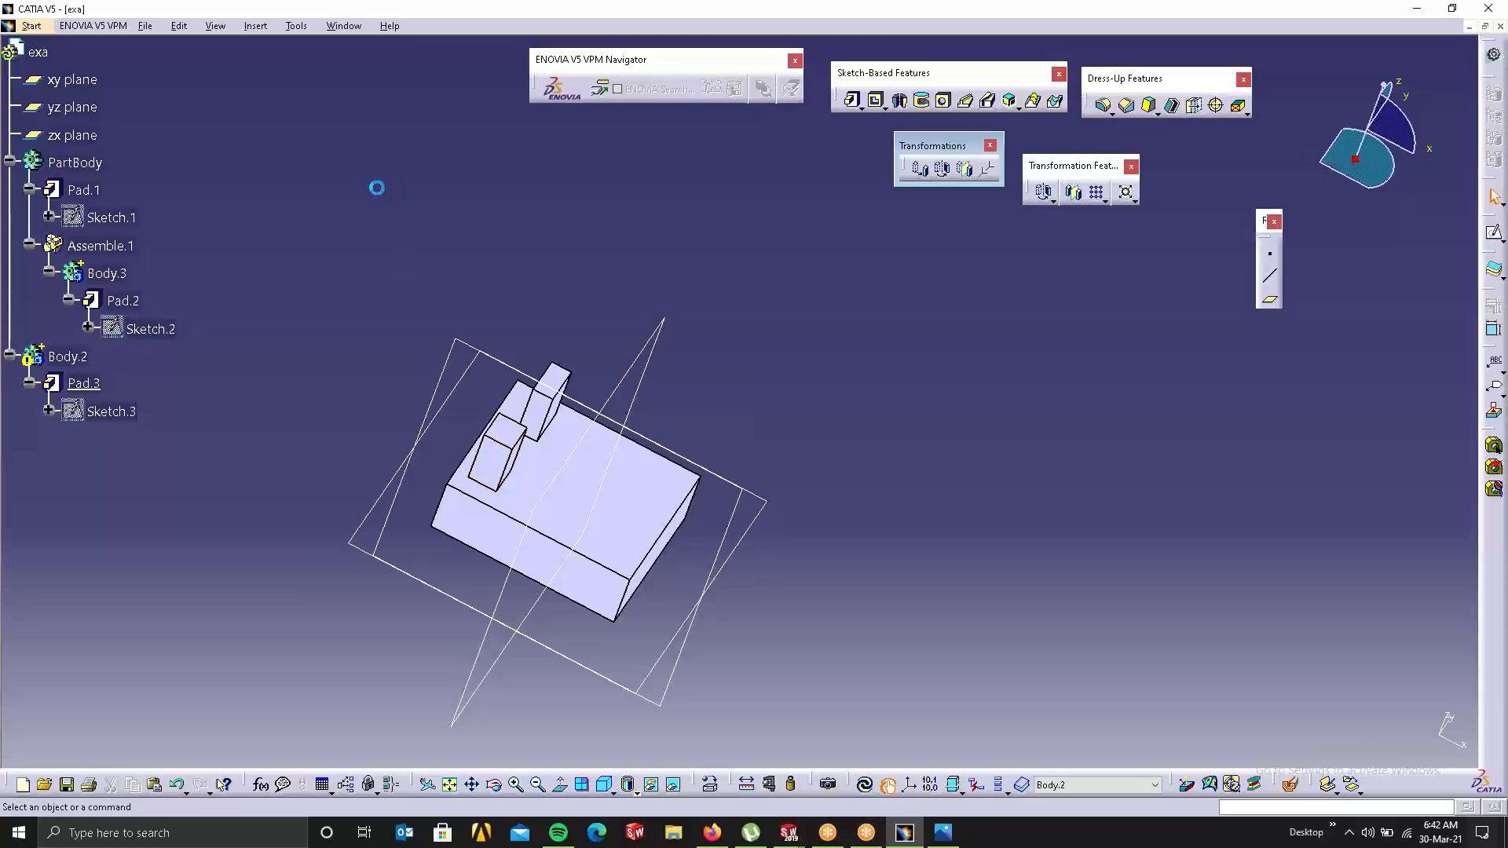
right_click(131, 248)
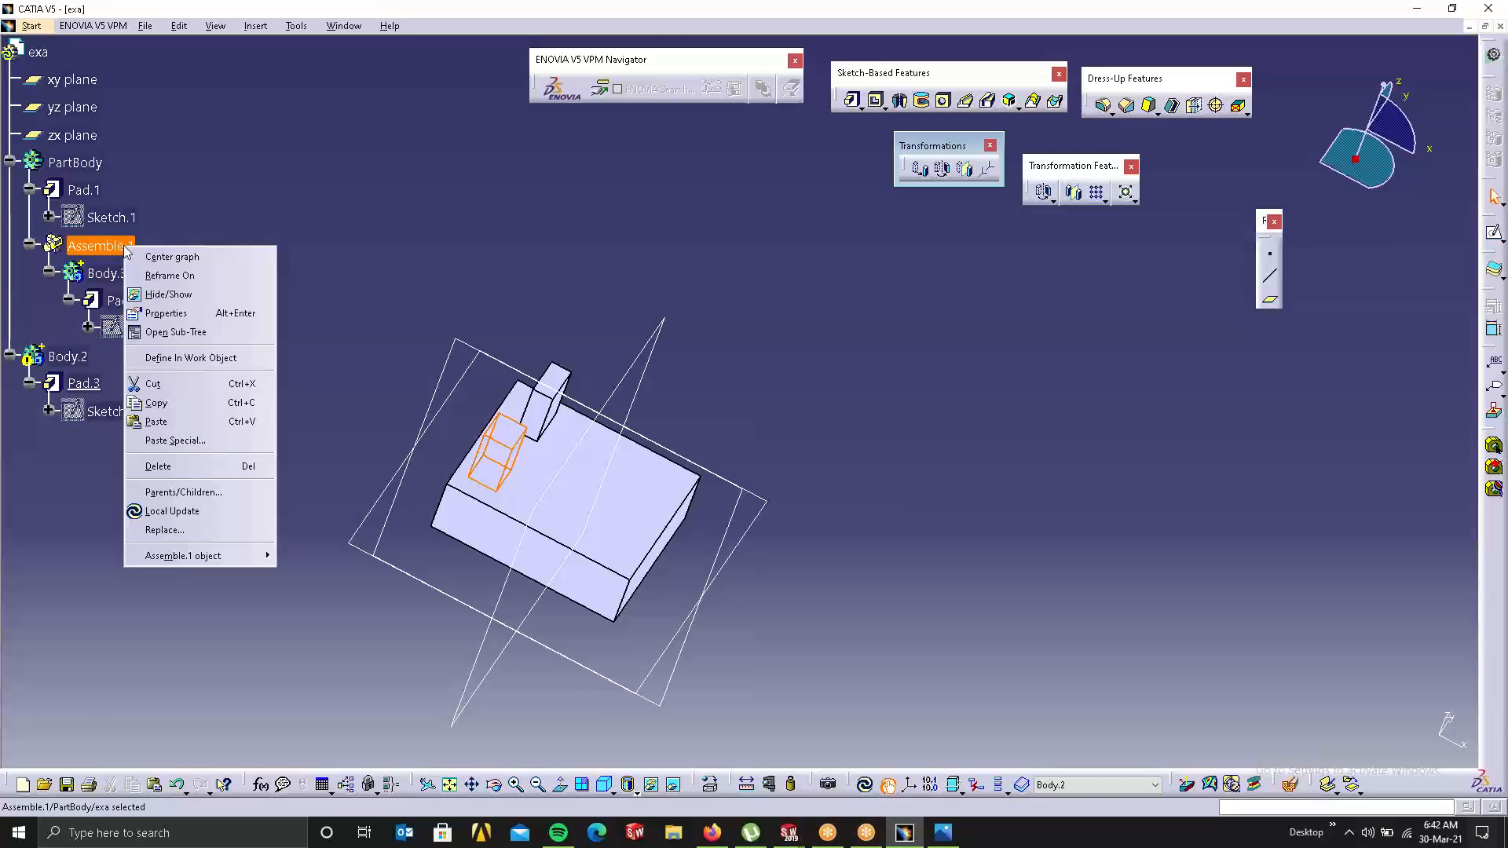
click(170, 468)
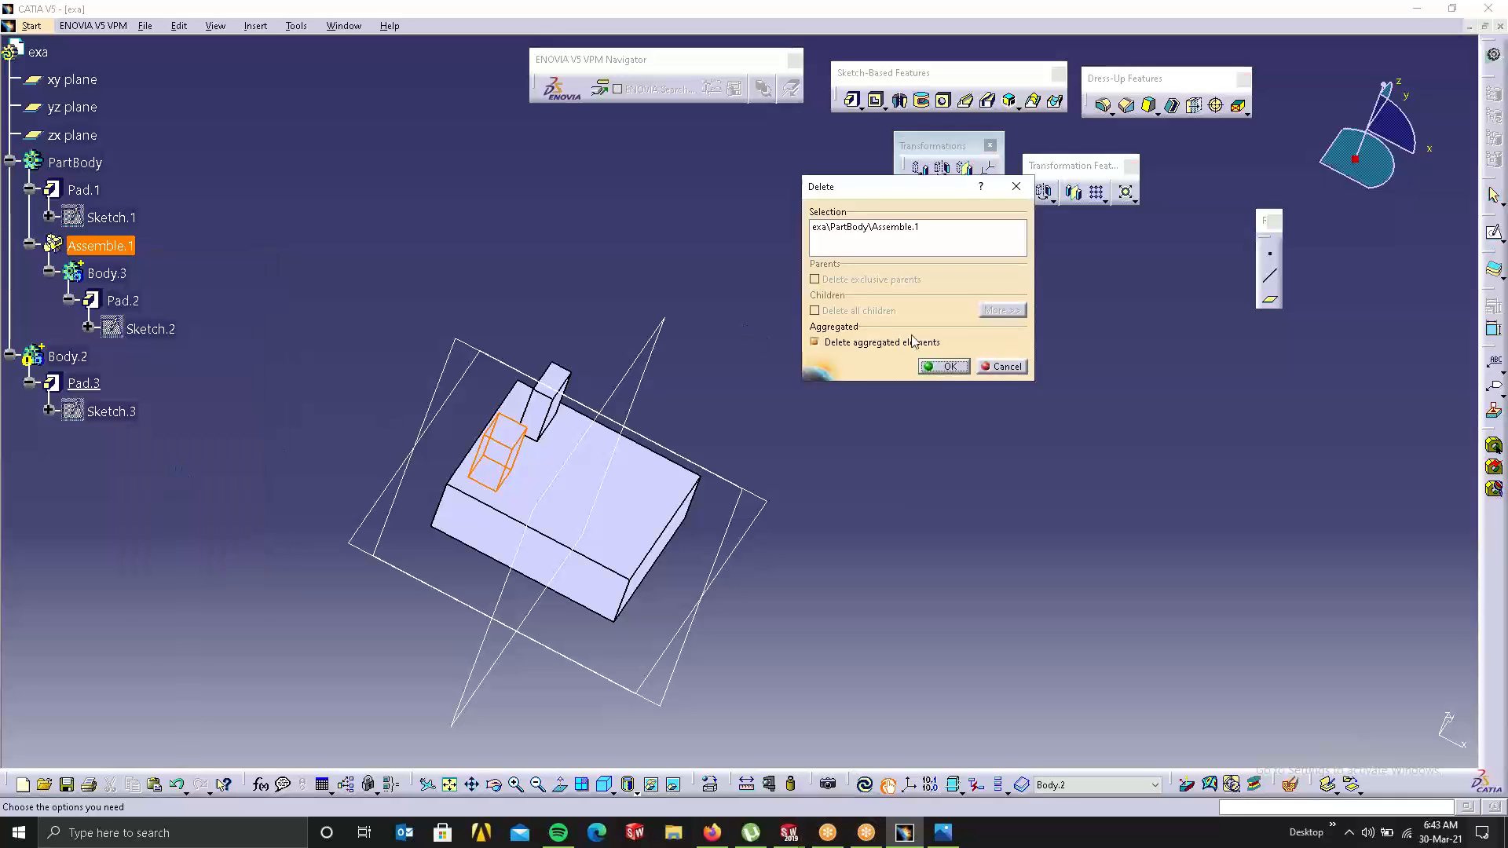
click(872, 341)
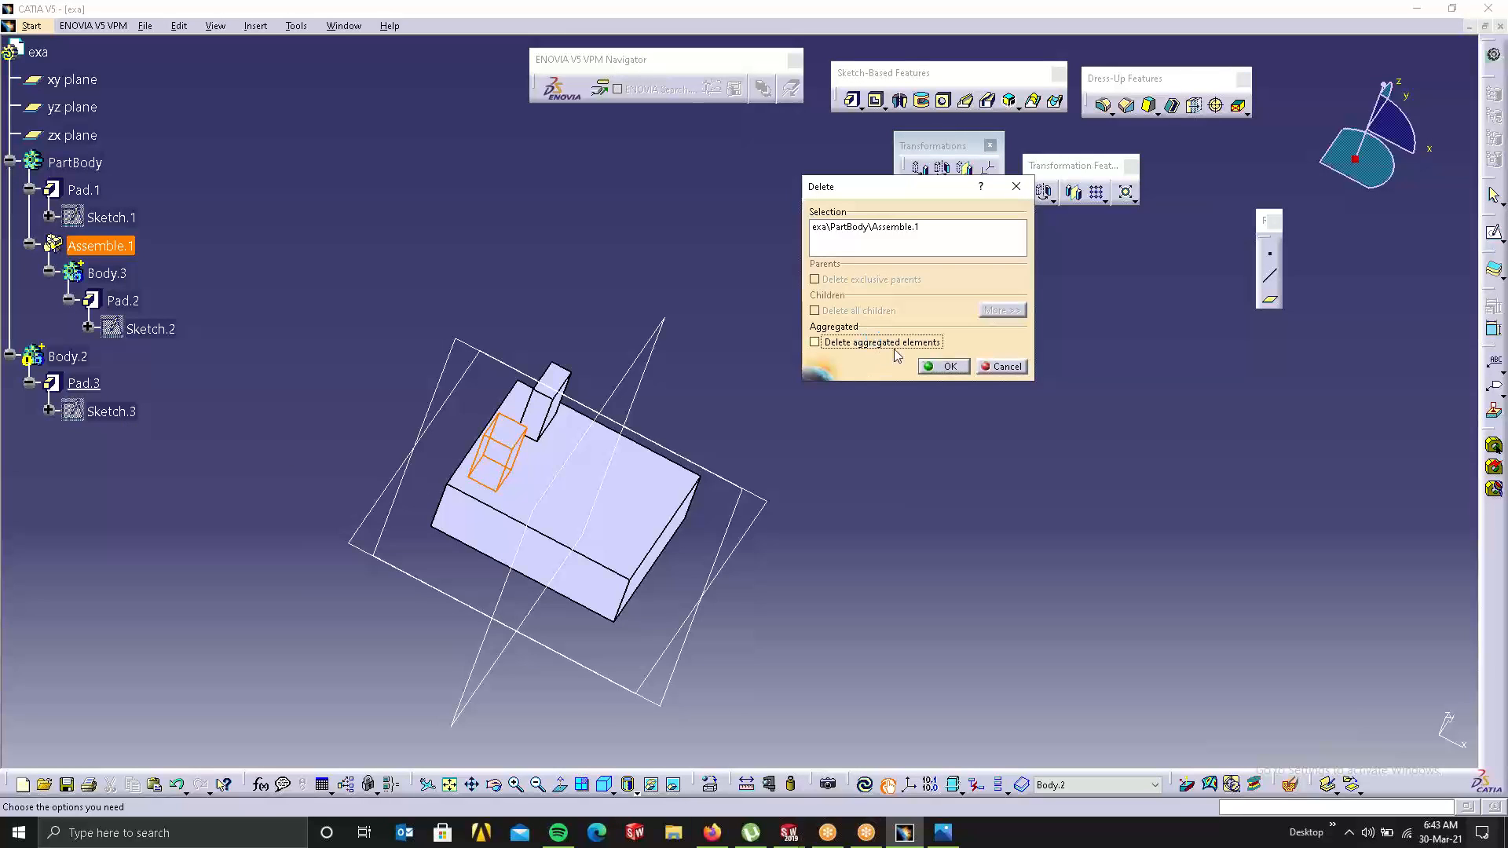
click(947, 366)
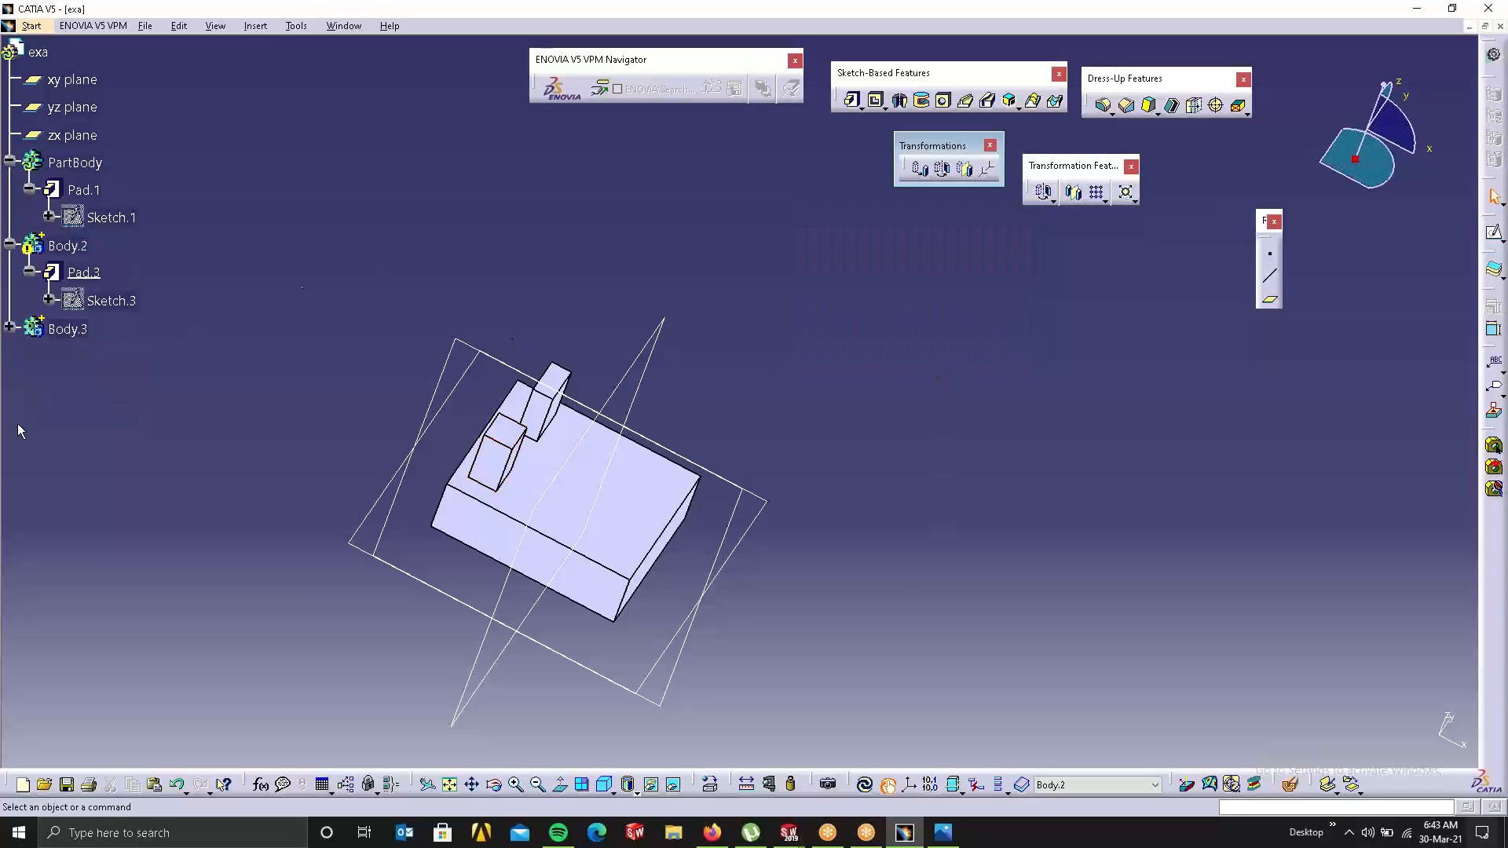
Step: Switch the current body to Body.3, then back to Body.2, from the body list
click(74, 338)
click(1064, 786)
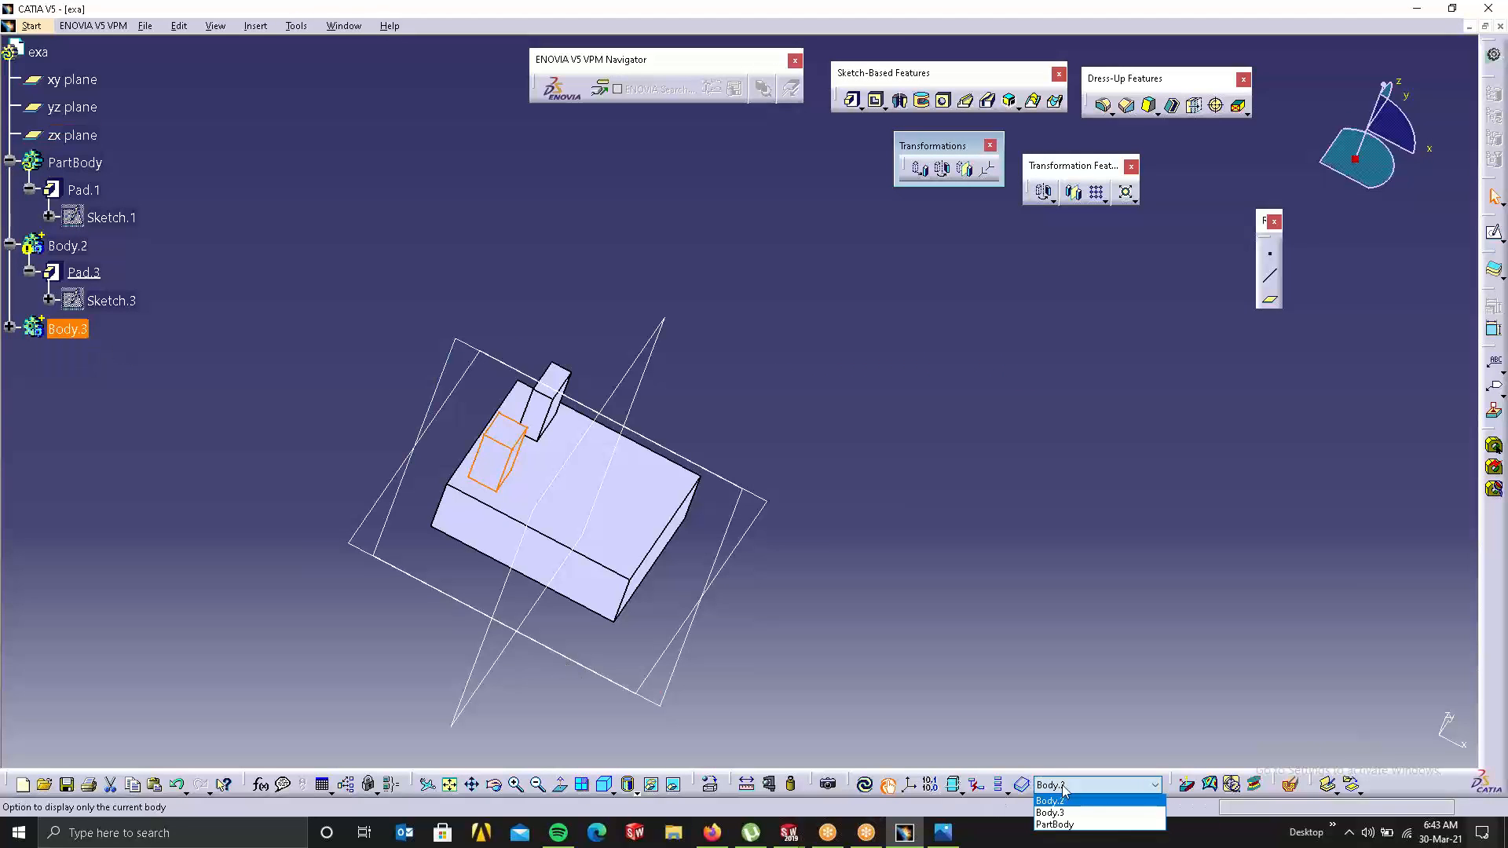
click(1080, 812)
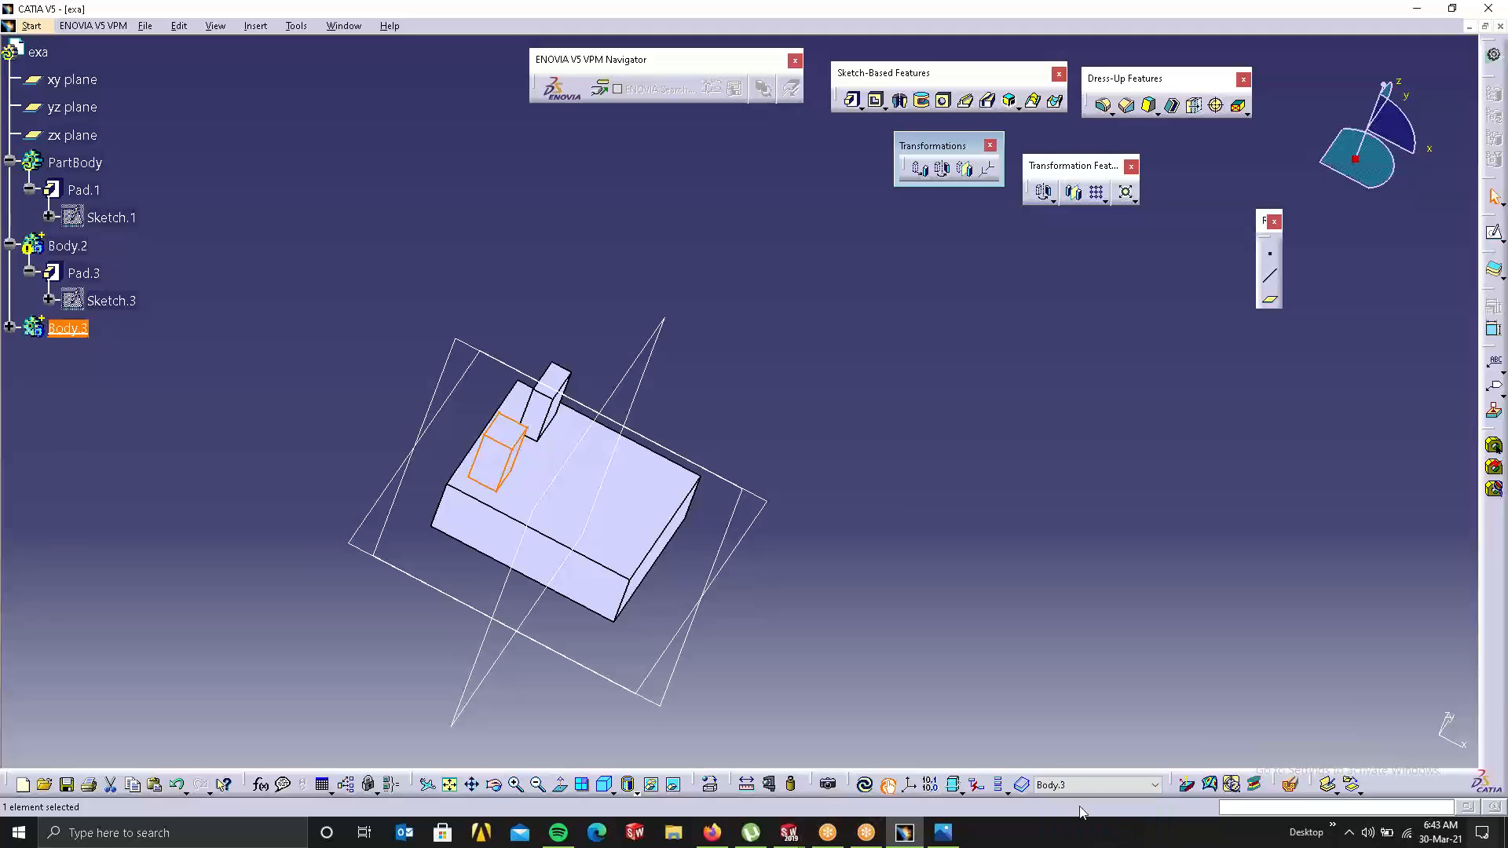
click(395, 518)
click(68, 246)
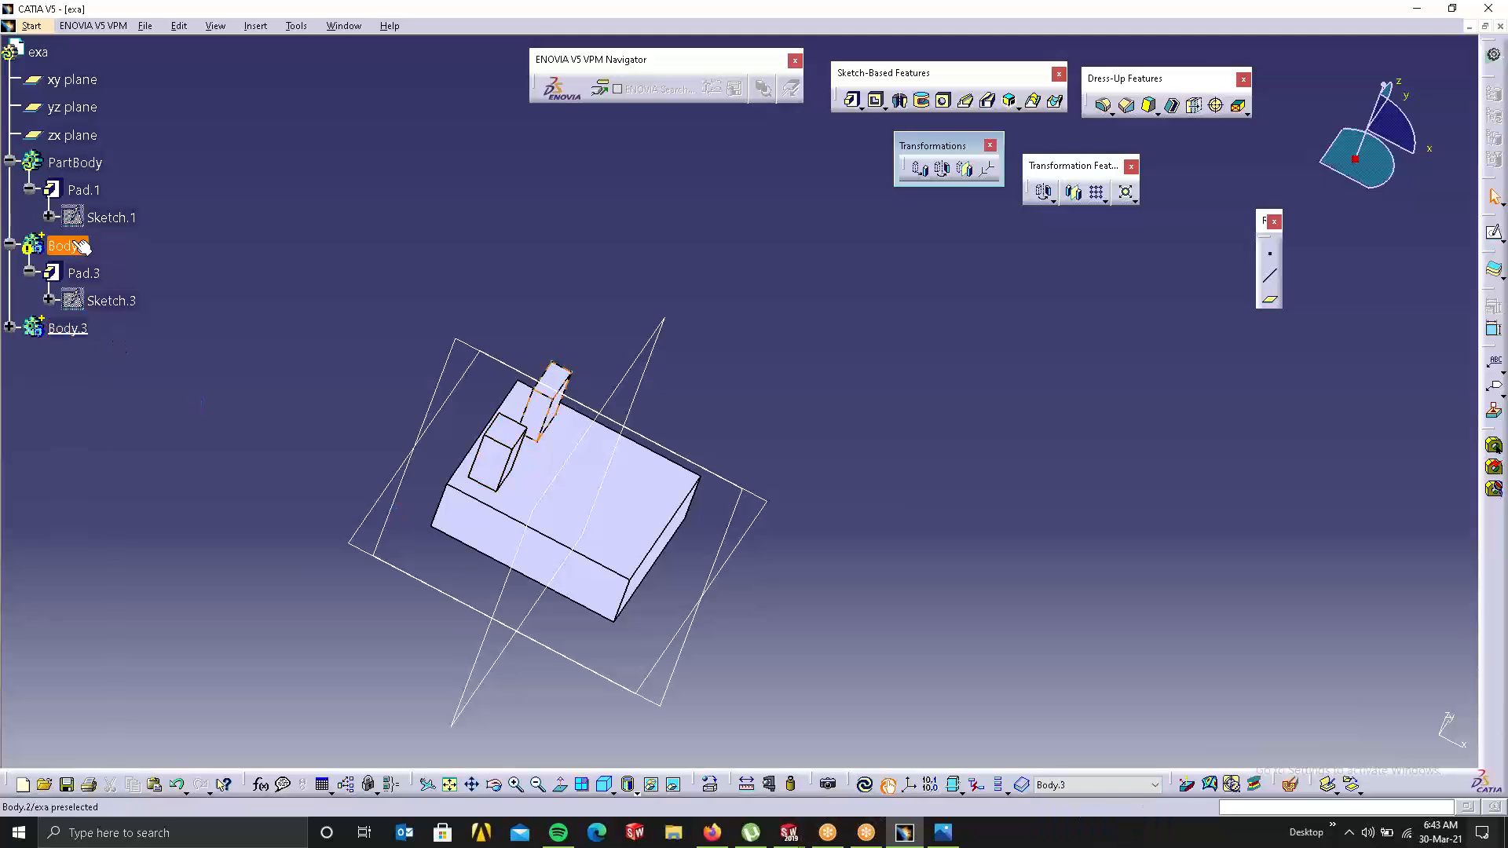
click(1084, 784)
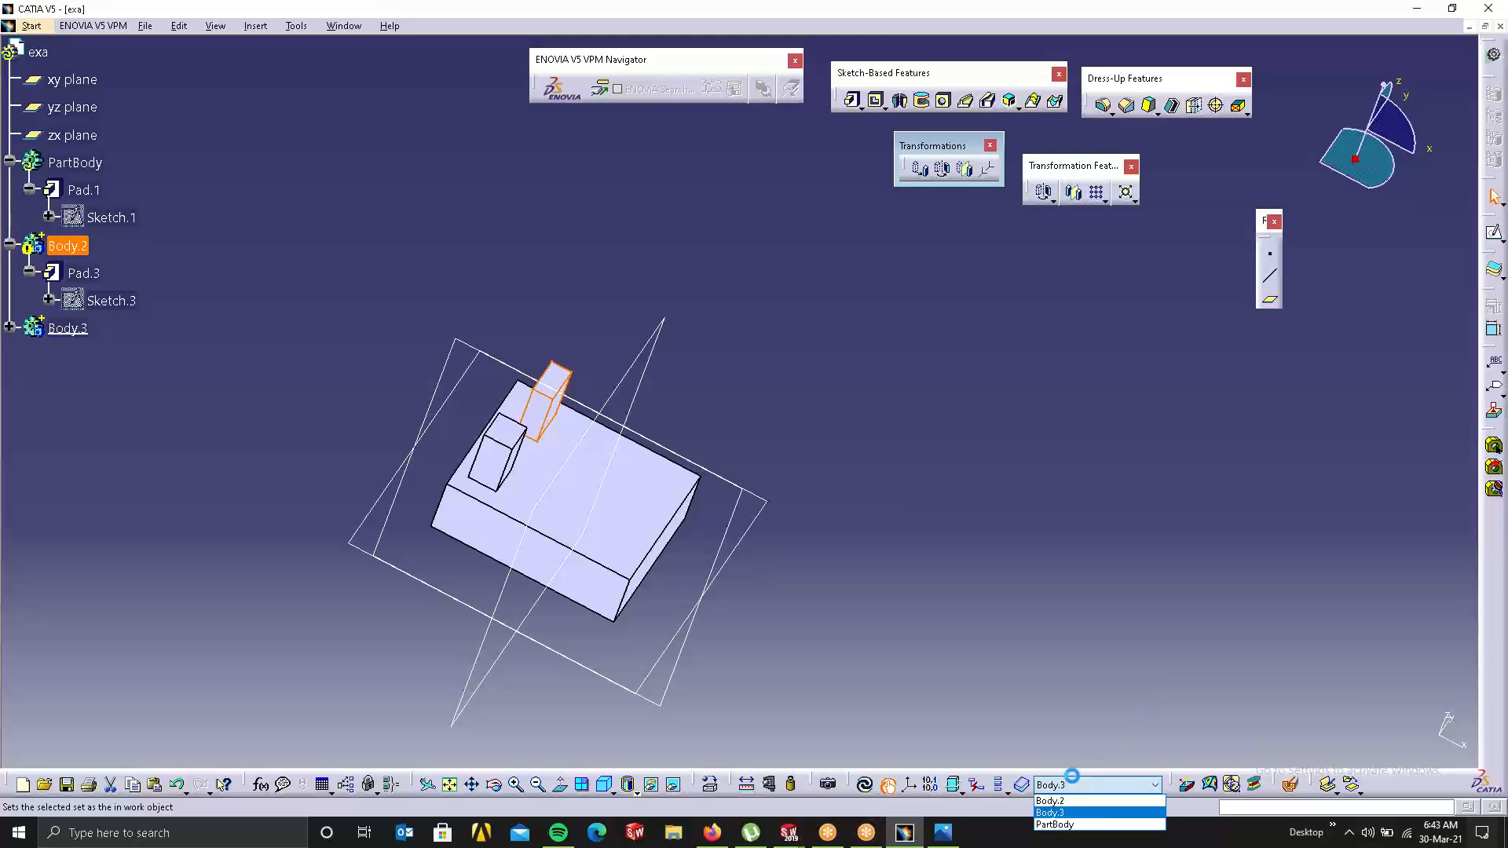
click(1052, 800)
click(196, 337)
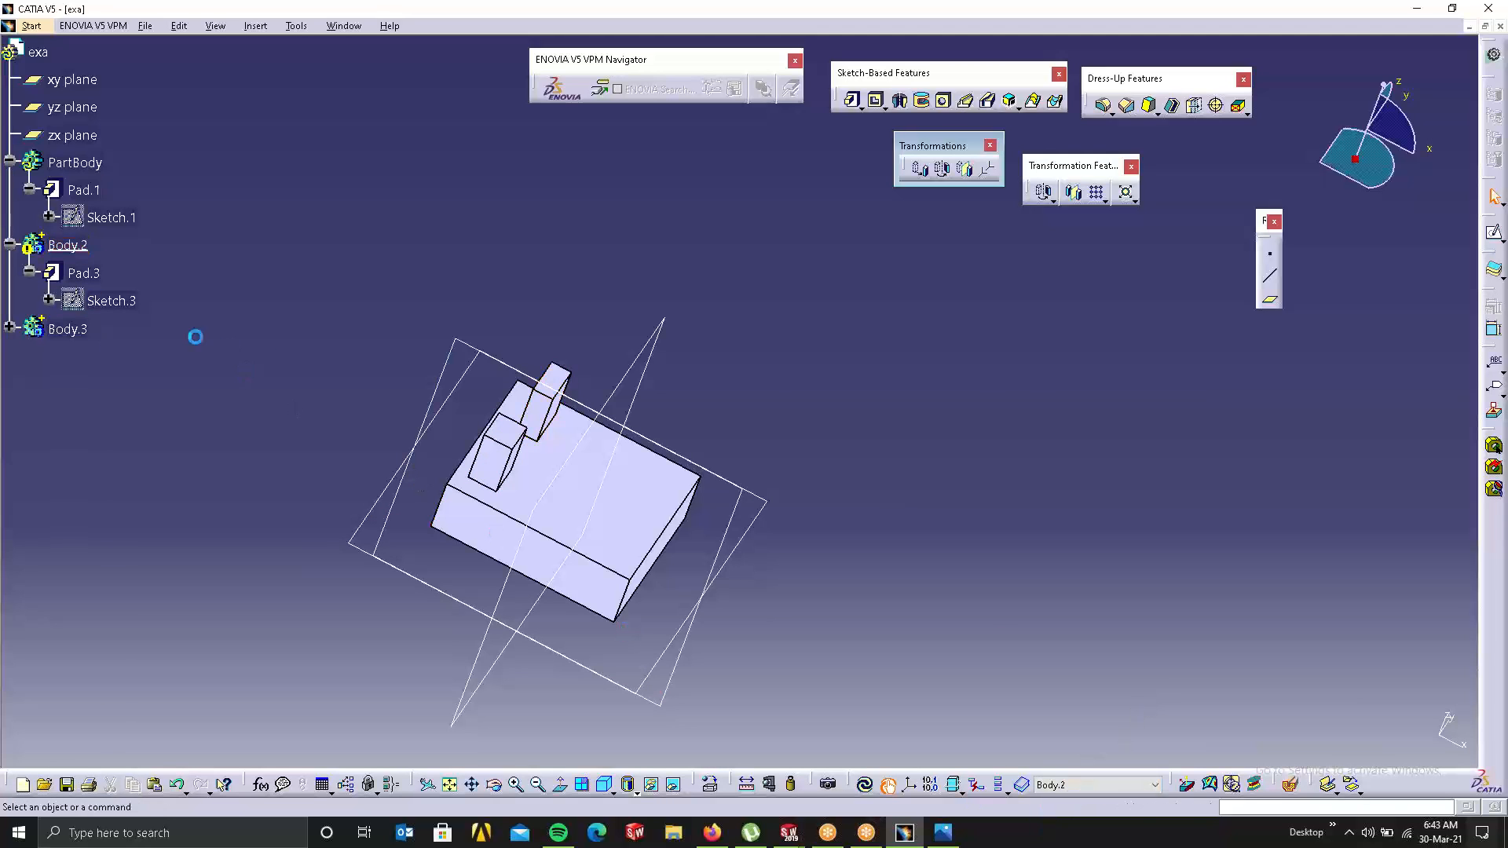
Step: Define Body.3 as the In Work Object
right_click(55, 333)
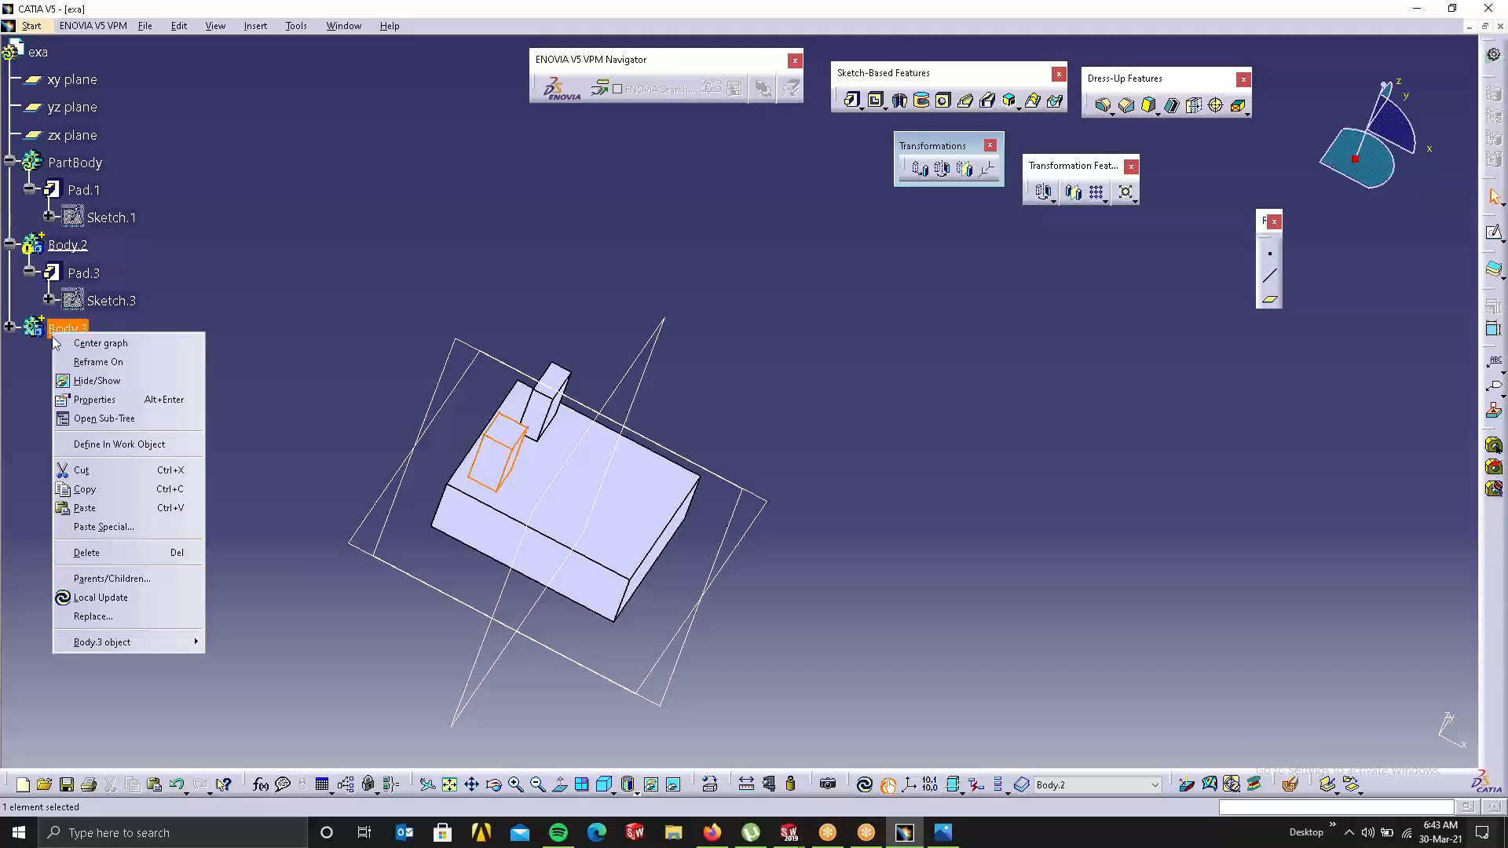
click(150, 443)
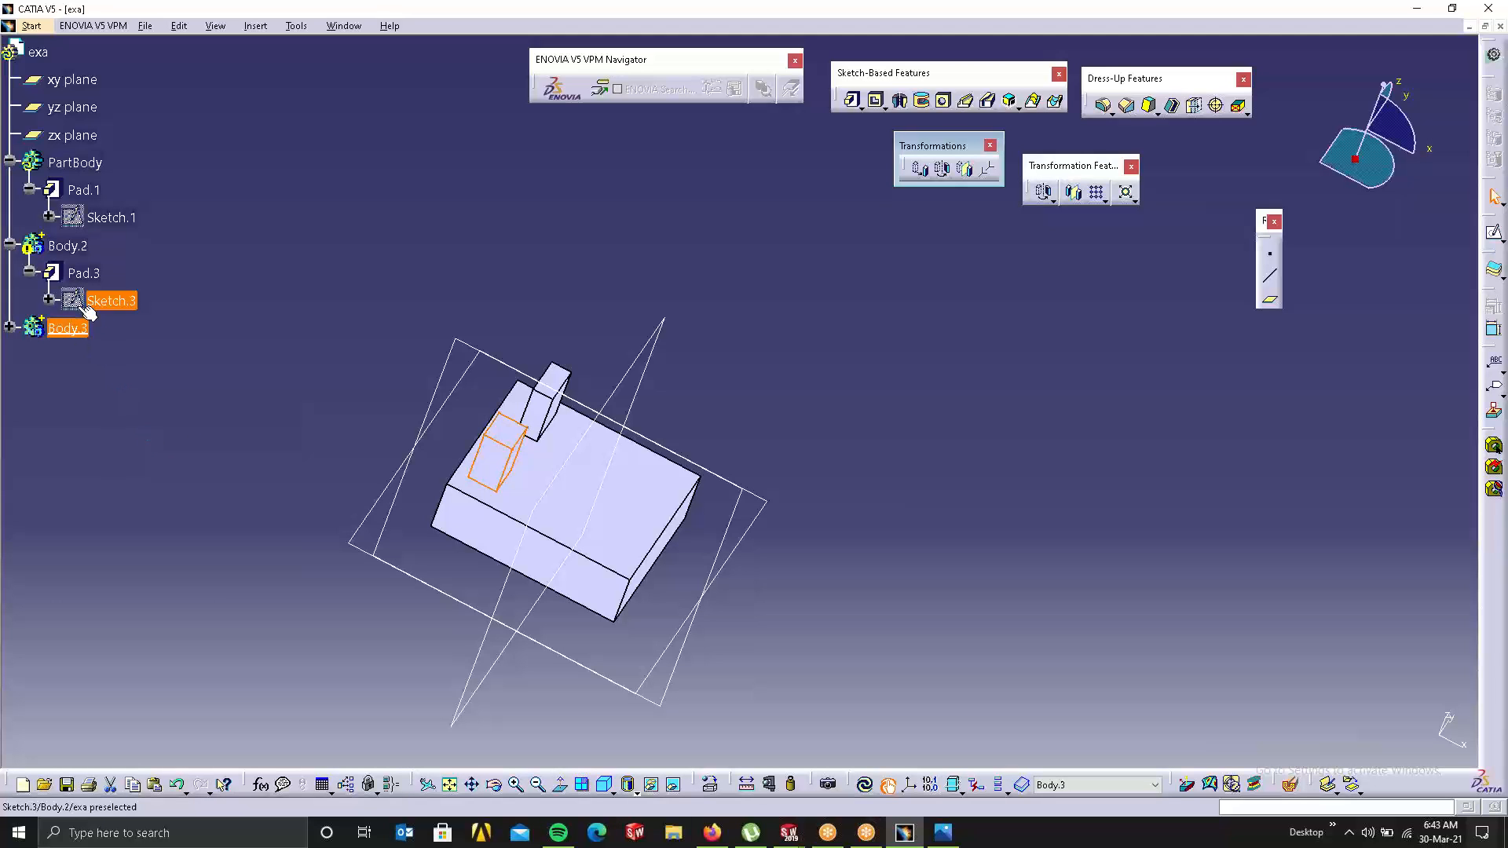
click(227, 397)
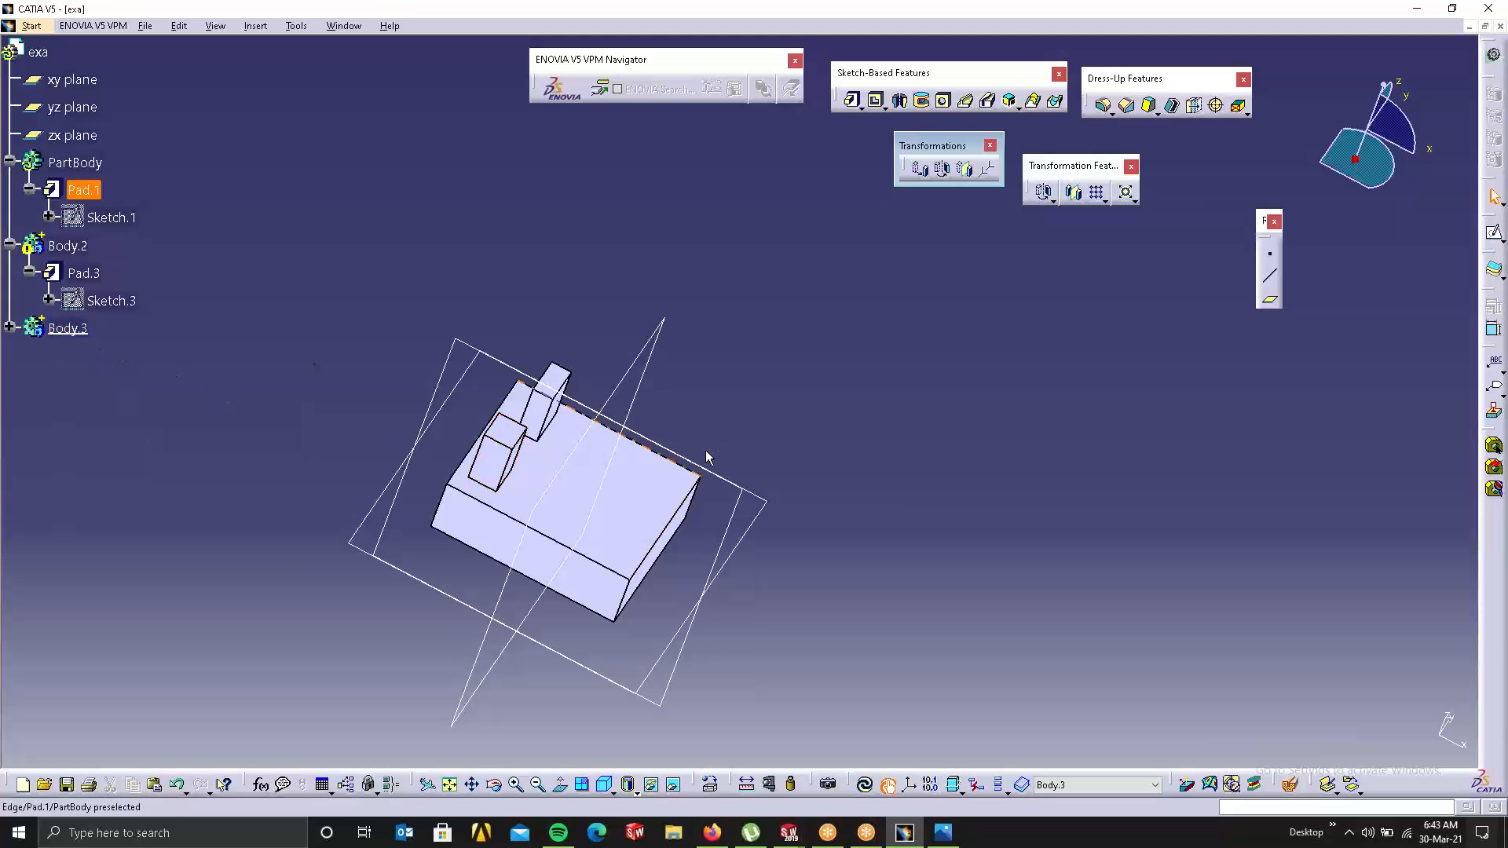
Step: Translate Body.3 41 mm along the base block's front bottom edge
click(920, 168)
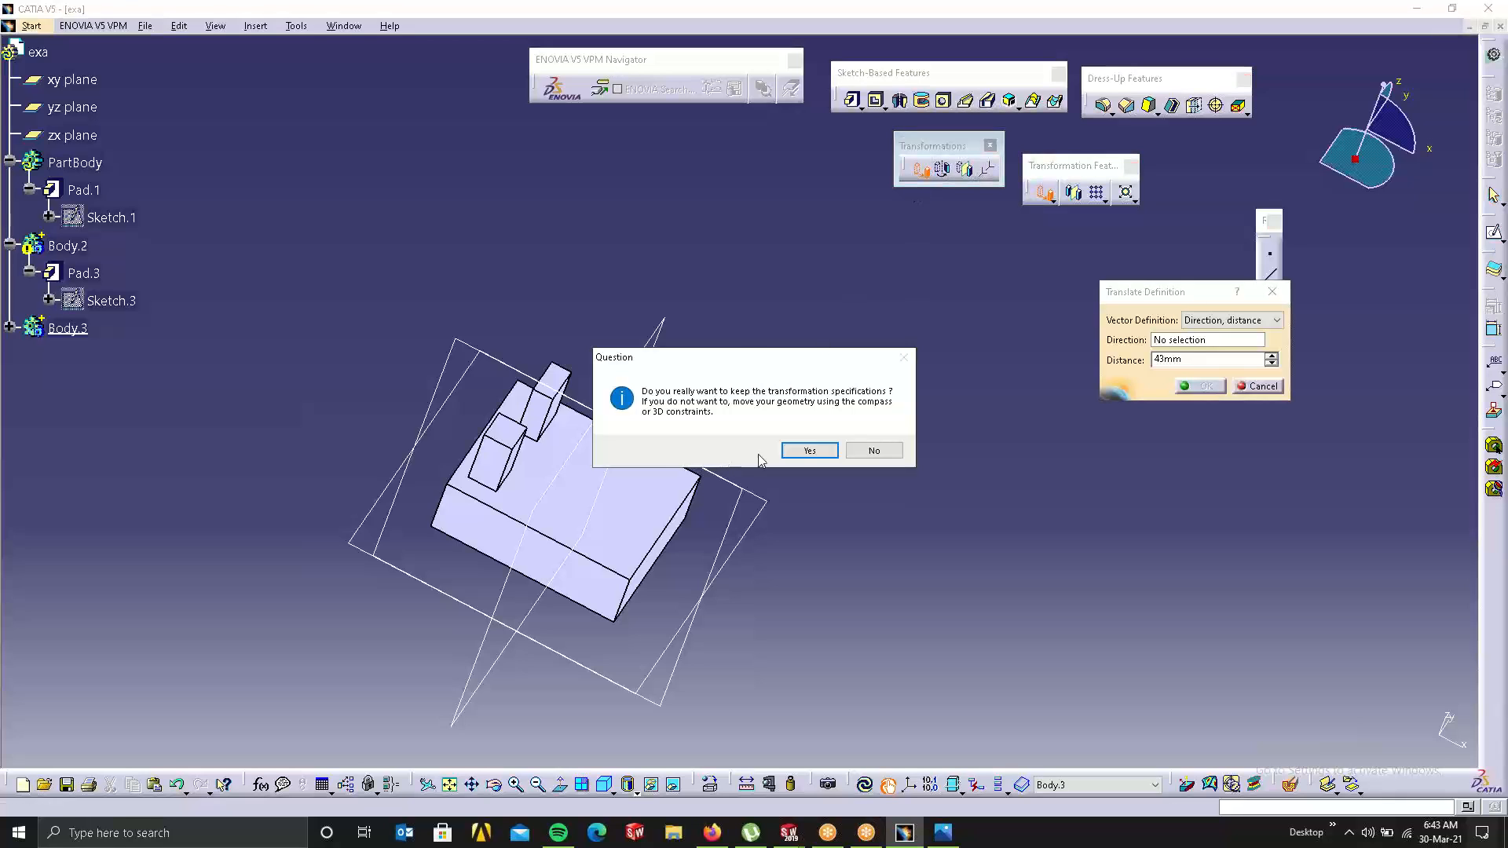
click(809, 450)
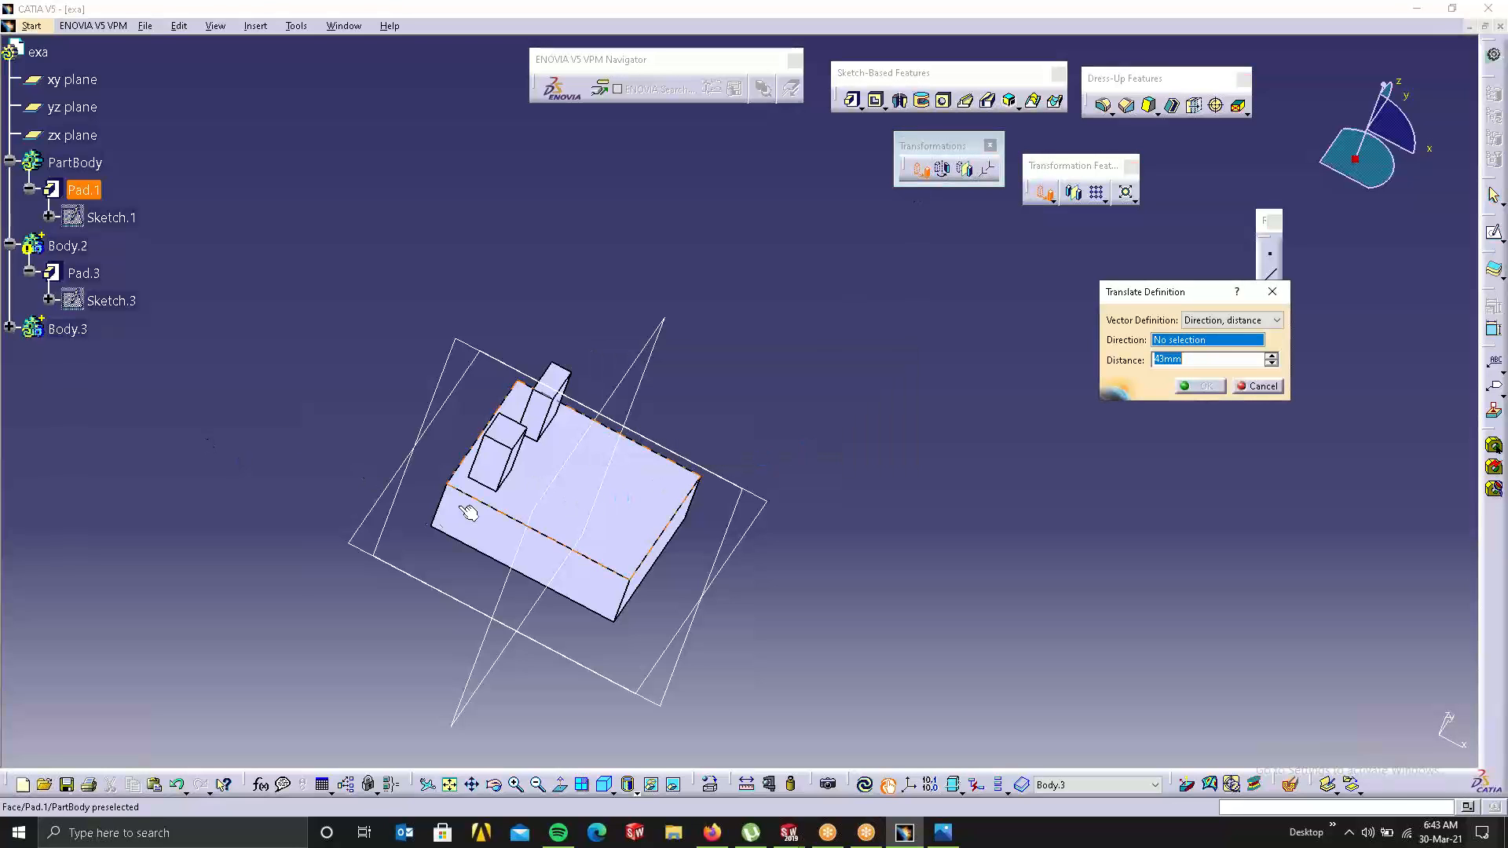
click(497, 511)
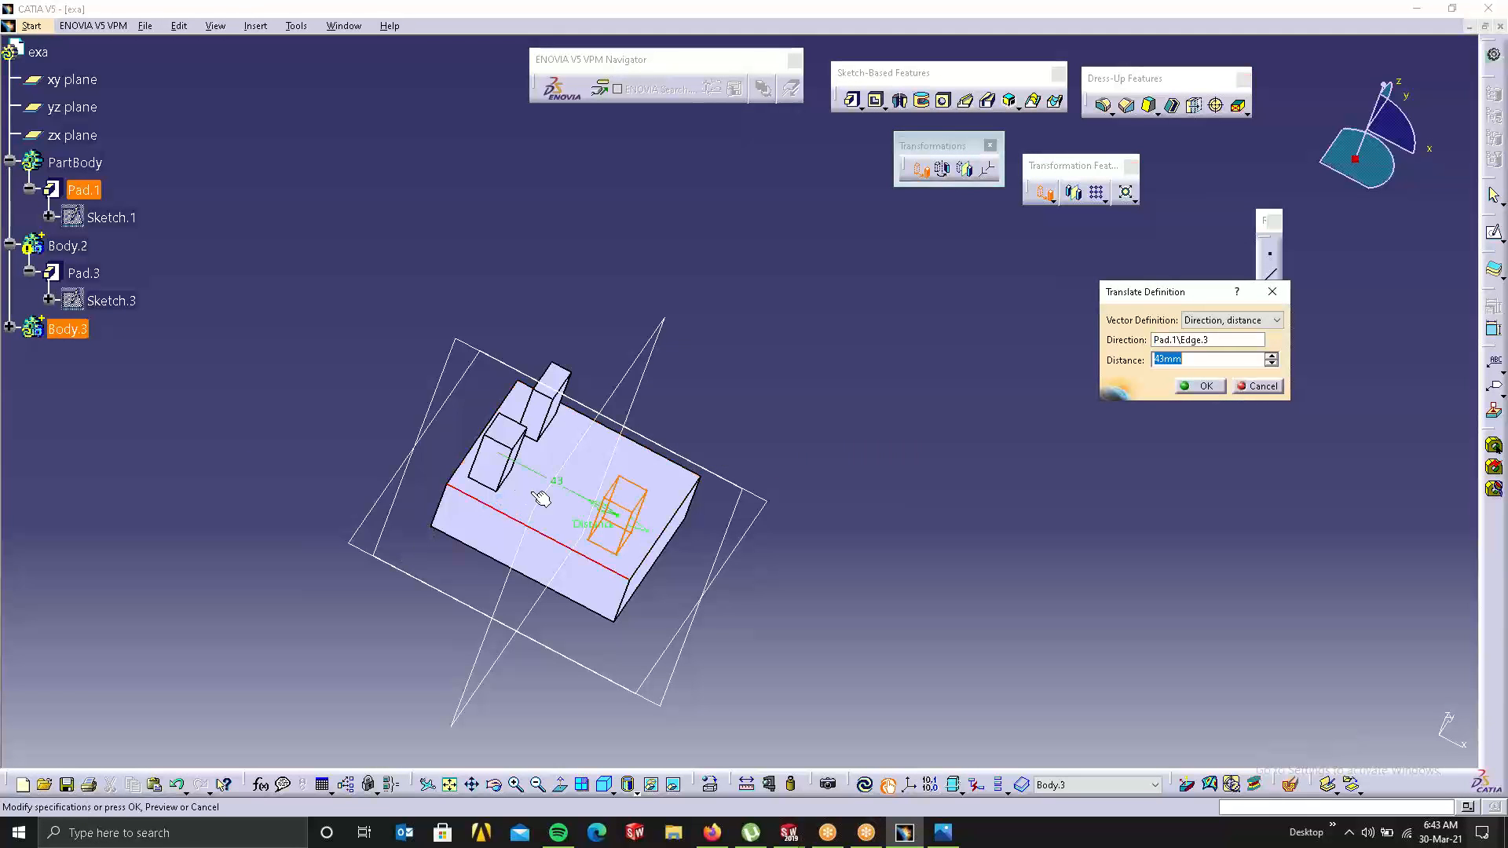
mouse_move(612, 519)
mouse_down()
mouse_move(541, 487)
mouse_move(601, 515)
mouse_up()
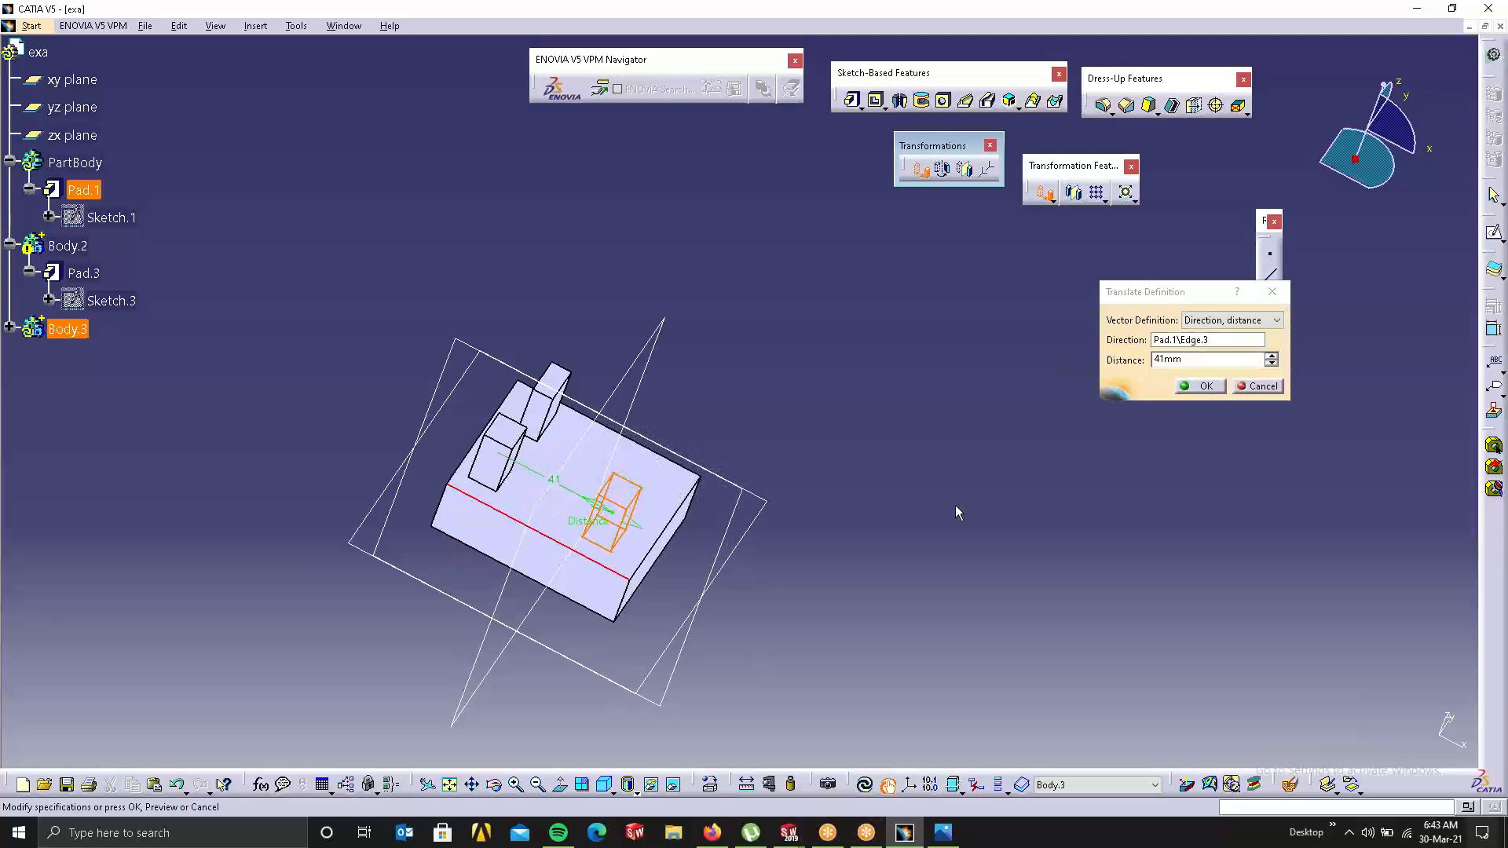
click(1201, 386)
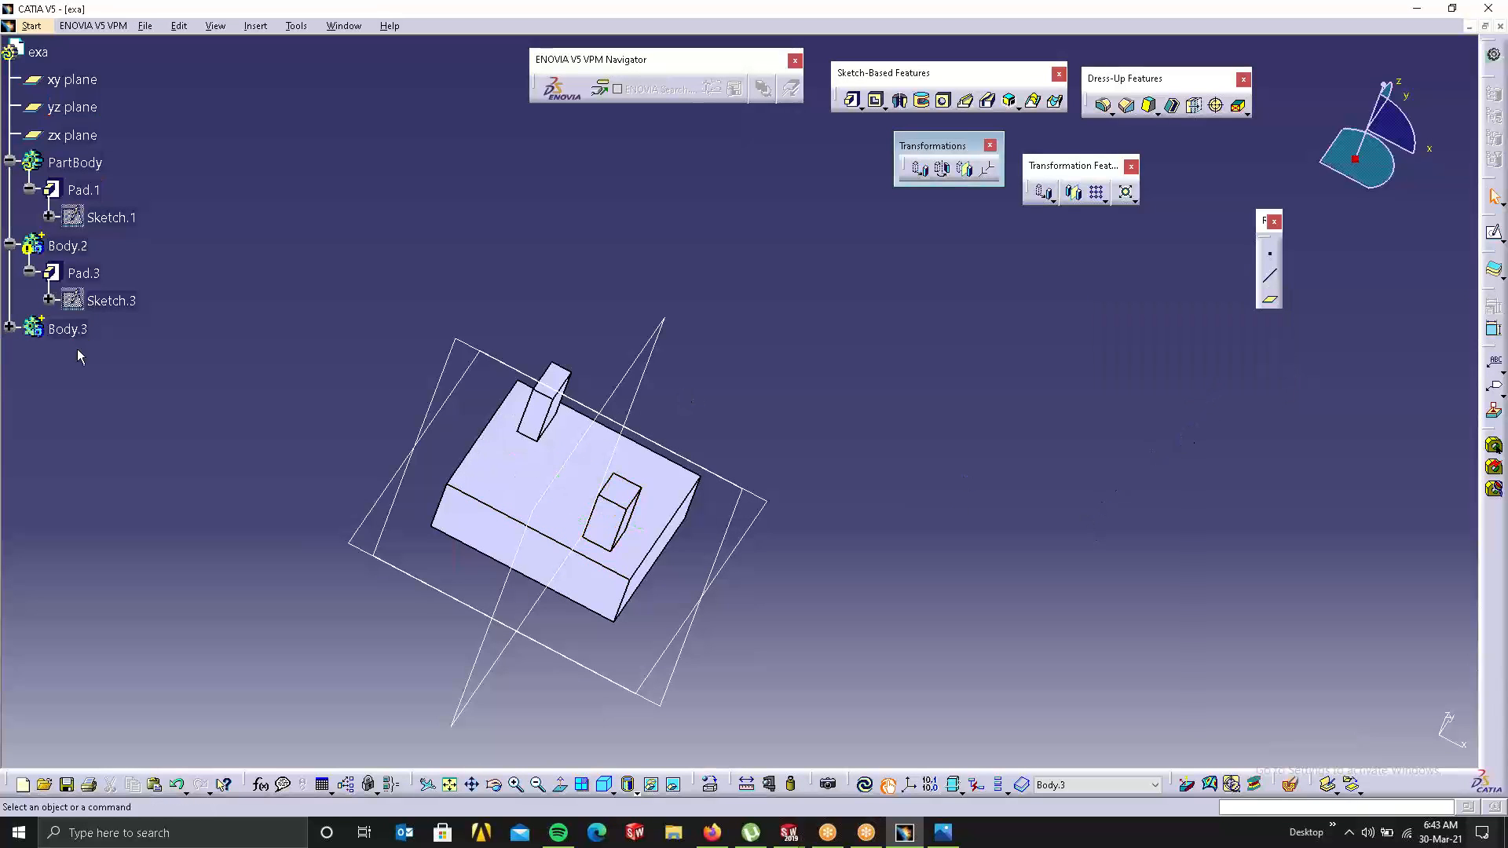
right_click(63, 329)
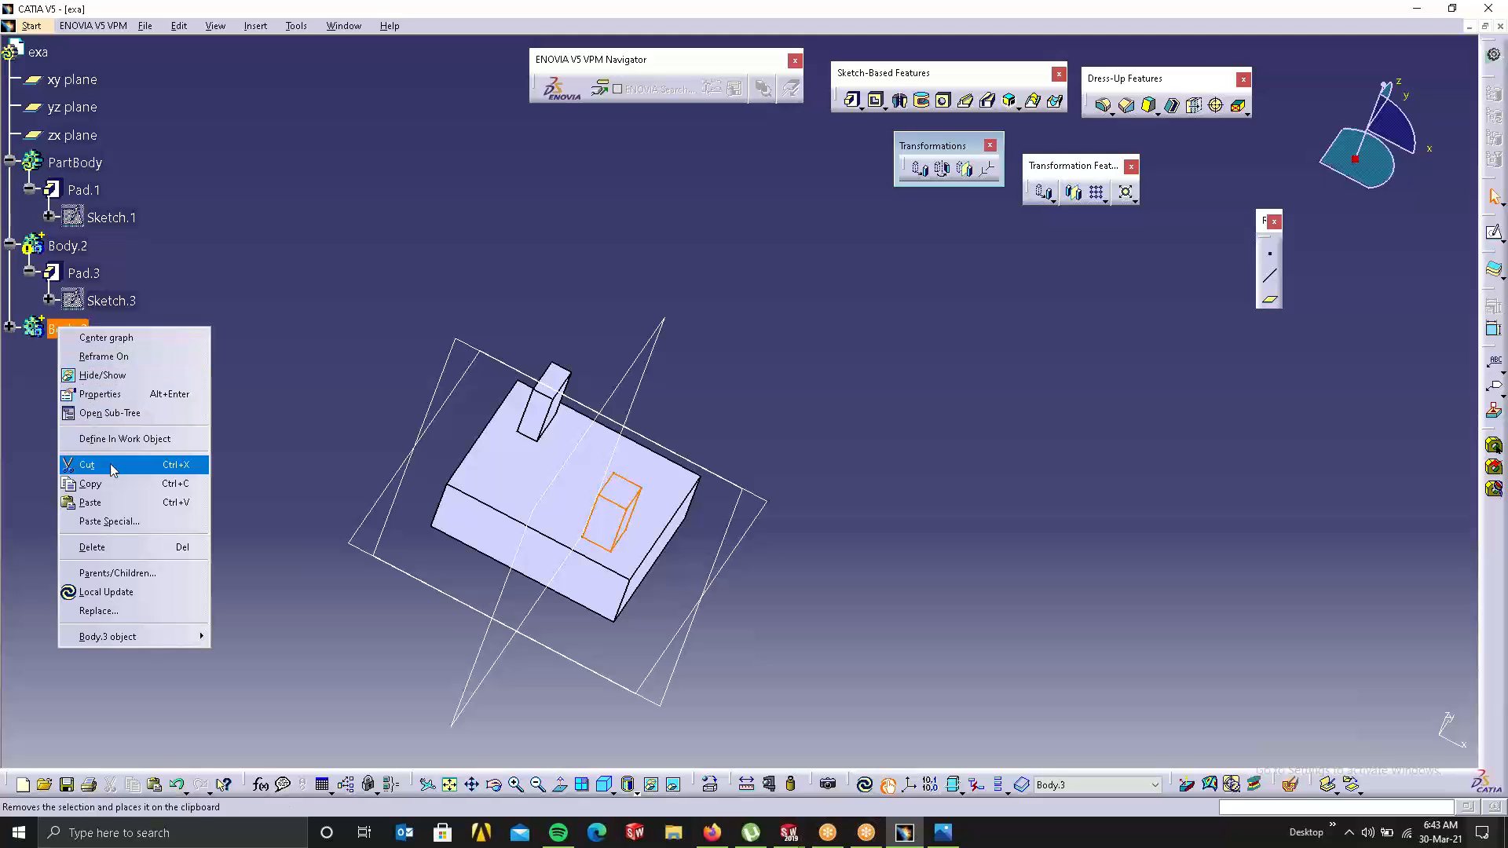
Step: Assemble Body.3 into PartBody after Pad.1
mouse_move(132, 643)
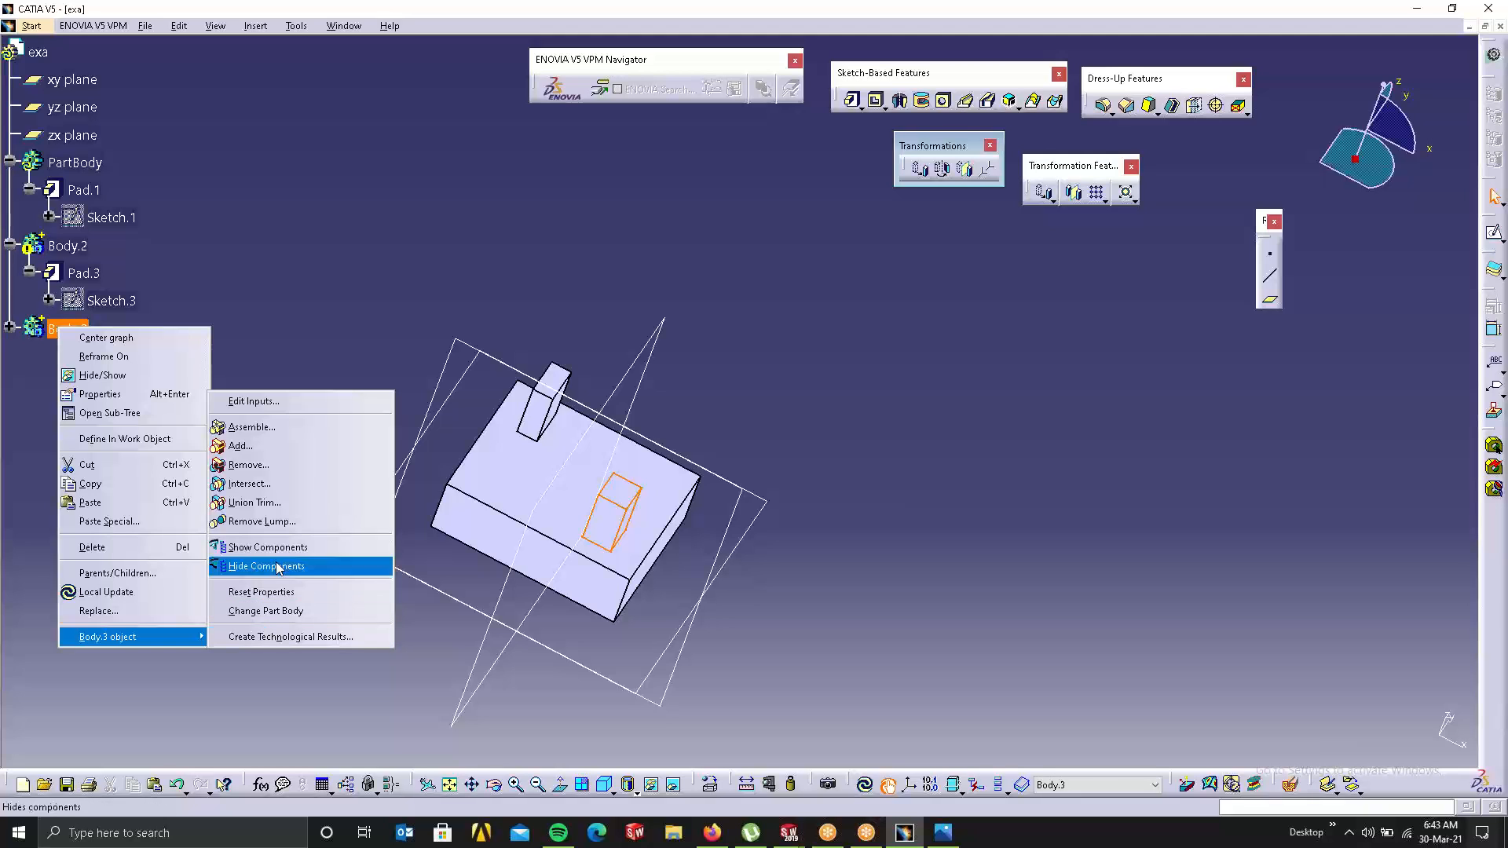
click(264, 428)
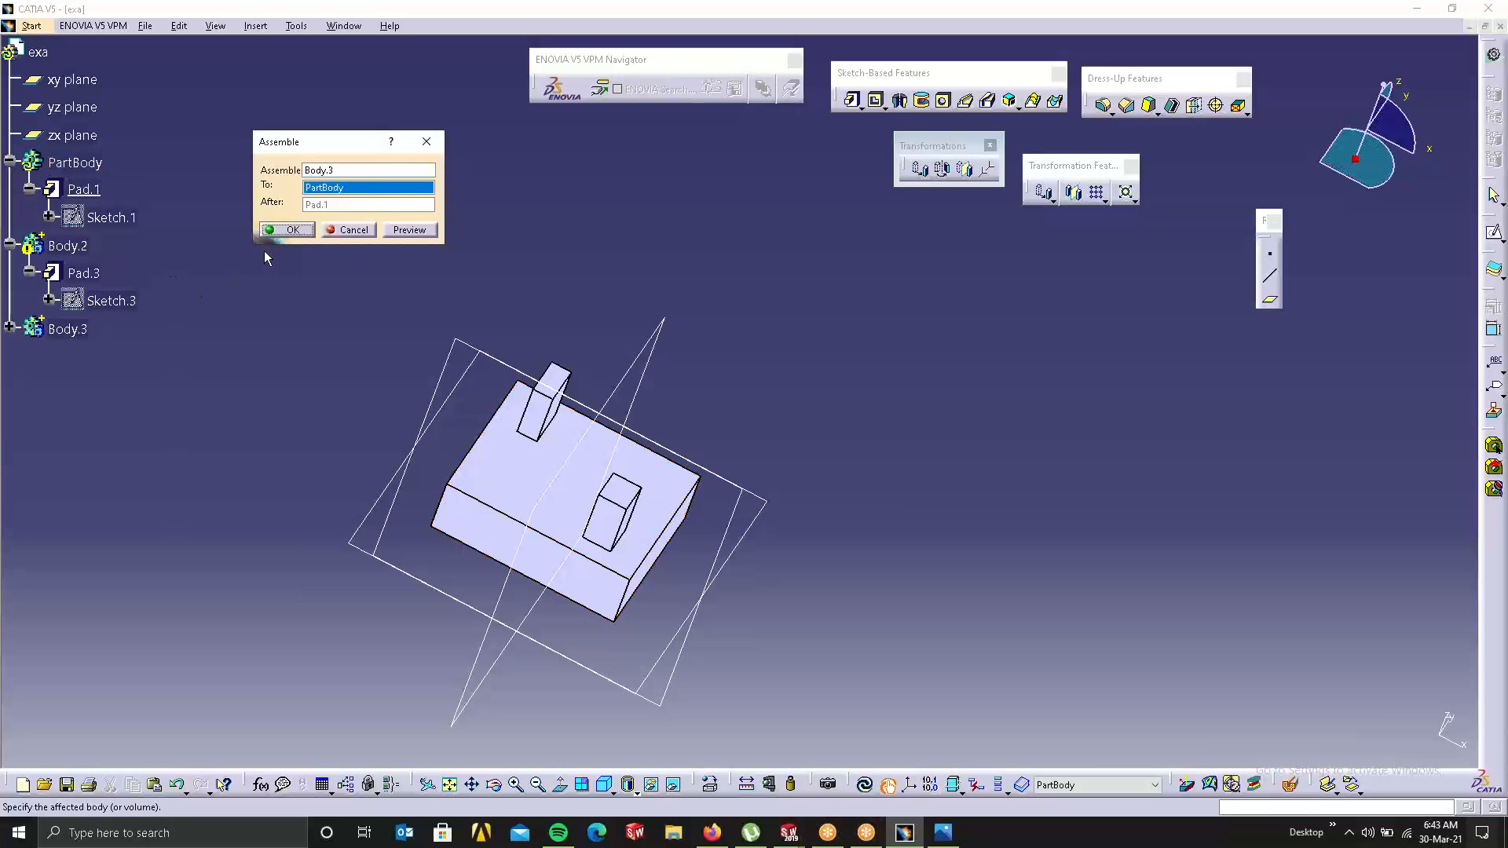
click(287, 229)
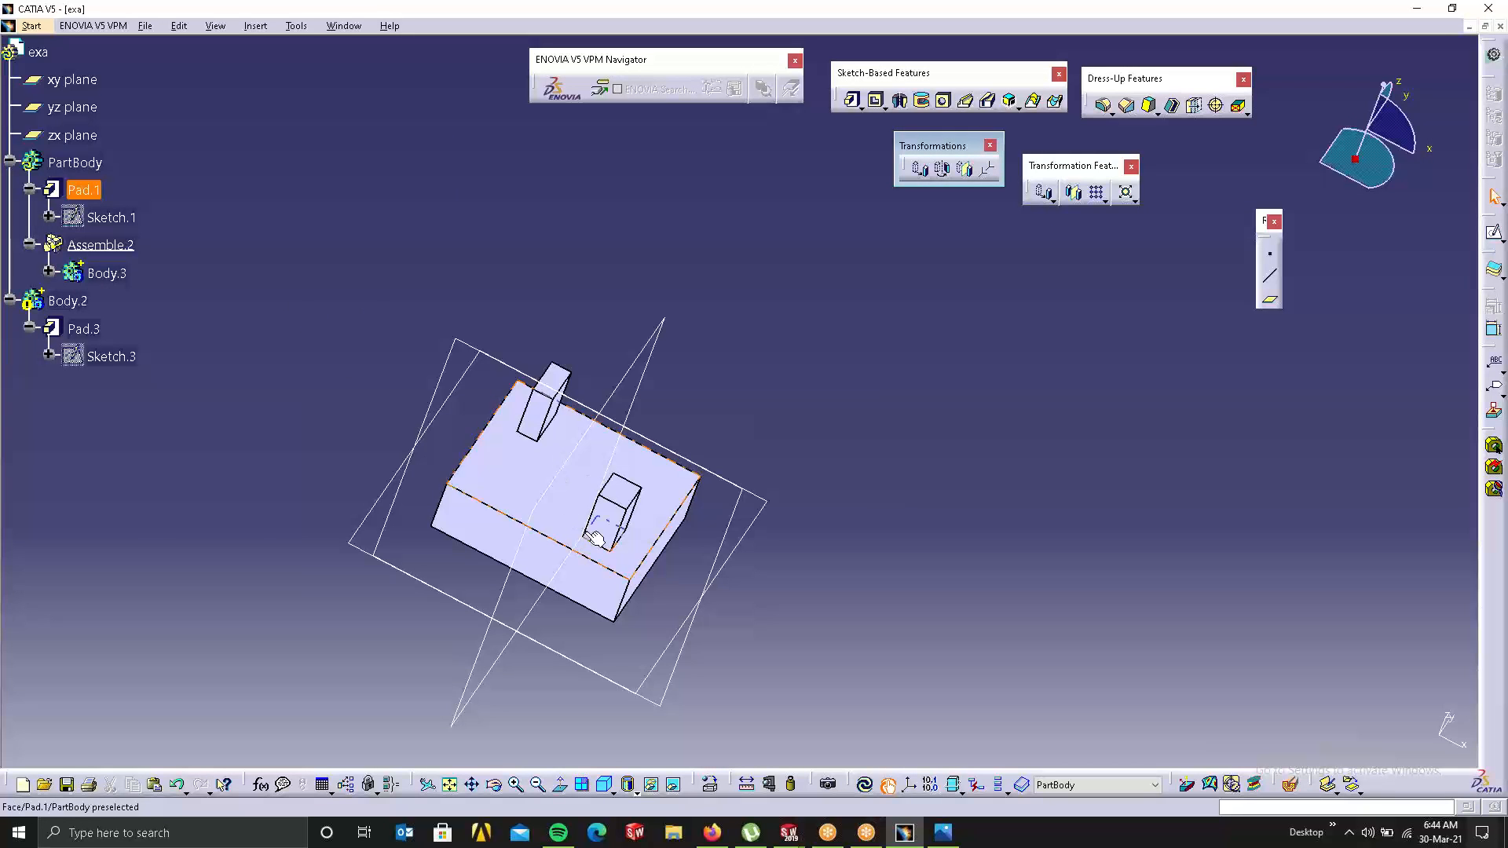
click(77, 164)
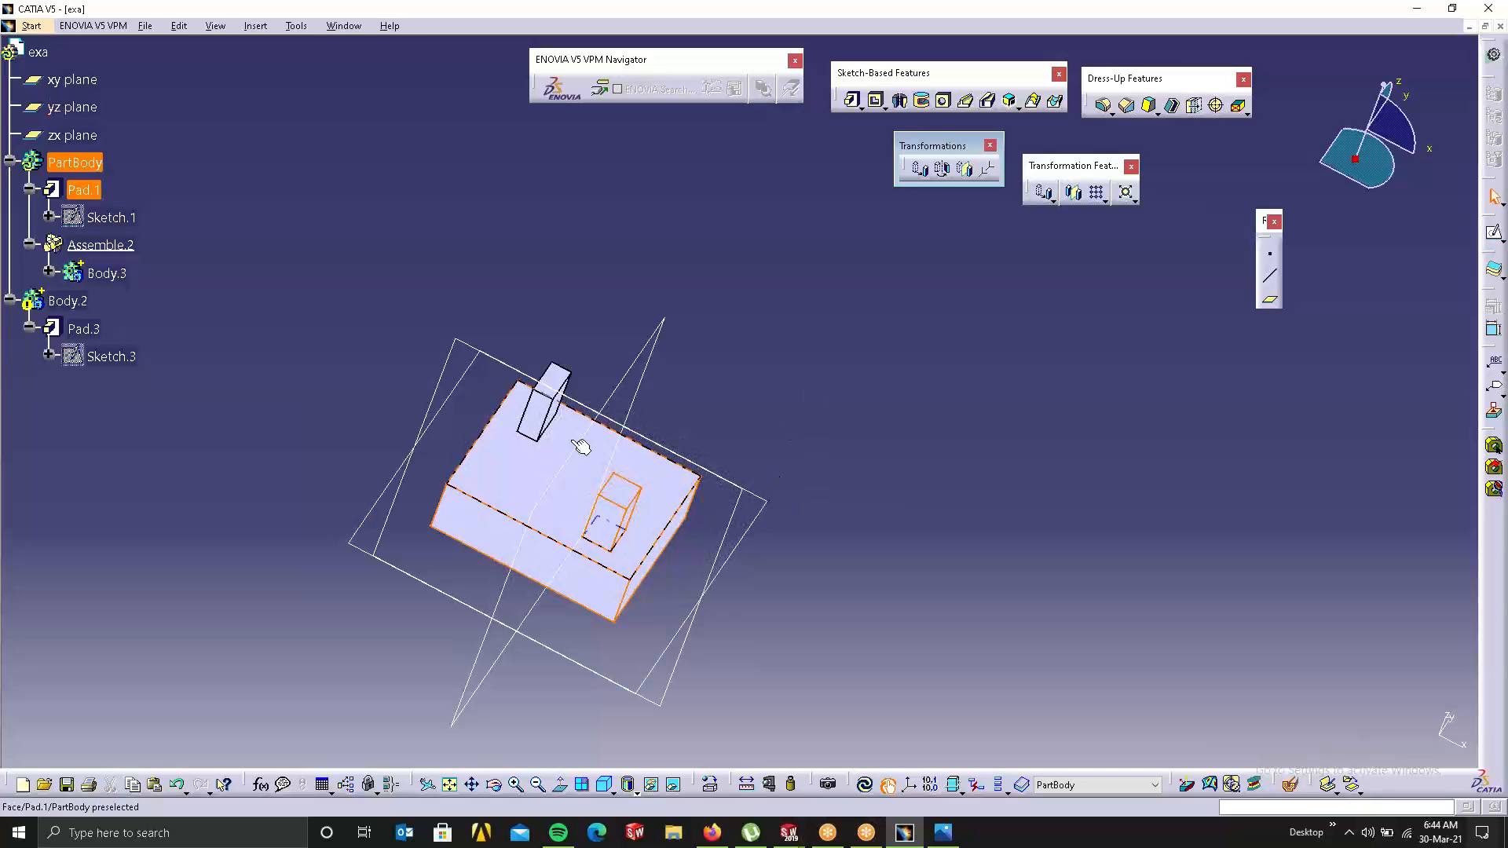
click(919, 169)
click(817, 457)
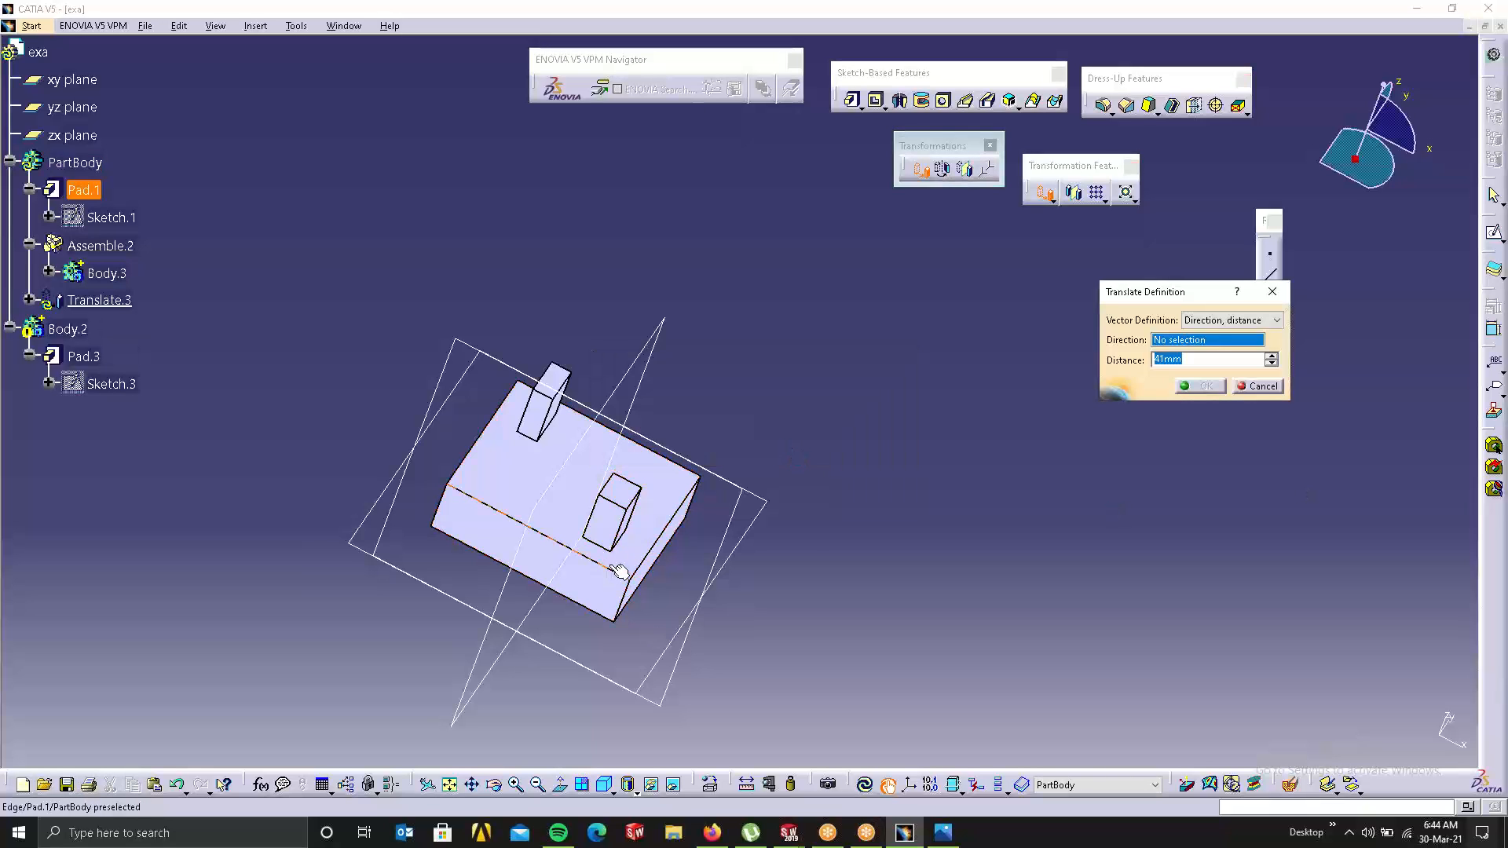
click(576, 570)
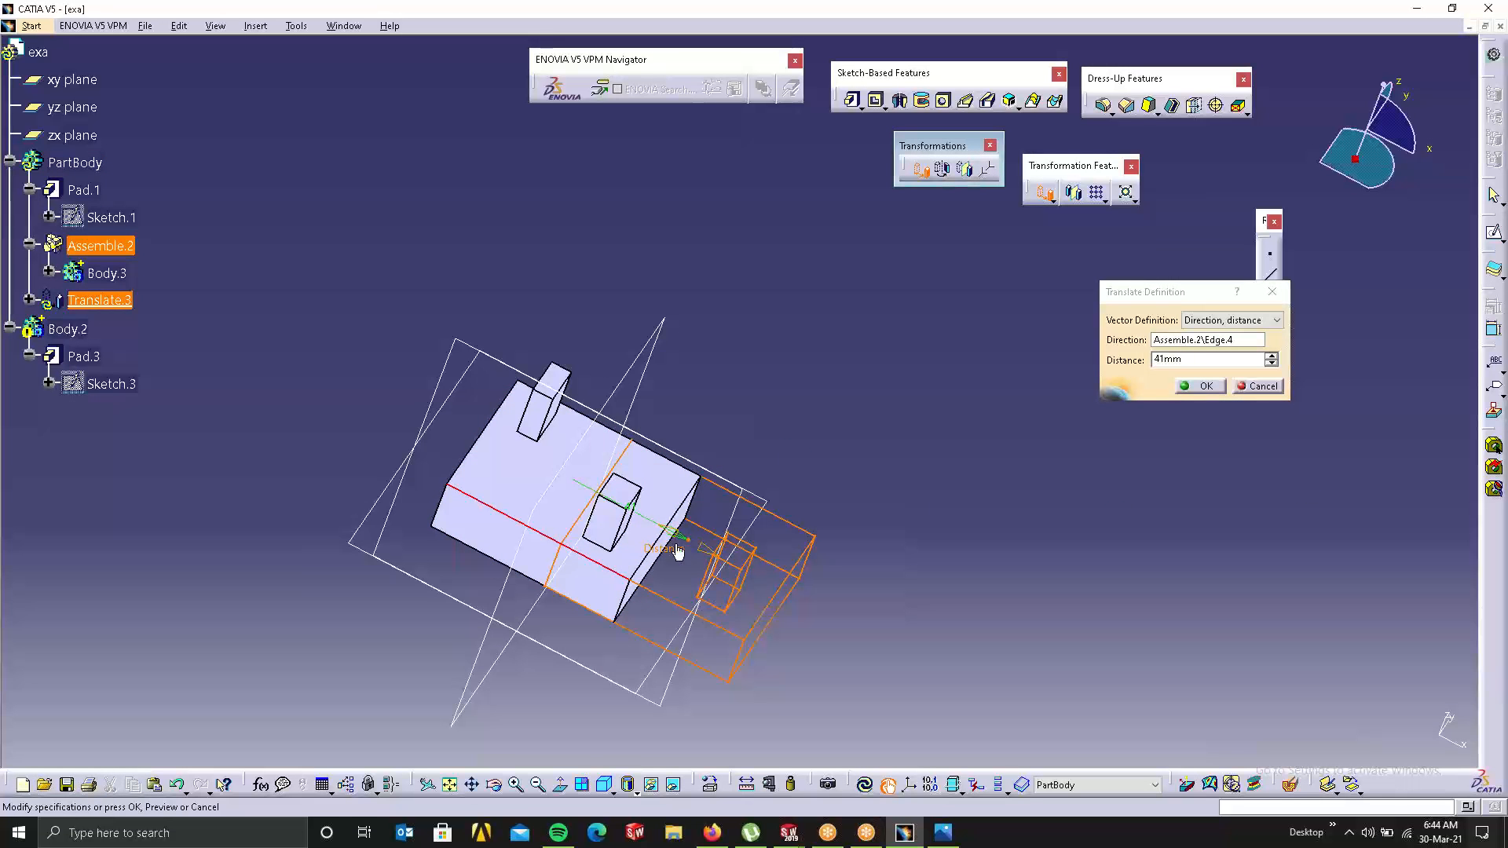
drag(673, 543, 296, 418)
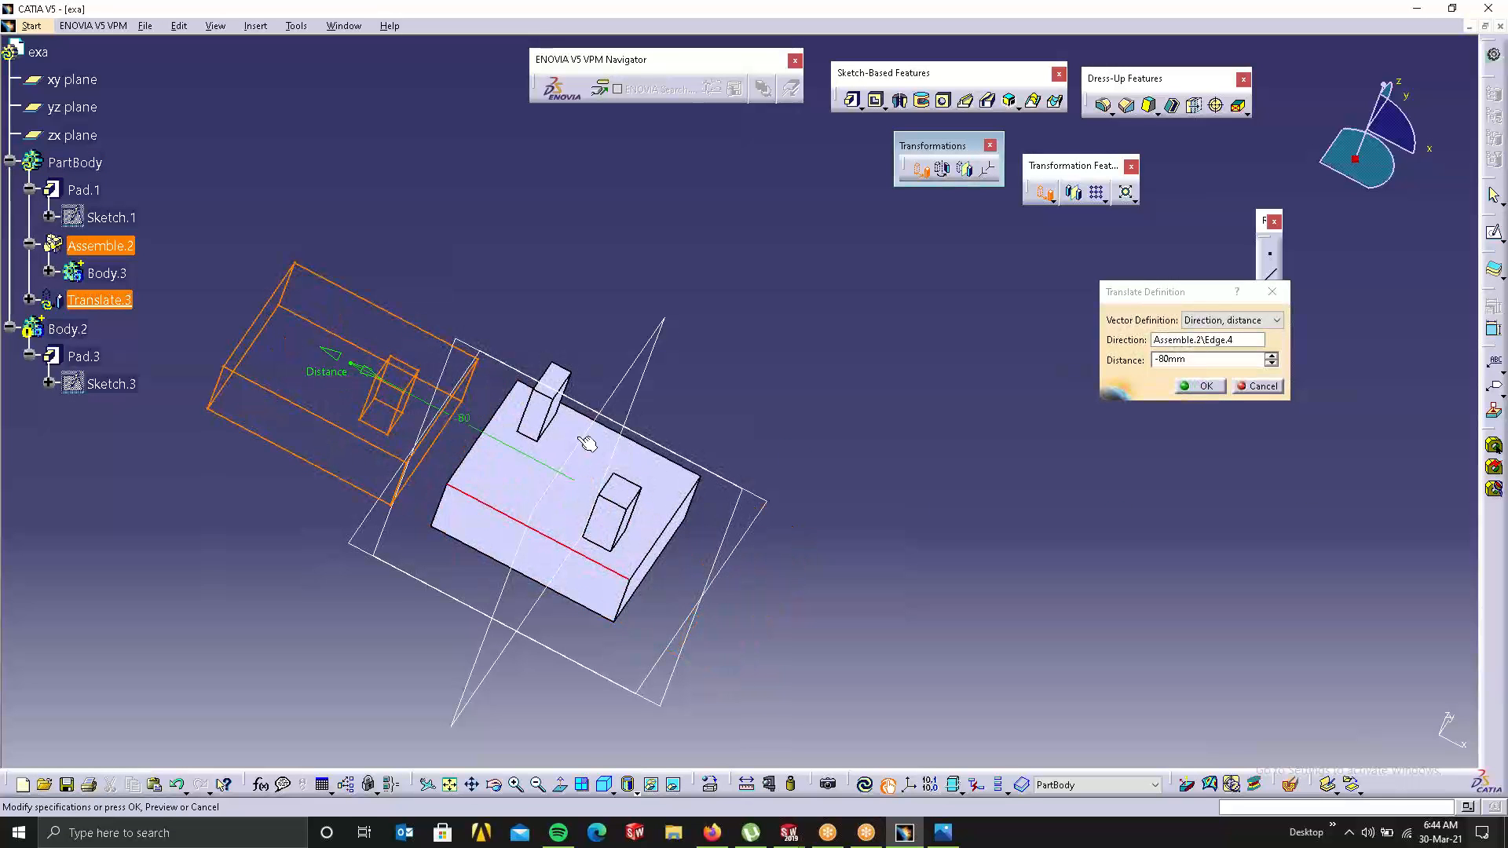
click(1264, 388)
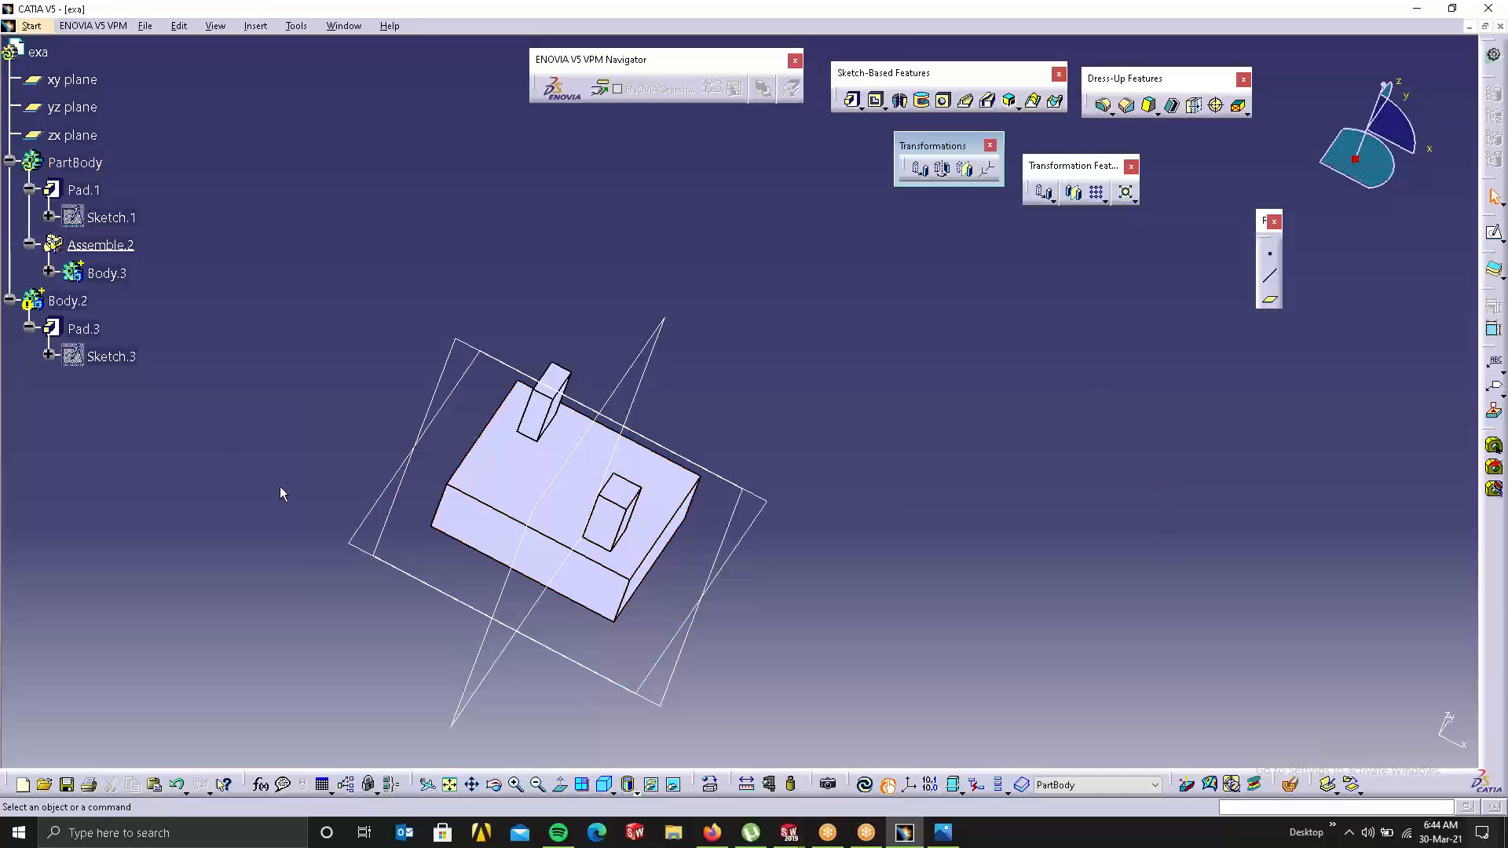
click(67, 300)
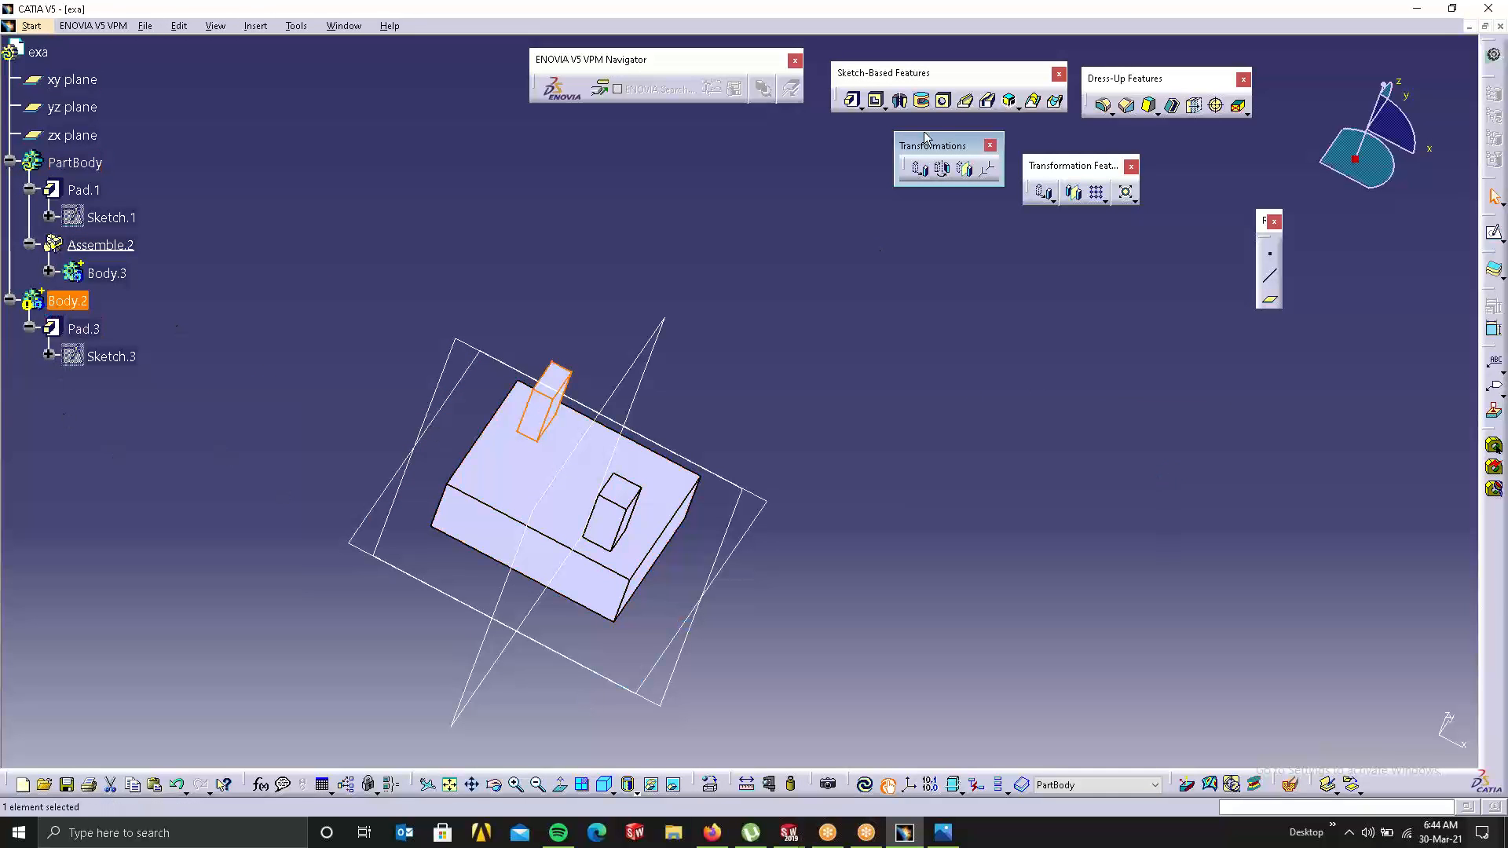
click(924, 168)
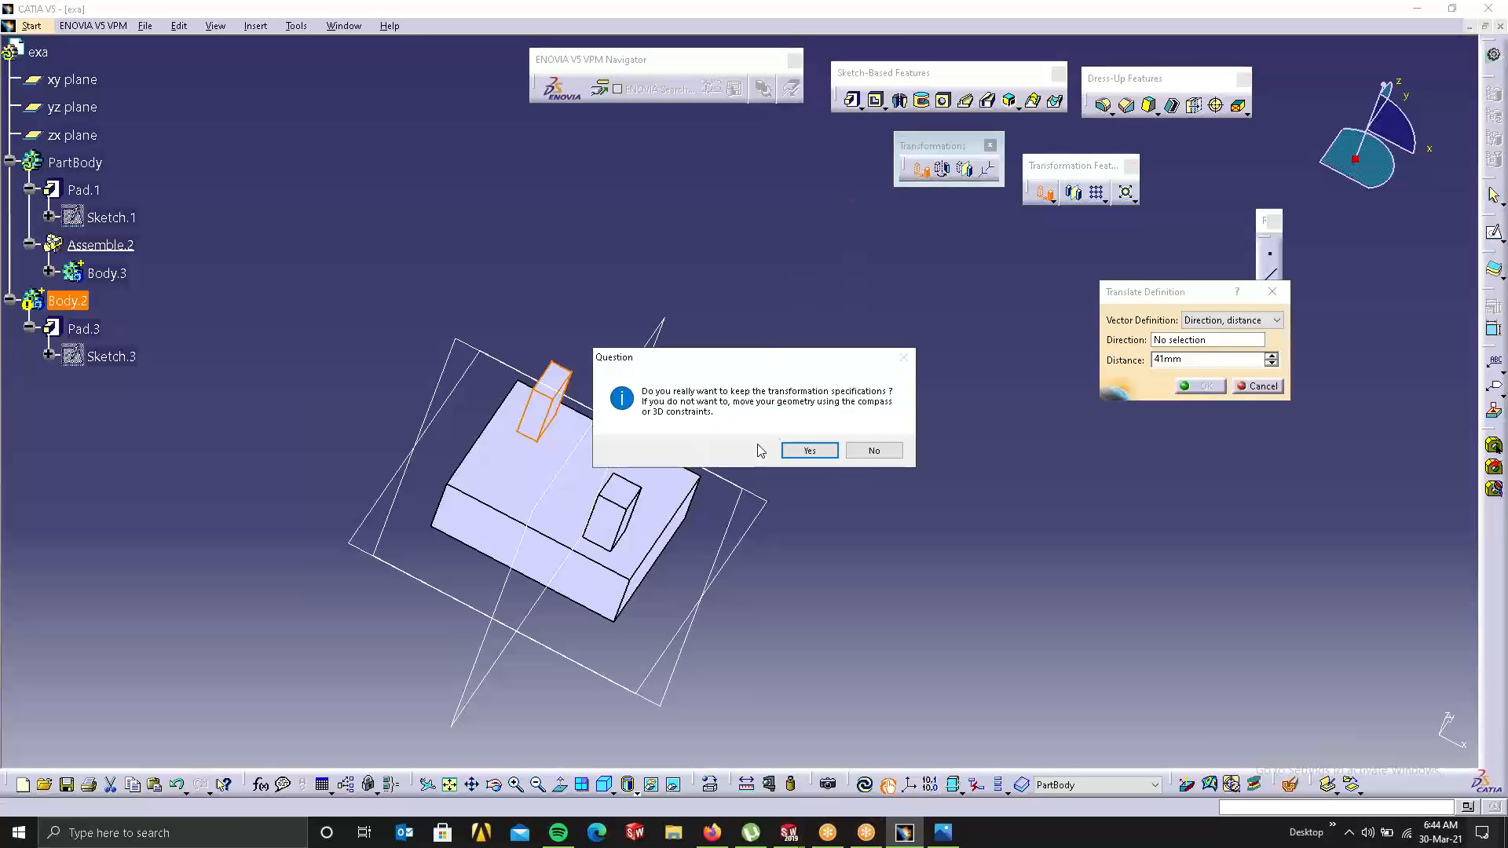
click(788, 451)
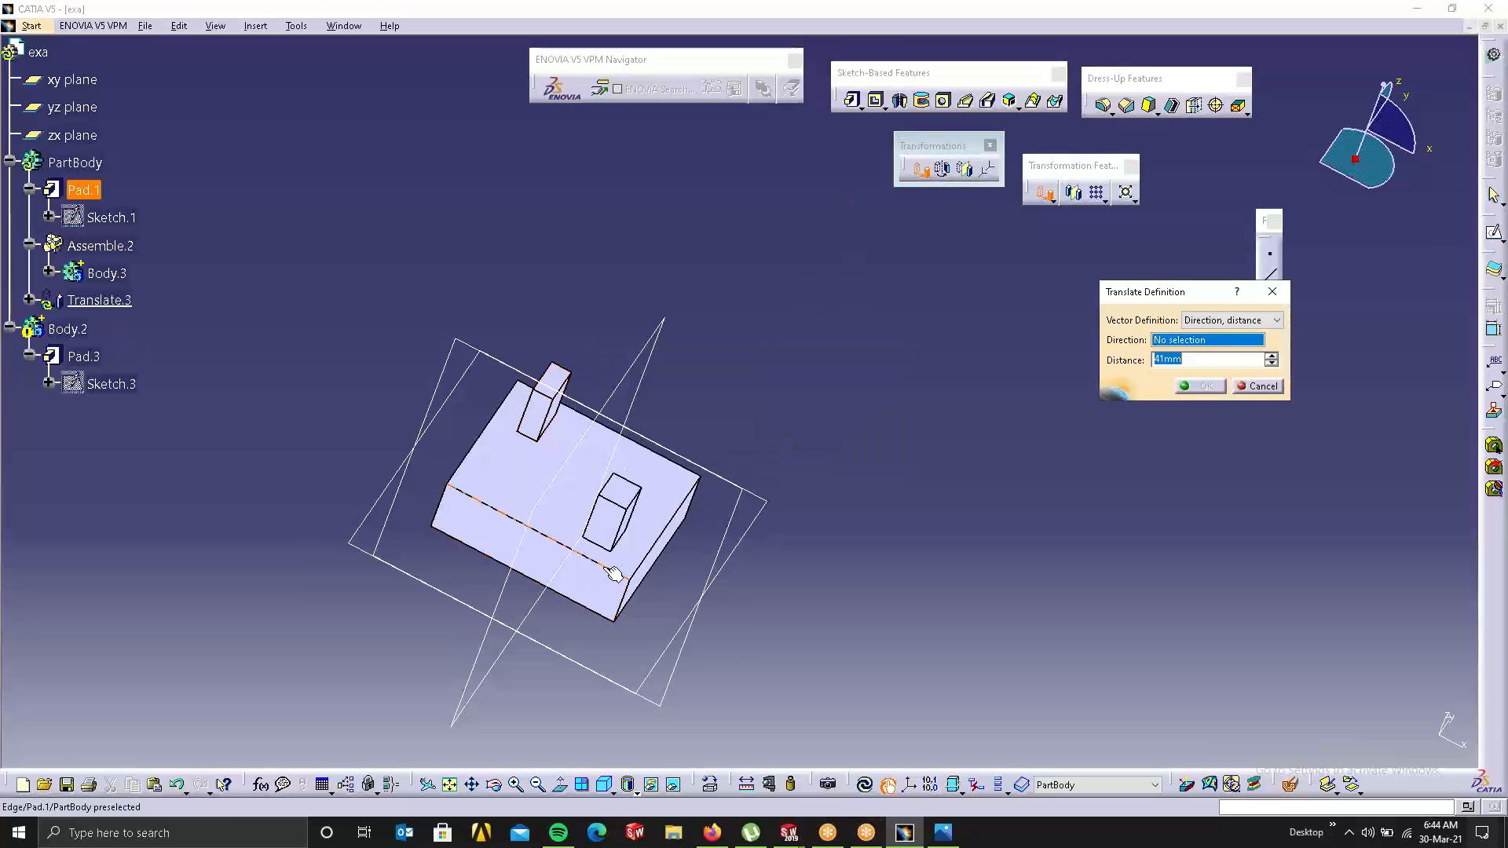
click(643, 588)
click(693, 546)
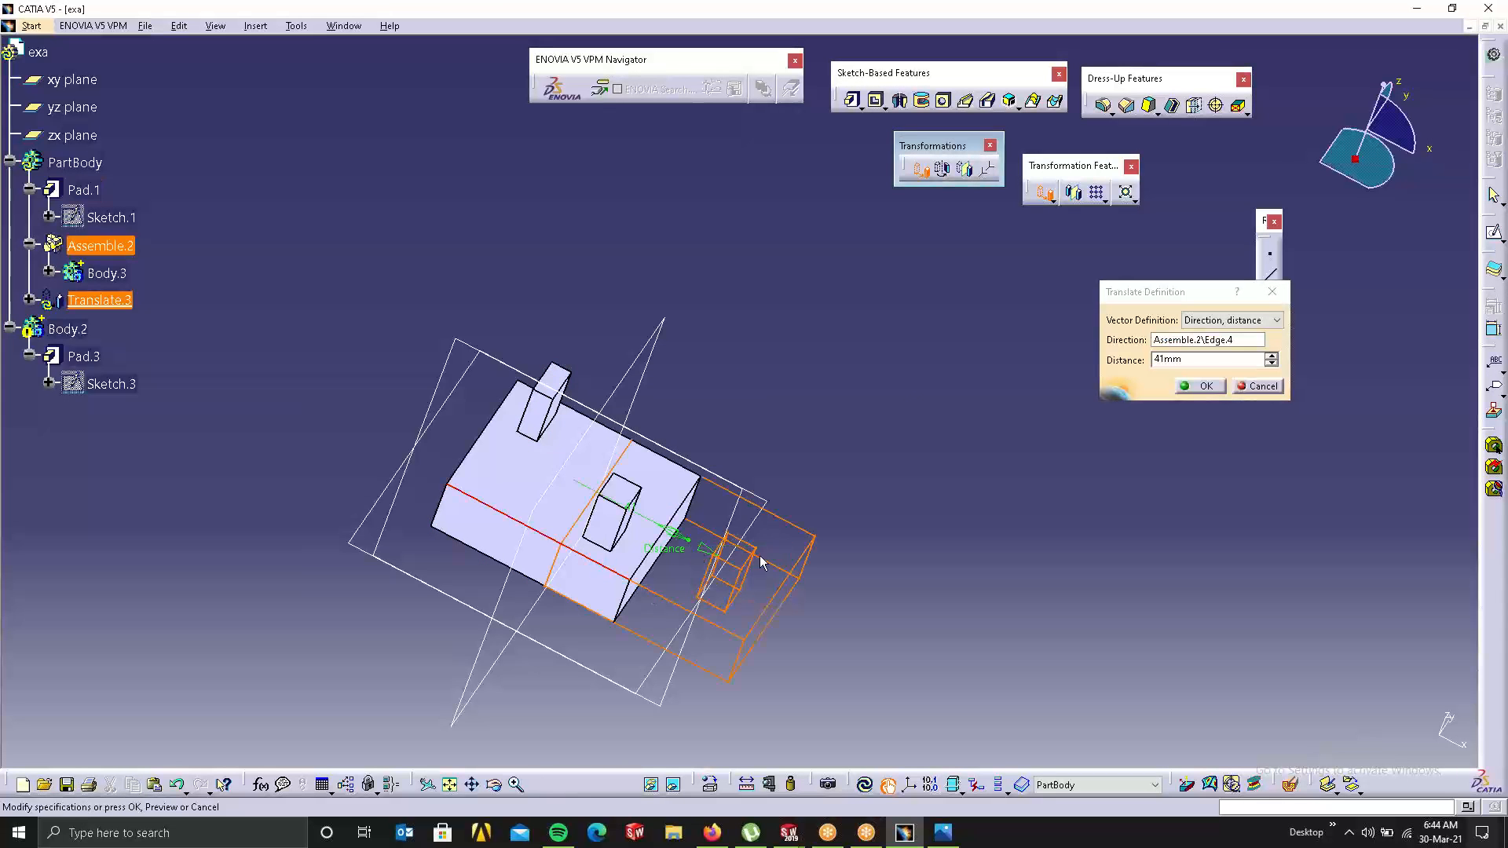
drag(690, 545, 819, 596)
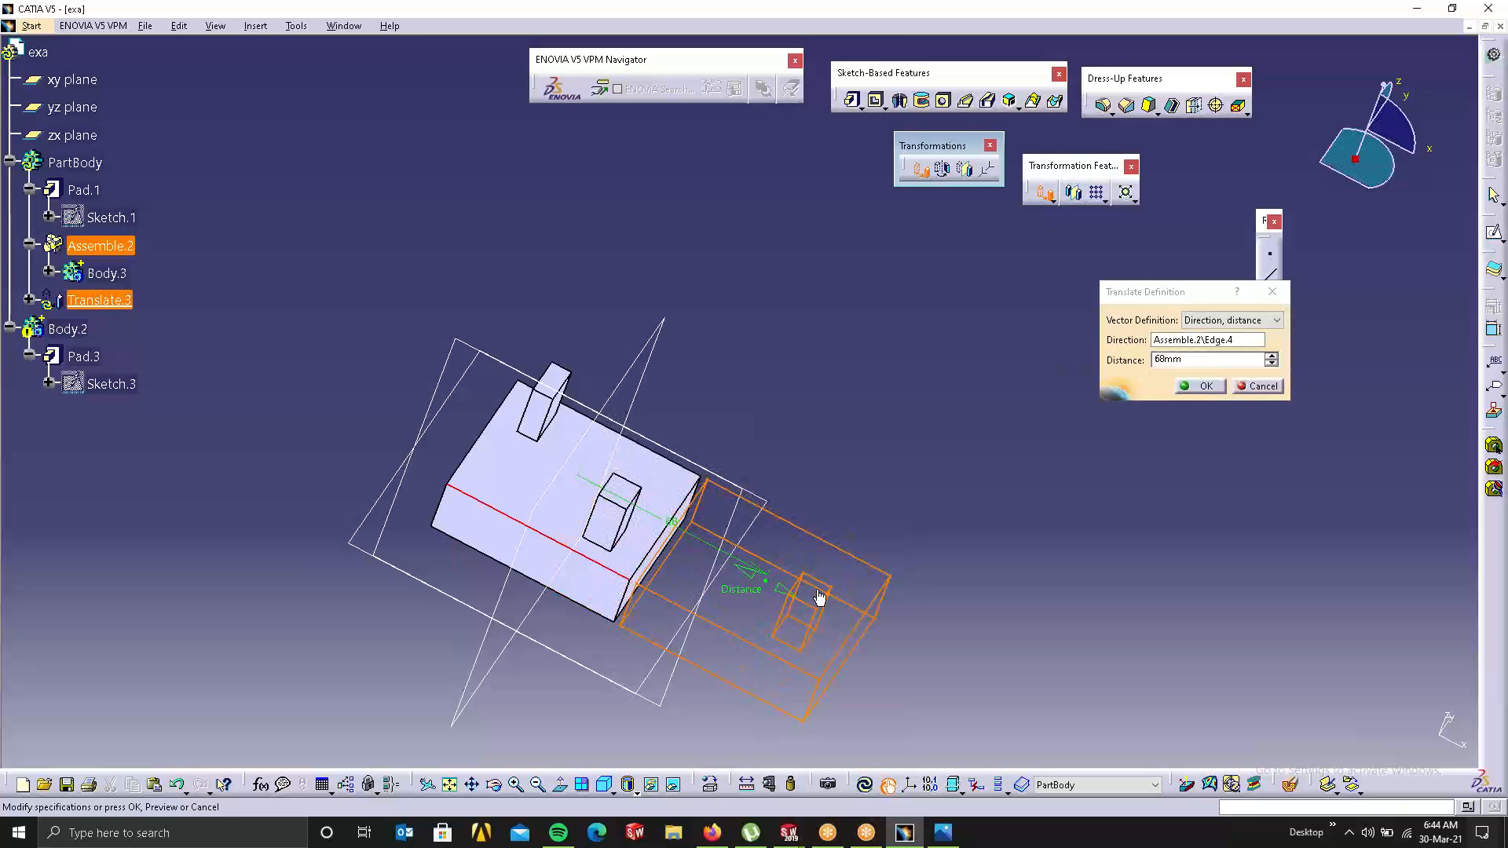
click(1204, 386)
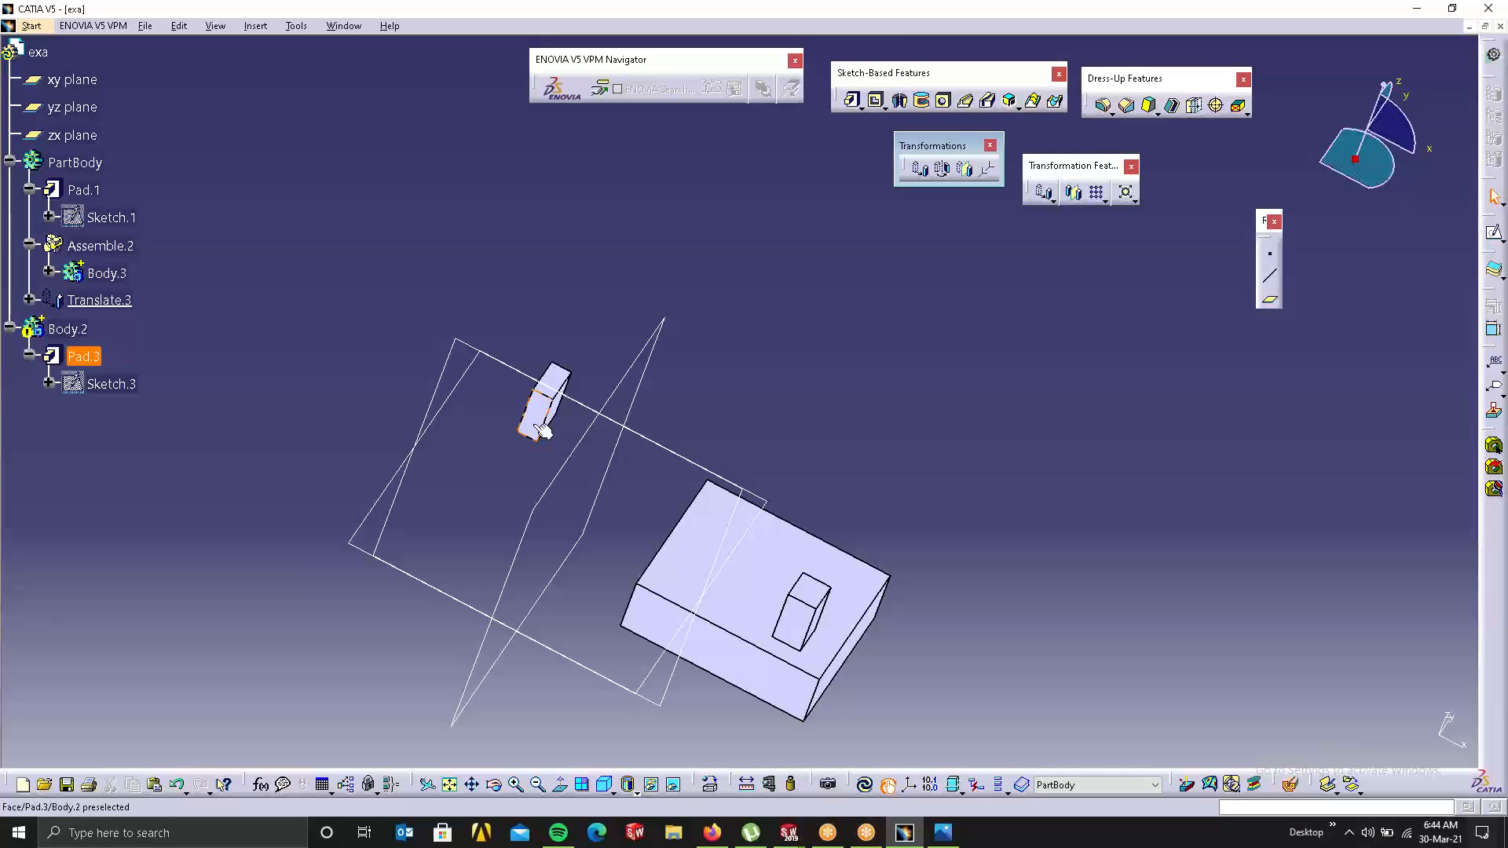
key(ctrl+z)
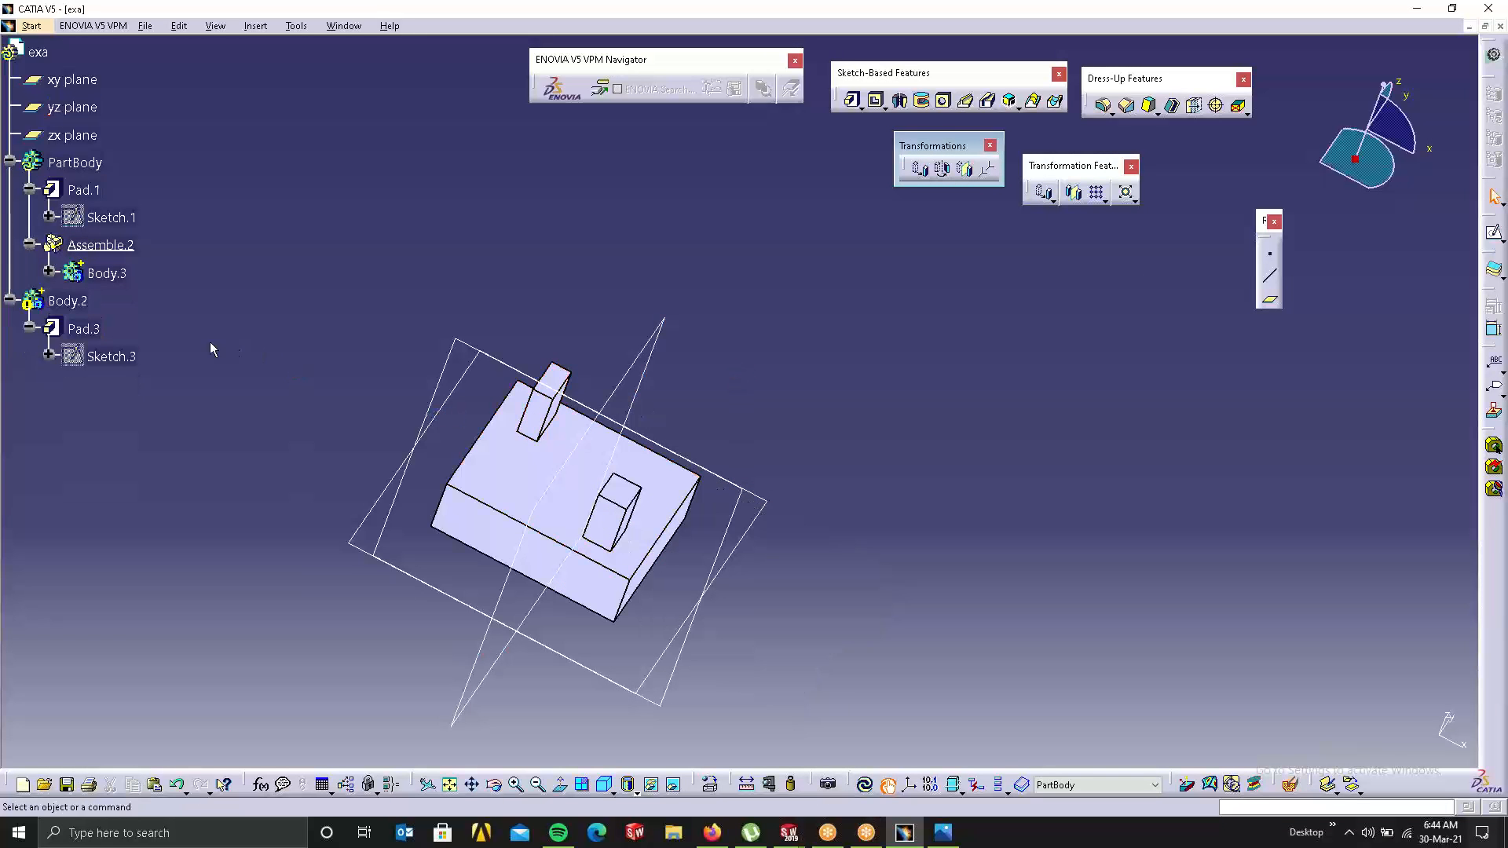
right_click(72, 300)
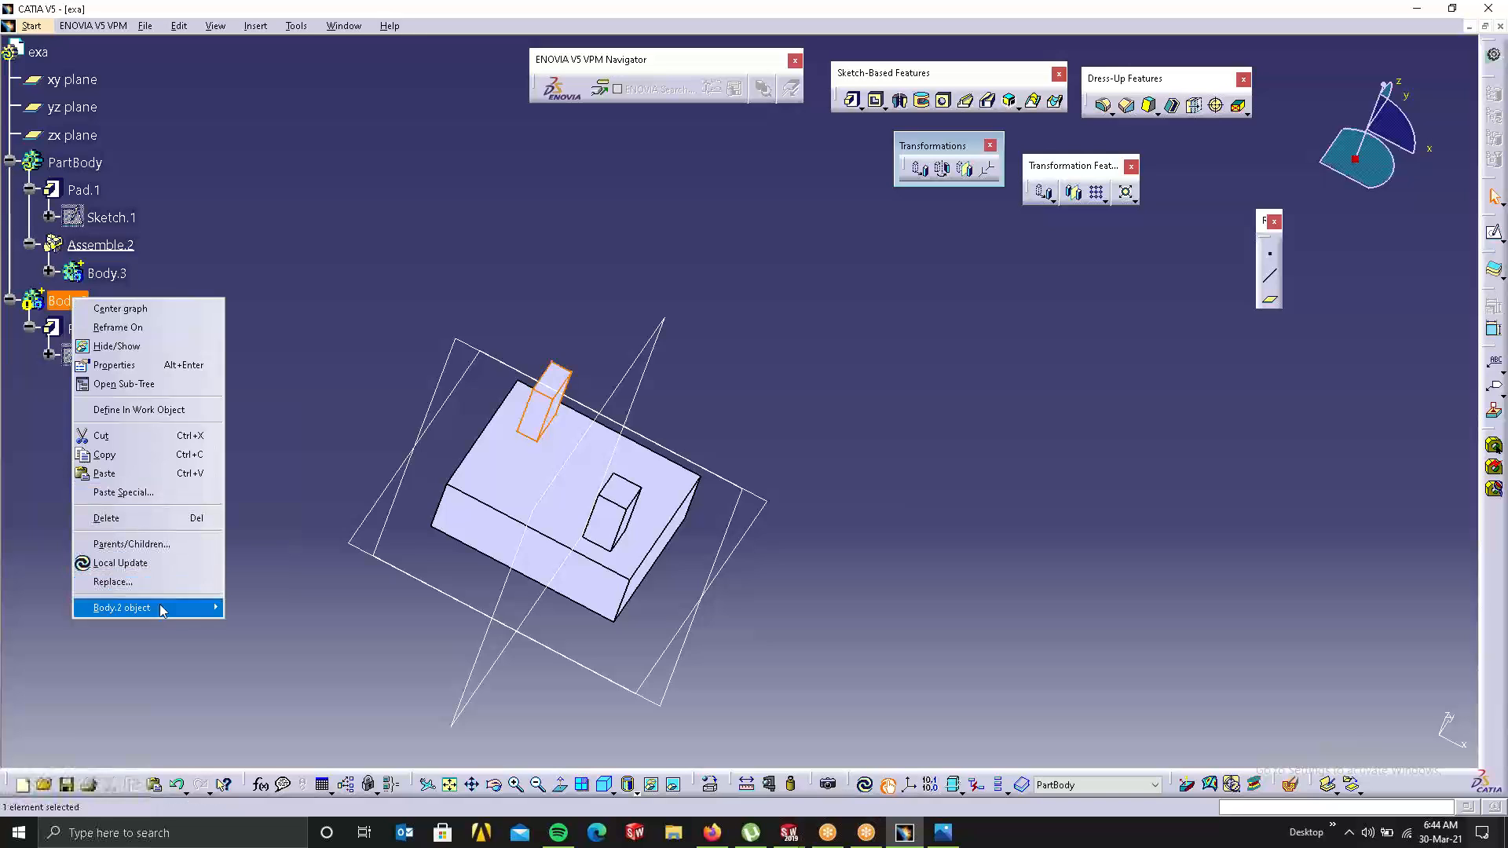
Step: Assemble Body.2 into PartBody, then try a 63 mm edge translation and undo it
mouse_move(161, 610)
click(270, 396)
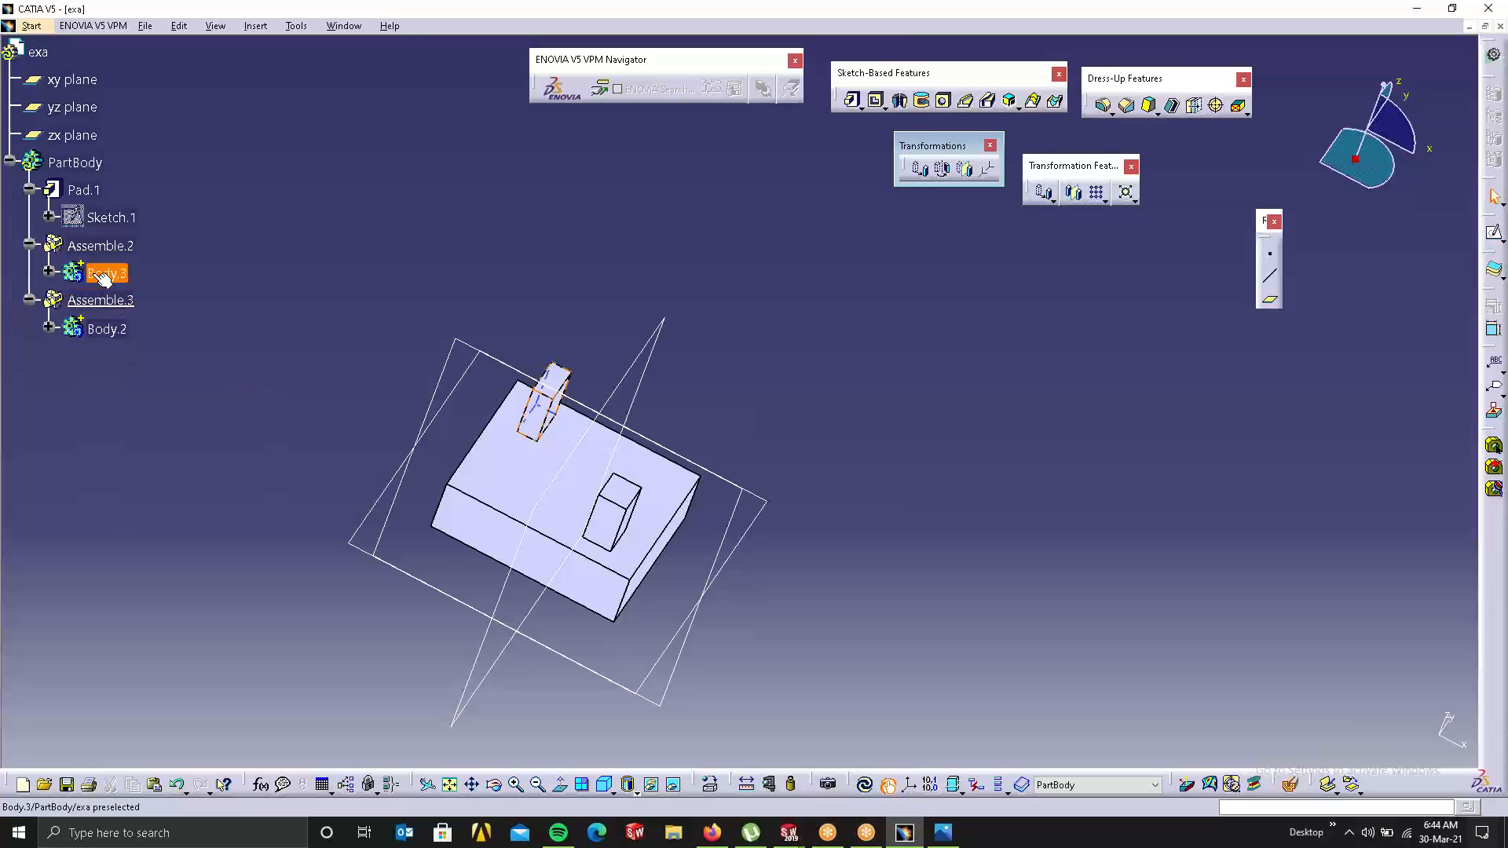
click(920, 169)
click(814, 448)
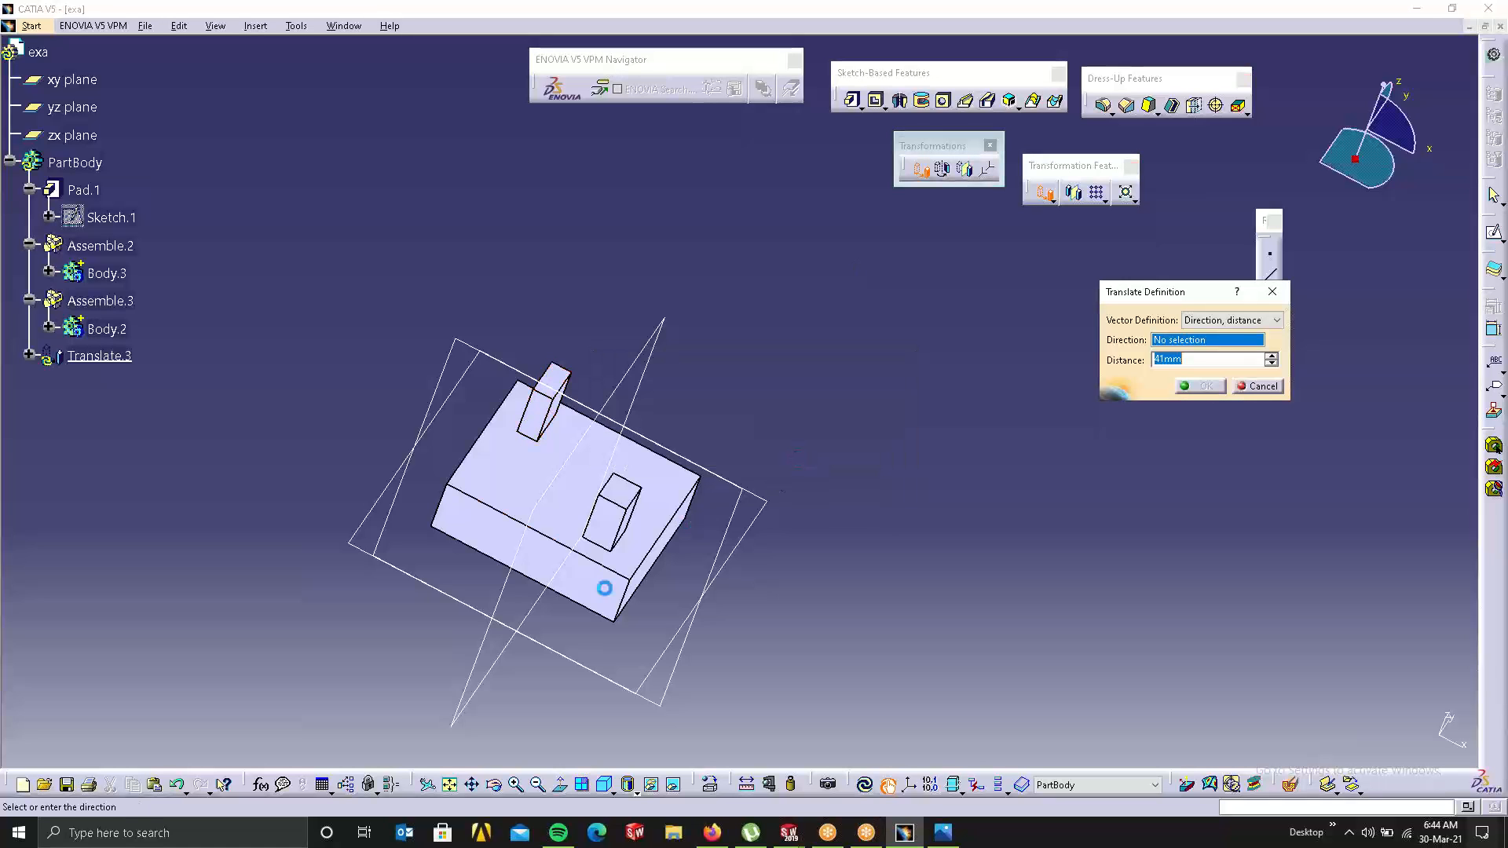
click(630, 583)
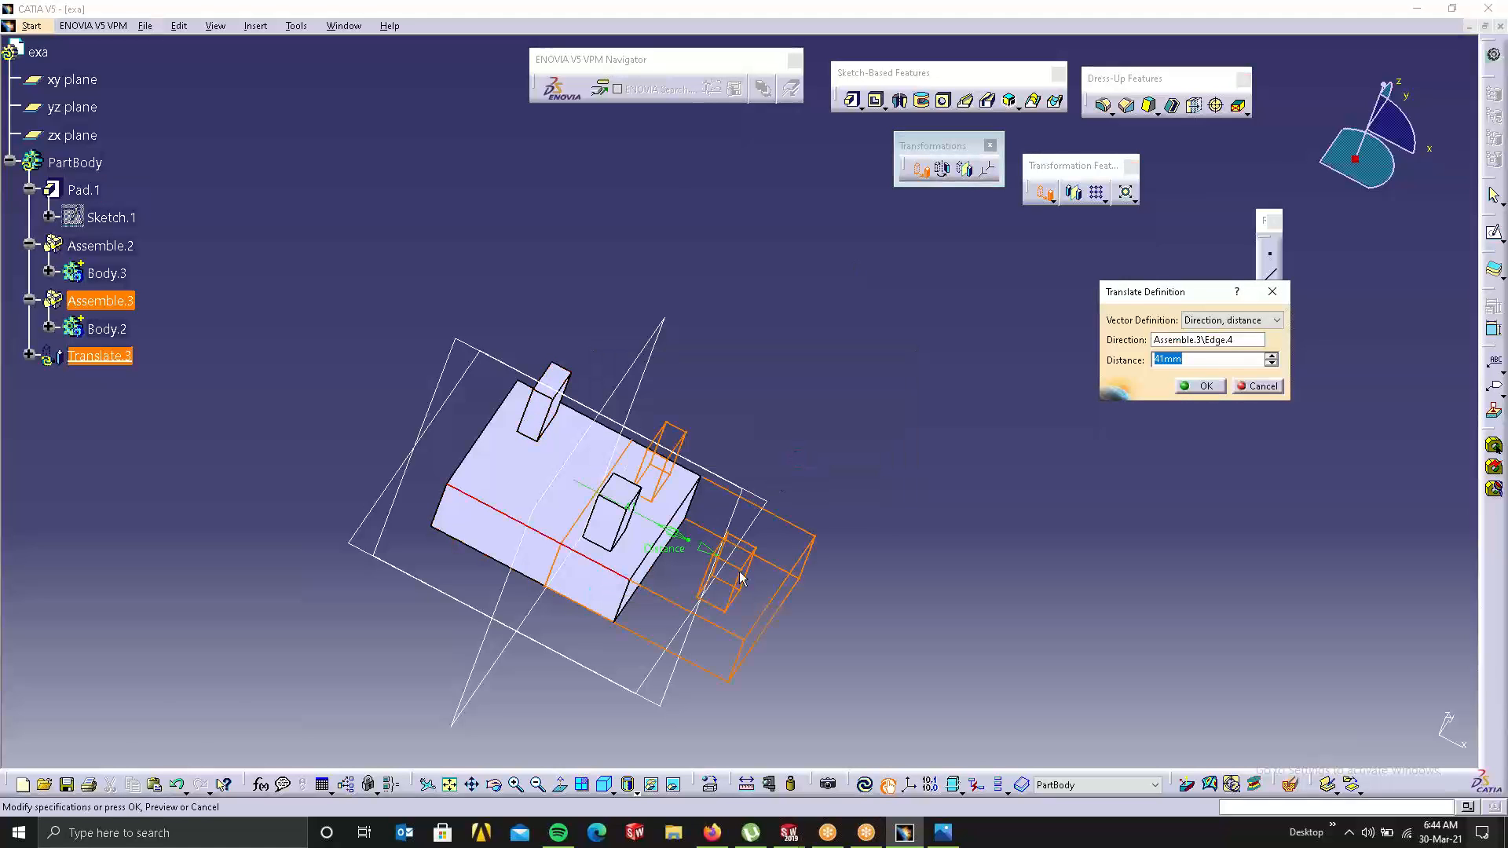
drag(702, 548, 762, 579)
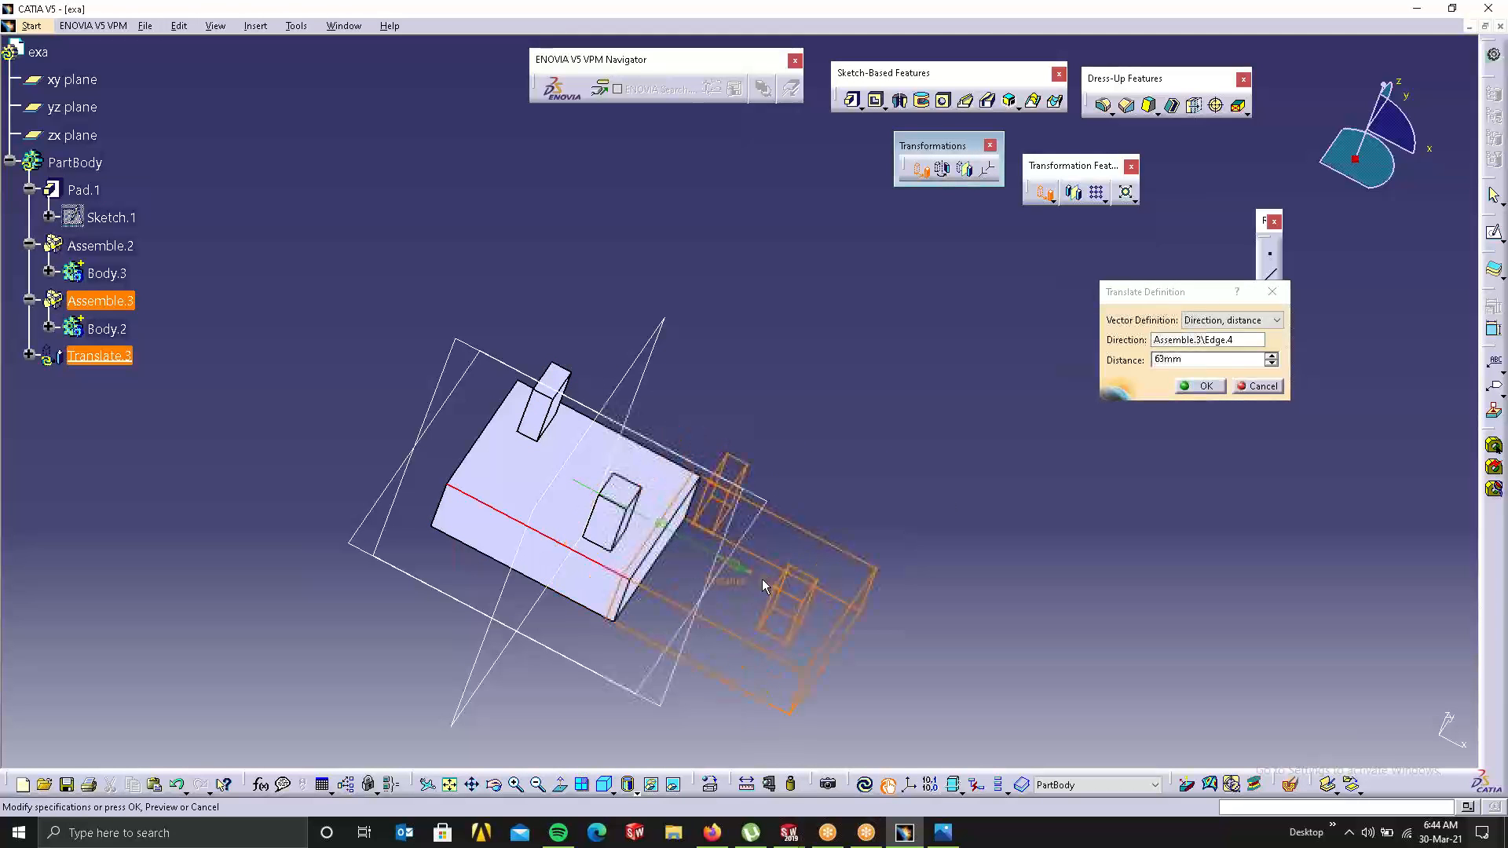
click(1205, 387)
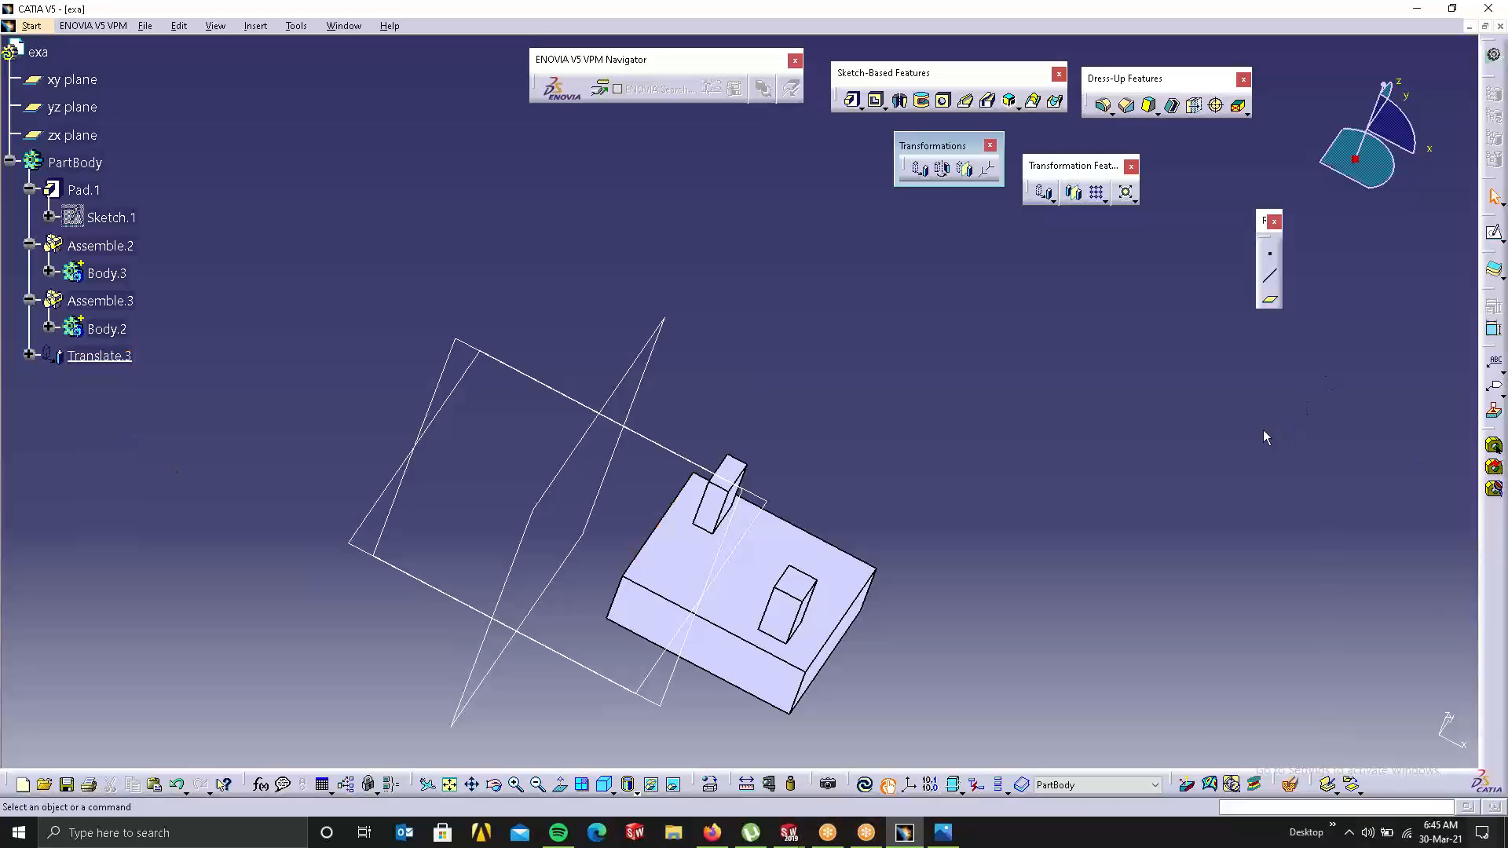
key(ctrl+z)
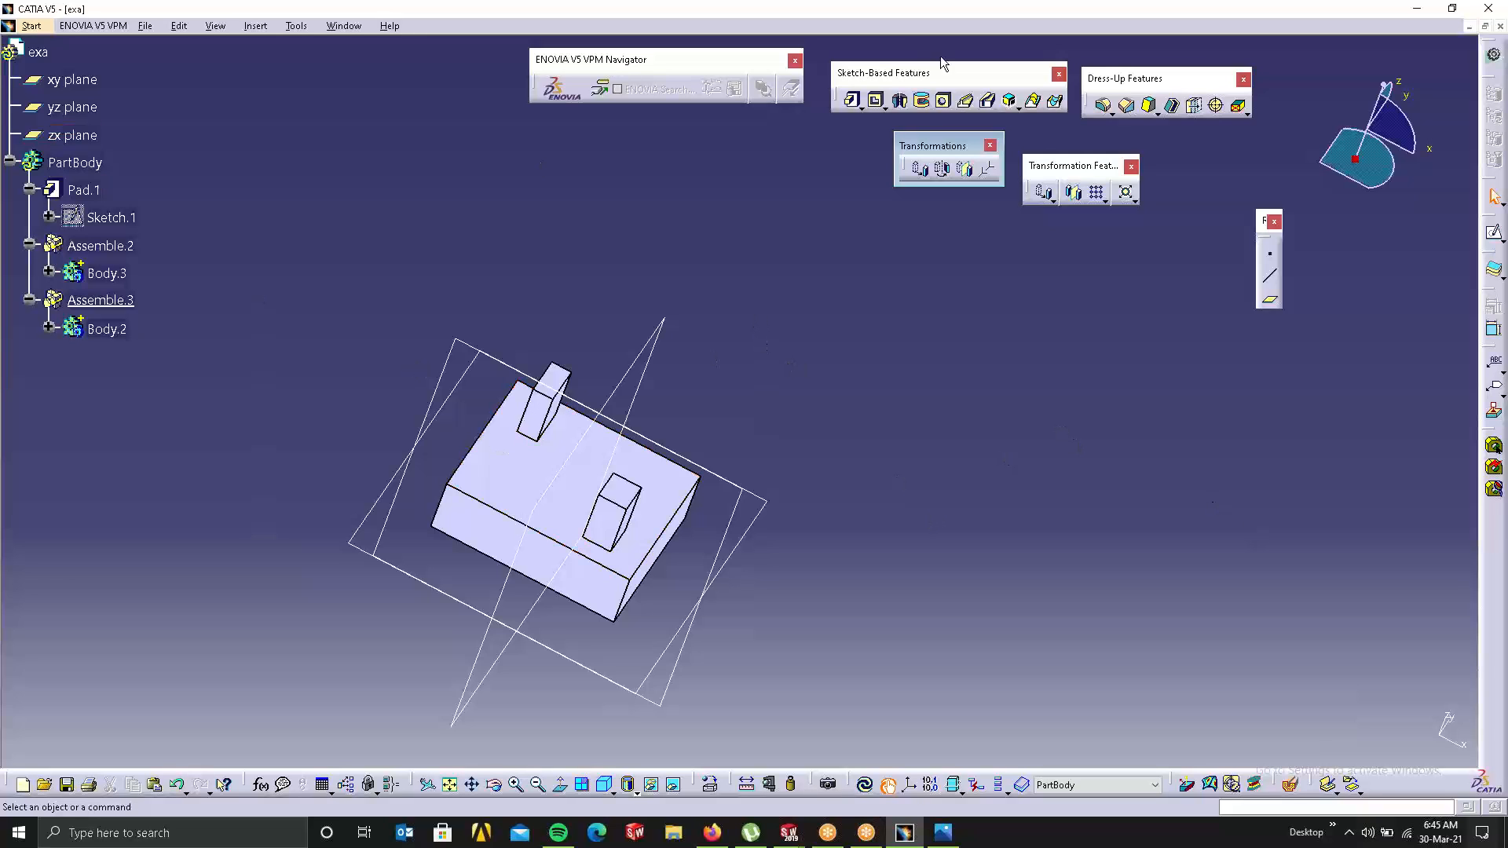
Step: Delete Assemble.2 so Body.3 is freed from PartBody
right_click(126, 248)
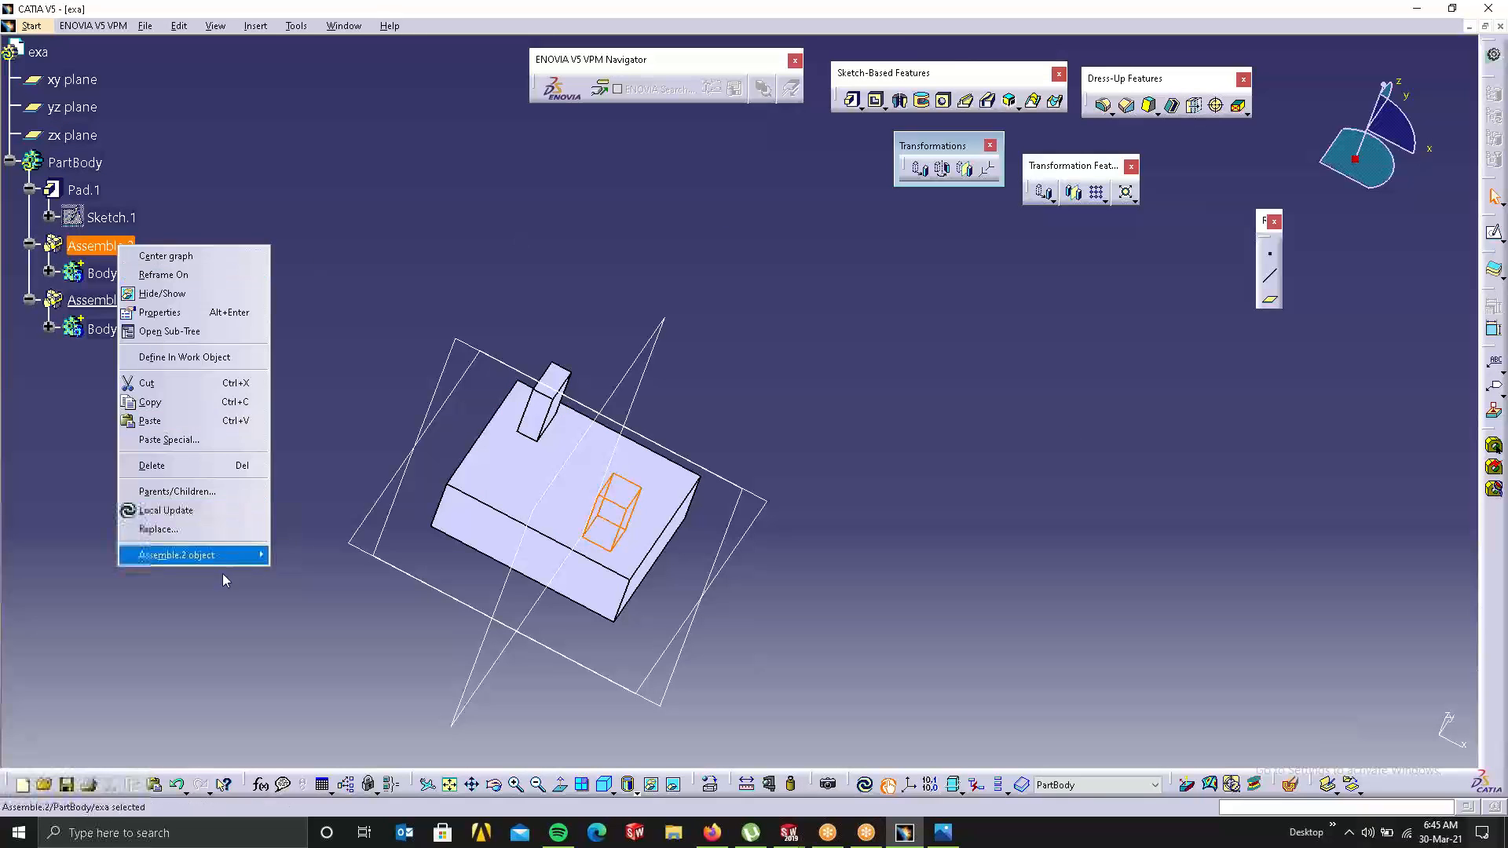
click(195, 466)
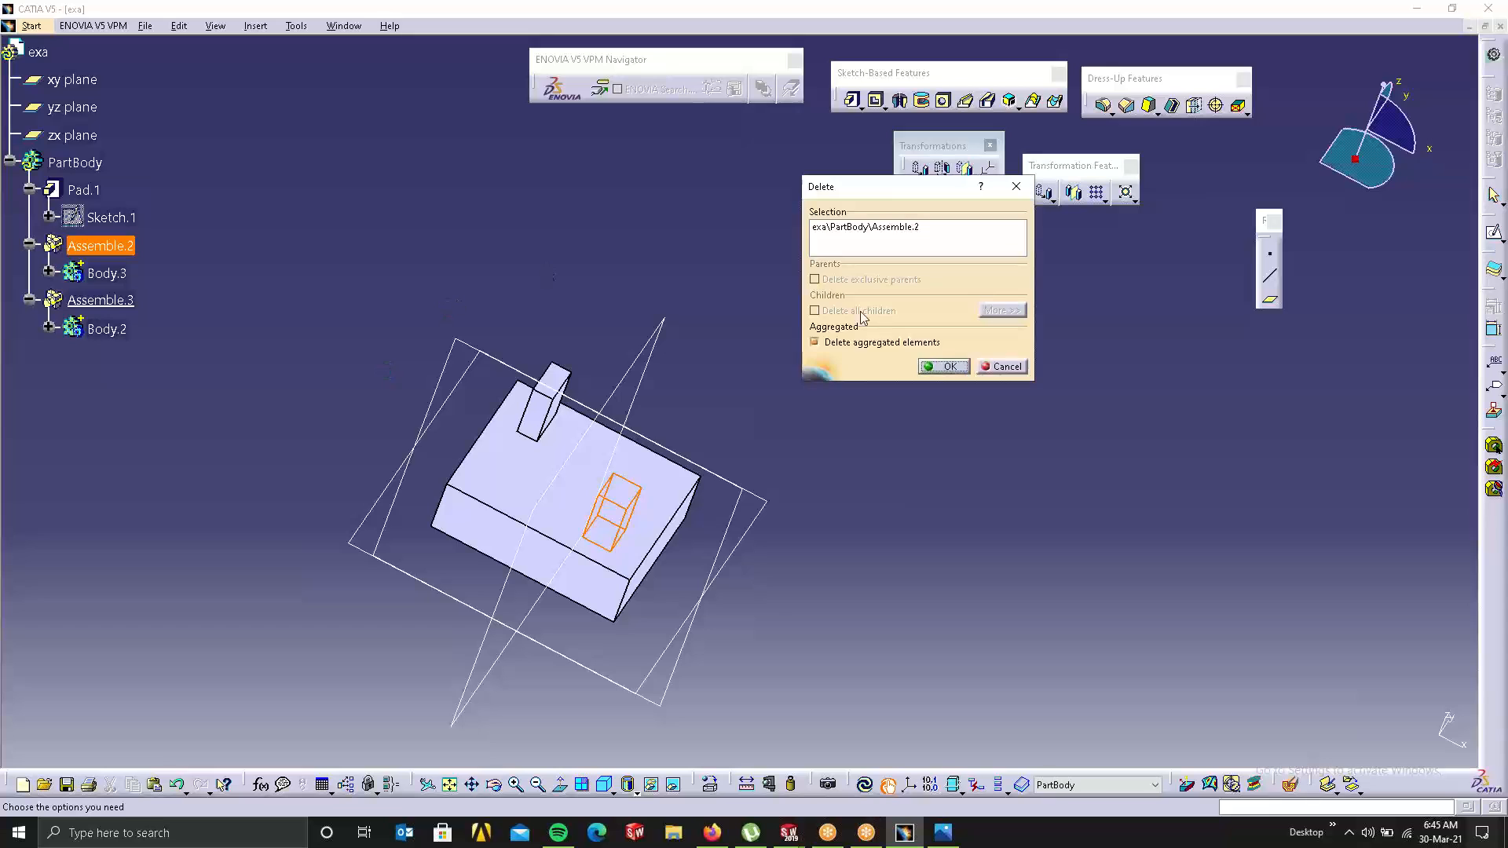
click(943, 366)
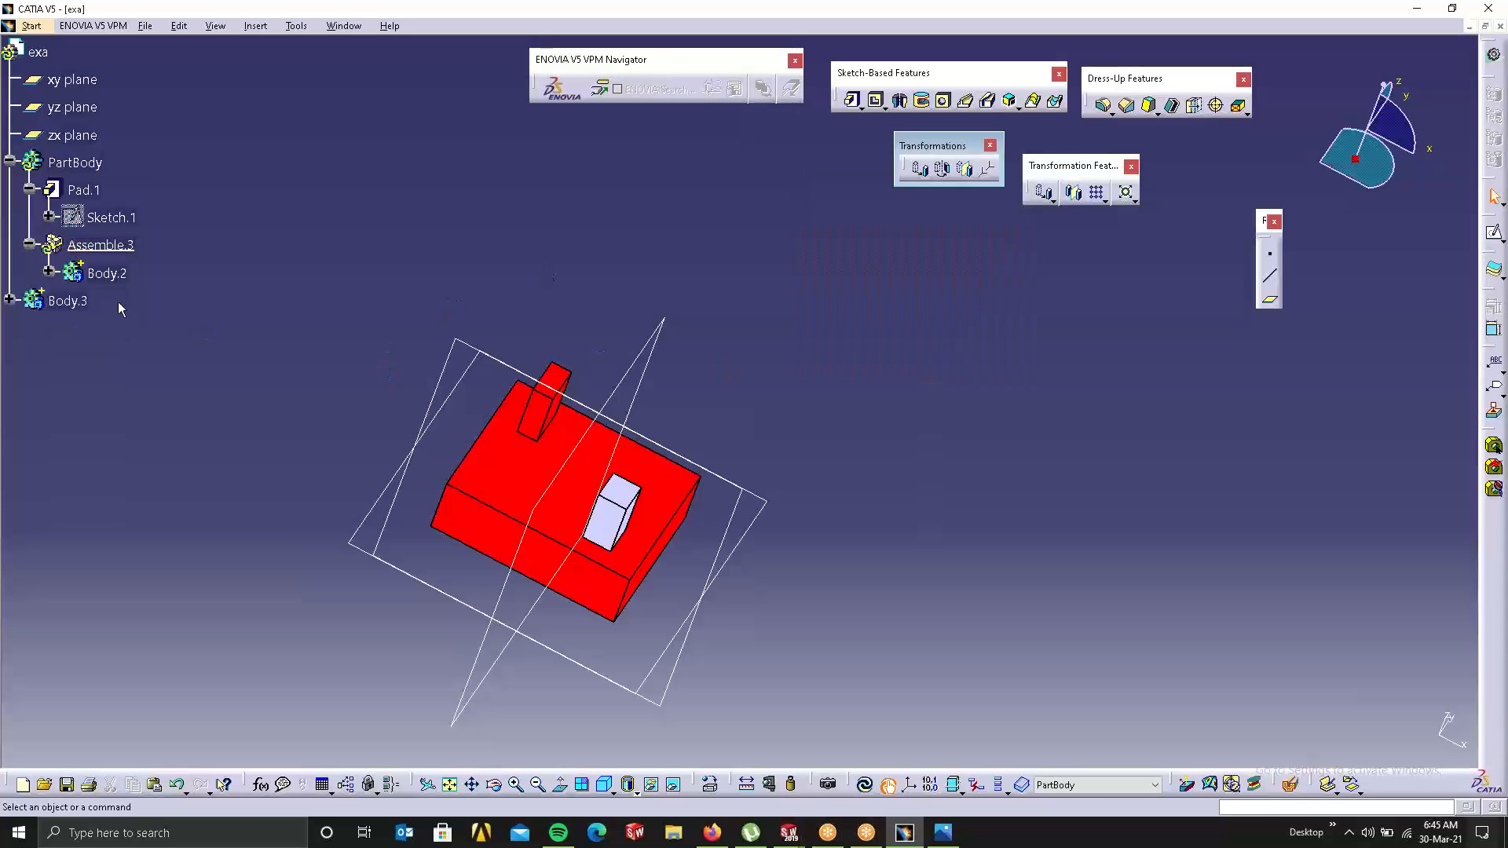
Step: Delete Assemble.3 while keeping Body.2, undoing a first attempt that removed the body
right_click(105, 254)
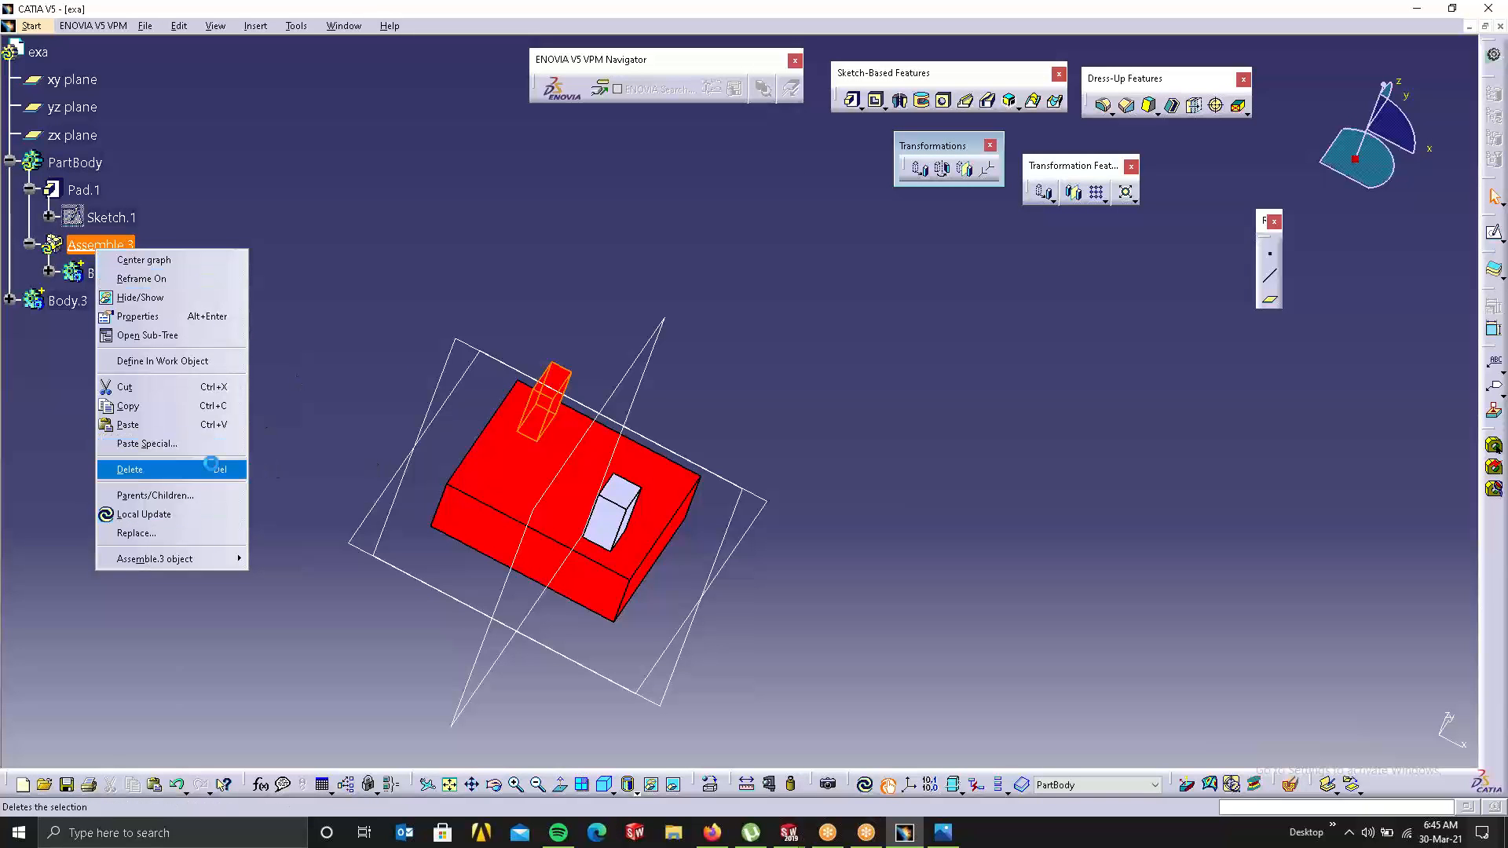
click(156, 467)
click(943, 366)
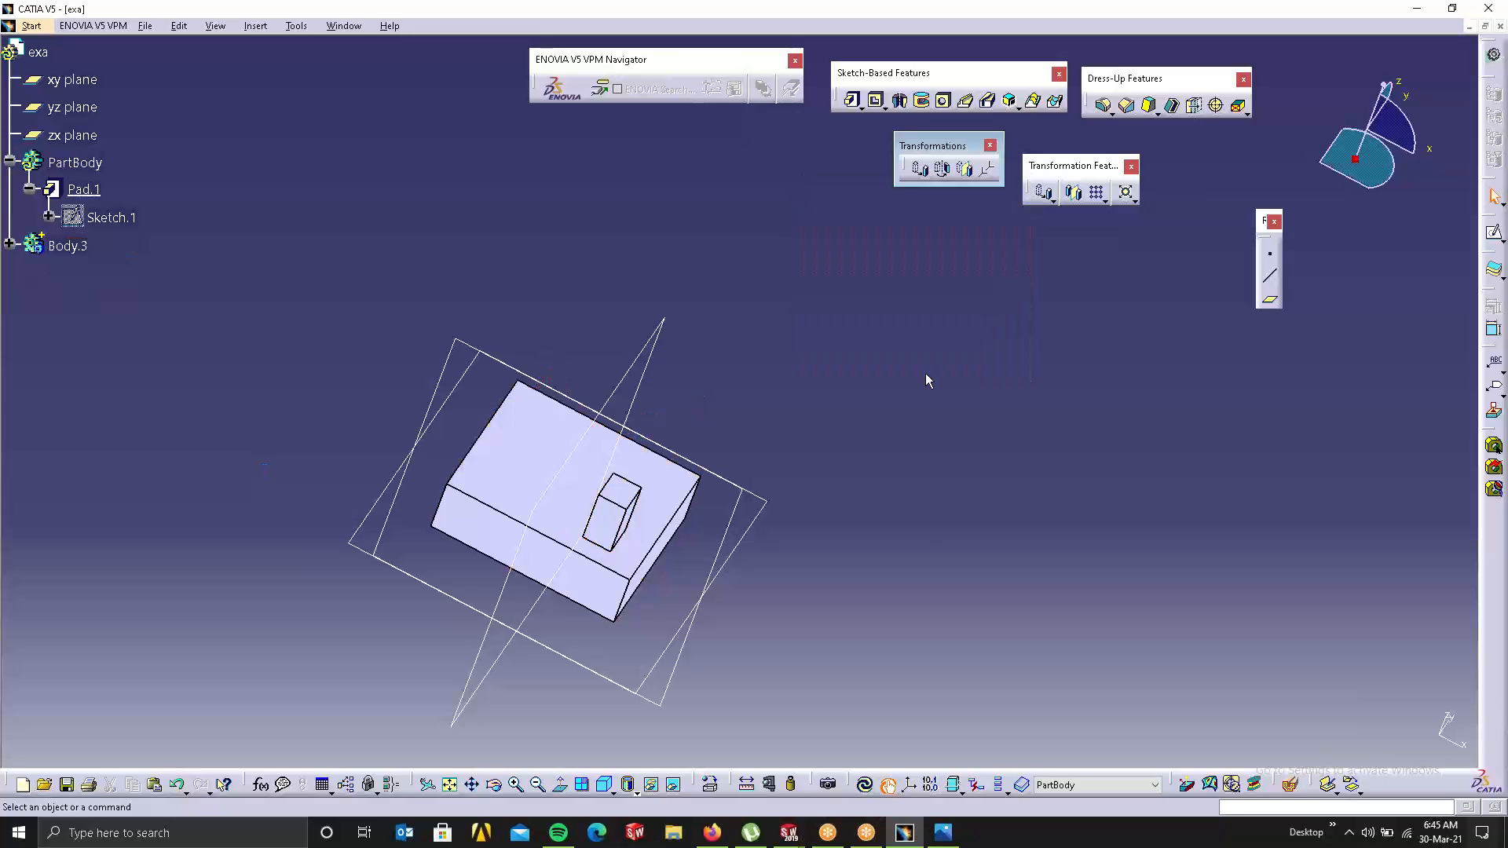
key(ctrl+z)
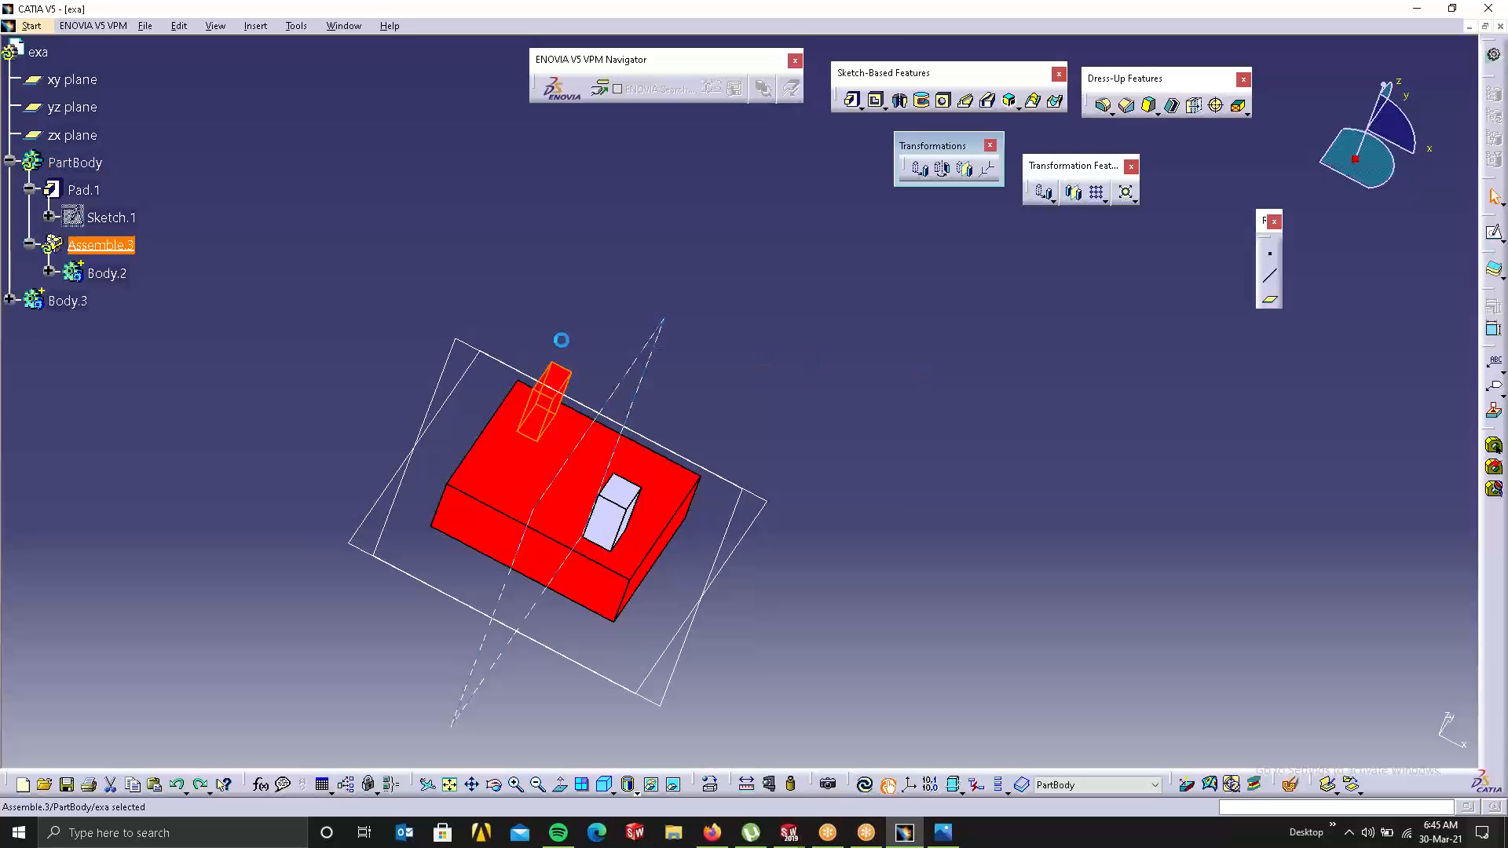
right_click(96, 252)
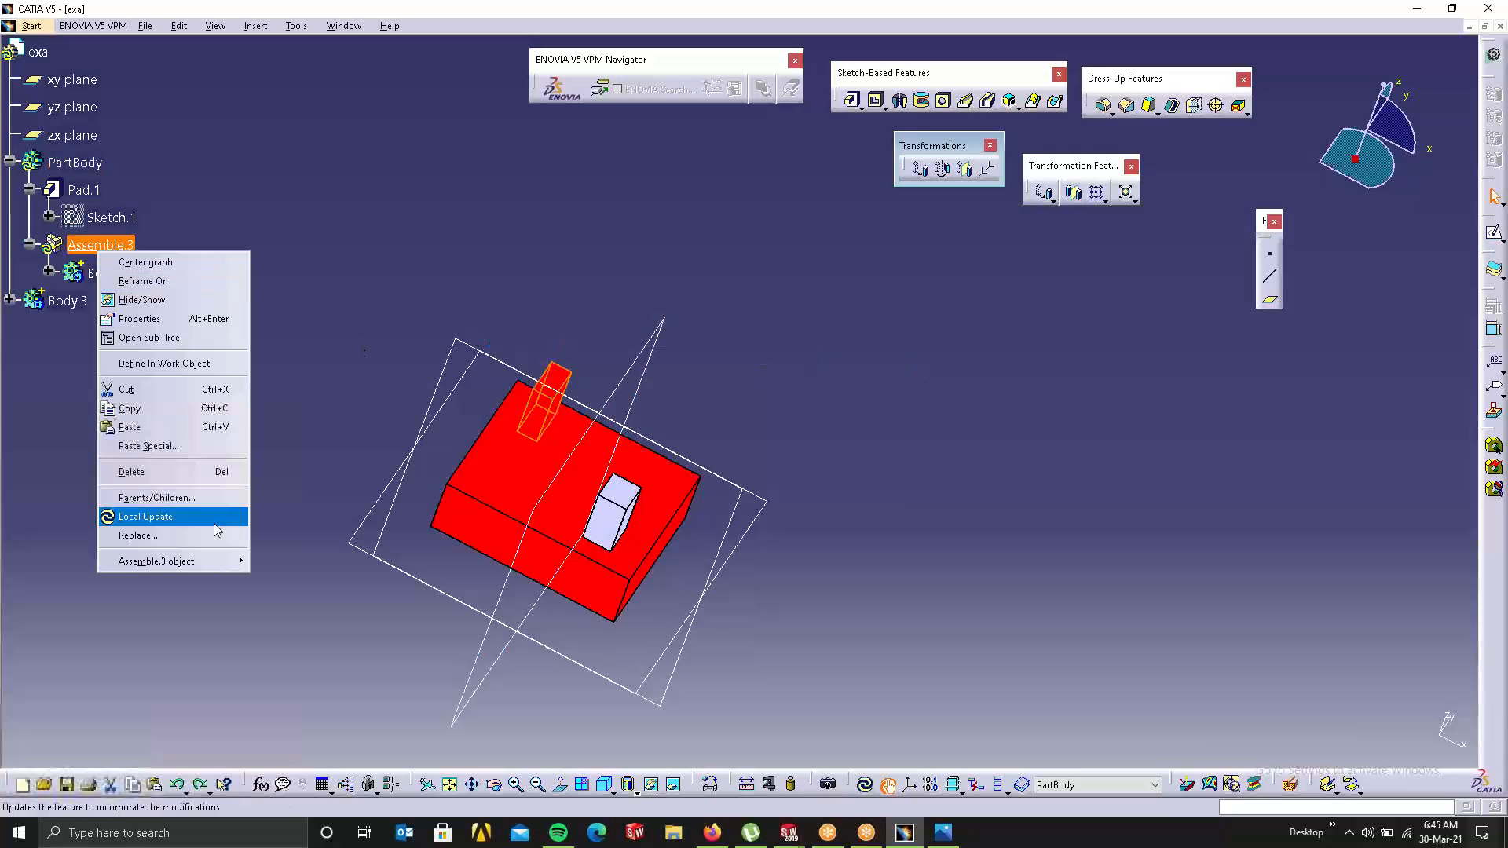
click(190, 470)
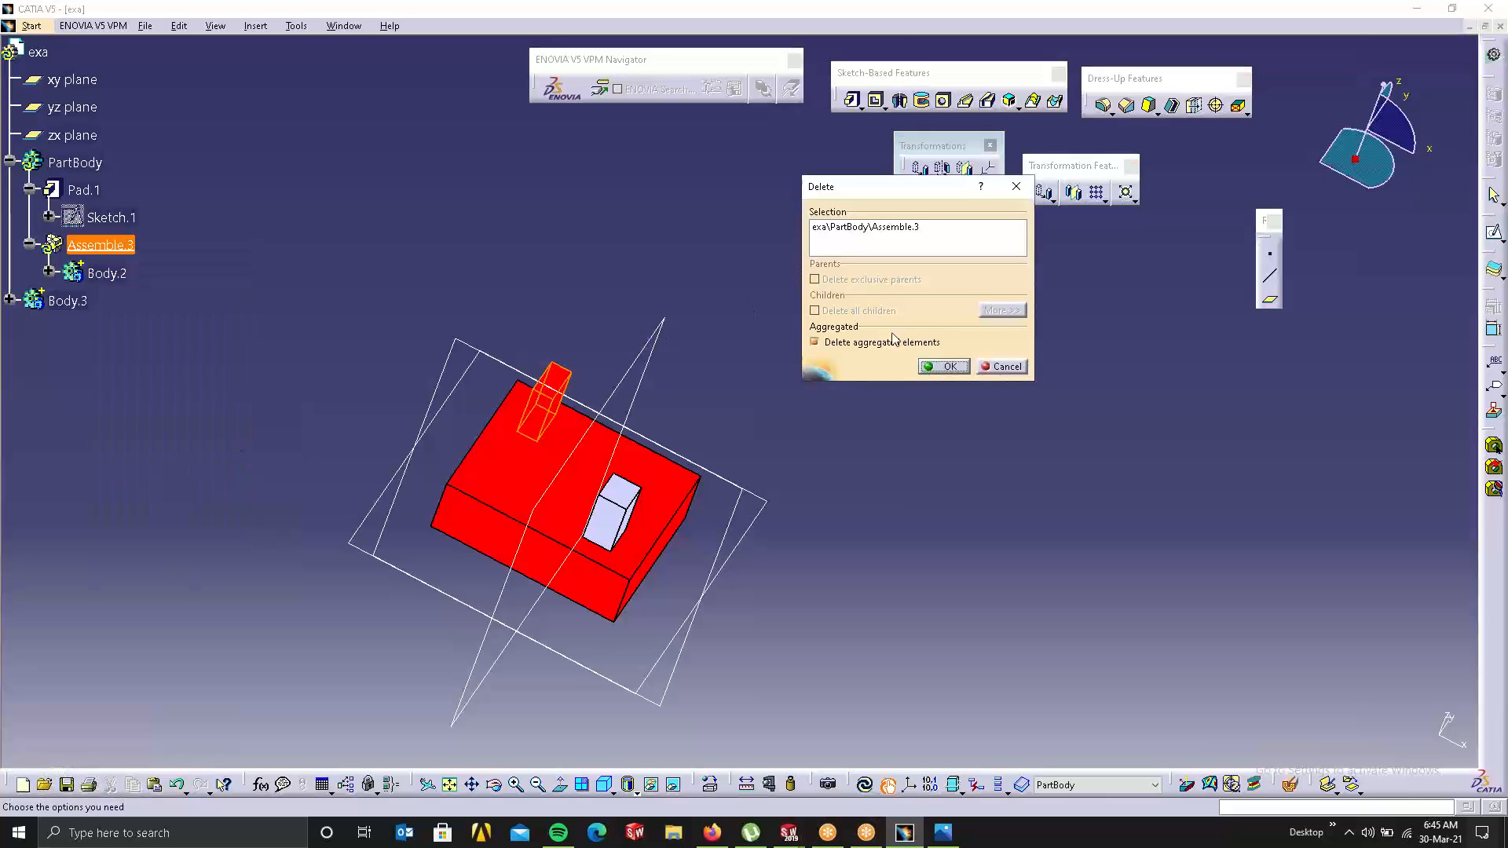
click(942, 366)
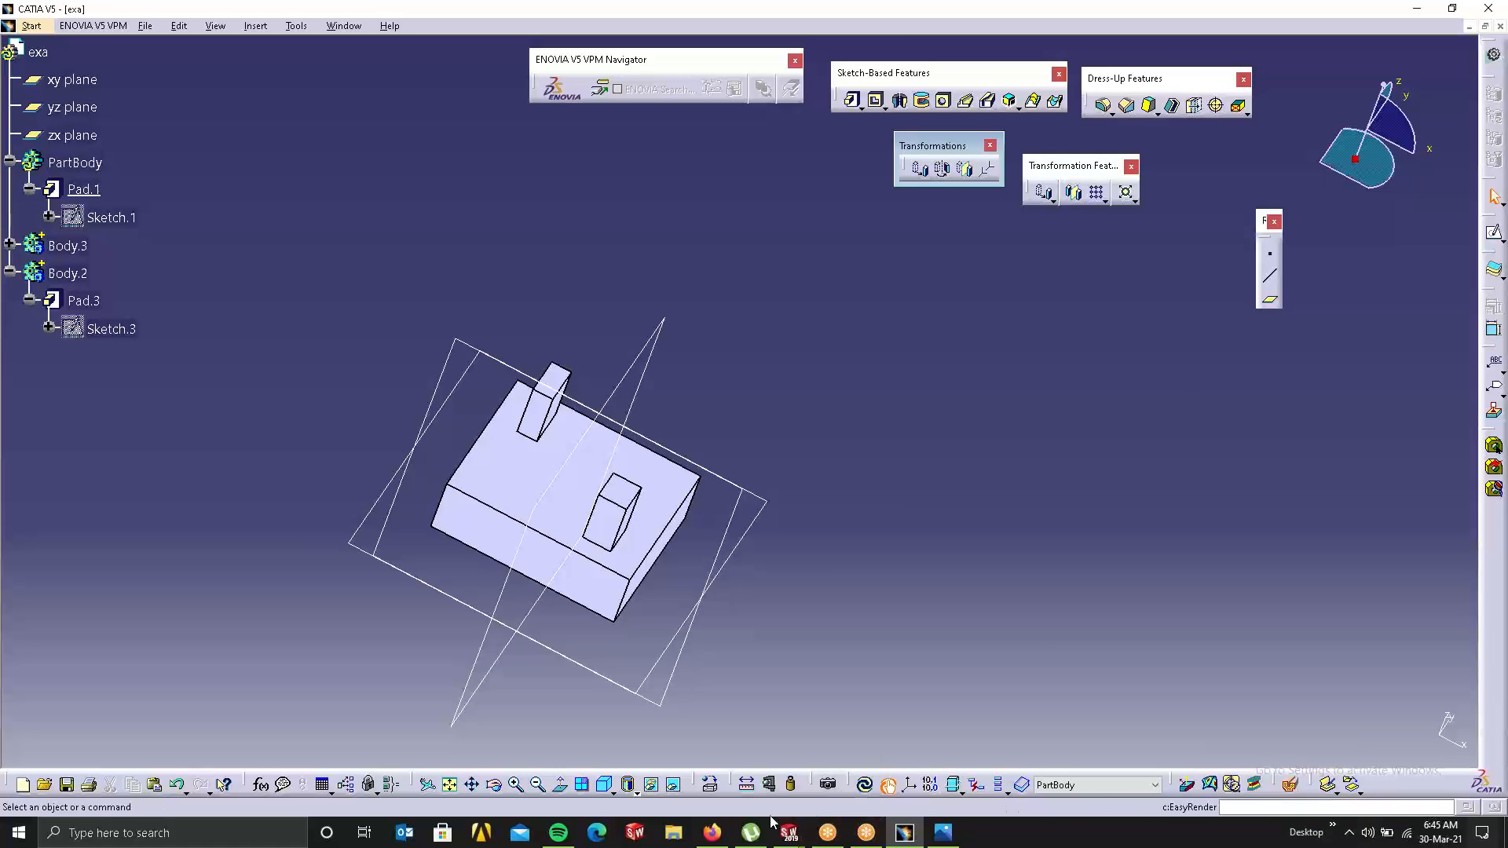
mouse_move(750, 831)
Step: Apply Aluminium to Body.2 and Brass to Body.3 from the Metal materials
click(705, 785)
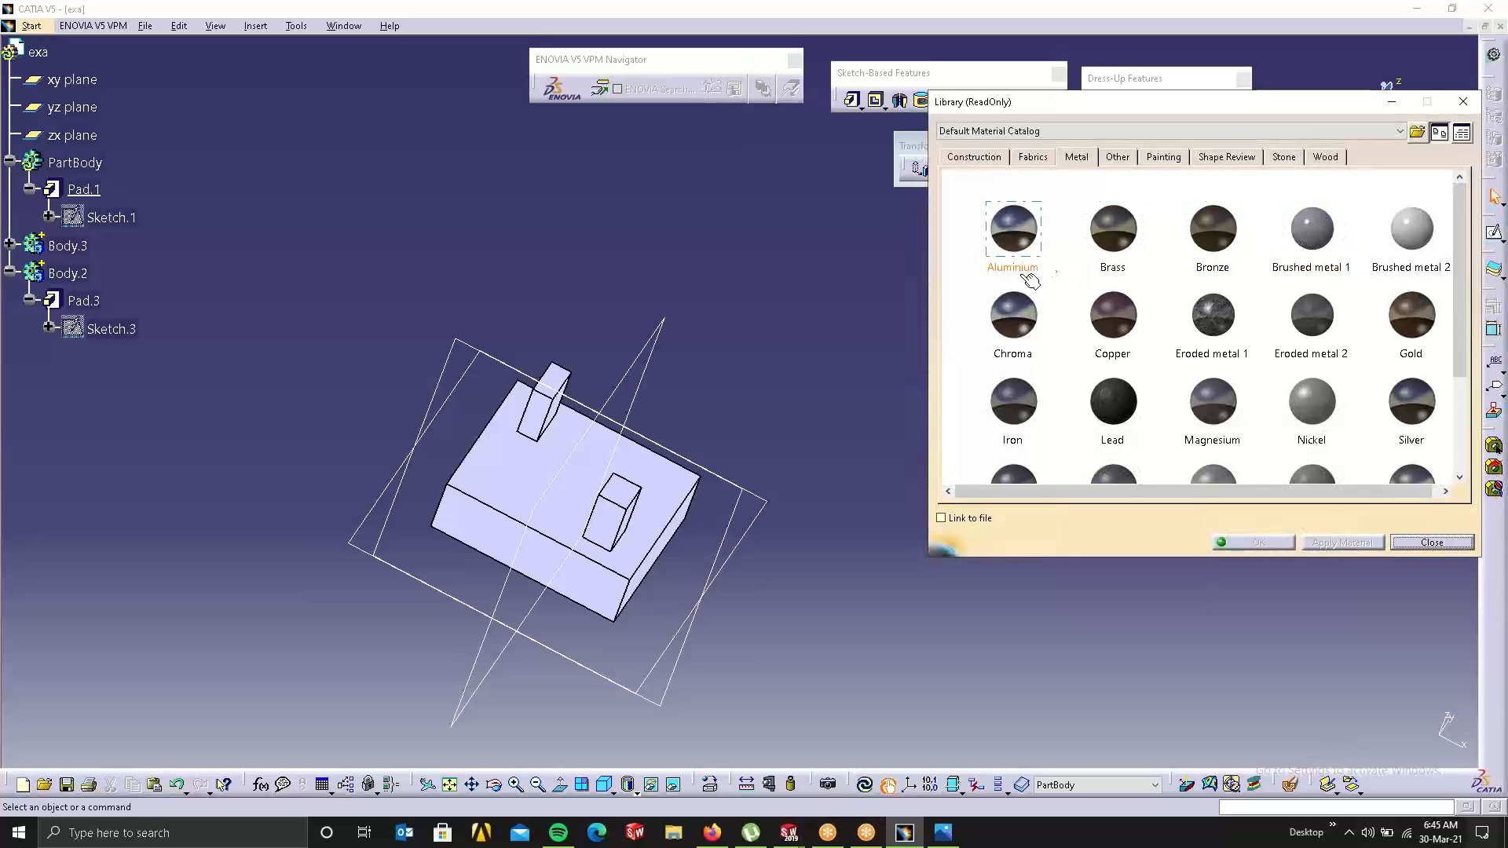
click(1022, 251)
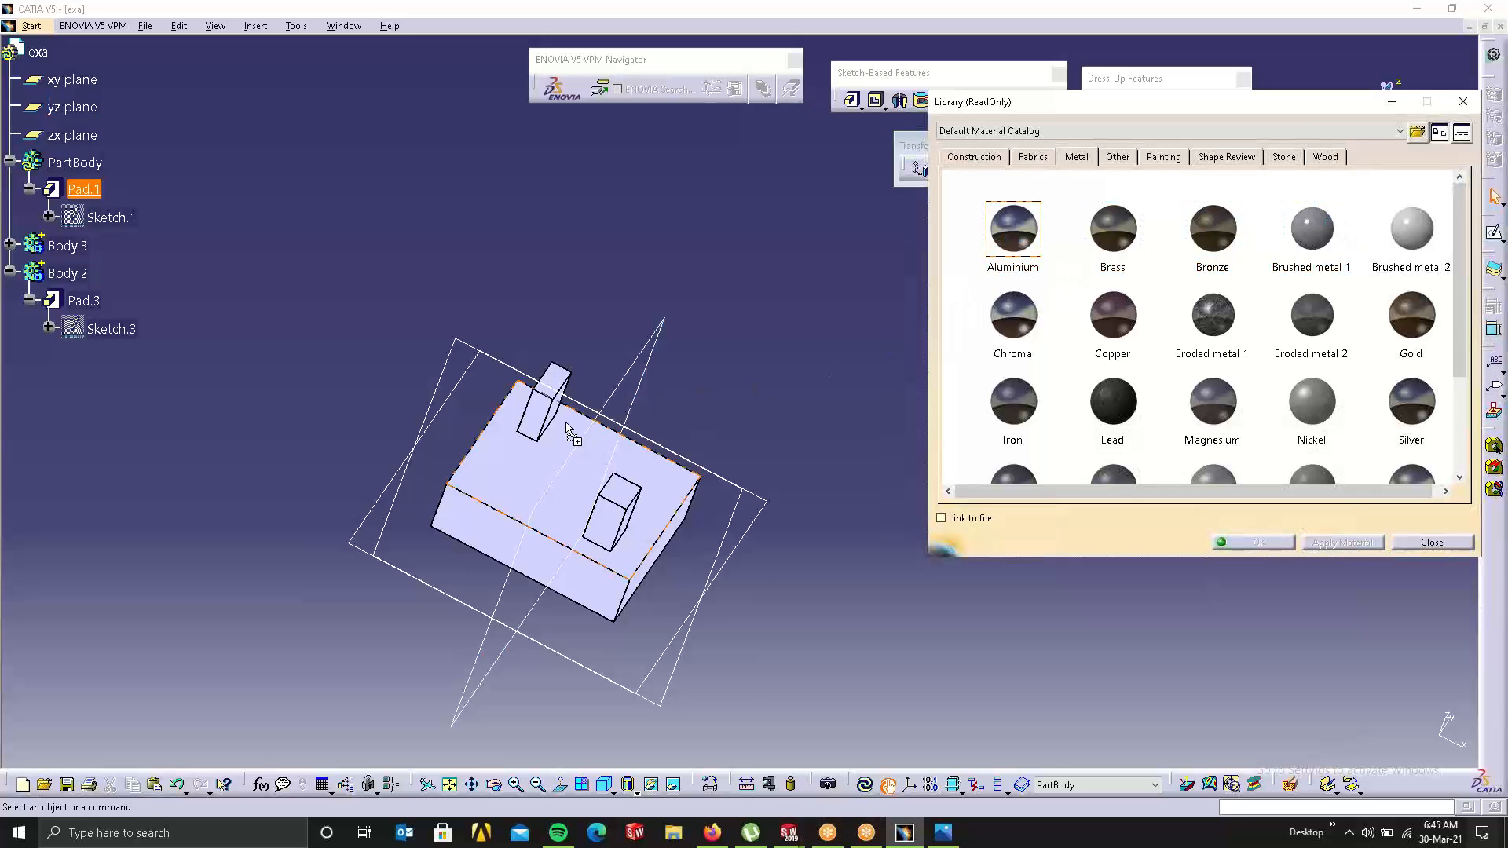
click(536, 418)
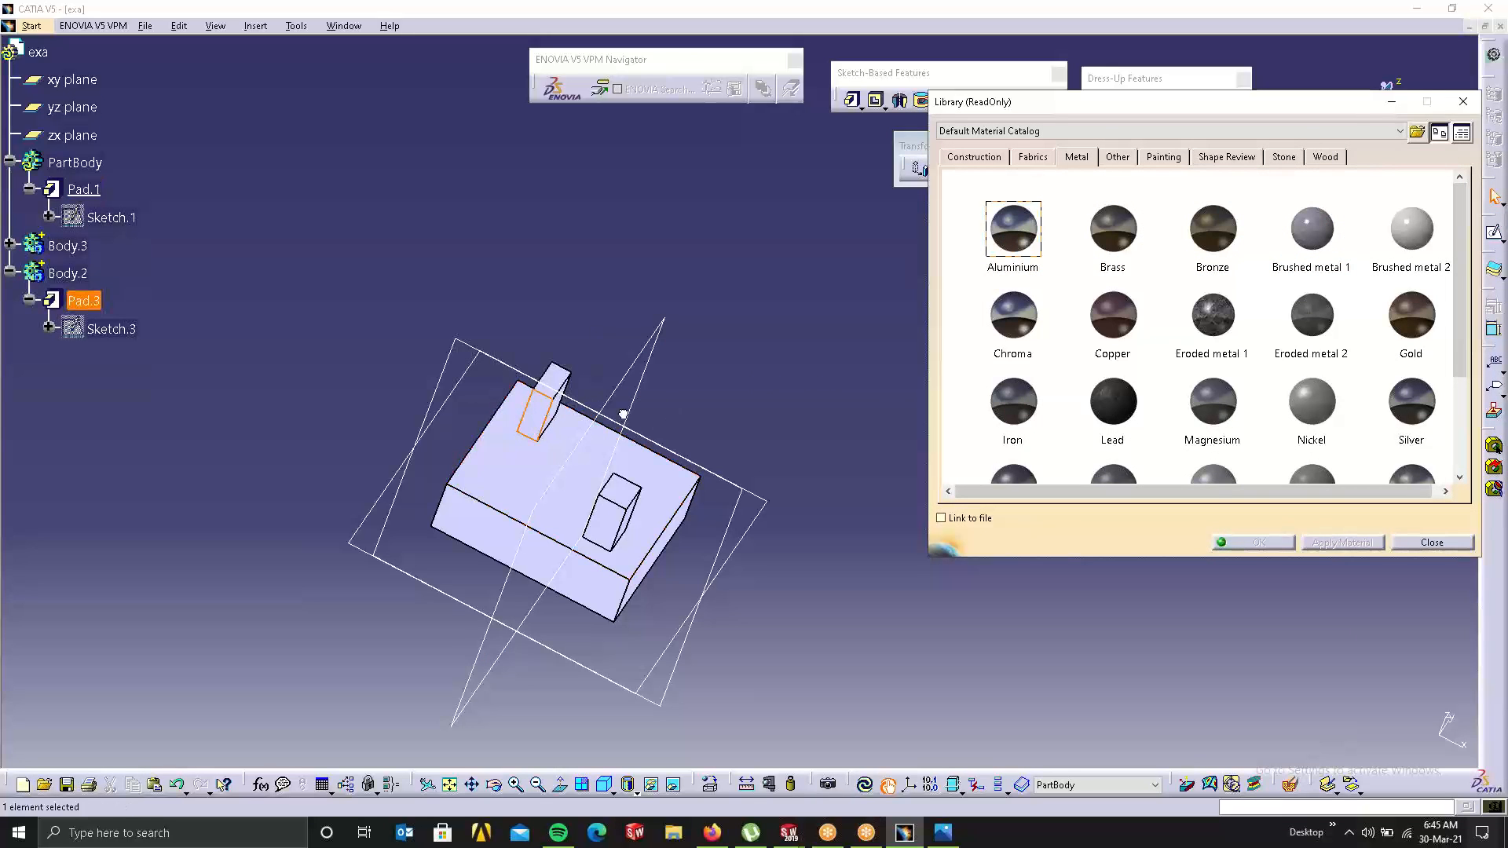
click(795, 337)
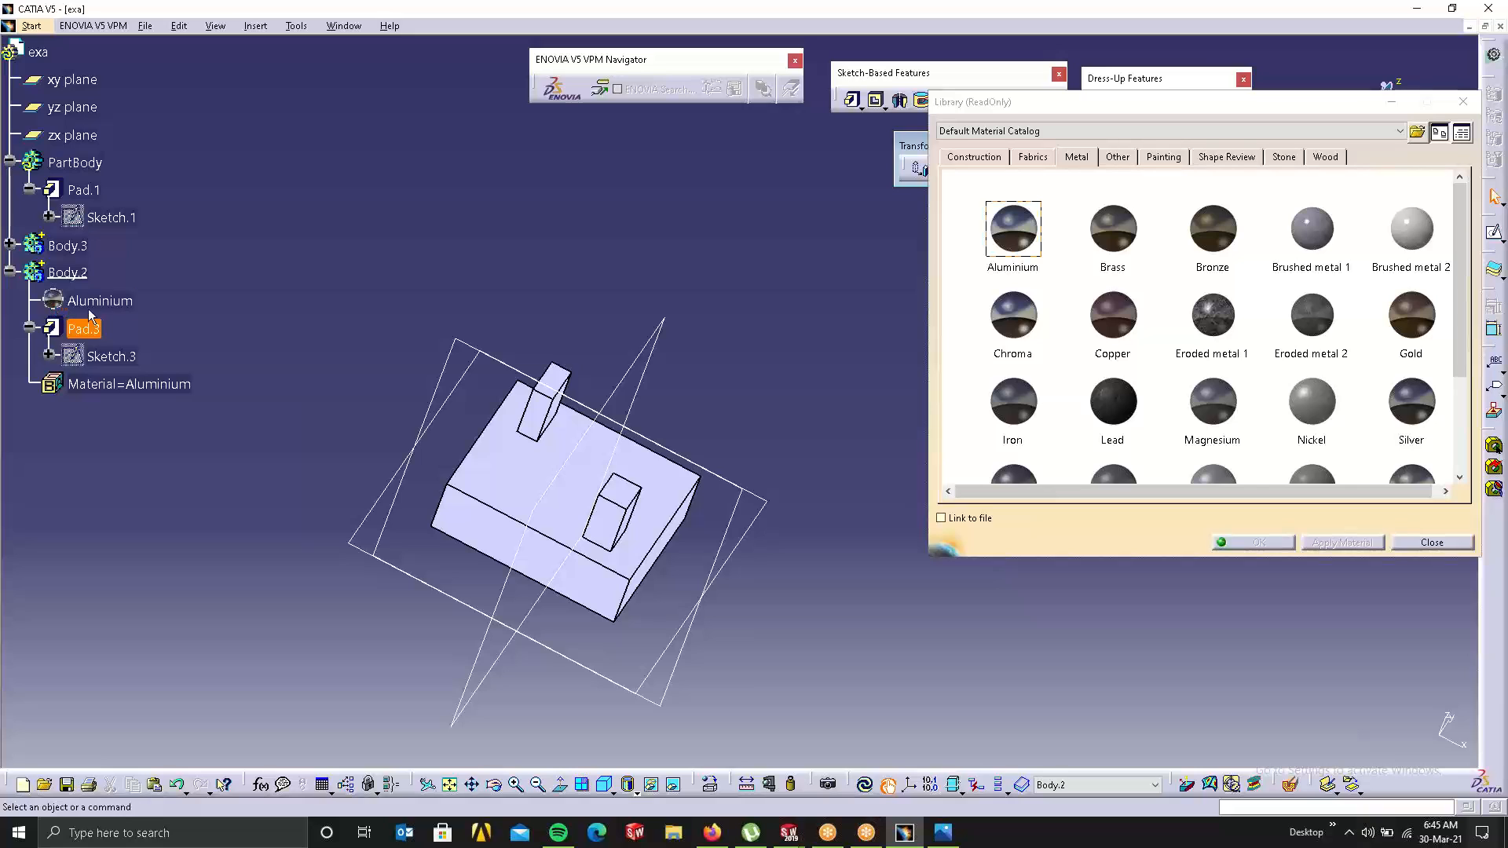
drag(1119, 248, 616, 512)
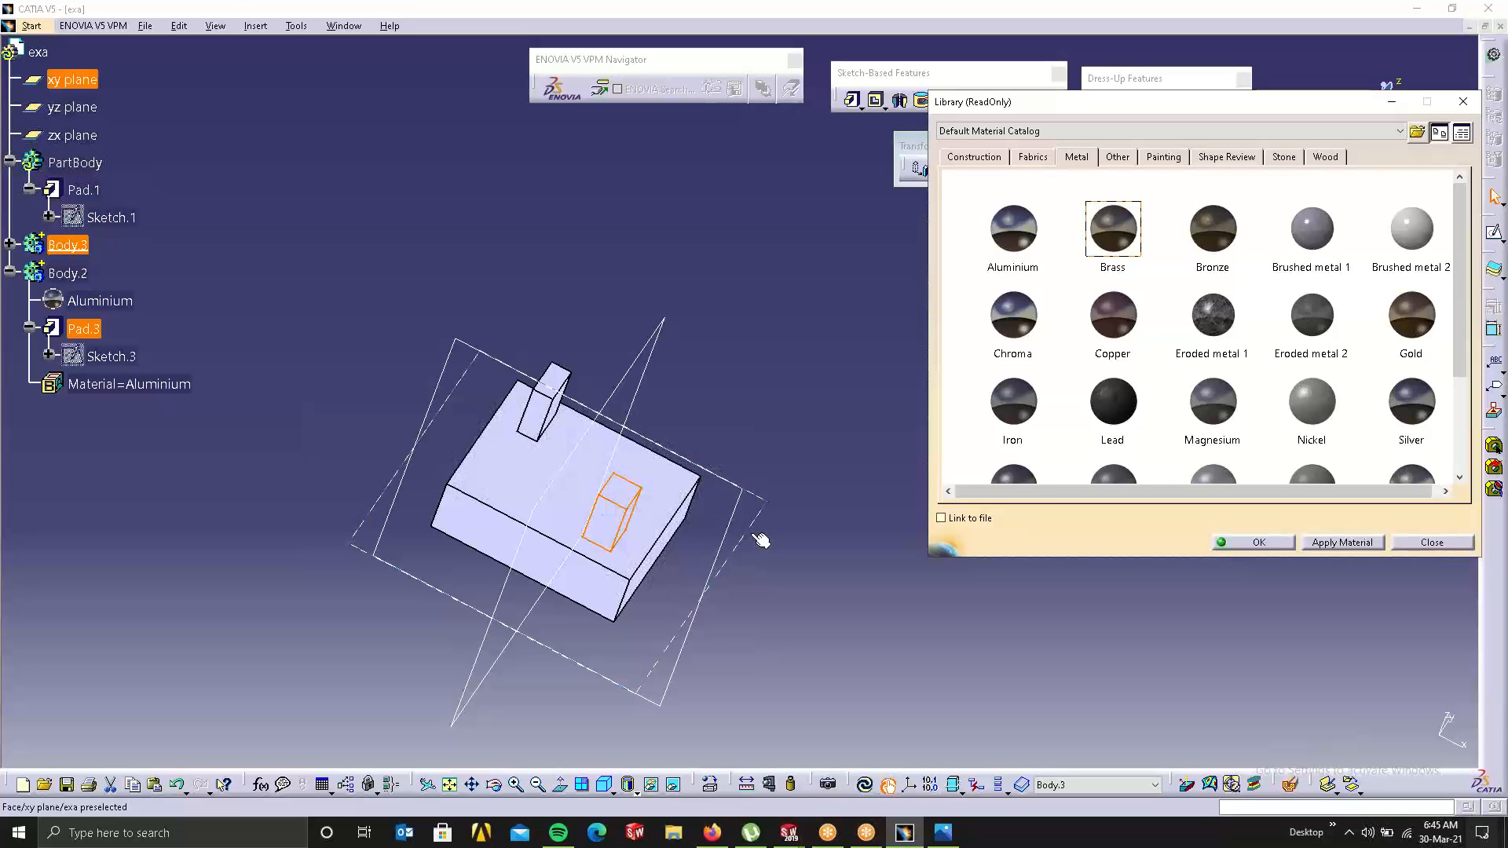
click(474, 214)
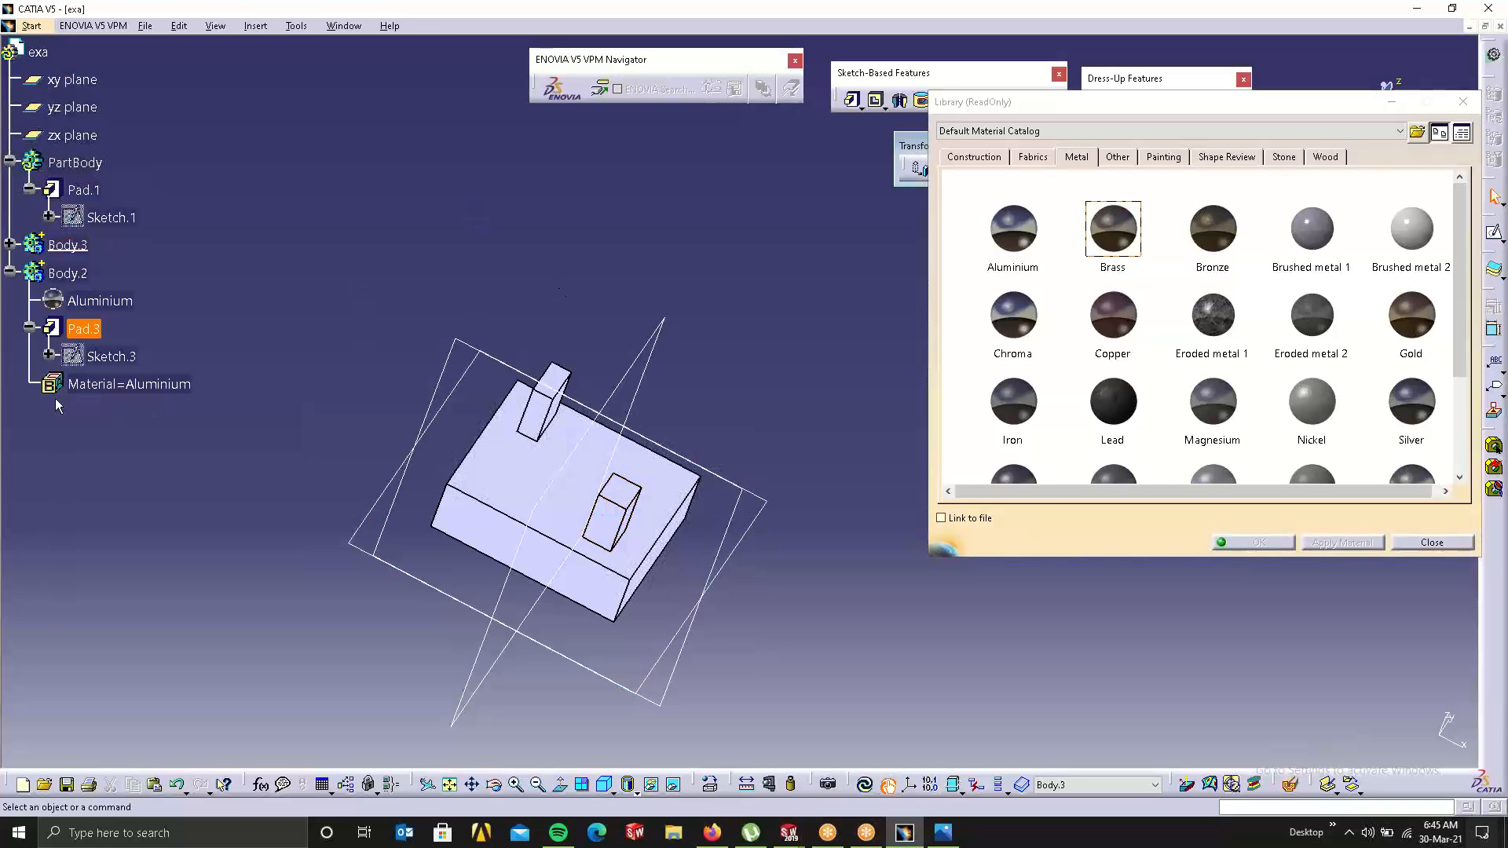
click(10, 245)
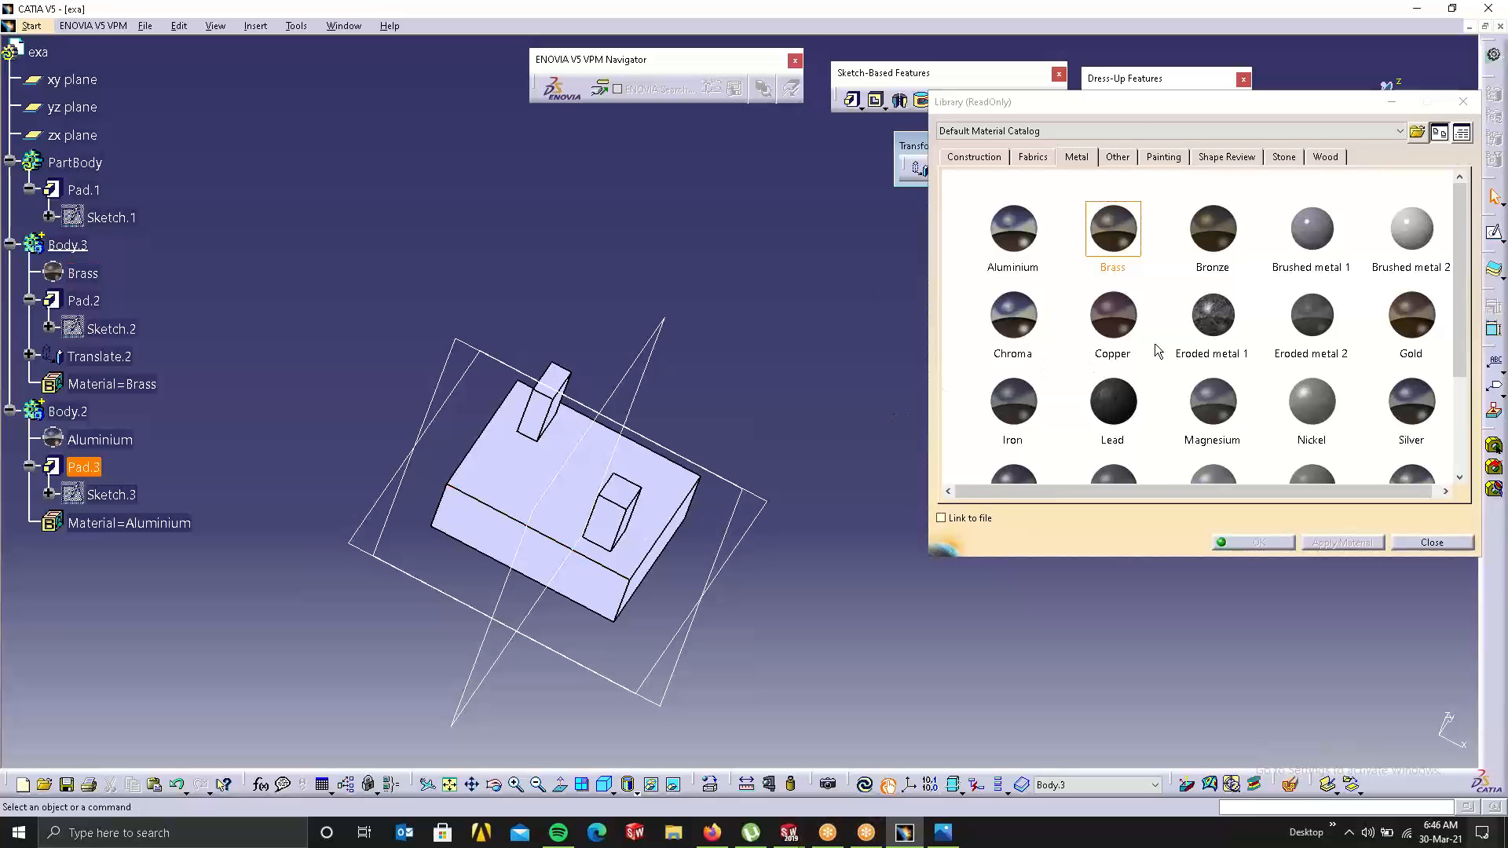
Step: Apply Bronze to PartBody and close the material library
click(1229, 235)
click(486, 522)
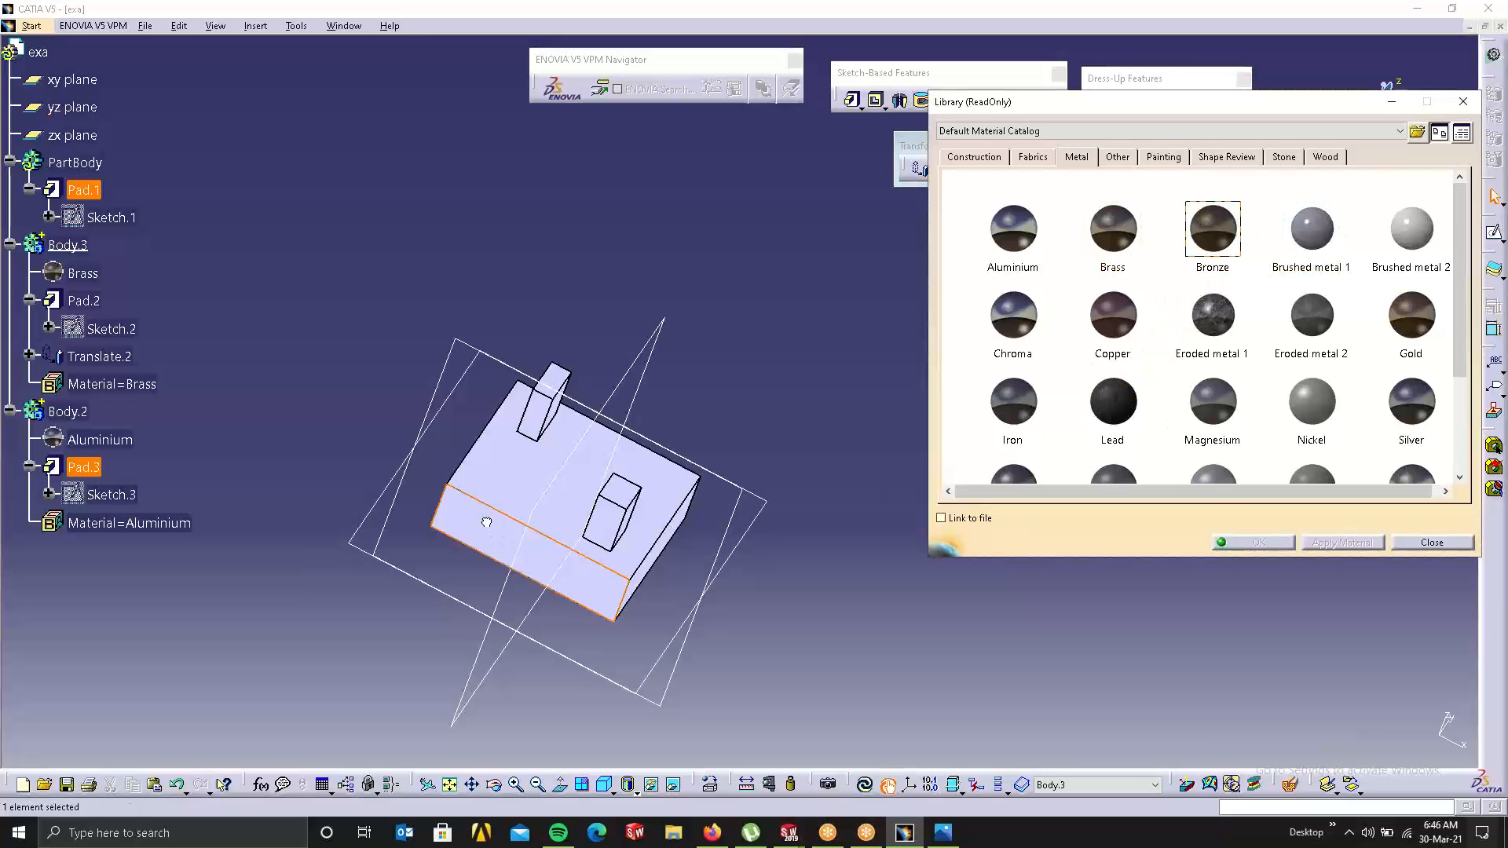
drag(486, 522, 485, 524)
click(350, 293)
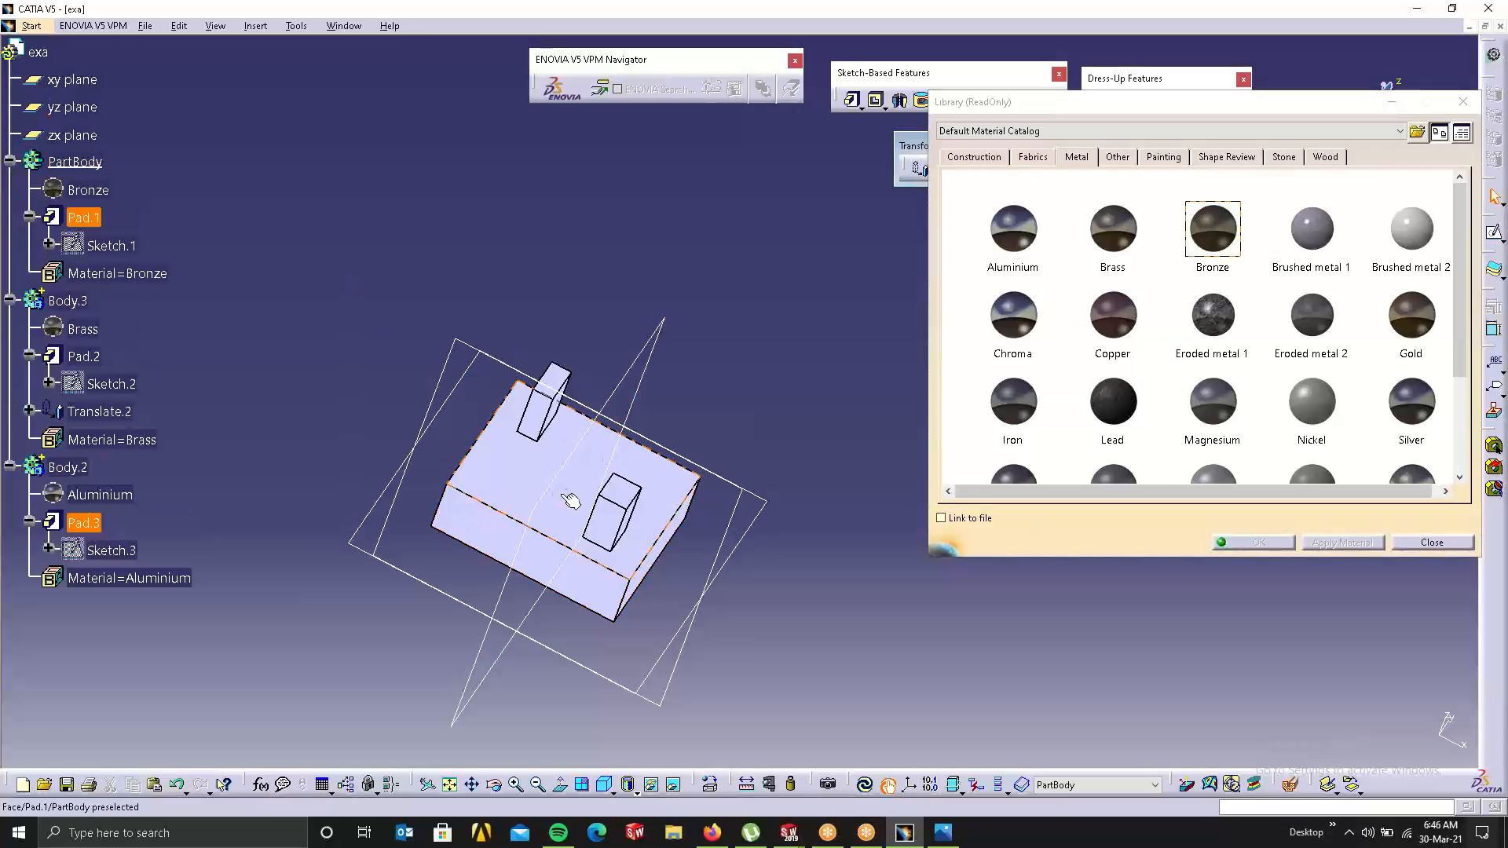
click(1433, 542)
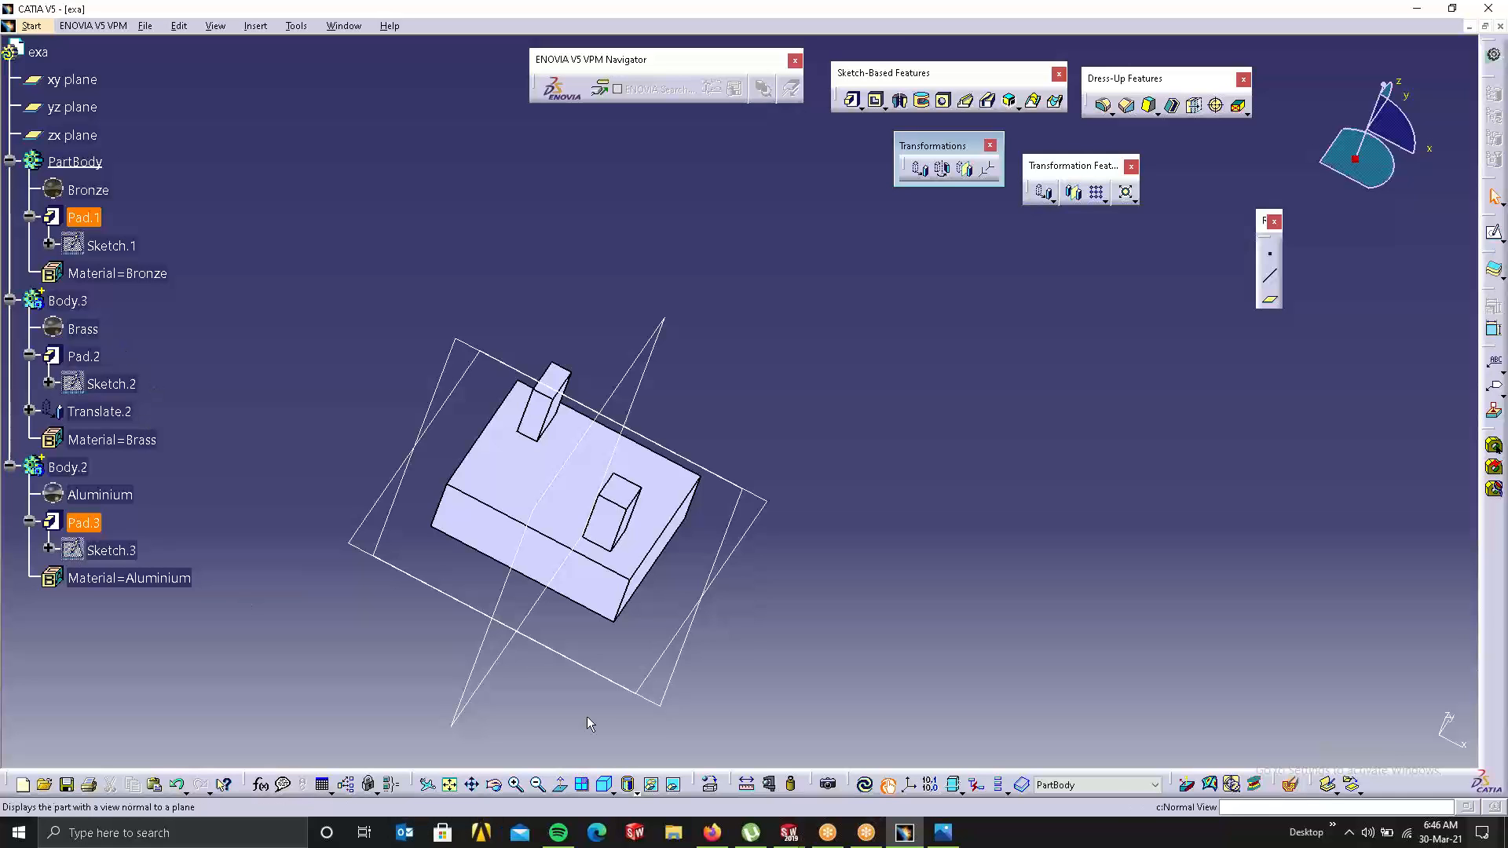
Step: Put the part into a render scene with a photographic kitchen-counter backdrop
click(863, 785)
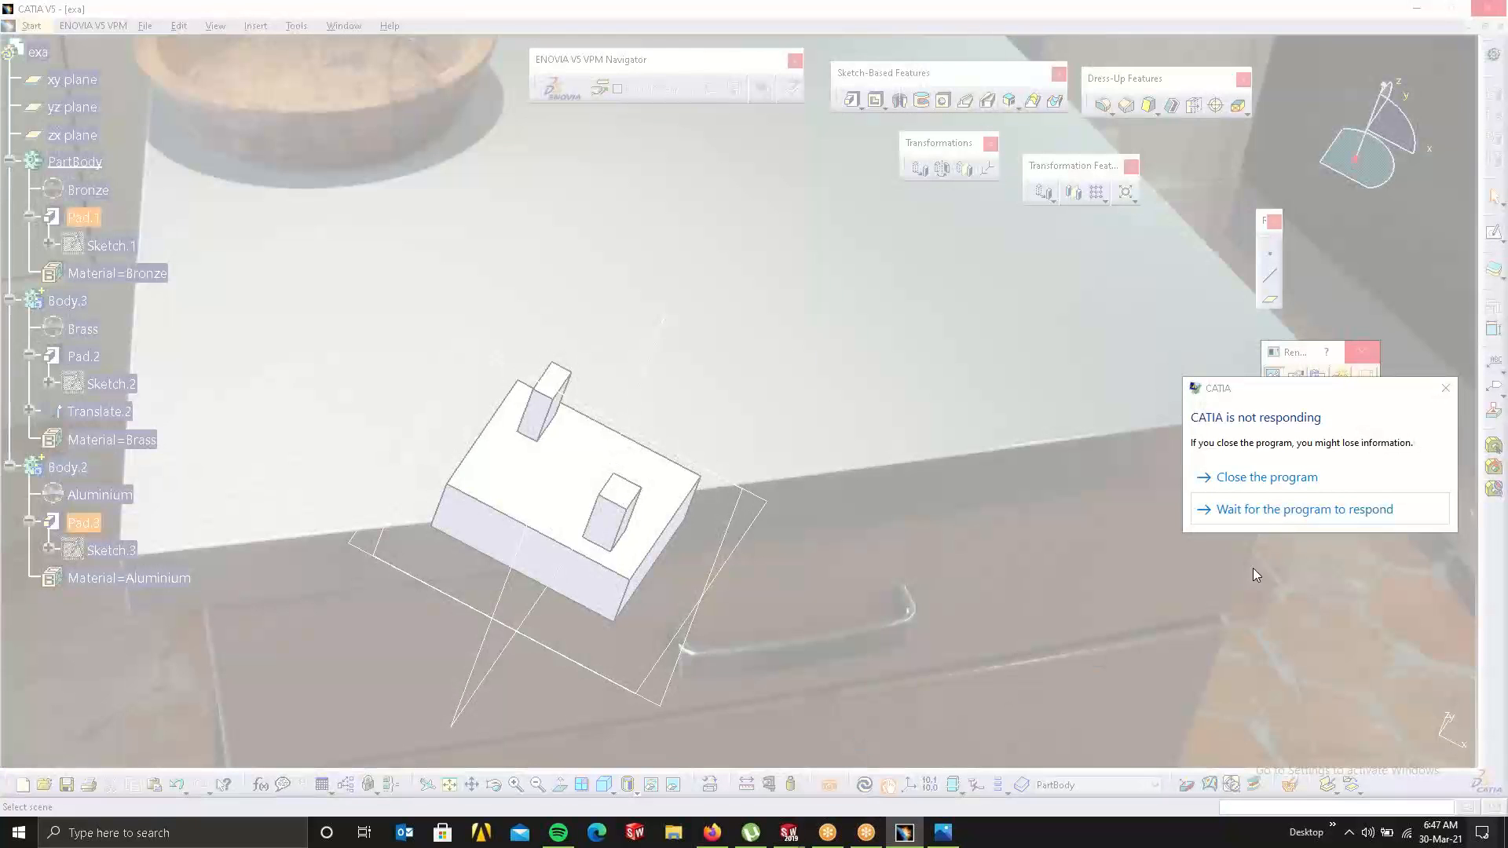
Step: Dismiss the not-responding warning and try the predefined Hall 3 and Kitchen 2 environments
click(1388, 510)
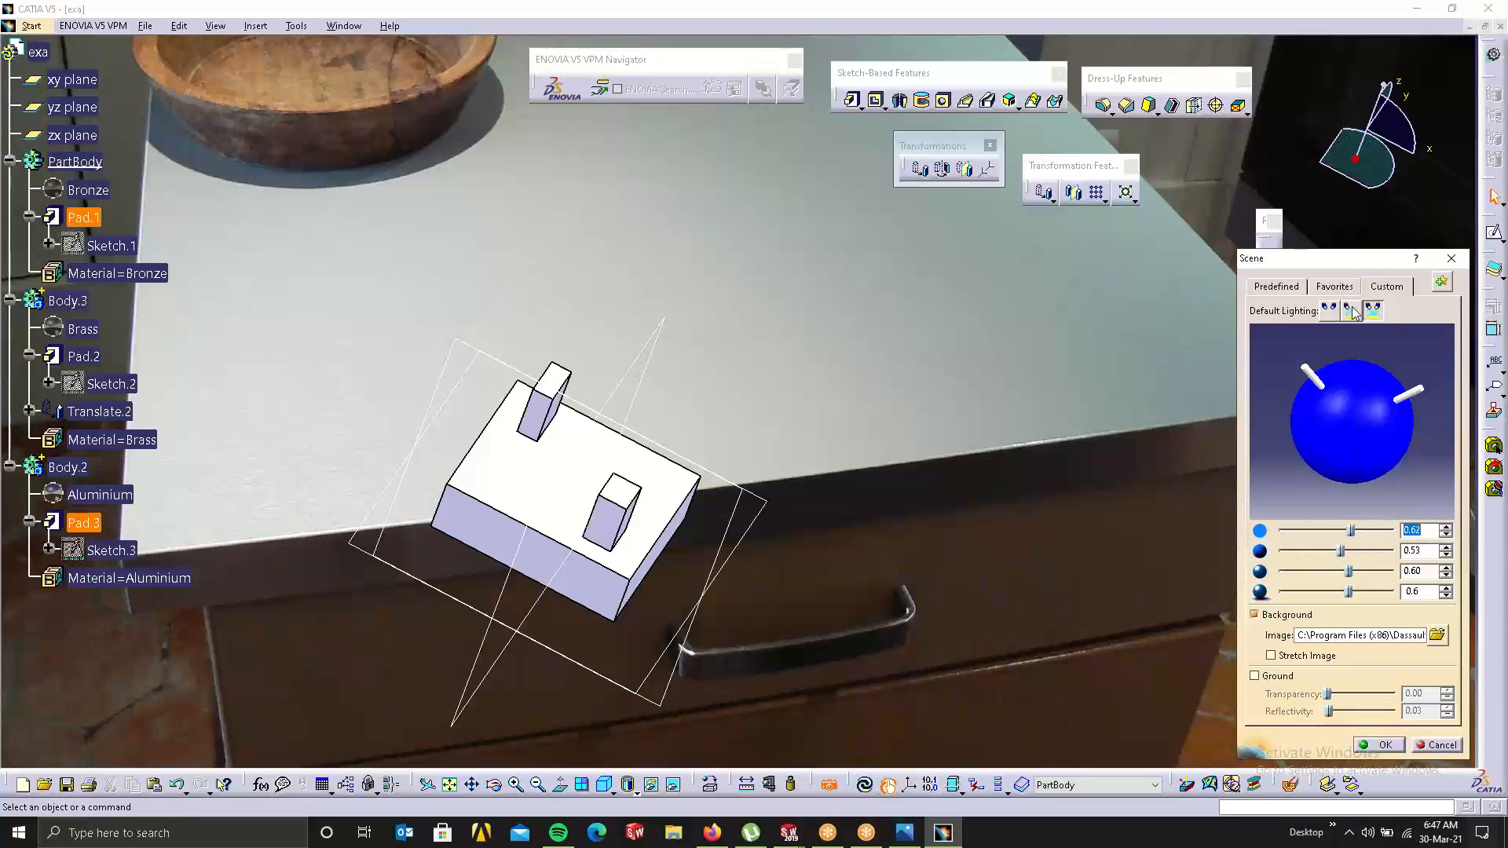
click(1294, 287)
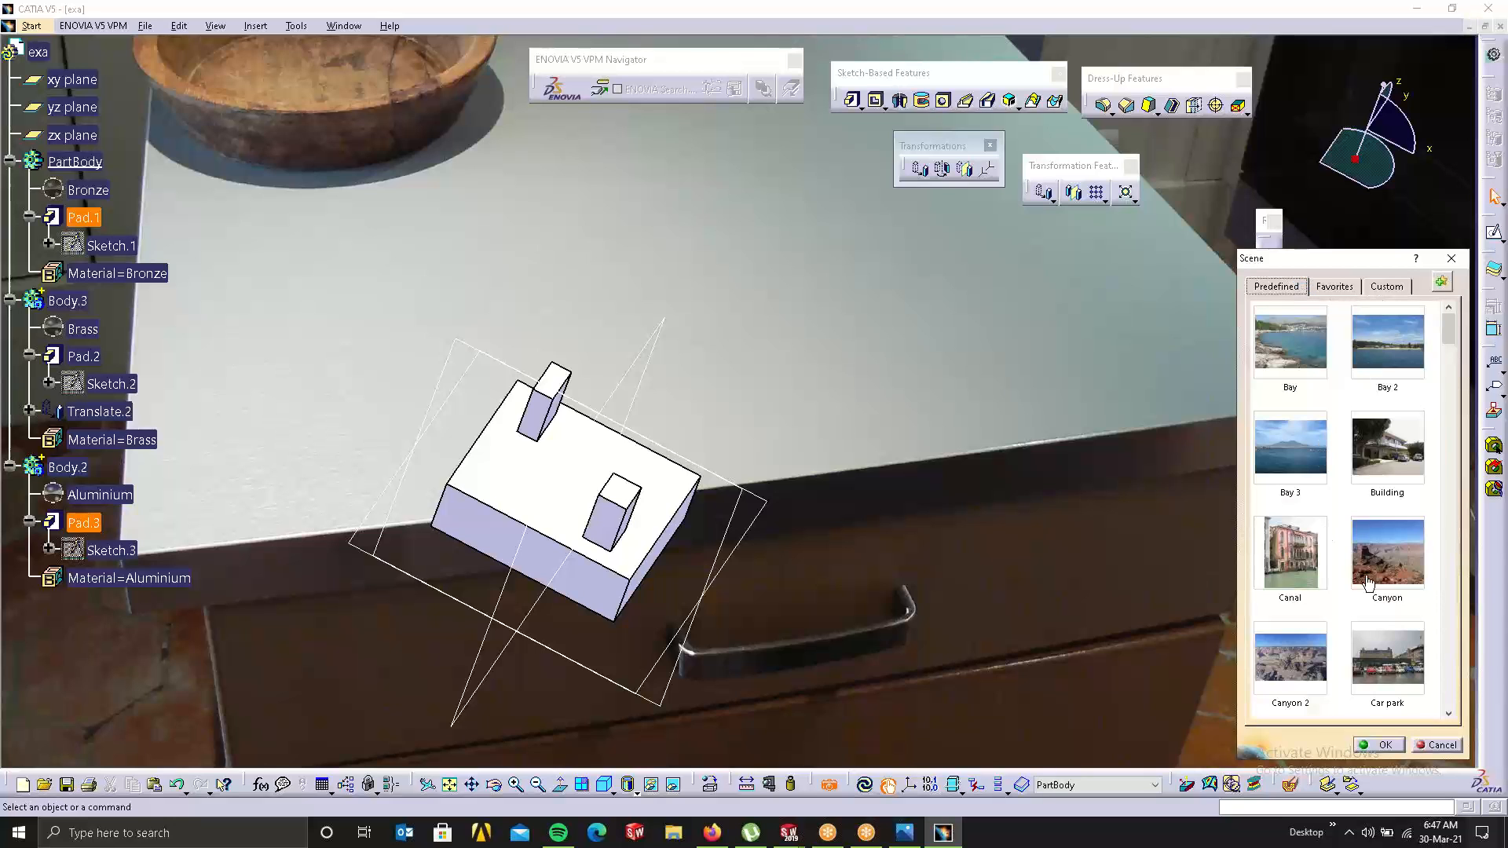
scroll(1372, 582, down, 1)
scroll(1373, 582, up, 1)
scroll(1373, 582, down, 1)
scroll(1373, 582, up, 1)
scroll(1372, 584, down, 1)
scroll(1373, 585, down, 6)
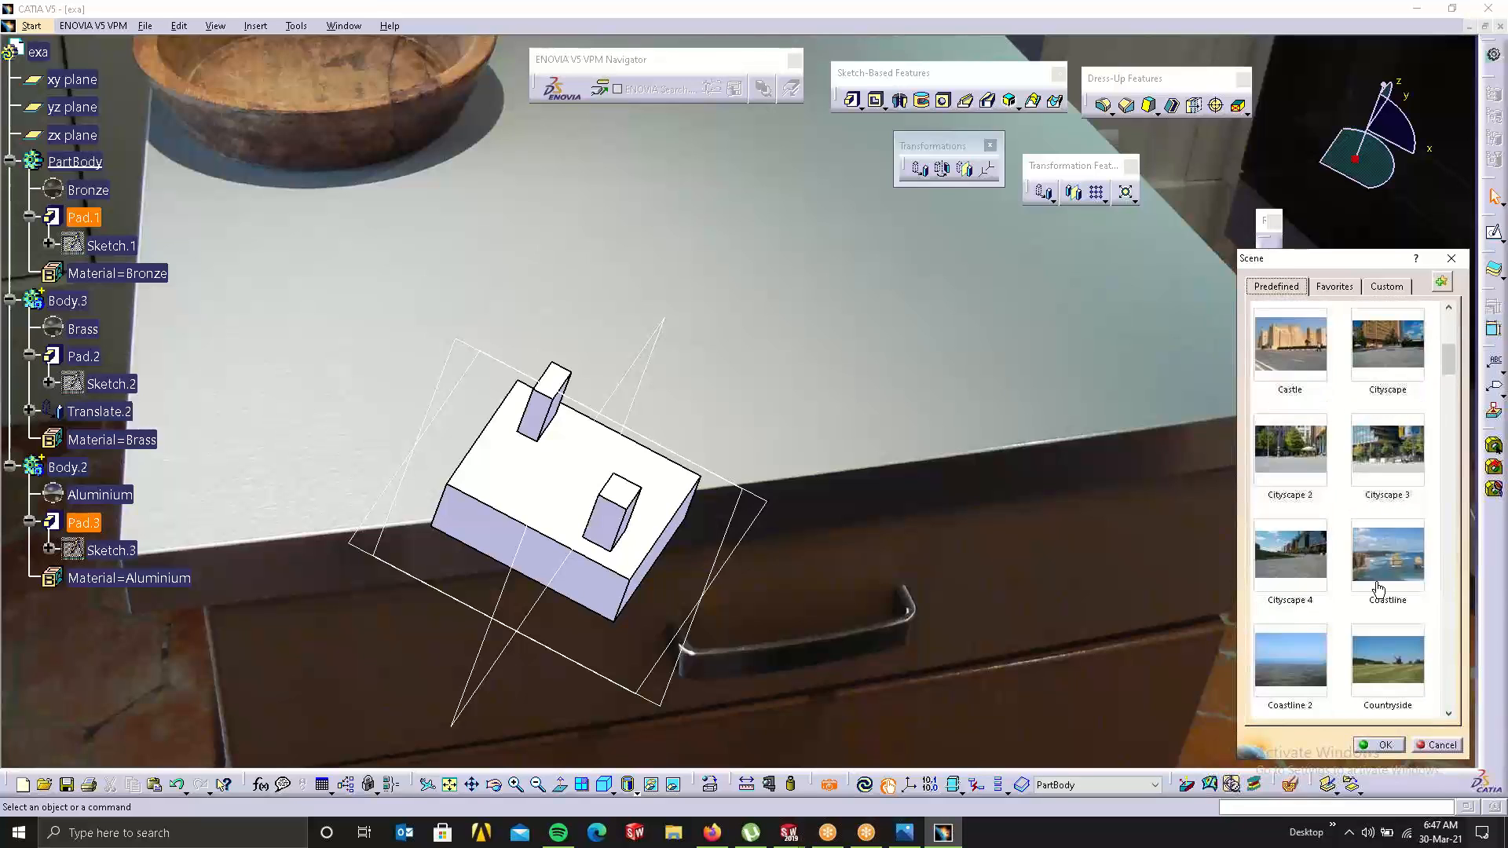
scroll(1374, 595, down, 3)
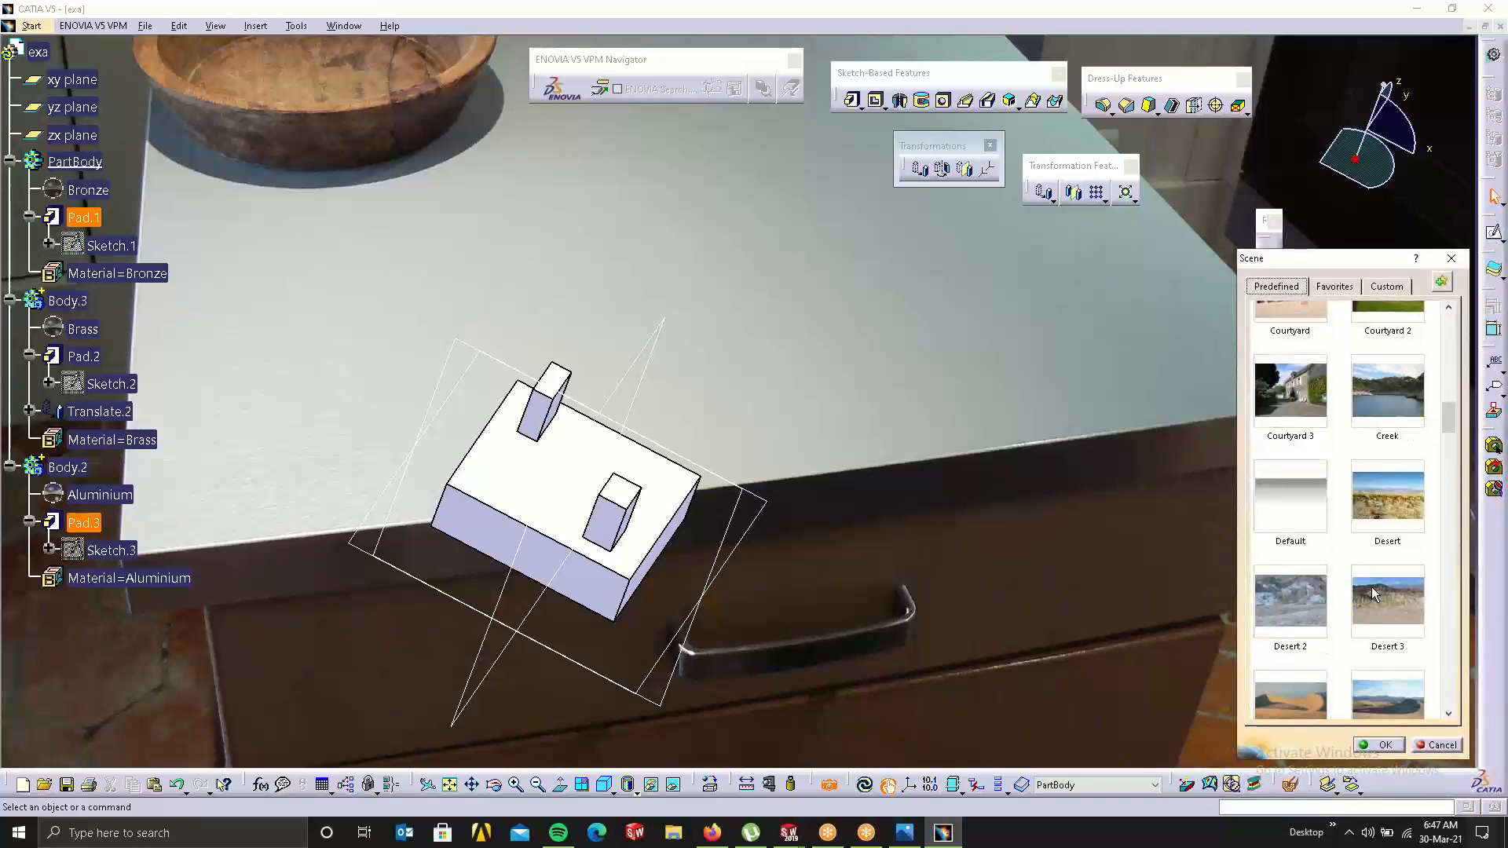
scroll(1373, 595, down, 2)
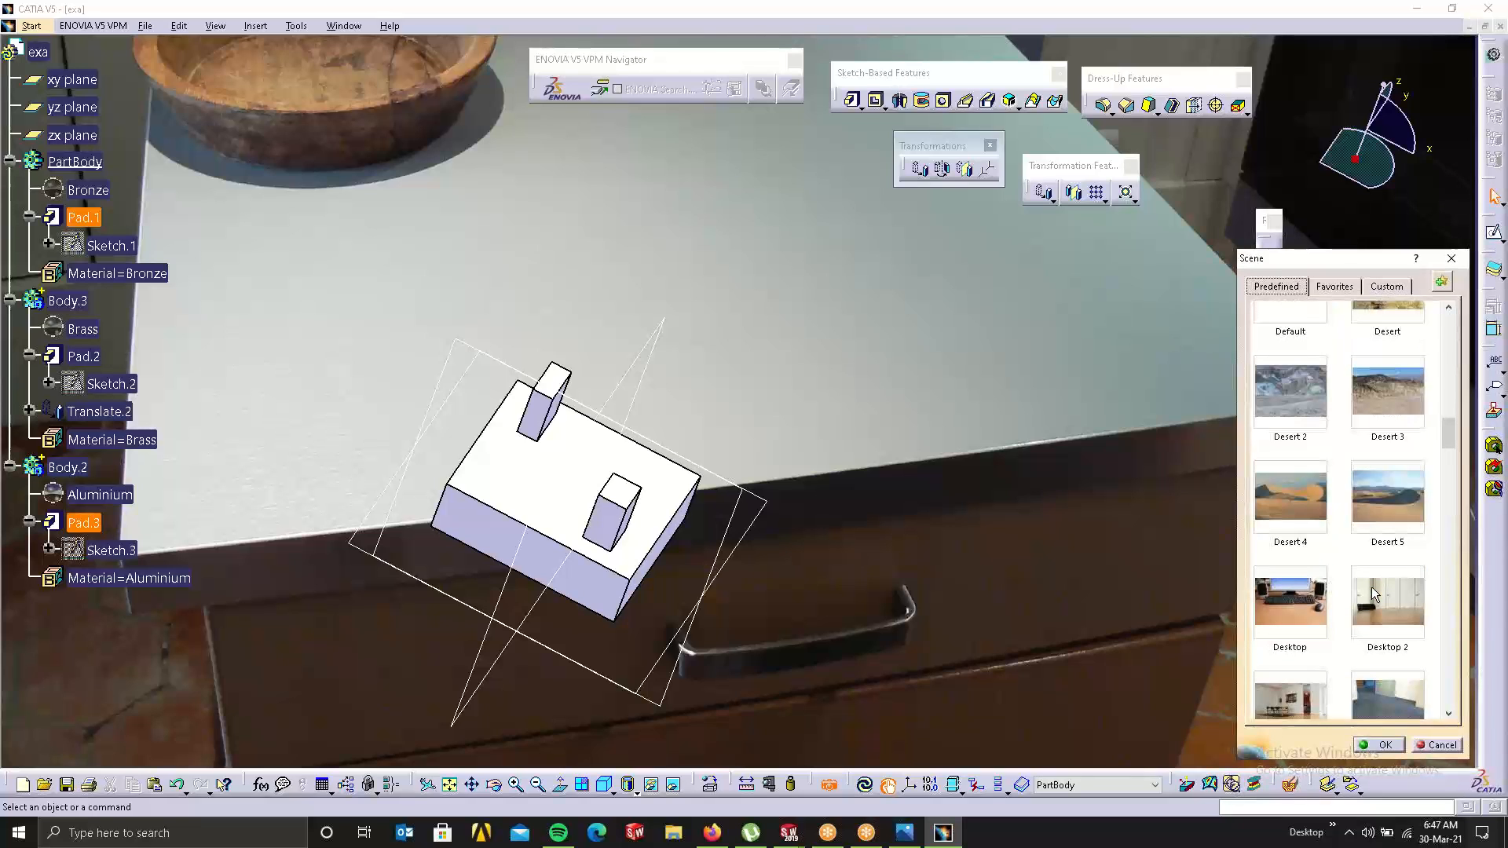
scroll(1370, 613, down, 3)
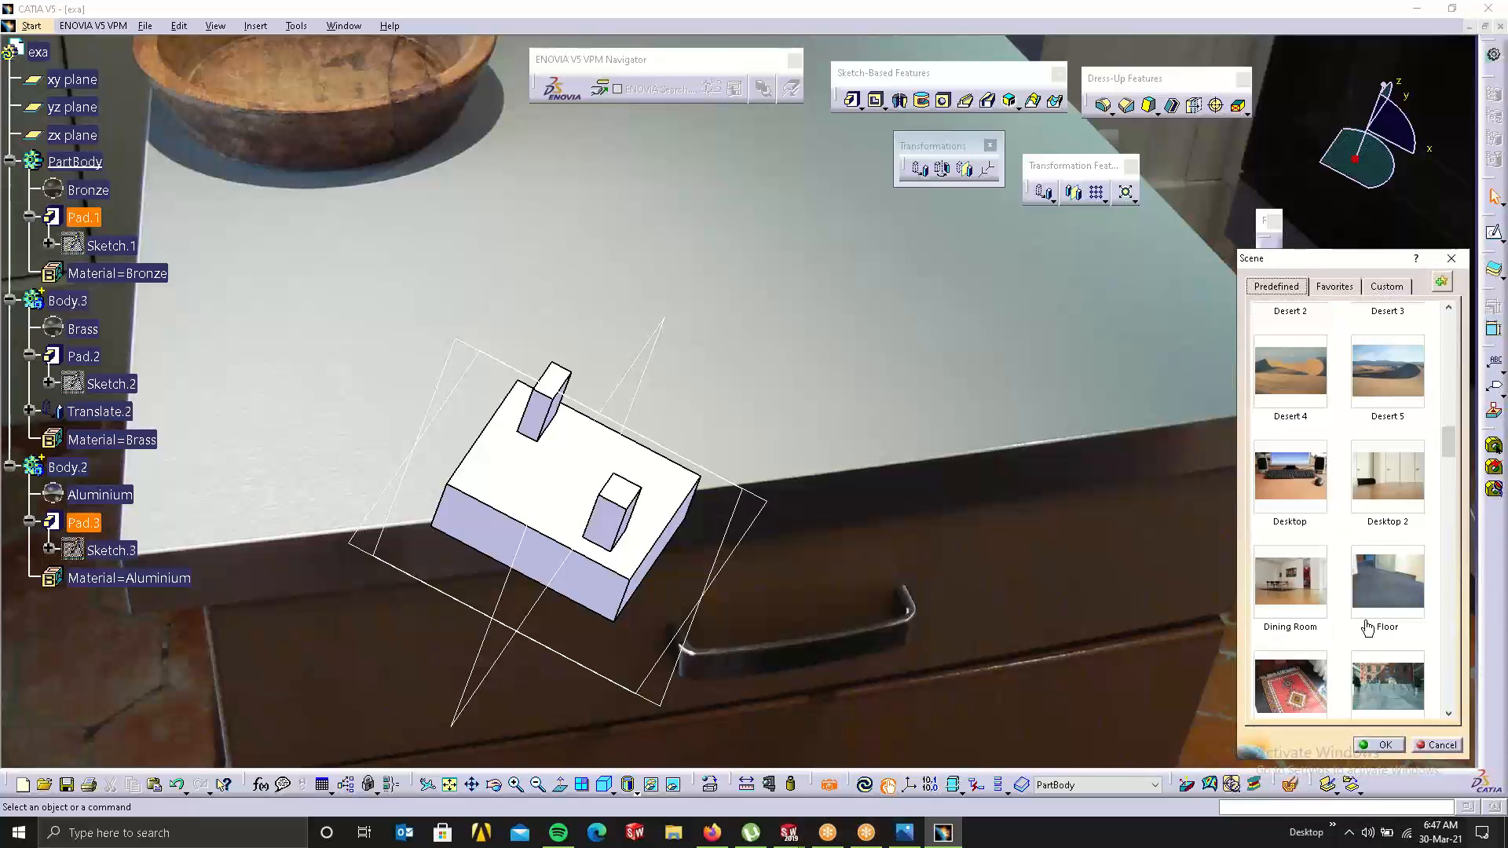
scroll(1367, 629, down, 1)
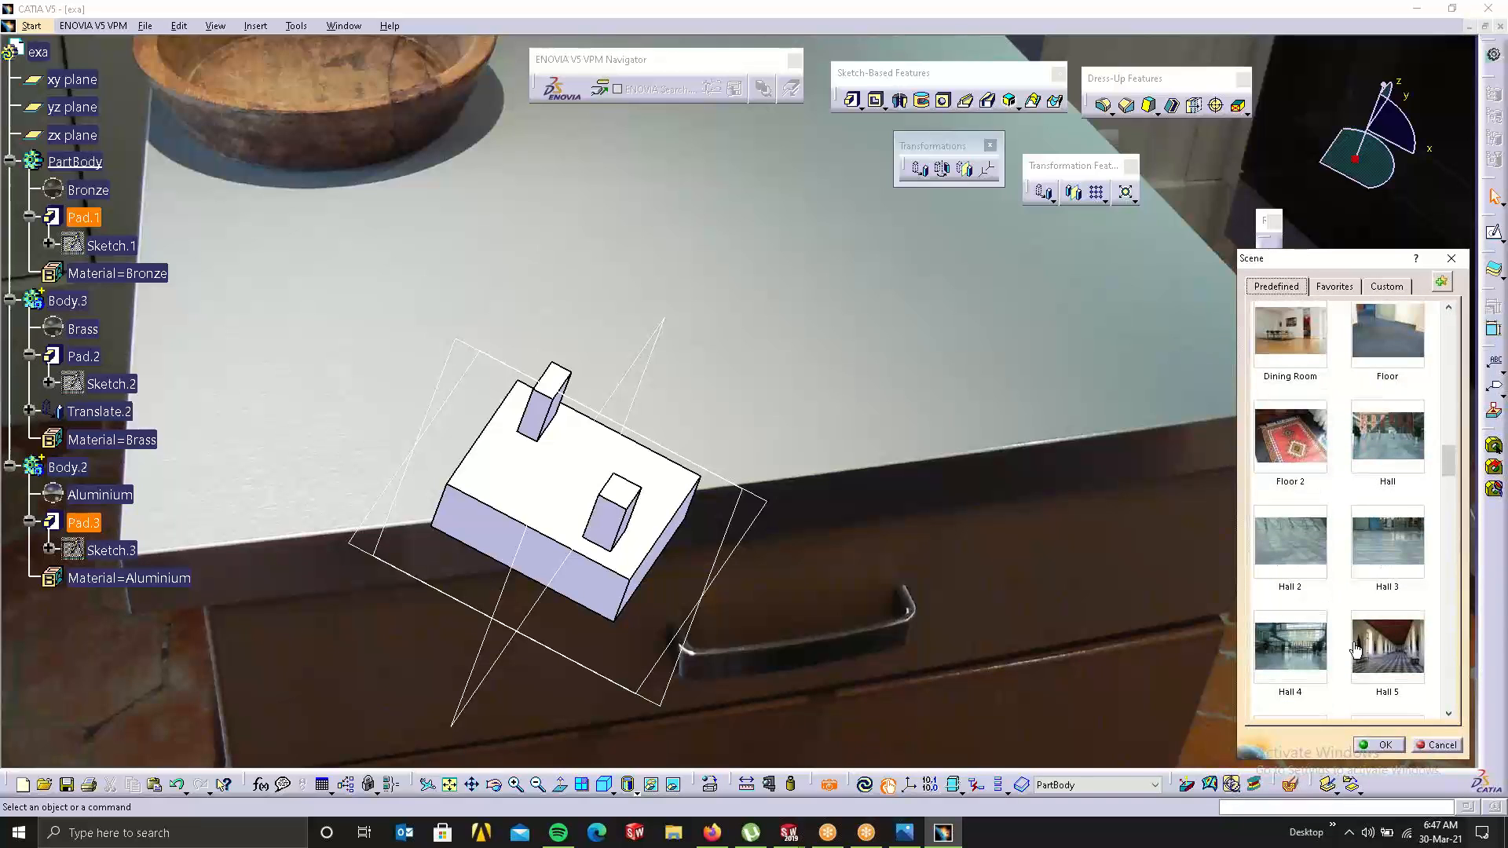
click(1413, 560)
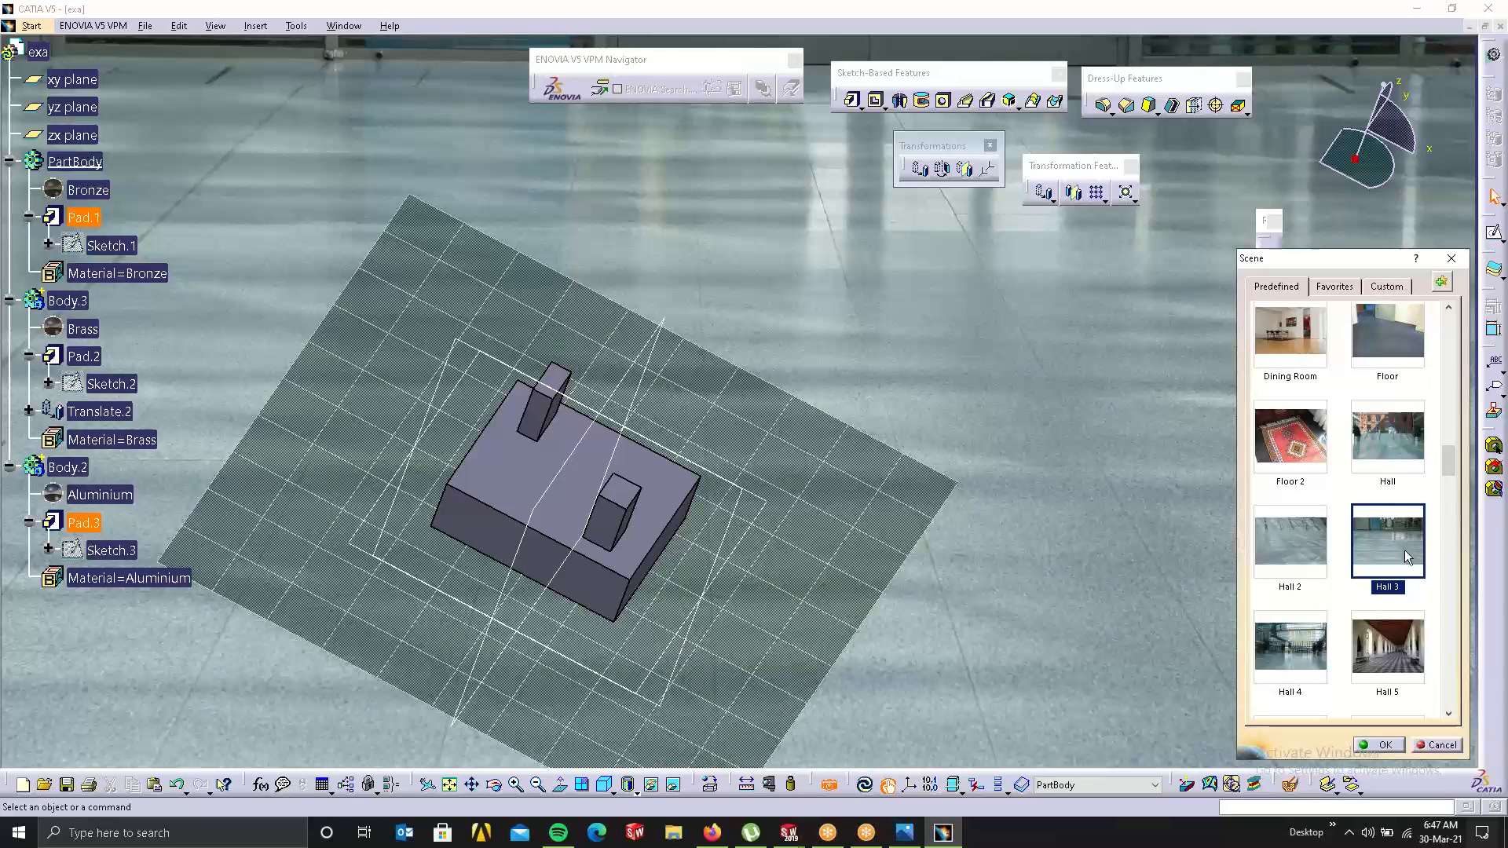
scroll(1401, 594, down, 3)
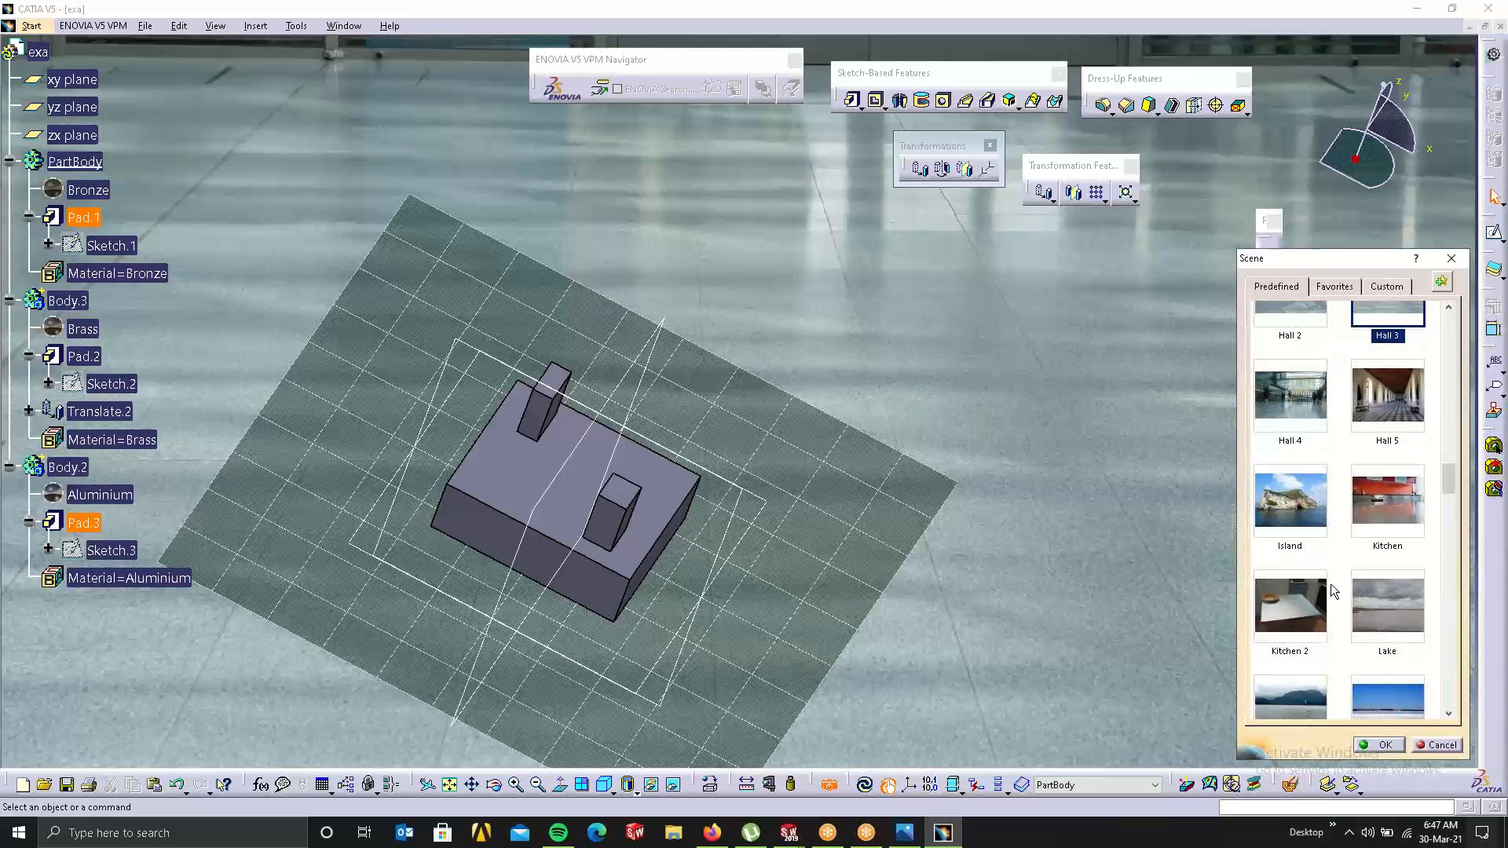
click(1323, 610)
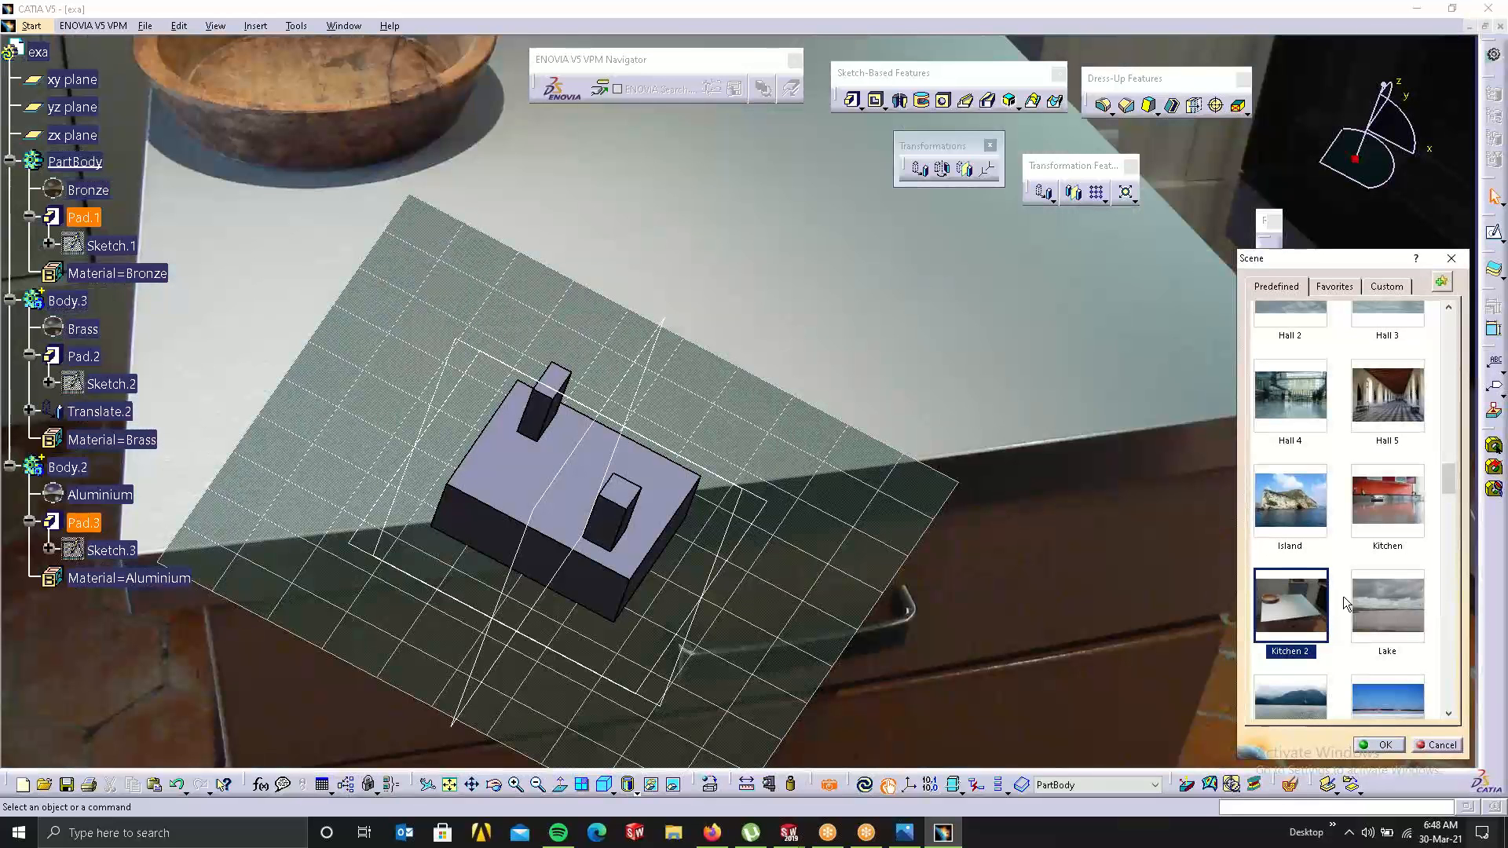
Step: Choose the predefined Desktop environment as the scene
scroll(1343, 596, down, 1)
scroll(1344, 599, down, 3)
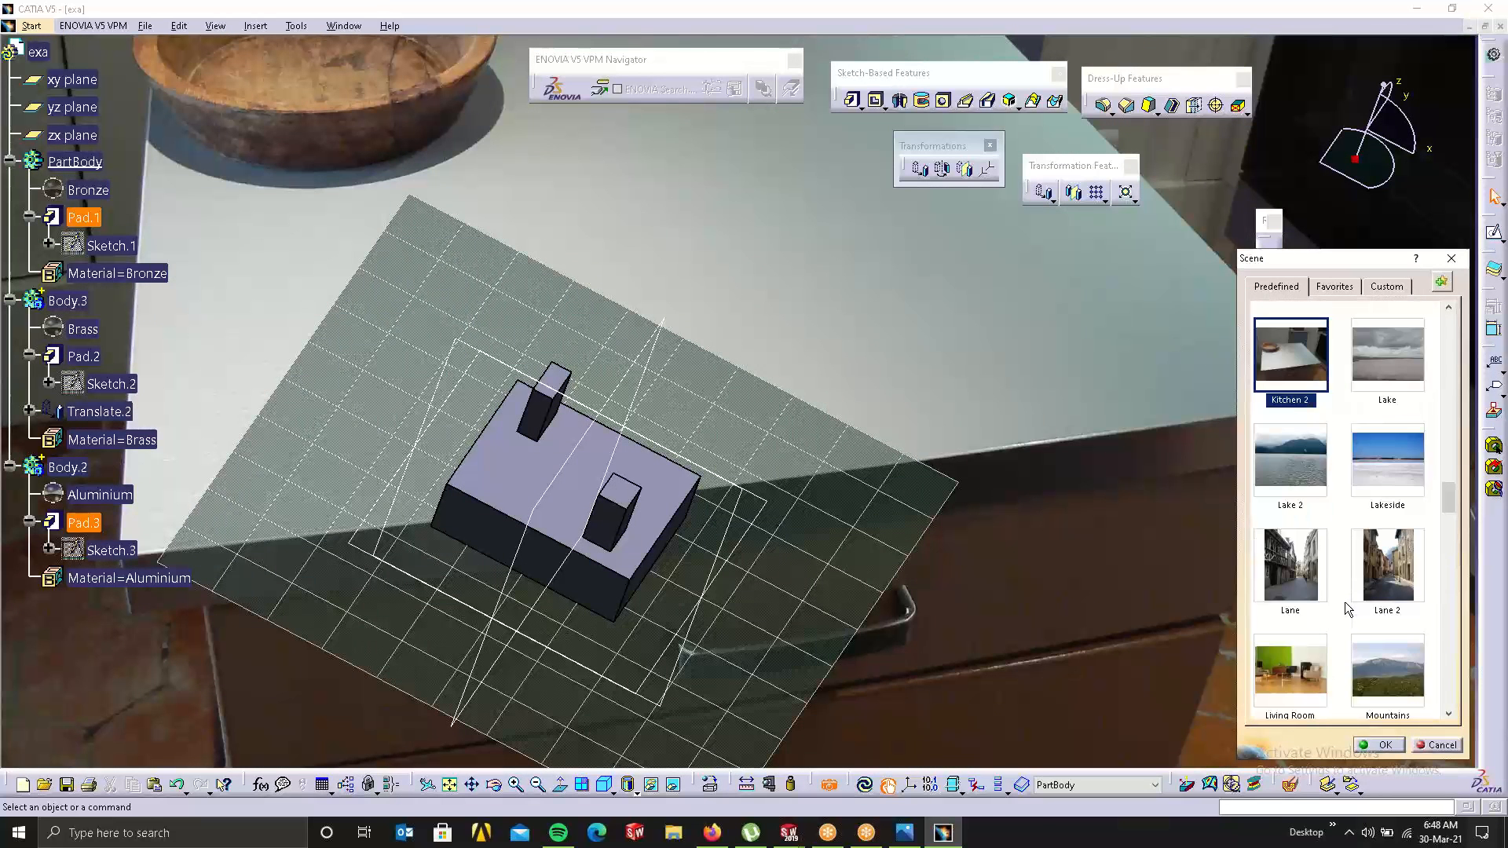
scroll(1335, 604, down, 3)
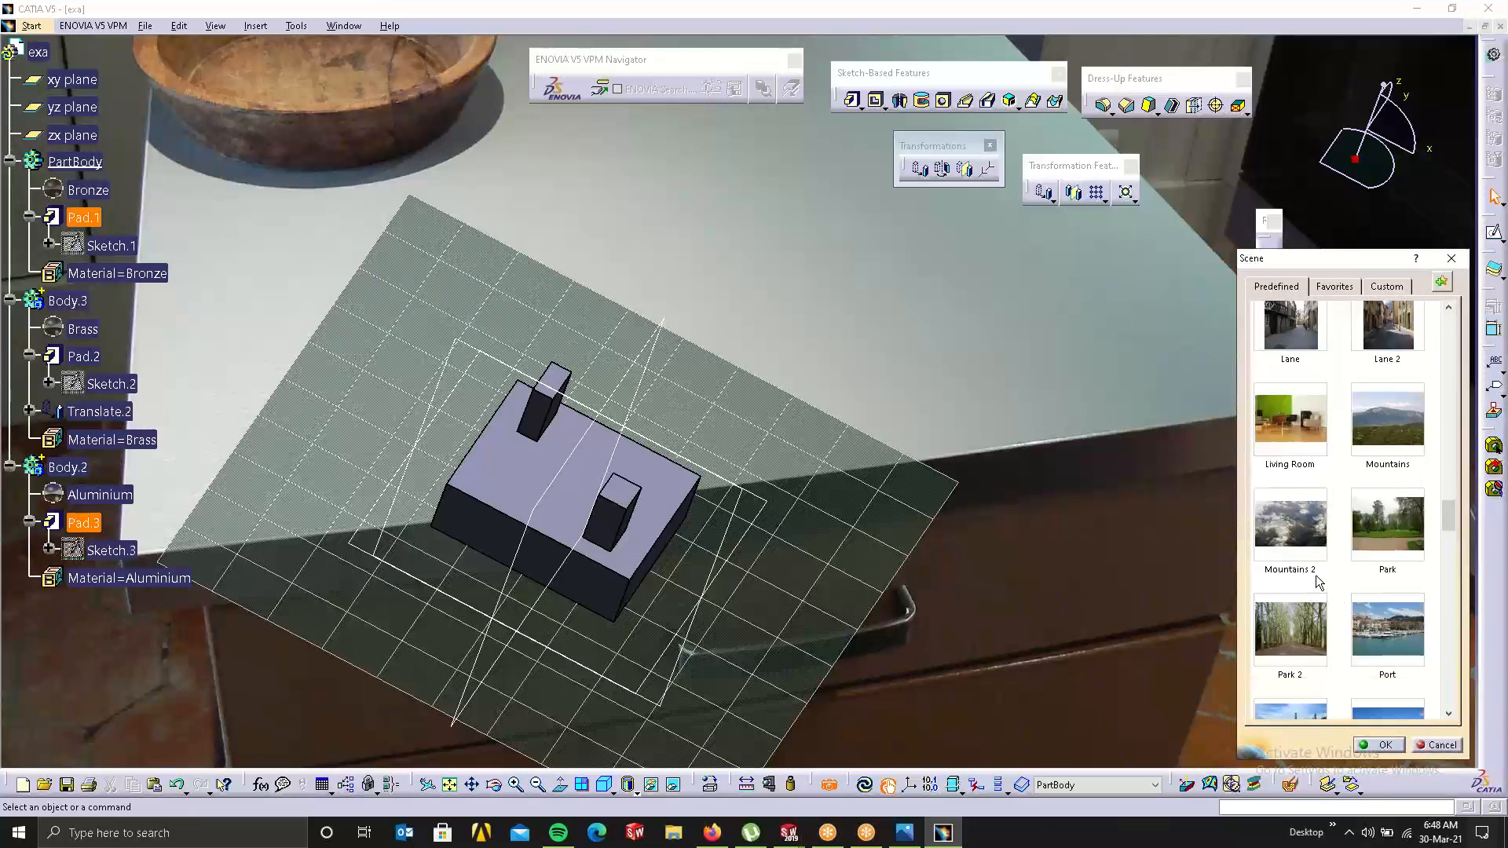
scroll(1319, 596, down, 1)
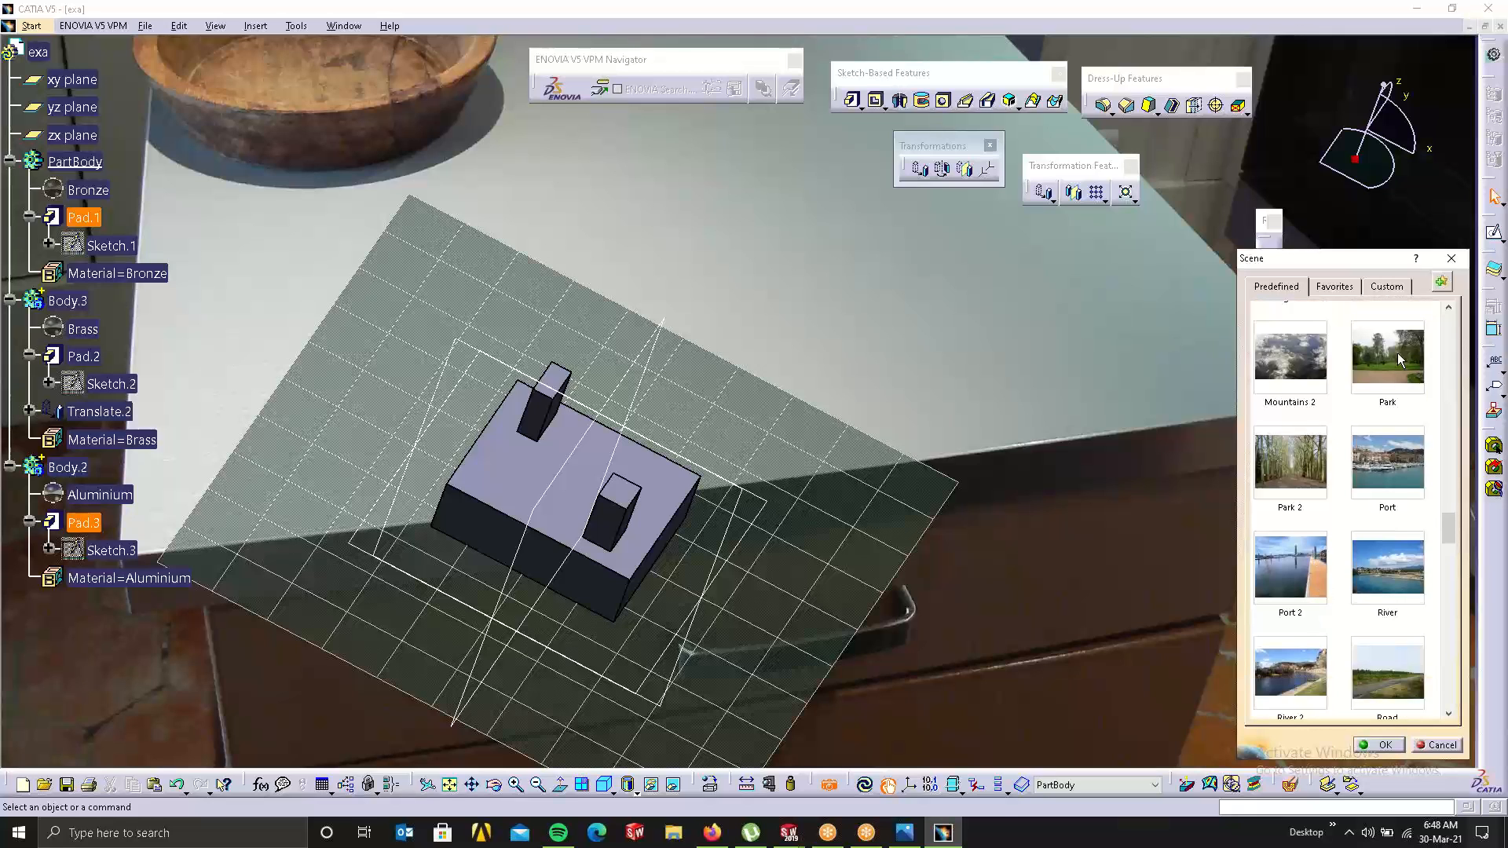
scroll(1388, 542, down, 3)
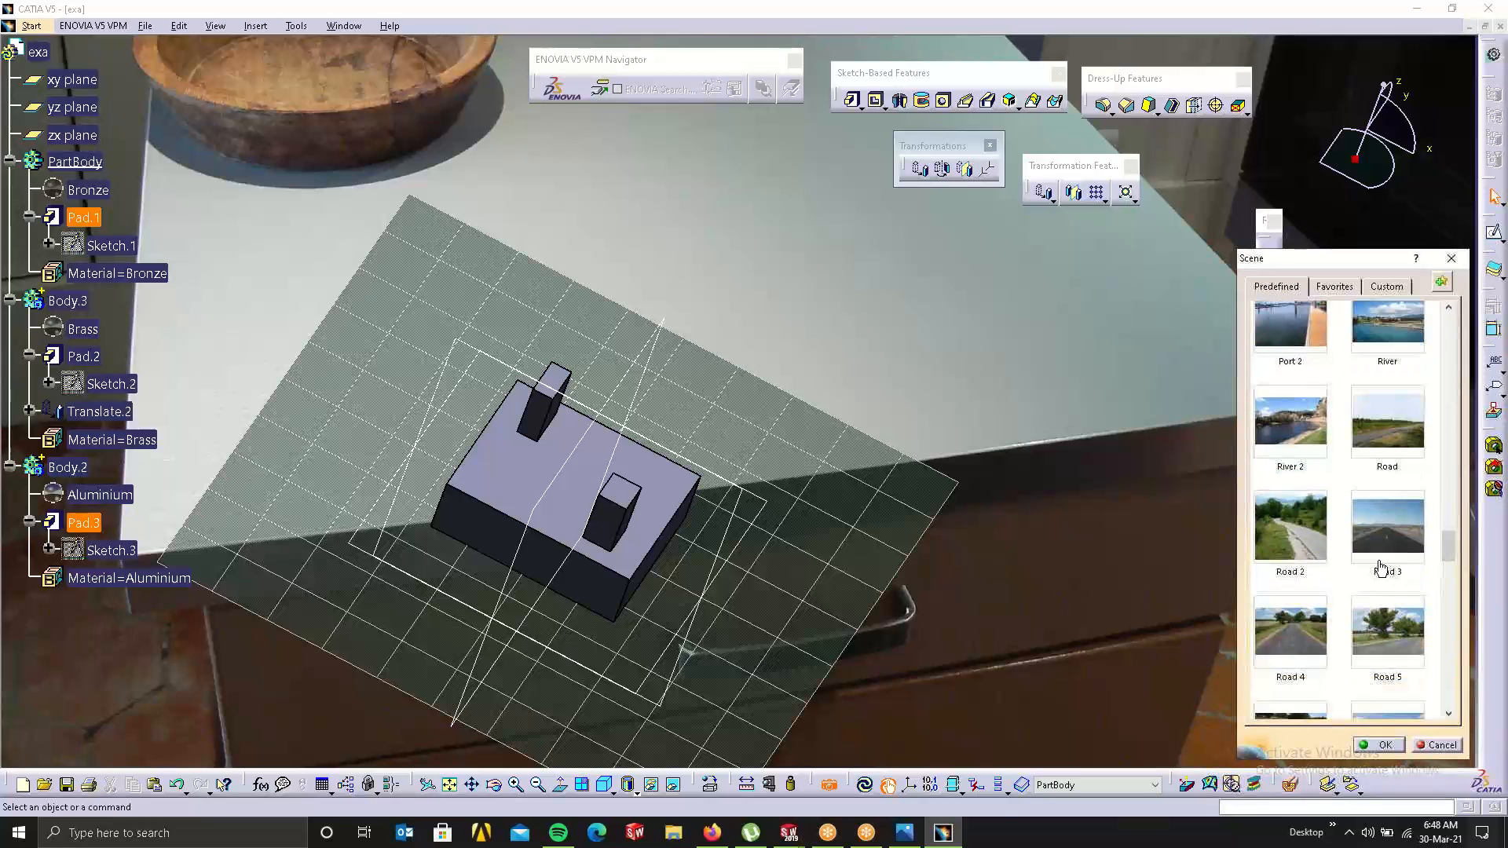
scroll(1381, 567, down, 6)
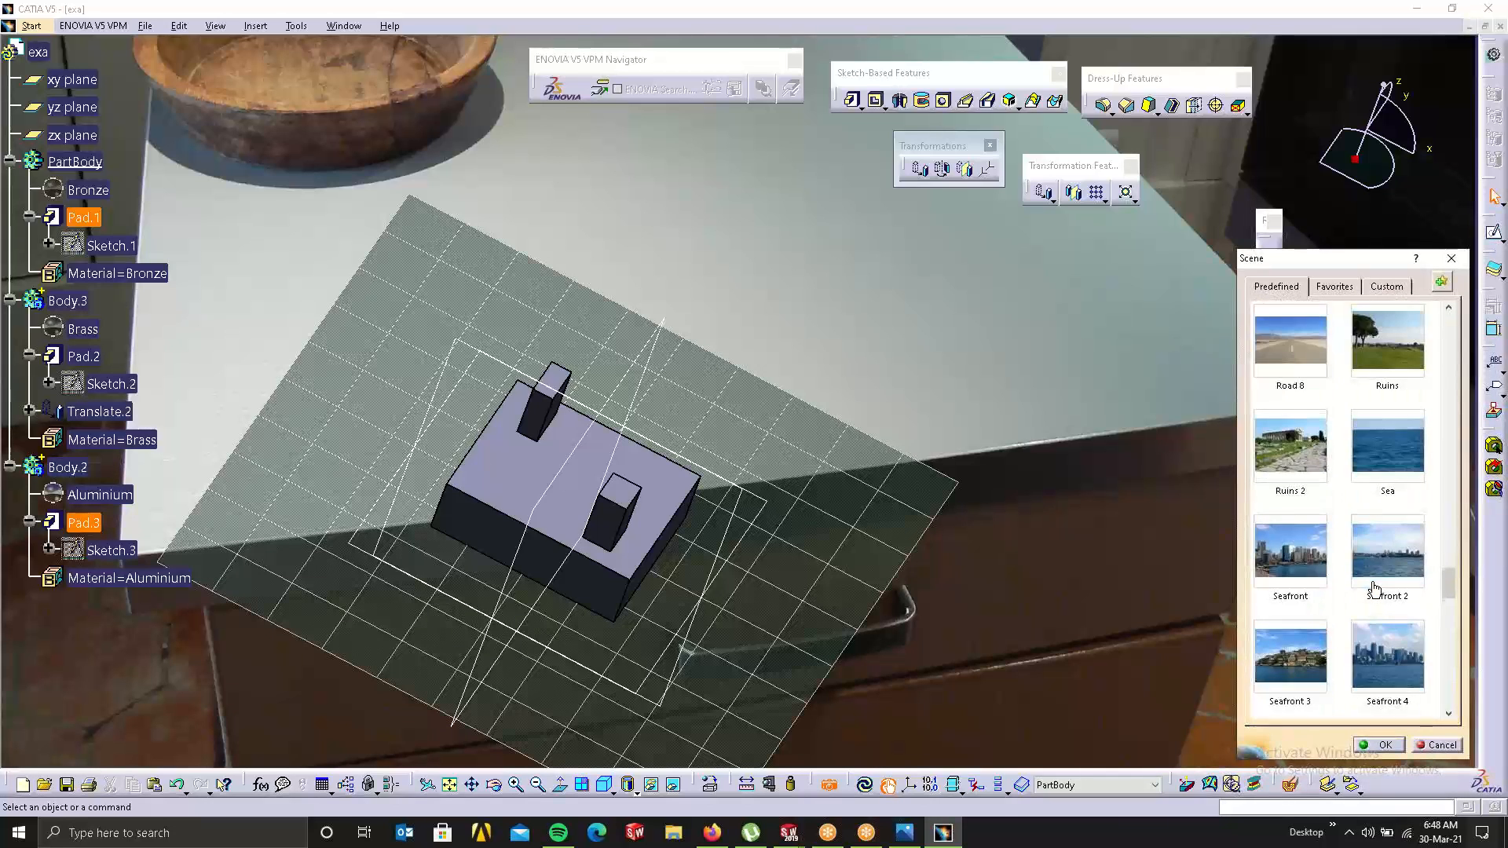
scroll(1375, 581, down, 2)
drag(1448, 600, 1496, 449)
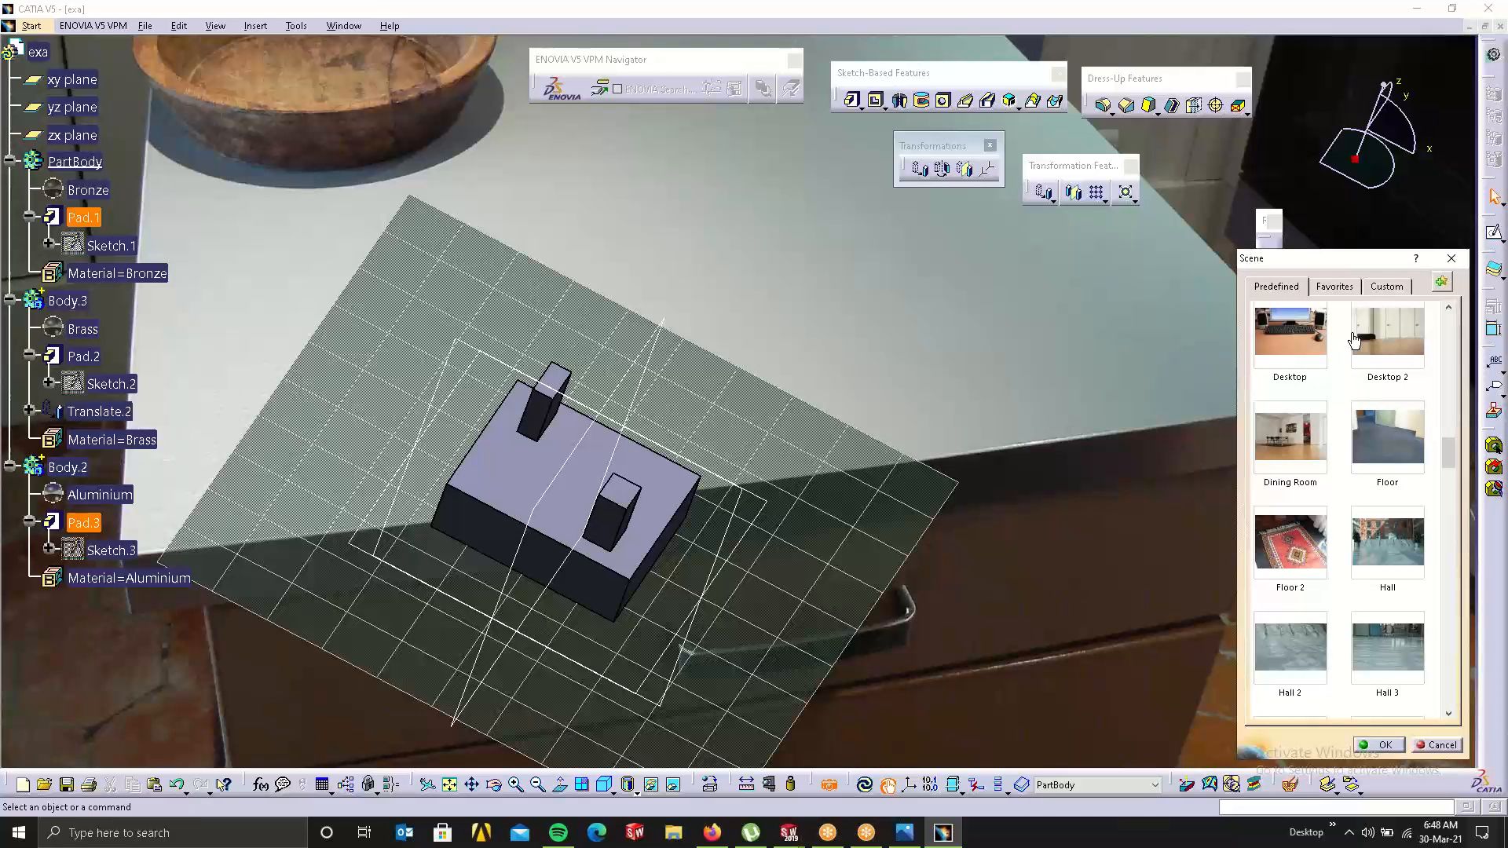
click(1310, 346)
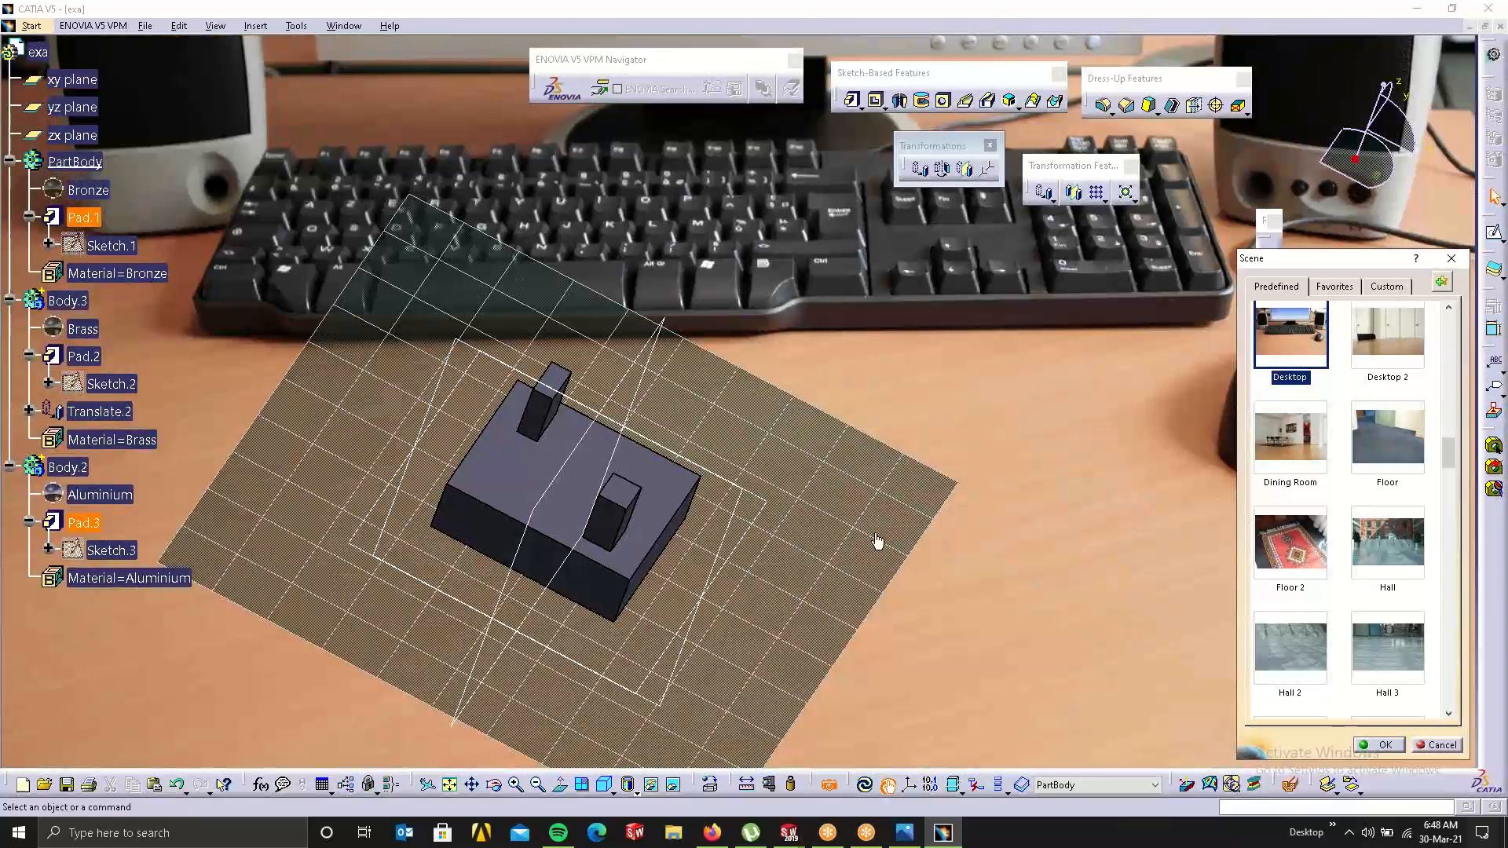
Step: Switch off the Custom-tab background photo, pan and orbit the block, then accept the scene
click(1352, 287)
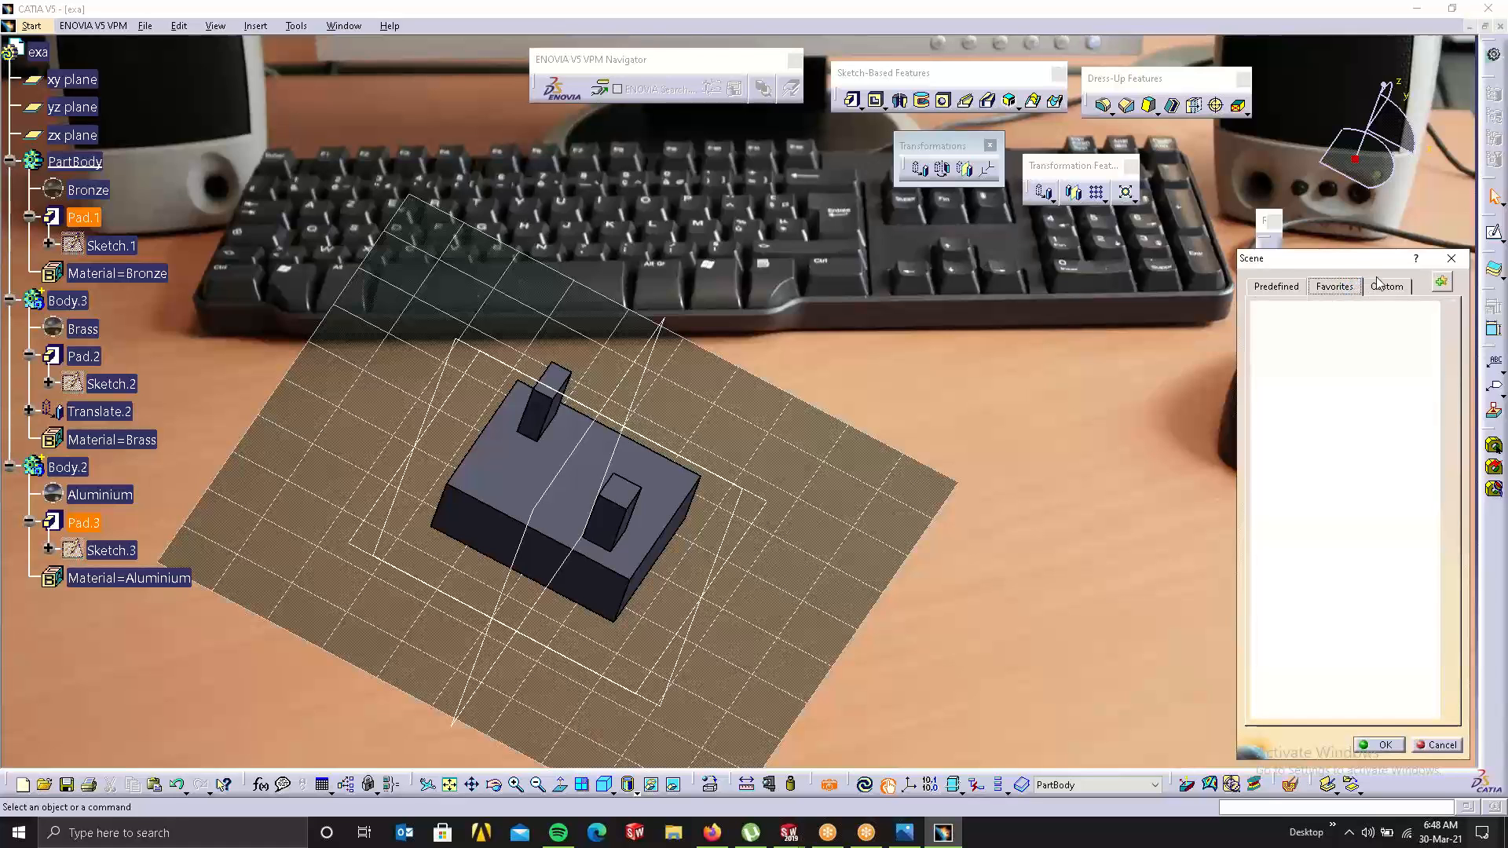
click(1385, 286)
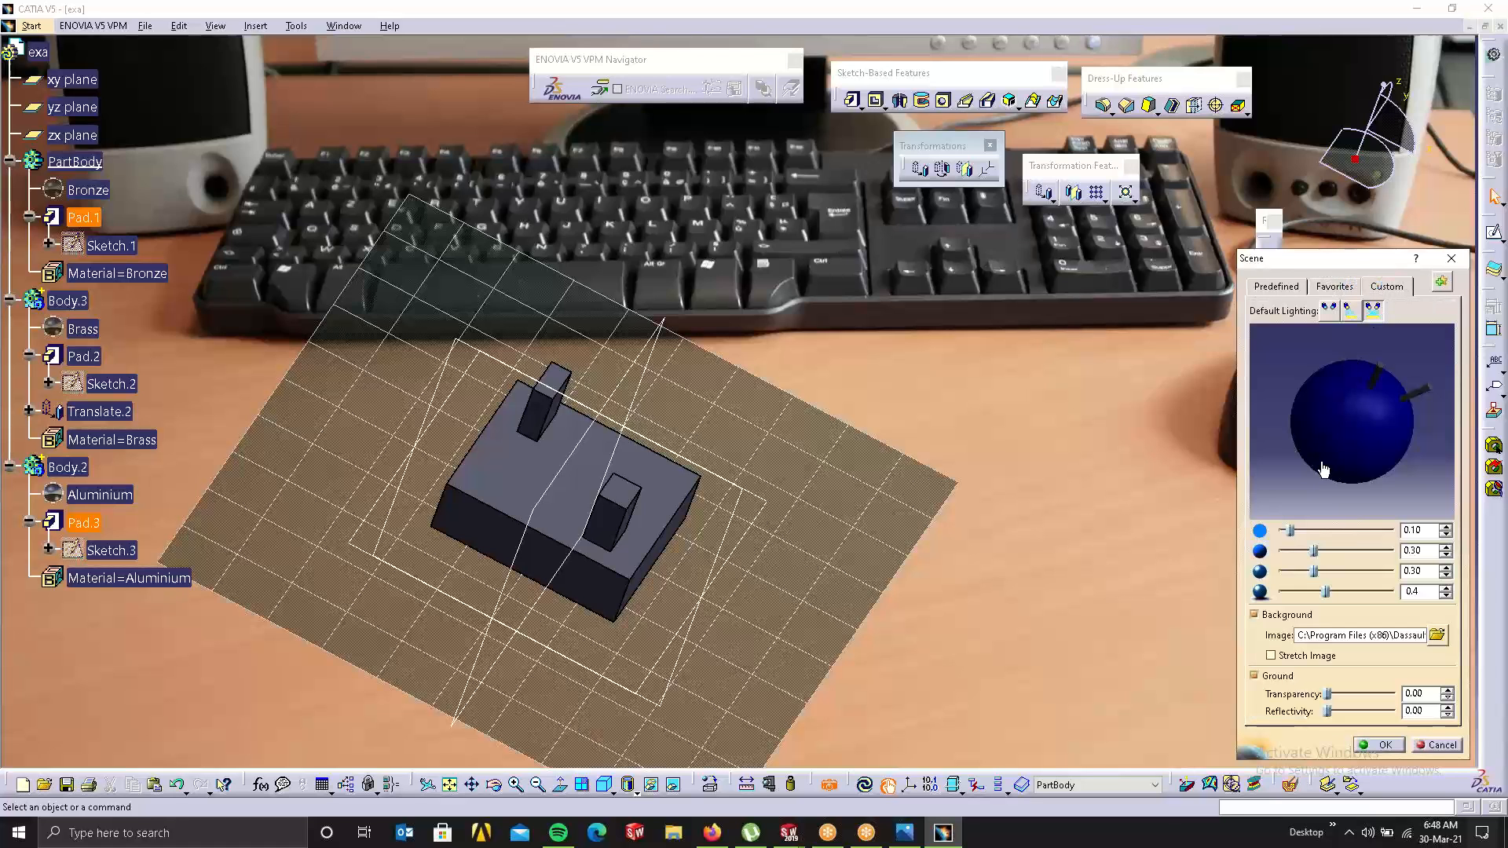
click(1254, 615)
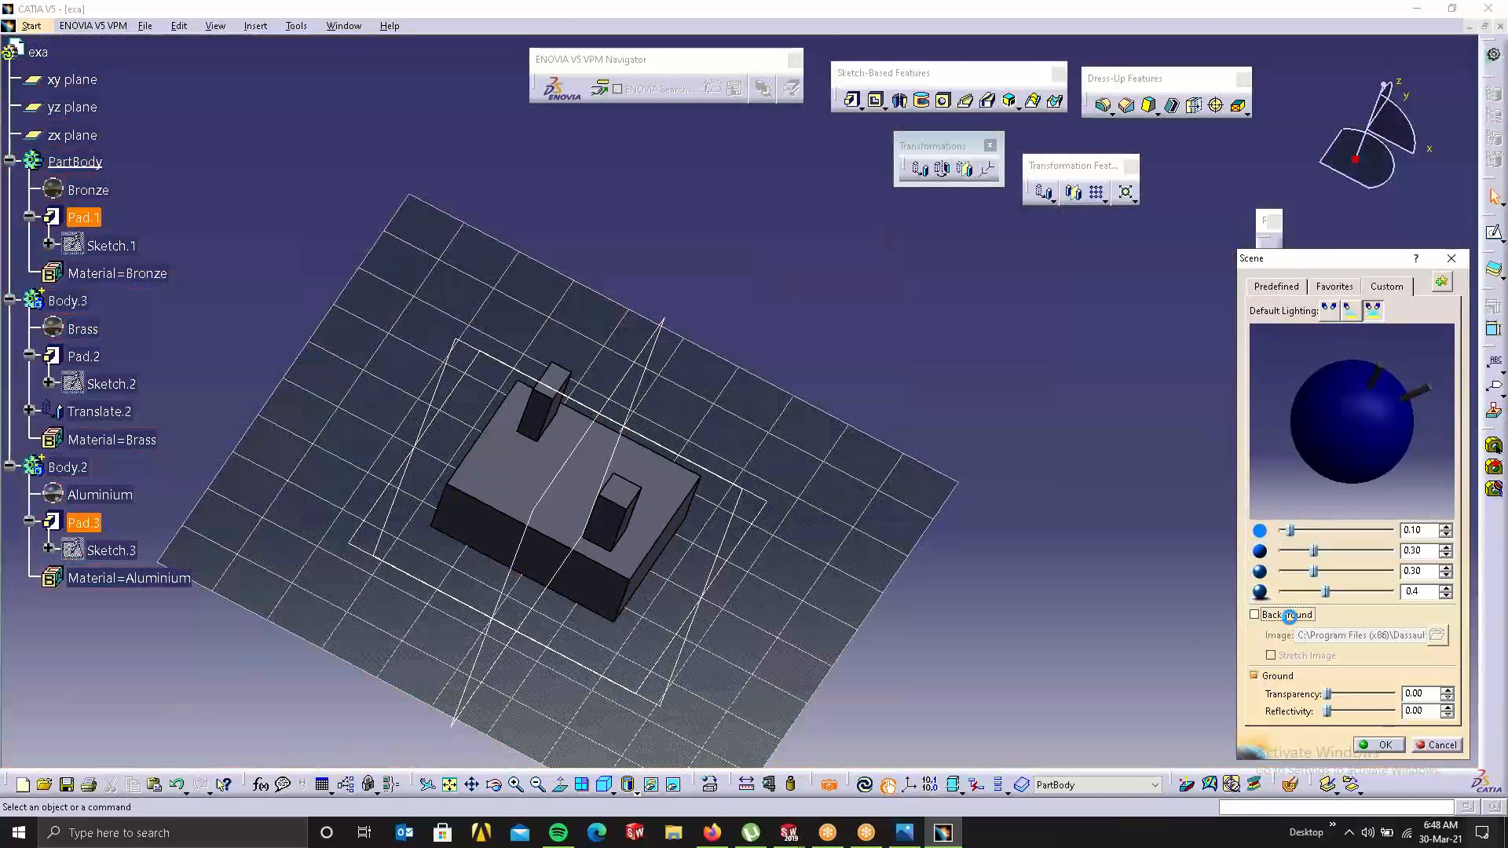
click(1289, 616)
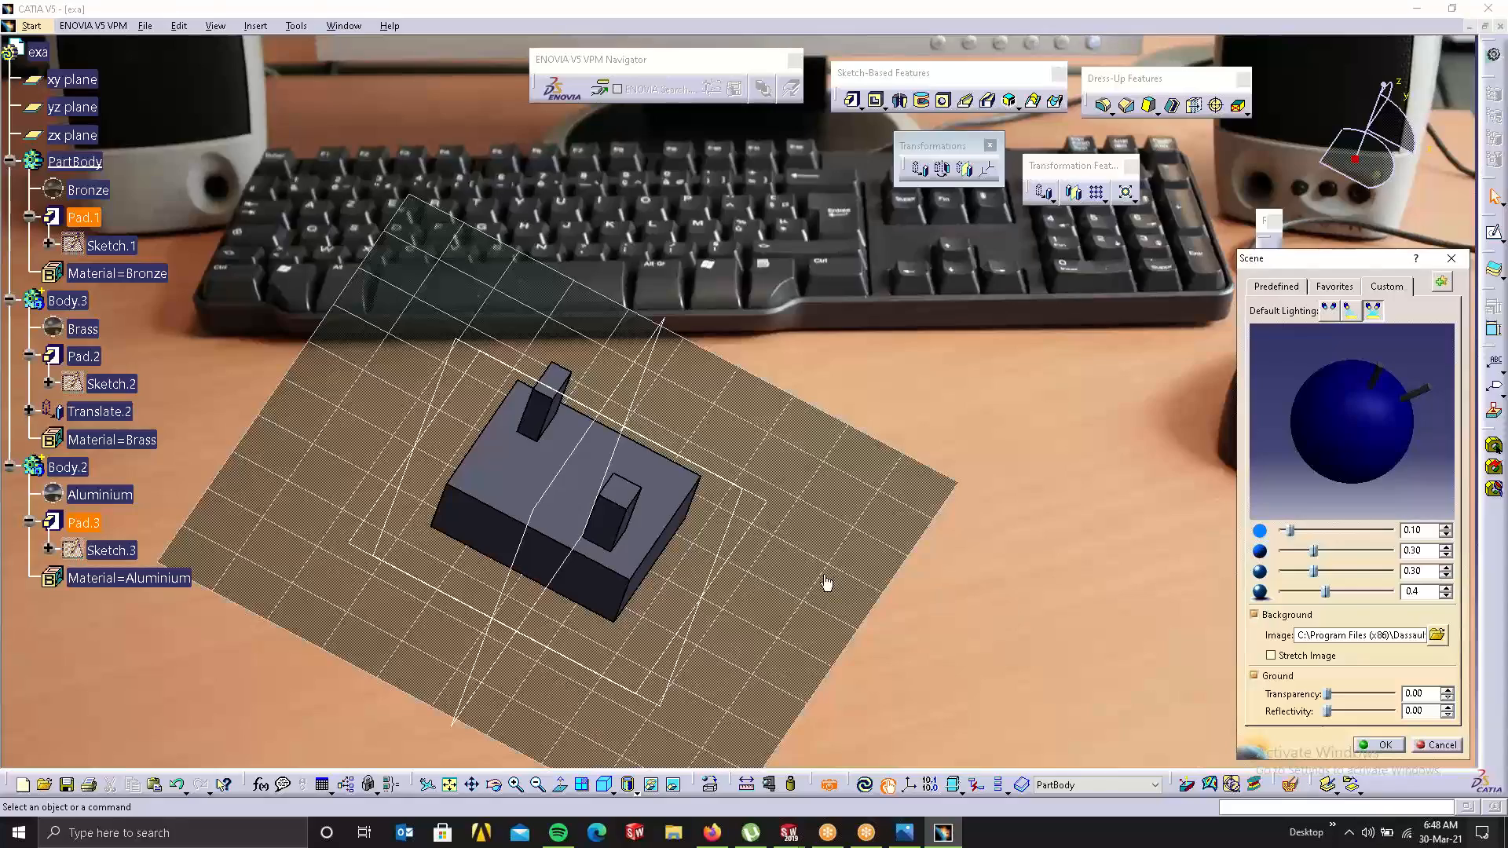
middle_drag(826, 581, 999, 561)
click(1254, 615)
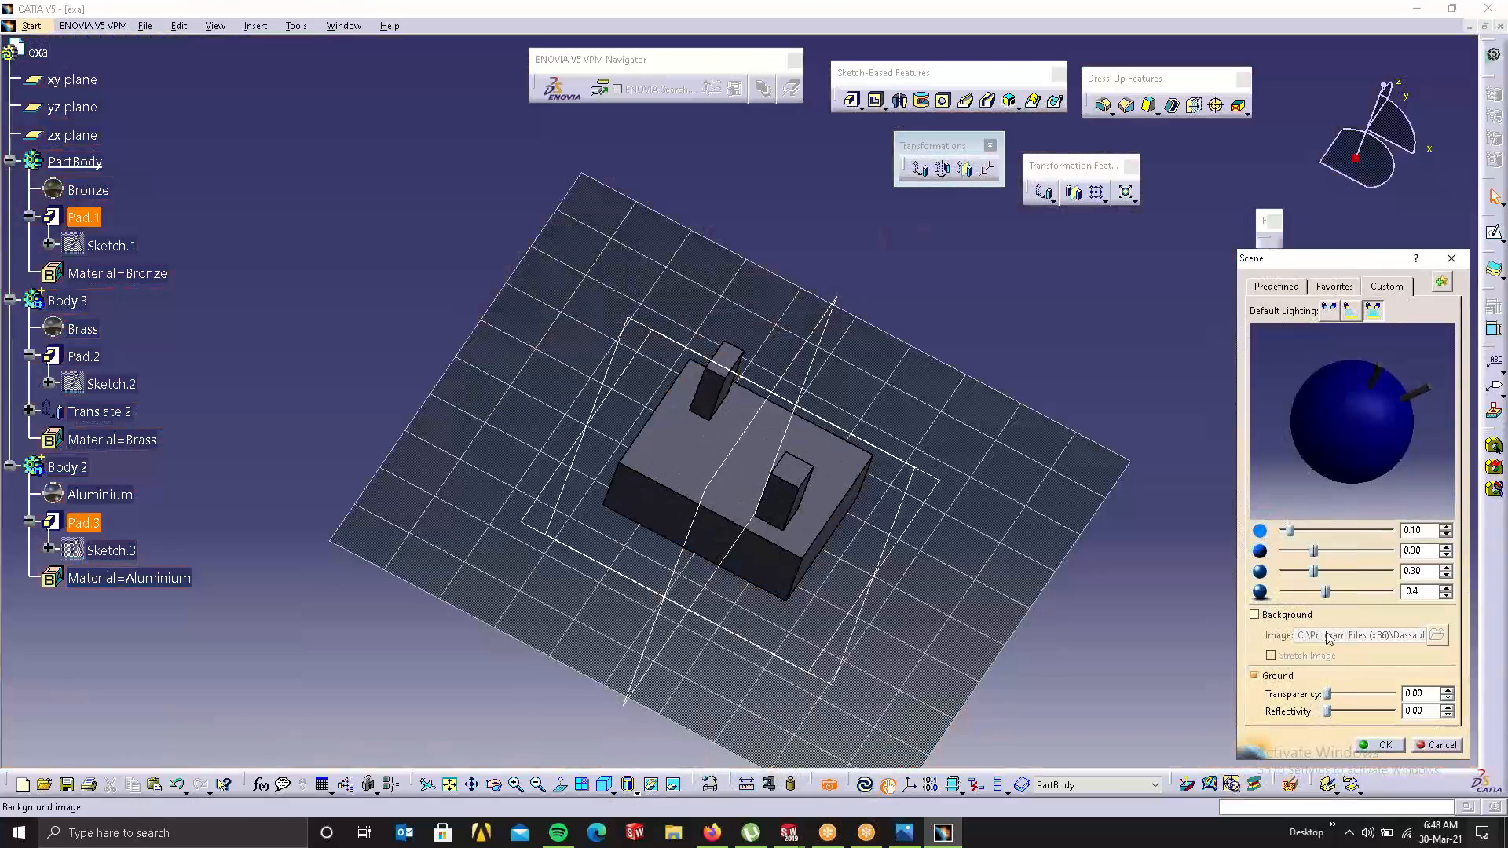
middle_drag(993, 508, 998, 439)
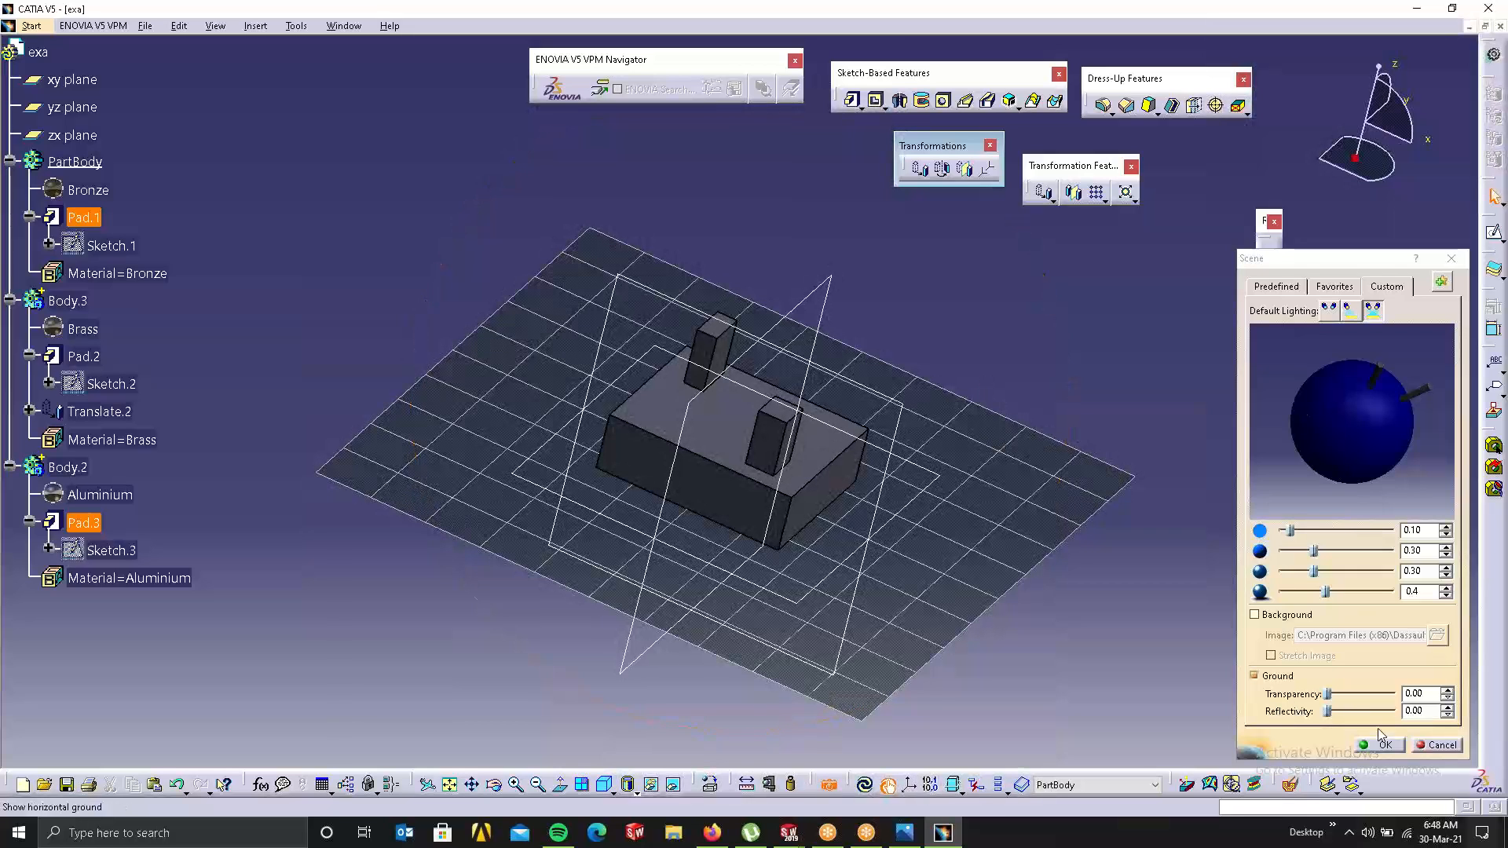
click(1368, 753)
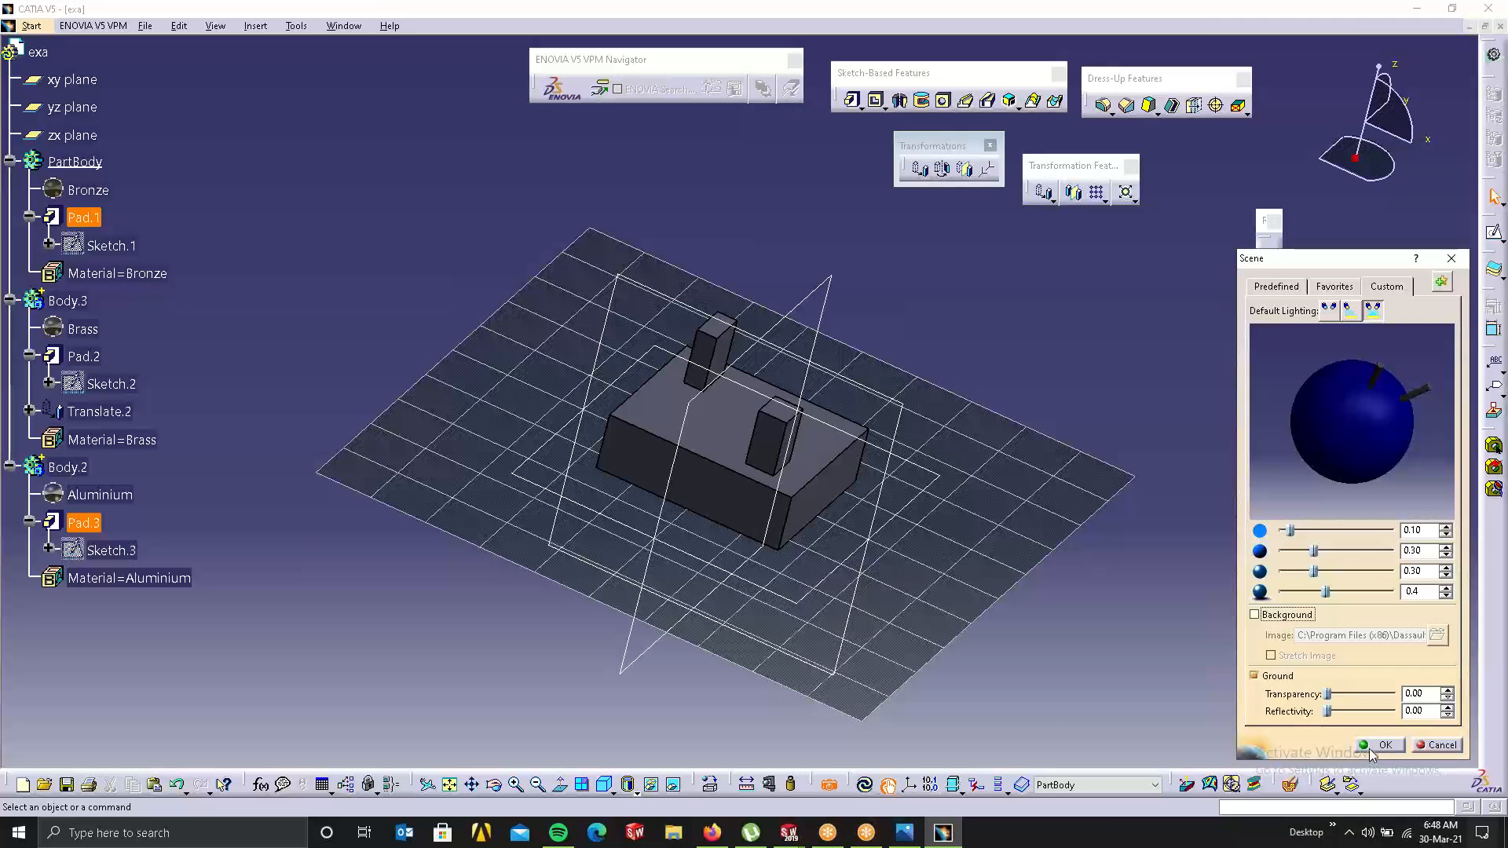
click(1381, 745)
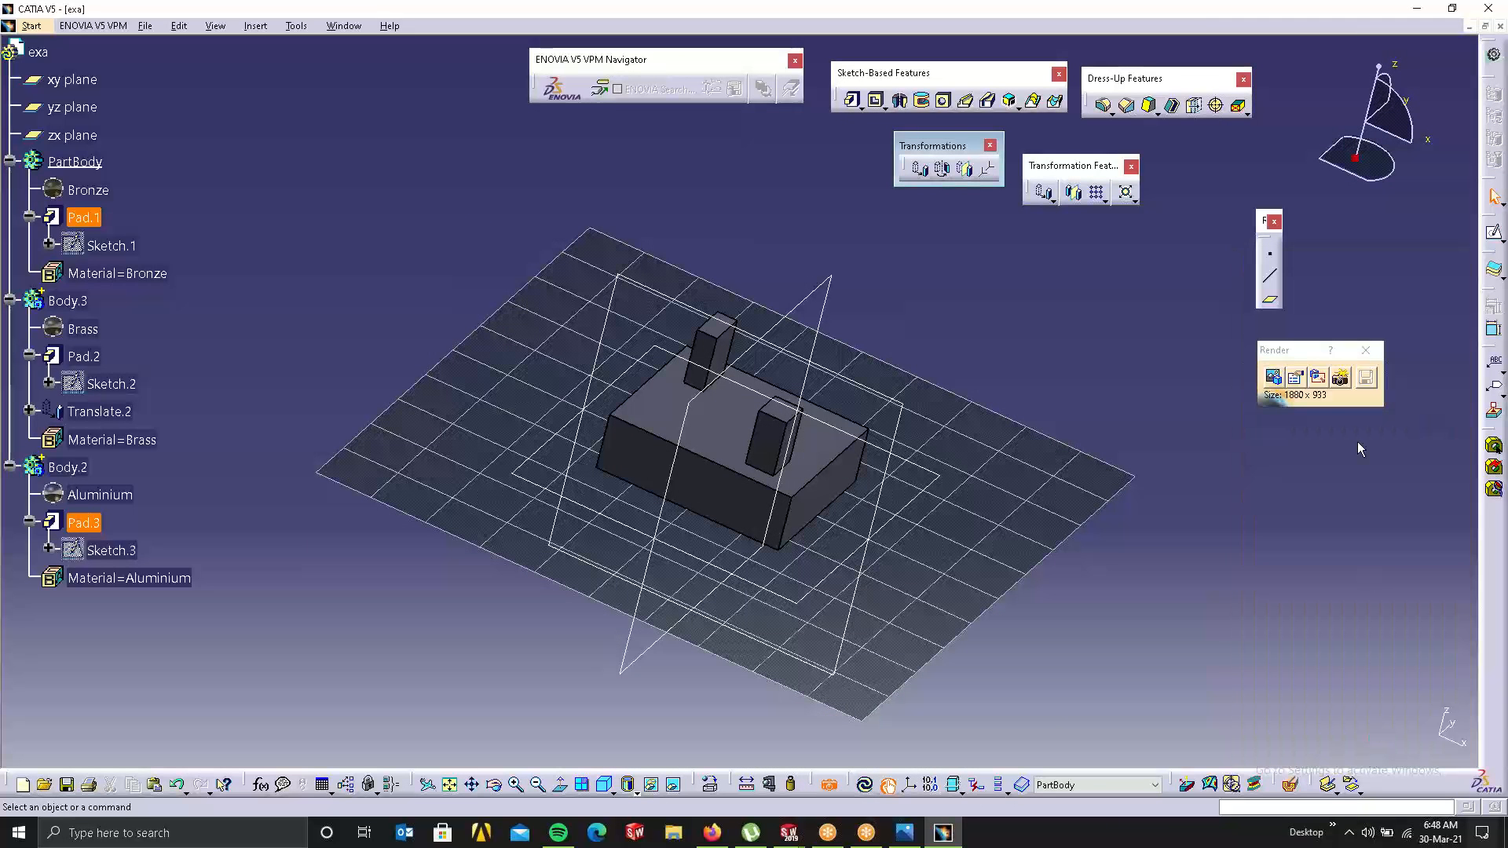
Step: Render the block's current view at 1080 x 933, with shadows cast on the plain backdrop
click(1340, 378)
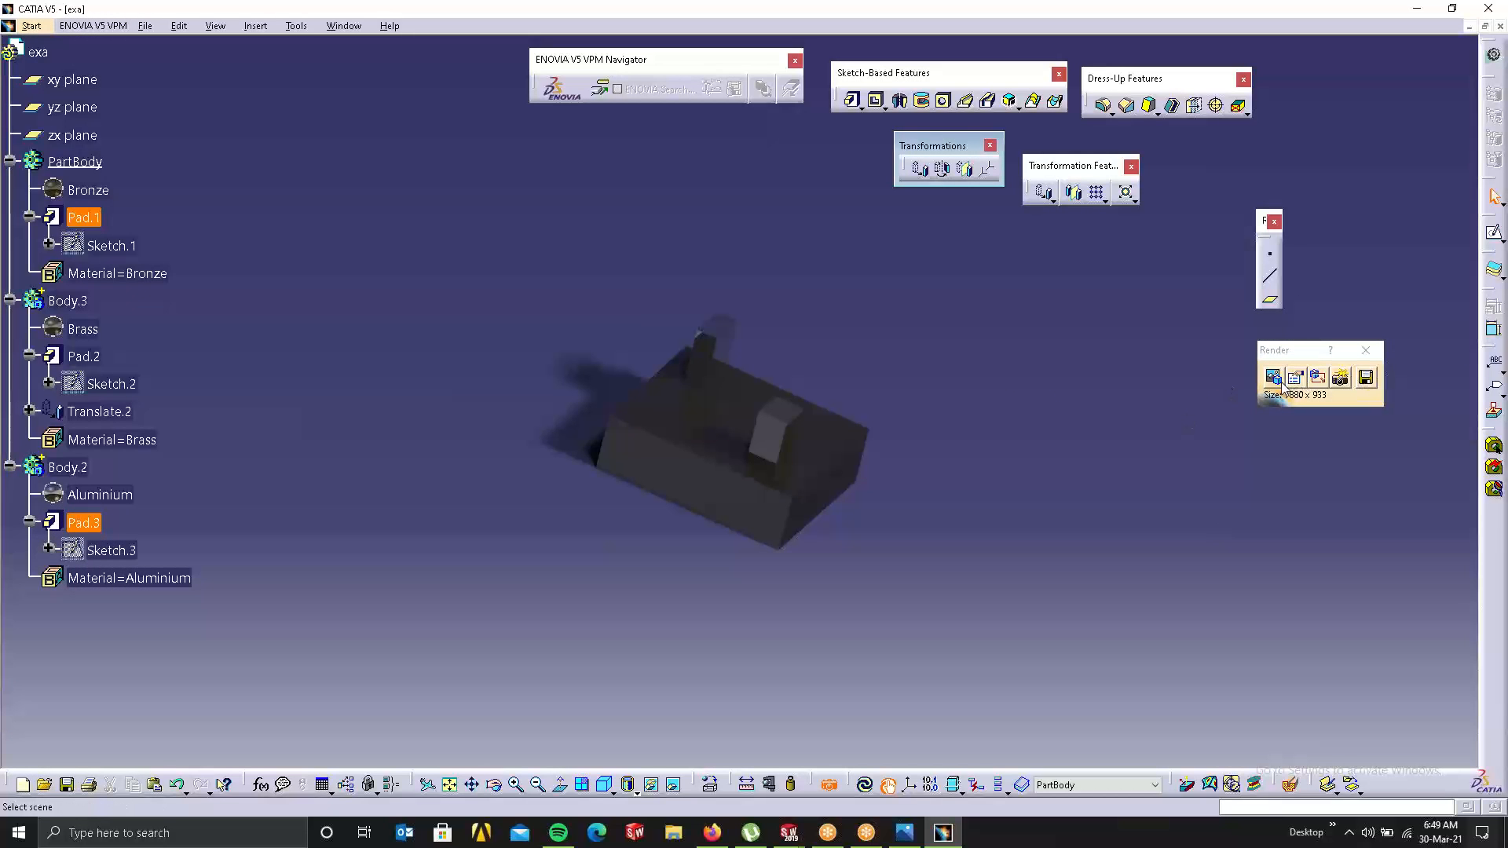
Step: Raise the first scene light from 0.18 to 0.58 and render again
click(1273, 377)
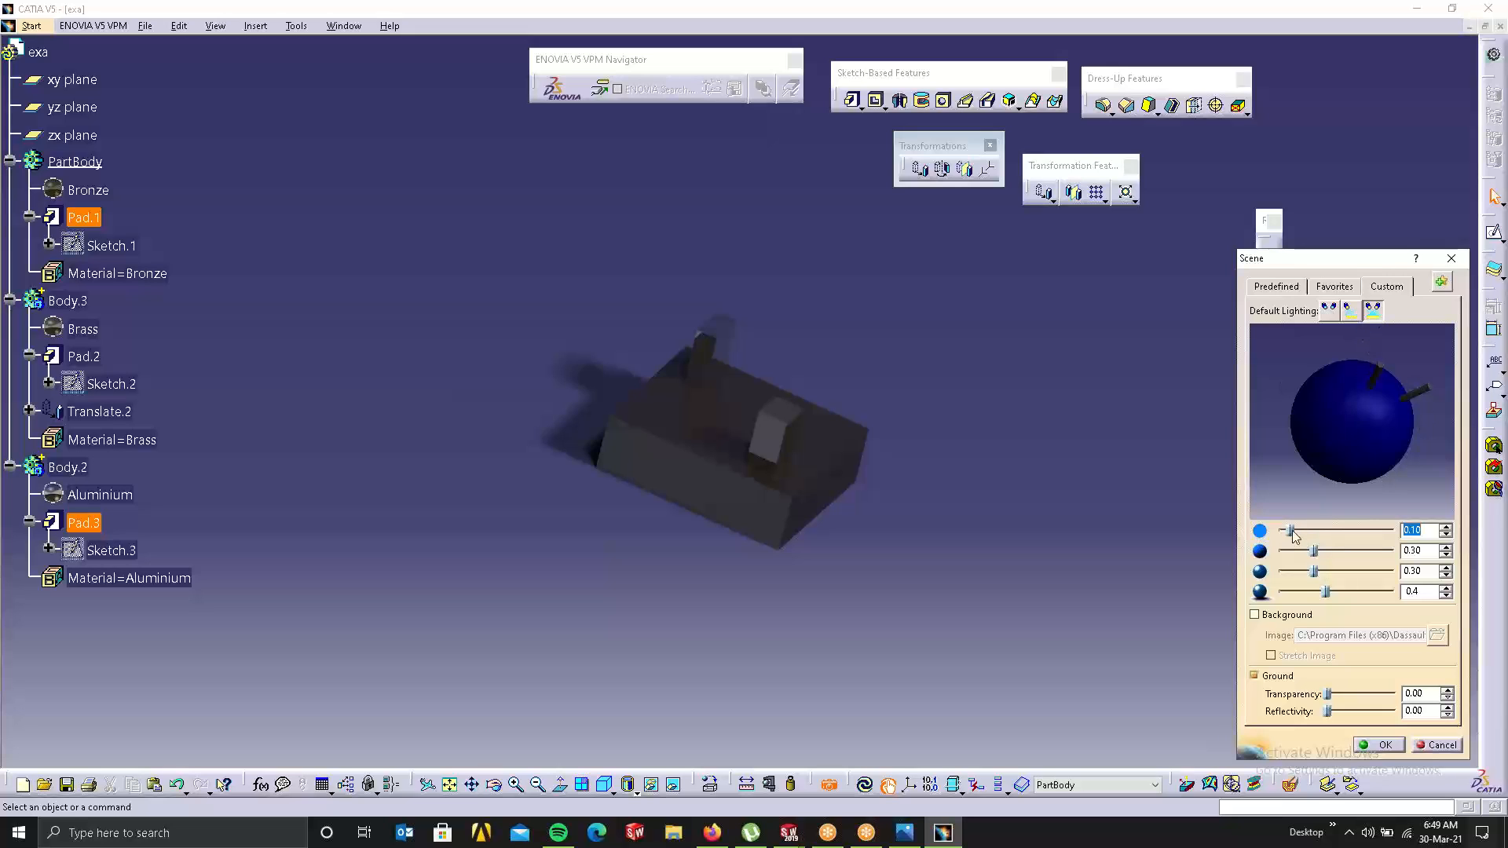
drag(1304, 530, 1347, 530)
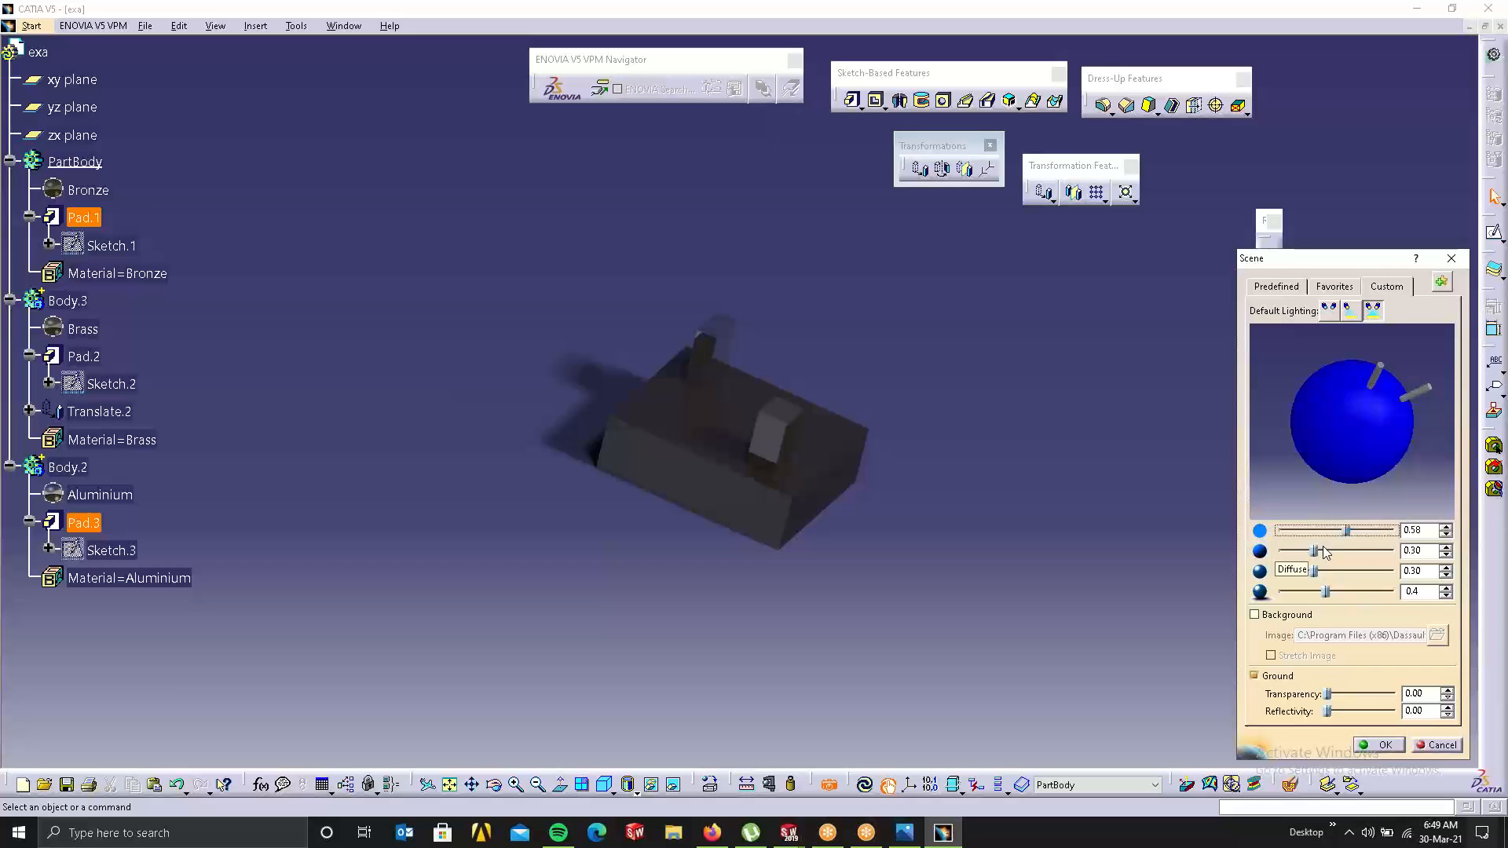
click(1382, 744)
click(1341, 378)
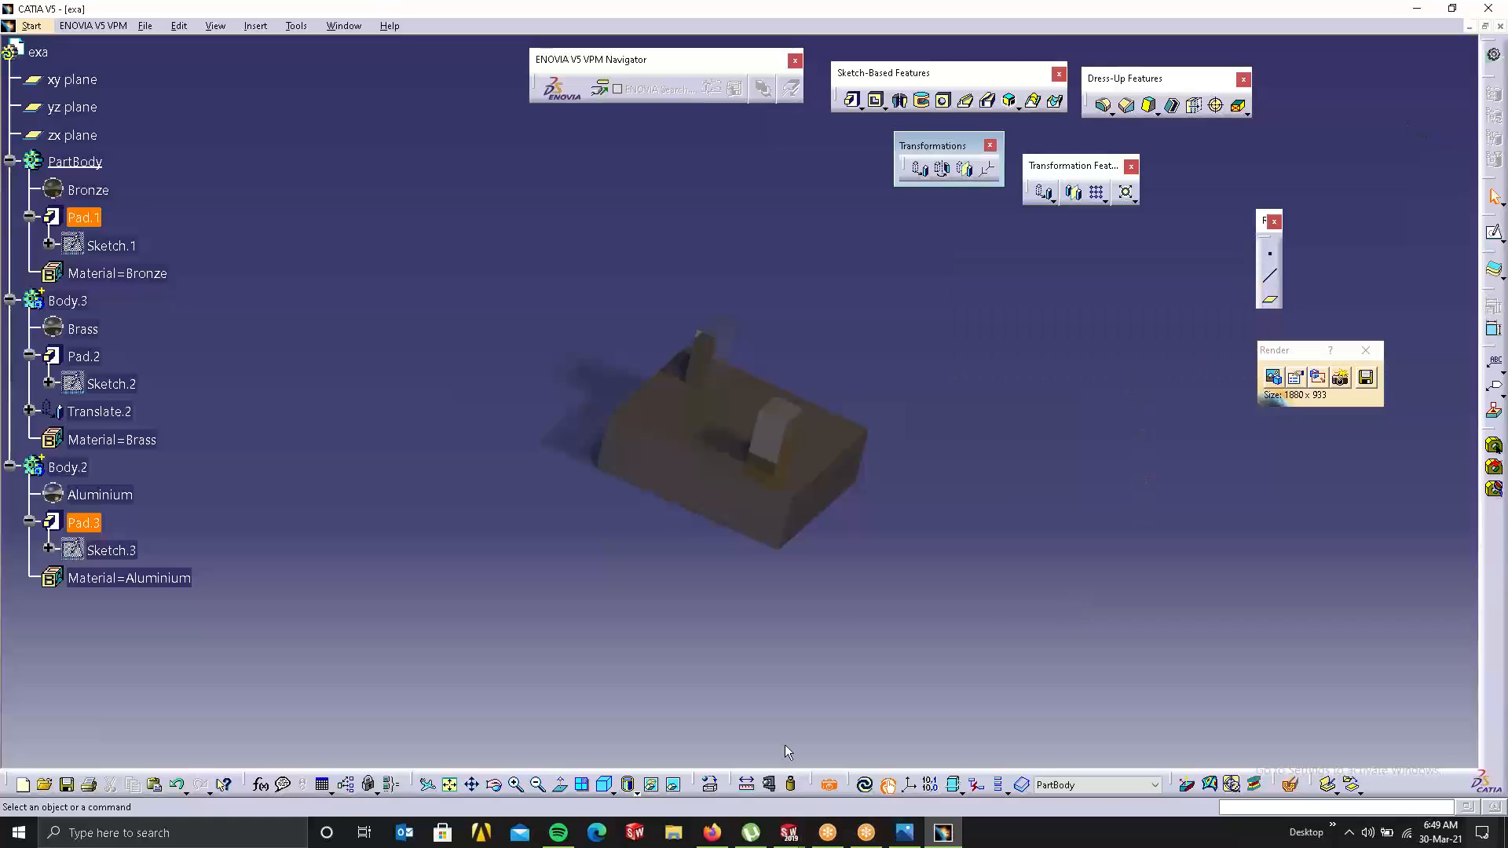
Step: Zoom and pan in closer on the block, render that viewpoint, then end rendering
middle_drag(805, 515, 635, 496)
middle_drag(727, 362, 986, 307)
click(1339, 378)
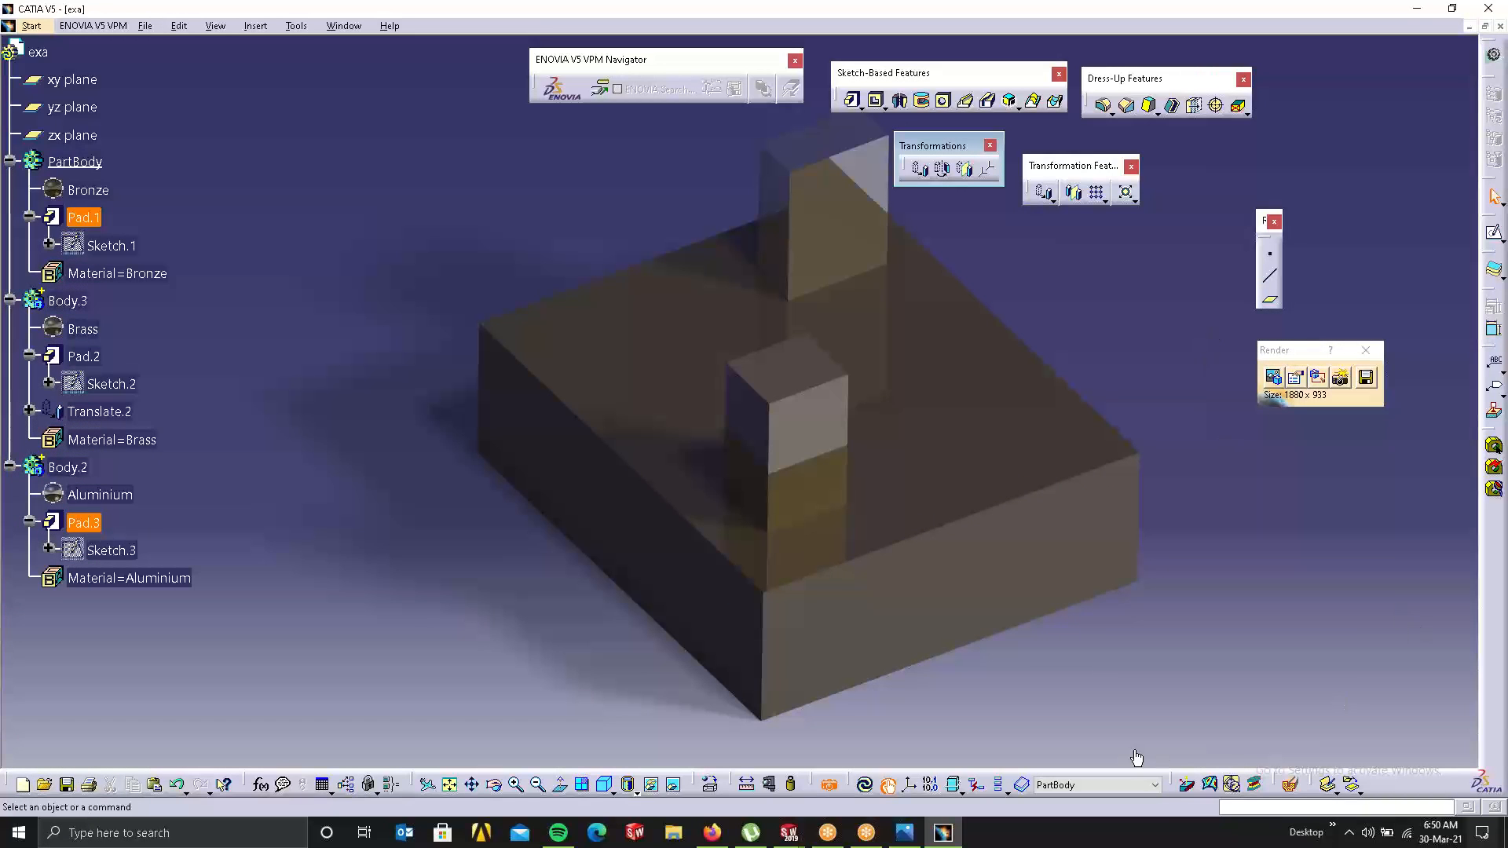
click(828, 785)
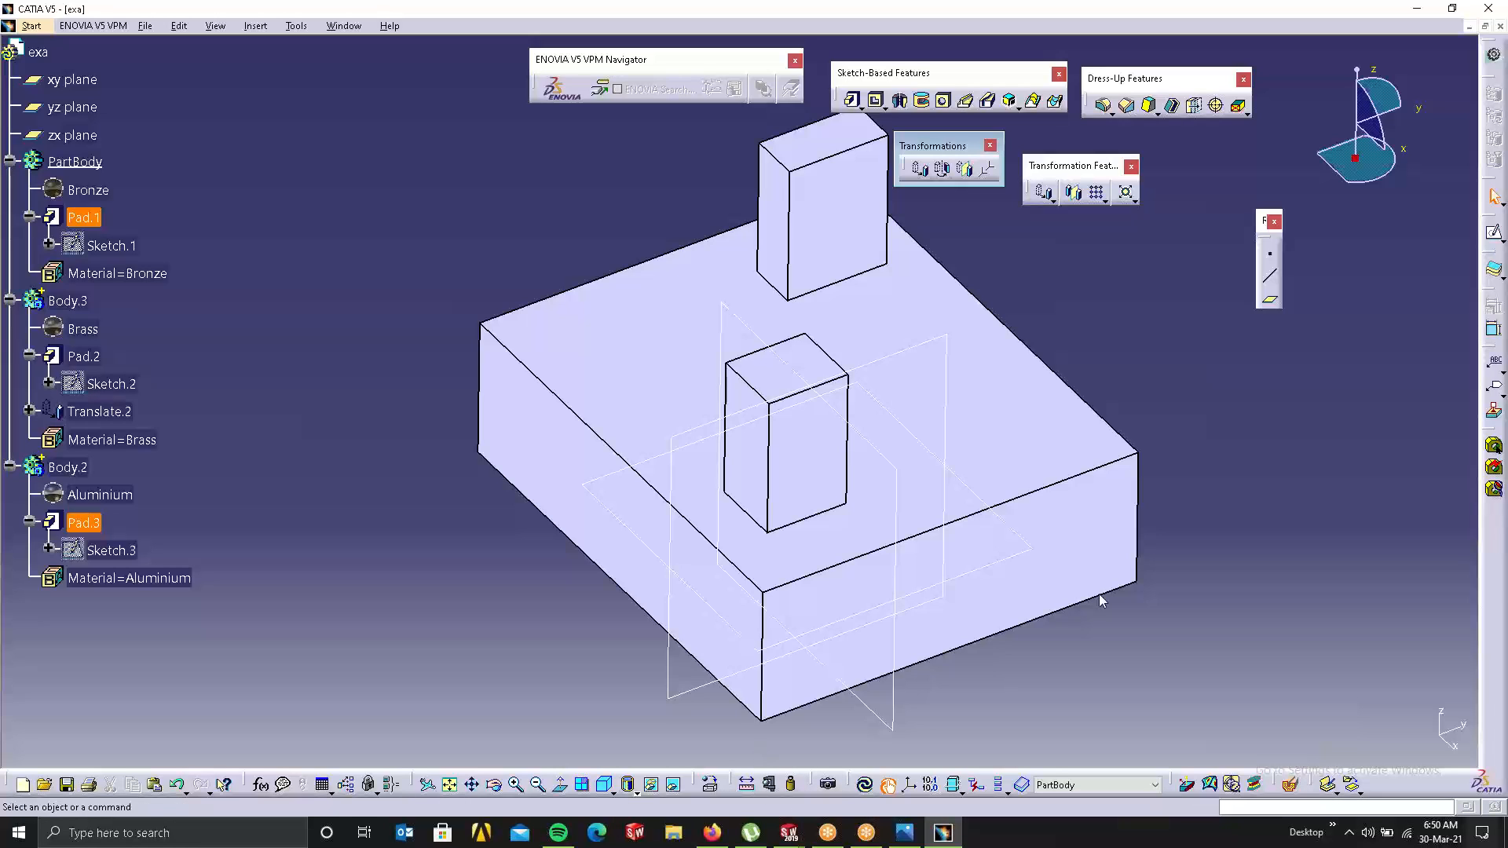
Step: Float the Measure toolbar and measure base block edge distances, getting 20mm and 0mm
drag(1348, 375, 1385, 392)
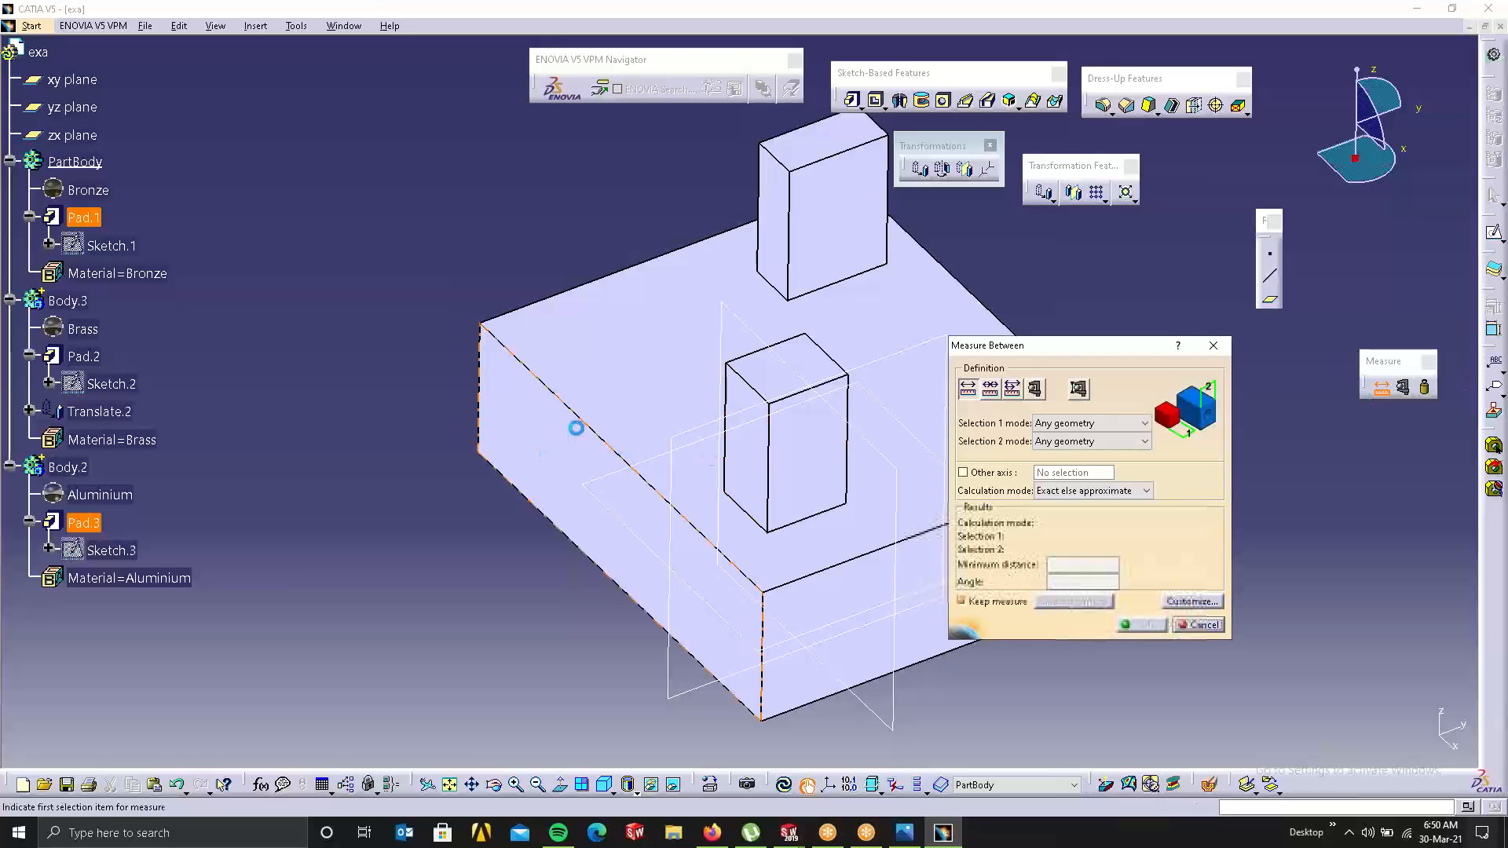
click(595, 431)
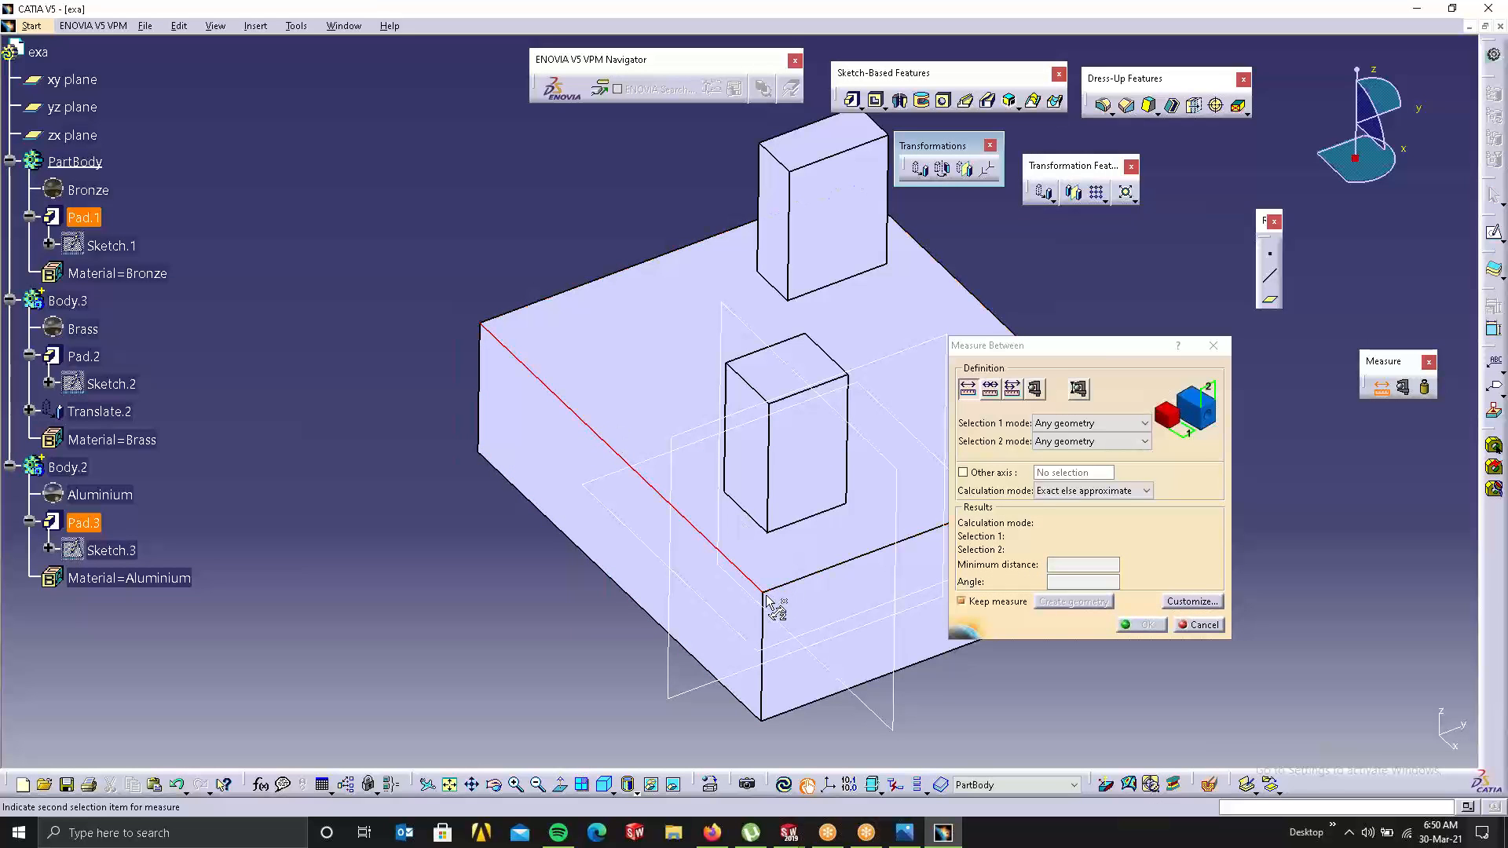
click(634, 598)
click(626, 481)
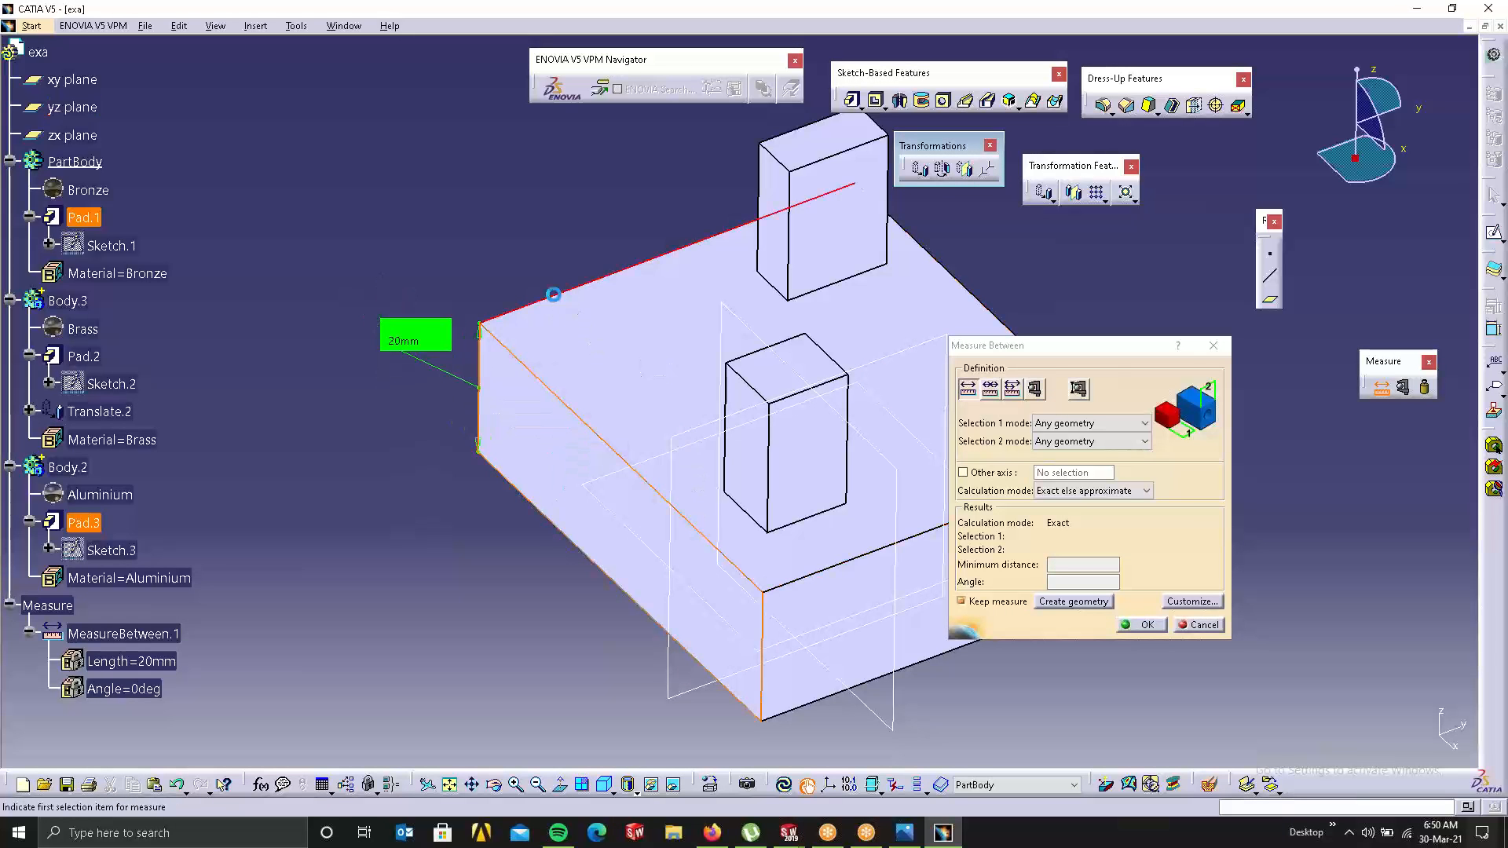
click(558, 300)
drag(515, 310, 459, 239)
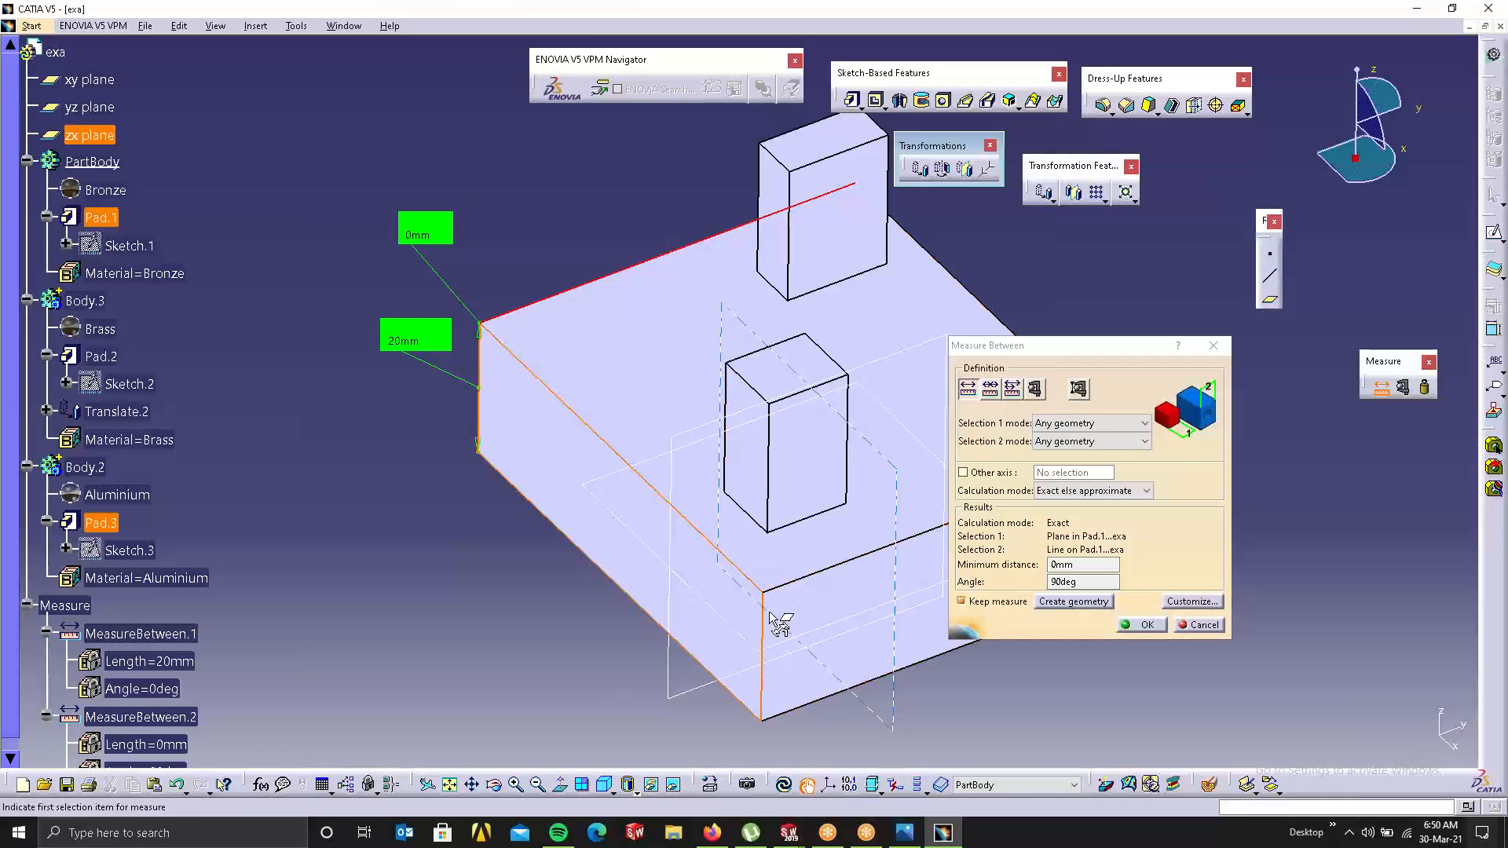
Step: Measure between further edge pairs, then close Measure Between, discarding the results
click(789, 587)
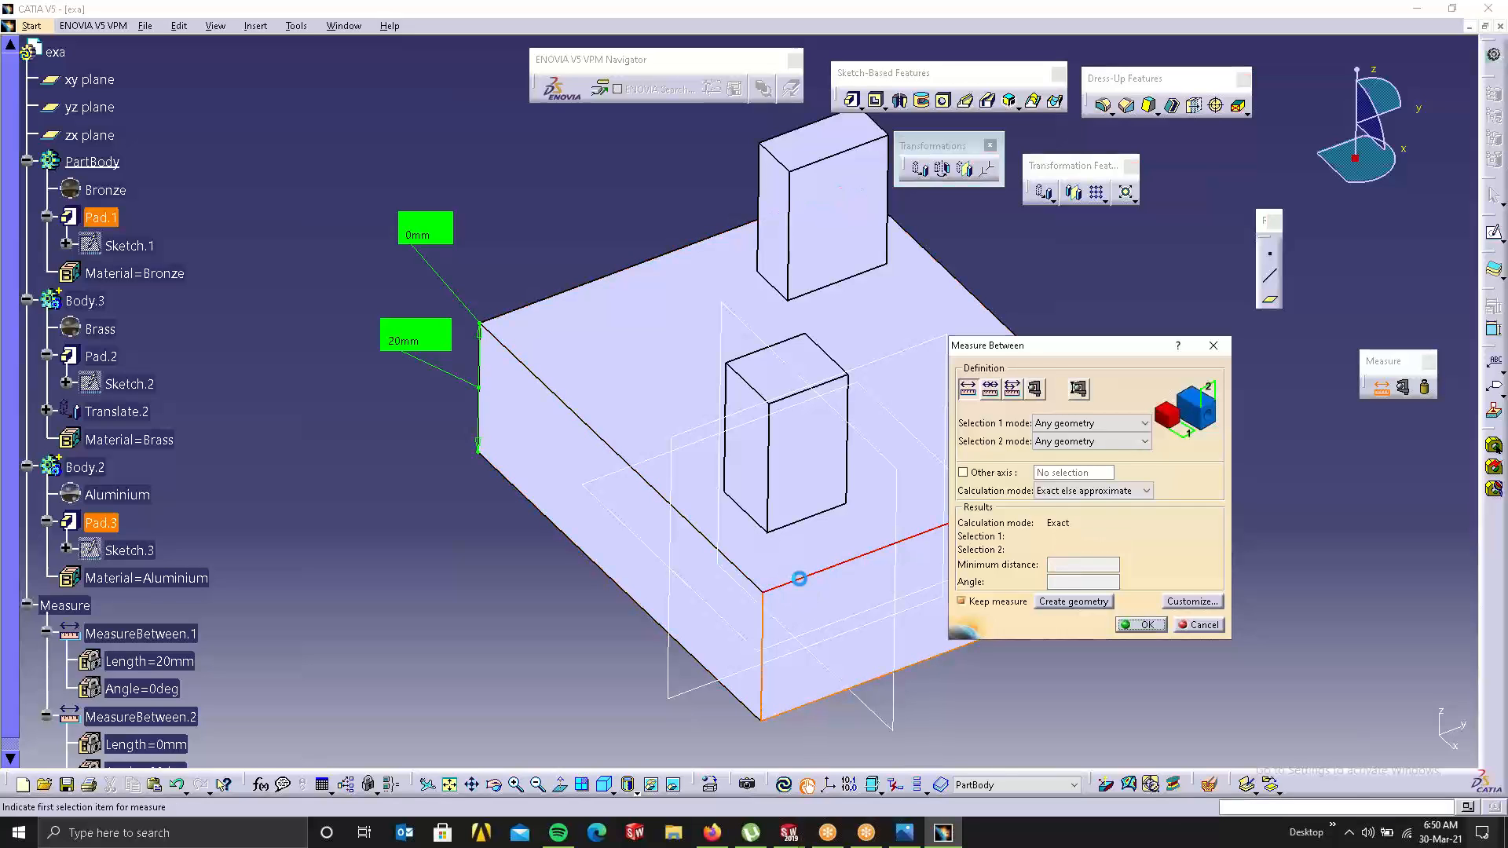
click(801, 579)
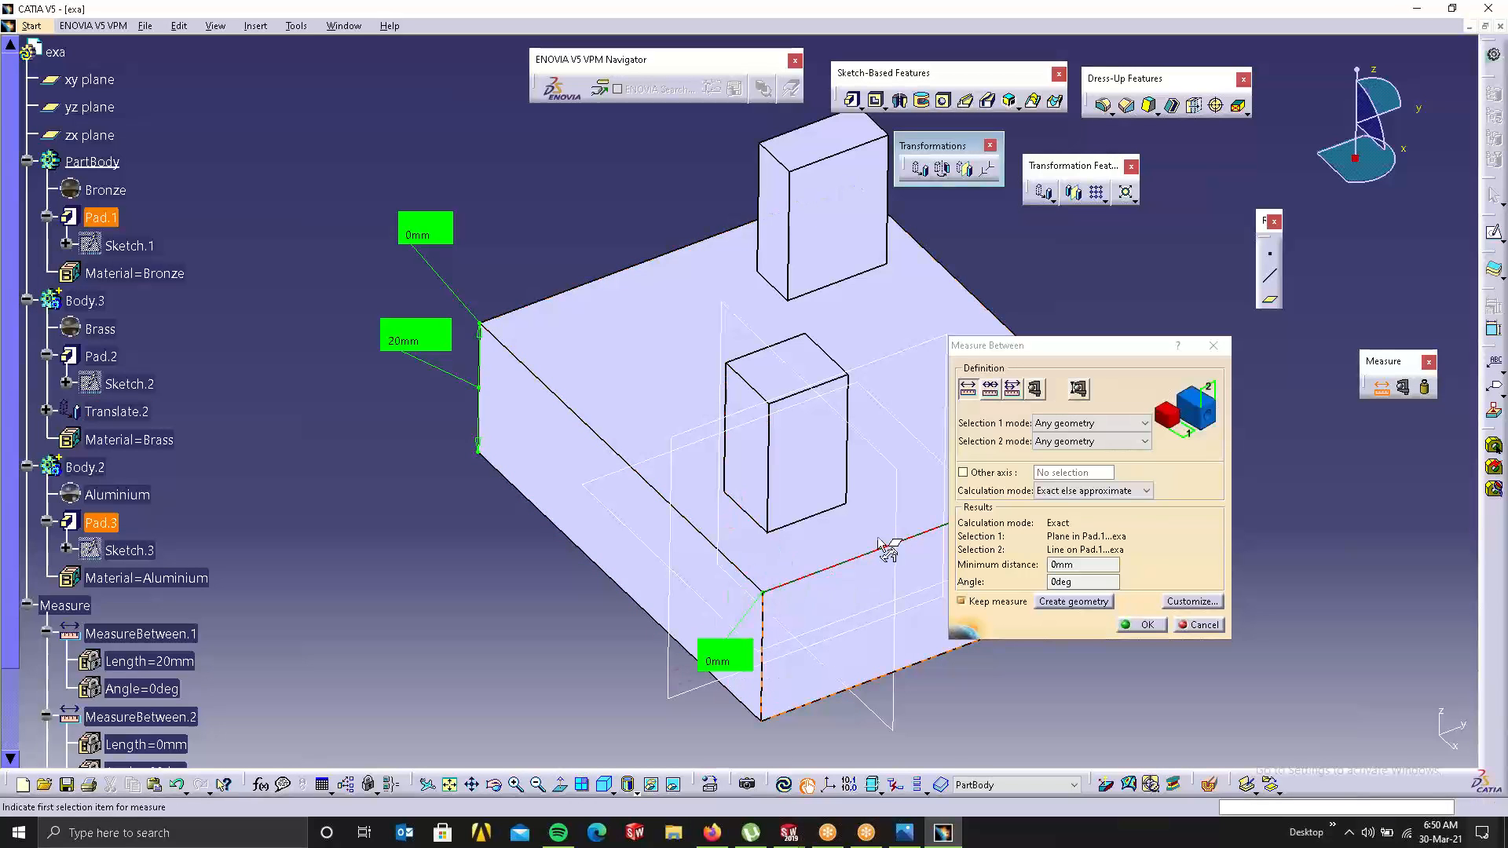
click(937, 262)
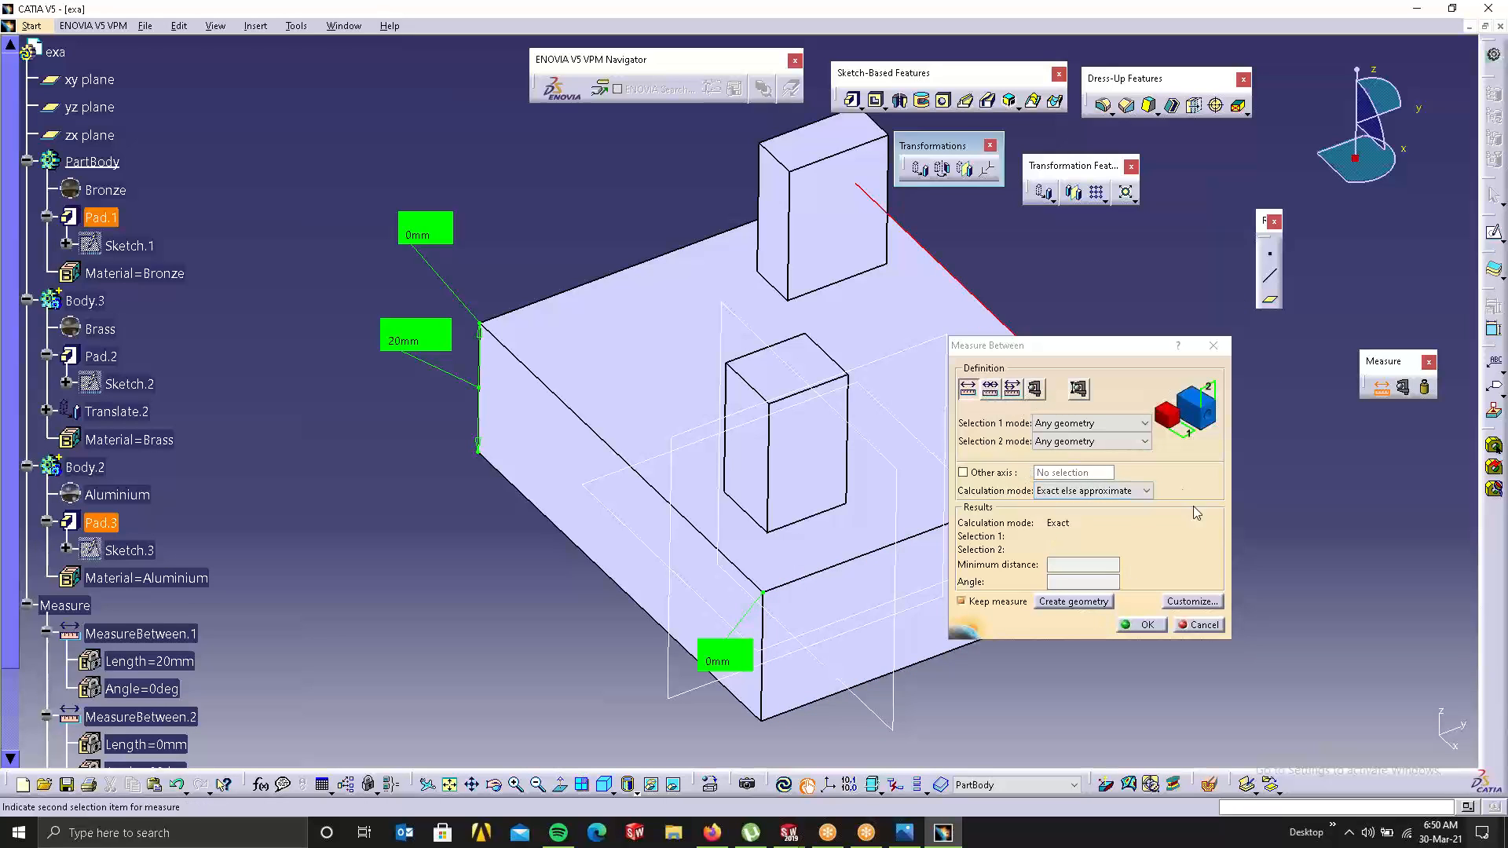
click(1211, 346)
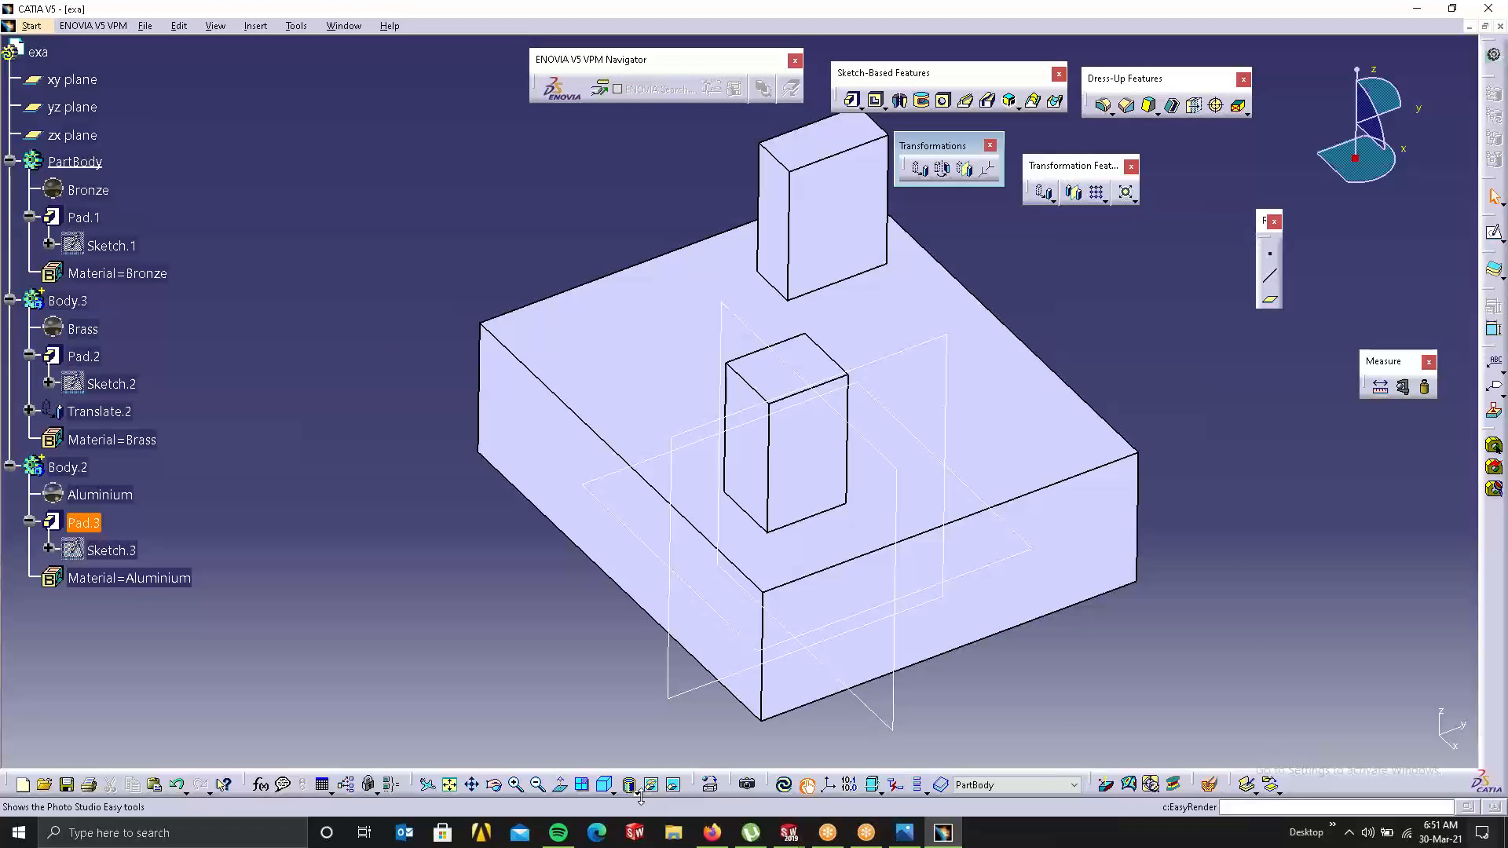
Step: Try Measure Item, then start Measure Inertia, dismissing the invalid yz-plane selection warning
click(1403, 387)
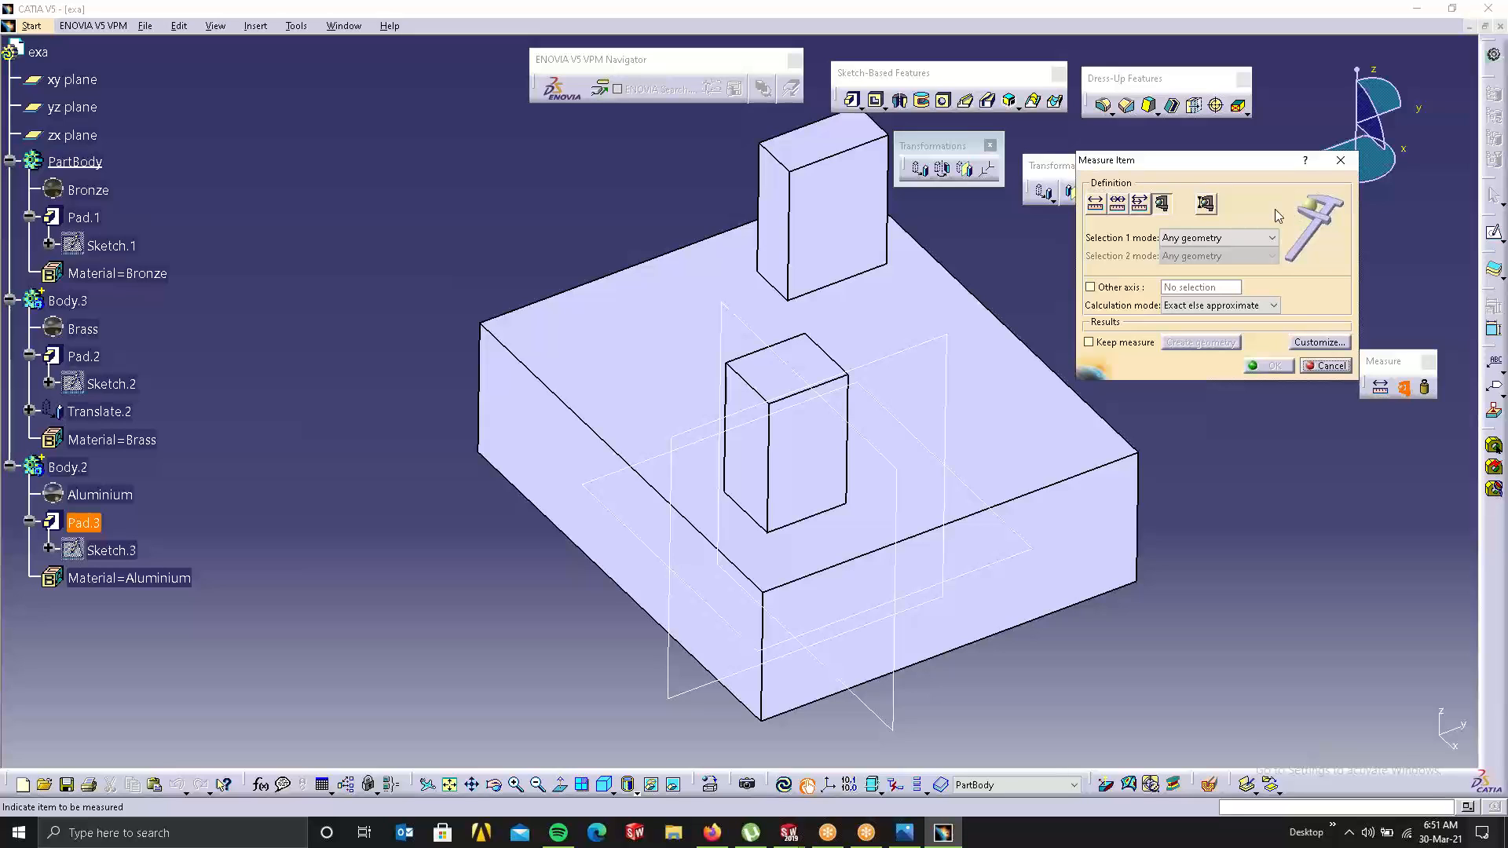
click(1341, 161)
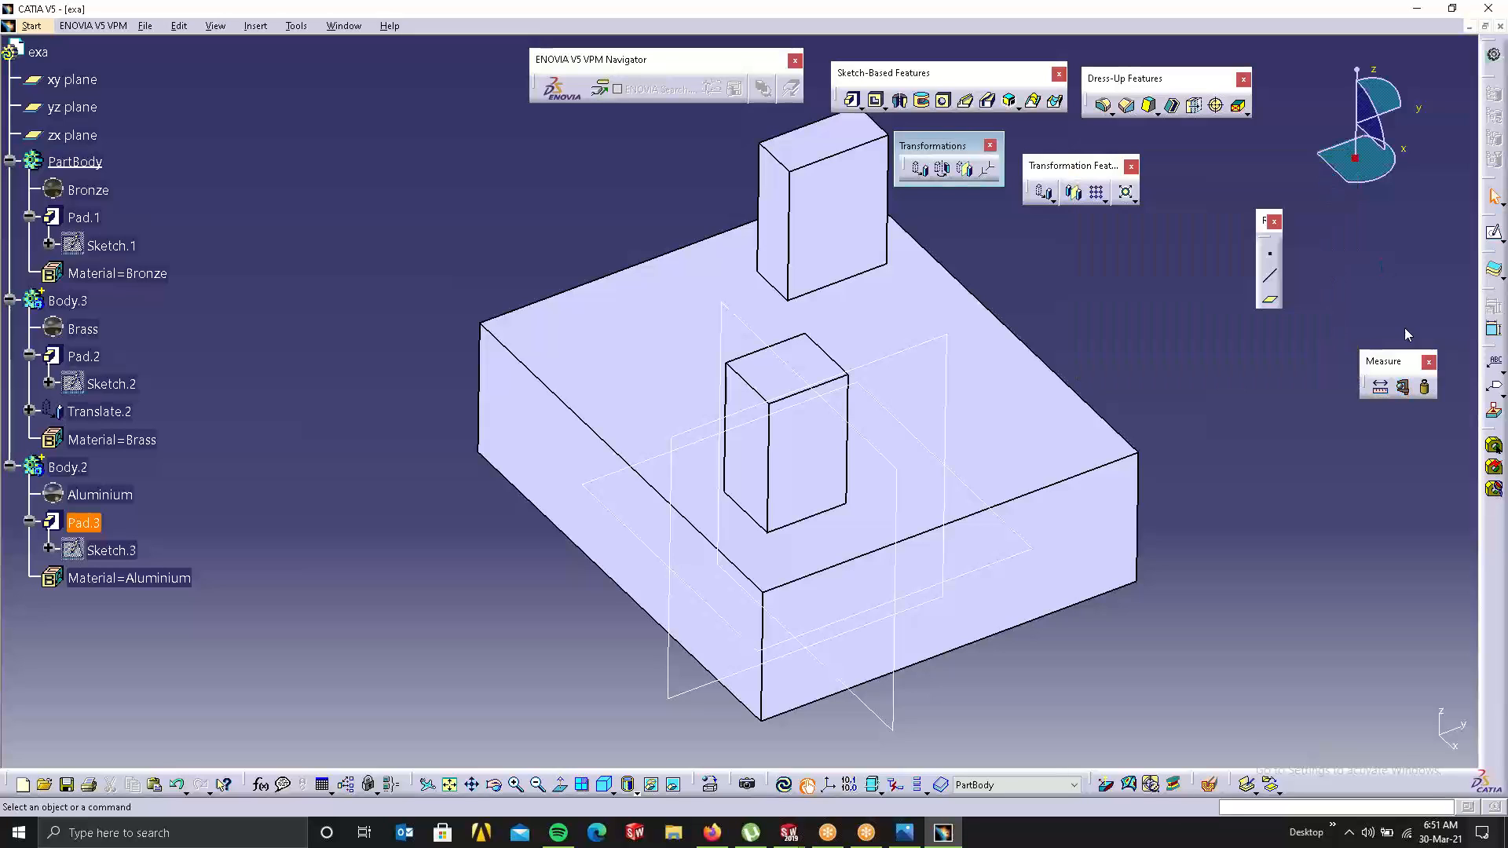
click(1425, 388)
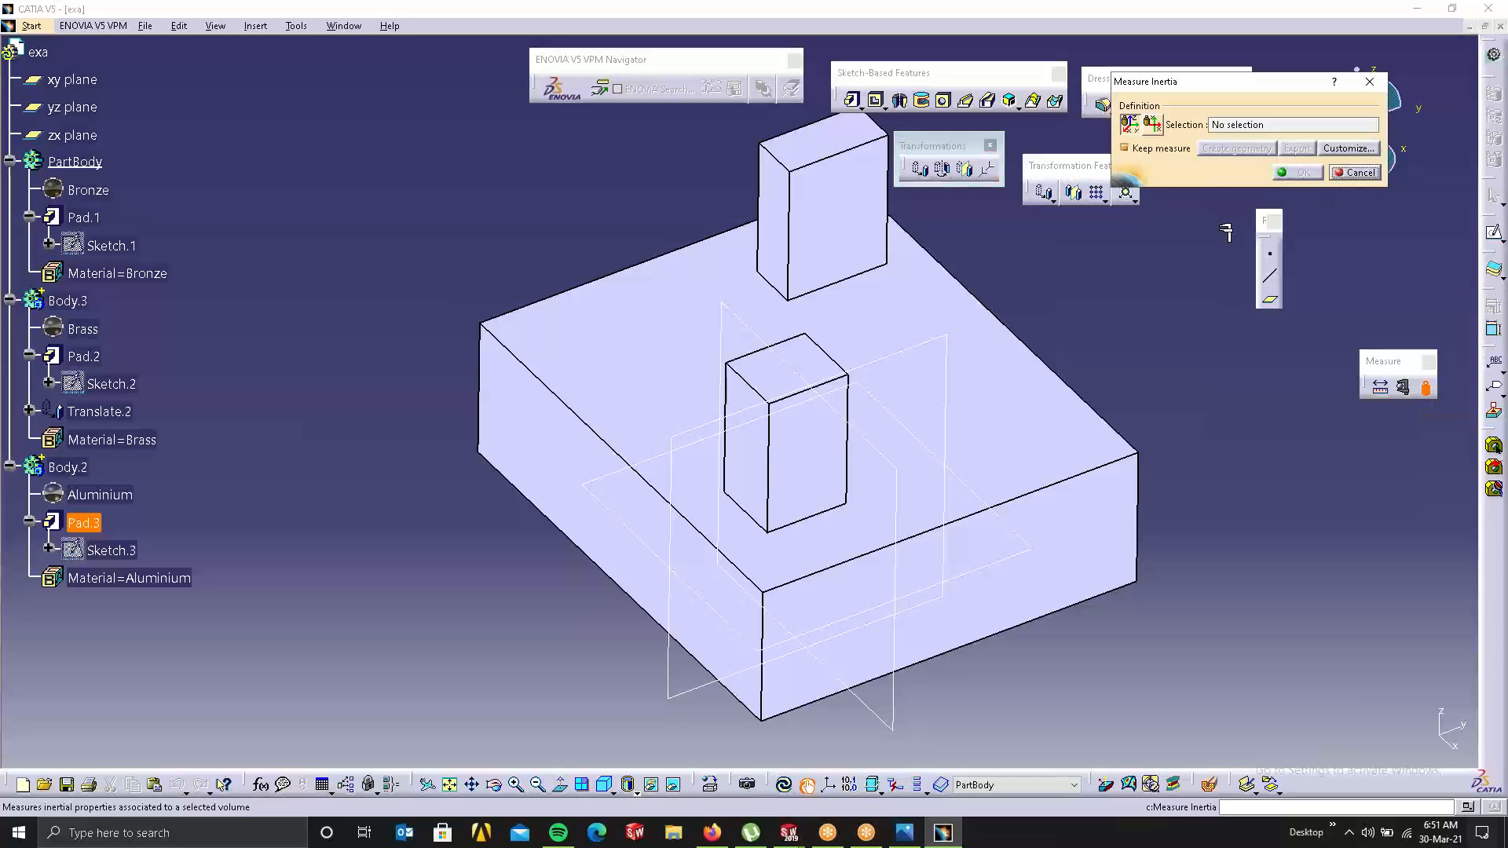
click(945, 565)
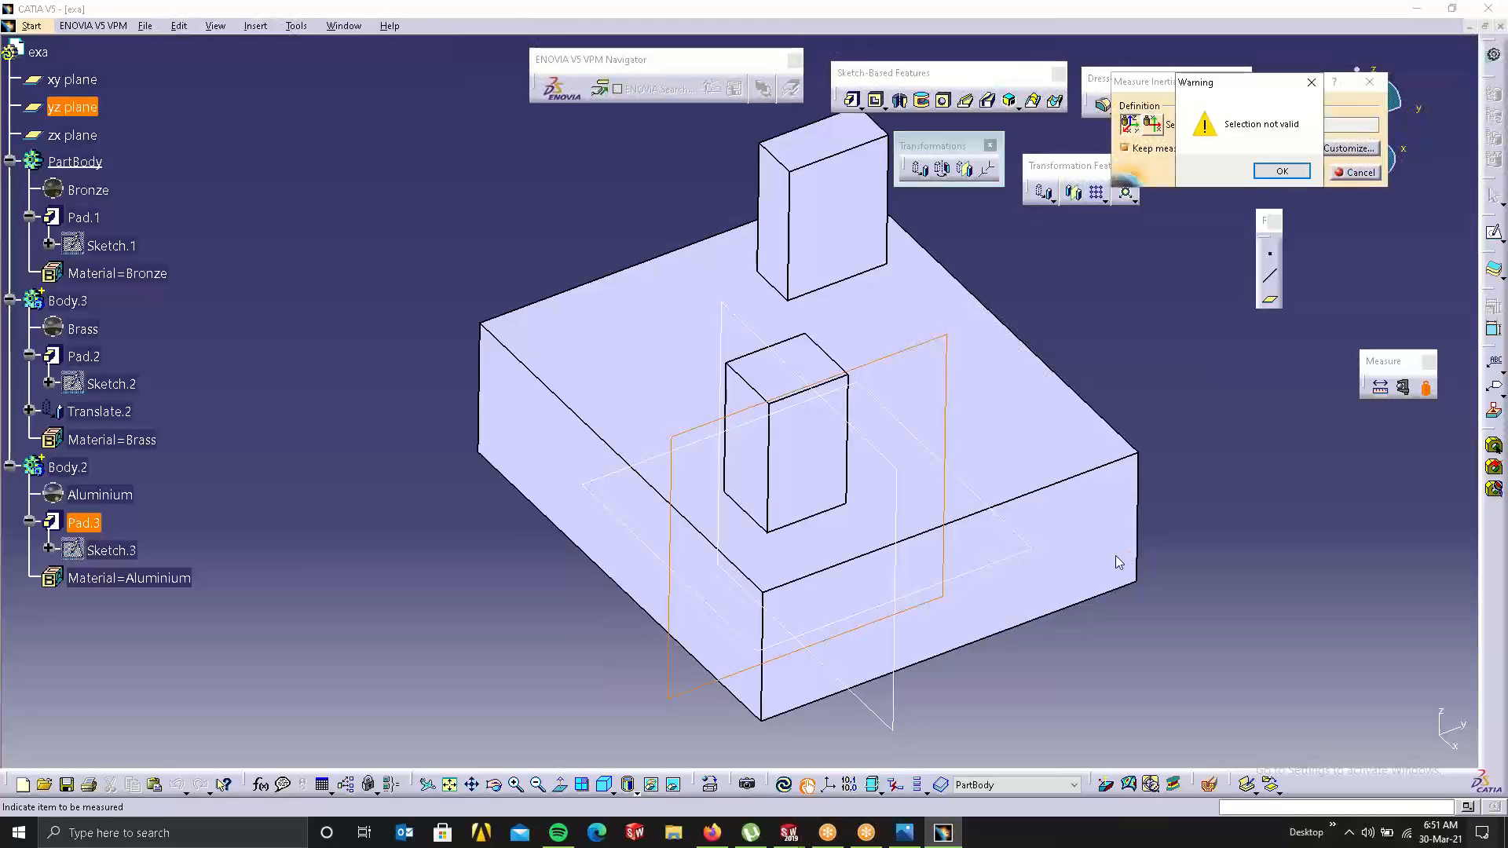
click(1310, 82)
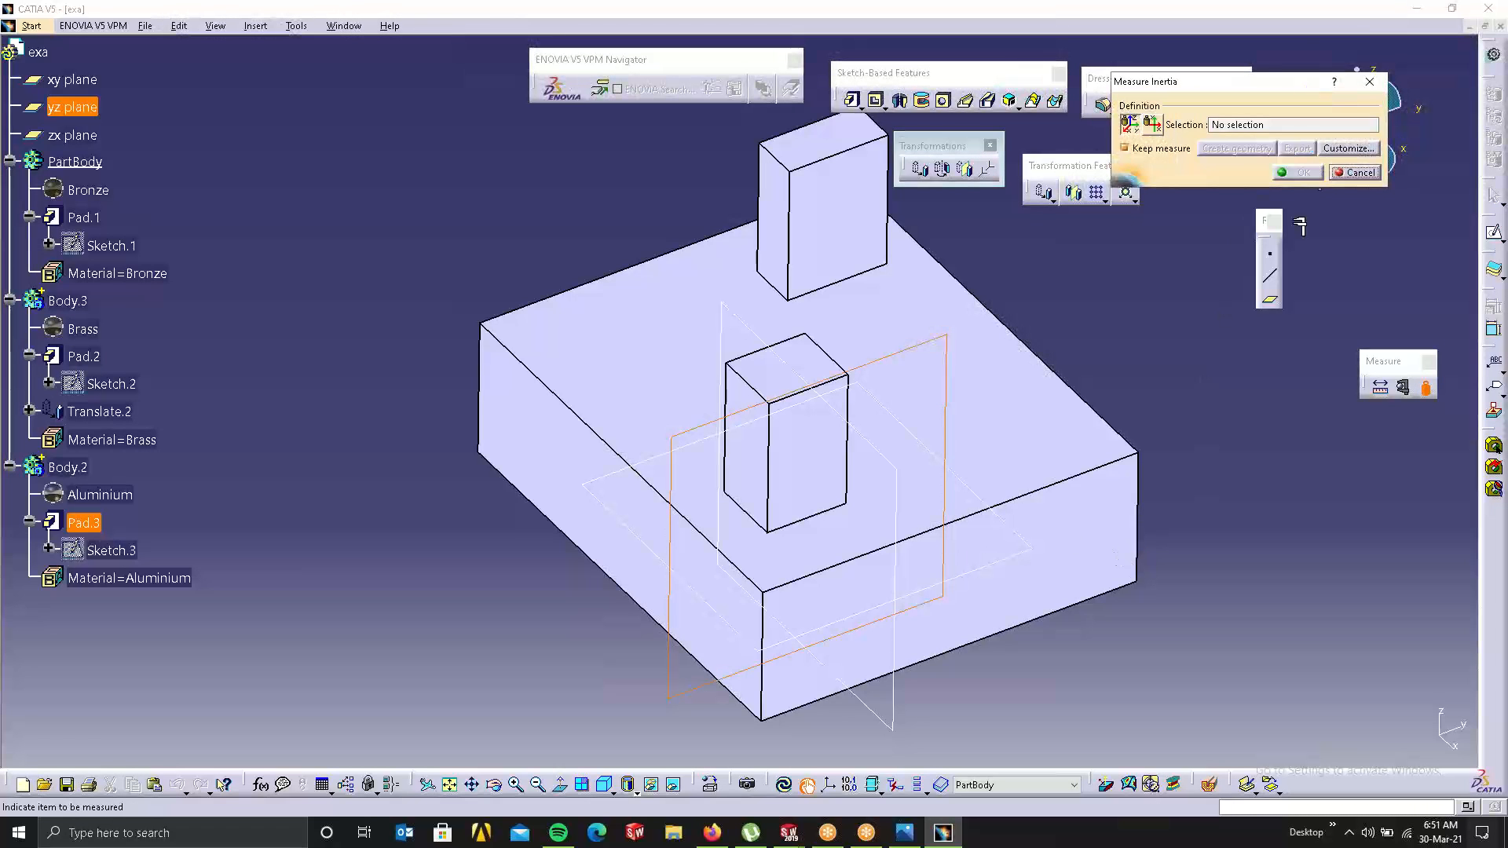
Step: Measure a base block face's inertia, reading area 0.001m2 and mass, then discard it
click(571, 434)
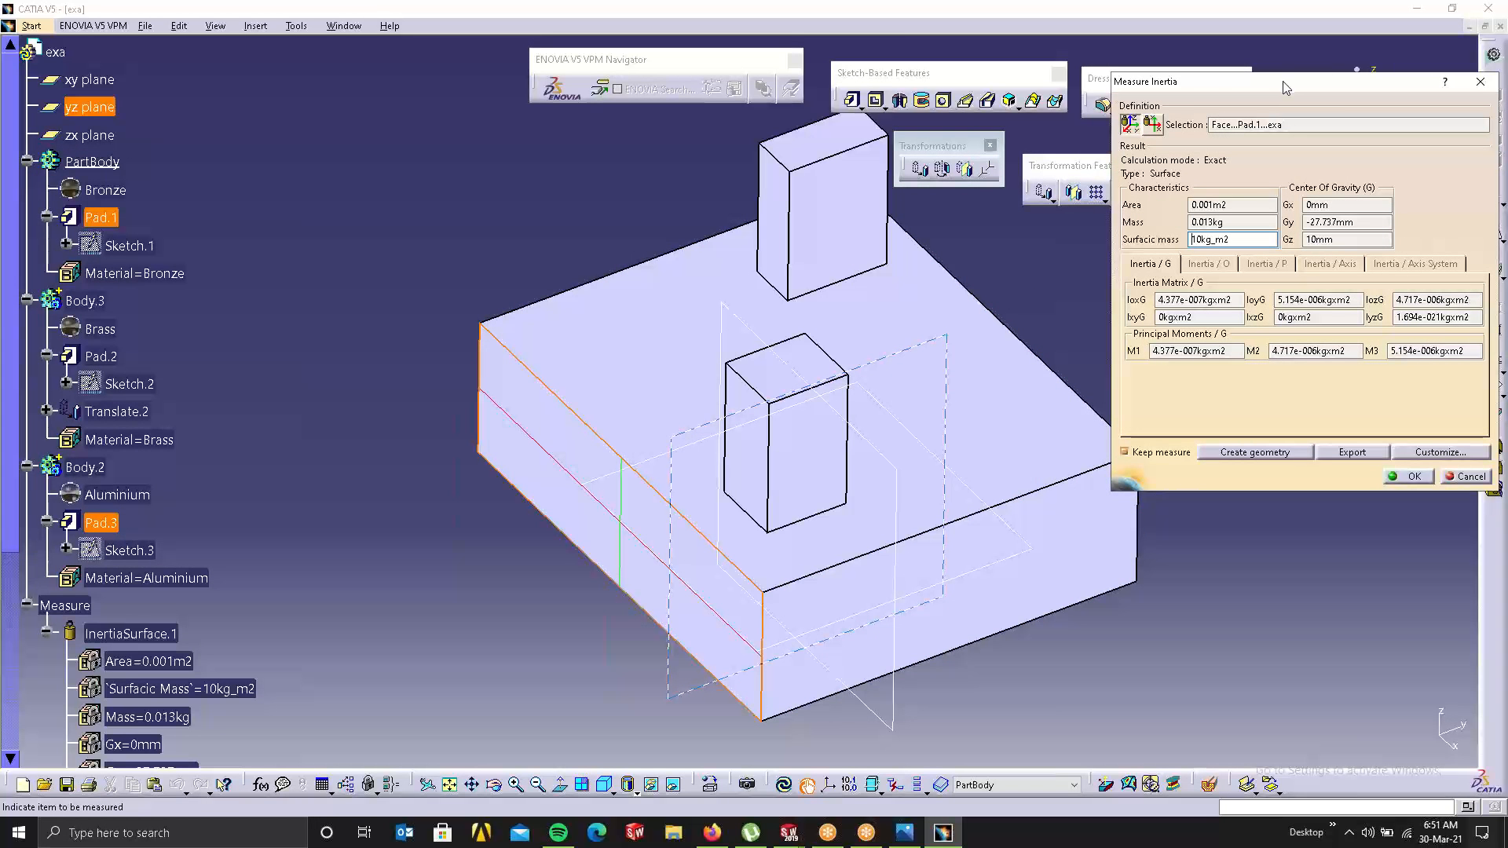
drag(1284, 86, 1104, 51)
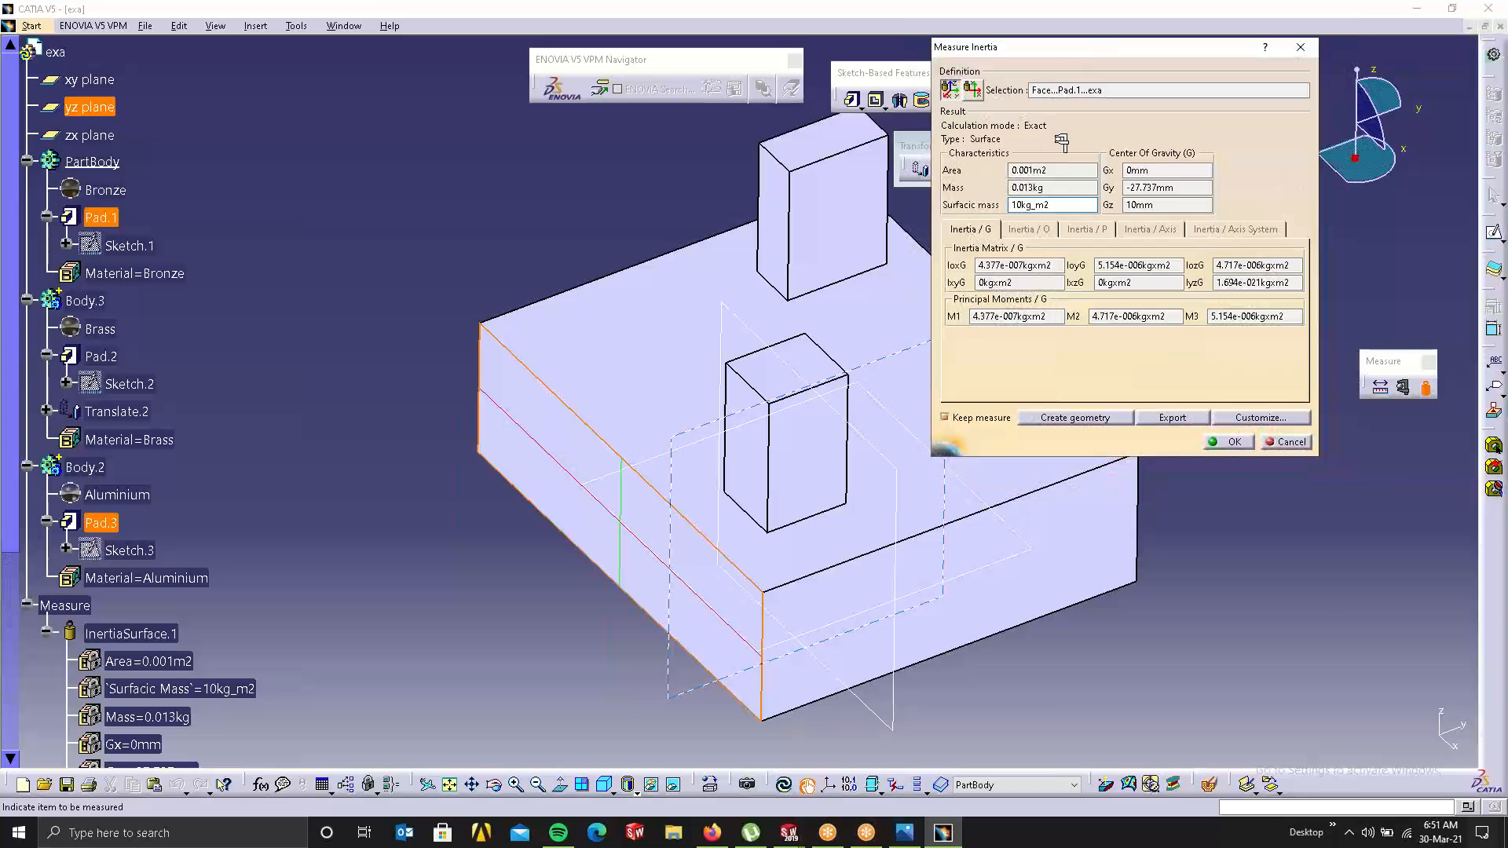
scroll(92, 625, down, 2)
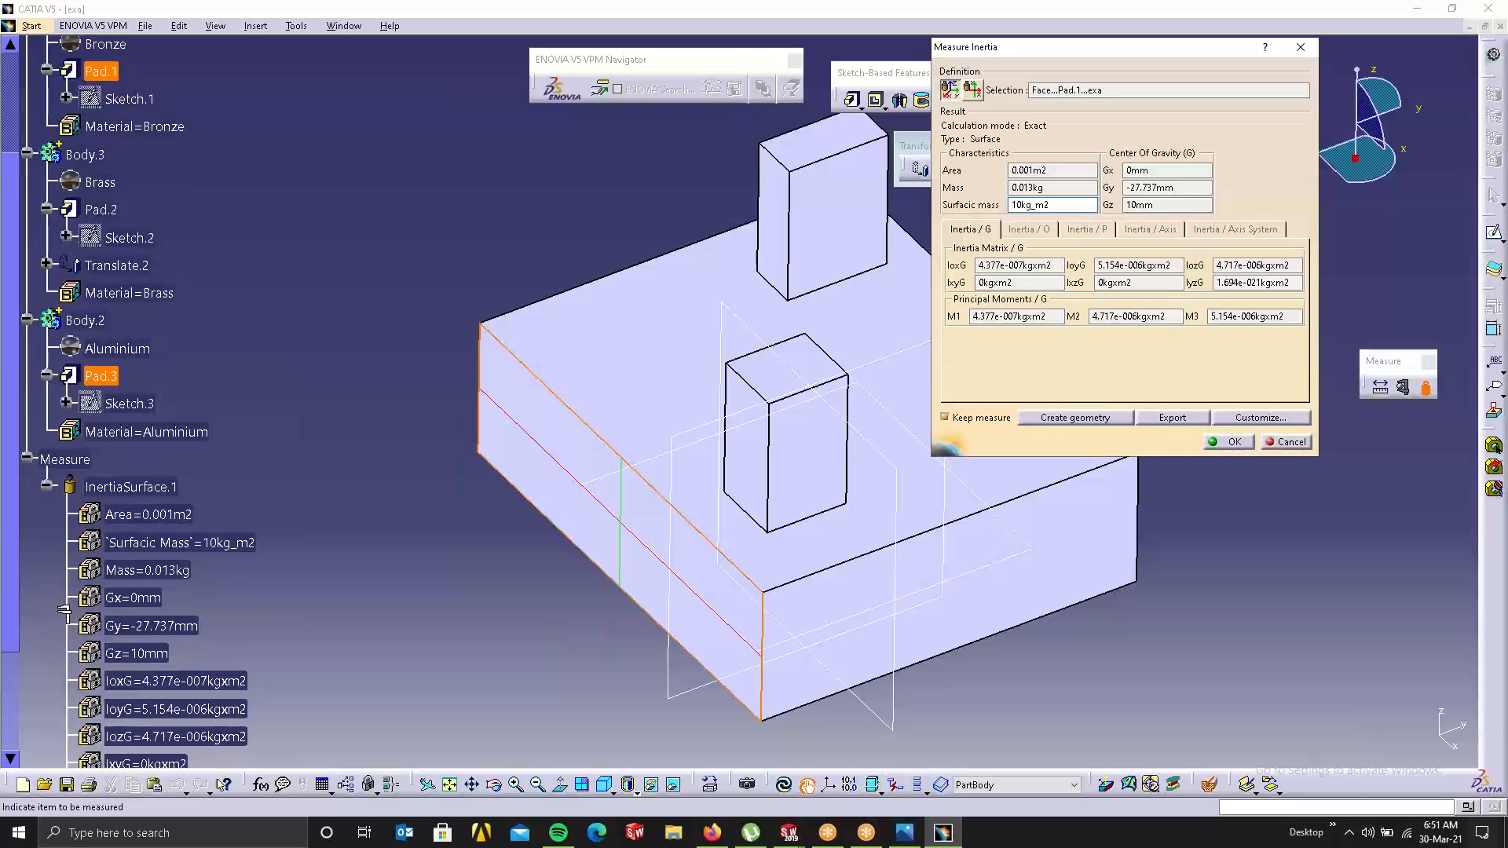
scroll(216, 454, down, 2)
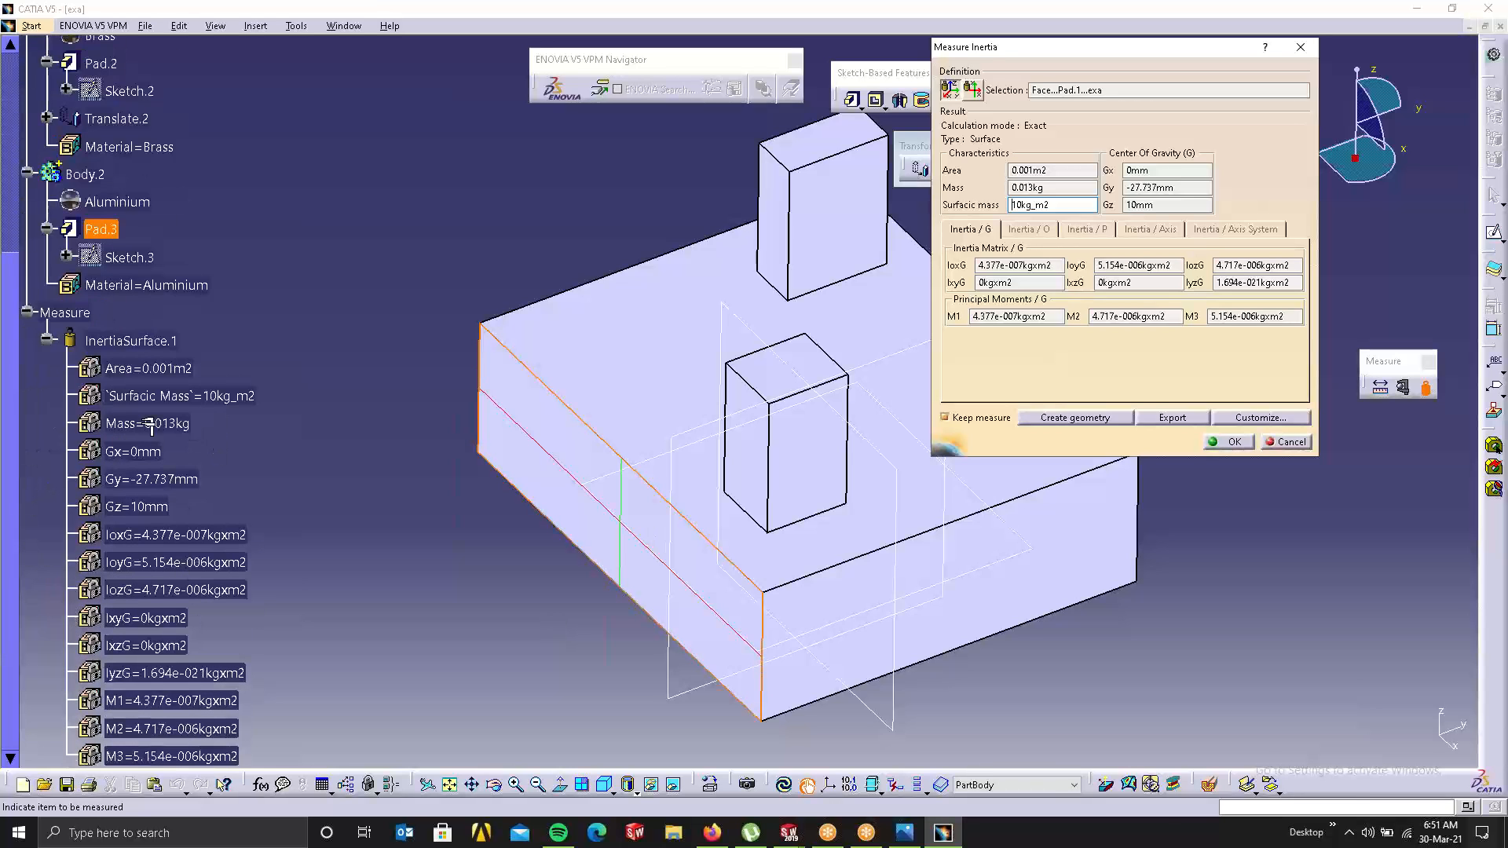
scroll(144, 428, down, 2)
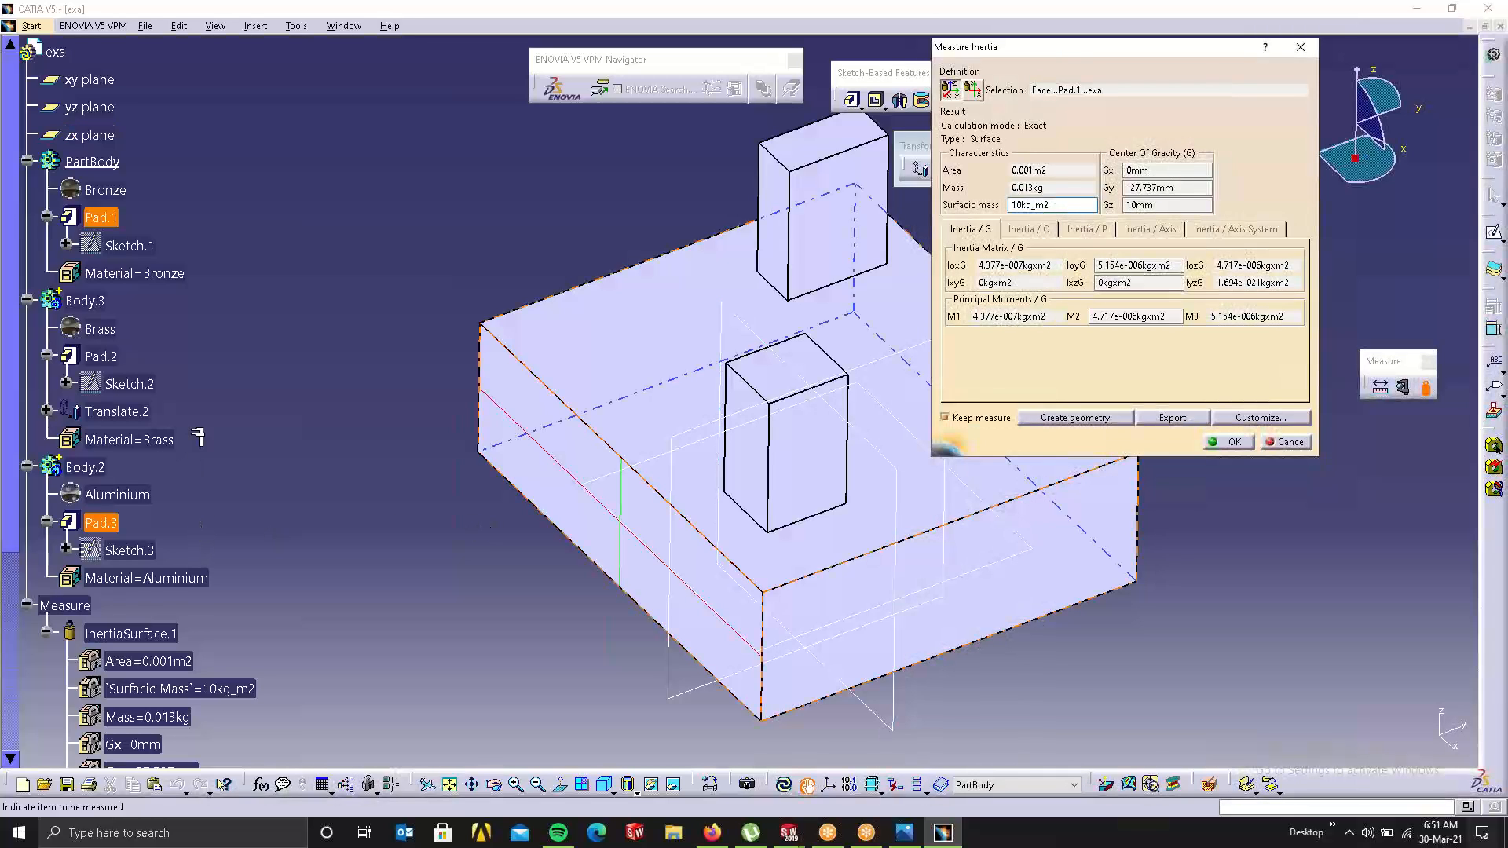
scroll(197, 436, up, 1)
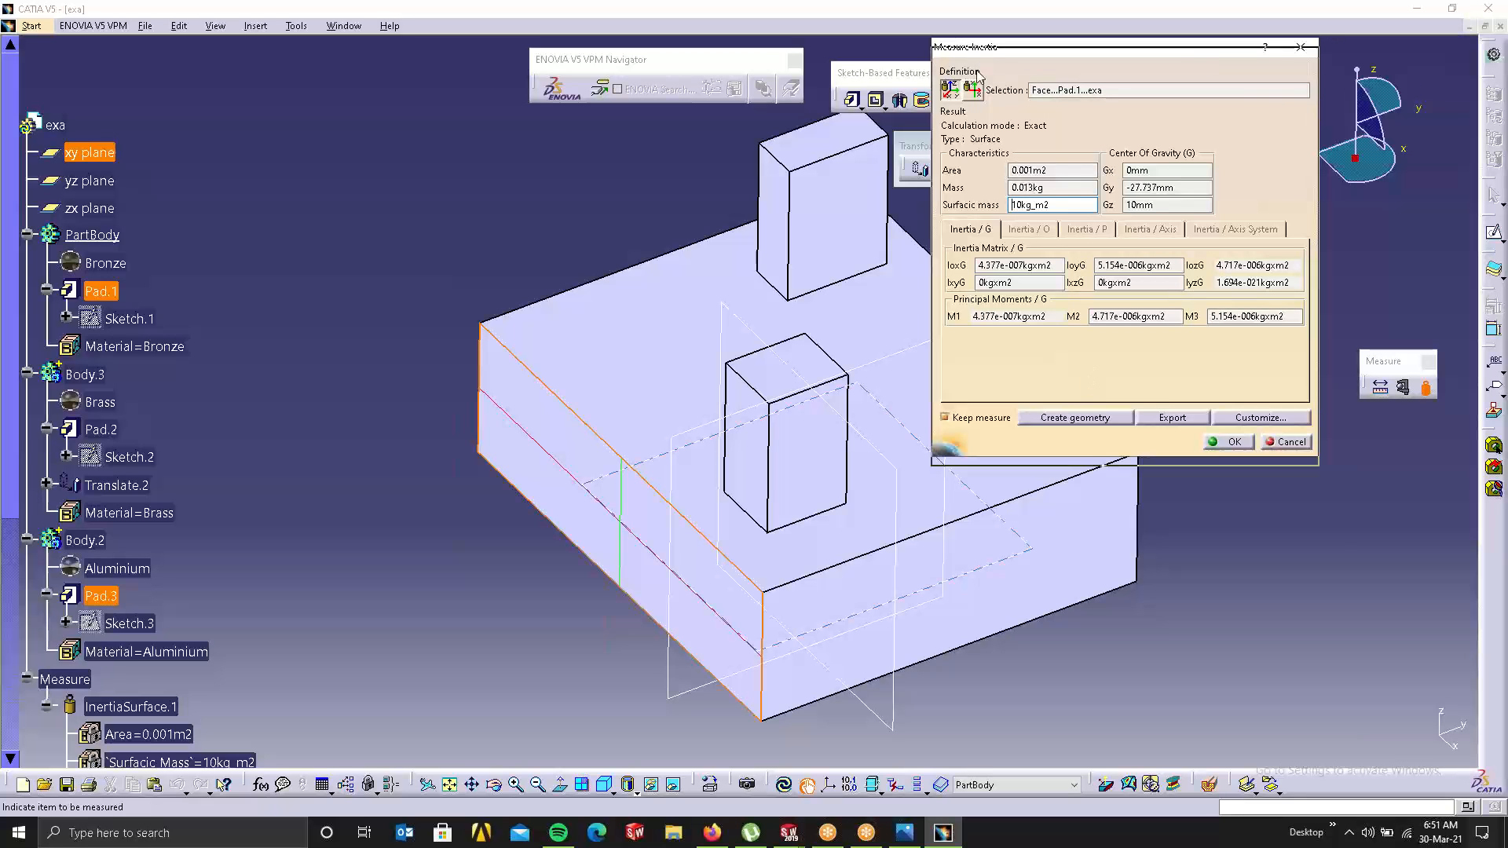
drag(978, 48, 1060, 191)
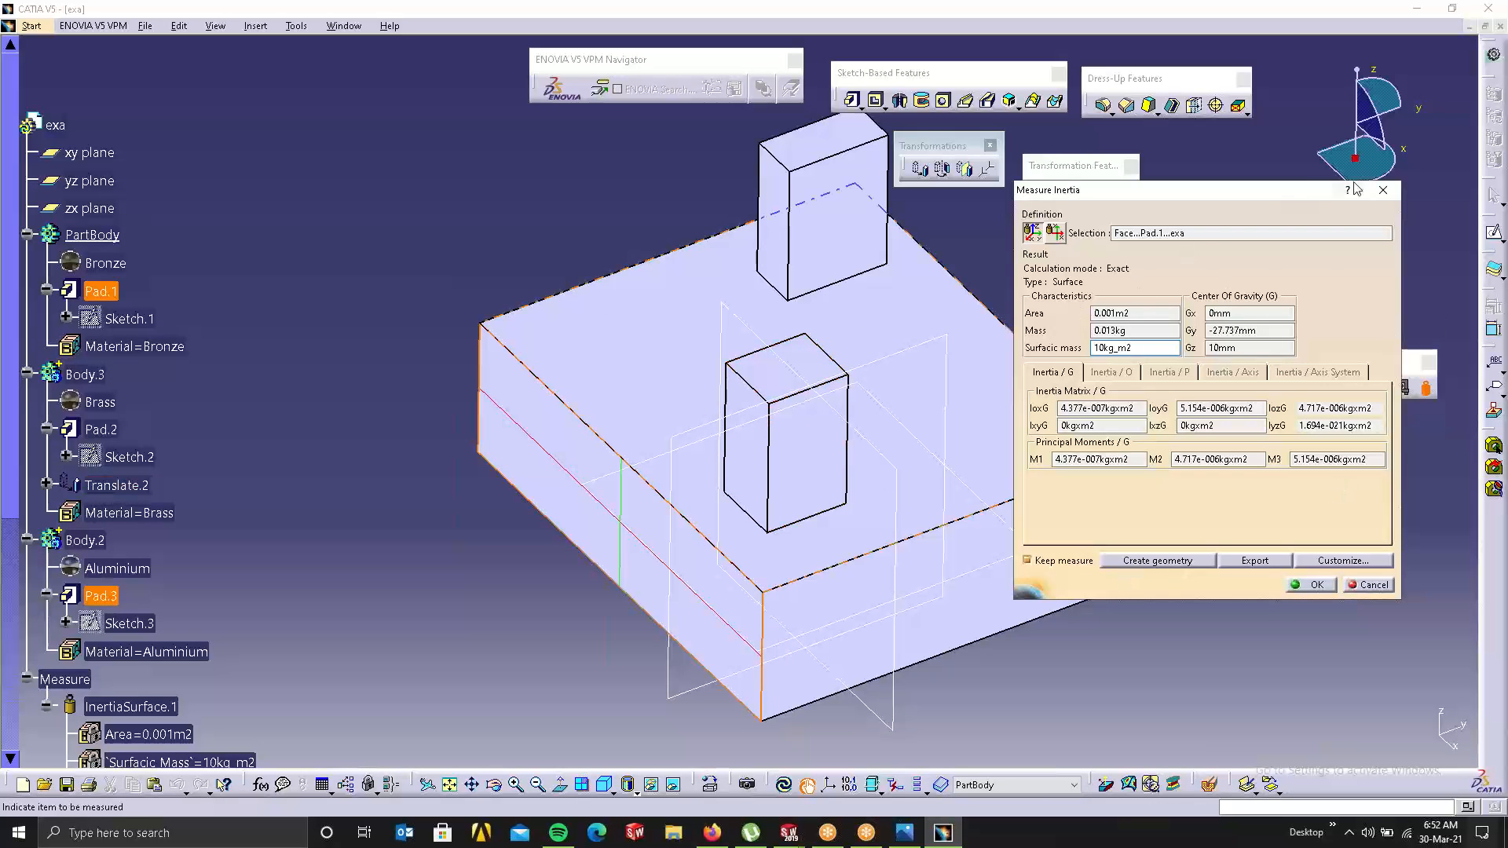
click(1381, 187)
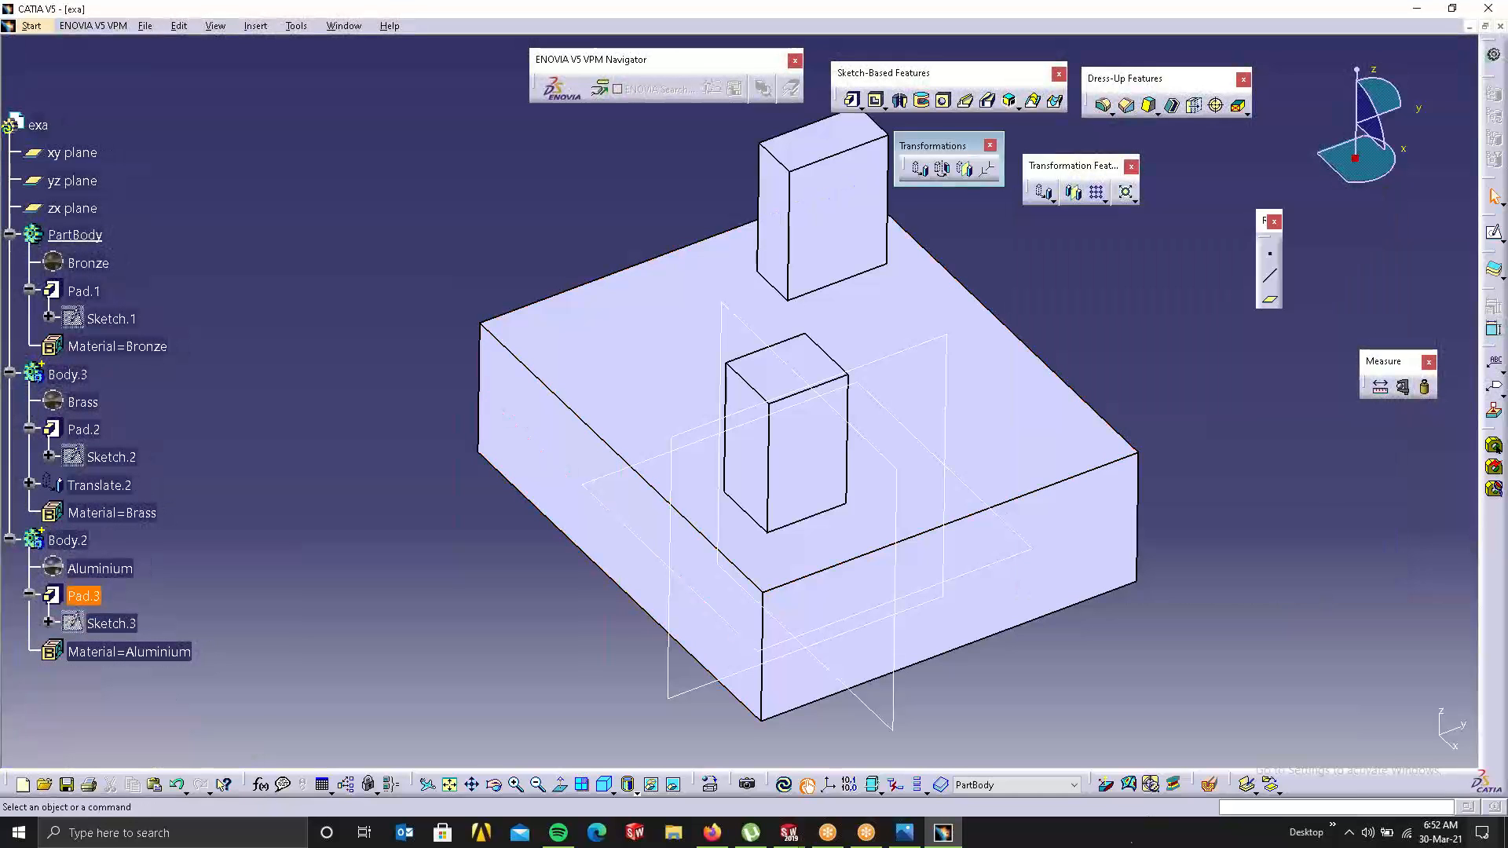
Step: Measure the inertia of the base block's front face, then close the dialog
click(1423, 386)
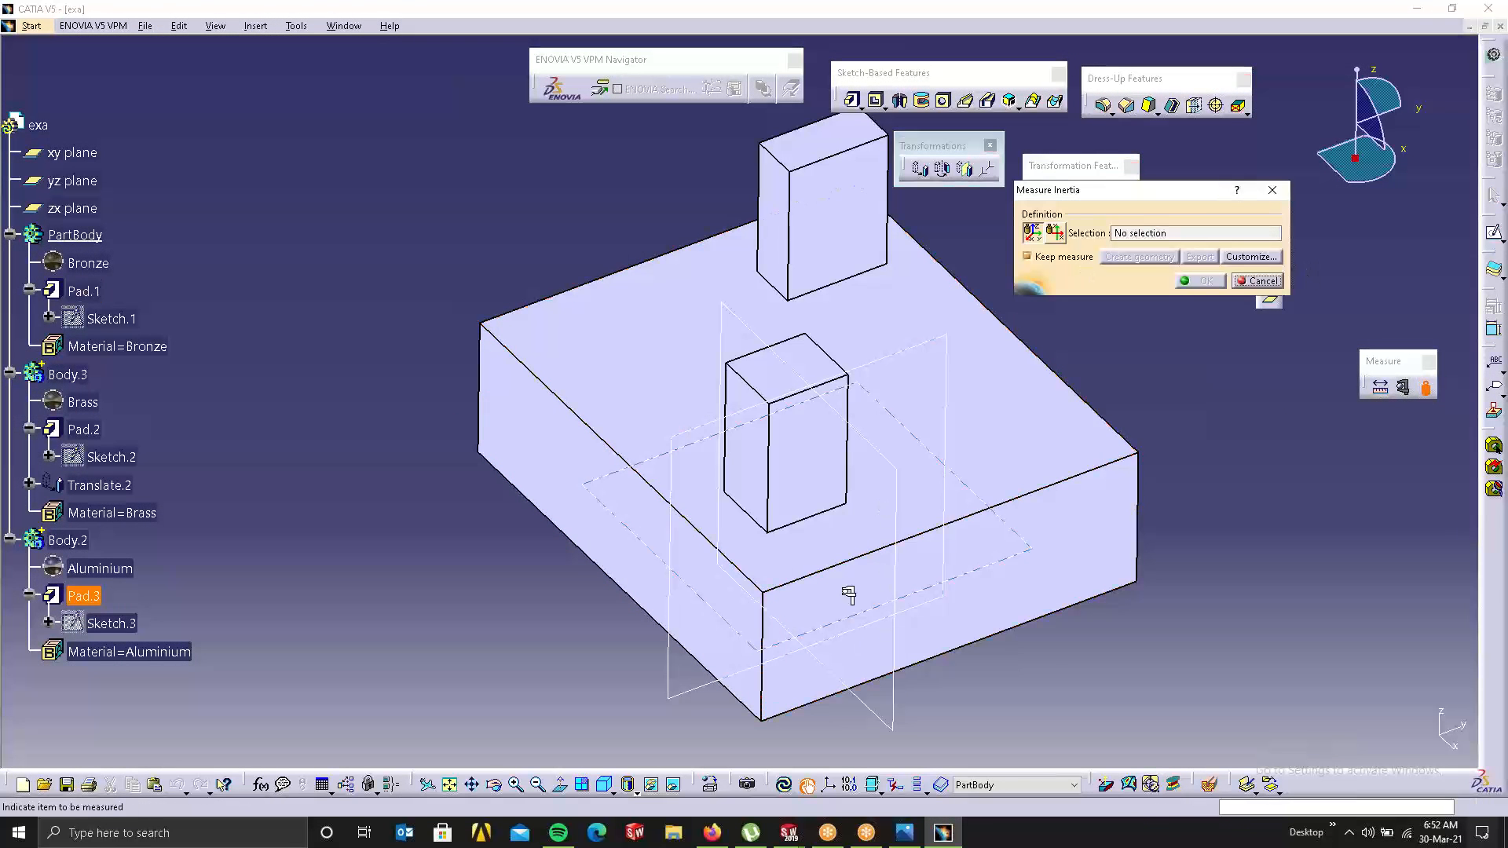
click(1110, 489)
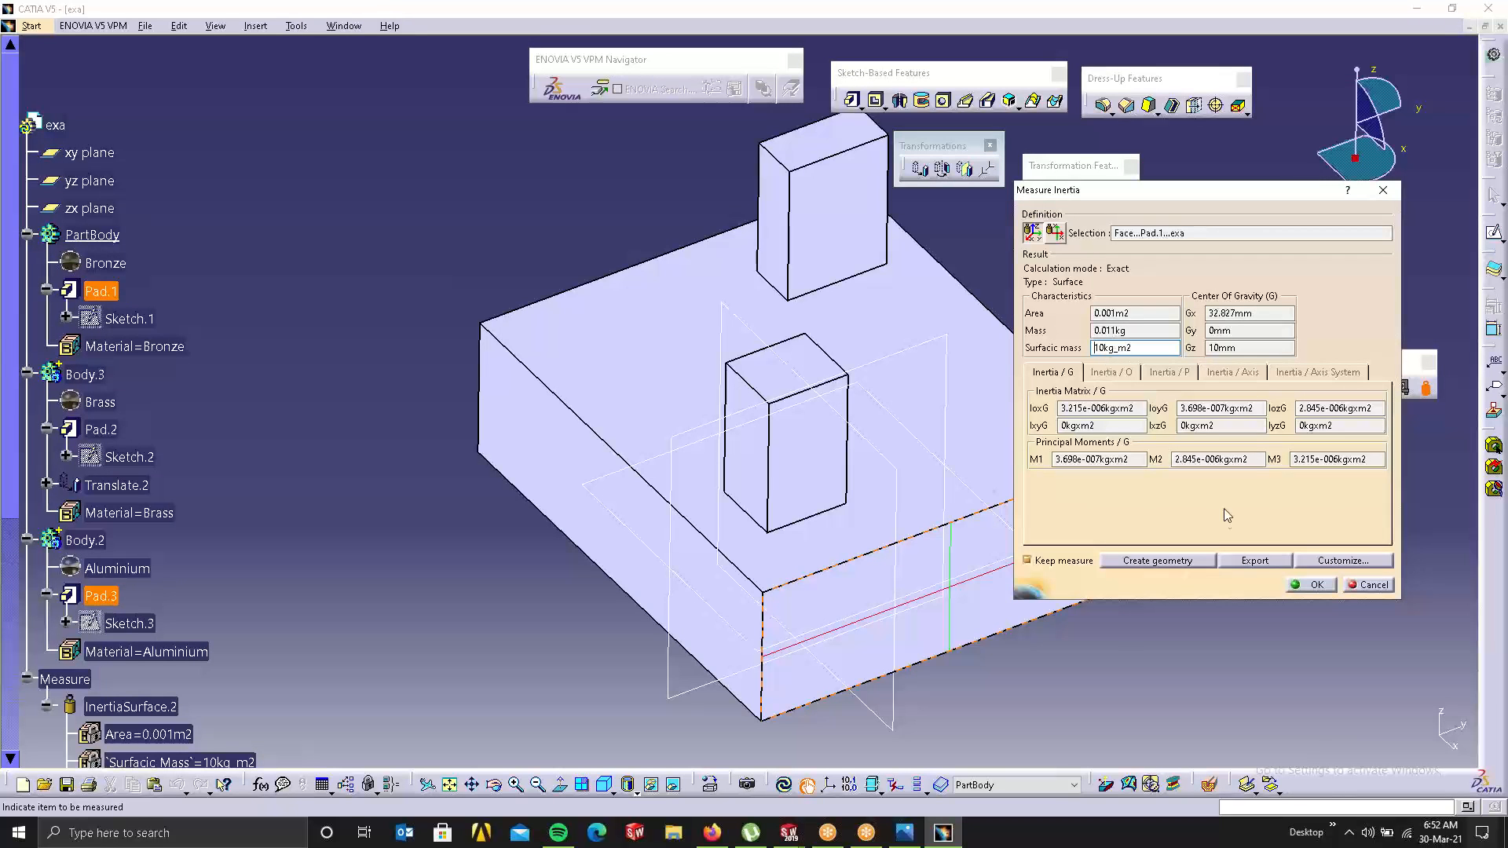
click(1365, 582)
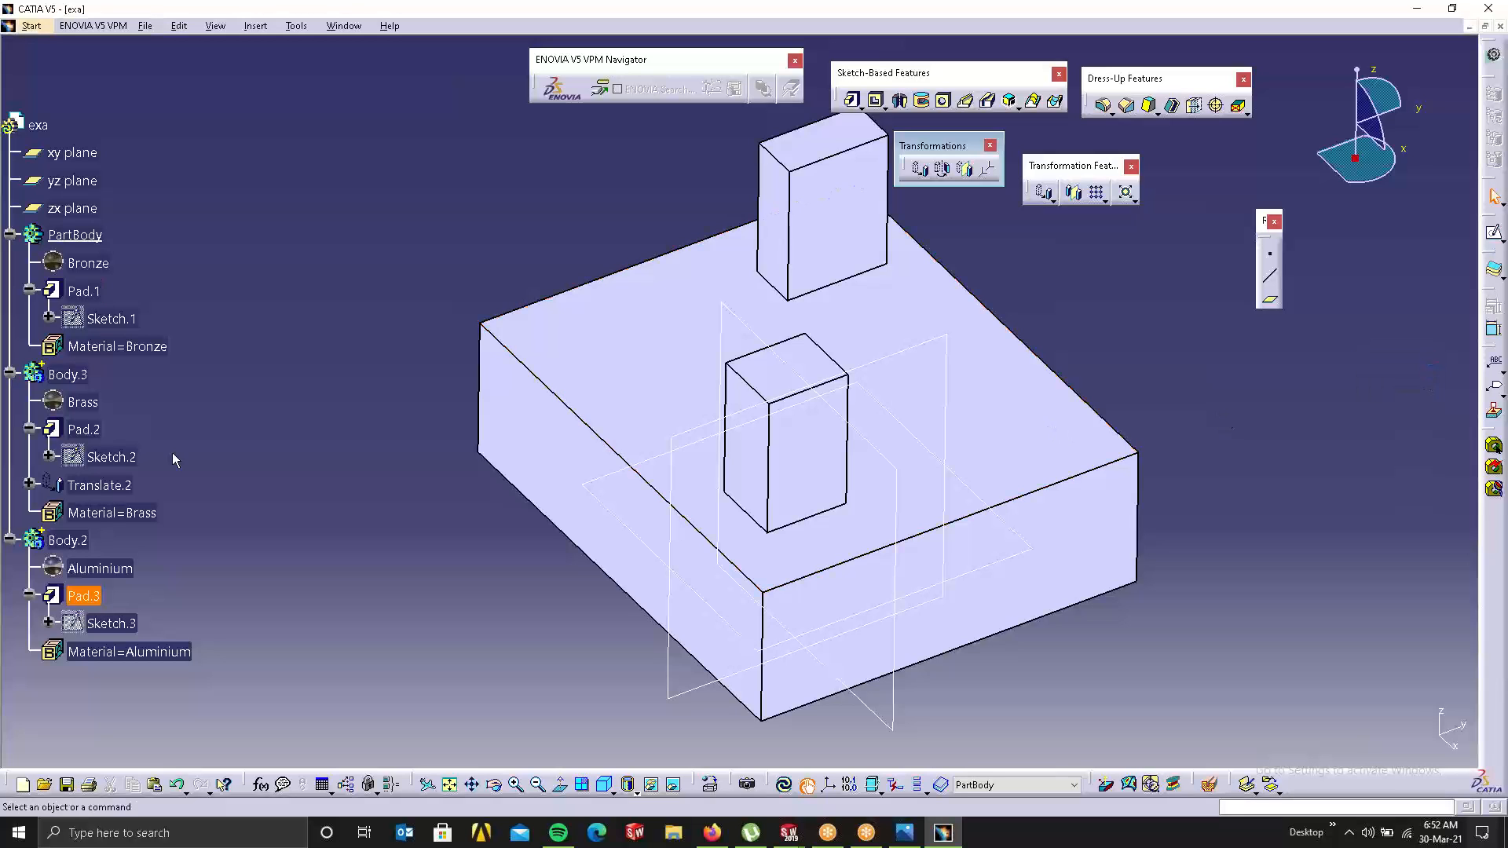
Step: Assemble the aluminium Body.2 into PartBody, creating Assemble.4
right_click(71, 540)
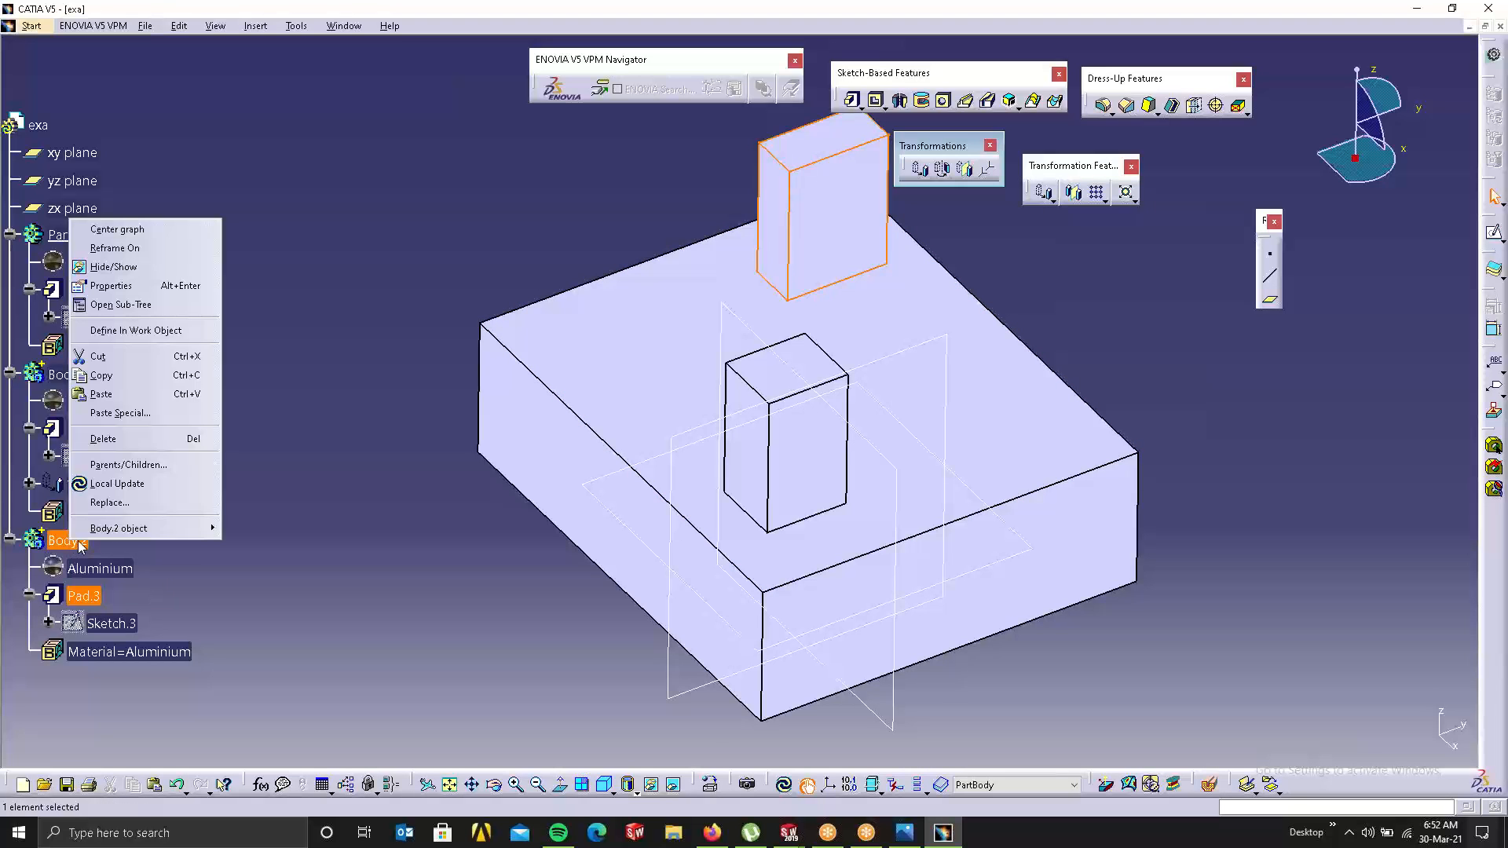
mouse_move(129, 529)
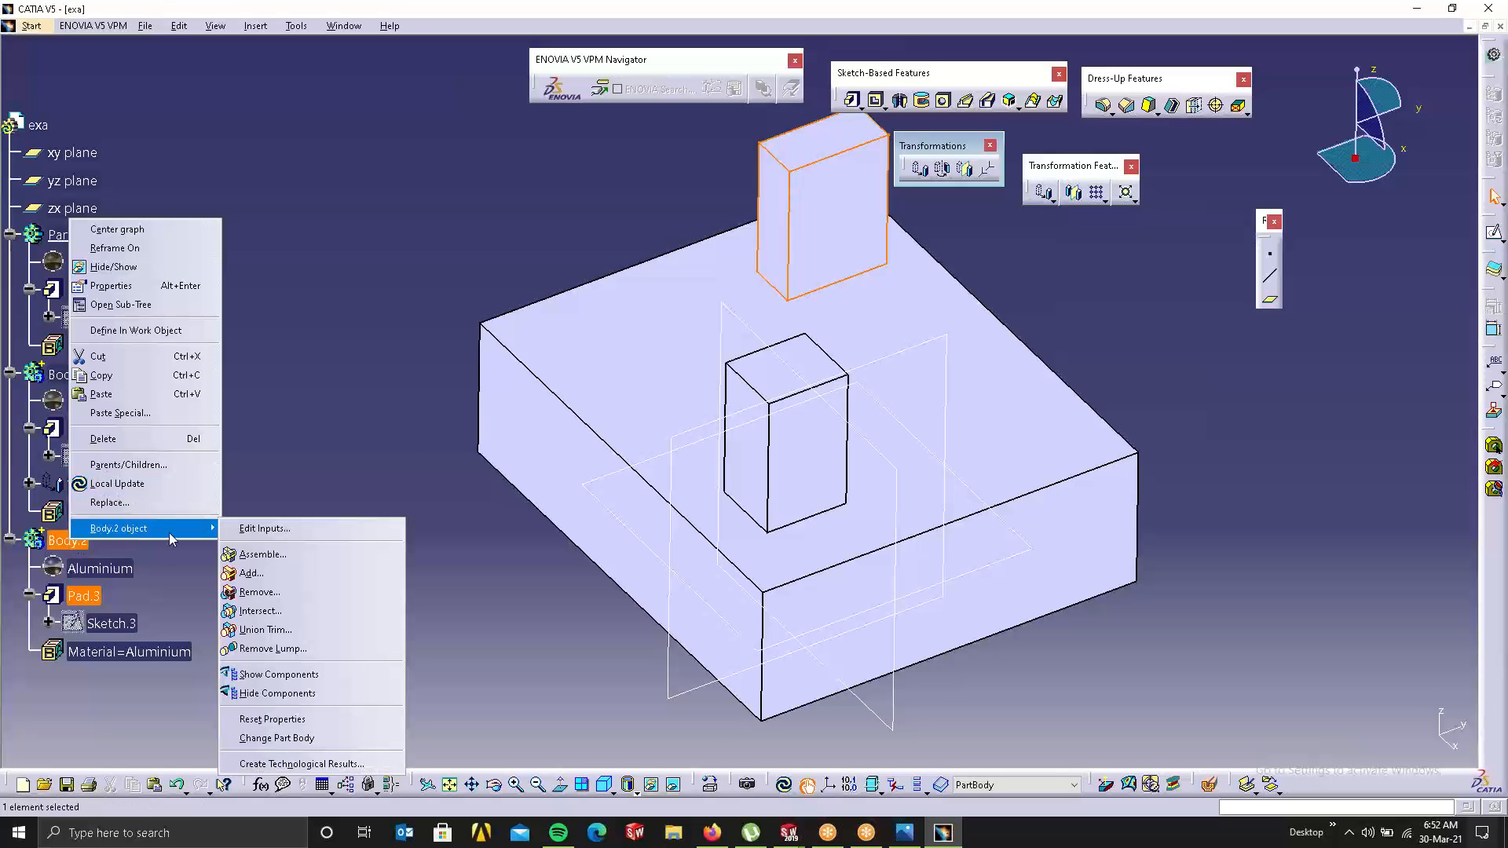
click(251, 552)
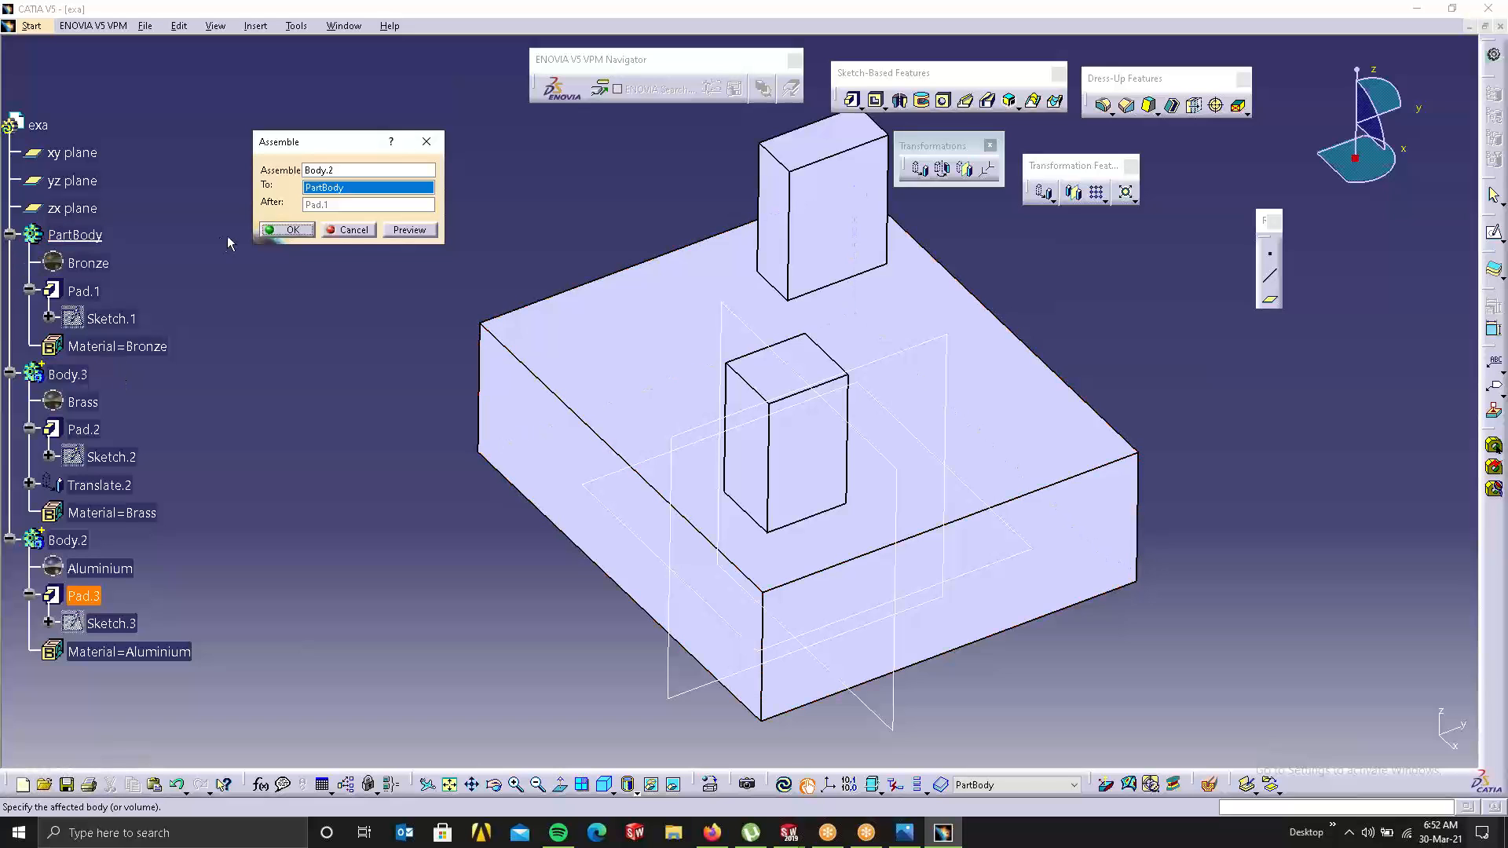
click(311, 228)
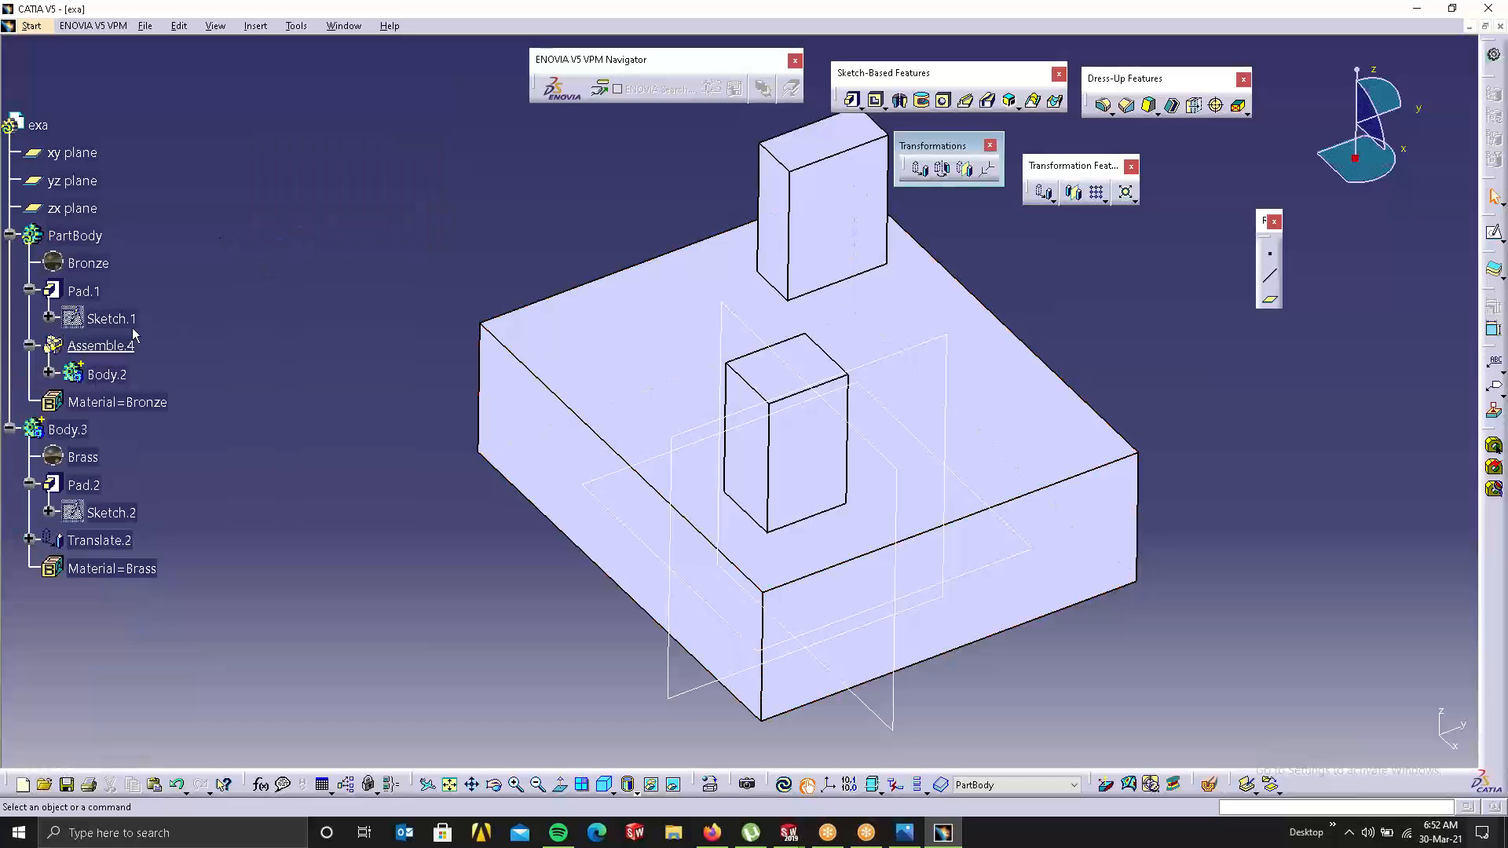
Step: Assemble the brass Body.3 into PartBody, accepting the boolean order warning
click(62, 429)
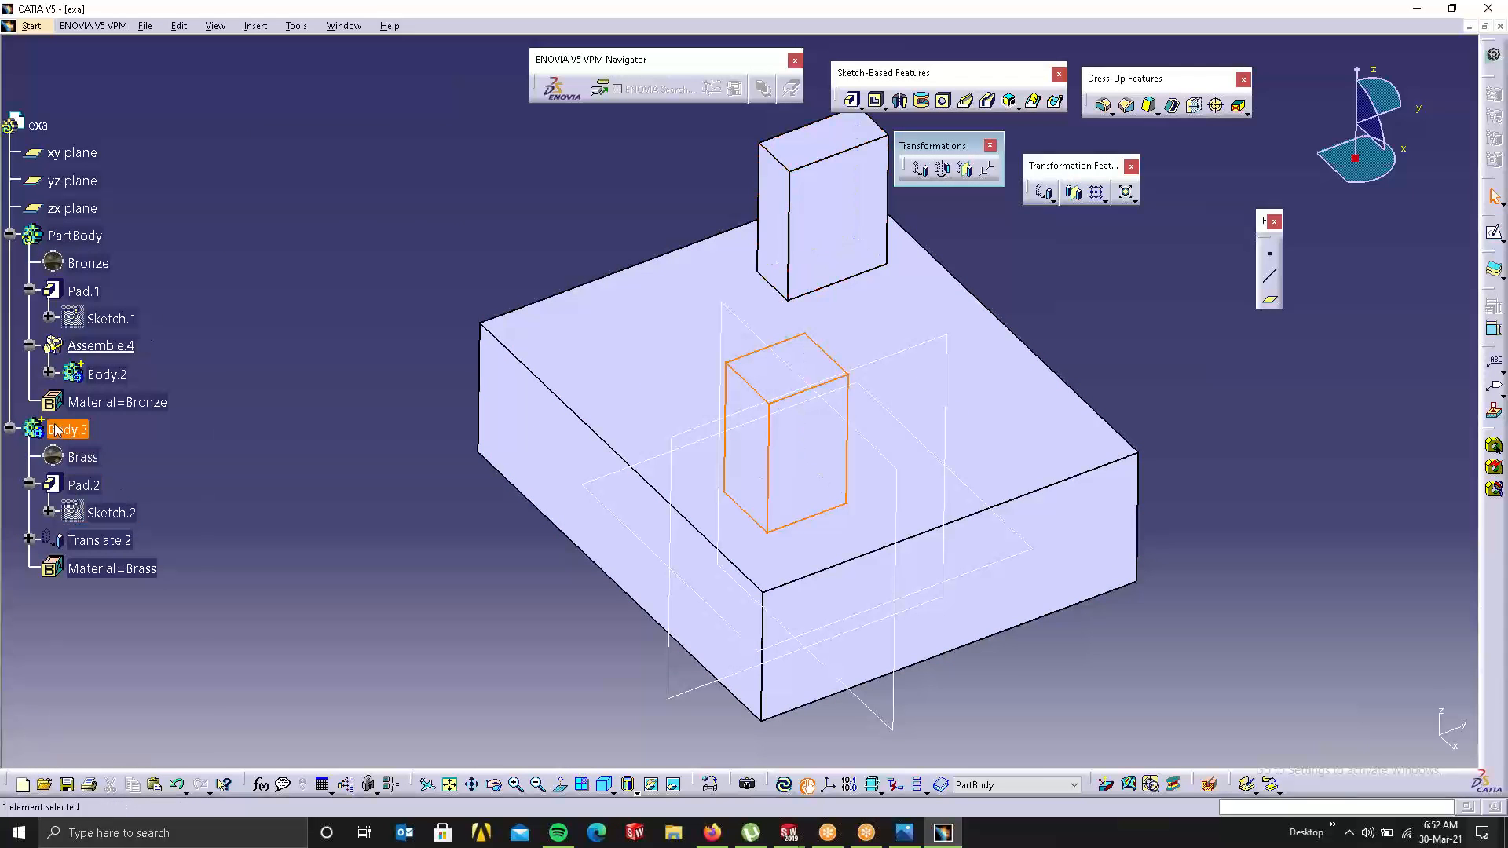
right_click(58, 429)
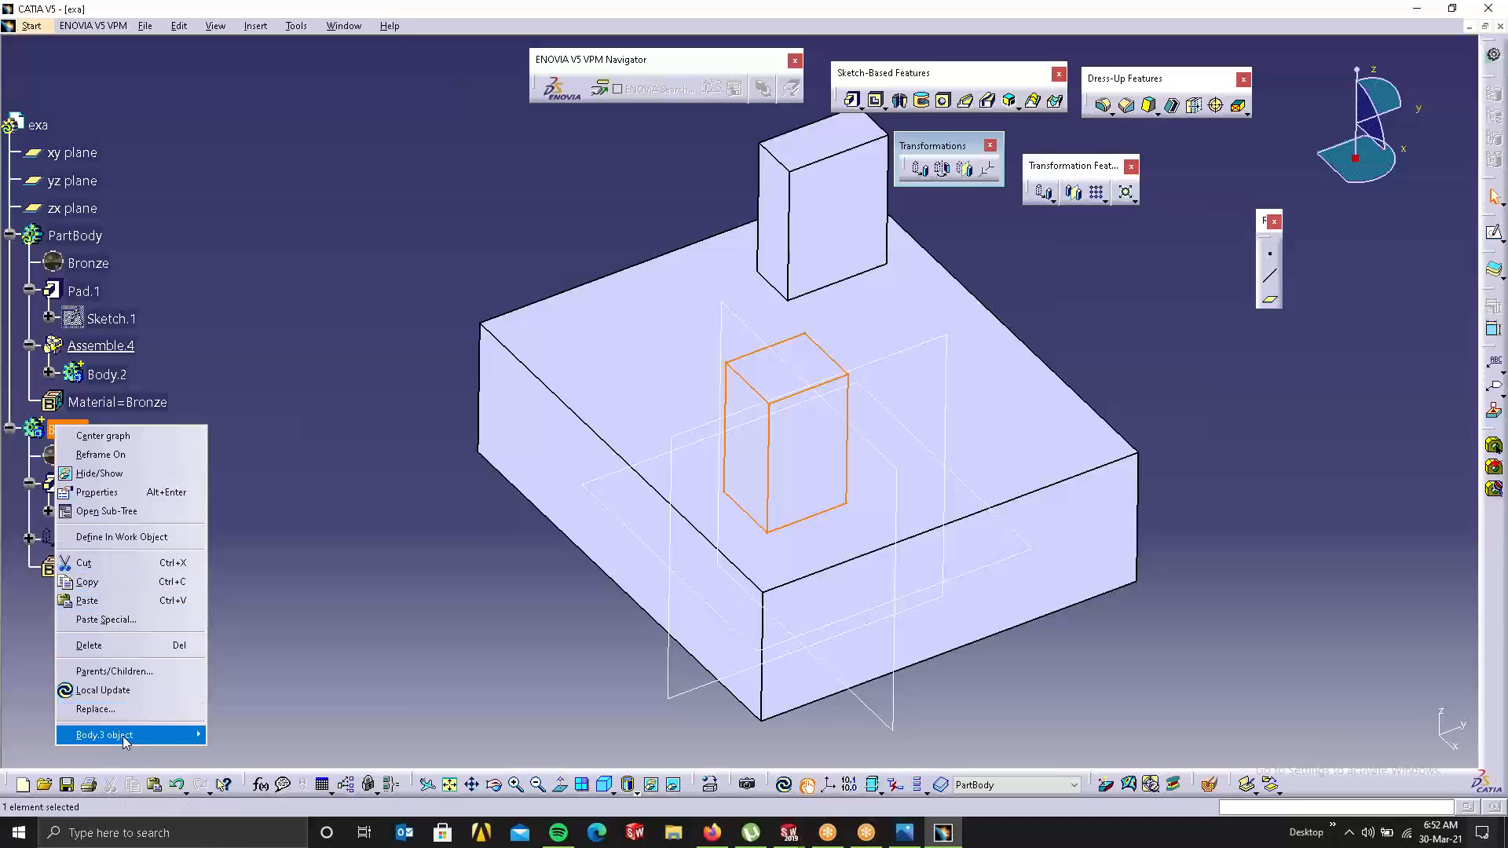
mouse_move(189, 735)
click(249, 527)
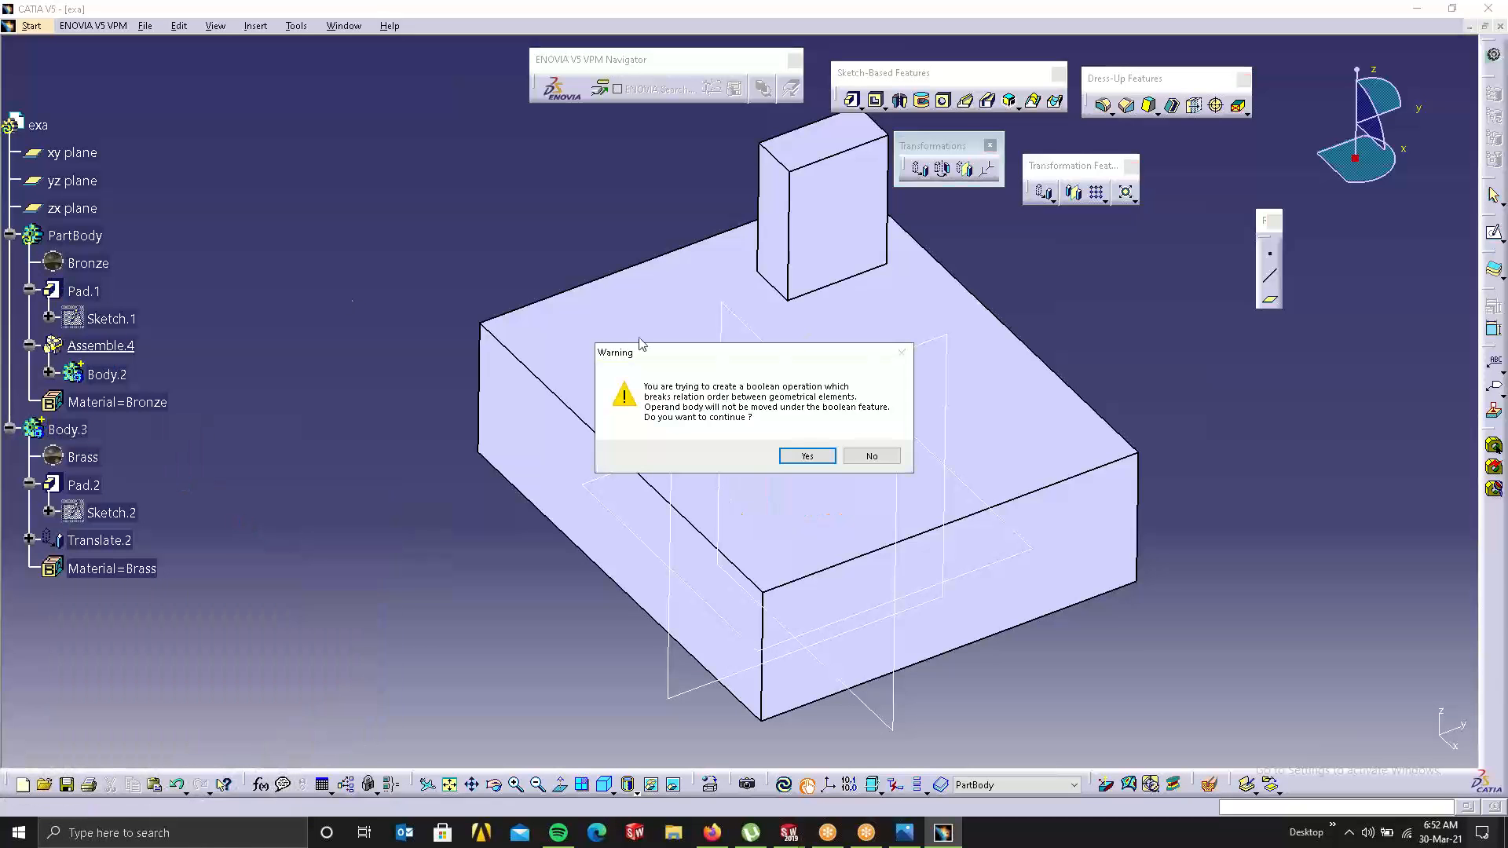
click(808, 456)
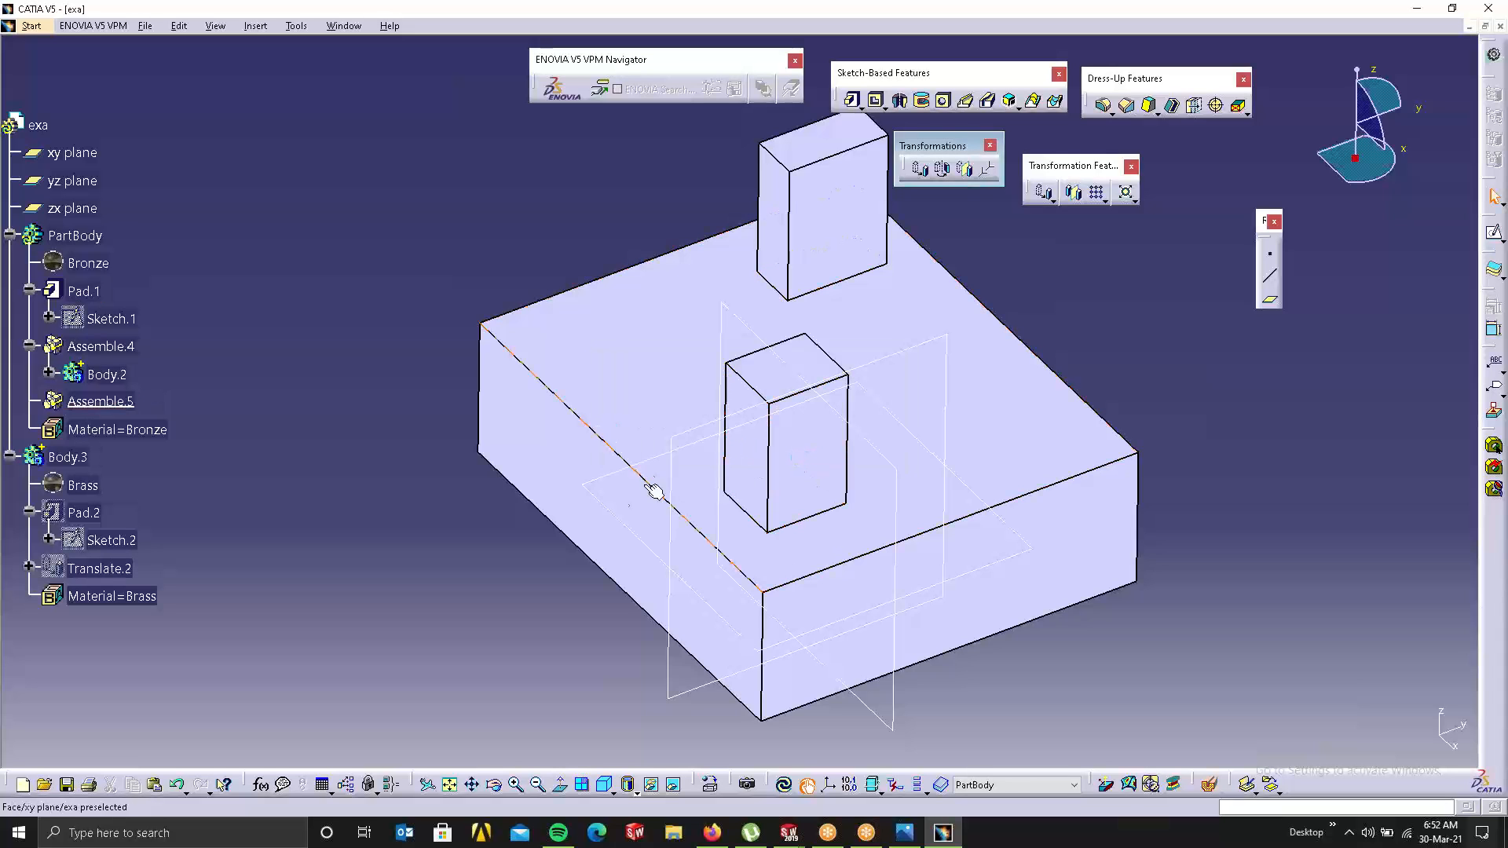
Step: Select the Material=Bronze entry and Assemble.5 to locate the new block
right_click(82, 464)
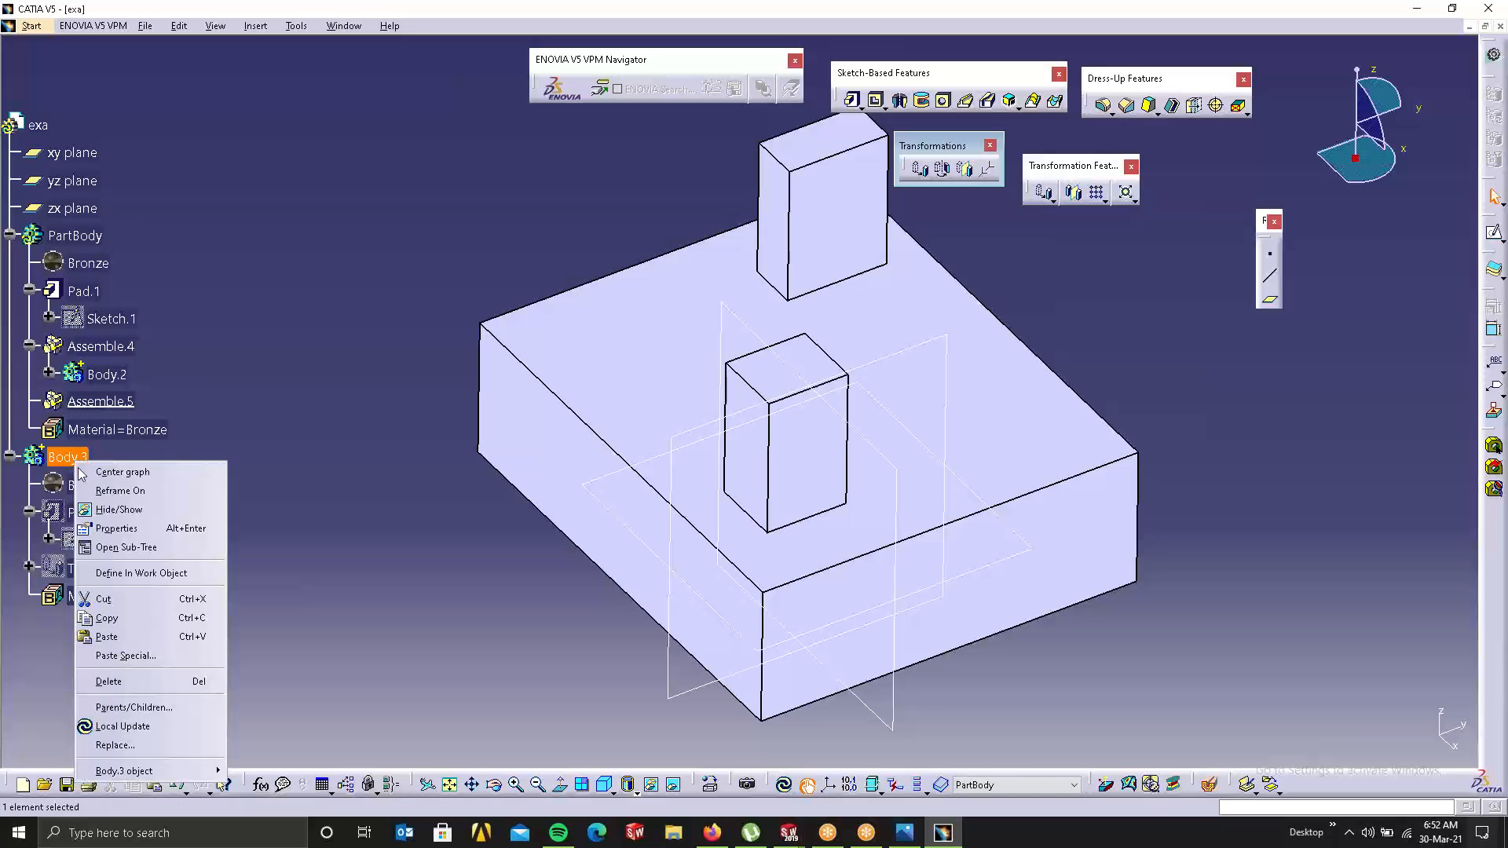
mouse_move(175, 771)
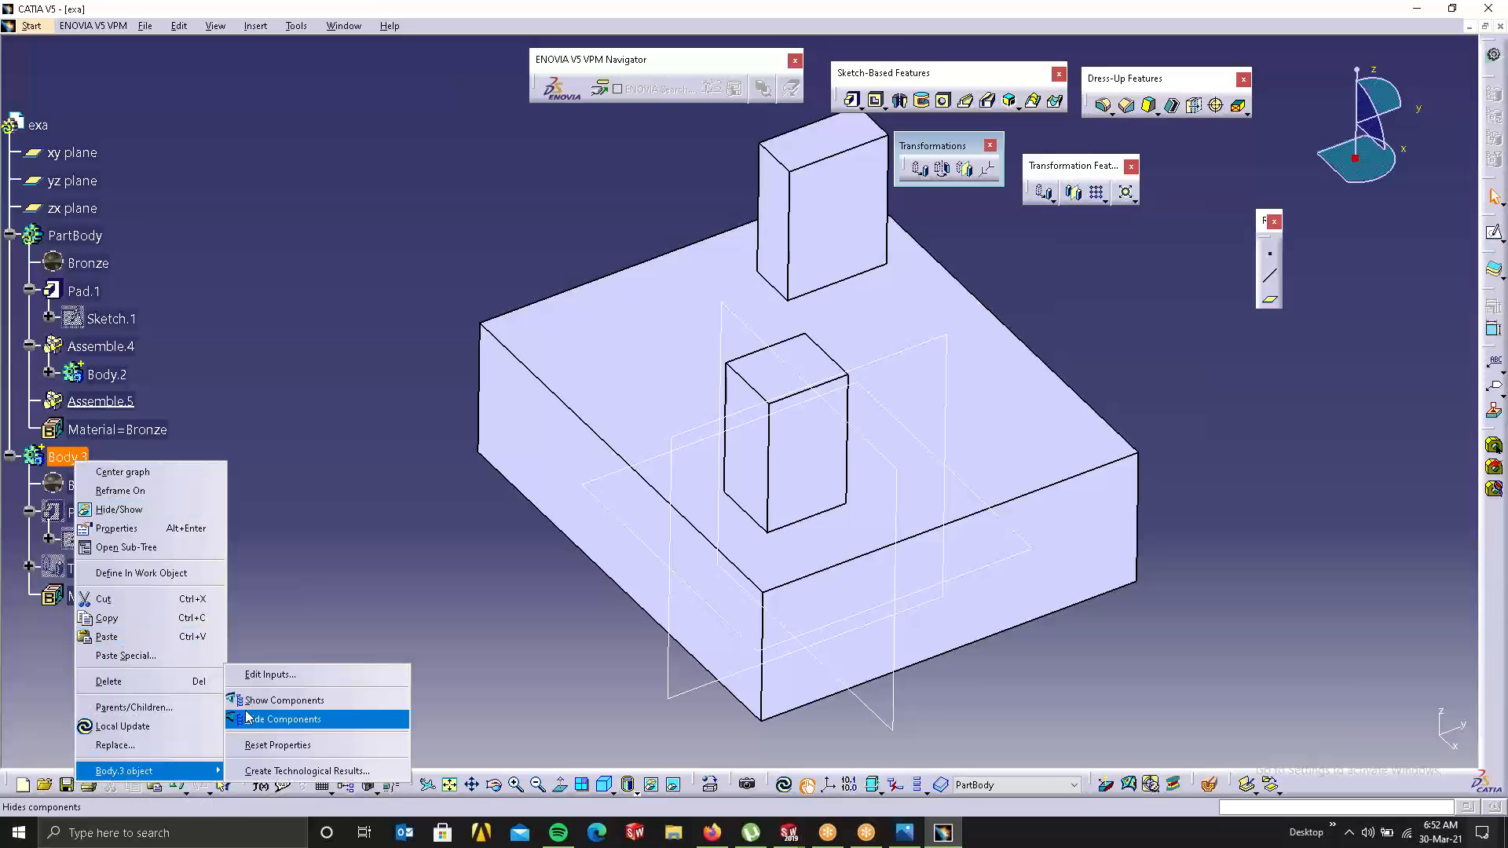
click(333, 441)
click(226, 419)
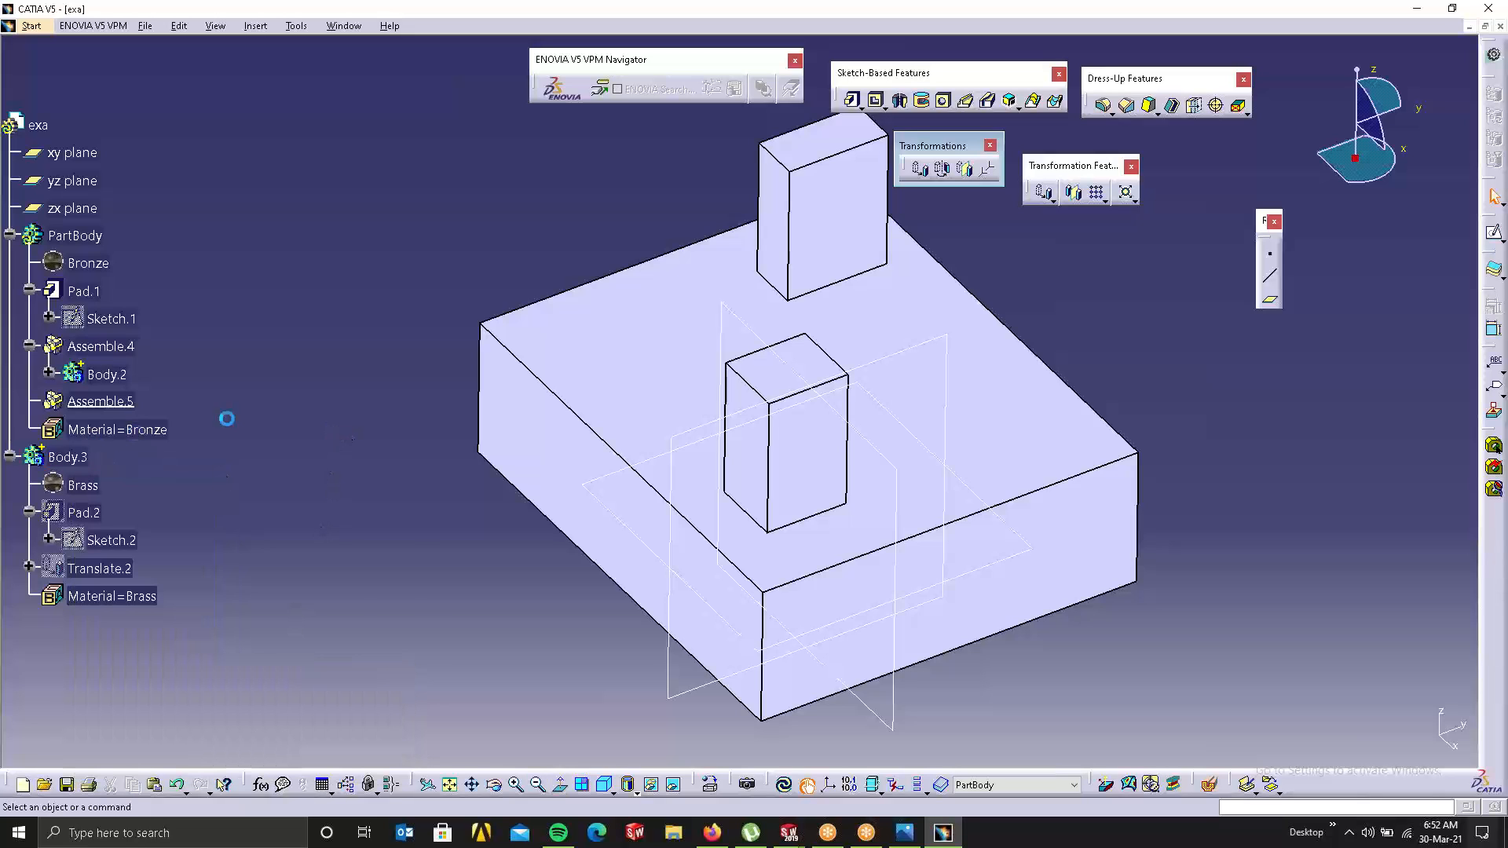
click(118, 430)
click(82, 402)
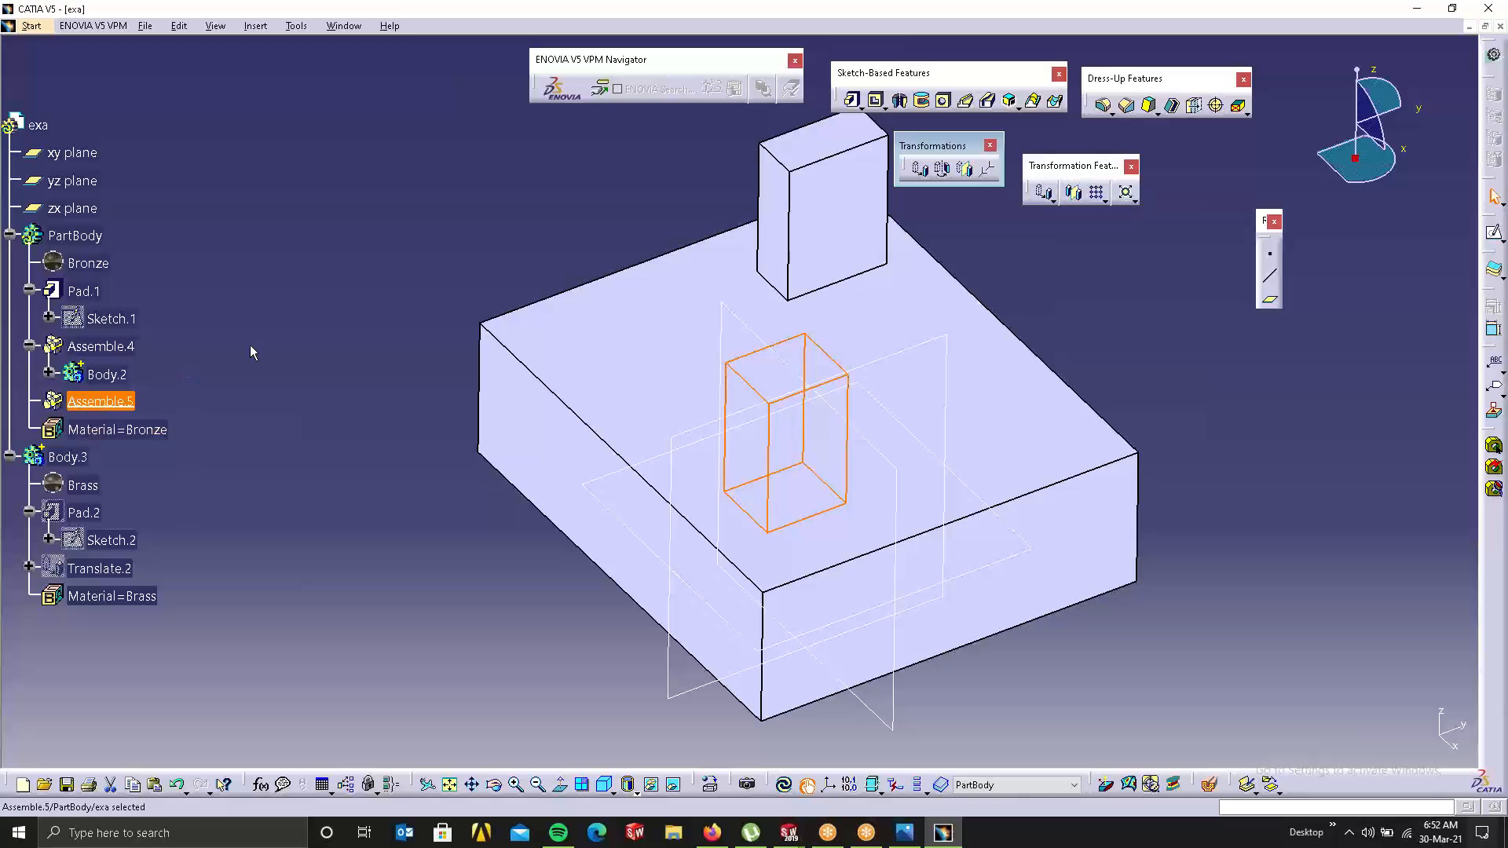
click(620, 636)
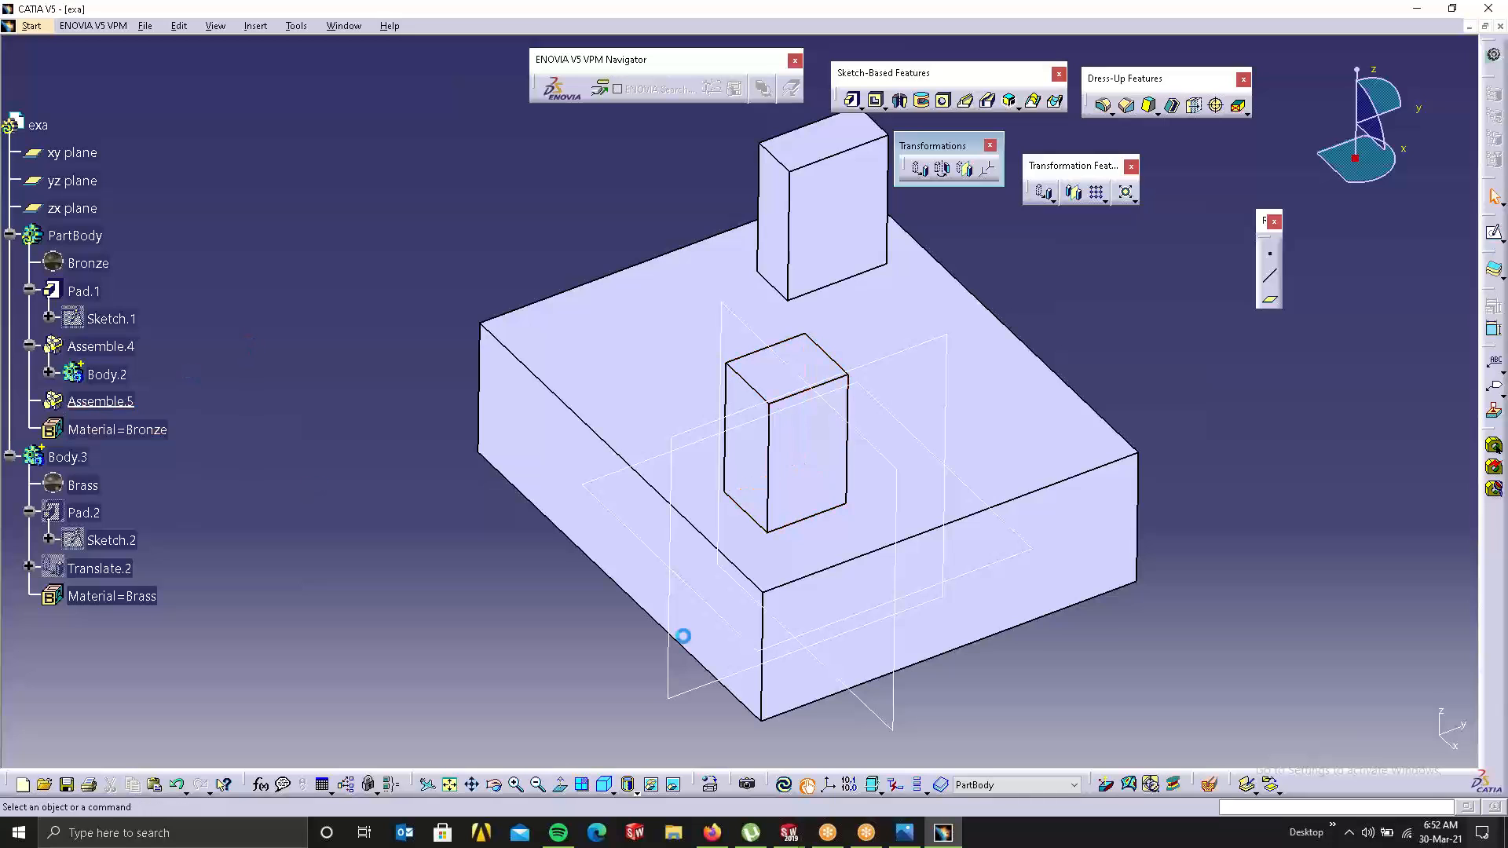
Step: Start a 1080 x 933 render of the assembled part in its grid scene
click(747, 785)
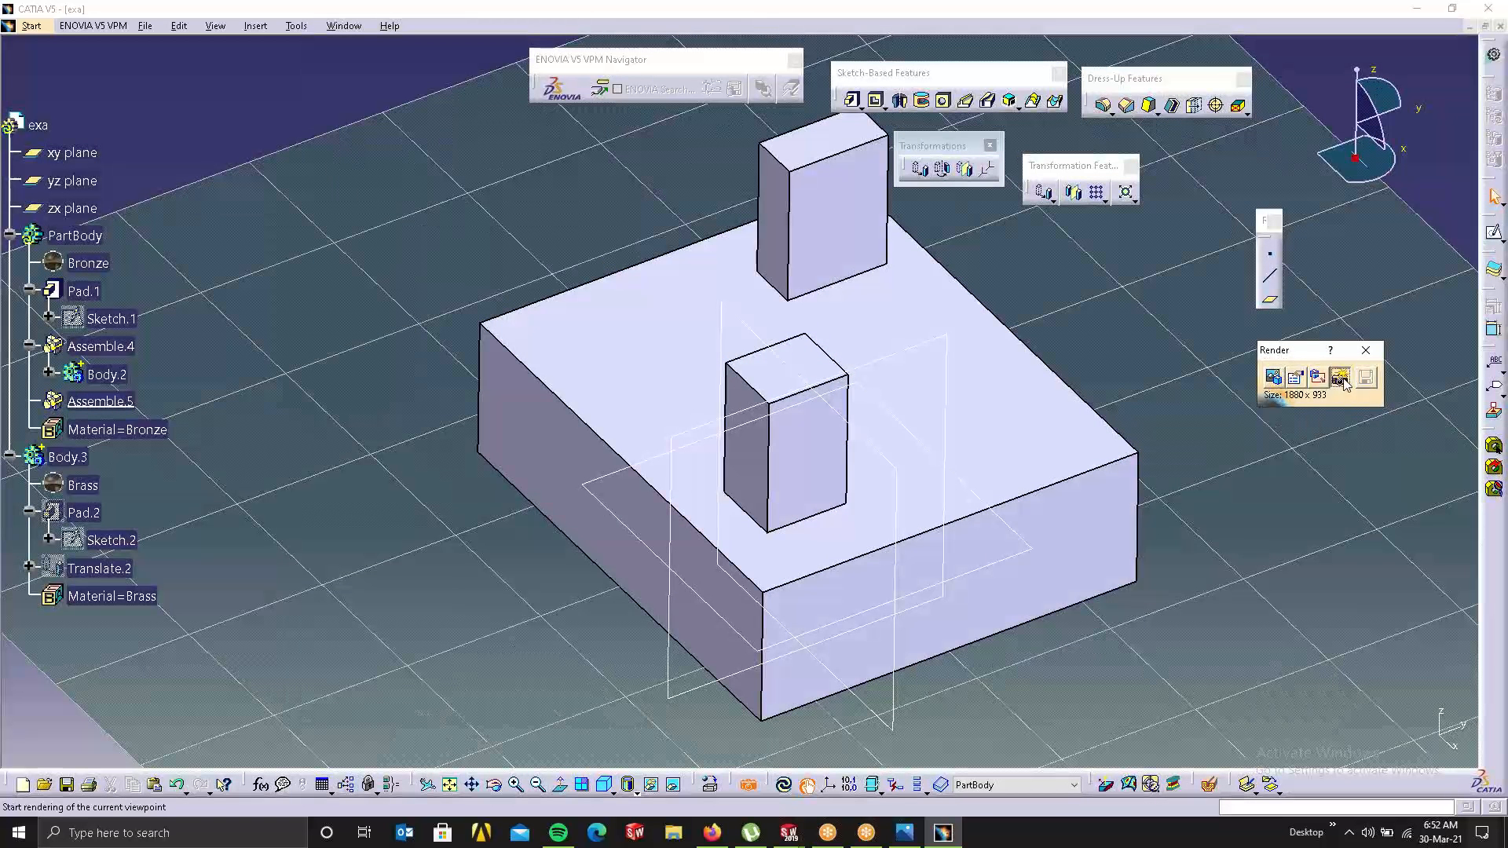
click(1340, 379)
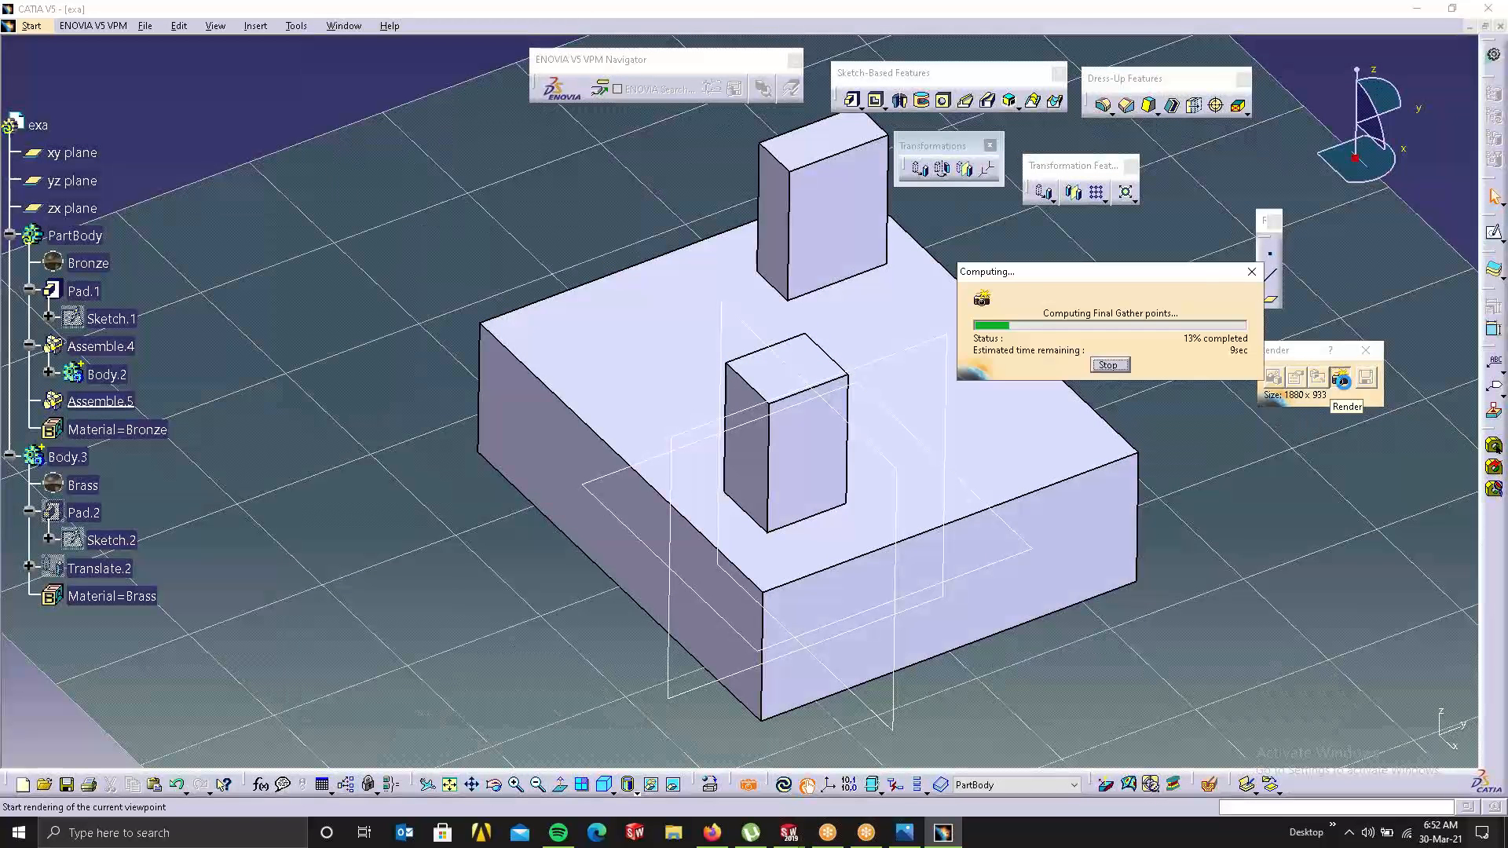
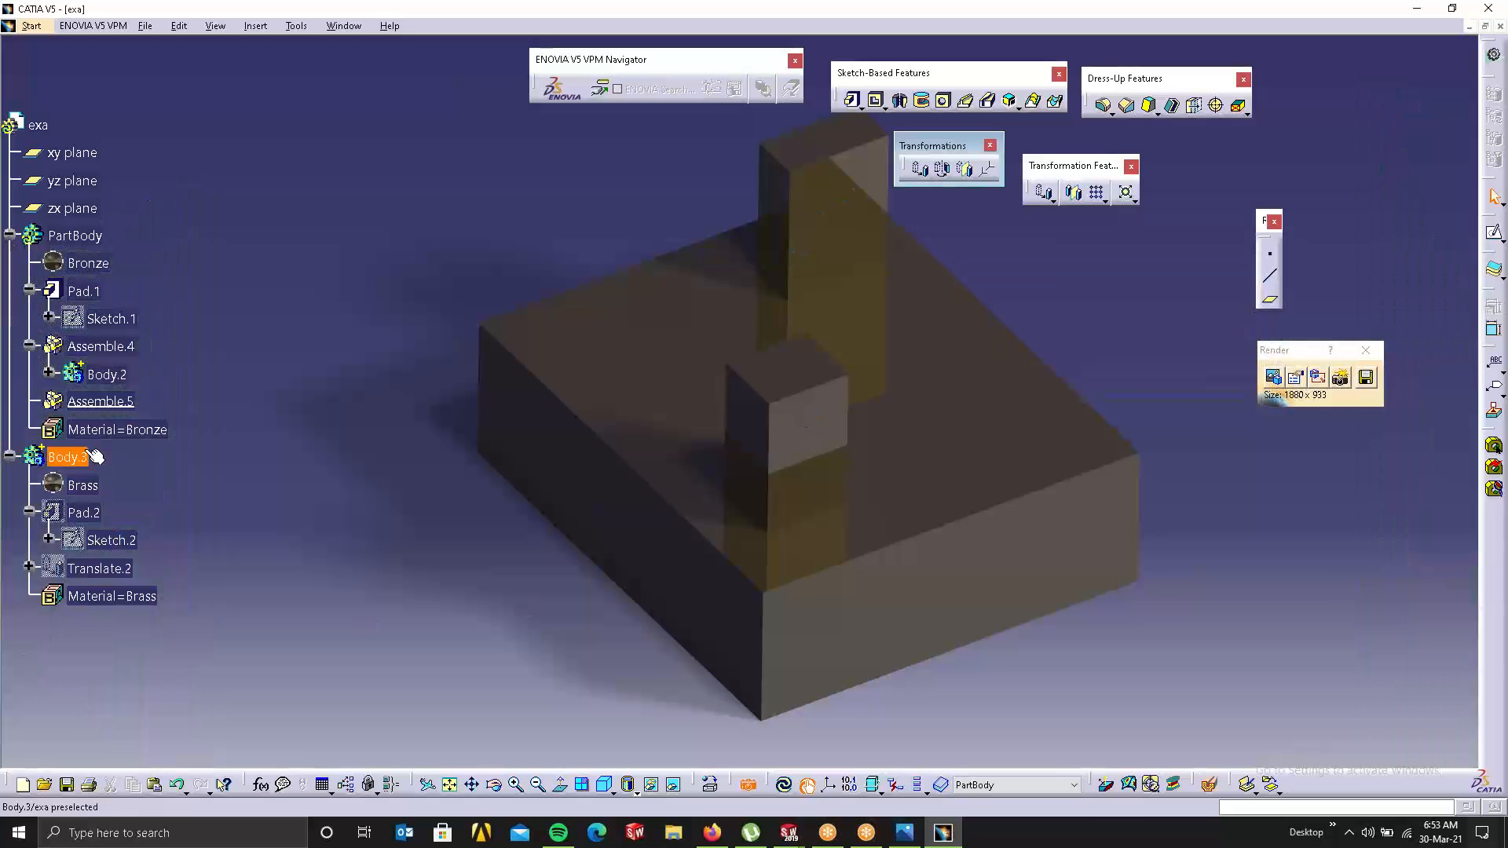
Step: Select Body.3's Brass material and turn off the Photo Studio render mode to return to plain shading
click(83, 485)
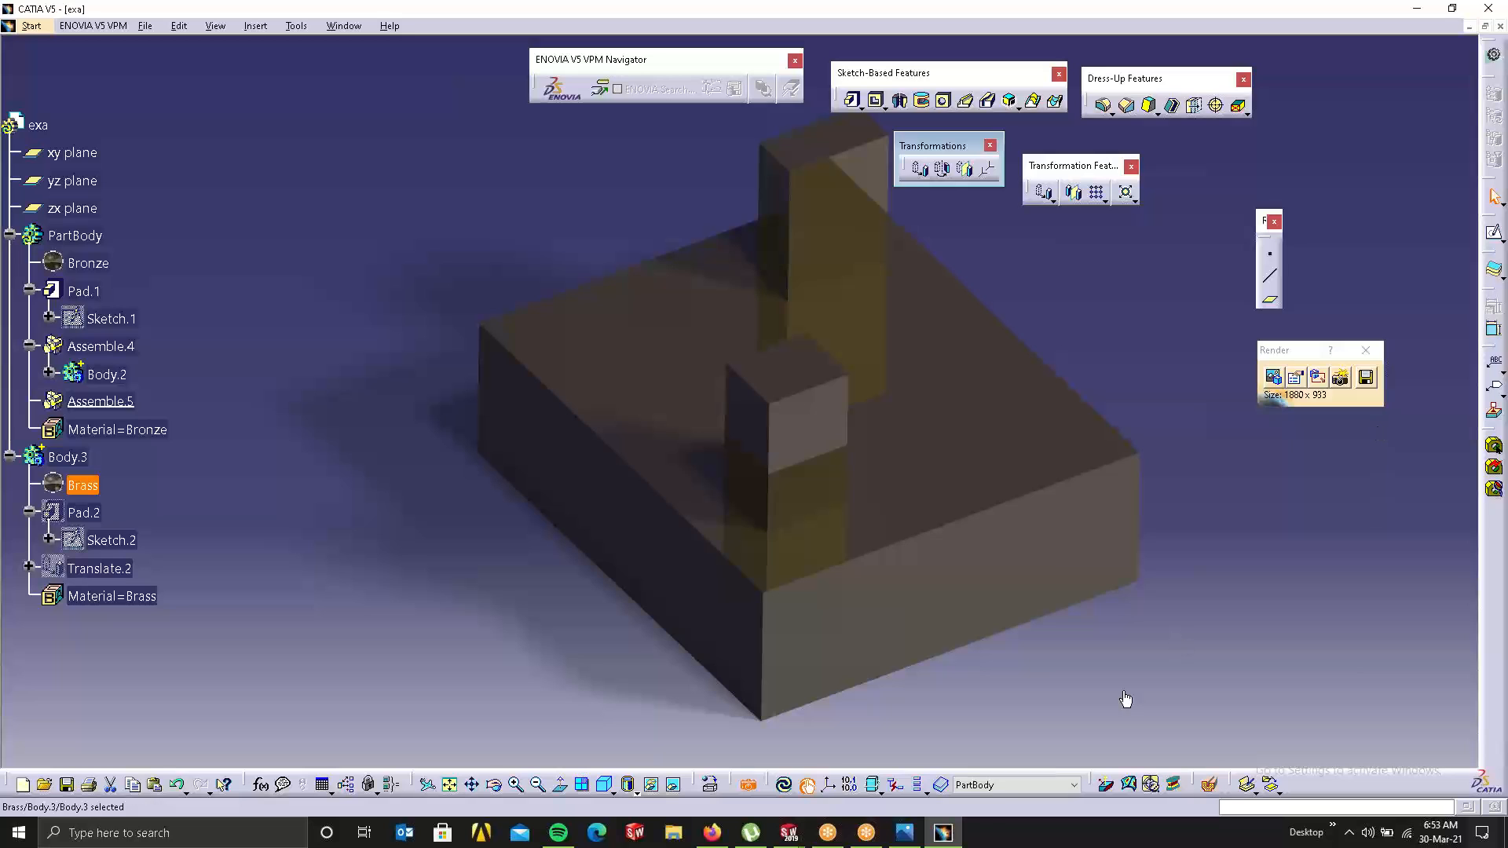
click(750, 786)
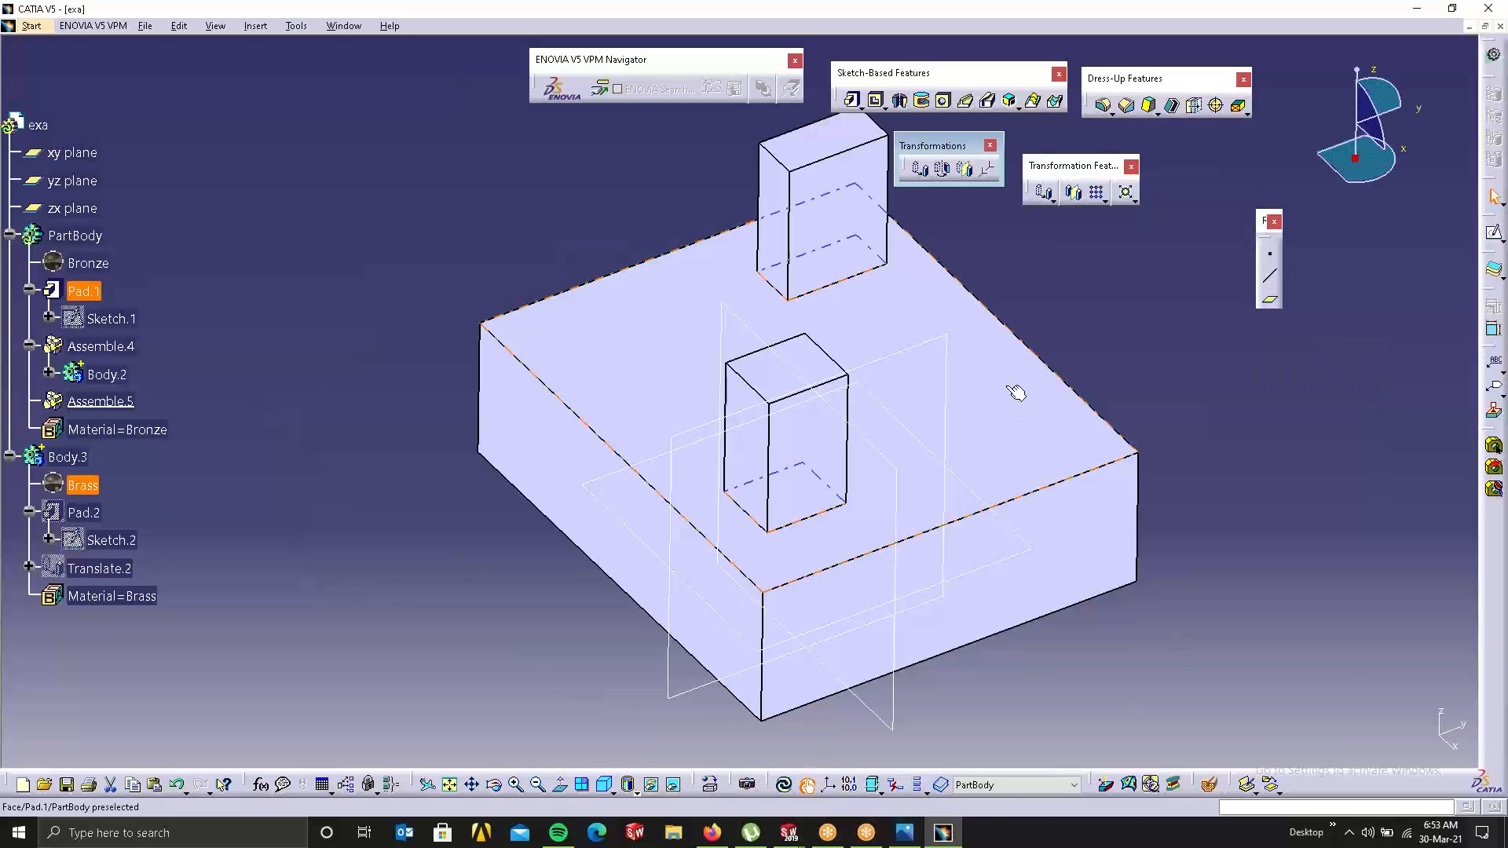
Step: Try a symmetry using the plate's front face as mirror reference, then abandon it
middle_drag(756, 336, 887, 259)
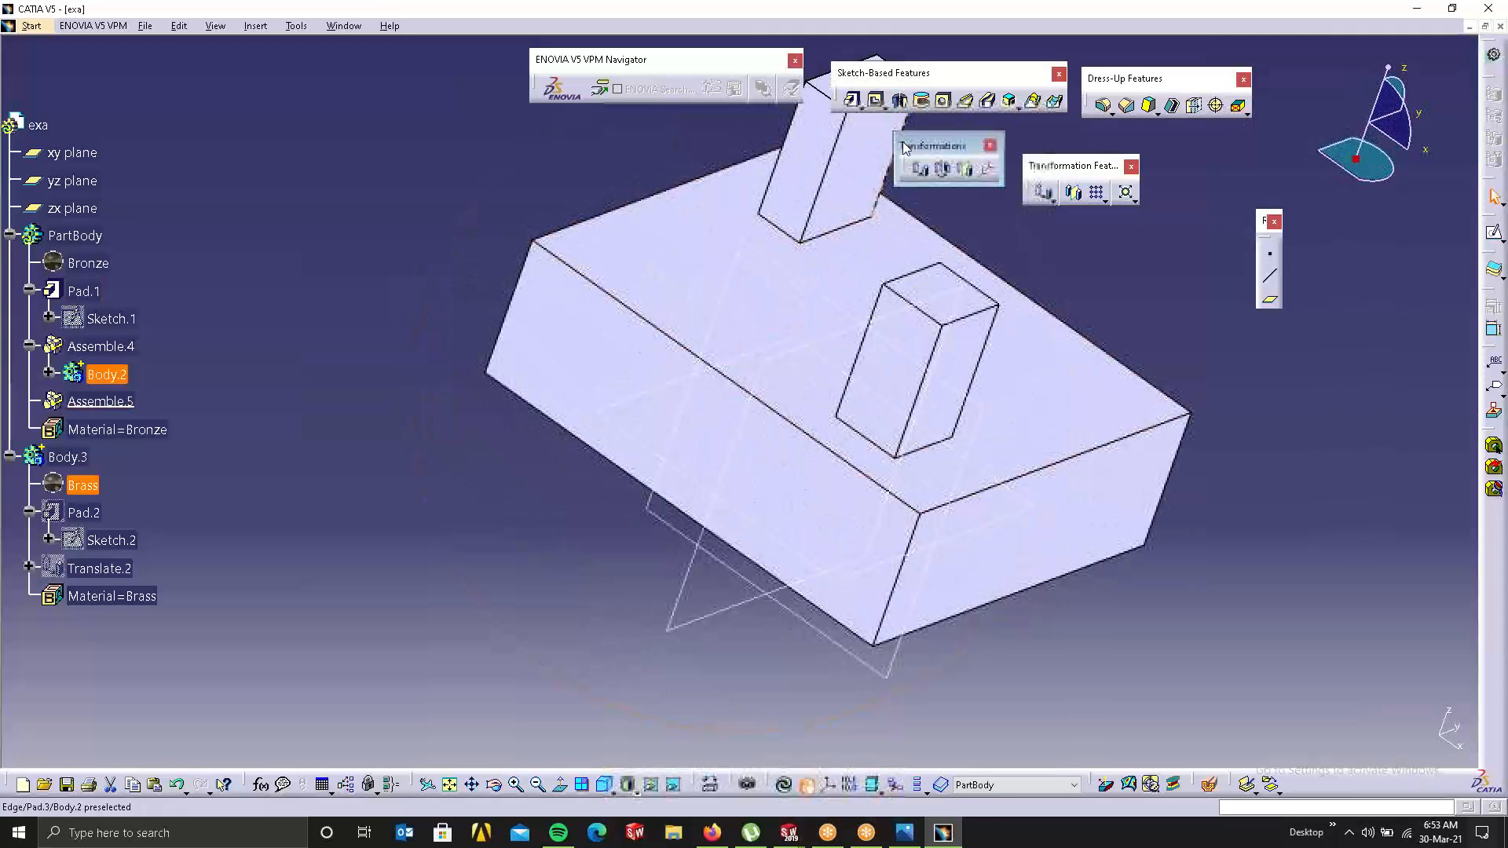
scroll(699, 359, up, 1)
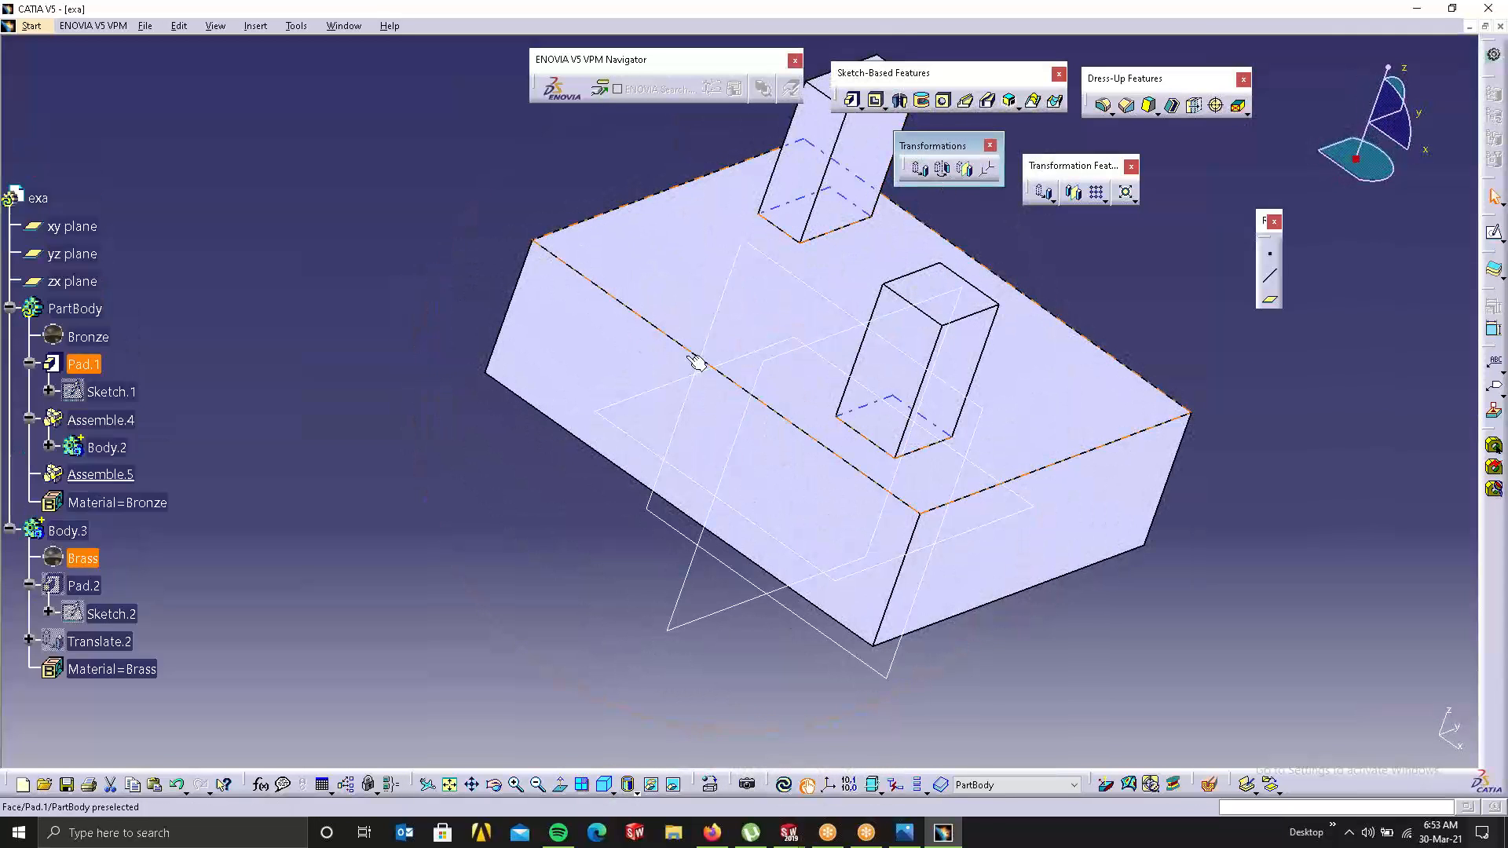
right_click(688, 361)
click(711, 476)
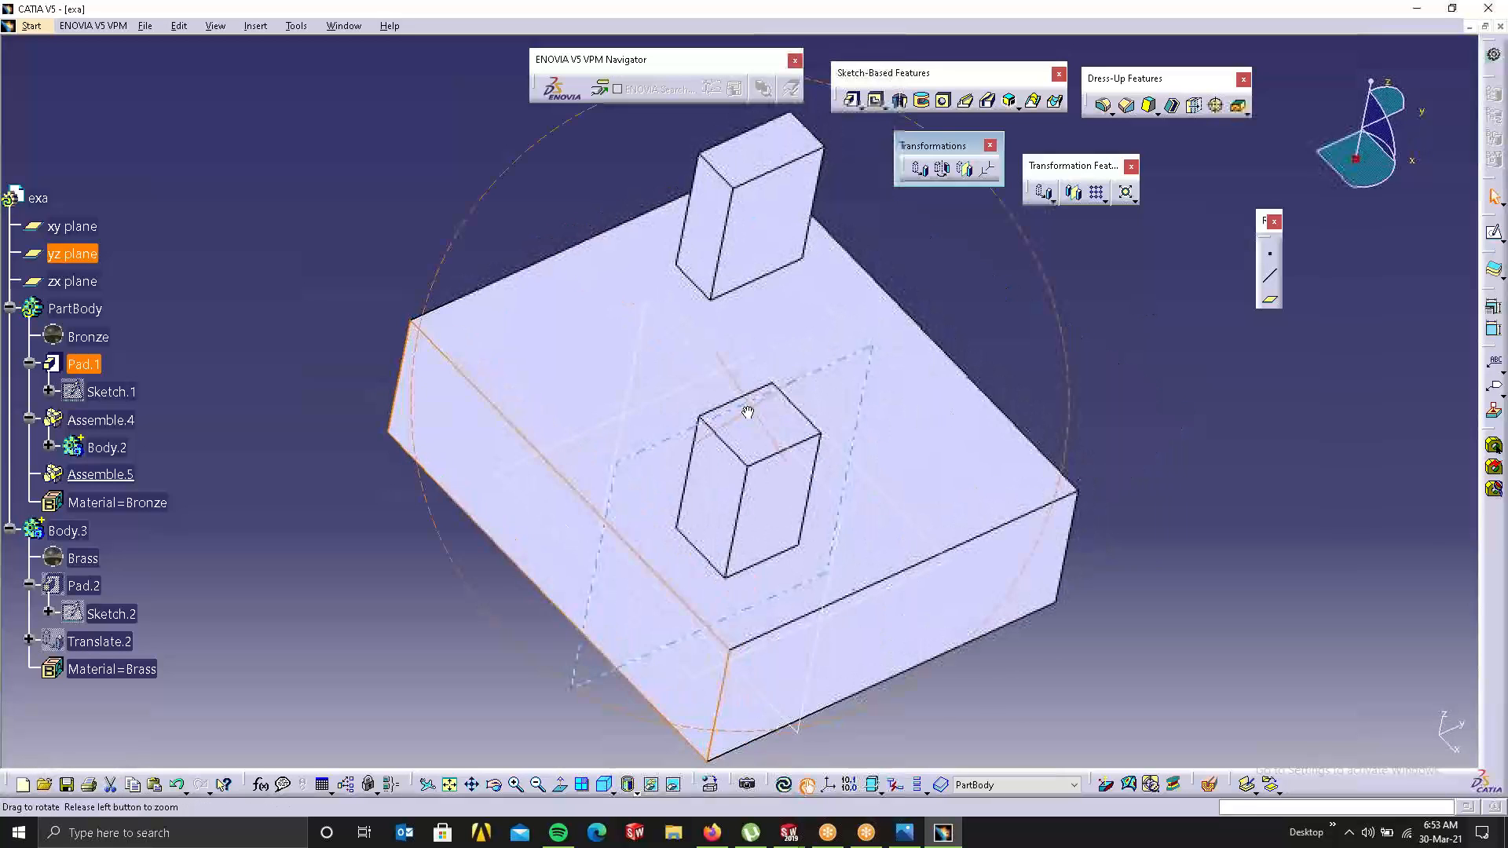
click(946, 174)
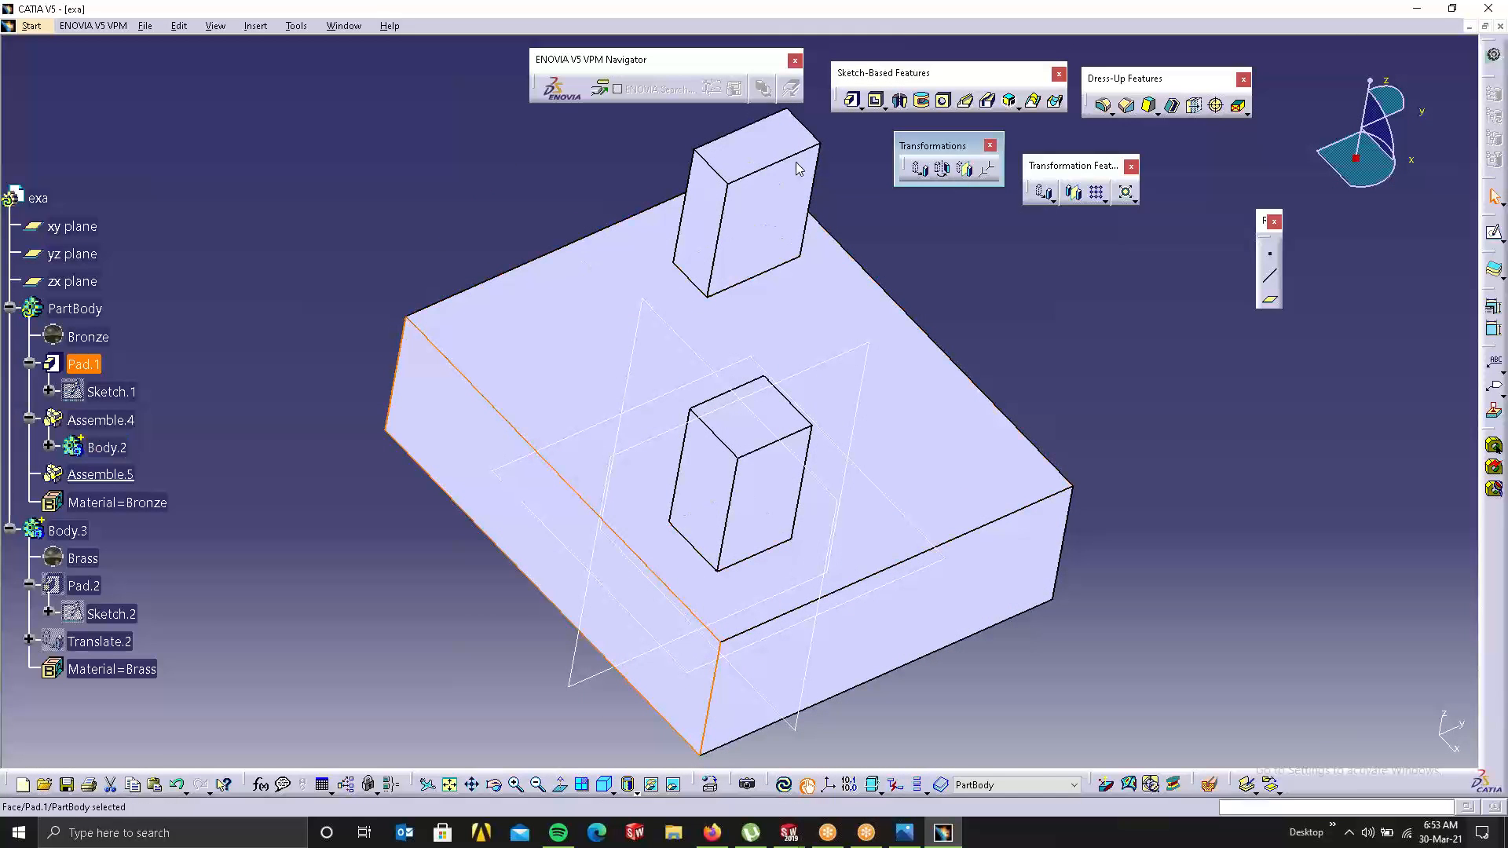
click(964, 169)
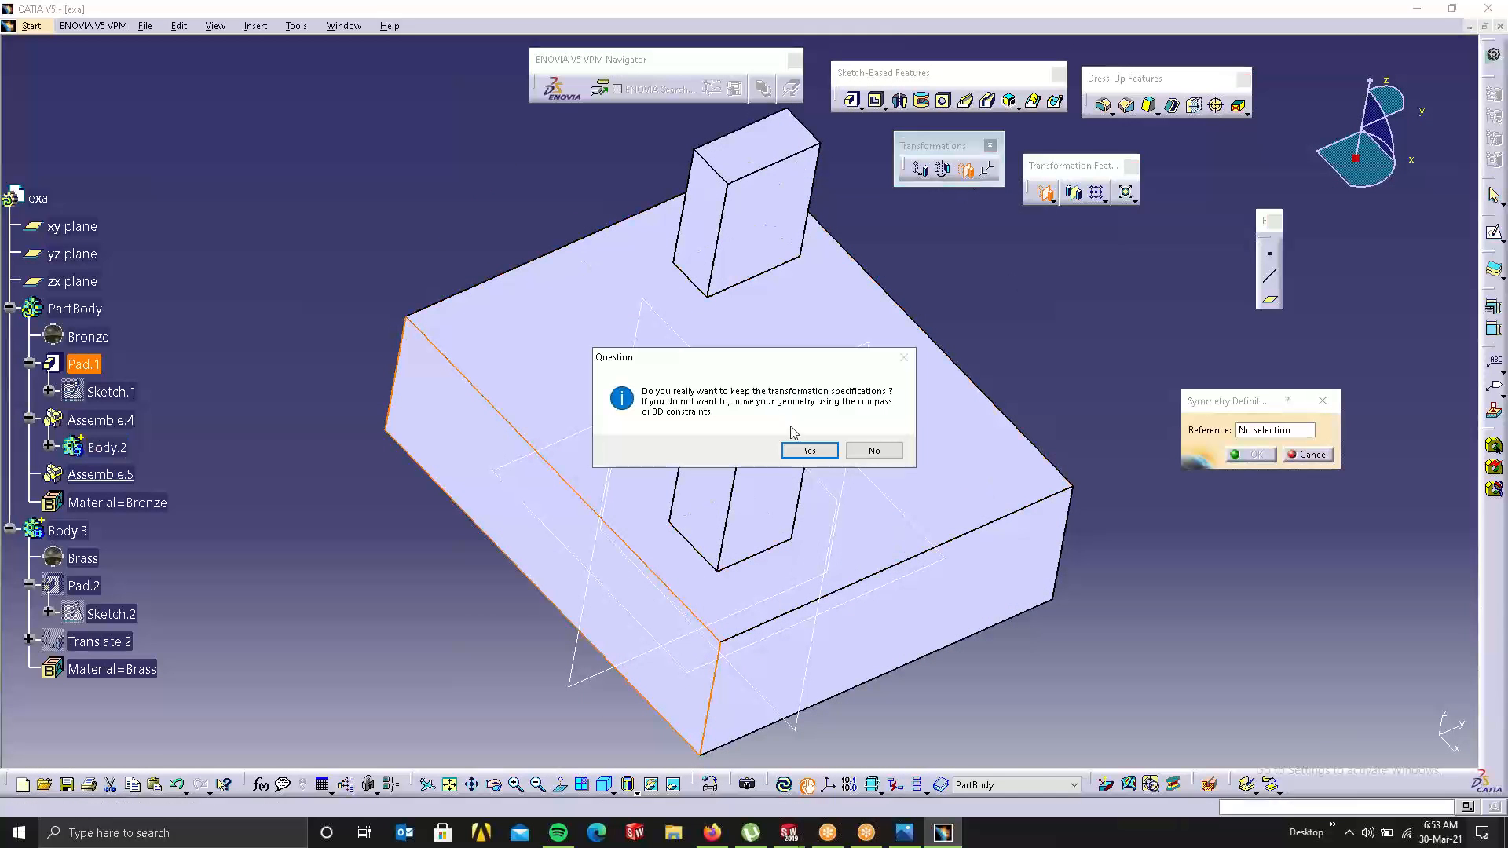
click(817, 454)
click(967, 552)
middle_drag(953, 458, 830, 371)
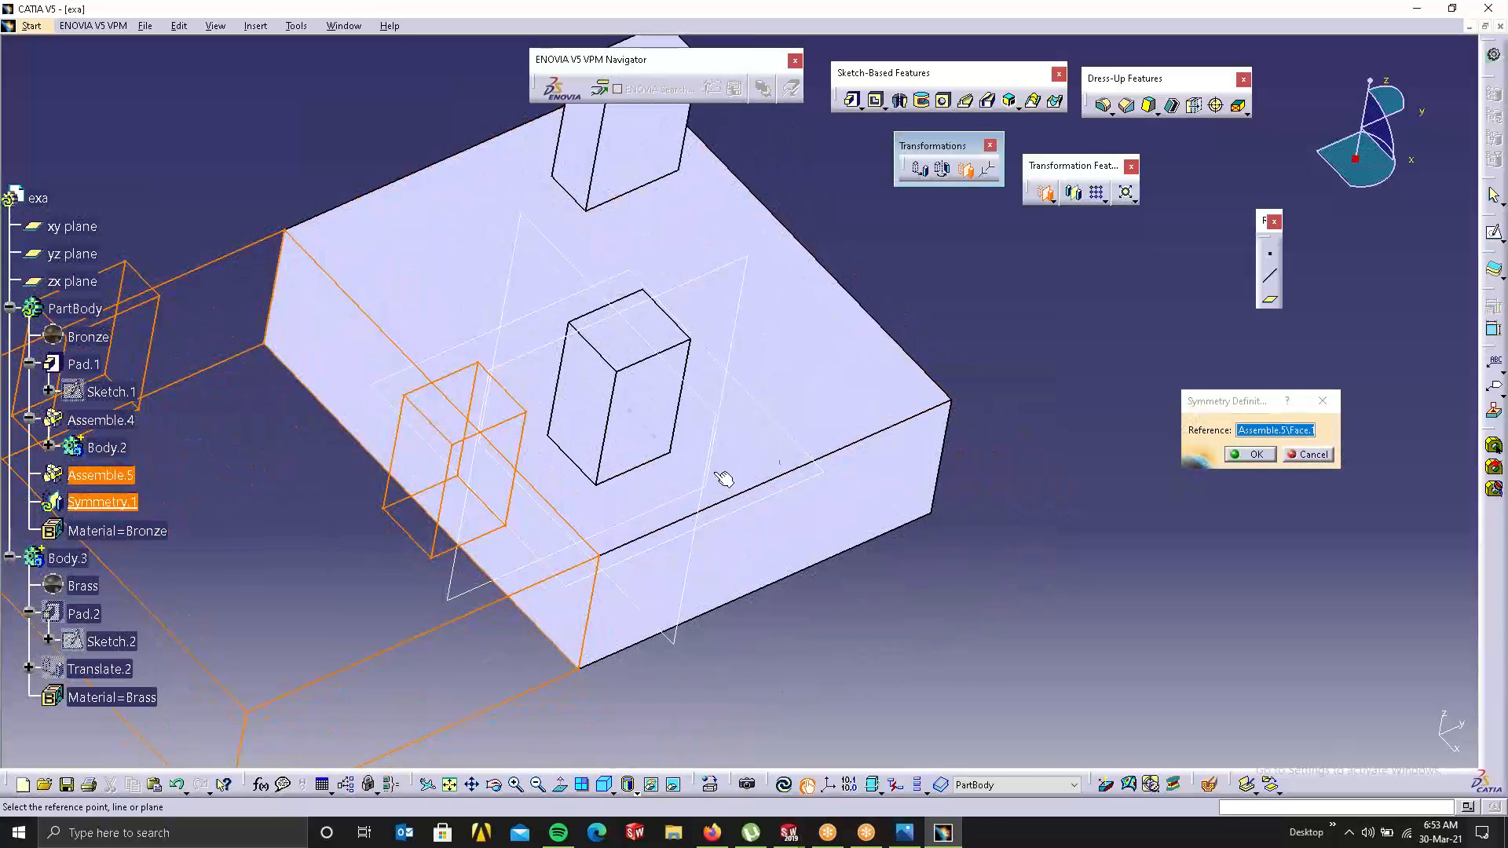
click(1308, 454)
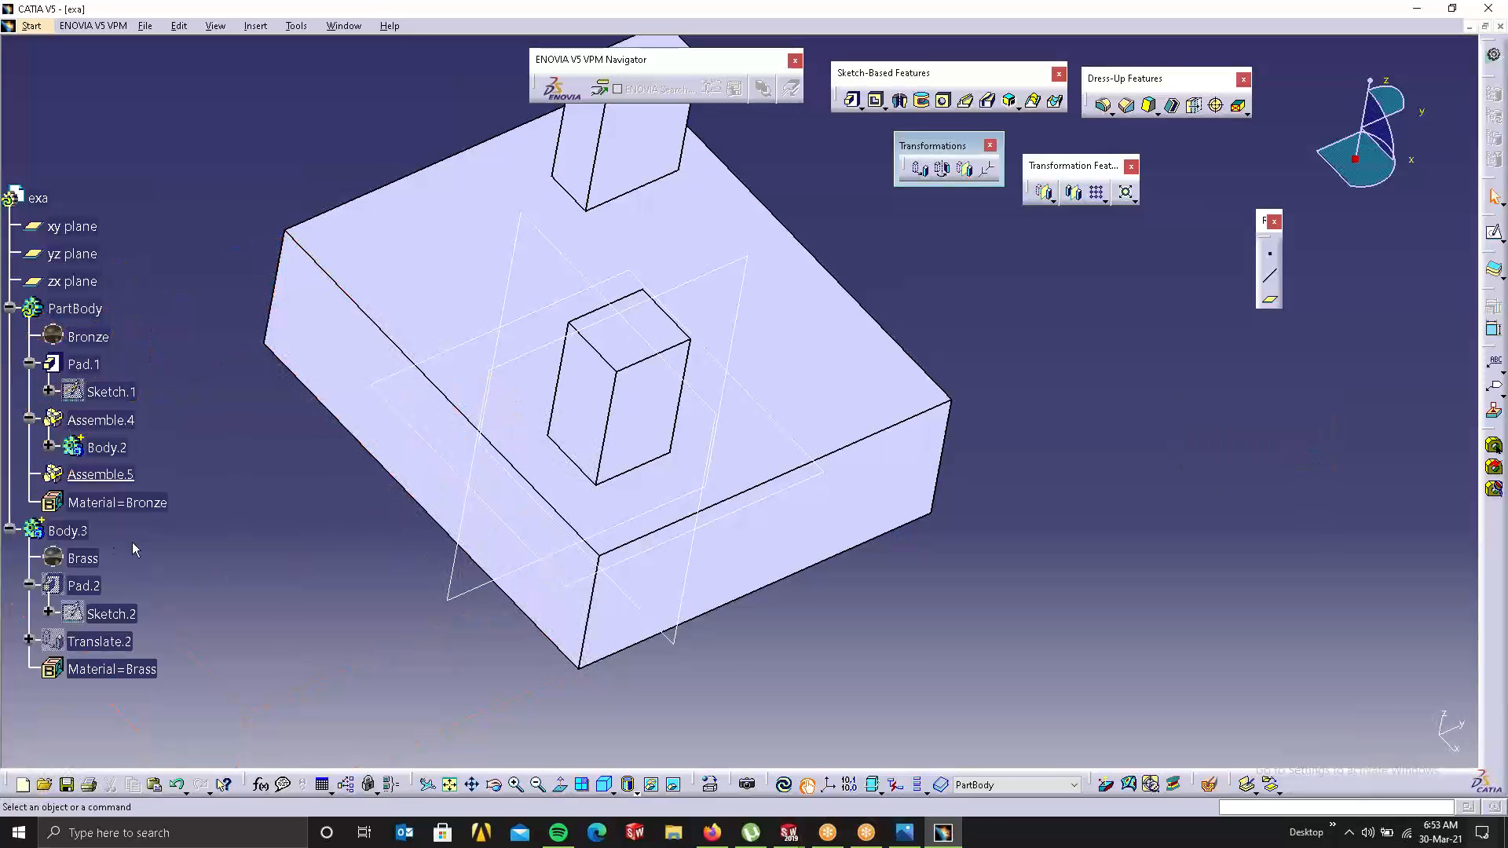
Step: Make Body.3 the current body, retry the symmetry, dismiss the out-of-date error and update all
click(69, 531)
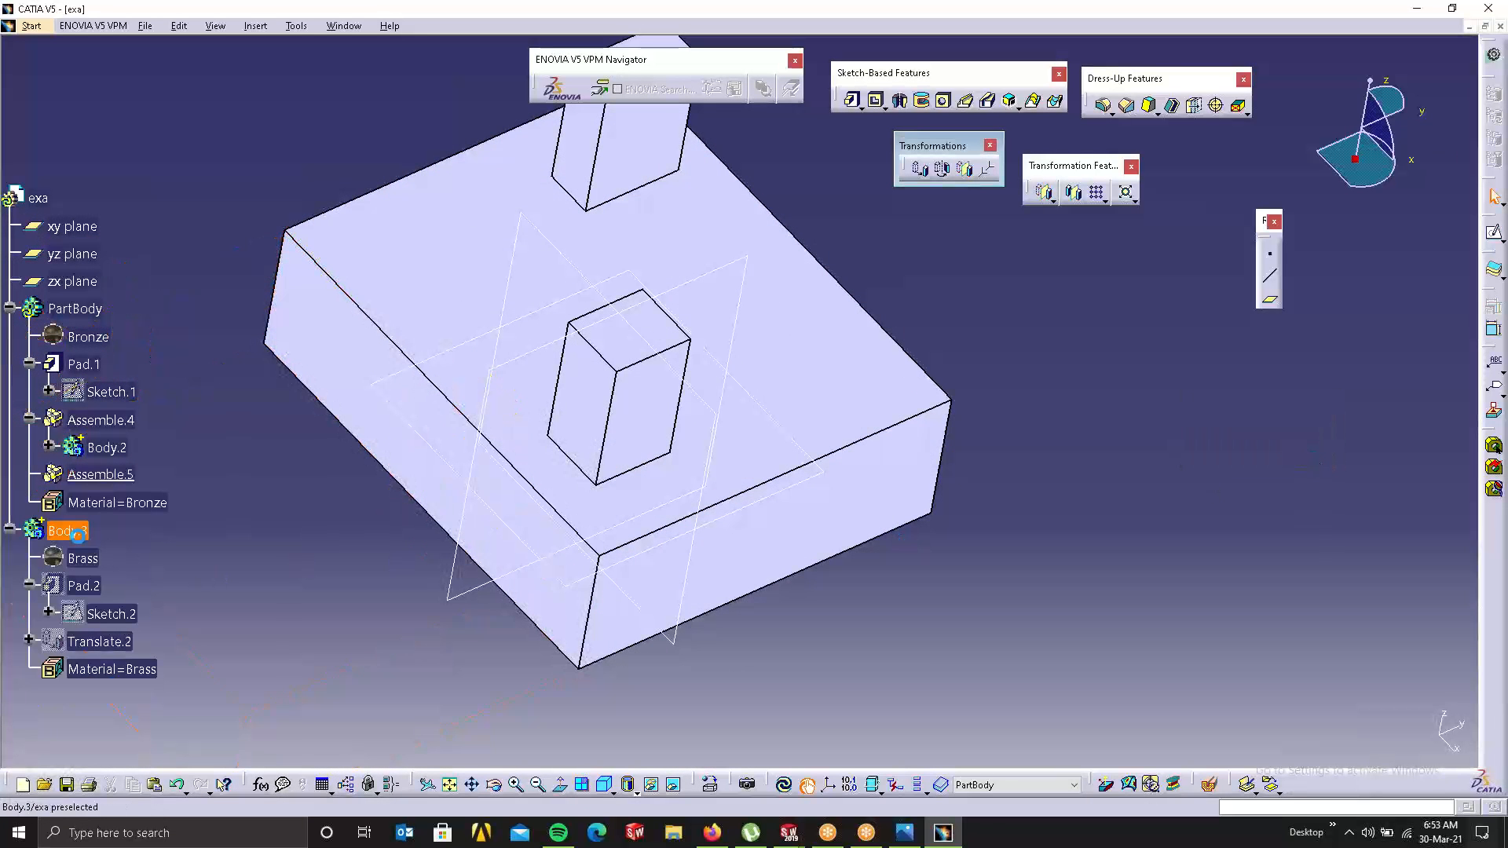
click(1031, 782)
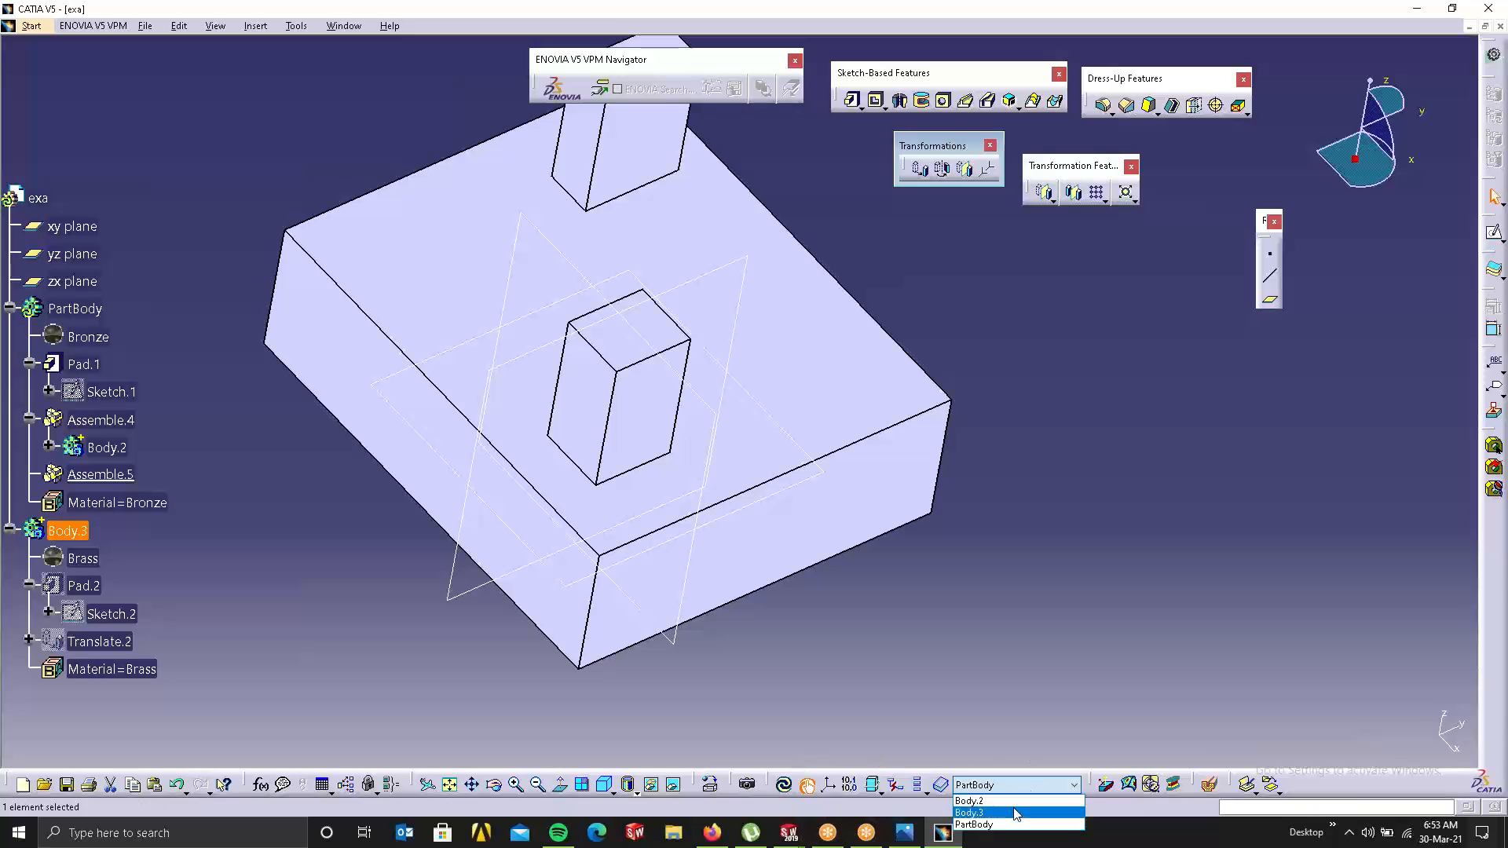
click(1015, 806)
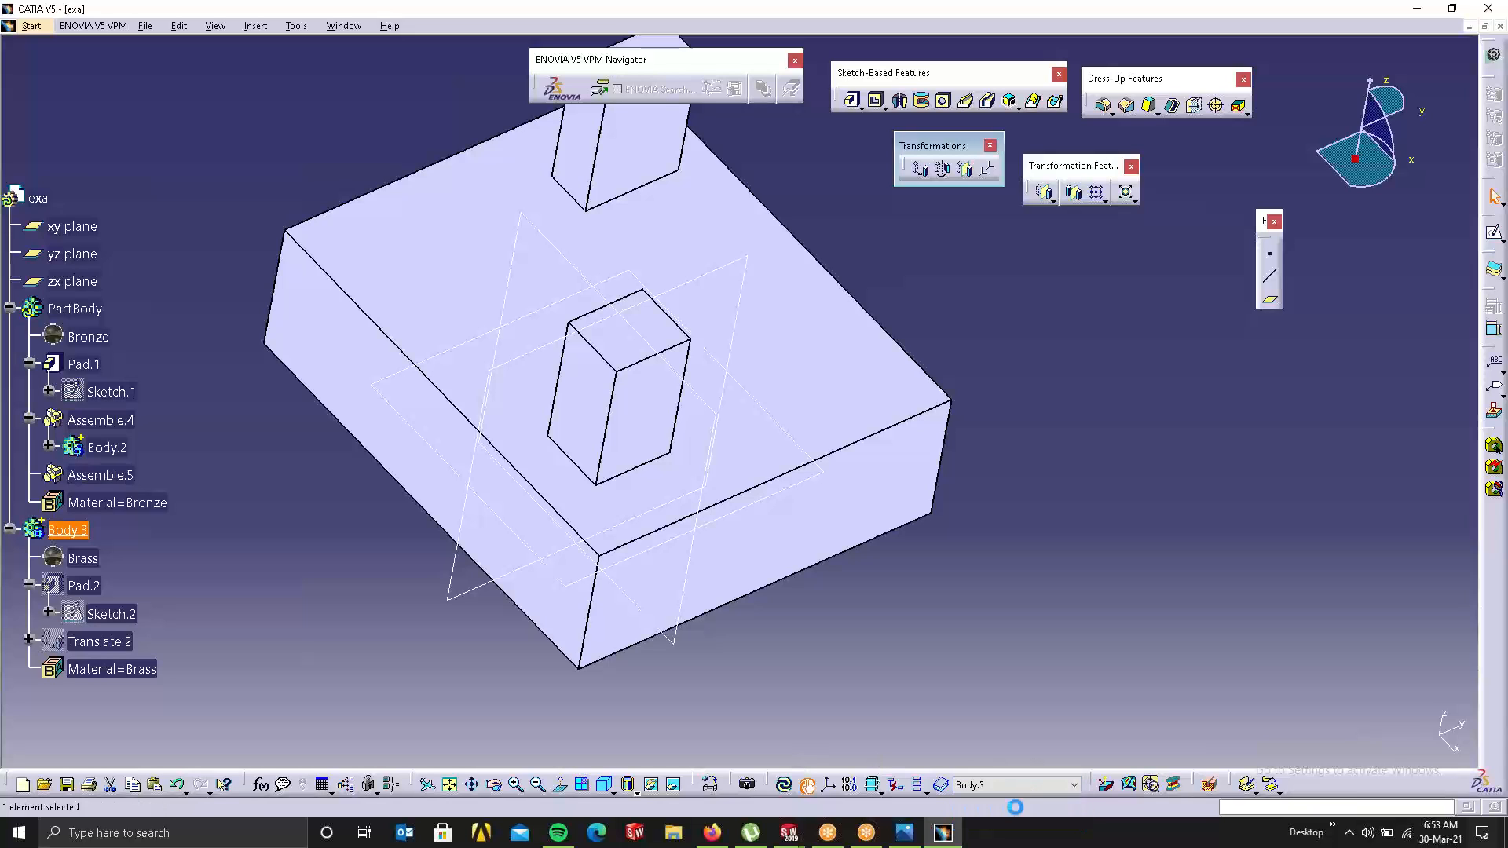
click(964, 168)
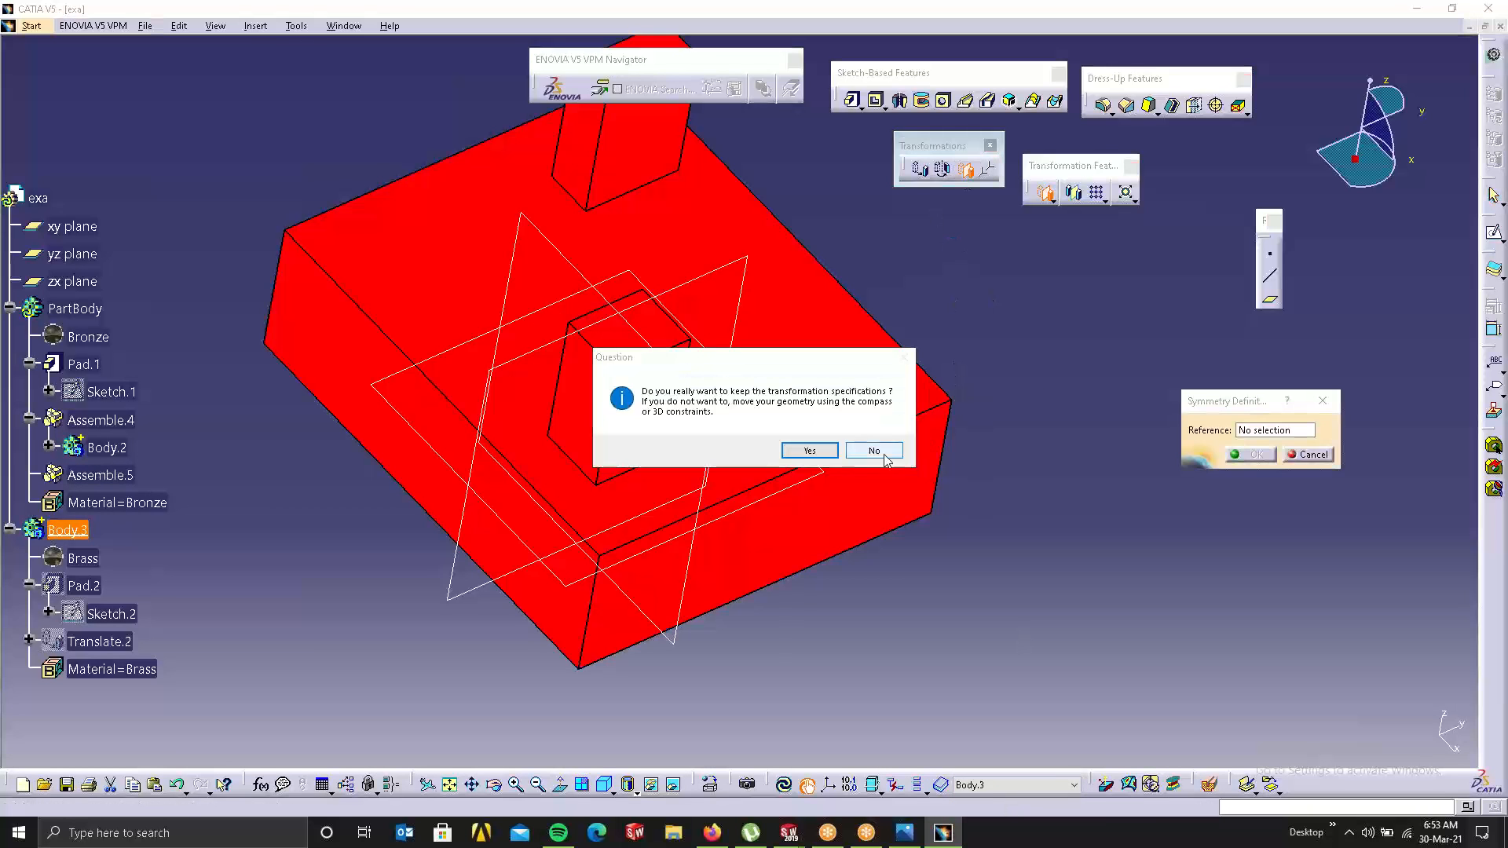
click(810, 450)
middle_drag(902, 441, 463, 404)
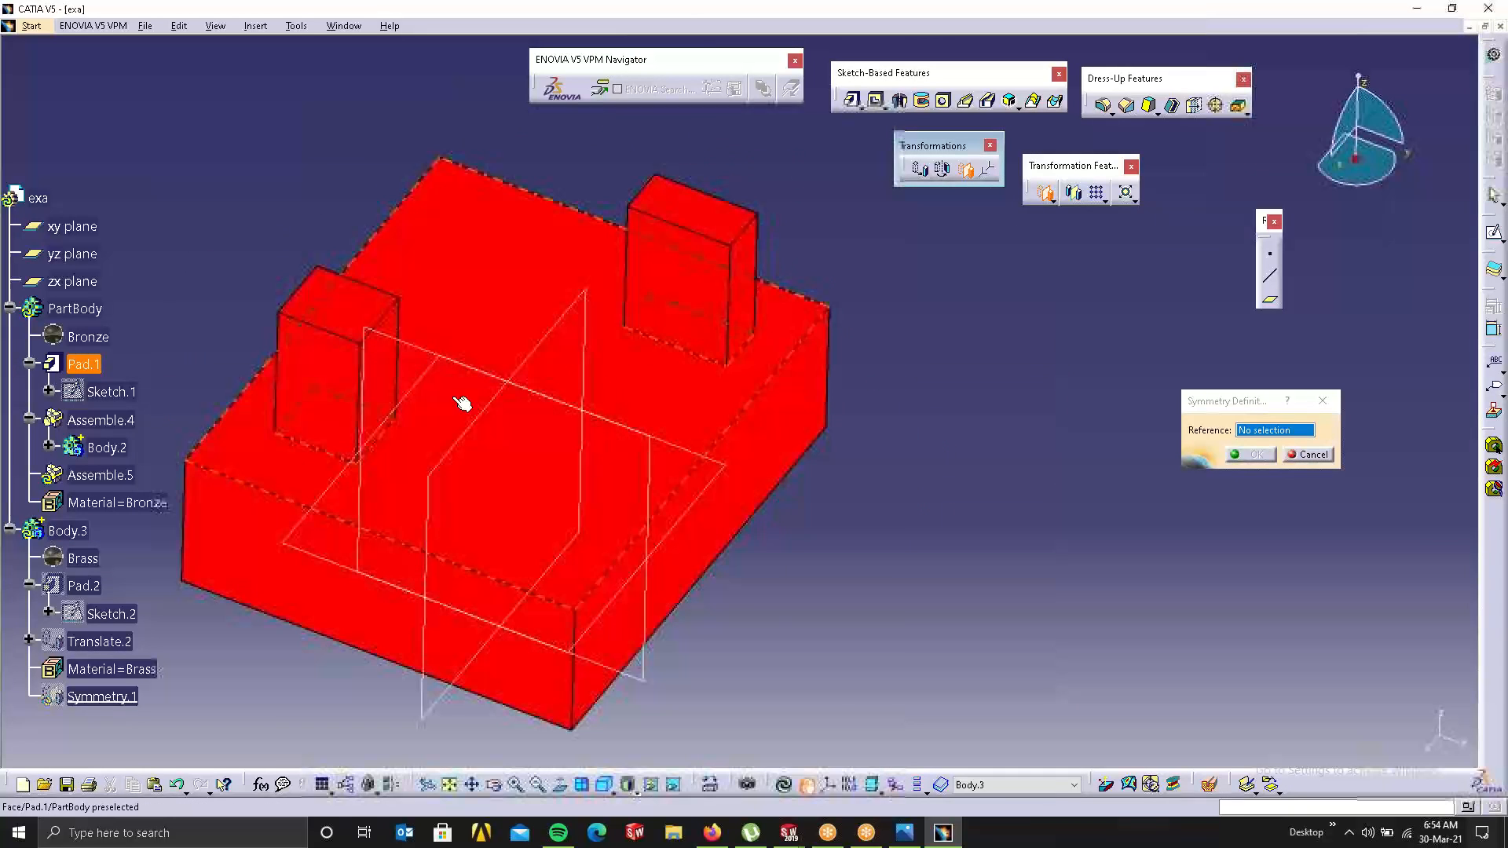
click(380, 337)
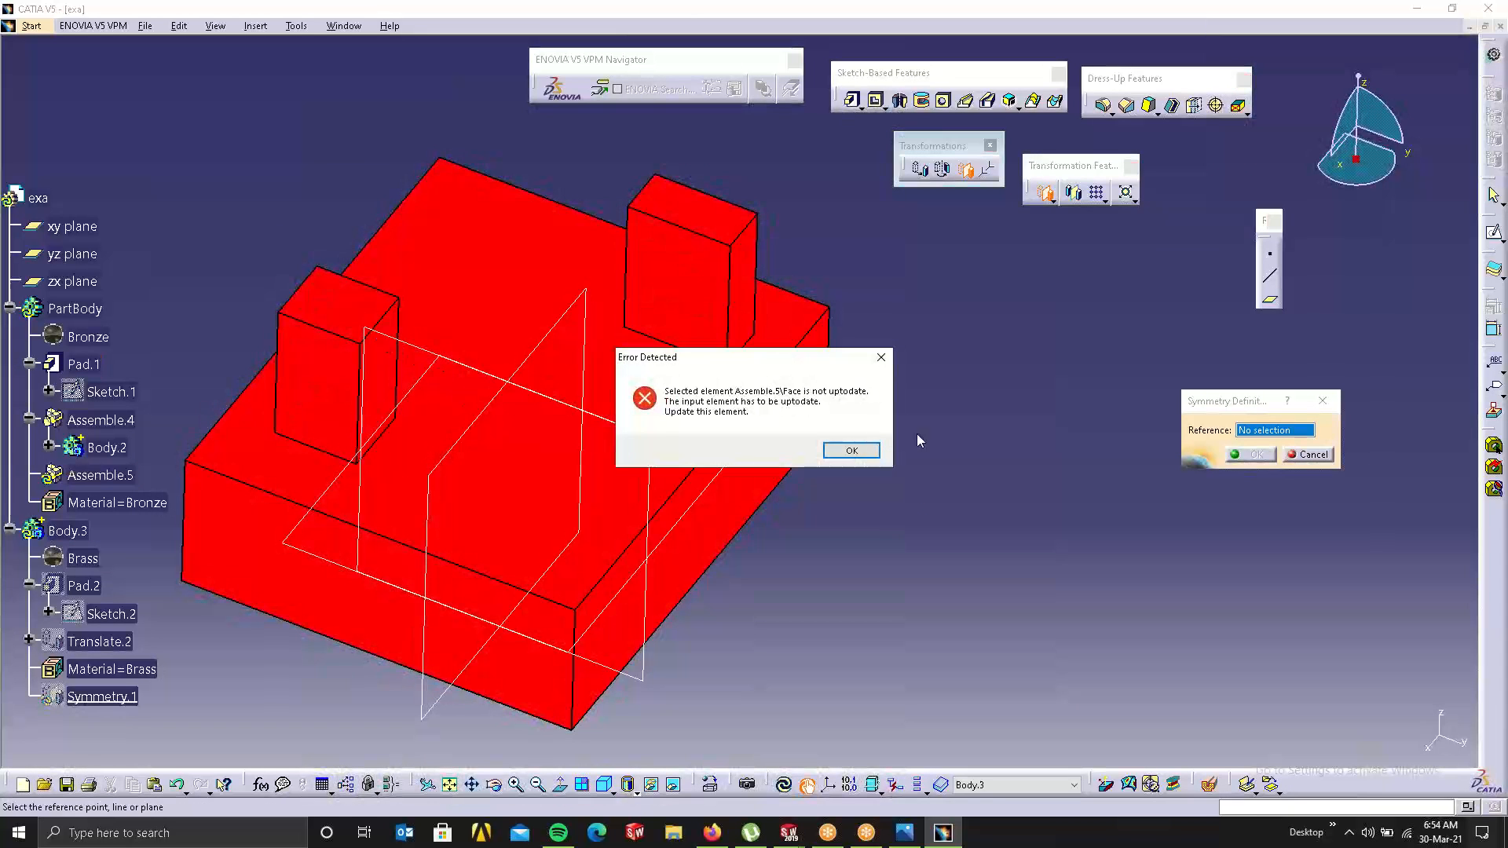
click(848, 453)
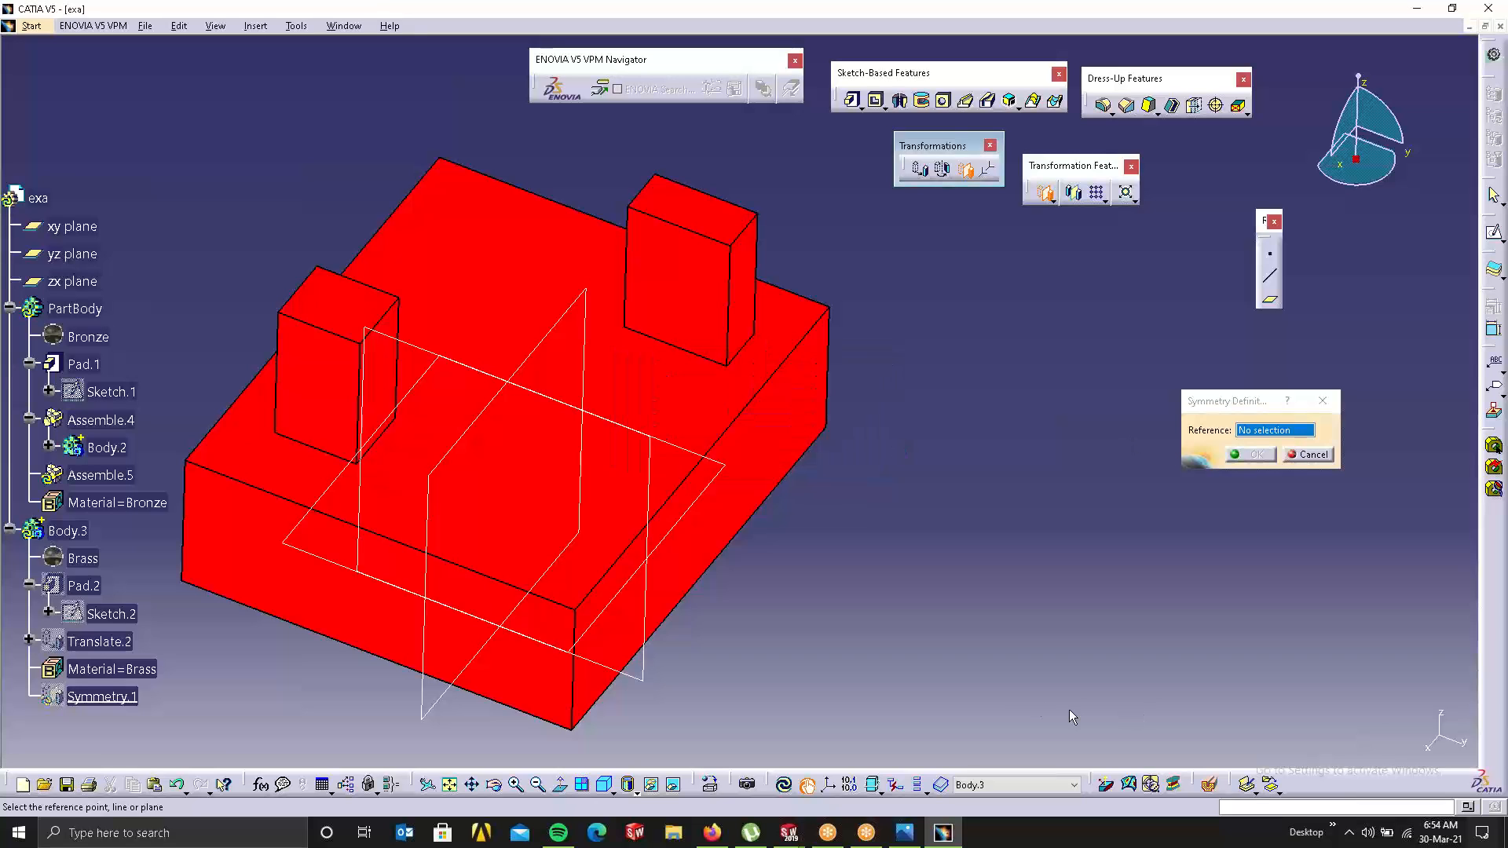
click(788, 787)
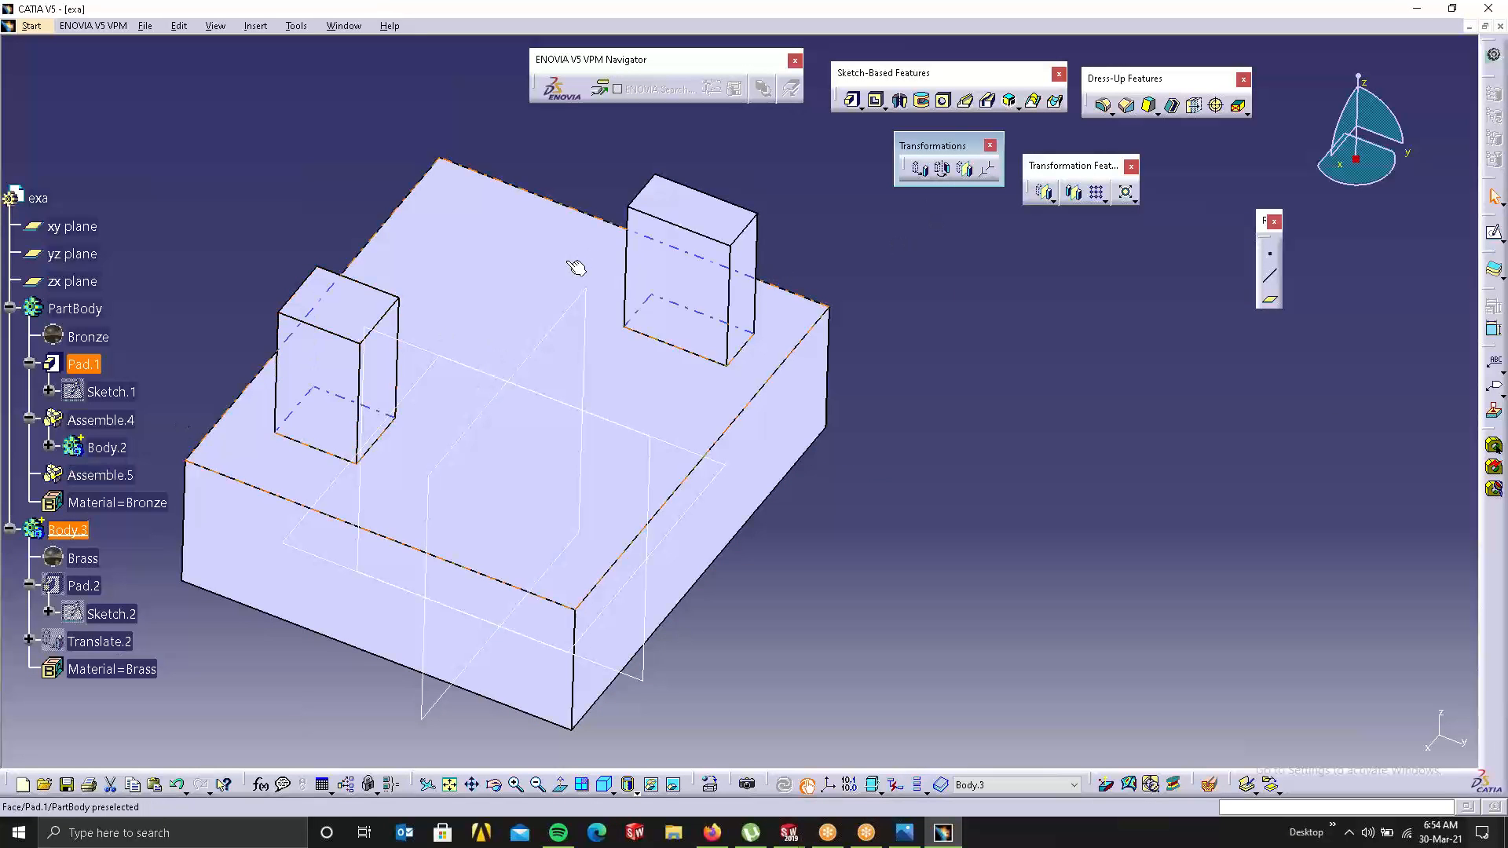
Step: Retry the Body.3 symmetry, updating the part and abandoning it after another out-of-date error
click(963, 172)
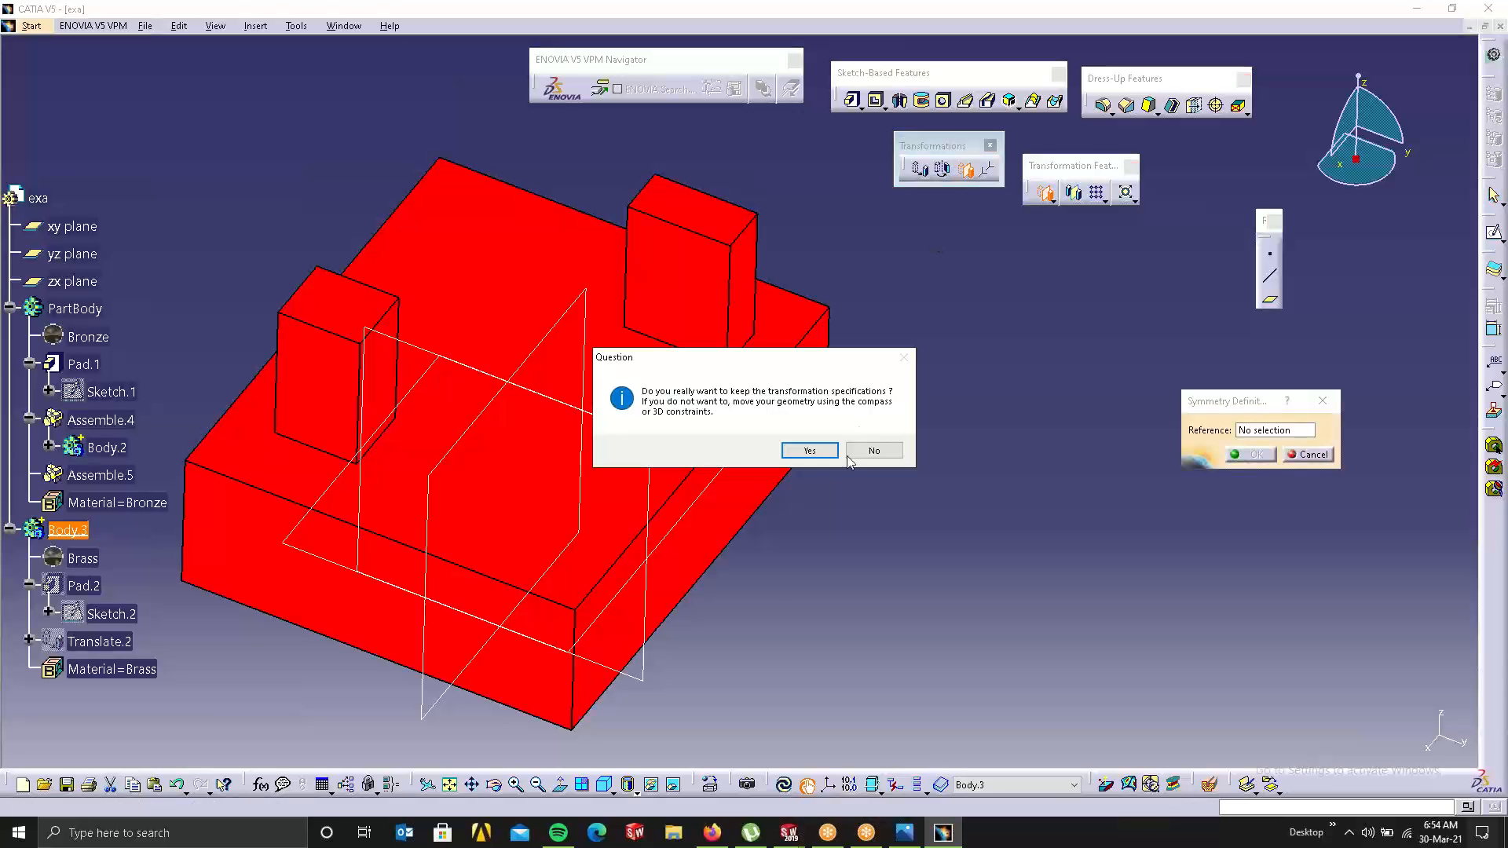
click(809, 451)
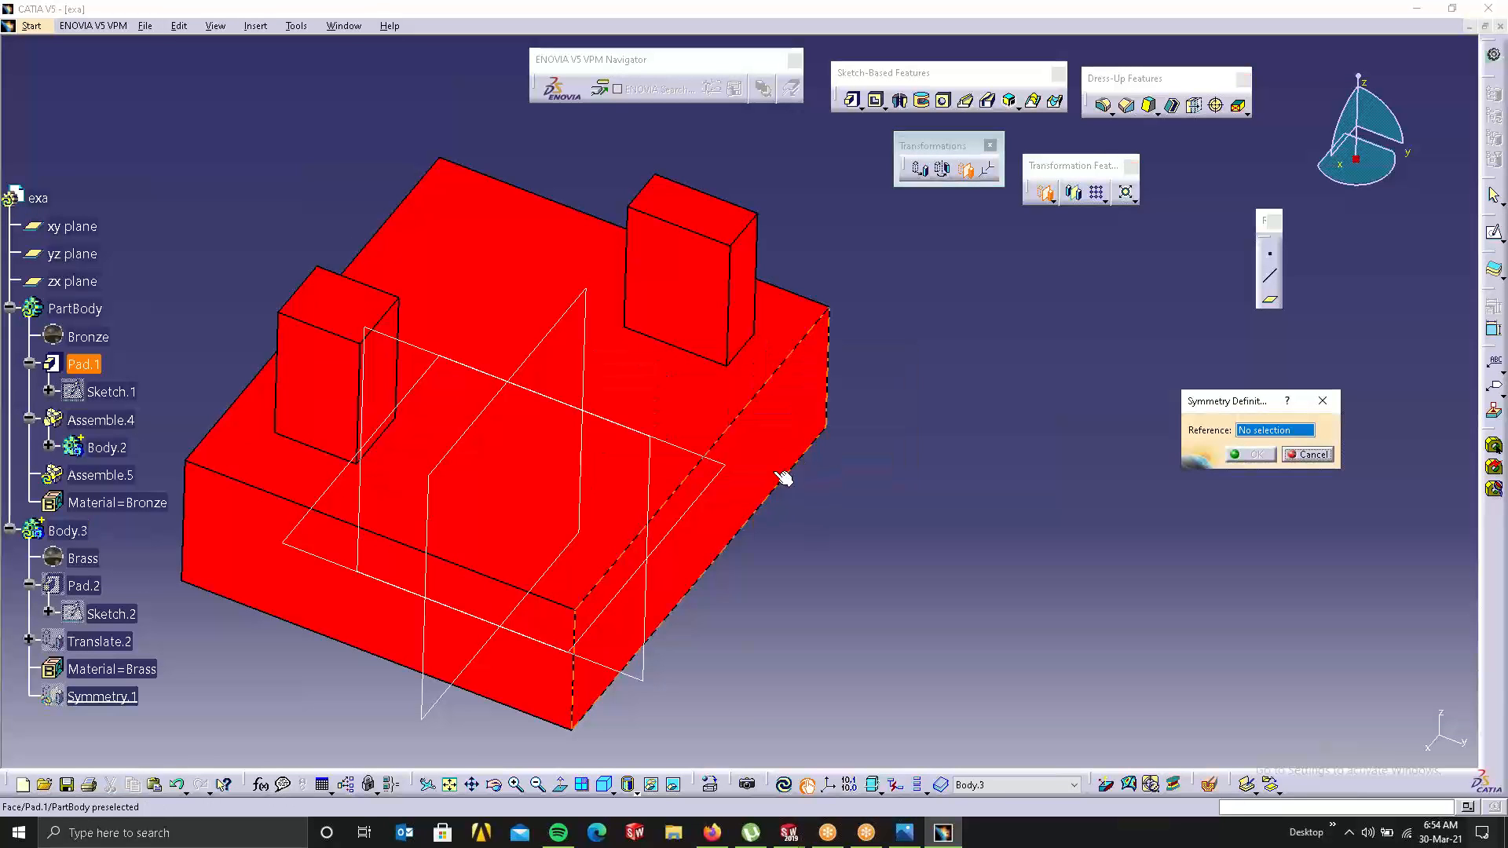
click(785, 784)
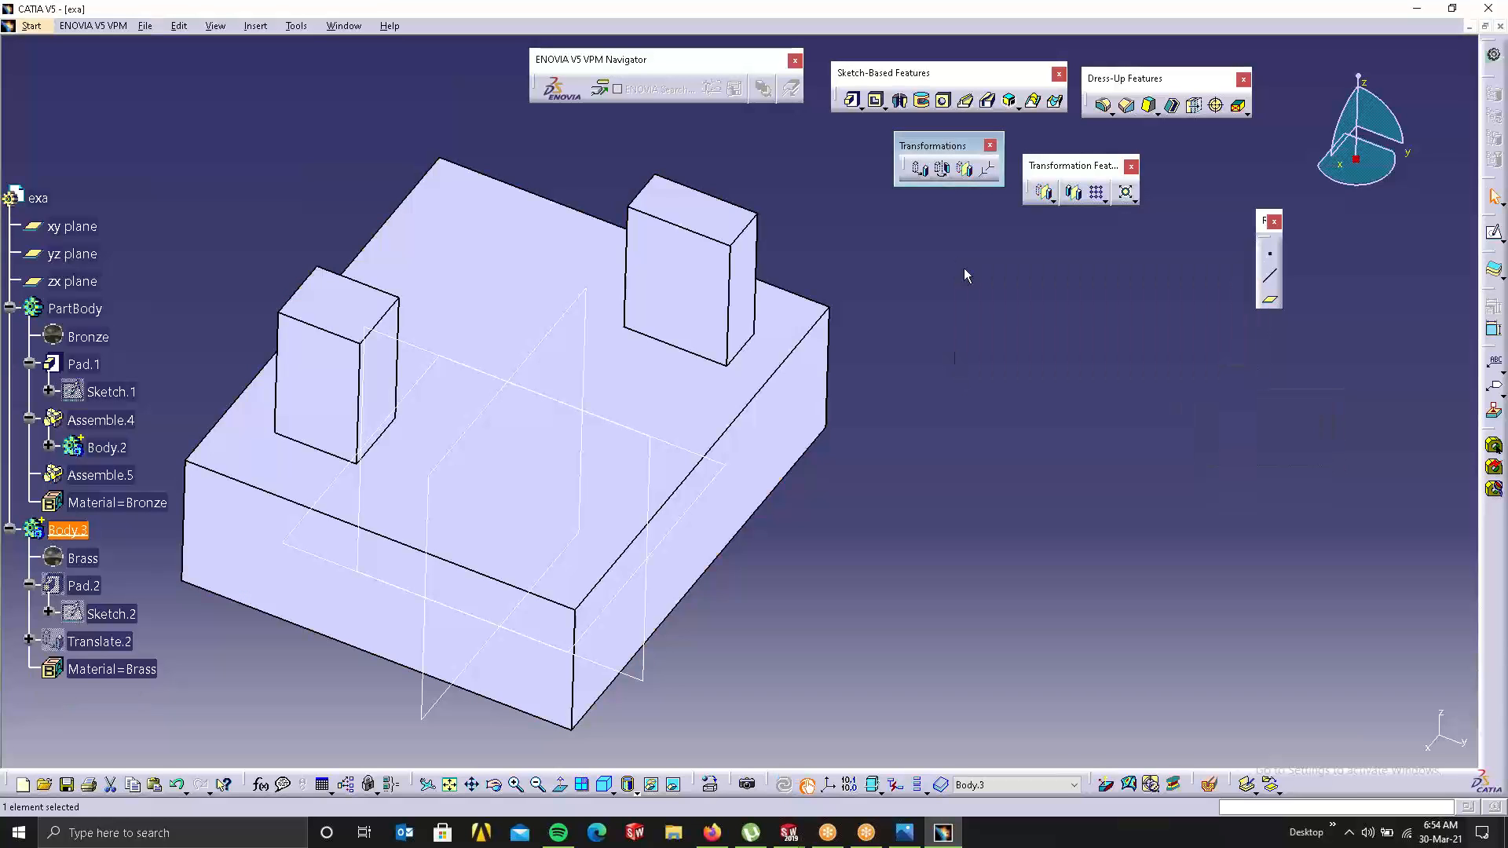
click(963, 173)
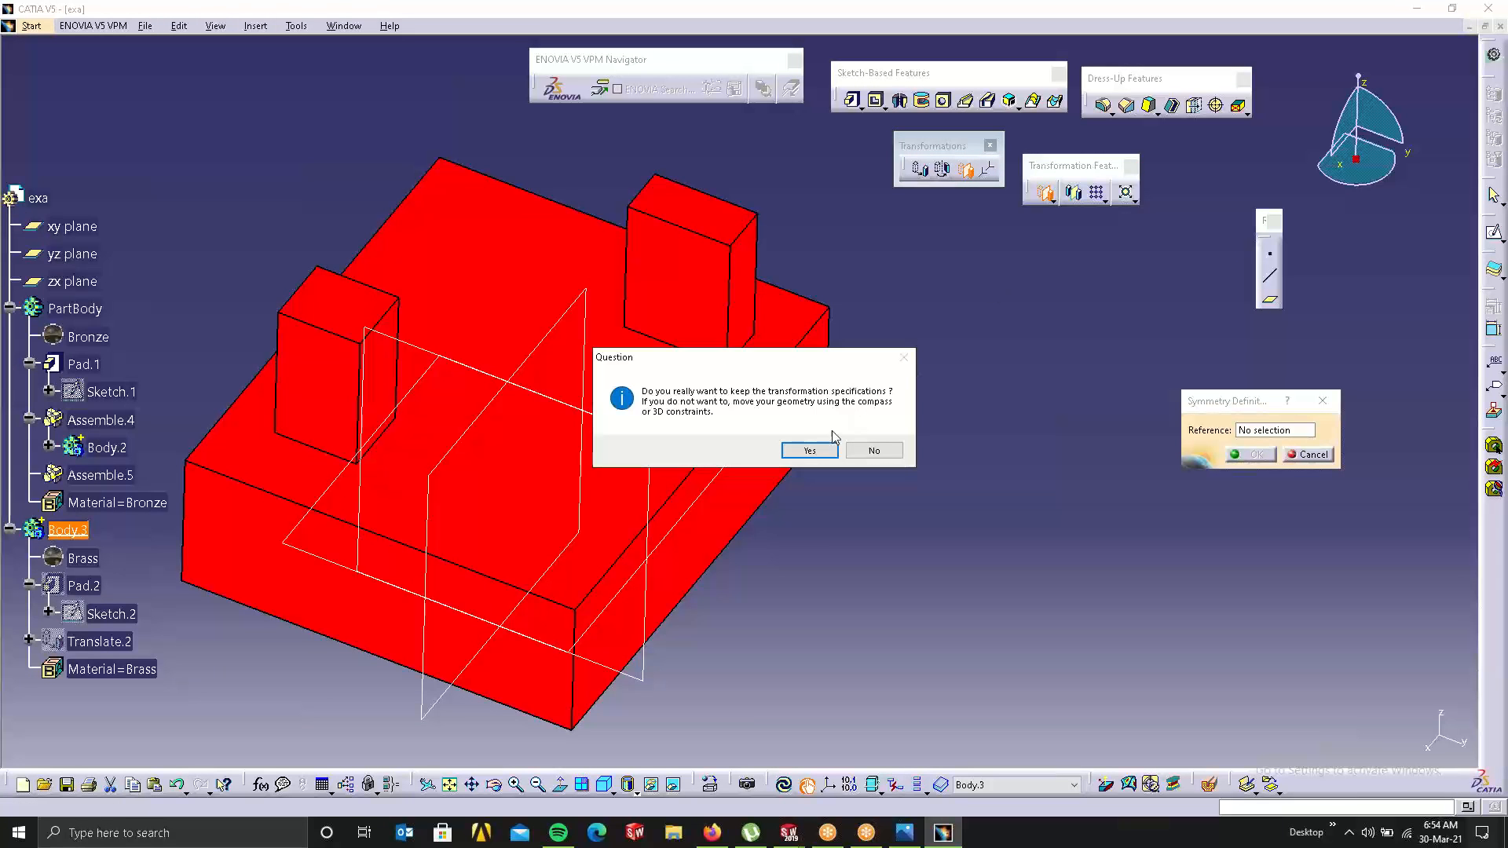
click(820, 448)
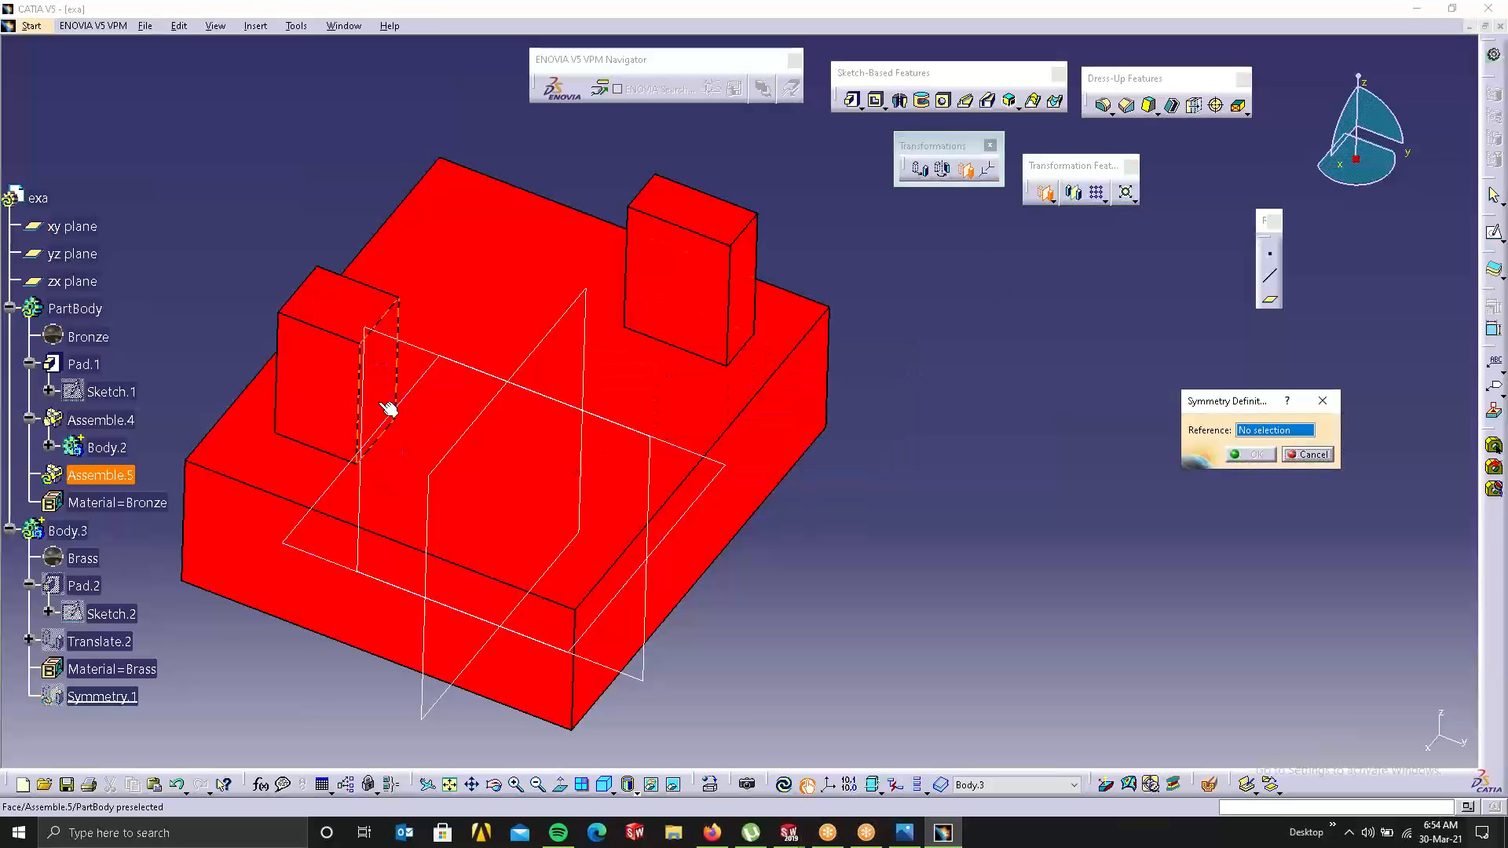
click(388, 351)
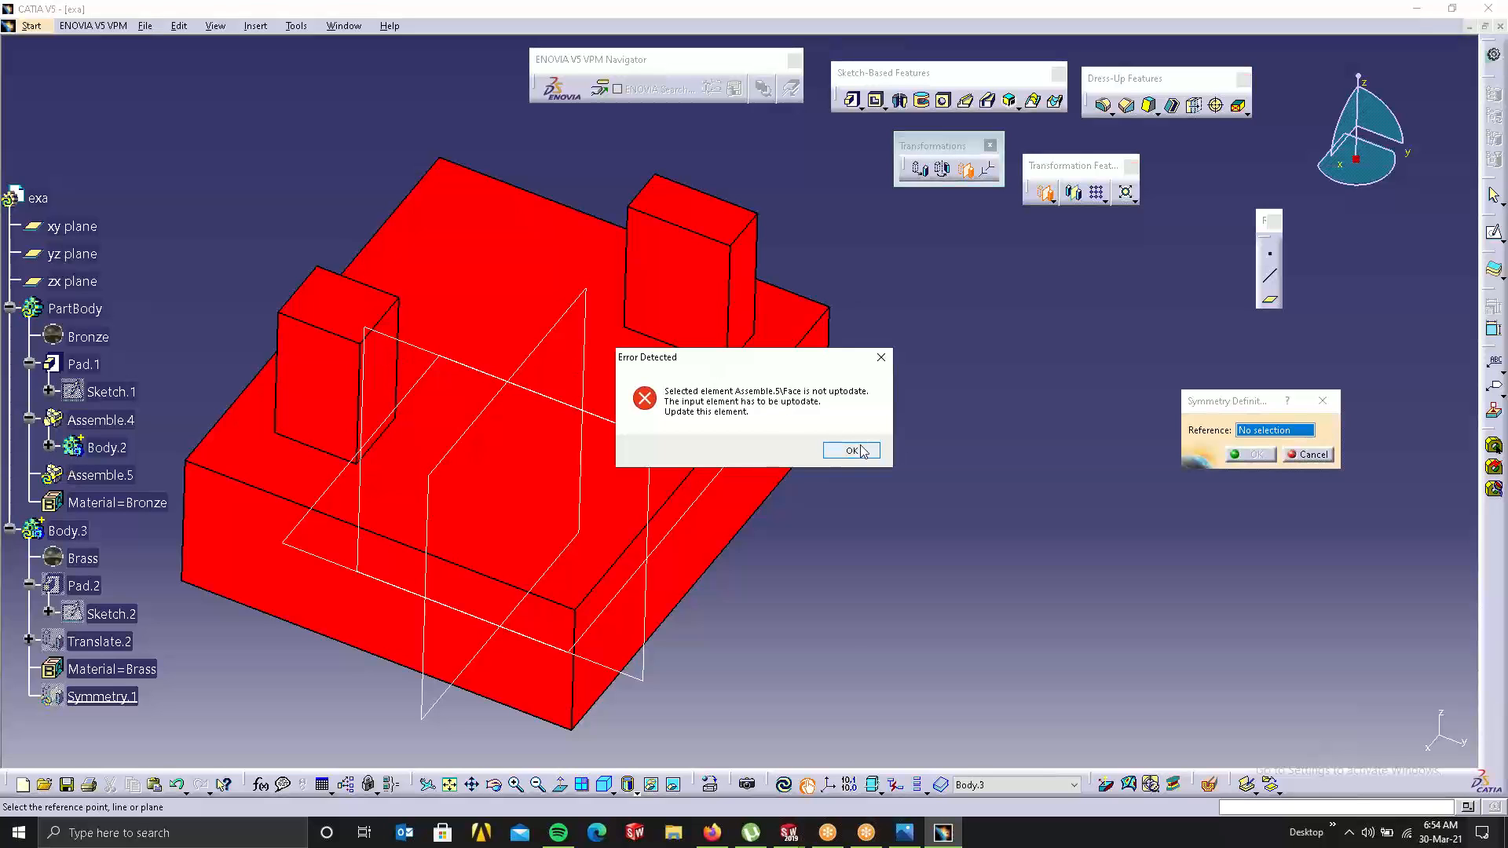
click(852, 450)
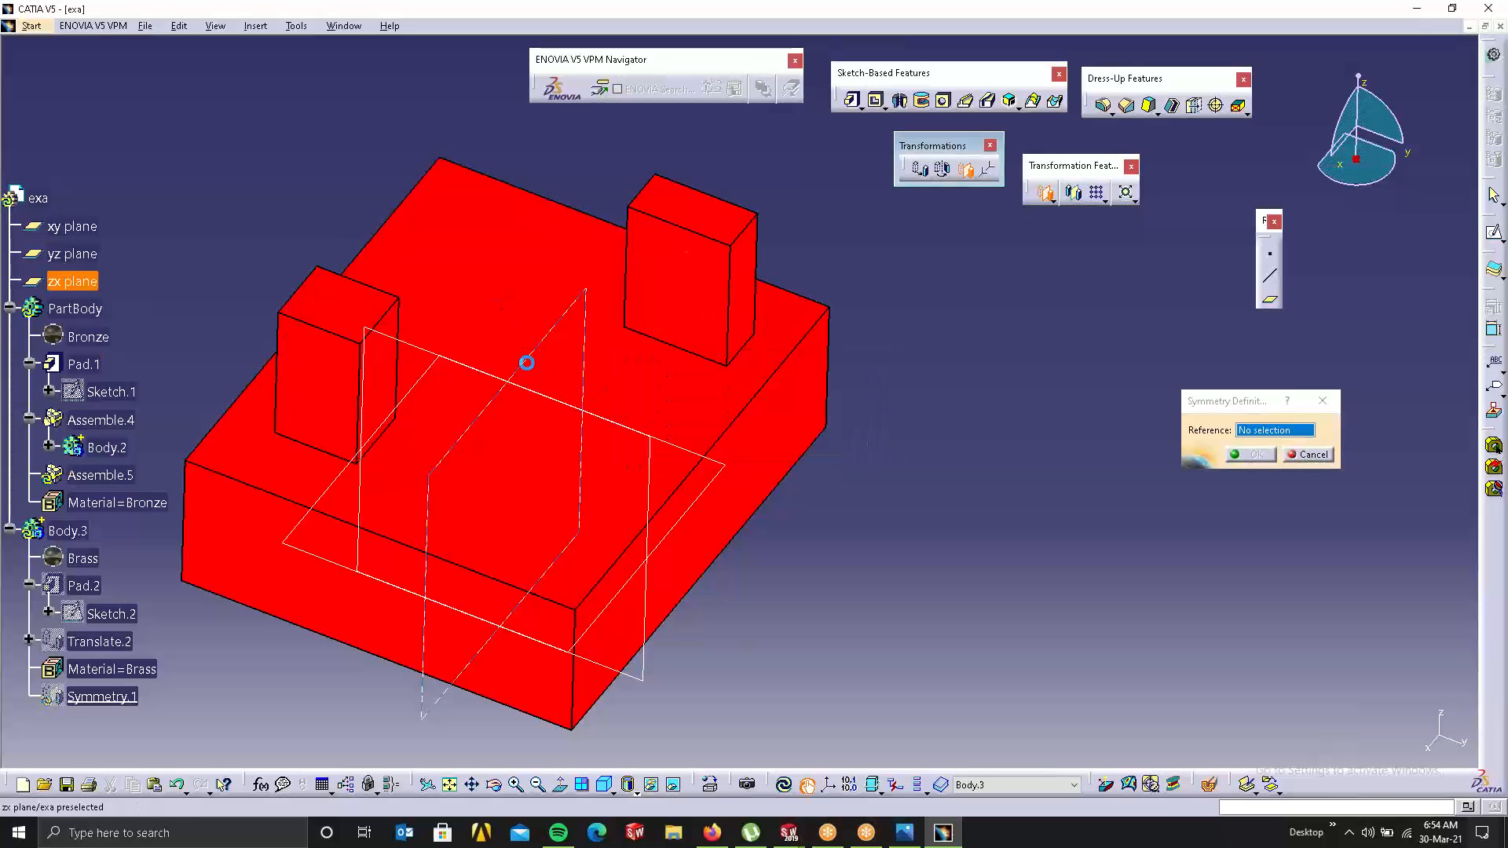
click(538, 369)
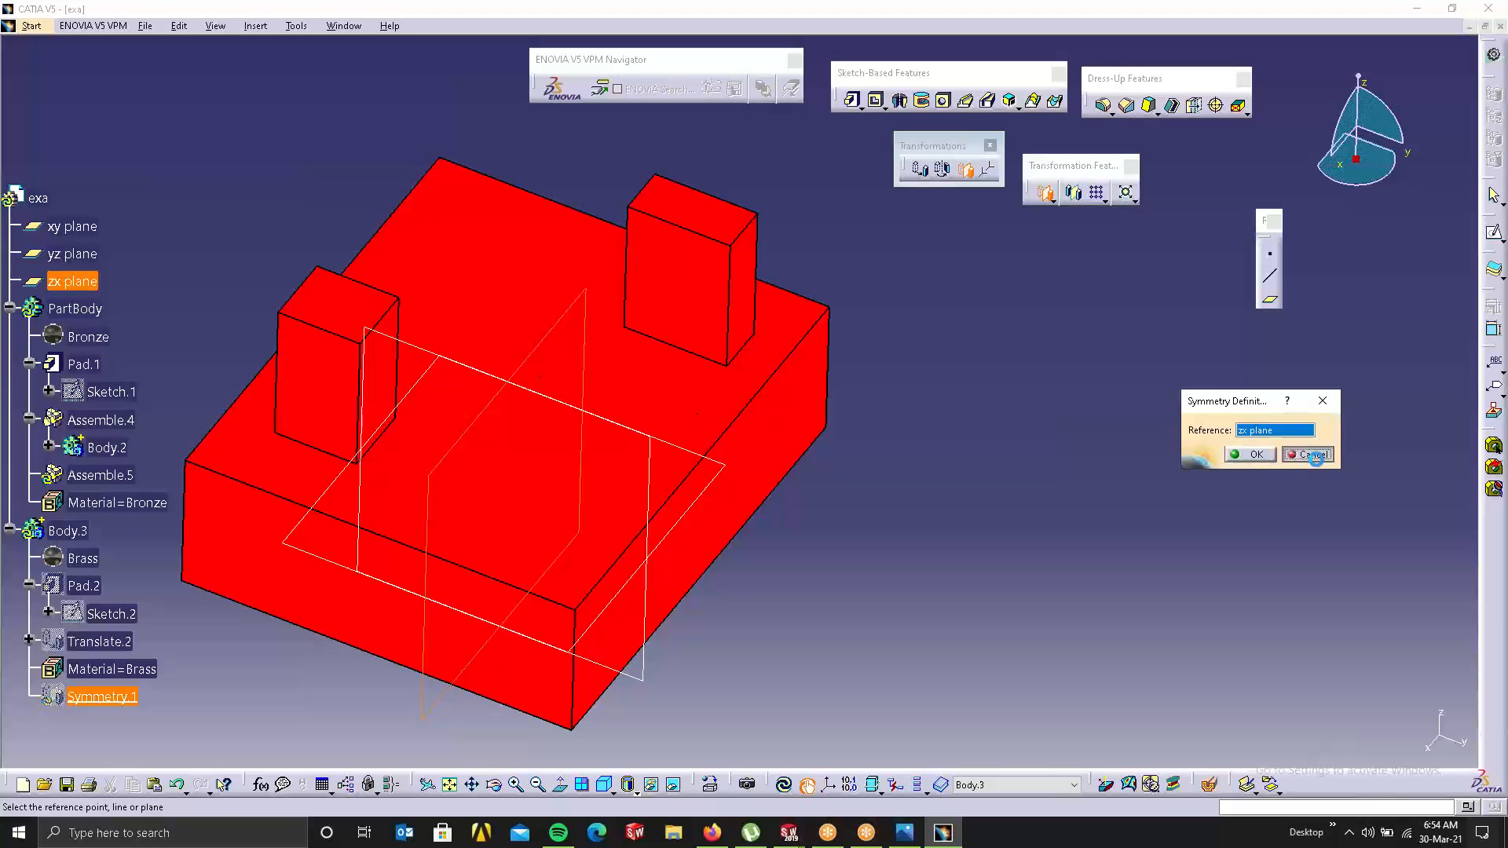
click(1313, 455)
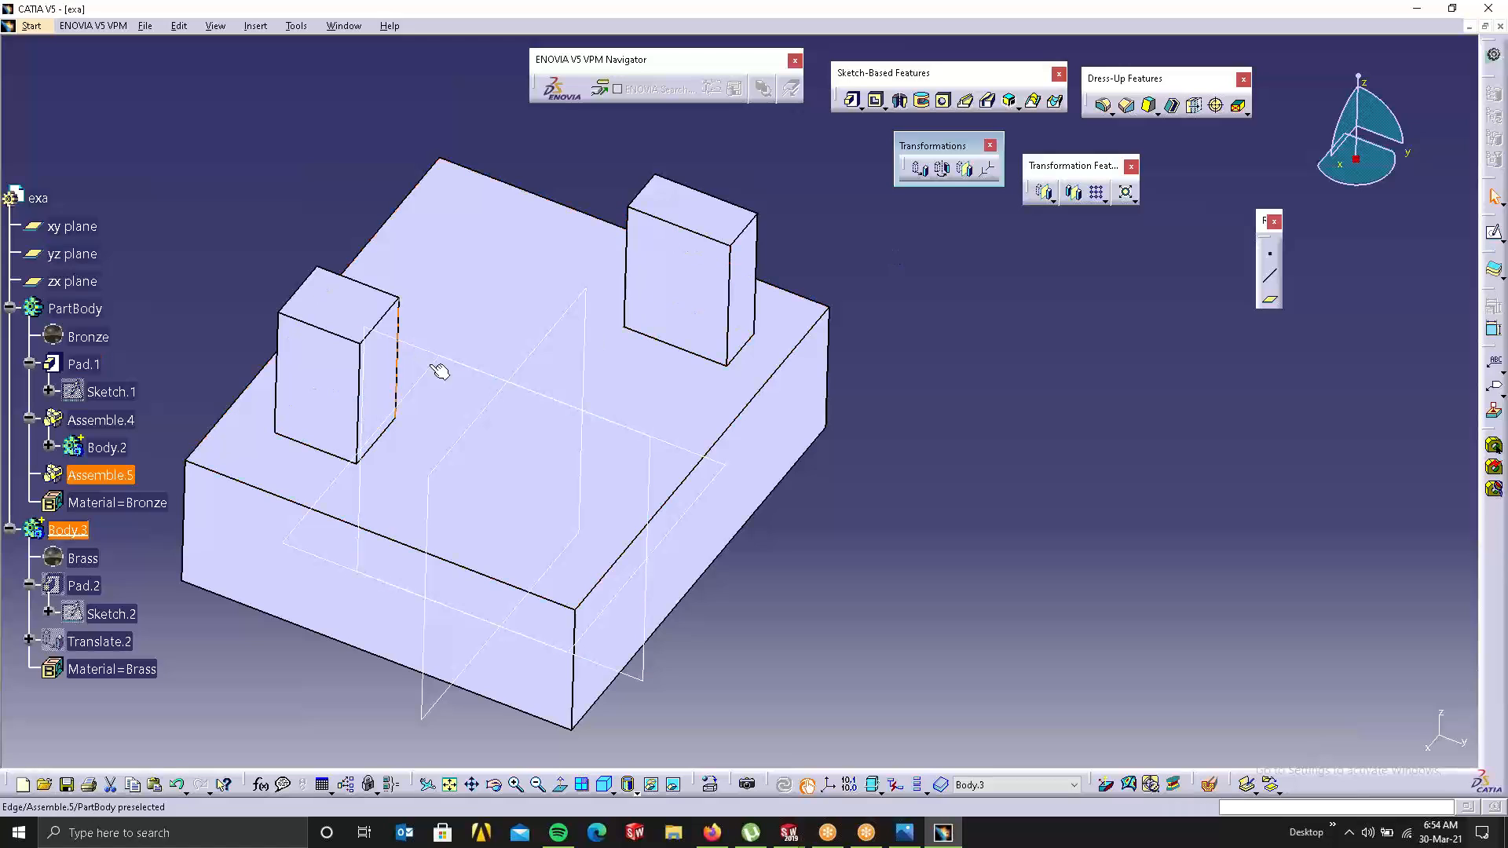
Step: Create Symmetry.1 of Body.3 mirrored about the zx plane
click(544, 343)
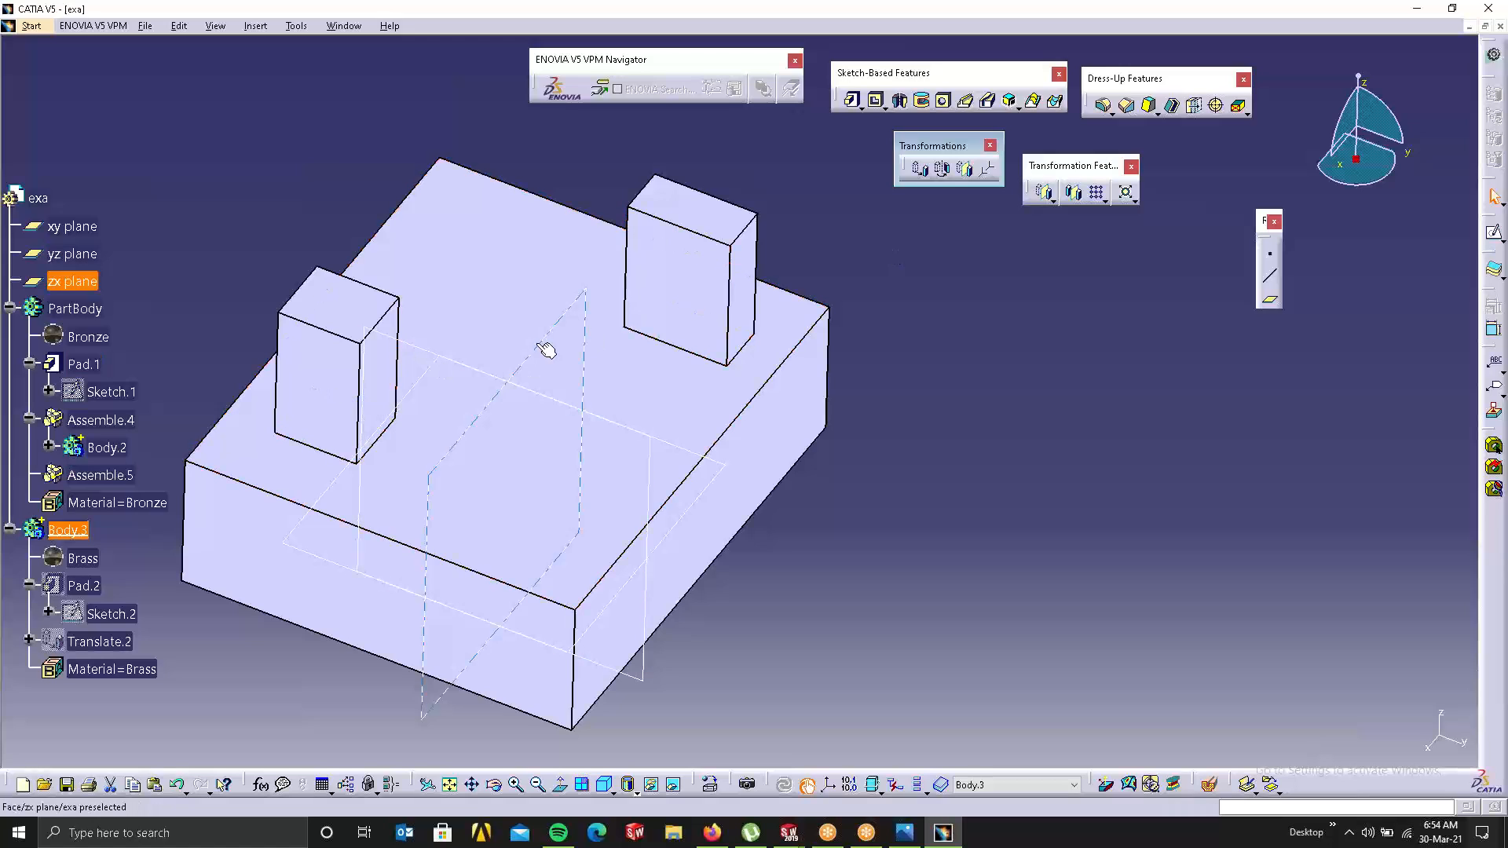
click(966, 170)
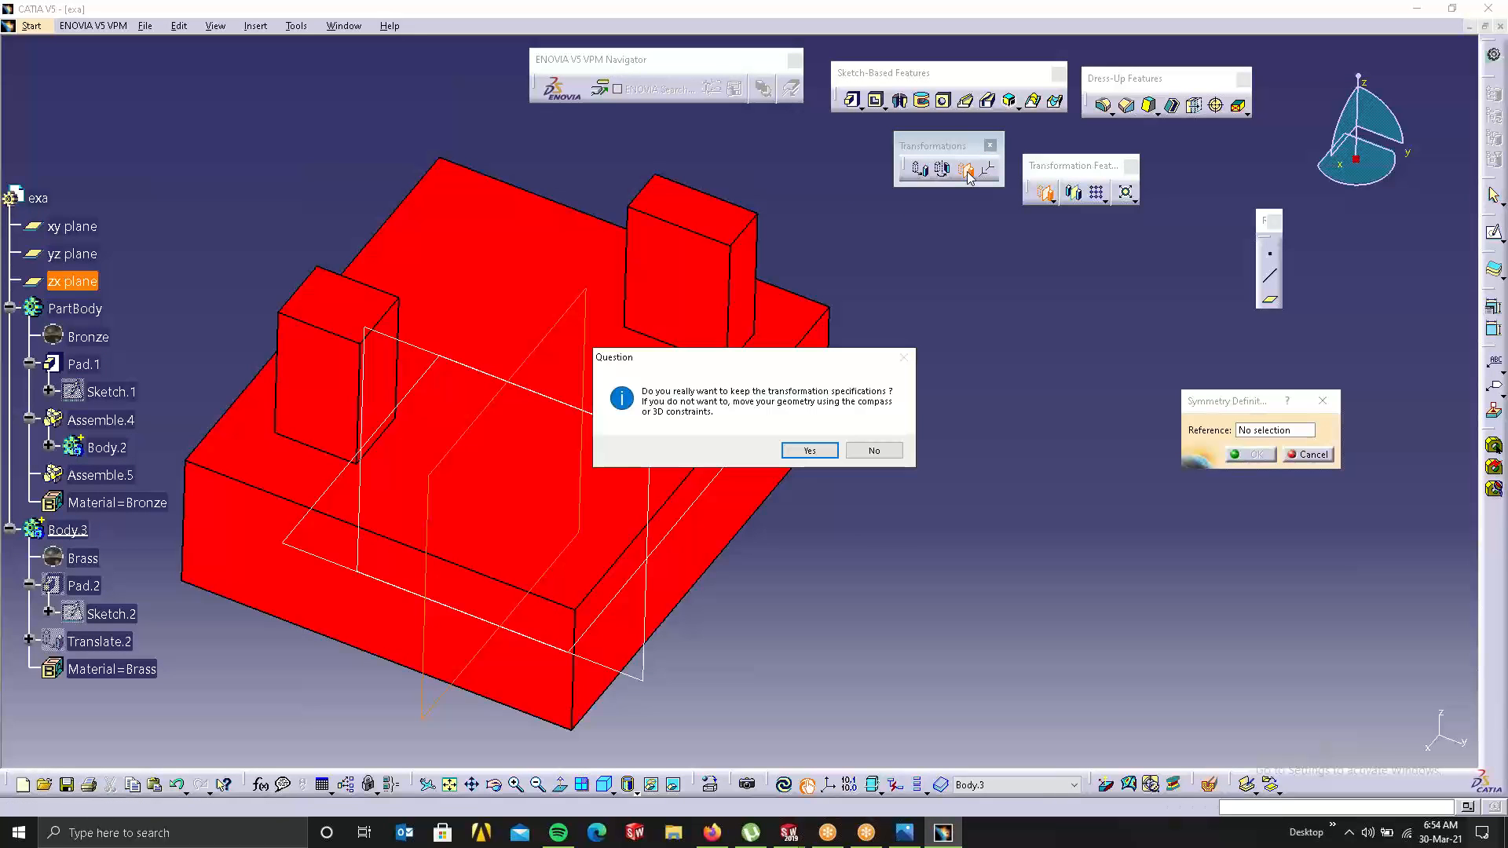
click(810, 451)
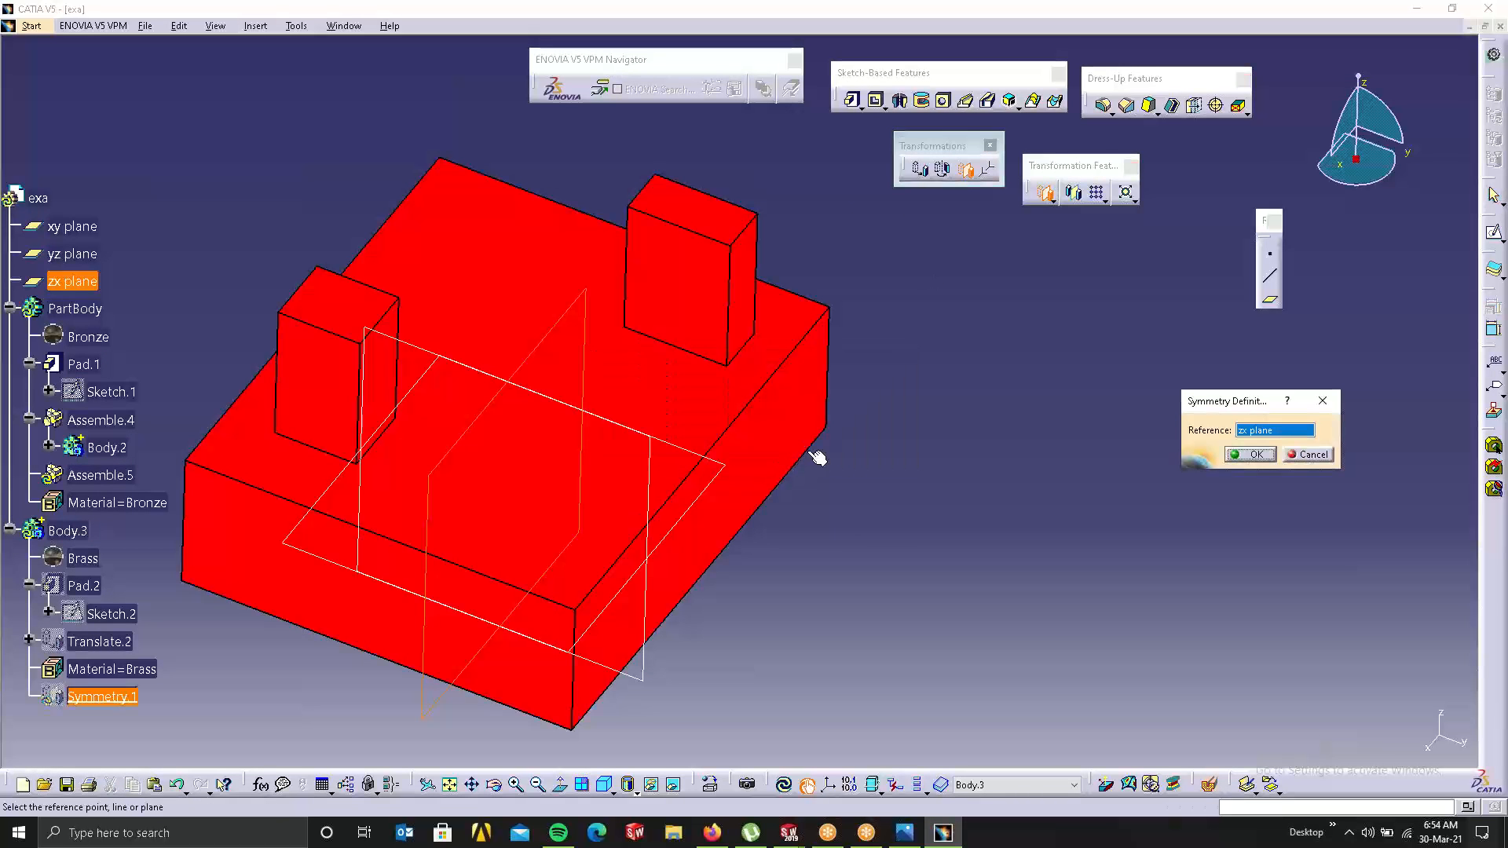
click(1244, 454)
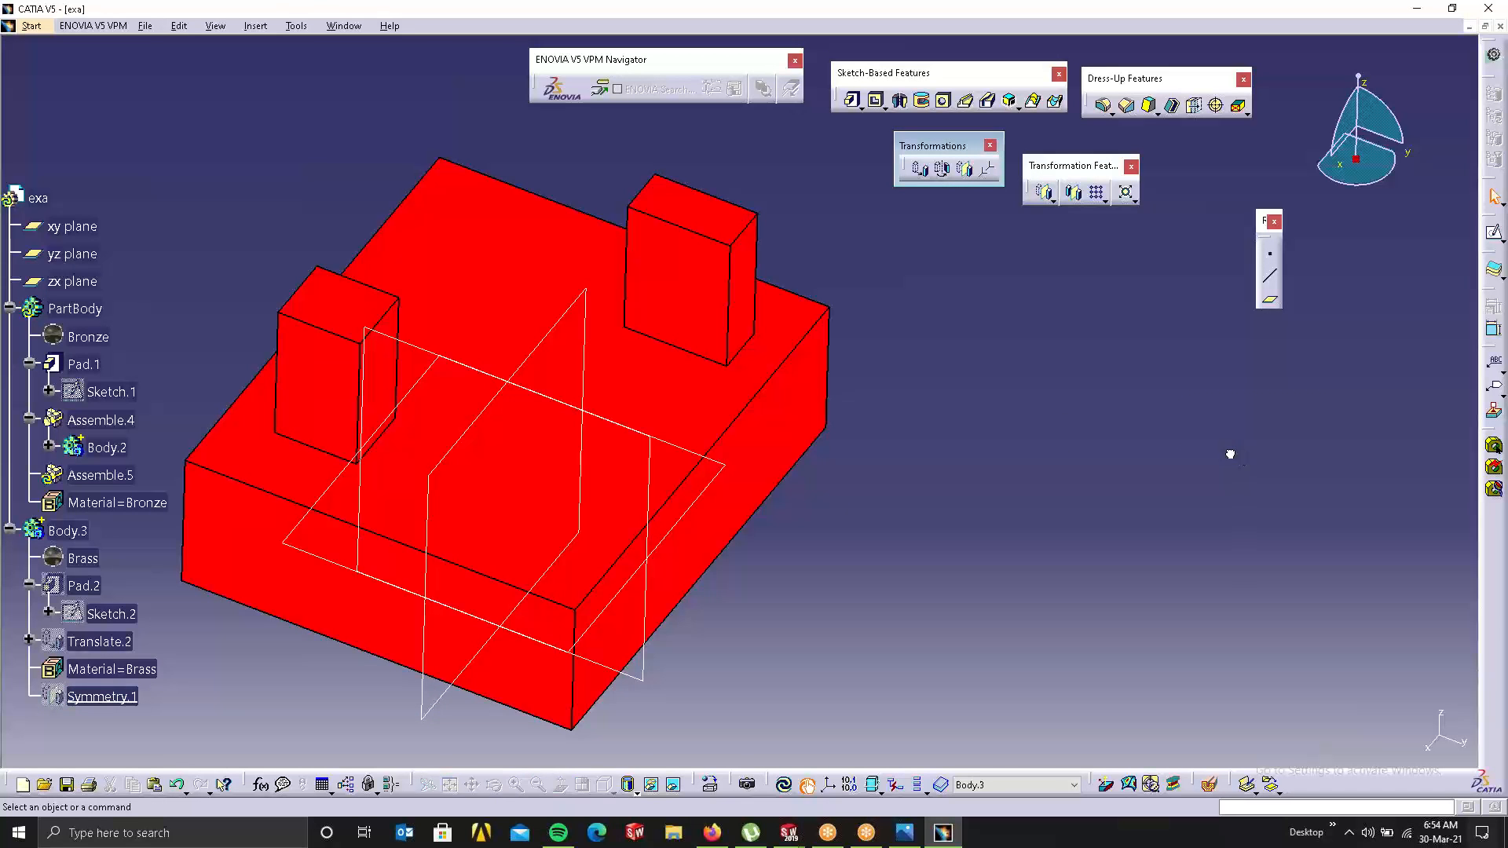
click(791, 787)
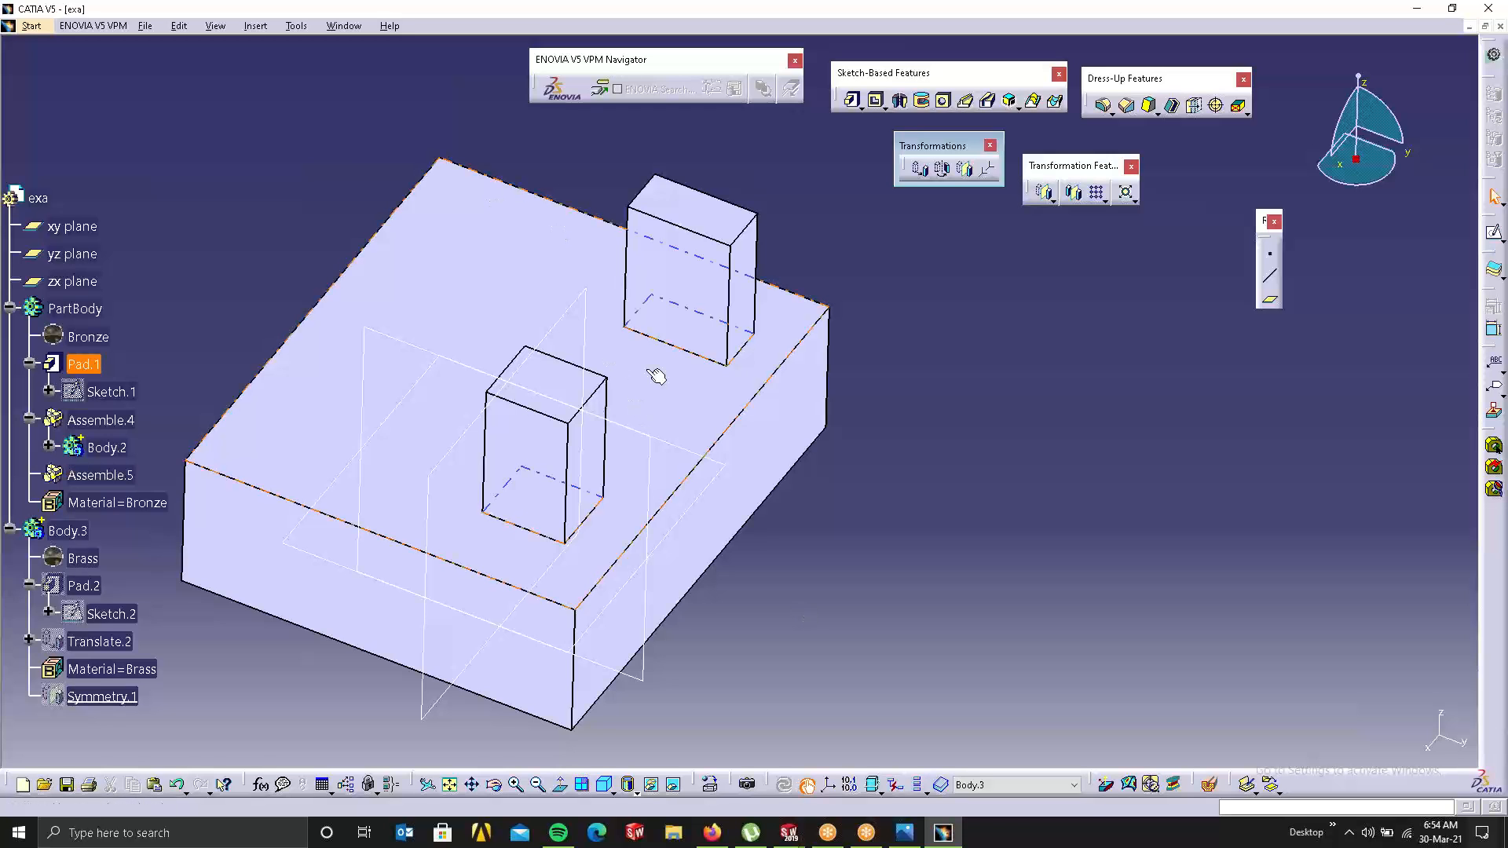
middle_drag(656, 376, 1170, 348)
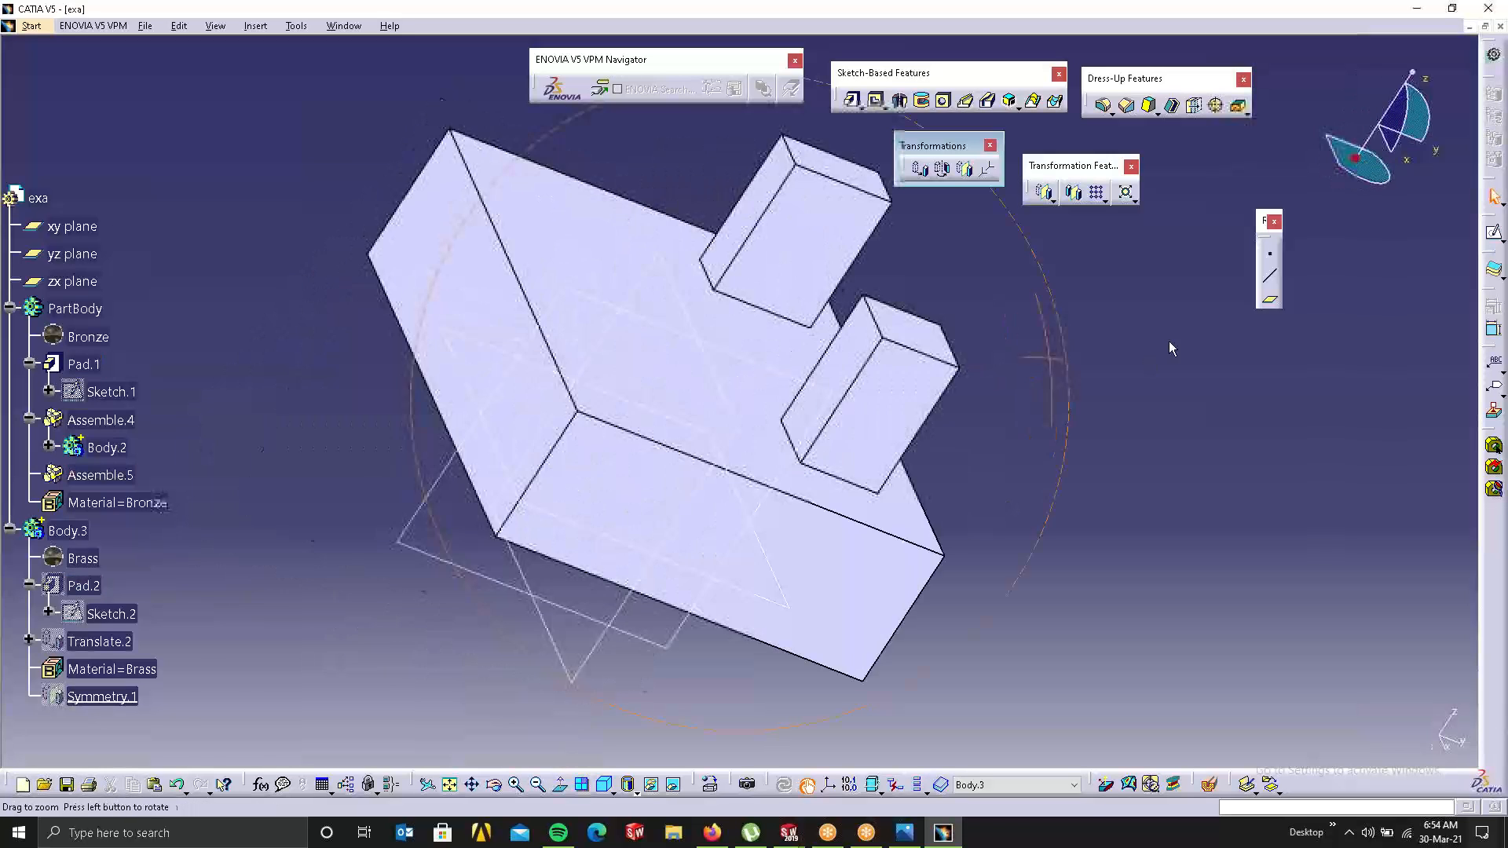
middle_click(1169, 348)
middle_drag(510, 420, 903, 458)
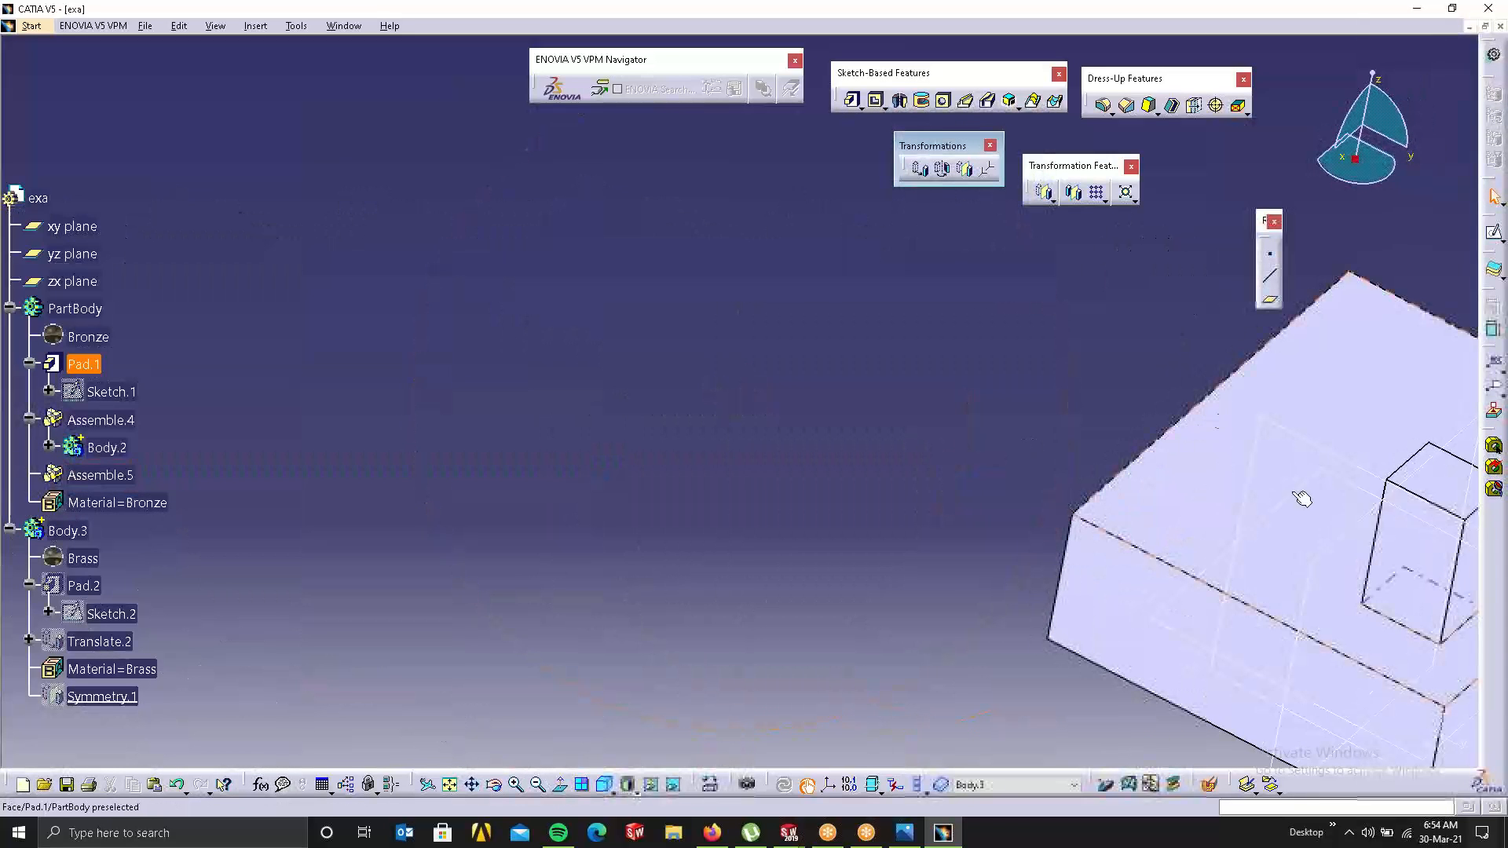
middle_drag(1301, 499, 724, 439)
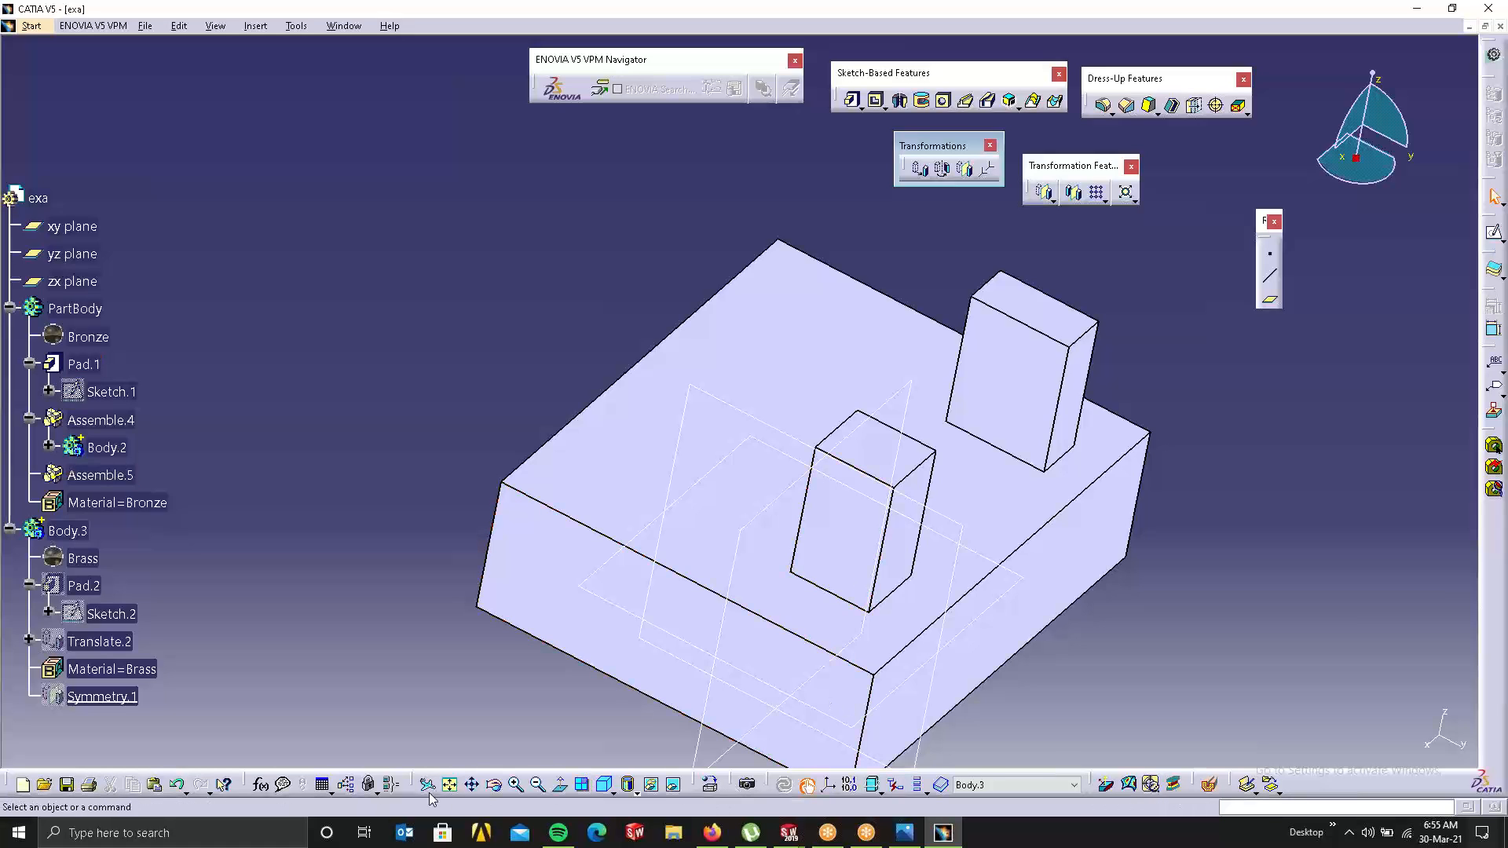
click(830, 785)
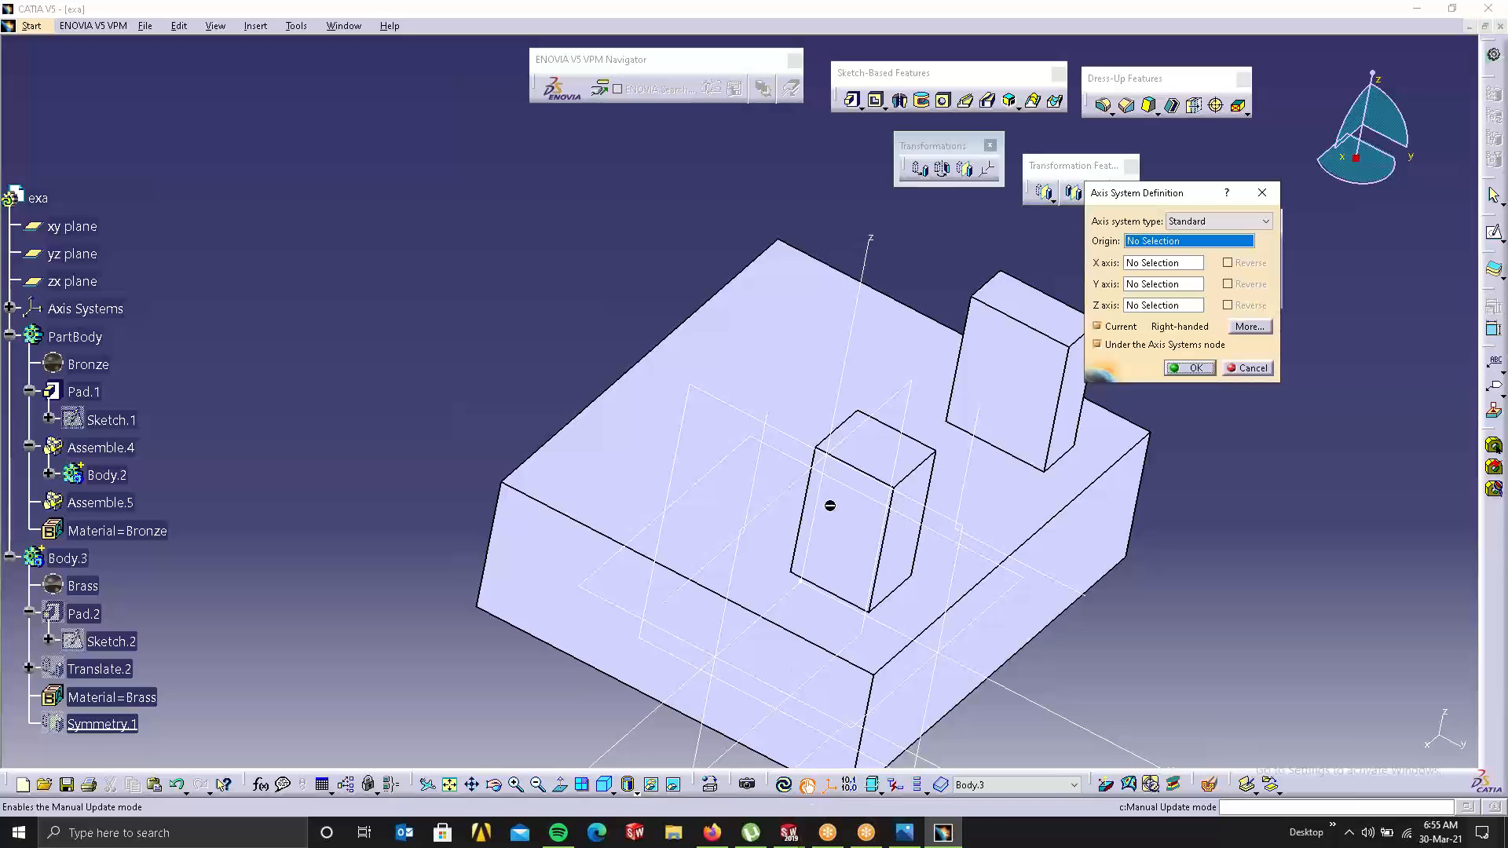
Step: Create two axis systems with their origins at corners of the base block
click(783, 246)
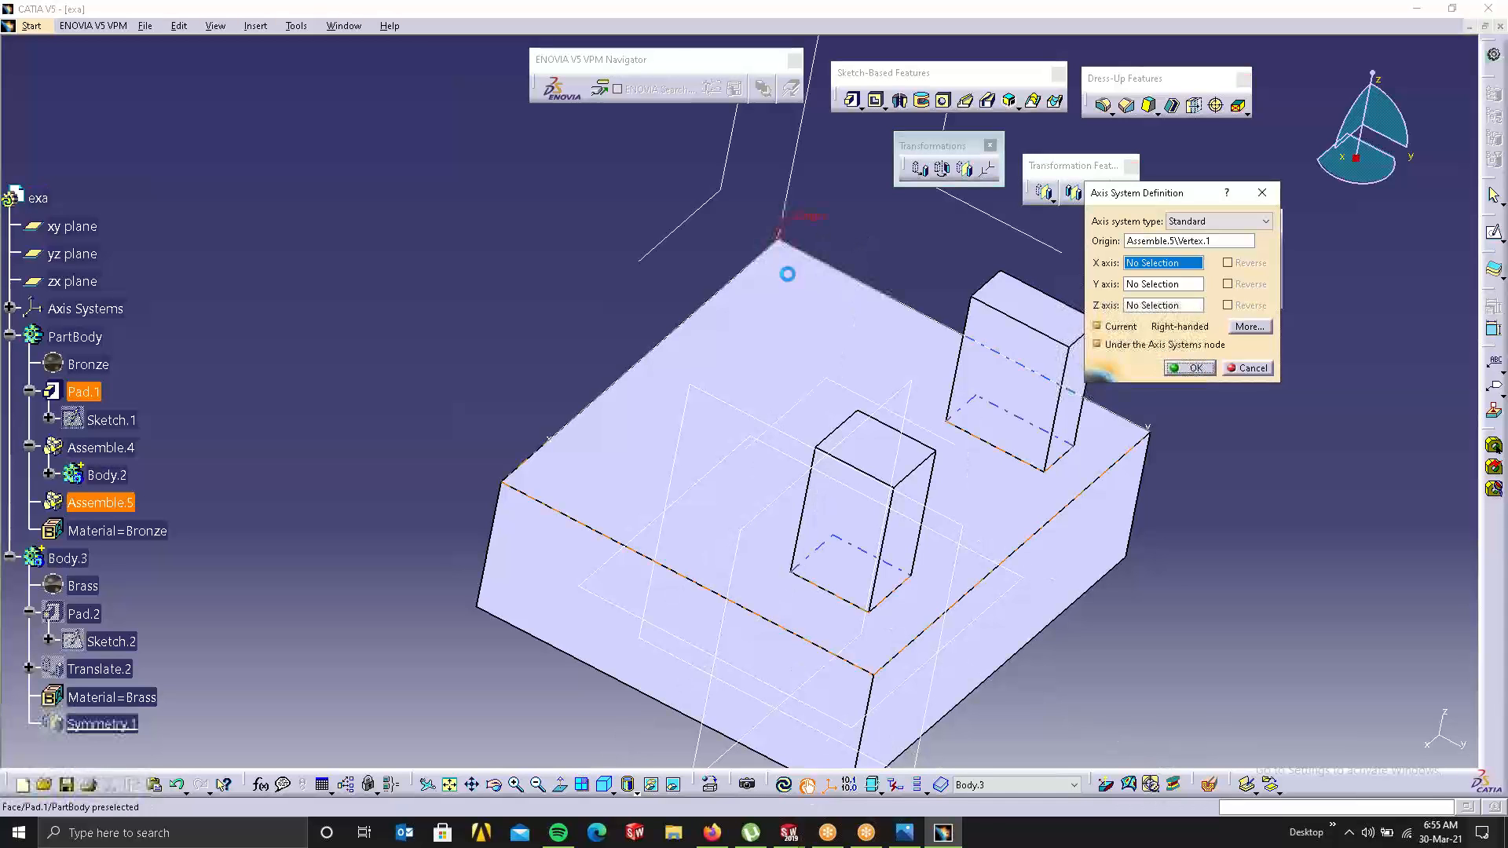
middle_drag(649, 380, 635, 569)
click(1188, 368)
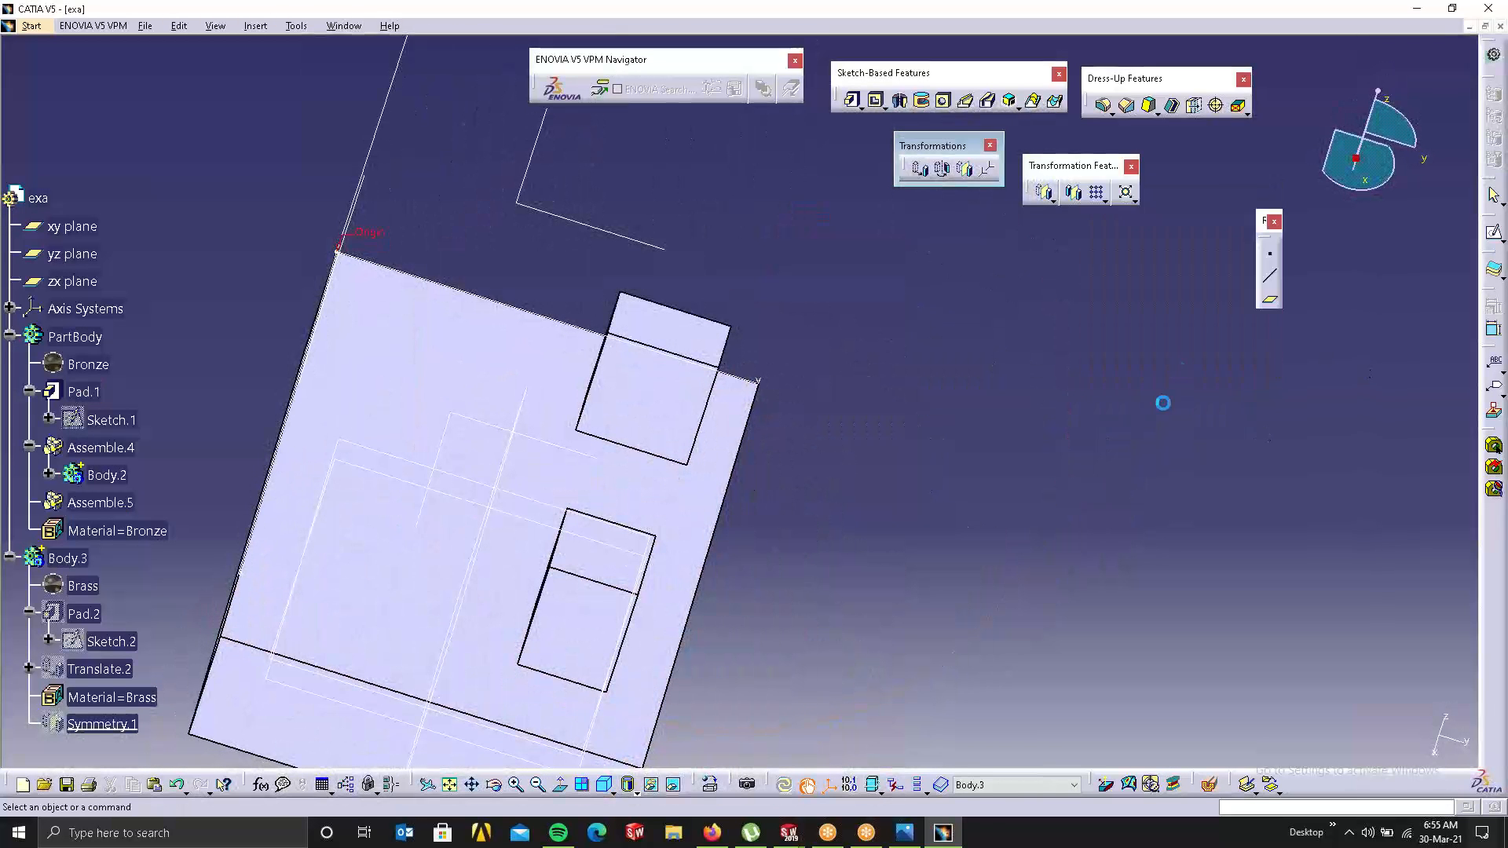
middle_drag(729, 648, 991, 502)
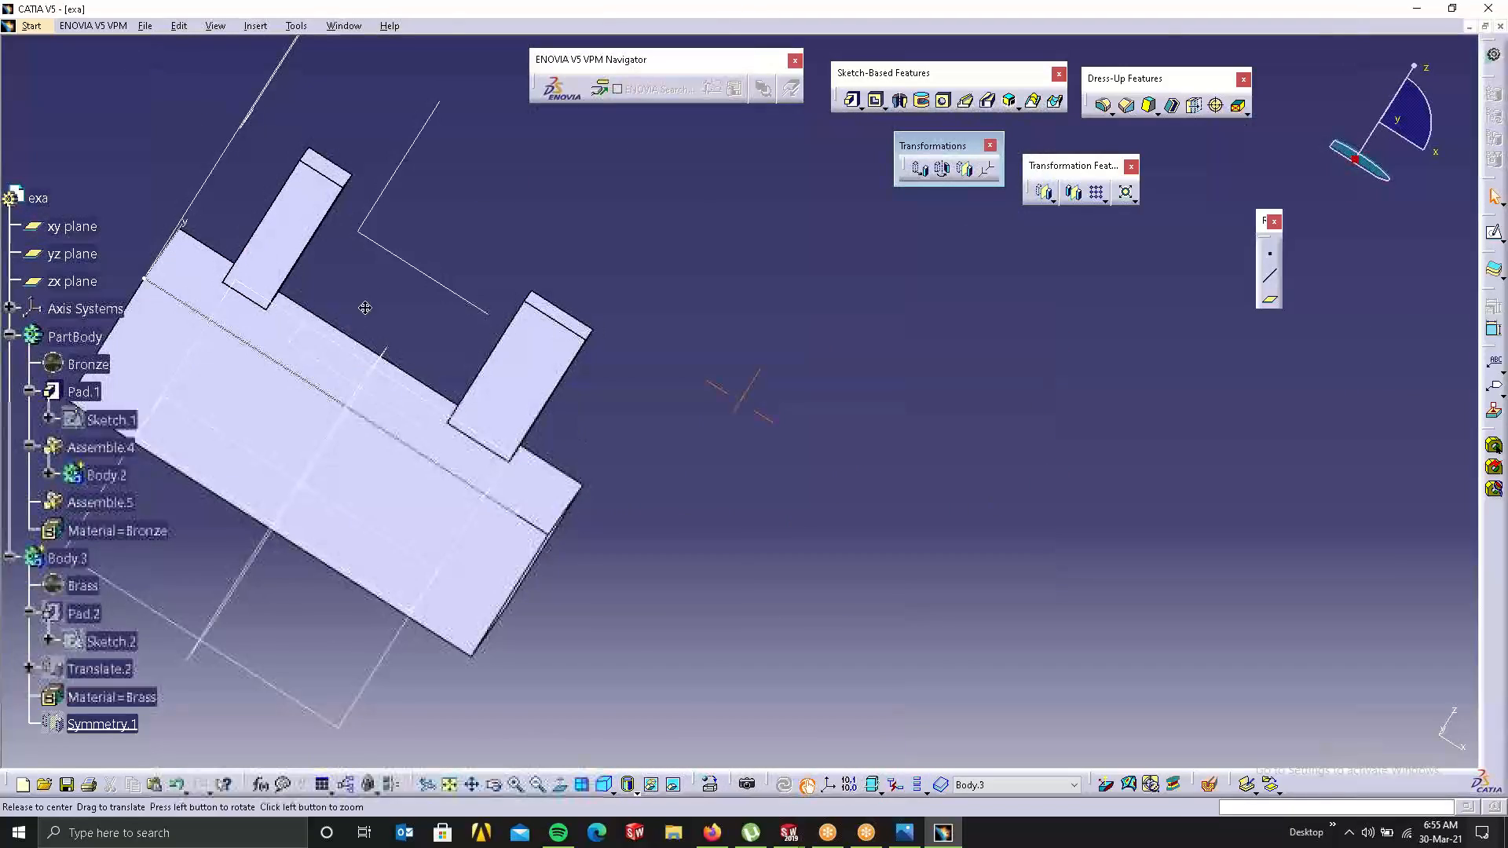
middle_drag(830, 340, 611, 384)
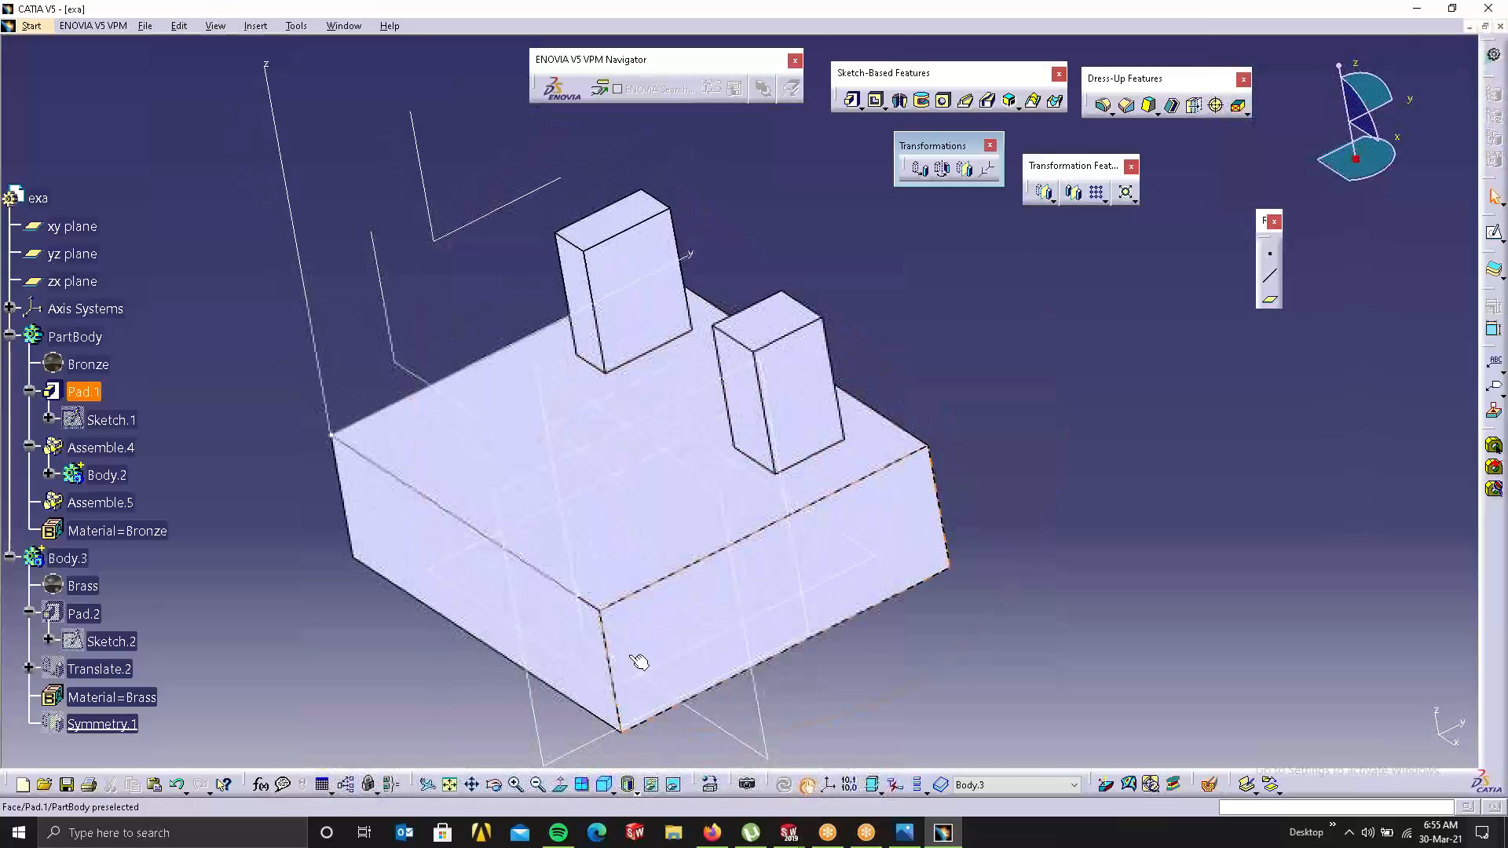
click(837, 793)
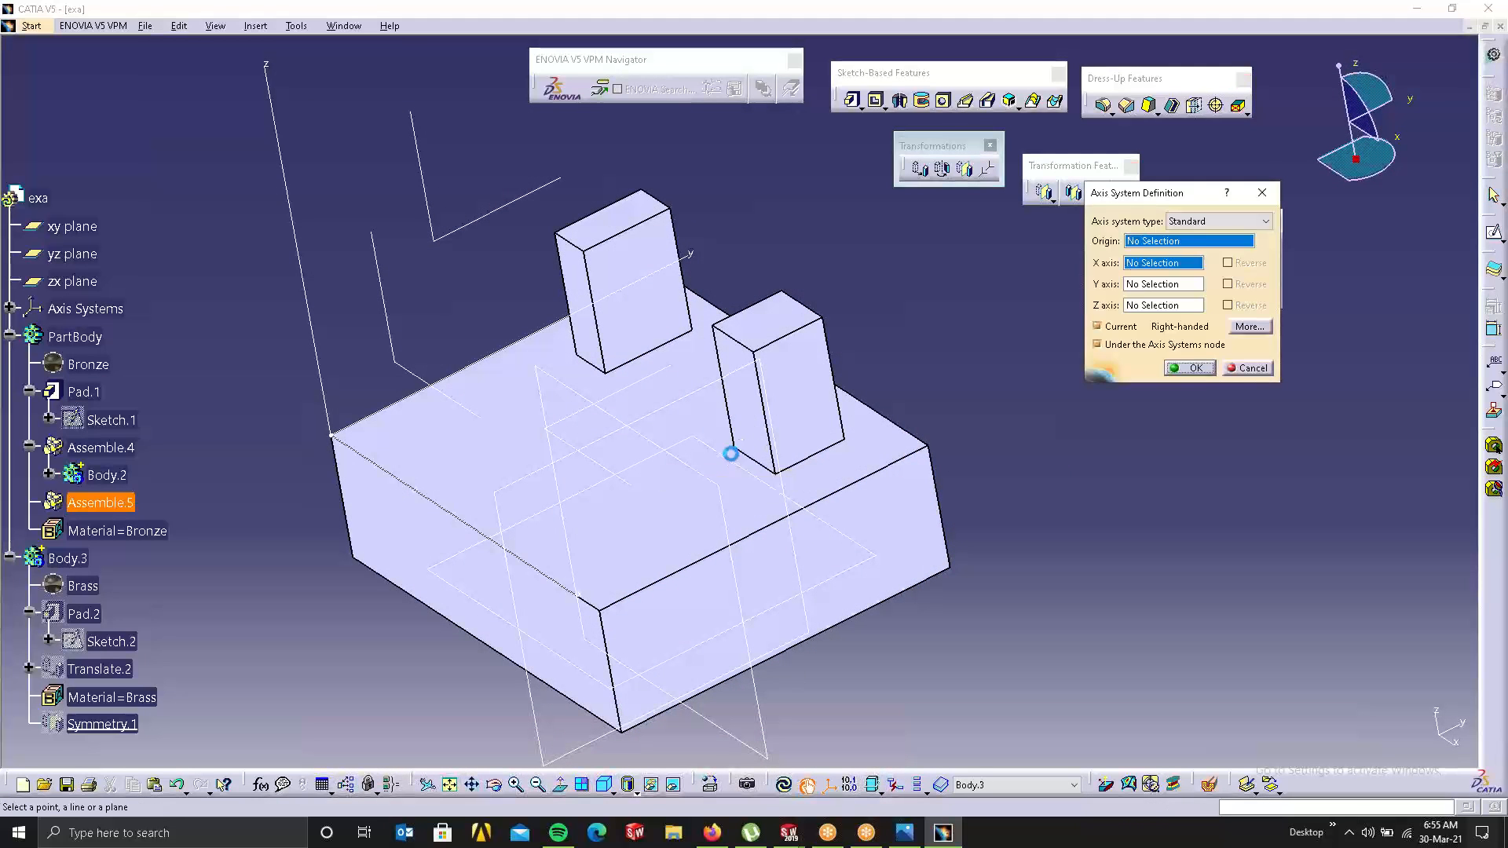
click(730, 449)
click(1190, 369)
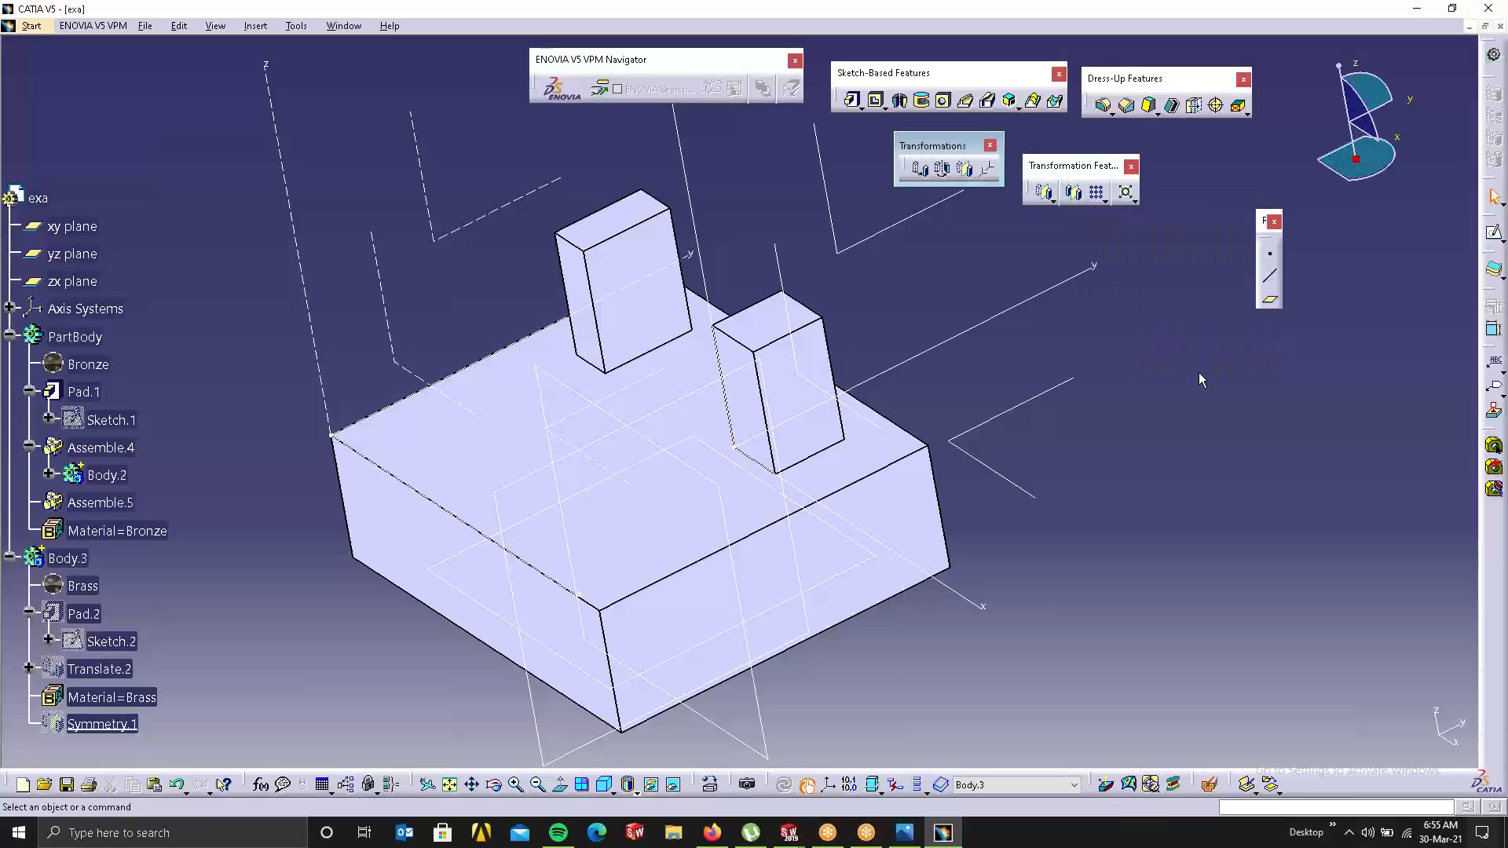
Step: Attempt an Axis To Axis from Axis System.2 to Axis System.1, cancelling after update-cycle errors
click(964, 169)
click(987, 169)
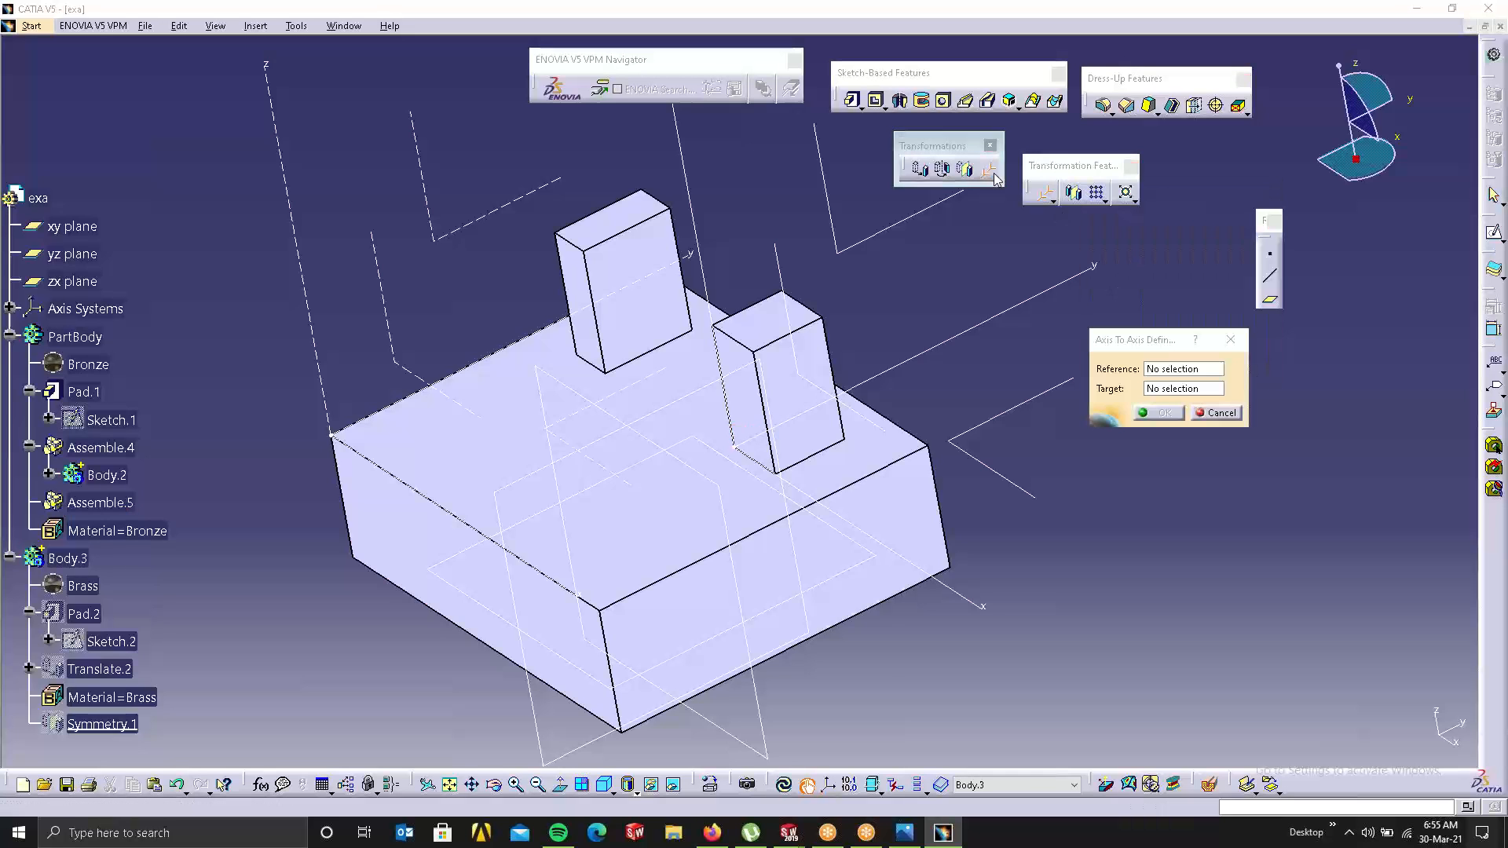
click(810, 445)
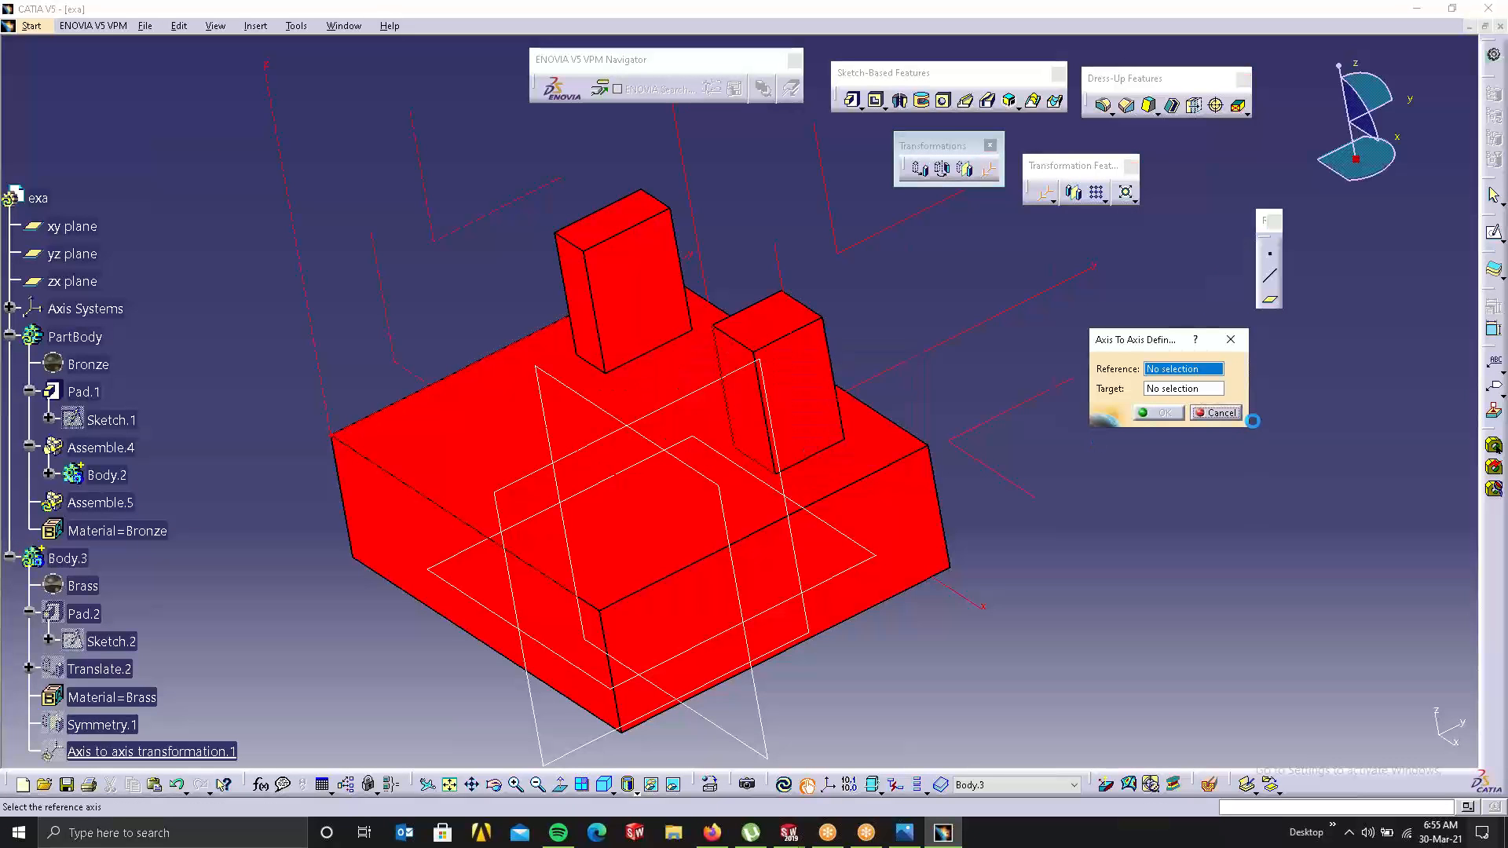
click(733, 447)
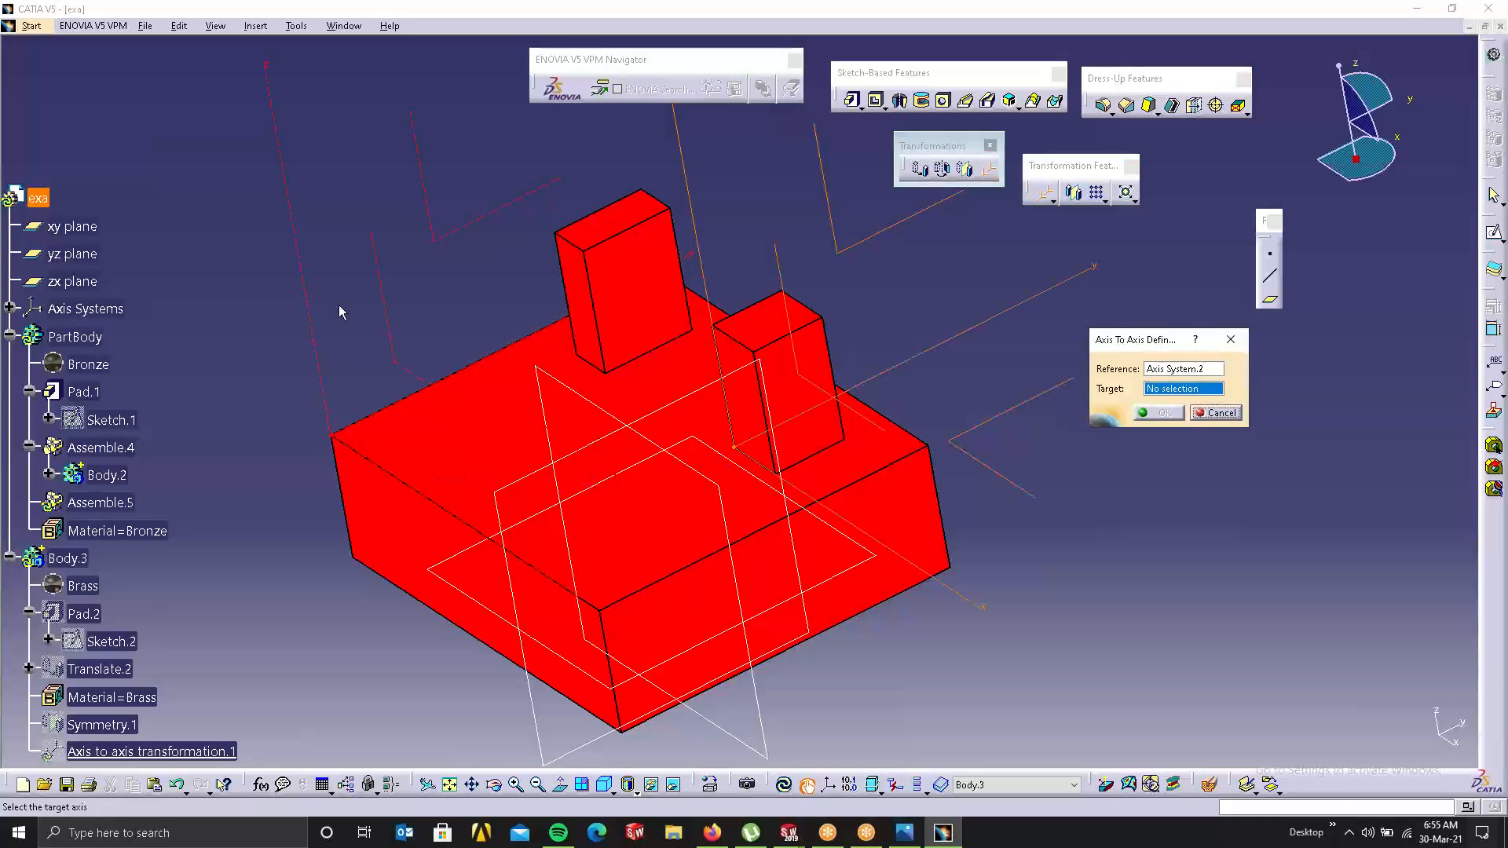
click(311, 287)
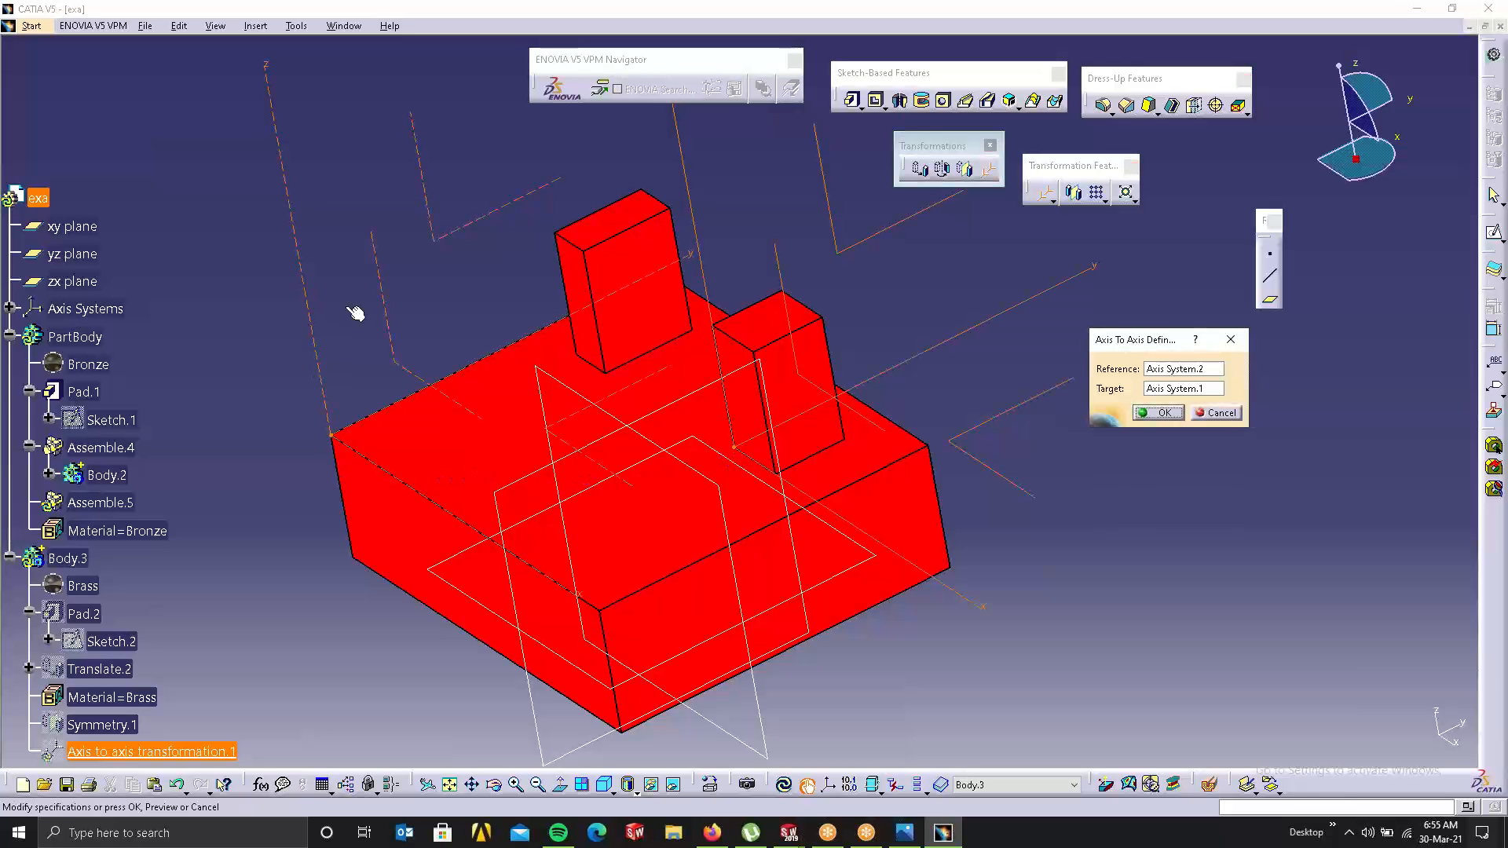
click(1175, 413)
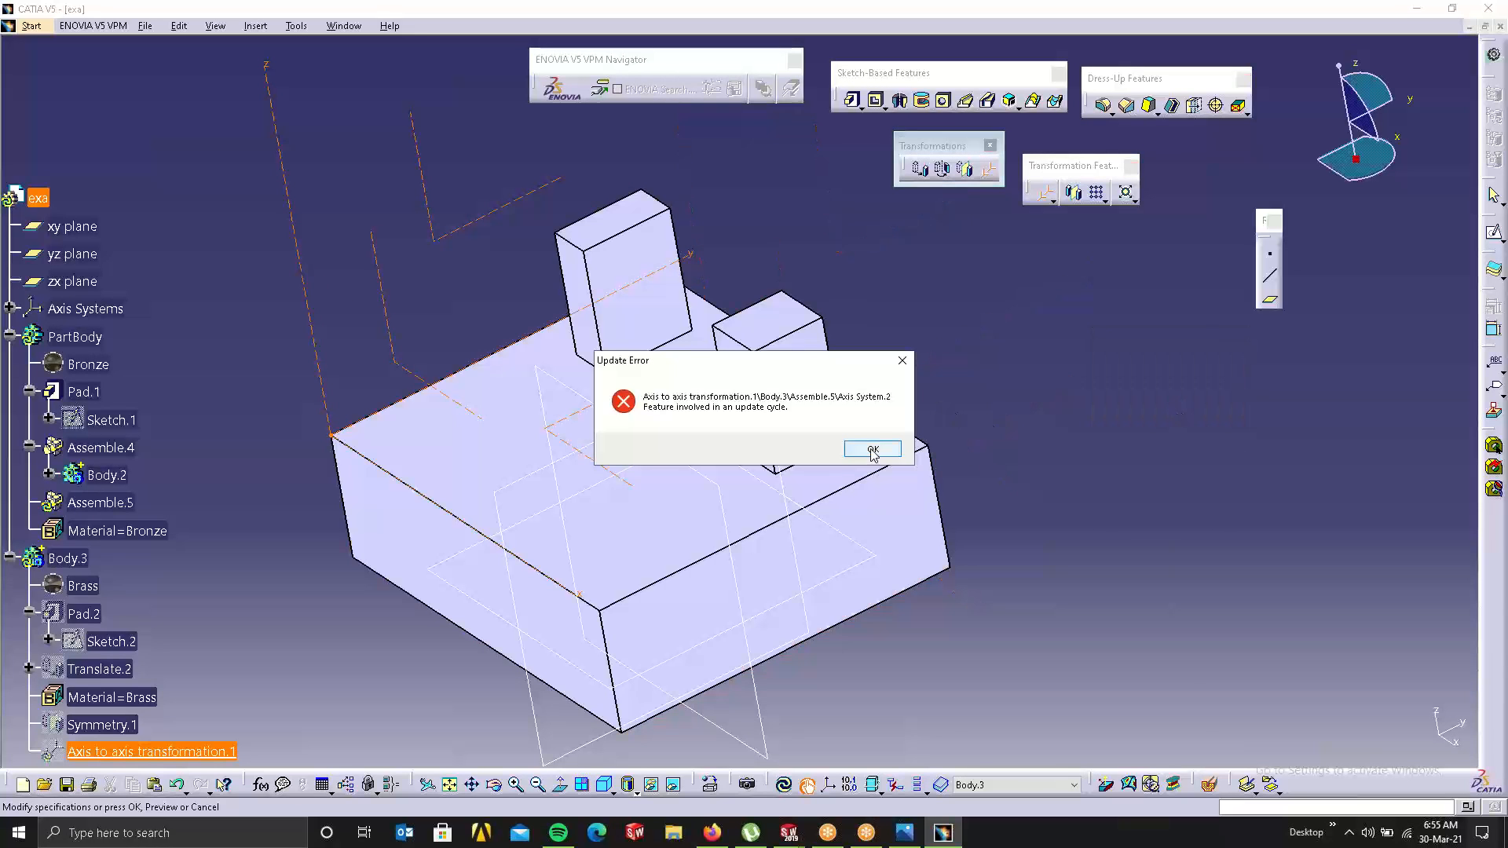
click(870, 448)
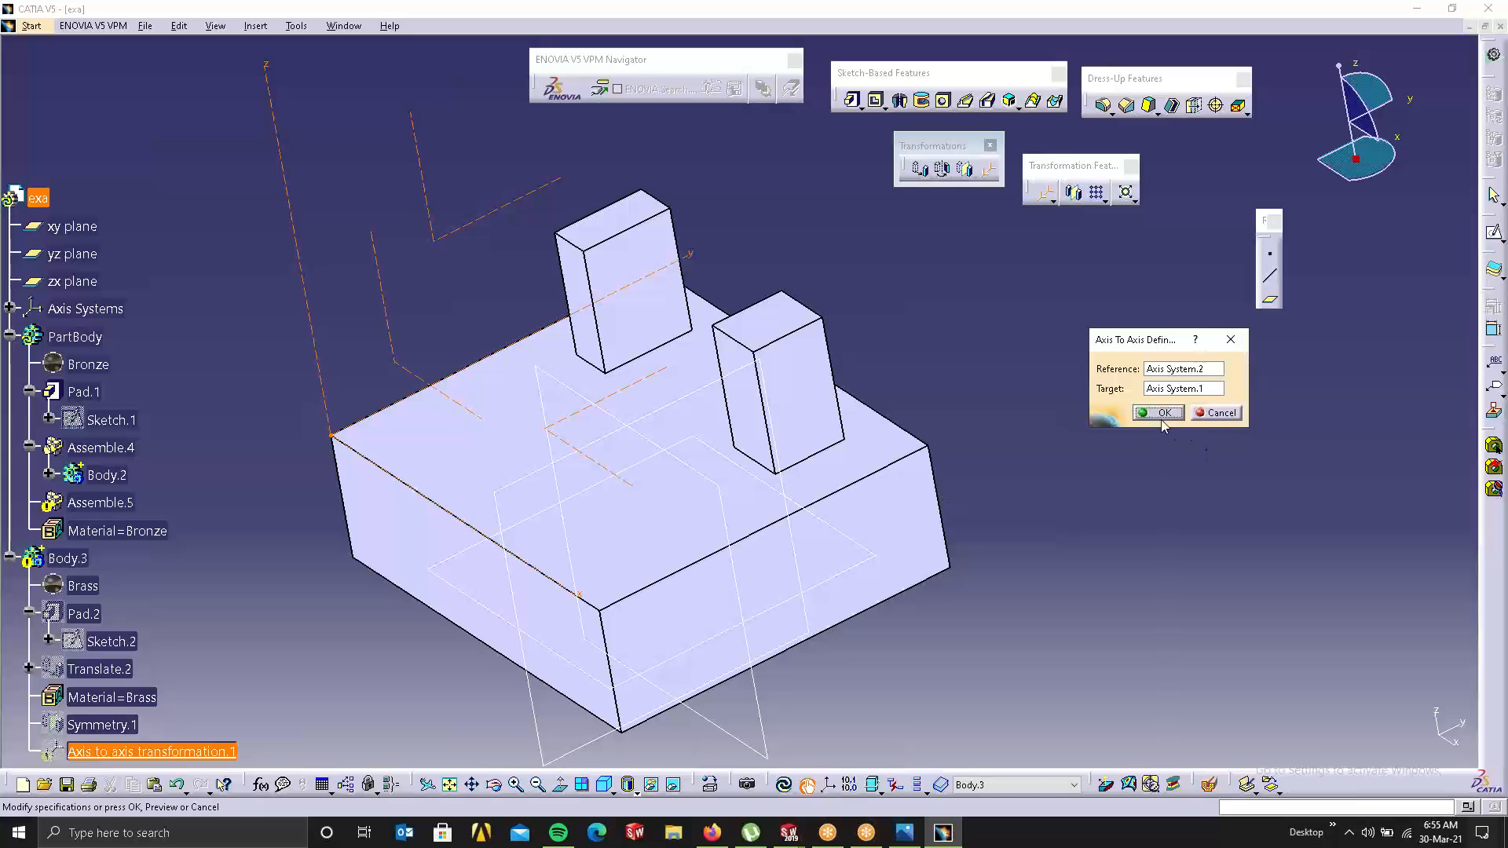
click(1160, 414)
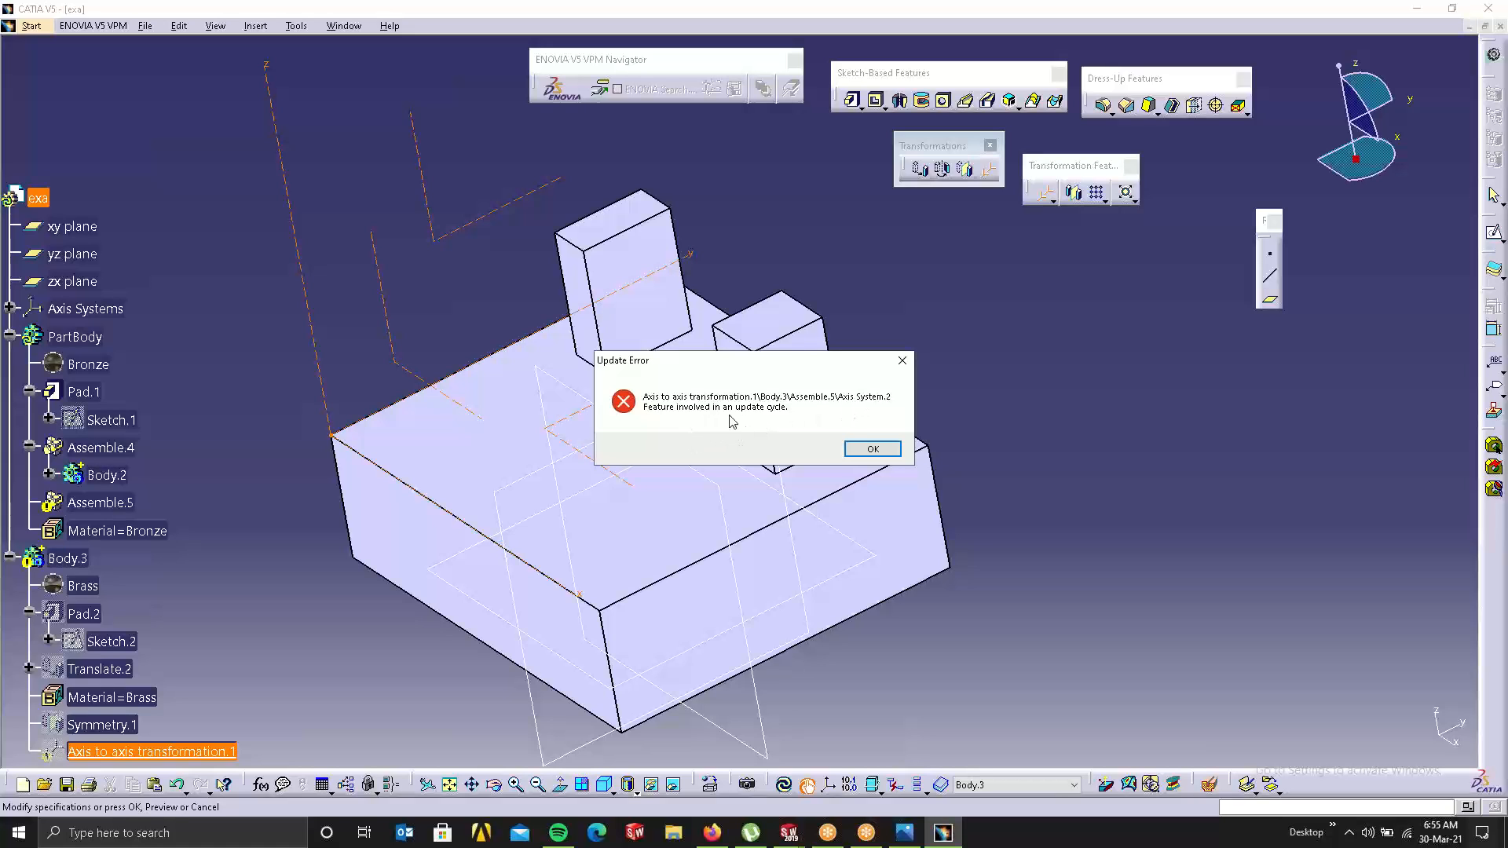
click(870, 449)
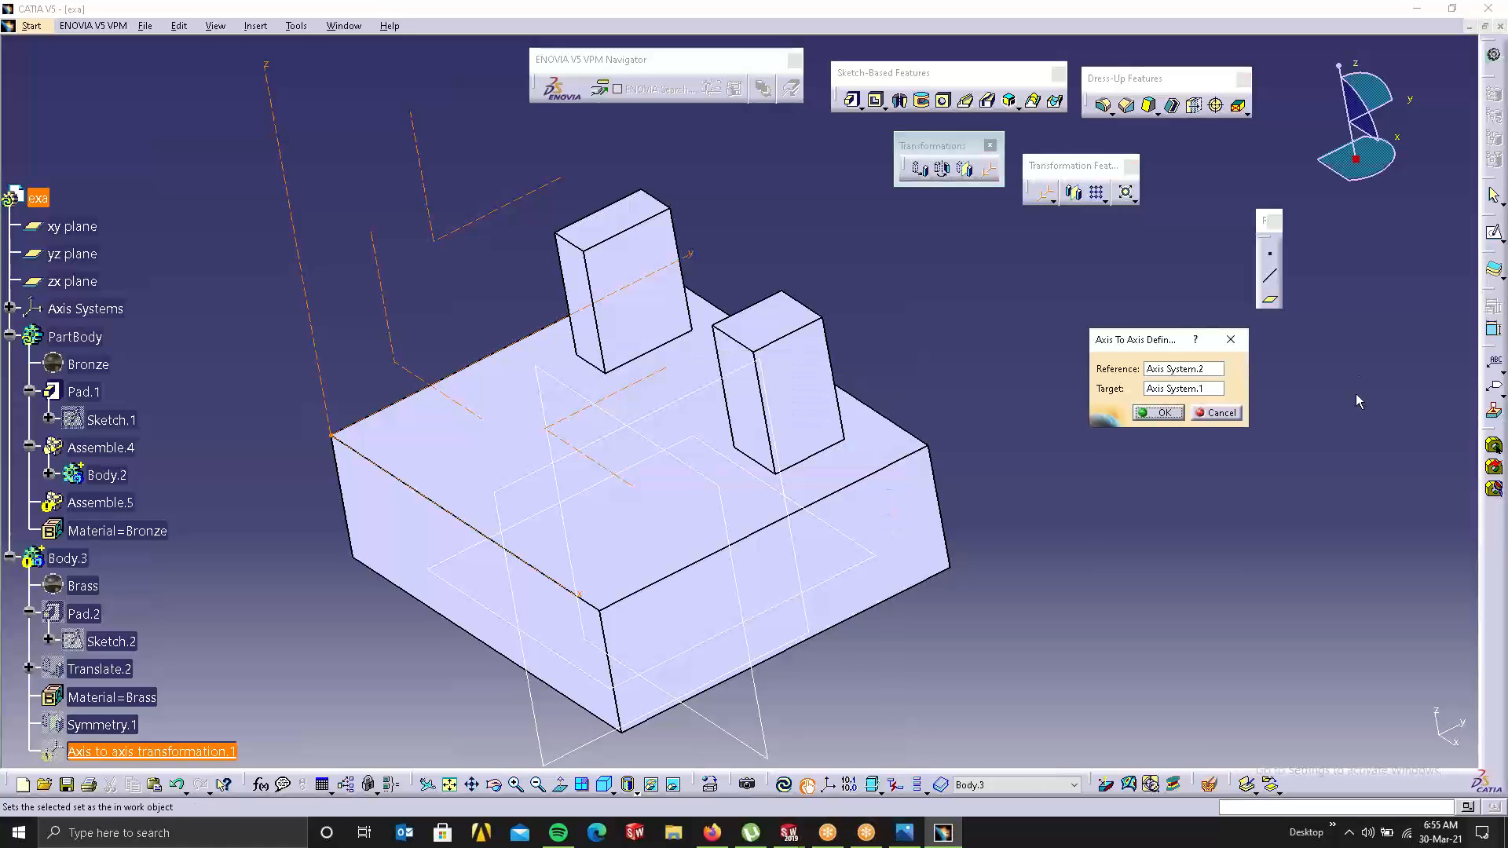
click(1201, 416)
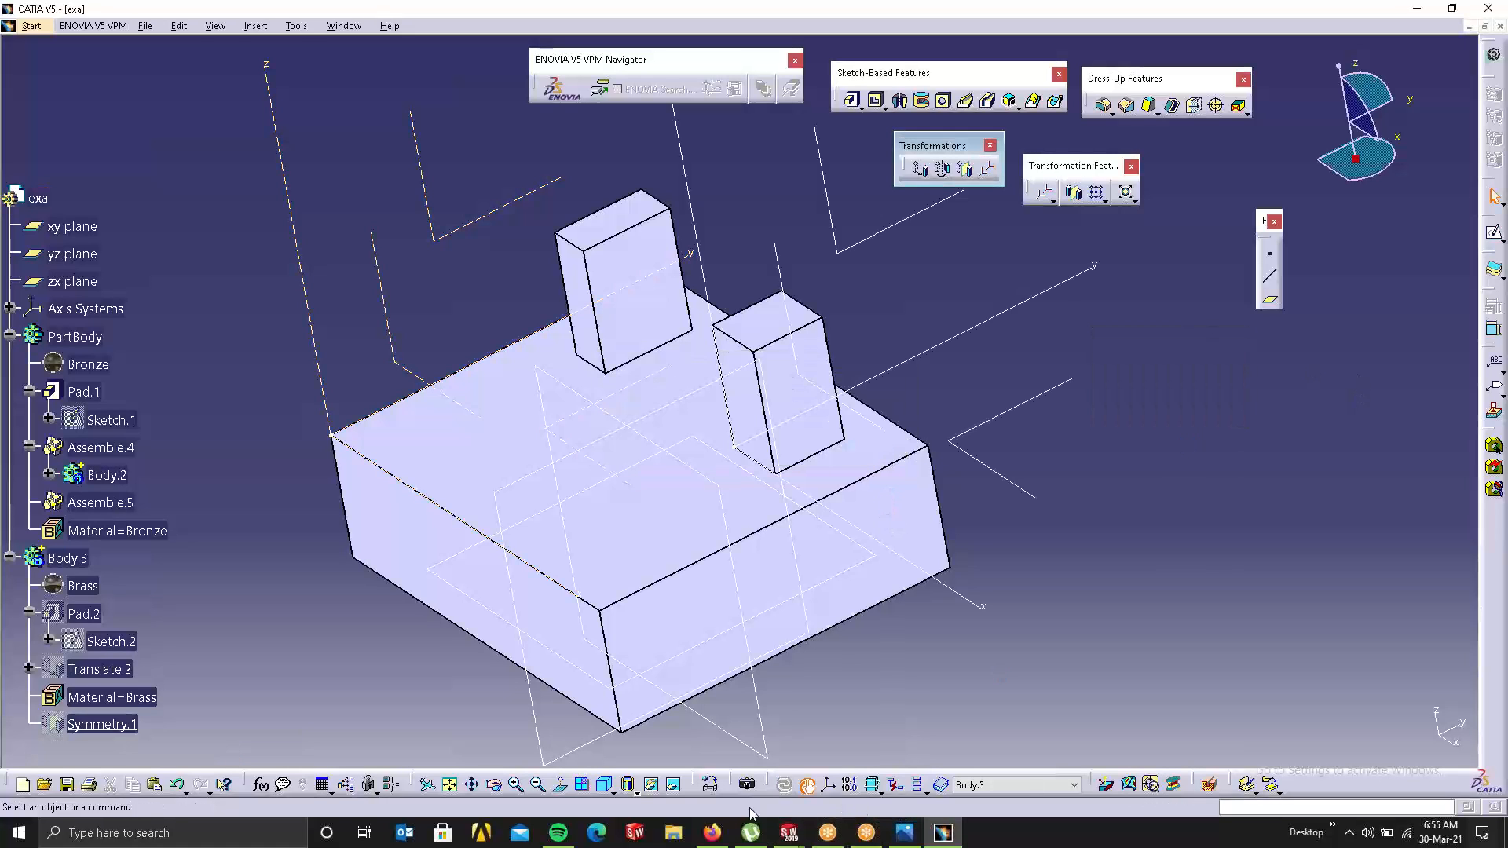
middle_drag(649, 351, 883, 302)
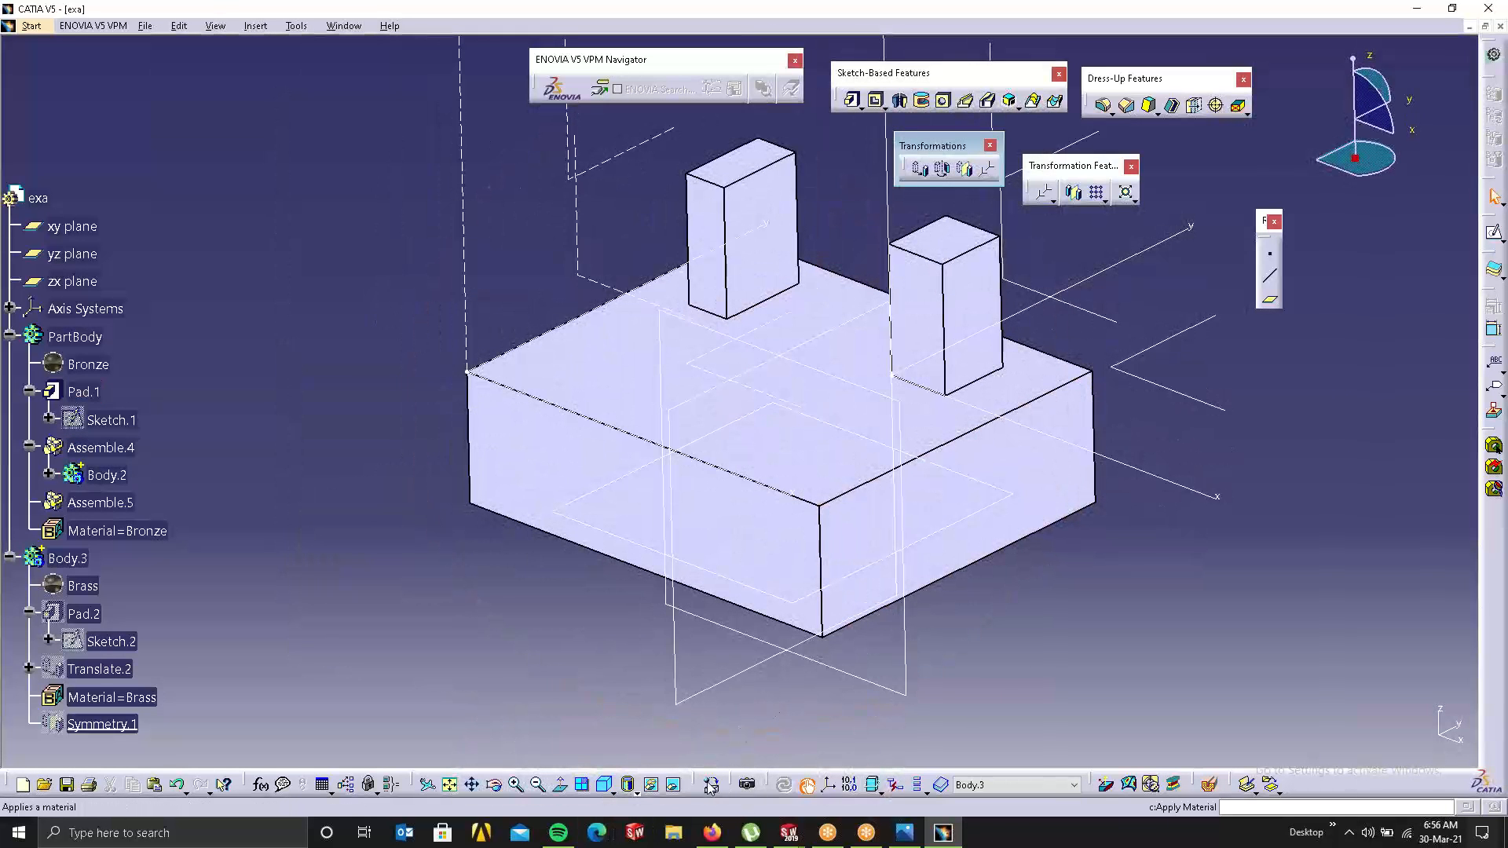
middle_drag(848, 290, 781, 438)
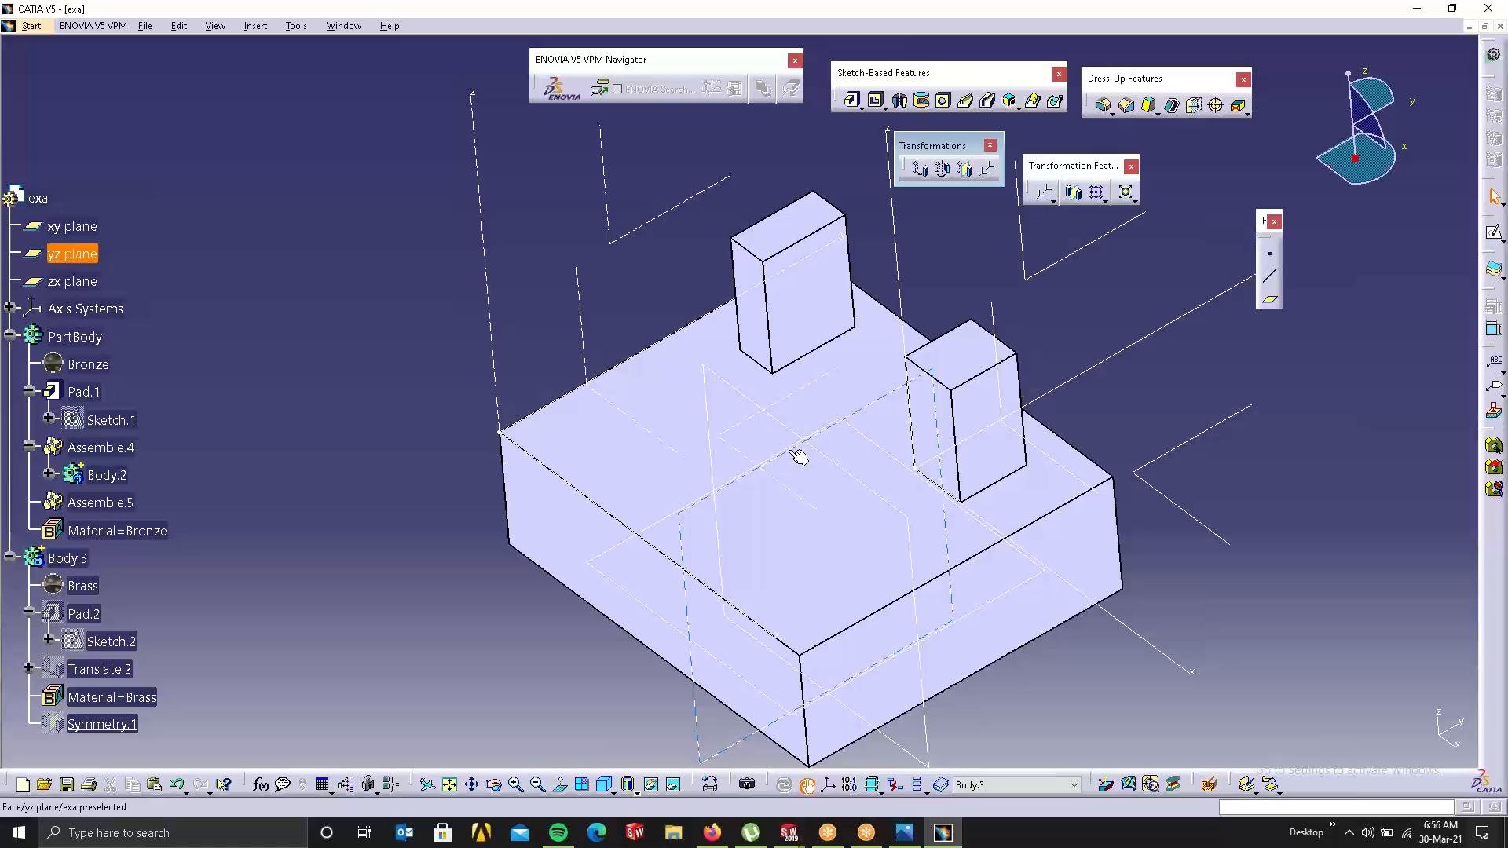
middle_drag(791, 441, 771, 417)
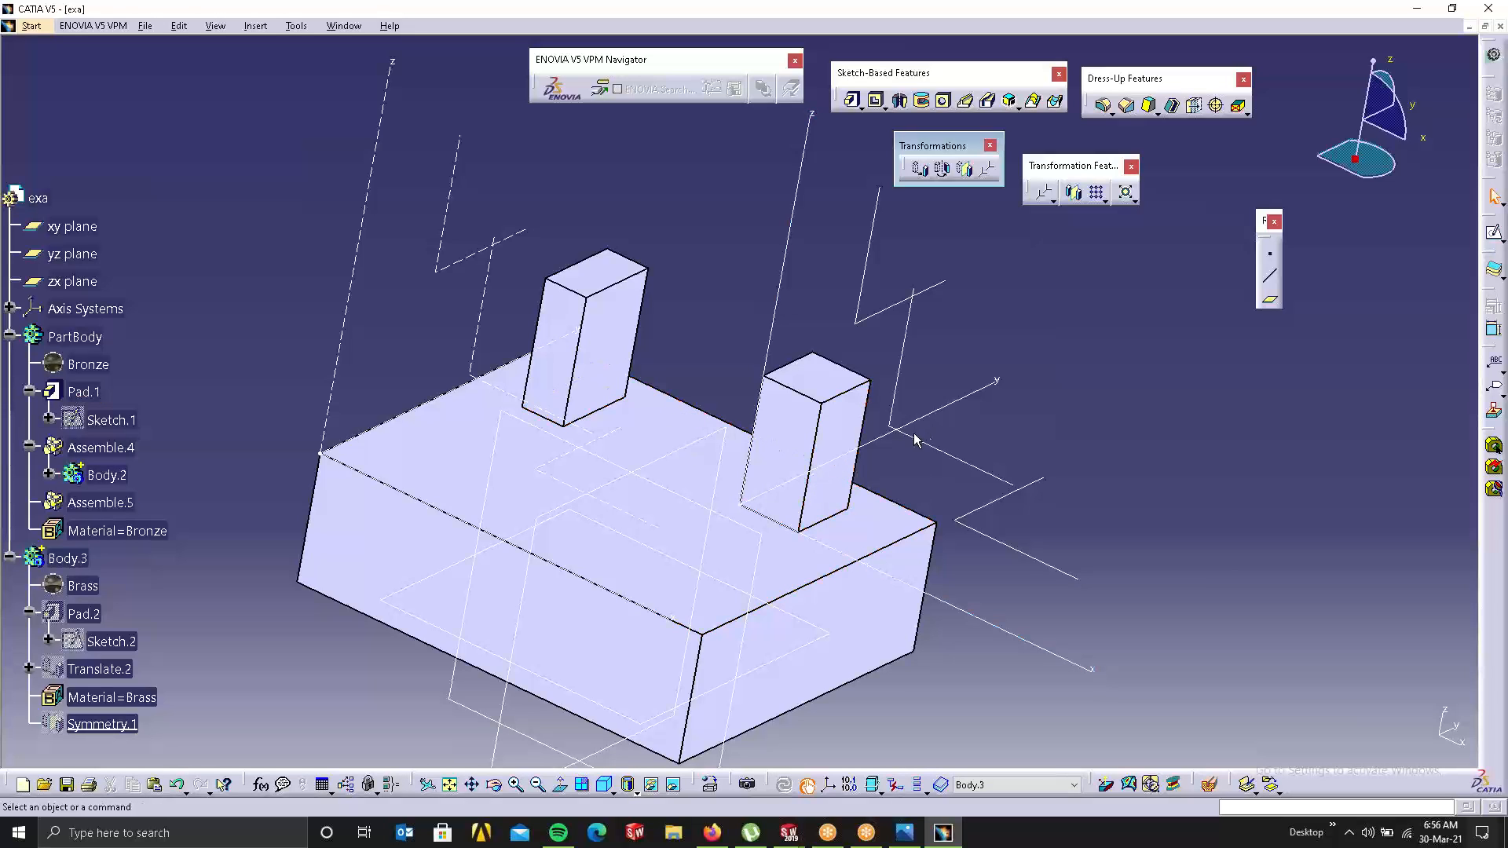
click(83, 339)
click(987, 784)
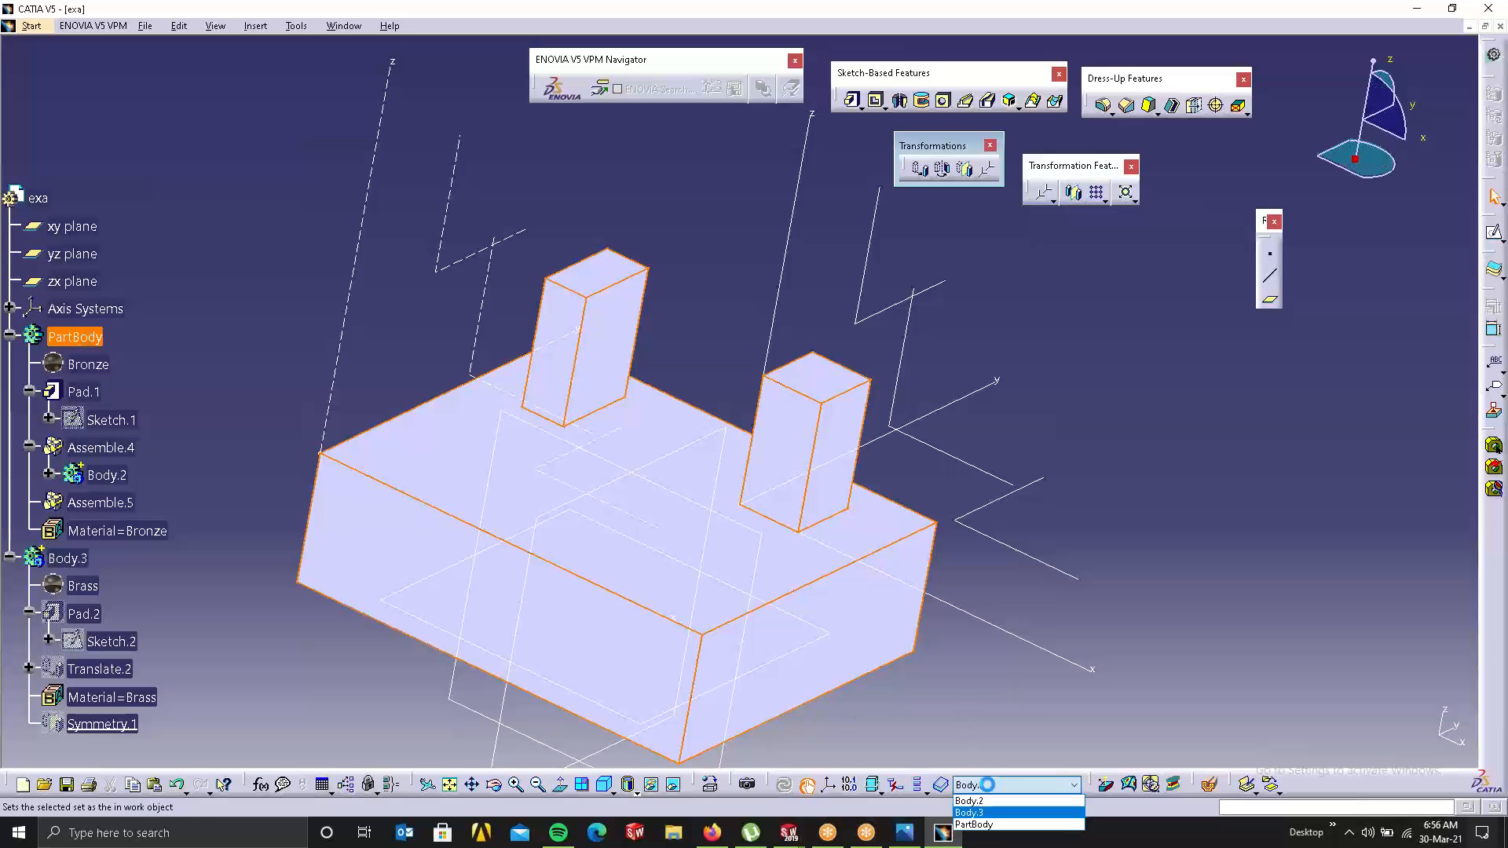
click(981, 801)
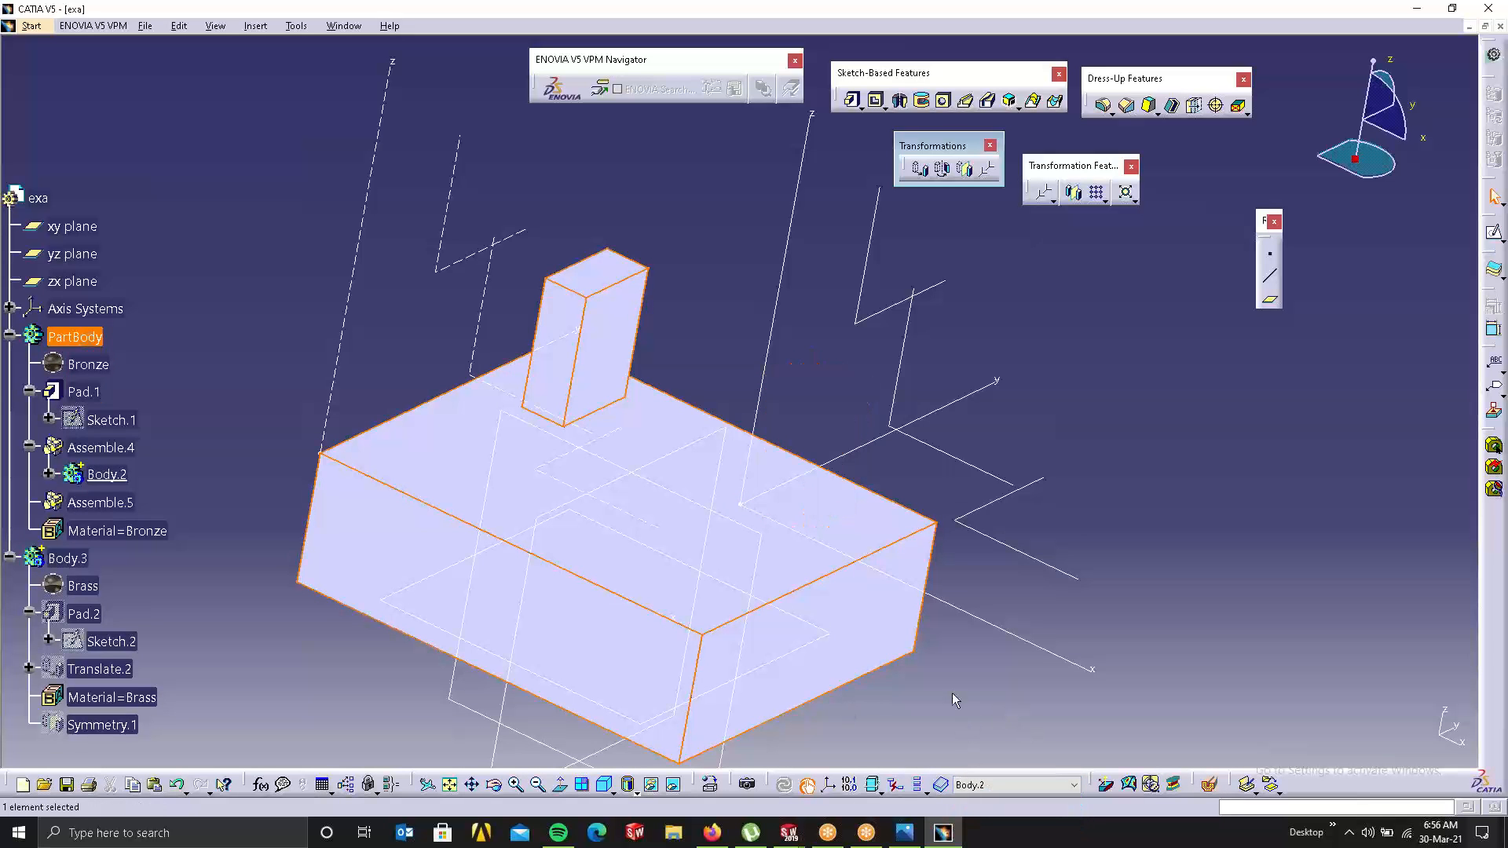
click(1016, 785)
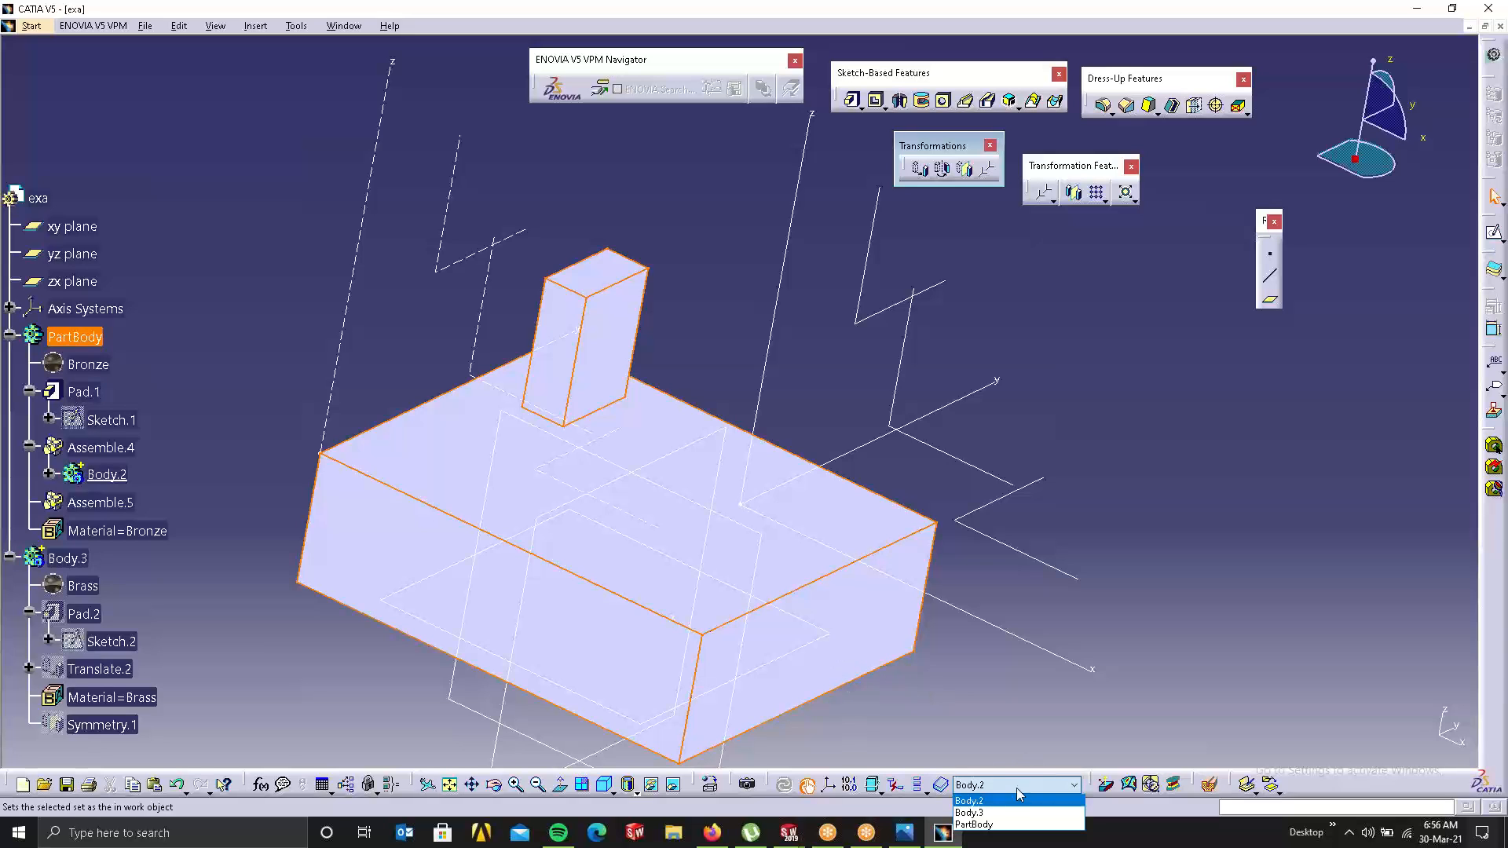
click(984, 824)
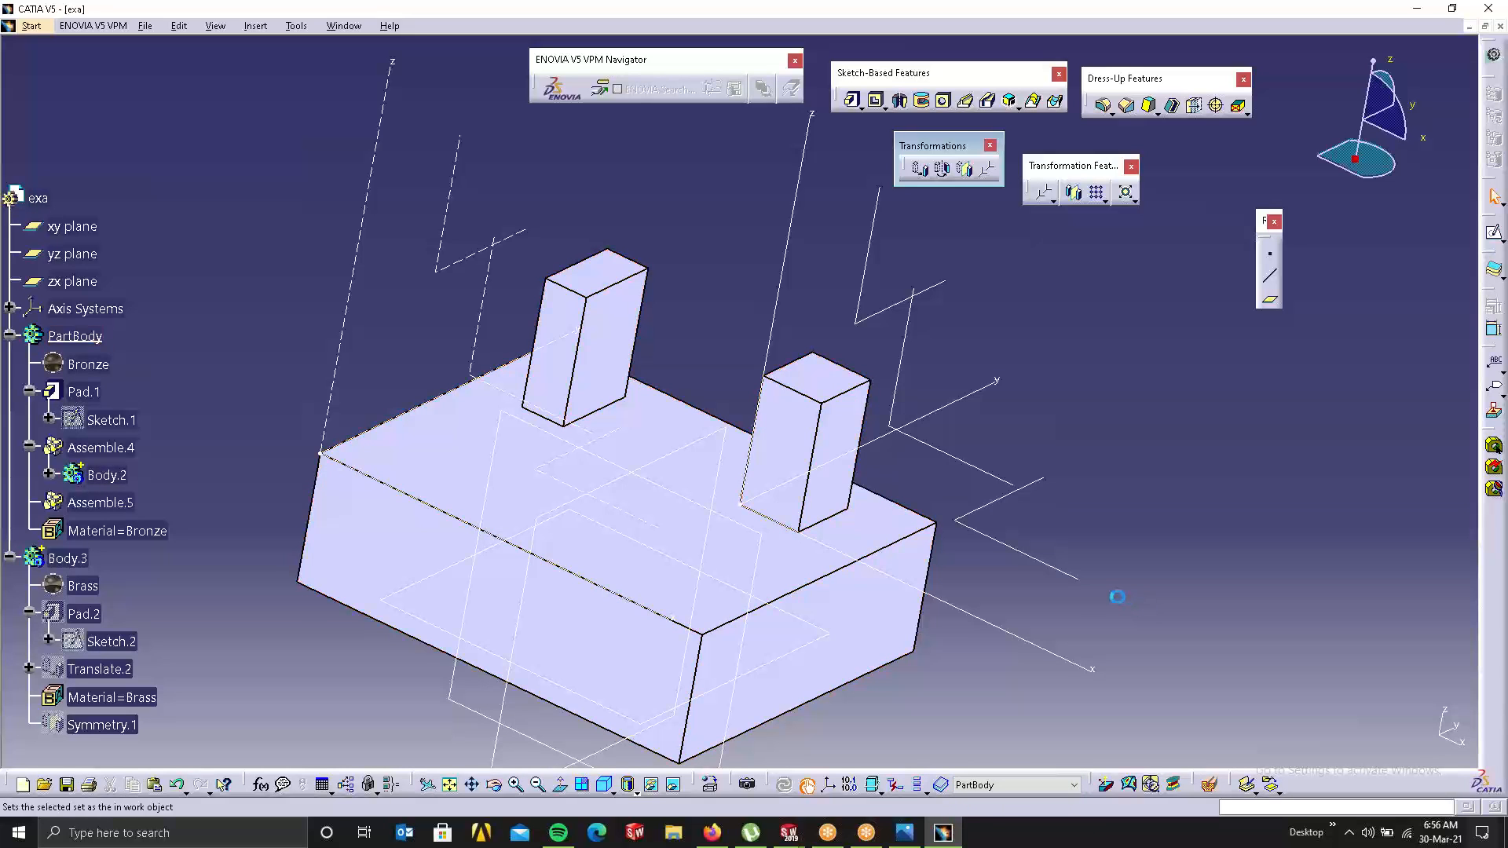
click(987, 170)
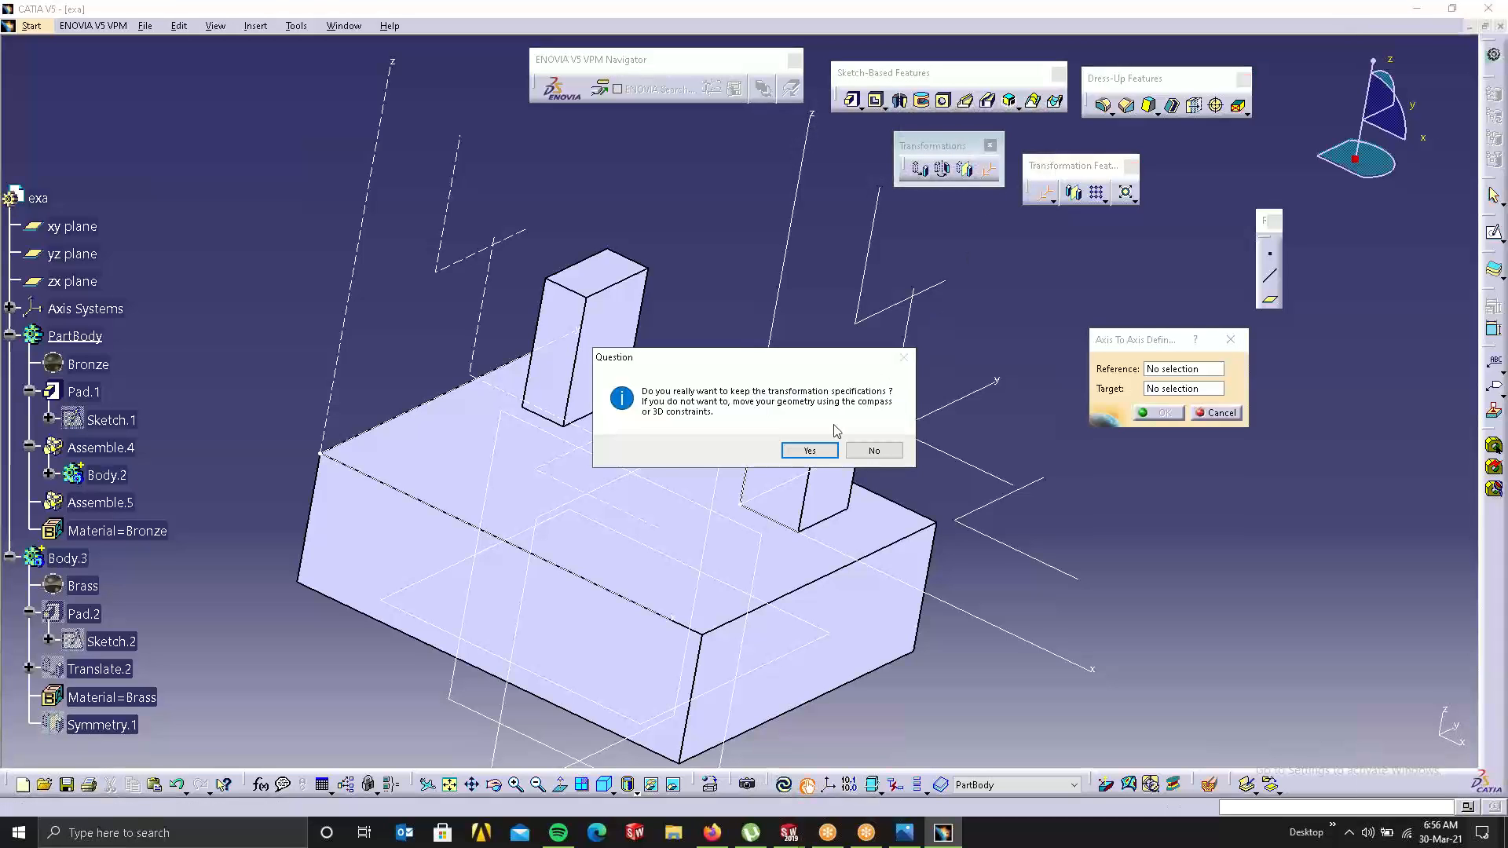
click(809, 450)
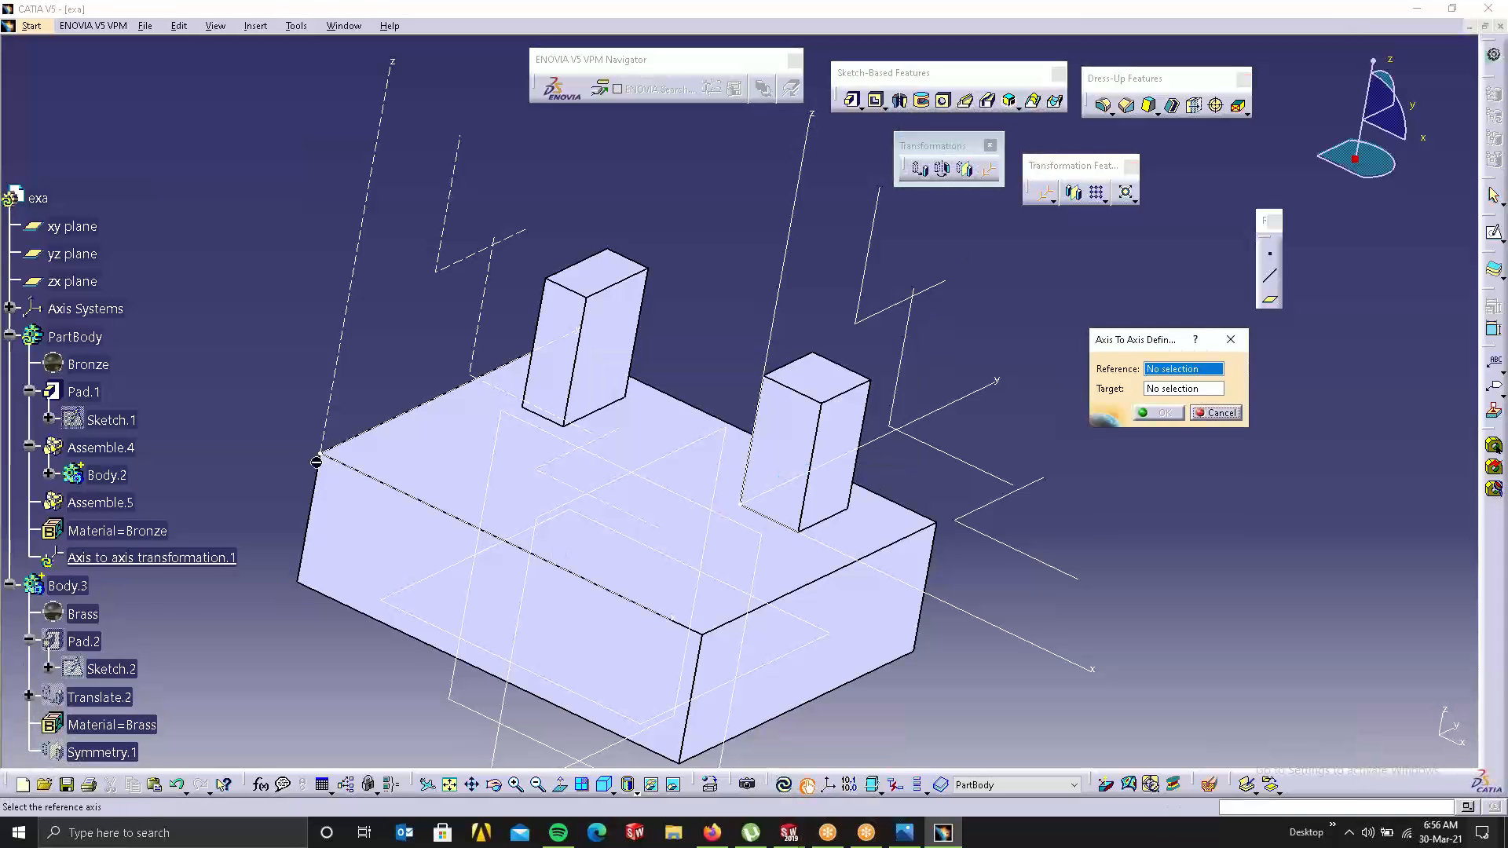
click(344, 397)
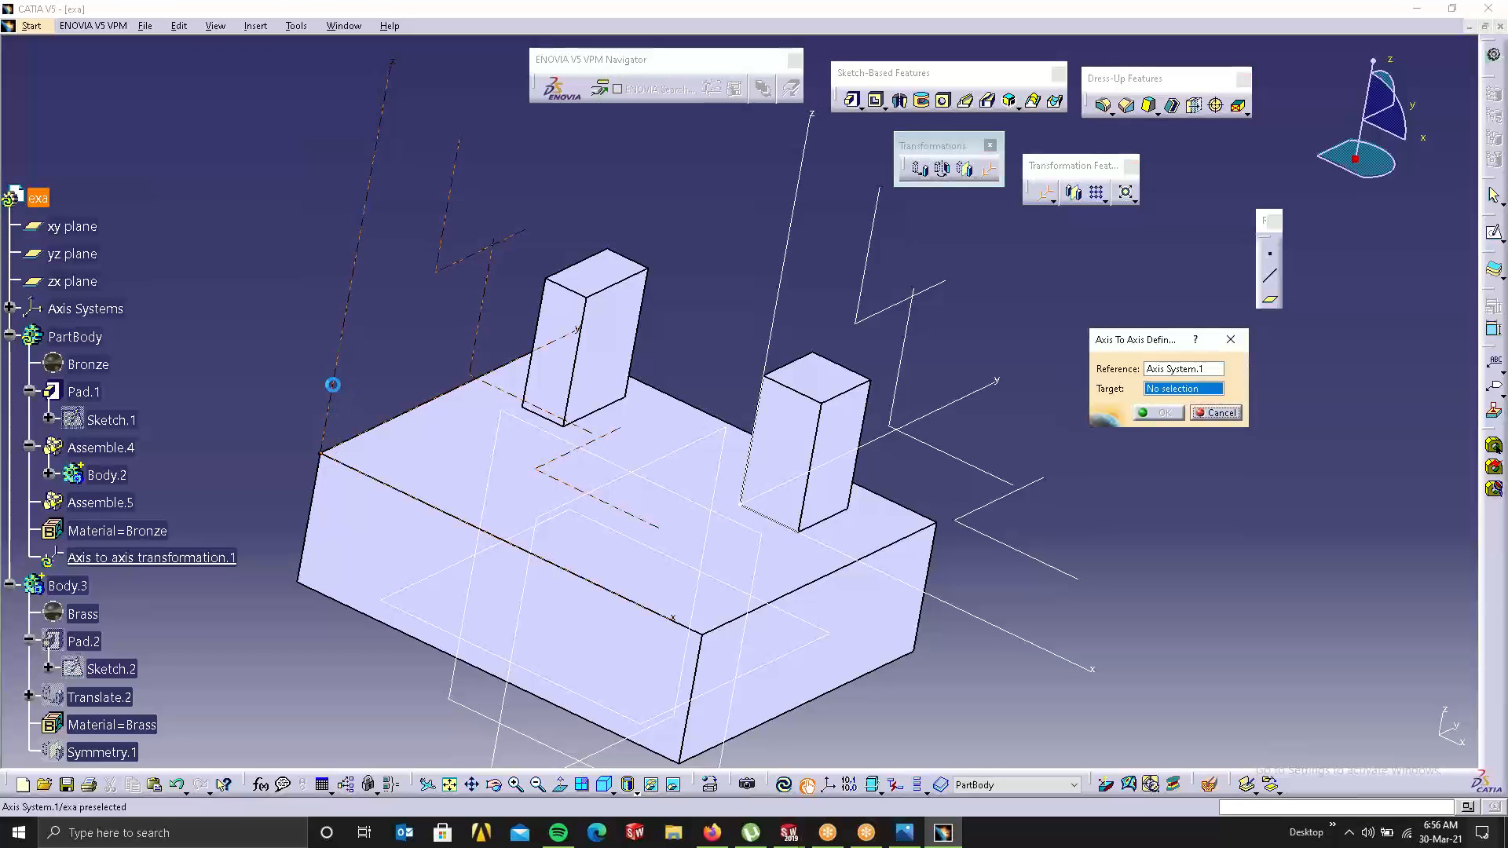
click(799, 219)
click(1157, 413)
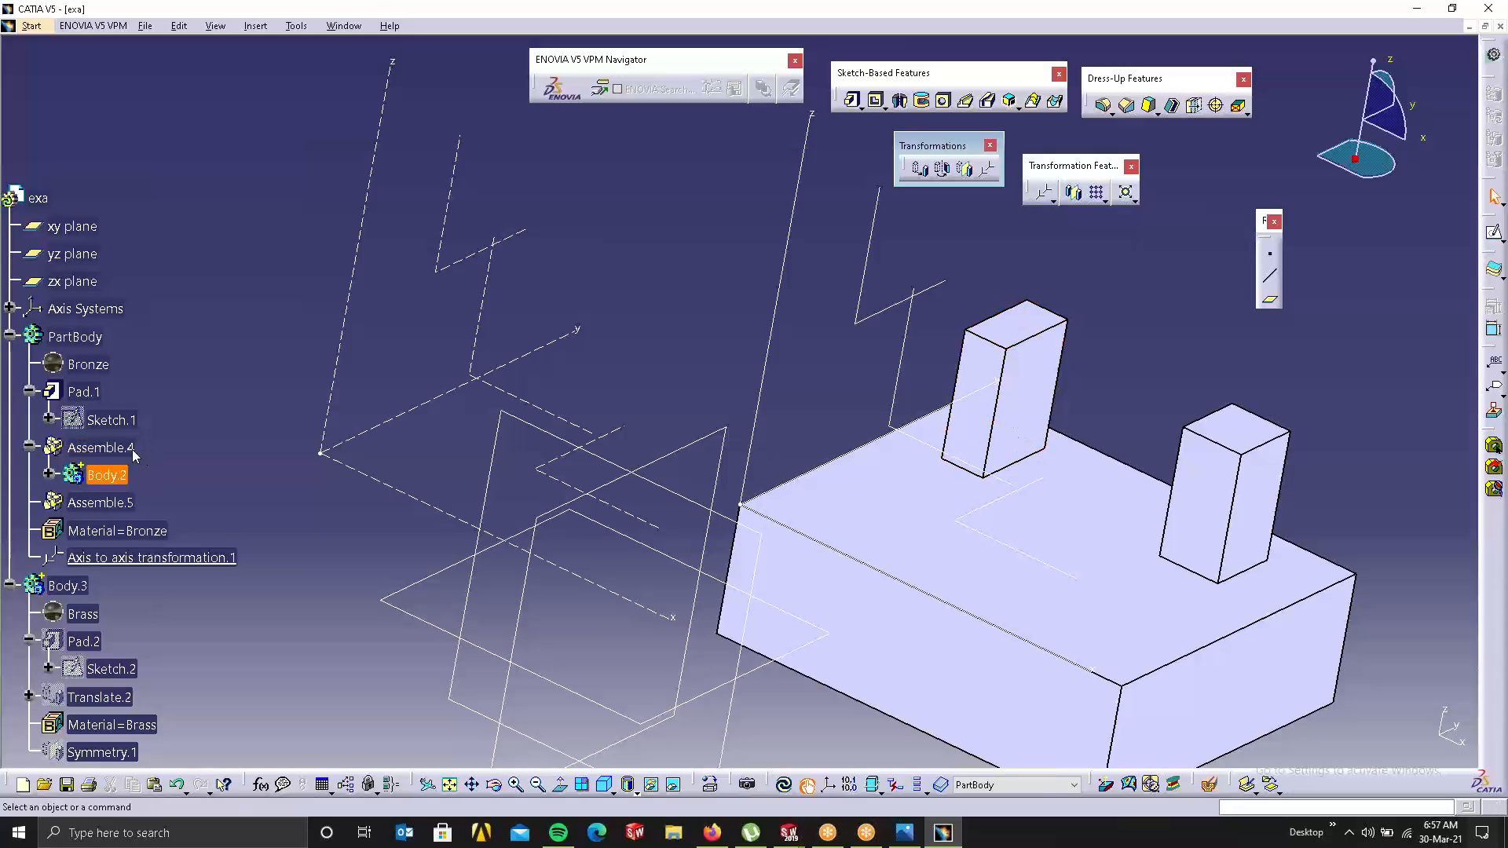
scroll(135, 703, down, 3)
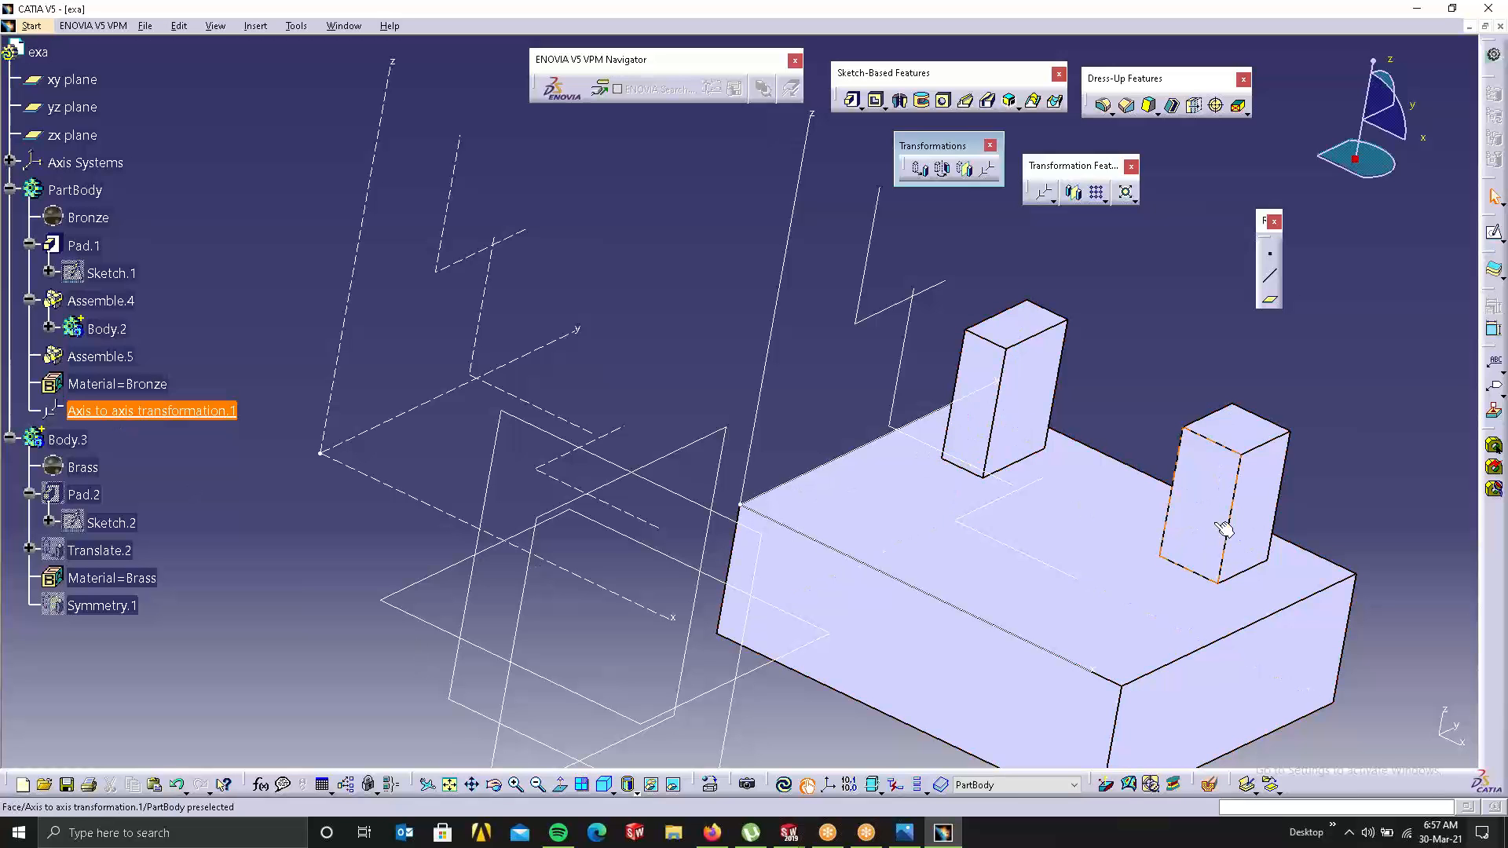
middle_drag(531, 444, 646, 519)
middle_drag(1009, 293, 1046, 469)
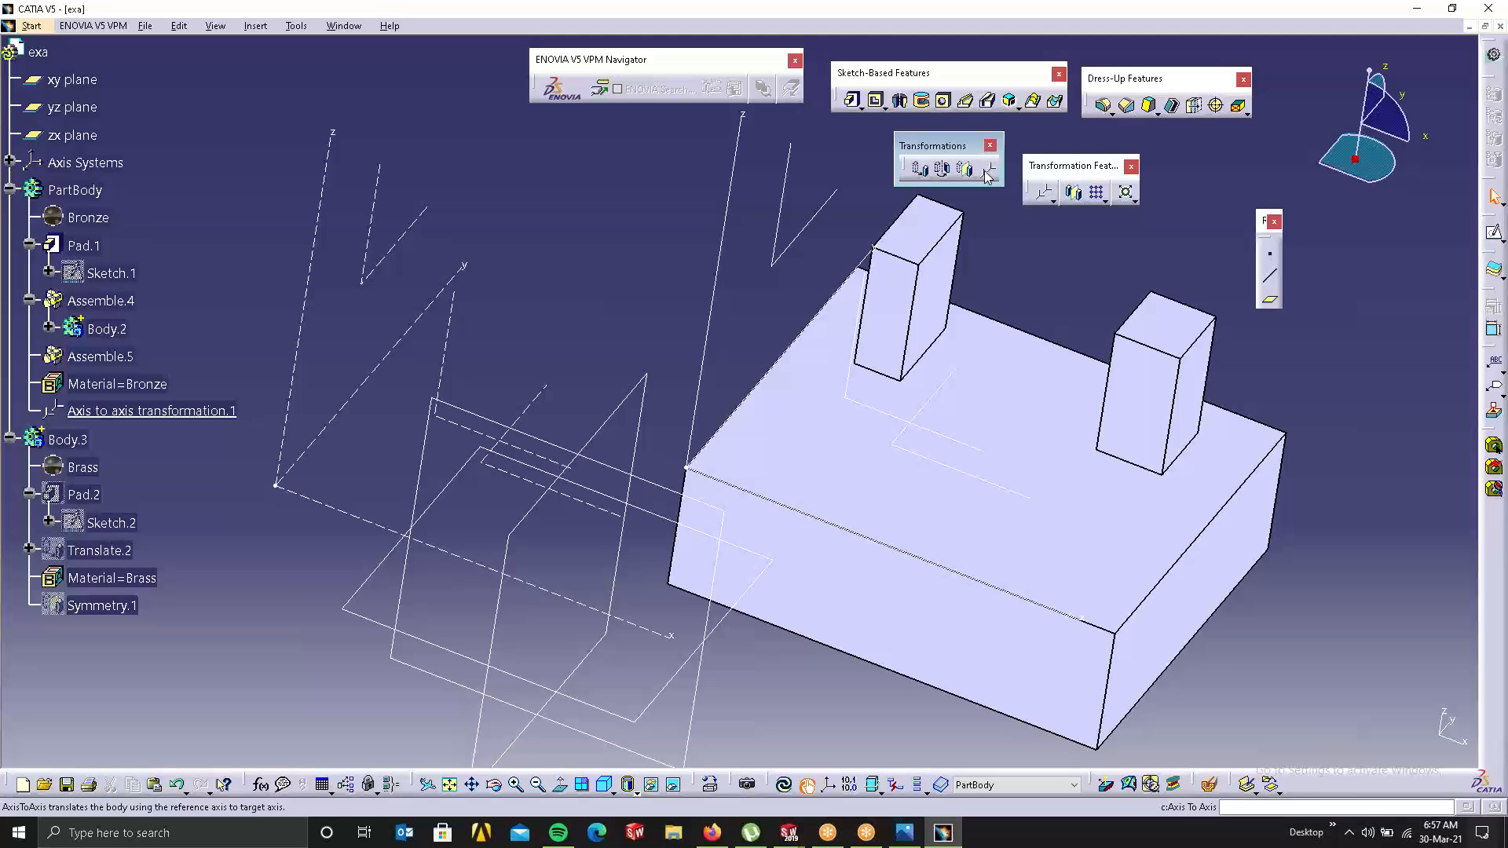
Step: Close the exa part, discarding changes, and create a new part via Start > Part Design
click(1501, 26)
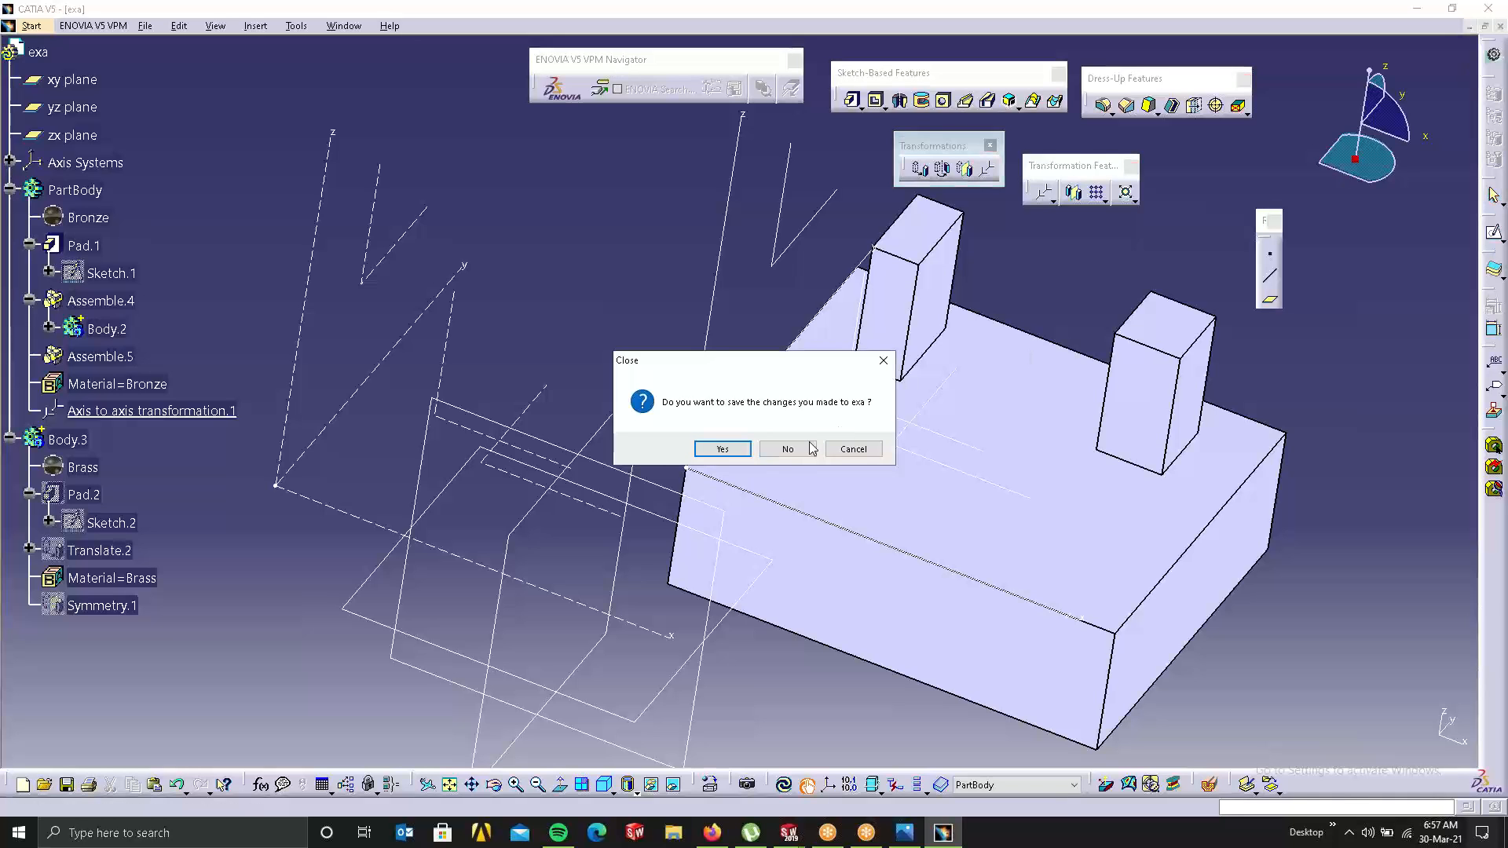
click(783, 454)
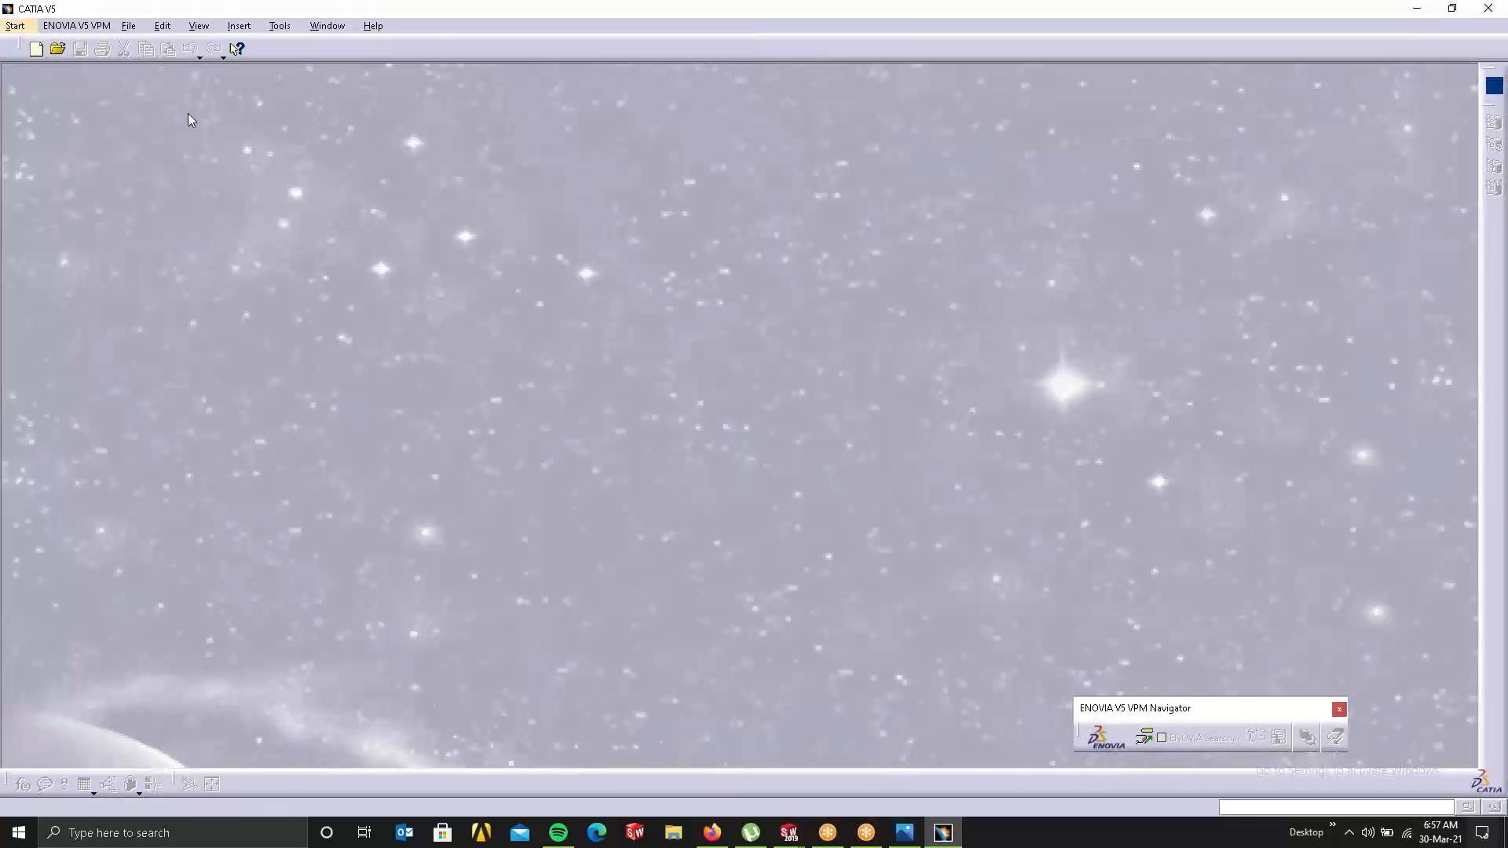
click(15, 26)
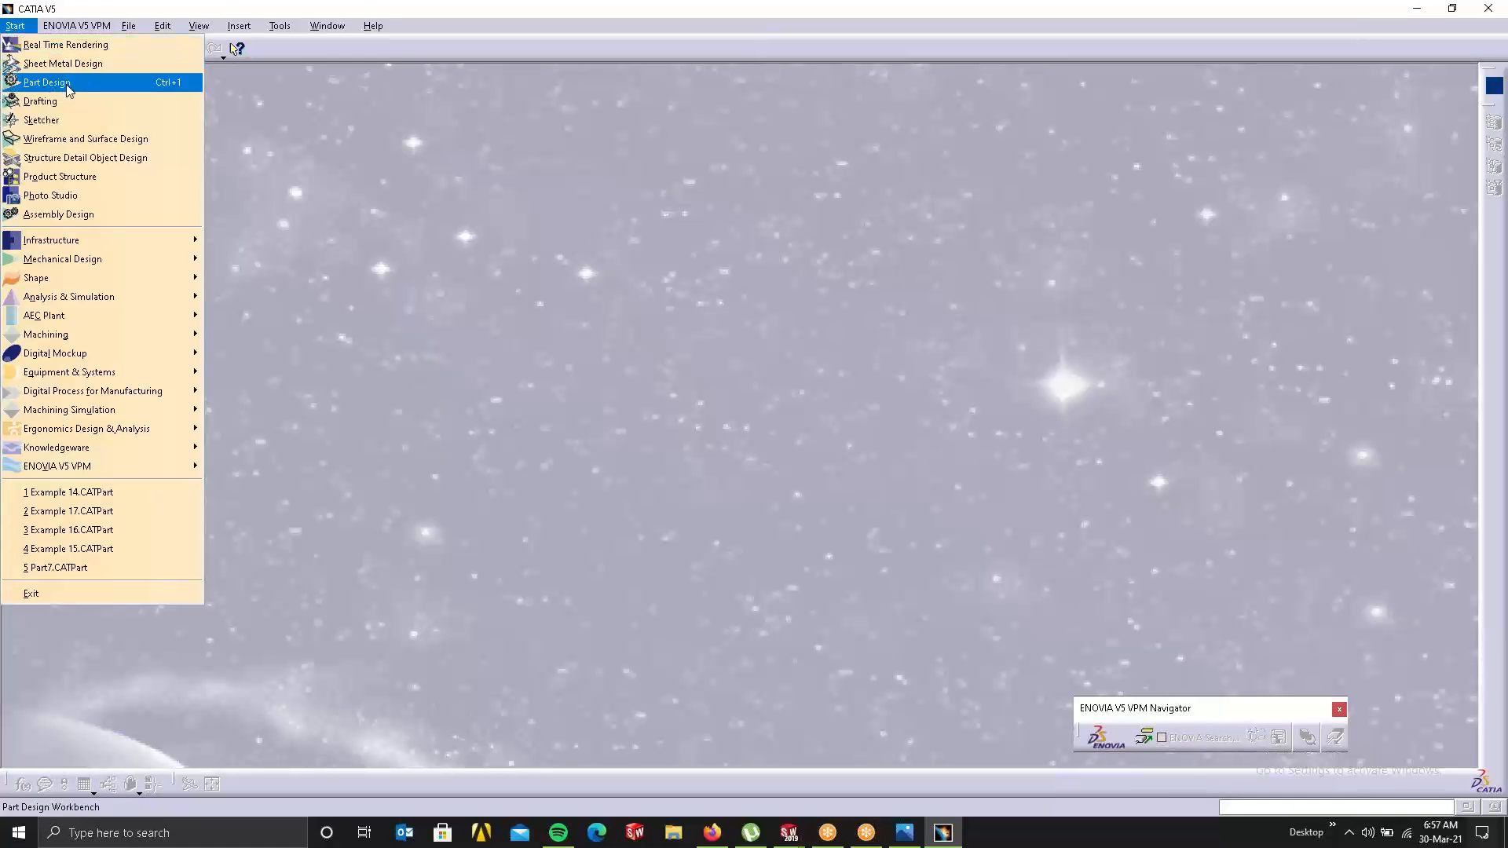
click(70, 76)
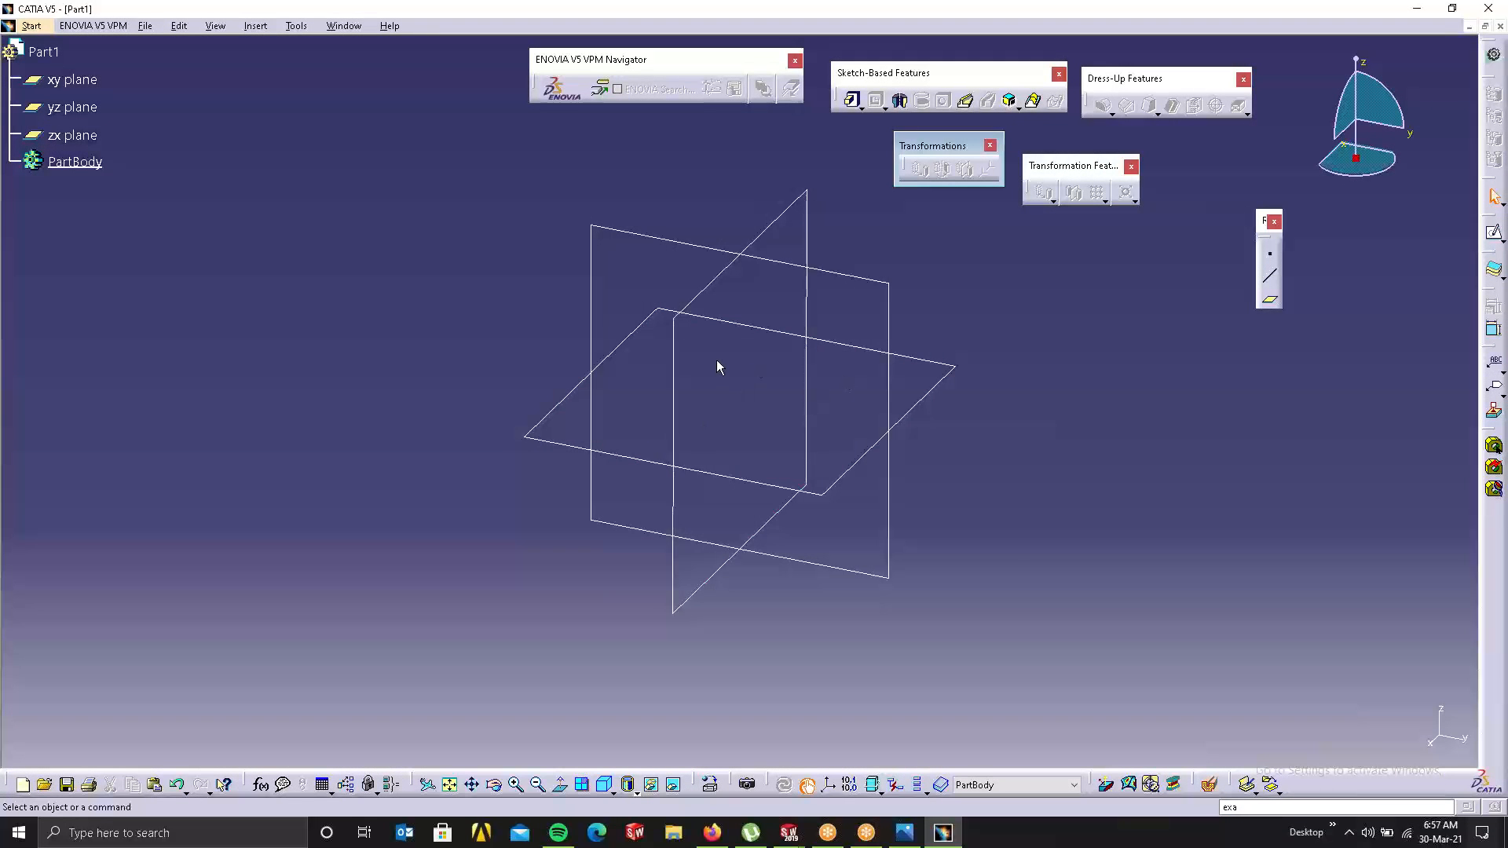
Step: Sketch a centred rectangle at the origin on the xy plane and pad it 20mm
click(947, 375)
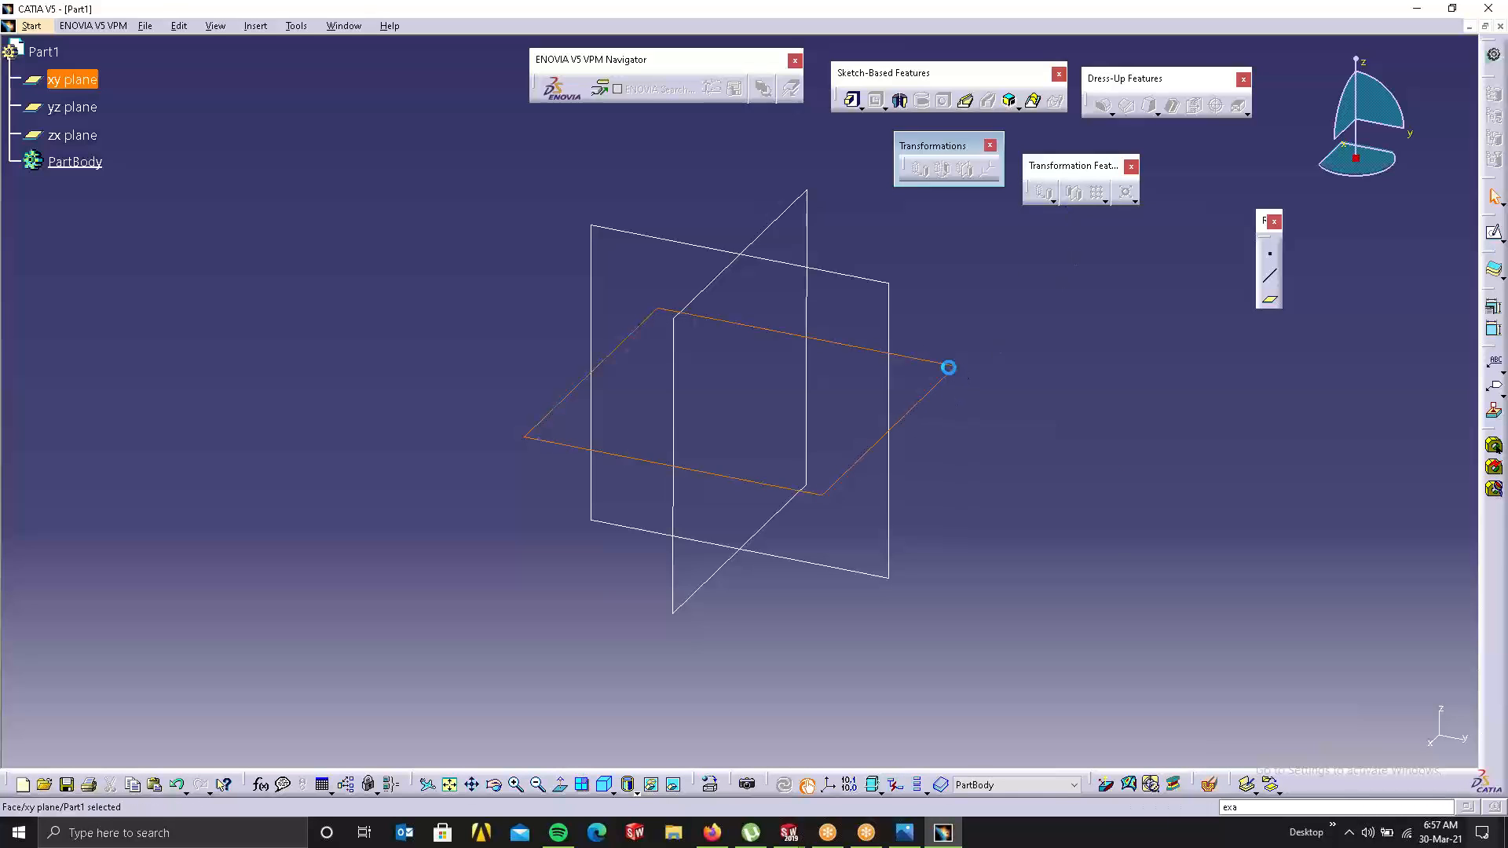
click(1493, 232)
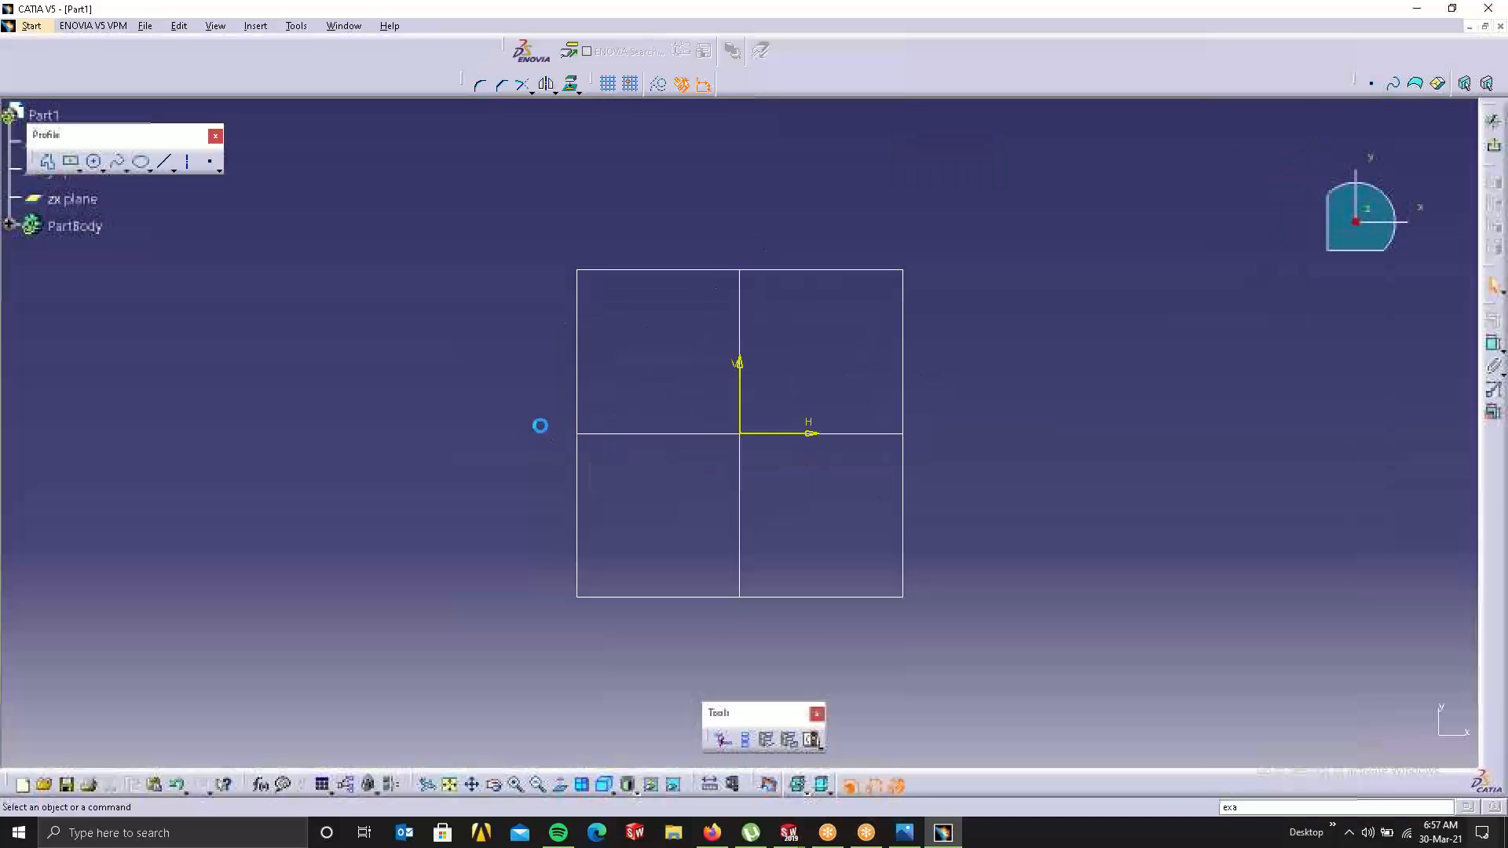
click(70, 161)
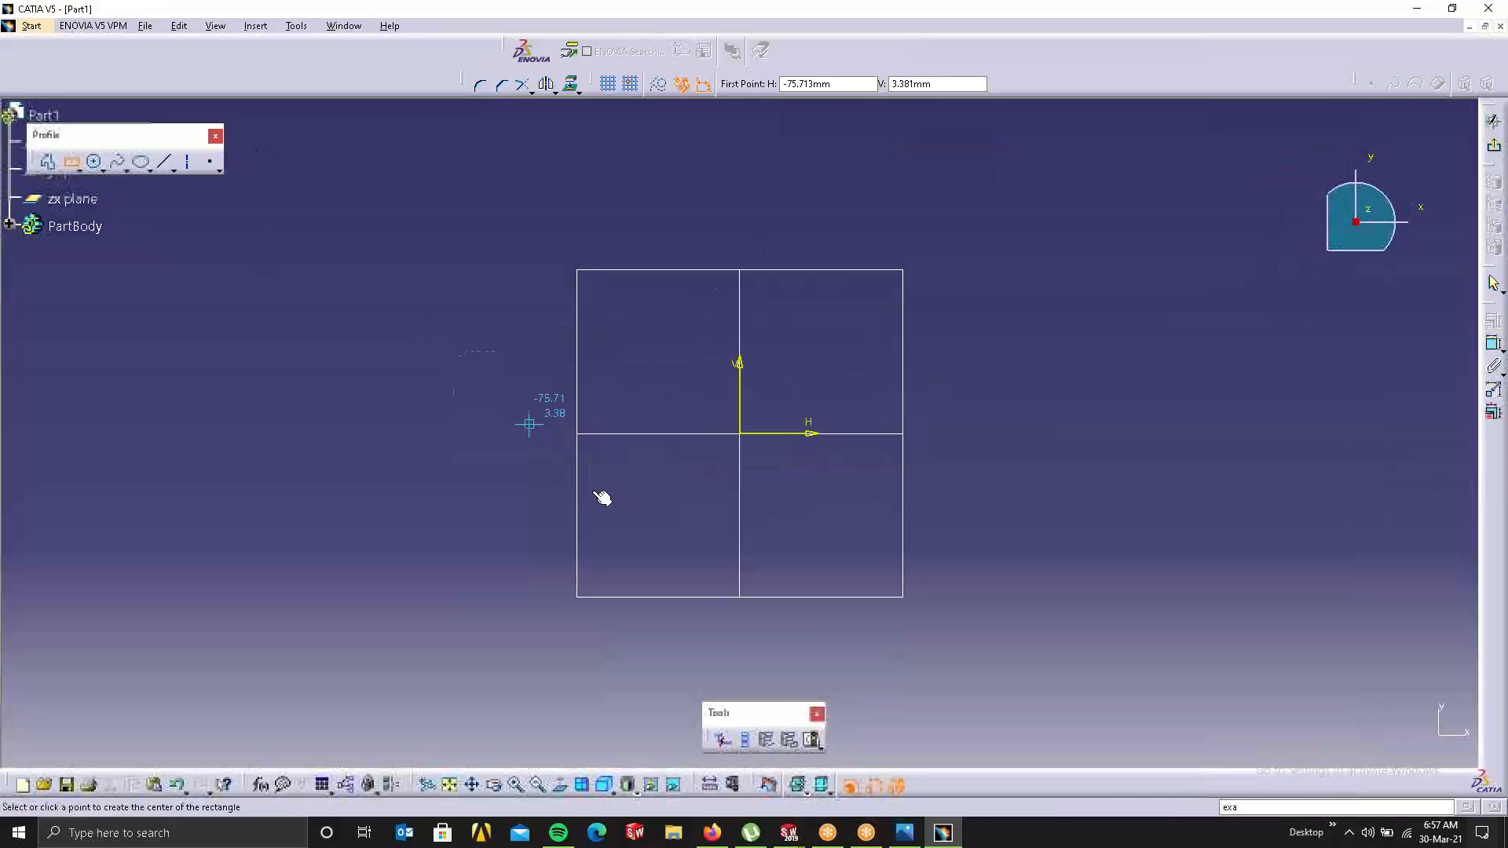
click(739, 432)
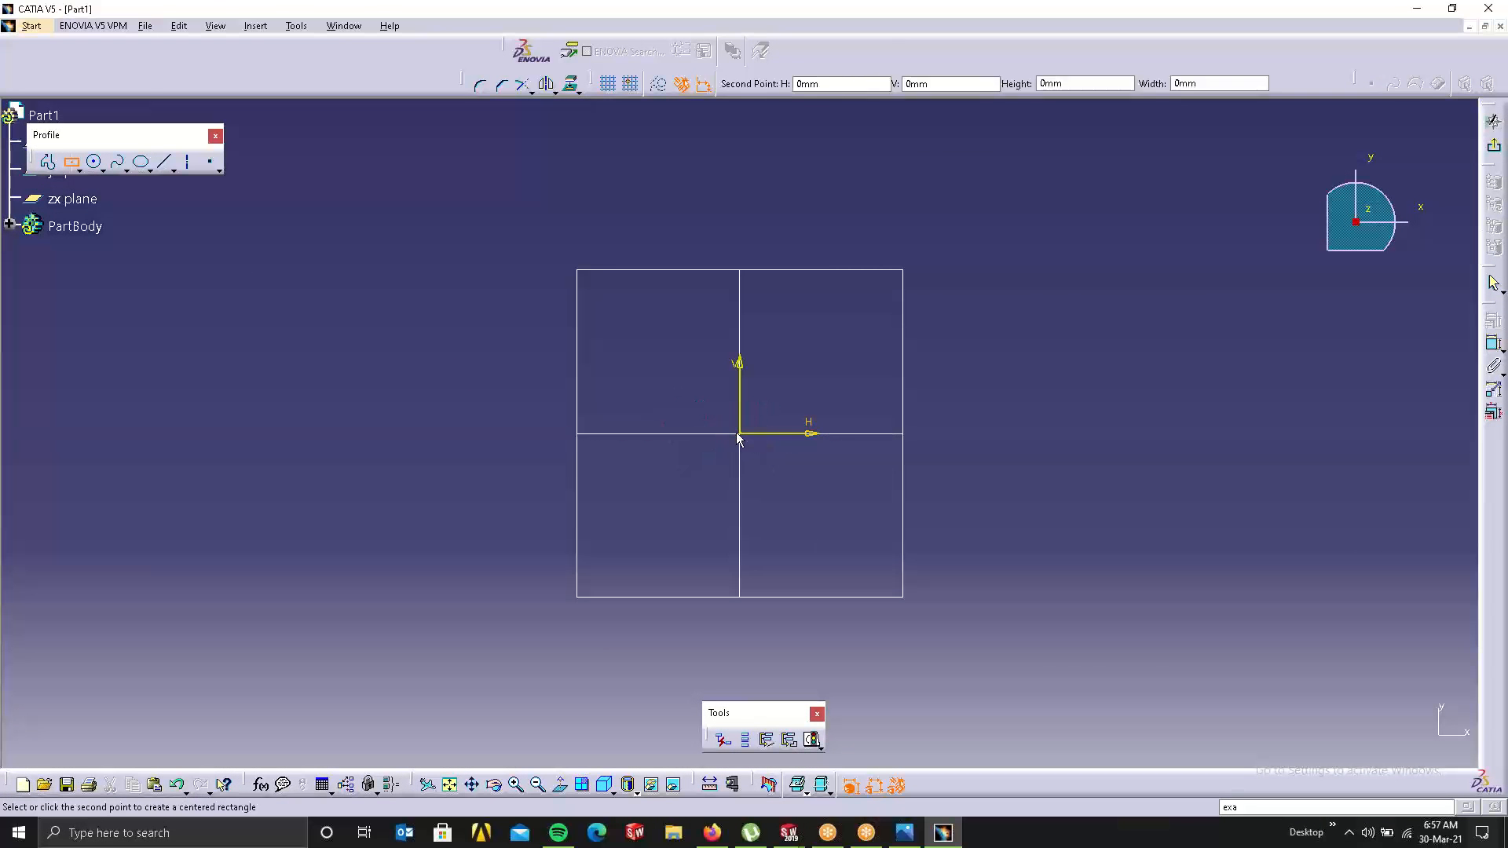
click(1109, 677)
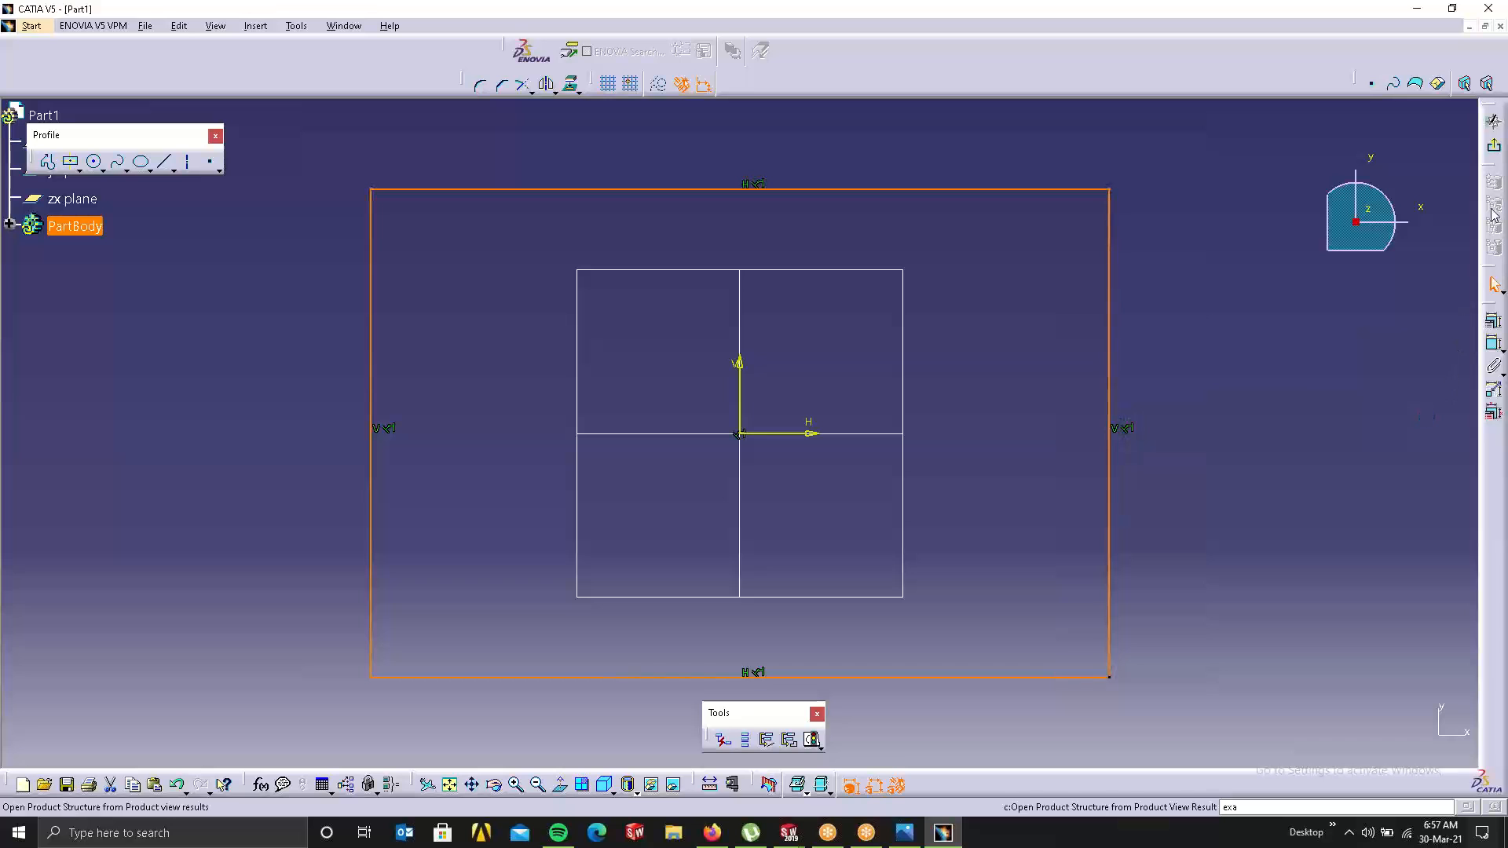
click(1494, 146)
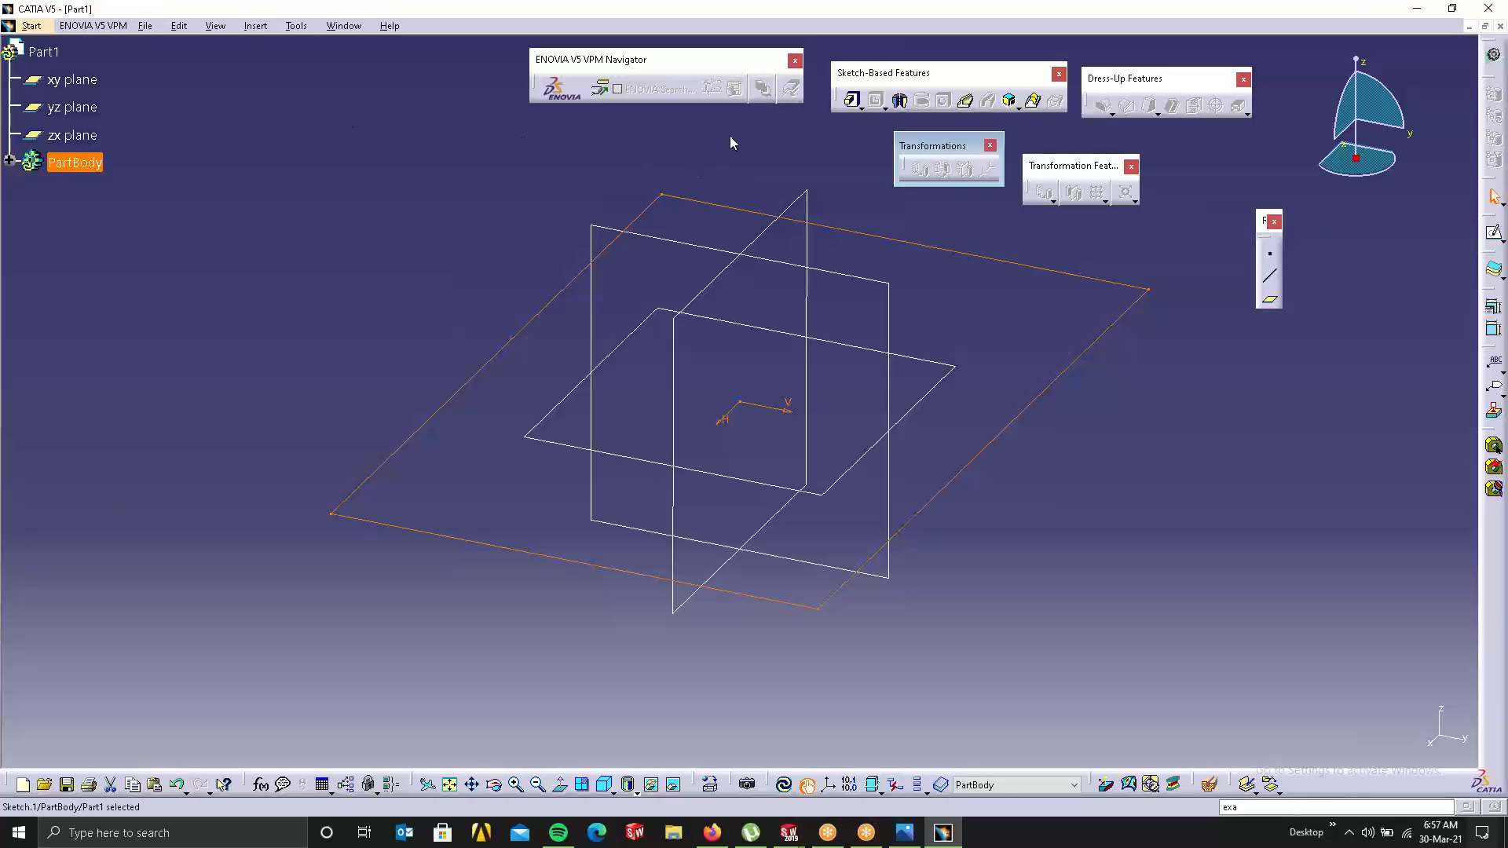
click(851, 100)
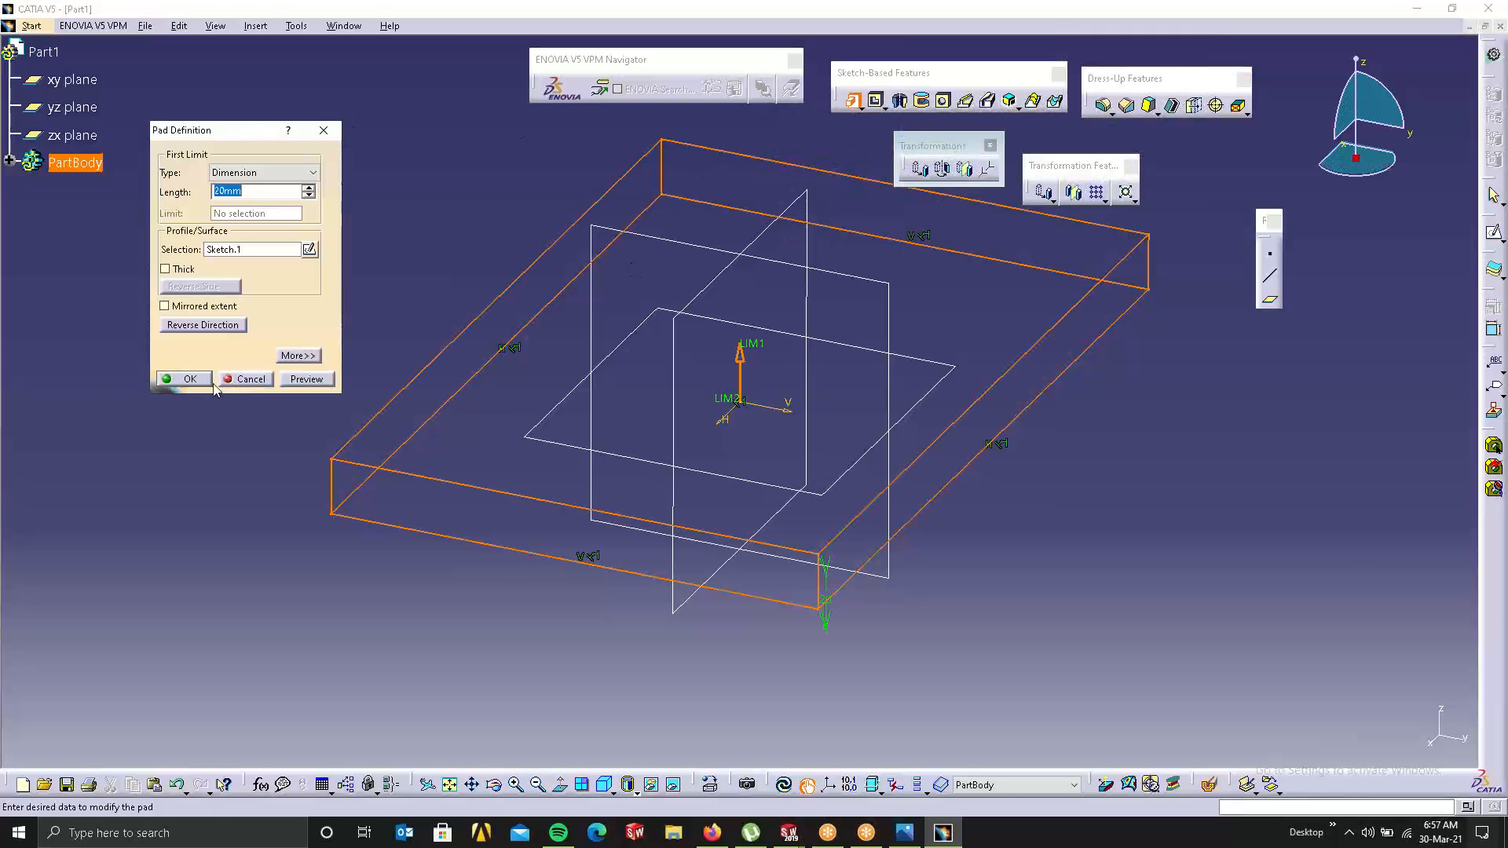
click(184, 379)
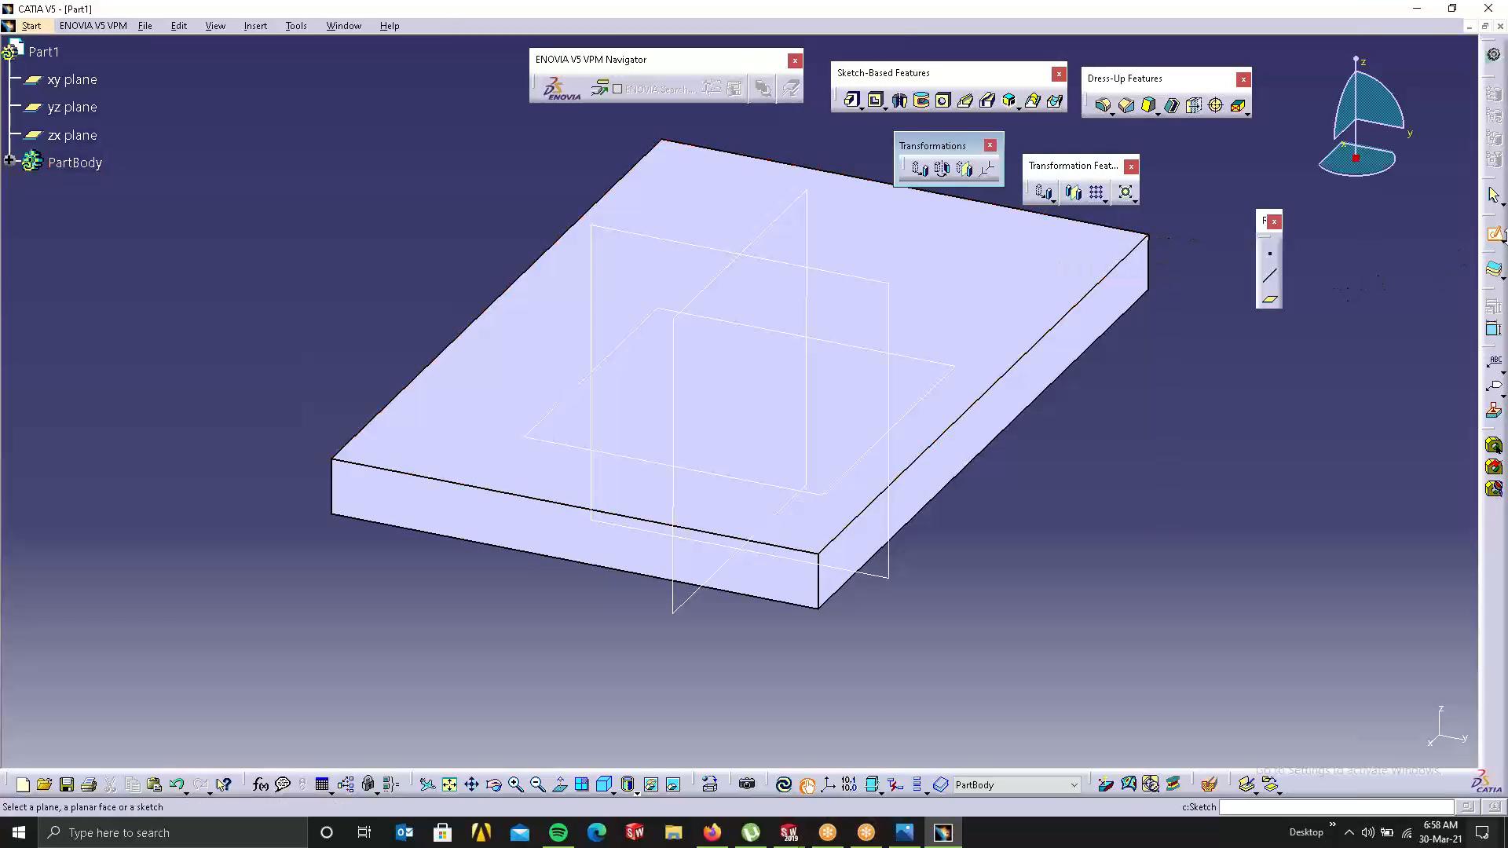
Step: Sketch a small centred rectangle near one end of the plate's top face and pad it 20mm
click(736, 193)
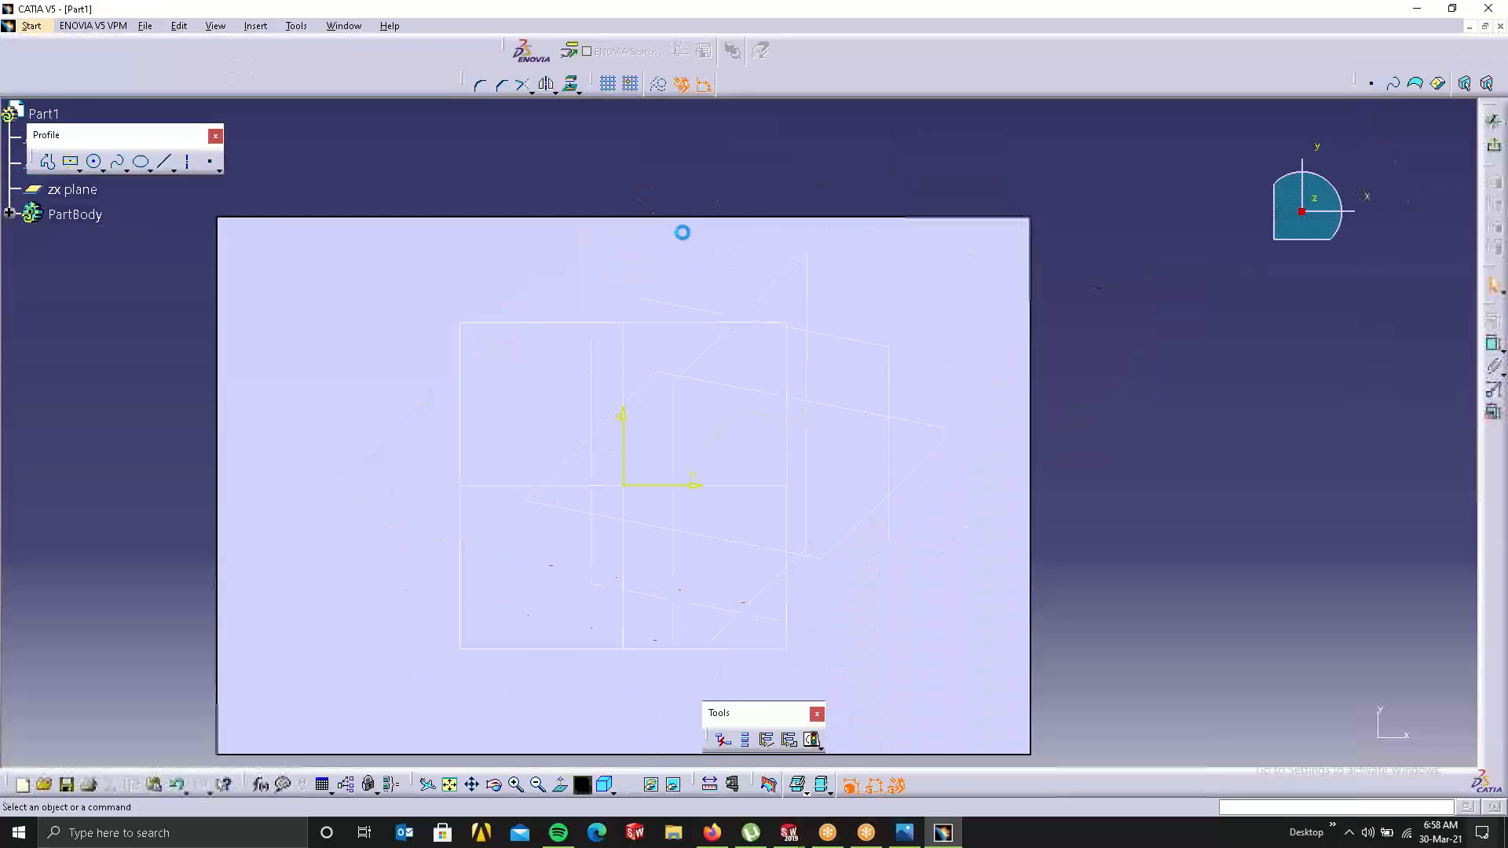
click(72, 161)
click(345, 333)
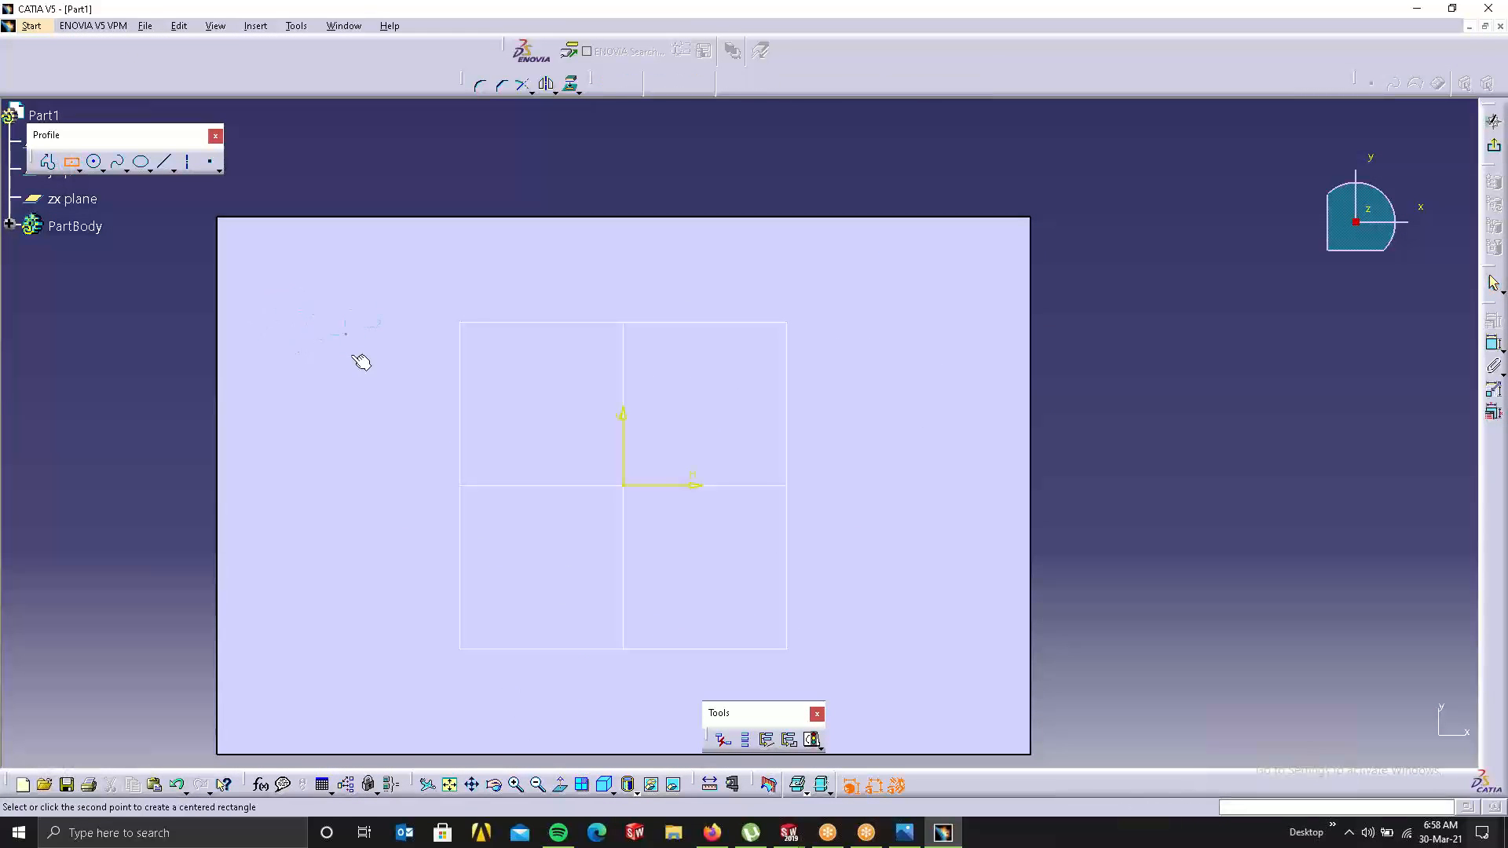
click(364, 397)
click(1492, 145)
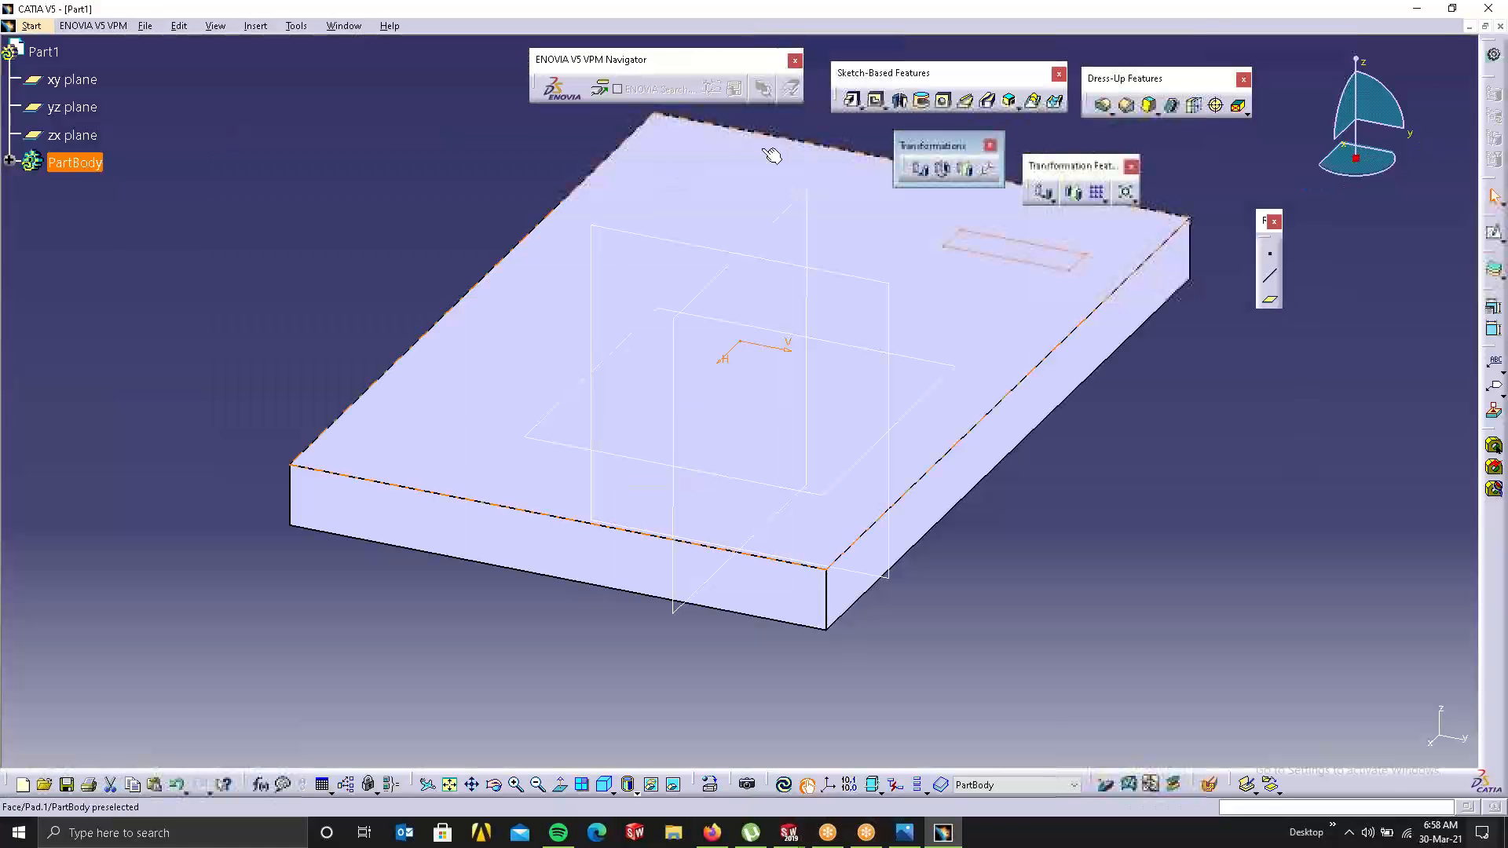
click(854, 101)
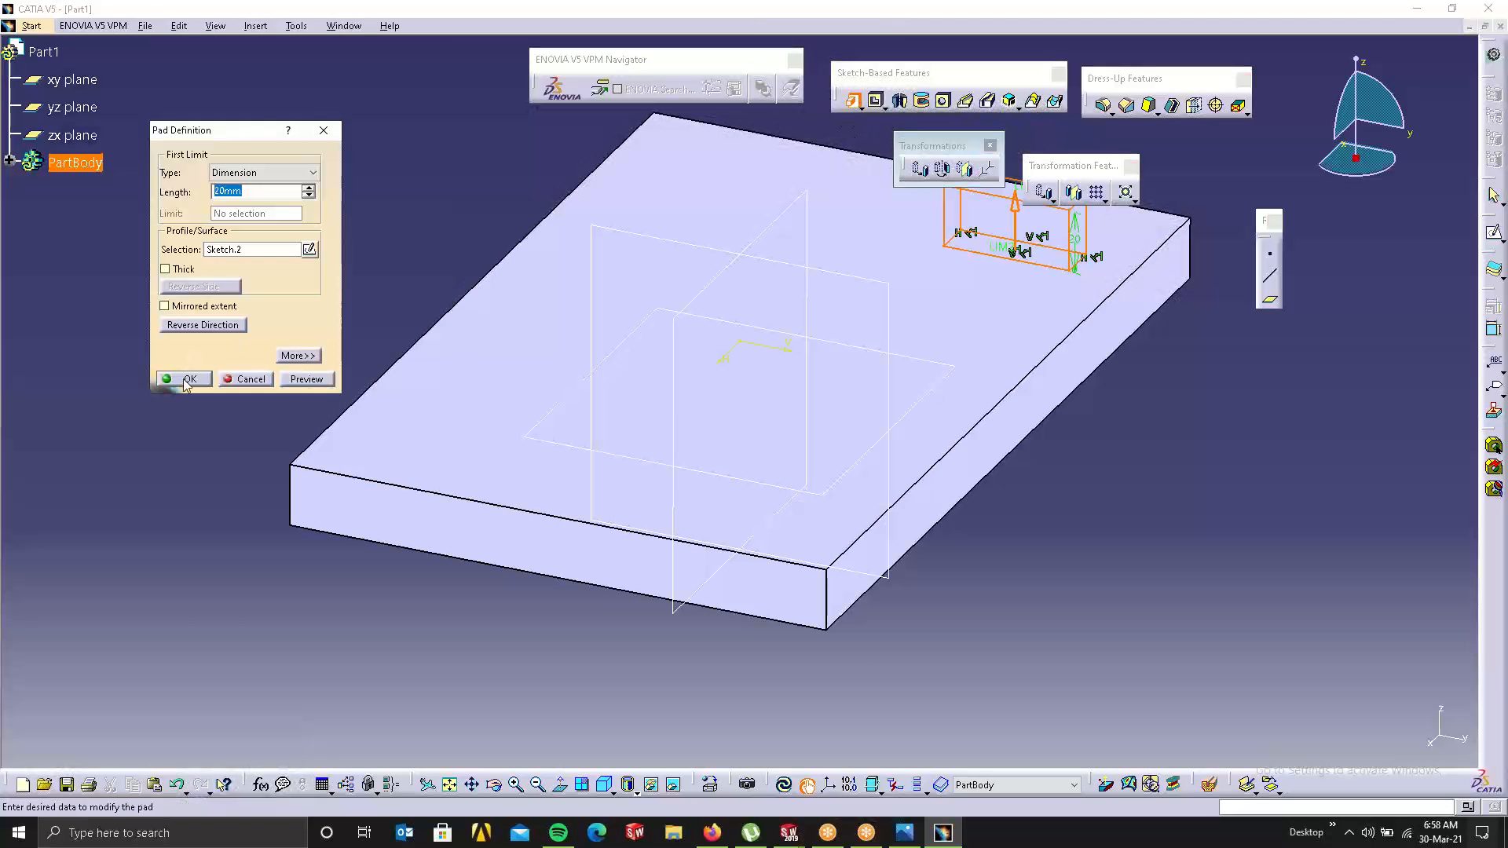
click(186, 380)
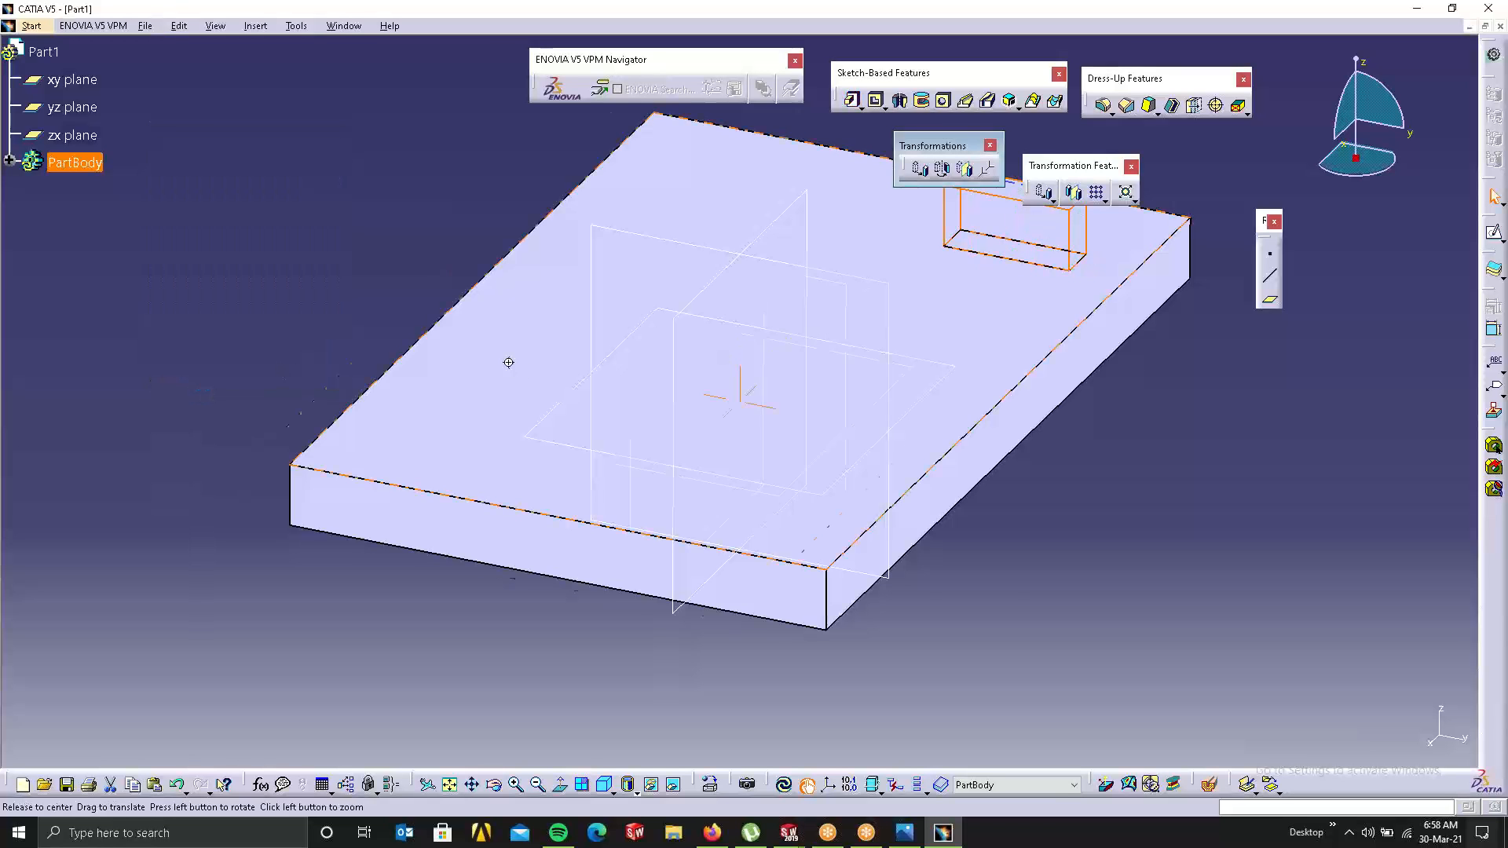
middle_drag(508, 362, 836, 430)
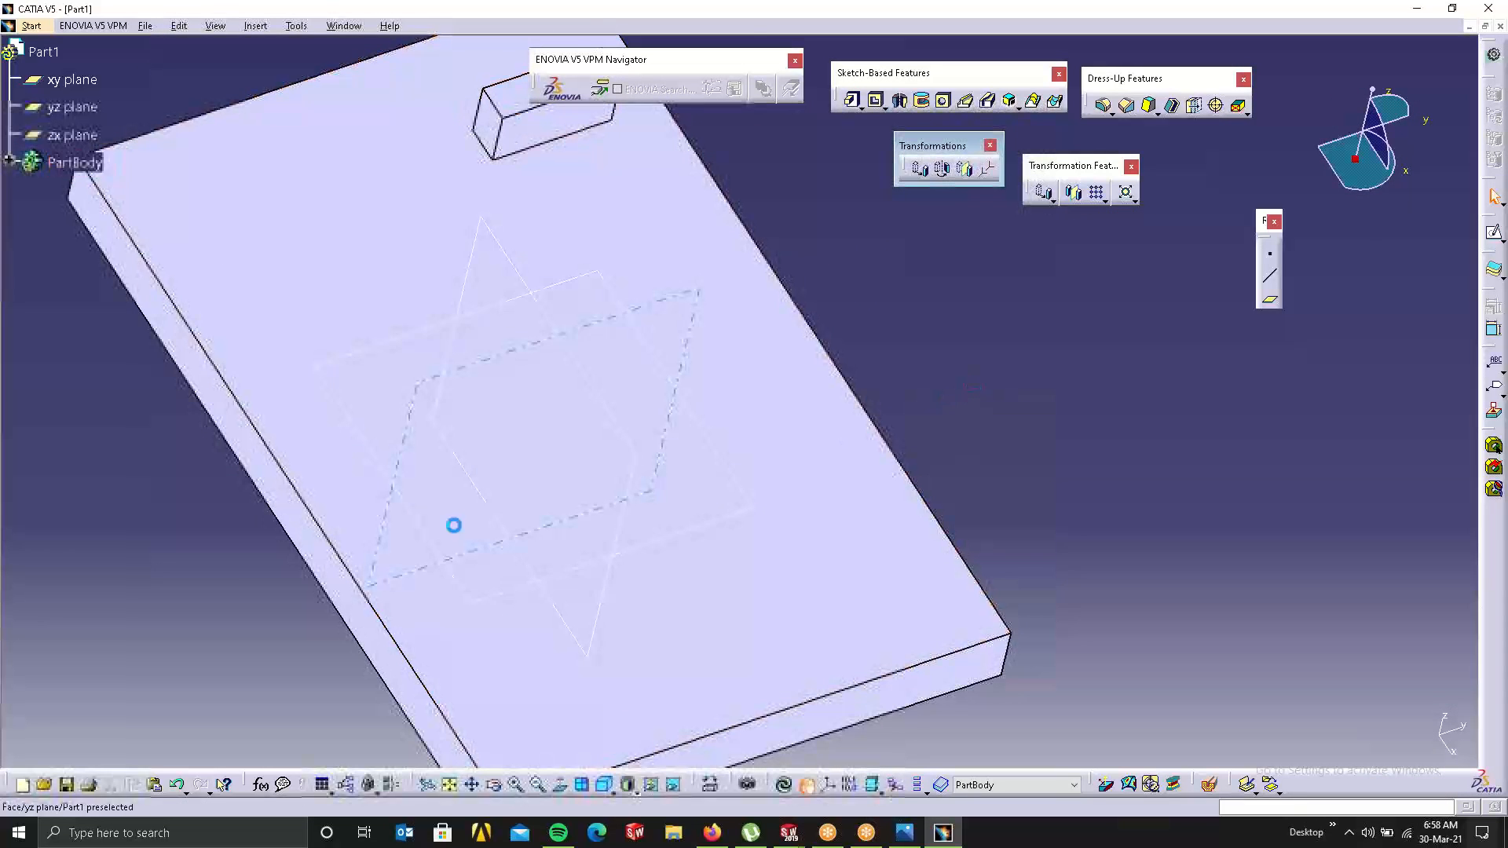
middle_drag(454, 524, 481, 563)
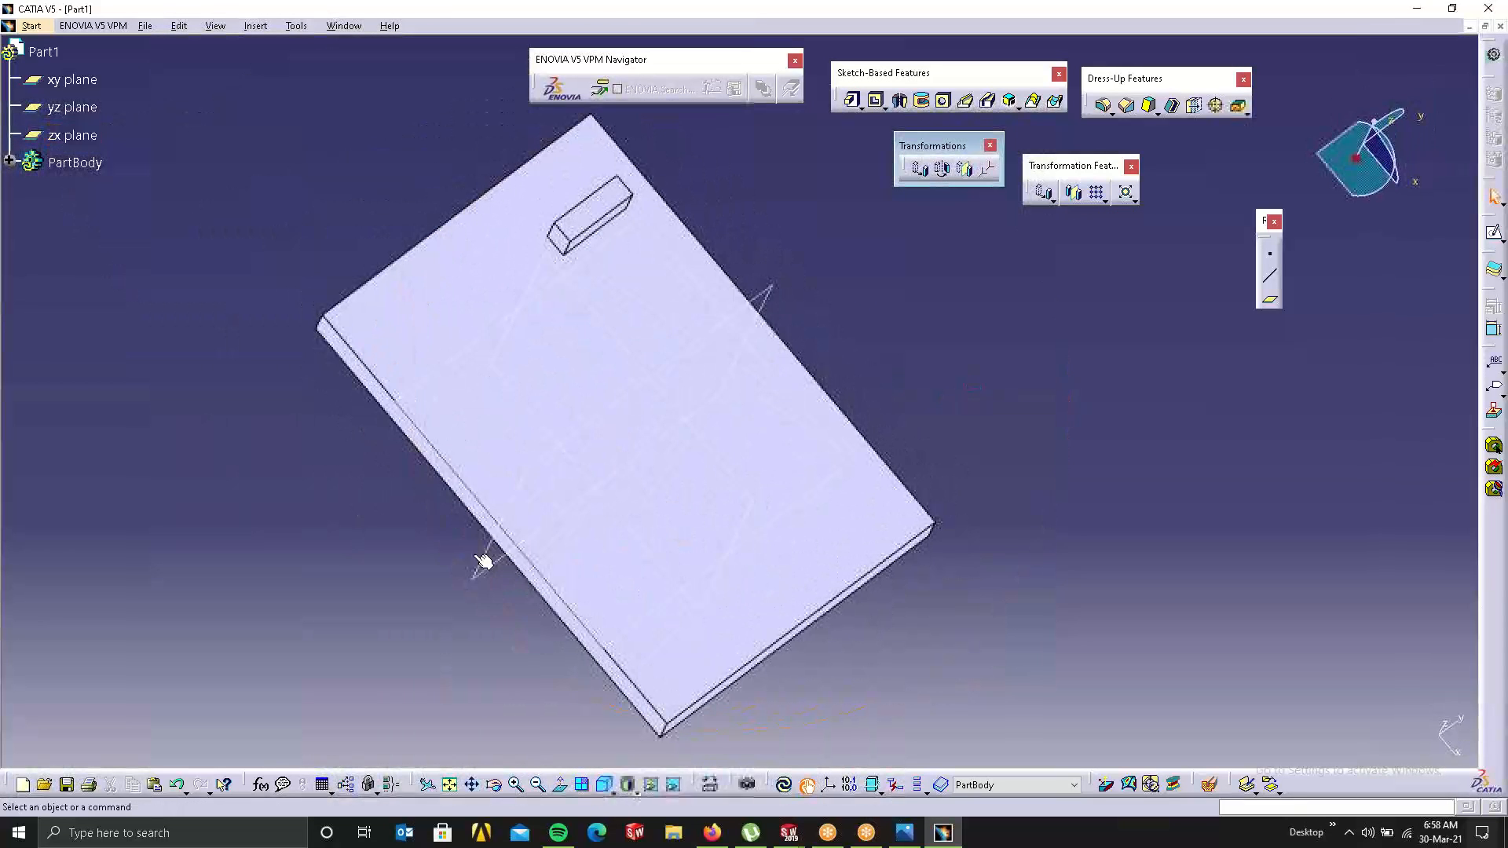
click(1074, 193)
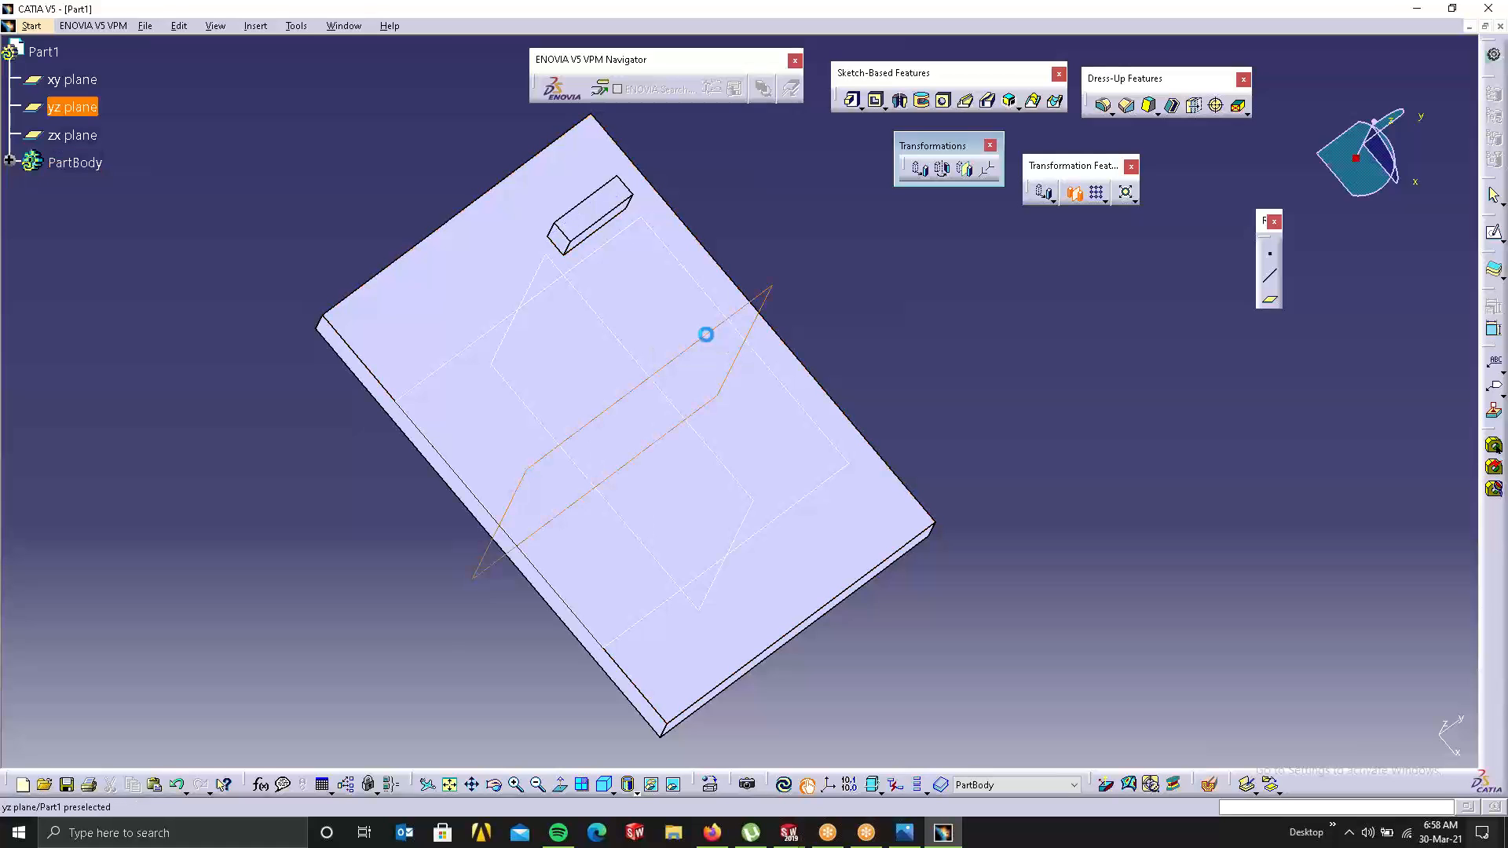
click(706, 334)
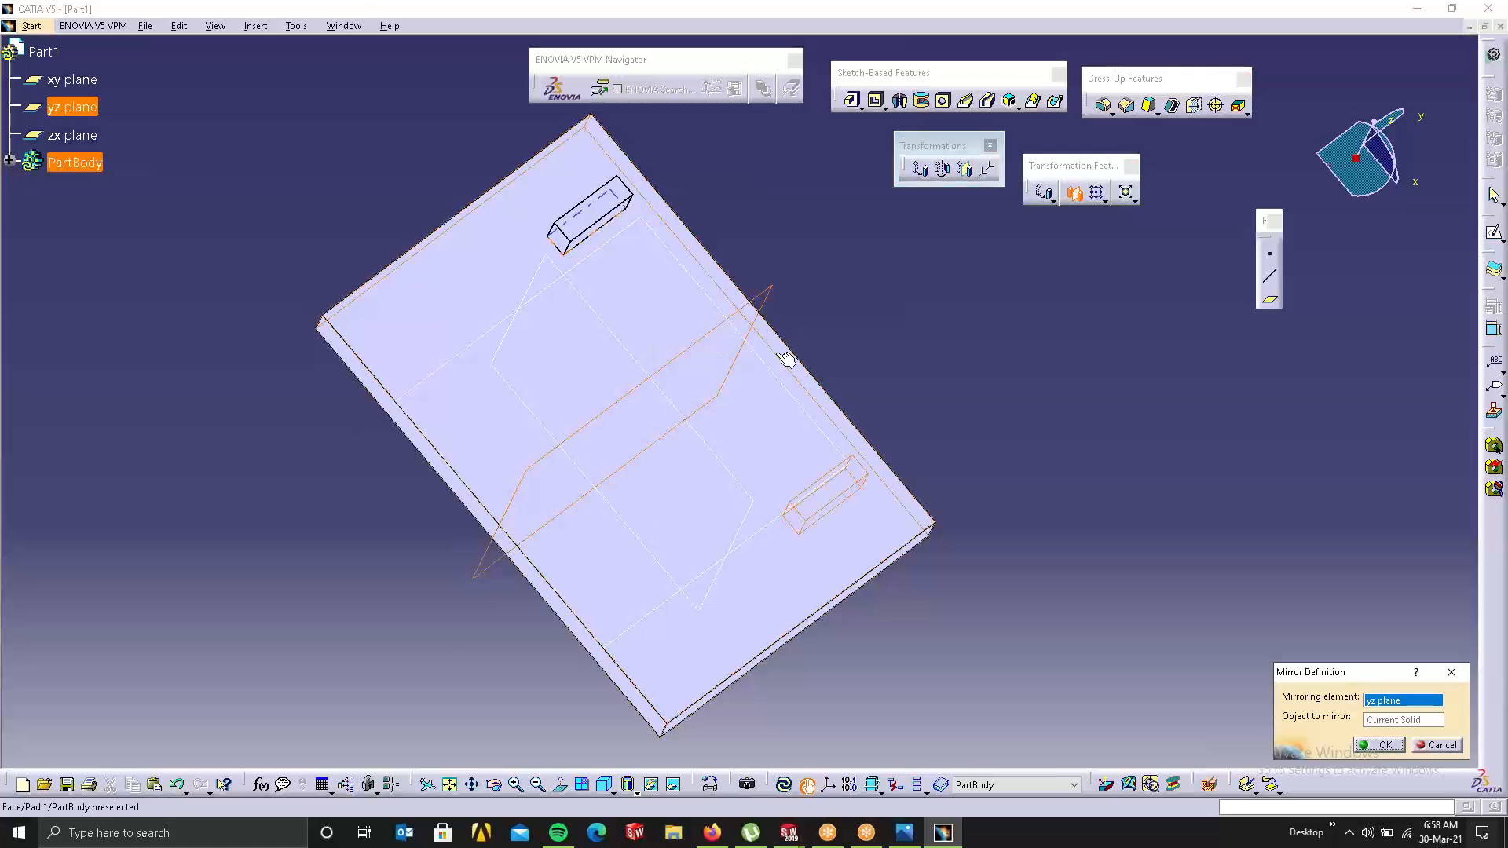
click(1379, 745)
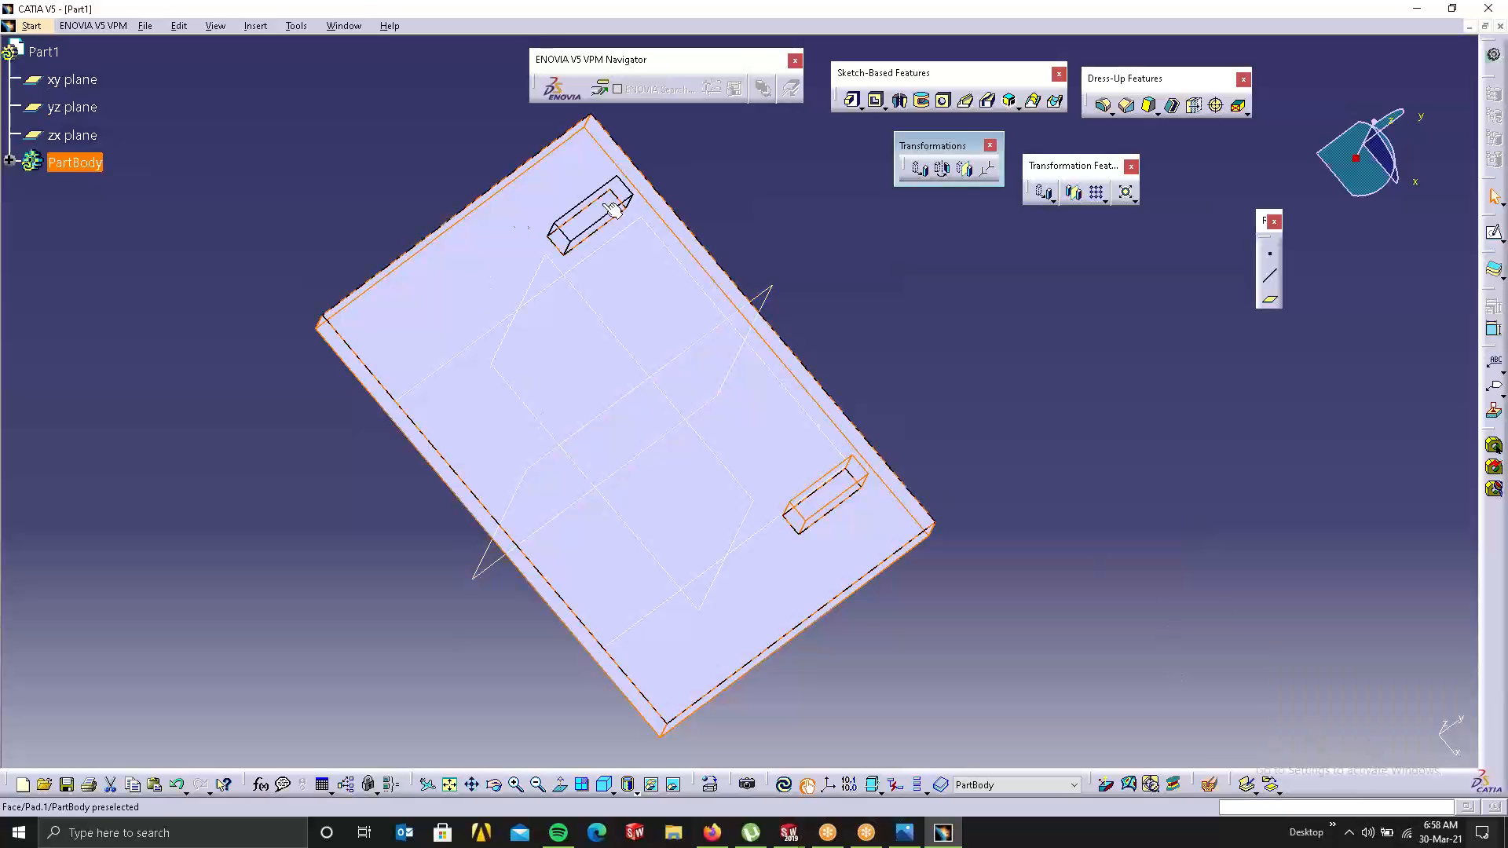
click(964, 425)
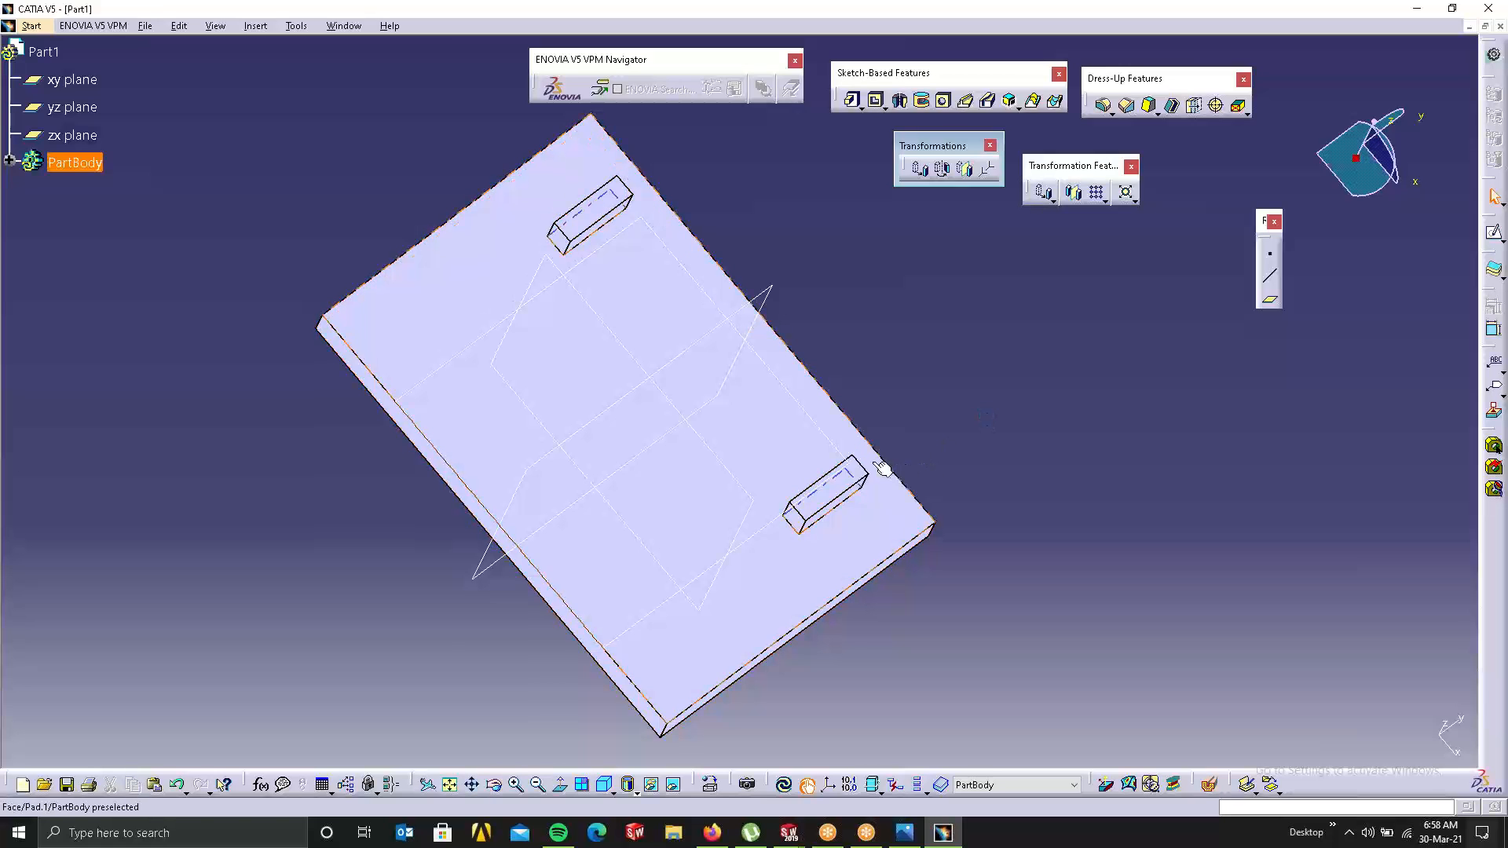
click(848, 451)
click(987, 433)
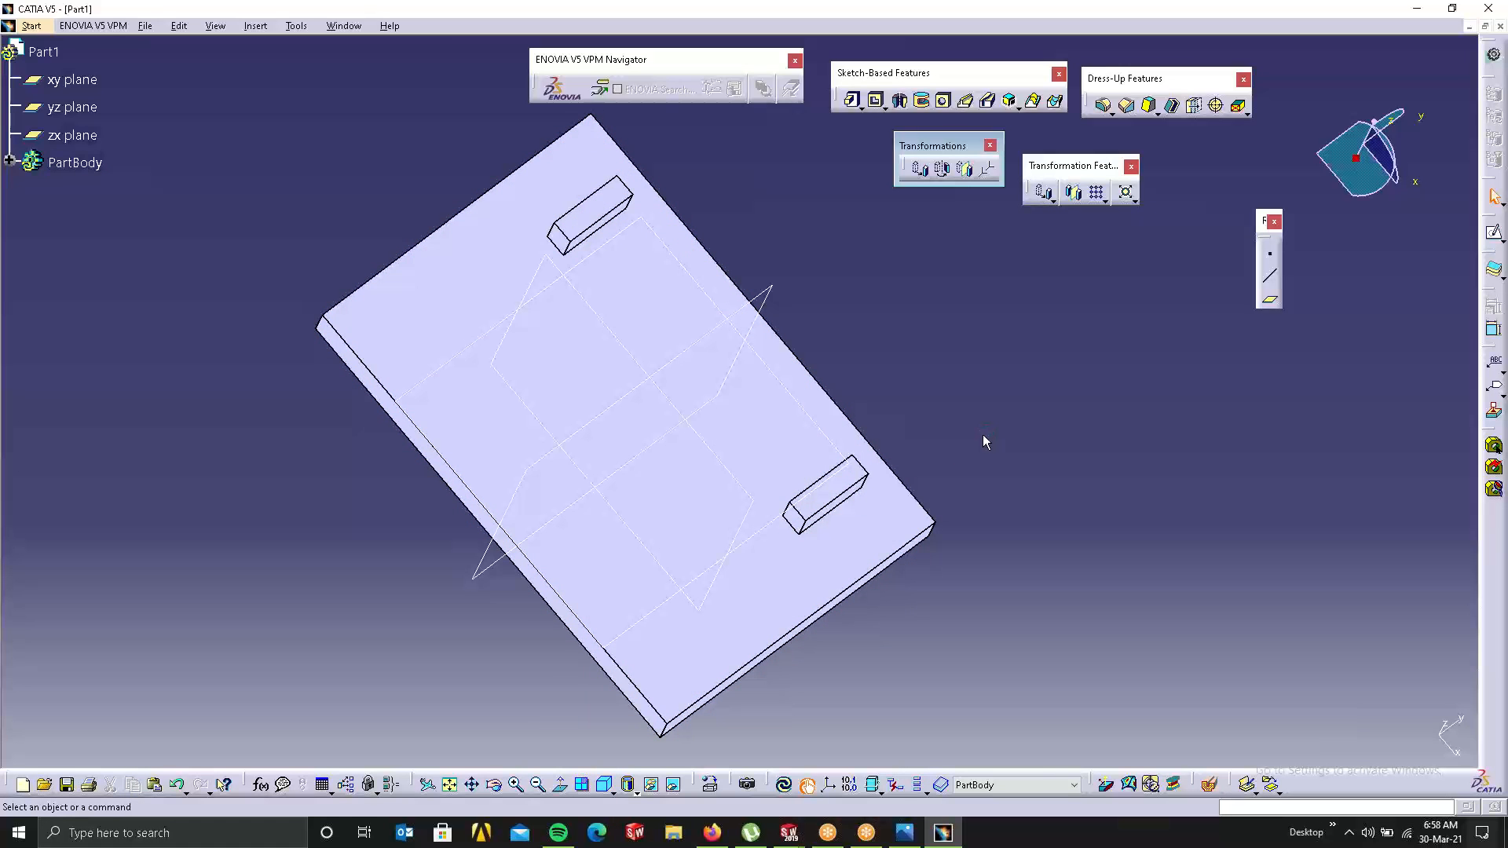
key(ctrl+z)
key(ctrl+z)
click(7, 162)
Step: Mirror the Pad.2 block across the yz plane, creating Mirror.1
click(81, 241)
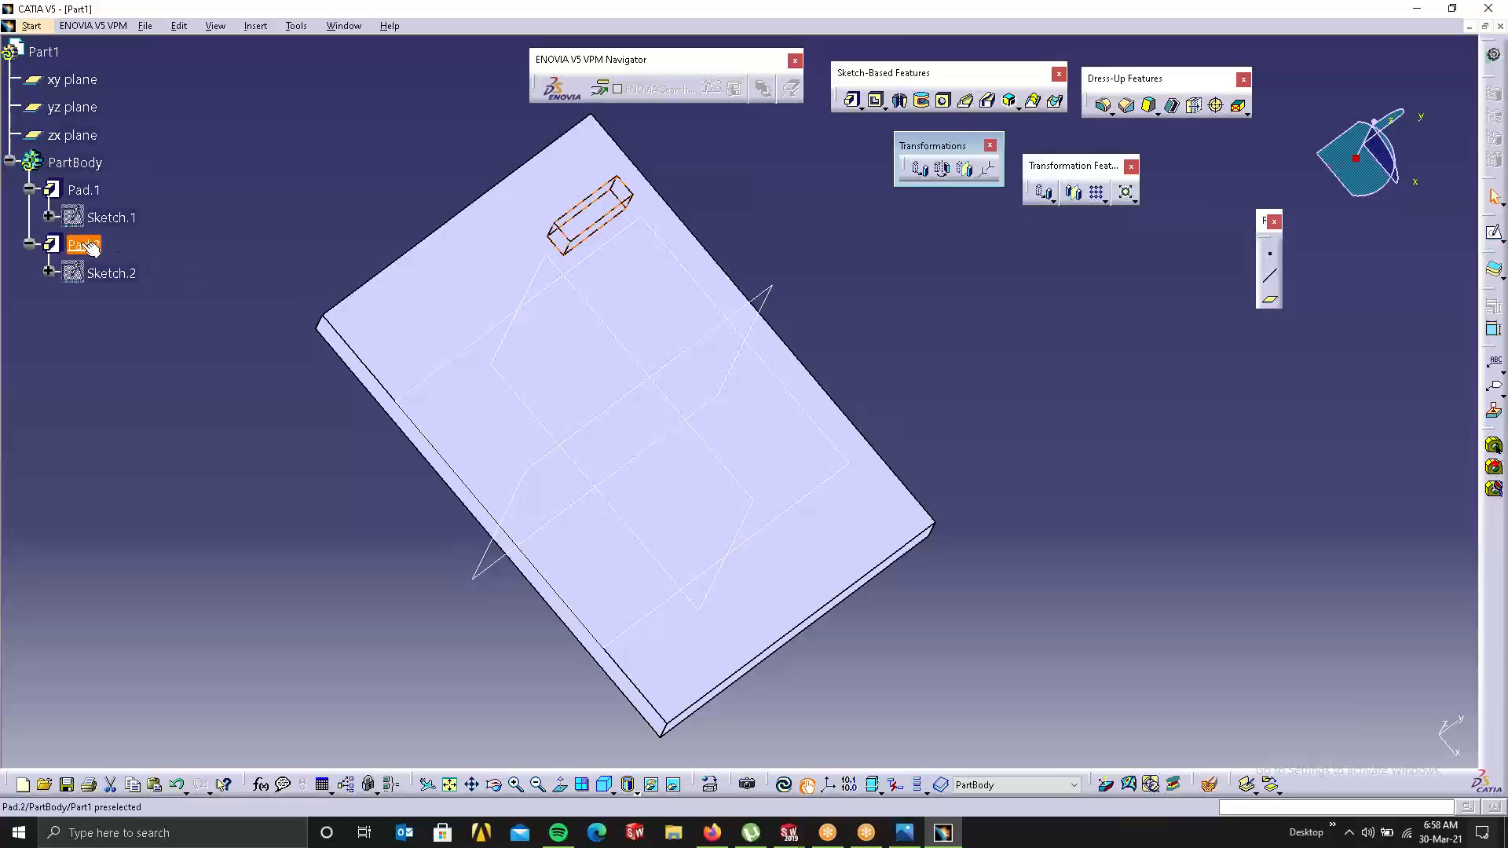
click(1073, 192)
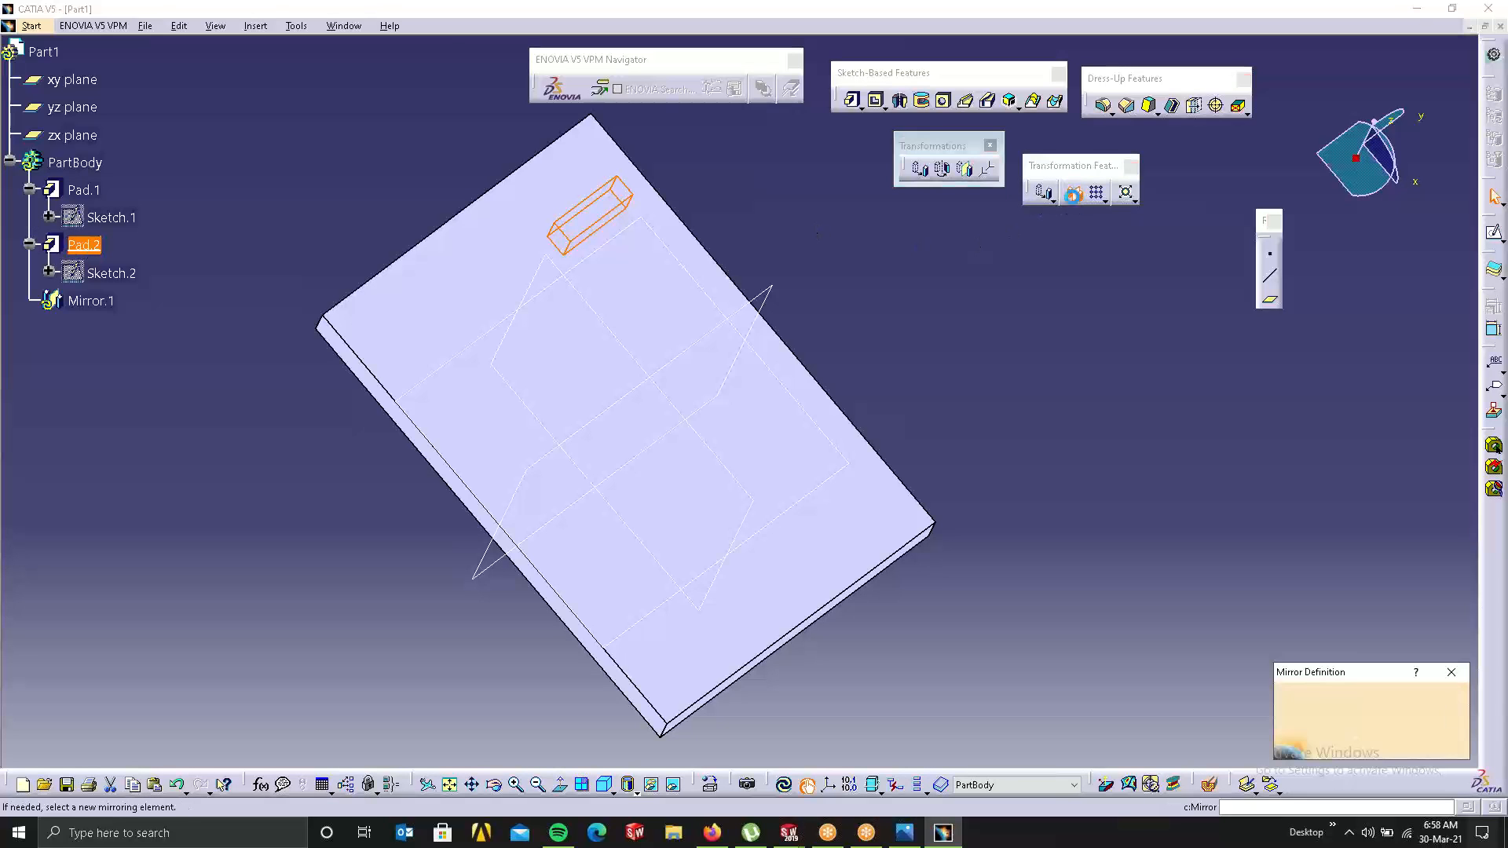
click(689, 348)
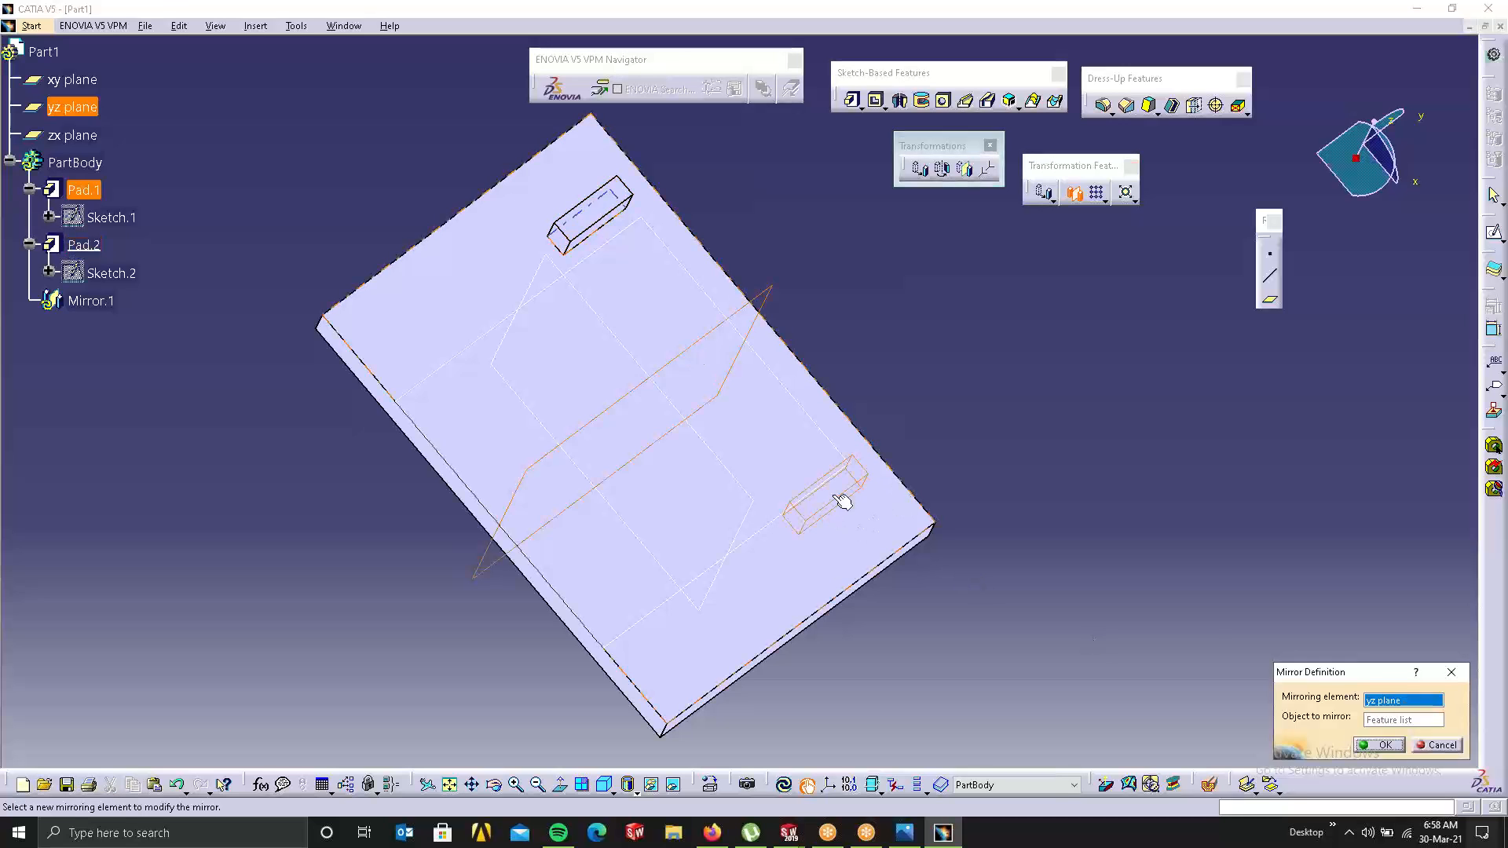
click(1380, 745)
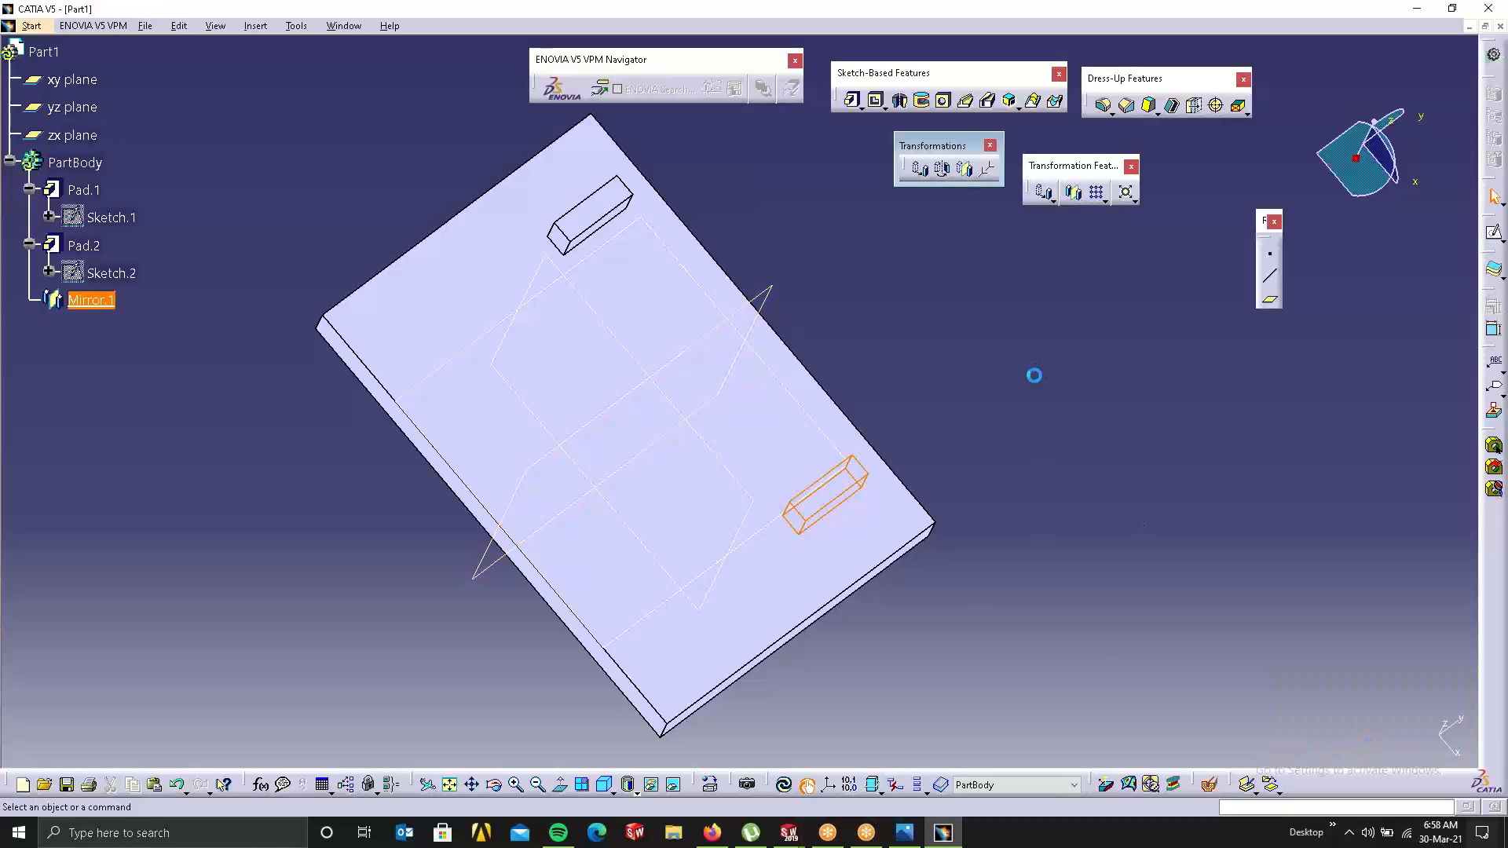
Step: Mirror Pad.2 and Mirror.1 across the zx plane as Mirror.2, then clear the selection
click(90, 299)
ctrl+click(79, 246)
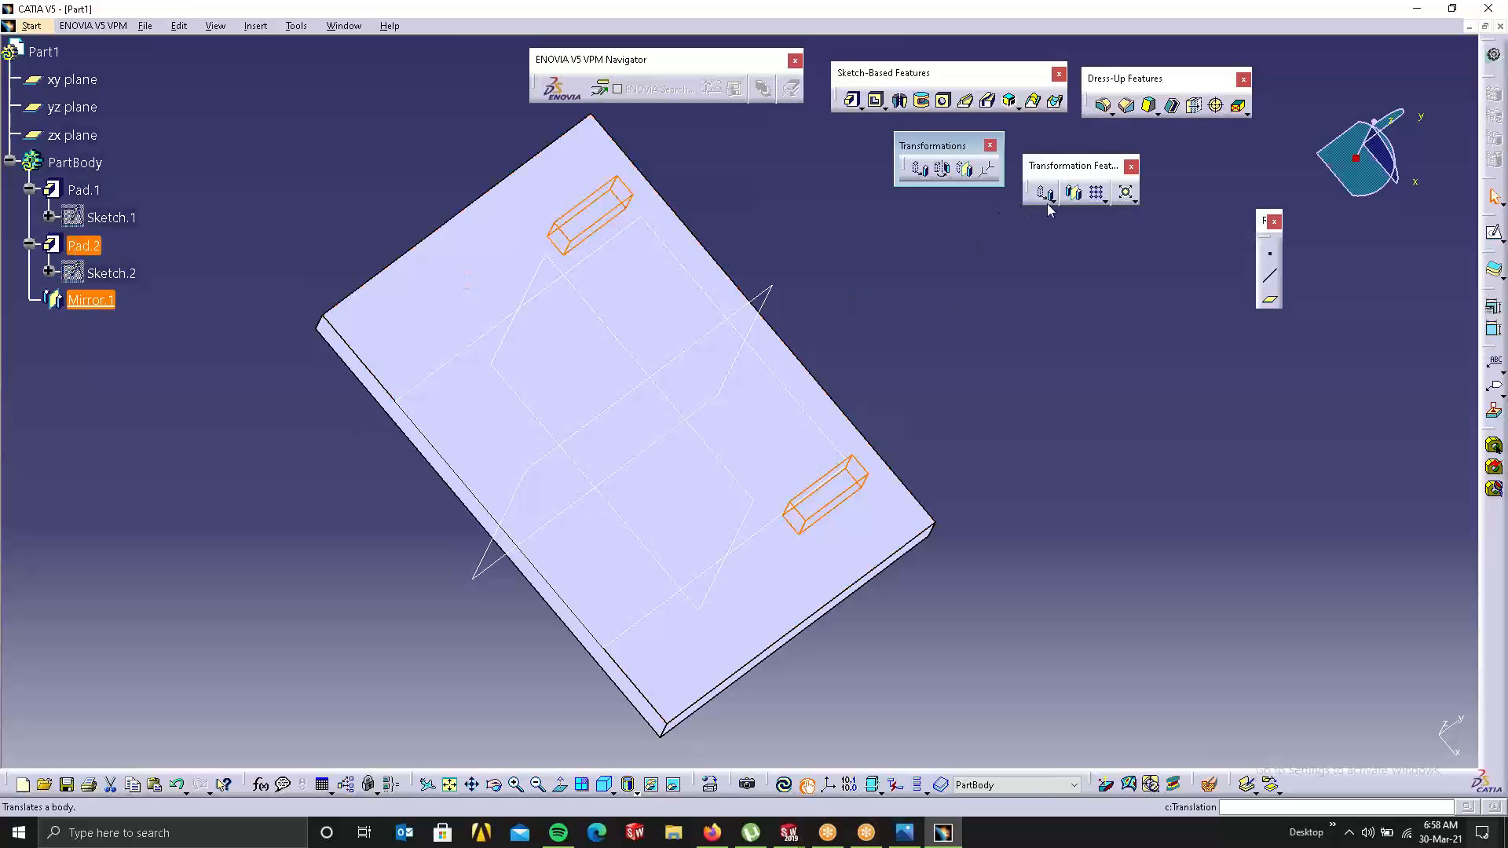
click(1073, 192)
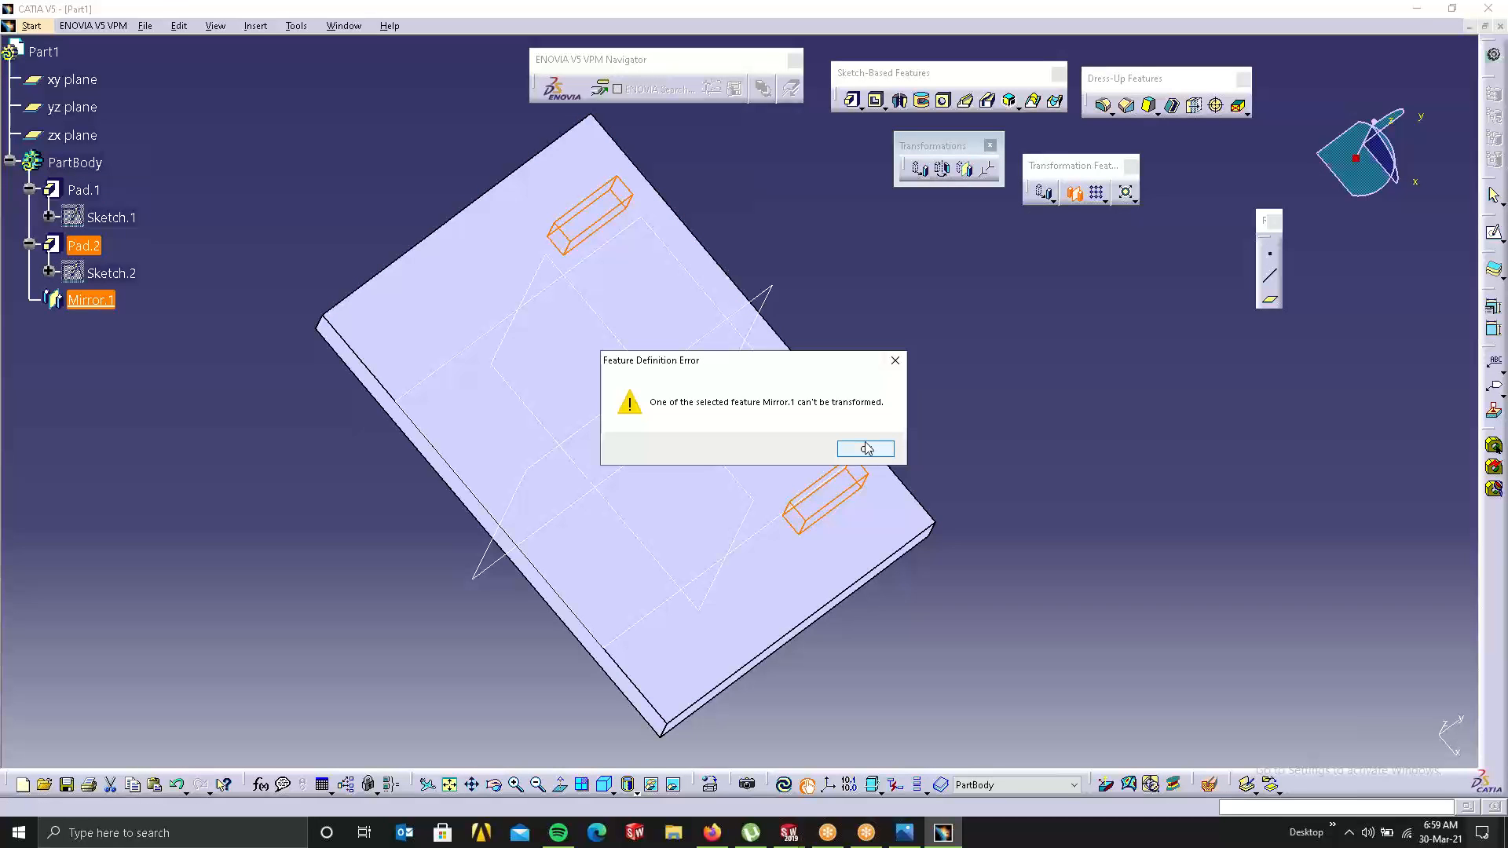
click(866, 449)
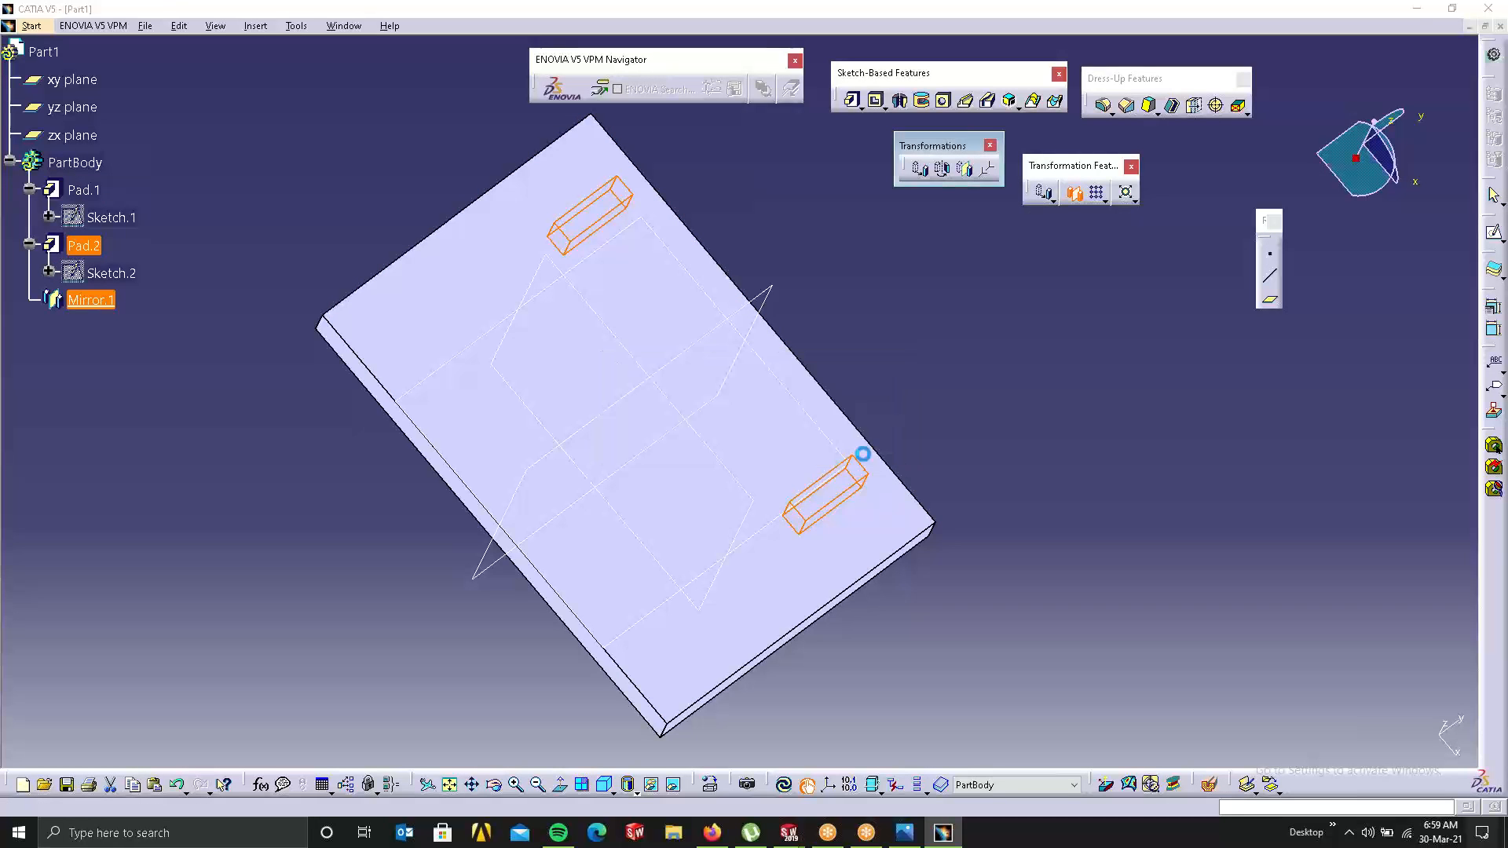
click(717, 452)
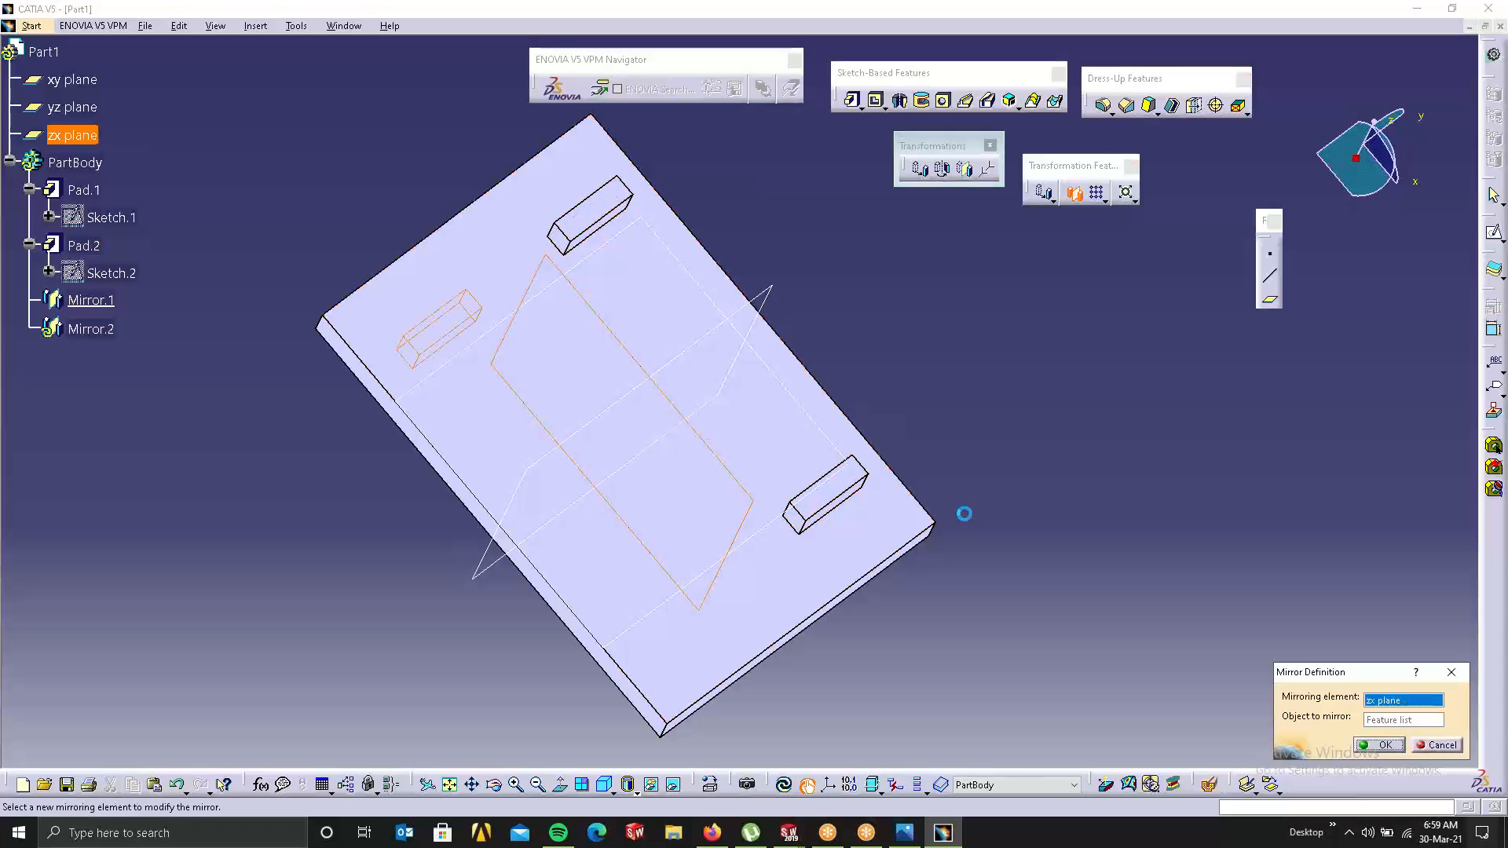
click(1384, 745)
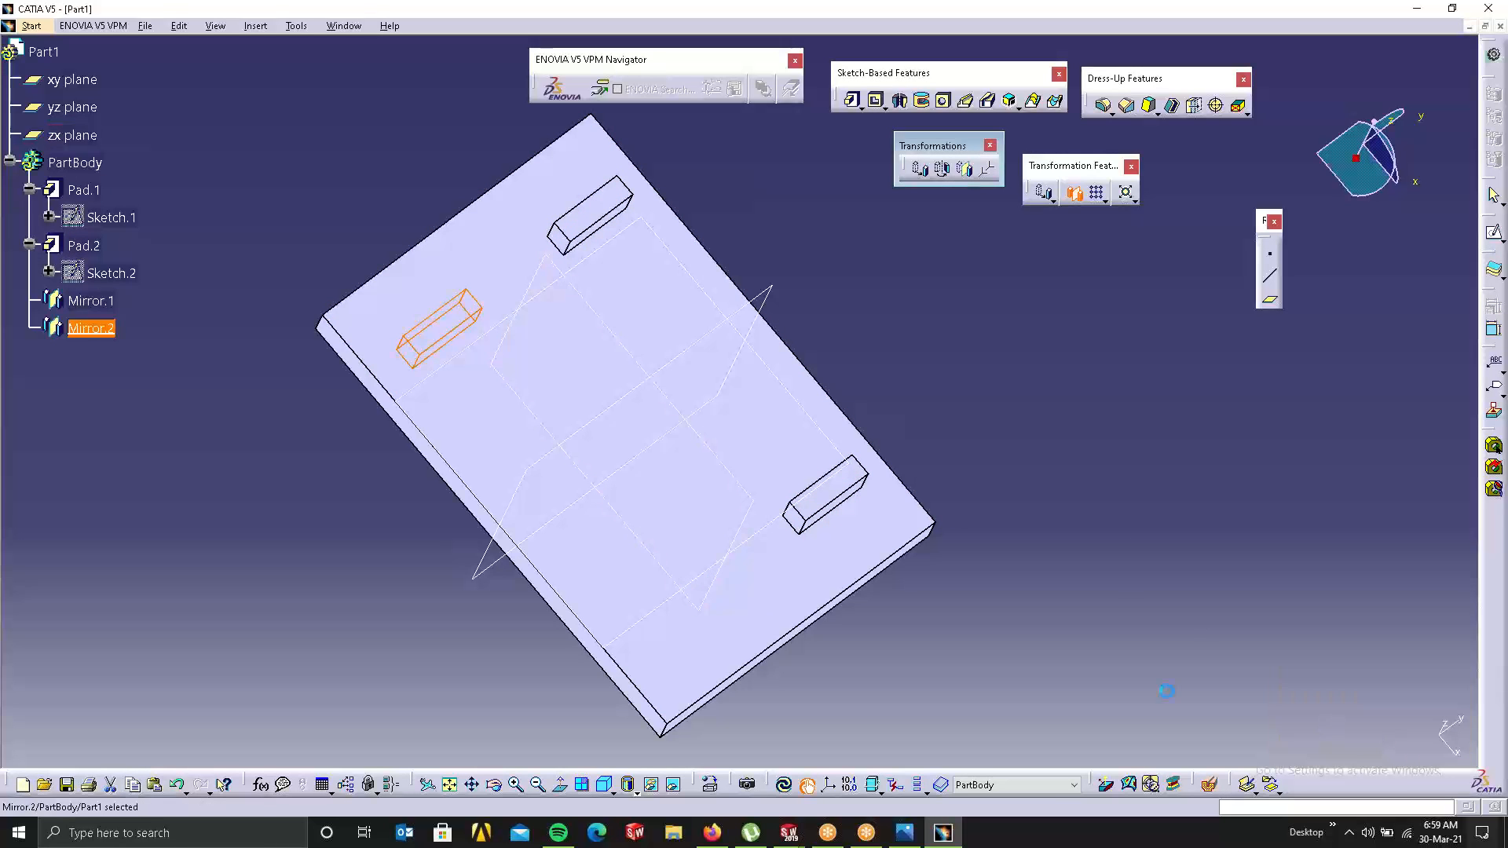
click(215, 336)
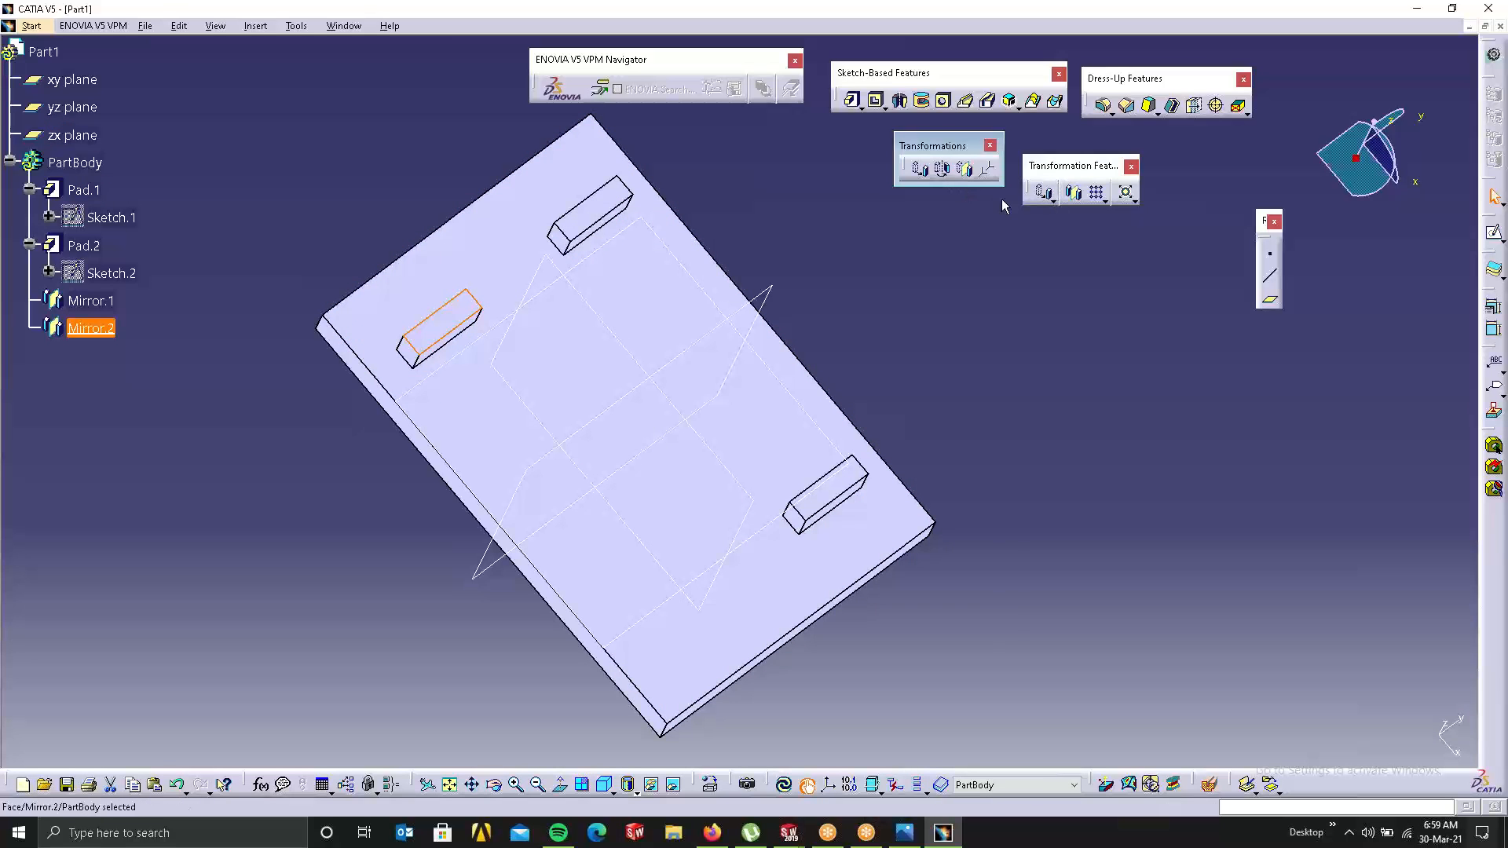
click(1072, 192)
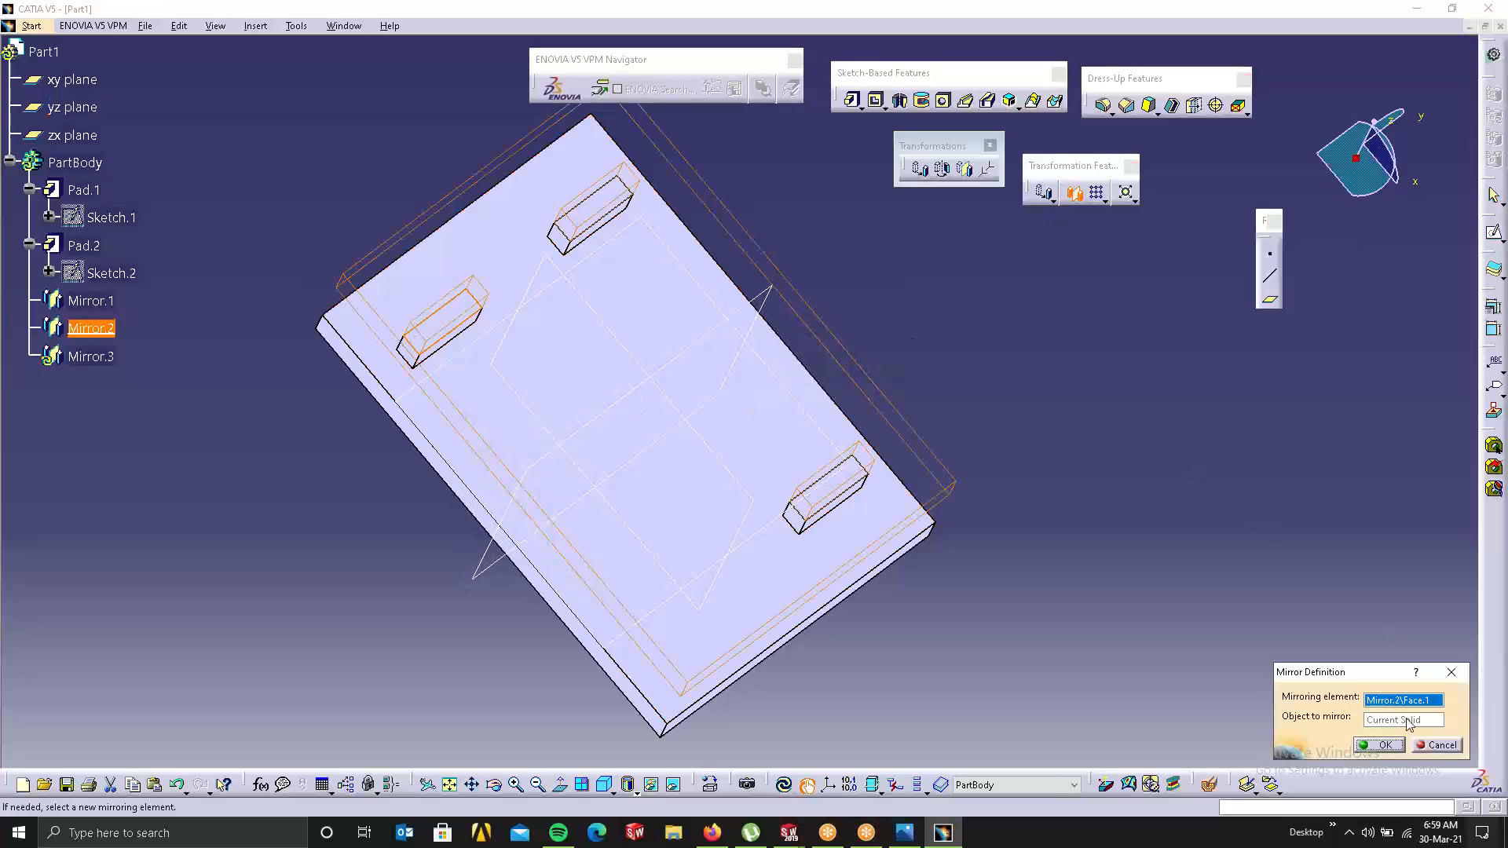
click(1437, 744)
click(90, 329)
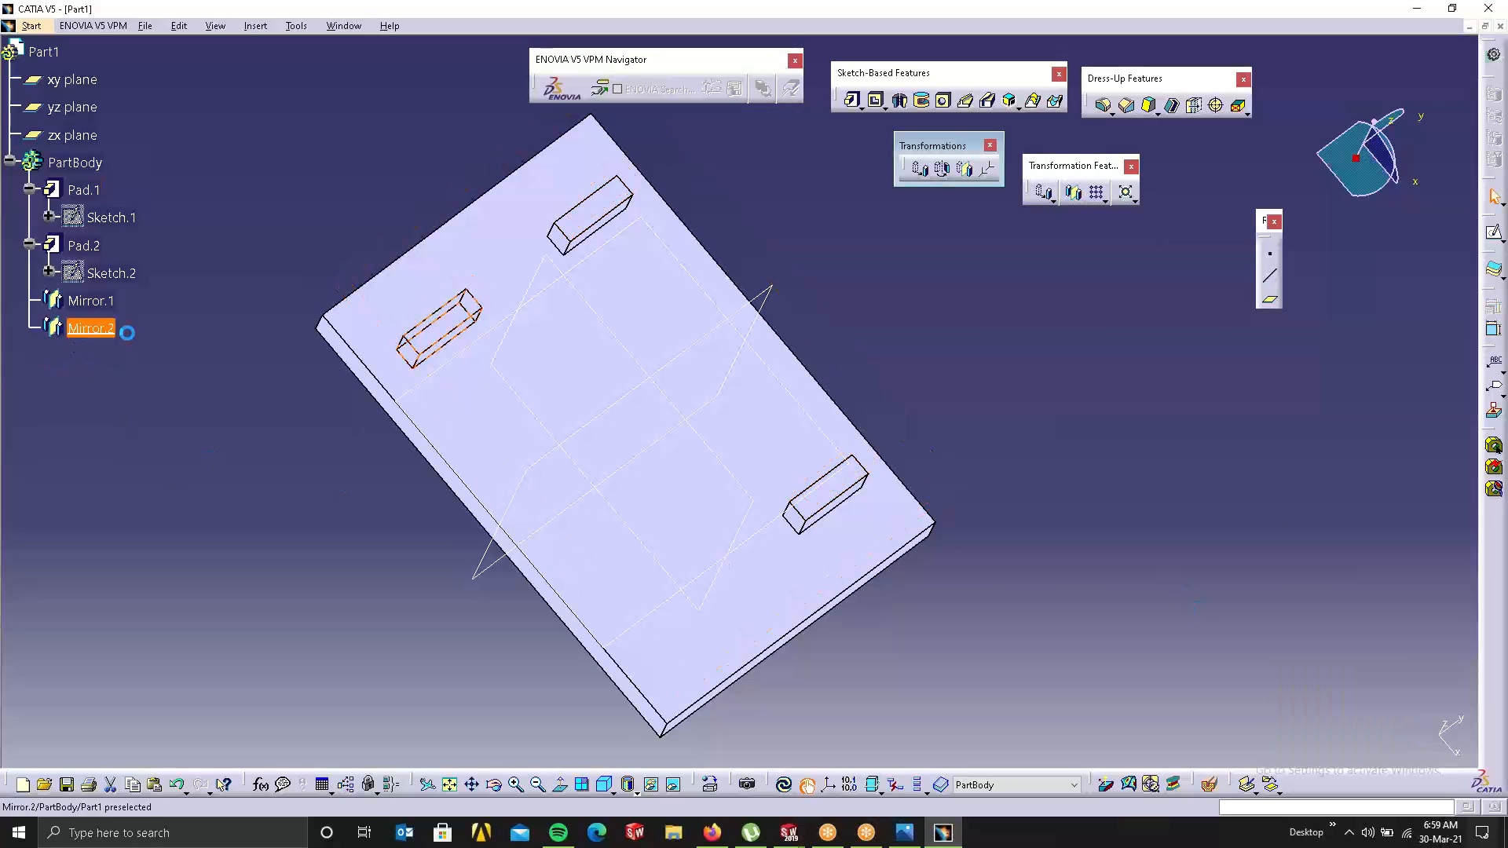
click(1077, 193)
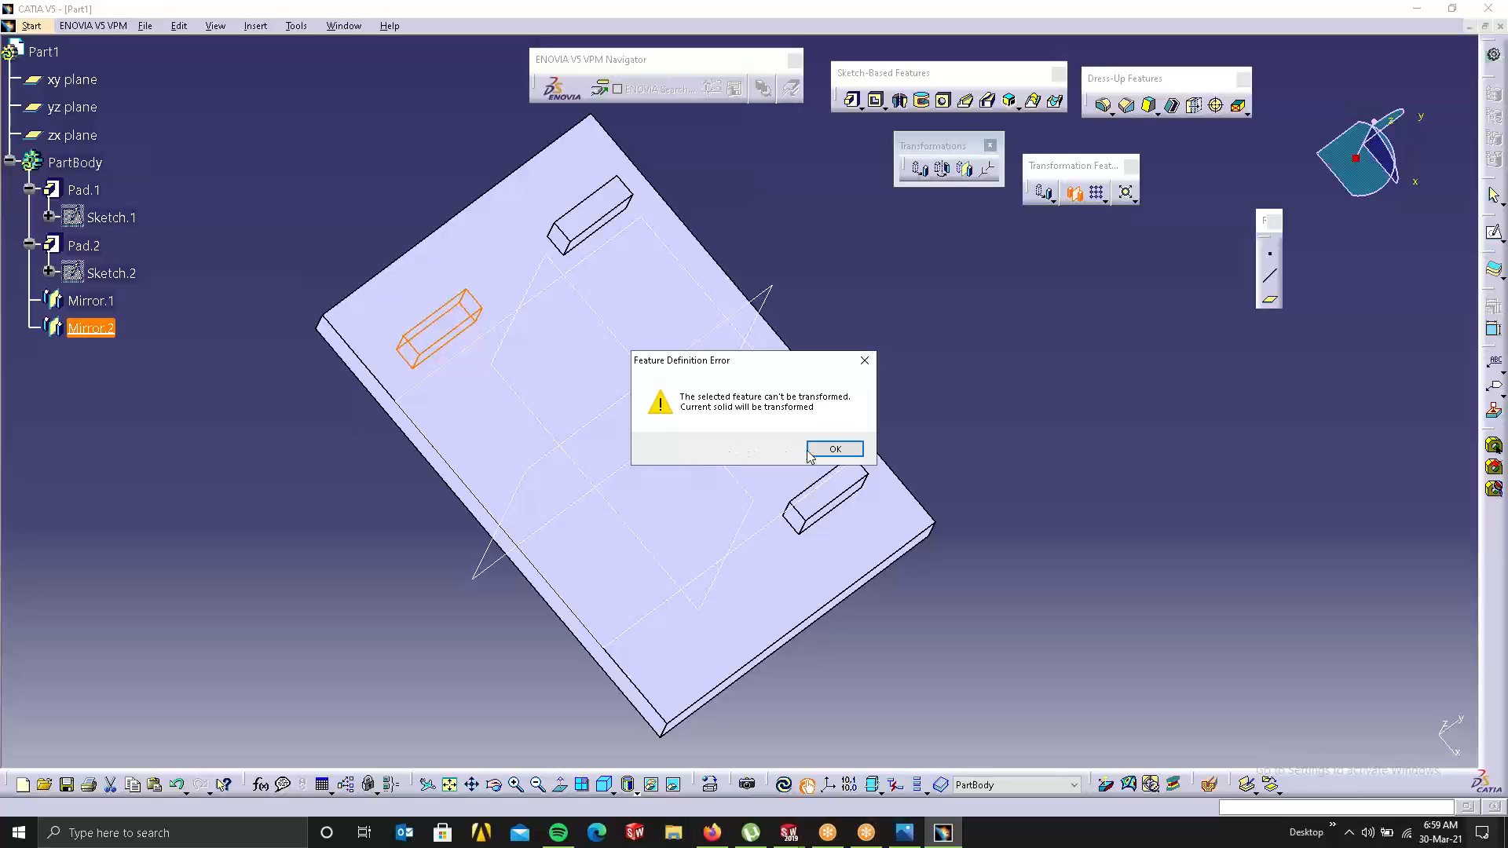
click(835, 449)
click(624, 400)
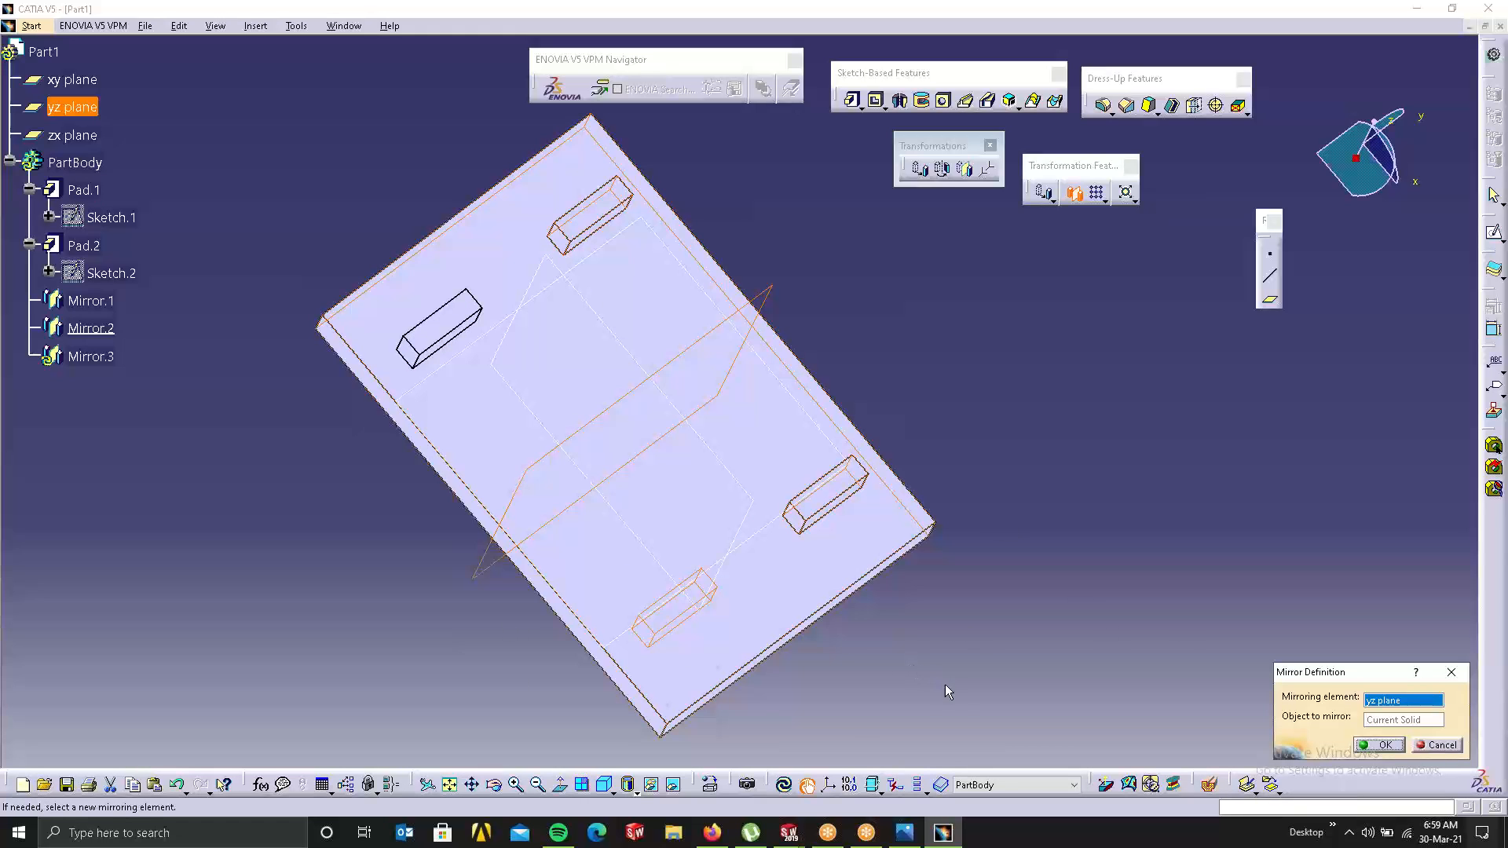
click(1440, 746)
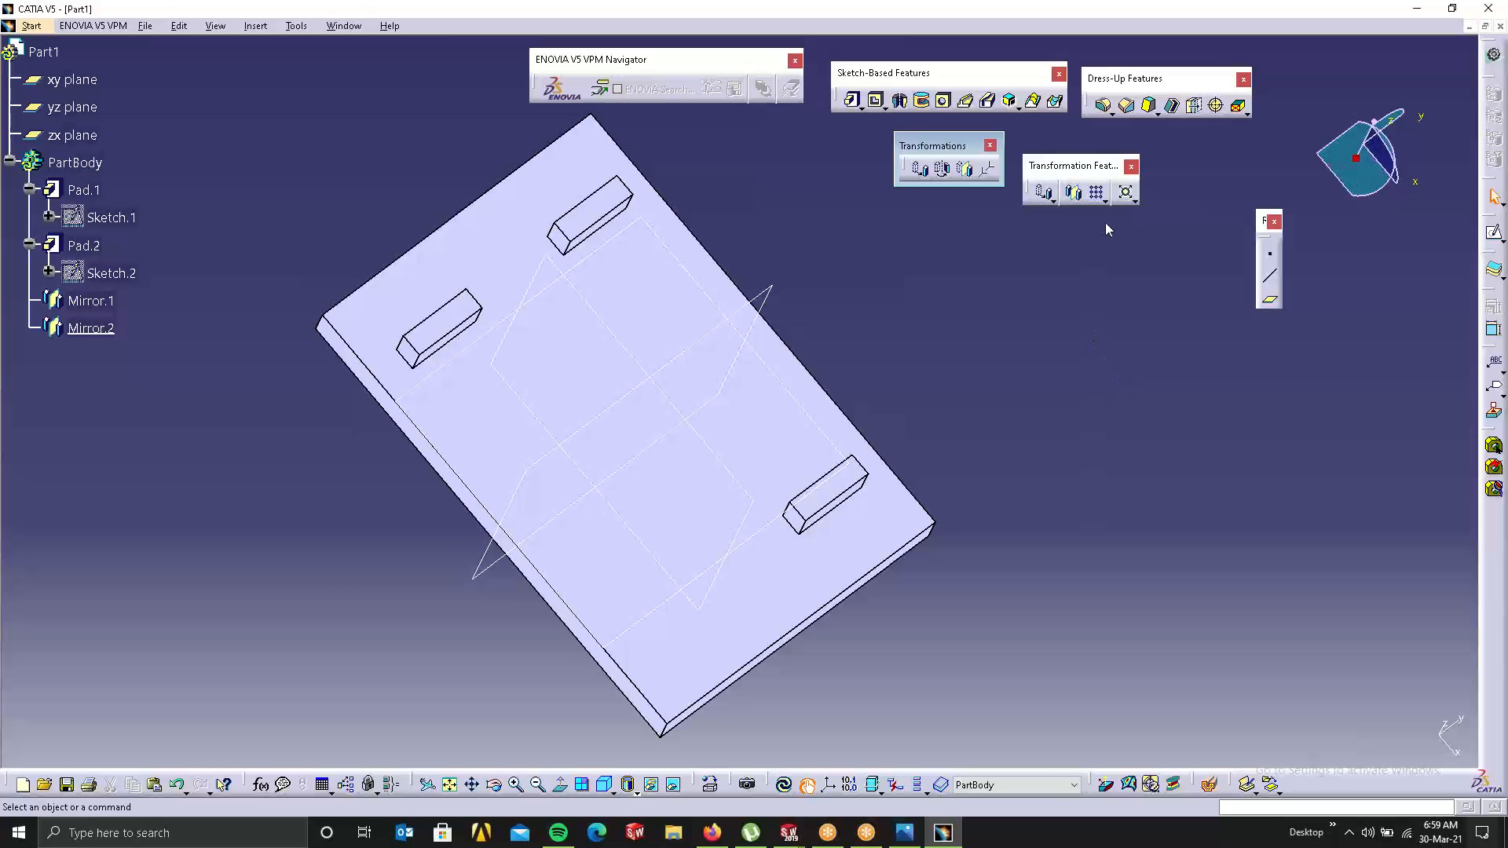
Step: Tear off the Rectangular Pattern flyout as a floating Patterns toolbar
middle_drag(488, 354, 1214, 367)
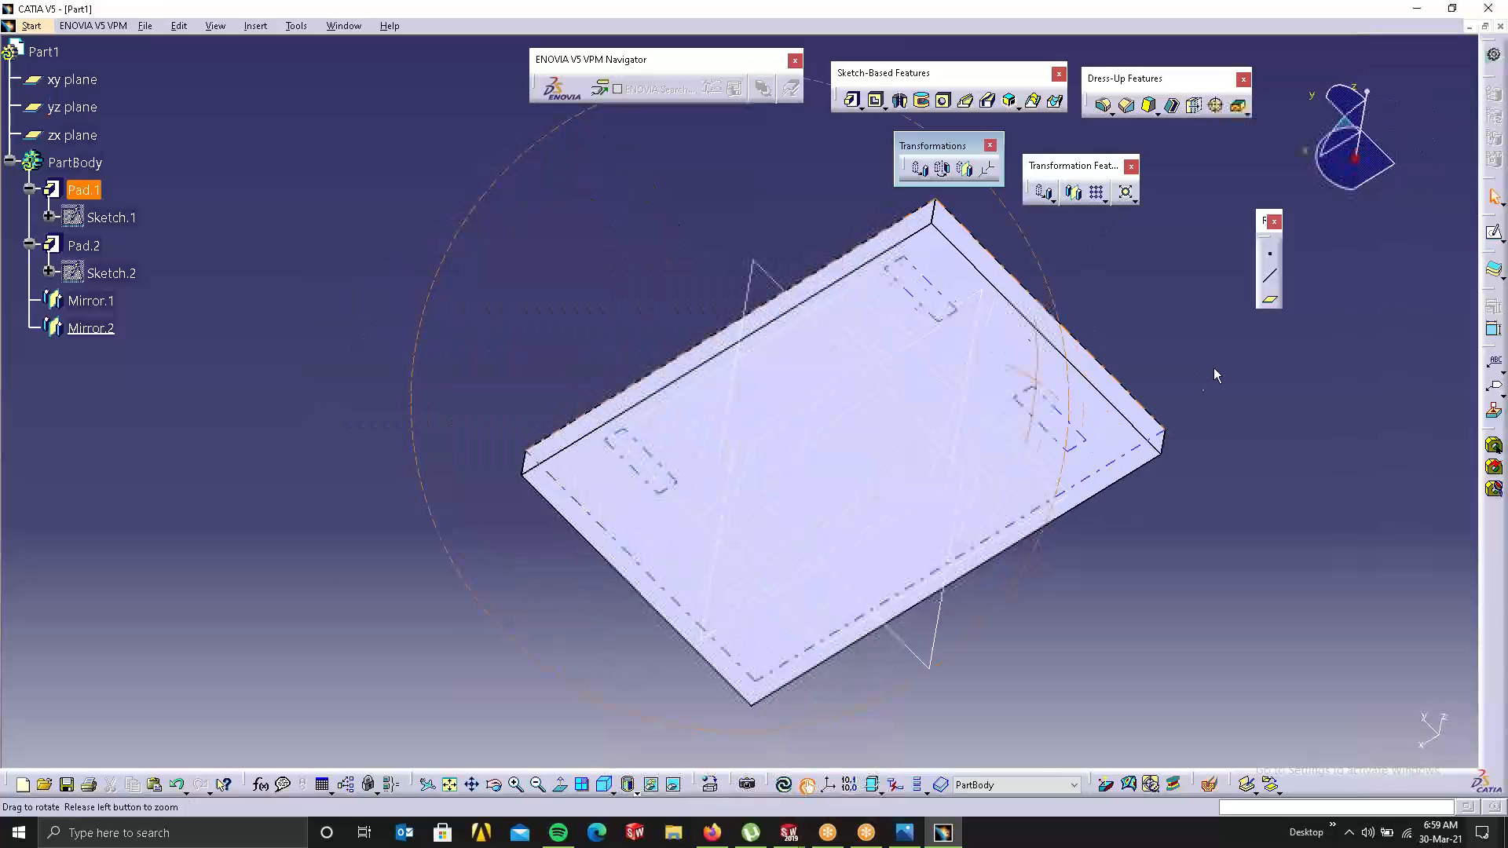
middle_drag(905, 515, 746, 306)
middle_drag(1116, 385, 1065, 466)
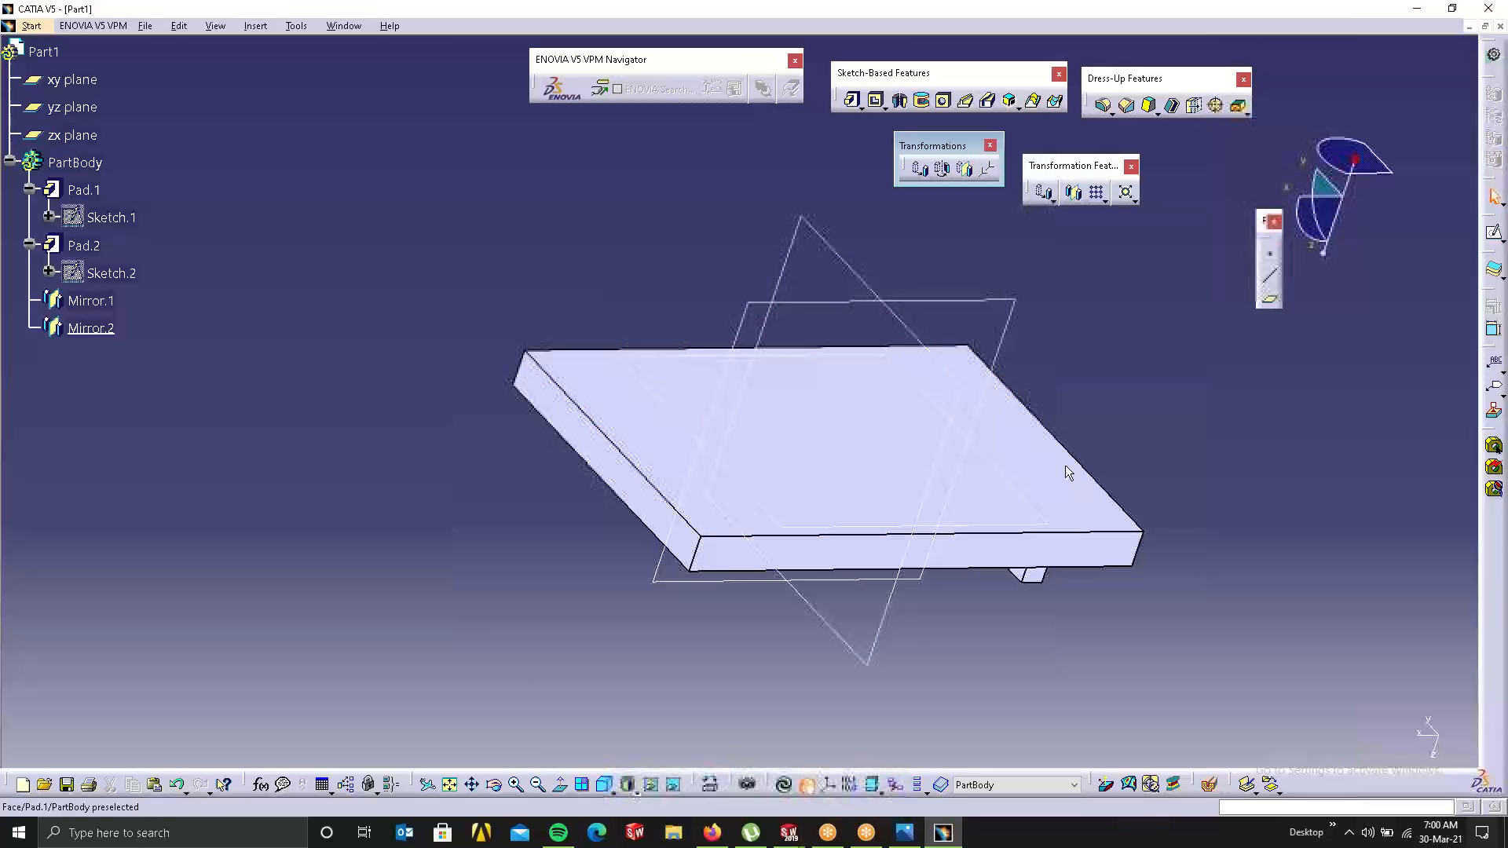
click(1105, 201)
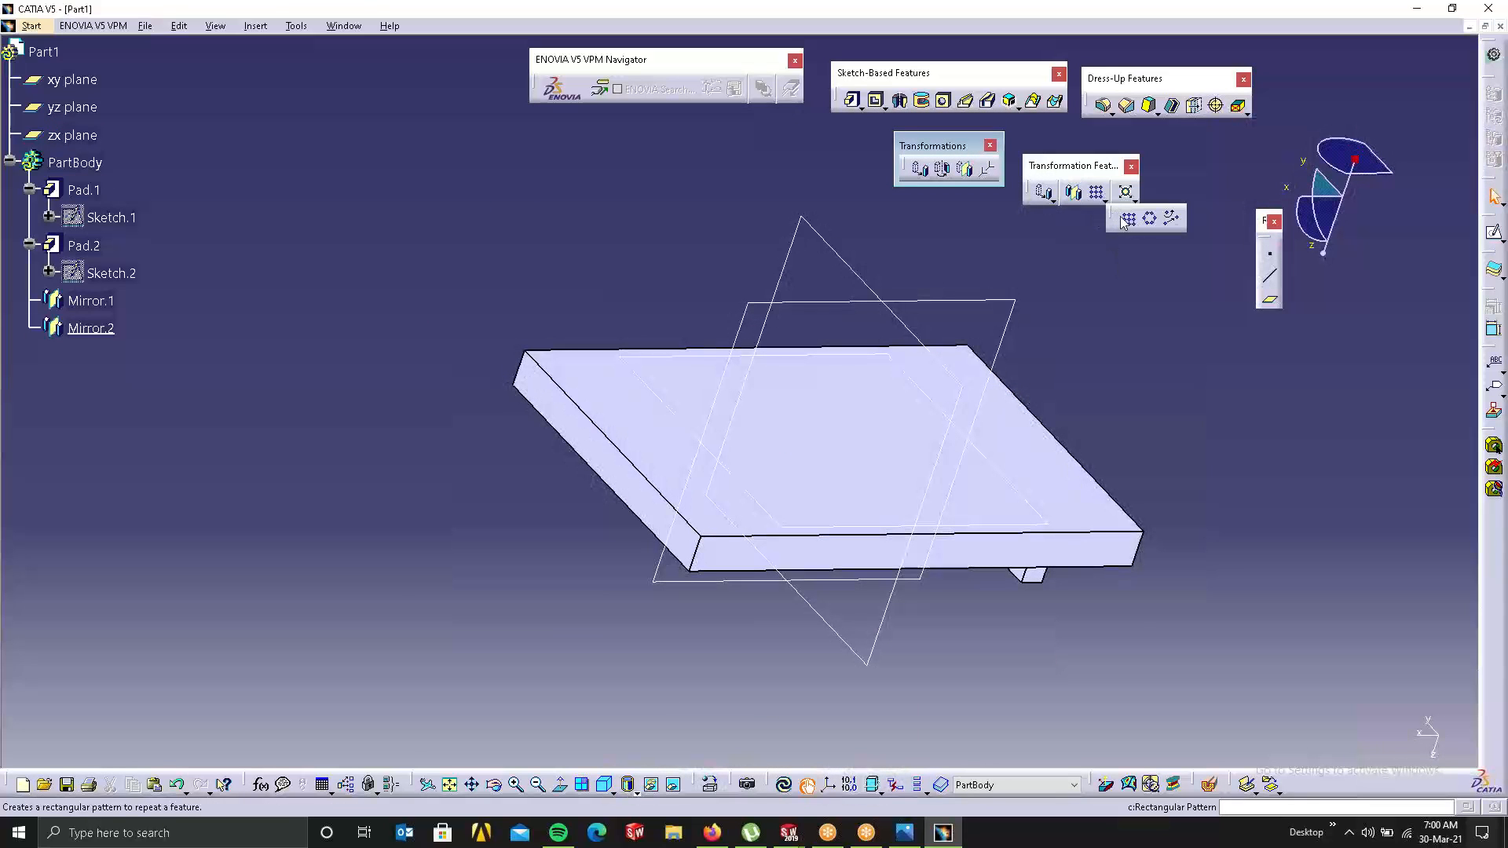
drag(1326, 394, 1391, 427)
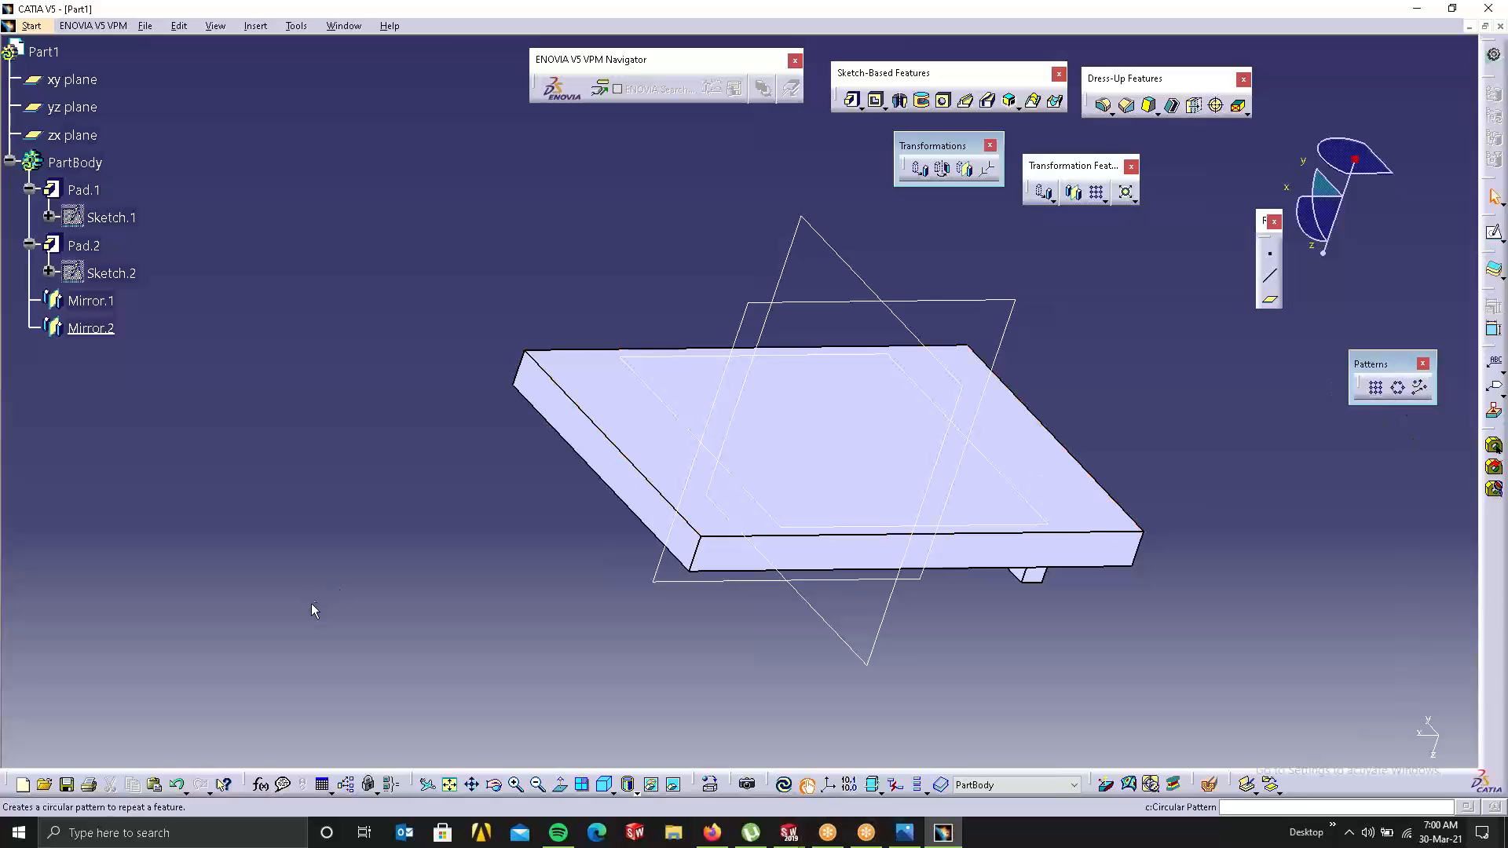
click(598, 434)
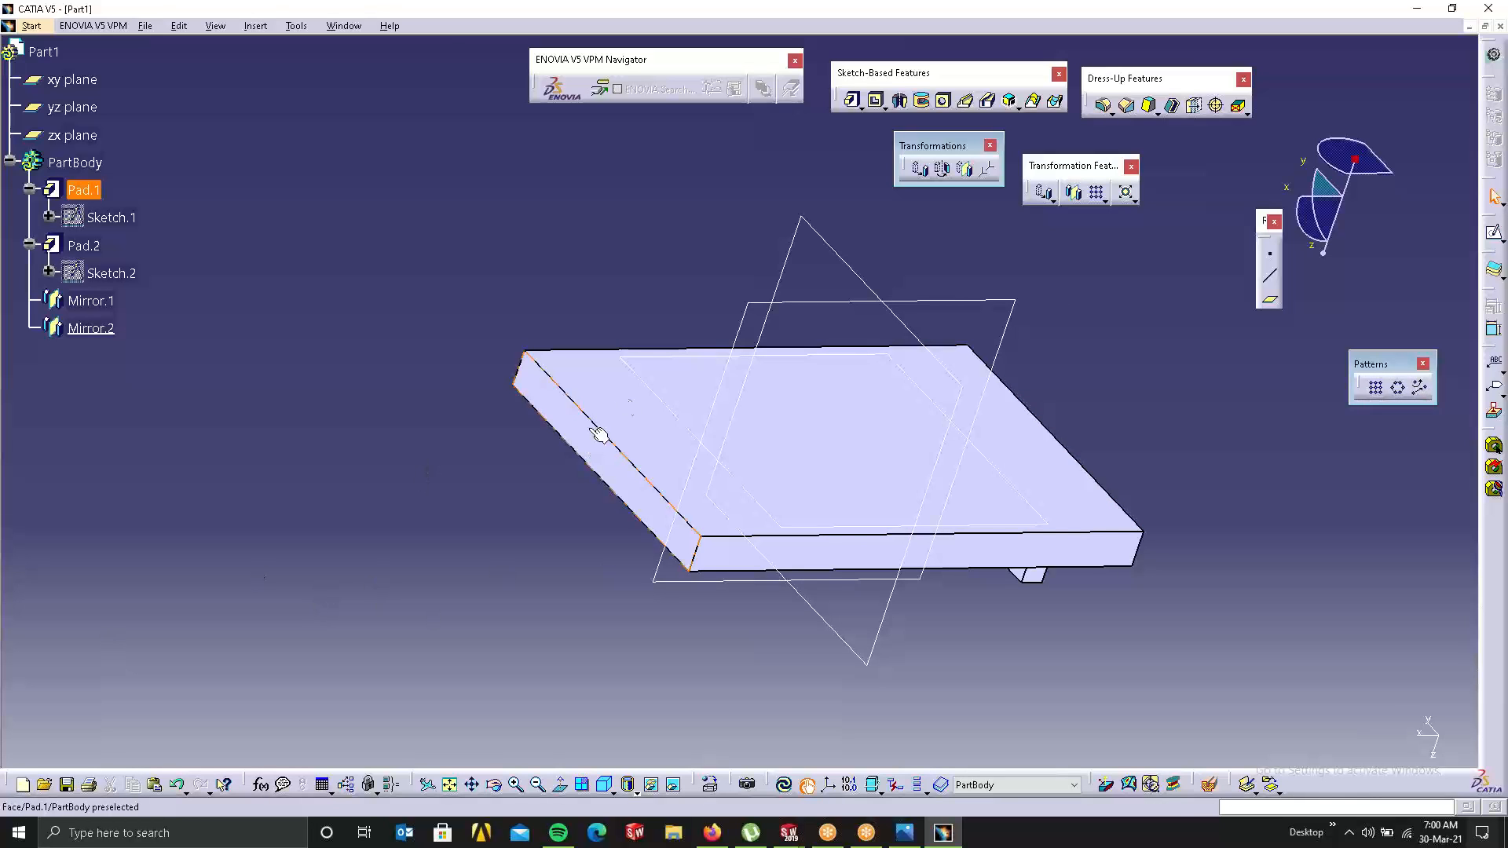
Step: Sketch a small circle near a corner of the plate's top face and pad it into cylinder Pad.5
click(1494, 234)
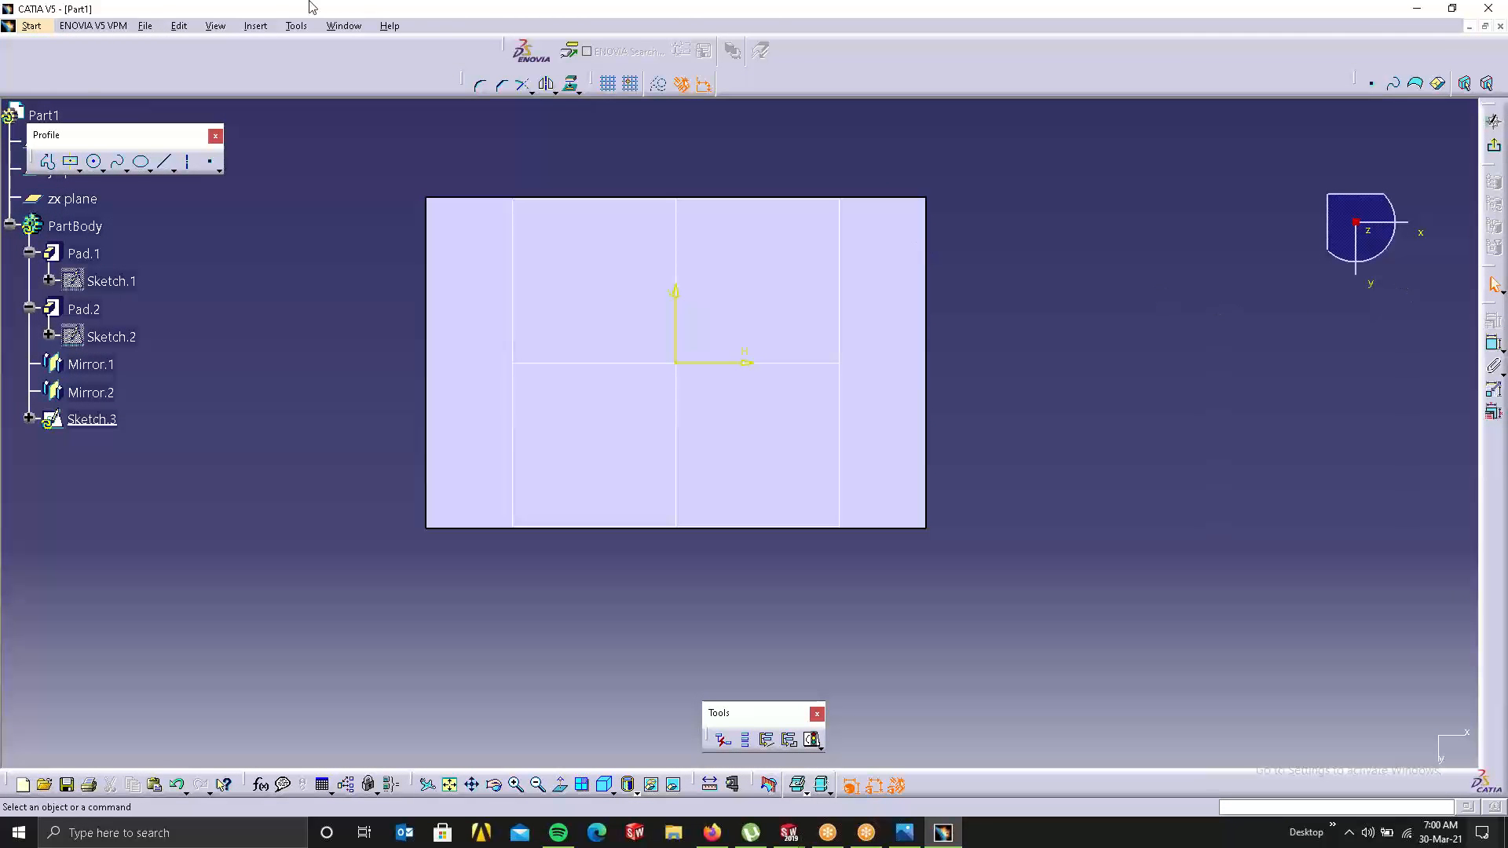
click(96, 162)
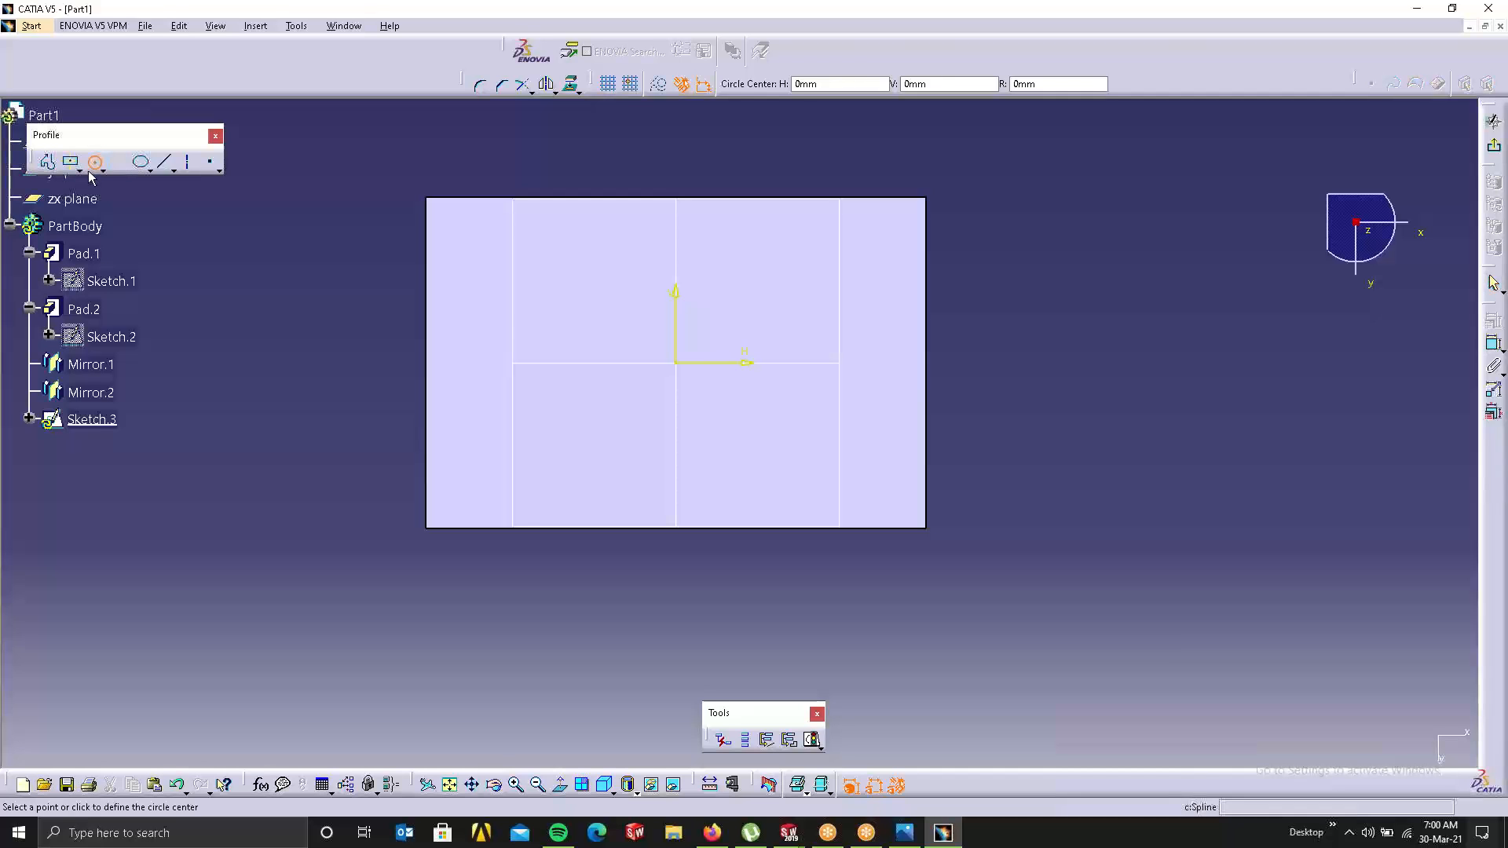
click(487, 257)
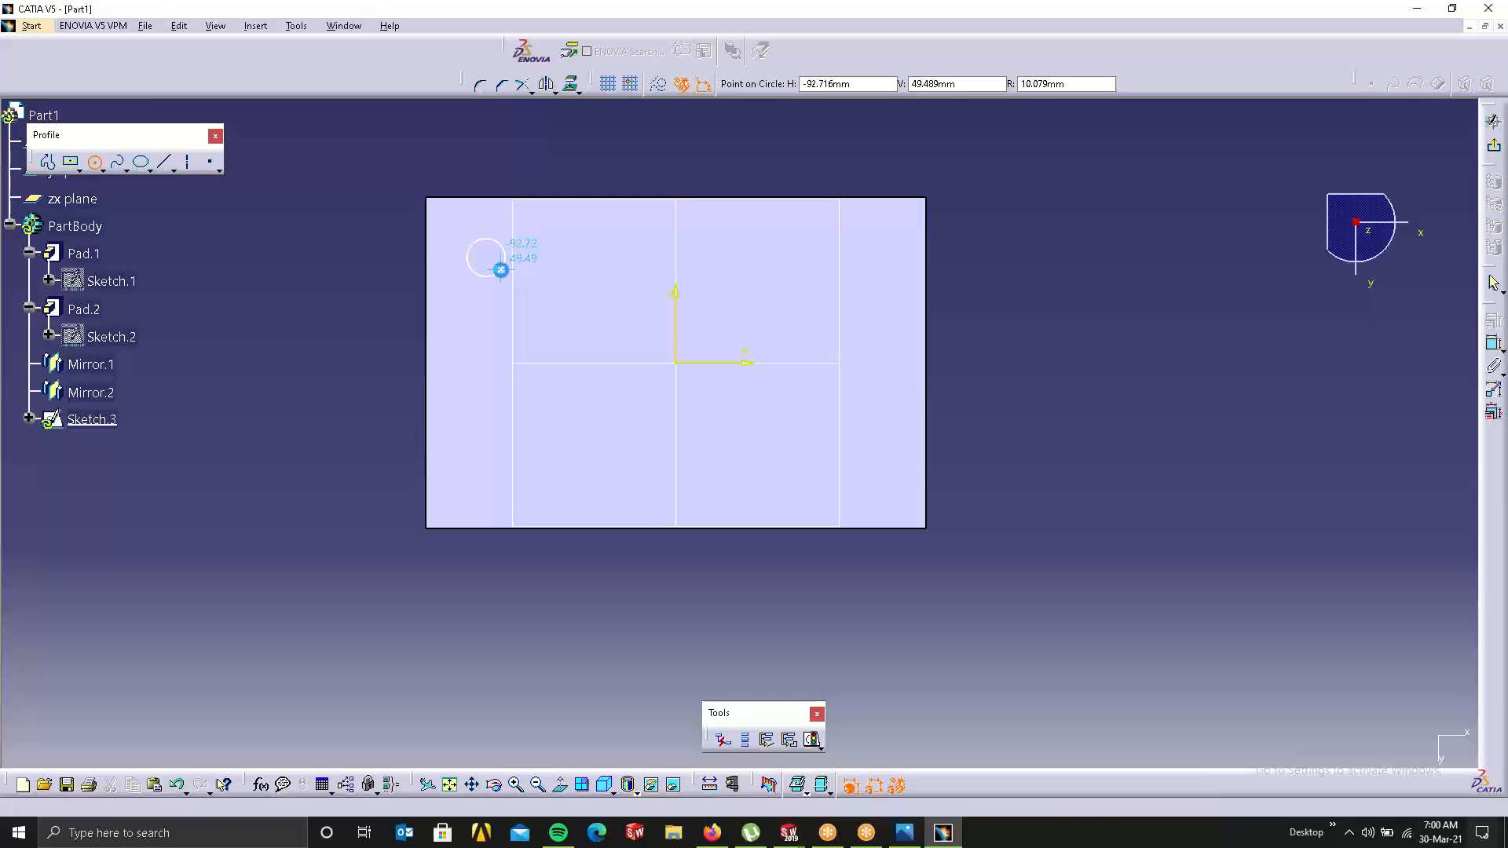
click(501, 270)
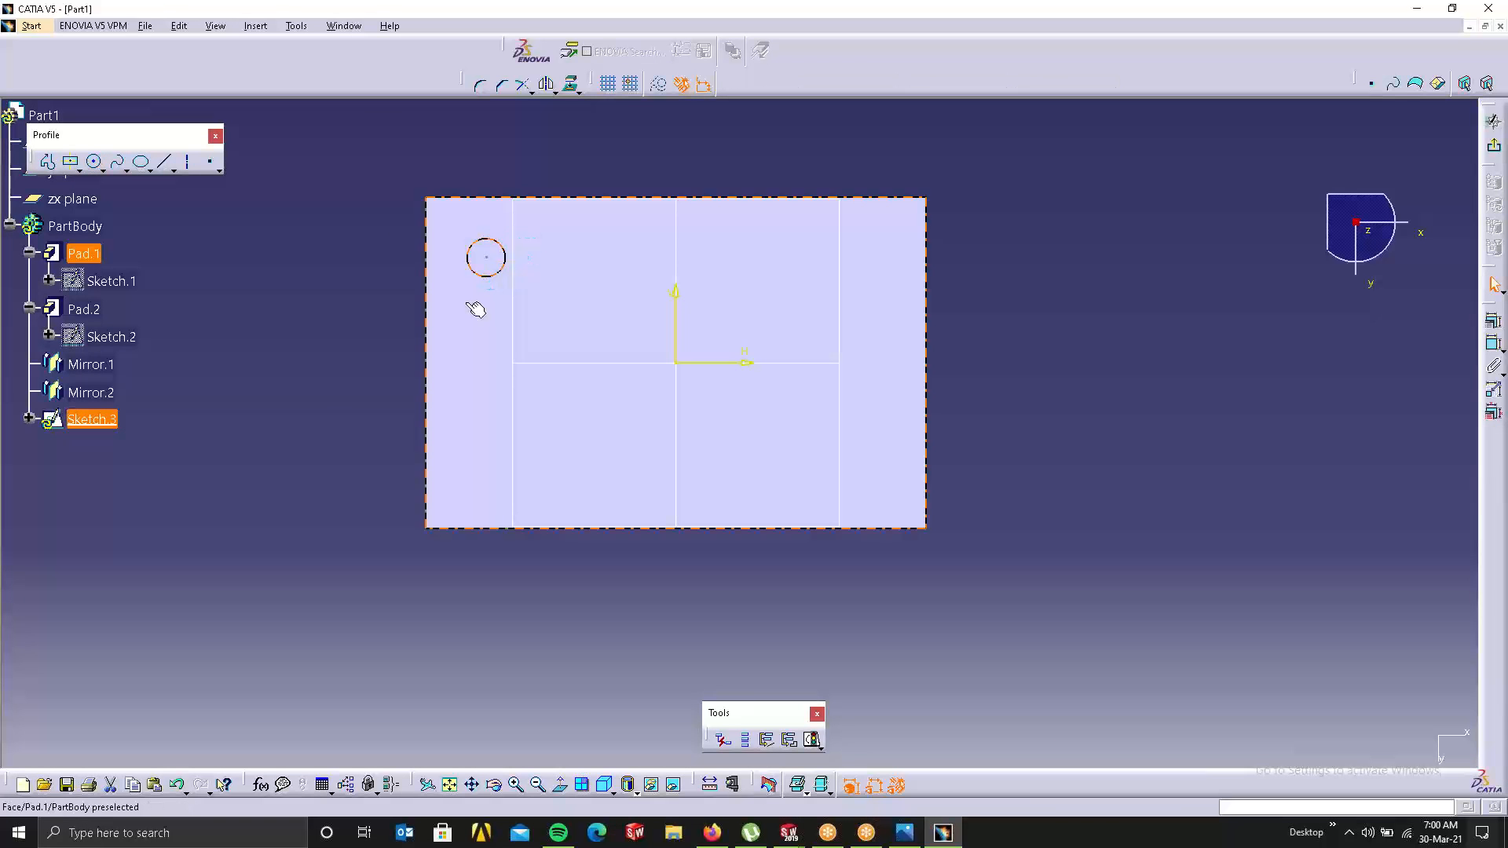
click(1015, 241)
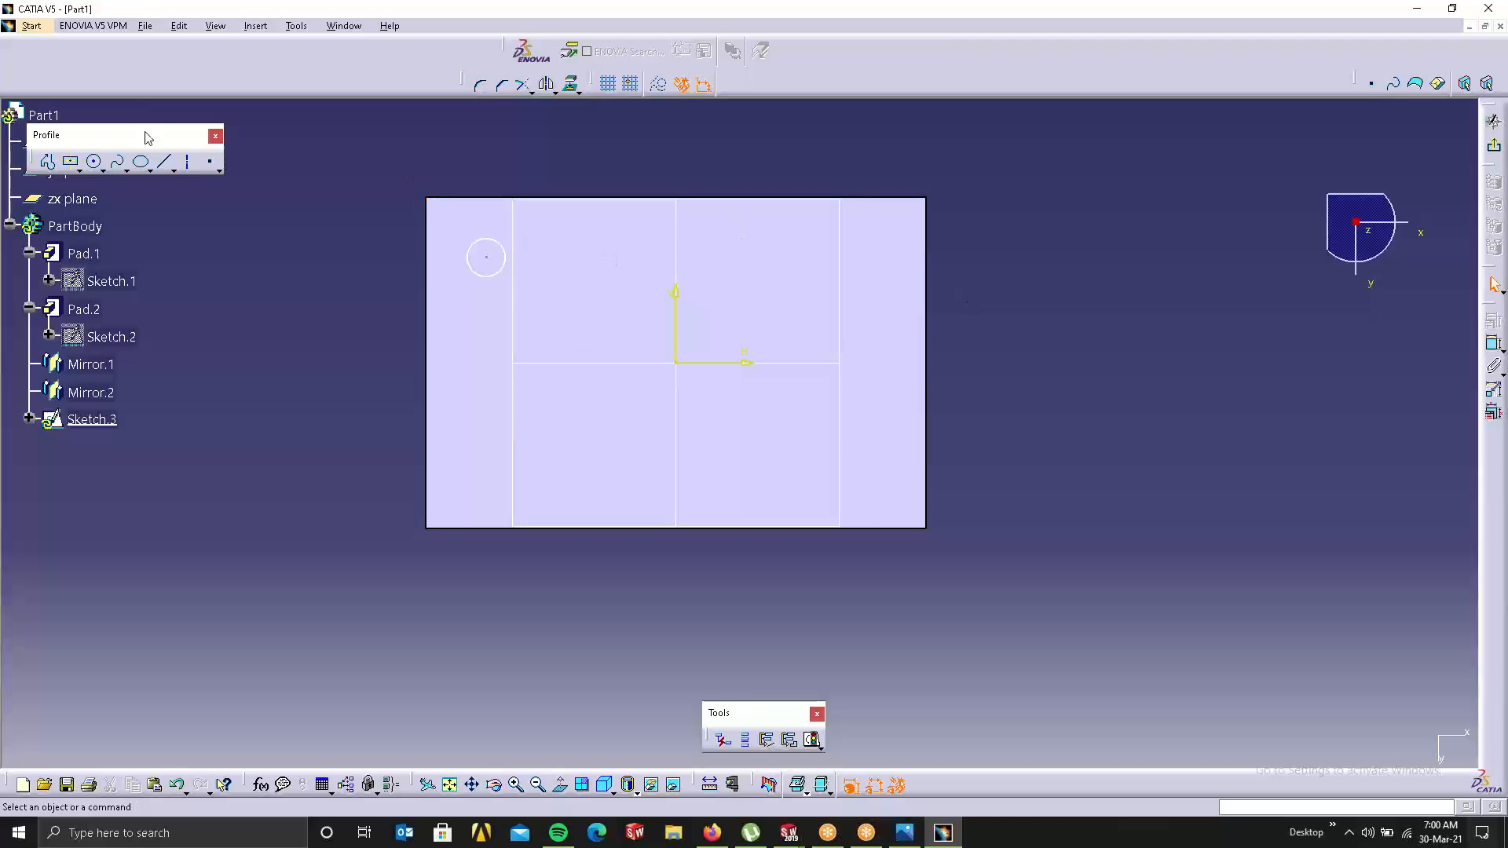
drag(216, 128, 340, 107)
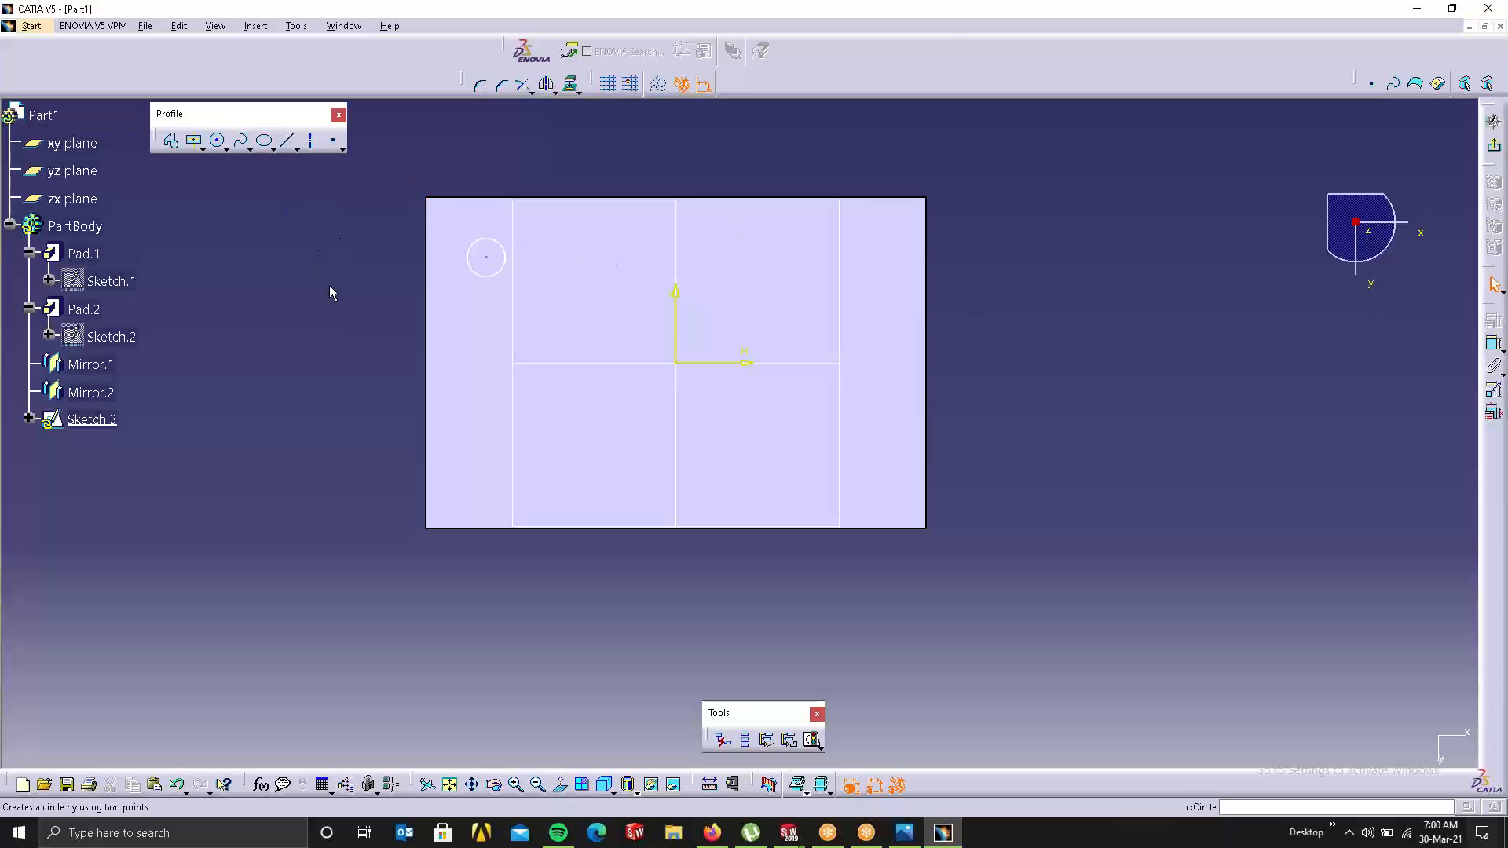
click(1494, 145)
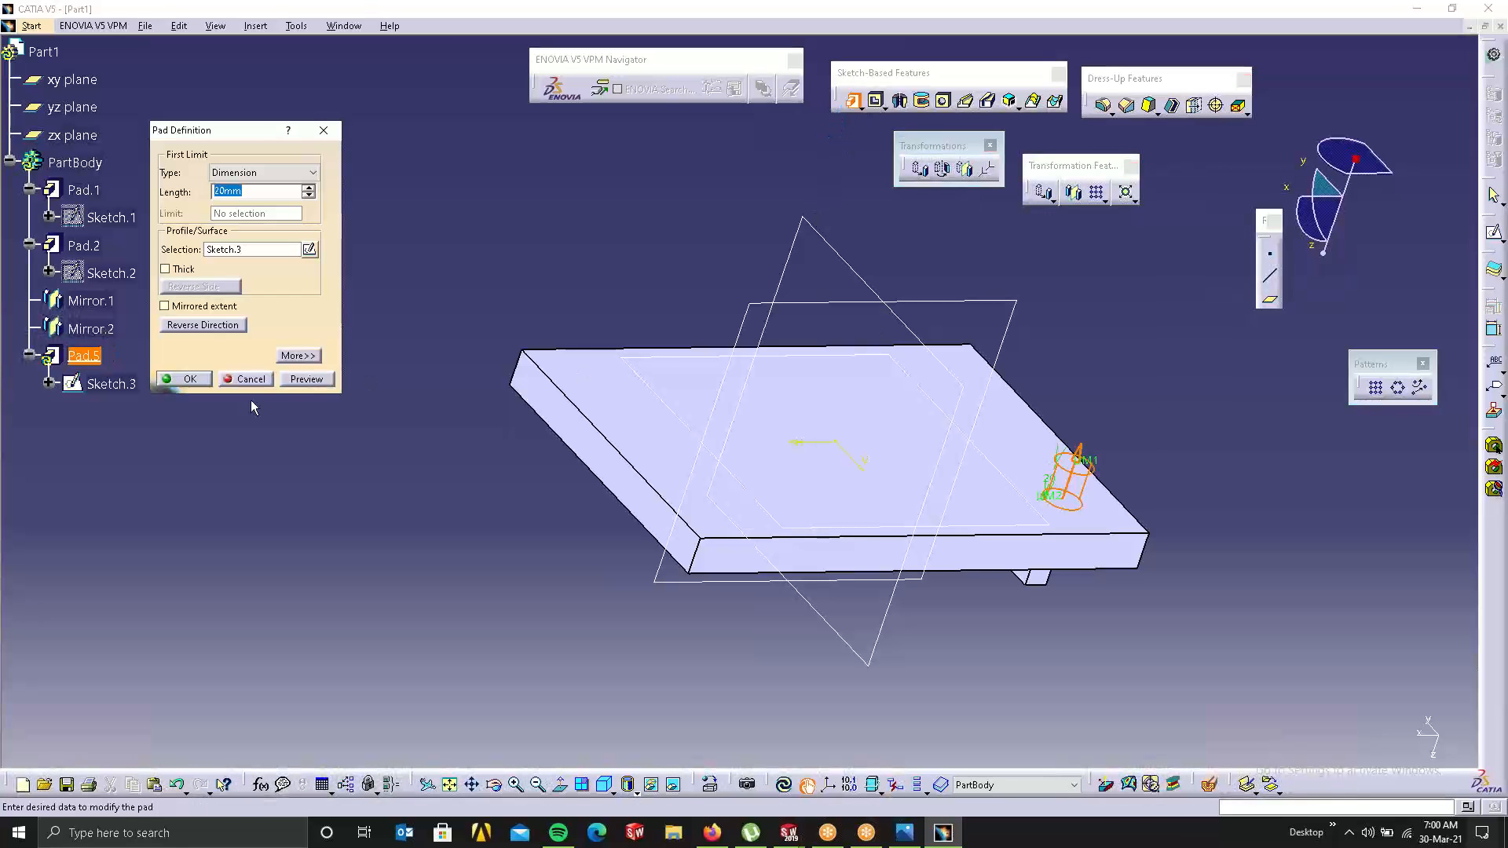
click(162, 383)
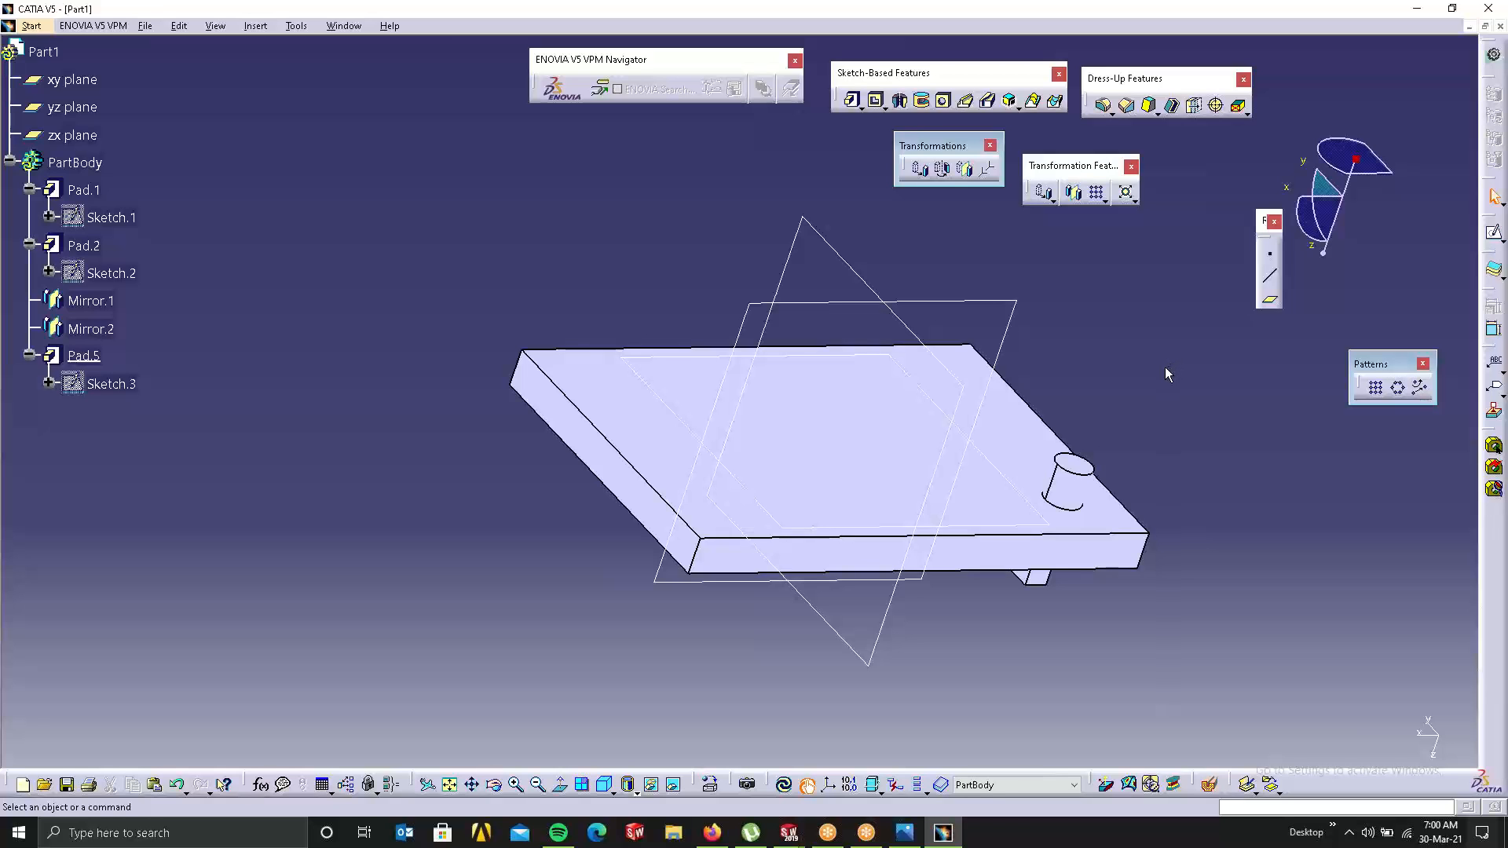
middle_drag(1177, 577, 943, 406)
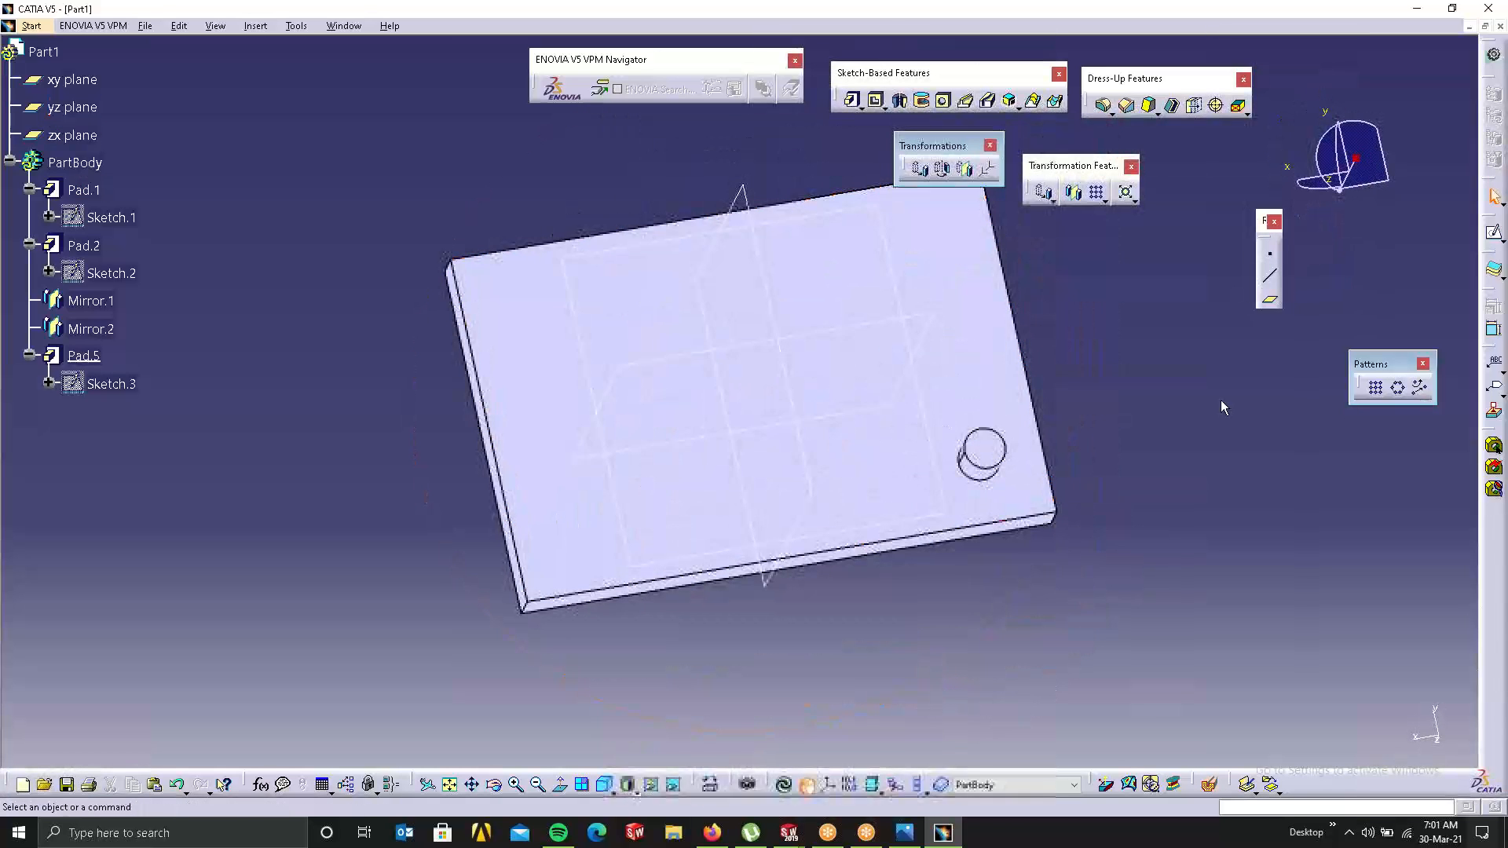
Step: Start a rectangular pattern defined by Instance(s) & Length
click(1378, 392)
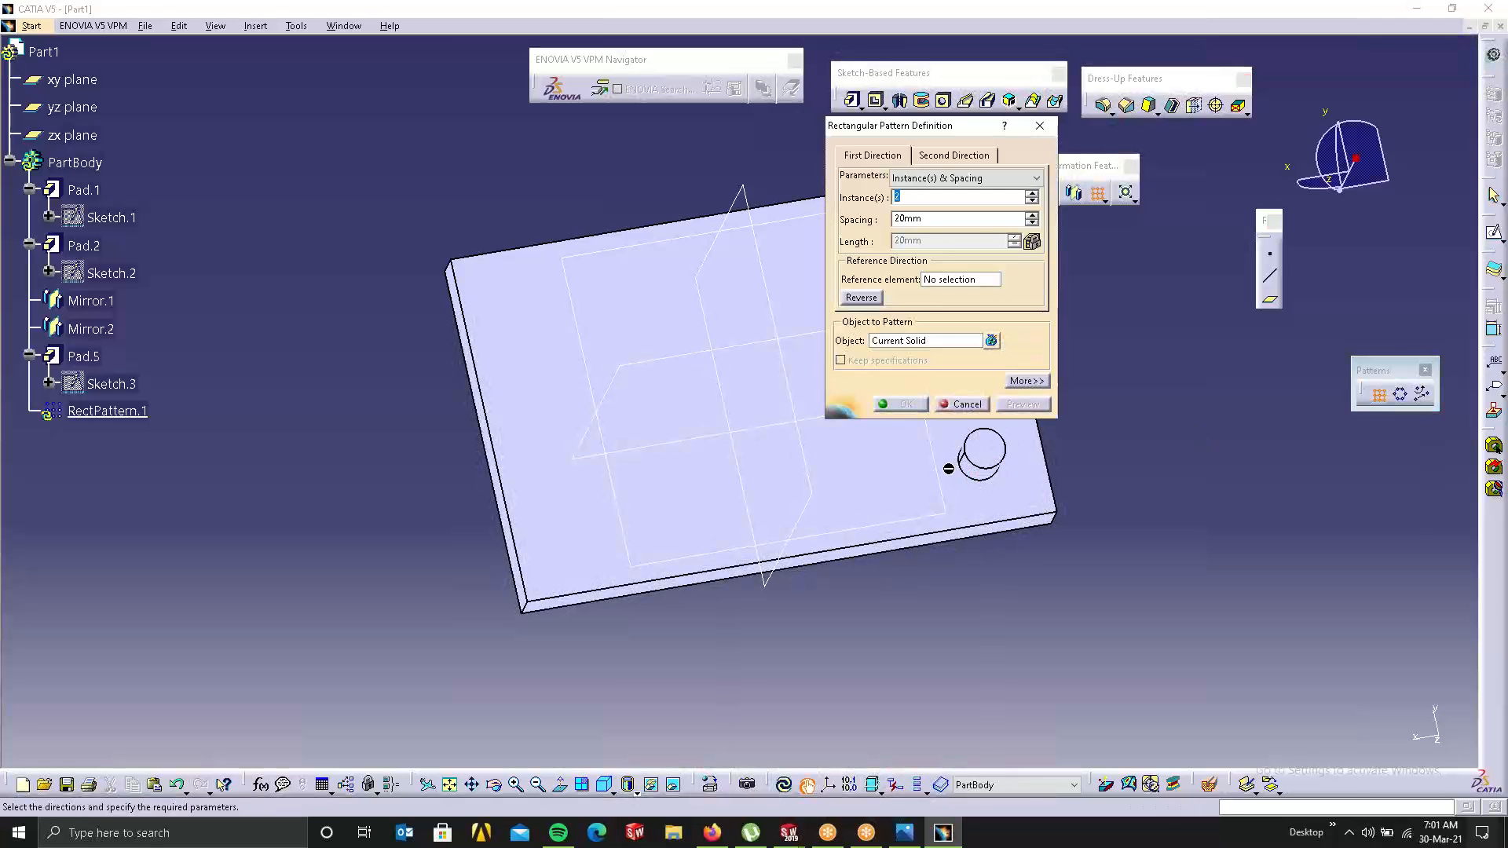
drag(880, 137, 1213, 154)
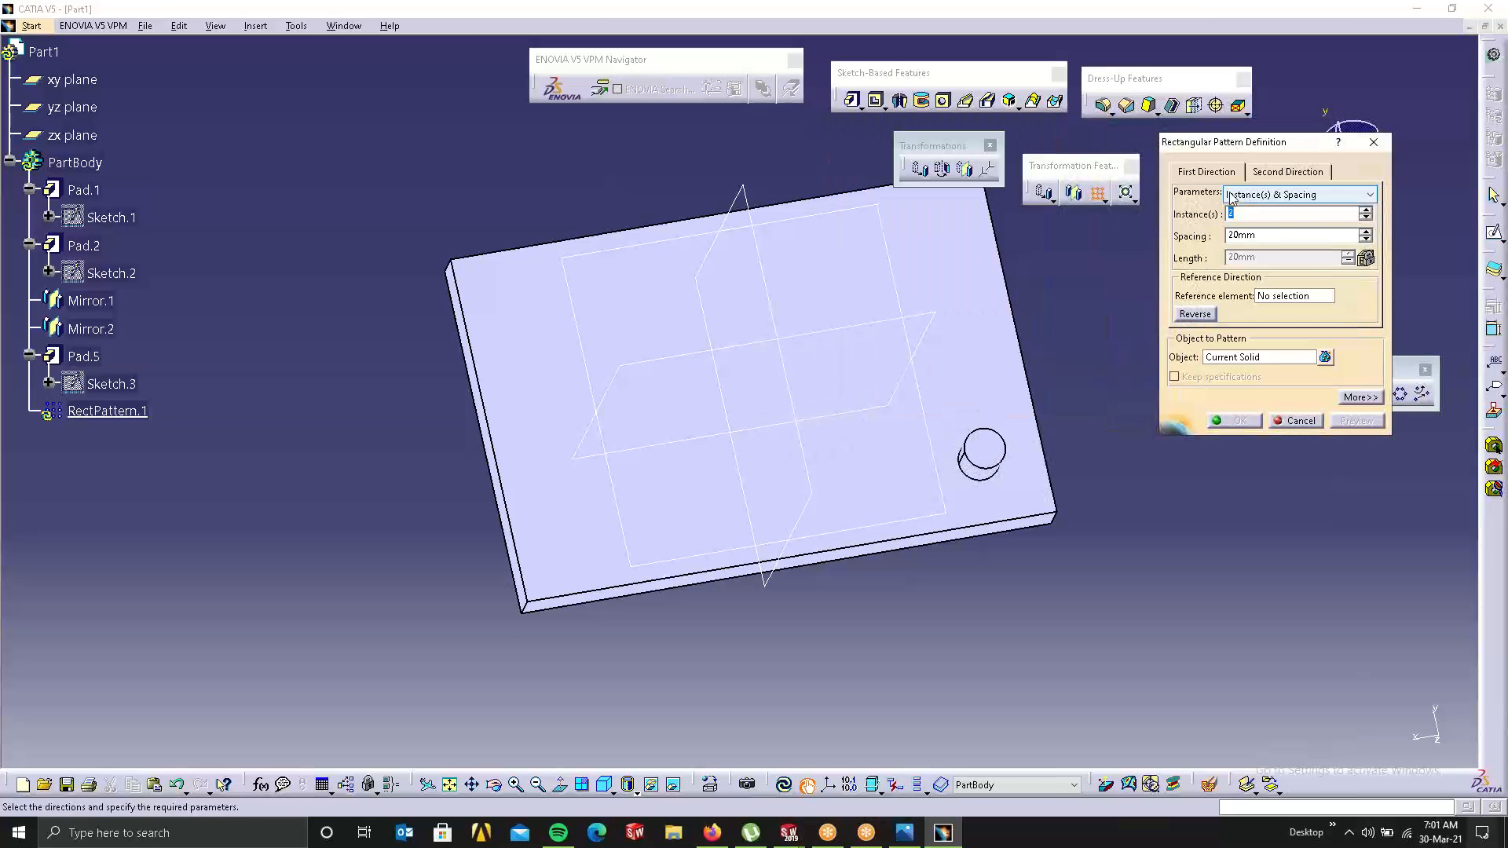
click(1244, 194)
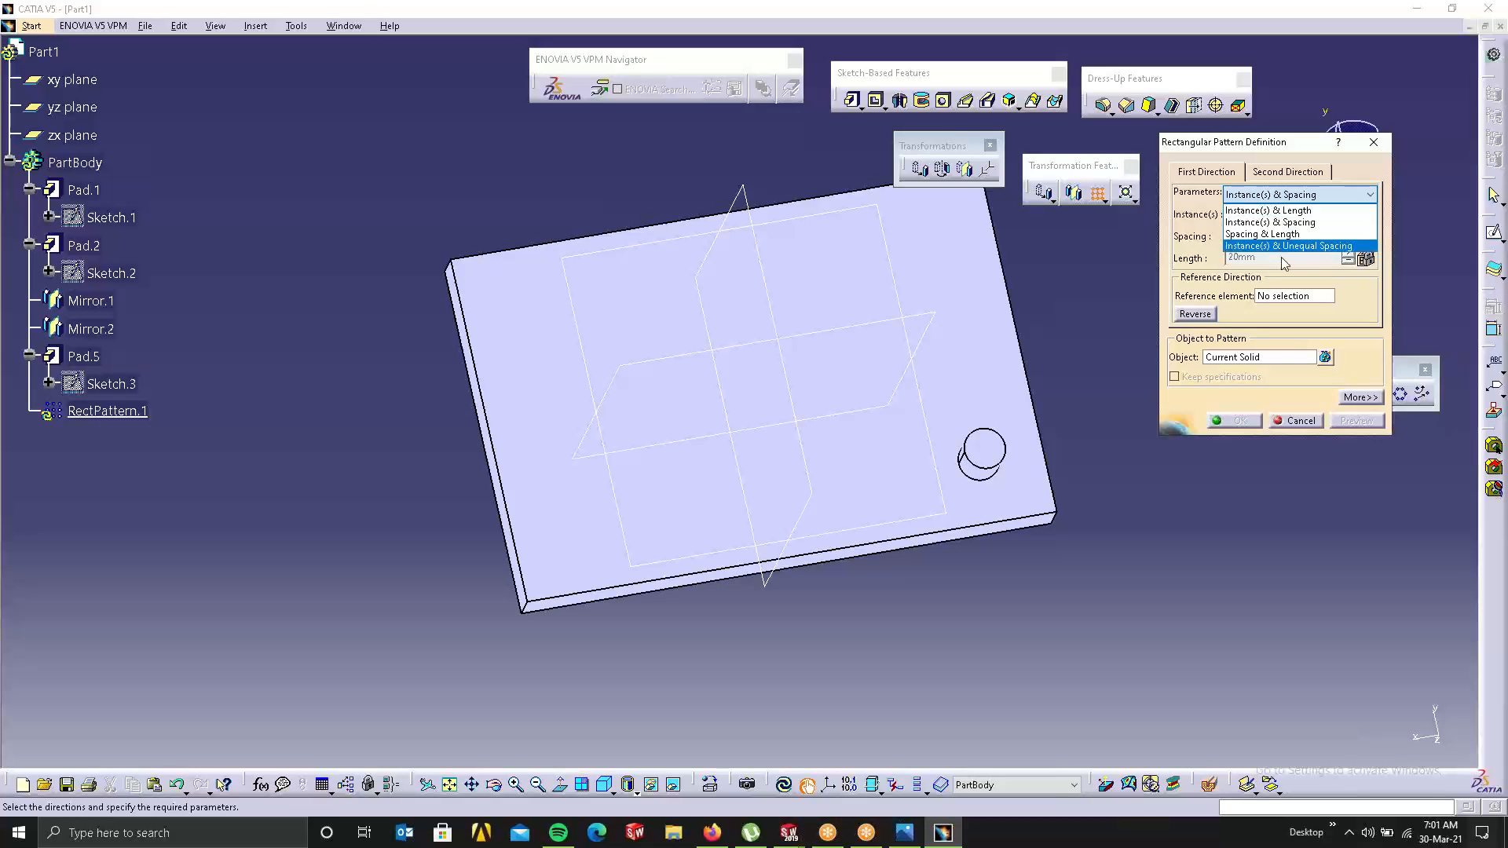
click(1264, 201)
click(1256, 196)
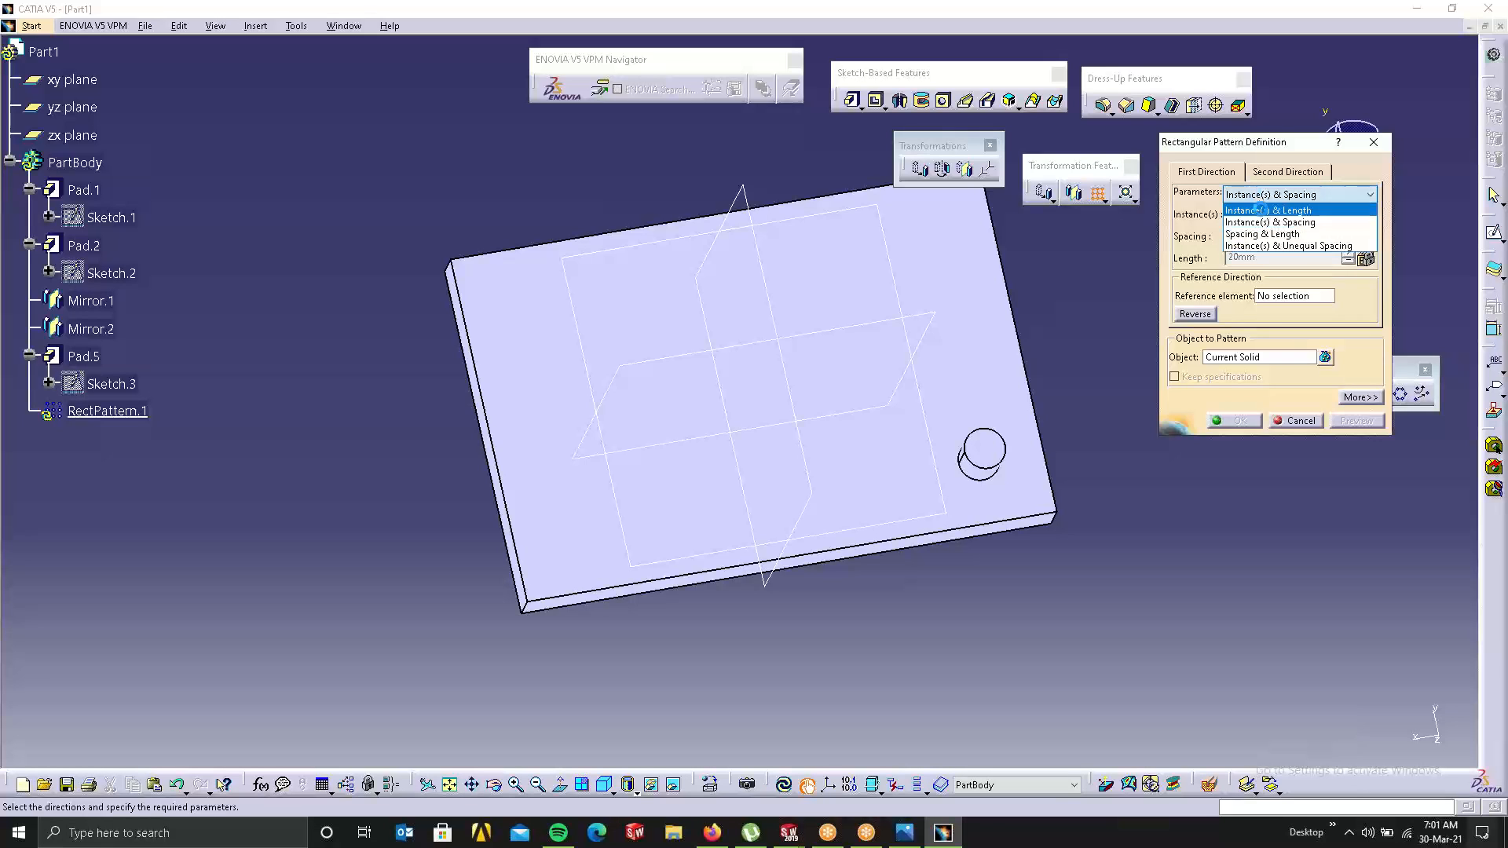
click(1266, 211)
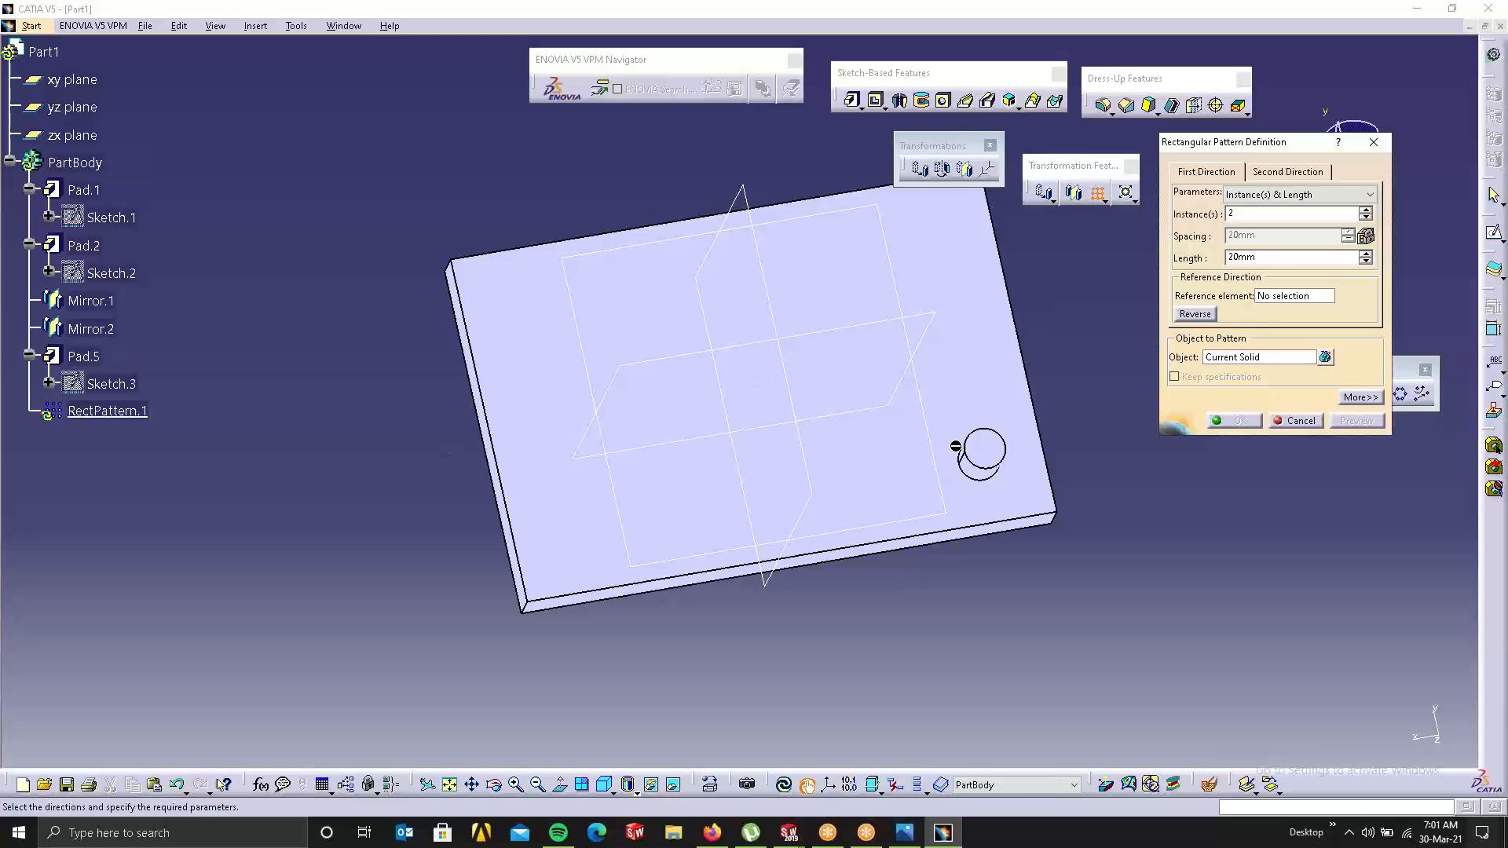
Step: Pattern Pad.5 along the plate's bottom edge with 5 instances
click(1245, 356)
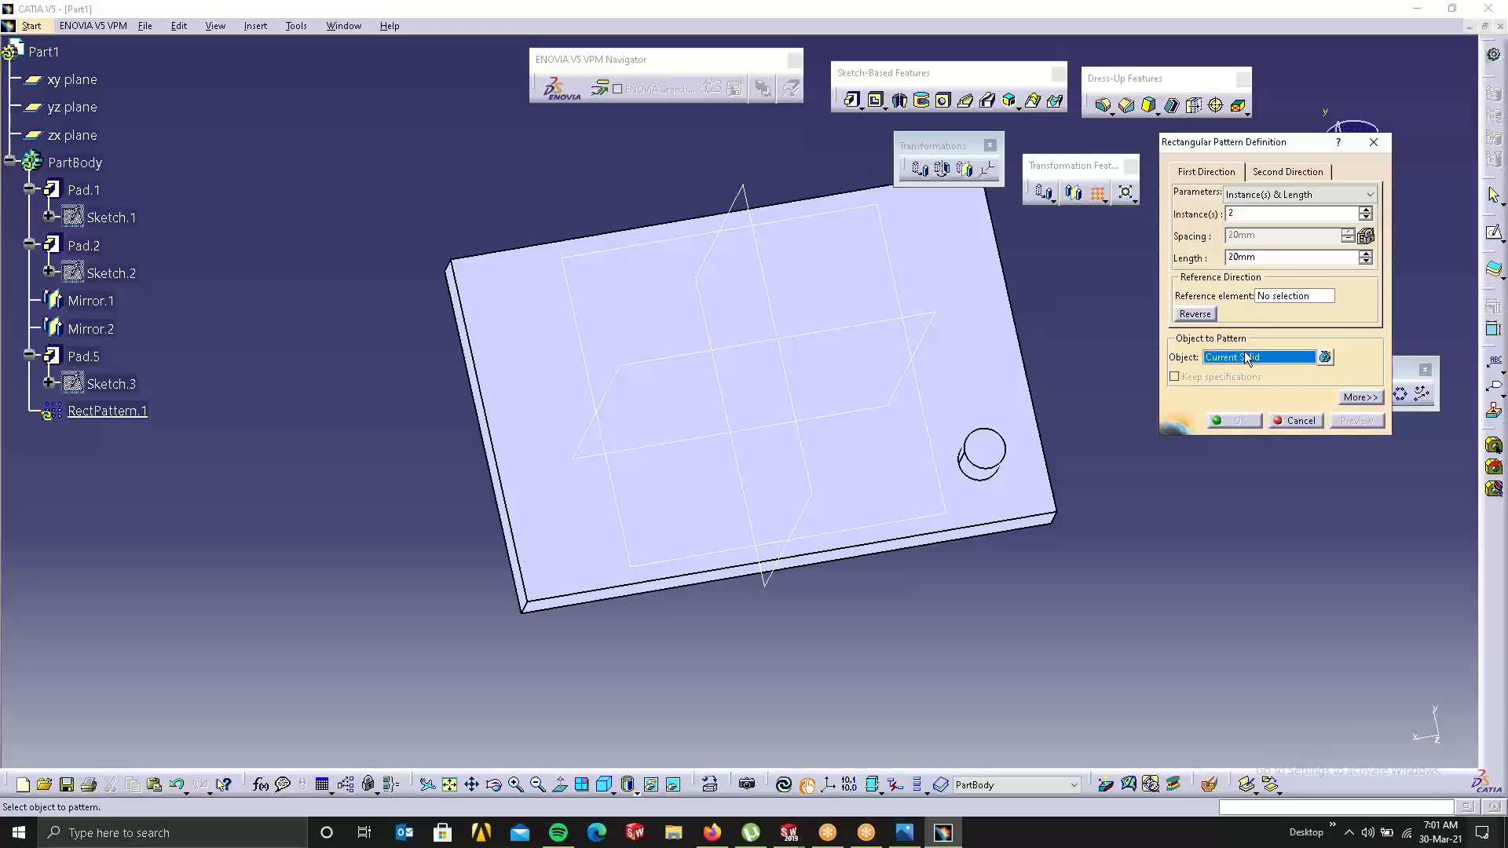
click(976, 457)
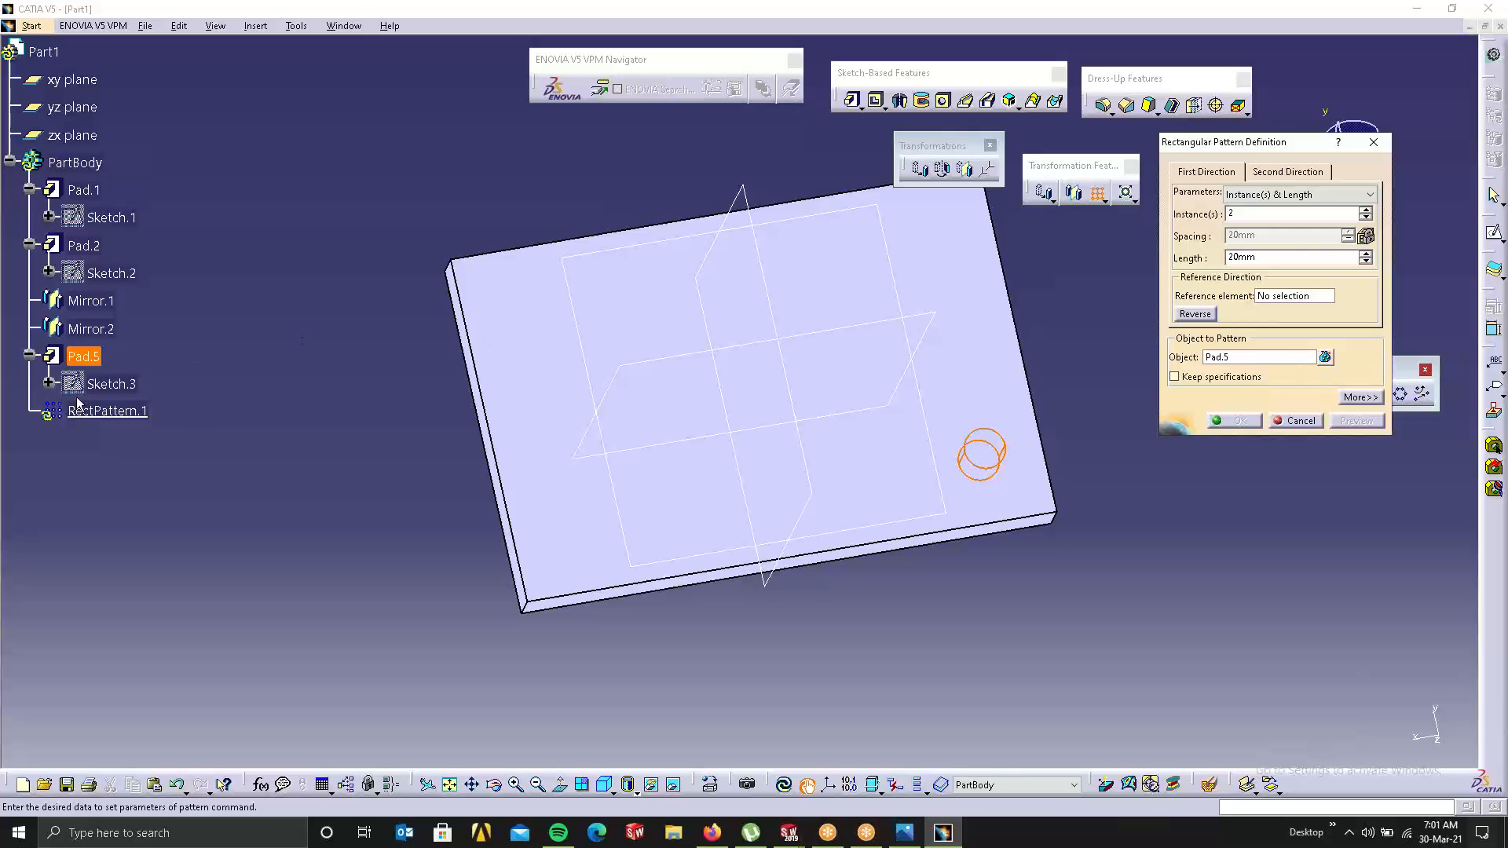
click(1274, 298)
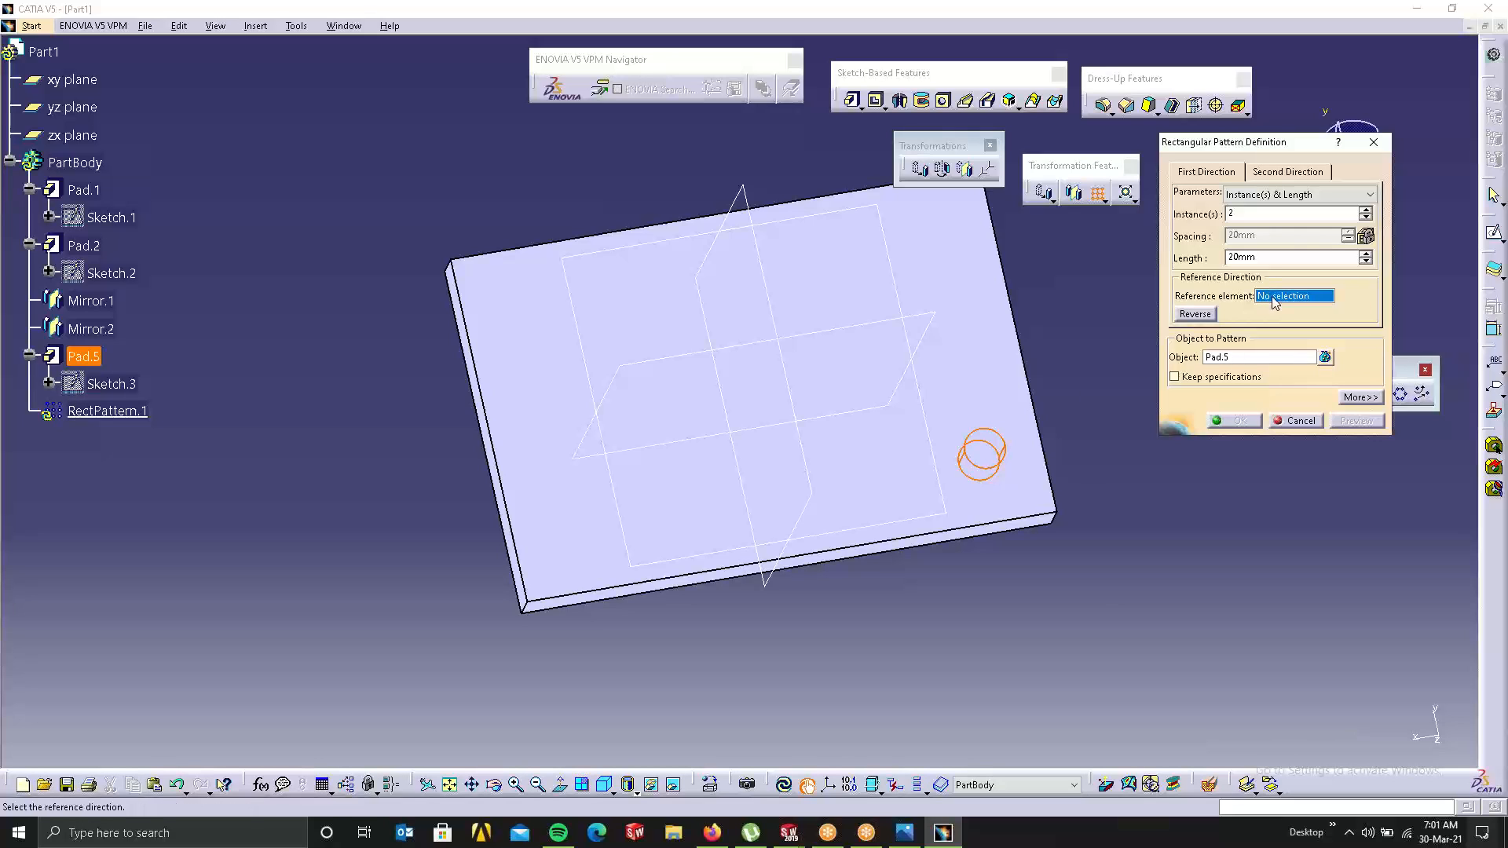
click(980, 527)
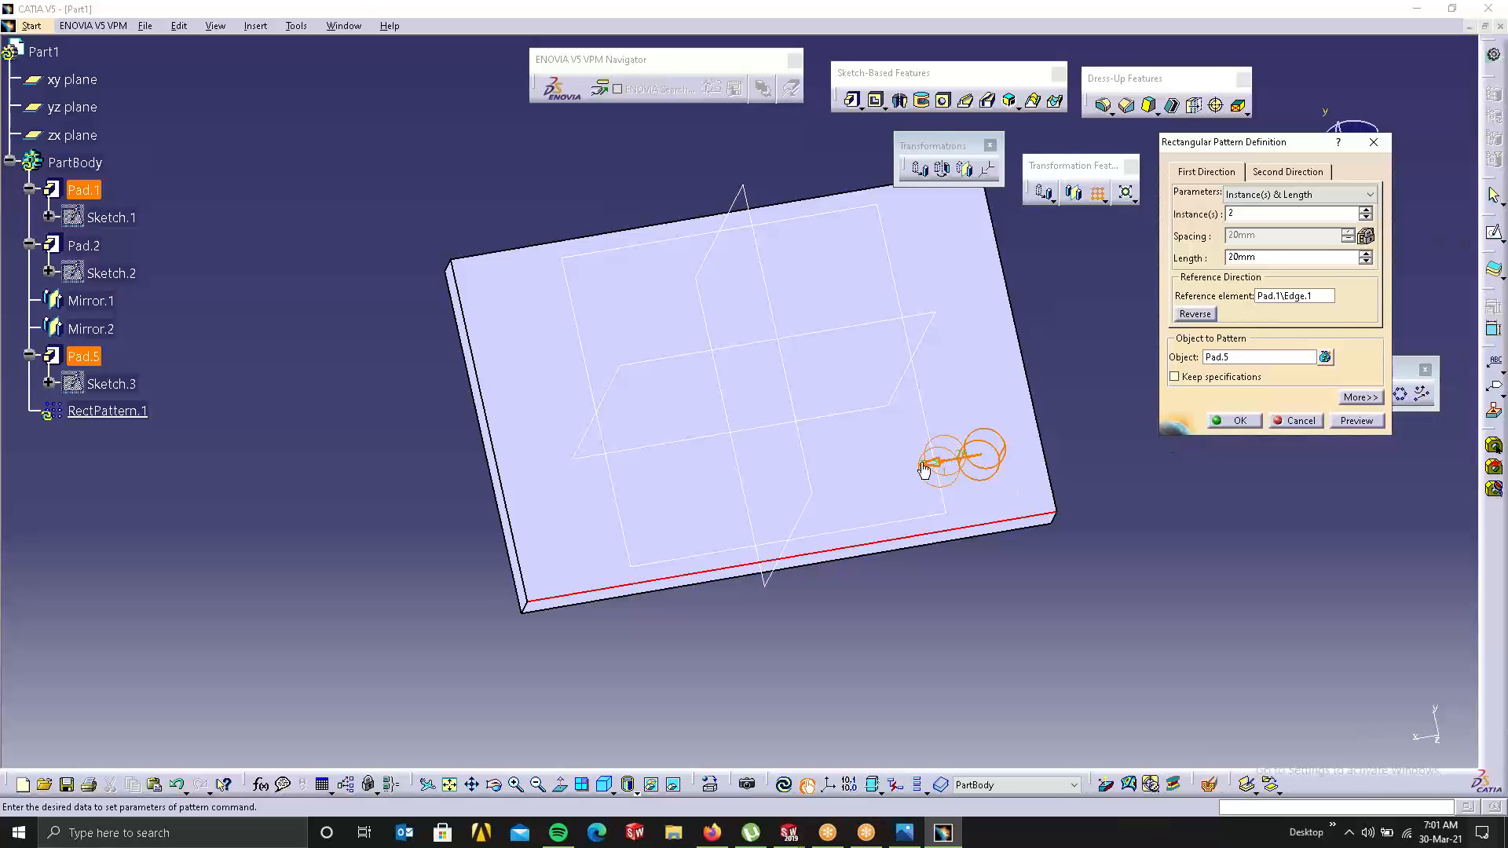
click(1367, 210)
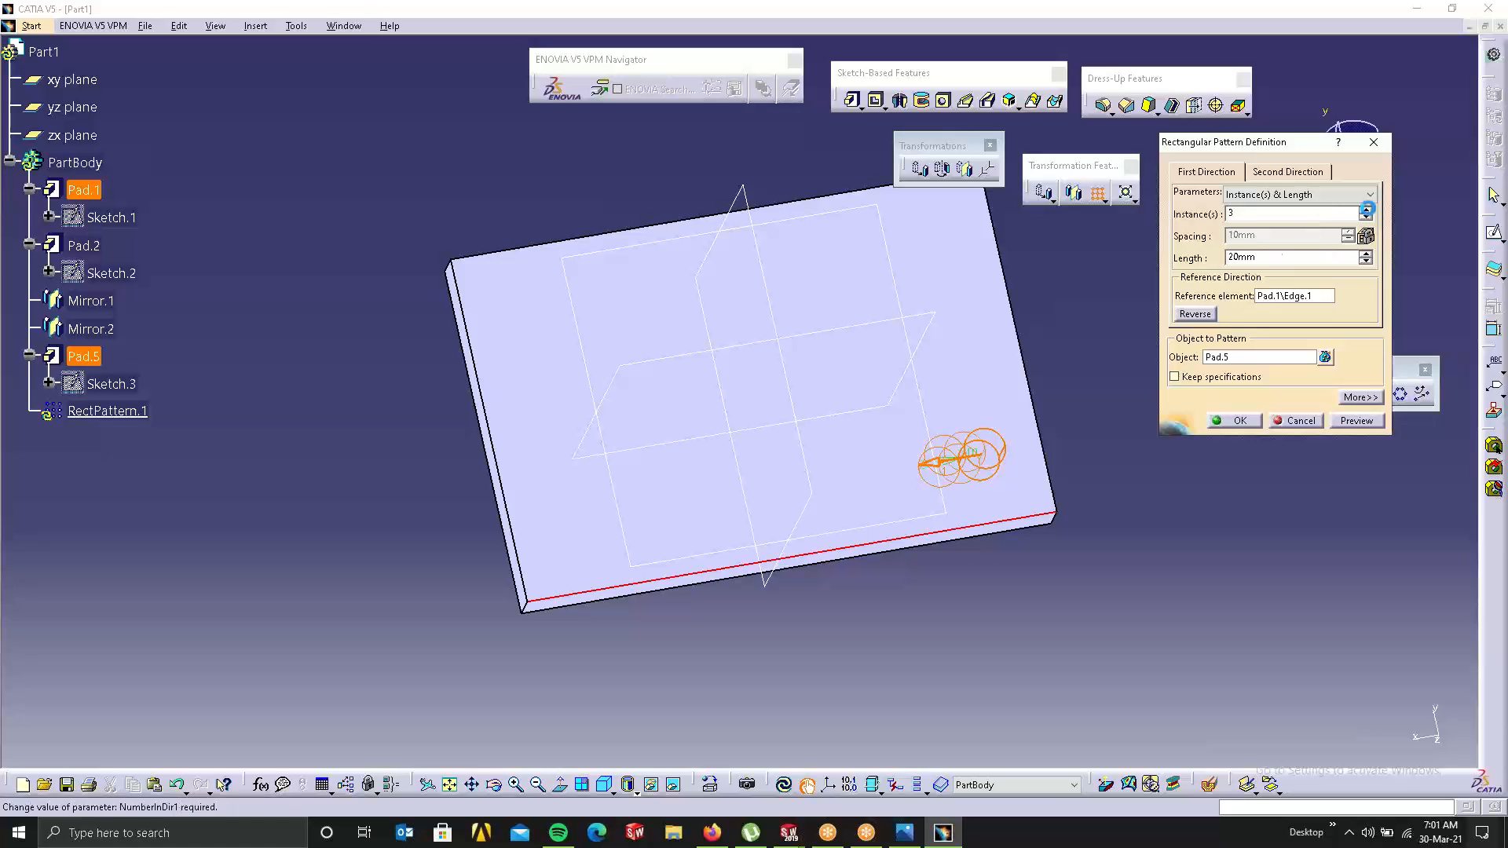
click(1366, 209)
click(1366, 210)
Step: Raise the first direction to 8 instances over a 200mm length, after trying 100mm and 150mm
double_click(1274, 257)
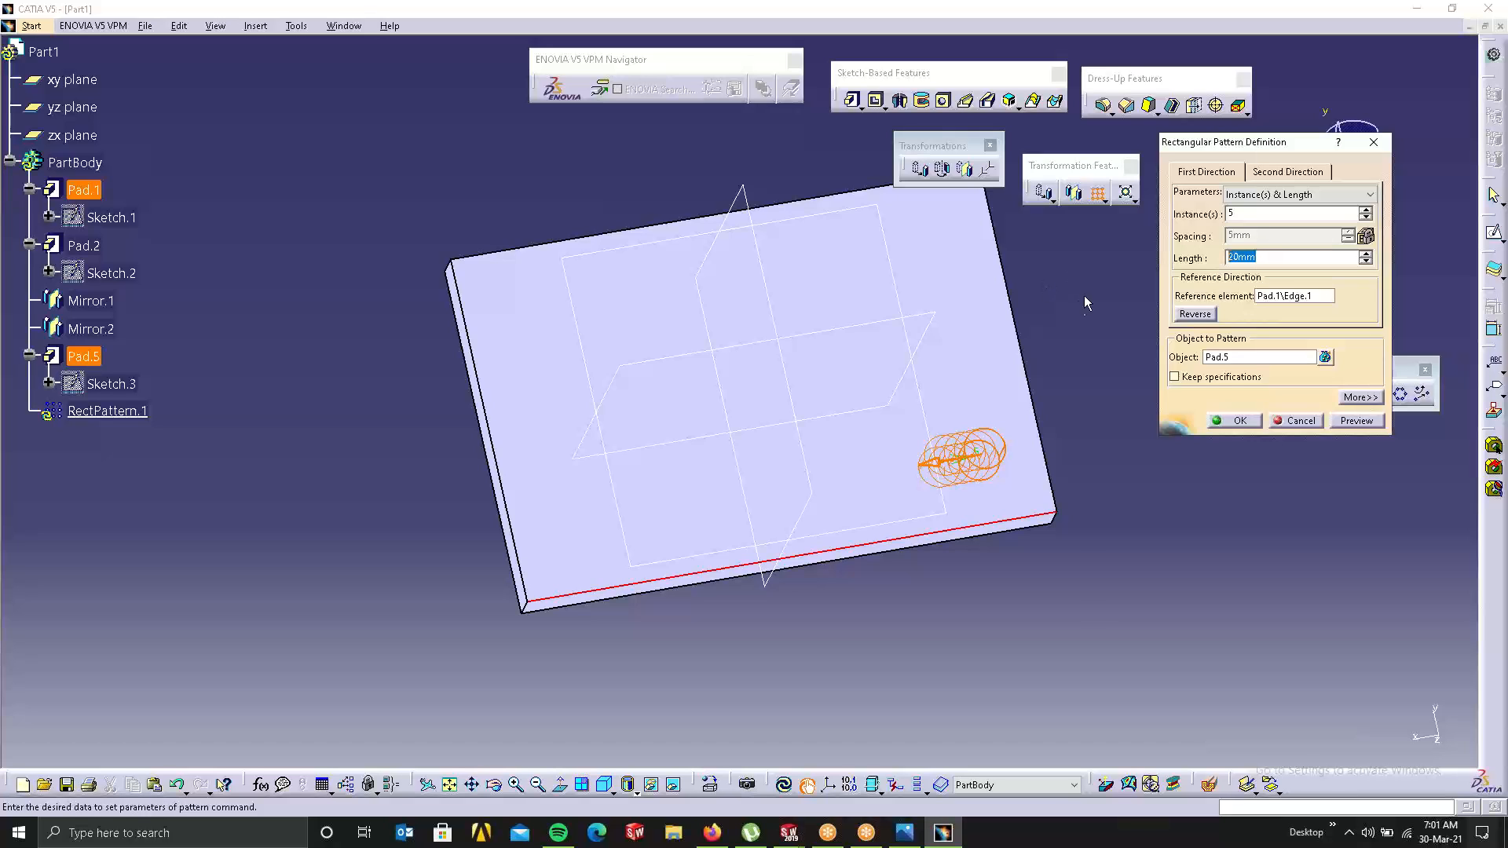
text(100)
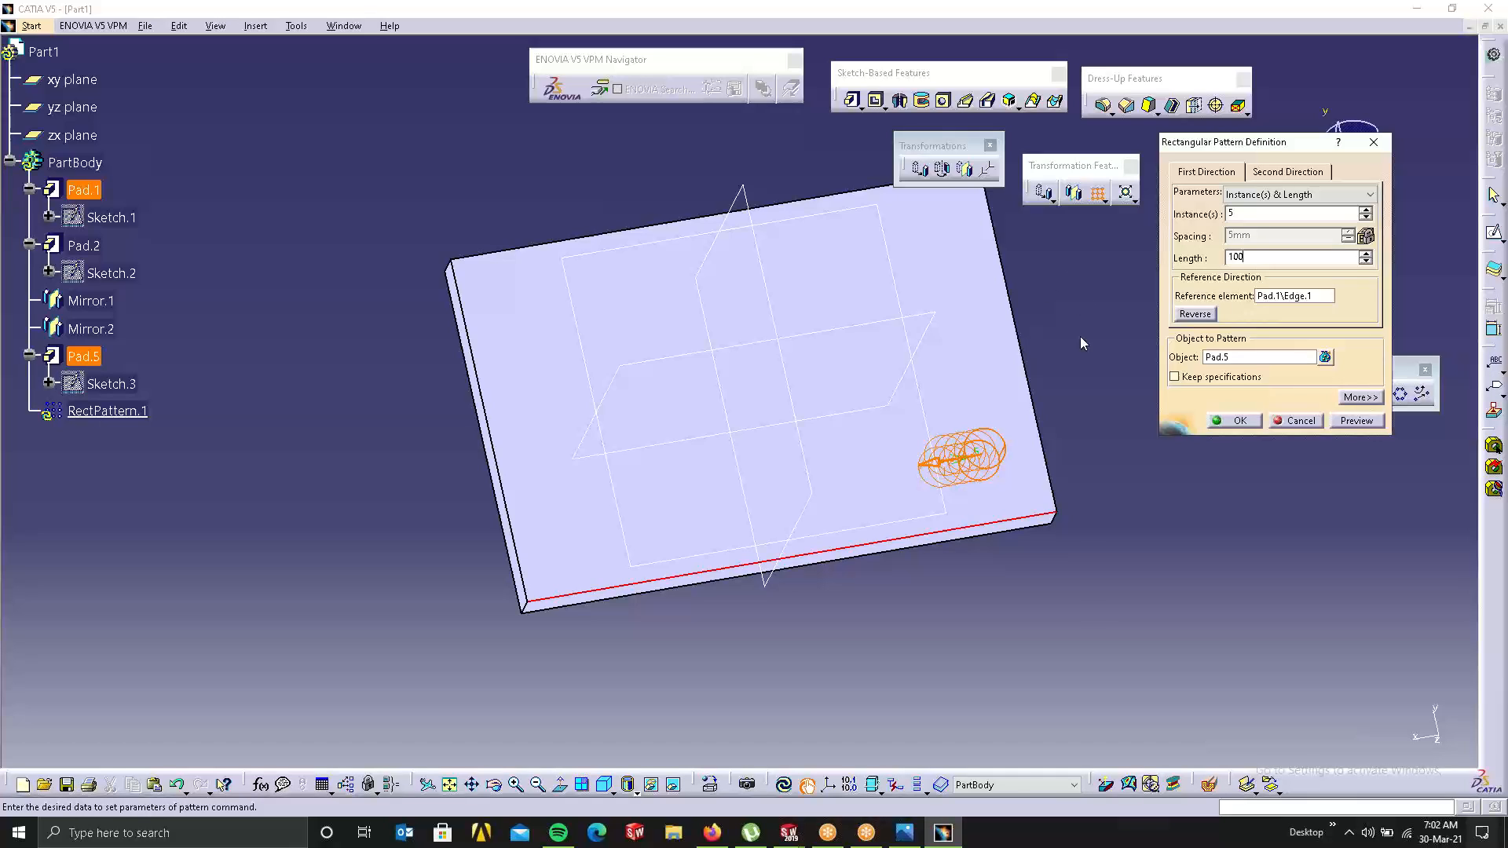
click(1234, 215)
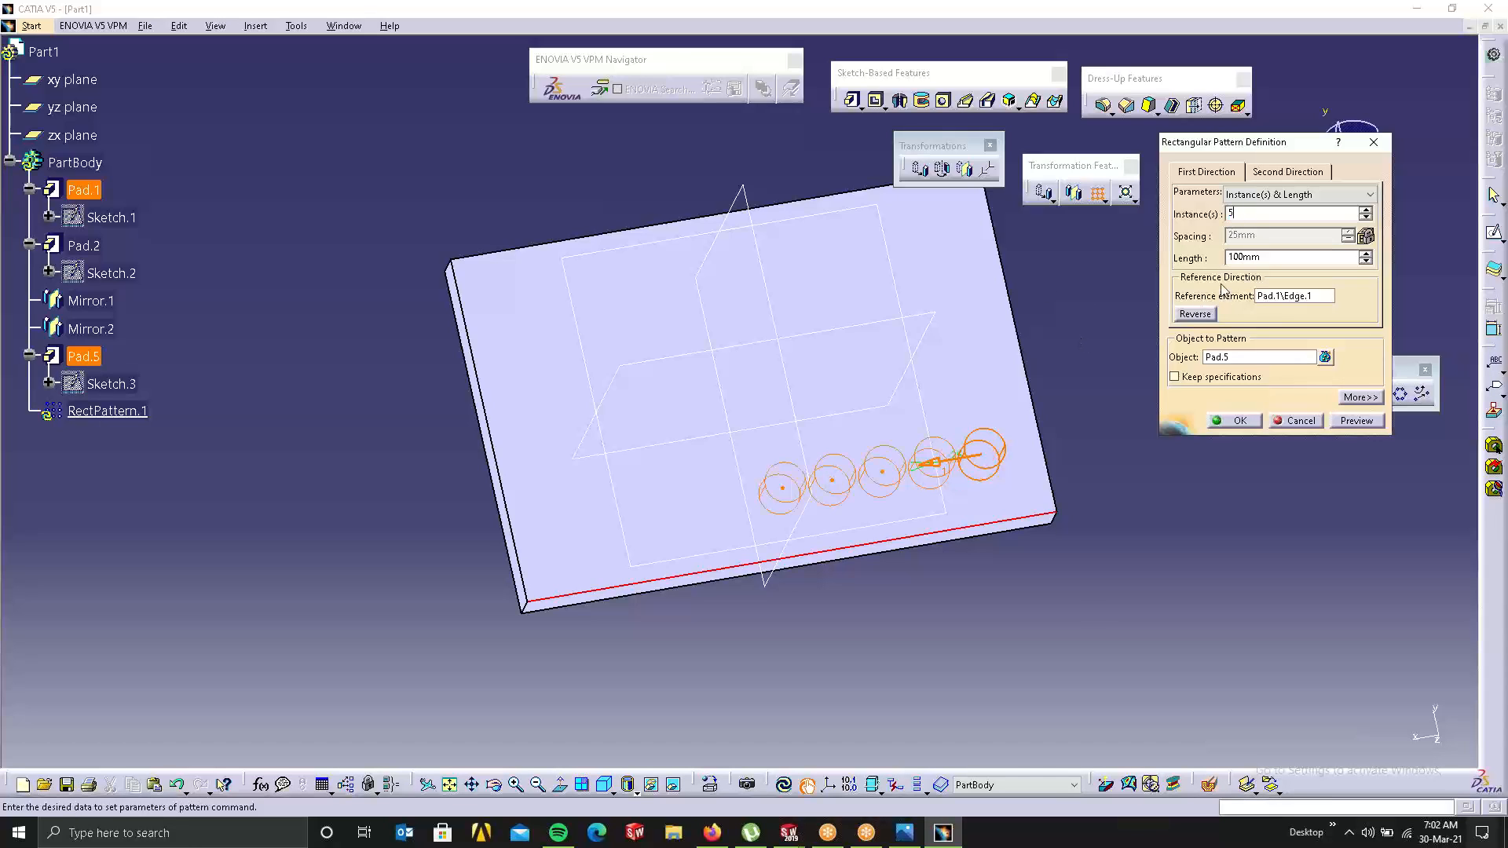
double_click(1274, 257)
text(150)
click(1262, 212)
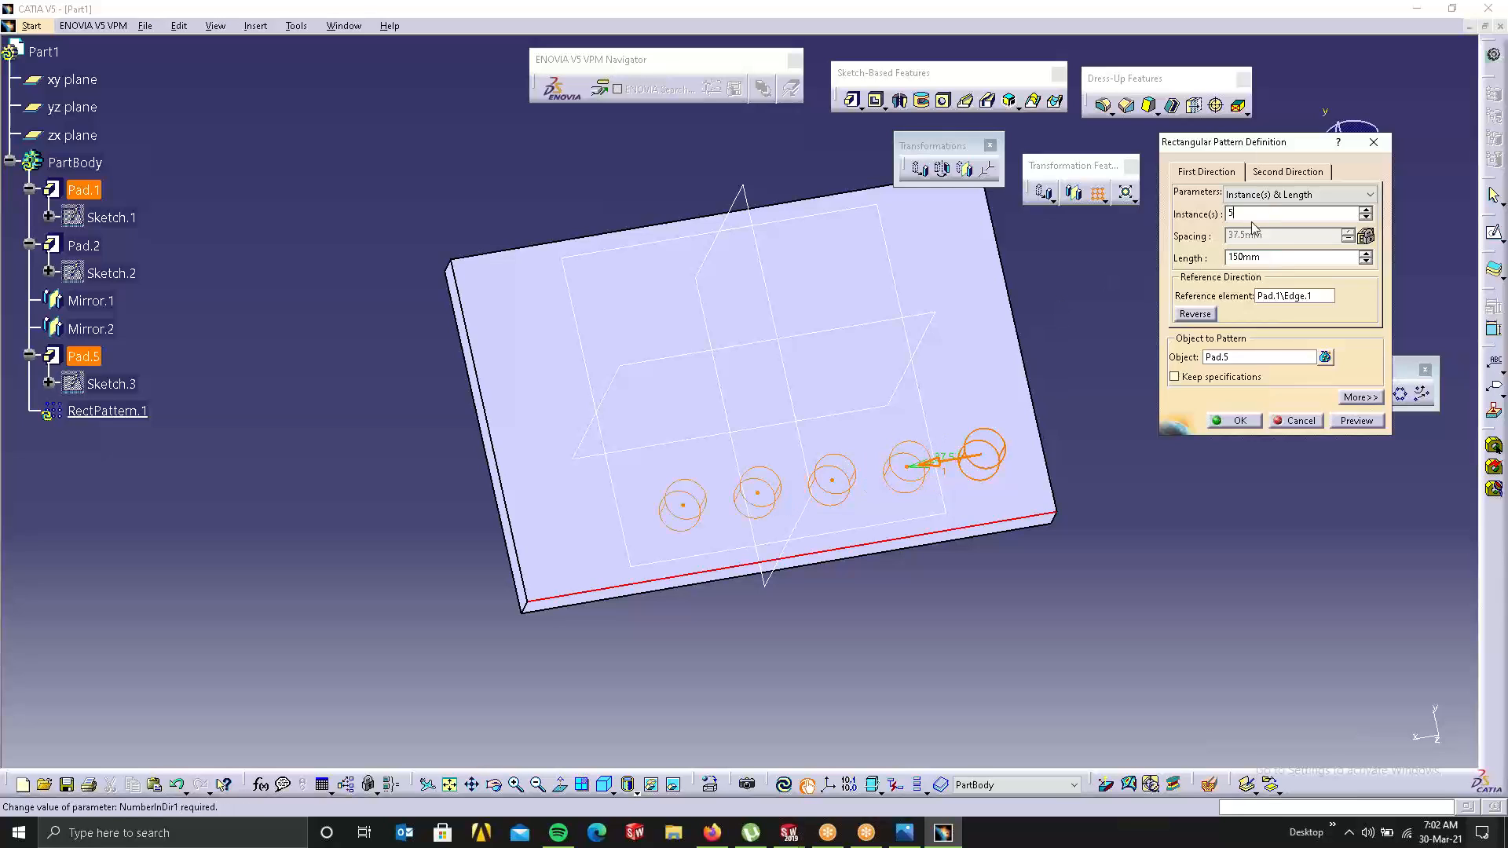
click(1365, 209)
click(1365, 209)
click(1365, 209)
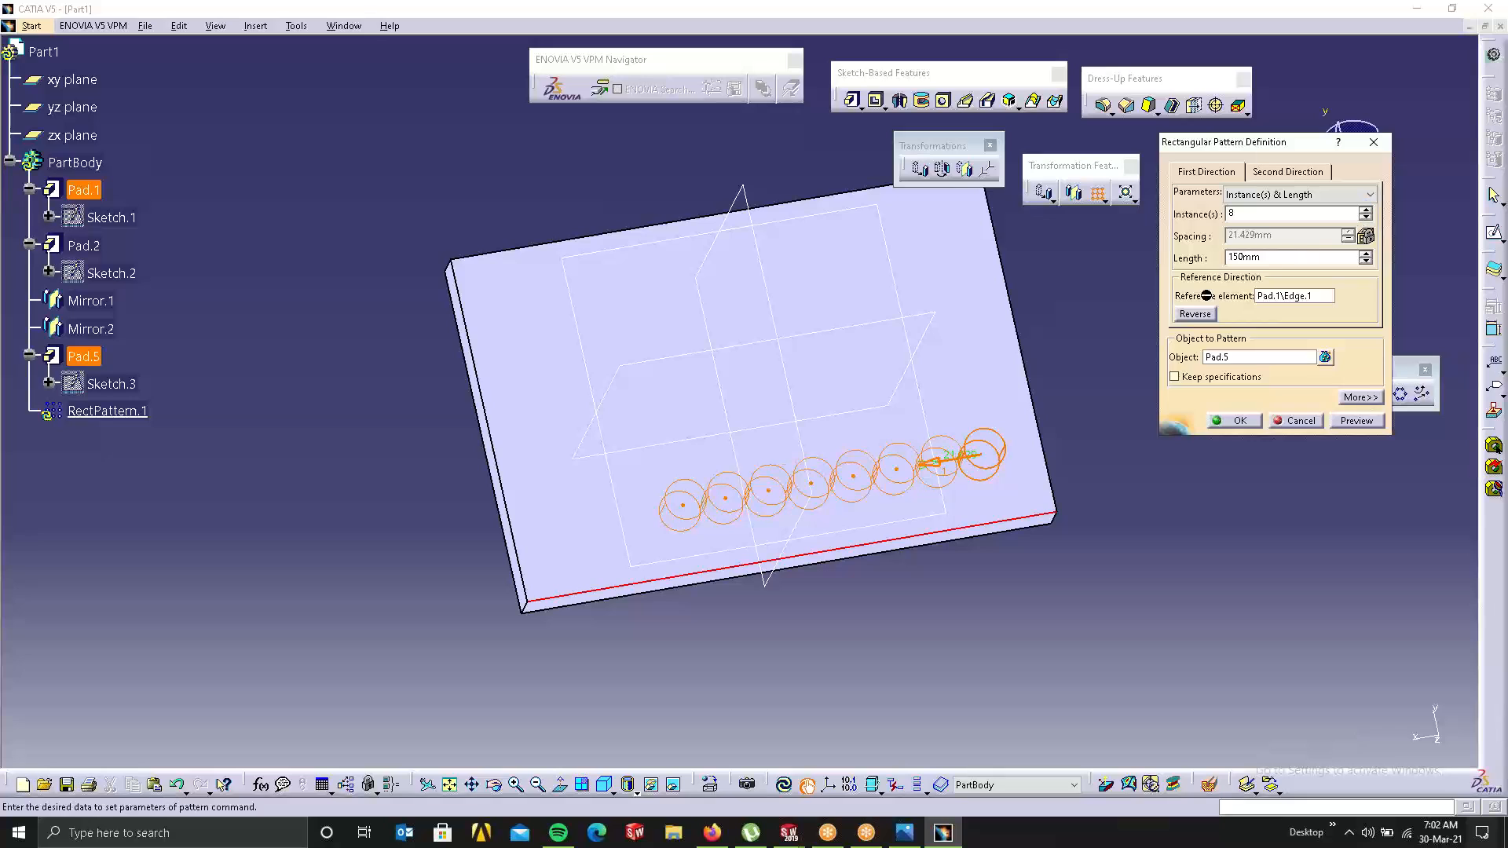
double_click(1273, 258)
text(200)
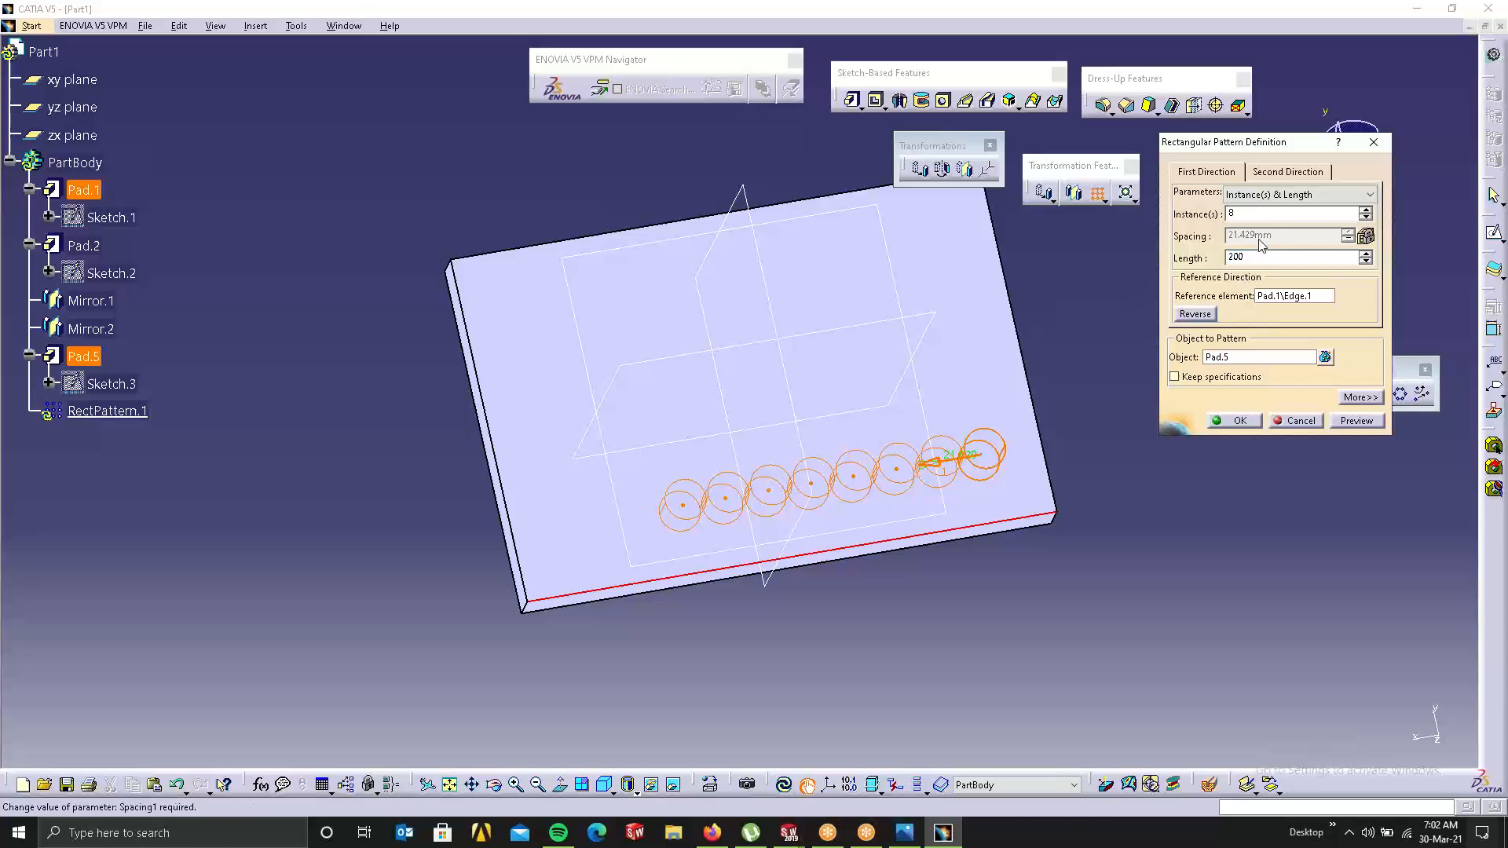
click(1244, 217)
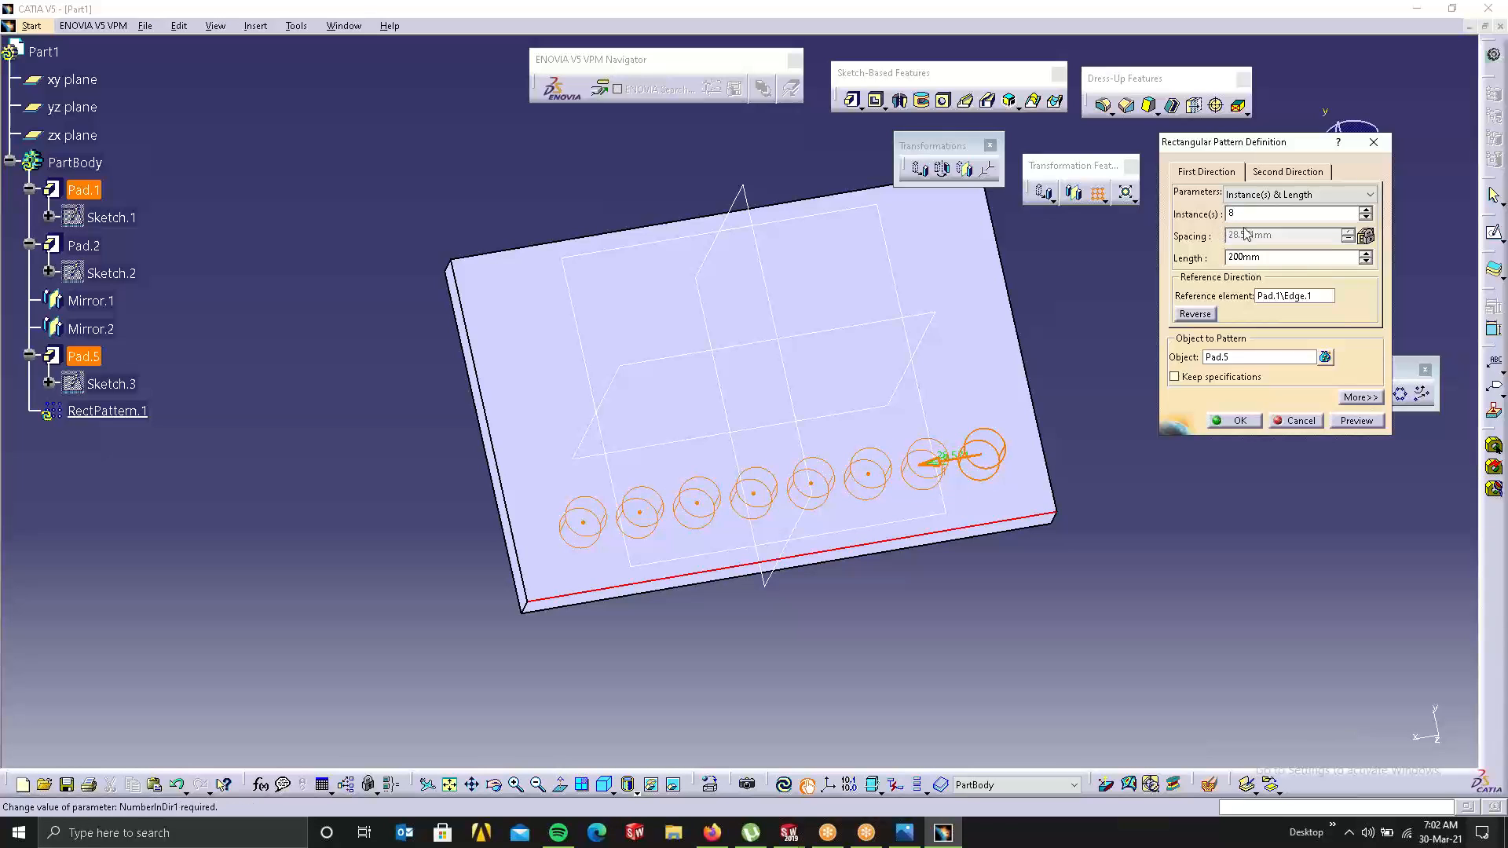
click(1284, 176)
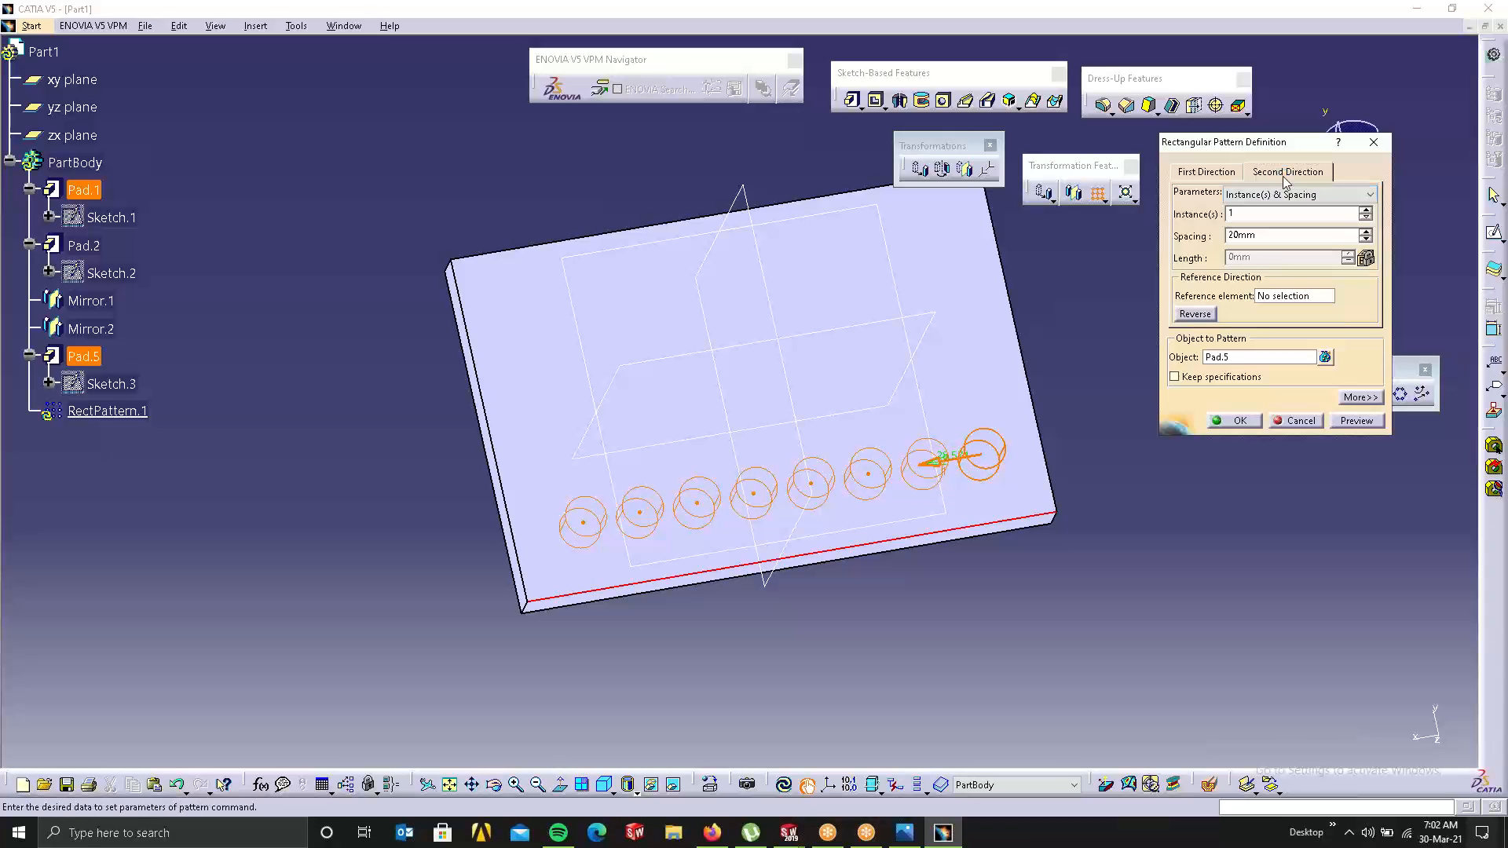
Step: Run the second direction along the plate's right edge, reversed, with 4 rows
click(1290, 297)
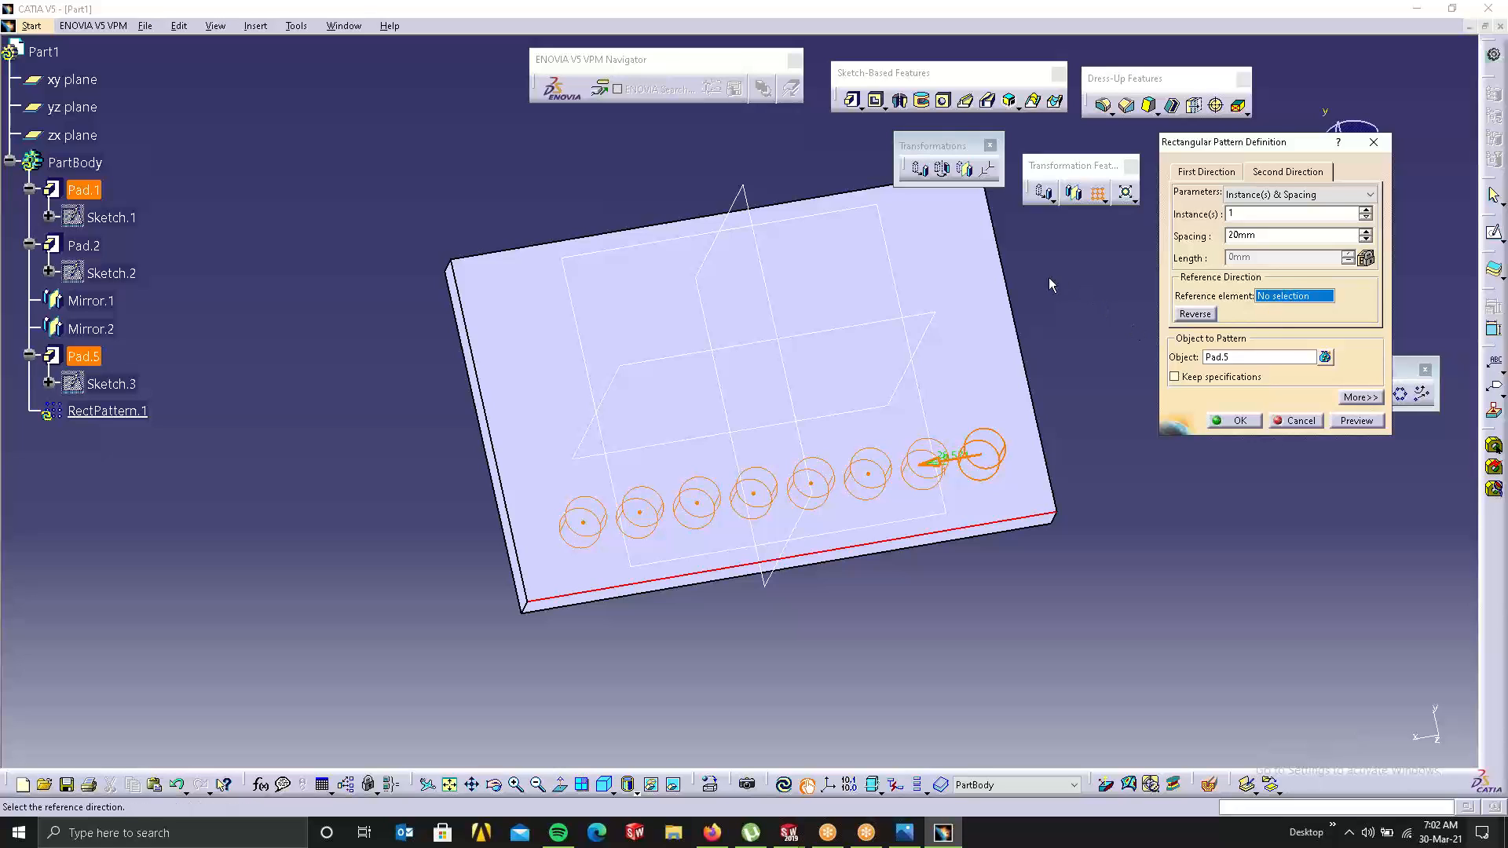
click(1003, 281)
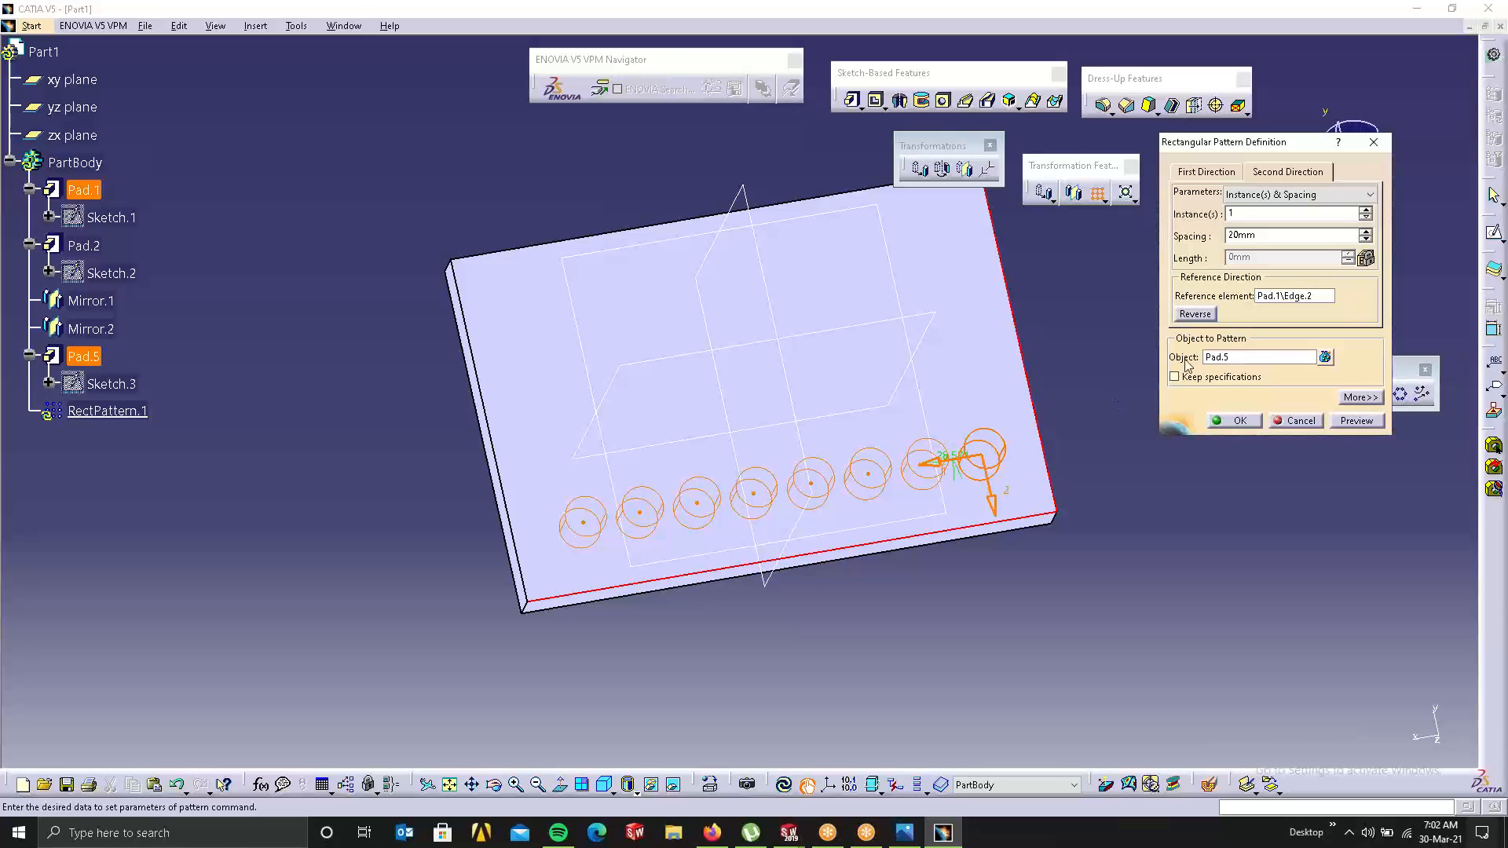
click(1193, 314)
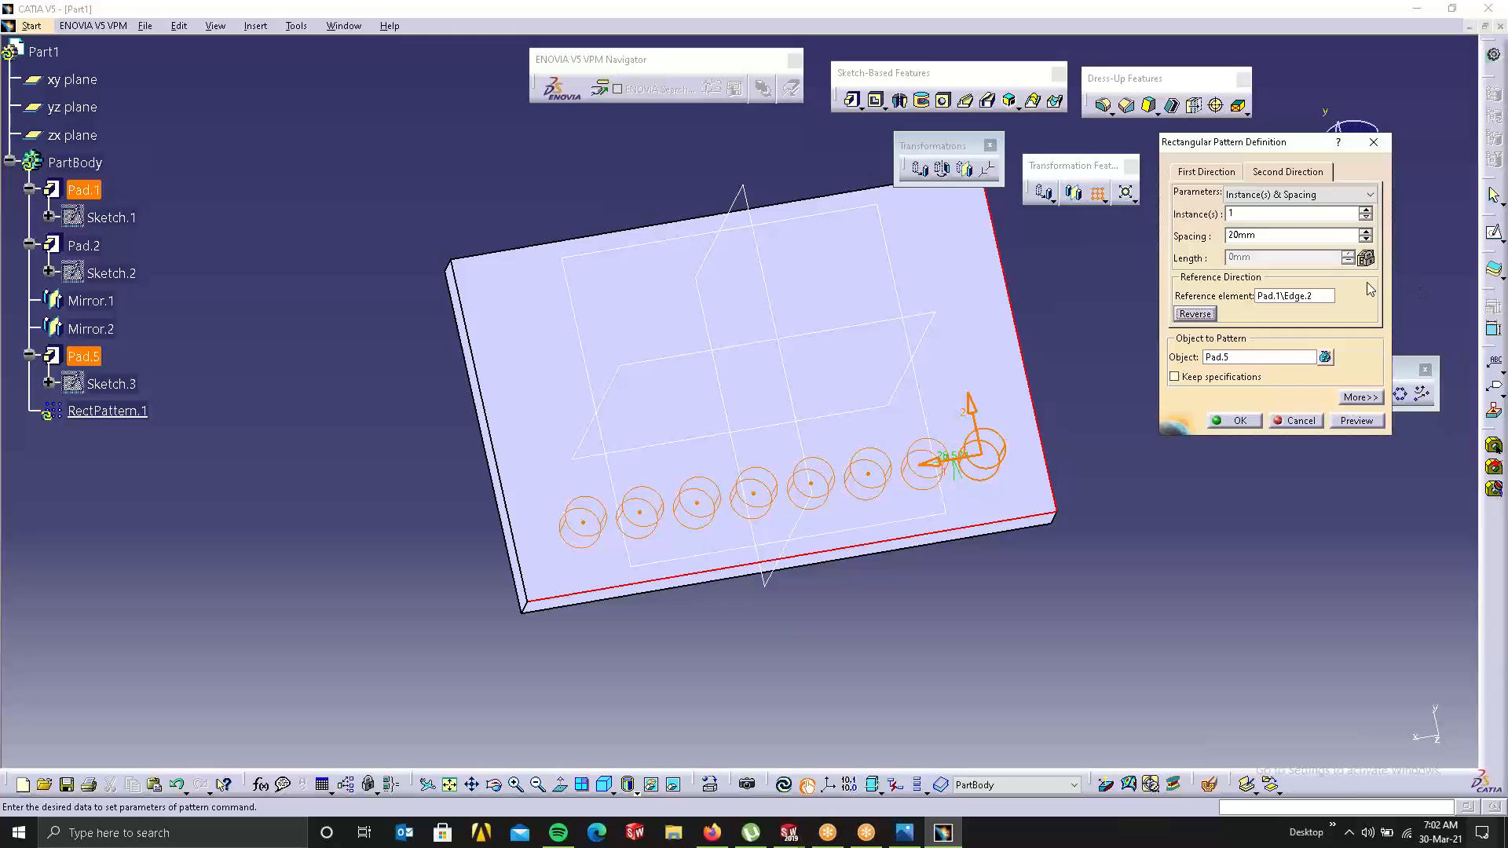
click(1364, 211)
click(1364, 211)
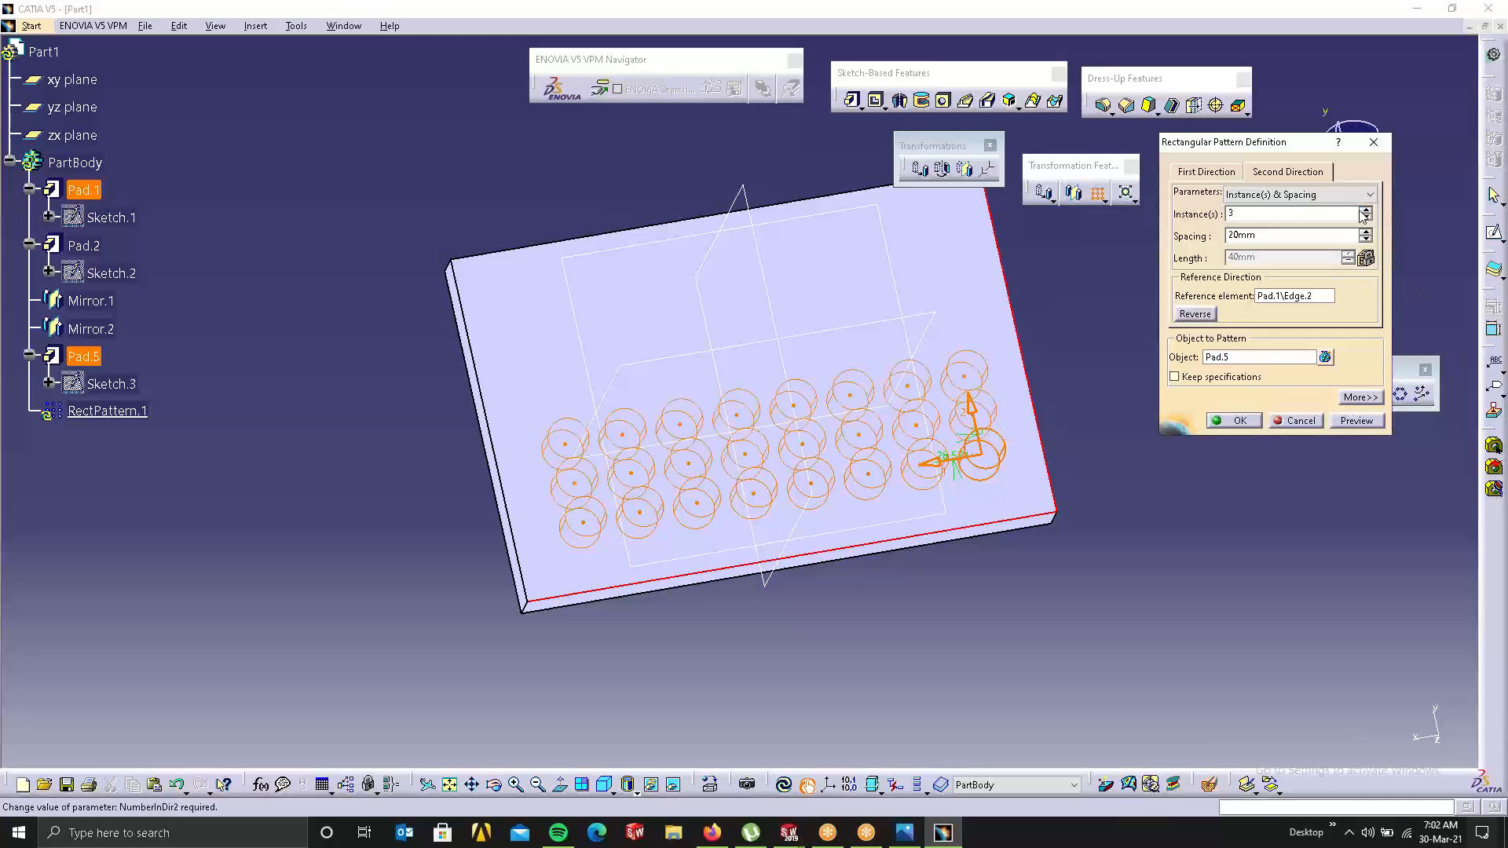
click(1364, 211)
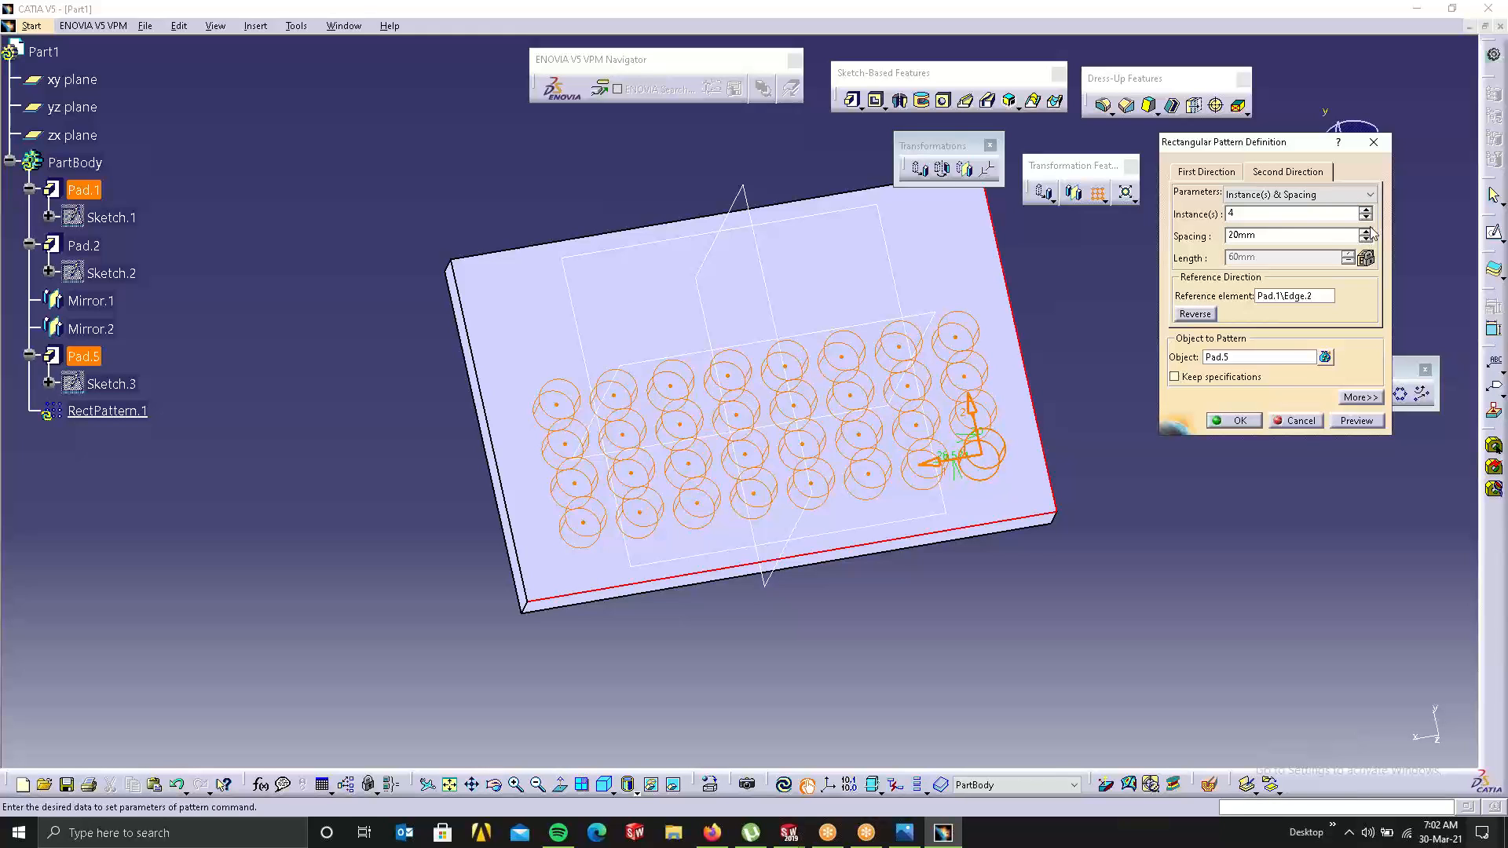
Step: Increase the row spacing to 31mm
click(1366, 231)
click(1366, 231)
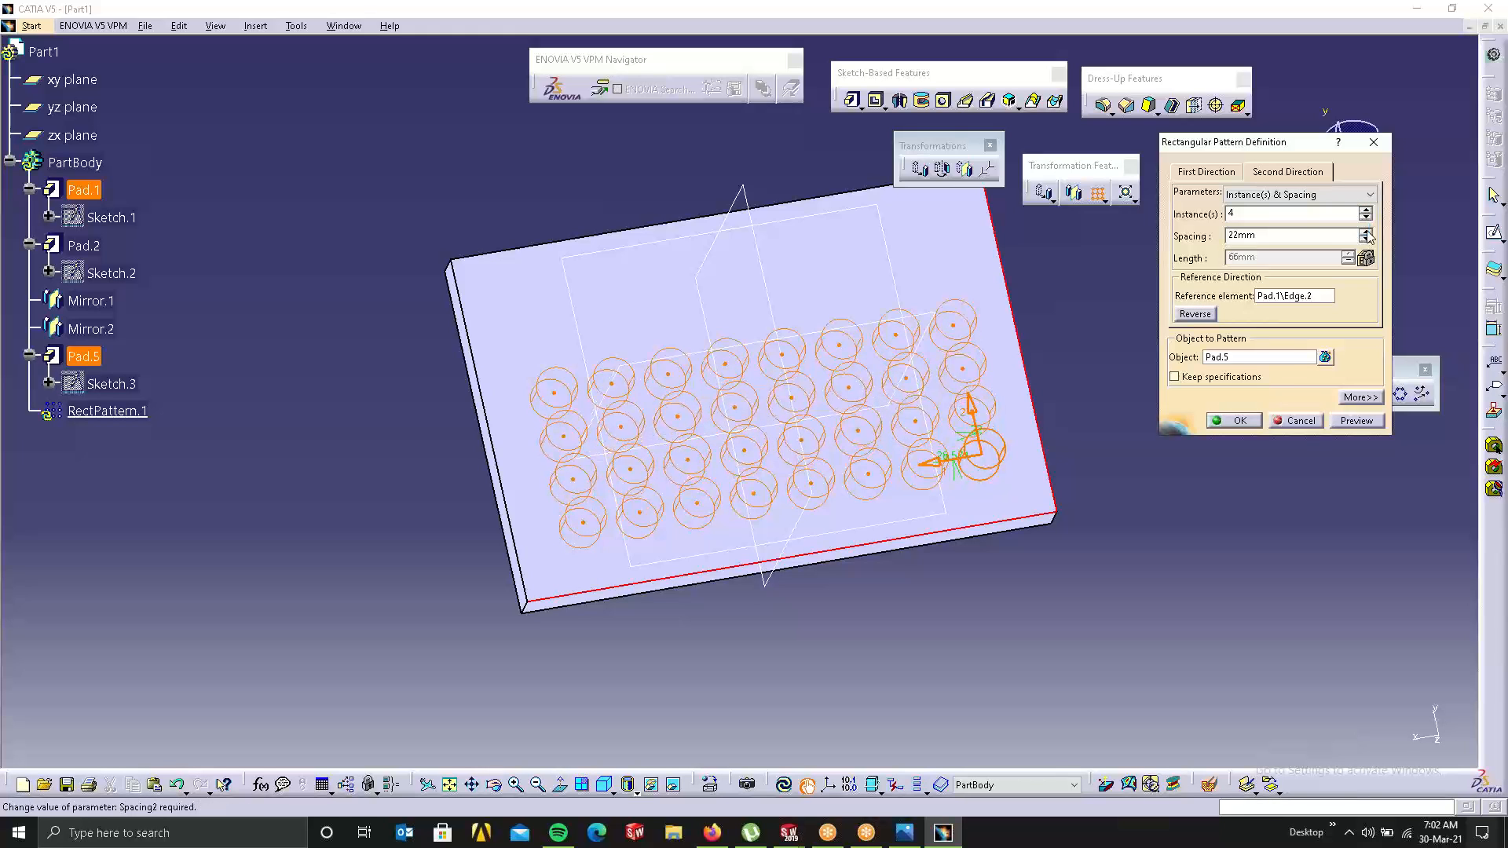
click(1367, 231)
click(1366, 231)
click(1366, 231)
click(1366, 231)
click(1367, 231)
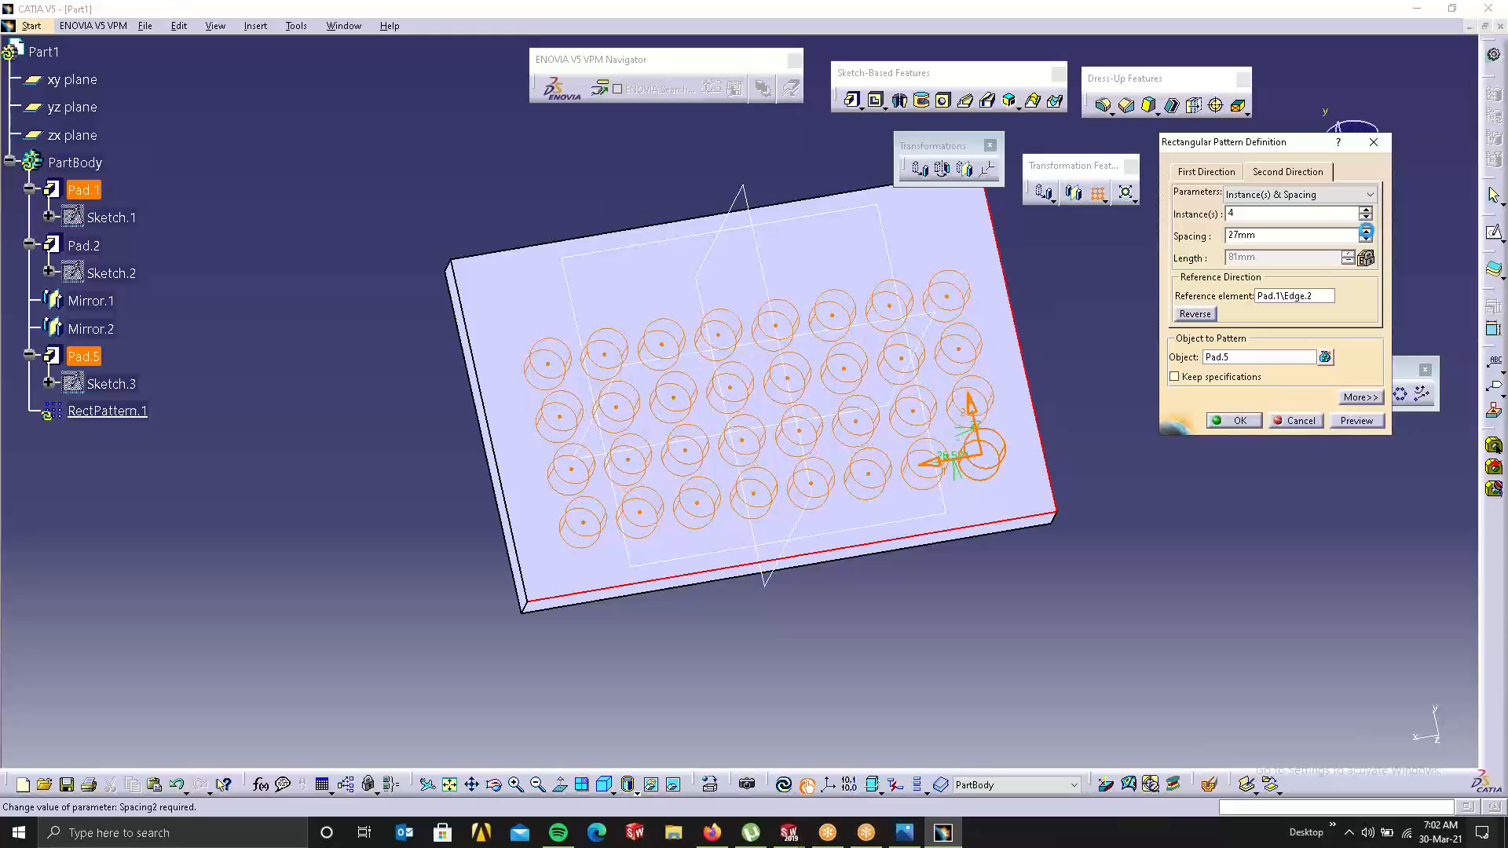
click(1367, 231)
click(1366, 230)
click(1366, 231)
click(1366, 231)
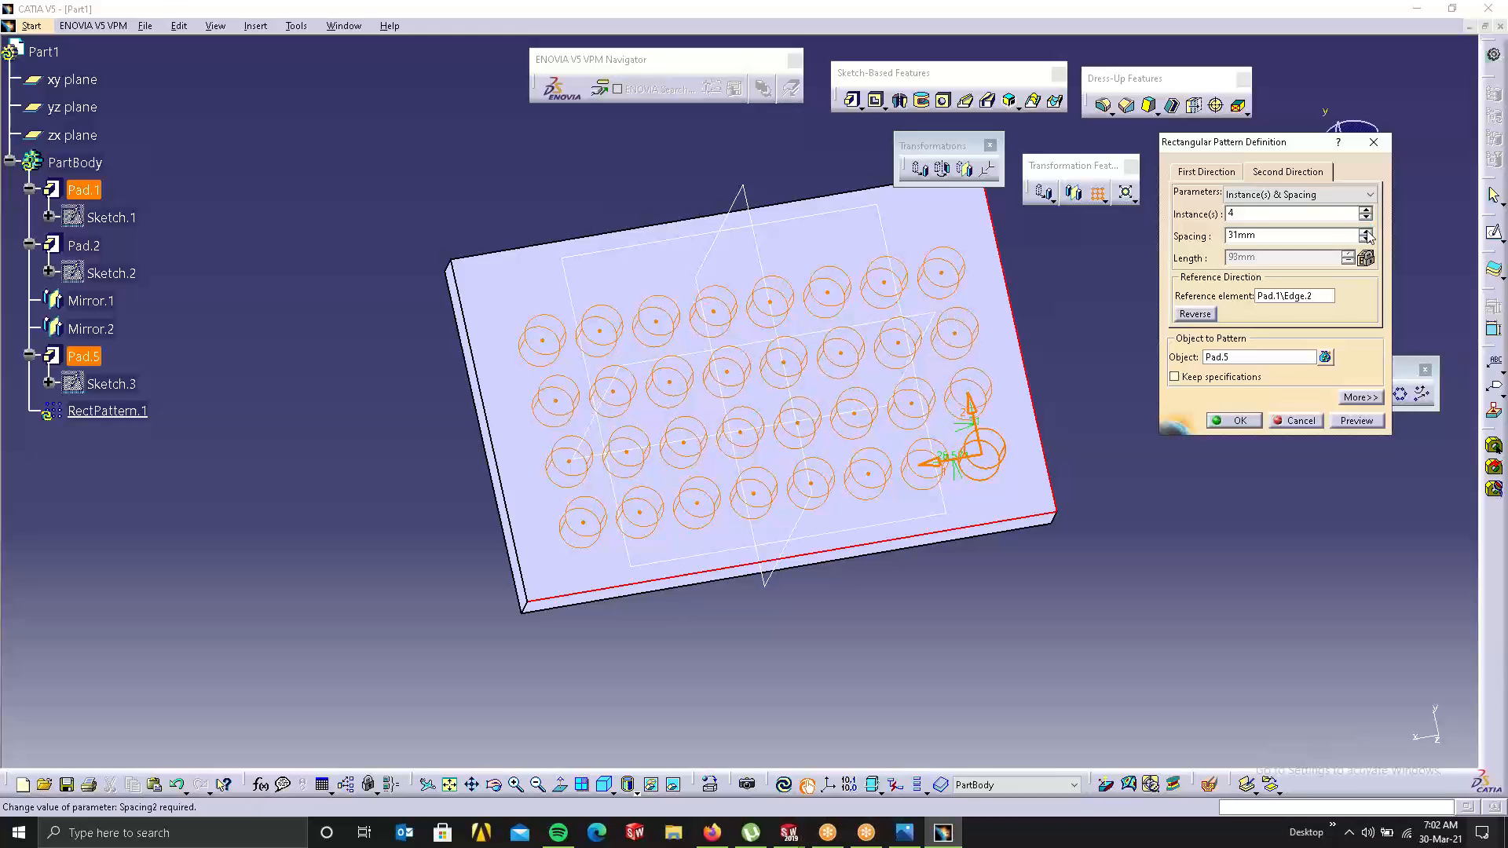
Step: Create the 4-row pad grid, undo it, and begin a fresh rectangular pattern
click(1239, 421)
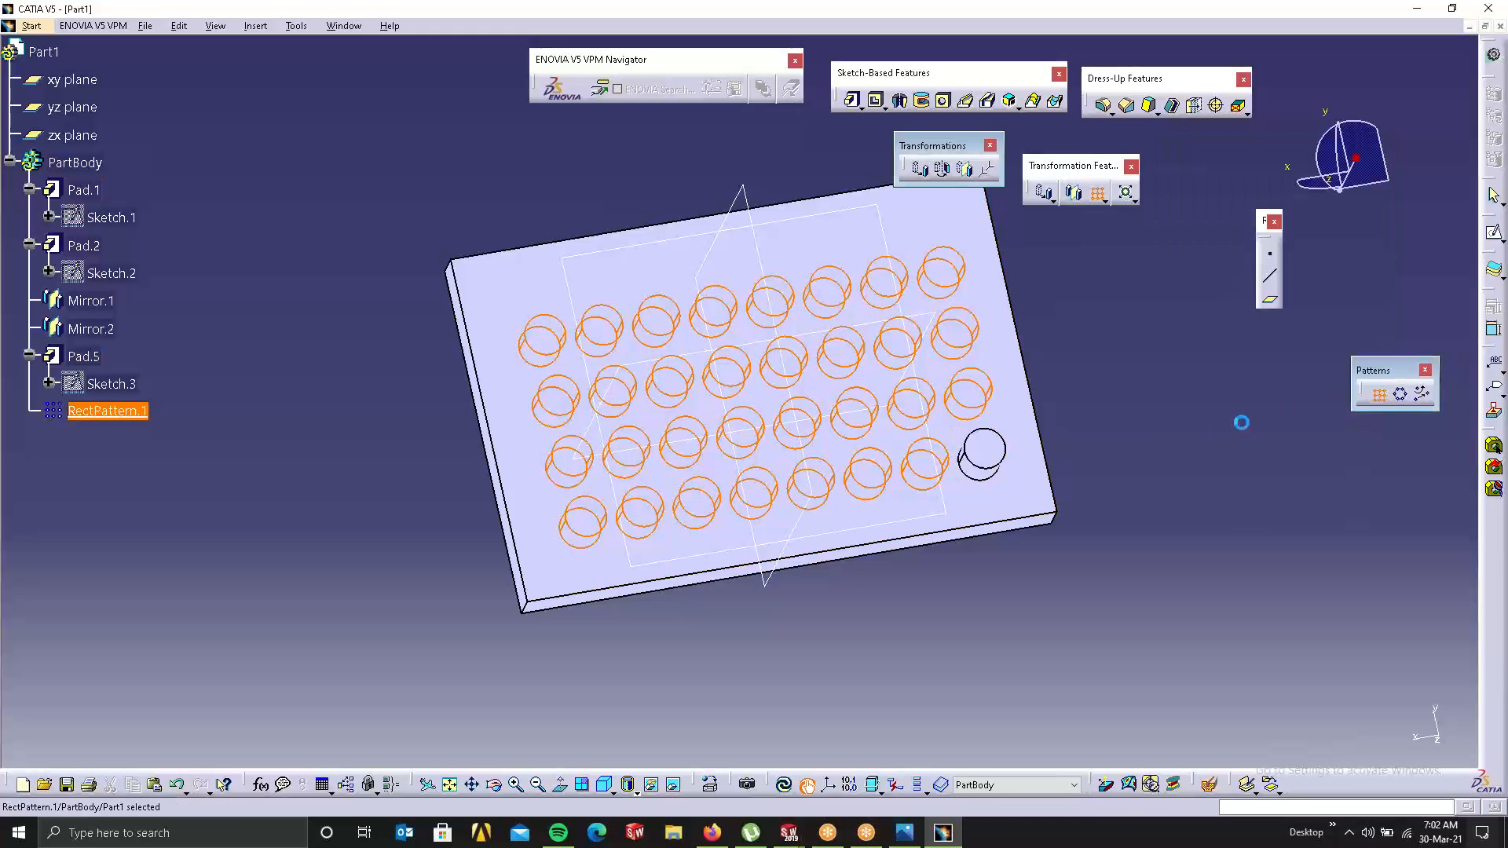
middle_drag(793, 455, 811, 431)
click(821, 417)
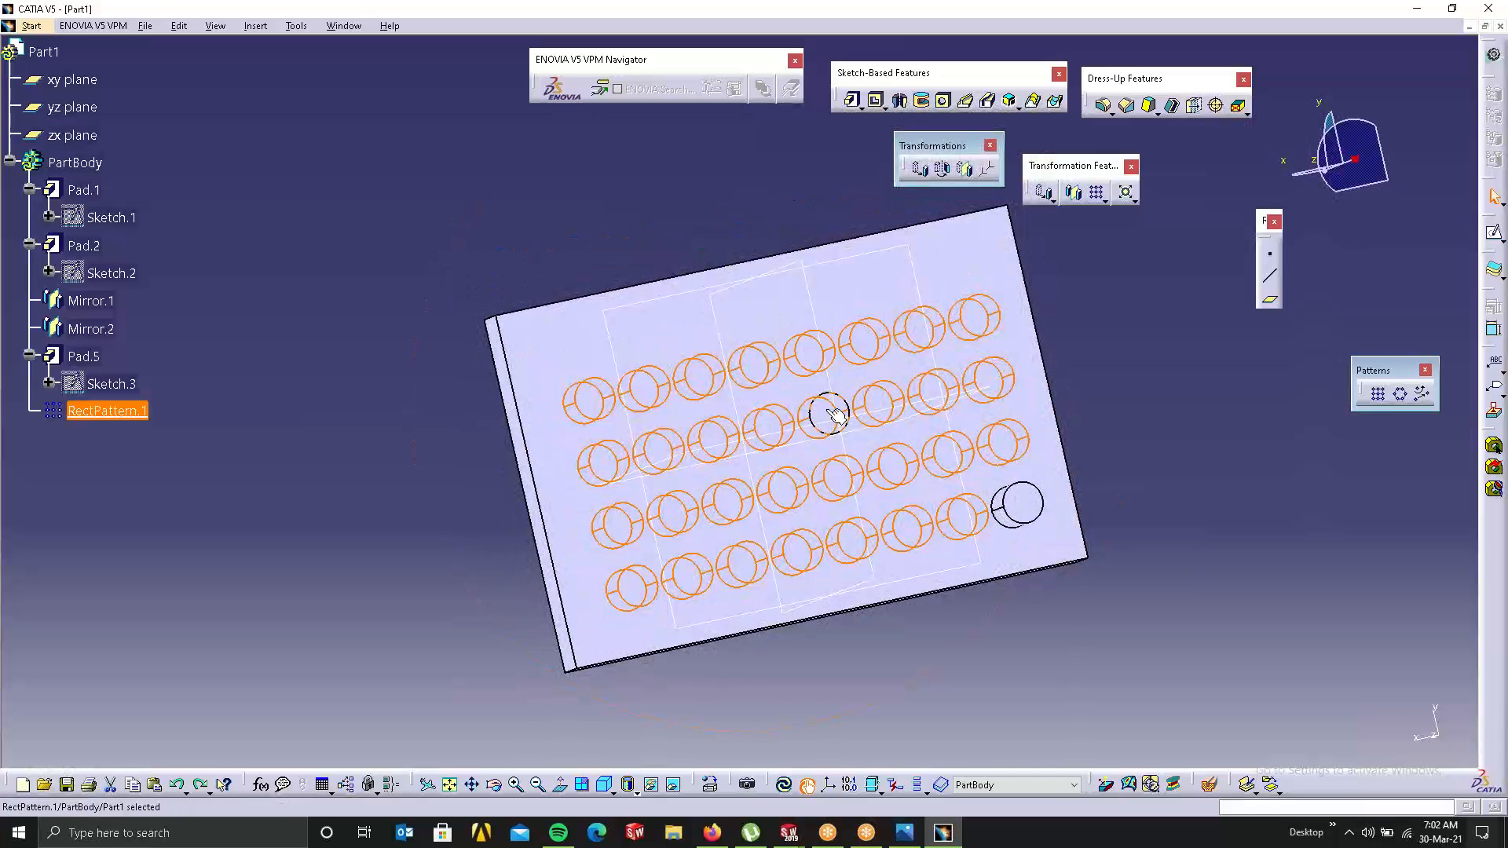
key(ctrl+z)
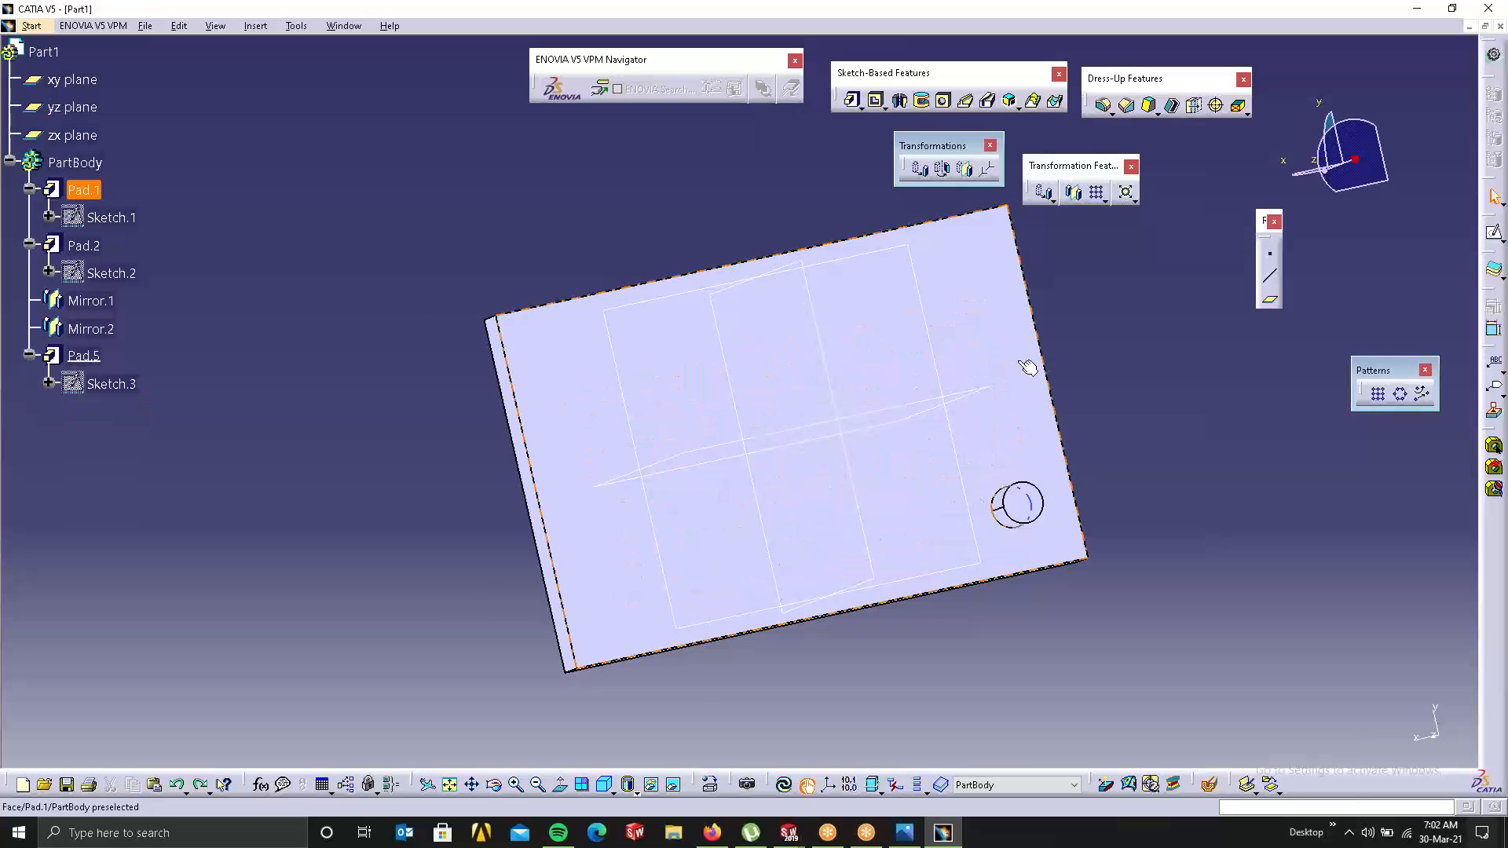
click(1377, 394)
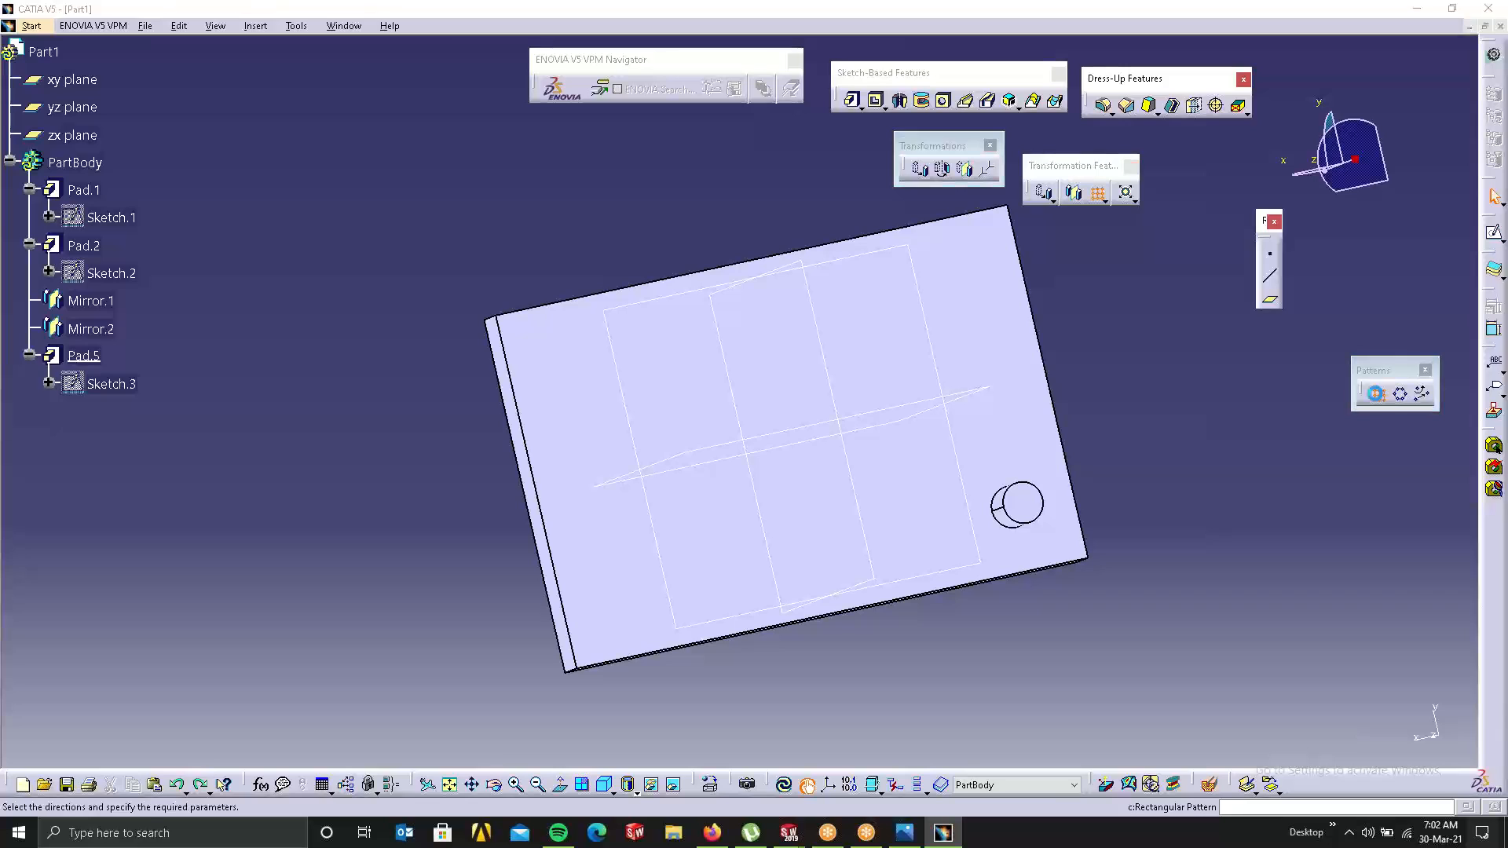
click(1319, 195)
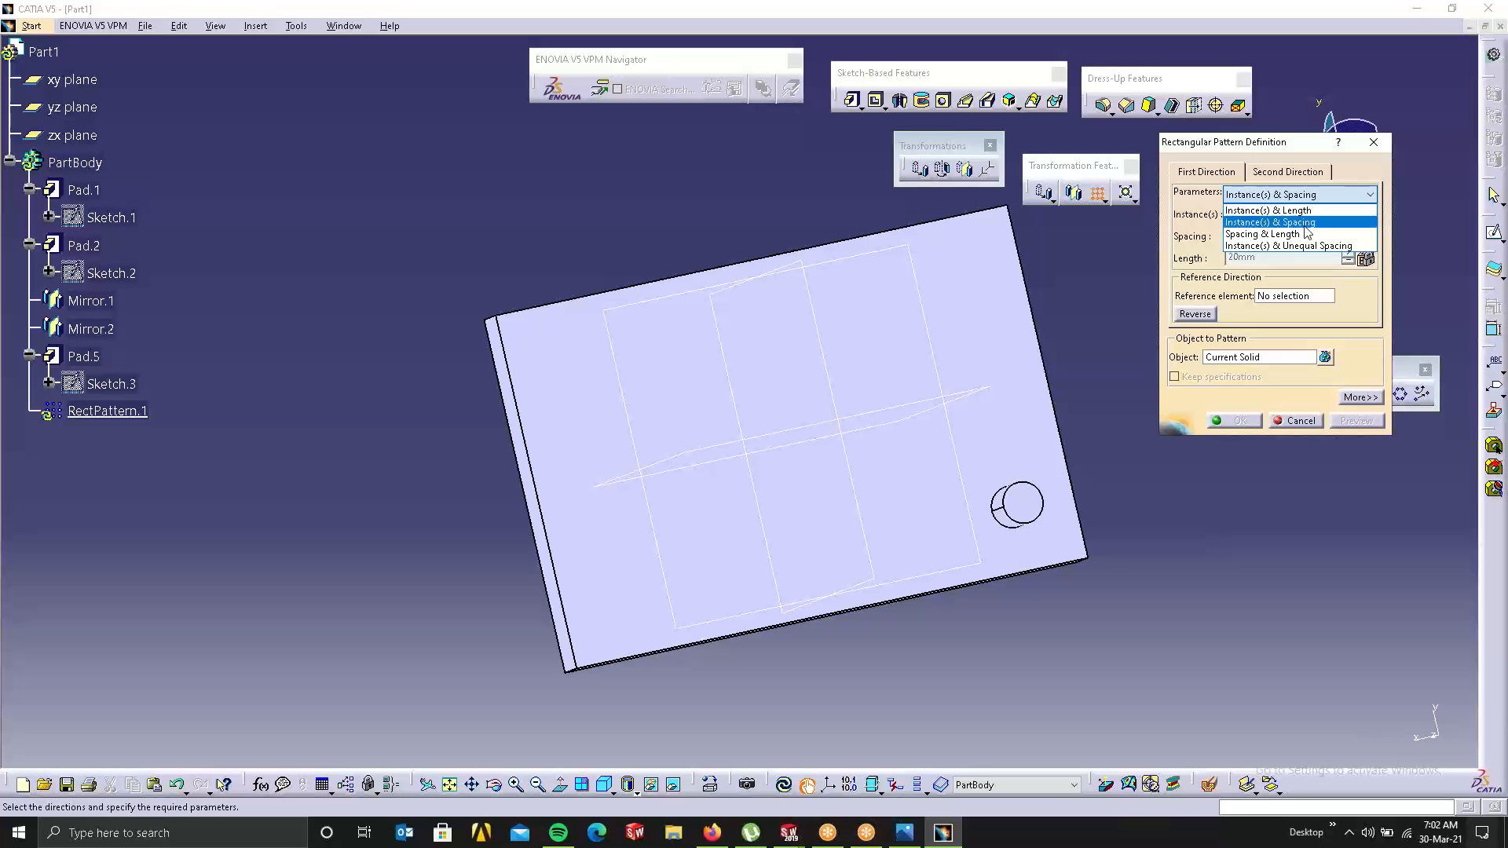
Step: Define a Spacing & Length pattern of the pad along the reversed right edge
click(1256, 234)
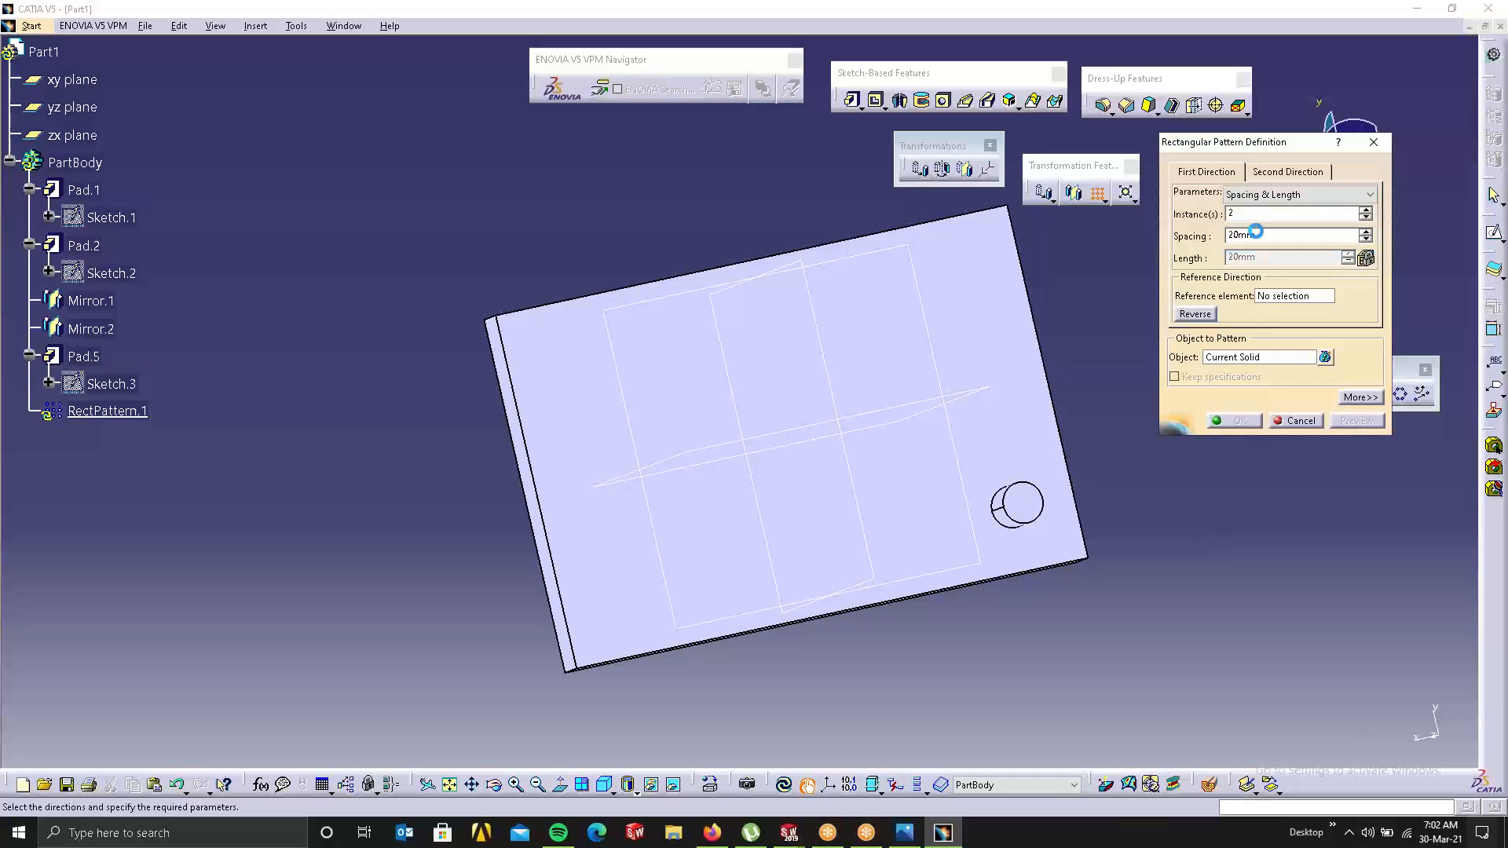
click(1260, 360)
click(1017, 509)
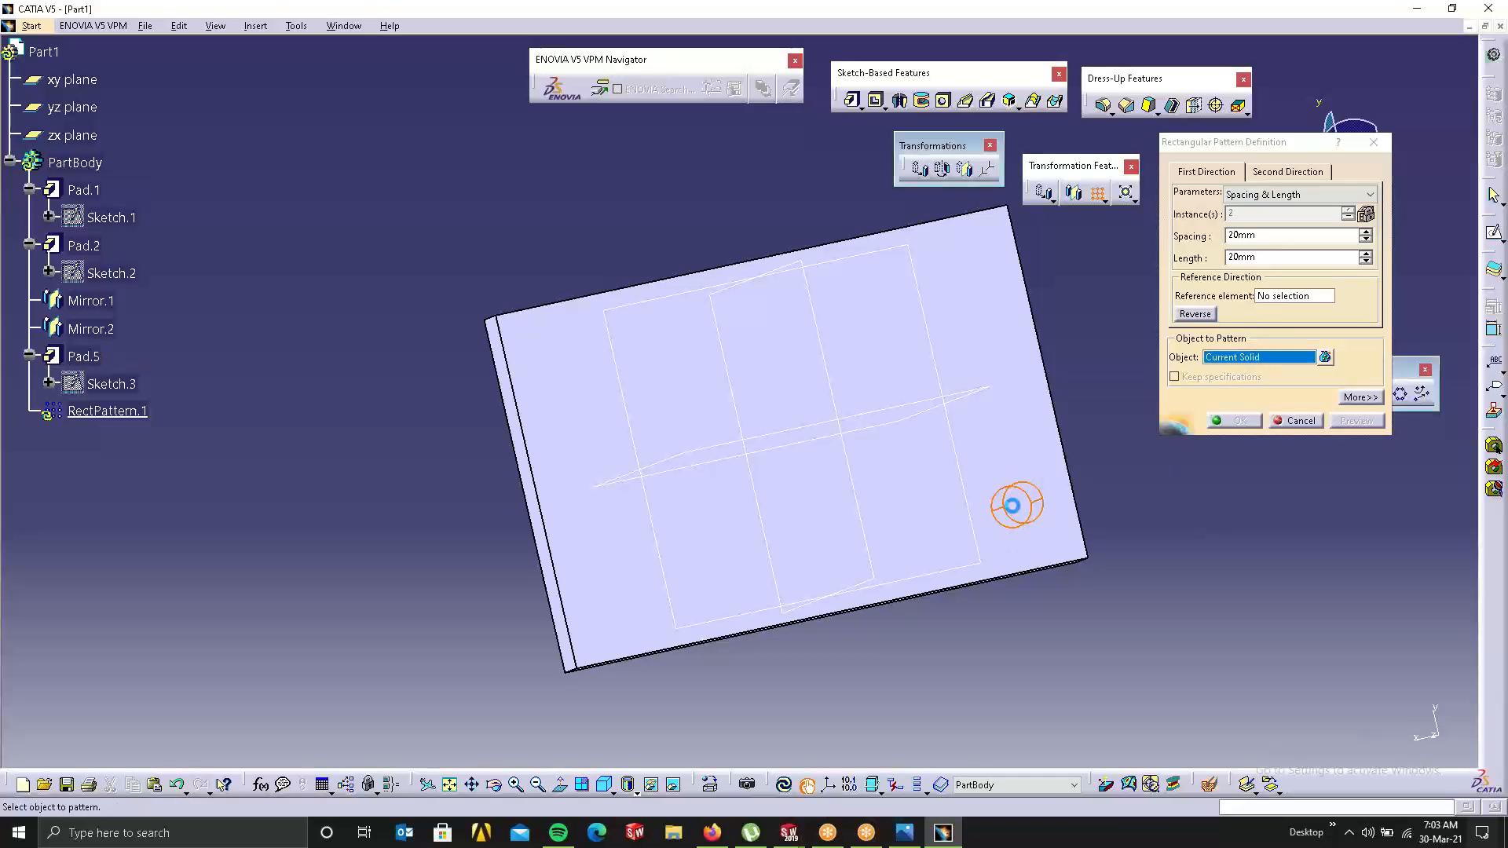
click(1274, 298)
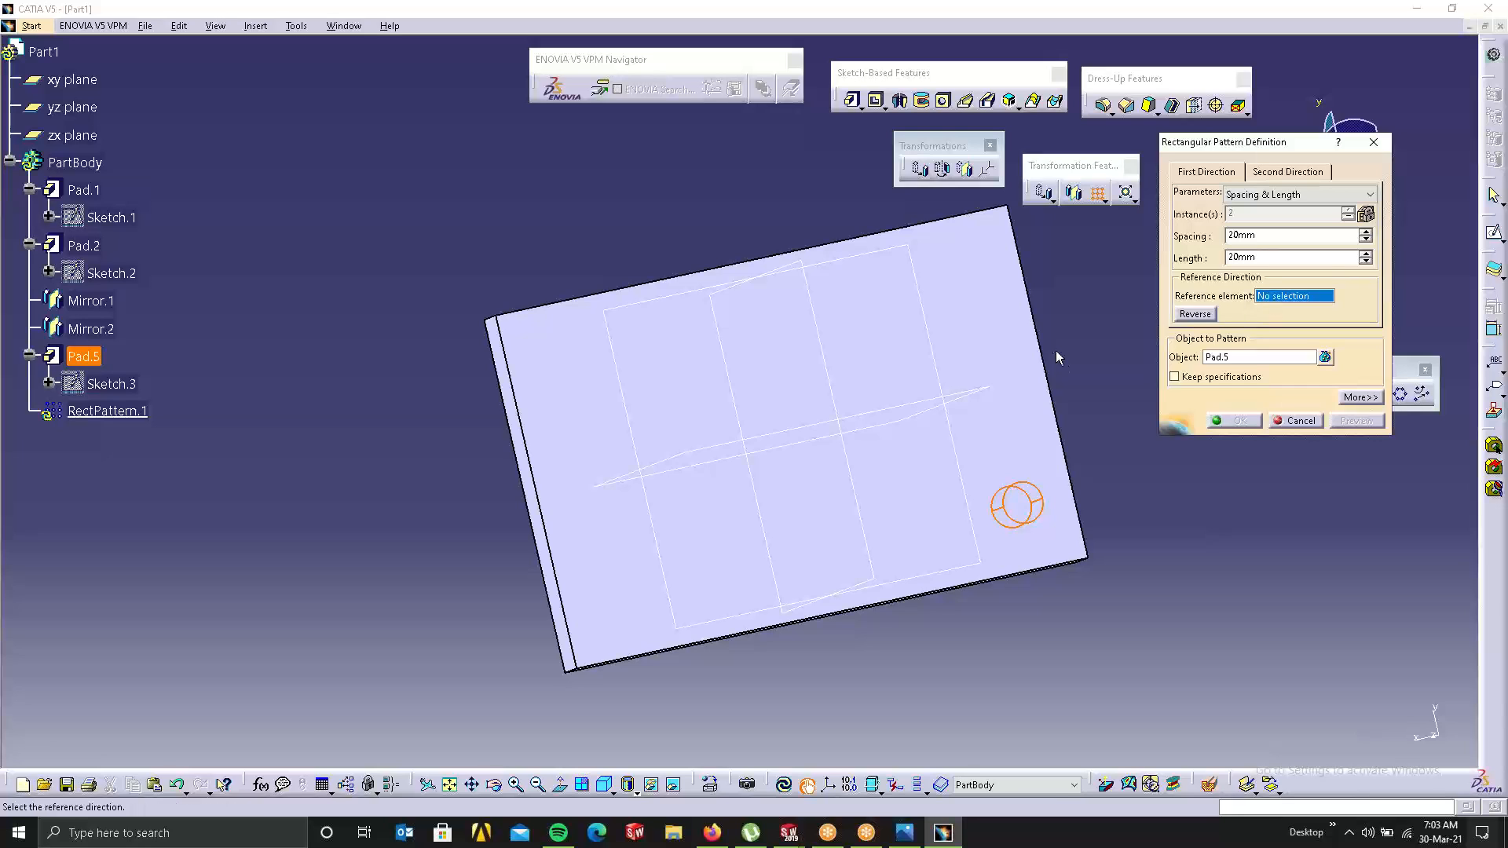
click(1034, 314)
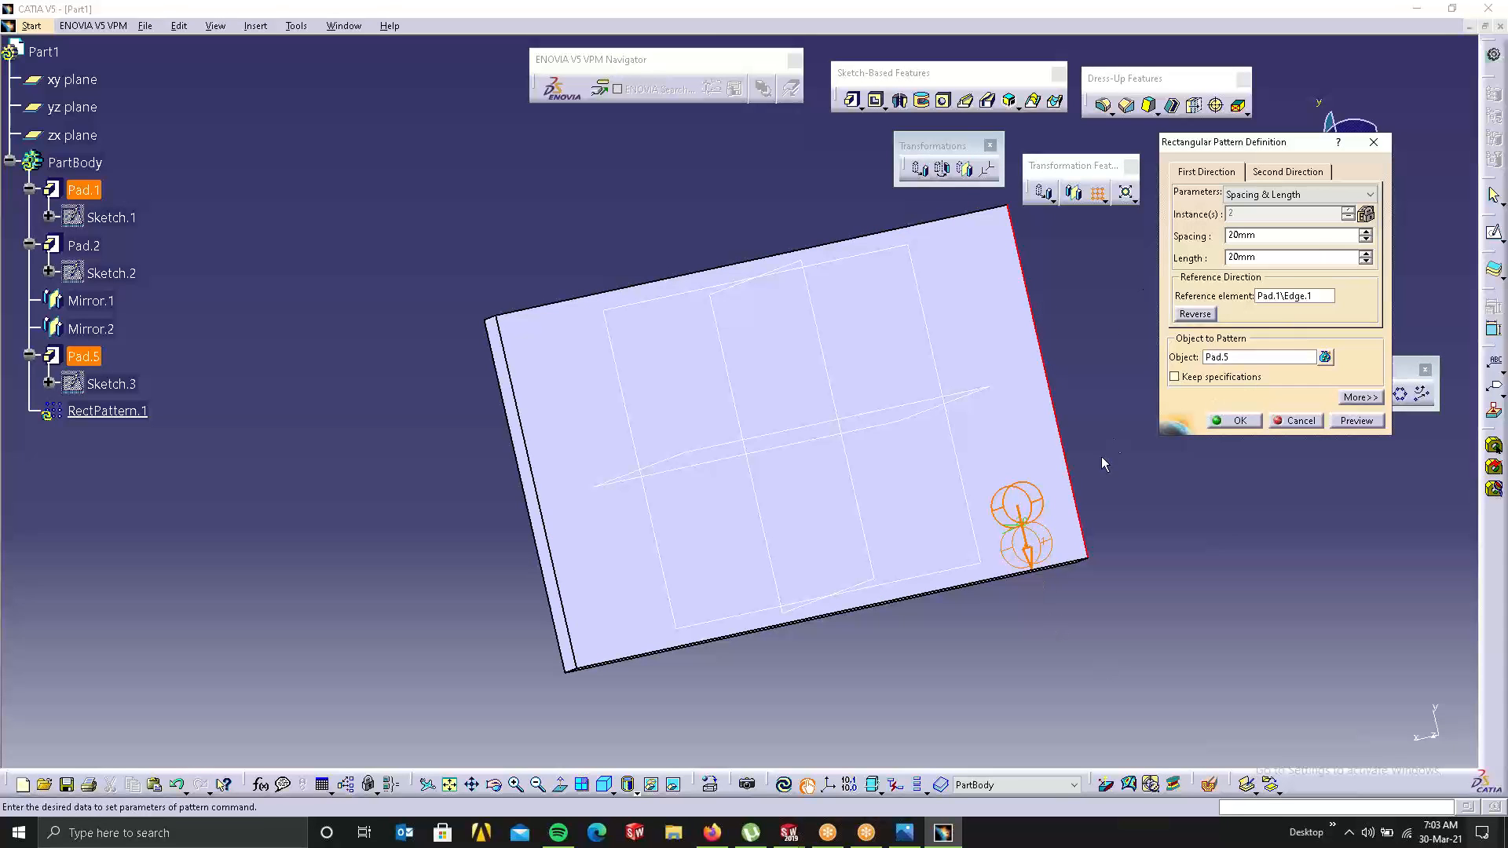
click(1204, 318)
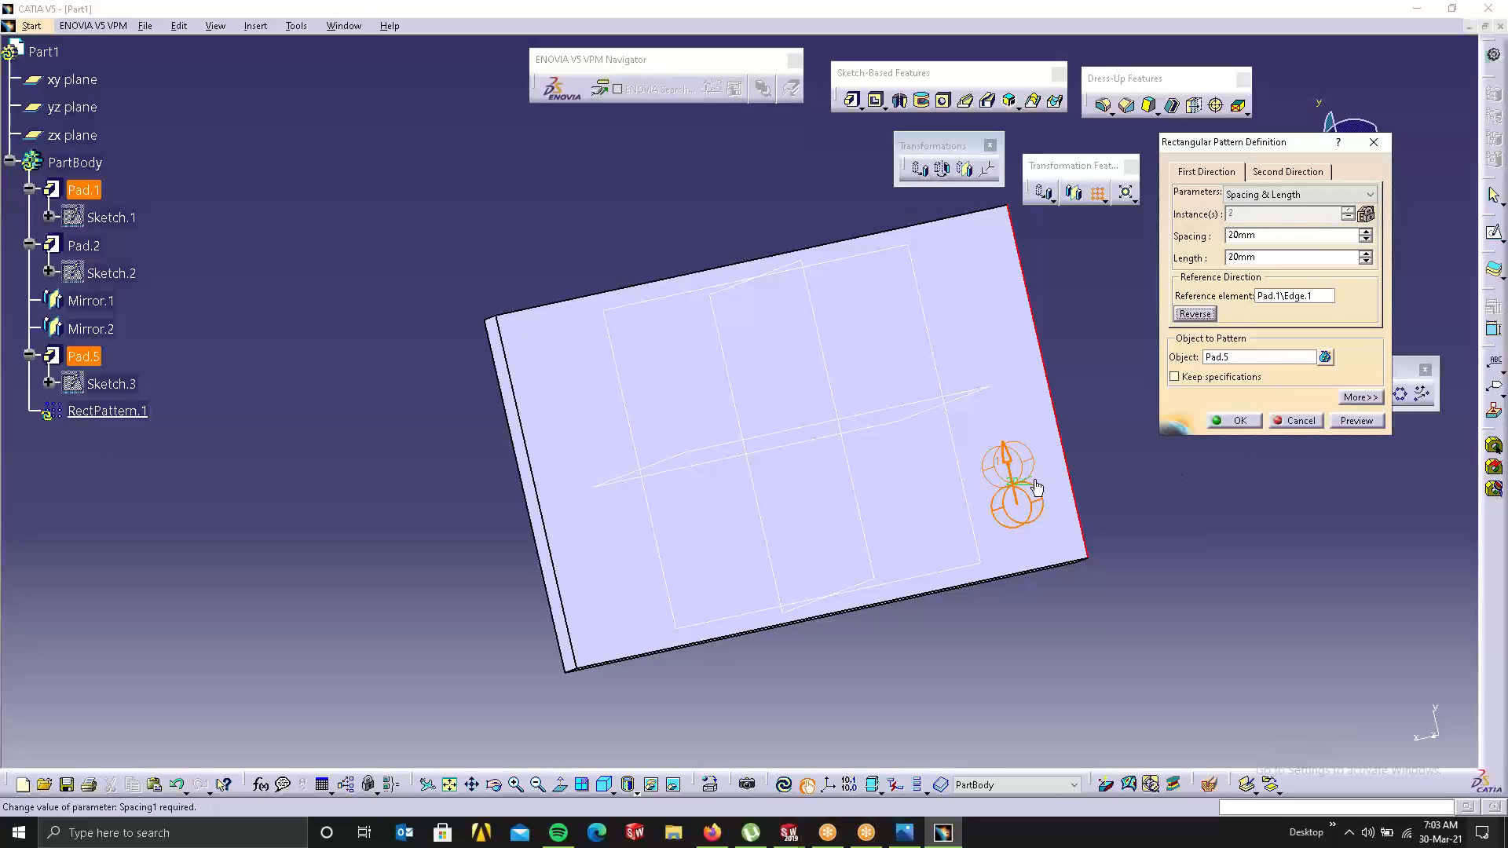
click(1360, 235)
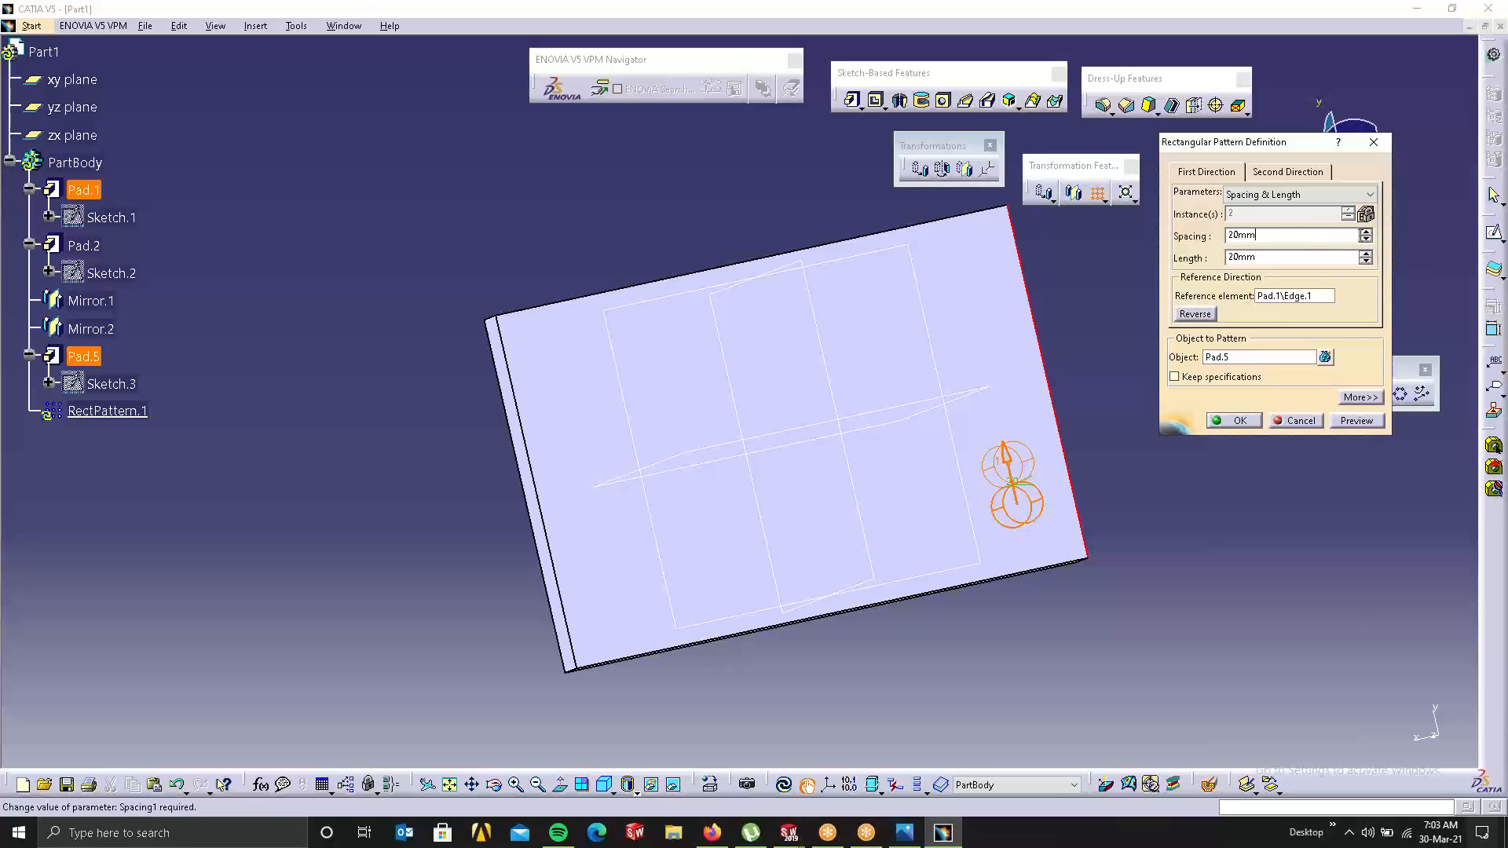
click(1365, 235)
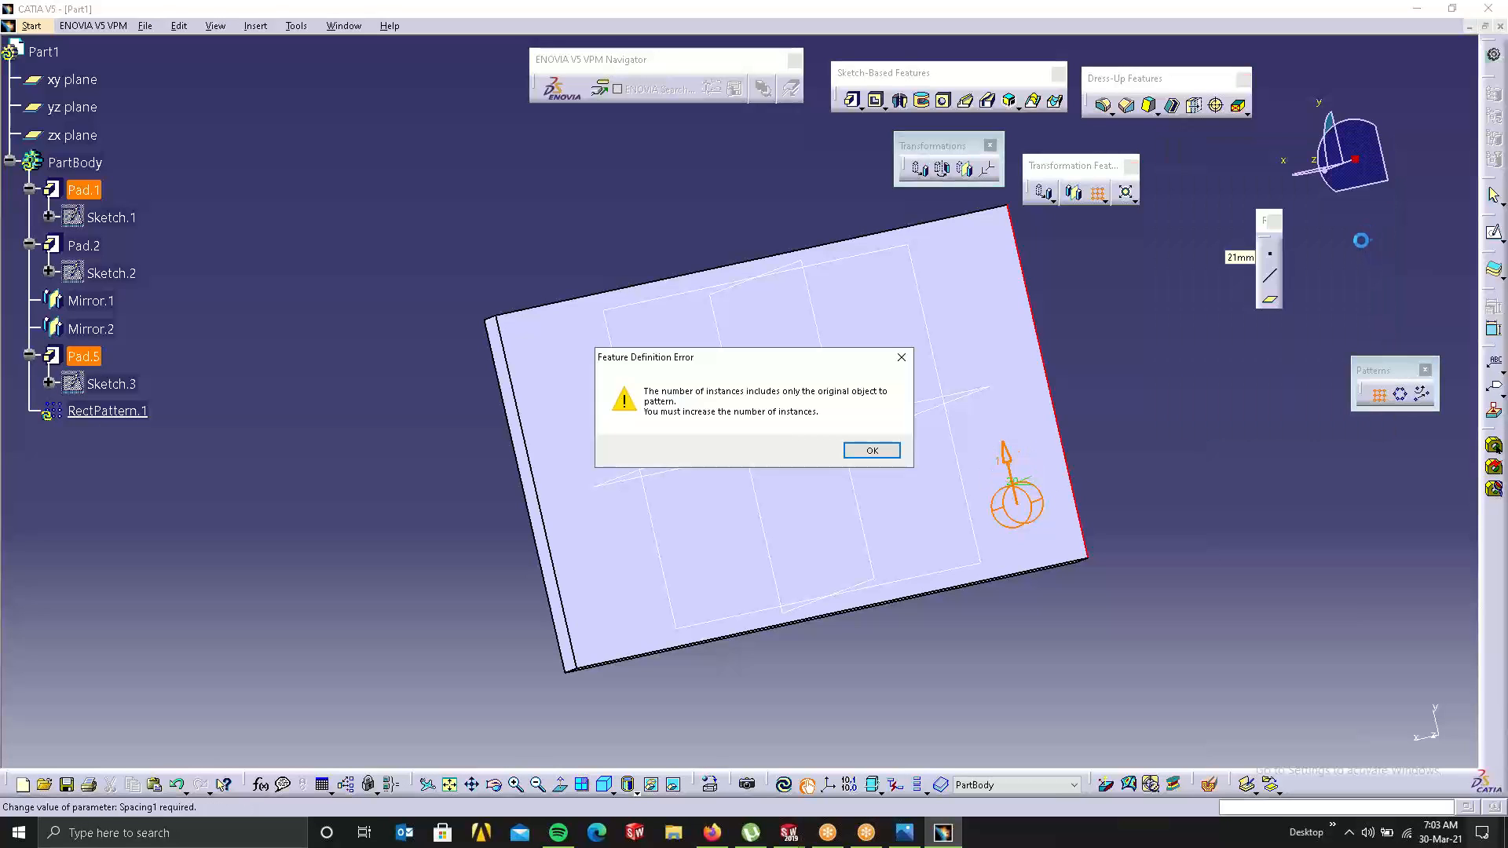
click(889, 455)
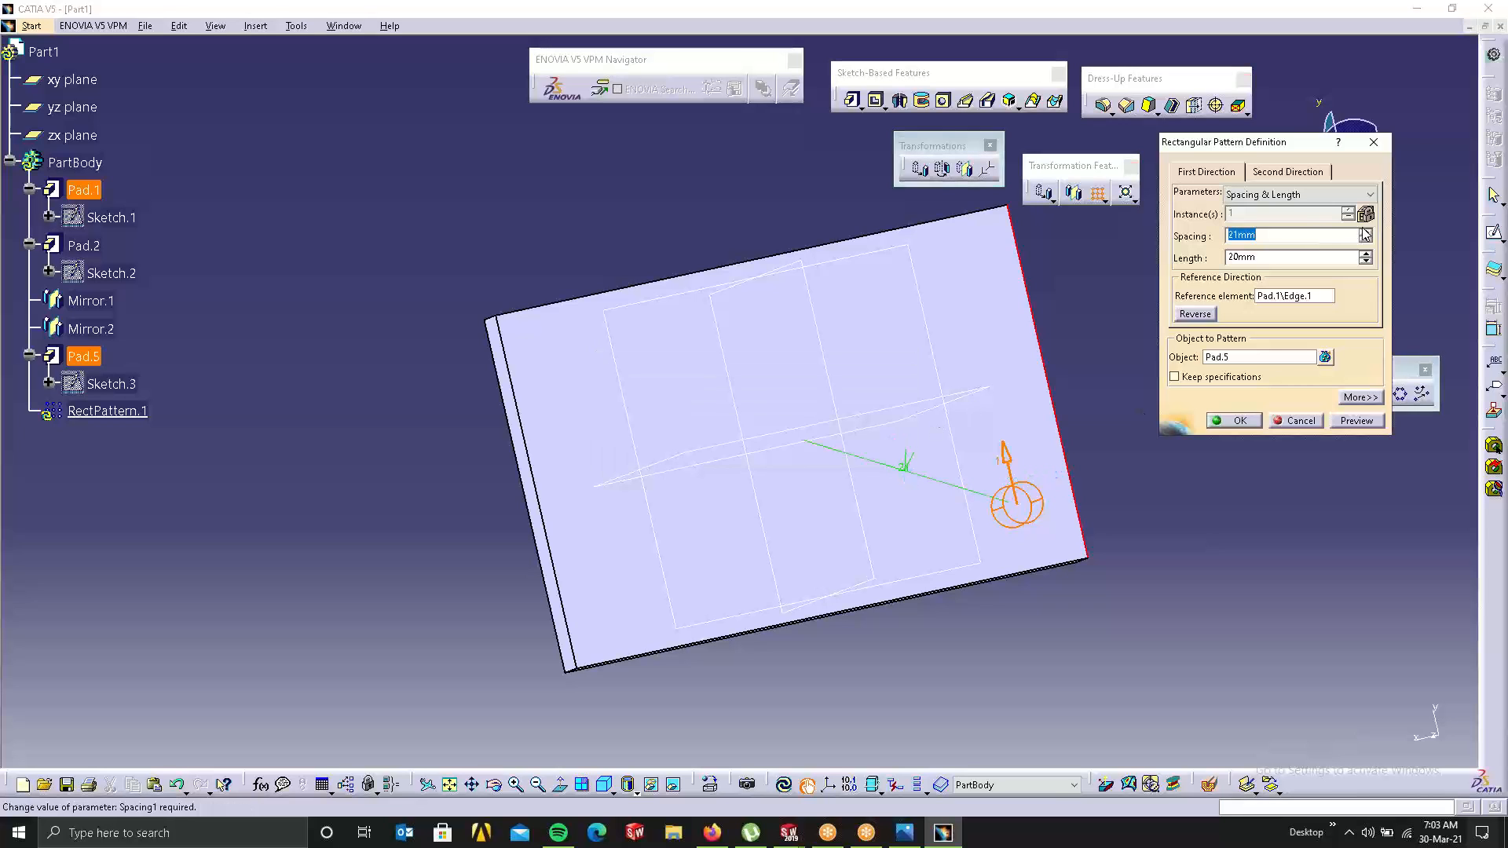
click(1366, 231)
Step: Reselect Pad.5 as the patterned object and raise the pattern length
click(1288, 296)
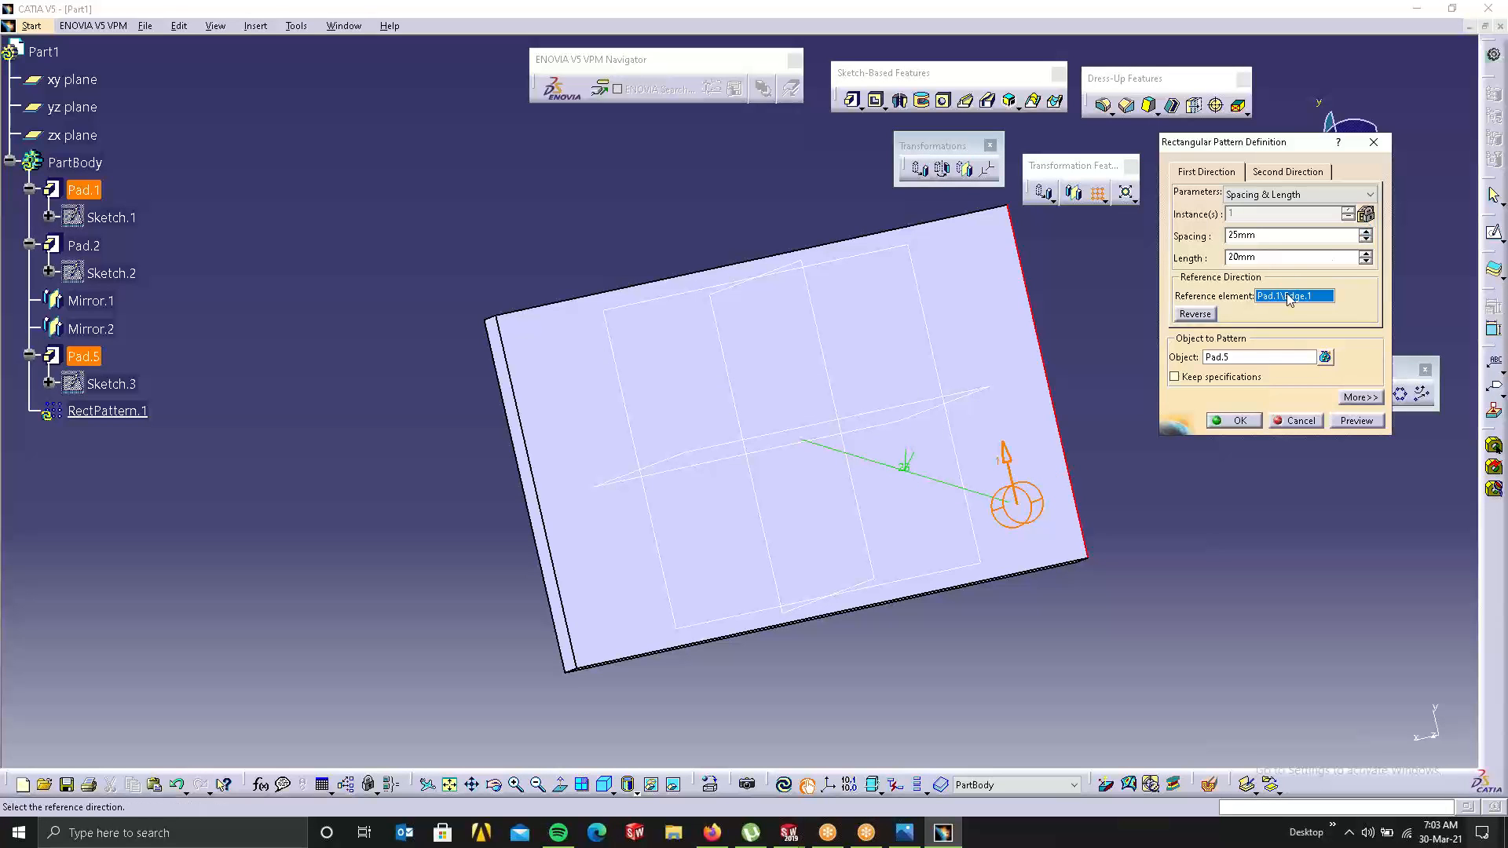
click(1223, 356)
click(1022, 497)
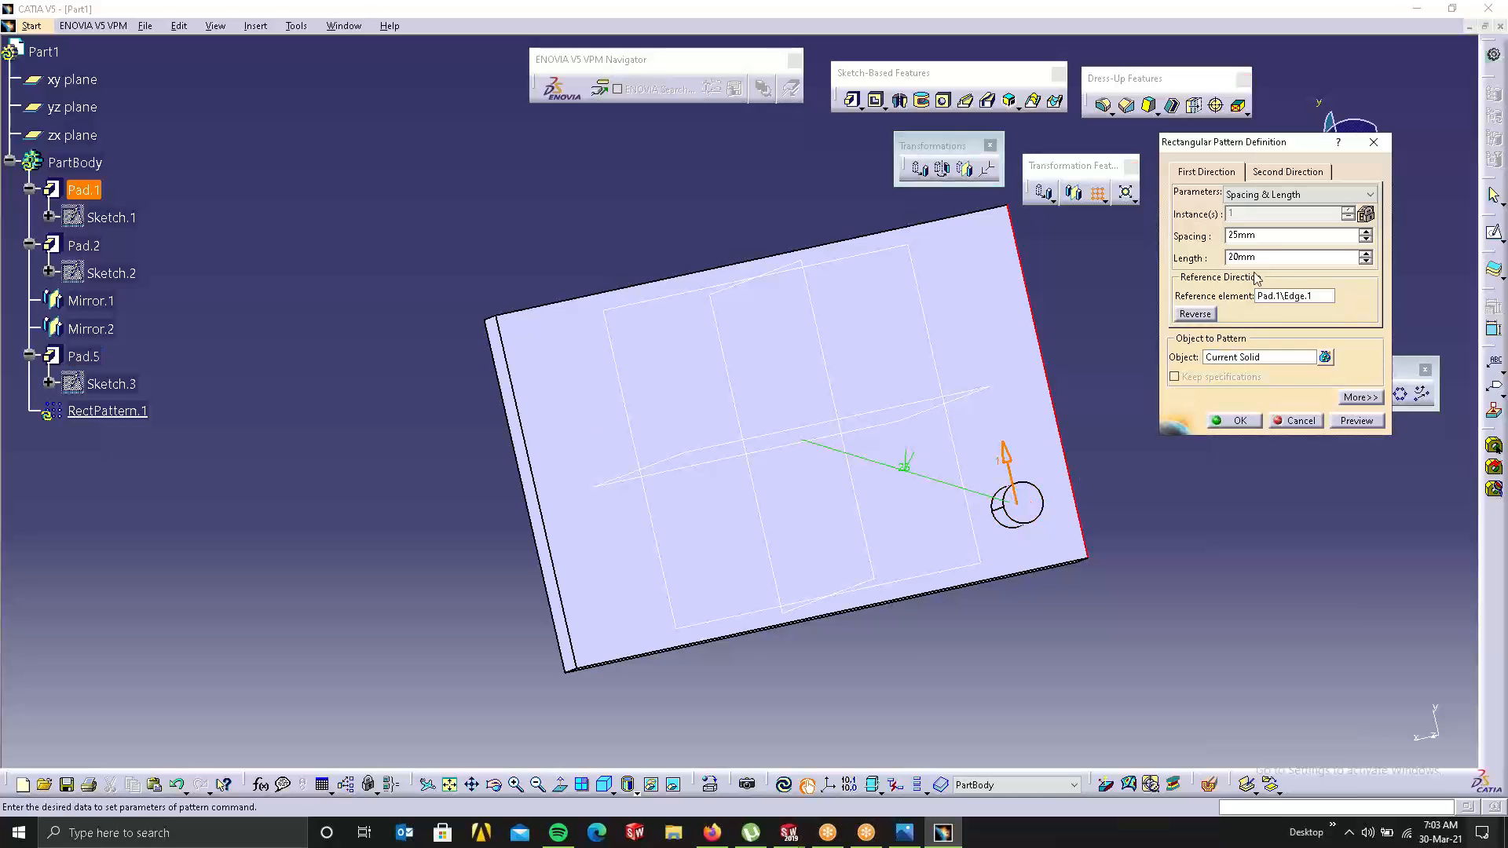
click(1276, 259)
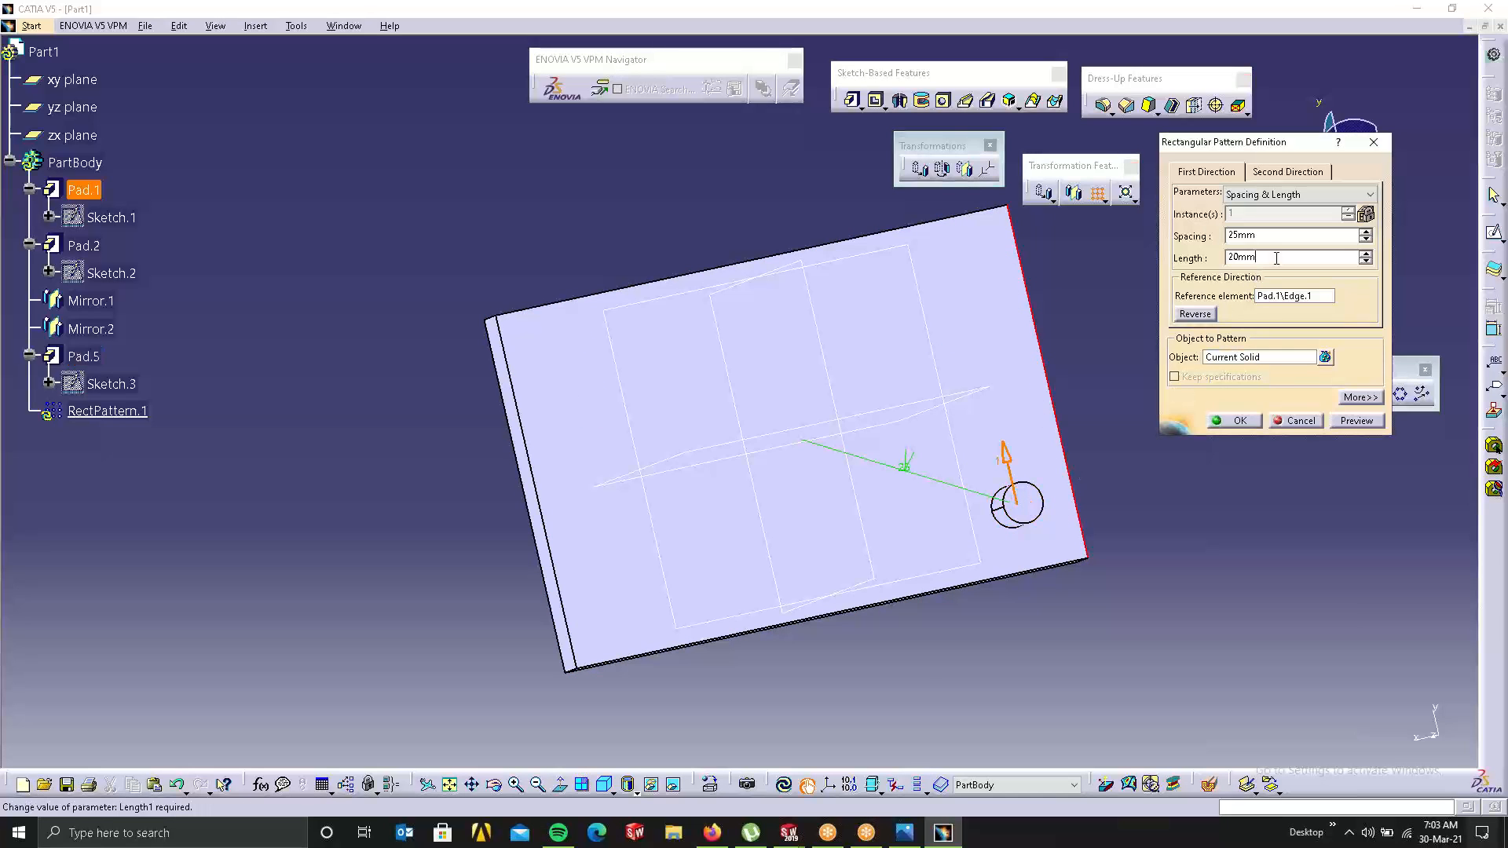
click(1366, 253)
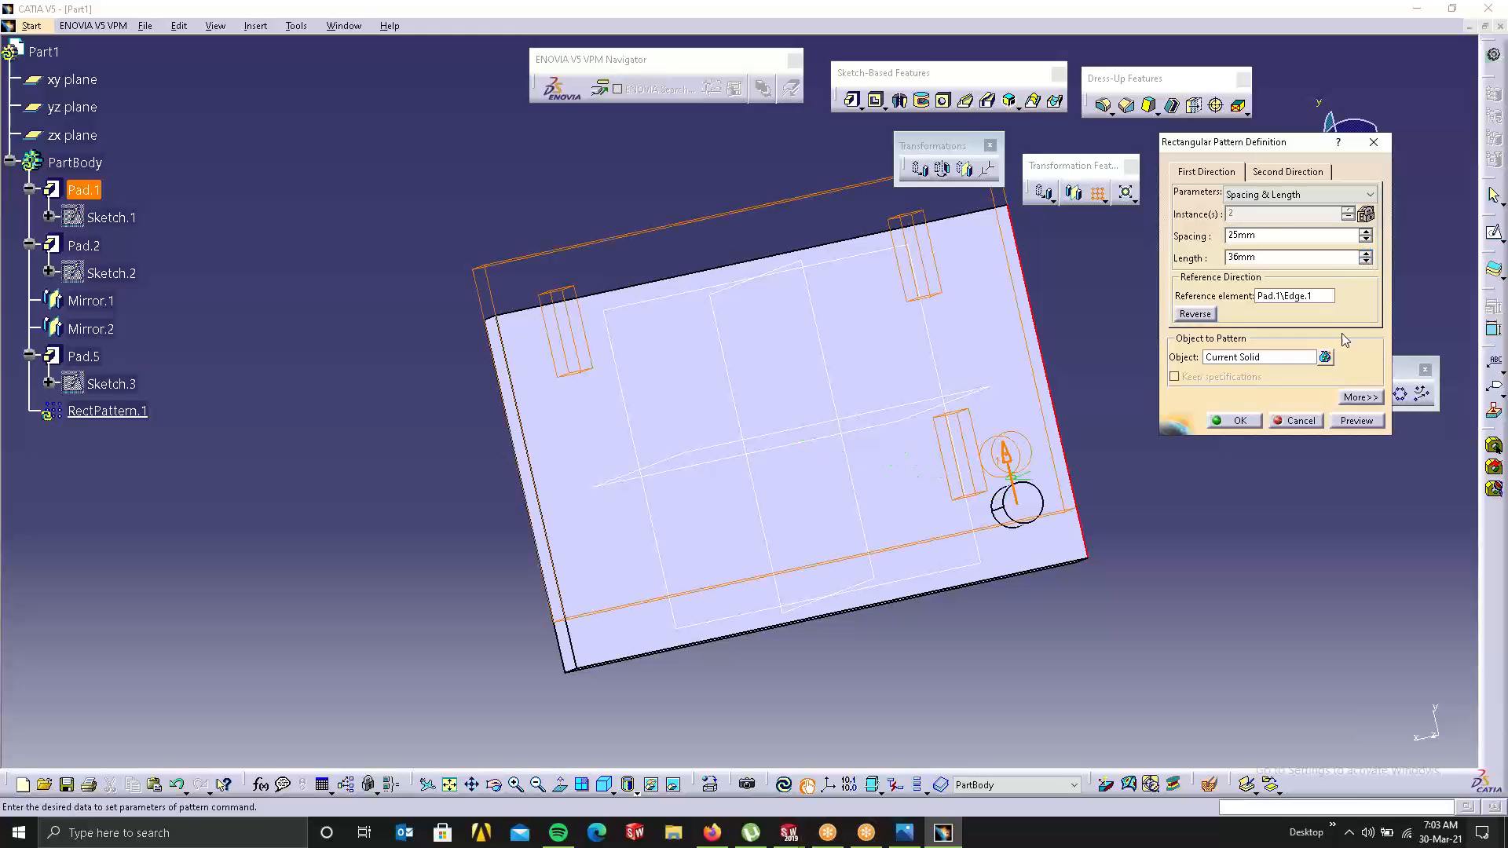
click(1268, 357)
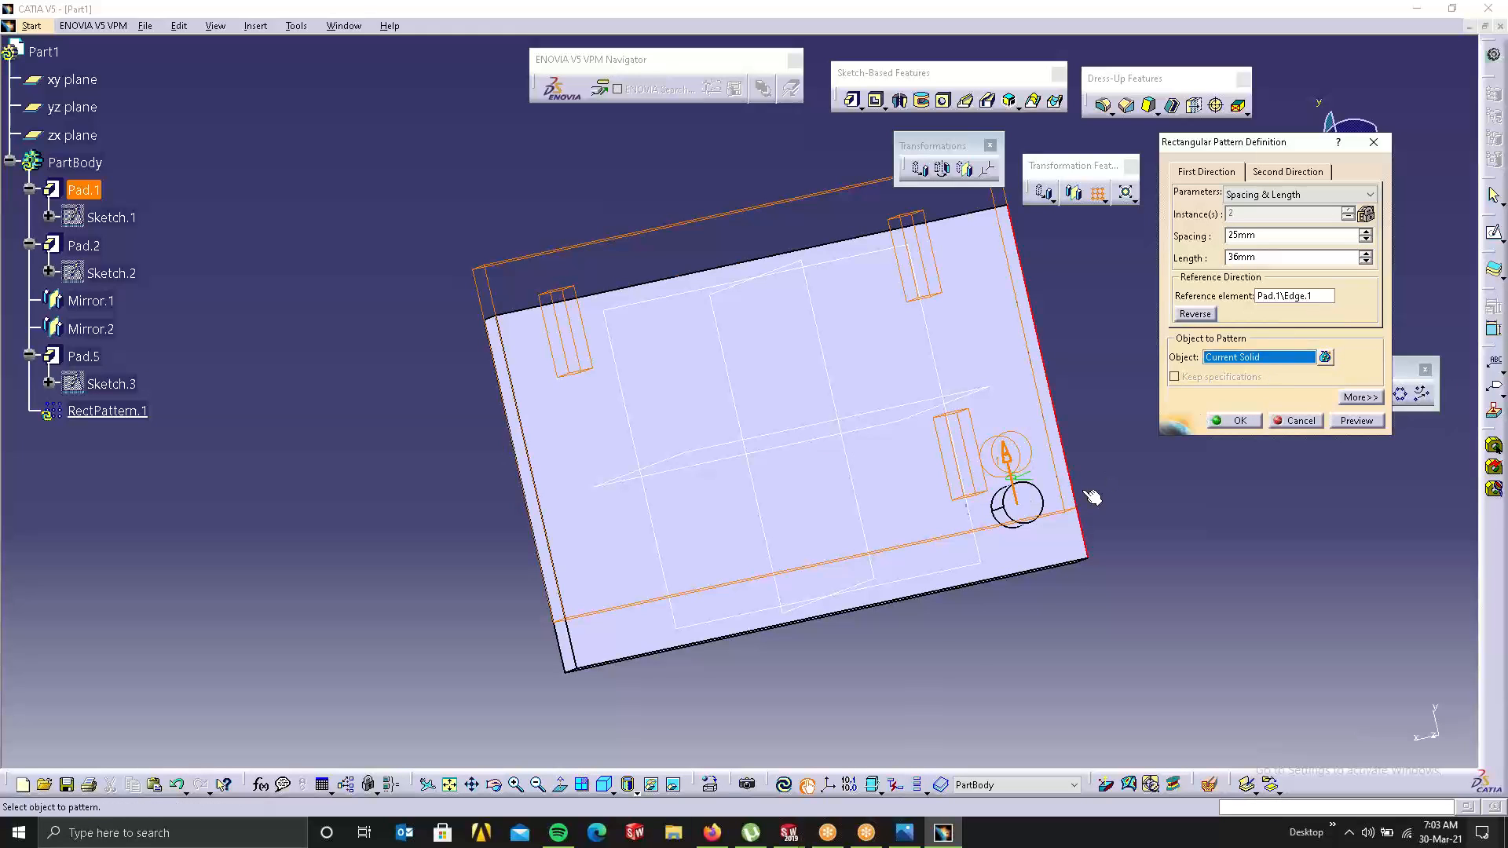
click(1021, 506)
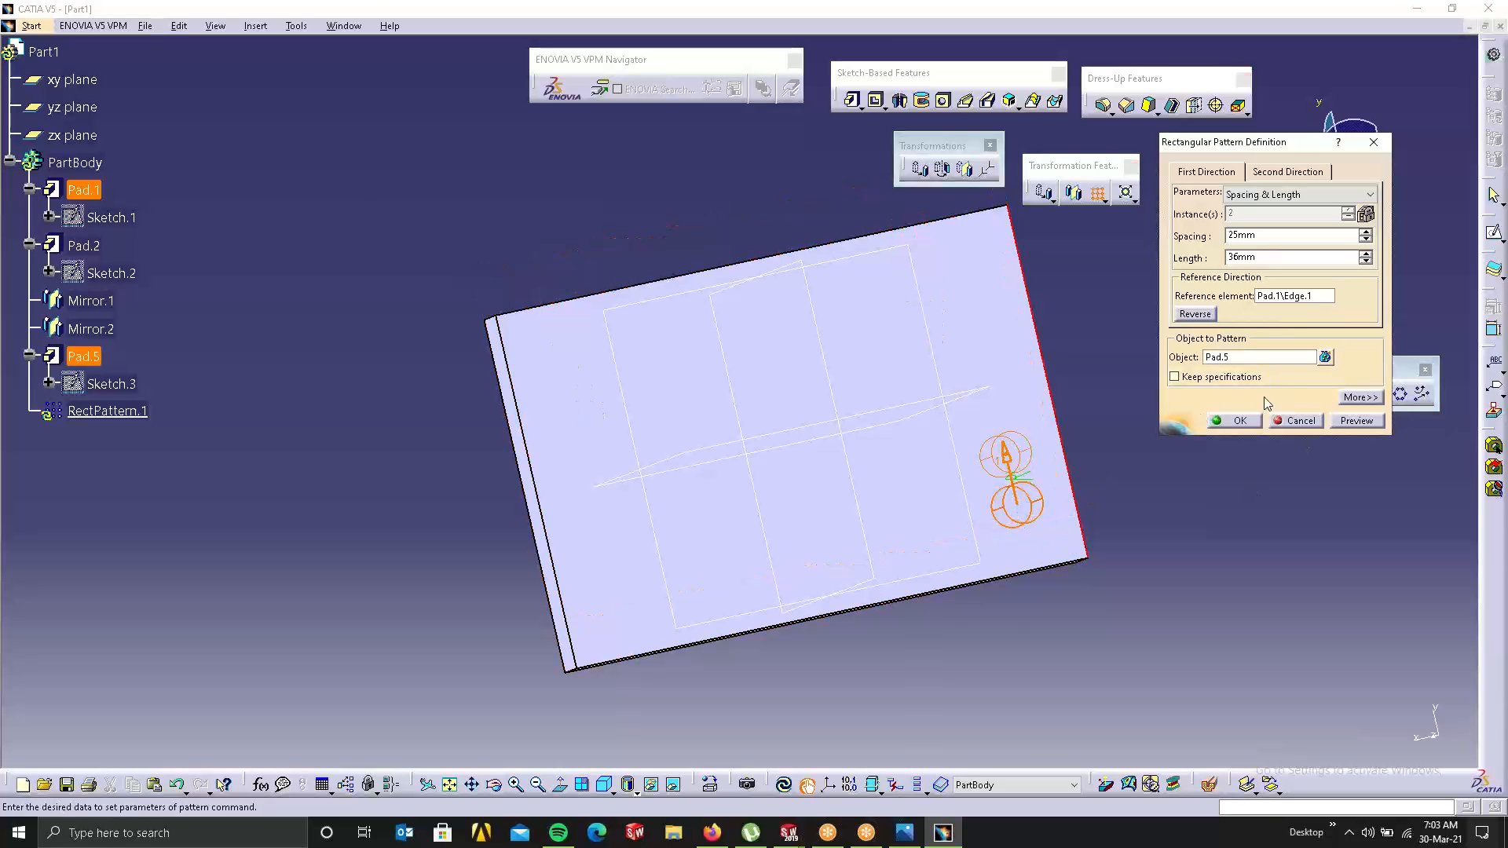
click(1366, 254)
Step: Set length 100mm, lower spacing to 13mm for 8 copies, and create RectPattern.1
text(100)
click(1262, 234)
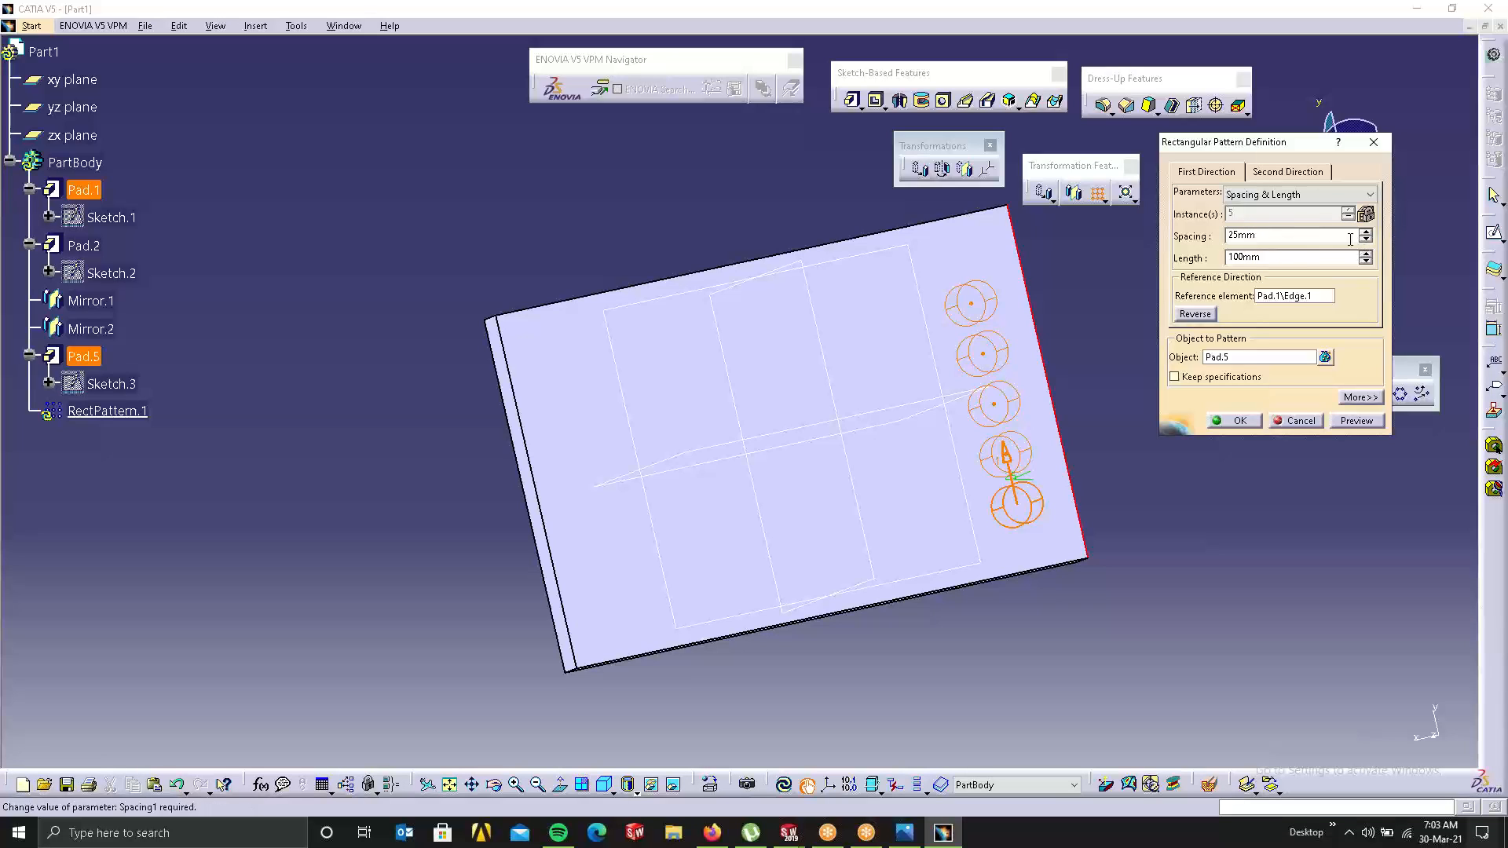
drag(1366, 240, 1365, 231)
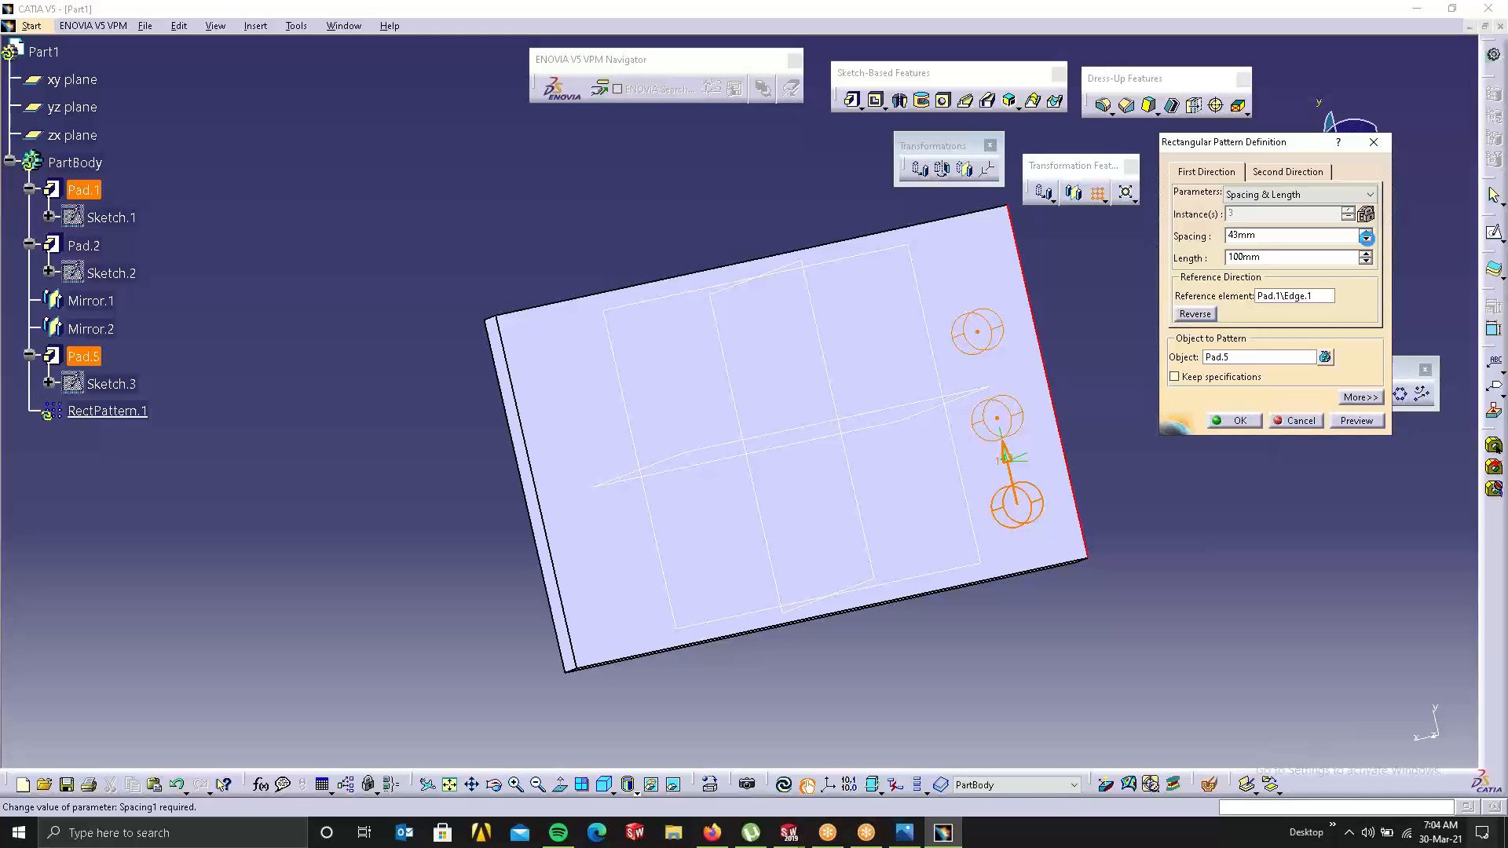
drag(1367, 239, 1366, 238)
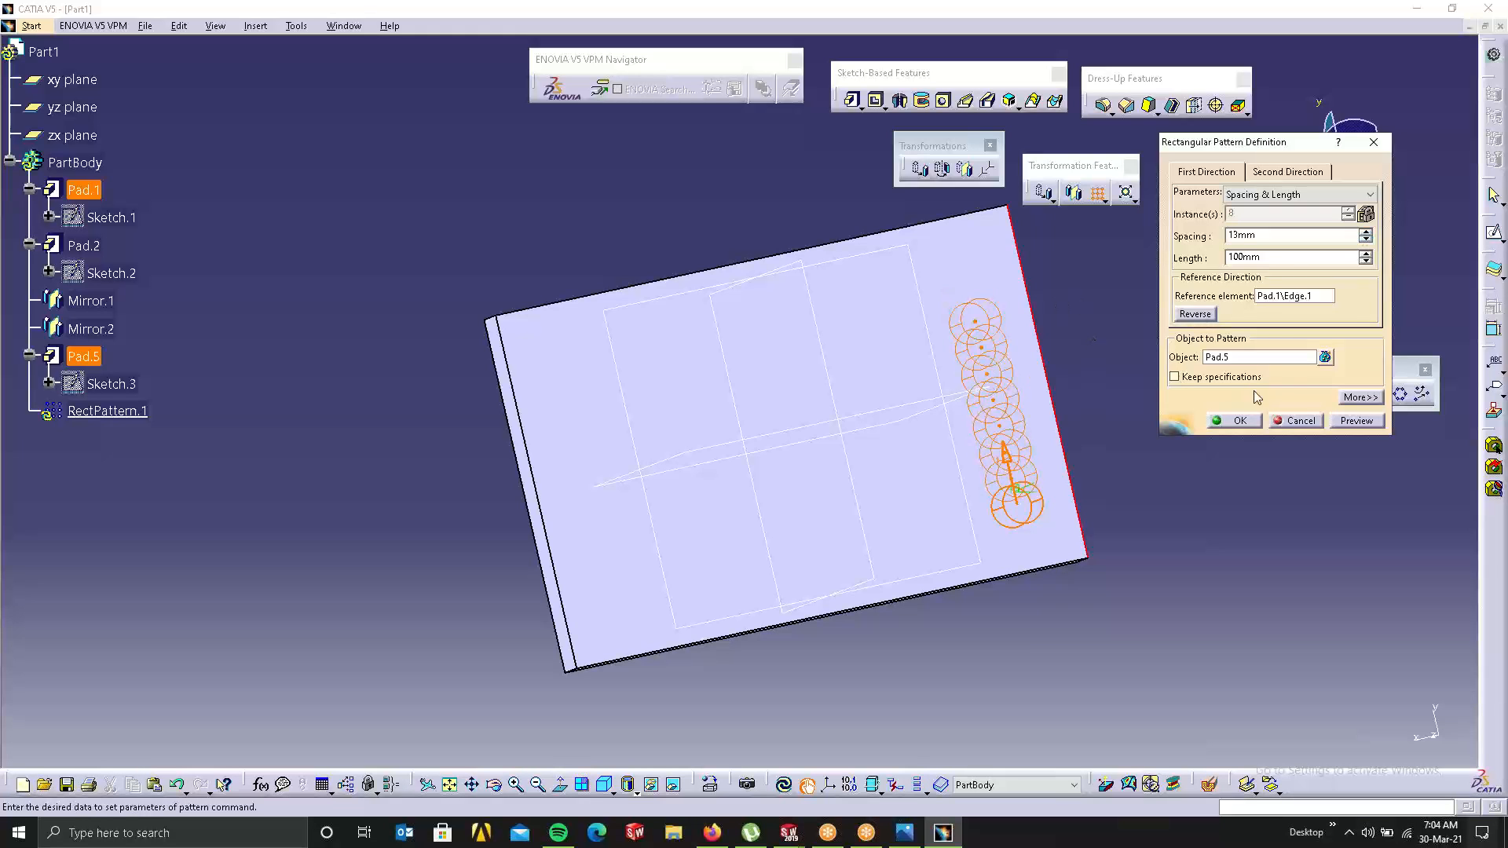
click(1248, 421)
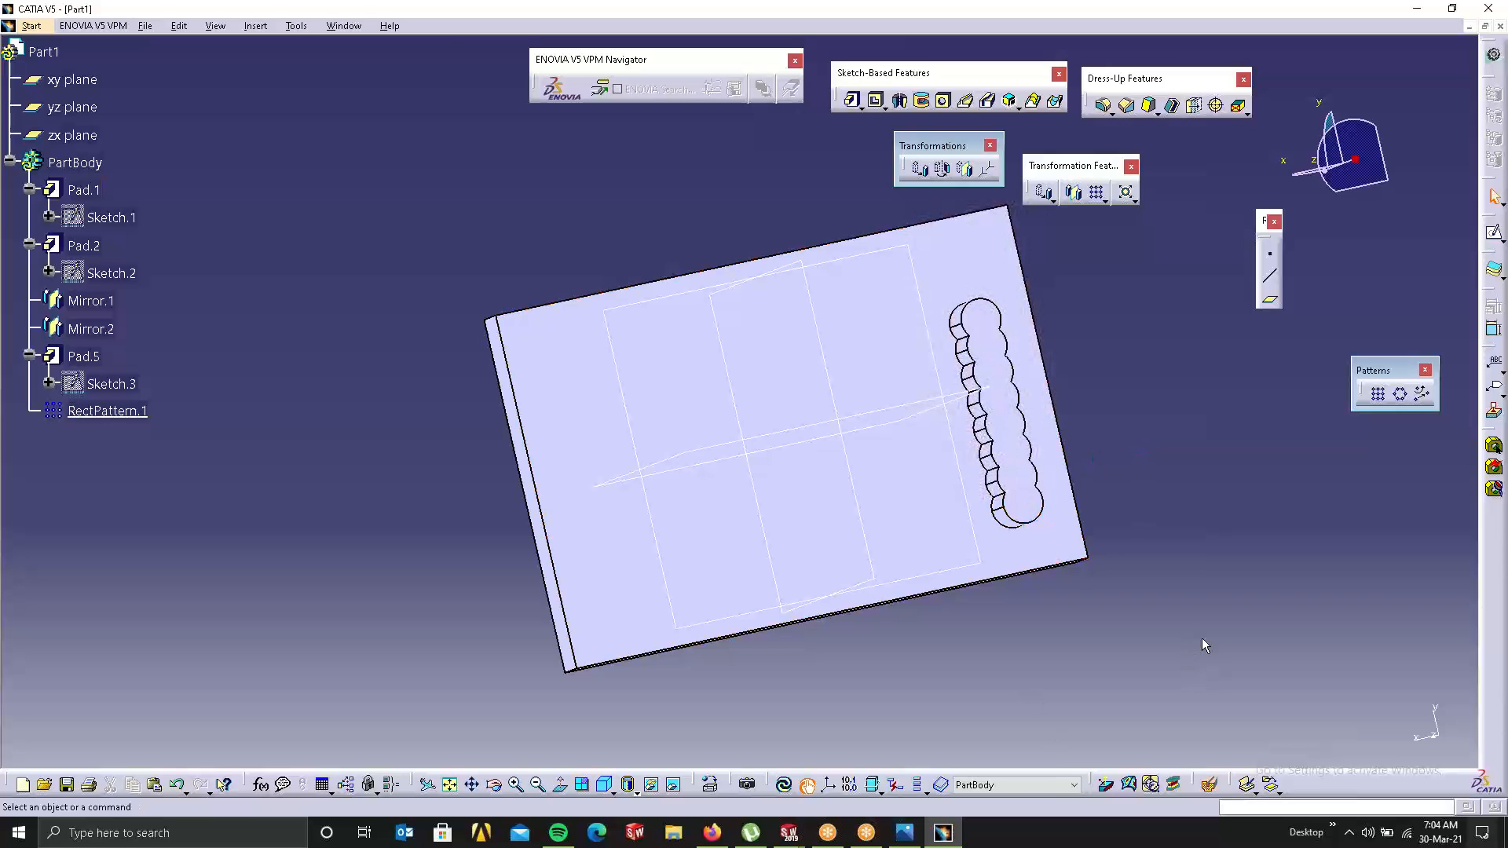
Step: Undo the pattern and restart it as Instance(s) & Unequal Spacing of Pad.5 along the reversed right edge
key(ctrl+z)
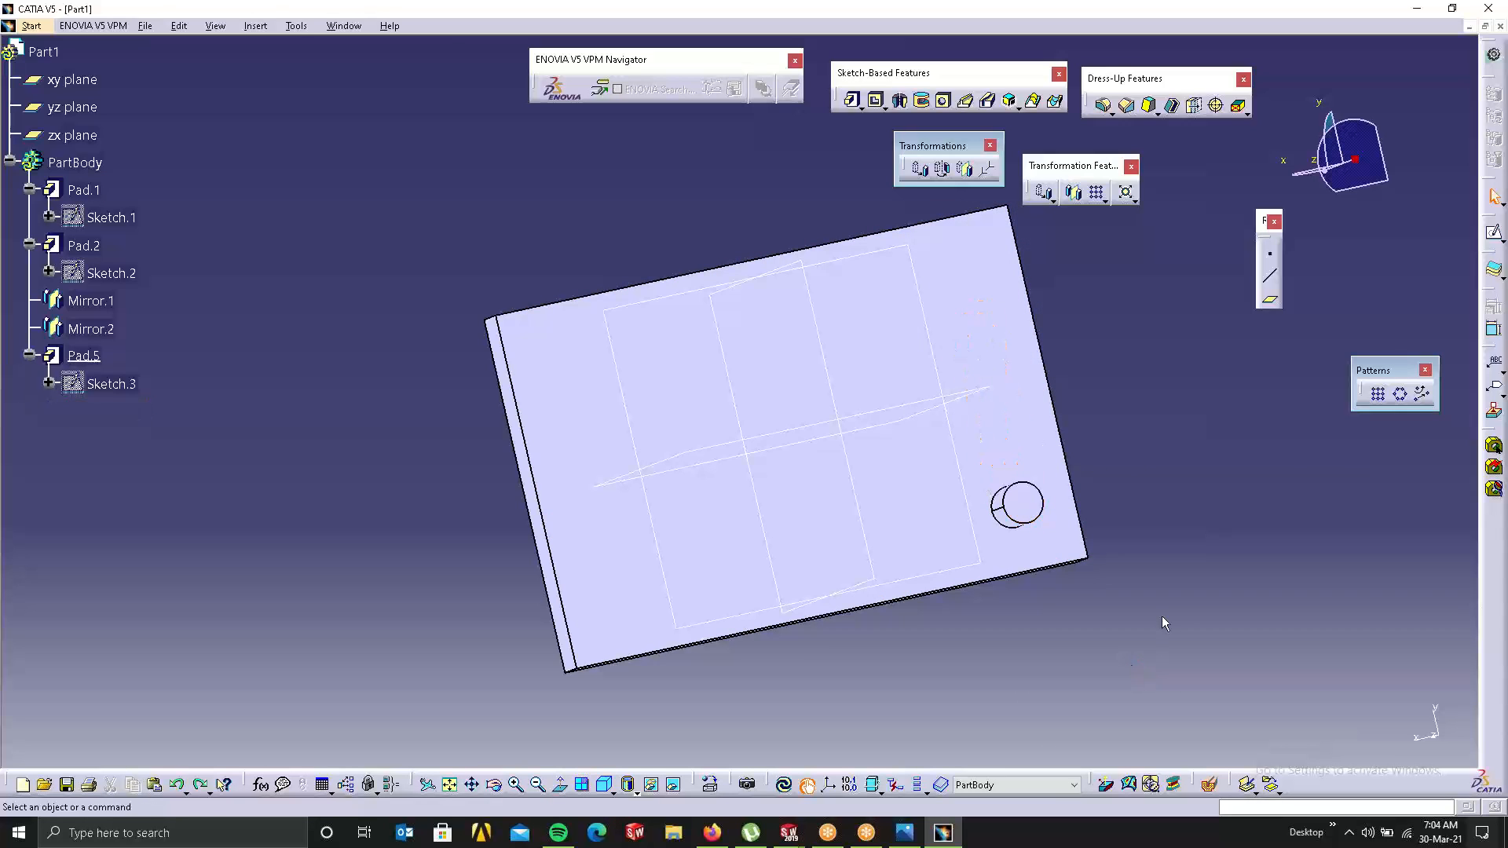
click(1098, 192)
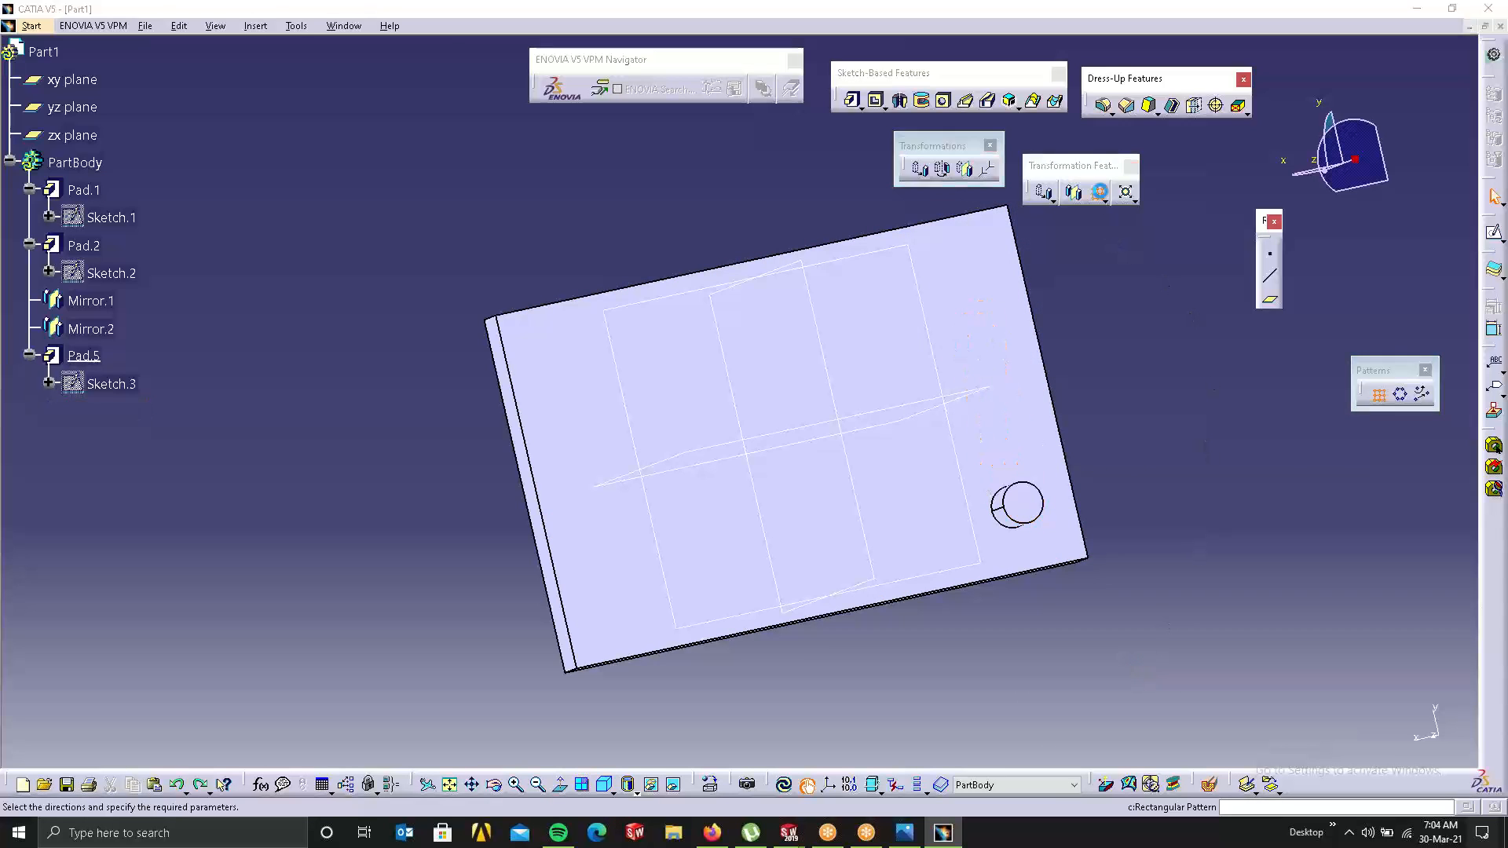
click(1295, 195)
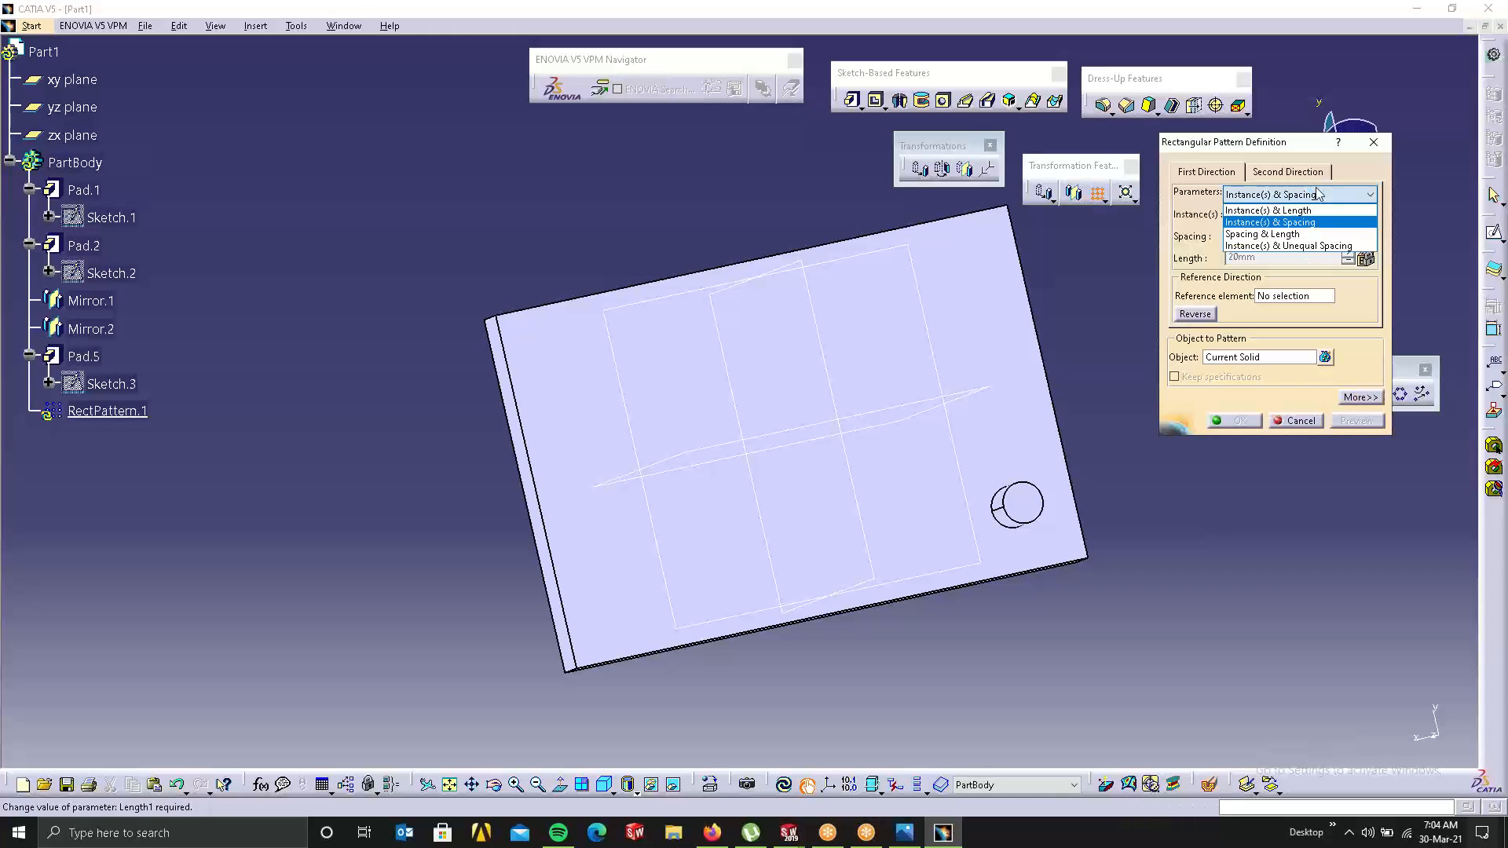
click(1297, 247)
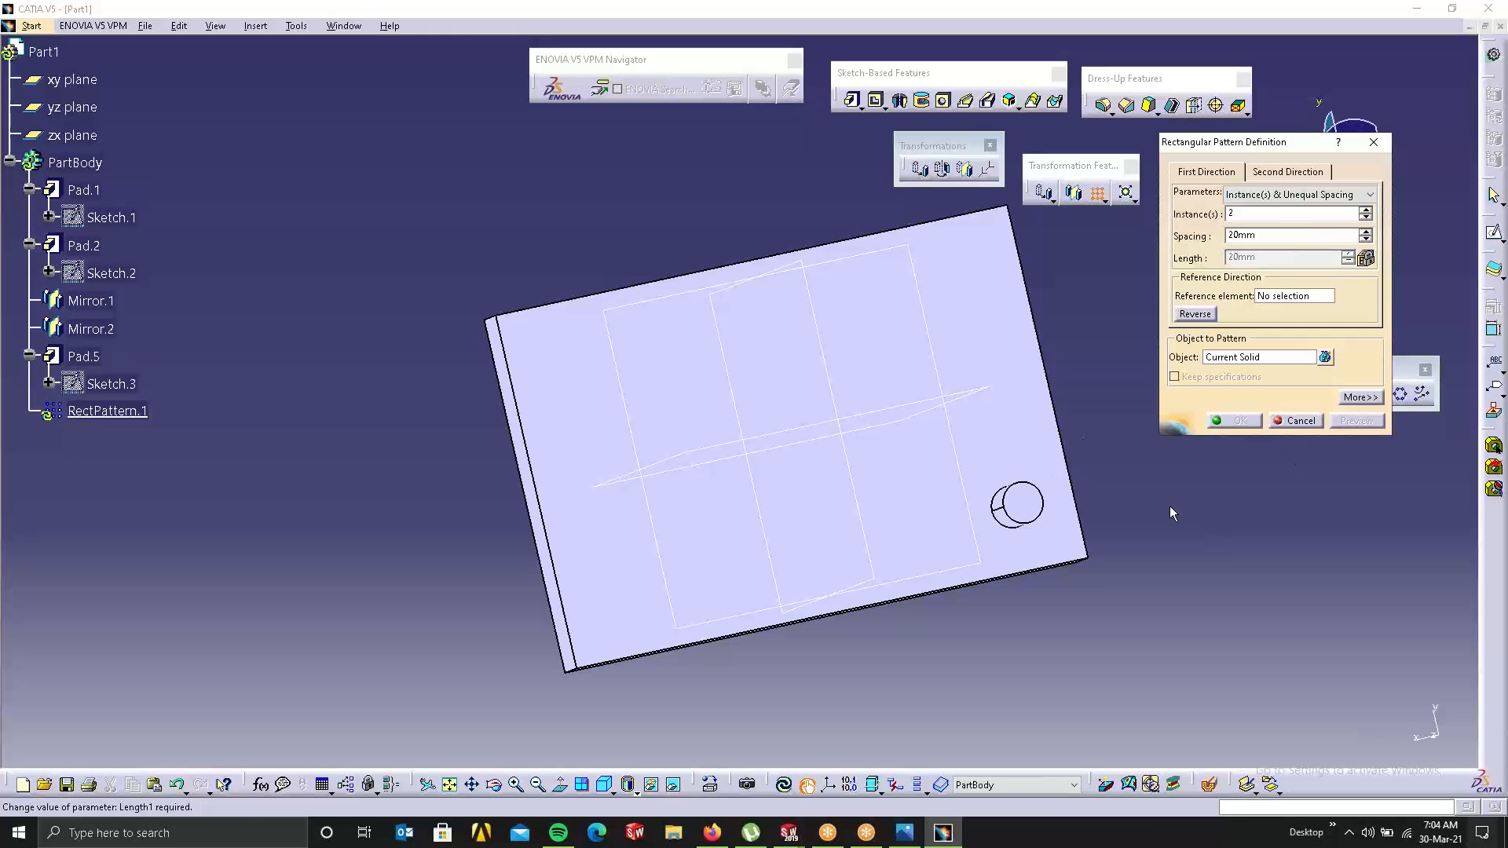
click(1285, 296)
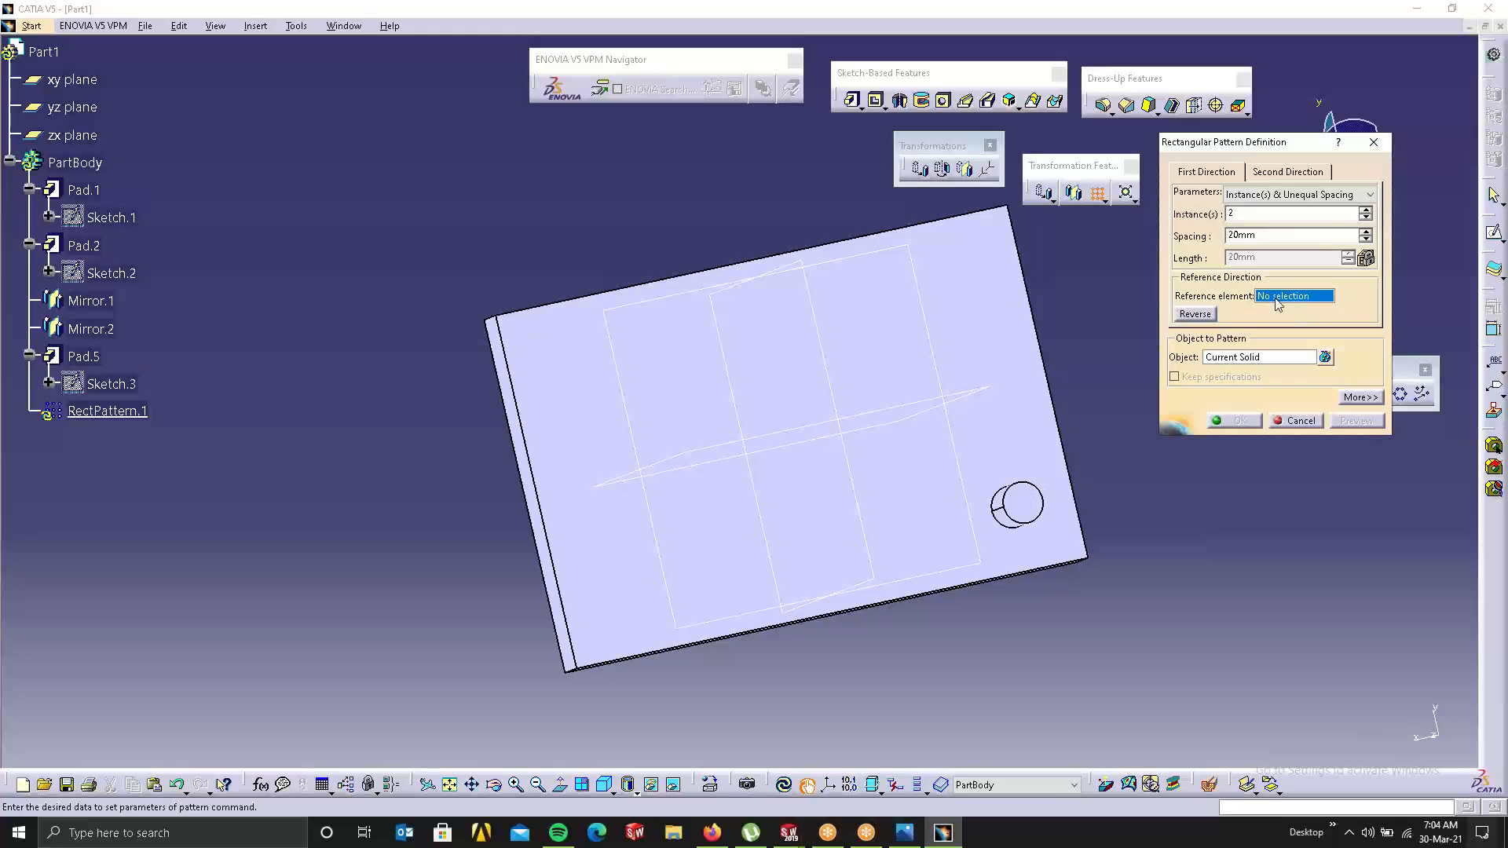
click(1039, 347)
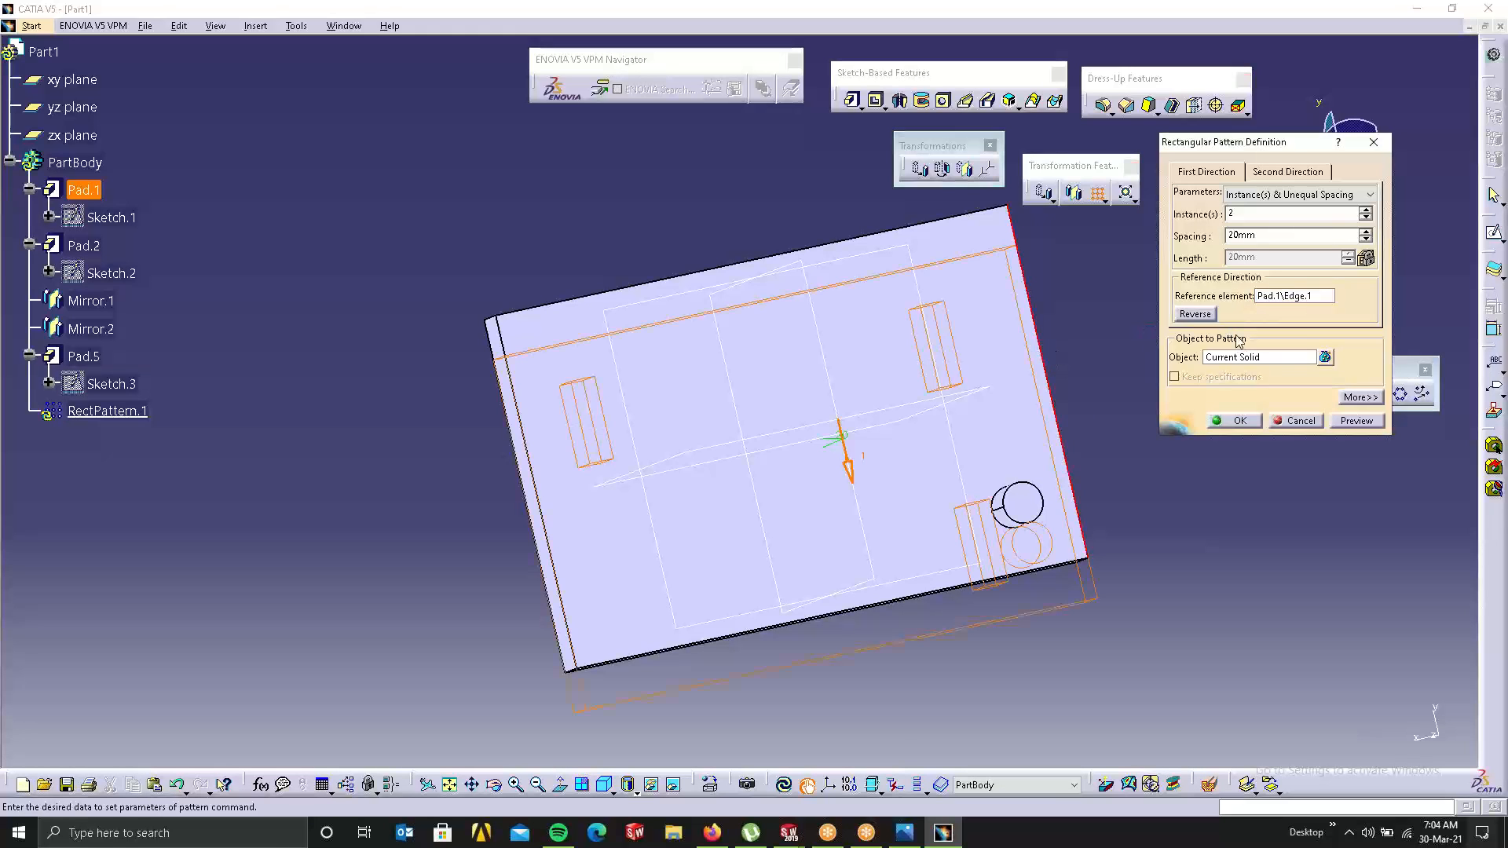
click(1016, 482)
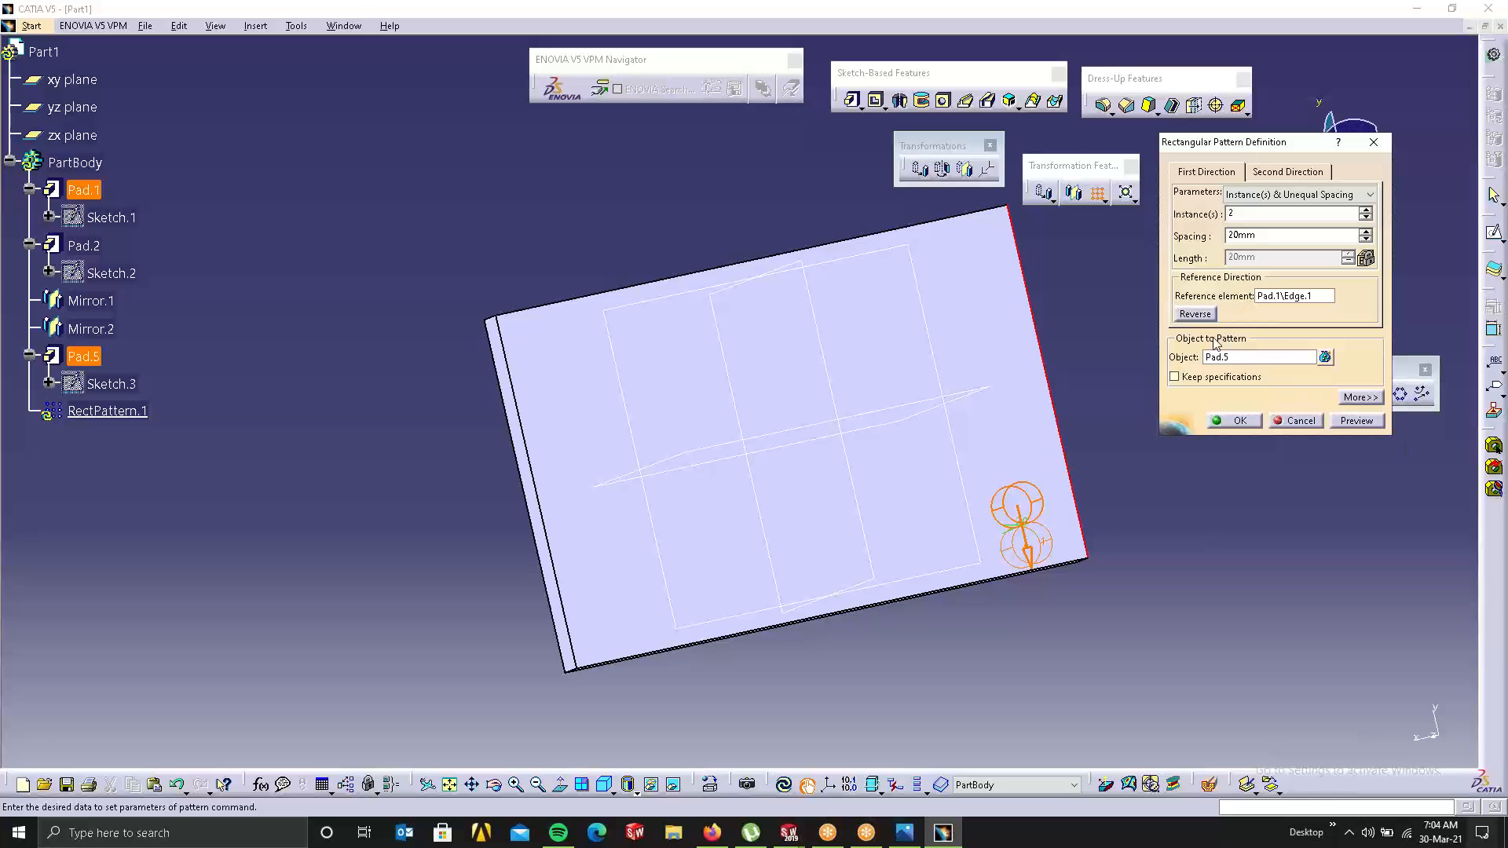
click(1195, 314)
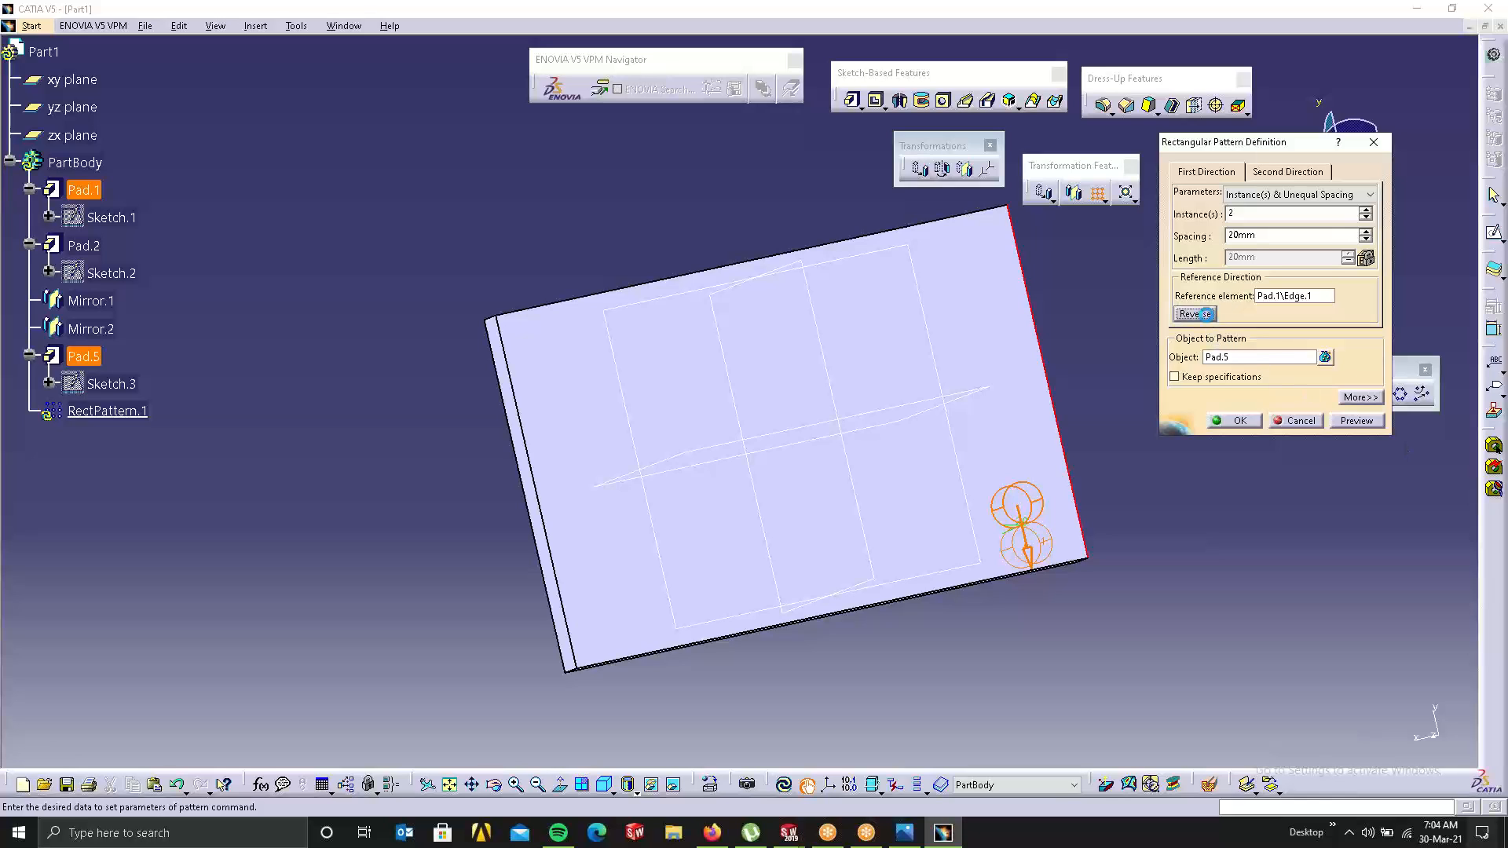
Step: Set 4 instances with 58mm spacing
click(1365, 210)
click(1366, 209)
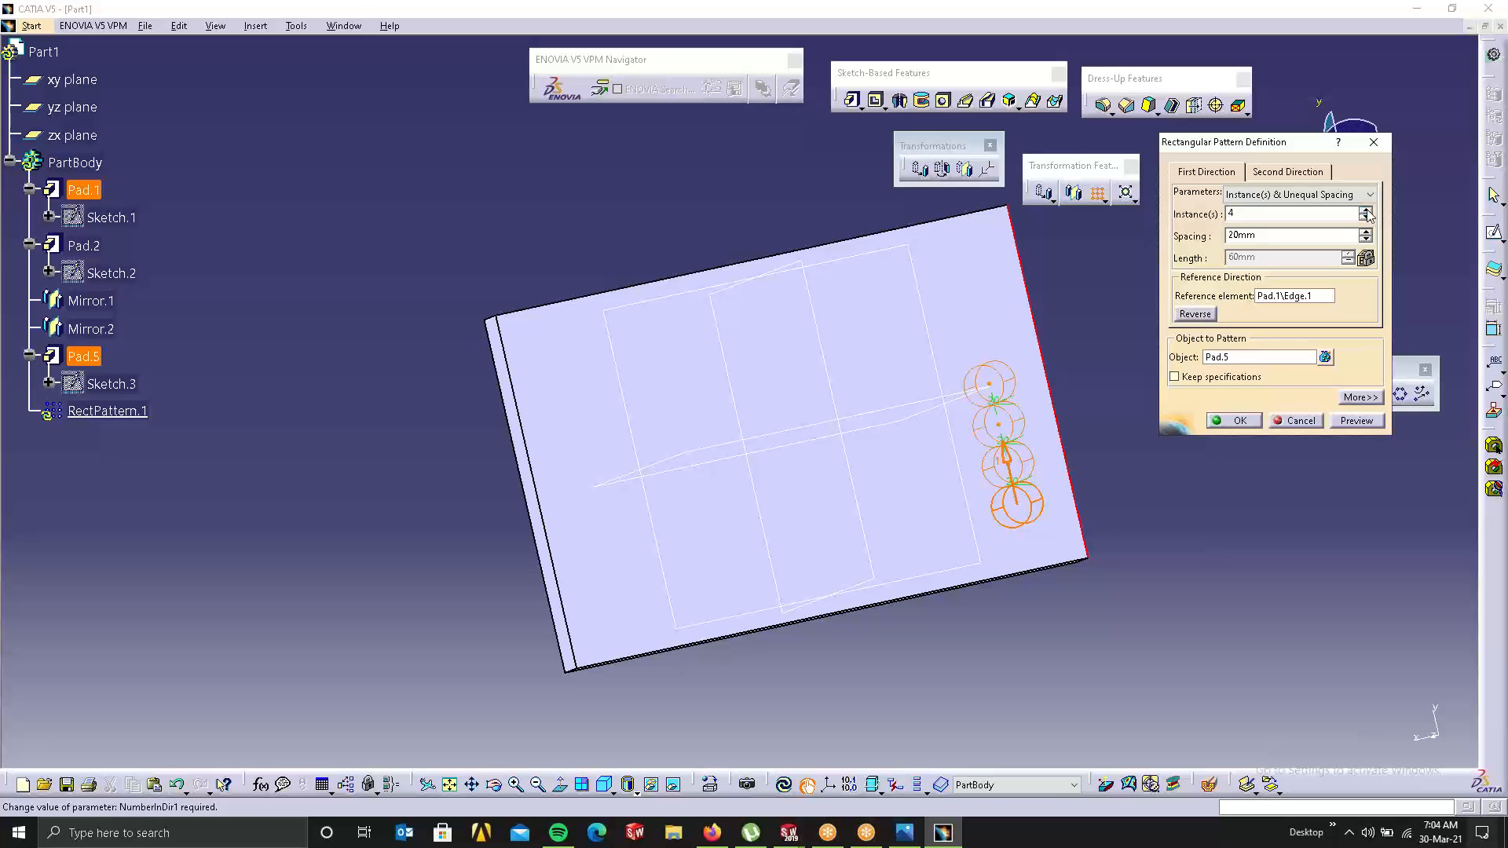
click(1367, 232)
click(1366, 232)
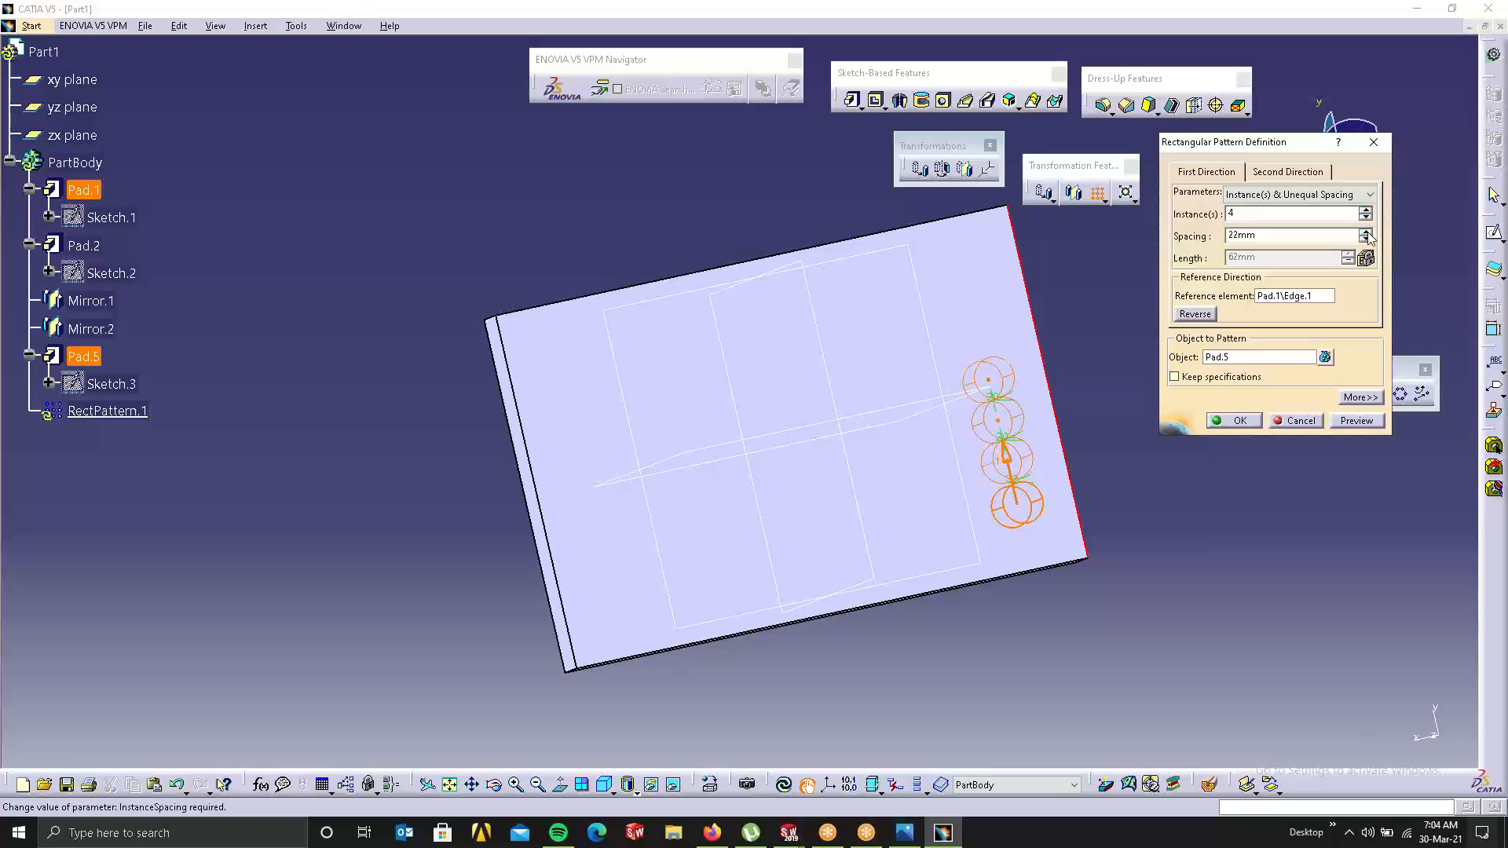
click(1367, 232)
click(1366, 232)
click(1367, 232)
click(1366, 232)
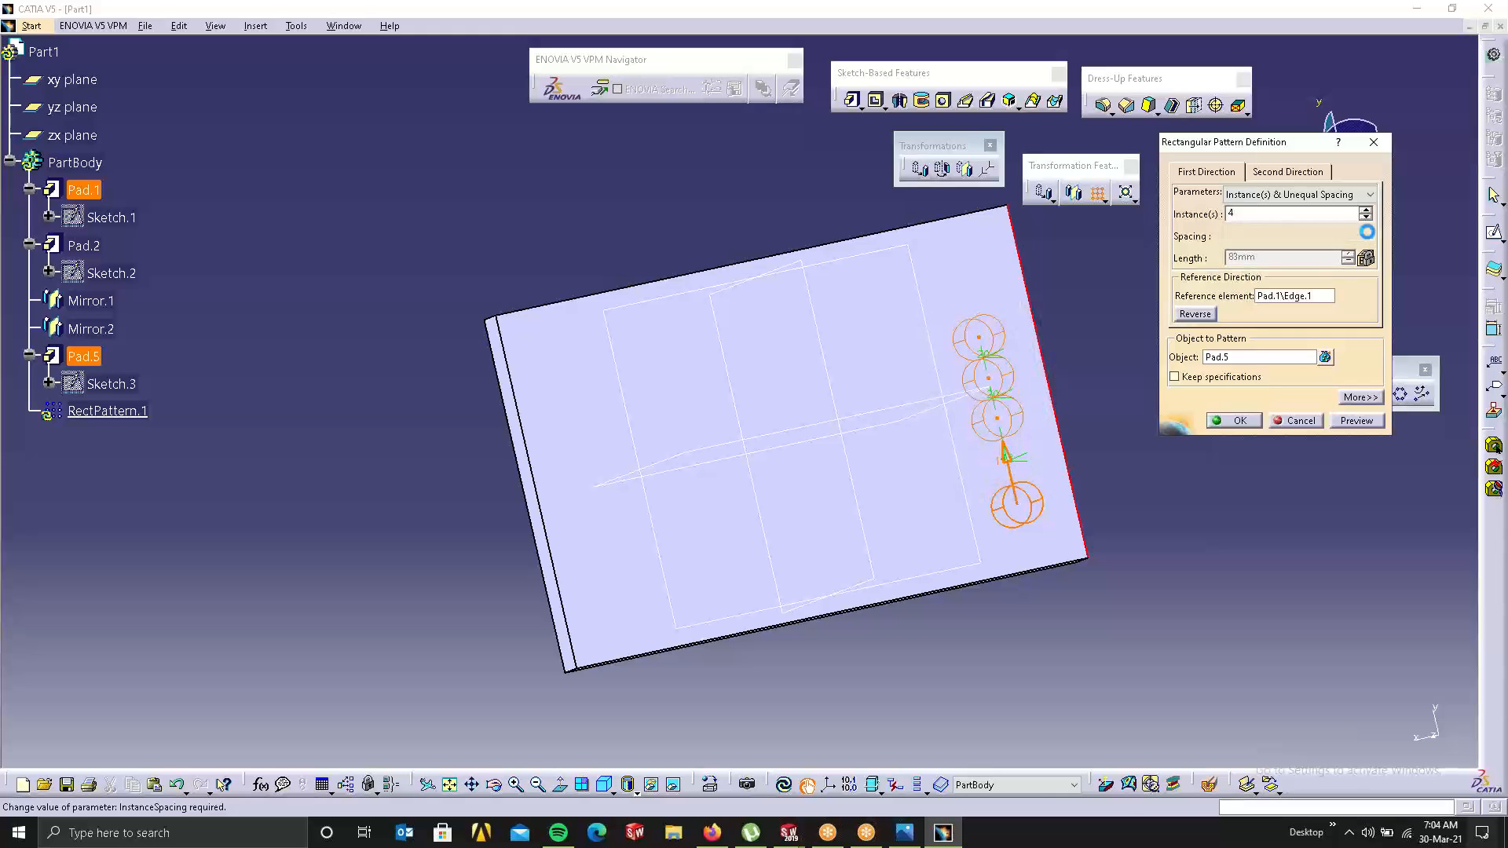
click(1366, 232)
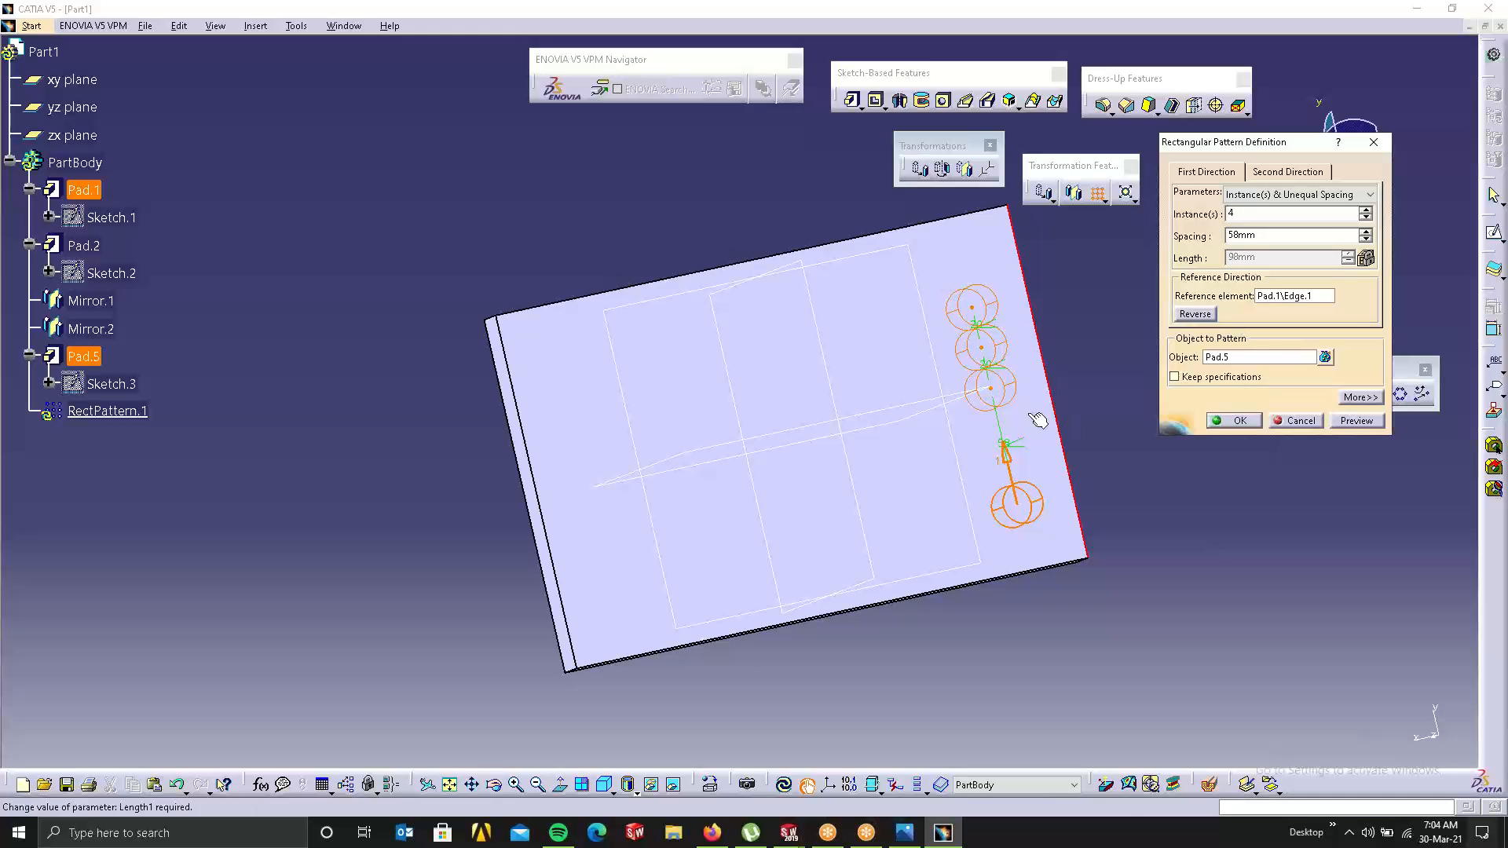
Step: Edit the individual gaps to 25, 20, 30, 35 and 35mm
double_click(996, 369)
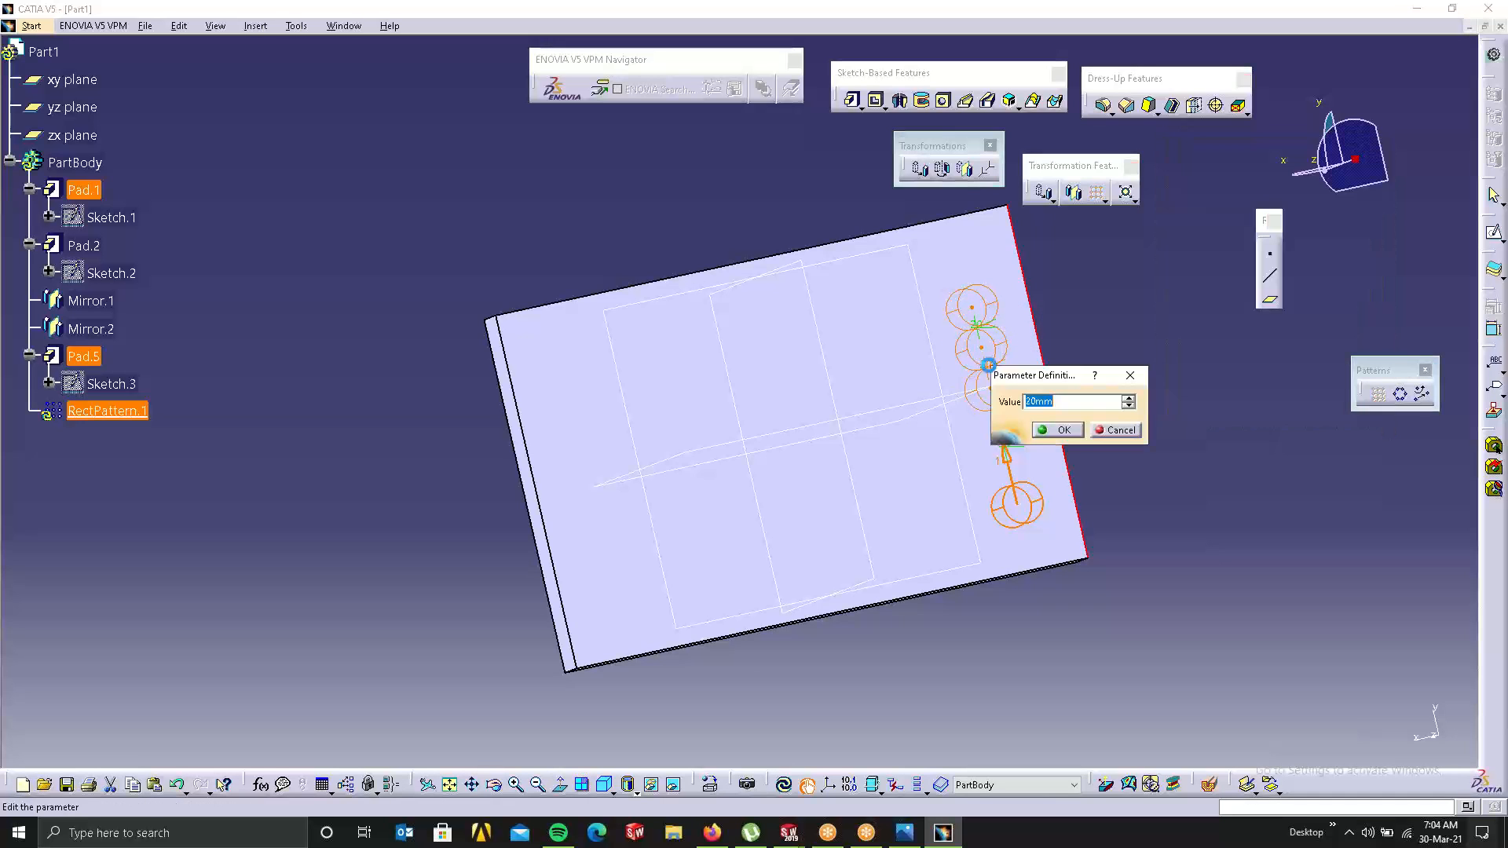
text(25)
key(Return)
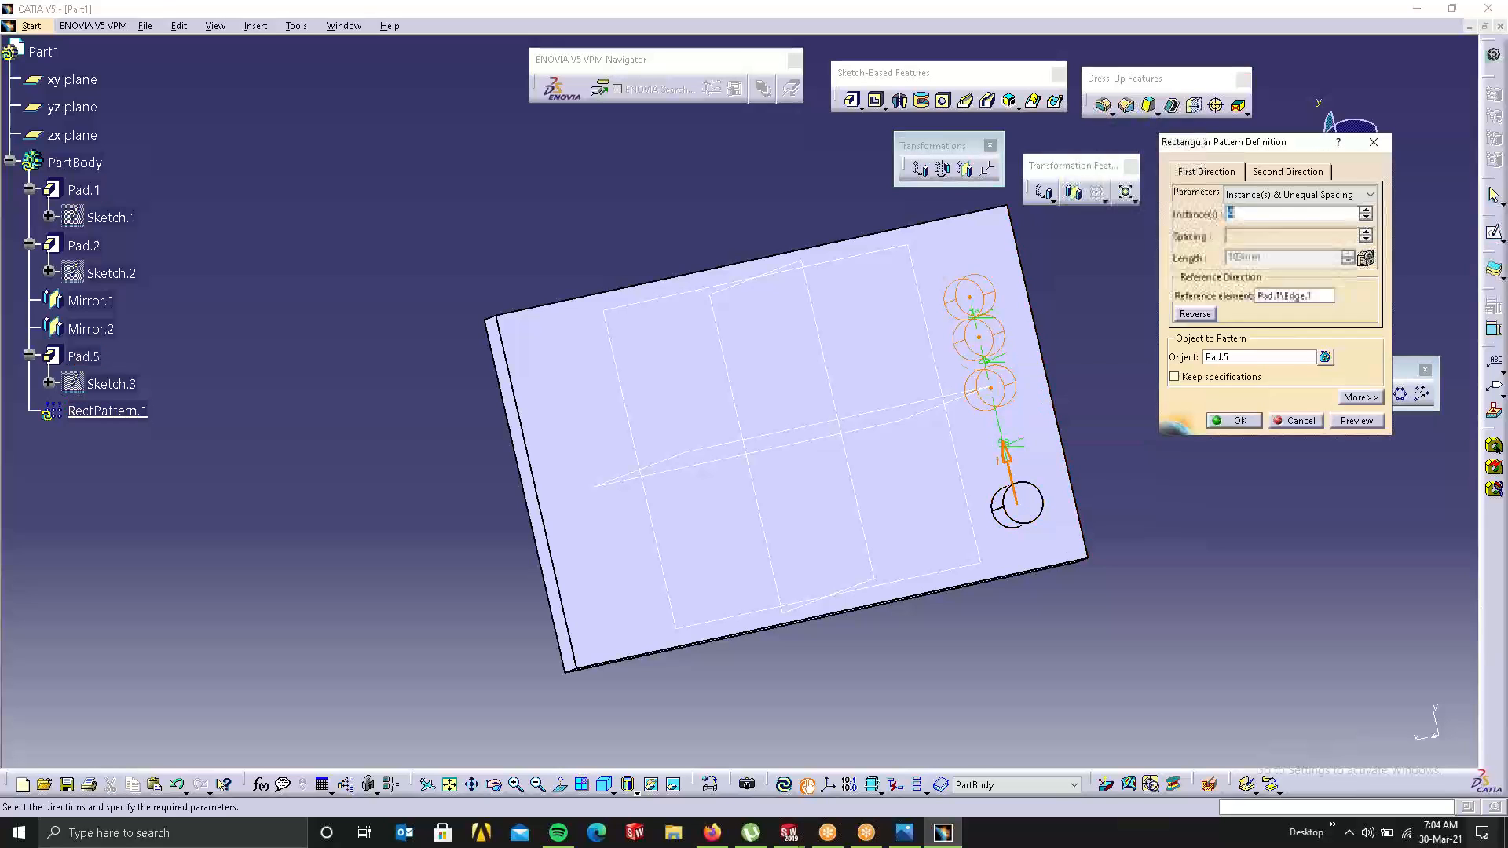
double_click(971, 315)
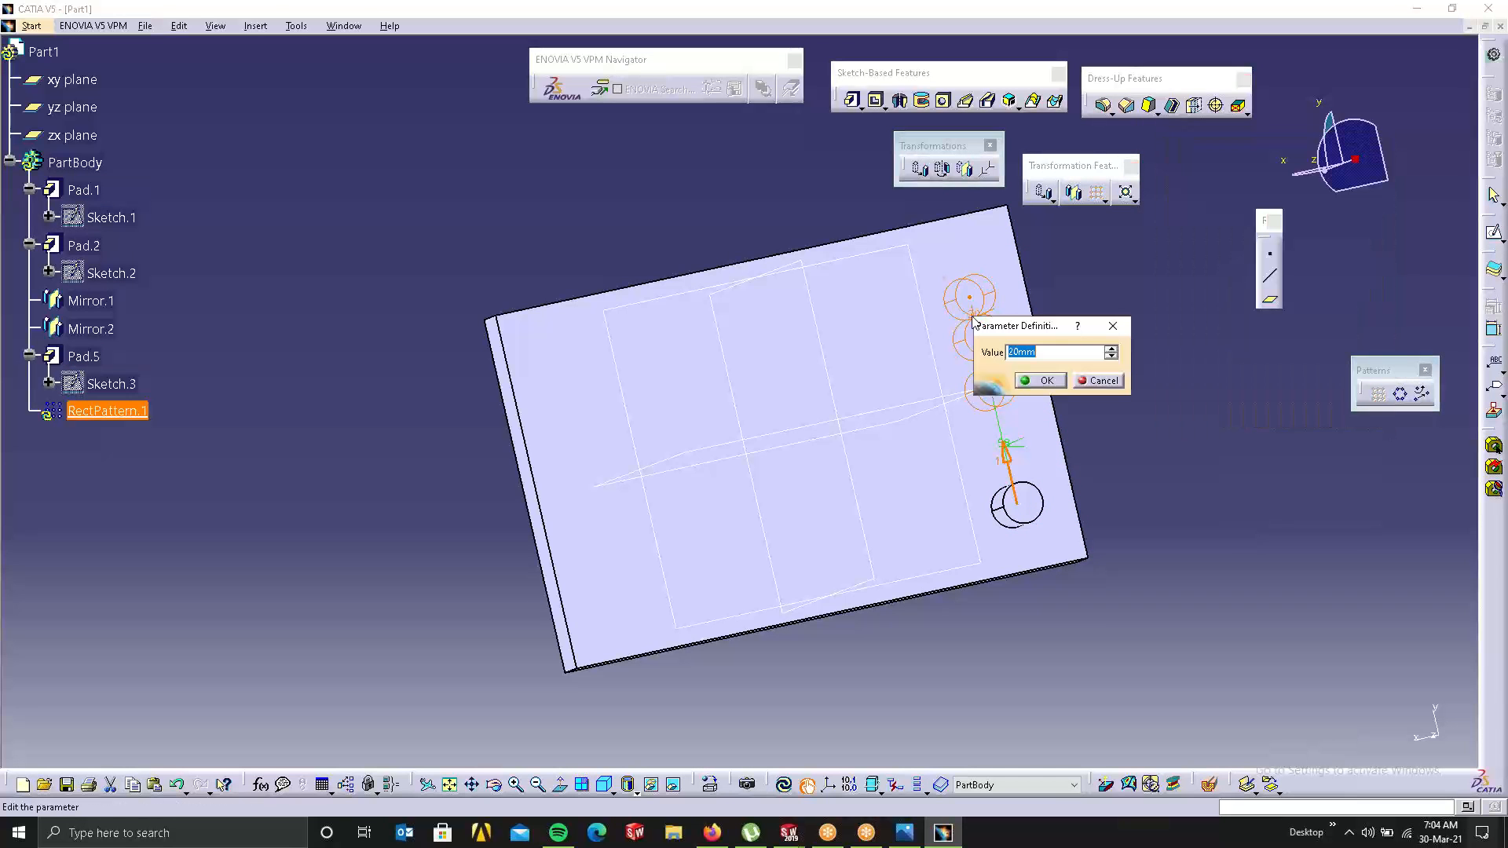
text(20)
key(Return)
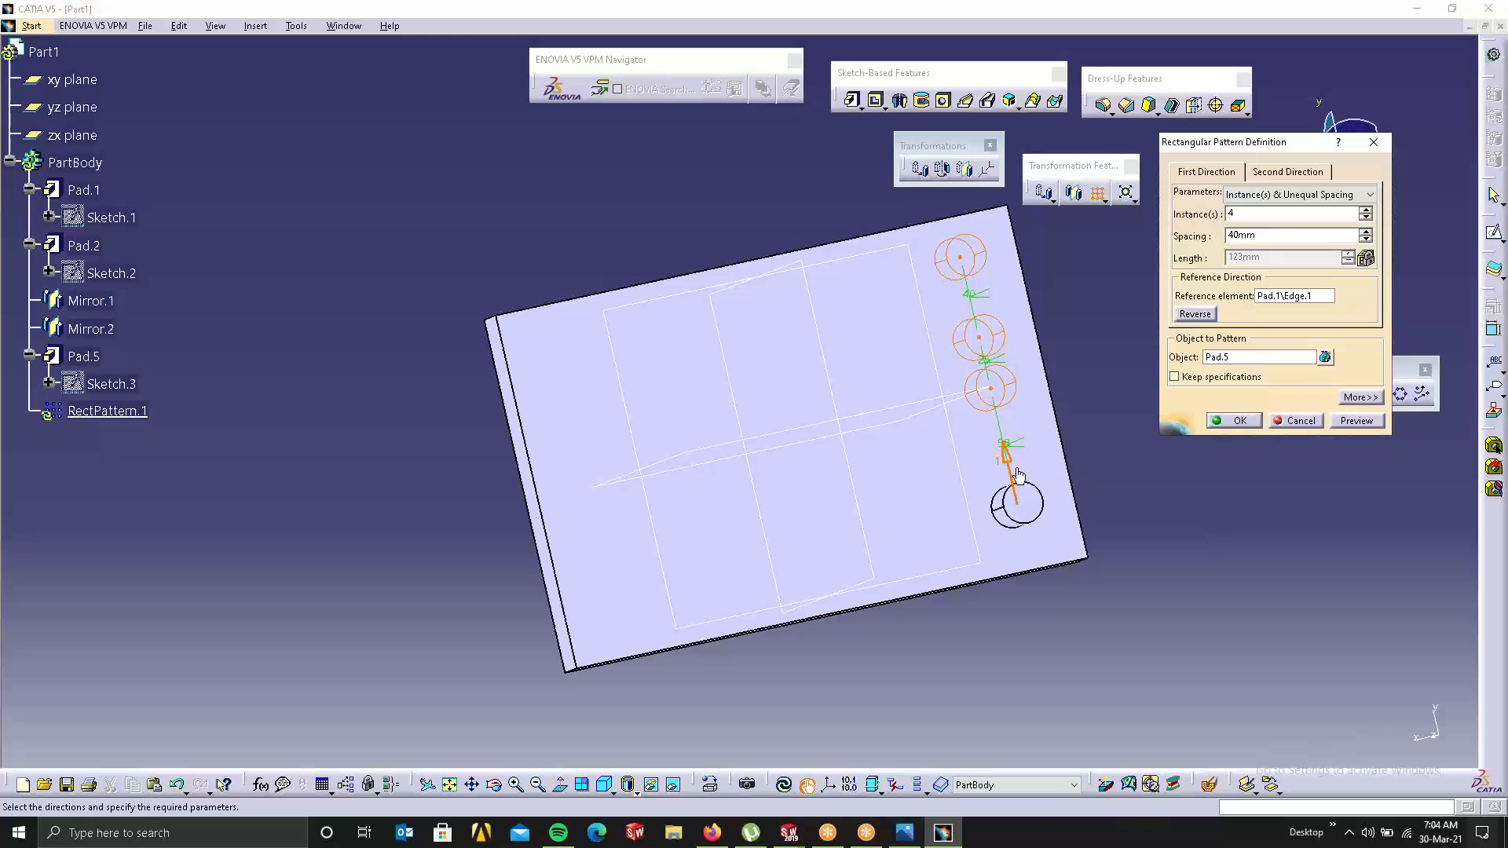
double_click(996, 366)
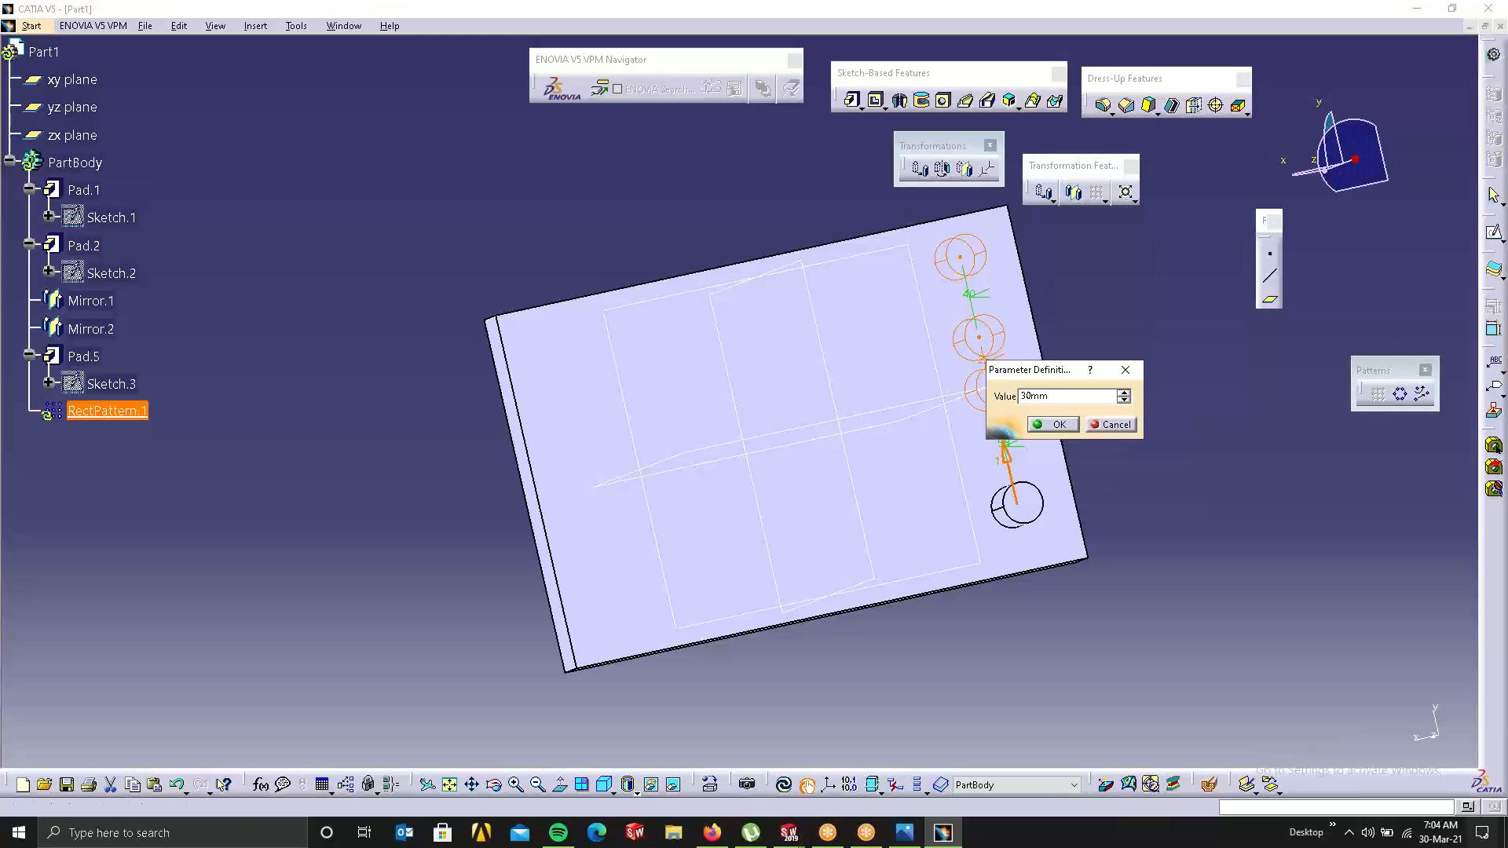
key(Return)
double_click(1015, 451)
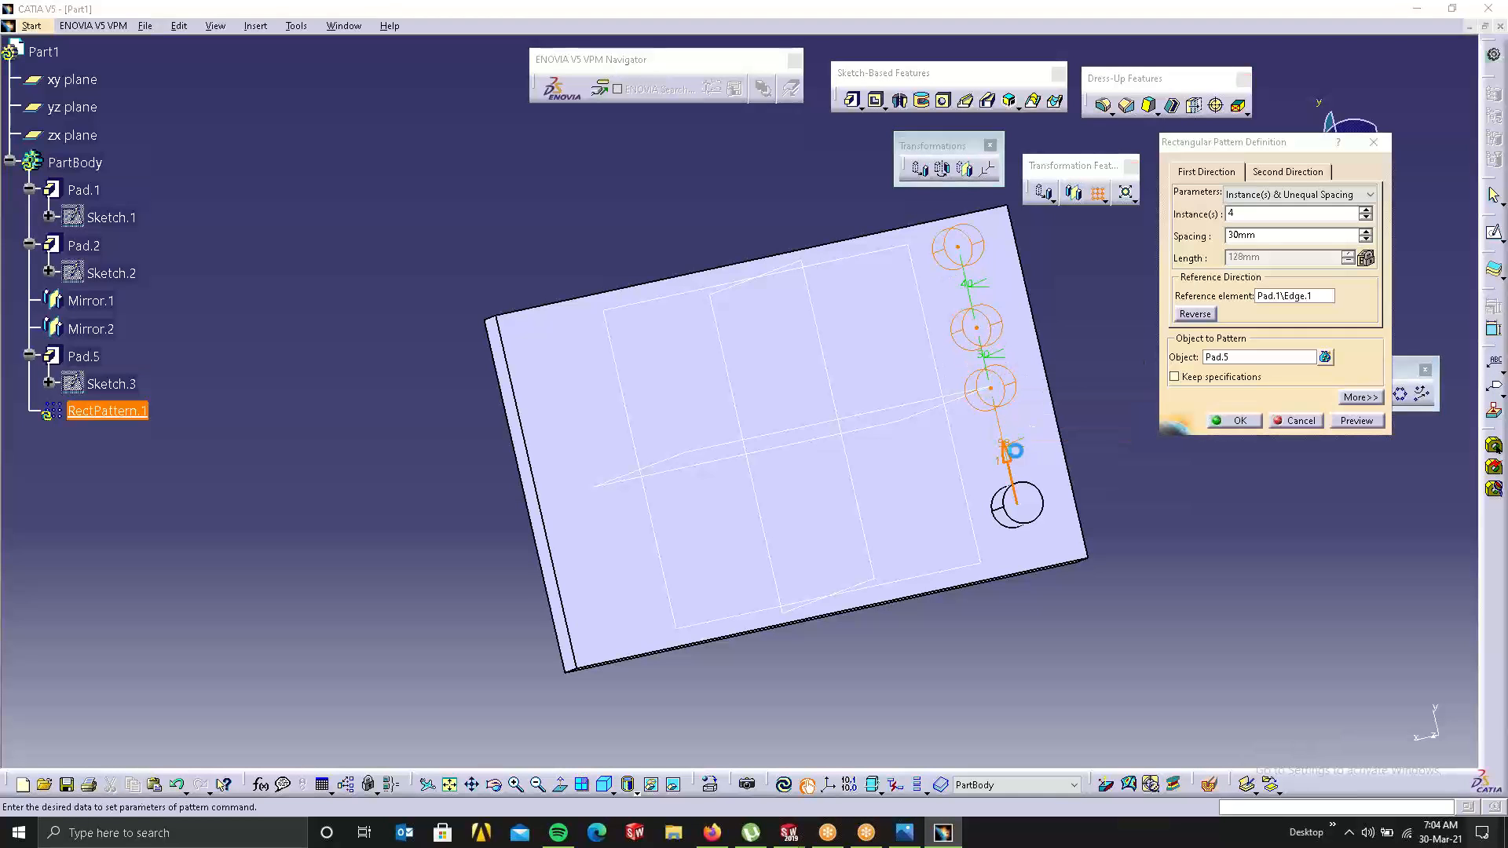
text(35)
key(Return)
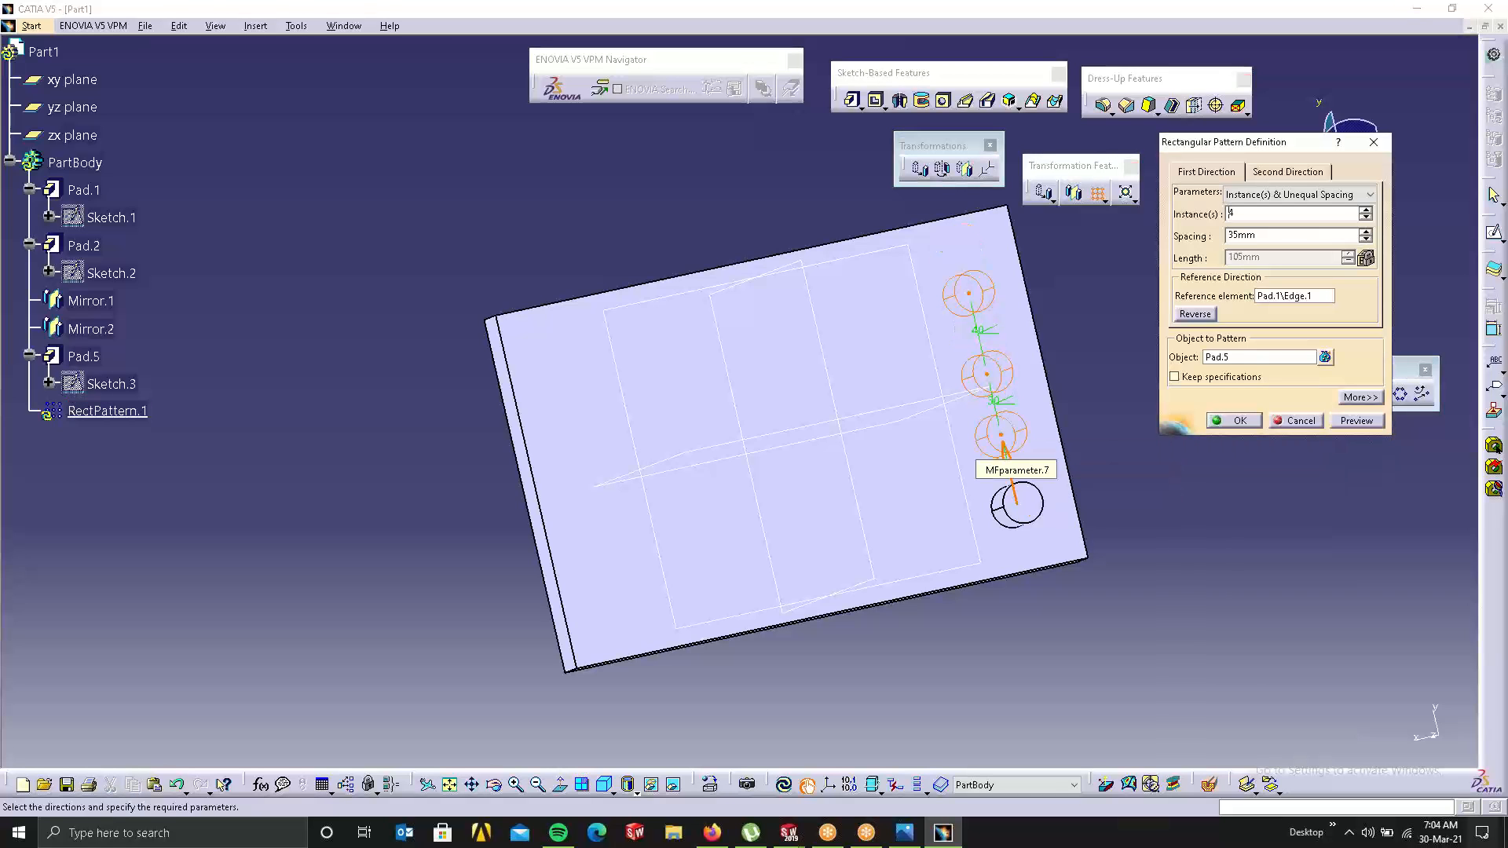
double_click(1010, 400)
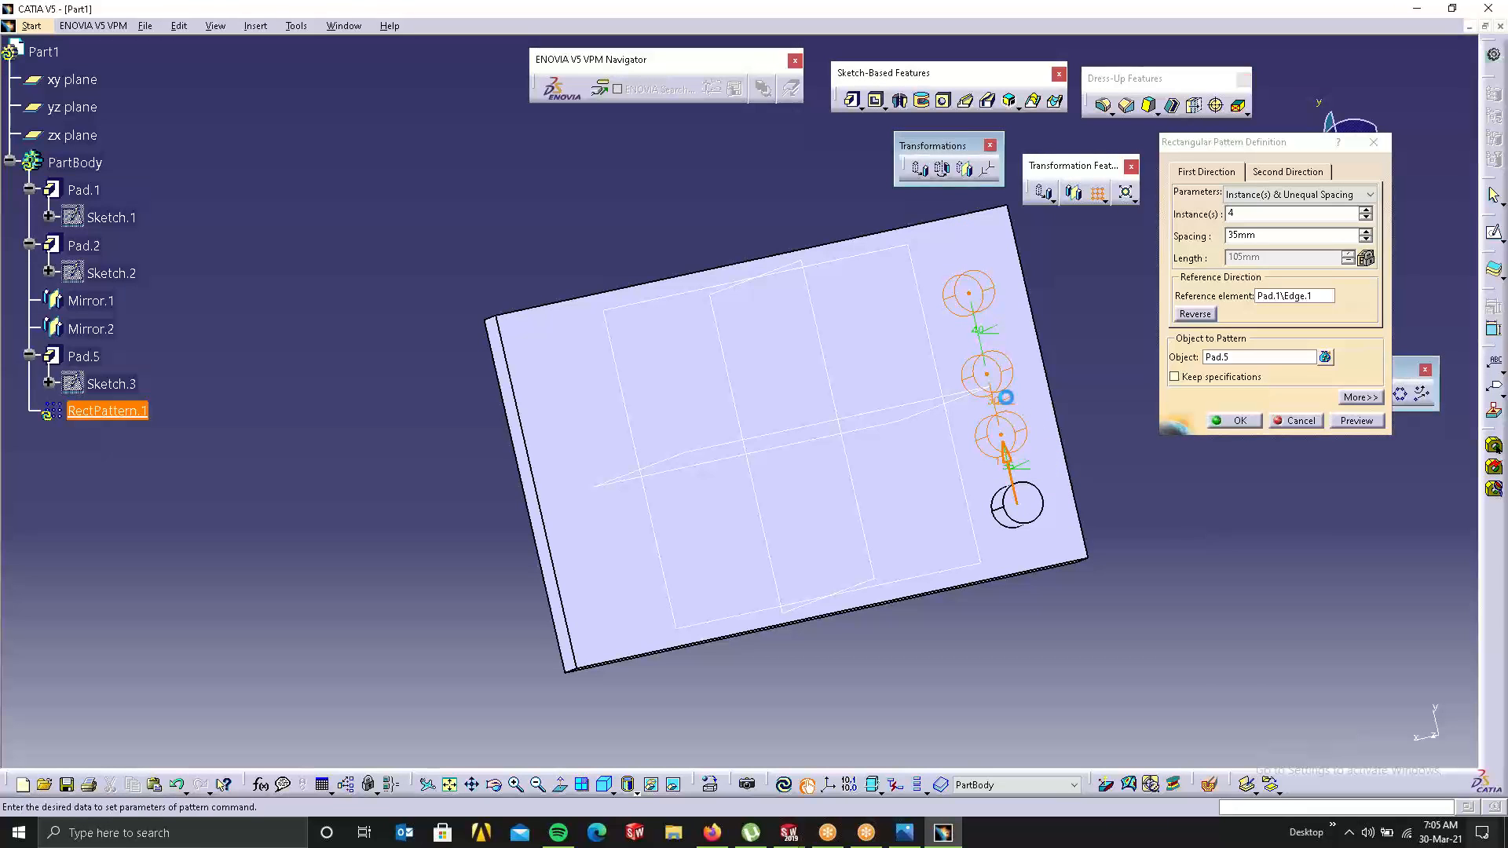
text(35)
key(Return)
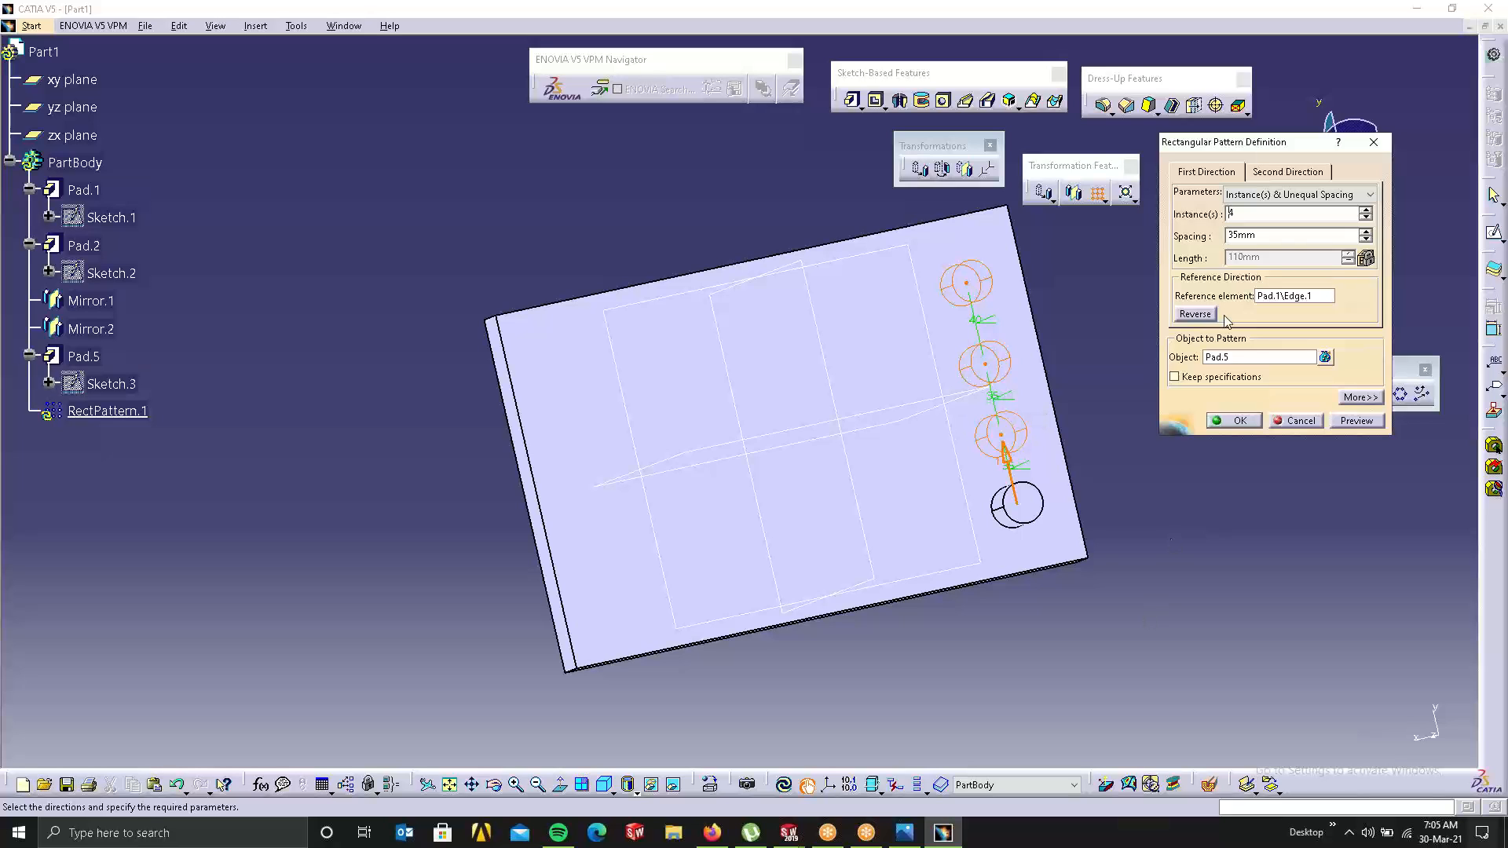
Step: Give the second direction unequal spacing, 3 instances, and raise the row spacing
click(1287, 172)
click(1296, 194)
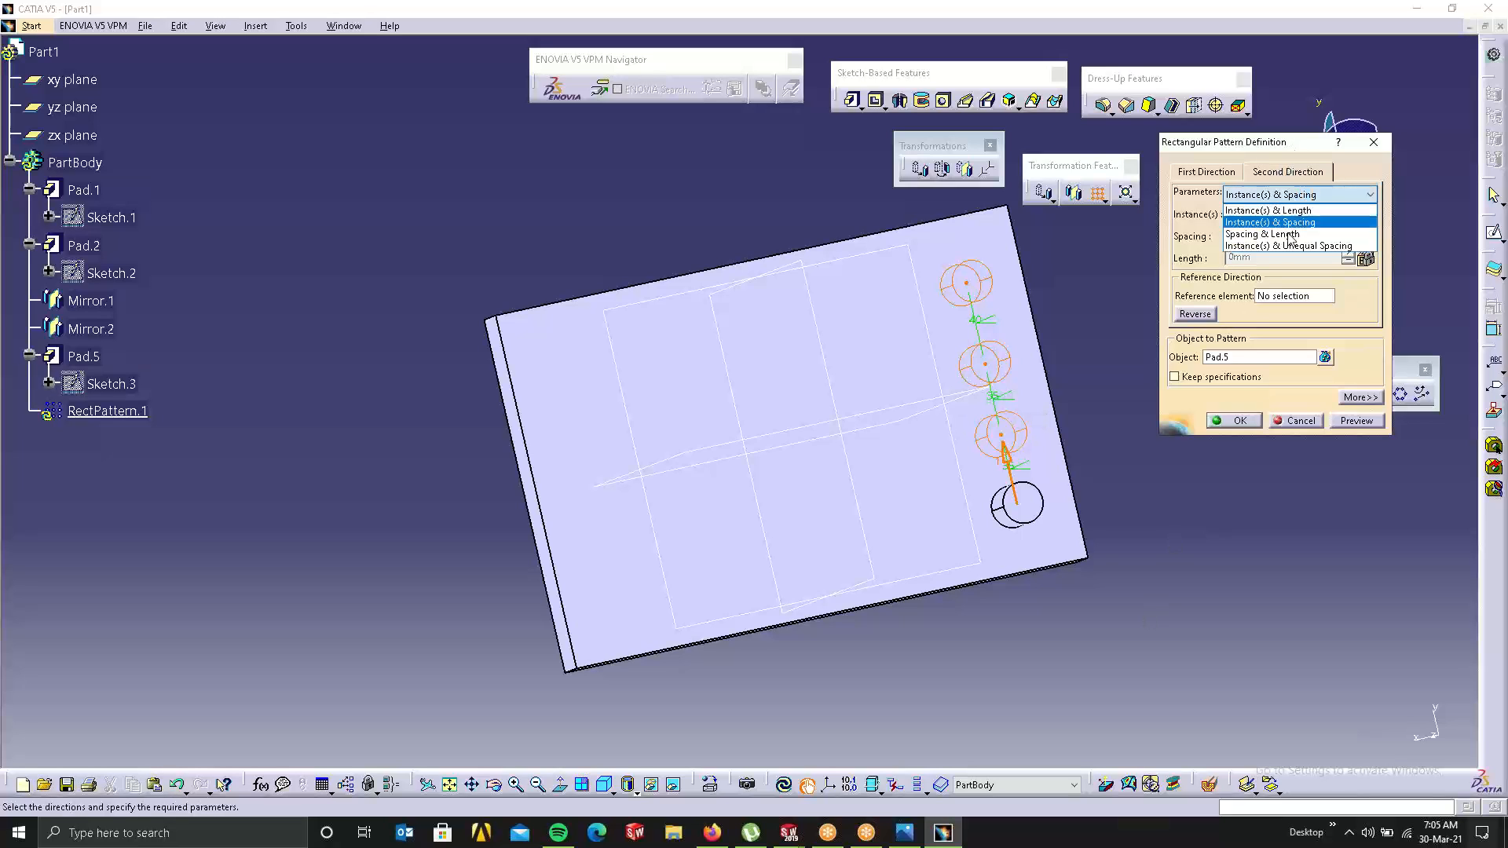
click(1288, 245)
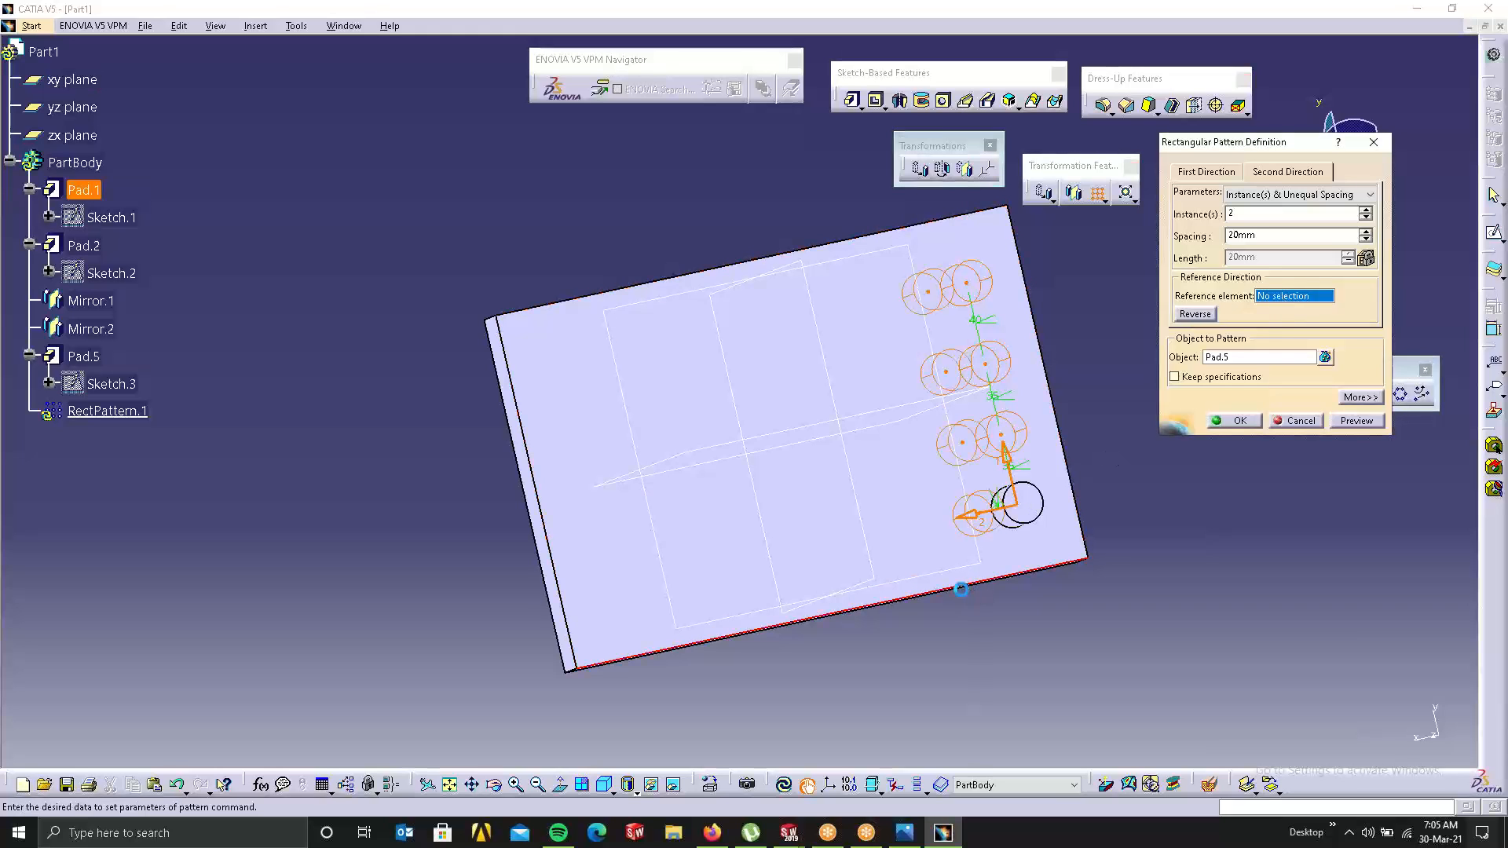
click(1366, 210)
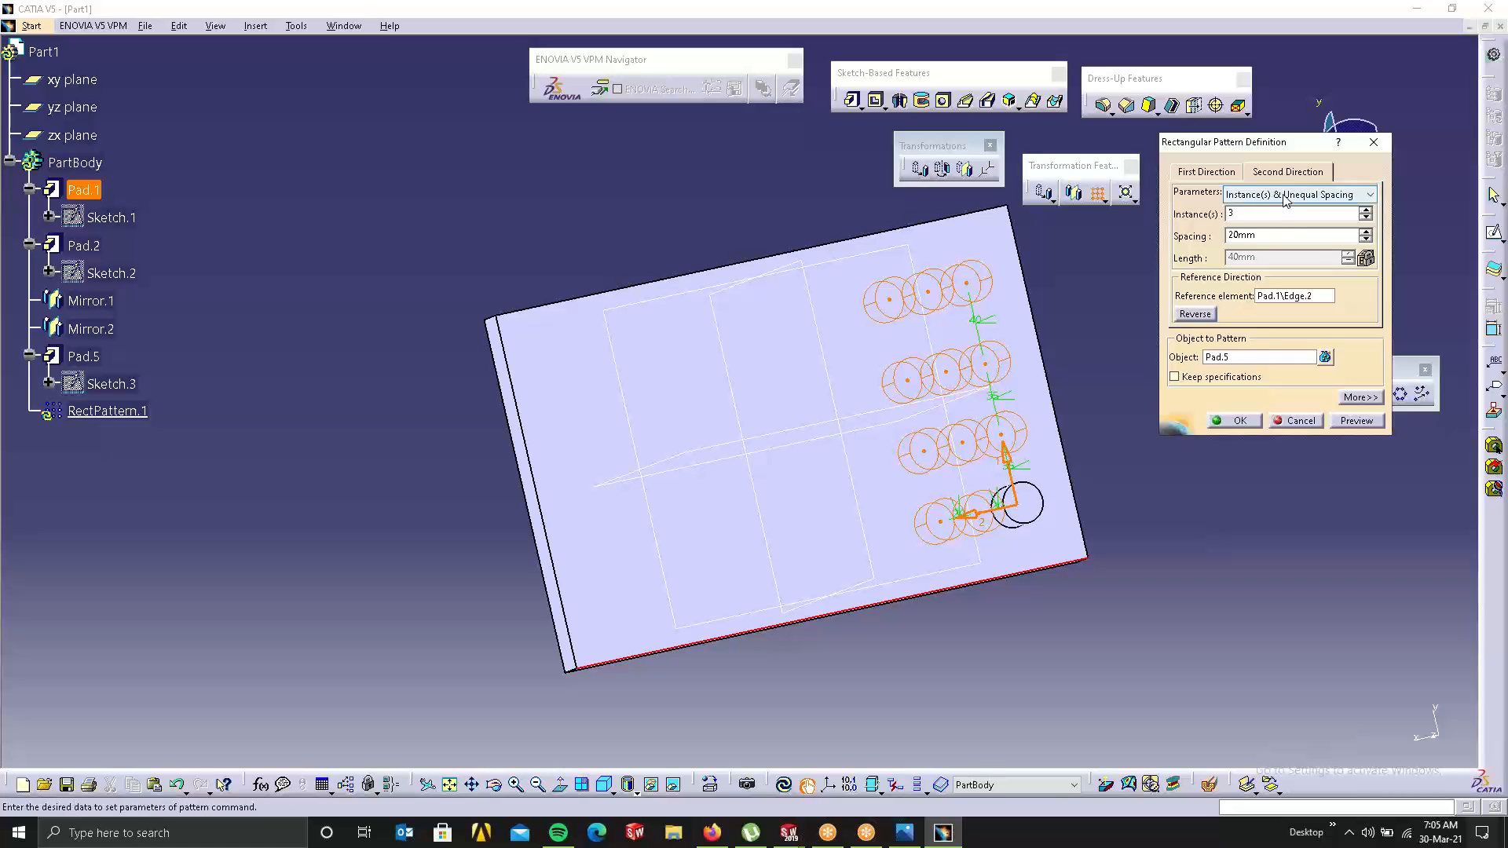
click(1366, 231)
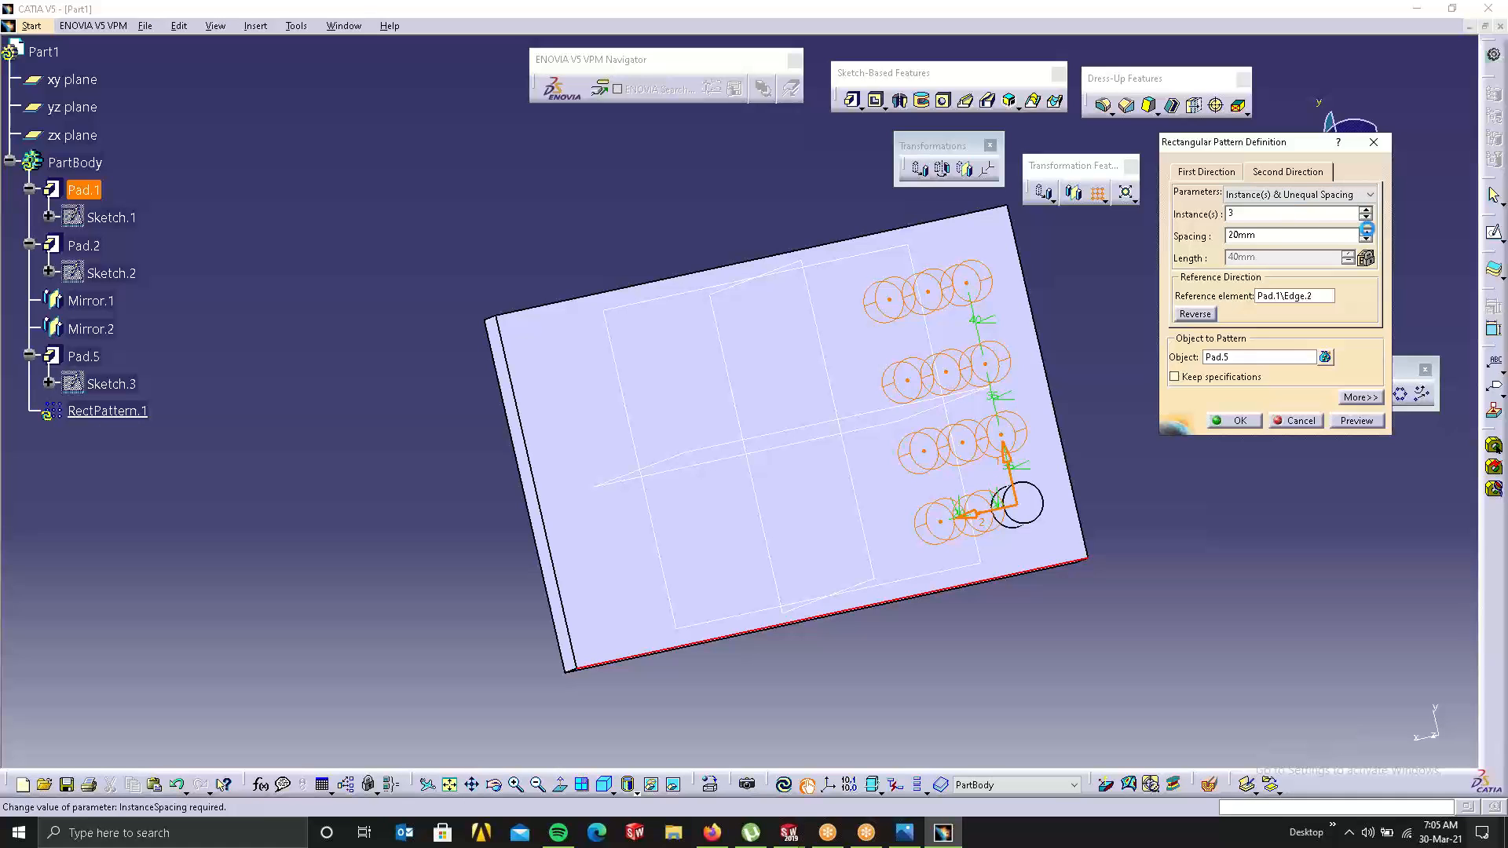
click(1366, 231)
click(1367, 231)
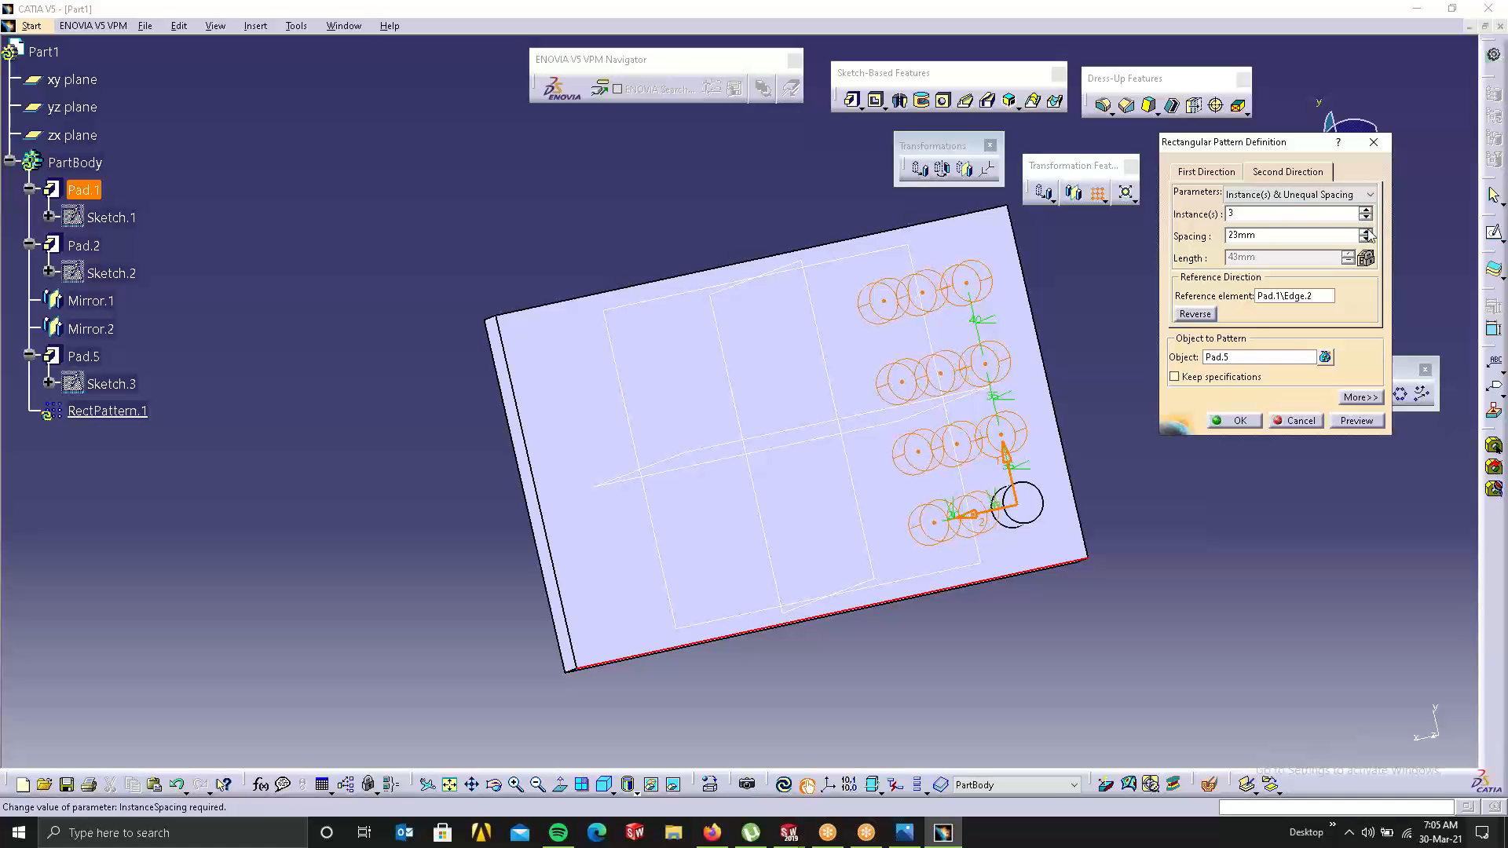
click(1366, 231)
click(1366, 230)
click(1366, 231)
click(1366, 231)
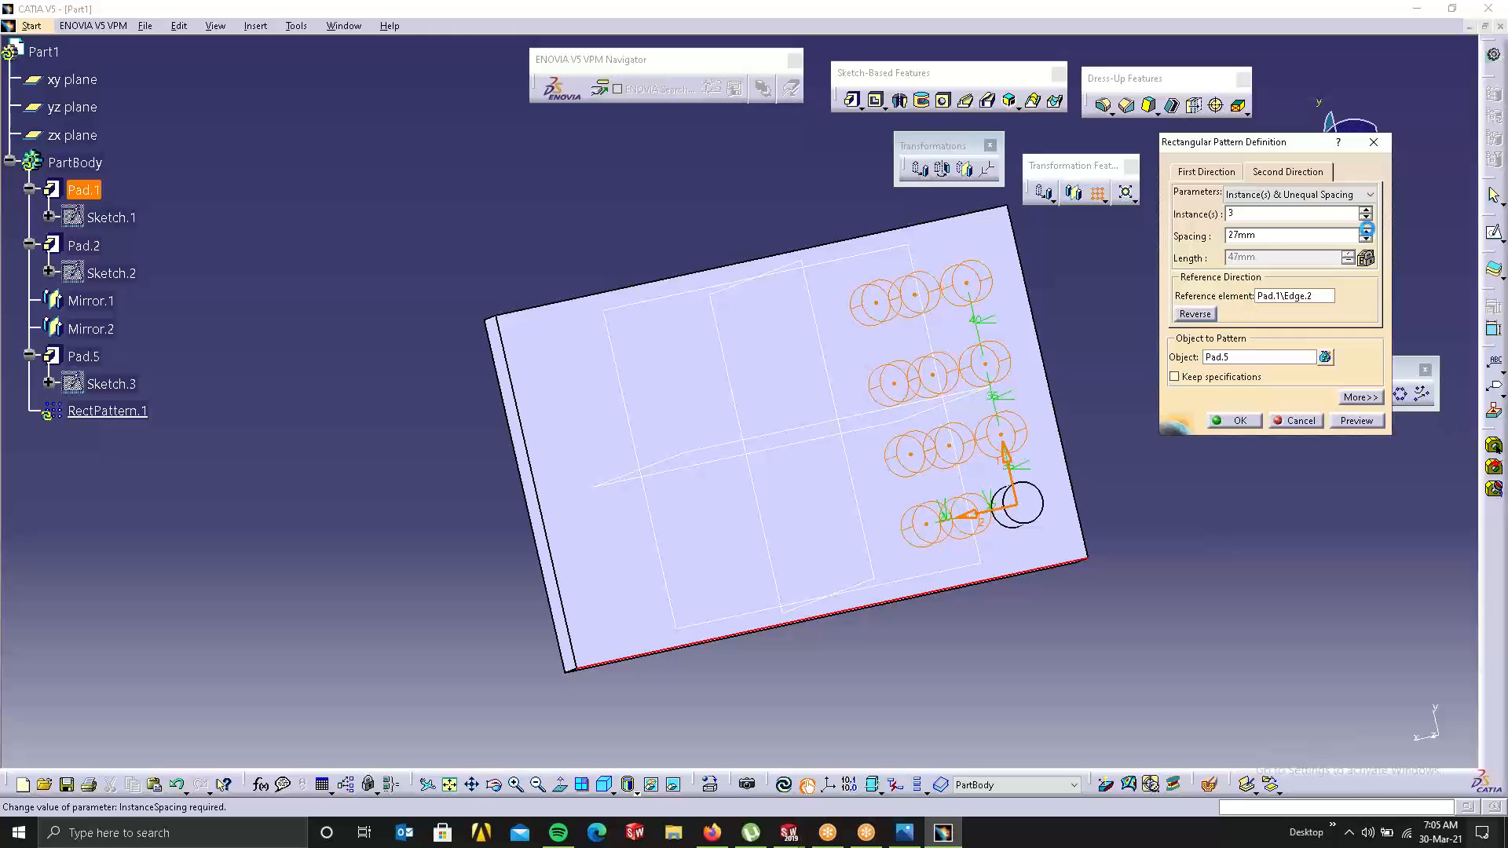
click(1366, 231)
click(1367, 231)
click(1366, 231)
click(1366, 231)
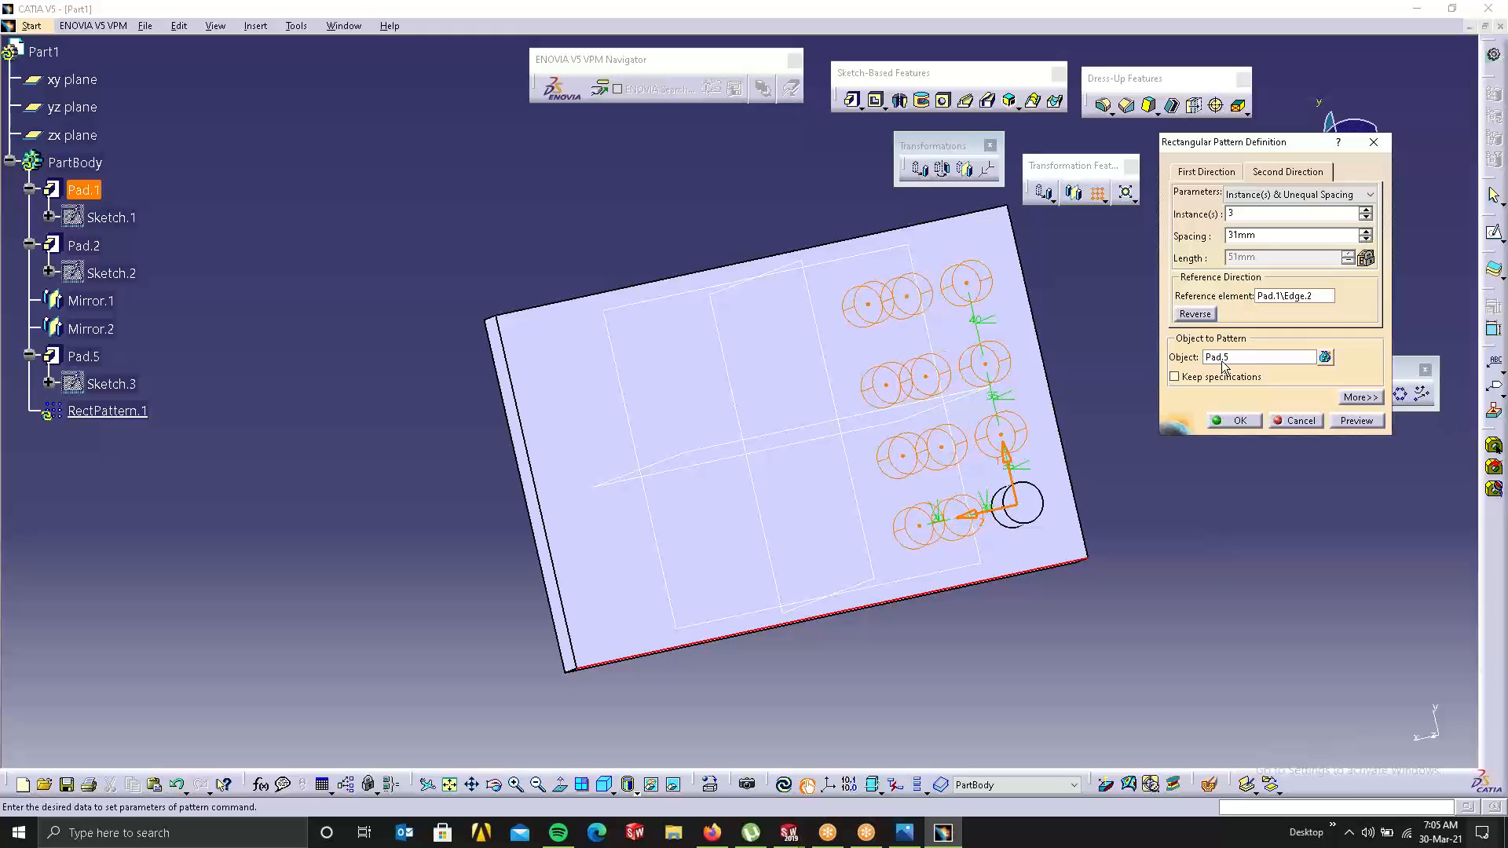
Step: Enter the row spacing as 40mm then 50mm and create the pattern
double_click(947, 528)
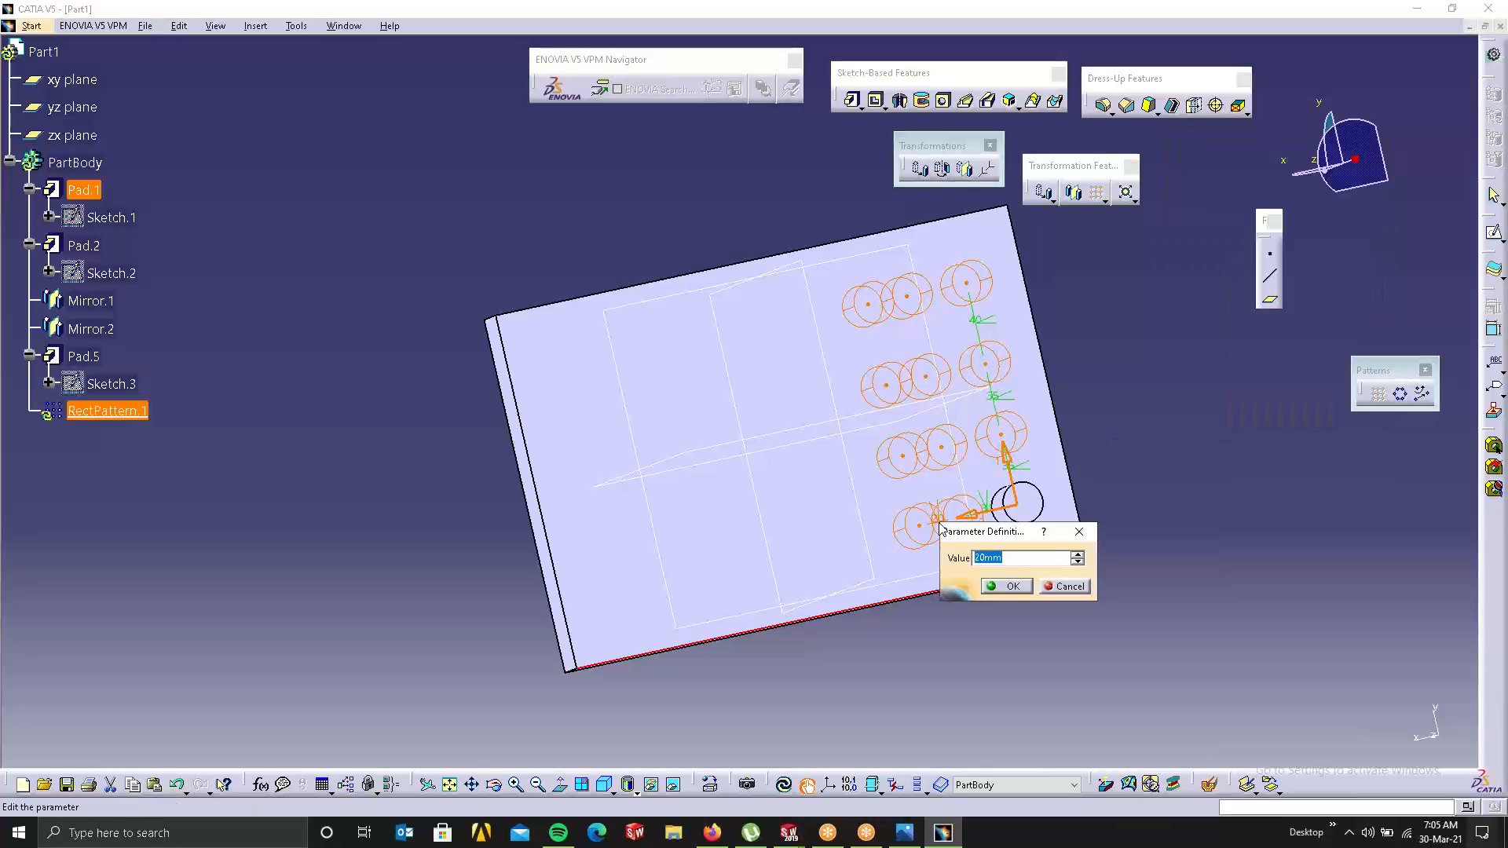
text(40)
key(Return)
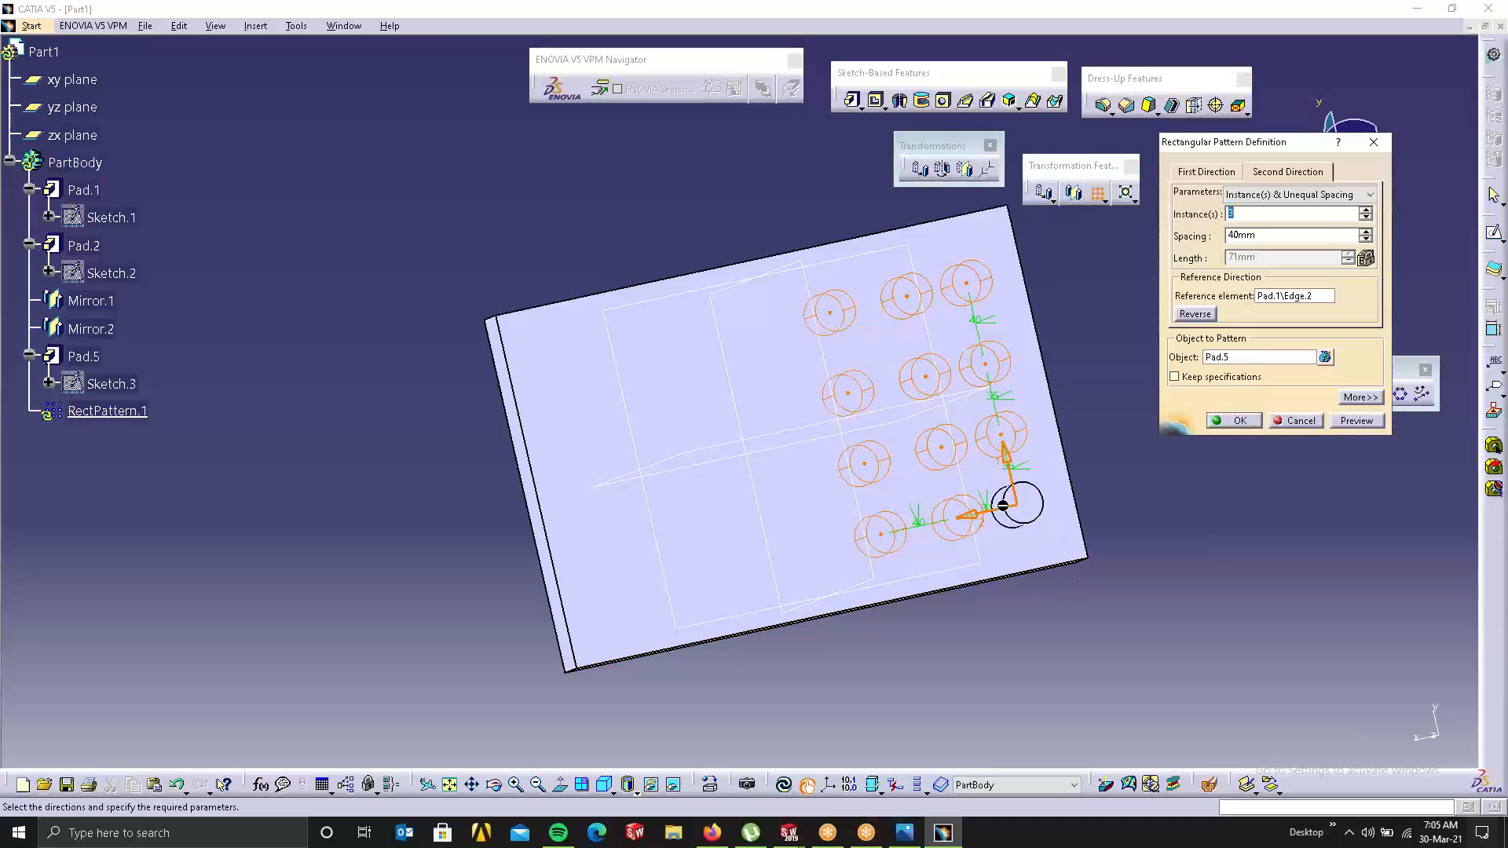
double_click(992, 505)
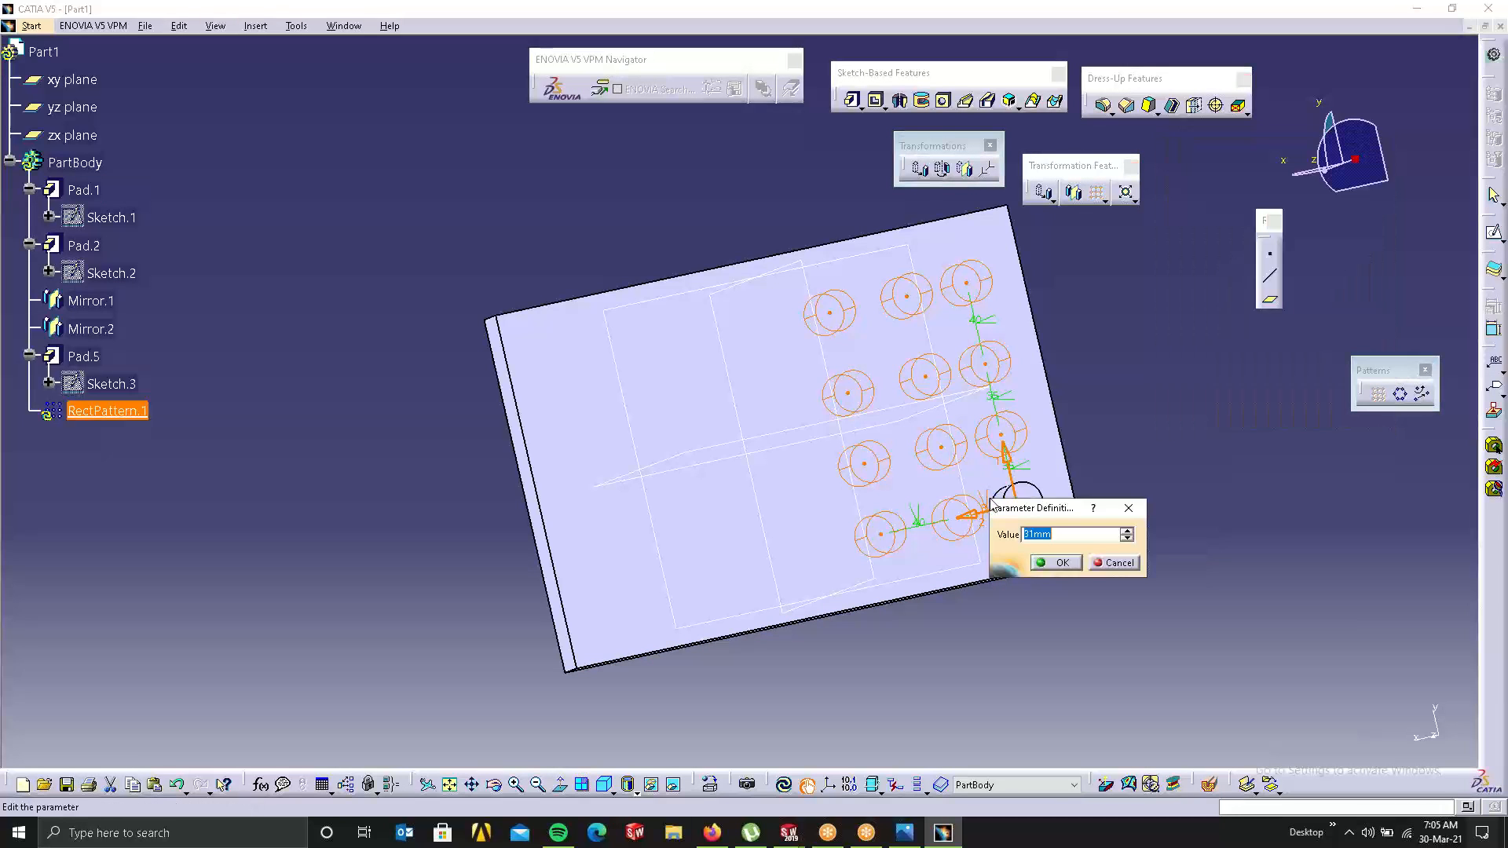
key(Return)
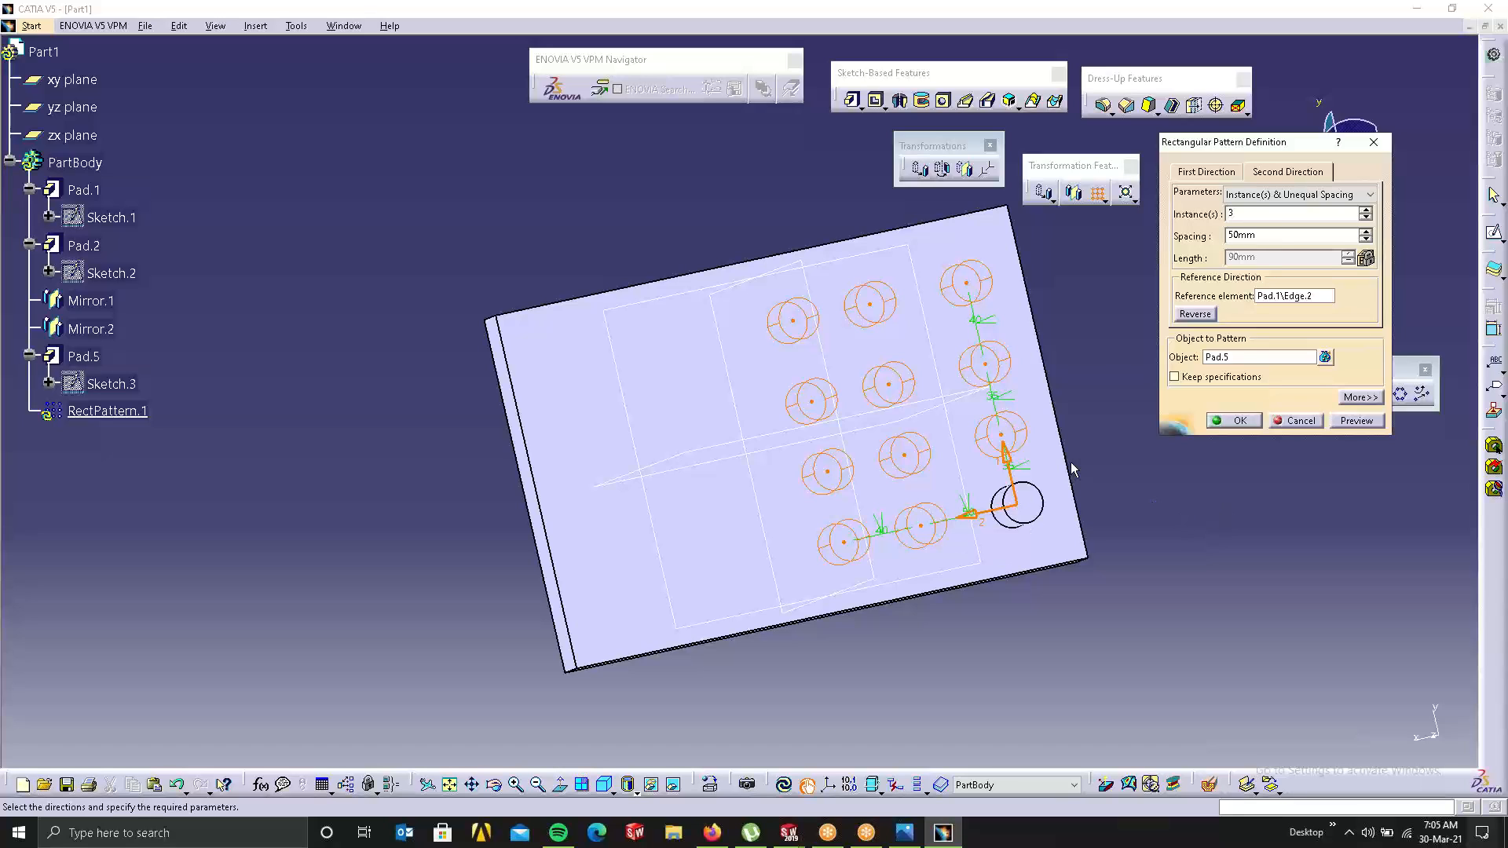
click(1349, 197)
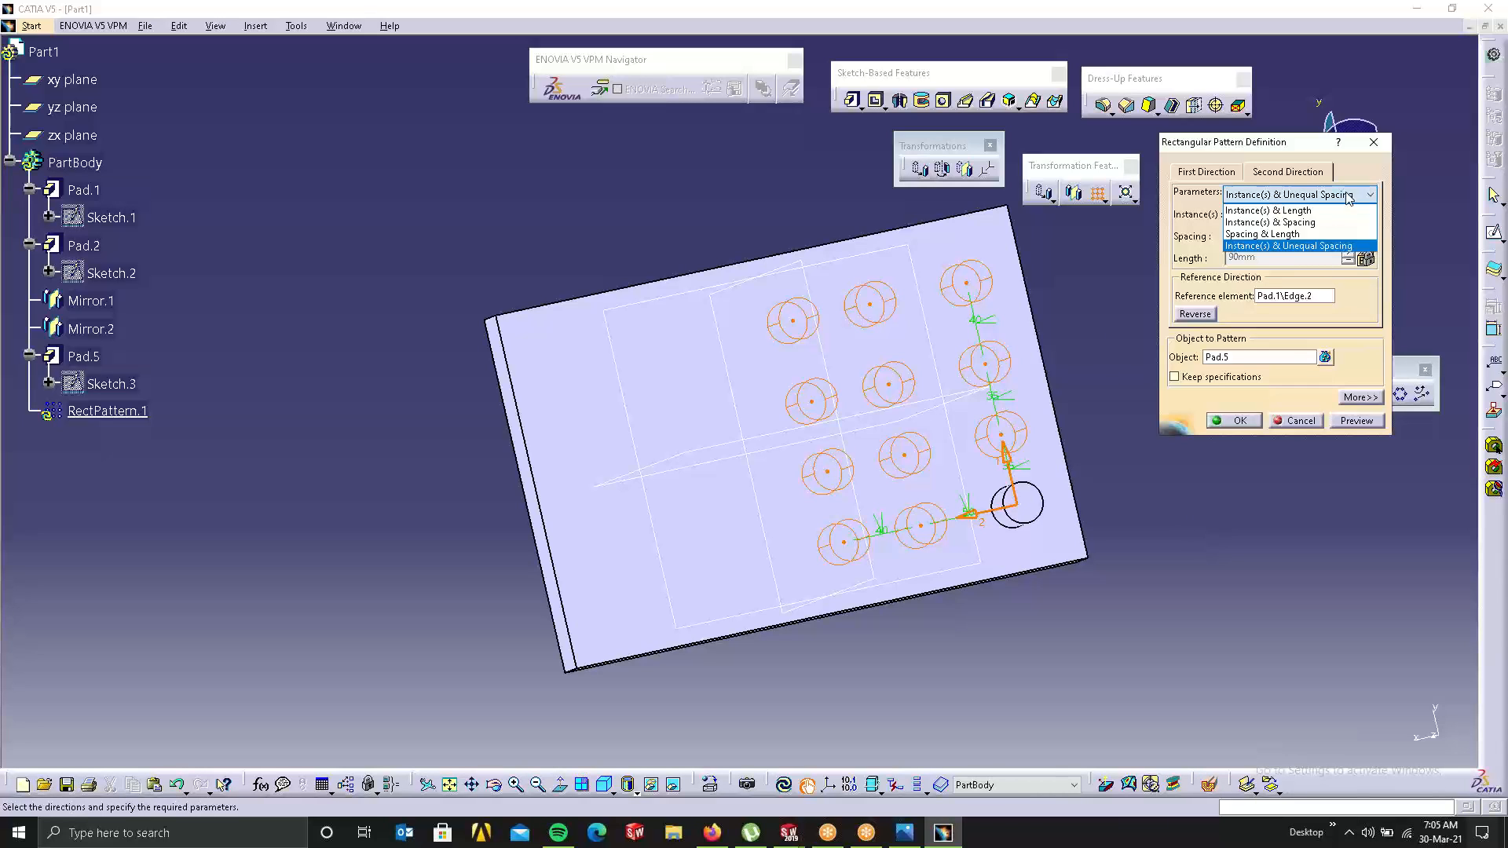
click(1256, 428)
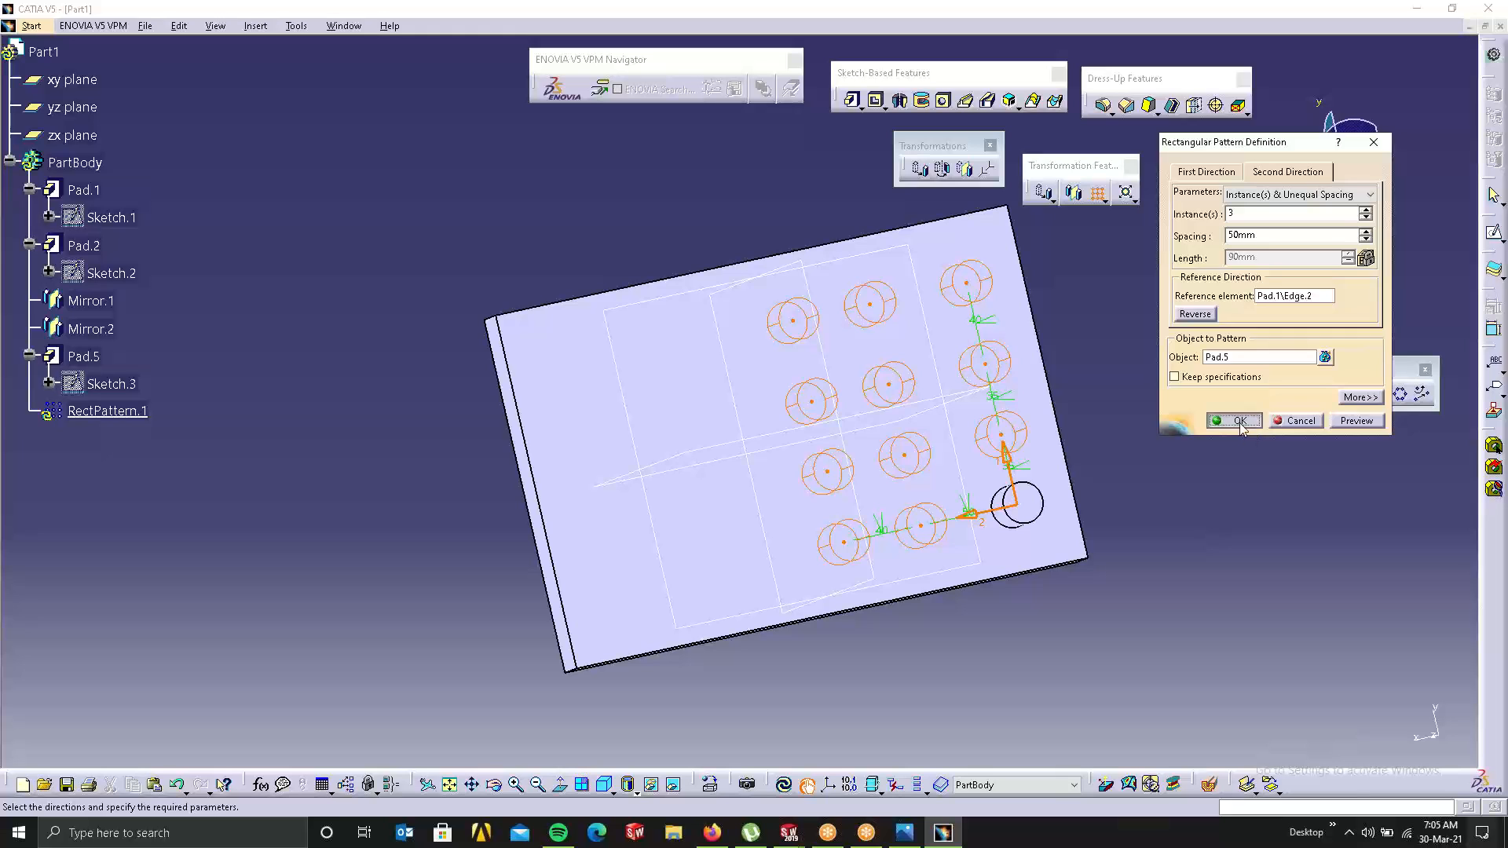
click(1239, 422)
Step: Delete RectPattern.1 through its specification-tree context menu and confirm
click(1178, 477)
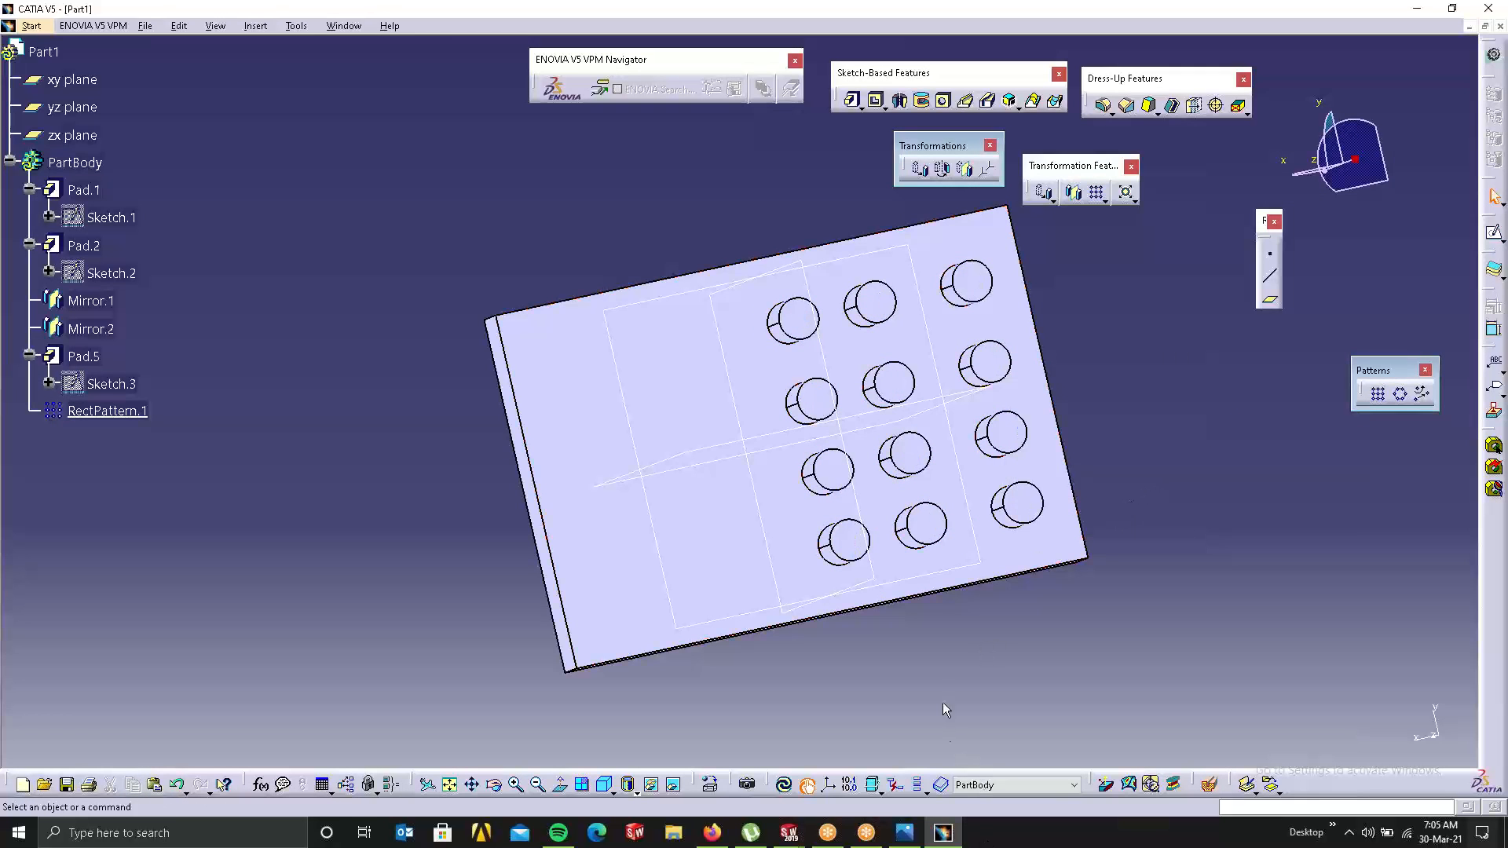
right_click(834, 450)
click(1192, 414)
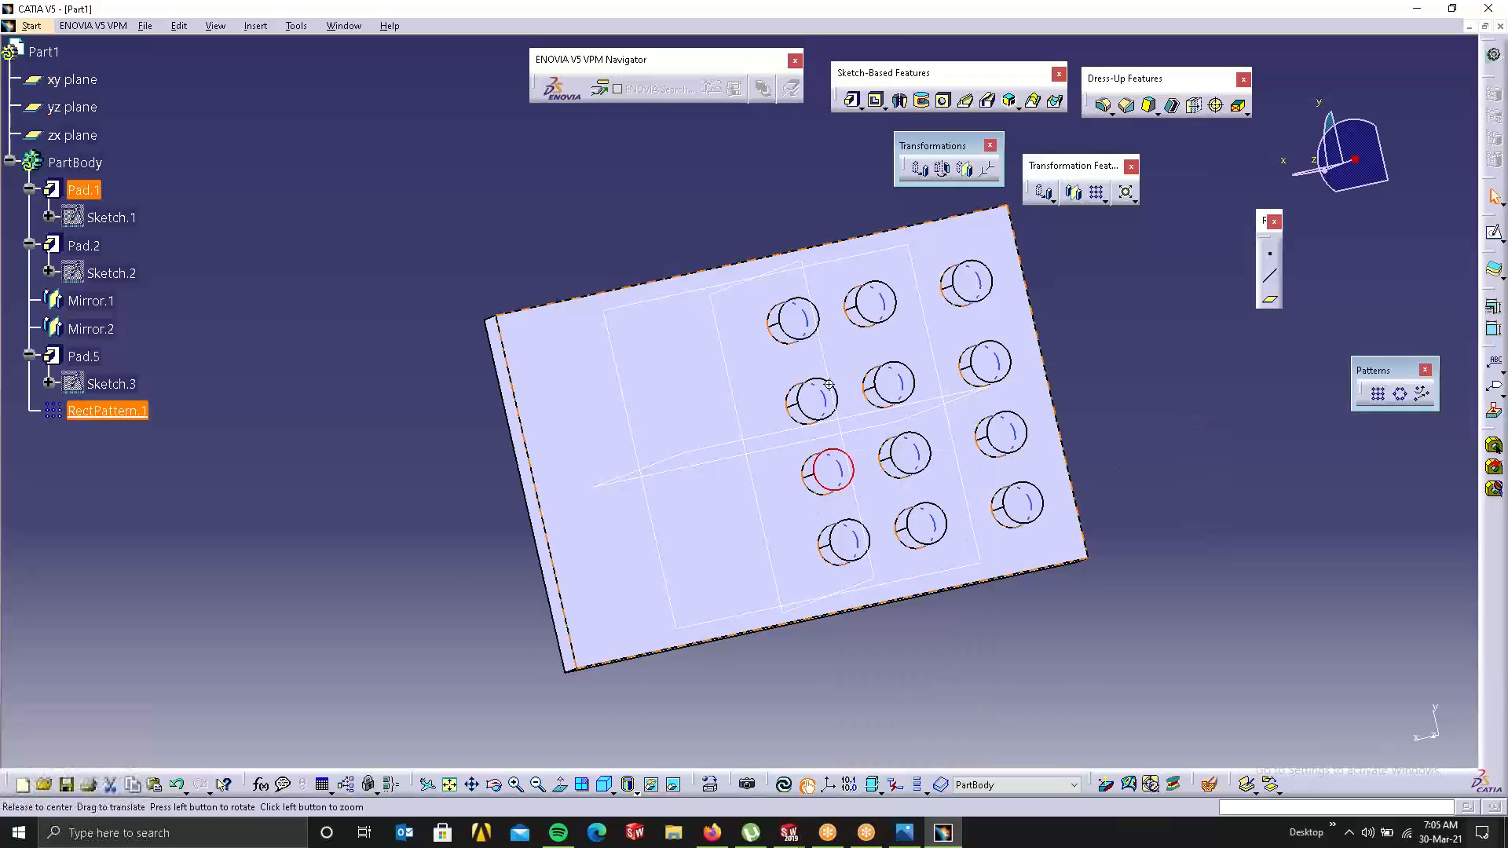
middle_drag(668, 378, 821, 343)
right_click(85, 415)
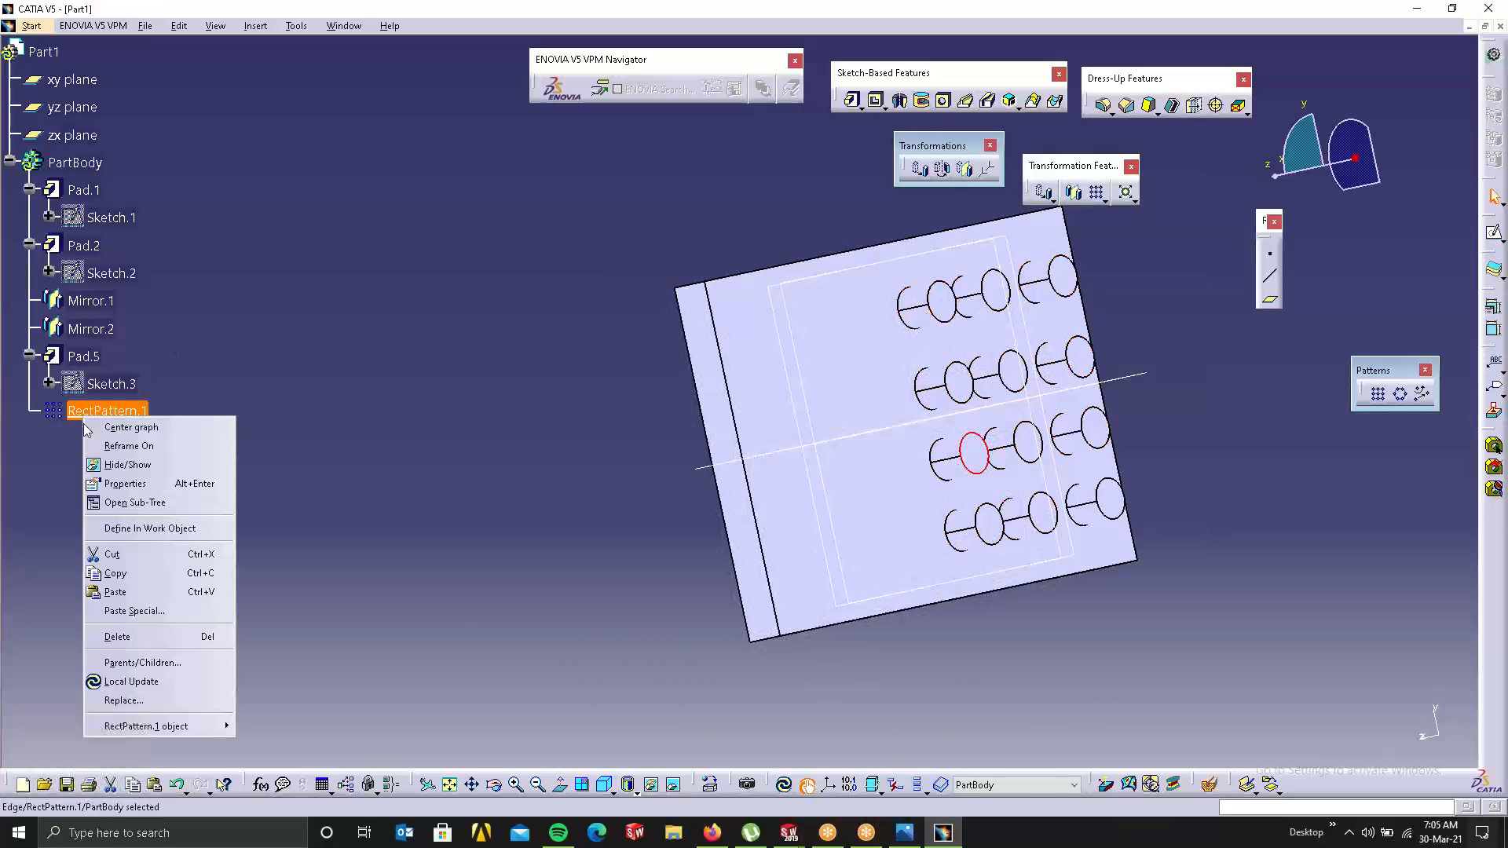
click(166, 679)
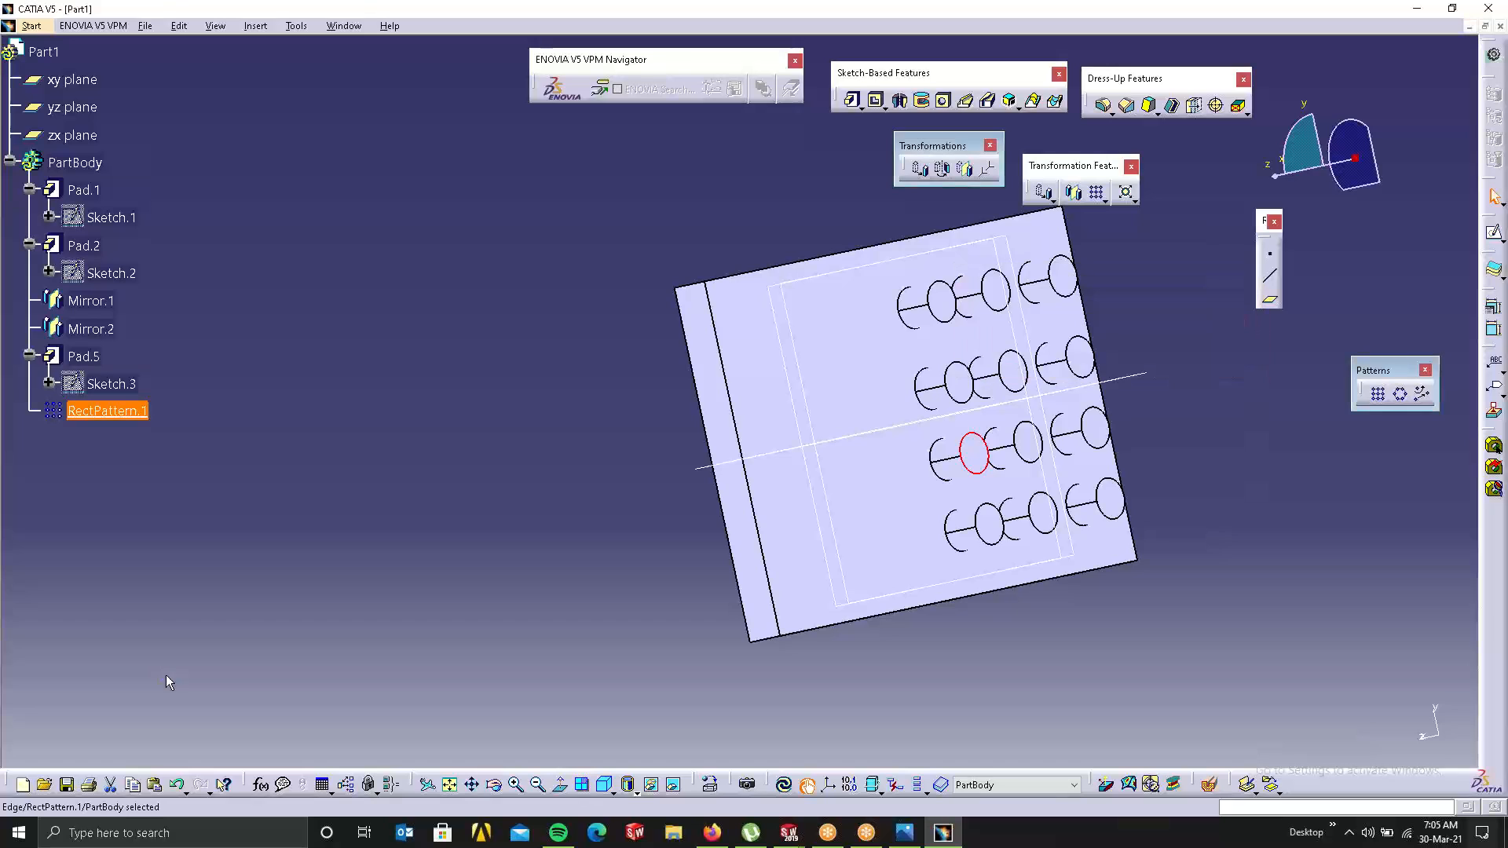
right_click(79, 411)
click(157, 633)
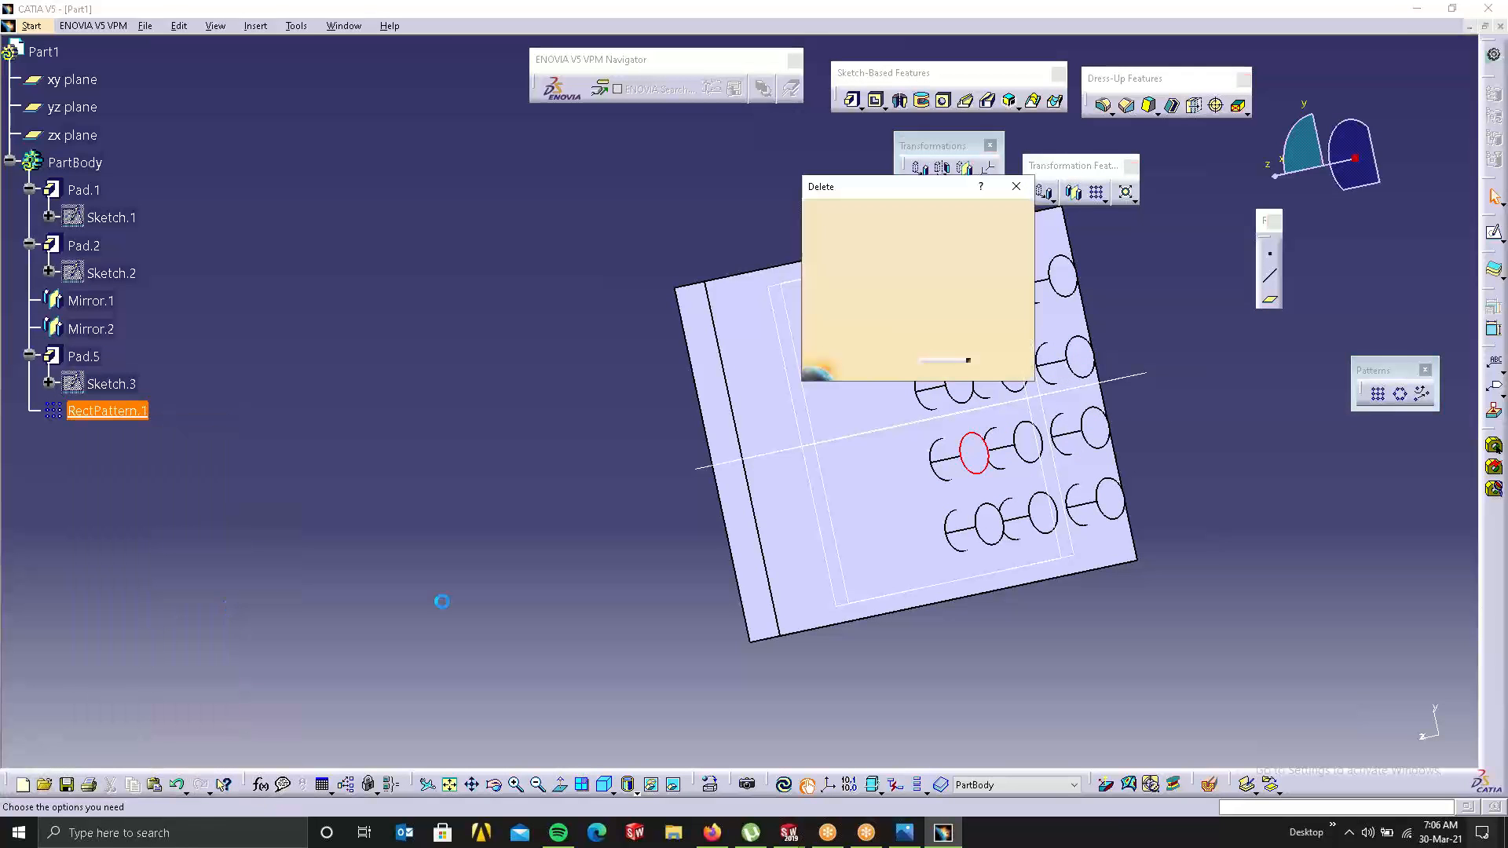
click(945, 366)
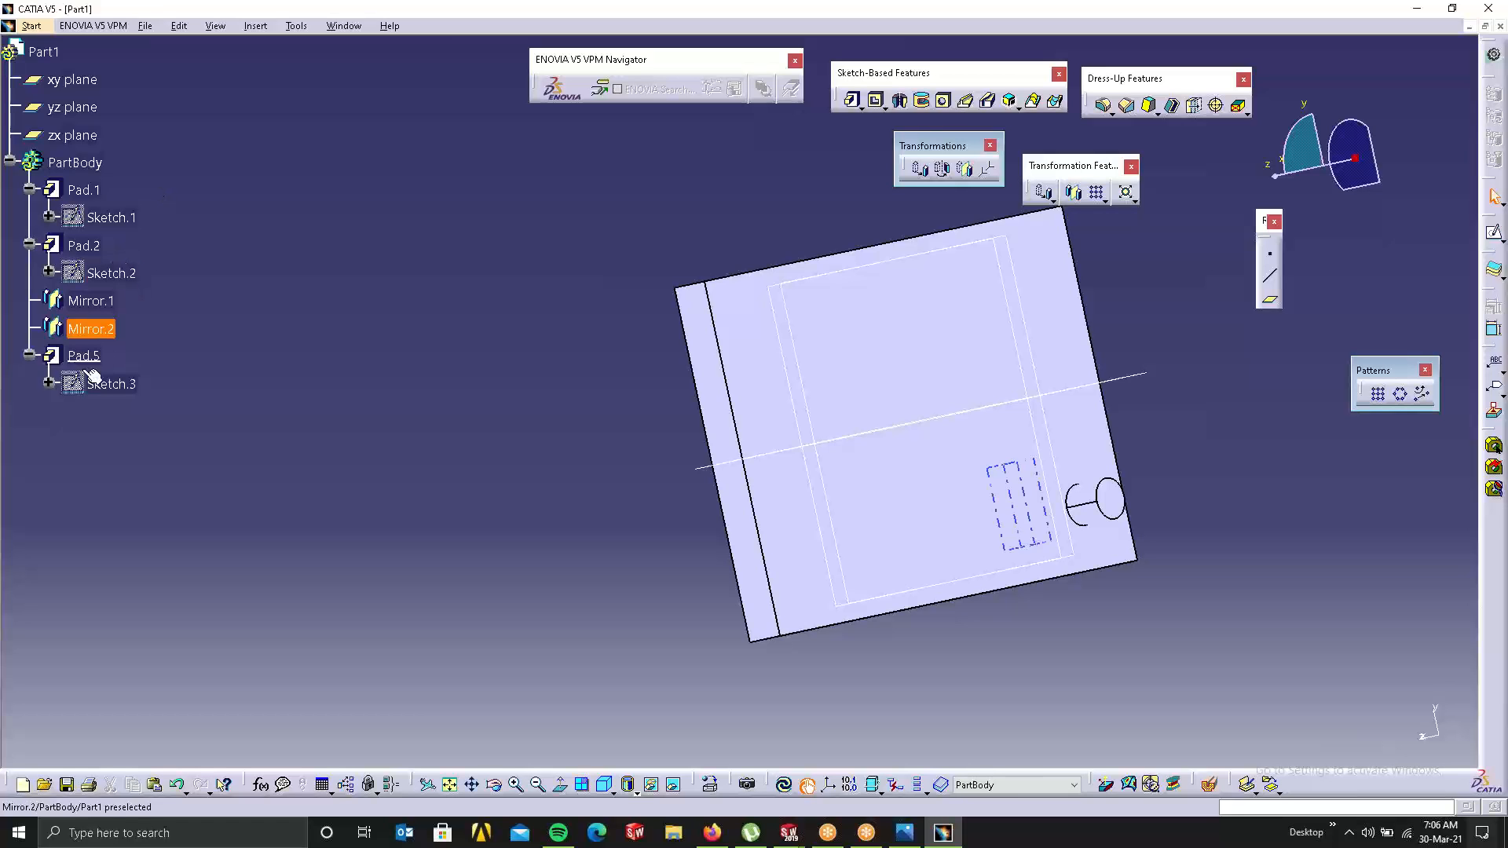
Step: Delete Pad.2 through Pad.5, including both mirrors, from the tree
click(66, 252)
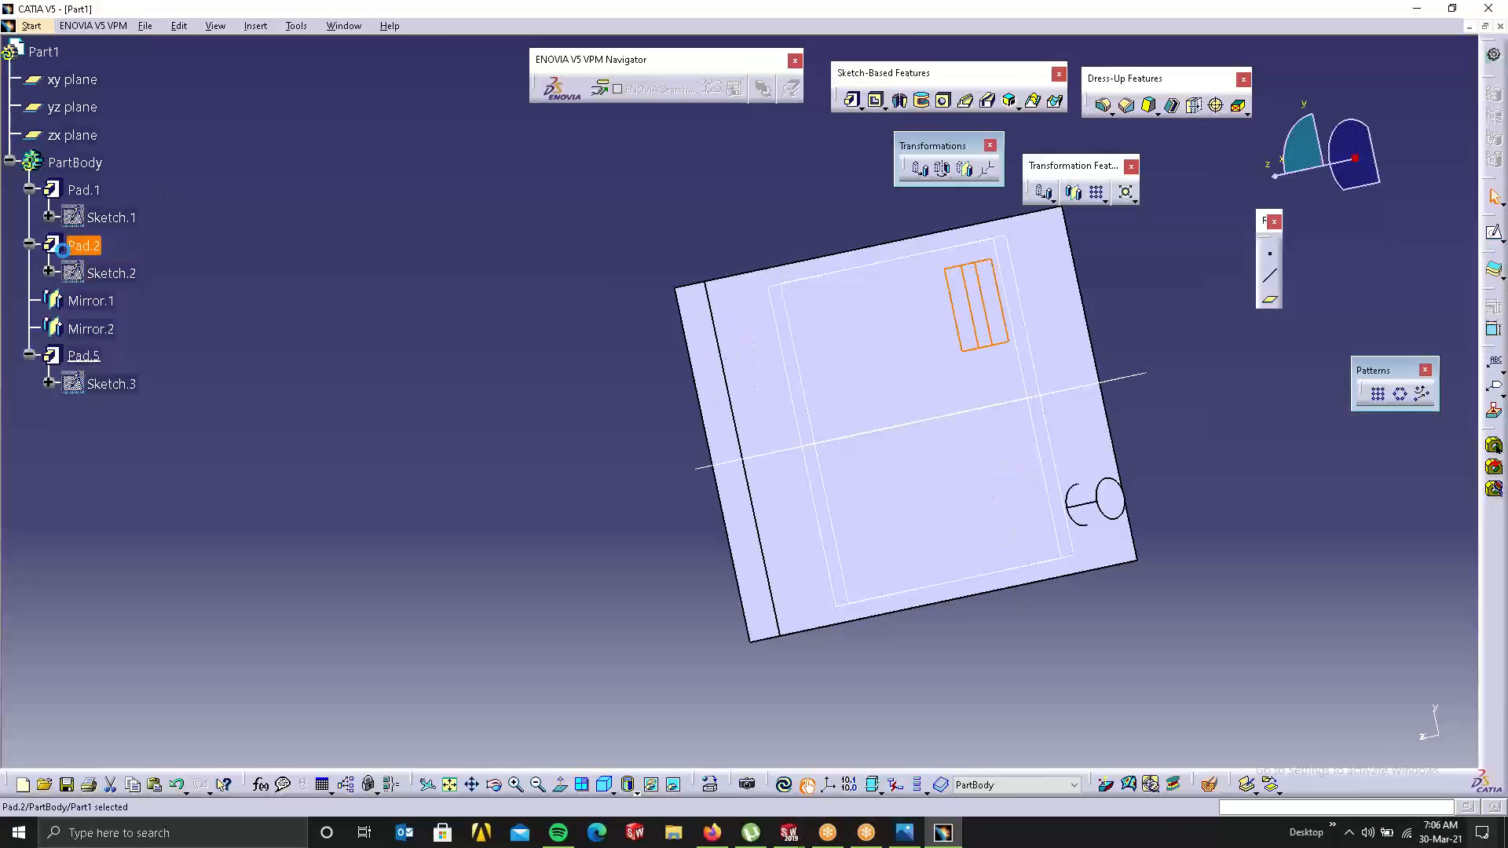
middle_drag(547, 460, 1225, 290)
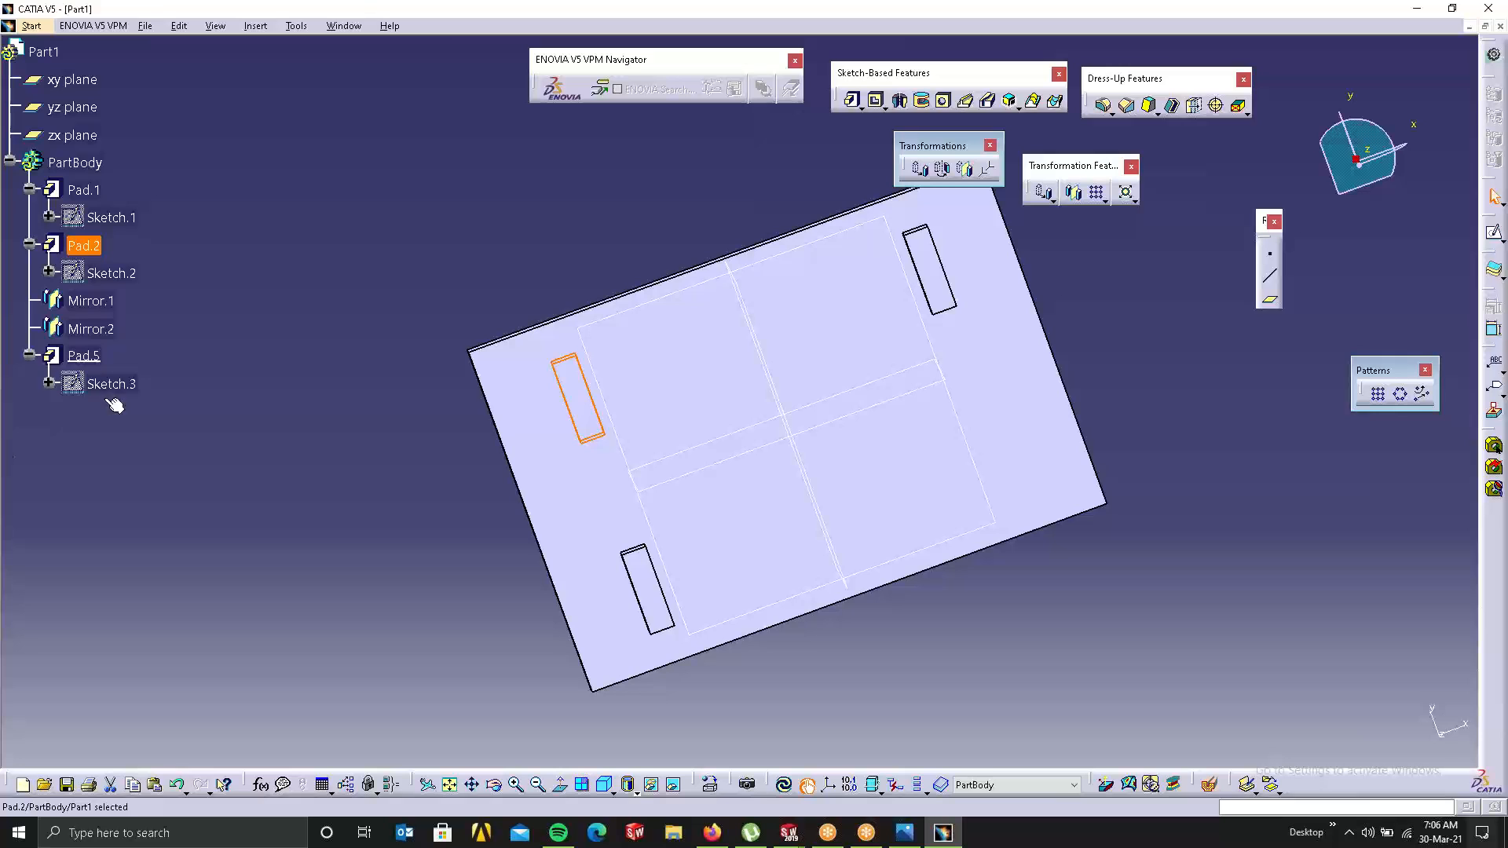
shift+click(83, 355)
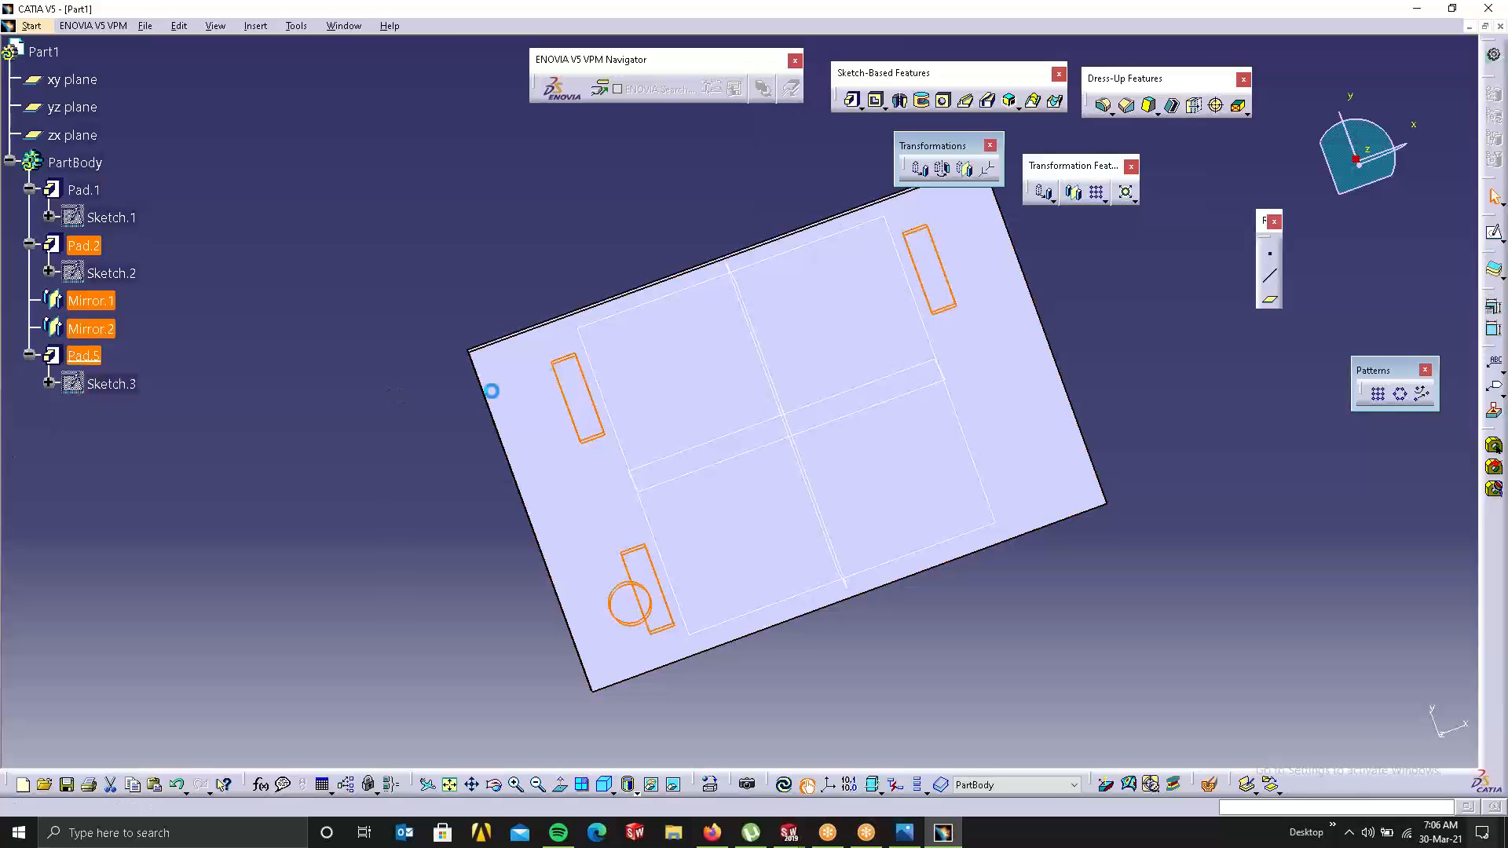
key(Delete)
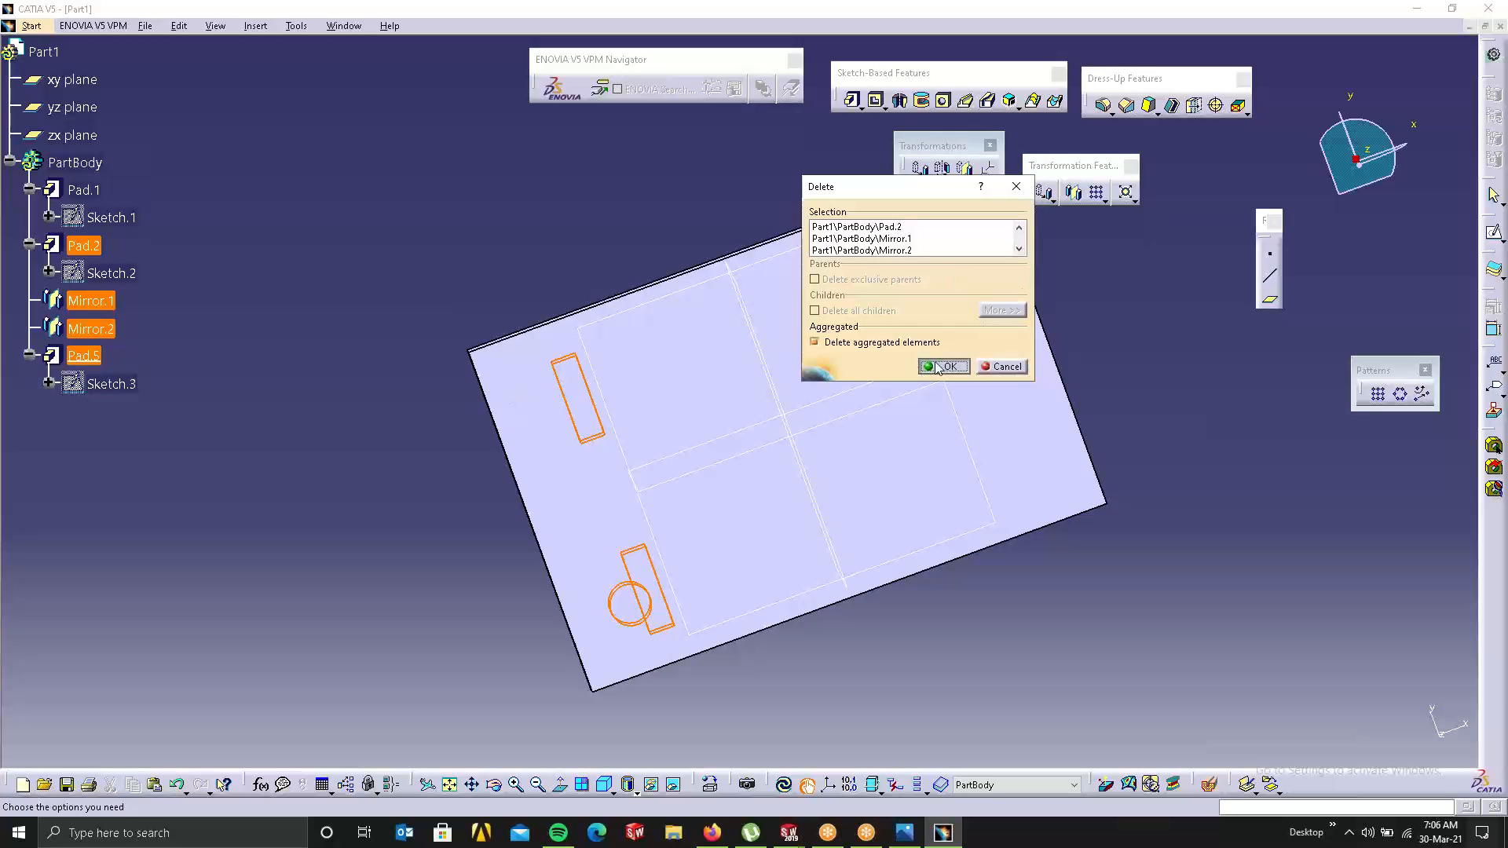
click(938, 368)
Step: Start a new sketch on the plate's top face
middle_drag(784, 431, 616, 492)
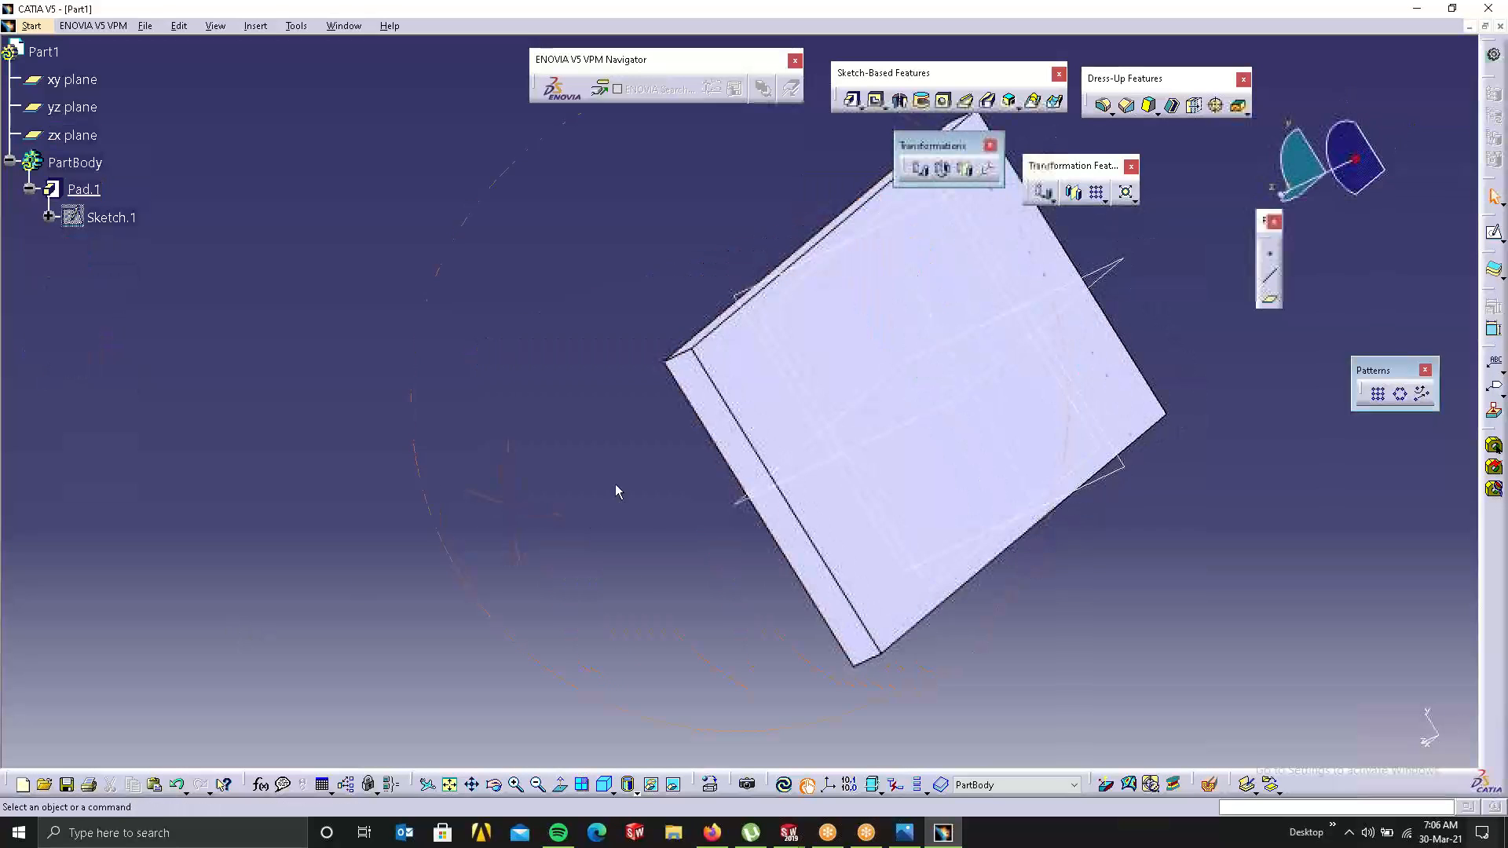
middle_drag(737, 484, 734, 296)
click(811, 303)
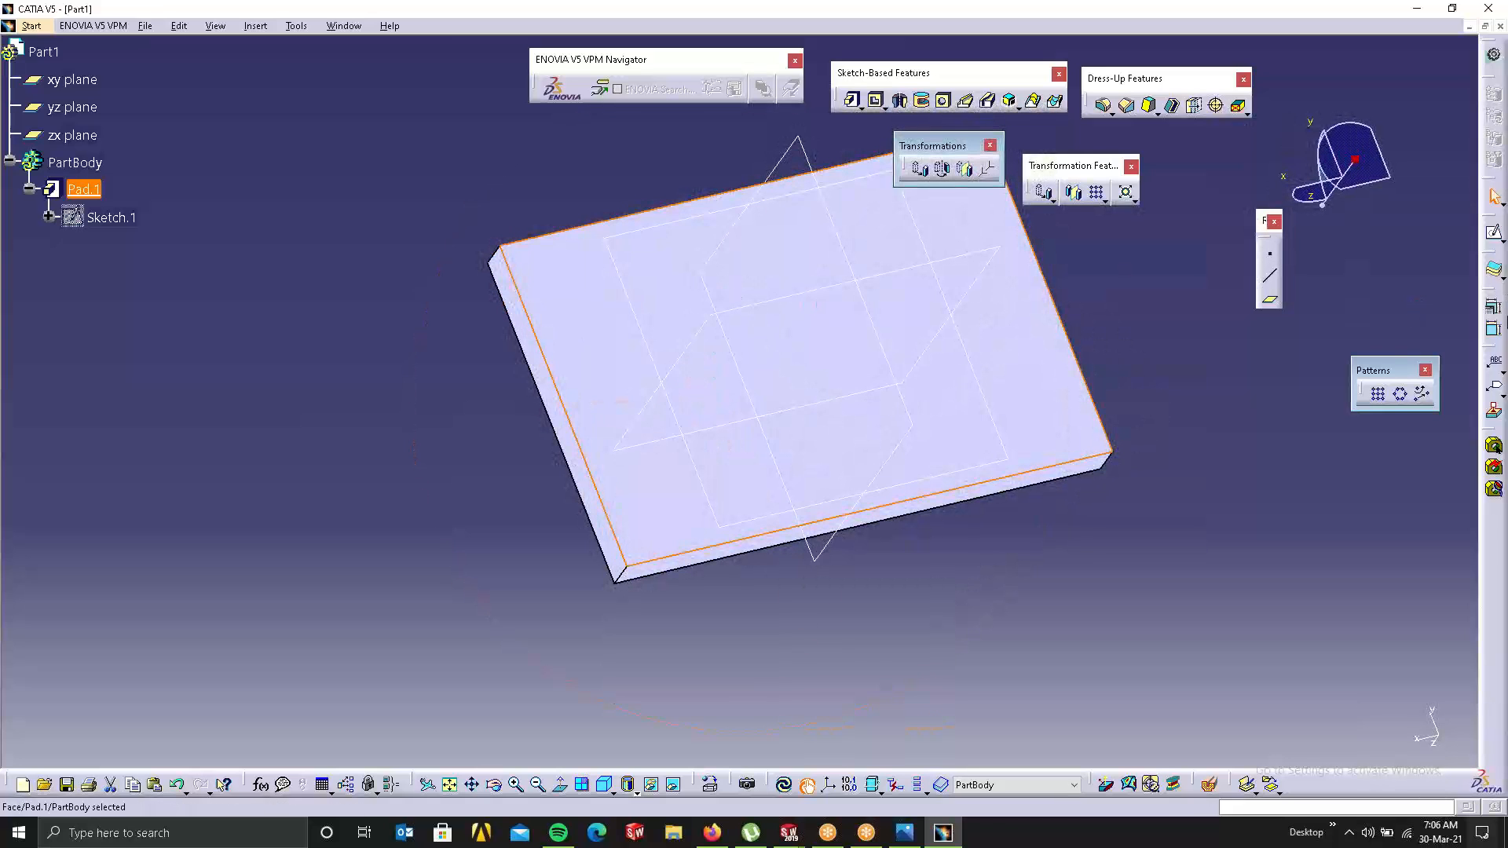
click(1493, 233)
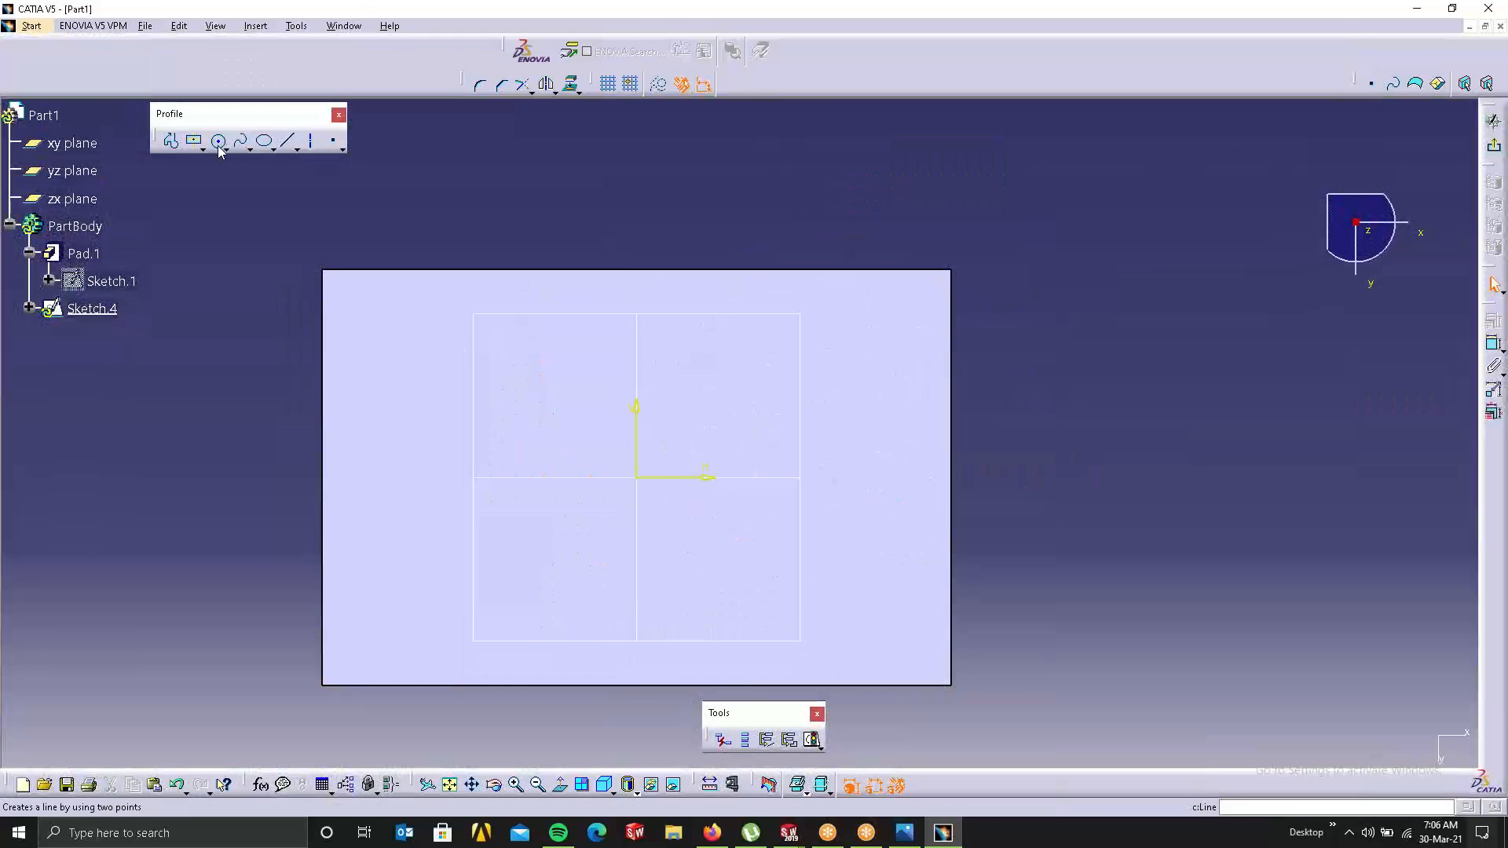
Step: Sketch a large circle centred on the origin, enclosing the plate, and exit the sketch
click(219, 146)
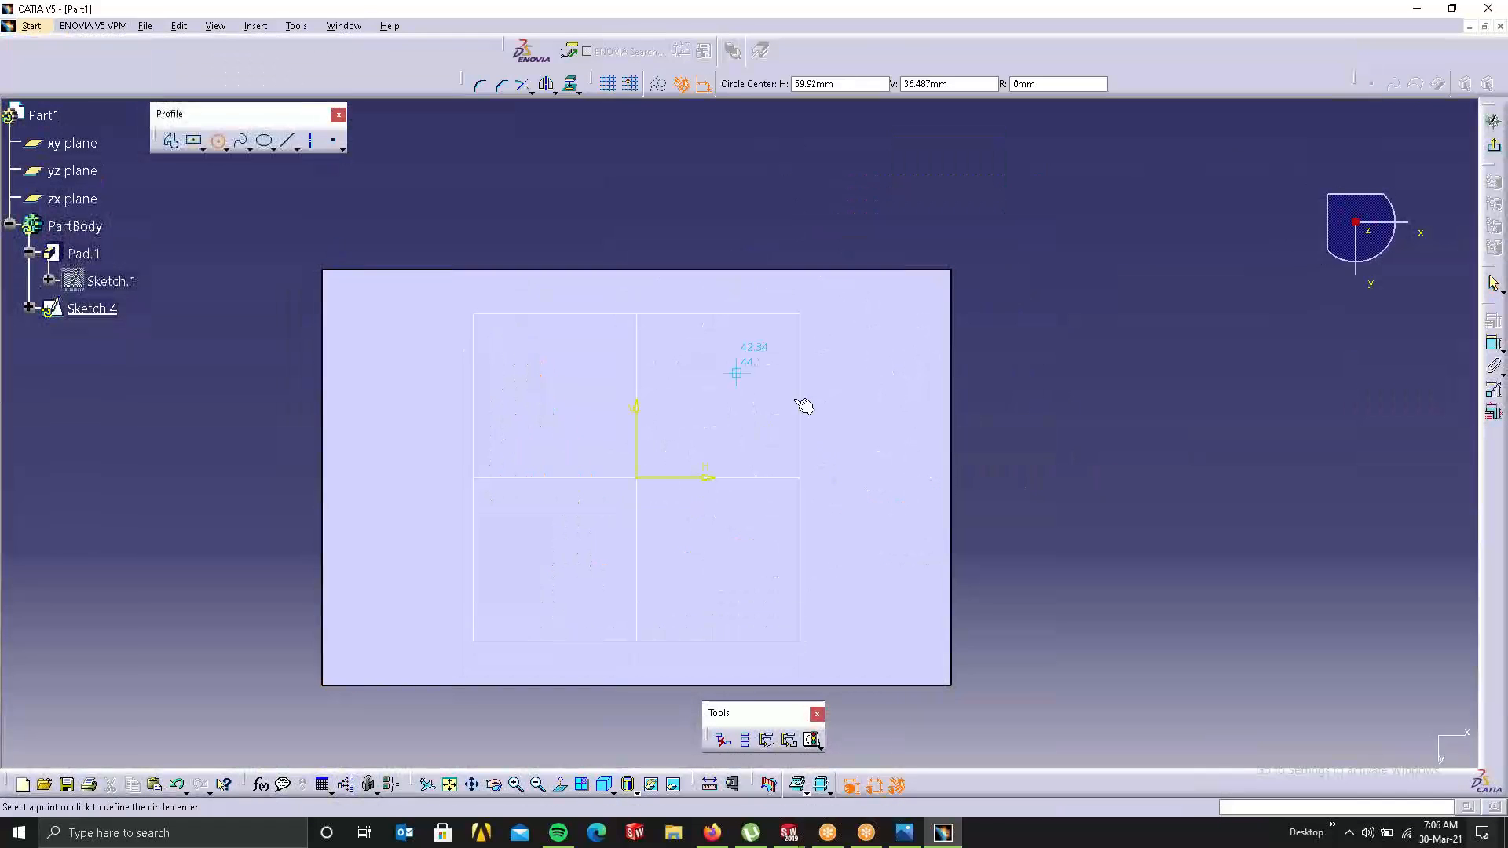
click(637, 479)
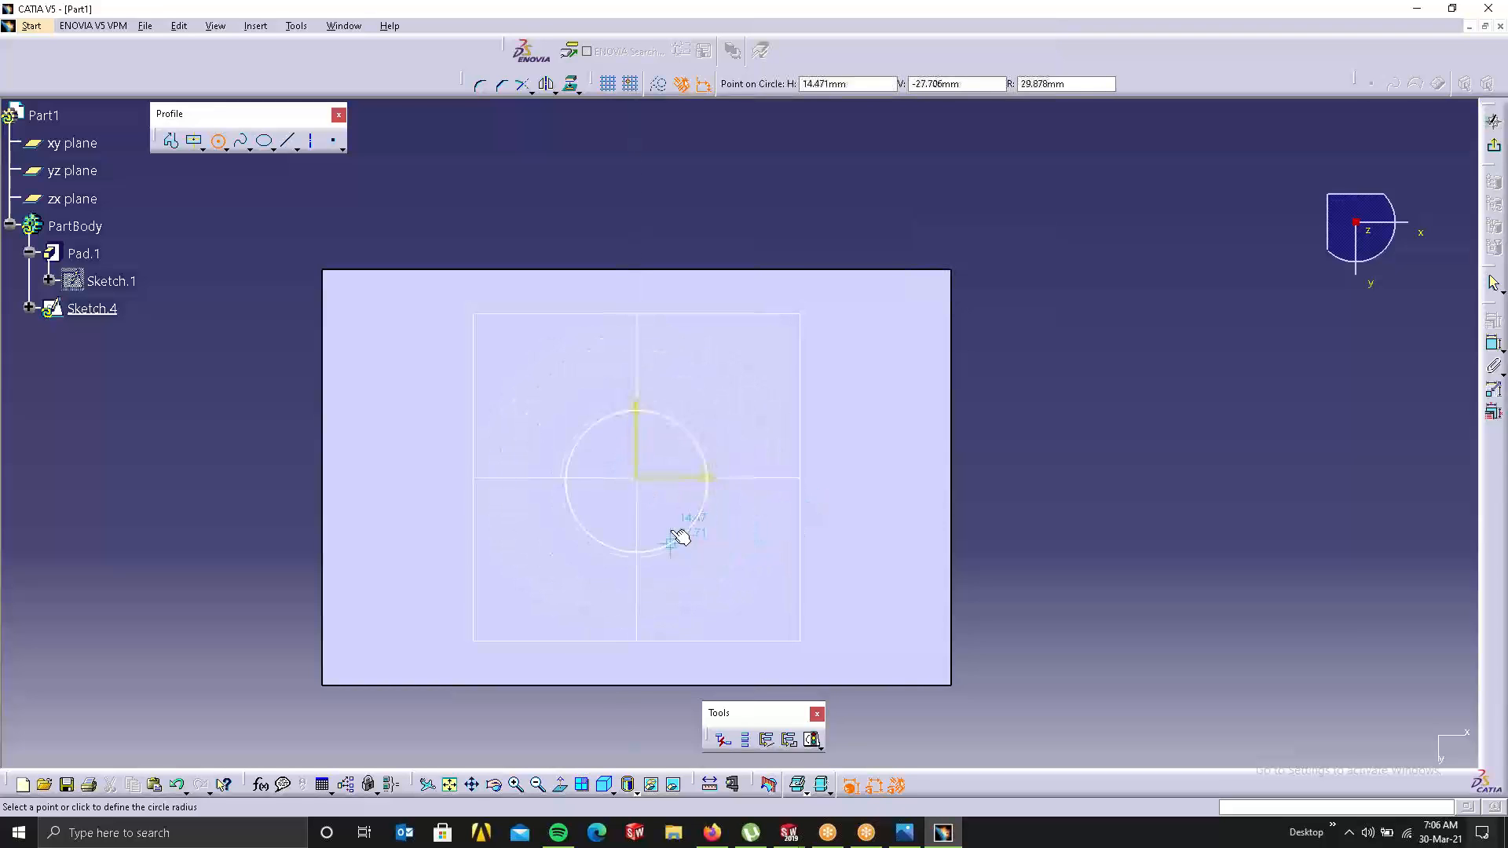
key(Escape)
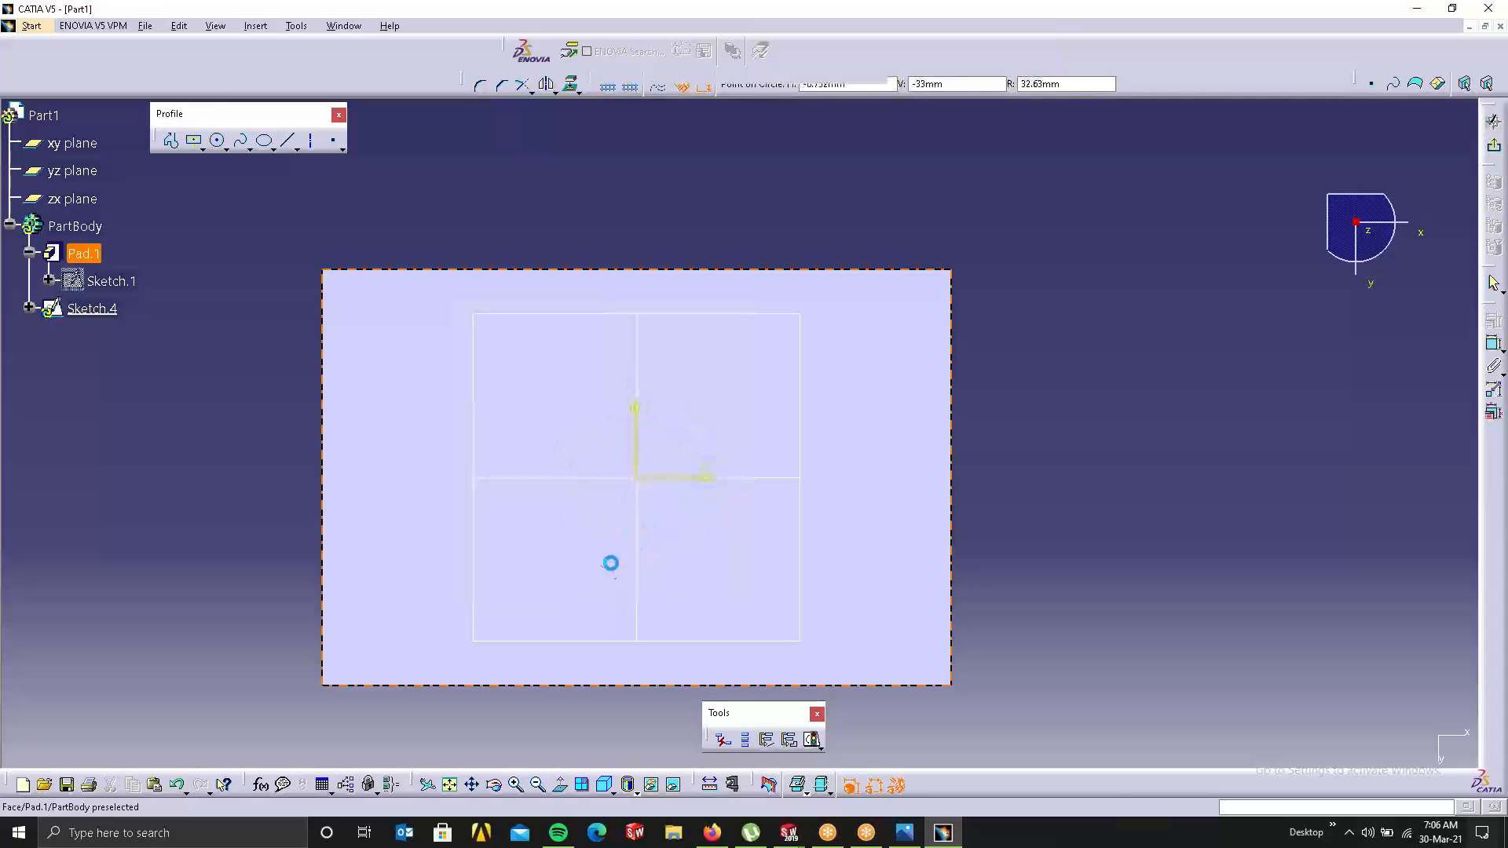
click(218, 142)
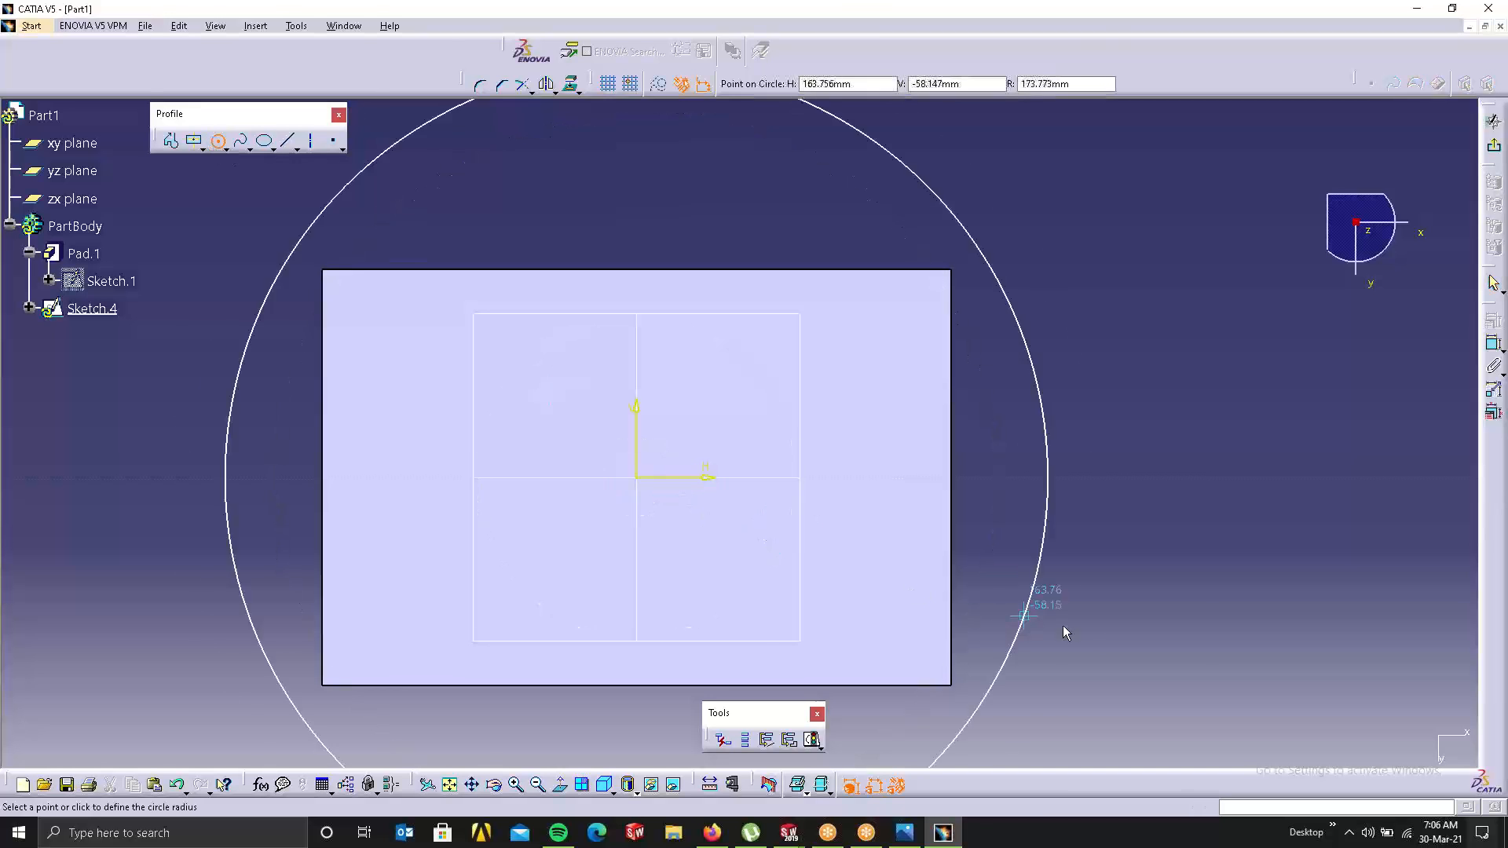
click(1028, 570)
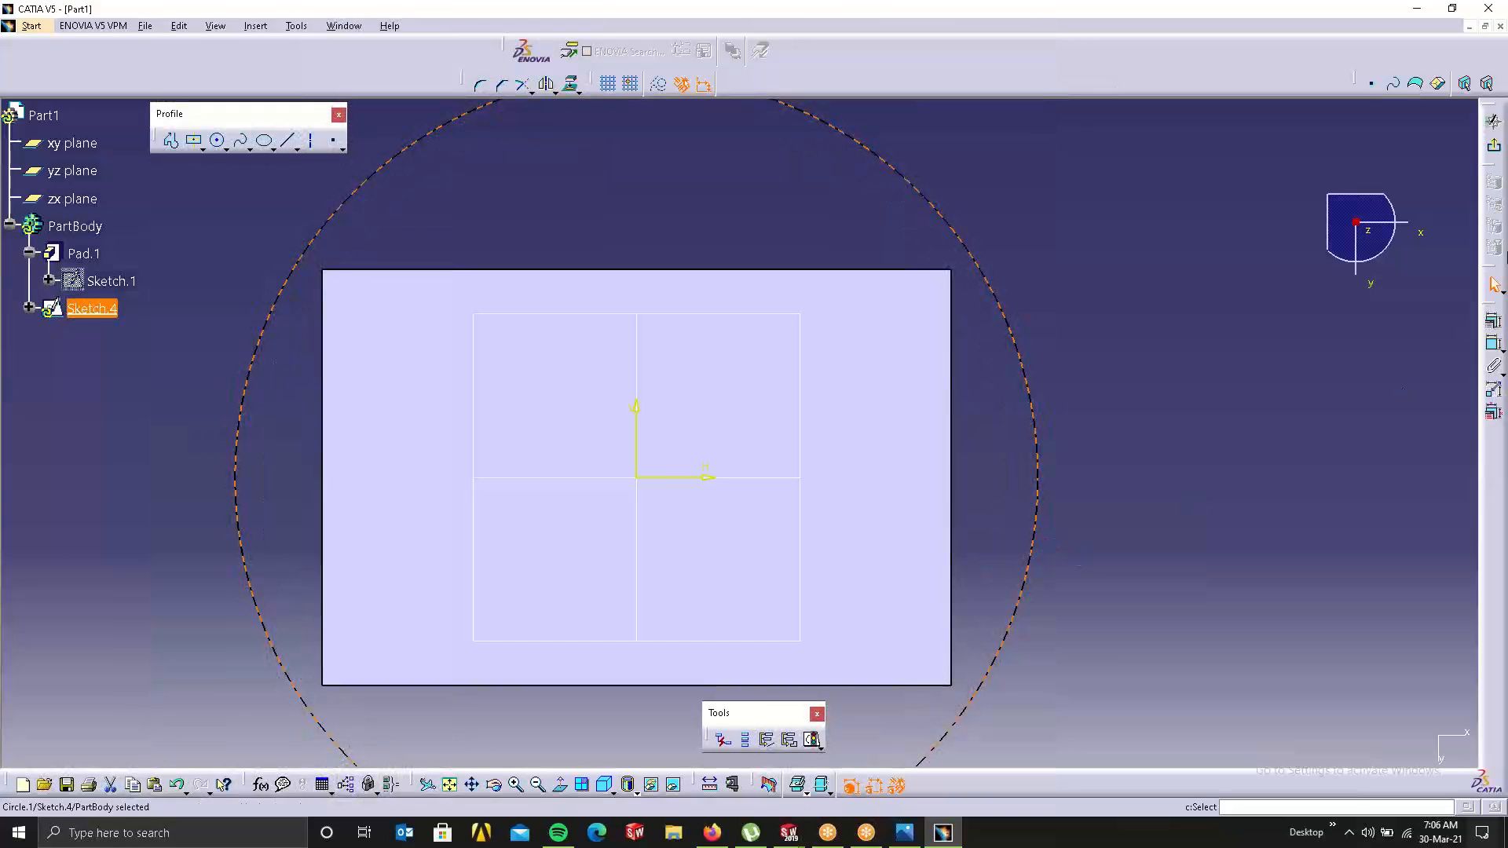
click(1494, 149)
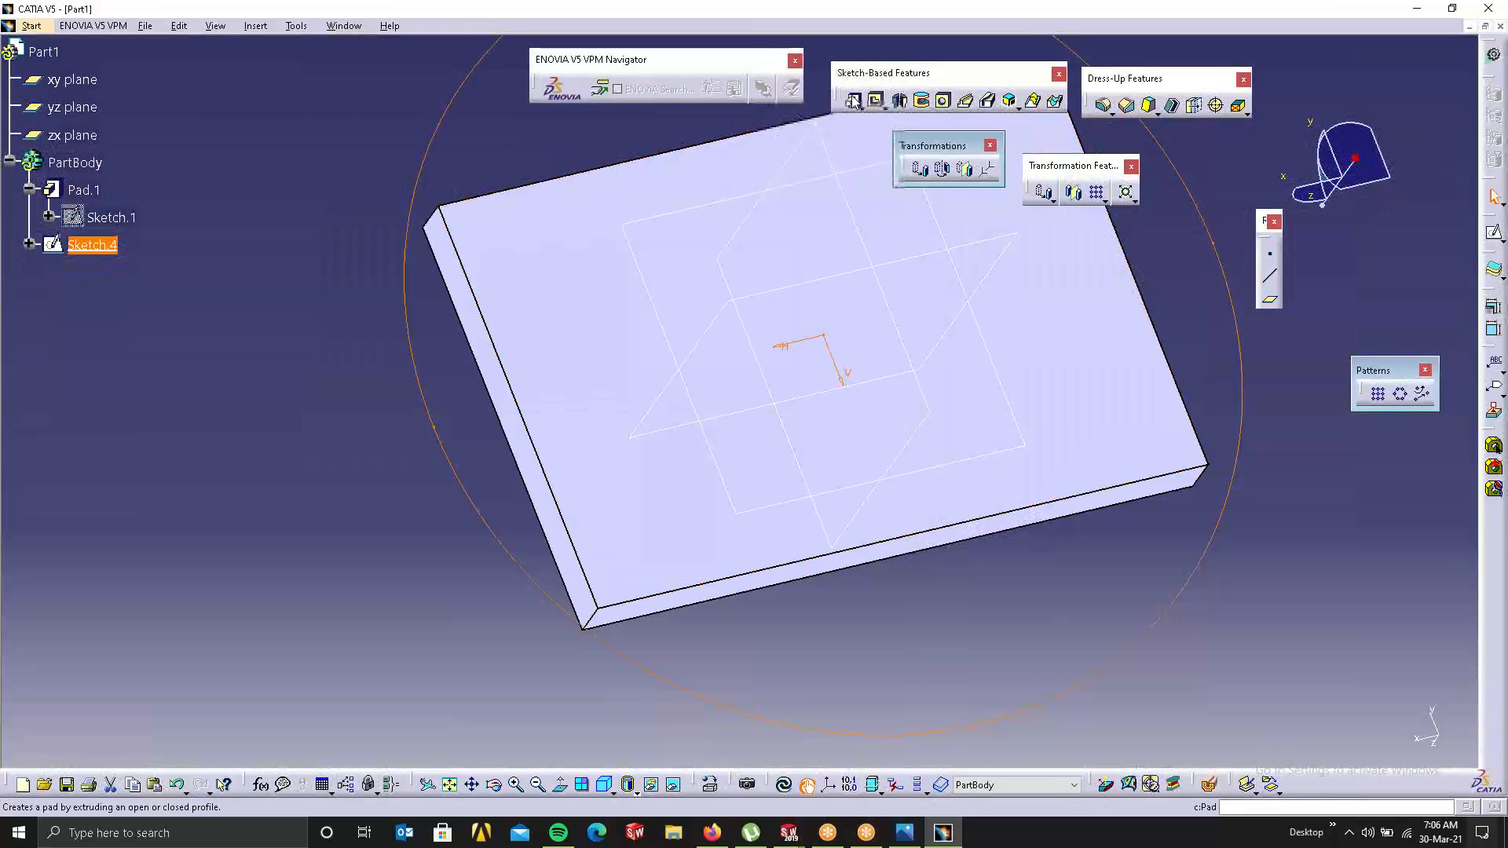
Step: Pad the circle 20mm to one side only, mirrored extent off and direction reversed
click(852, 100)
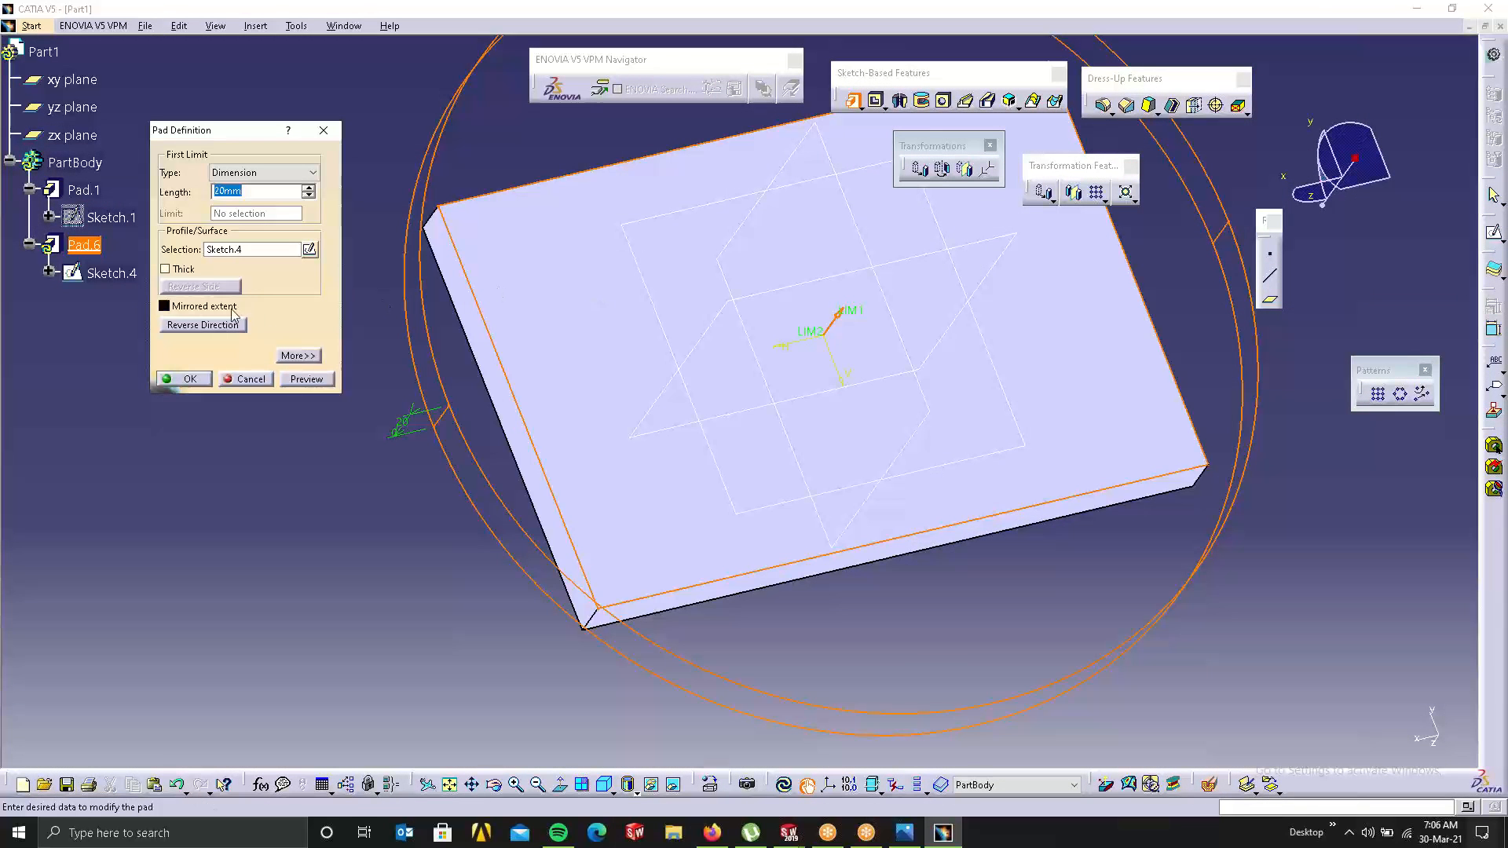
click(202, 324)
middle_drag(442, 336, 676, 242)
click(219, 325)
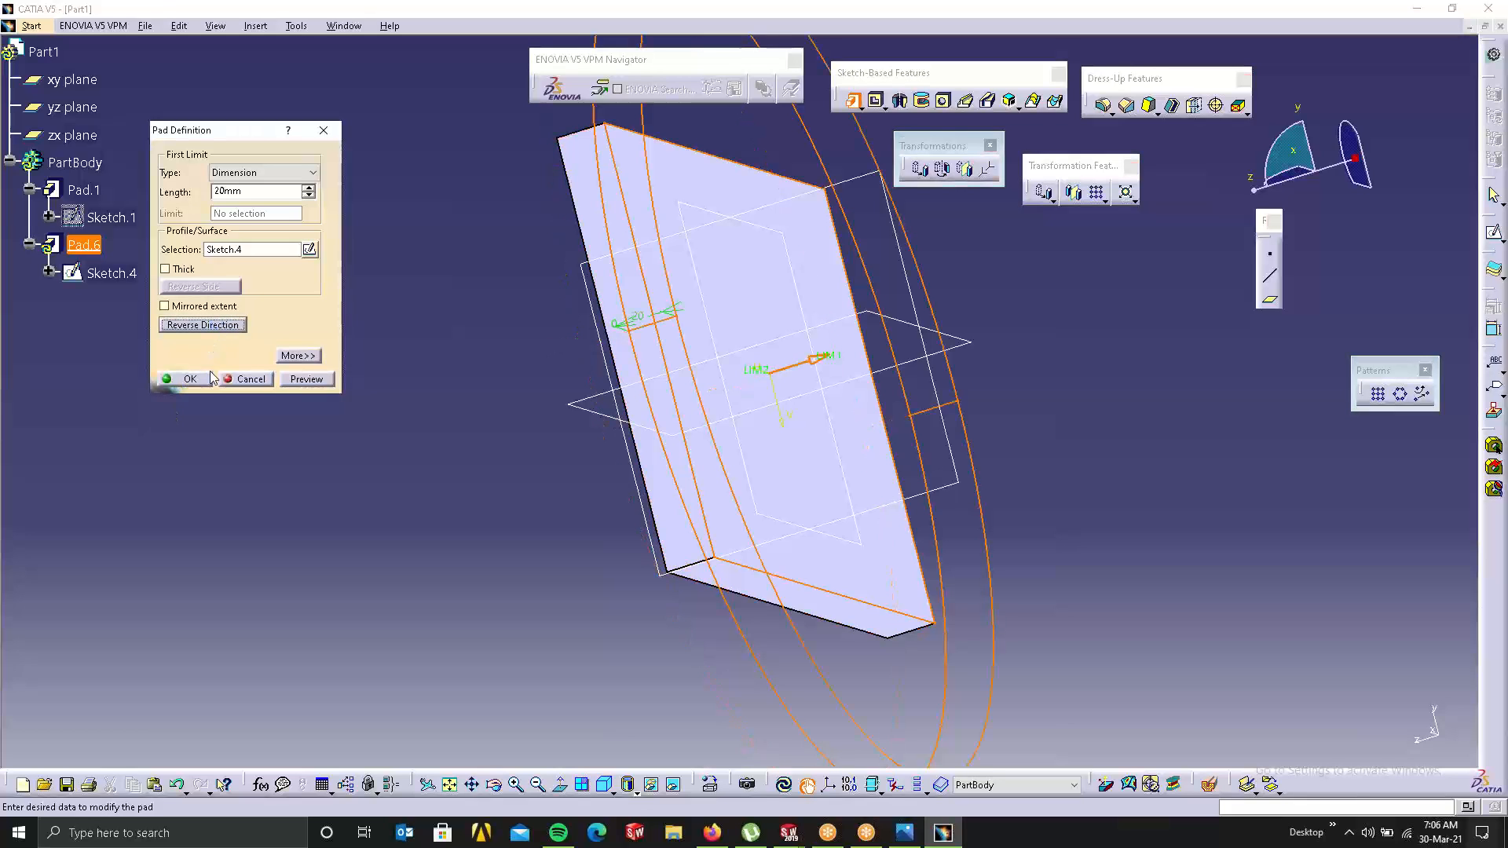
click(196, 380)
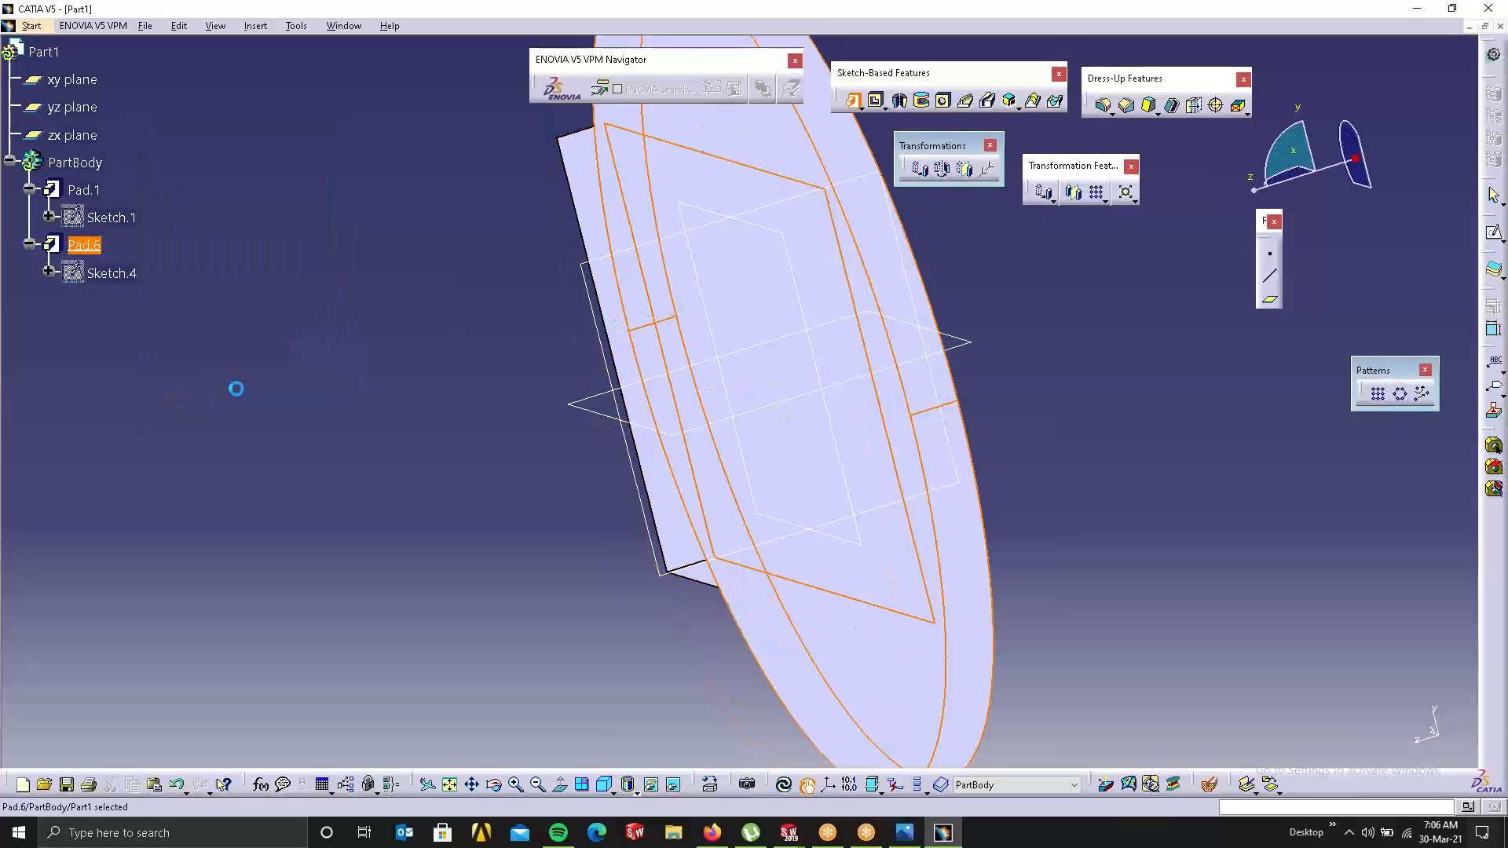
right_click(812, 450)
click(987, 375)
Step: Start a new sketch on the disc's face
middle_drag(872, 409, 839, 374)
click(839, 375)
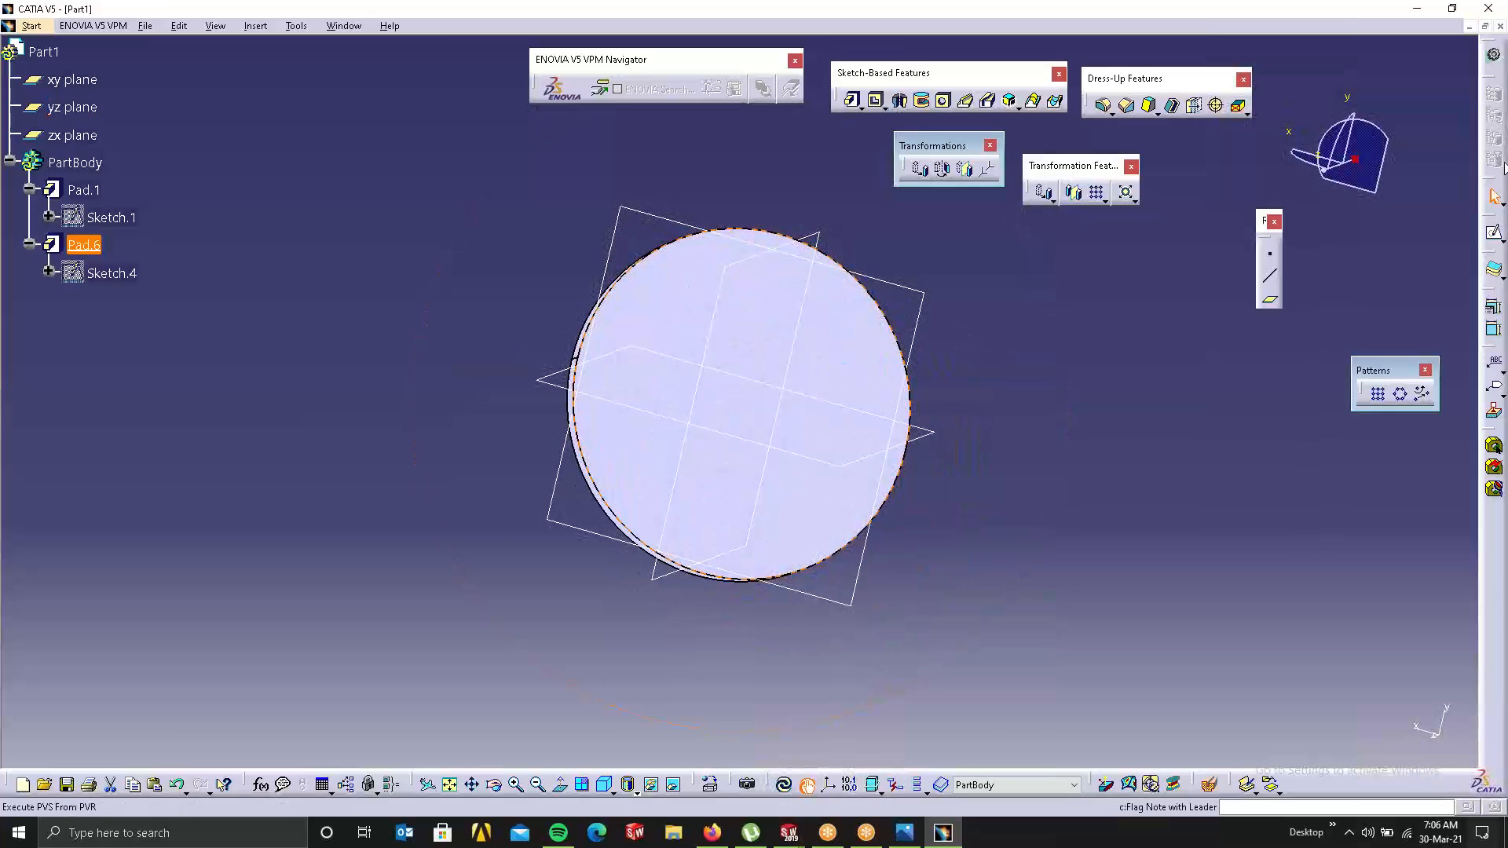
click(1492, 233)
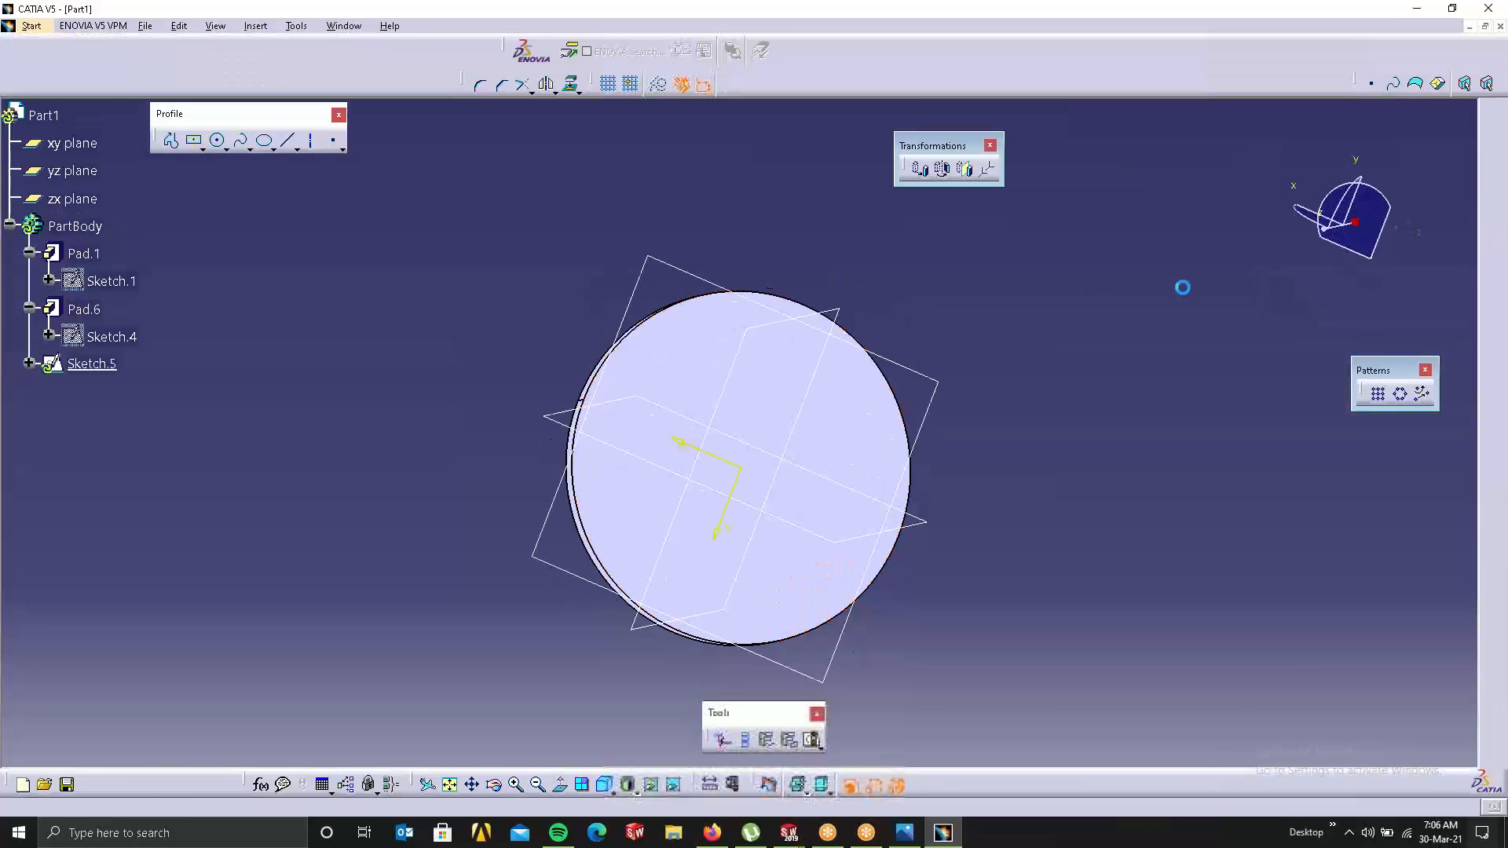
Step: Sketch a small circle near the disc's rim and pad it into a cylinder (Pad.7)
click(218, 140)
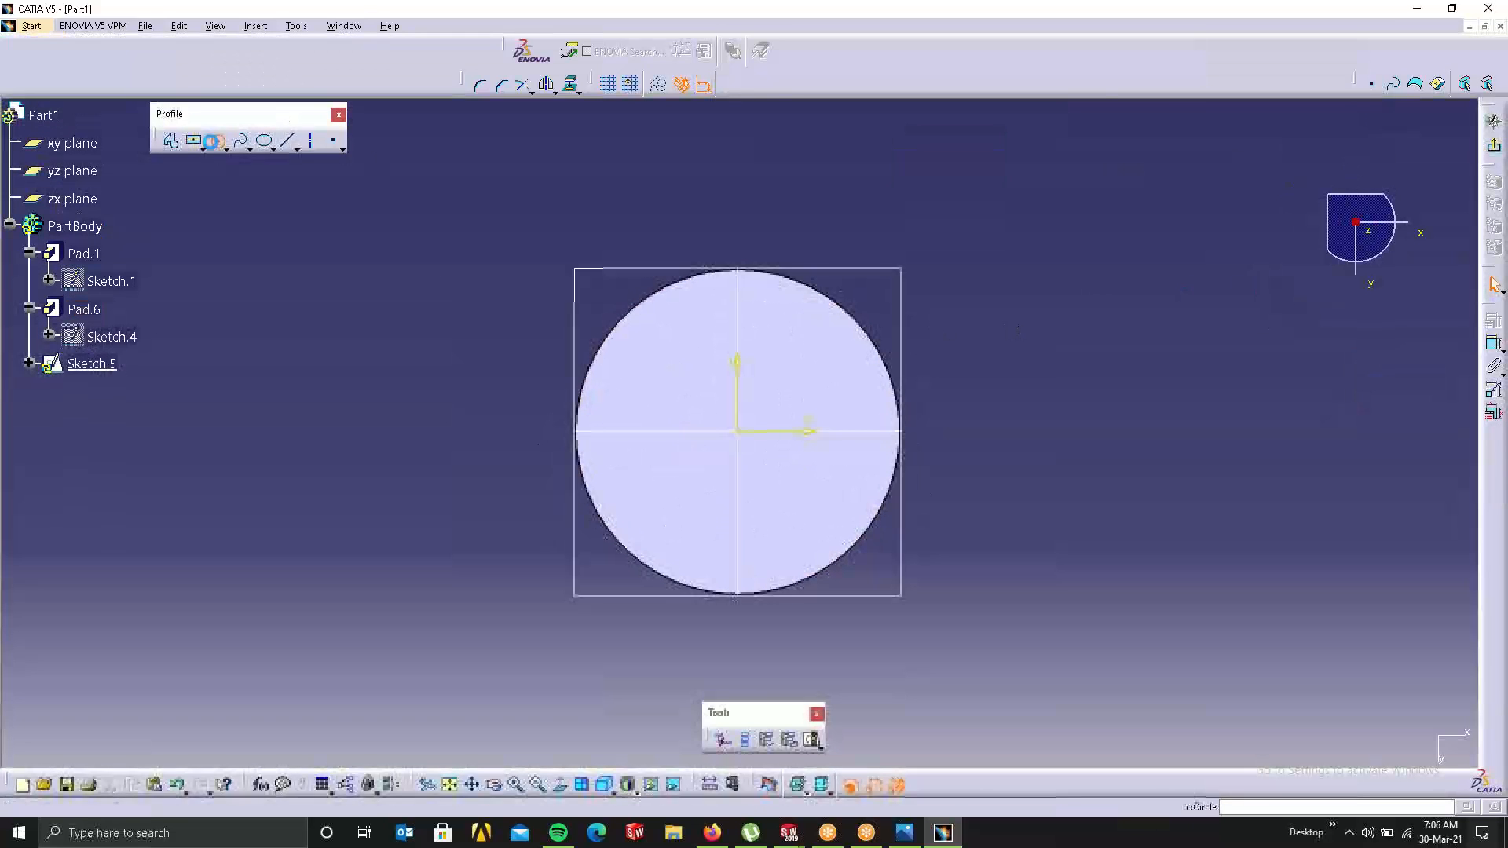
click(738, 306)
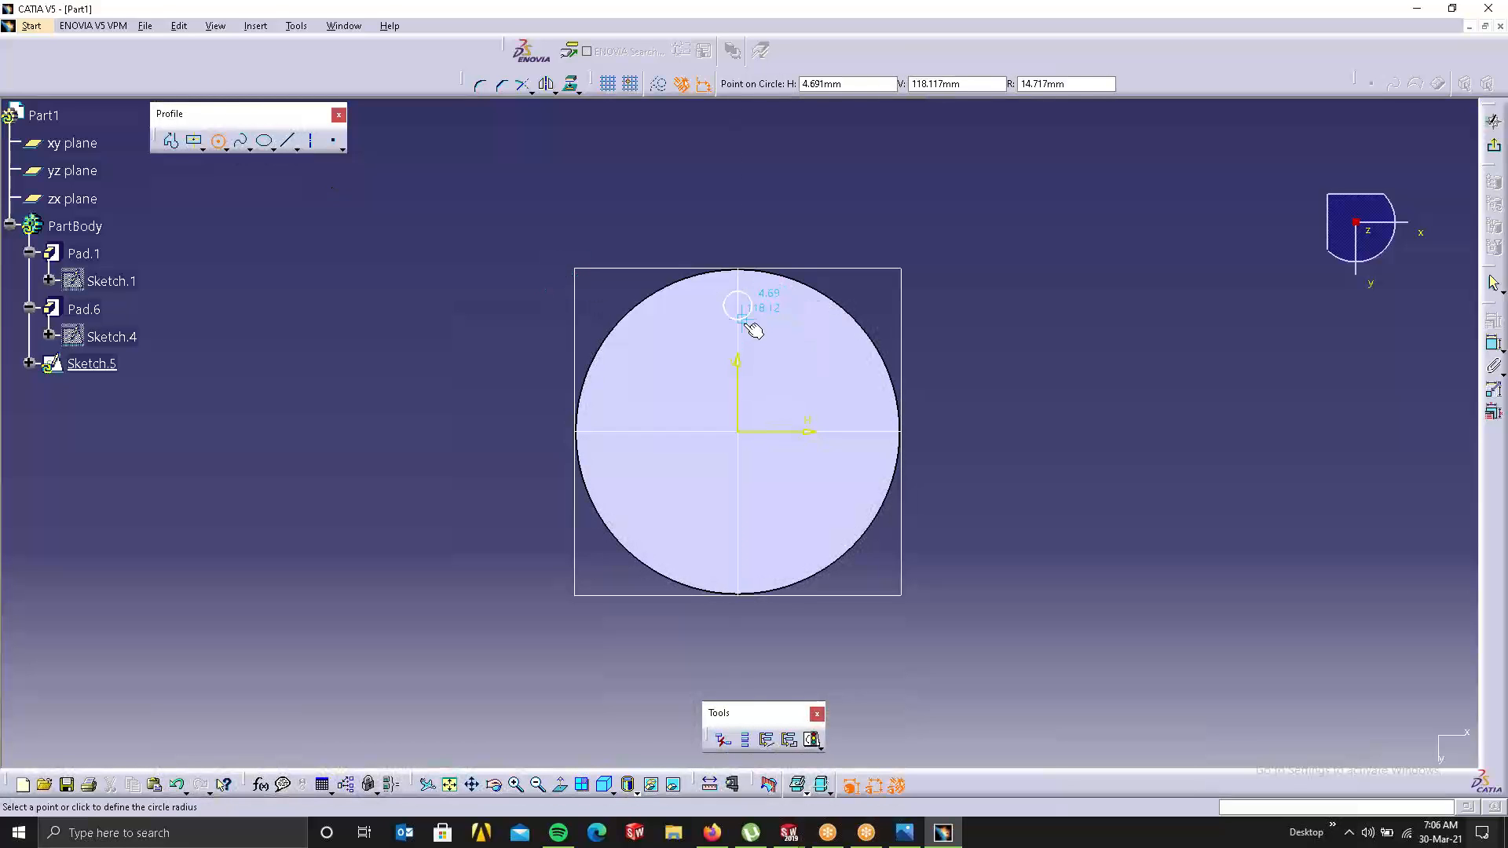
click(742, 322)
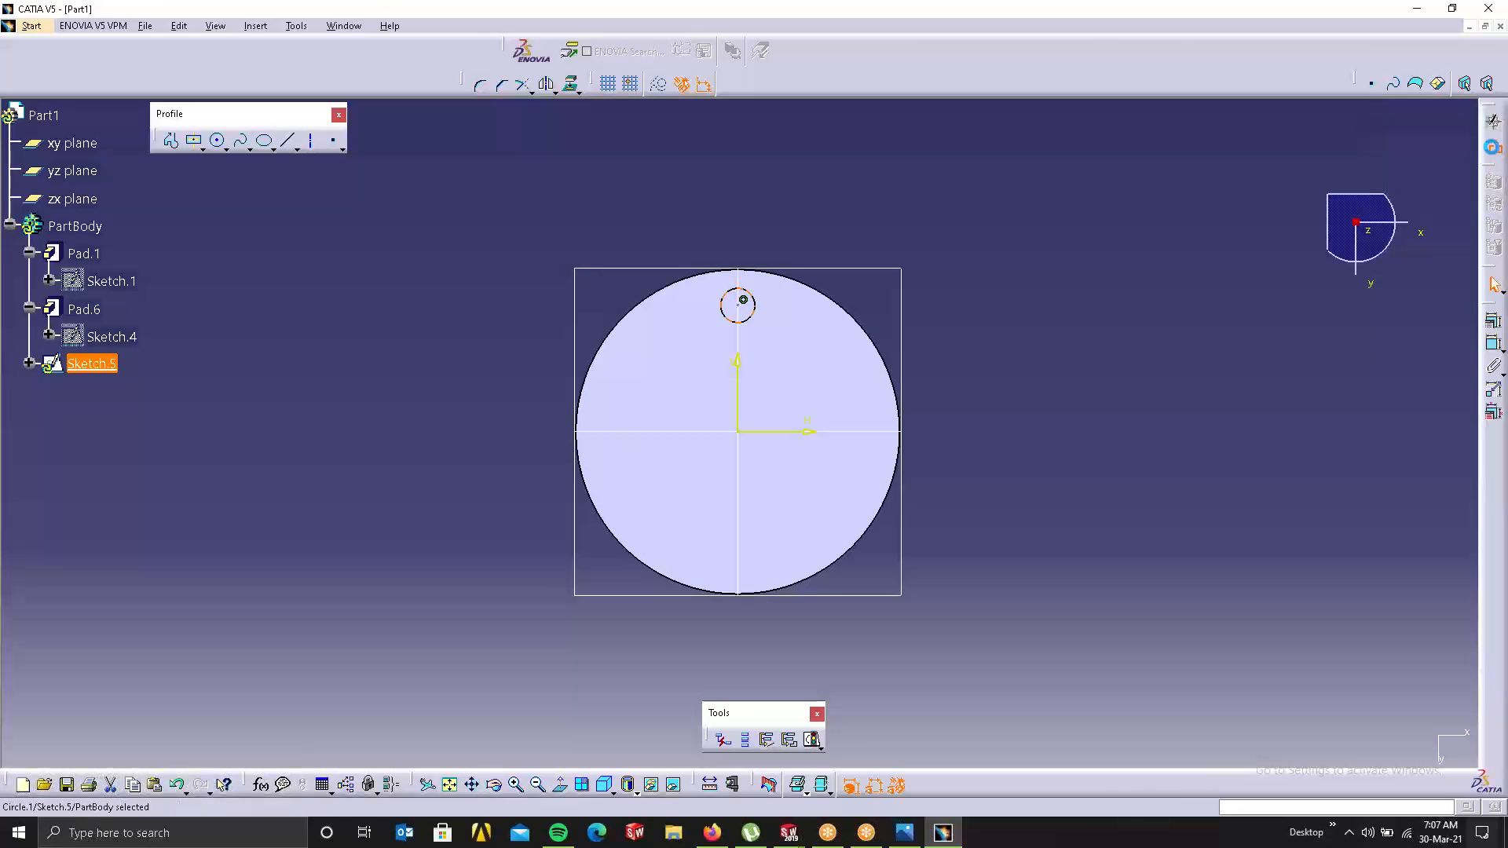
click(1492, 146)
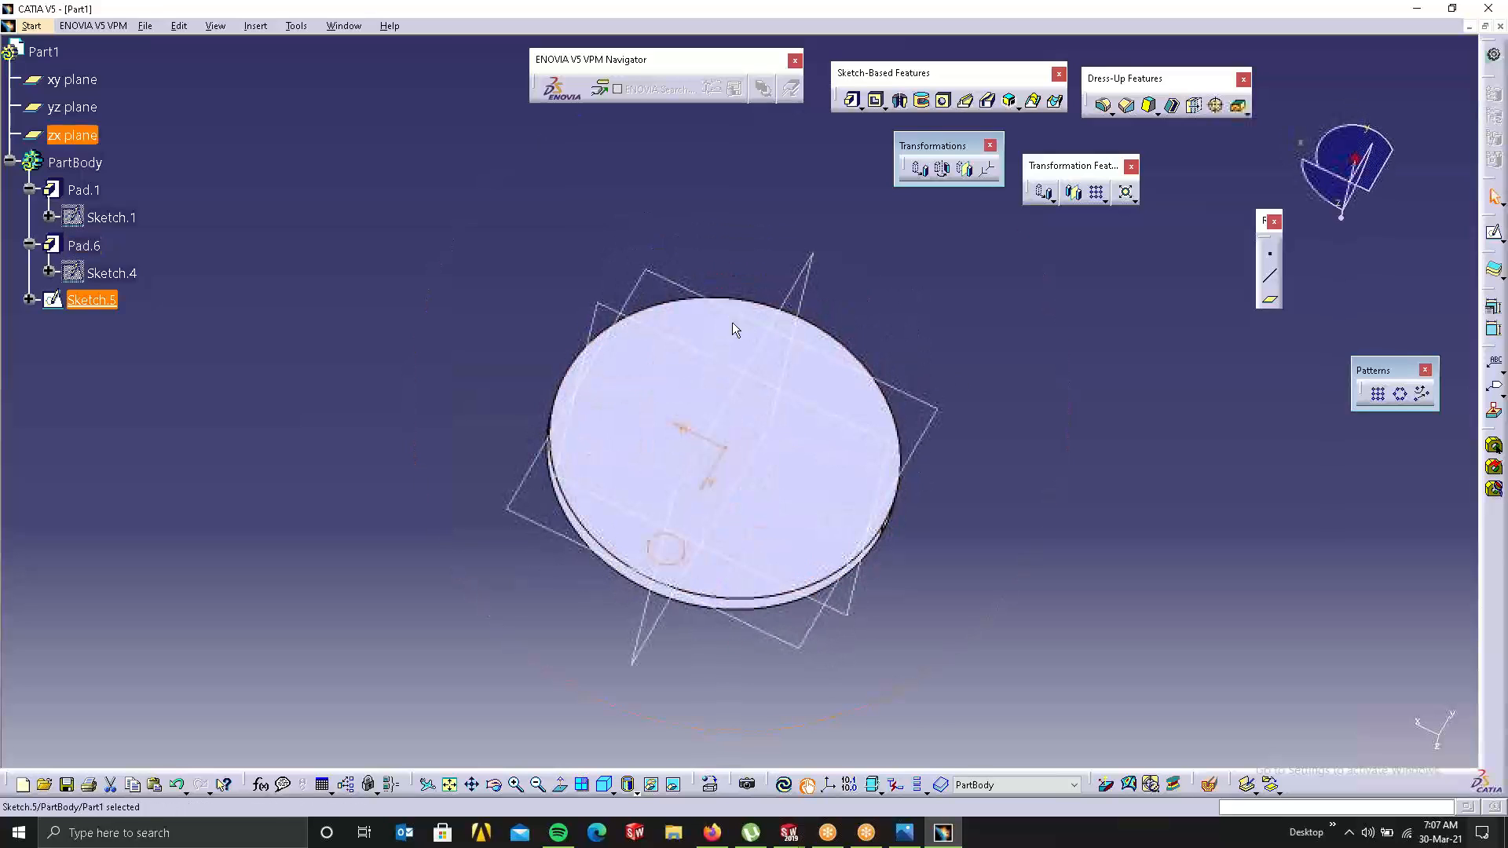
click(855, 102)
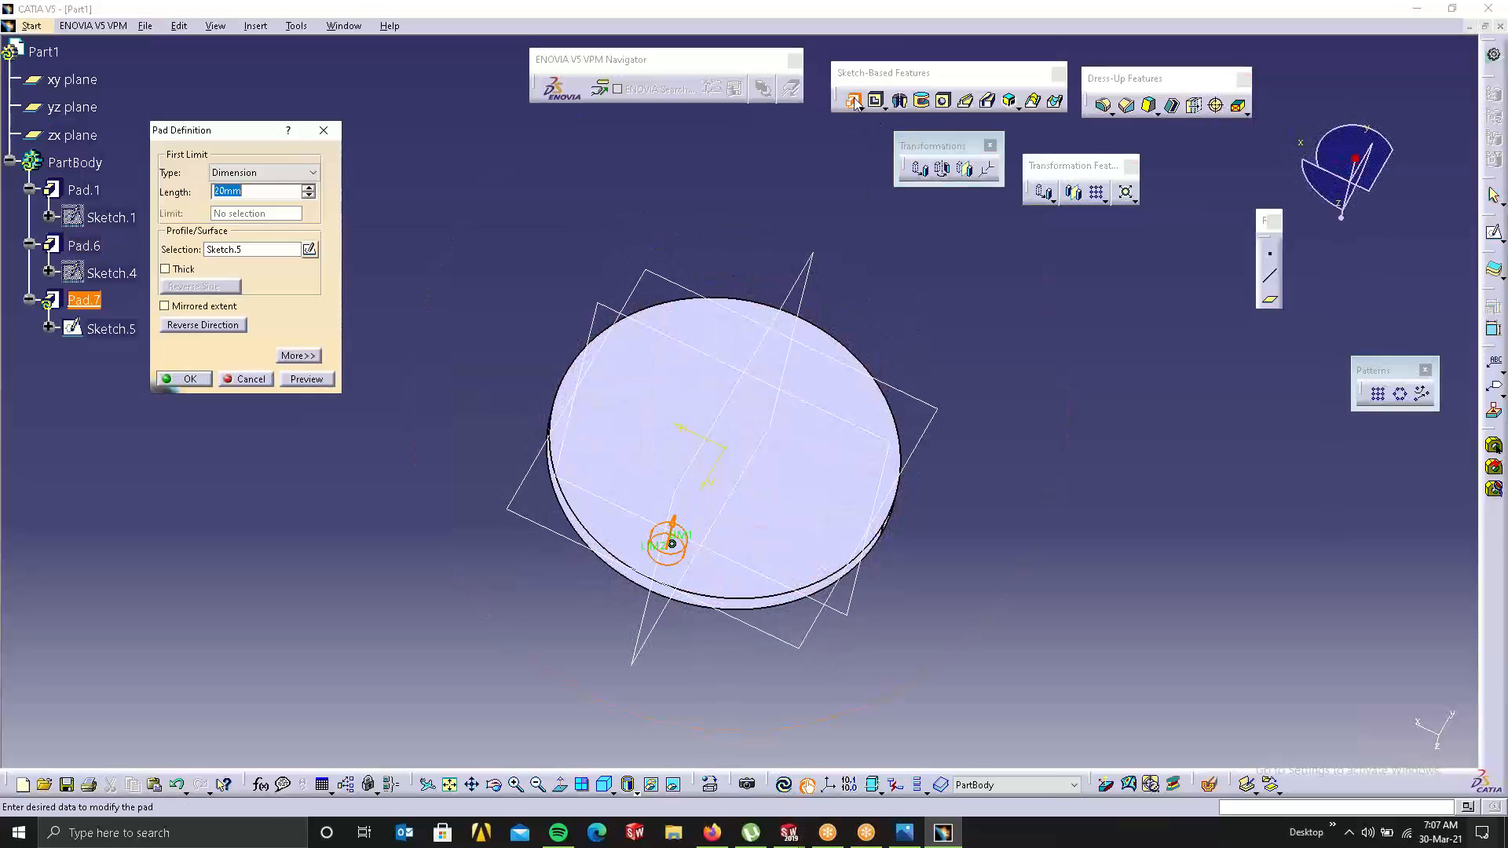
click(175, 379)
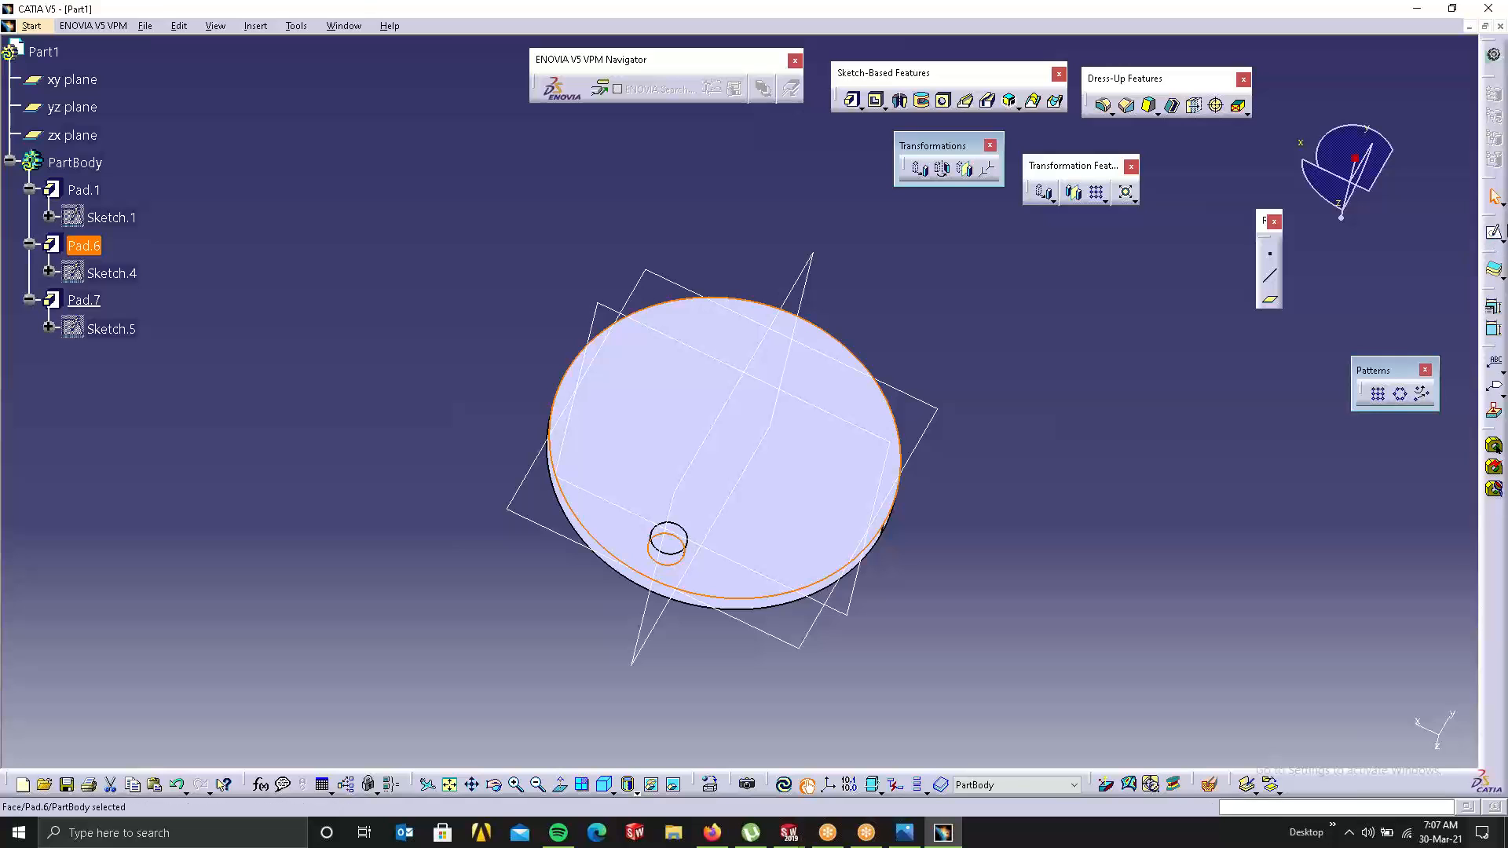
Step: Sketch a second small circle nearer the disc centre and pad it (Pad.8)
click(1494, 233)
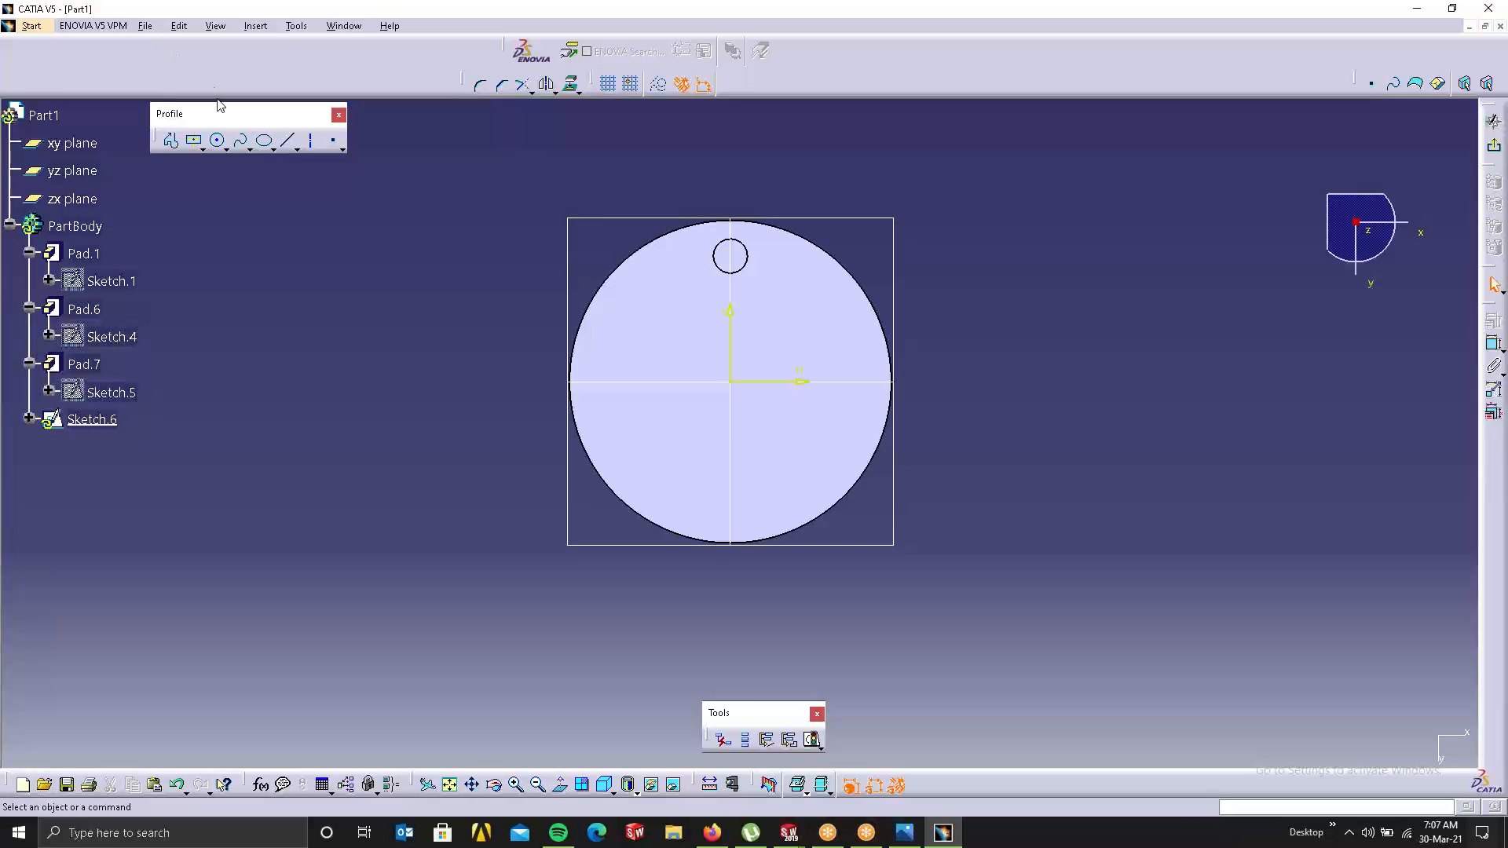
click(218, 140)
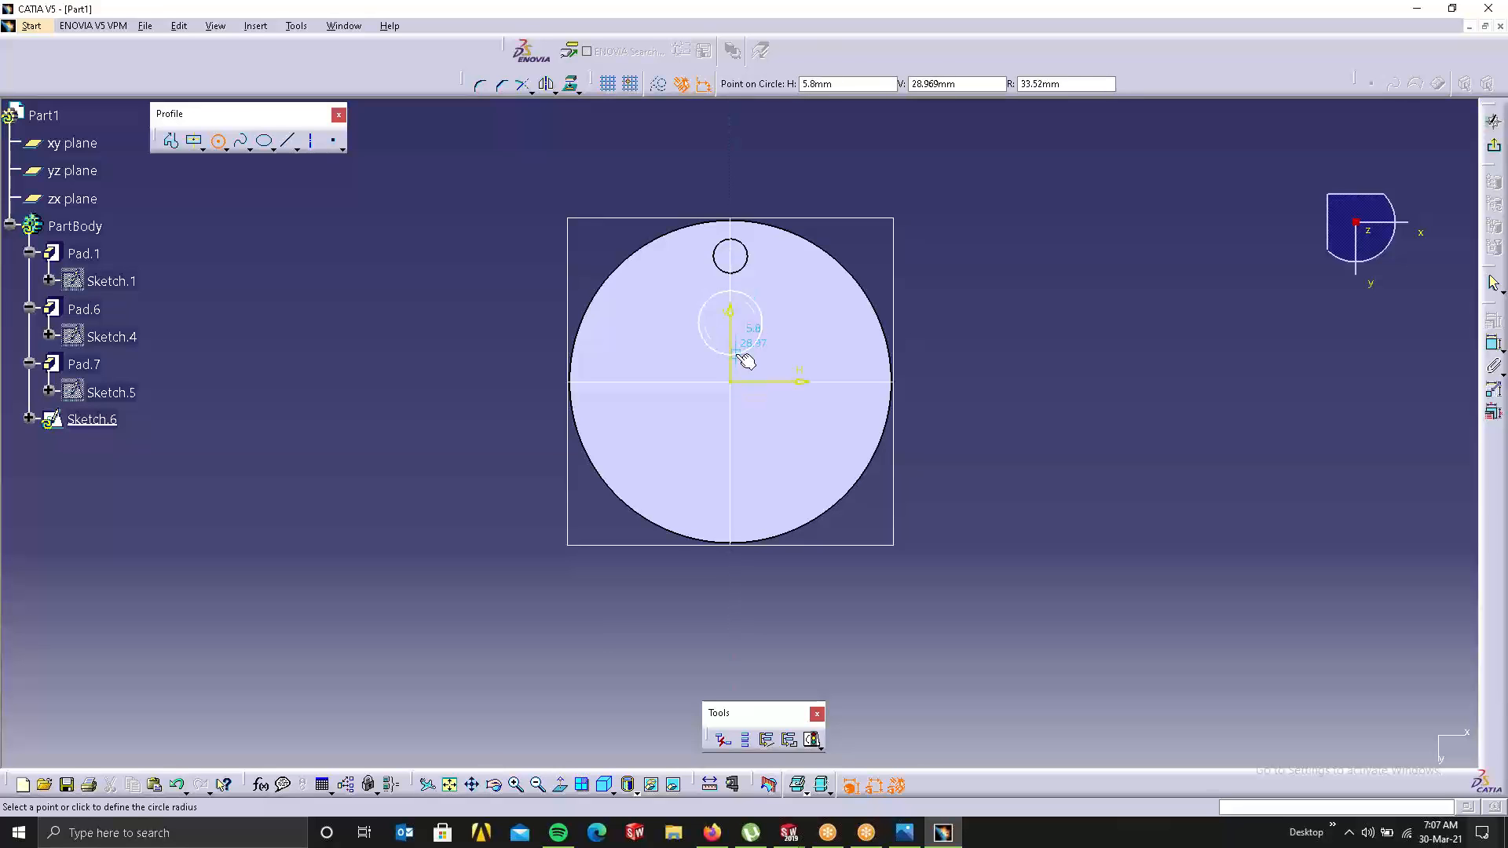
click(741, 344)
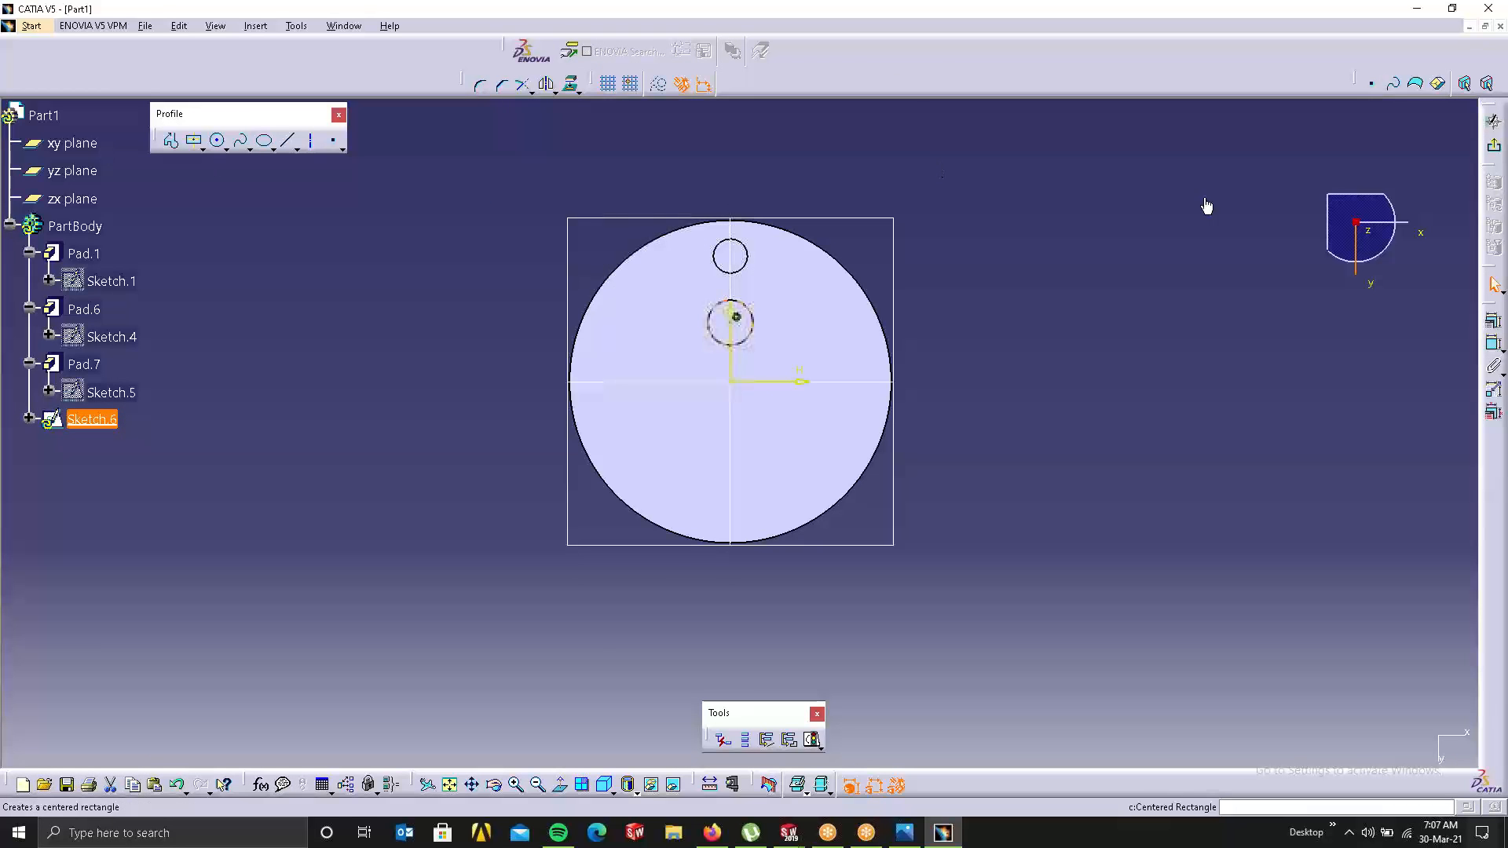
click(1479, 148)
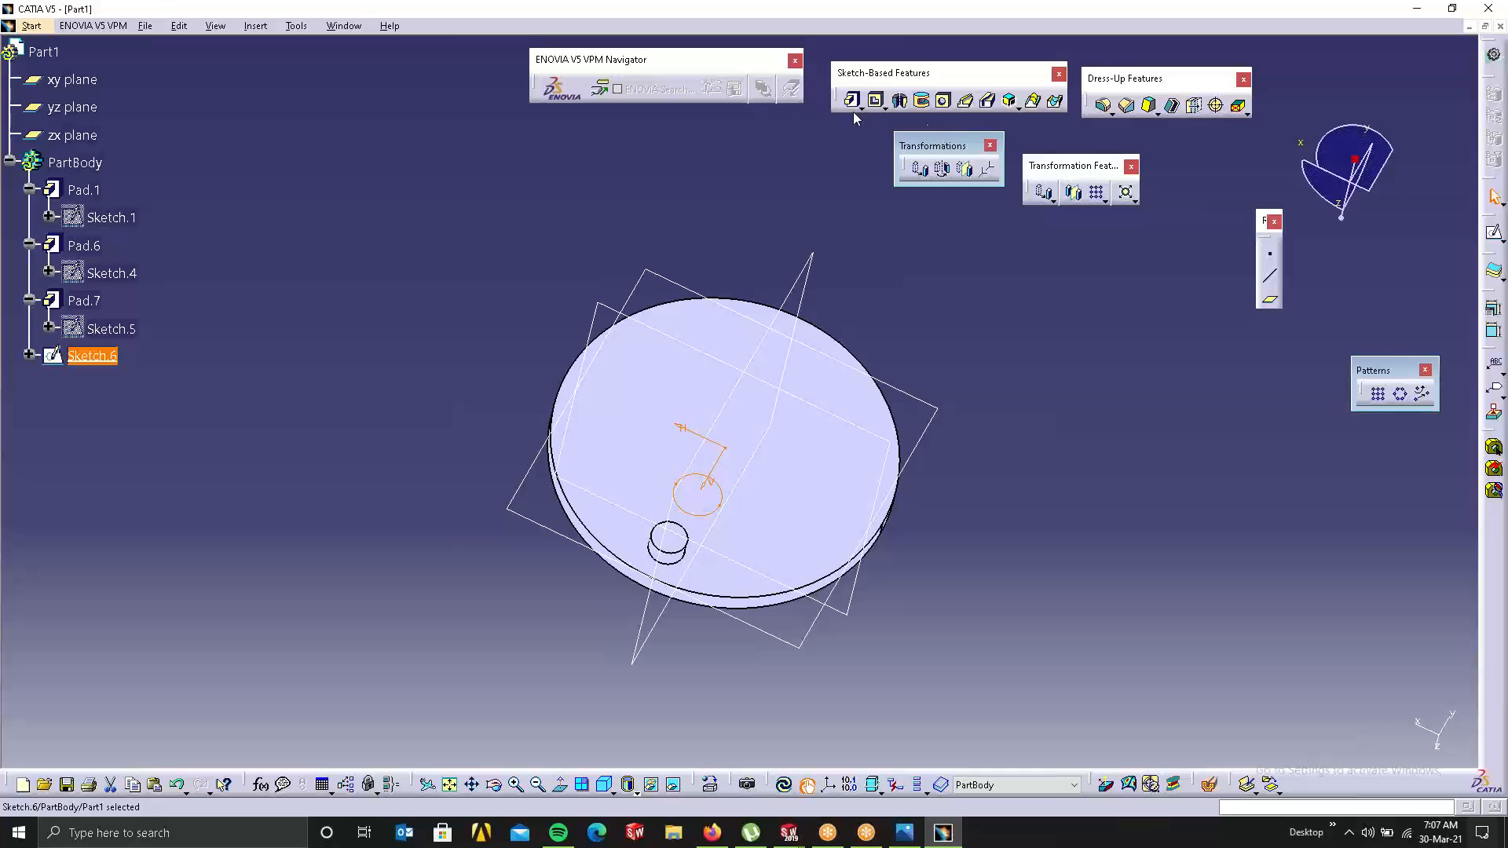
click(851, 100)
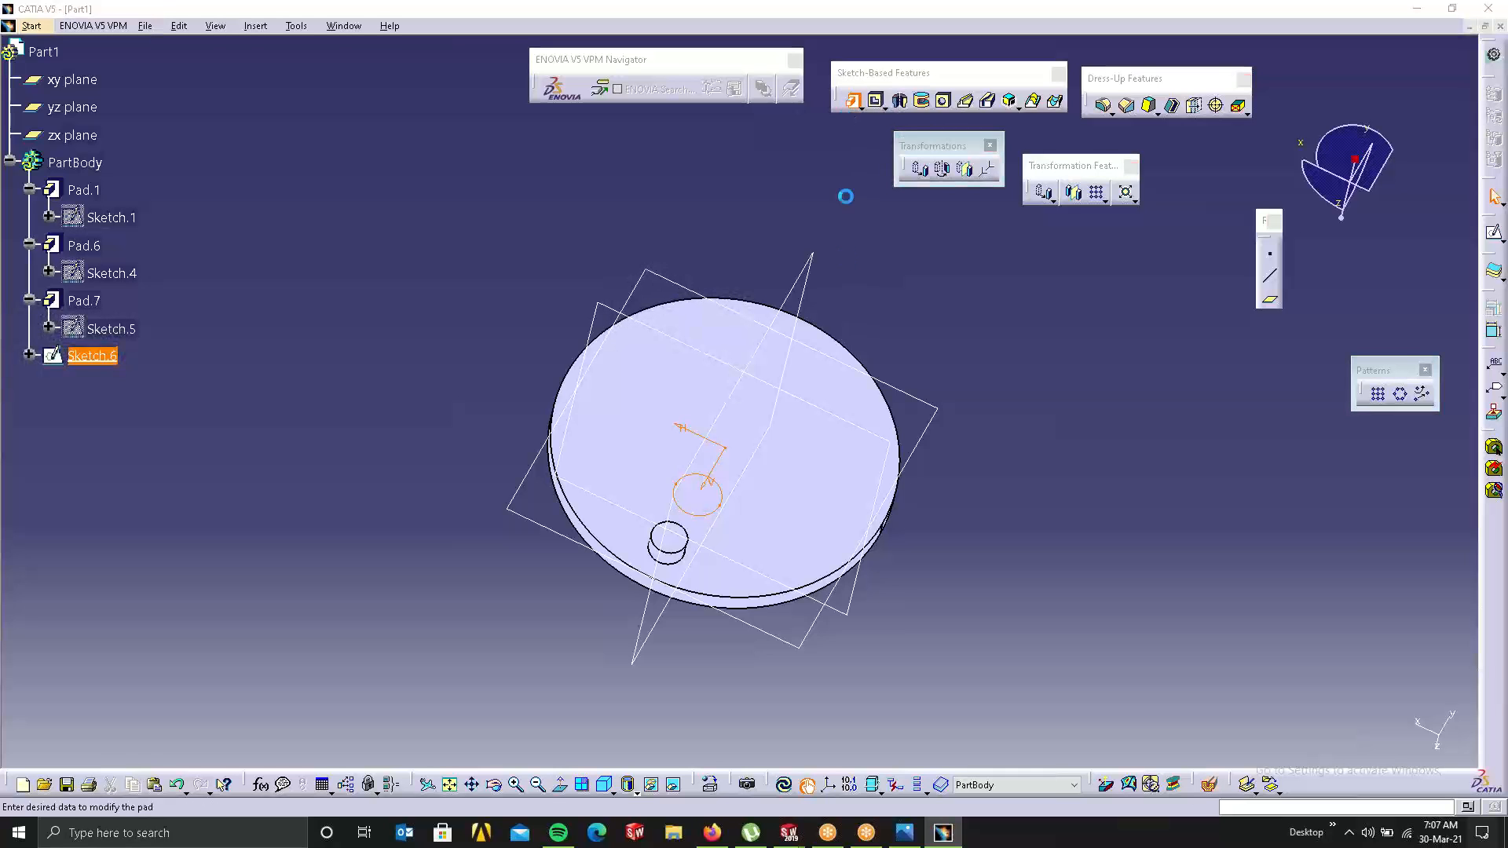
click(190, 379)
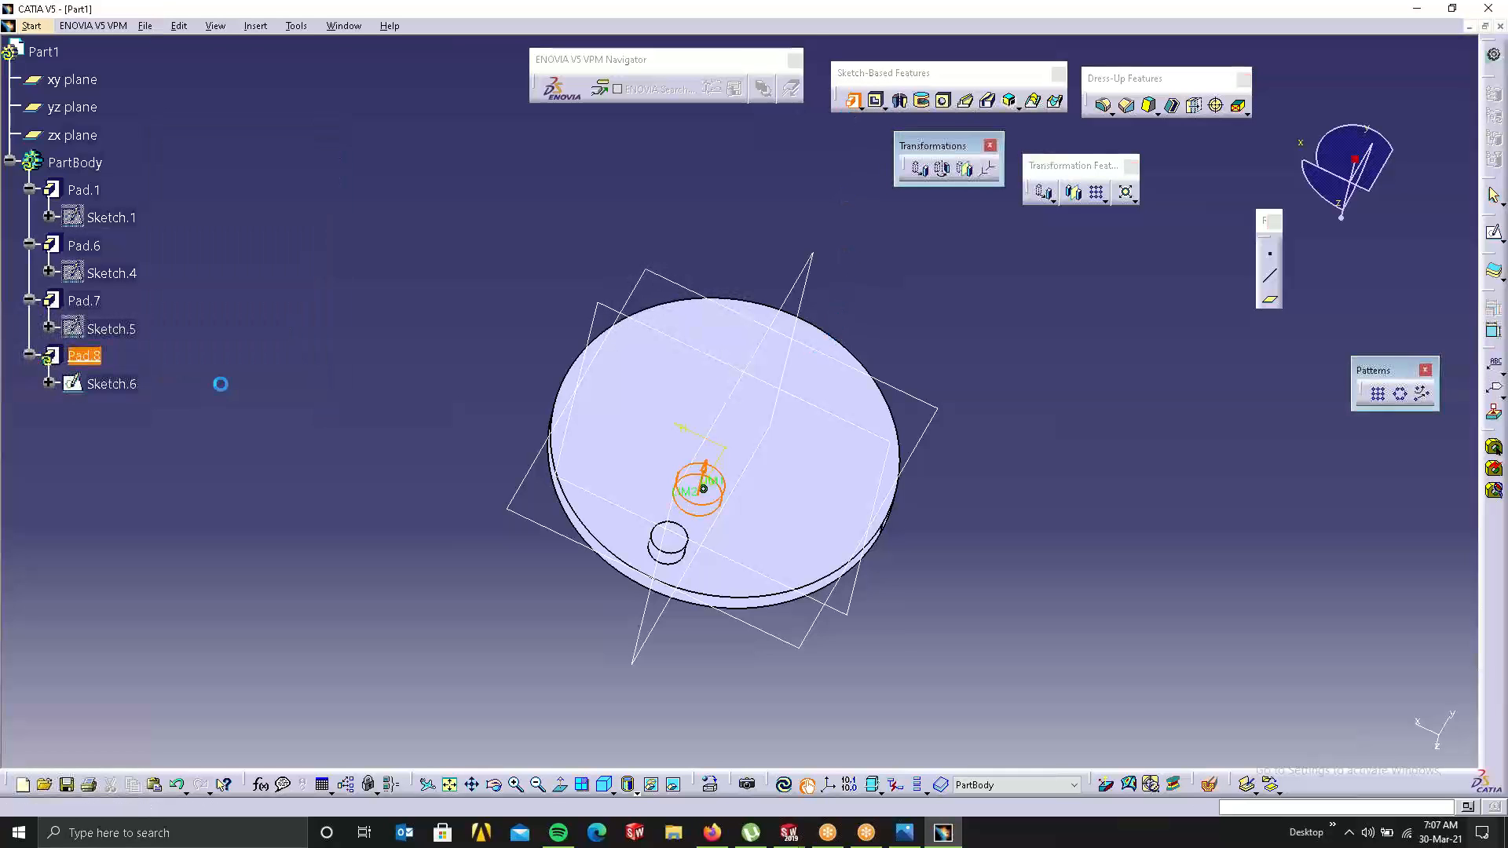
Step: Reframe the part and bring up the available pattern types
middle_drag(956, 437, 785, 639)
right_click(689, 459)
middle_drag(786, 324, 1107, 246)
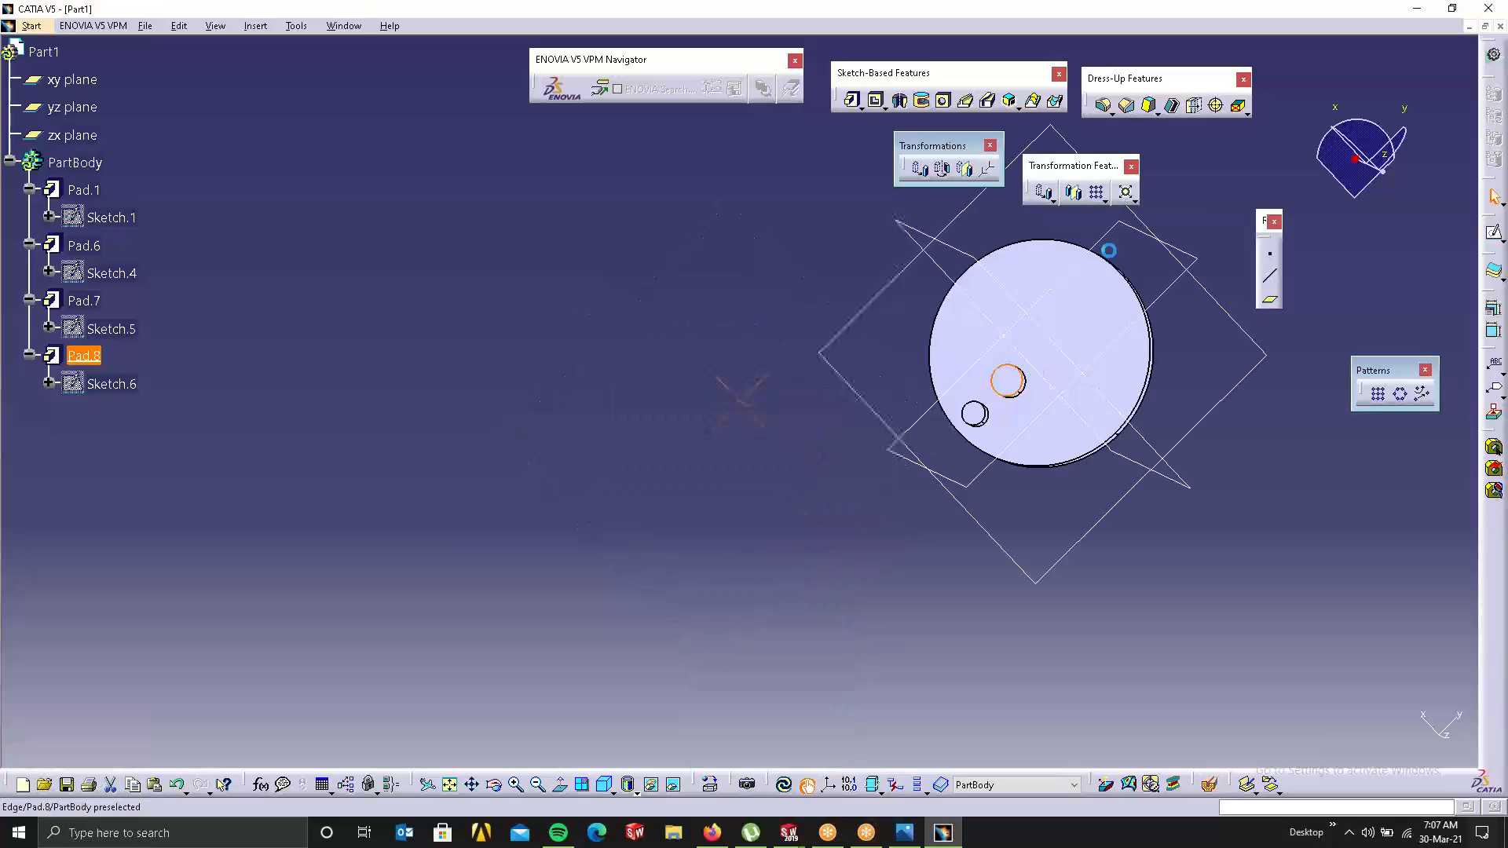
click(1104, 201)
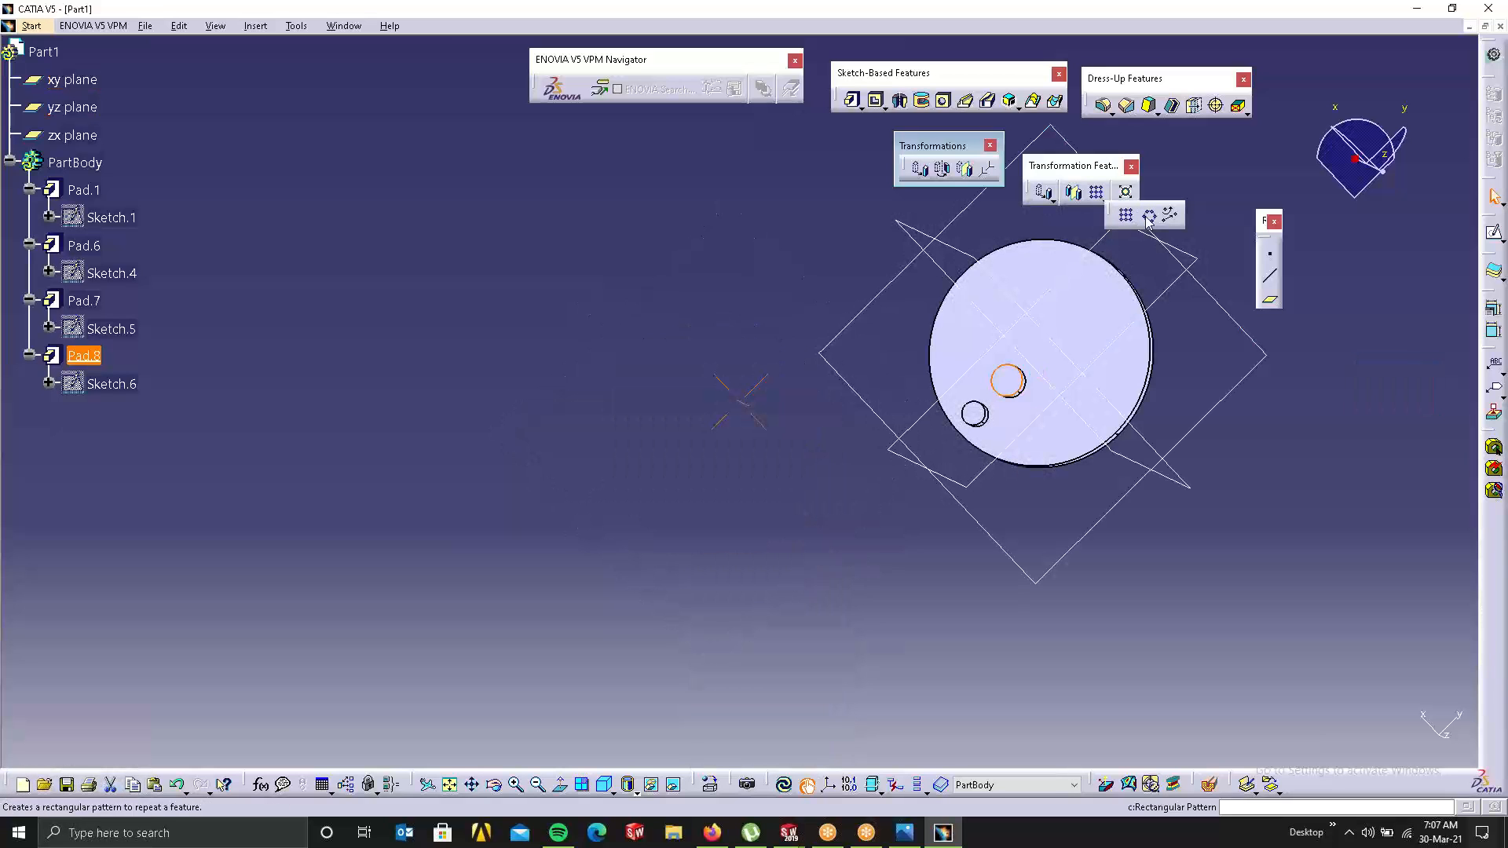
Step: Start a circular pattern of the rim cylinder Pad.7, referenced to the disc face
click(1147, 217)
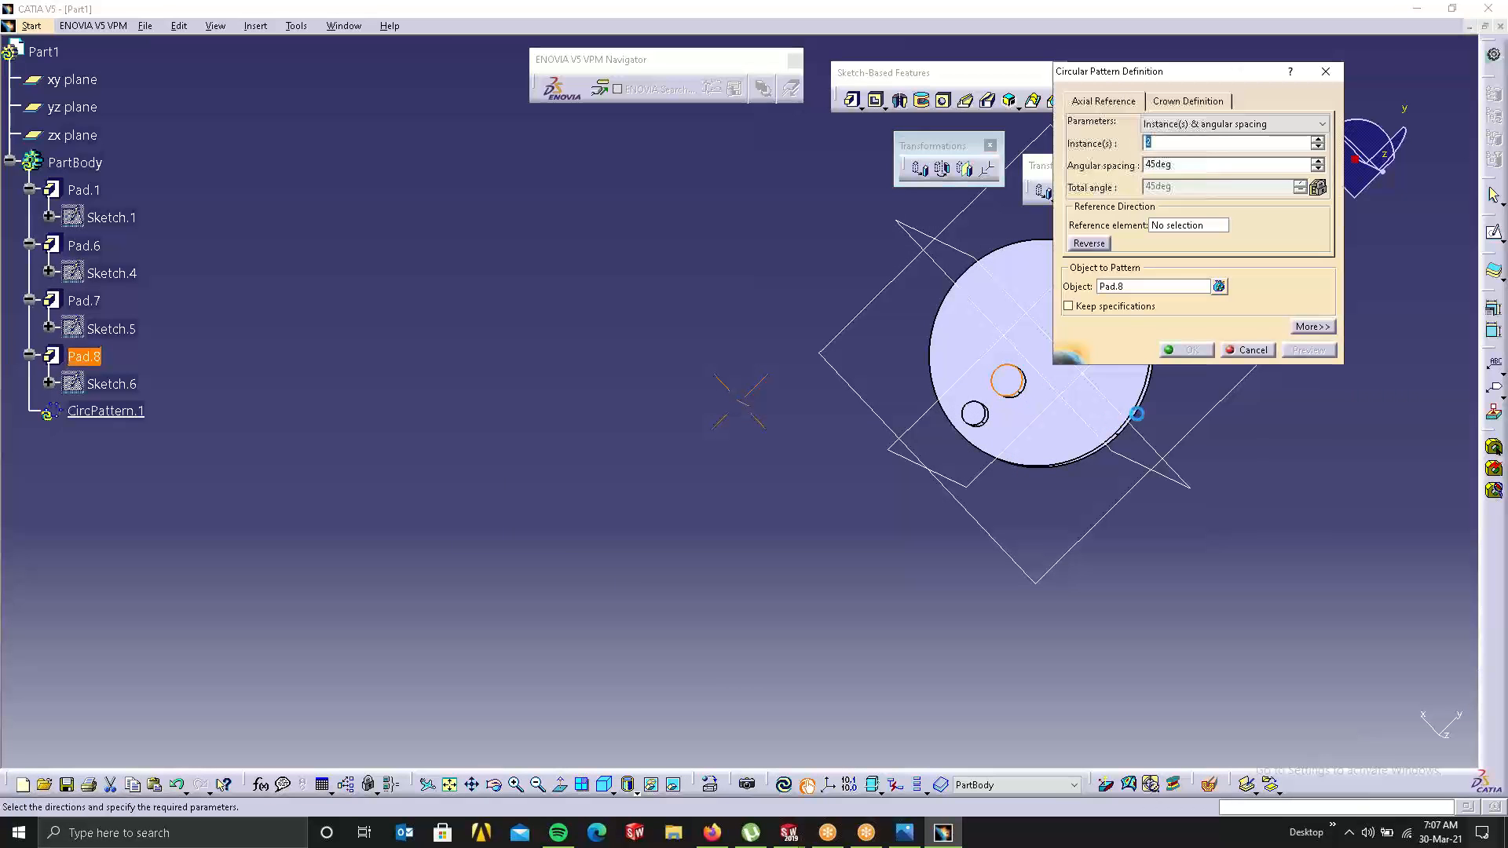
middle_drag(1094, 415, 785, 424)
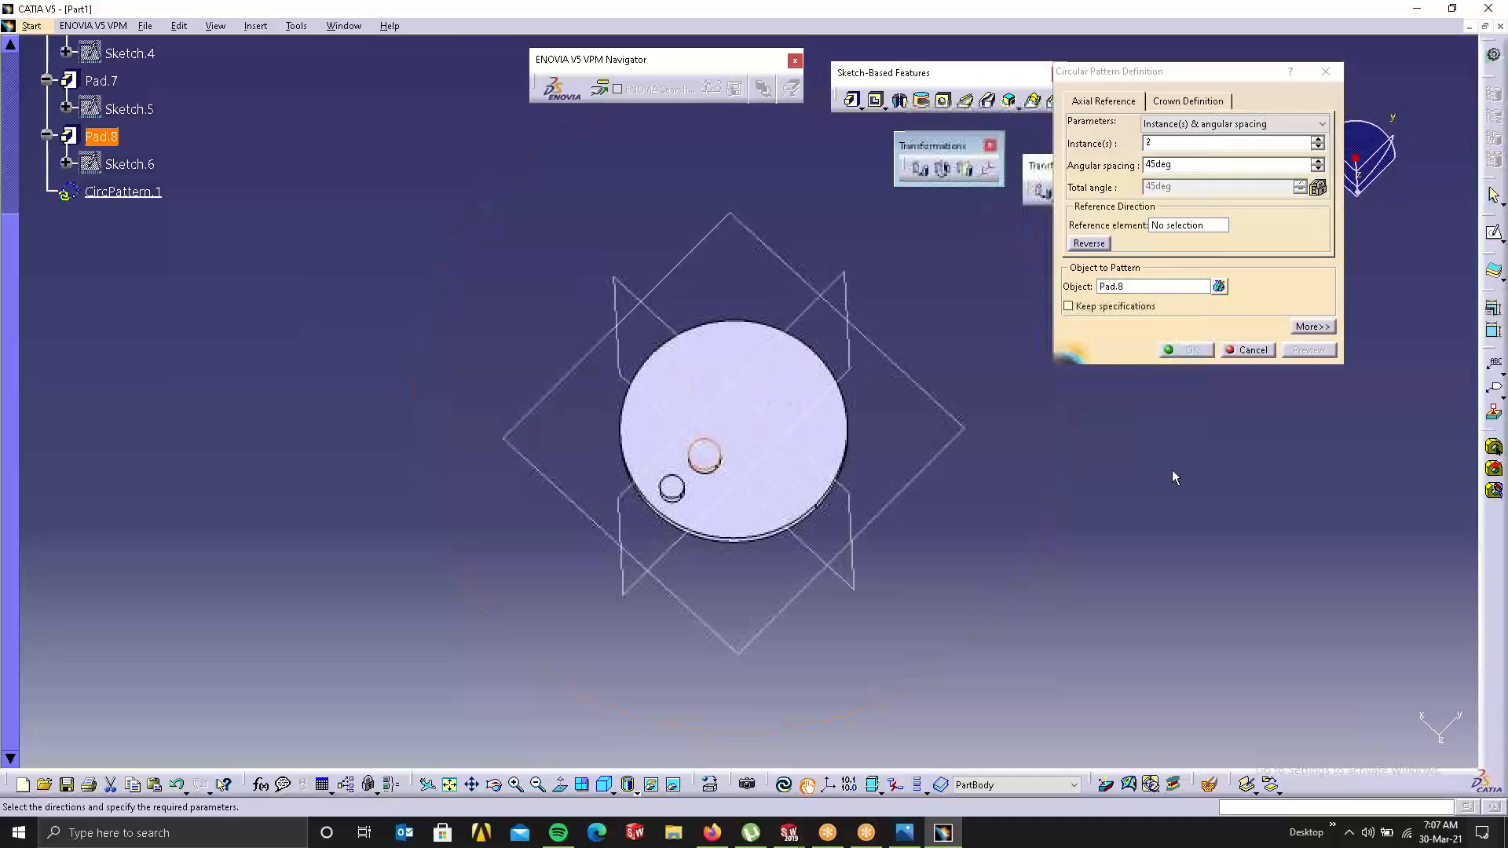
click(1125, 287)
click(672, 486)
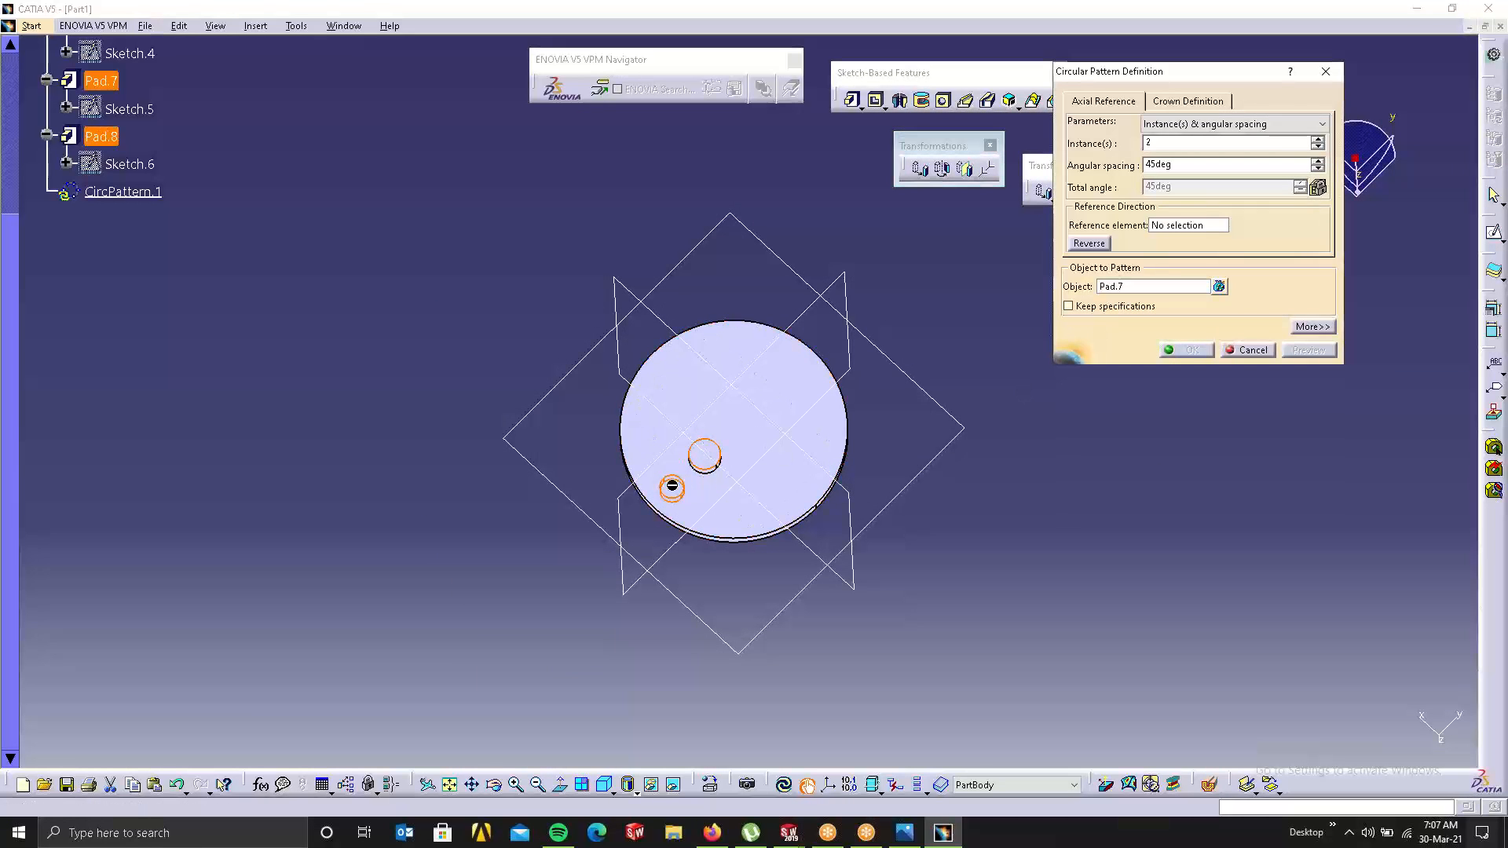
middle_drag(858, 548, 886, 291)
middle_drag(778, 476, 757, 432)
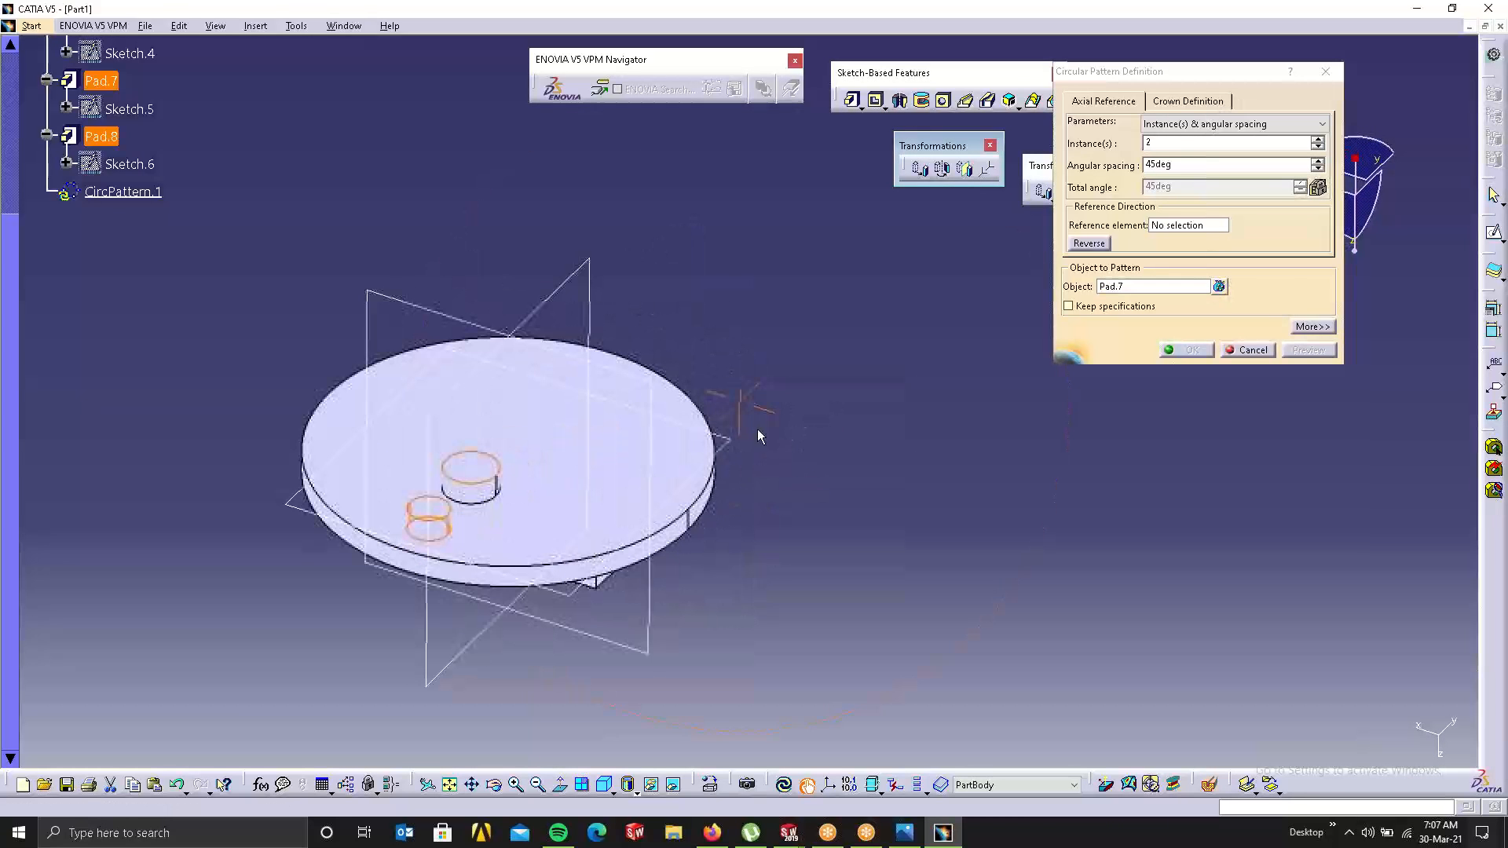
click(1188, 226)
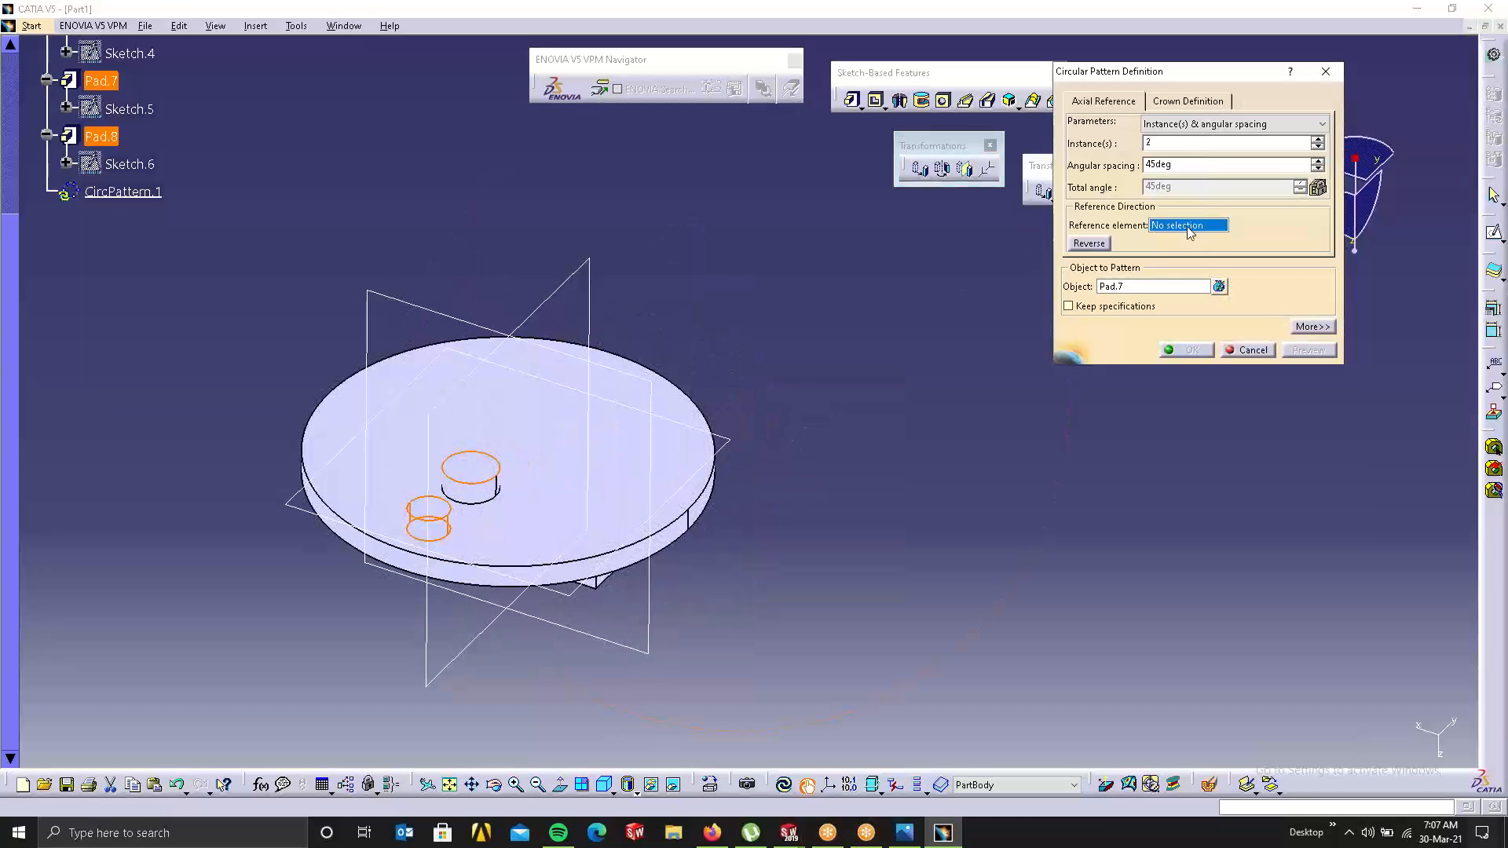
click(706, 504)
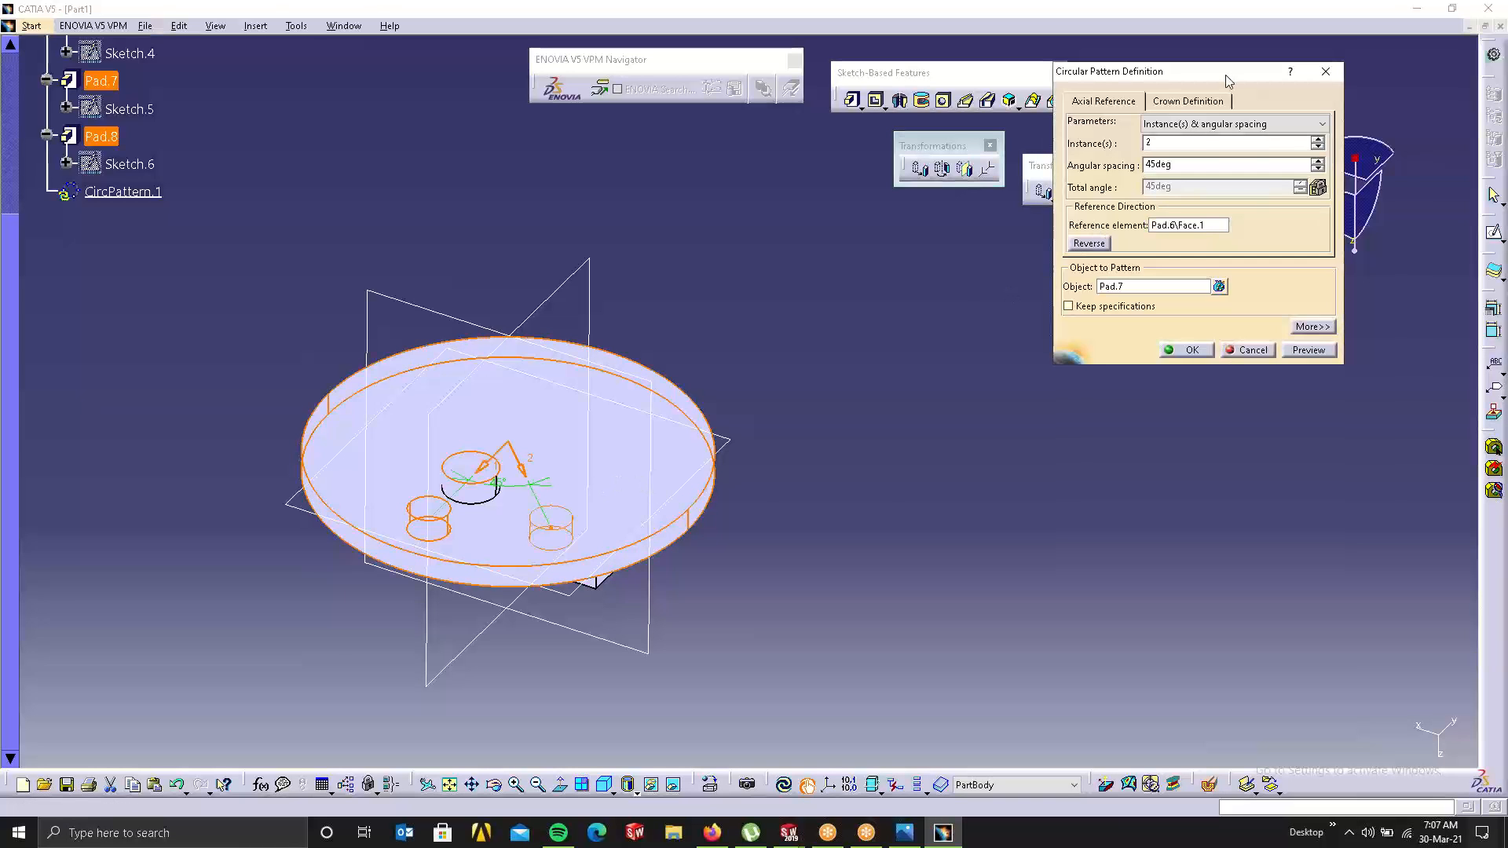
Step: Set the pattern parameters to Instance(s) & angular spacing: 2 instances at 45deg
click(1225, 124)
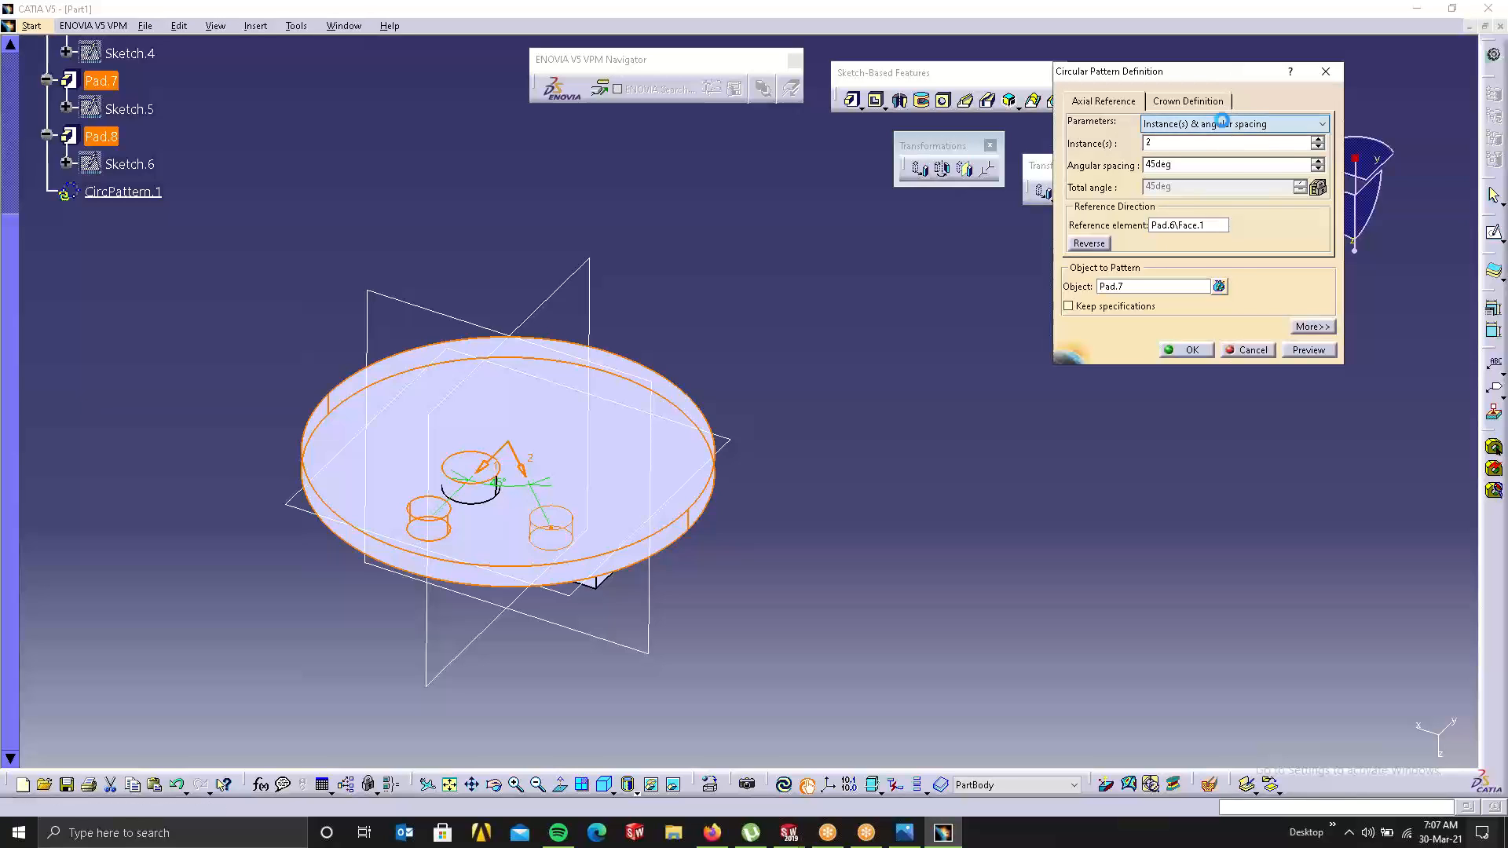
click(1179, 140)
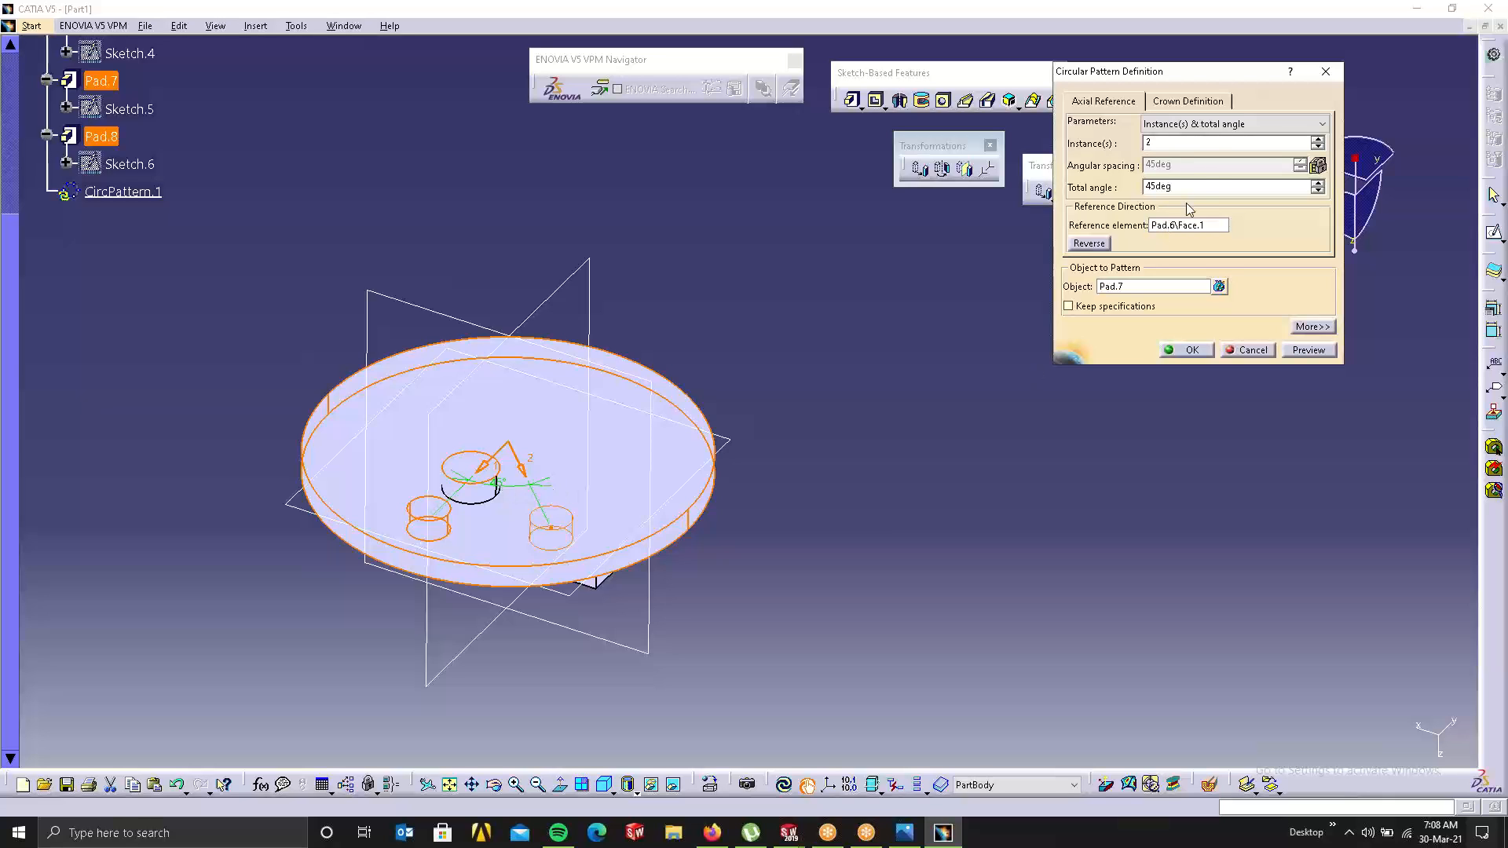
click(1190, 123)
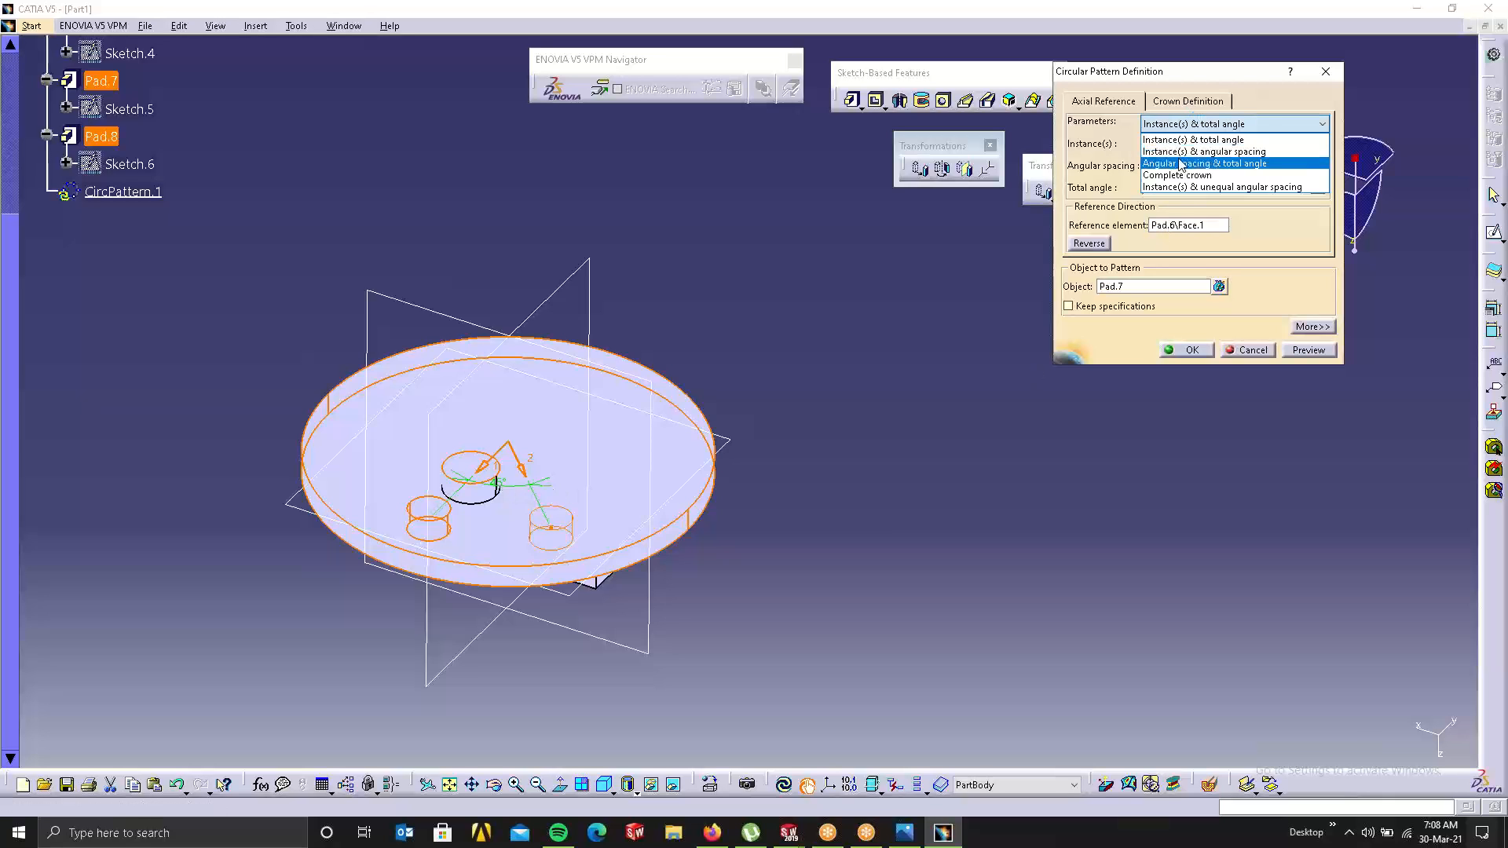
click(1181, 152)
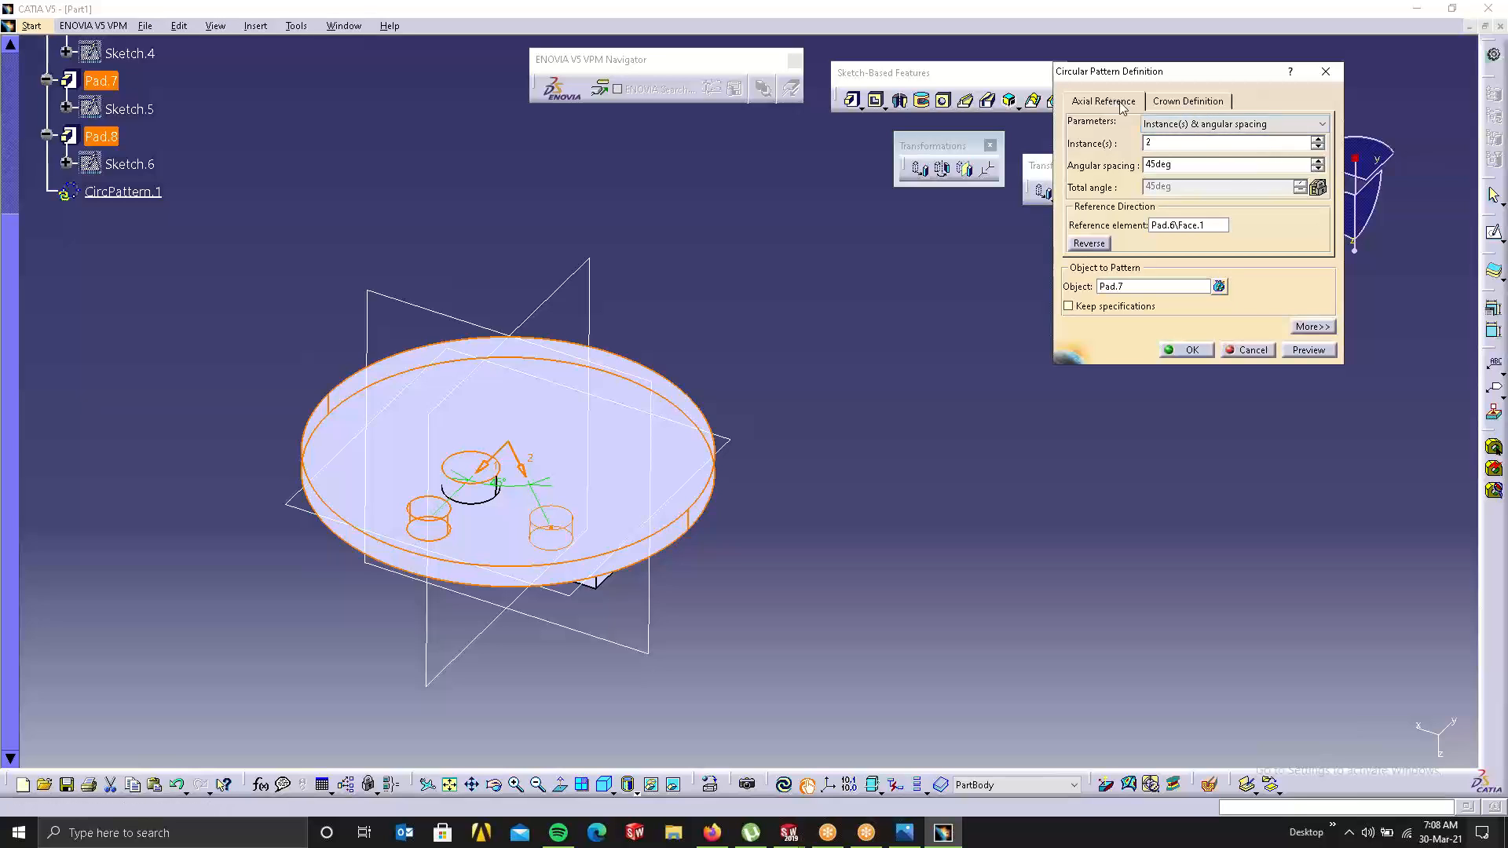
click(1166, 124)
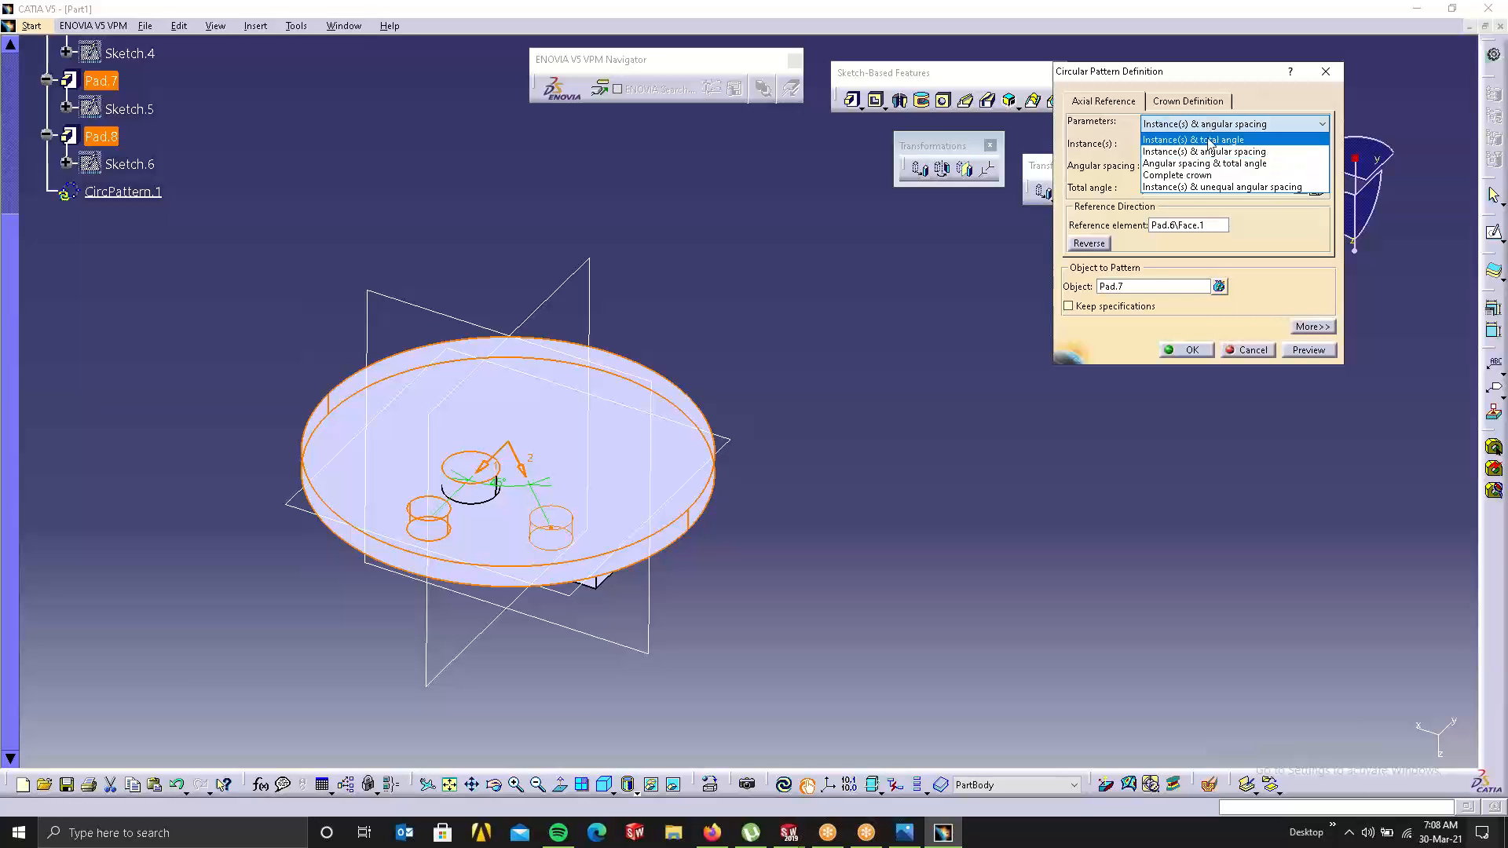
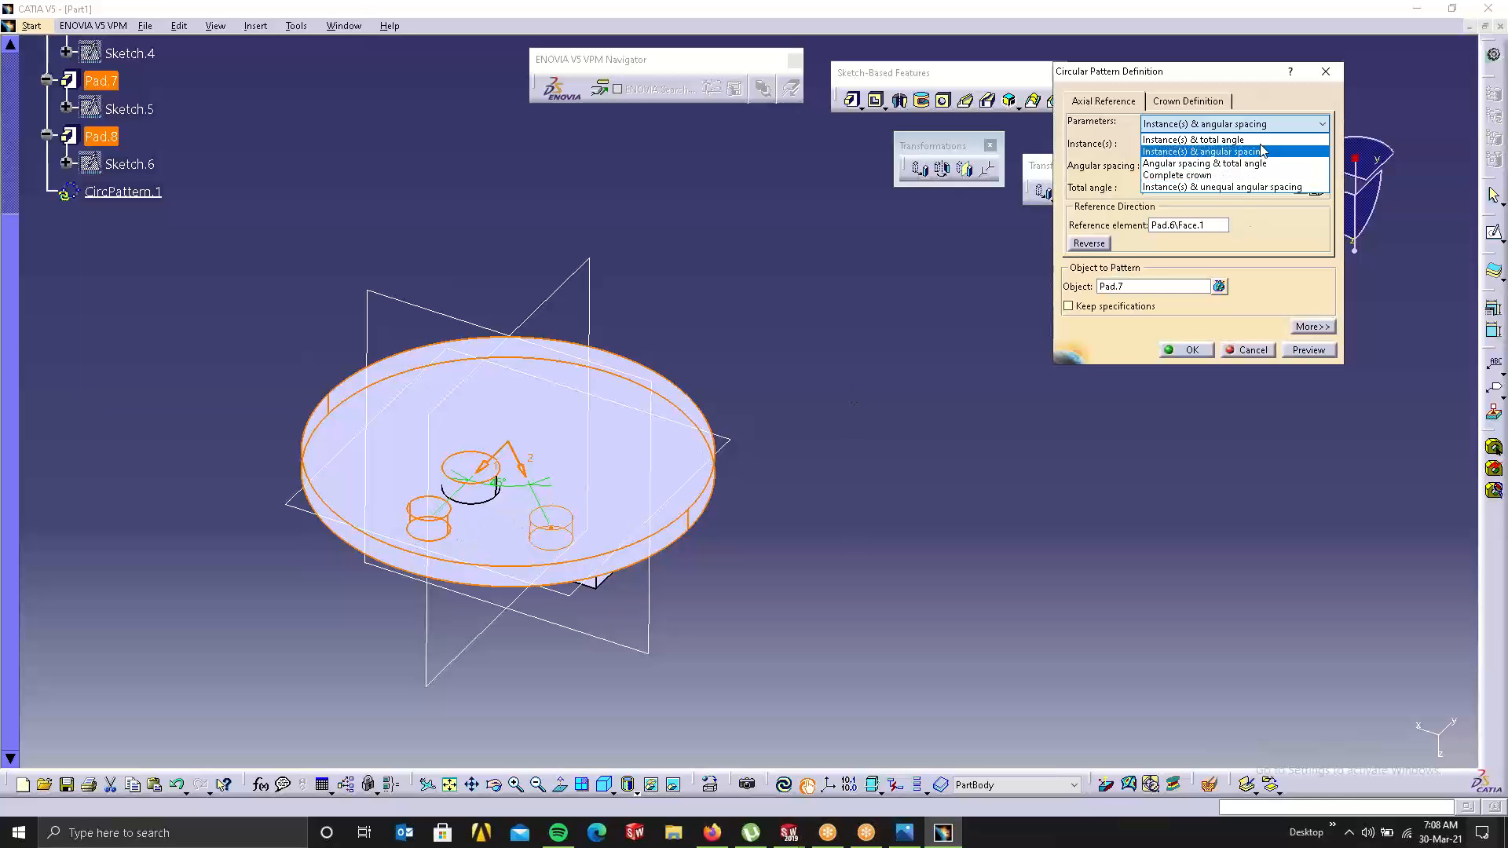
Step: Switch the pattern spacing to Complete crown, then cancel so no CircPattern.1 is kept
click(1177, 176)
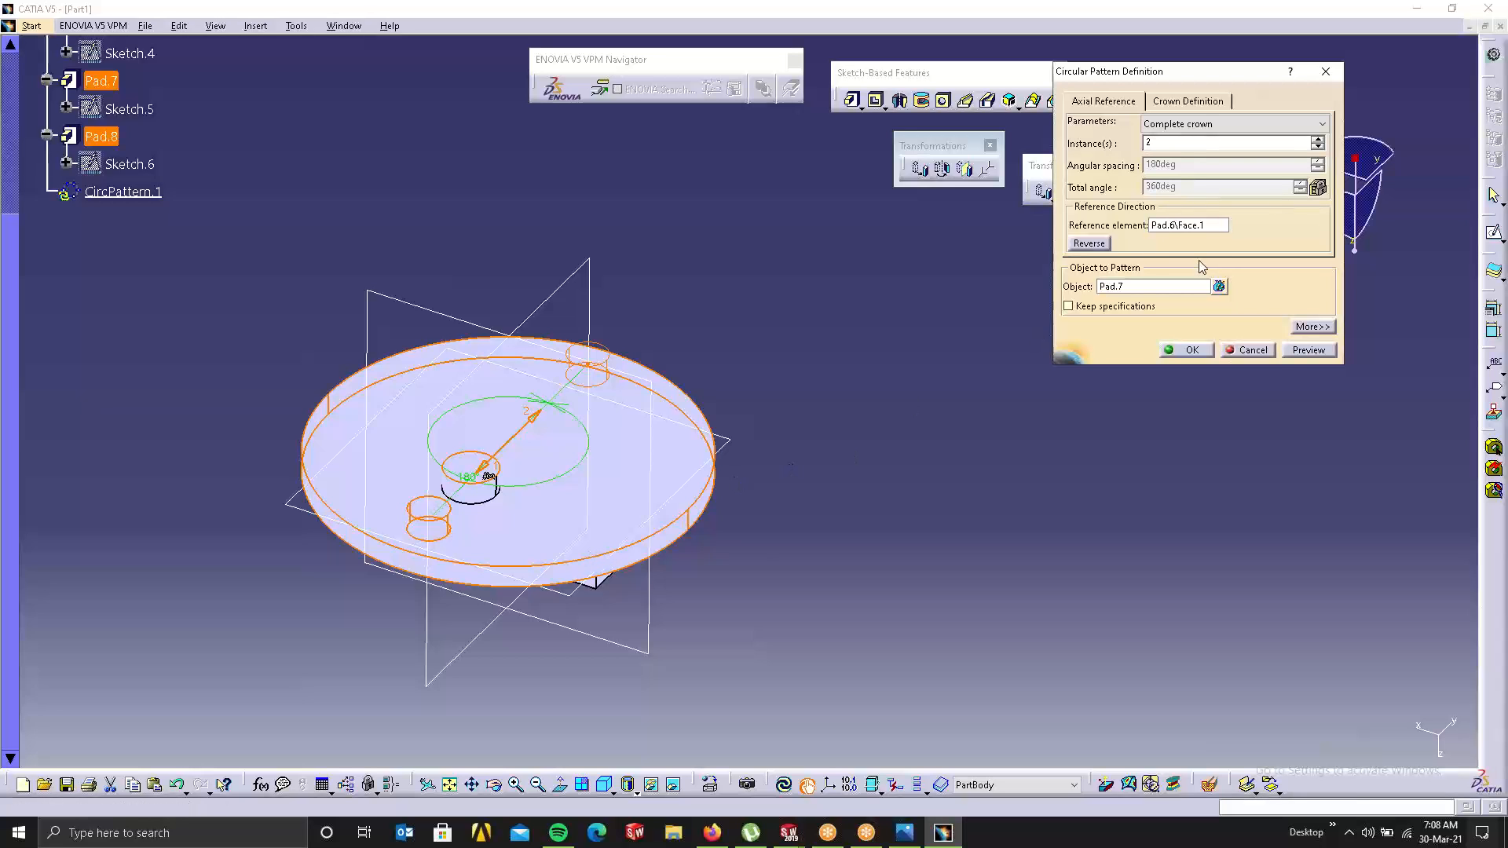
click(1247, 349)
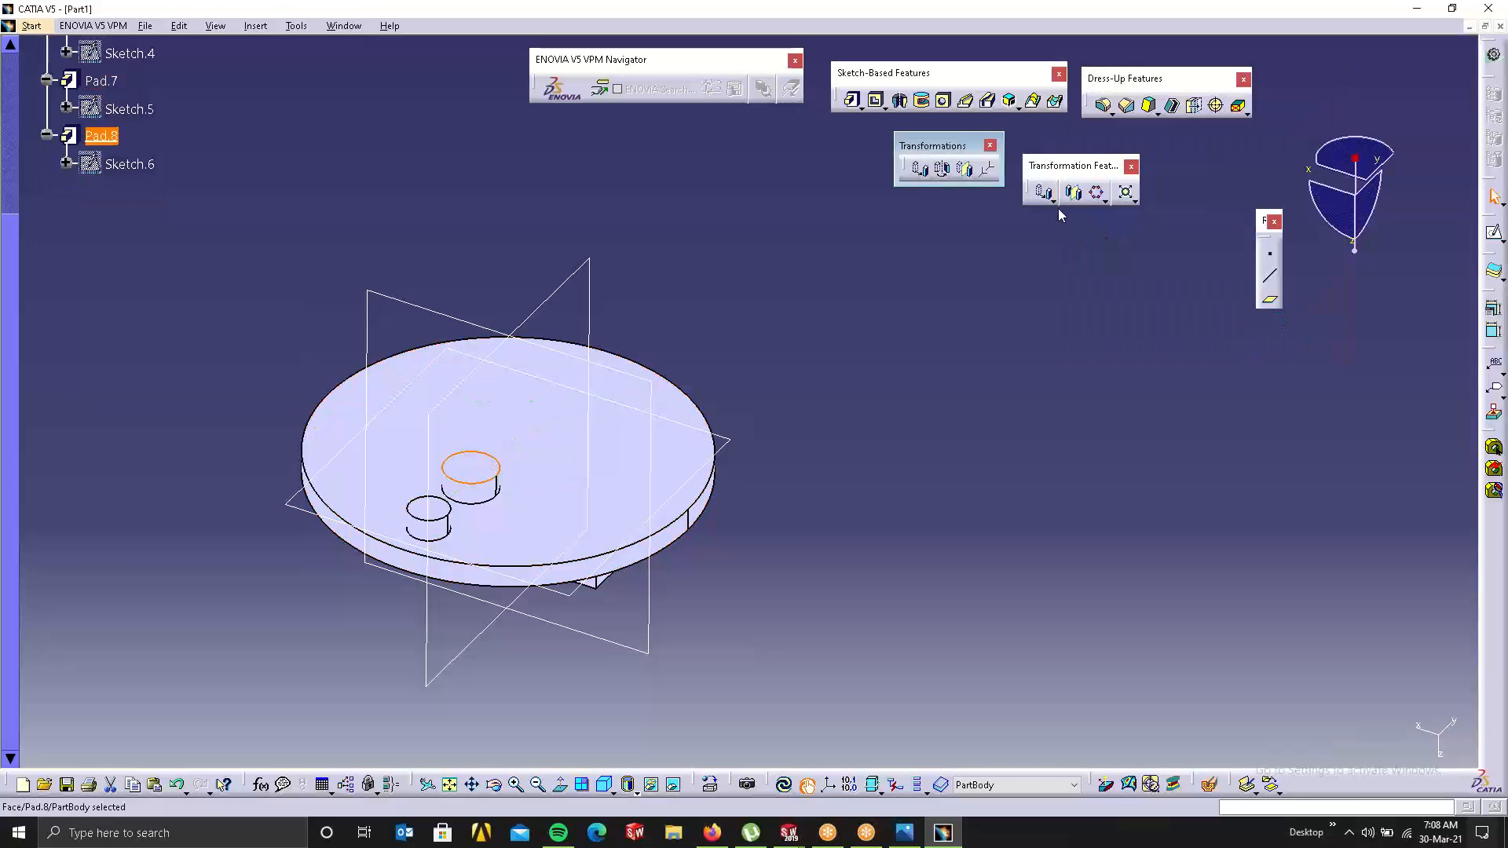
click(1095, 193)
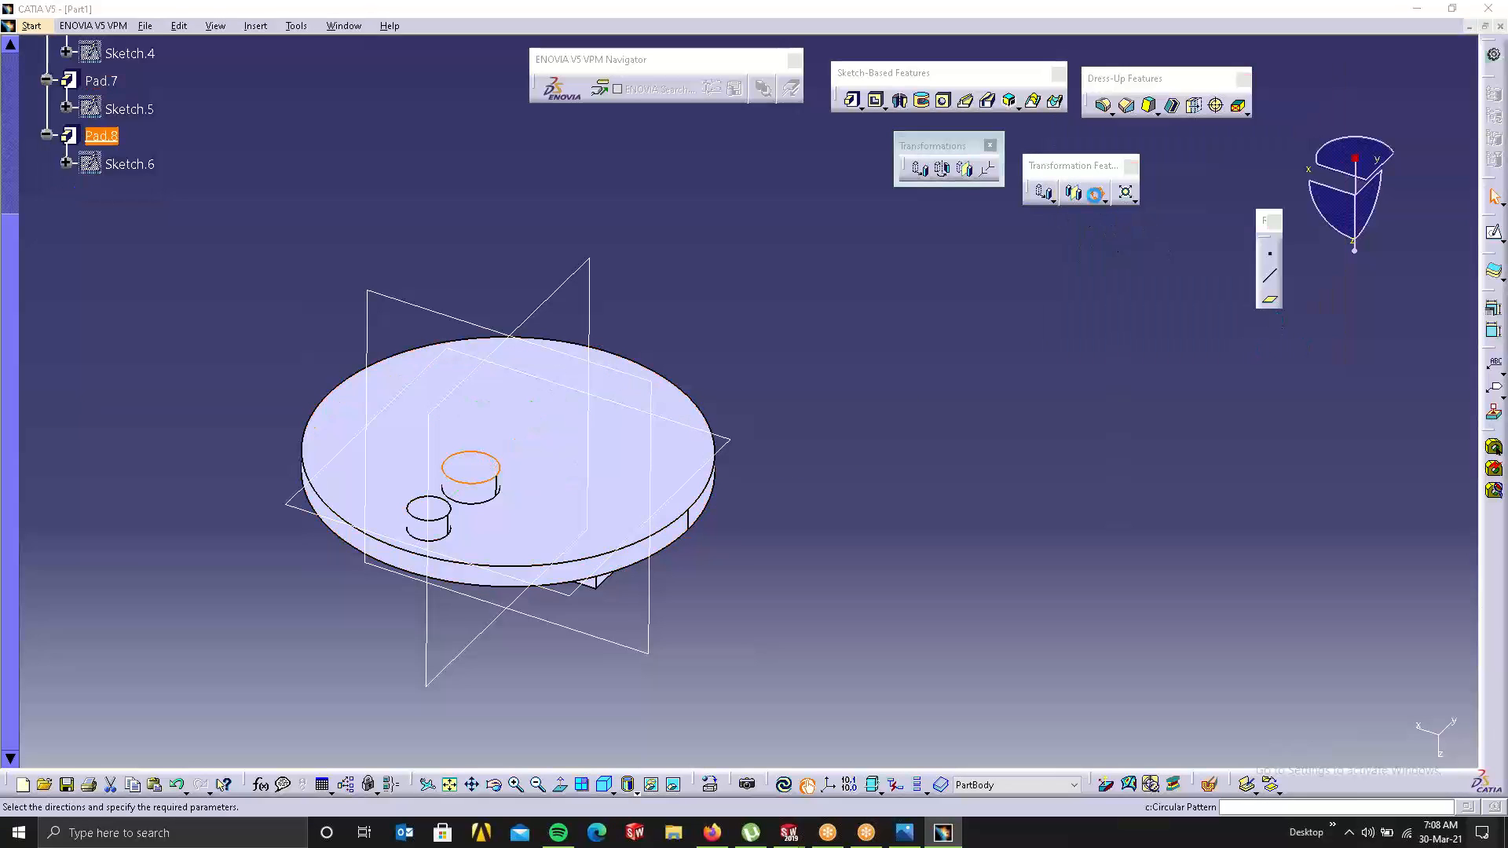
click(1159, 288)
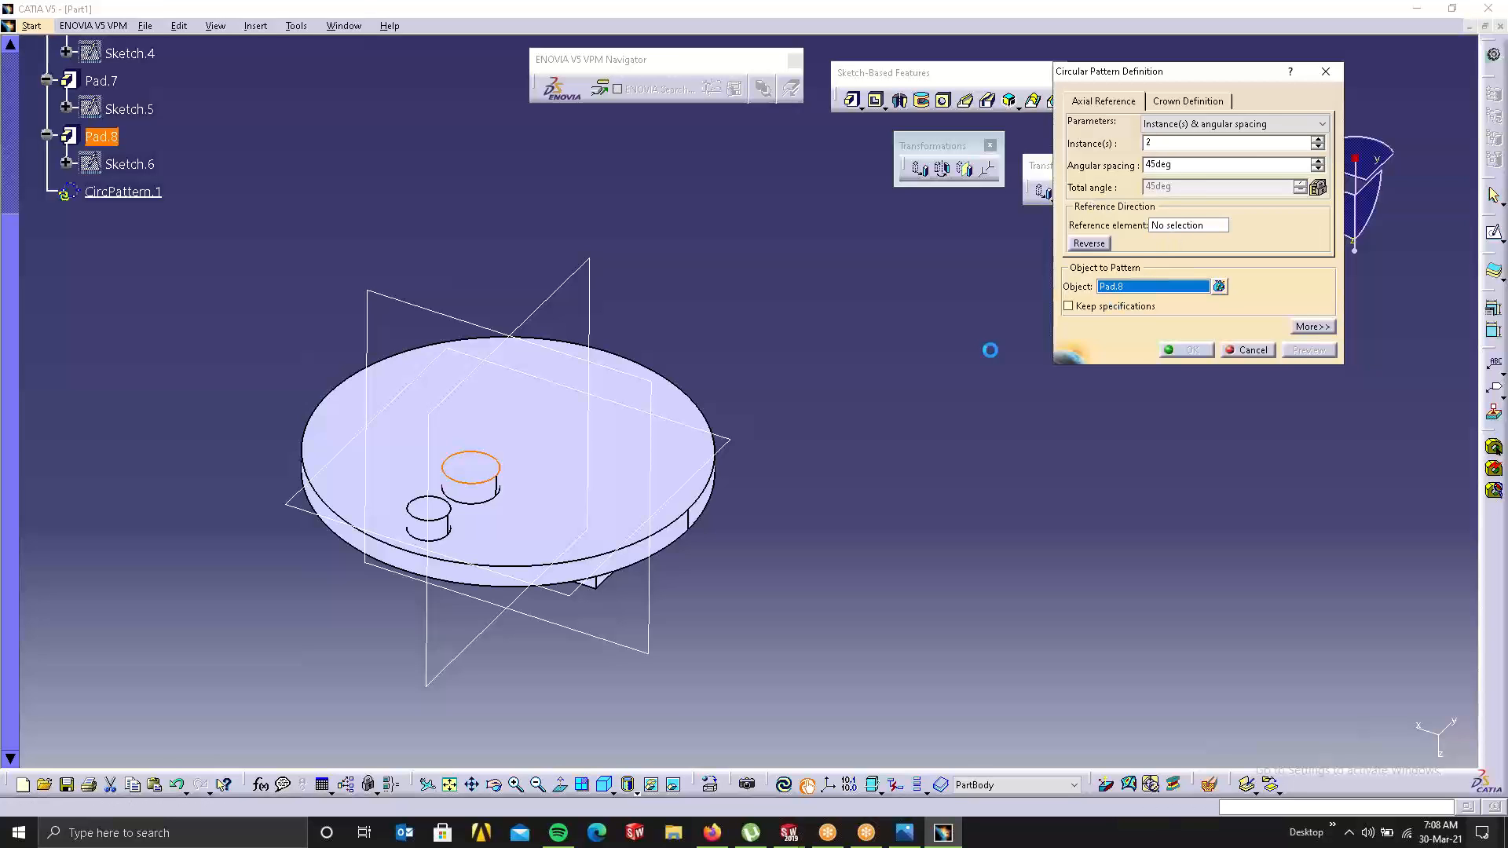
click(467, 516)
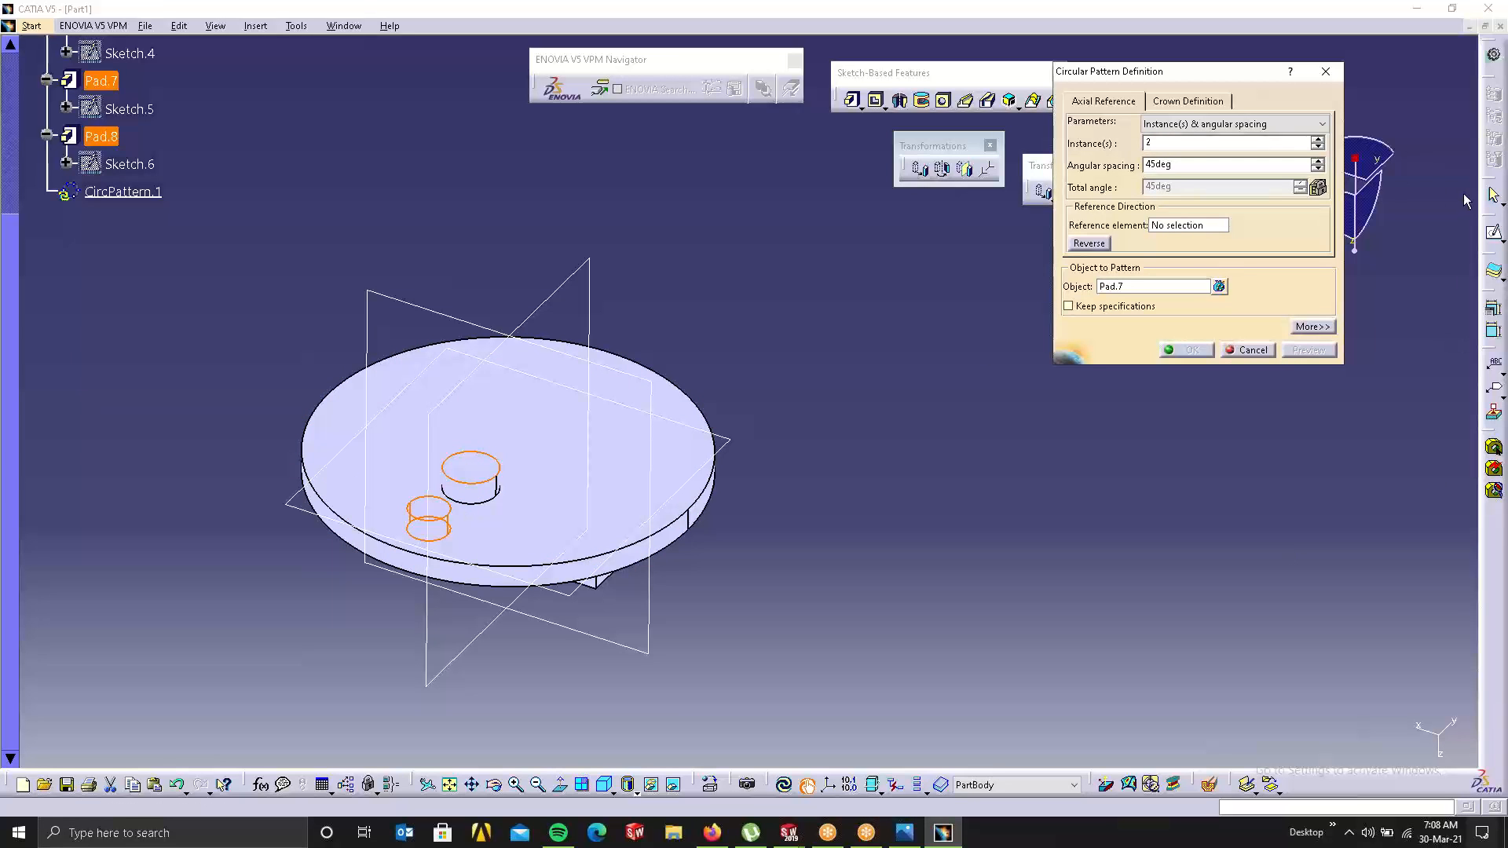
click(1232, 124)
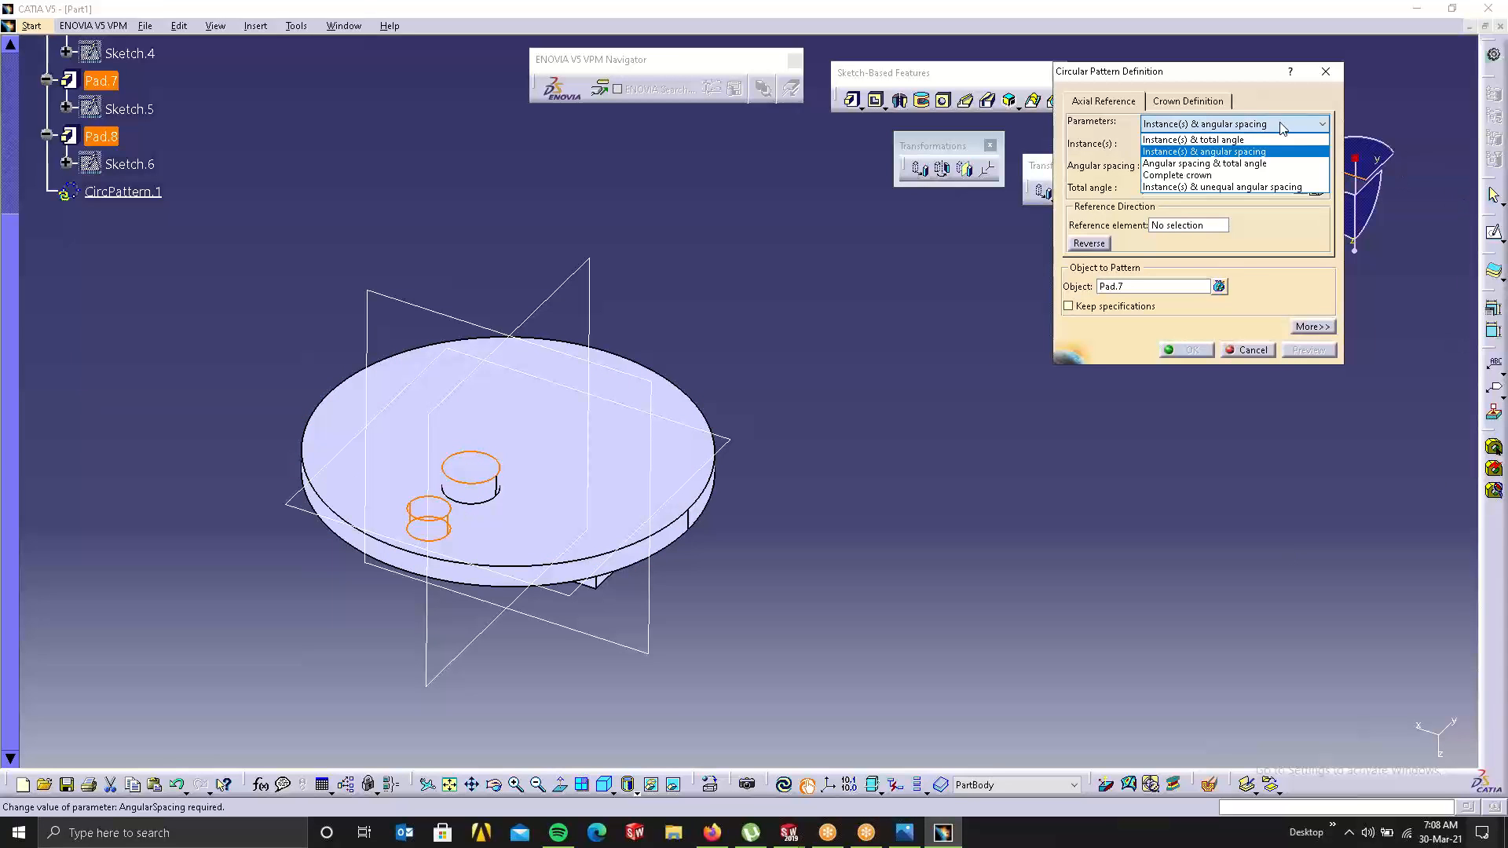
click(1175, 175)
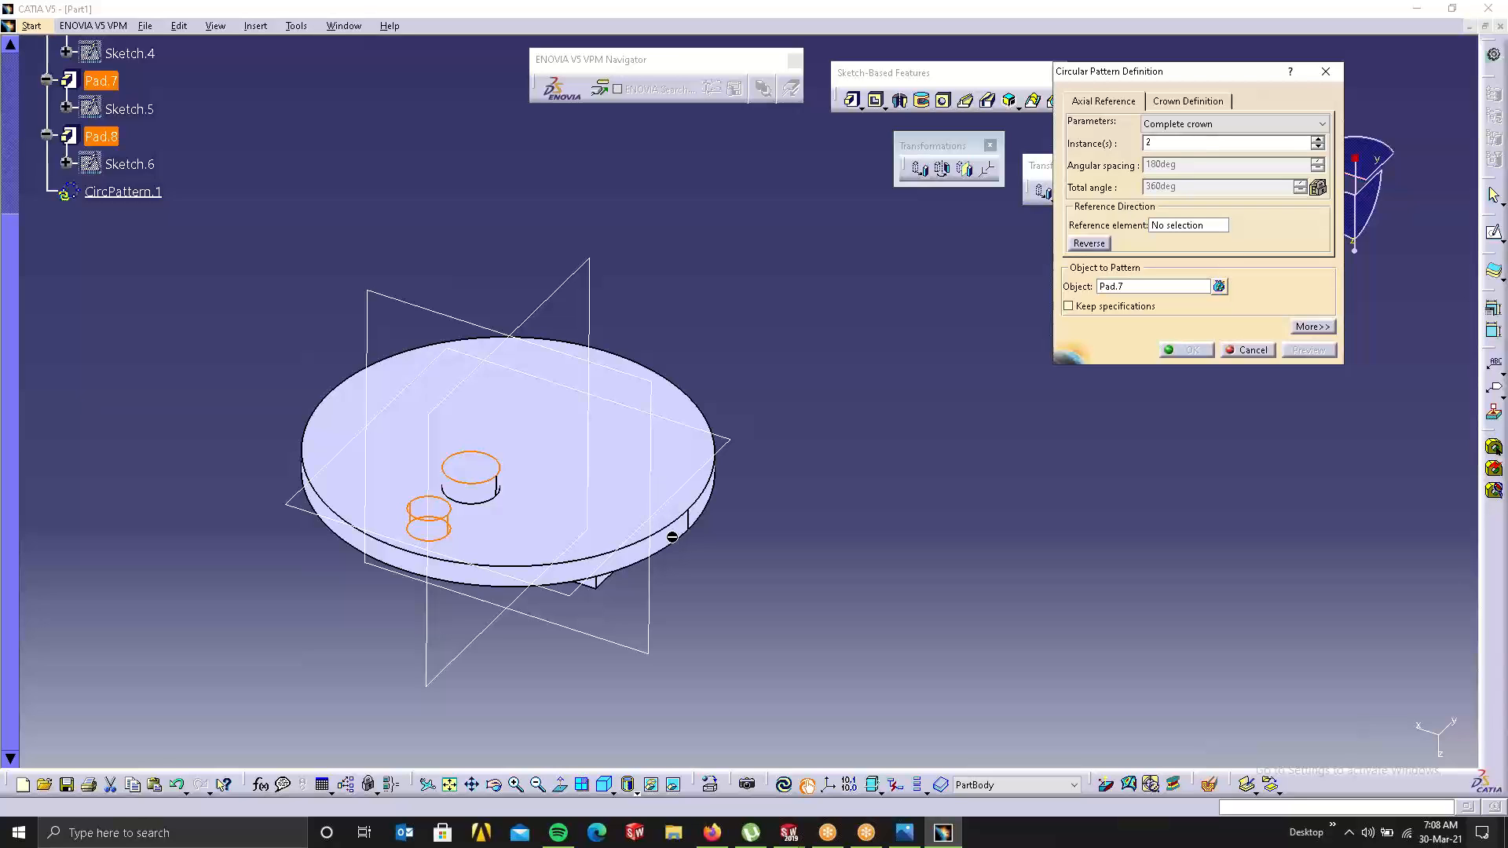
click(1215, 228)
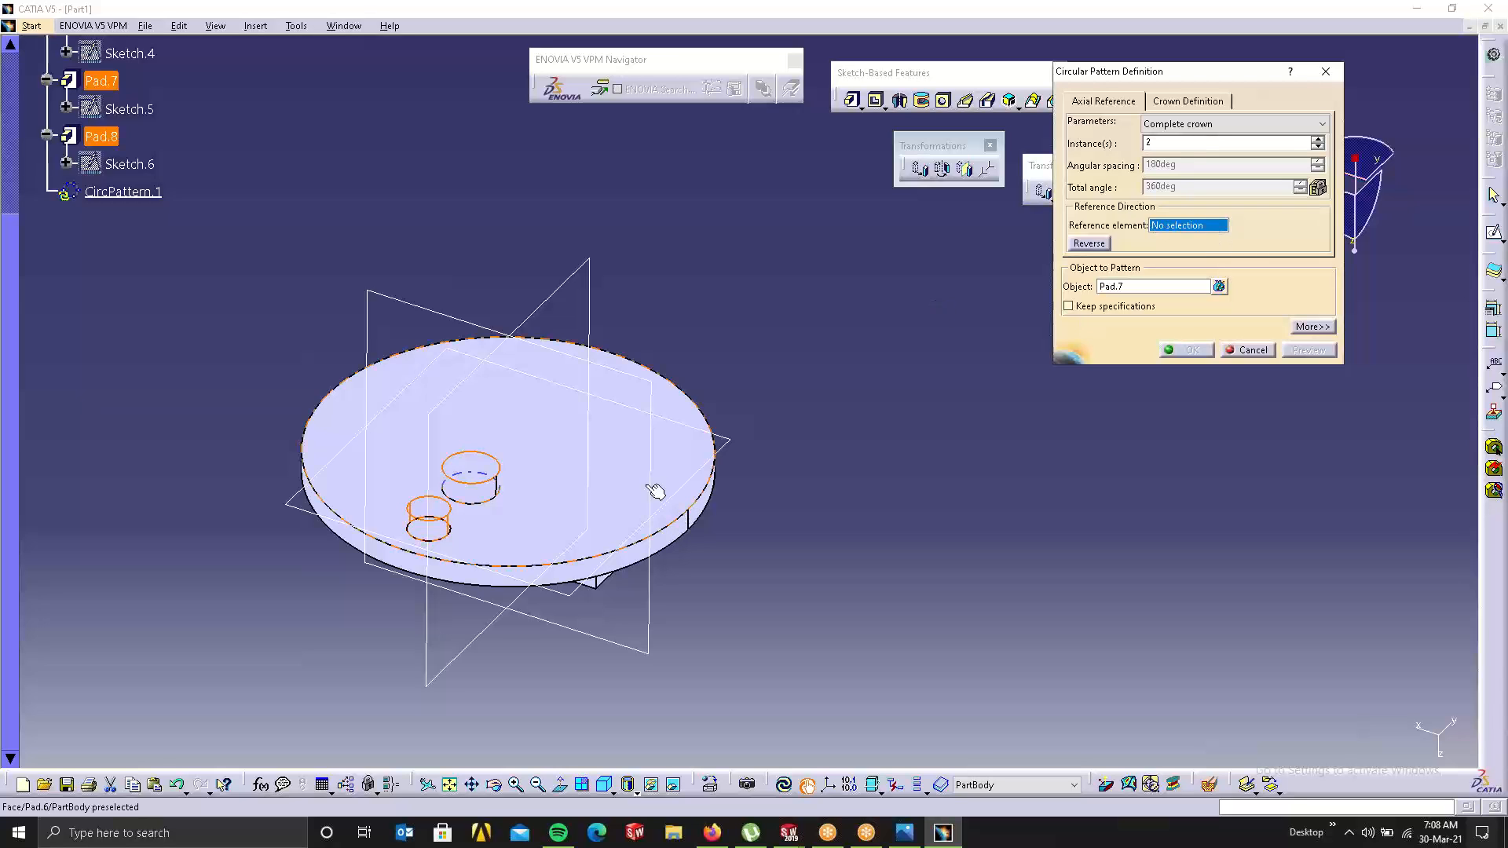
click(683, 540)
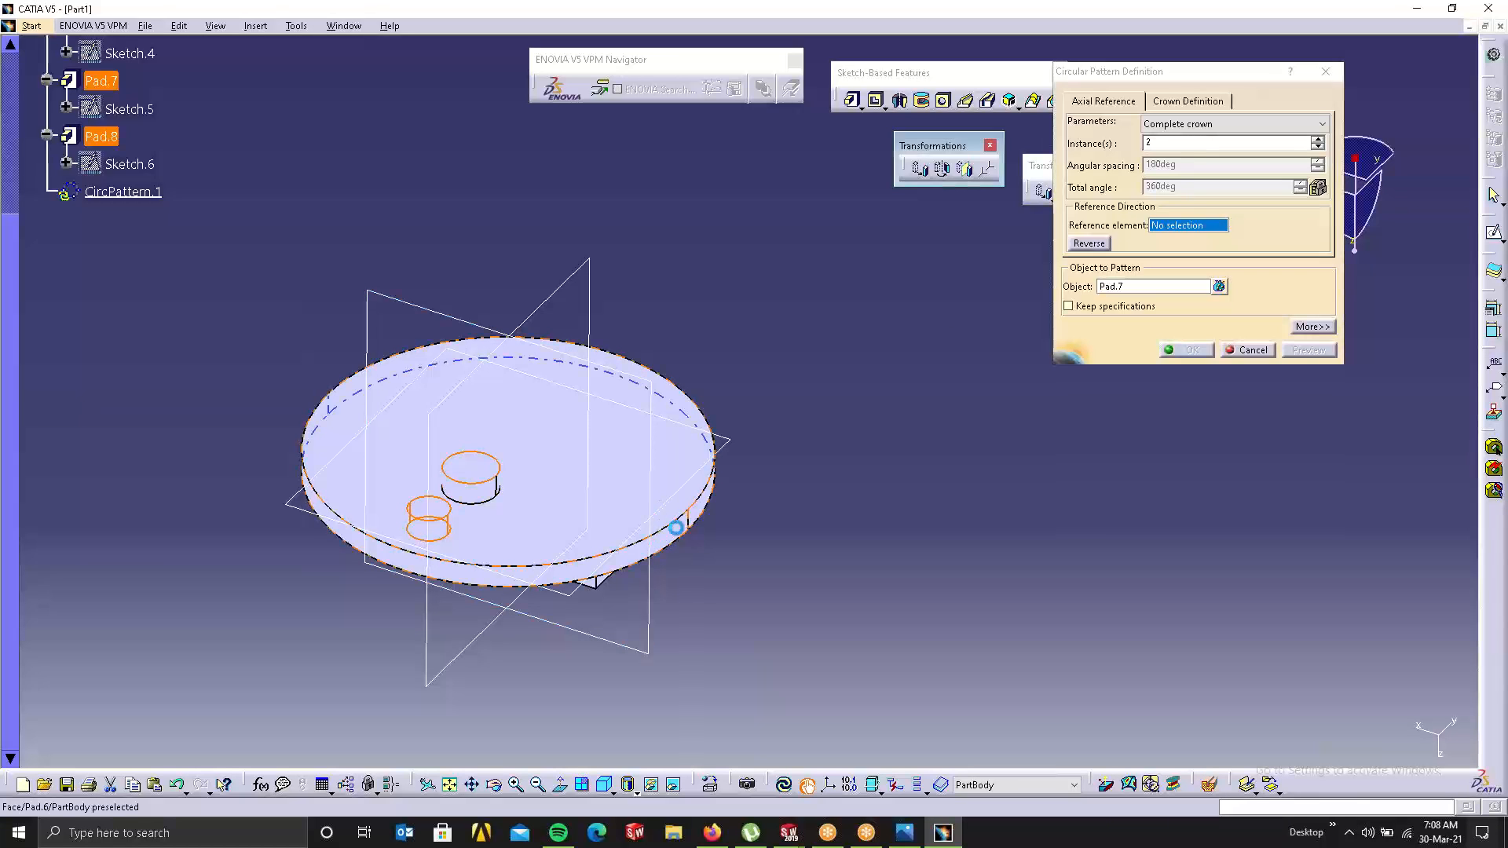
click(1318, 139)
click(1318, 139)
click(1318, 139)
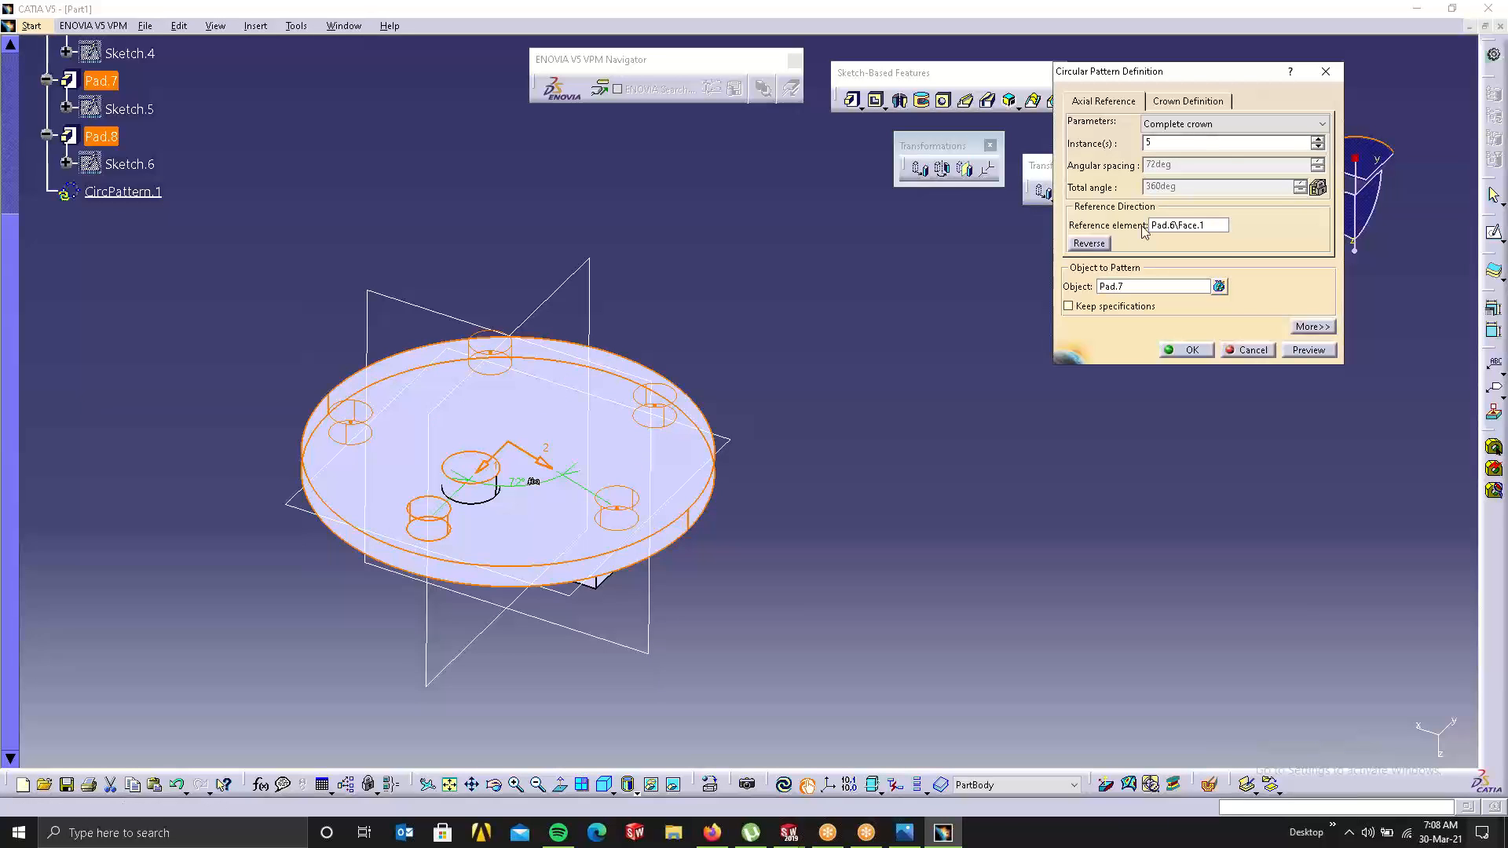
click(1318, 139)
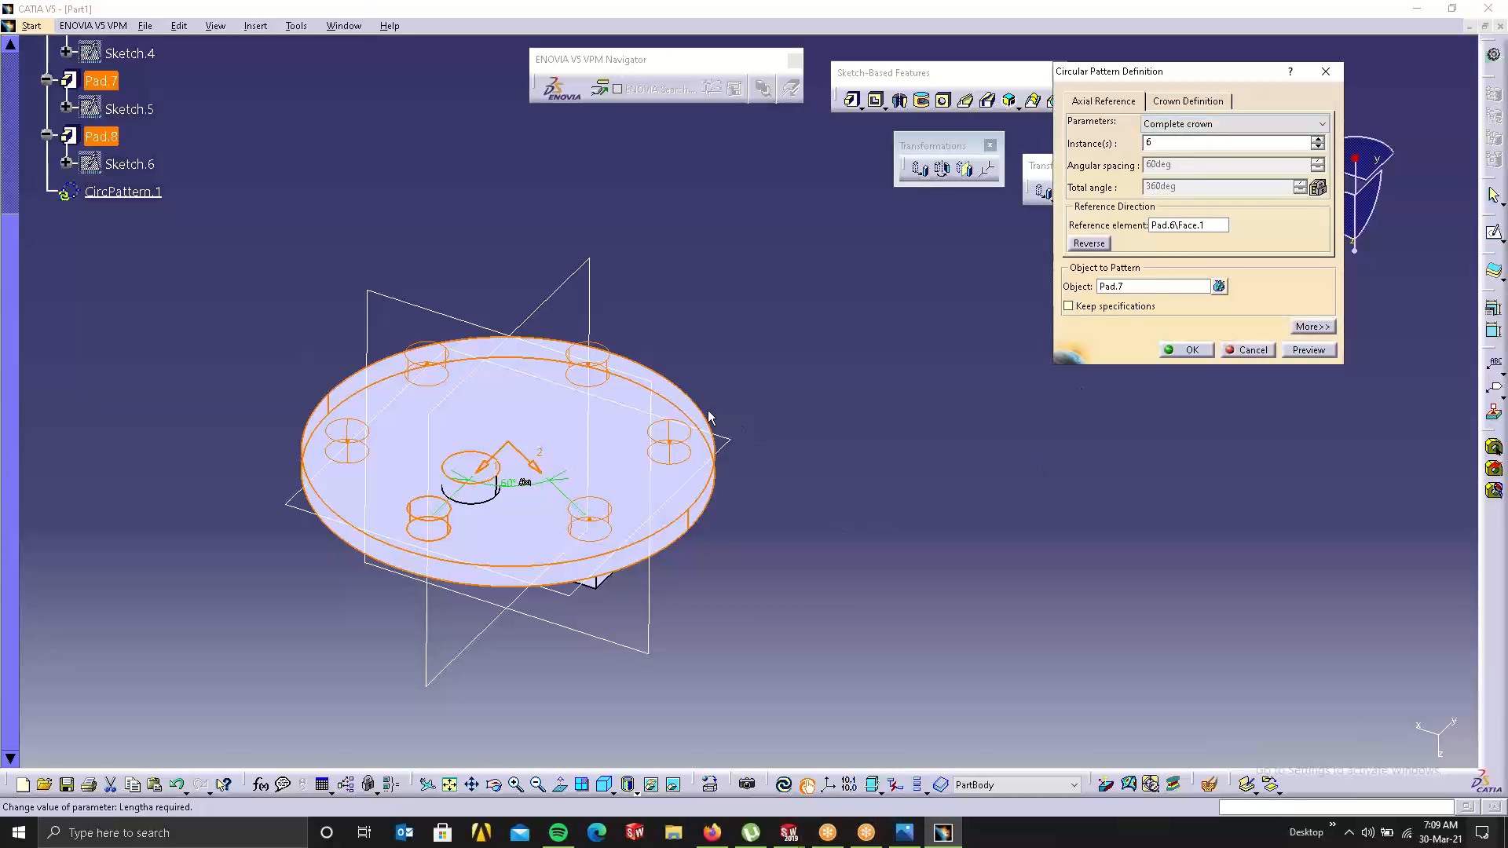
middle_drag(680, 432, 609, 400)
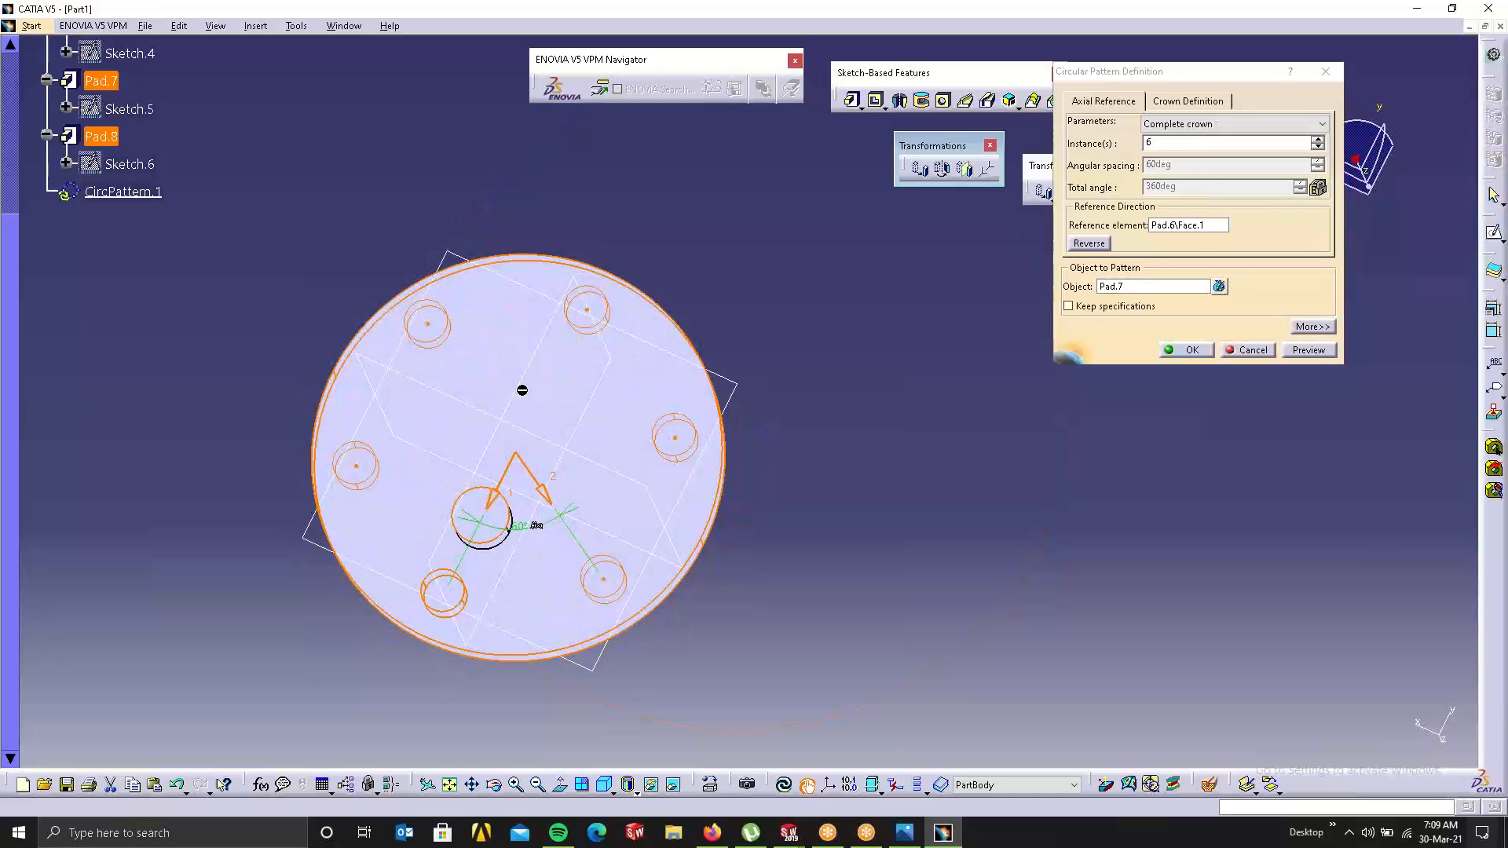
click(1194, 124)
click(1194, 189)
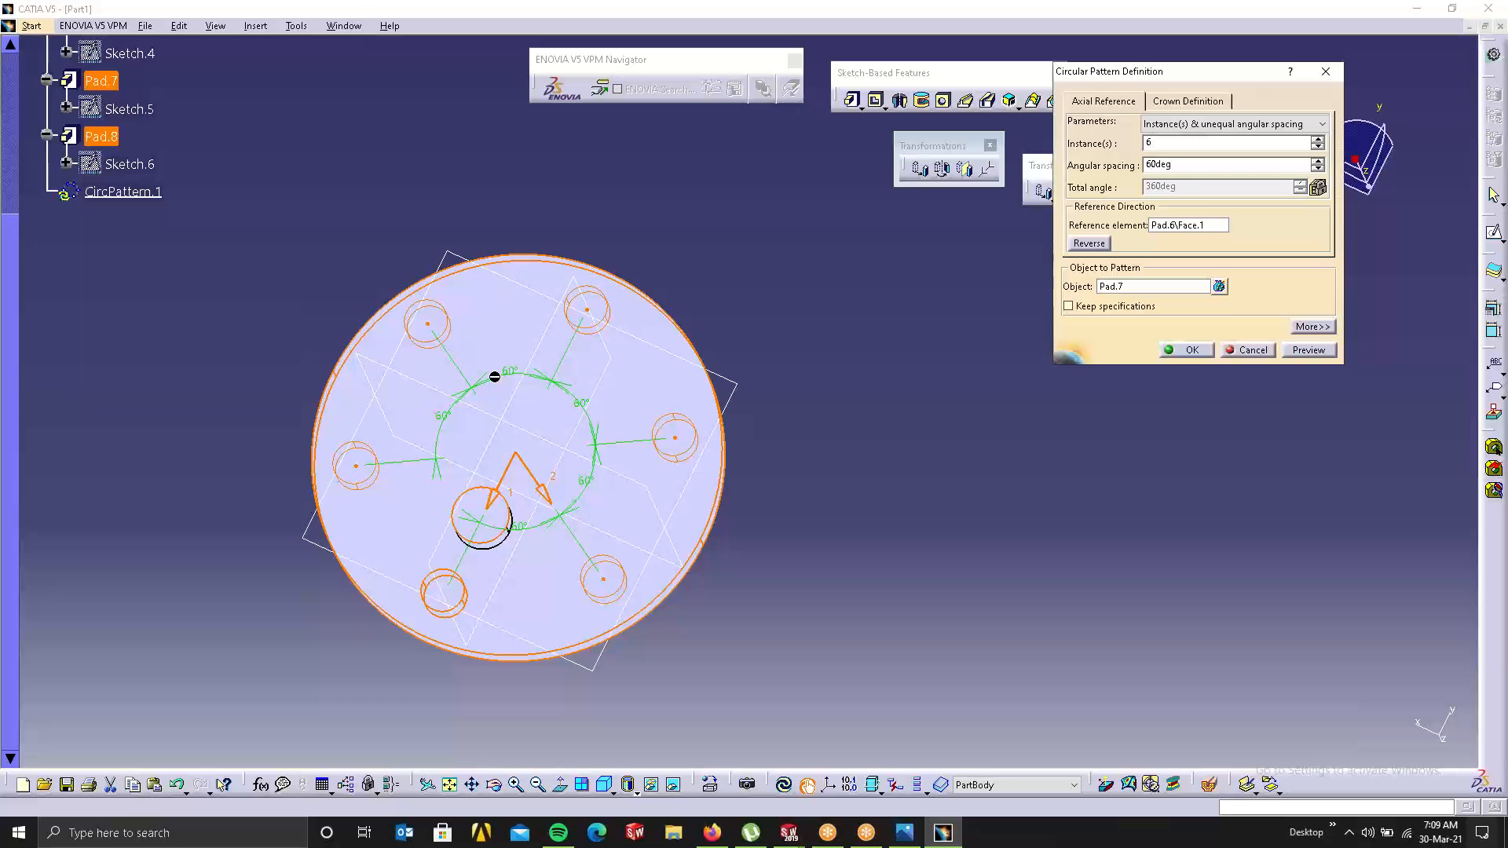
double_click(520, 371)
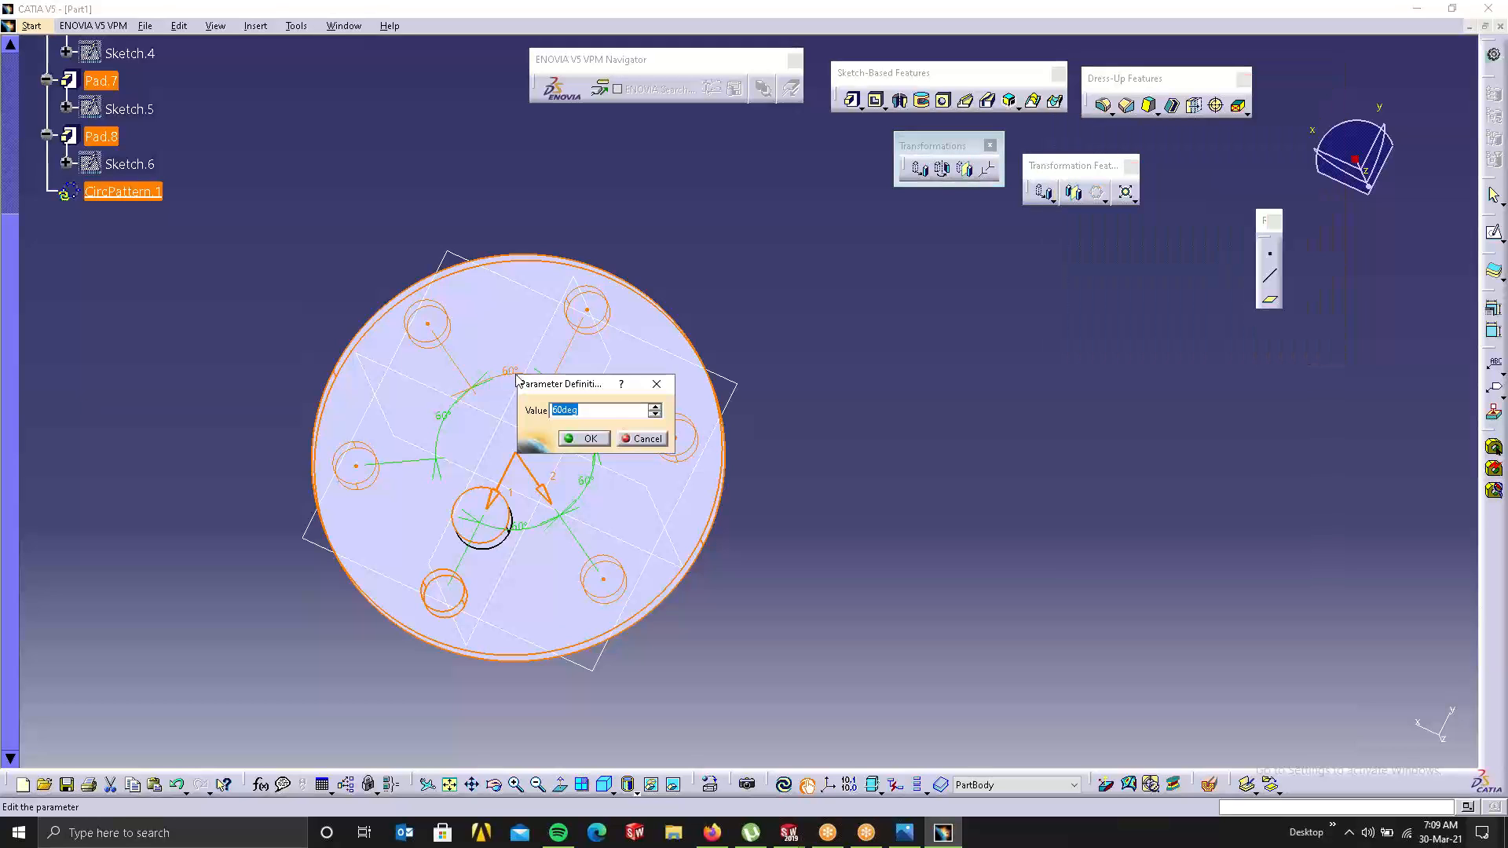
text(40deg)
key(Return)
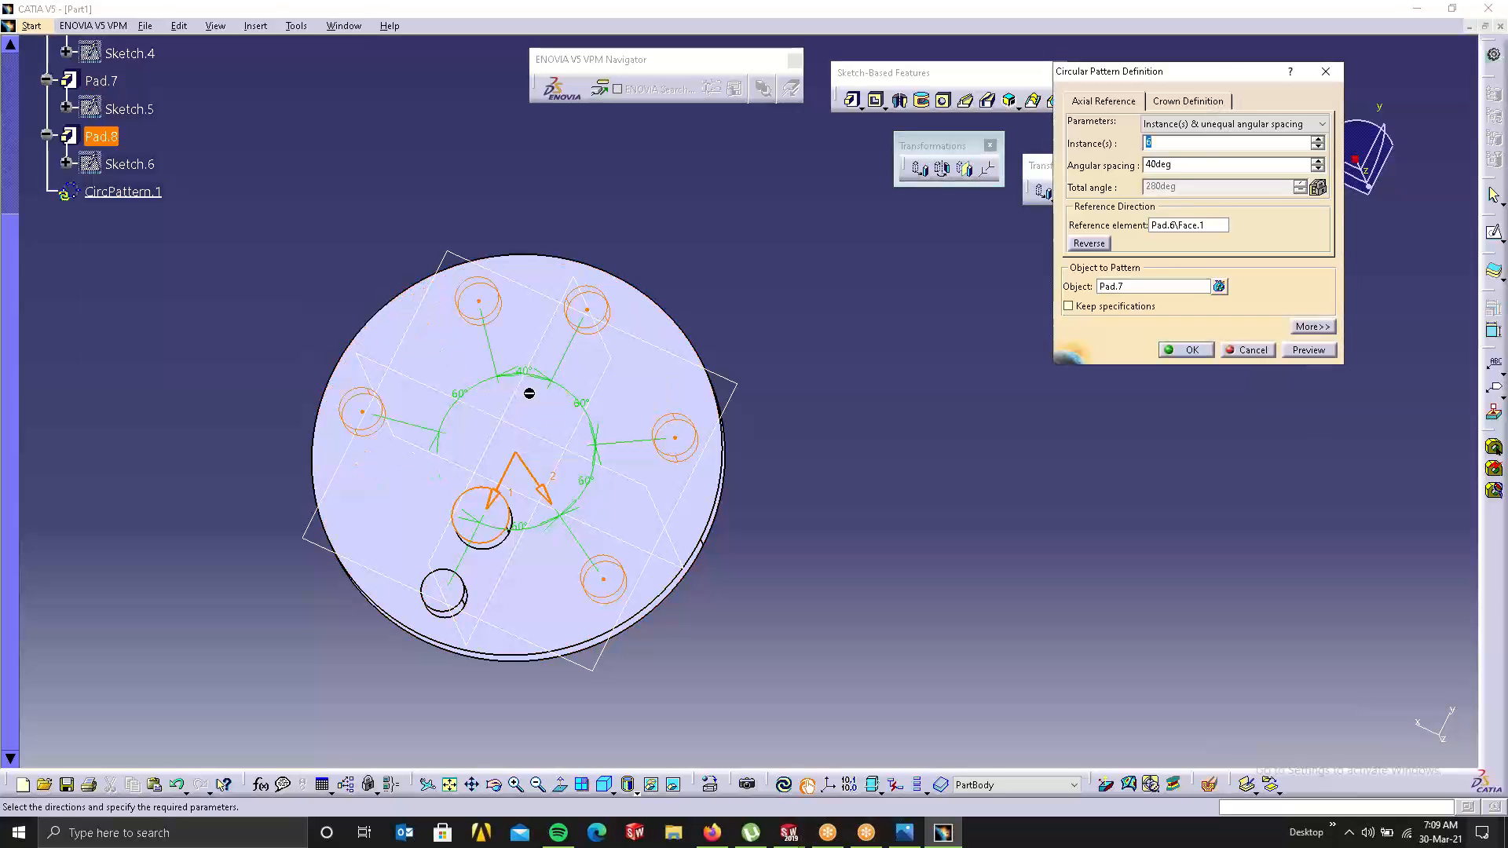
click(582, 401)
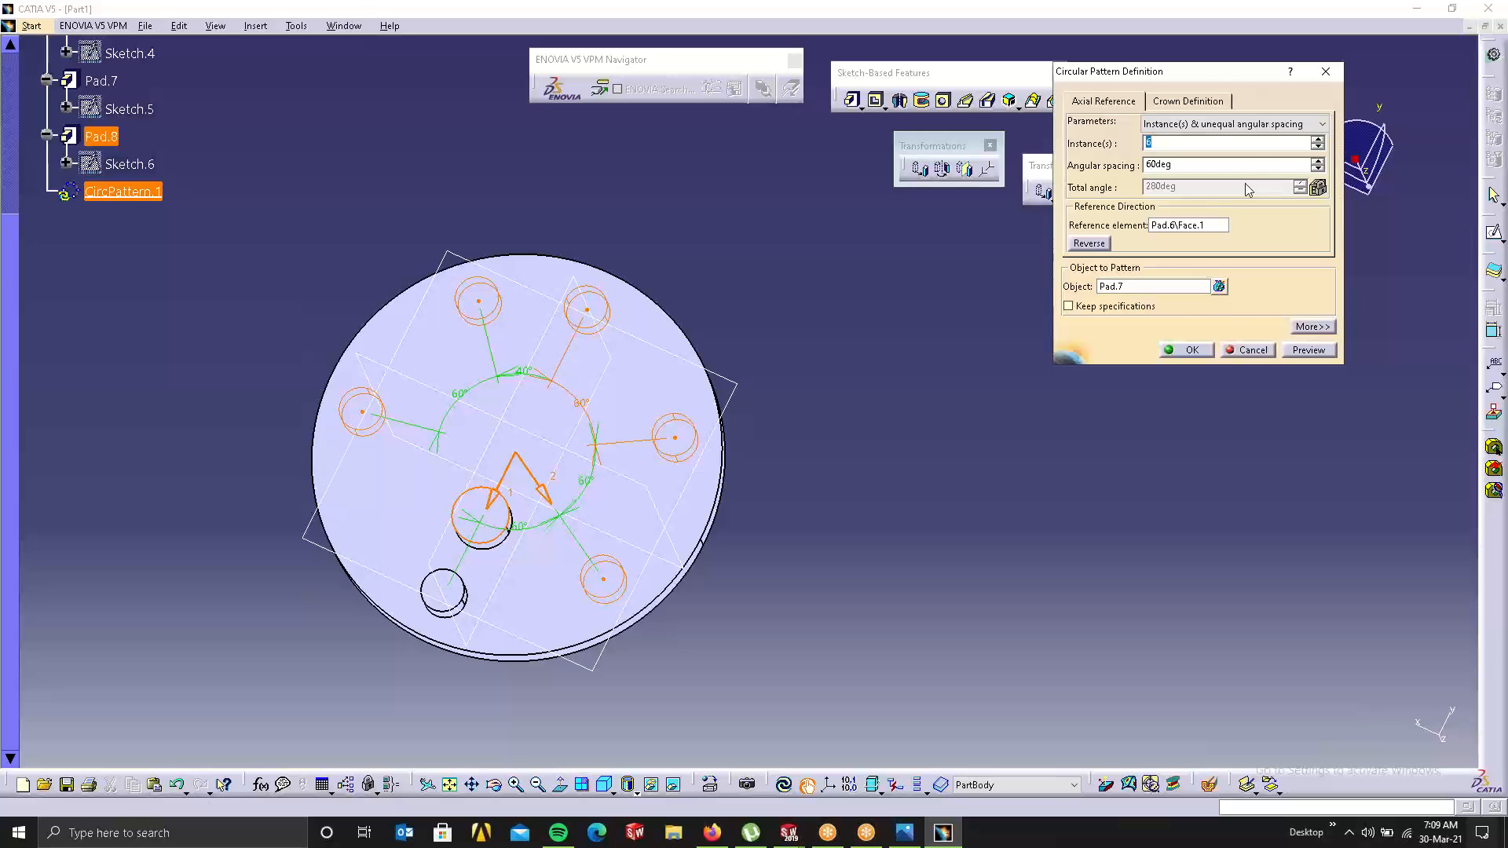
click(1248, 350)
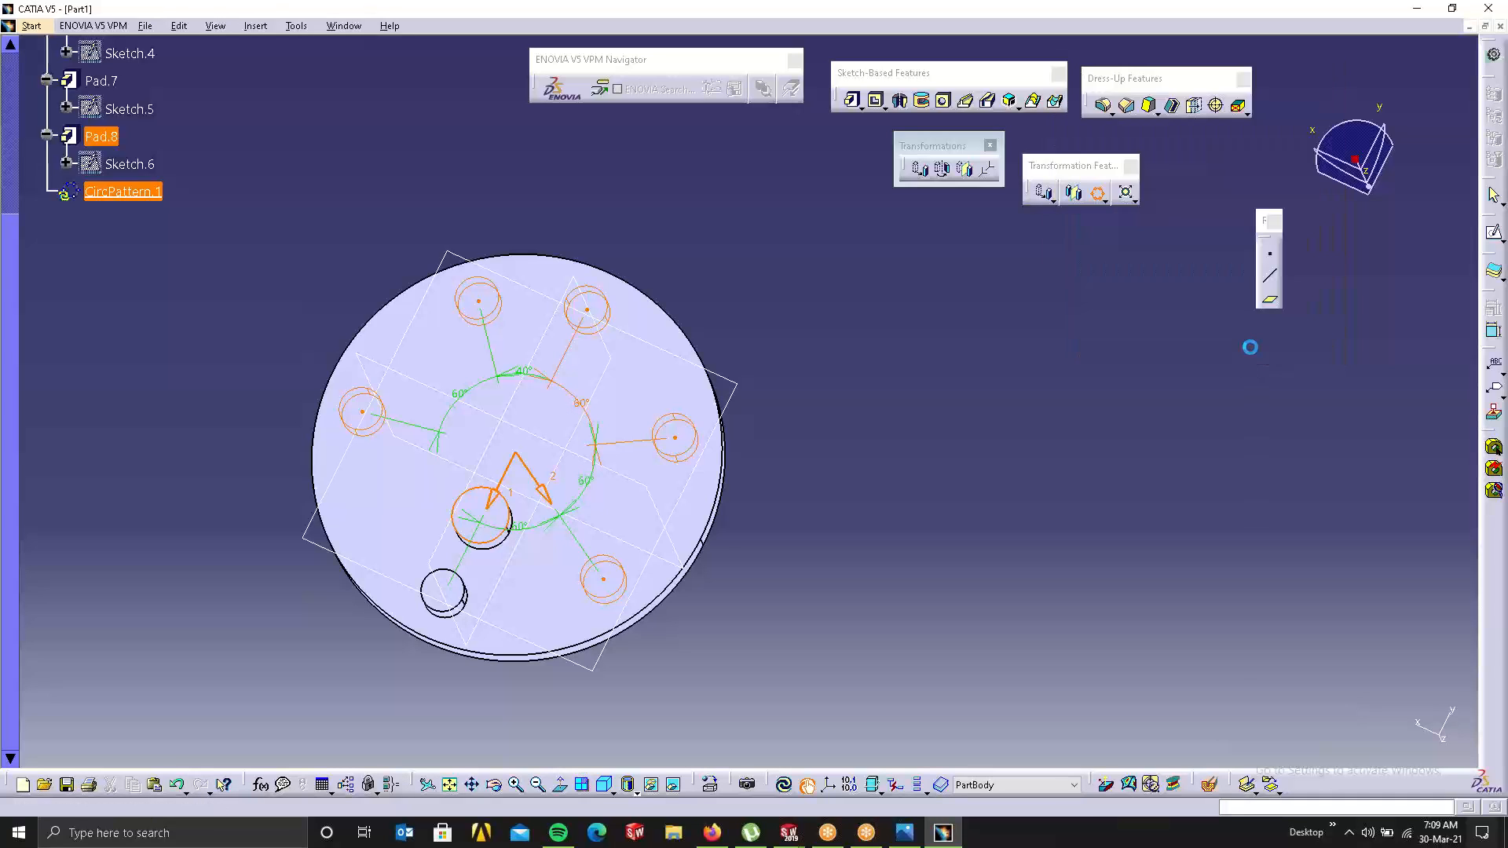
click(1094, 195)
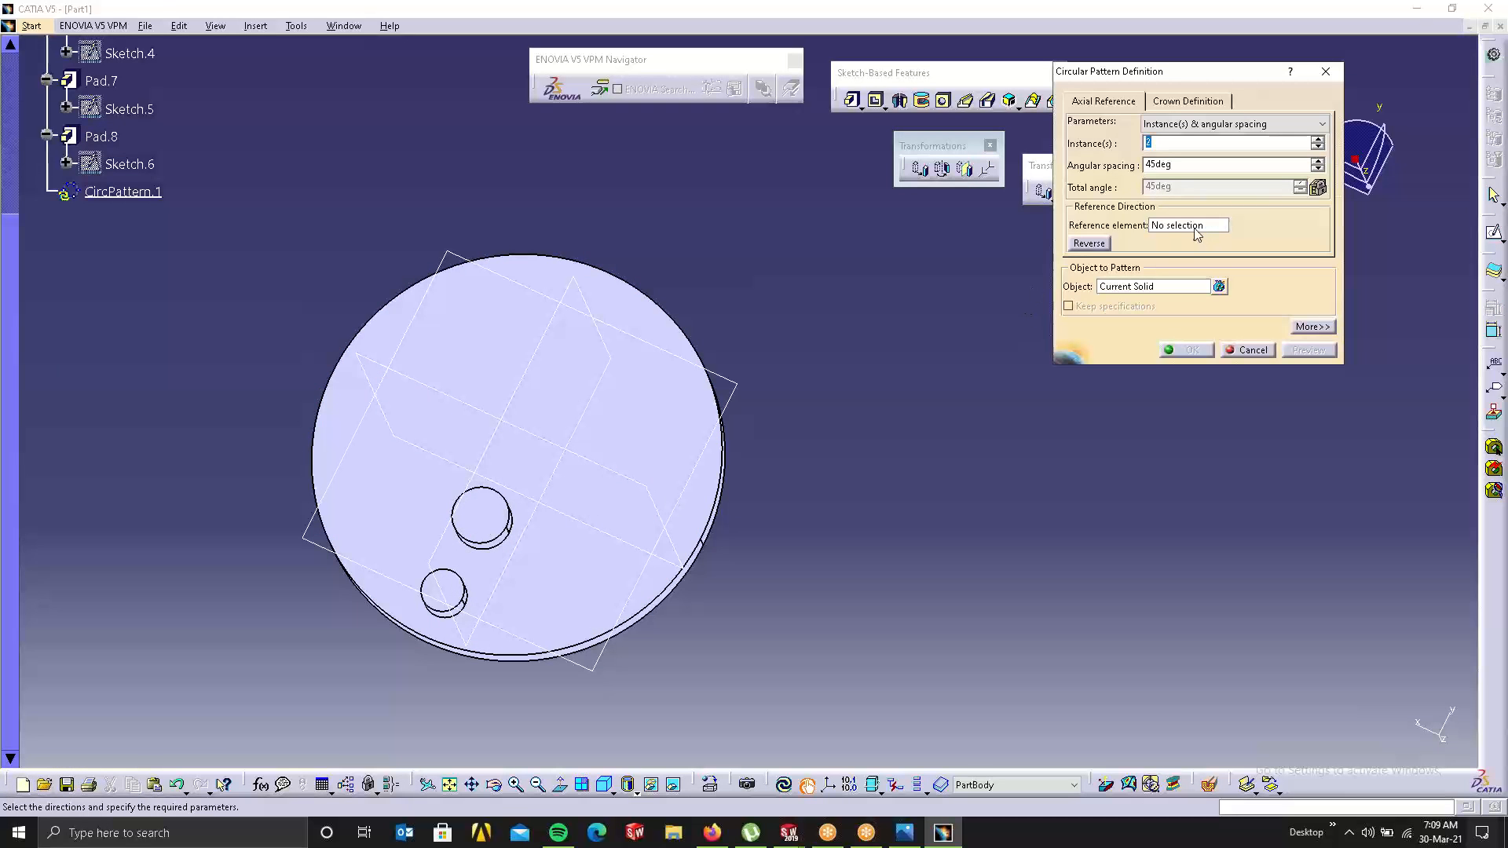
click(1174, 286)
click(484, 519)
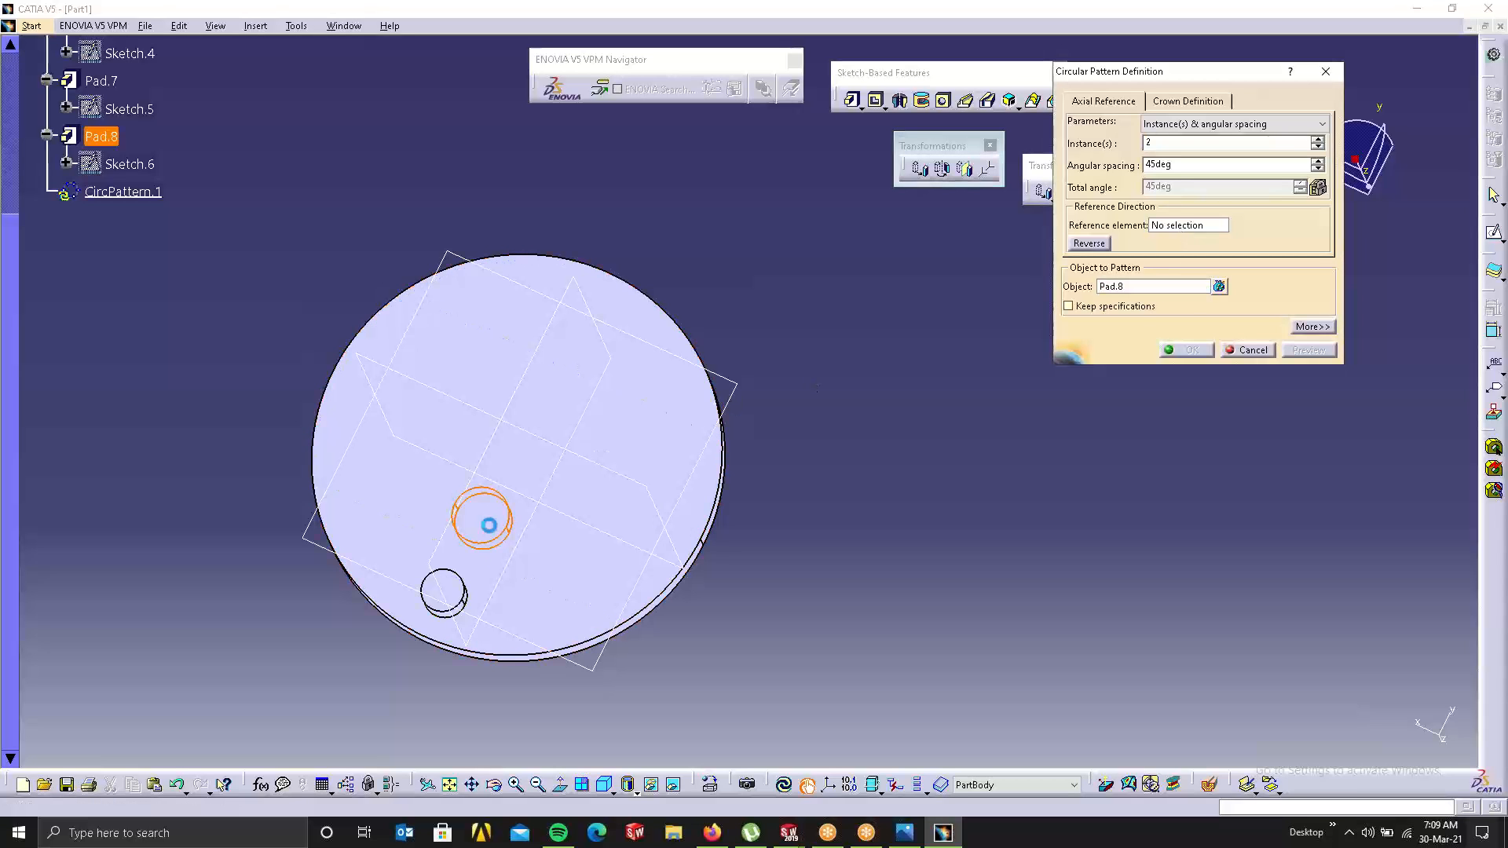
click(1171, 227)
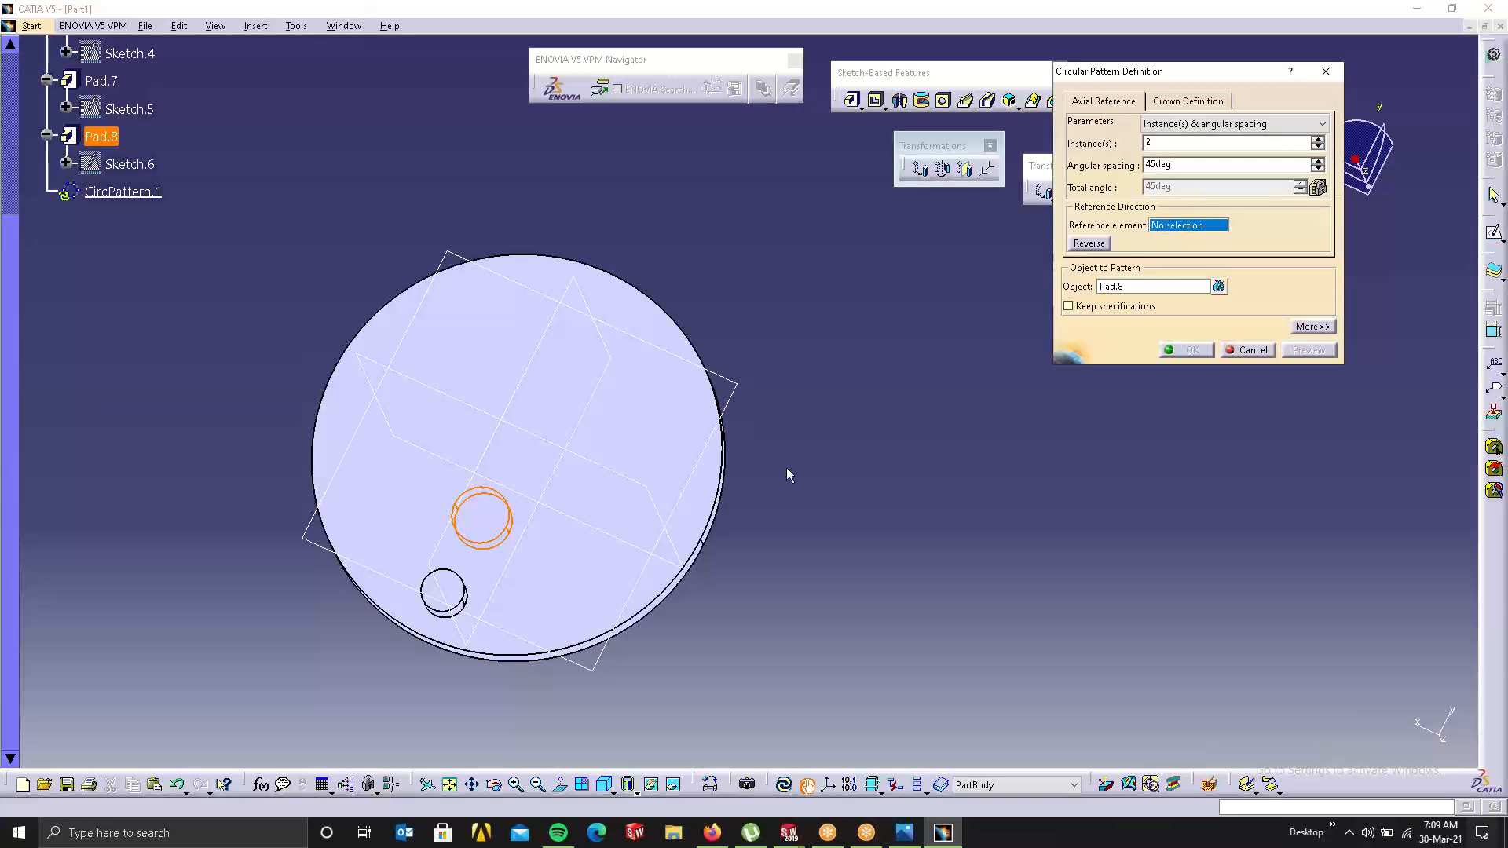
click(723, 448)
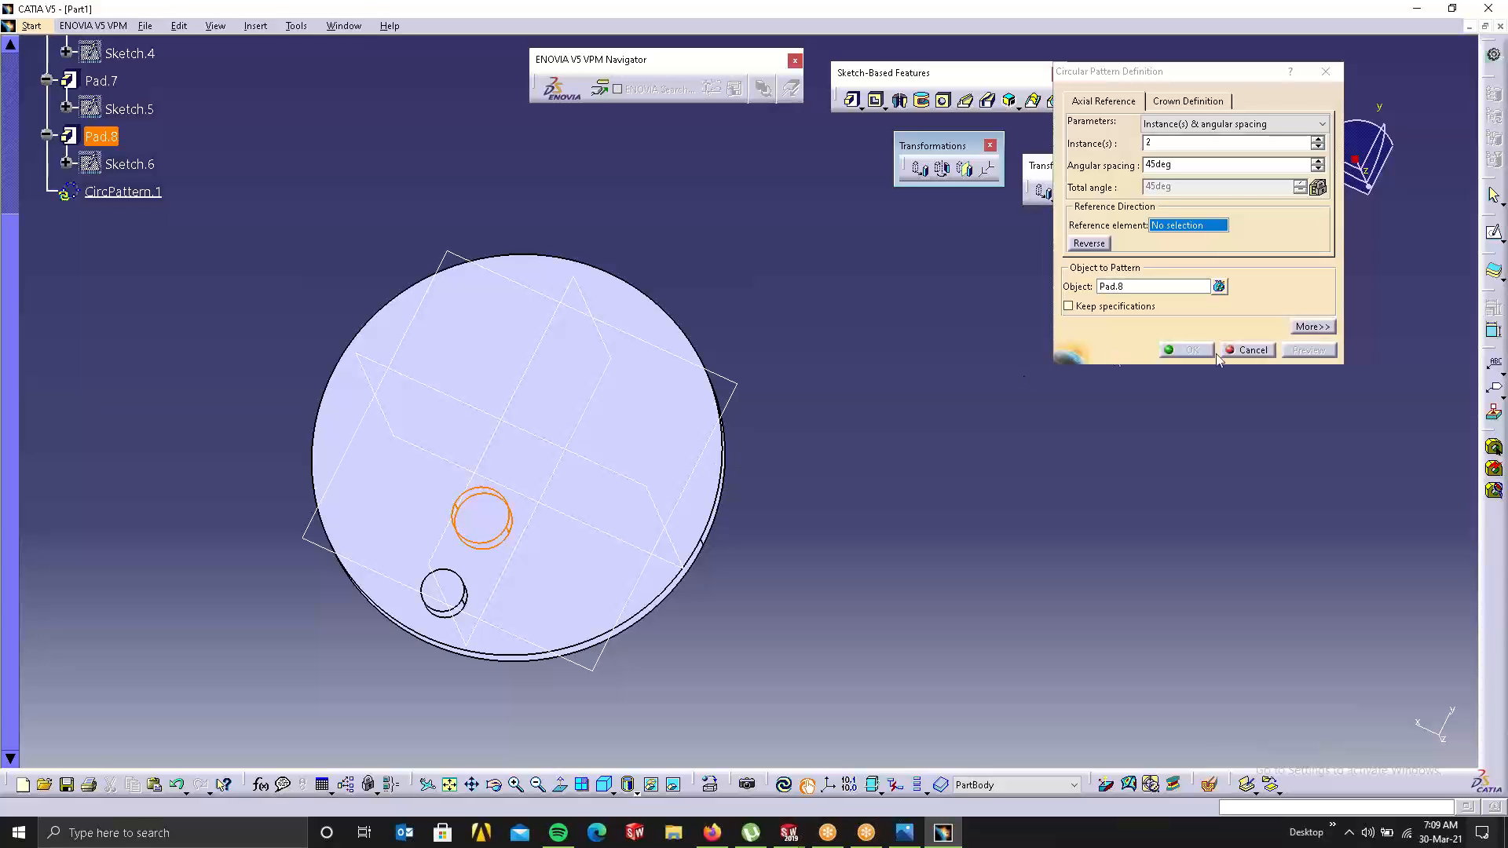
click(1263, 350)
middle_drag(508, 480, 844, 145)
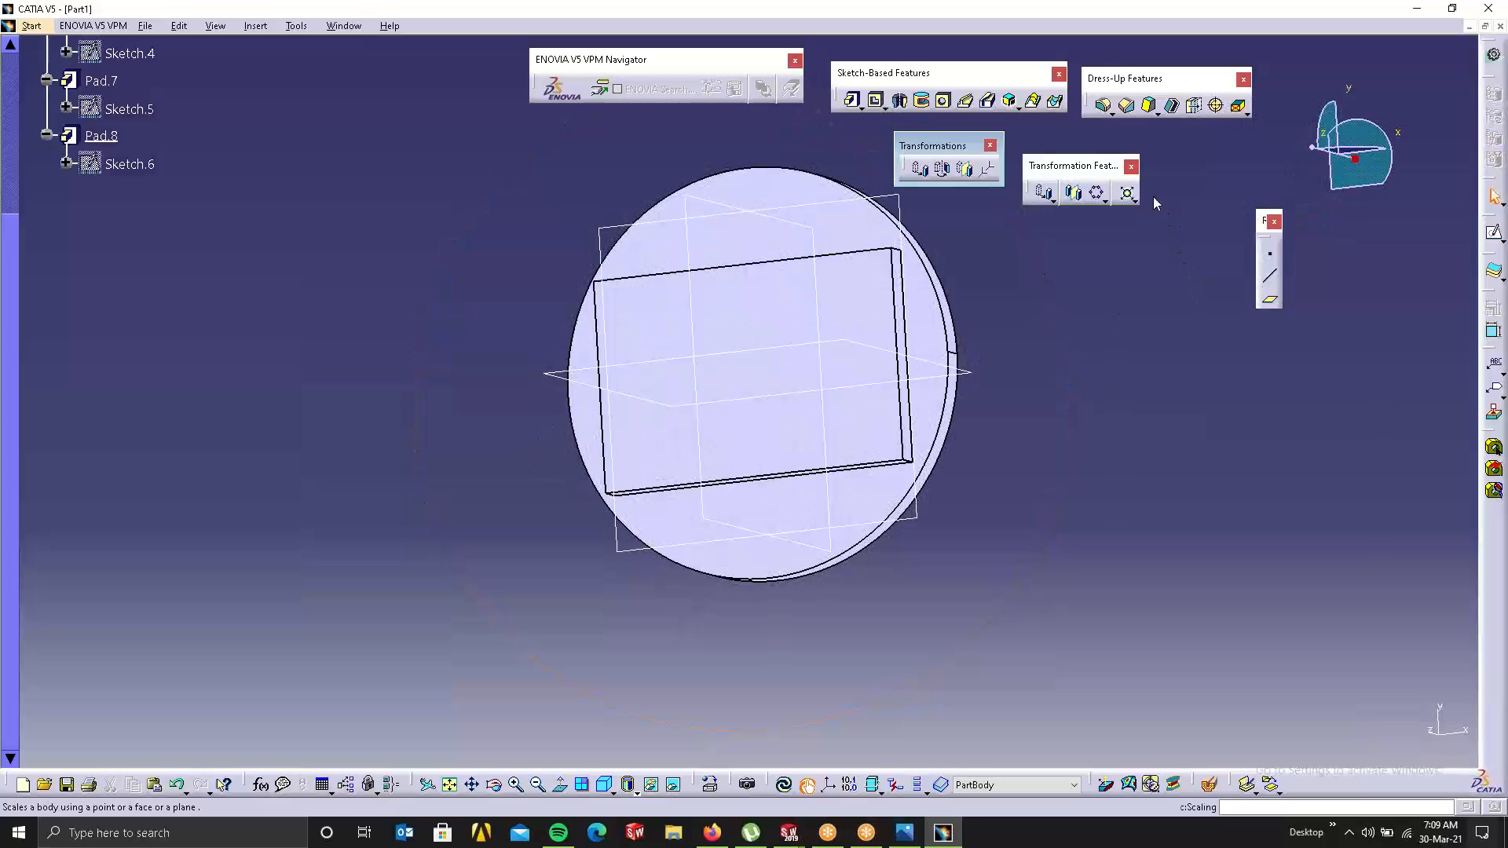
Step: Scale the whole part by ratio 5 relative to the zx plane
click(1124, 191)
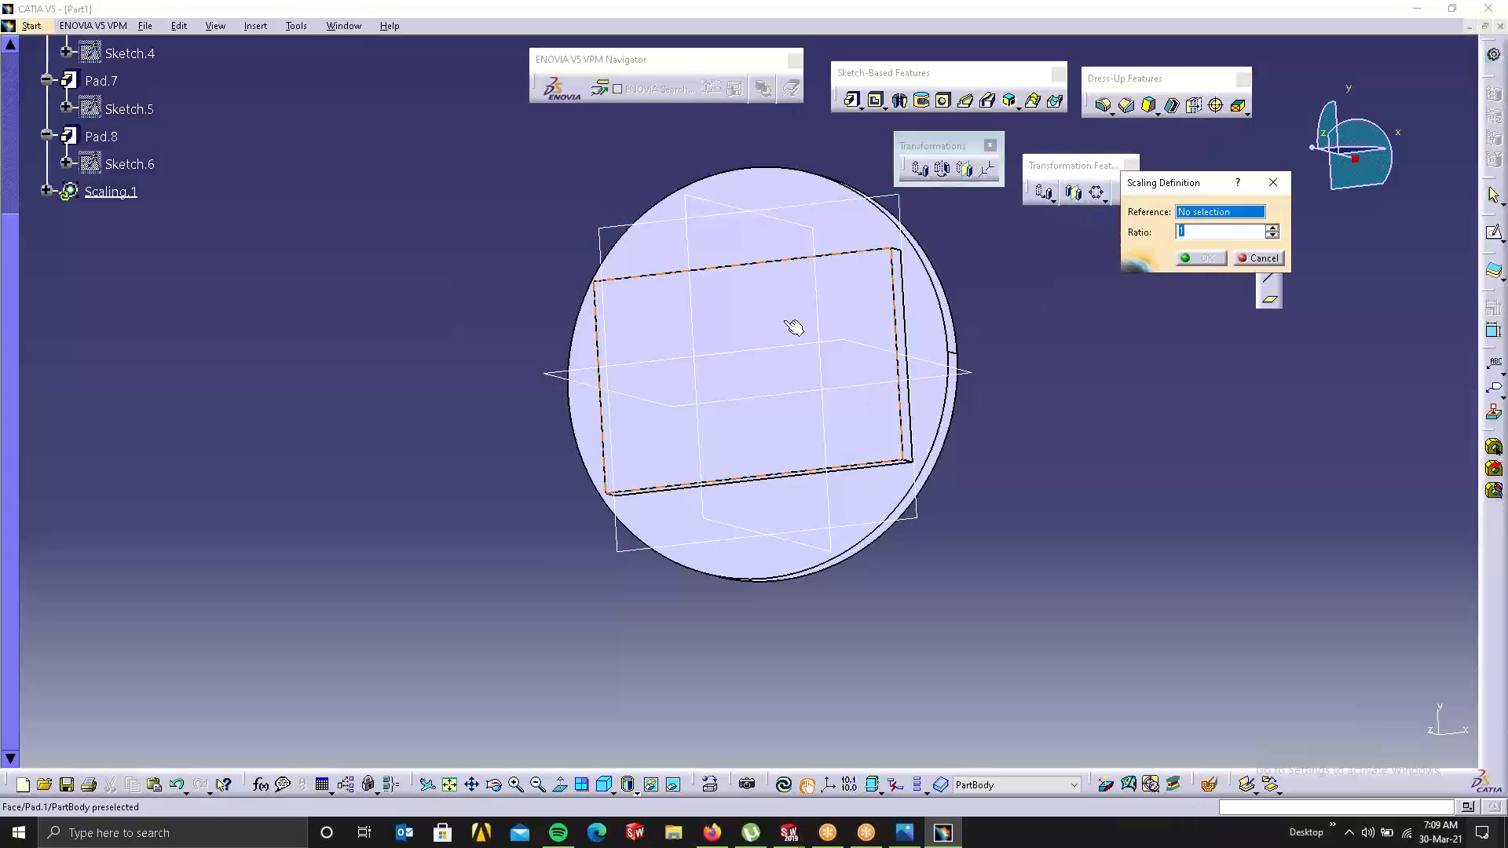
middle_drag(794, 327, 902, 444)
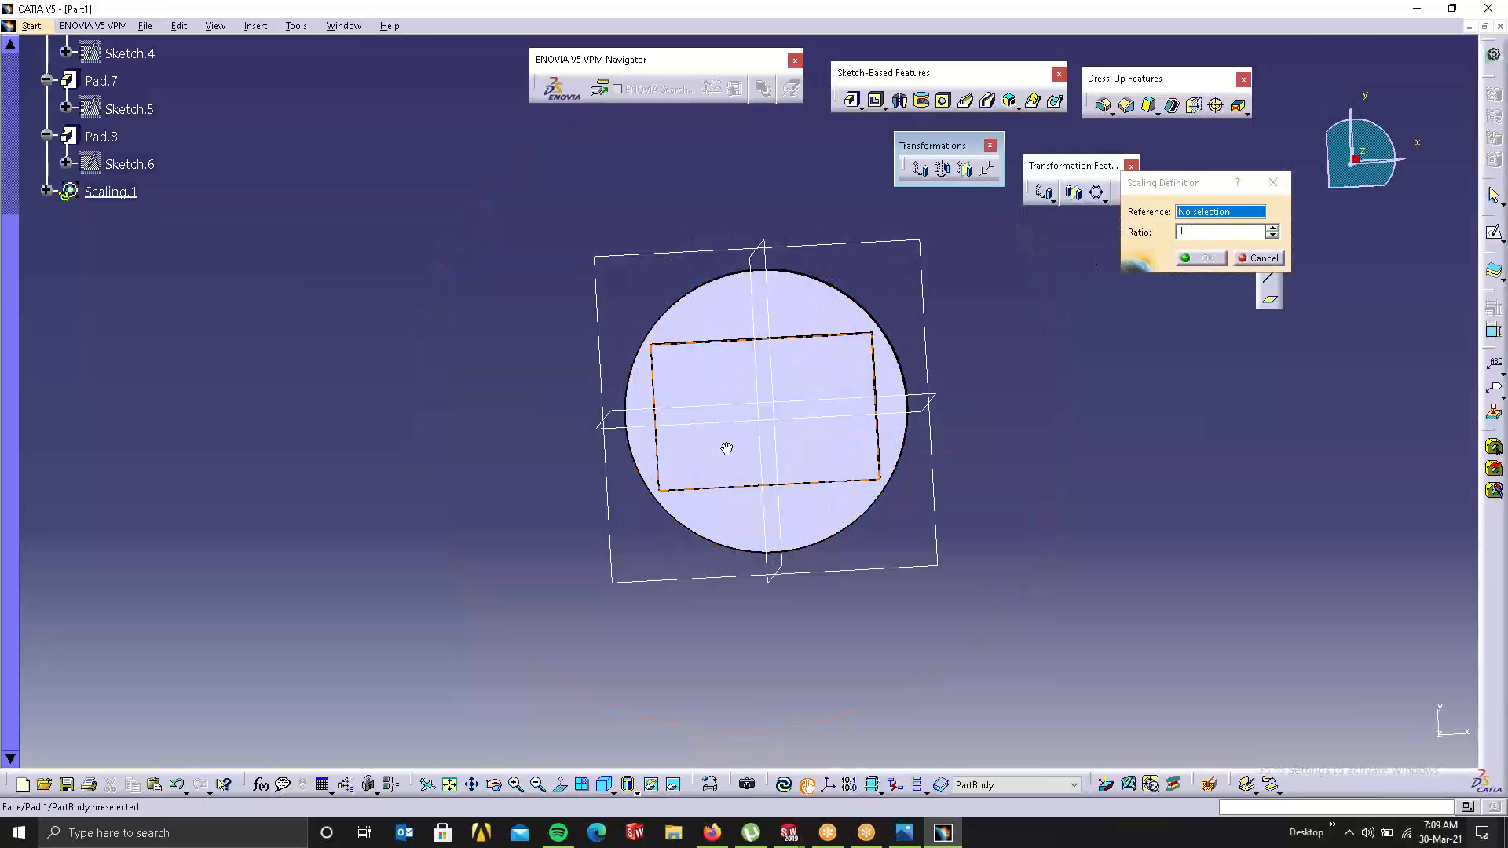
middle_drag(723, 441, 703, 104)
click(831, 234)
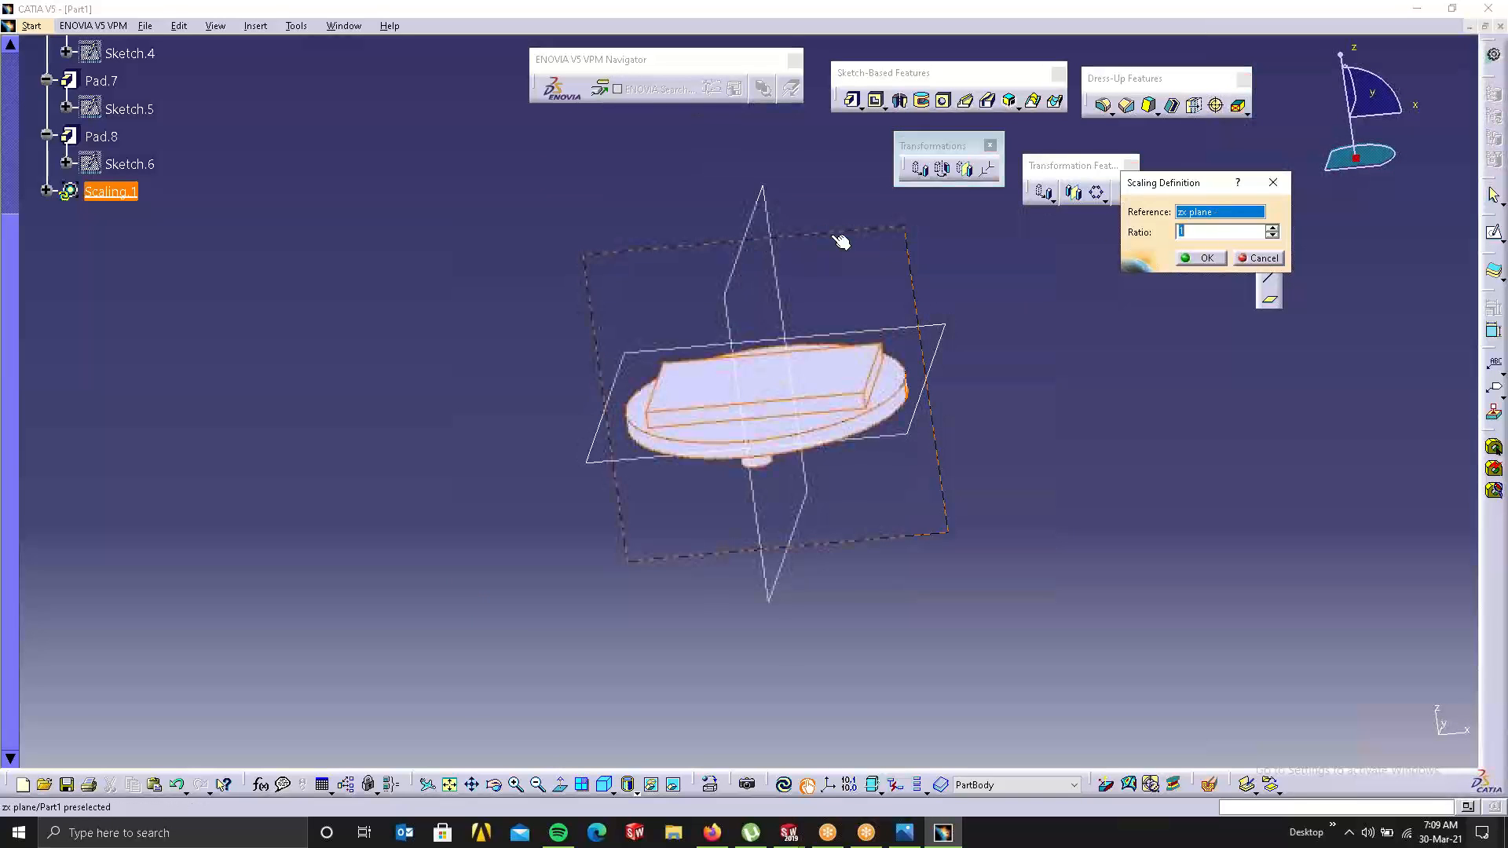
click(1271, 228)
click(1270, 227)
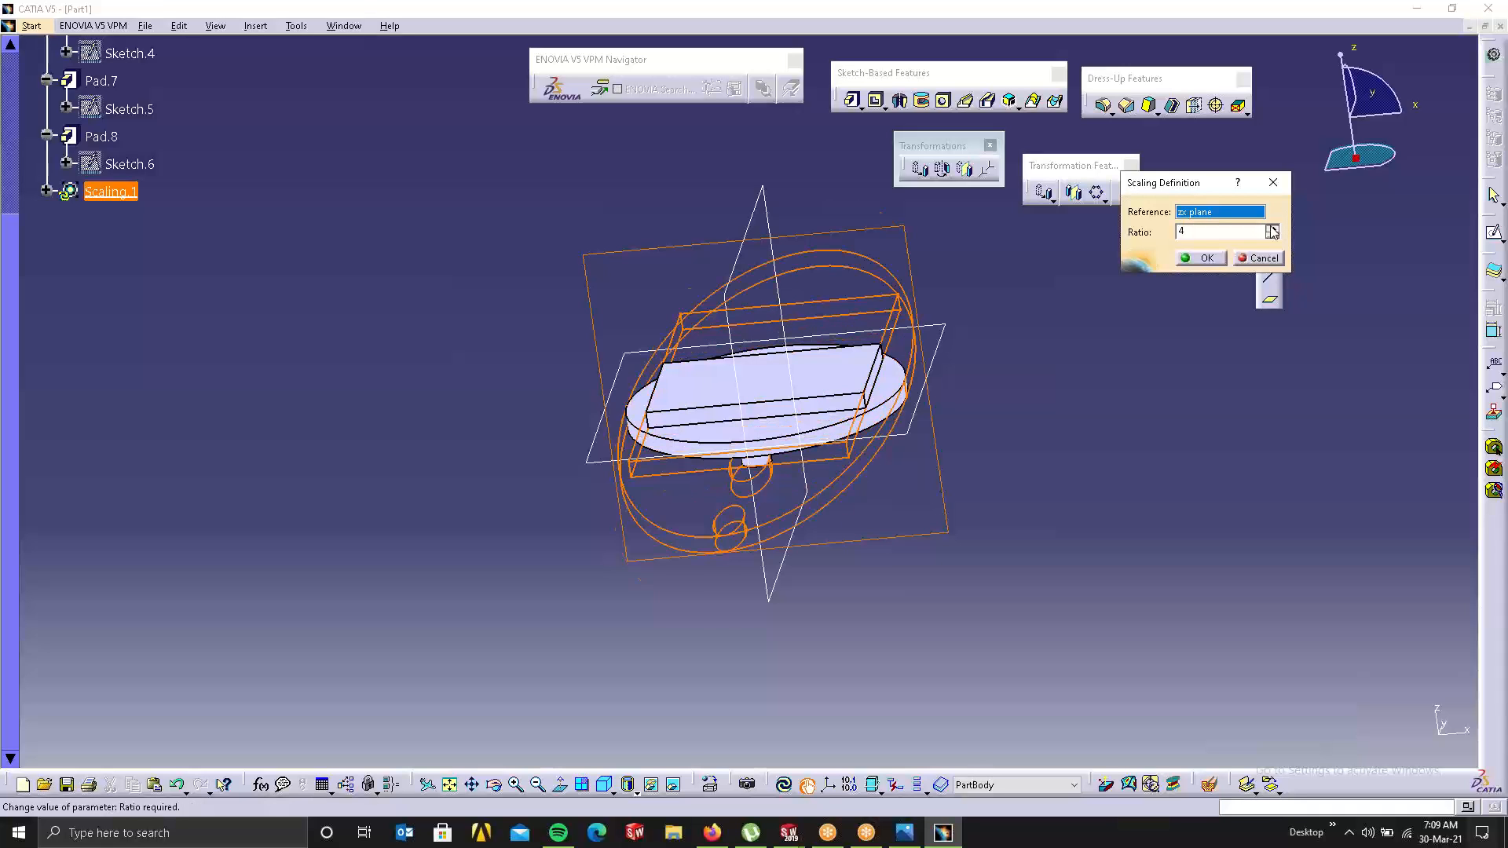
click(1270, 228)
click(1270, 227)
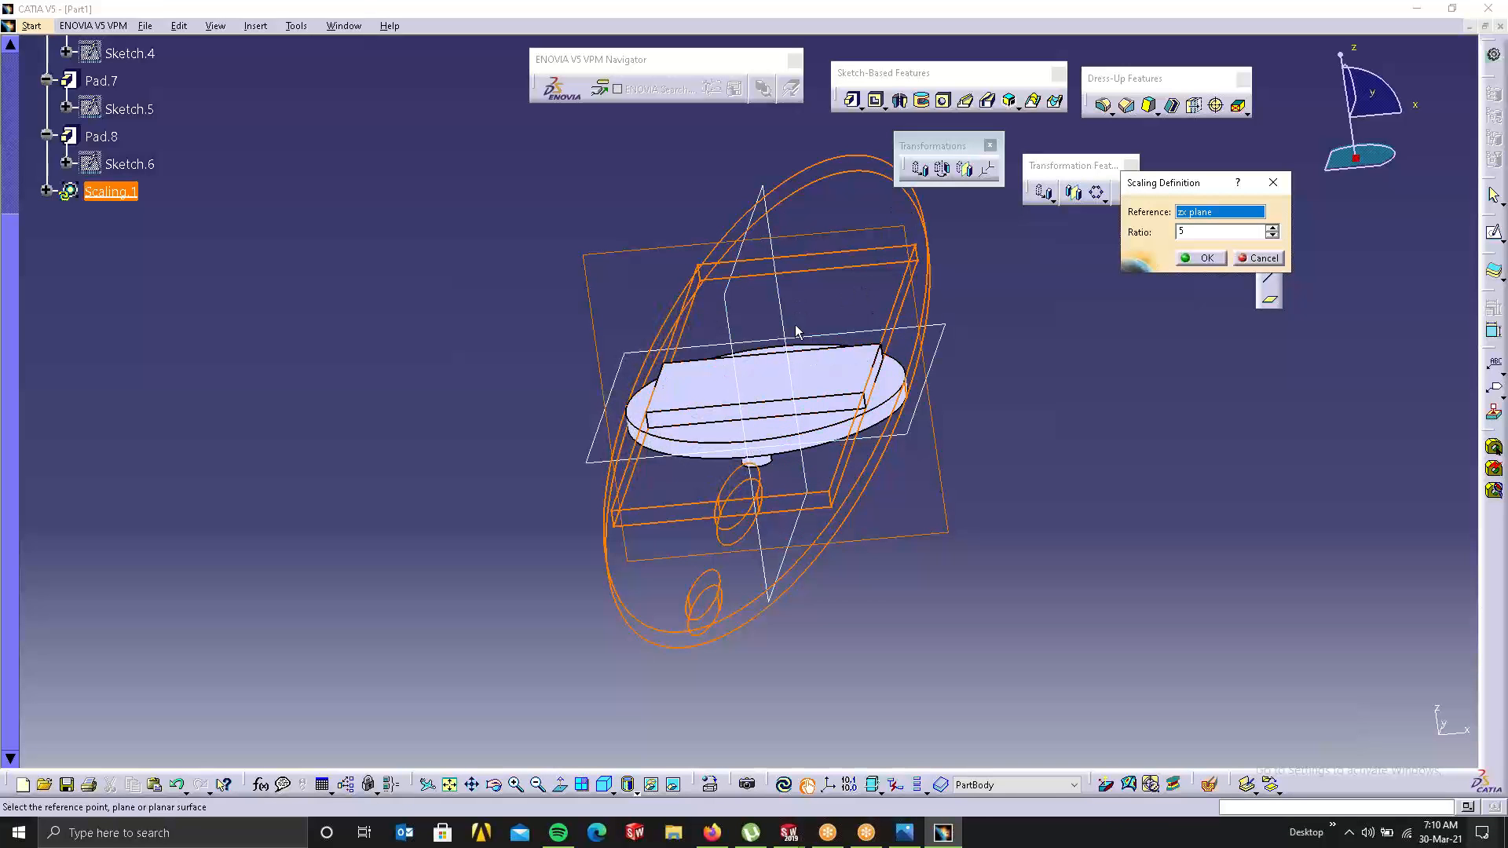
click(1196, 259)
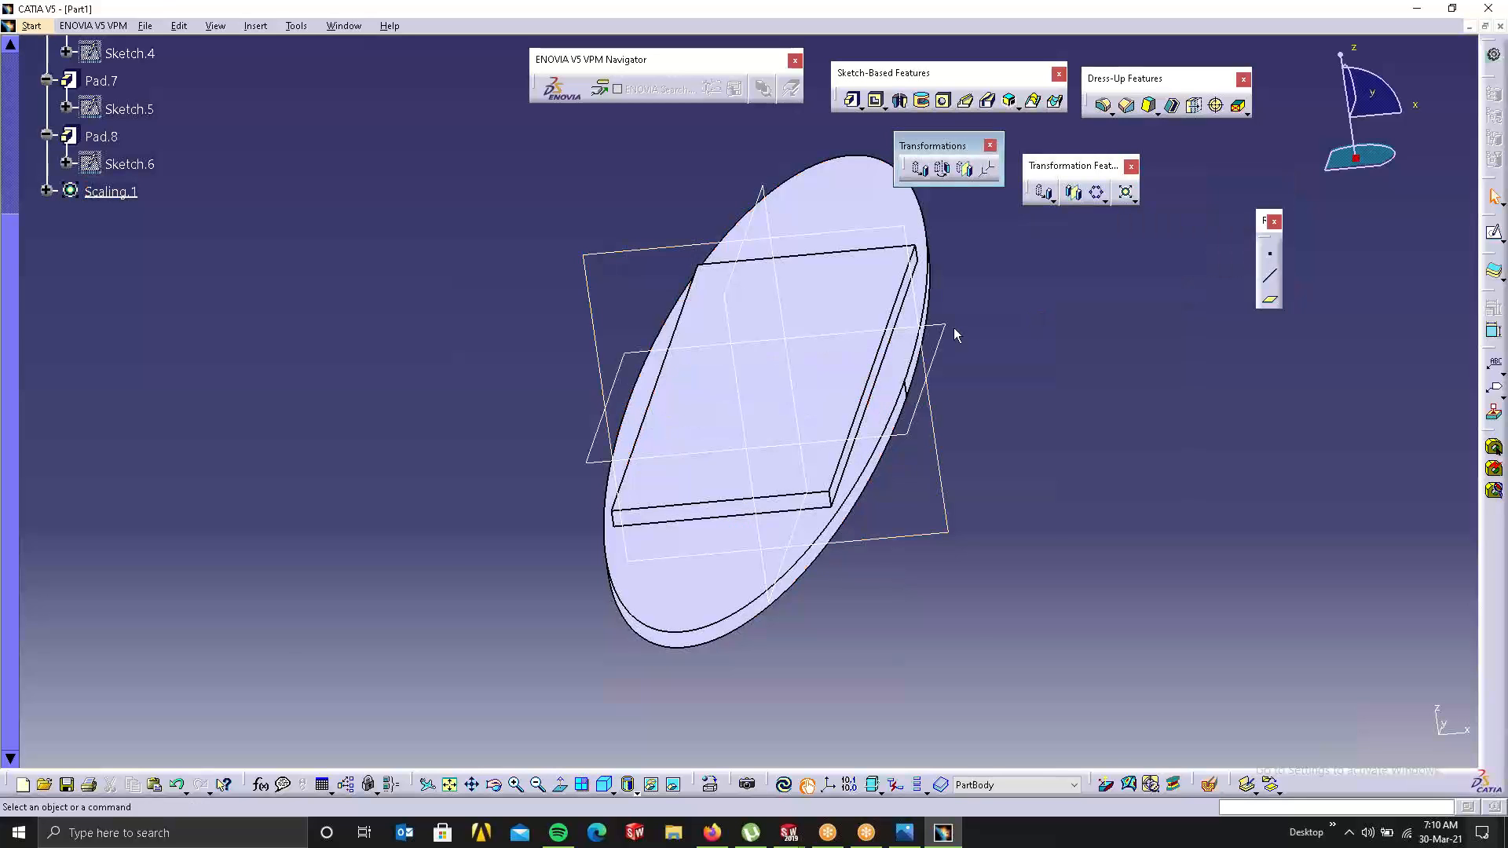
Step: Inspect the stretched part from several angles, then undo Scaling.1
middle_drag(953, 327, 655, 126)
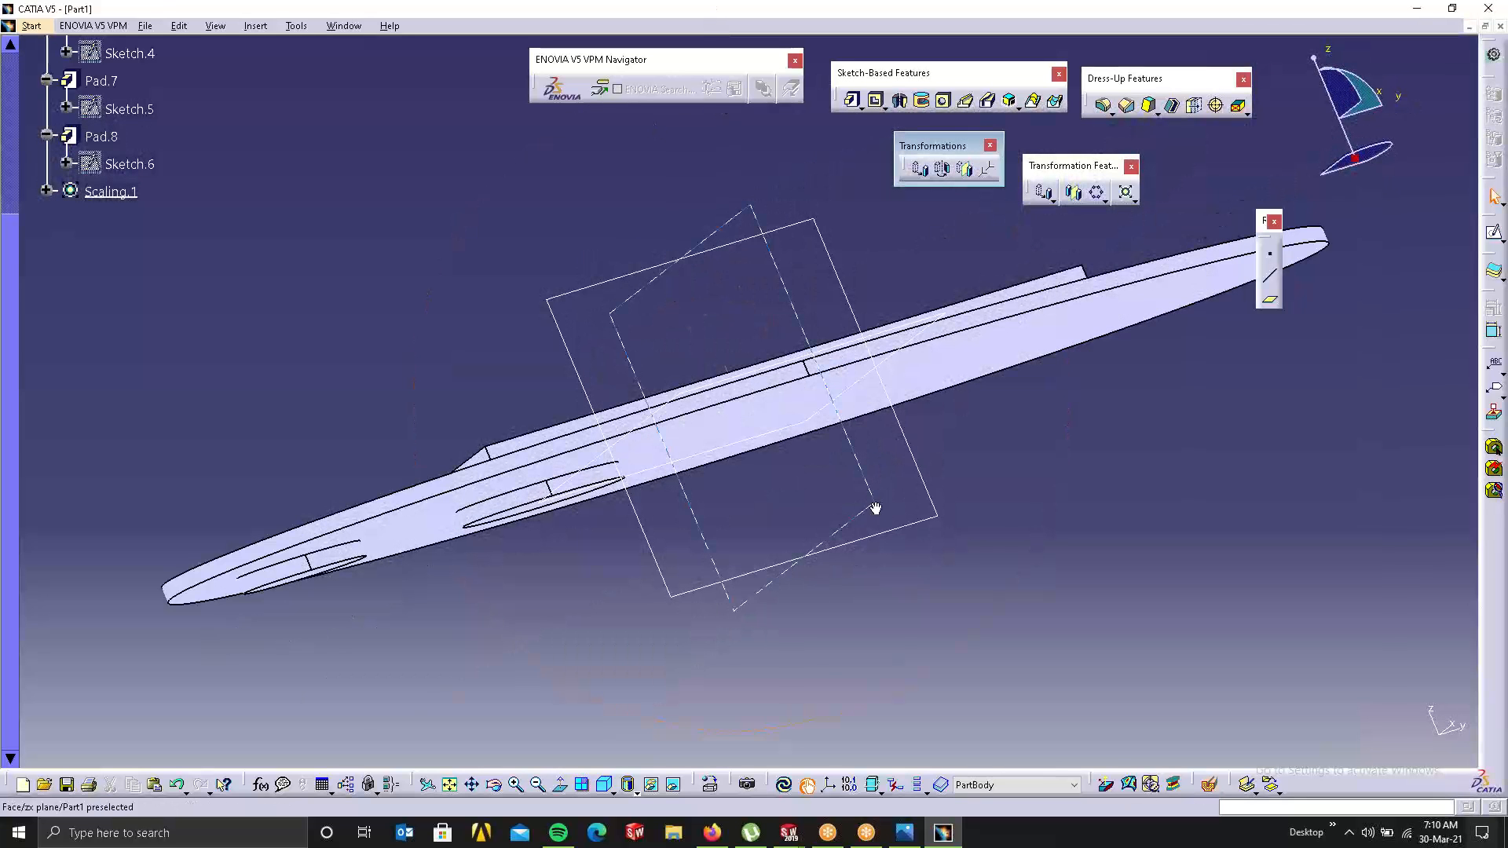
middle_drag(871, 508, 623, 653)
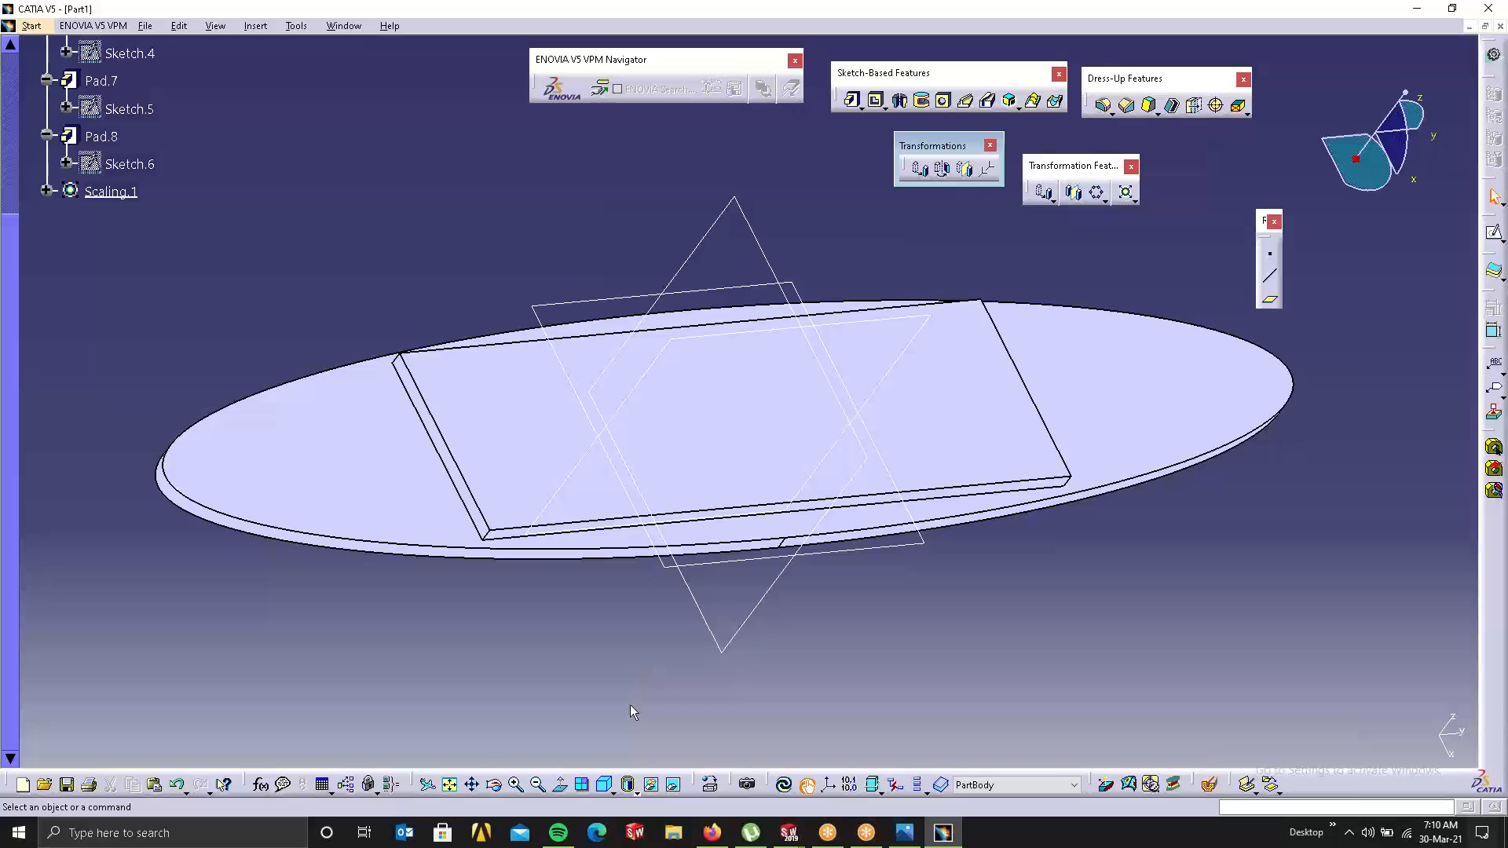
key(ctrl+z)
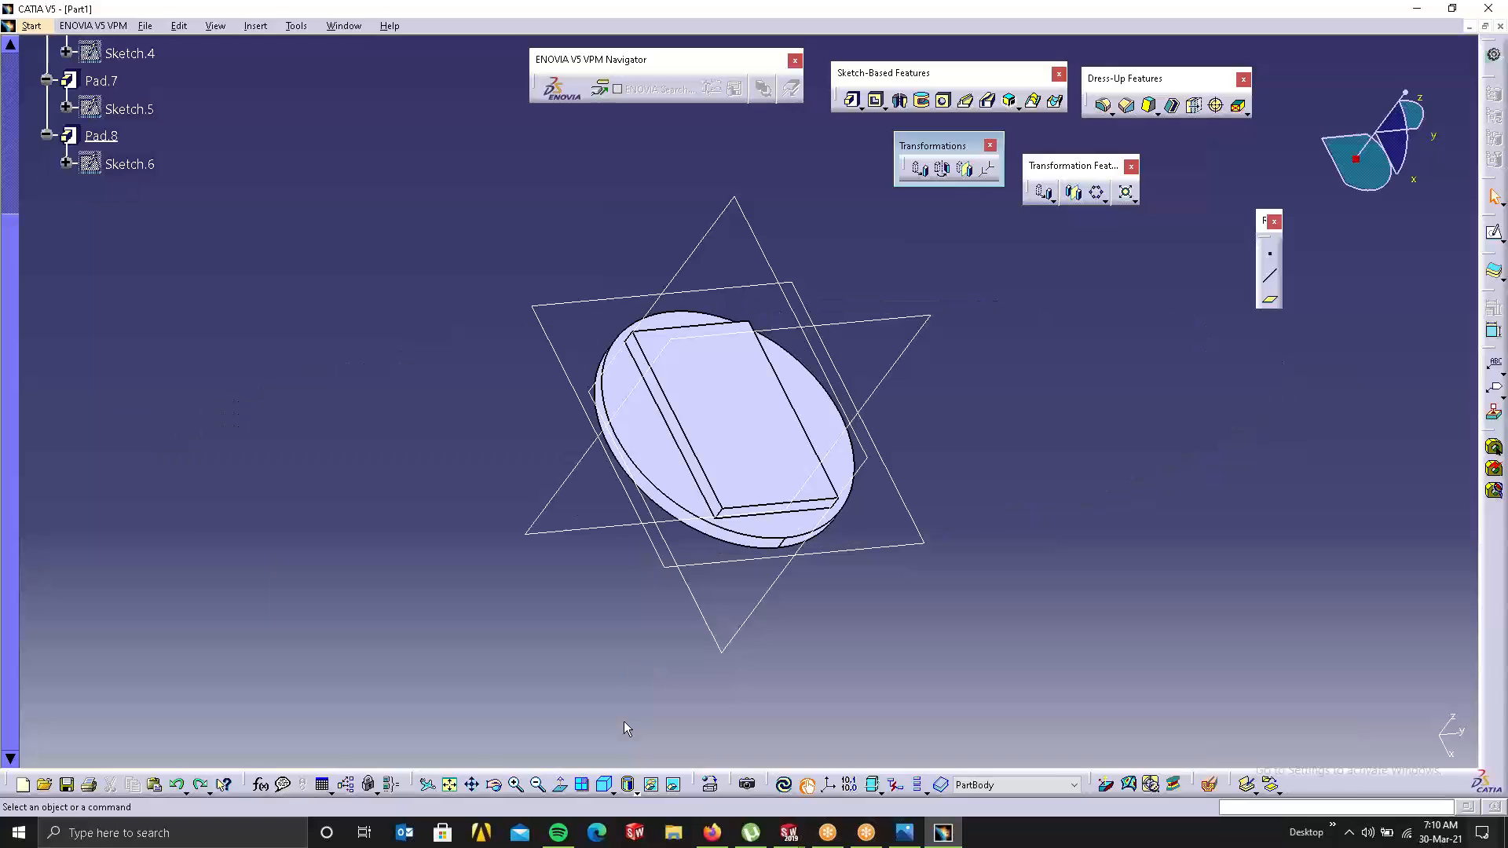
Step: Float the scaling/affinity toolbar and set up a Scaling about the xy plane with ratio 5
click(1135, 199)
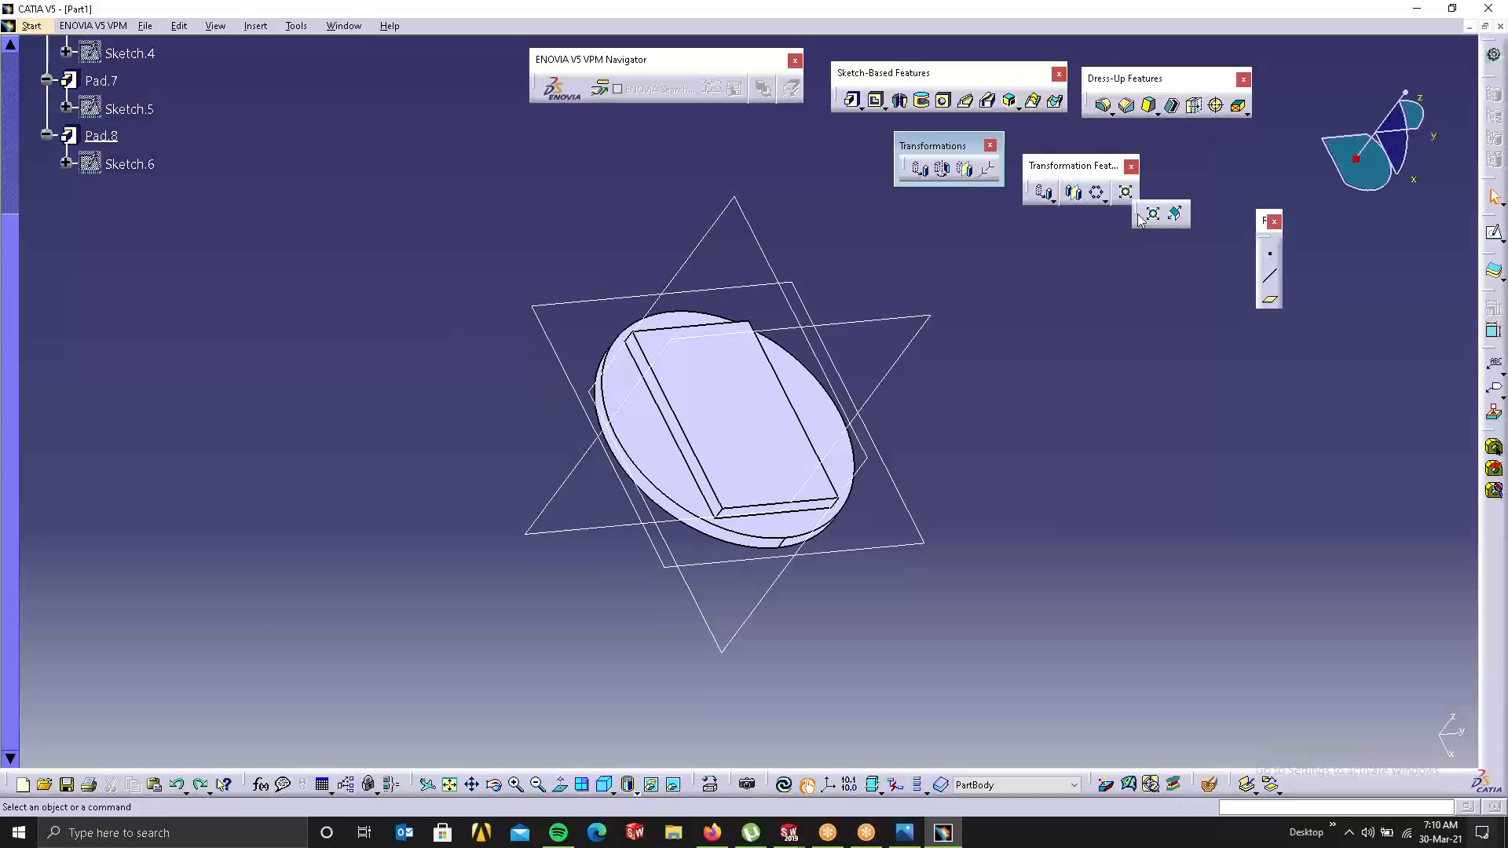
drag(1125, 346, 1131, 347)
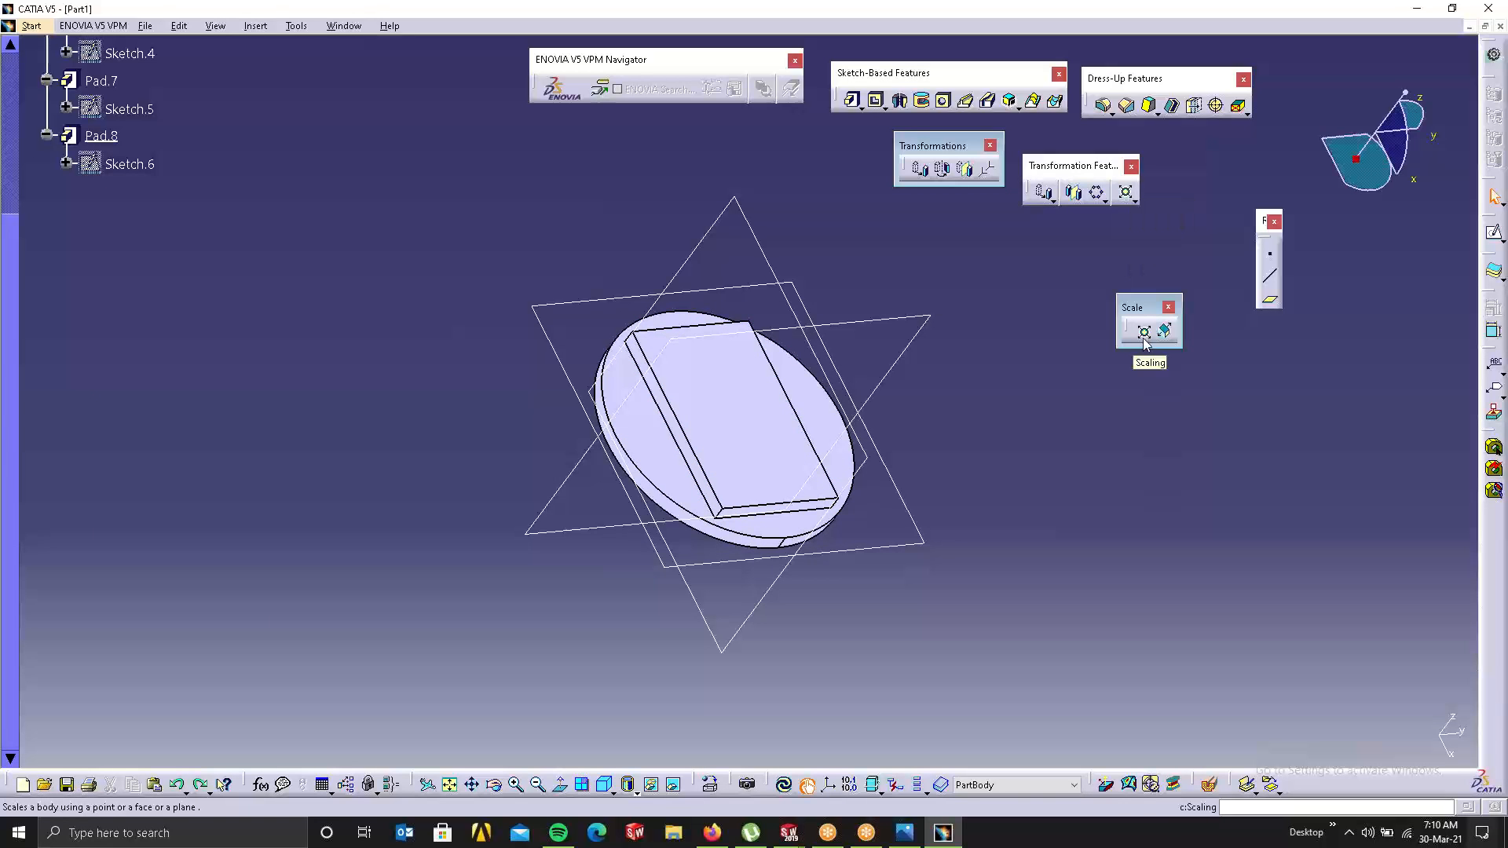
click(1143, 331)
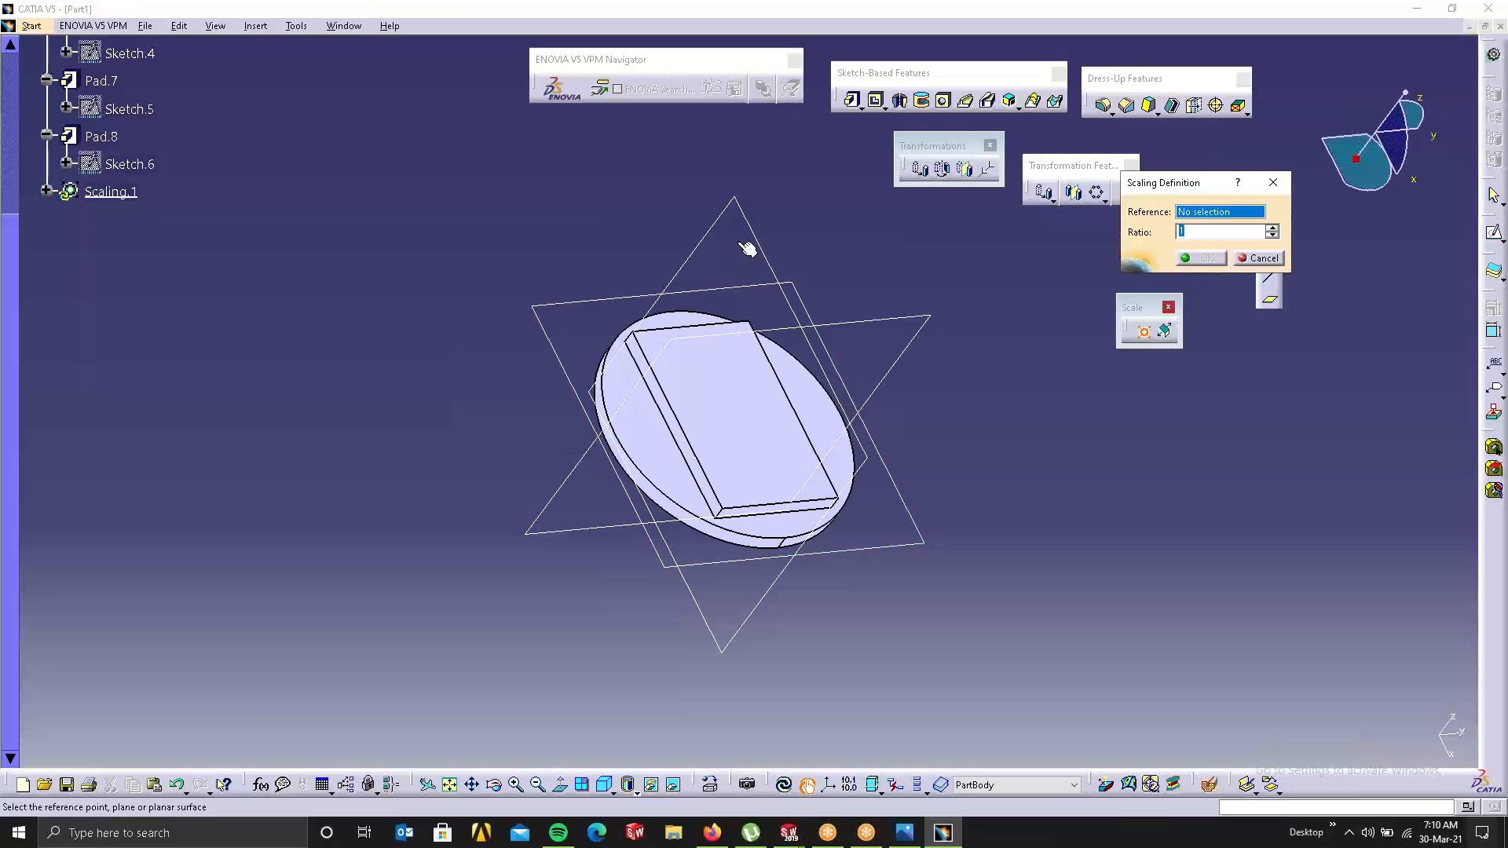
click(896, 485)
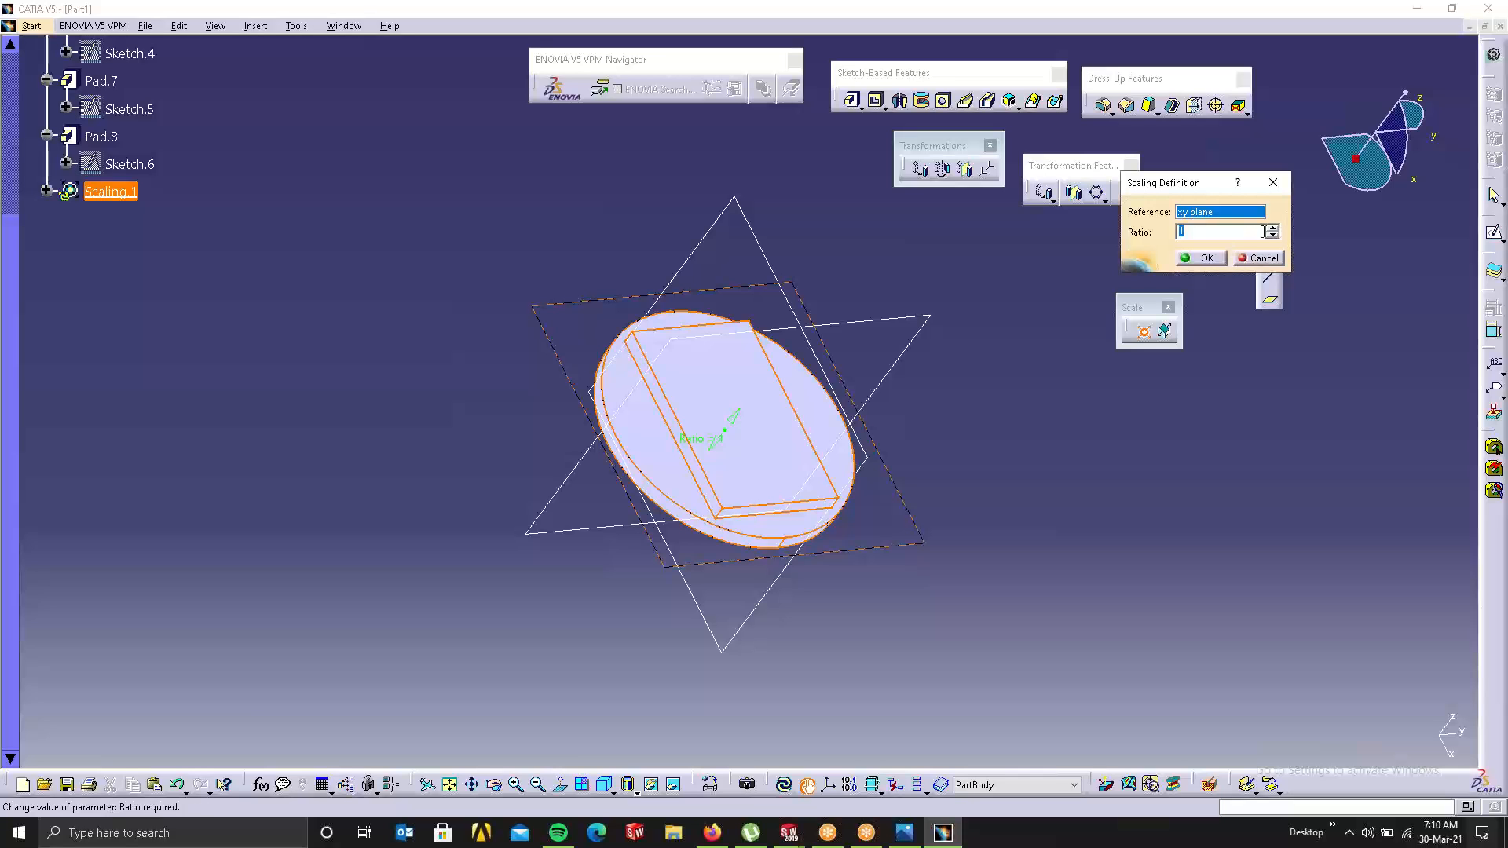
click(1272, 228)
click(1272, 228)
click(1271, 227)
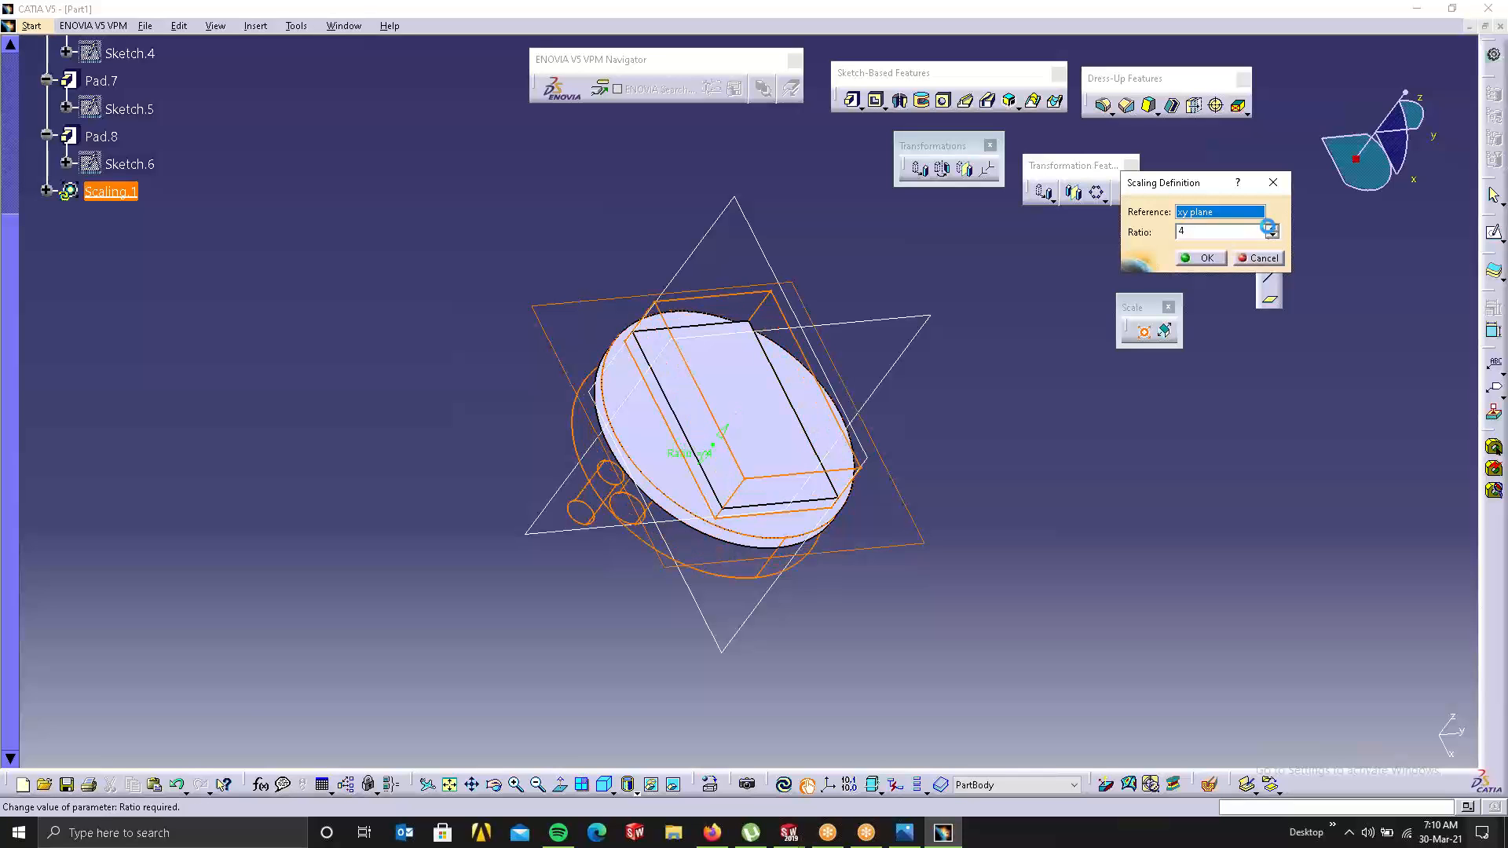
click(1272, 228)
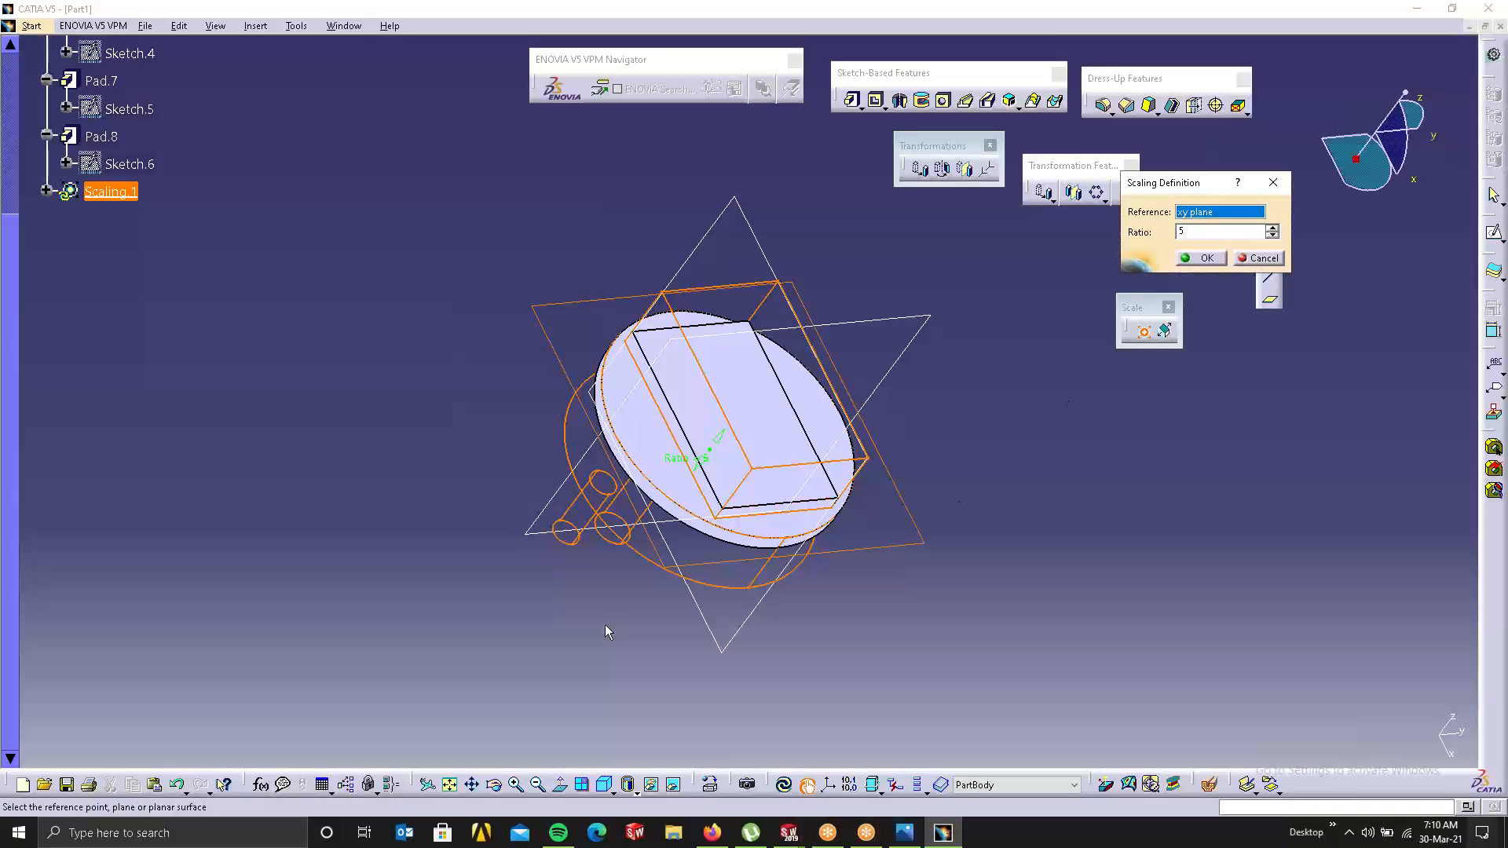
Step: Apply the 5× scaling, inspect the result, then undo it
click(1218, 261)
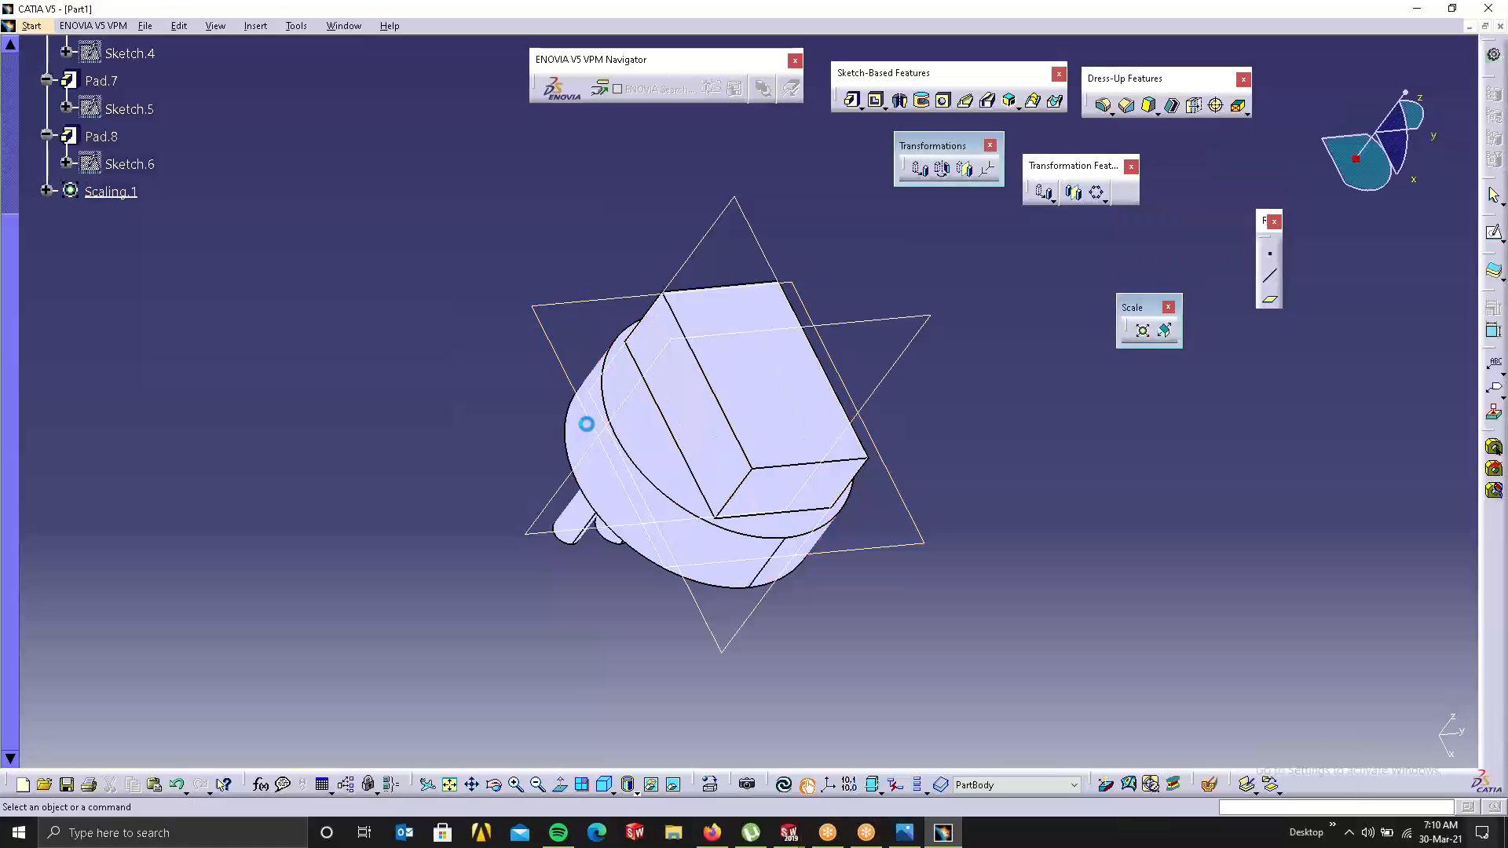
middle_drag(585, 417, 1020, 596)
key(ctrl+z)
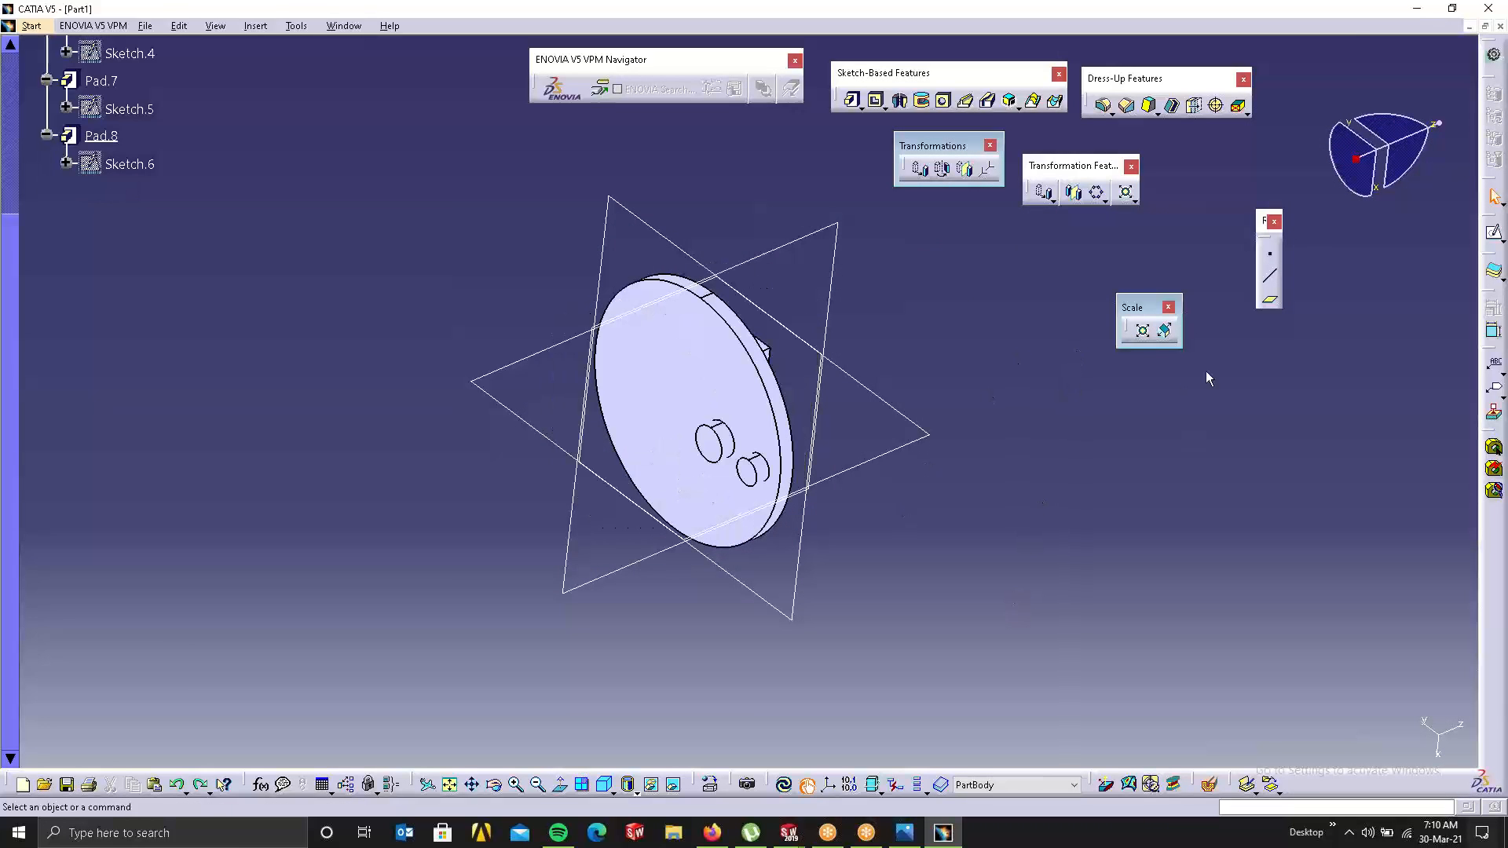
Step: Start an Affinity and create Point.1 at the pad's circle centre as its origin
click(1166, 333)
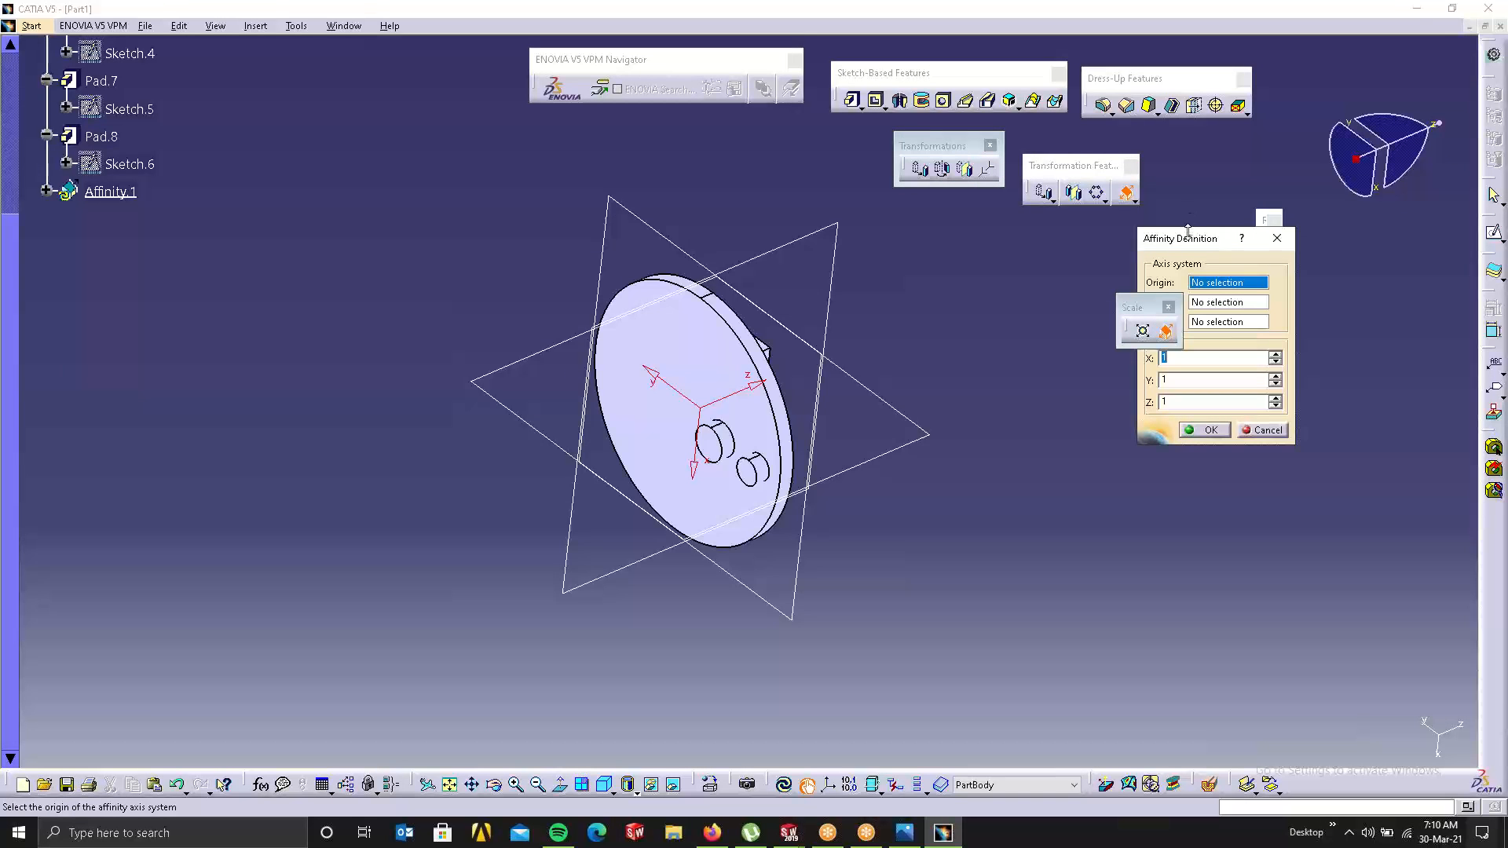
drag(1190, 238, 1067, 402)
drag(1143, 306, 1246, 139)
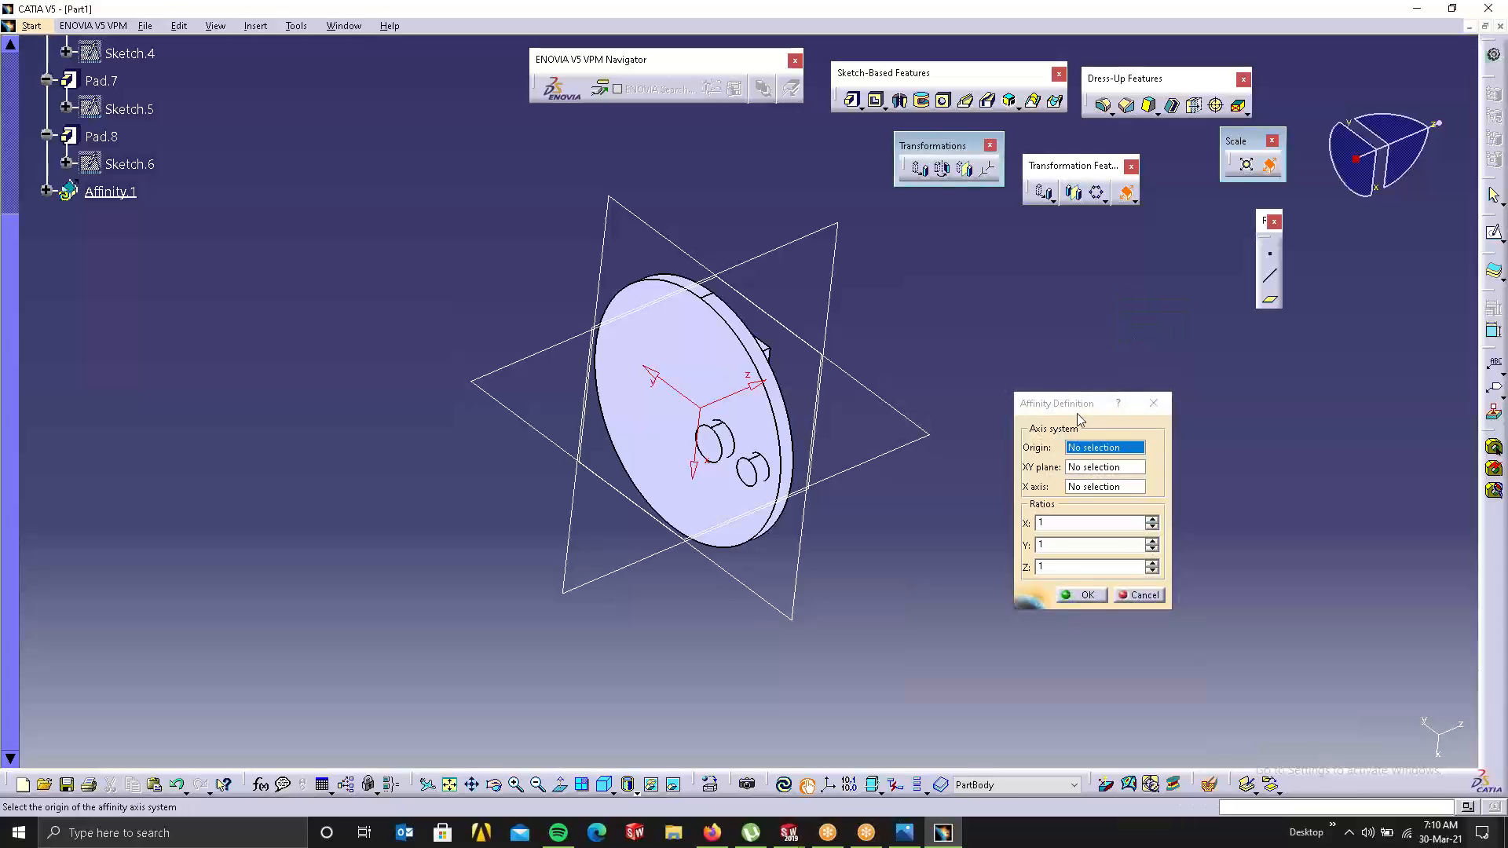
drag(1076, 413, 1070, 252)
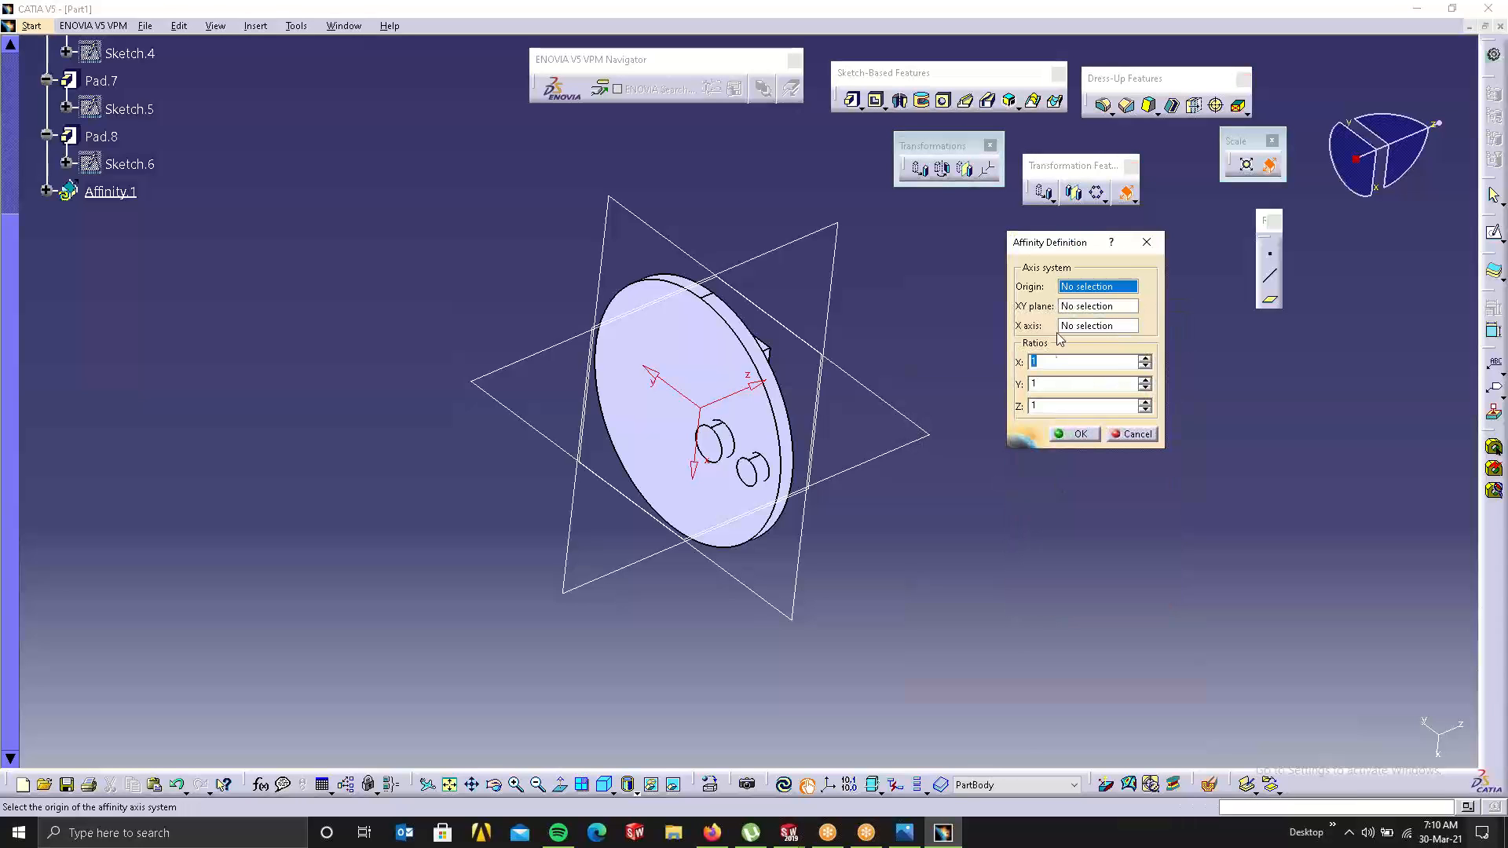
middle_drag(717, 314, 824, 353)
click(1076, 288)
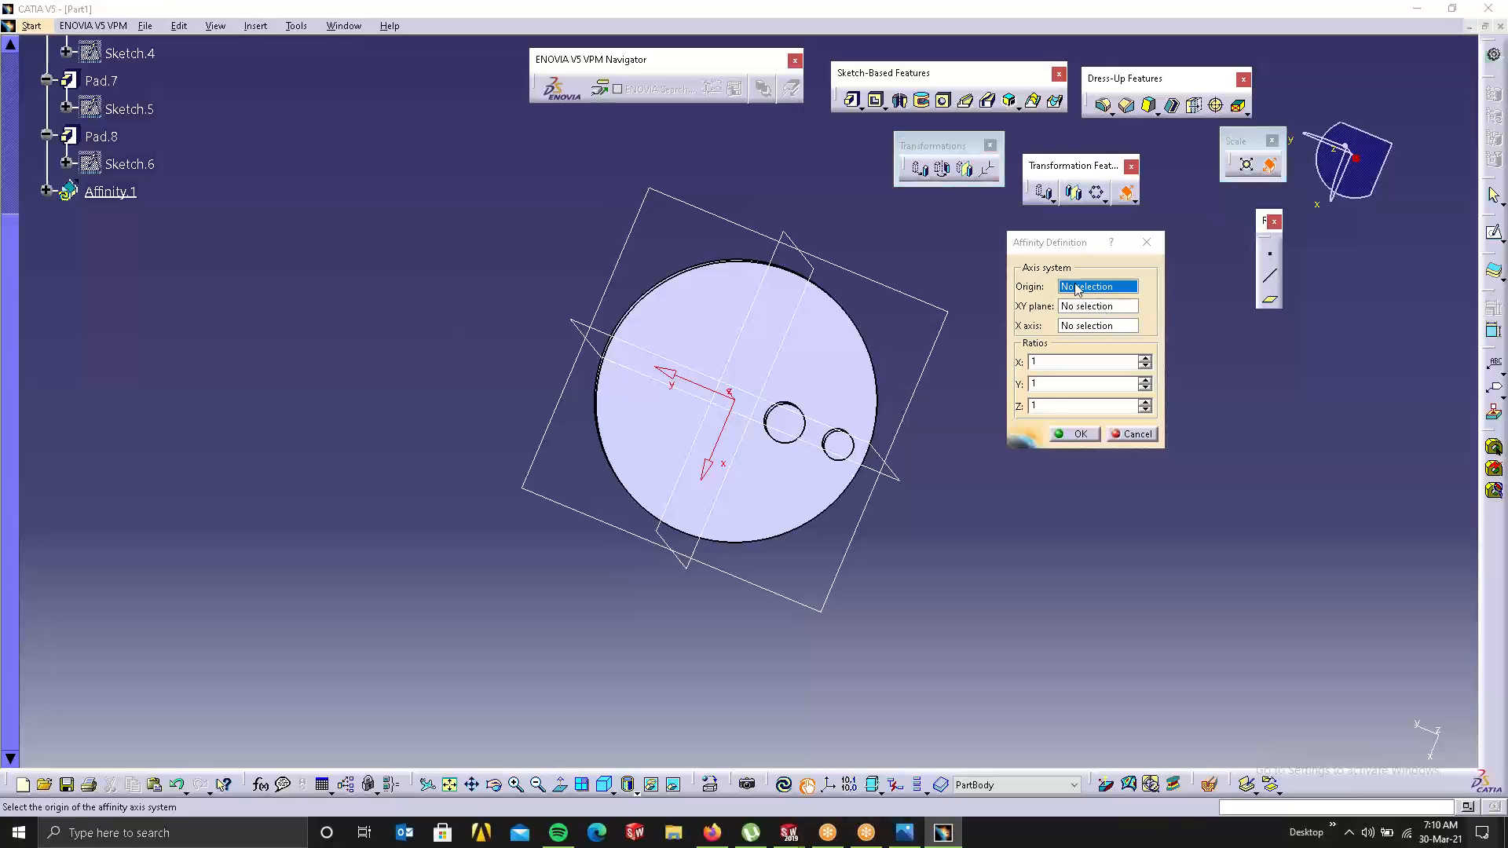
right_click(1075, 288)
click(1104, 293)
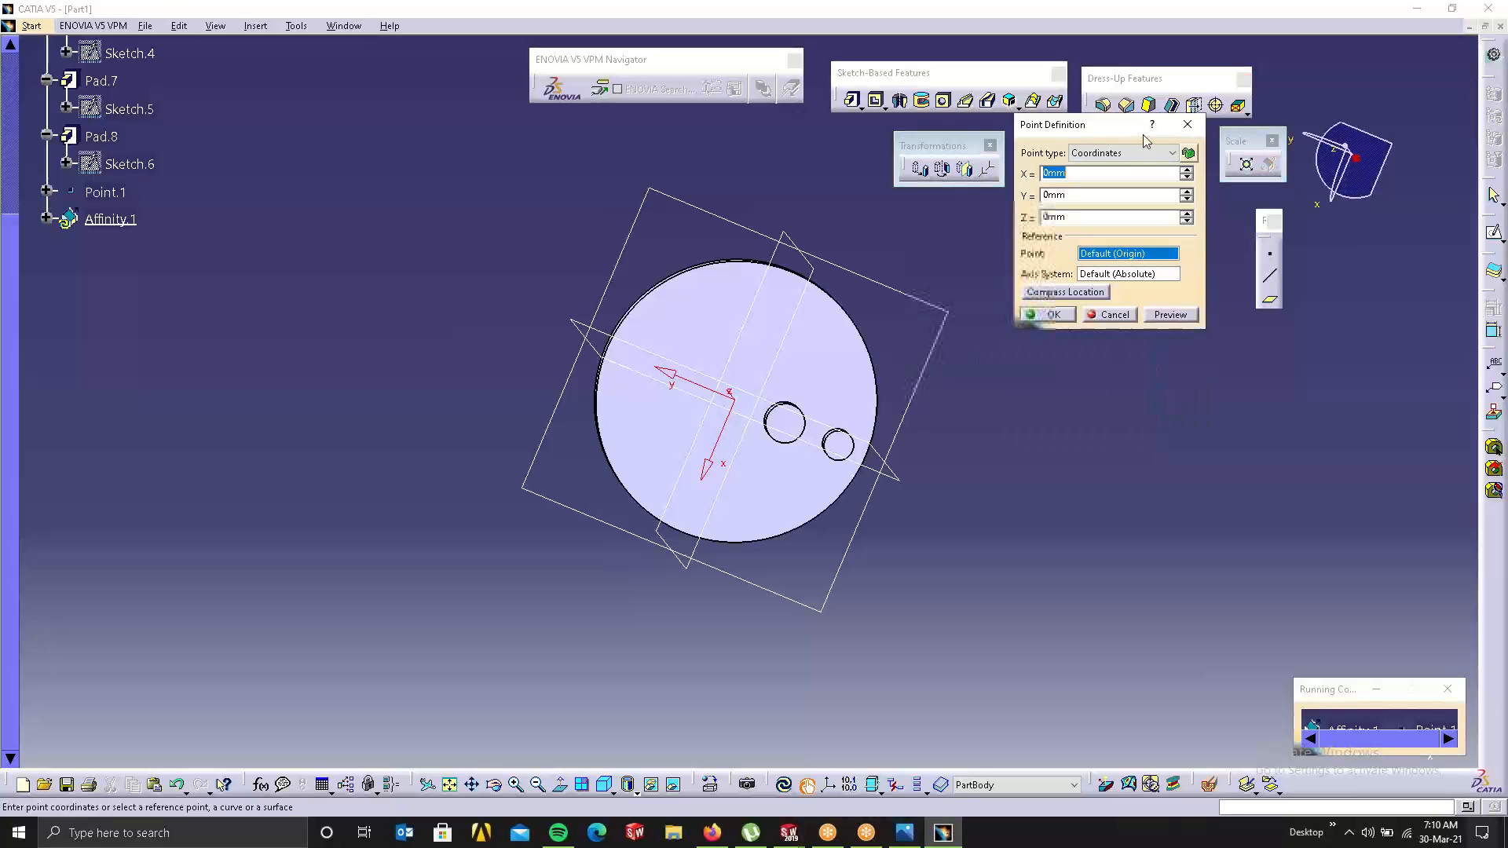
click(1156, 153)
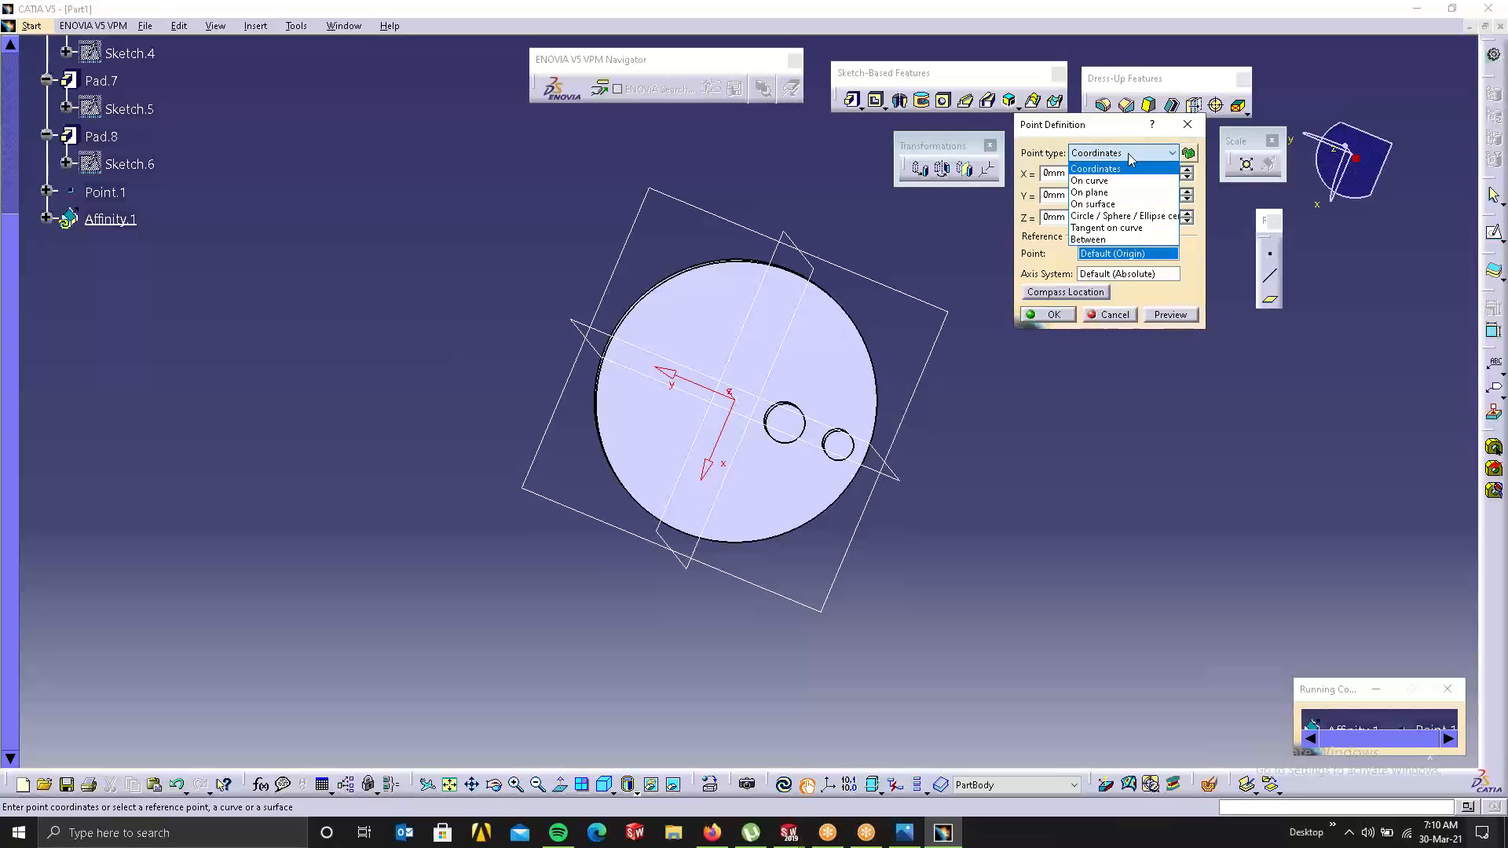
click(1163, 217)
click(867, 329)
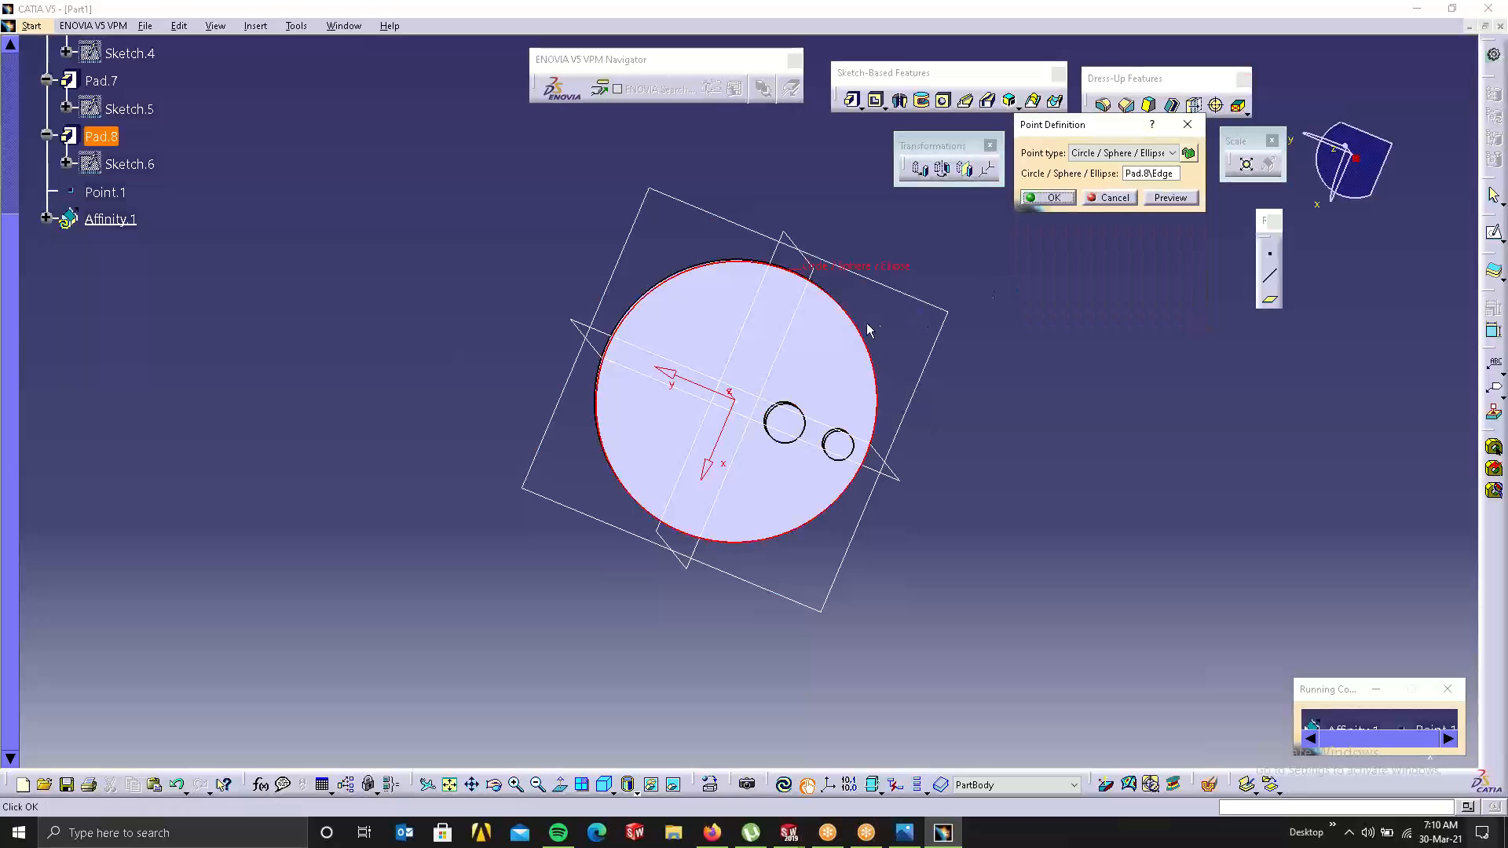
click(1049, 198)
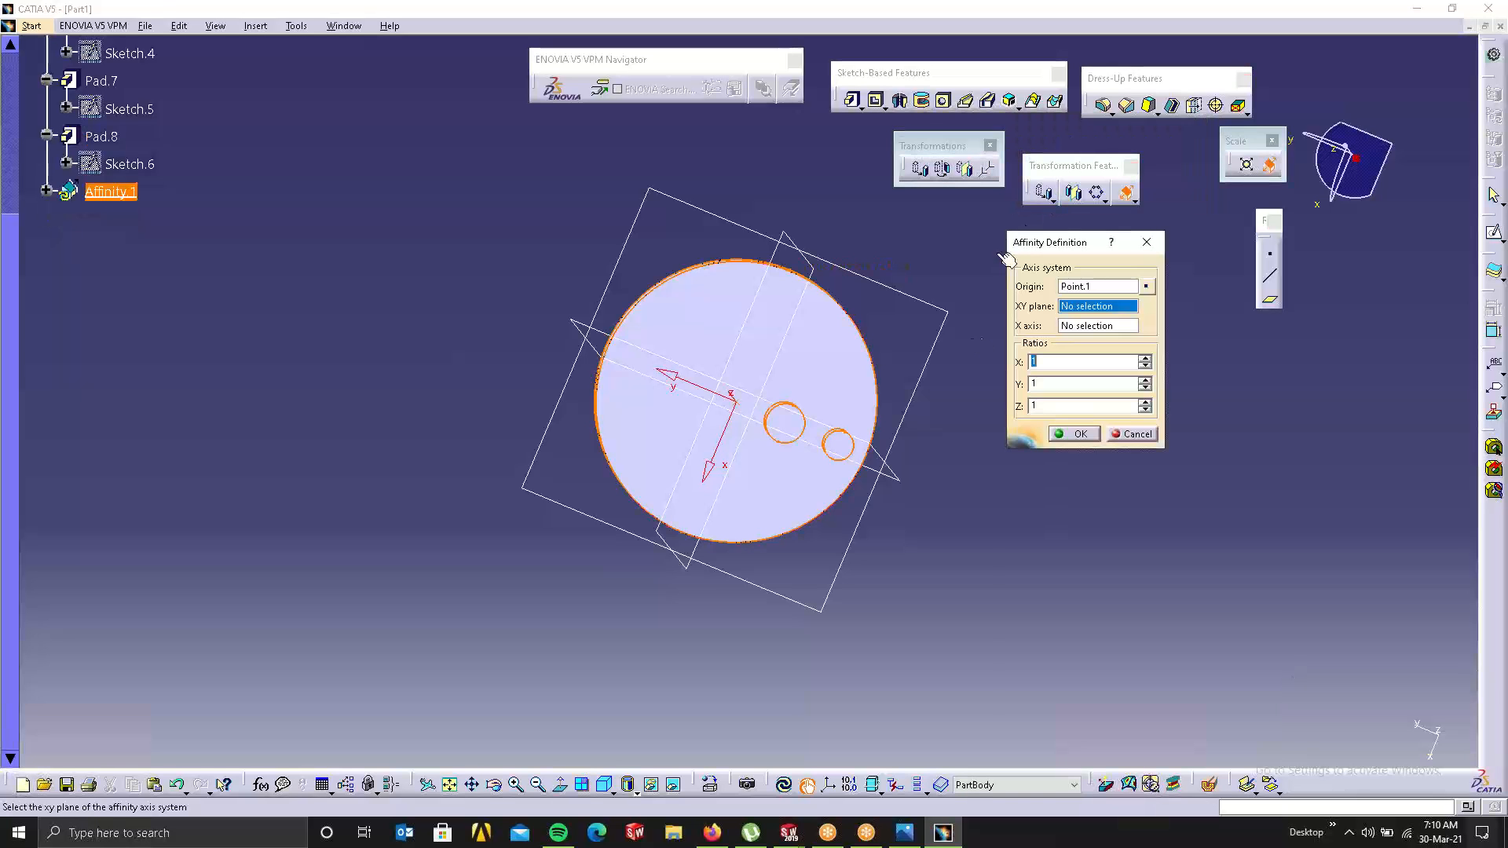
Step: Set the affinity X, Y and Z ratios to 3
middle_drag(722, 282, 746, 392)
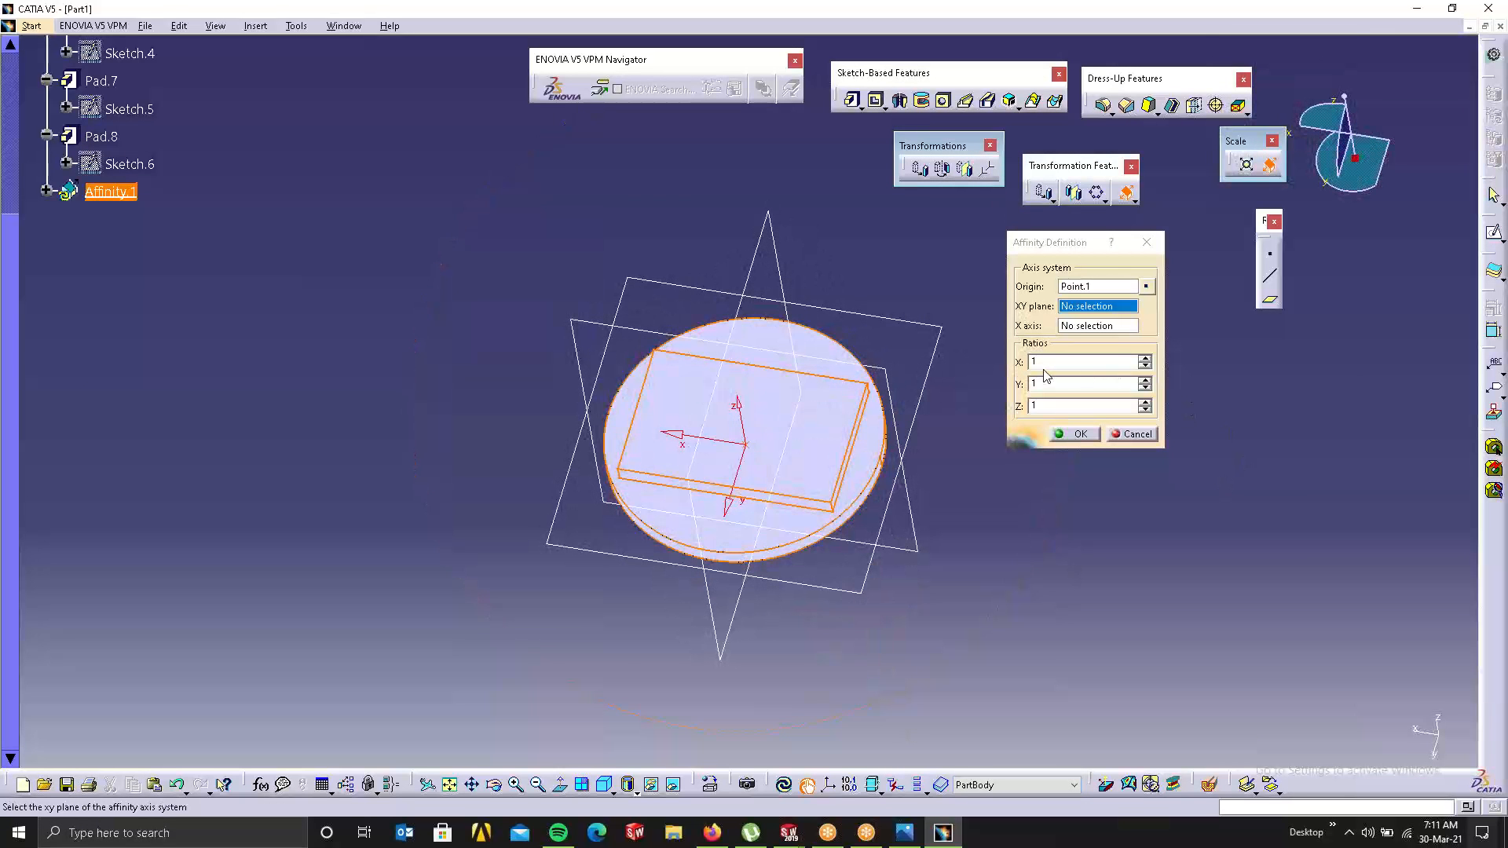
click(1145, 359)
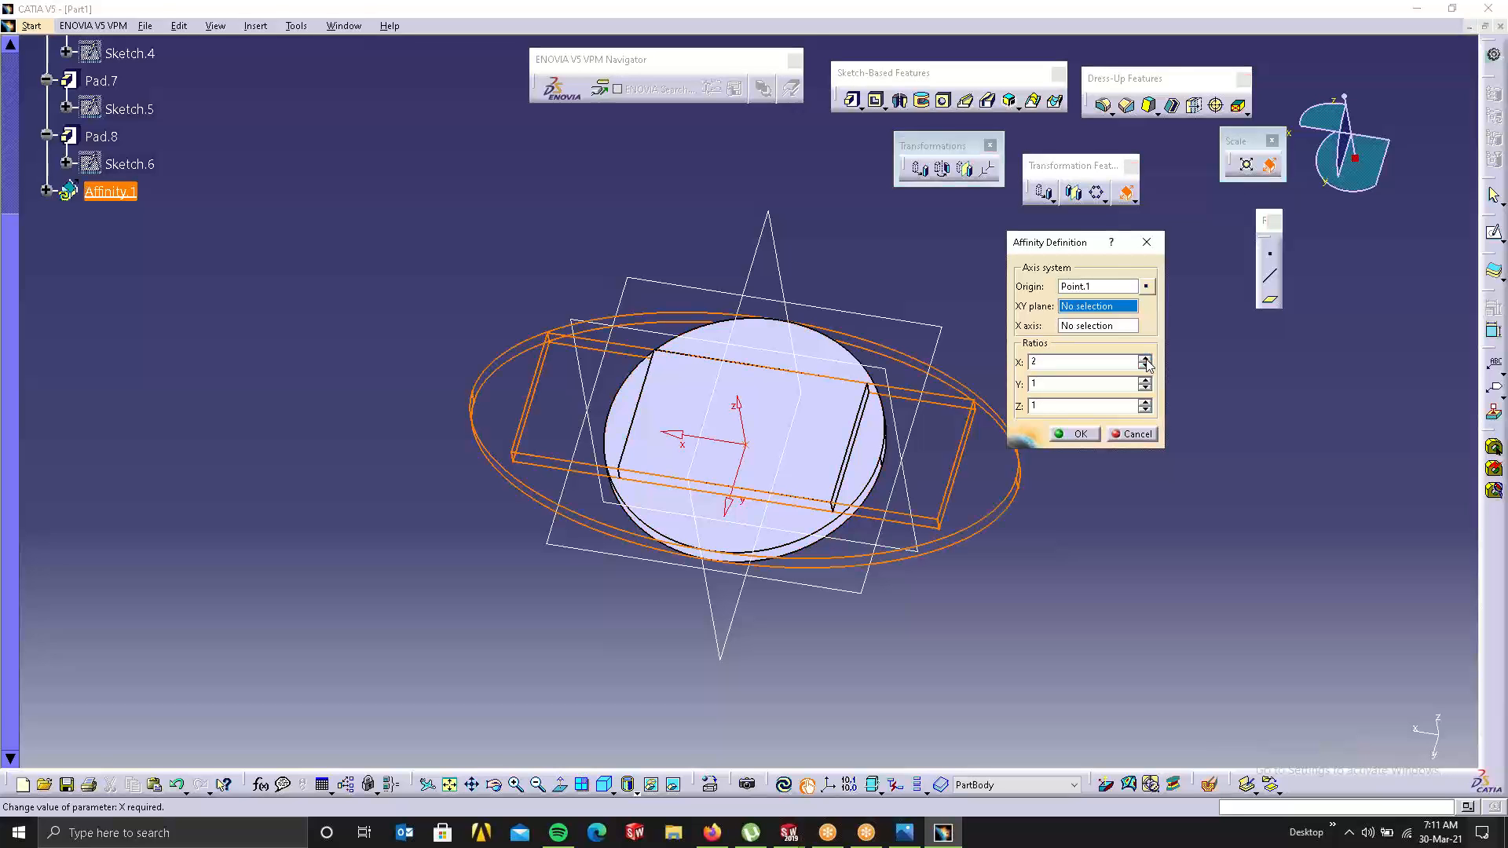
click(1145, 380)
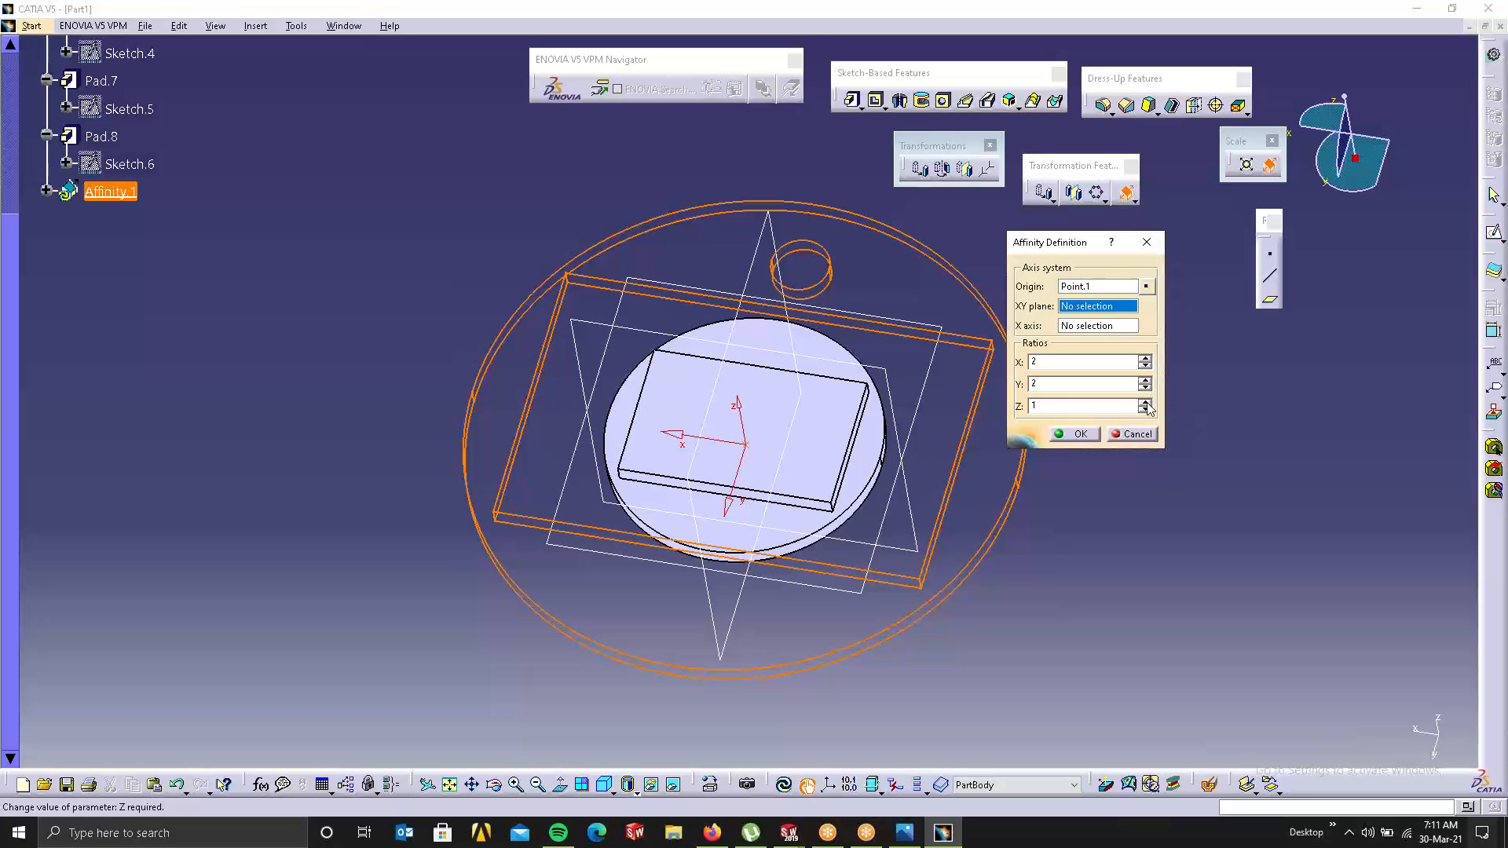
click(1145, 402)
middle_drag(847, 521, 500, 367)
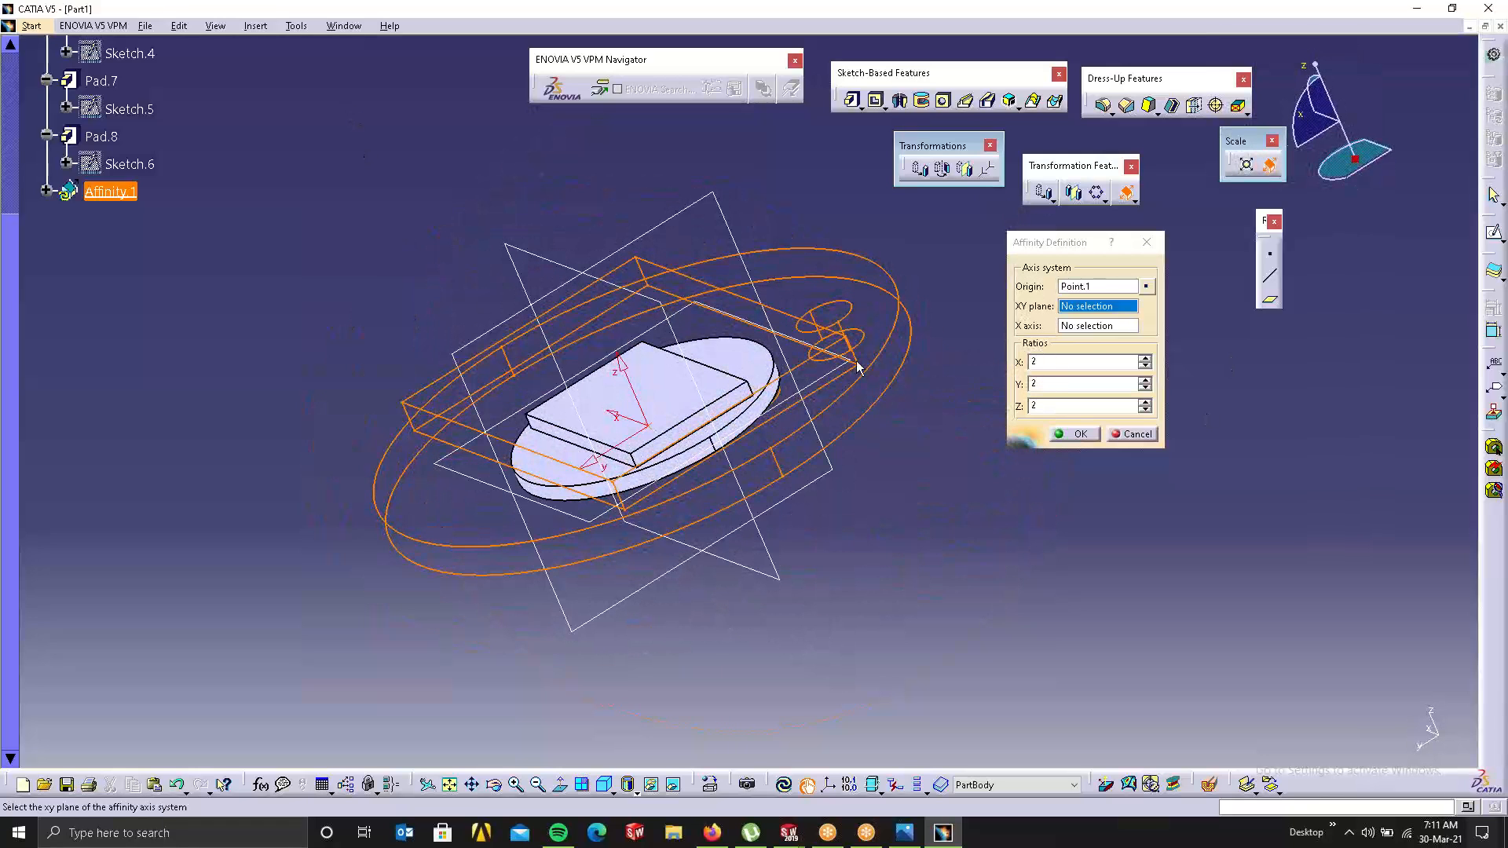
click(1146, 358)
click(1146, 380)
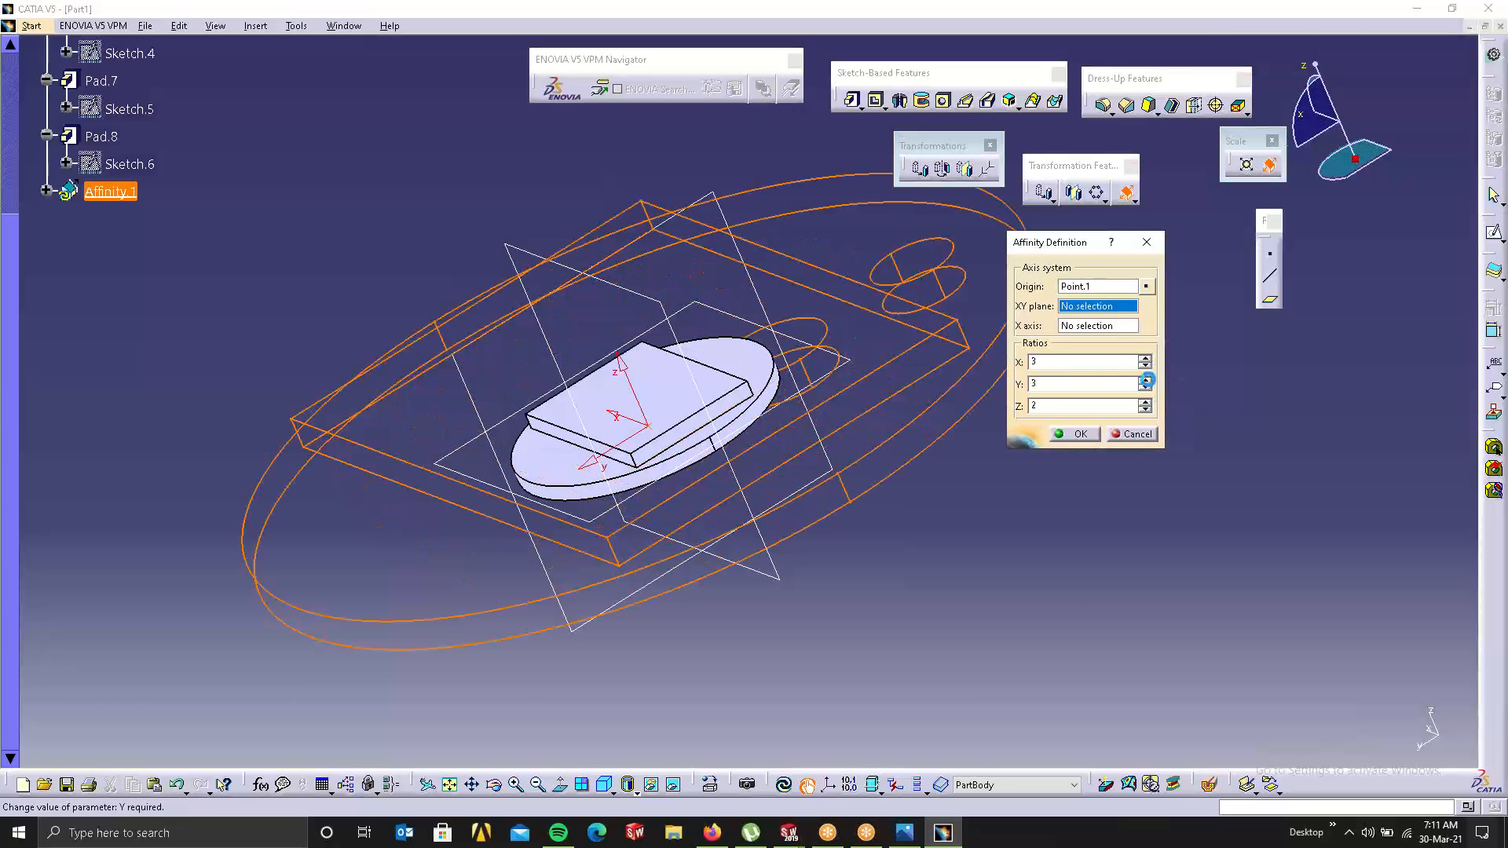
click(1146, 402)
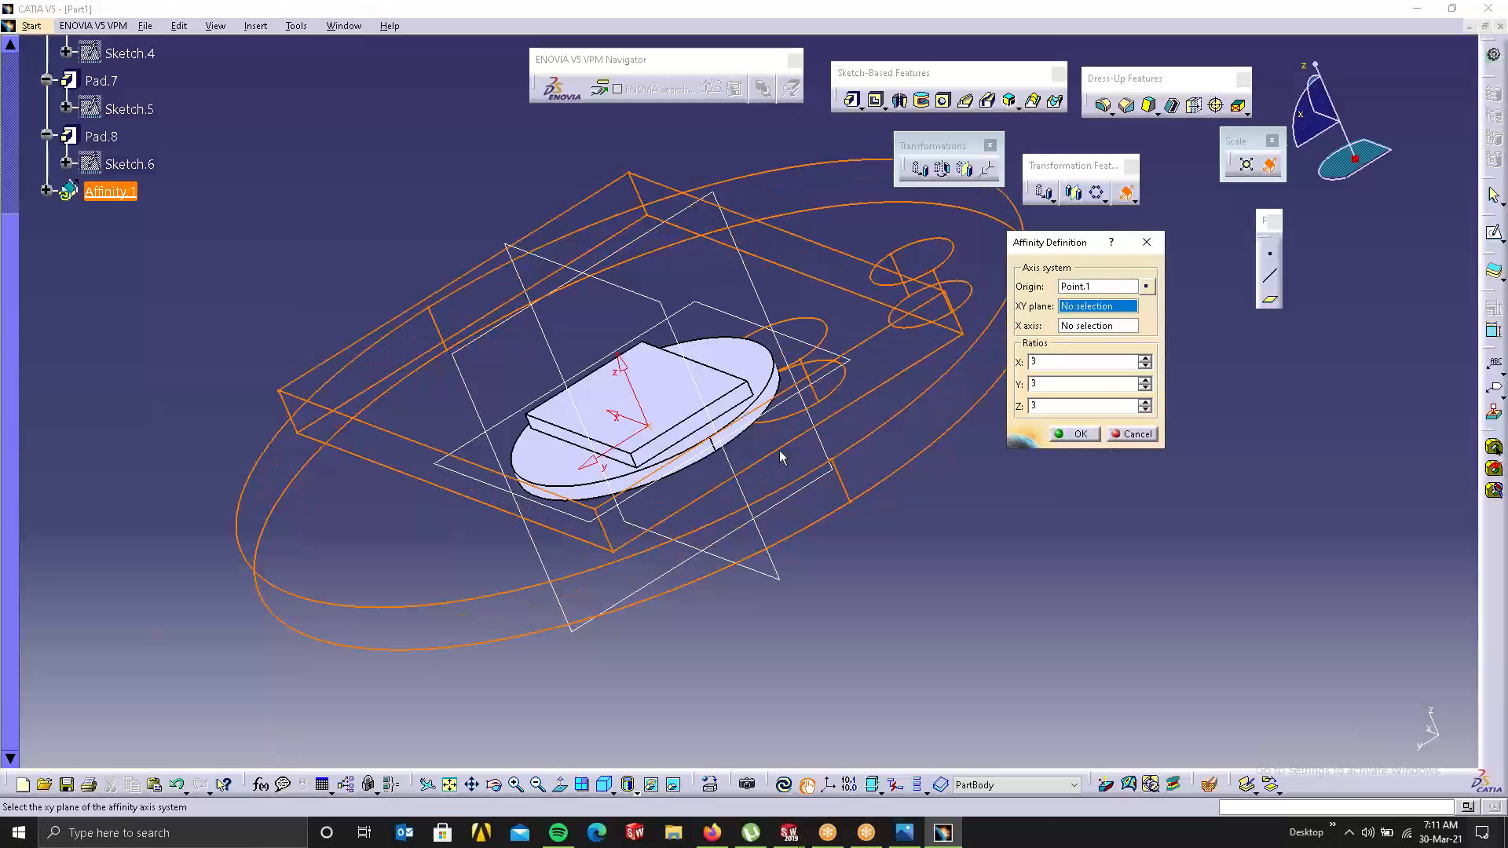
middle_drag(779, 450, 700, 431)
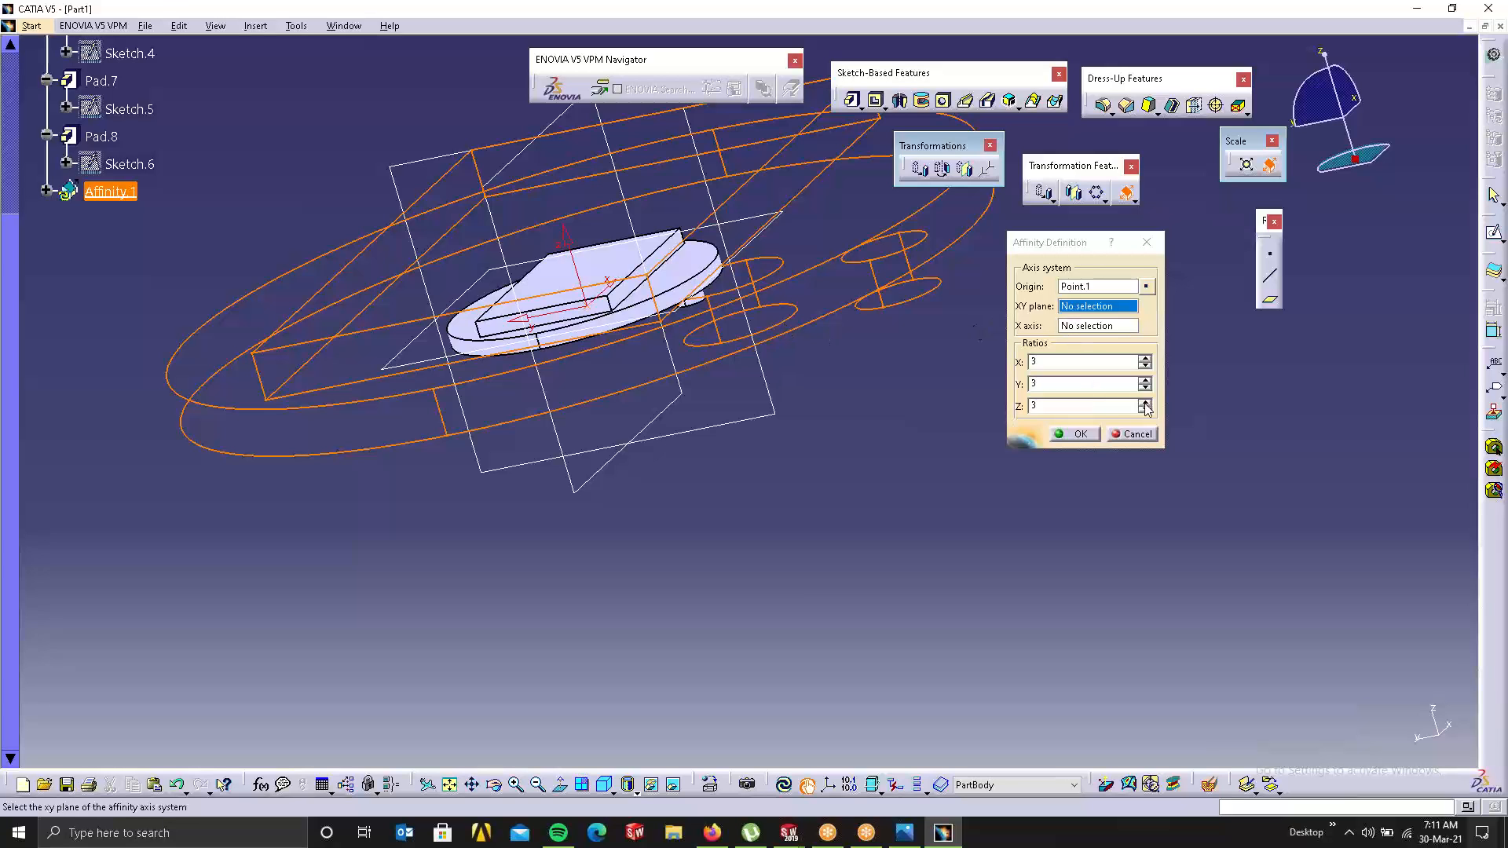
Step: Raise the Z ratio to 8 and apply Affinity.1
middle_drag(796, 336, 833, 542)
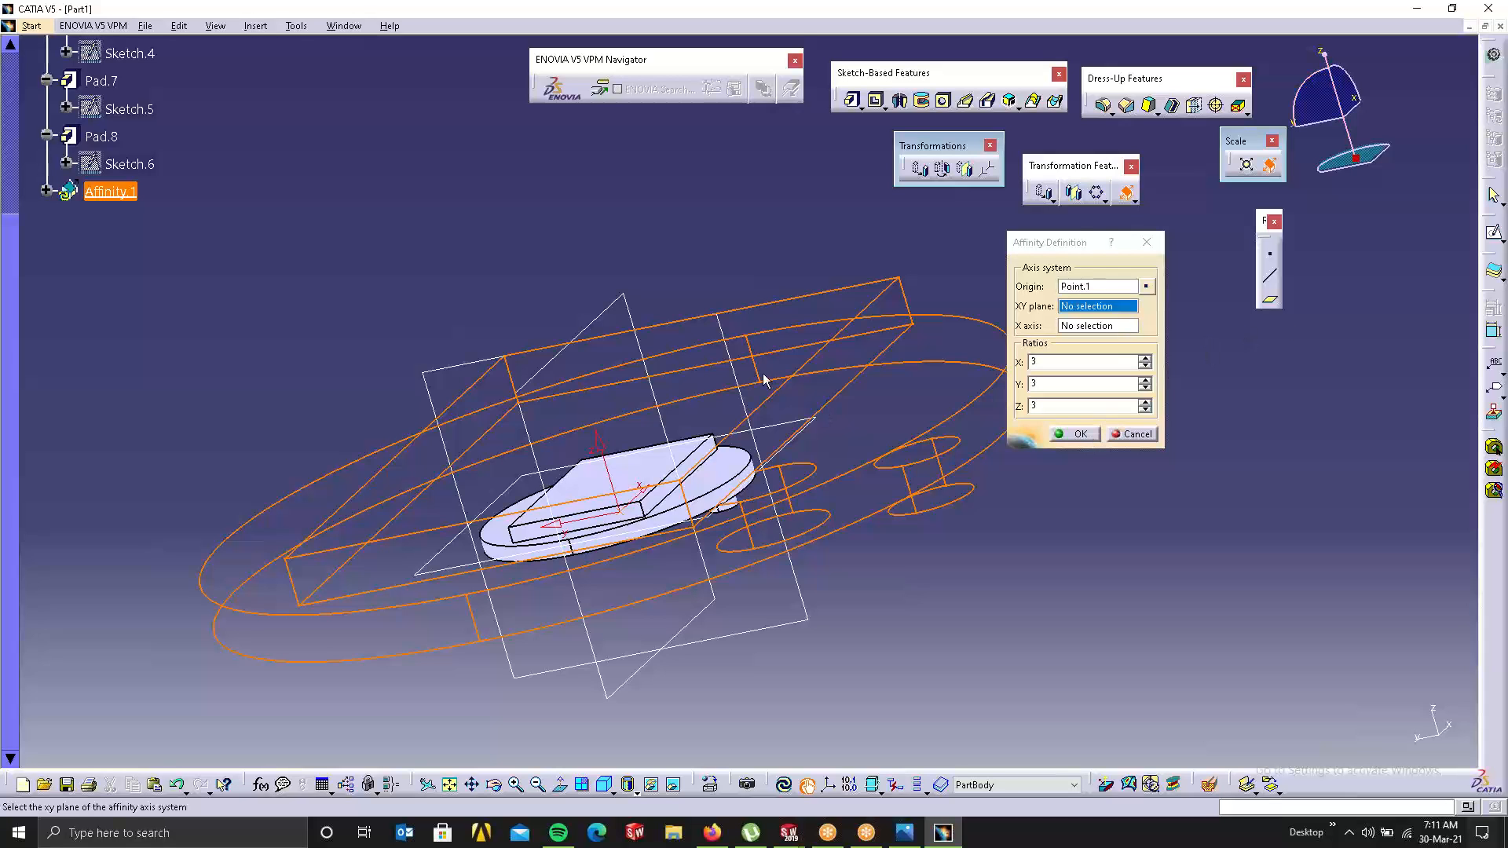
click(1144, 402)
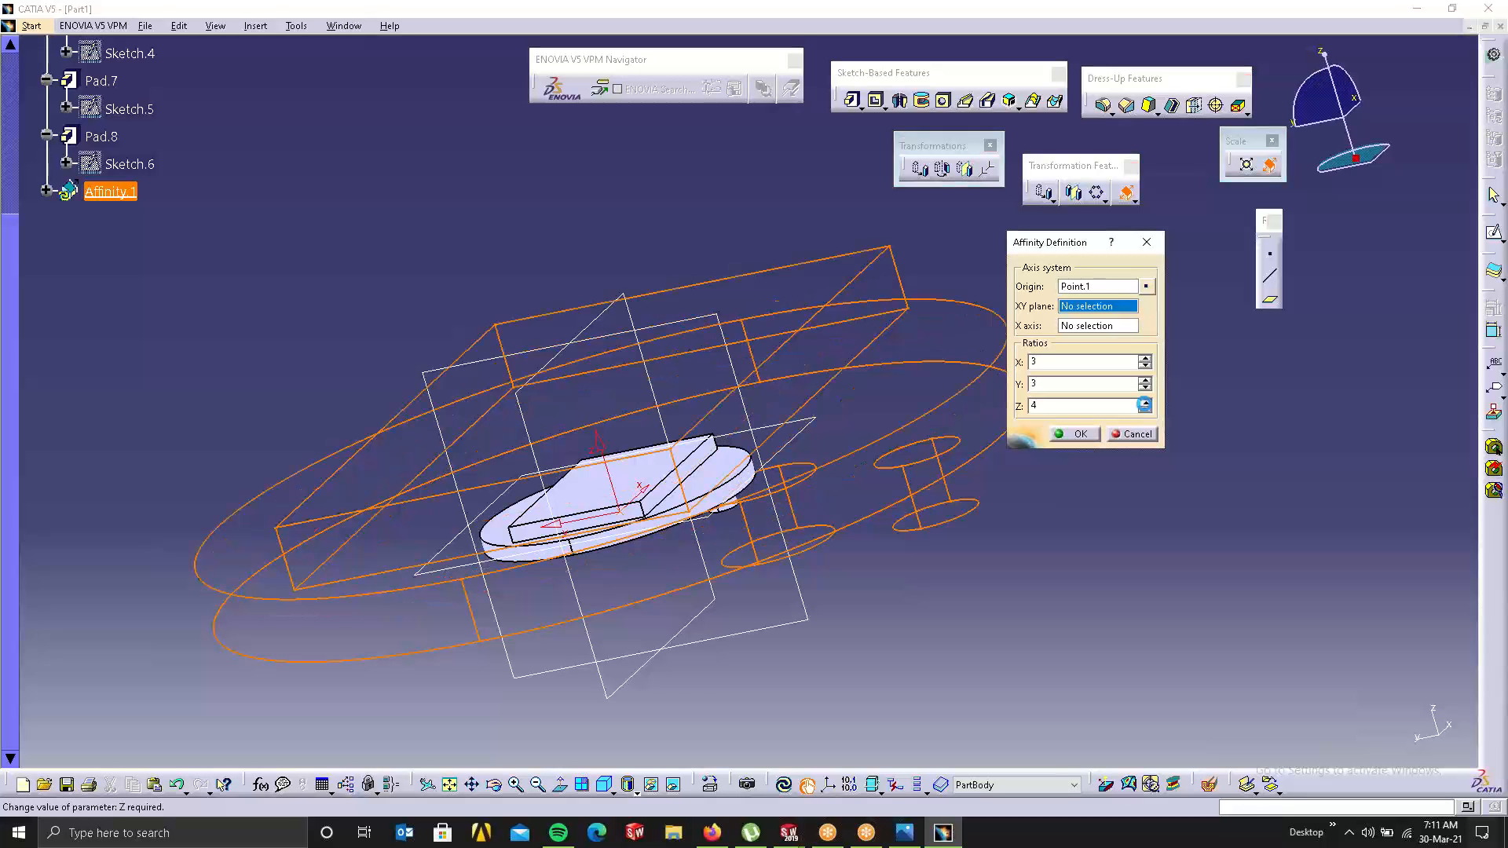
click(1145, 402)
click(1145, 402)
click(1145, 402)
click(1144, 402)
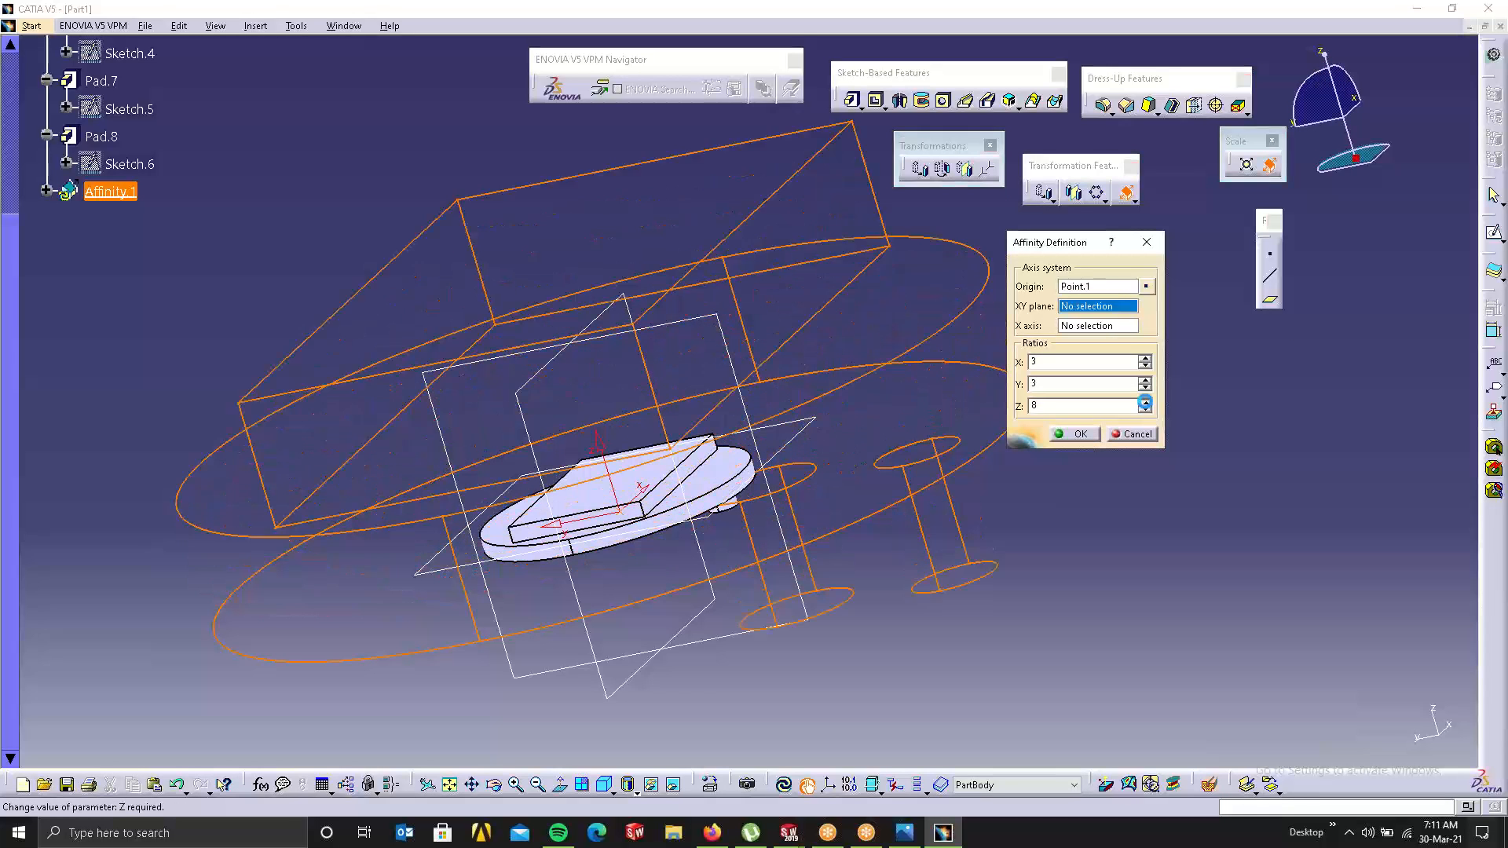
click(1145, 402)
click(1082, 434)
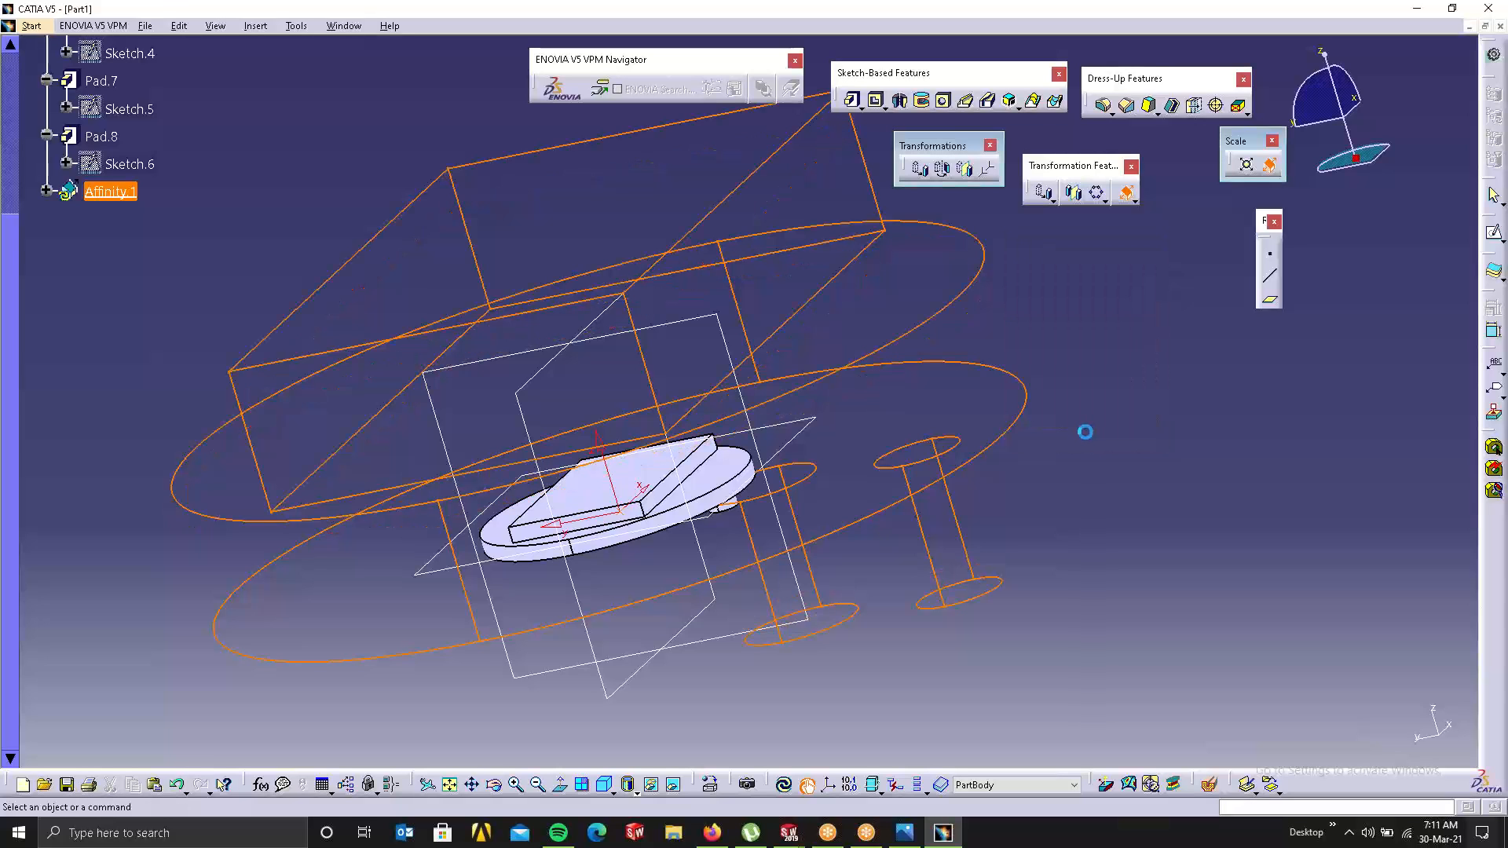
Step: Expand Affinity.1 in the tree to show its X, Y, Z ratios and edit the Z=9 value
right_click(676, 442)
click(1131, 417)
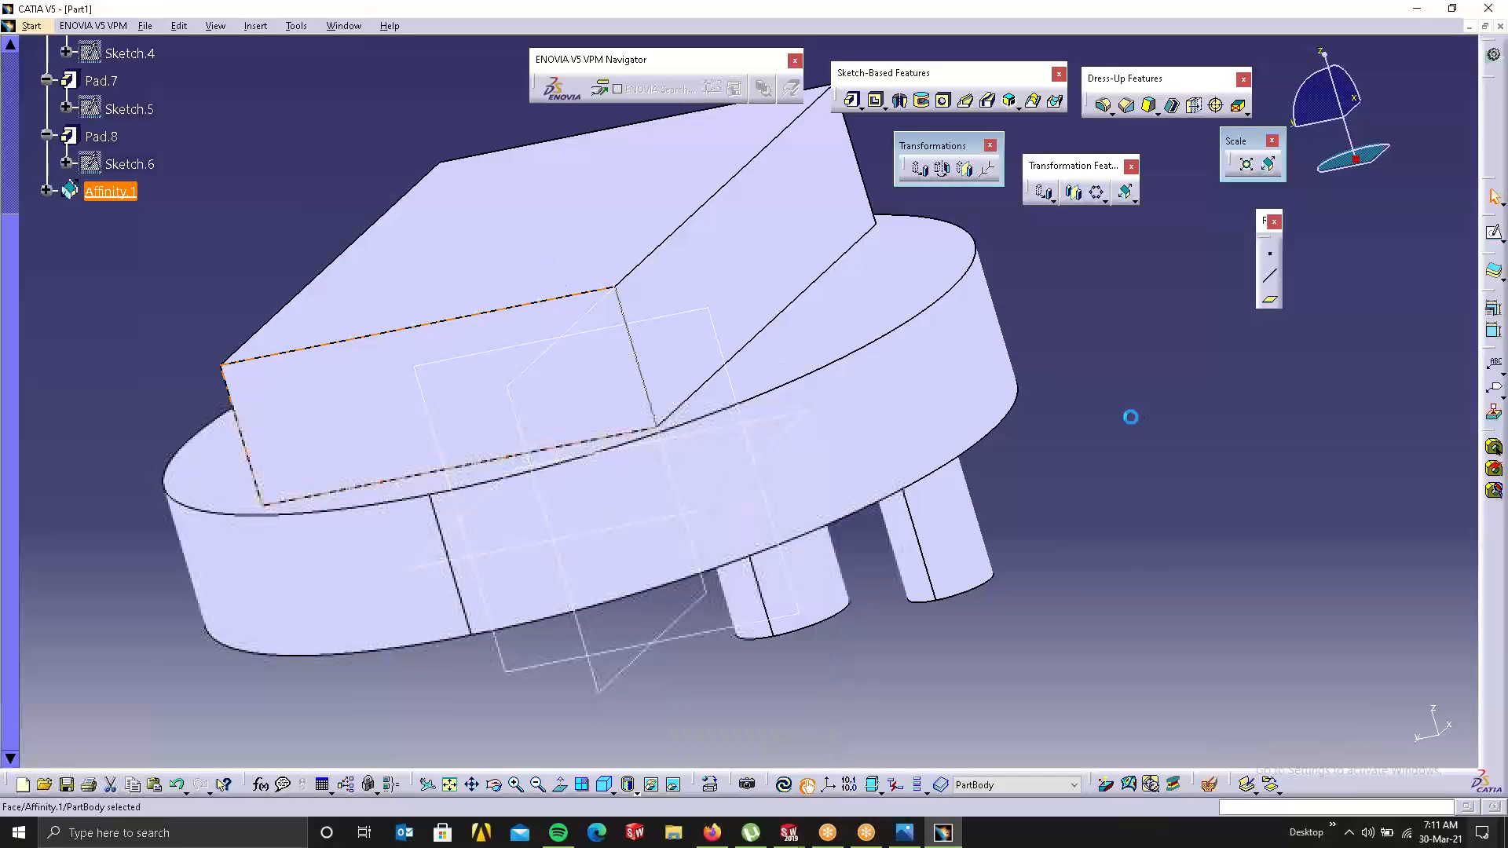
middle_drag(644, 424, 871, 271)
right_click(726, 469)
click(1114, 490)
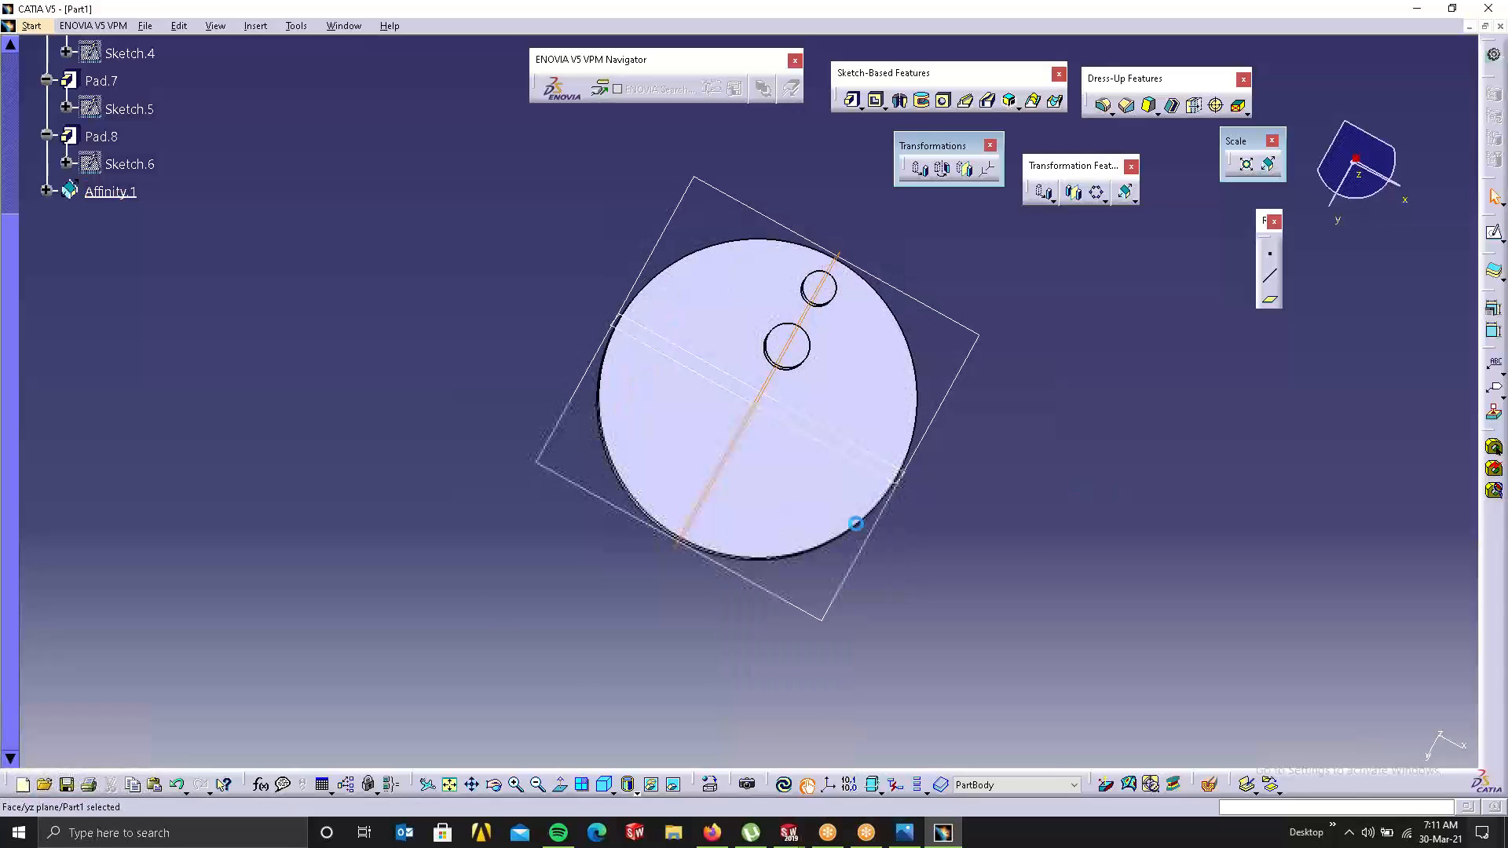
middle_drag(621, 465, 464, 298)
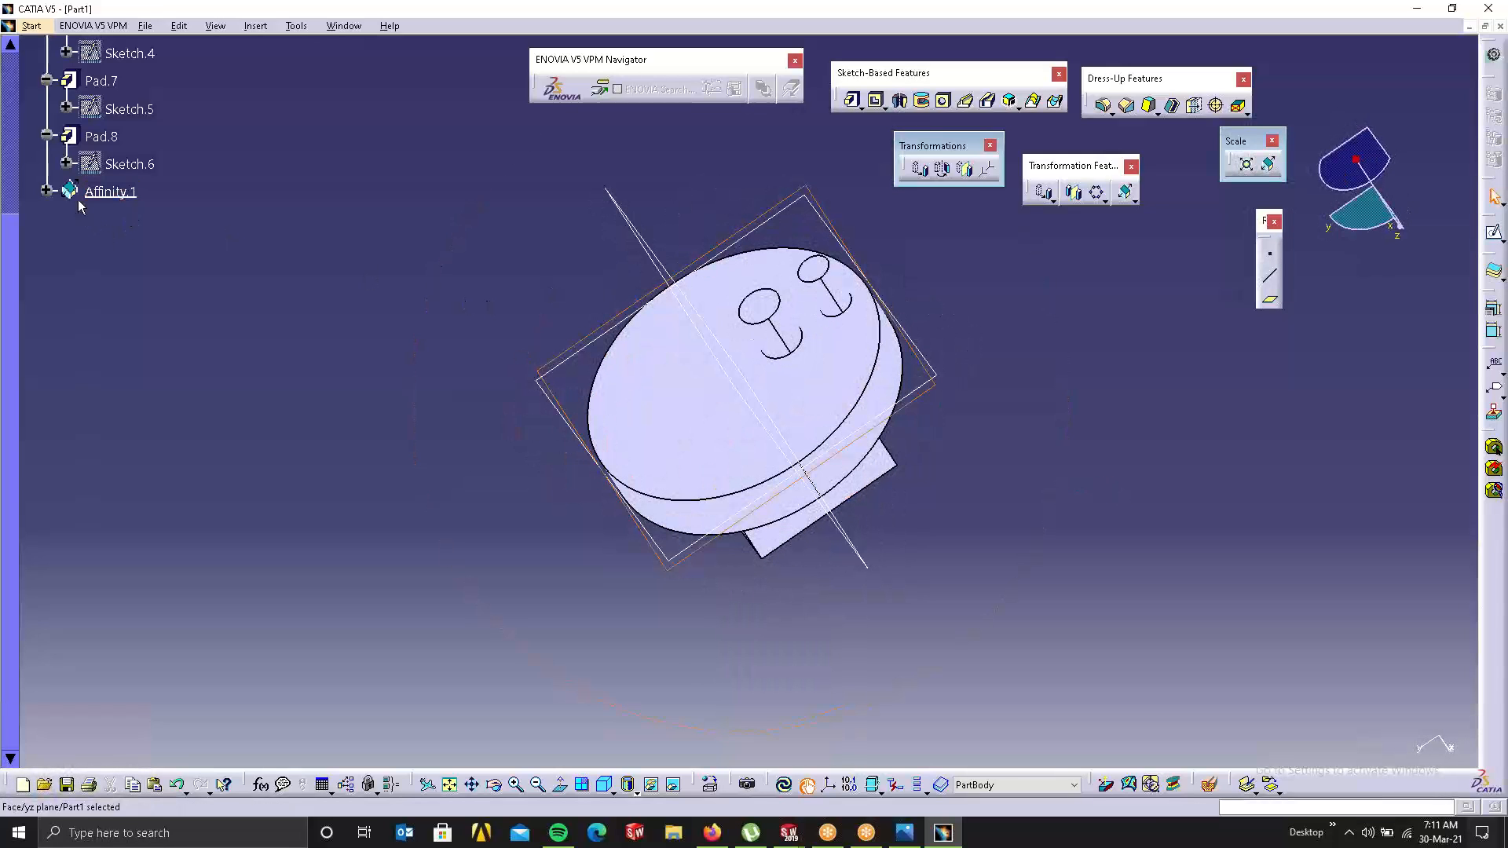
click(47, 190)
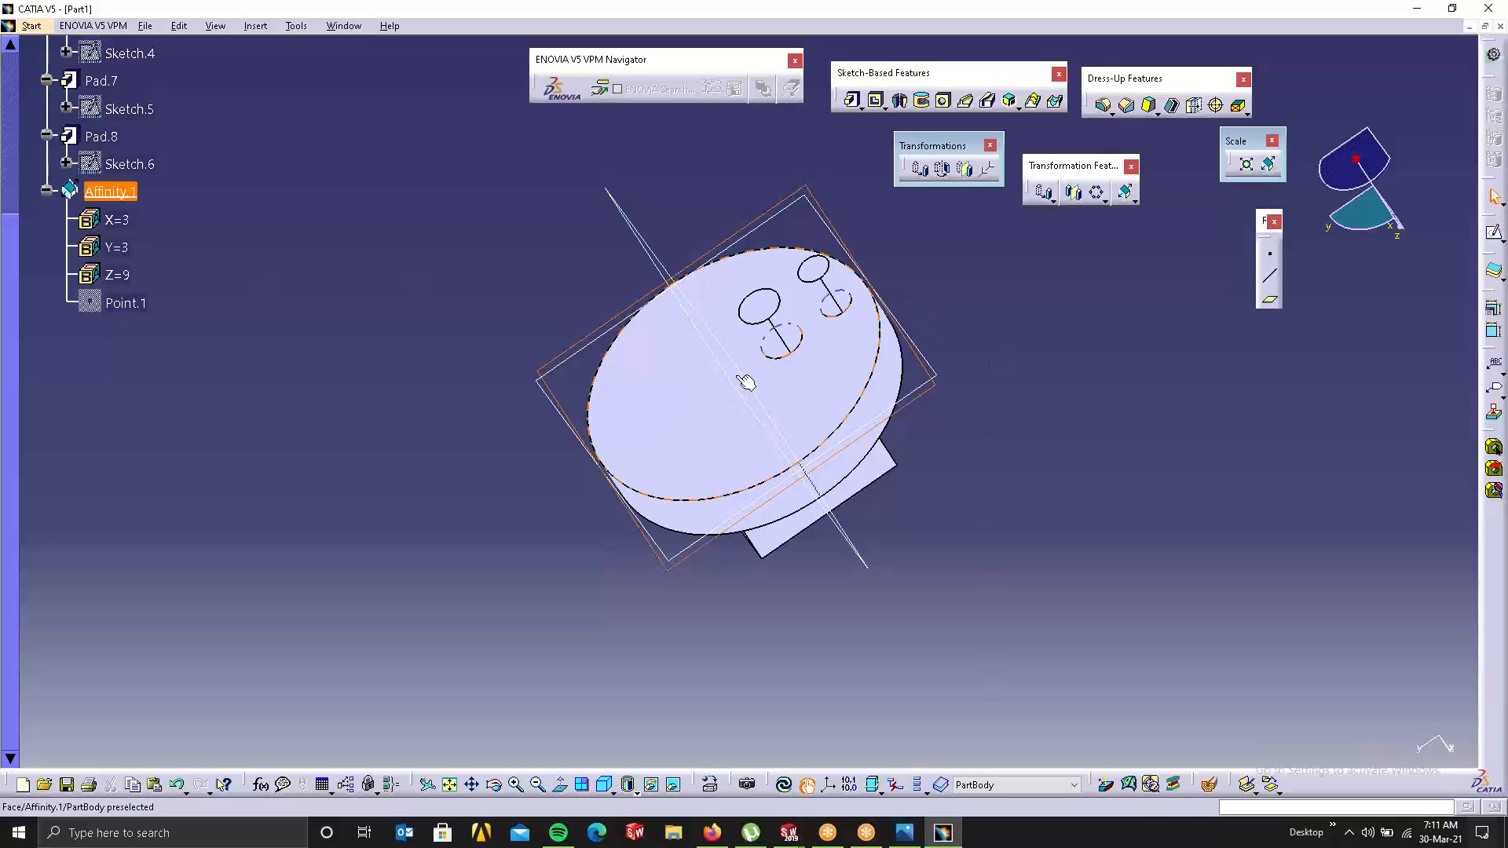
click(1347, 236)
double_click(117, 274)
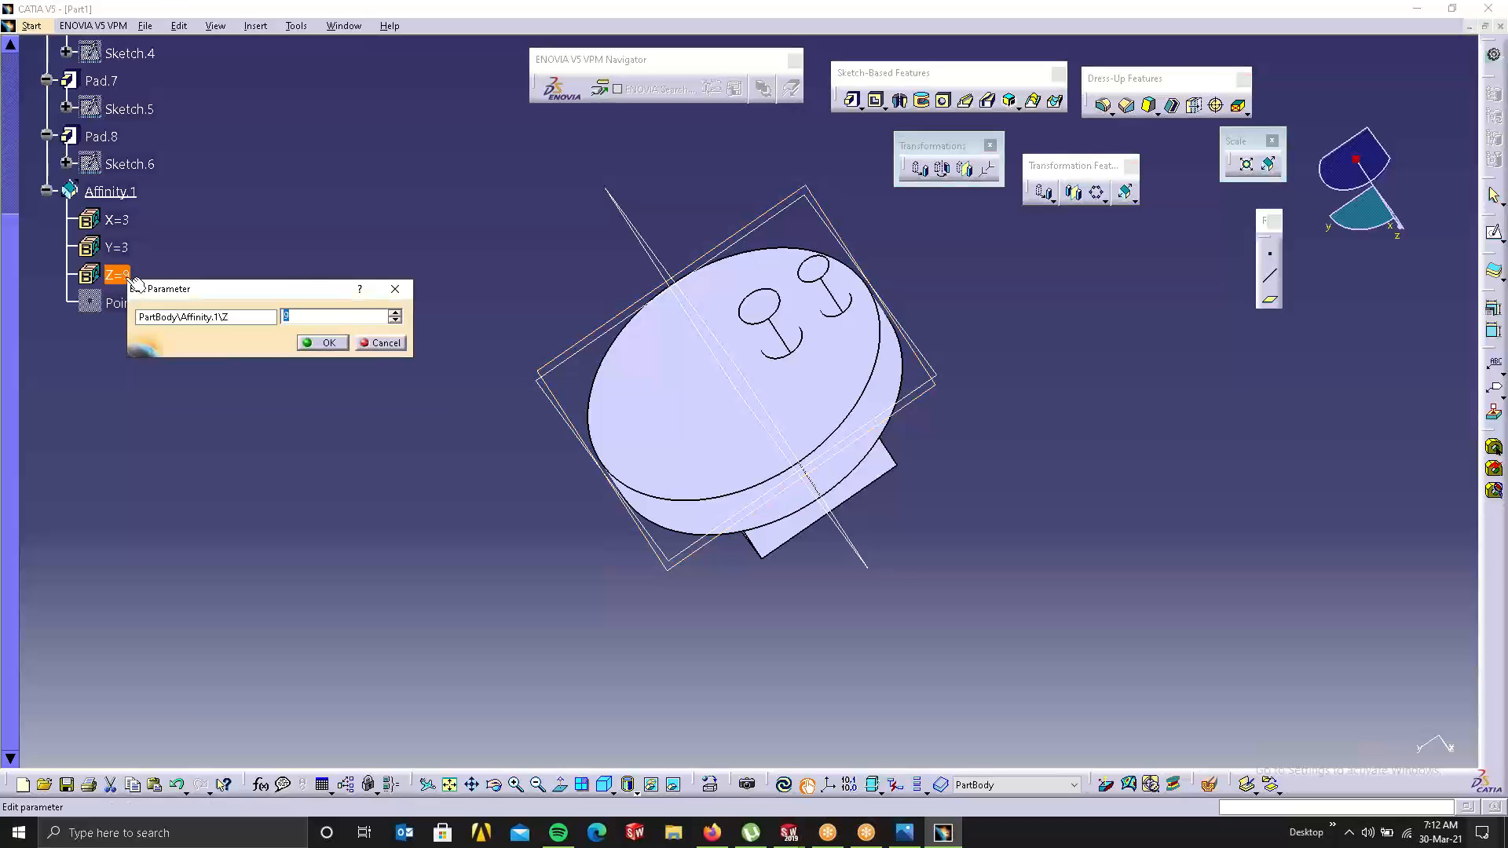
Step: Set the Affinity.1 Z ratio to 3 and inspect the reshaped part
key(Return)
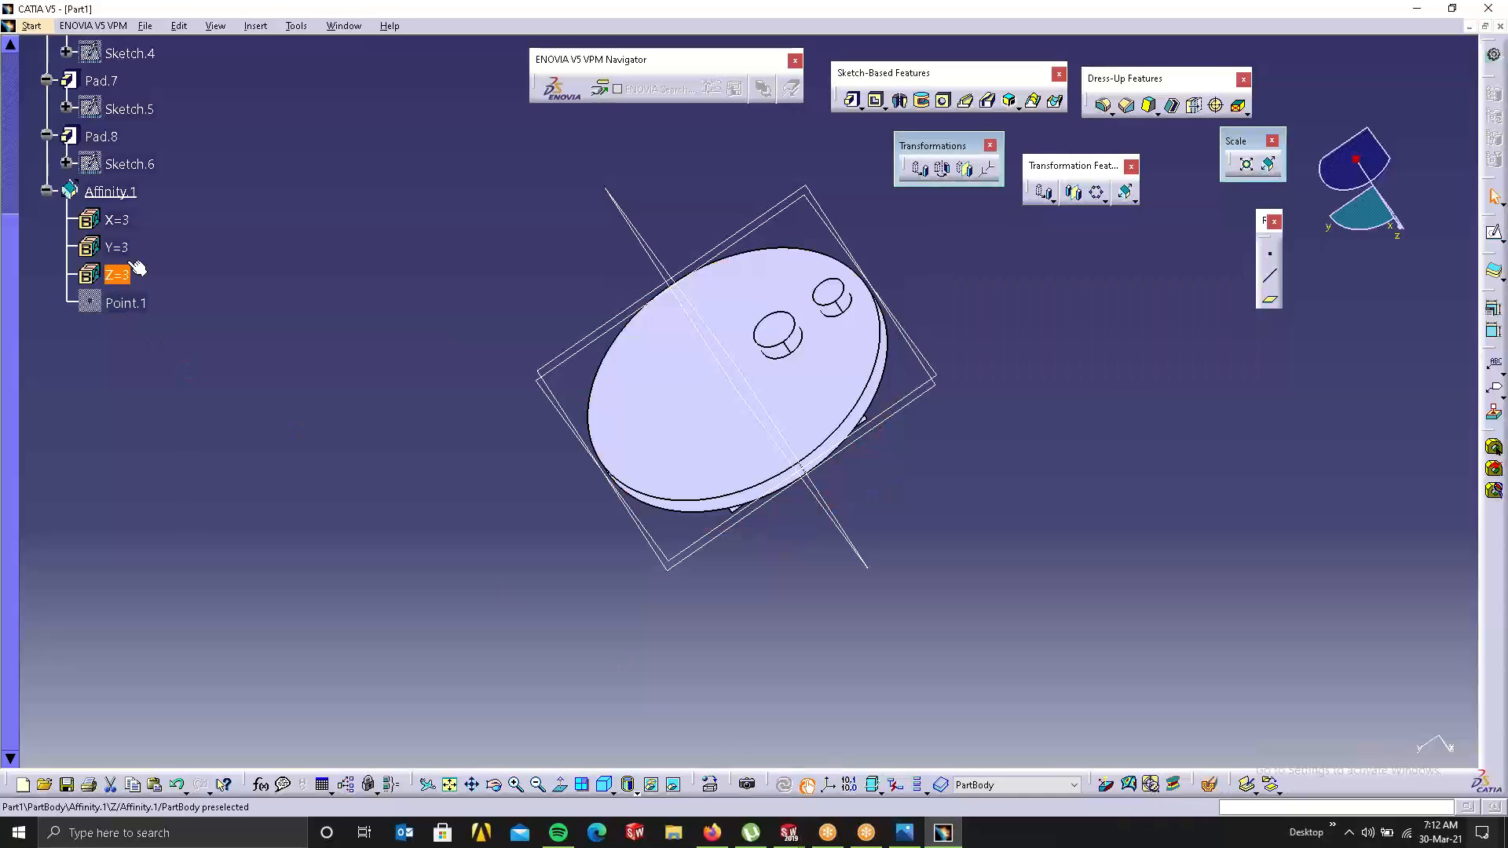
click(448, 546)
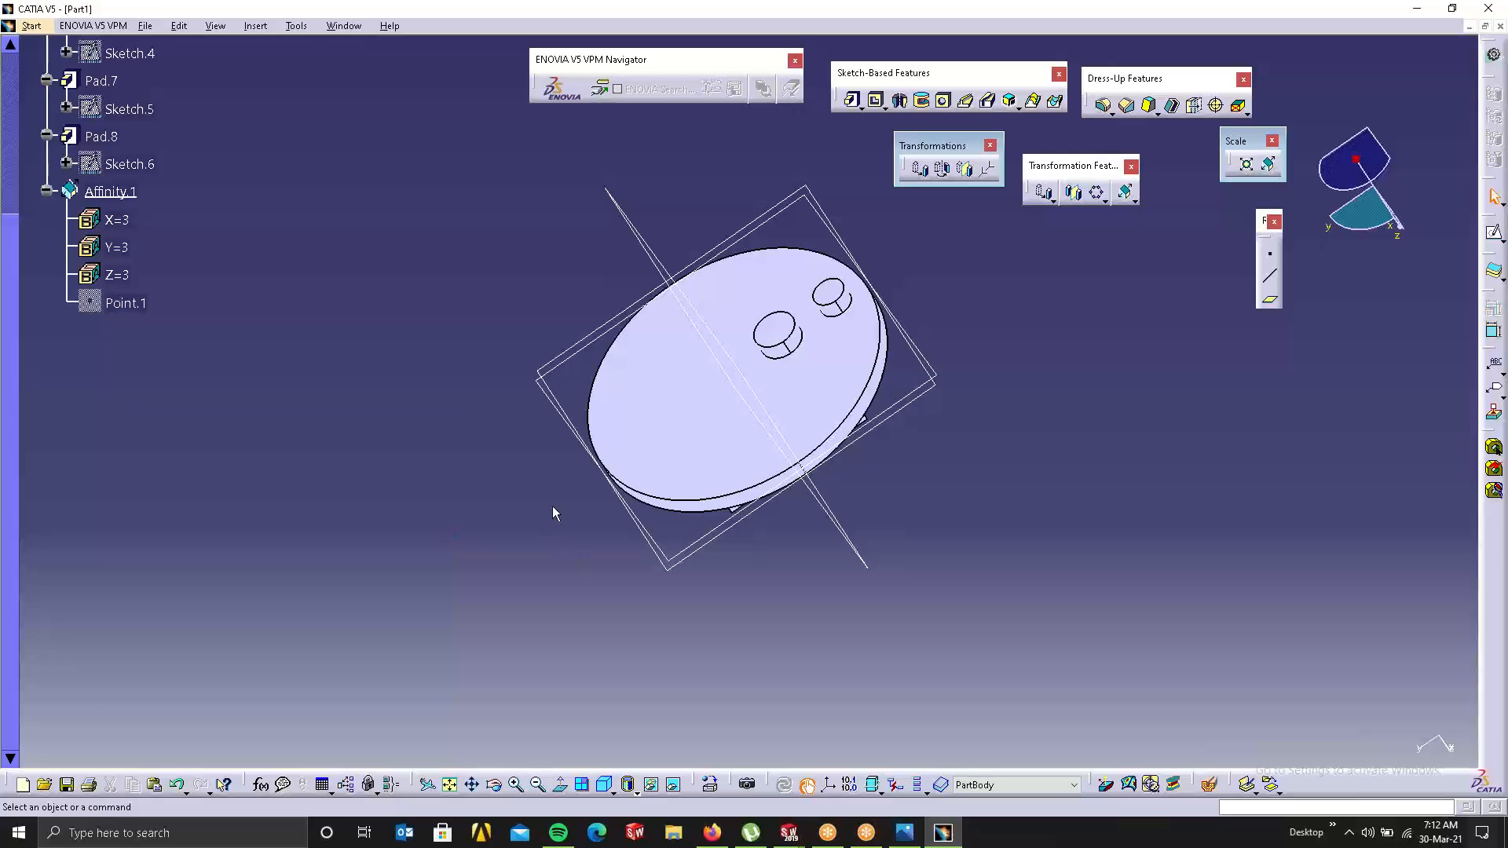
mouse_move(555, 511)
middle_down()
mouse_move(487, 612)
mouse_move(553, 531)
middle_up()
right_click(660, 479)
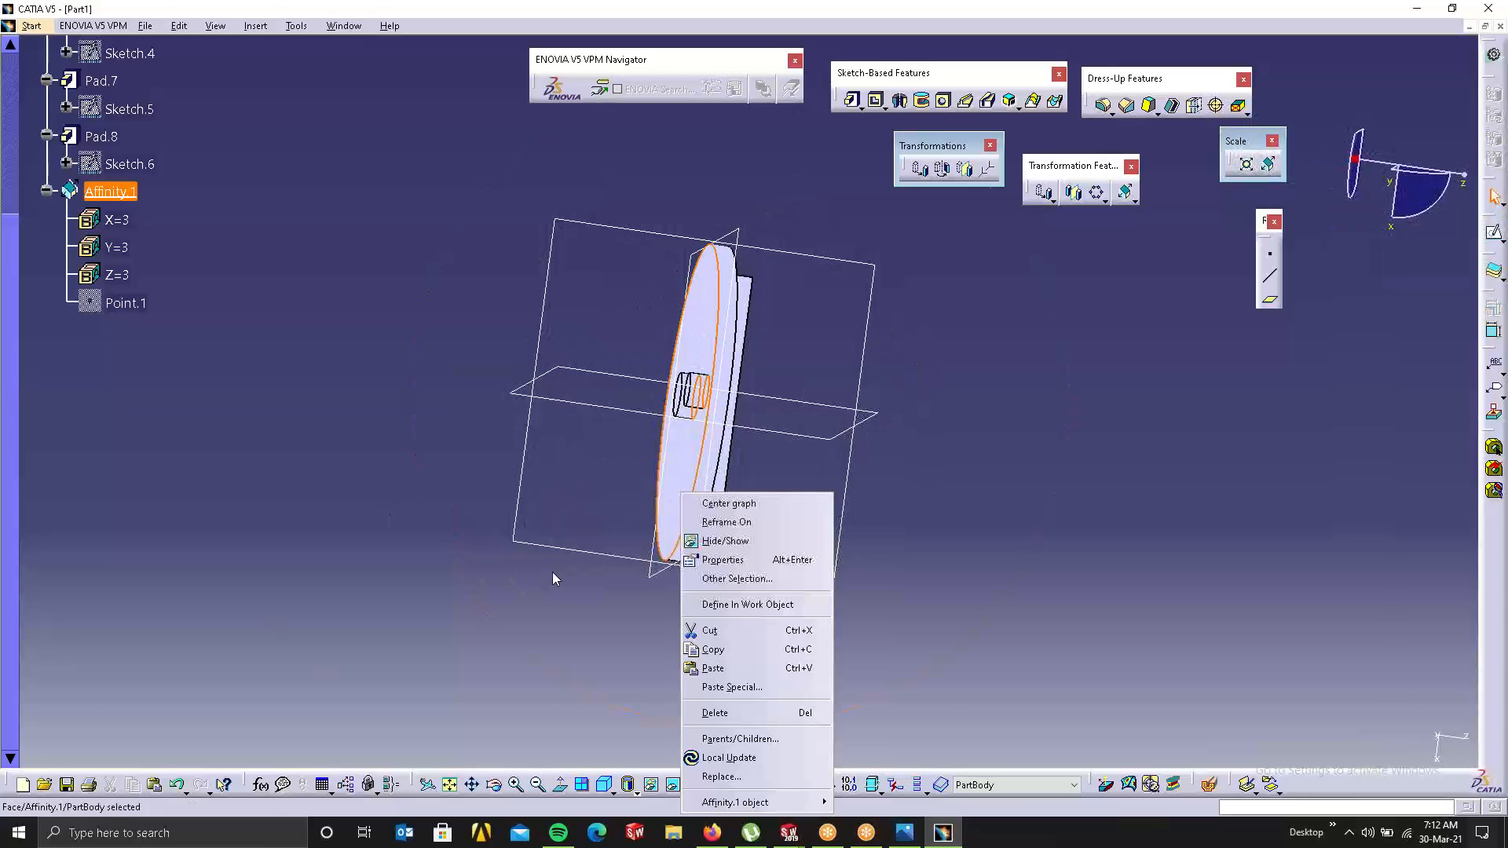
click(754, 514)
middle_drag(658, 331, 963, 384)
click(965, 397)
right_click(635, 376)
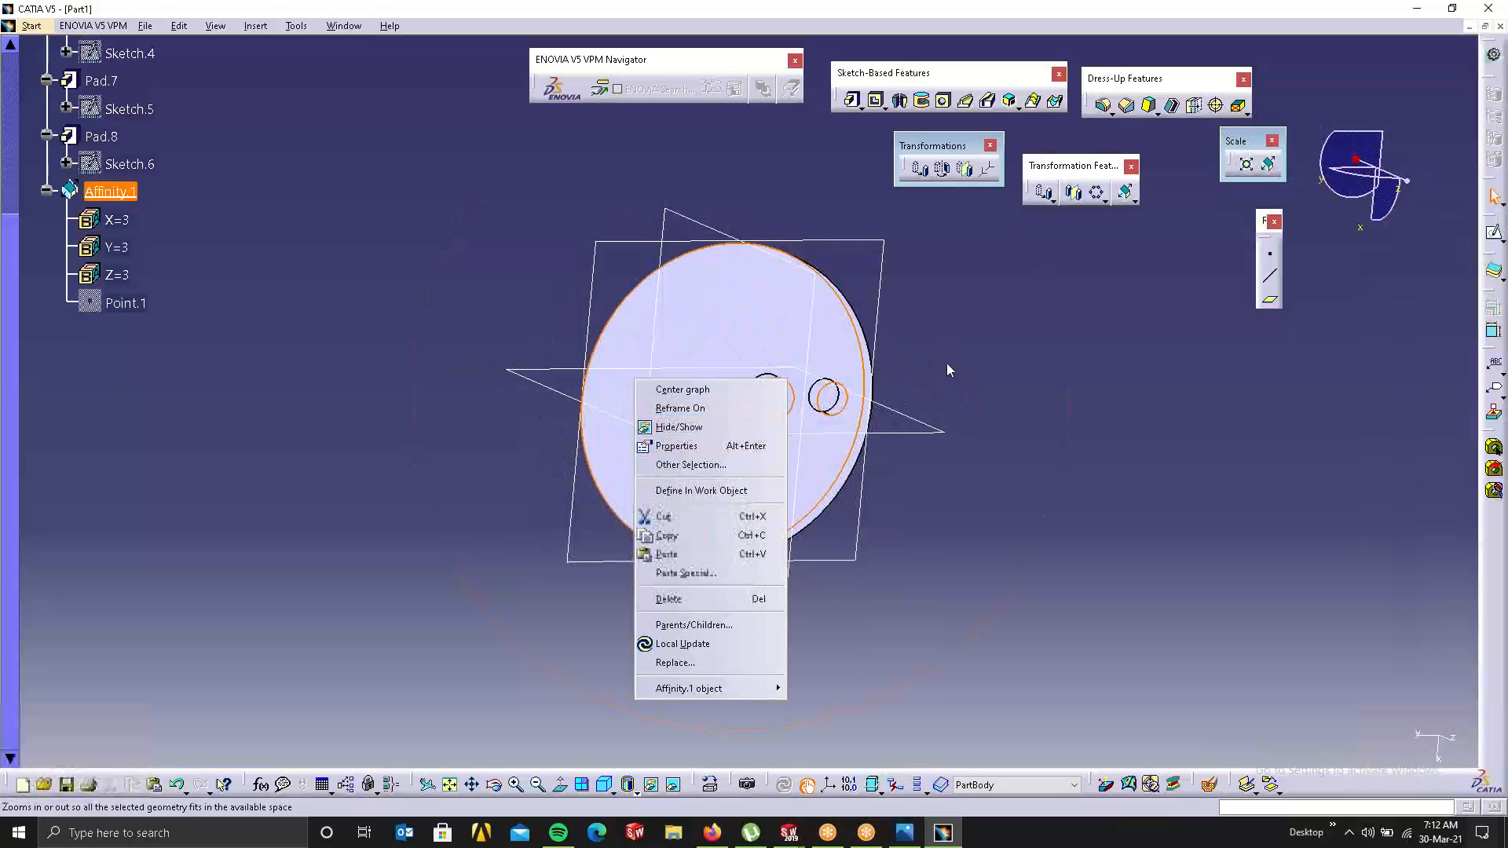
click(1015, 370)
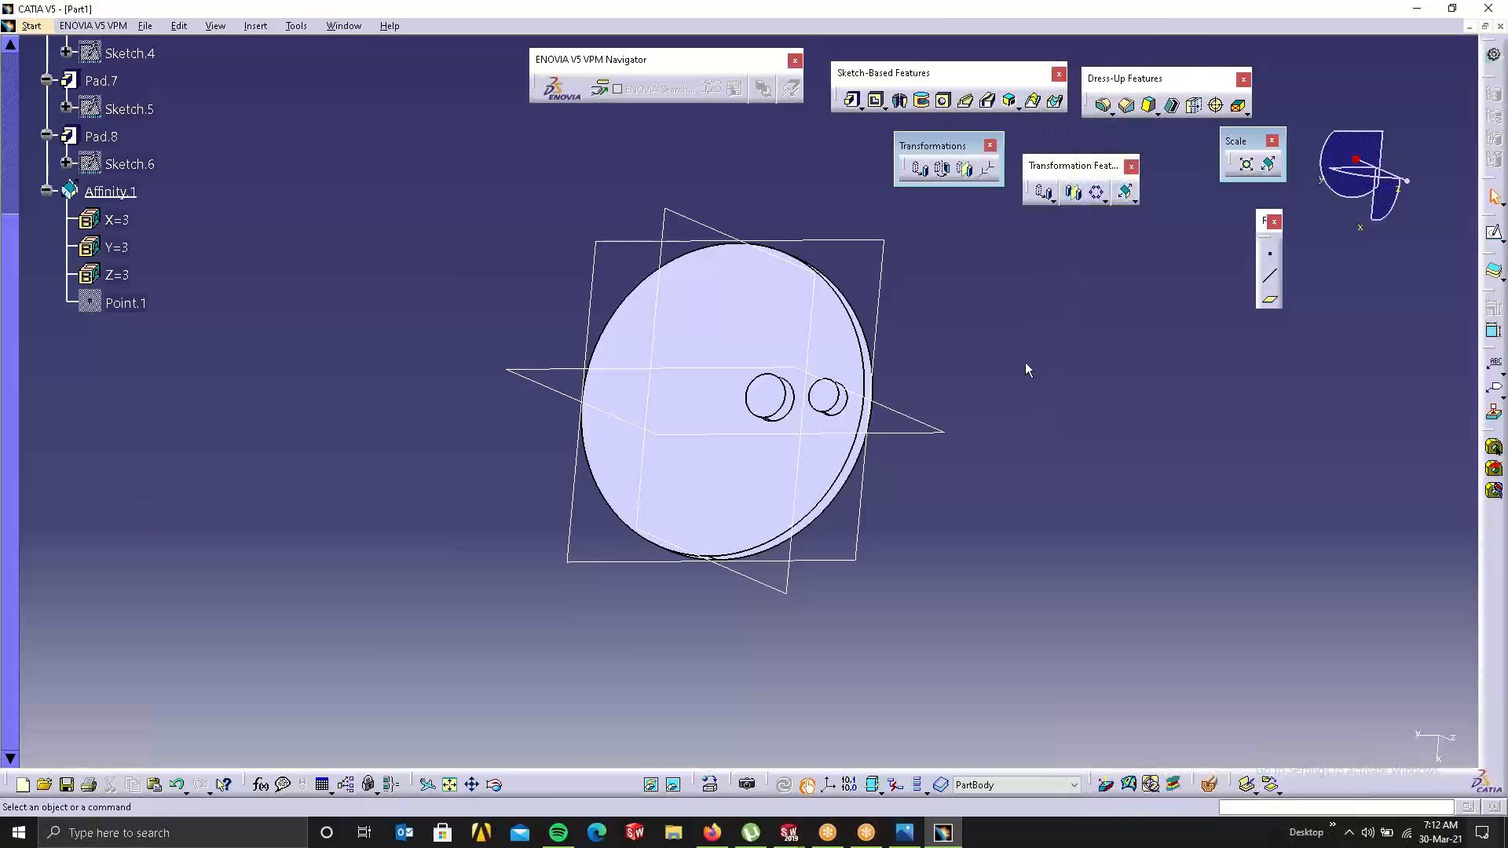
Step: Close Part1, answering No to saving changes
middle_drag(820, 340, 951, 406)
right_click(952, 409)
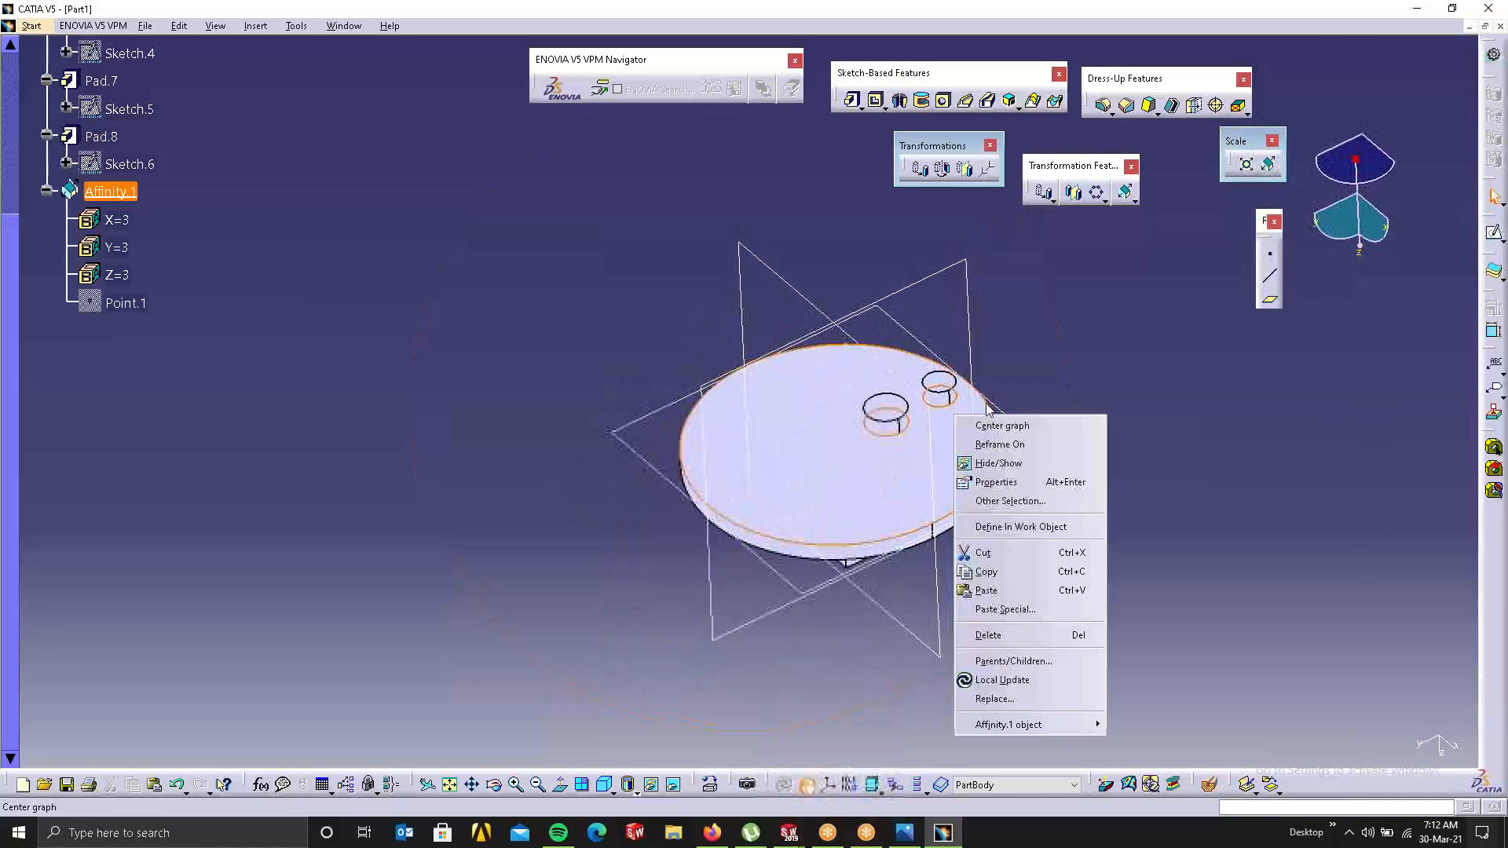
click(985, 481)
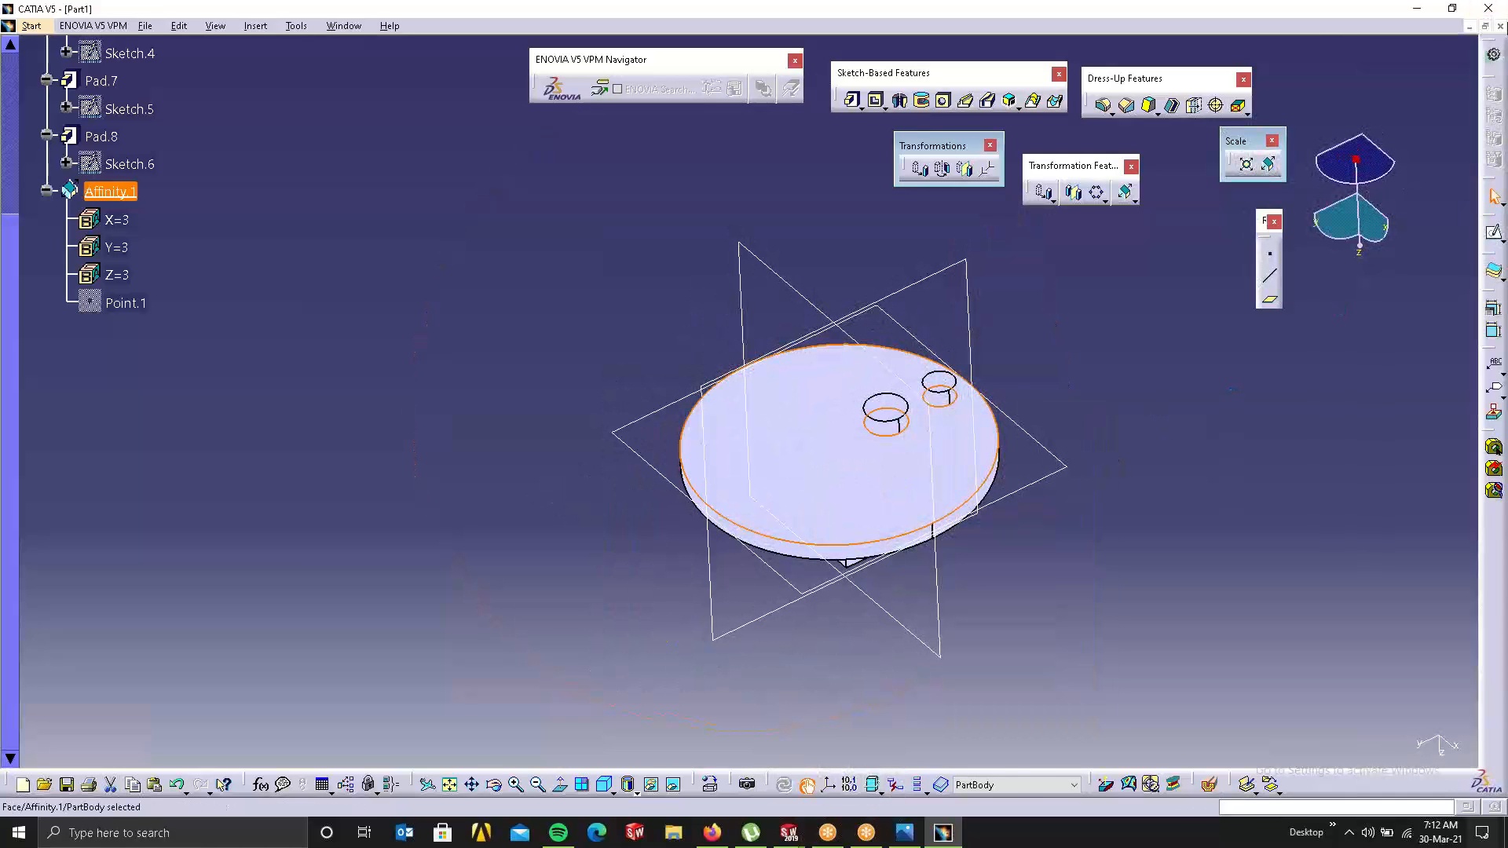
click(1500, 26)
click(790, 448)
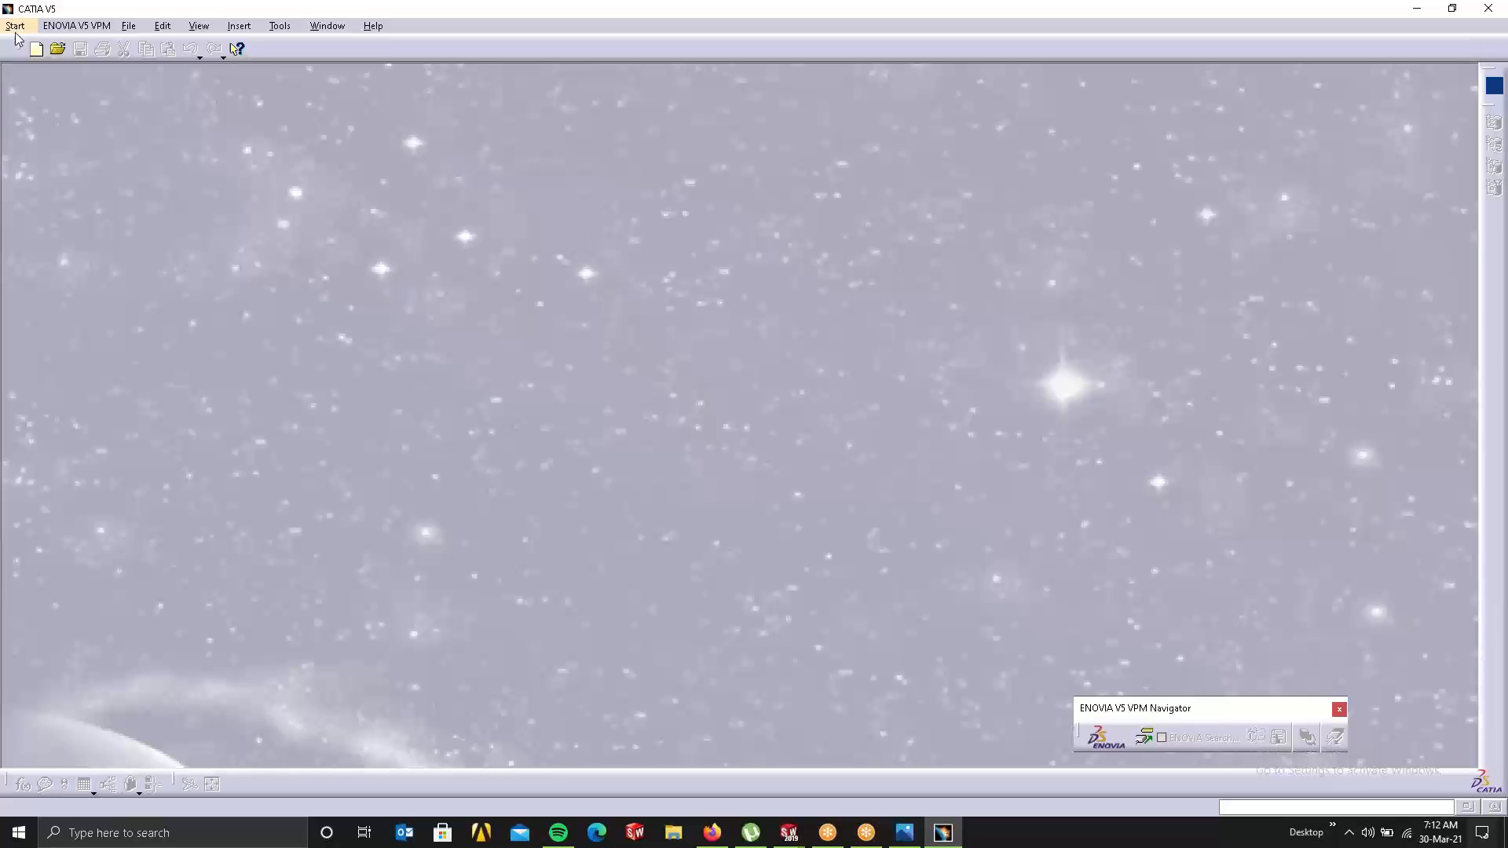
Step: Open a new Part1 in Part Design, dismissing the unwanted New Drawing dialog
click(15, 28)
click(51, 82)
click(827, 834)
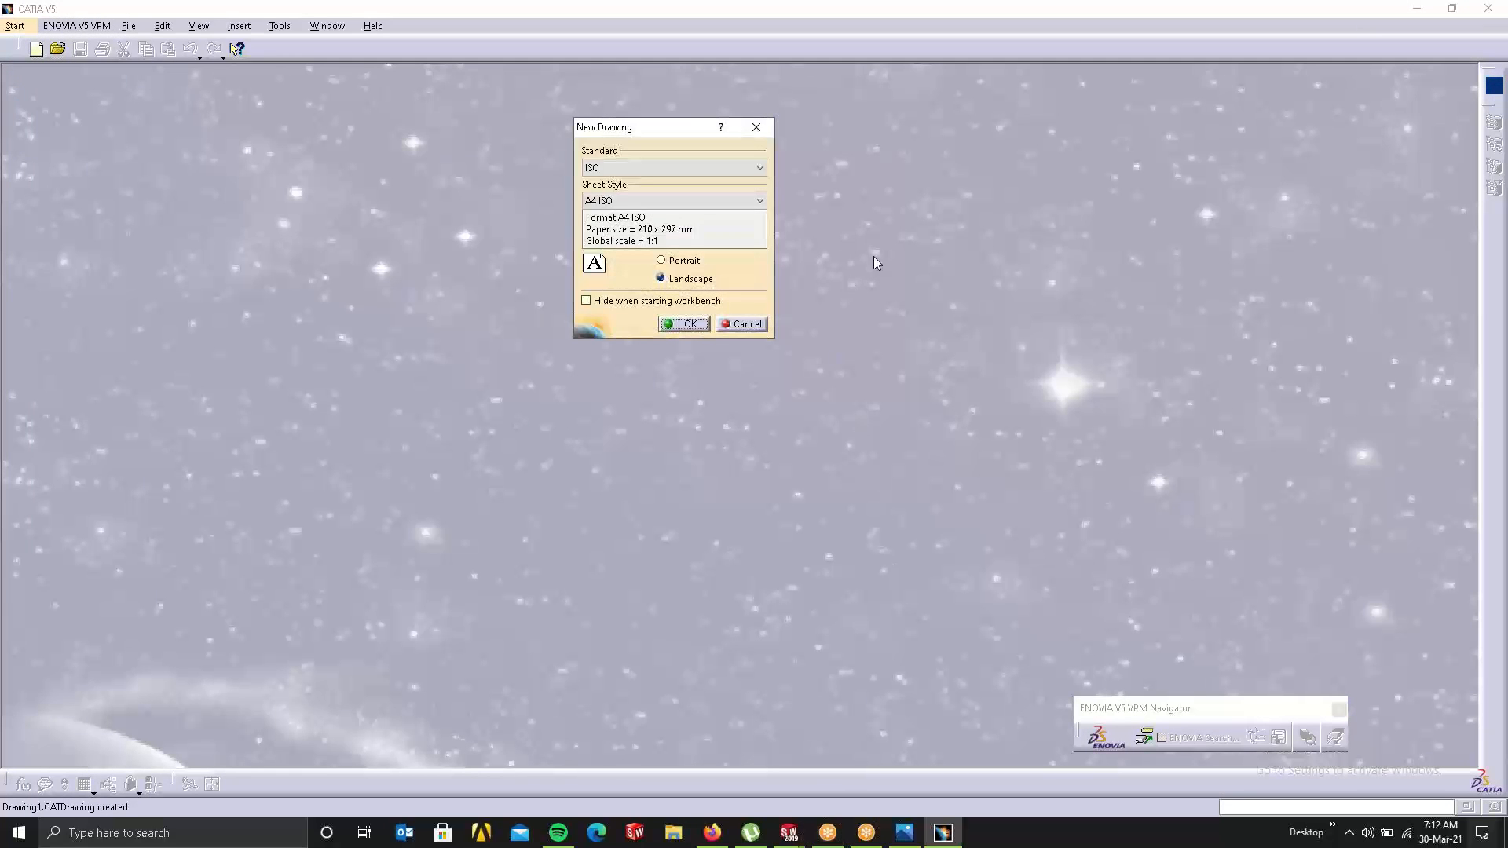
click(756, 128)
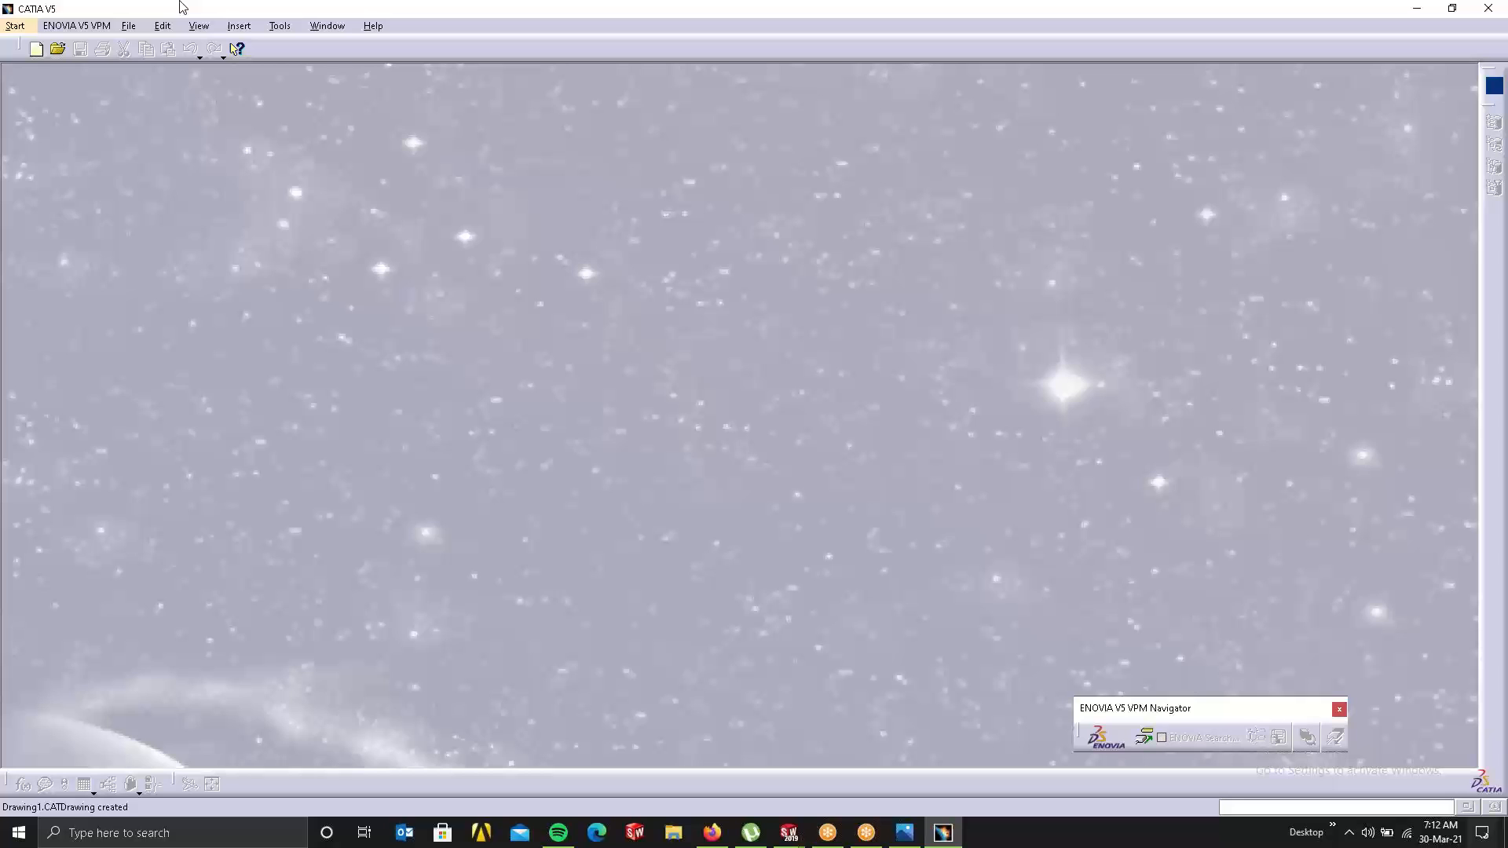
click(11, 27)
click(35, 88)
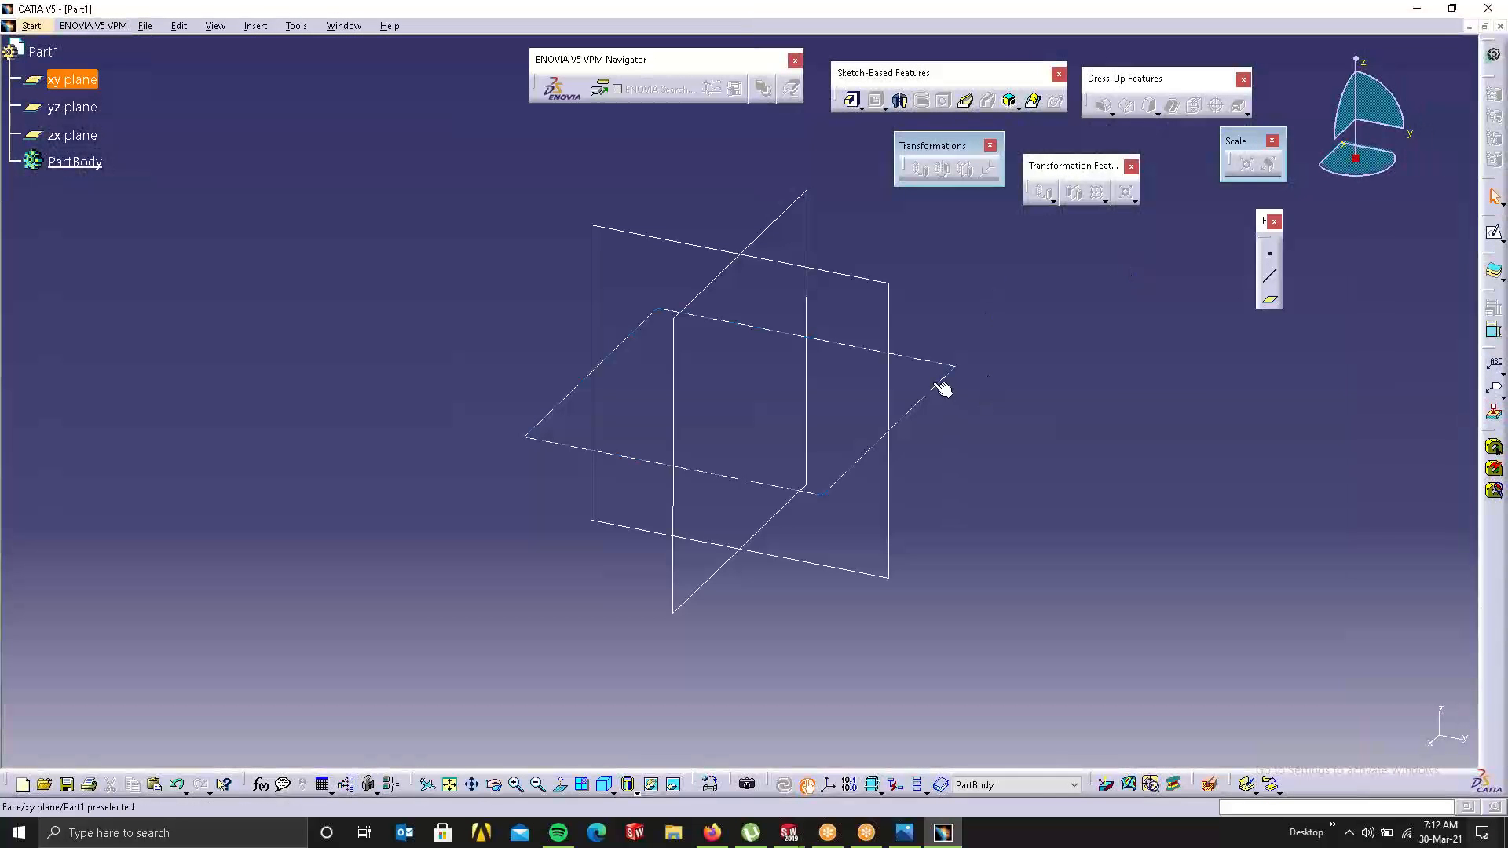
Step: Preview a Multi-sections Solid with Tangency then curvature coupling, then cancel it
click(1035, 102)
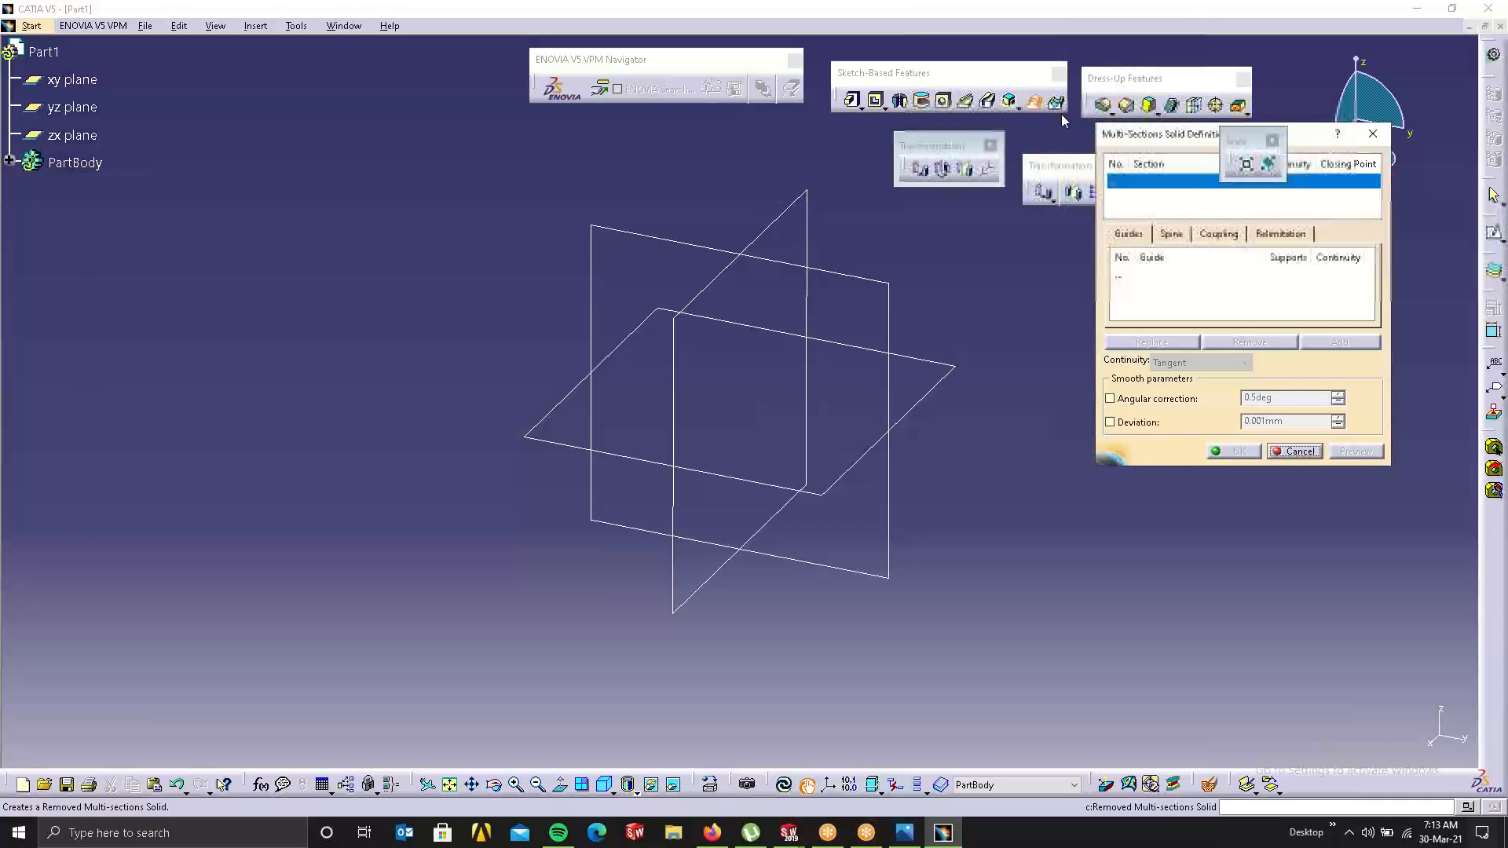
drag(1109, 136, 542, 263)
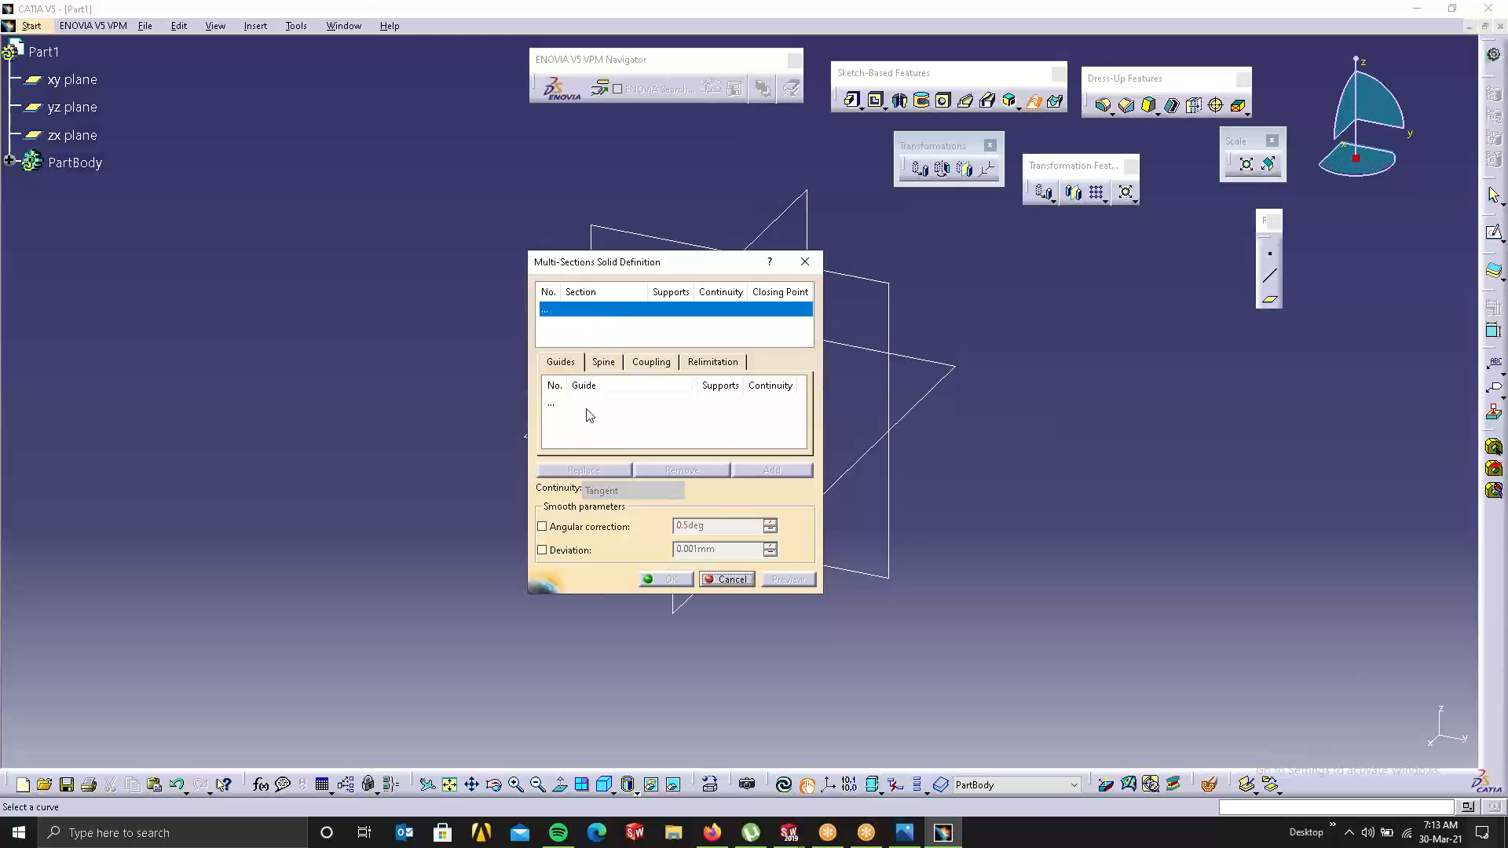
click(648, 362)
click(671, 384)
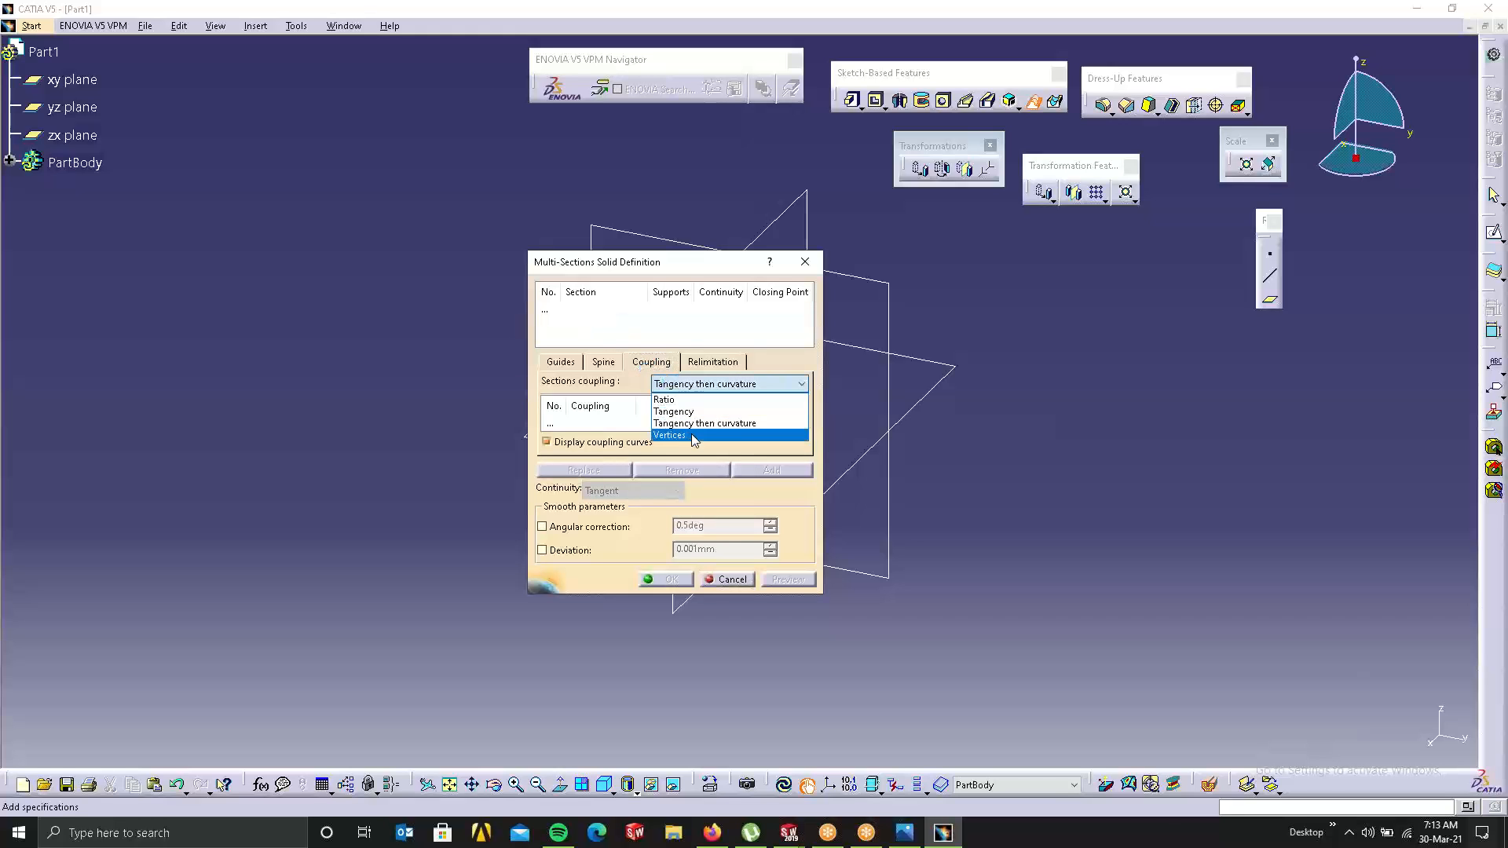
click(570, 368)
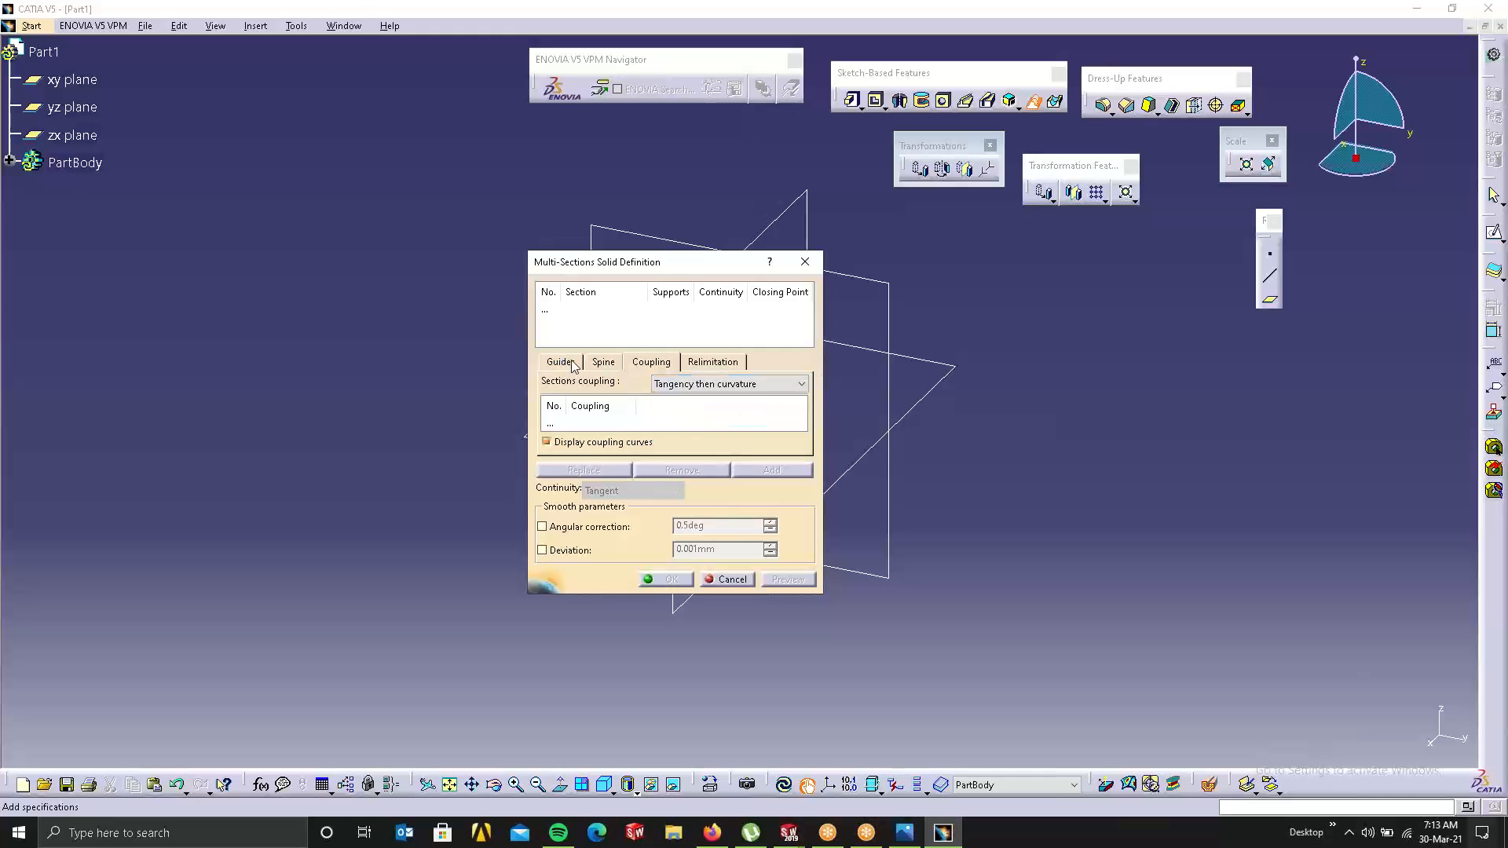
click(804, 262)
Step: Create a plane offset 154mm from the zx plane
click(791, 202)
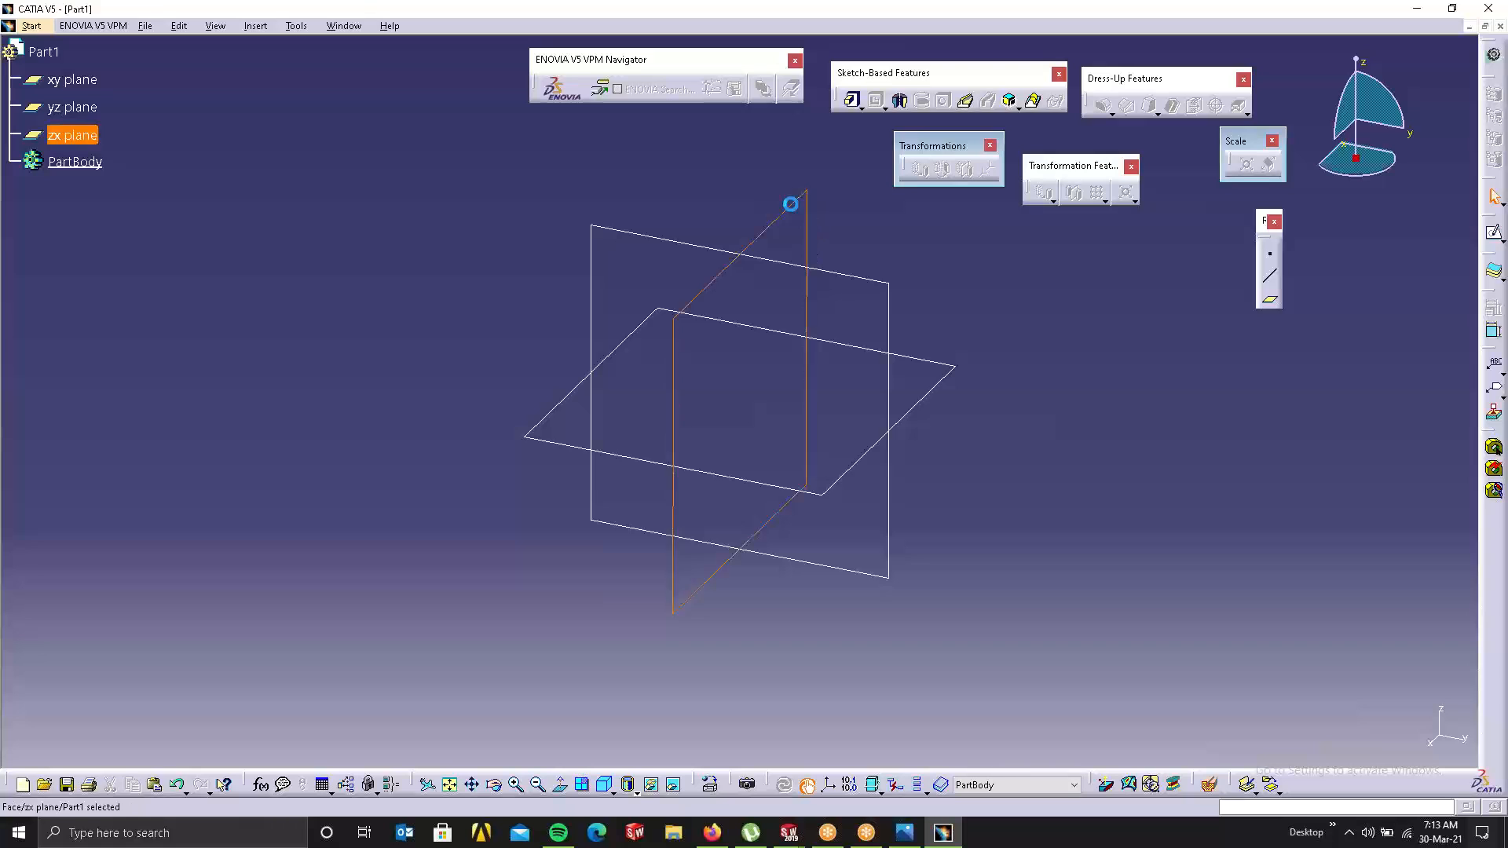
click(1269, 299)
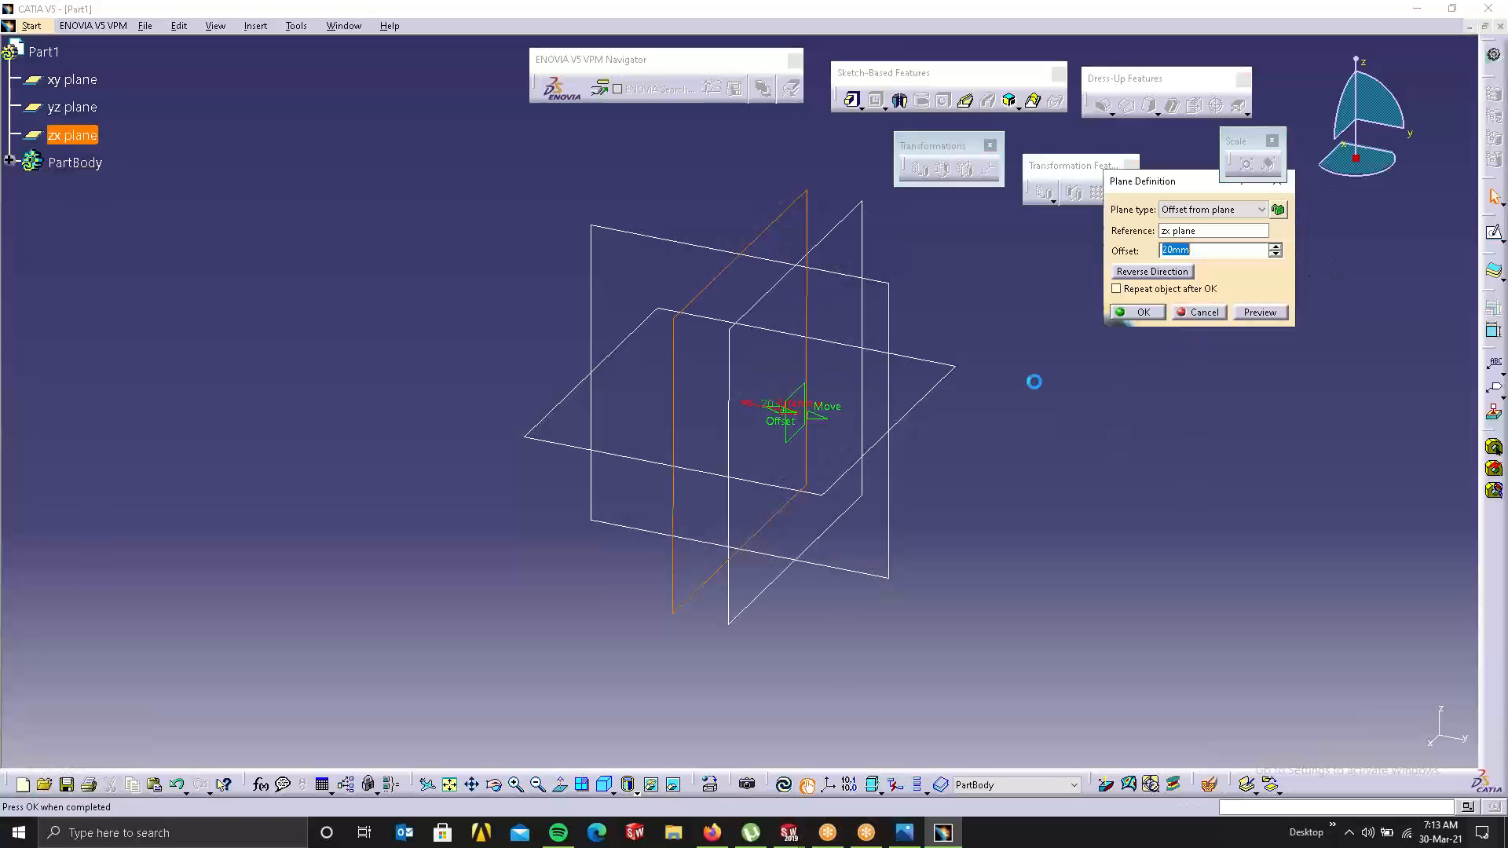
drag(818, 411, 1212, 440)
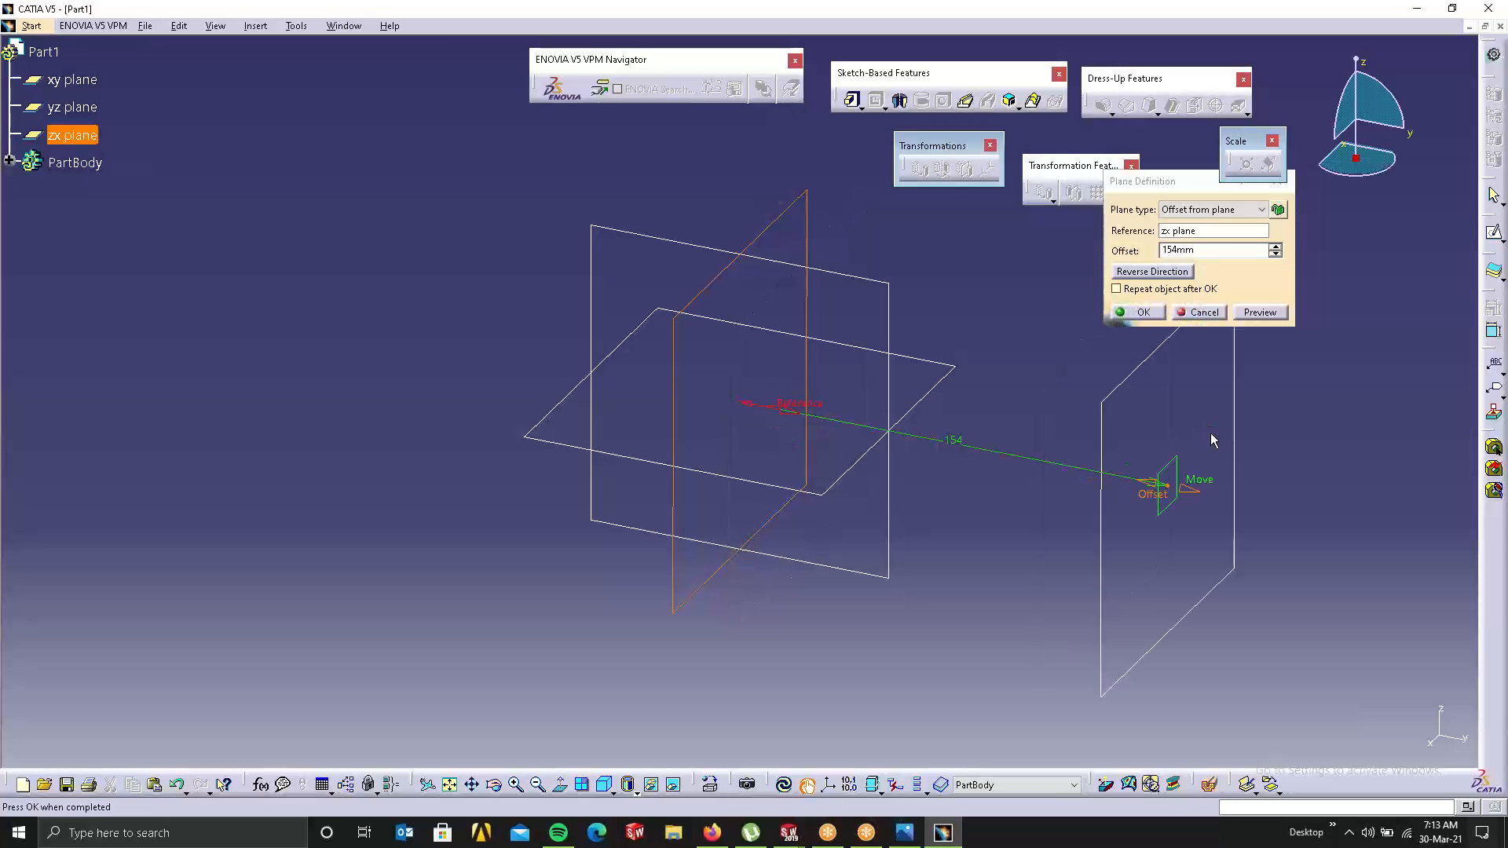
click(1143, 313)
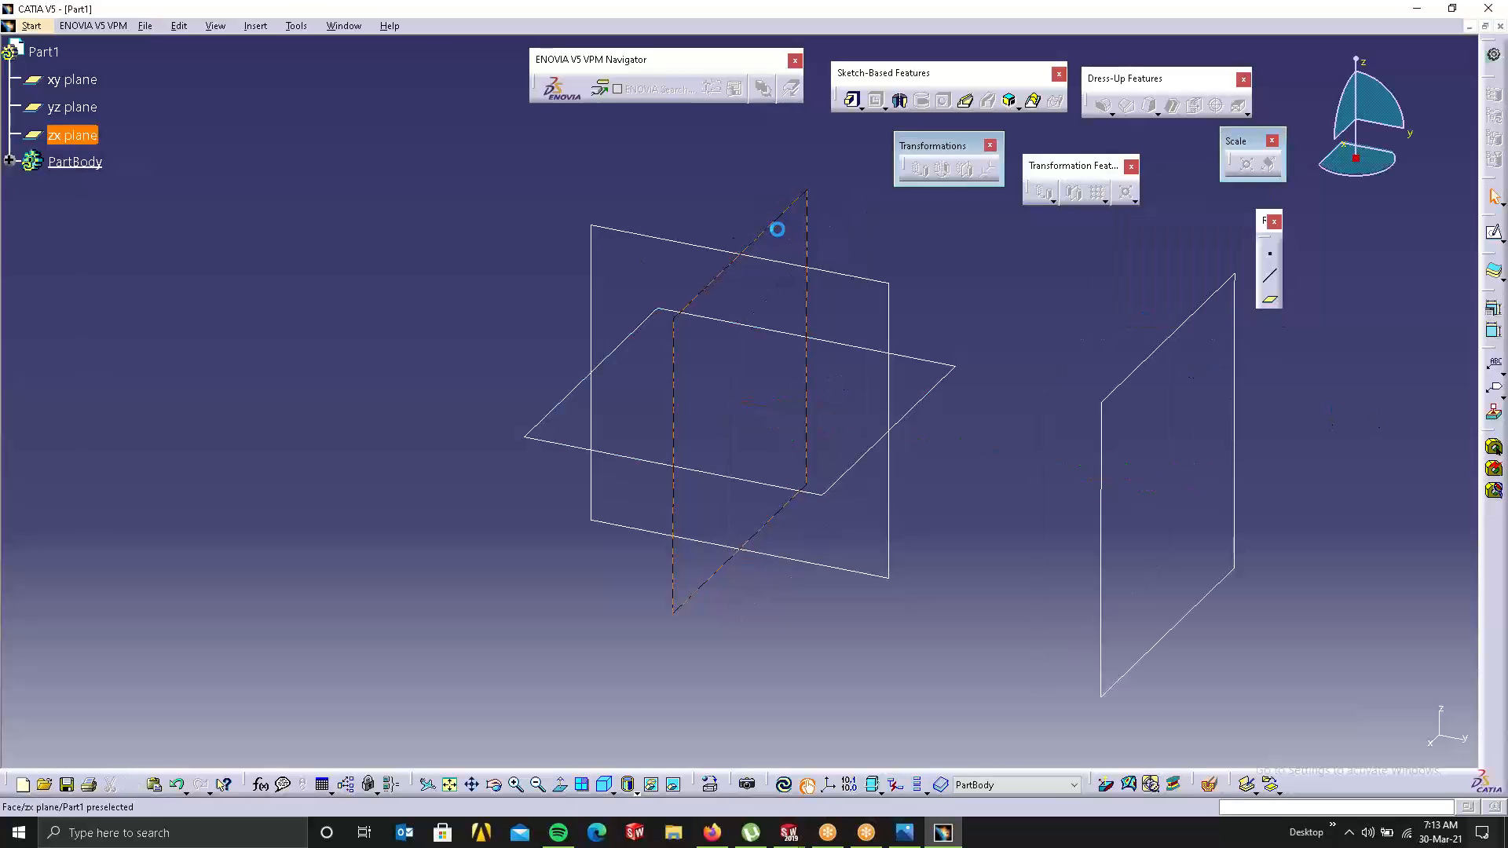
Step: Sketch a small circle centred on the origin of the zx plane
click(1493, 233)
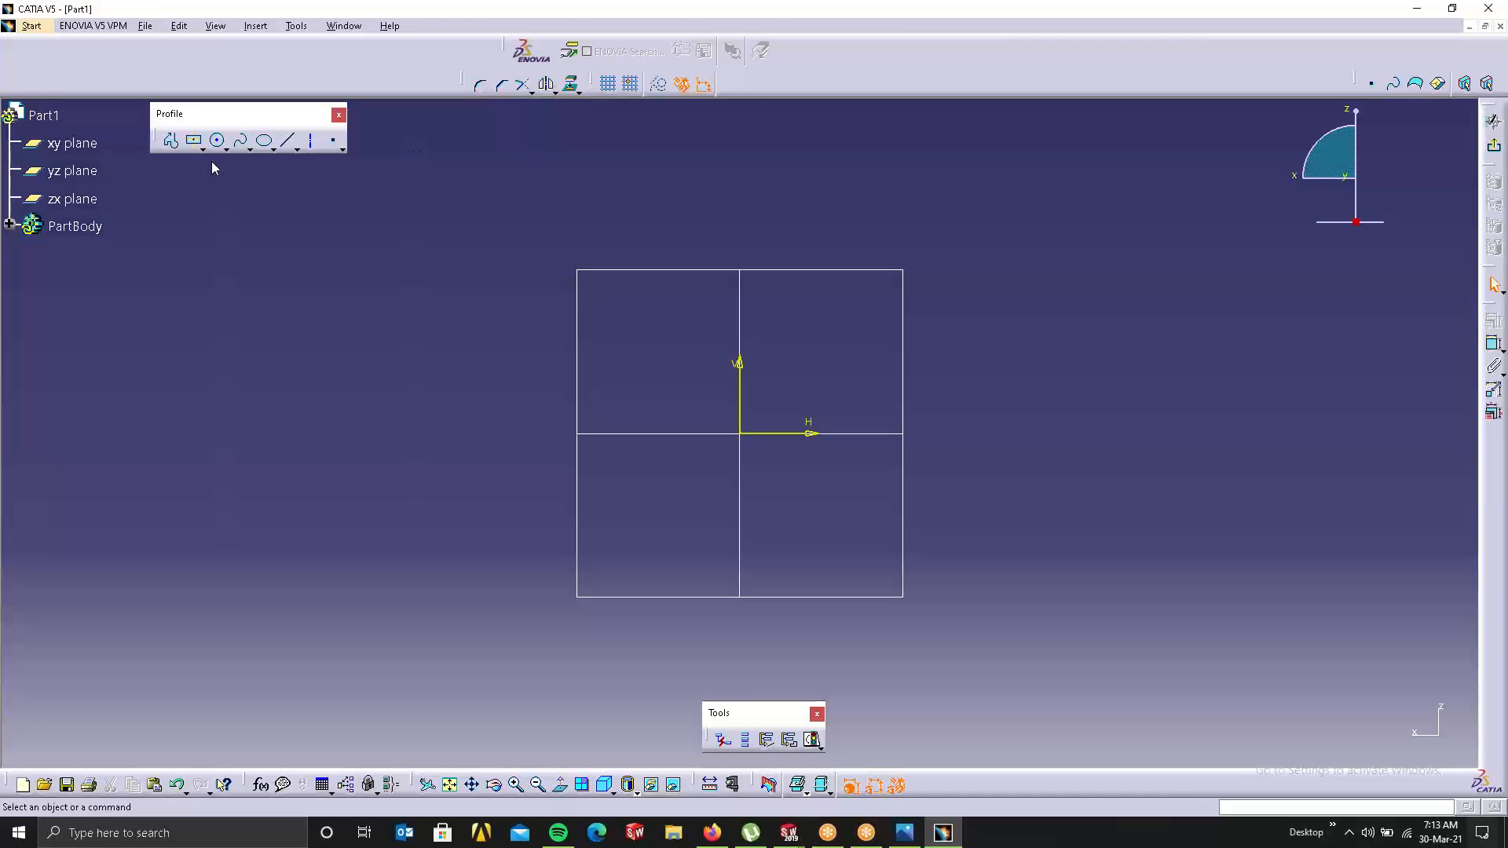
click(219, 143)
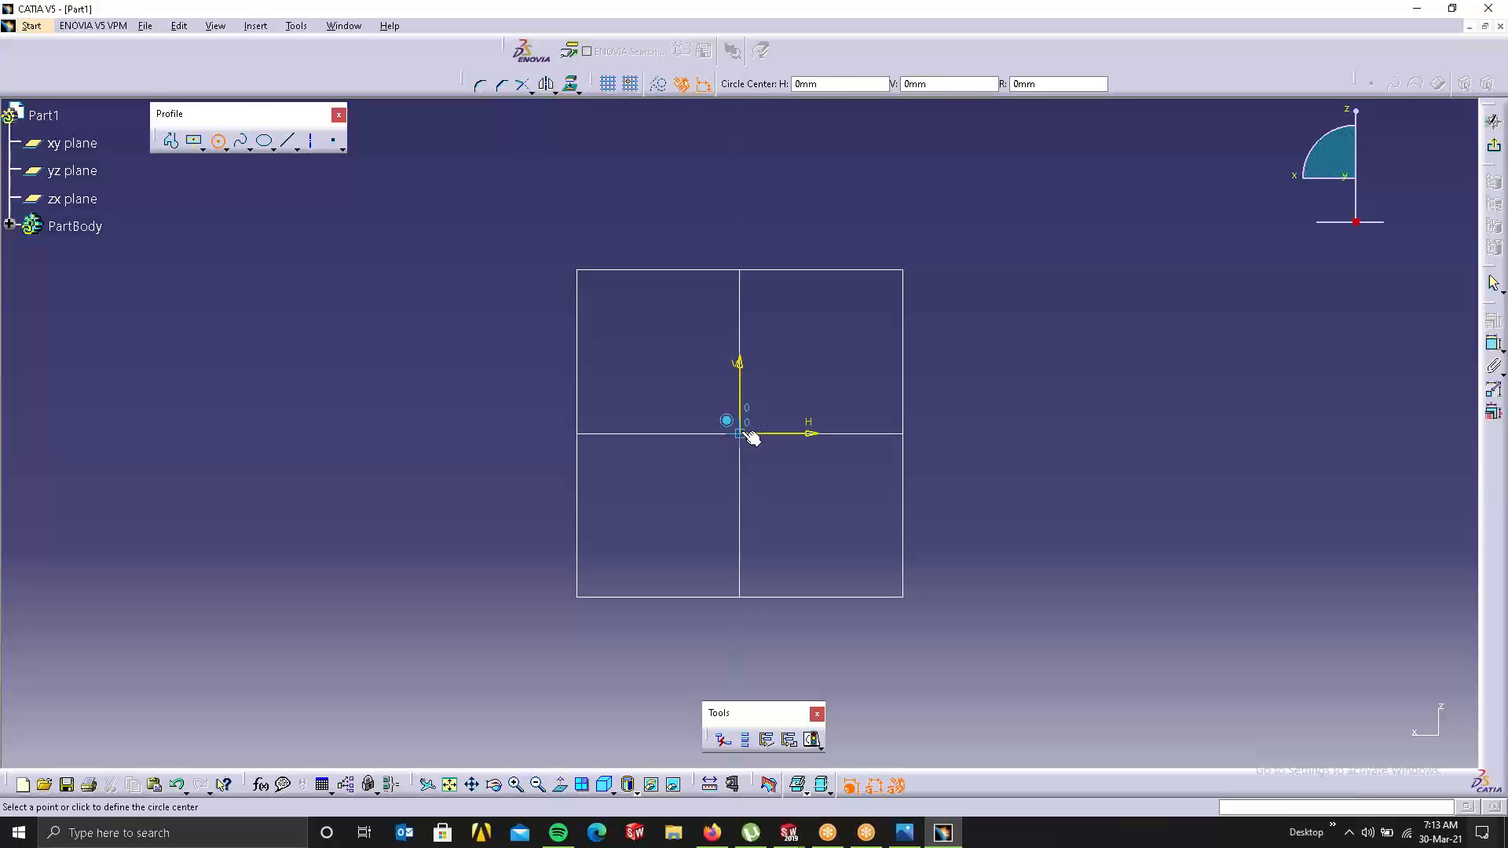
click(746, 434)
click(791, 502)
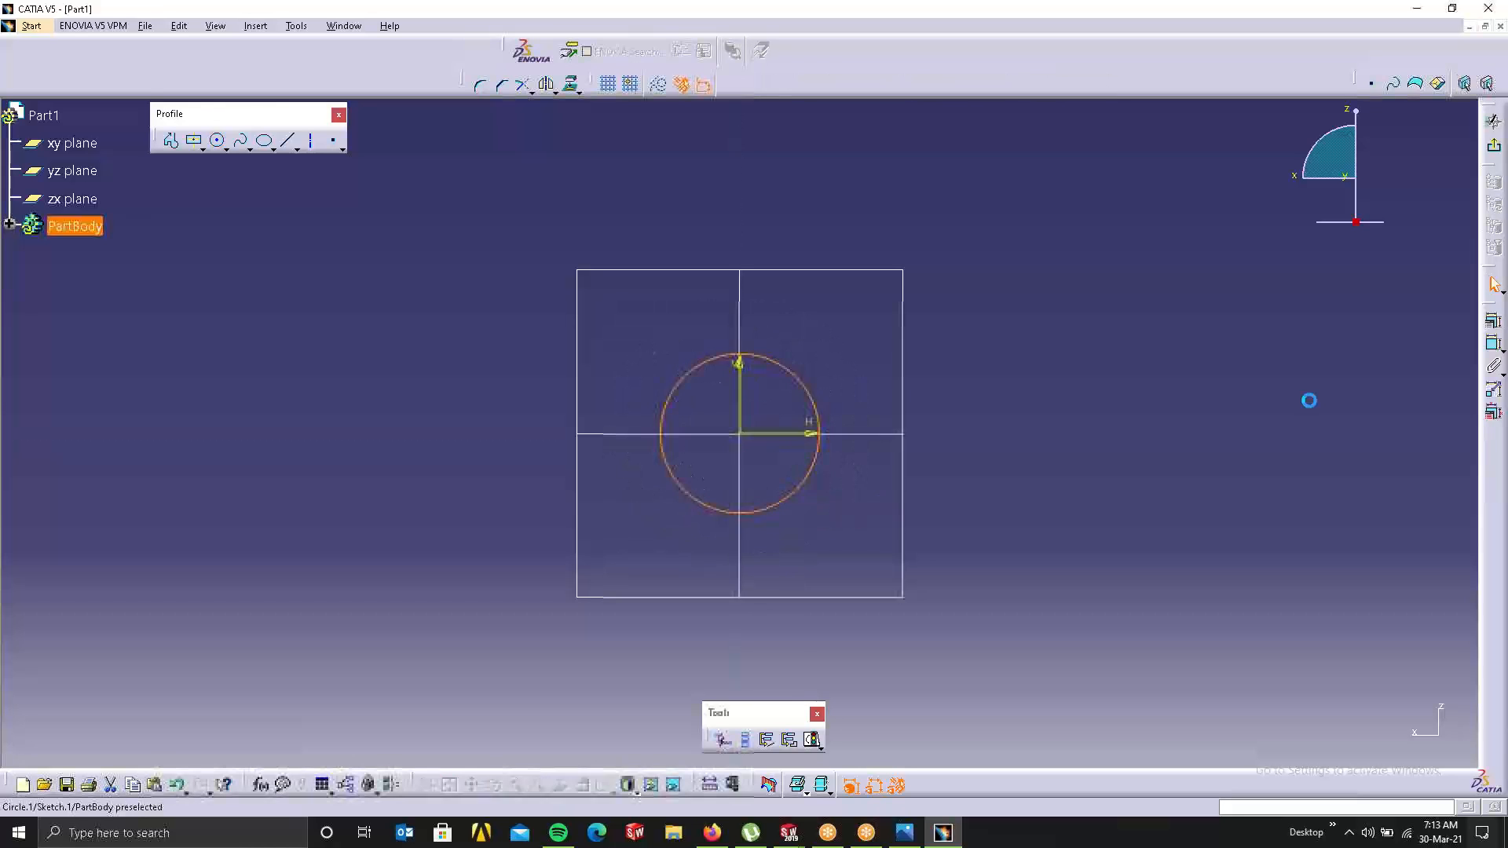
click(1492, 145)
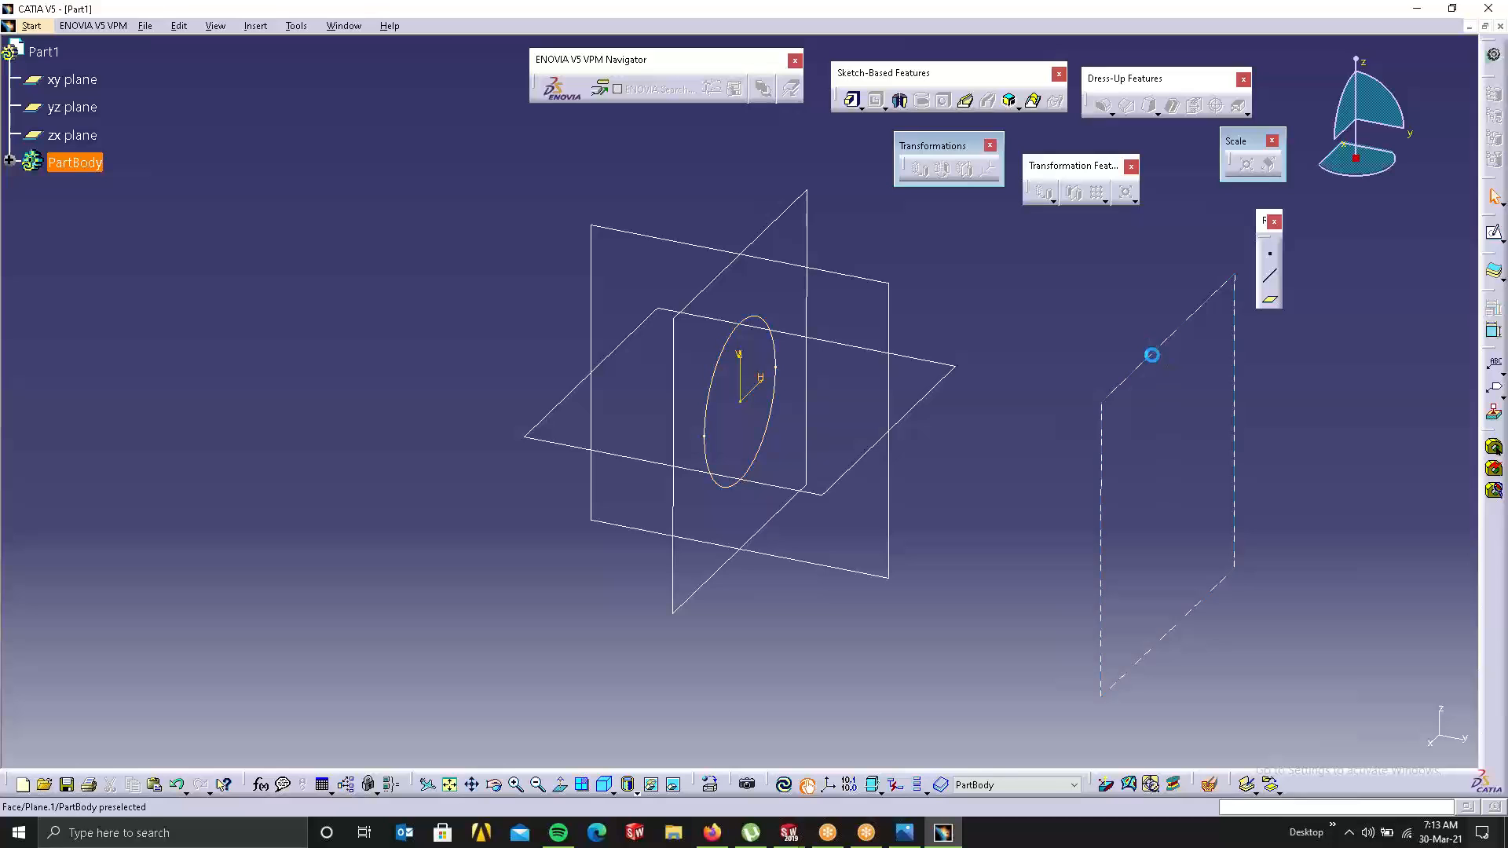
Step: Sketch a larger origin-centred circle on the 154mm offset plane and view both in 3D
click(1147, 353)
click(1493, 232)
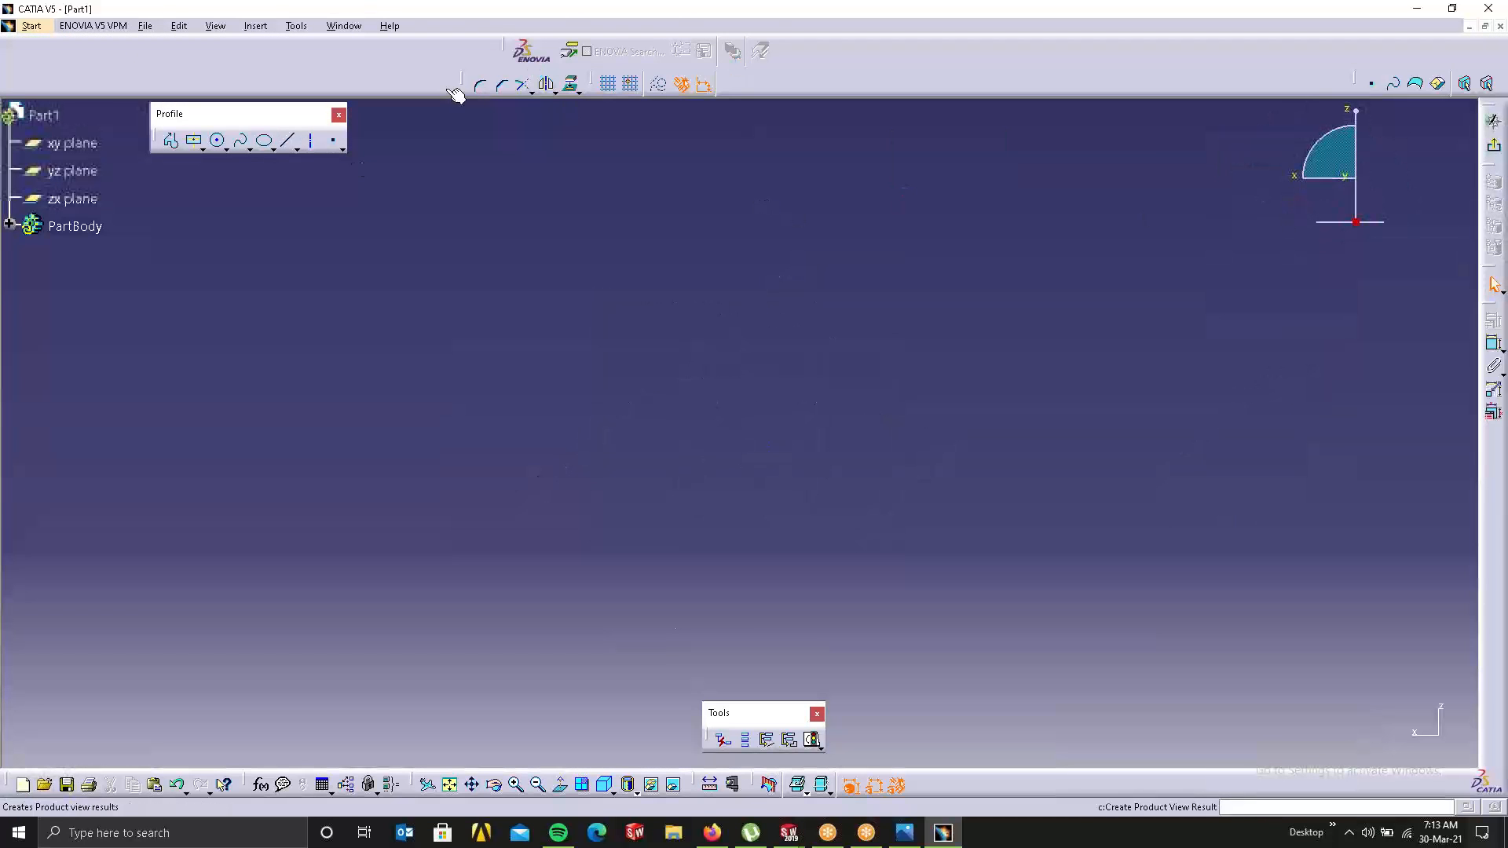
click(217, 141)
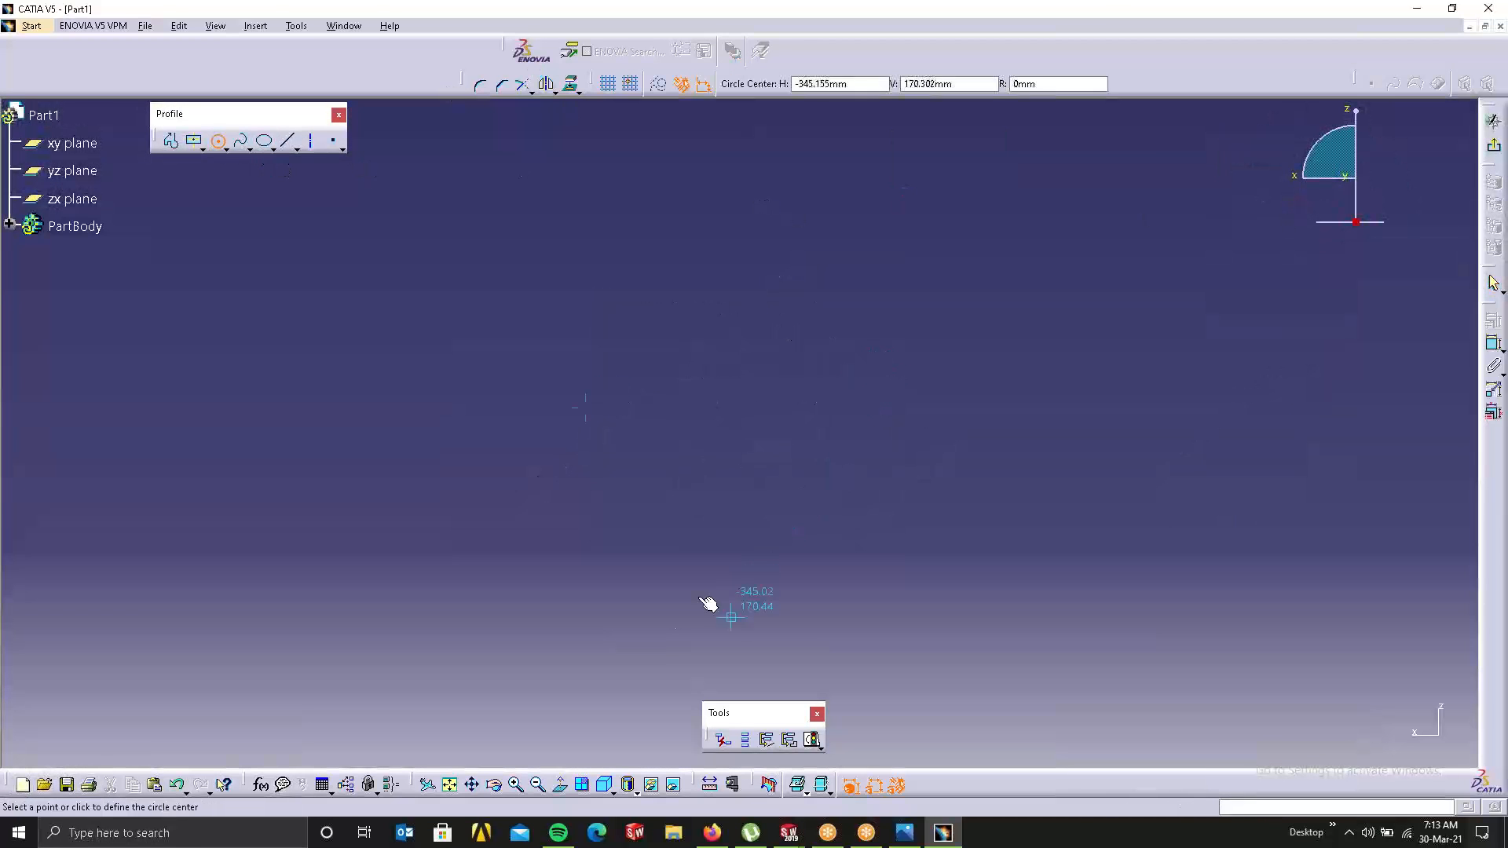
click(451, 785)
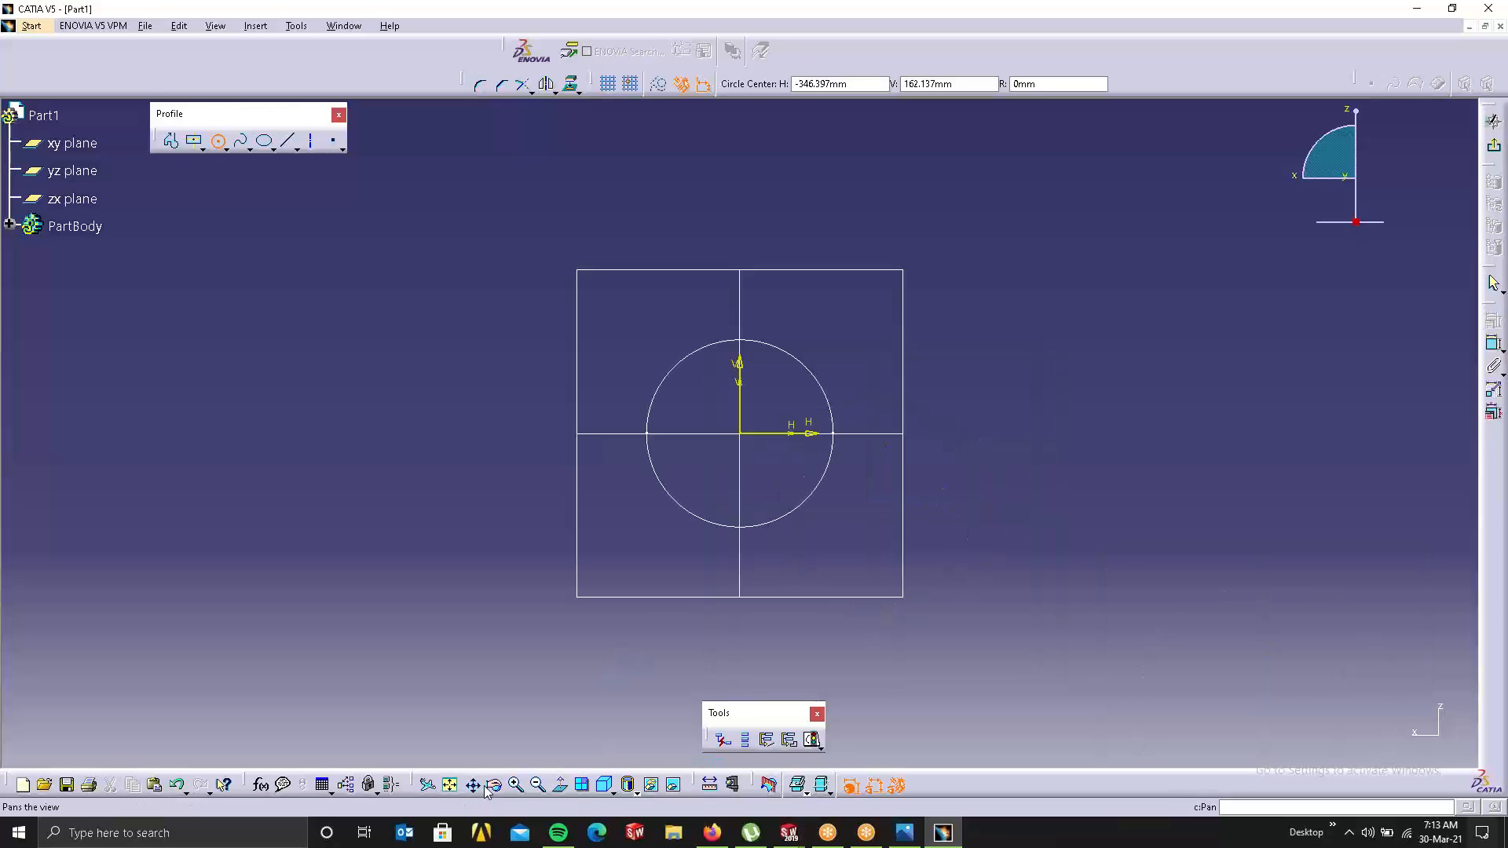
click(743, 437)
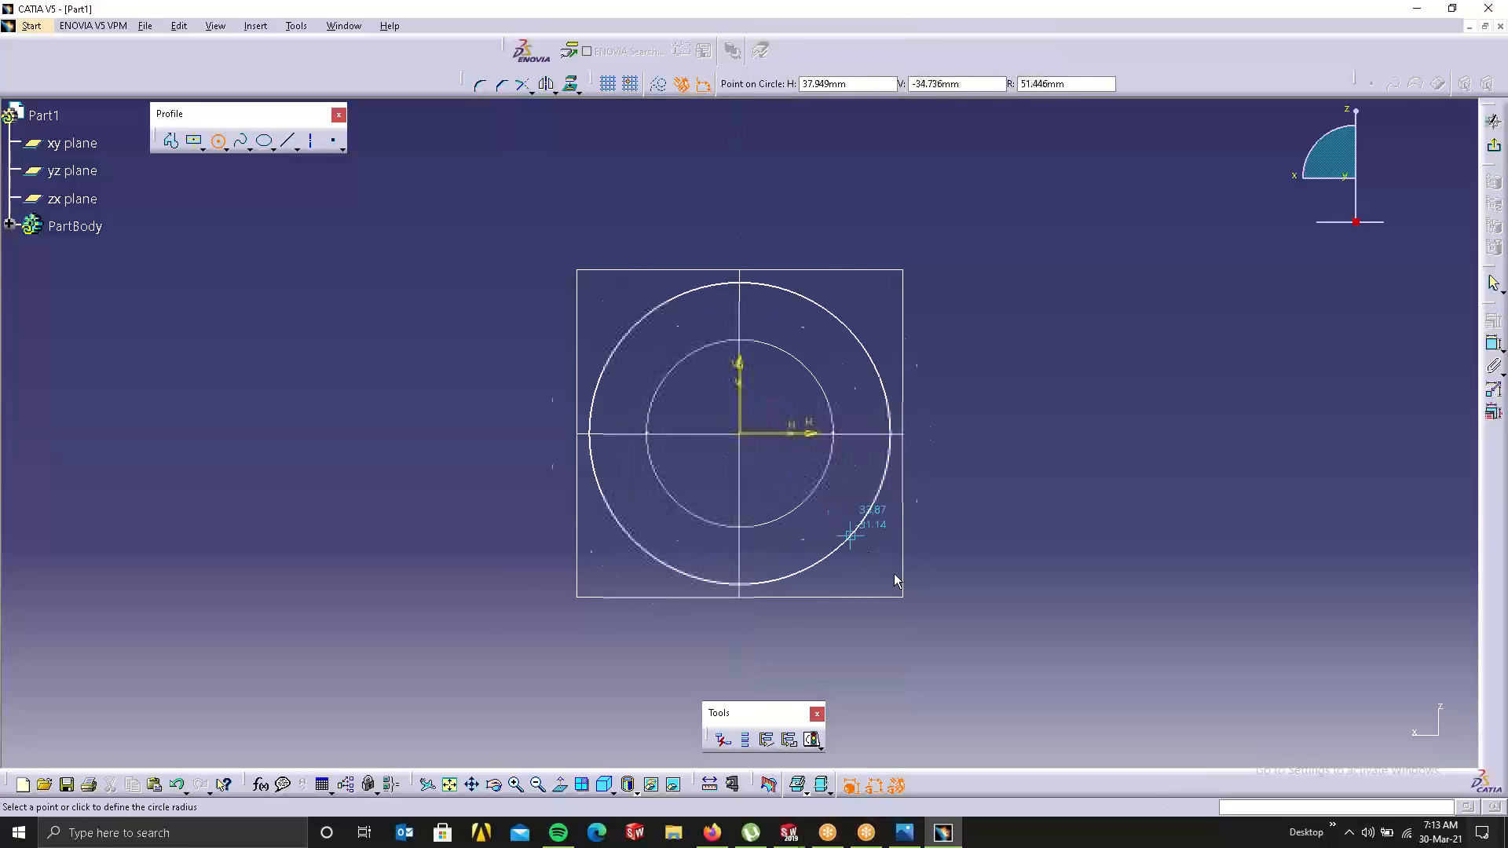
click(954, 590)
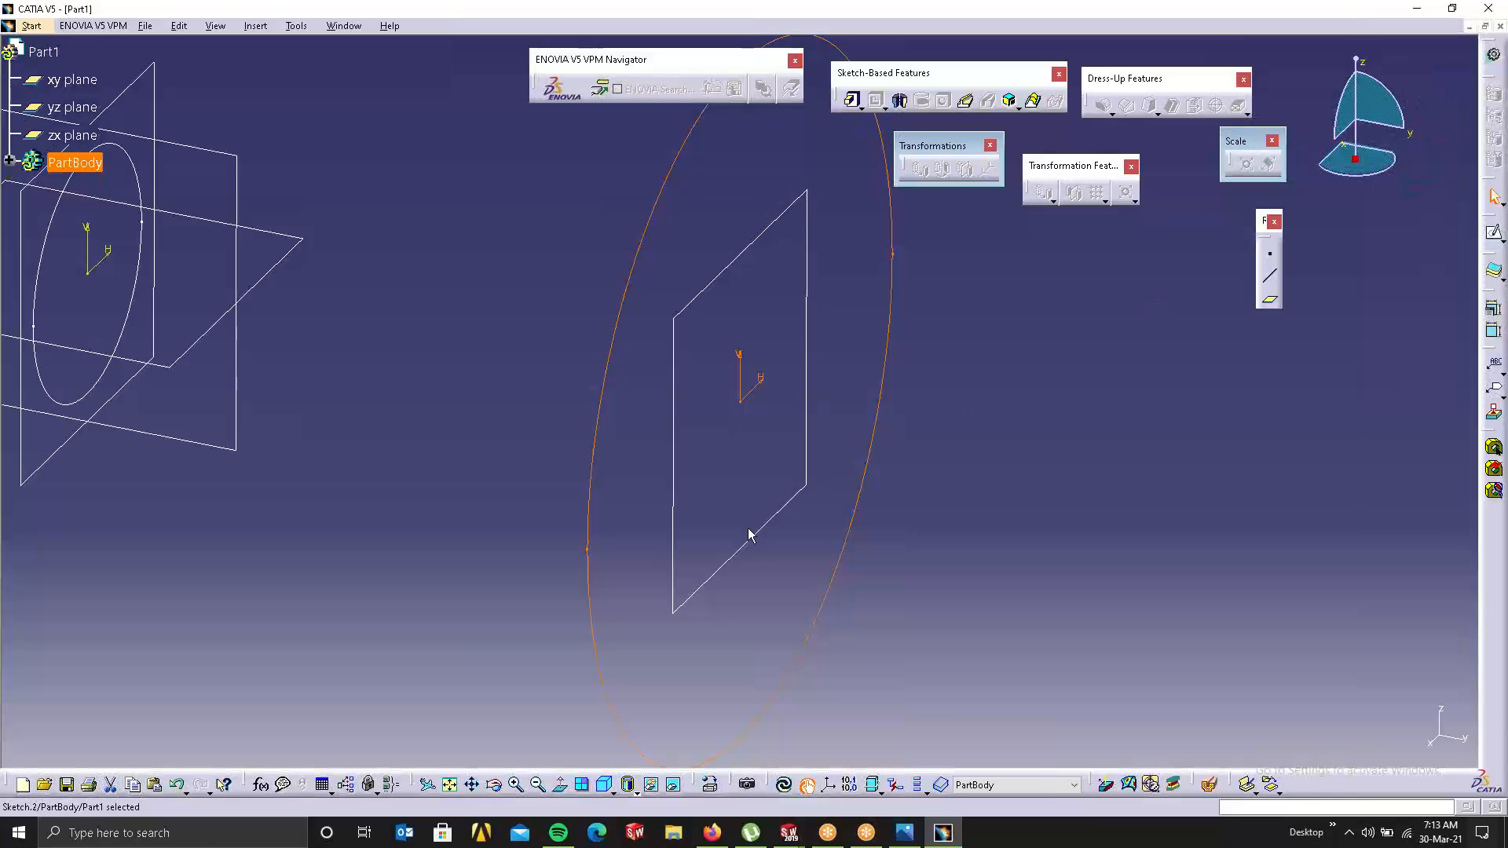
middle_drag(582, 424, 603, 460)
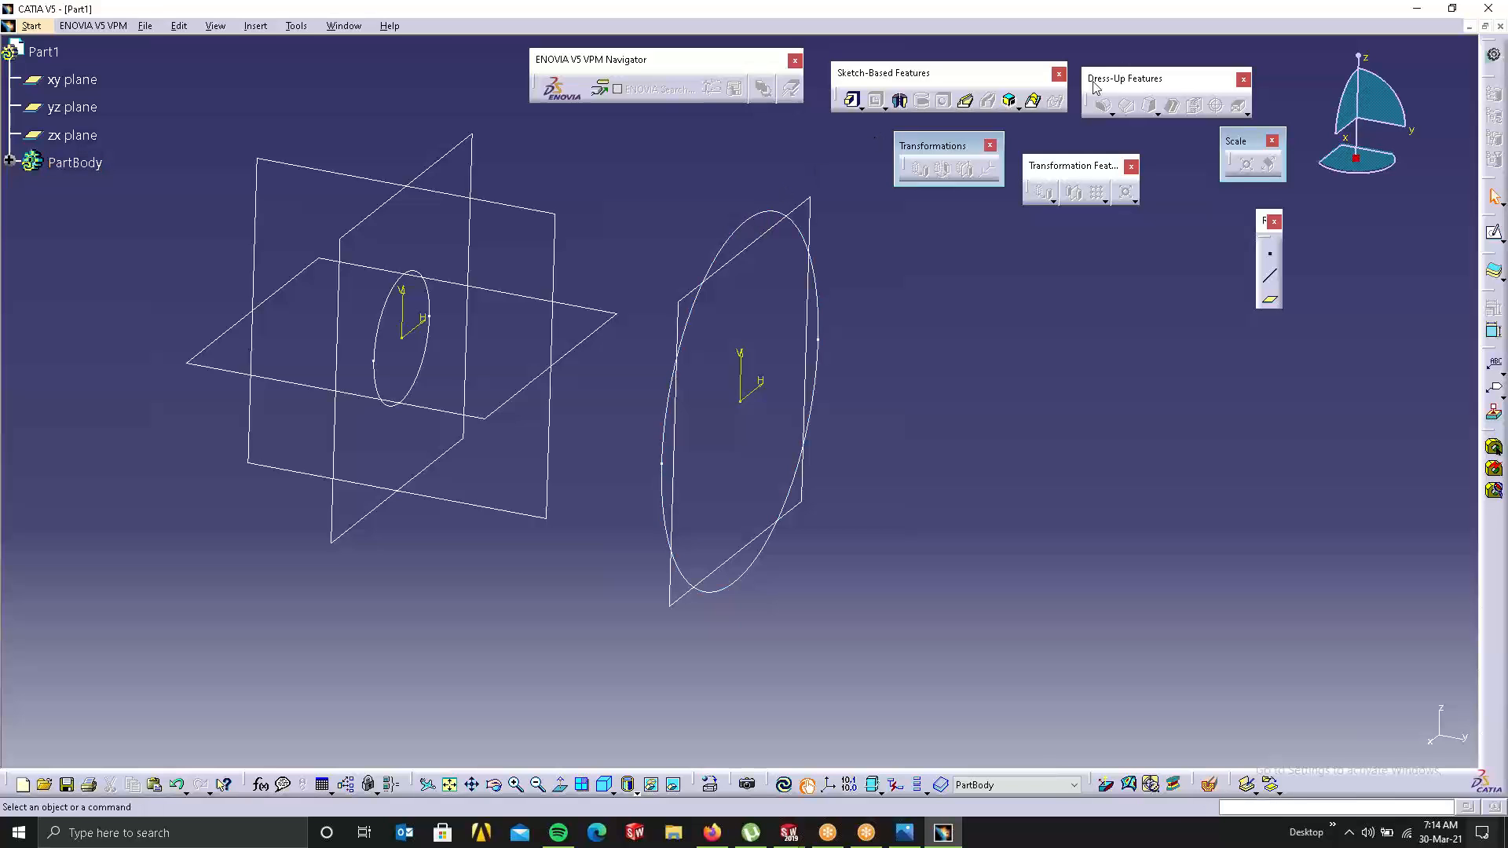
click(1032, 101)
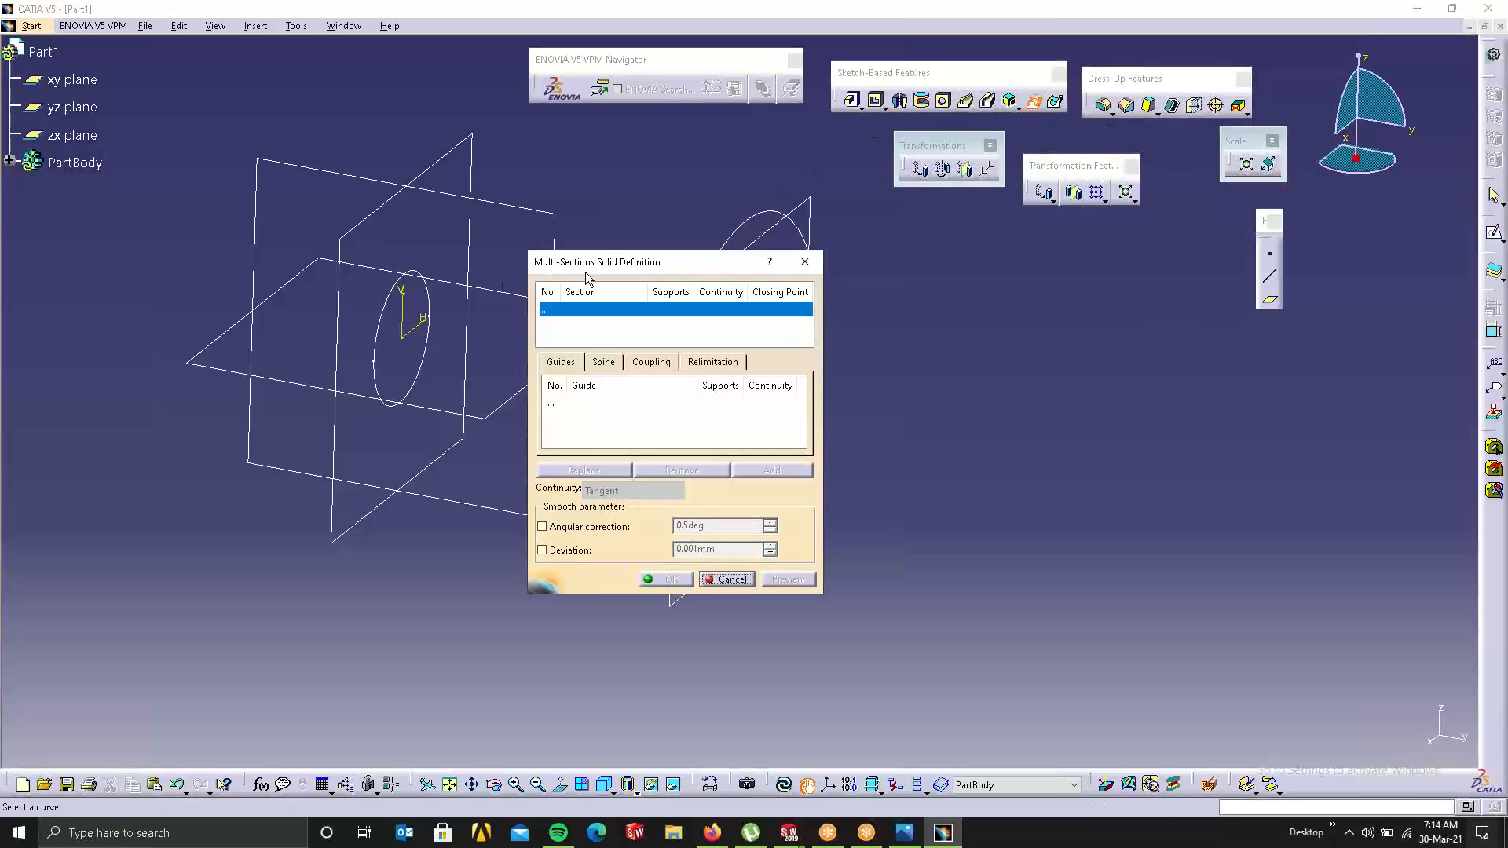
mouse_move(624, 263)
mouse_down()
mouse_move(768, 260)
mouse_move(1248, 142)
mouse_up()
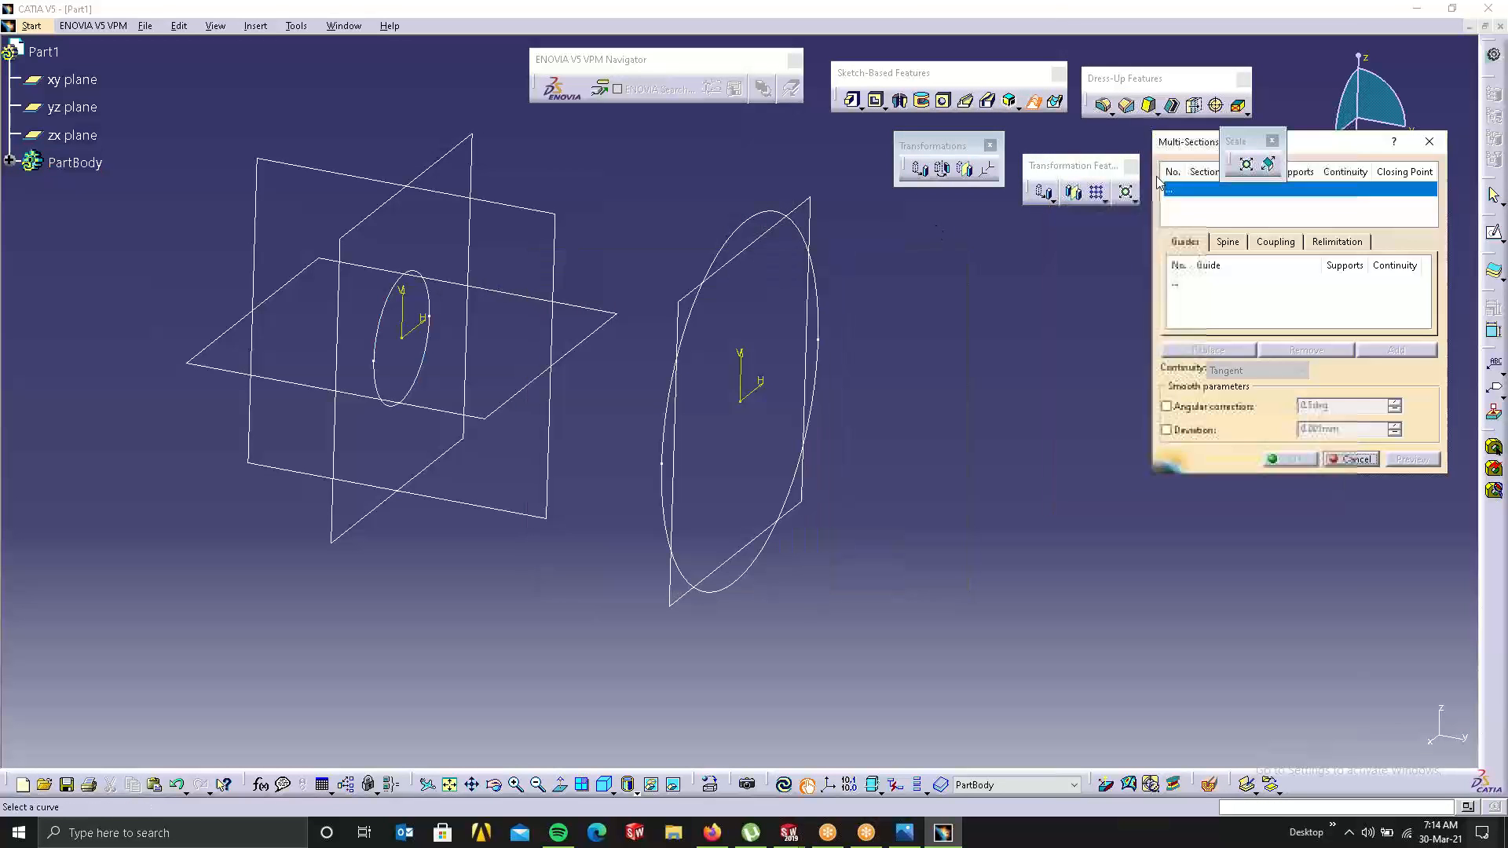
click(383, 333)
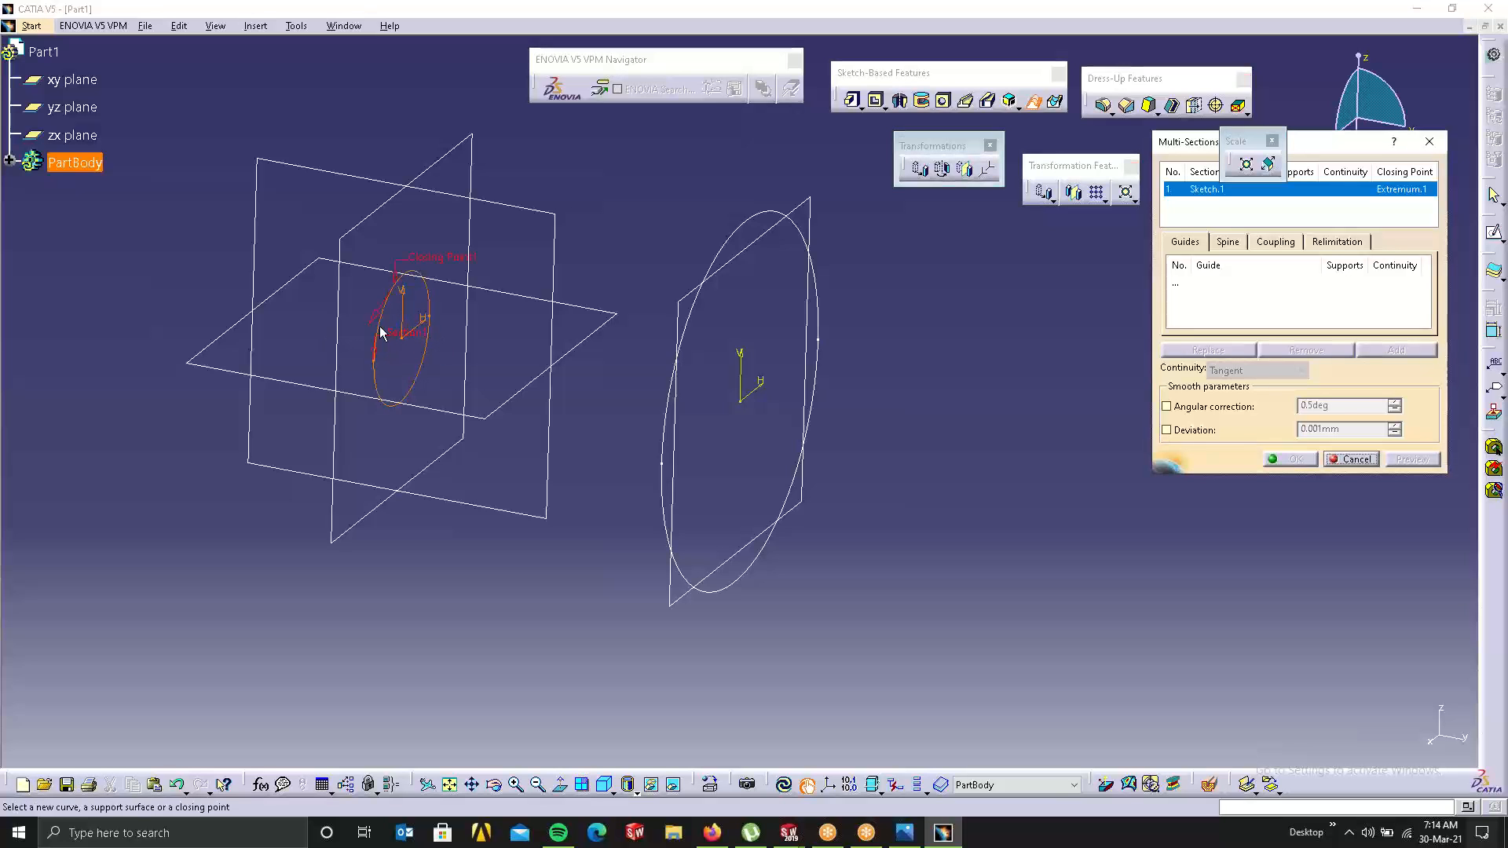
click(730, 243)
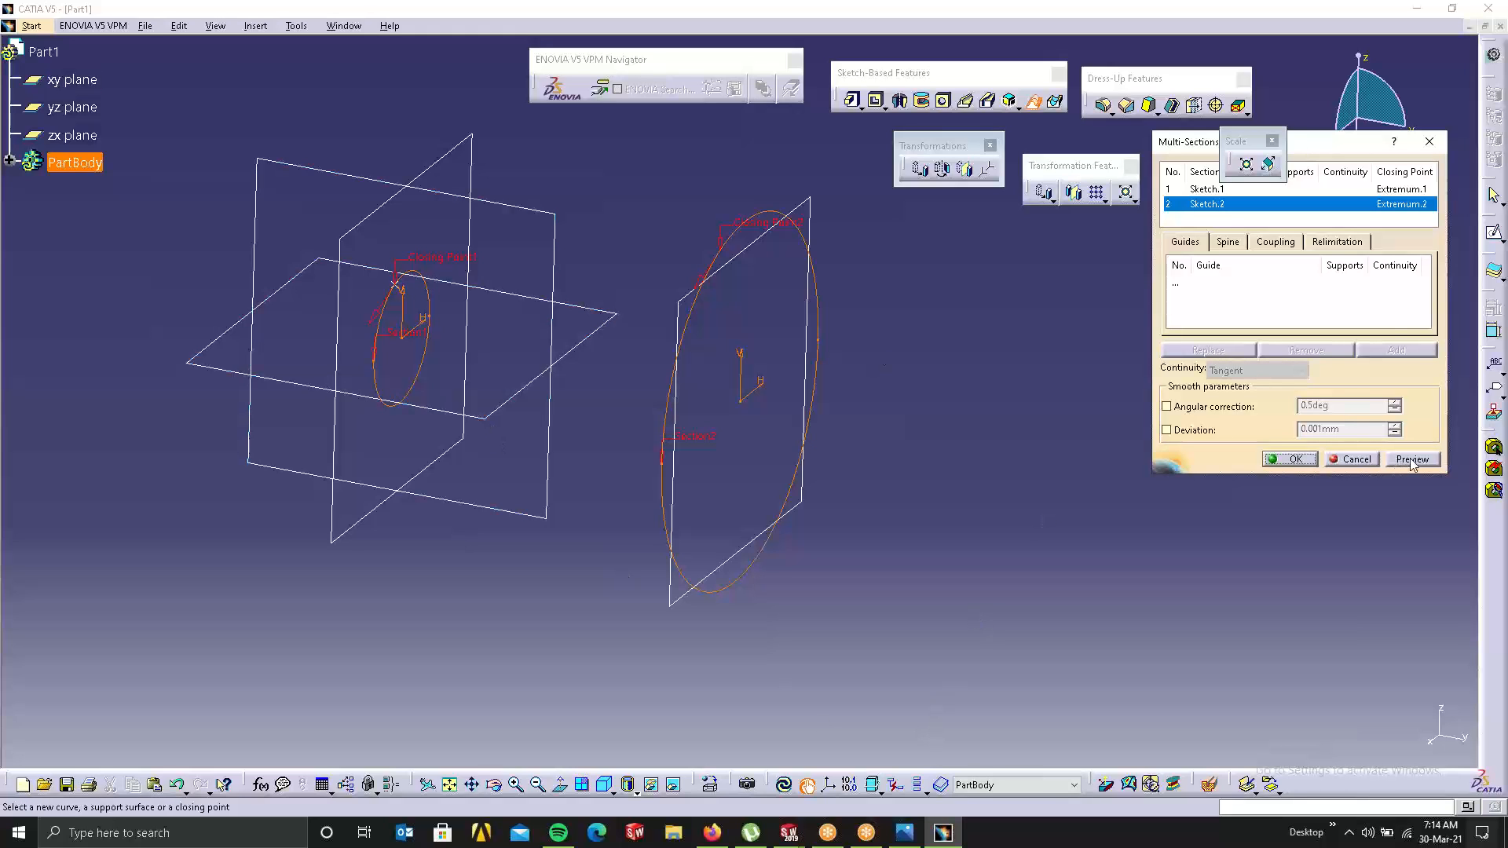
click(1336, 241)
click(1275, 241)
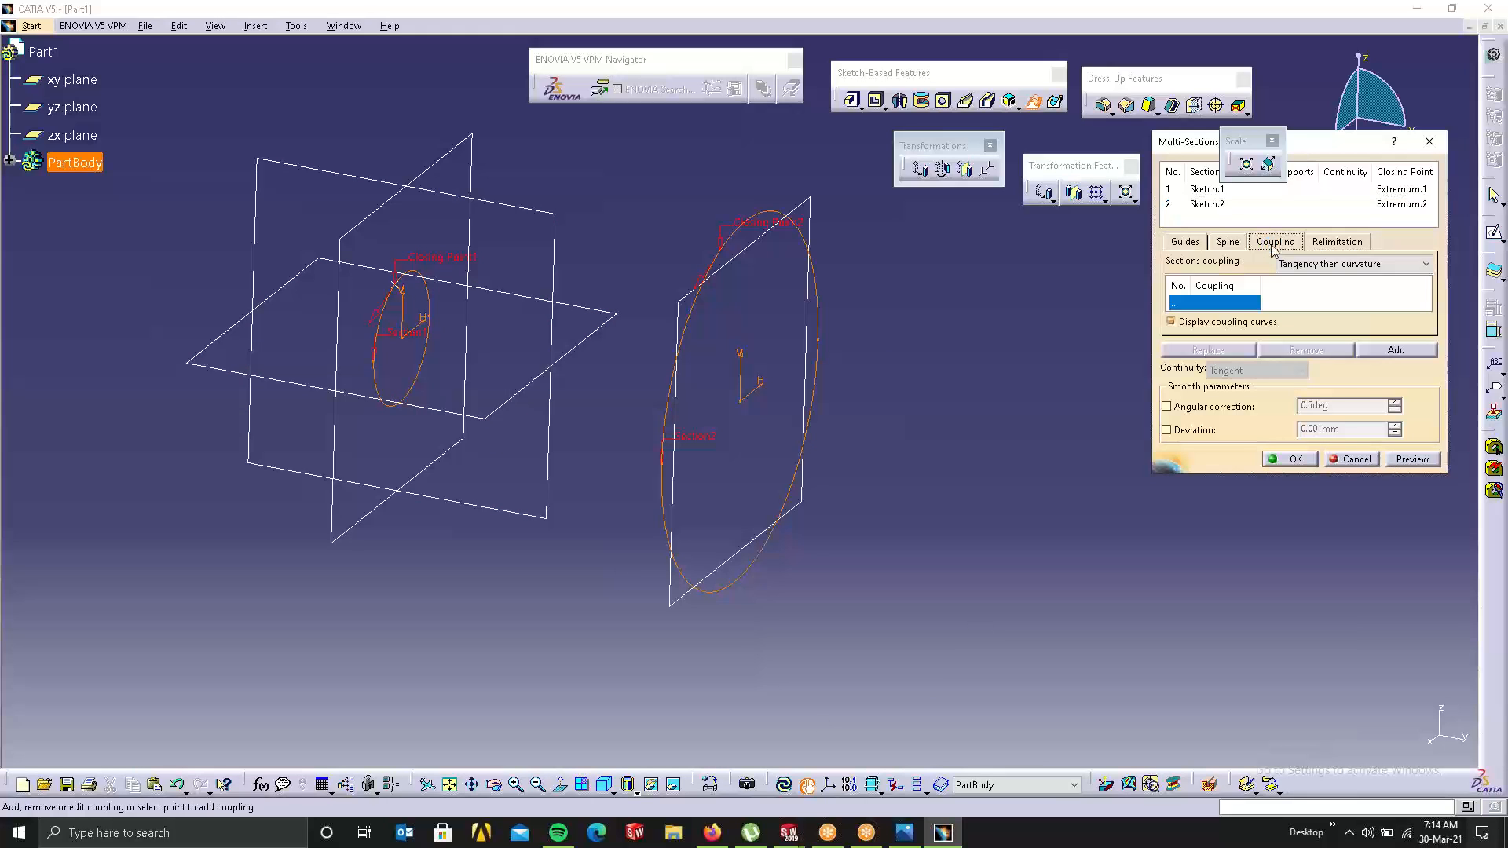
click(1332, 264)
click(1308, 281)
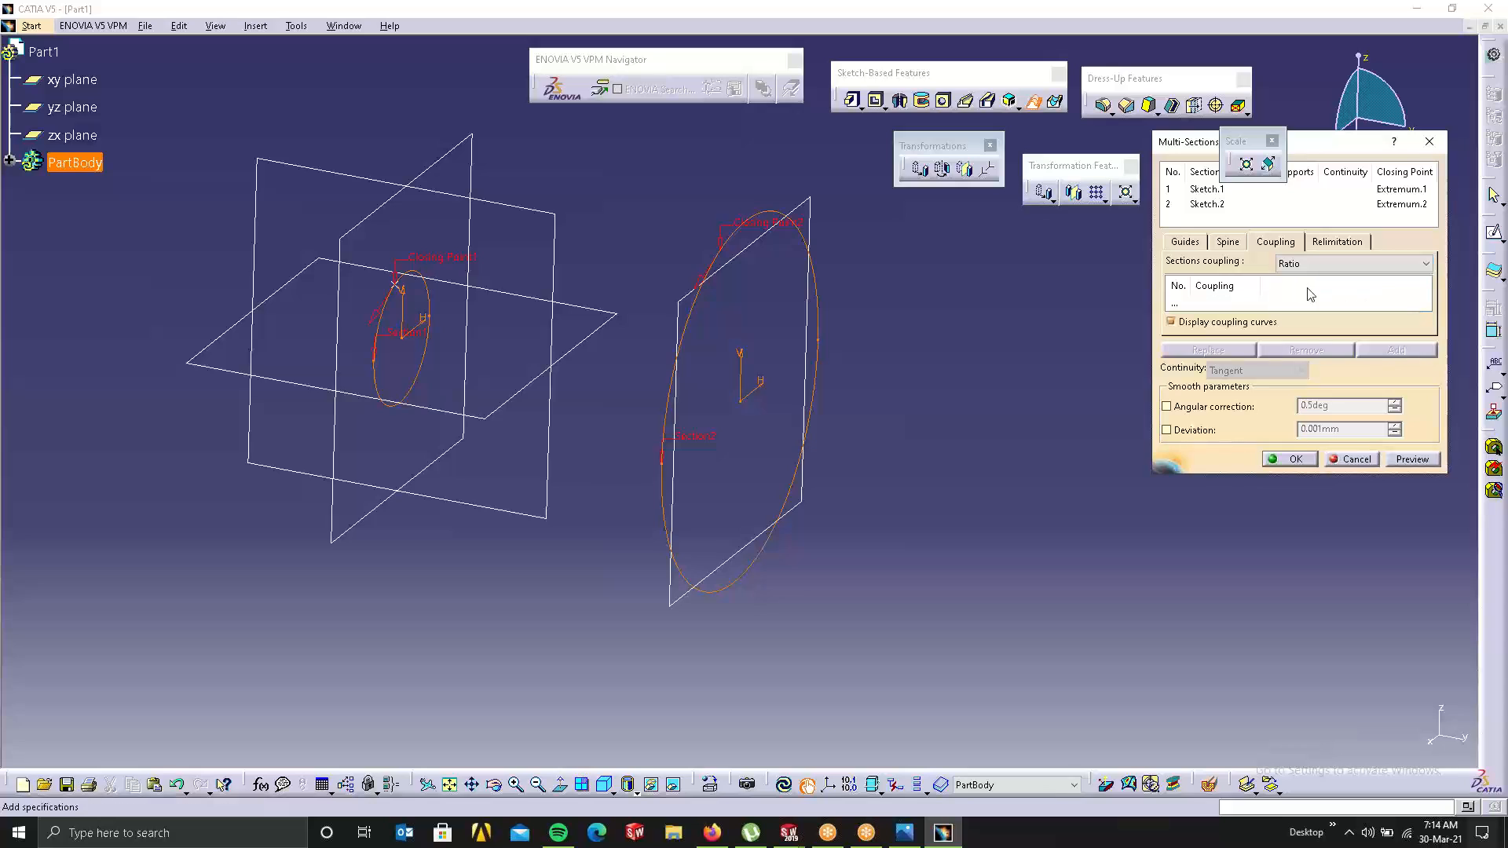
click(1181, 242)
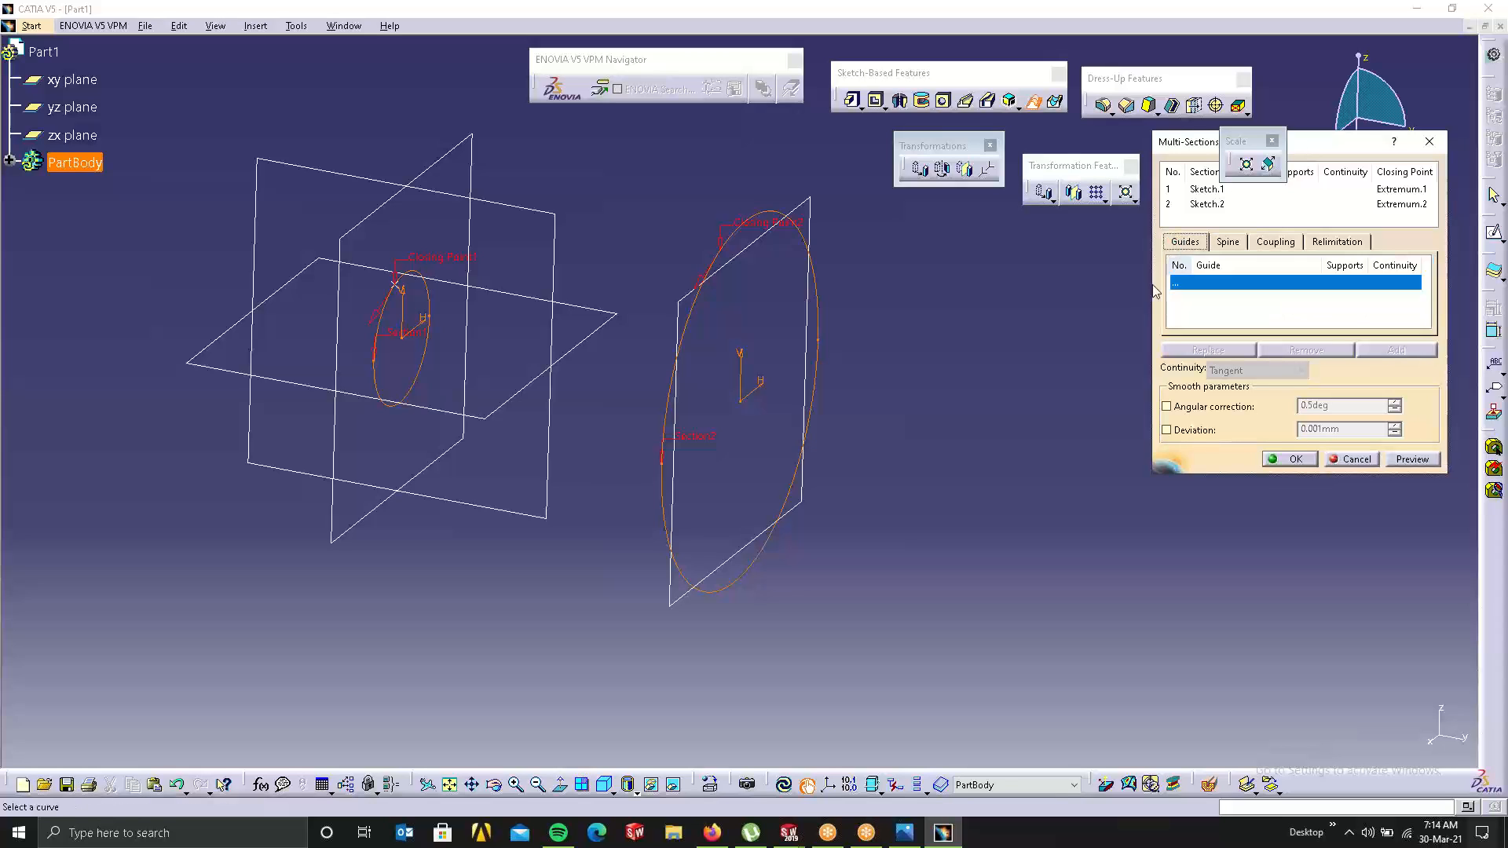
click(1412, 458)
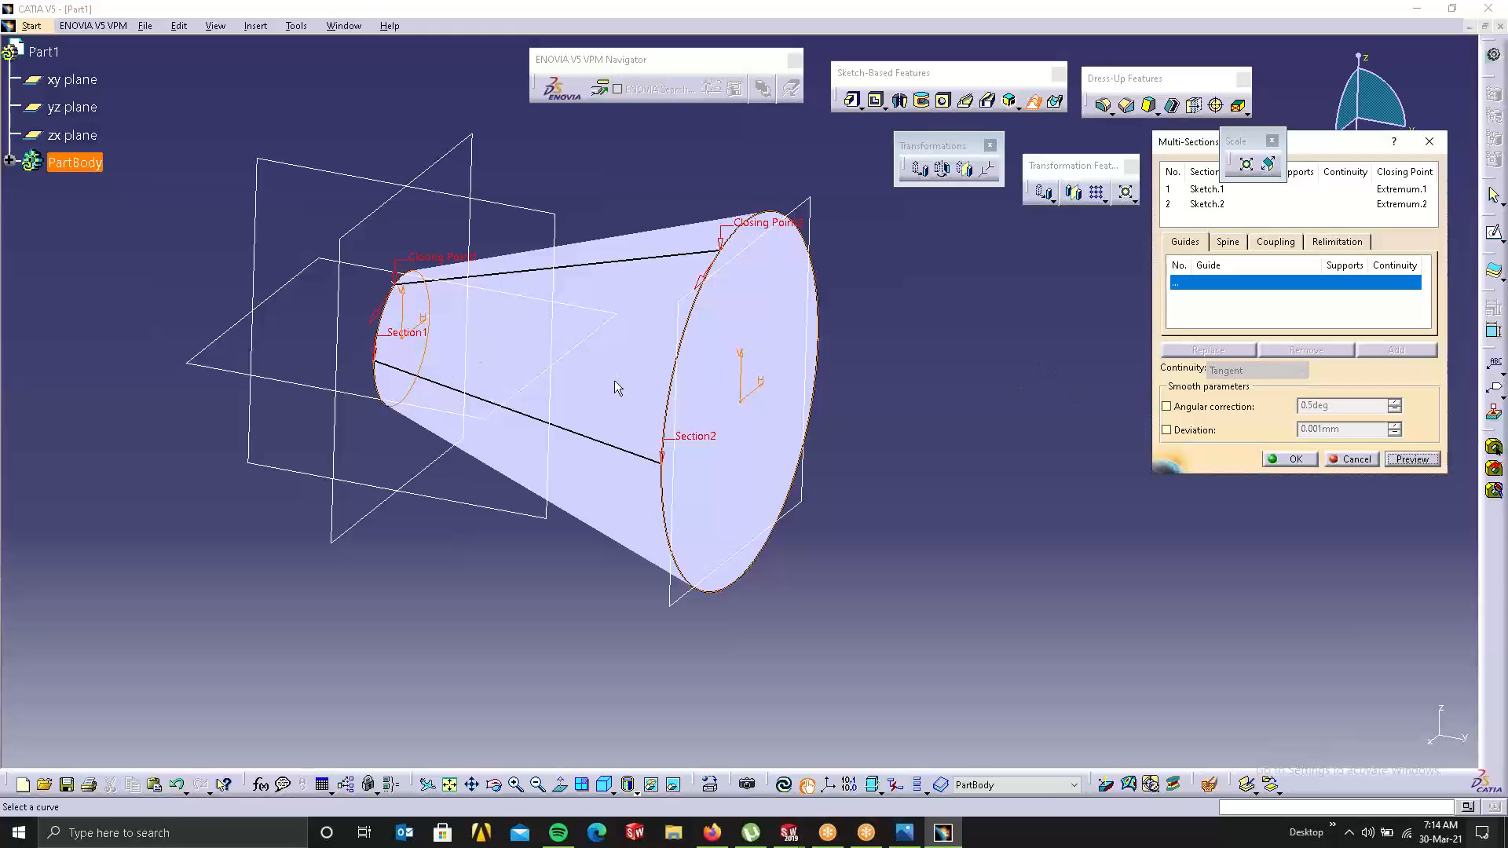
click(1306, 460)
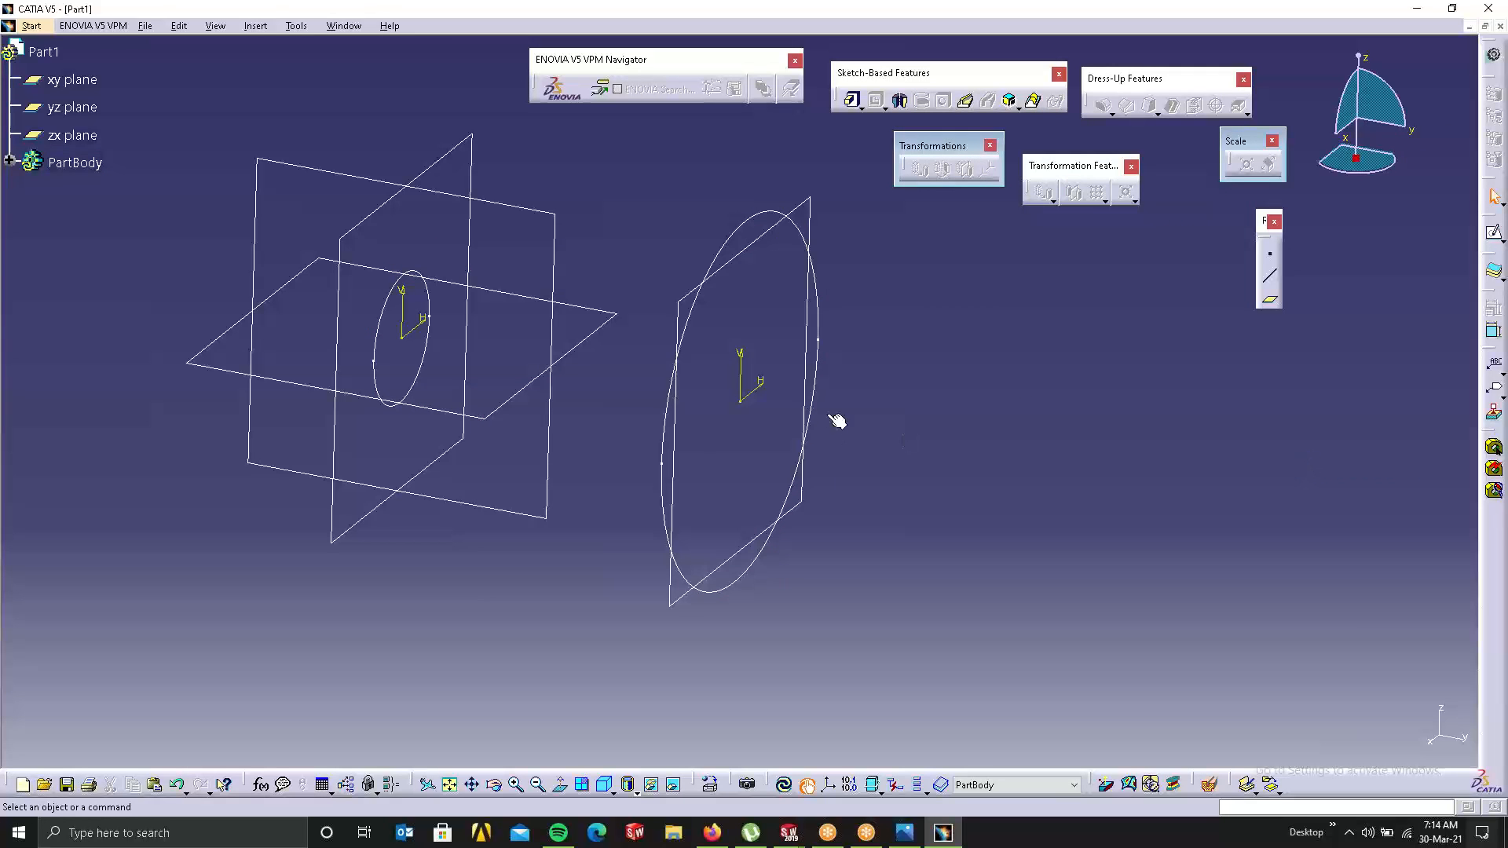
Step: Create another plane offset 154 mm from Plane.1
click(1270, 299)
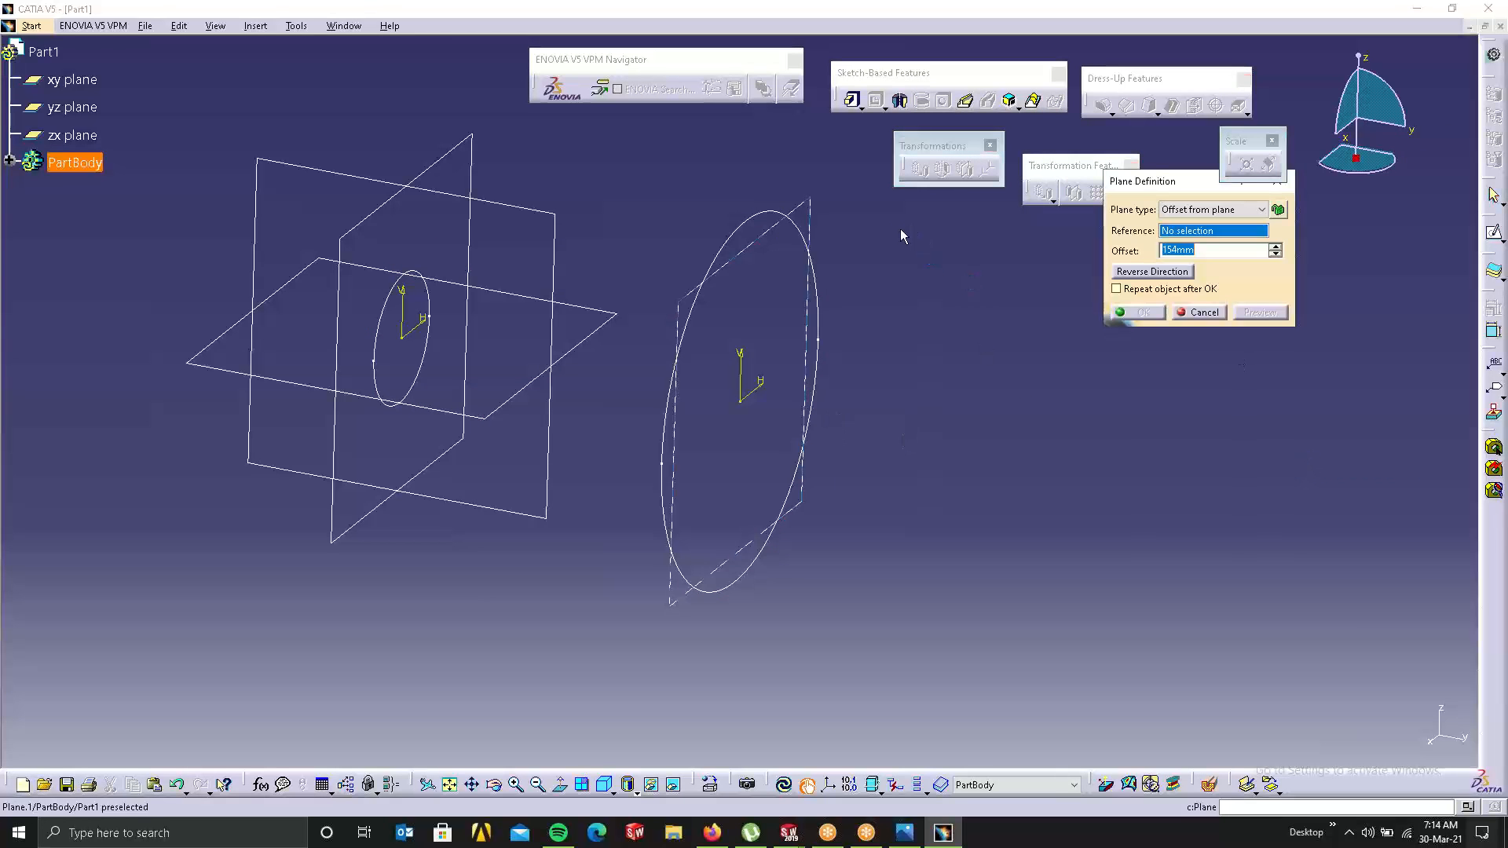
click(805, 213)
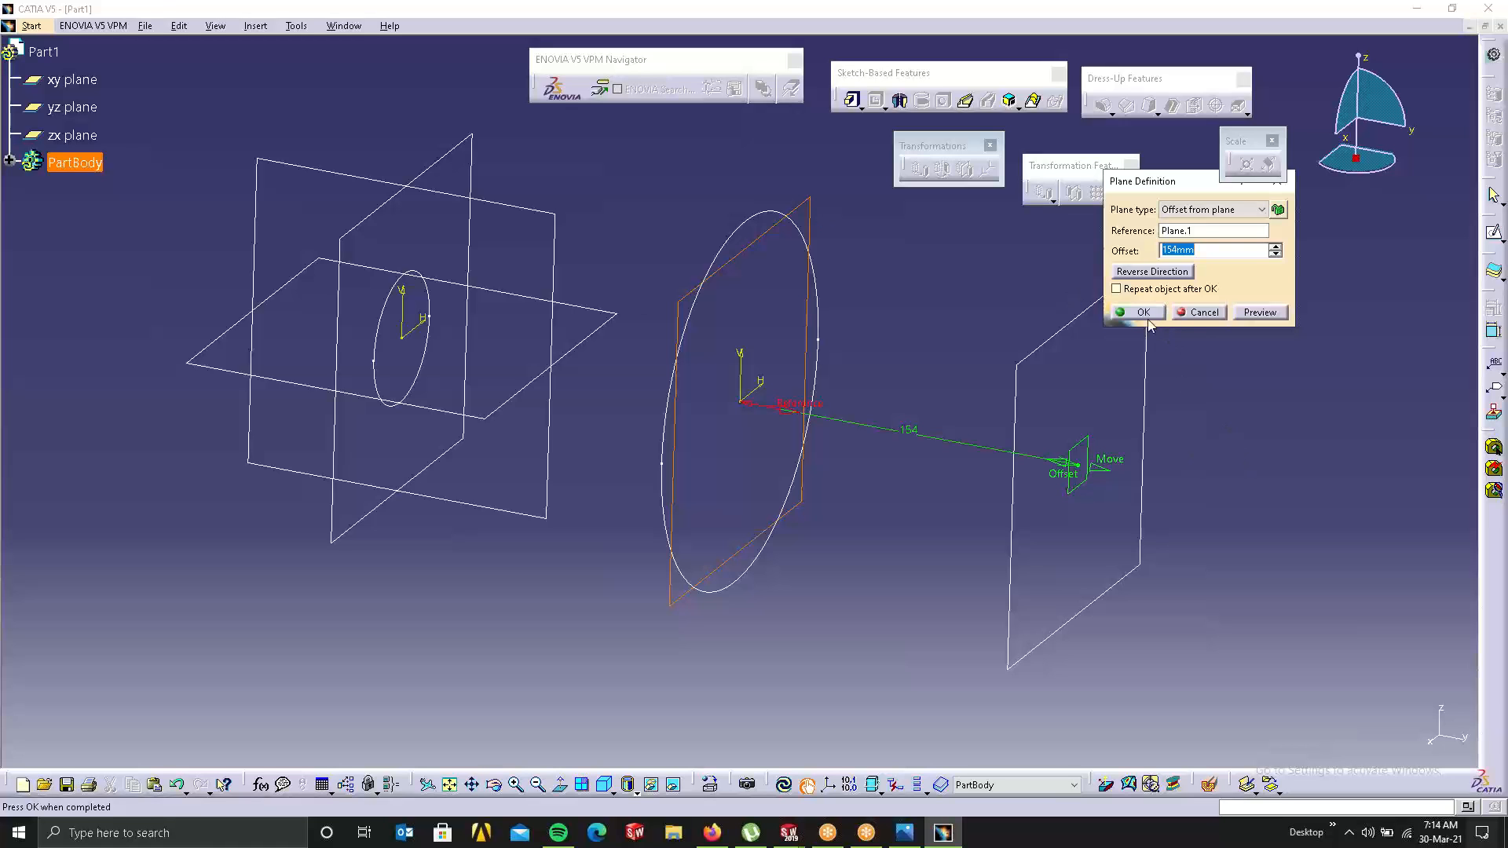
click(1142, 312)
Step: Sketch a small circle centred on the origin of the new plane
click(1107, 292)
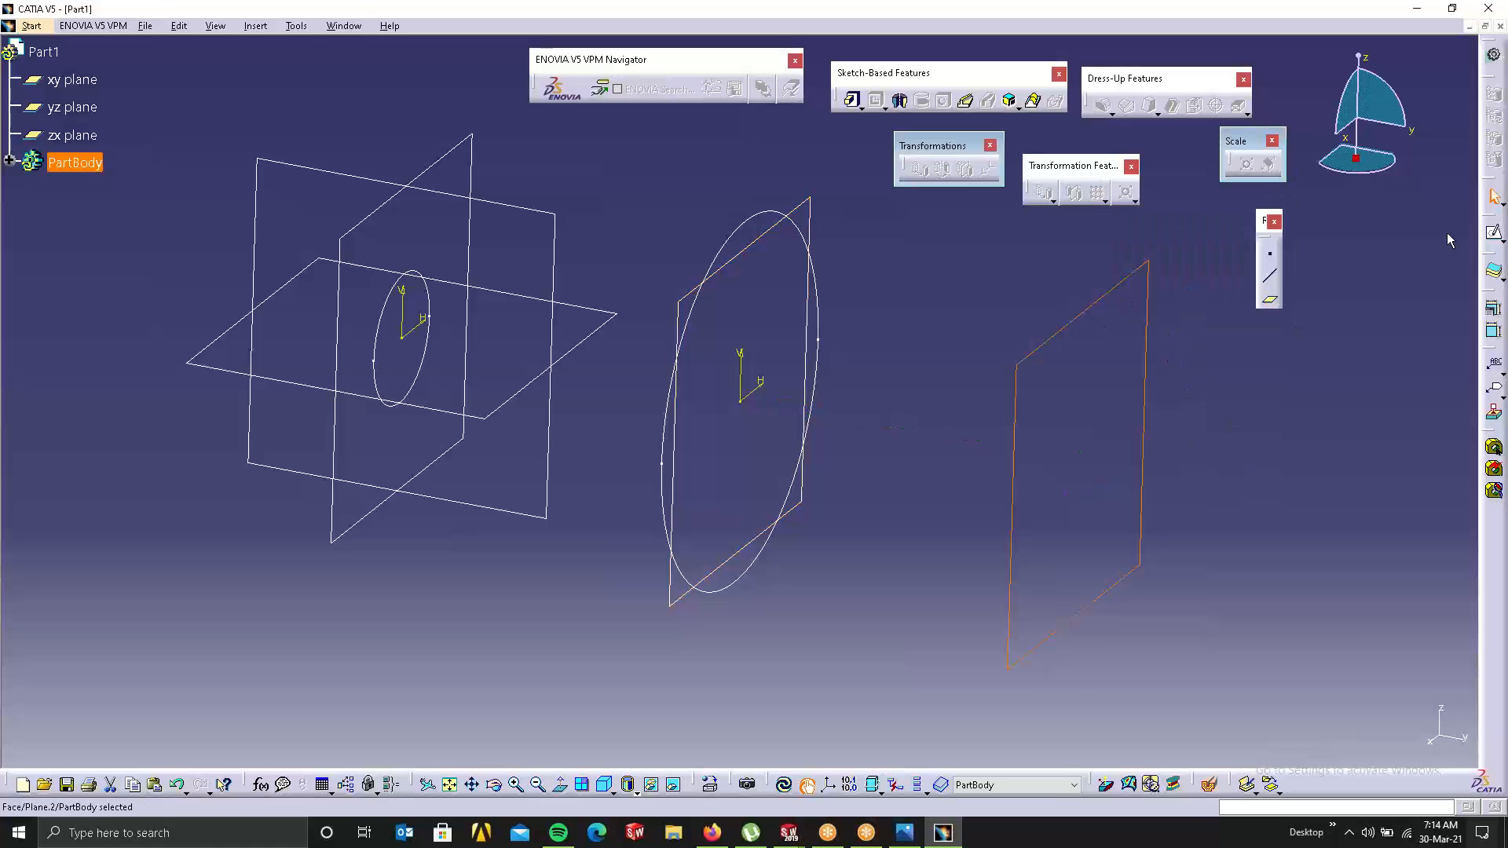
click(1494, 232)
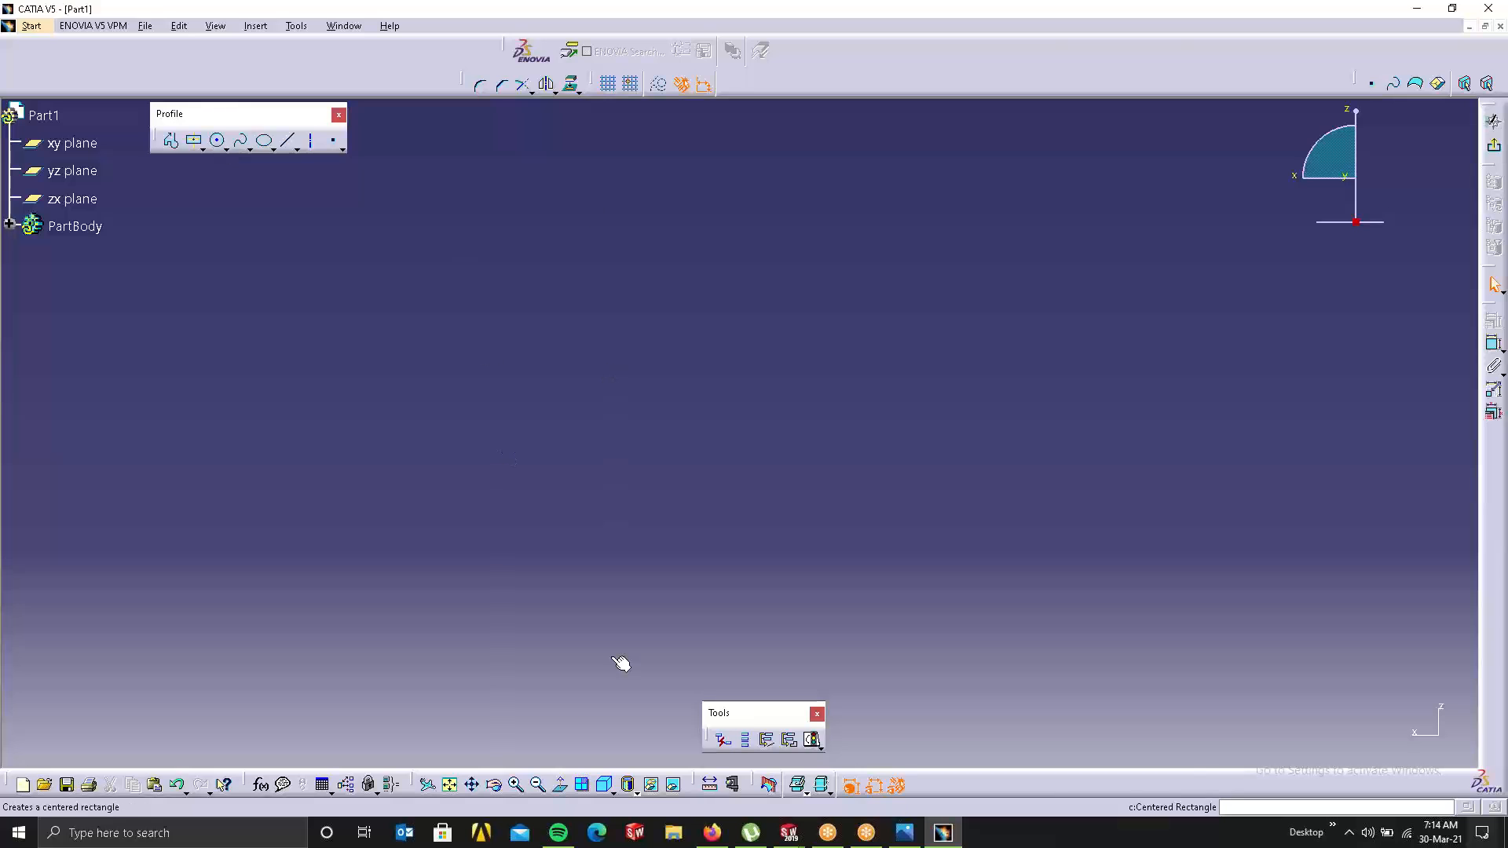
click(450, 785)
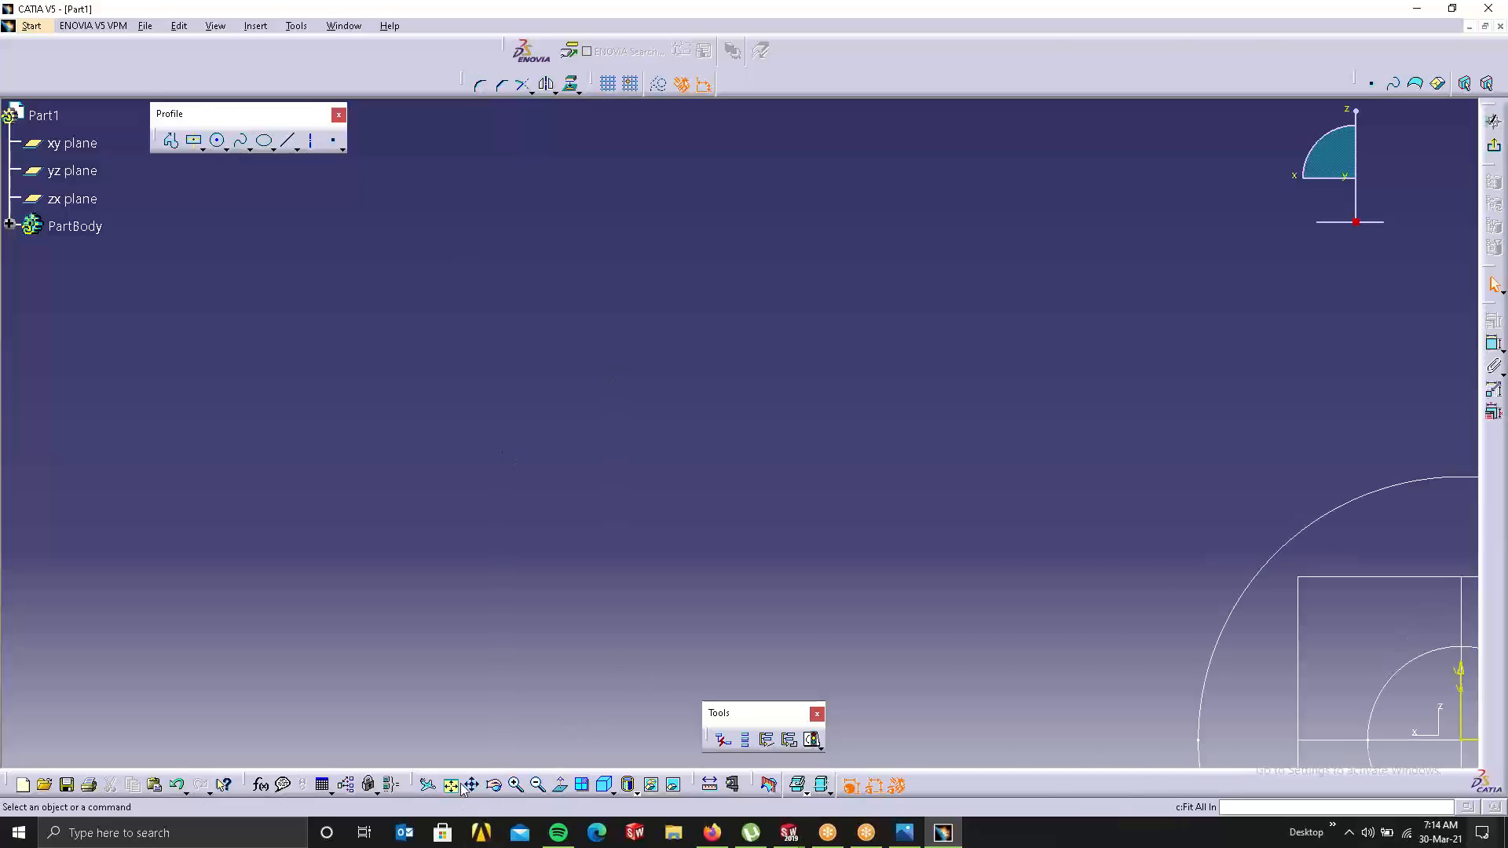
click(219, 146)
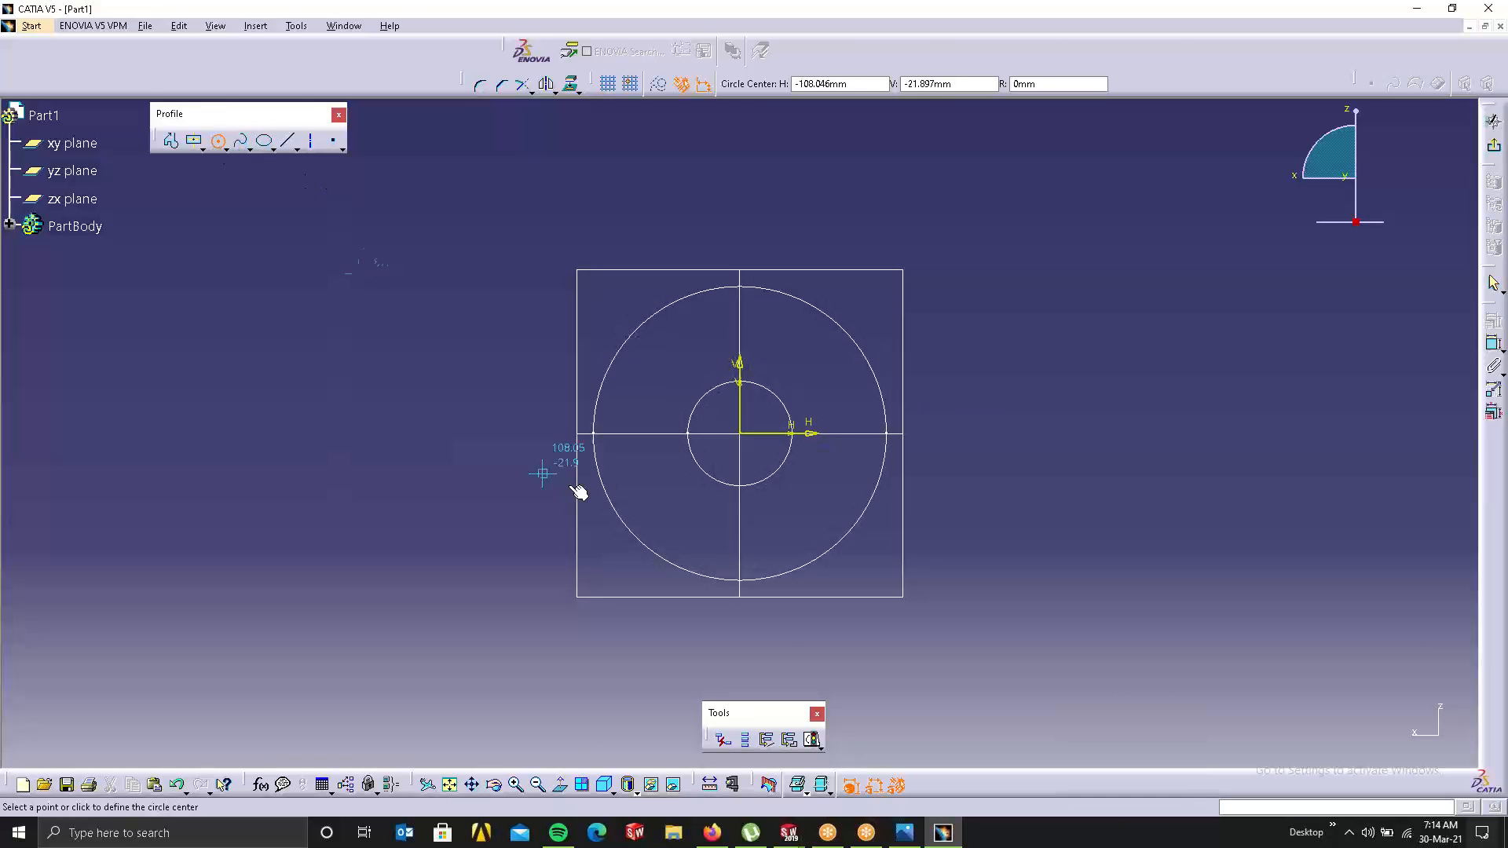
click(748, 437)
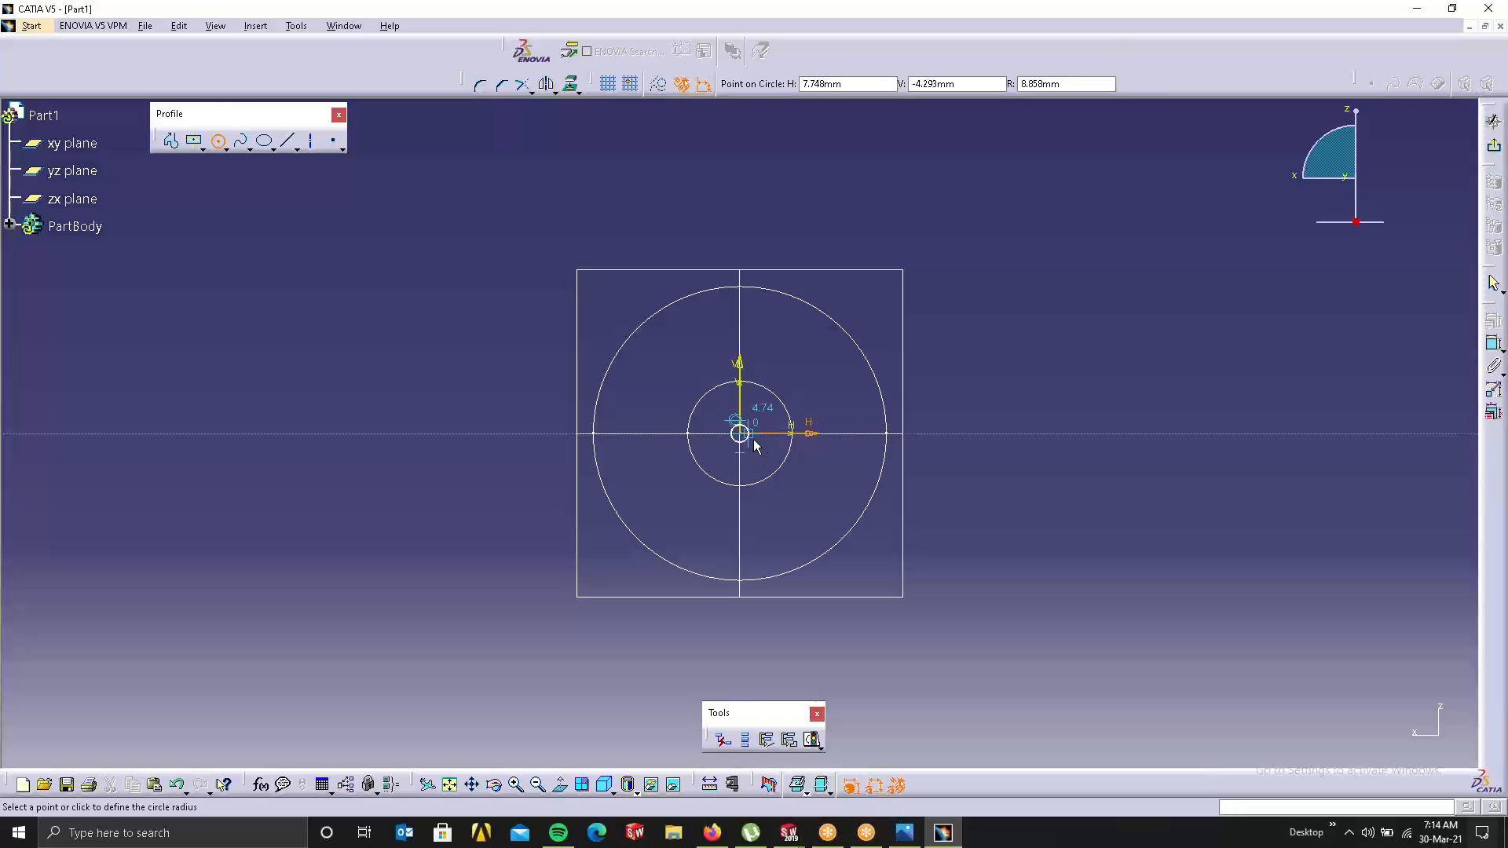
click(775, 479)
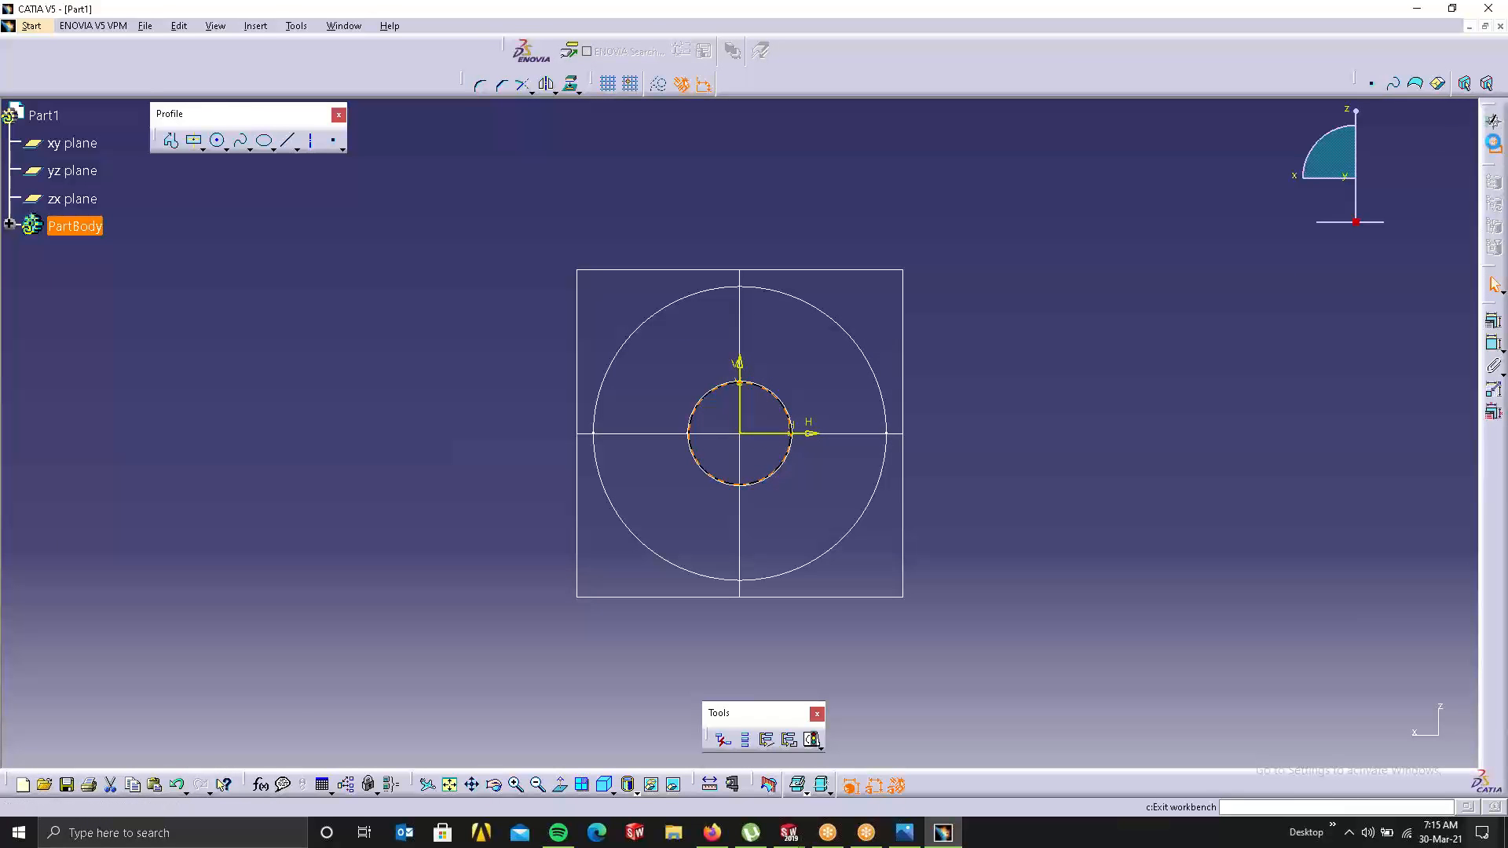
click(1493, 143)
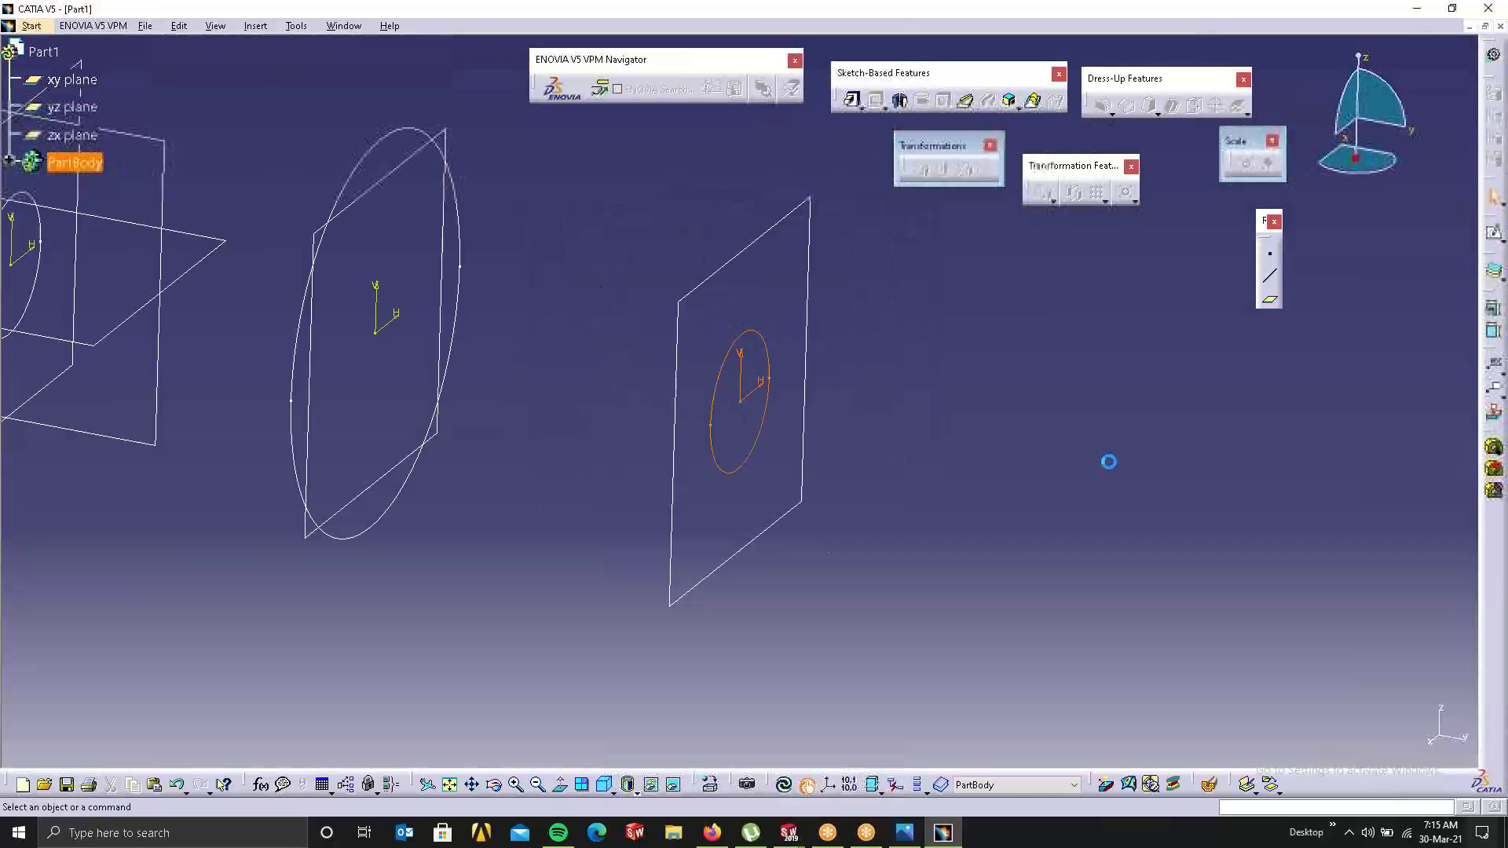
click(1107, 462)
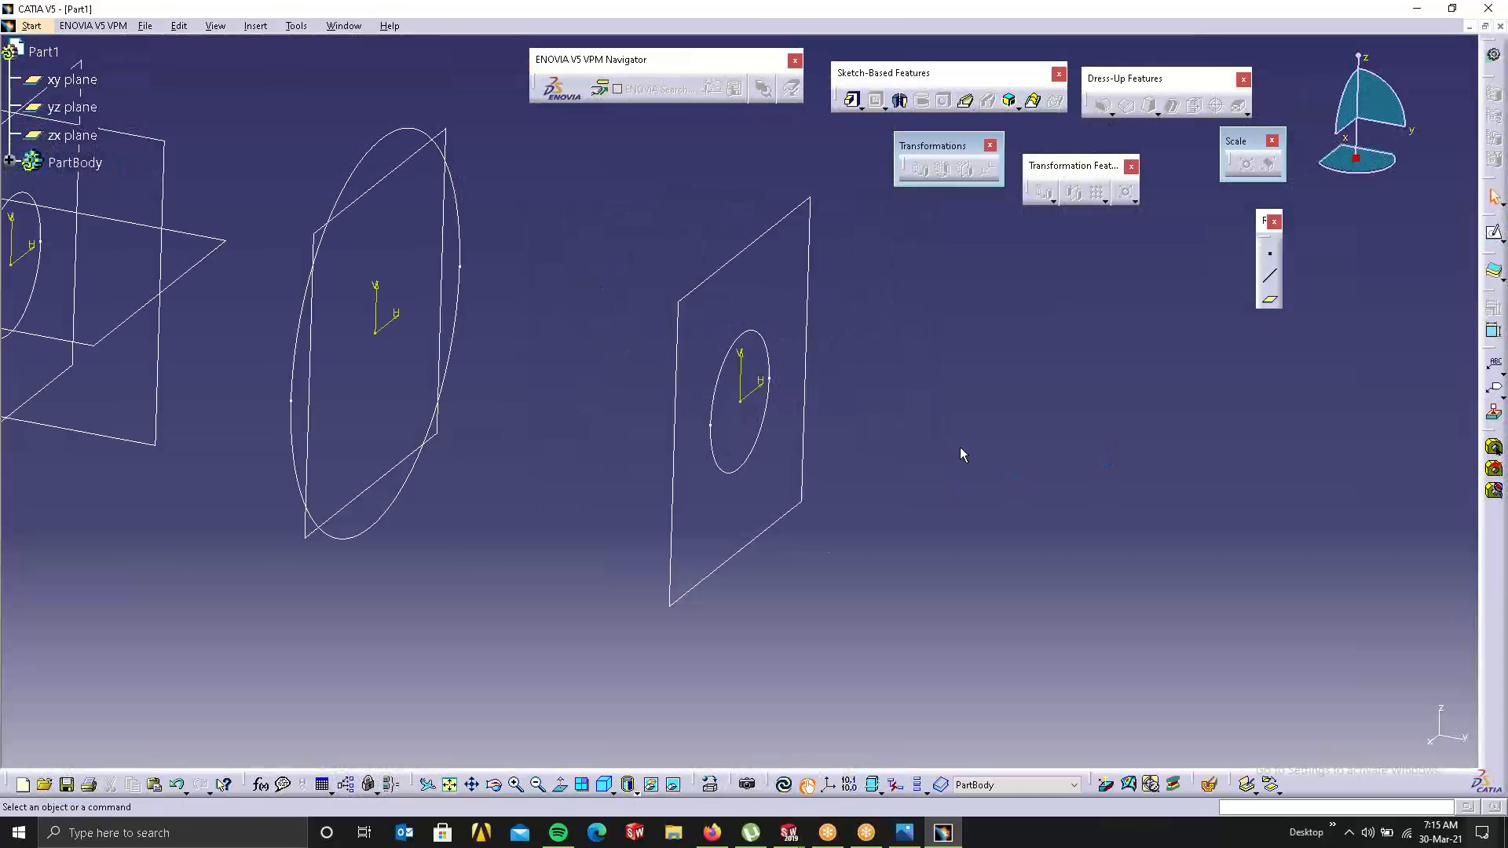
Step: Loft a multi-sections solid through the left, middle and right circle sketches
click(1032, 99)
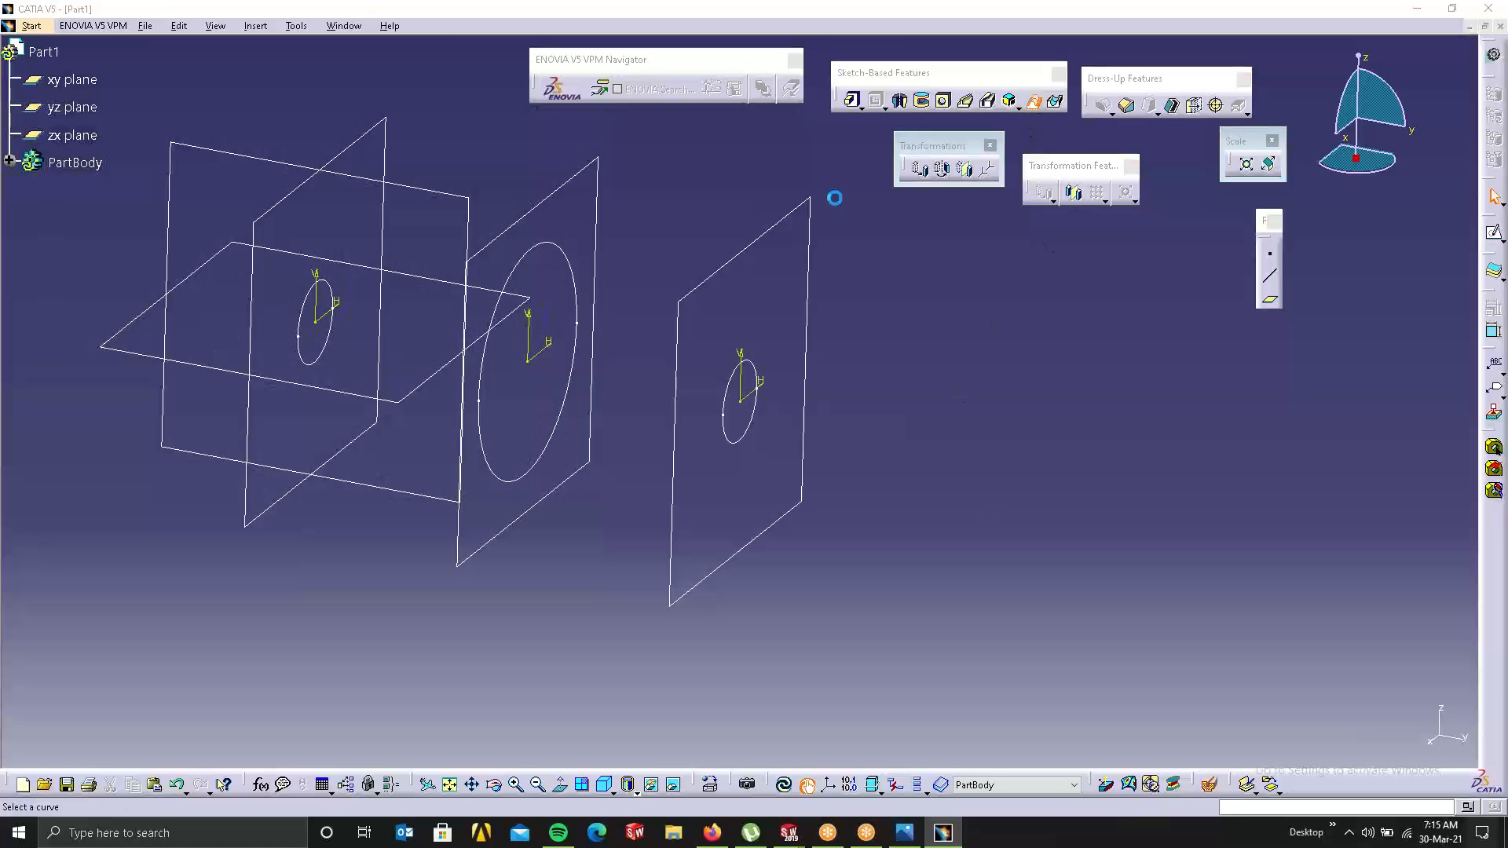
click(343, 339)
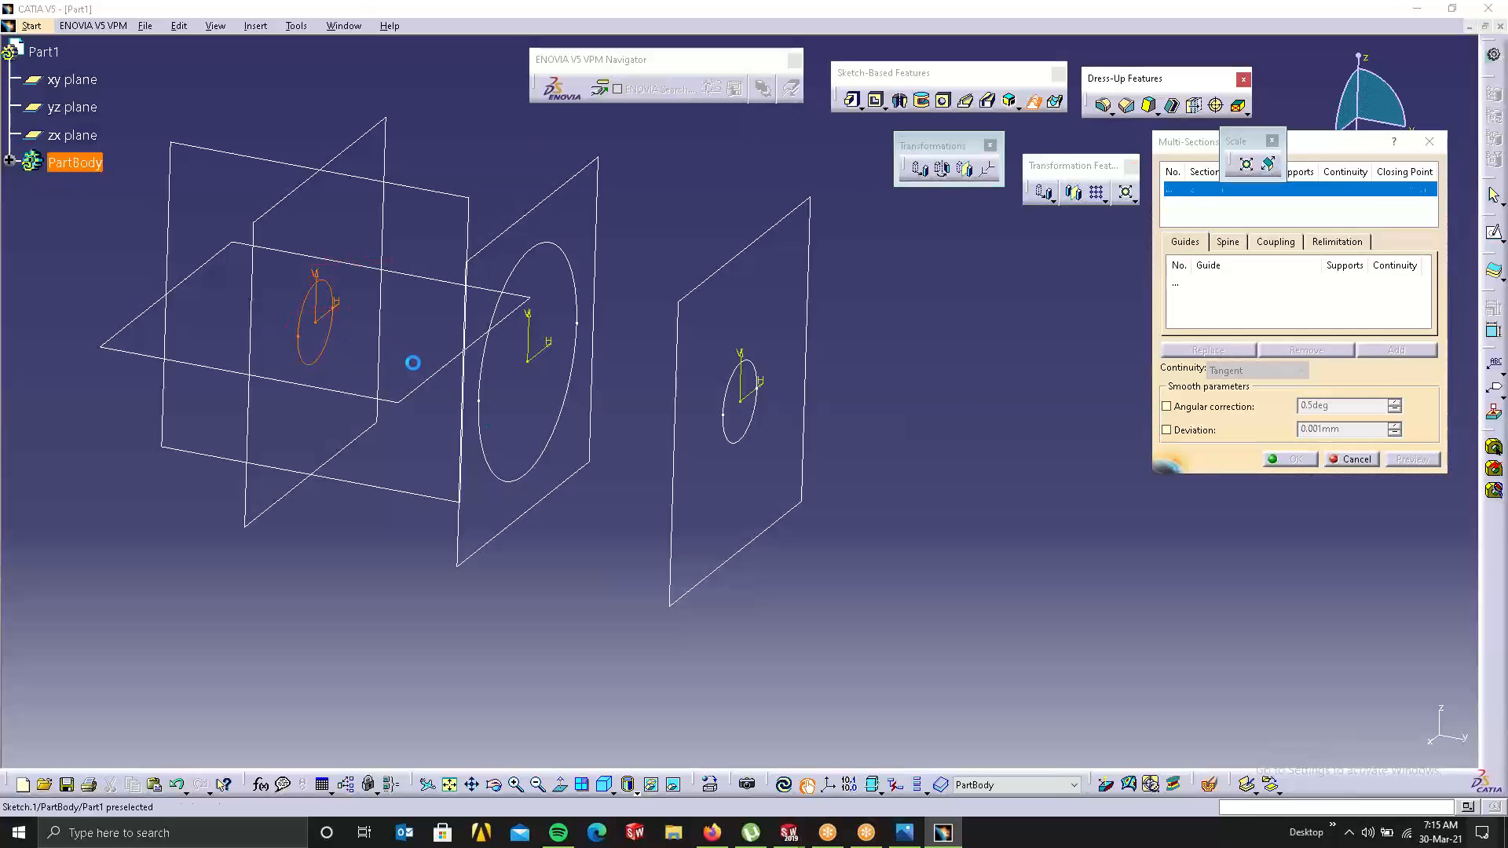
click(526, 475)
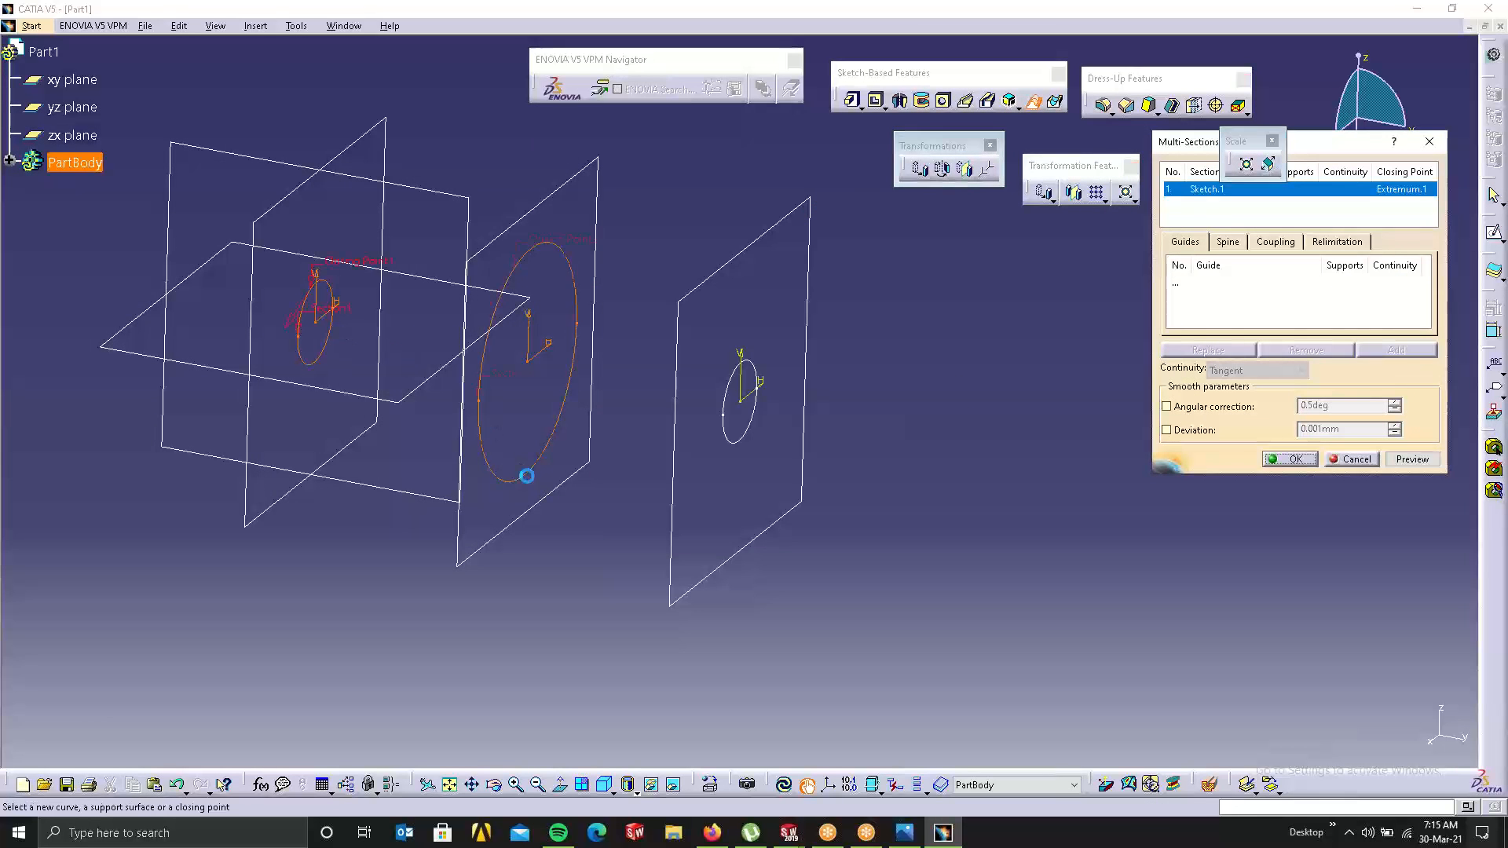
click(753, 424)
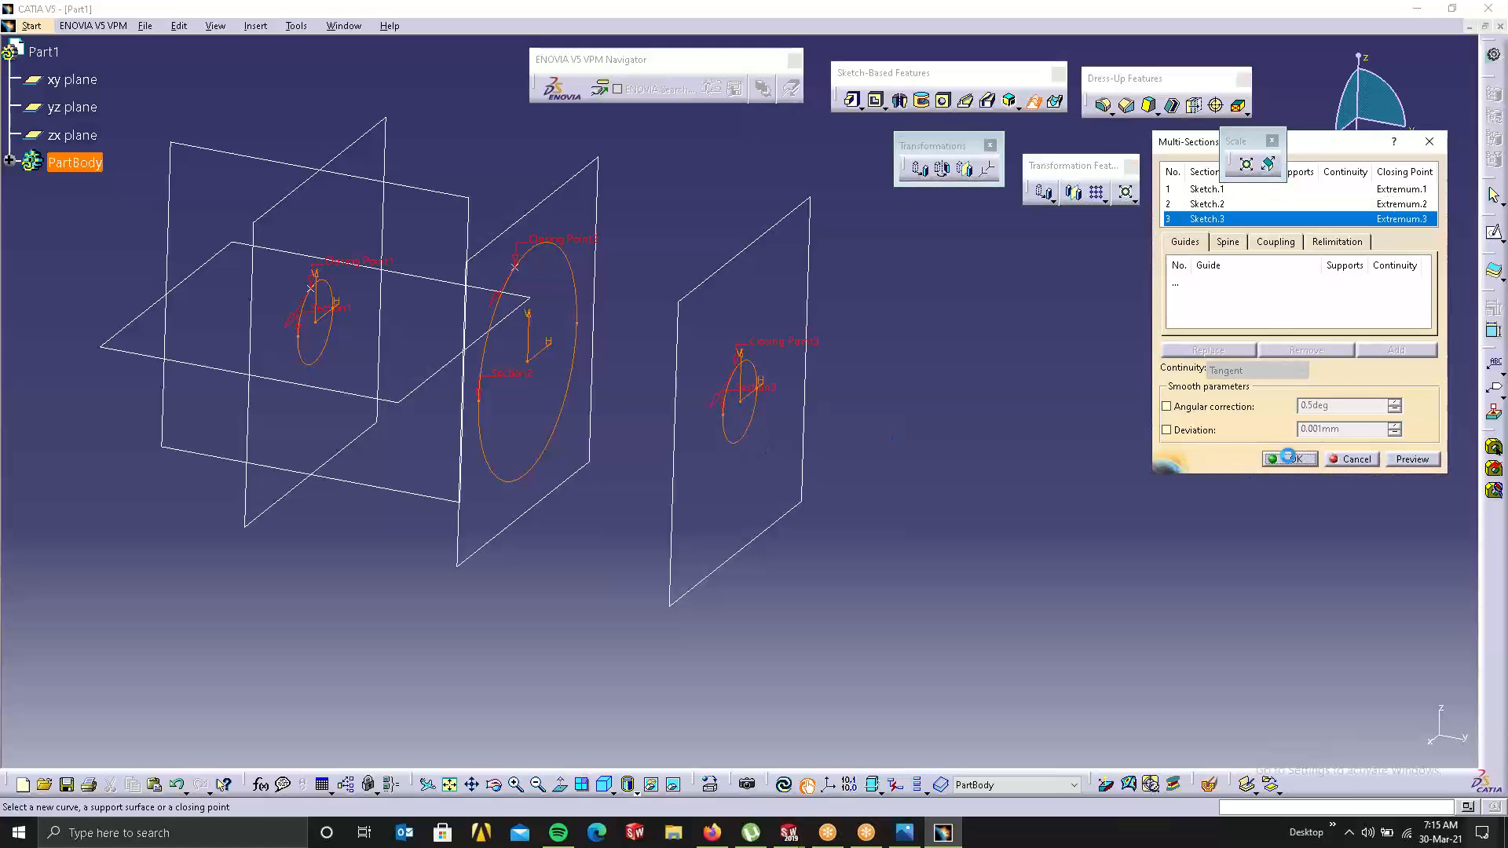
Step: Inspect the barrel-shaped loft from a few angles, then undo it to keep only the circles
middle_drag(380, 438, 440, 385)
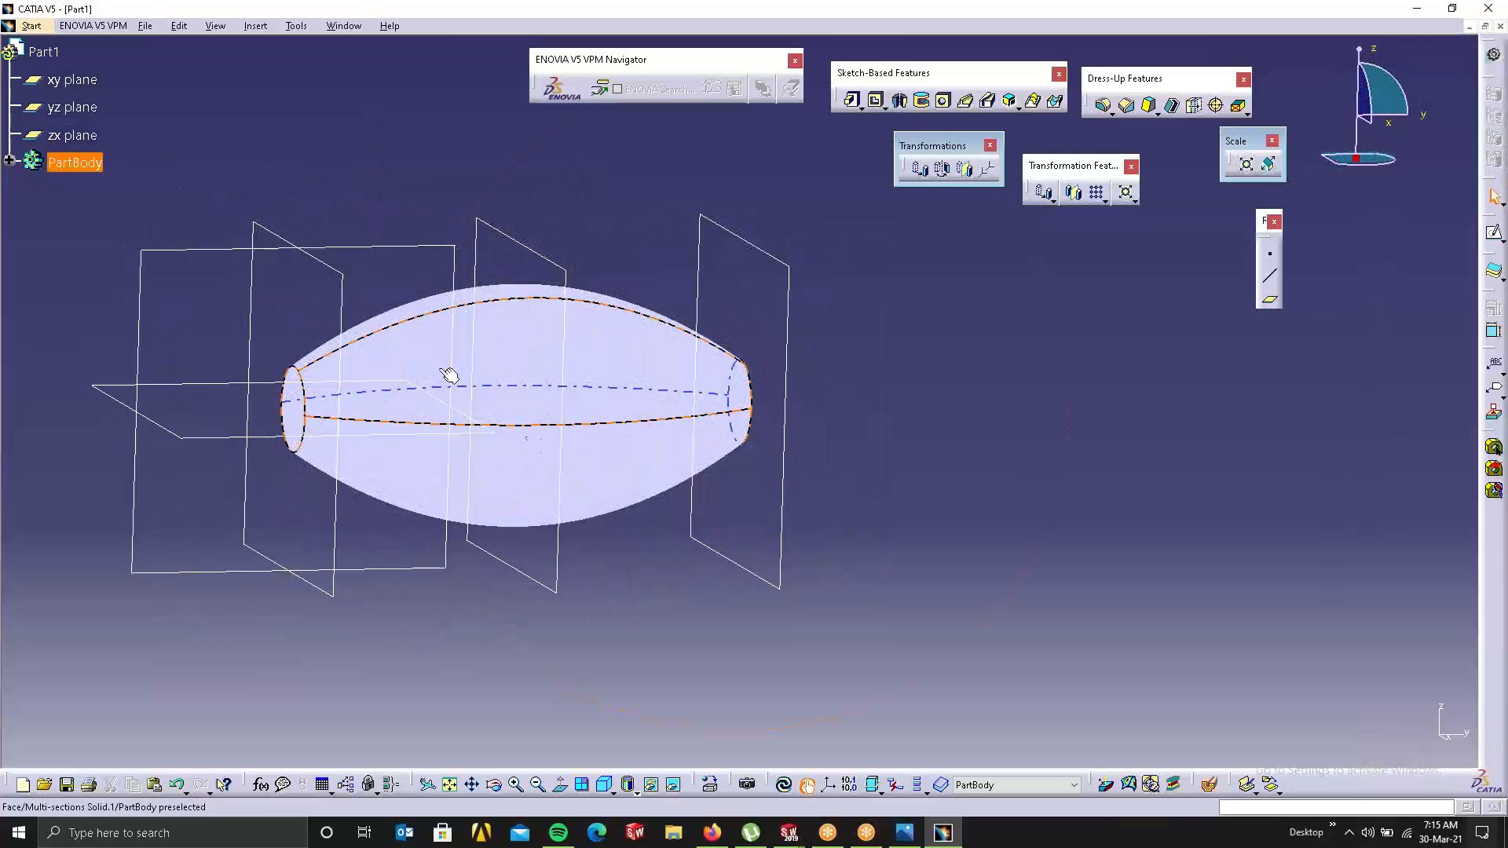
right_click(541, 335)
click(707, 128)
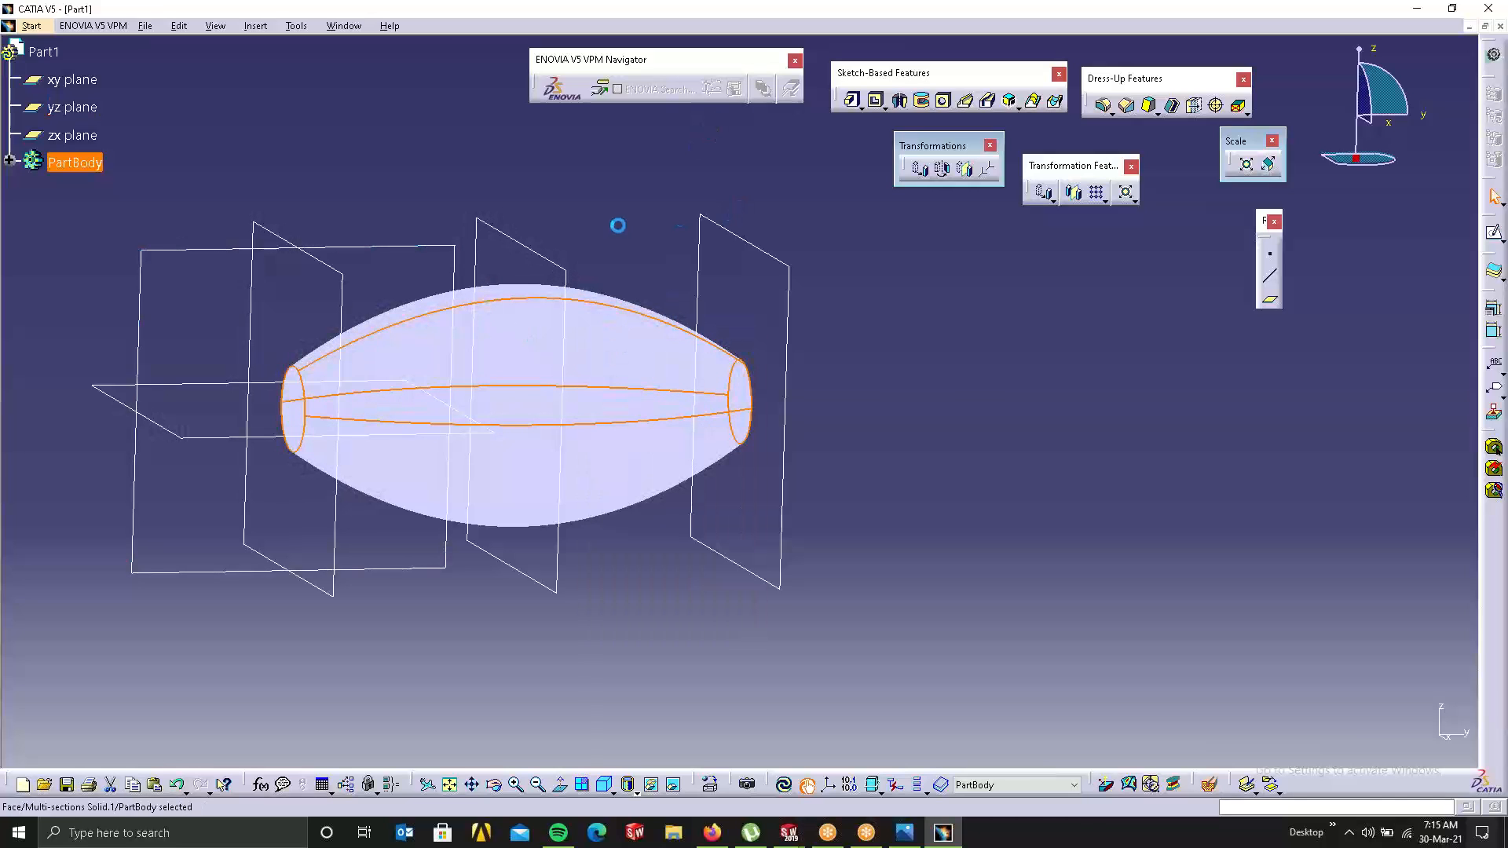
middle_drag(616, 225, 851, 249)
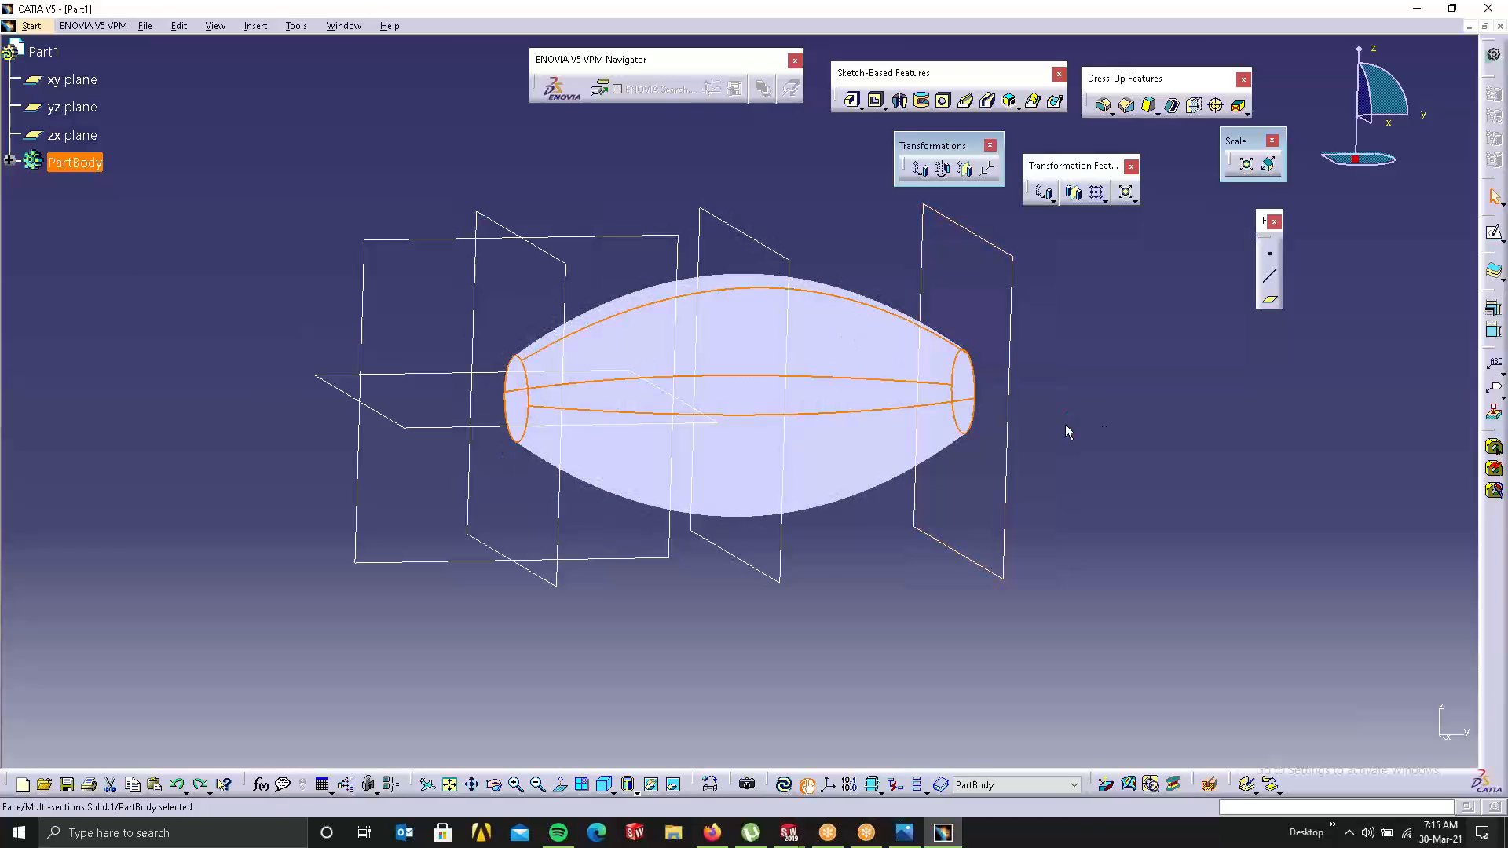
click(1193, 420)
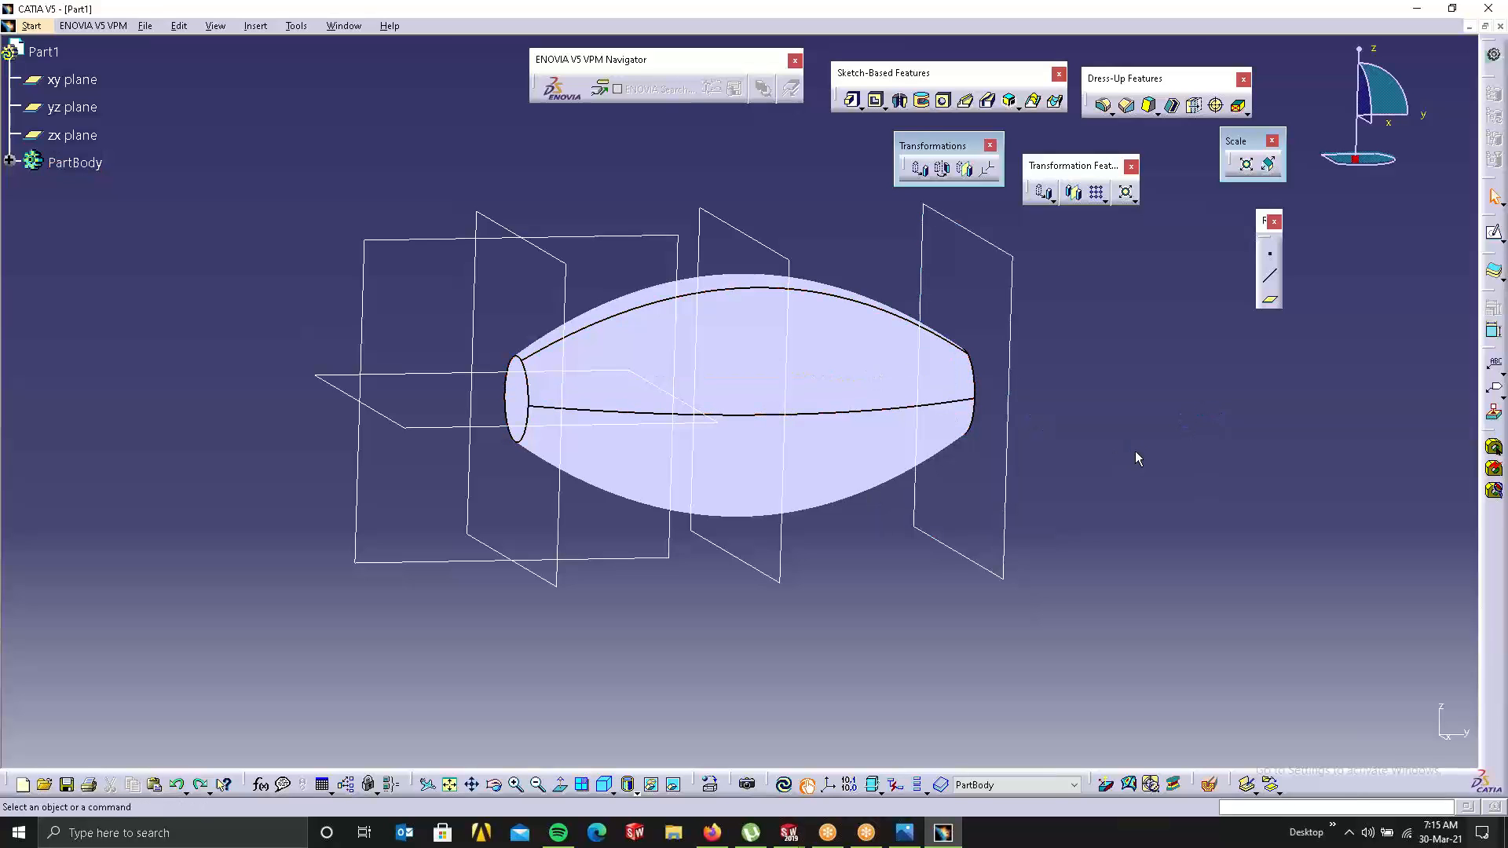
middle_drag(1070, 458, 691, 507)
double_click(762, 395)
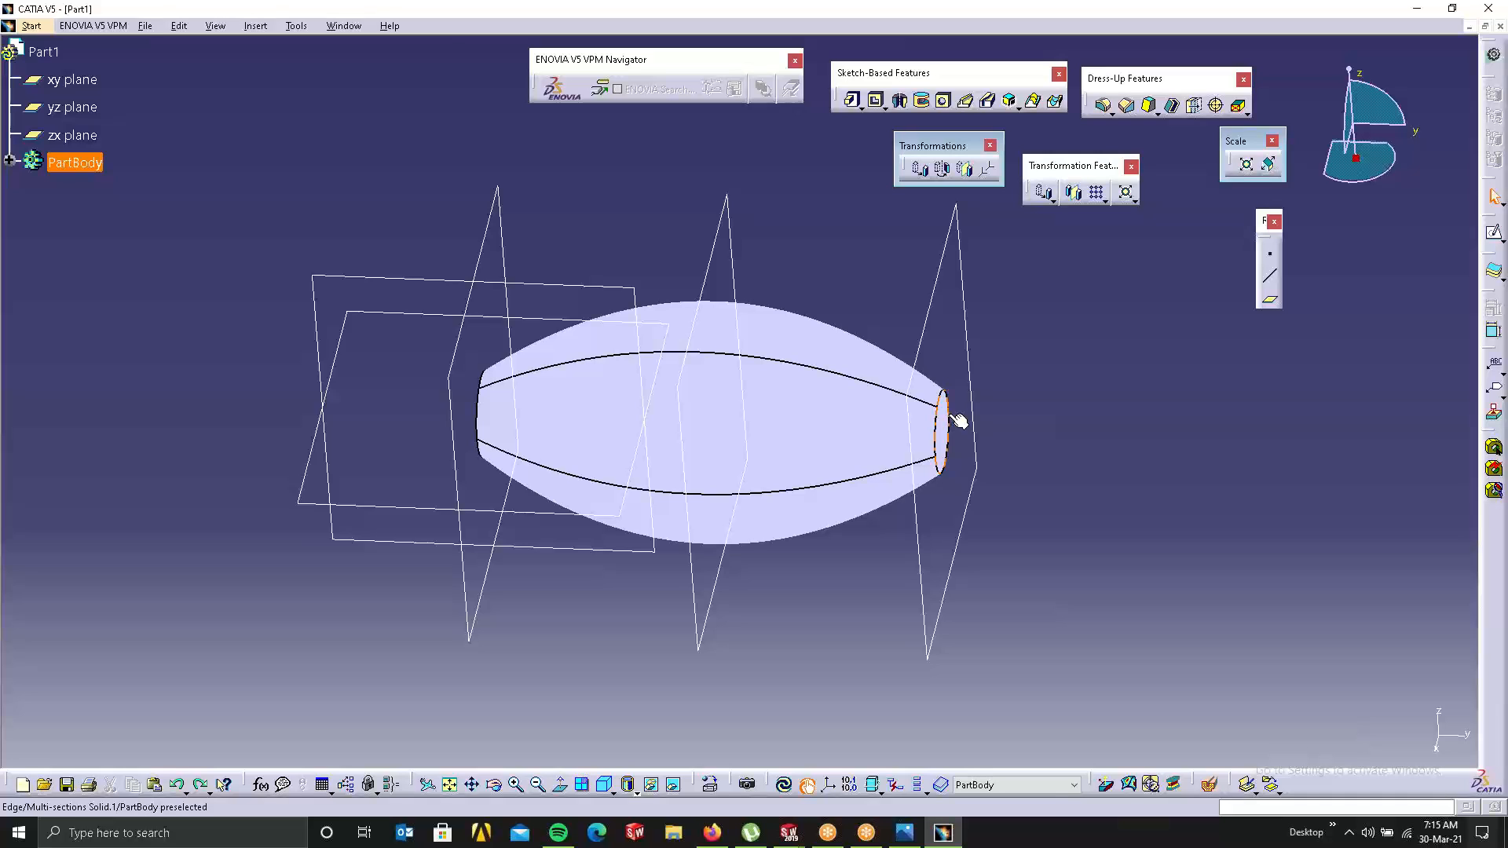
key(ctrl+y)
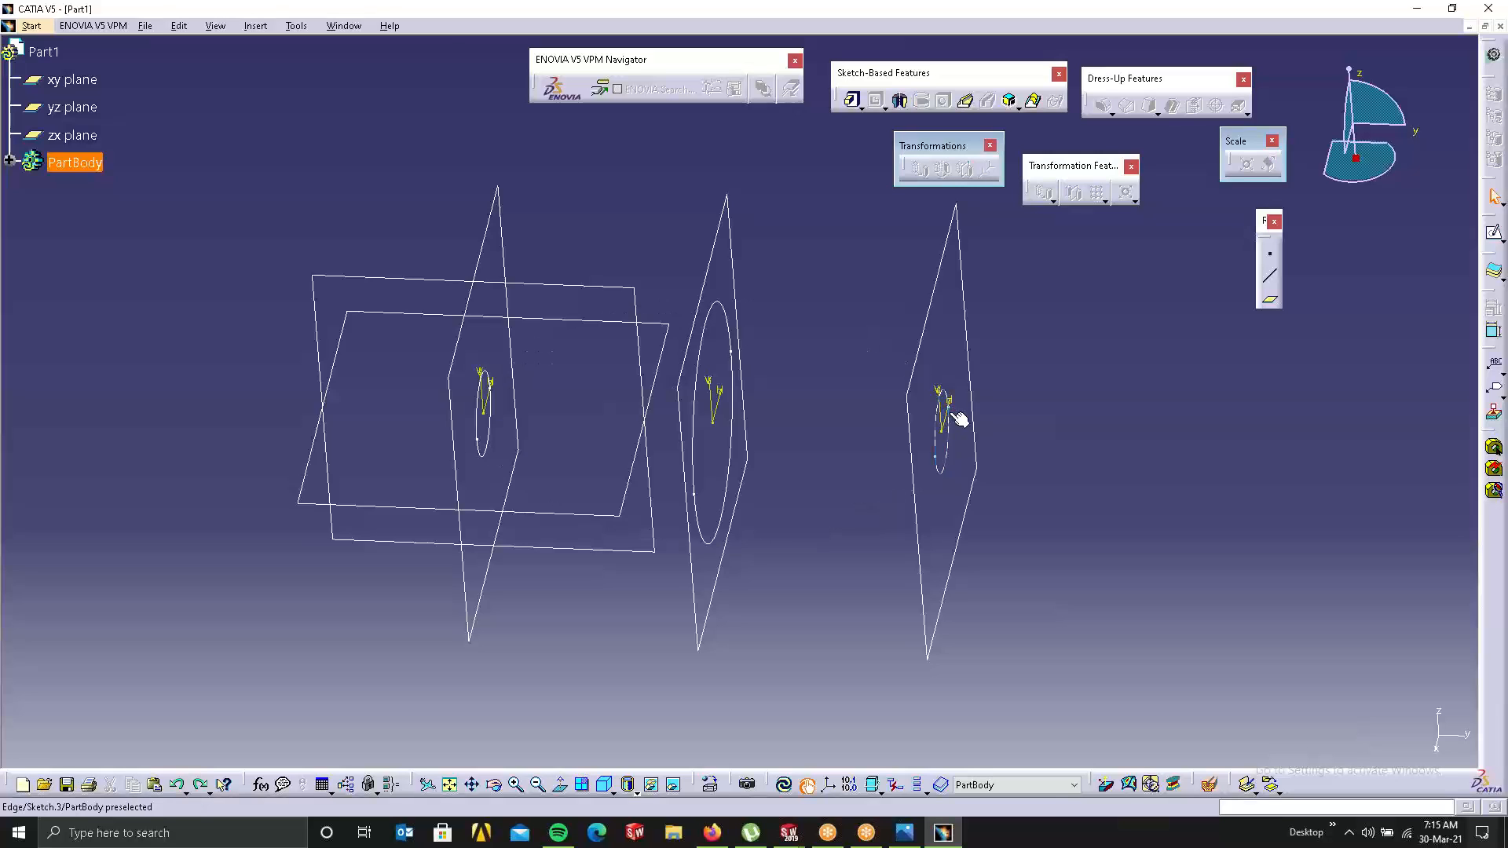
mouse_move(715, 365)
middle_down()
mouse_move(730, 257)
mouse_move(633, 395)
mouse_move(609, 333)
middle_up()
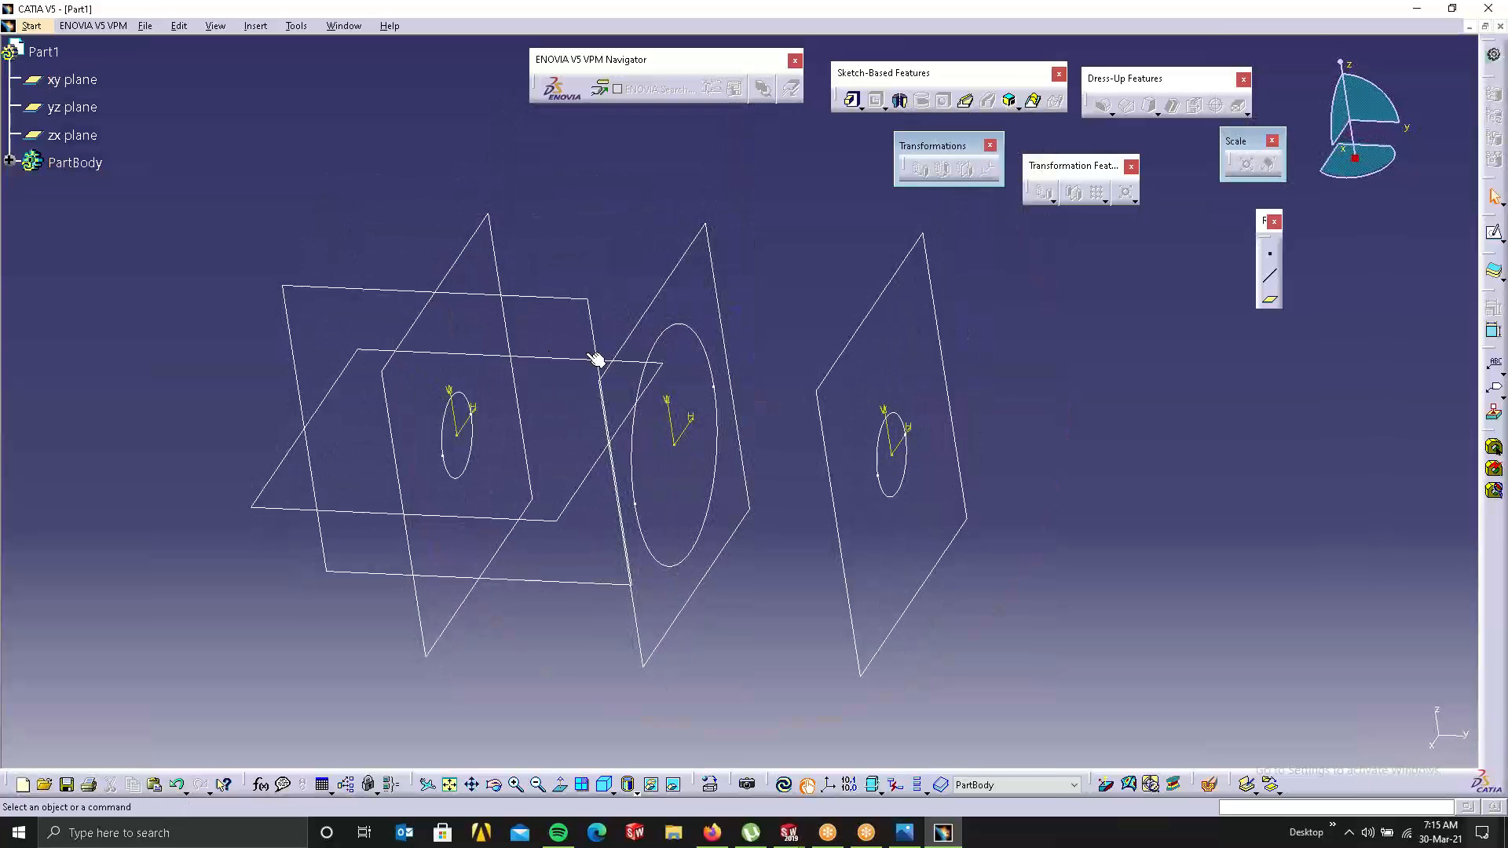
middle_drag(785, 404, 698, 374)
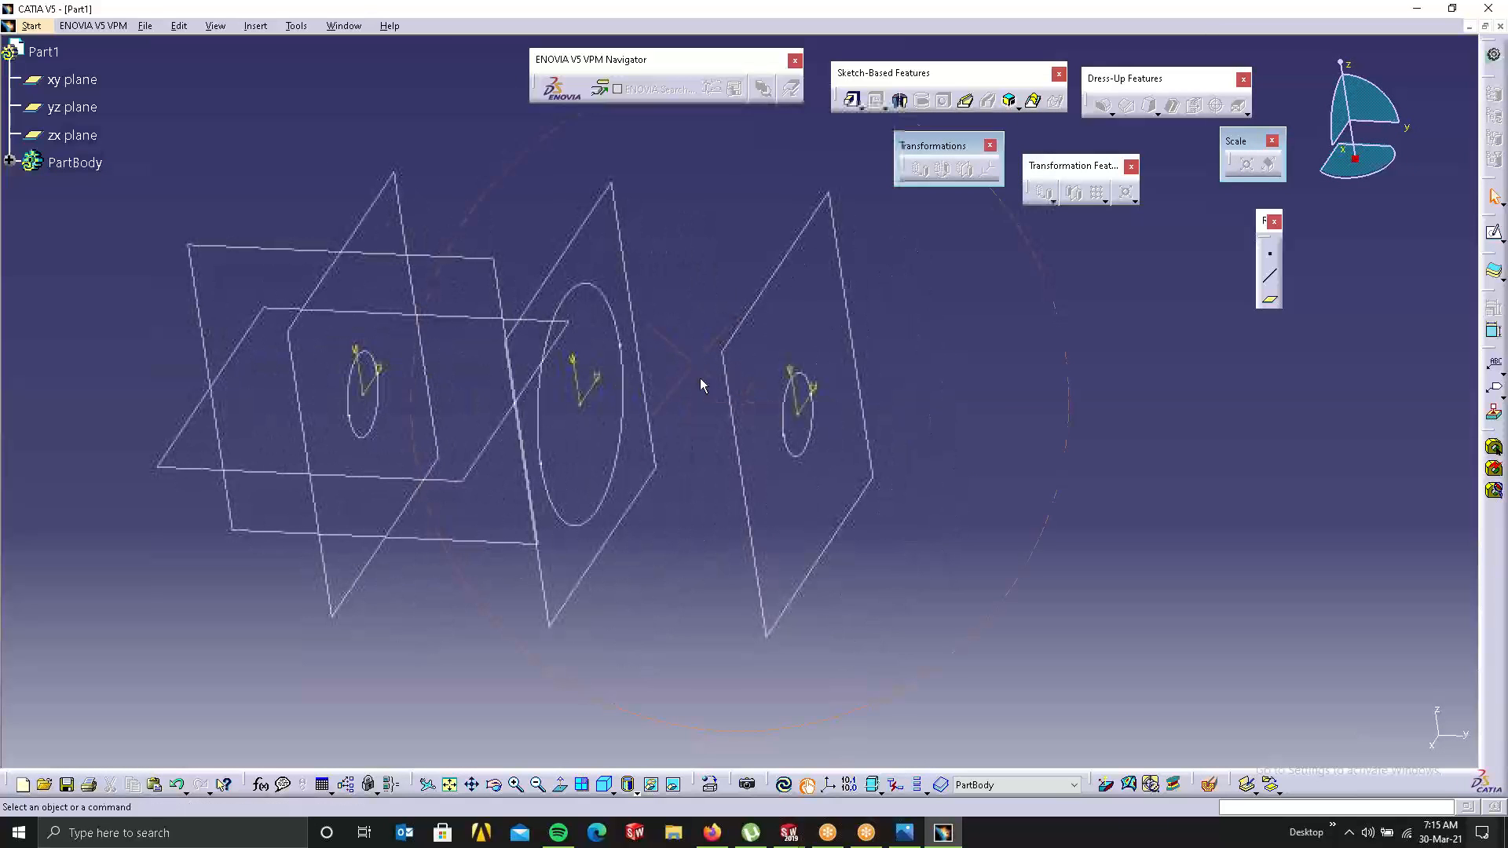
right_click(359, 436)
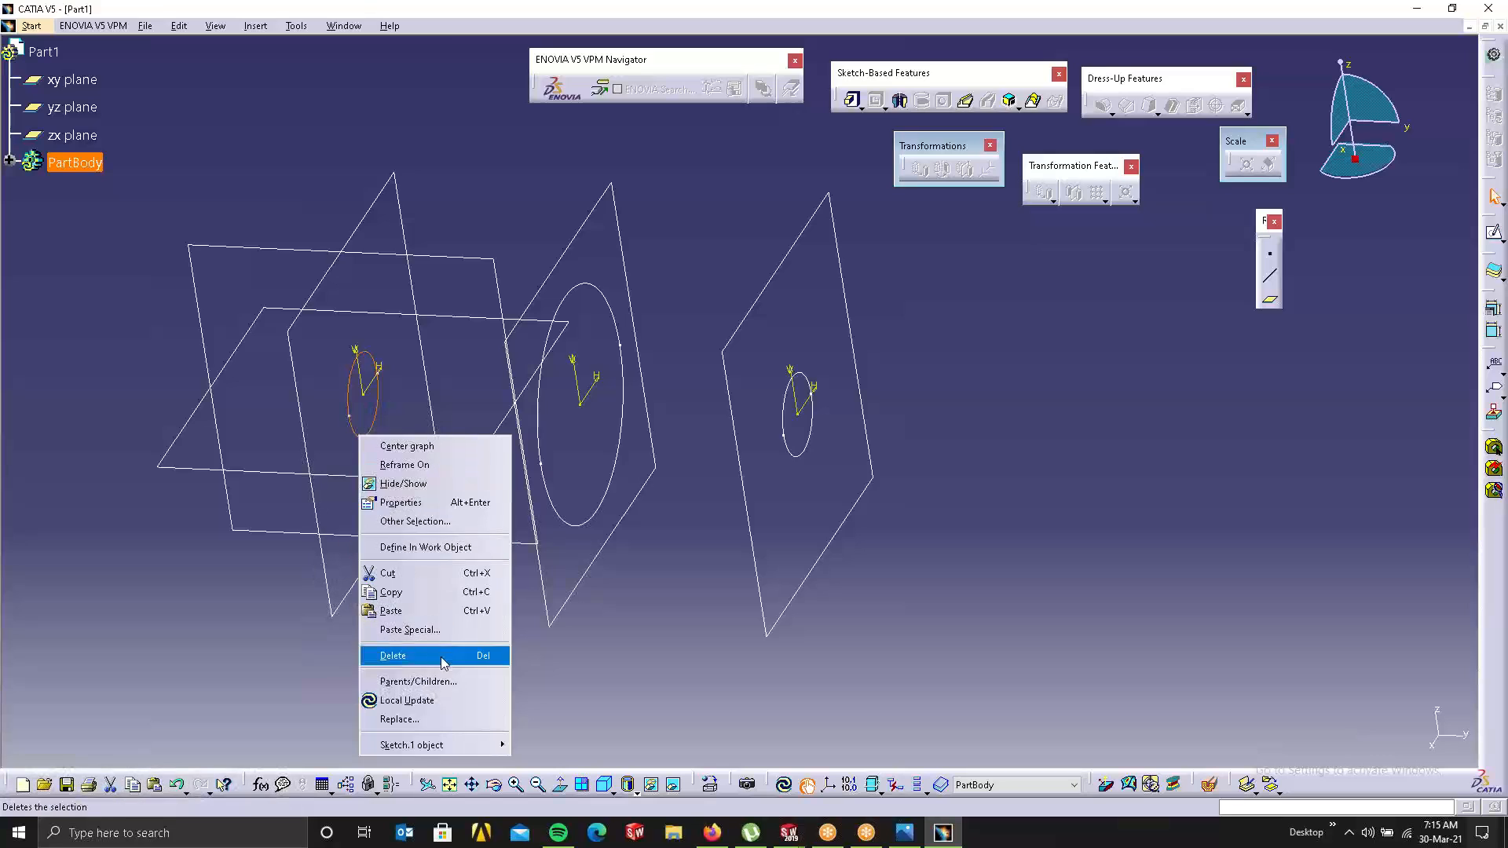
click(392, 655)
right_click(611, 479)
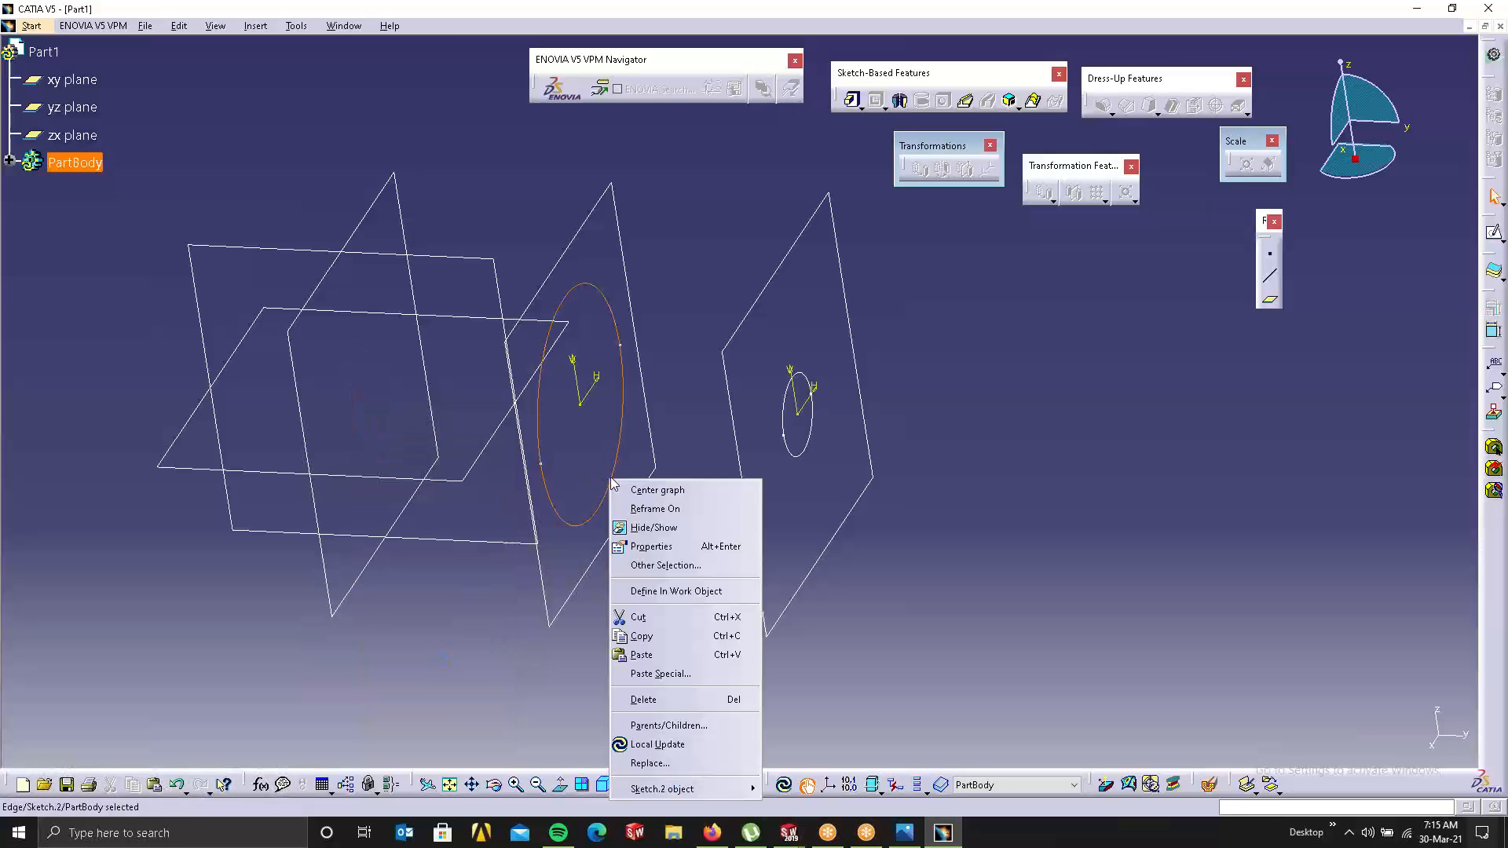
click(647, 706)
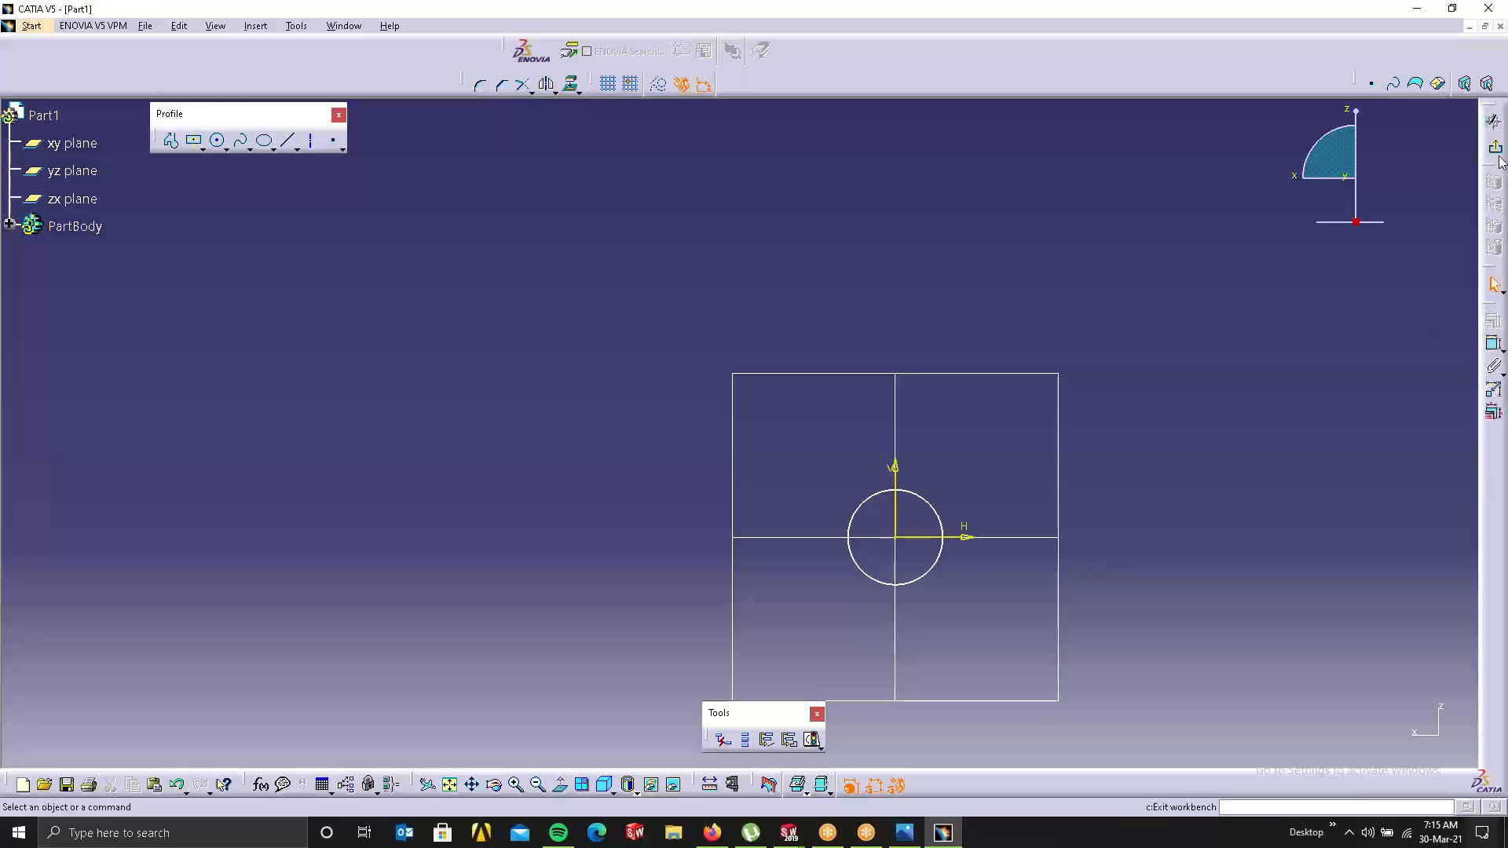
click(1493, 120)
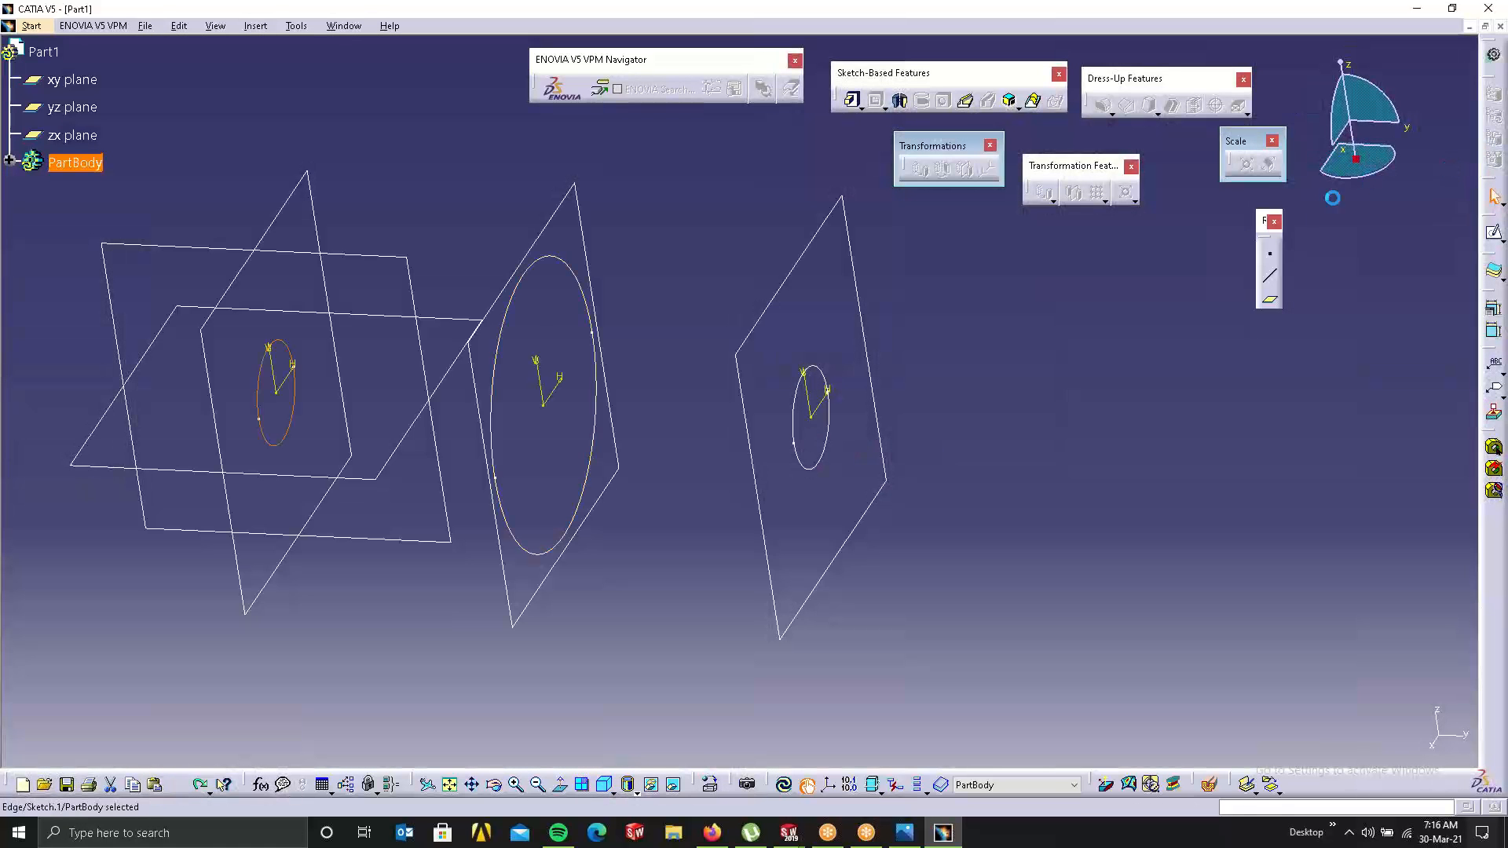
click(837, 382)
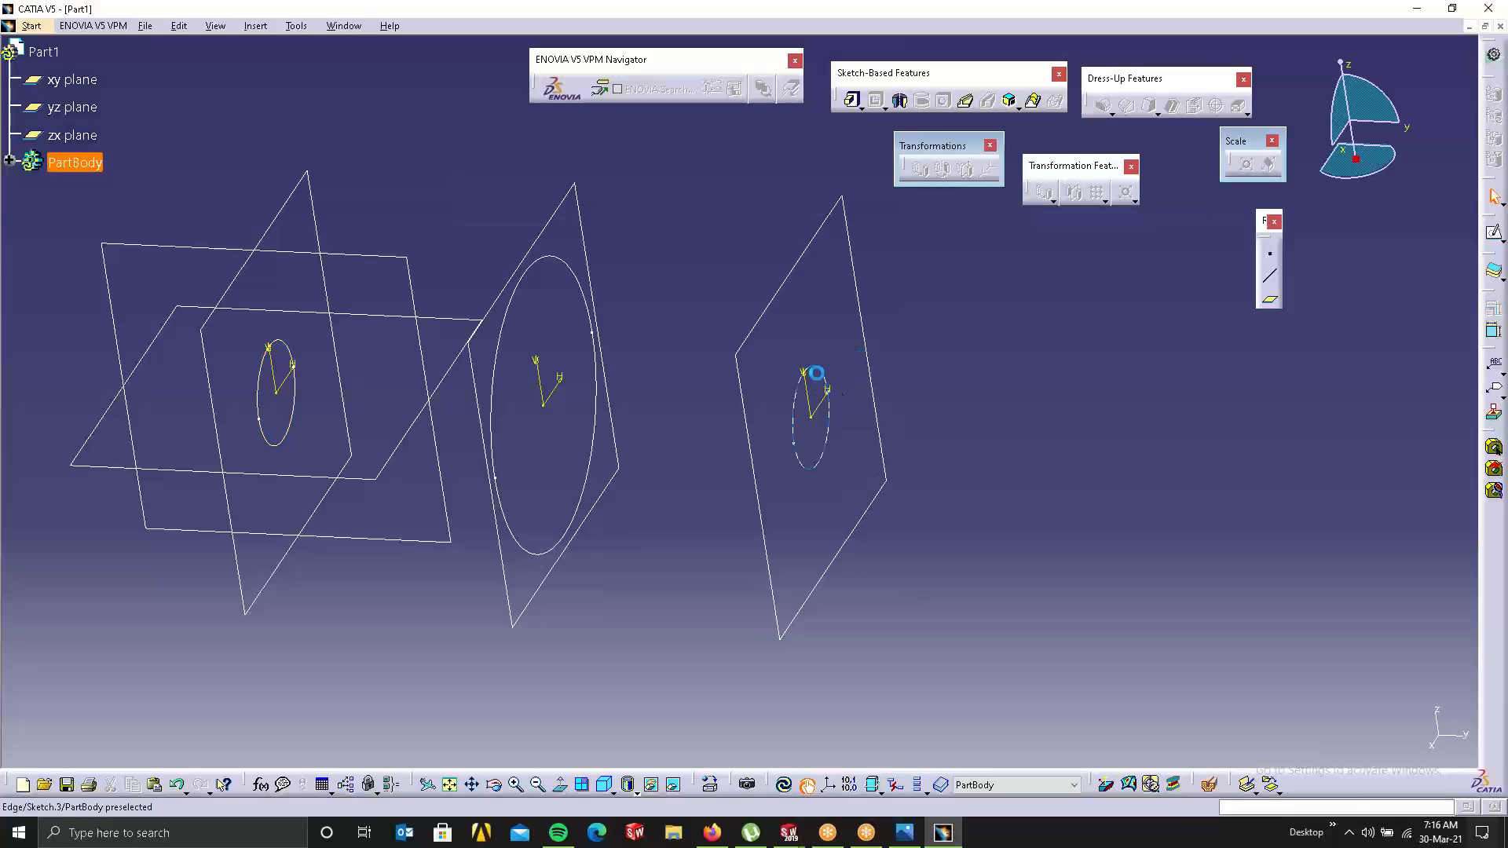
Step: In the right-hand sketch, draw a centred rectangle on the sketch origin
double_click(816, 373)
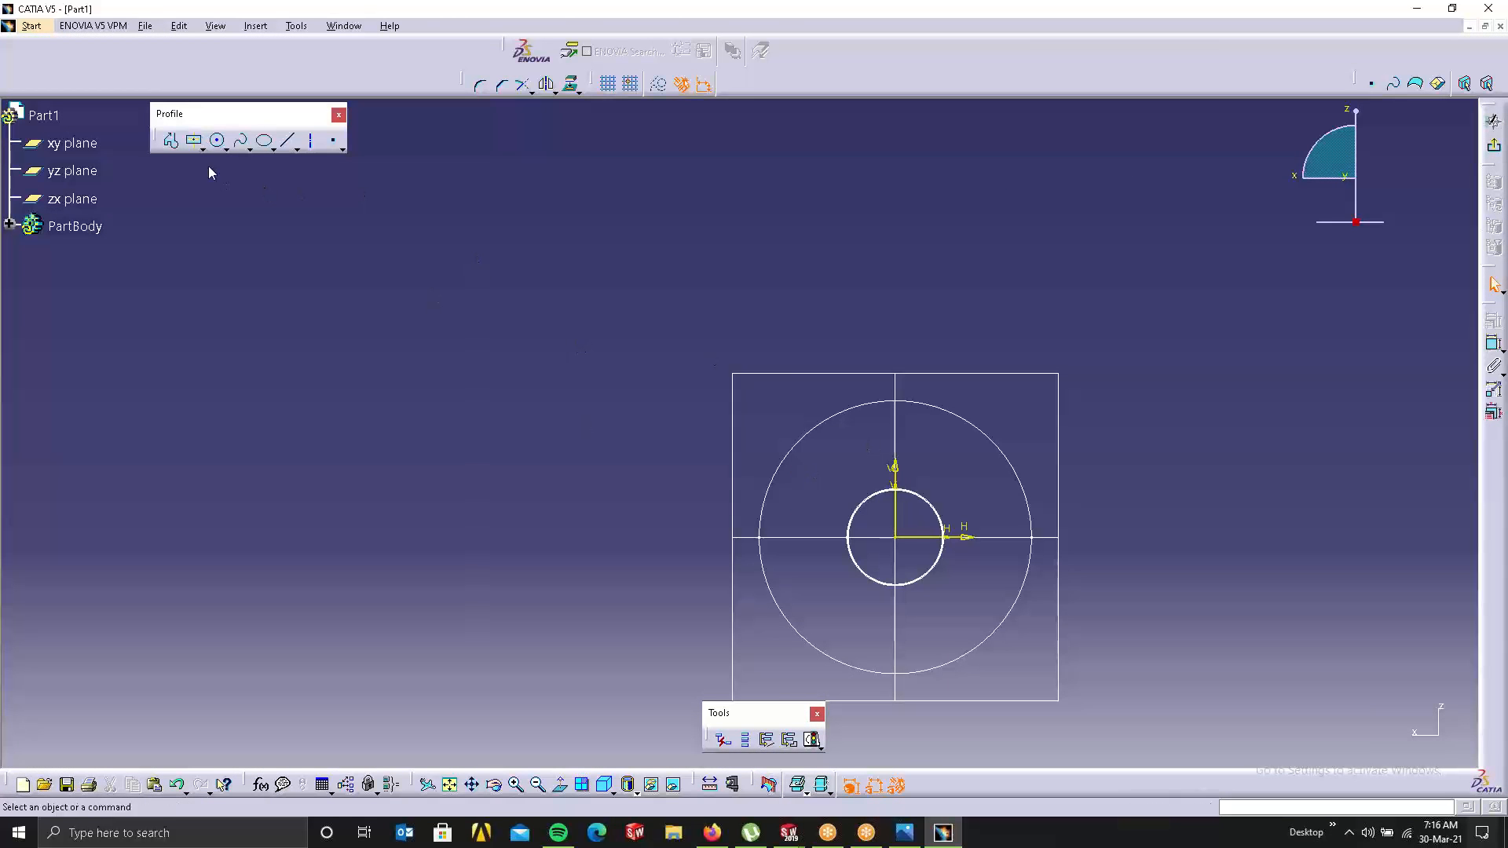
click(194, 141)
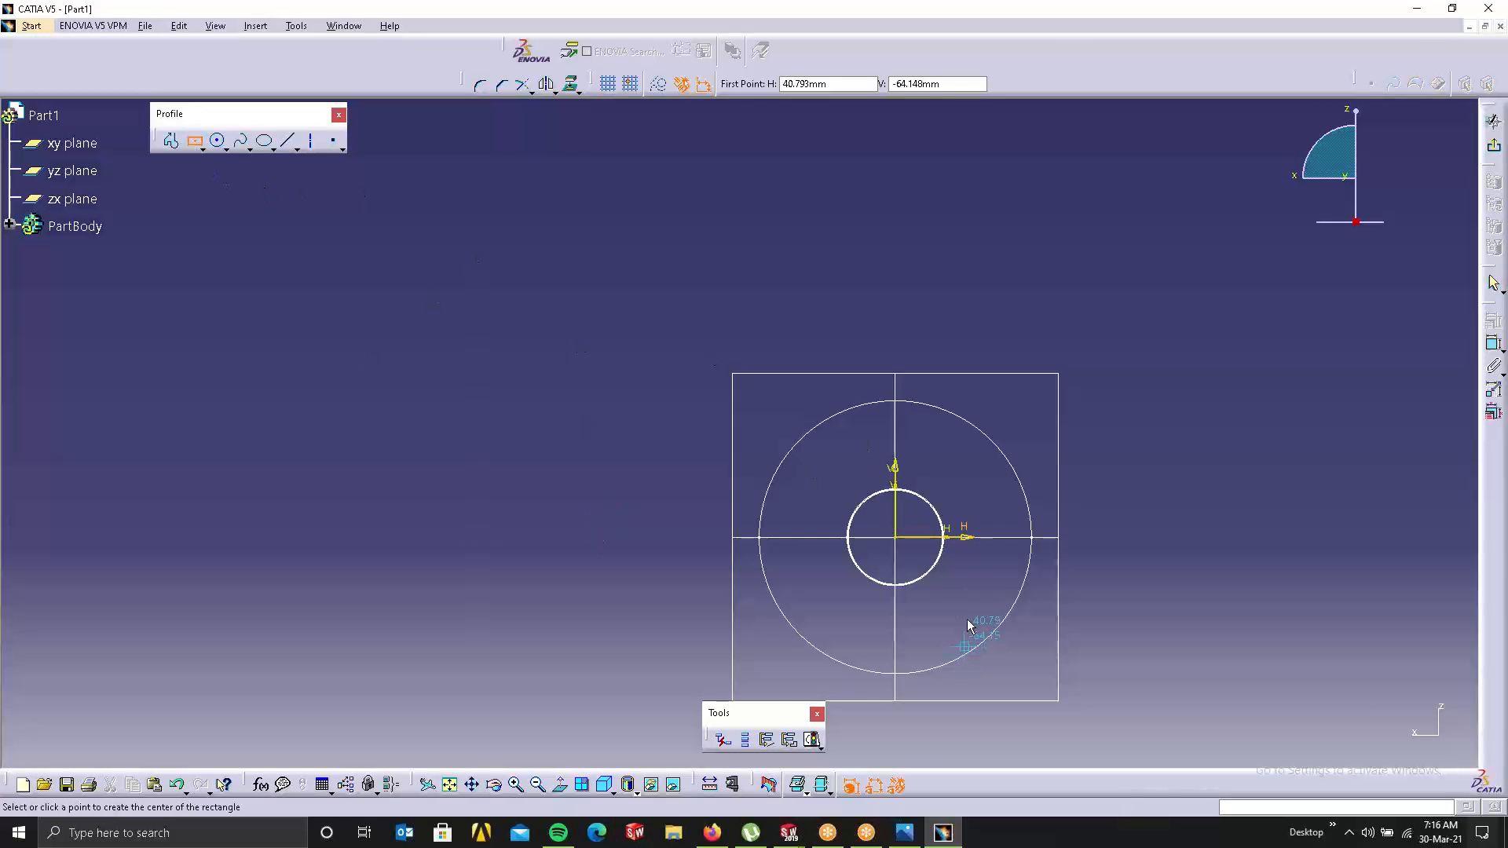
click(901, 542)
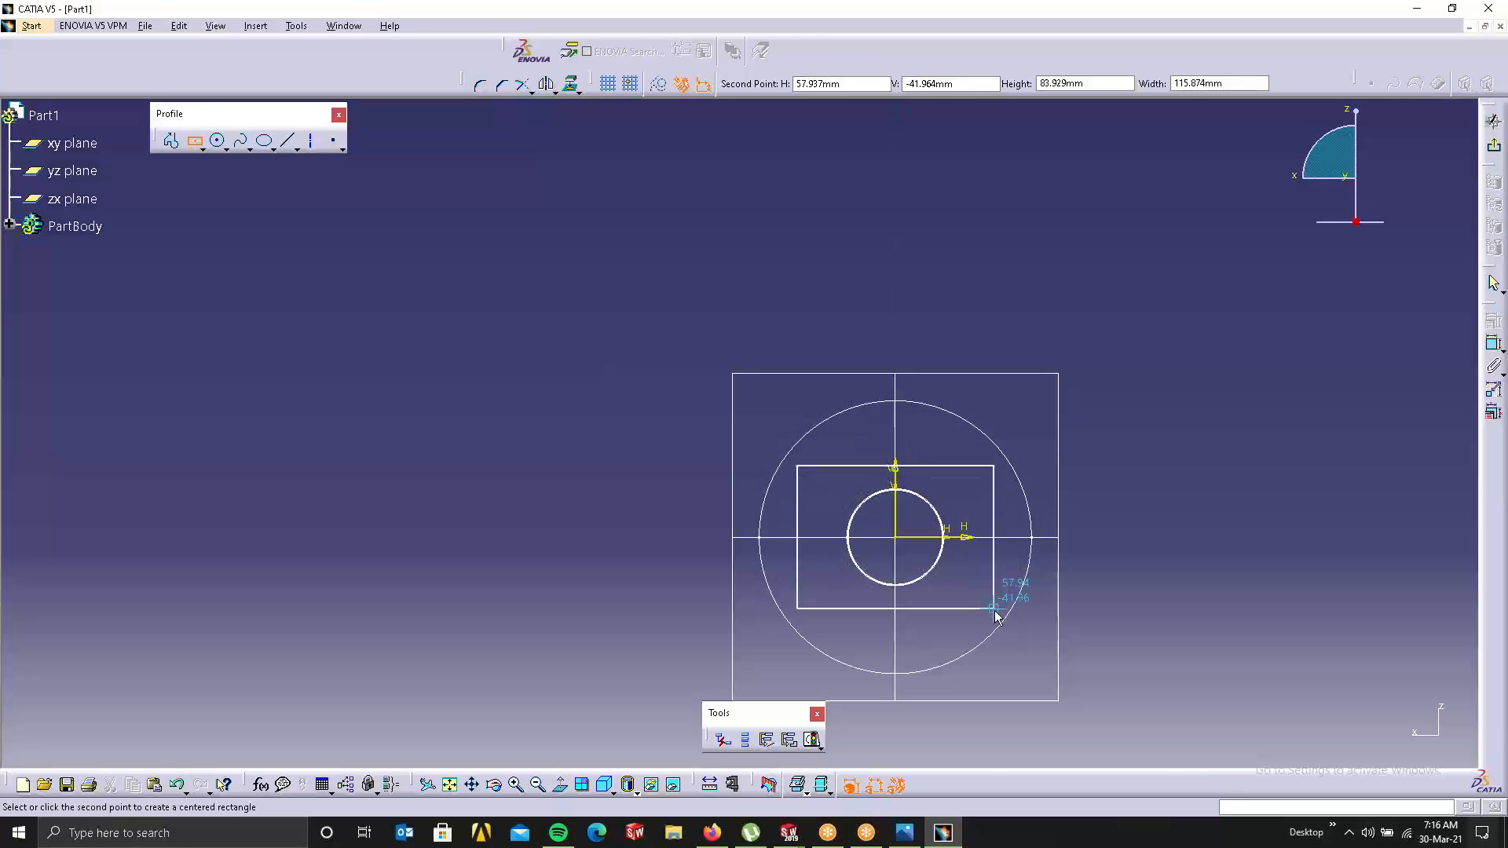
click(995, 616)
Step: Shorten the rectangle by dragging its bottom edge upward, then exit the sketch
click(930, 572)
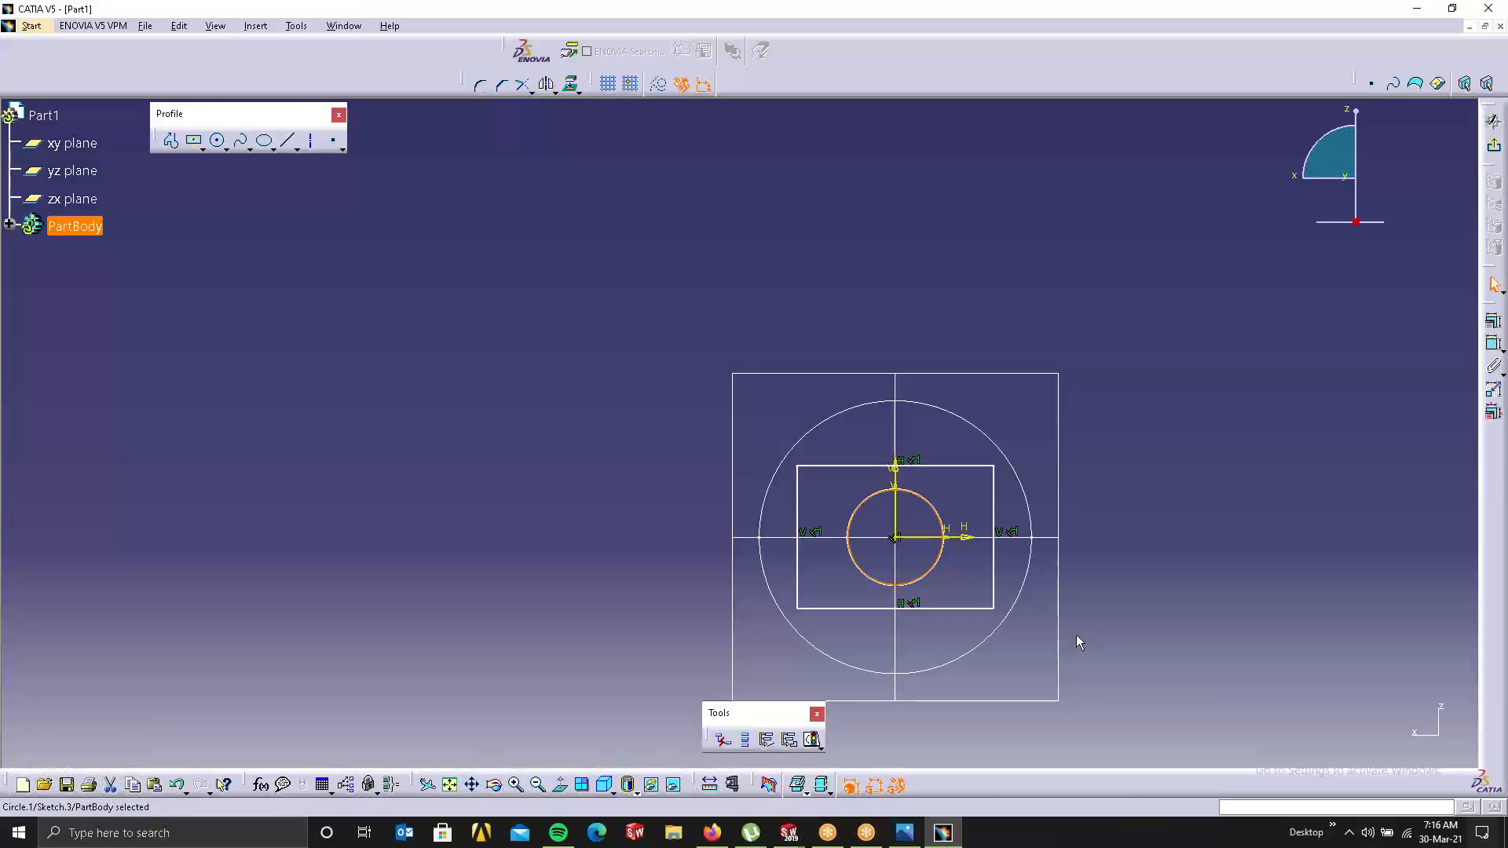
click(1049, 628)
click(939, 608)
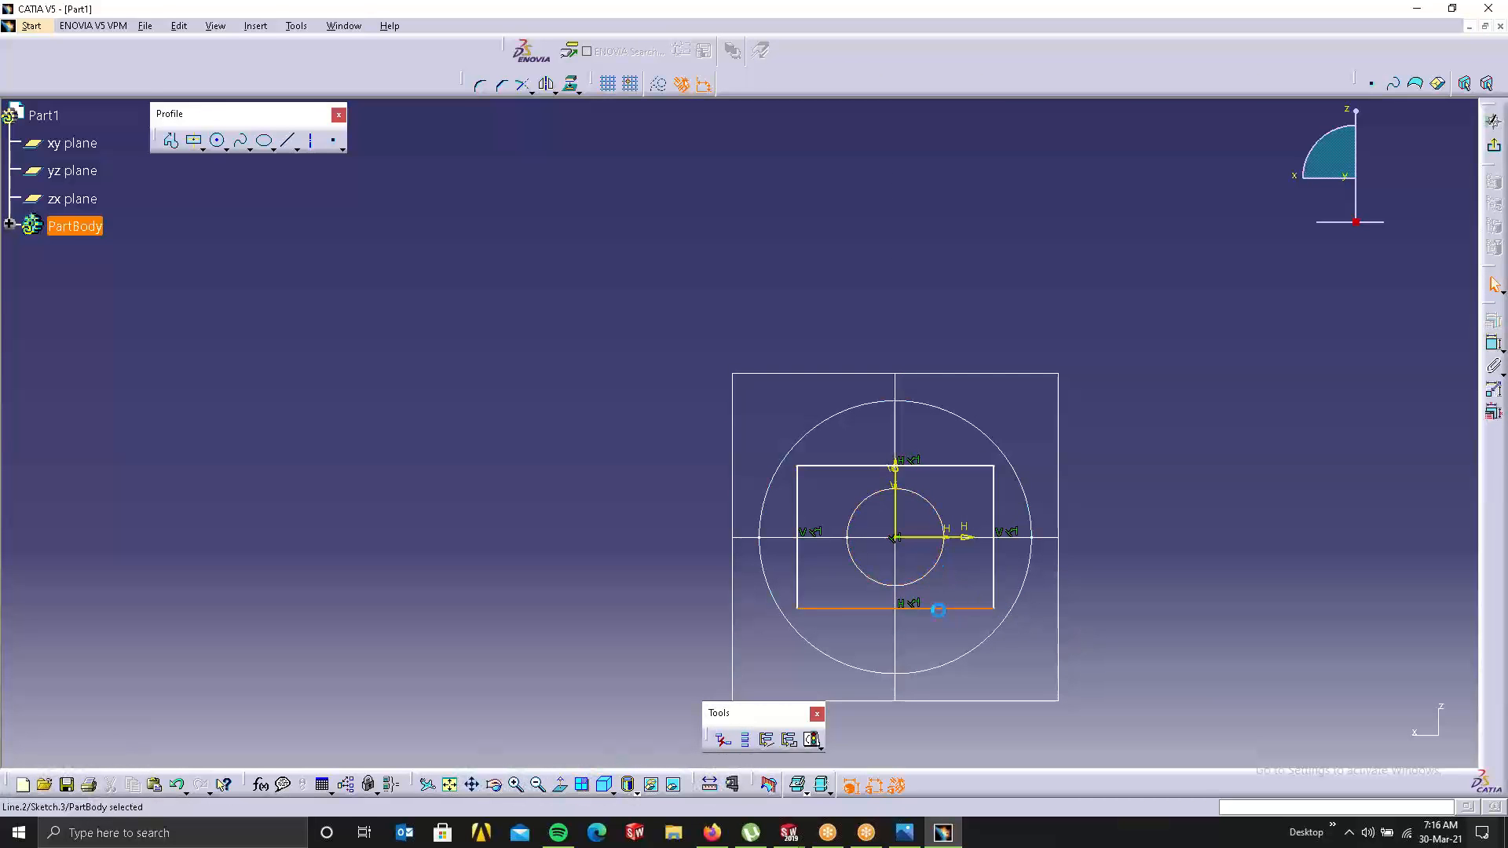
drag(937, 610, 936, 583)
click(1169, 432)
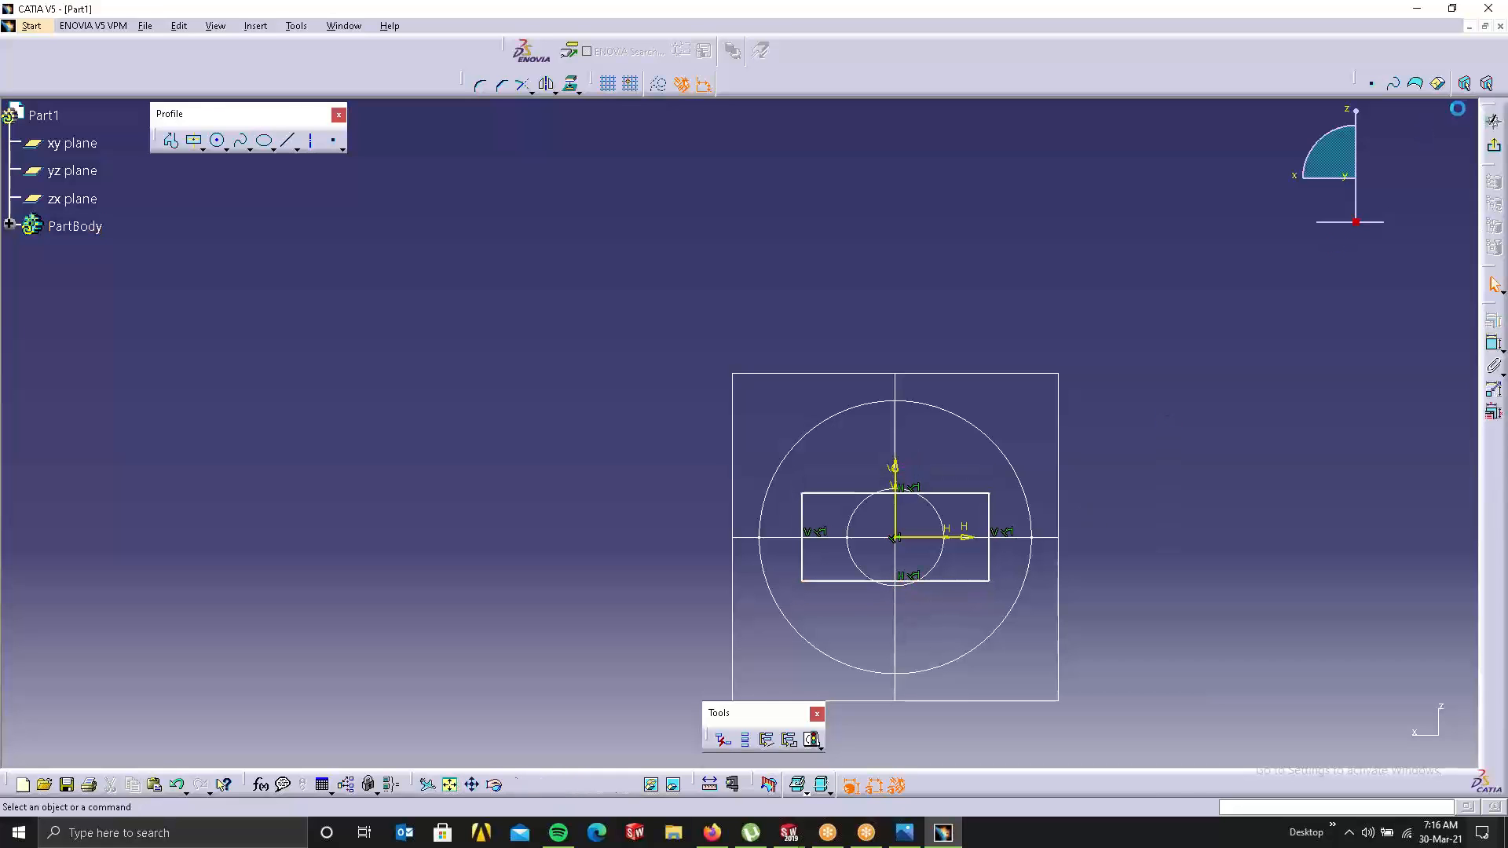
click(1493, 146)
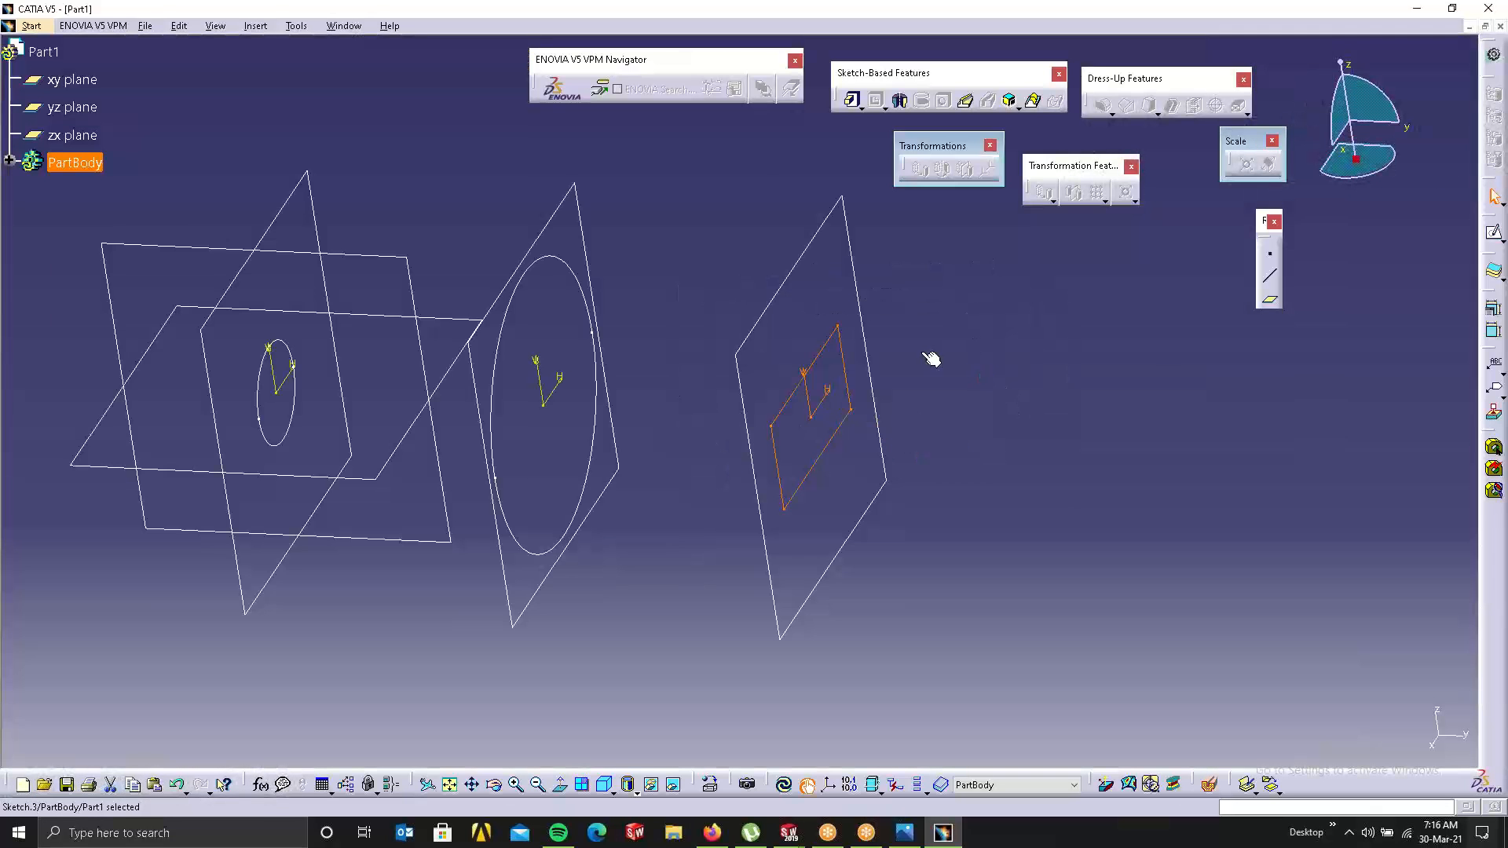
click(928, 353)
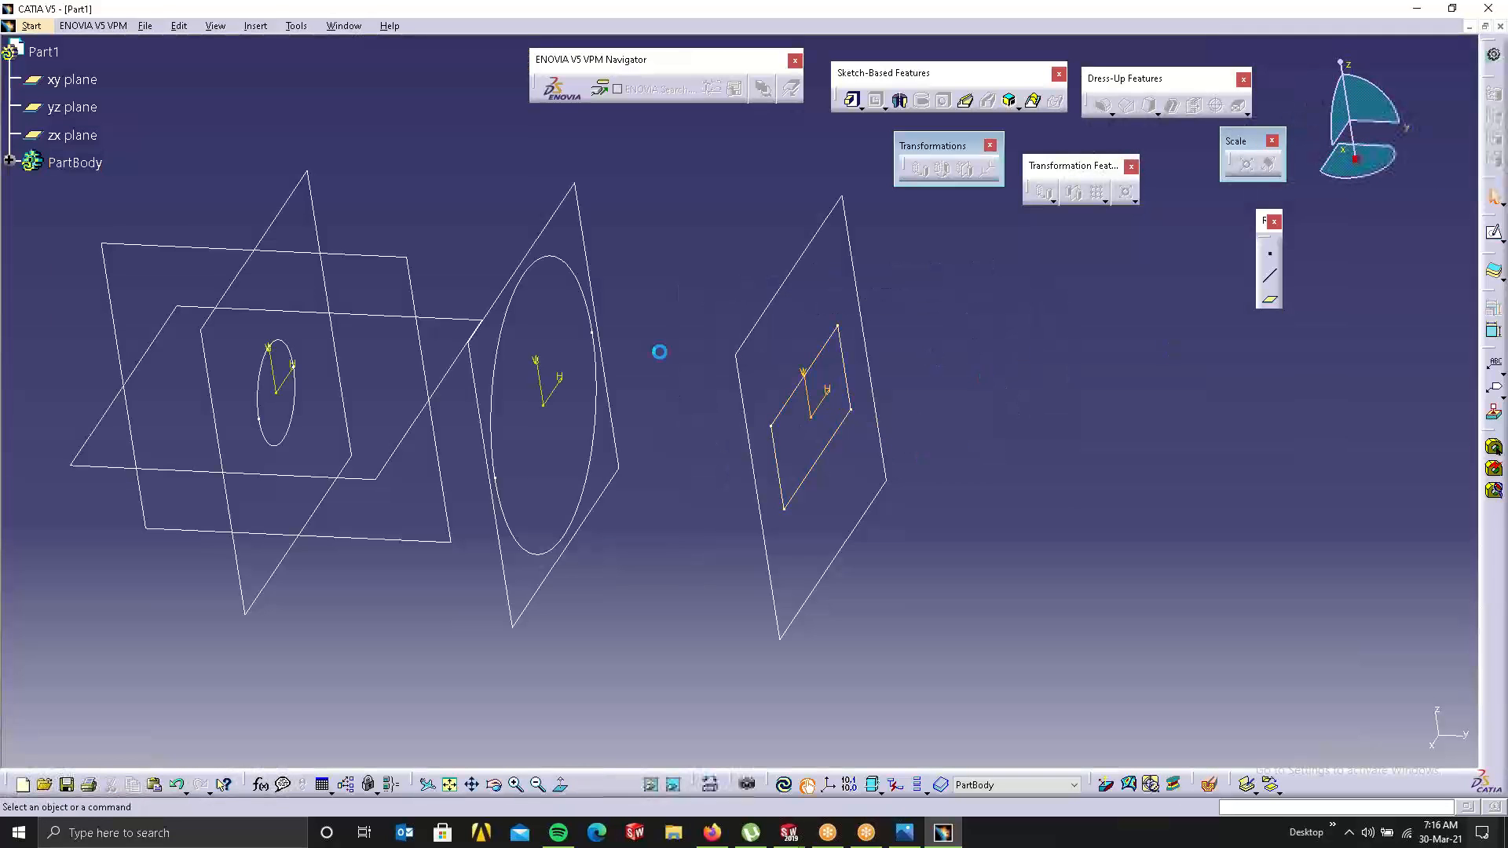
click(559, 261)
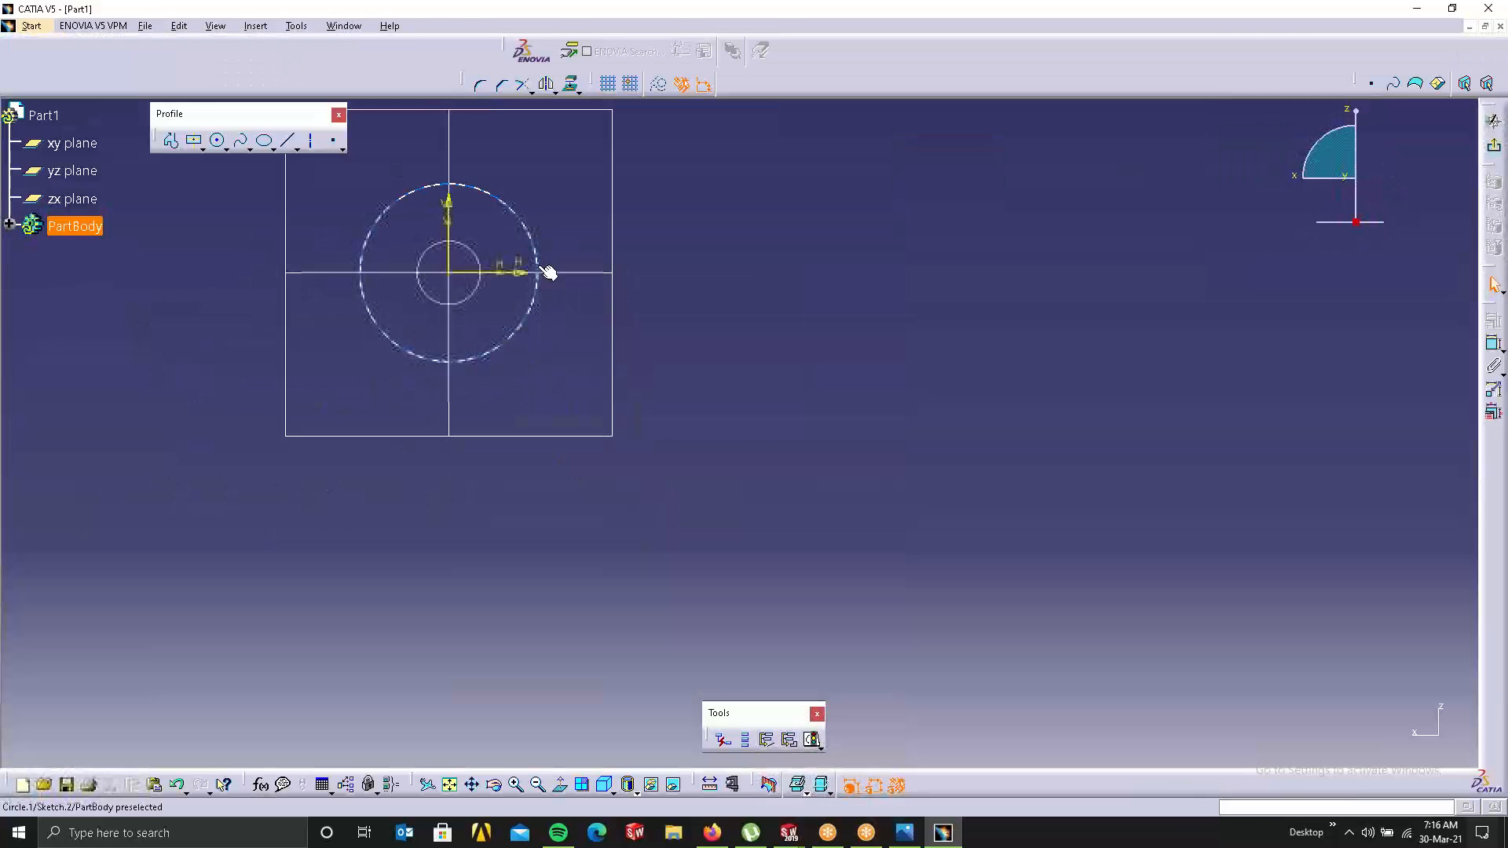
Step: Delete the middle sketch's large circle, draw a centred rectangle in its place, and exit
mouse_move(547, 265)
middle_down()
mouse_move(672, 387)
mouse_move(684, 377)
middle_up()
double_click(654, 328)
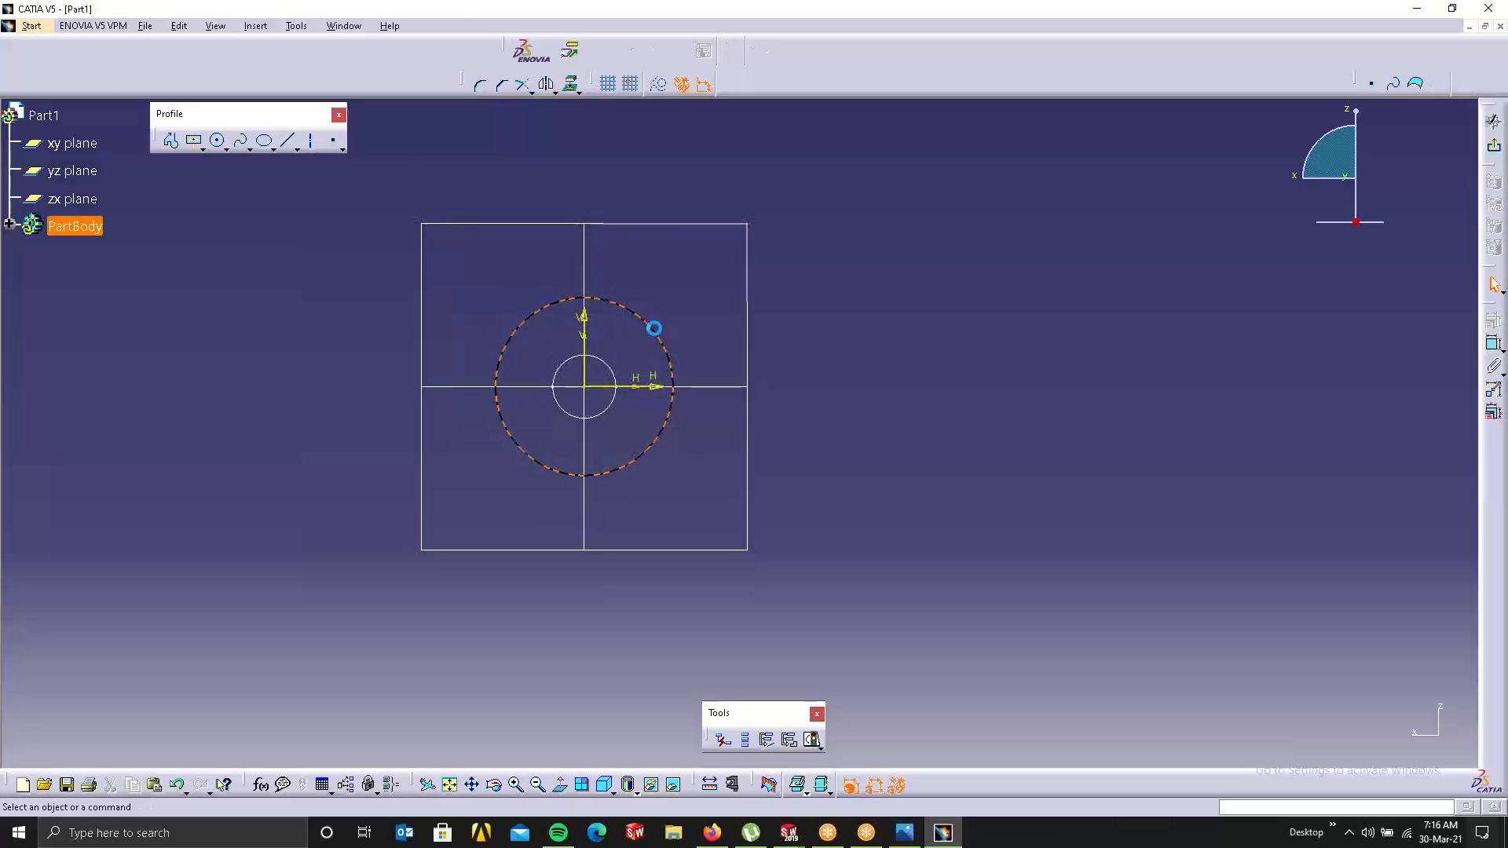
key(Delete)
click(193, 141)
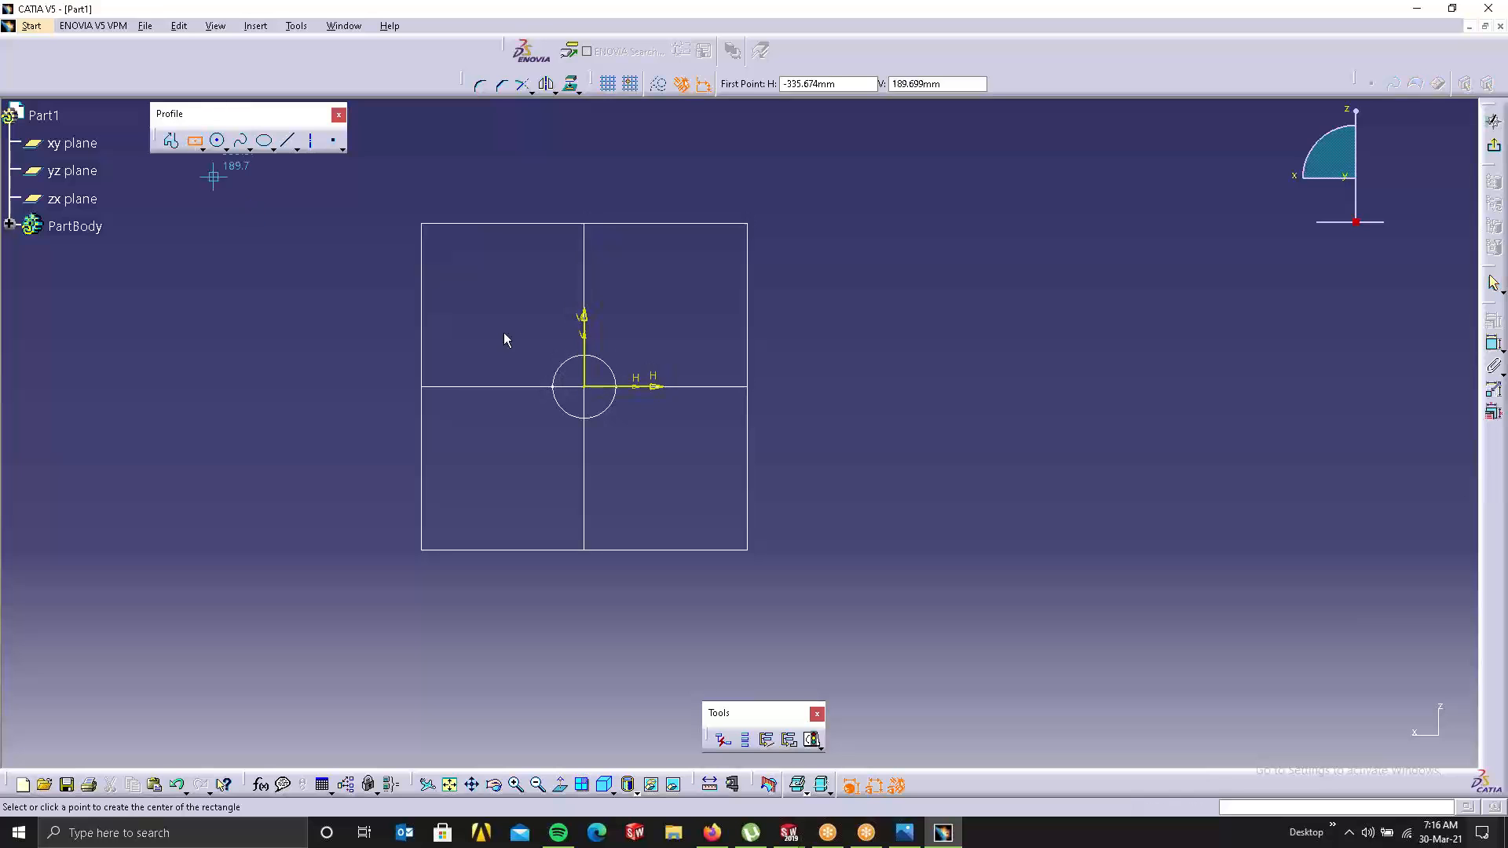
click(722, 455)
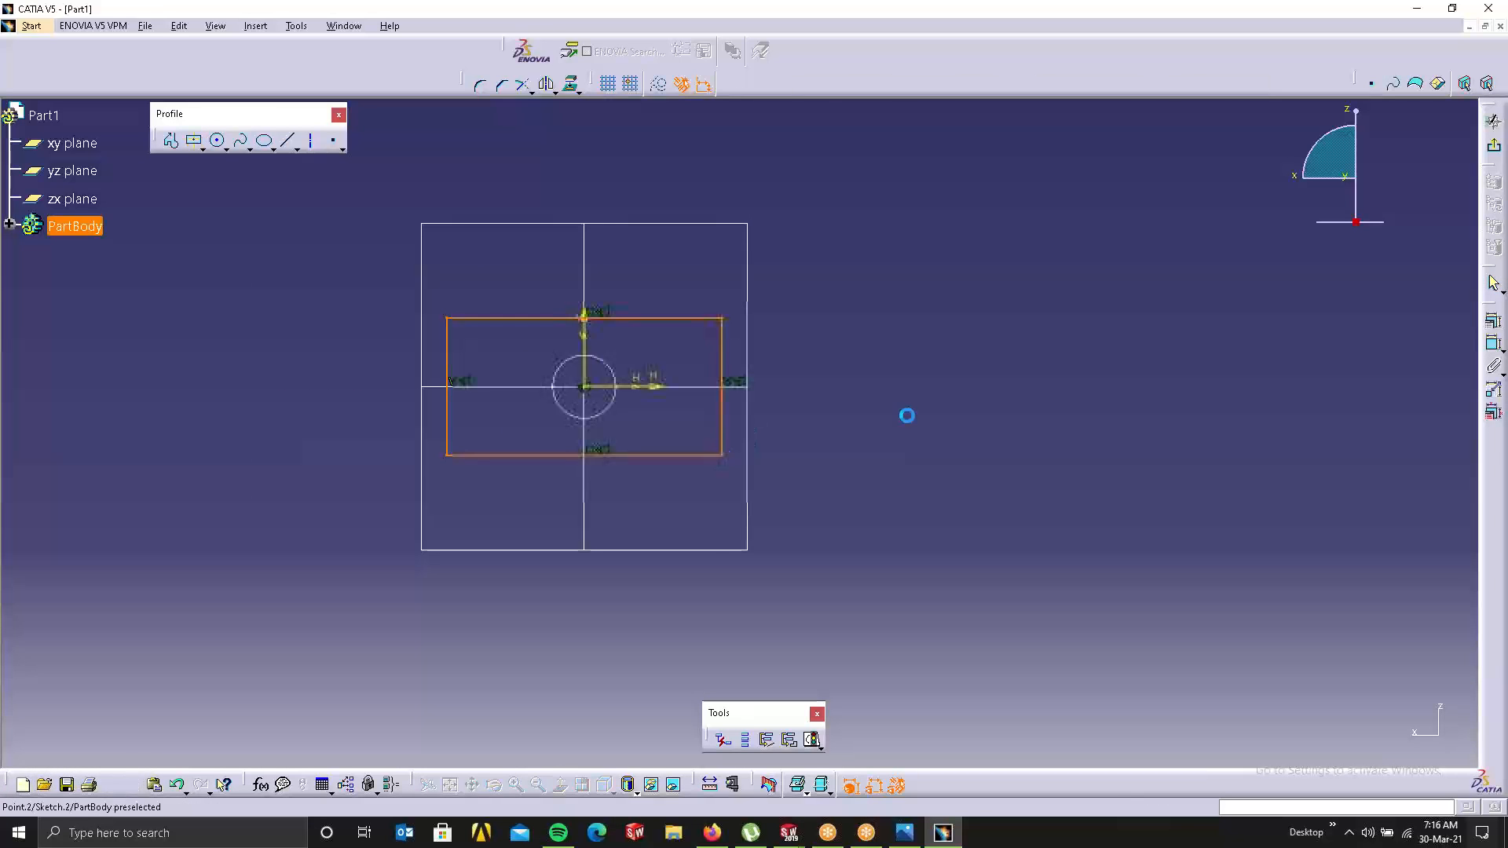
click(1494, 119)
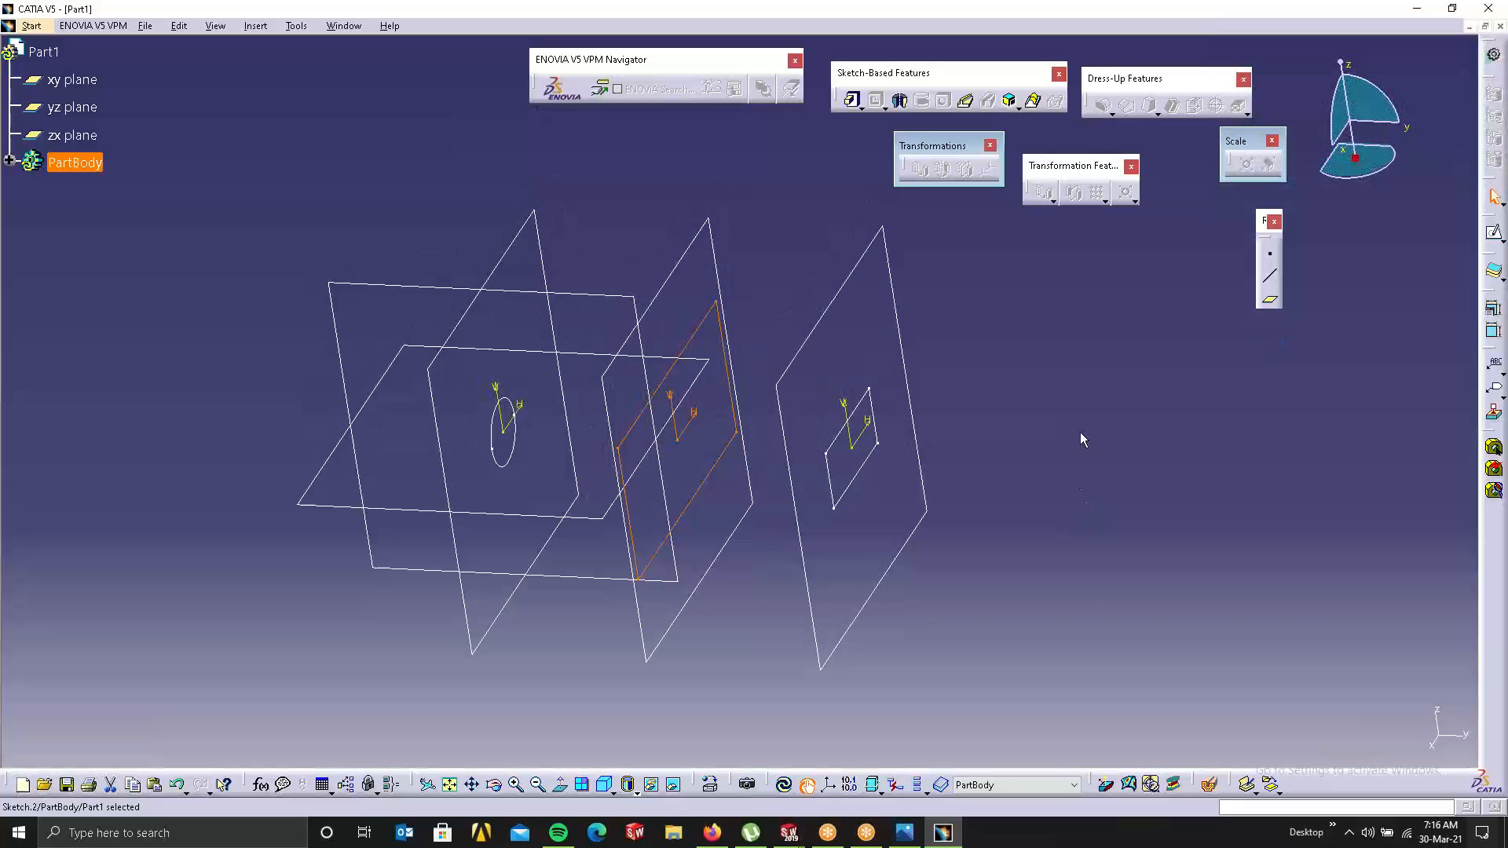
click(1081, 433)
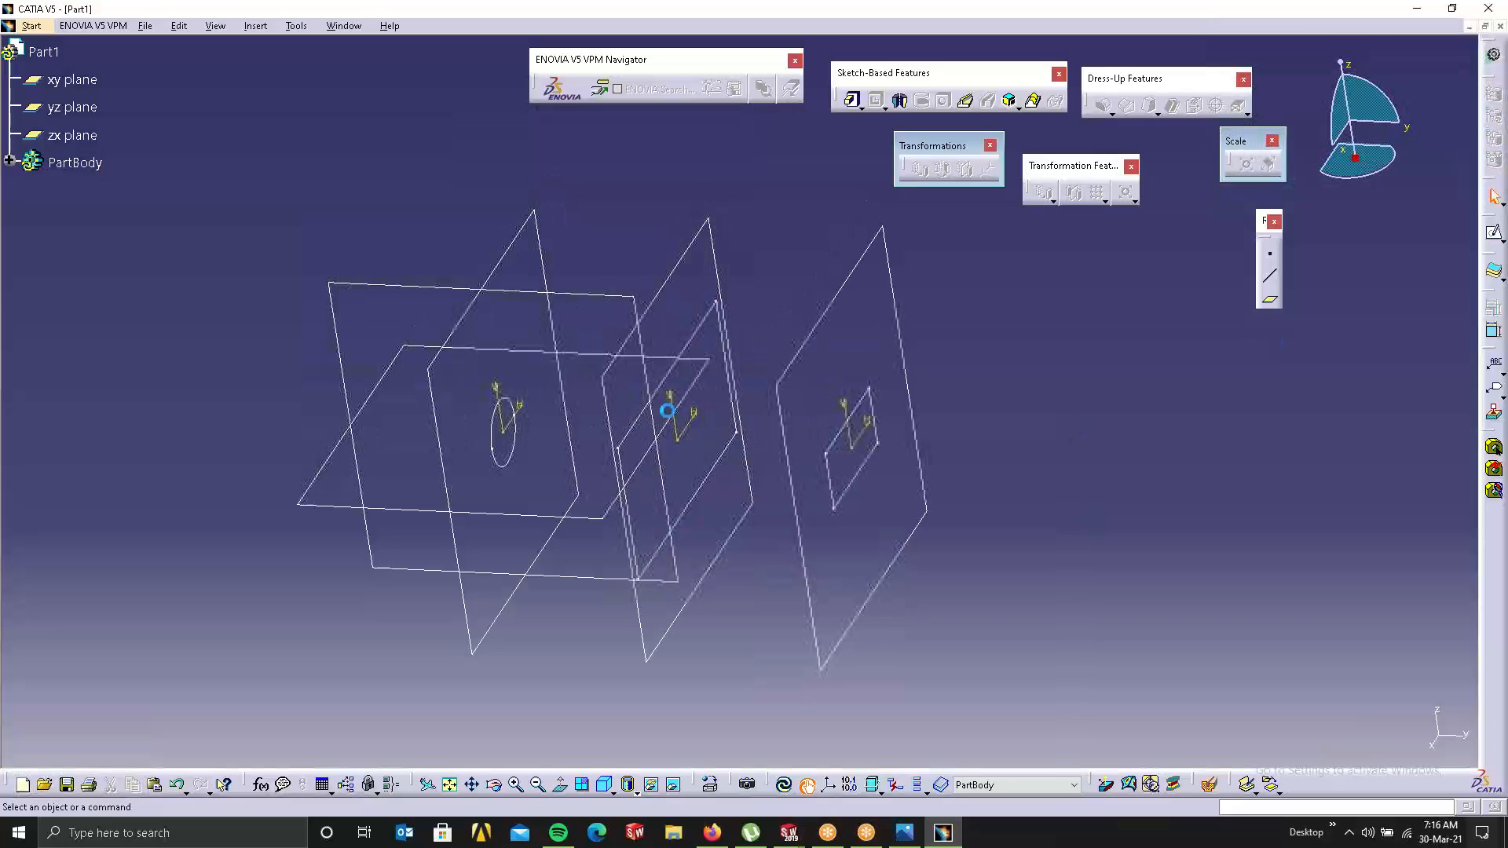
Step: Start a multi-sections solid with the middle and right-hand sketches as sections
double_click(509, 398)
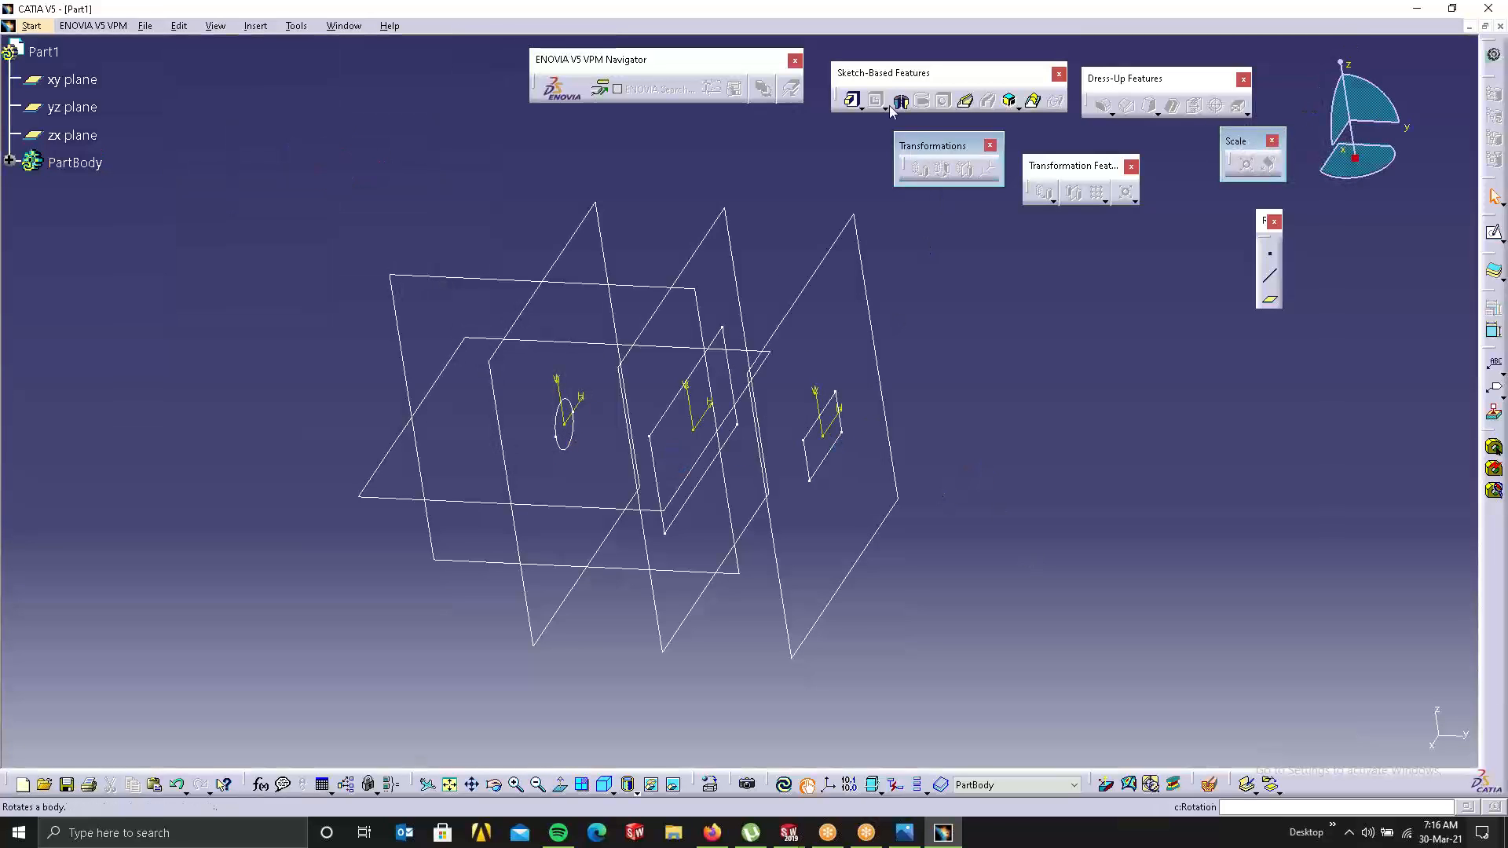
click(1032, 101)
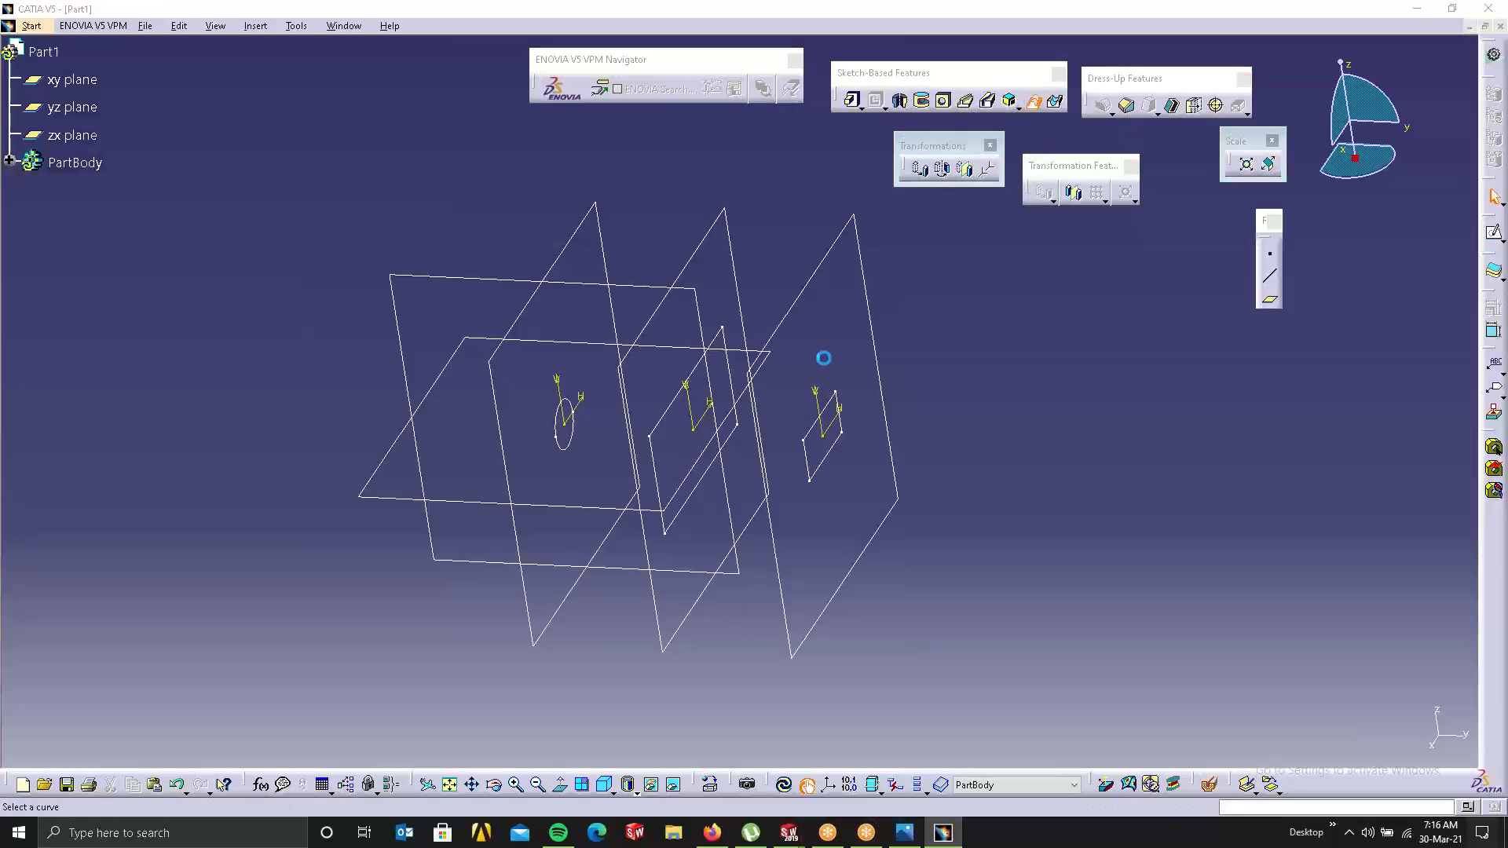
click(659, 428)
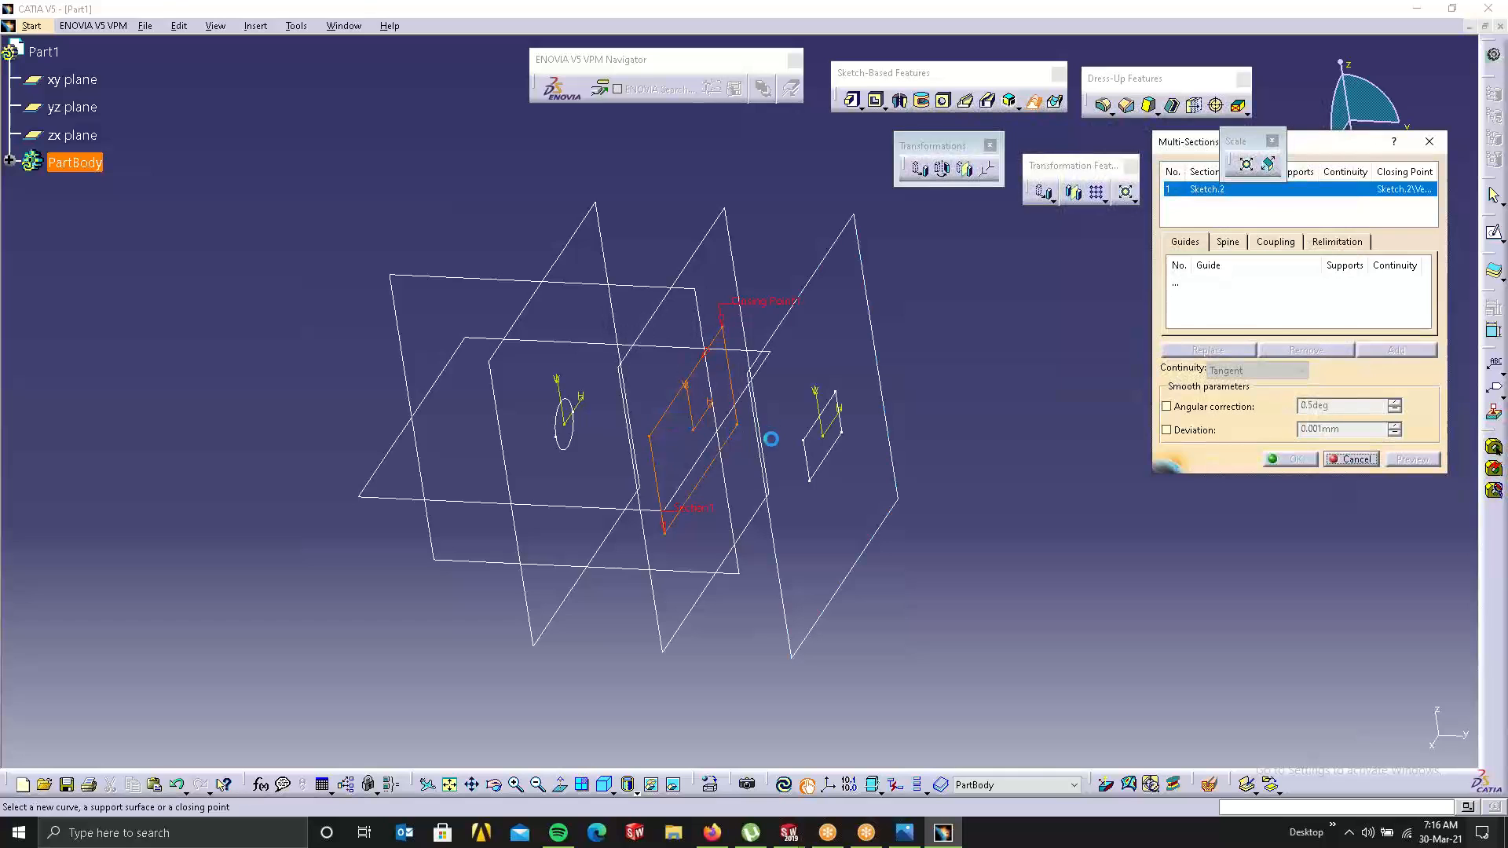
click(809, 428)
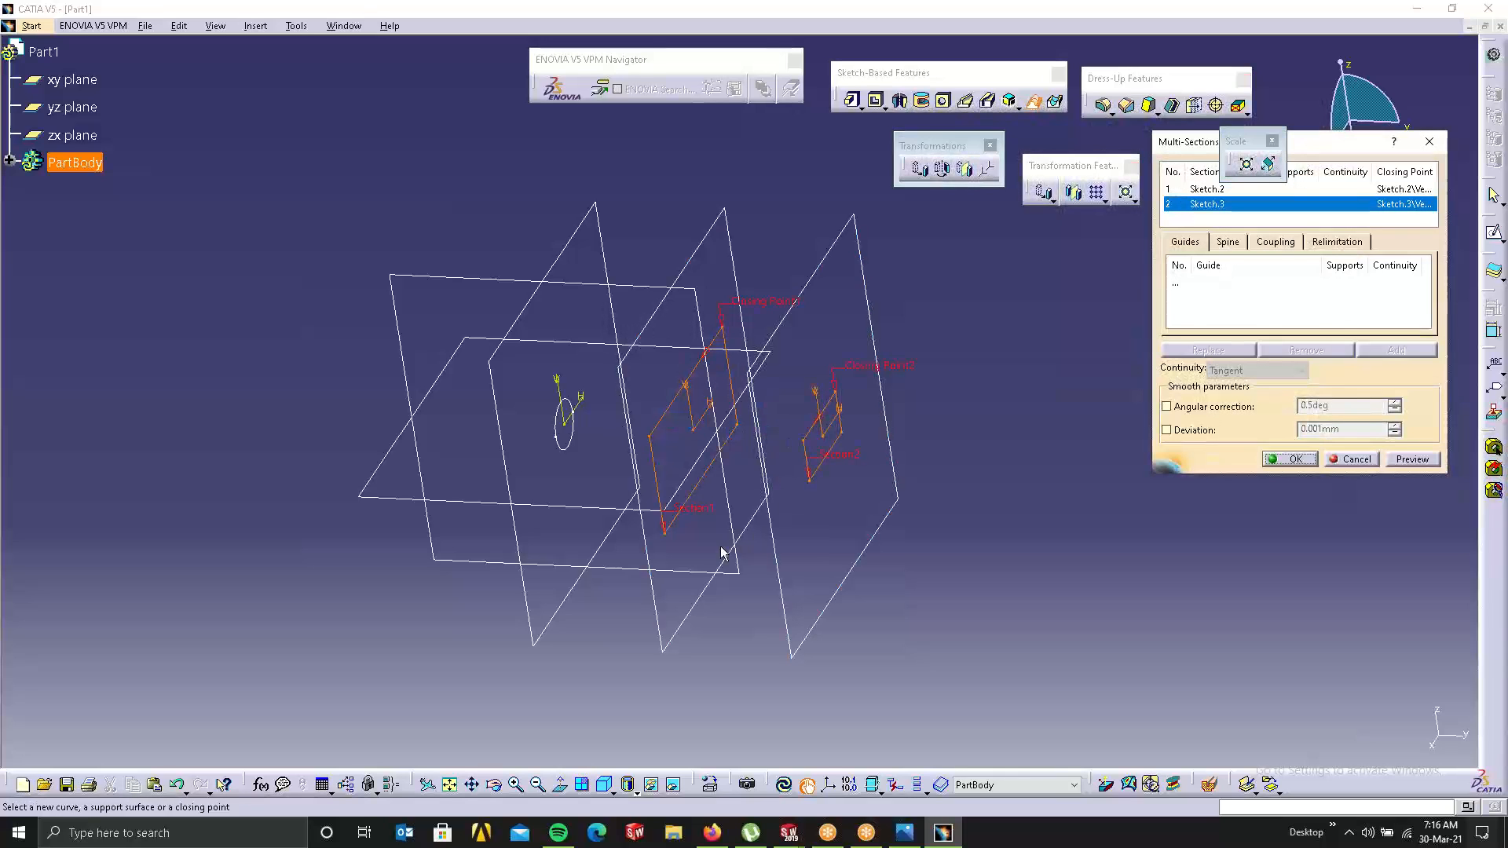
Step: Replace the rectangle's closing point with a different corner vertex
middle_drag(717, 549, 746, 450)
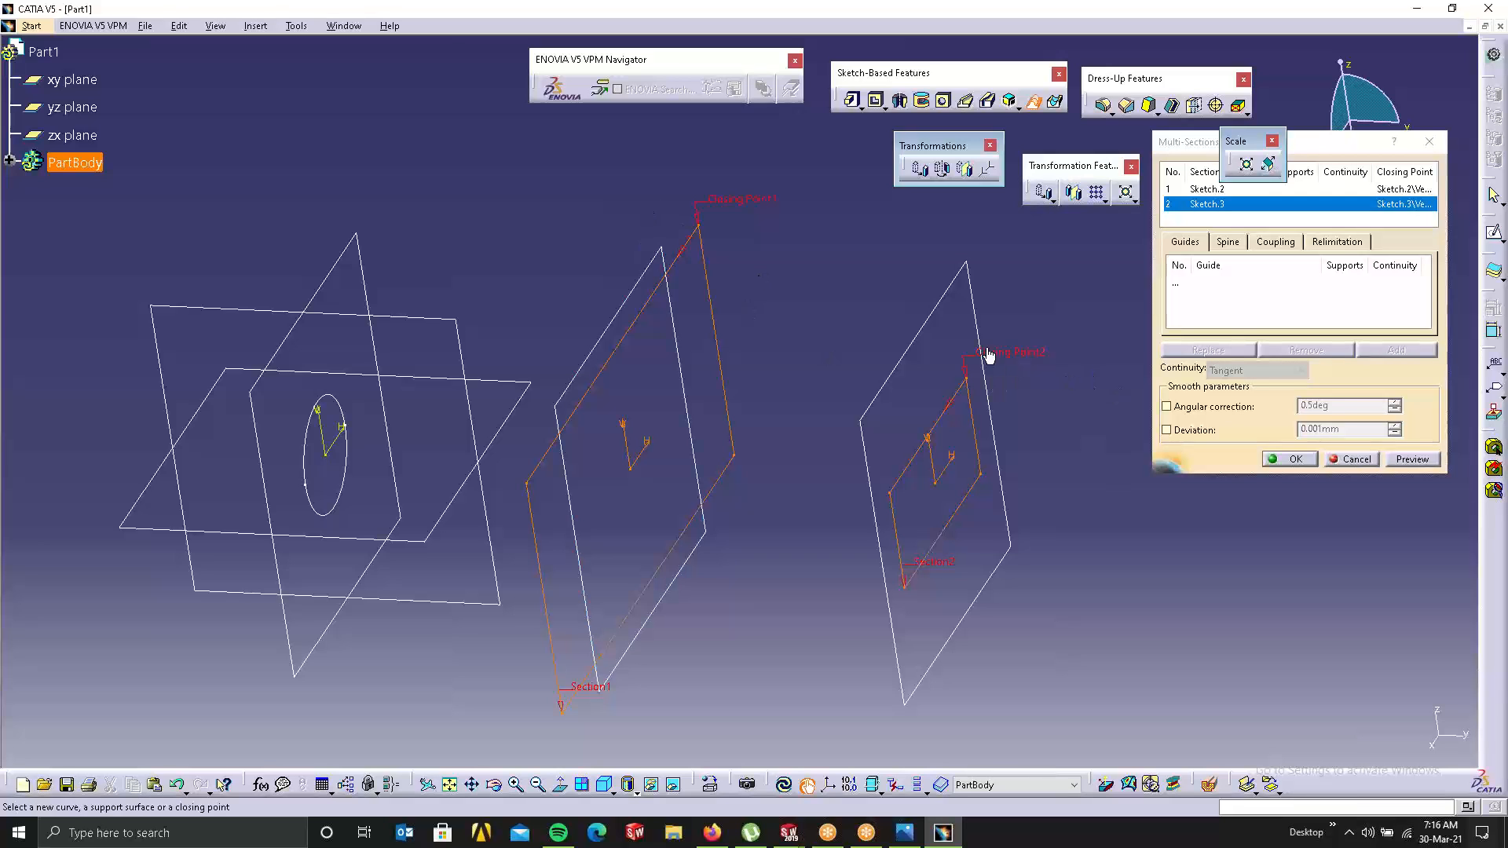
right_click(1017, 354)
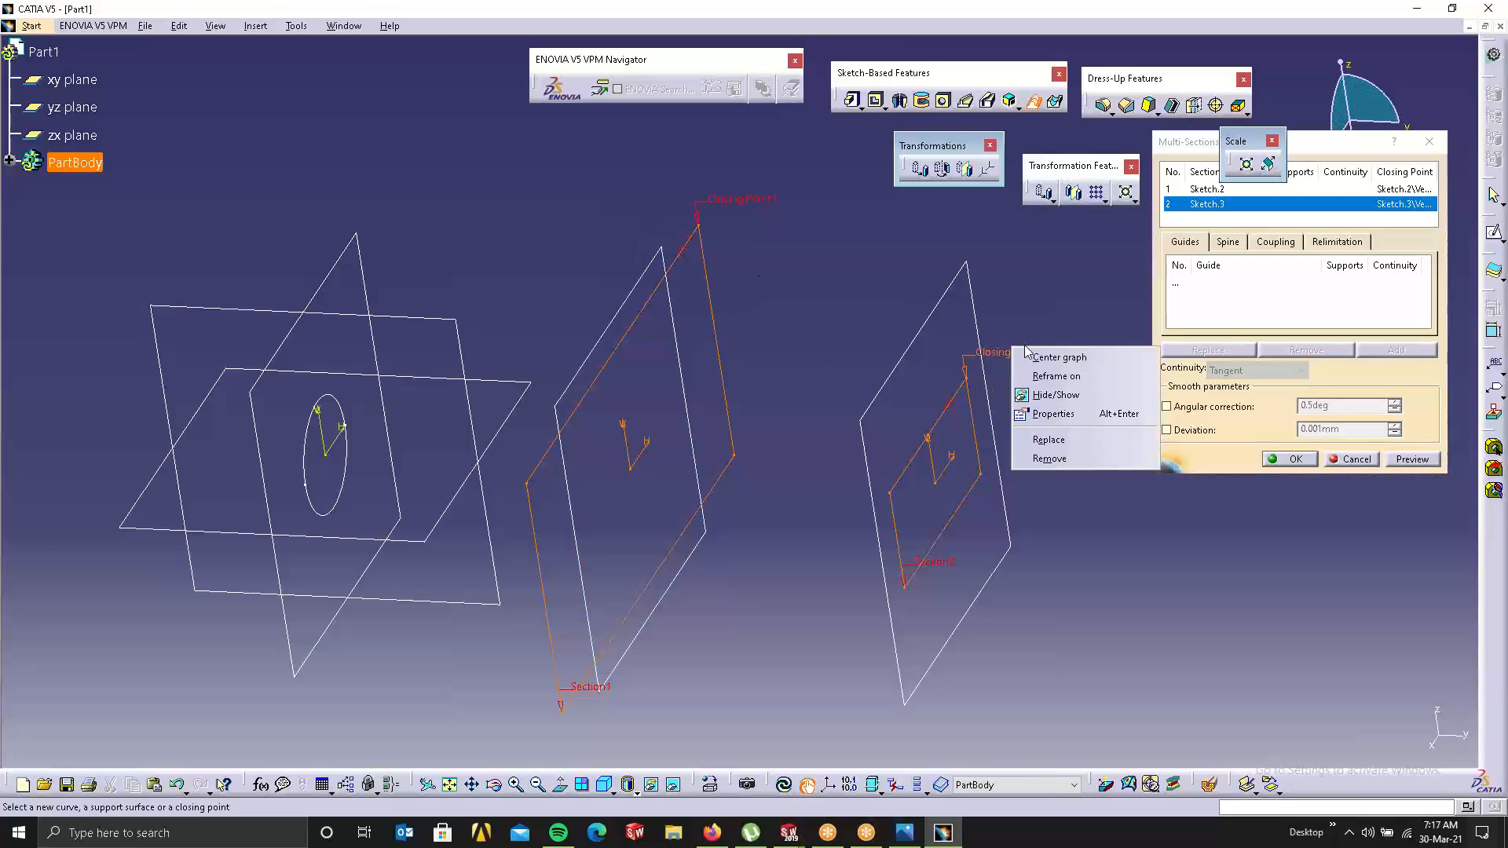
click(1079, 441)
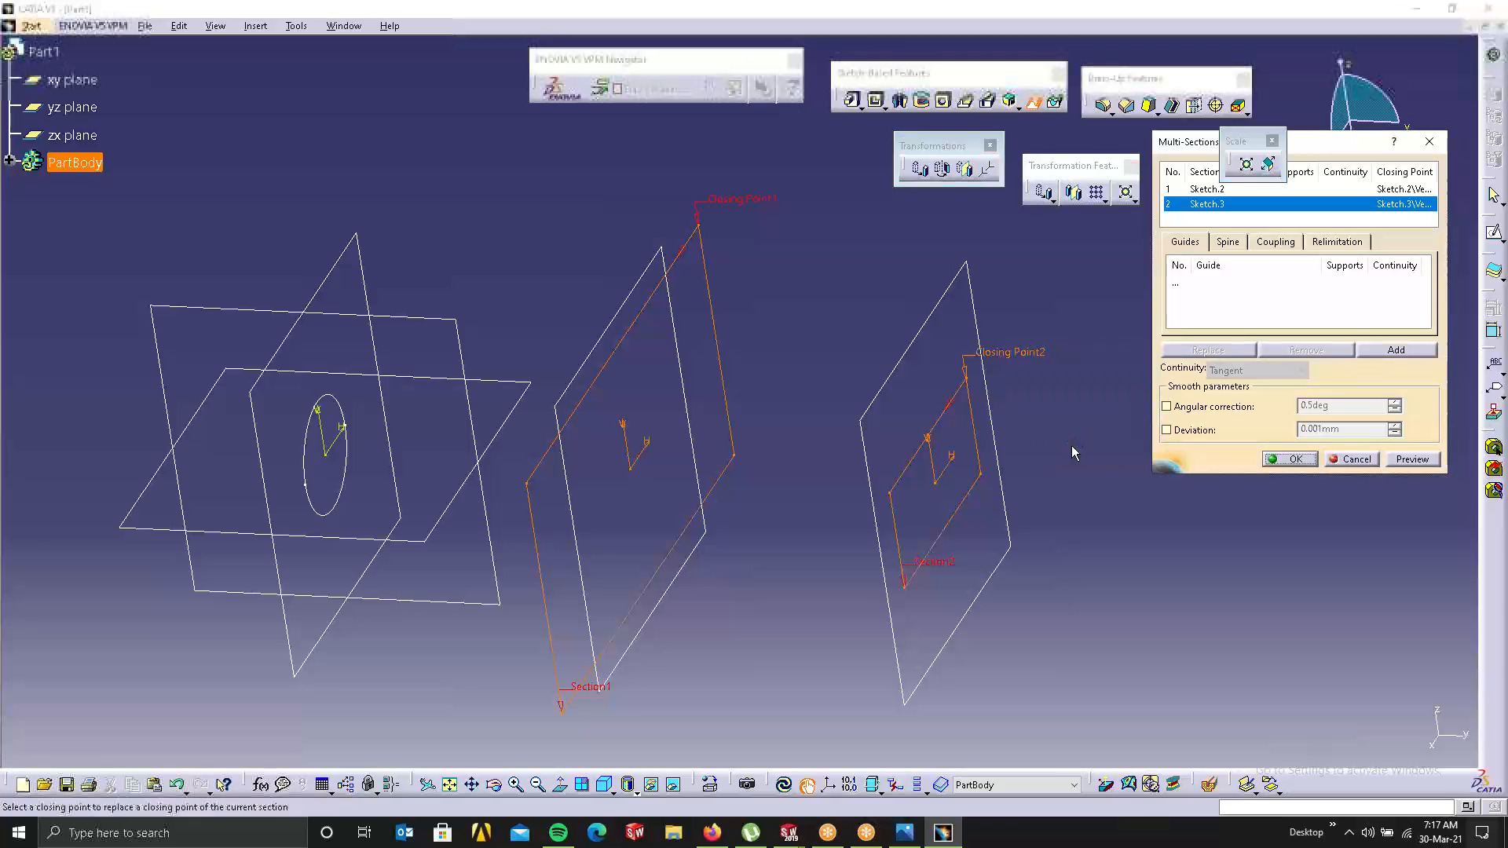
click(890, 495)
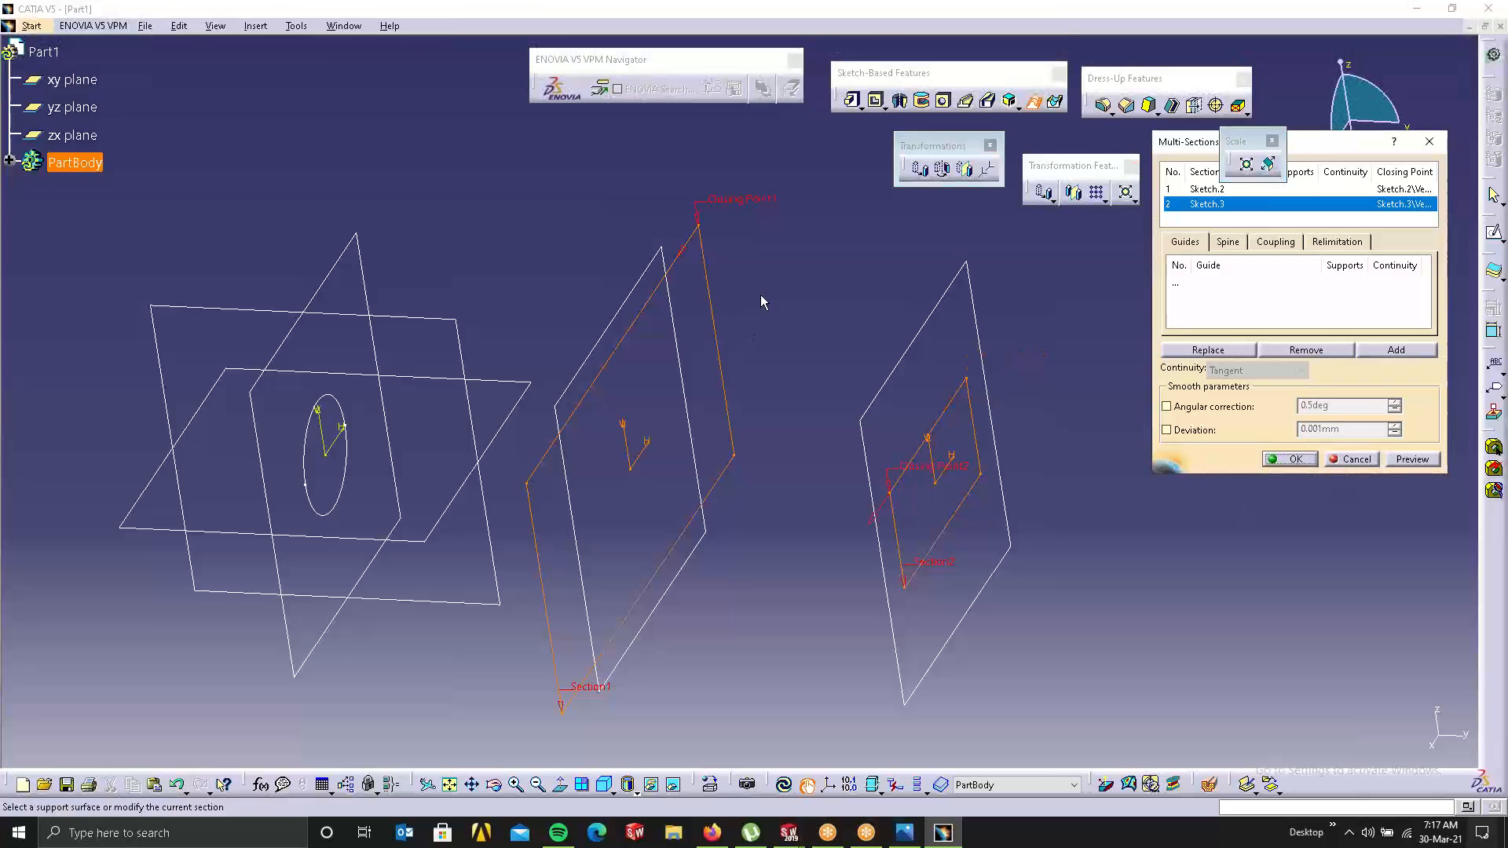
Step: Preview the loft, move Closing Point2 to a new corner, and preview again
click(1426, 462)
middle_drag(745, 540, 625, 611)
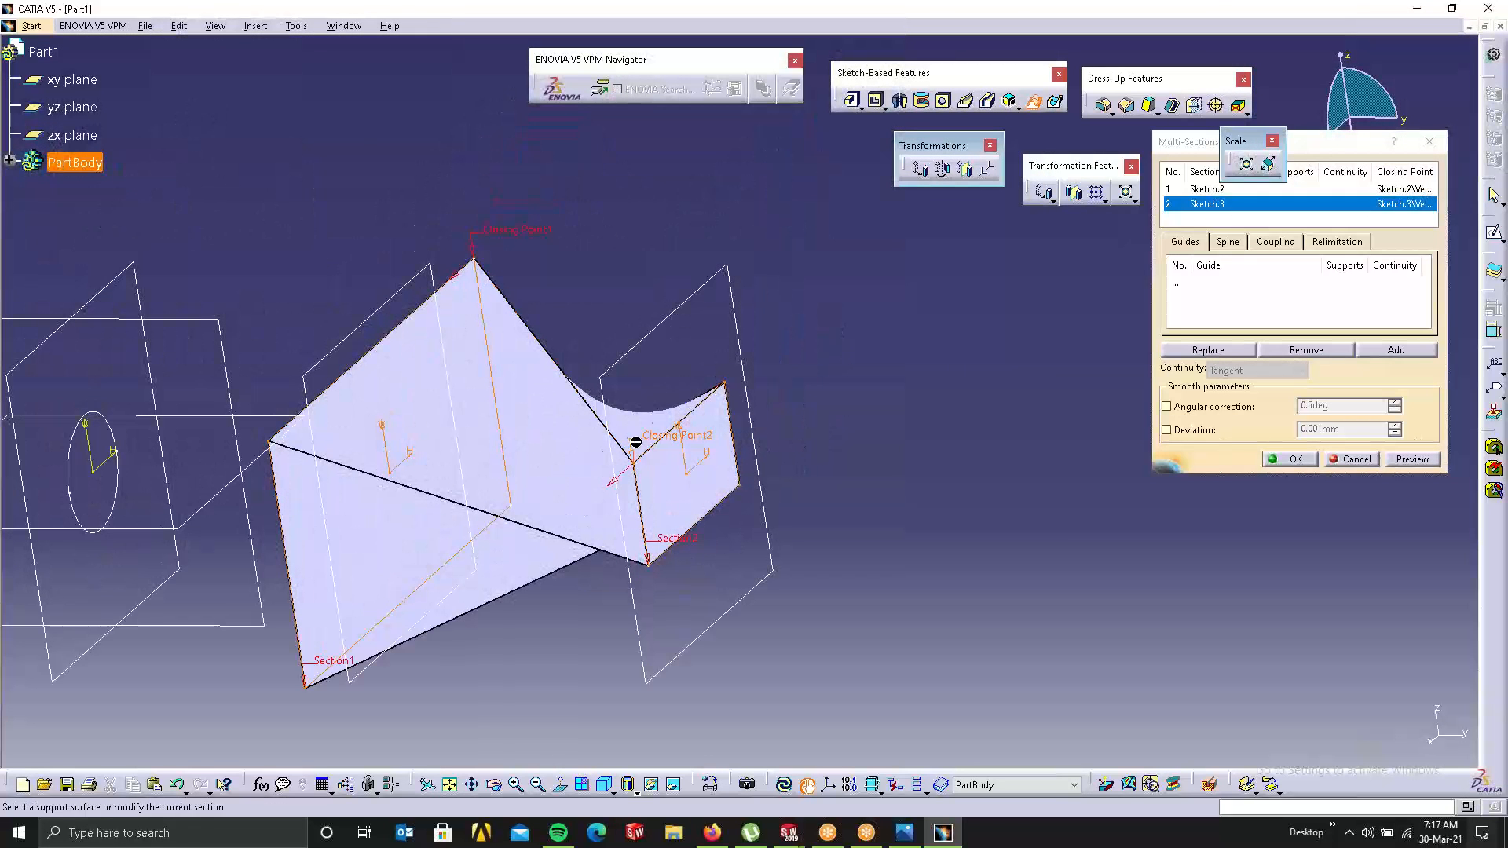
right_click(672, 438)
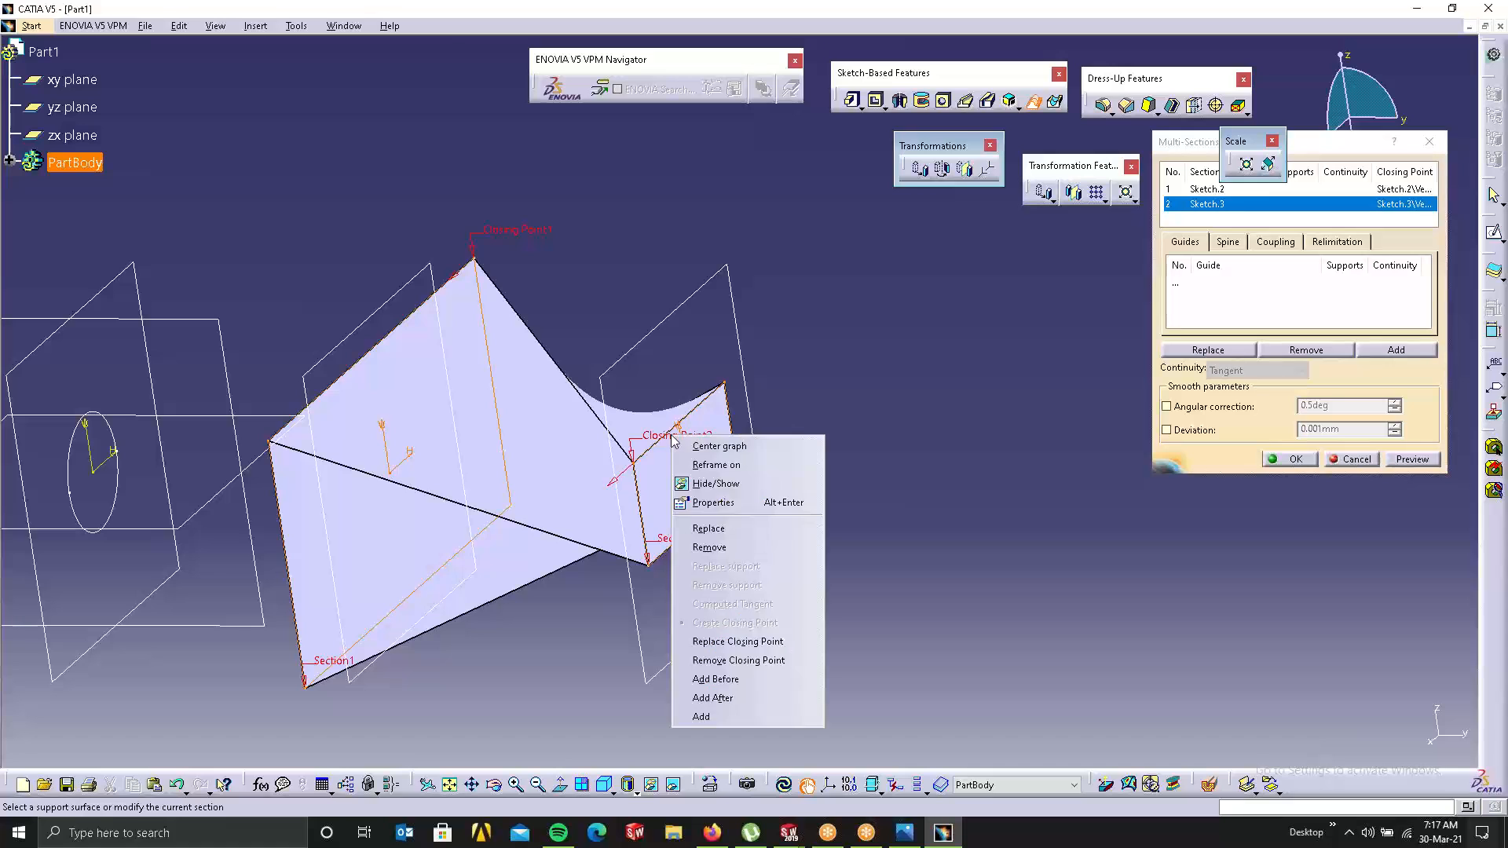
click(735, 642)
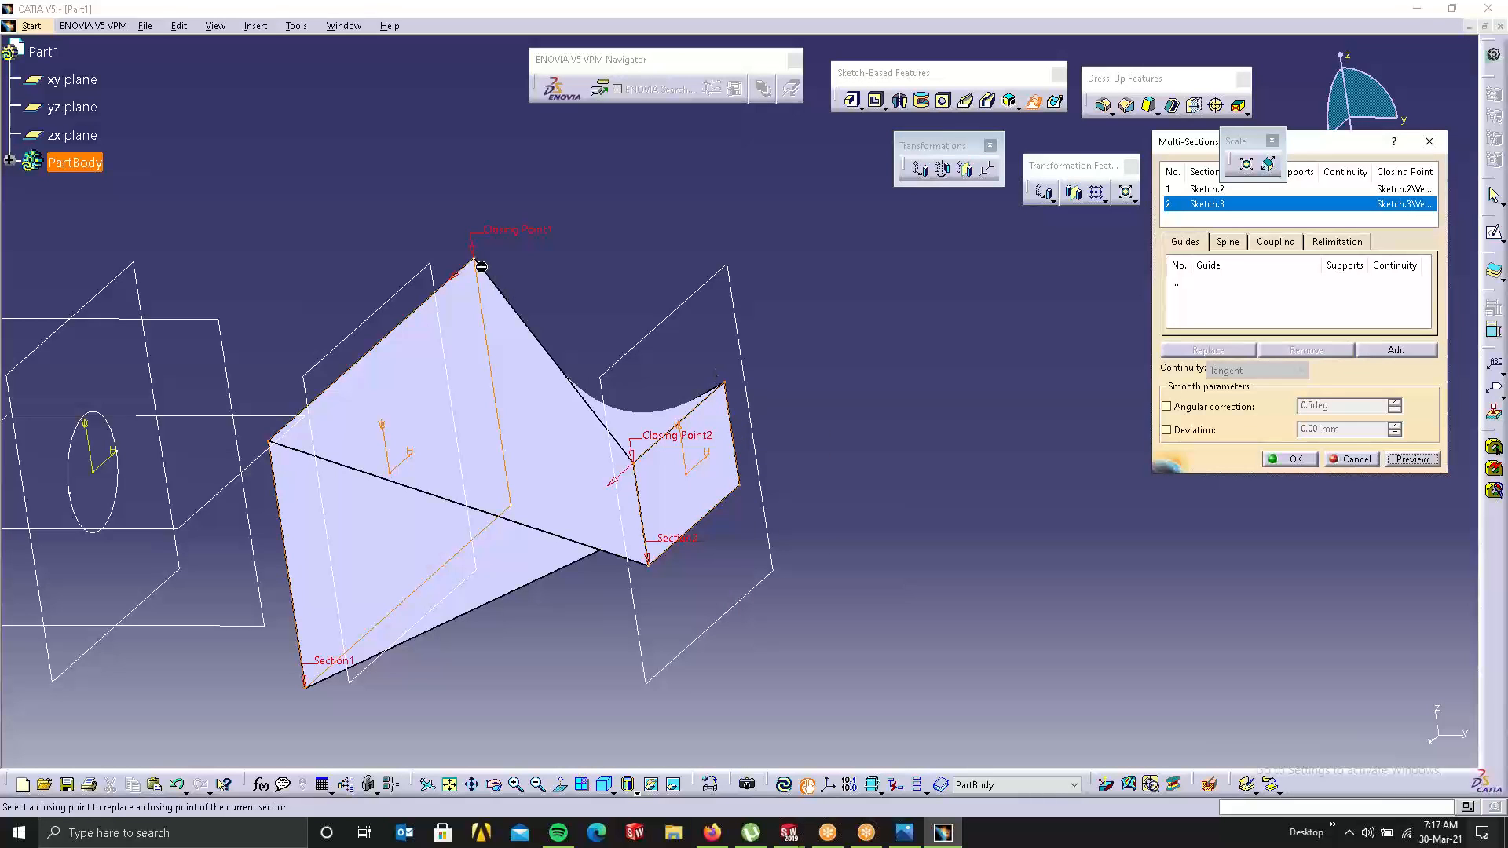
click(731, 384)
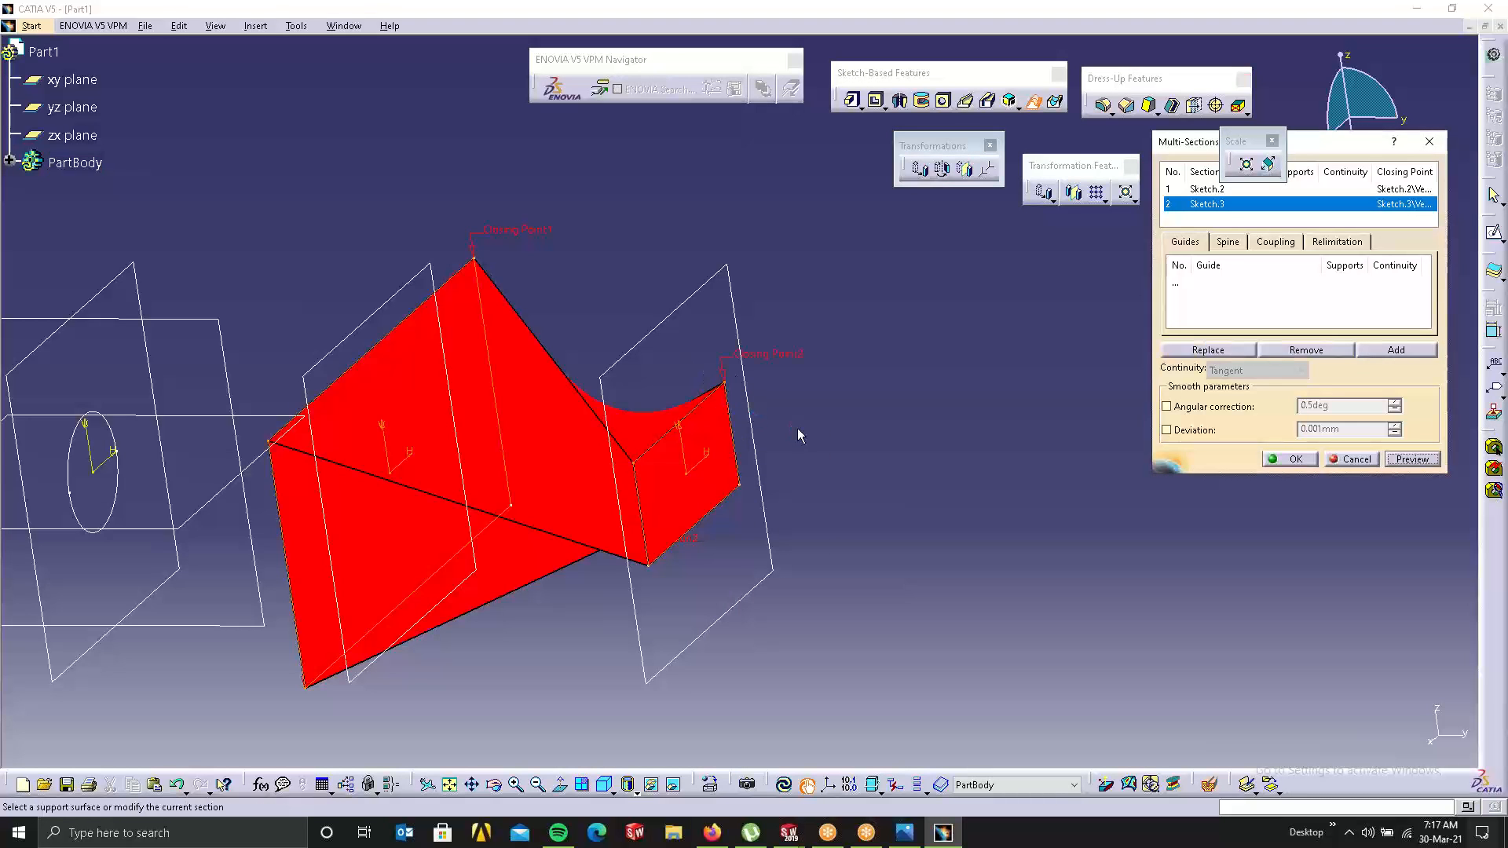
click(1426, 461)
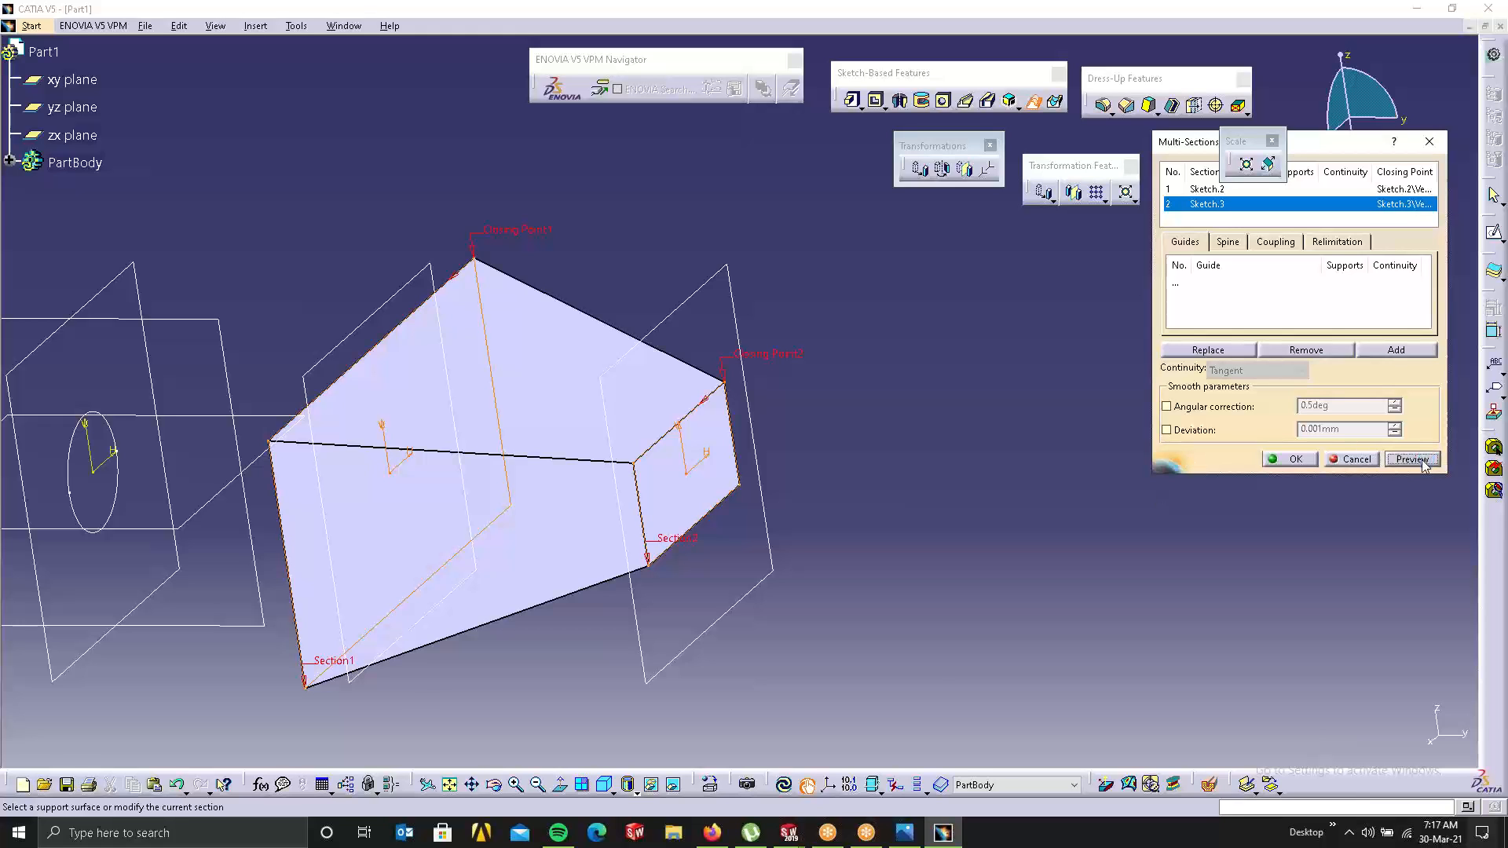
Step: Try Closing Point2 at the Section2 corner, dismiss the error, then use the top-right corner
right_click(789, 354)
click(848, 444)
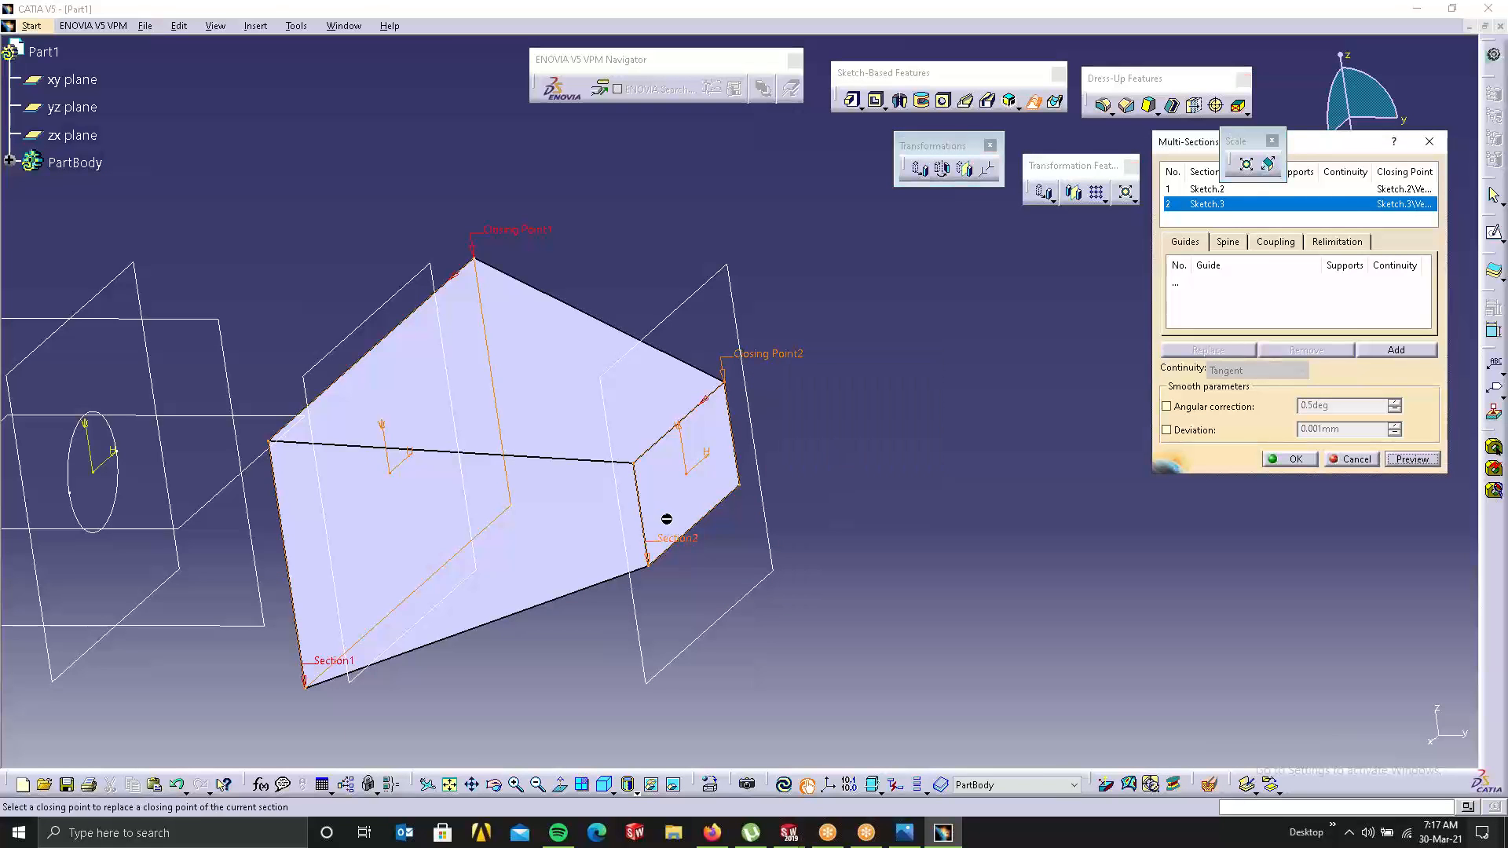
click(655, 569)
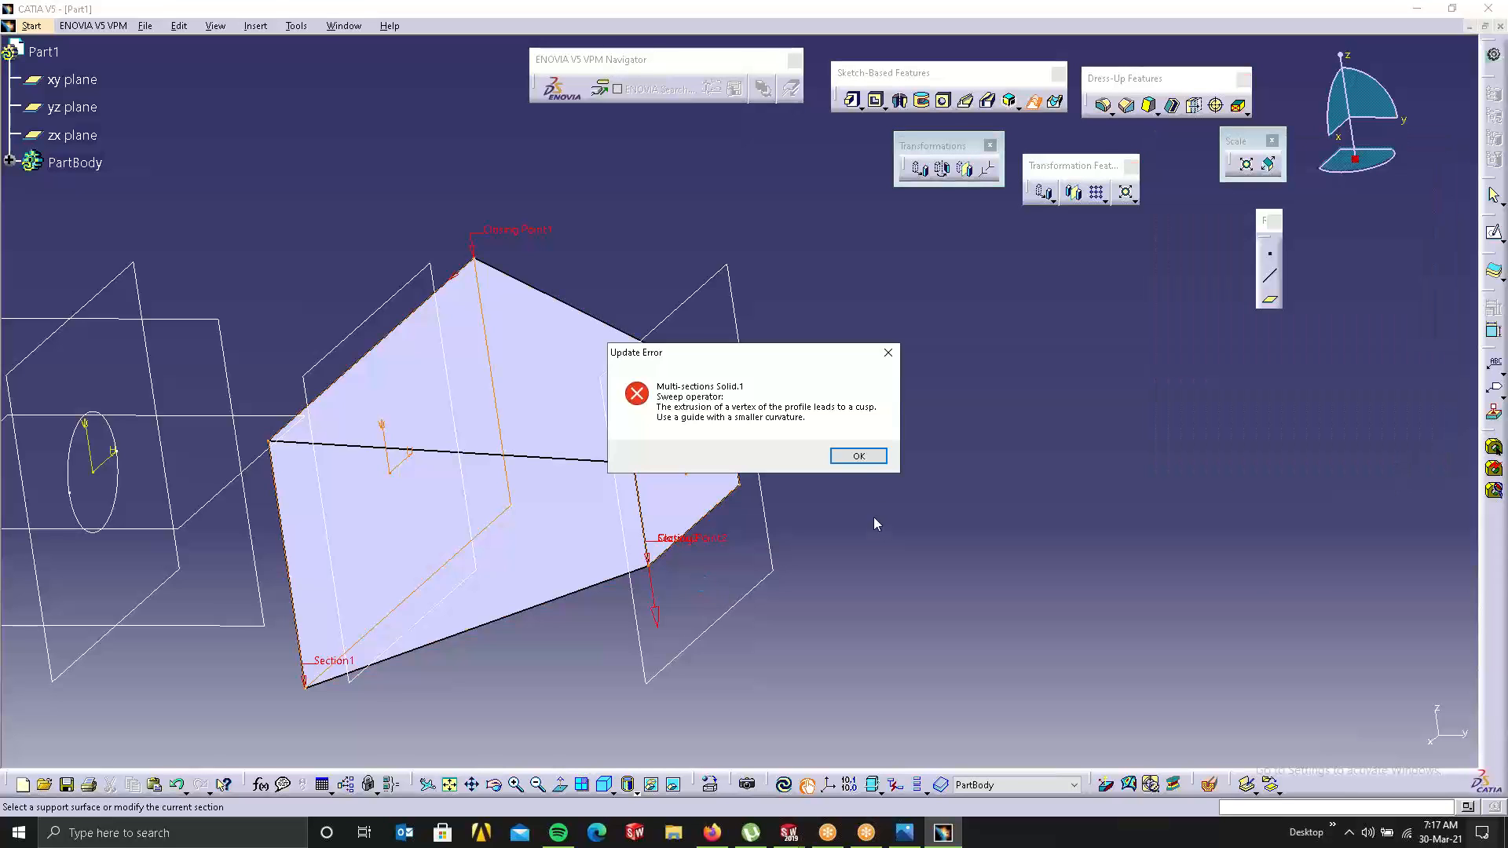
click(858, 457)
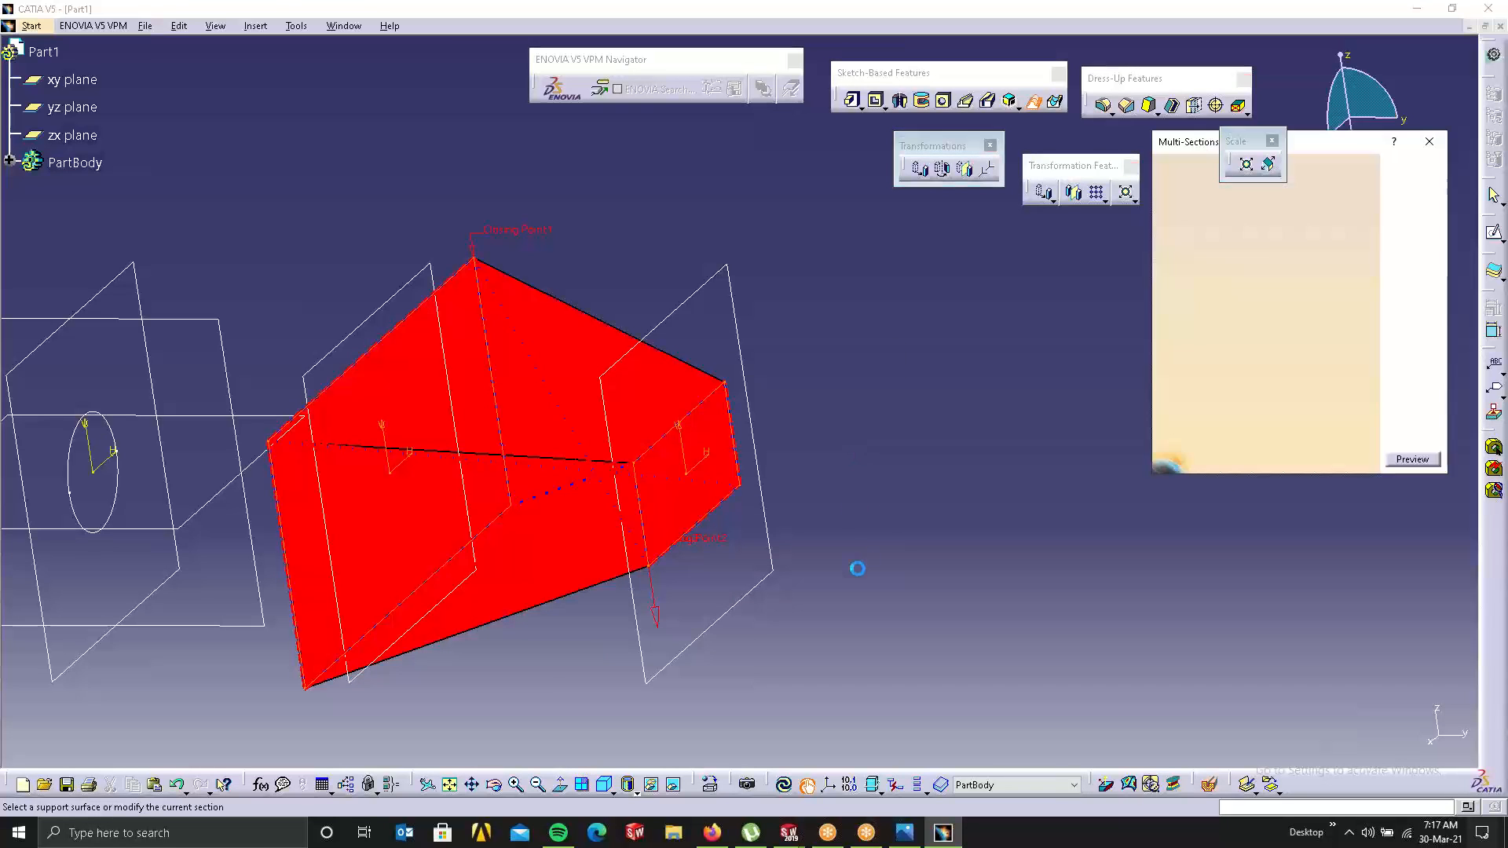
right_click(708, 540)
click(771, 625)
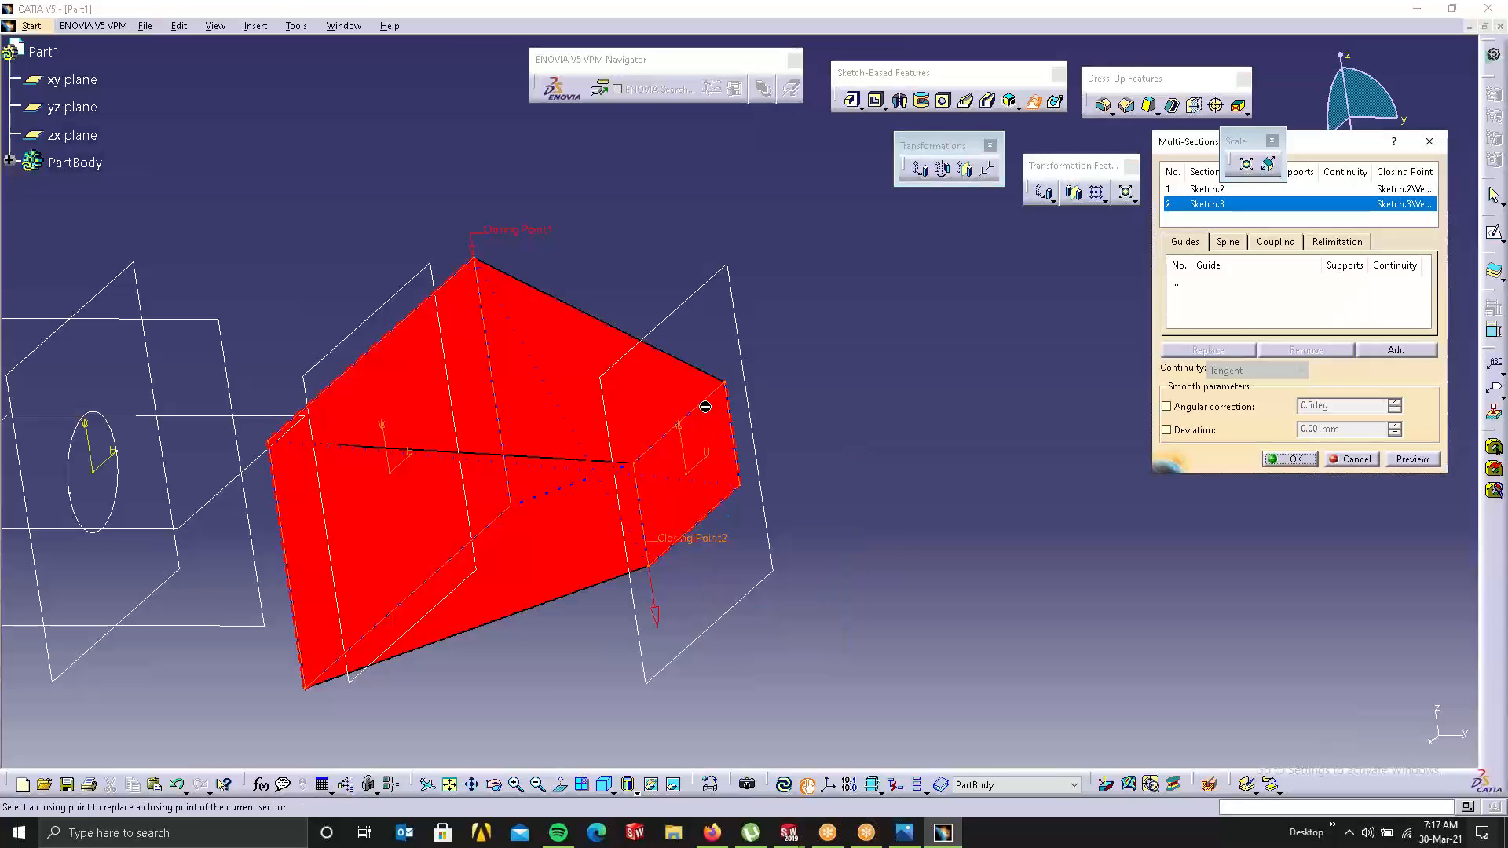
click(725, 382)
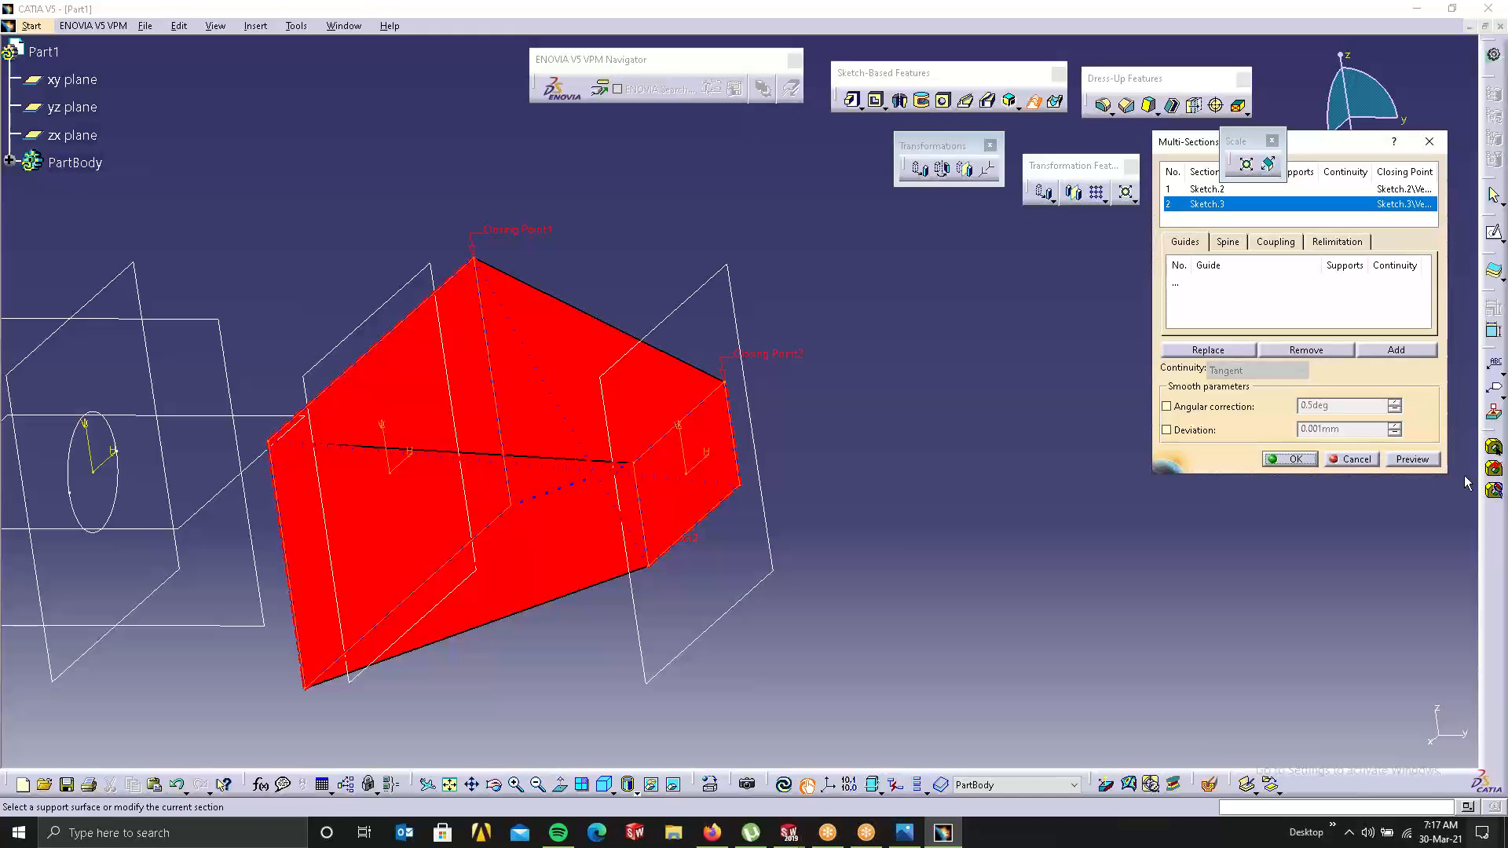
click(1413, 460)
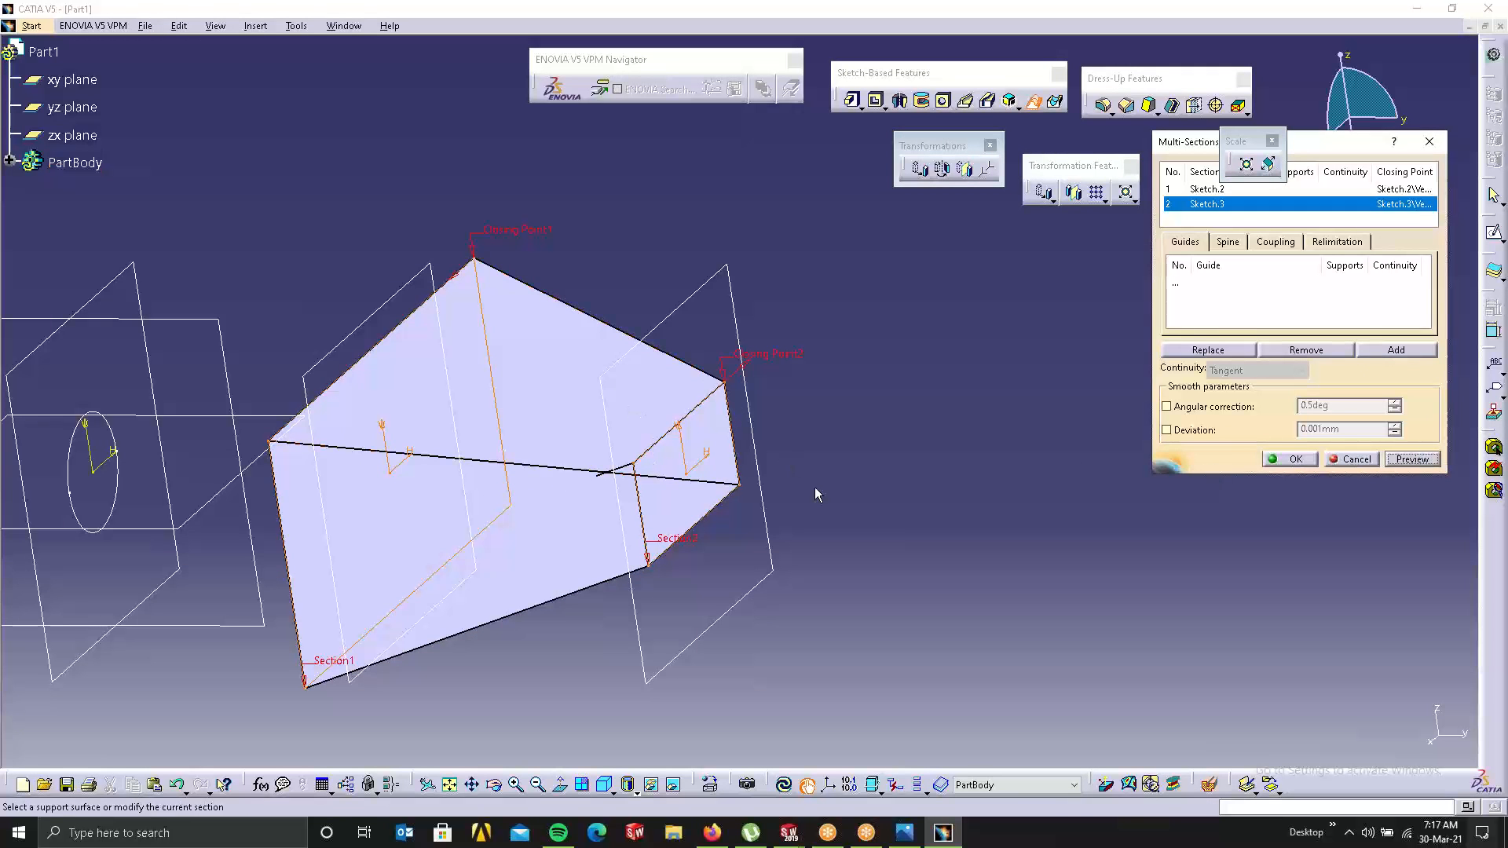
Step: Flip Closing Point2's direction, refresh the preview, and cancel the multi-sections solid
click(739, 372)
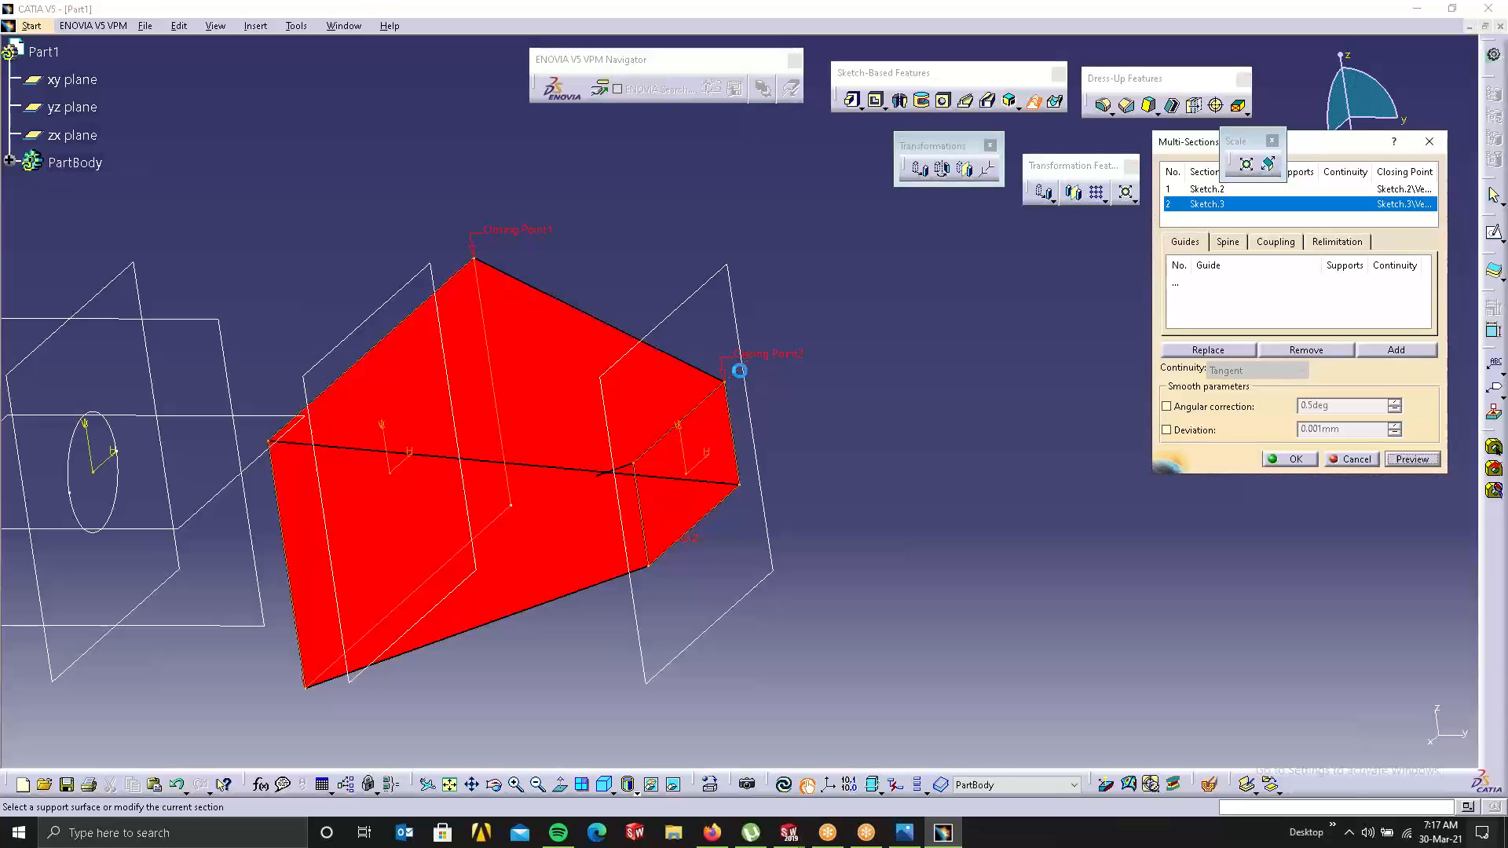
click(1412, 458)
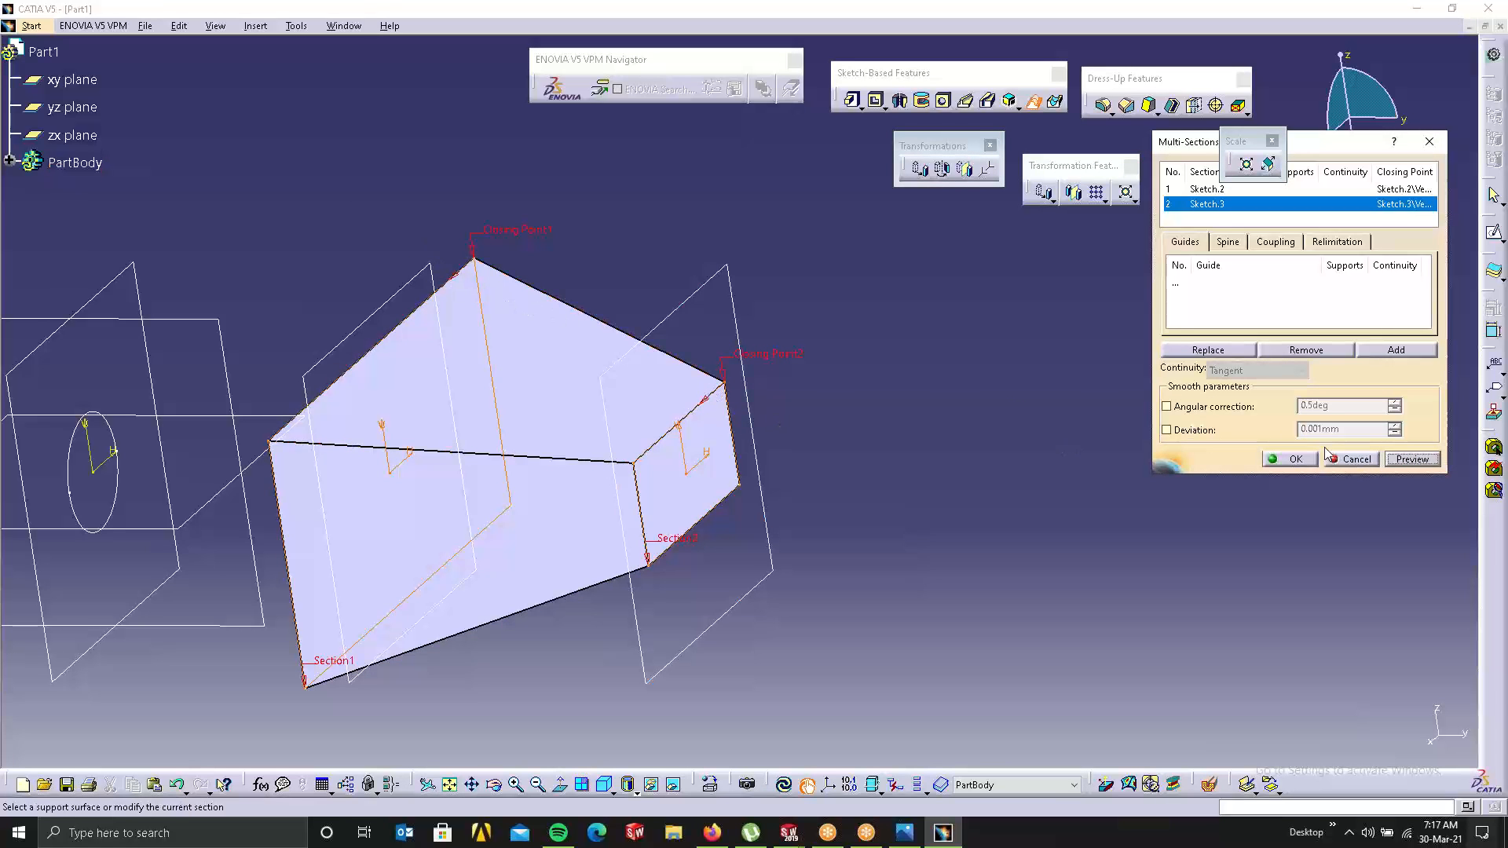
click(1348, 461)
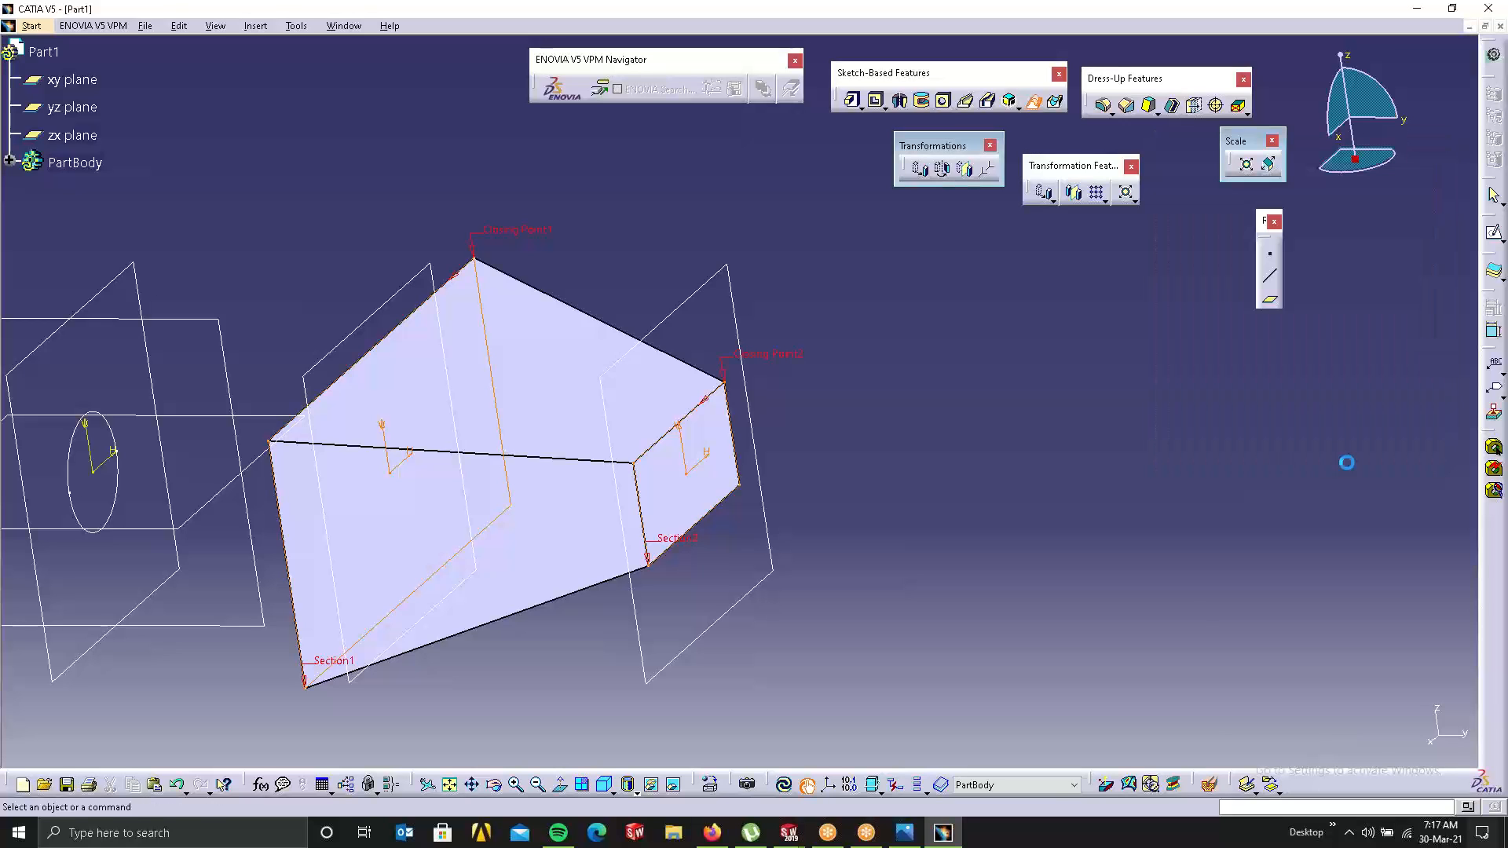
Step: Loft the circle sketch to Sketch.2 and preview it, dismissing the coupling mode error
mouse_move(580, 322)
middle_down()
mouse_move(626, 289)
mouse_move(720, 357)
mouse_move(709, 316)
middle_up()
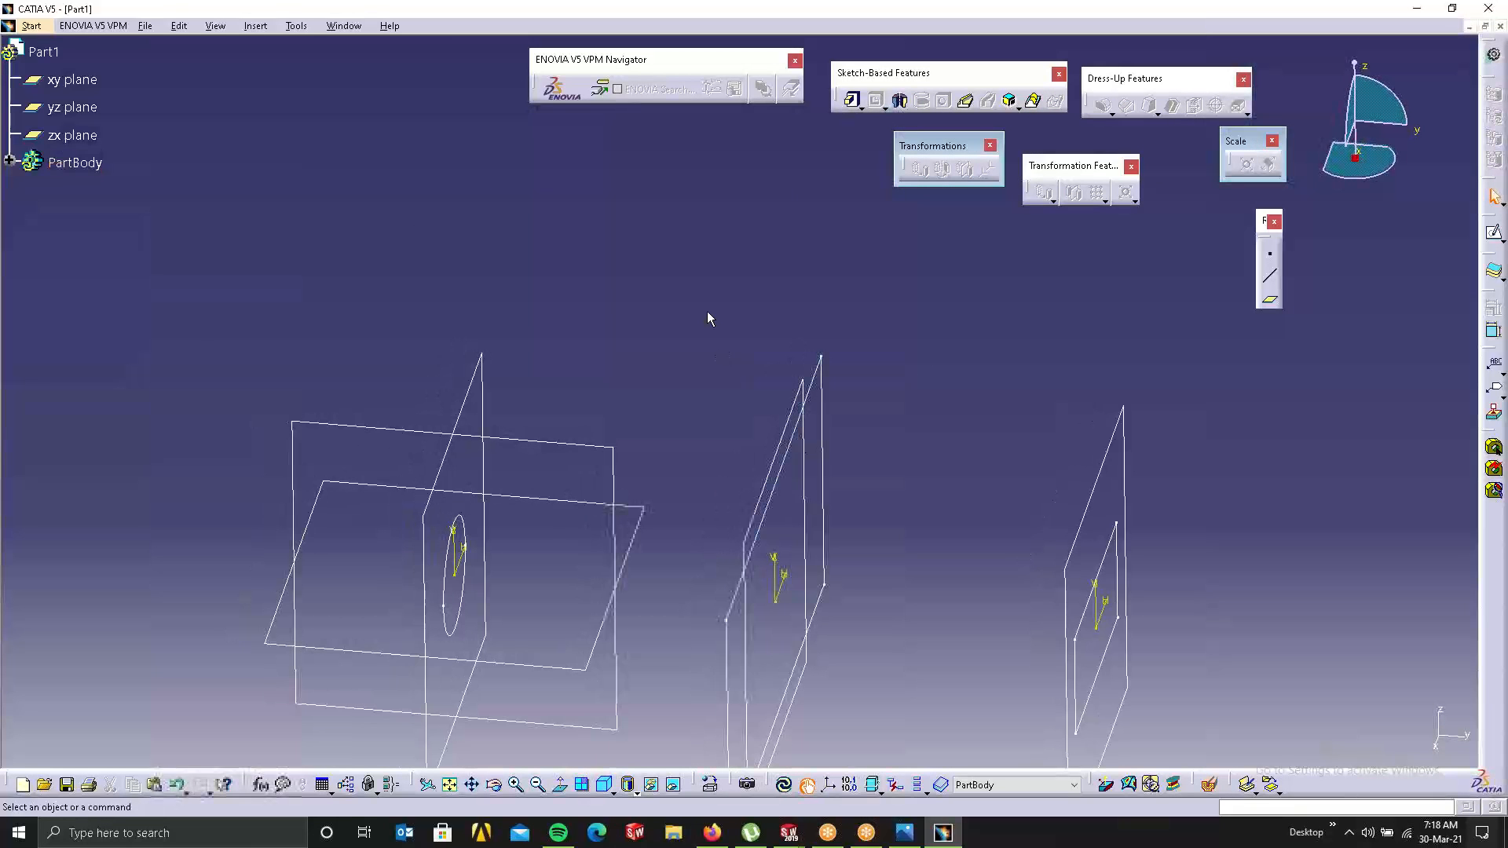
middle_drag(682, 380, 548, 541)
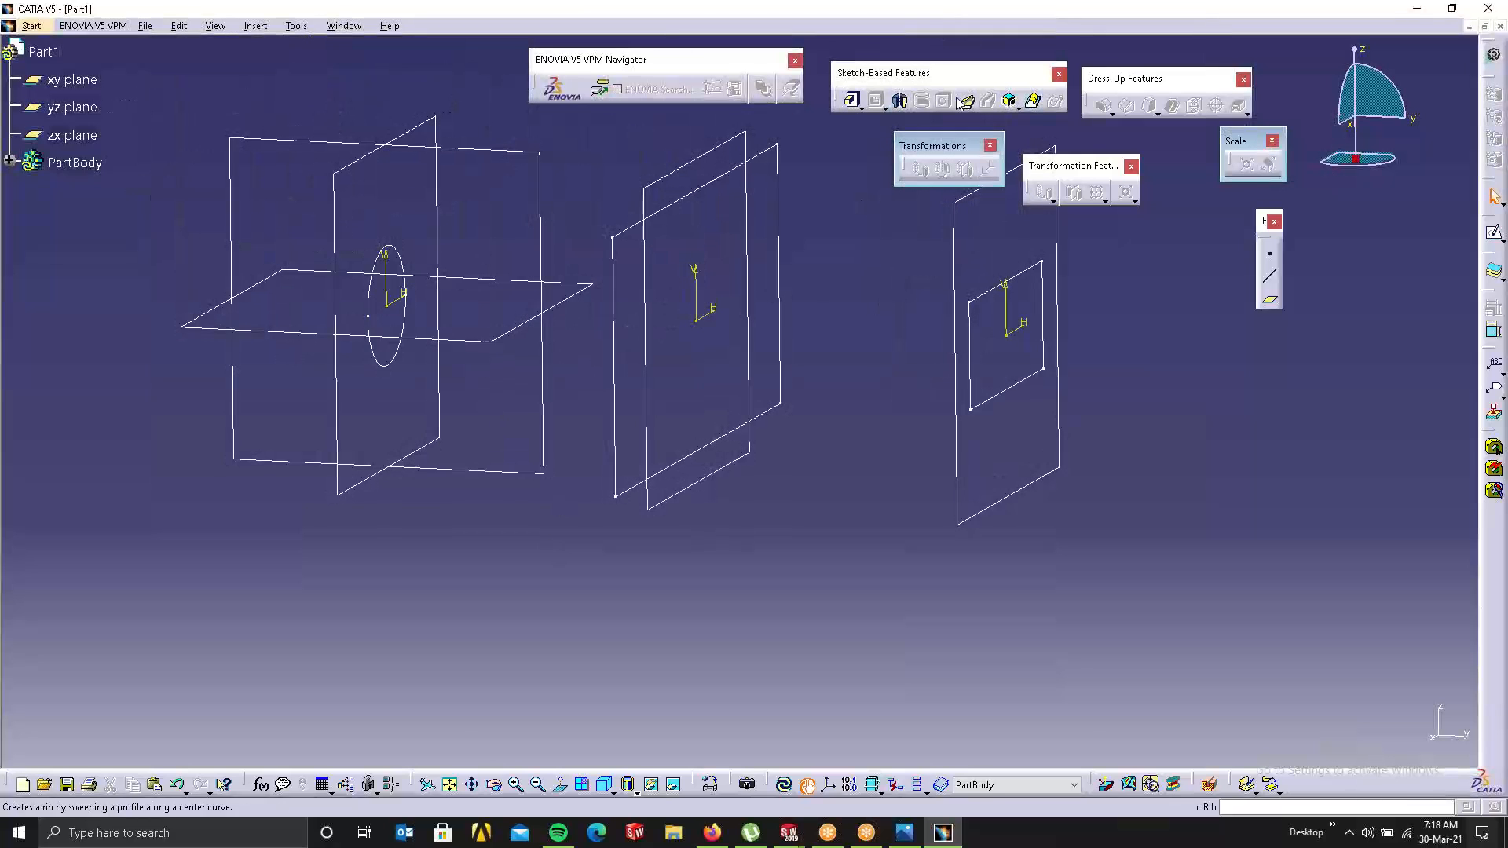
click(1032, 102)
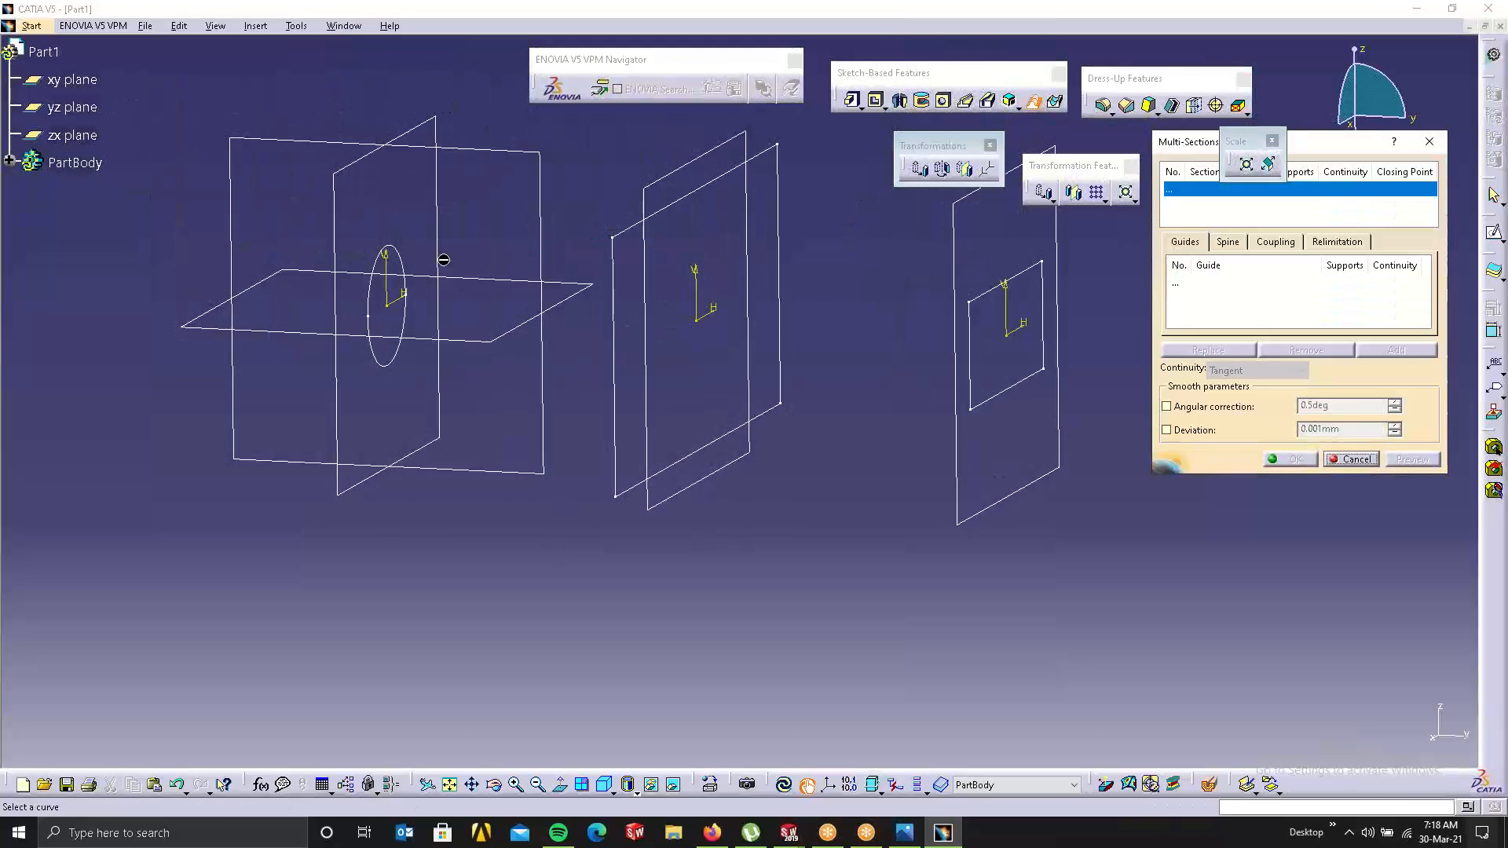
click(406, 261)
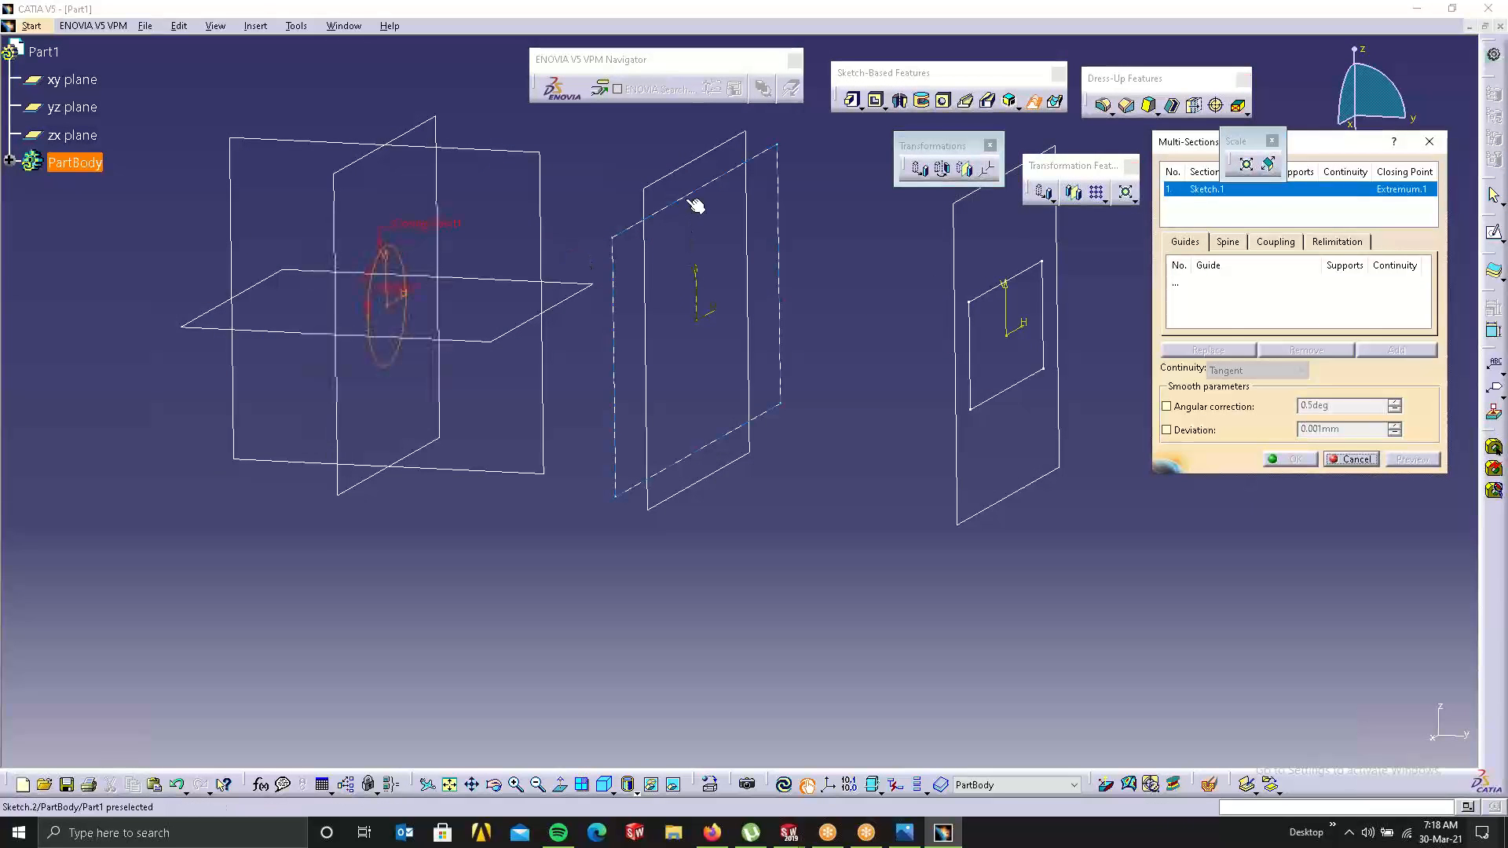
click(695, 207)
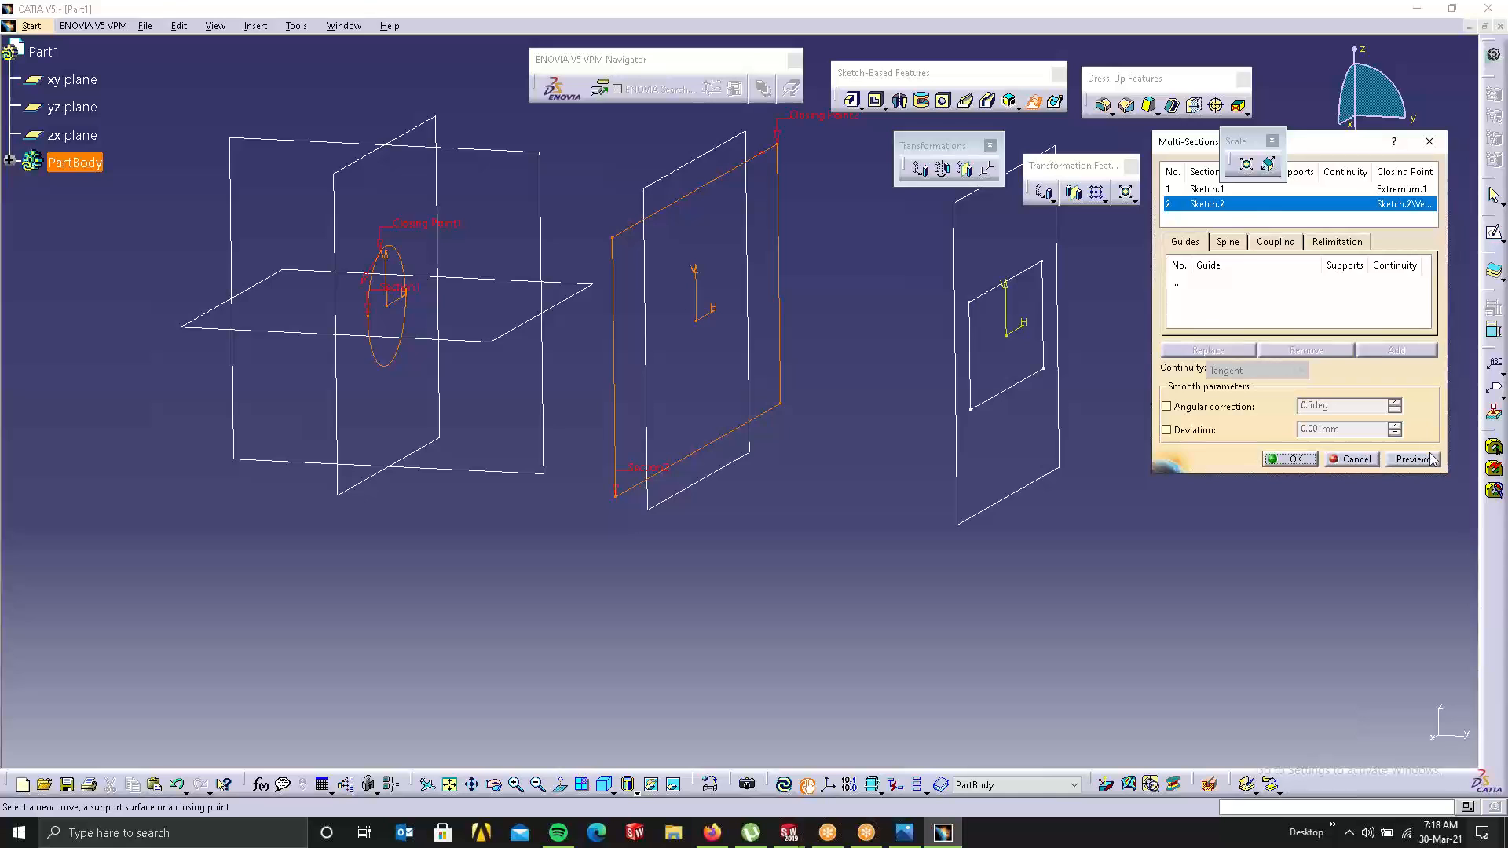
click(1296, 459)
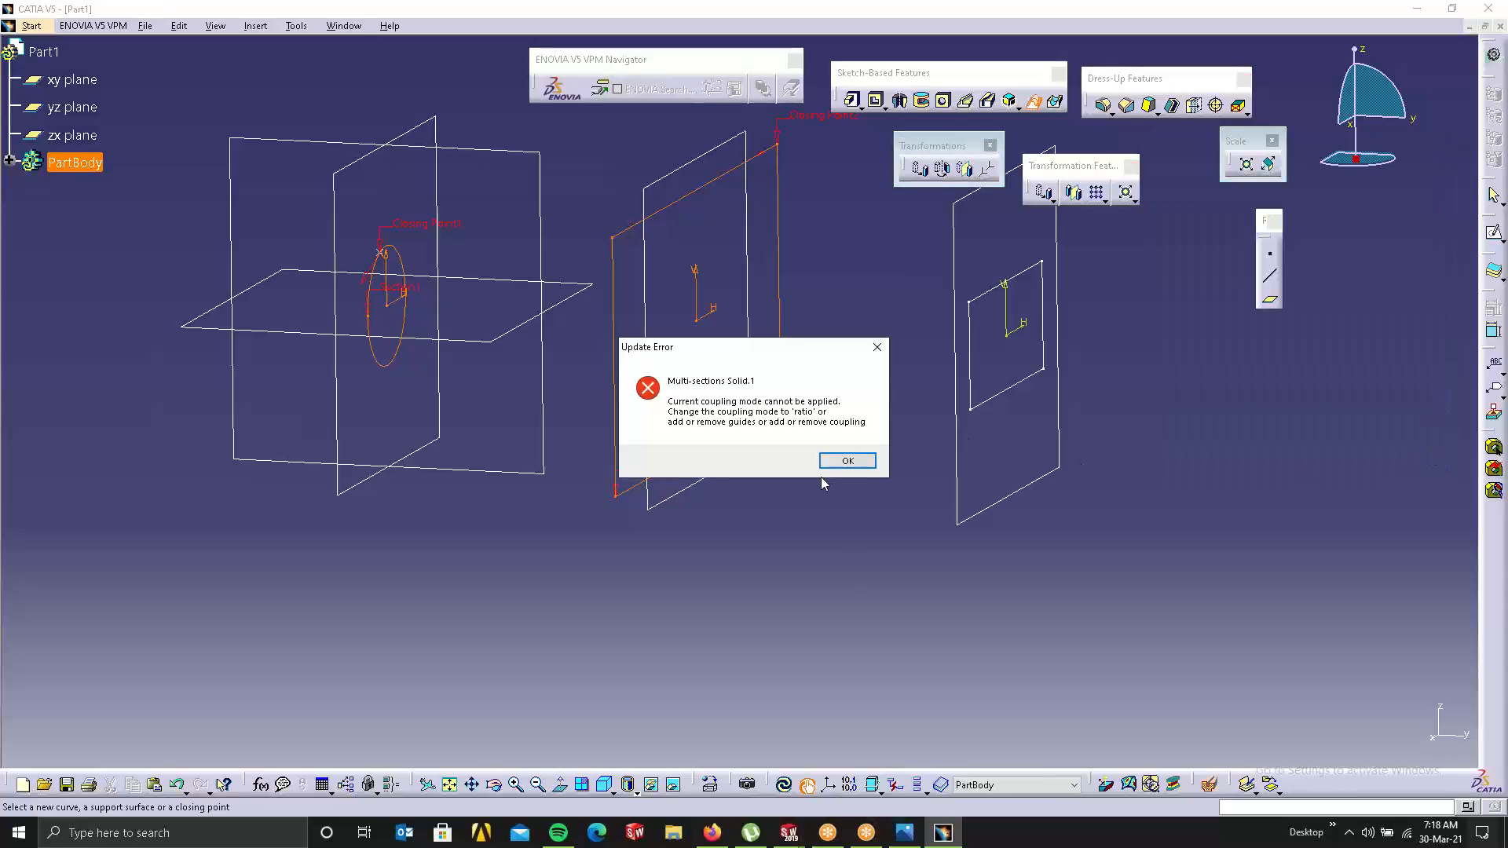
click(840, 462)
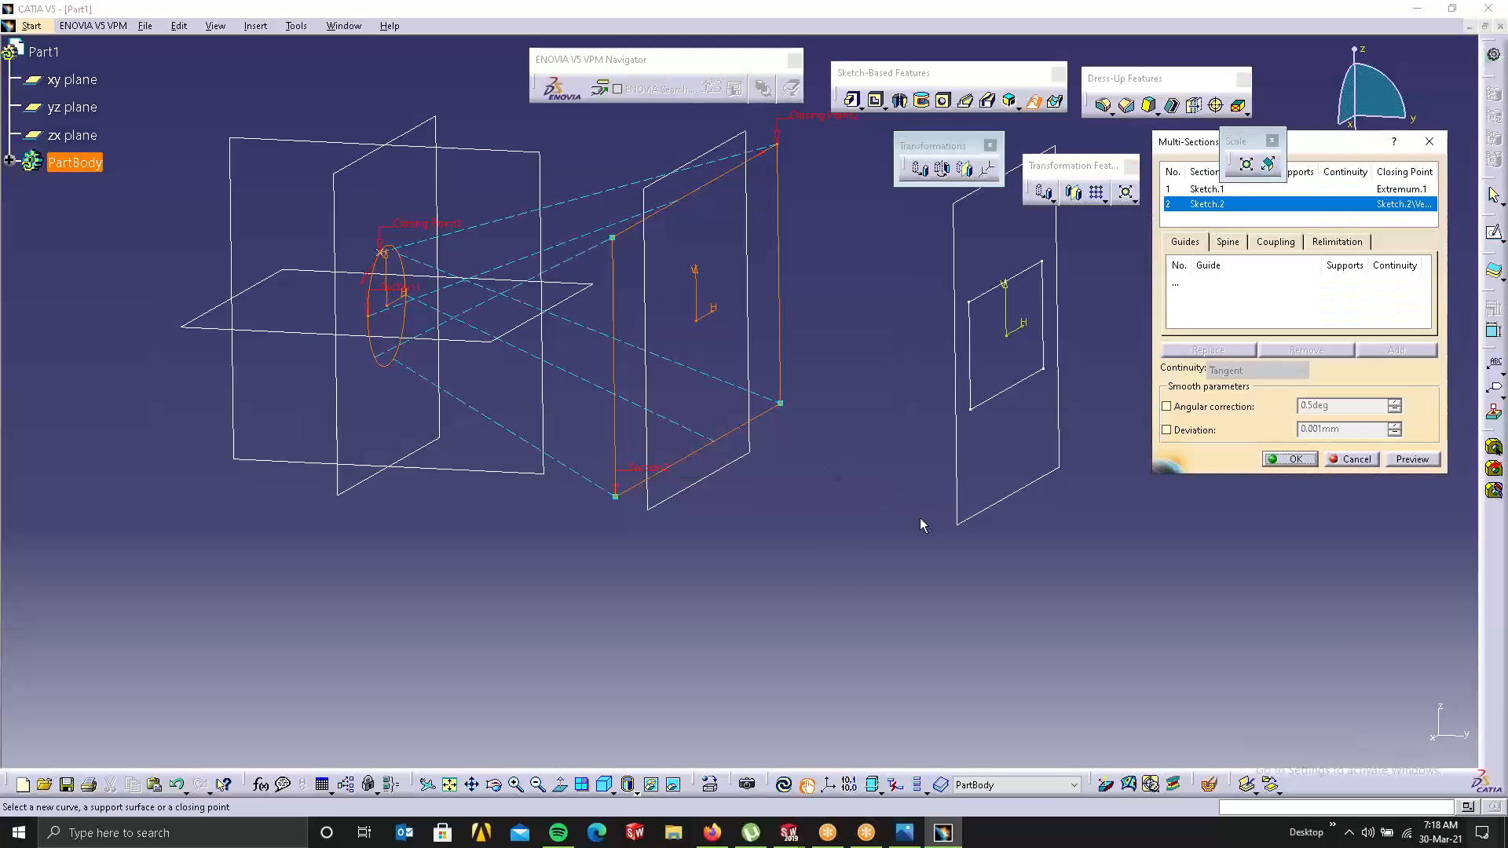
Step: Move Closing Point2 to another Sketch.2 corner; after repeated coupling errors, cancel the loft
mouse_move(553, 369)
middle_down()
mouse_move(568, 488)
mouse_move(482, 519)
middle_up()
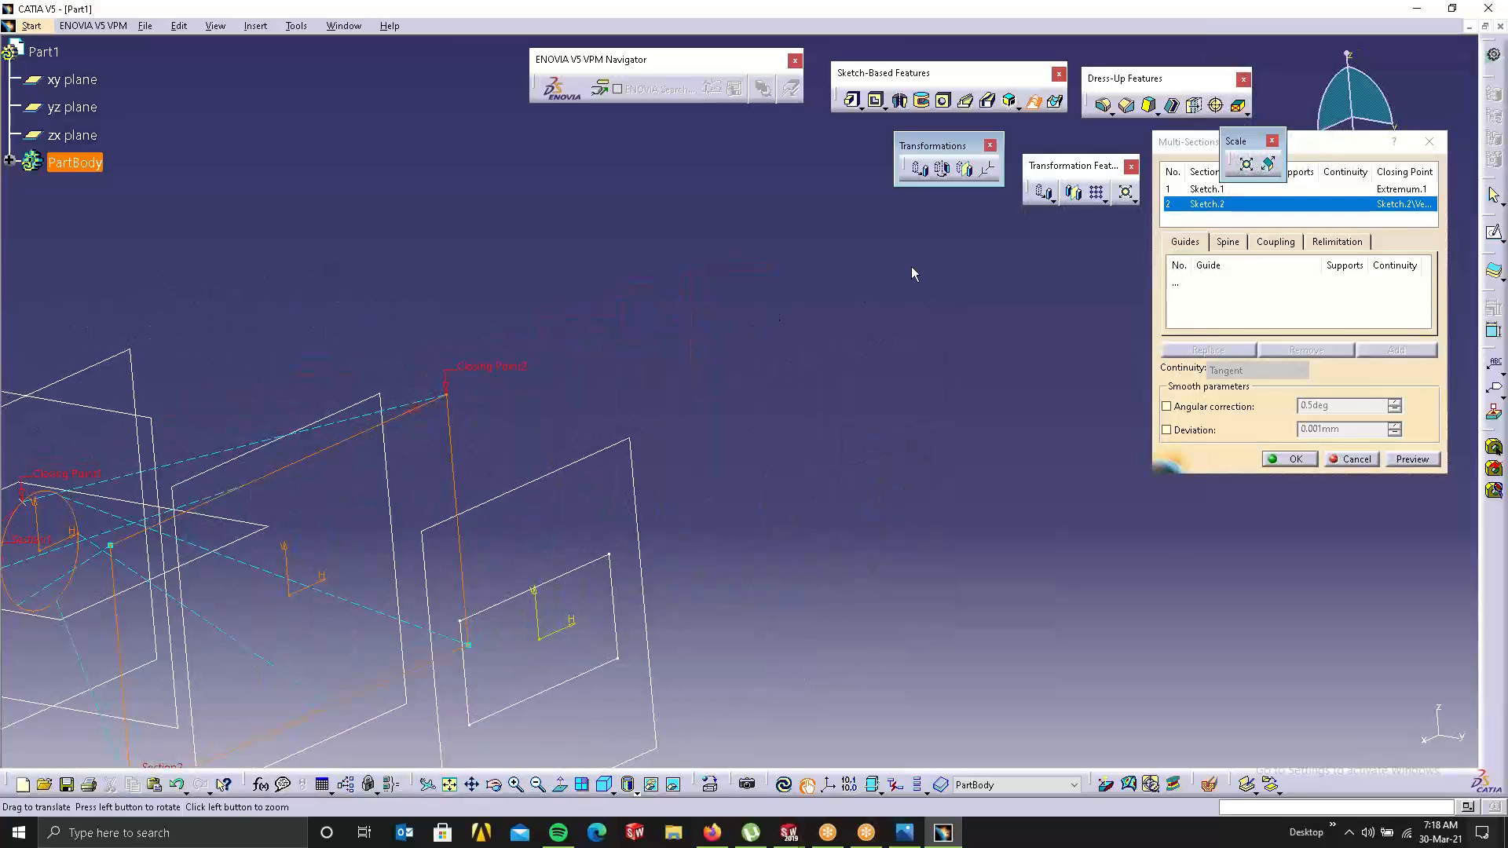
middle_drag(910, 266, 928, 261)
middle_drag(531, 421, 763, 259)
right_click(768, 245)
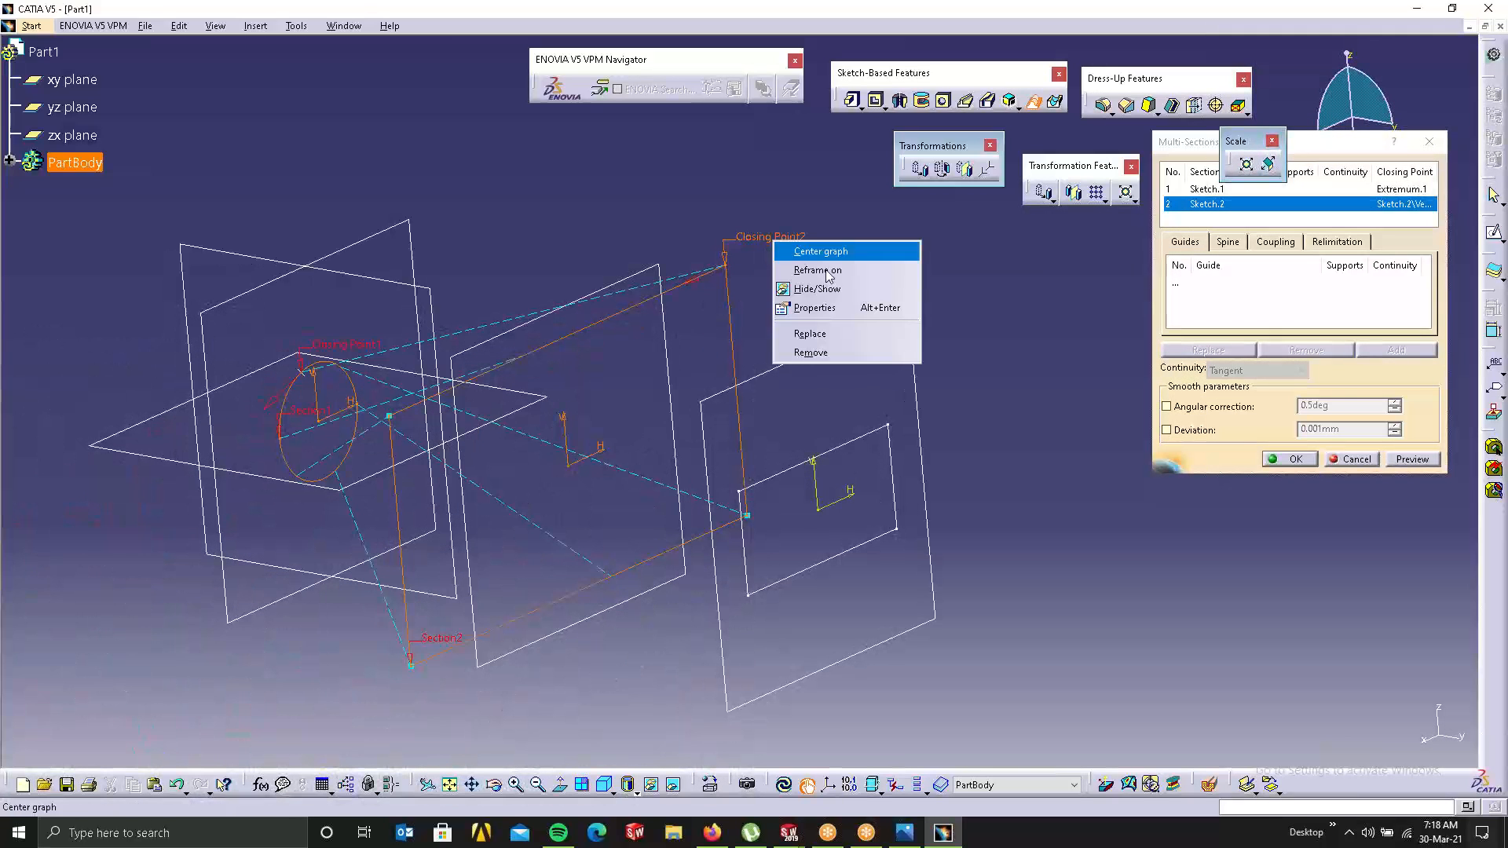
click(813, 333)
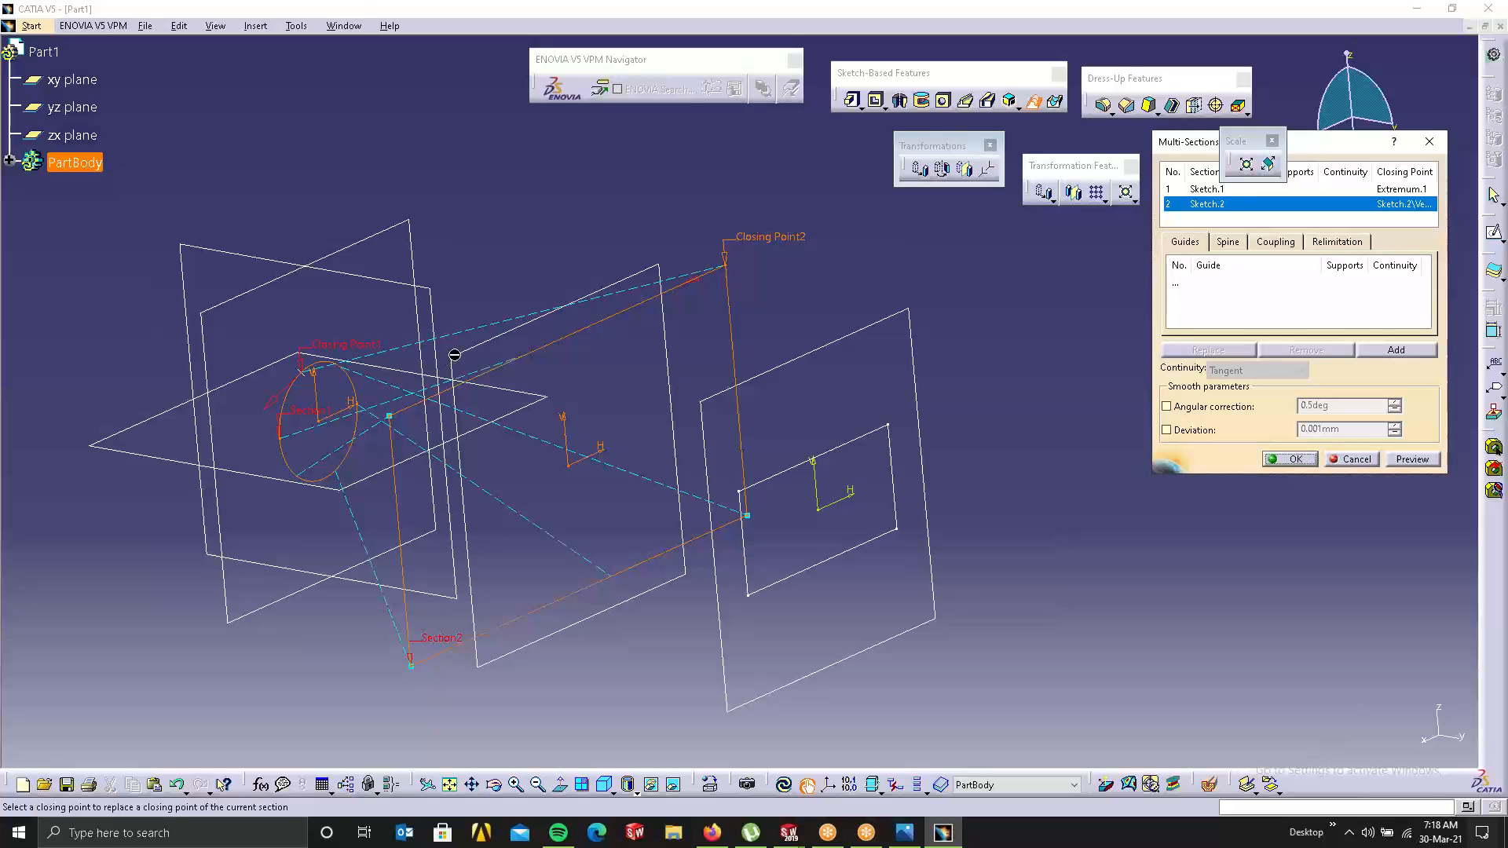
click(388, 417)
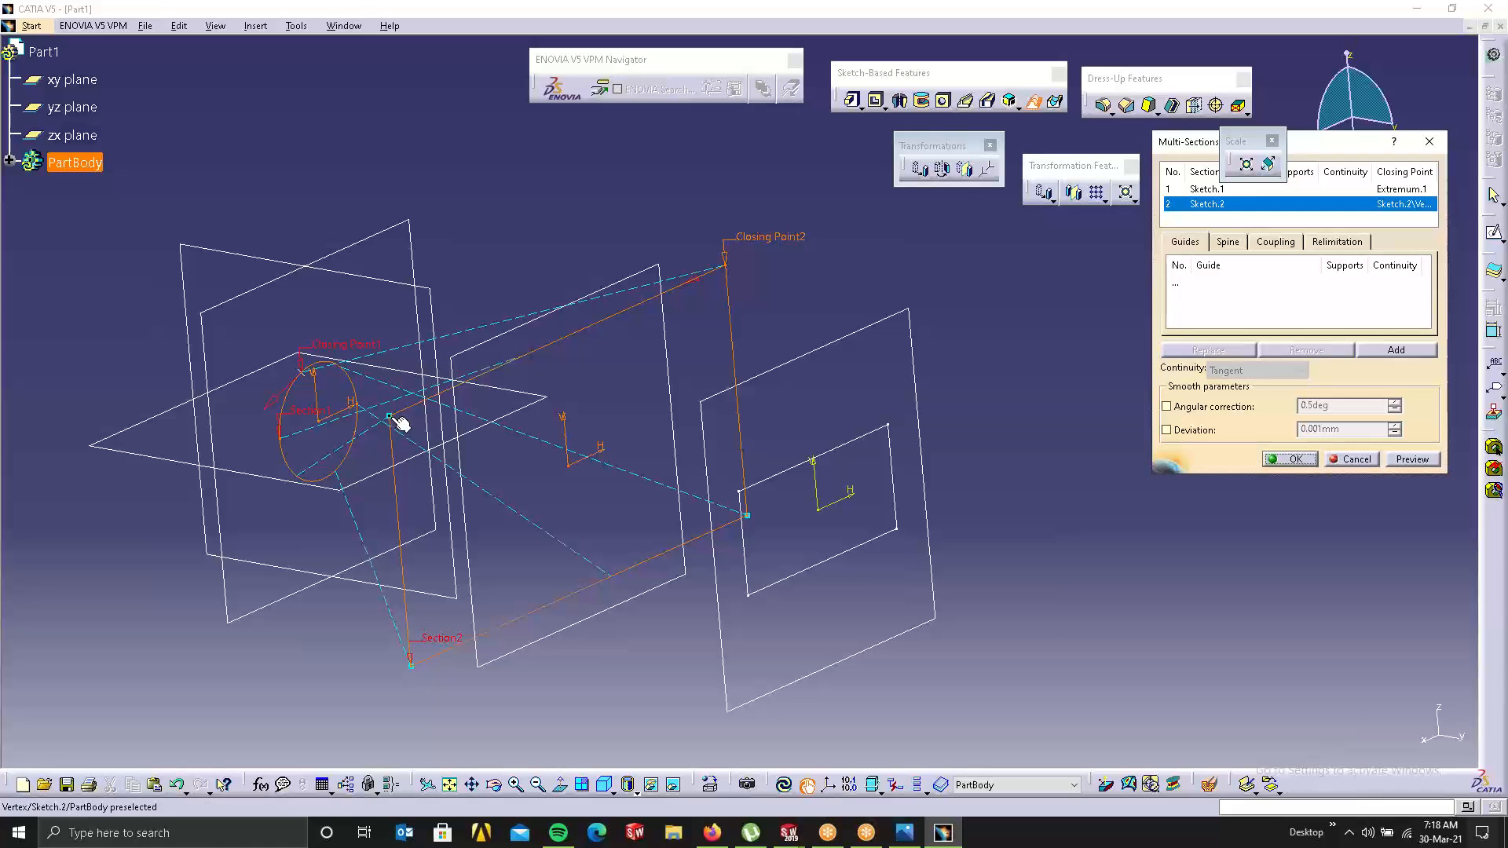
click(1413, 460)
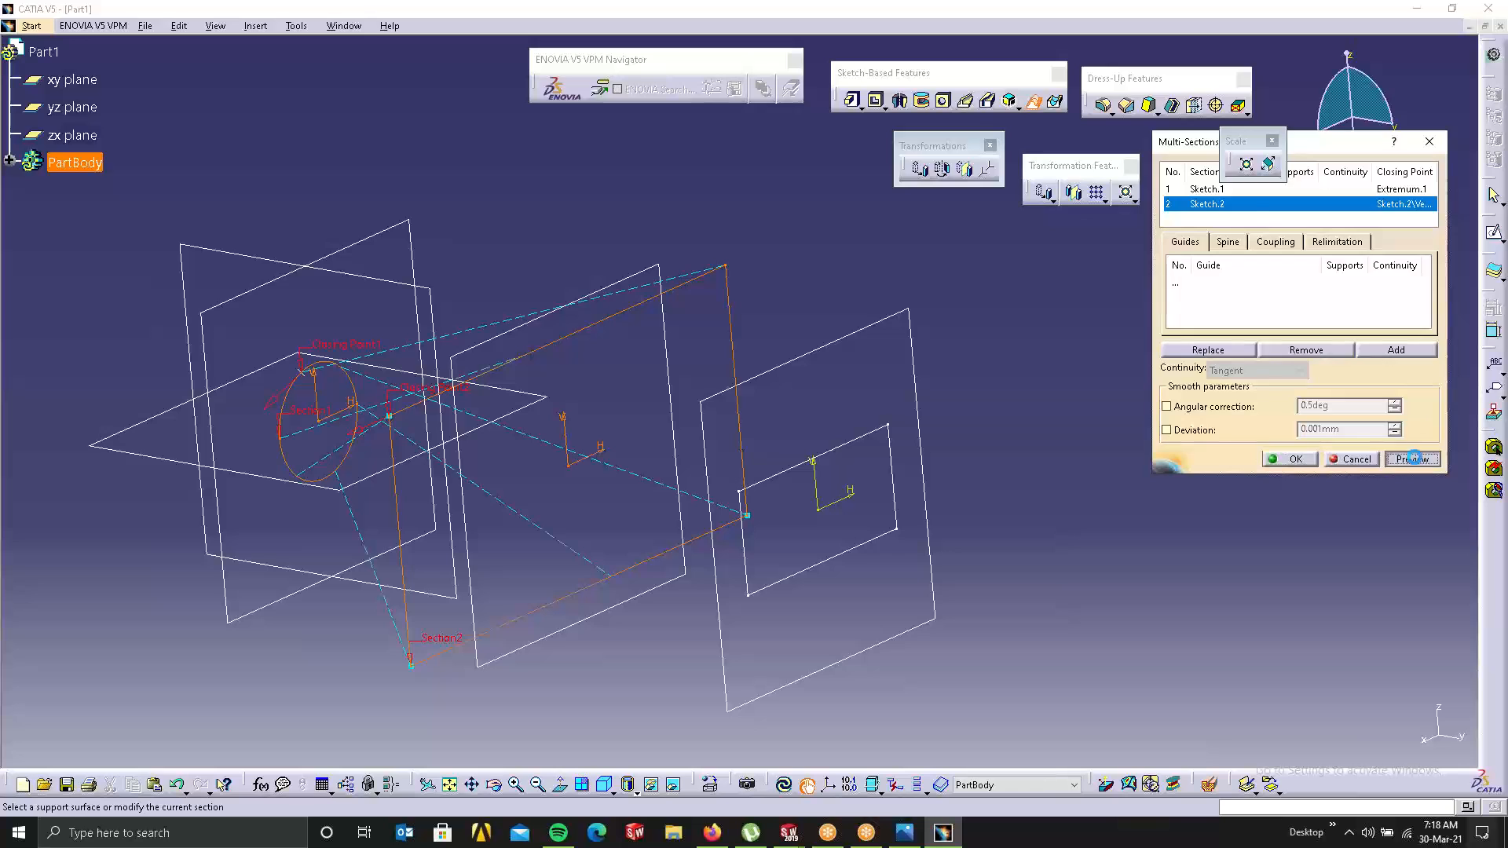
click(847, 460)
click(1407, 460)
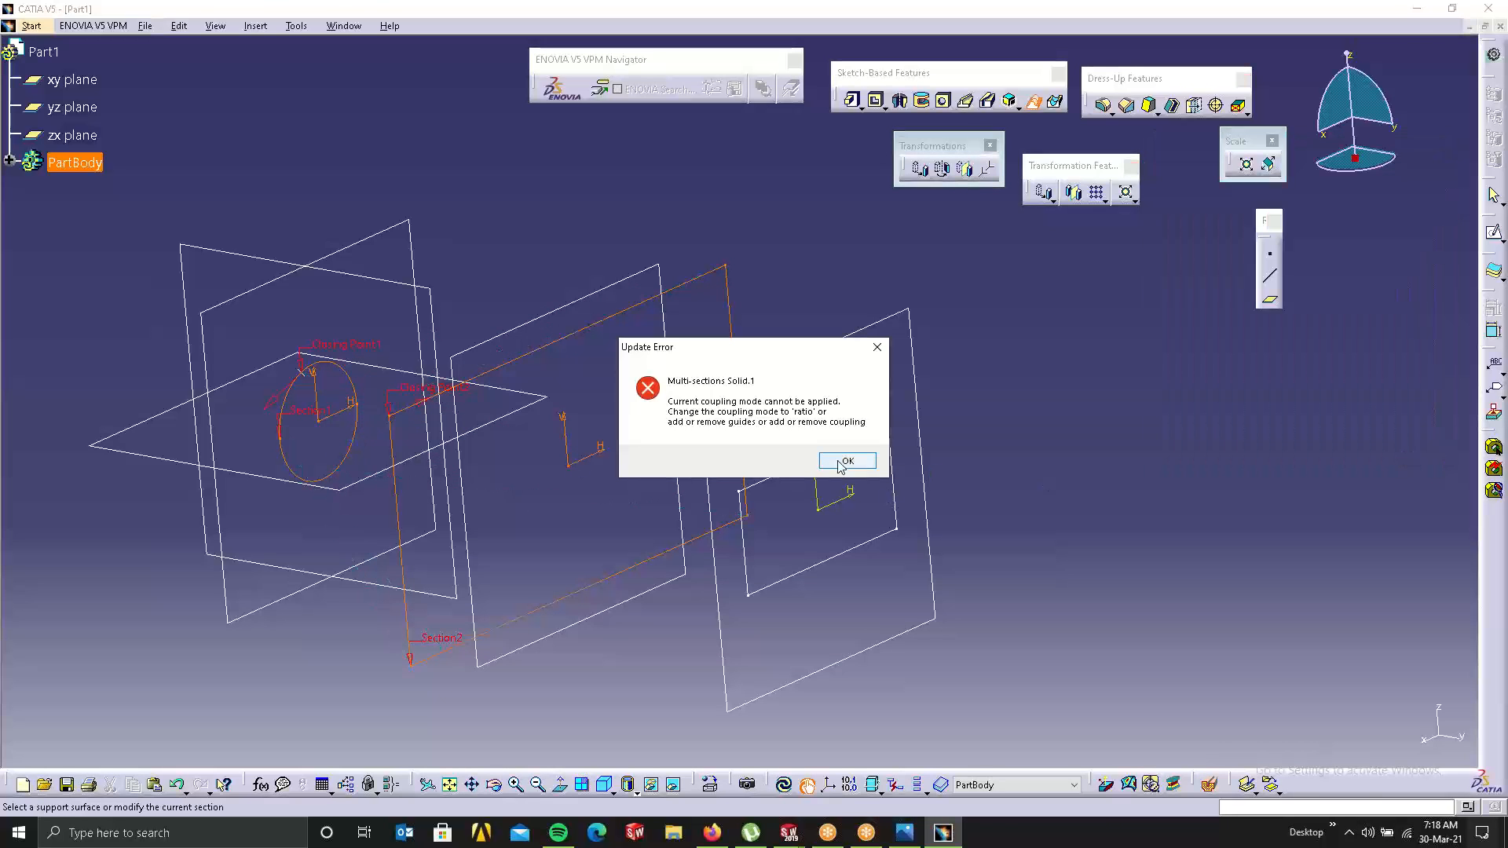
click(848, 460)
mouse_move(575, 501)
middle_down()
mouse_move(590, 401)
mouse_move(626, 448)
middle_up()
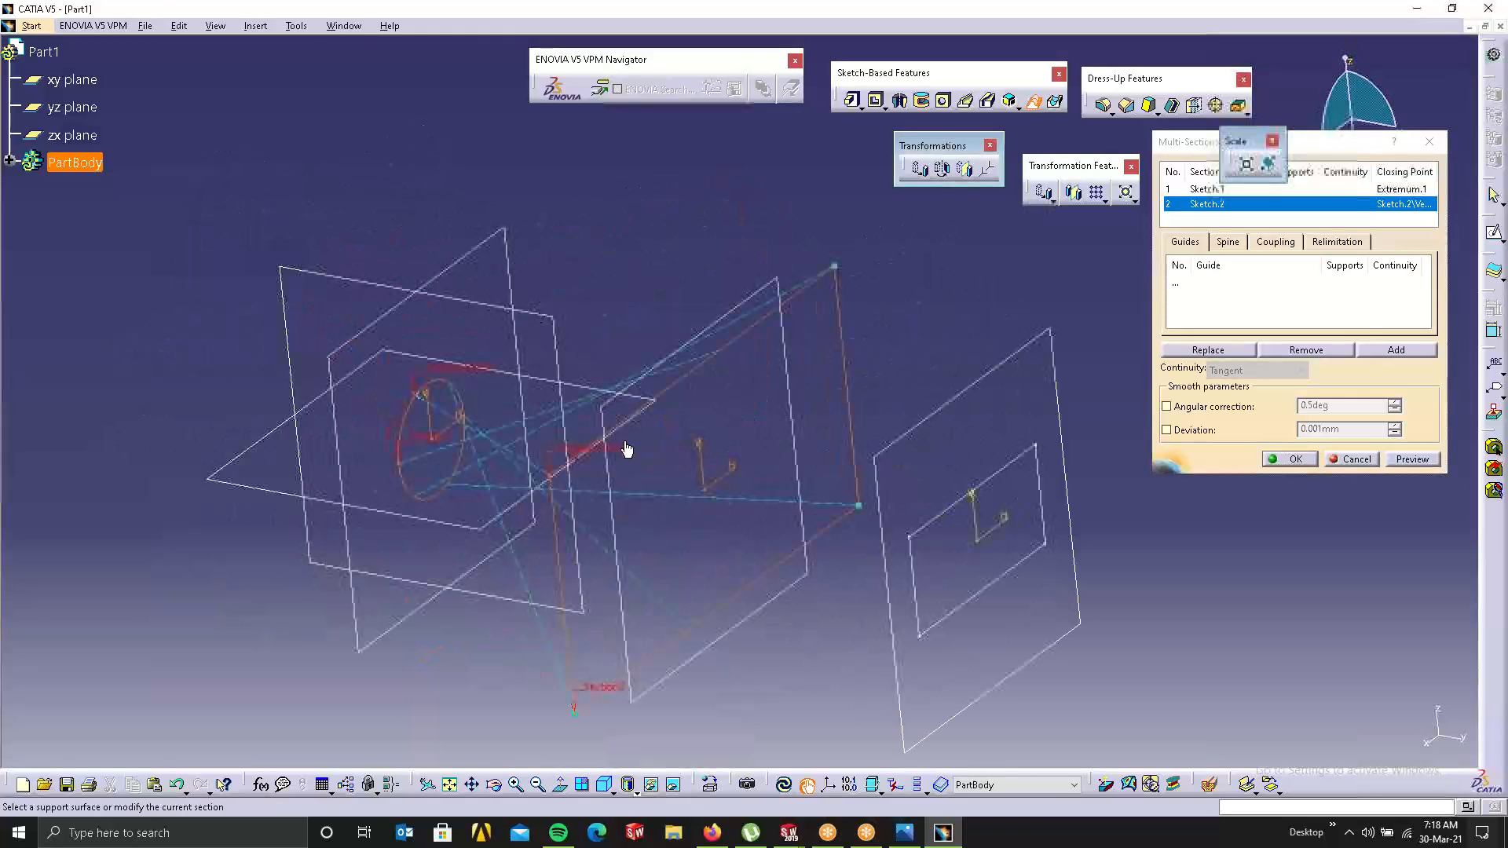
click(1327, 459)
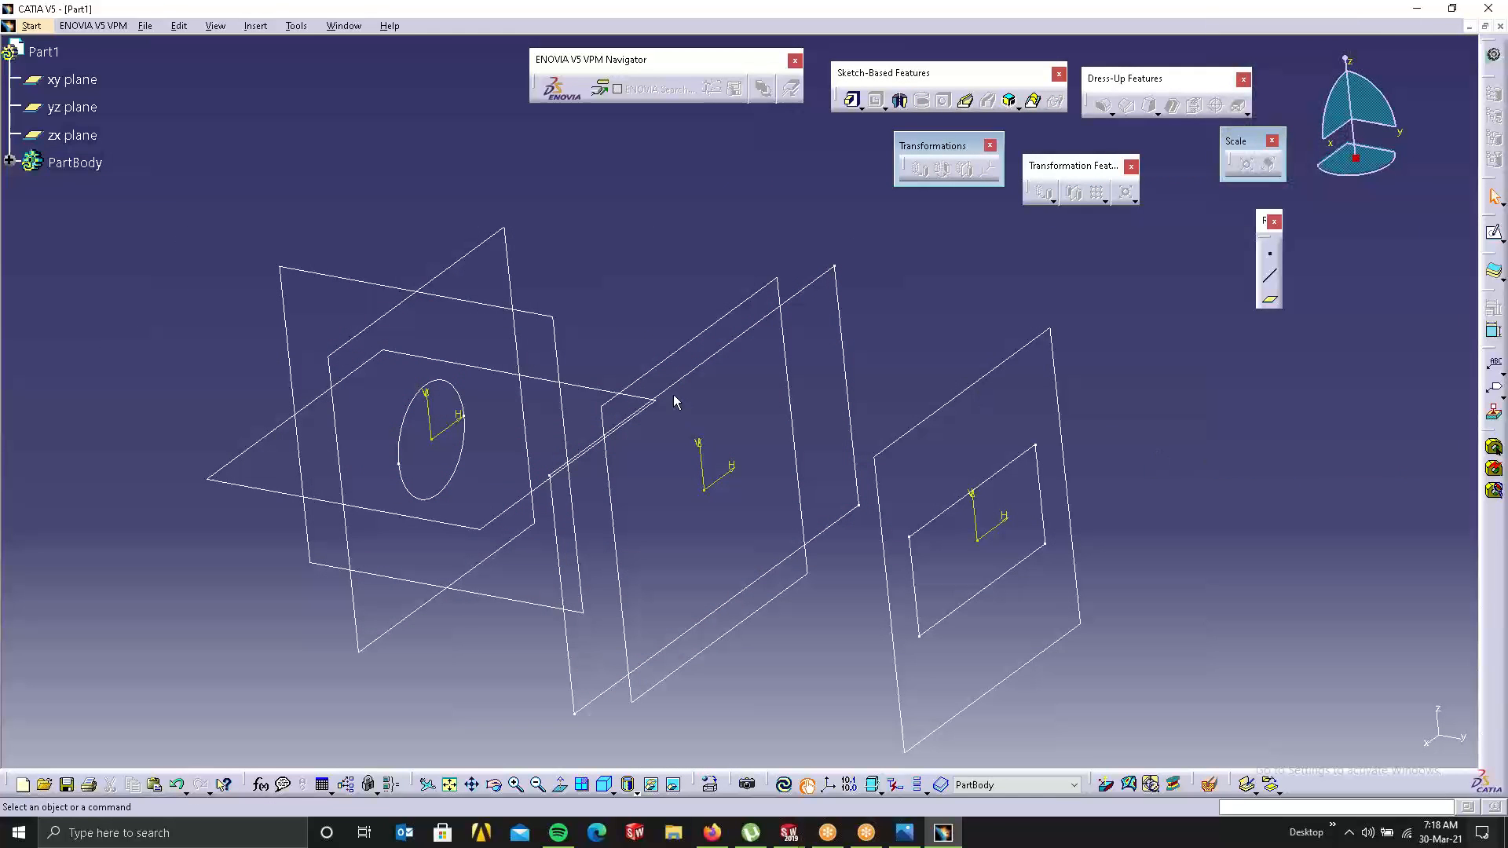
Step: In the circle sketch, place a trial point, then delete the stray point and construction line
mouse_move(663, 494)
middle_down()
mouse_move(699, 398)
mouse_move(619, 396)
middle_up()
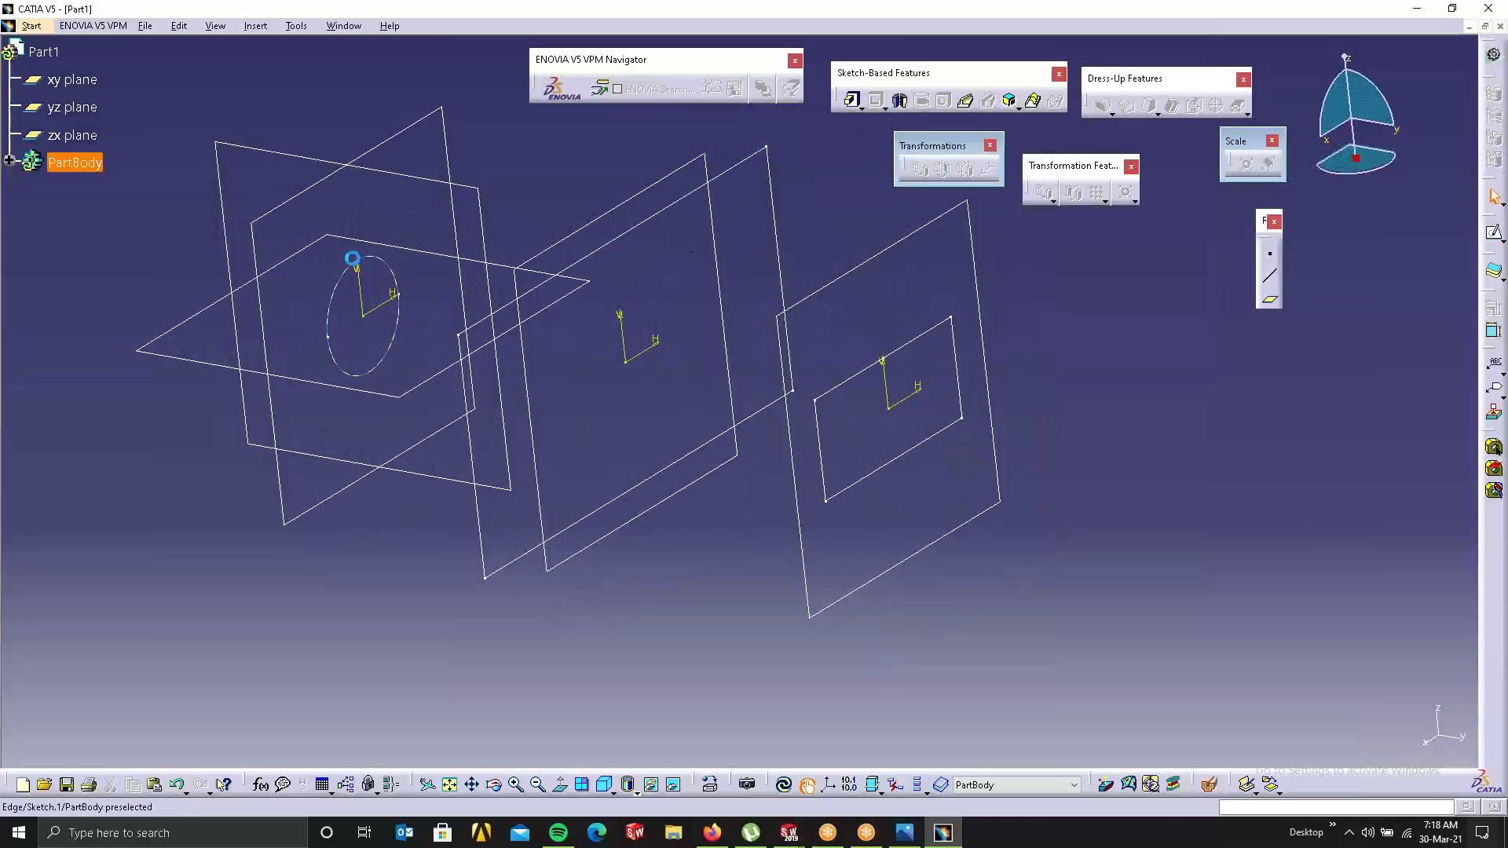
click(352, 258)
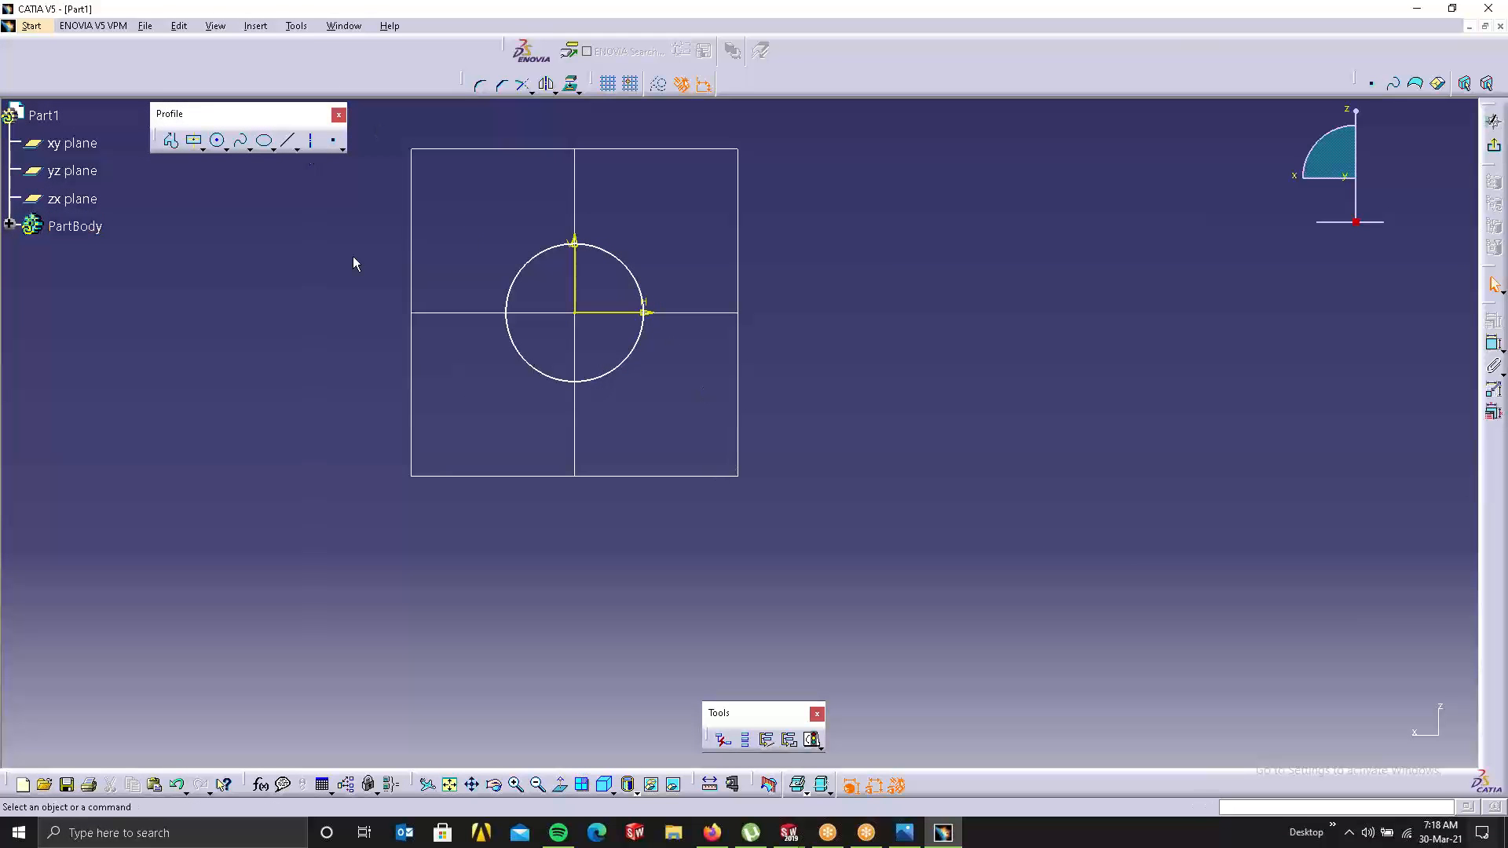
click(334, 144)
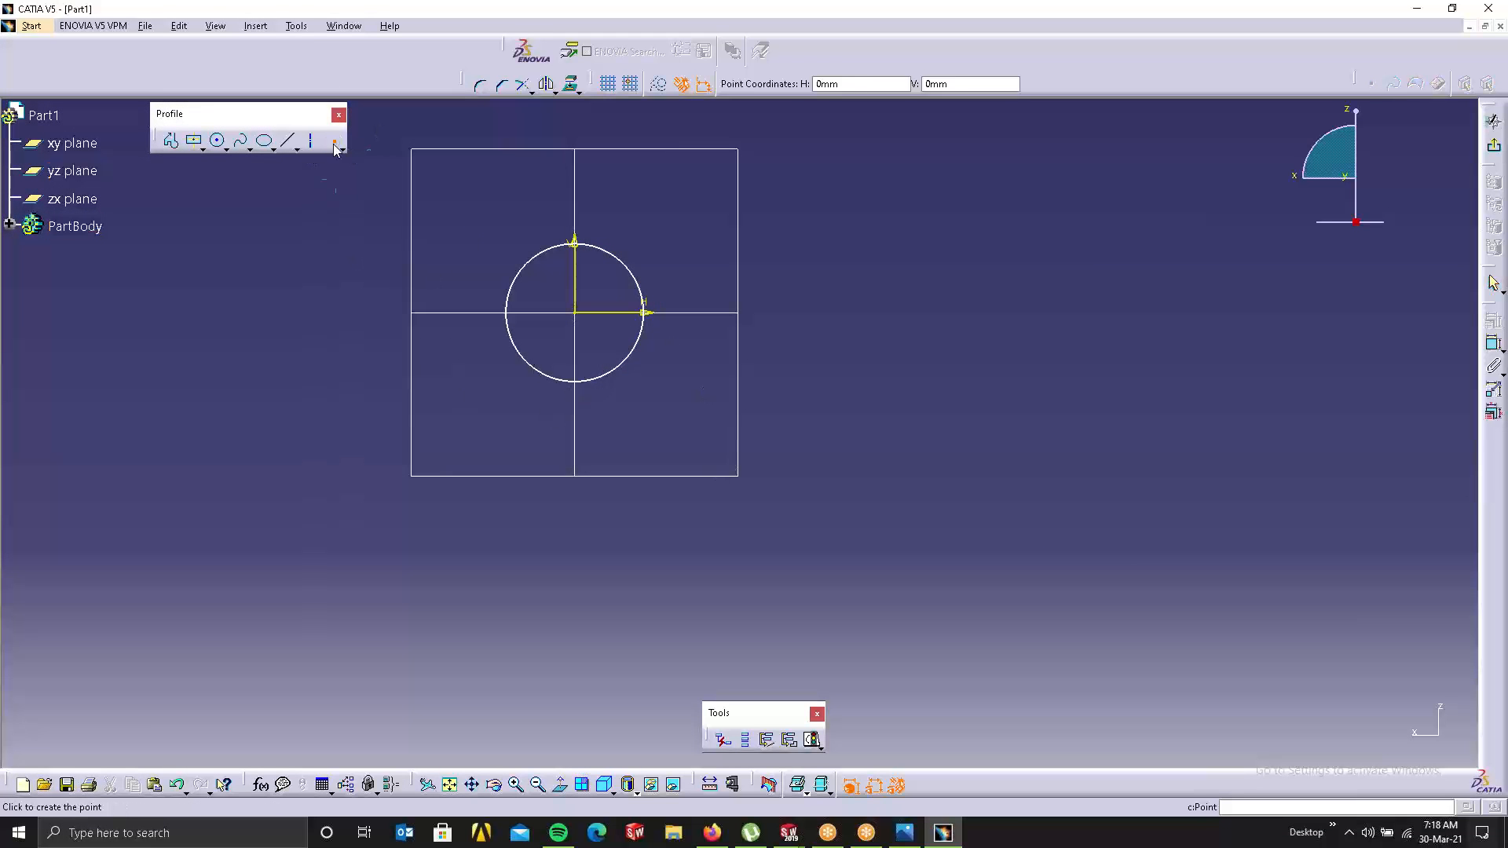
click(624, 254)
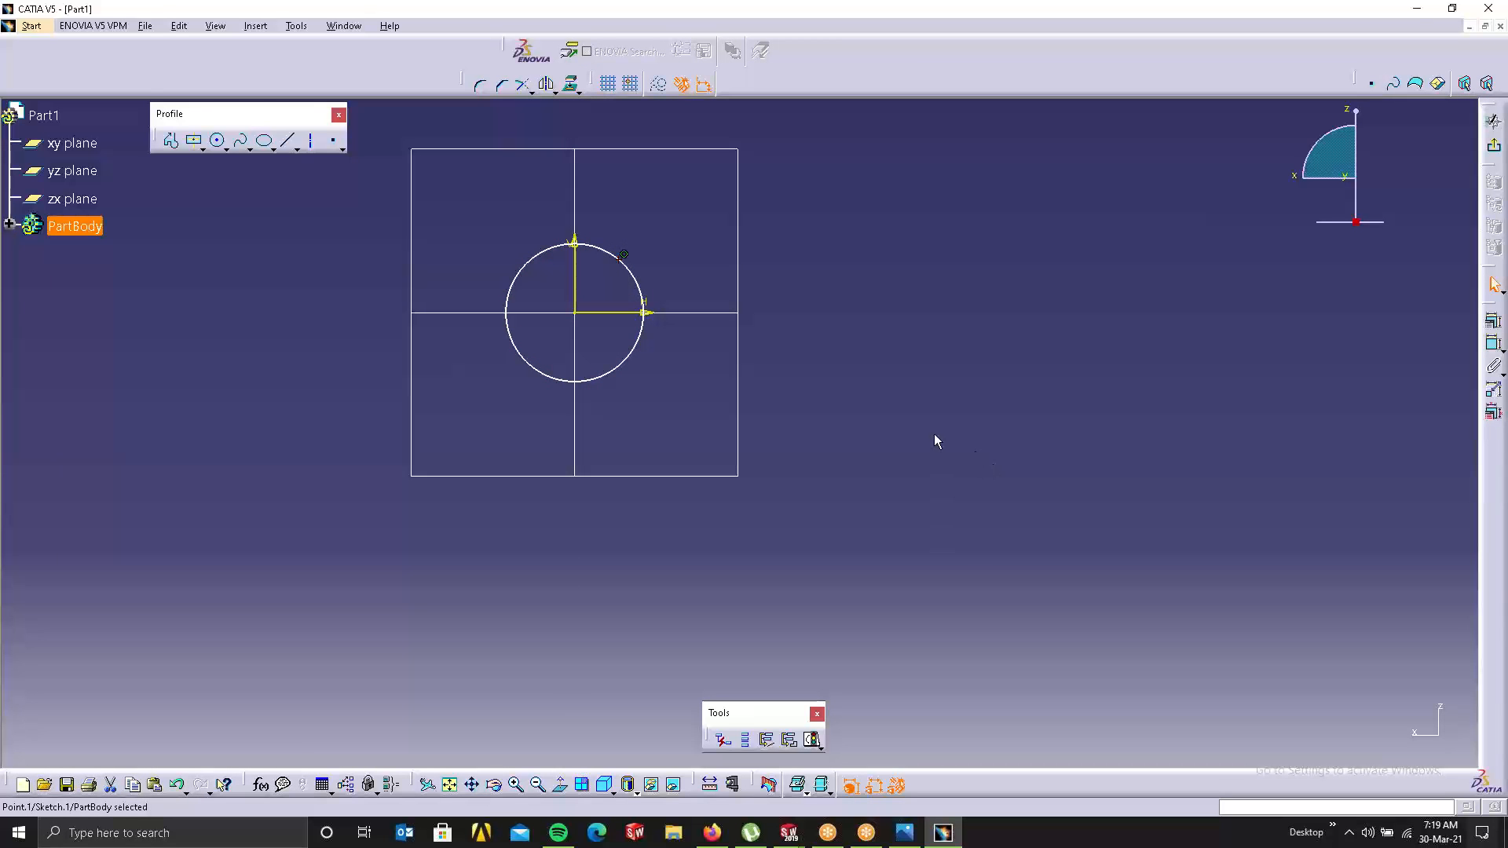
click(343, 151)
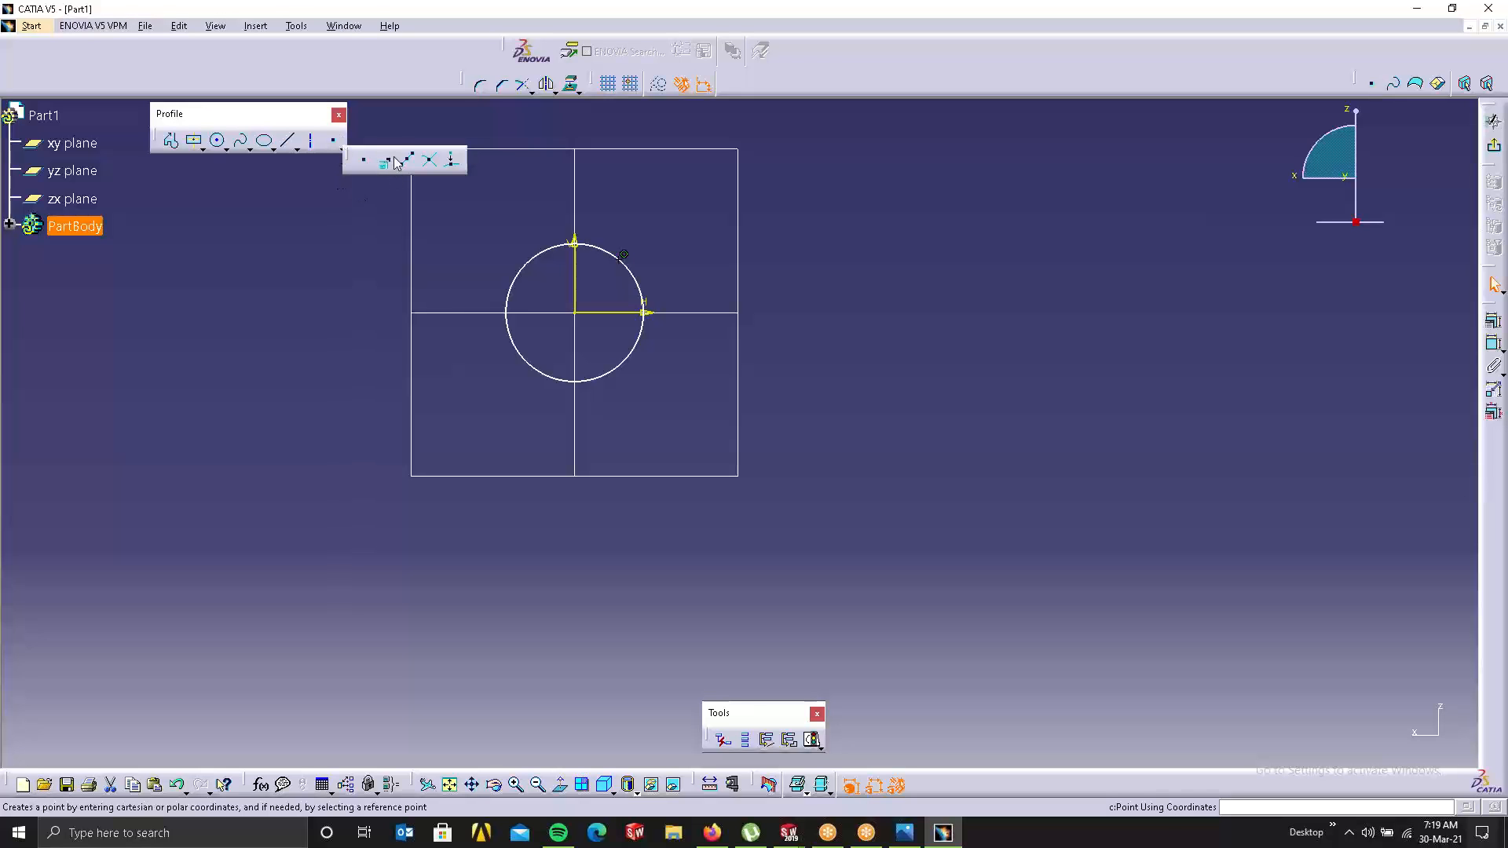
click(575, 201)
click(642, 261)
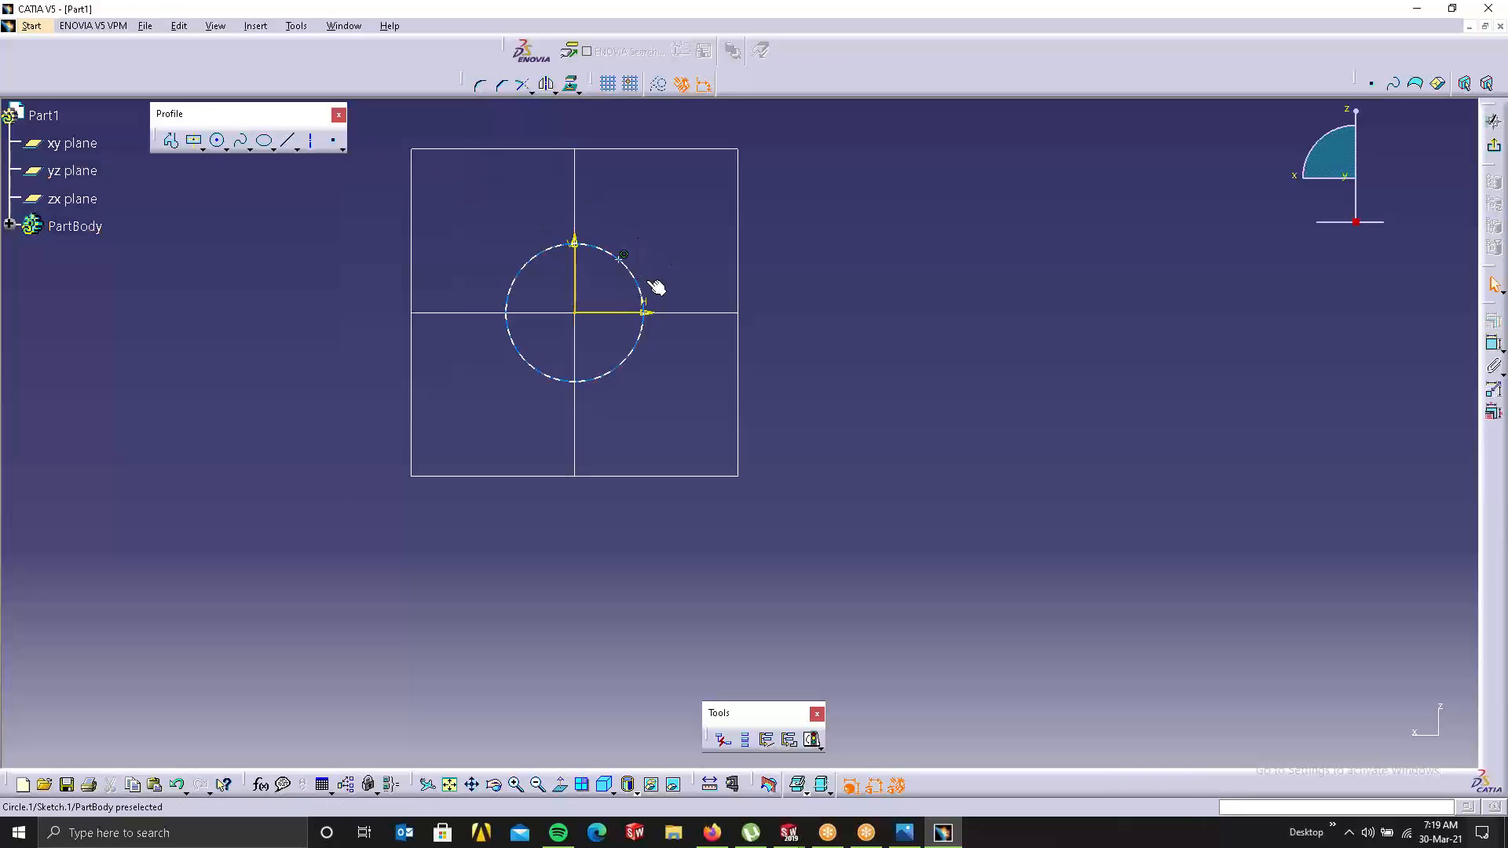
drag(692, 287, 608, 235)
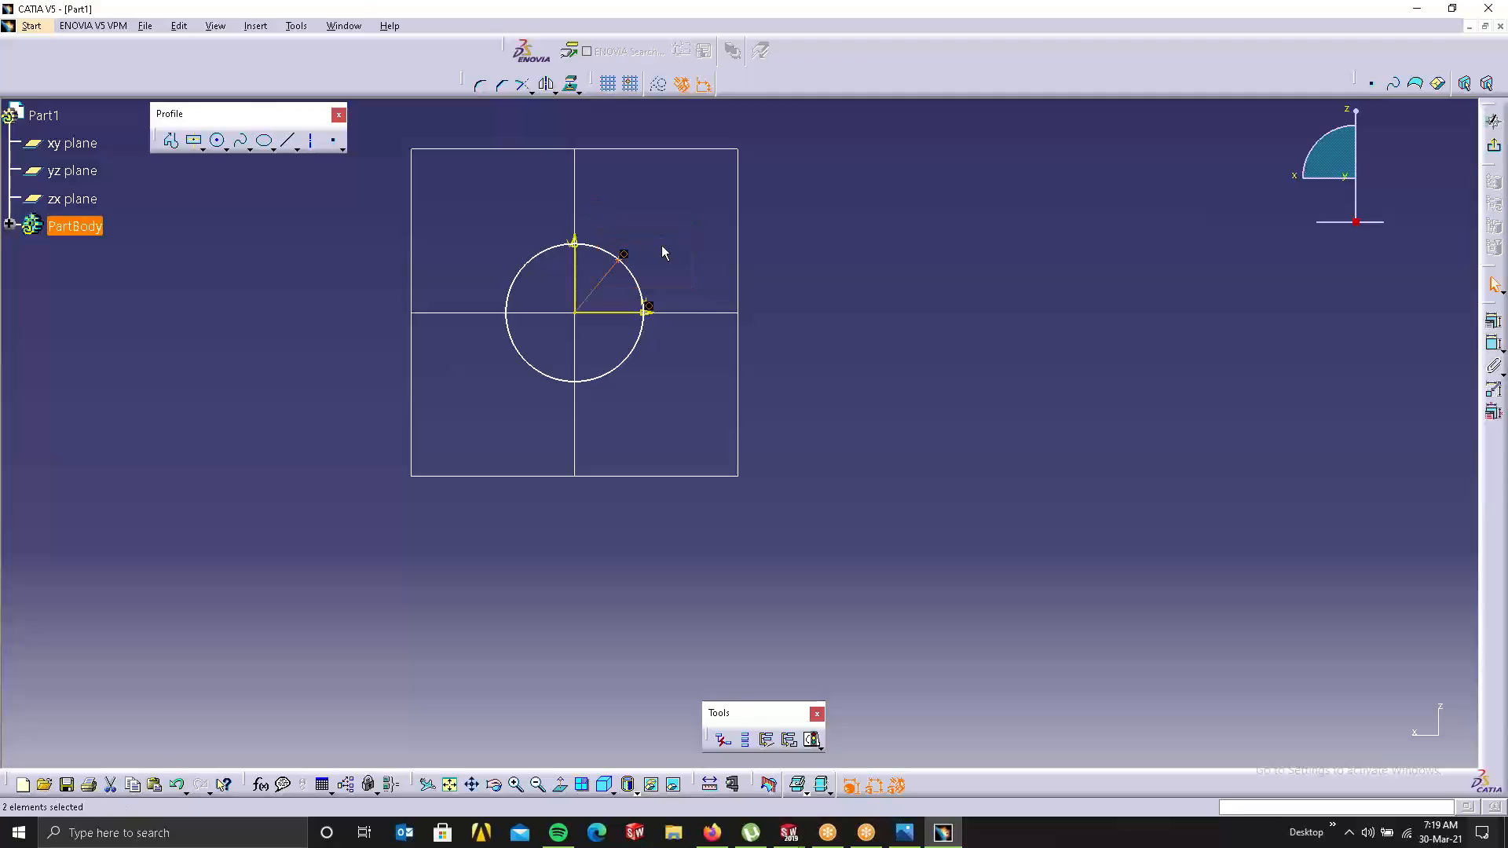
key(Delete)
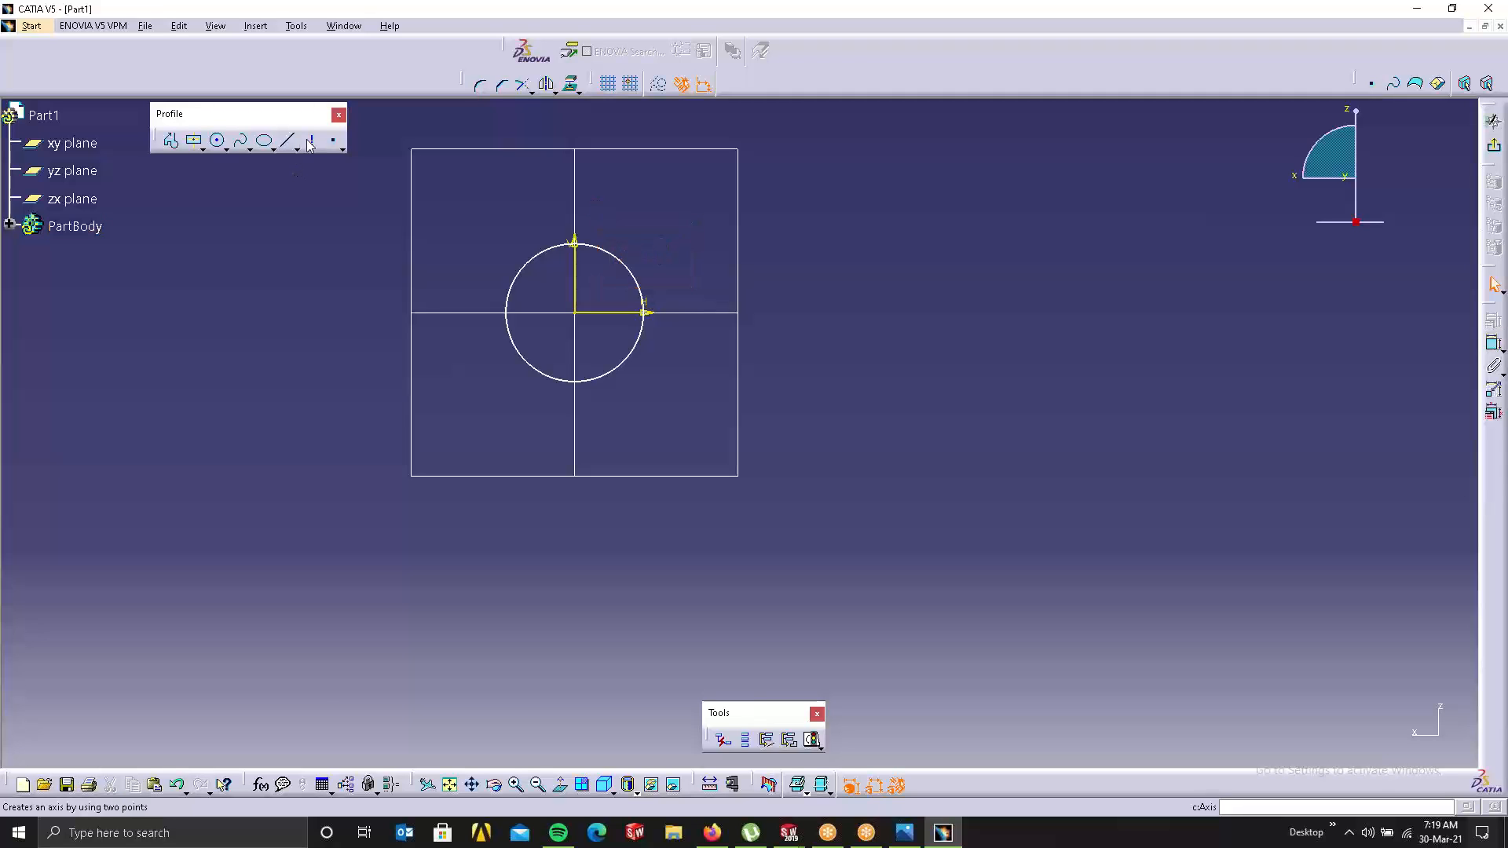
Step: Add Equidistant Points around the circle, adjusting the point count, then exit the sketch
click(342, 149)
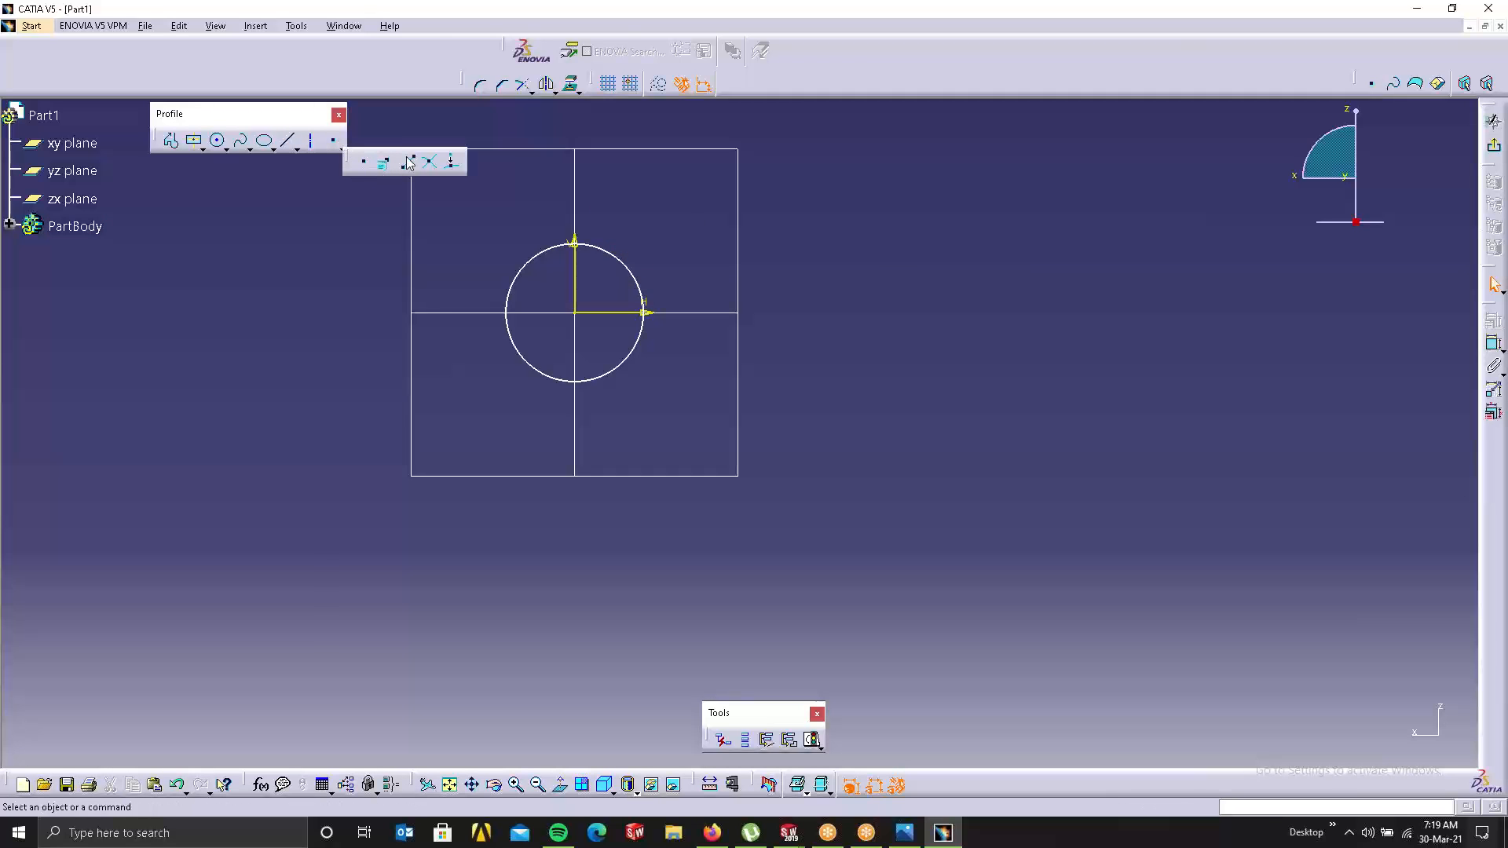
click(409, 159)
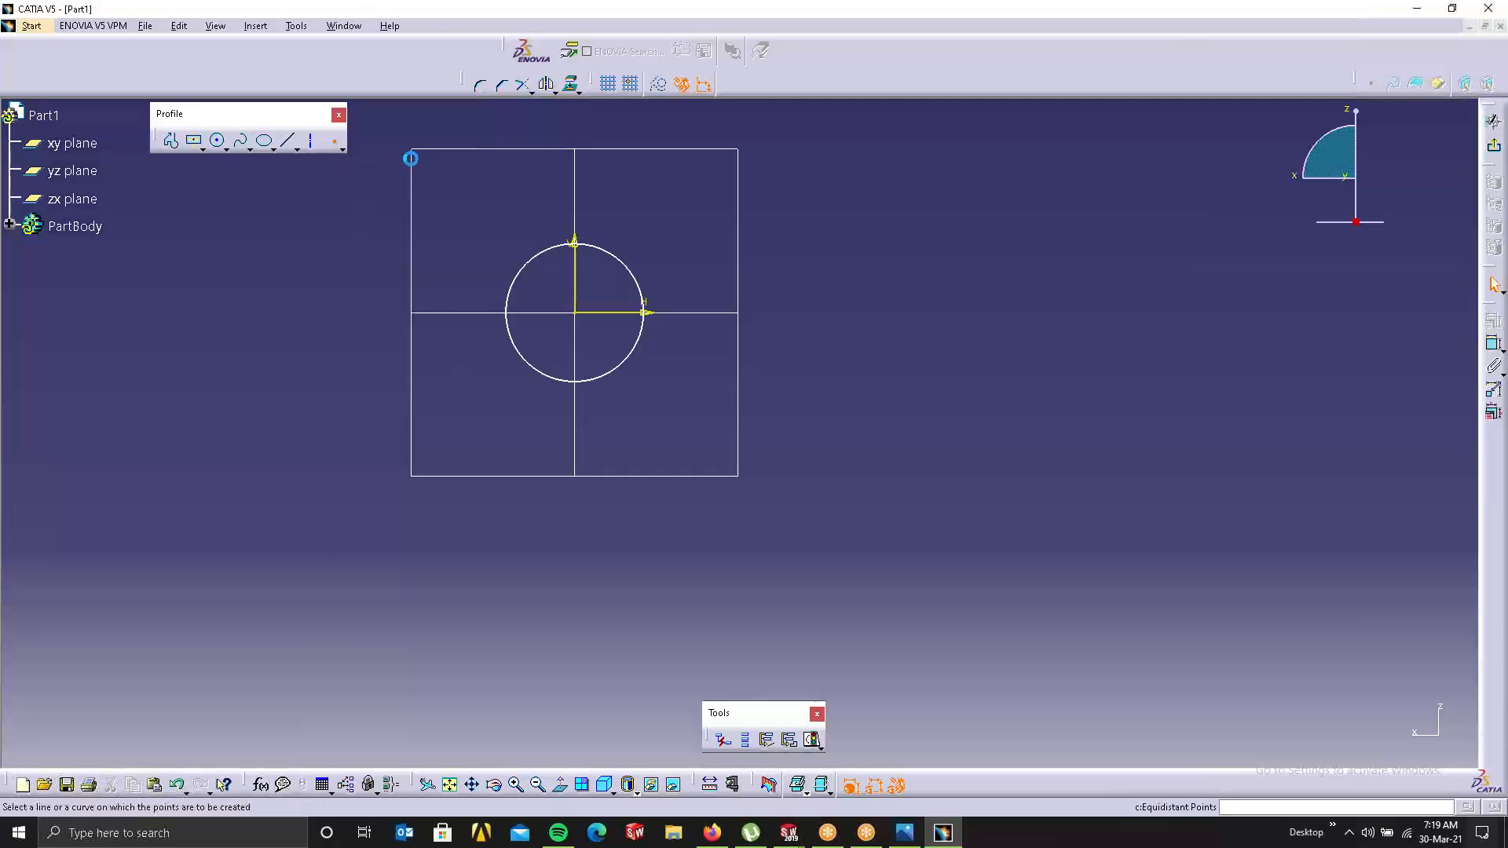
click(633, 278)
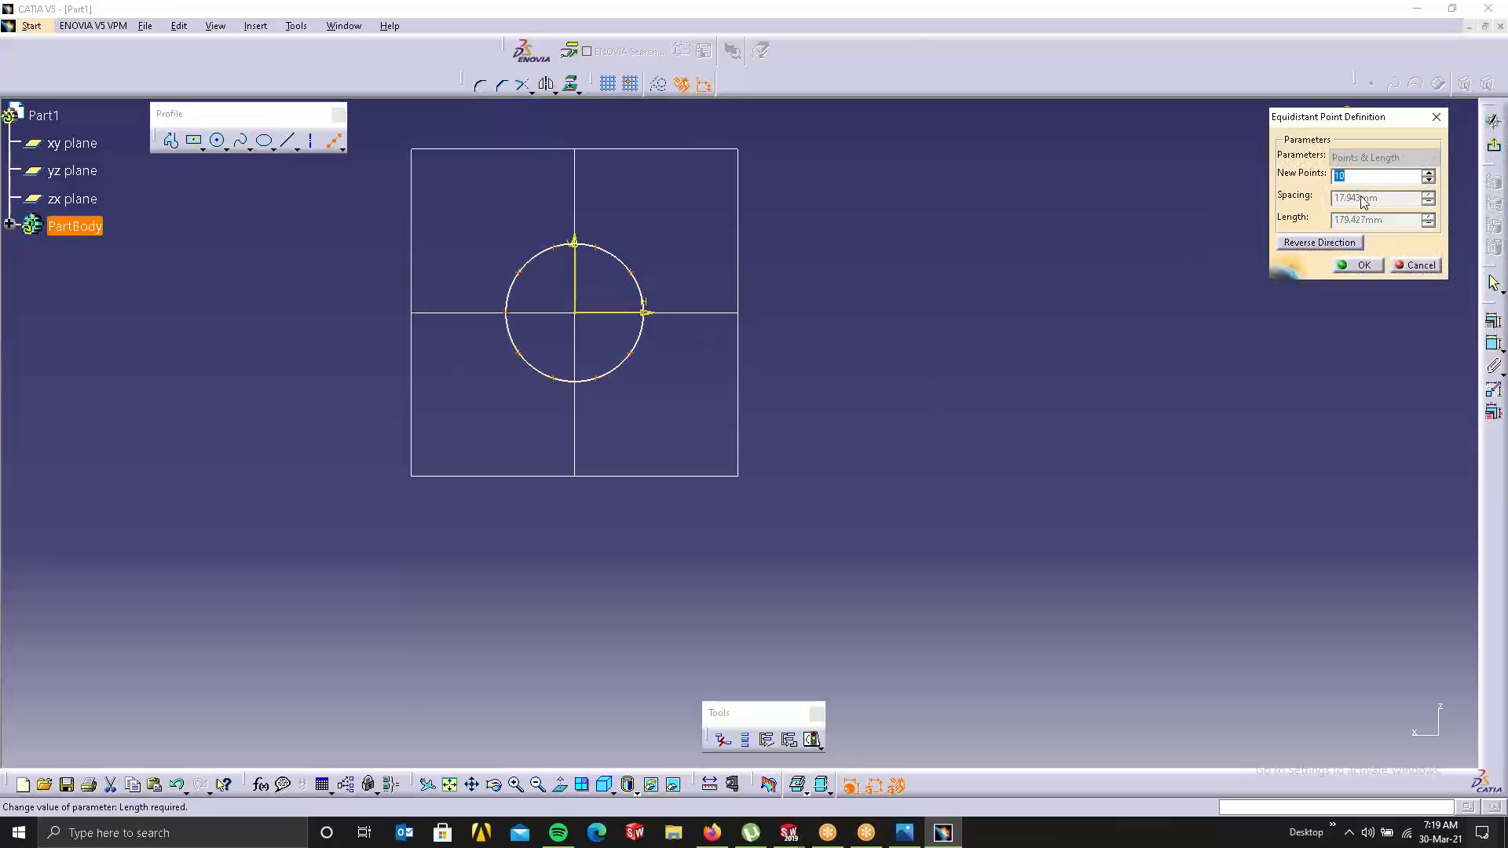
click(1429, 180)
click(1429, 180)
click(1429, 180)
click(1429, 180)
click(1429, 180)
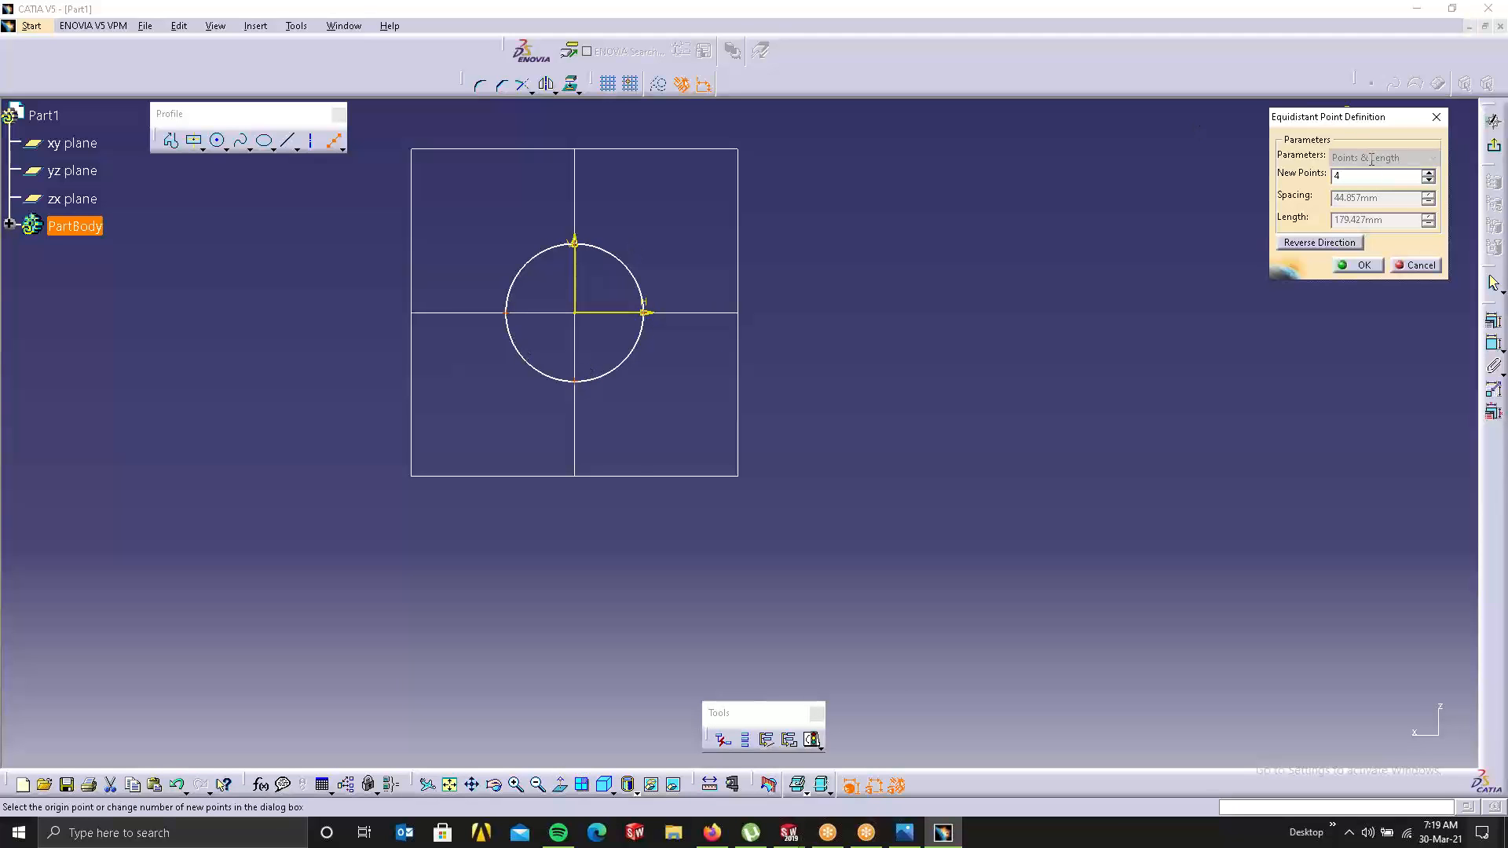
click(1429, 172)
click(1344, 266)
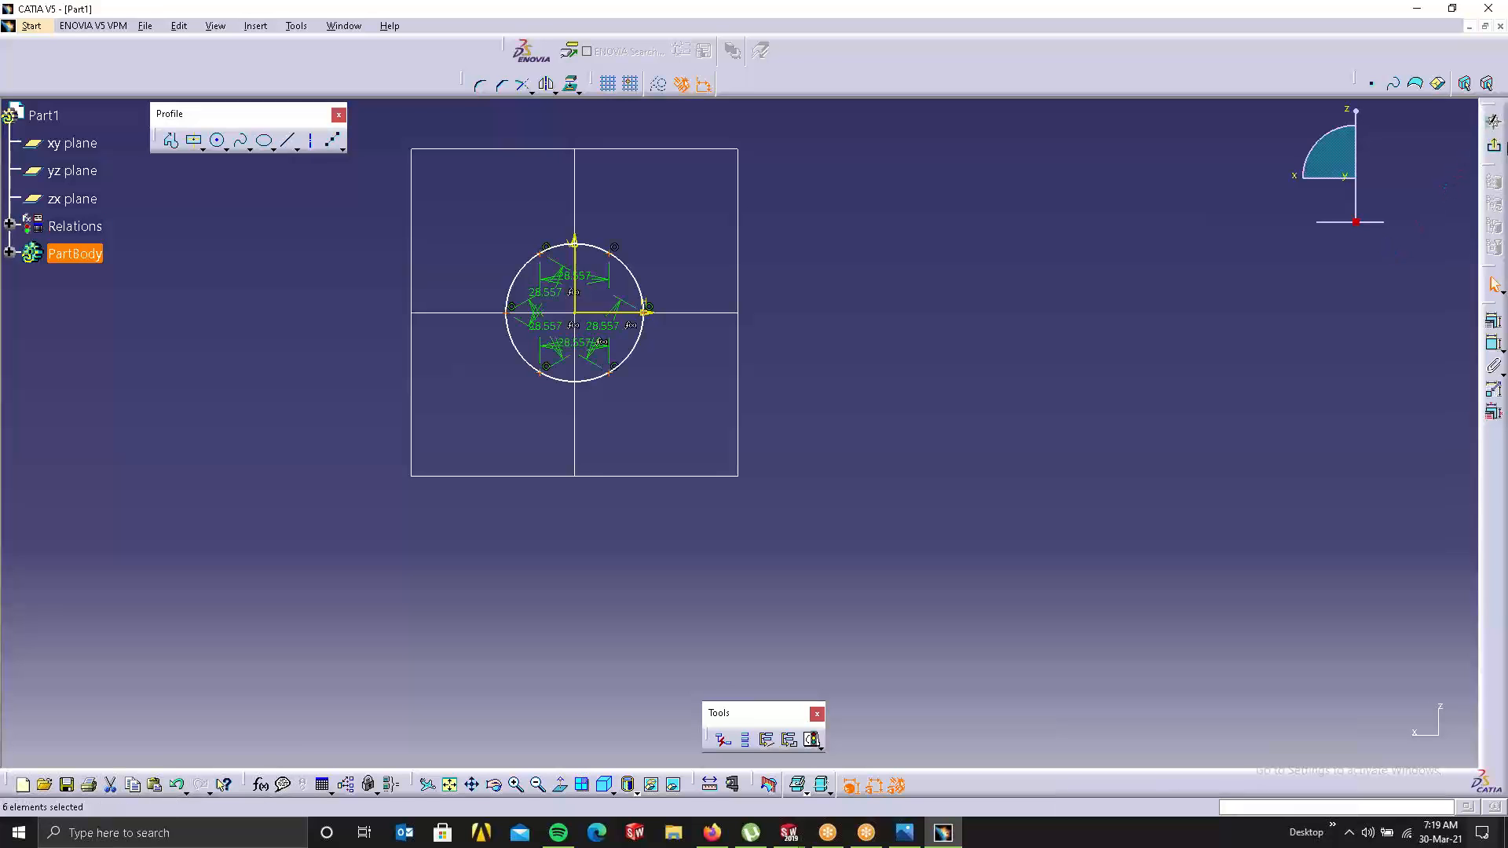
click(1494, 149)
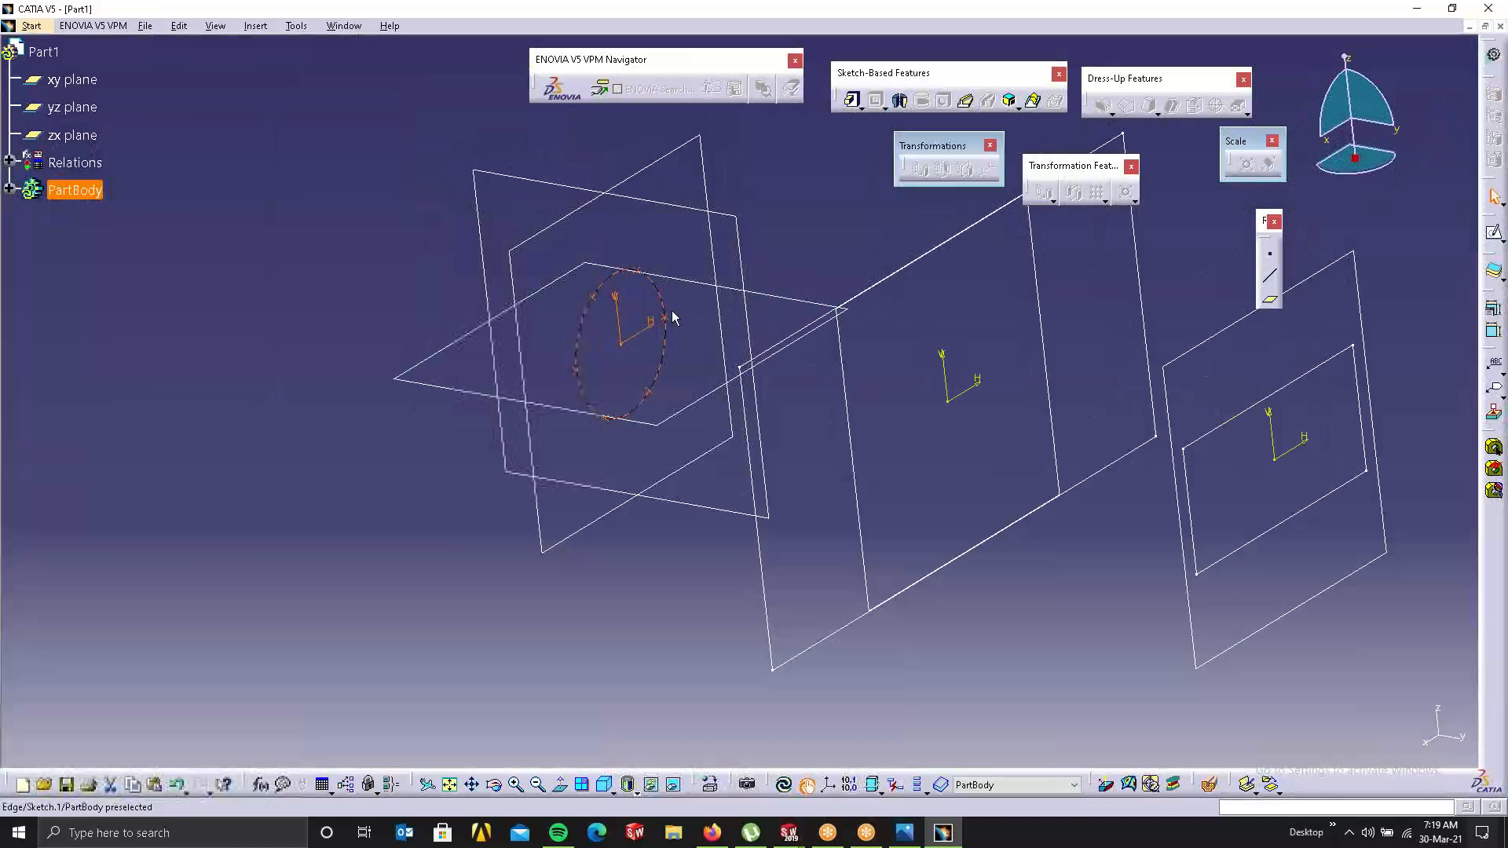
Step: Start a multi-sections solid from the circle sketch to the rectangle sketch
click(659, 340)
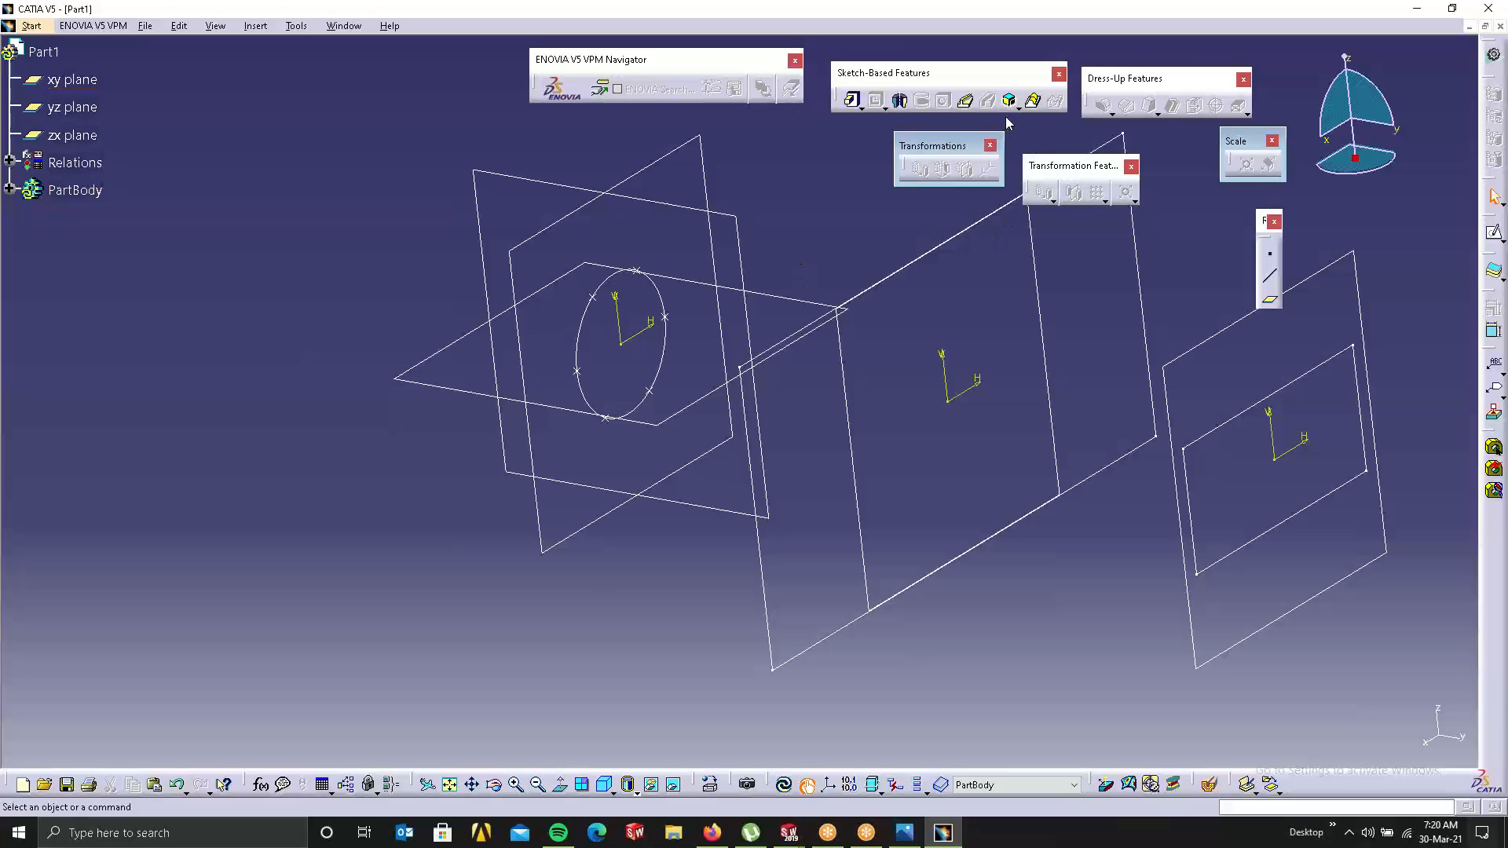
click(1031, 100)
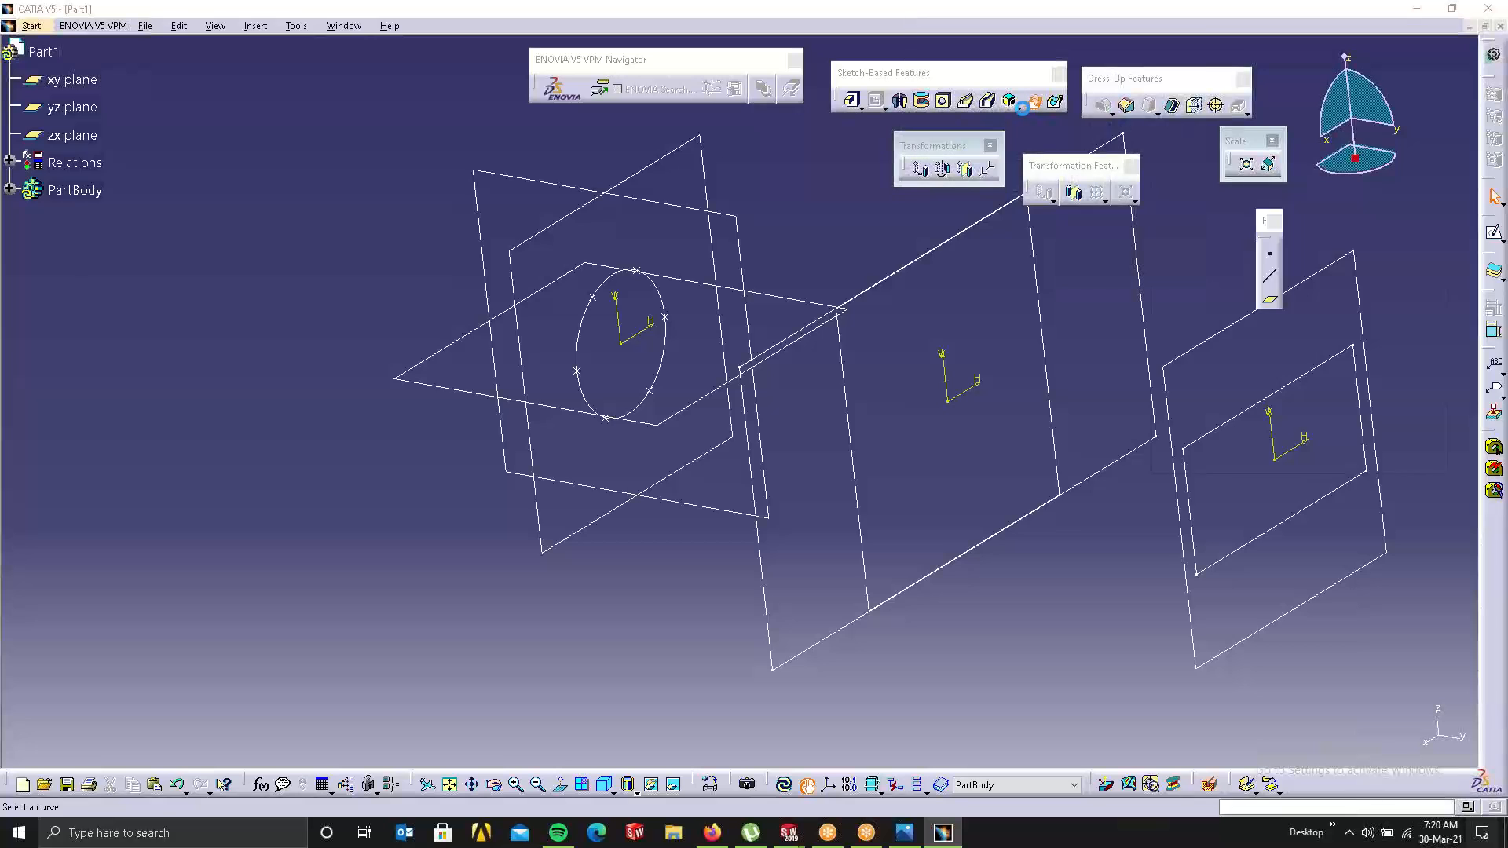
click(691, 304)
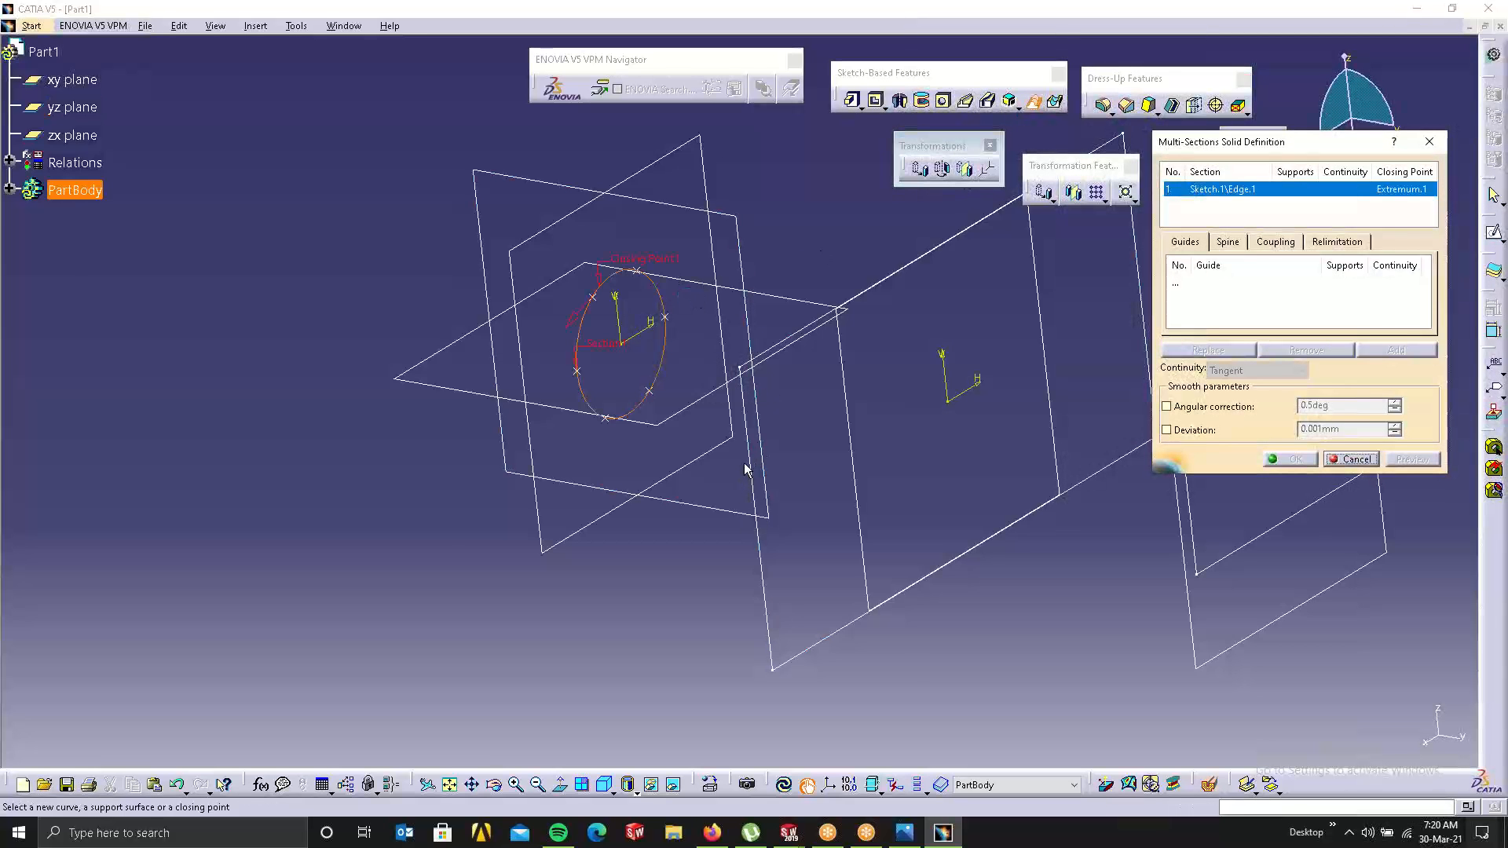
click(752, 489)
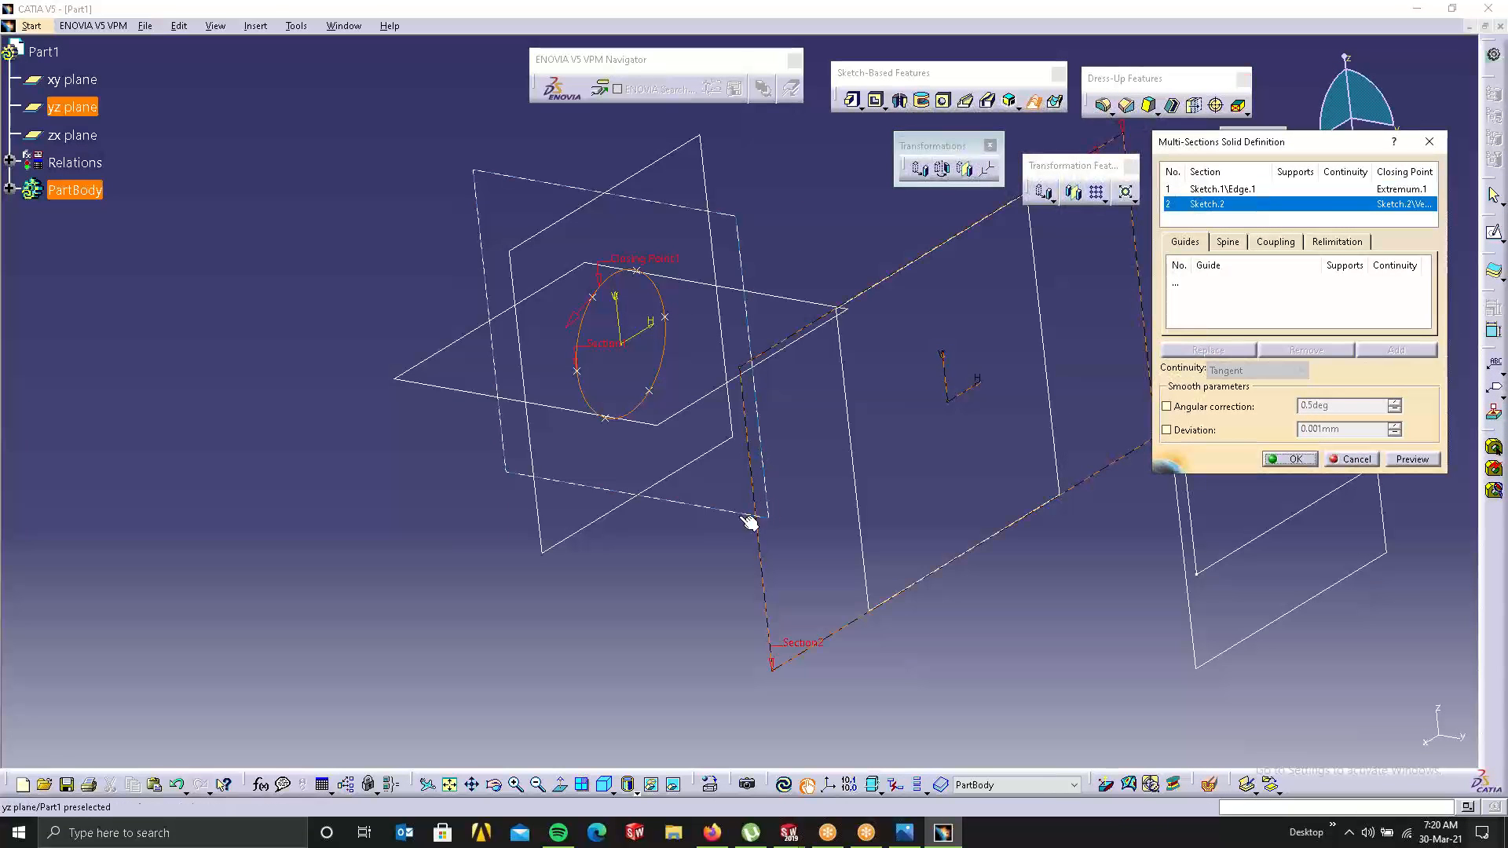
Step: Keep 'Tangency then curvature' as the coupling mode and prepare to add a coupling
click(1288, 244)
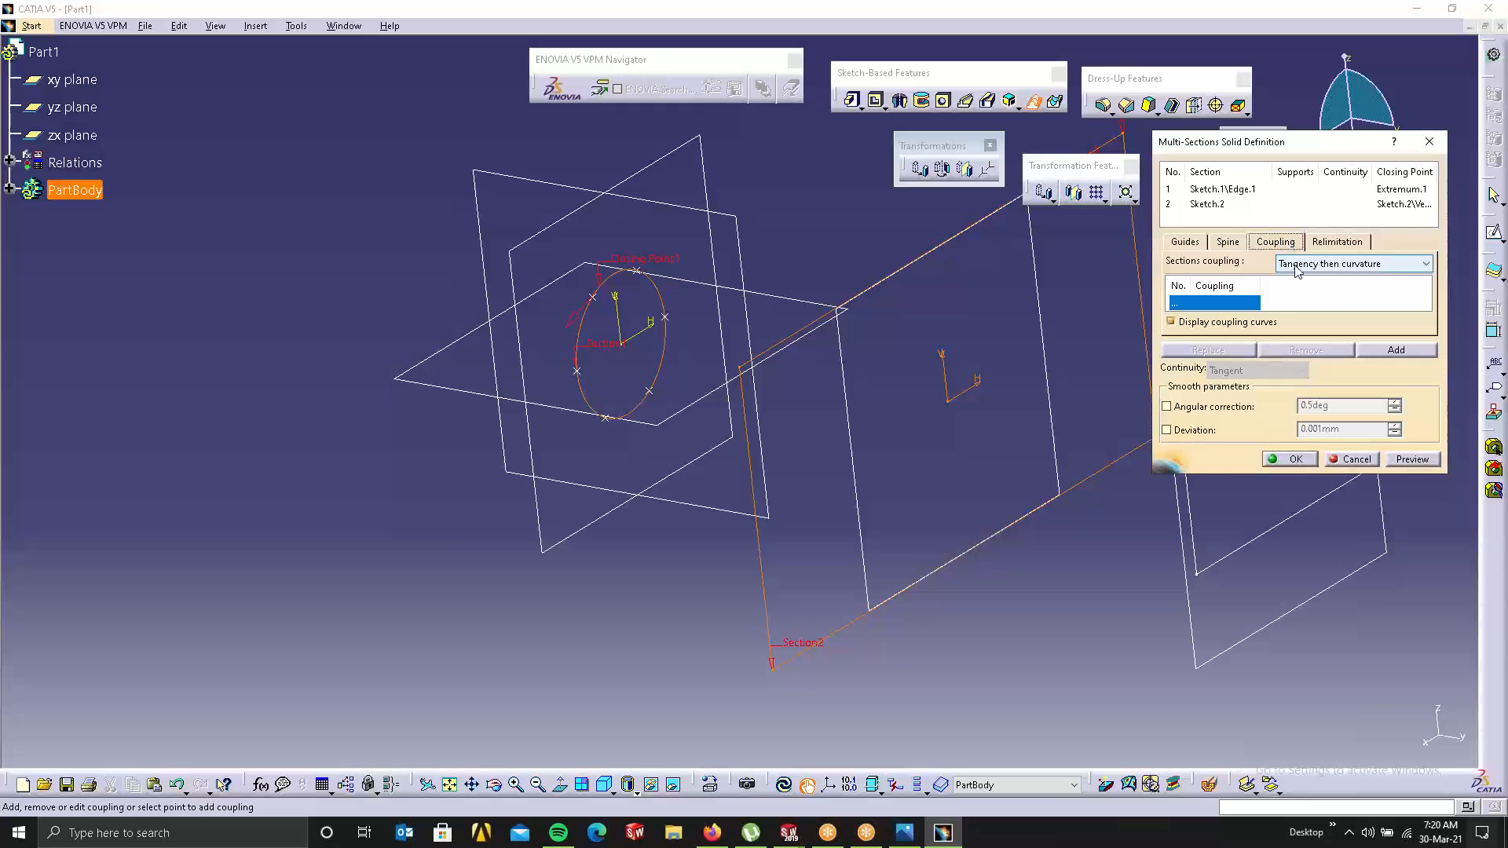
click(1296, 270)
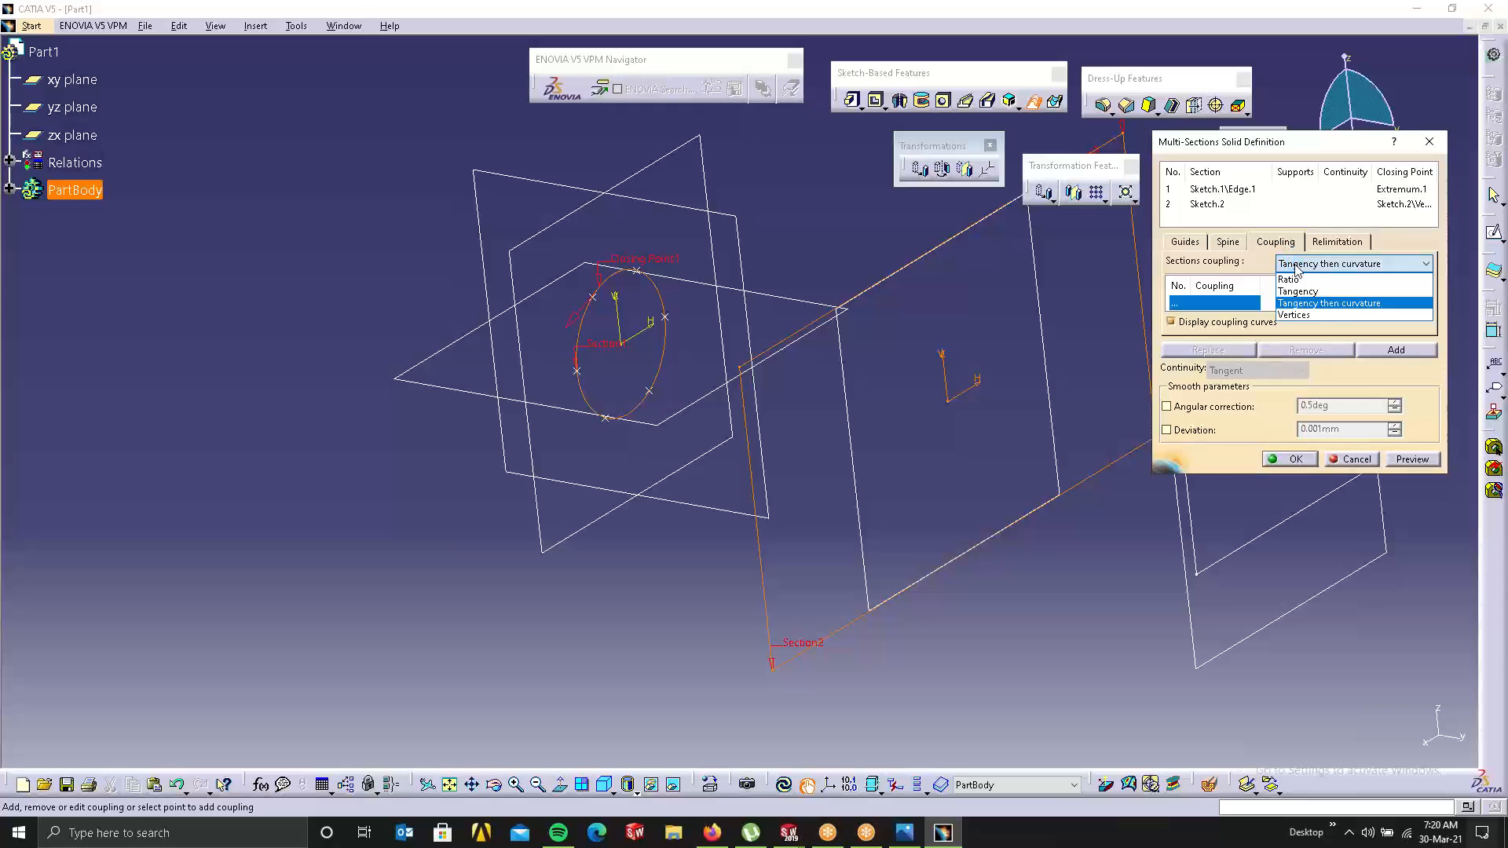
click(1307, 303)
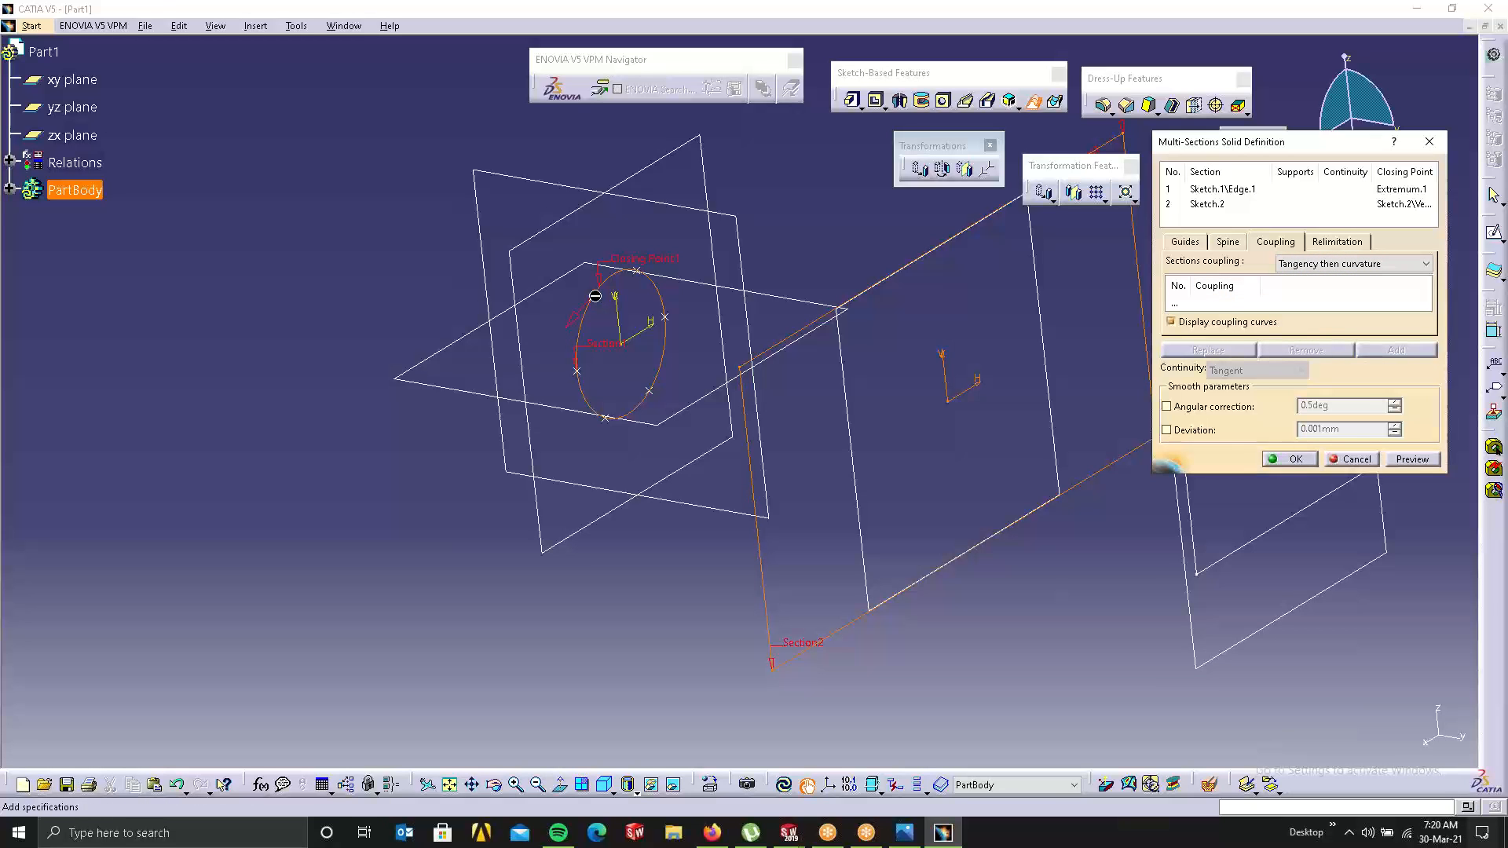
middle_drag(738, 324, 605, 302)
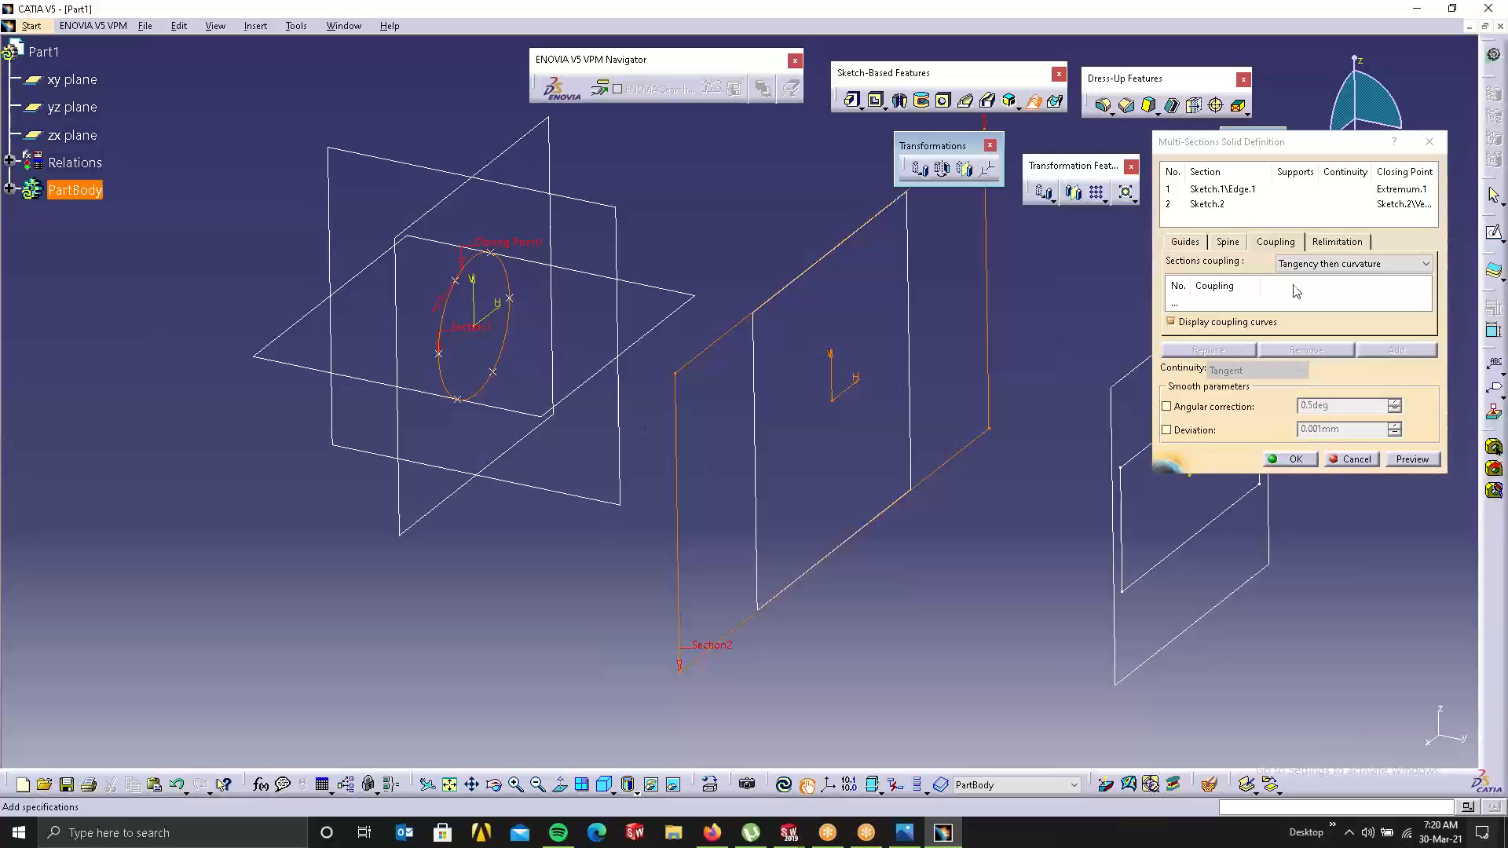
click(1184, 305)
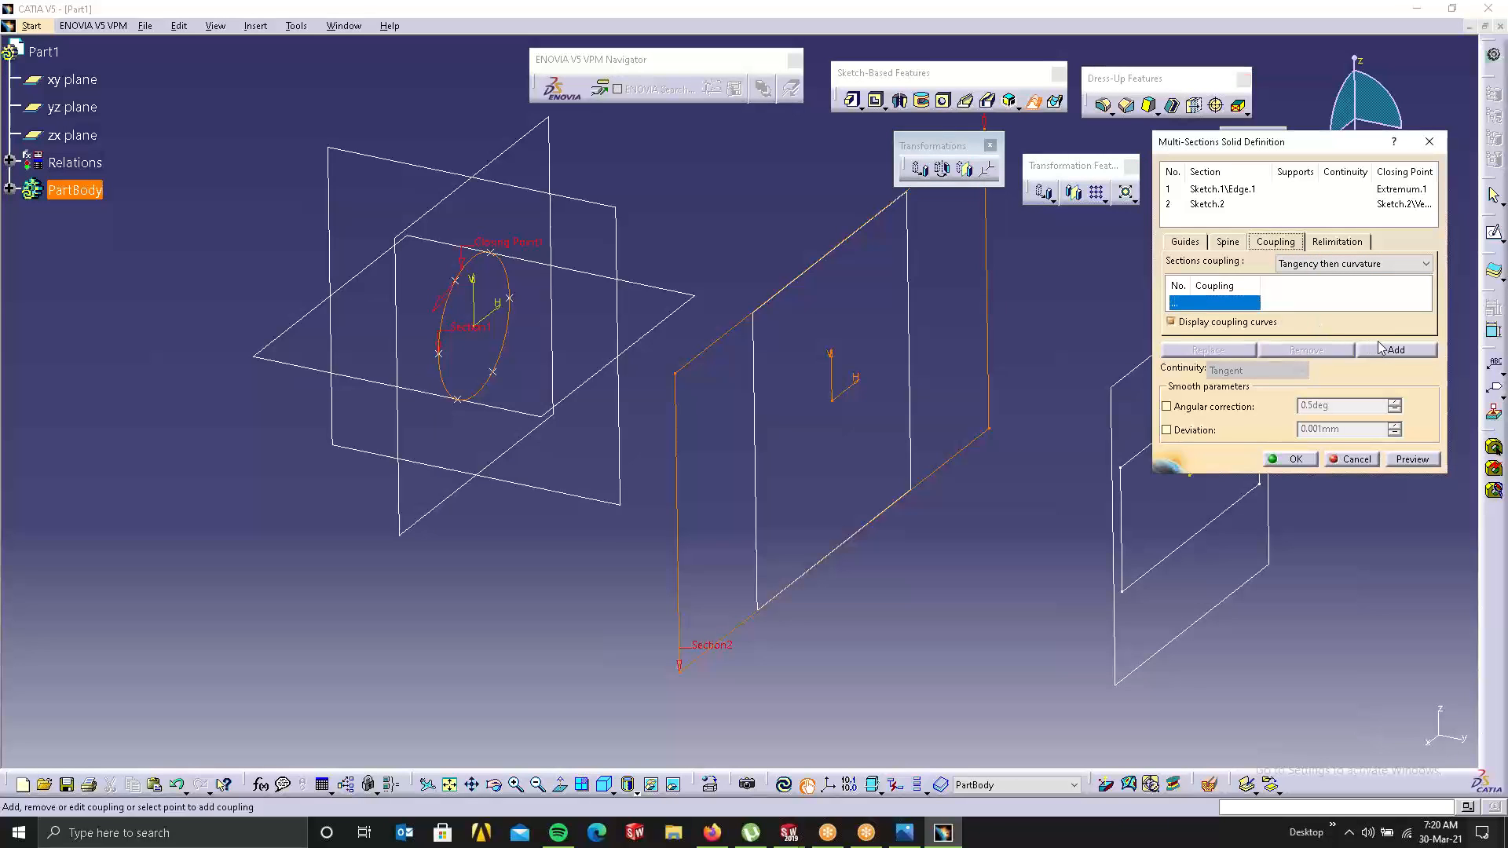
right_click(653, 224)
Step: Create Coupling1 and Coupling2, linking circle points to rectangle corners including the top corner
click(705, 311)
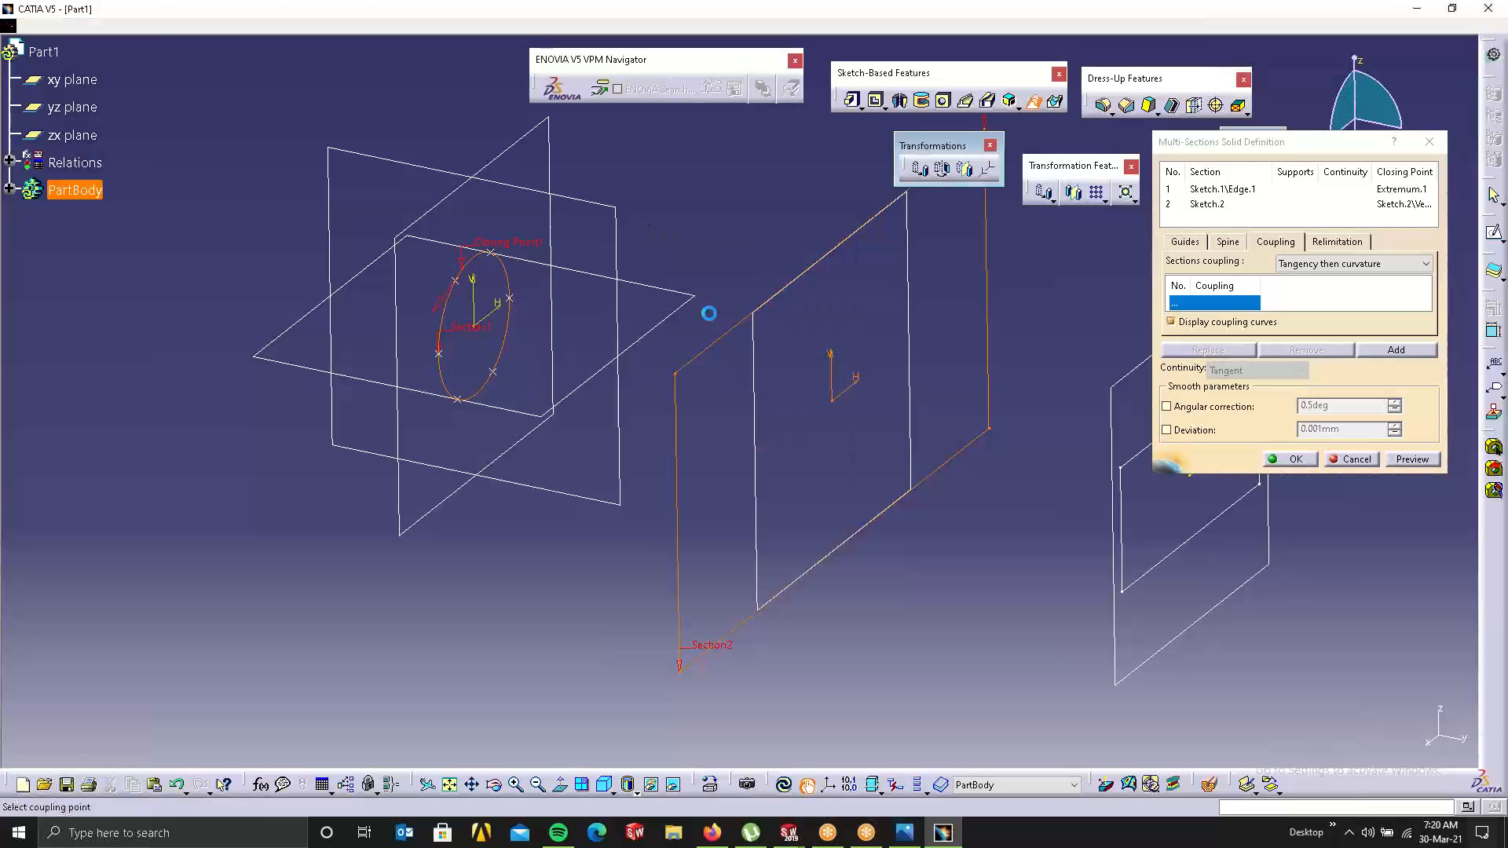
click(456, 289)
click(674, 374)
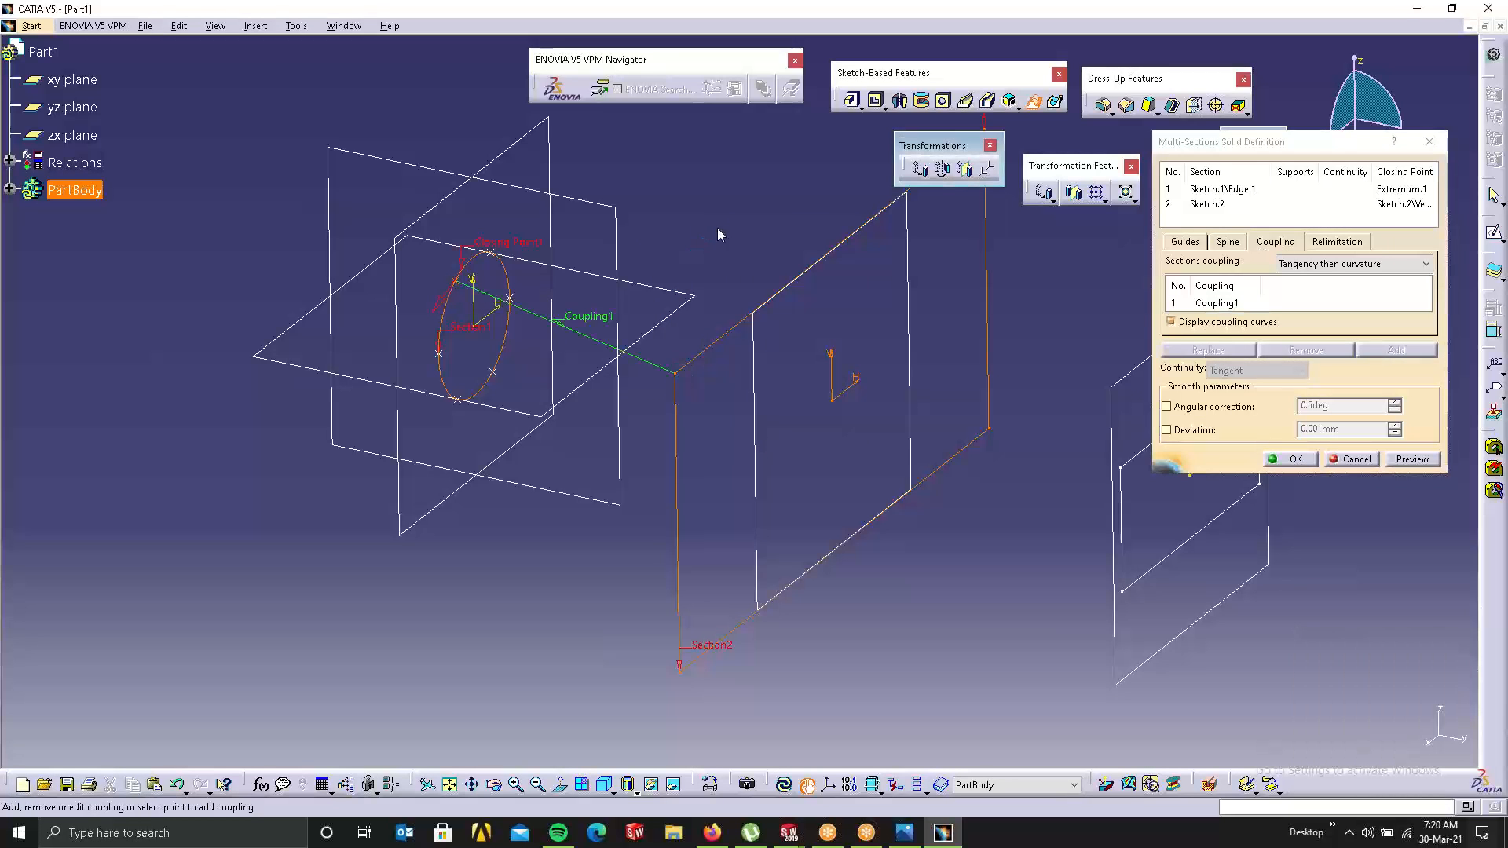
right_click(724, 221)
click(781, 312)
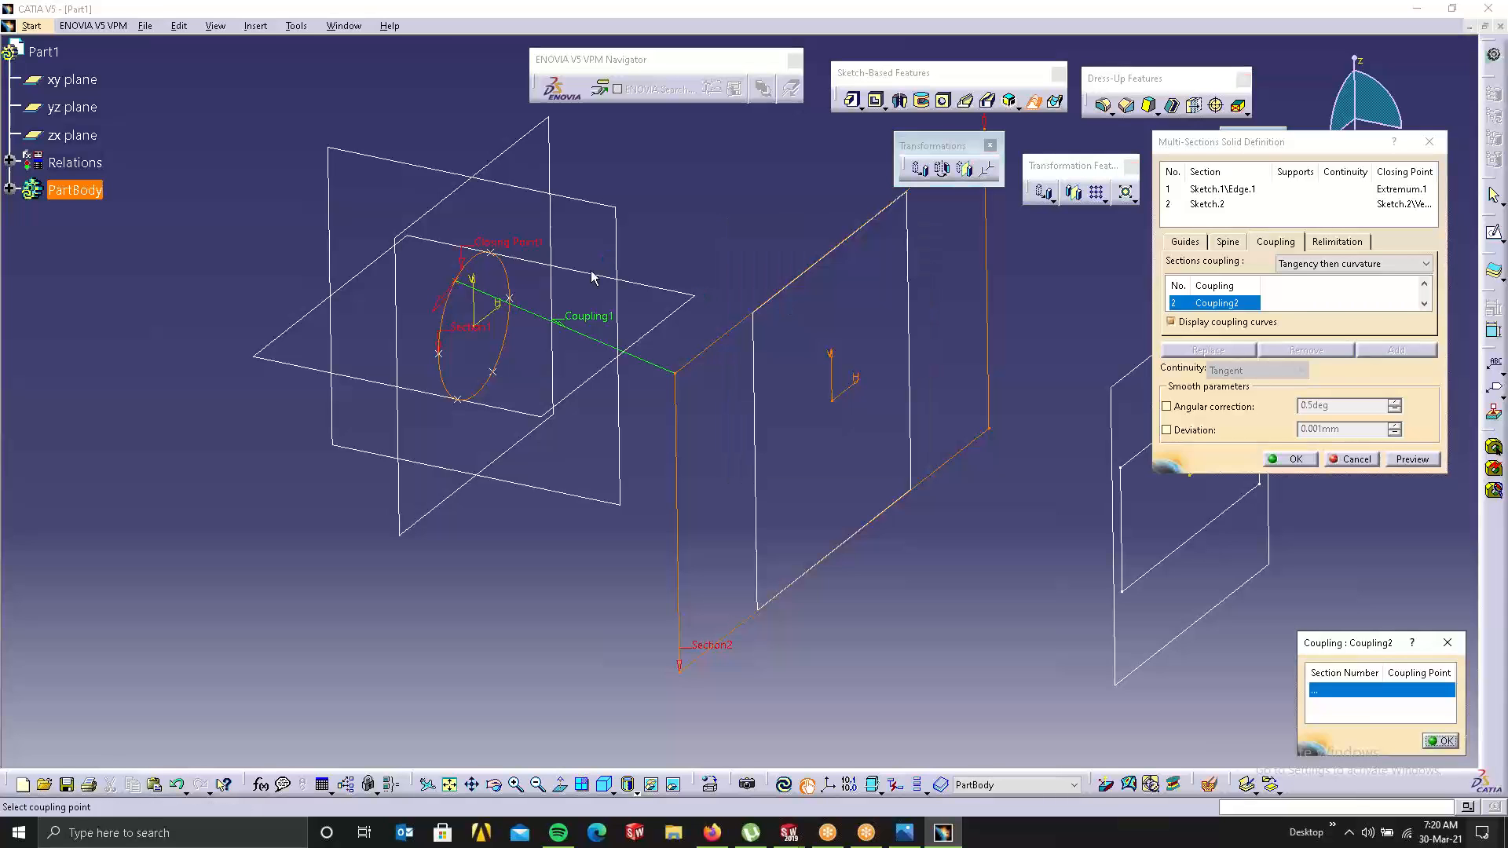
click(498, 259)
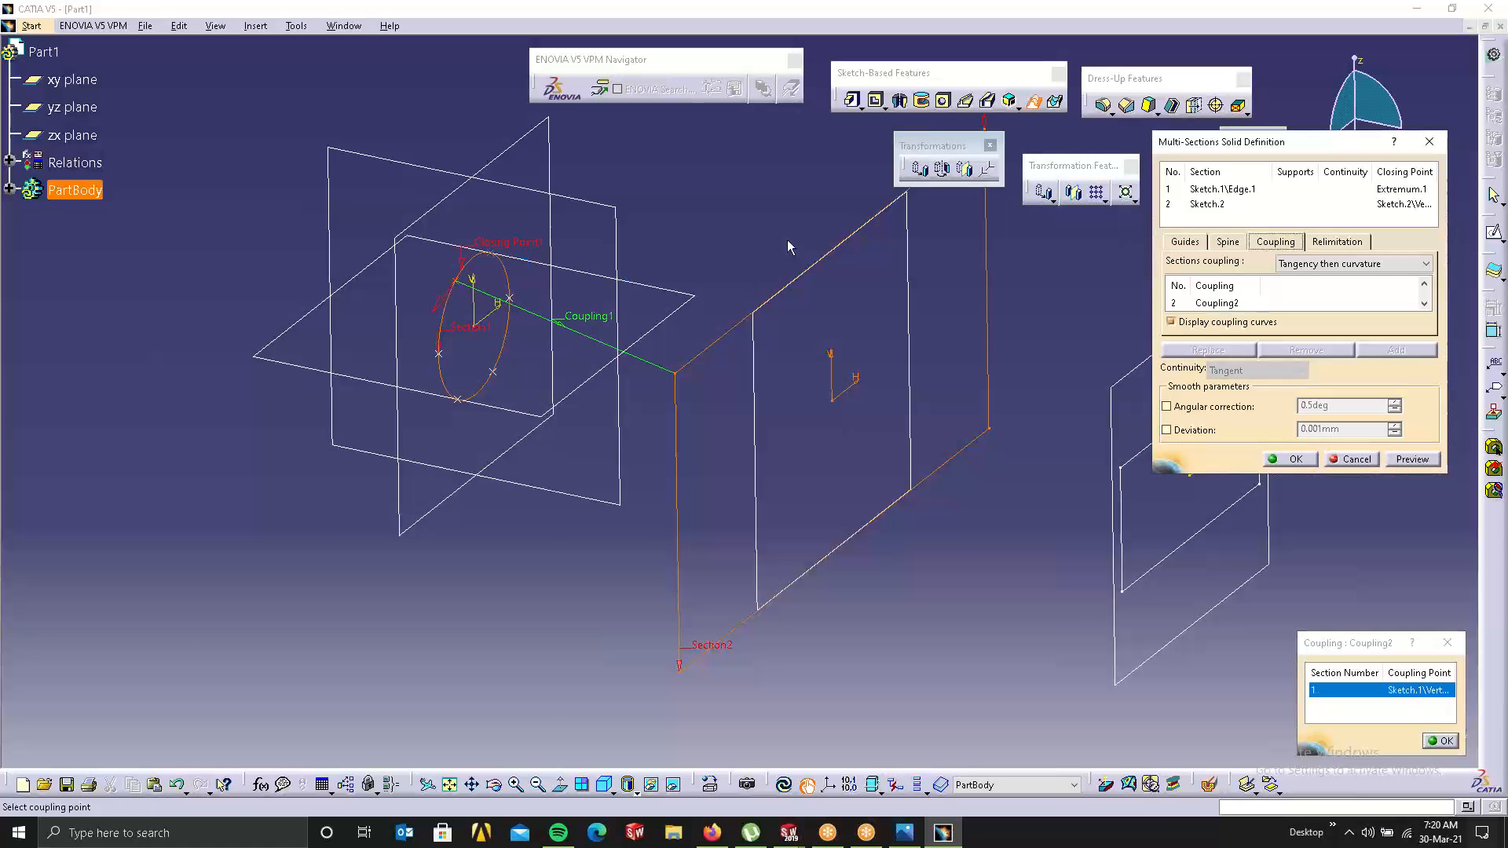
middle_drag(787, 239, 574, 355)
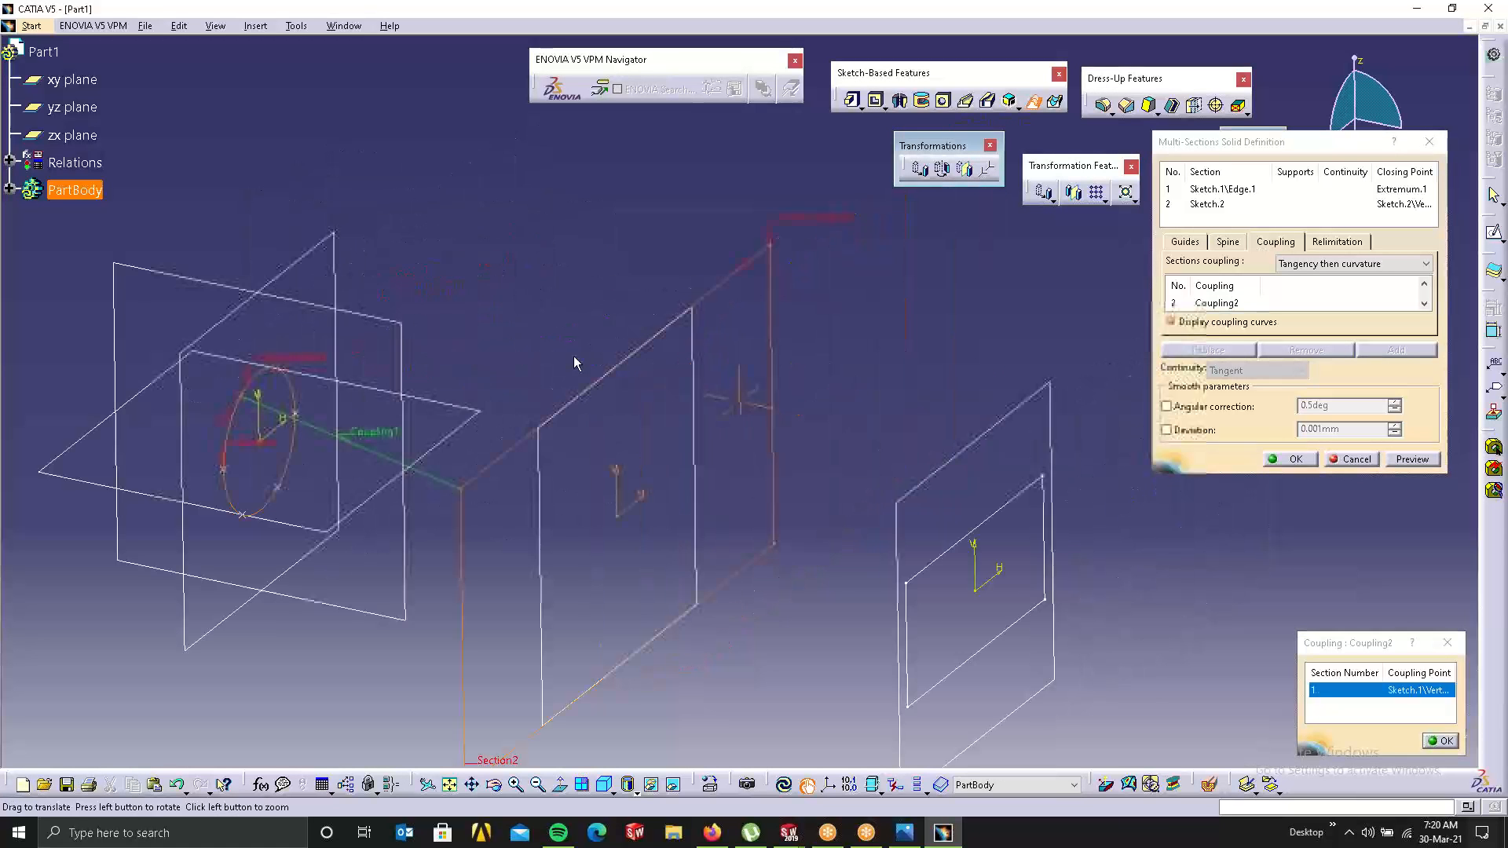
click(764, 248)
Step: Create Coupling3 and Coupling4 to the remaining rectangle corners and recentre the view
right_click(666, 232)
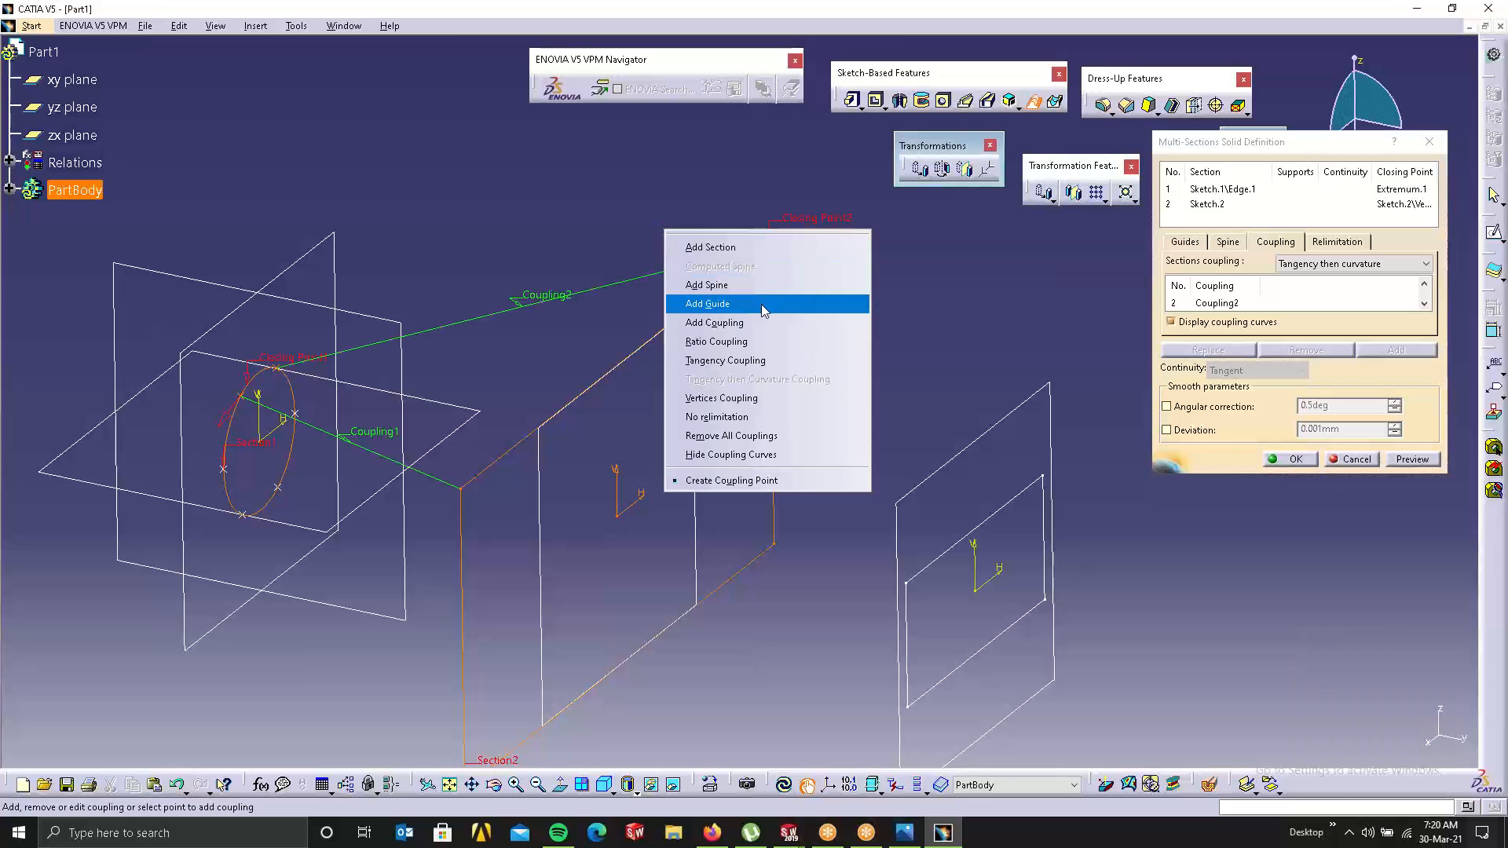
click(713, 323)
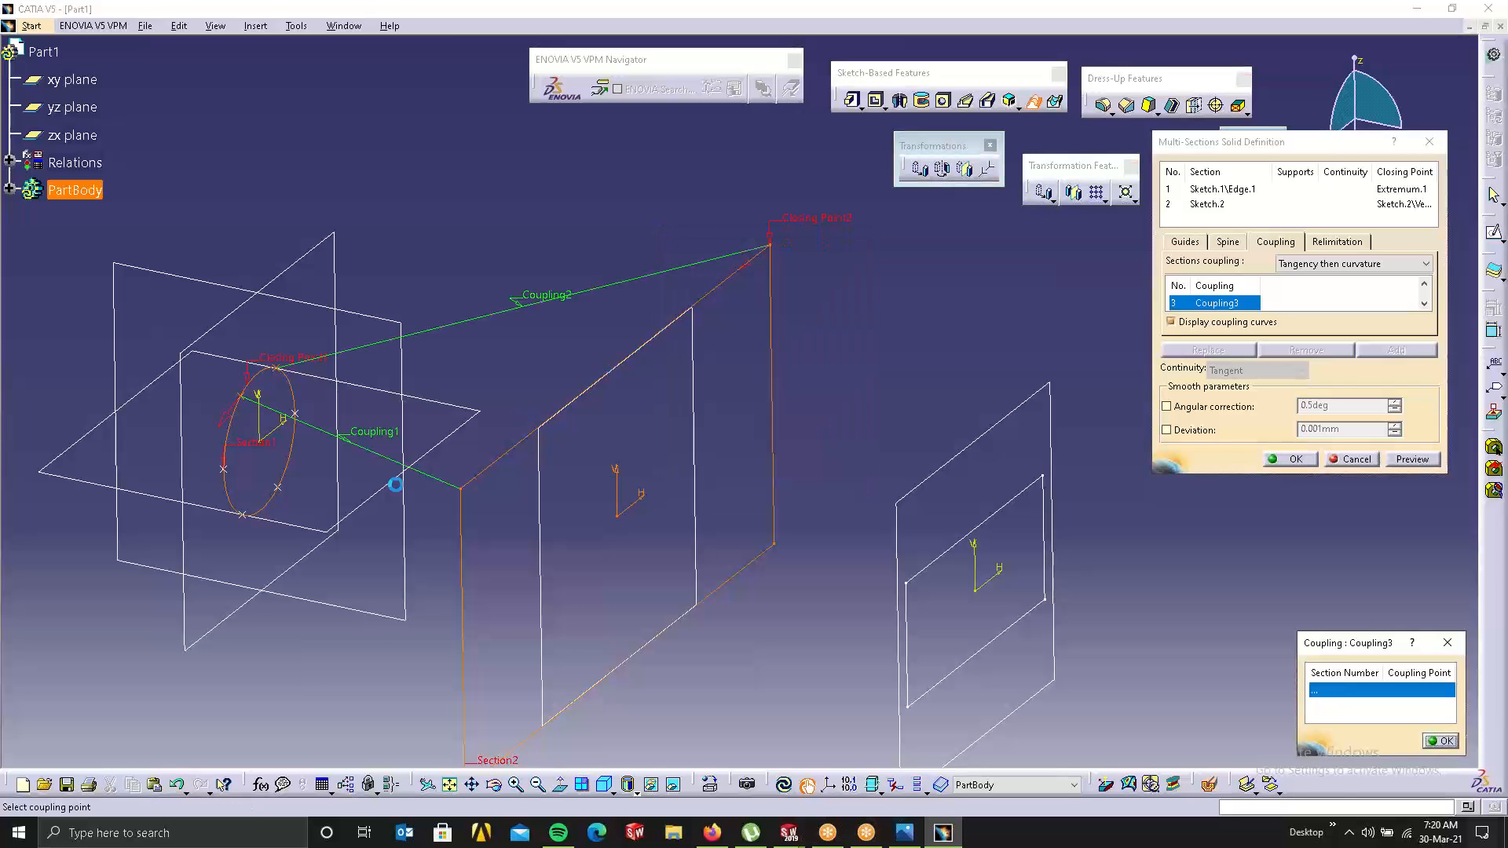
click(277, 488)
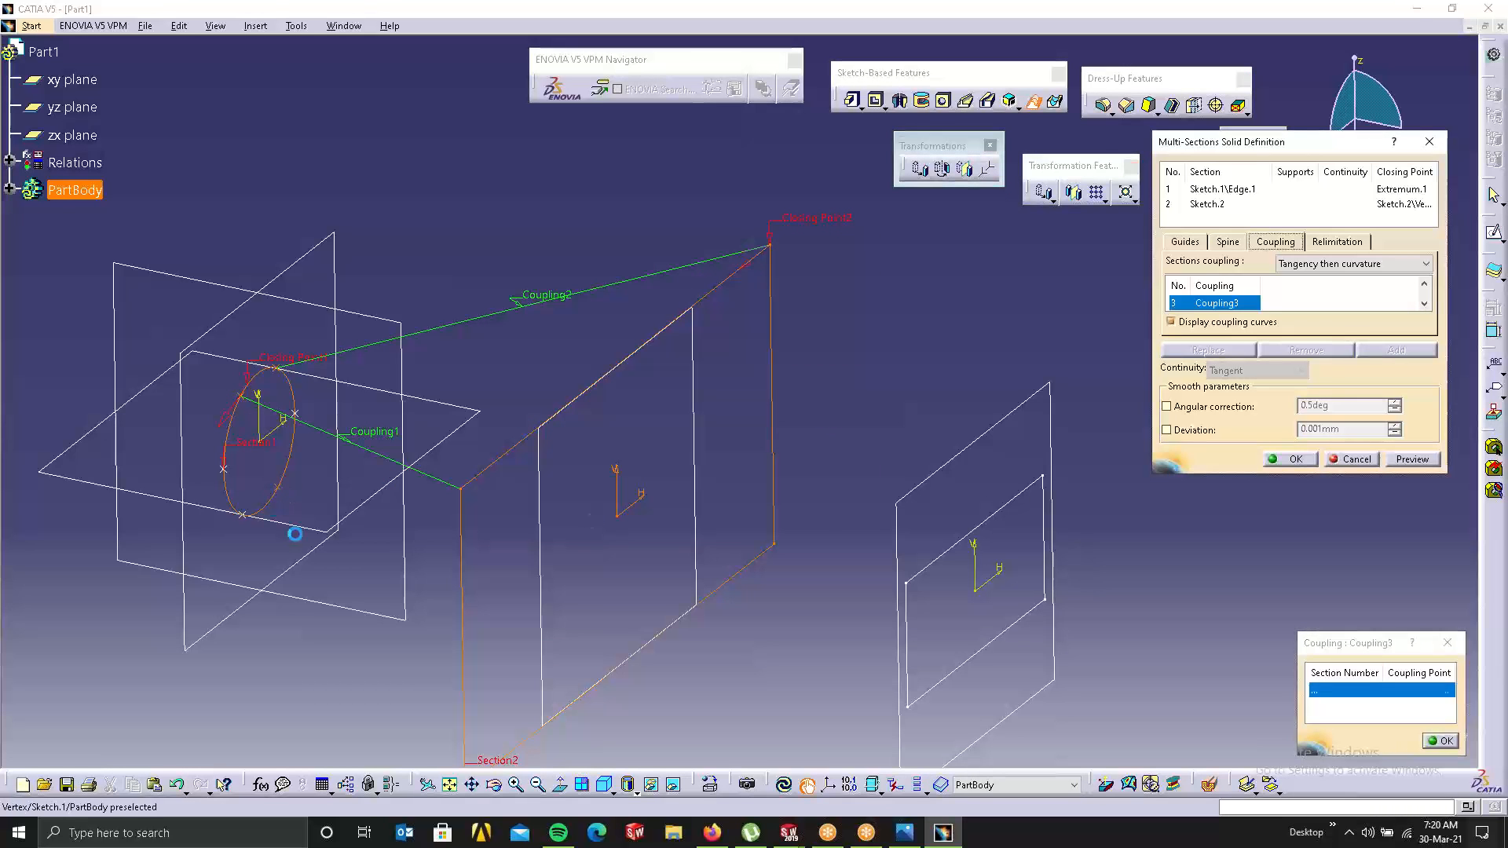
click(773, 544)
right_click(860, 387)
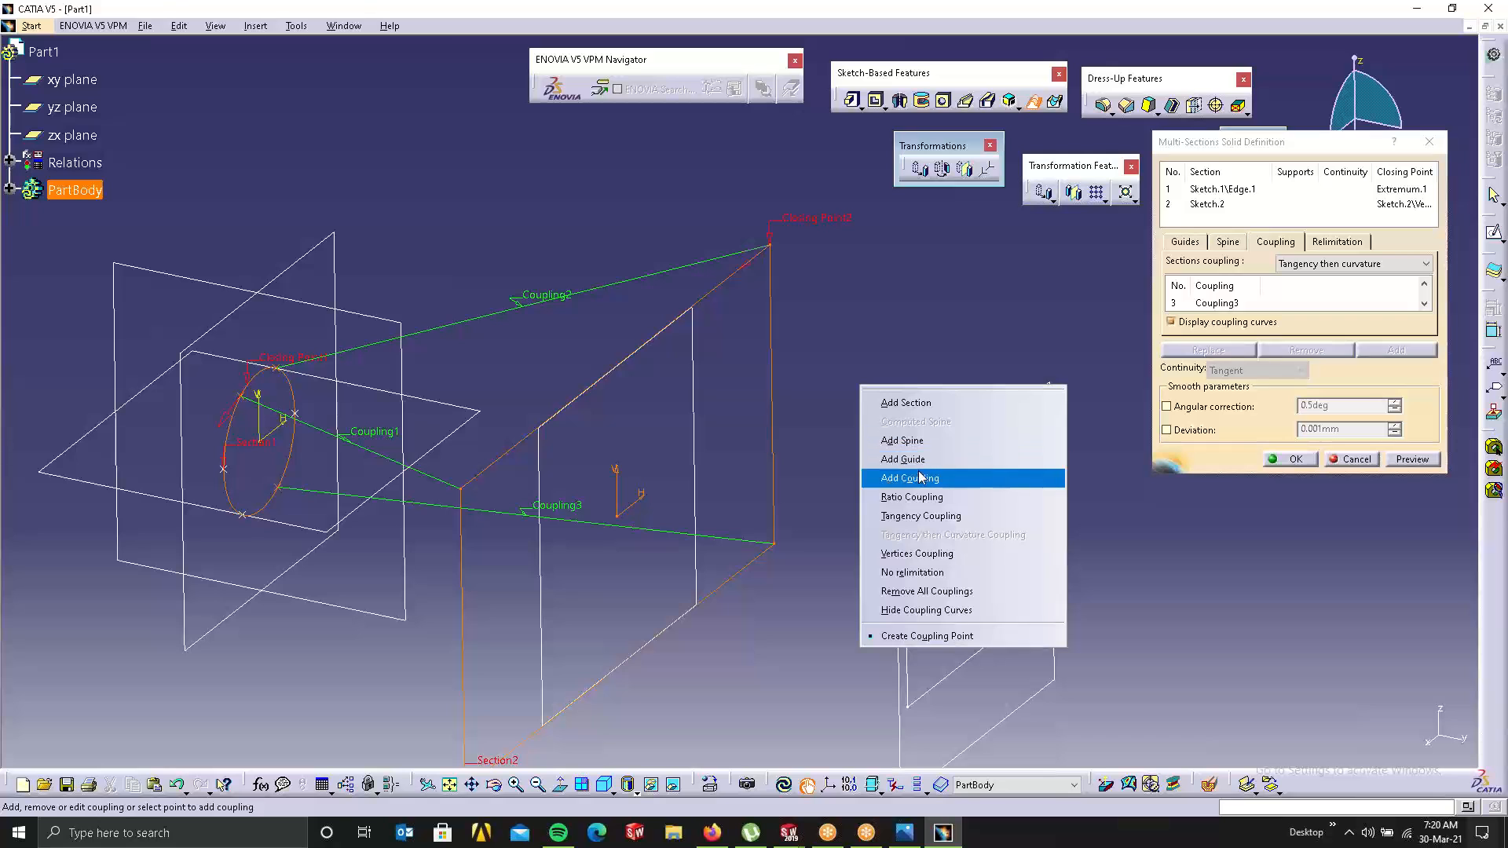
click(921, 476)
middle_drag(277, 551, 391, 316)
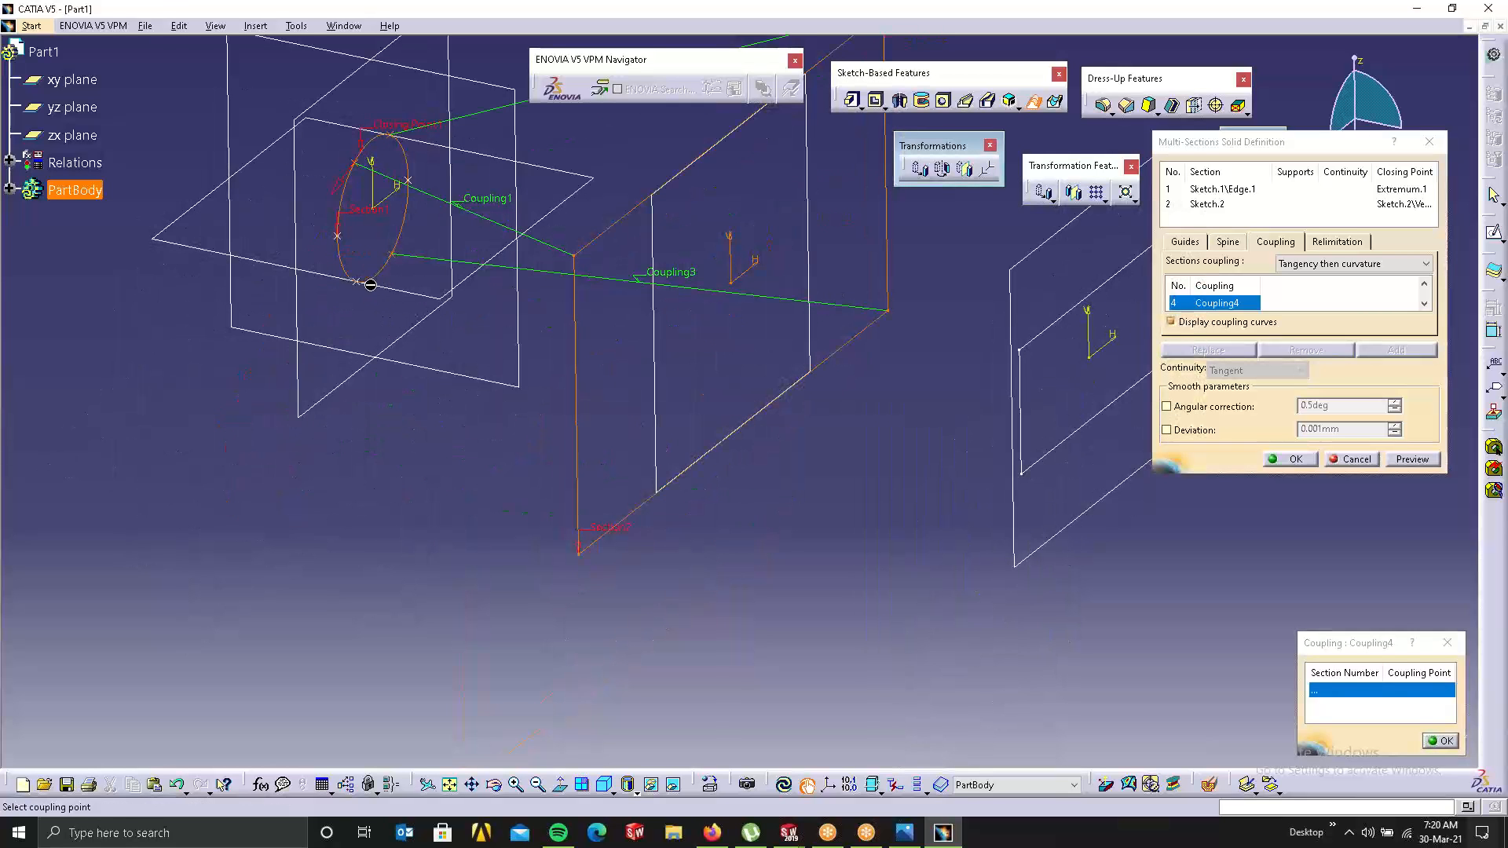
click(363, 284)
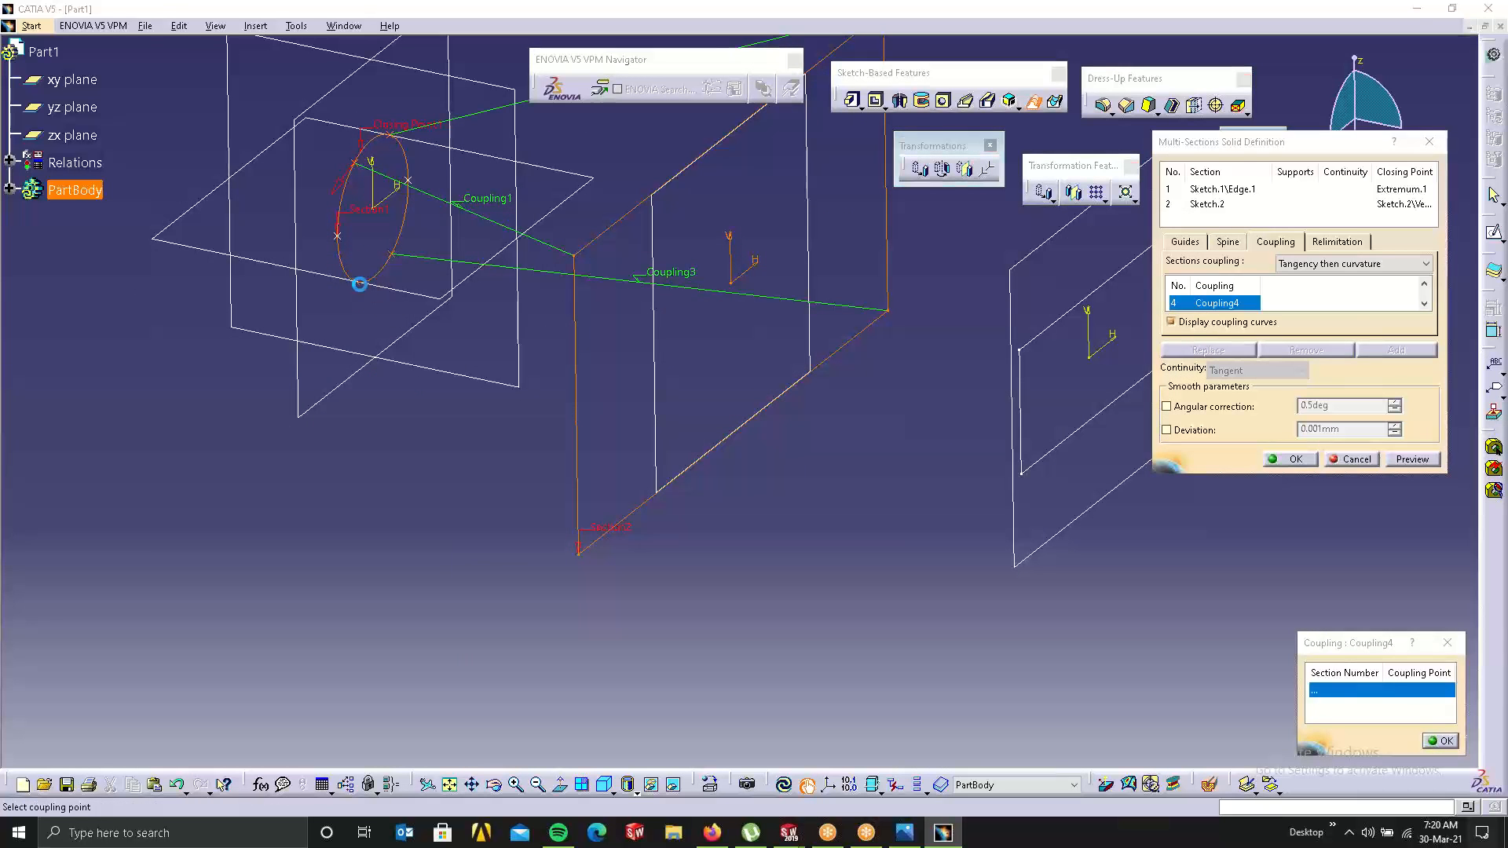
click(579, 554)
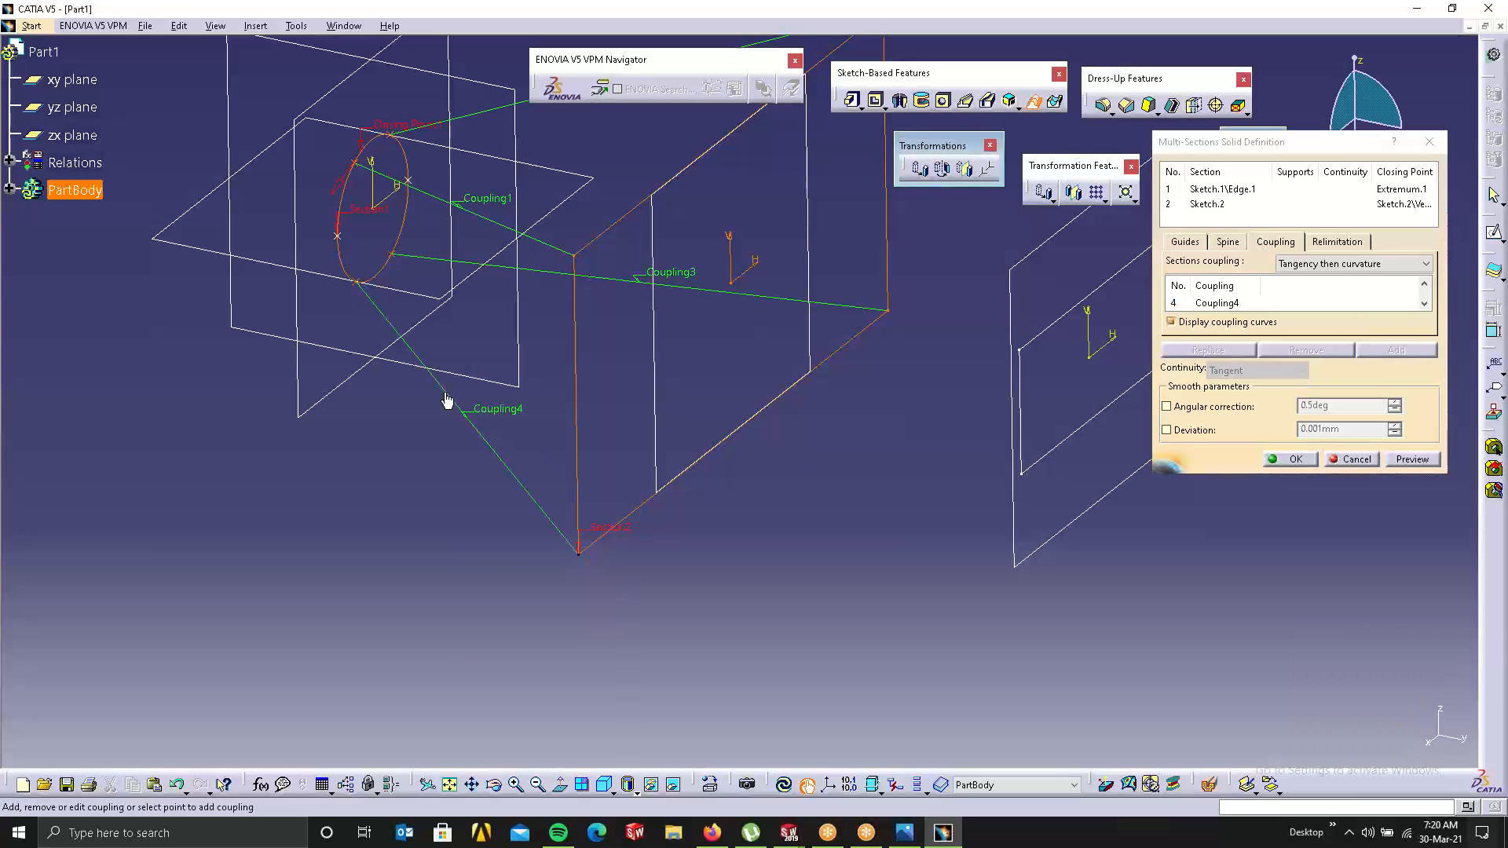
middle_drag(434, 385, 481, 462)
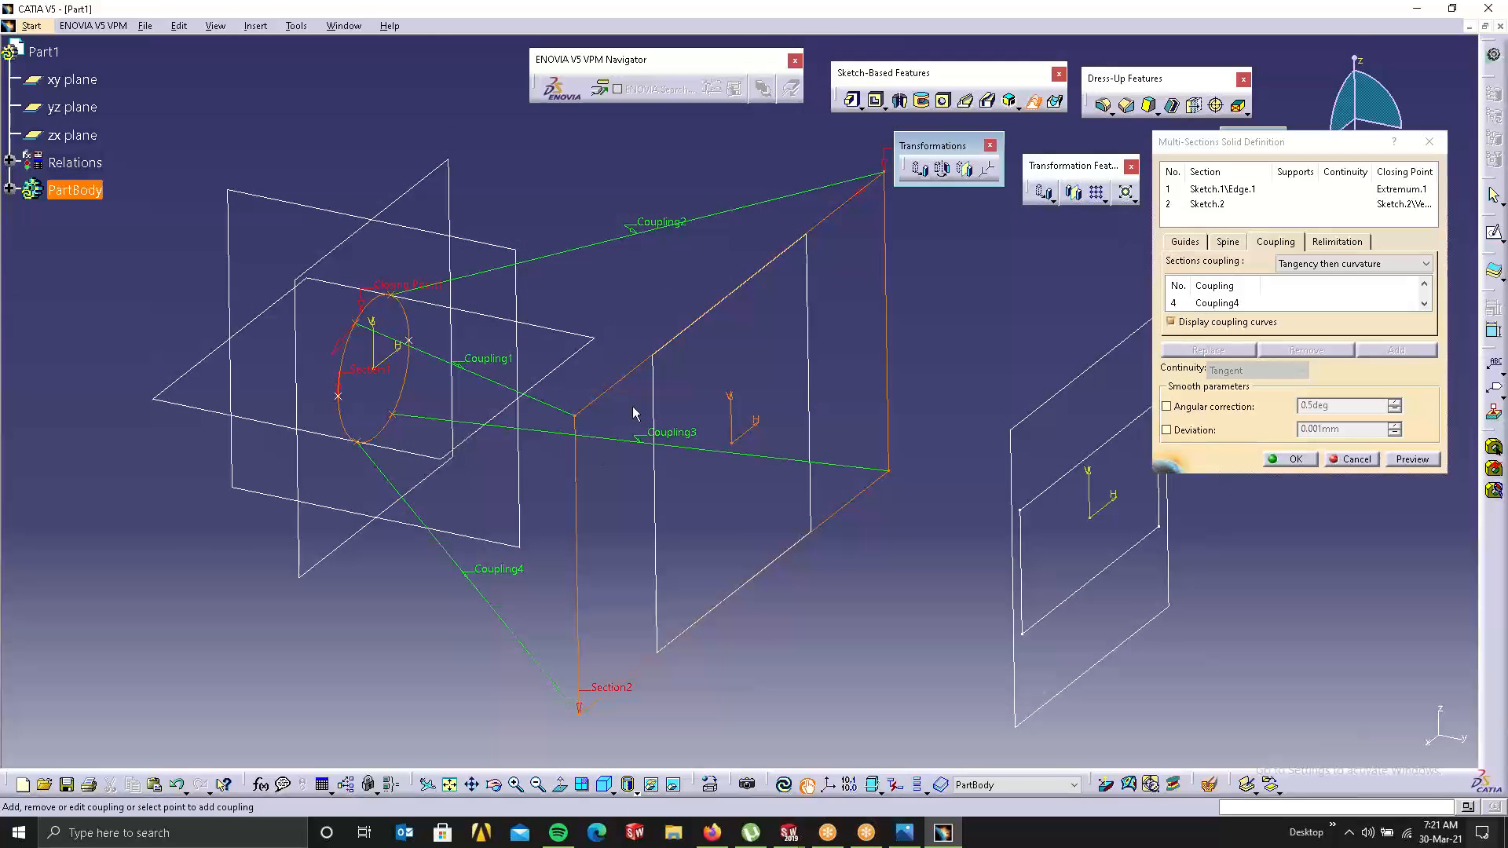
middle_drag(633, 411, 507, 422)
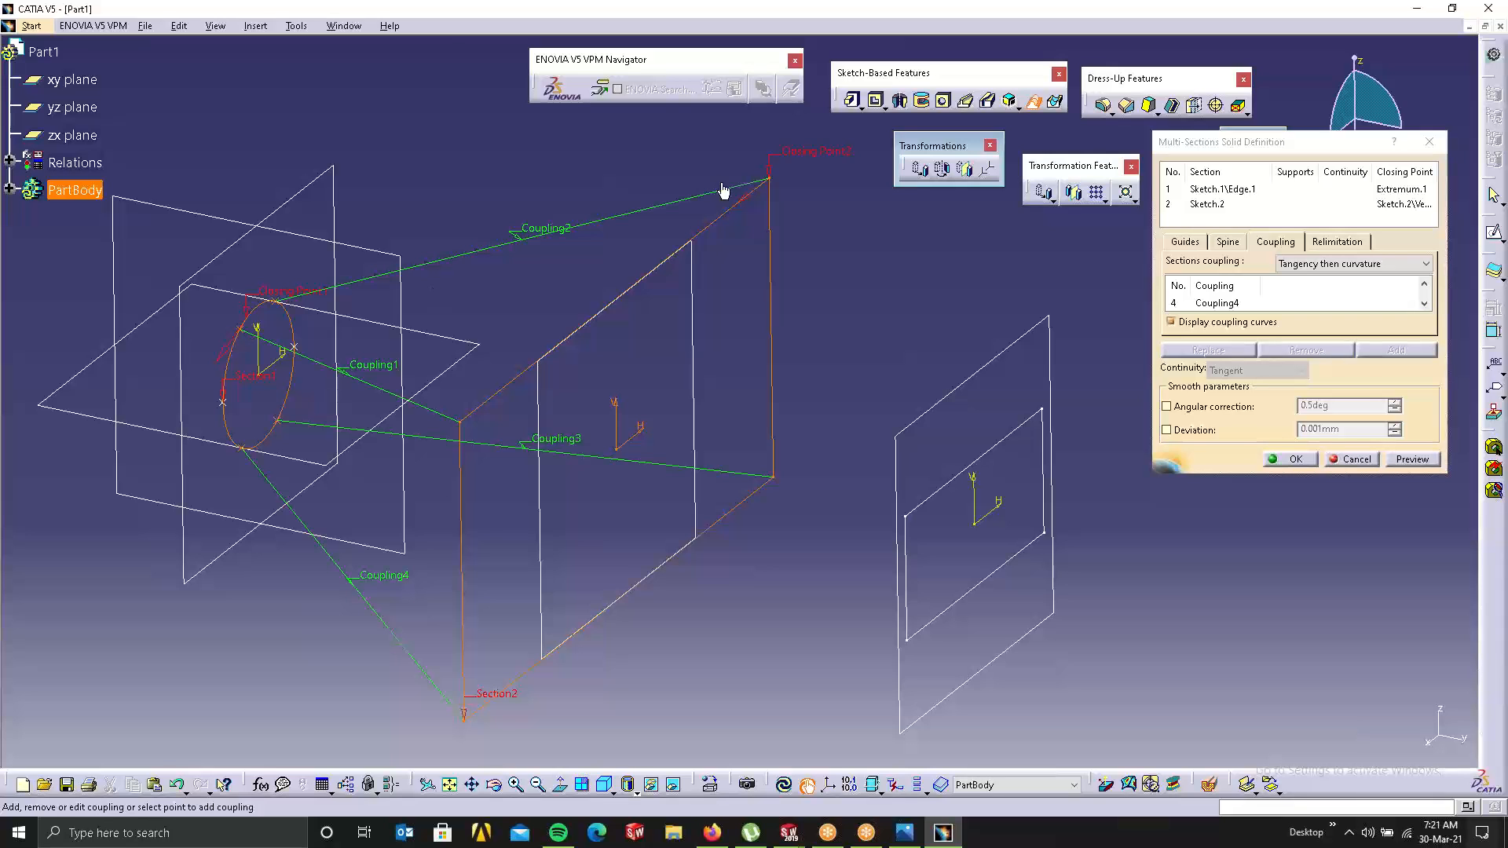
Step: Replace the rectangle's closing point with its upper-left corner; the loft fails, so dismiss the update error
right_click(786, 162)
click(864, 253)
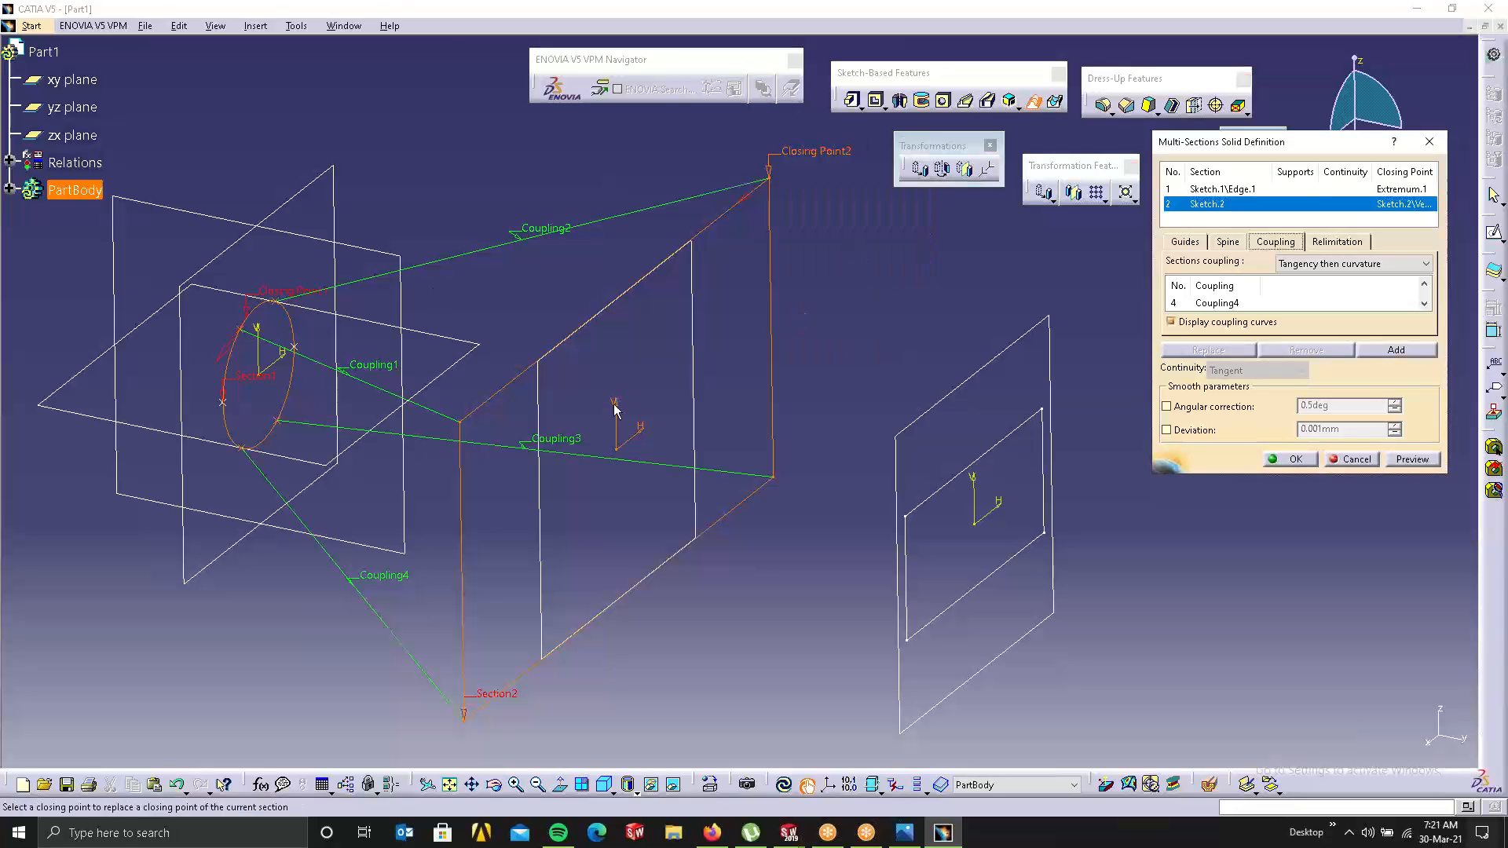
click(465, 423)
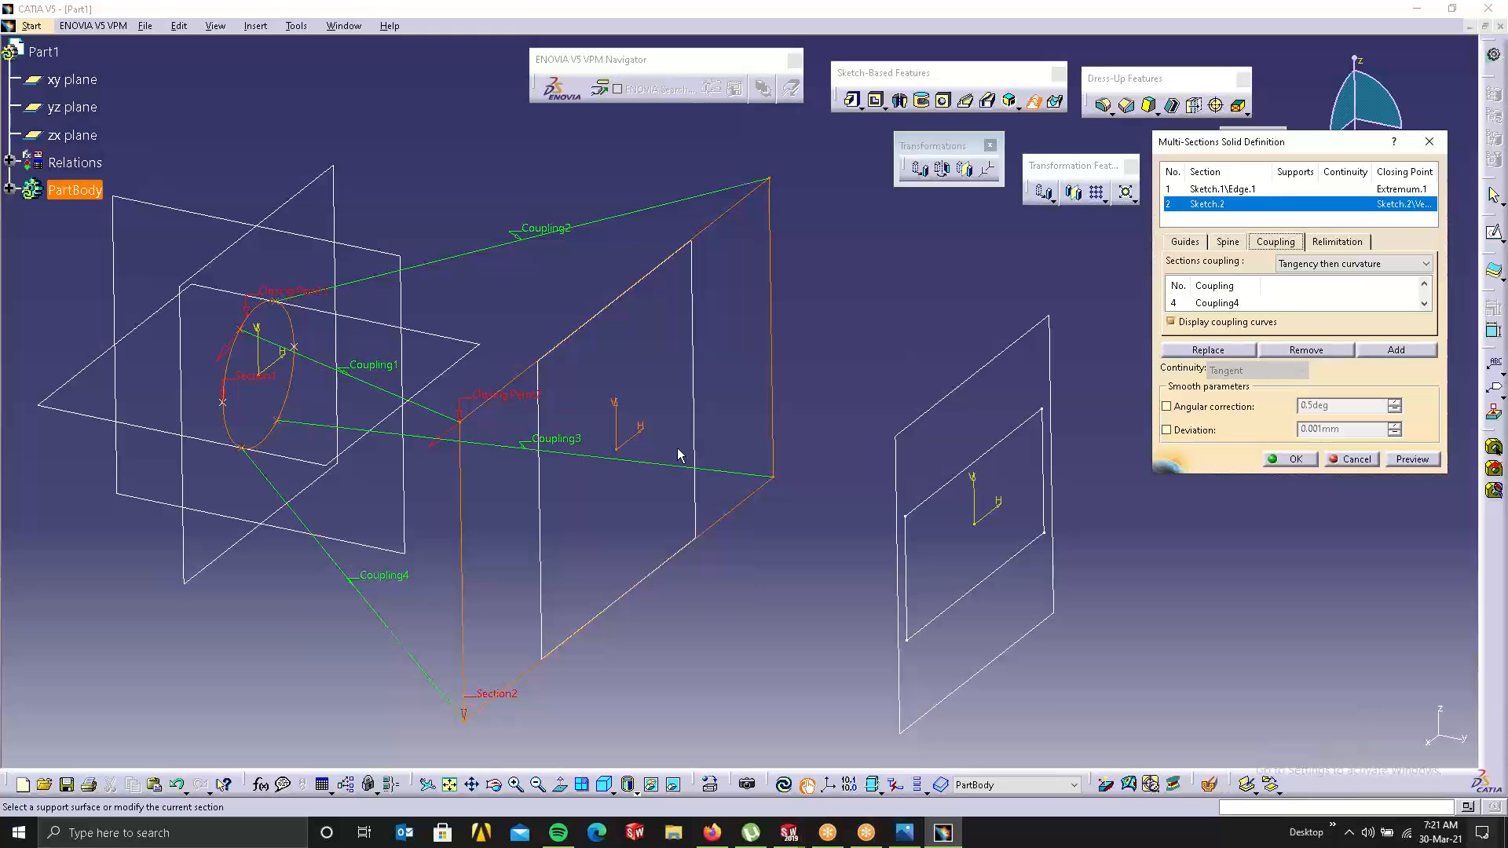
click(1398, 461)
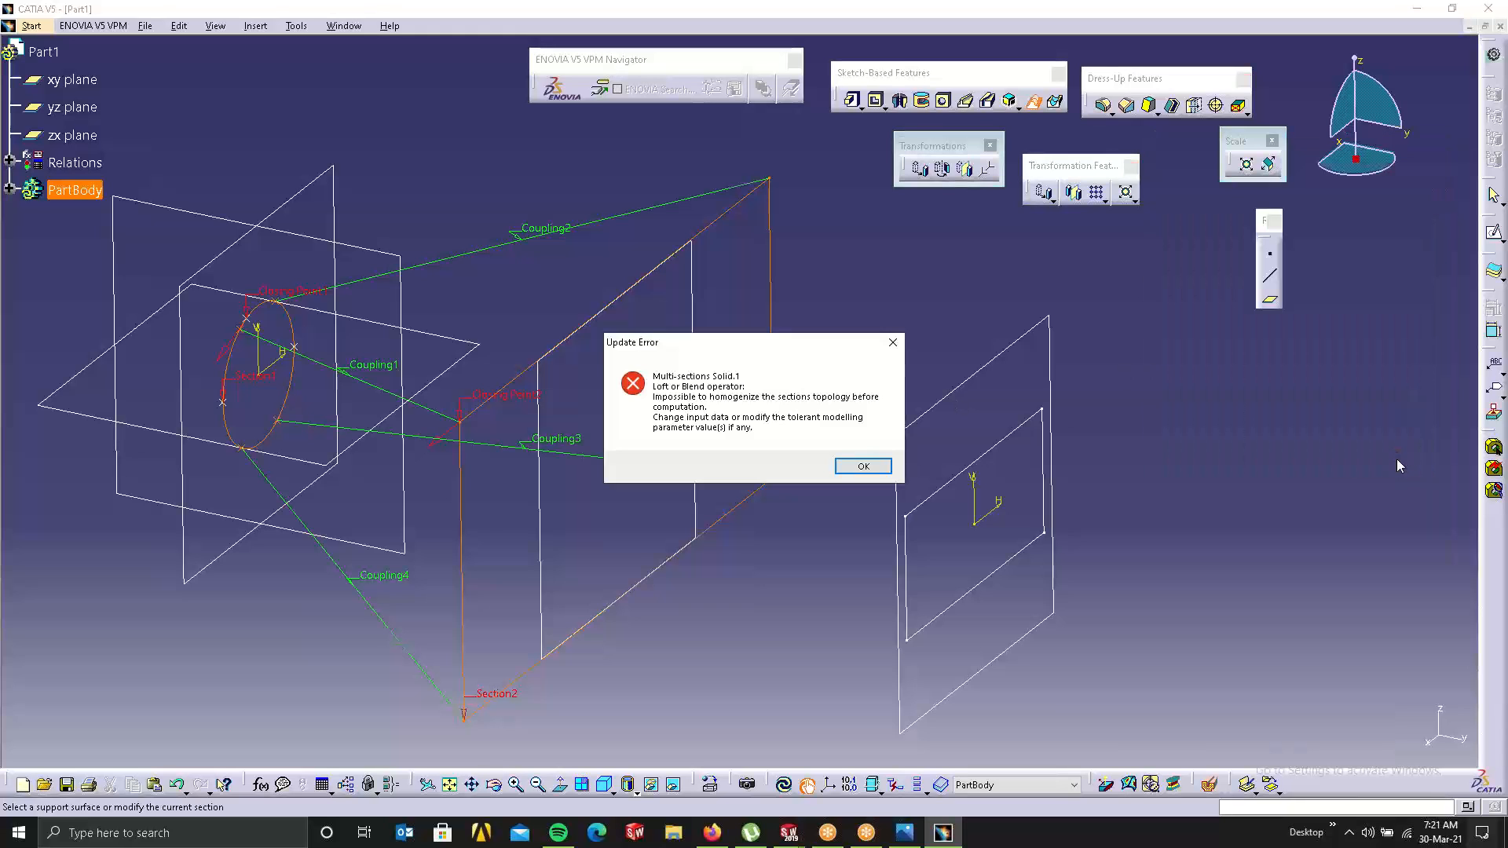
click(862, 466)
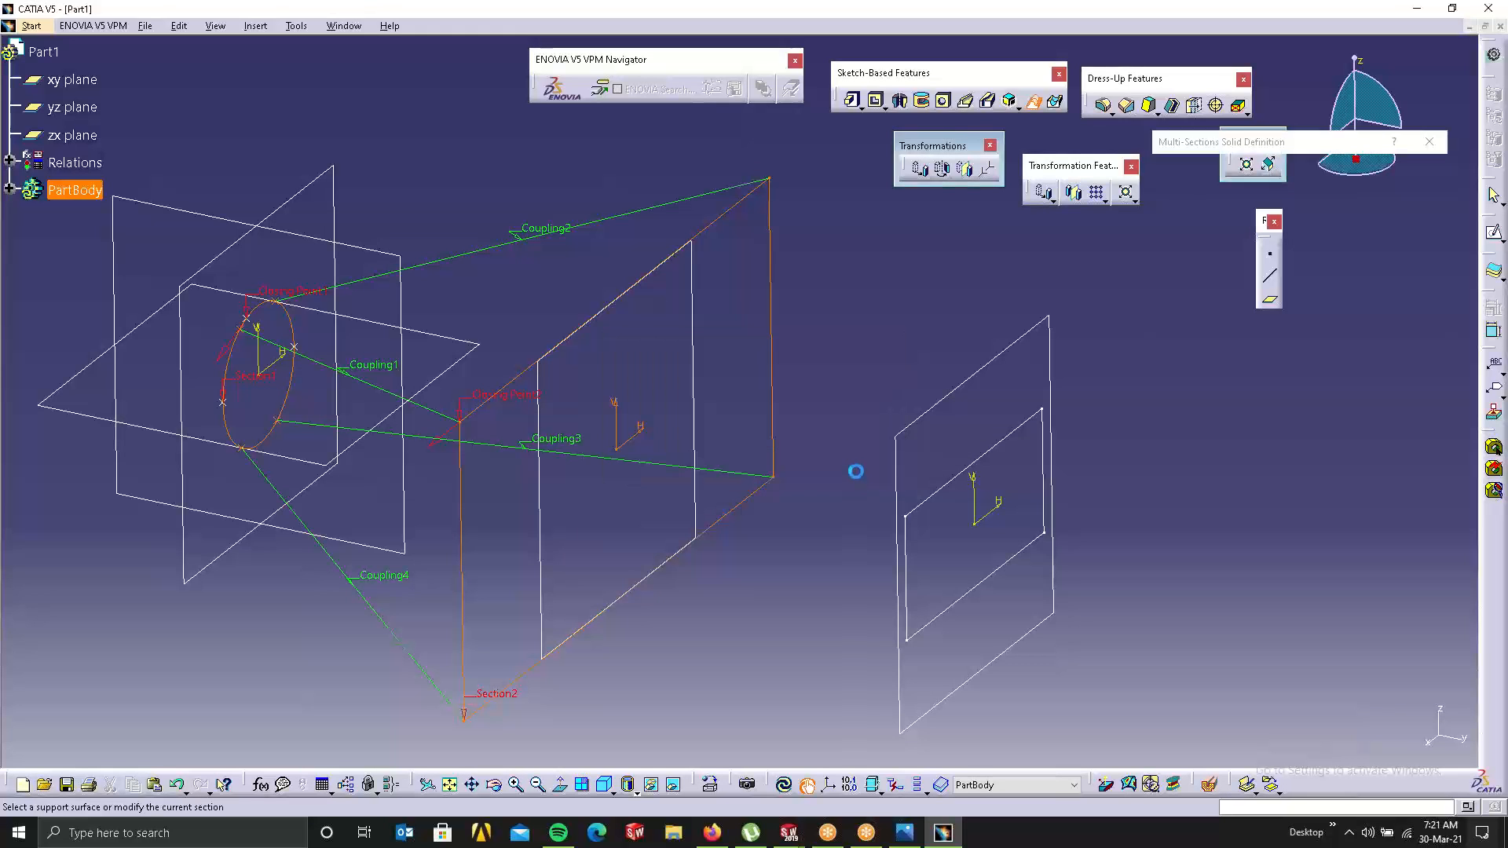
Step: Move the rectangle's closing point to its top-right corner, preview, and build the lofted solid
right_click(525, 394)
click(573, 485)
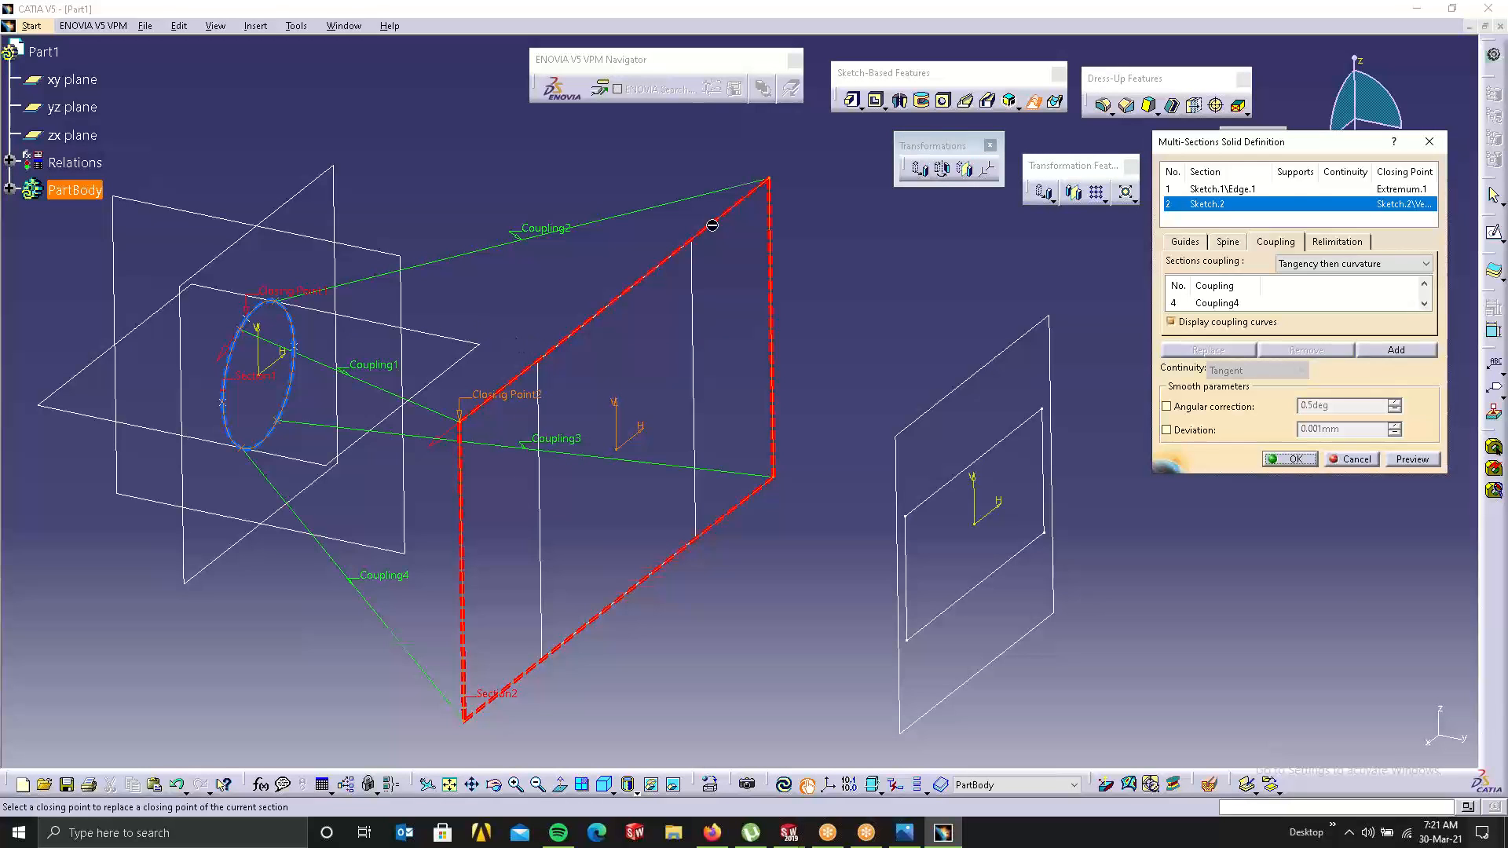
click(767, 180)
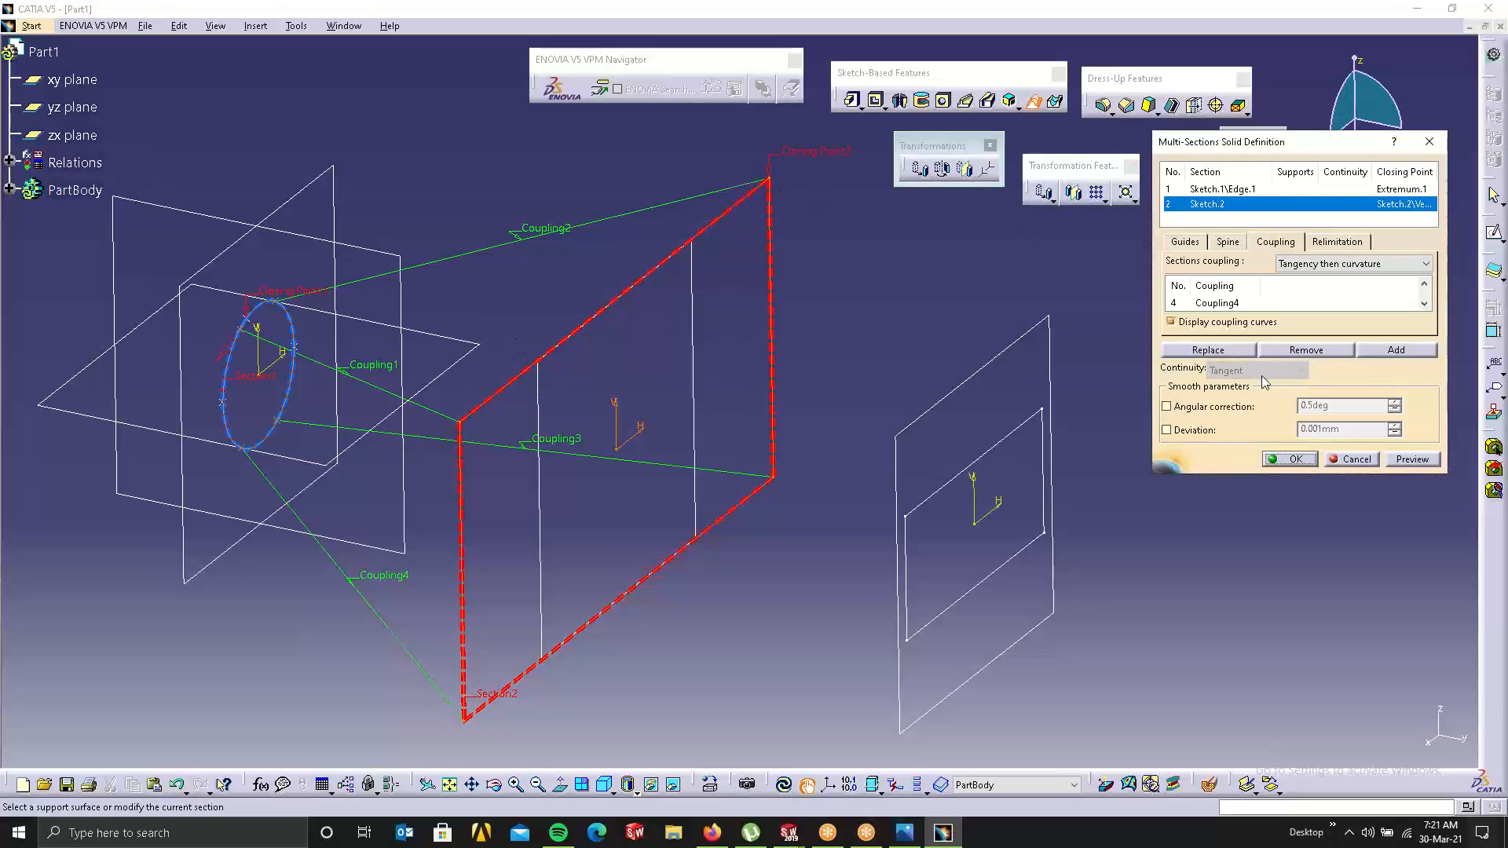
click(1411, 459)
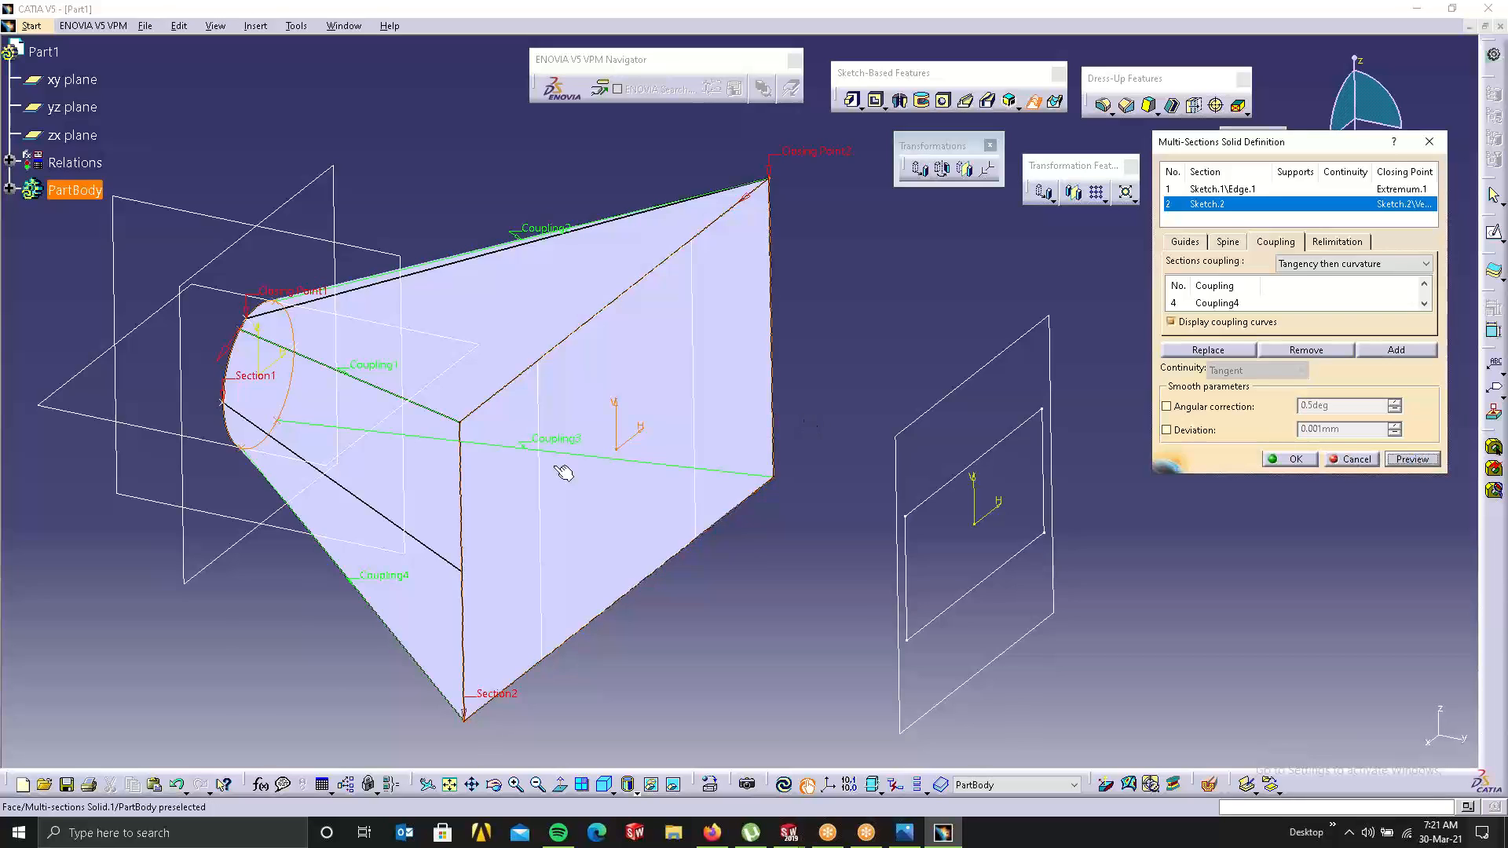
middle_drag(563, 471, 578, 419)
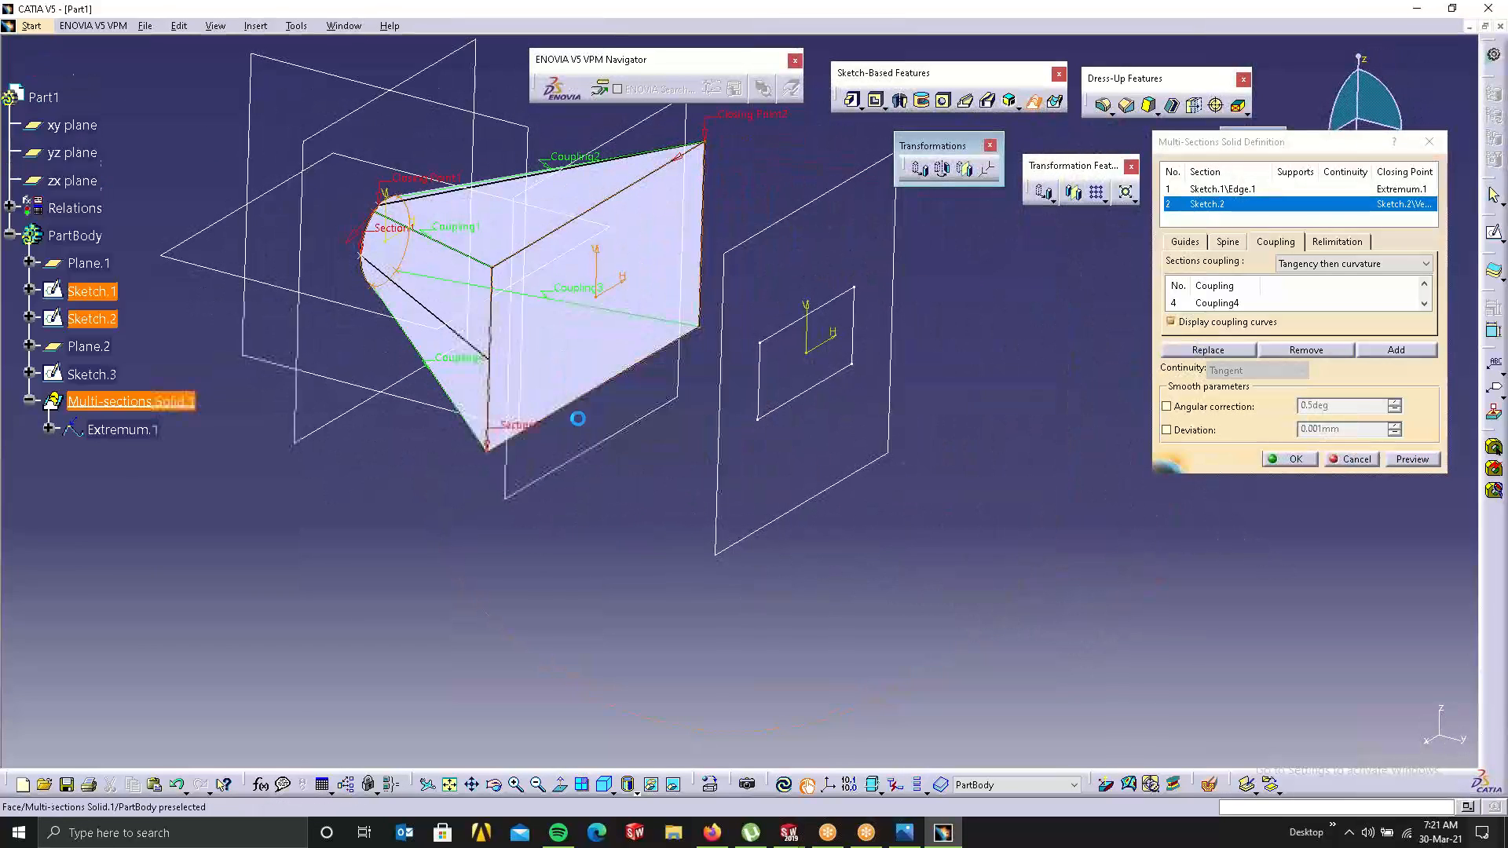
click(1288, 460)
Step: Inspect the new loft from several angles, then call up Multi-sections Solid.1's context menu to edit its definition
click(572, 323)
middle_drag(573, 323, 624, 411)
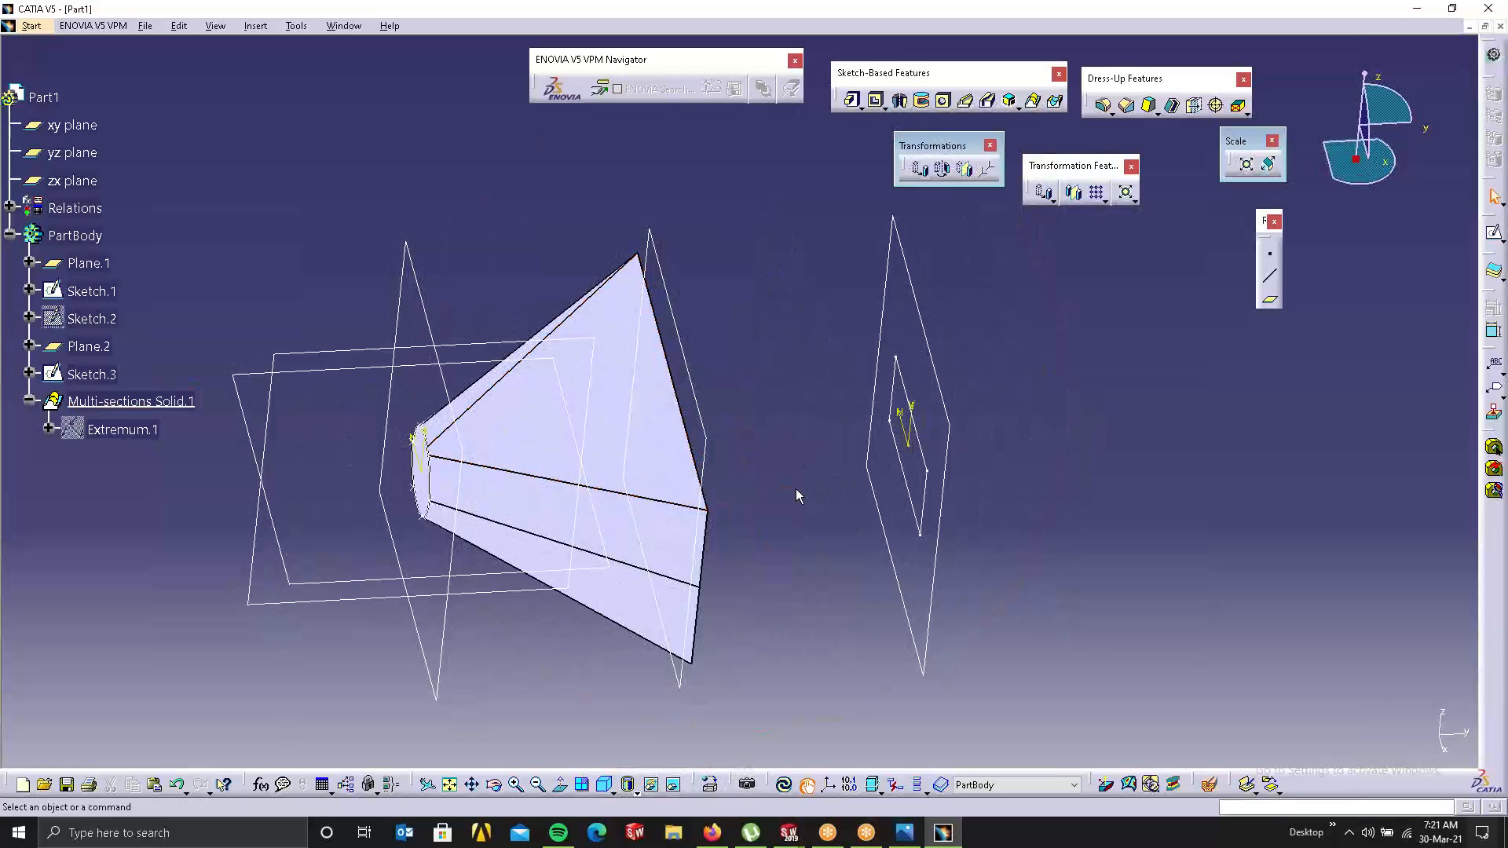
middle_drag(704, 489, 572, 410)
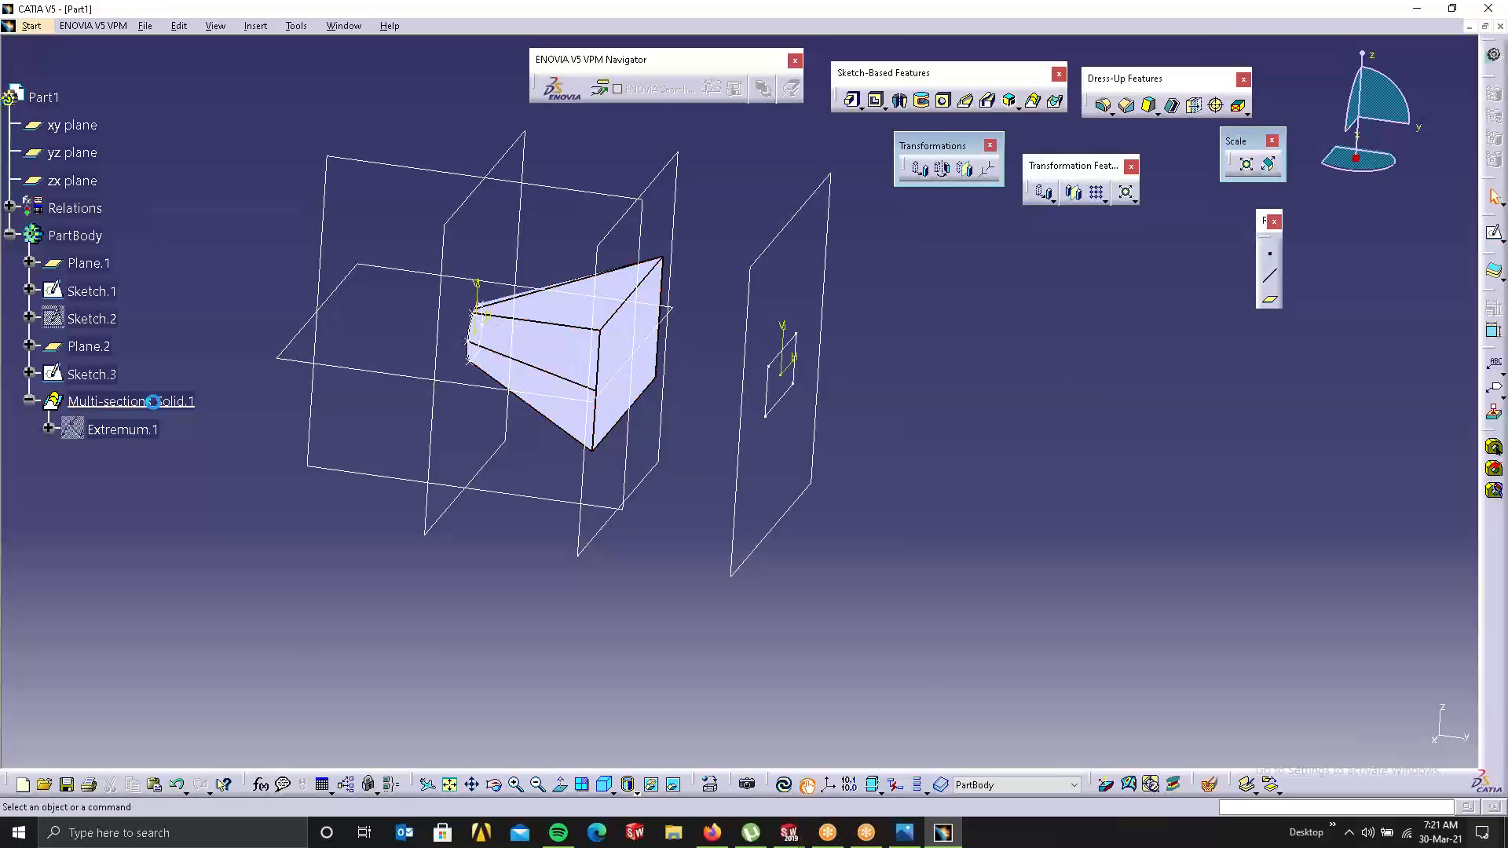
click(141, 401)
right_click(132, 398)
key(Escape)
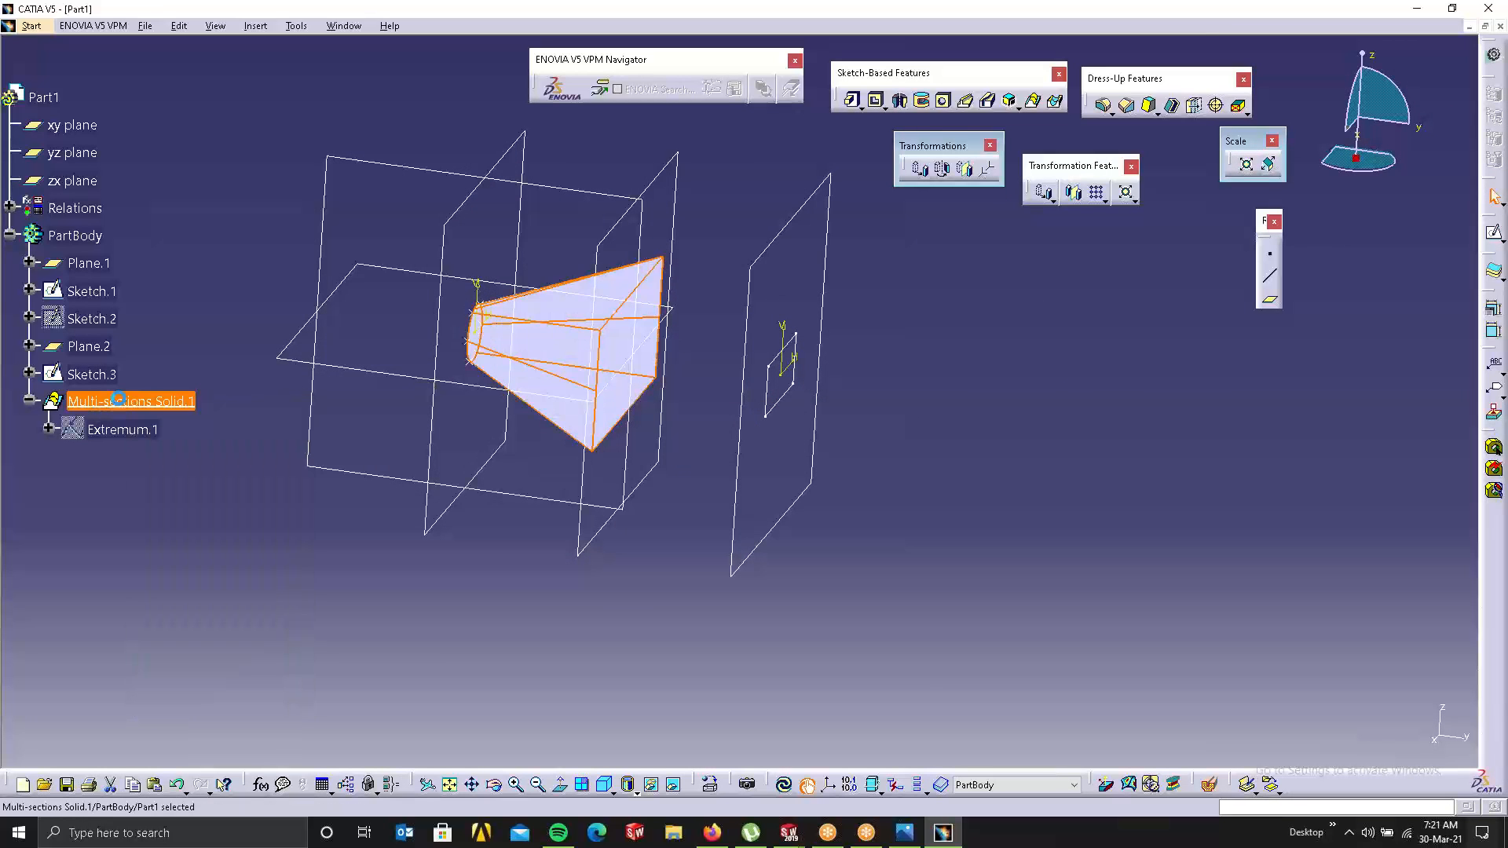
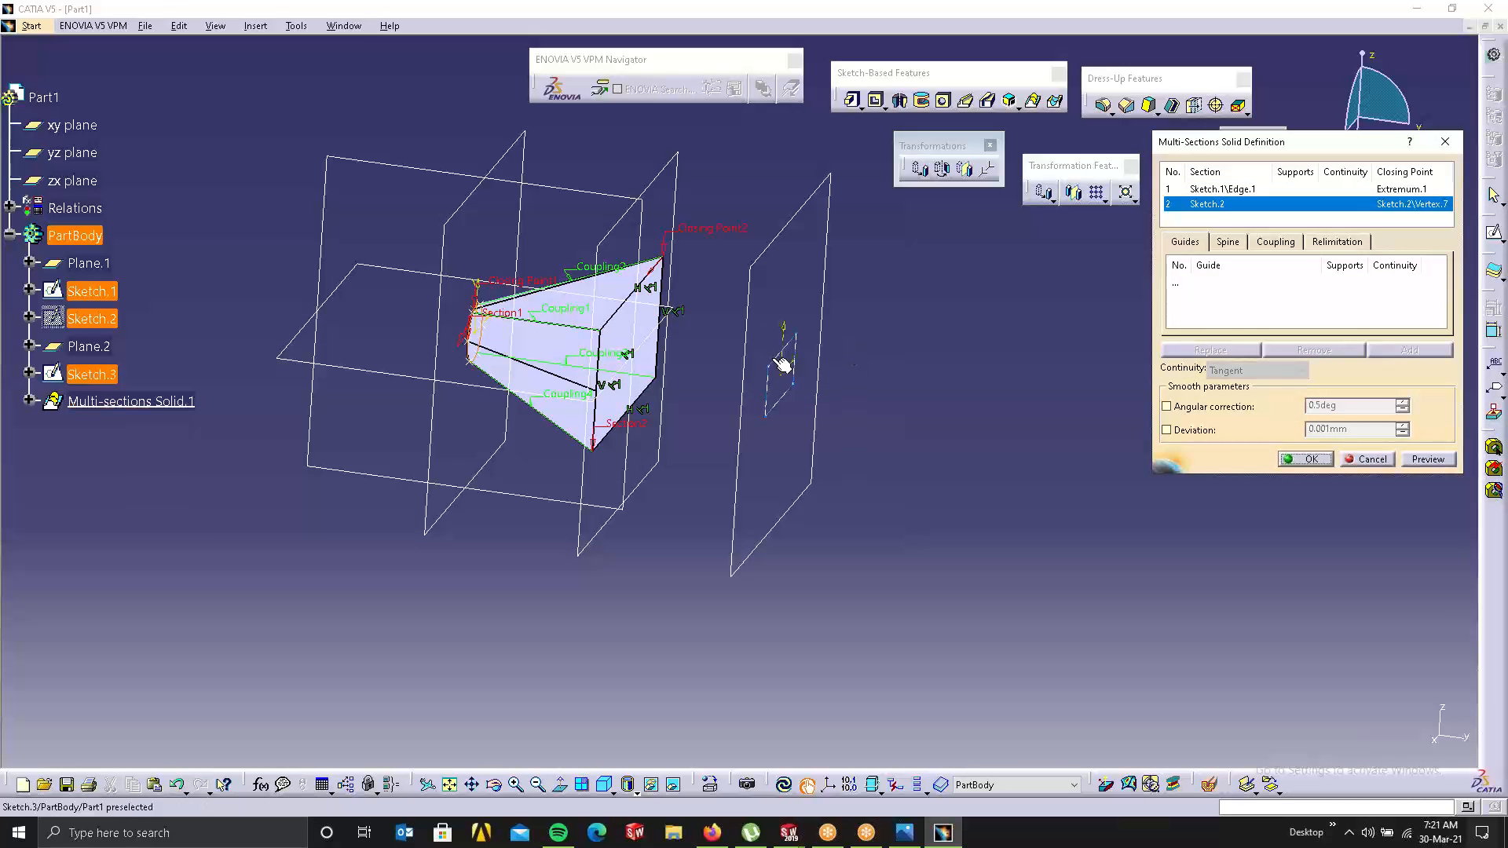
Step: Try adding Sketch.3 as a third loft section, check Coupling2, then cancel the edit
click(781, 354)
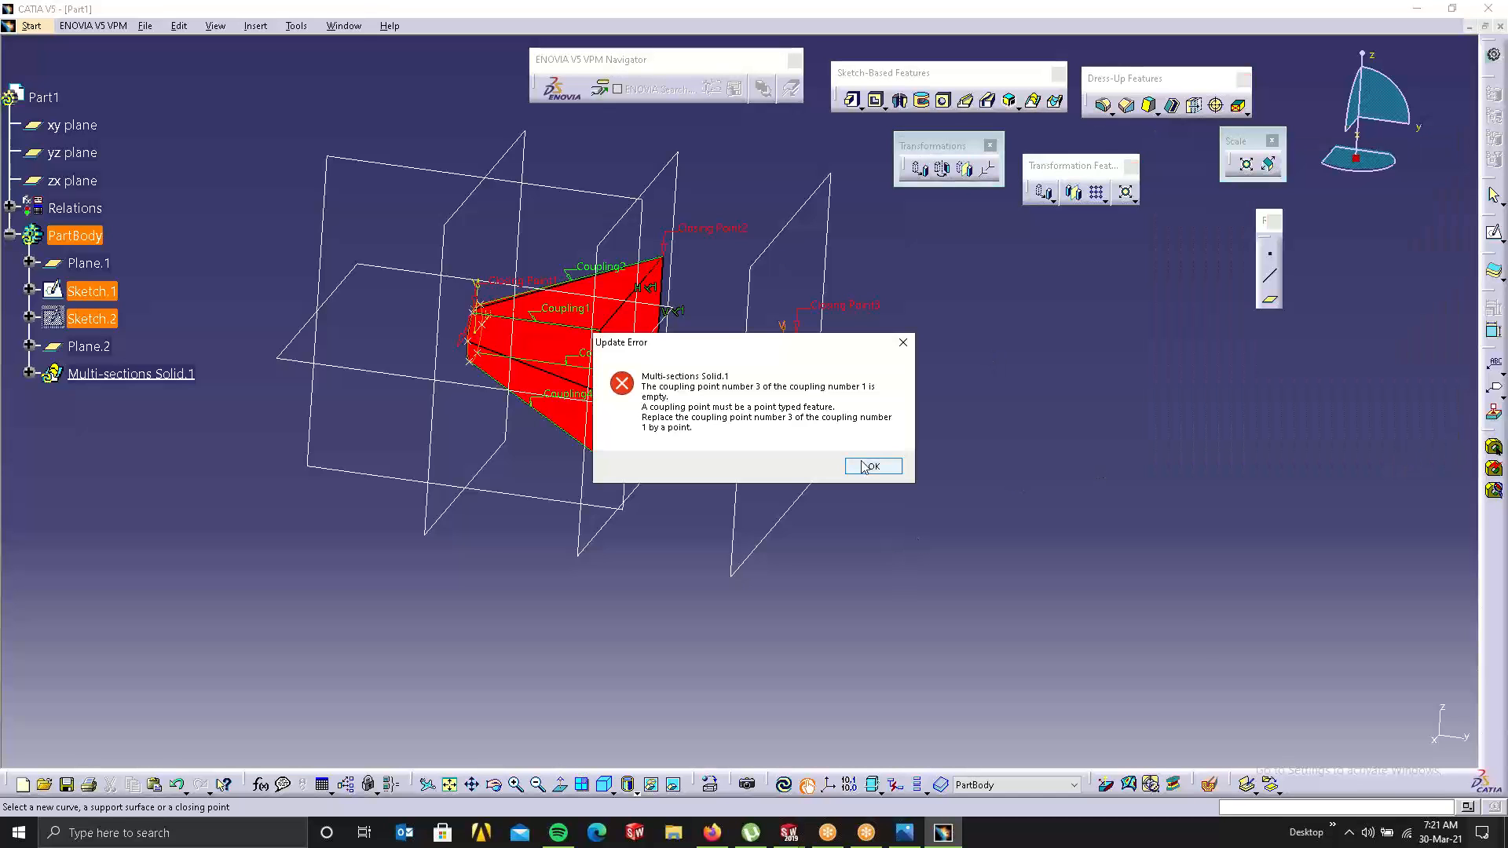
click(871, 467)
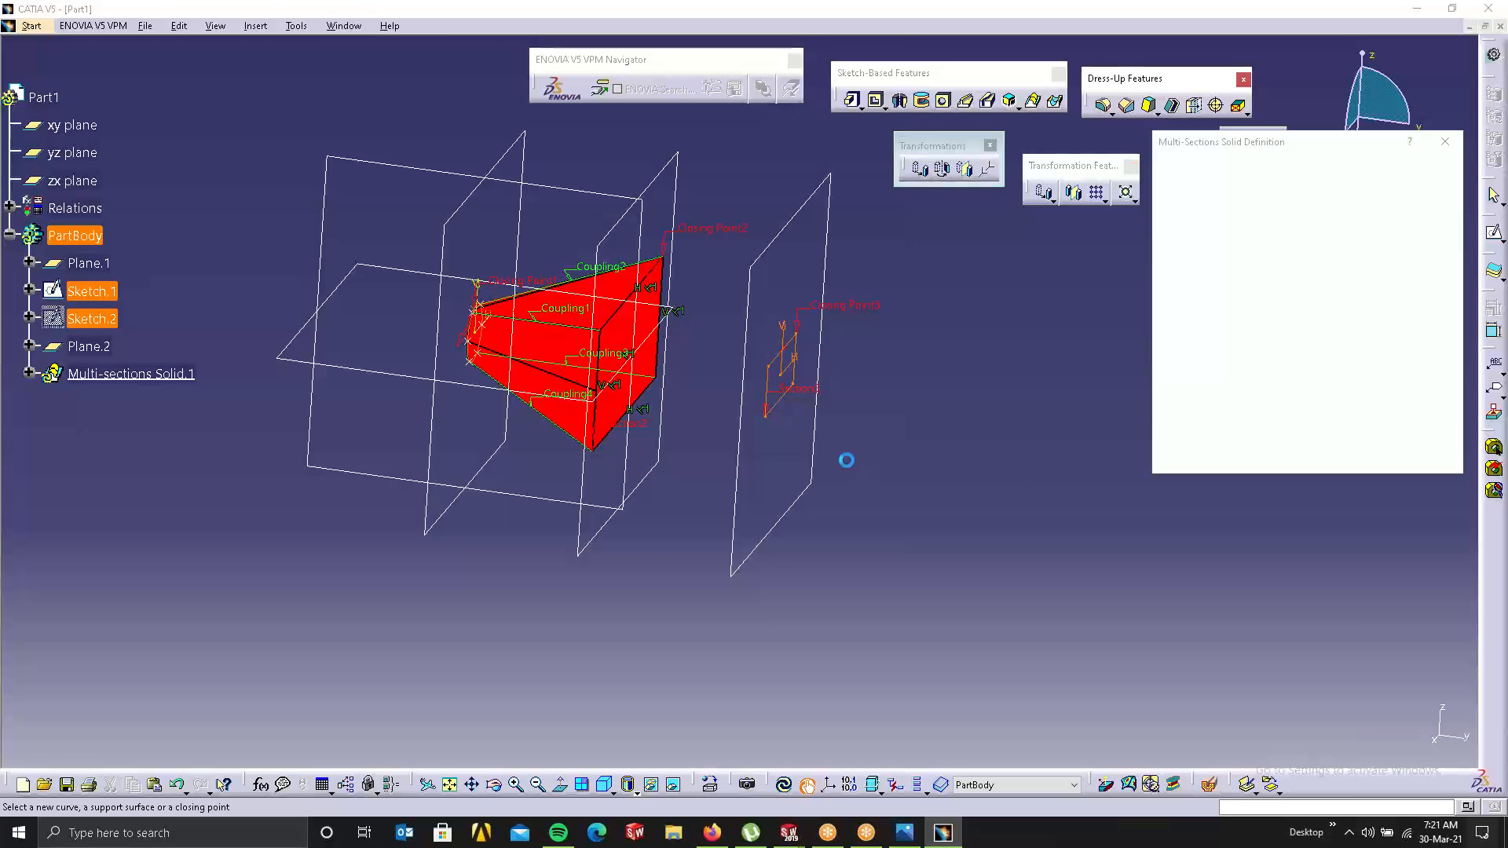
click(611, 270)
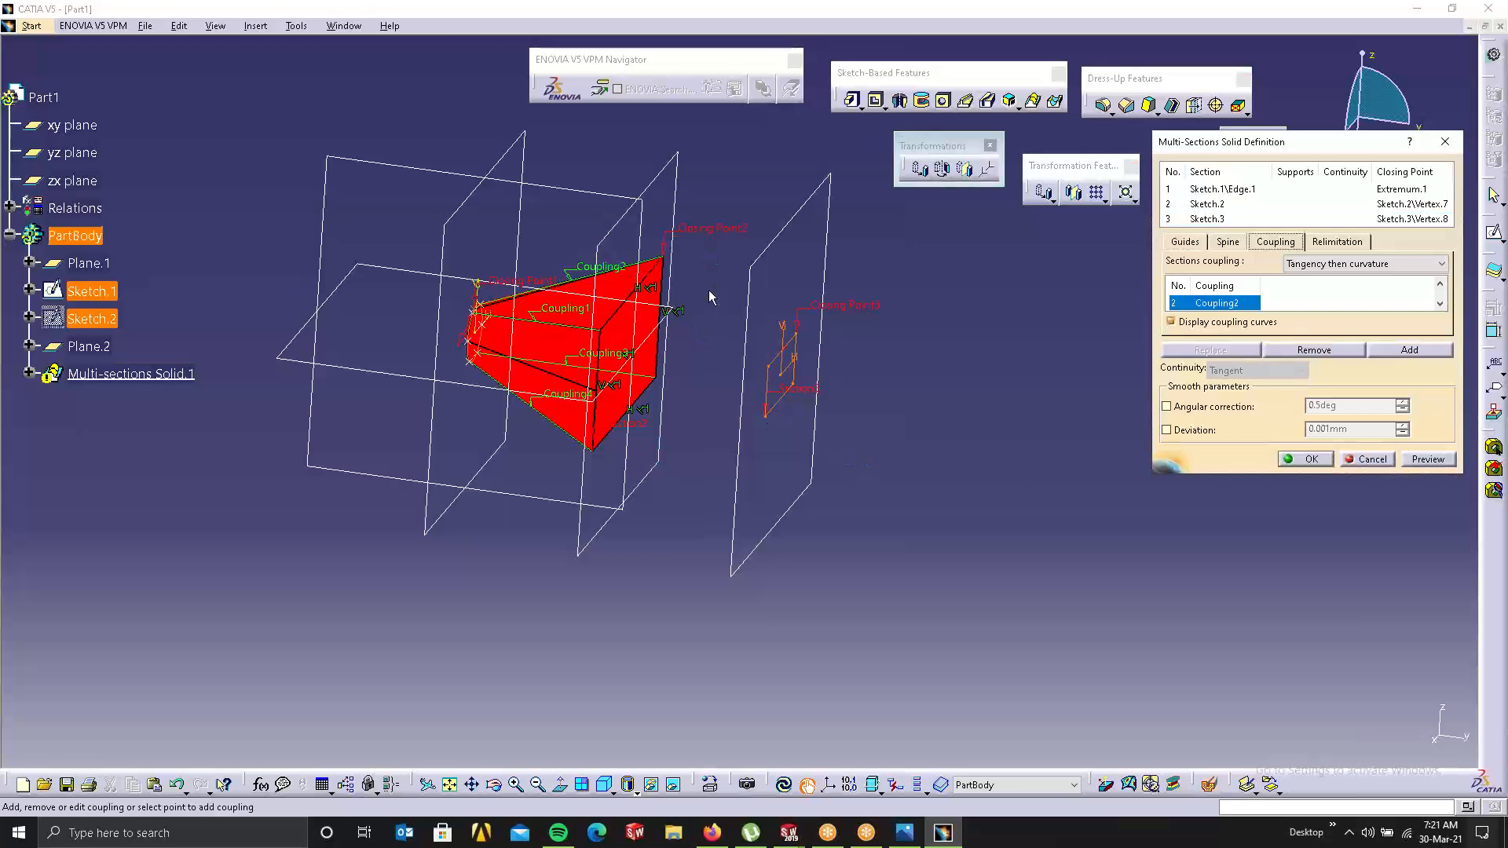
middle_drag(621, 305, 739, 396)
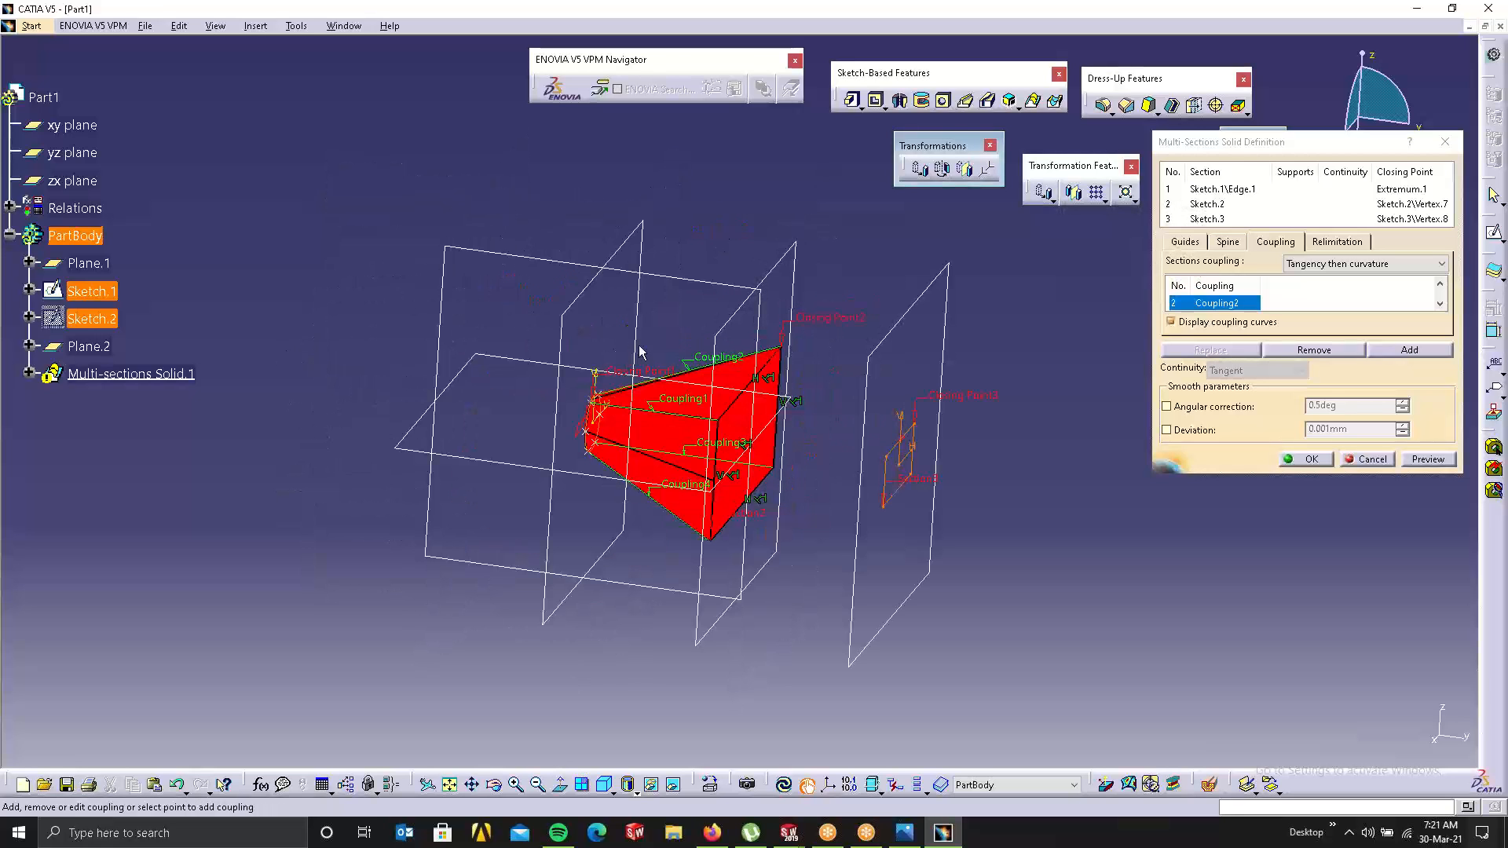
click(1365, 458)
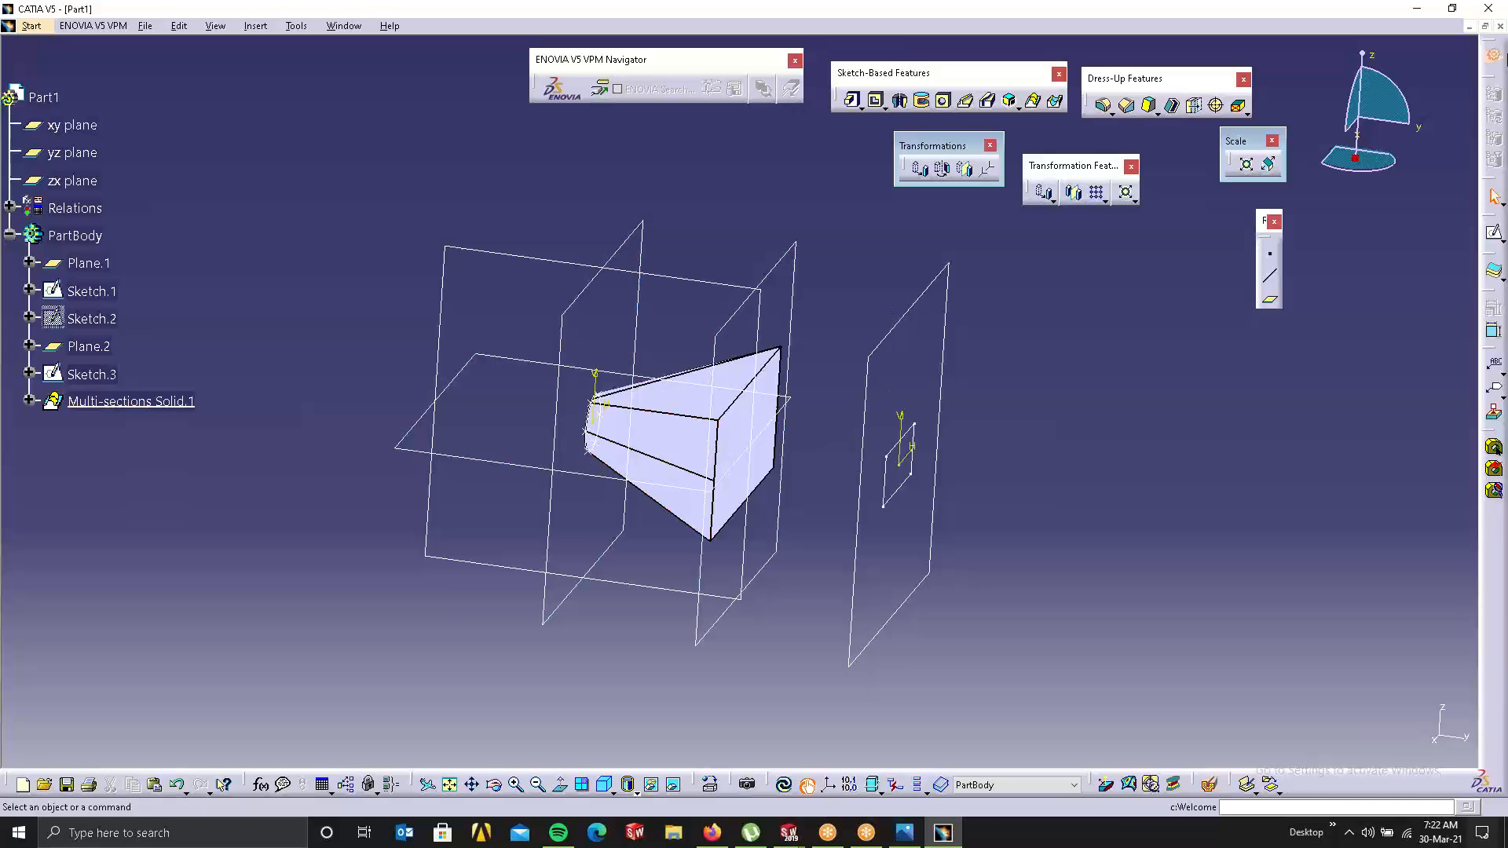
Step: Close Part1 without saving and start a new part in Part Design
click(1501, 27)
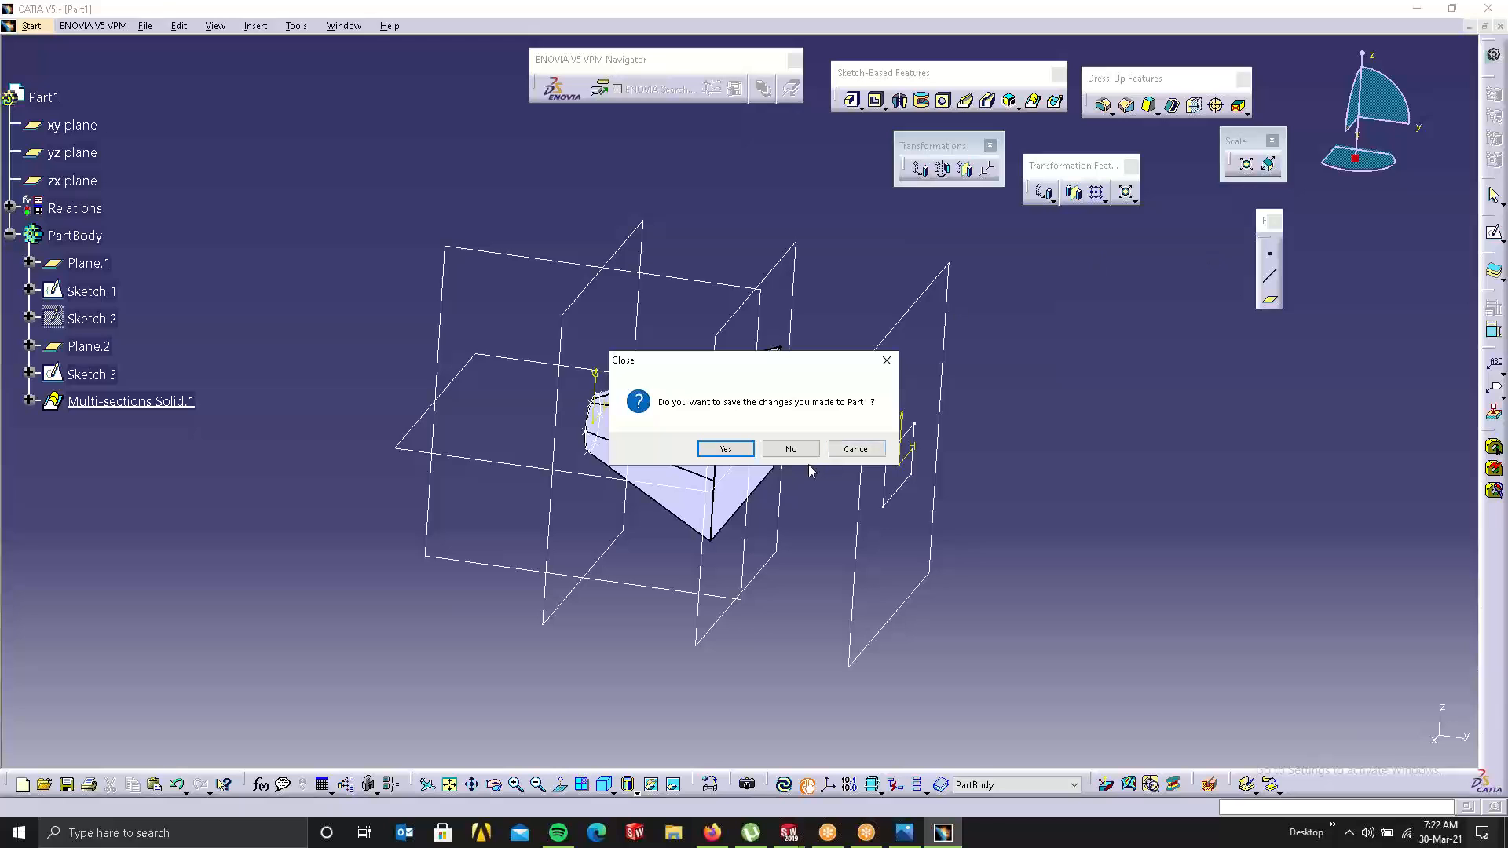
click(789, 448)
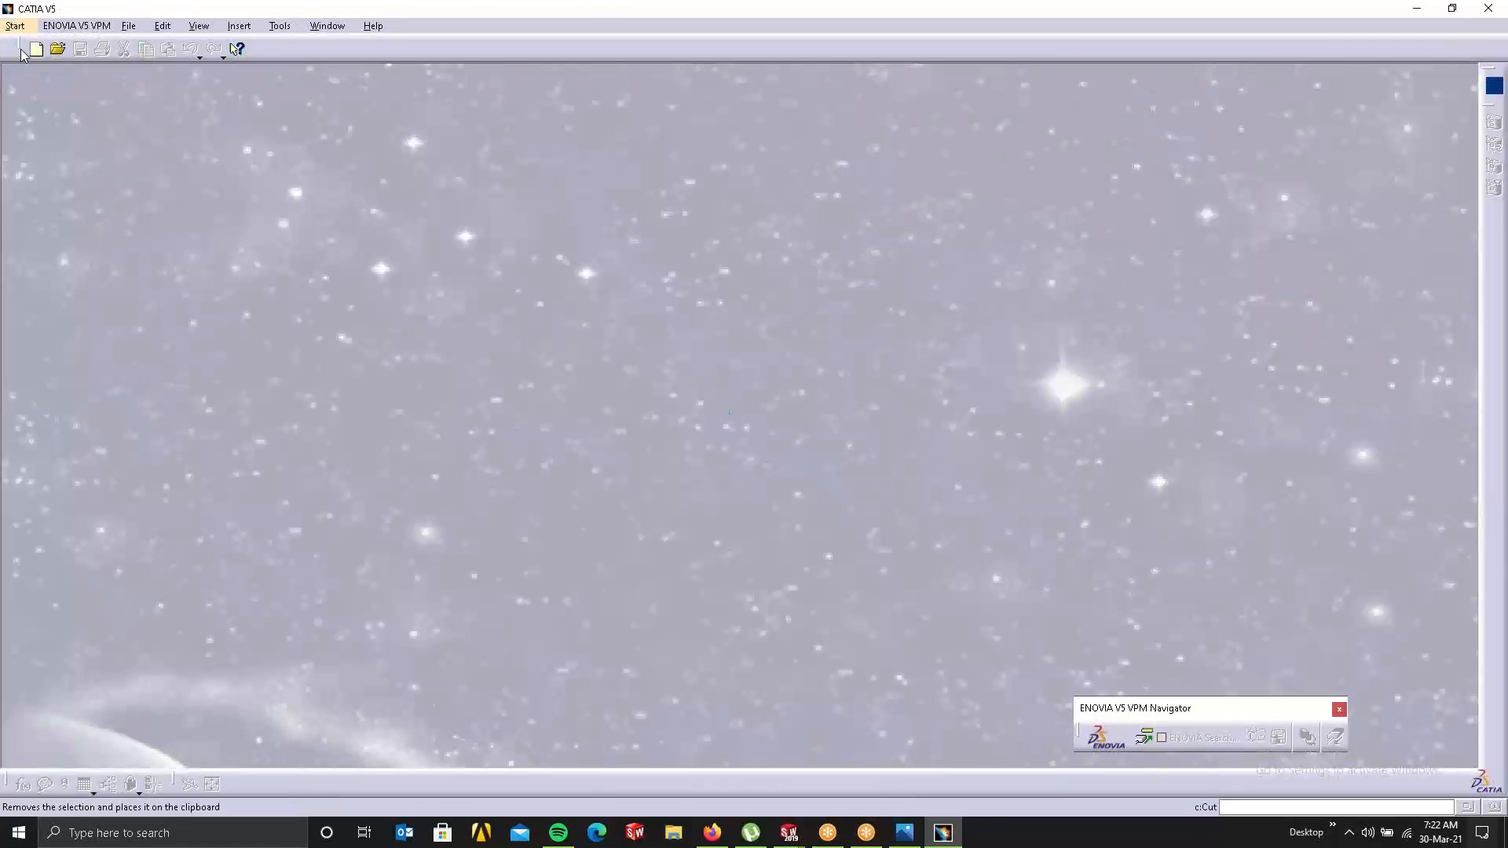
click(15, 25)
click(43, 79)
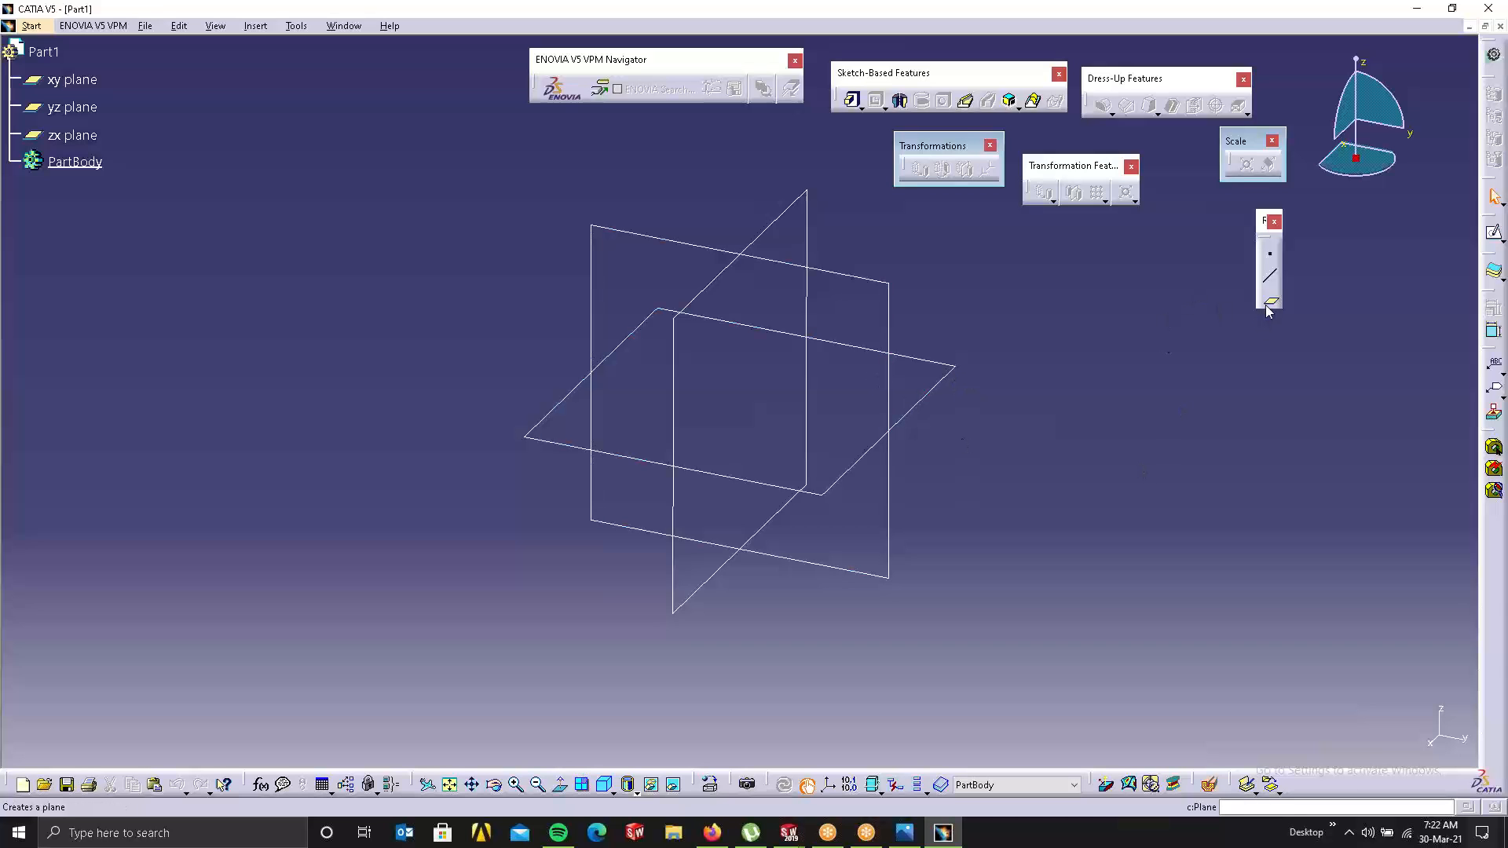
Step: Create a reference plane offset 81mm from the xy plane
click(1269, 303)
click(947, 380)
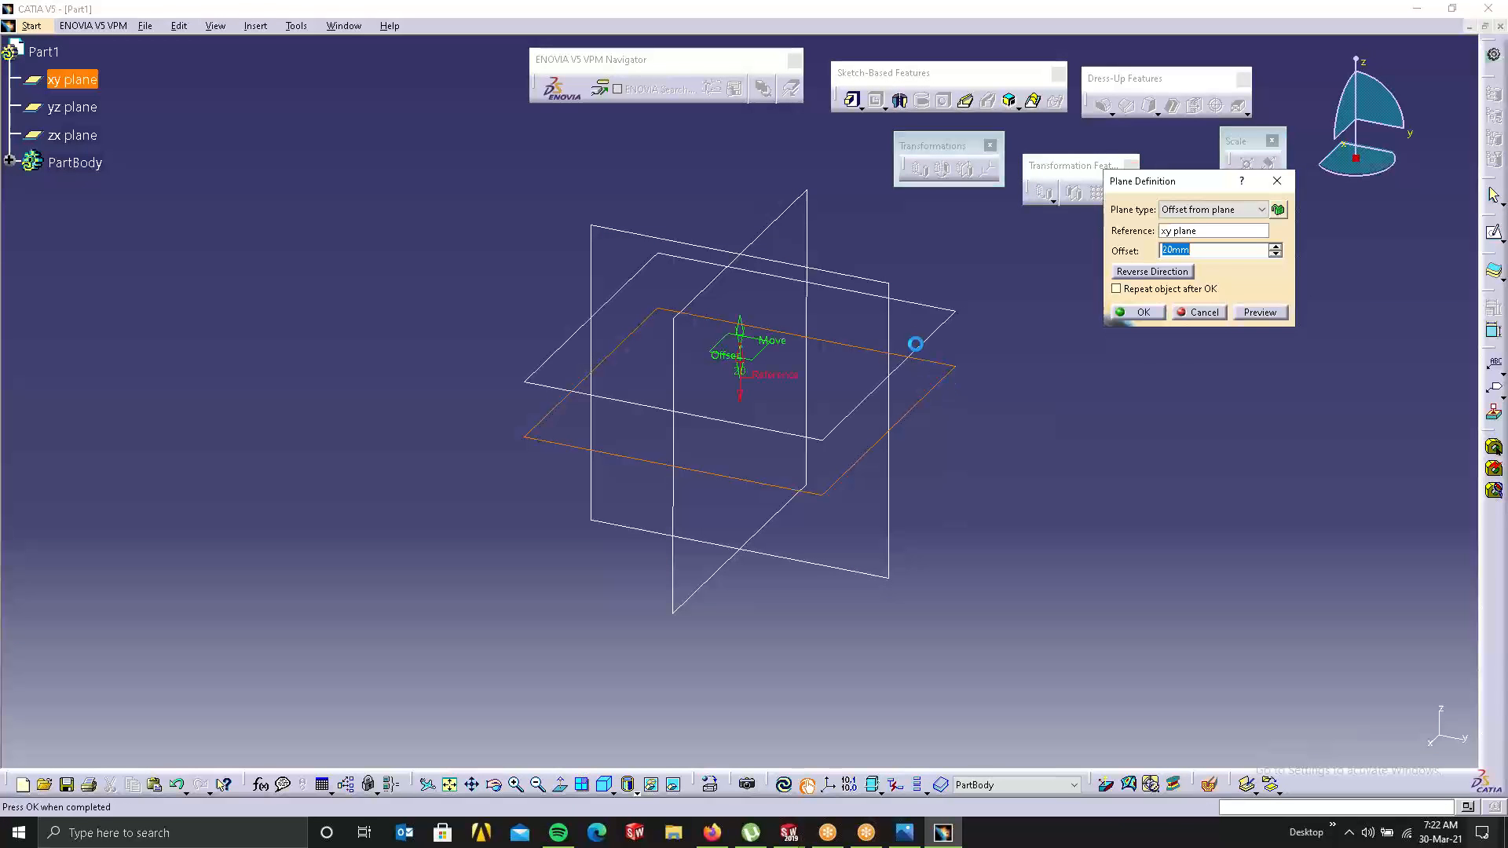
drag(730, 351, 718, 179)
middle_drag(858, 494, 846, 730)
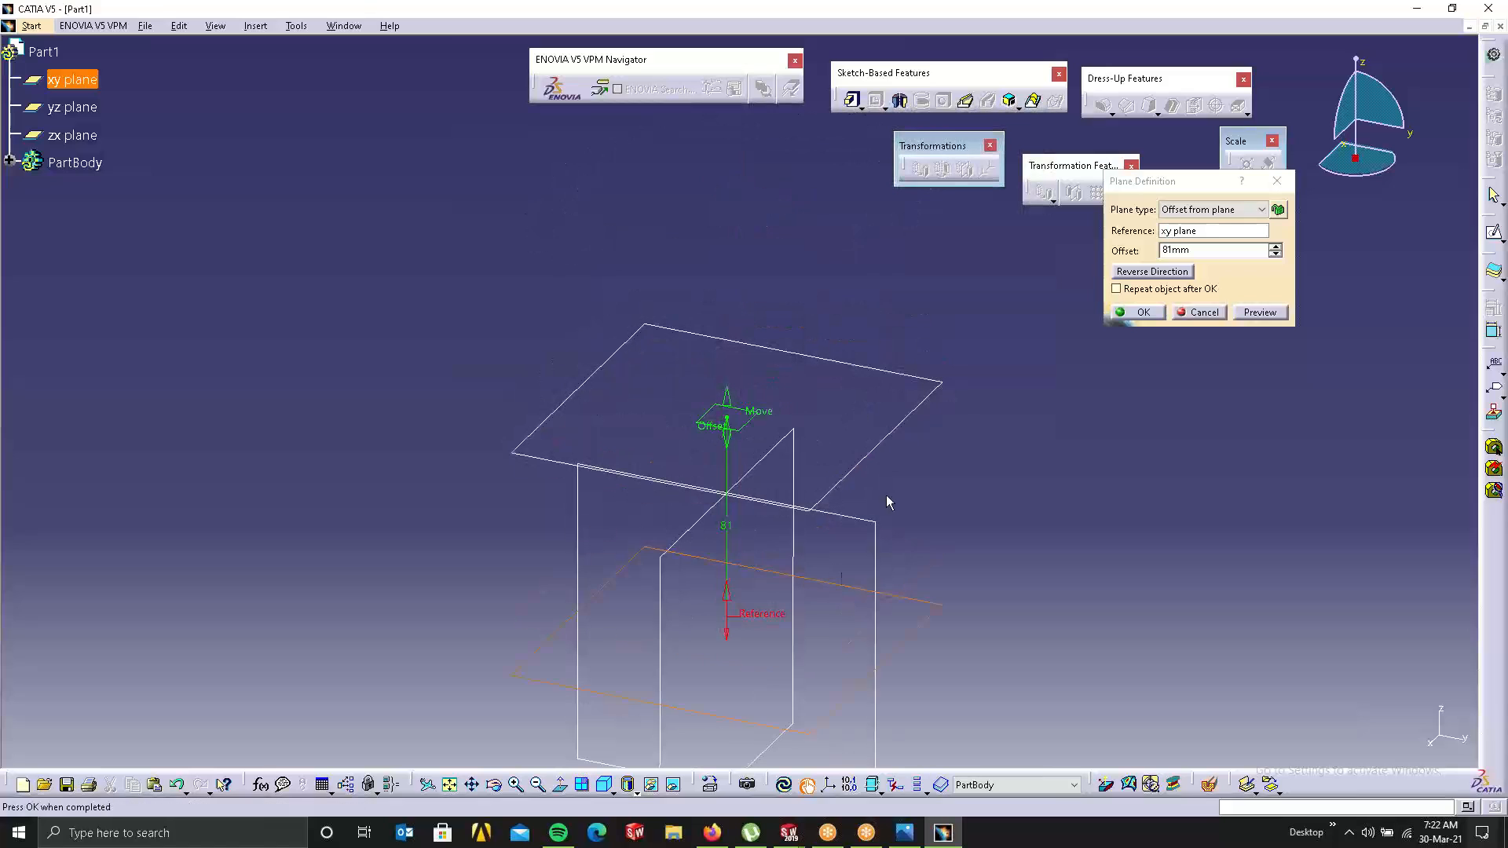
click(1140, 312)
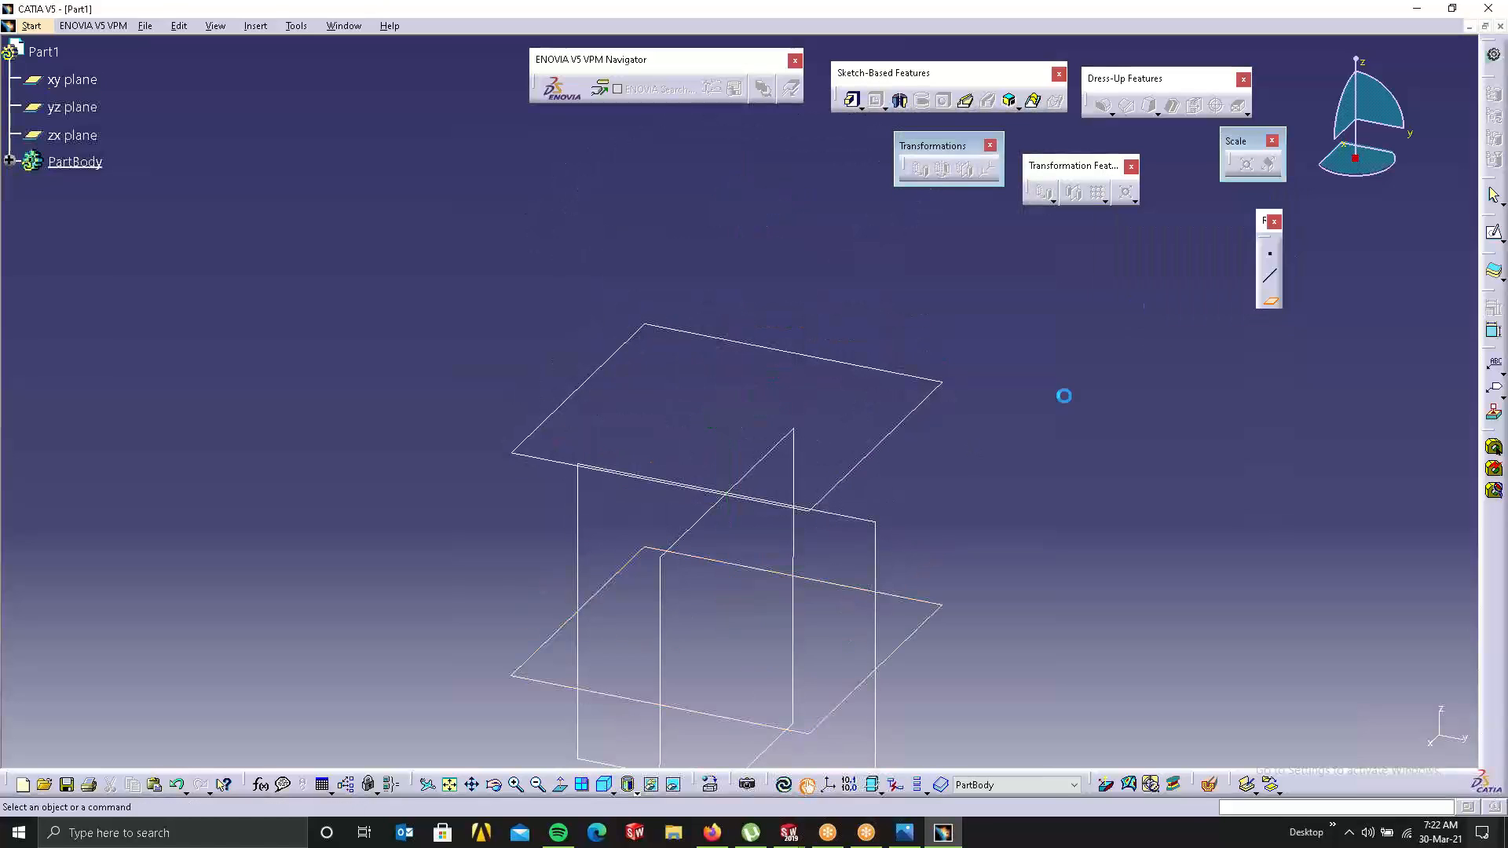
Step: Sketch two circles on the offset plane, one each side of the origin
click(921, 407)
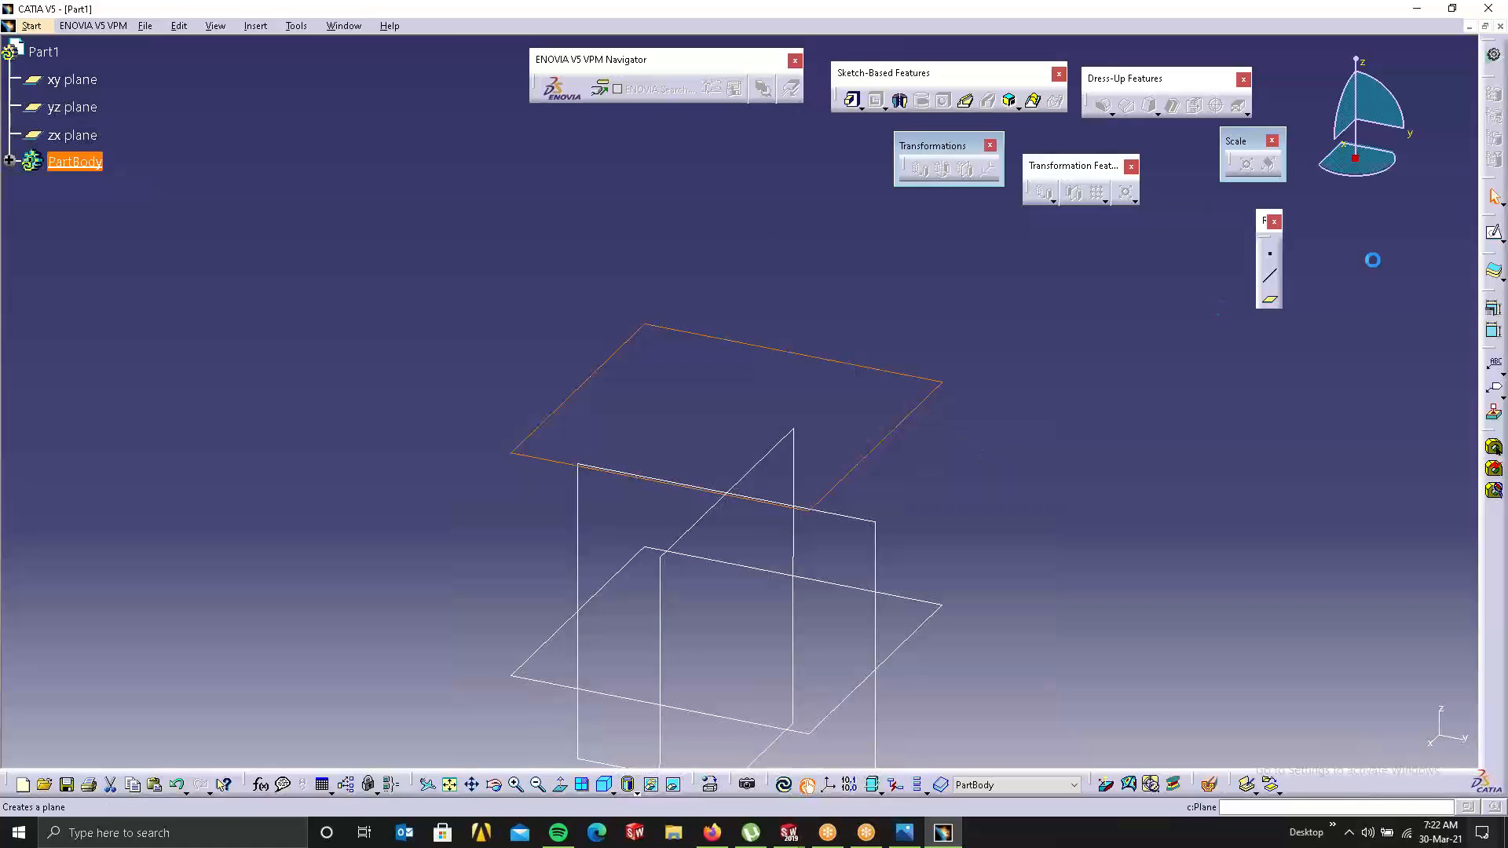
click(1493, 232)
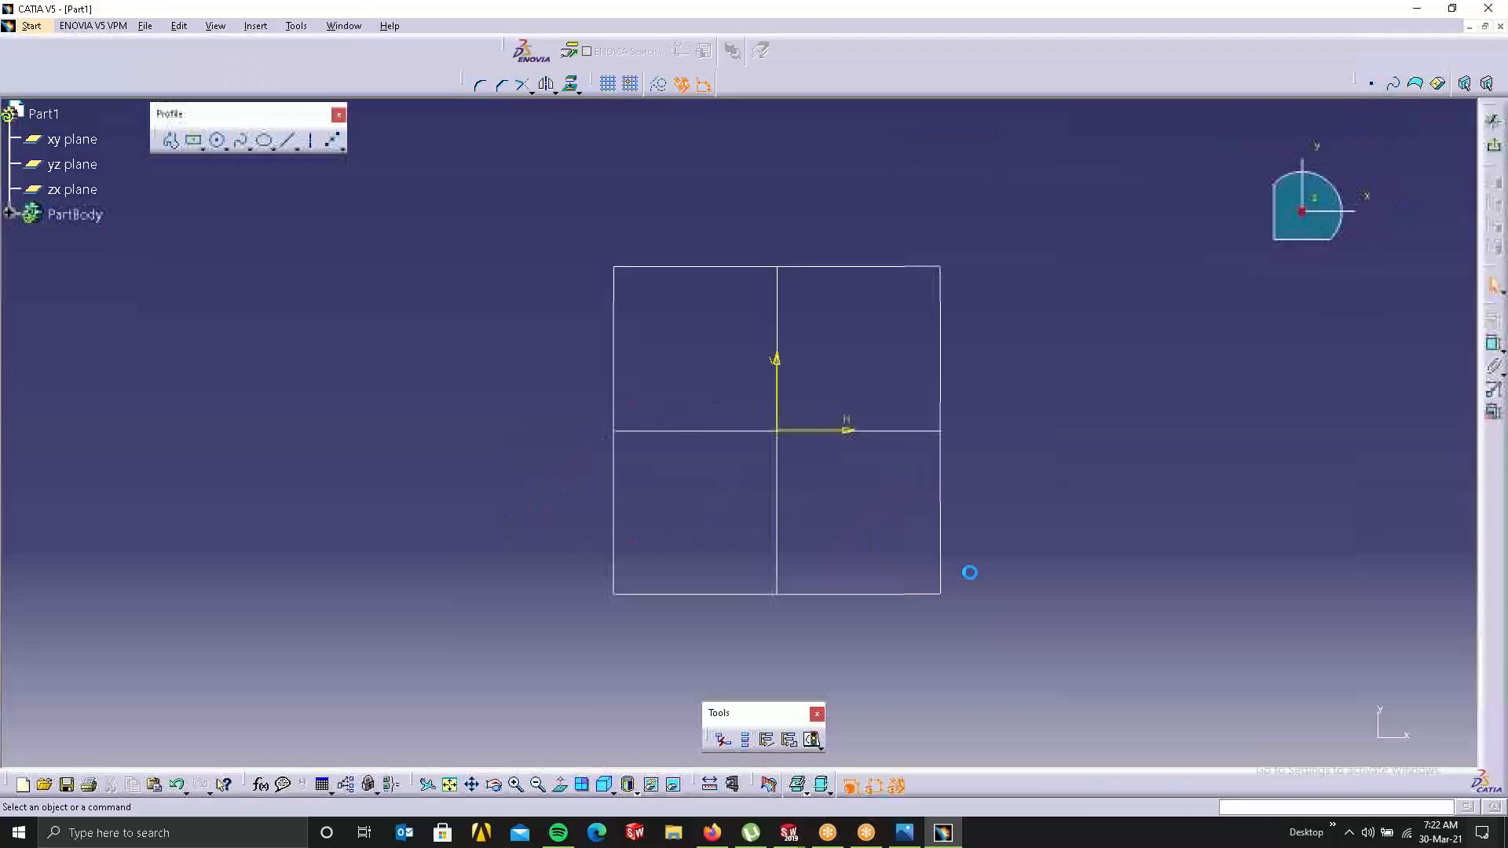
click(218, 141)
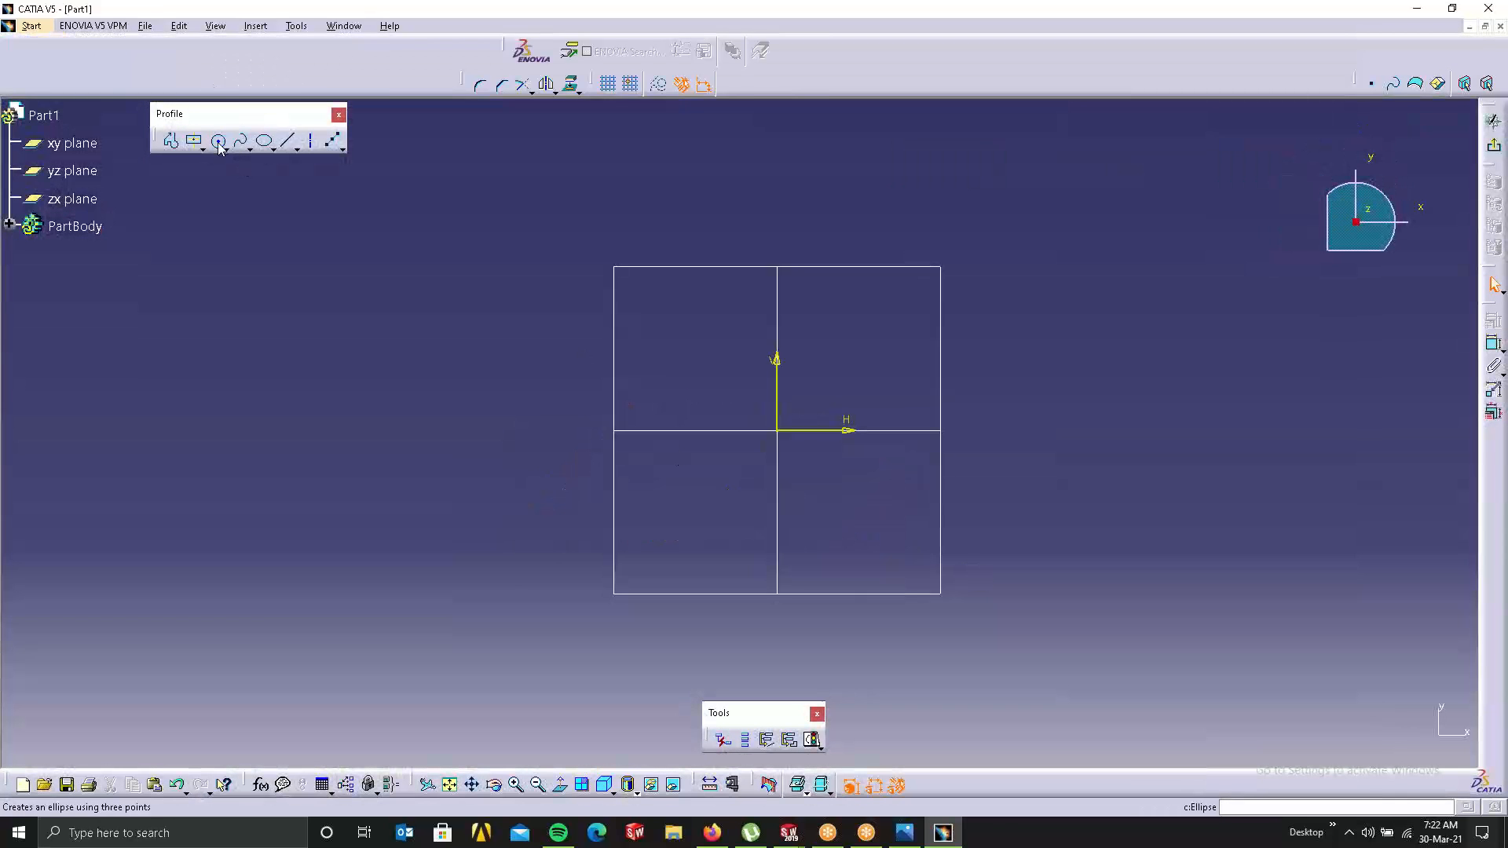
click(629, 430)
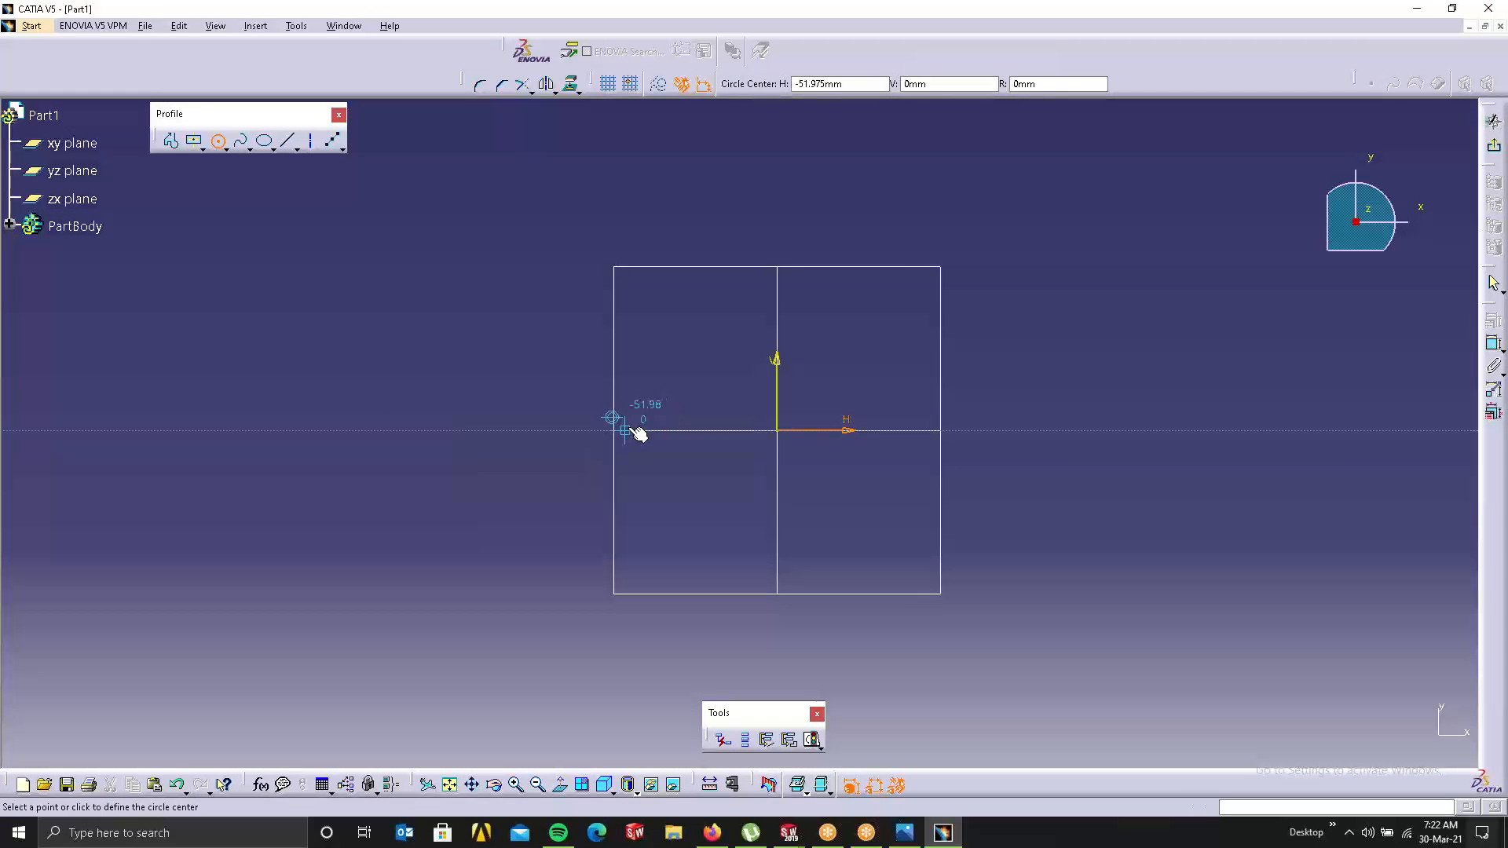
click(656, 485)
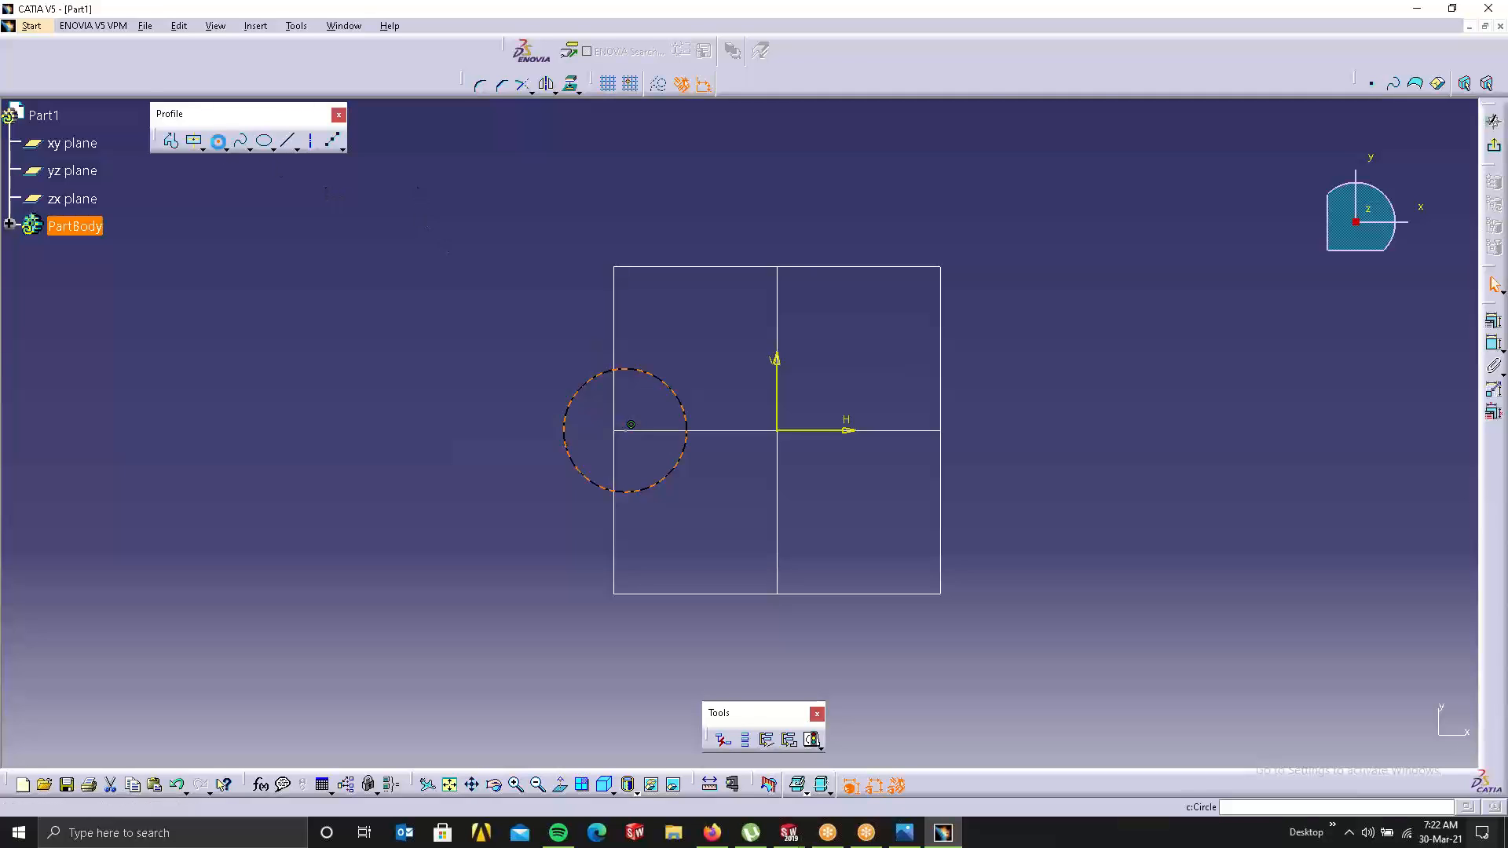
click(928, 429)
click(964, 490)
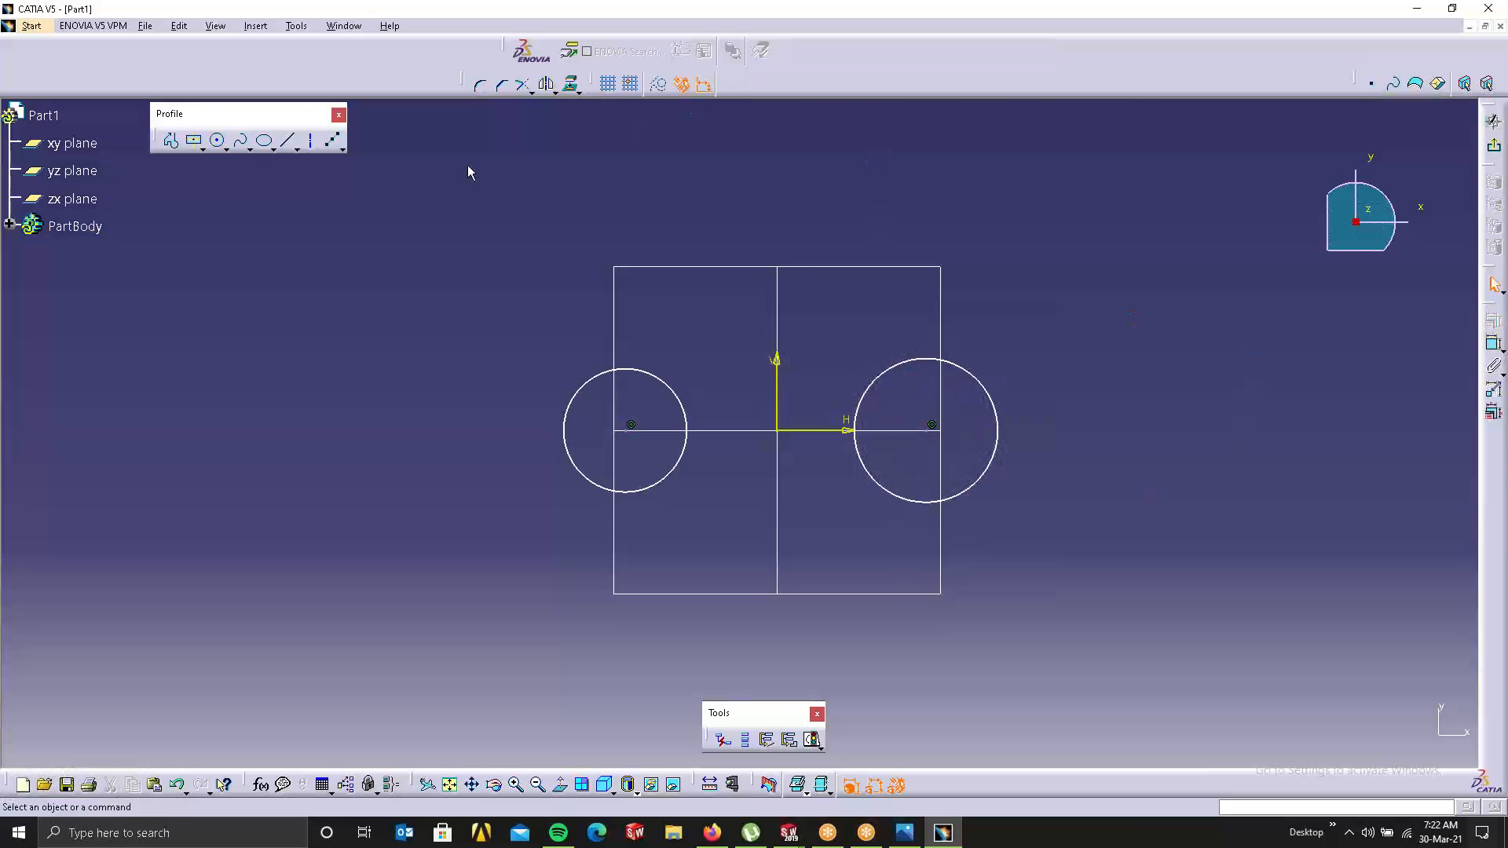
Step: Dimension the left circle's centre 100 from the vertical axis
click(1492, 343)
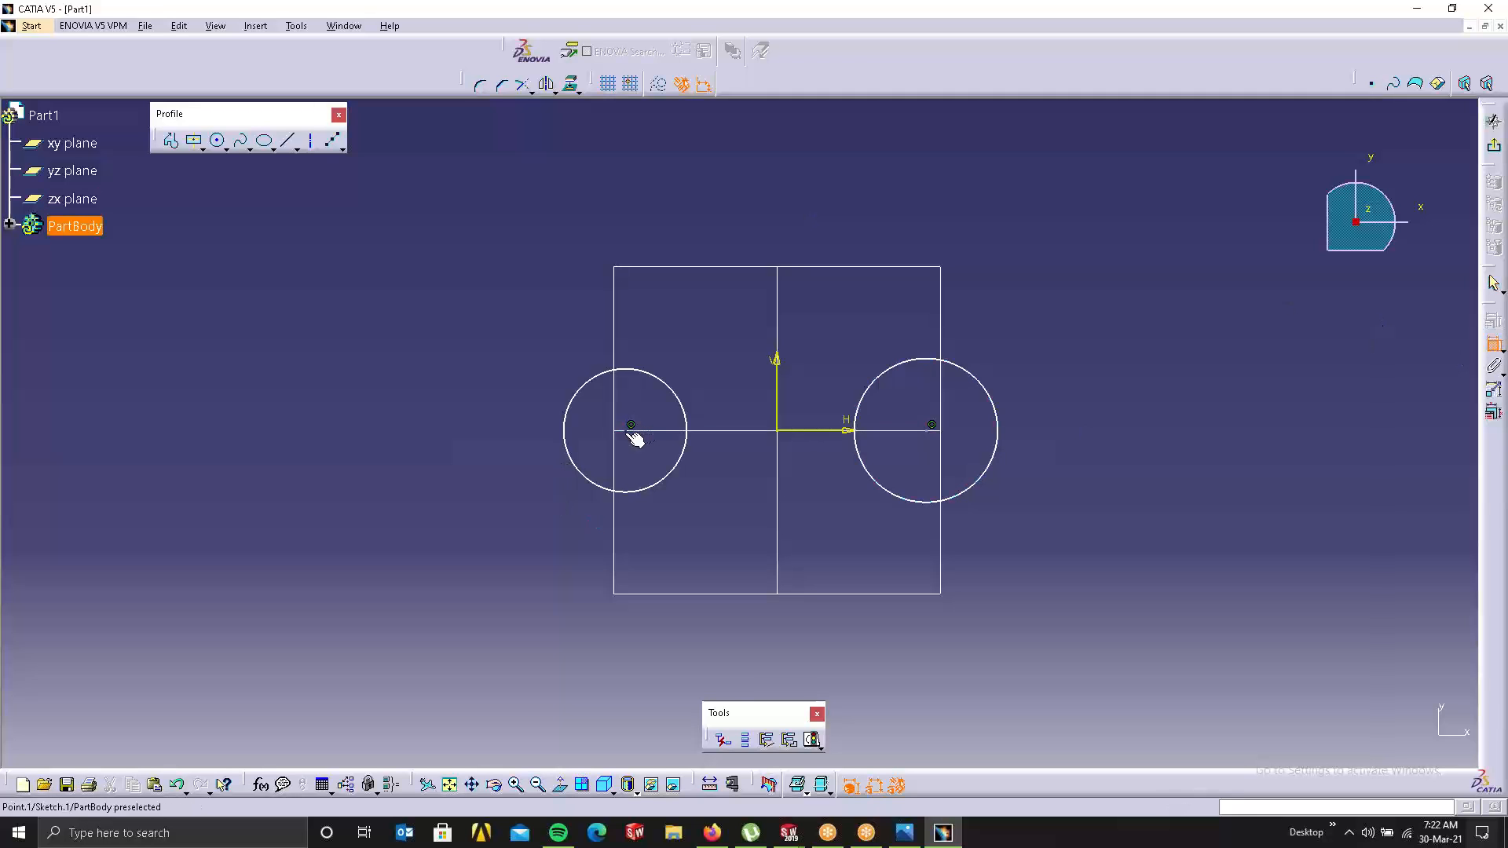
click(777, 366)
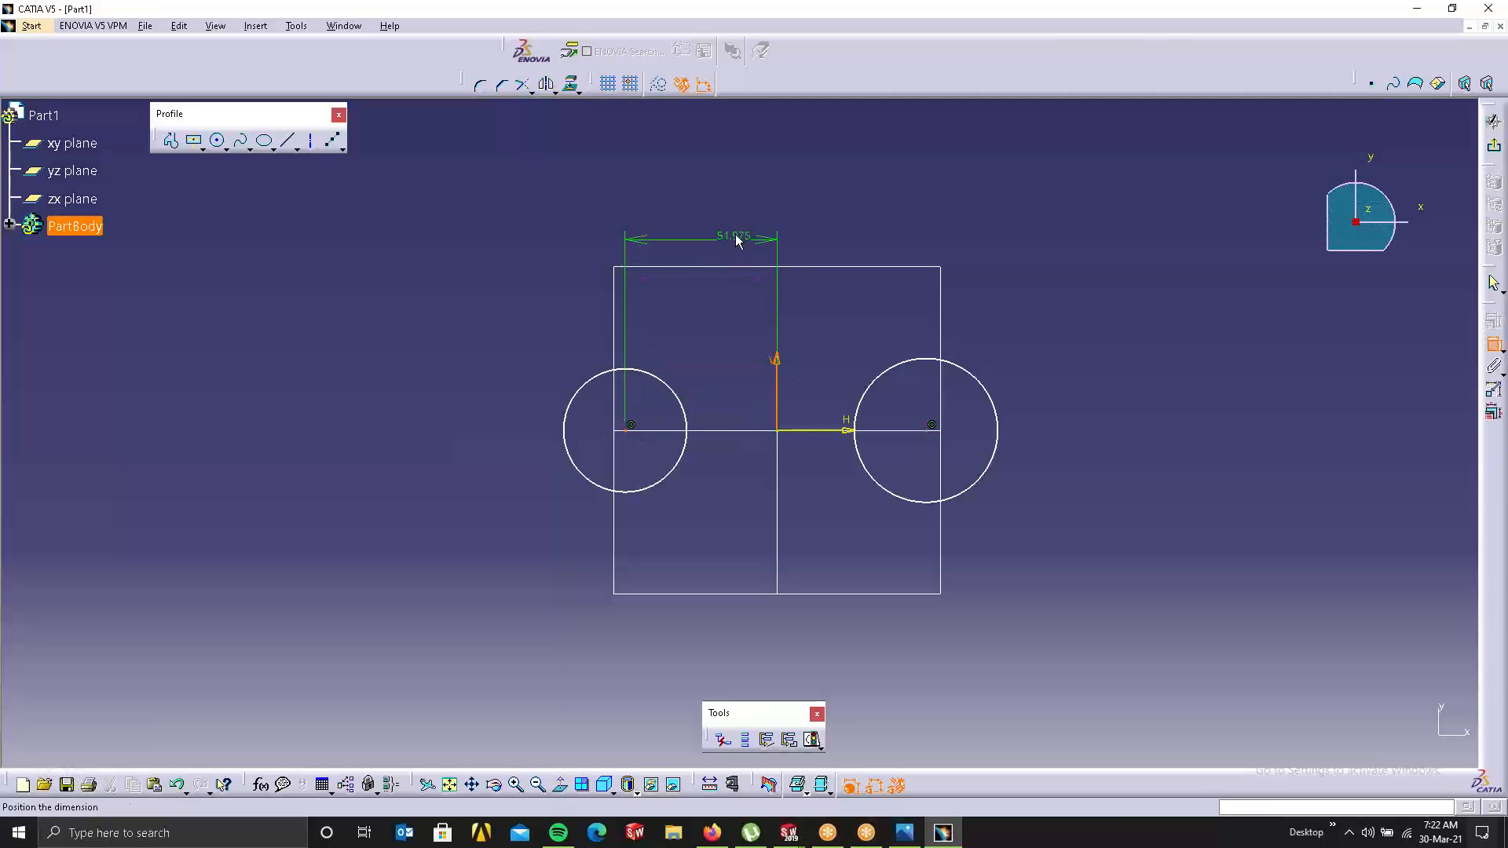
click(739, 229)
double_click(739, 233)
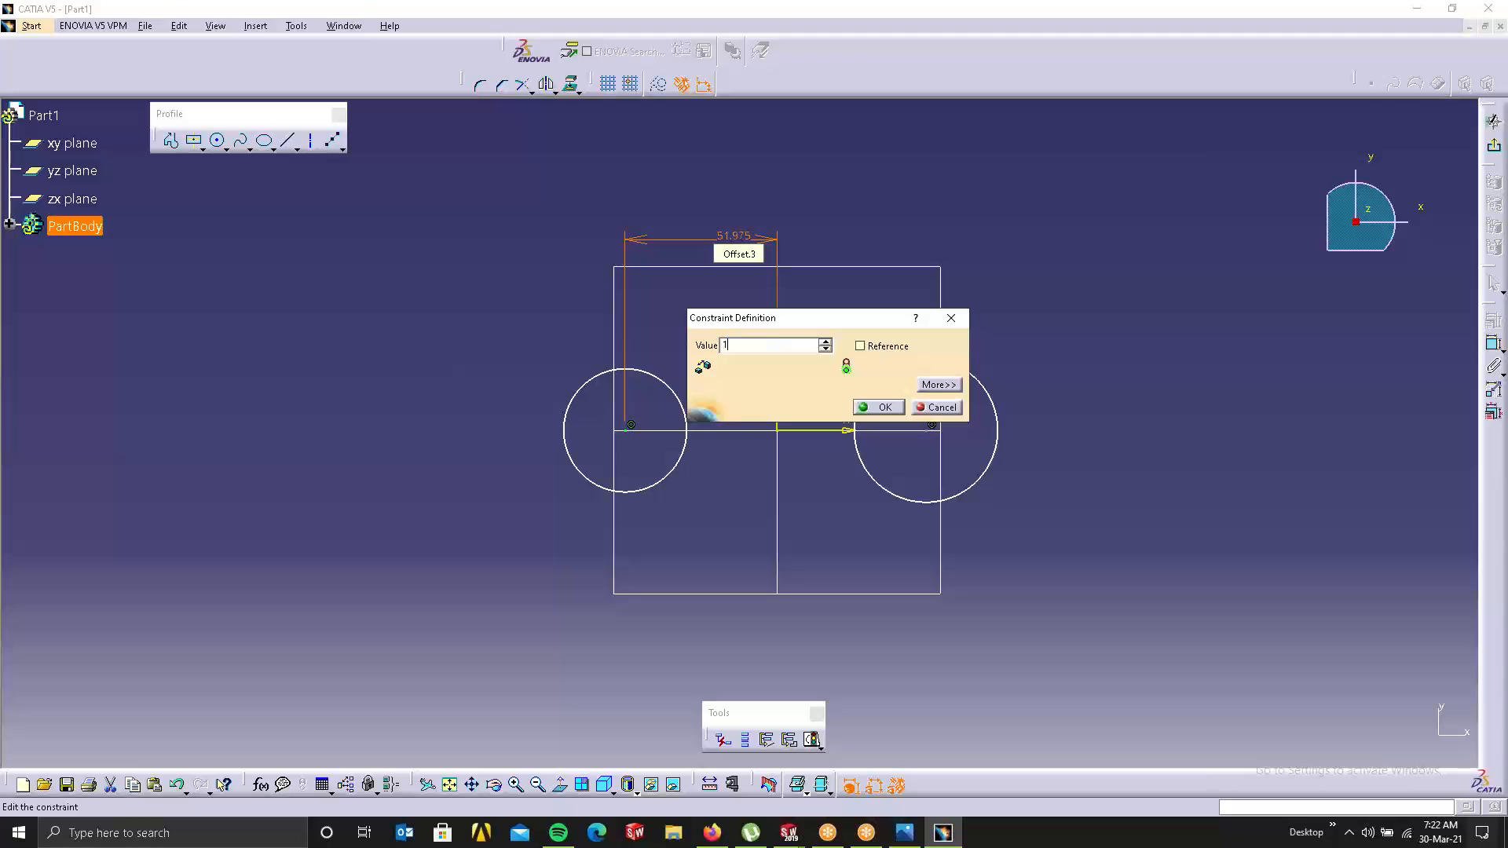
key(Return)
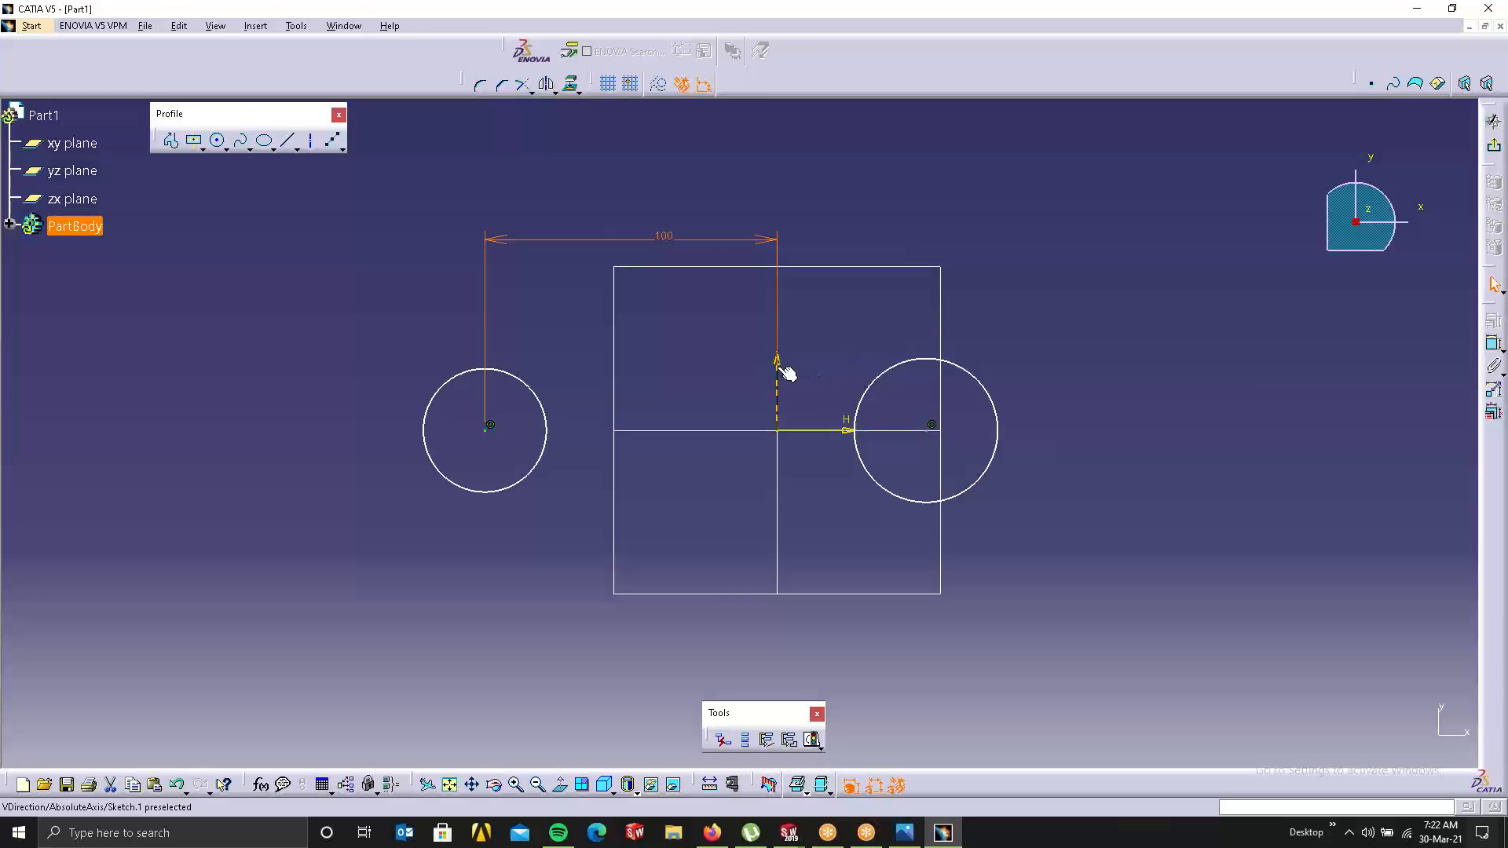
Step: Dimension the right circle's centre 100mm from the vertical axis and exit the sketch
click(934, 430)
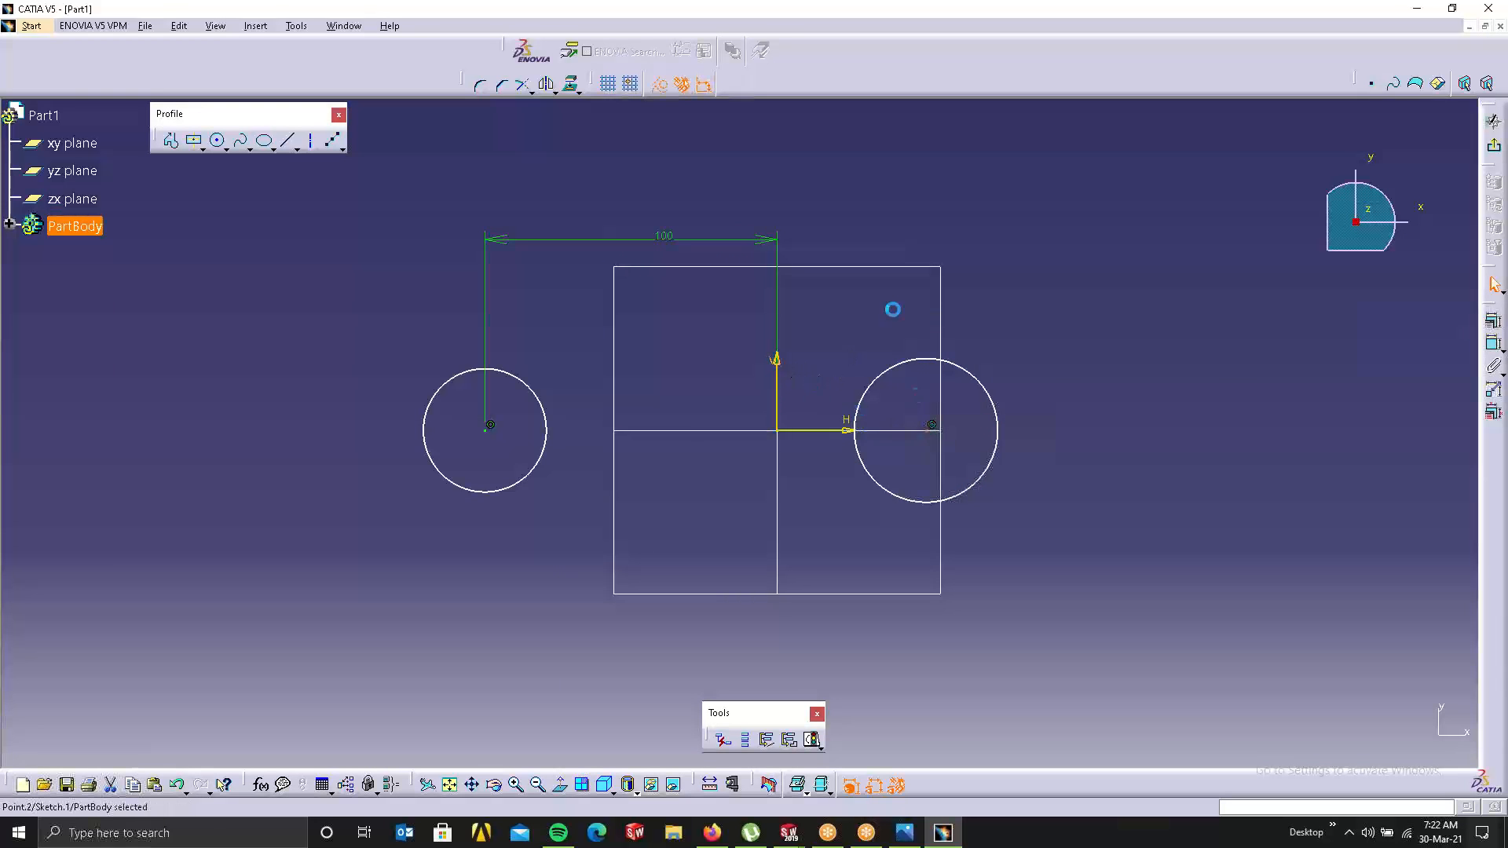
ctrl+click(793, 380)
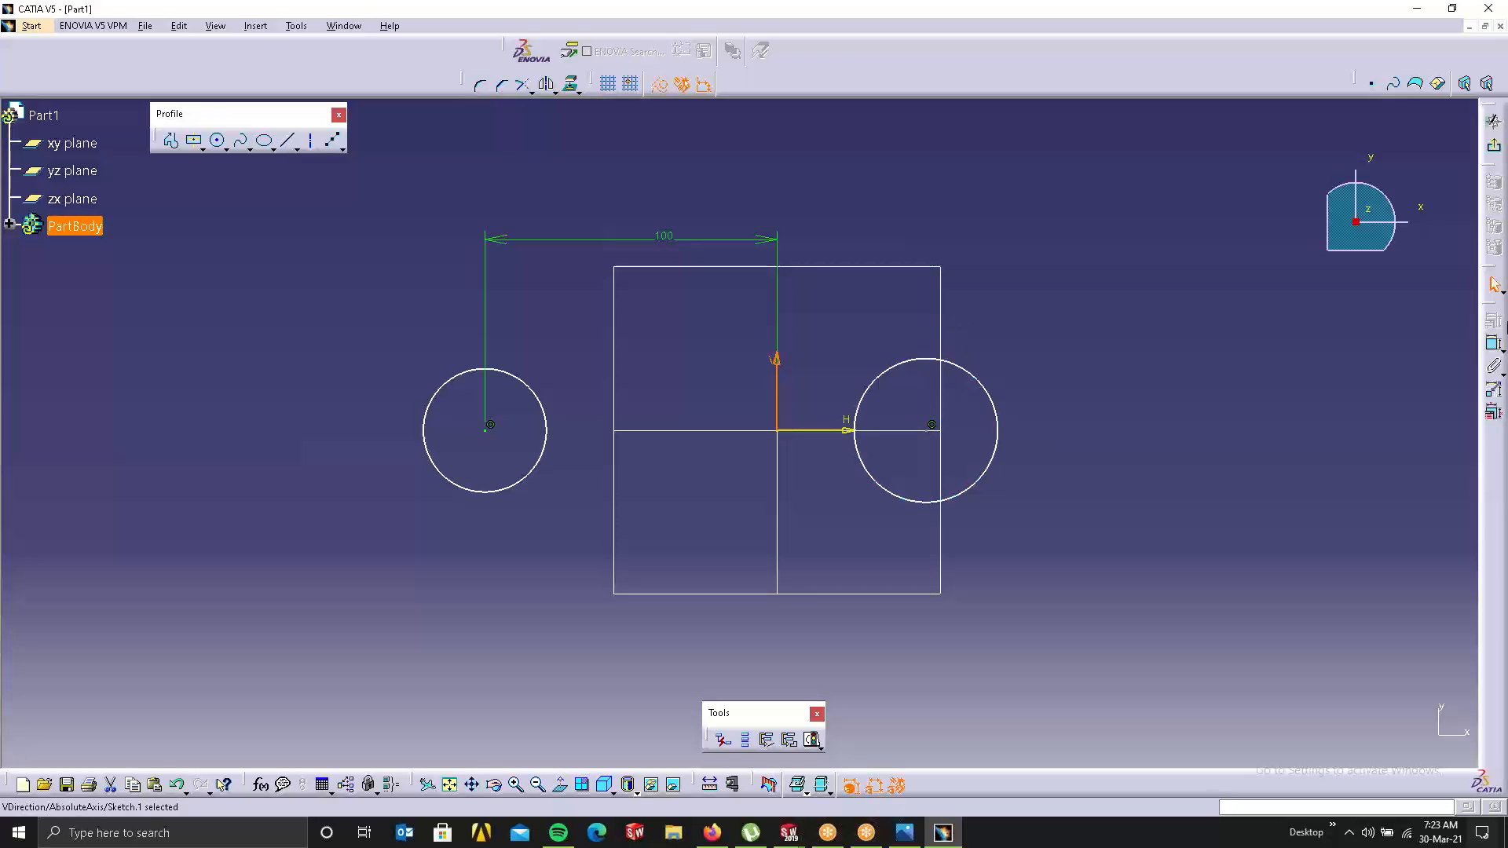
click(1494, 347)
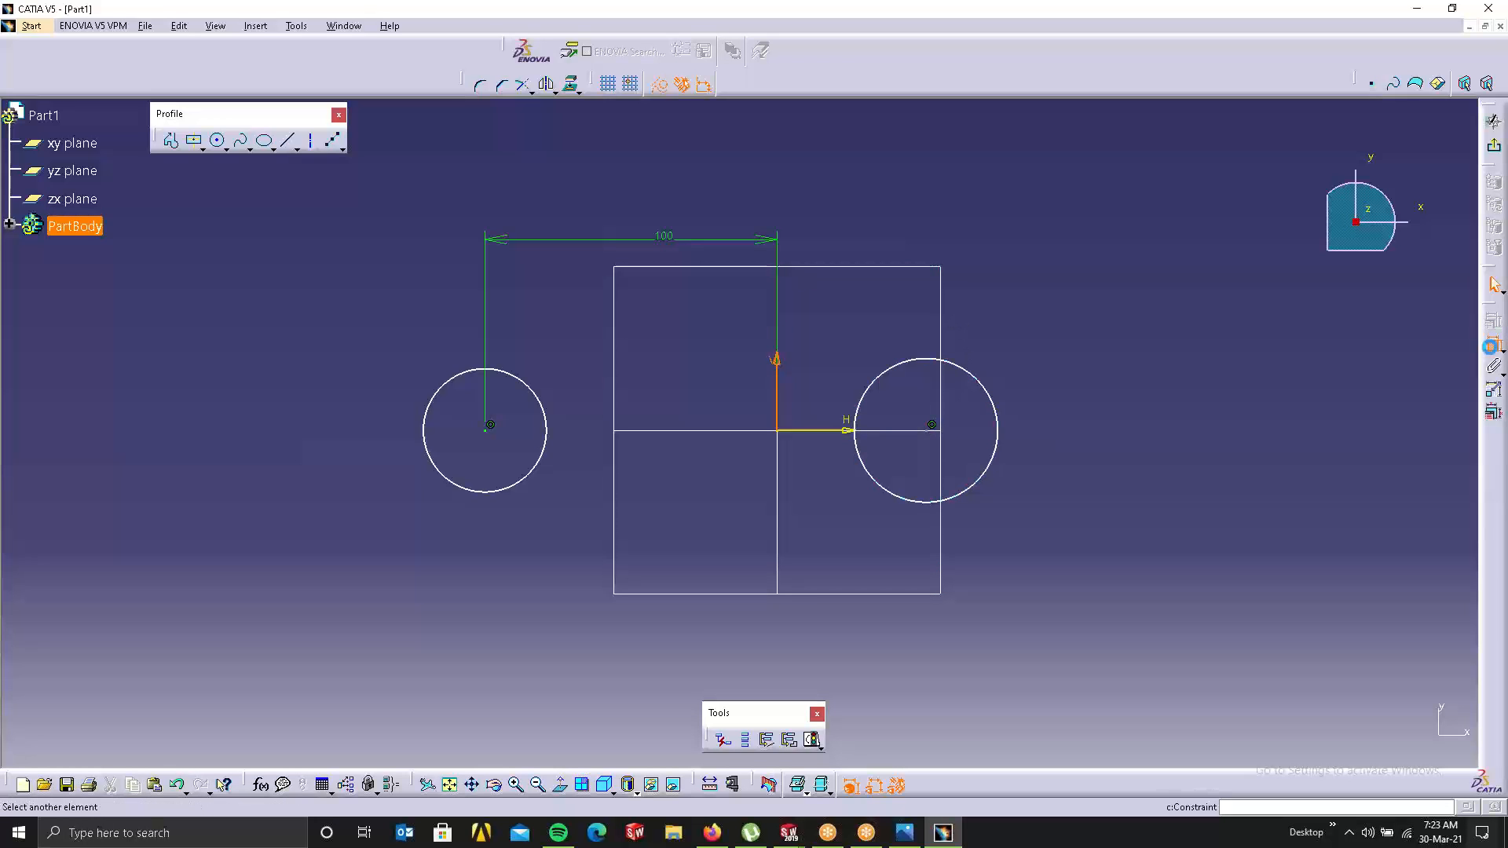
click(929, 431)
double_click(908, 319)
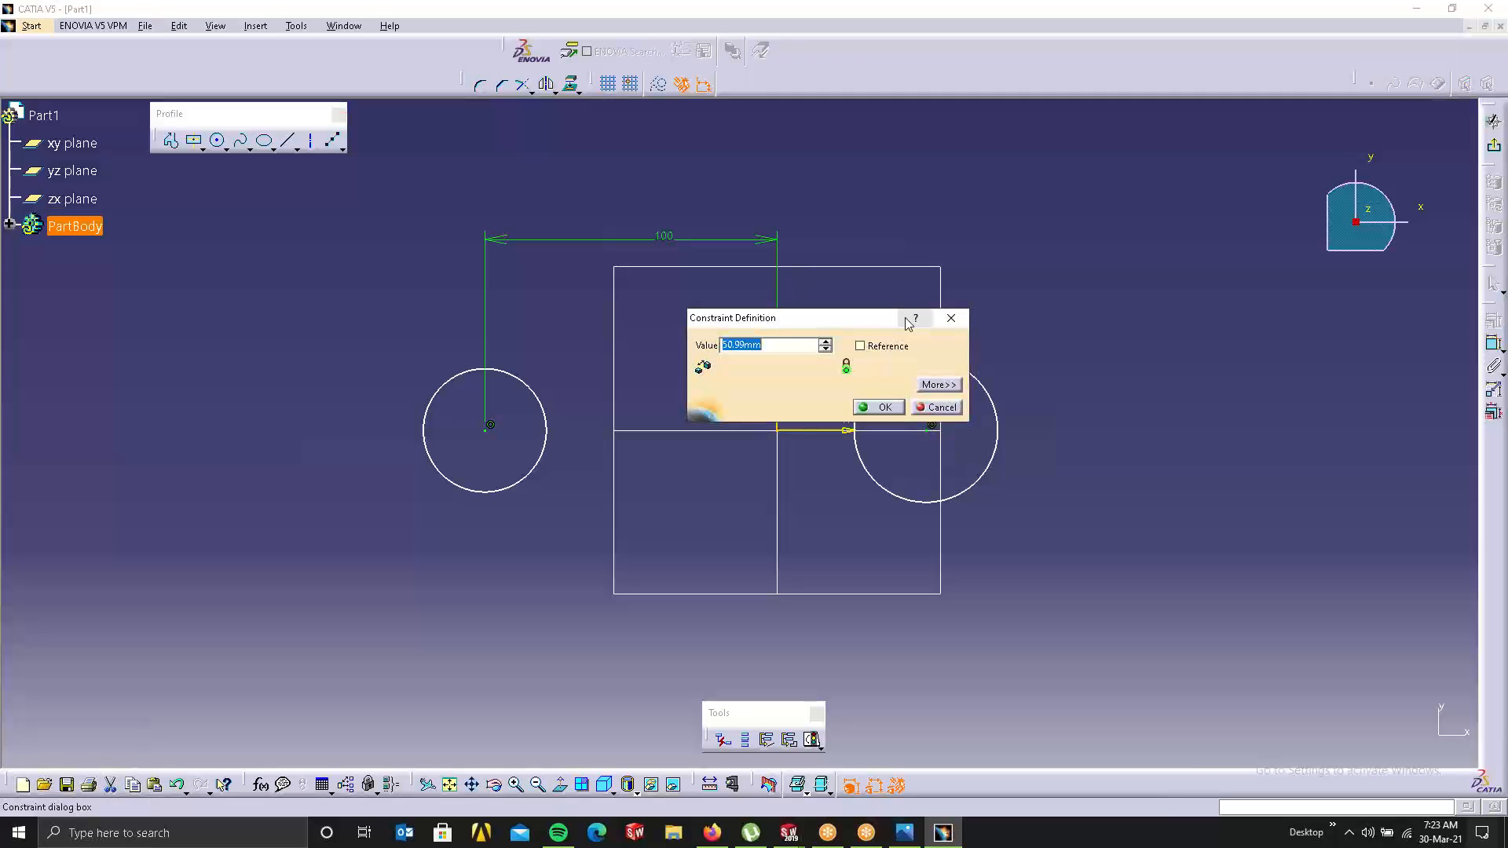
text(100mm)
key(Return)
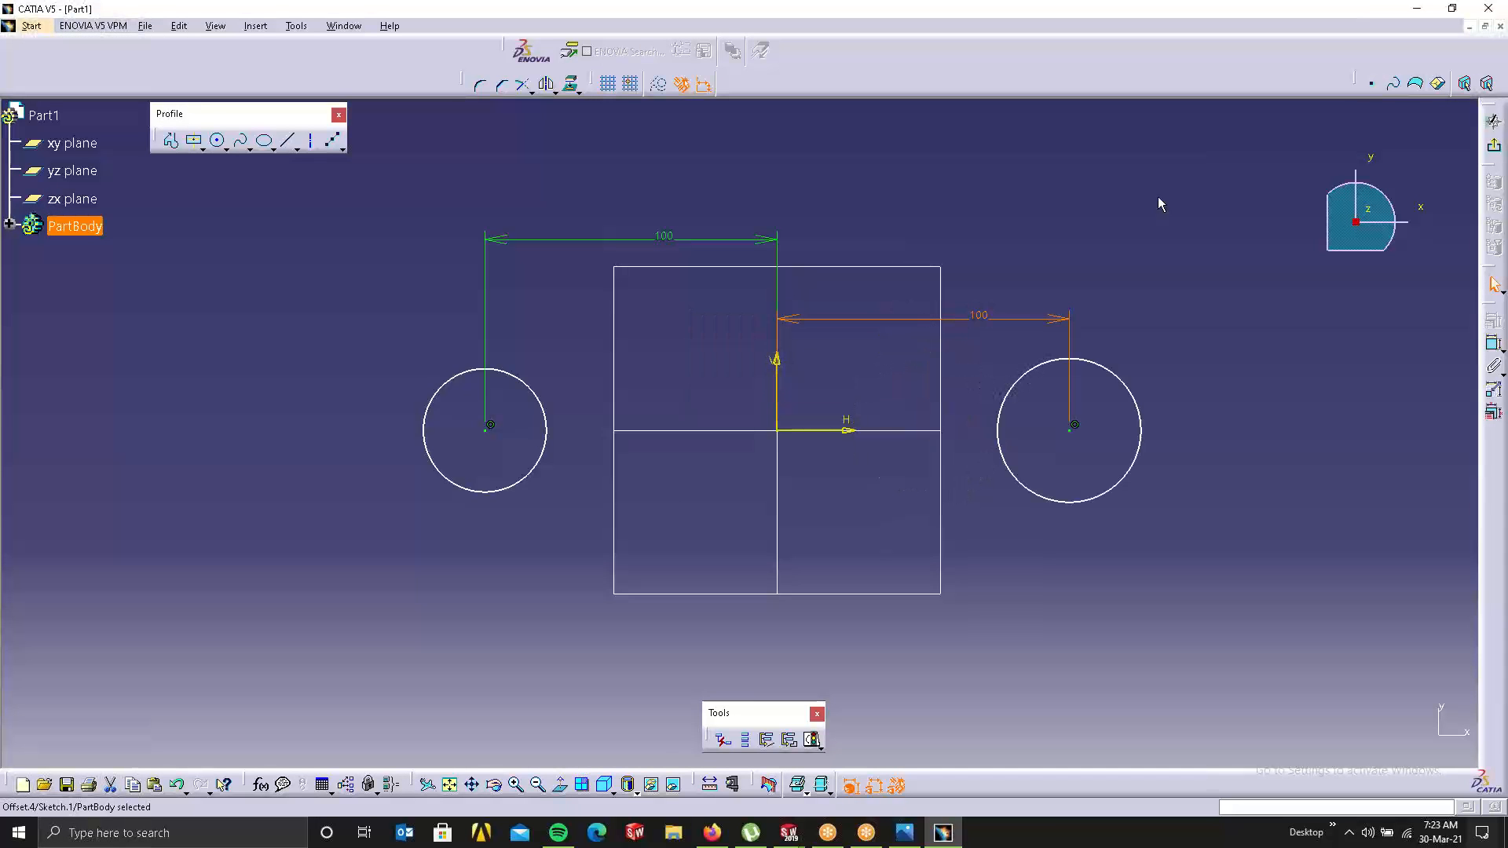
click(1159, 199)
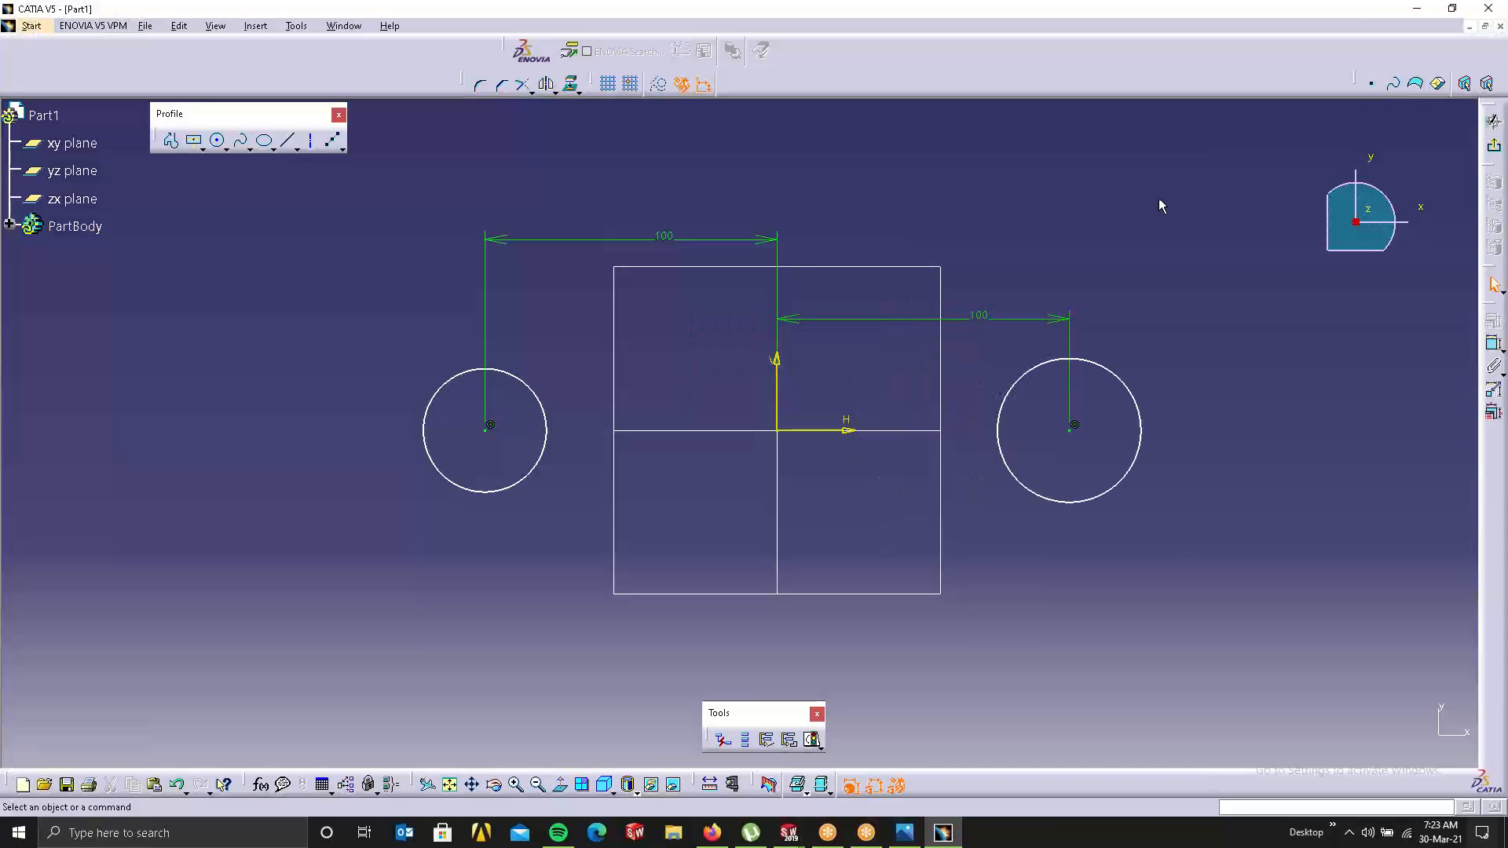
click(1490, 151)
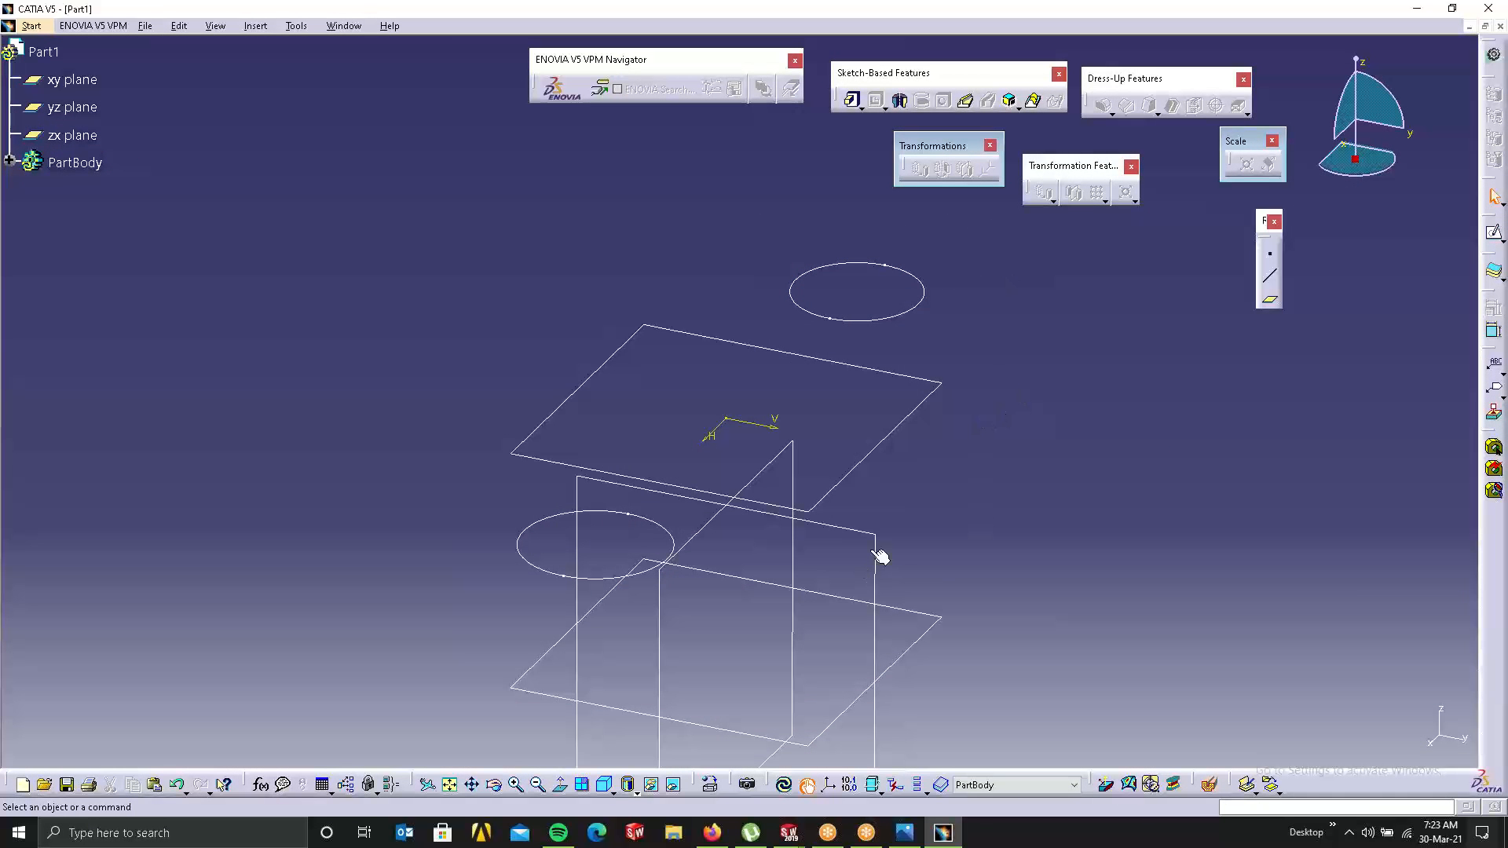
Step: In the xy-plane sketch, draw a larger circle around the left circle and mirror it right
middle_drag(958, 411, 1016, 338)
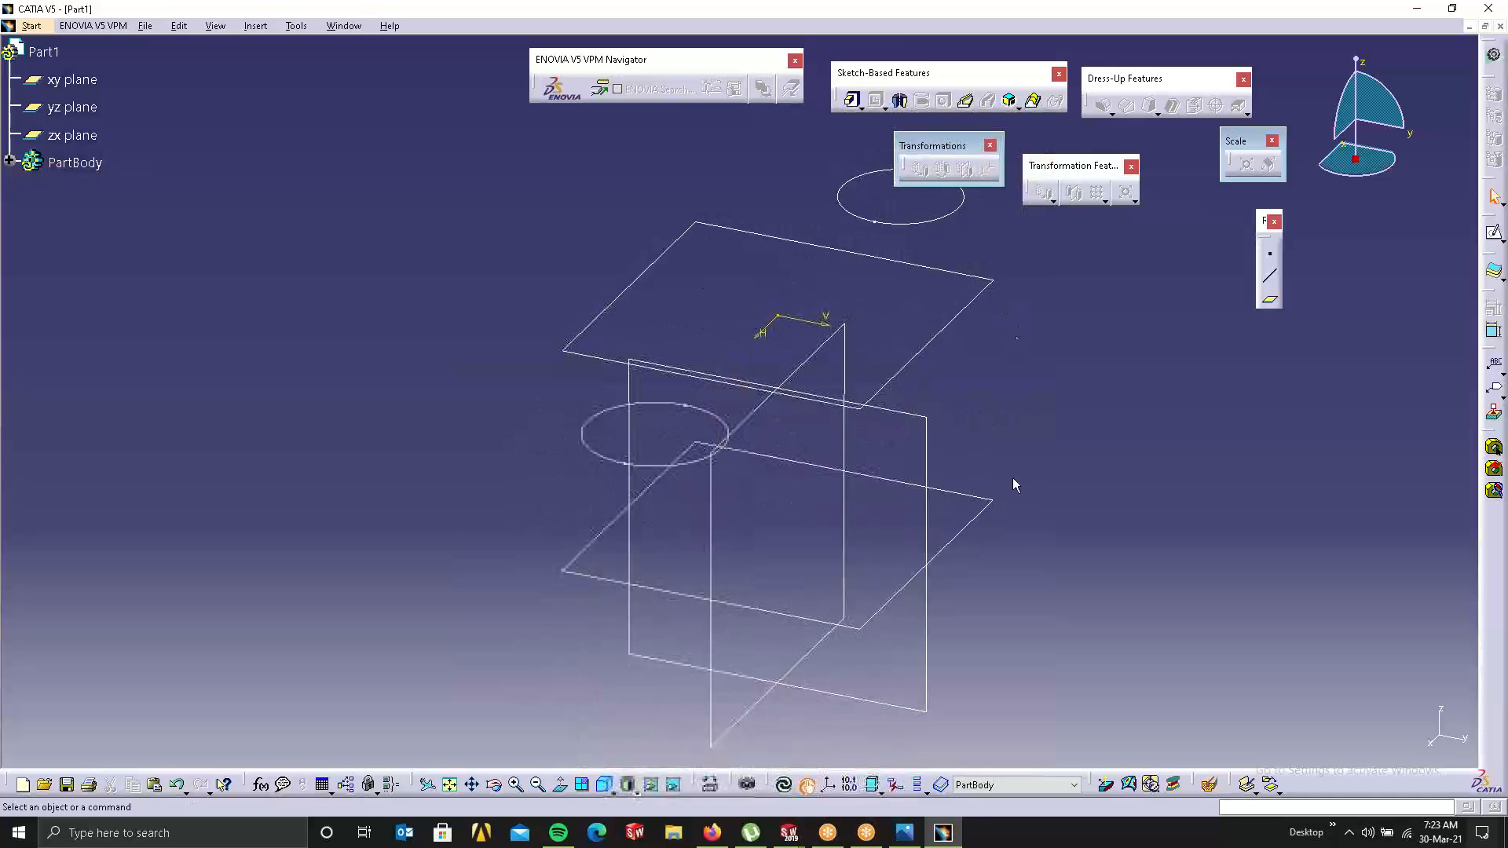
click(991, 499)
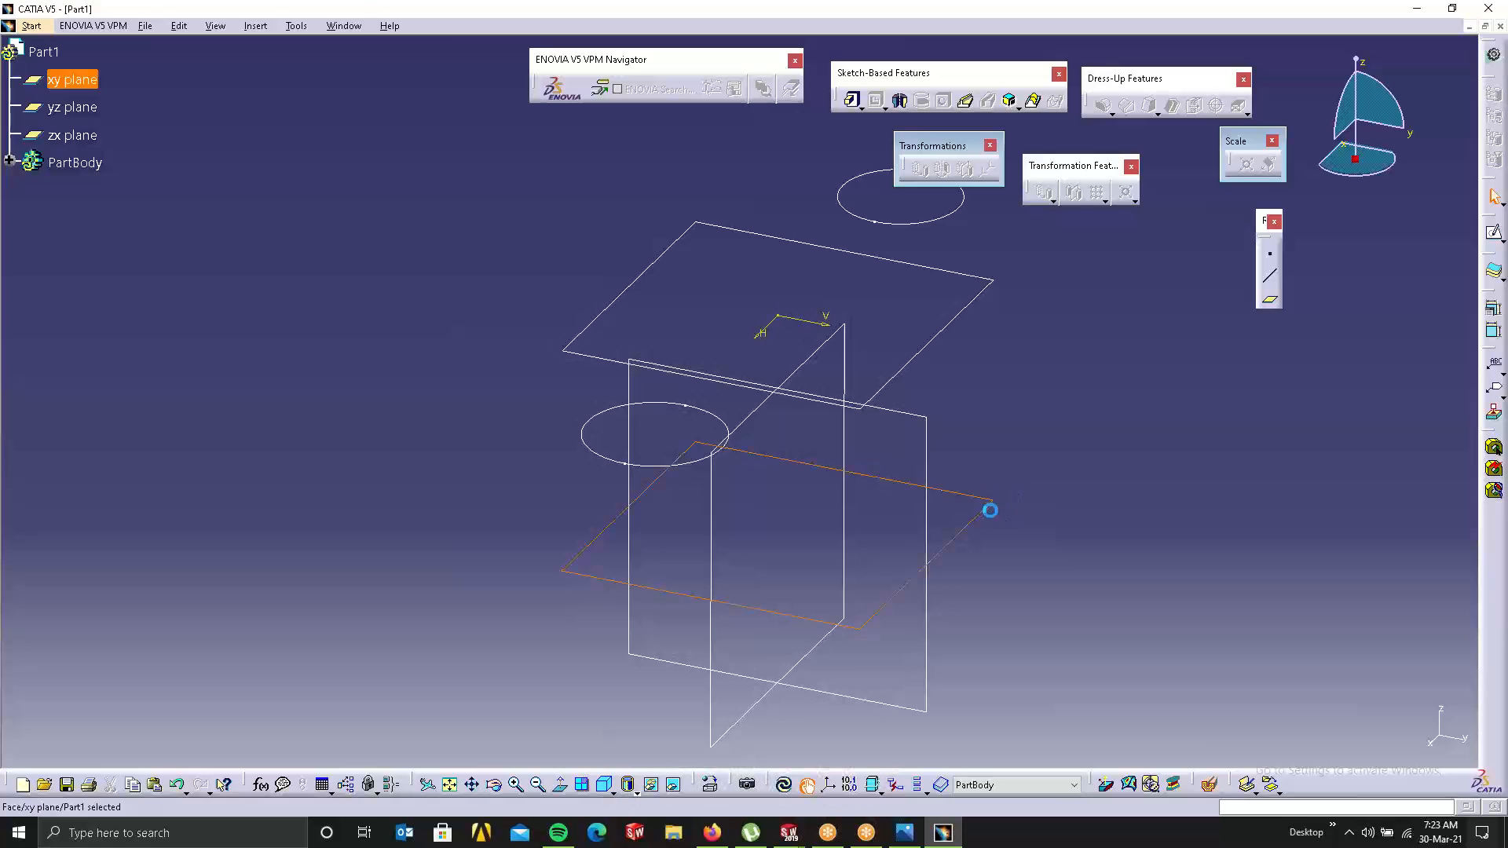
click(1494, 233)
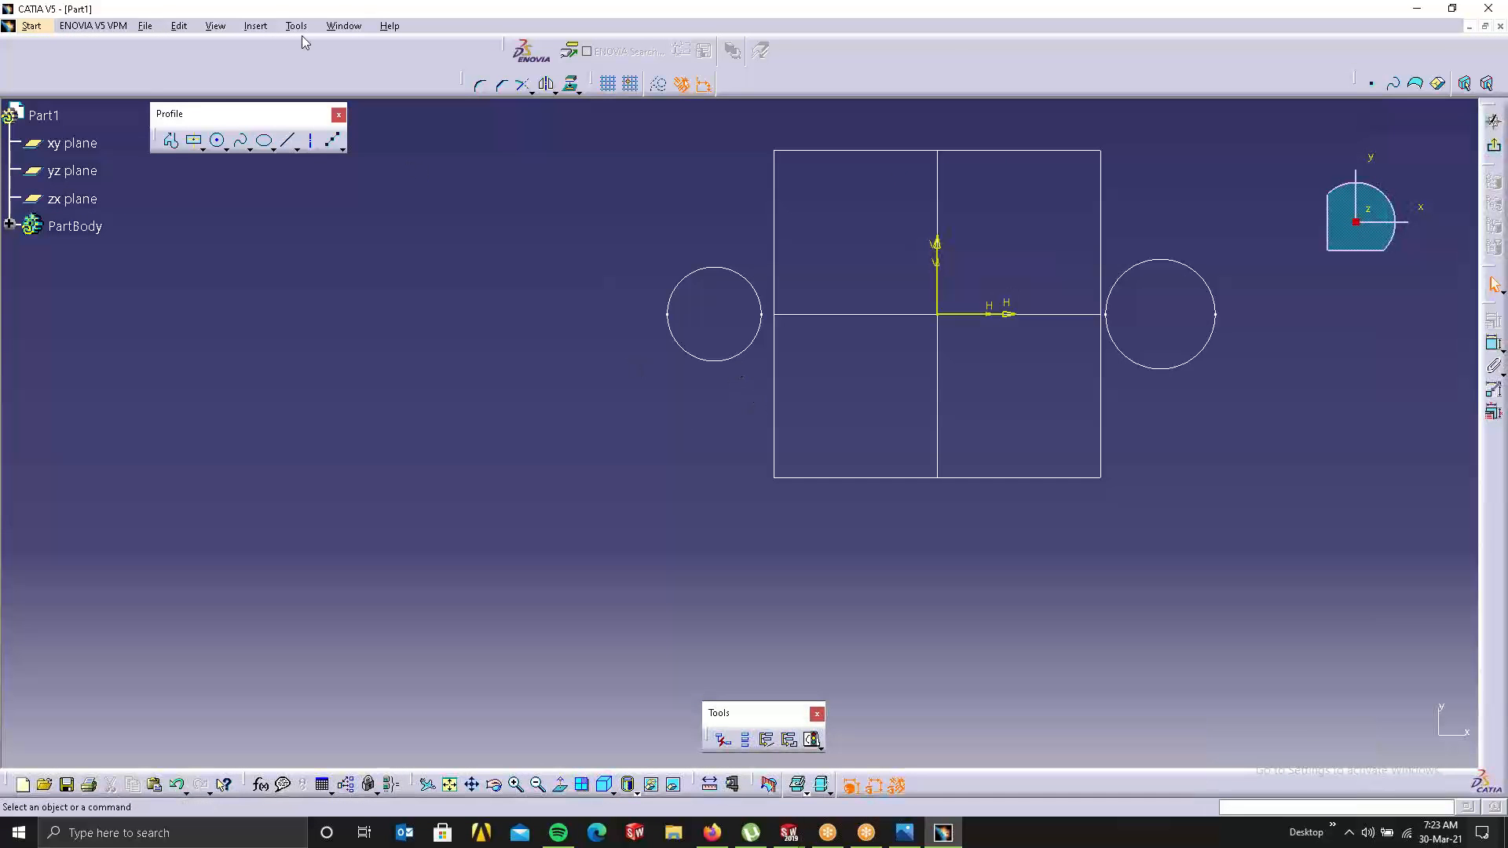
click(218, 142)
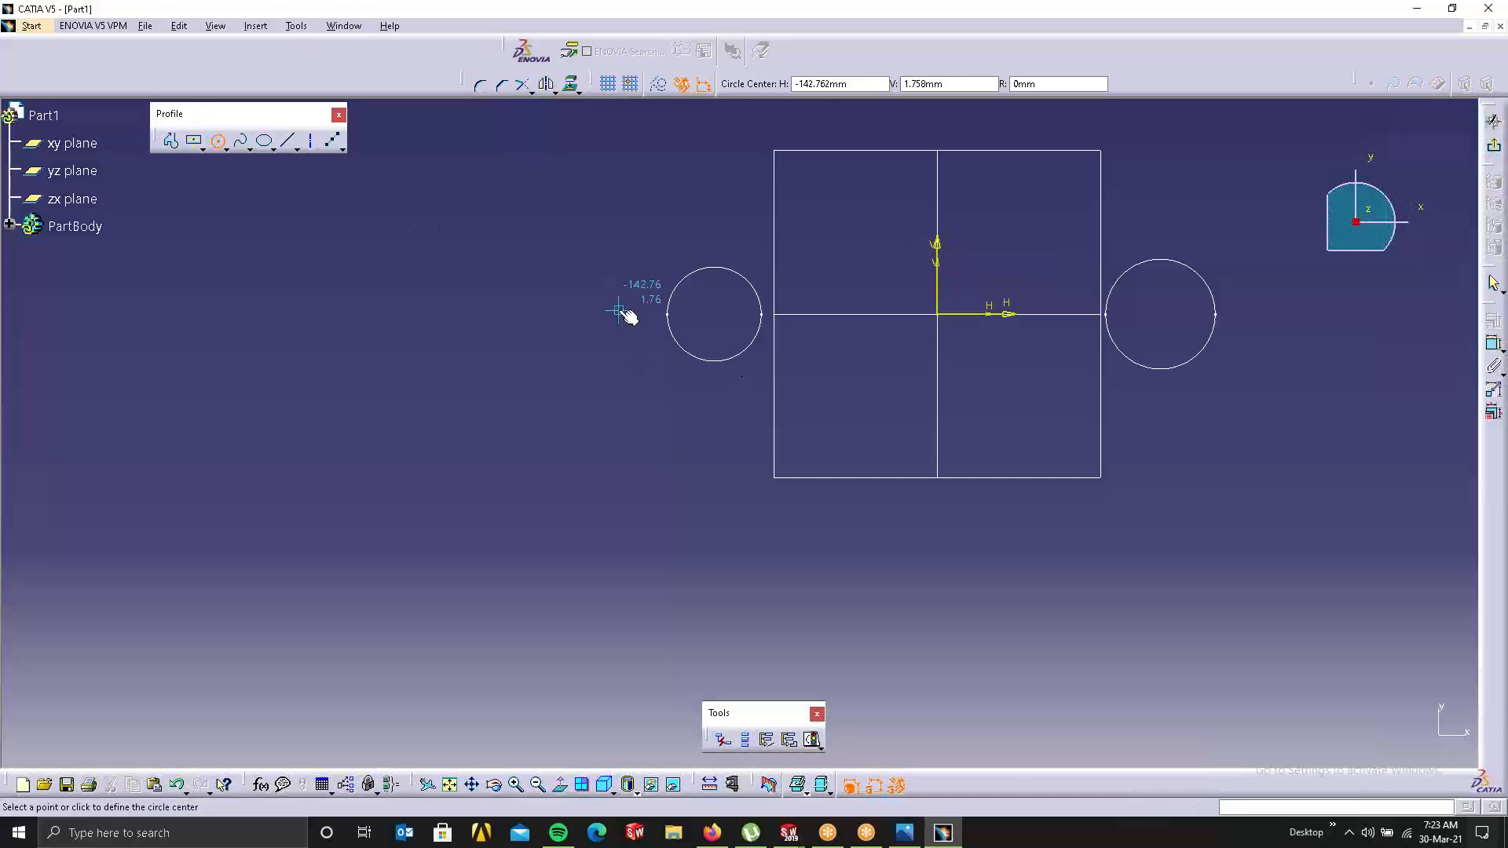
click(716, 314)
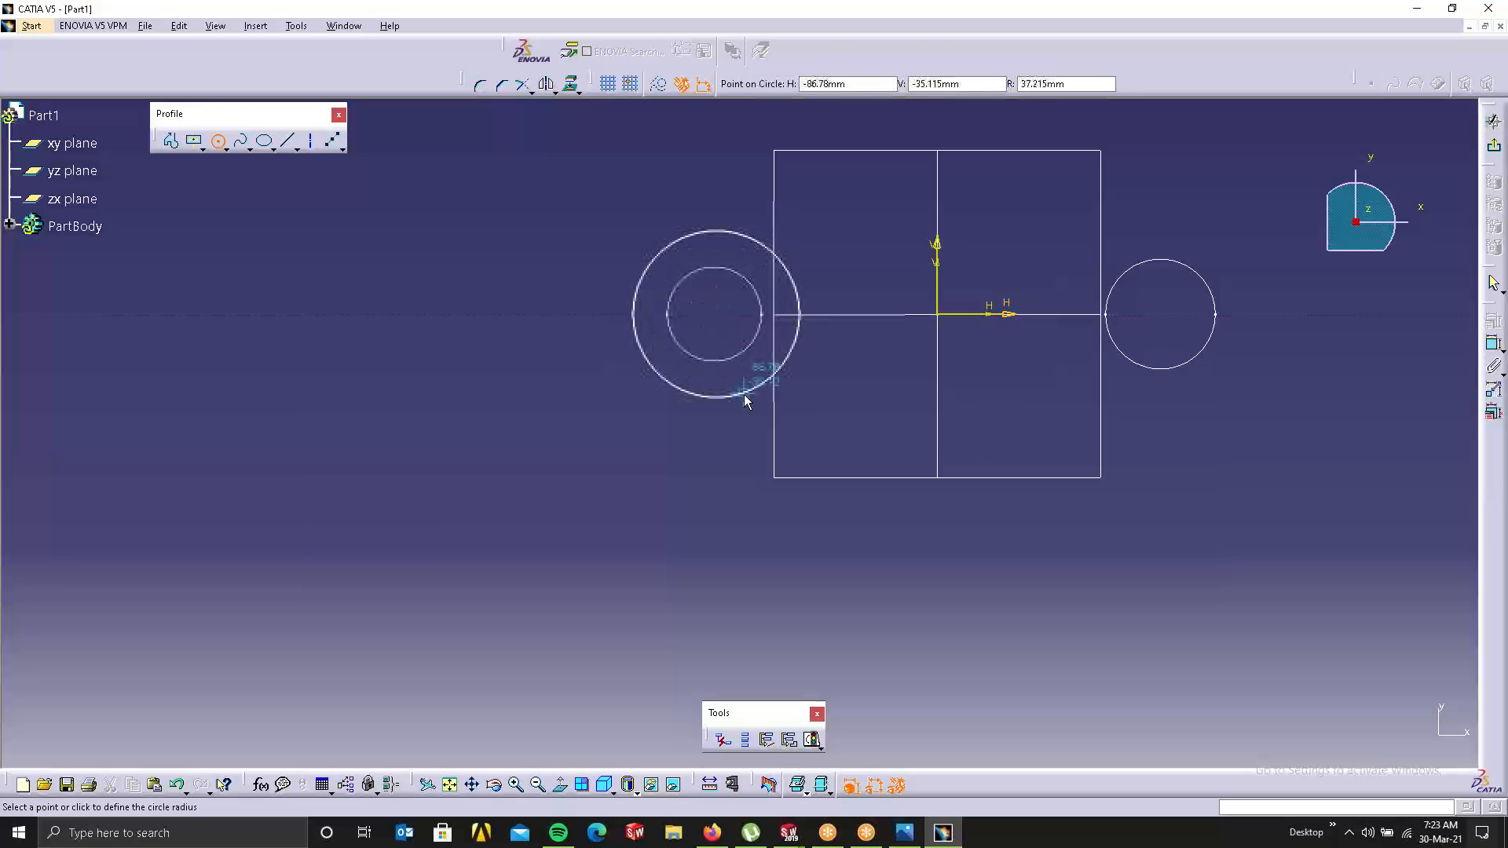
click(740, 394)
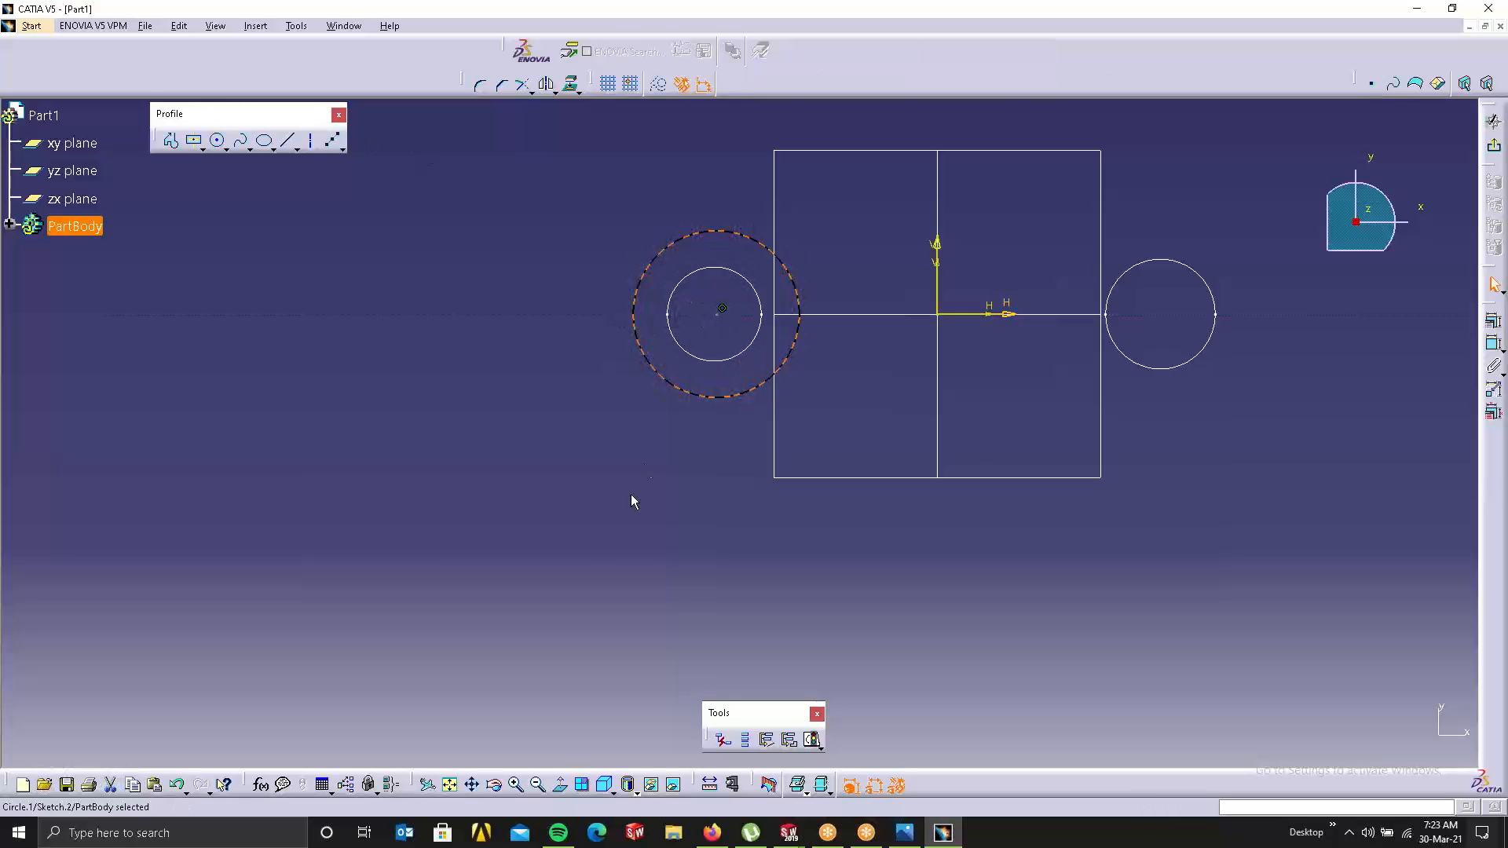
click(548, 85)
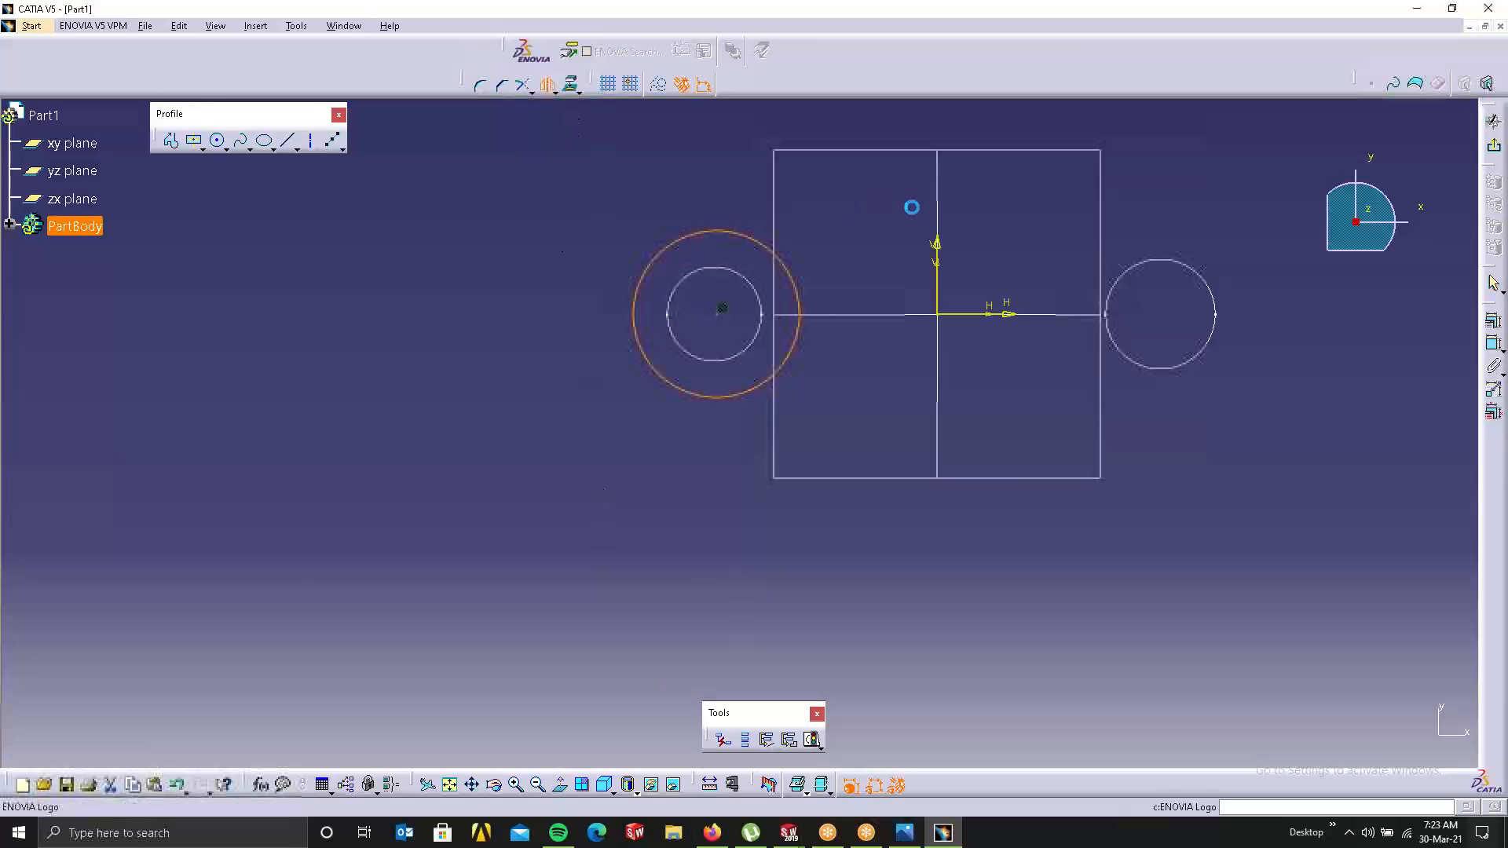
click(936, 250)
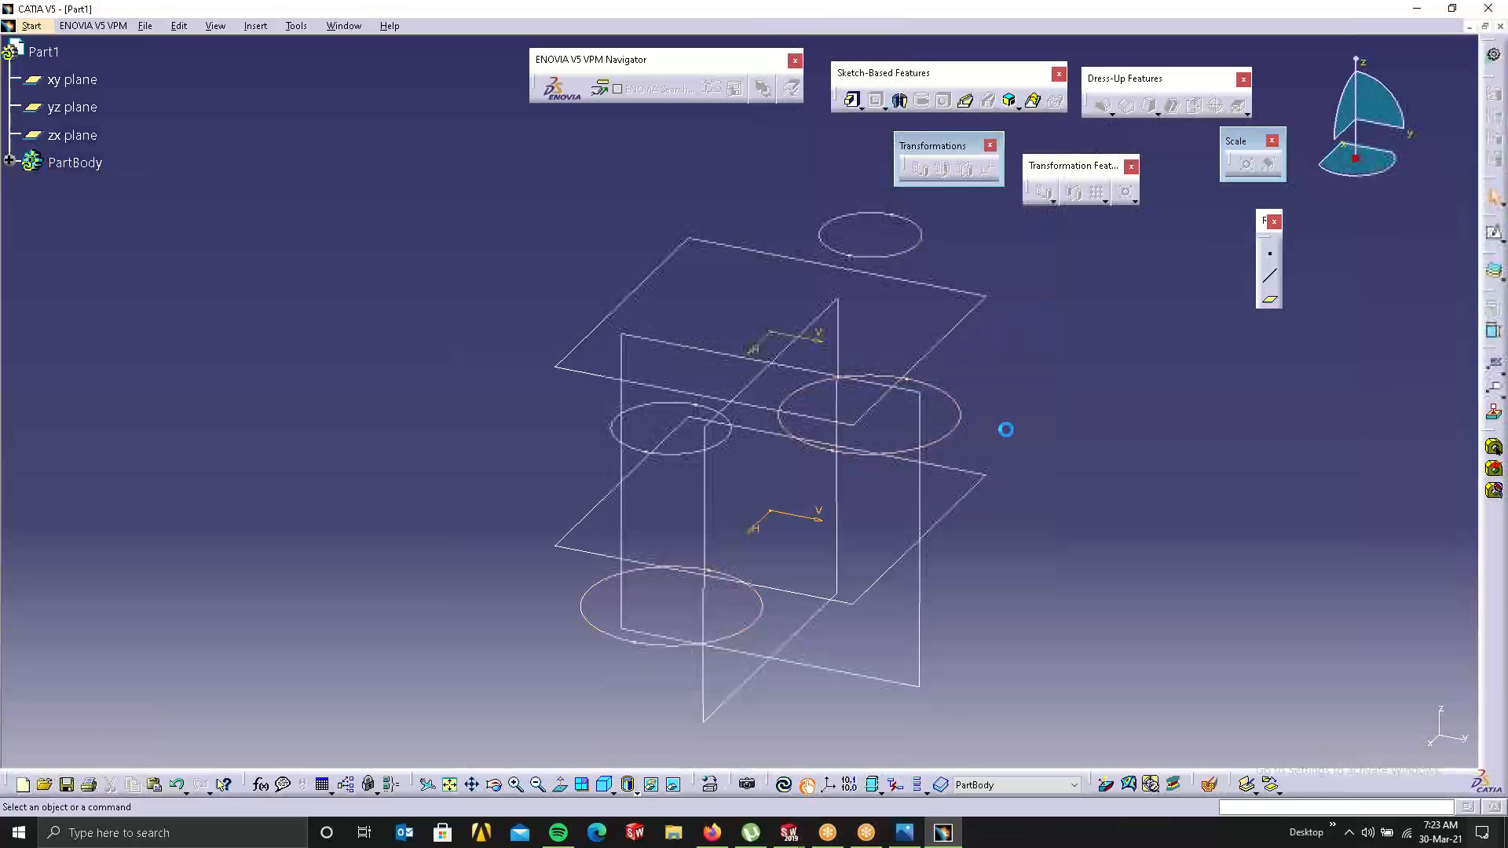
Step: Start a new sketch on the zx plane
middle_drag(987, 428, 812, 436)
middle_drag(573, 474, 589, 304)
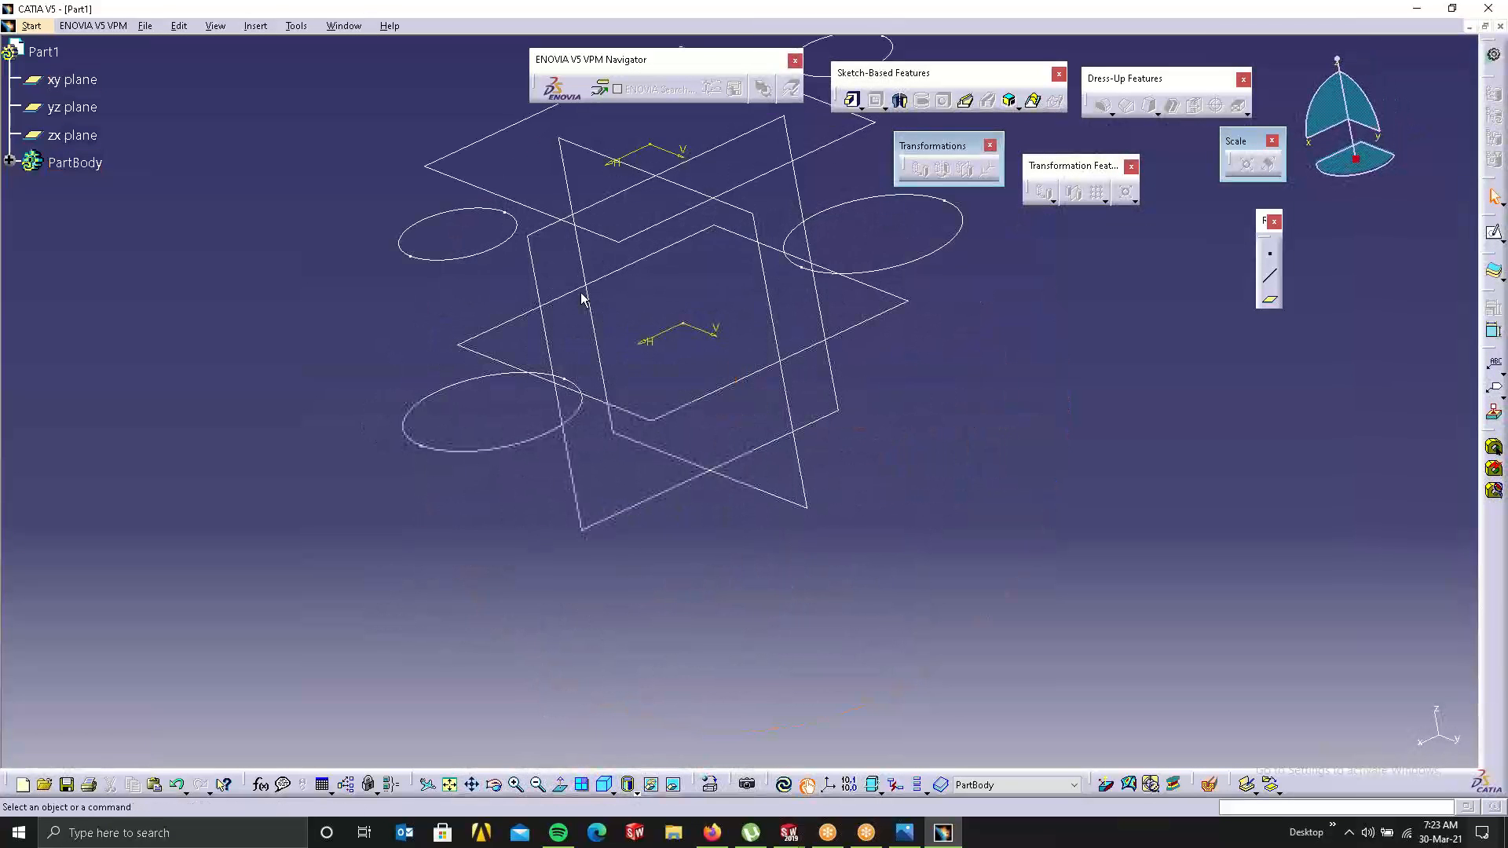
middle_drag(945, 515, 891, 563)
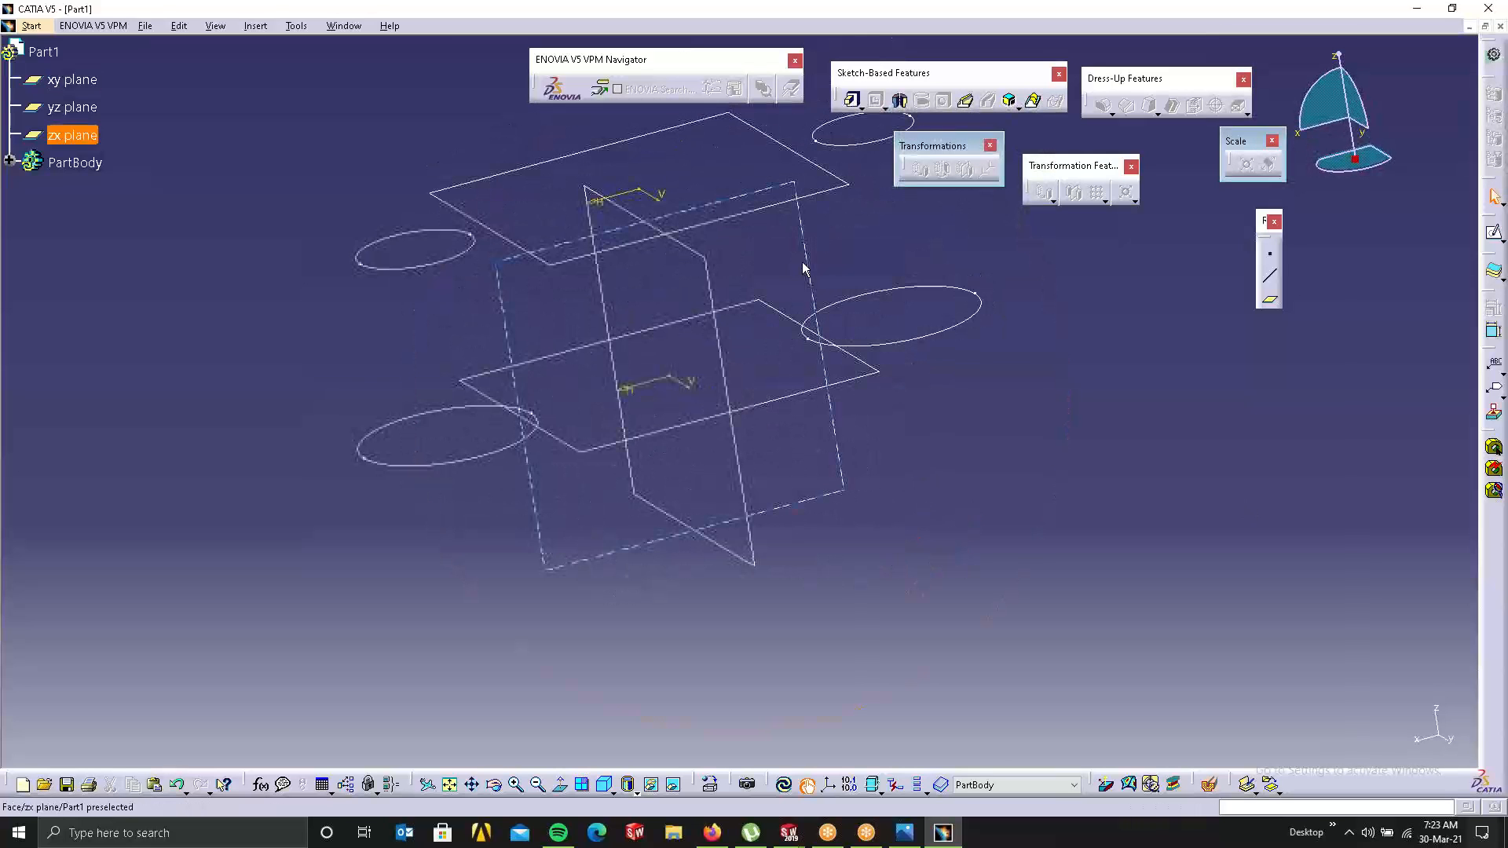
click(805, 233)
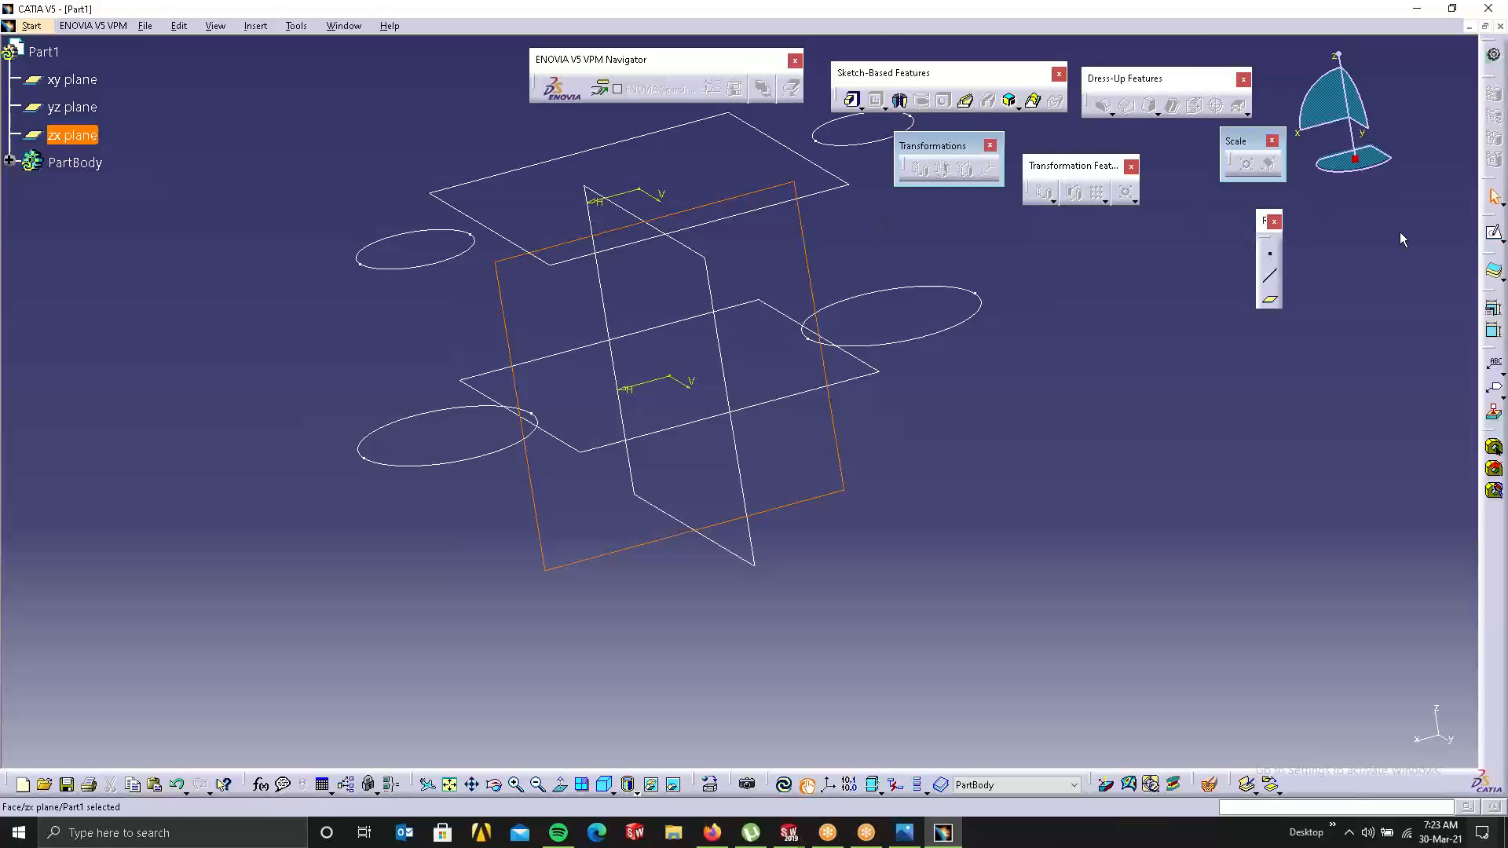
click(1493, 411)
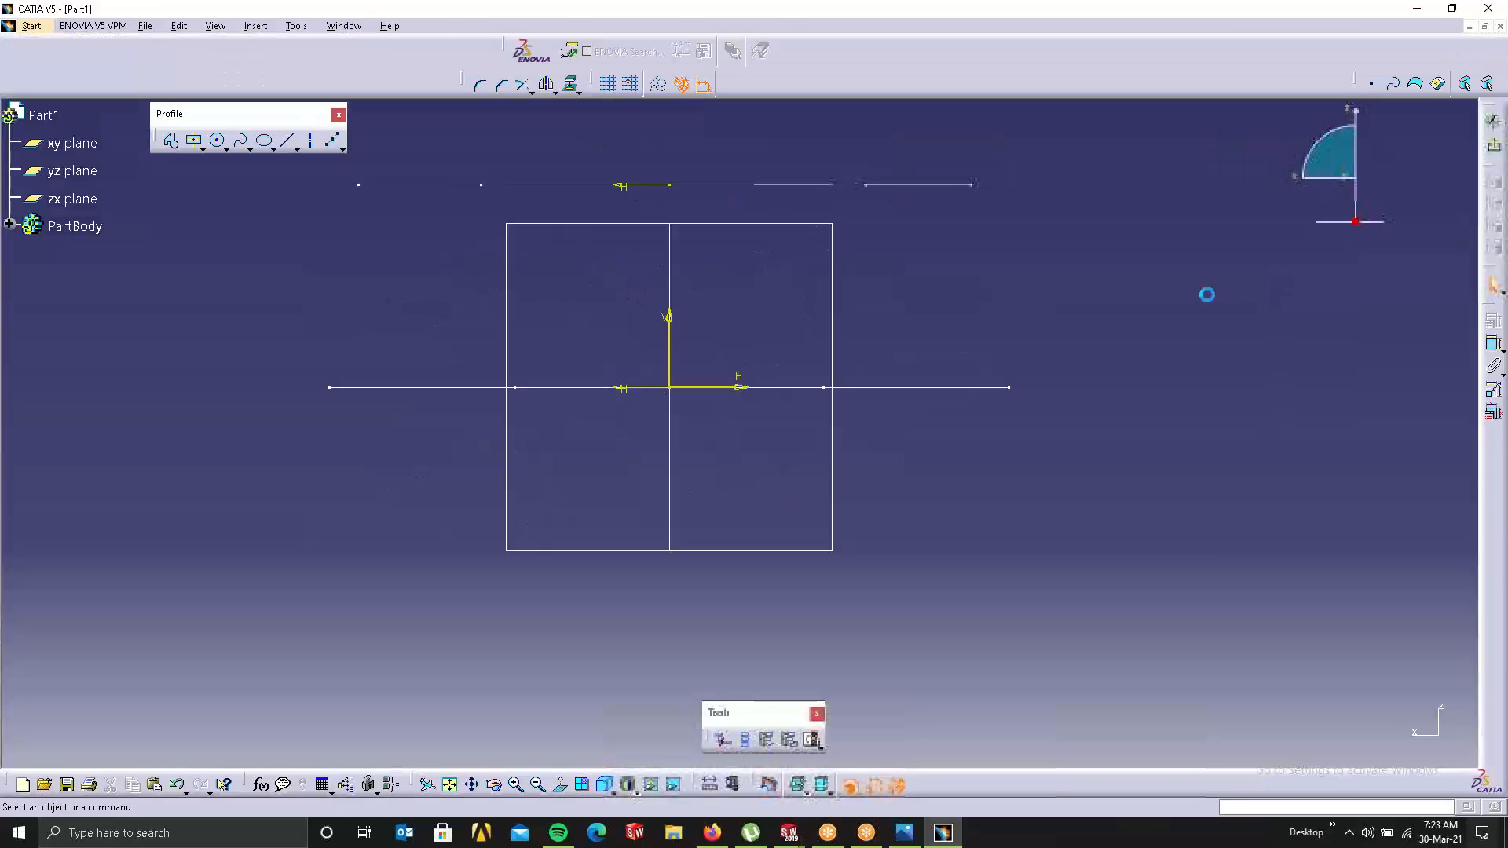
Step: Project the edges of the upper and lower circle sketches into the zx sketch
click(292, 143)
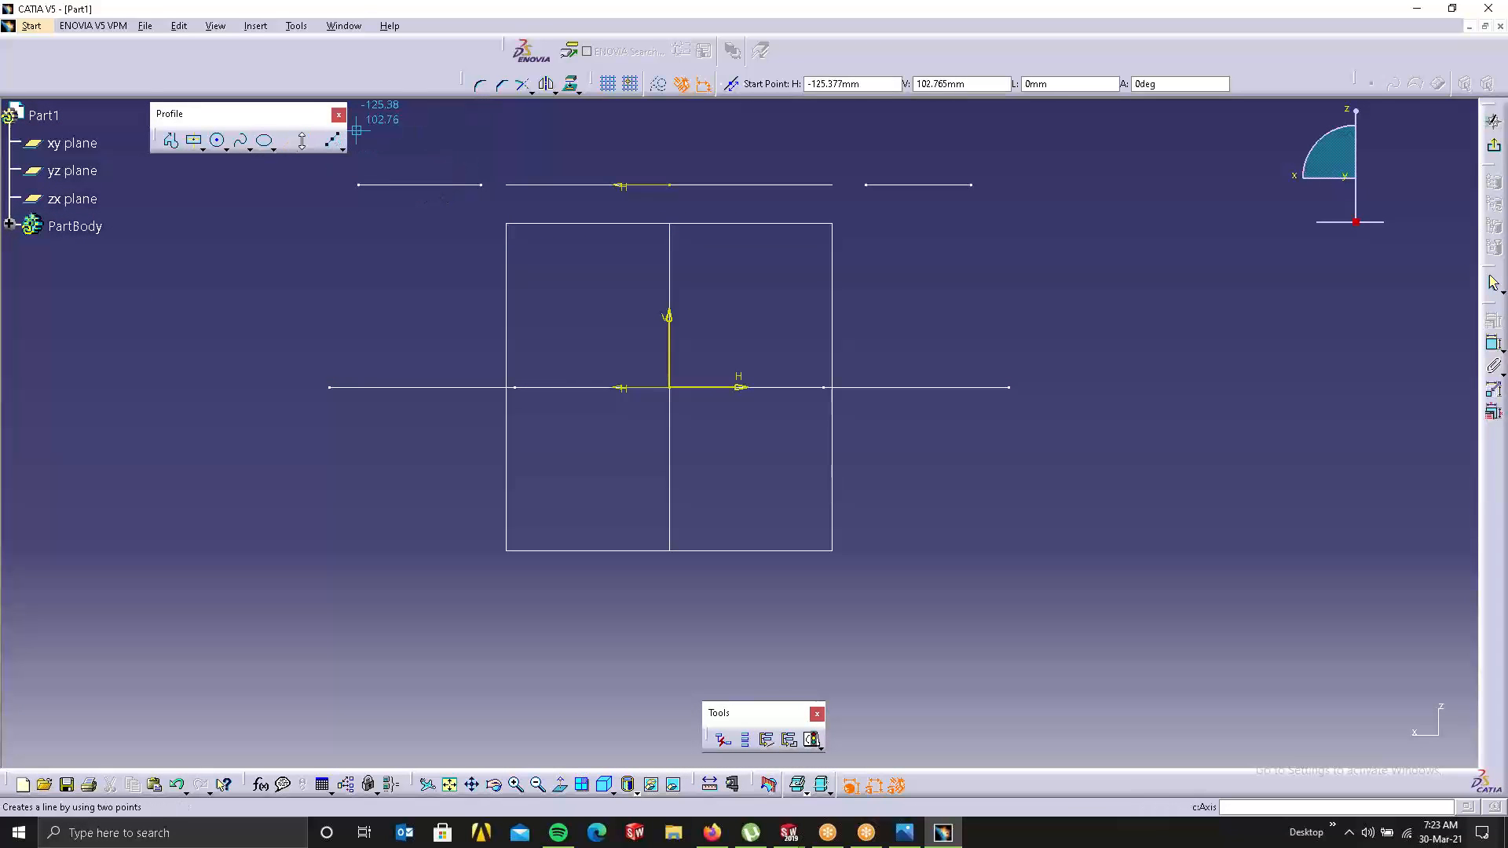
click(286, 144)
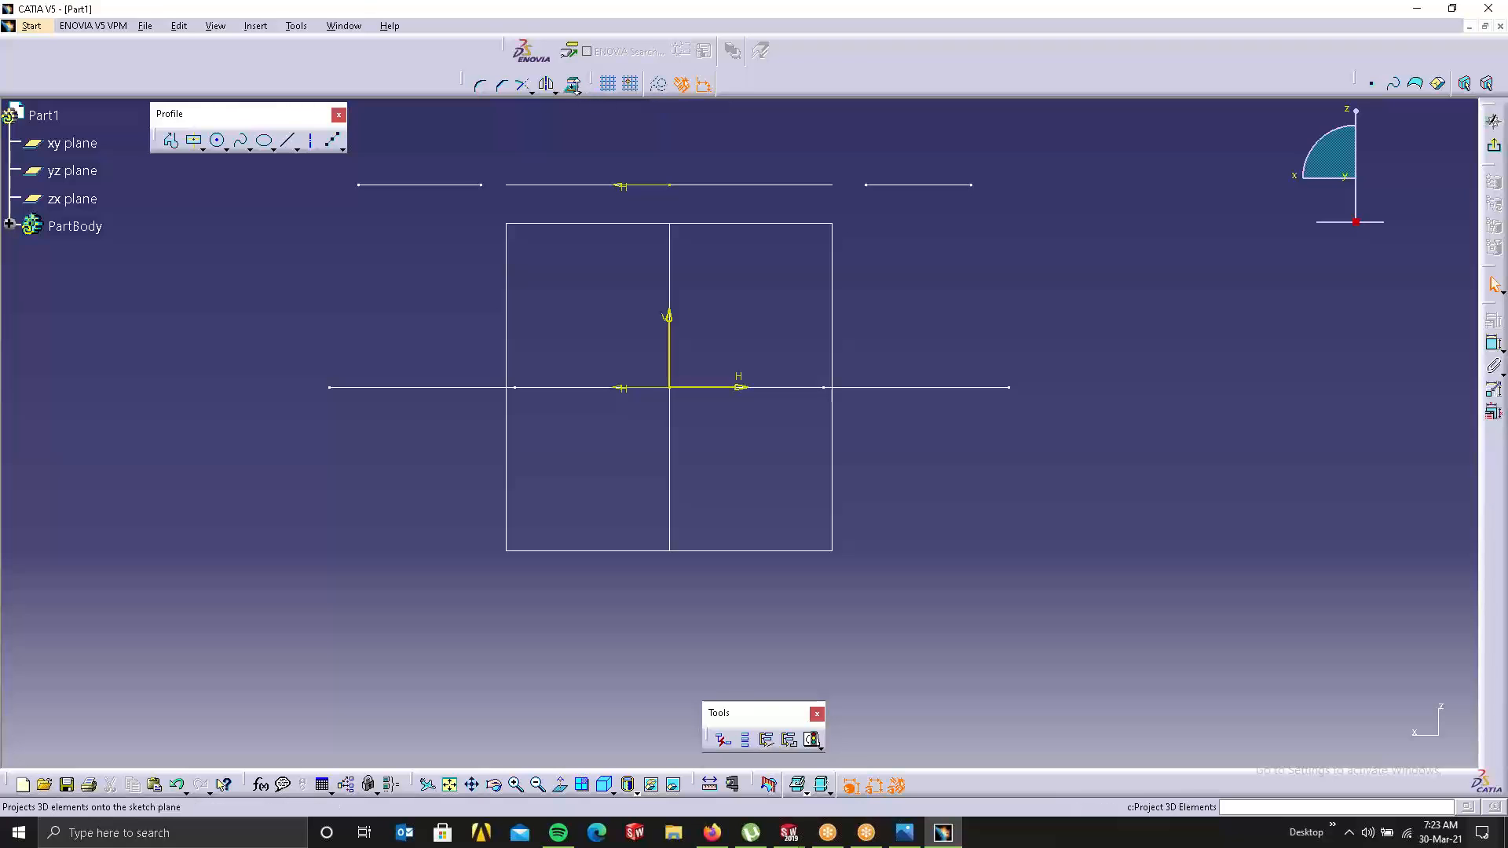
click(569, 83)
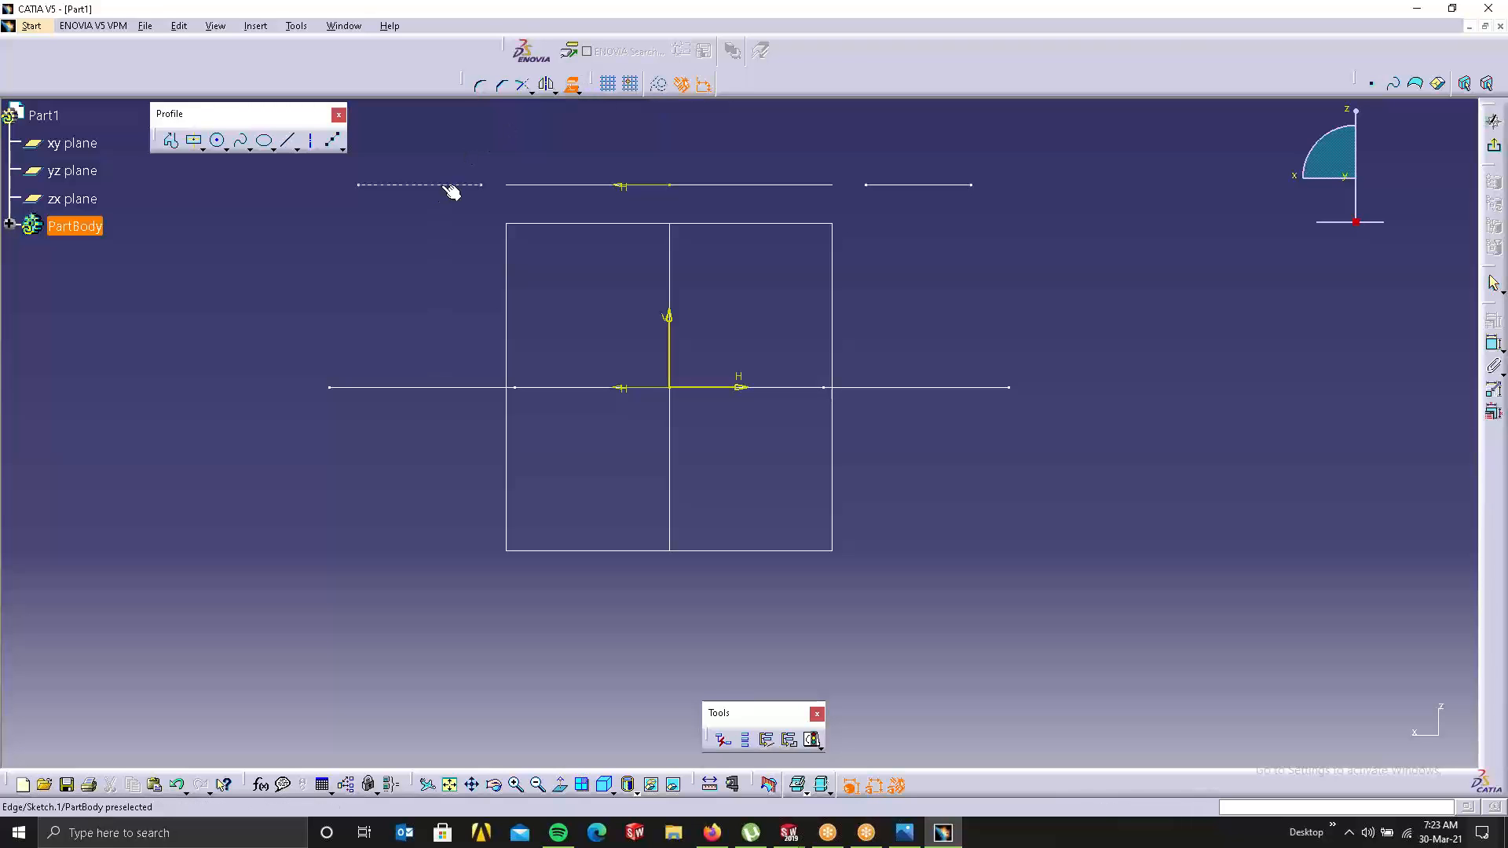
click(573, 82)
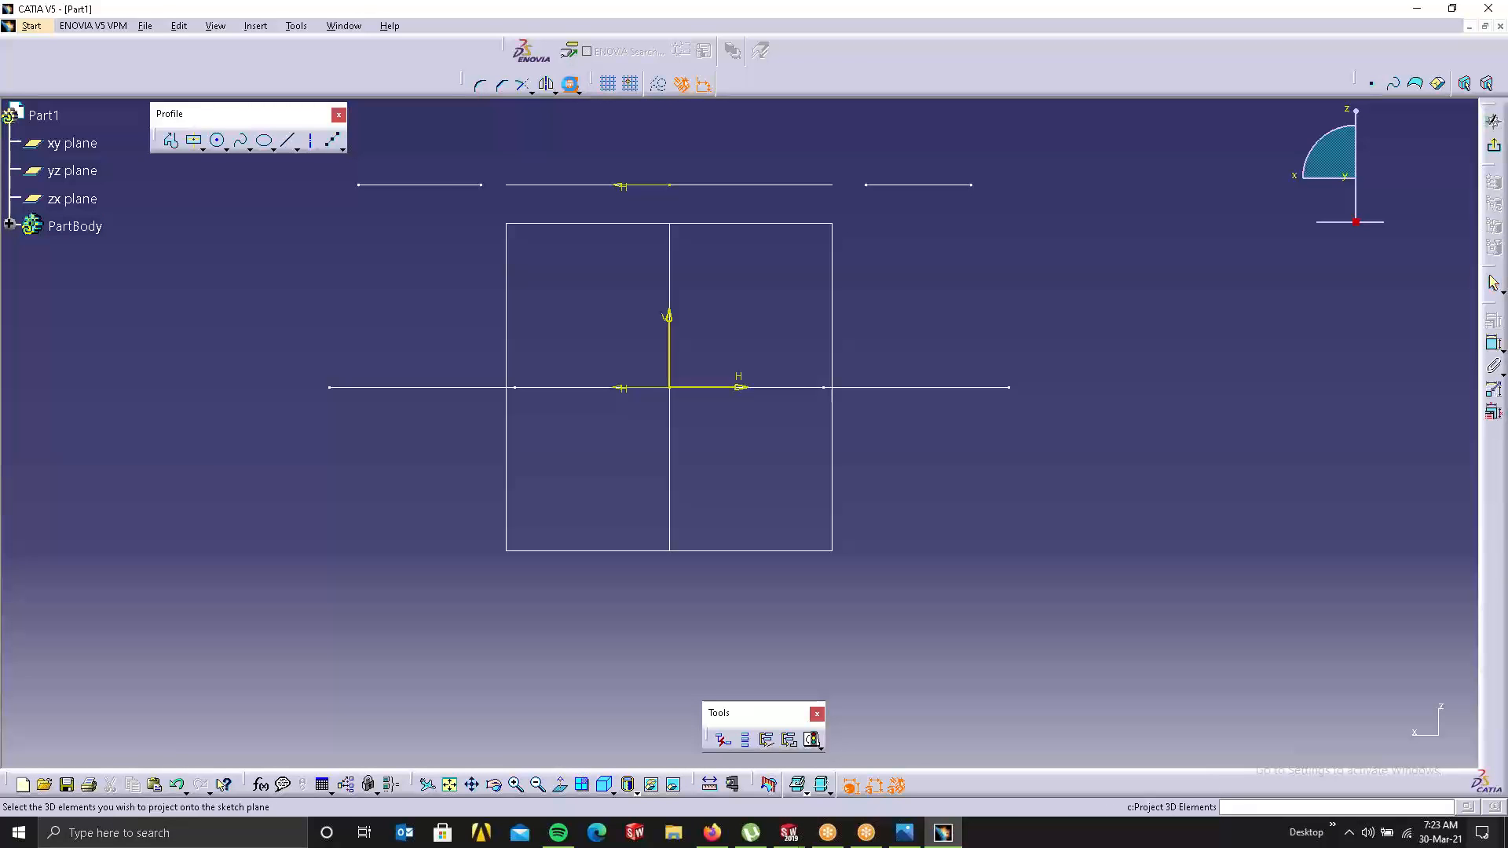
click(429, 183)
click(925, 185)
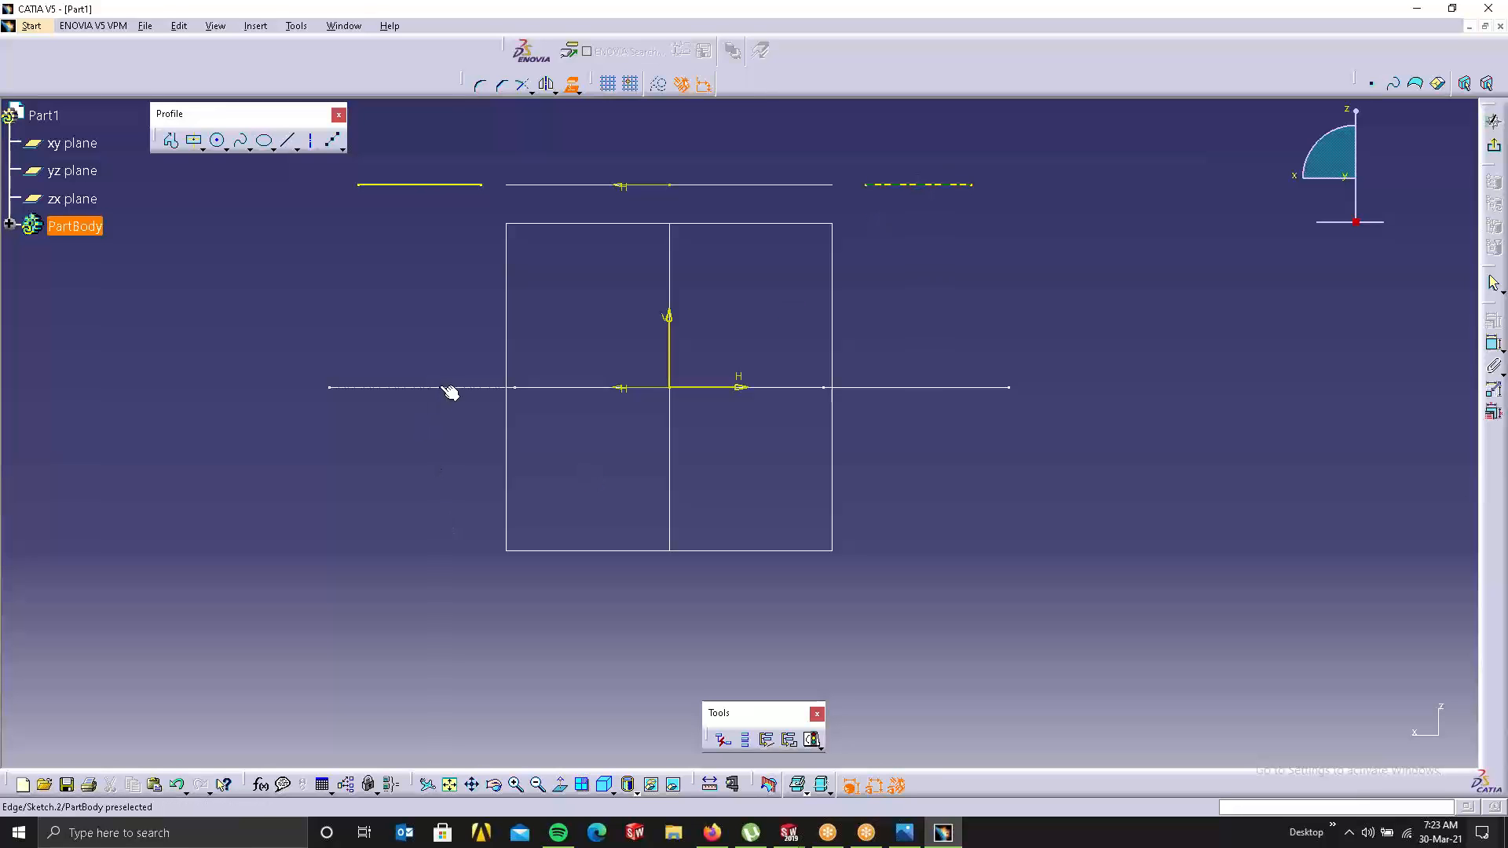
click(485, 388)
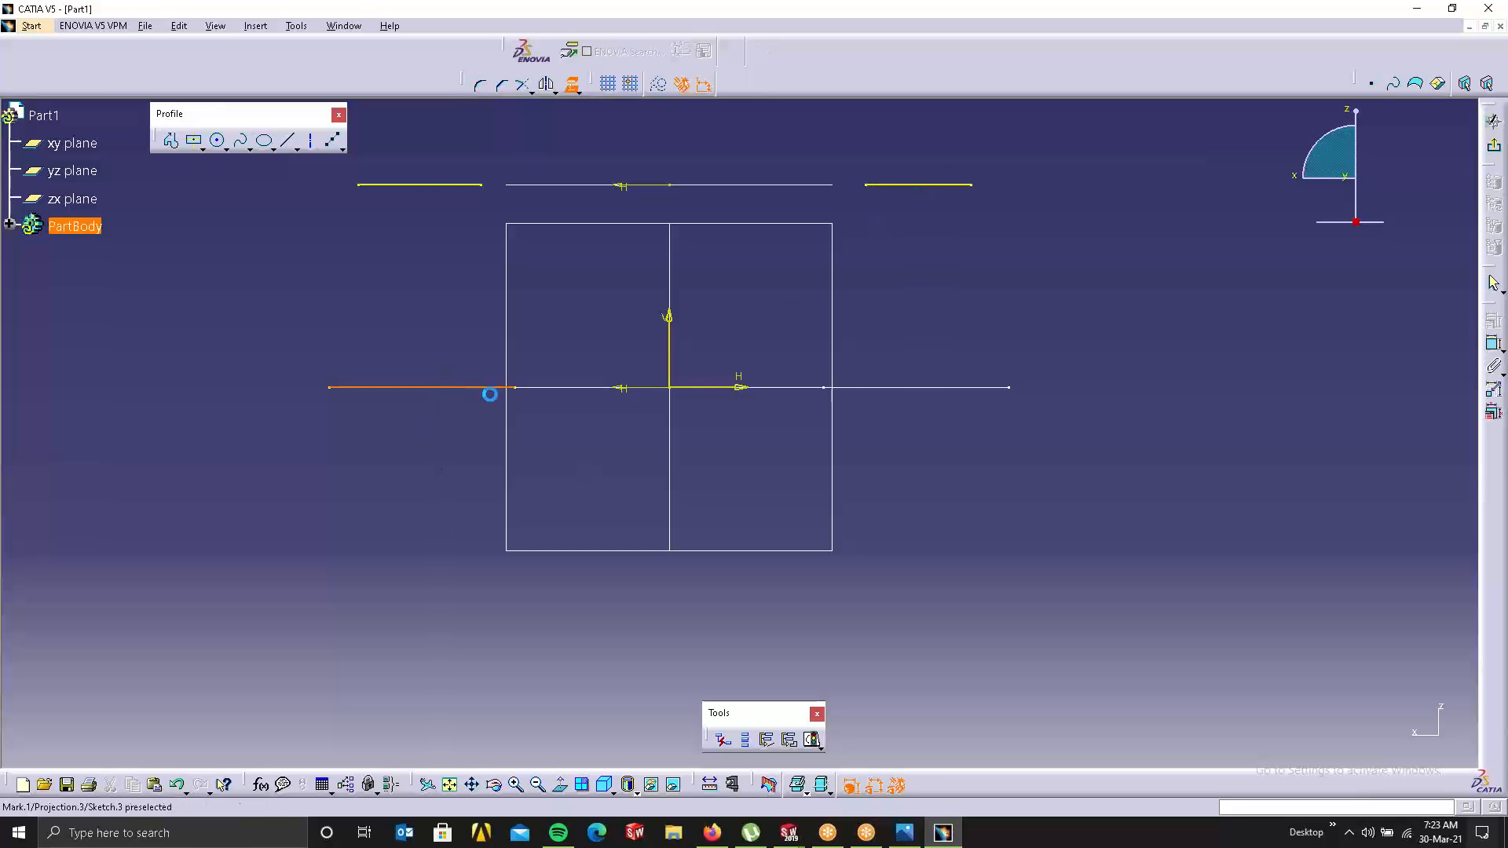
click(905, 387)
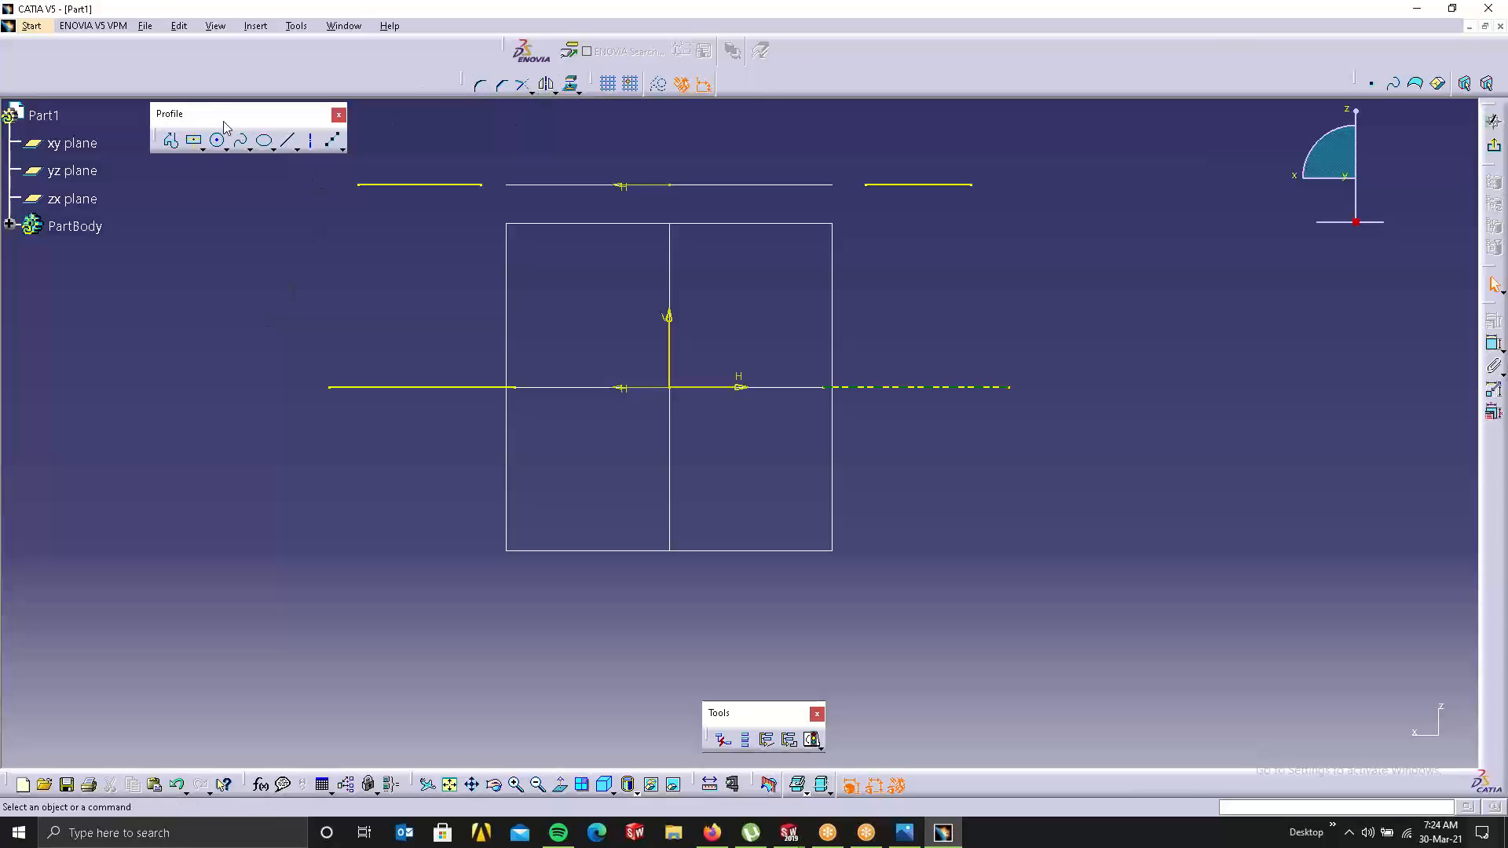
Step: Box-select the projected elements in the zx sketch, then clear the selection
drag(164, 127, 145, 125)
mouse_move(330, 138)
mouse_down()
mouse_move(377, 216)
mouse_move(1203, 501)
mouse_up()
mouse_move(1106, 494)
mouse_down()
mouse_move(449, 441)
mouse_move(290, 224)
mouse_move(317, 150)
mouse_up()
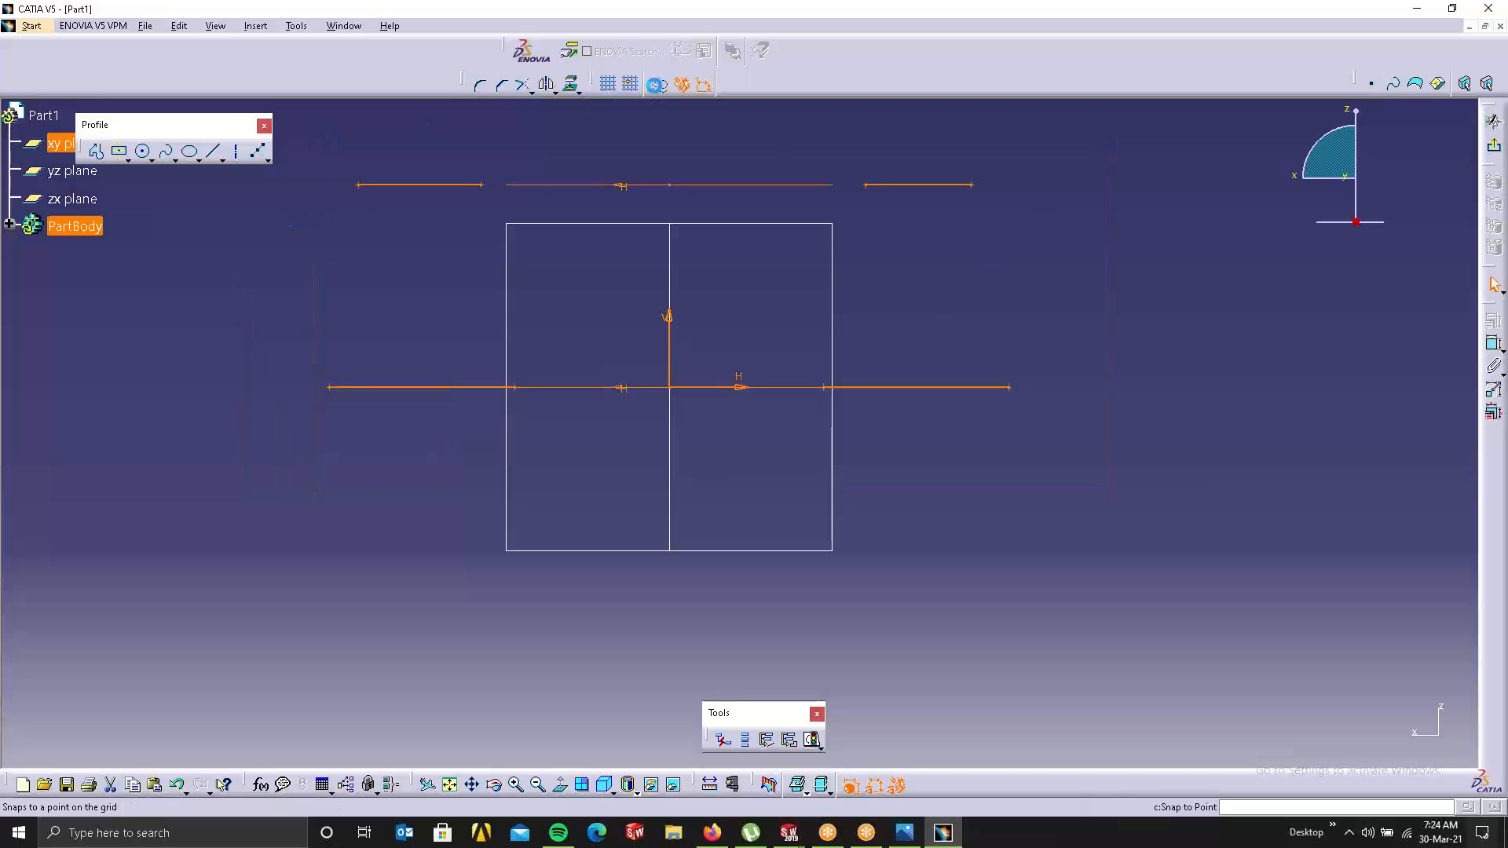
click(754, 135)
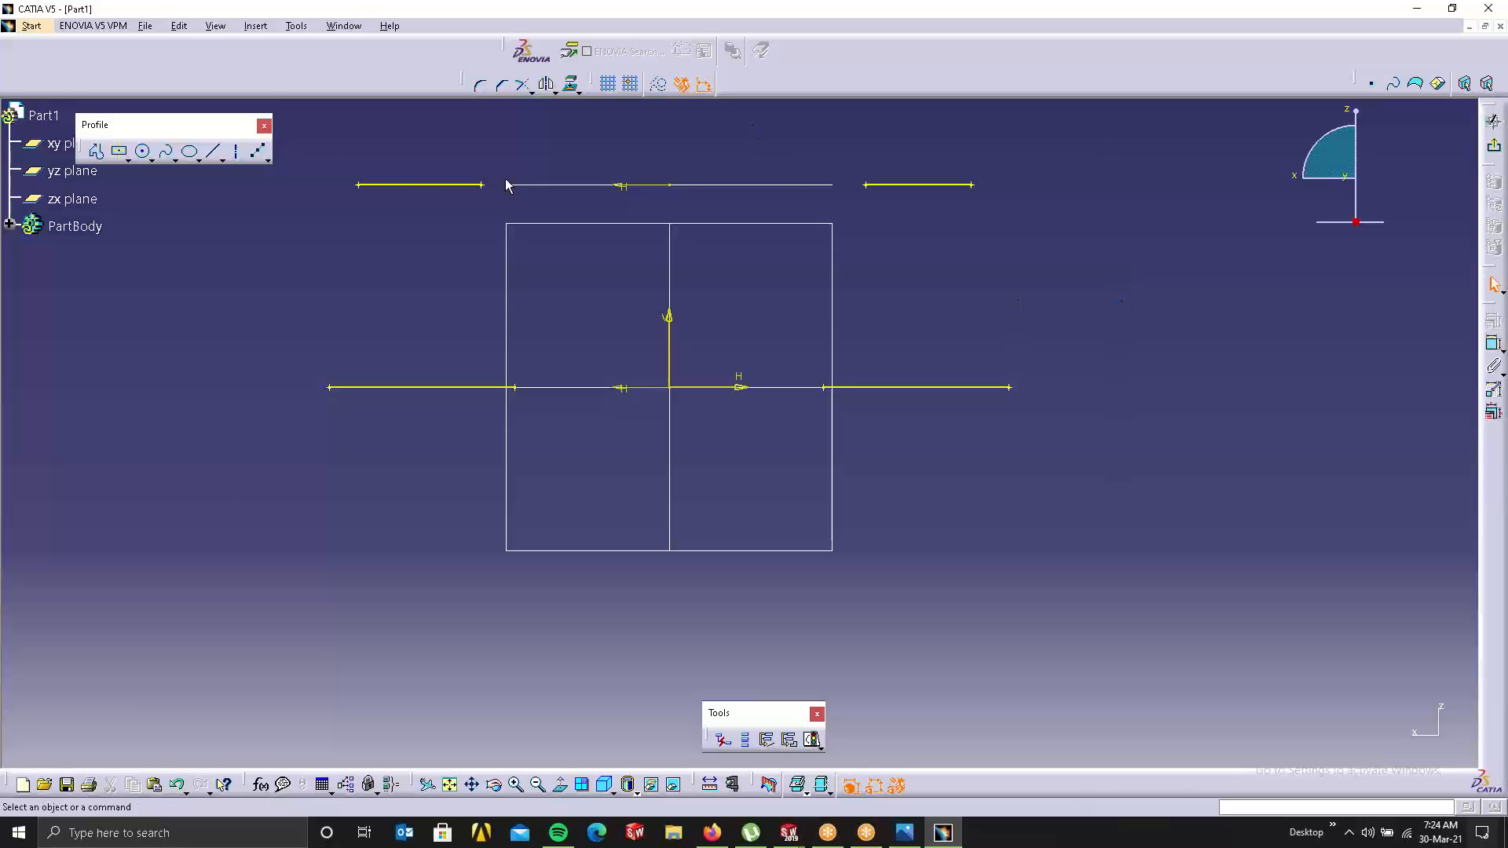
drag(296, 137, 296, 137)
drag(976, 562, 1256, 454)
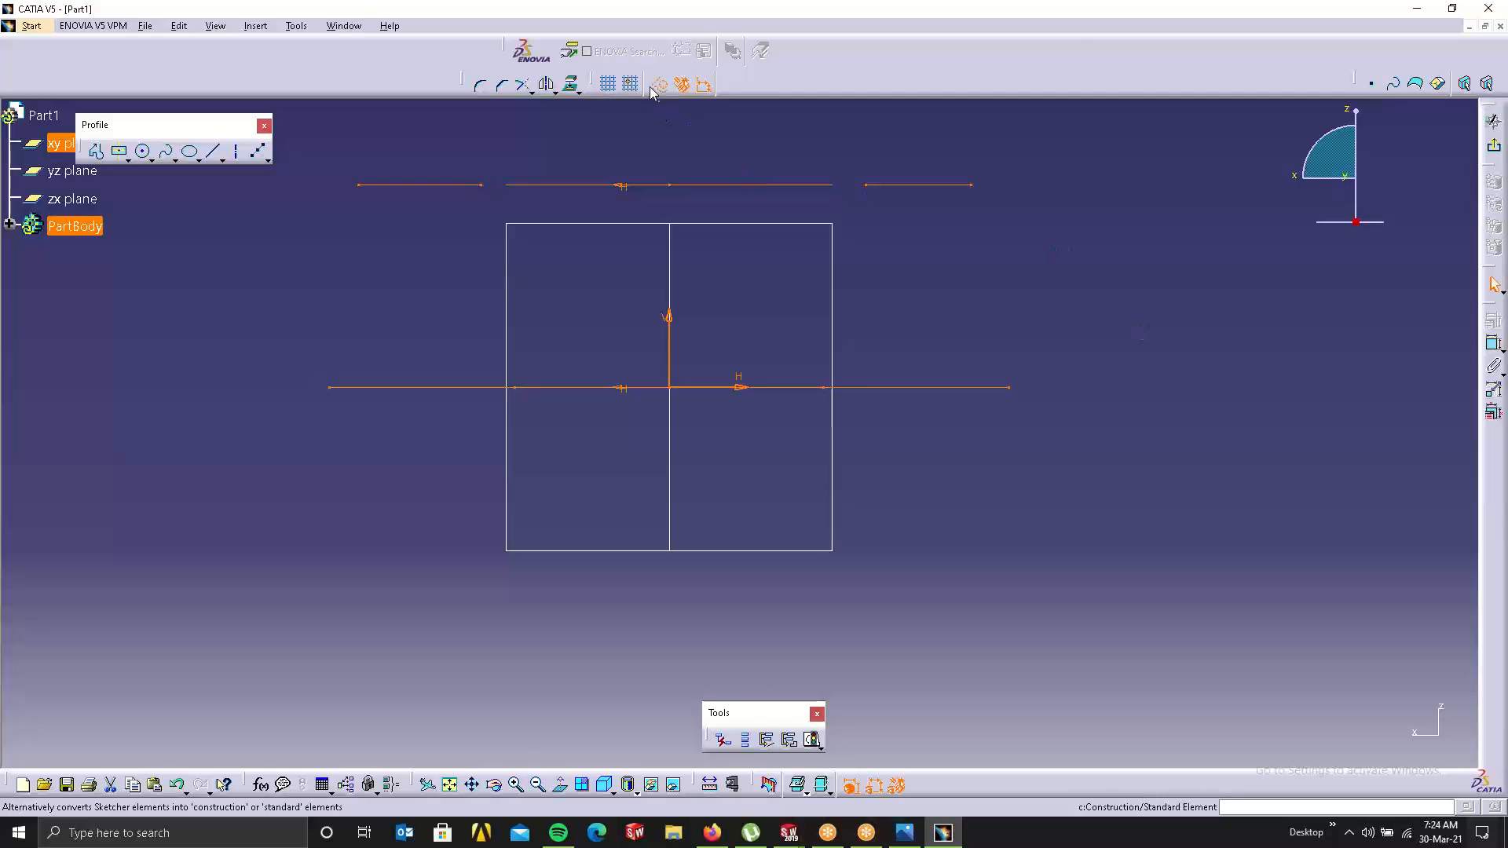
click(883, 225)
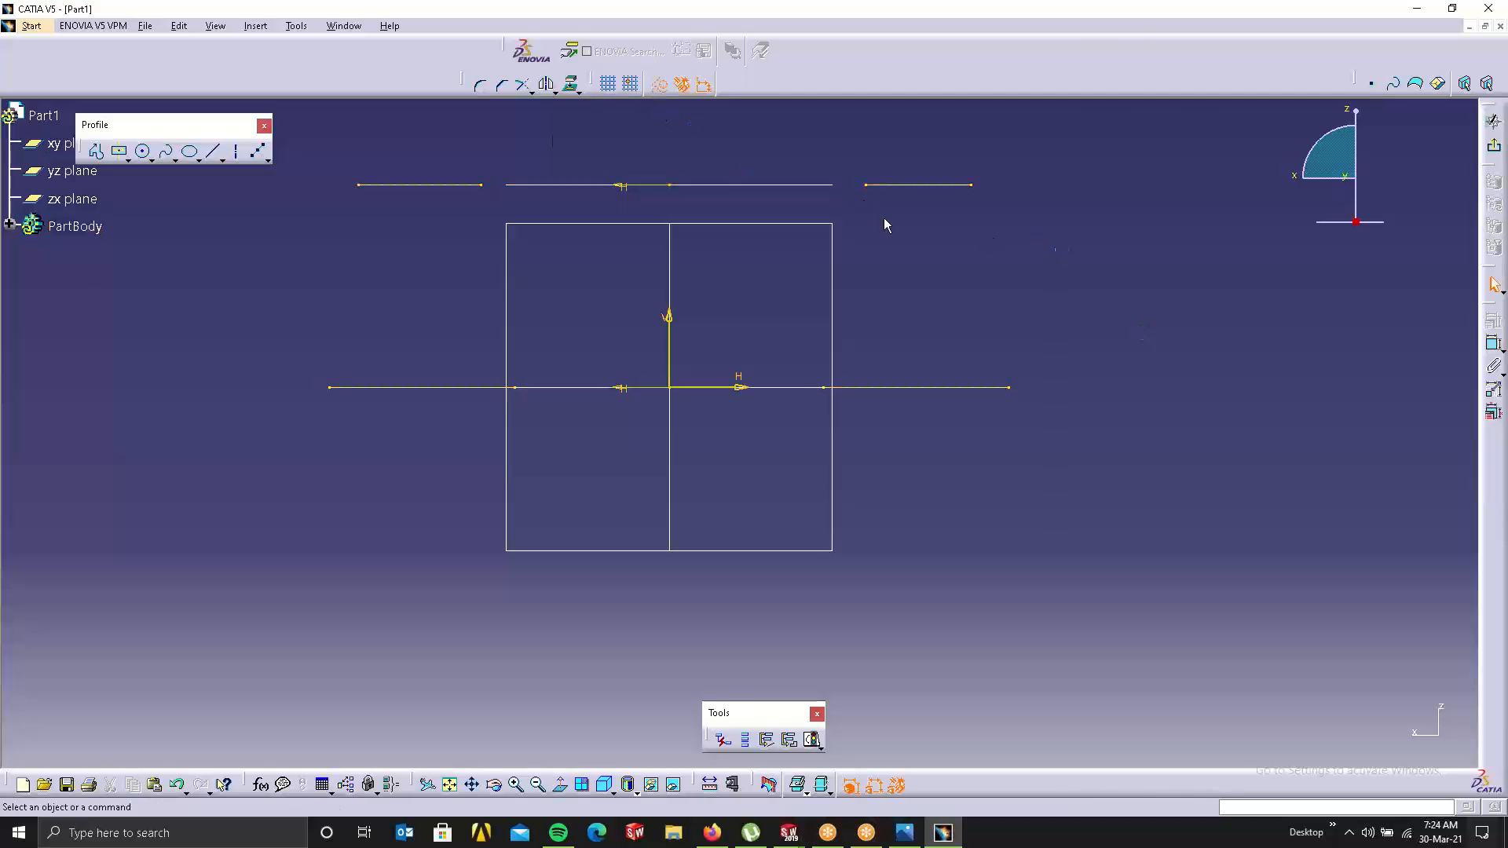
Step: Draw two standard vertical lines from the upper projected edges down to the lower ones
click(211, 156)
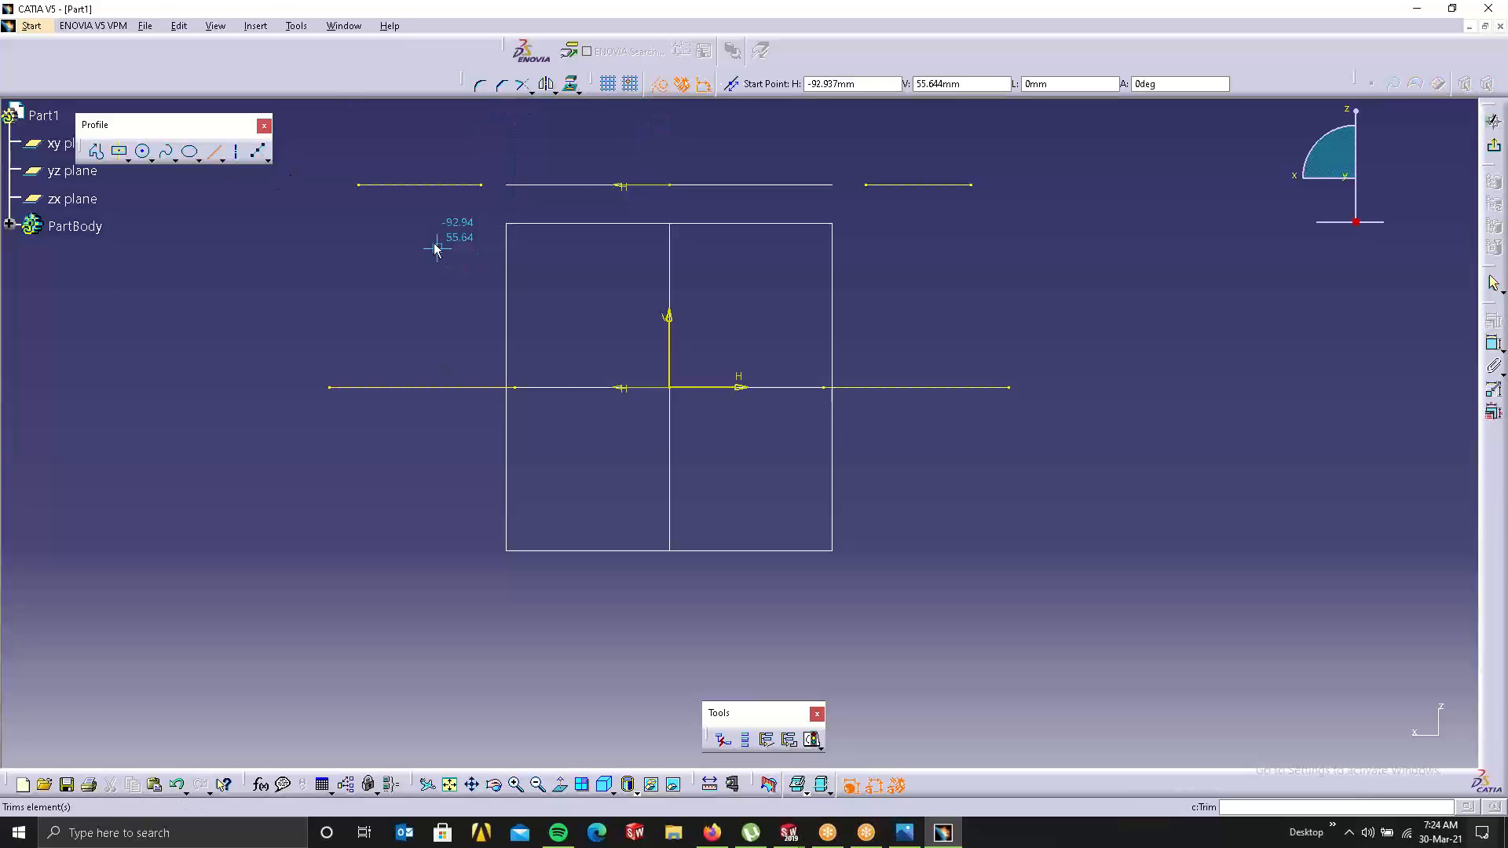
click(420, 185)
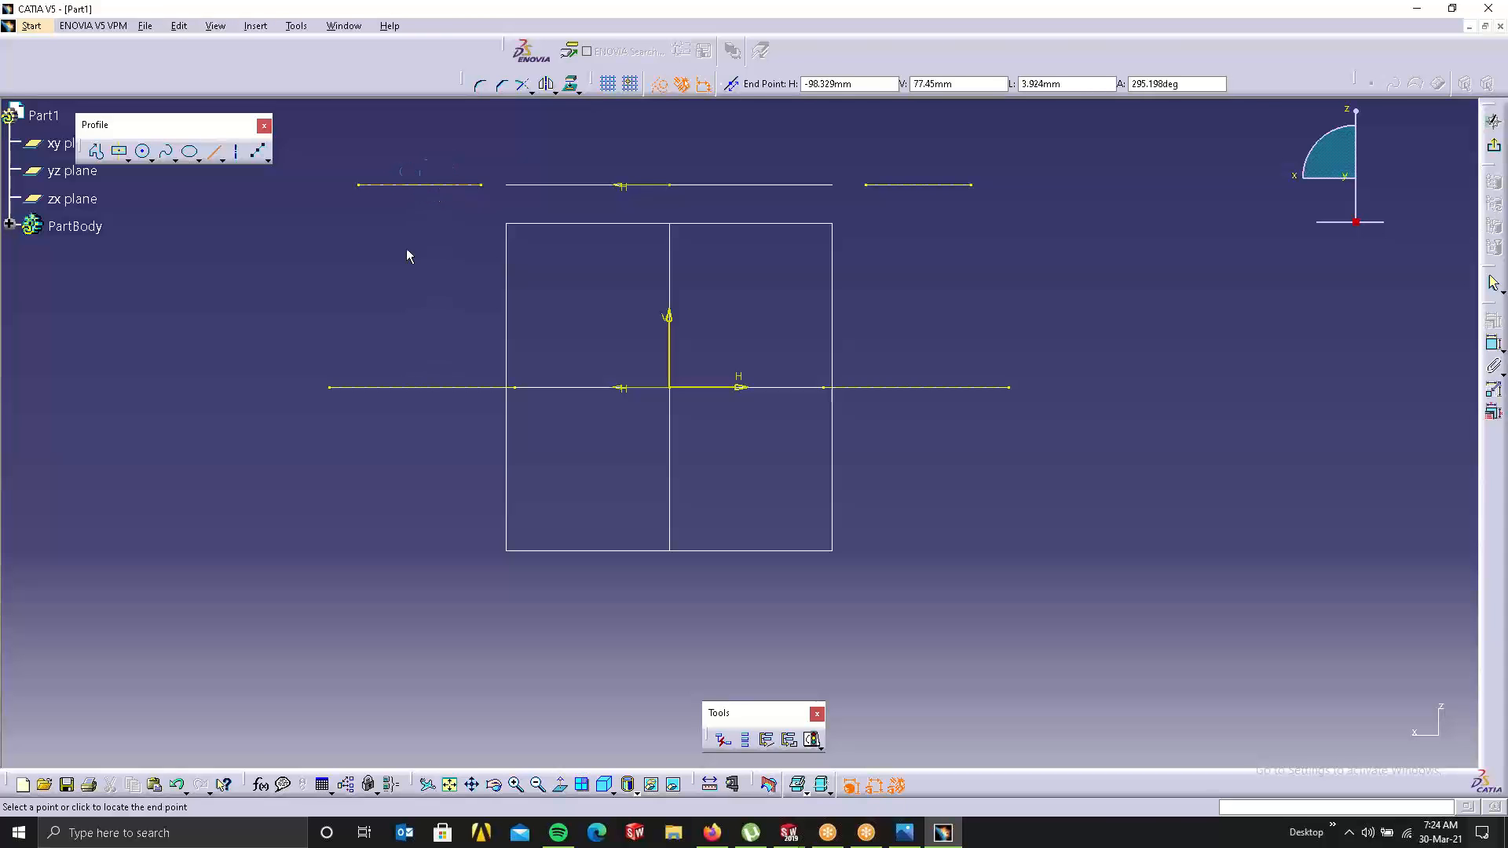
click(658, 83)
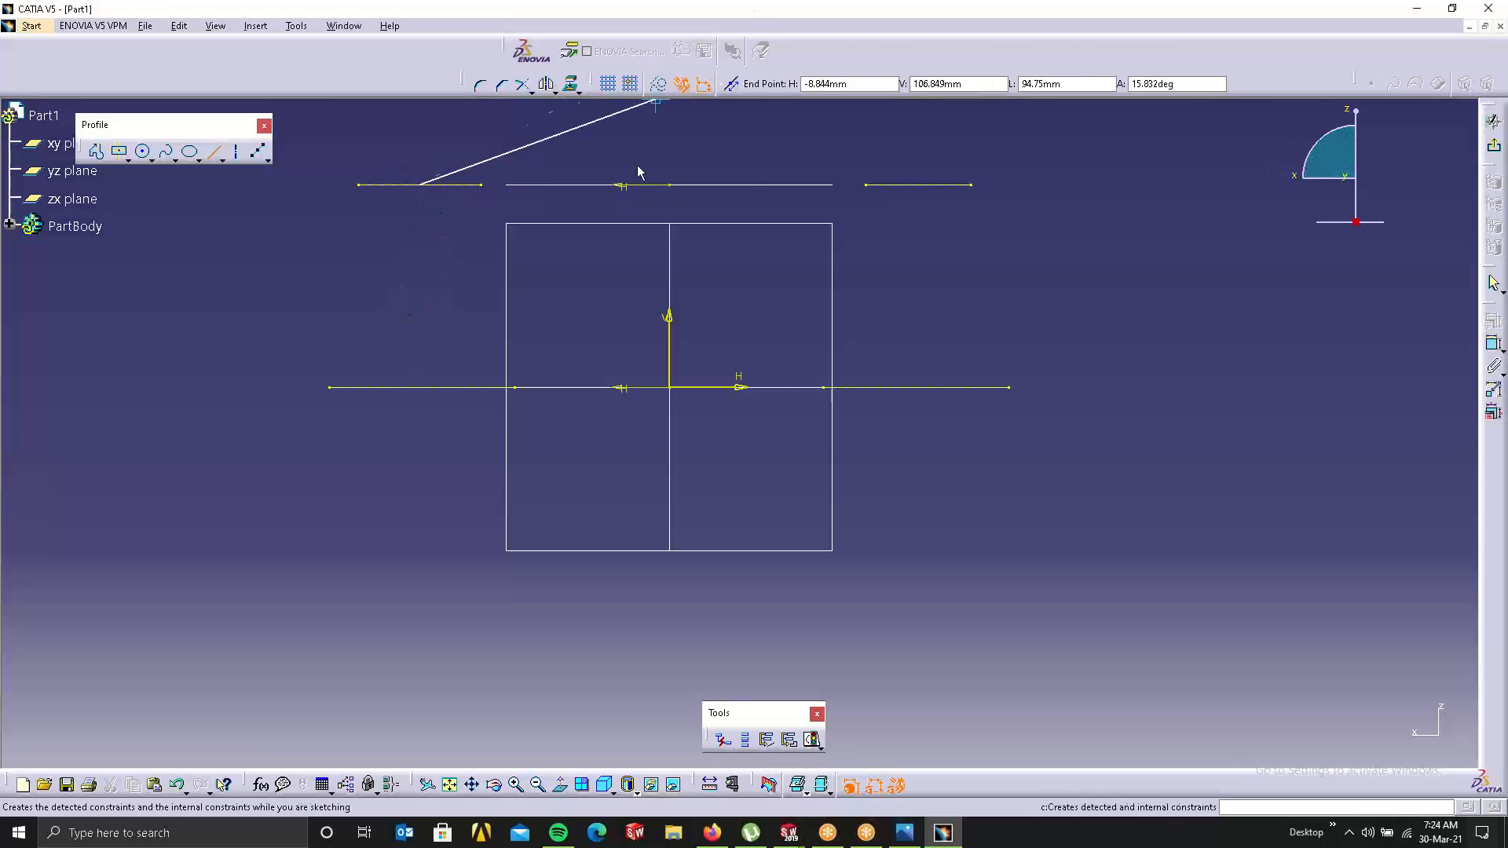
click(420, 386)
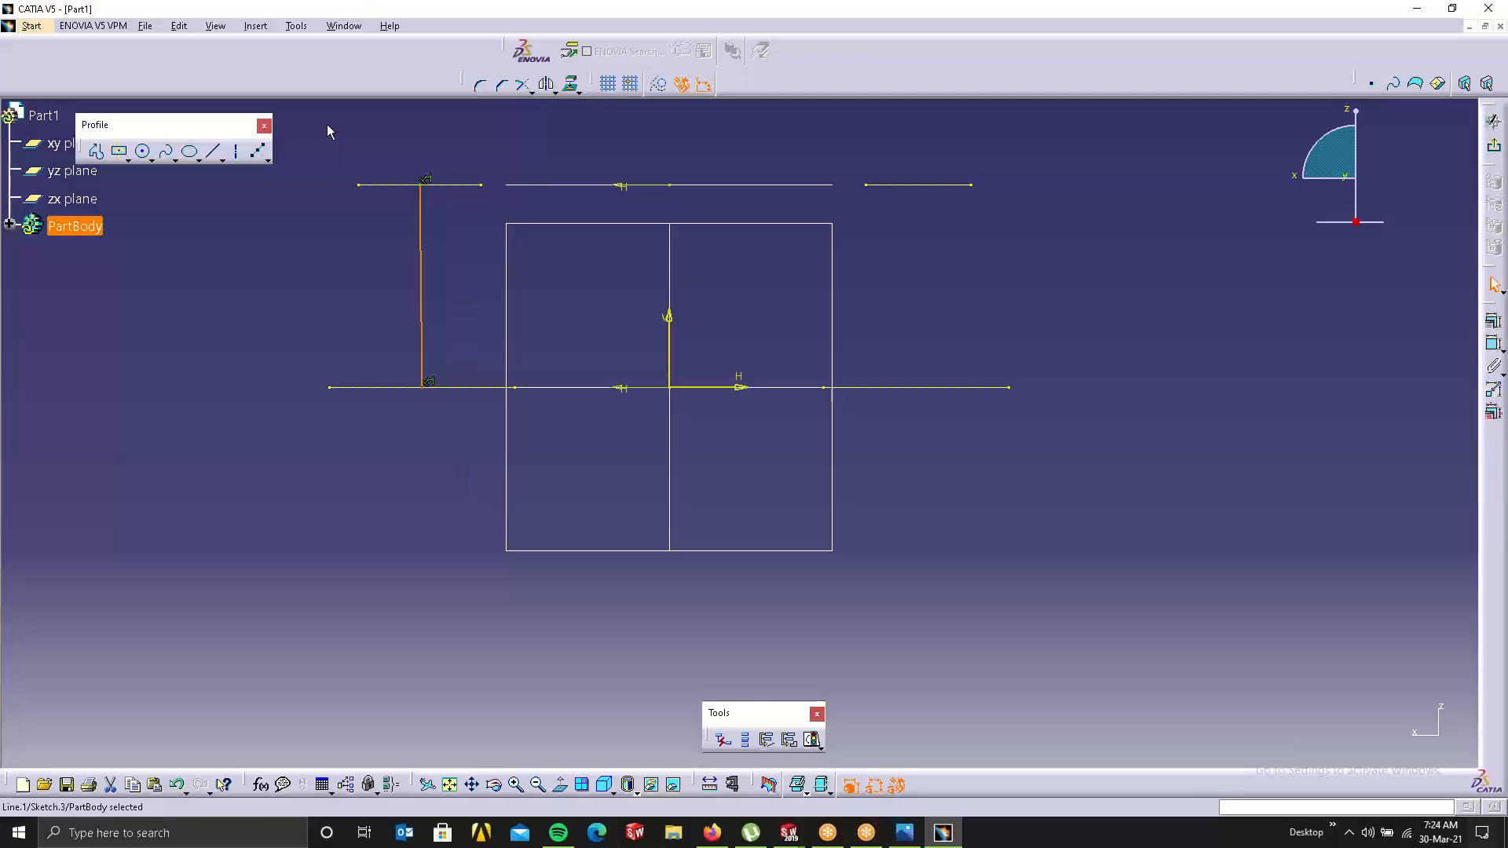
click(210, 157)
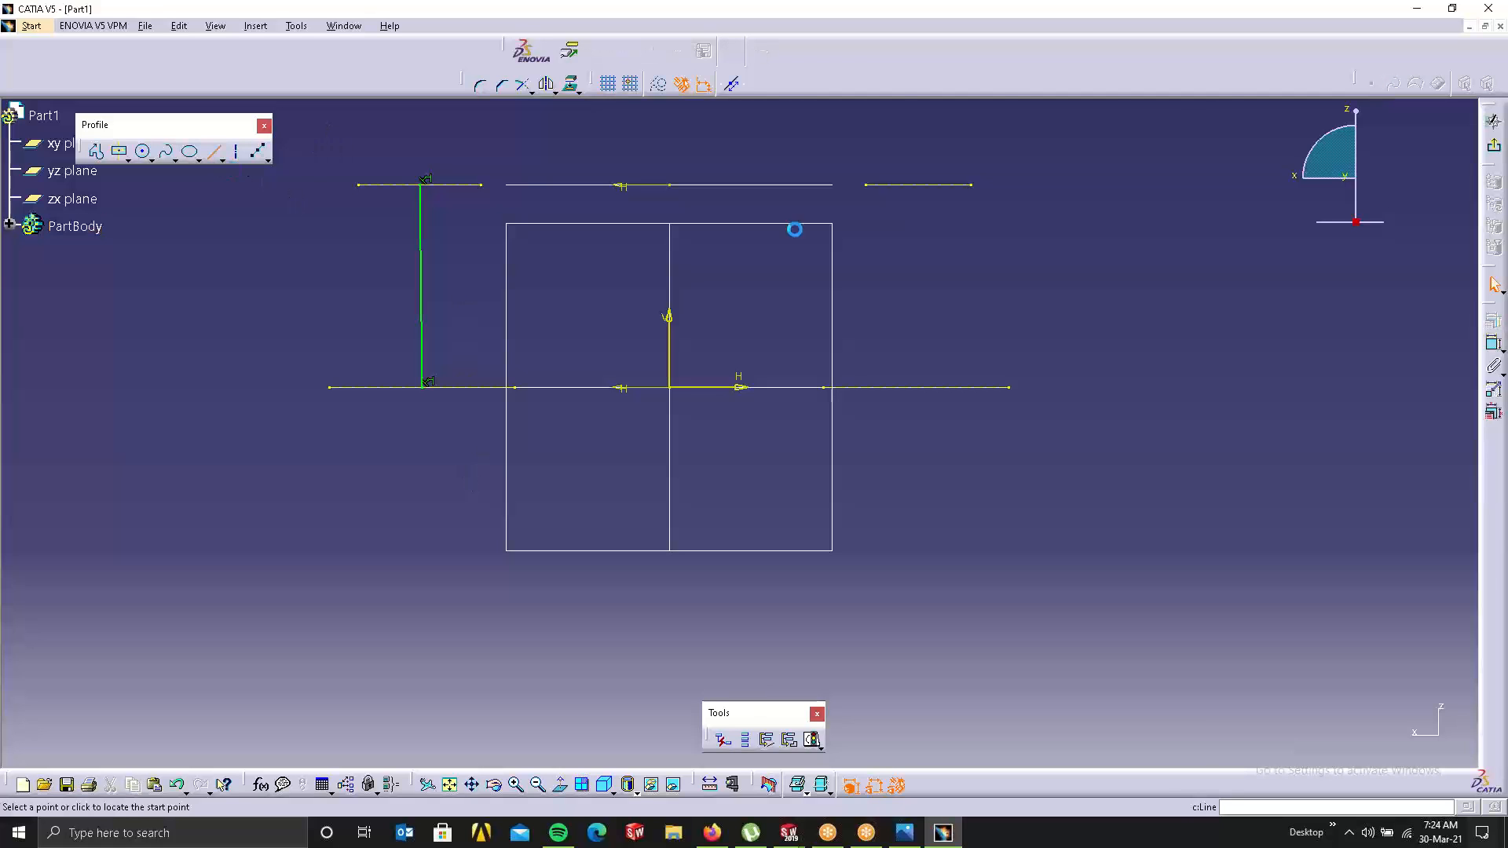
click(918, 184)
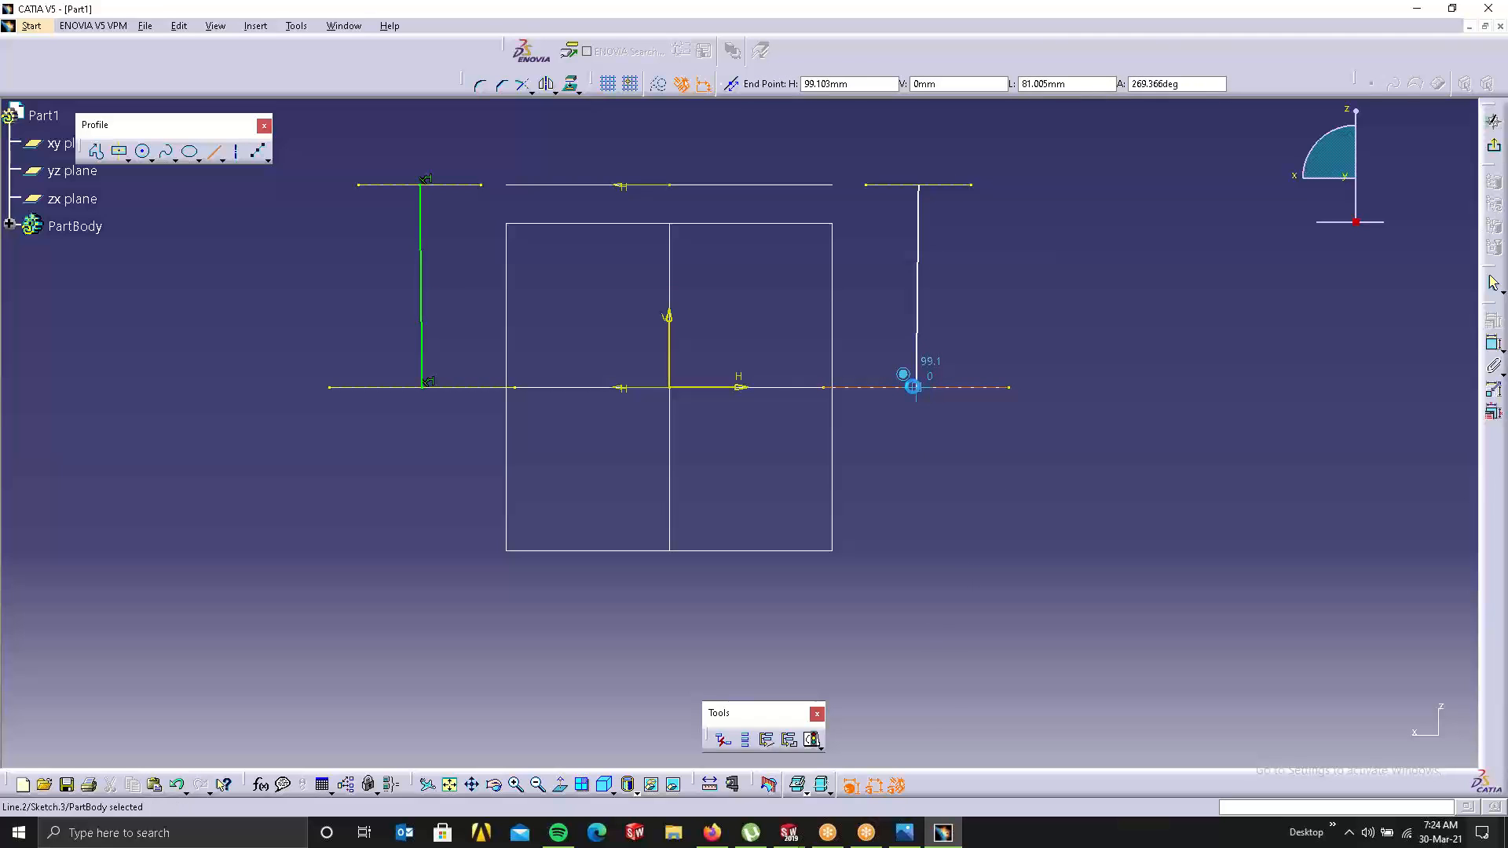
click(912, 387)
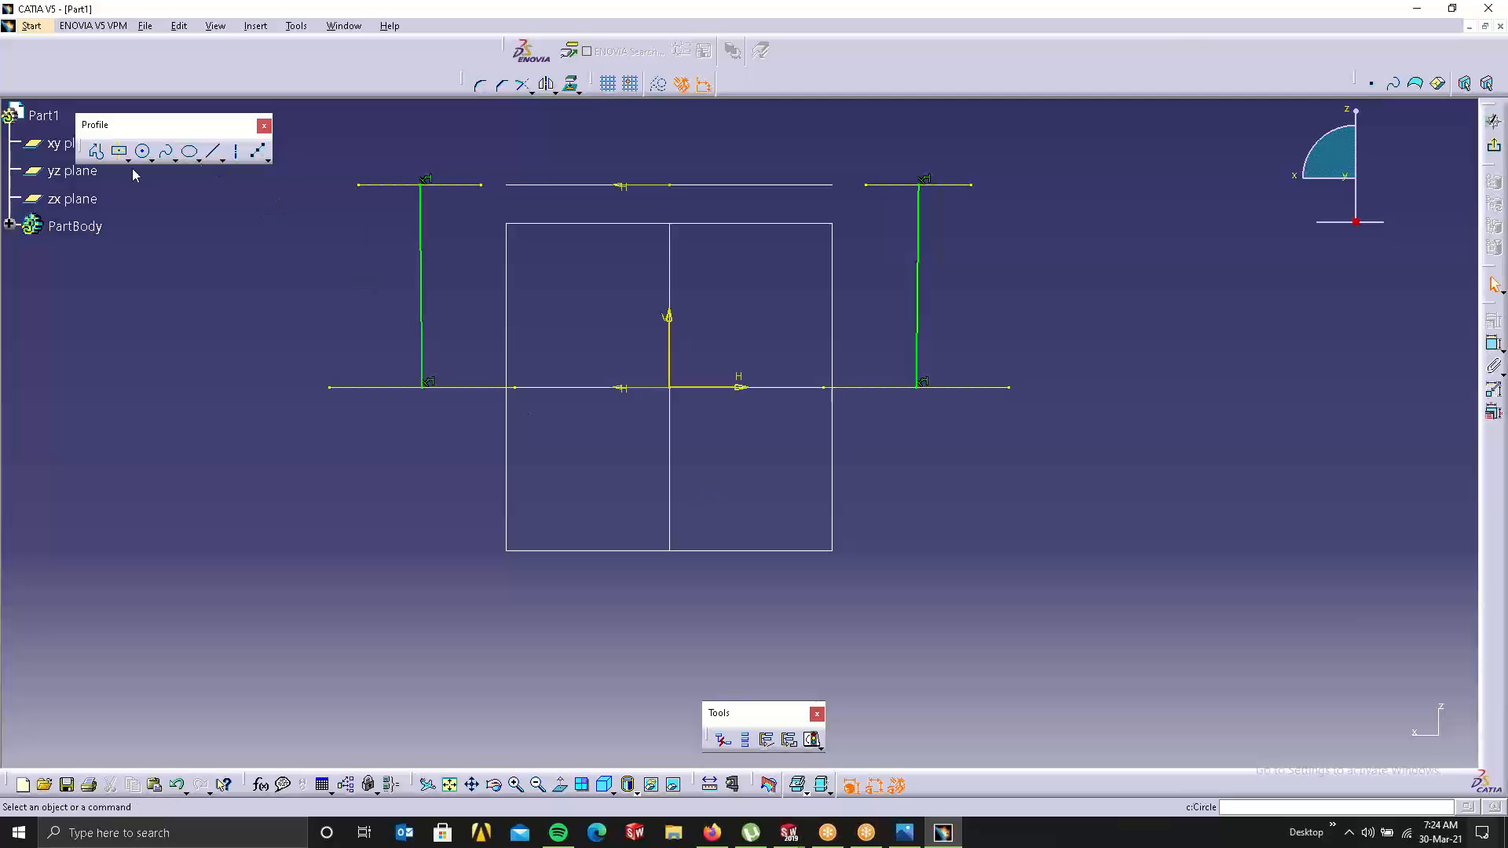
Step: Join the lines' lower ends with a three-point arc dipping below to form the U bottom
click(144, 152)
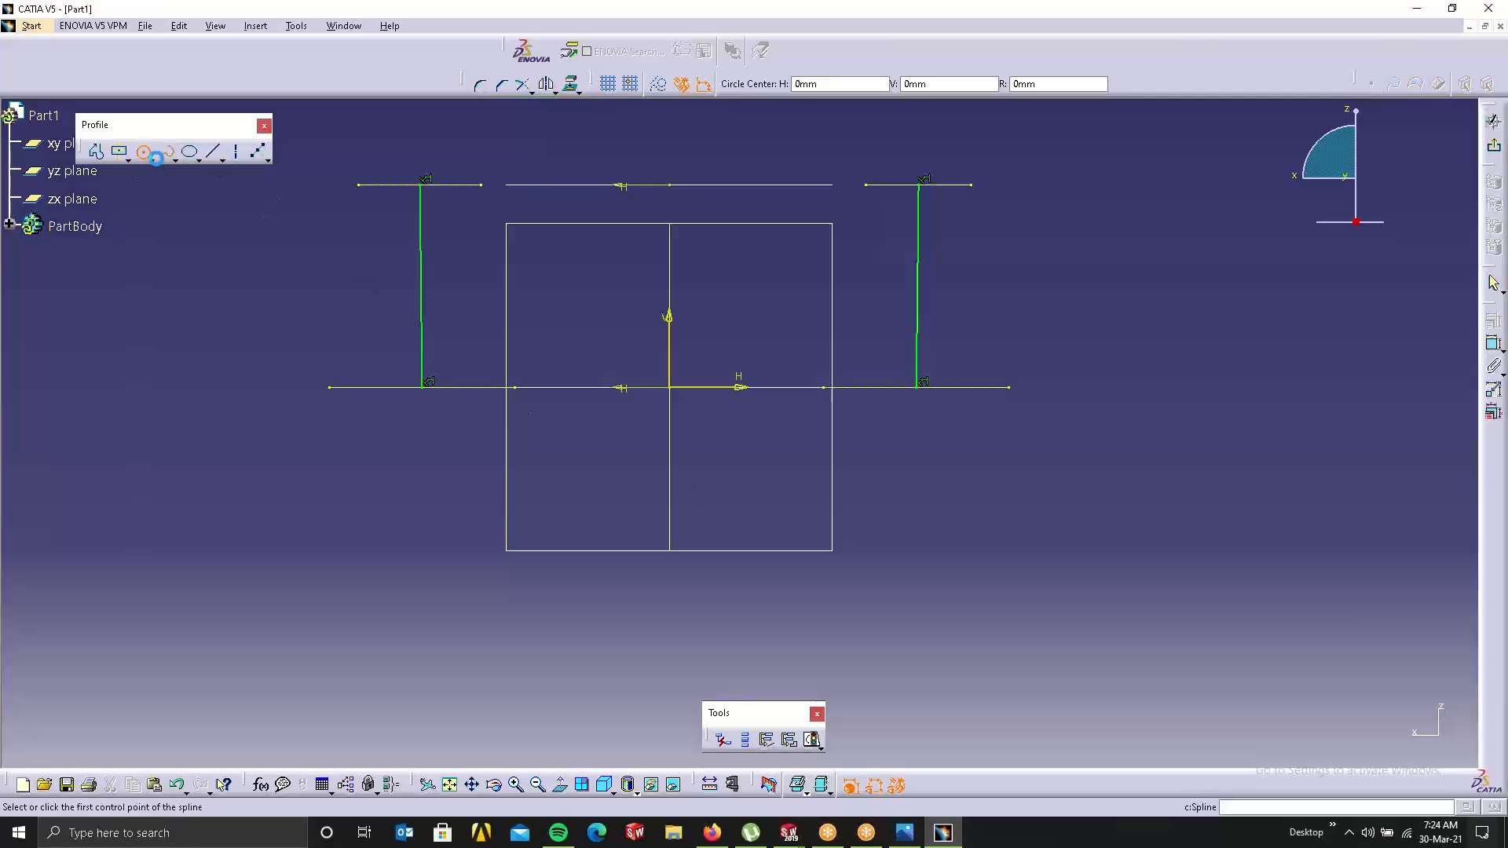
click(154, 160)
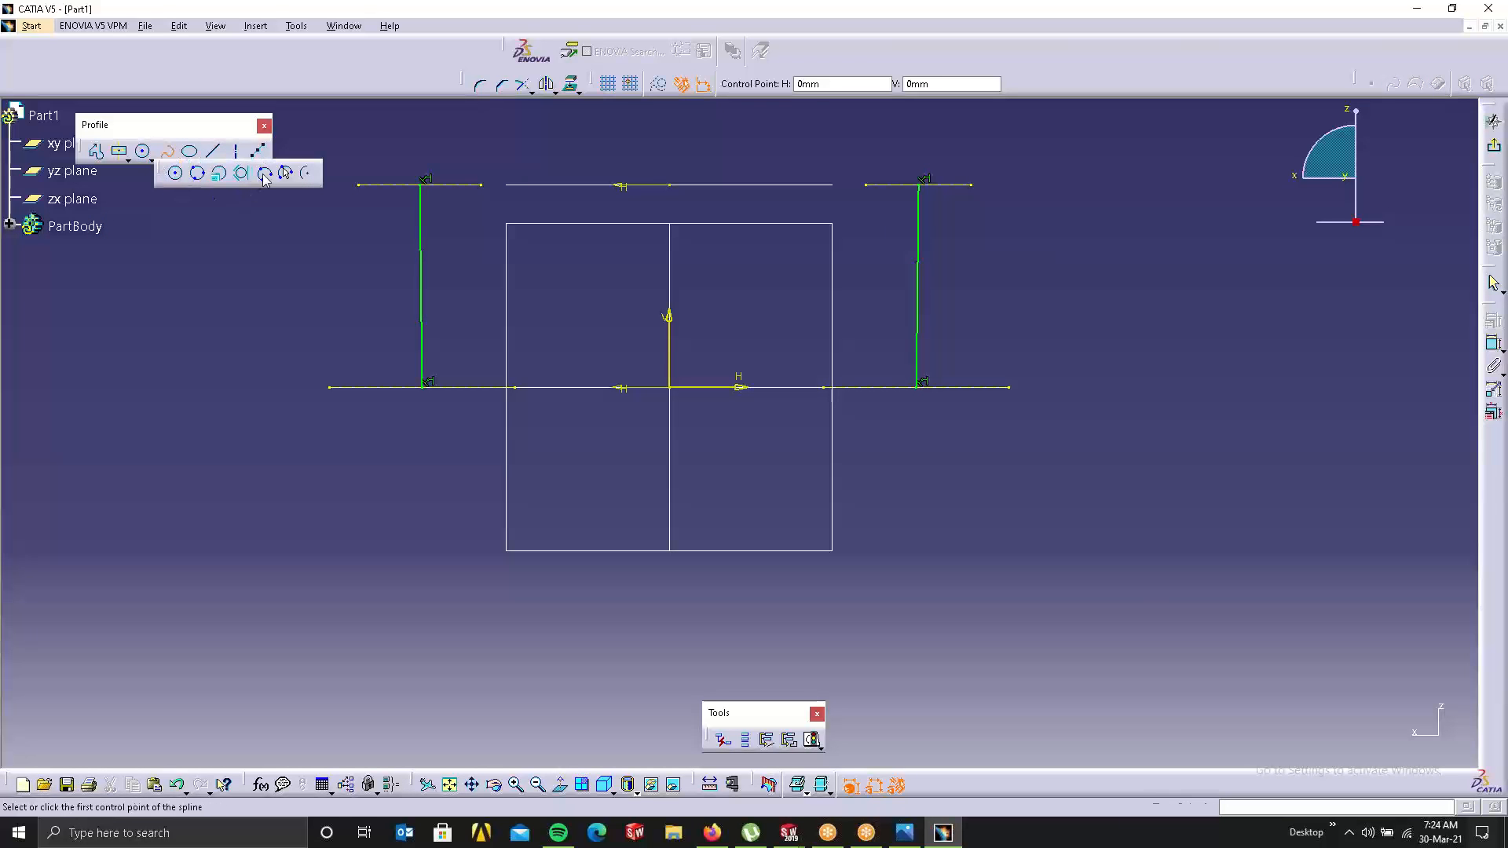
click(264, 174)
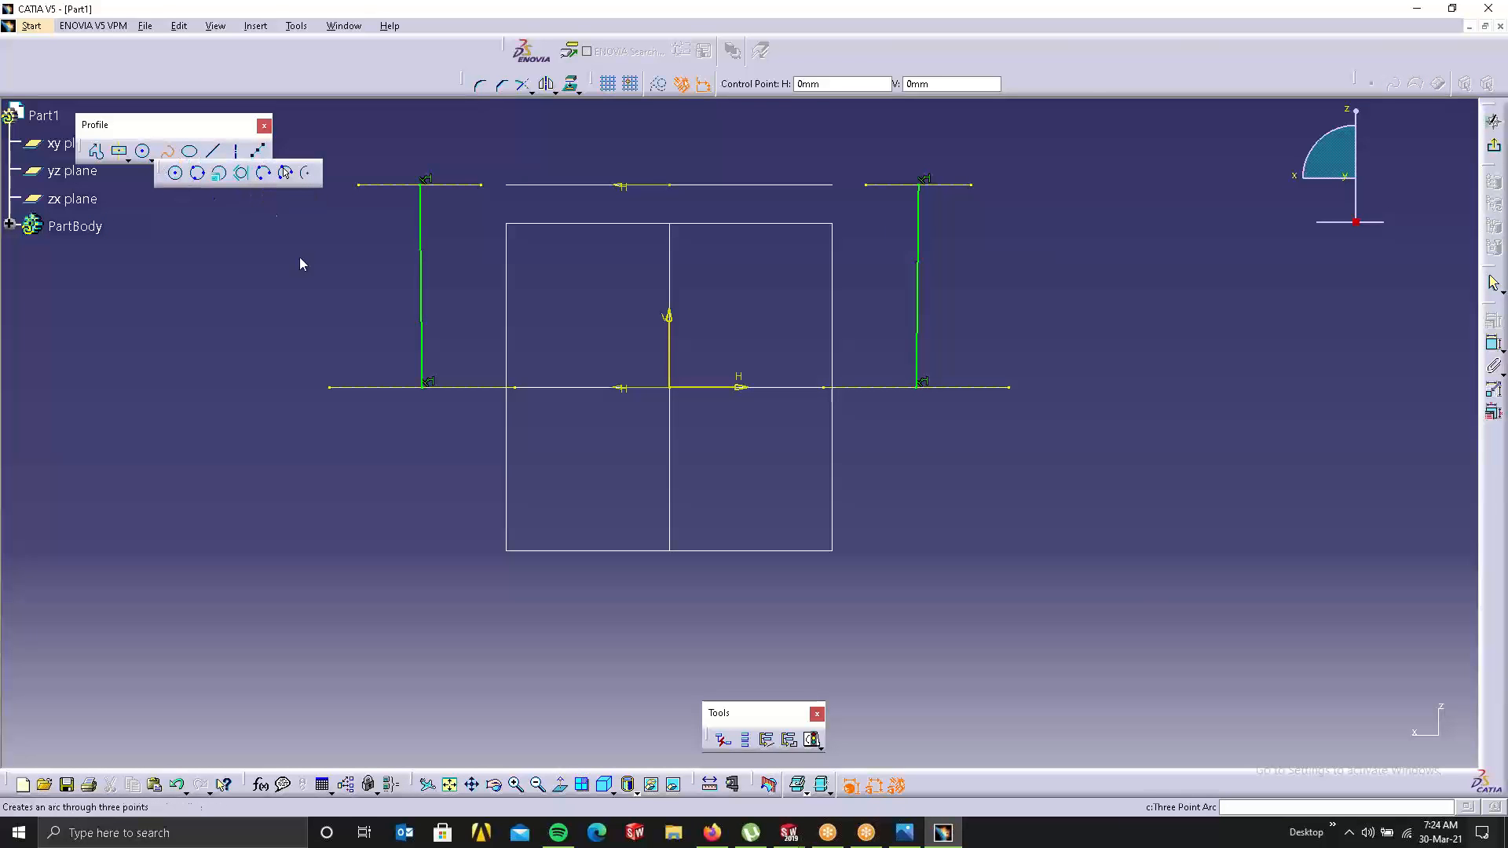
click(146, 160)
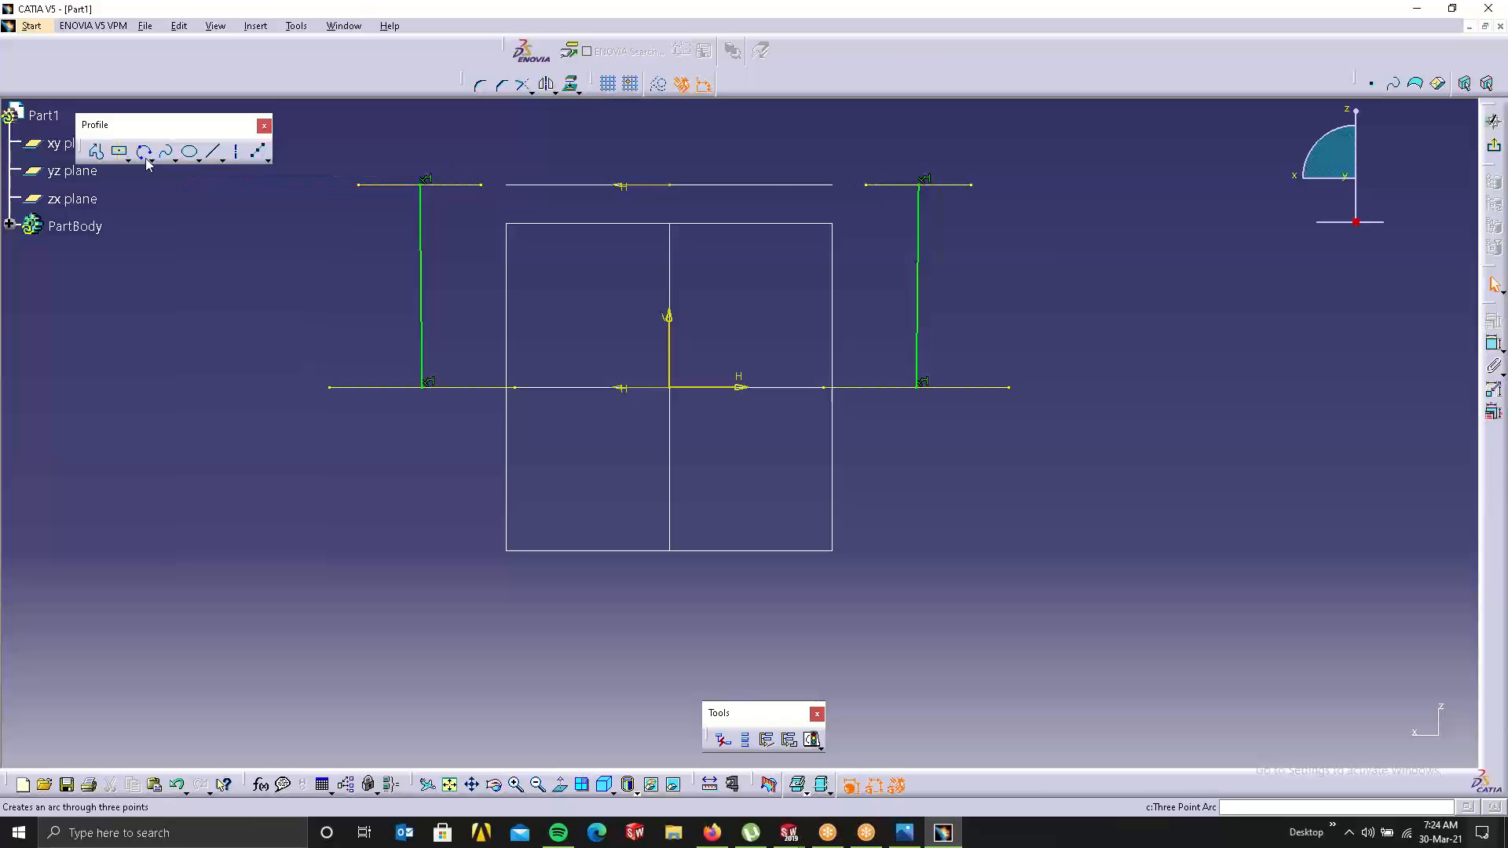
click(146, 157)
click(150, 164)
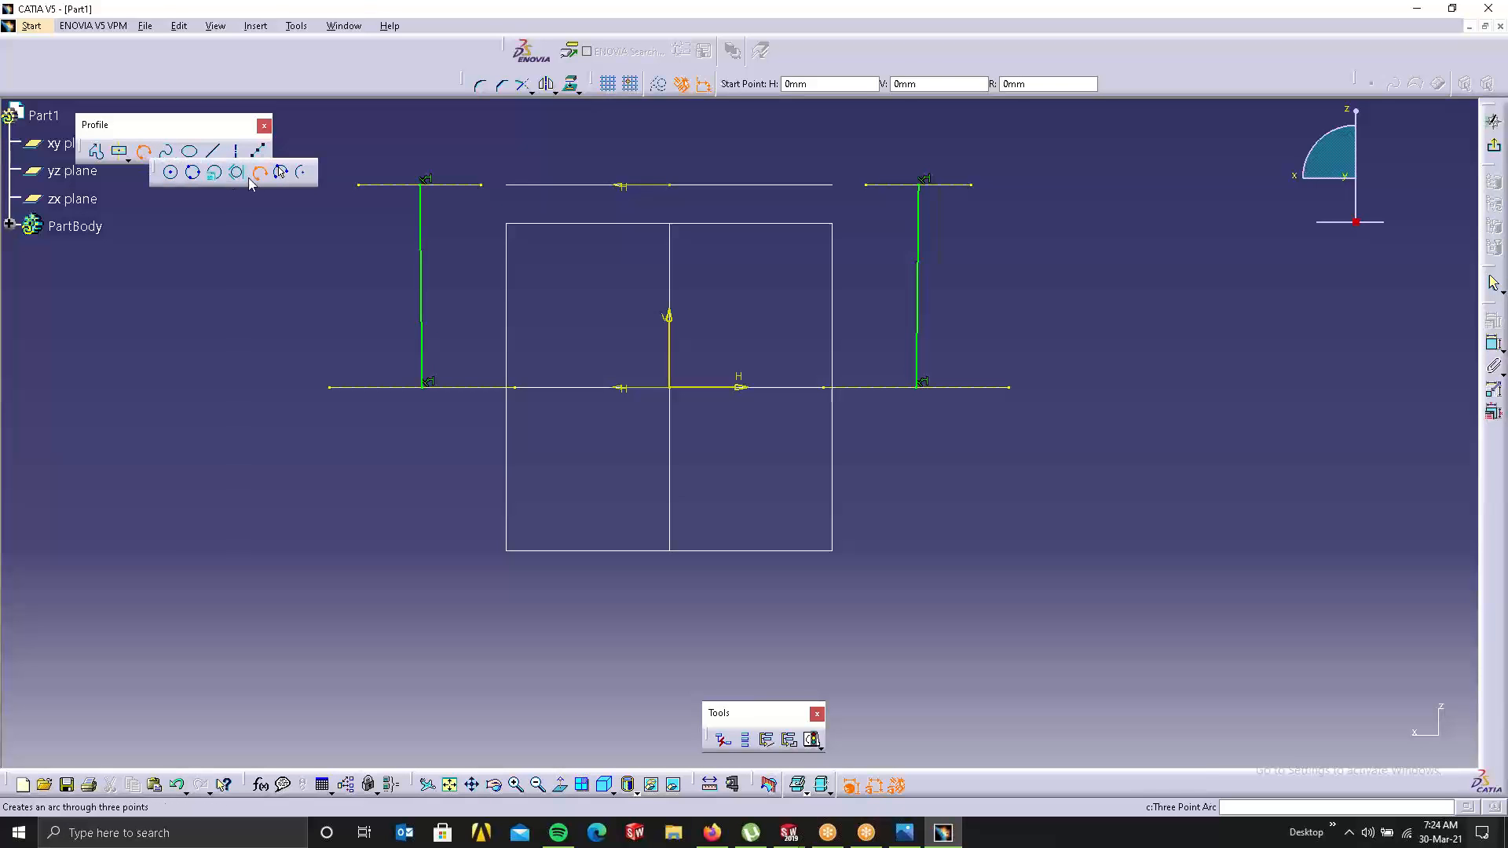
click(281, 172)
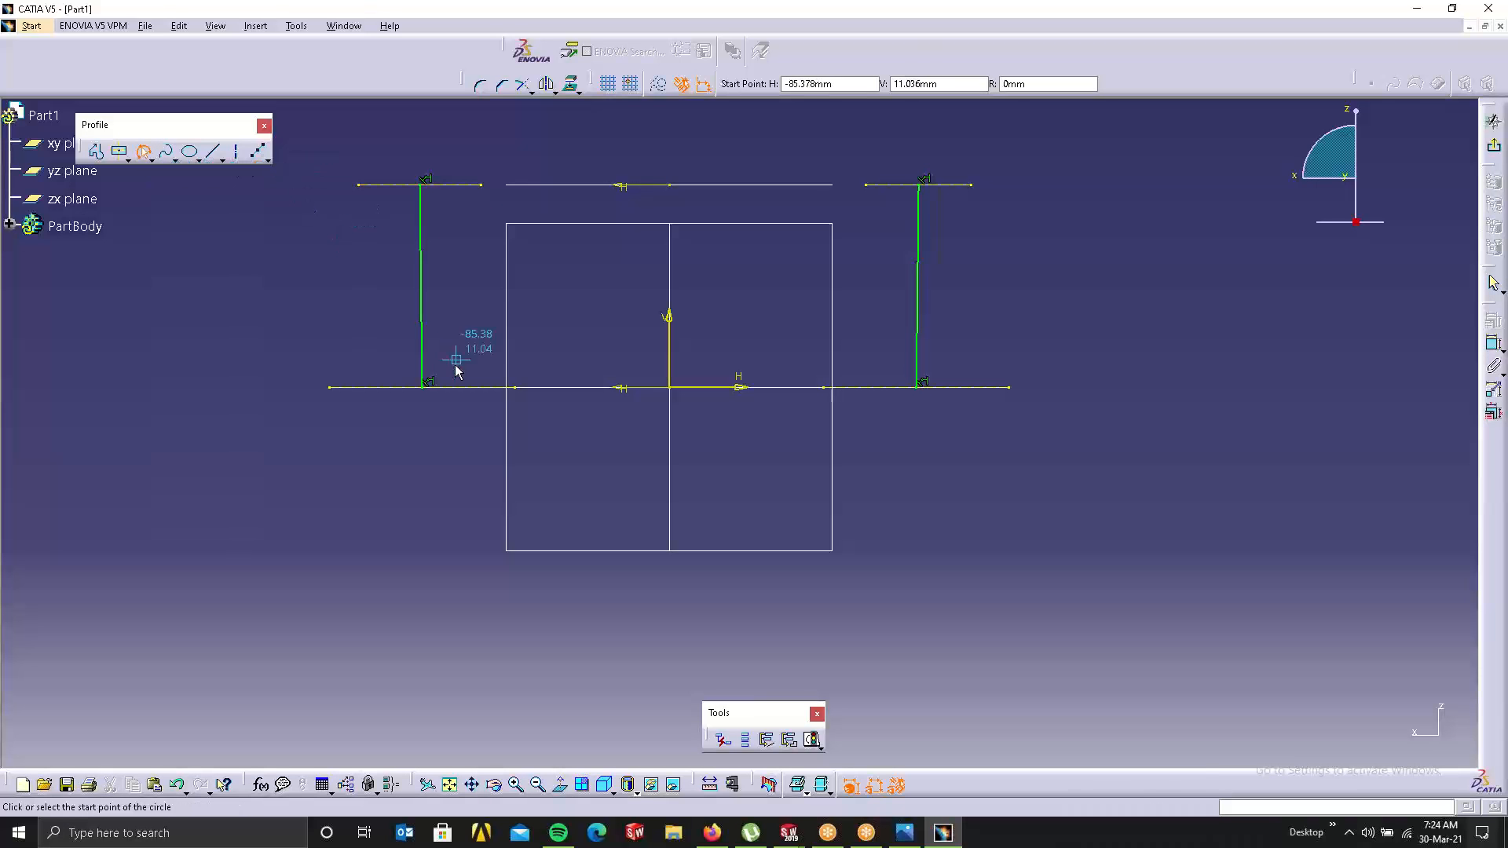
click(425, 392)
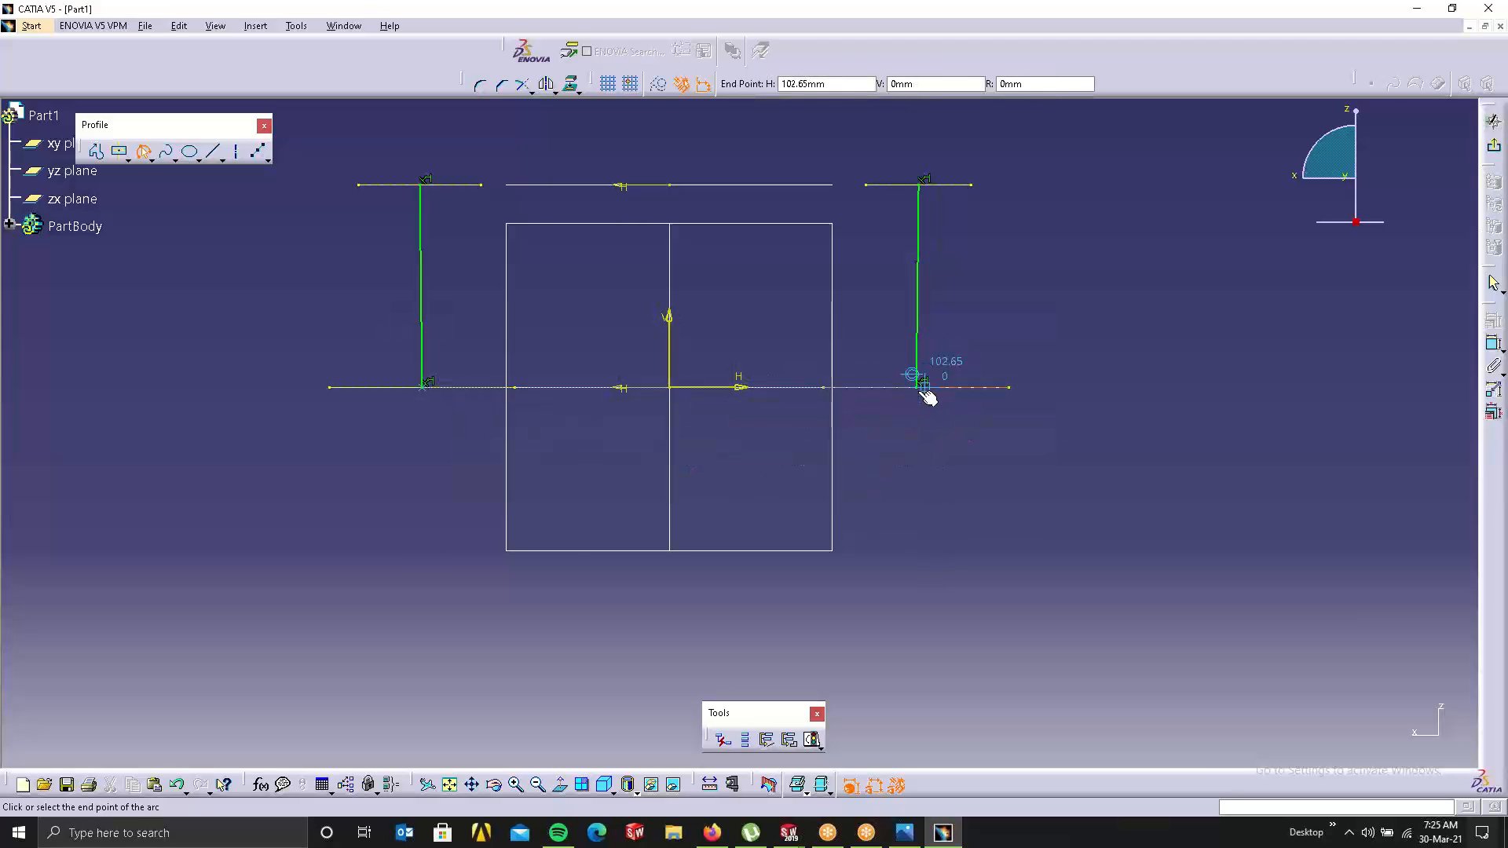
click(919, 386)
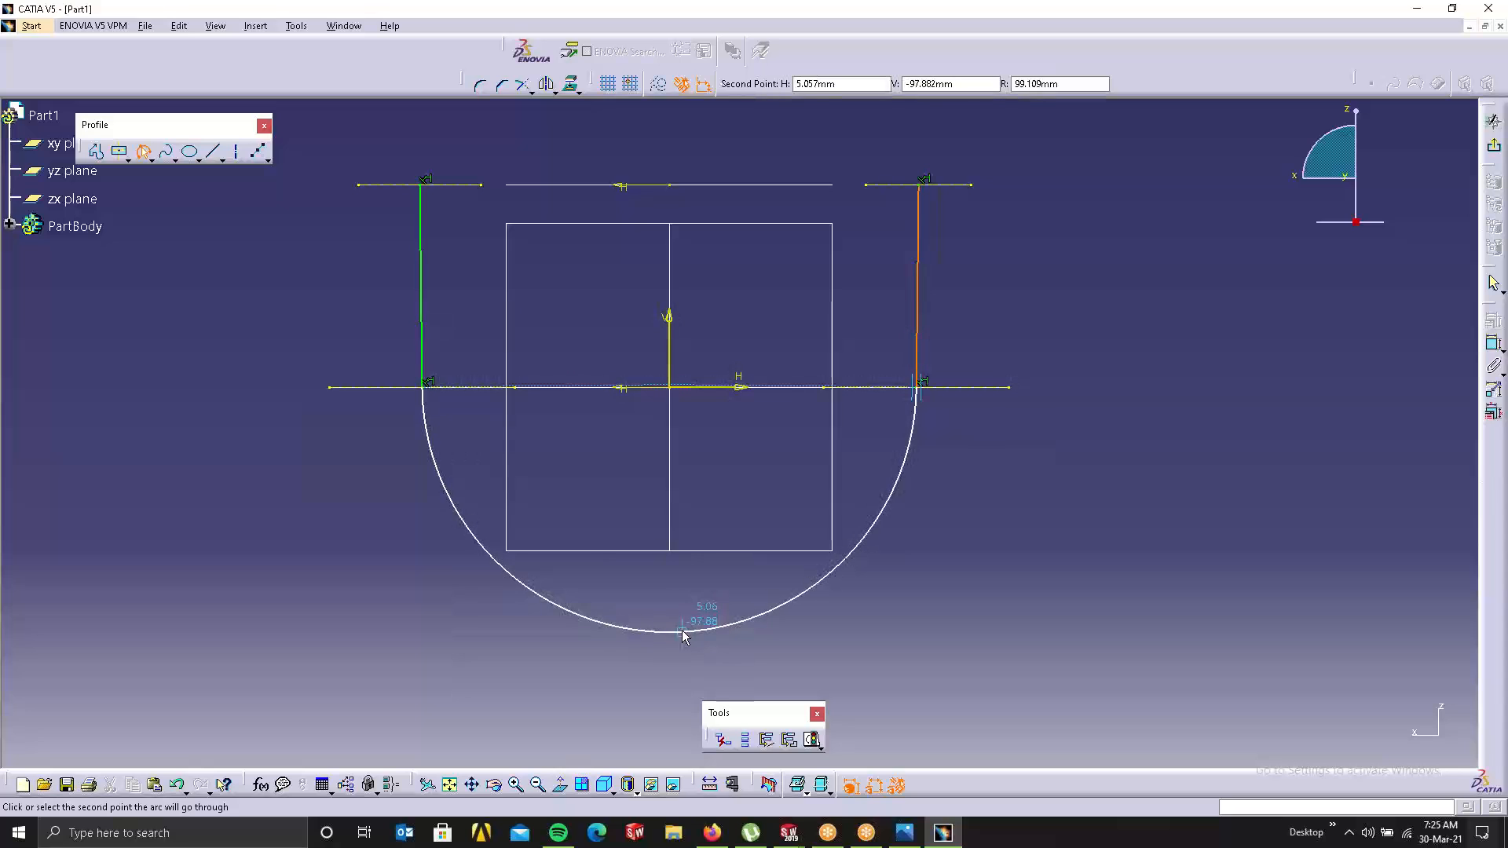
click(683, 626)
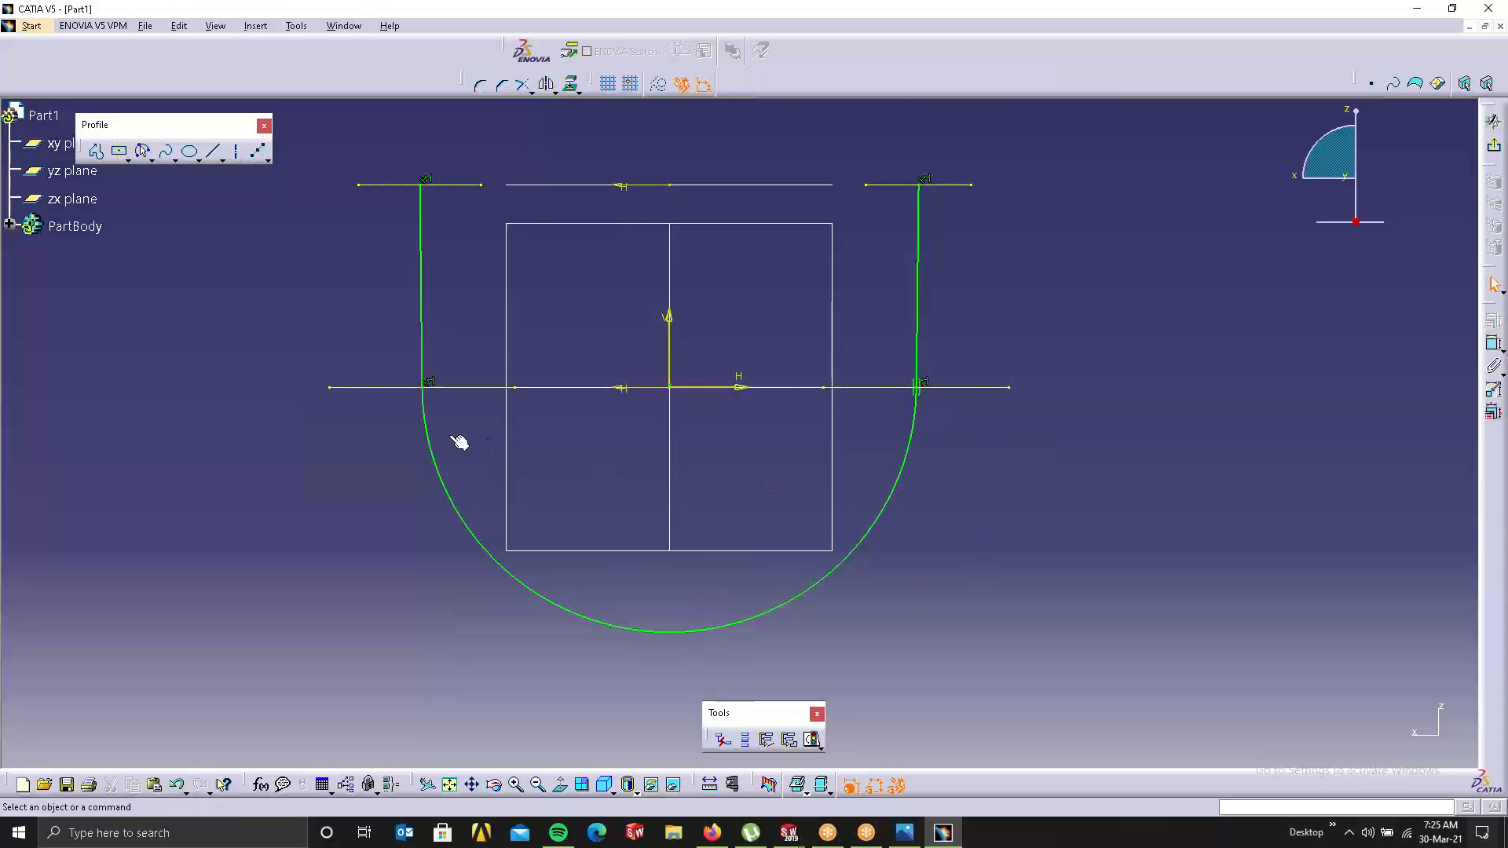
click(424, 428)
Step: Constrain the bottom arc tangent to the left vertical line
ctrl+click(422, 338)
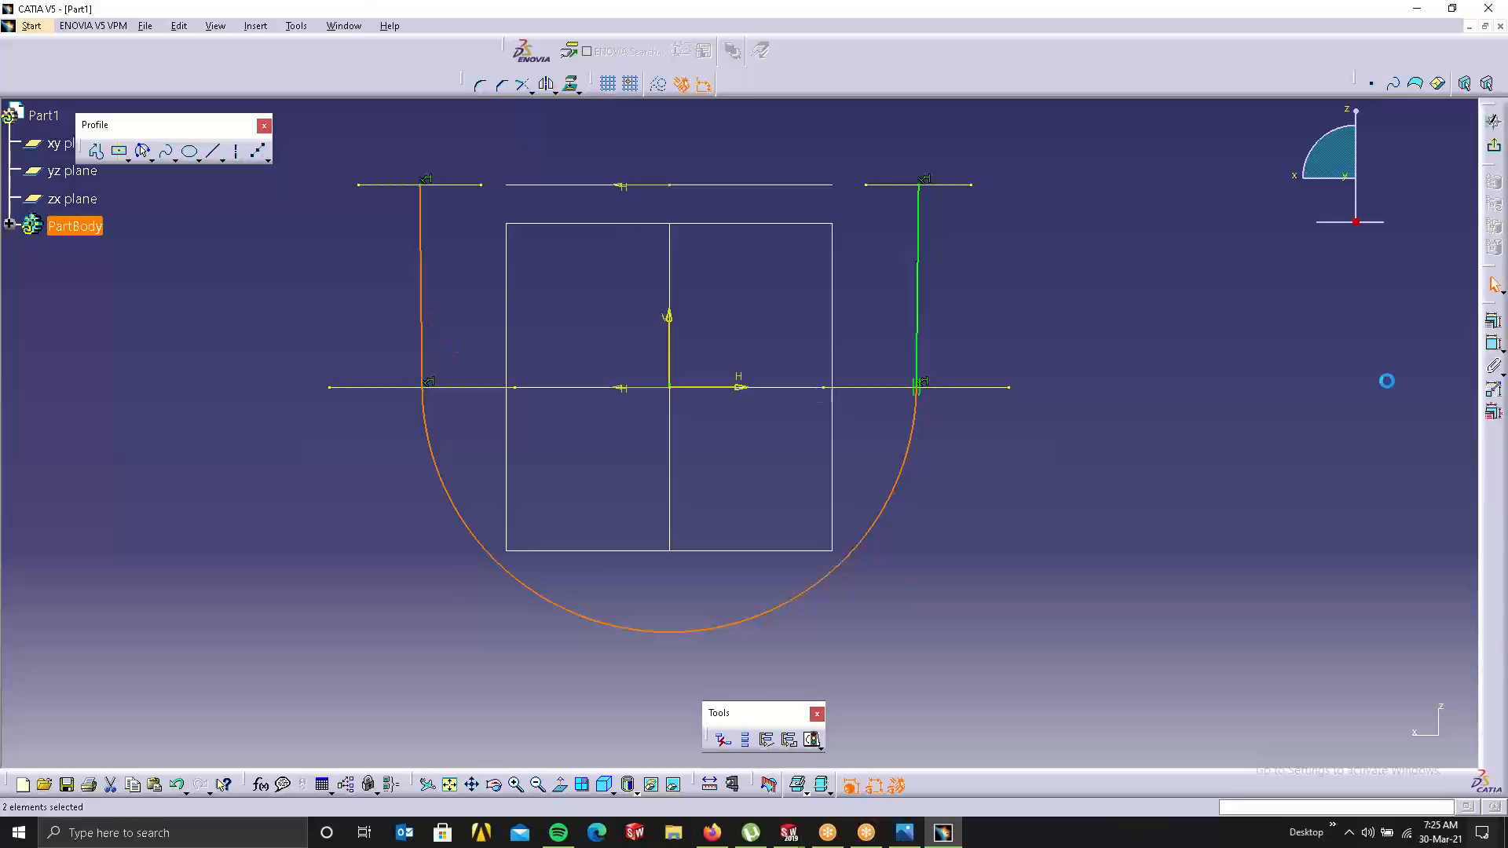
click(1492, 320)
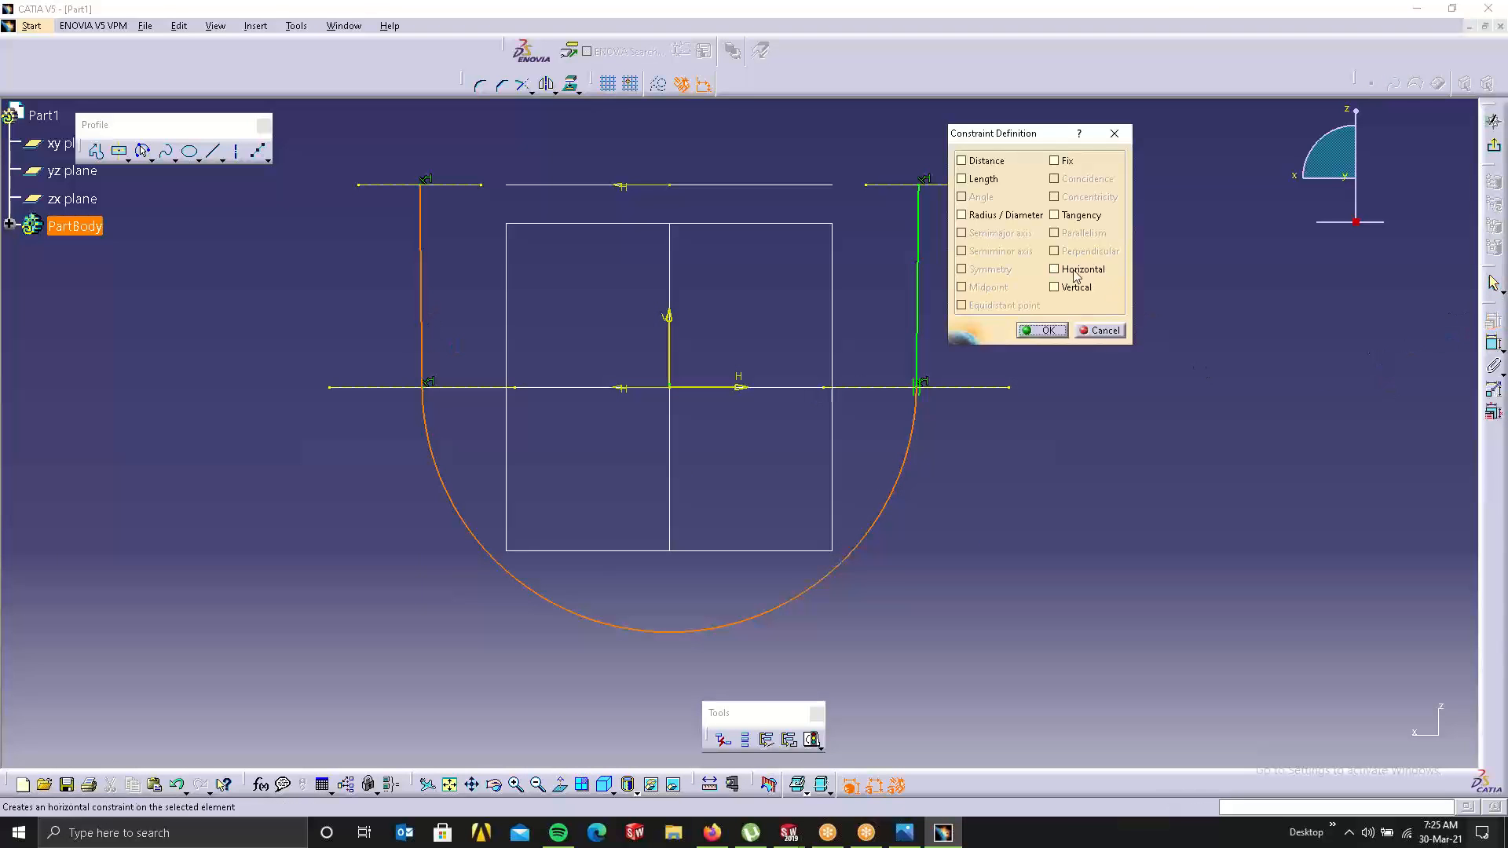
click(1053, 214)
click(1042, 330)
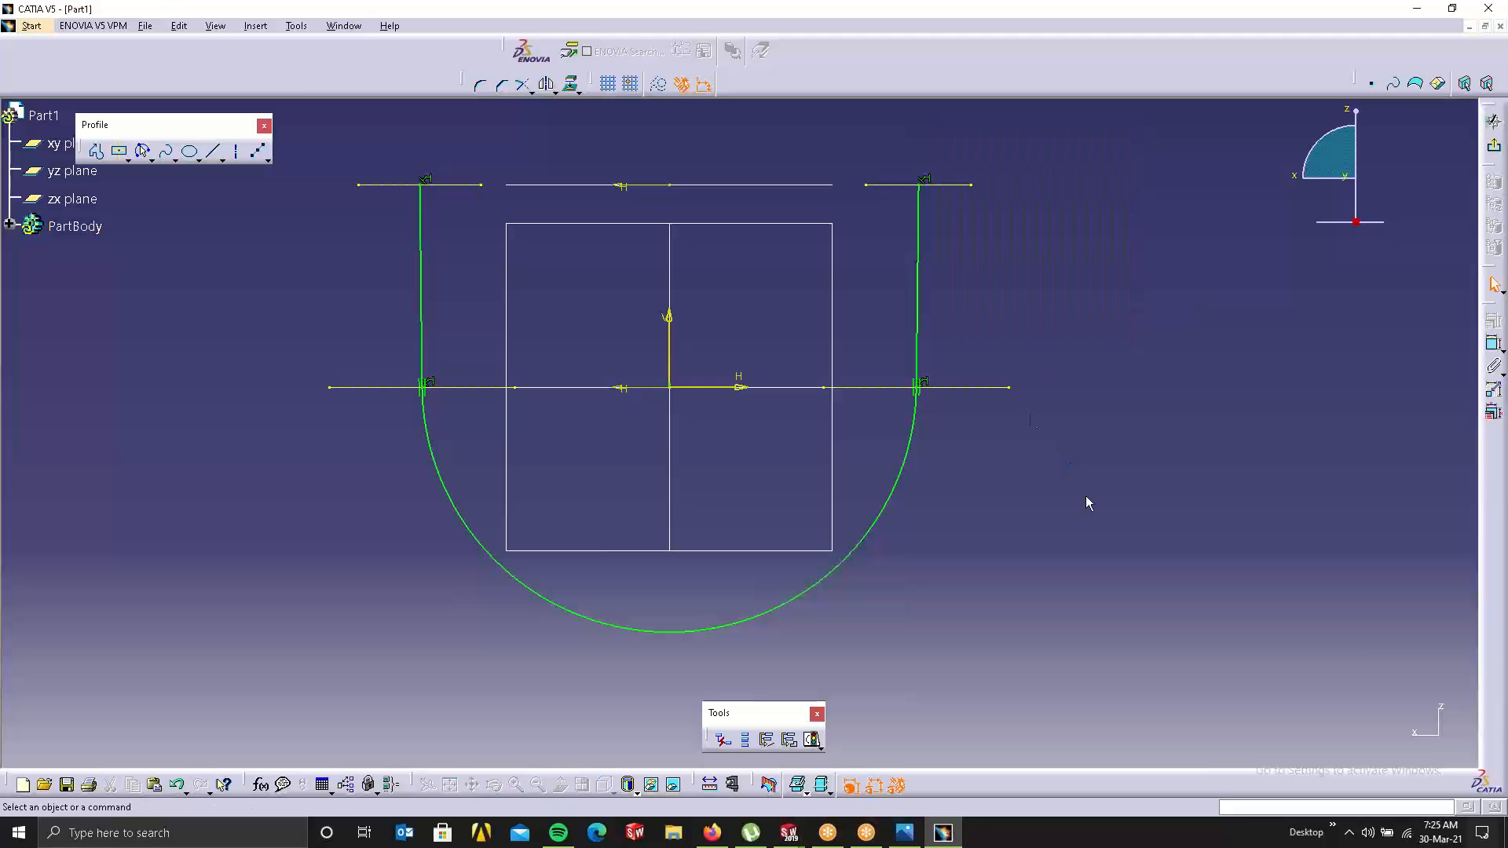
Step: Select the right line and arc end for a constraint, cancel, and zoom in there
click(919, 294)
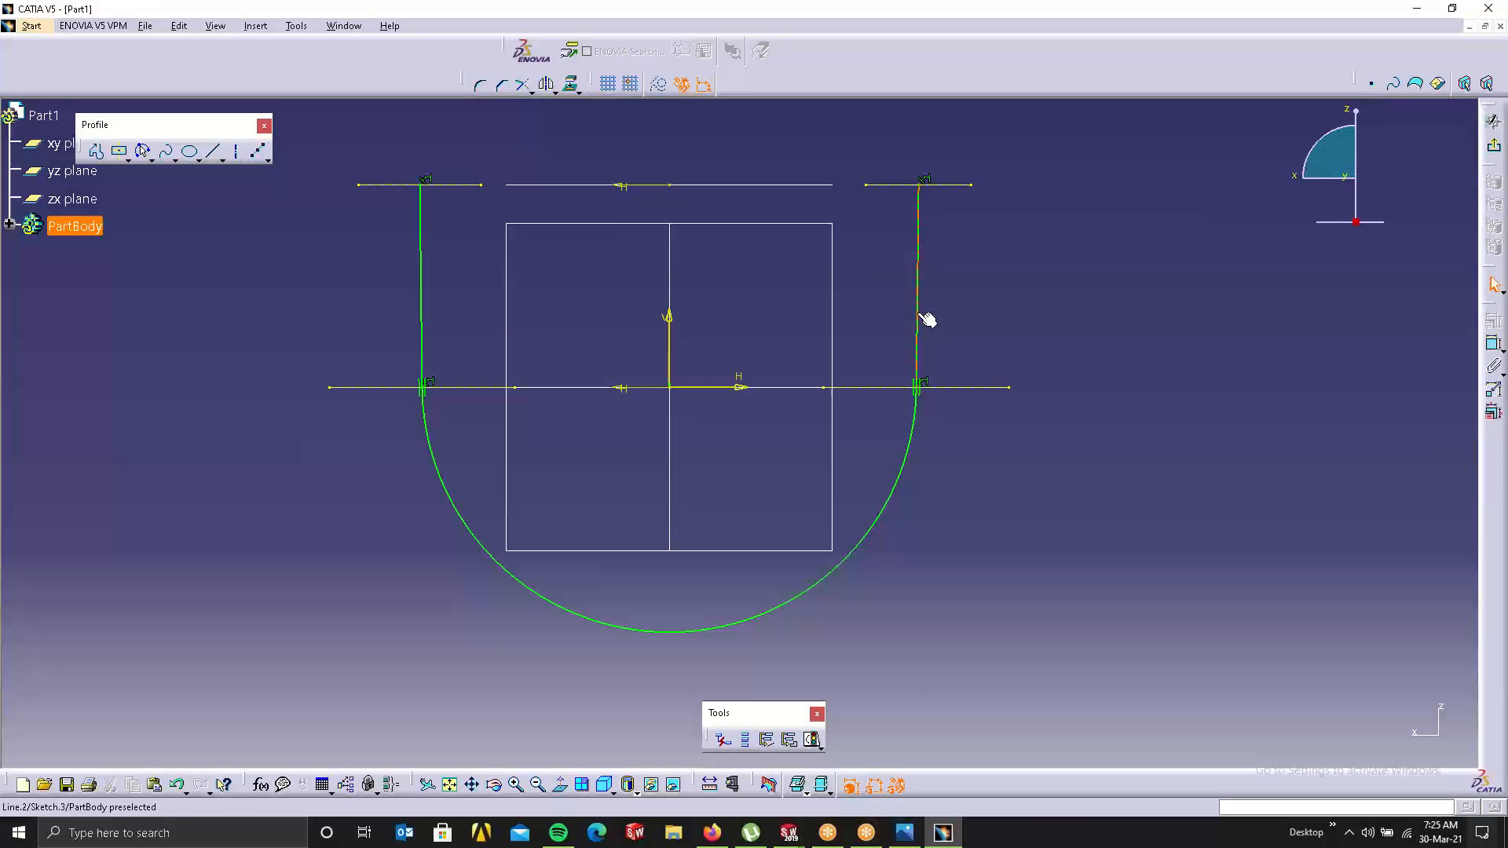
ctrl+click(956, 387)
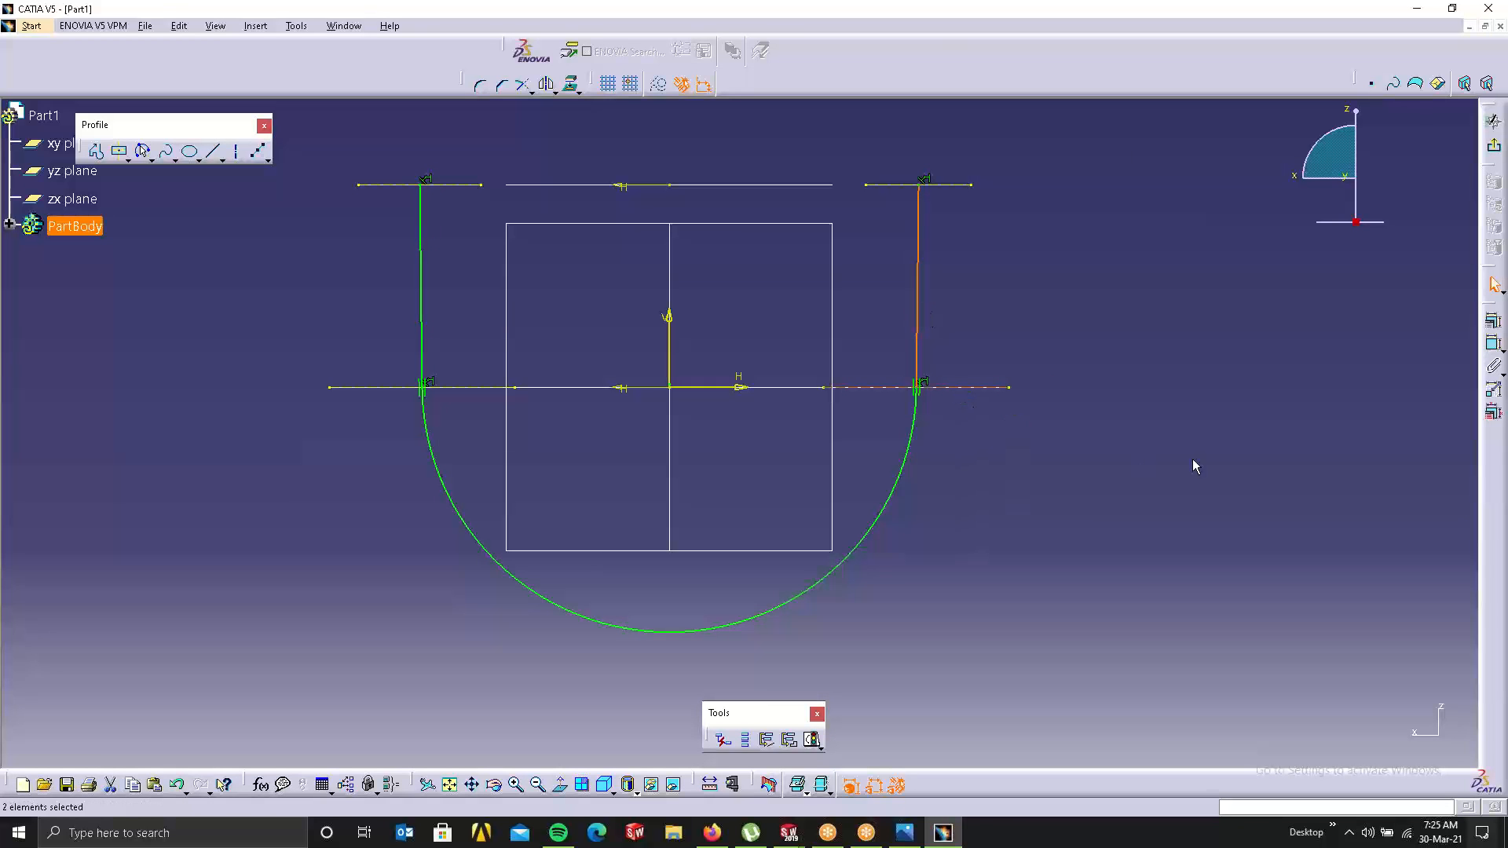
click(1491, 323)
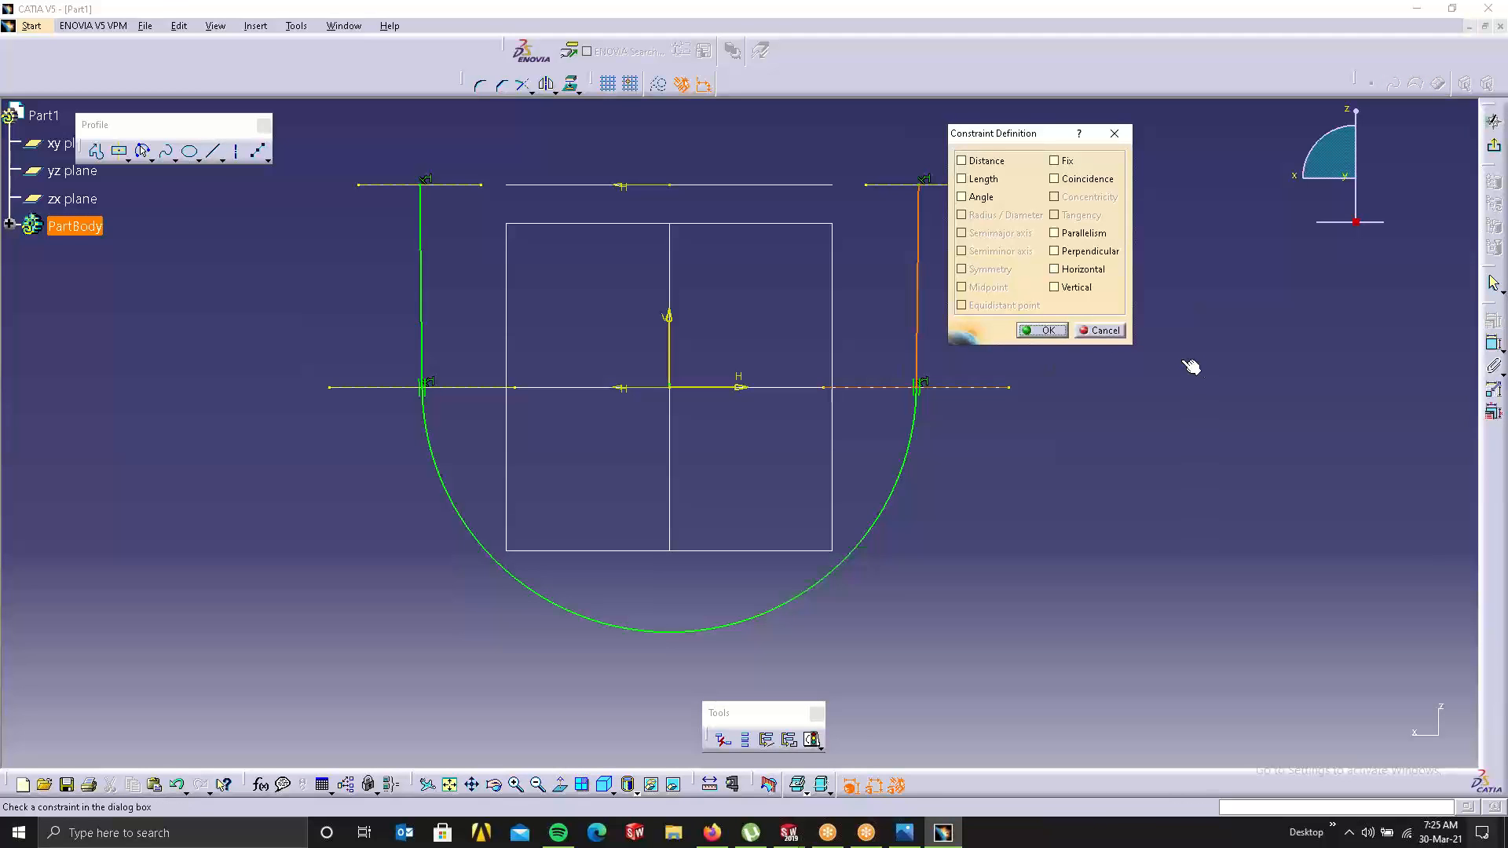
click(1101, 331)
middle_click(946, 424)
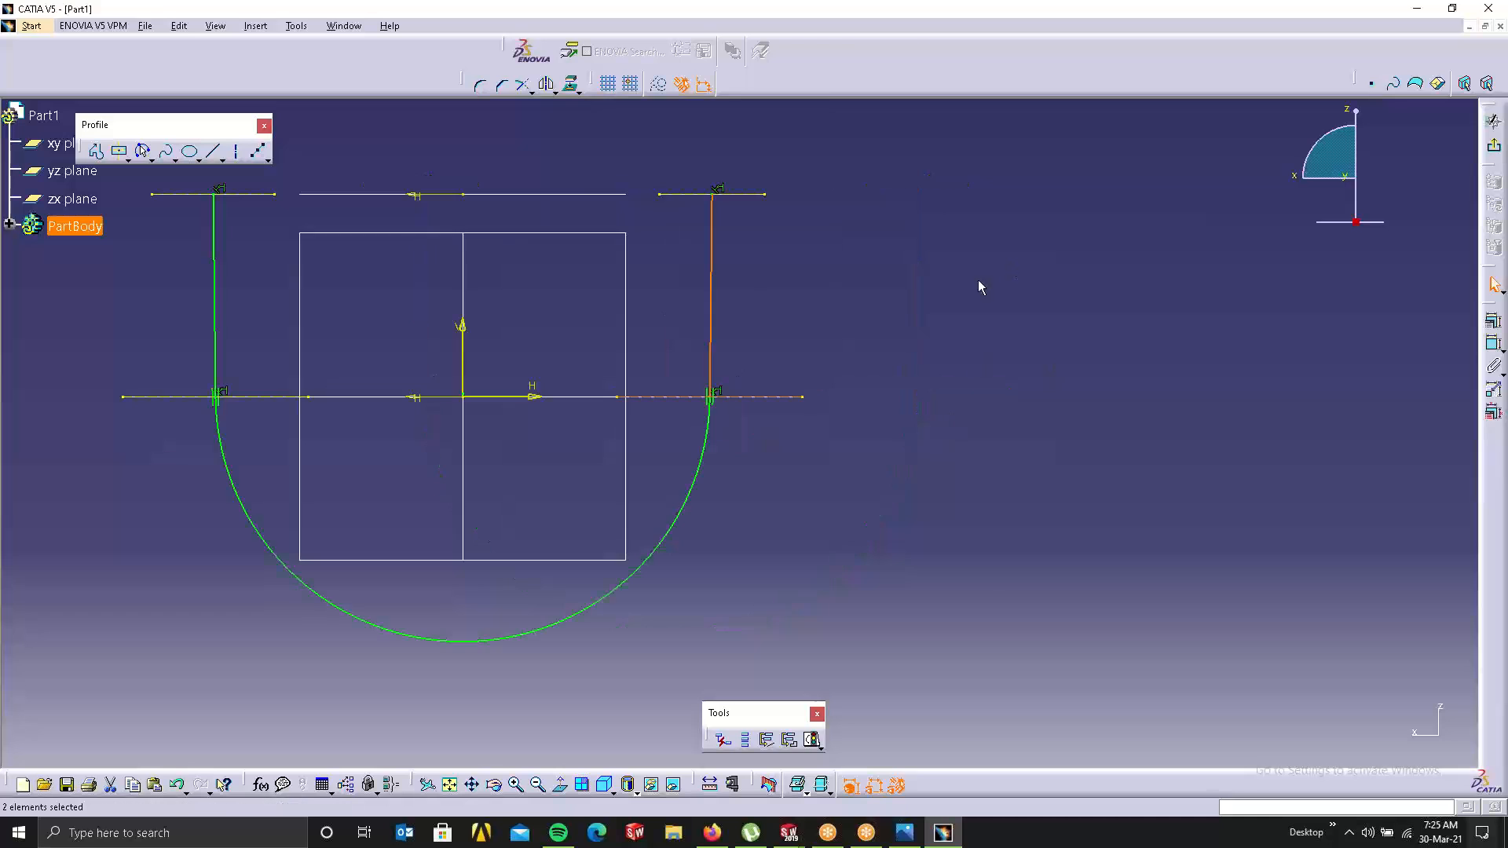
middle_drag(795, 419, 833, 269)
middle_drag(765, 313, 744, 346)
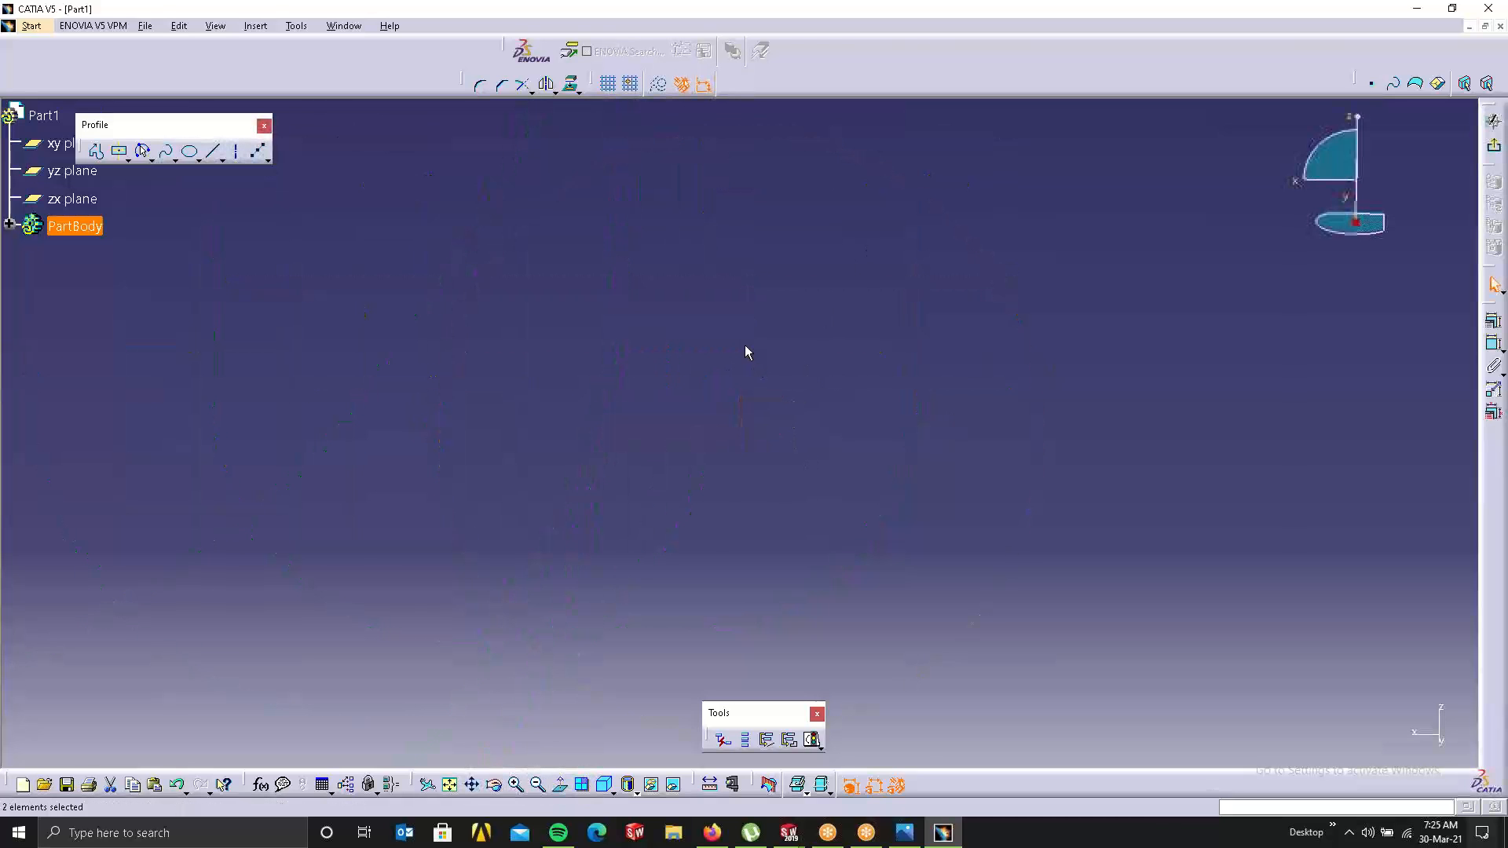
scroll(738, 328, up, 2)
Step: Clear the selection and fit all geometry, zooming toward the right circle section
click(739, 328)
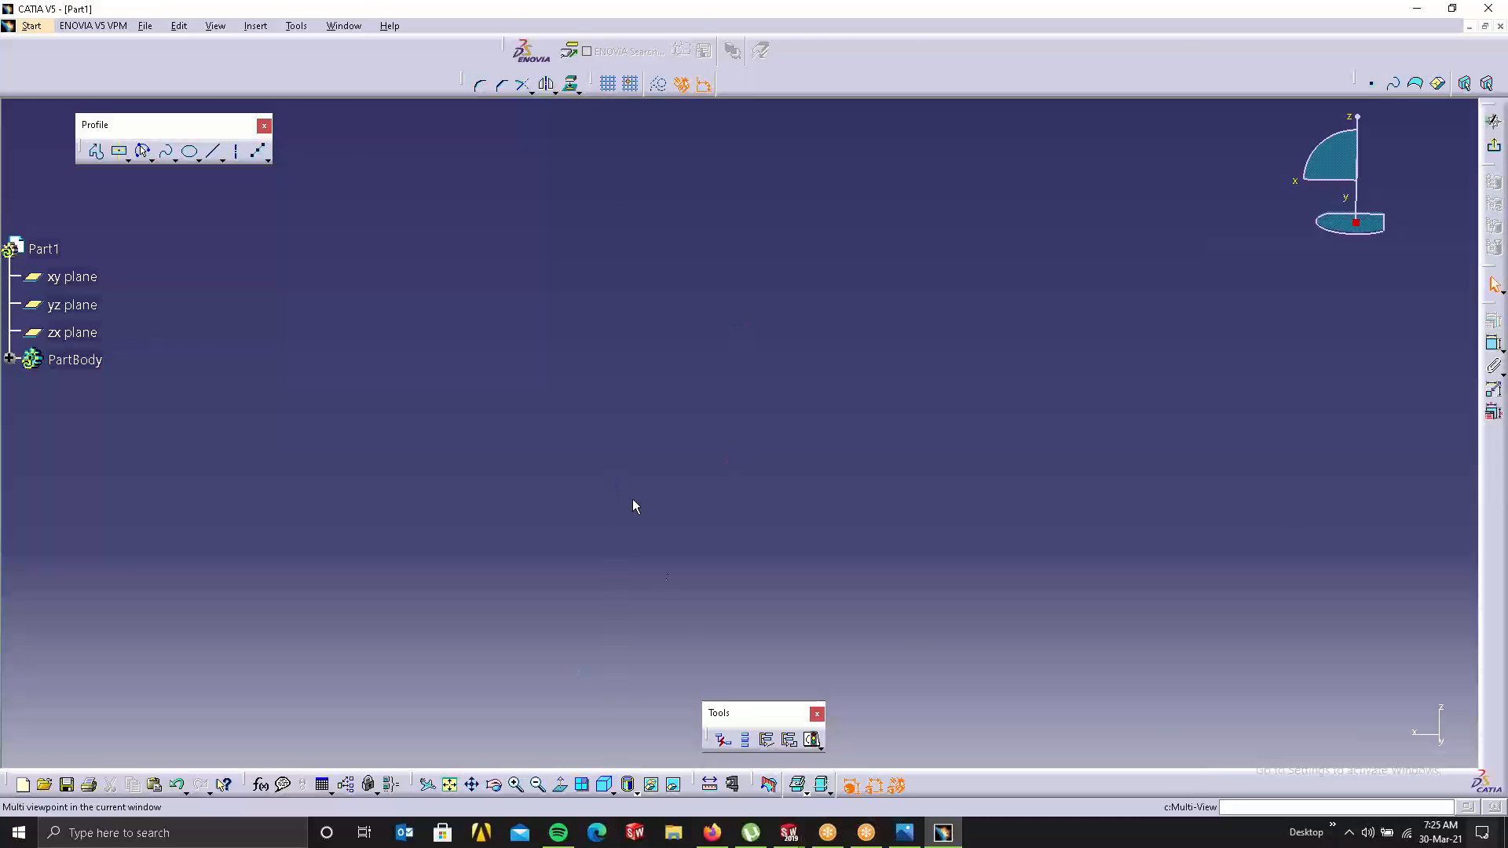
click(450, 786)
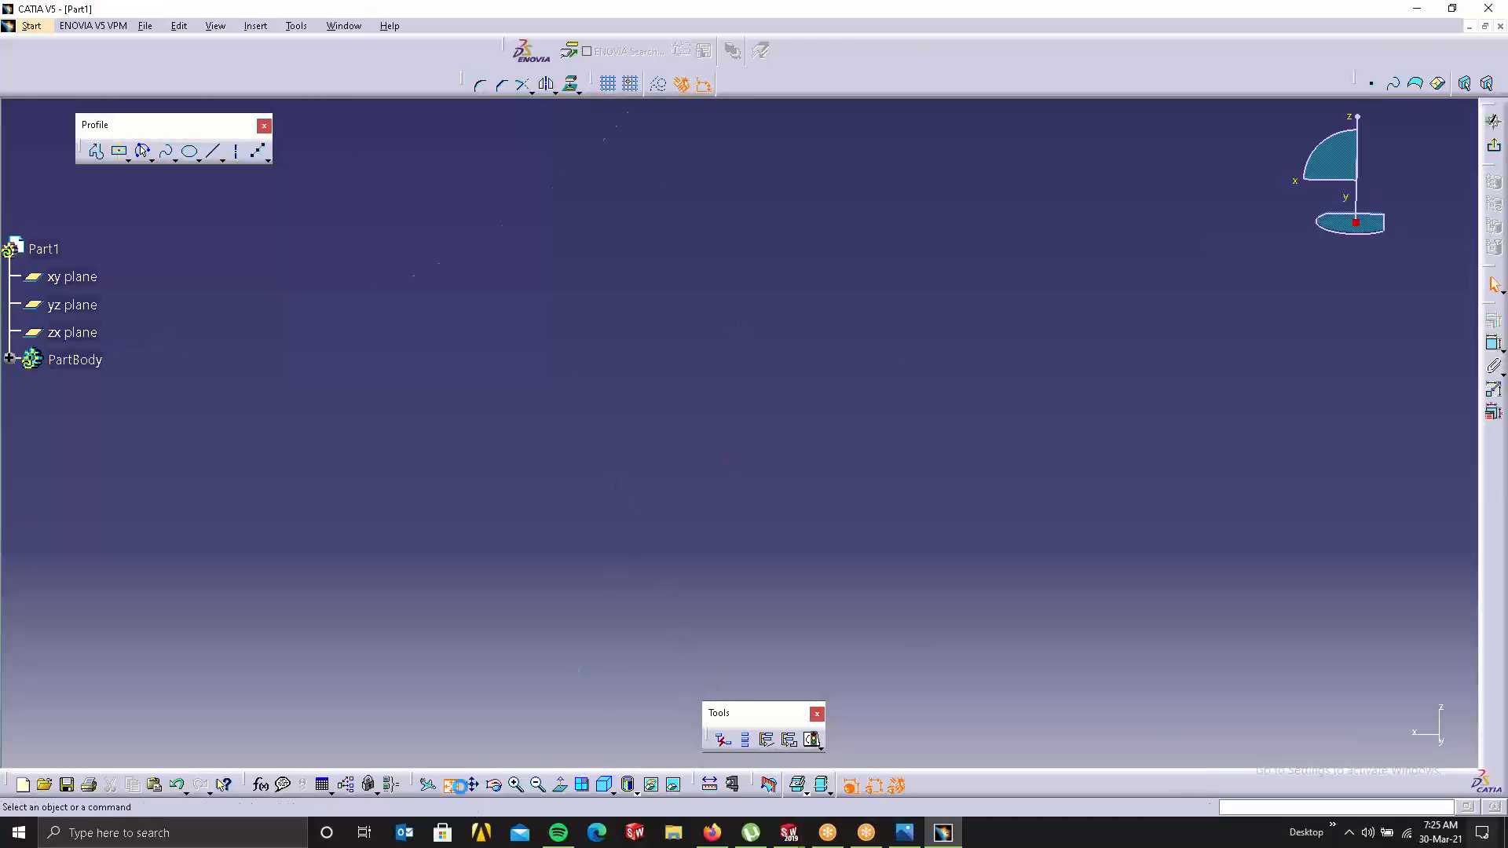
middle_drag(952, 519, 1021, 307)
middle_drag(1086, 427, 503, 377)
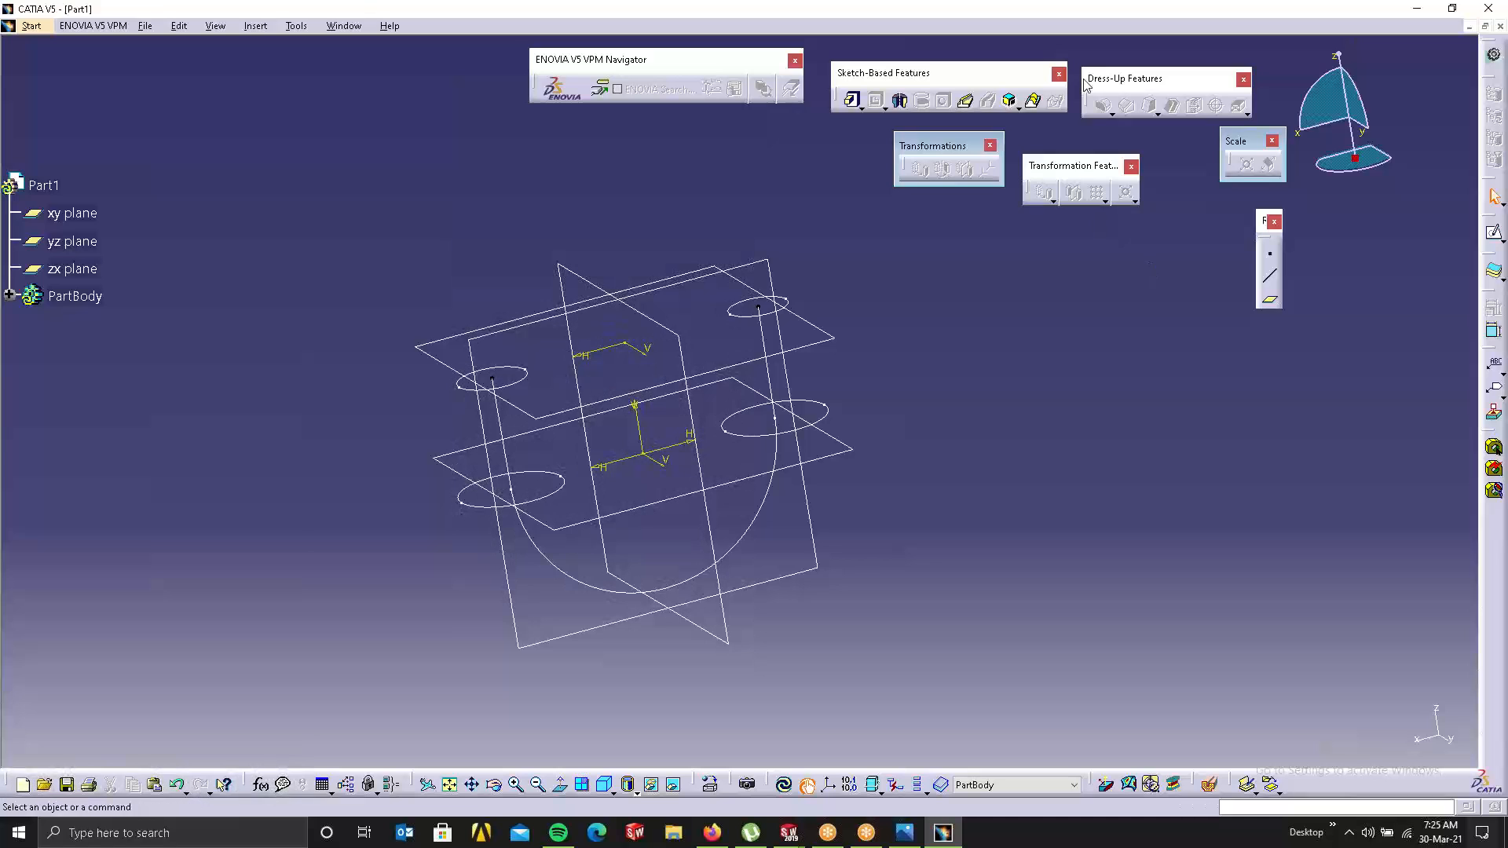
Step: Try a Multi-Sections Solid with the two-circle sketch, hit non-connex errors, and cancel
click(1032, 101)
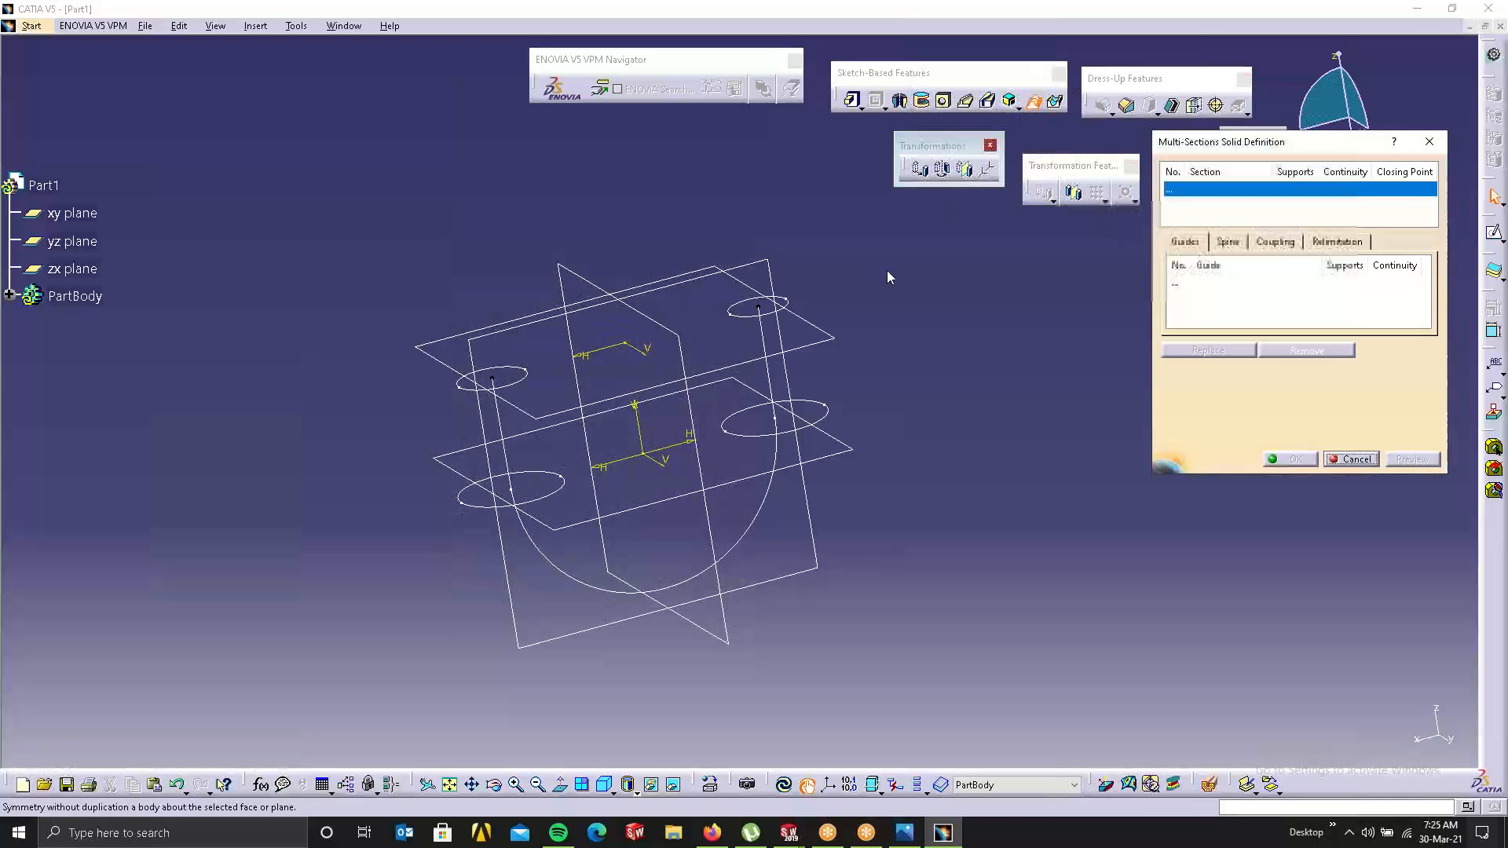
click(513, 393)
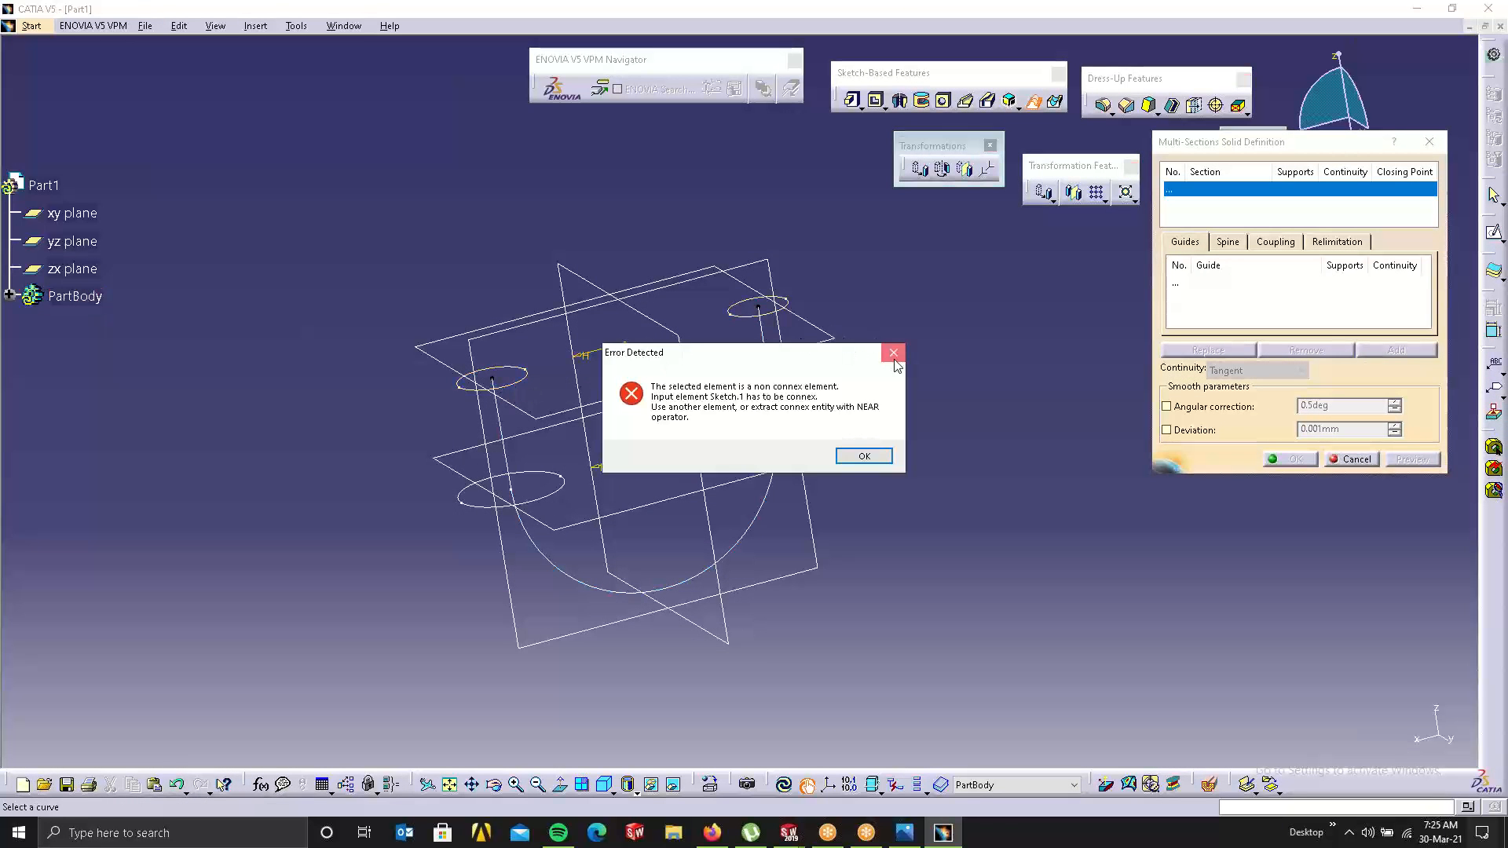
click(893, 353)
click(512, 379)
click(890, 353)
click(1356, 459)
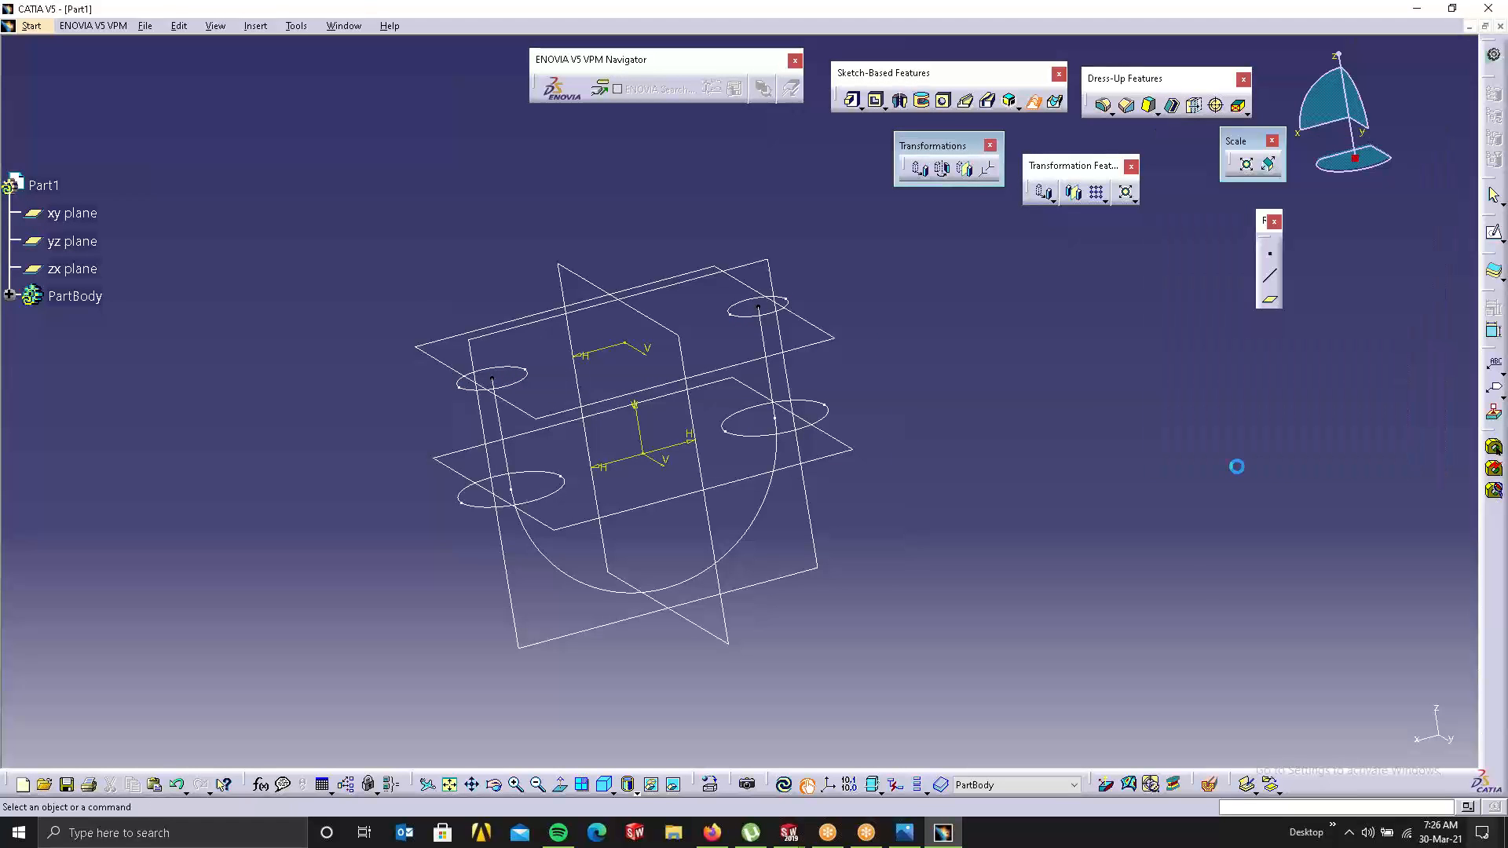
Step: Make the left and right circles separate output profiles in the two-circle sketch, then exit
double_click(736, 314)
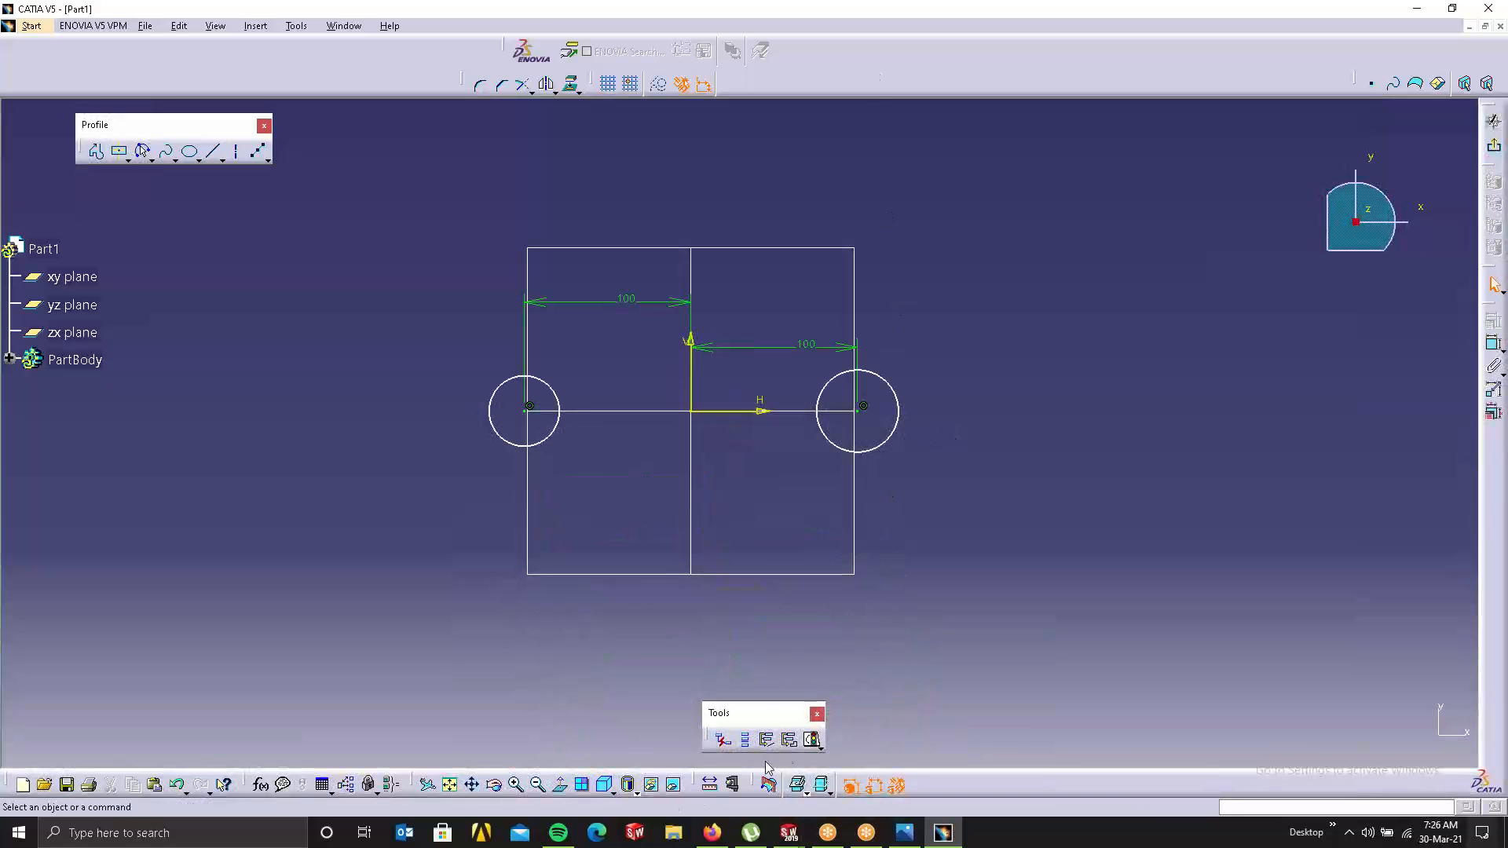
click(791, 746)
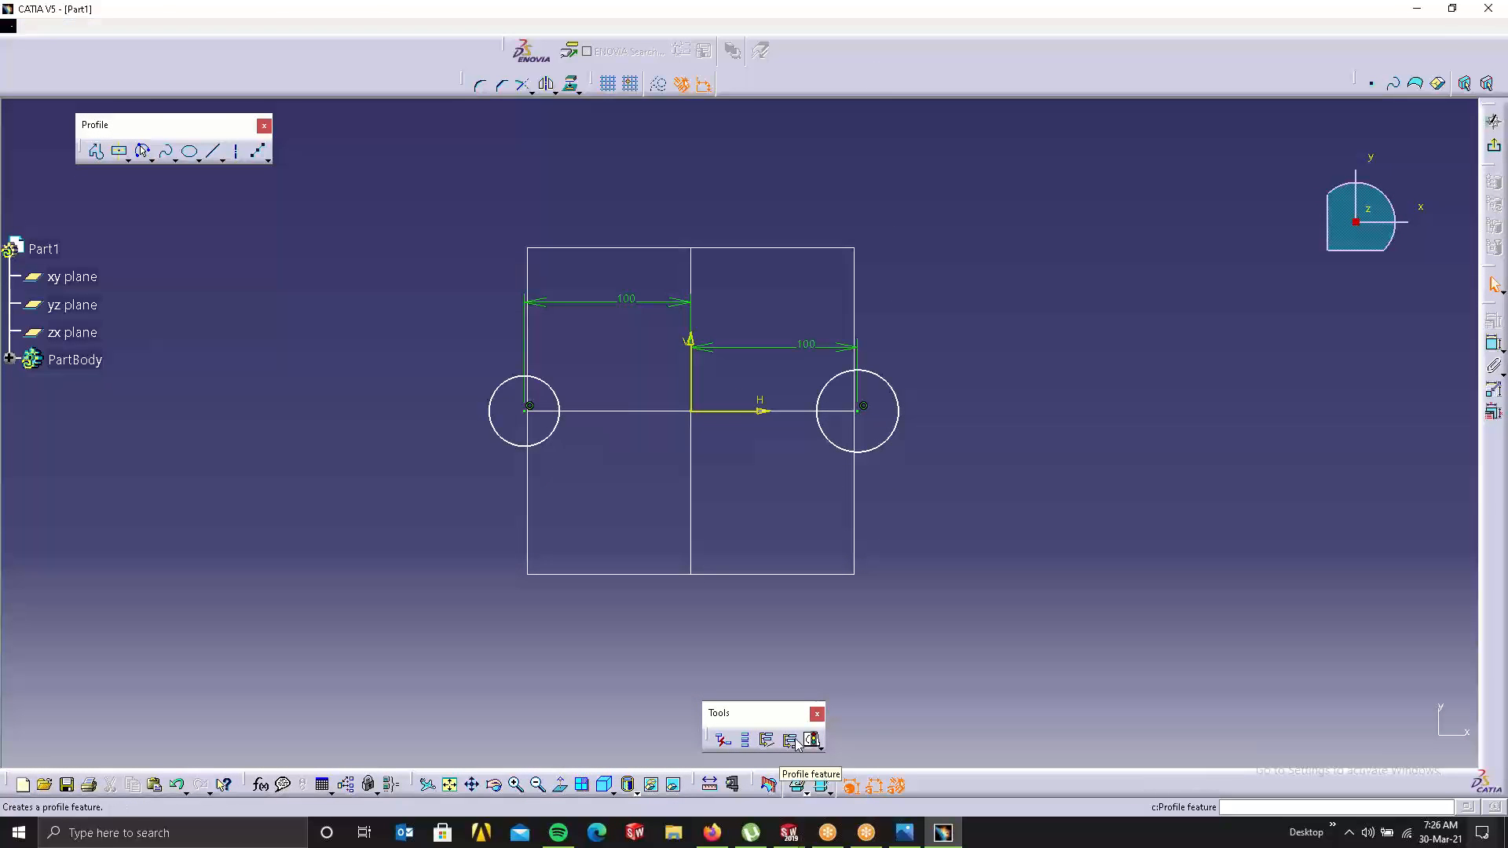
click(555, 431)
click(1411, 486)
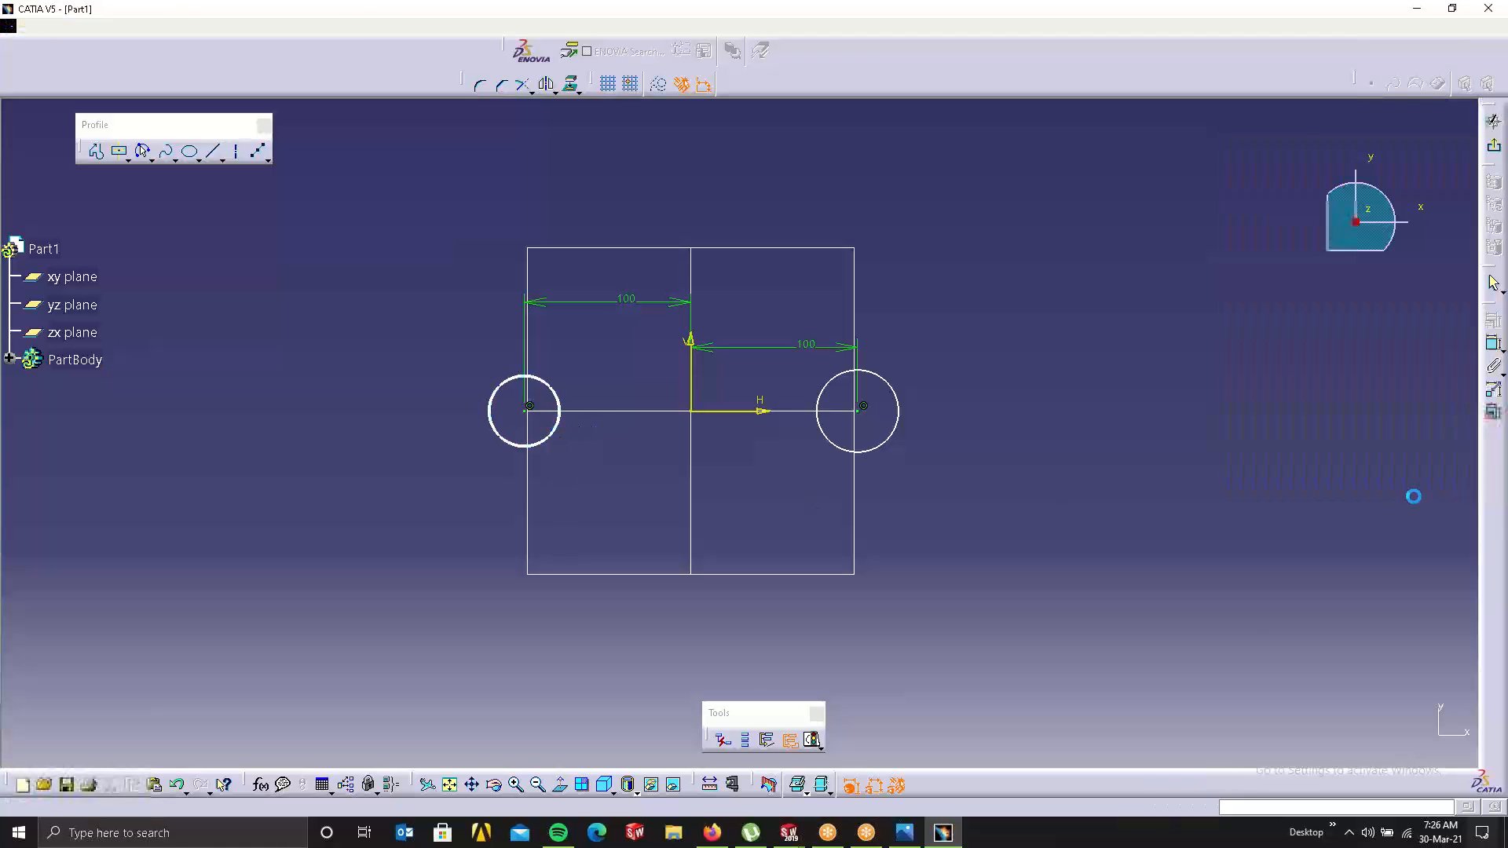
click(882, 443)
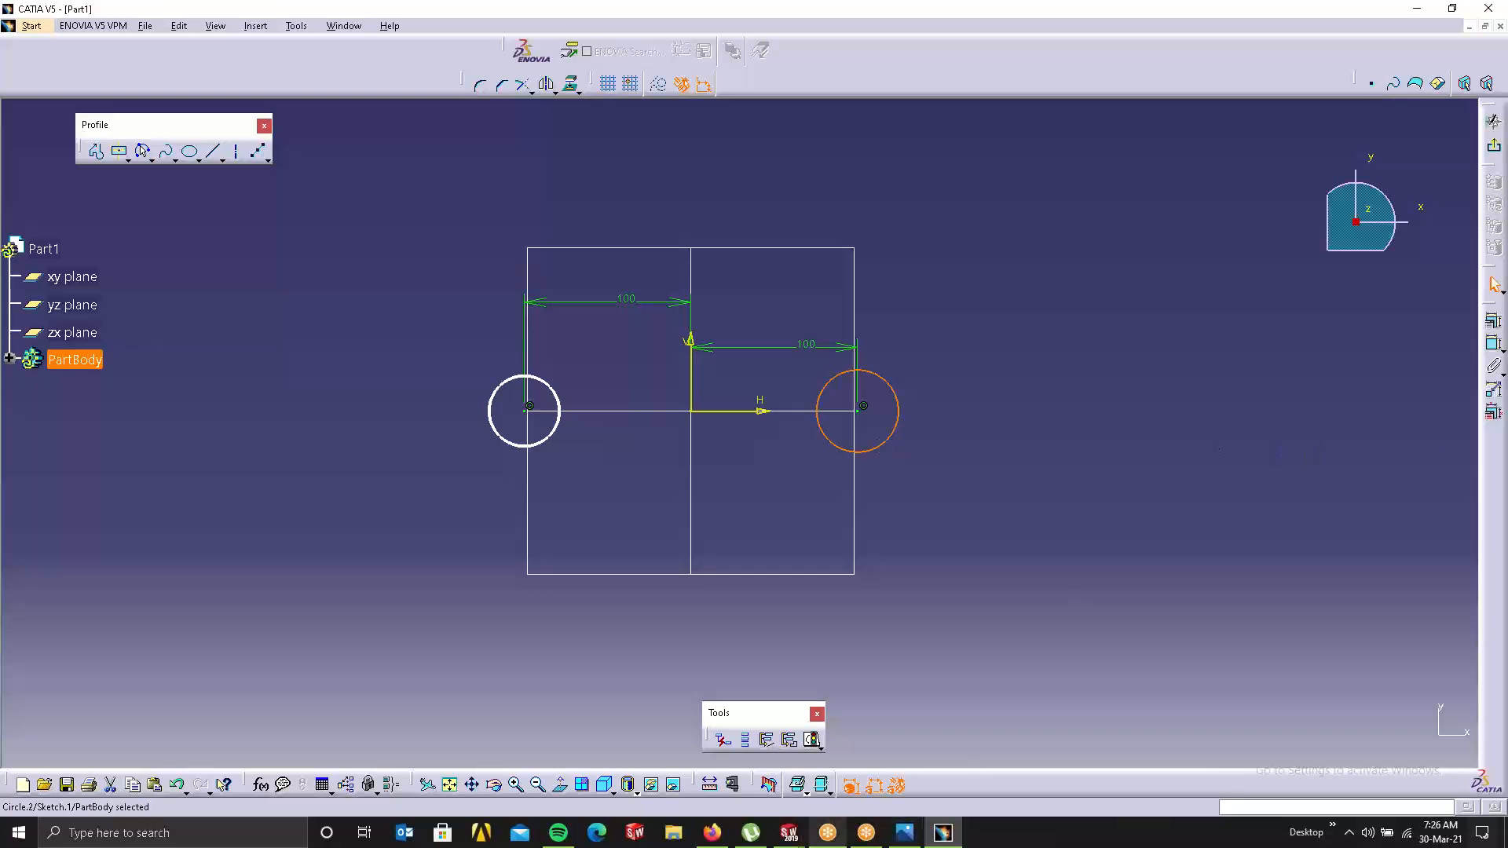
click(790, 742)
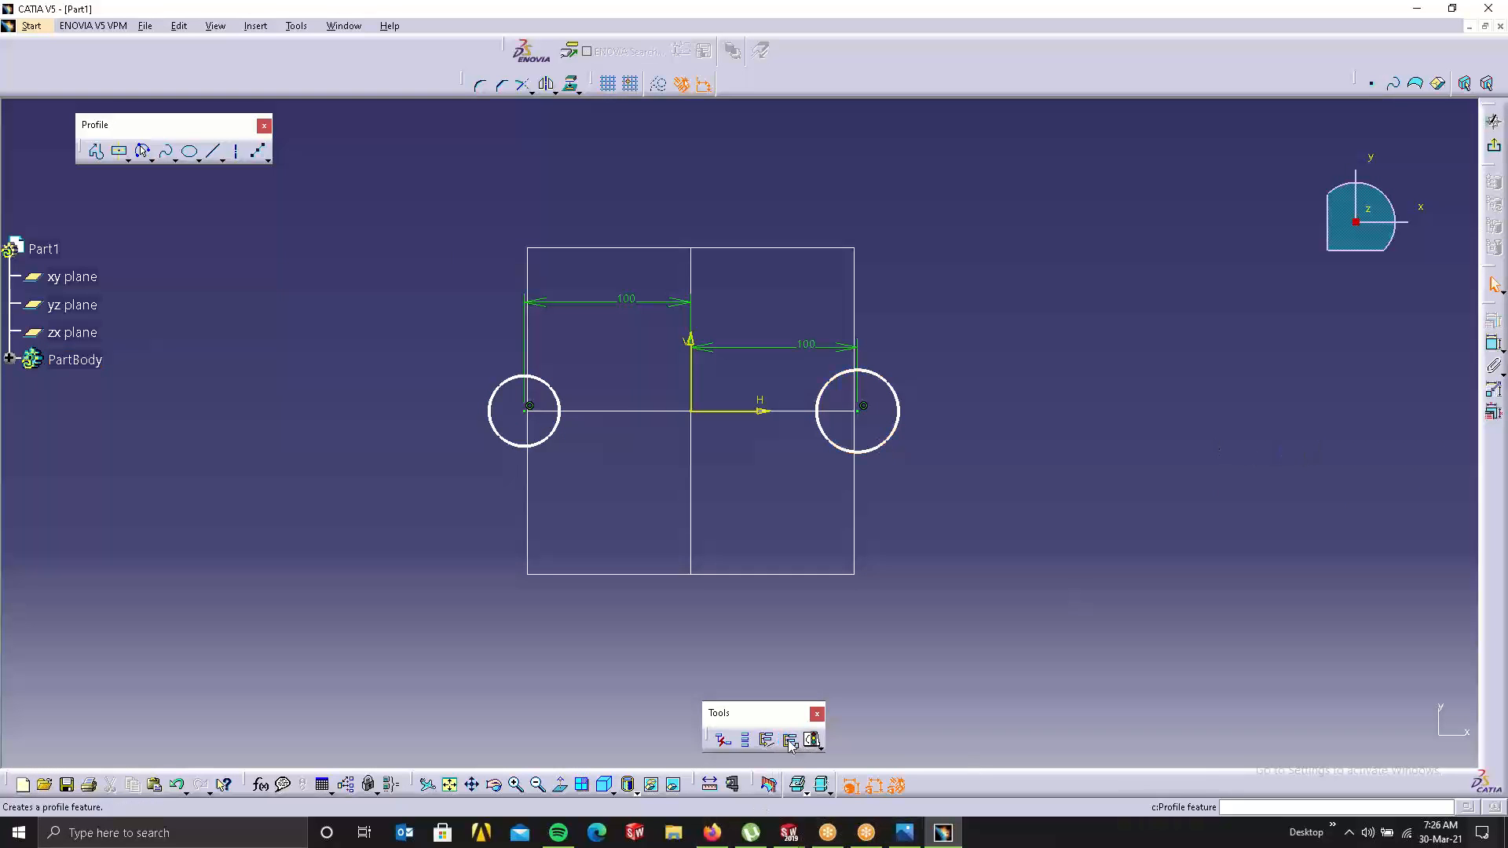
click(1480, 146)
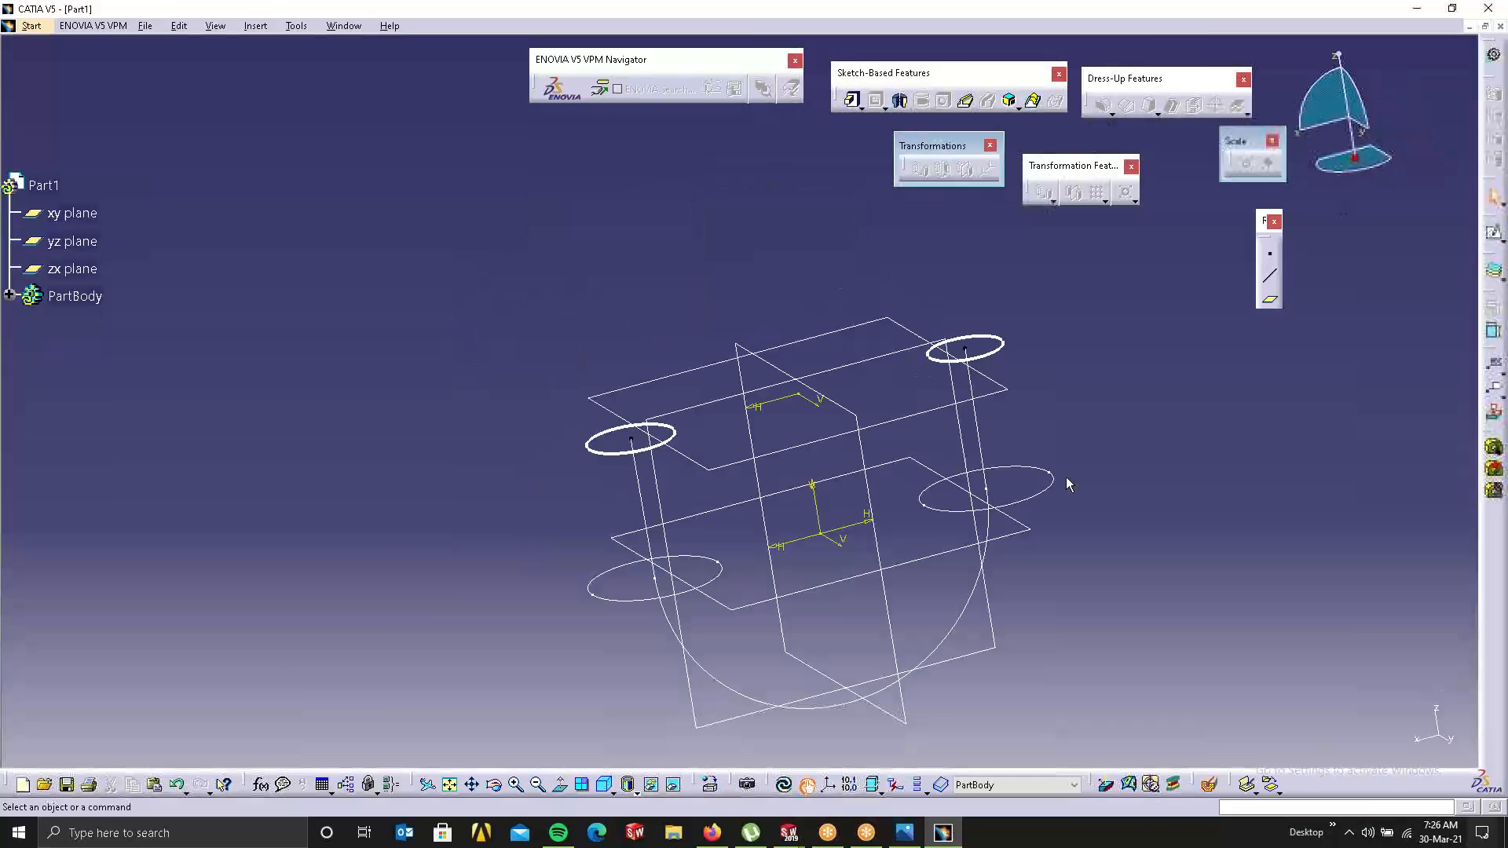
click(1031, 100)
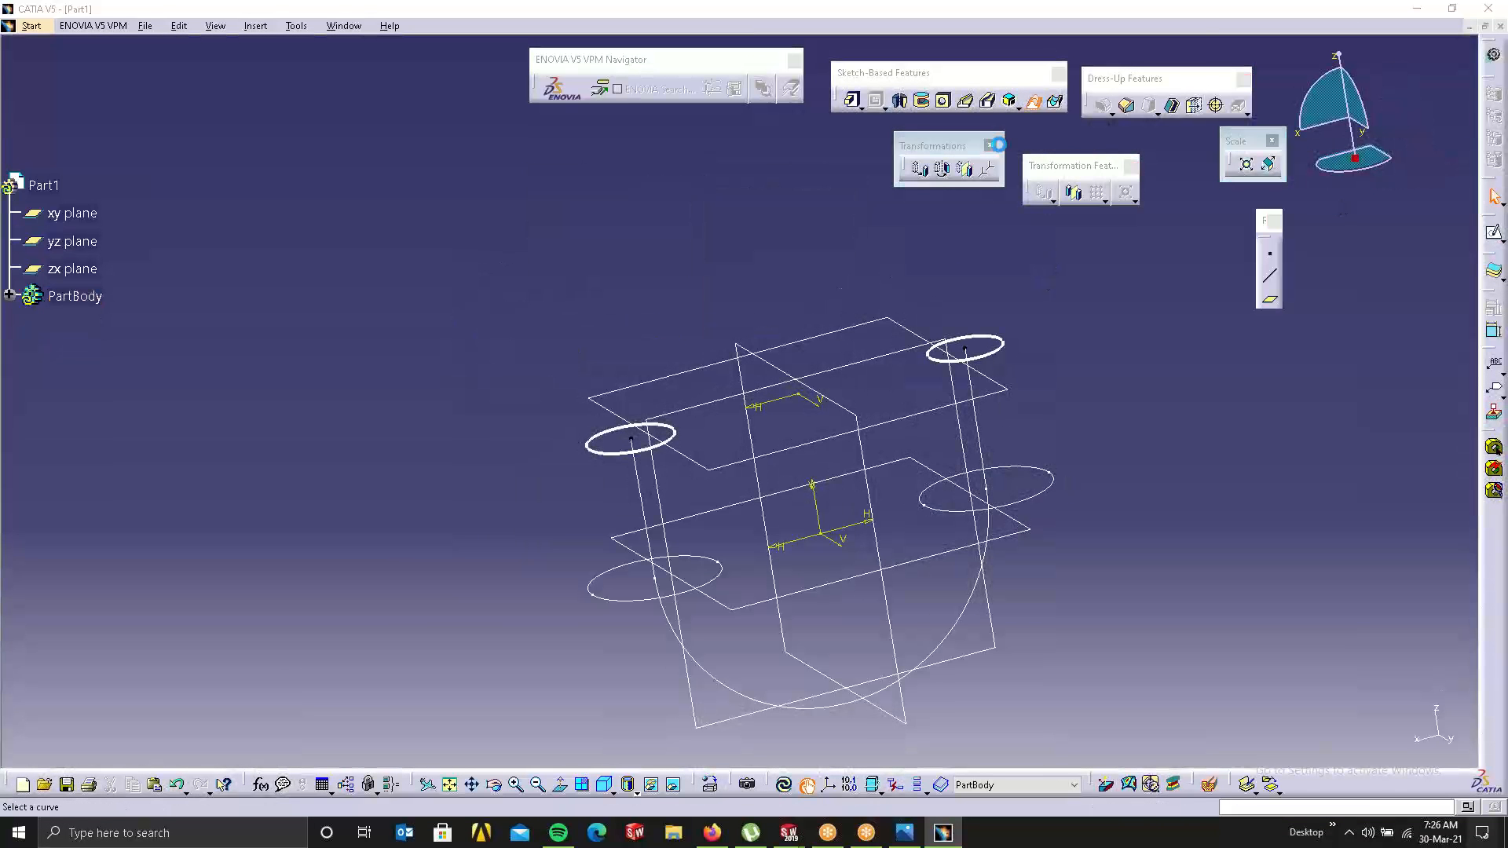
click(669, 449)
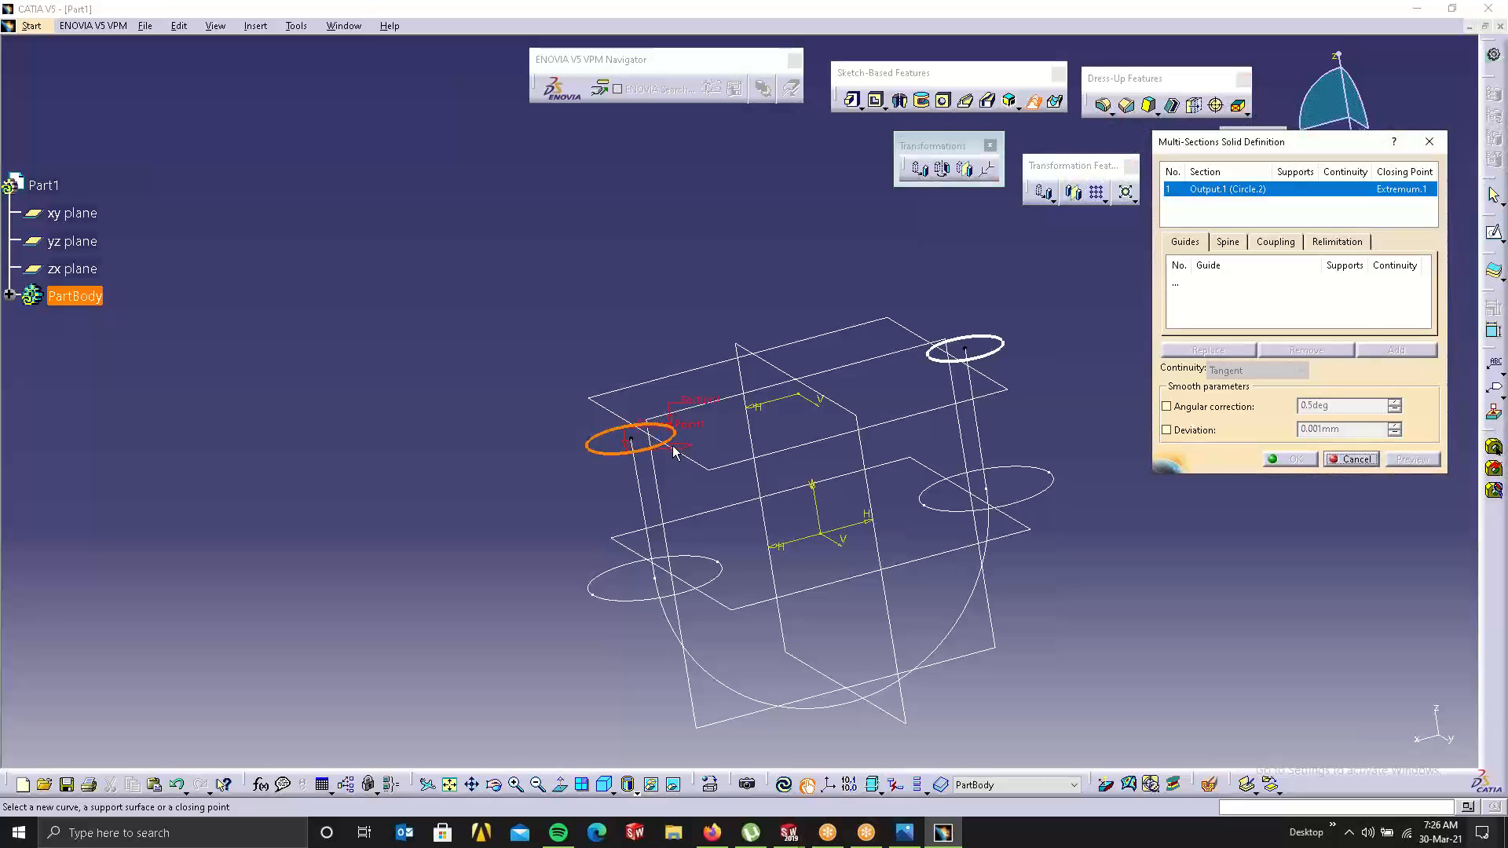
click(1351, 460)
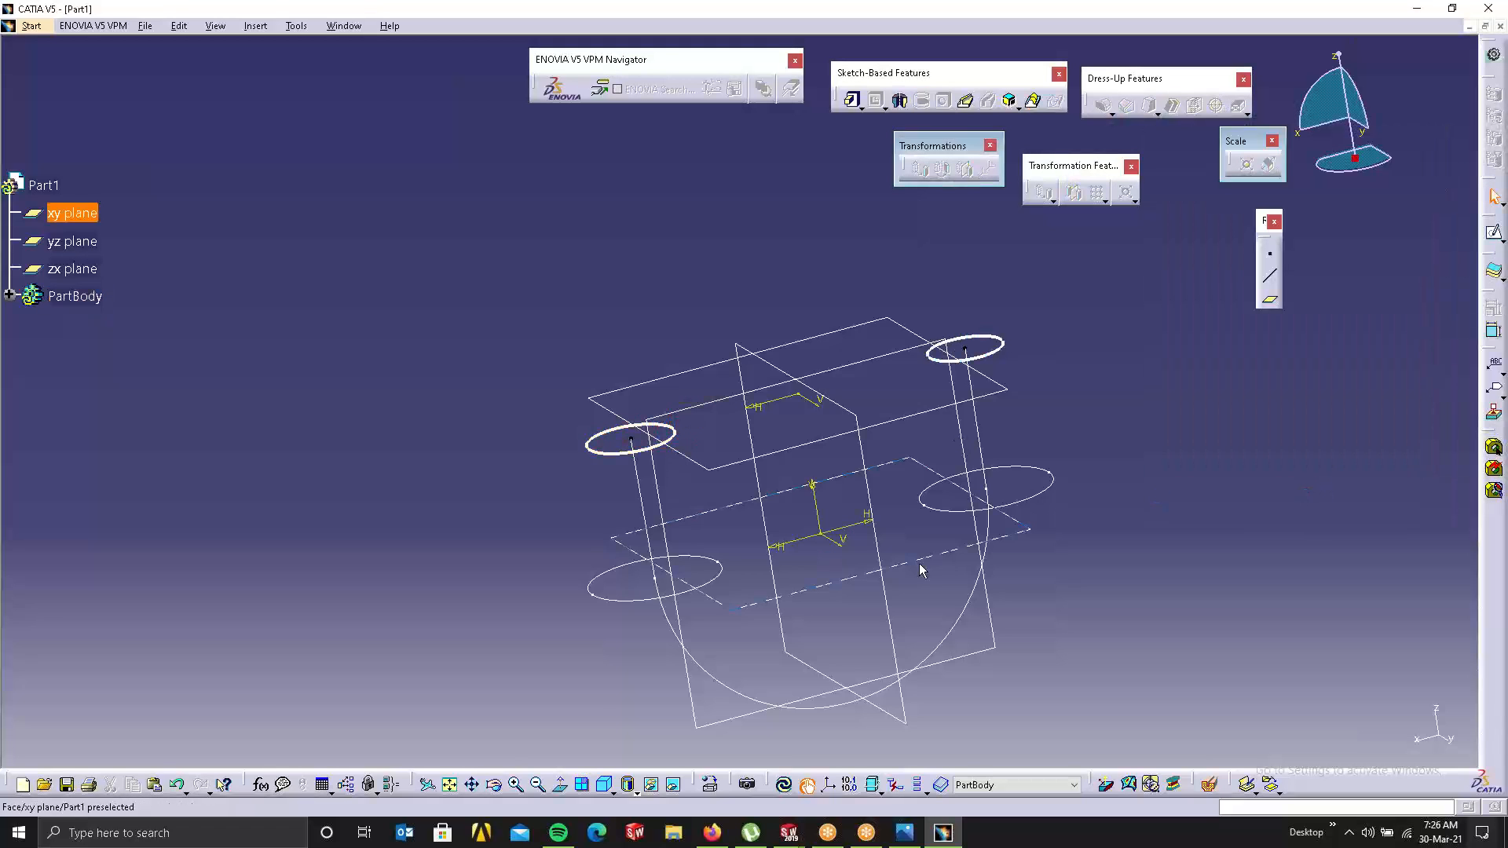
click(1036, 503)
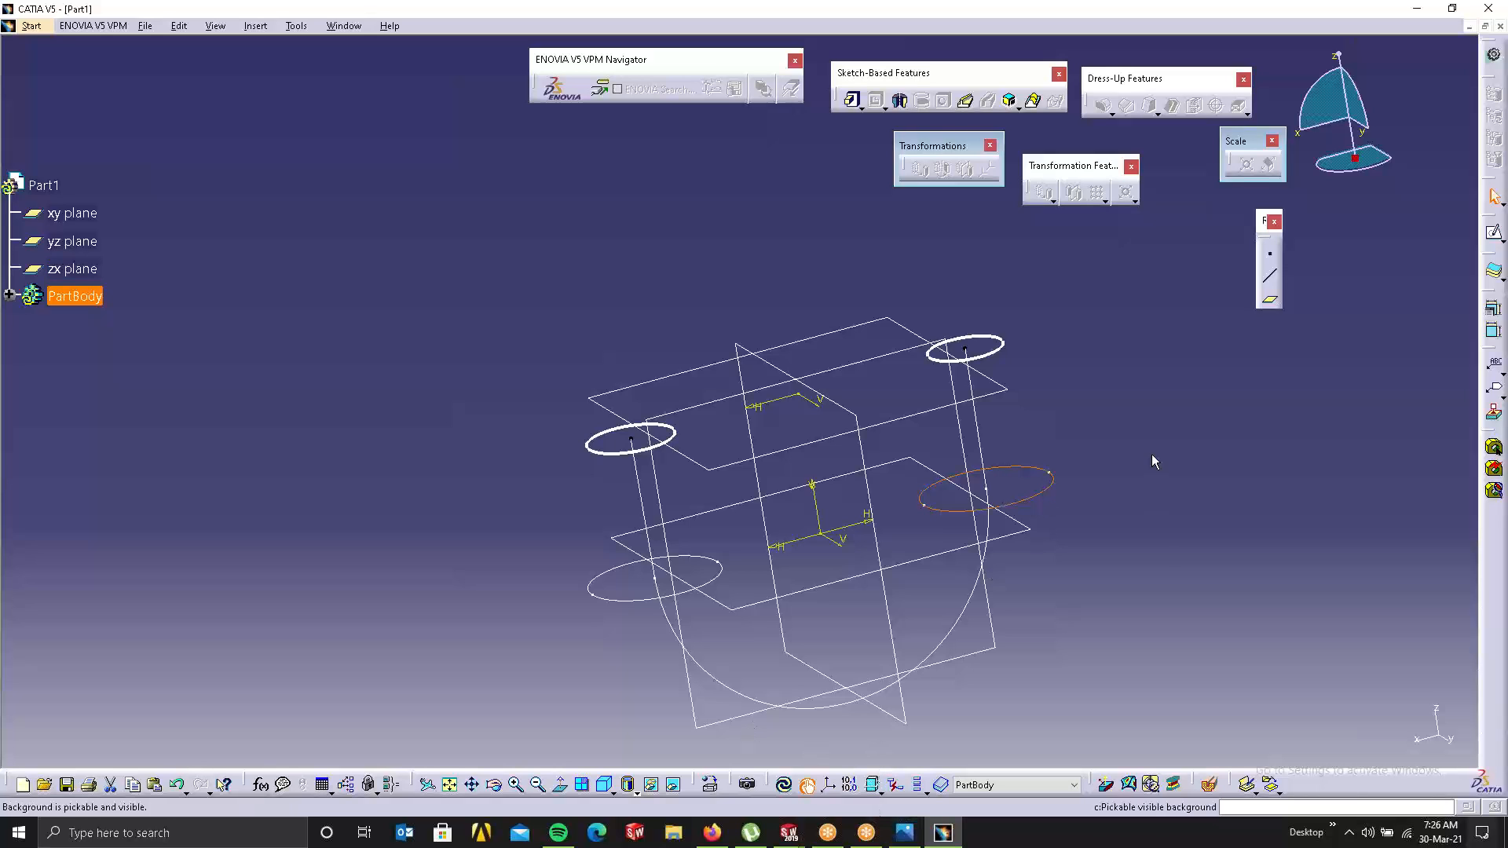
click(710, 654)
click(696, 593)
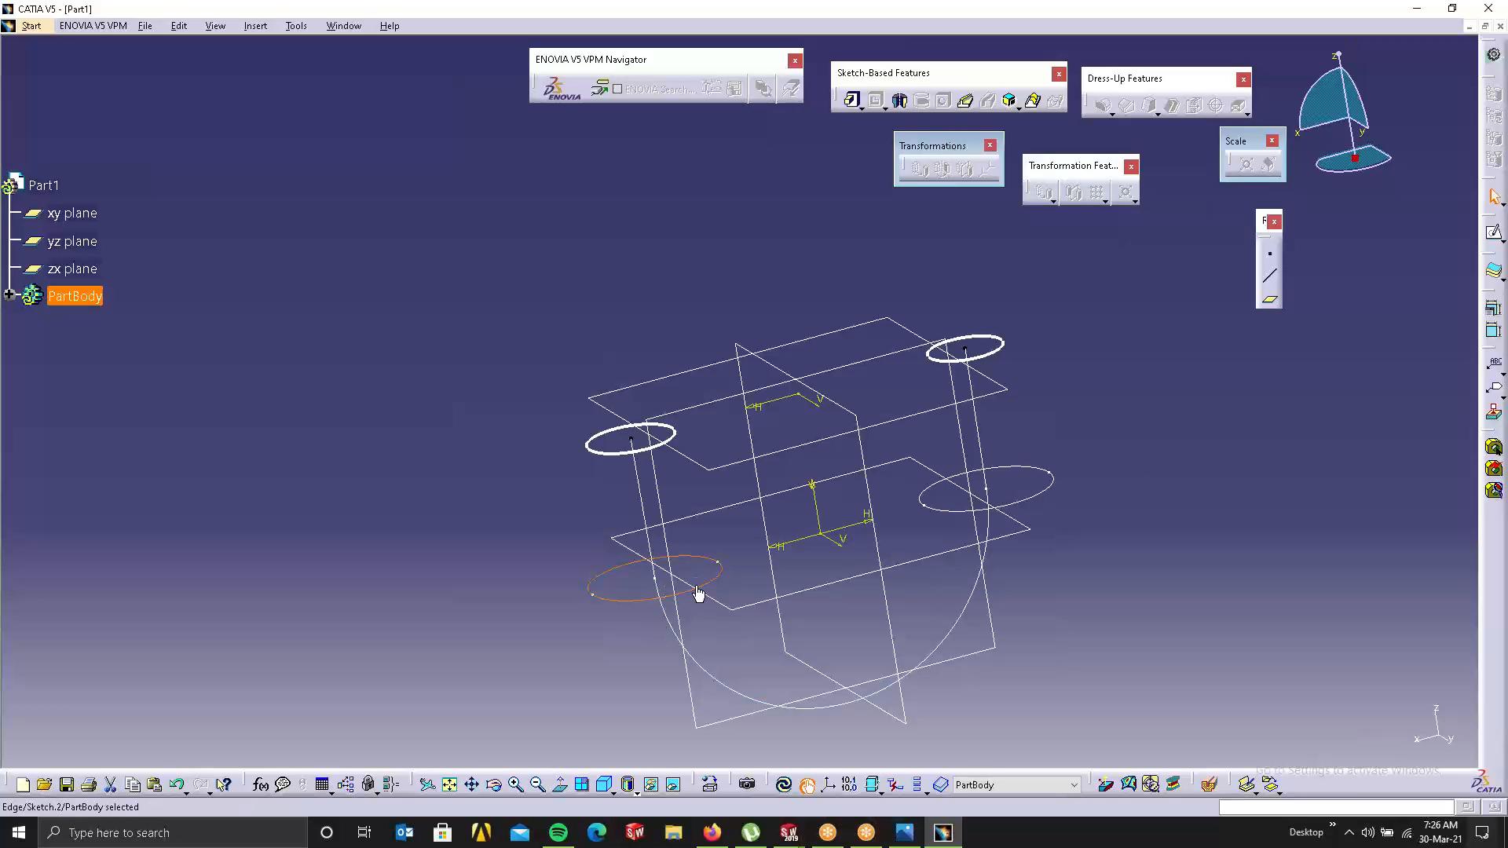
click(1252, 428)
middle_drag(759, 479, 763, 491)
click(784, 785)
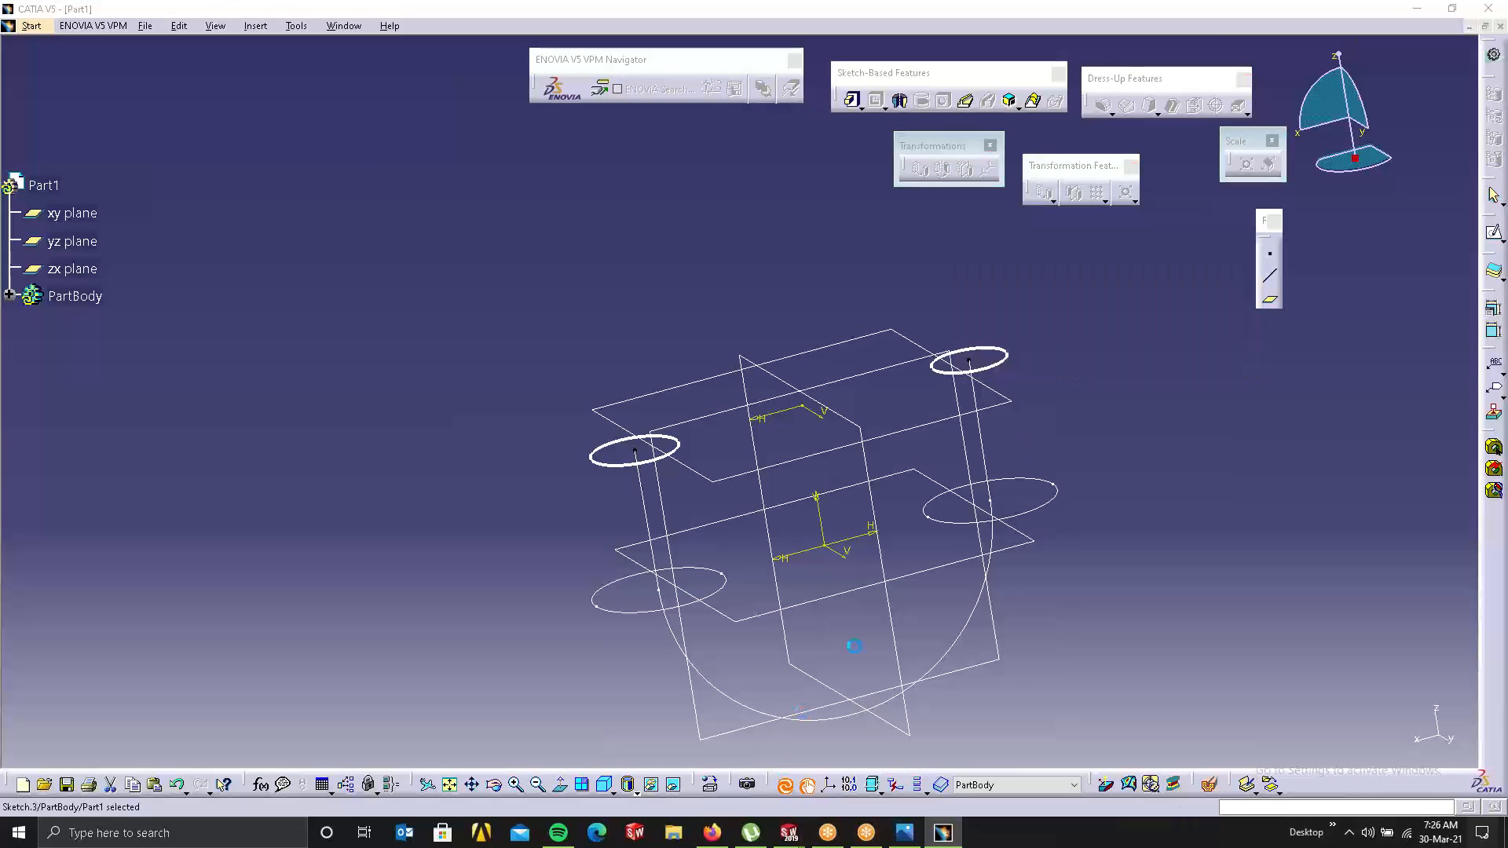
click(828, 317)
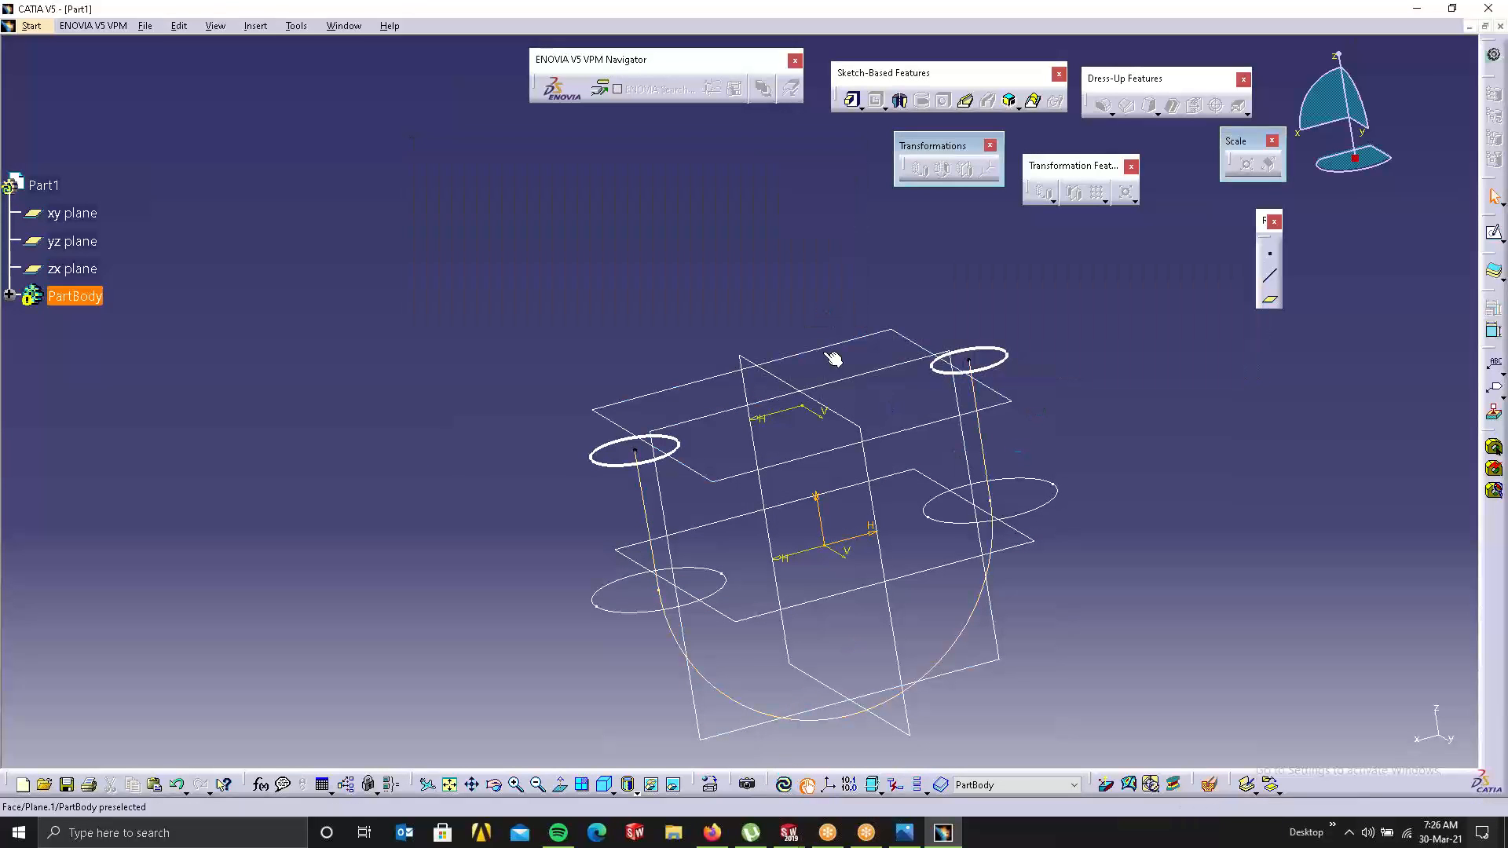
click(712, 606)
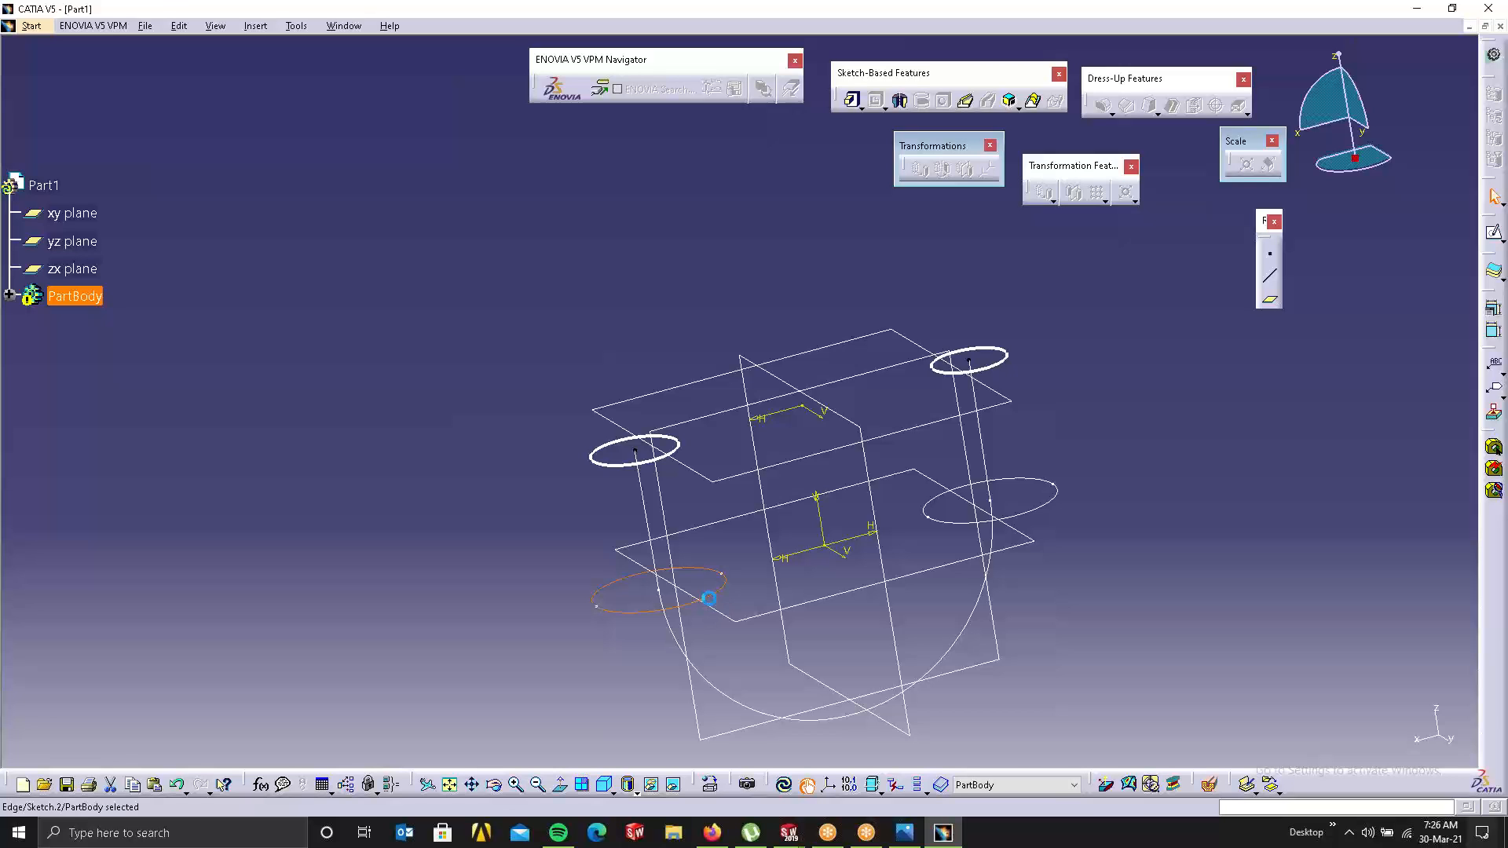
Step: Expand PartBody, open Sketch.3 to review the U spine with Fit All, then exit
click(1041, 507)
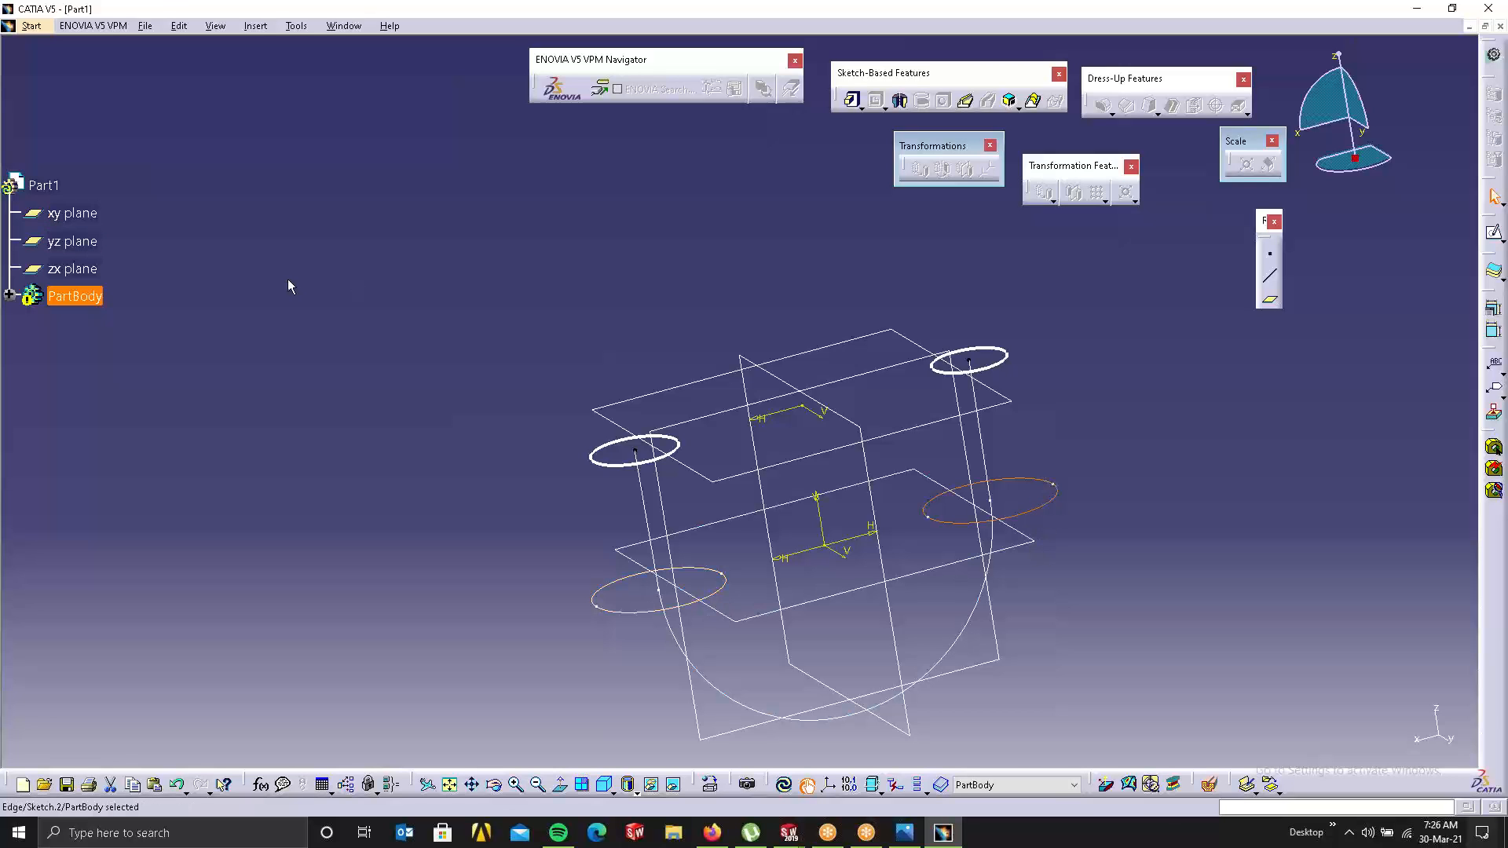
click(9, 295)
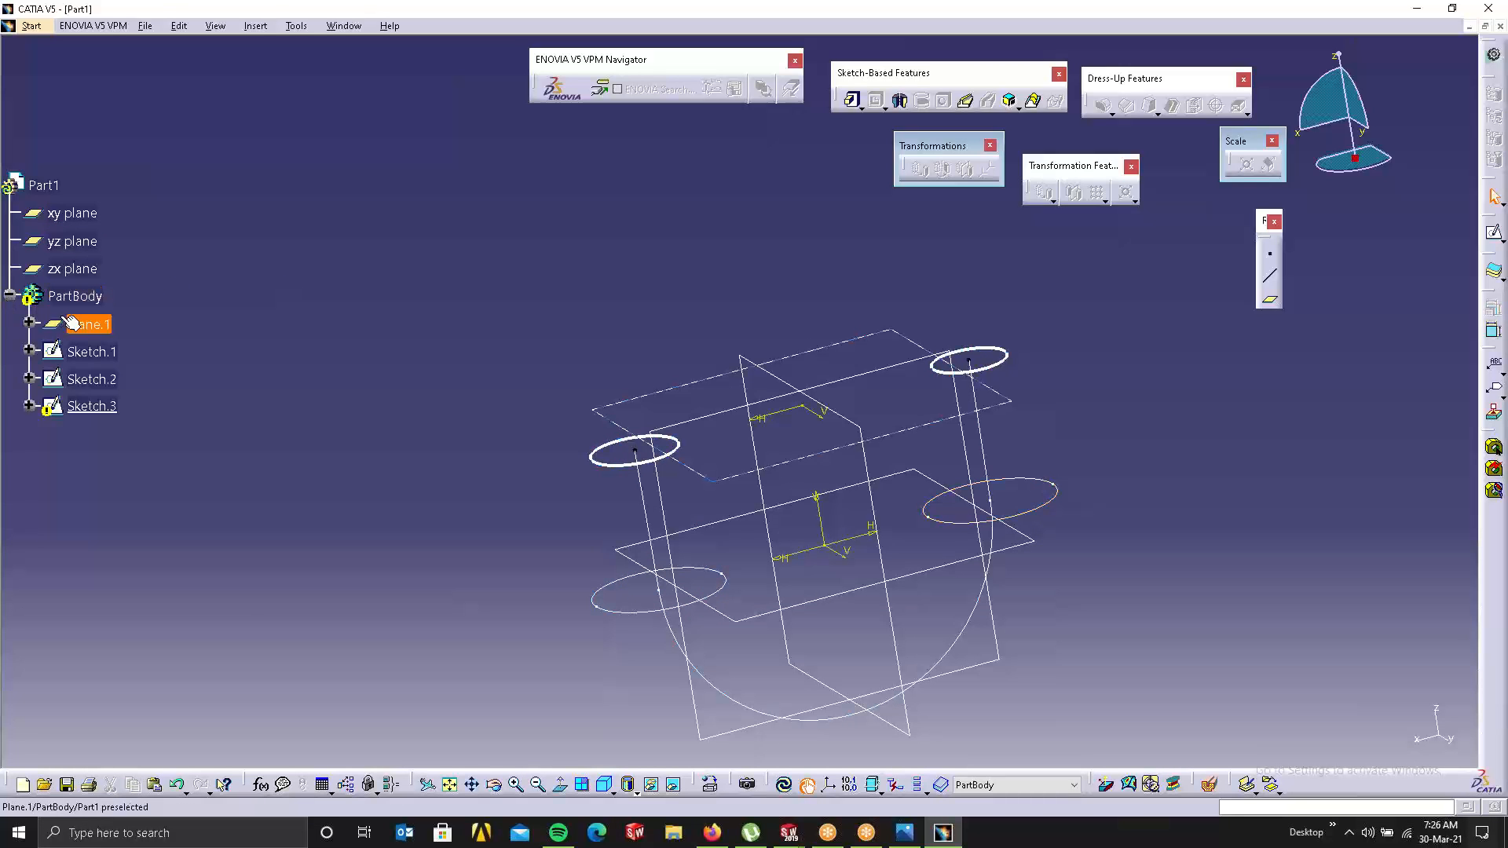
right_click(95, 406)
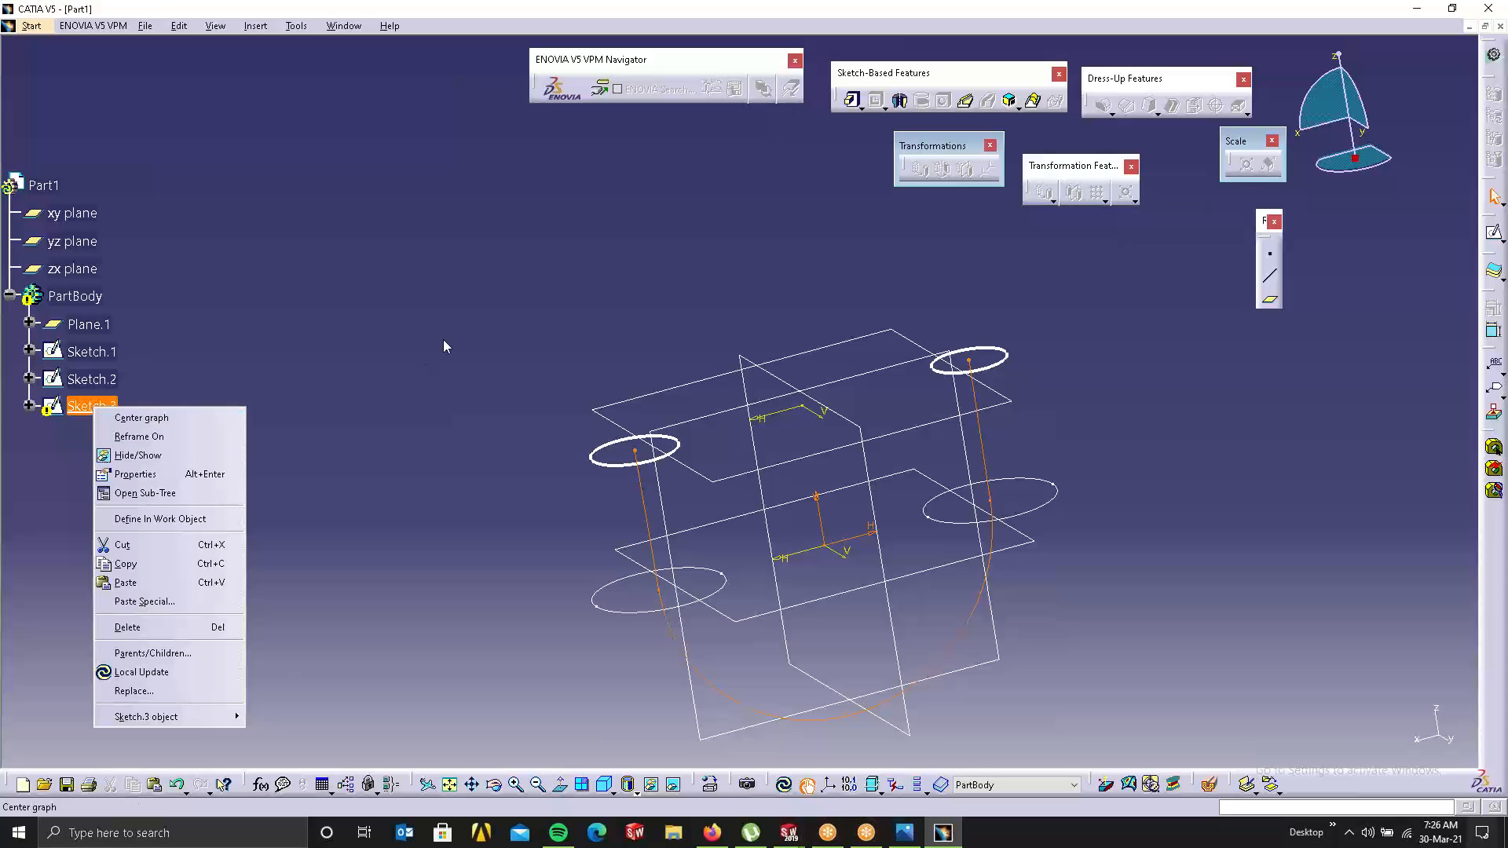
click(444, 343)
double_click(104, 405)
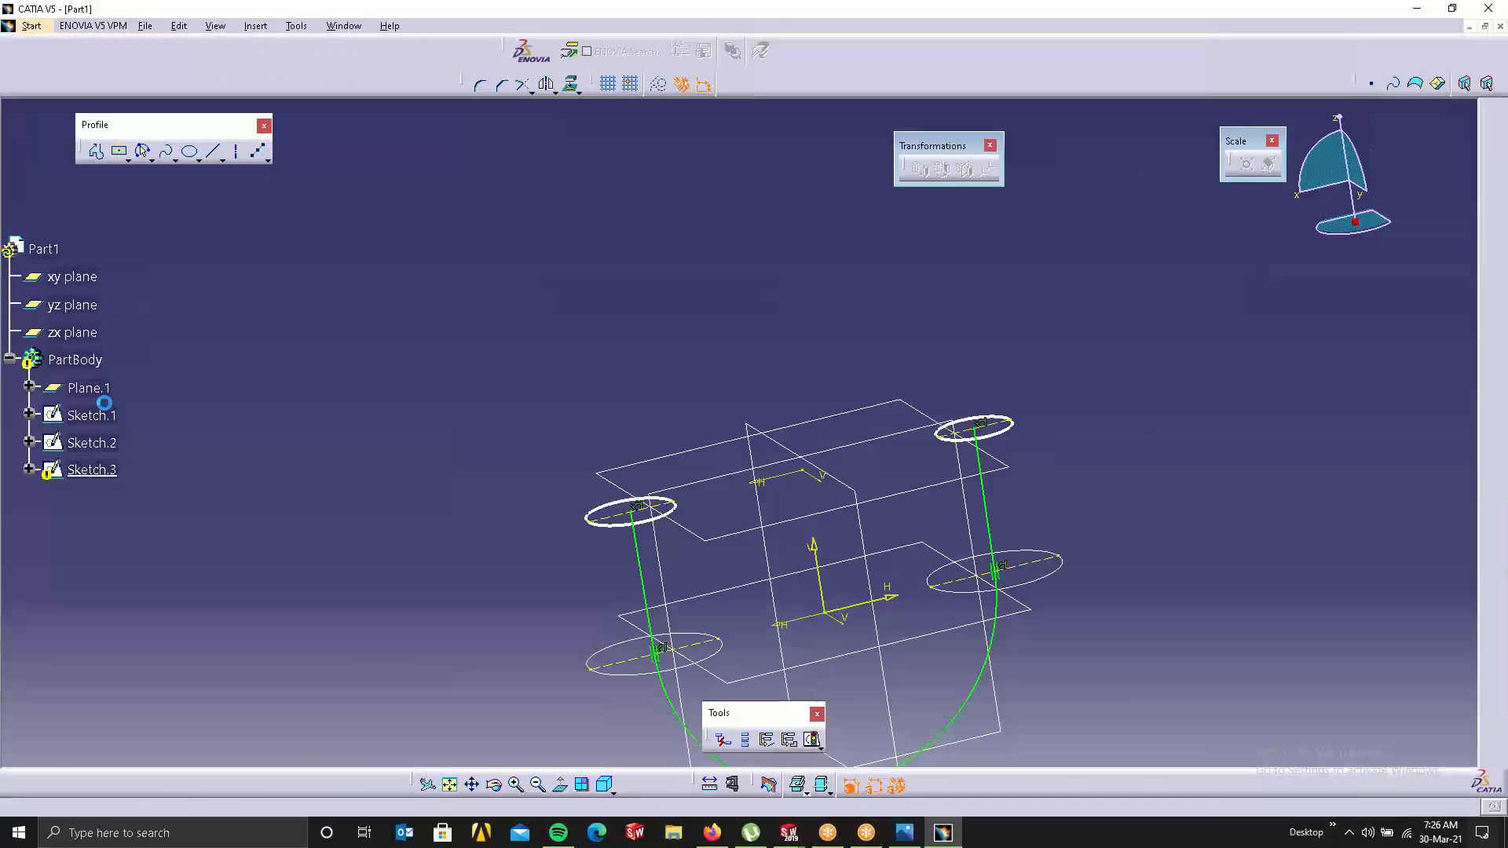
ctrl+middle_drag(907, 506, 1016, 340)
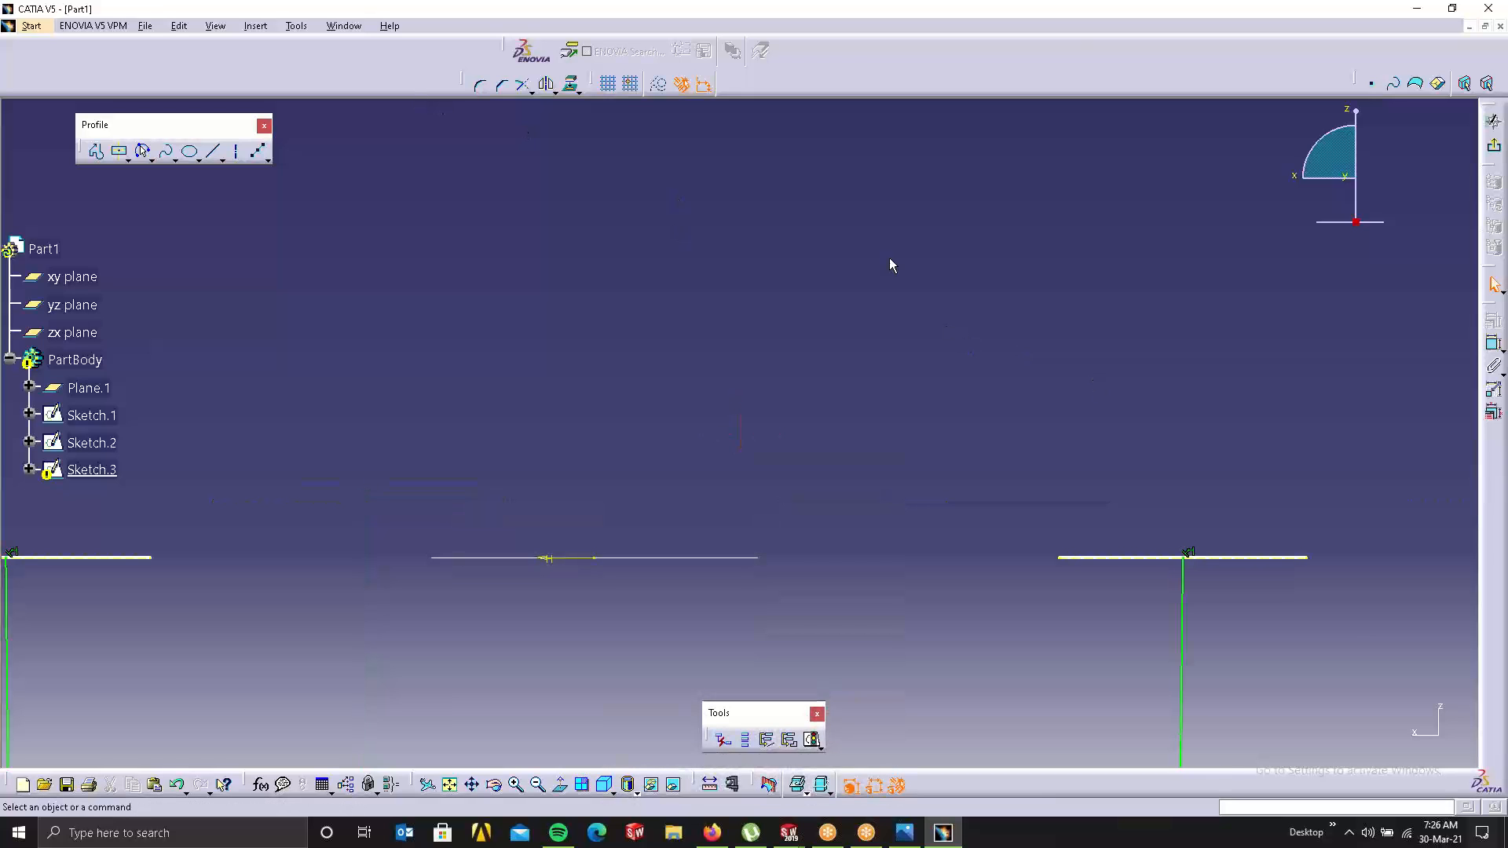
middle_click(966, 366)
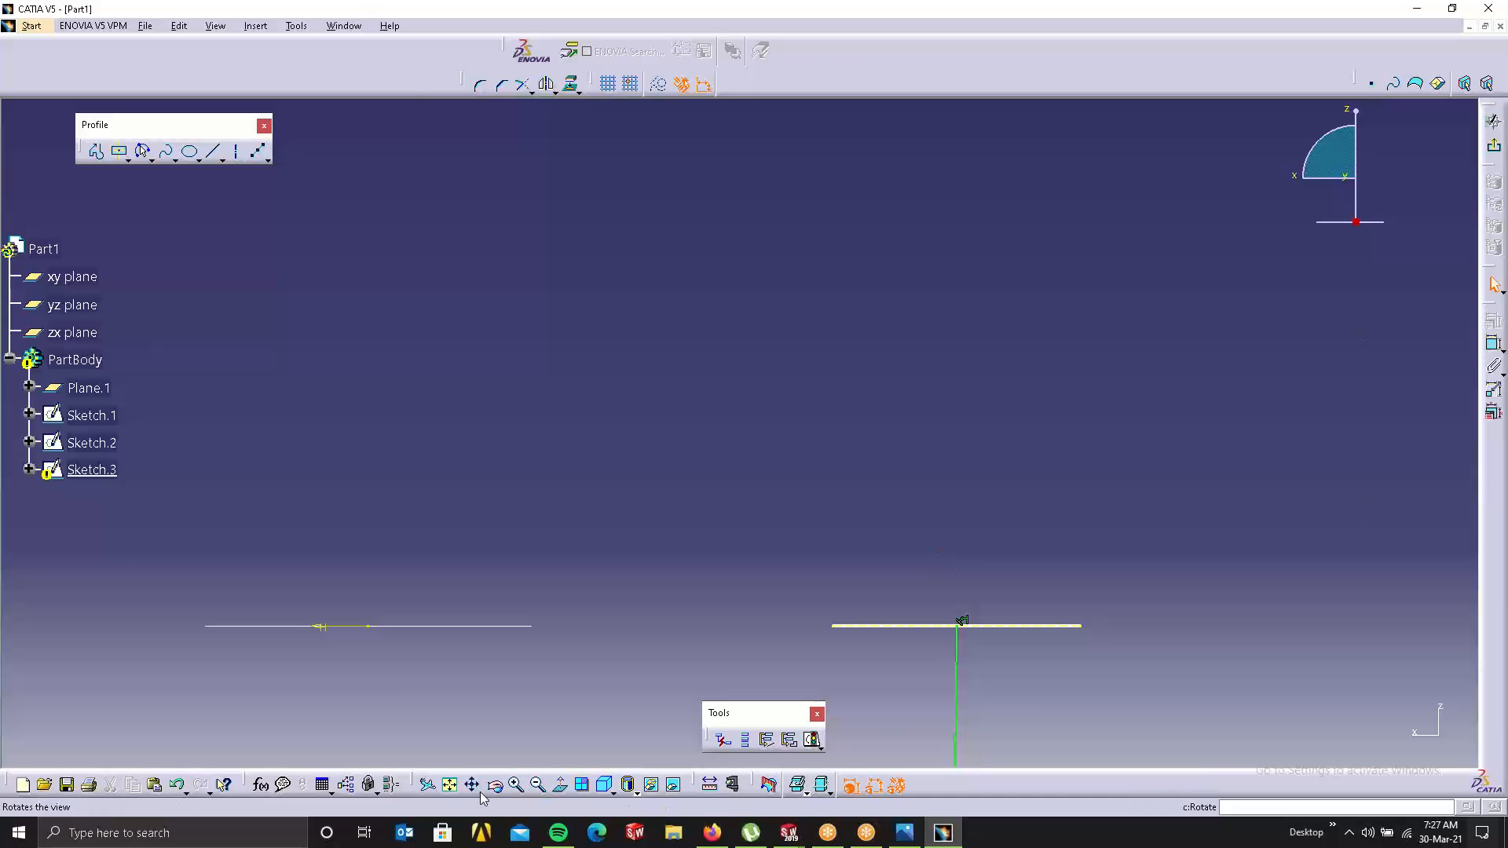
click(449, 784)
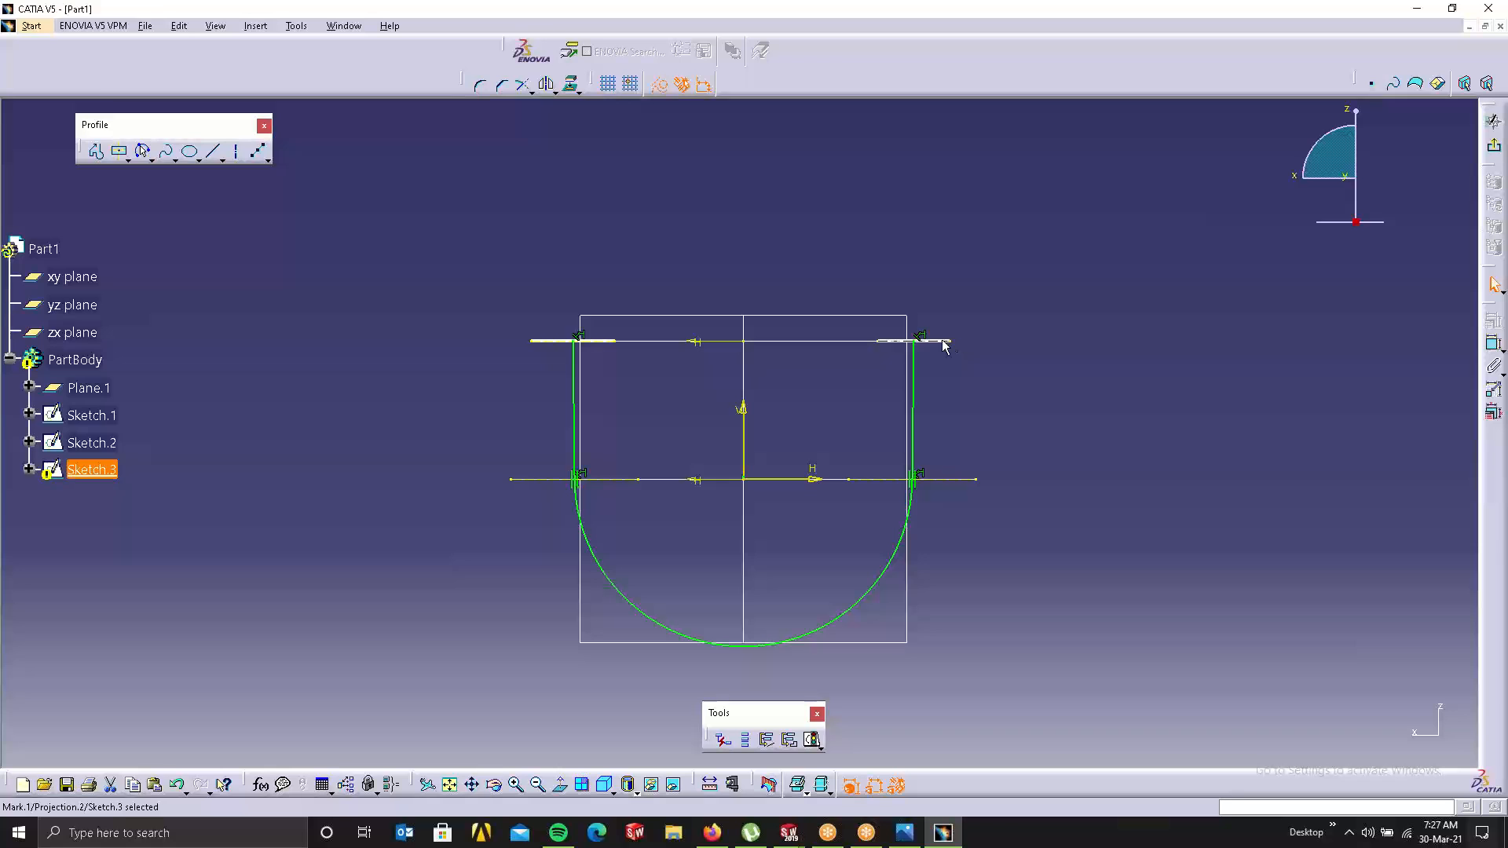
click(956, 405)
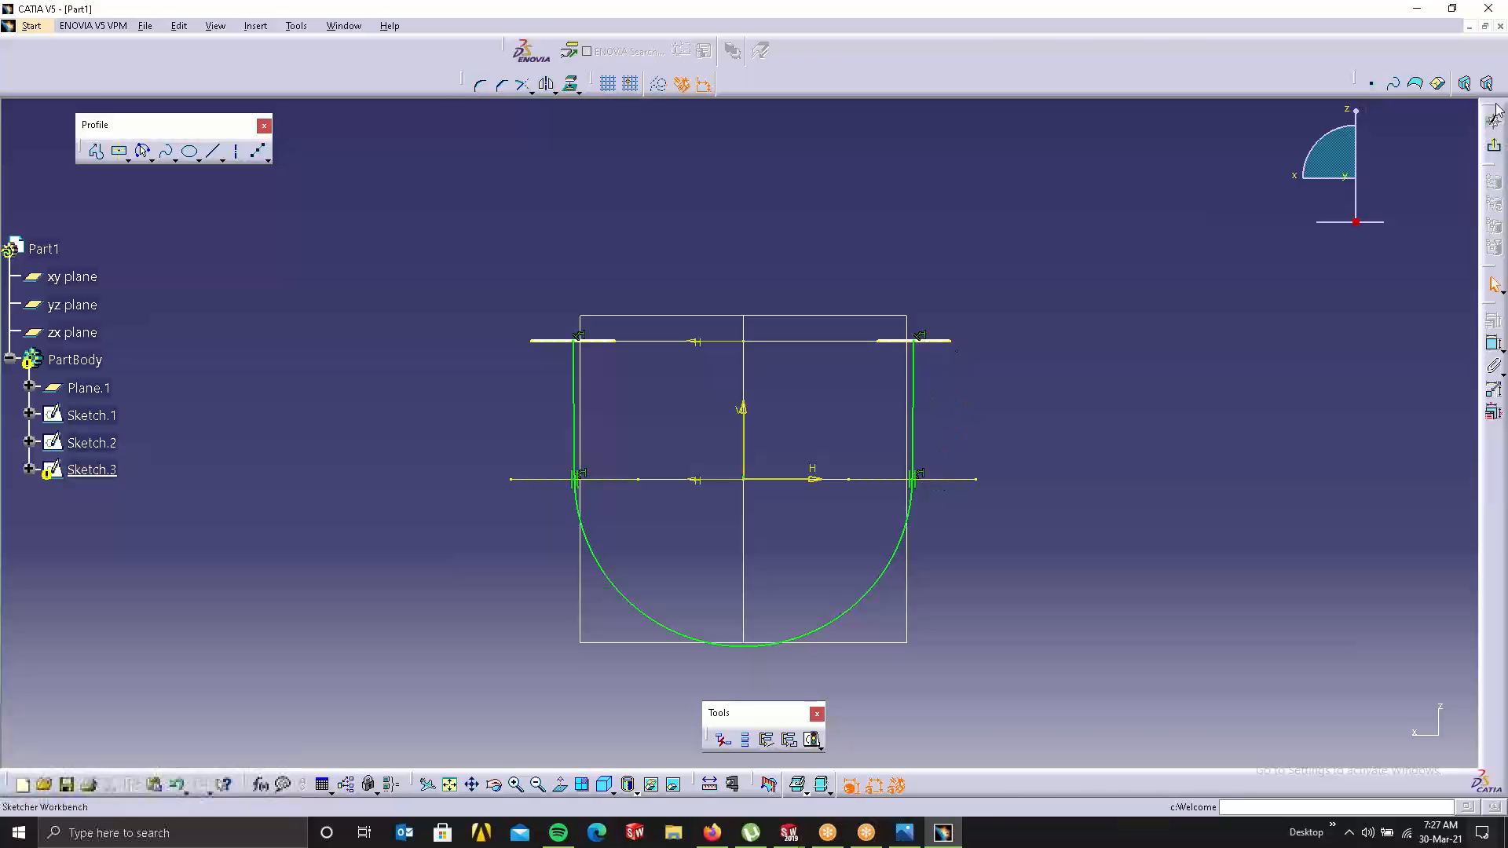
click(1493, 152)
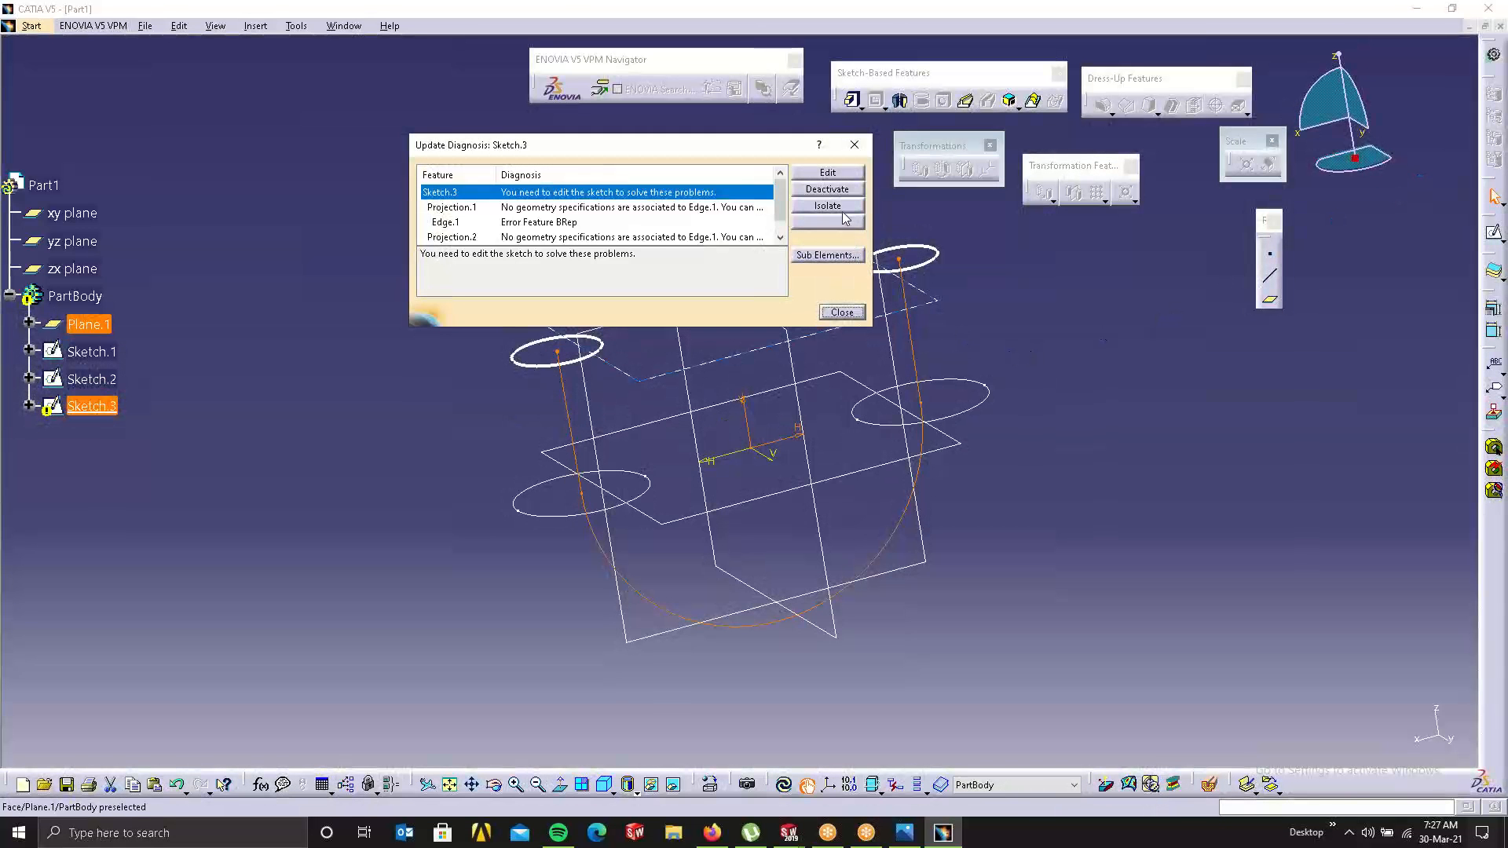
Step: Delete the faulty items behind Sketch.3's update errors and open Sketch.2 for editing
click(844, 220)
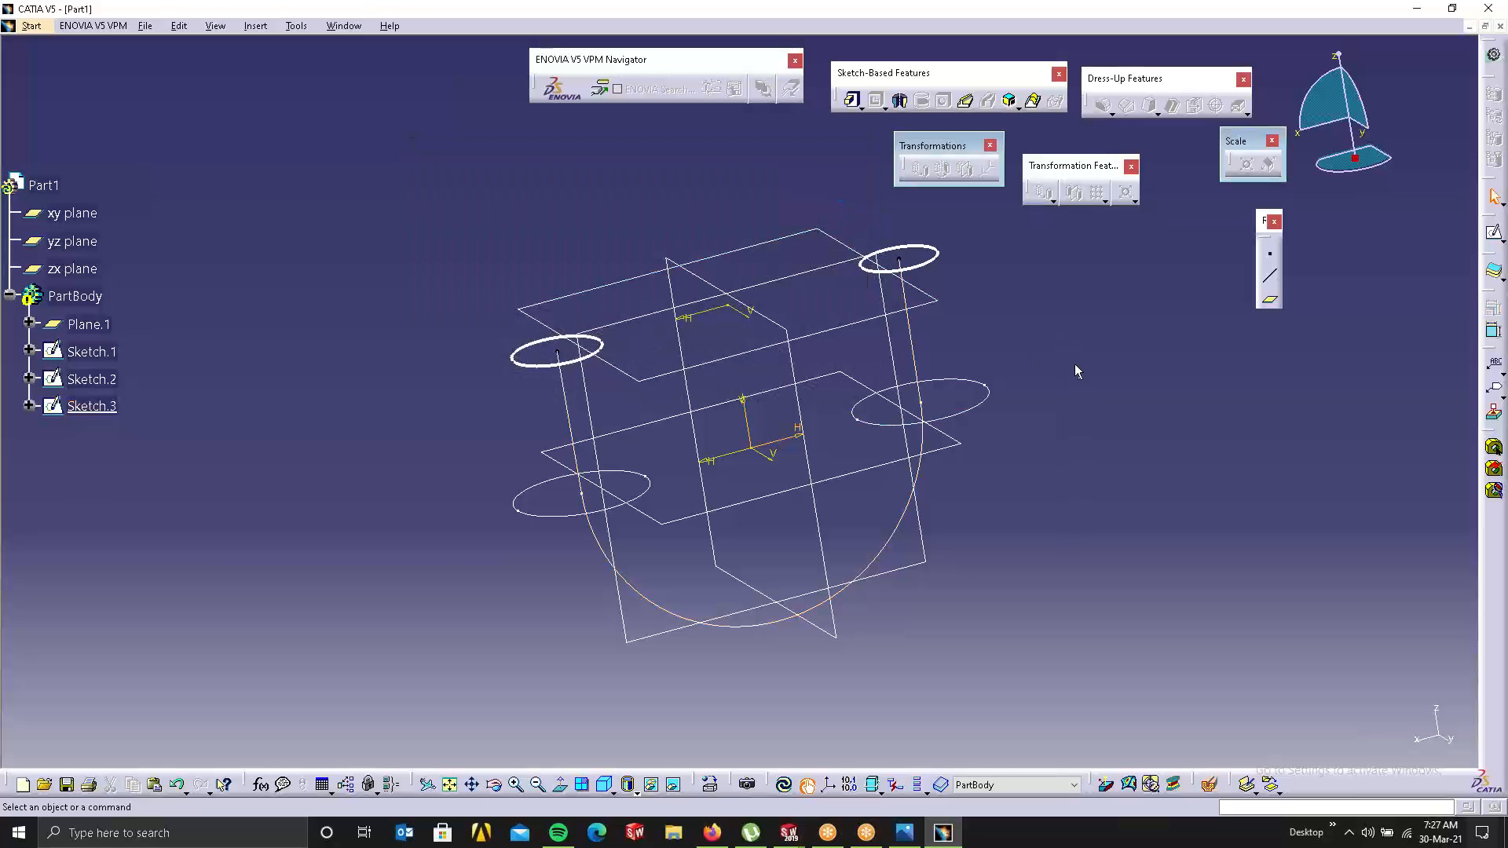
click(661, 487)
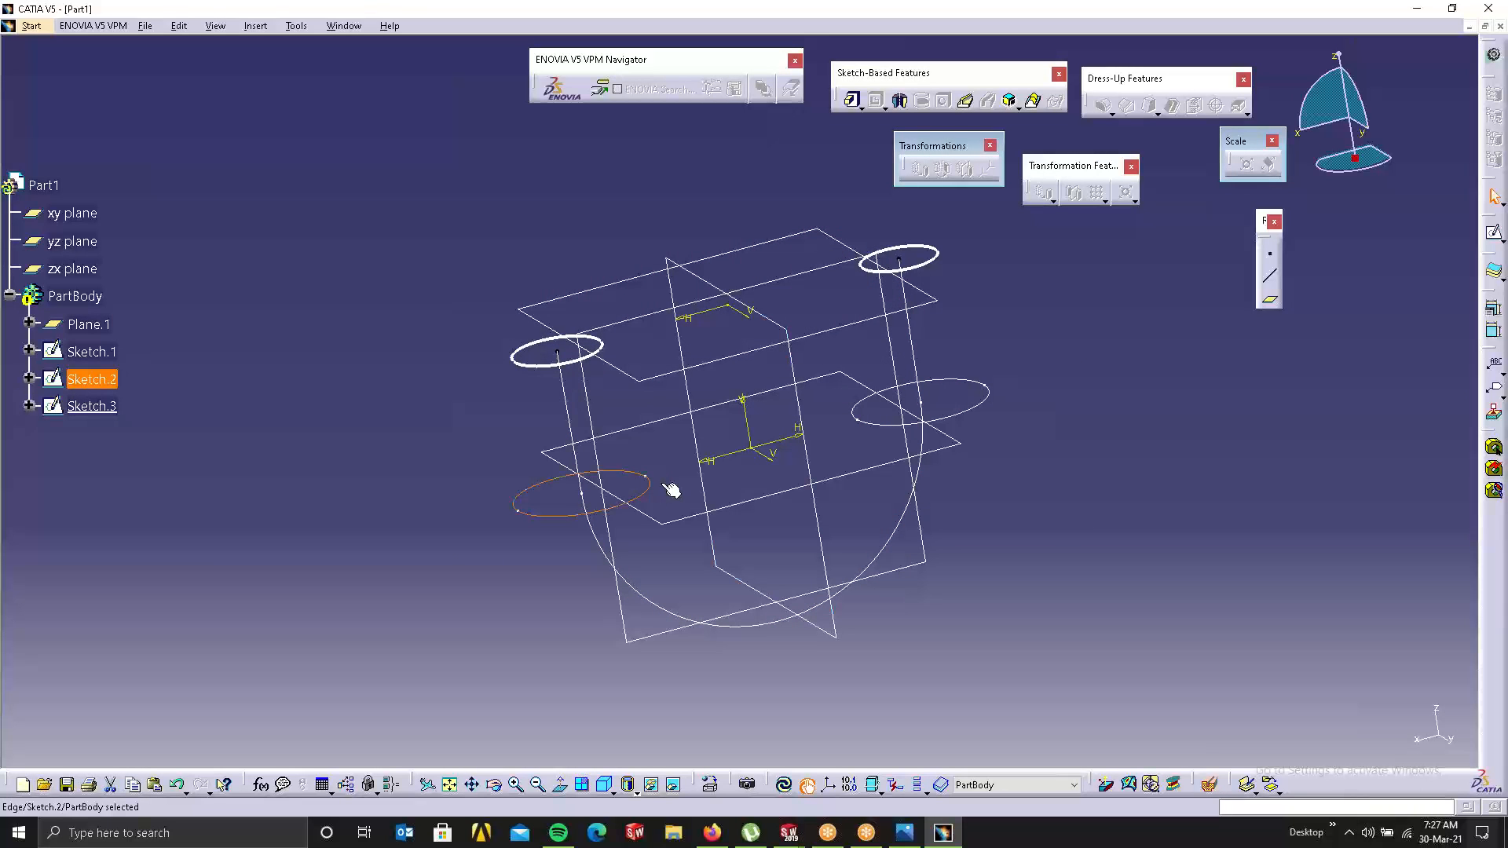
right_click(68, 383)
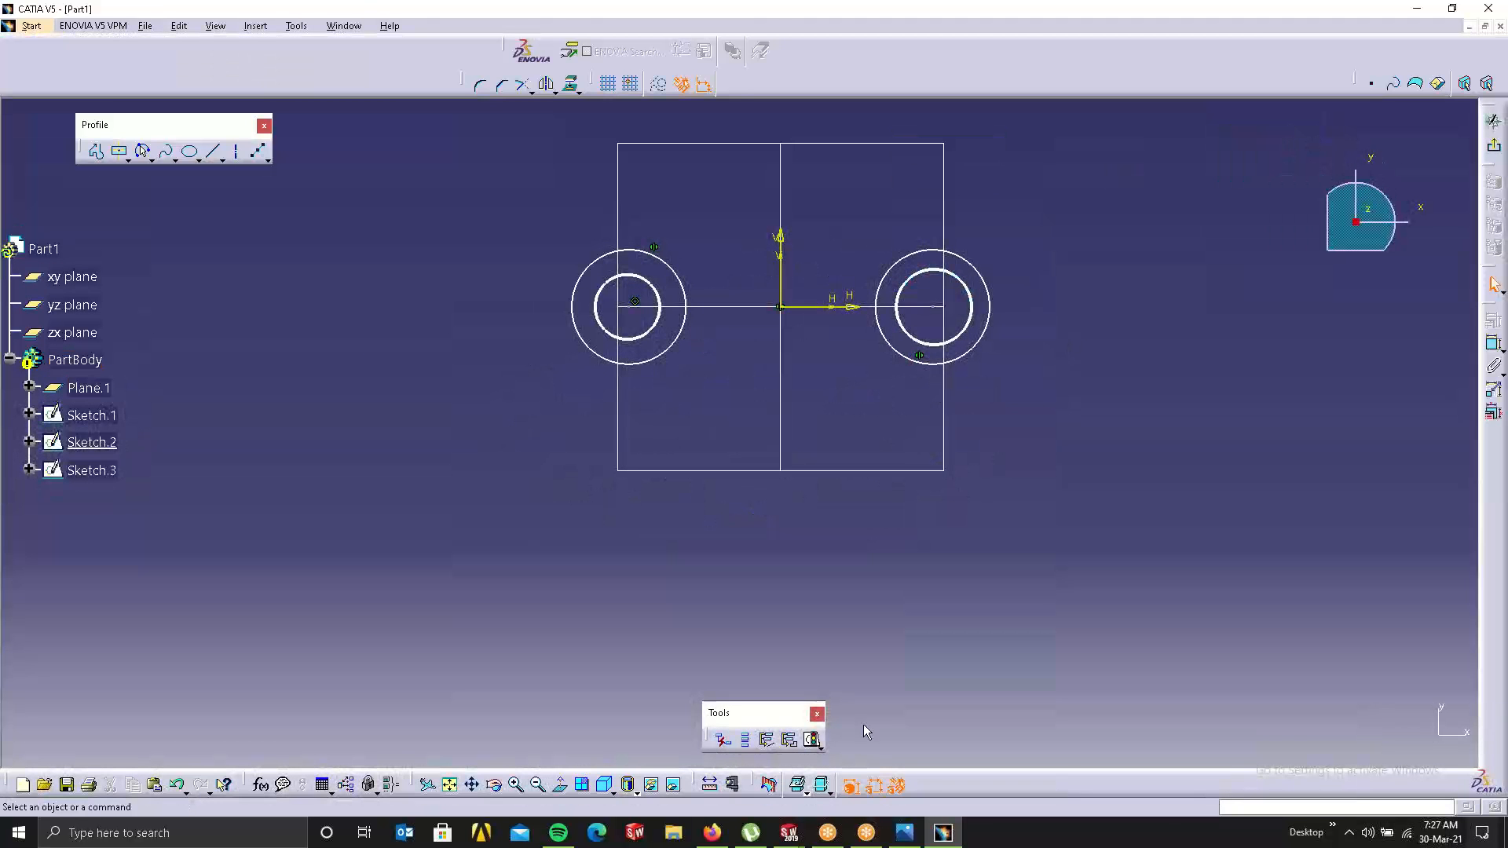
Step: Make the outer left and outer right circles of Sketch.2 separate output profiles, then exit the sketch
click(789, 739)
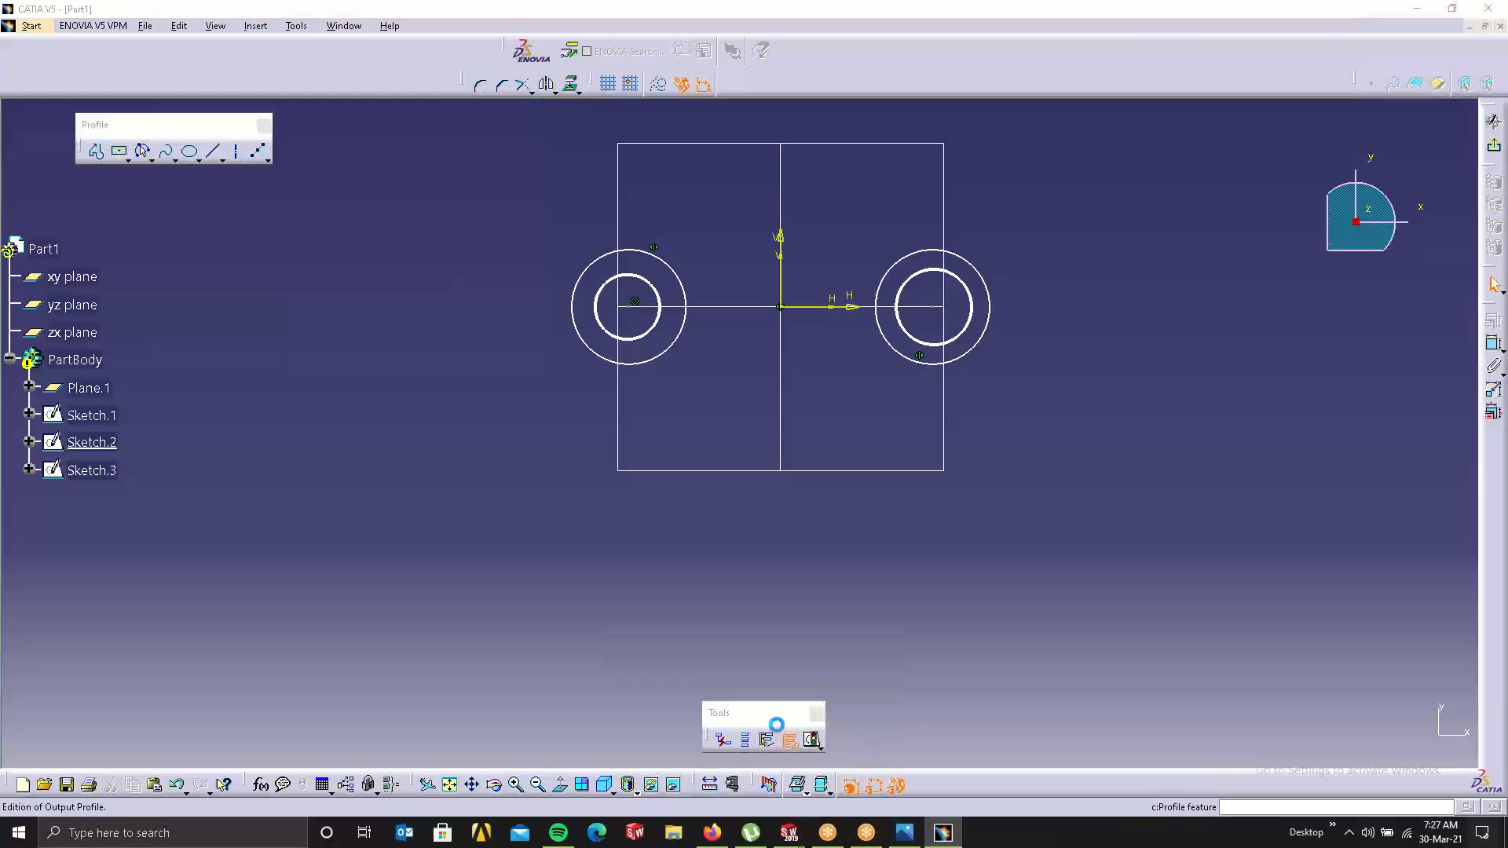
click(664, 357)
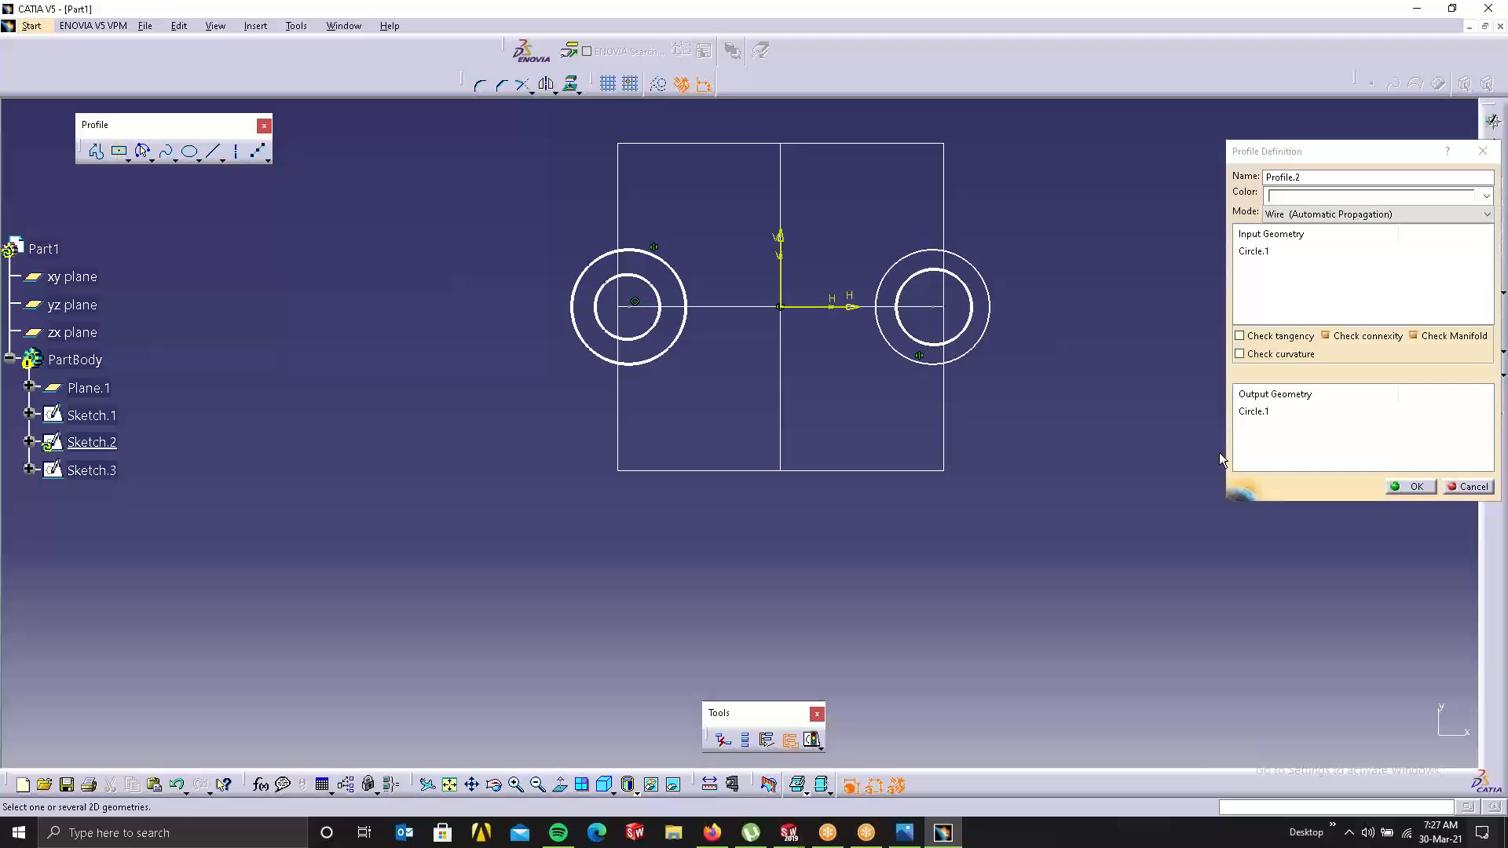
click(1425, 488)
click(789, 740)
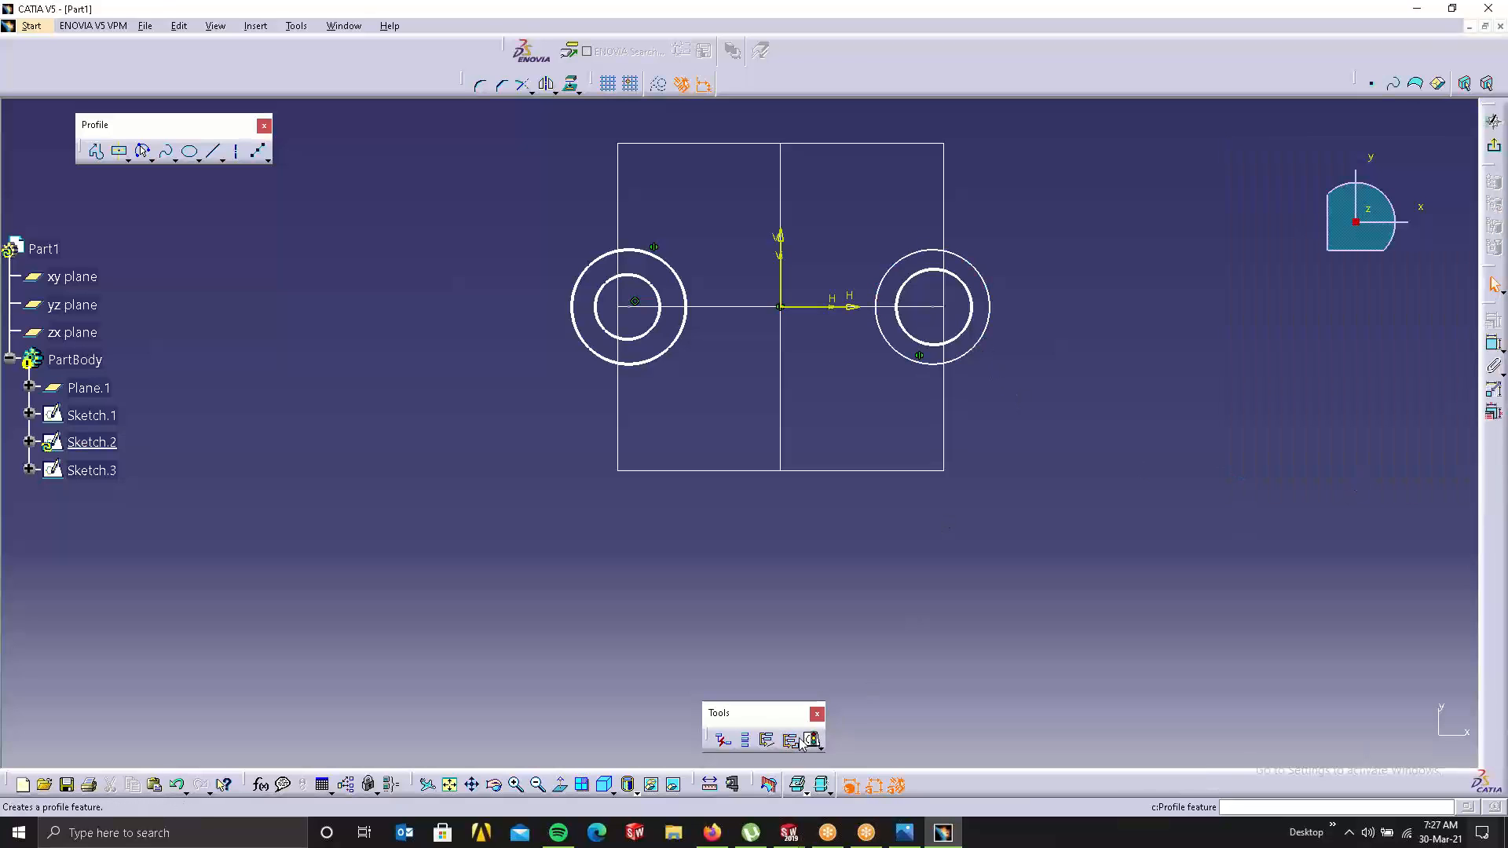
click(972, 350)
click(1411, 486)
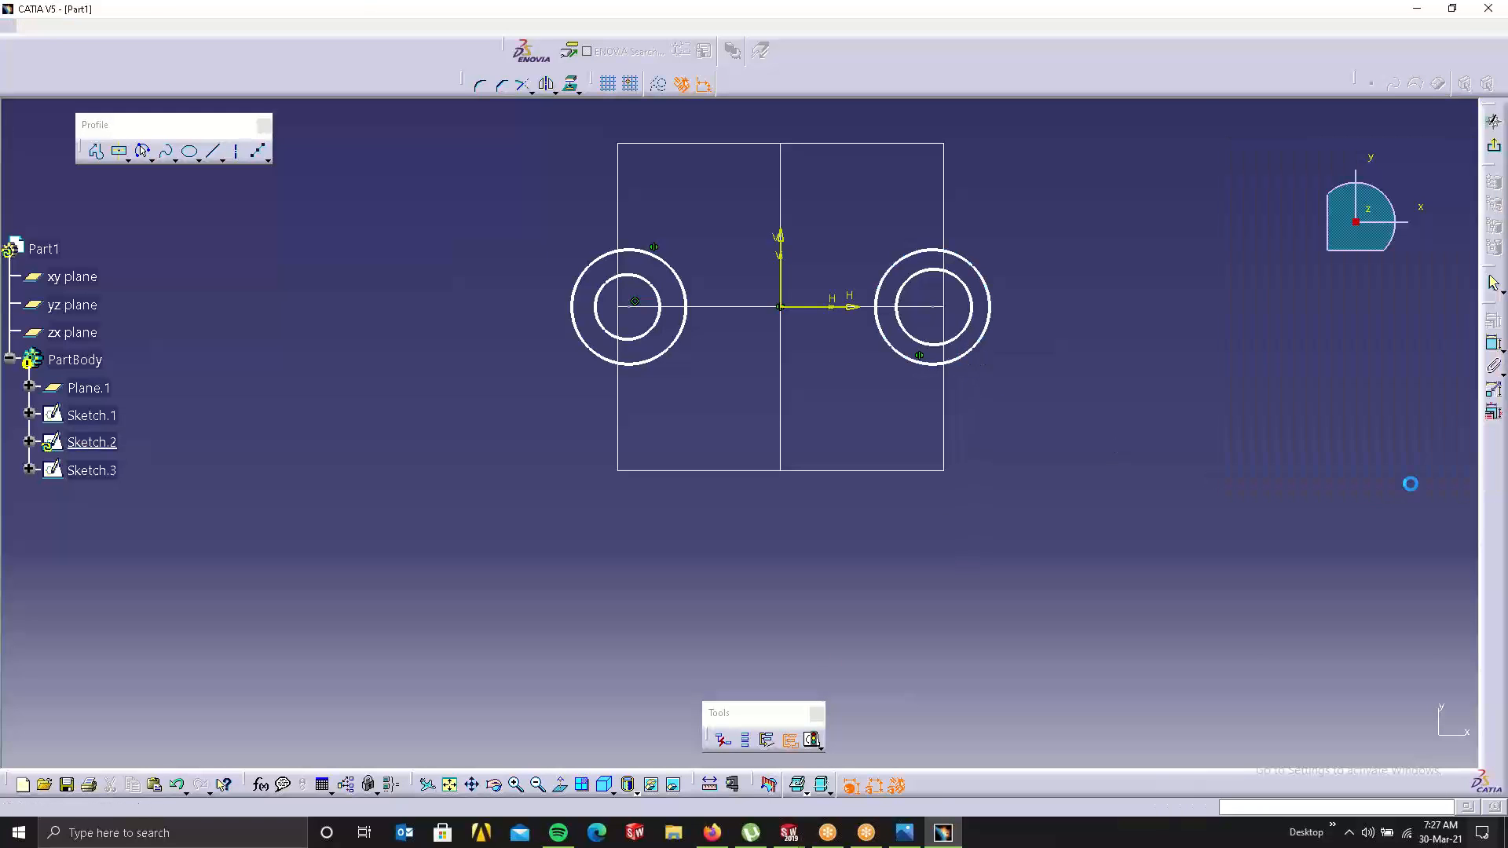
click(1490, 116)
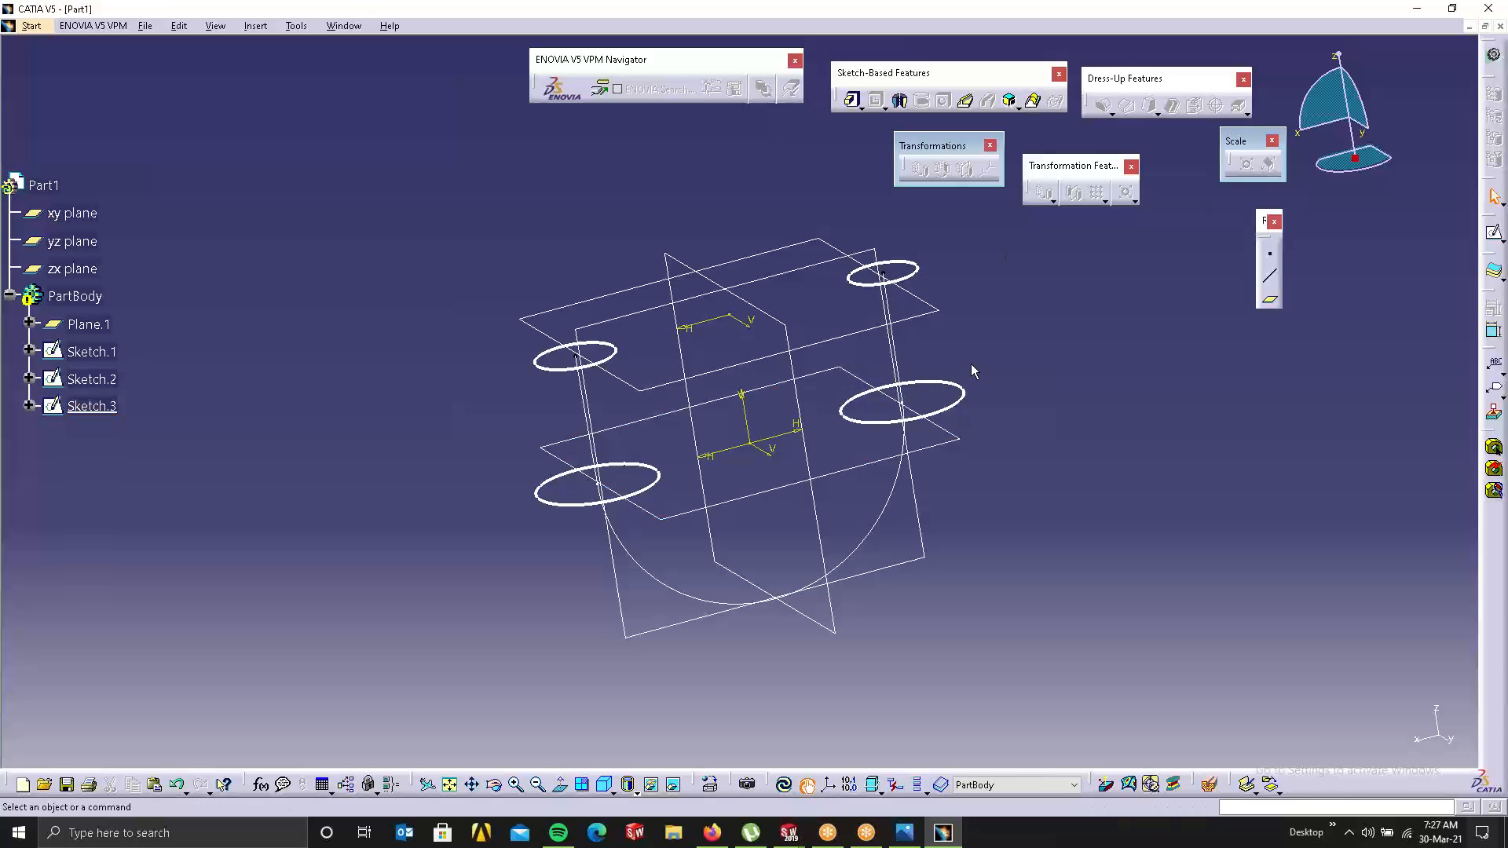
click(1032, 99)
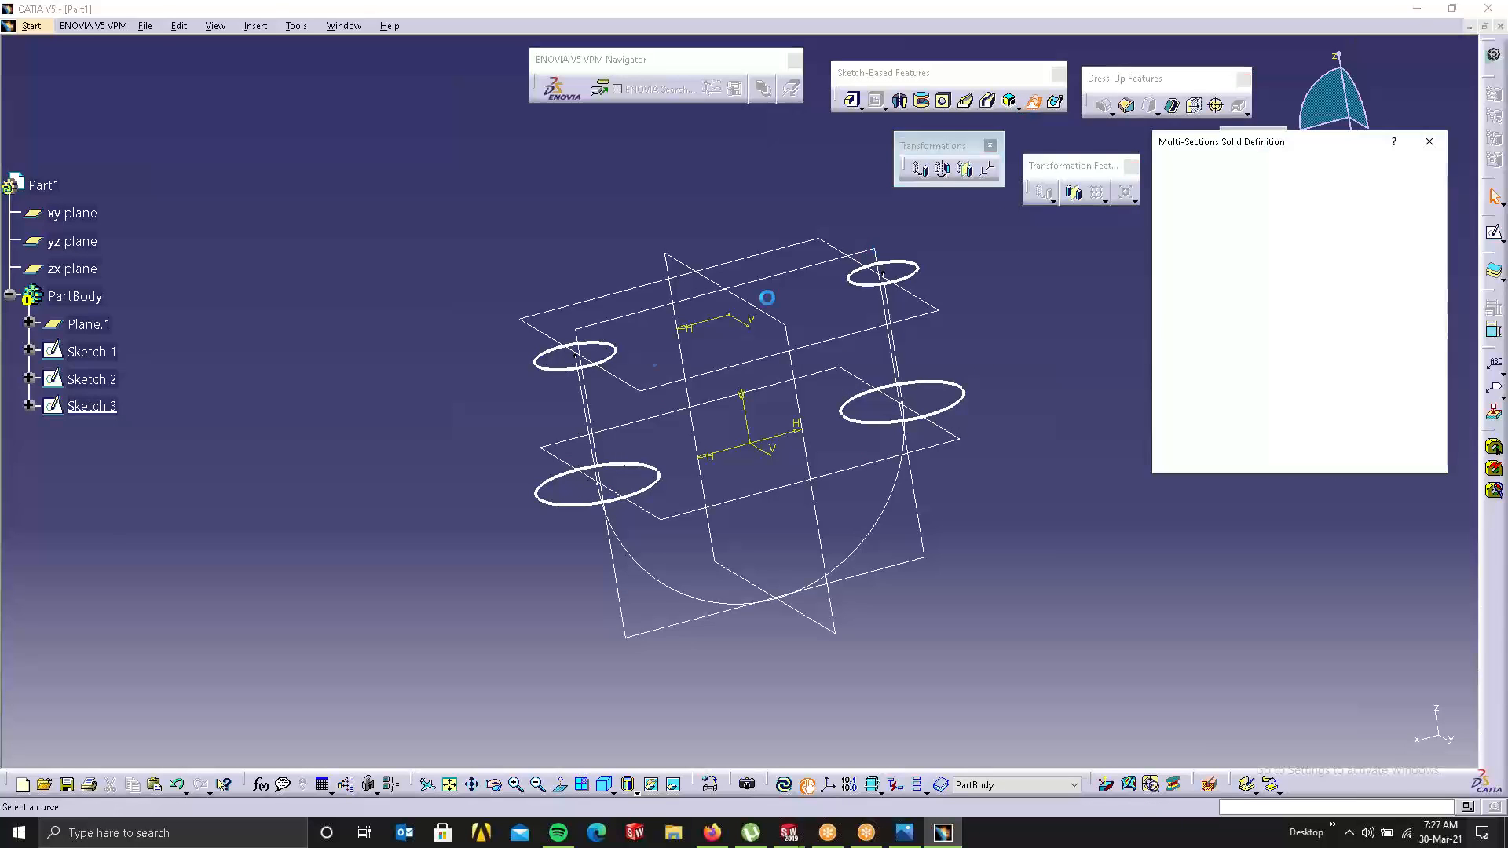
click(614, 355)
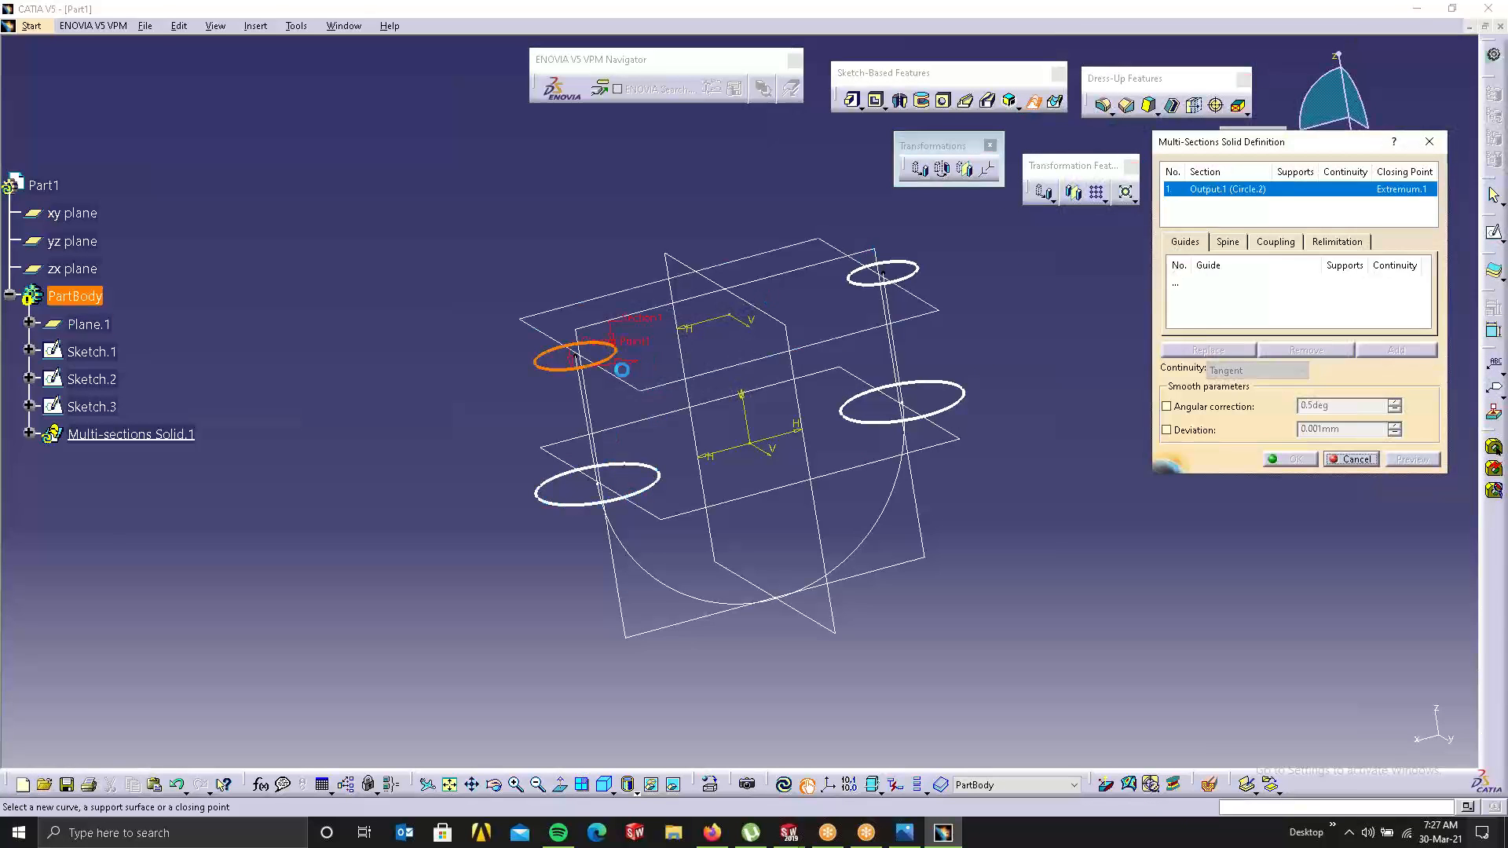
click(639, 503)
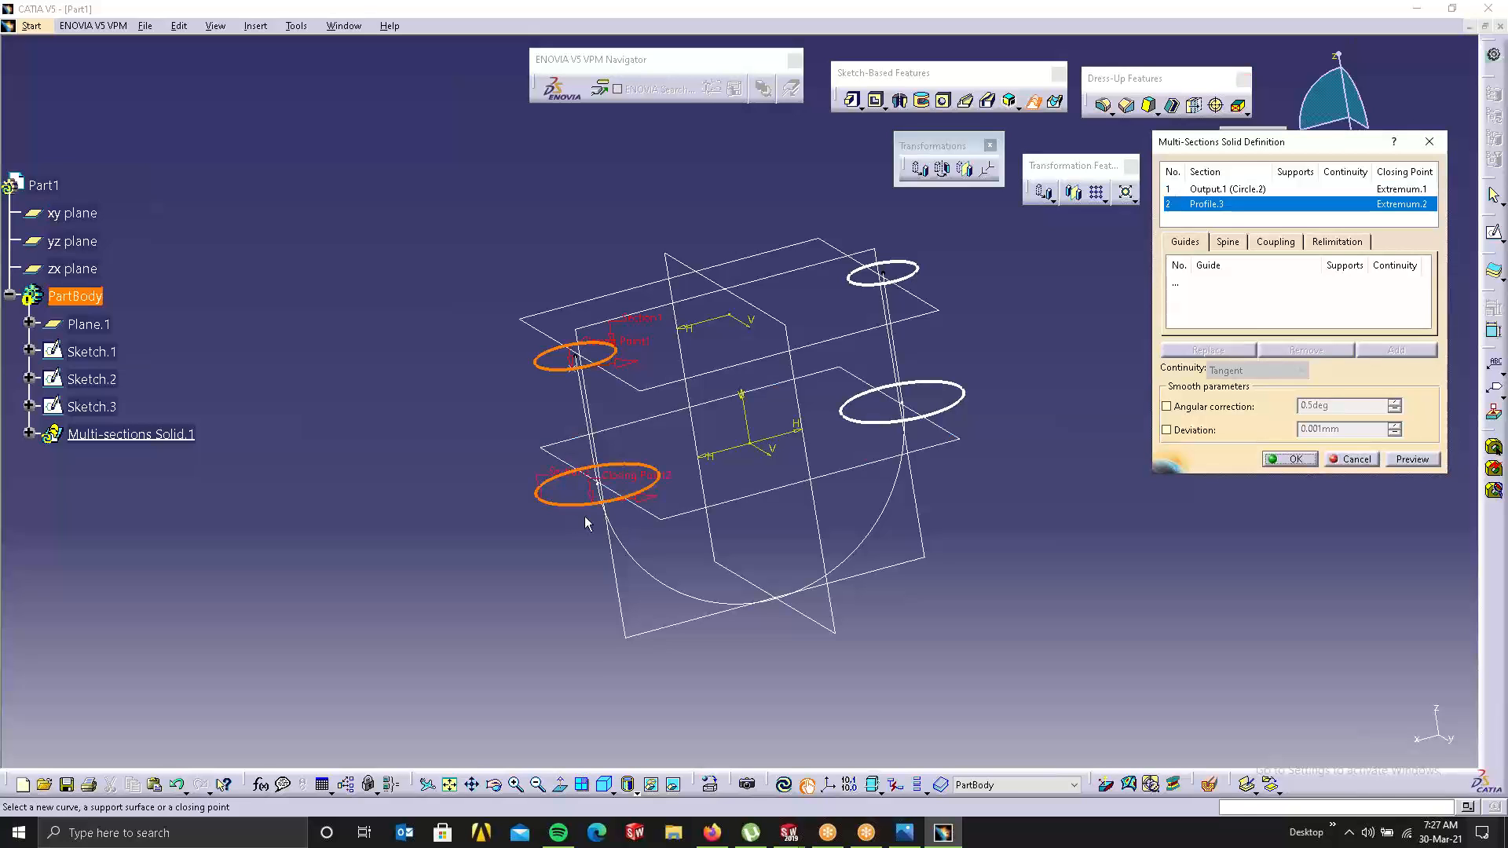
click(964, 397)
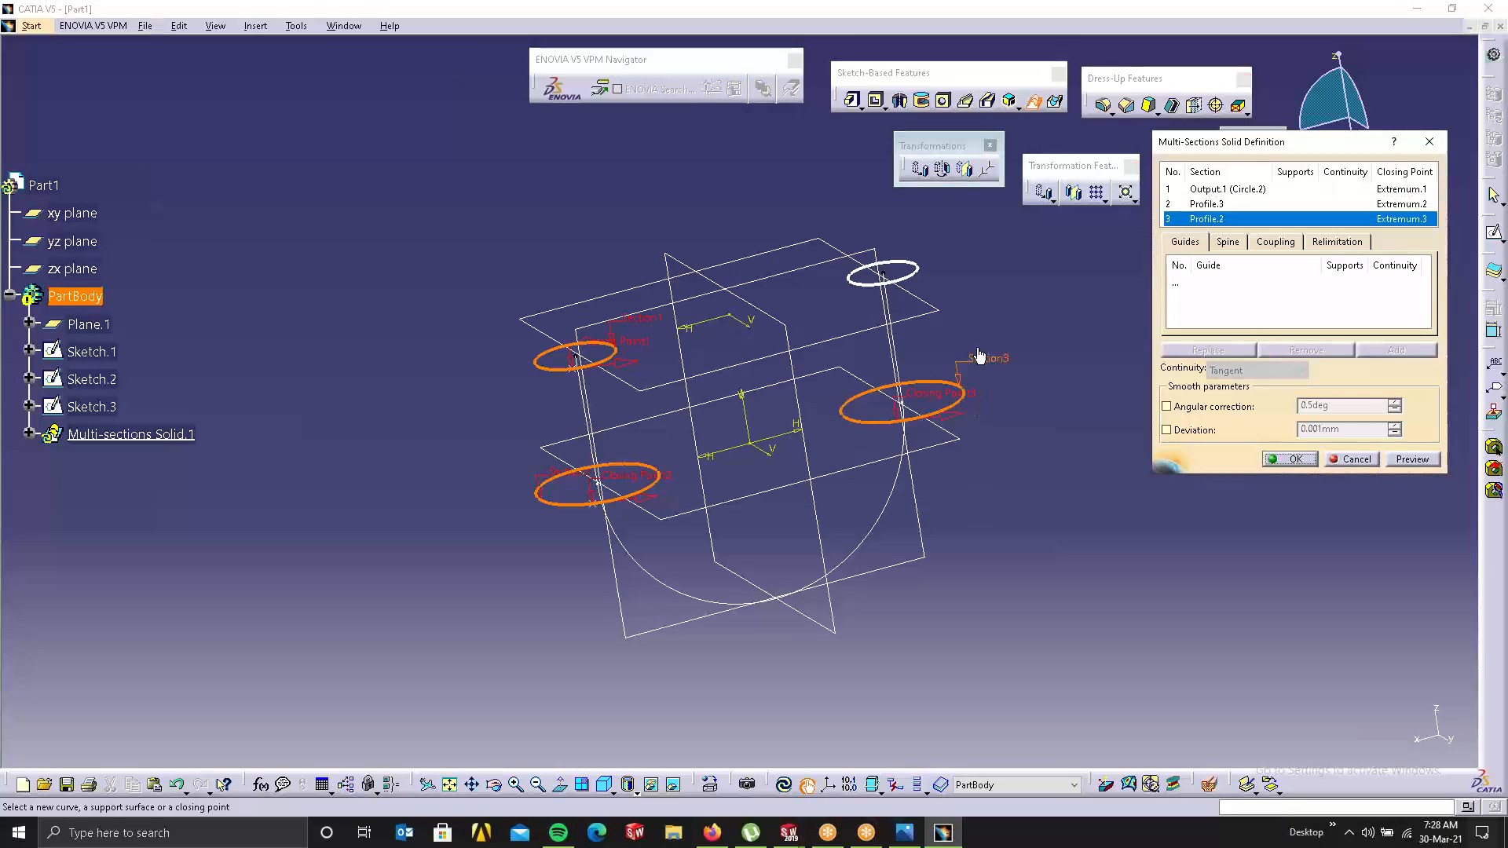
click(916, 276)
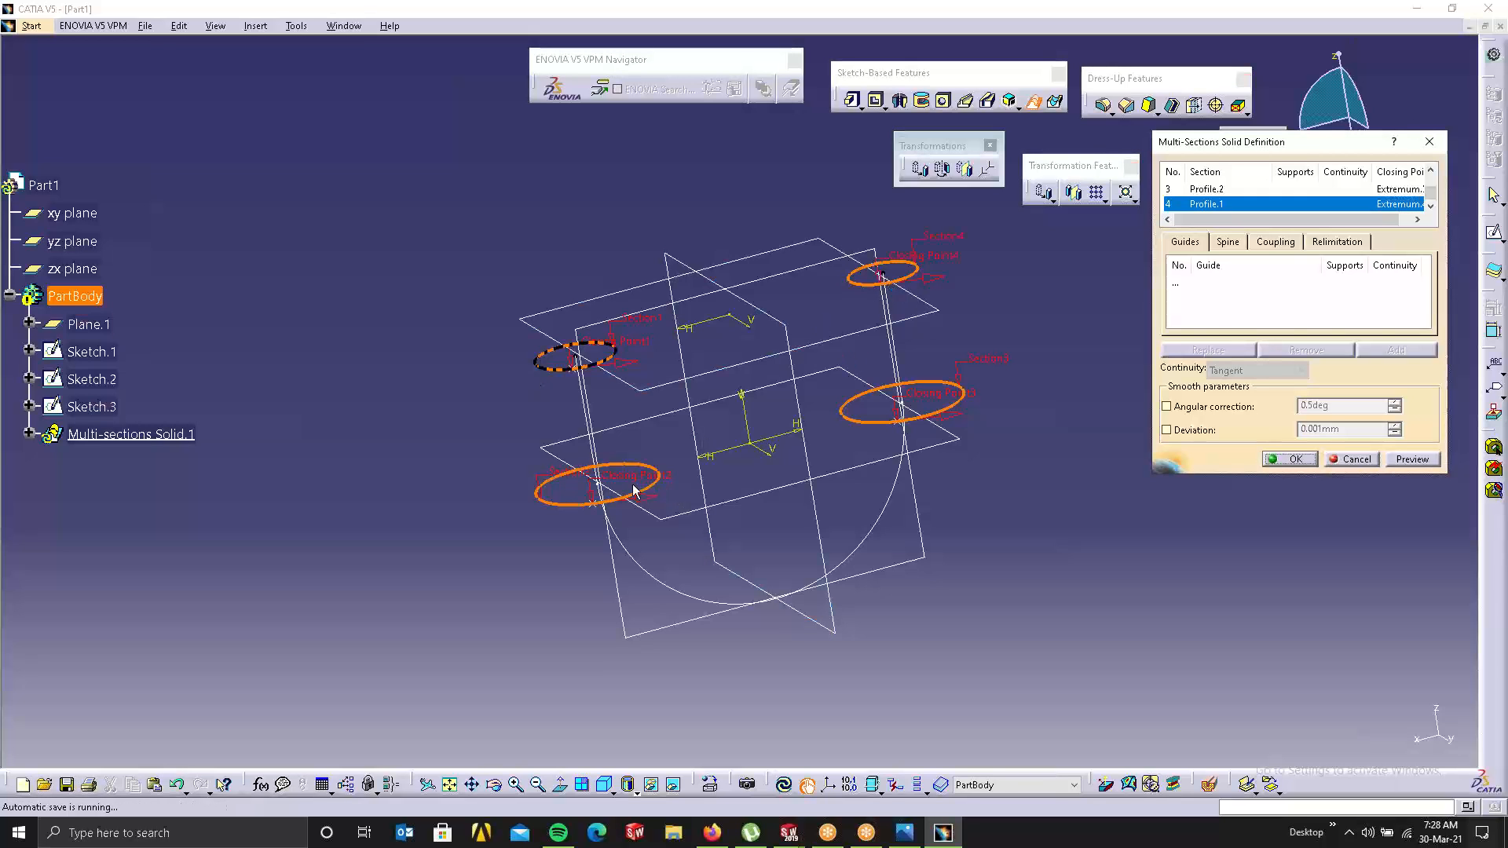
click(1413, 460)
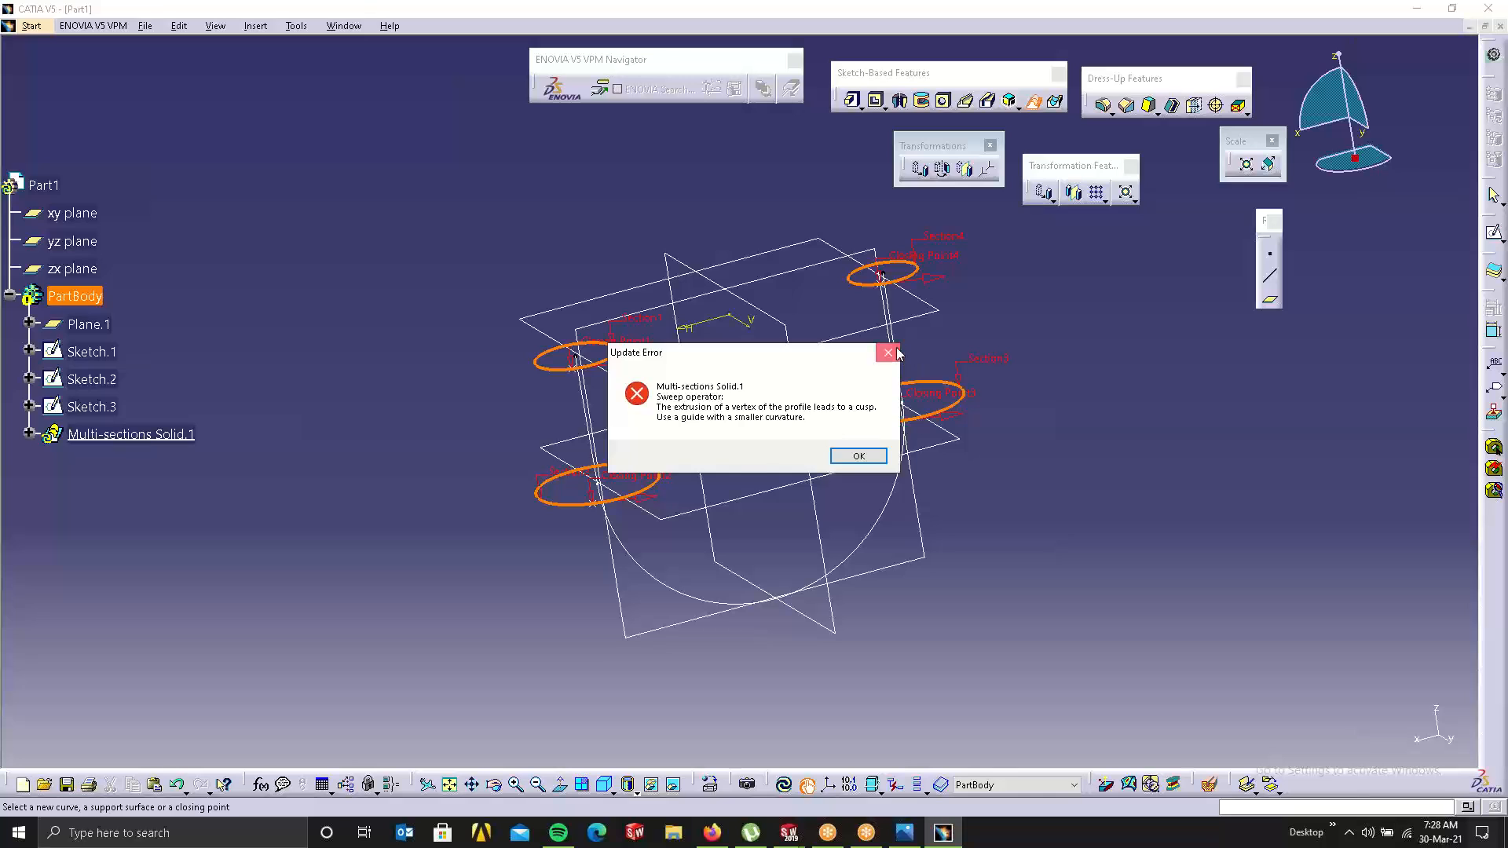
click(896, 354)
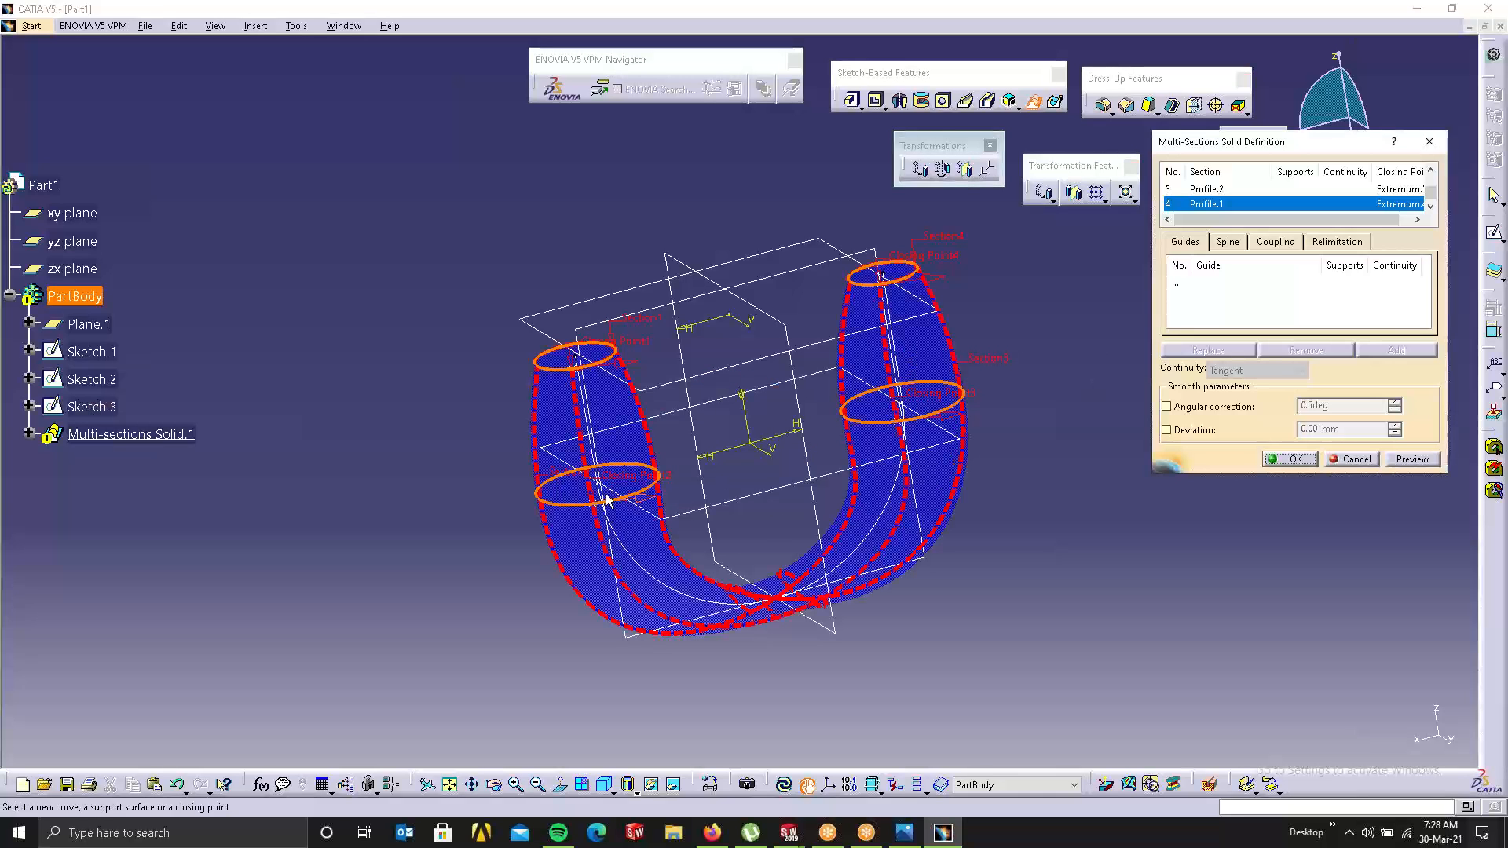
click(1352, 459)
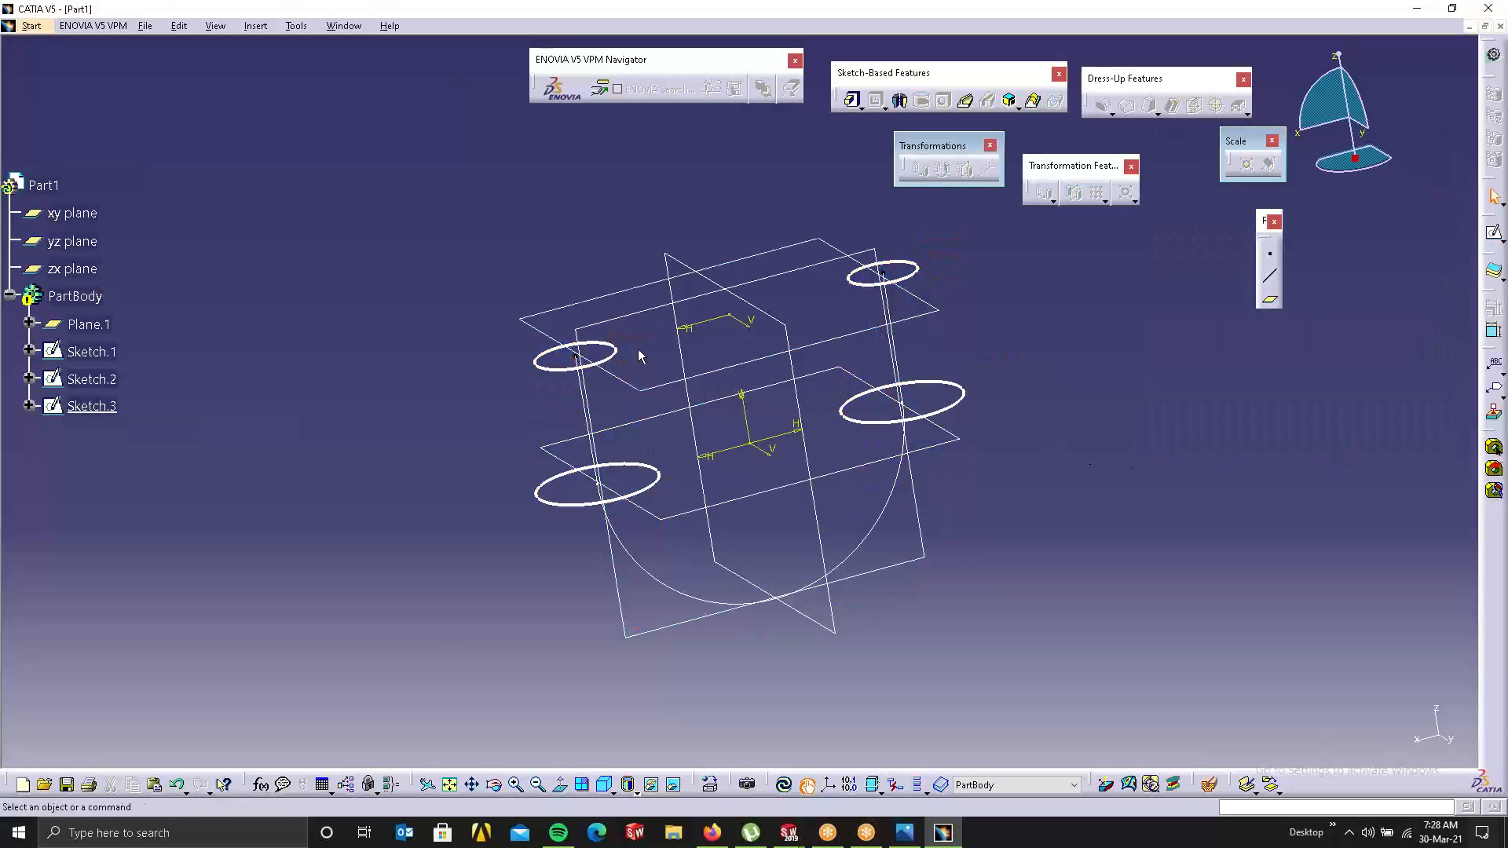
Step: In Sketch.1, add a point where the H axis meets the left circle and make it a profile feature
double_click(603, 353)
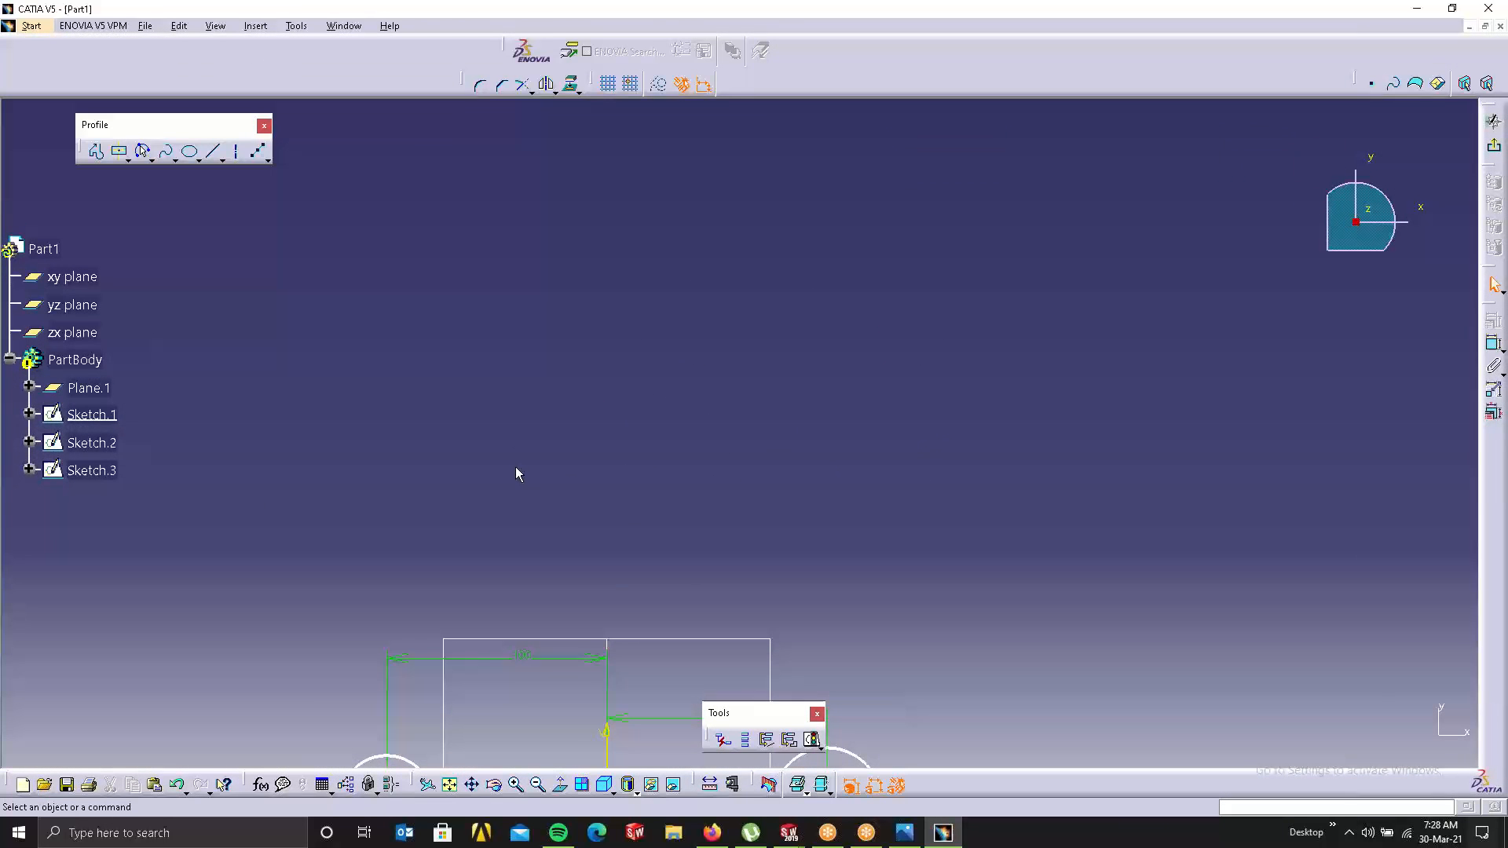
middle_drag(950, 465, 851, 285)
middle_drag(729, 698, 906, 470)
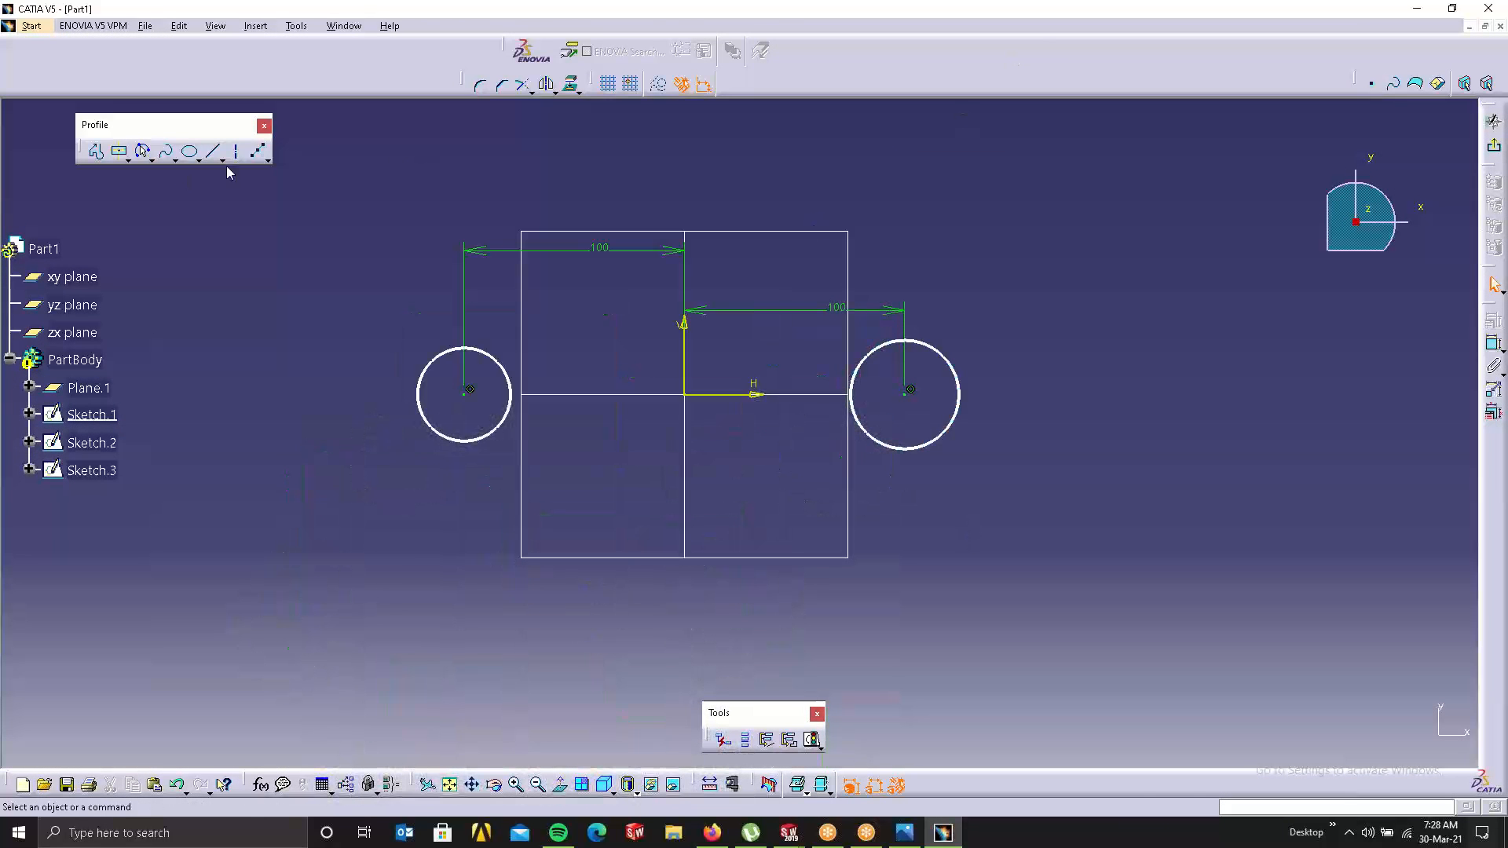
click(270, 161)
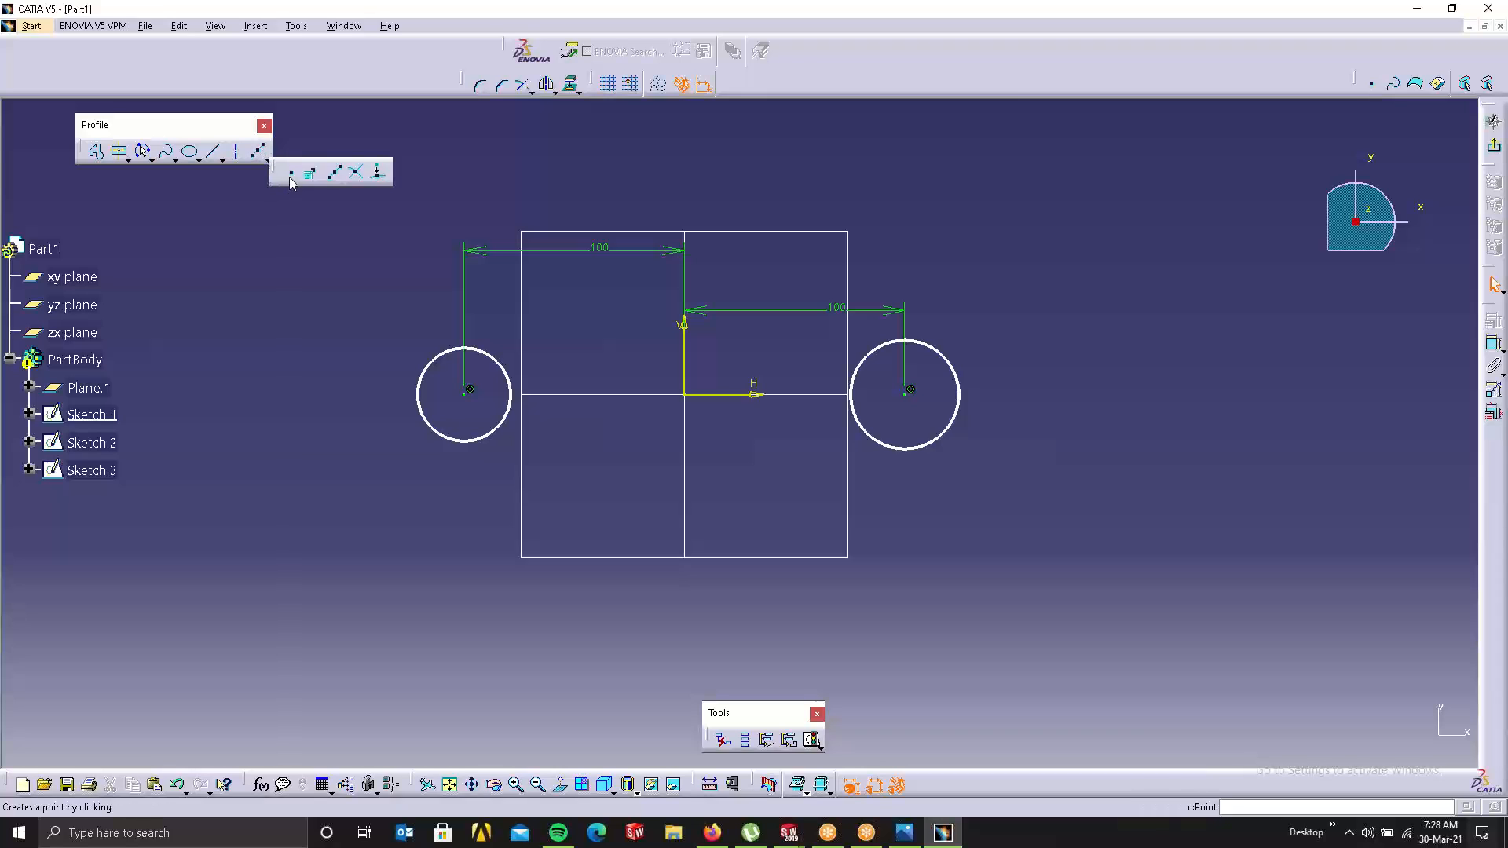
click(290, 174)
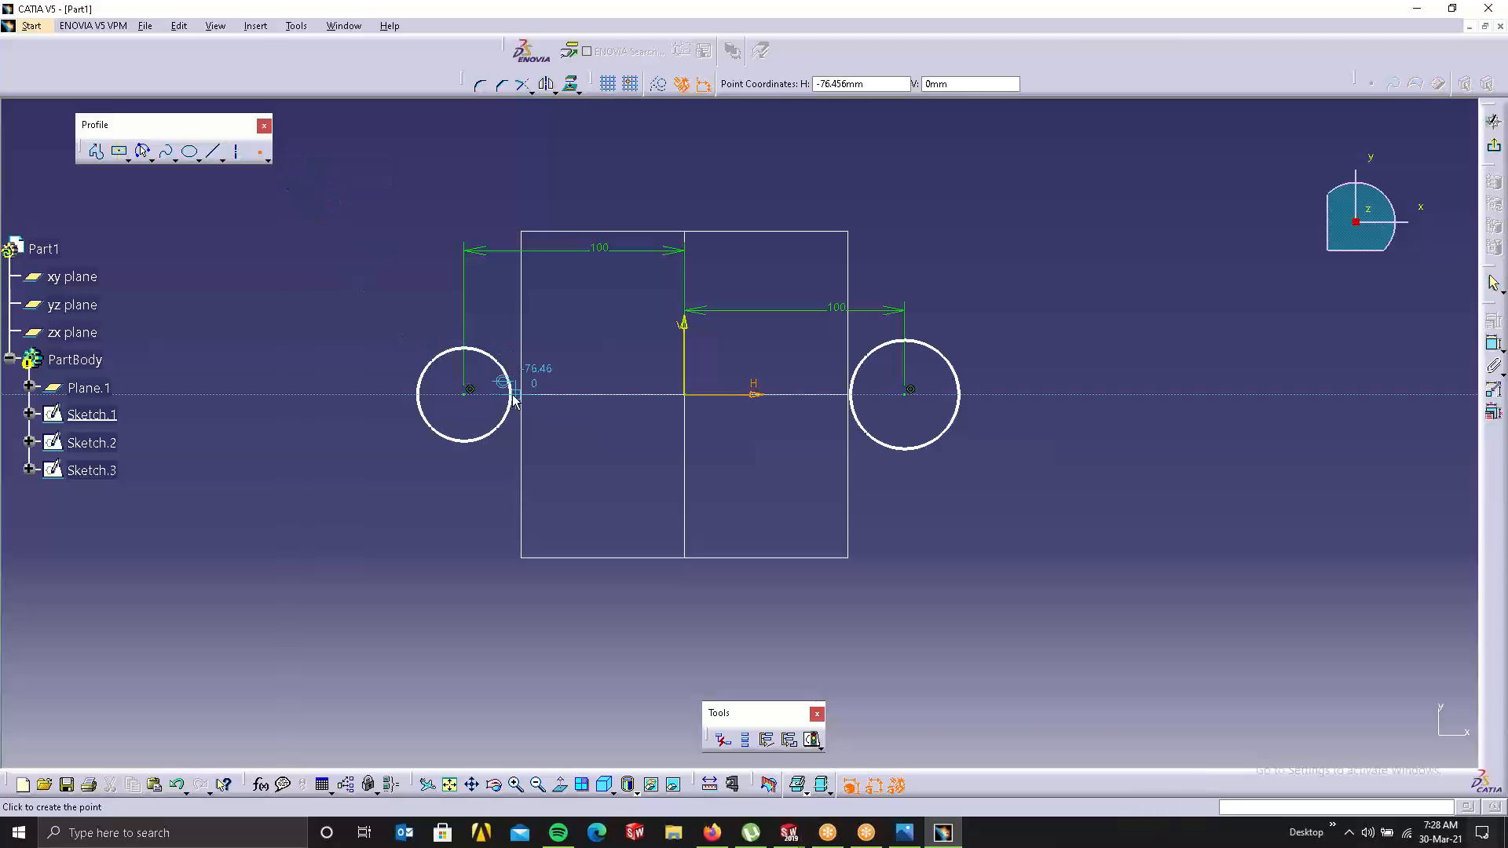
click(518, 397)
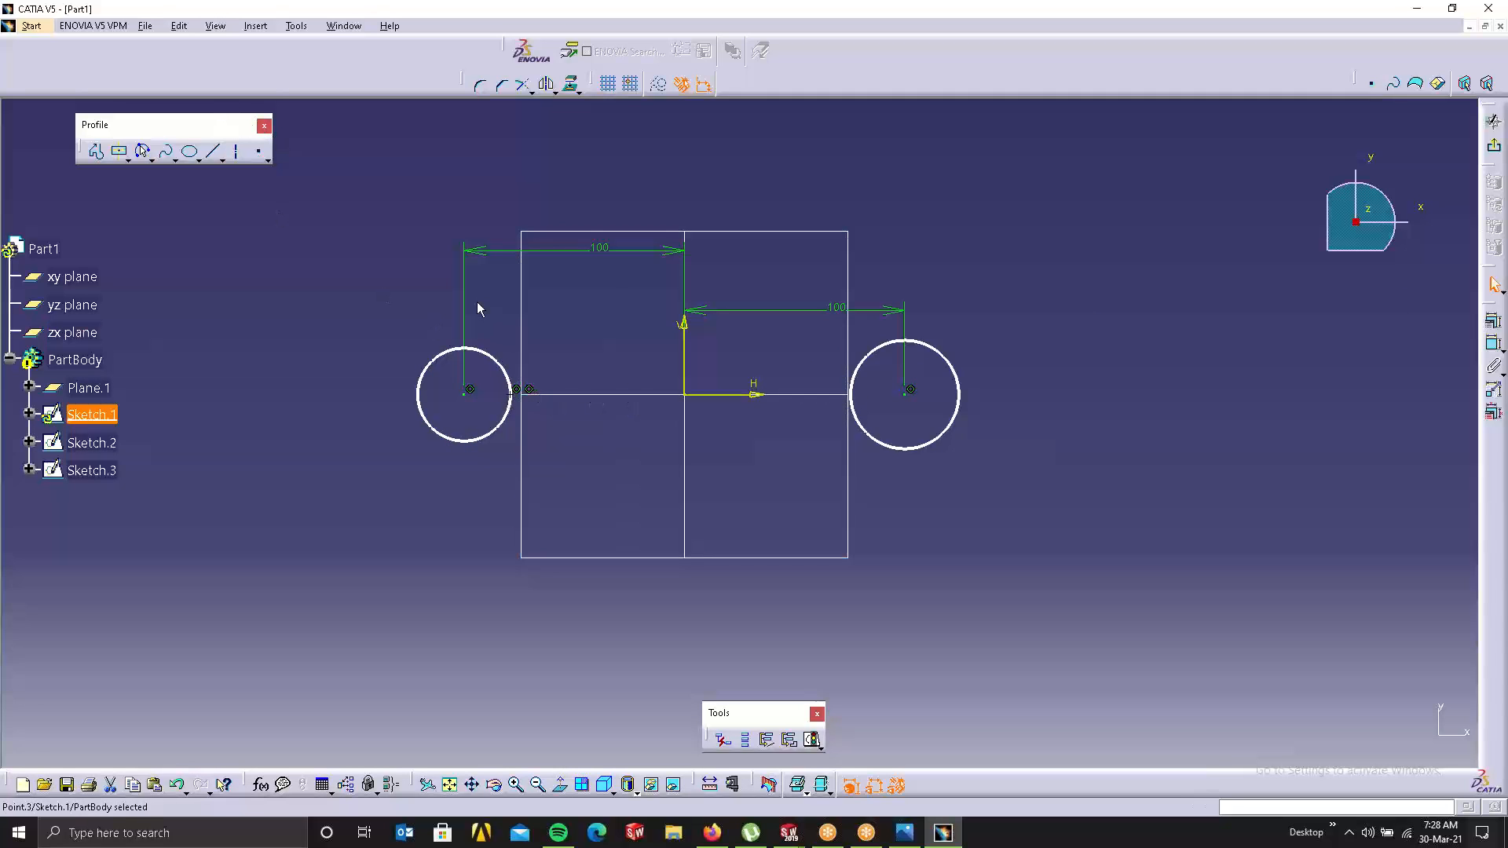
drag(476, 303, 565, 429)
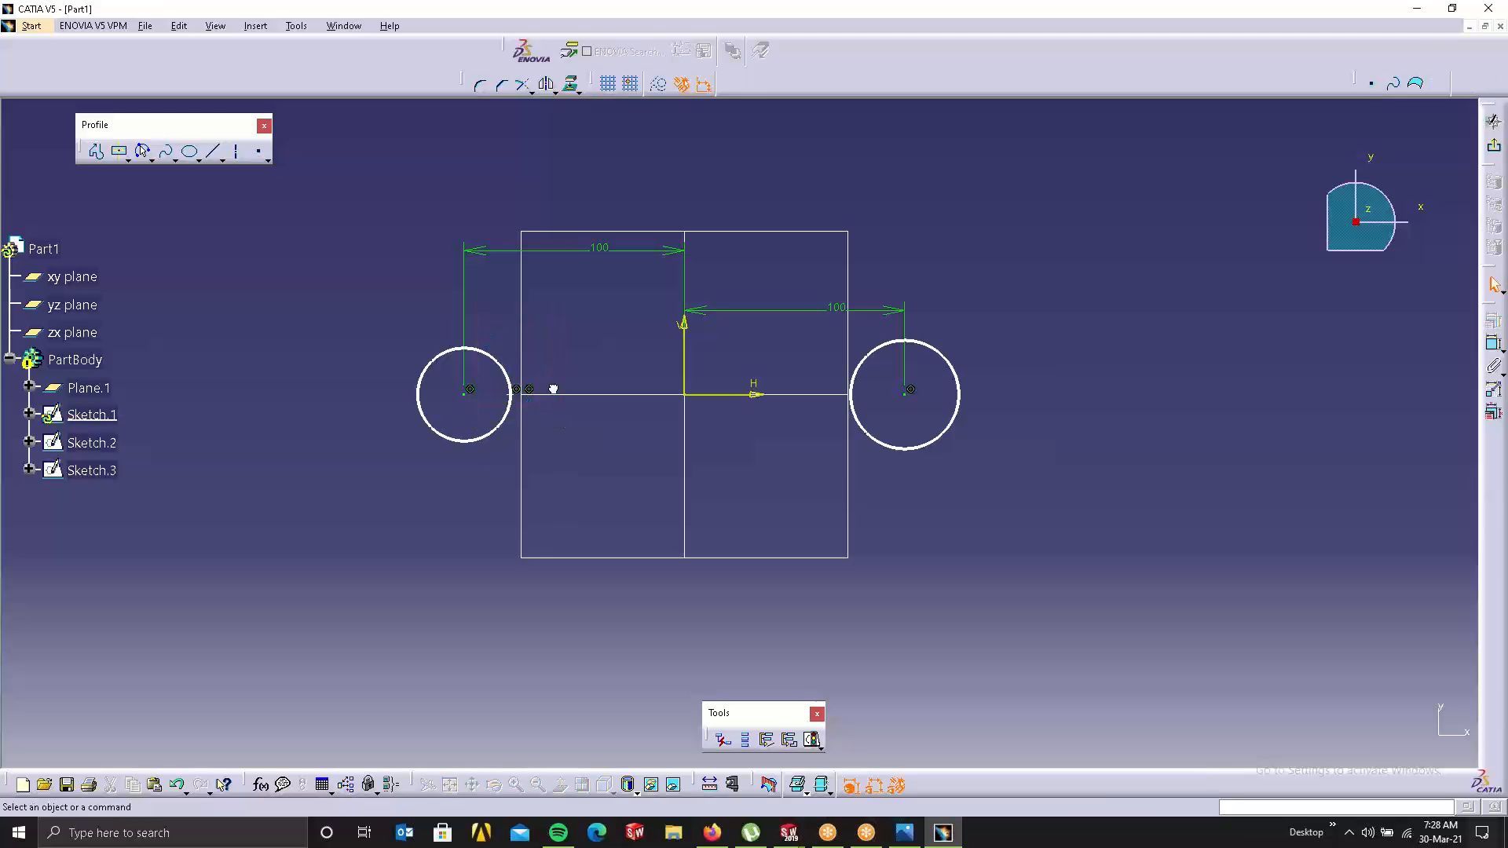
click(788, 740)
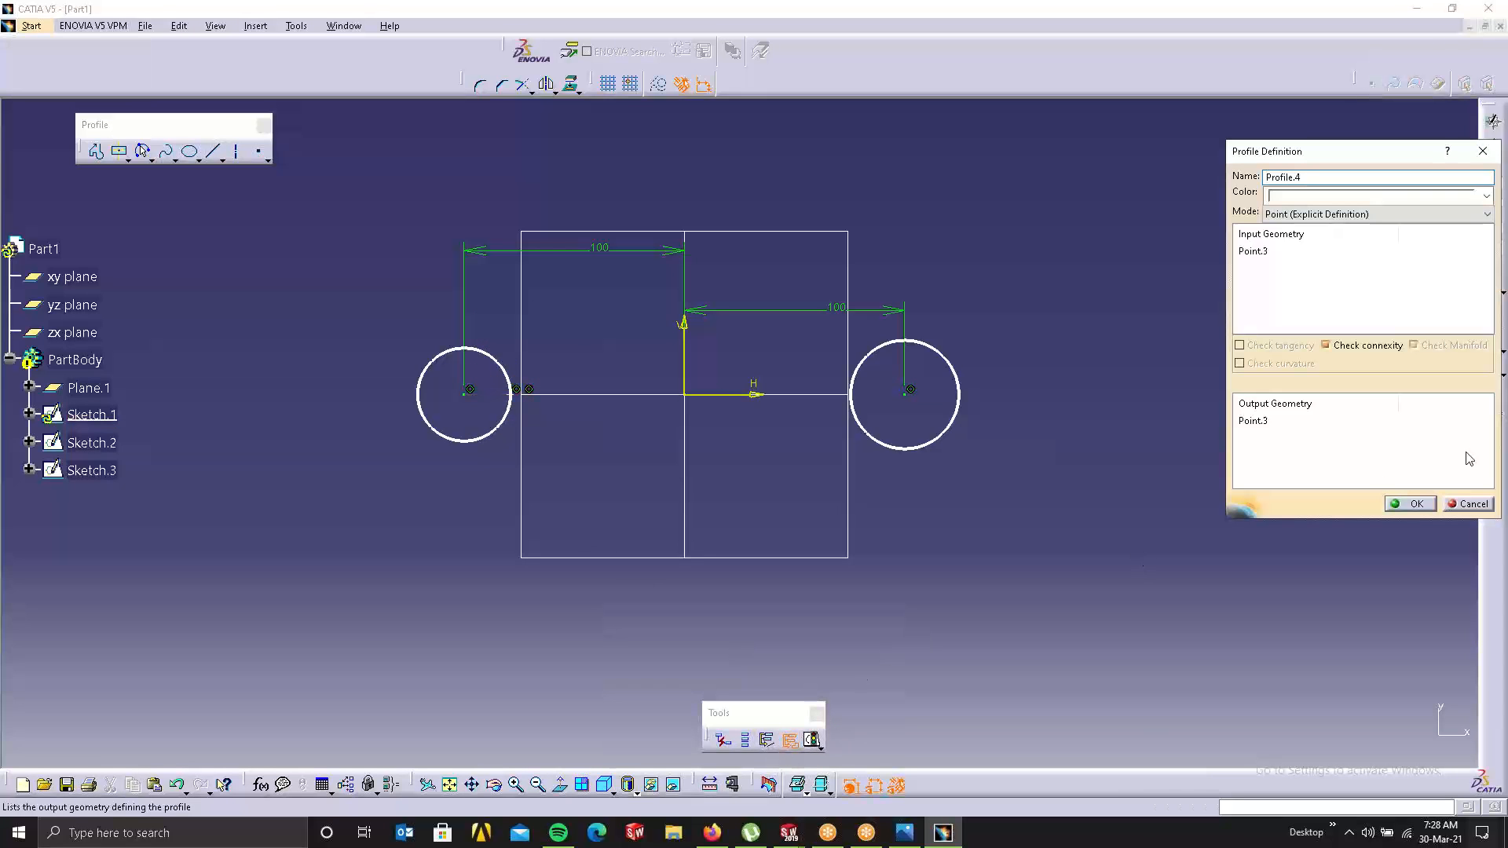
click(1450, 504)
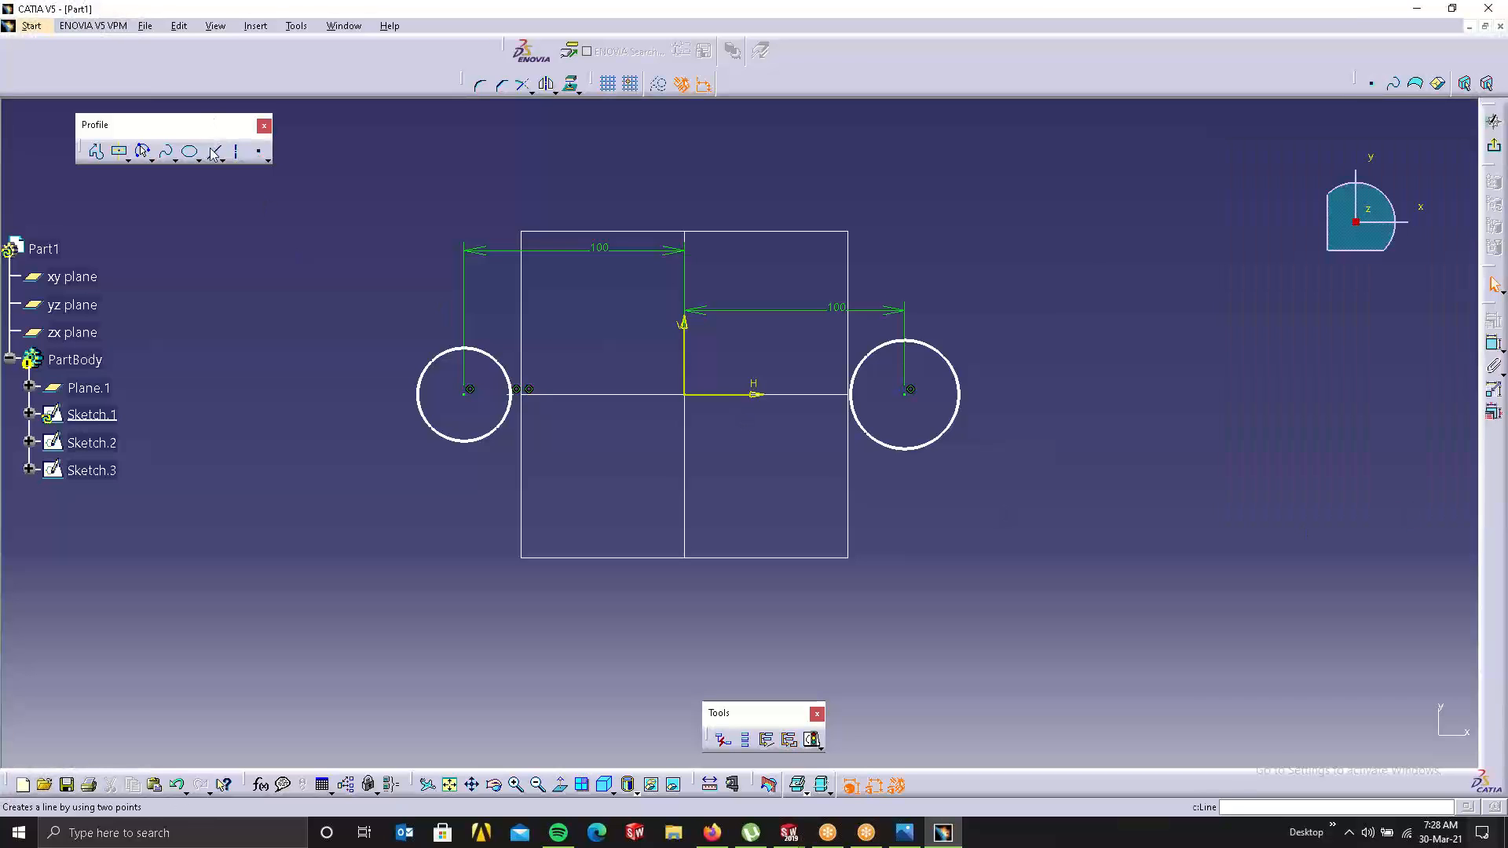
Step: Add a point where the H axis meets the right circle and make it a profile feature
click(261, 155)
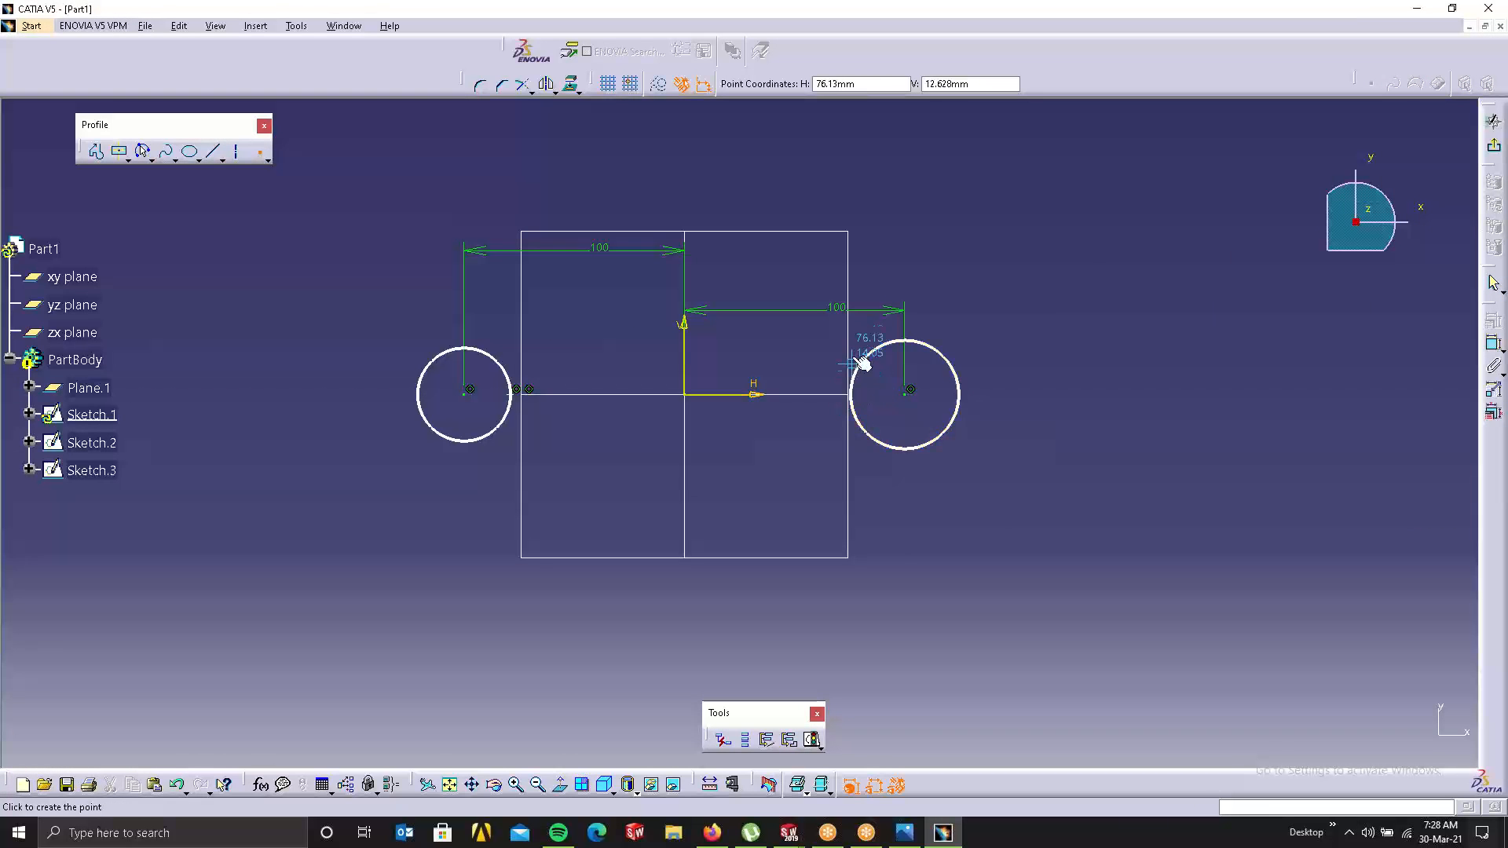
click(855, 399)
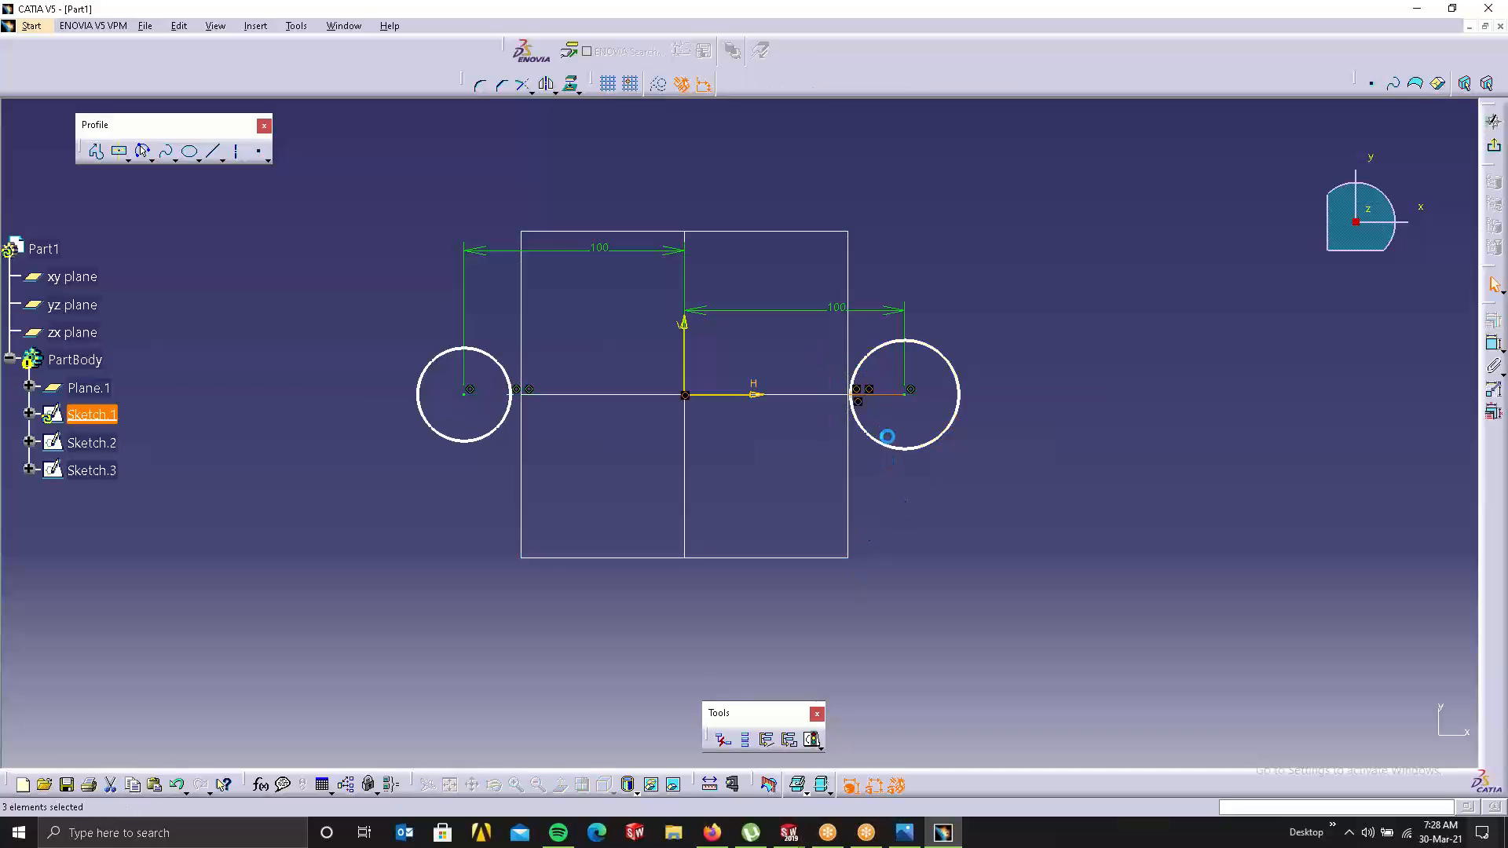
click(793, 739)
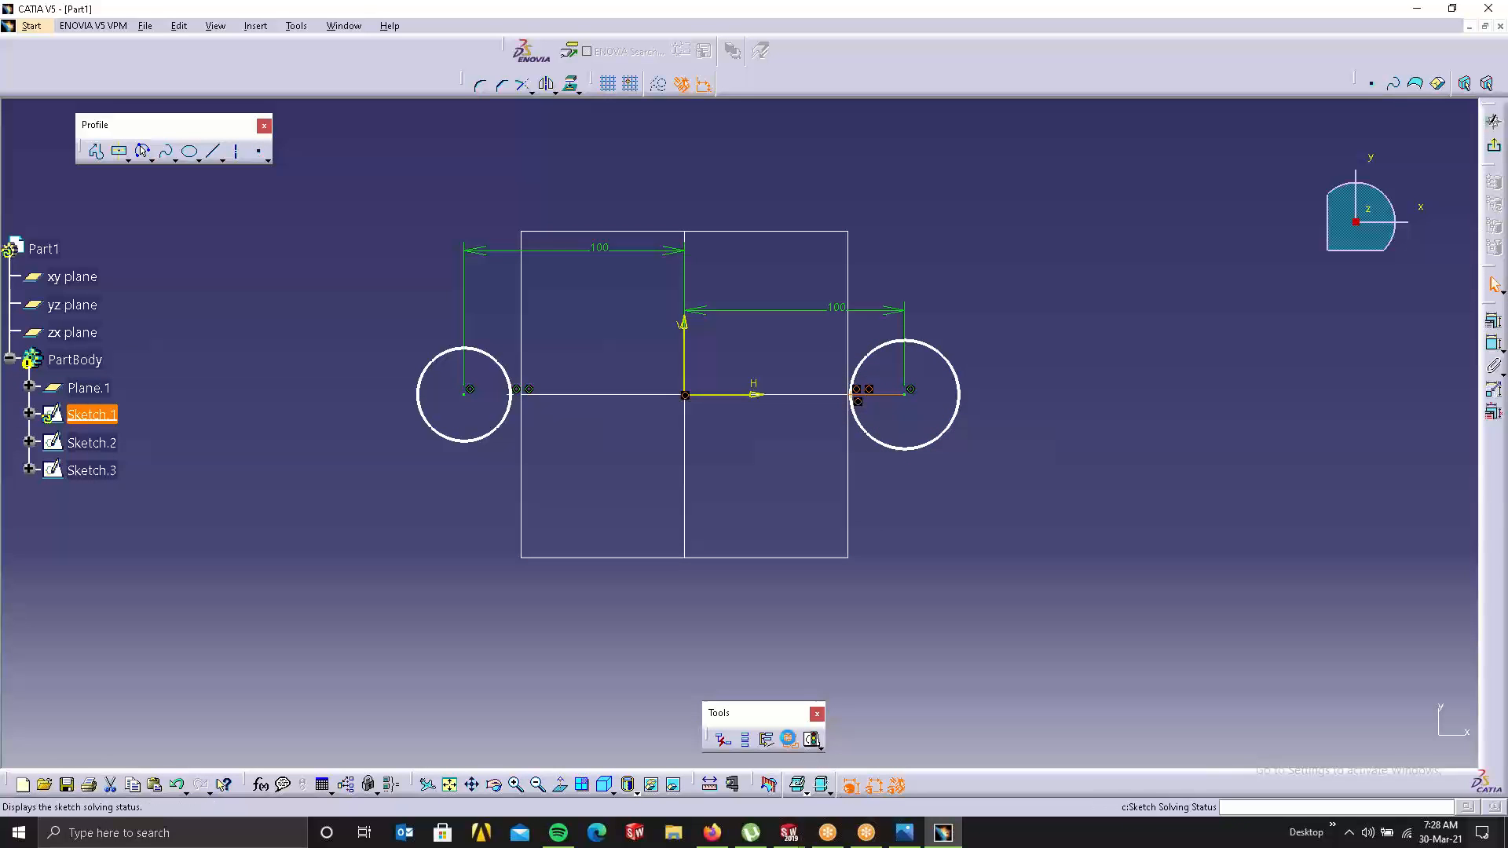
click(1410, 502)
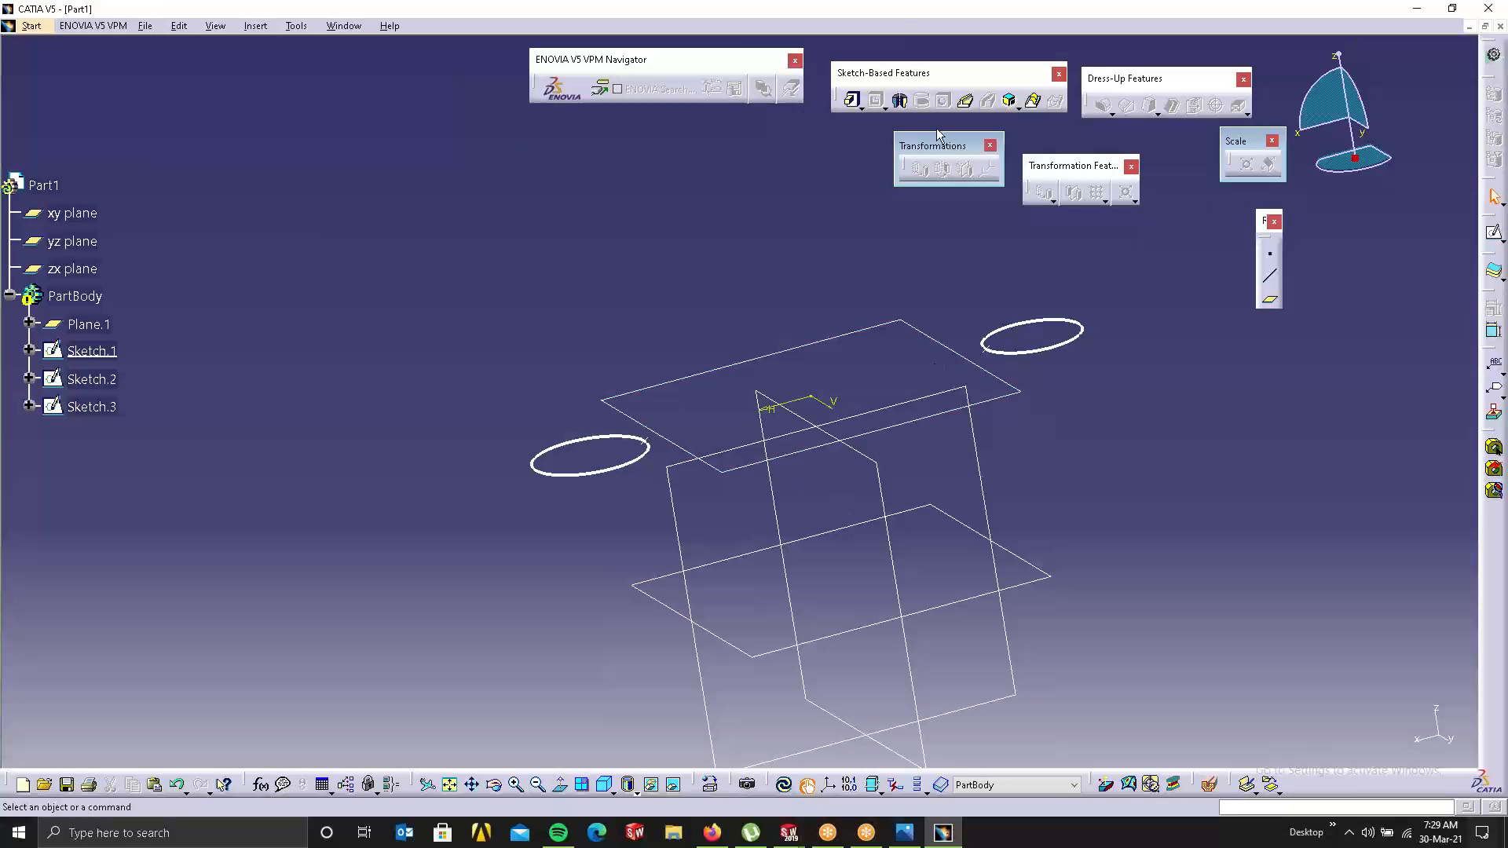
Step: Try a multi-sections solid on the left circle with a replaced closing point, then cancel it
click(1035, 101)
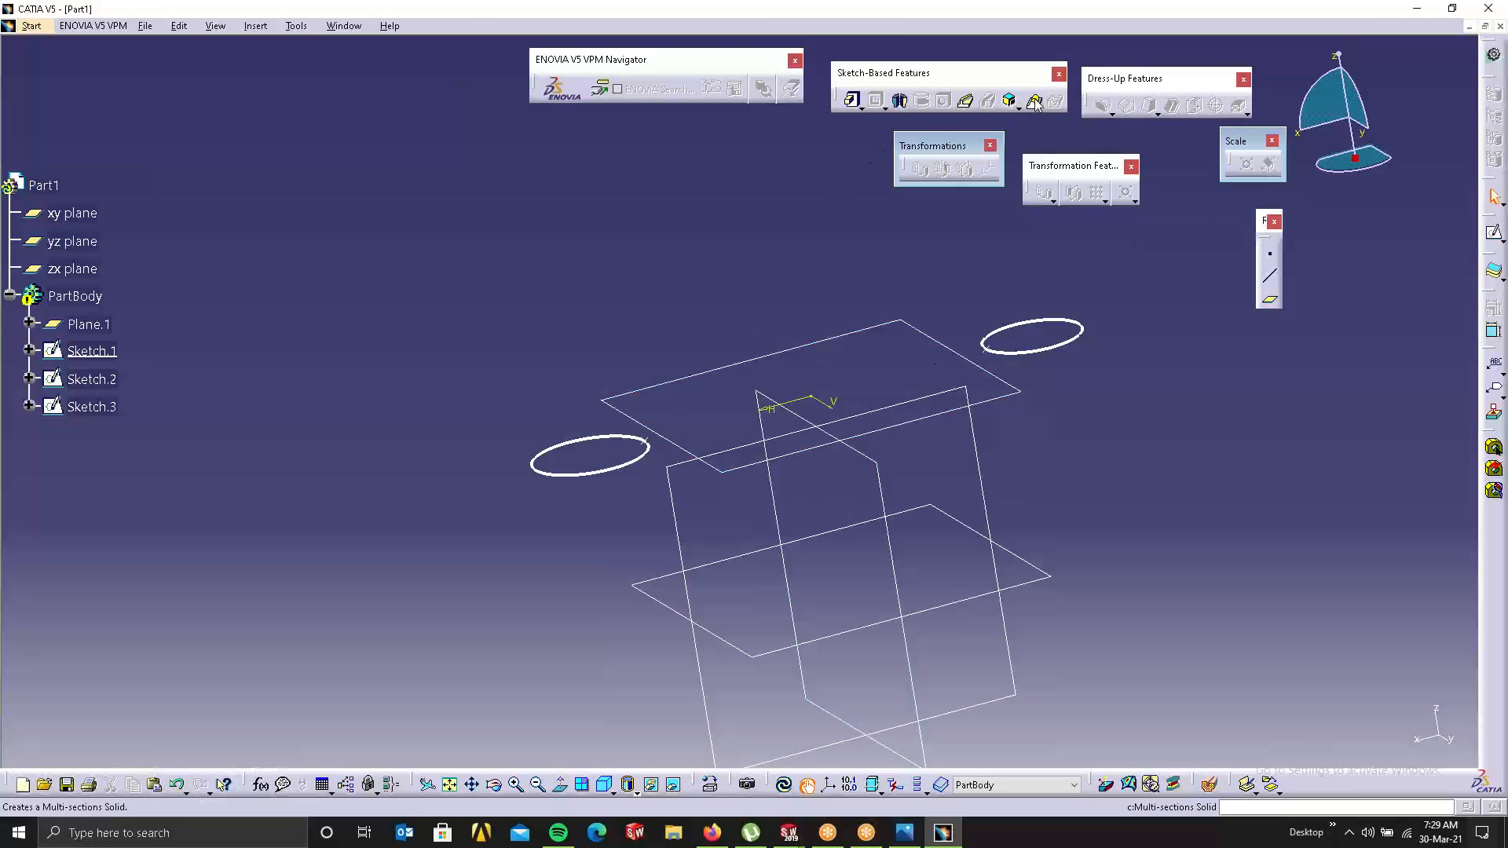
click(638, 470)
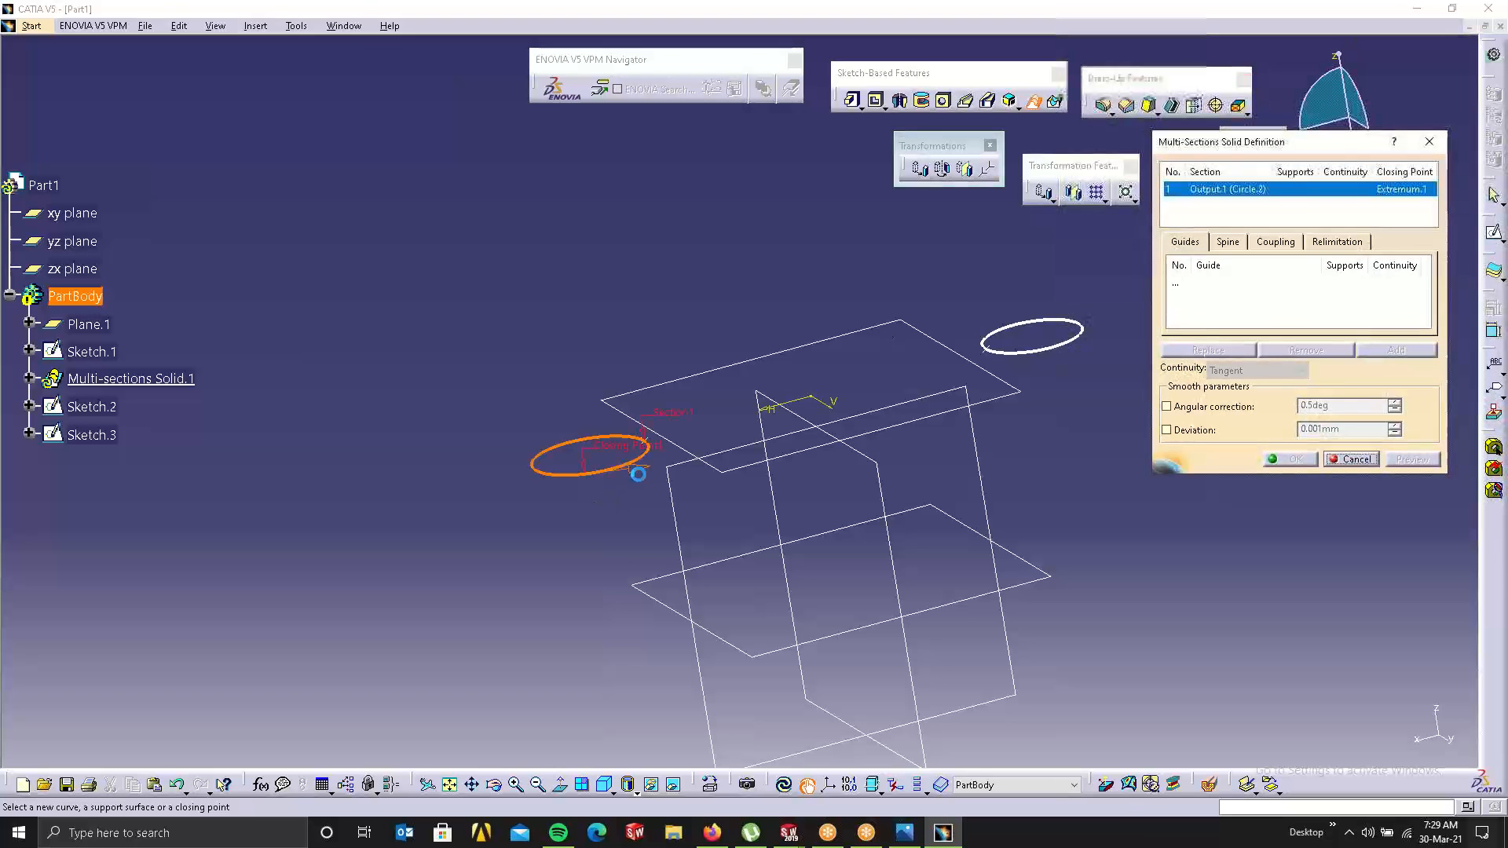
middle_drag(603, 519, 638, 415)
right_click(401, 537)
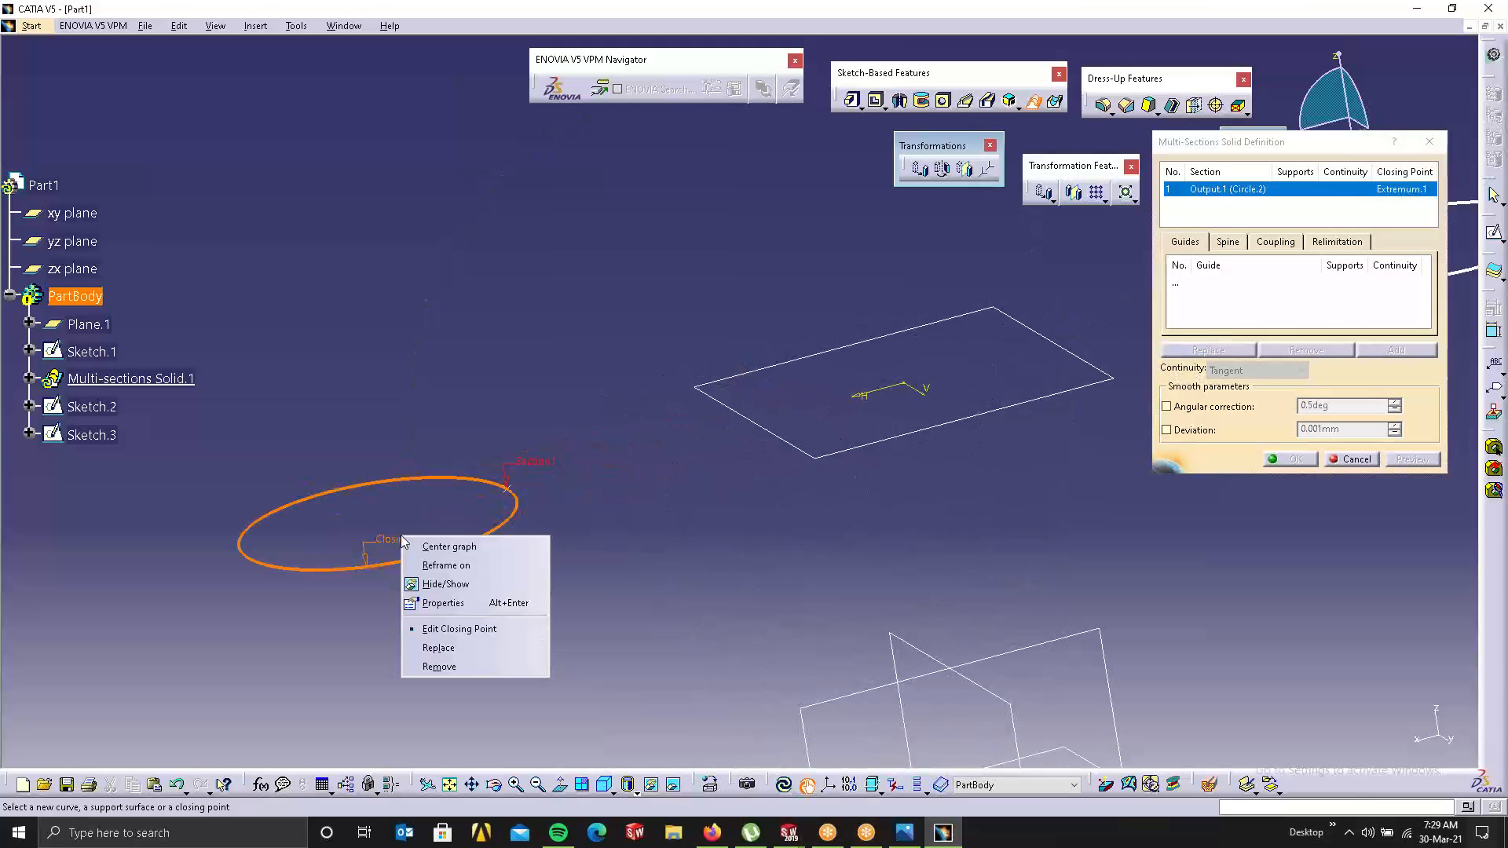
click(438, 647)
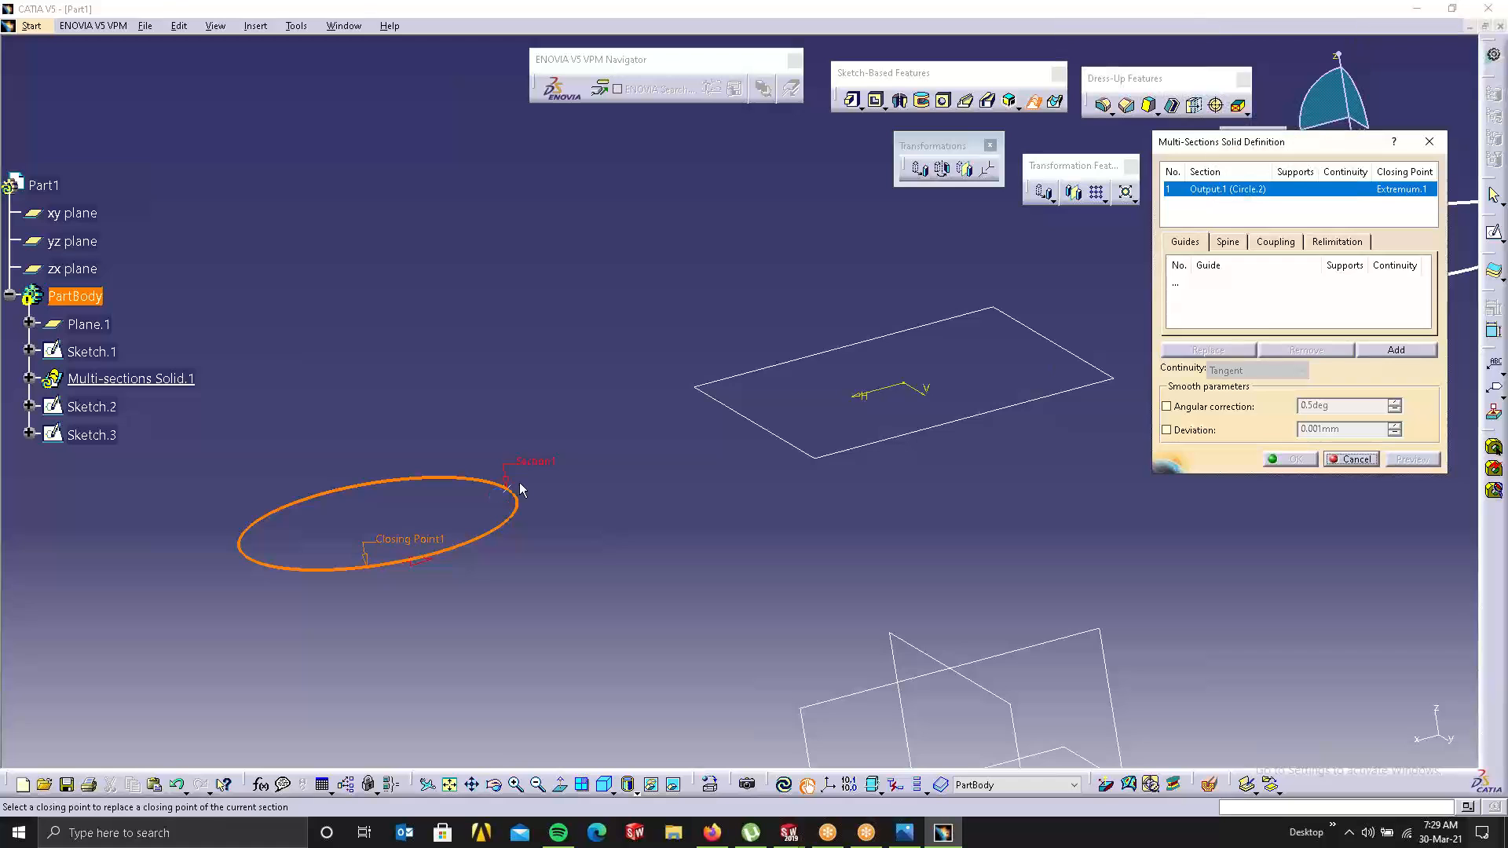
click(513, 498)
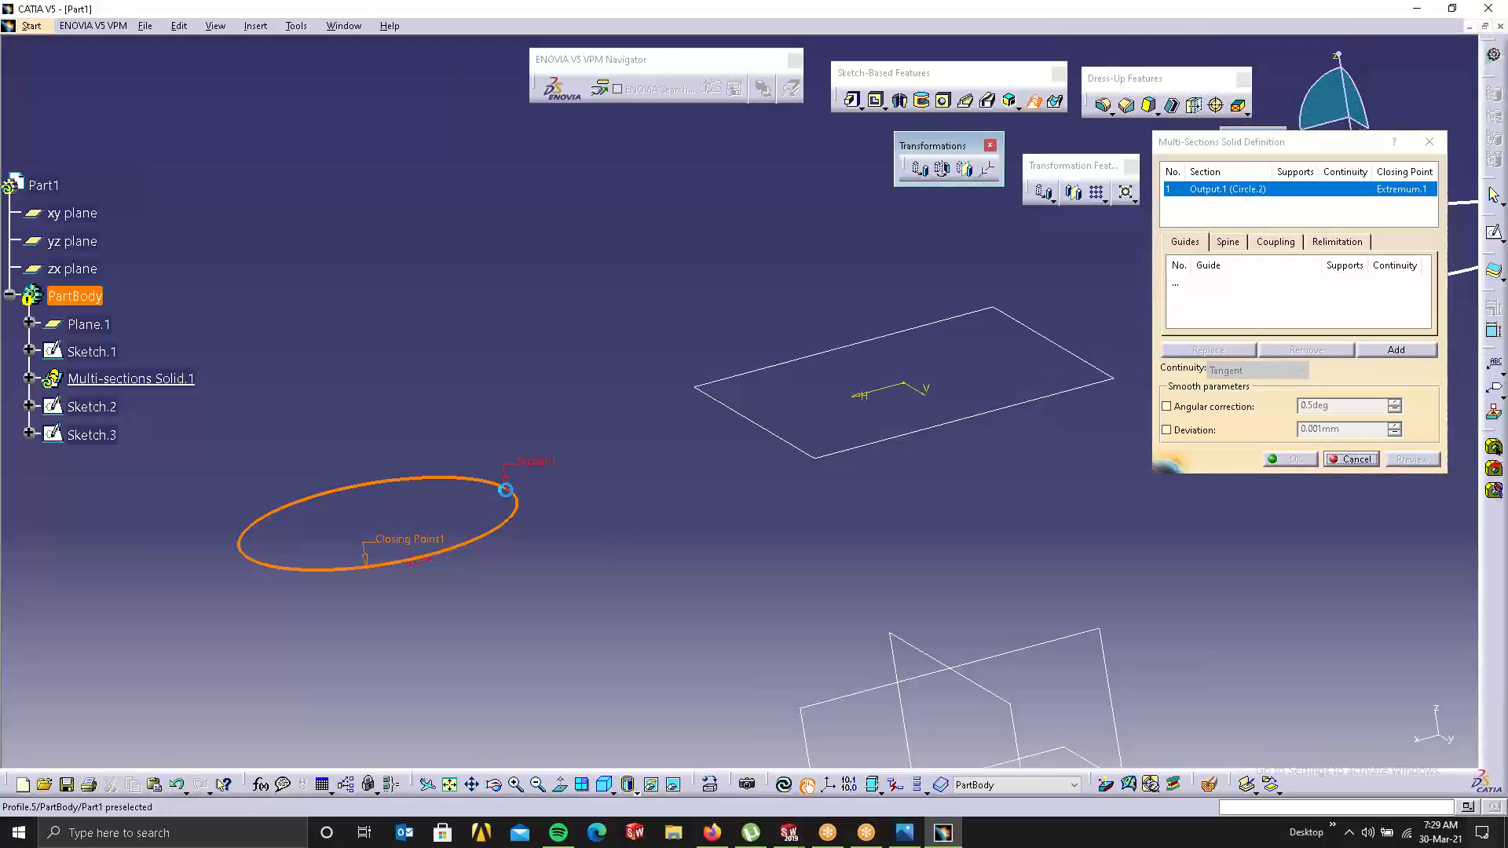
right_click(623, 500)
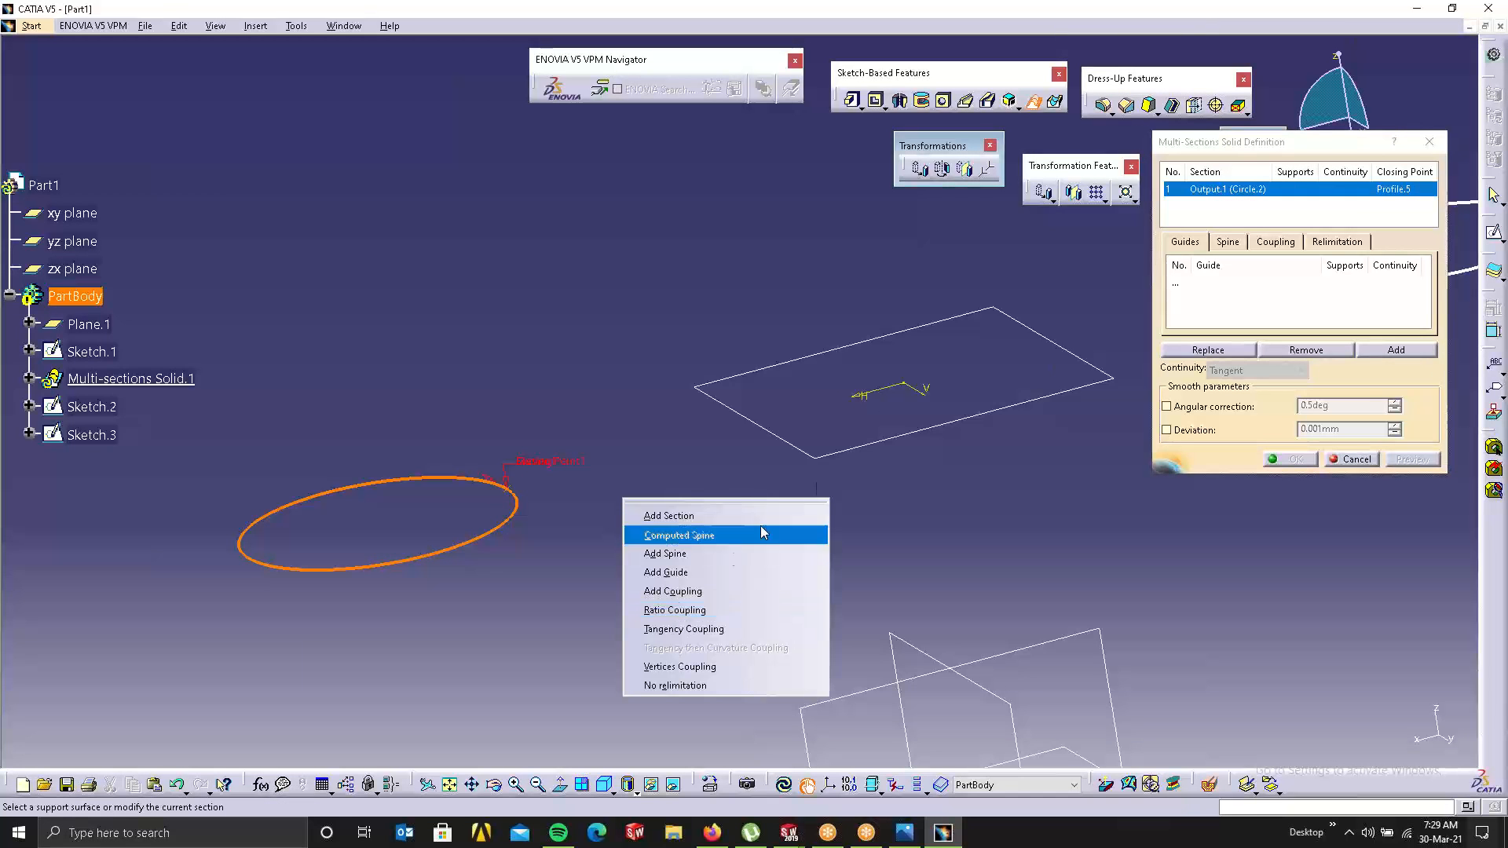
click(1352, 460)
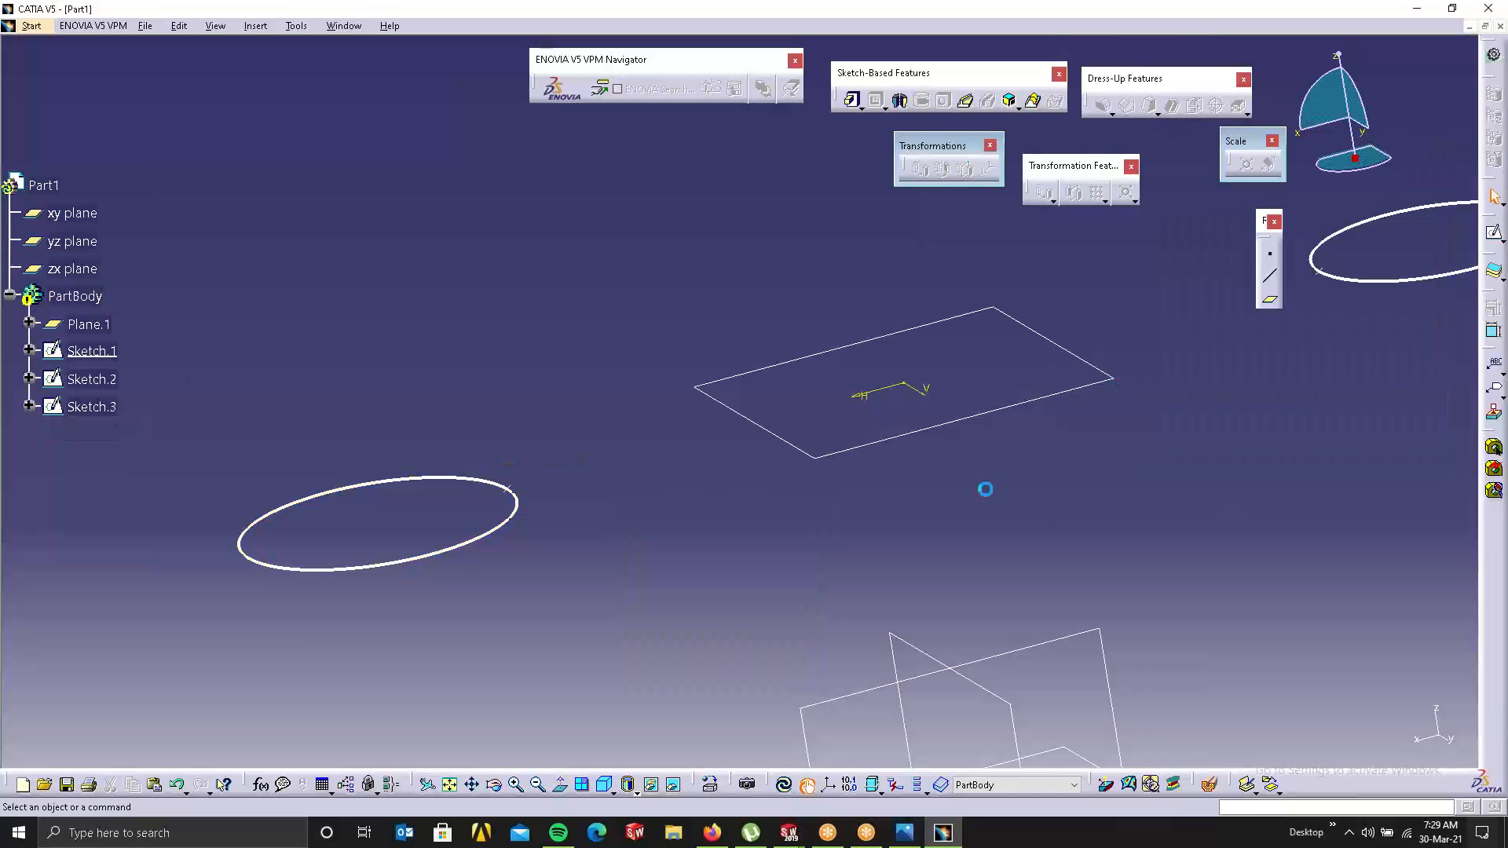
Step: Open Sketch.2 with its concentric circle pairs in the Sketcher
middle_drag(858, 432, 824, 467)
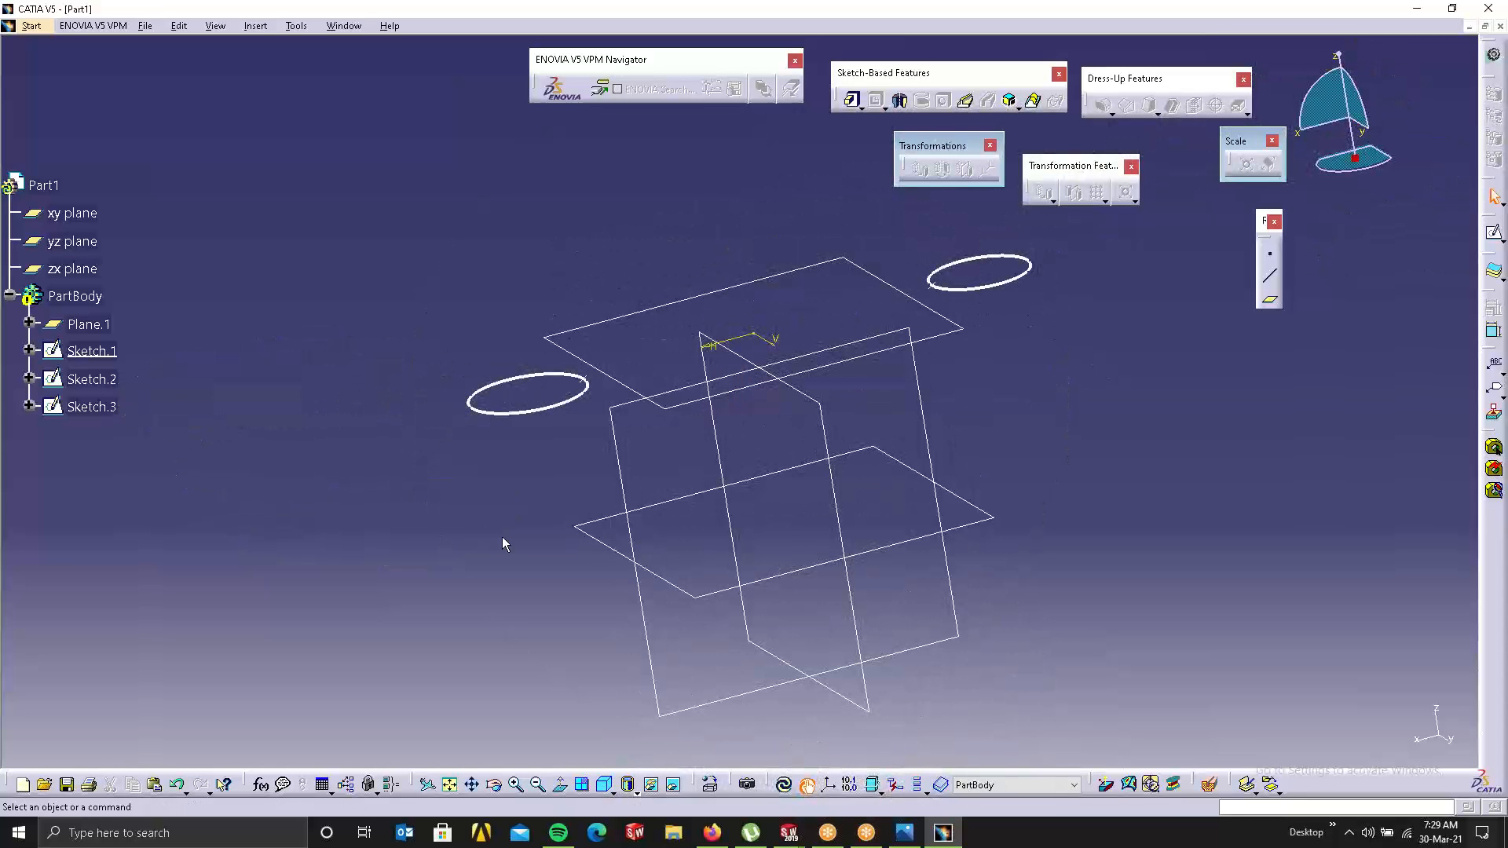
double_click(55, 389)
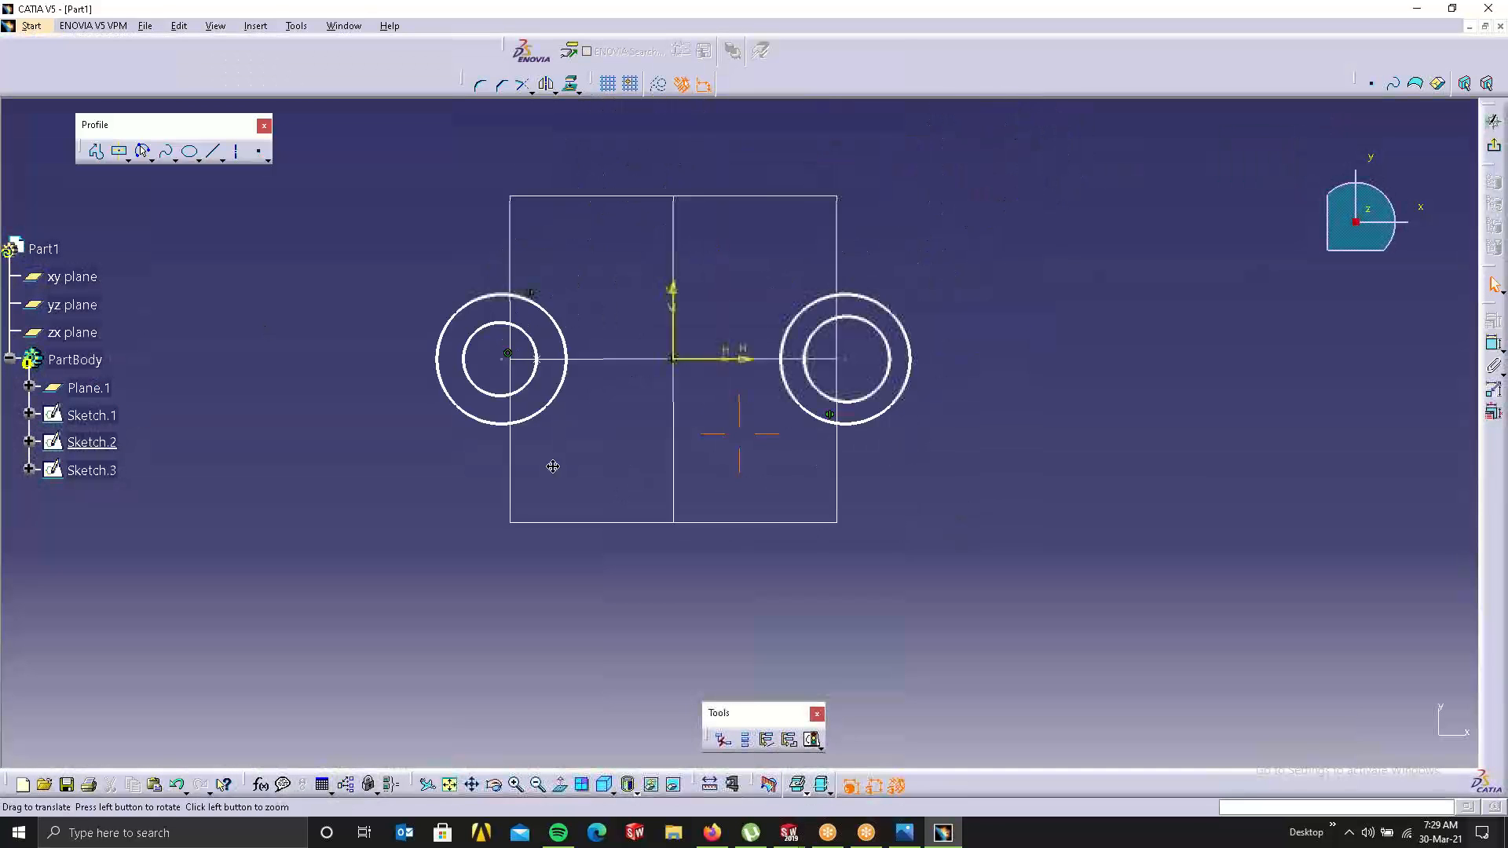
click(260, 153)
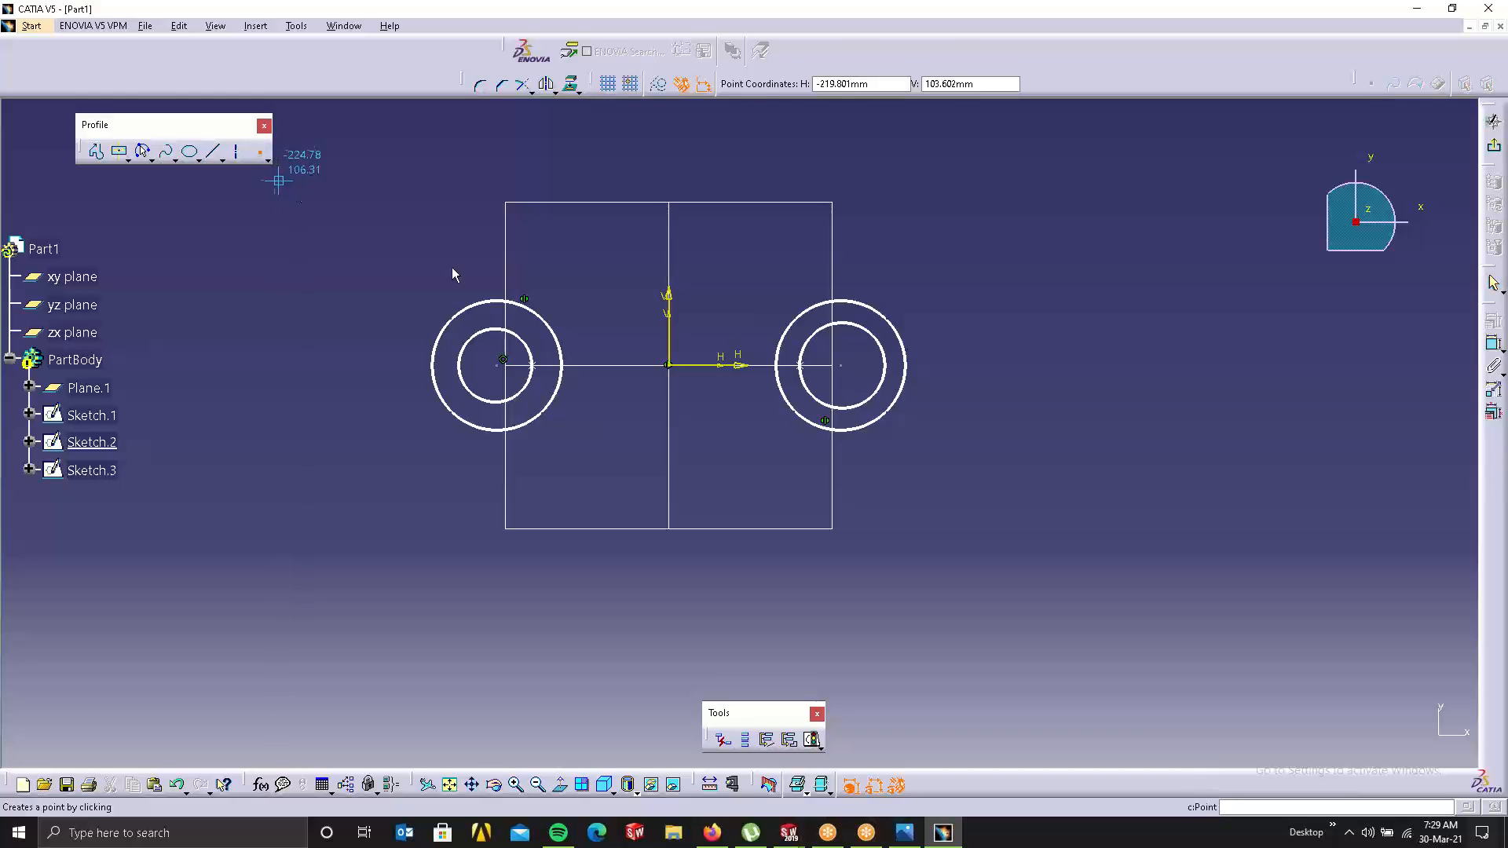
Step: Add points where the H axis meets the left and right outer circles and make them profile features
click(562, 364)
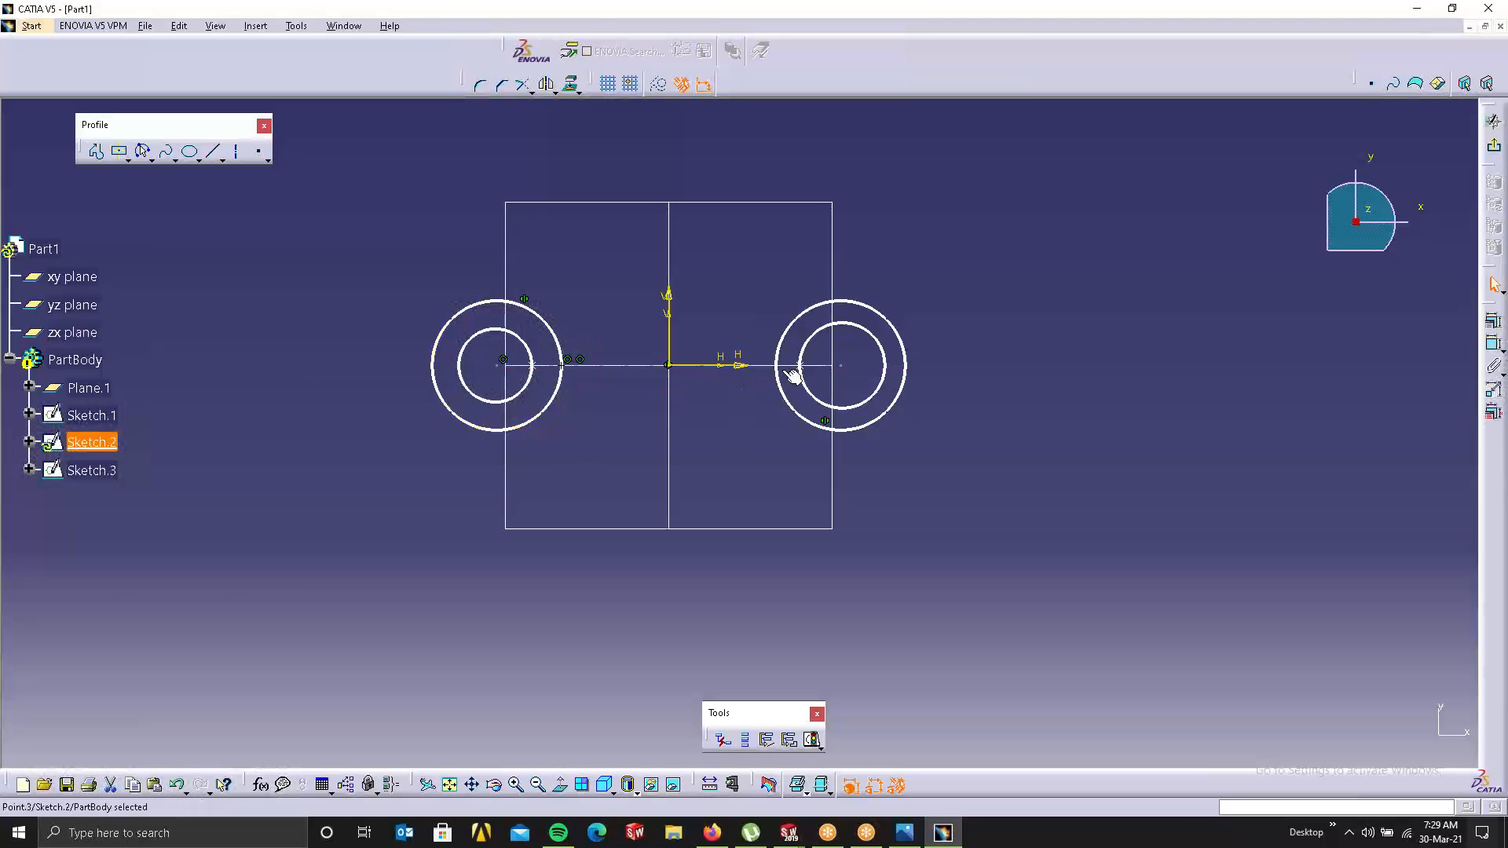
click(261, 154)
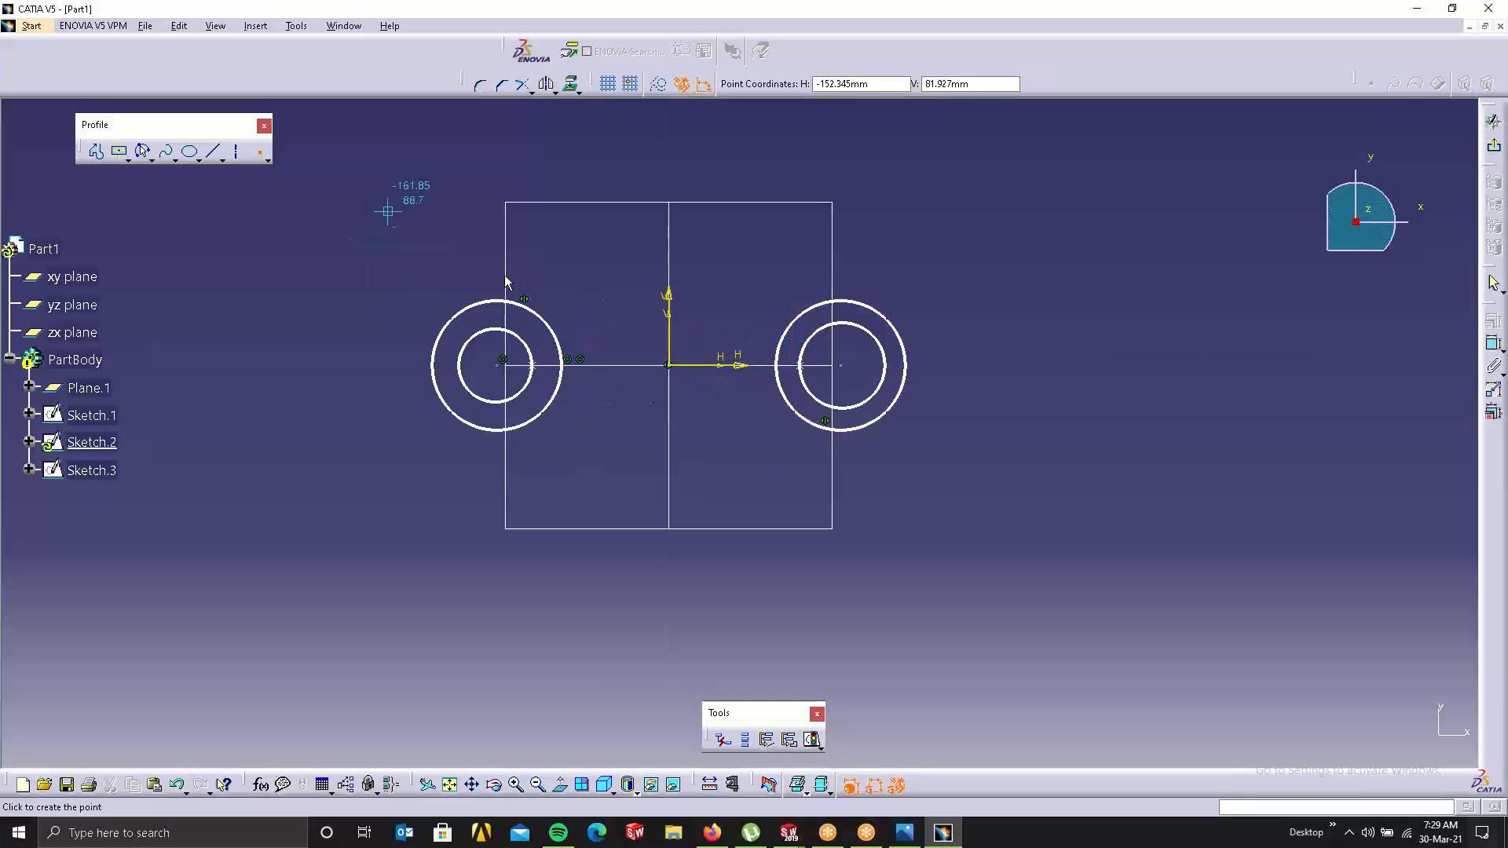
click(775, 364)
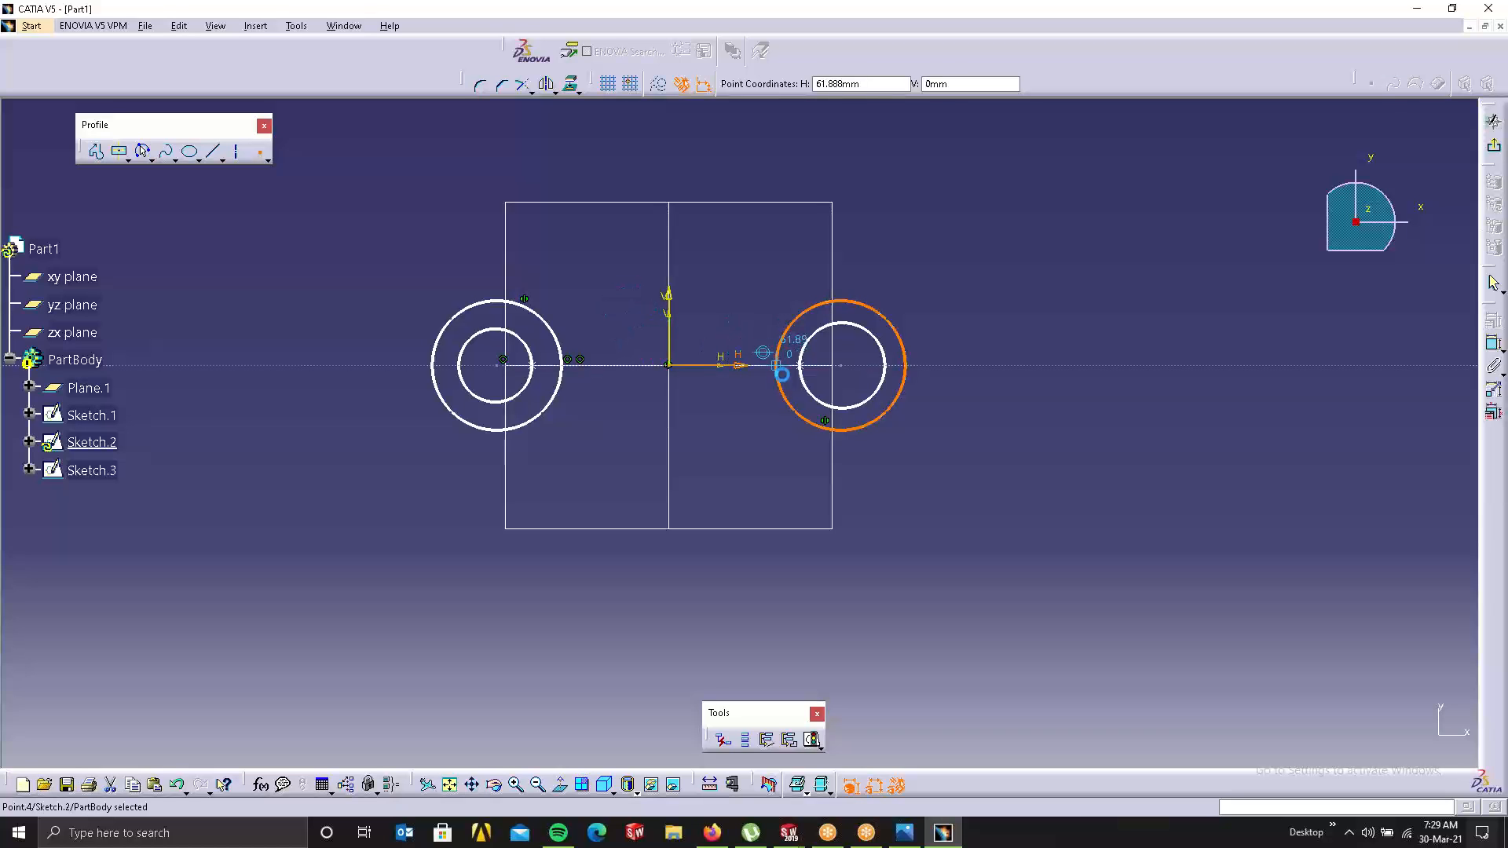
click(788, 738)
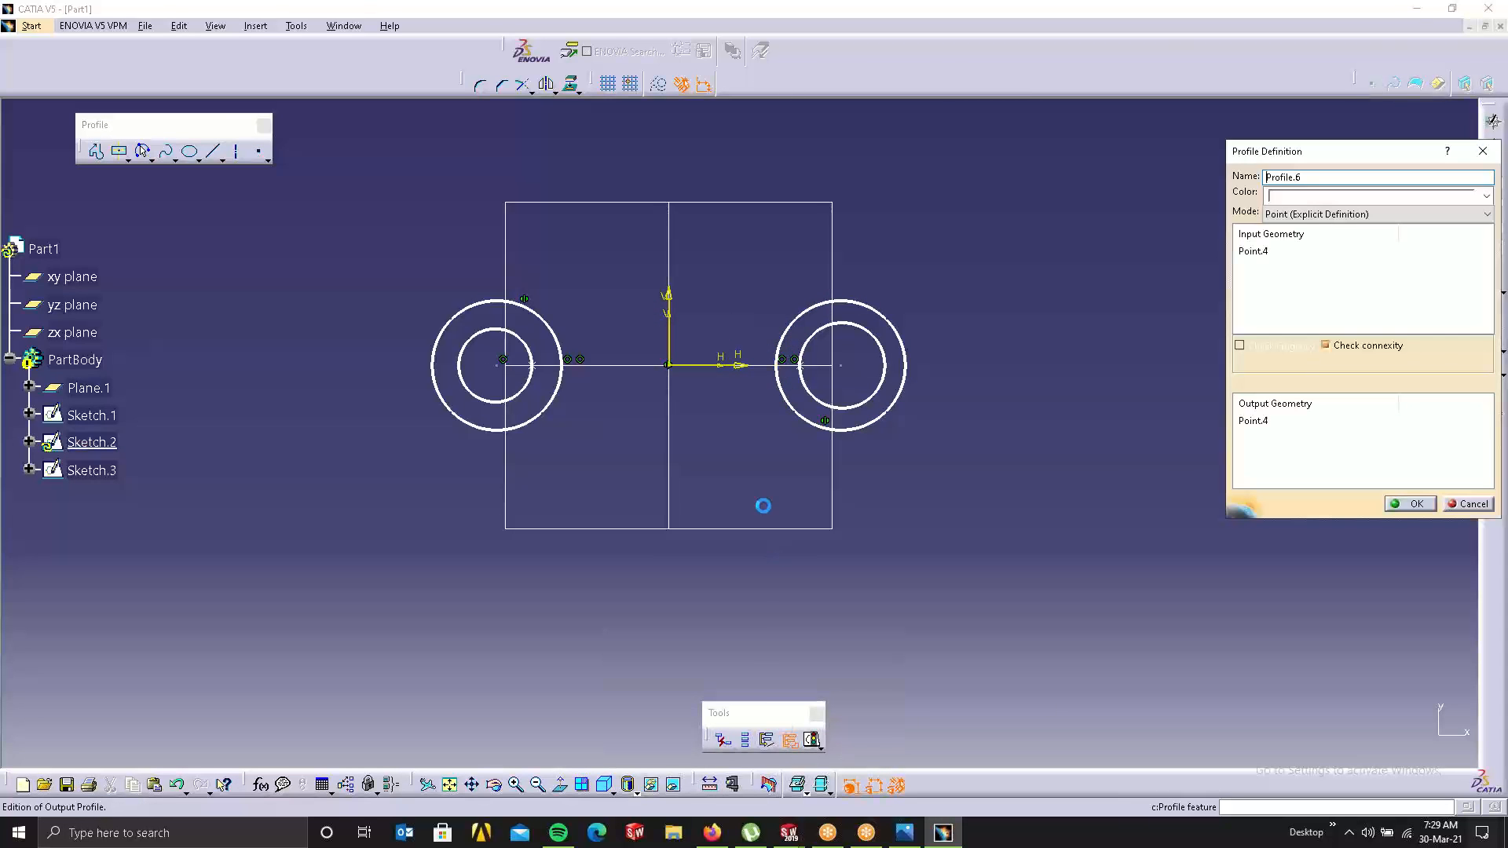
click(1392, 505)
middle_drag(598, 411, 597, 410)
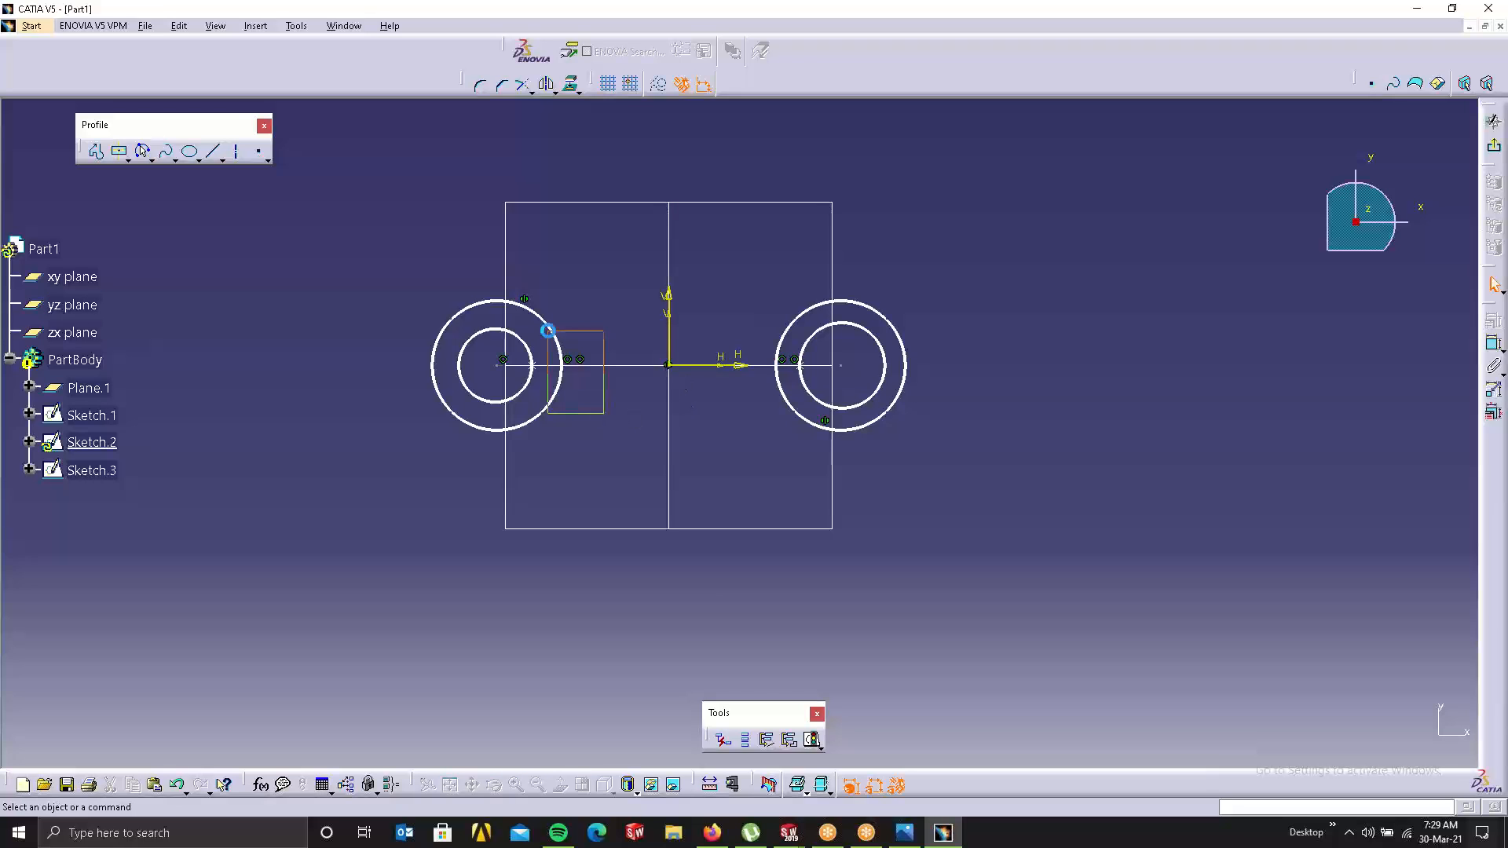
drag(549, 331, 548, 330)
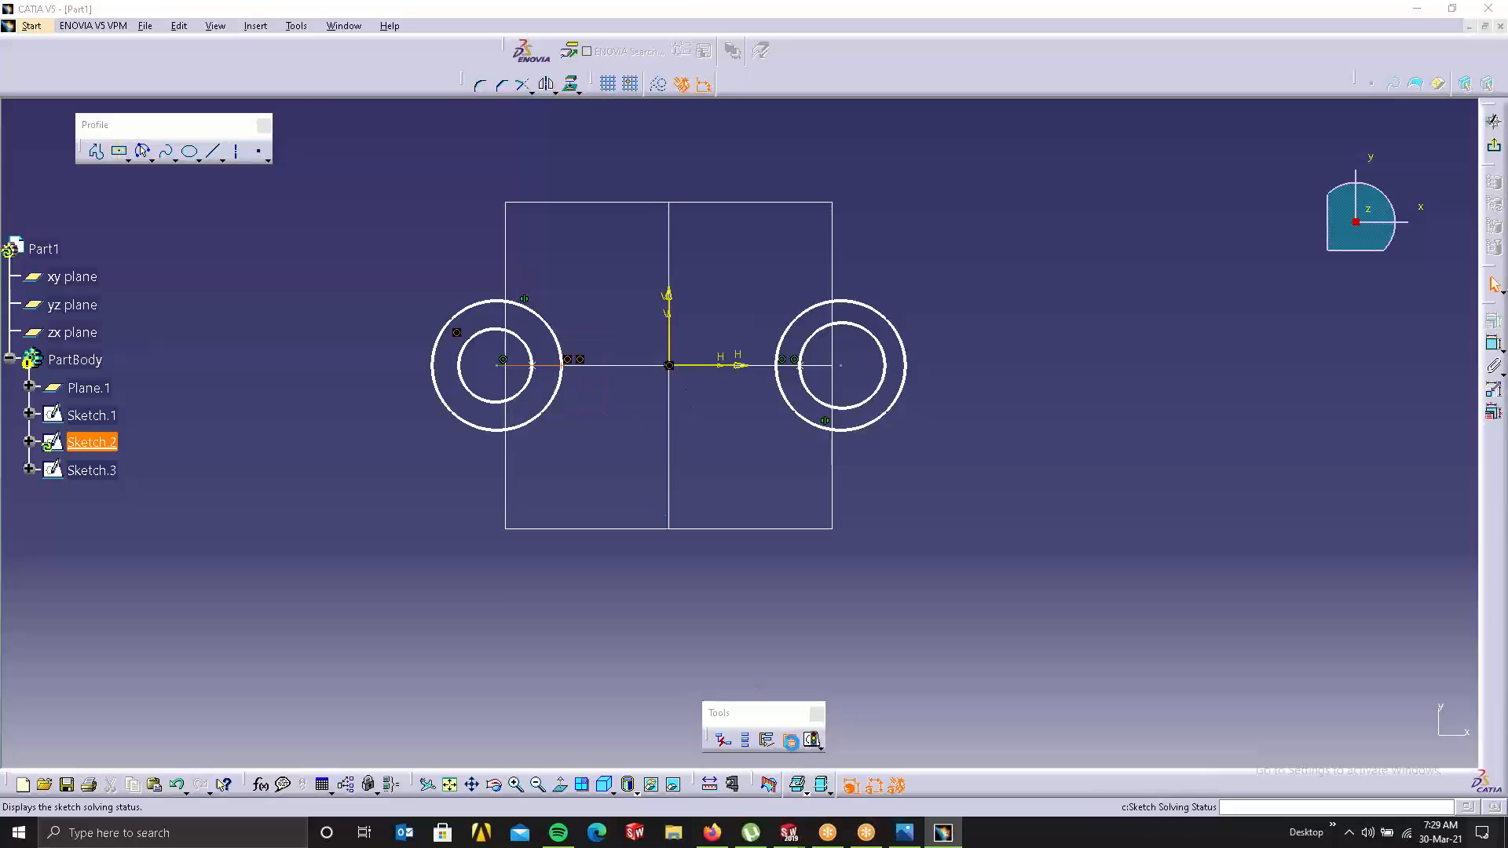
click(789, 739)
Step: Start a multi-sections solid with the upper-left, lower-left, right-middle and upper-right circles as sections
click(1411, 503)
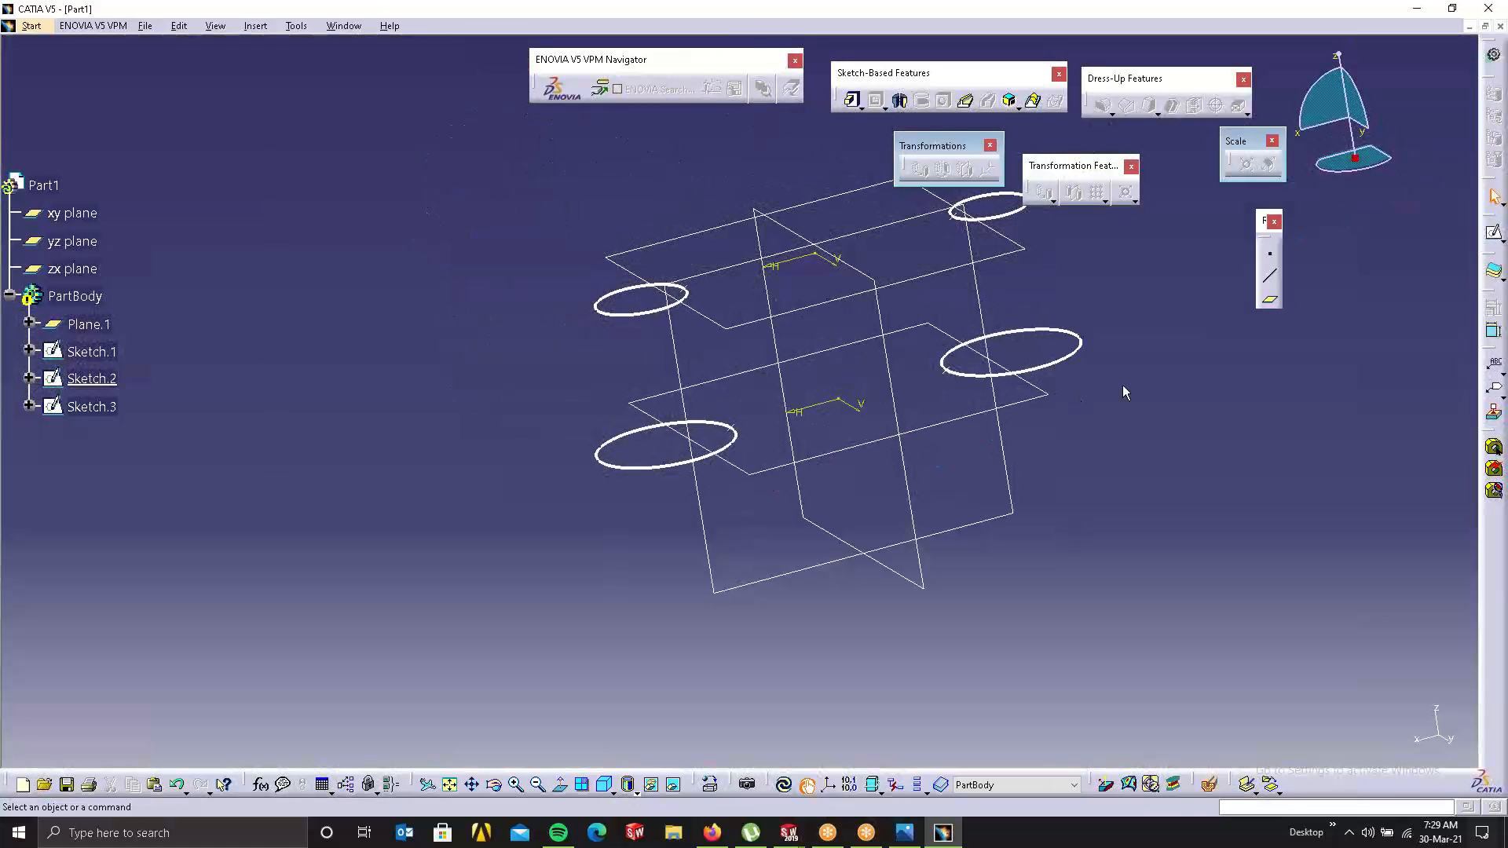
middle_drag(1039, 469, 871, 472)
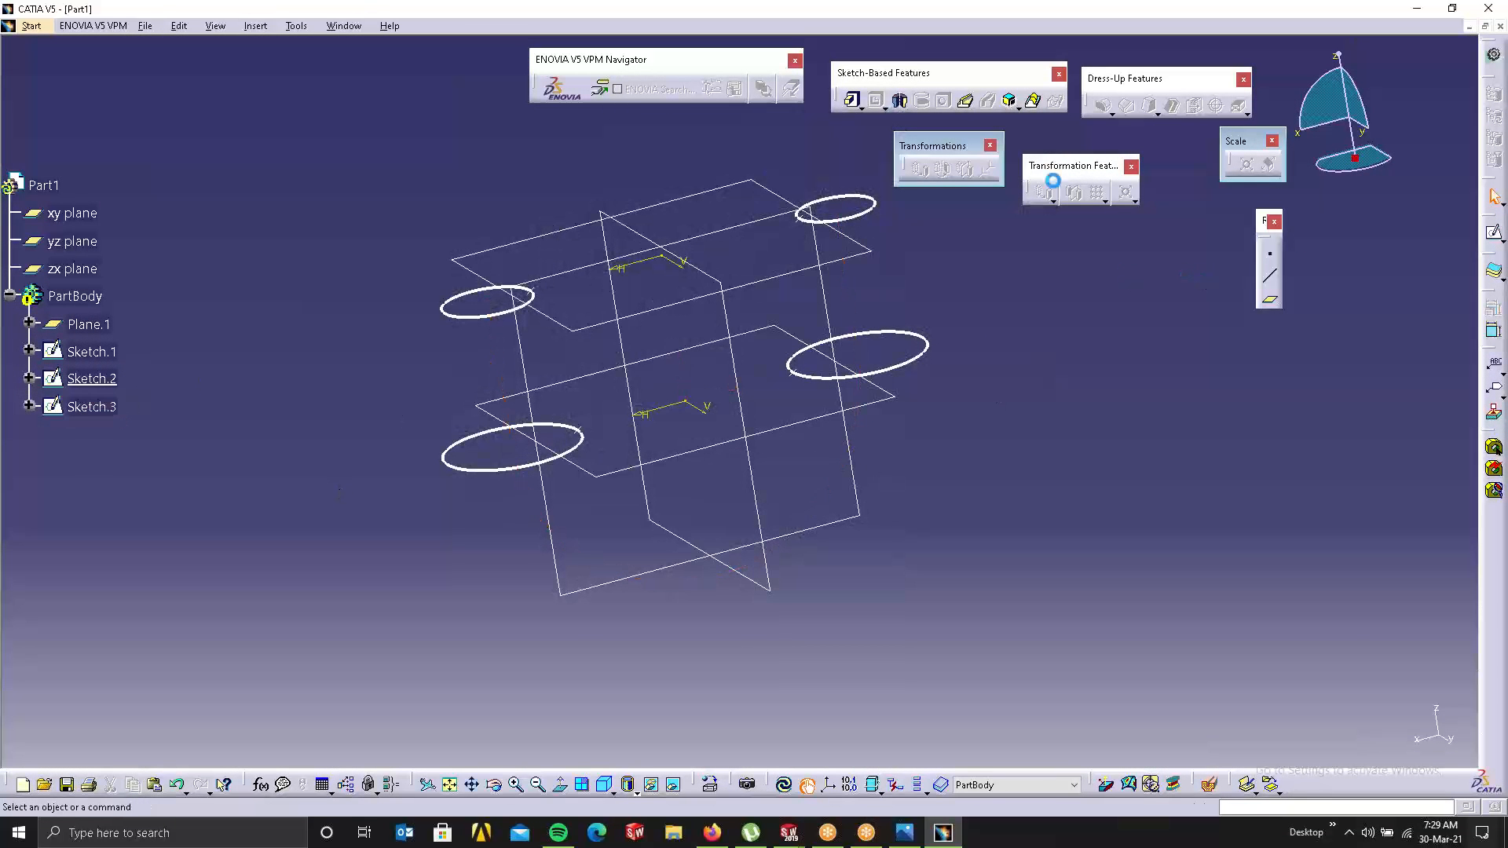
click(1031, 103)
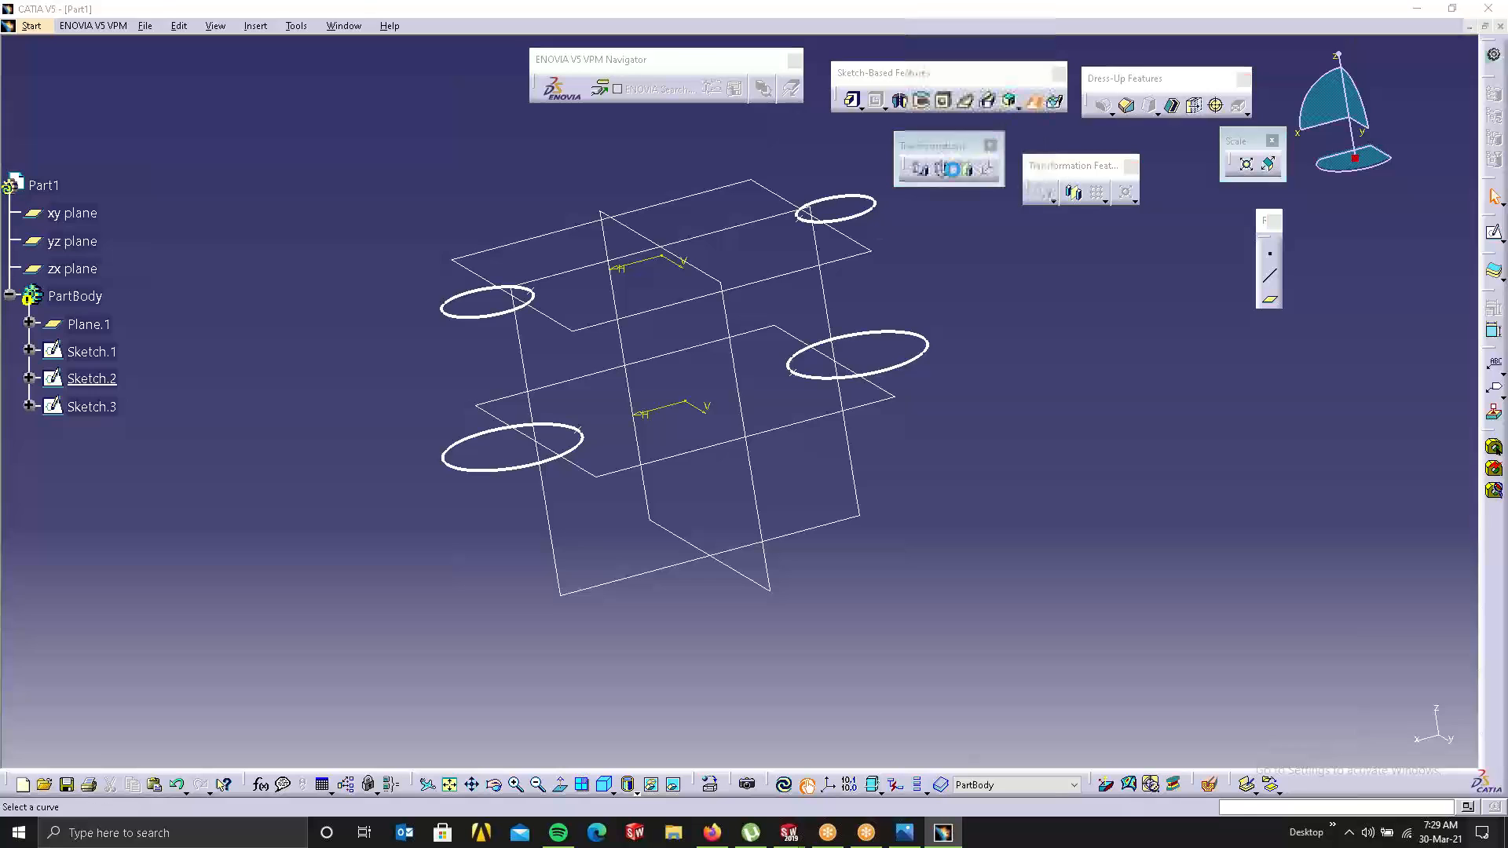
click(501, 317)
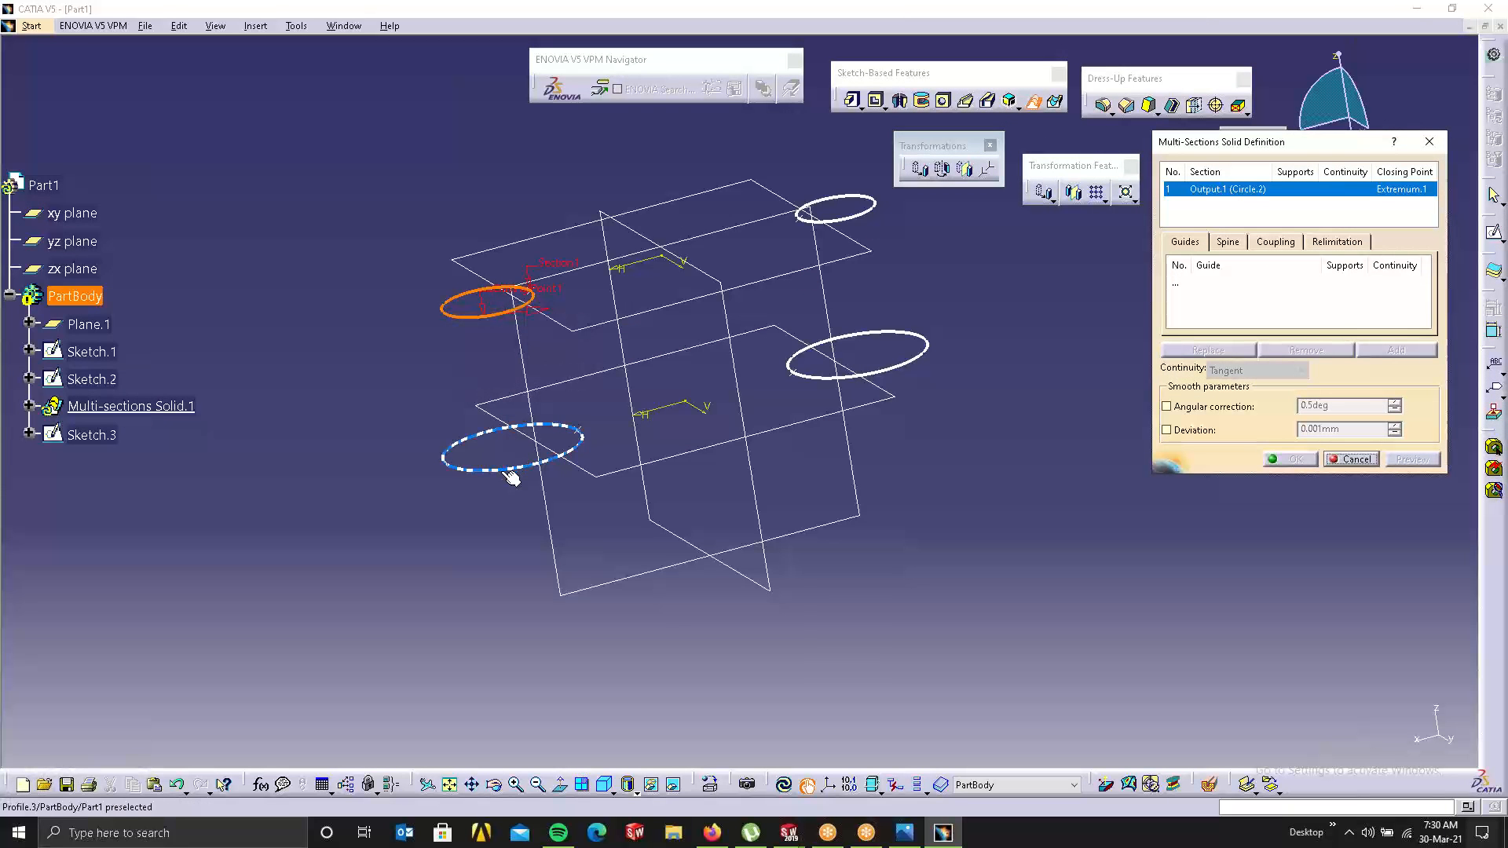
click(542, 469)
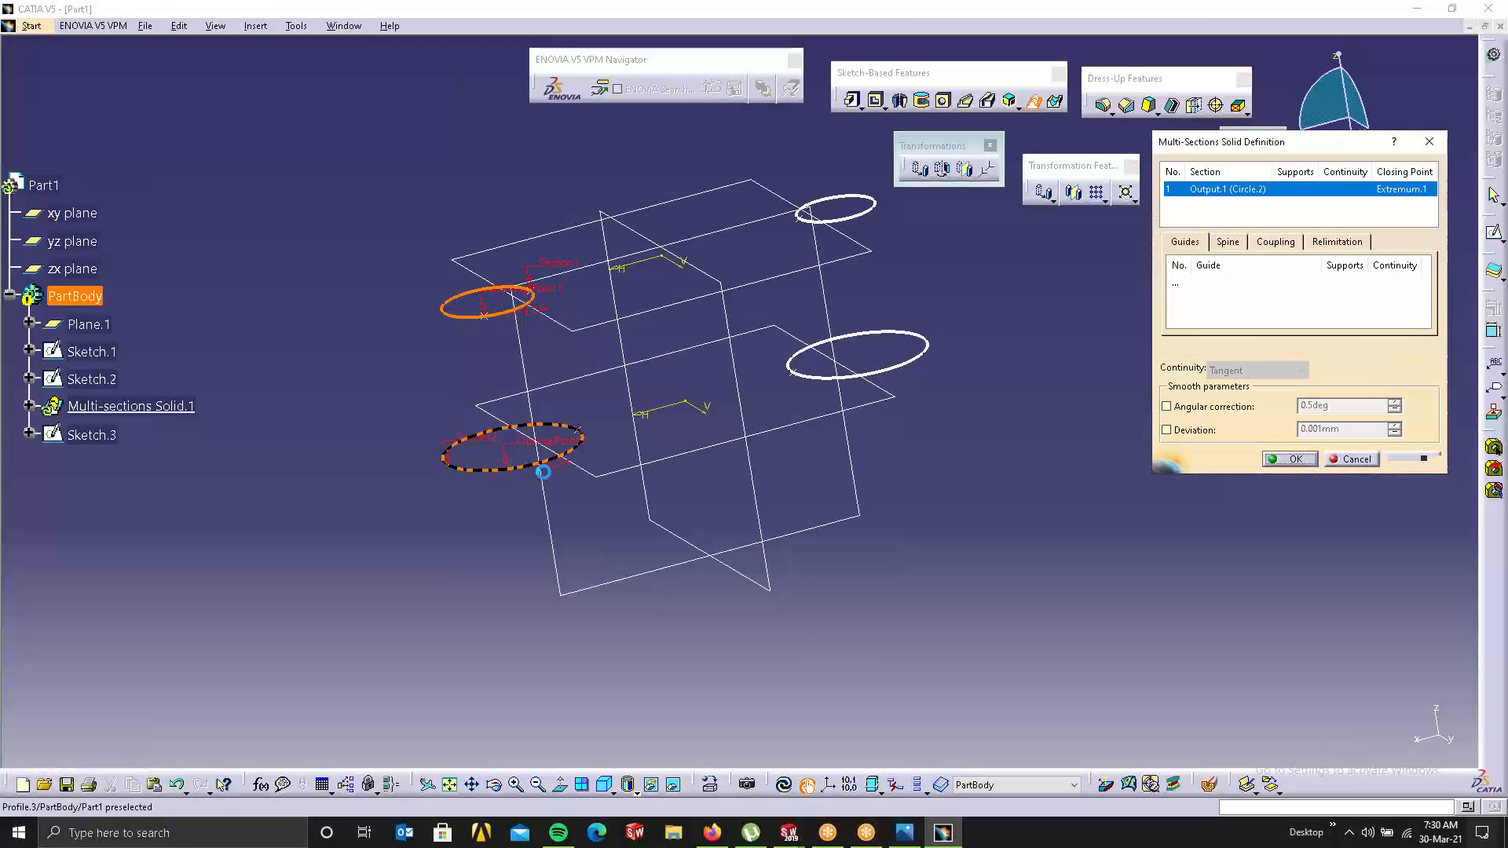
click(914, 364)
click(868, 220)
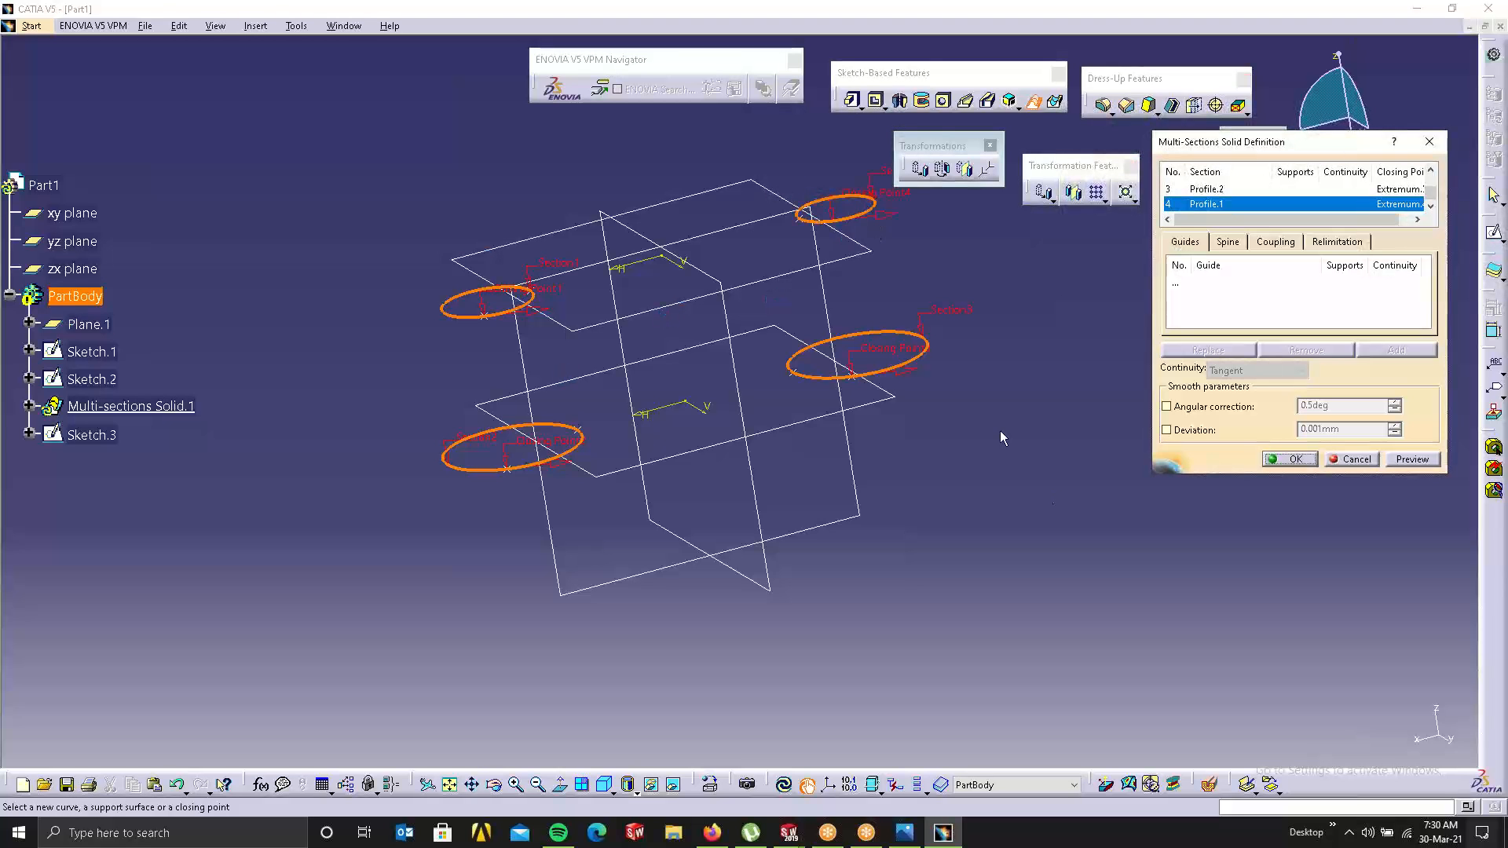
Step: Replace the closing points of Section1 and Section2 with new points (Profile.5, Profile.6)
middle_drag(711, 338, 638, 484)
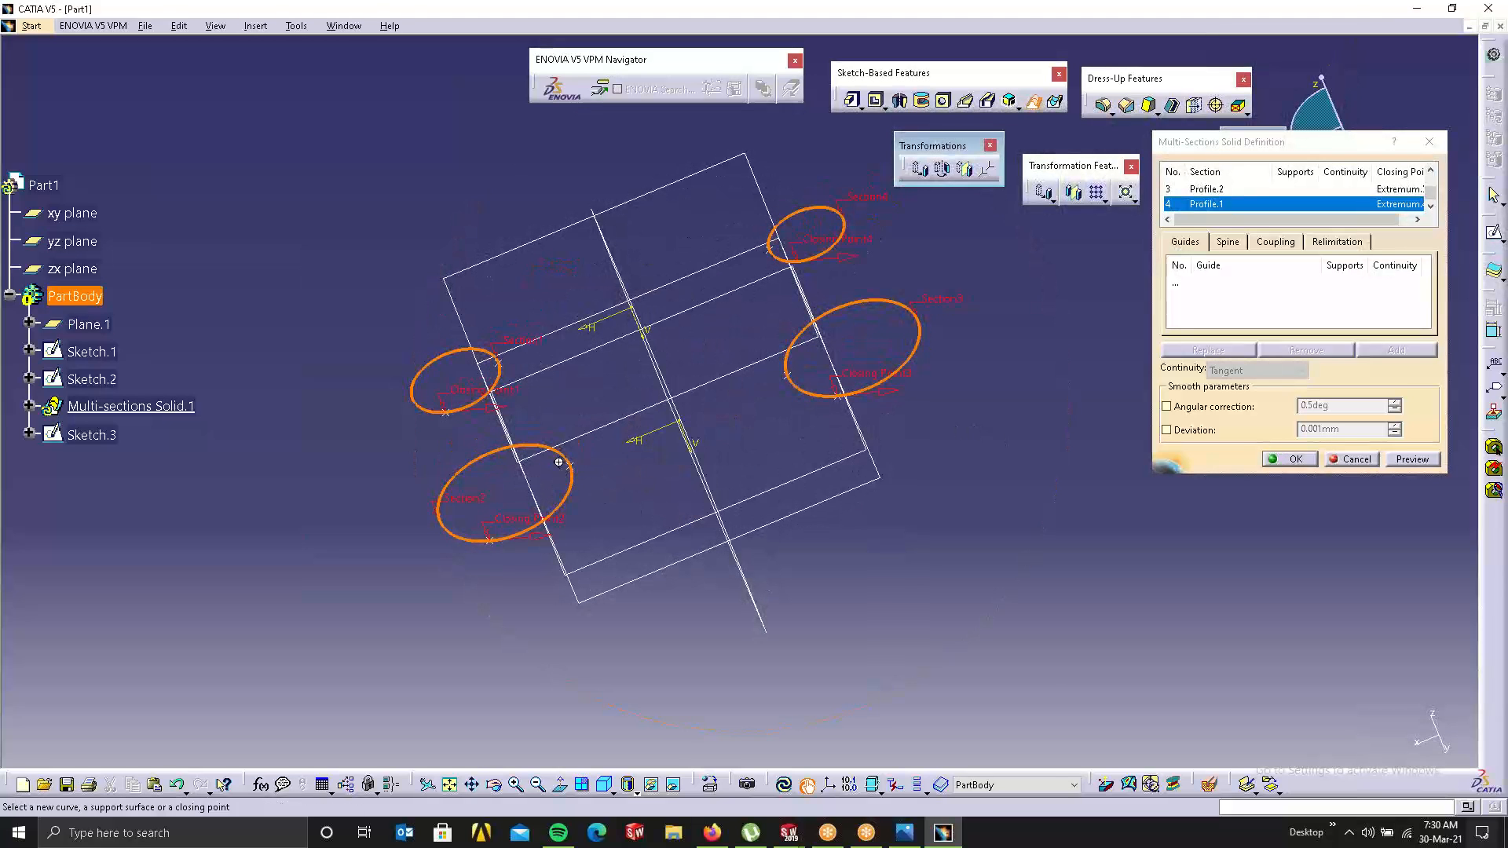
middle_drag(559, 457, 559, 393)
right_click(278, 403)
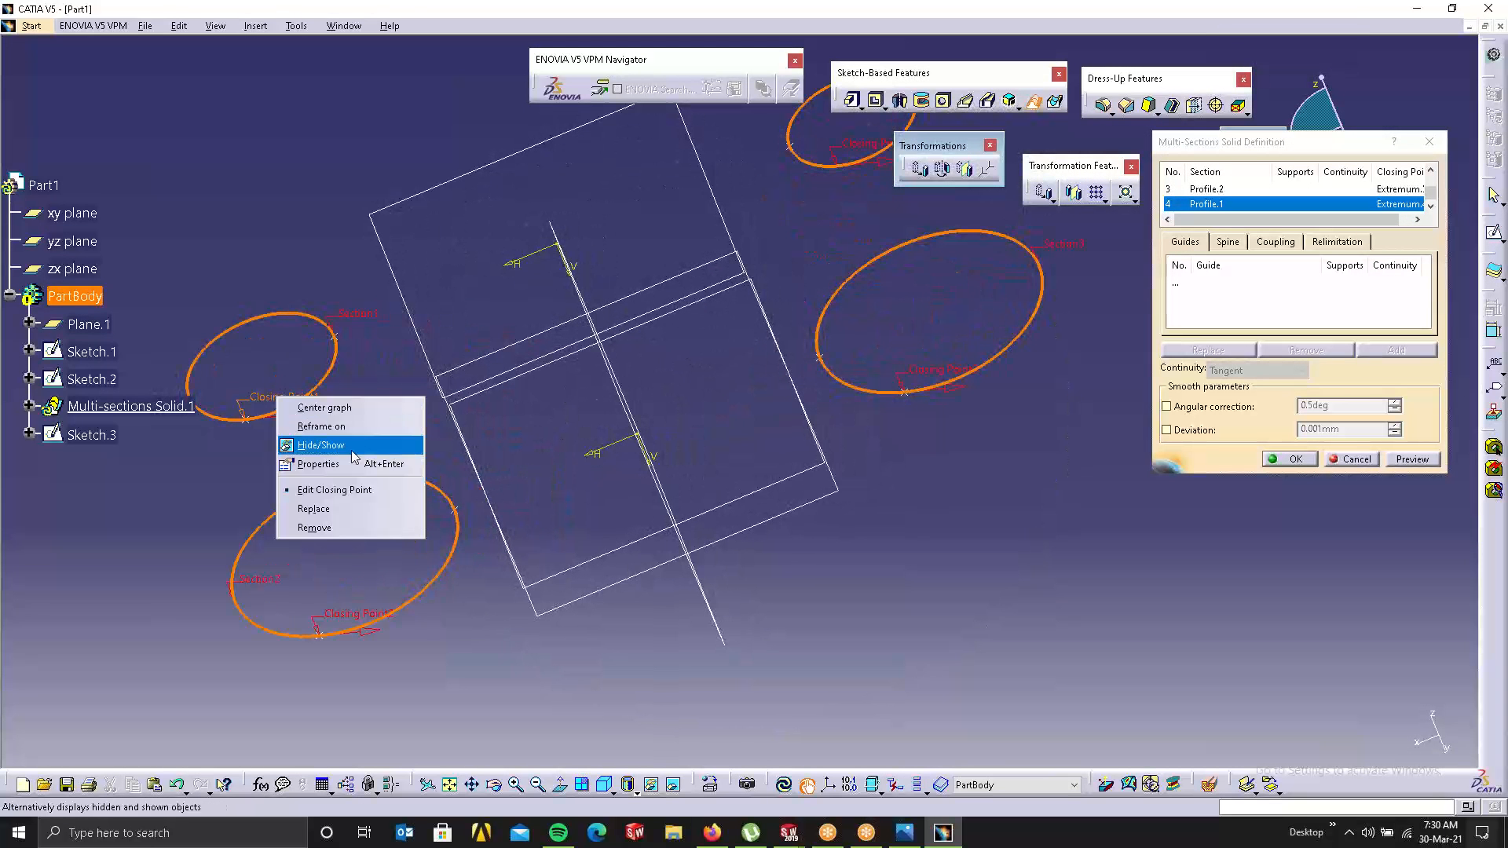
click(350, 507)
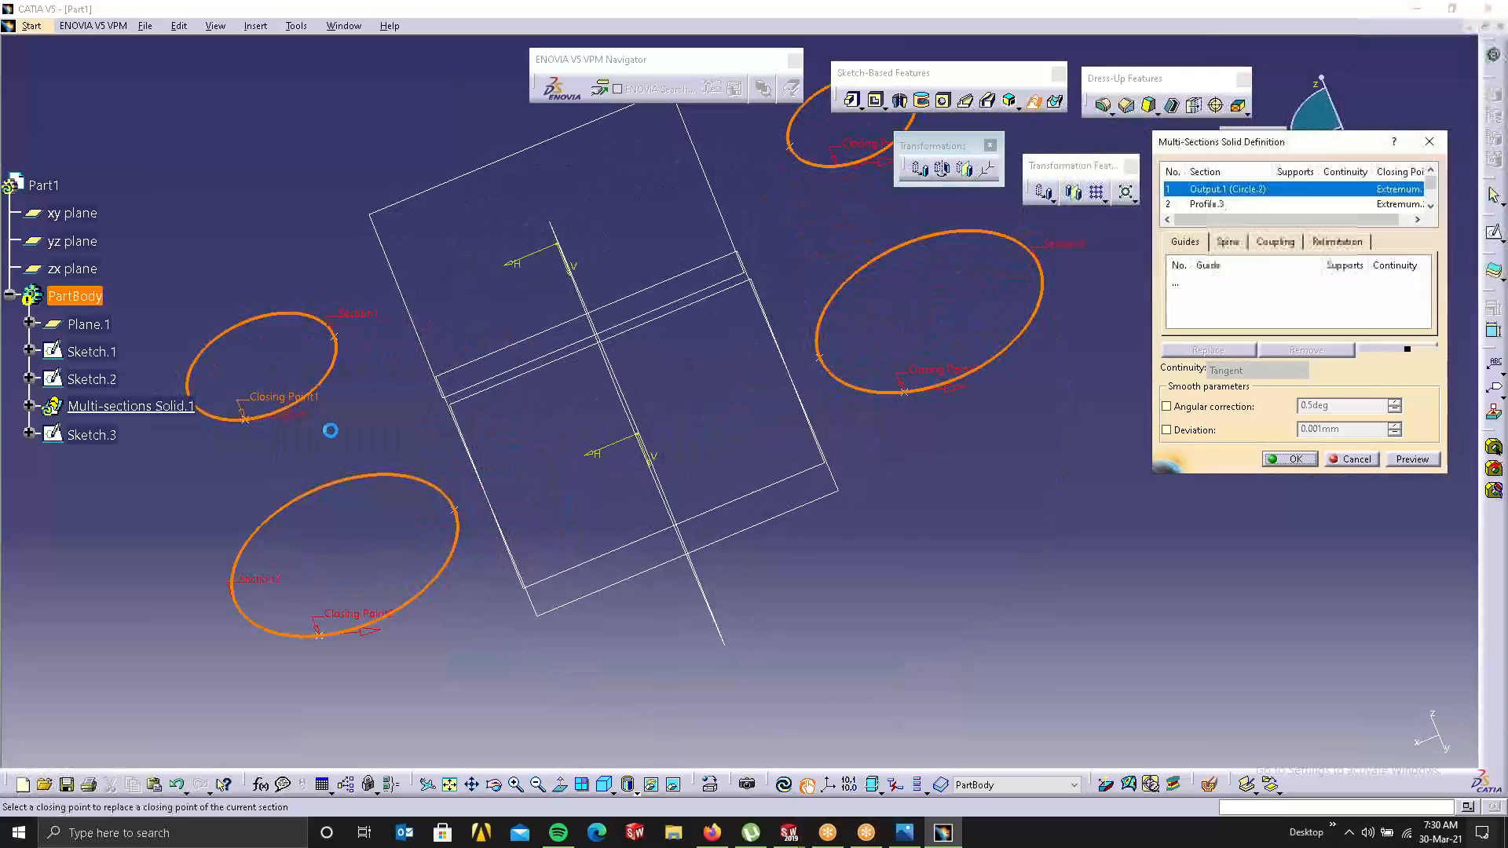
click(337, 339)
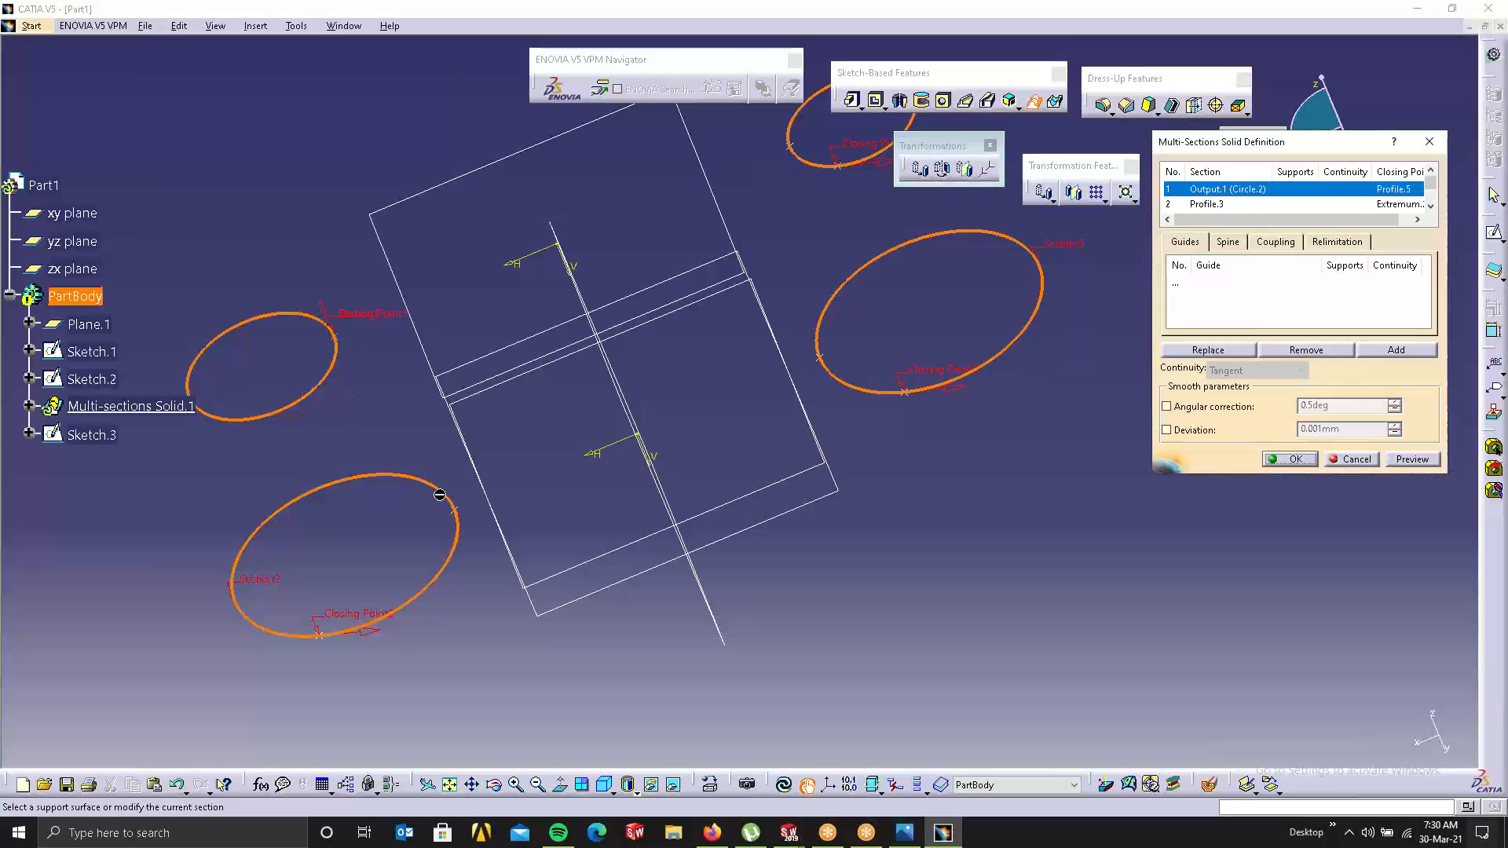
right_click(344, 613)
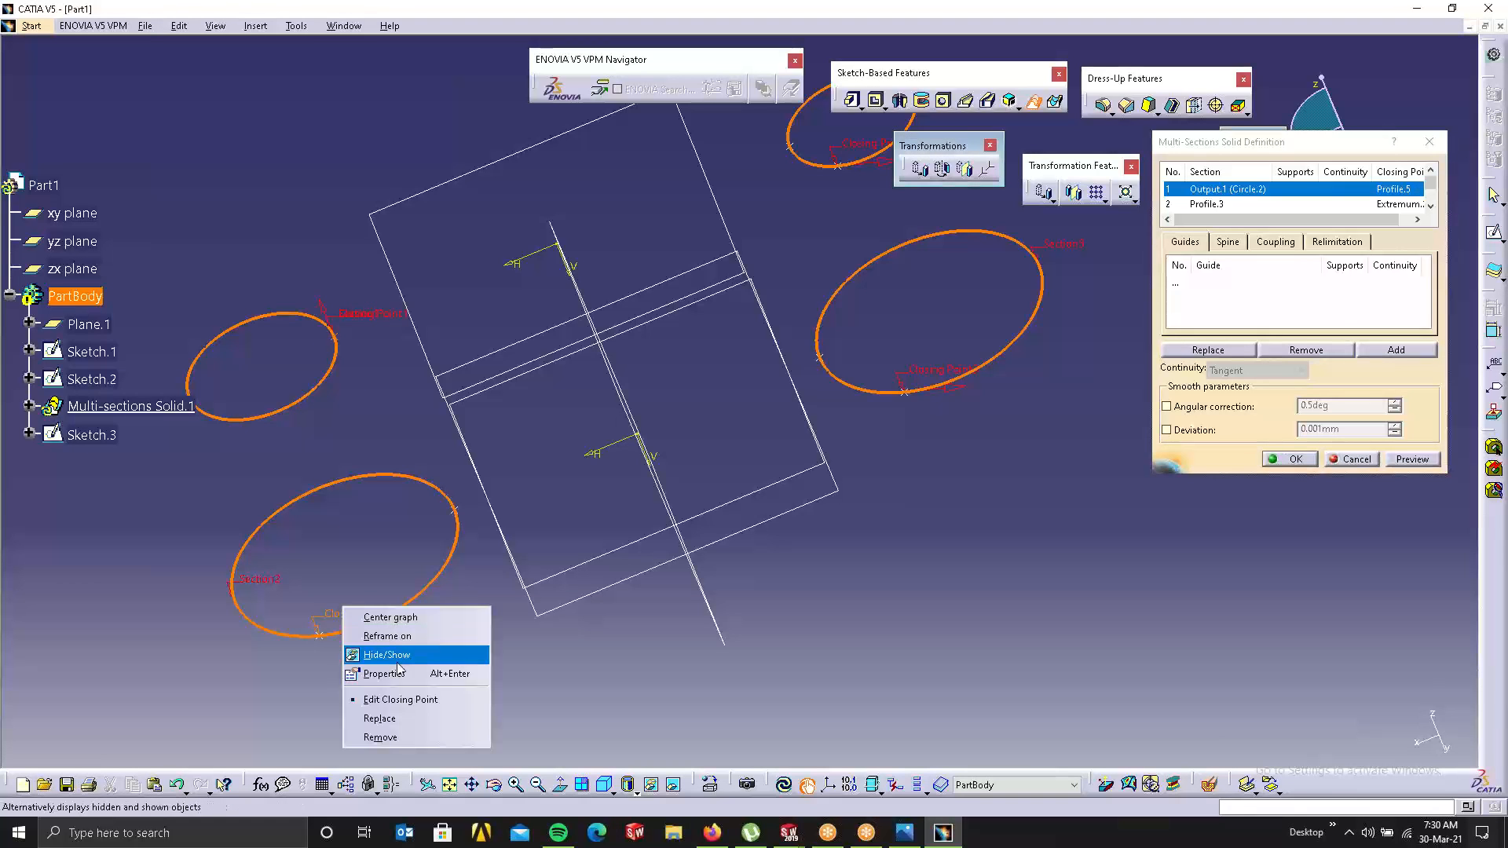
click(404, 734)
click(448, 507)
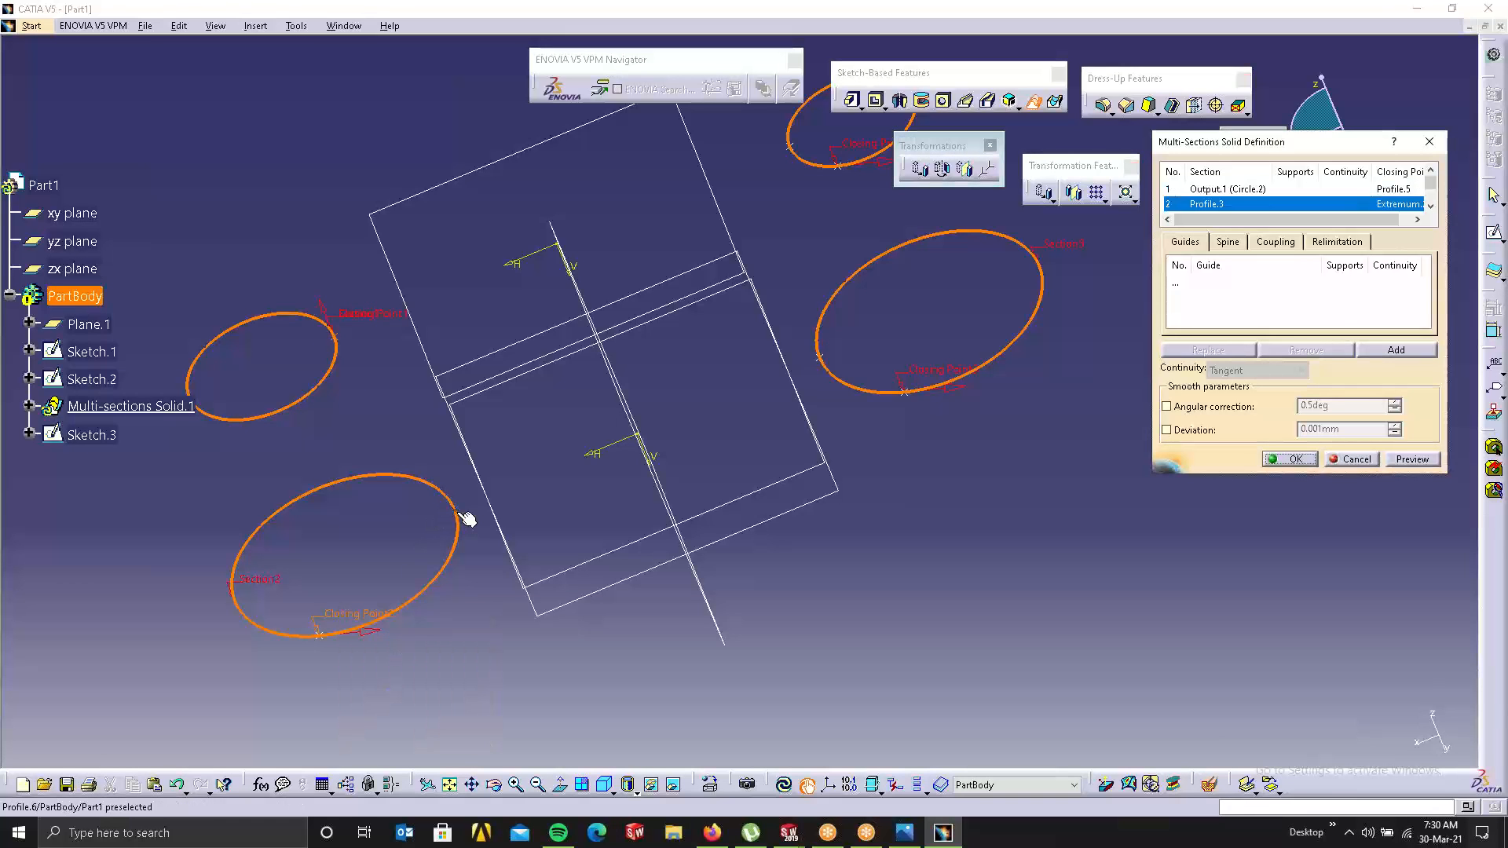
Step: Replace the closing points of Section3 and Section4 with new points (Profile.7, Profile.4)
right_click(954, 376)
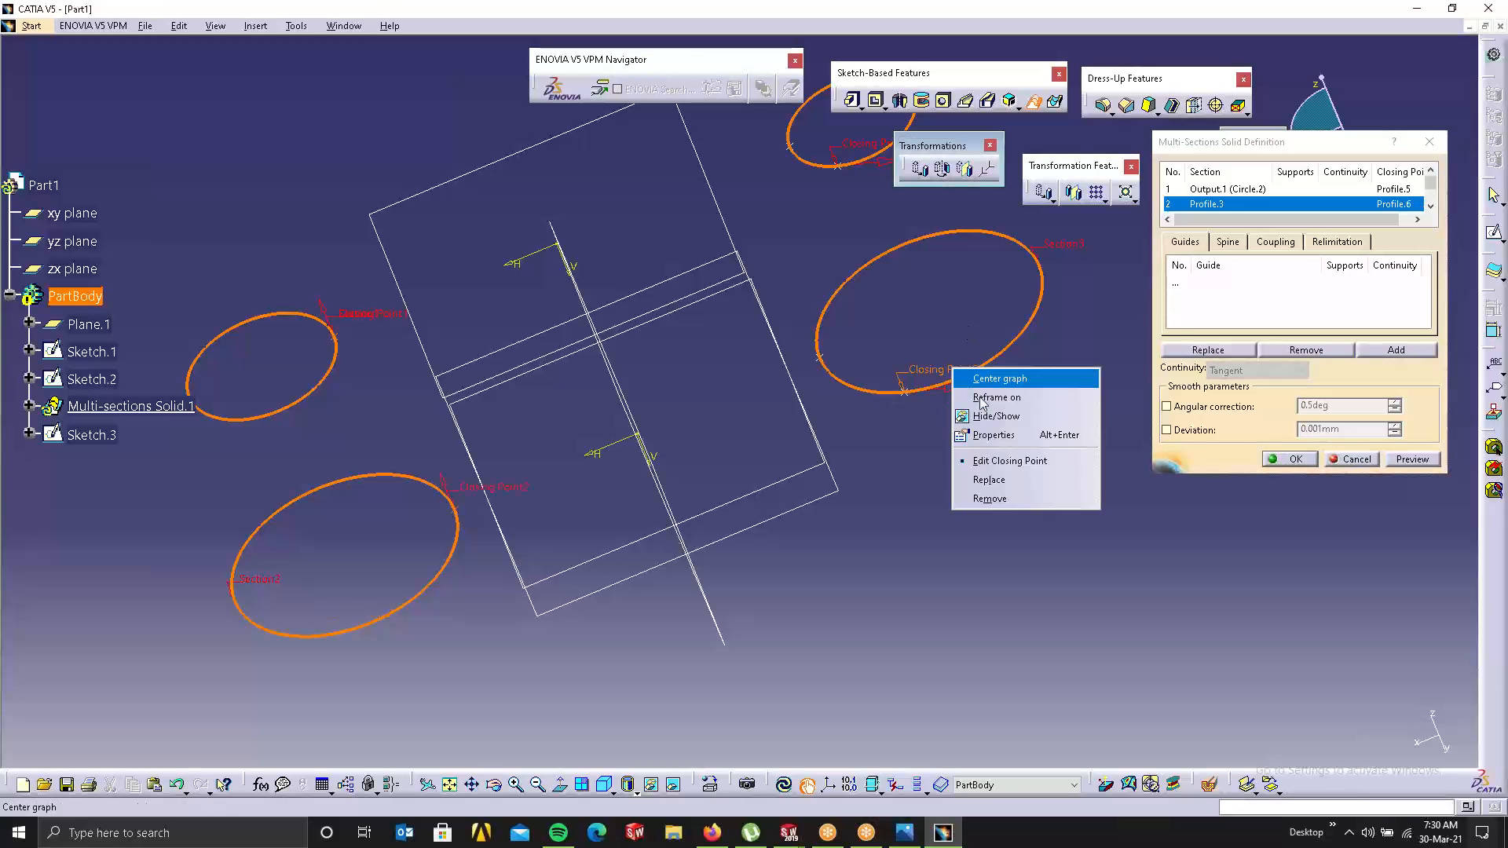
click(991, 481)
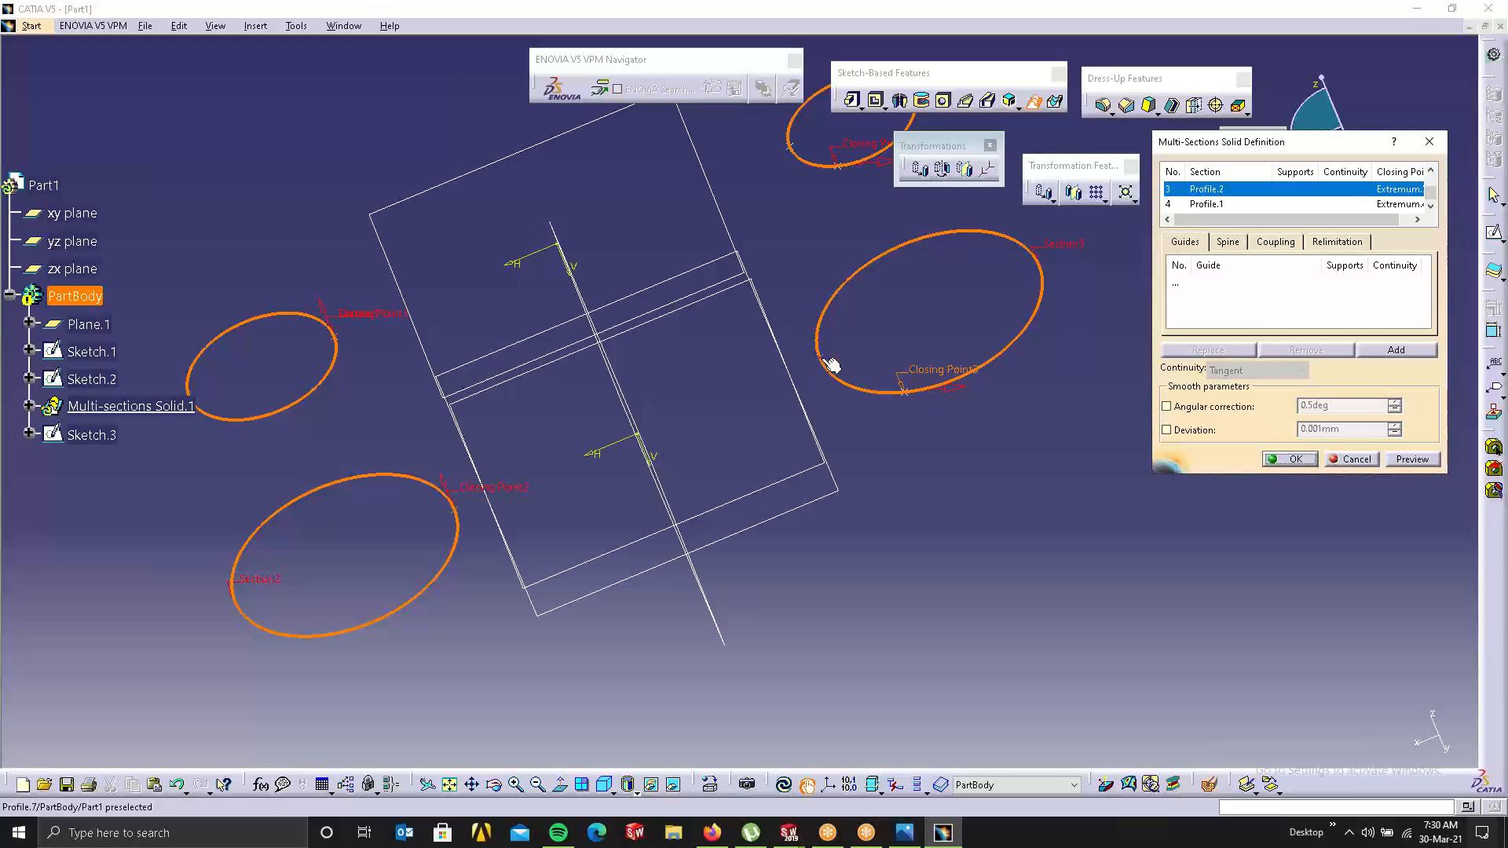
click(818, 357)
middle_drag(858, 313, 856, 342)
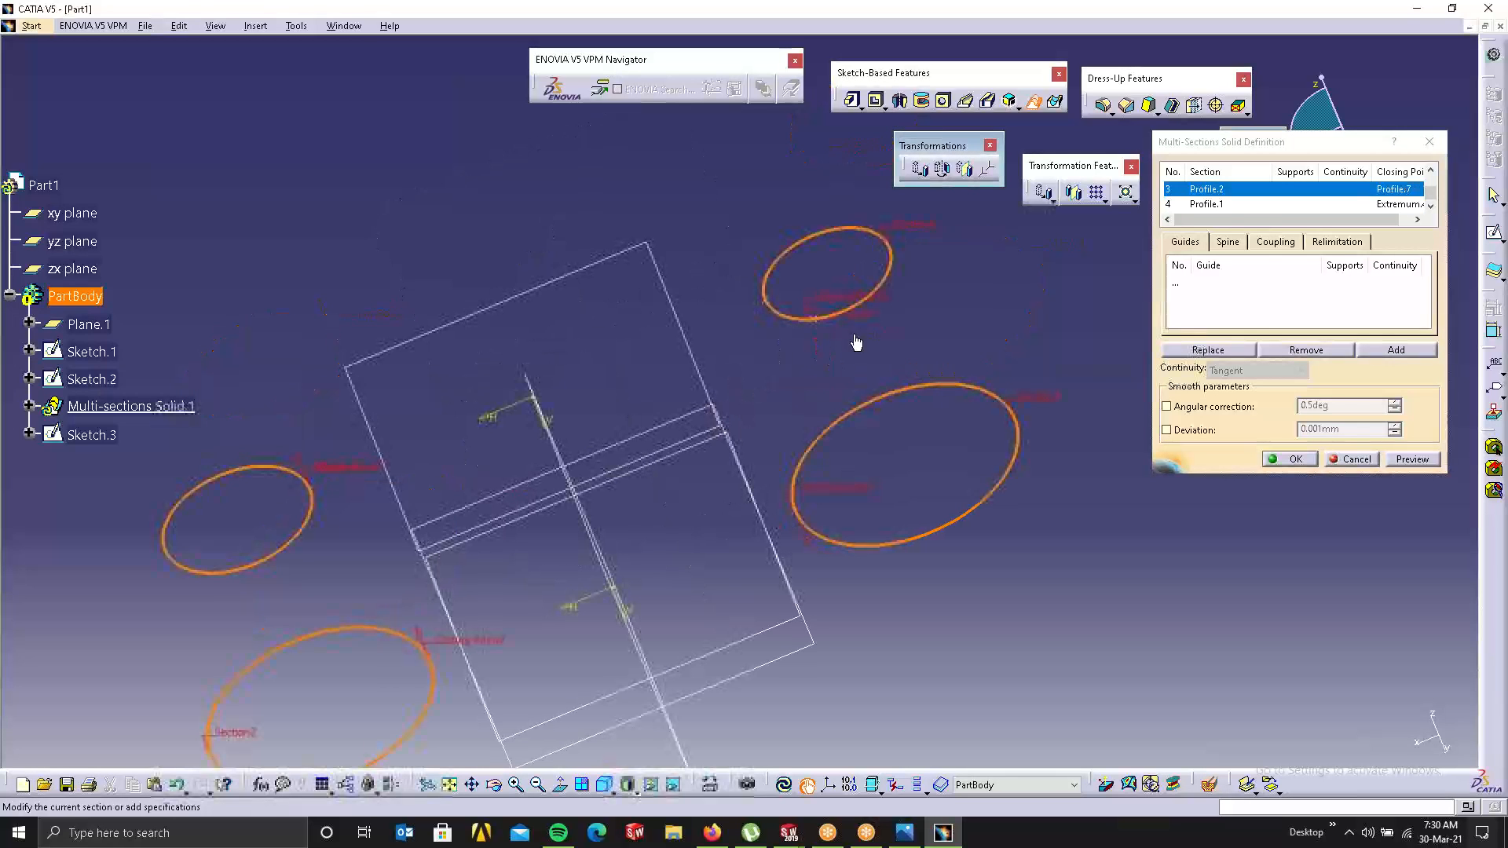
right_click(848, 296)
click(882, 403)
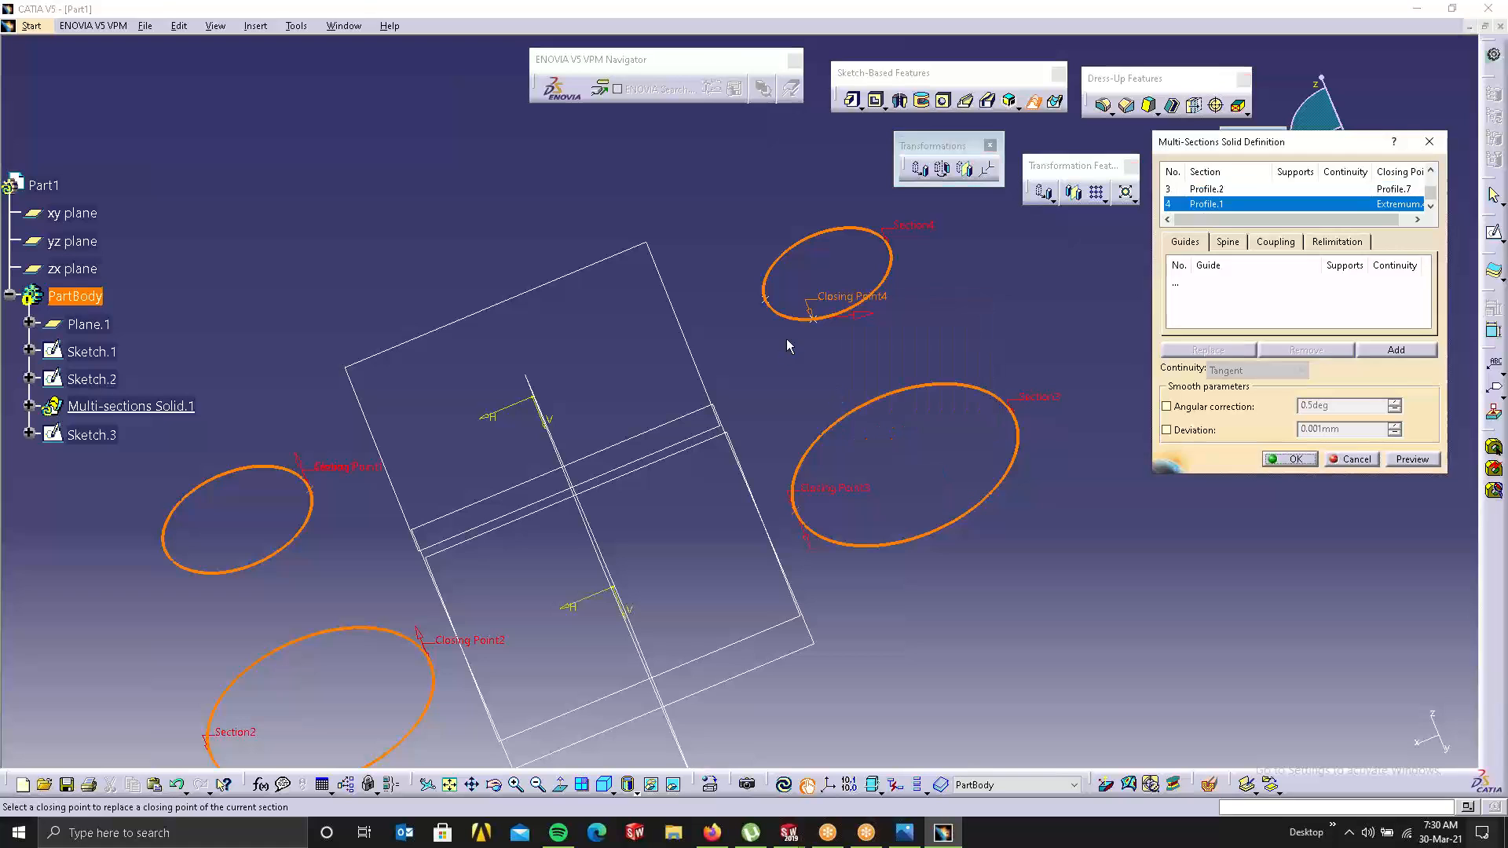
click(762, 307)
mouse_move(709, 388)
middle_down()
mouse_move(754, 330)
mouse_move(746, 296)
mouse_move(738, 502)
middle_up()
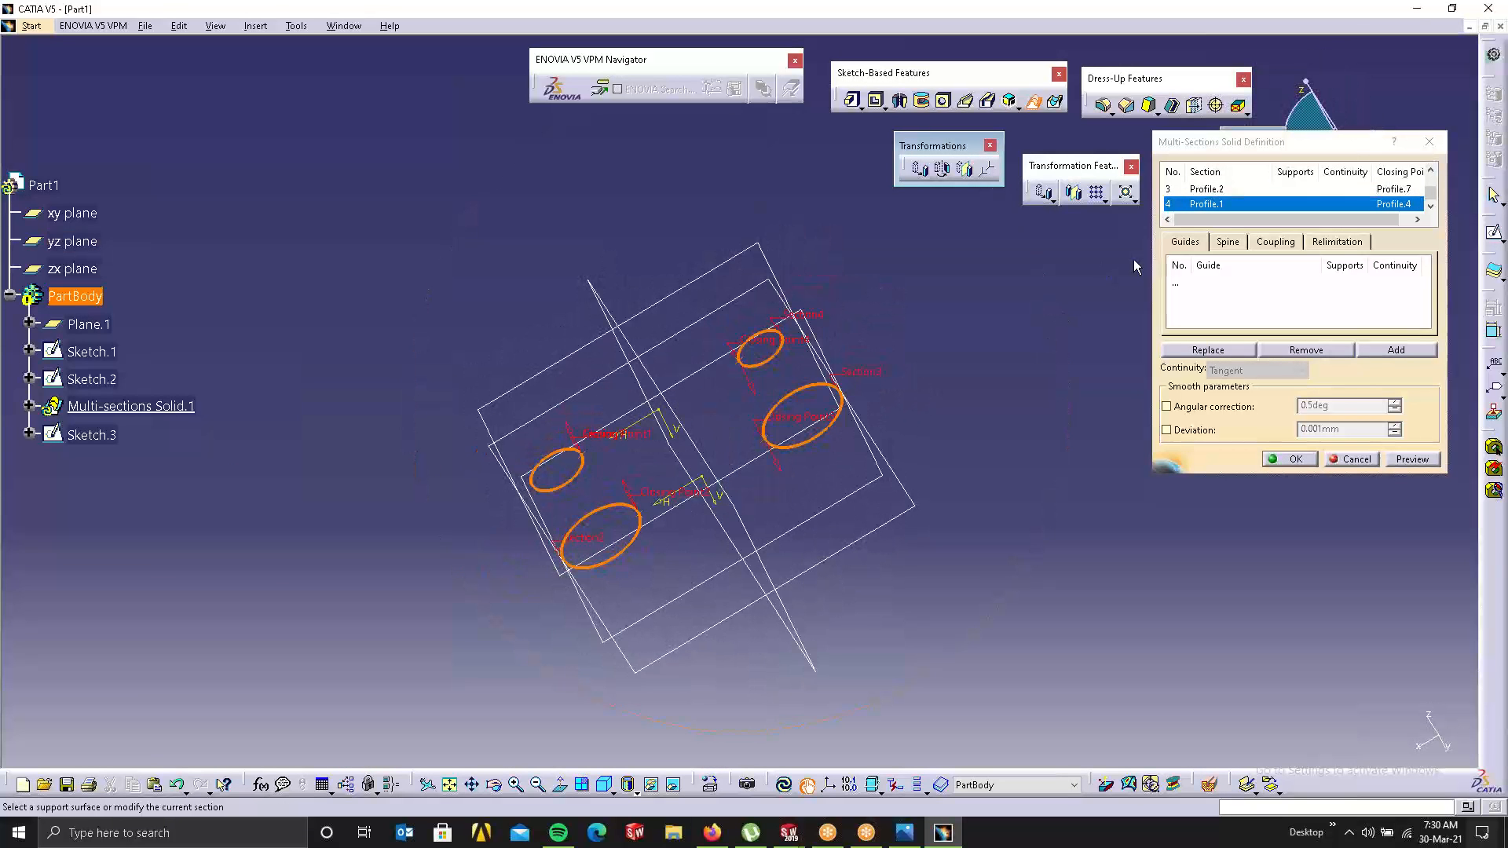
click(1178, 243)
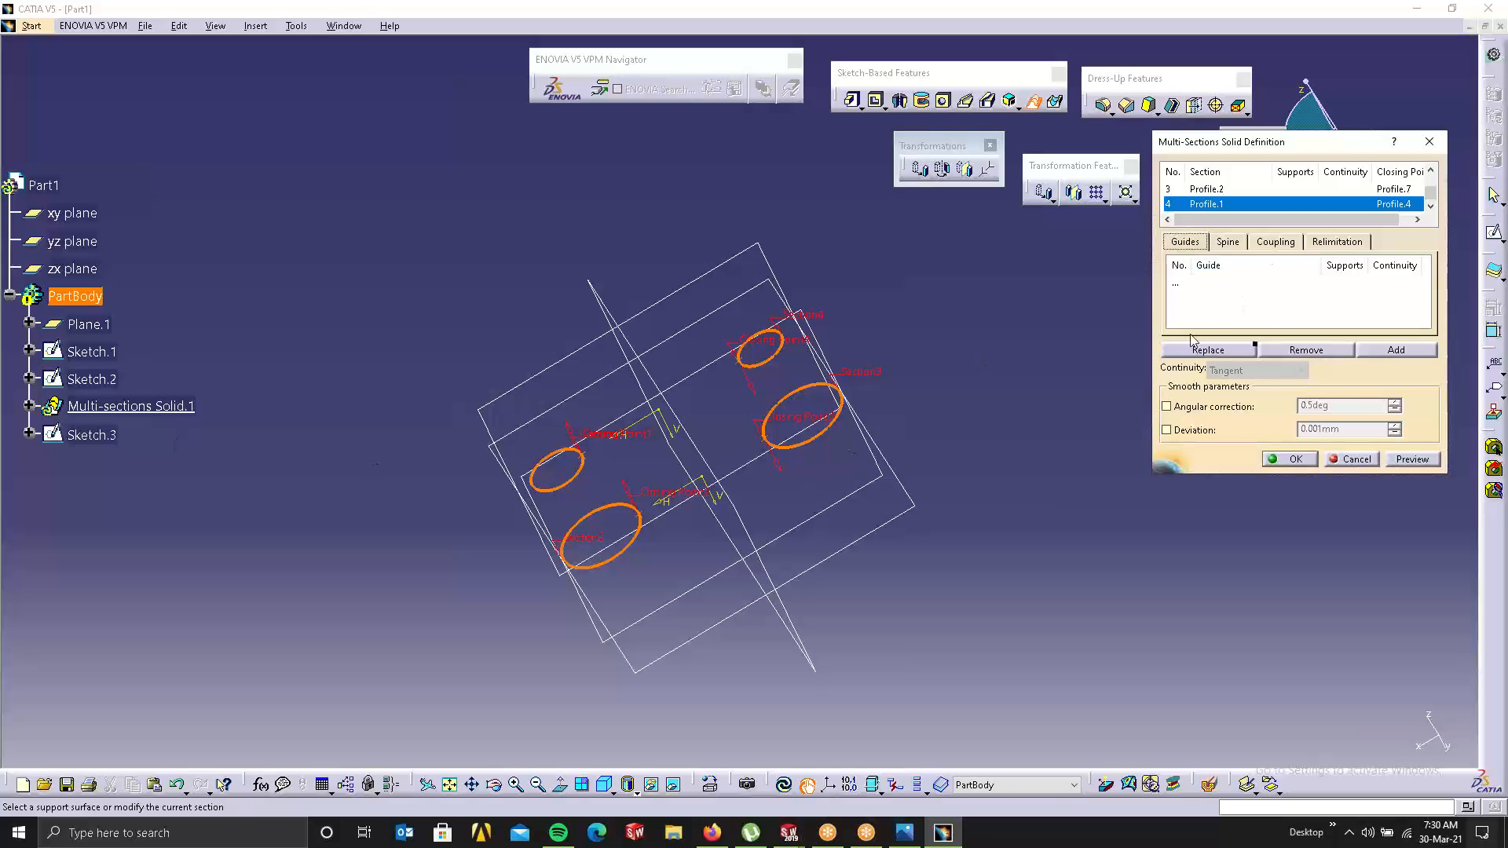
Step: Try adding Sketch.3 as a guide curve, then cancel the multi-sections solid
click(1218, 284)
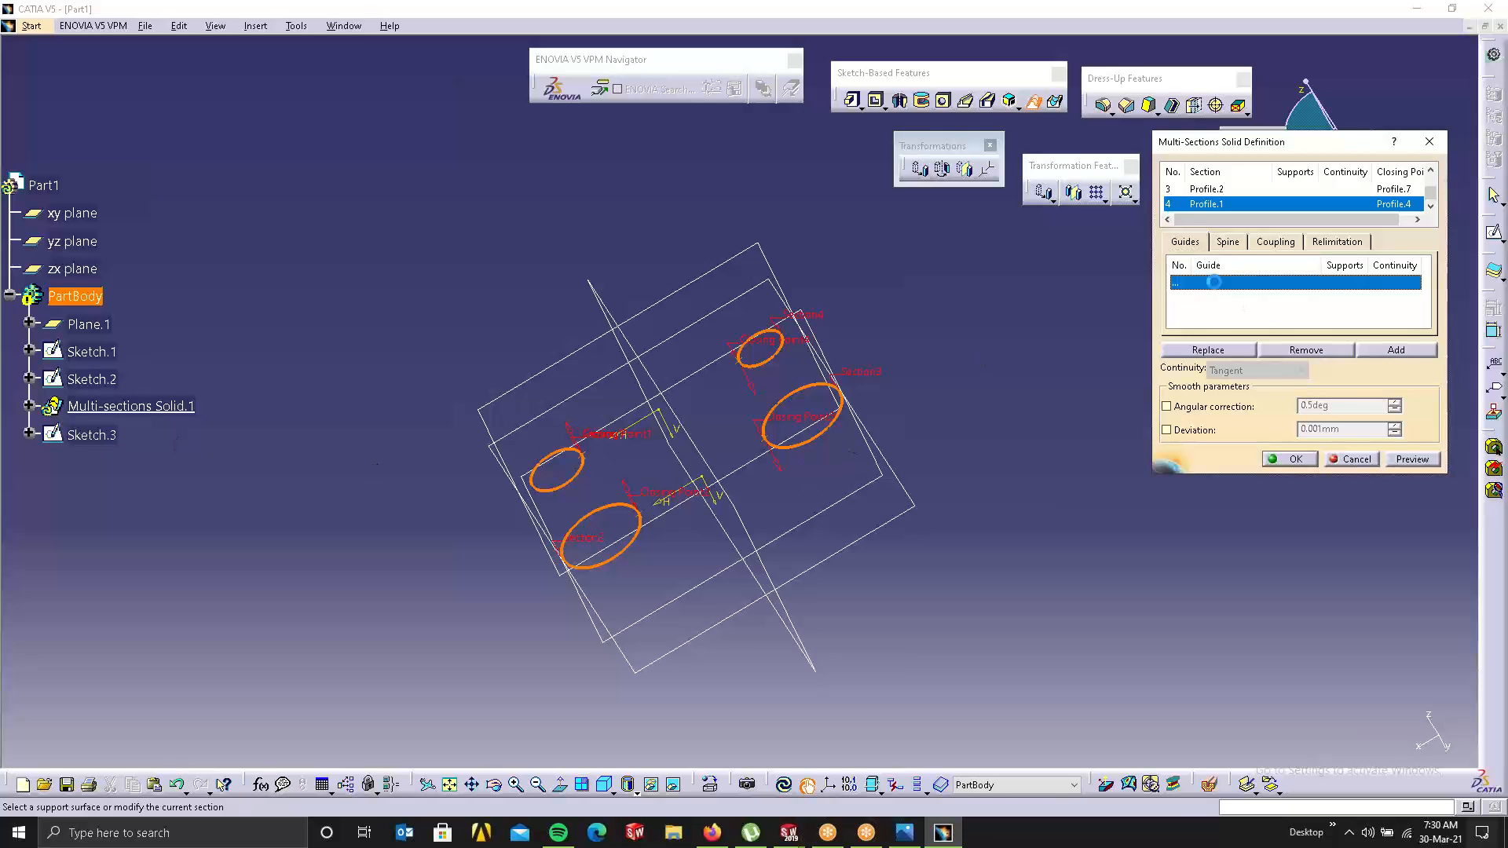
click(105, 433)
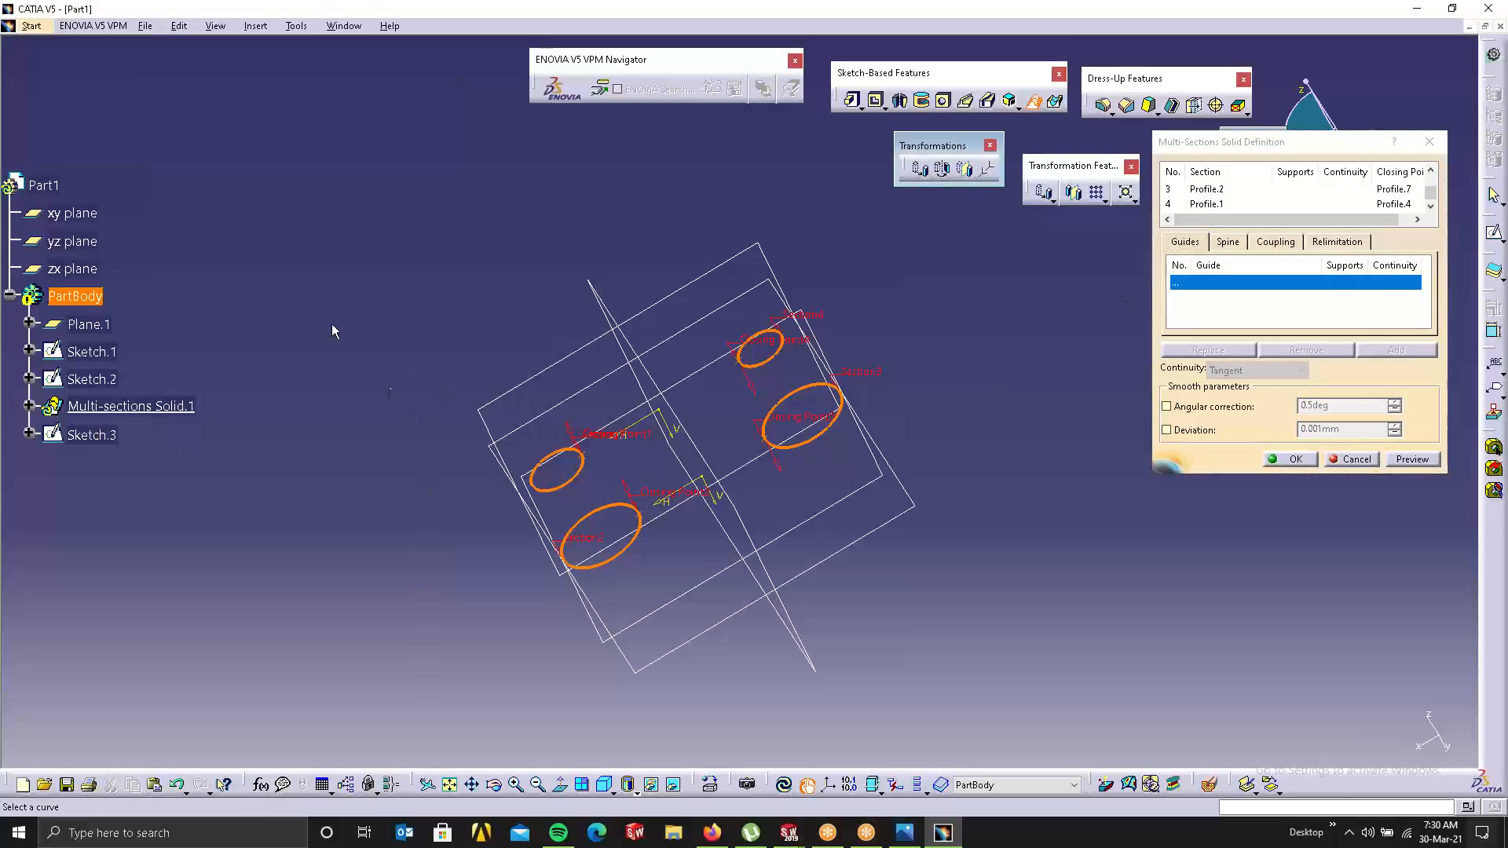
middle_drag(334, 329, 527, 271)
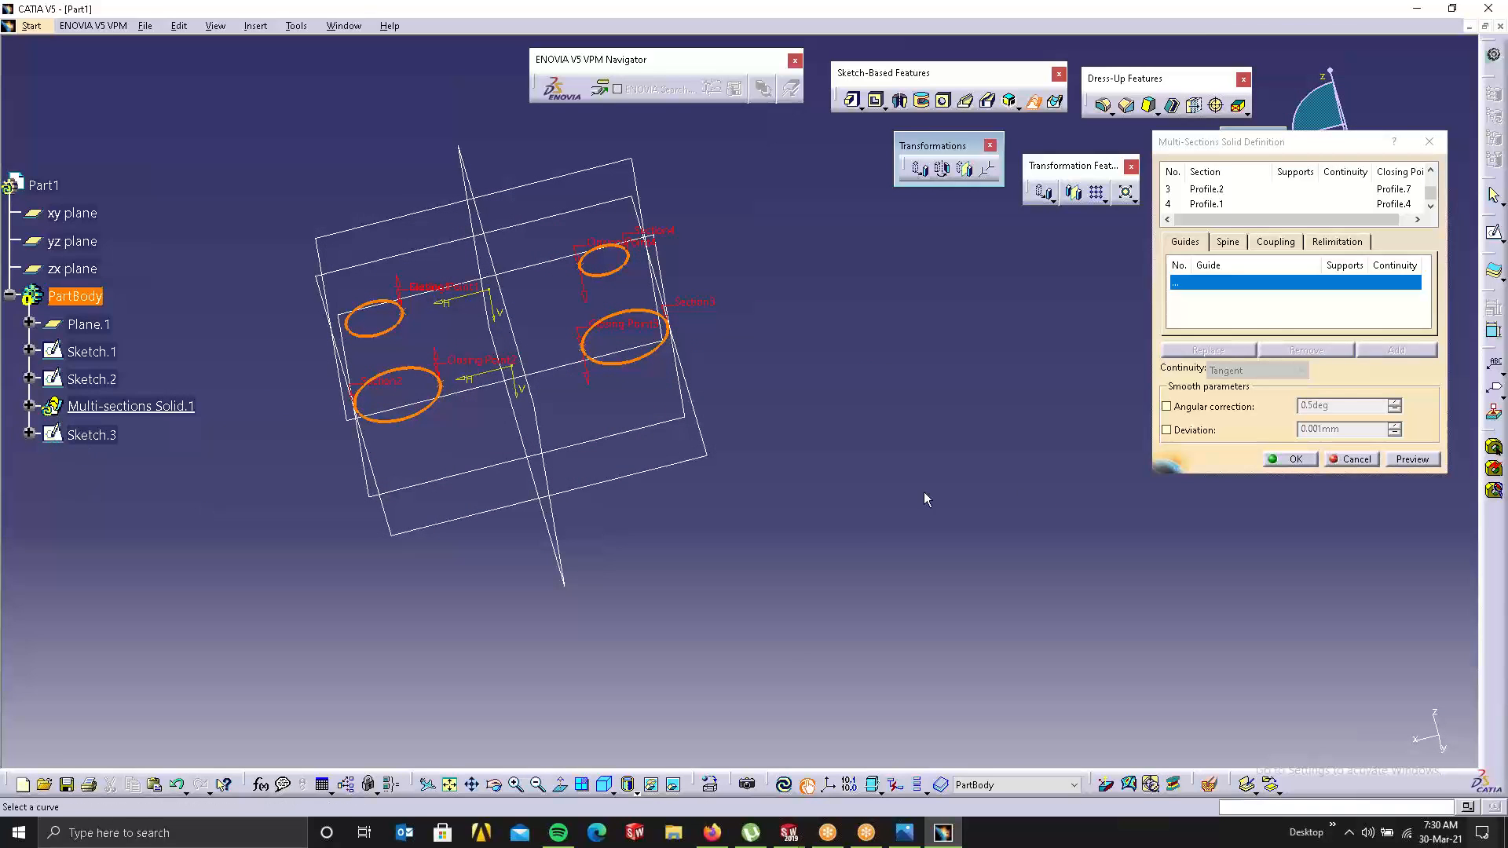
click(1353, 462)
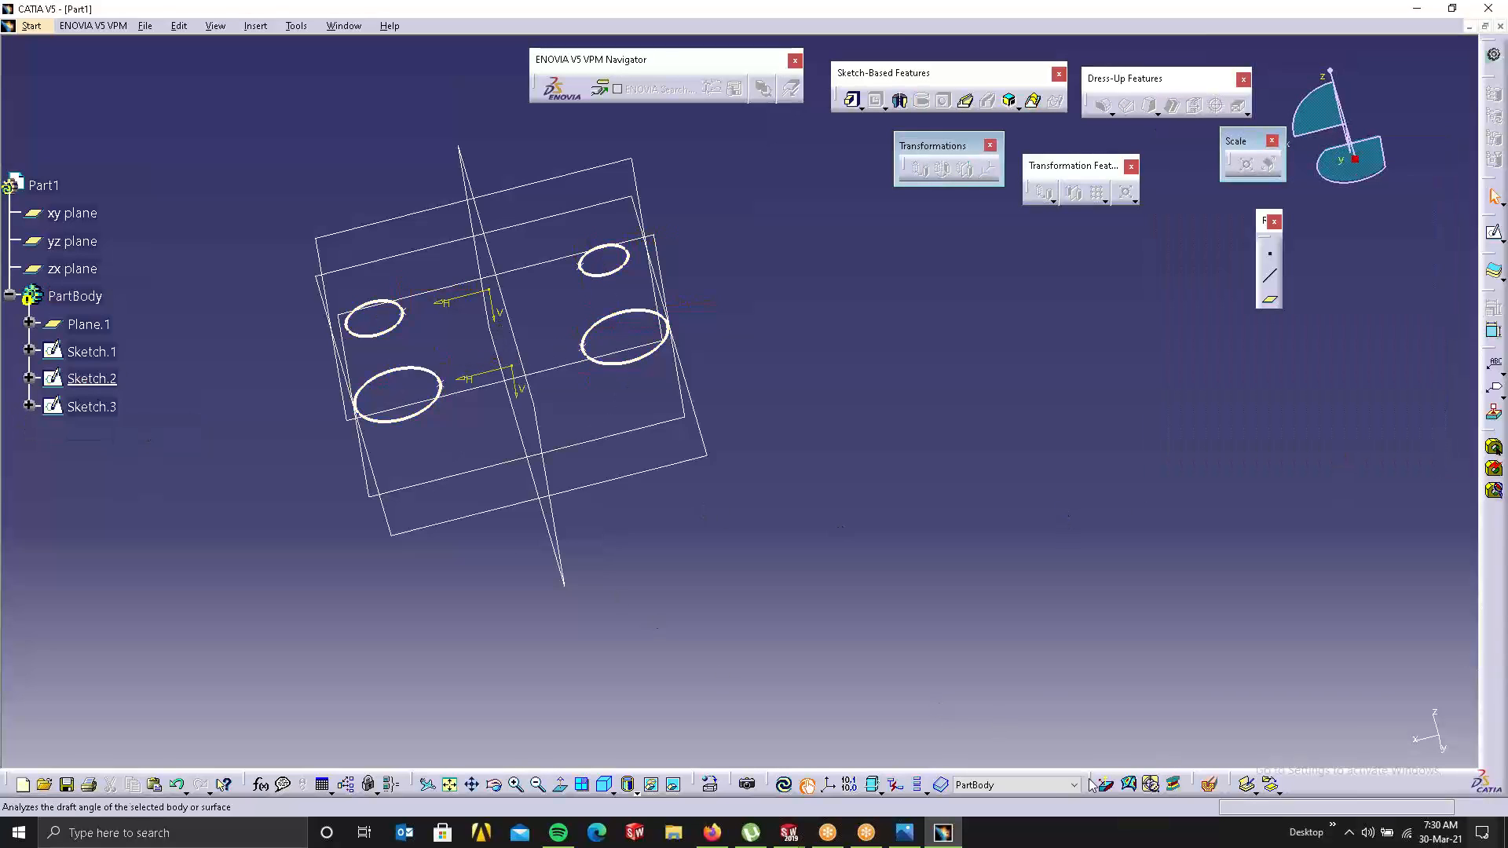
Step: Check the current body by selecting Sketch.2 and the PartBody node in the specification tree
click(1048, 786)
click(950, 766)
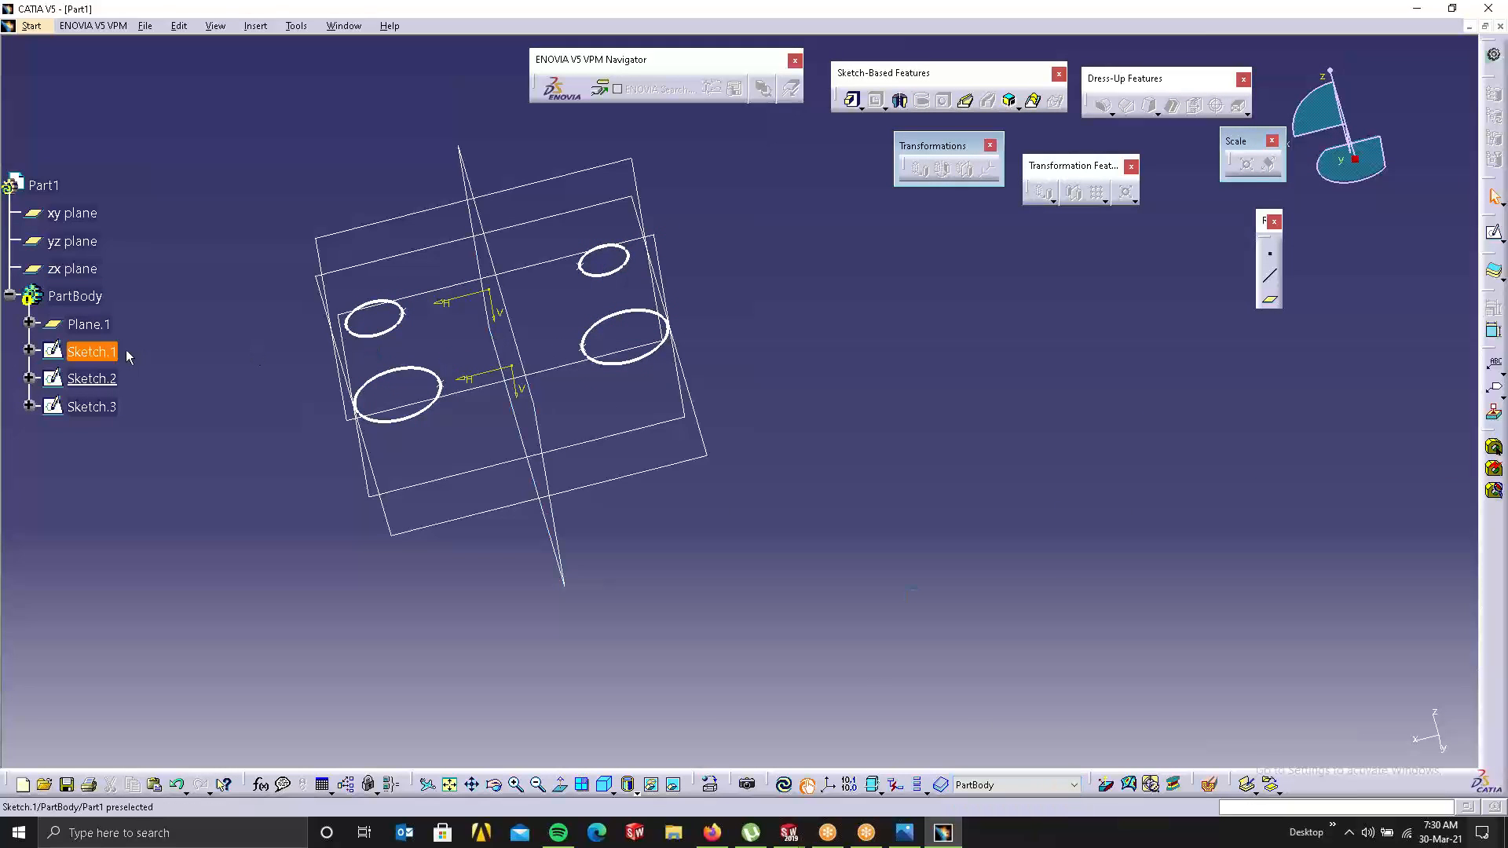
click(94, 375)
click(294, 270)
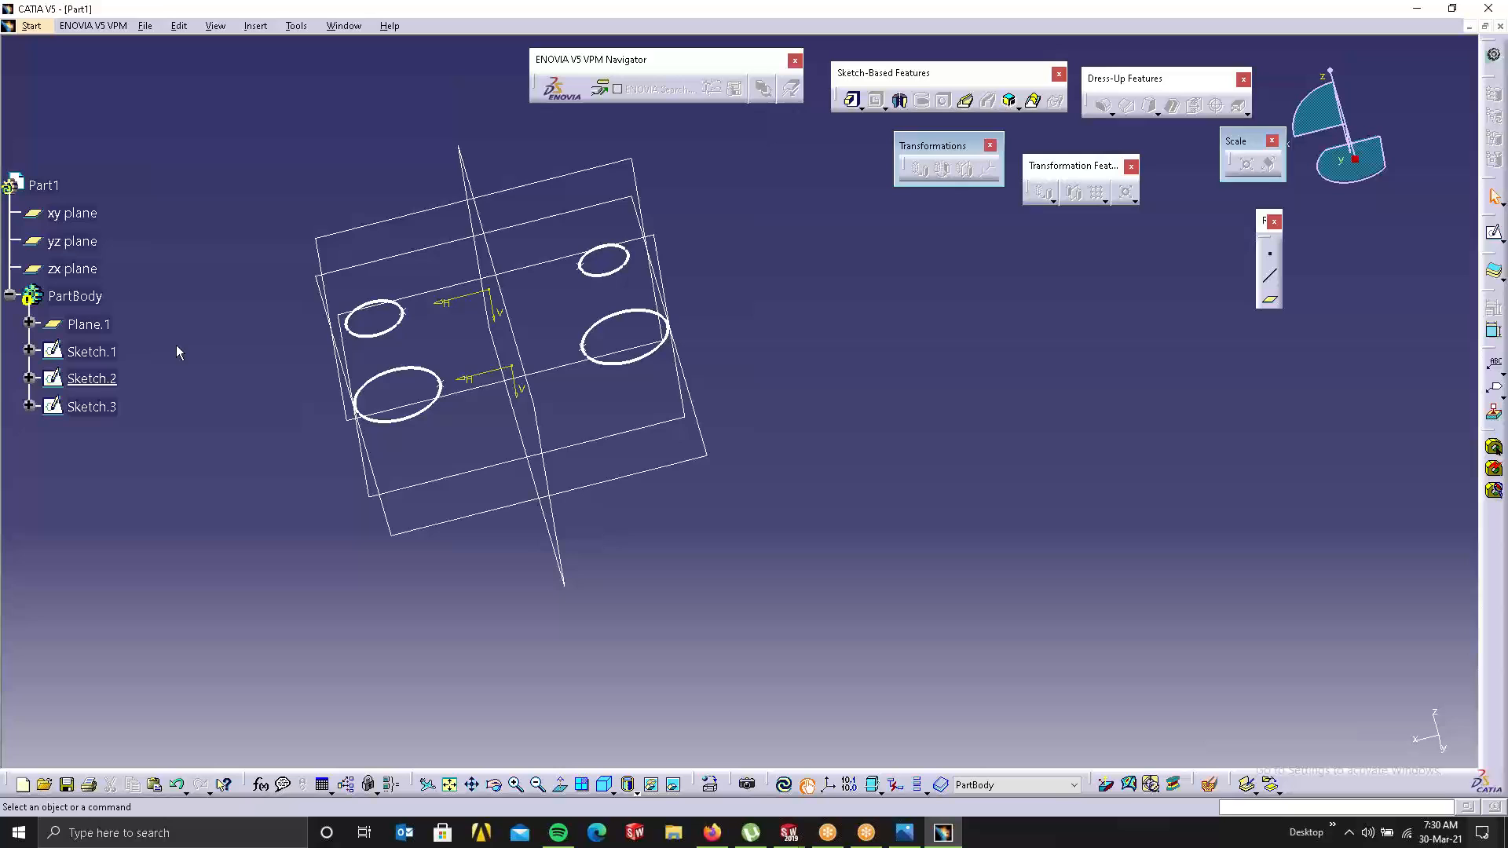
double_click(71, 293)
double_click(70, 296)
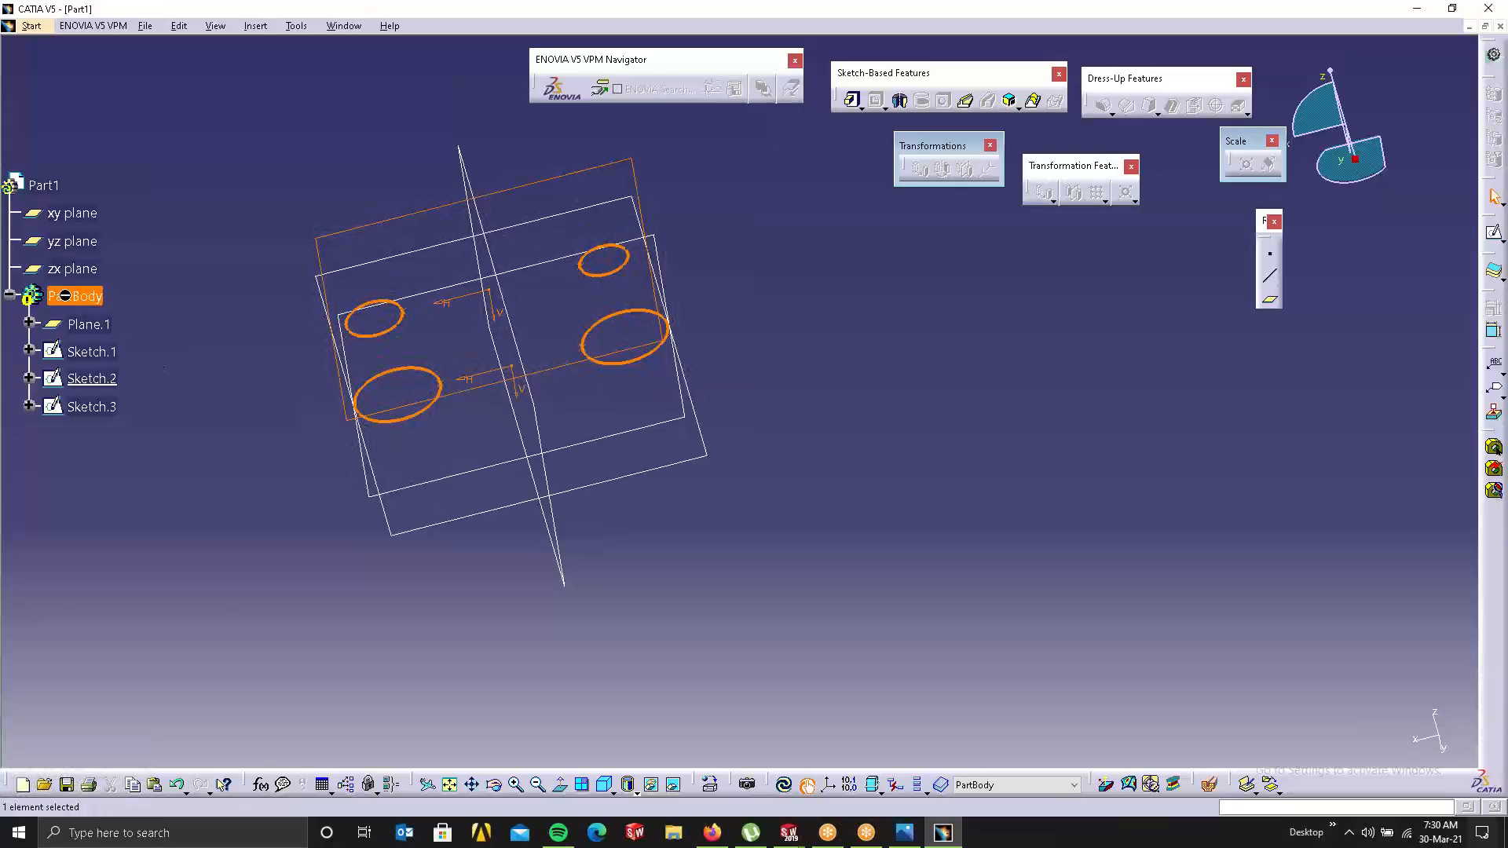
right_click(66, 296)
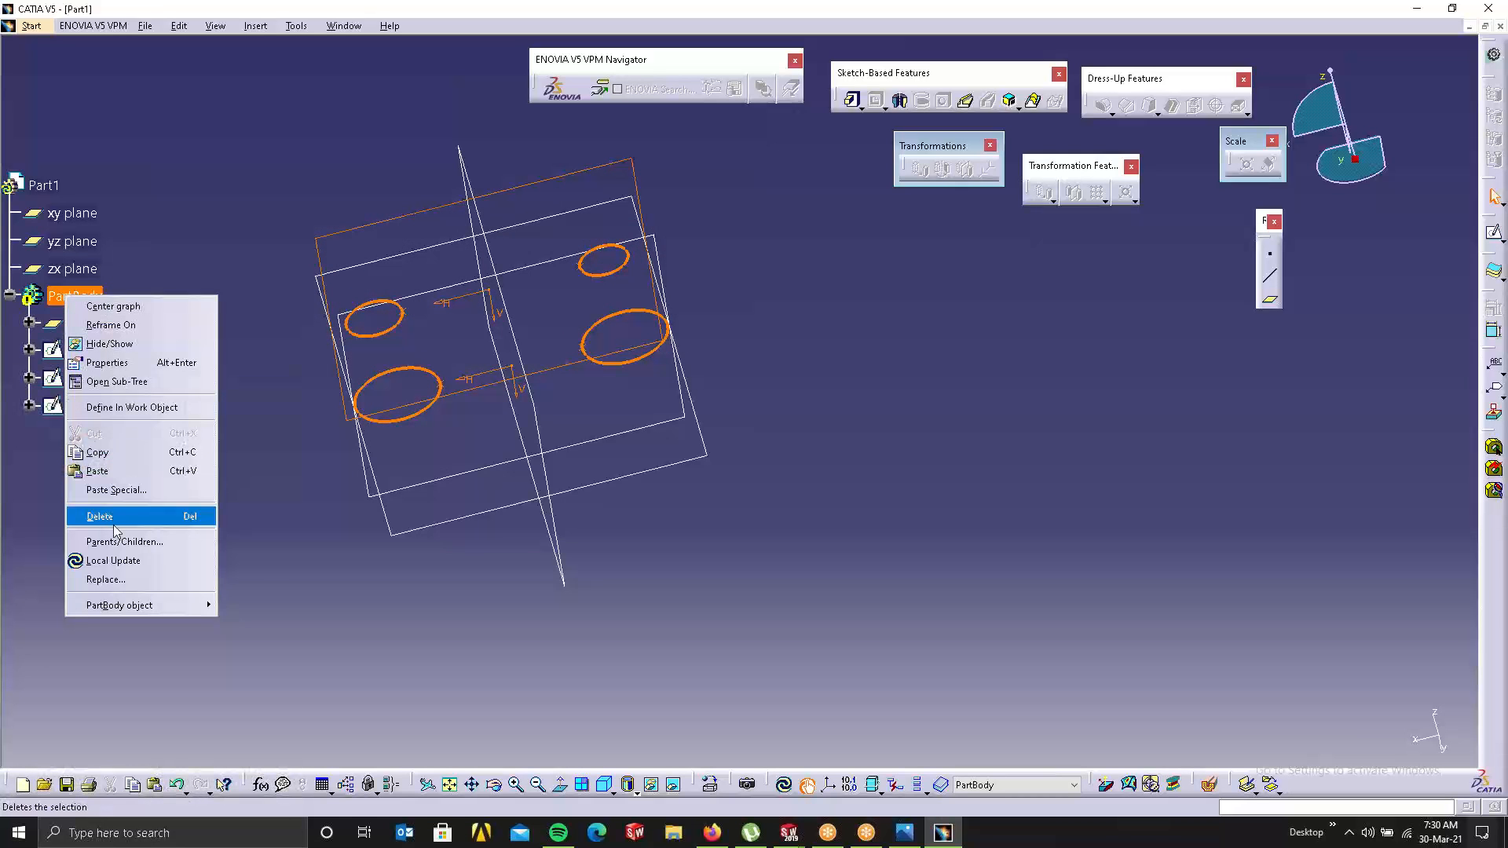
click(245, 155)
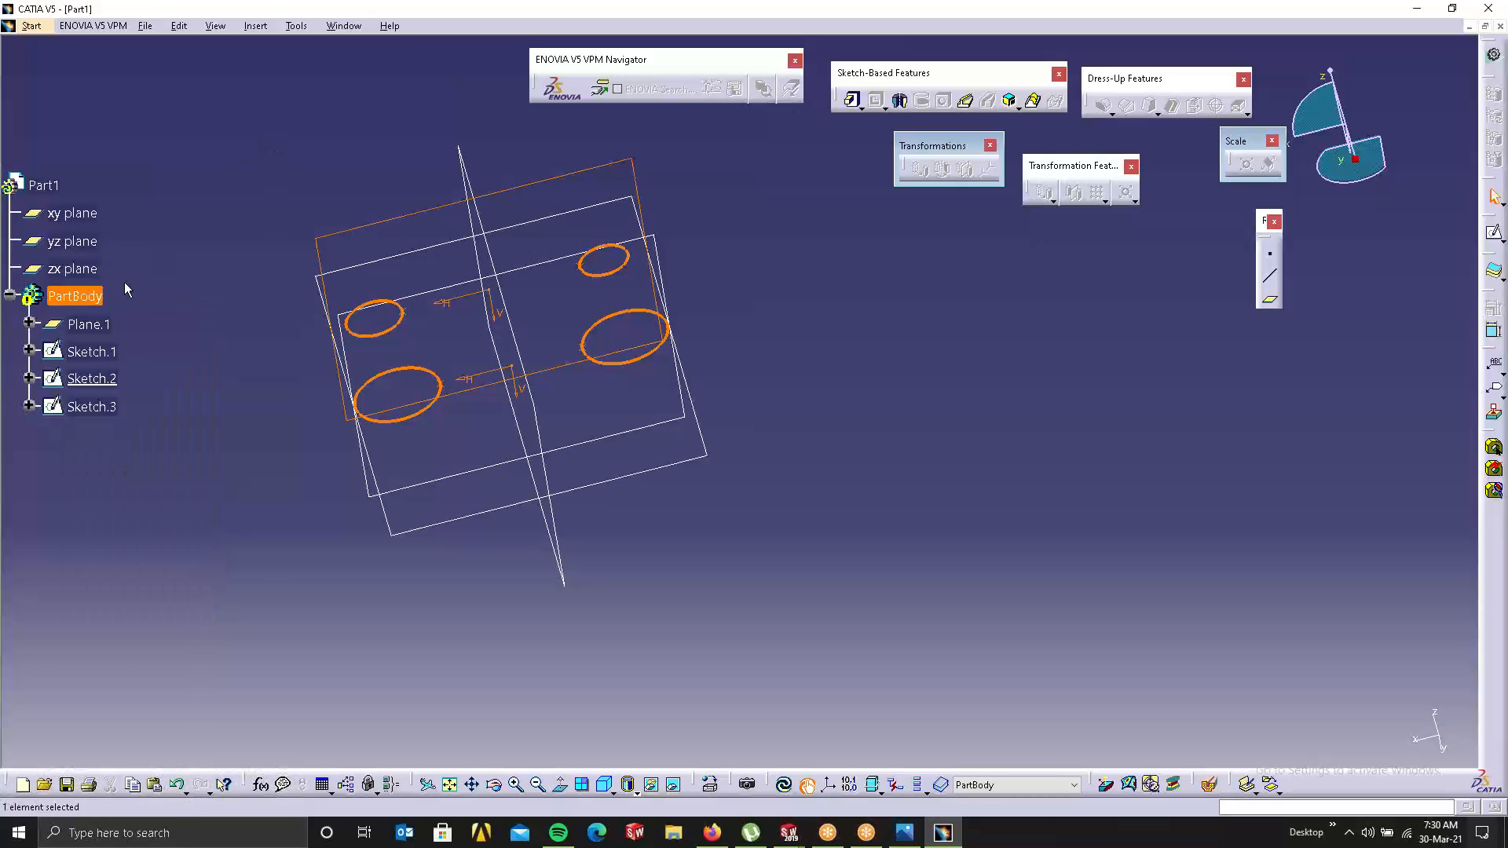
right_click(69, 302)
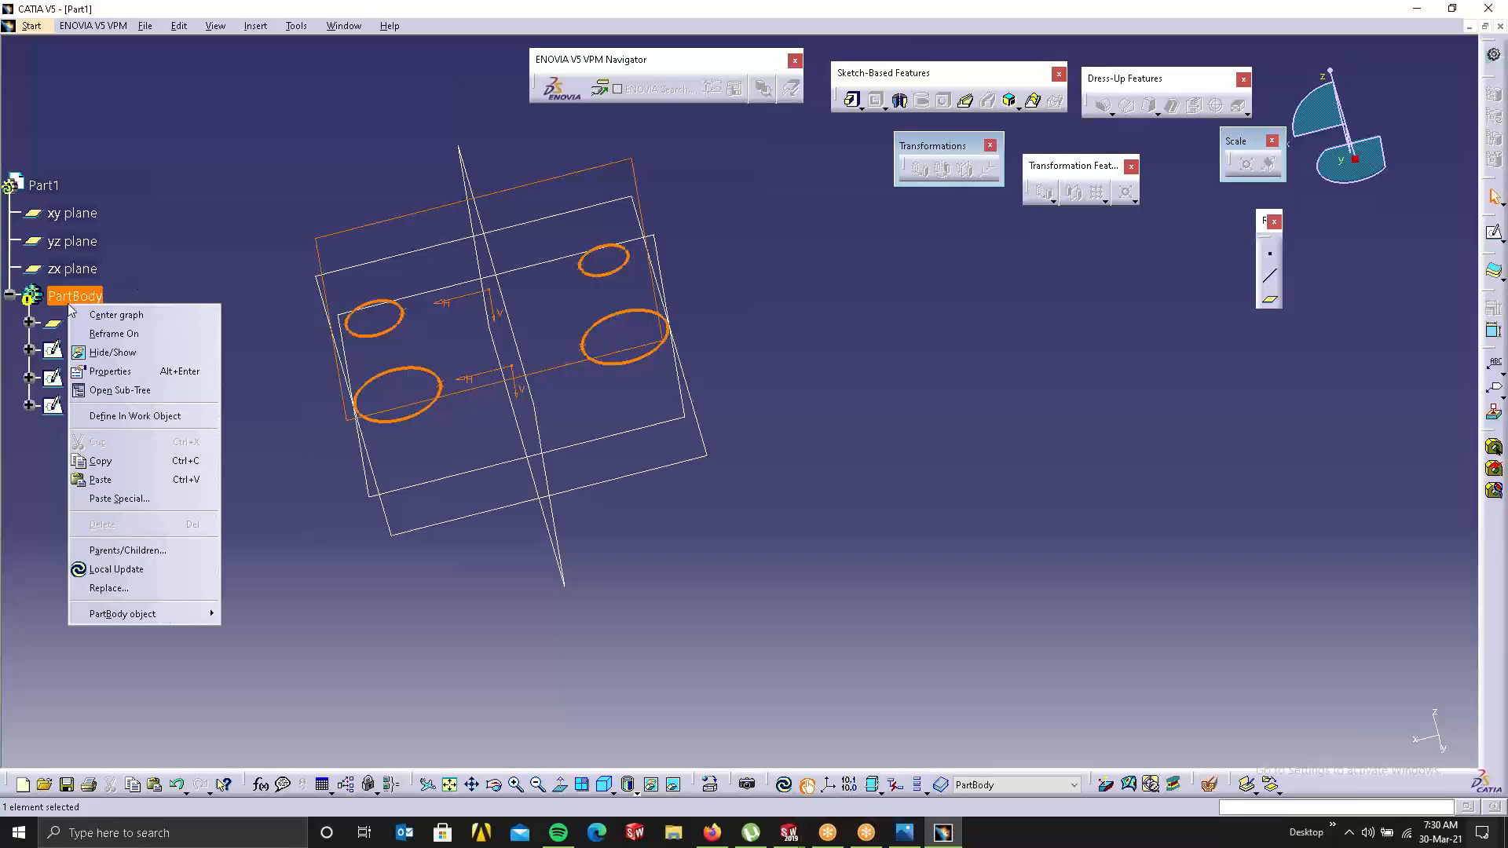
click(860, 559)
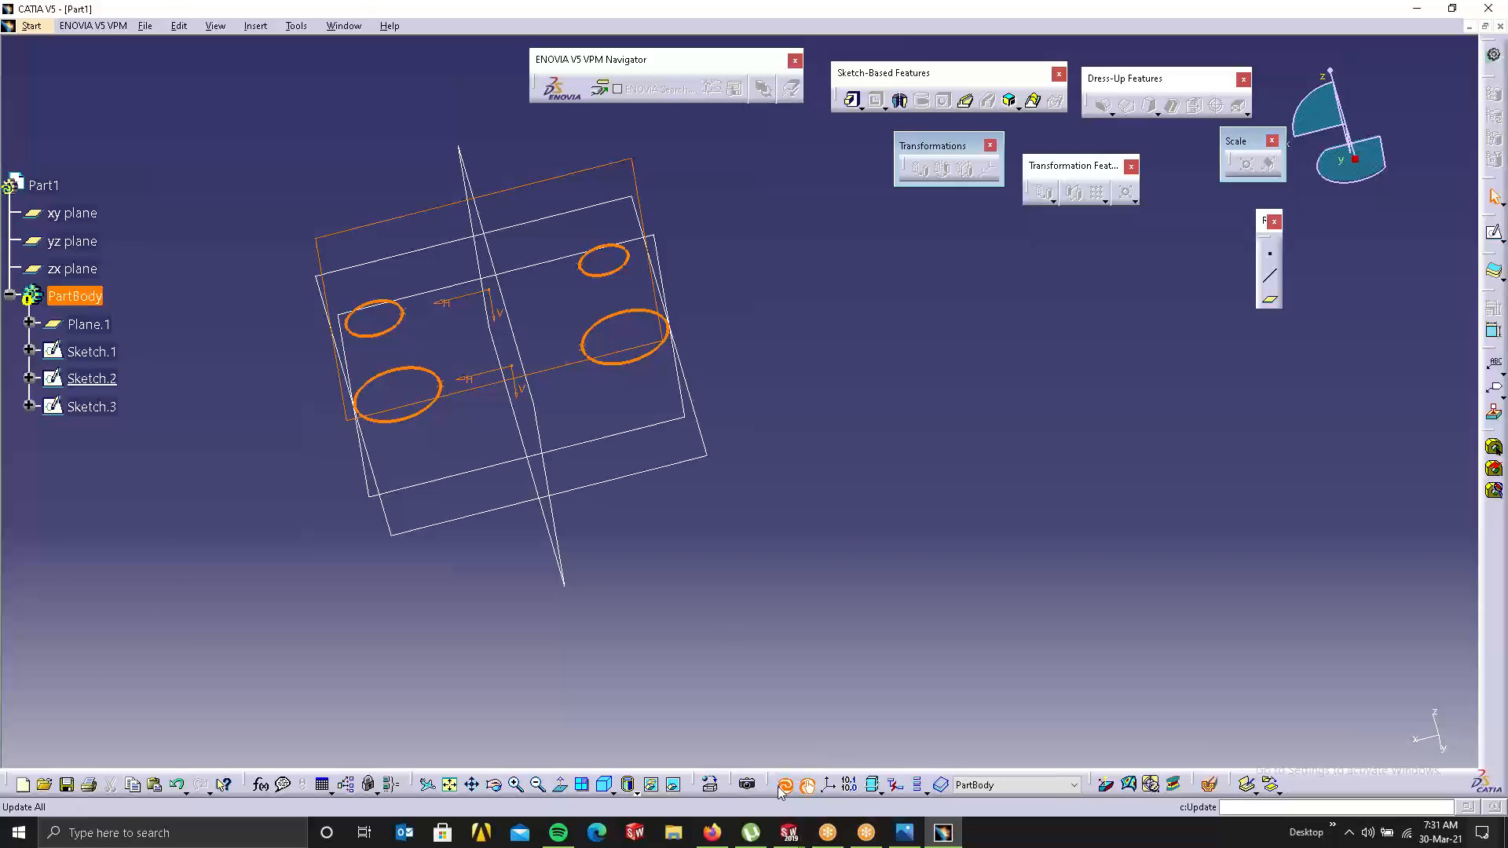
click(187, 489)
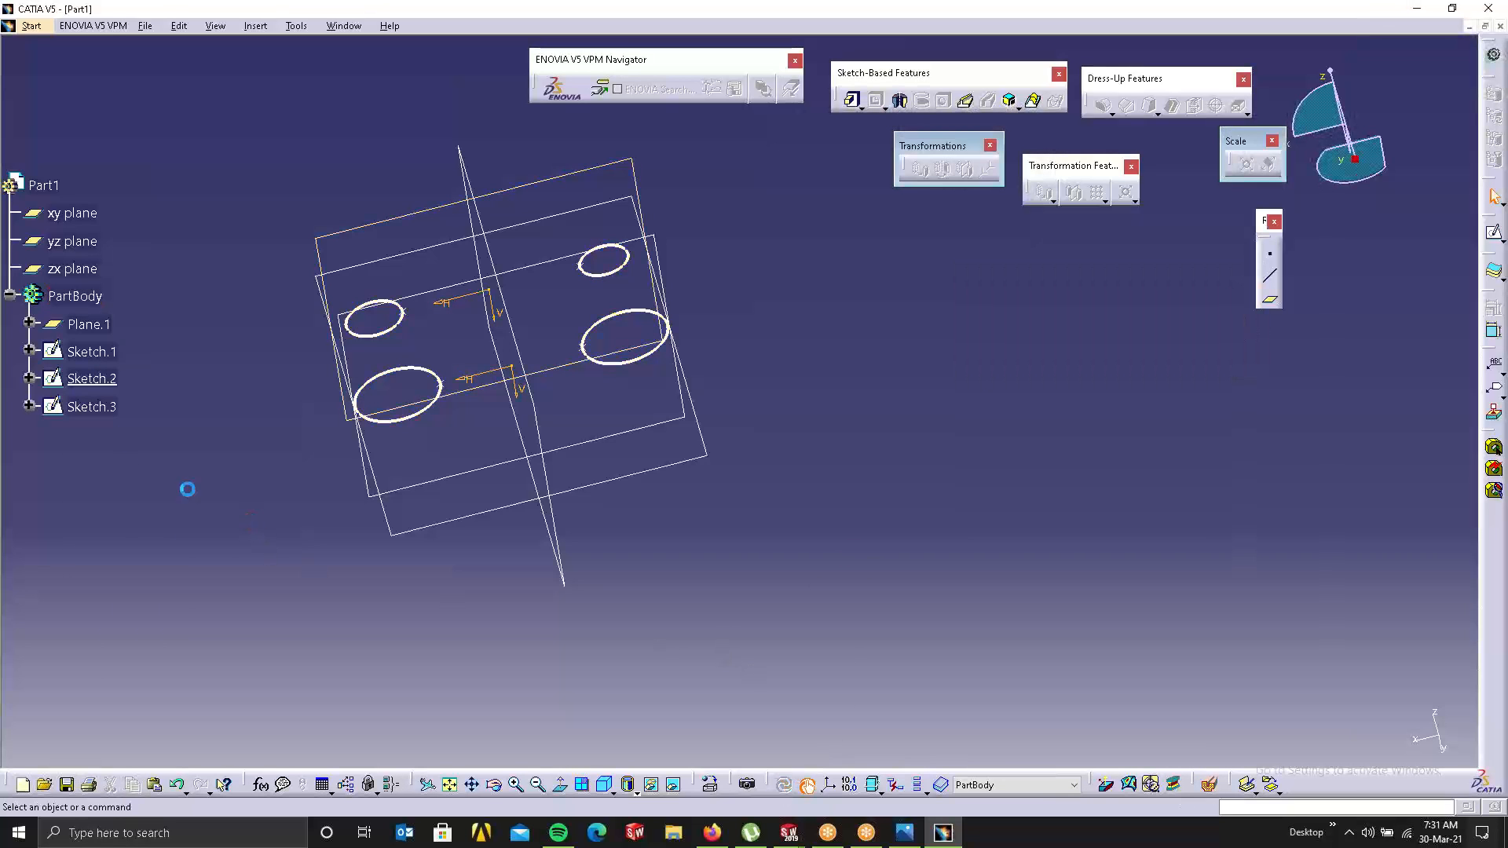
Step: Make Sketch.3 the Define In Work Object and begin a new multi-sections solid
right_click(108, 402)
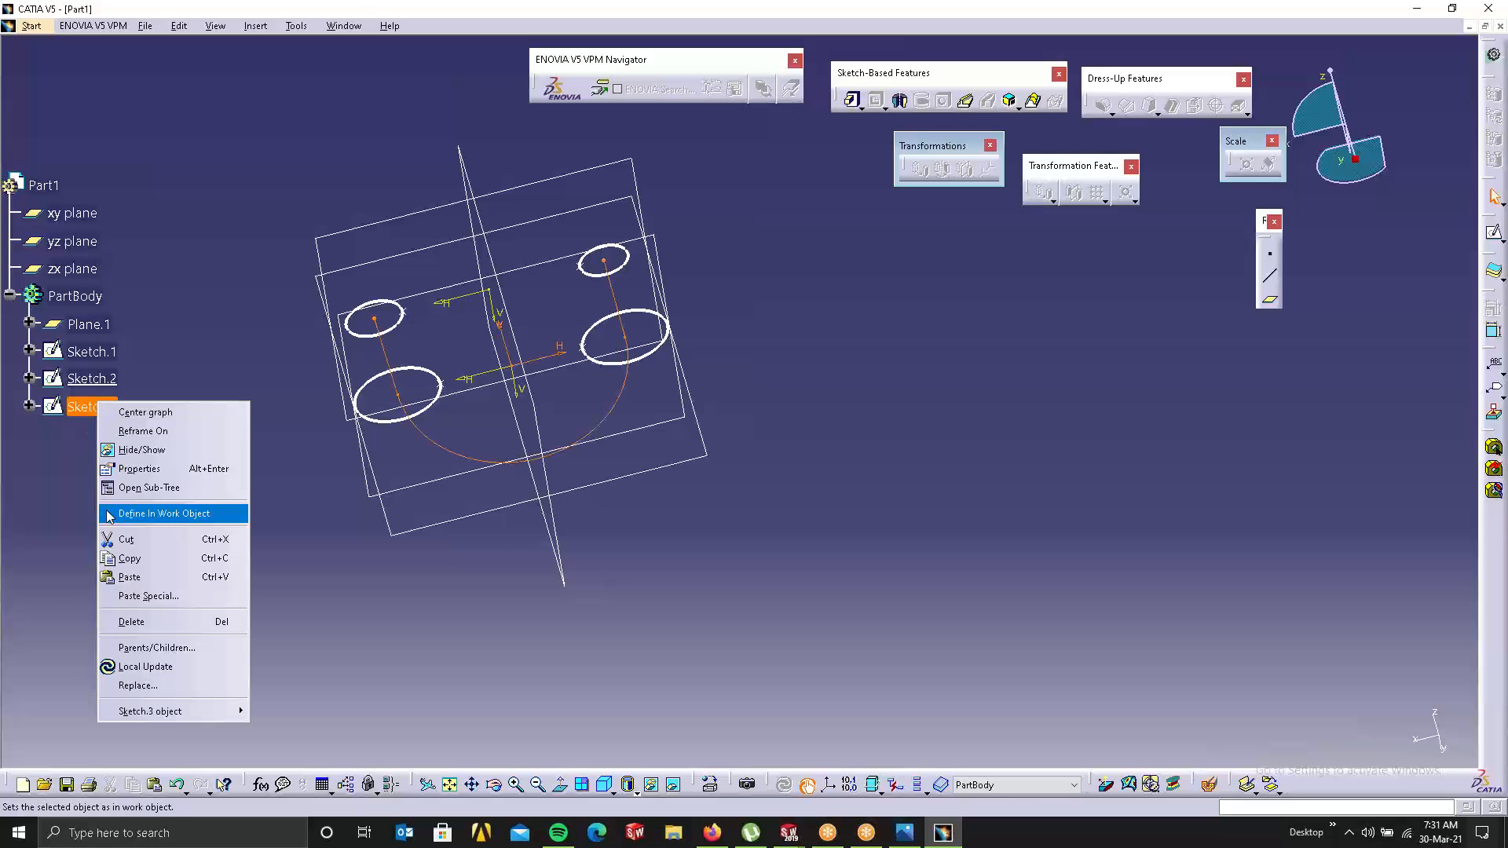
click(138, 515)
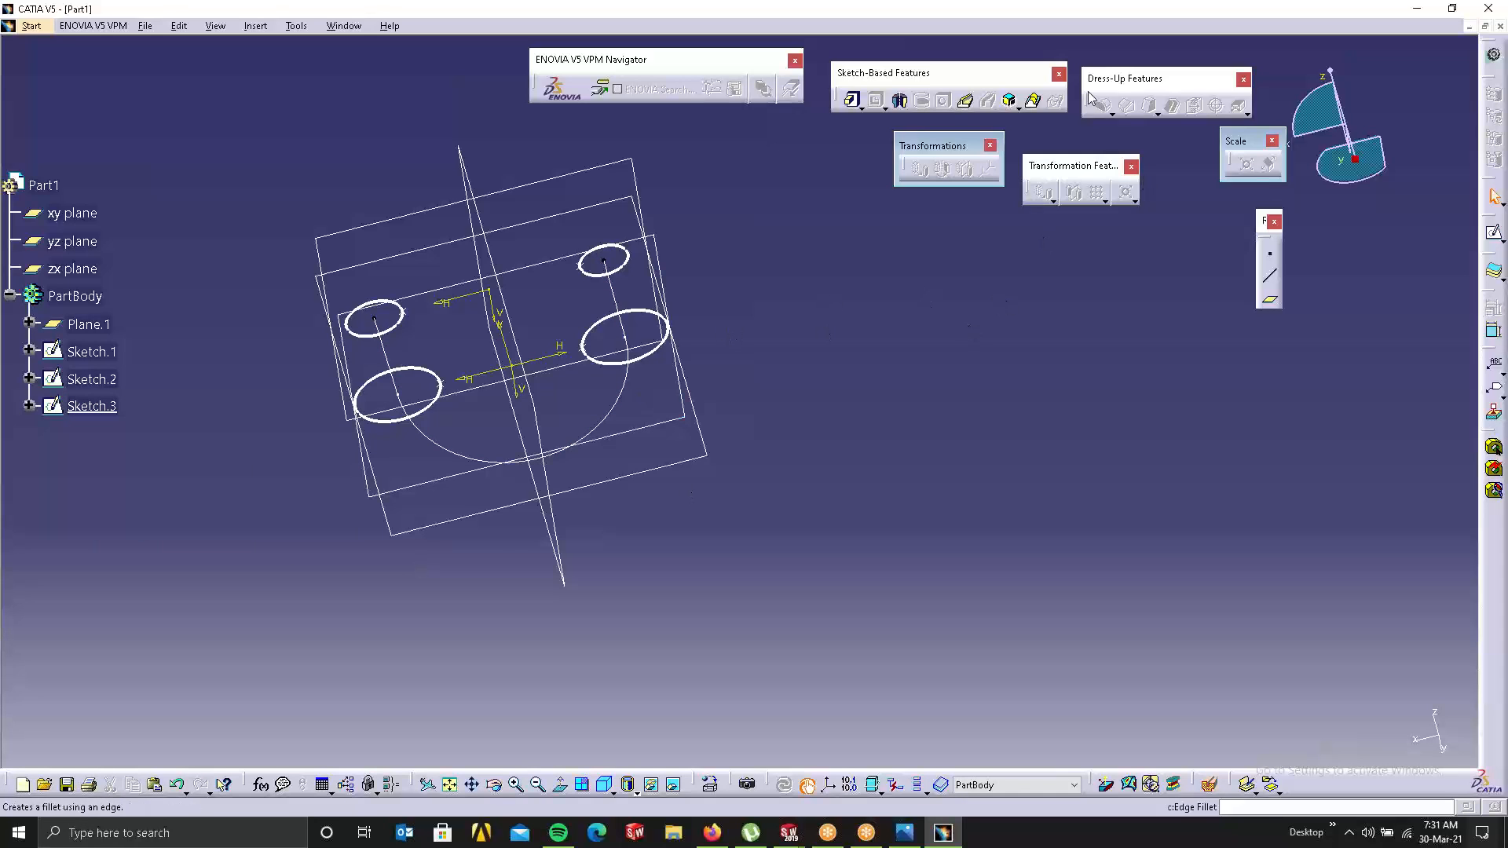
click(1033, 99)
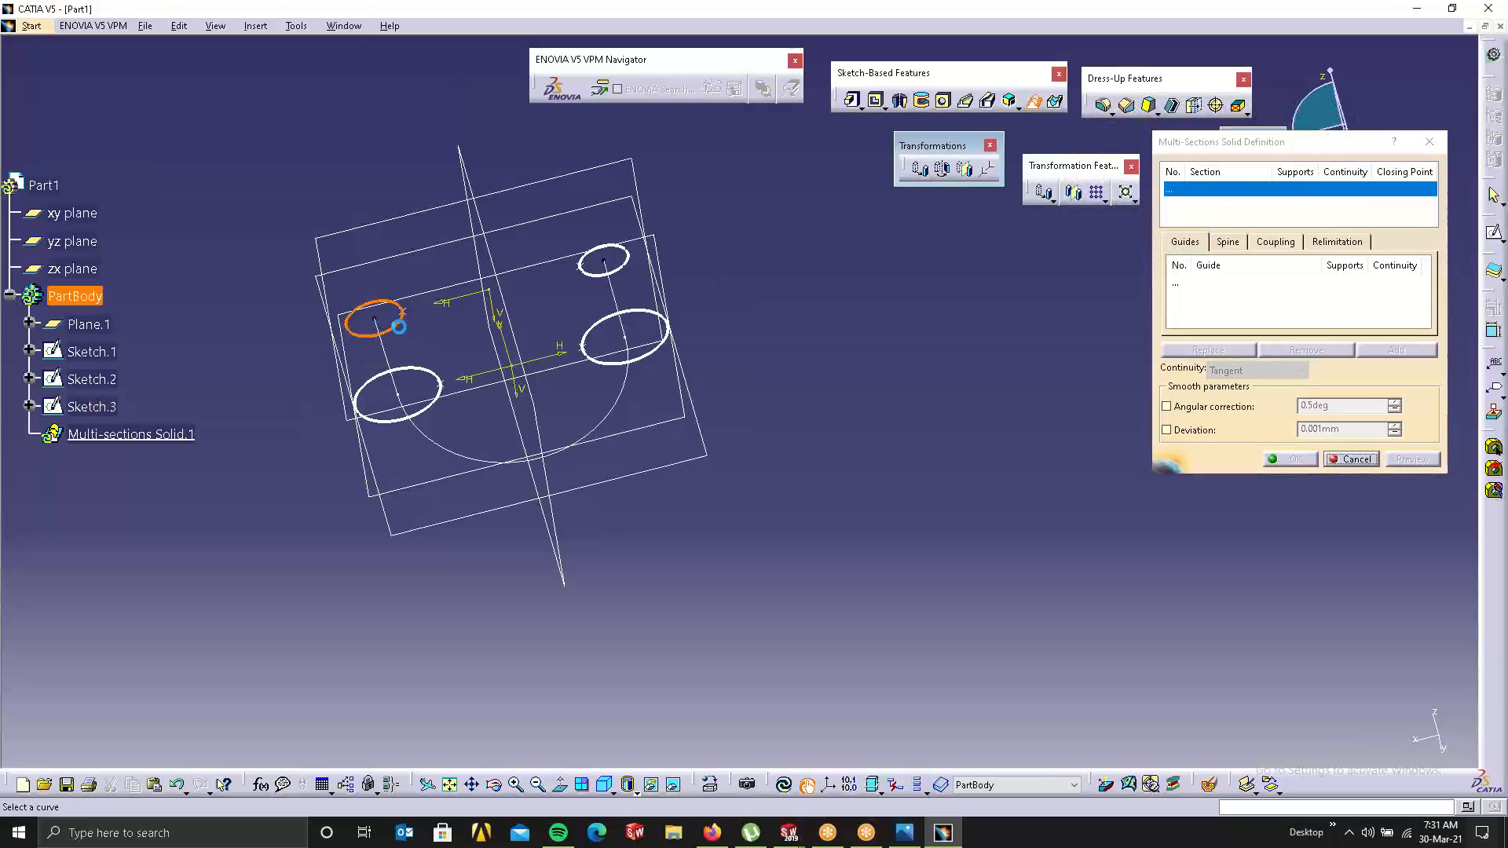
Step: Add the upper-left, lower-left, right and top-right circles as sections, aligning each closing point consistently
click(397, 325)
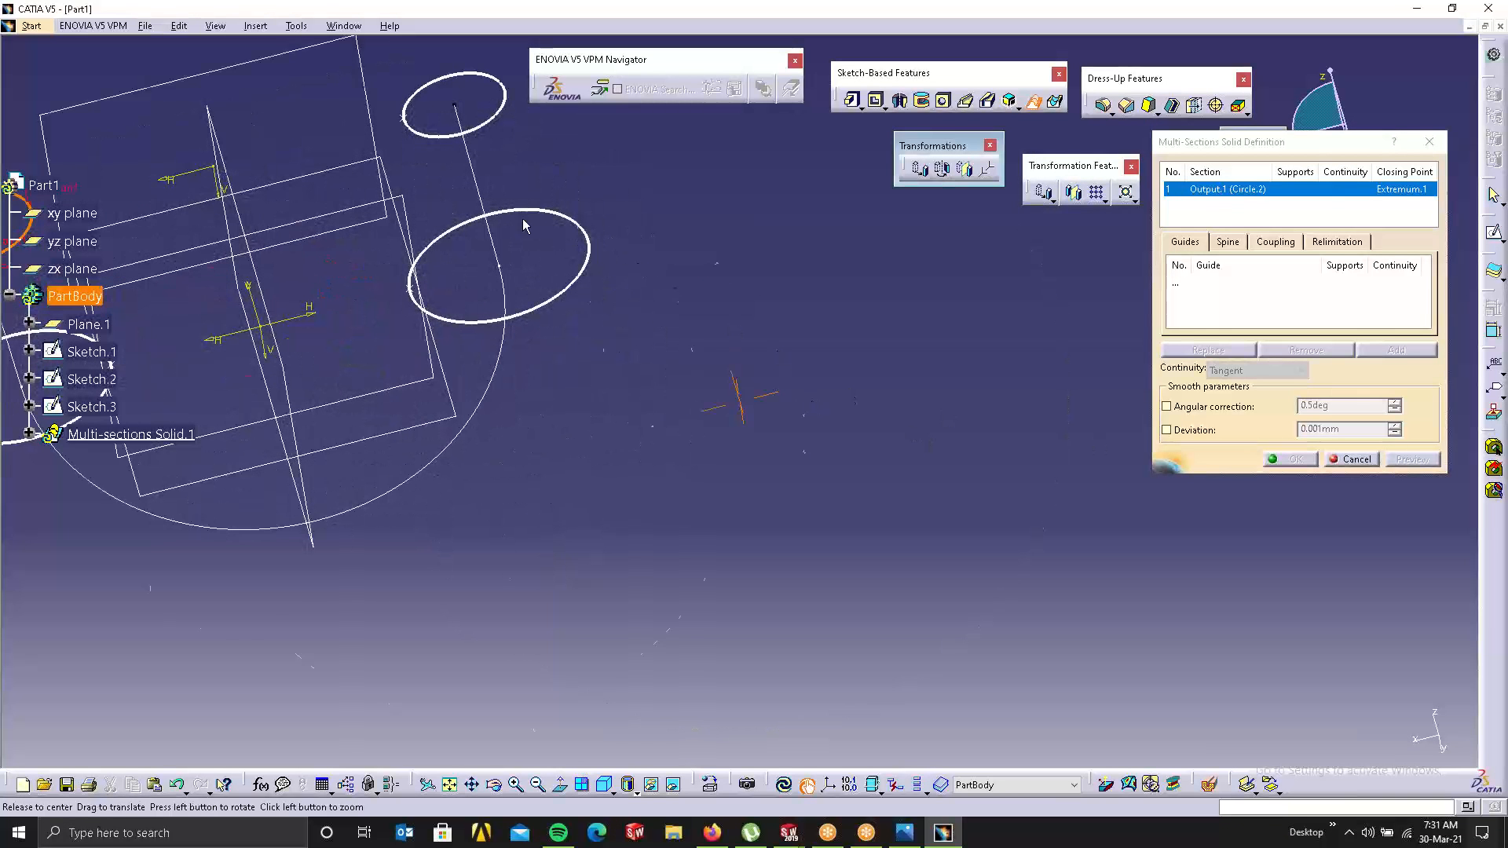
middle_drag(522, 220, 930, 511)
middle_drag(447, 650, 442, 286)
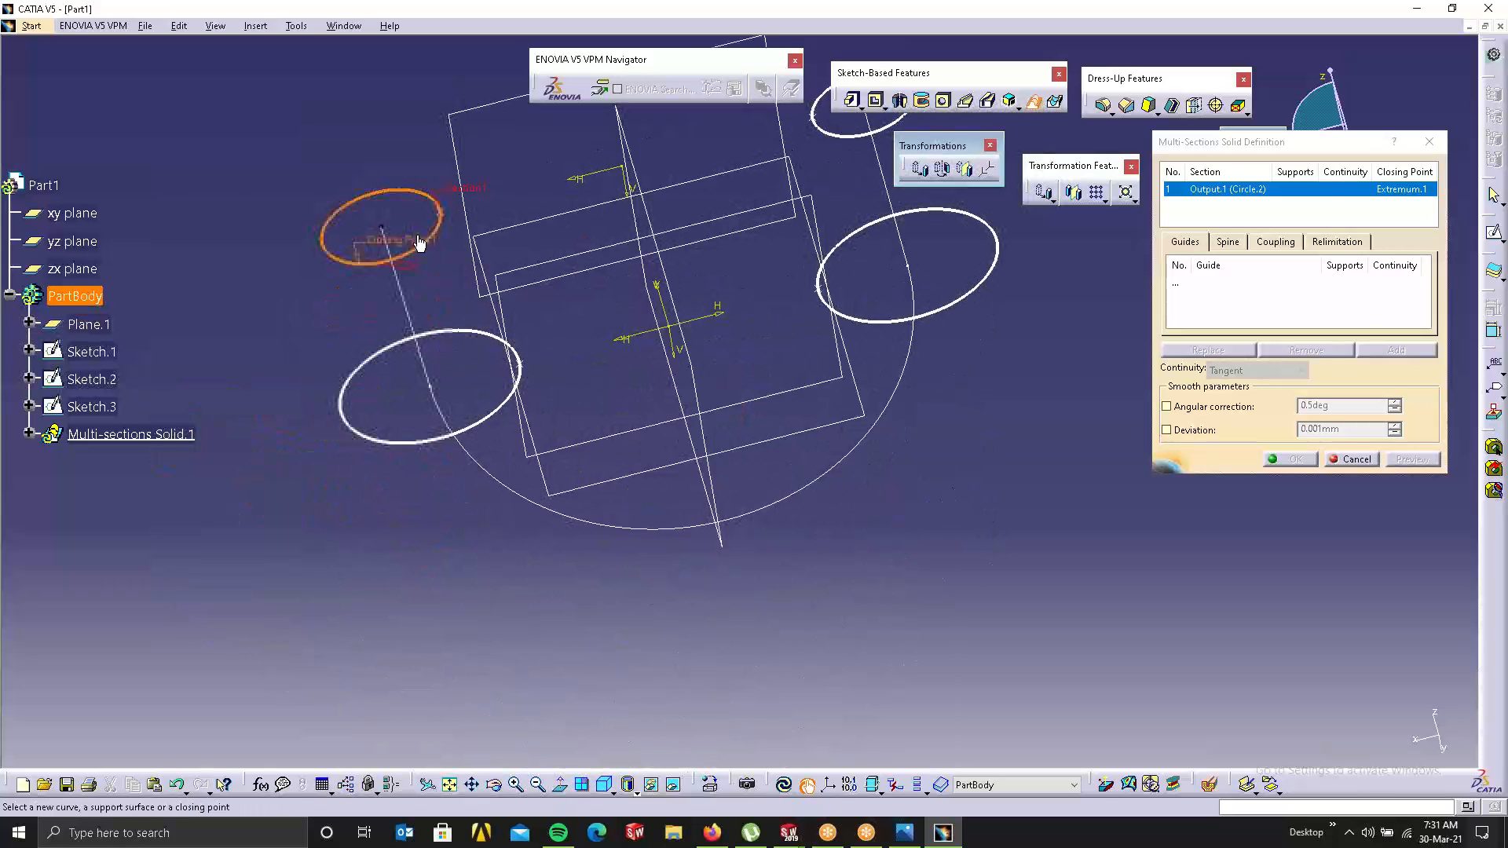
click(439, 214)
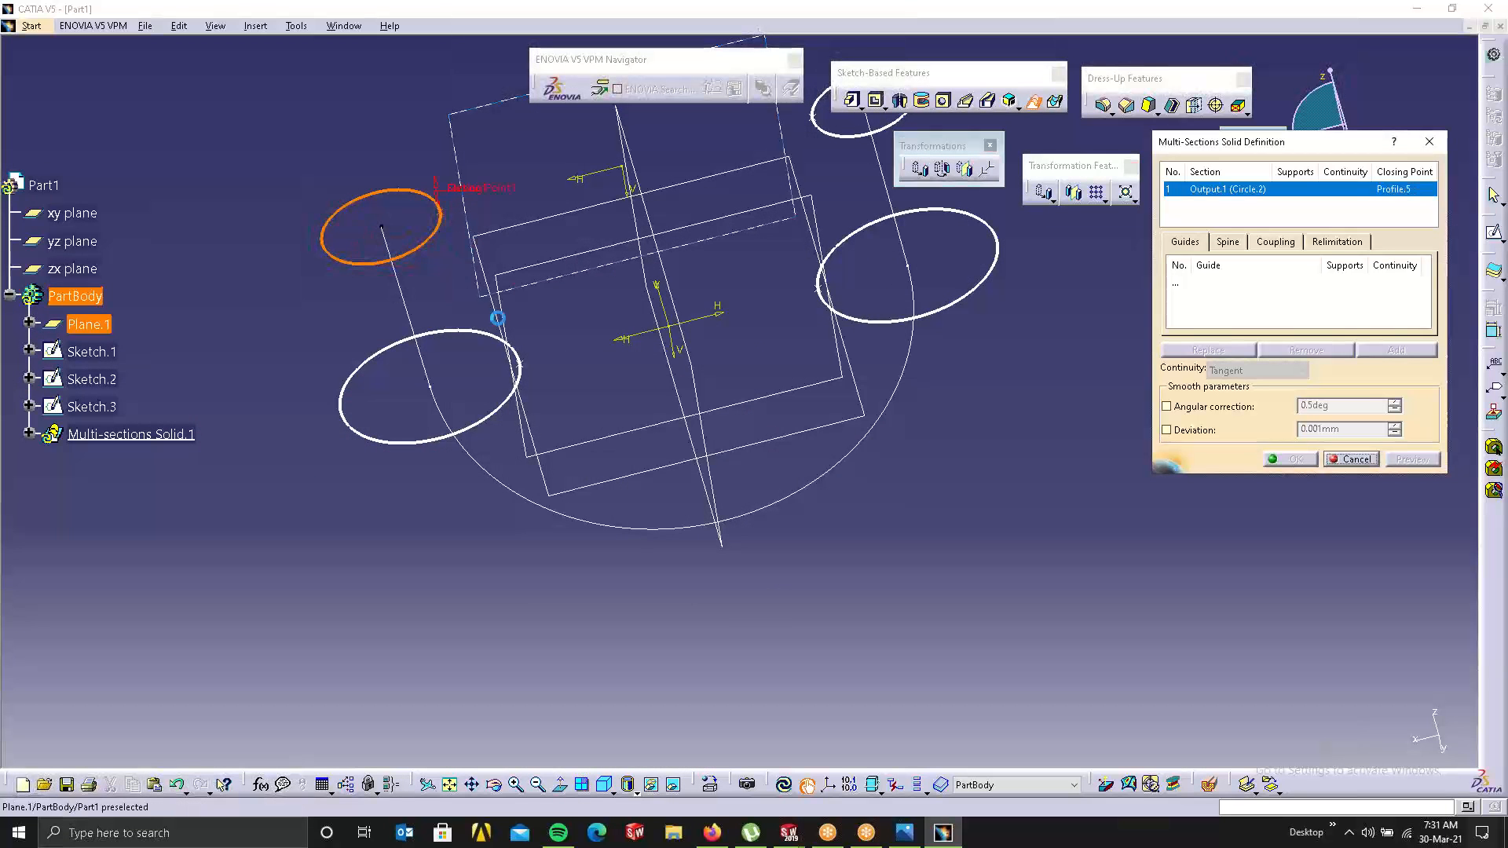
click(512, 409)
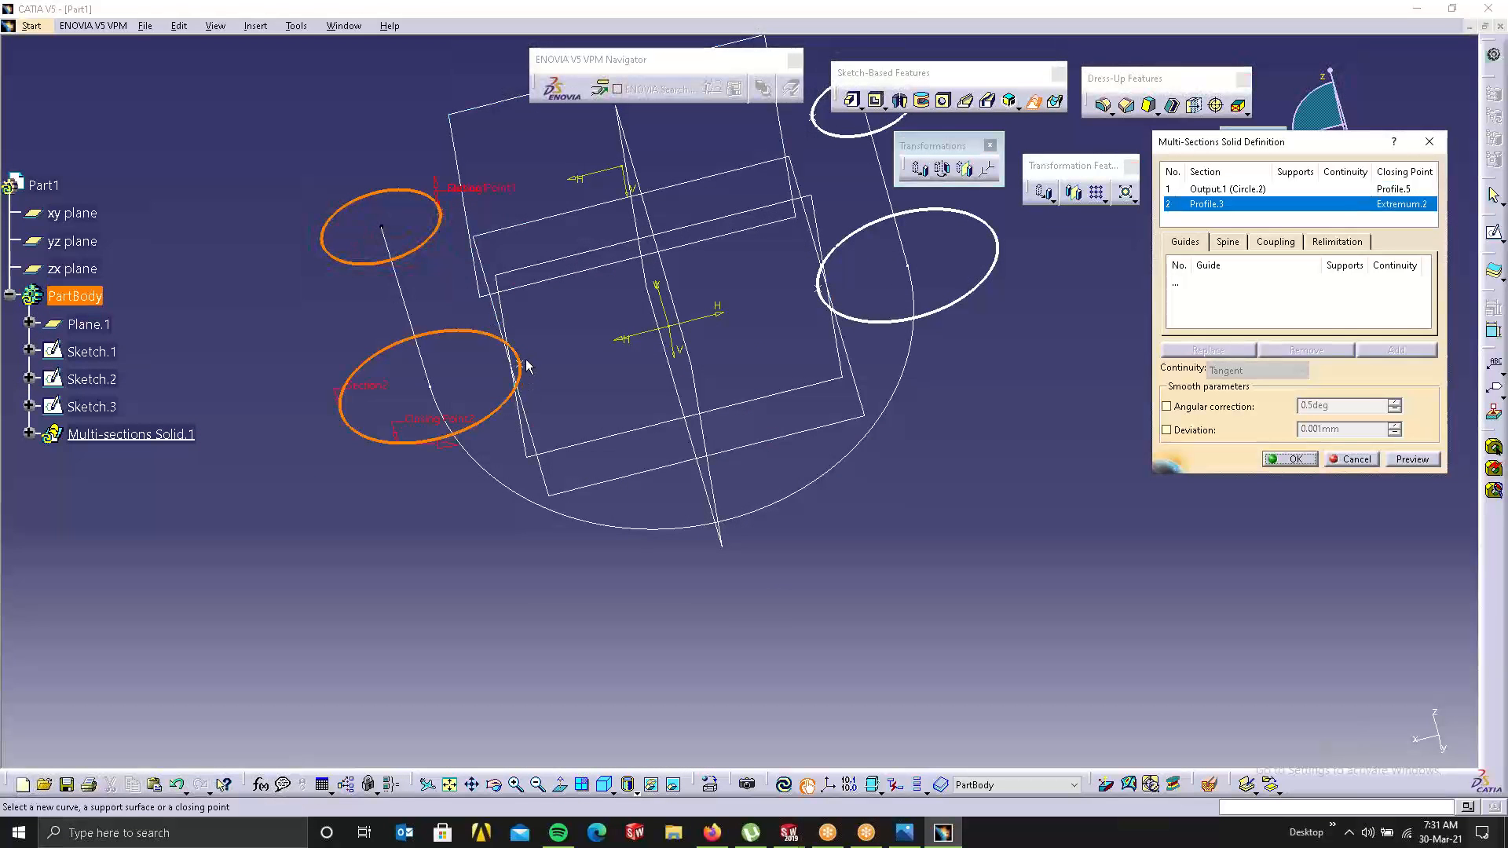
click(524, 366)
middle_drag(681, 444, 588, 578)
click(845, 444)
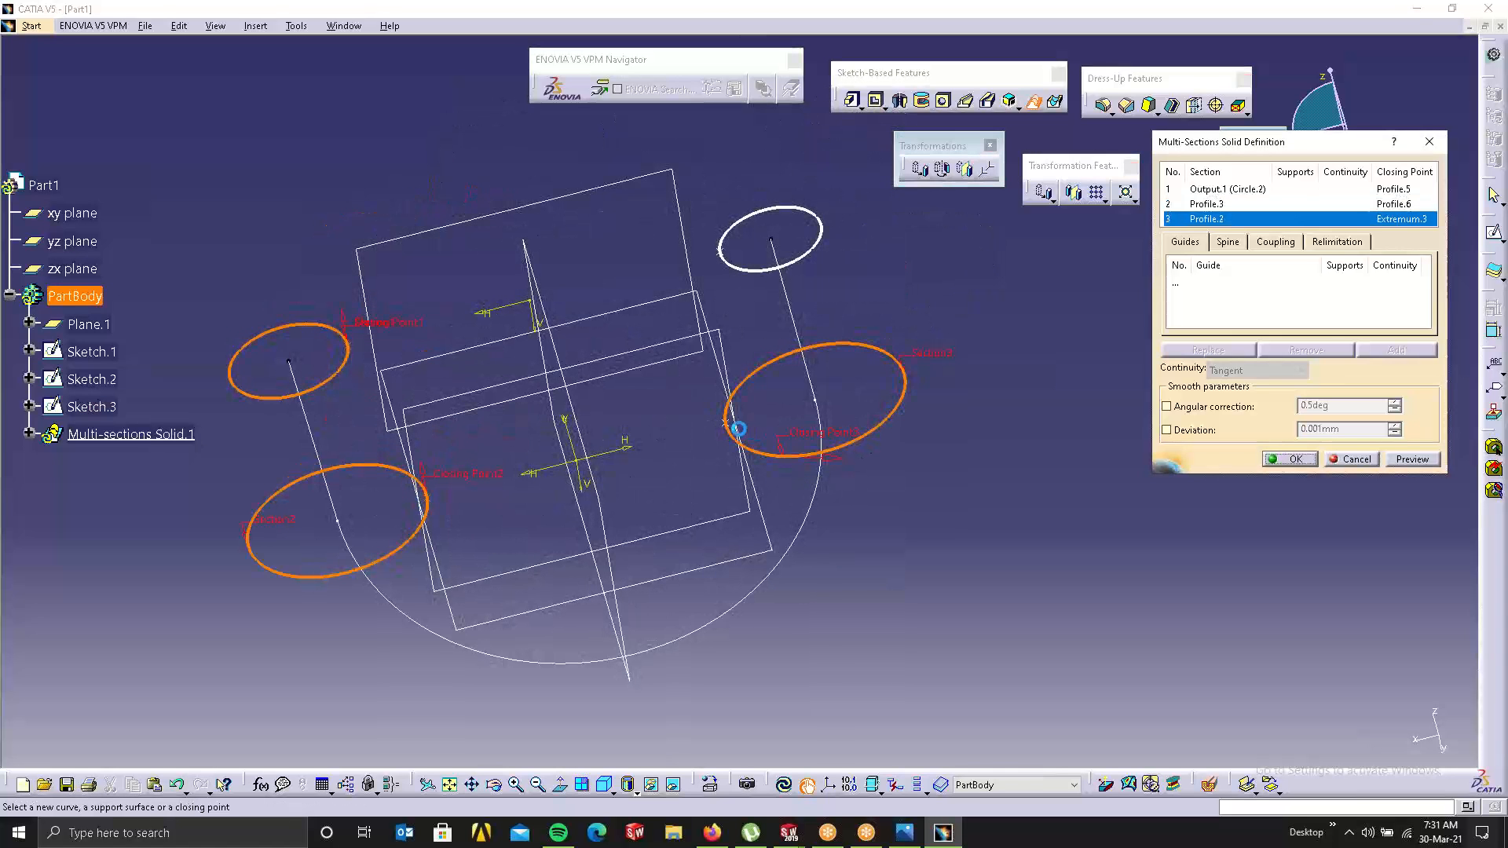
click(734, 430)
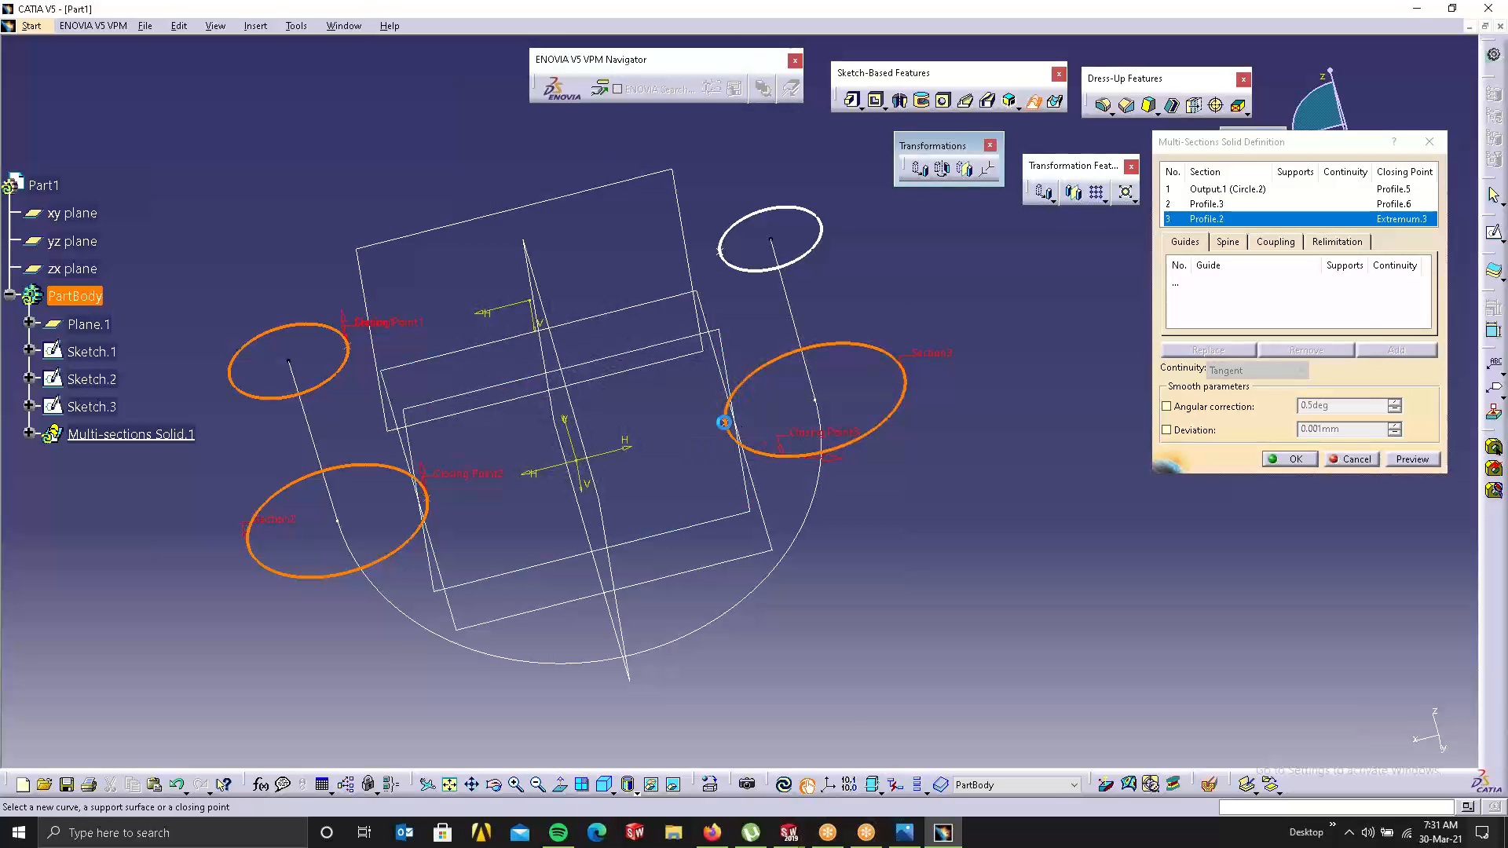
click(768, 272)
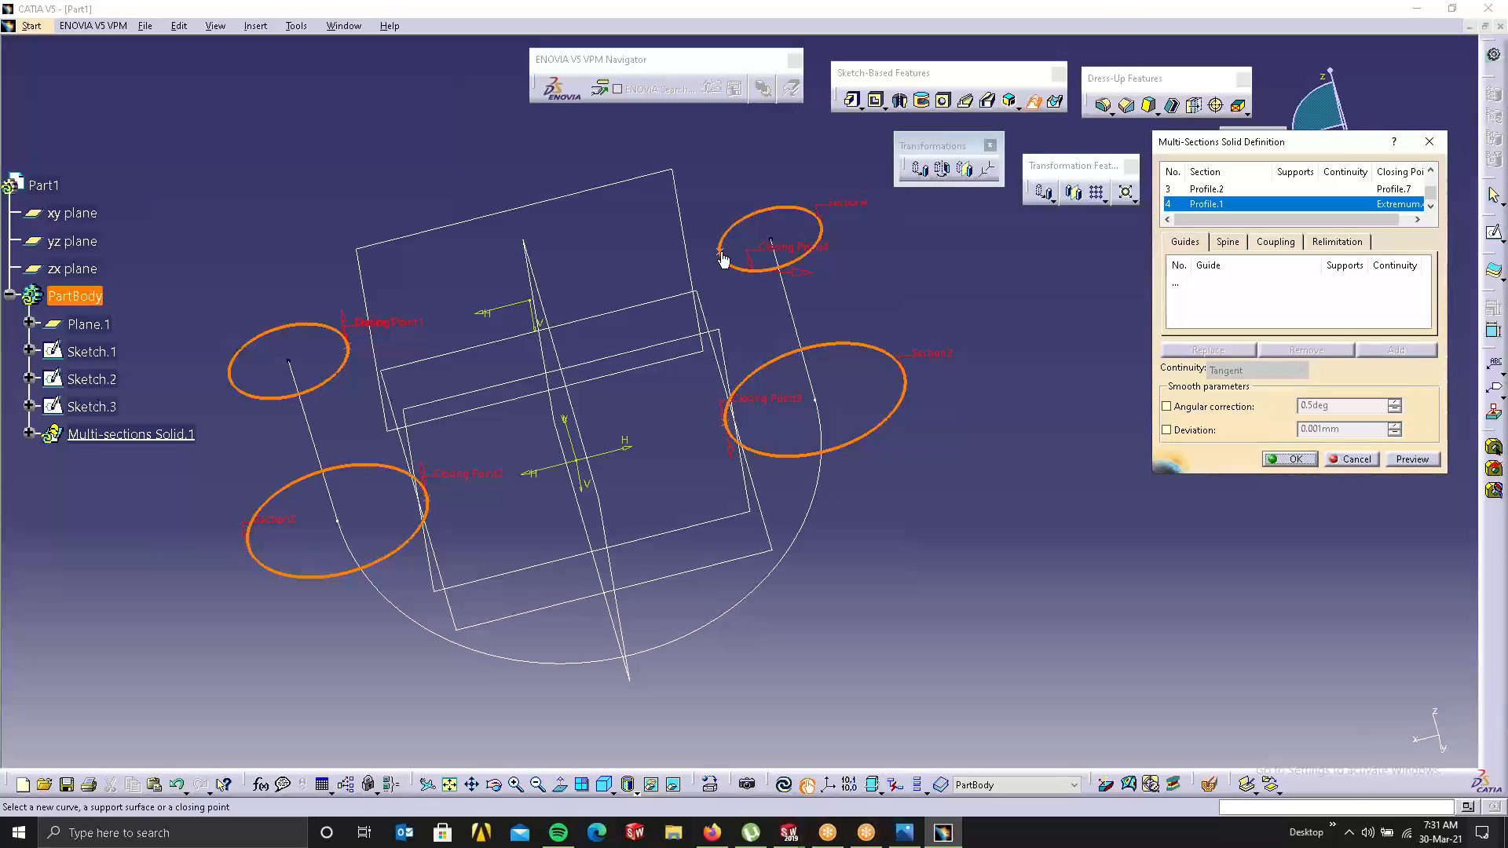
click(721, 256)
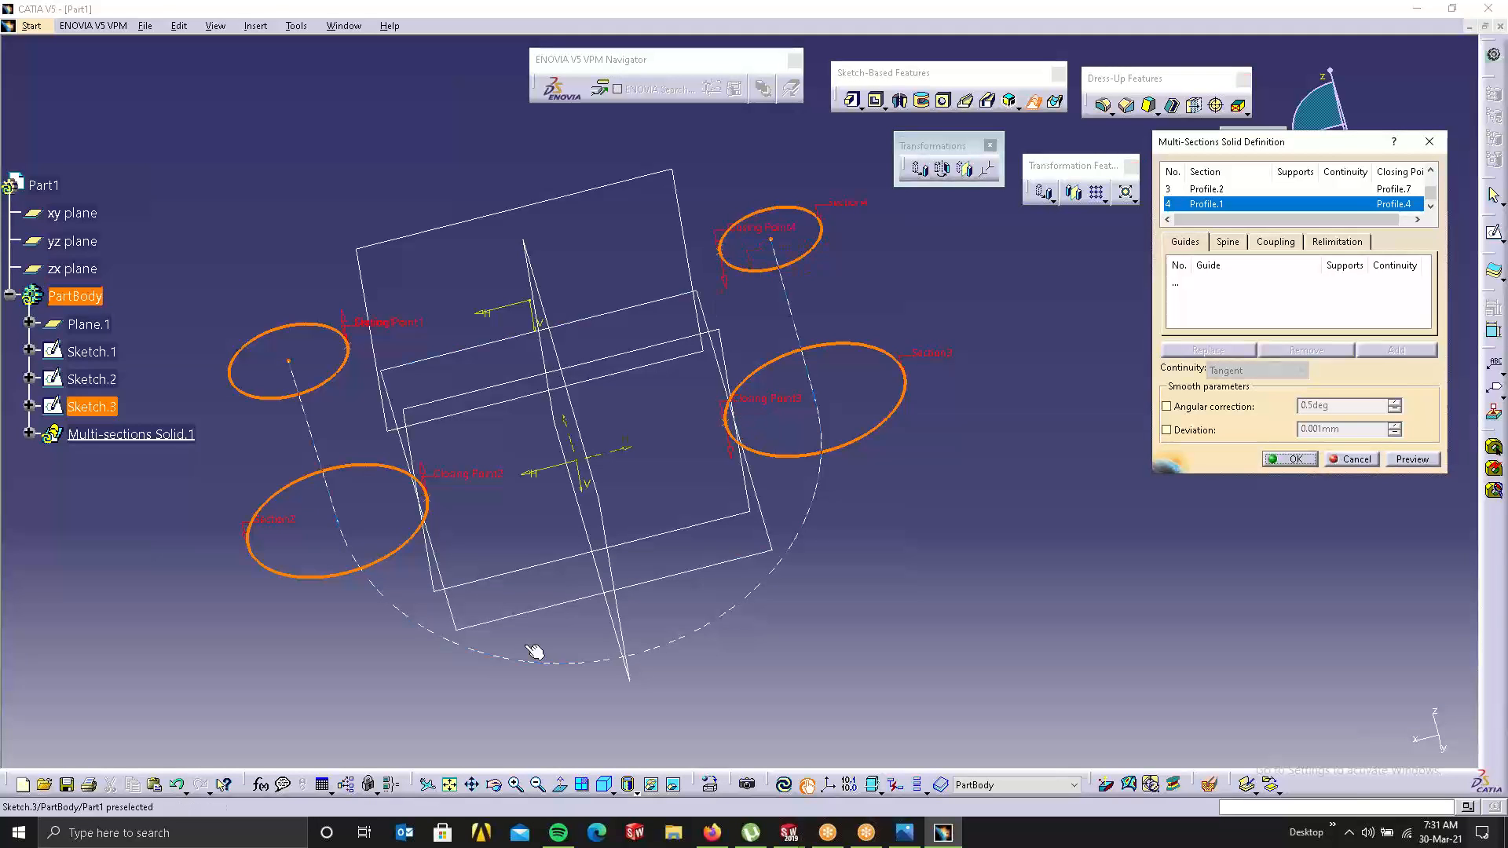
Step: Set Sketch.3 as the spine, preview past the cusp error, and create Multi-sections Solid.1
click(1190, 289)
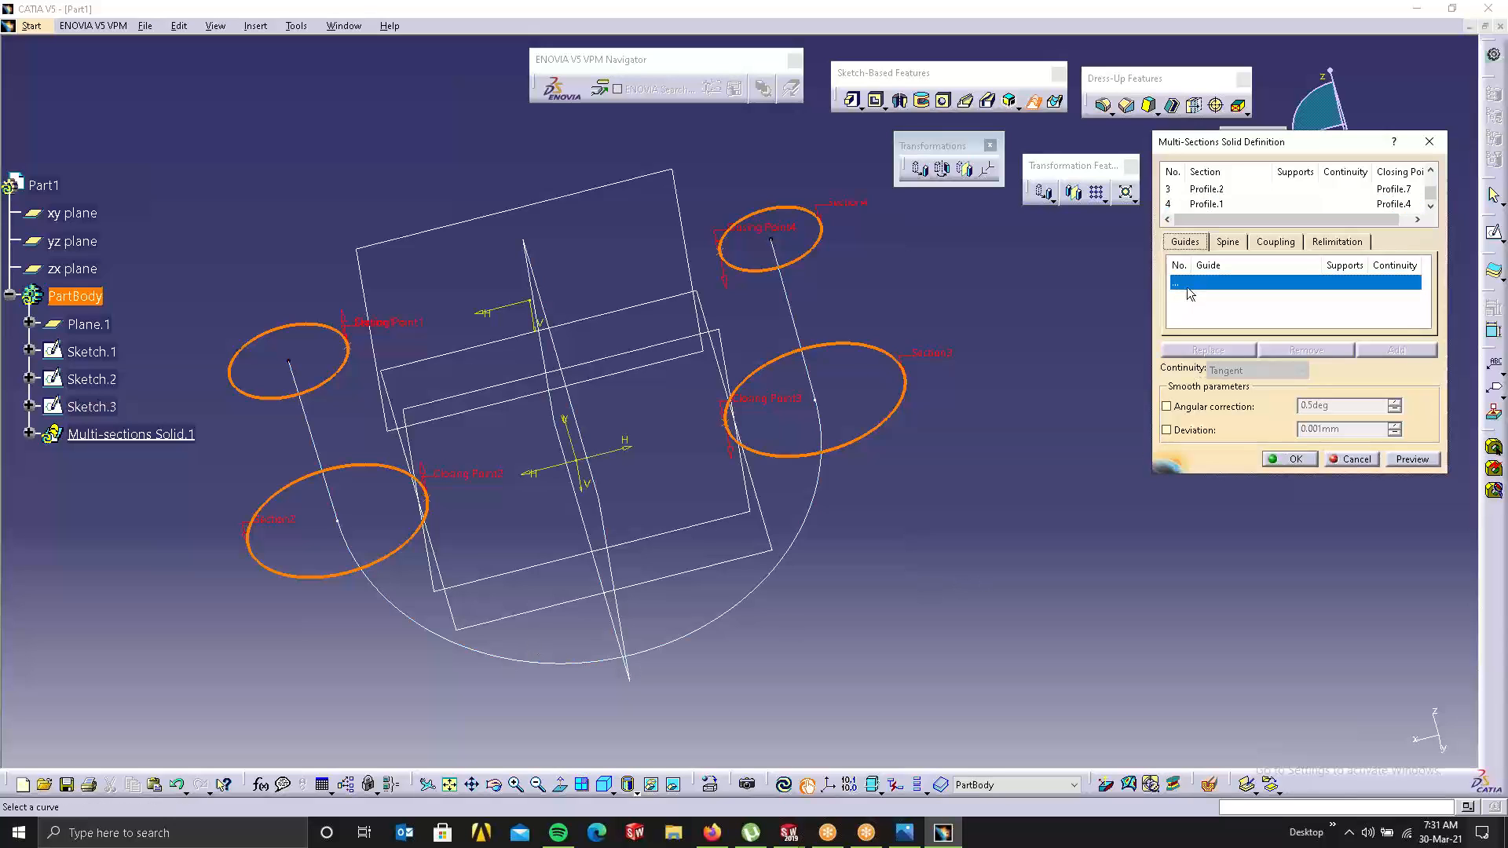
click(1228, 241)
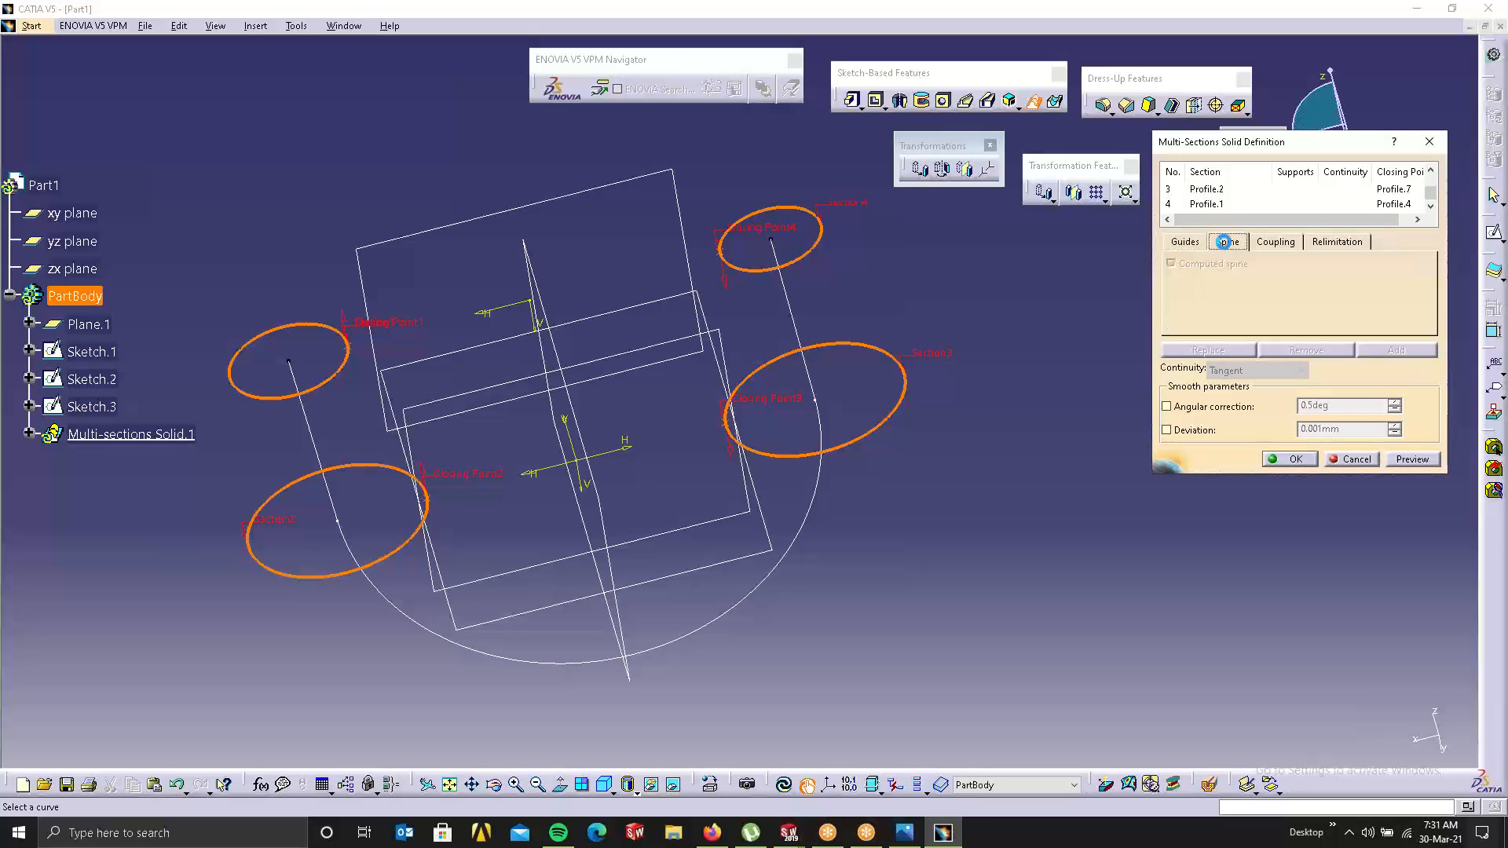
click(1226, 285)
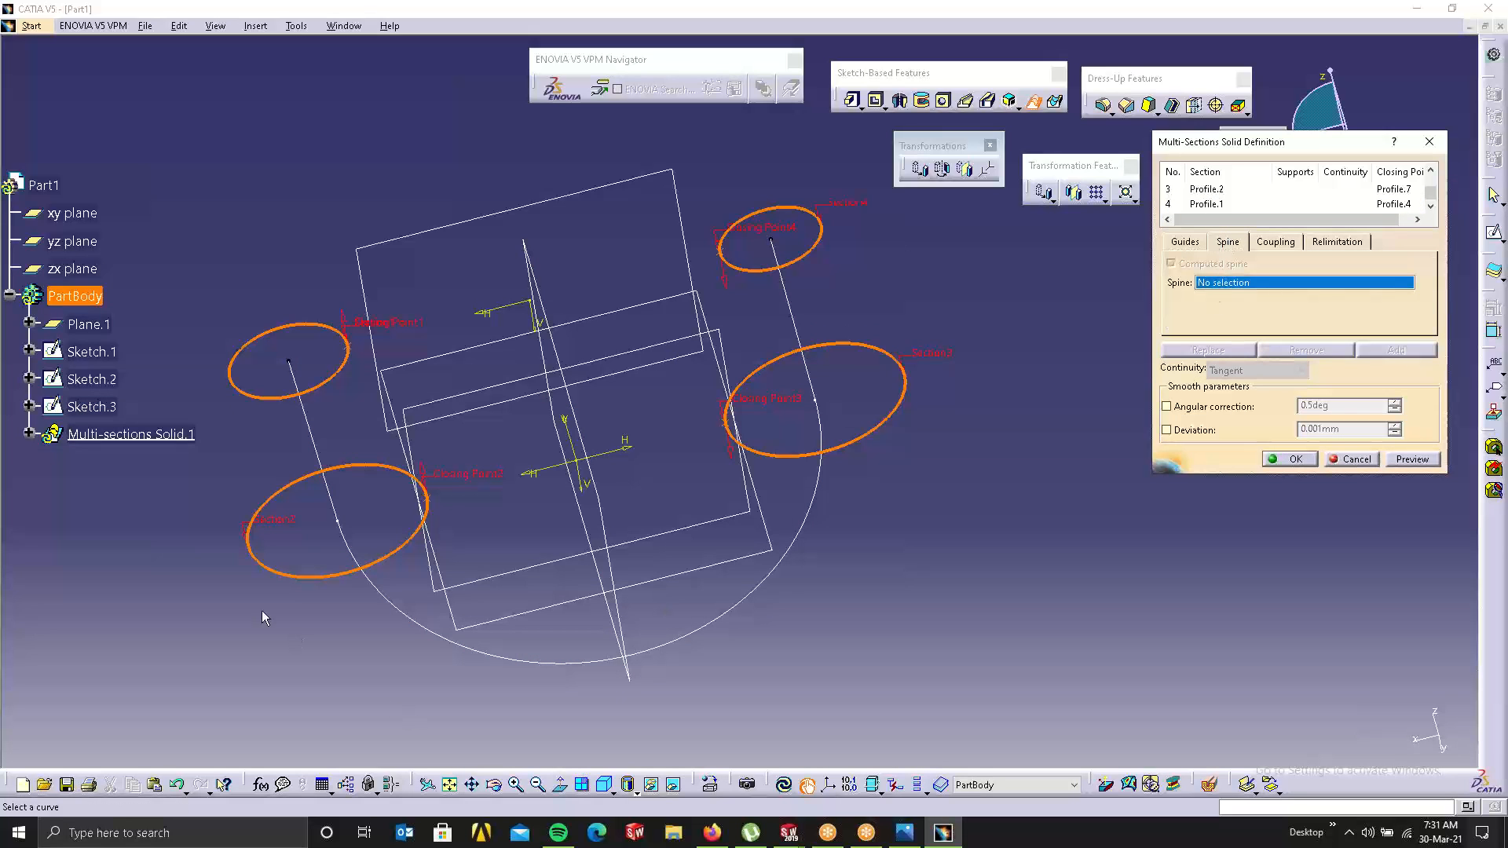
click(310, 422)
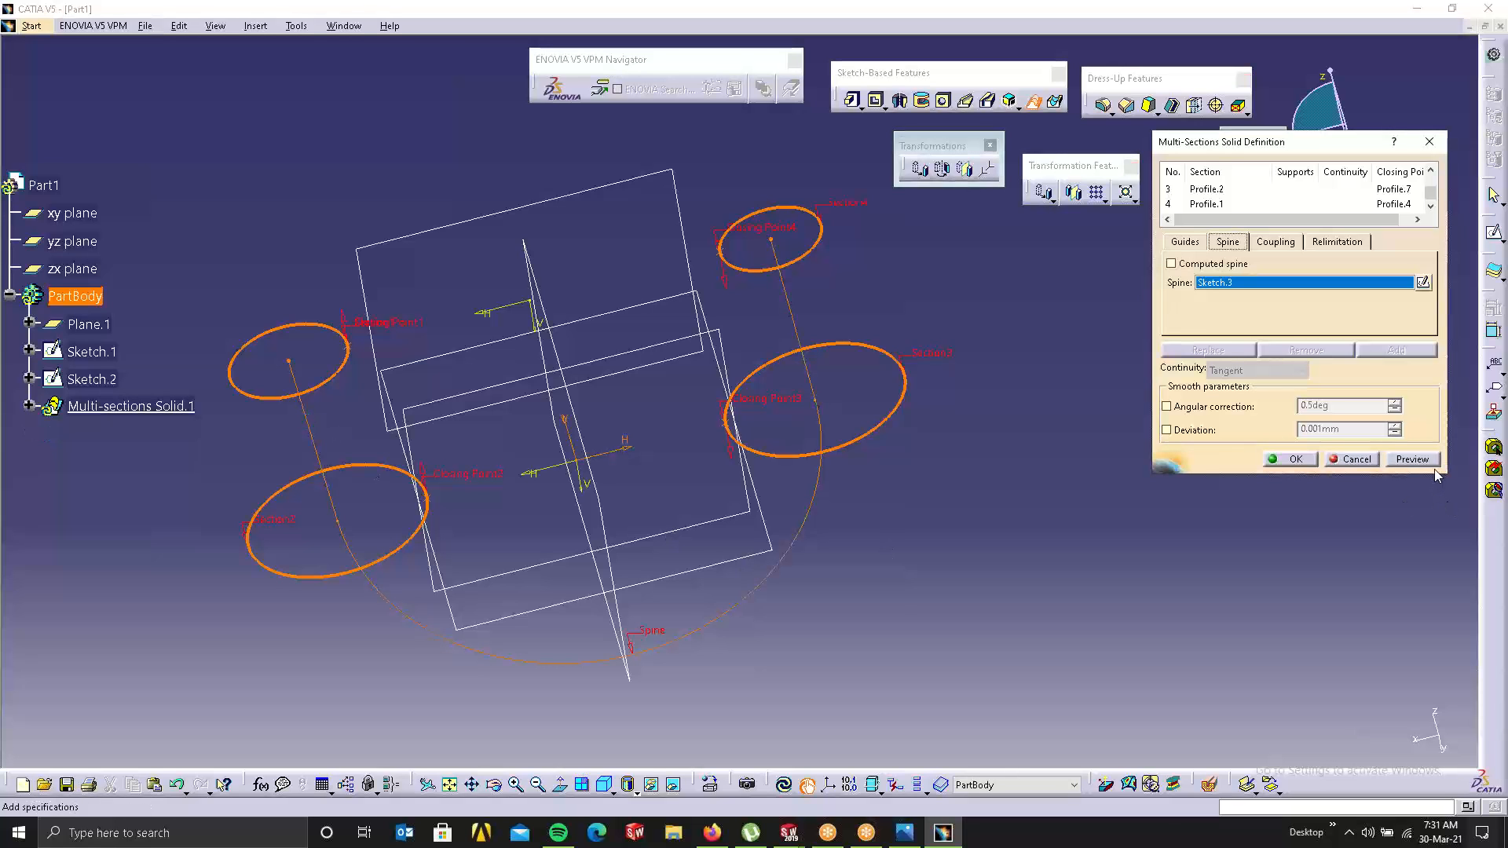
click(1402, 460)
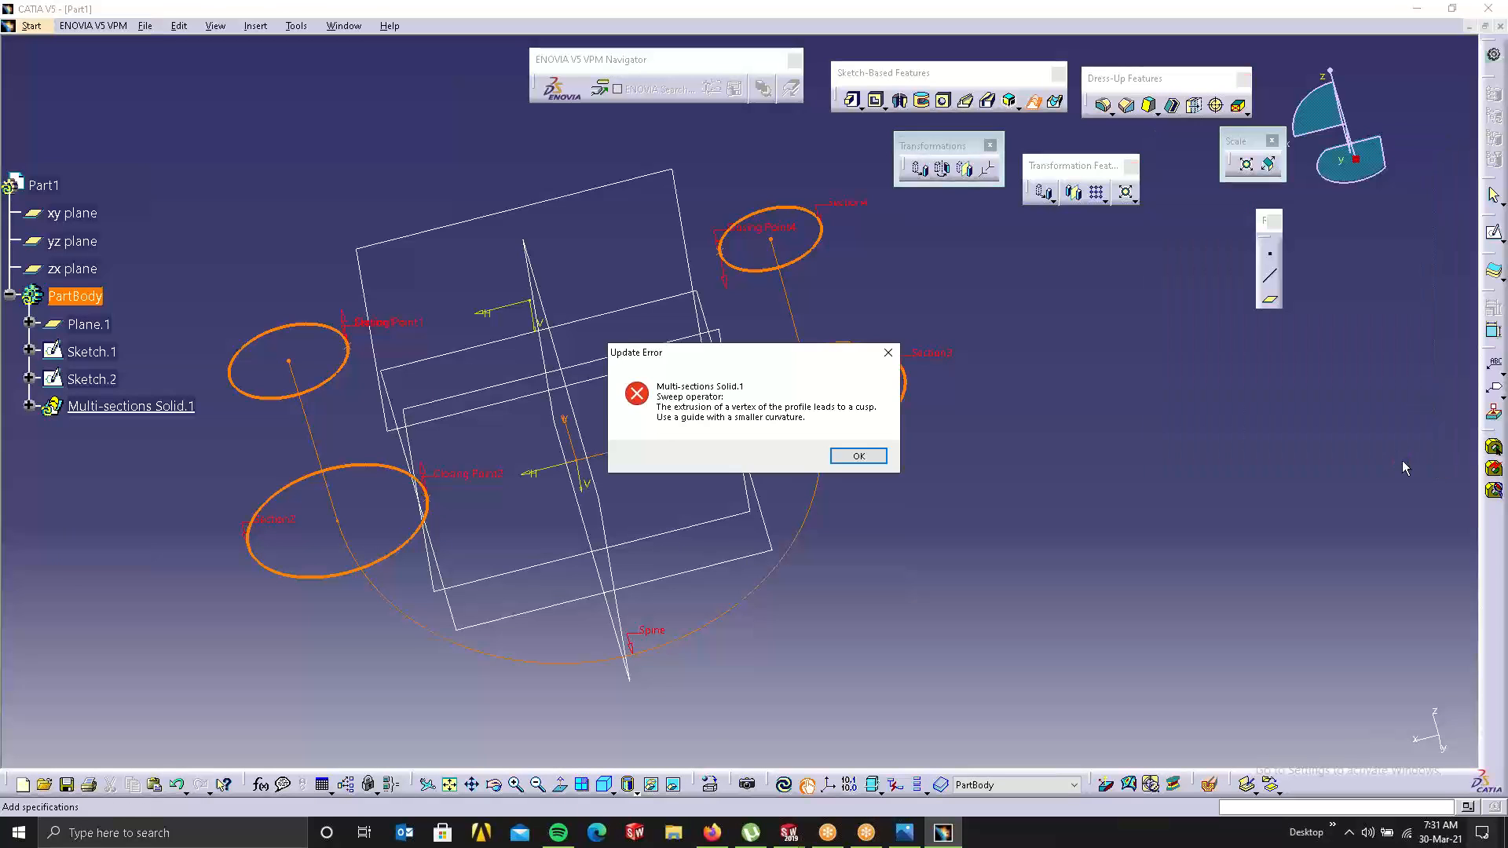
click(859, 455)
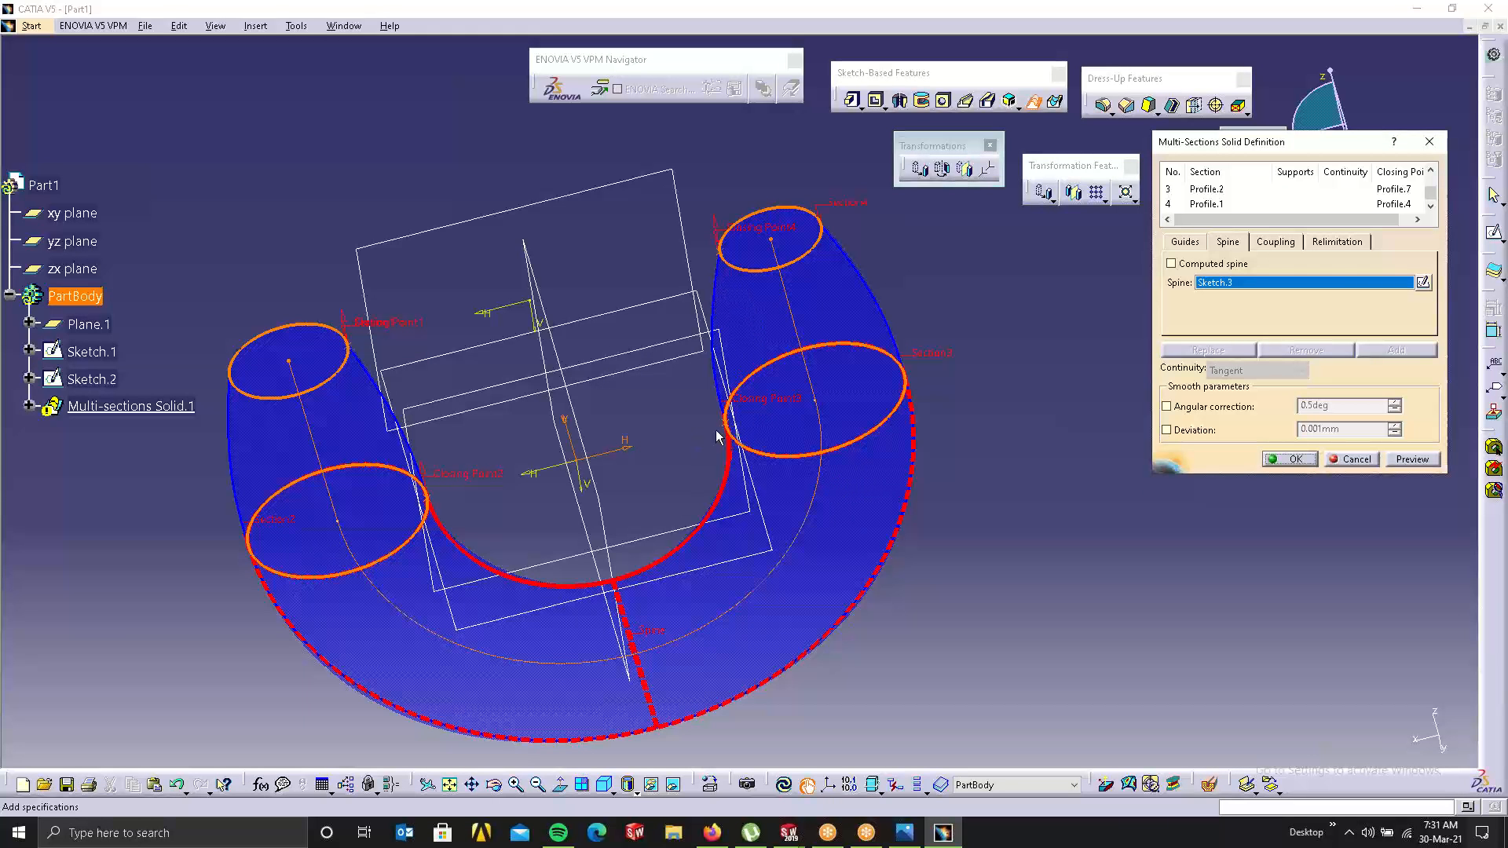
middle_drag(696, 429, 560, 527)
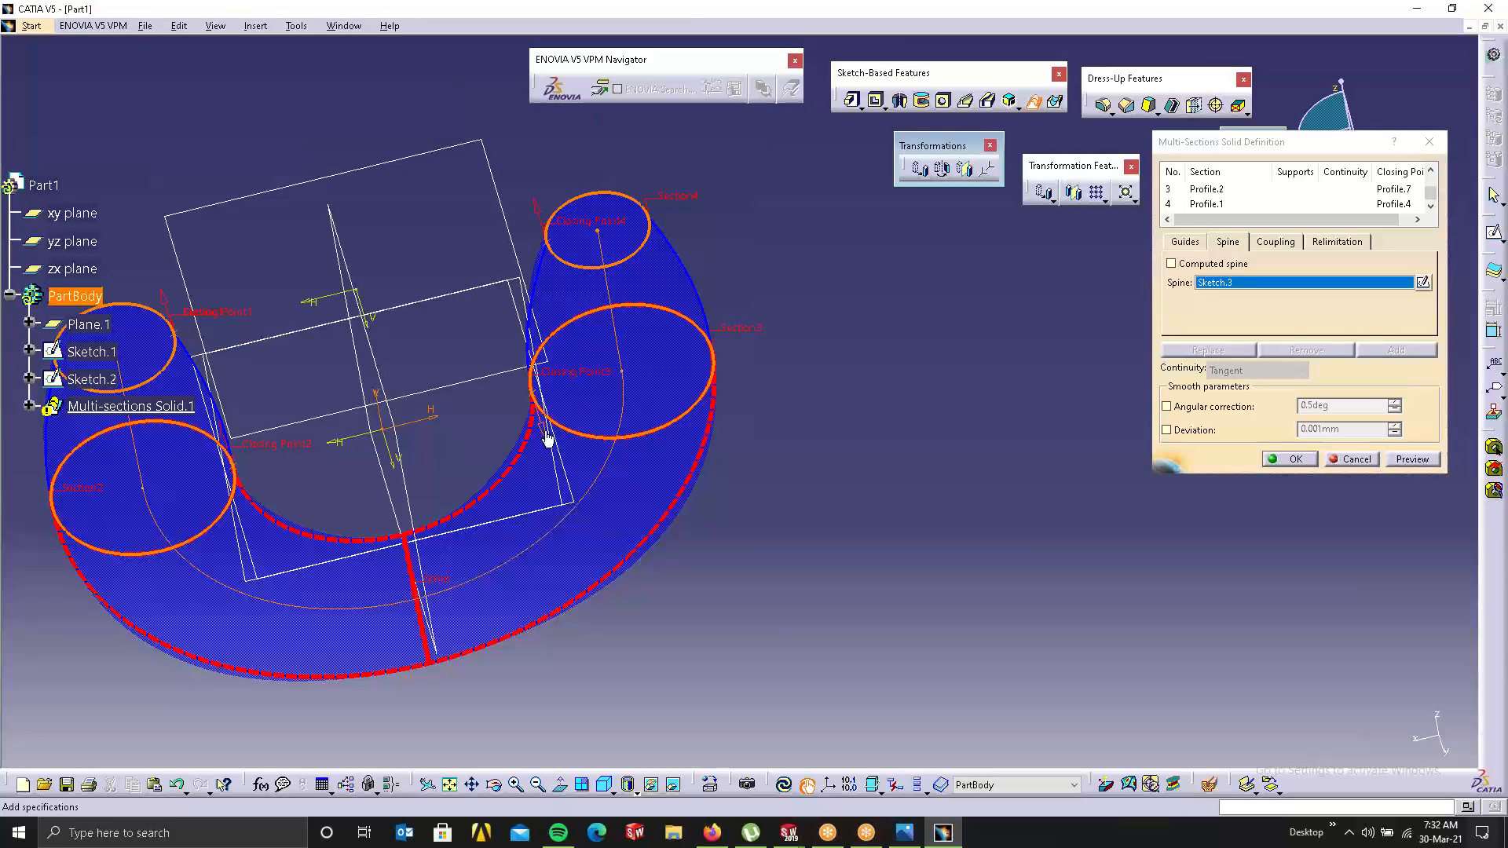
click(1410, 459)
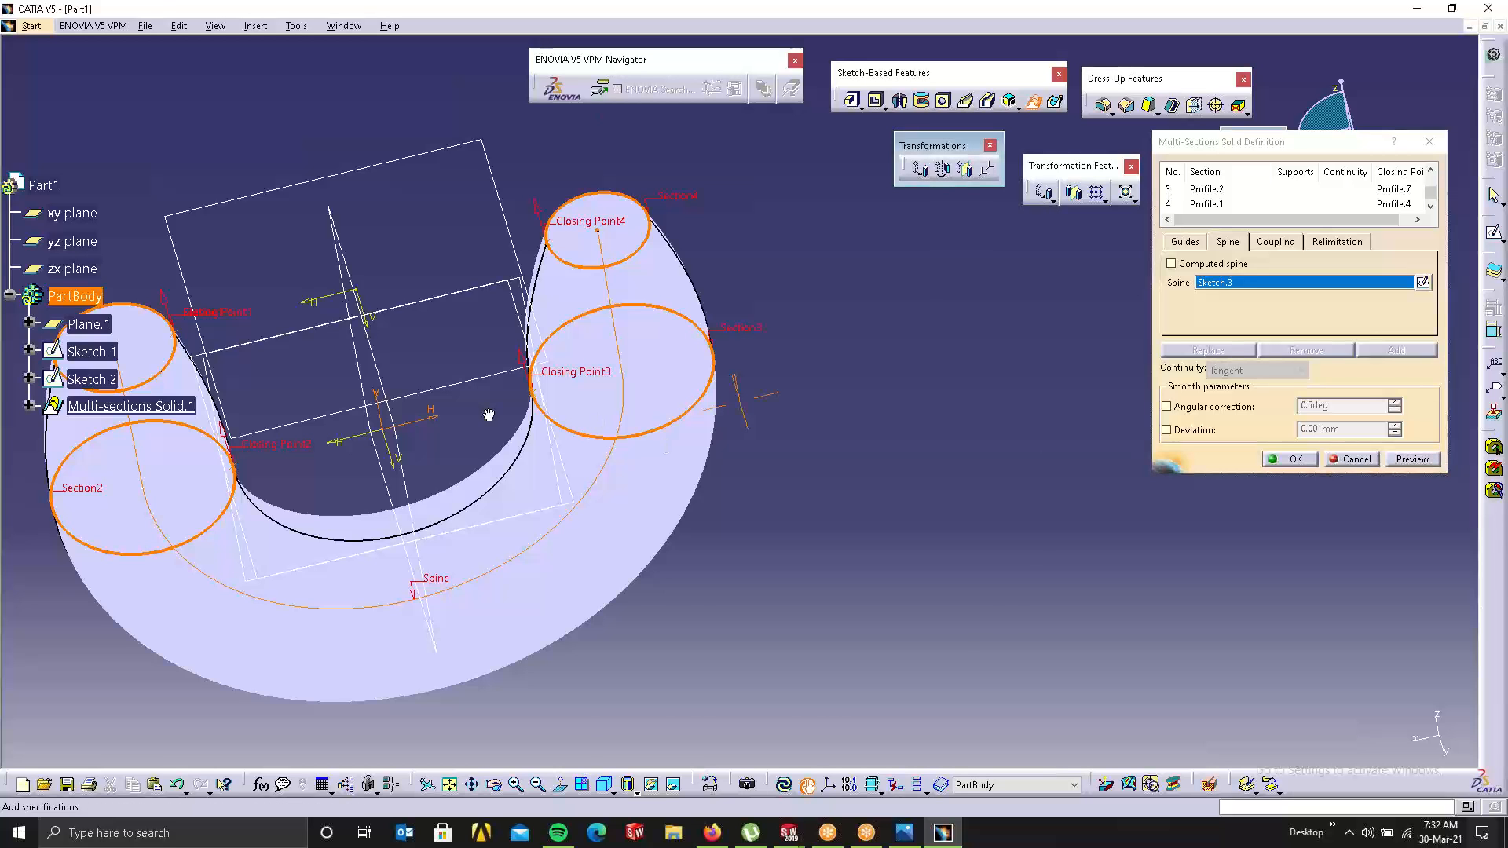
middle_drag(488, 413, 516, 300)
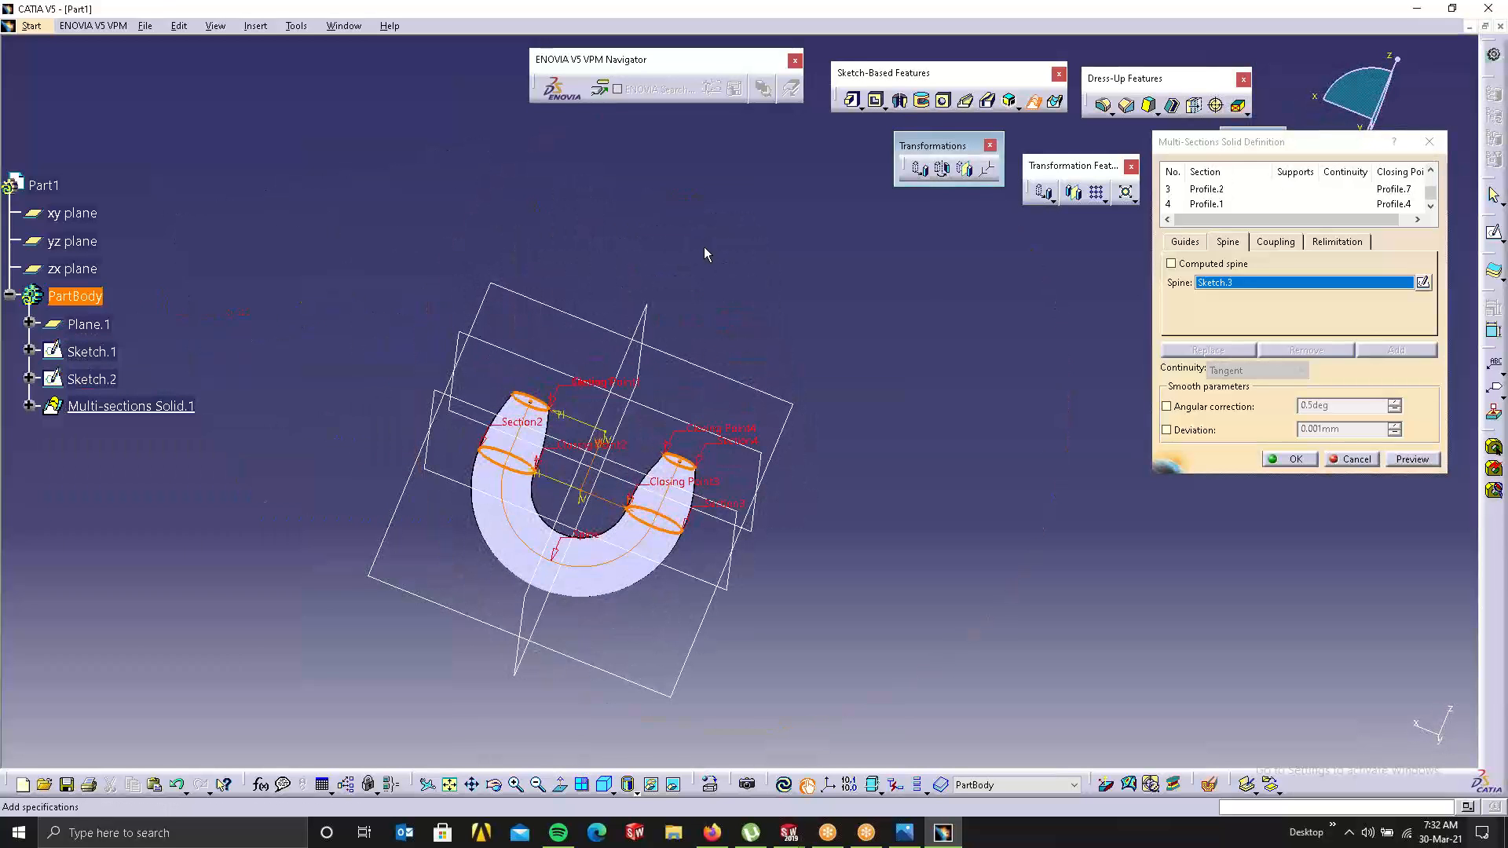
click(1288, 460)
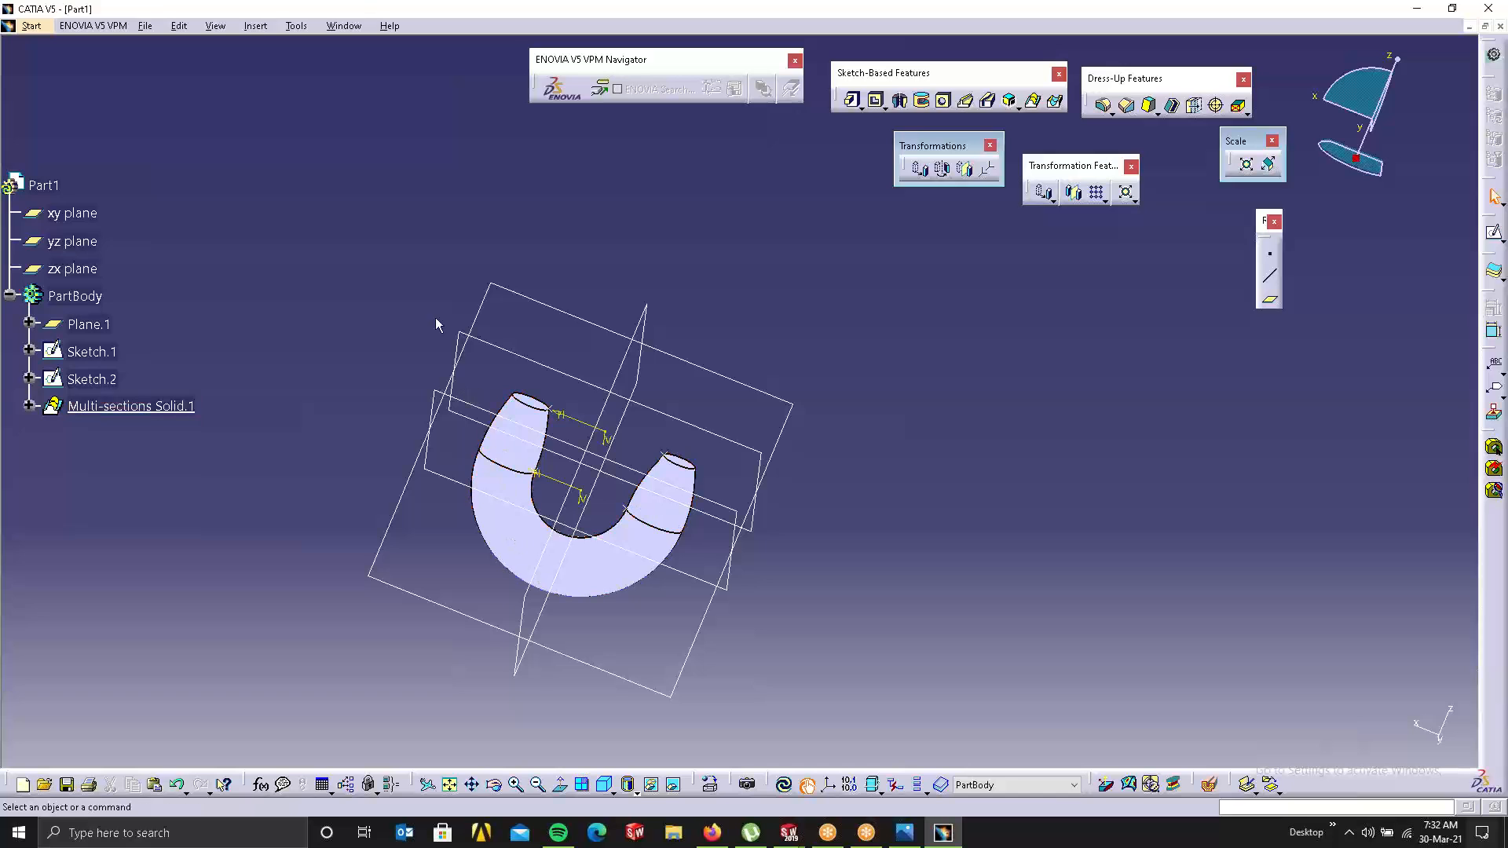
Step: Raise Plane.1 to a 180mm offset and update the solid
middle_drag(488, 572, 507, 500)
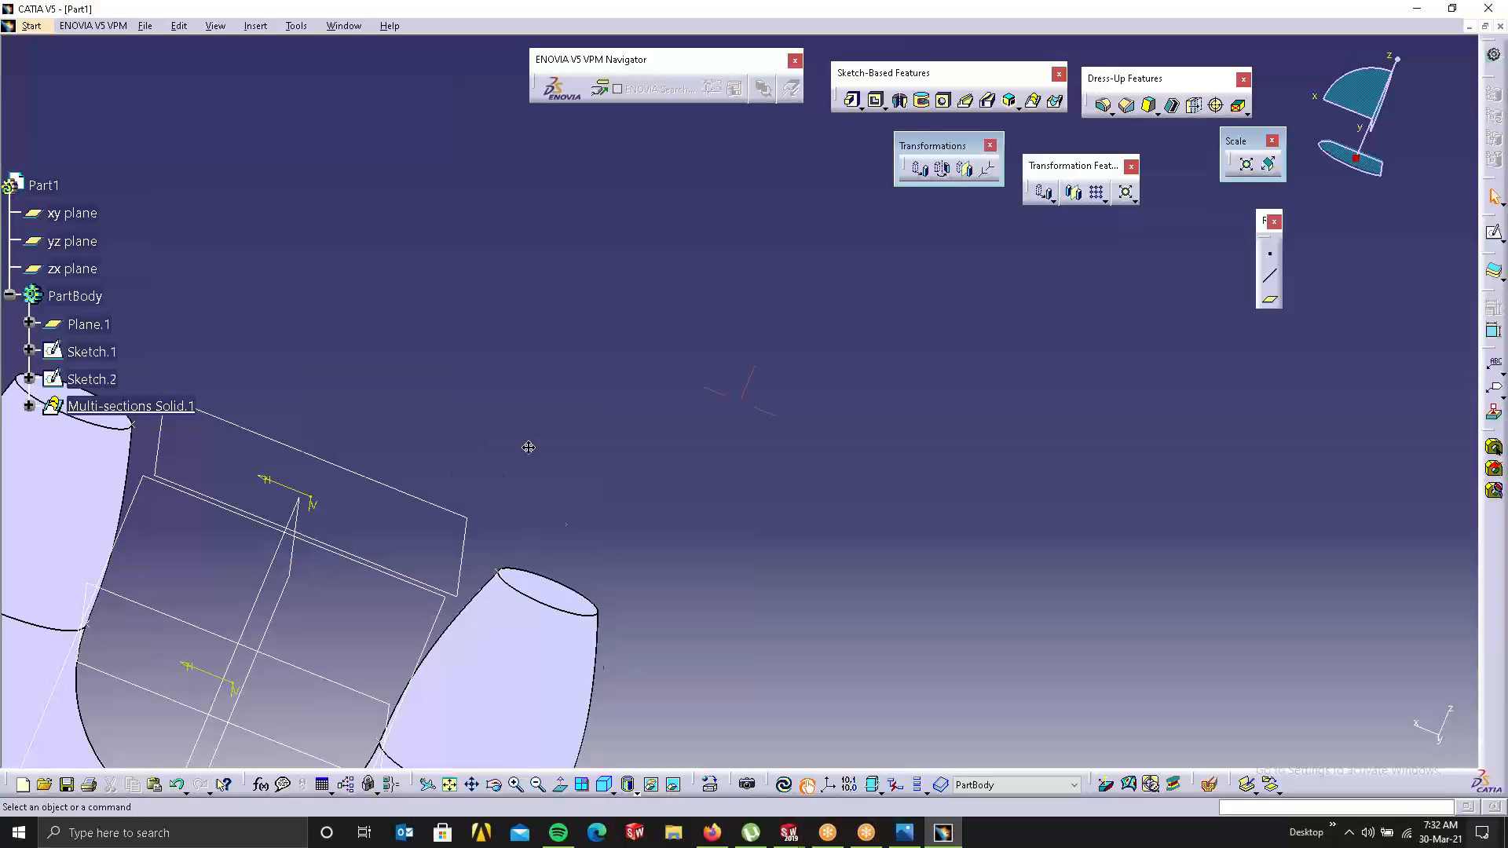
middle_drag(524, 445, 560, 521)
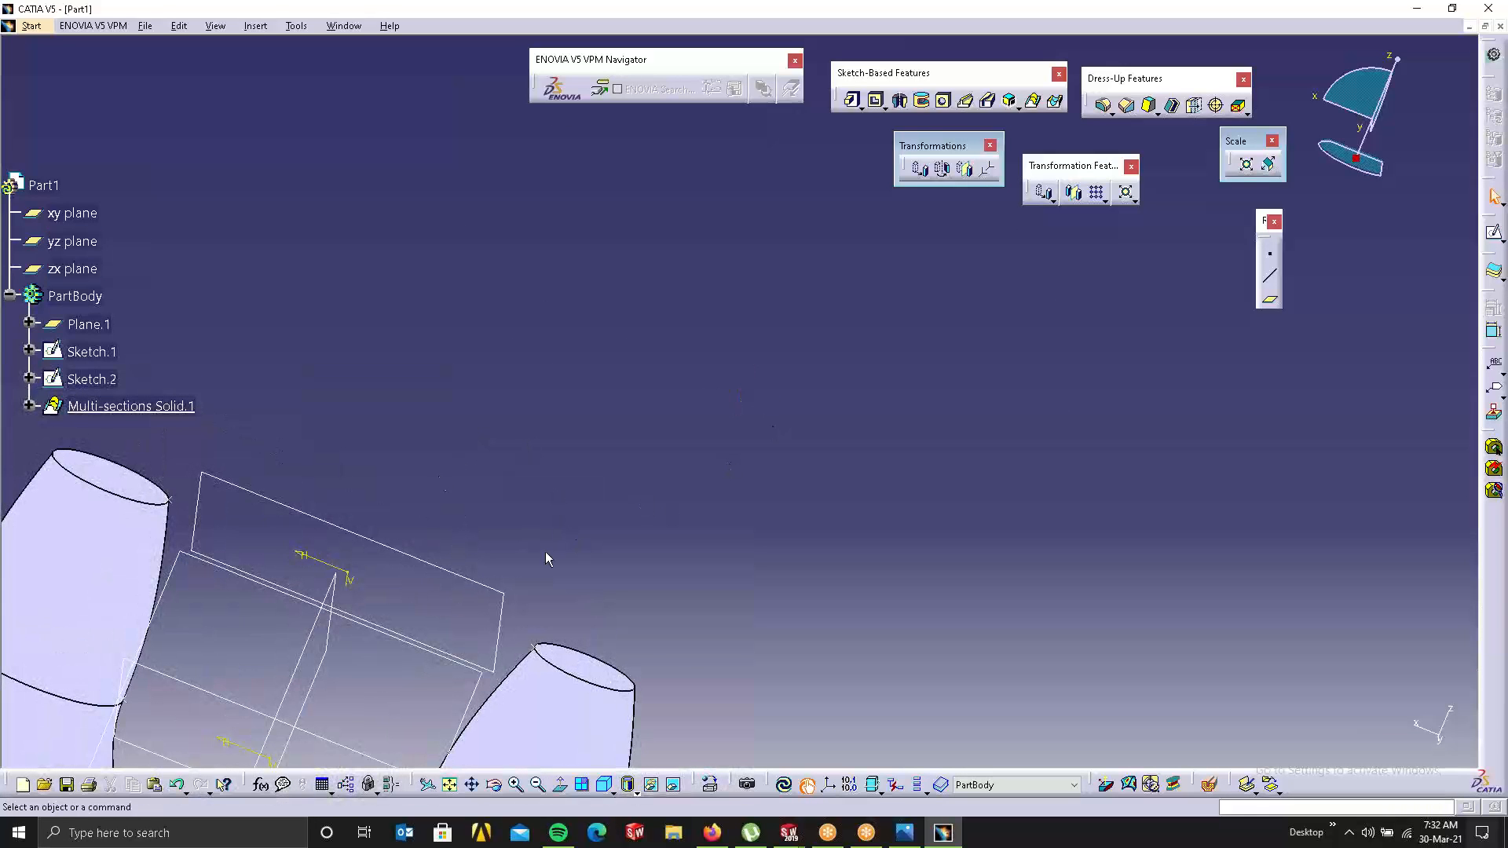
click(93, 328)
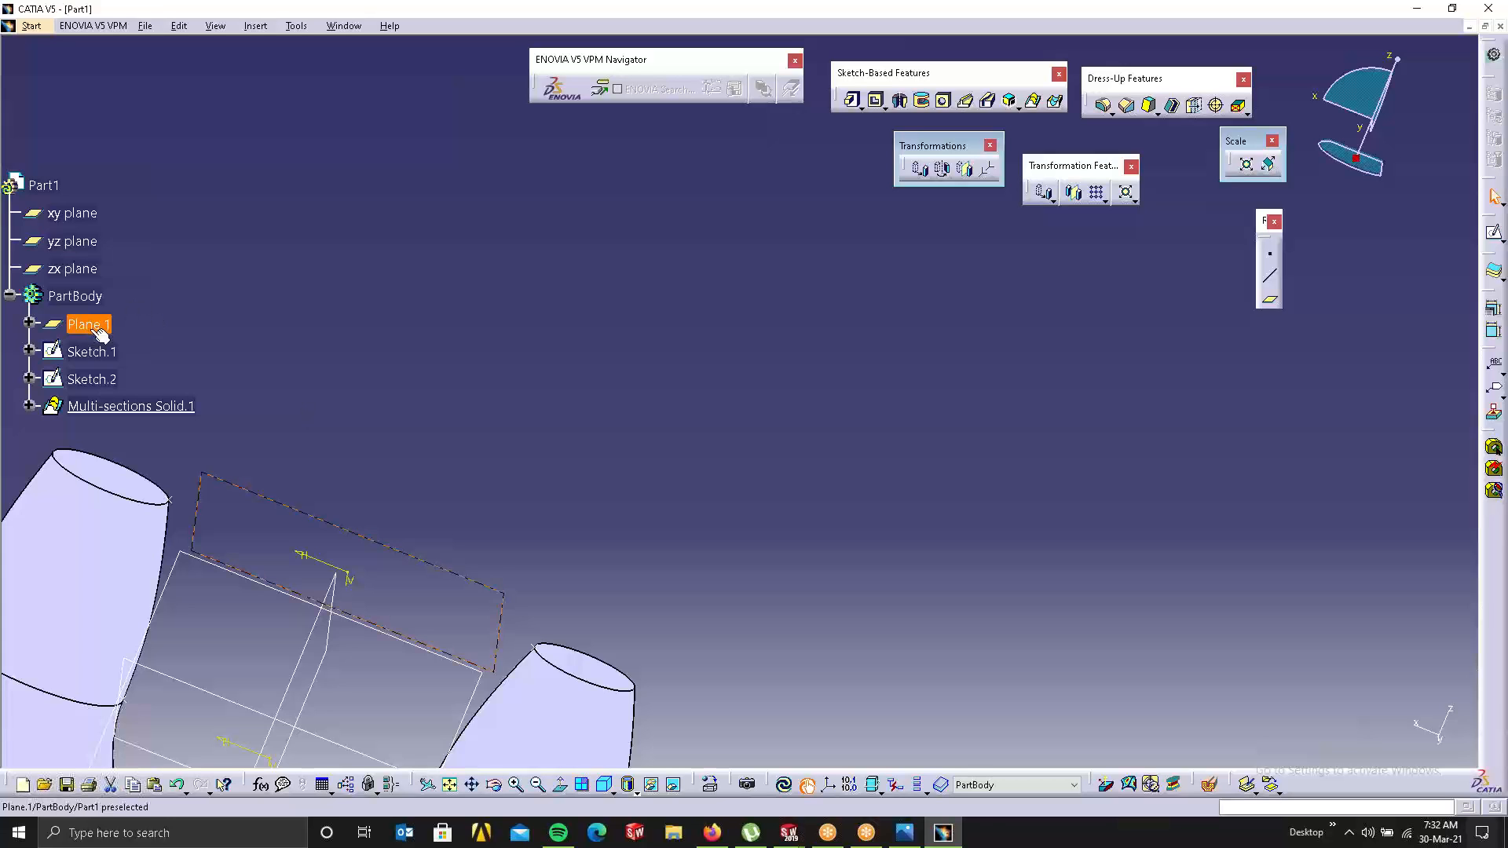
double_click(93, 328)
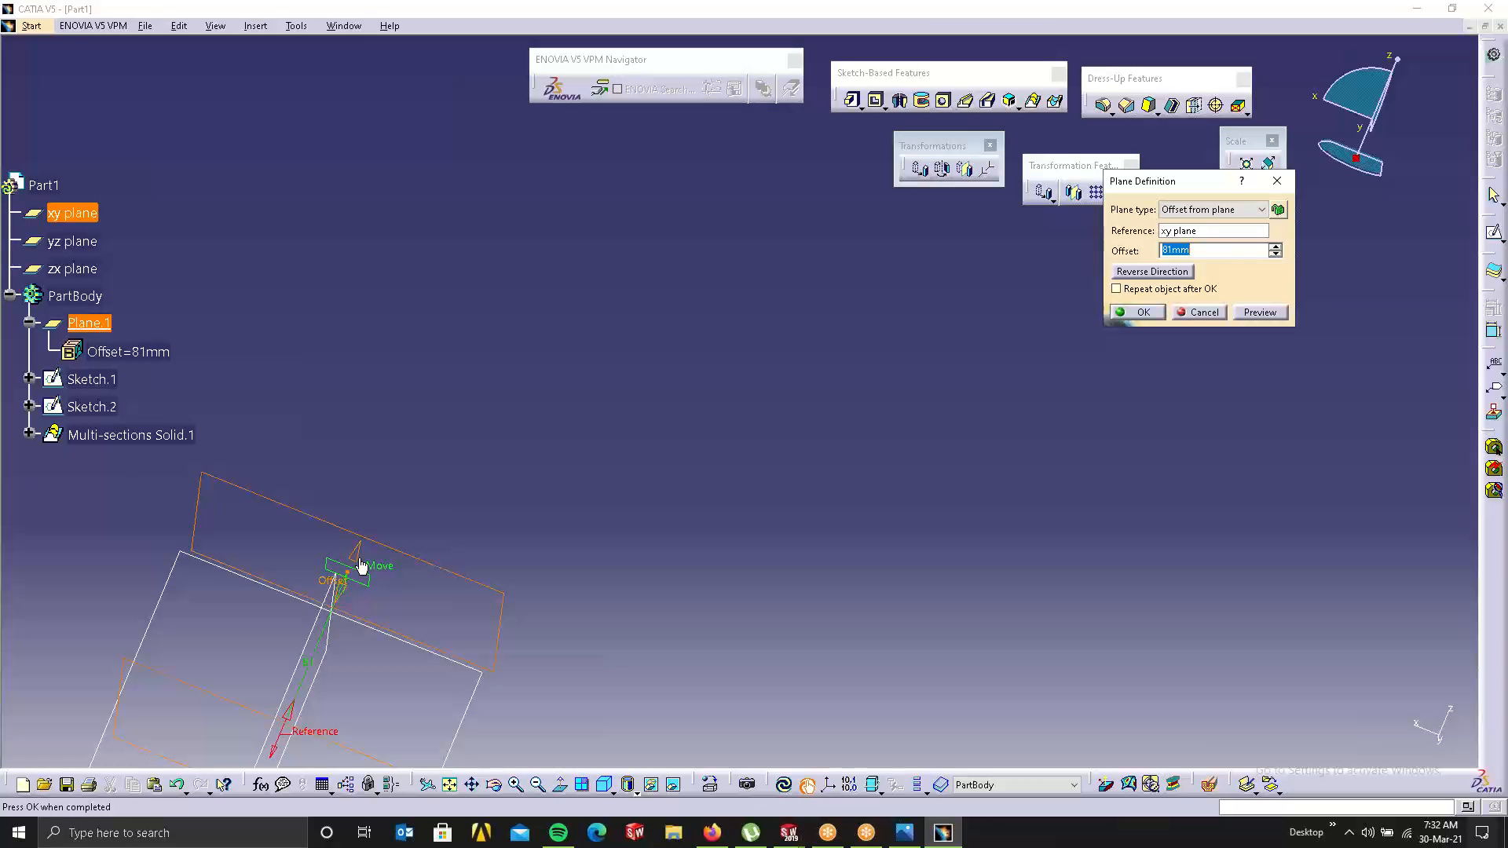
drag(361, 566, 443, 346)
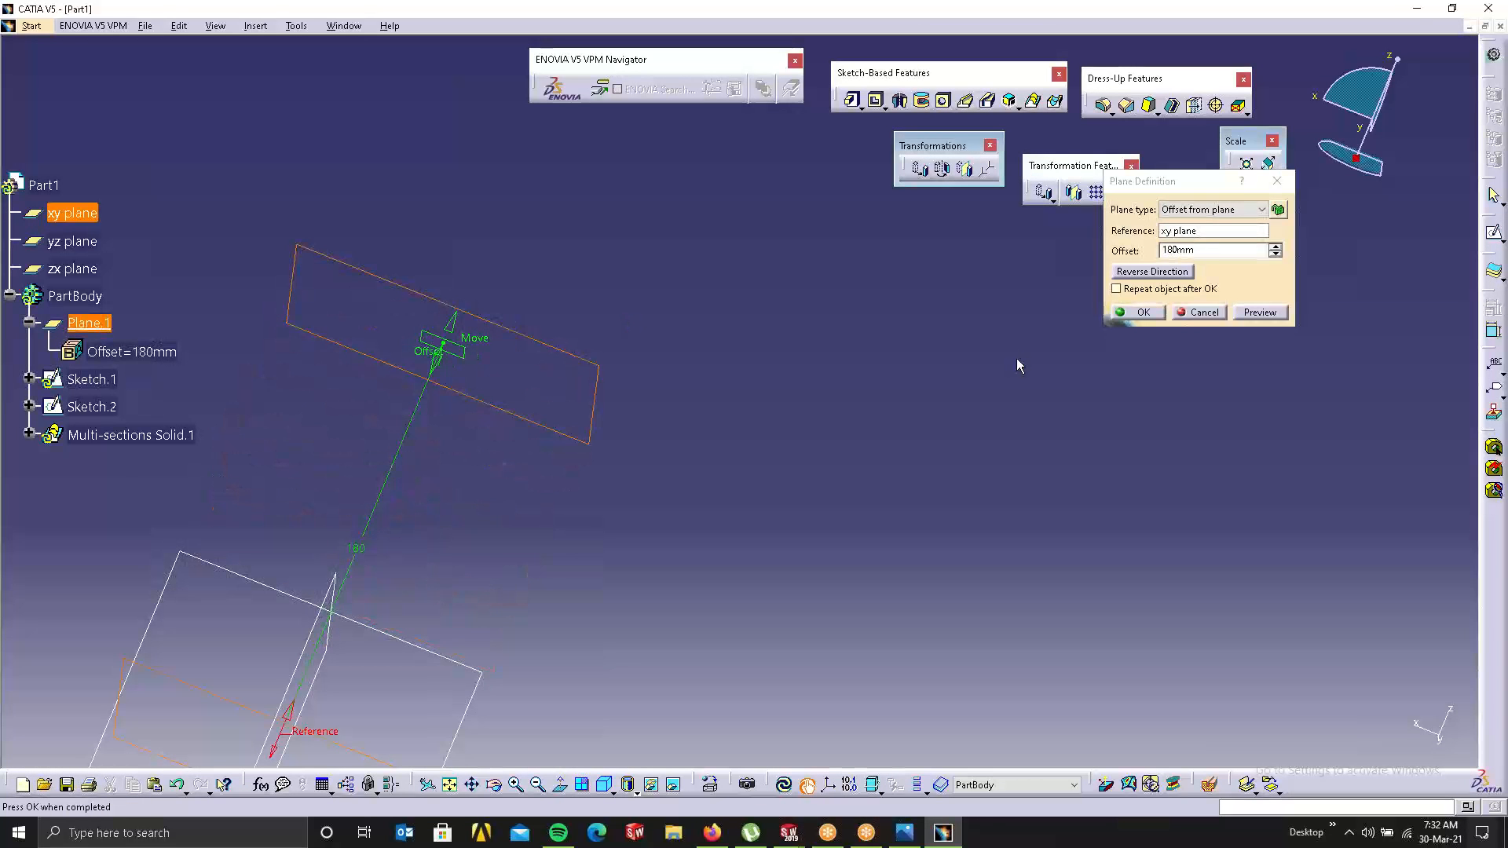
click(1134, 312)
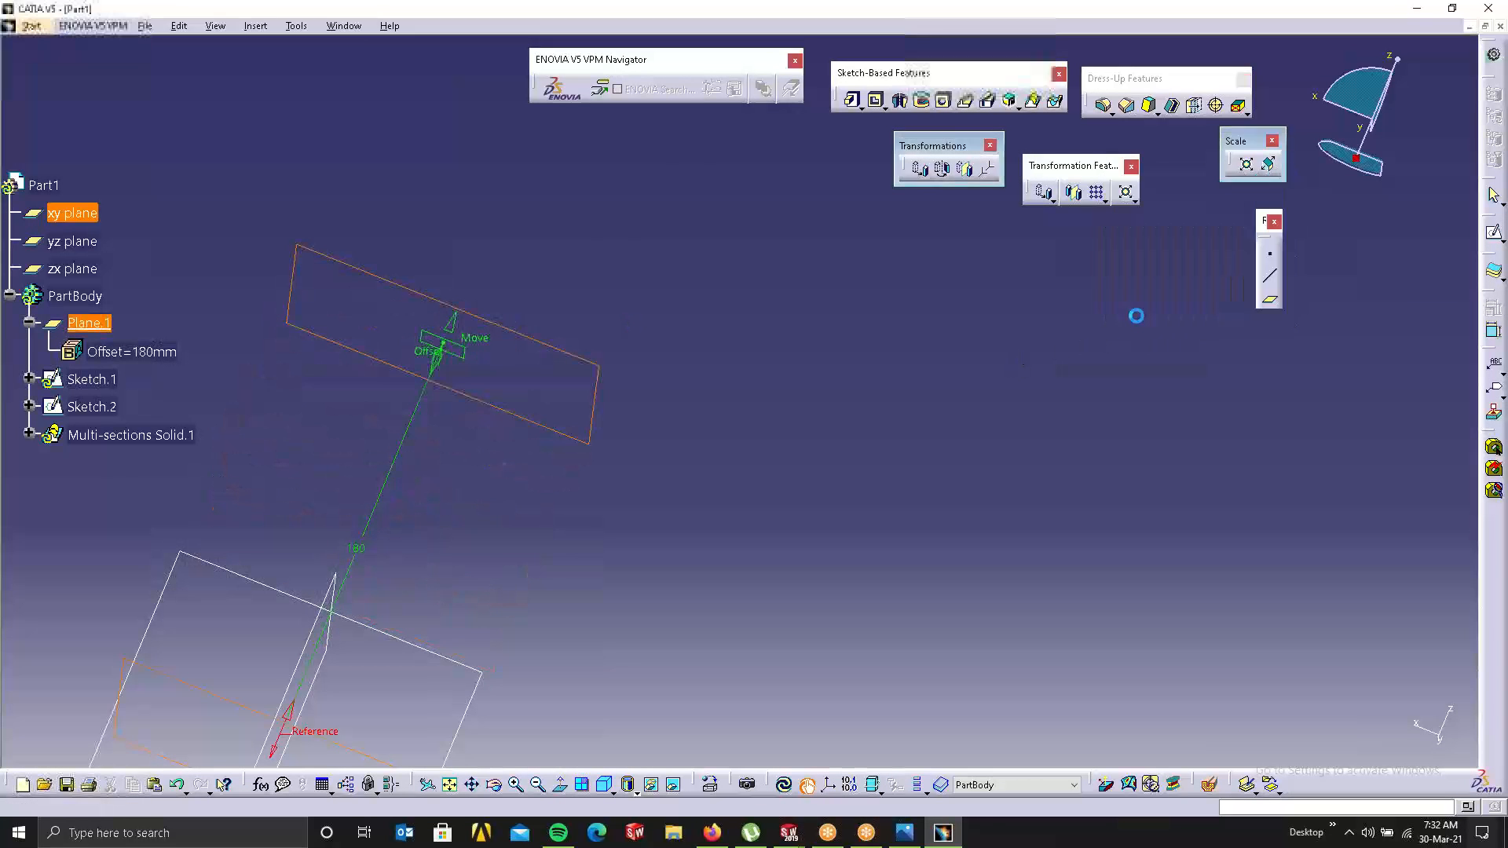
click(783, 784)
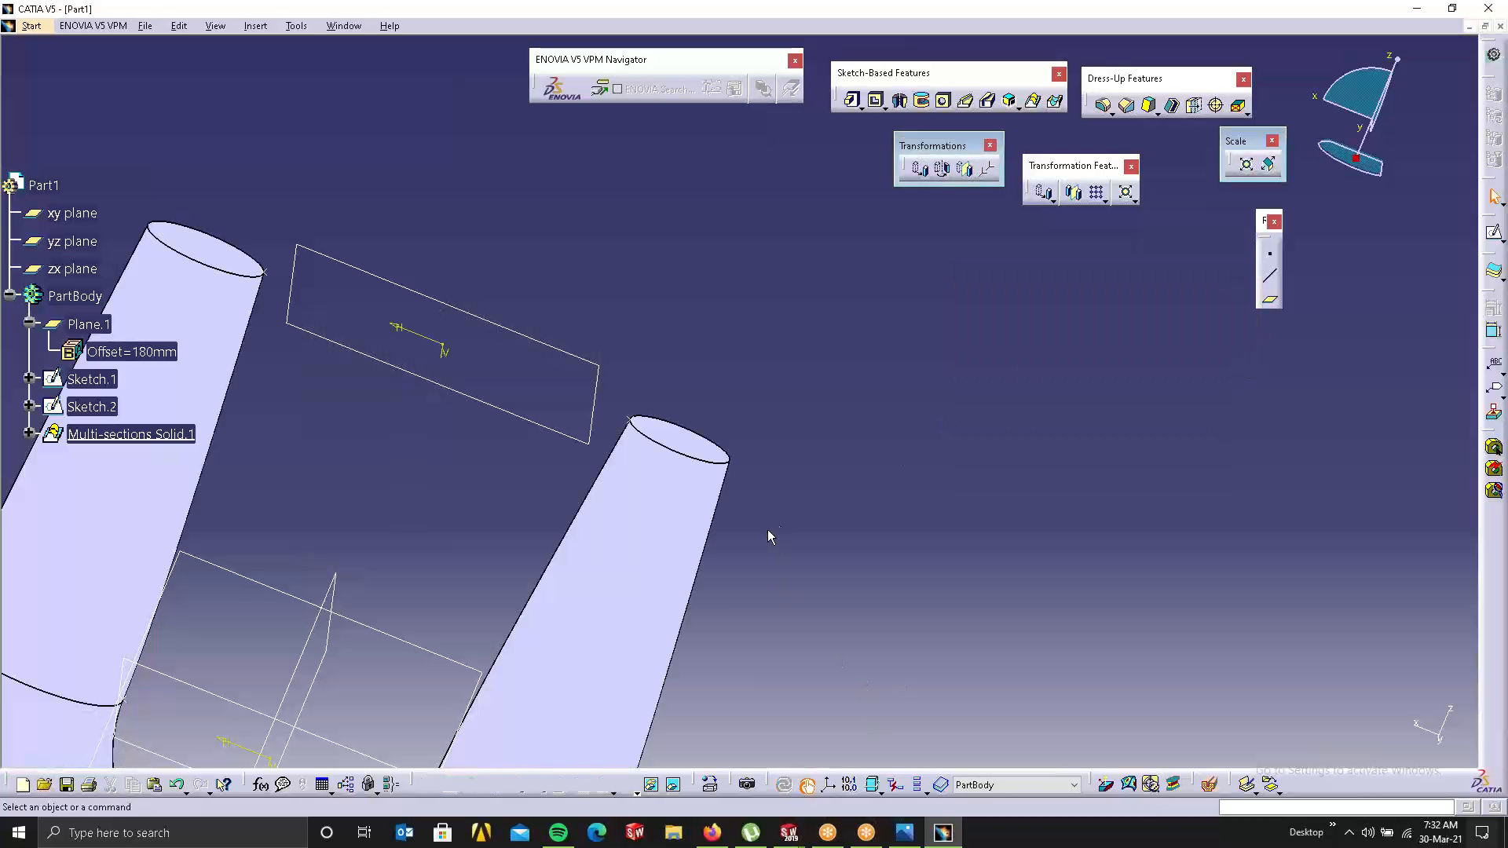
middle_drag(789, 424, 737, 555)
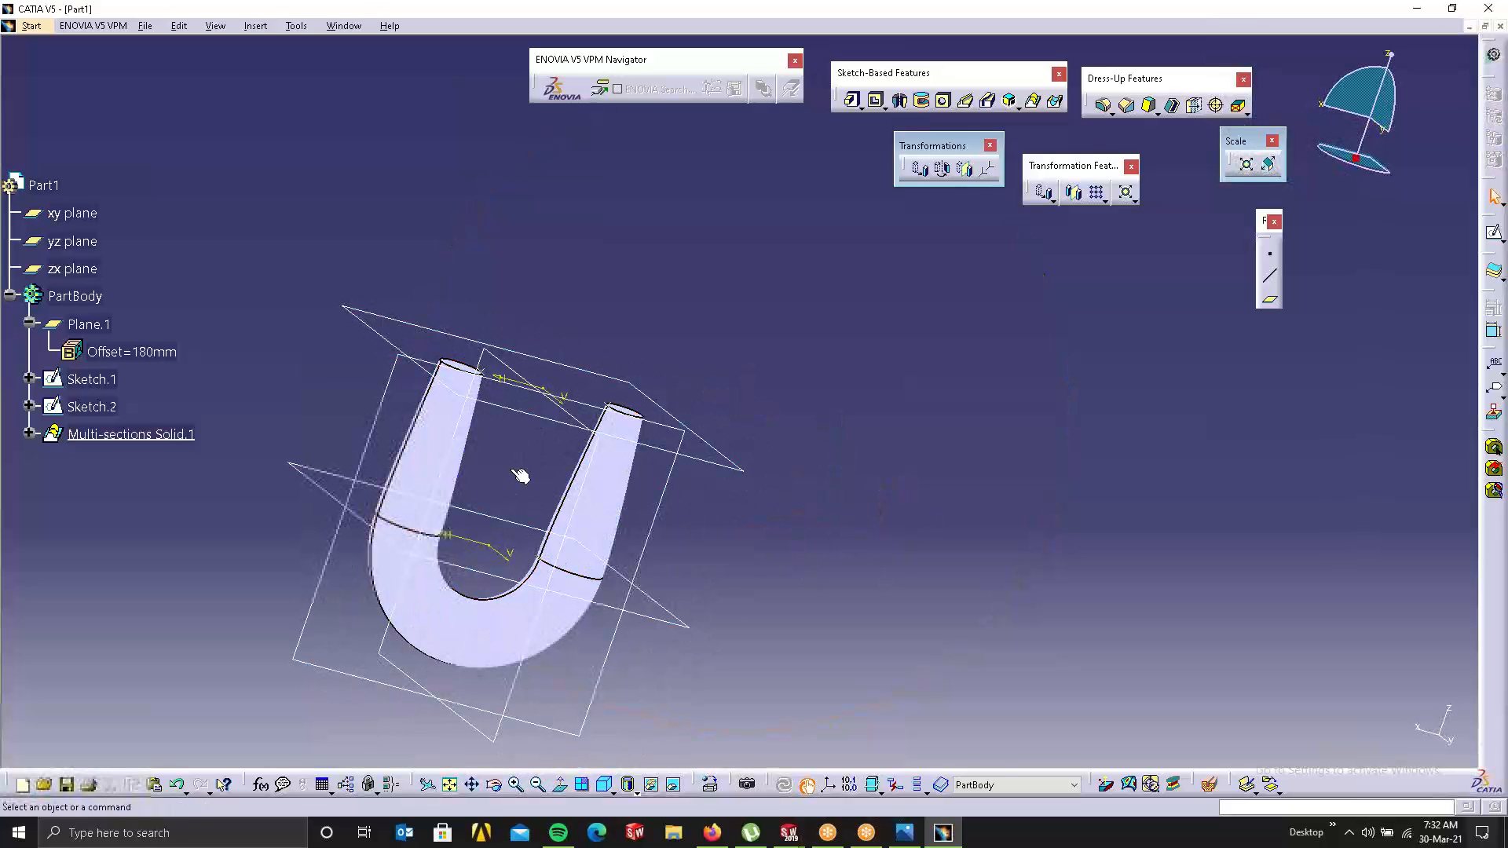
Step: Raise Plane.1 further to a 427mm offset and update the pipe to lengthen its legs
double_click(100, 325)
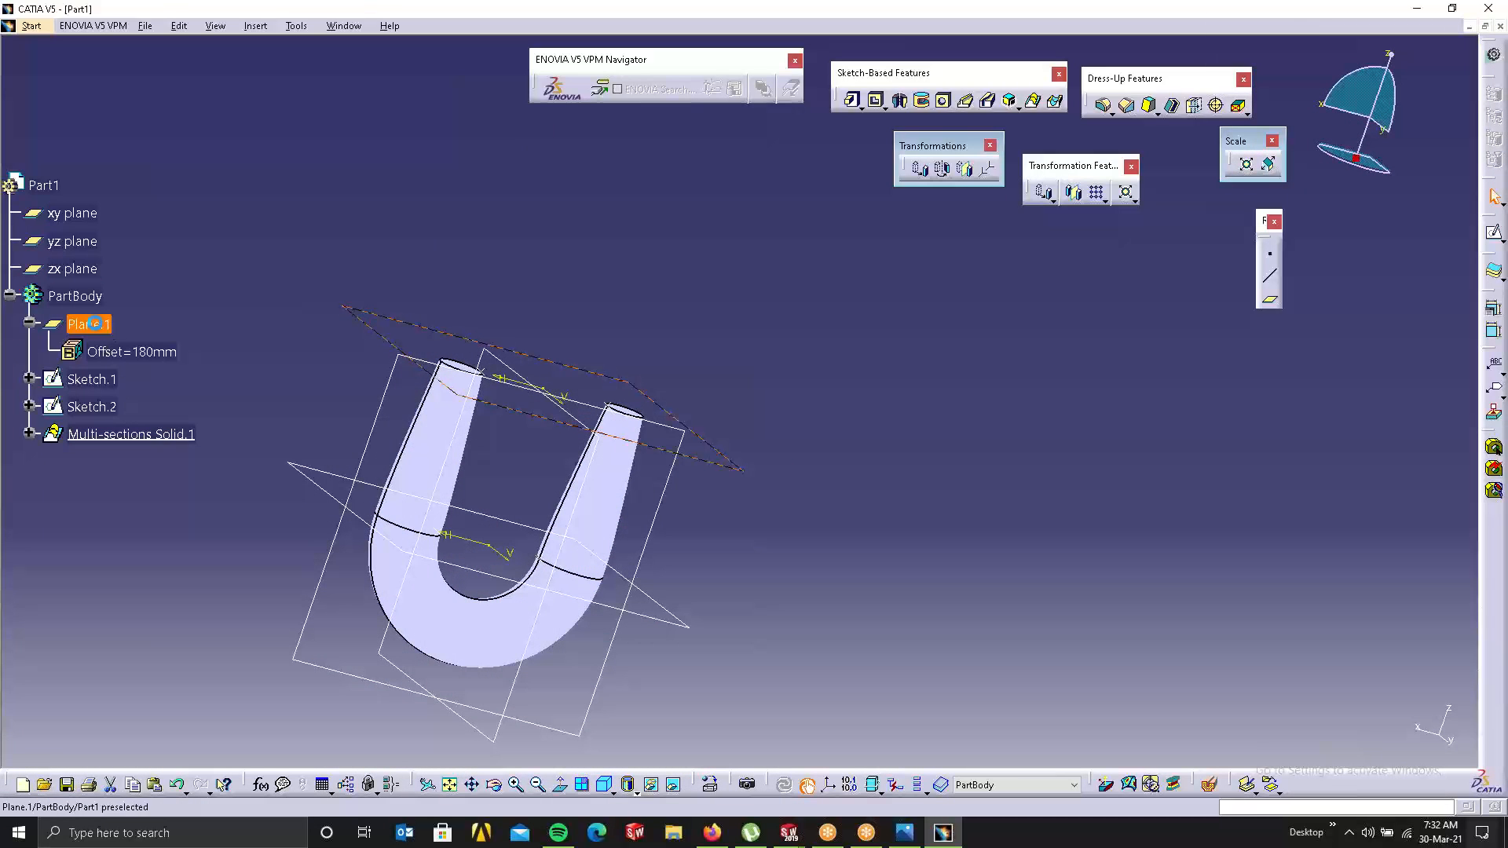
drag(564, 382, 633, 337)
click(1136, 312)
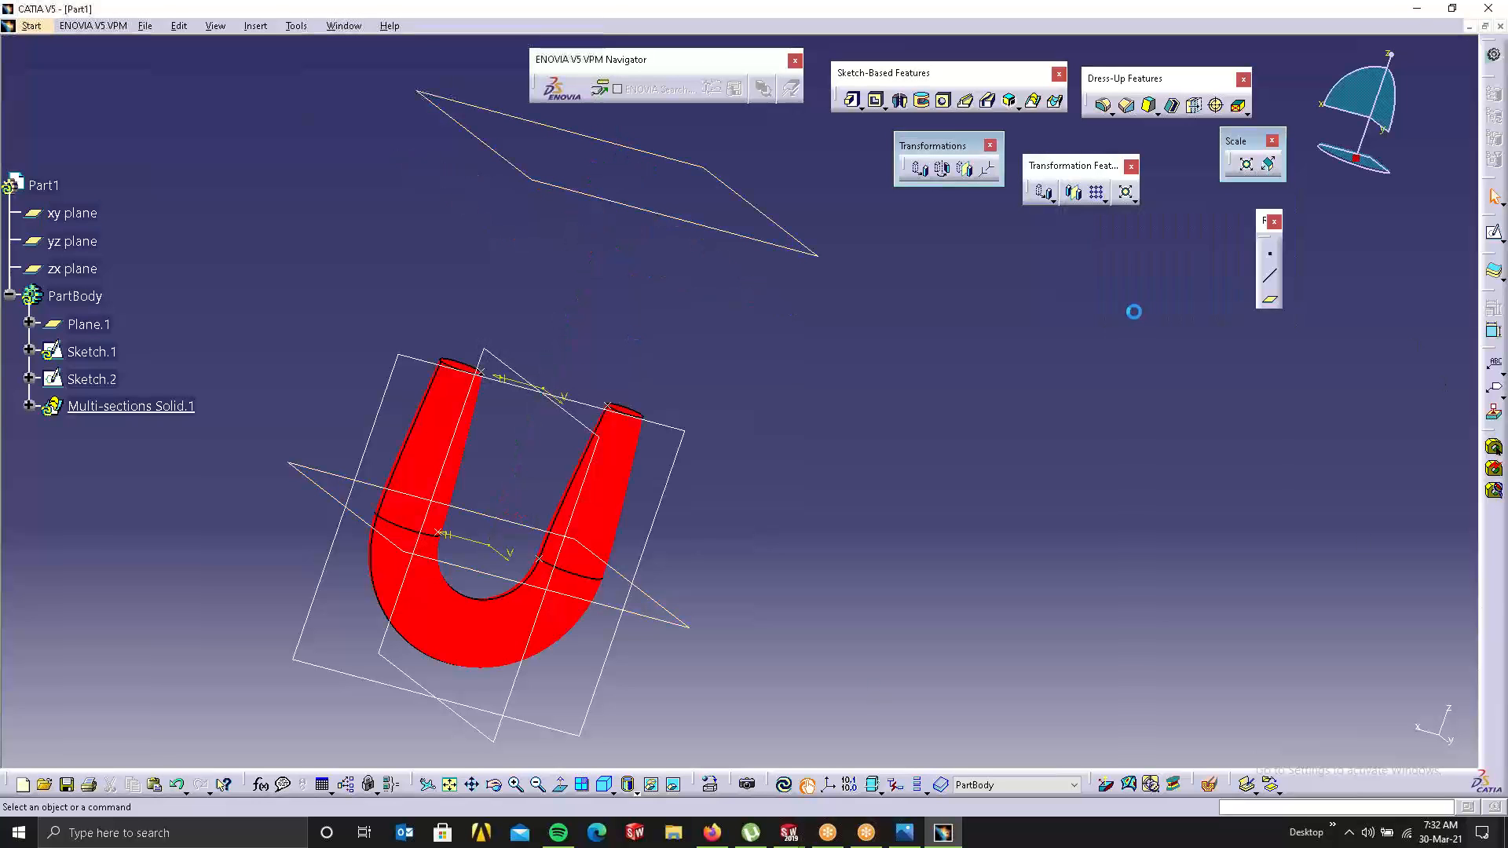
click(793, 782)
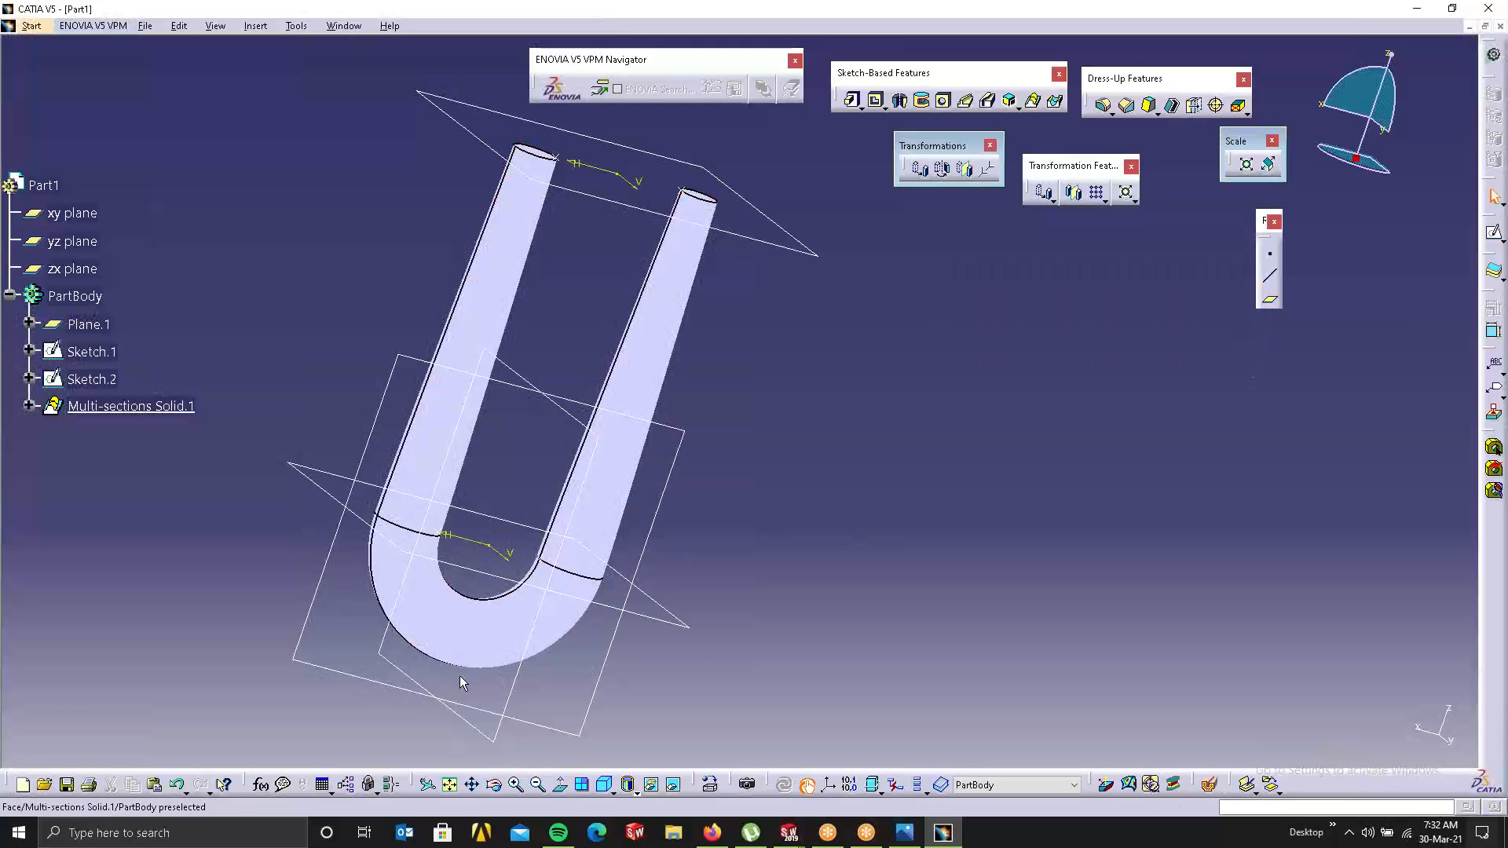
click(501, 313)
middle_drag(501, 313, 471, 487)
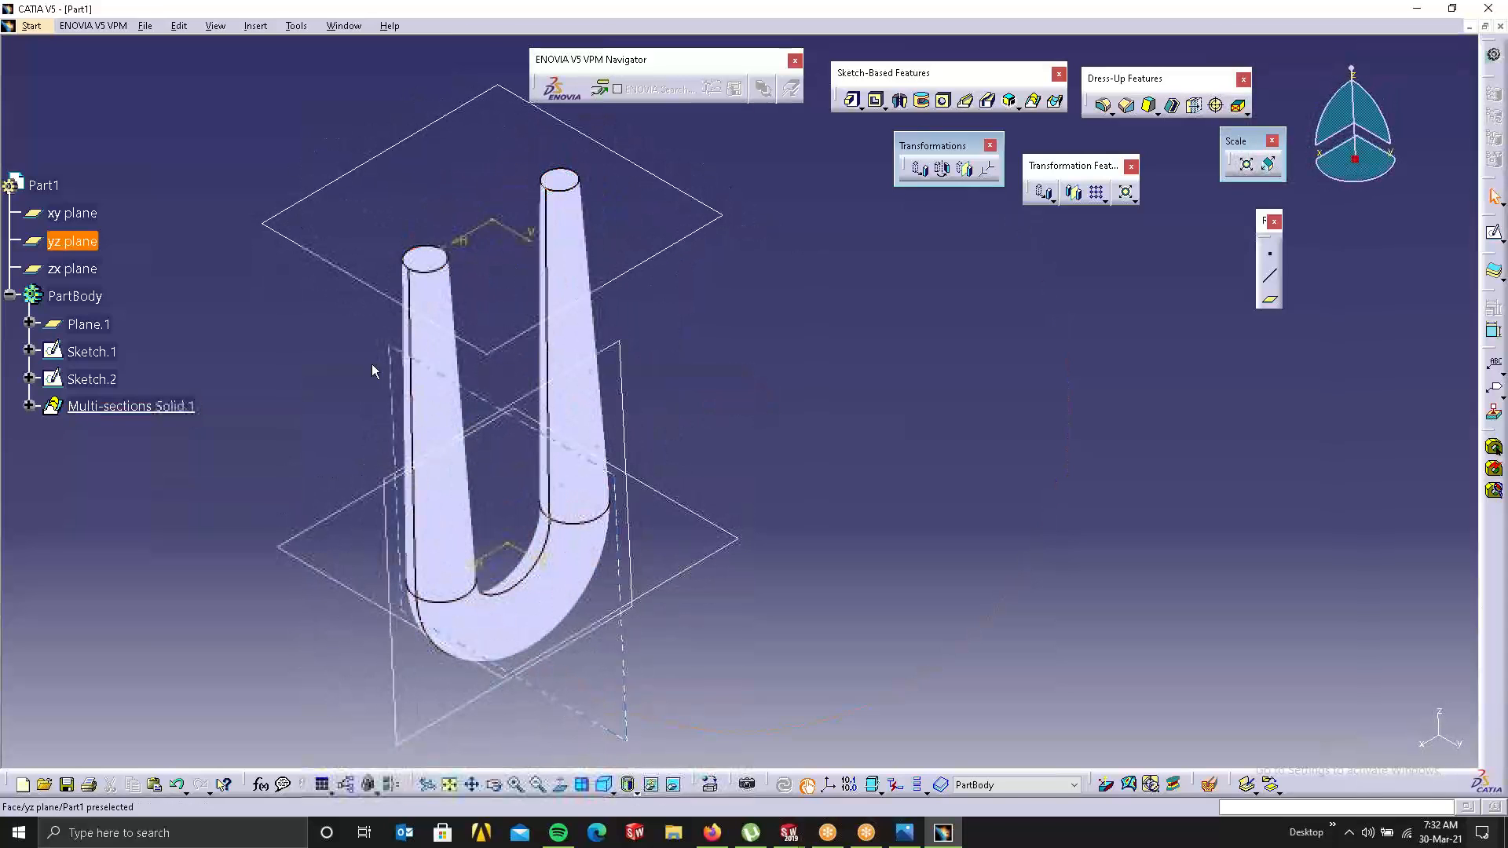
middle_drag(667, 424, 983, 573)
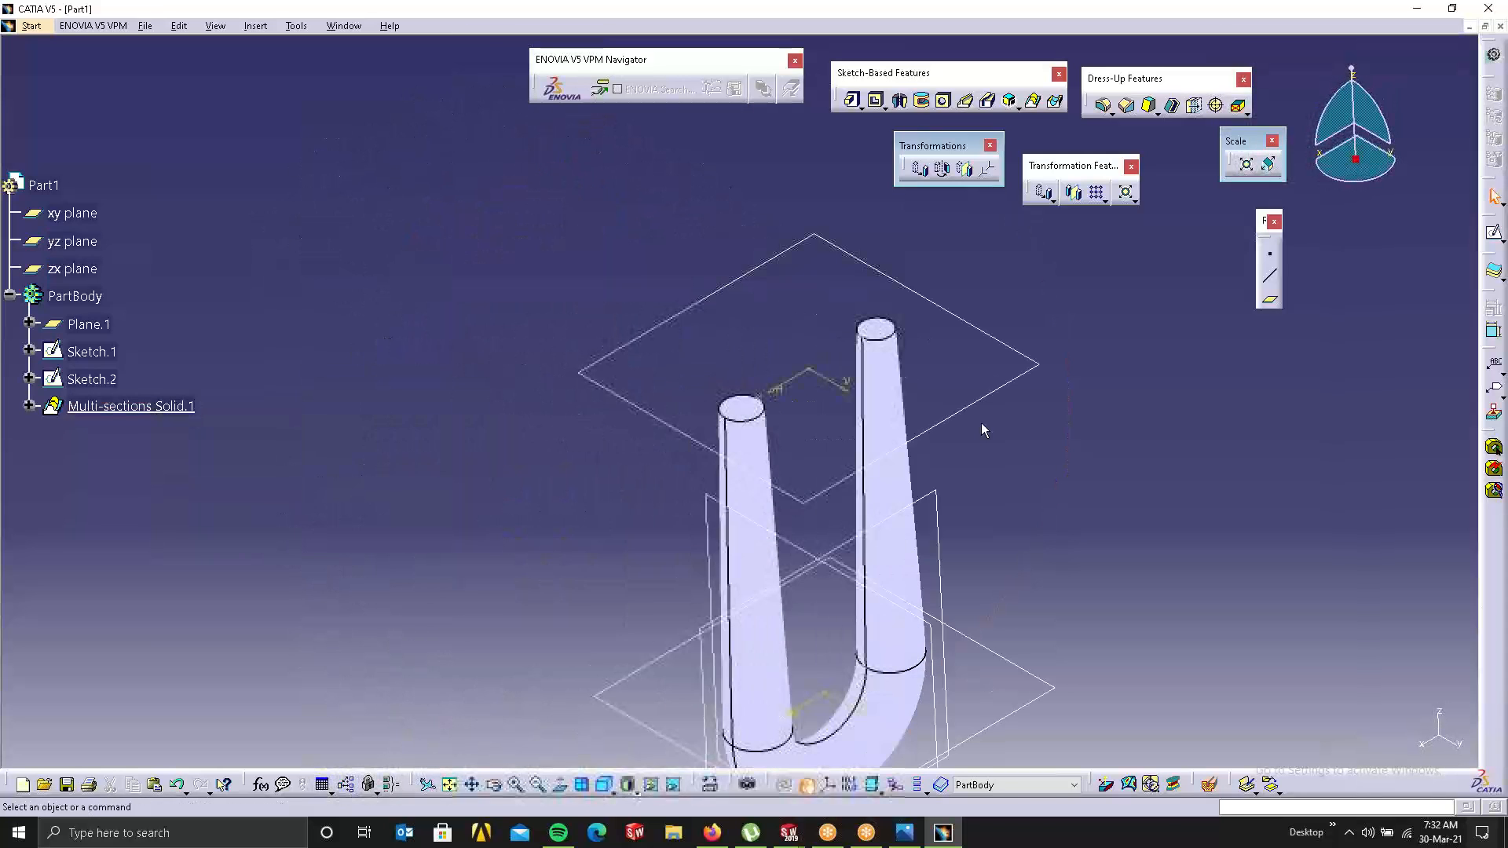
Step: Shell the U pipe with 2 mm inside thickness, removing both leg top faces
click(1172, 104)
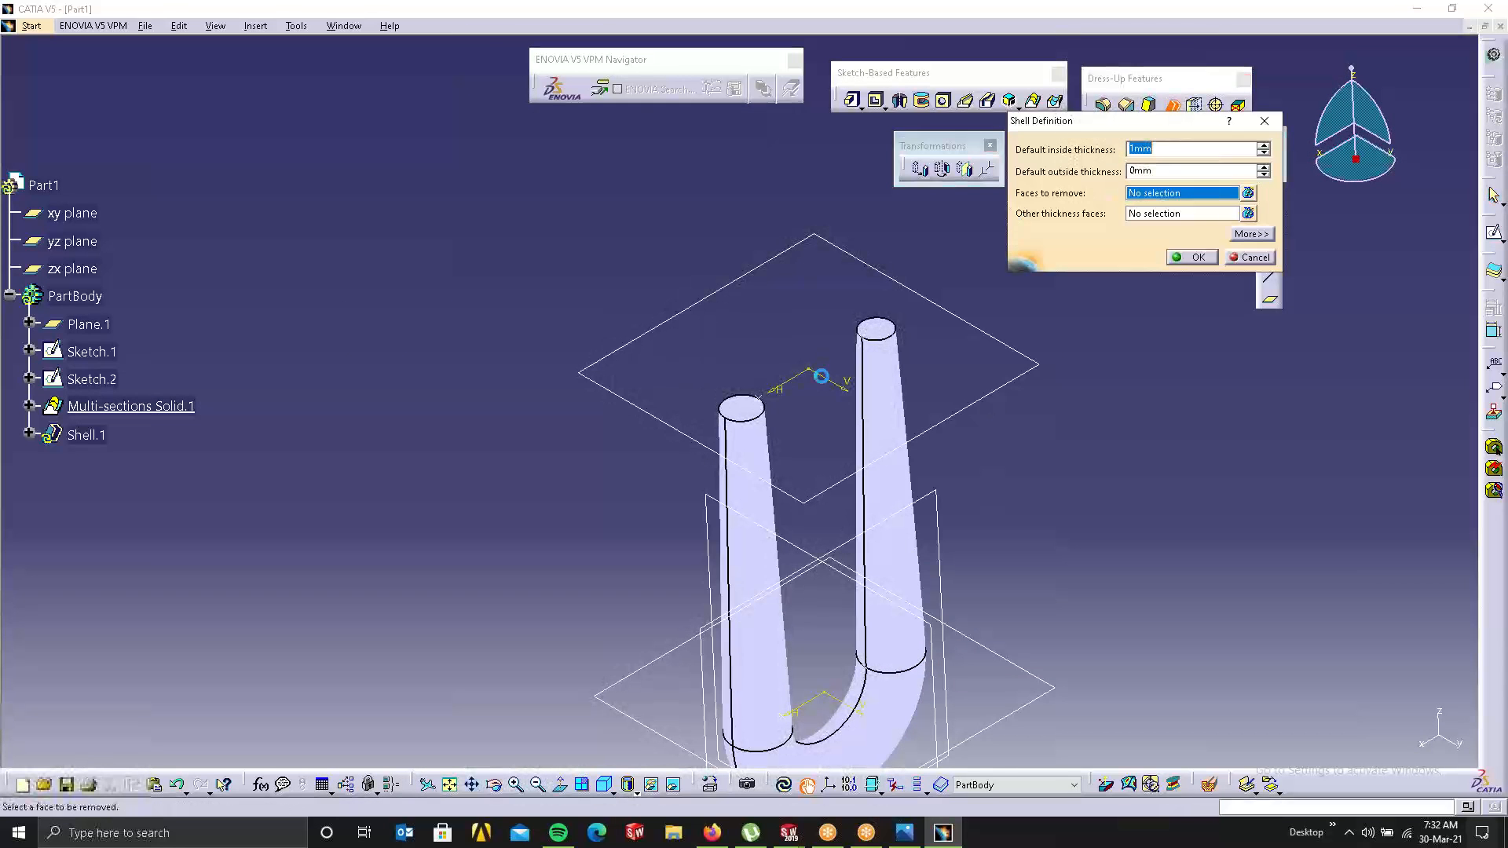
click(759, 402)
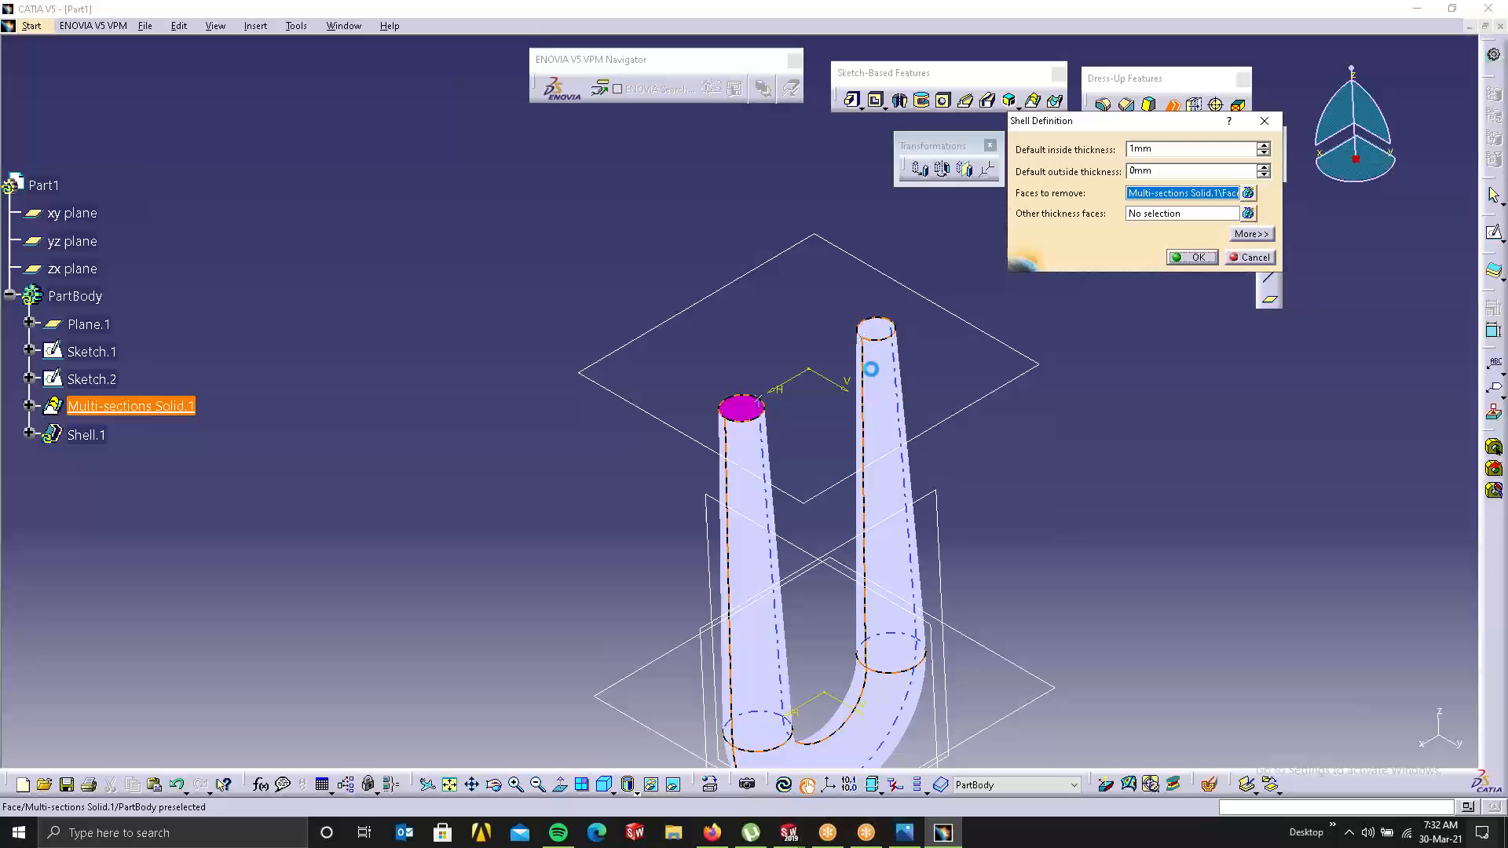
click(875, 328)
double_click(1150, 148)
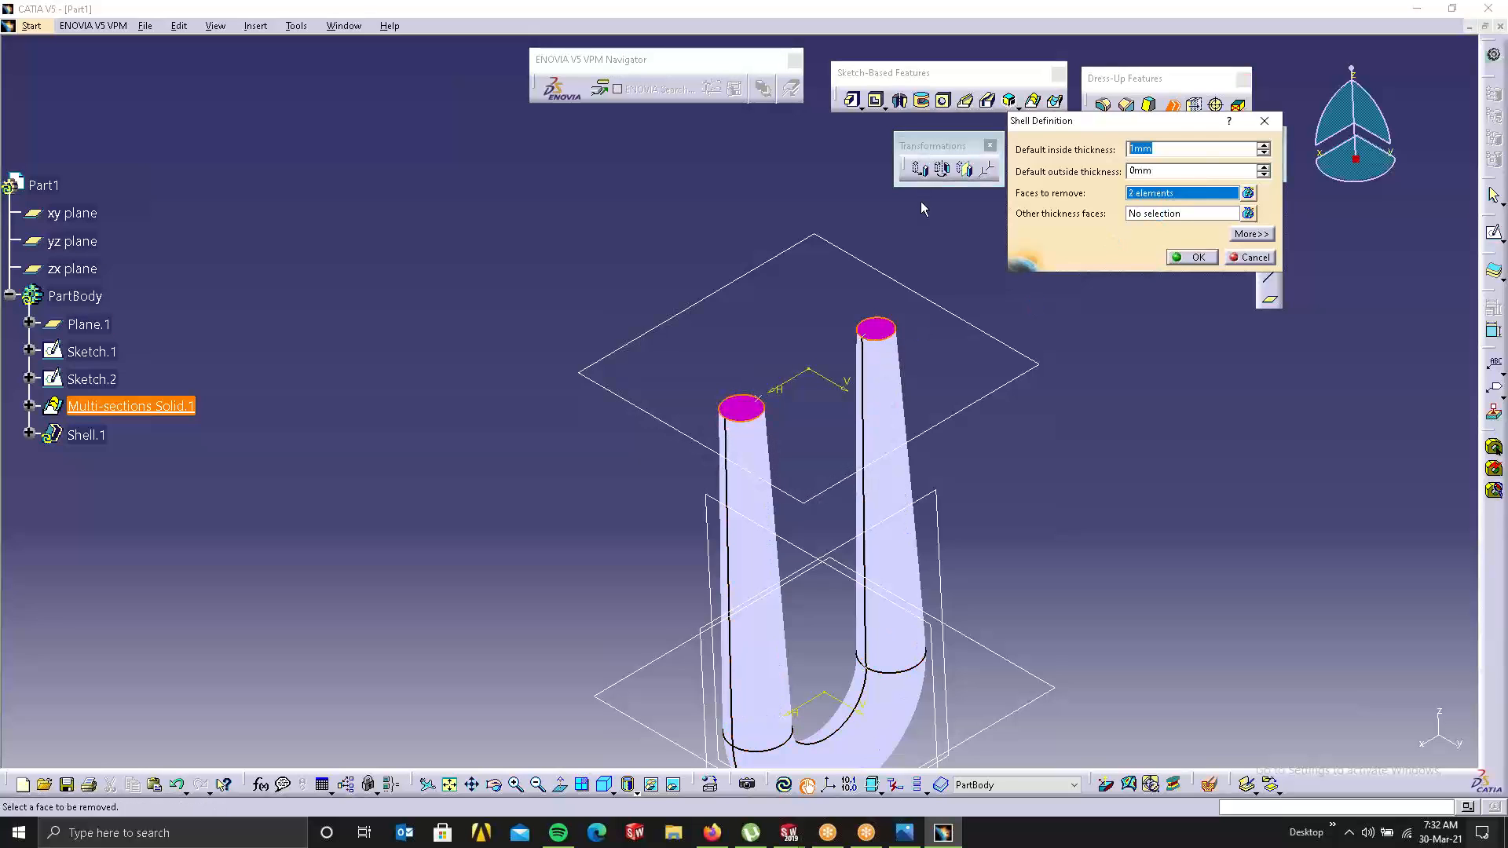
text(2)
click(1194, 257)
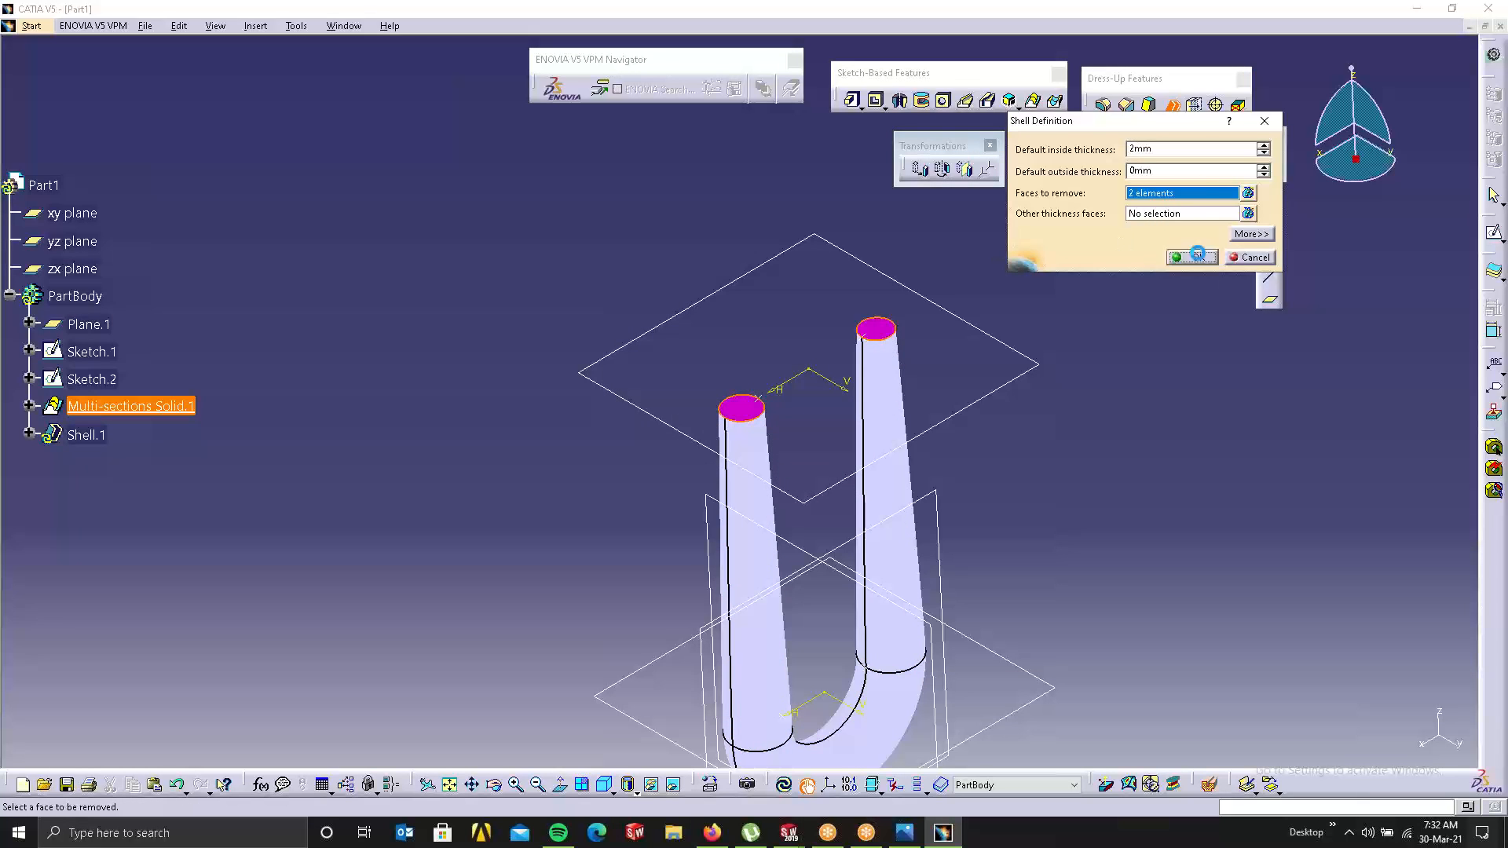
click(1227, 381)
mouse_move(829, 383)
middle_down()
mouse_move(888, 337)
mouse_move(1018, 578)
mouse_move(757, 404)
mouse_move(468, 626)
mouse_move(592, 532)
mouse_move(470, 503)
mouse_move(667, 236)
mouse_move(791, 158)
mouse_move(989, 82)
mouse_move(838, 262)
mouse_move(717, 326)
mouse_move(633, 189)
mouse_move(613, 263)
mouse_move(717, 431)
mouse_move(571, 362)
mouse_move(281, 349)
middle_up()
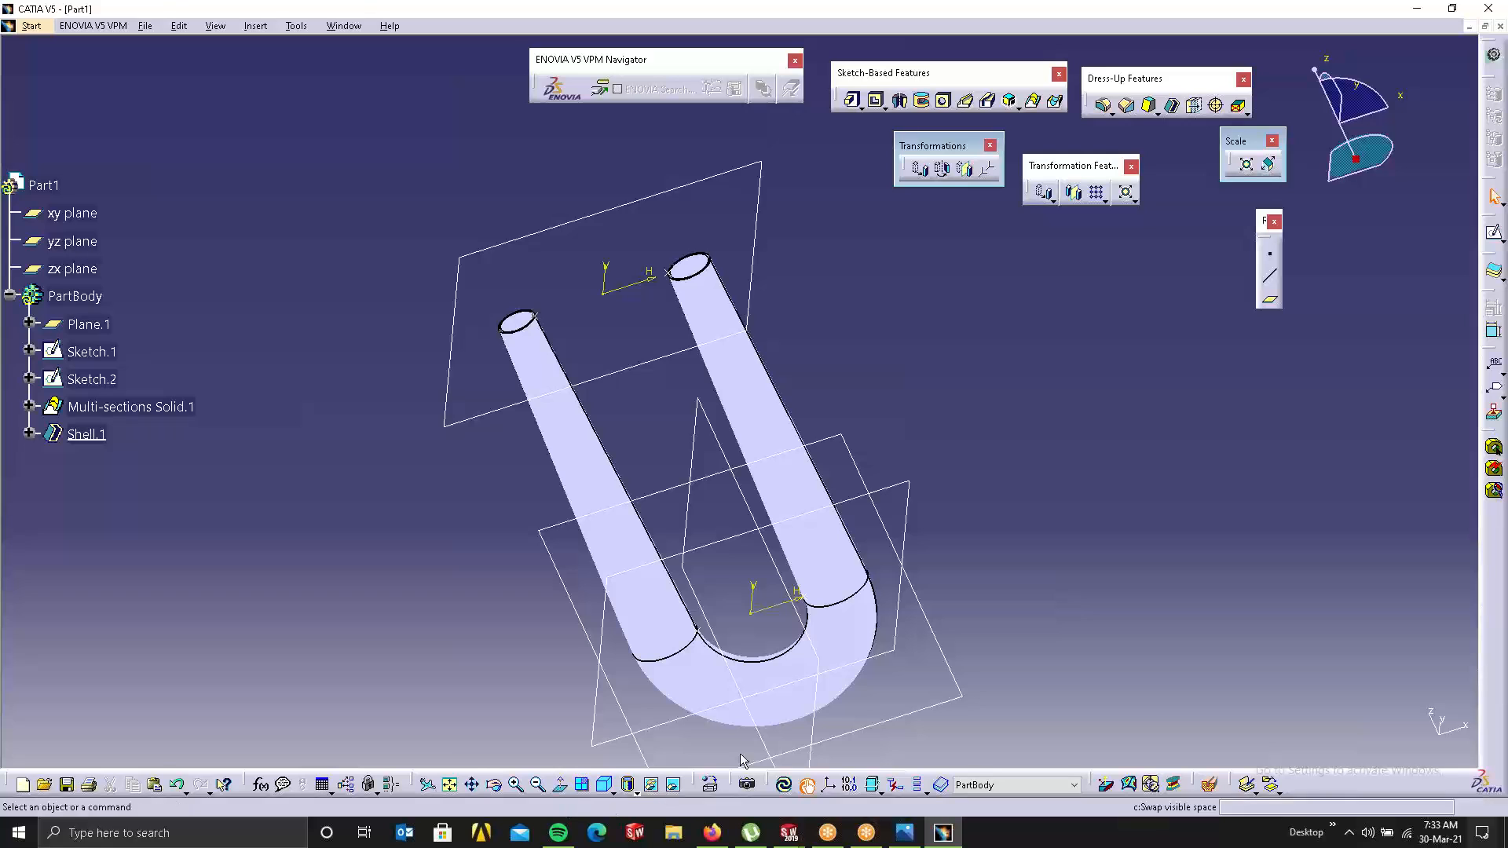
click(1038, 27)
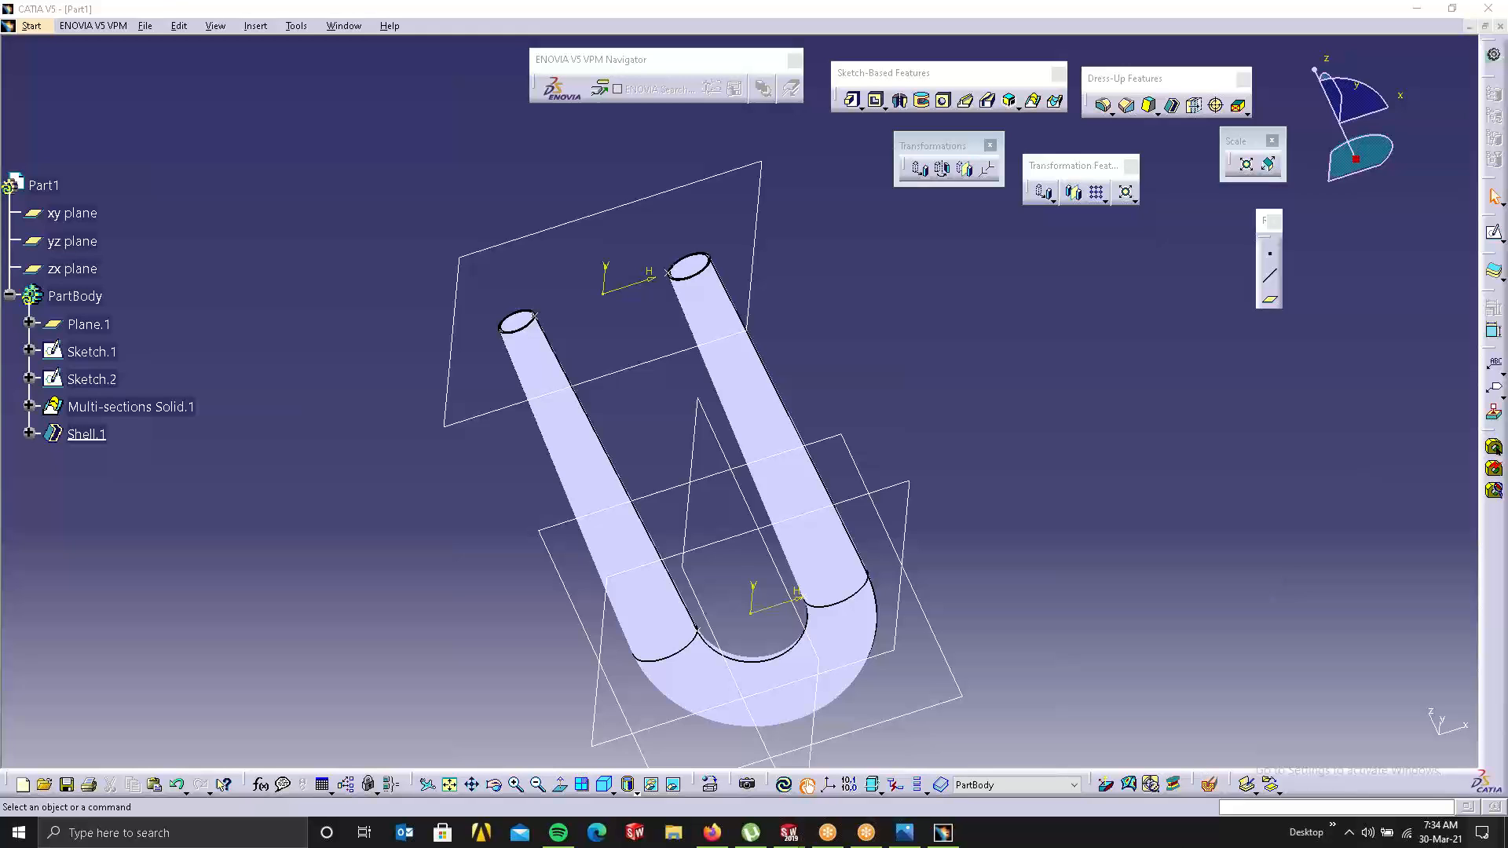
Step: Open 'WhatsApp Image 2019-07-18 at 5.47.12 AM' from the Desktop's New folder in Photos
click(671, 832)
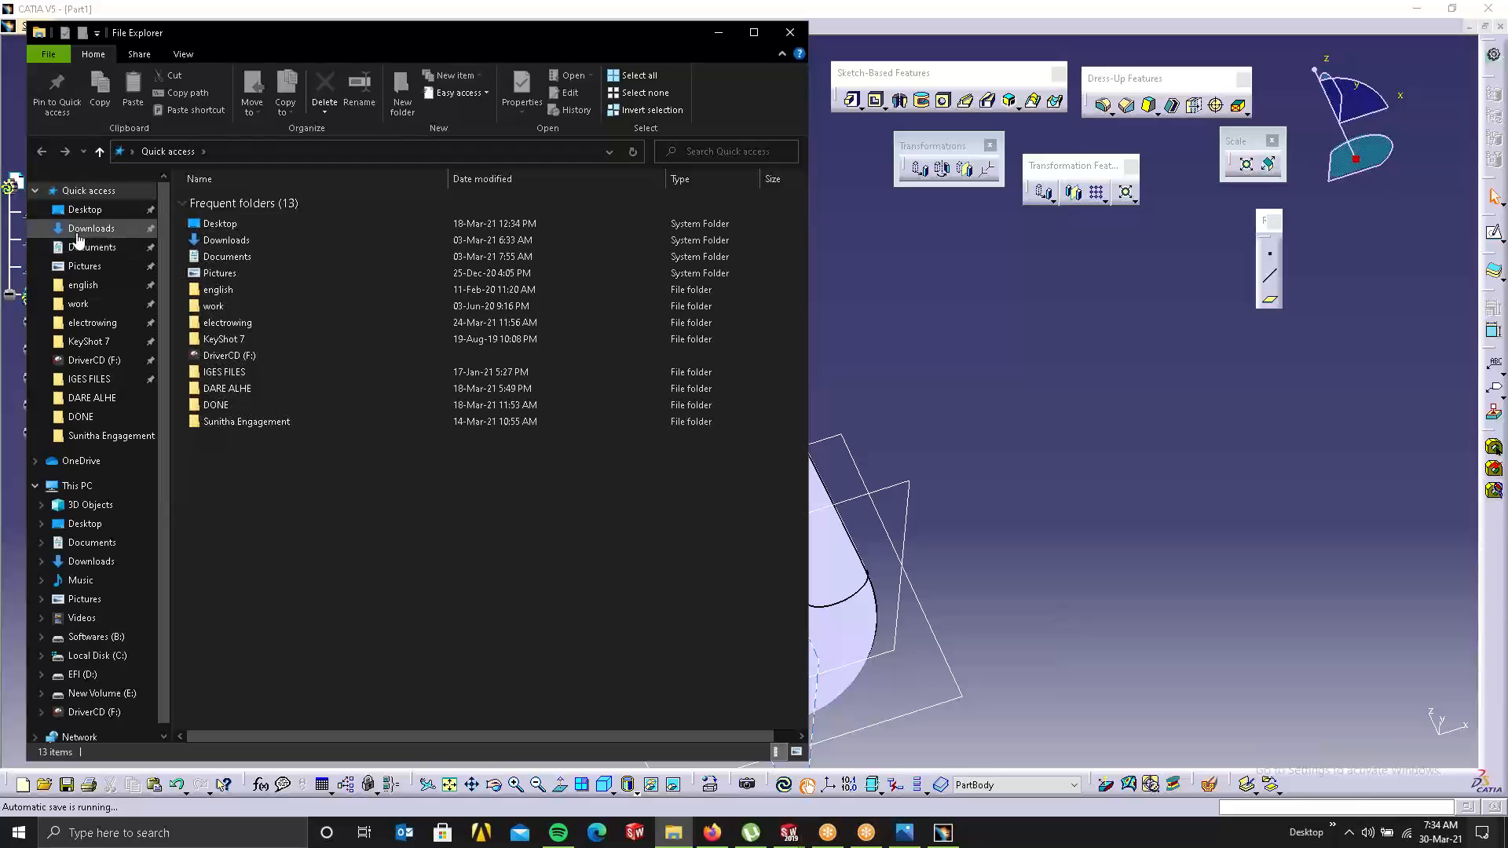
click(83, 209)
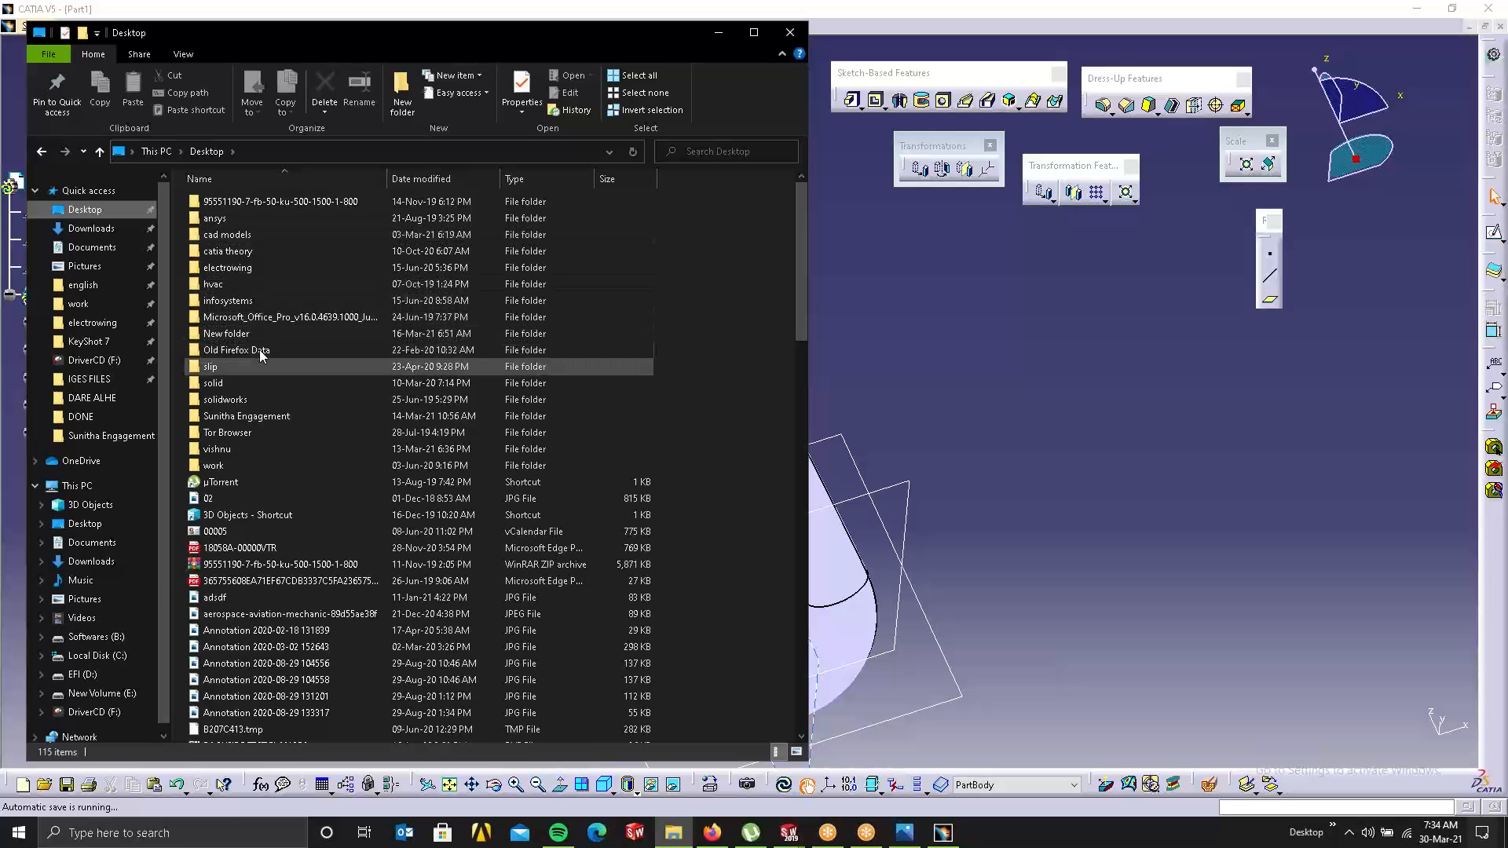
double_click(228, 334)
scroll(711, 431, down, 15)
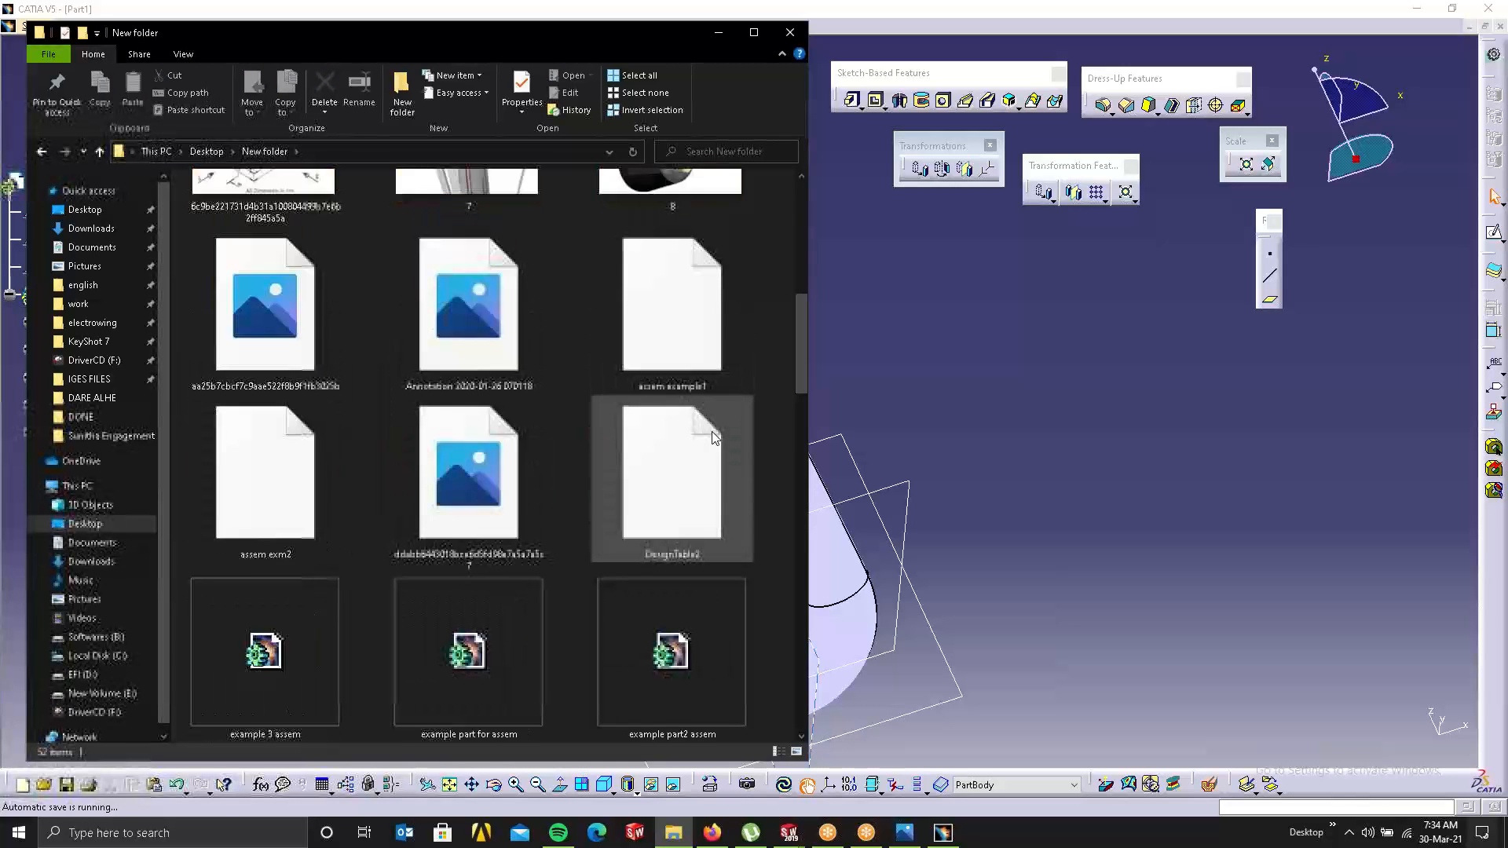
scroll(699, 405, down, 2)
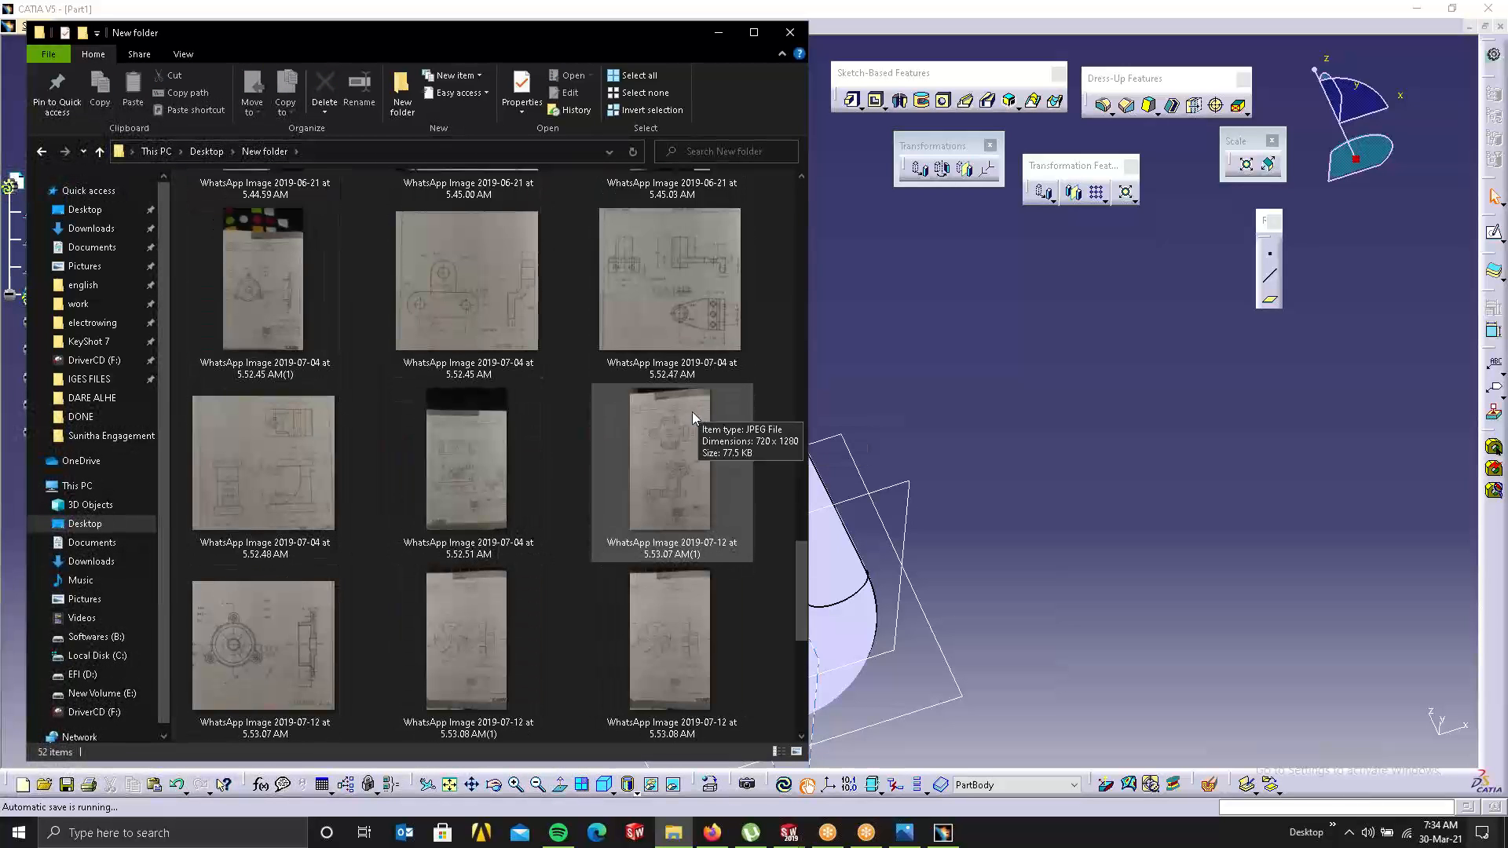
scroll(441, 394, down, 2)
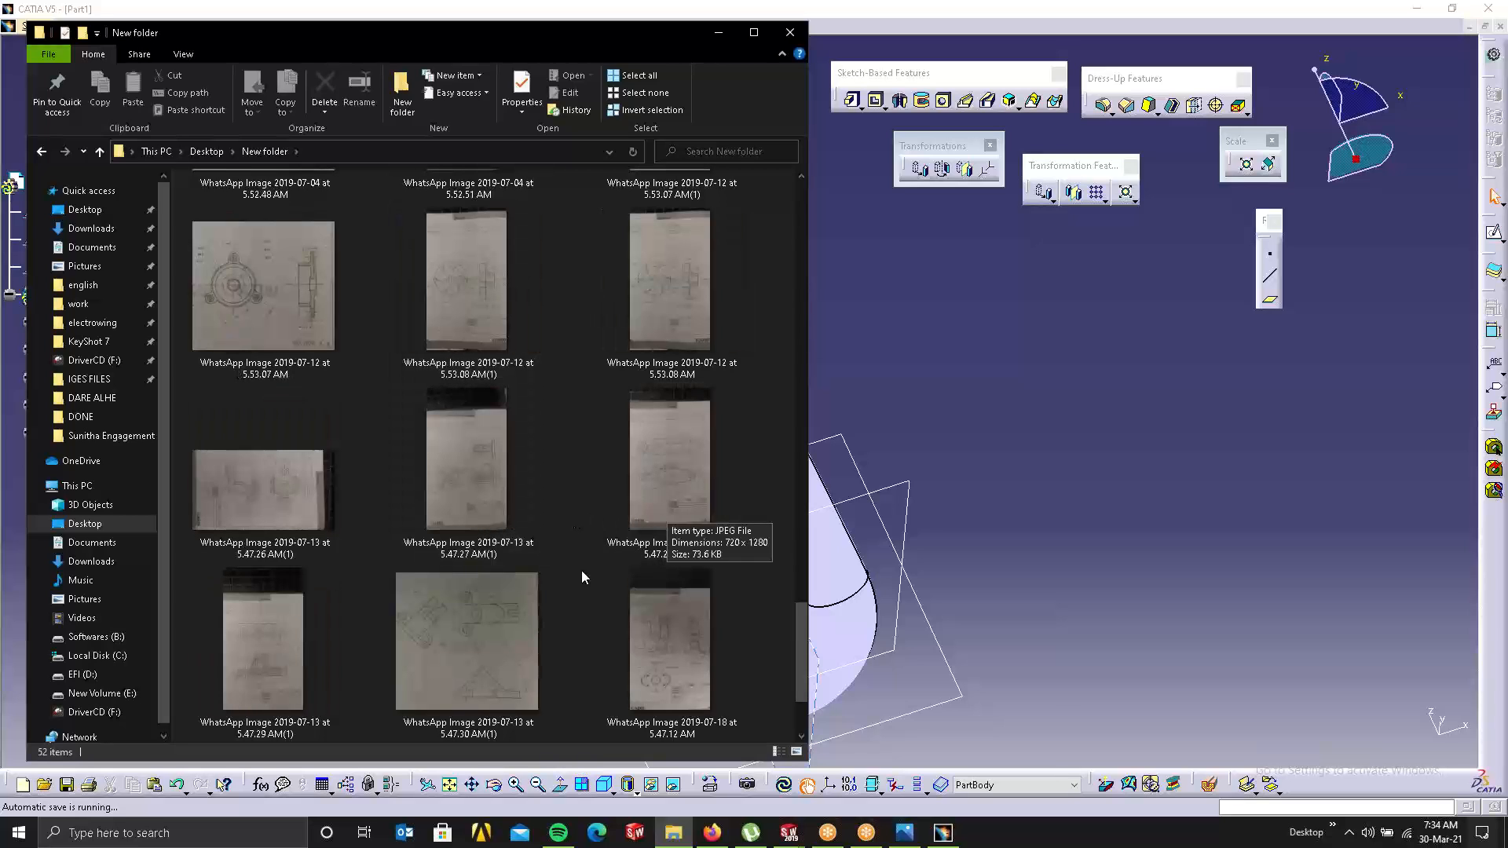
double_click(632, 632)
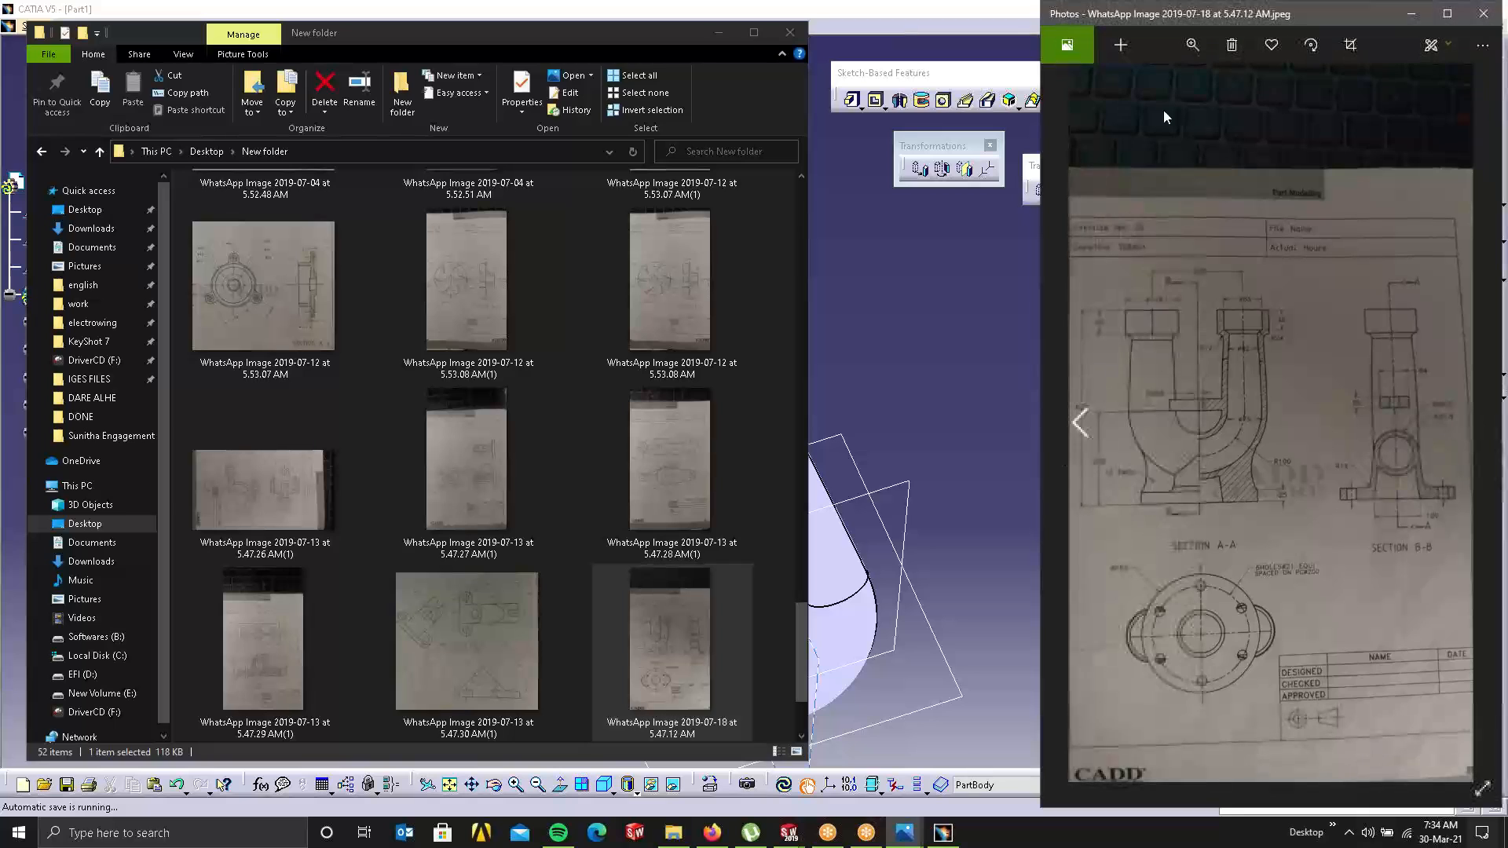
Step: Reposition the Photos window and maximize it to fill the screen
drag(1189, 13, 453, 0)
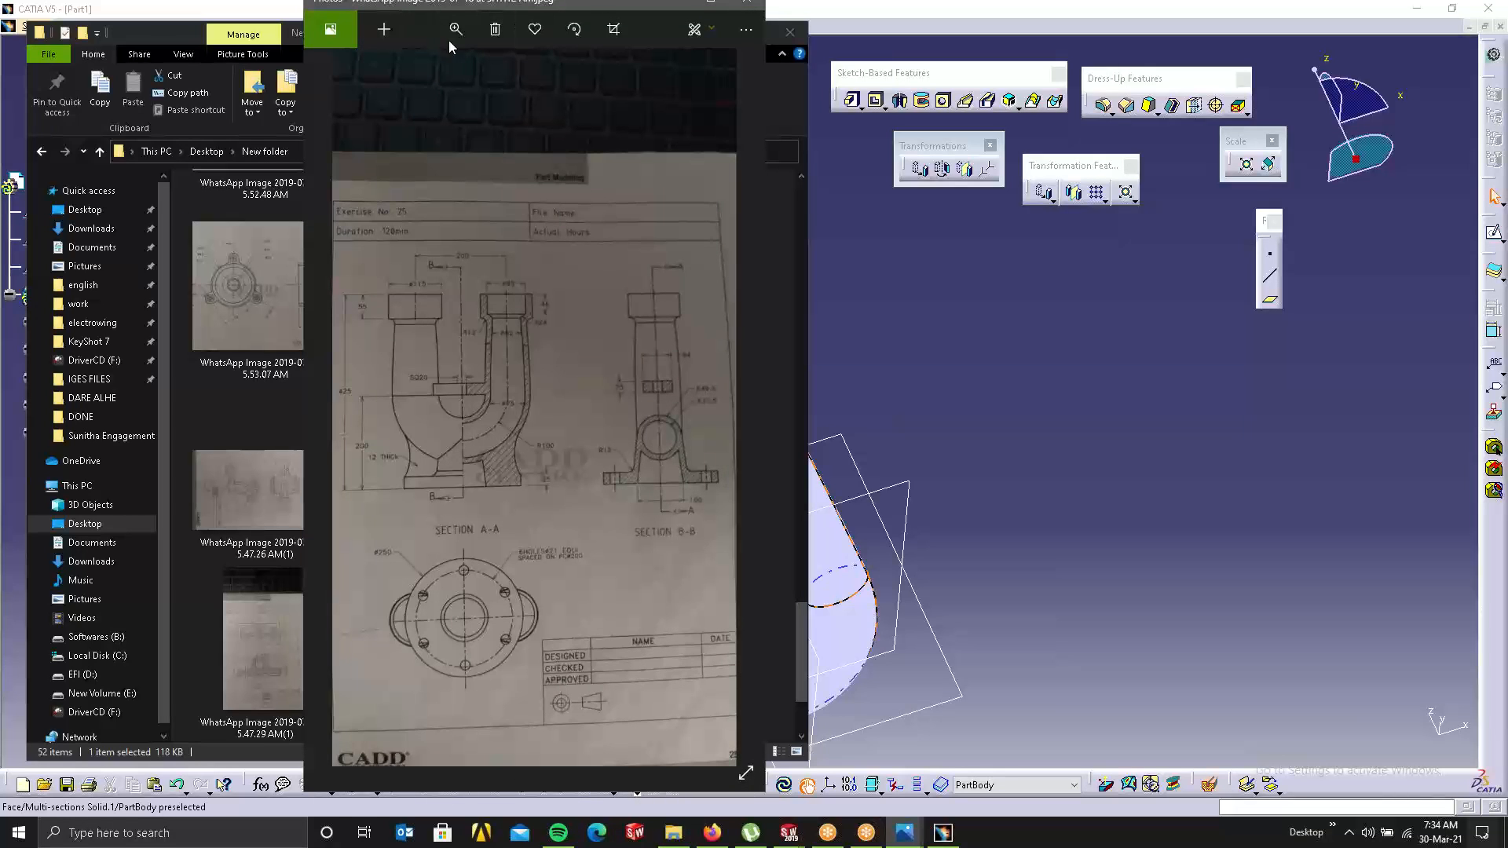
drag(495, 6, 553, 122)
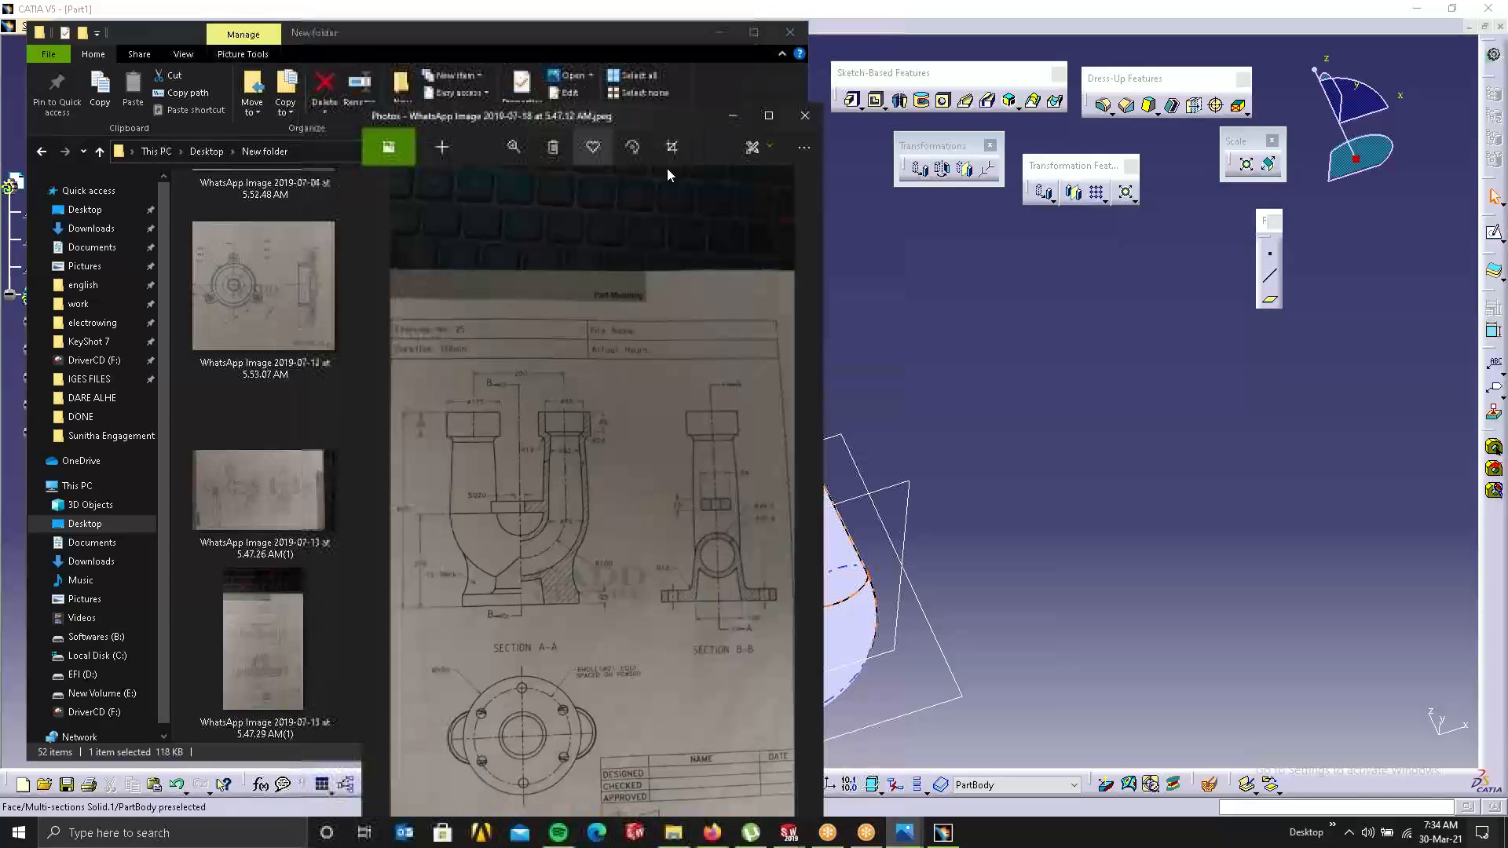
click(770, 114)
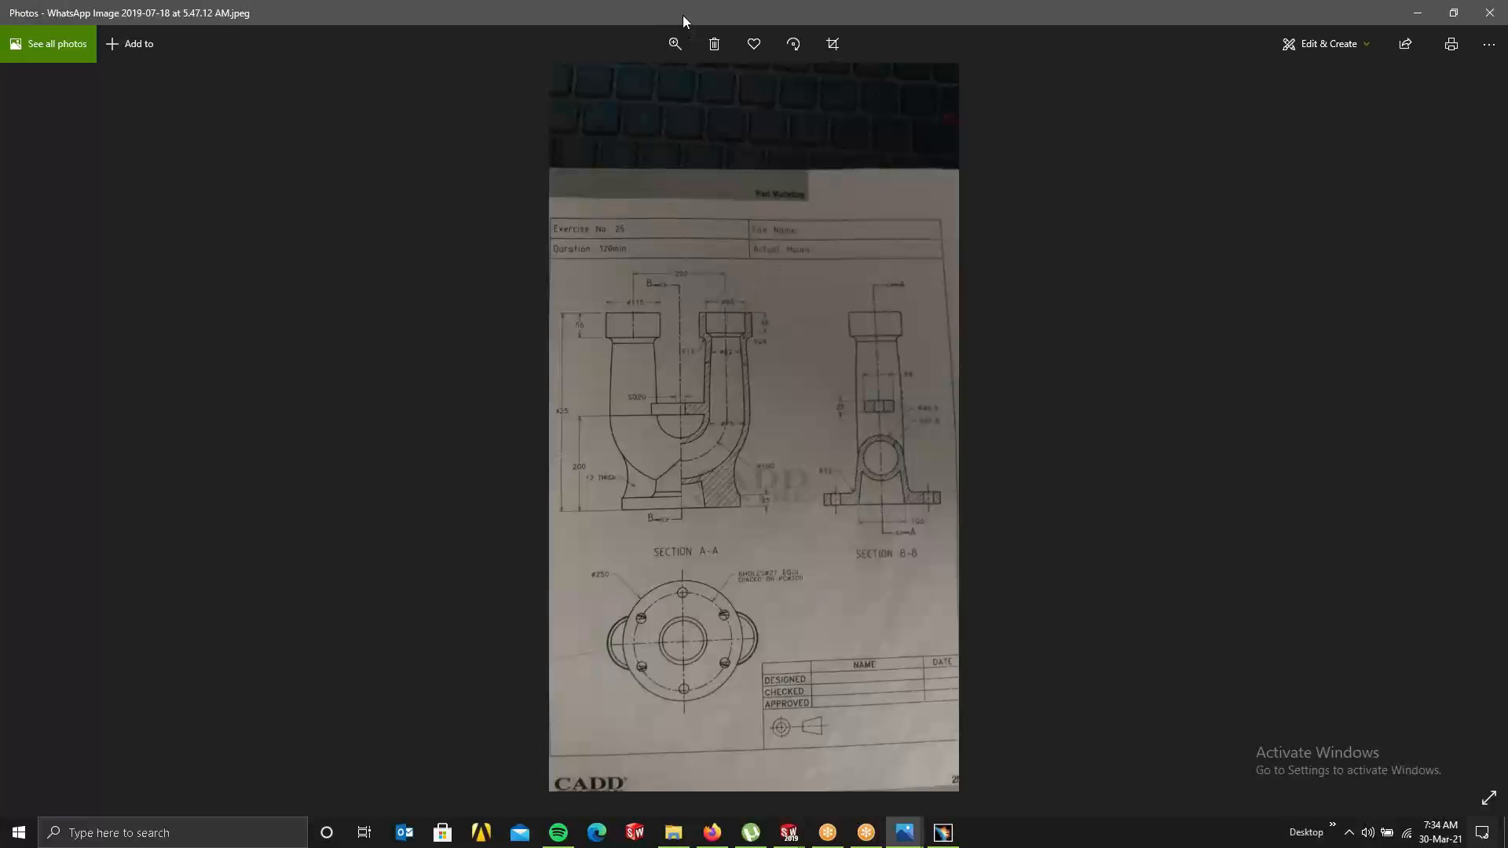
Step: Zoom and pan to examine the U-pipe section drawing, then close Photos
click(675, 44)
mouse_move(608, 90)
mouse_down()
mouse_move(634, 108)
mouse_move(633, 93)
mouse_up()
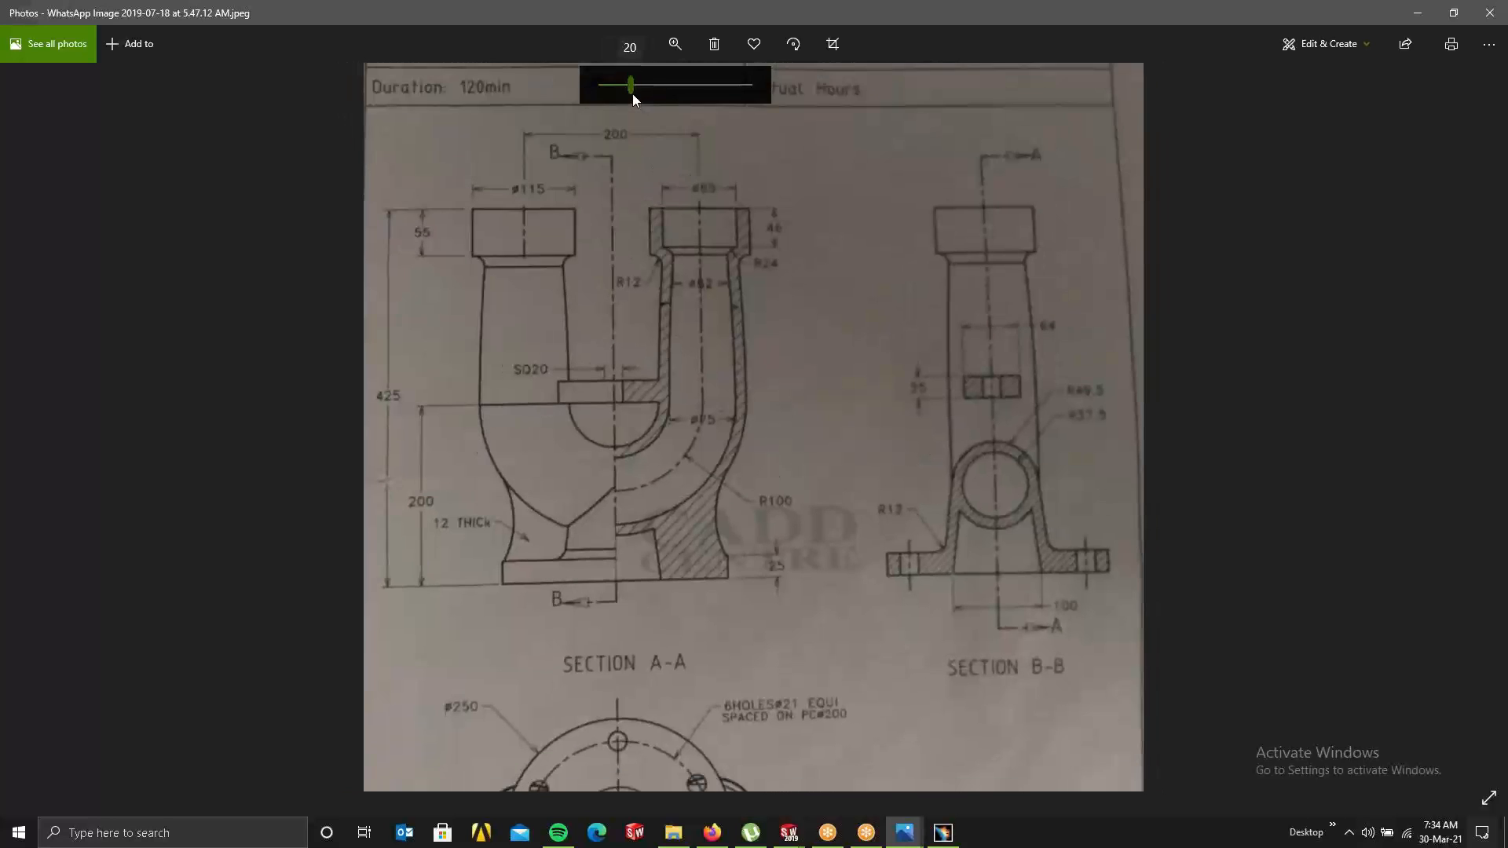
drag(760, 445, 742, 333)
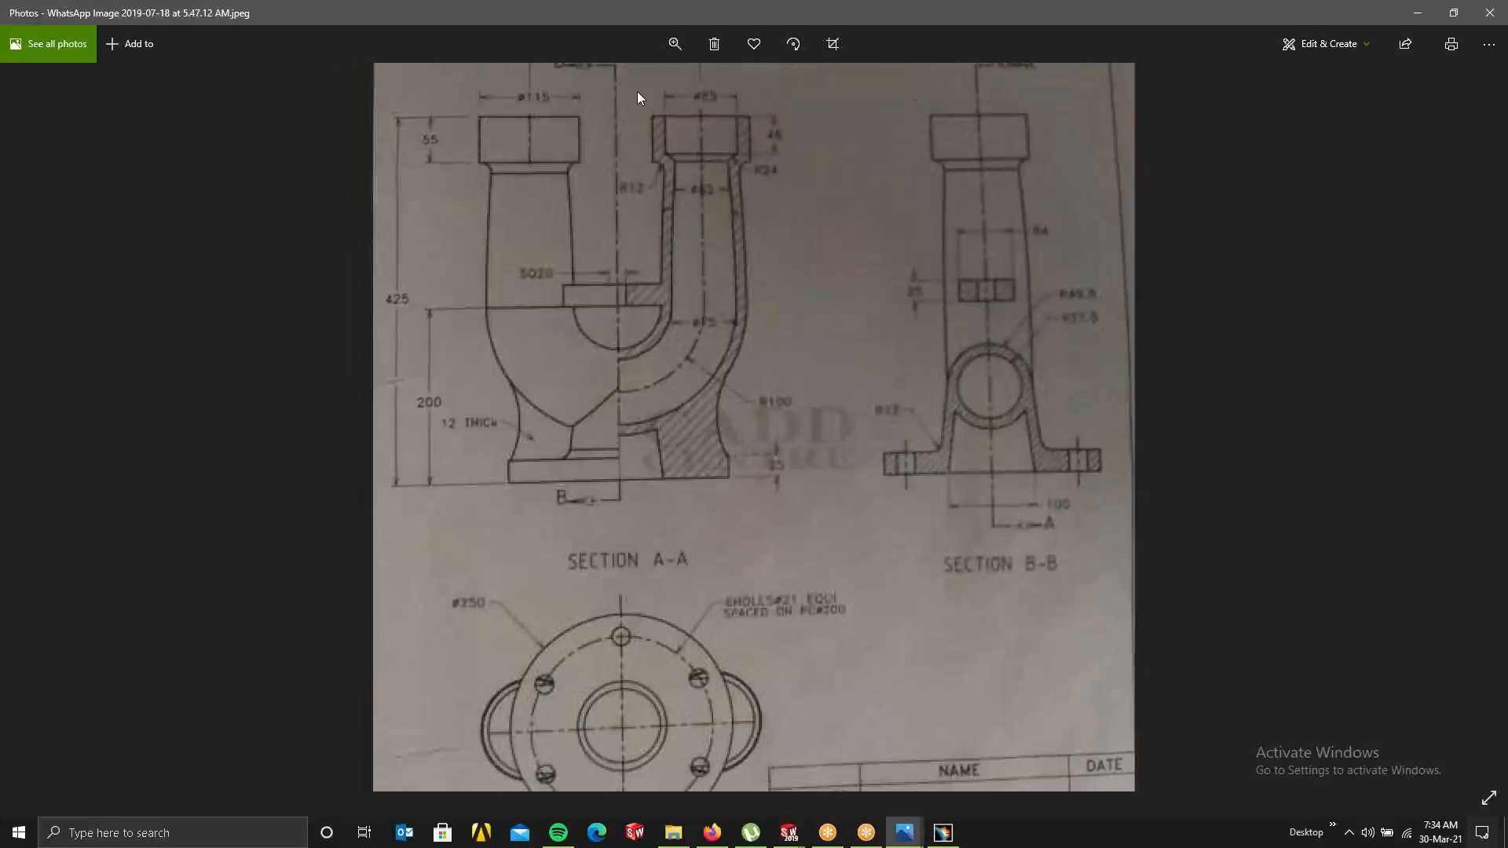
drag(630, 92, 622, 91)
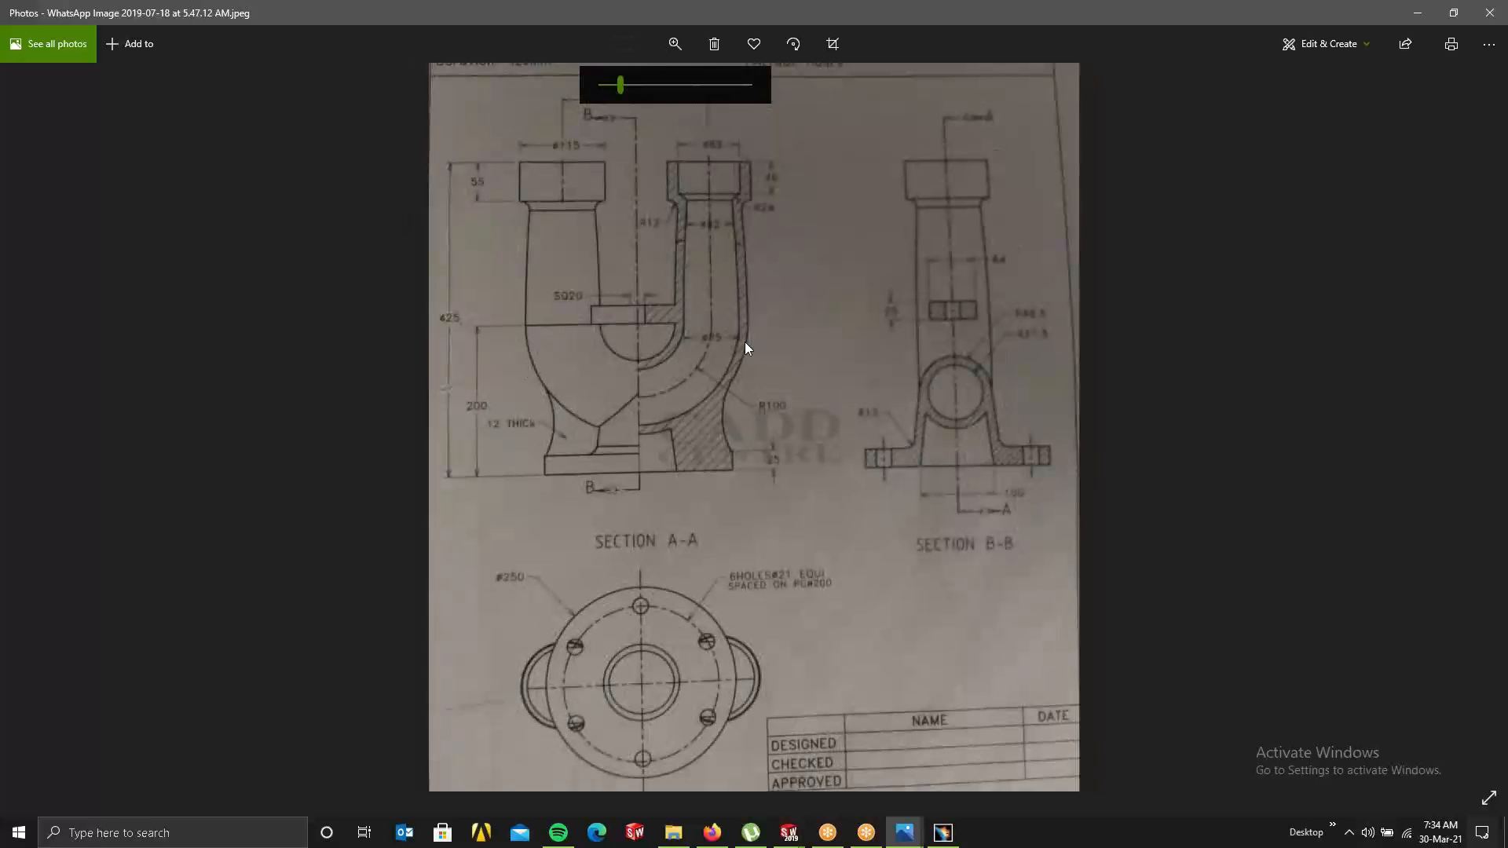
drag(744, 341, 789, 329)
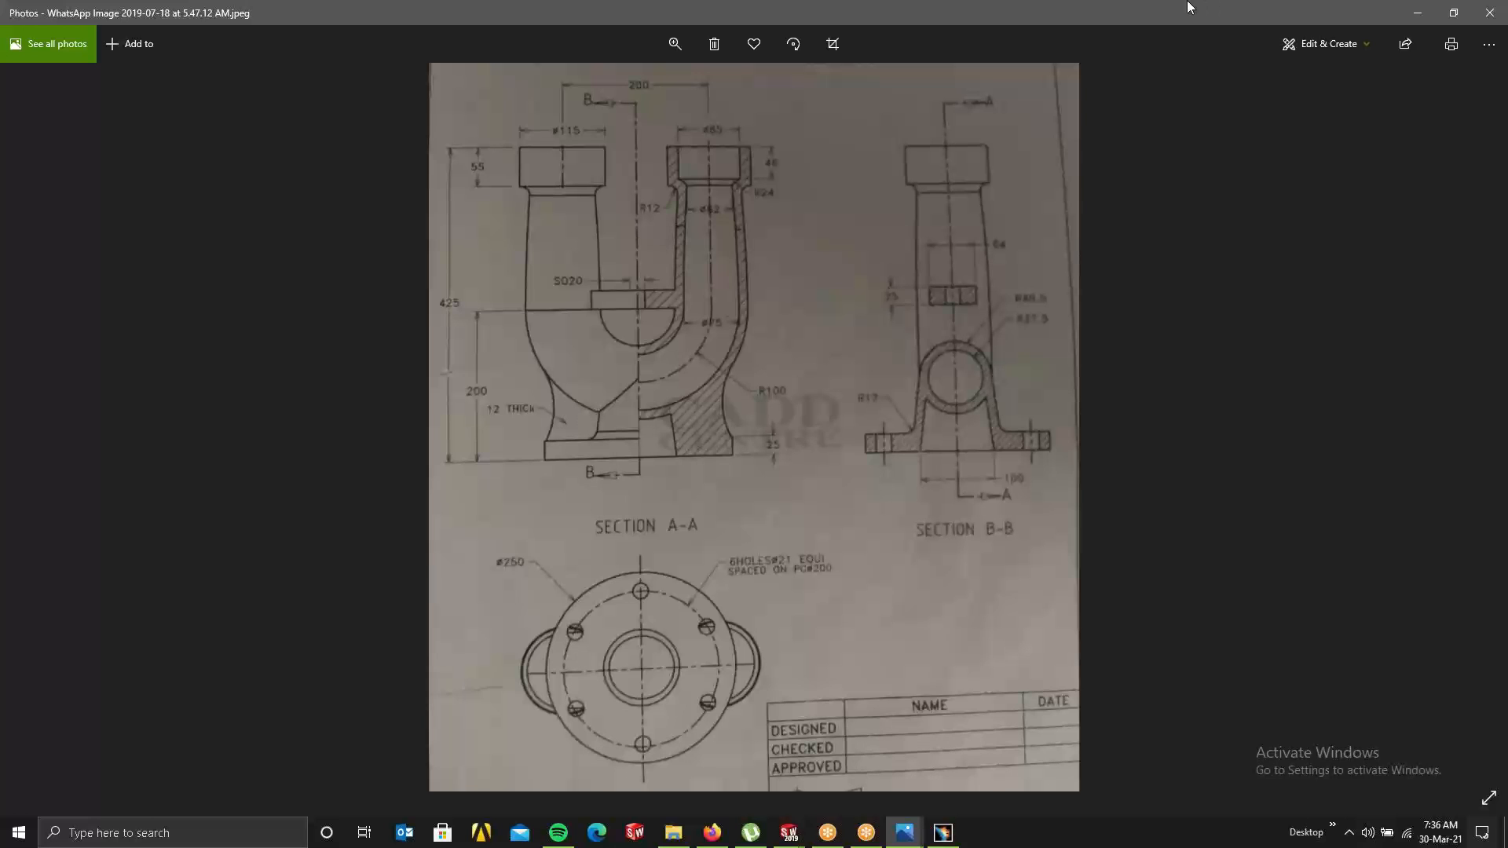
click(1489, 13)
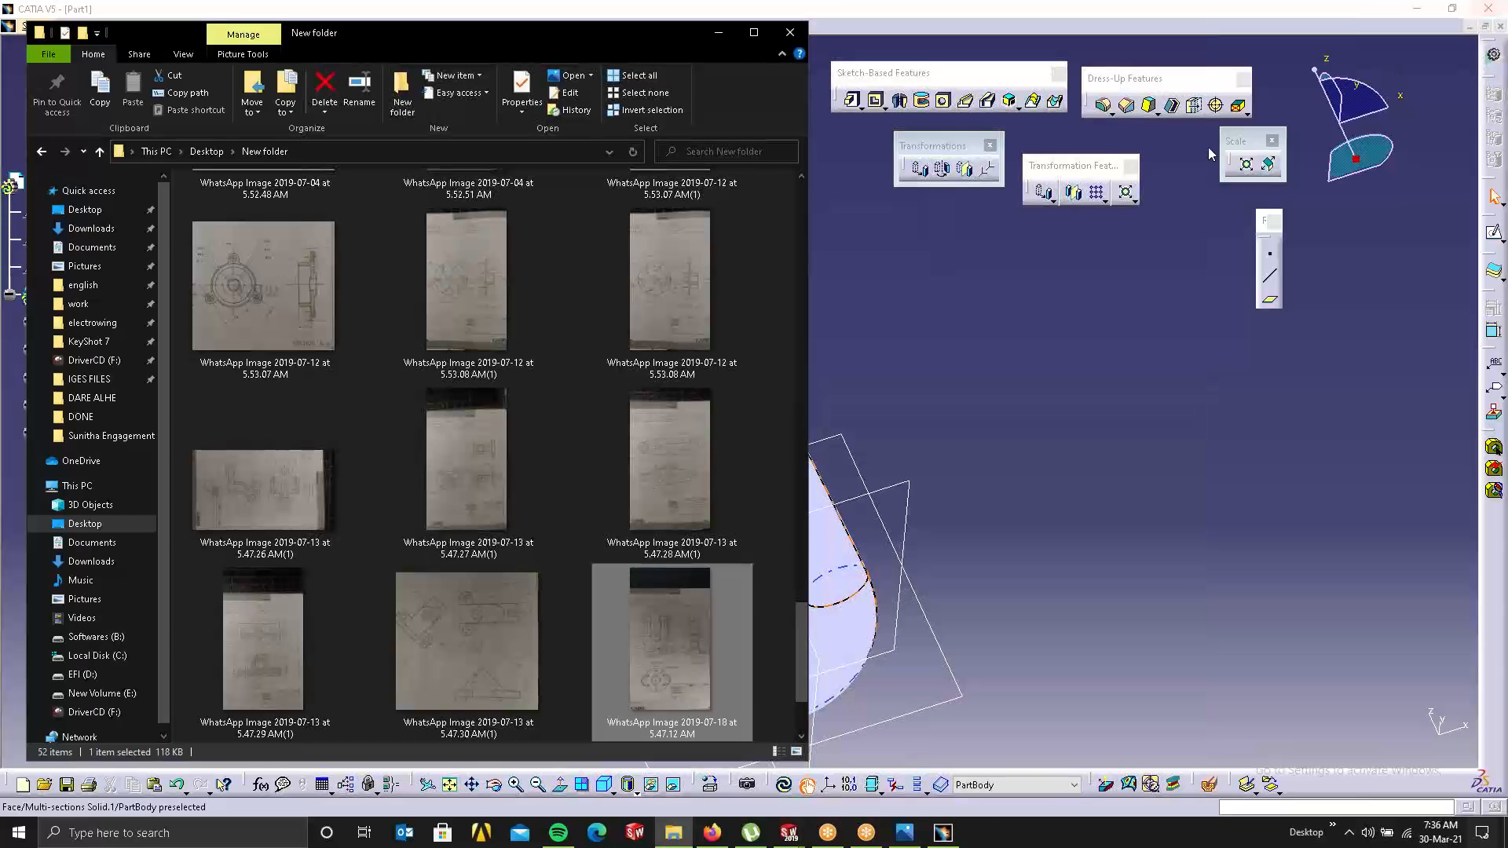
Step: Close File Explorer and exit CATIA, choosing No to saving Part1
click(790, 32)
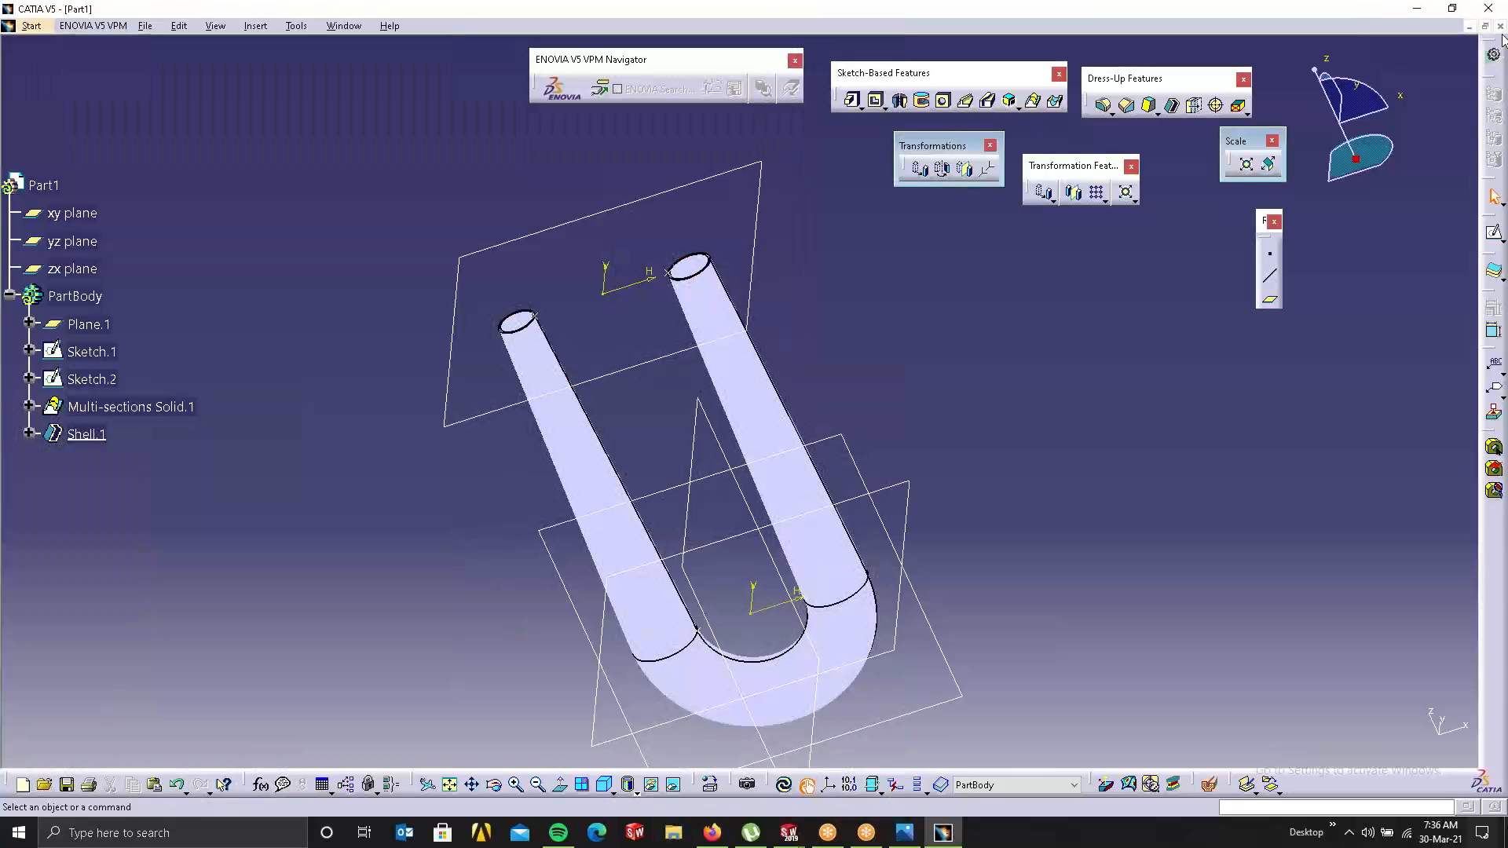
click(1488, 9)
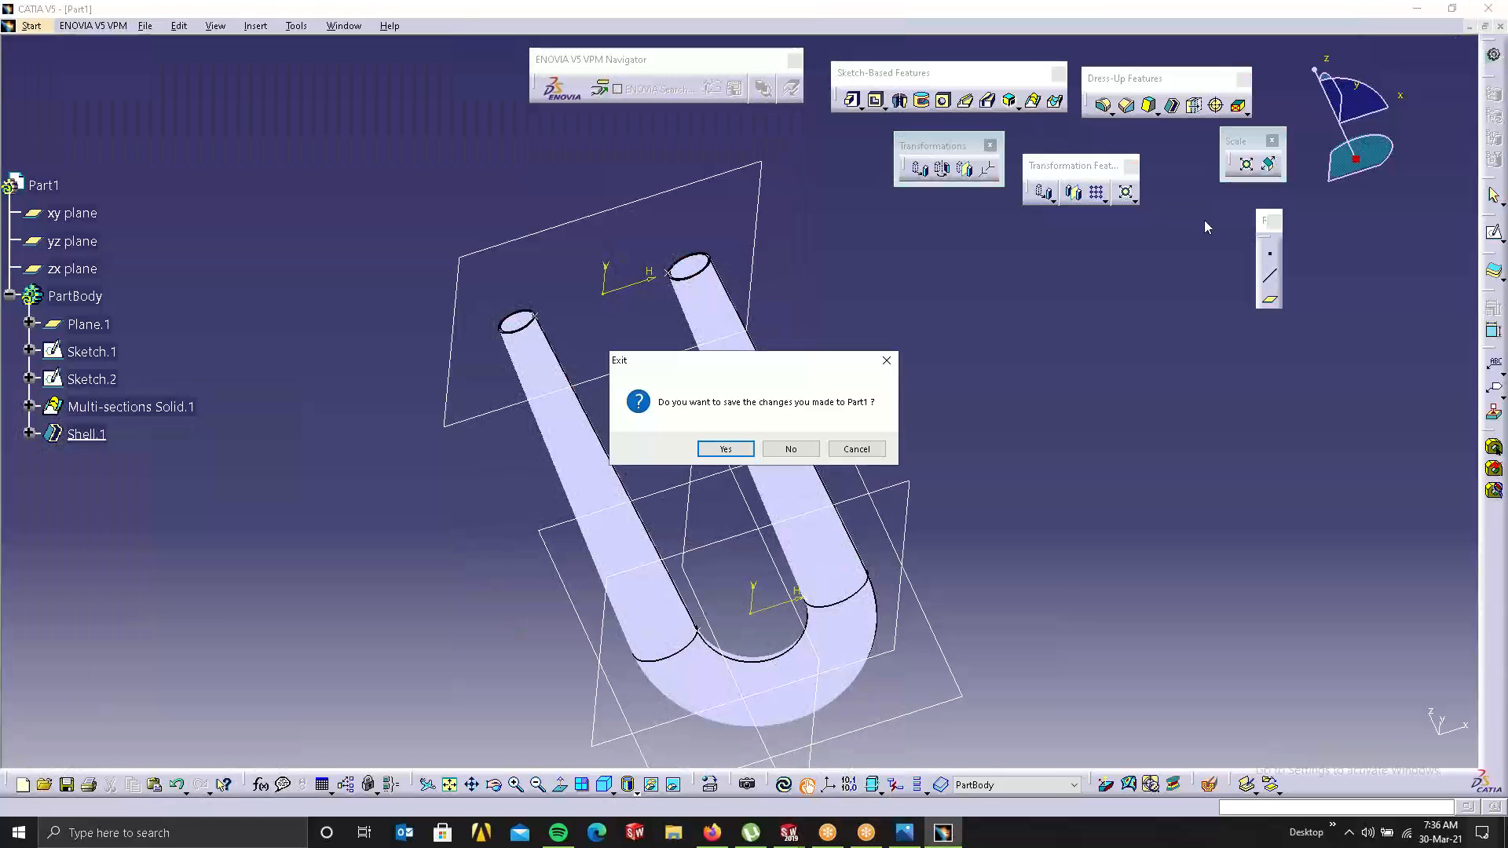
click(791, 449)
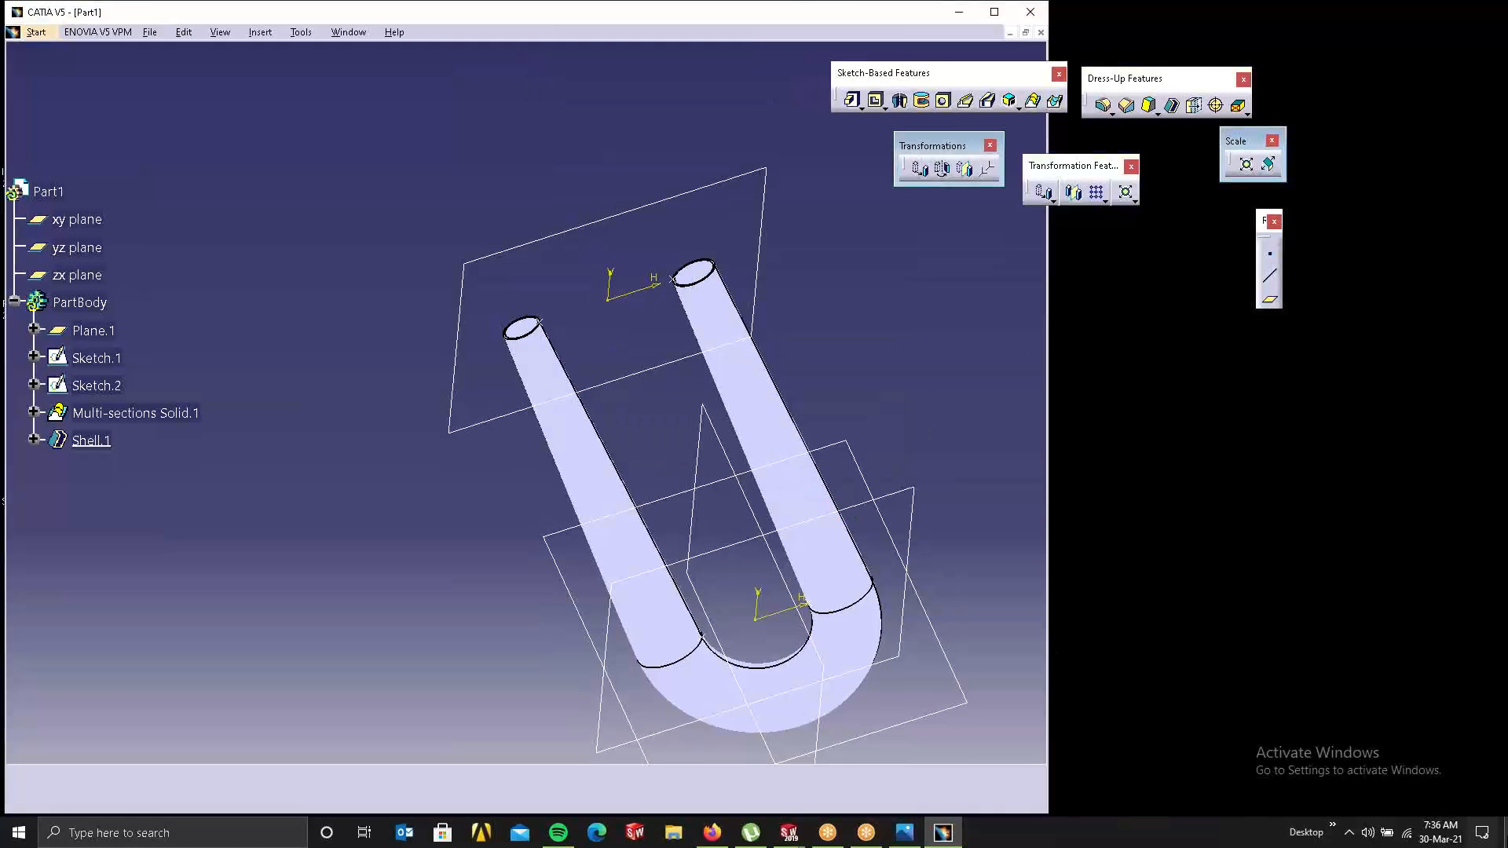